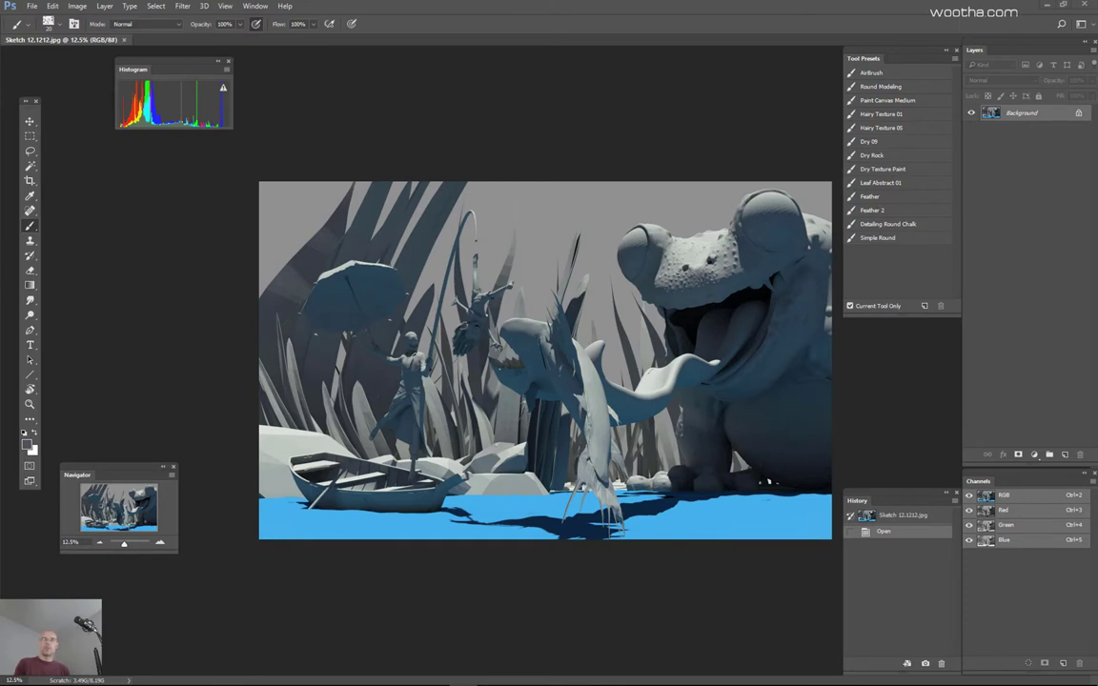
Step: Place the Sketch 12.1211 image into the document and scale it to 400% so it fills the canvas
drag(710, 588, 601, 389)
drag(537, 347, 373, 202)
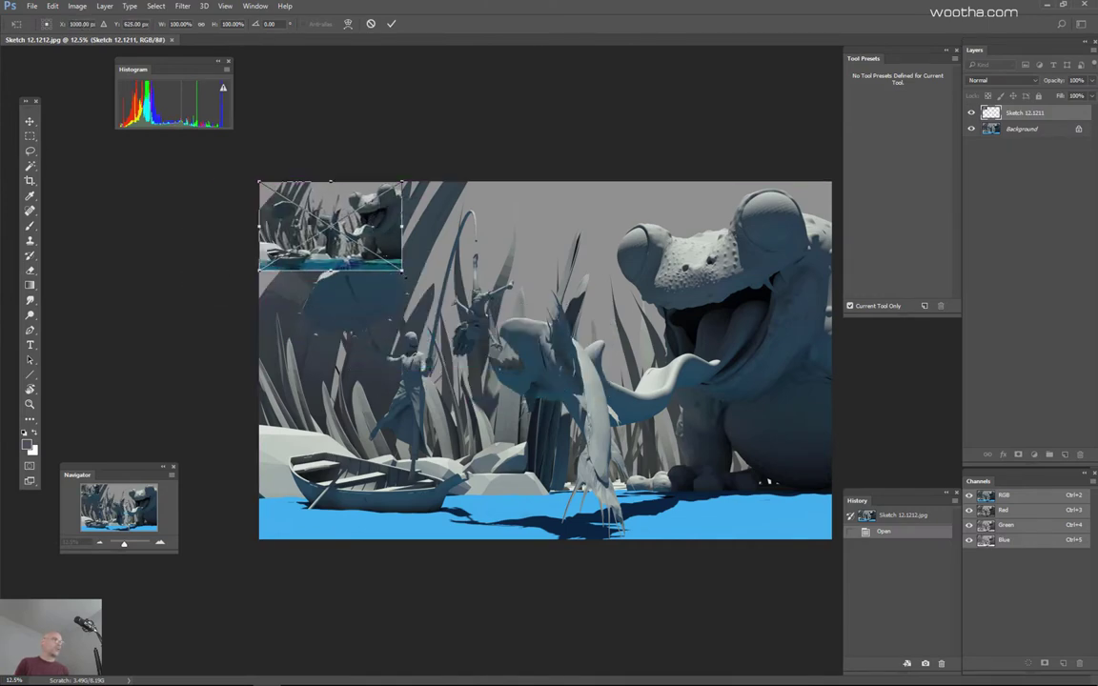
drag(402, 270, 832, 539)
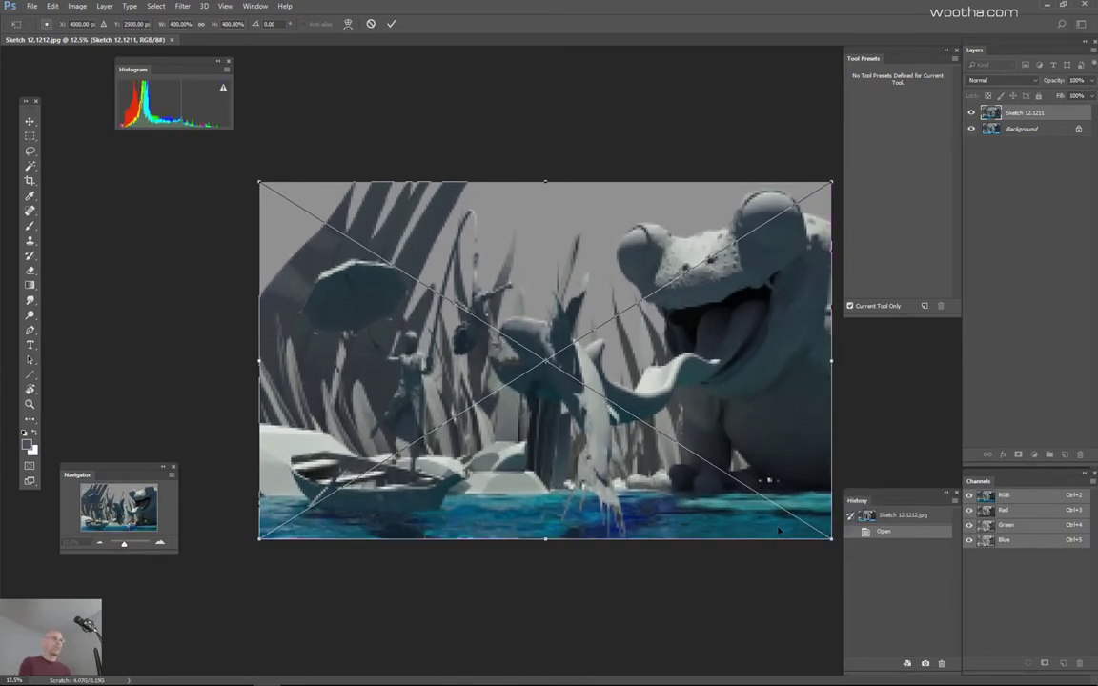
key(Return)
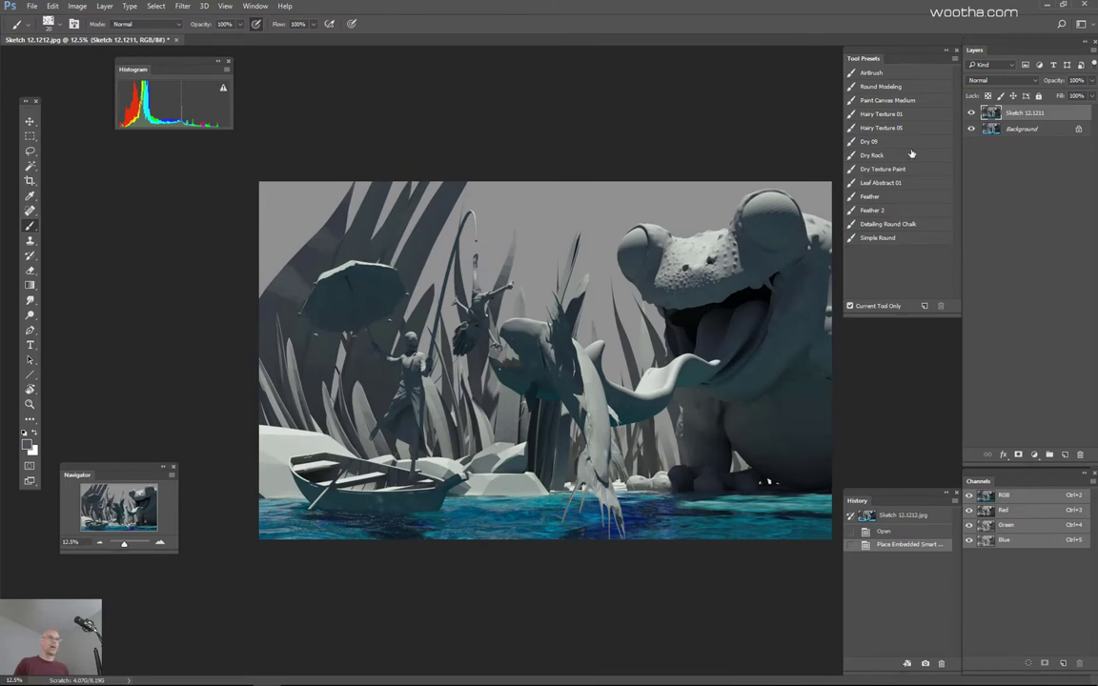
Step: Hide the Sketch 12.1211 layer and convert the locked Background into a regular layer
click(972, 114)
click(972, 114)
click(972, 113)
double_click(1010, 129)
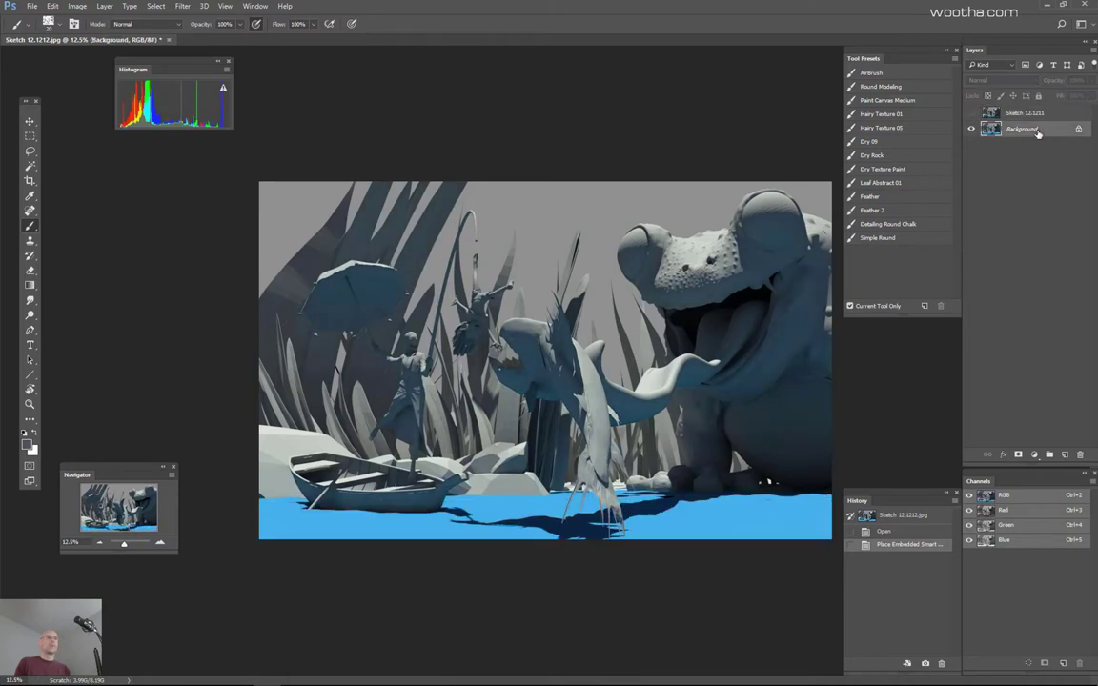
click(650, 216)
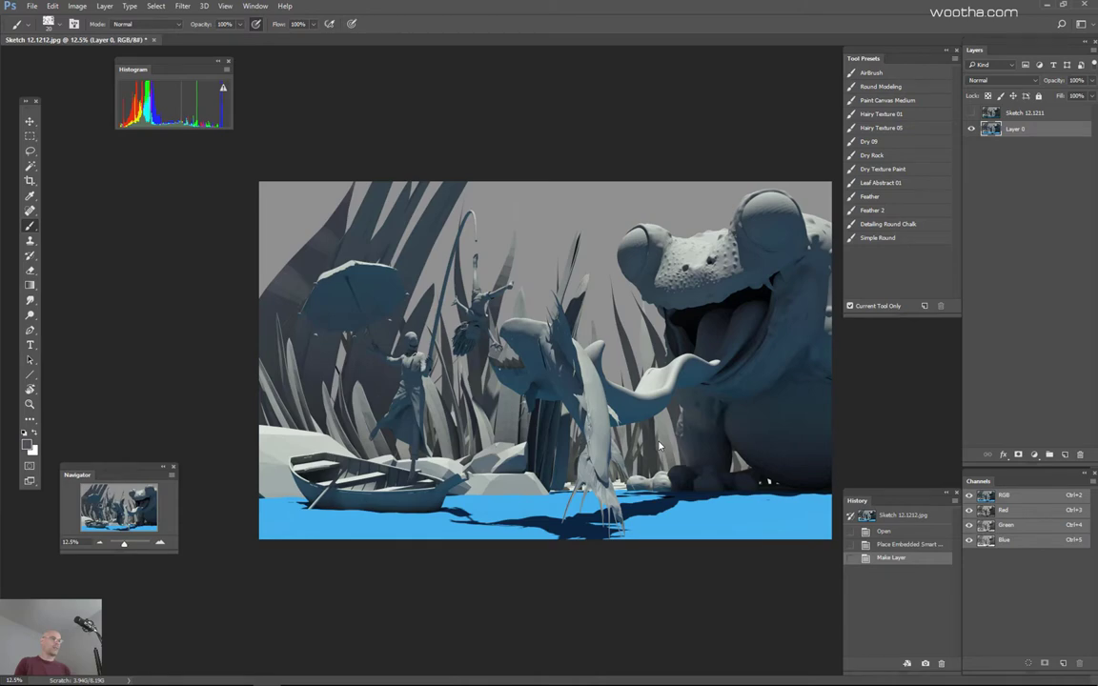
Step: Place the Sketch 12.1212_clown image beneath Layer 0 and put it in its own group named Flat
key(Return)
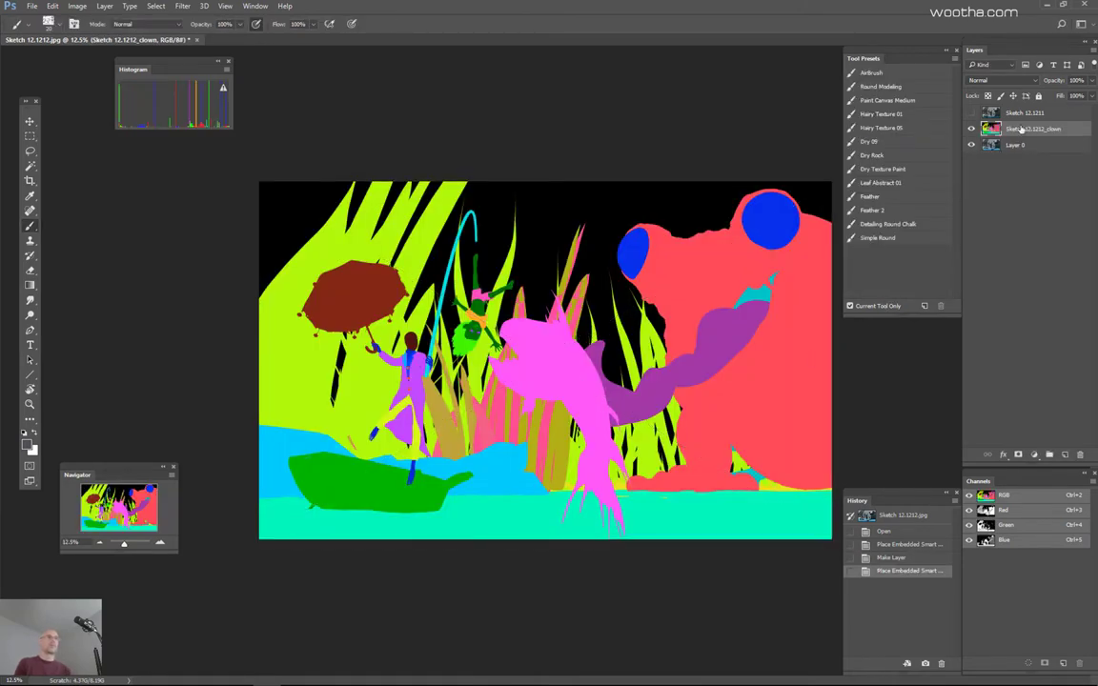
drag(1021, 129, 1020, 152)
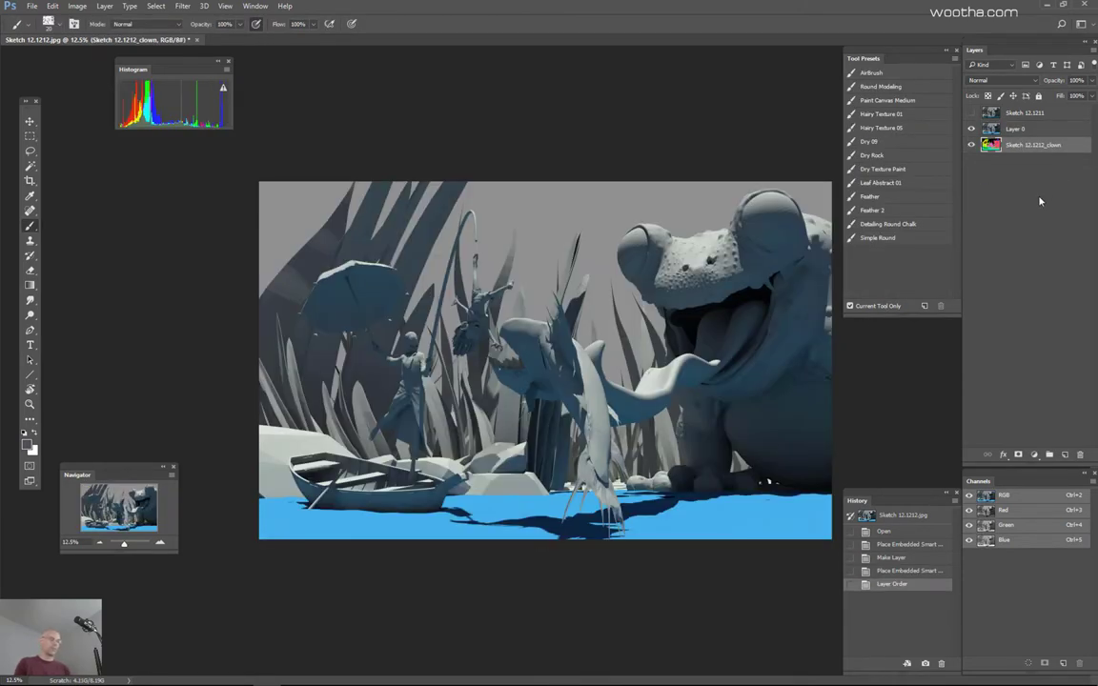
key(ctrl+g)
double_click(1015, 142)
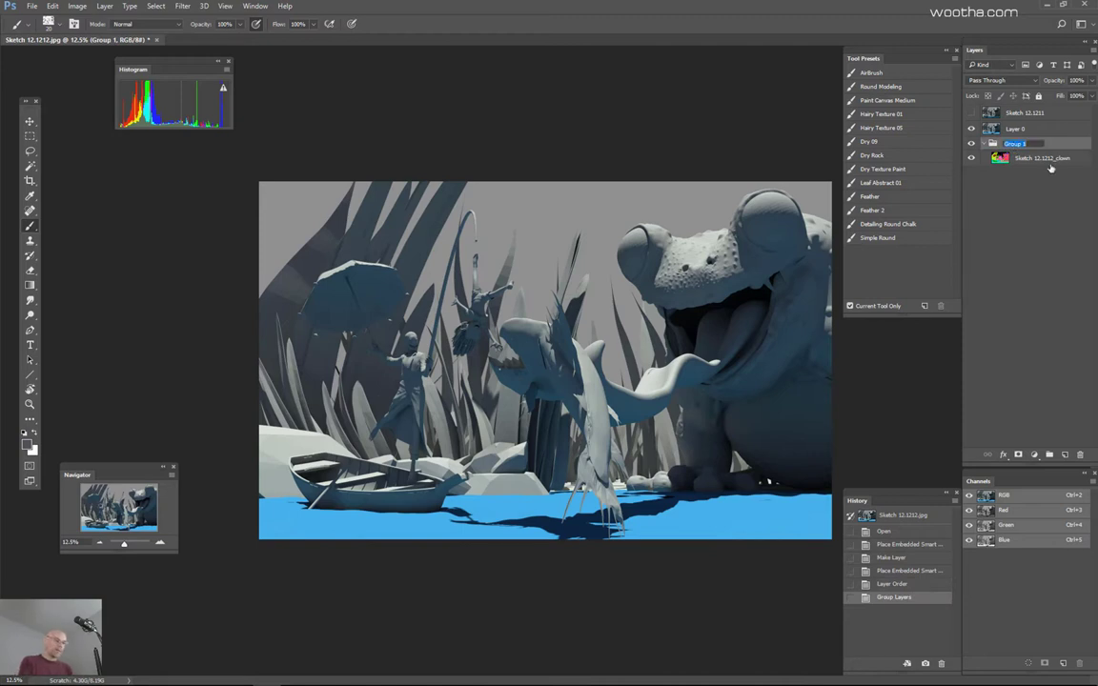
text(Flat)
key(Return)
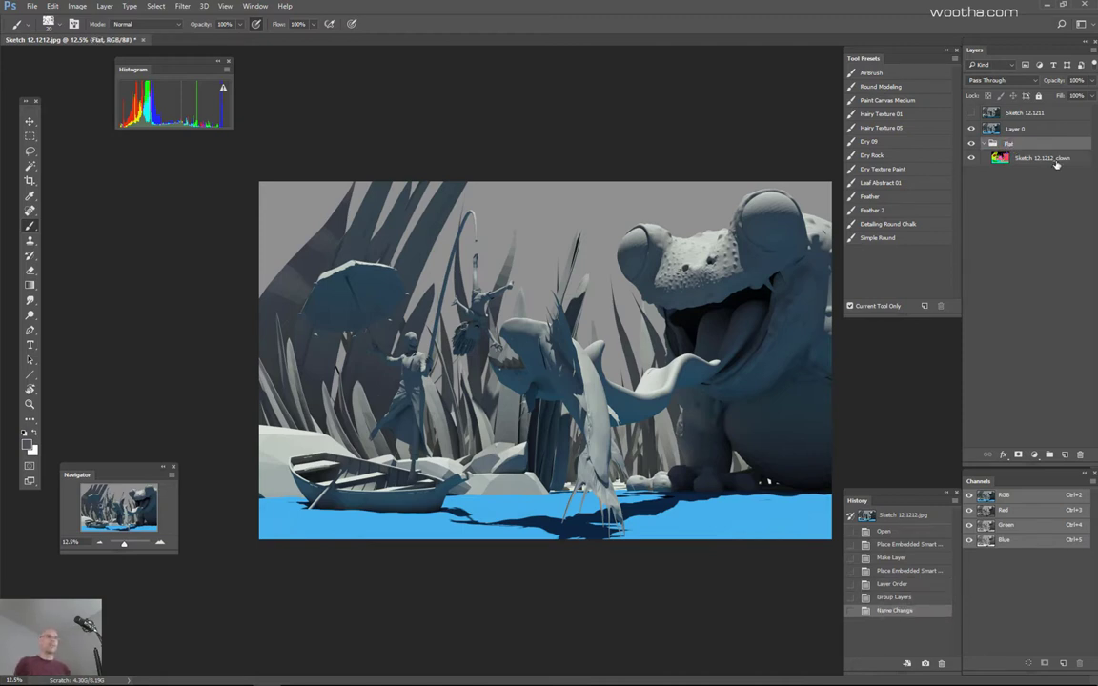
click(1056, 162)
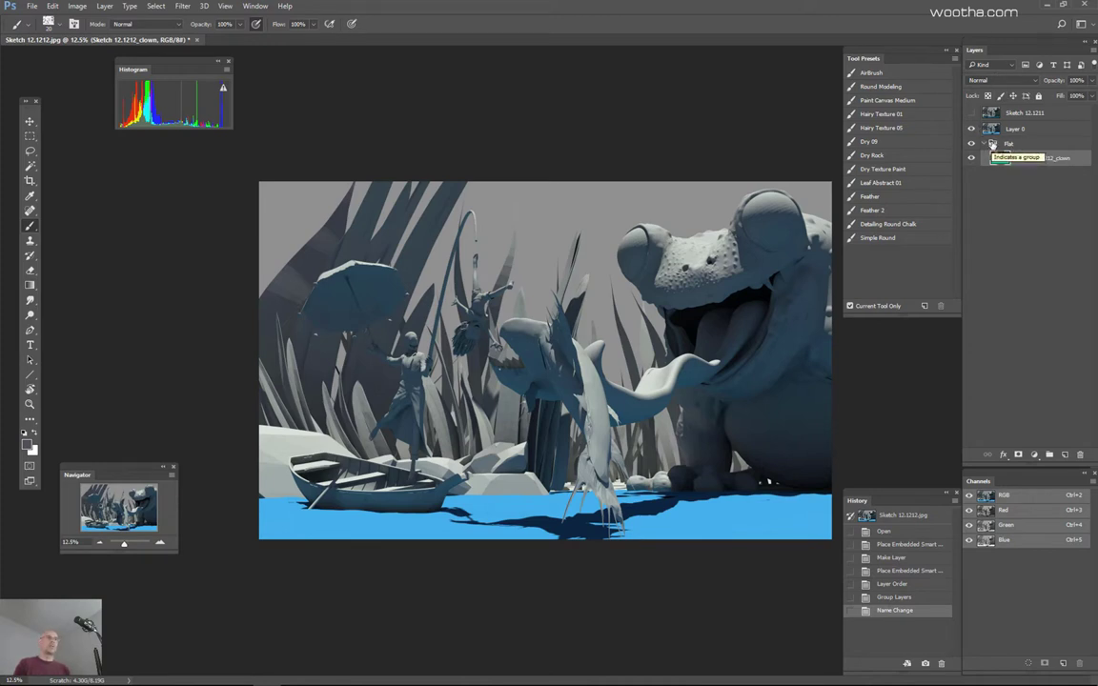
Step: Put Layer 0 in a group named Lighting and set the group's blending mode to Hard Light
click(1040, 136)
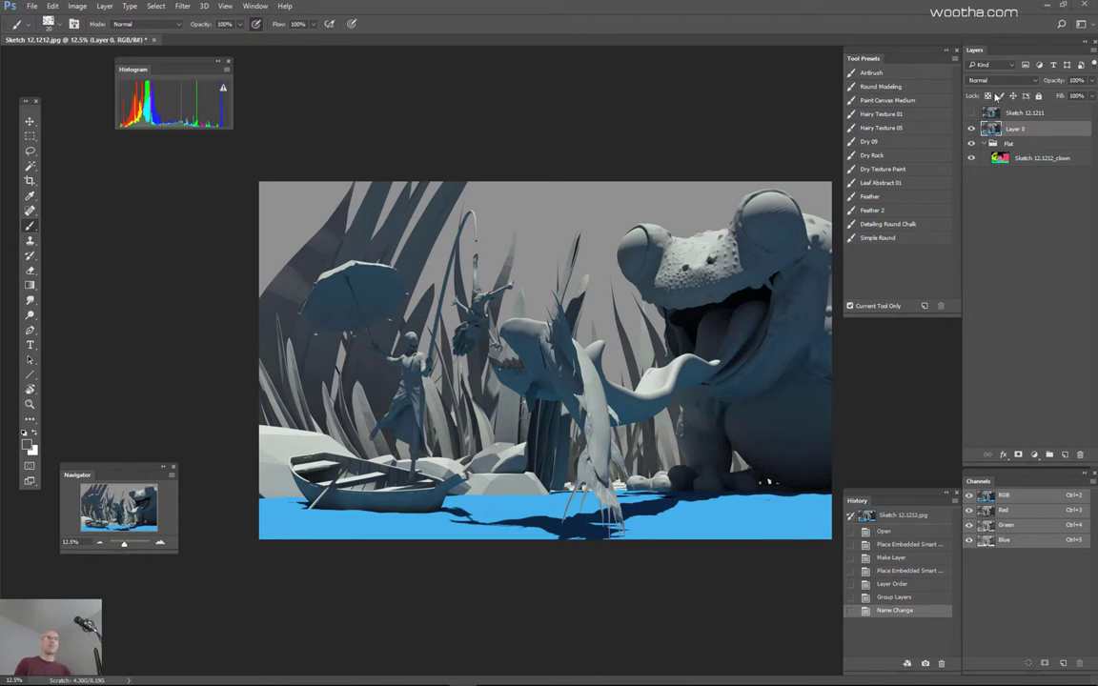
key(ctrl+g)
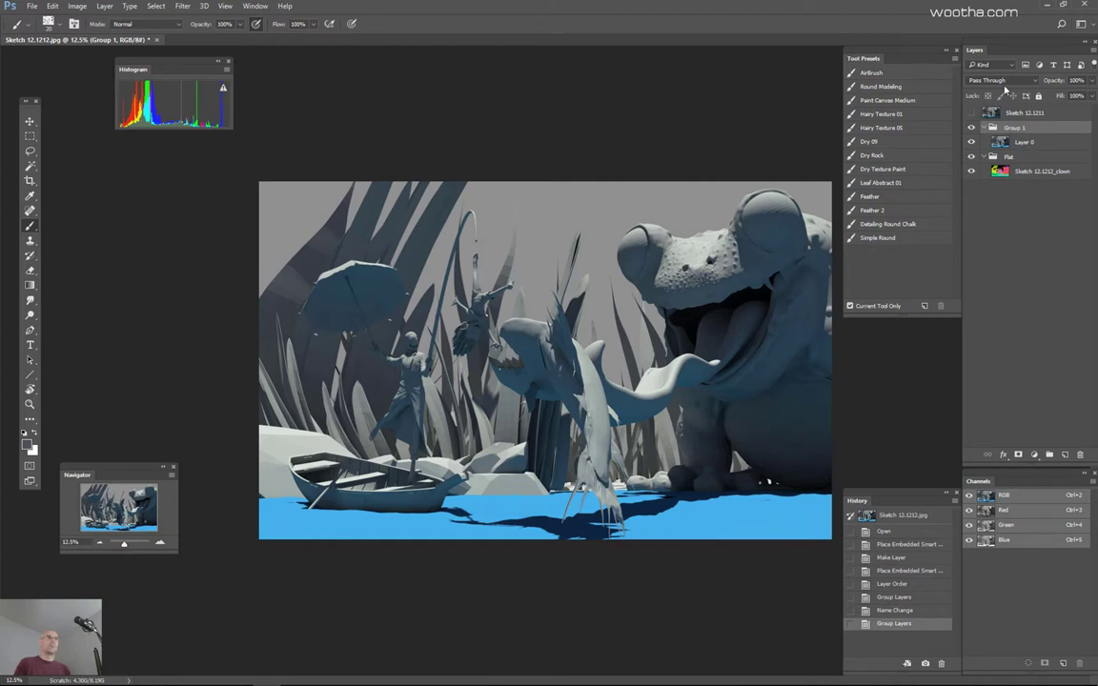
click(1008, 140)
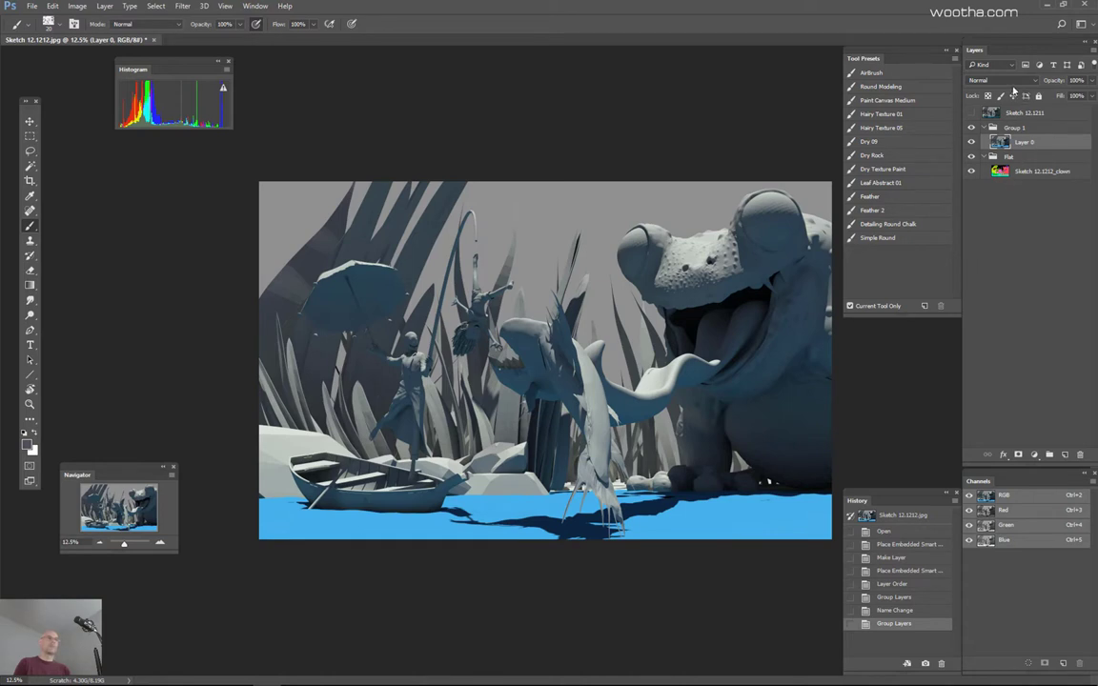
click(1018, 127)
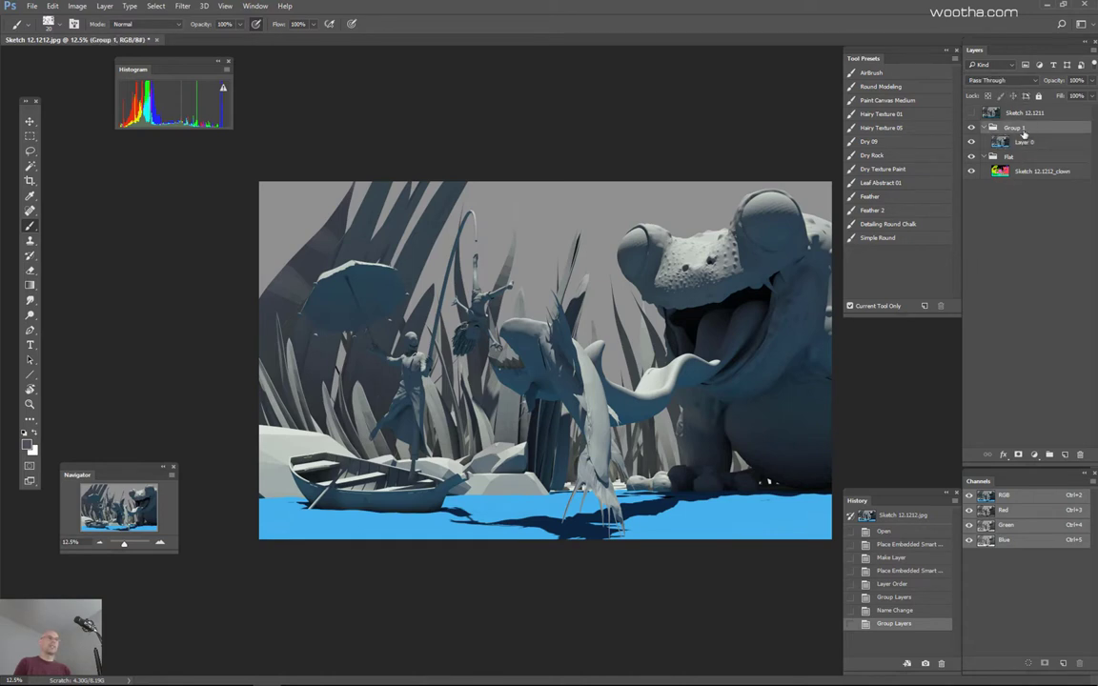
double_click(1016, 128)
text(Light)
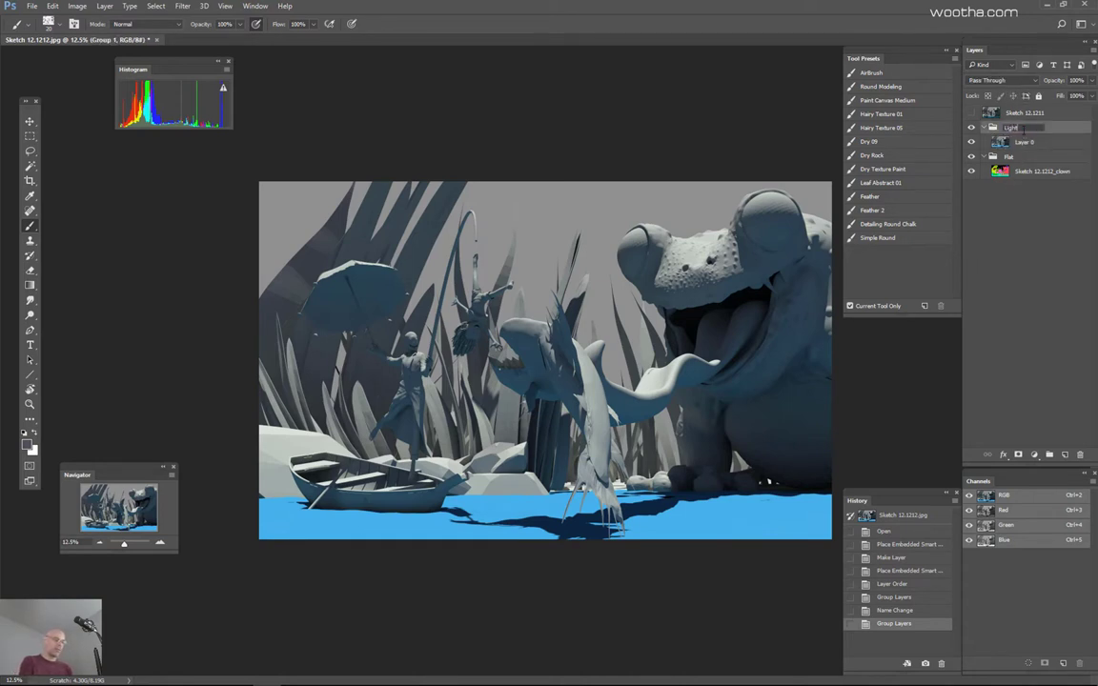
text(ing)
key(Return)
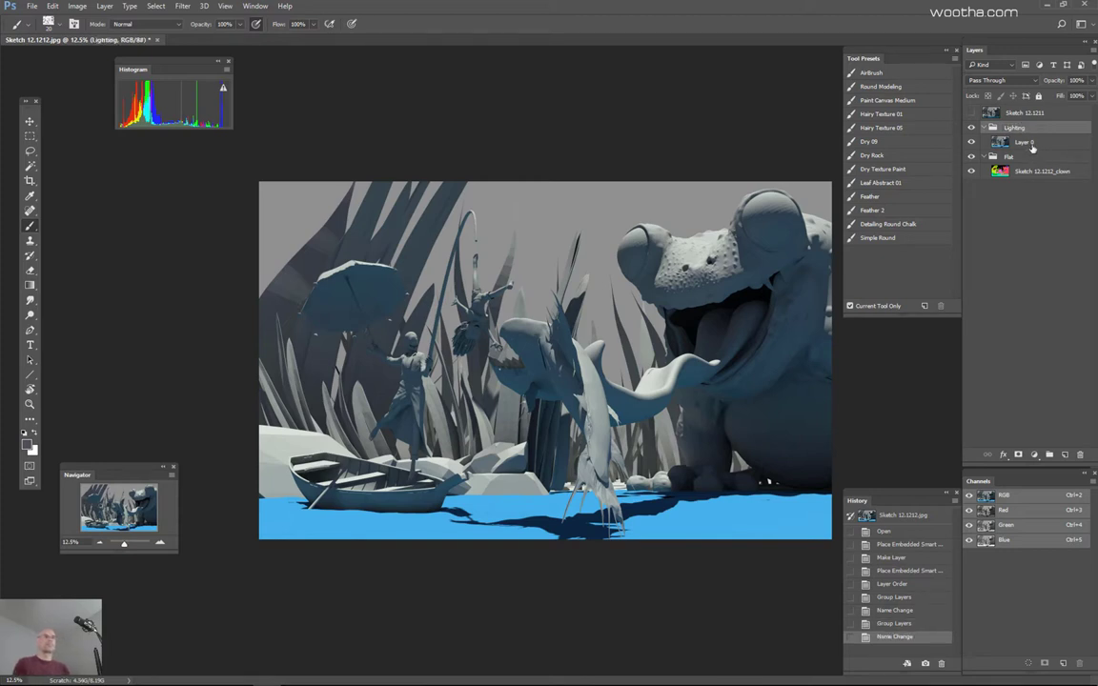
click(991, 81)
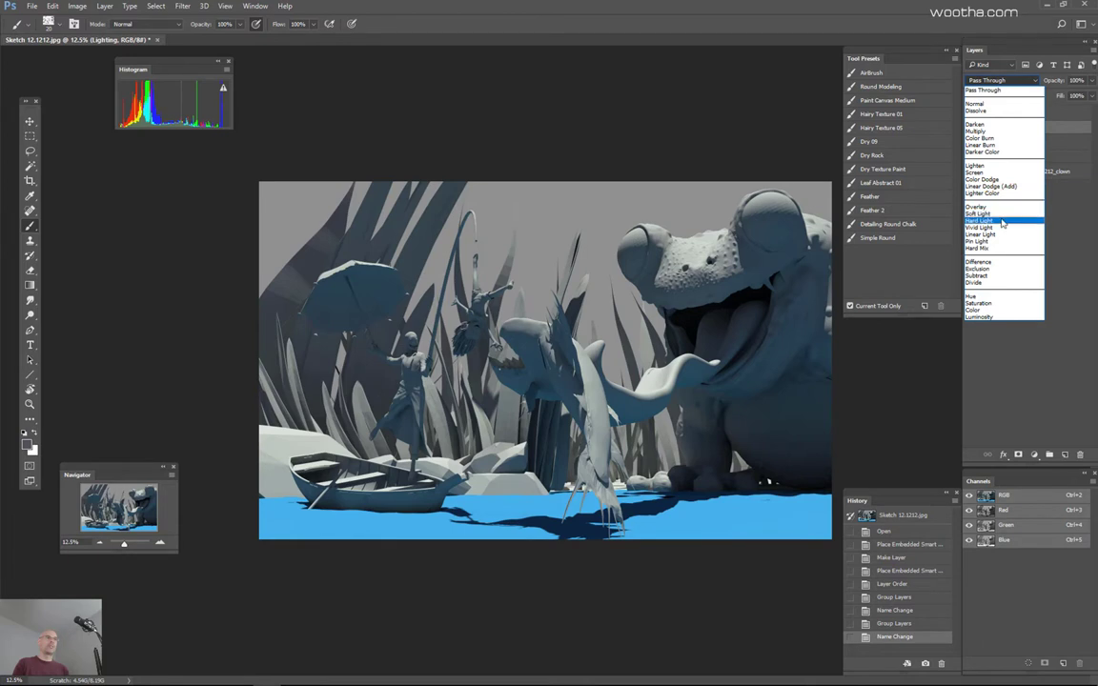
click(1002, 223)
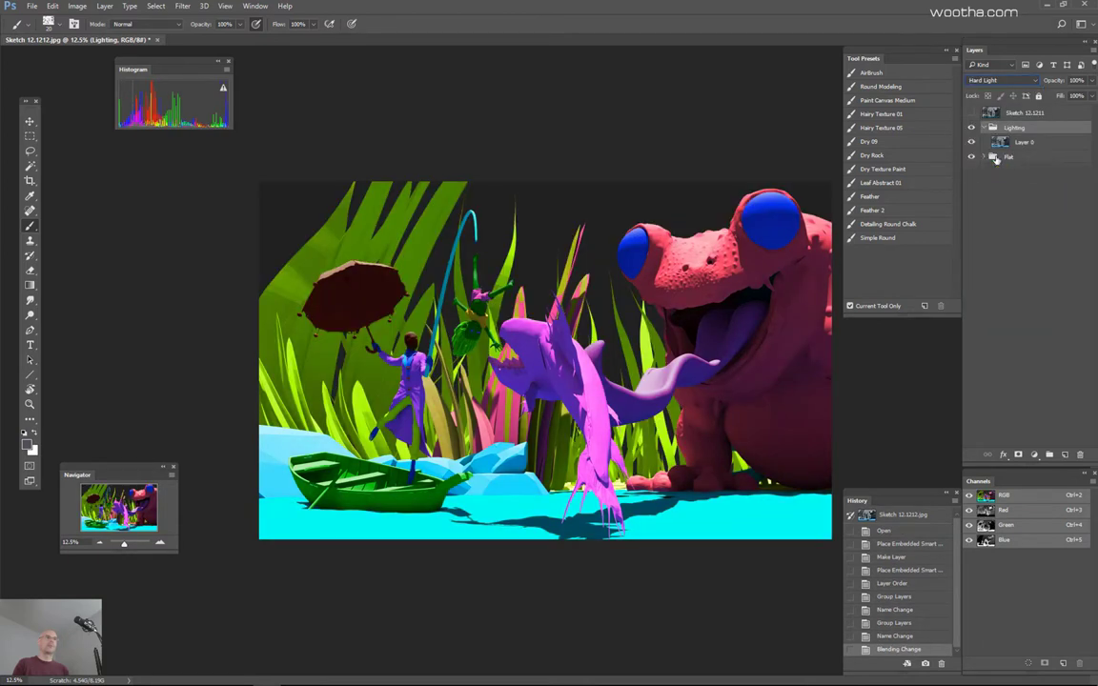
Step: Add a neutral gray (#828282) solid color fill layer above the Flat group and delete its layer mask
click(985, 156)
click(1034, 456)
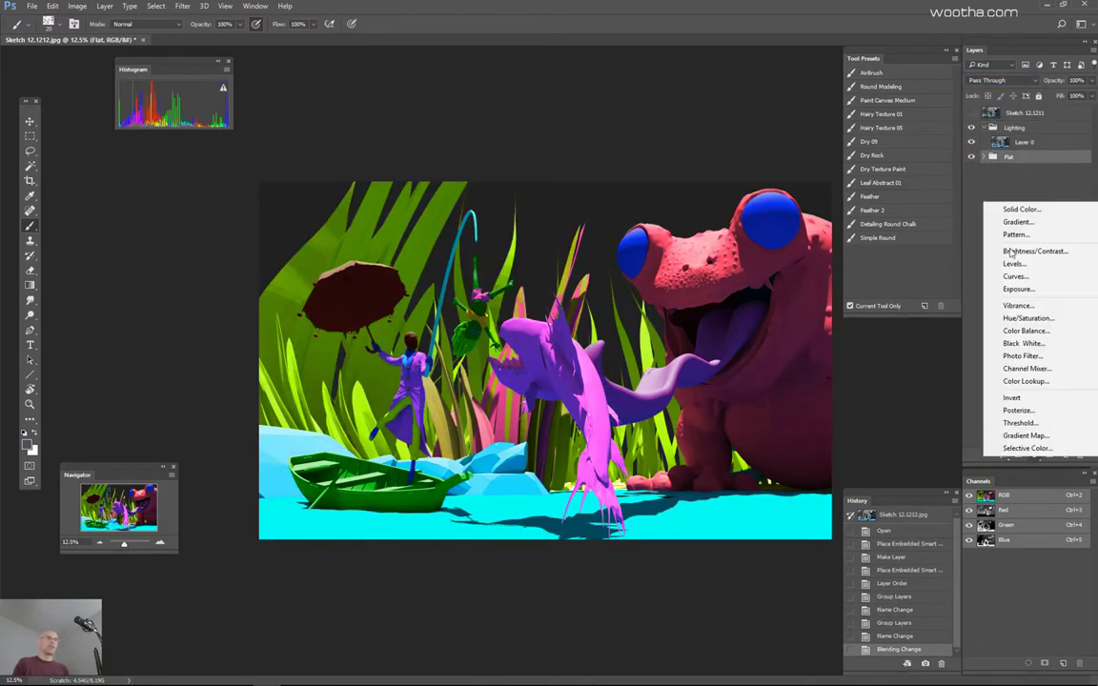
click(993, 208)
text(8b8b8b)
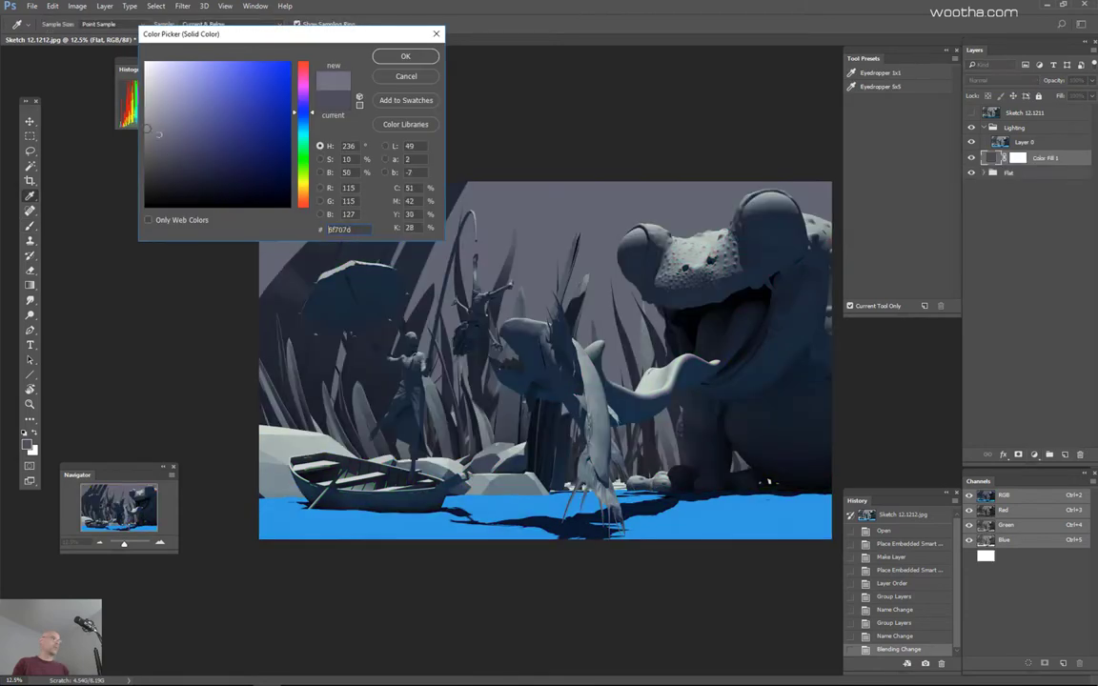
drag(354, 174, 329, 174)
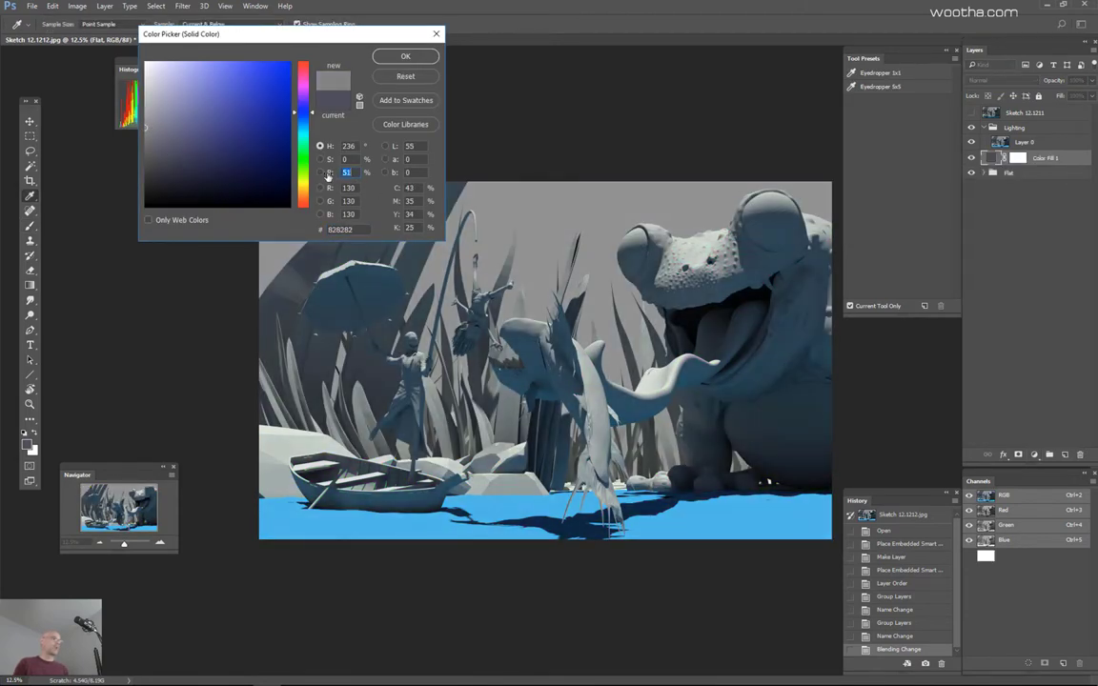
click(405, 57)
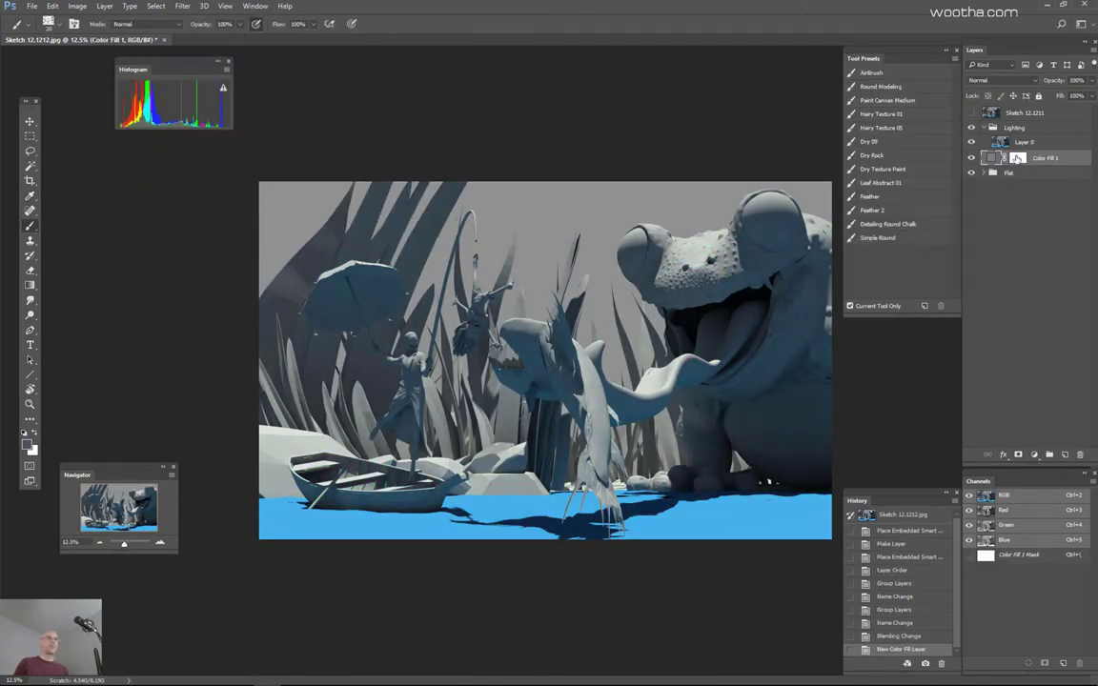
click(1080, 456)
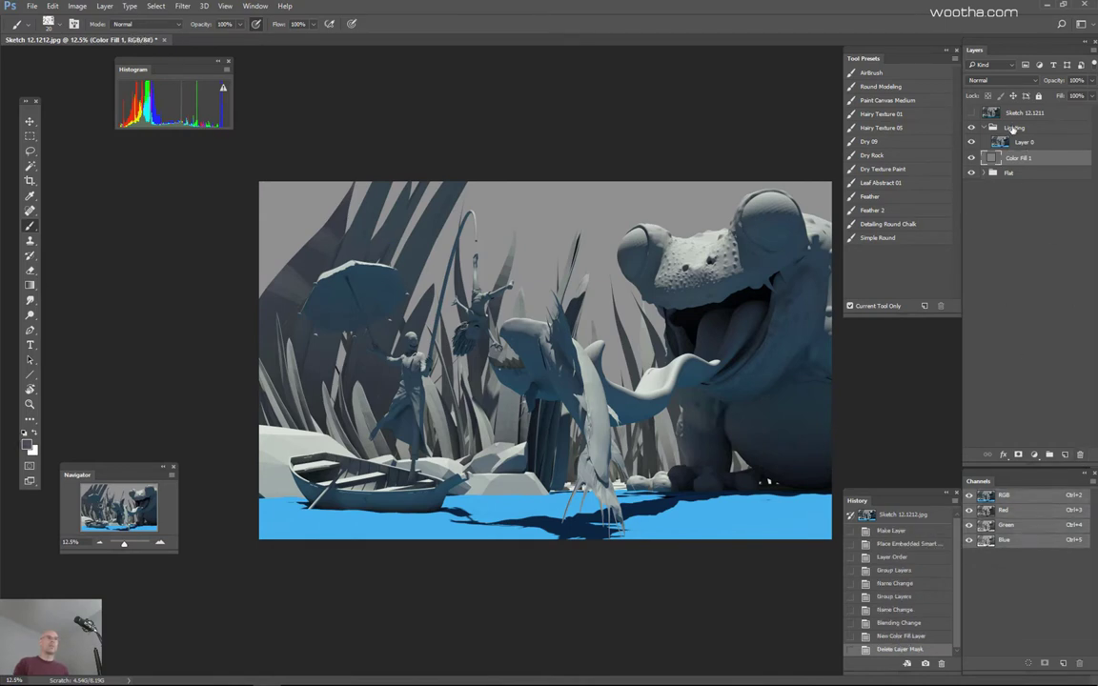
Step: Create a new group named Local between the Lighting group and the gray fill layer
click(1012, 130)
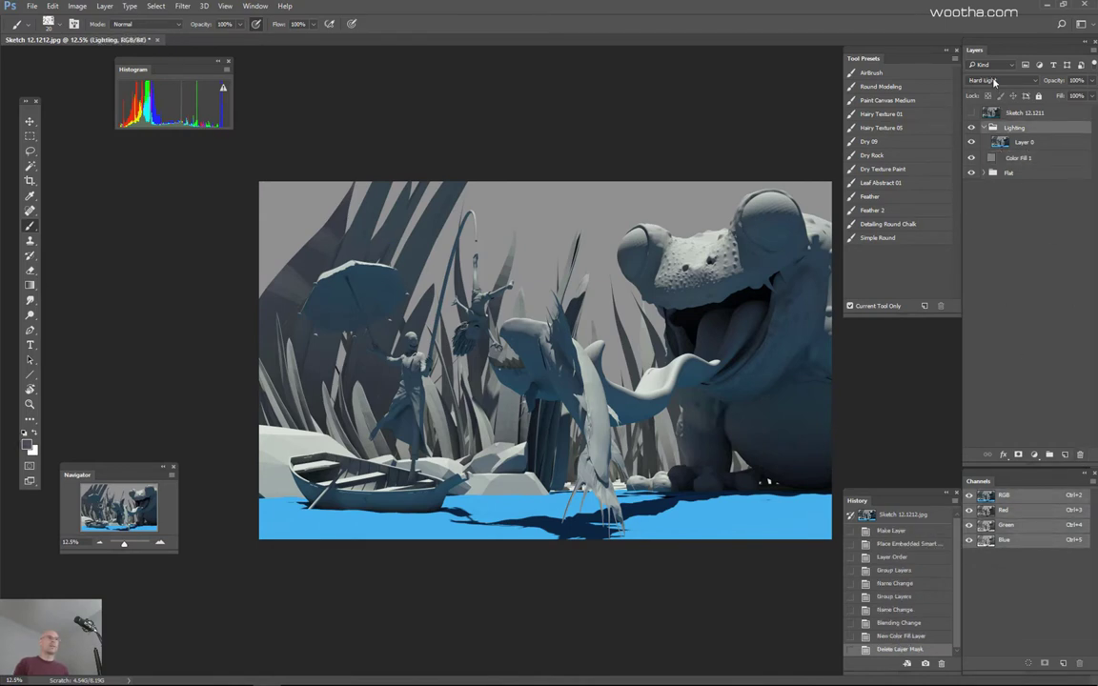
click(982, 128)
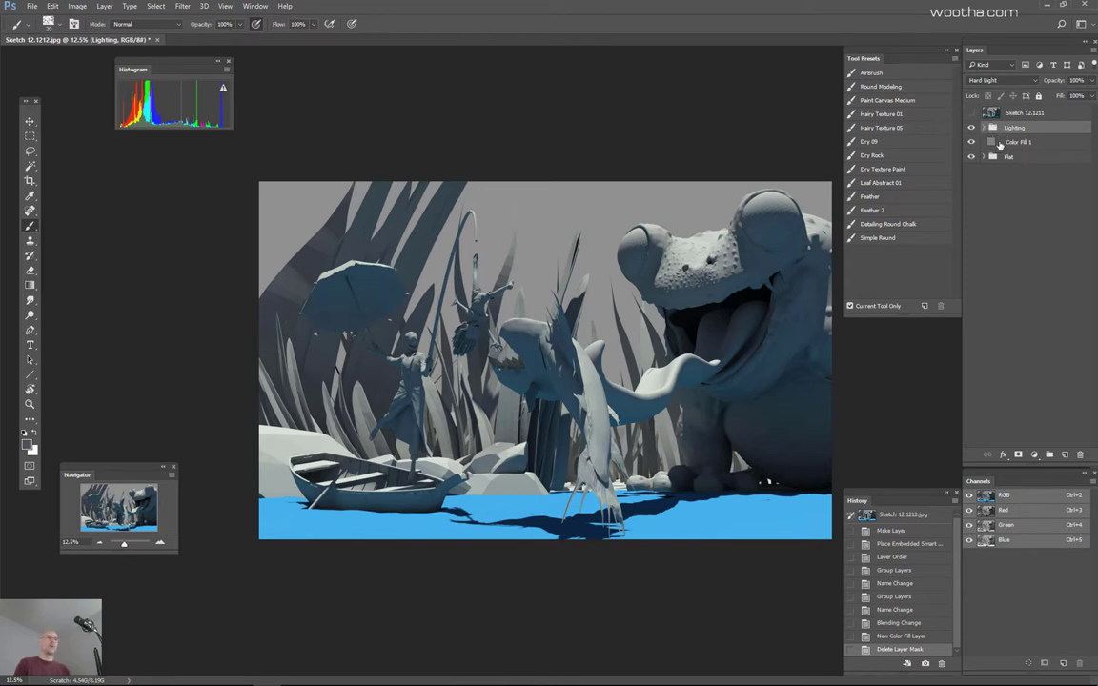
click(1025, 143)
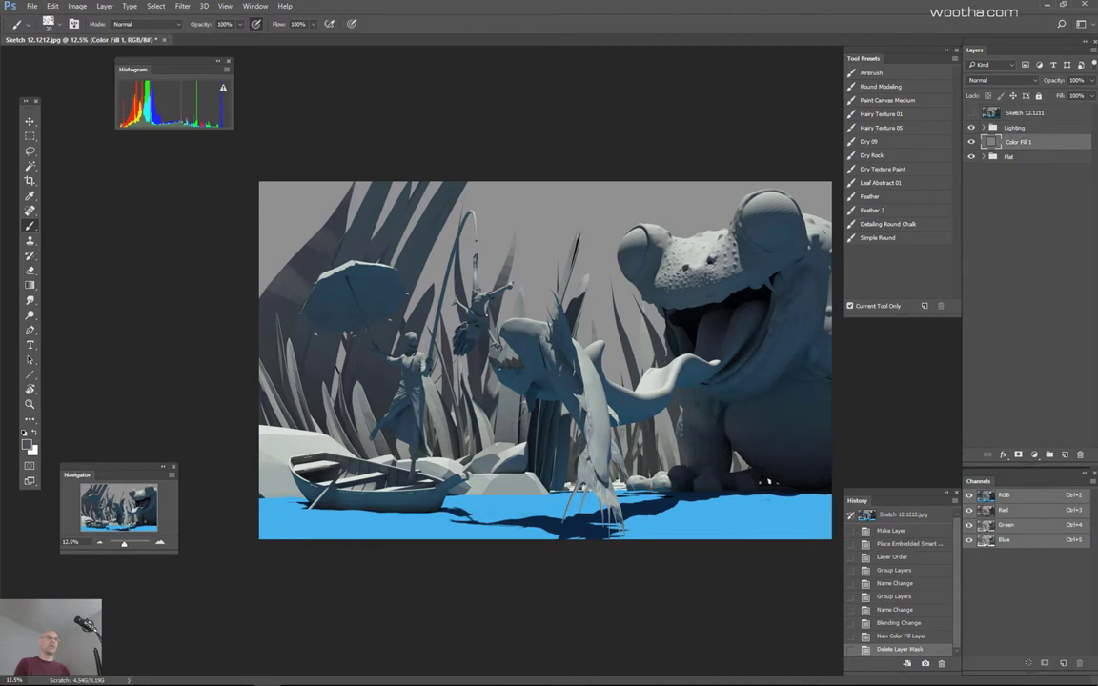
click(1049, 455)
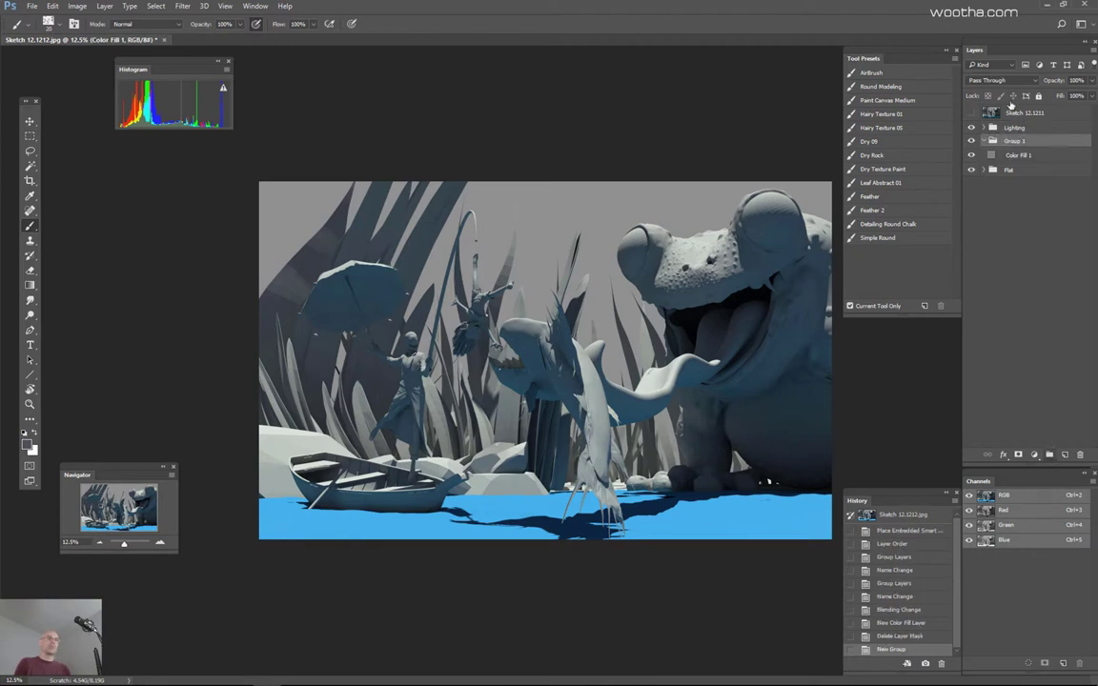
double_click(1013, 141)
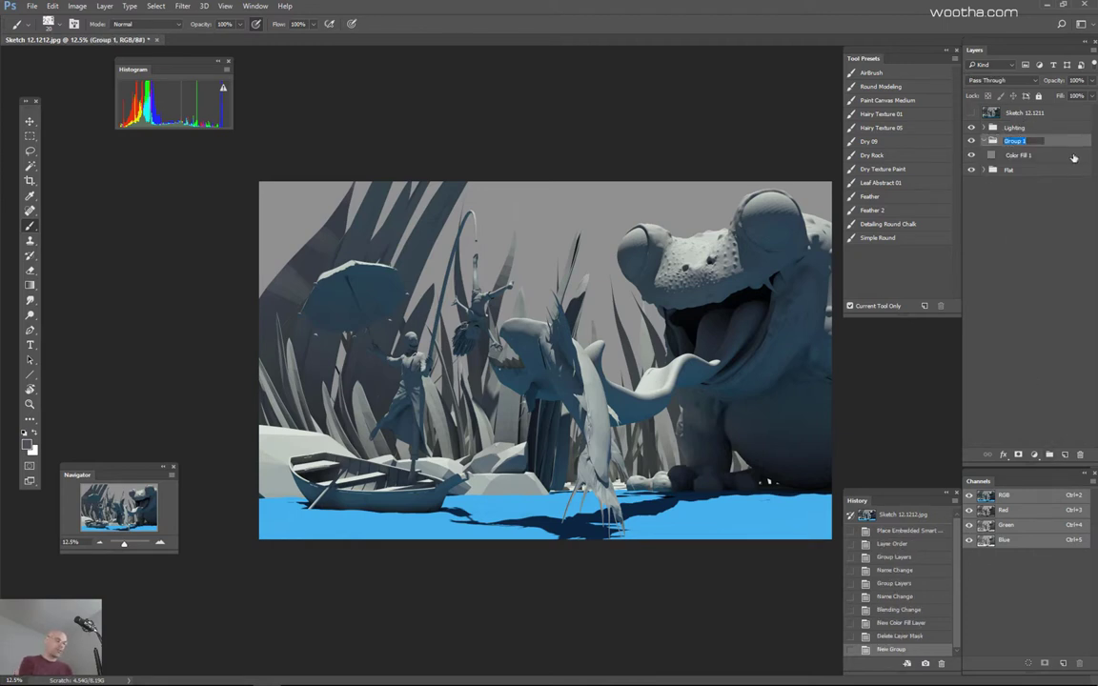
text(Local)
key(Return)
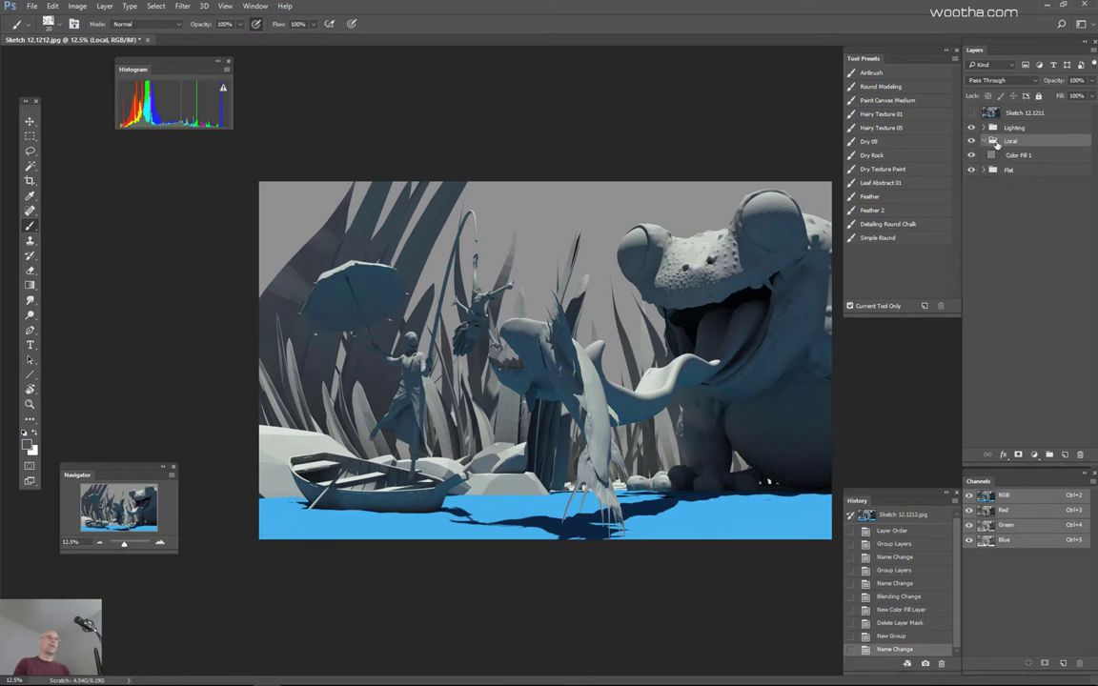
Step: Review the Lighting and Local groups in the layer stack, checking their contents and blending modes
click(1014, 126)
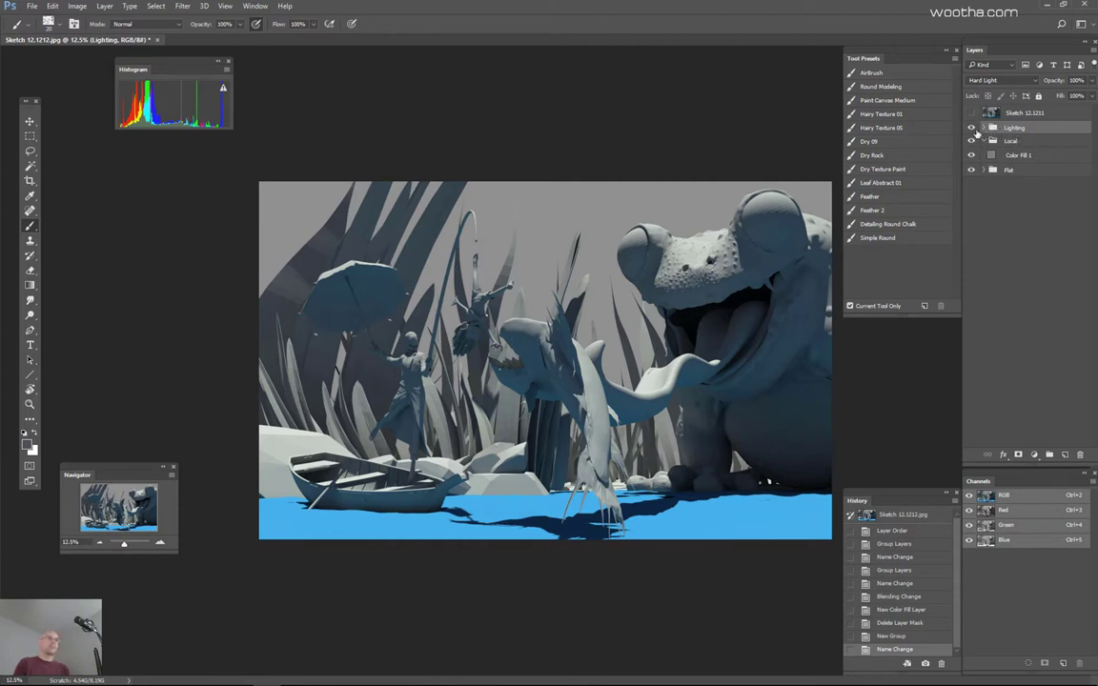
click(982, 128)
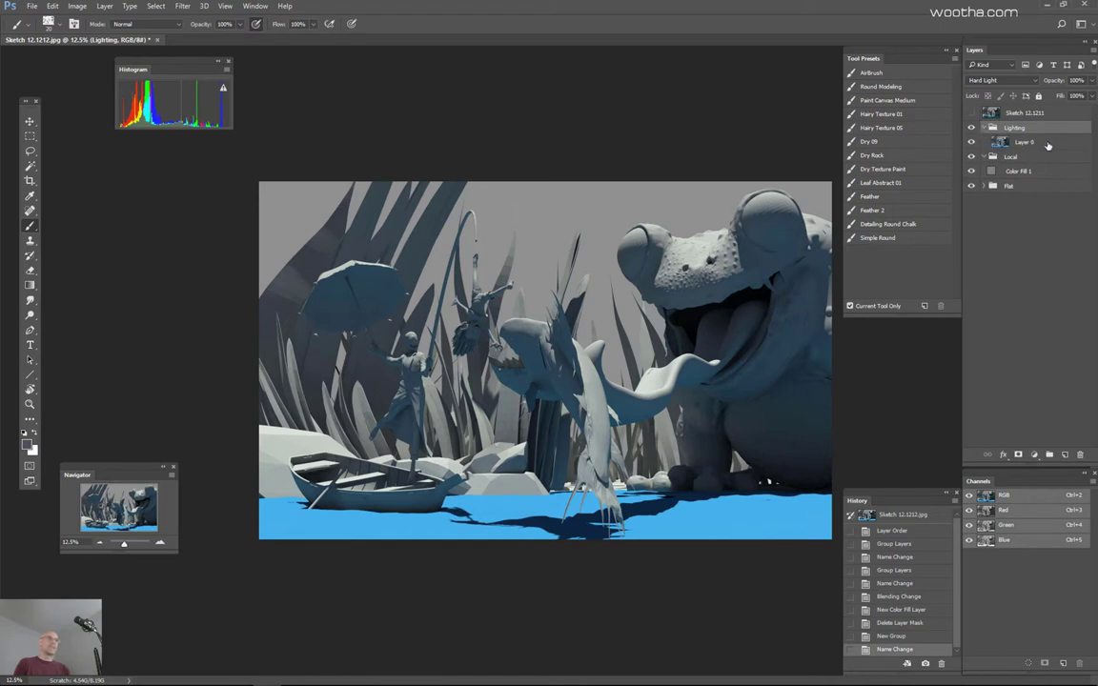
click(1022, 143)
click(1014, 128)
click(1012, 156)
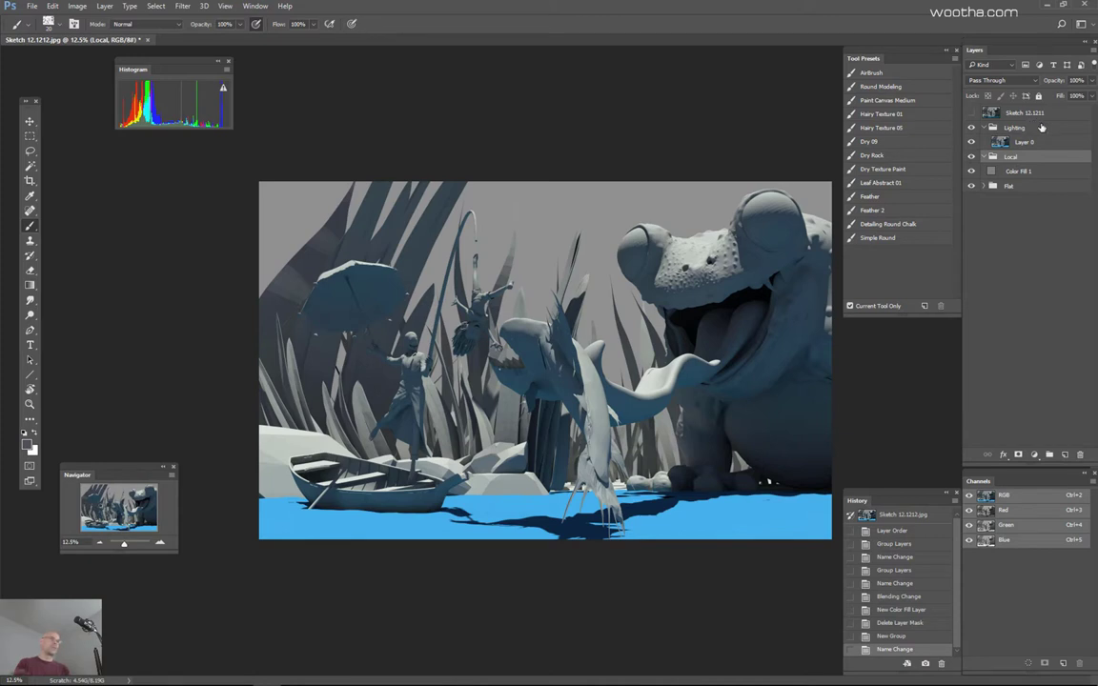
click(984, 128)
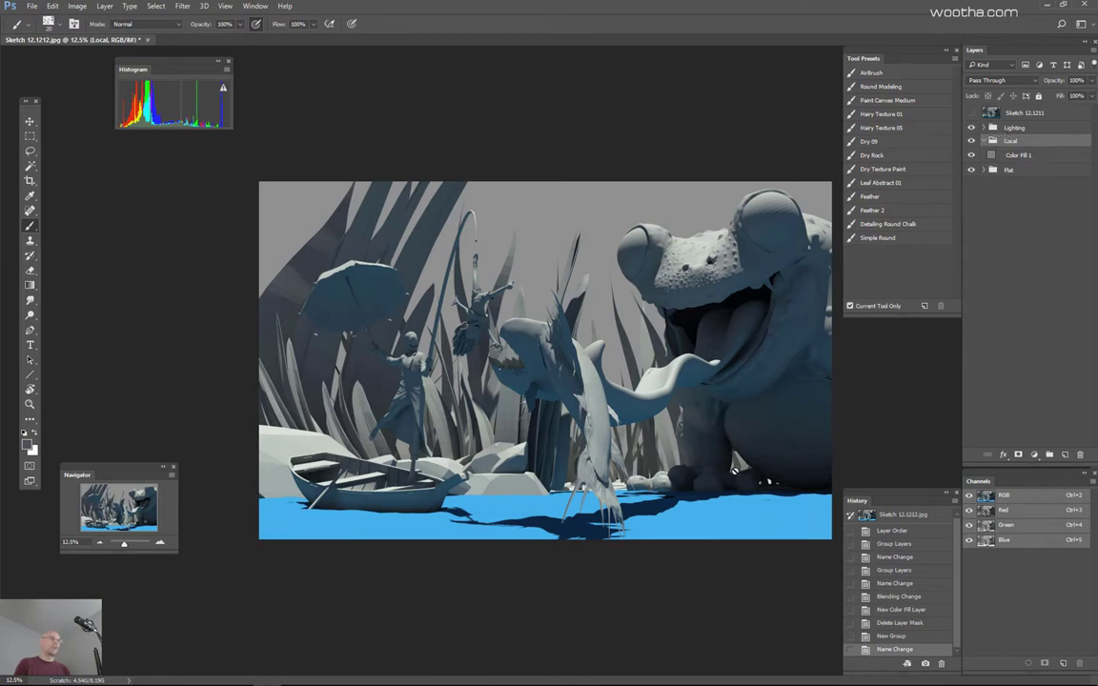
click(999, 129)
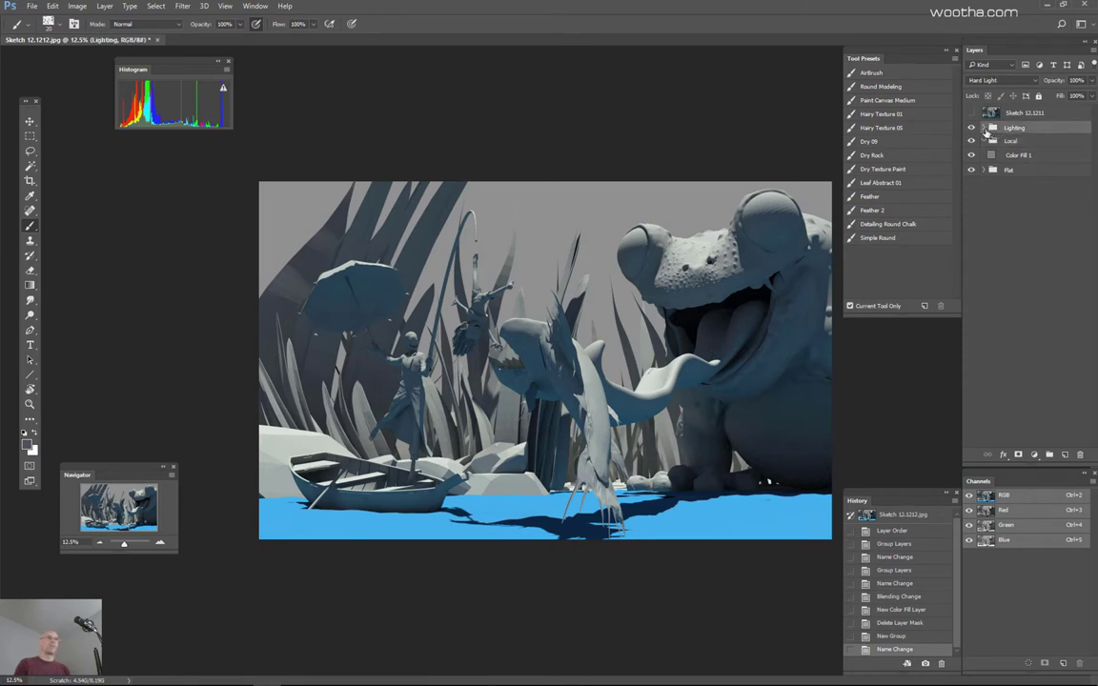
click(984, 128)
click(1021, 144)
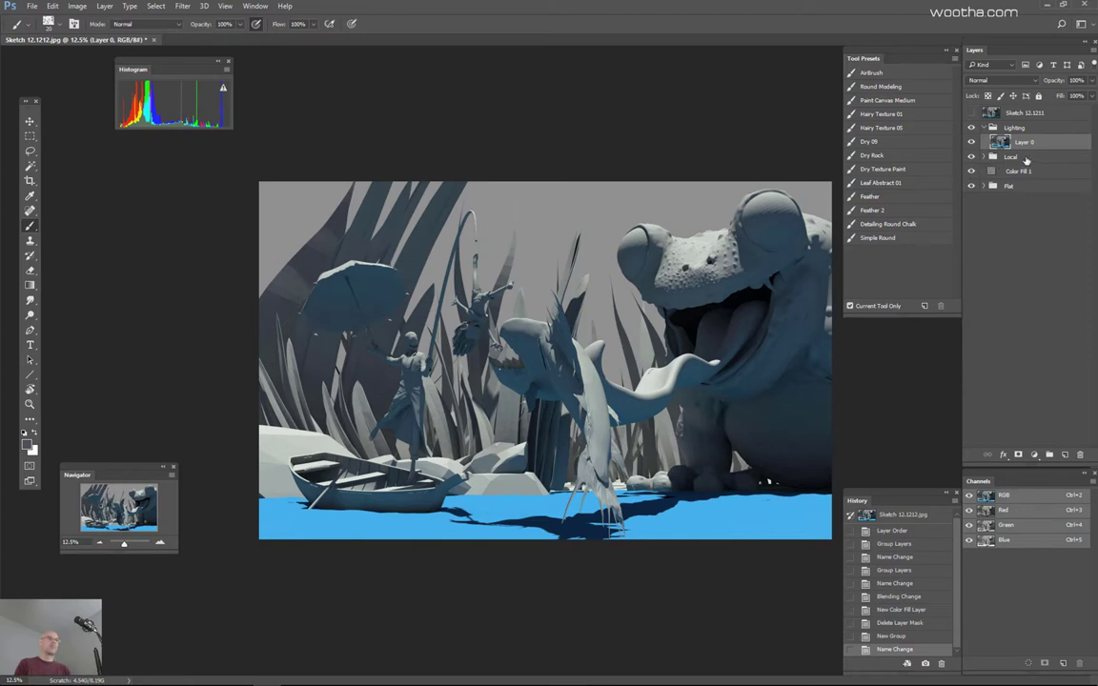
Step: Select the Local and Lighting groups in turn to review them, and collapse the Lighting group
click(1039, 157)
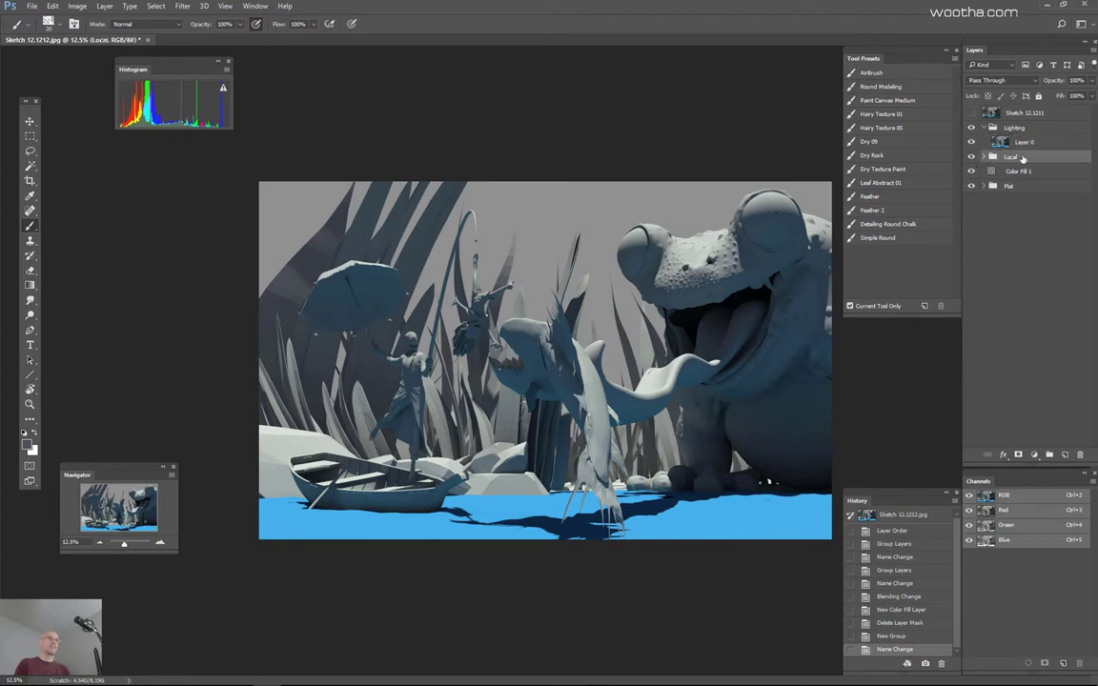
click(1016, 142)
click(991, 130)
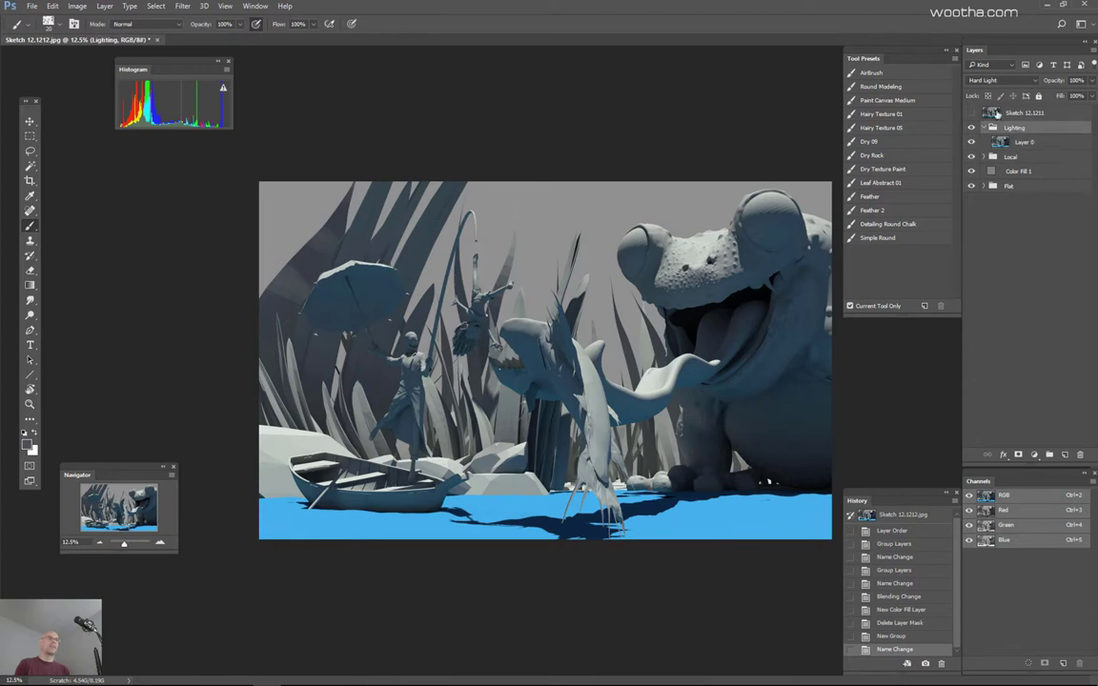
click(984, 128)
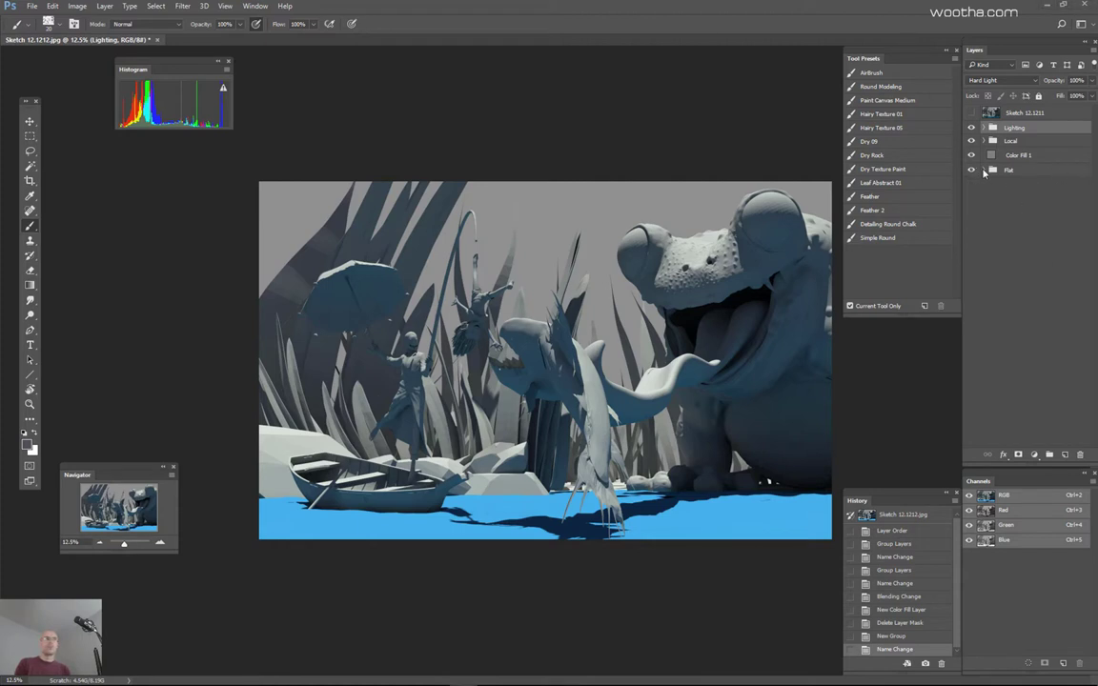
Step: Place the Sketch 12.1212_normals EXR above the clown pass in the Flat group, reading alpha as transparency, and briefly view it in isolation
click(984, 170)
click(1039, 184)
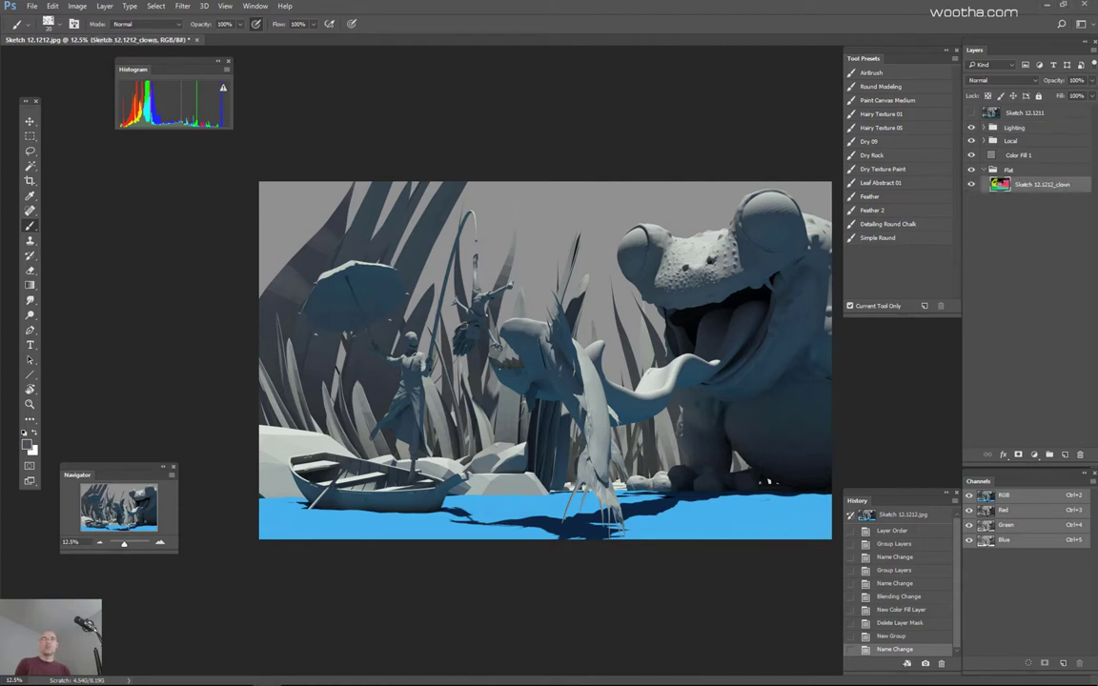
drag(1097, 536, 686, 386)
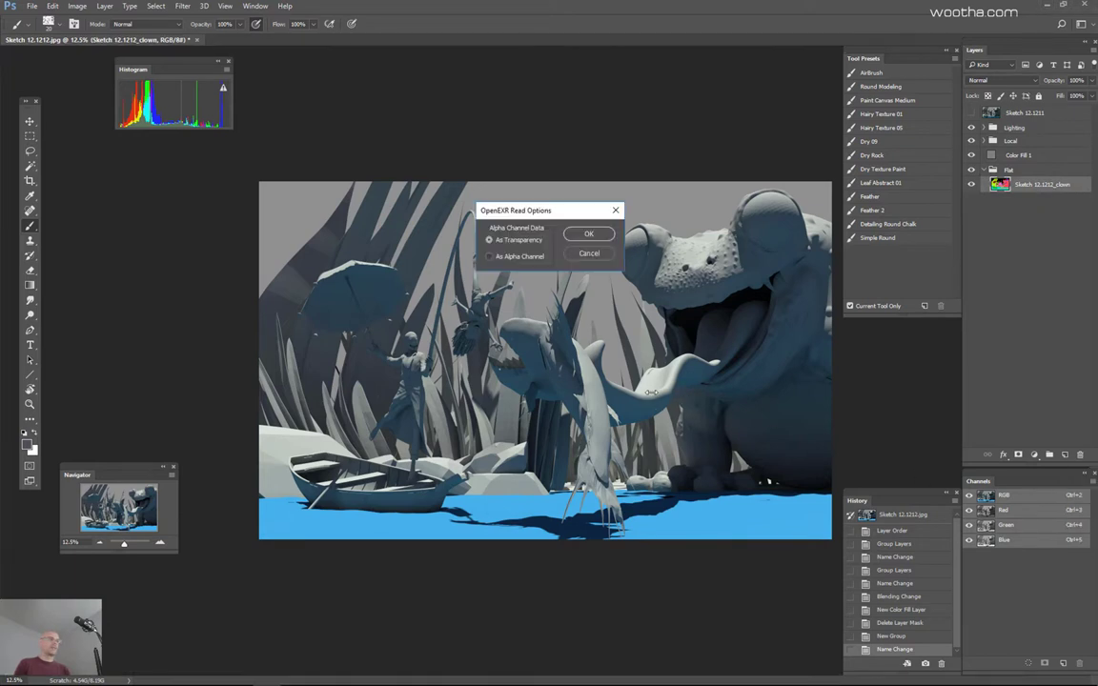
key(Return)
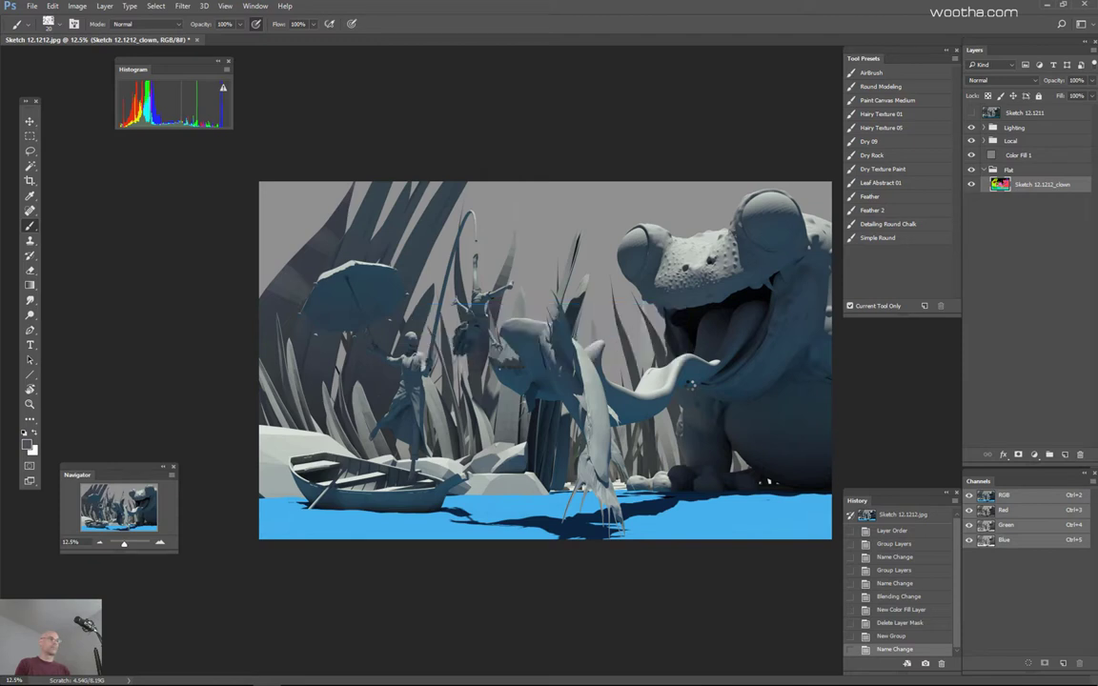
key(Return)
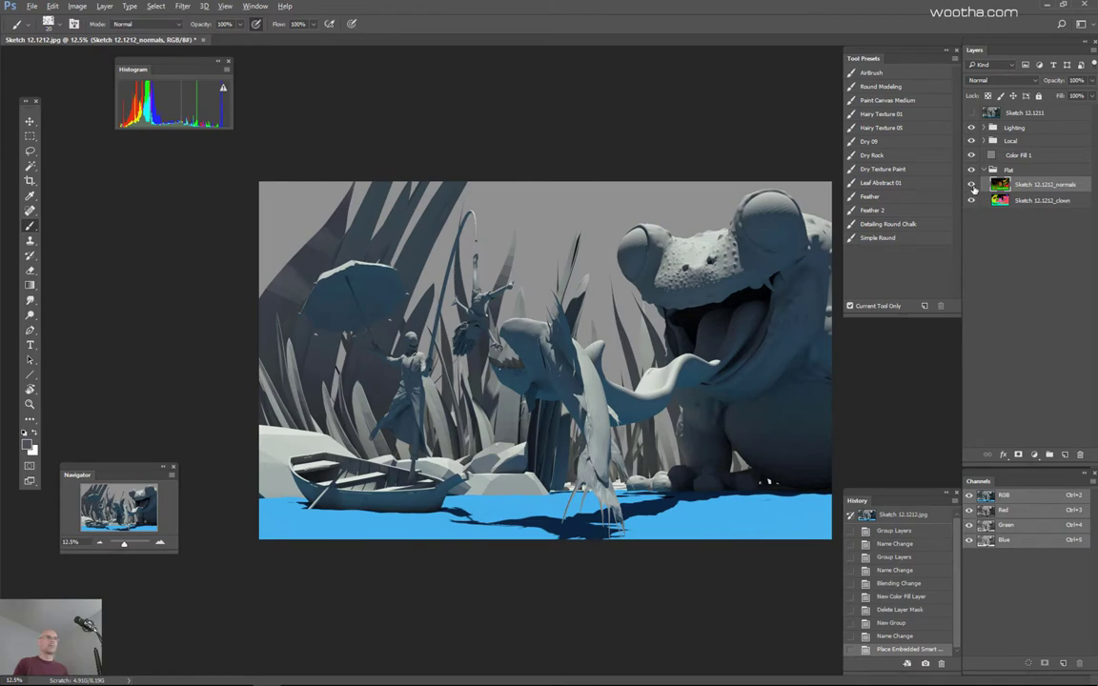
alt+click(972, 186)
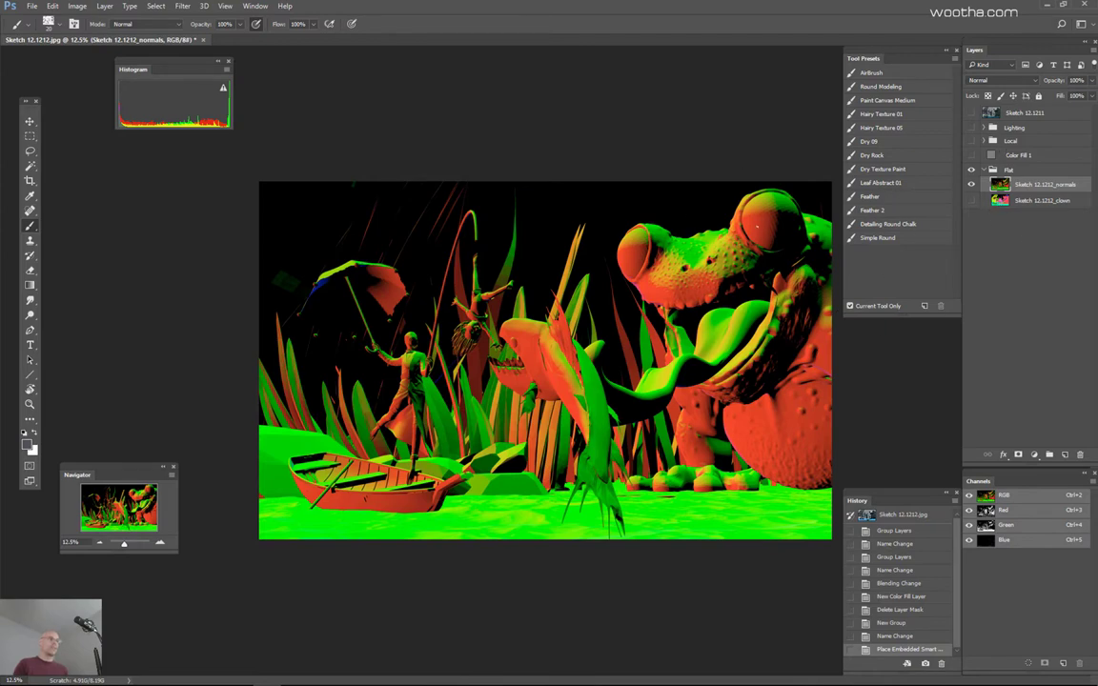
alt+click(971, 185)
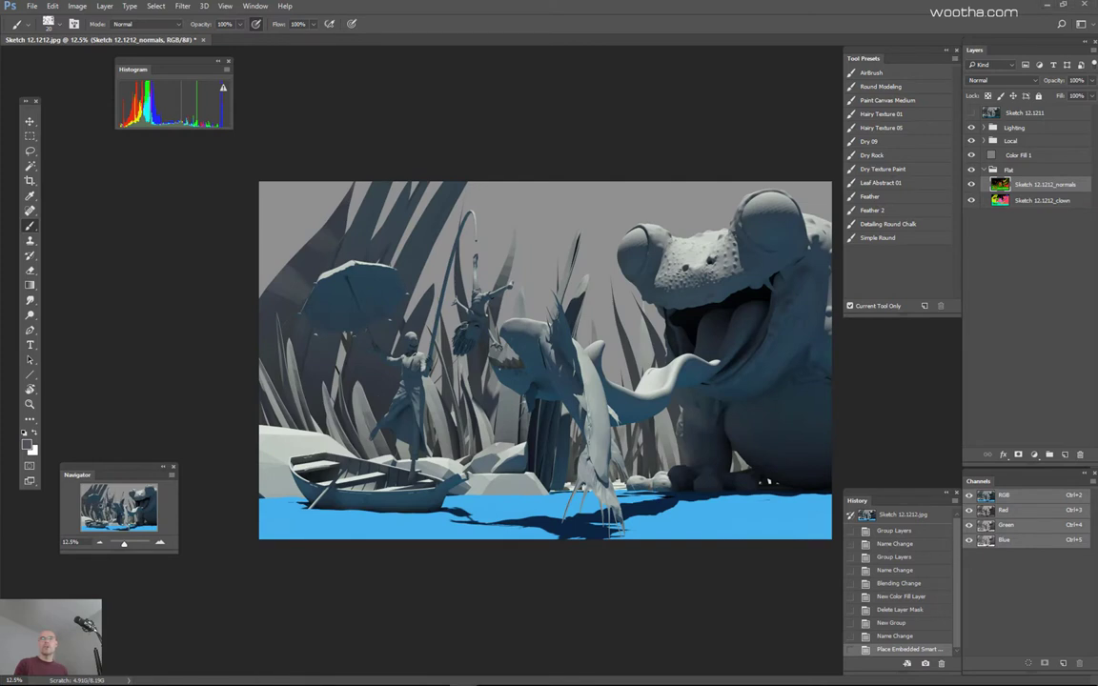
Step: Open Sketch 12.1212_depth.exr with alpha as transparency and add an Exposure adjustment layer with exposure -6.21
drag(694, 0, 694, 8)
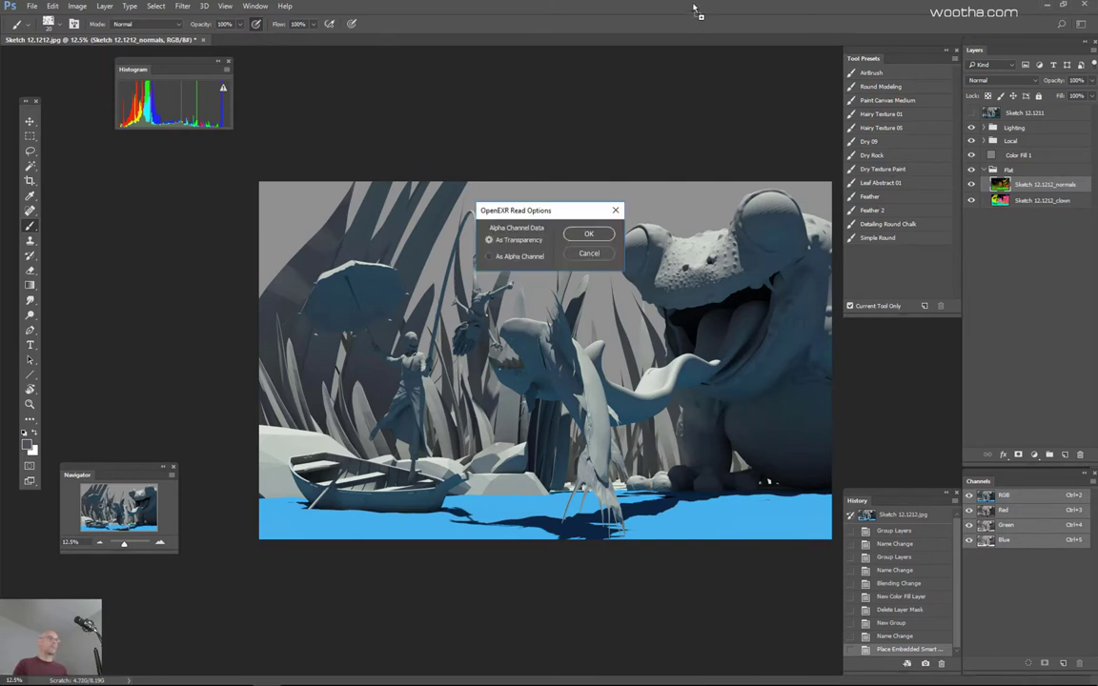
click(588, 235)
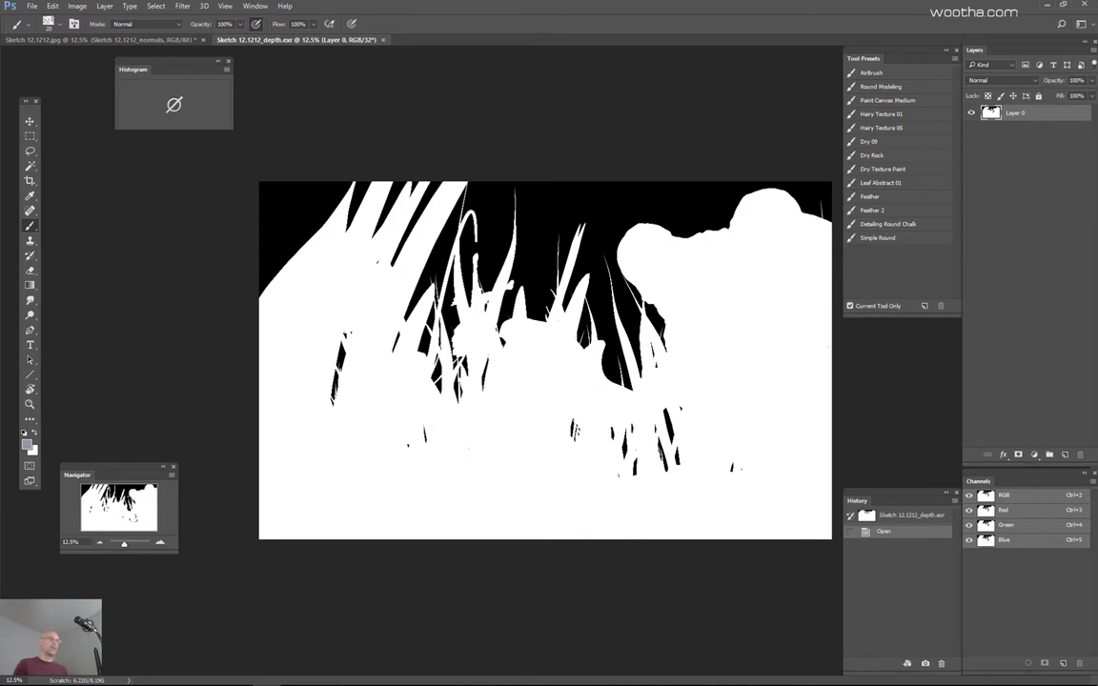
click(1036, 456)
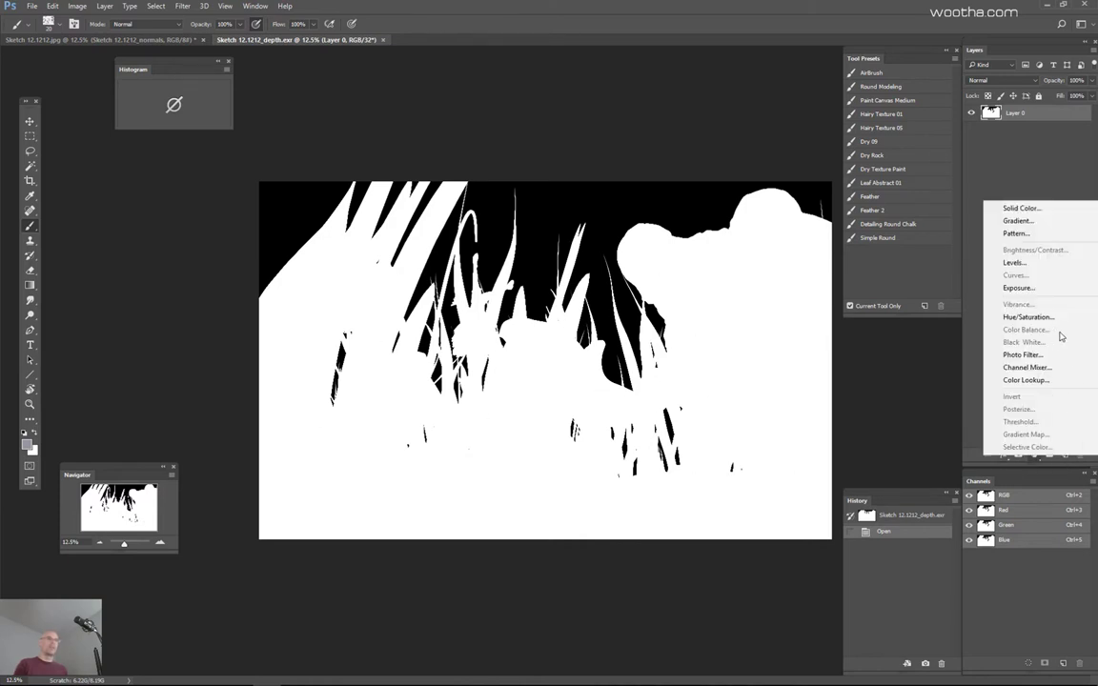
click(1041, 288)
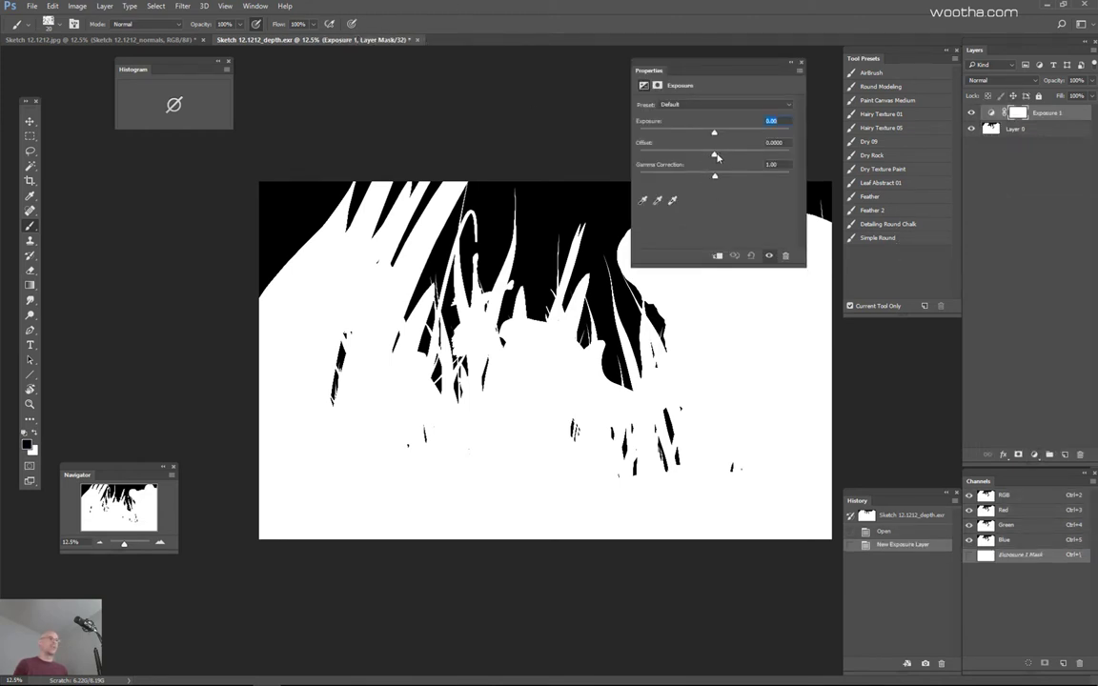
drag(711, 133, 671, 133)
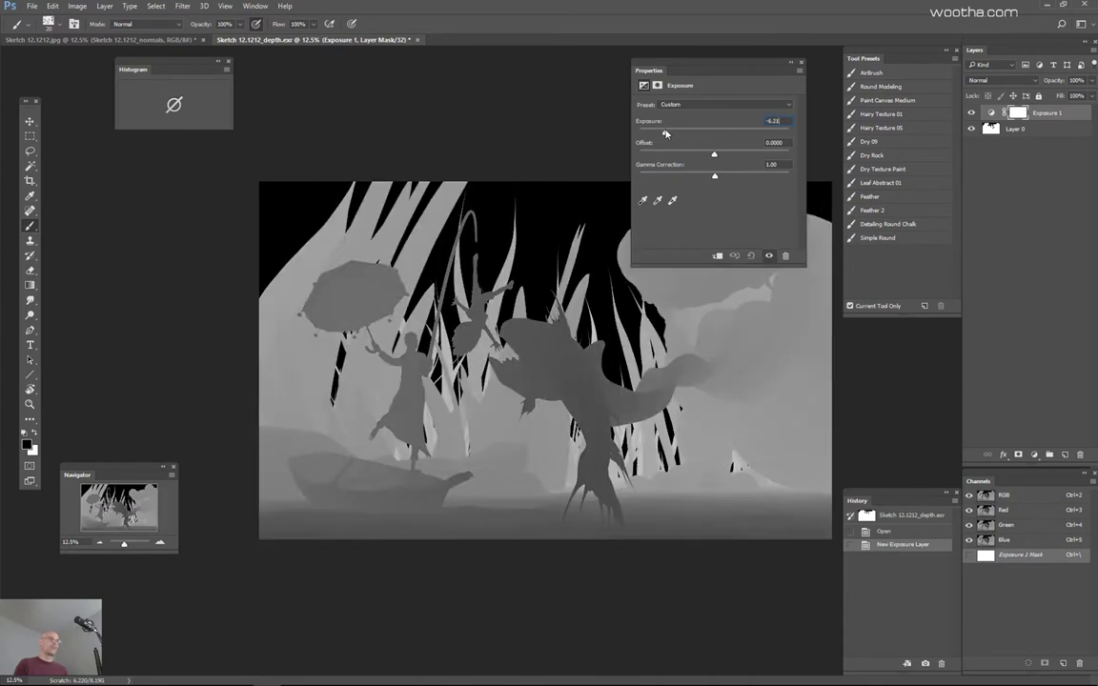
Step: Add a Levels adjustment layer, raising the black input to 12 and lowering the white input toward the histogram's bright end
key(ctrl+l)
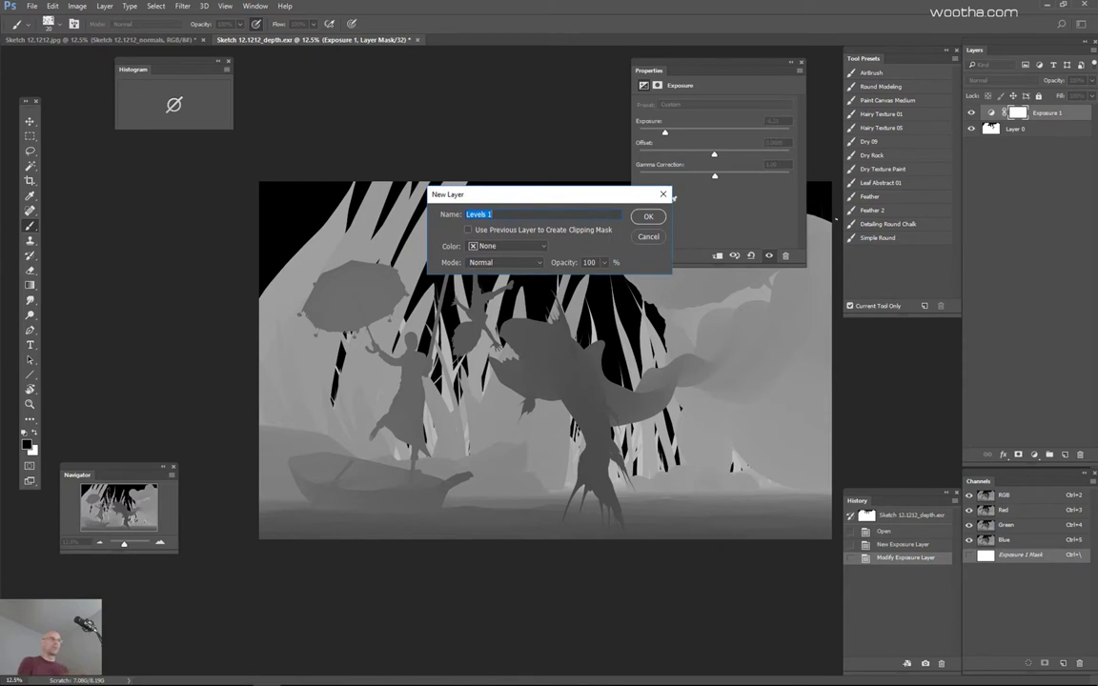
click(648, 216)
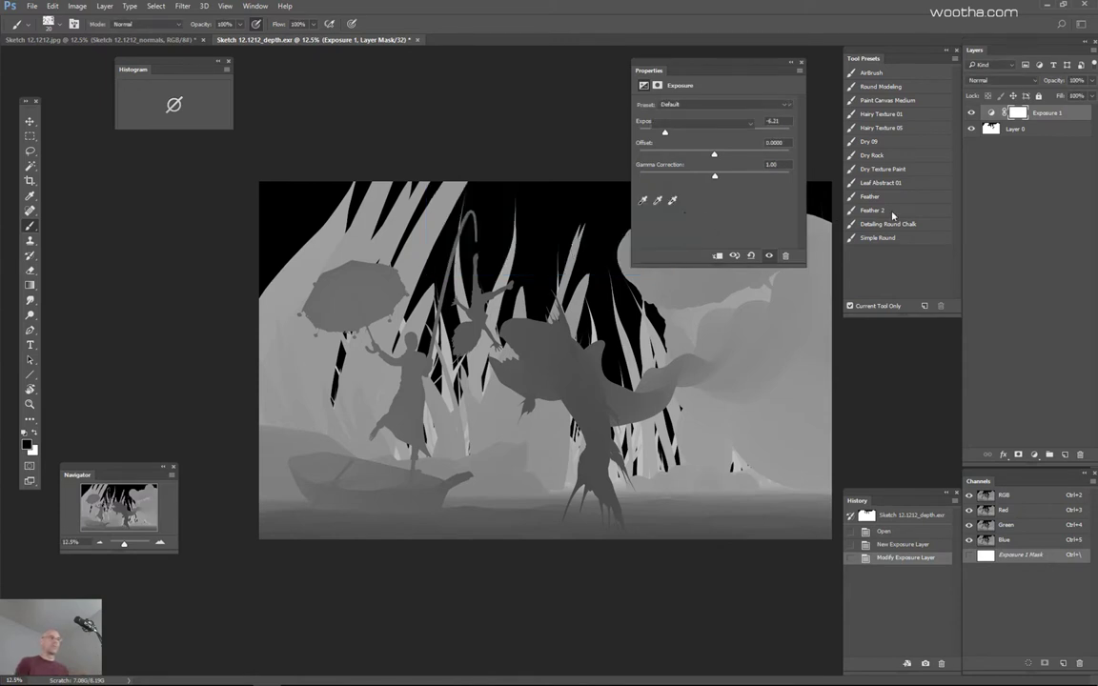
drag(658, 188, 664, 188)
drag(790, 187, 732, 184)
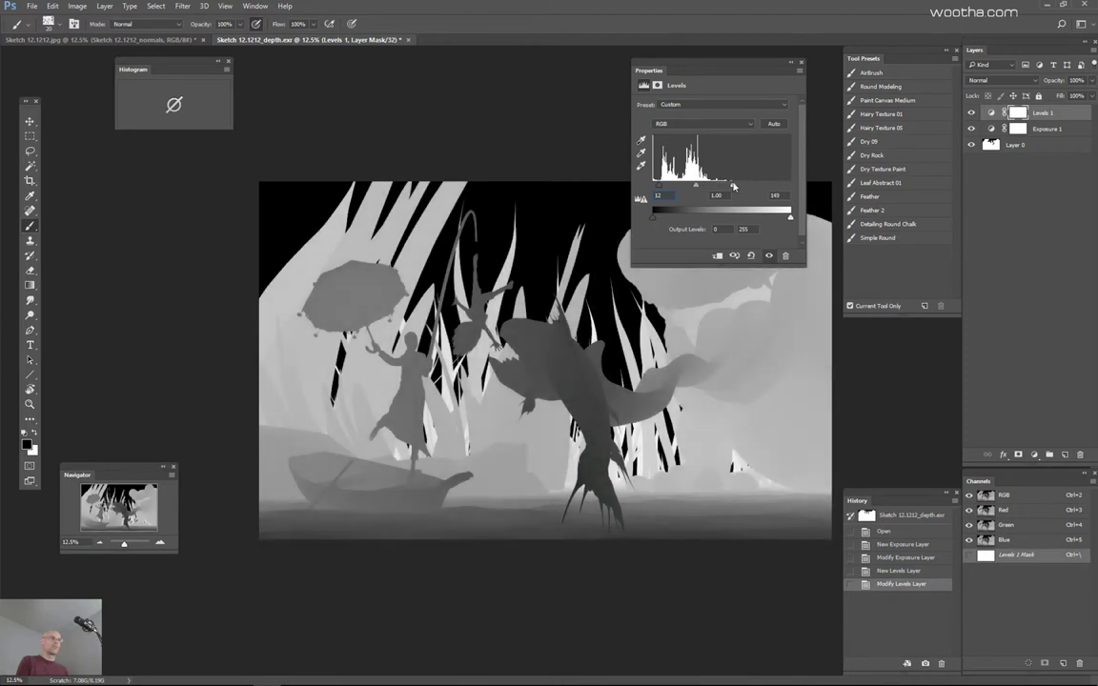
Step: Add a second Levels adjustment layer with input levels from 10 to 204
key(ctrl+alt+l)
key(Return)
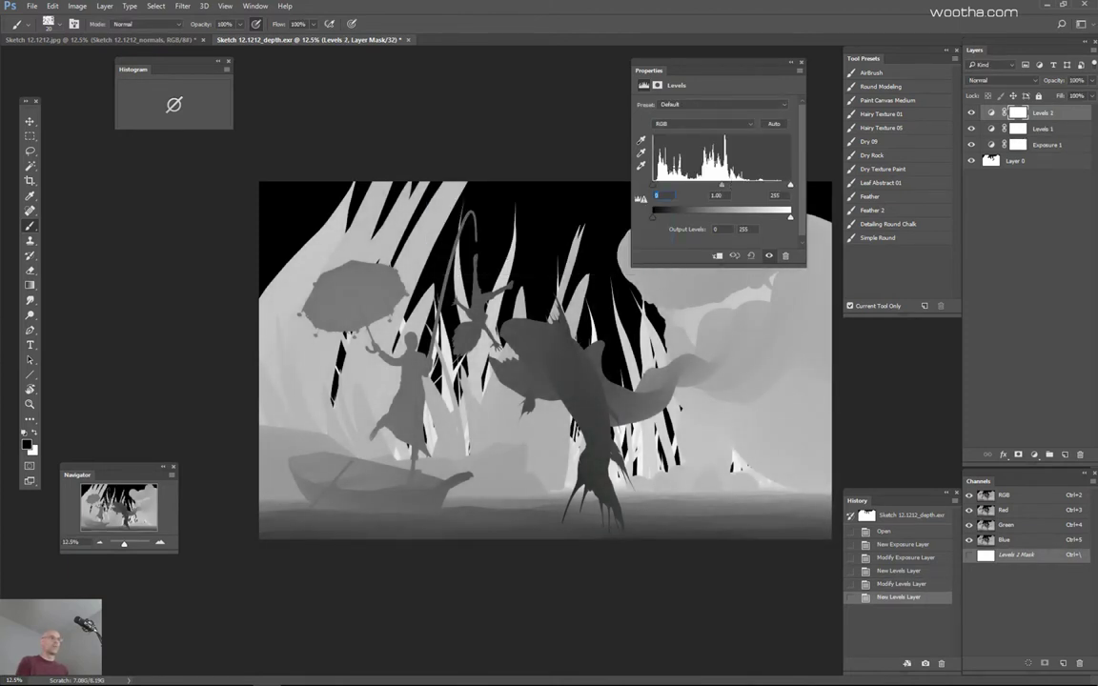
drag(656, 186, 657, 187)
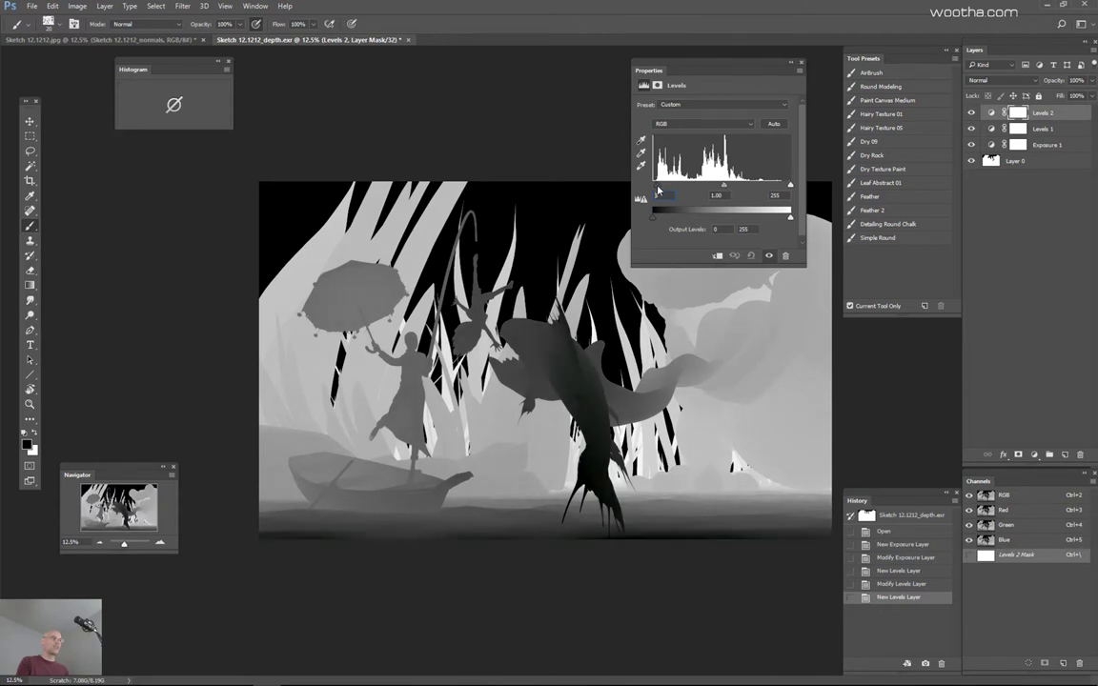
drag(657, 189, 658, 190)
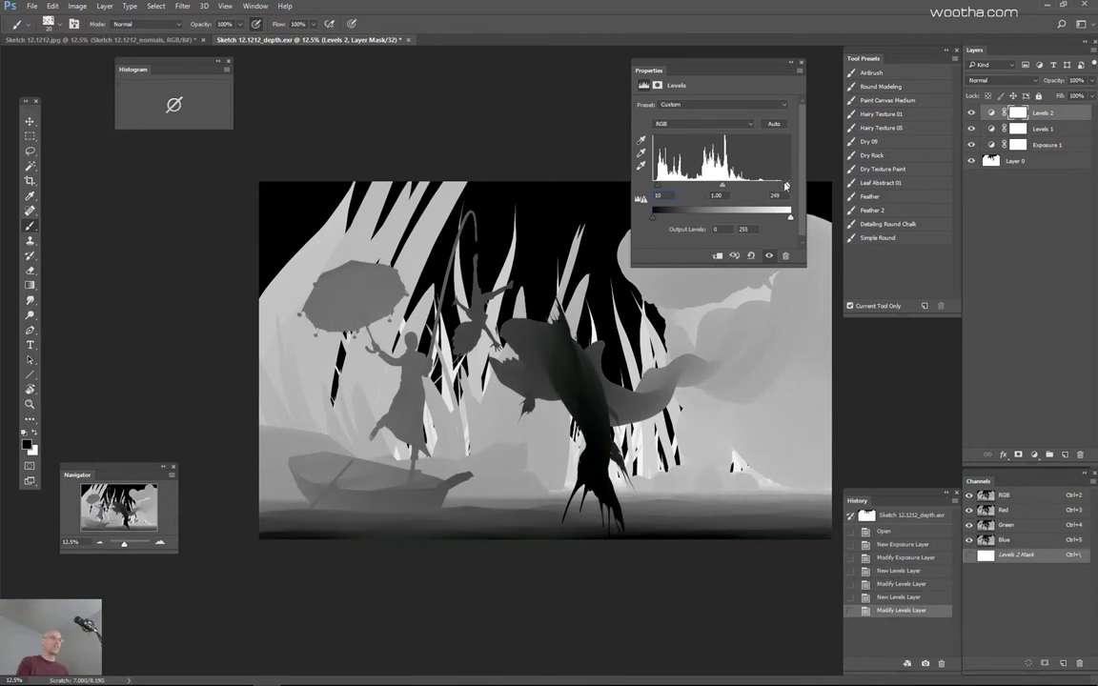
drag(786, 186, 762, 189)
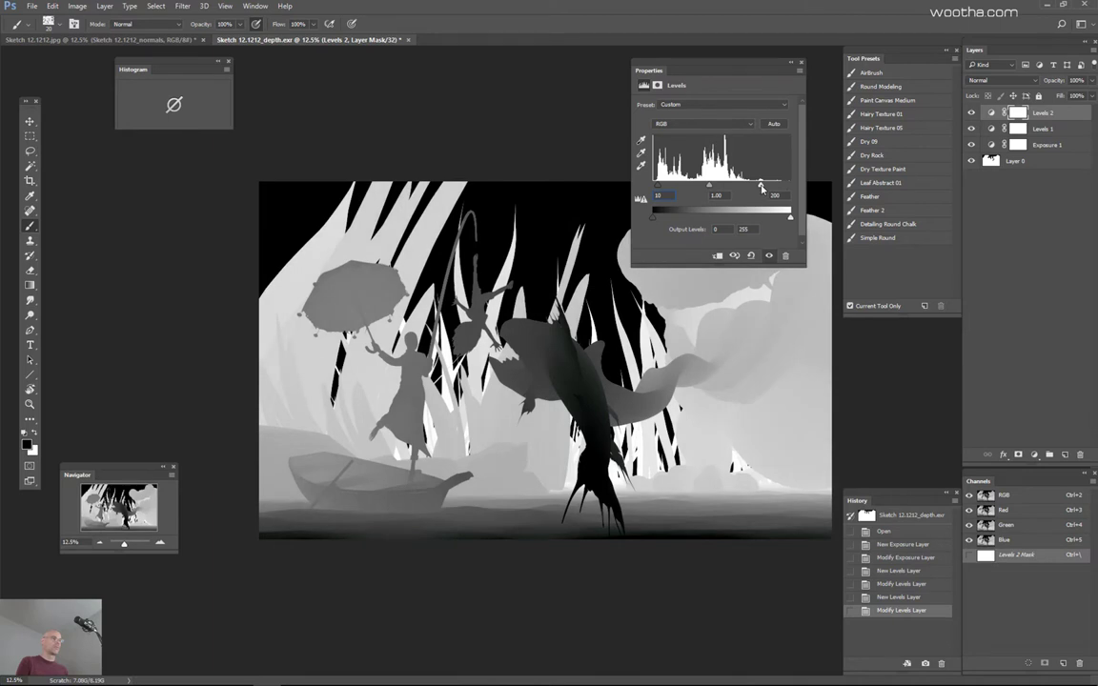
Step: Try a third Levels adjustment layer with input levels 85 to 96, and undo the extra Levels layer added above it
key(ctrl+l)
key(Return)
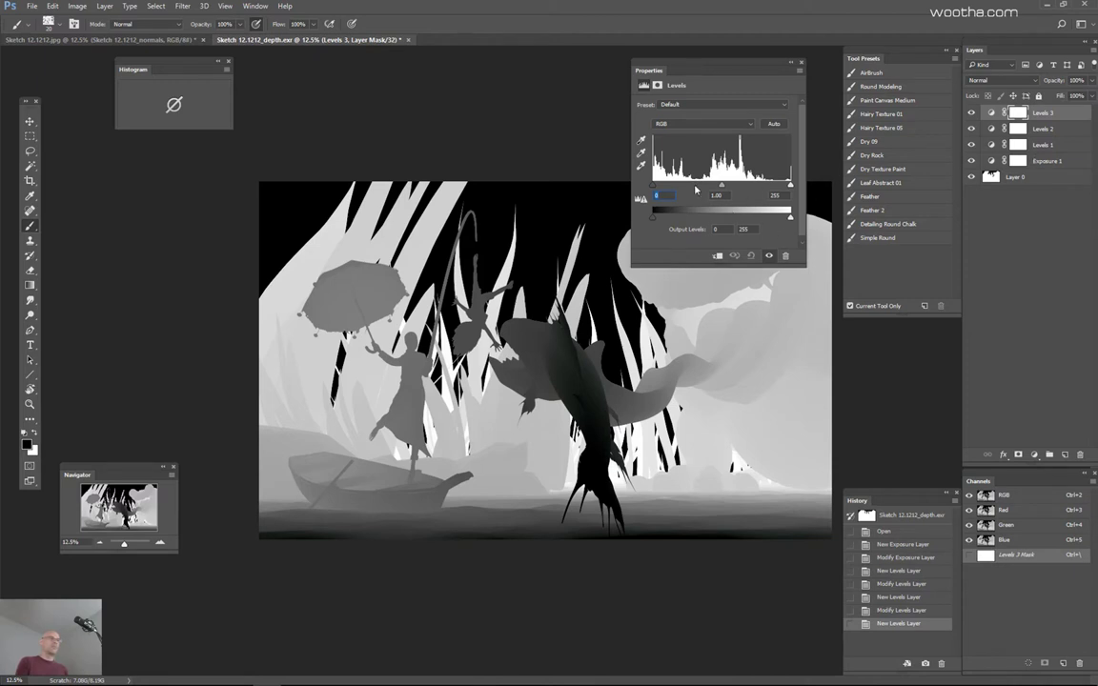
drag(656, 186, 671, 187)
drag(790, 184, 704, 184)
key(ctrl+l)
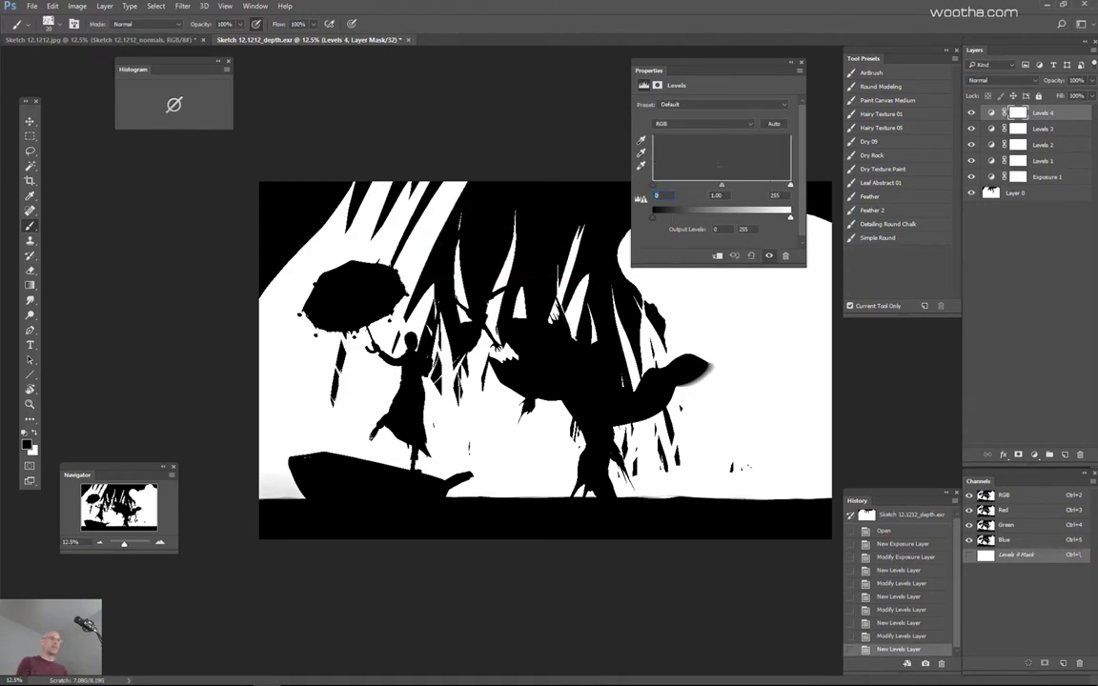
key(ctrl+z)
Step: Try to recover the clipped depth tones with a second Exposure adjustment layer, using gamma correction 1.31 and a strongly lowered exposure
click(1034, 456)
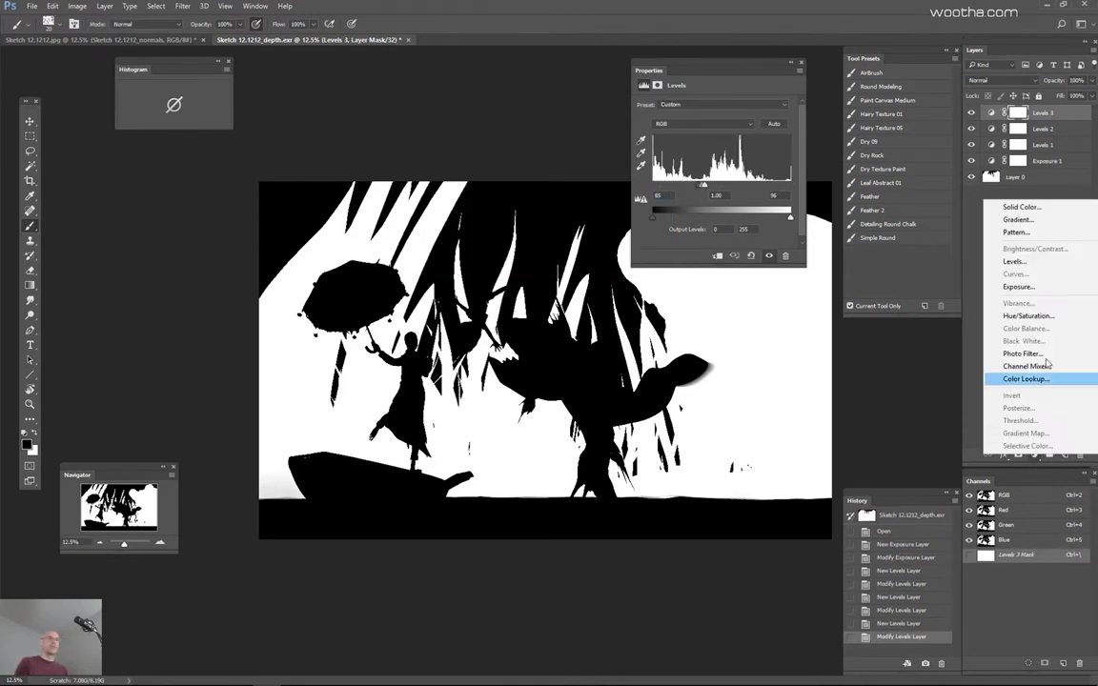
click(1022, 287)
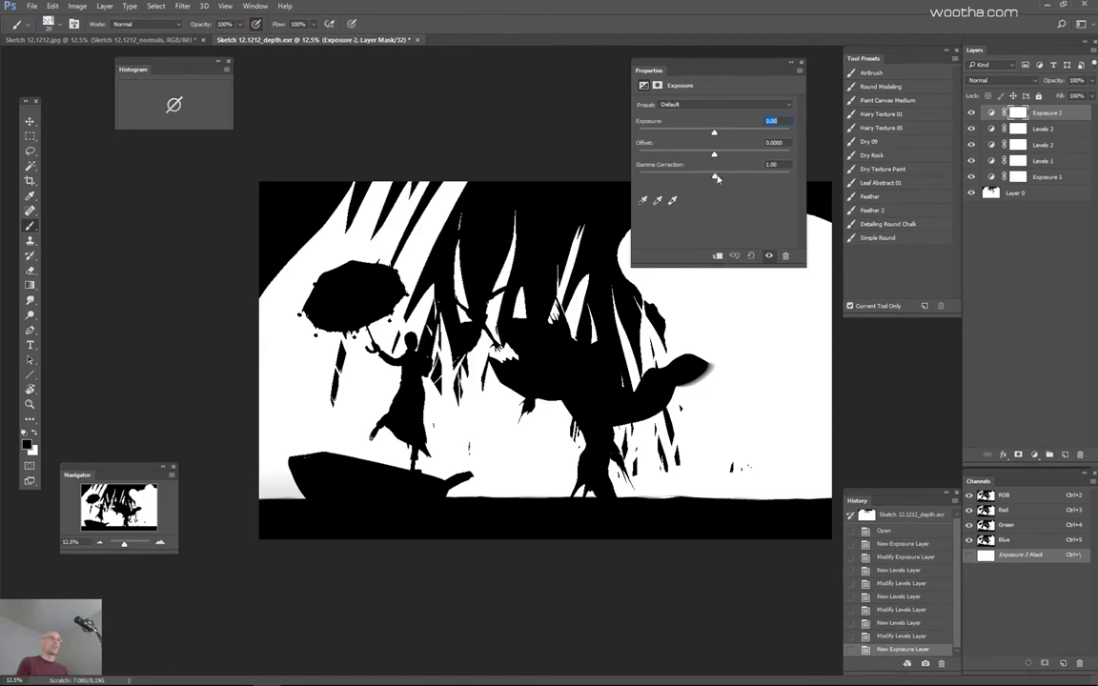
drag(715, 178, 700, 178)
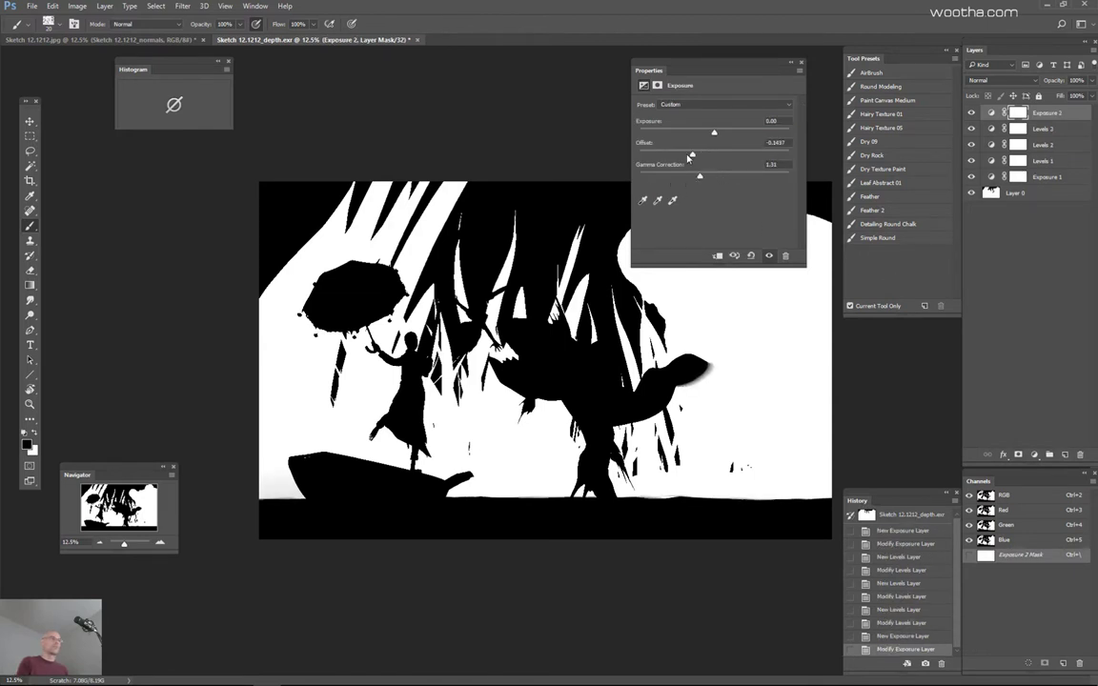
drag(713, 135, 665, 141)
Step: Try a Levels adjustment layer above the second Exposure layer with the output black level raised to 24
key(ctrl+l)
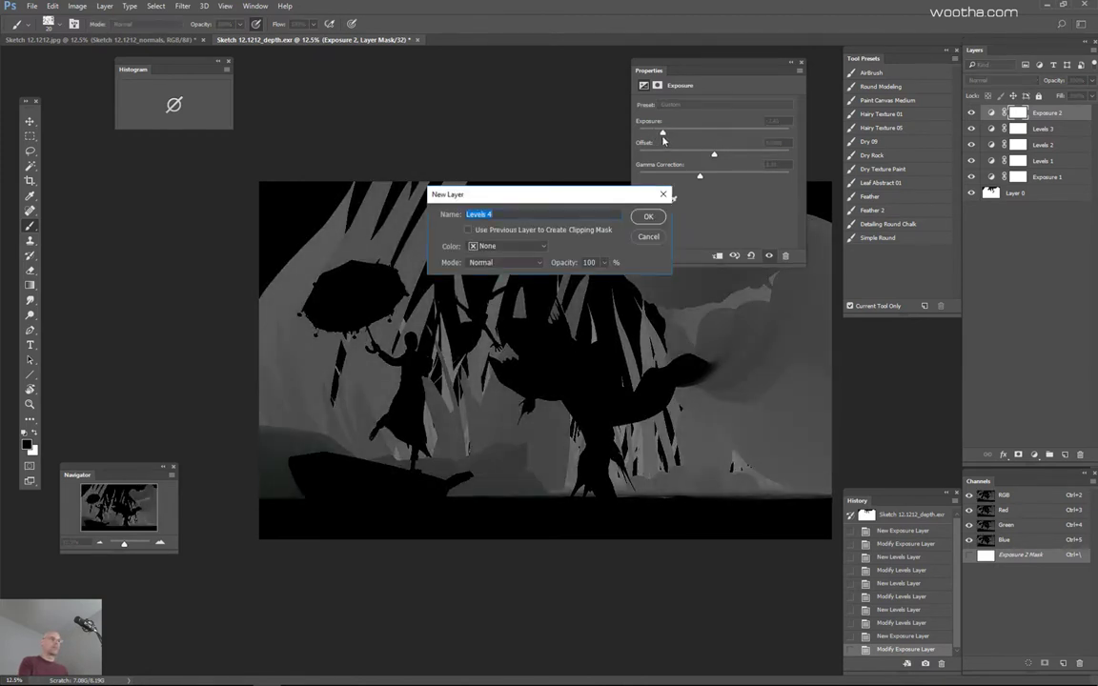
key(Return)
drag(656, 219, 665, 221)
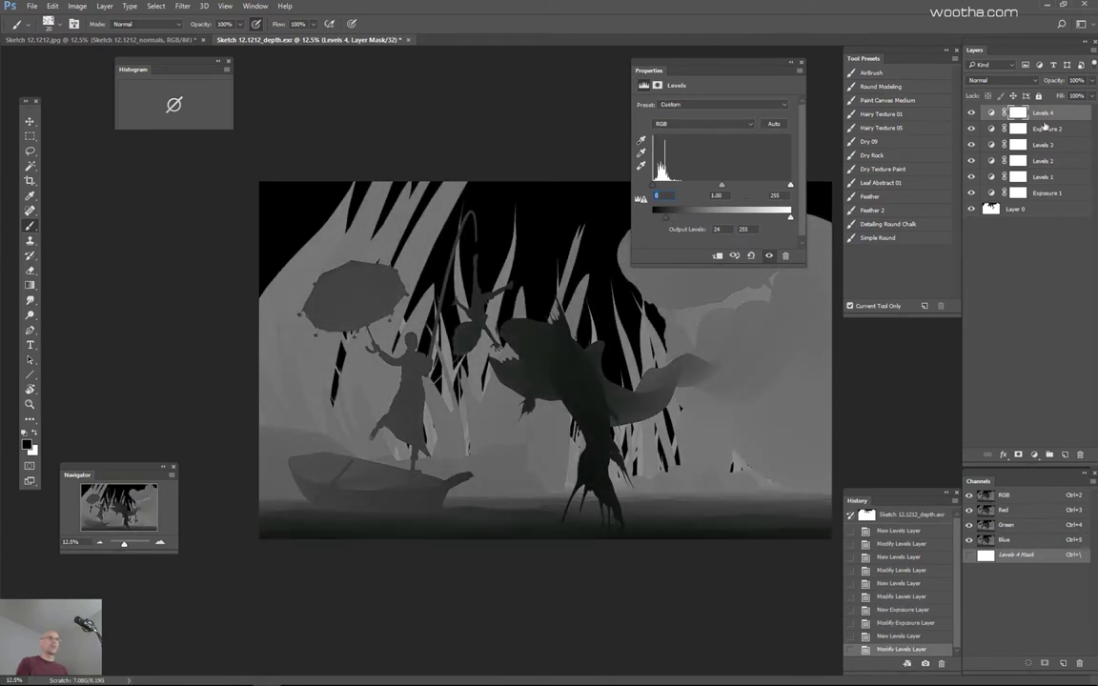
Step: Delete the Levels 4, Exposure 2 and Levels 3 adjustment layers from the depth file
shift+click(1039, 129)
click(1080, 455)
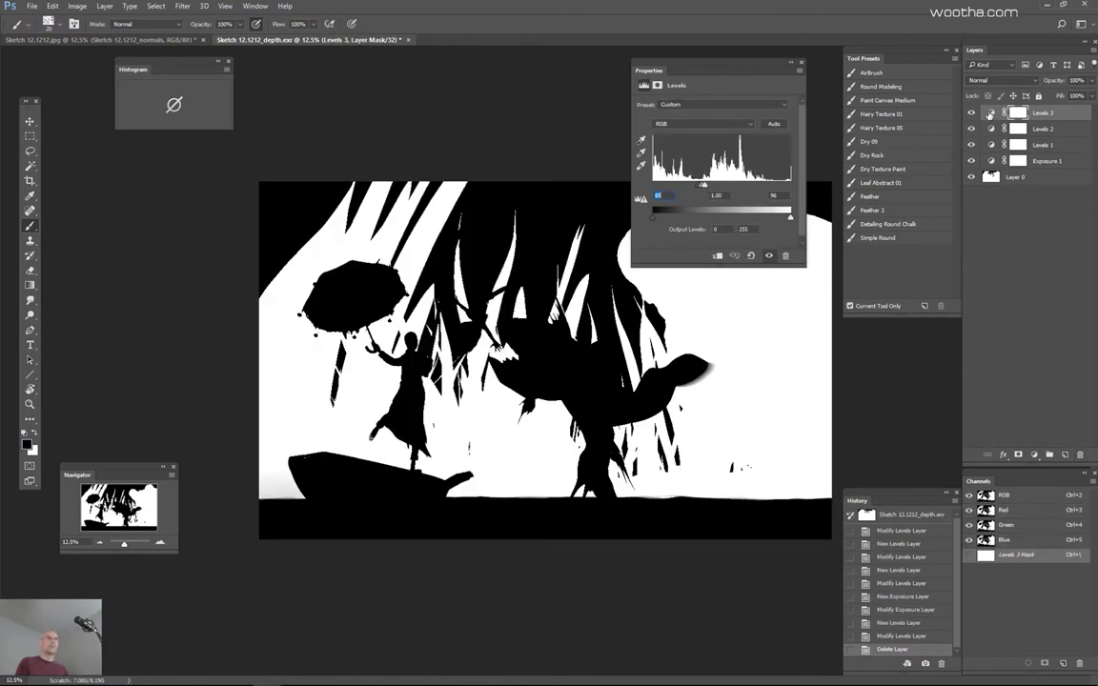
click(1081, 457)
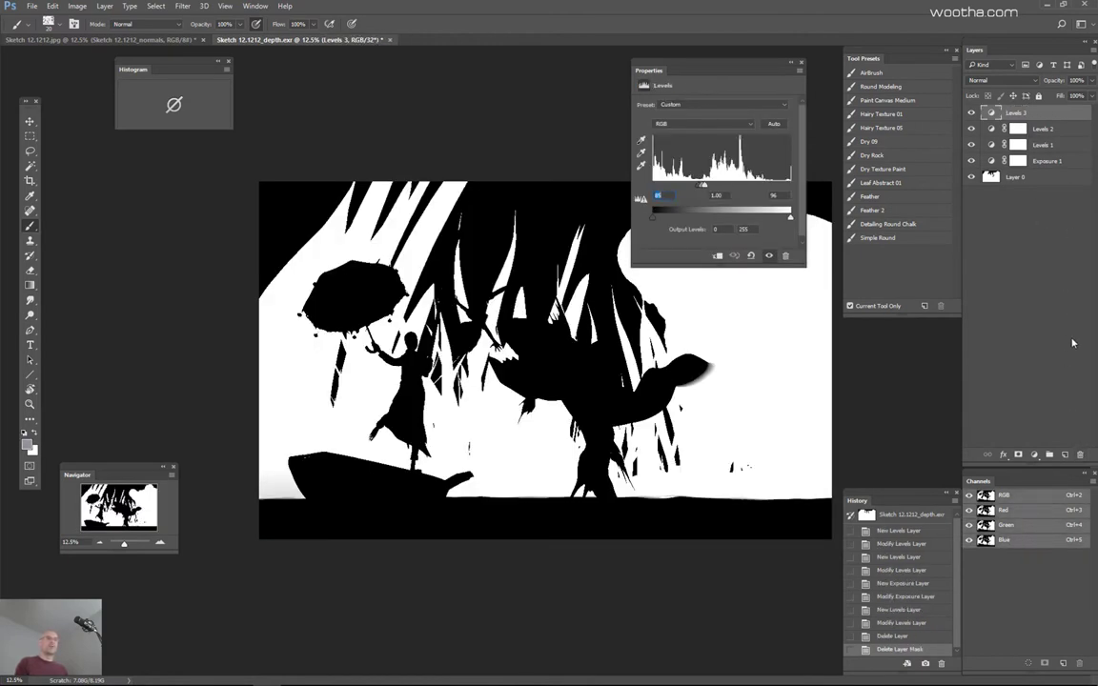
click(1080, 457)
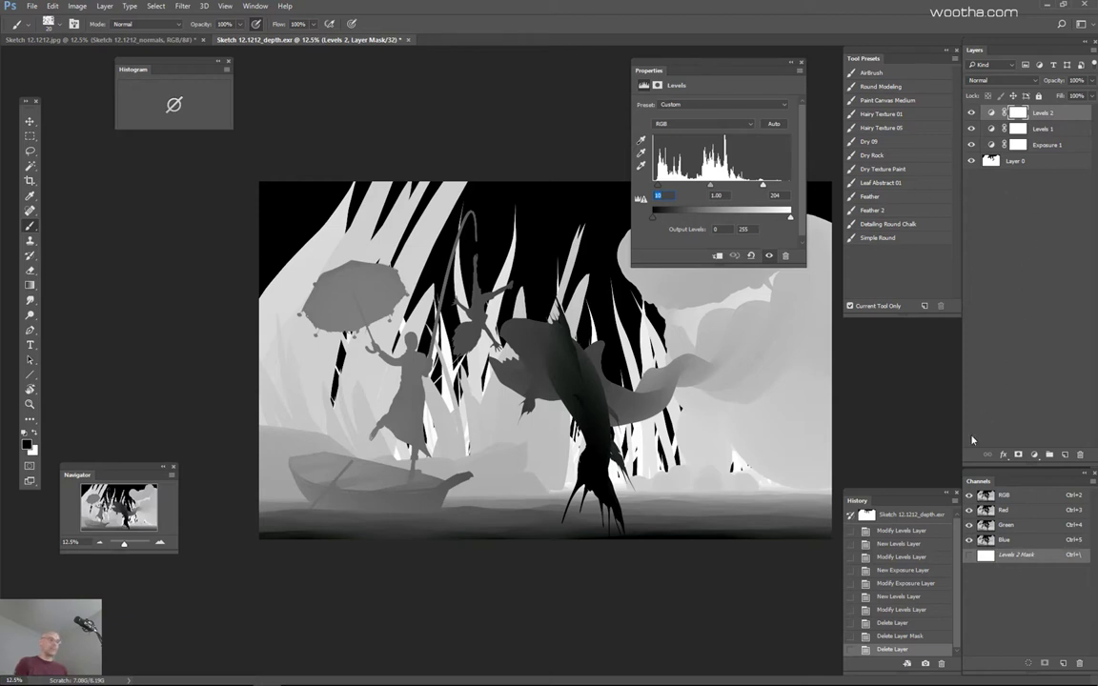
Step: Add a Levels adjustment layer above Levels 2 with white input 224, gamma 0.74 and a lowered output white level
key(ctrl+l)
key(Return)
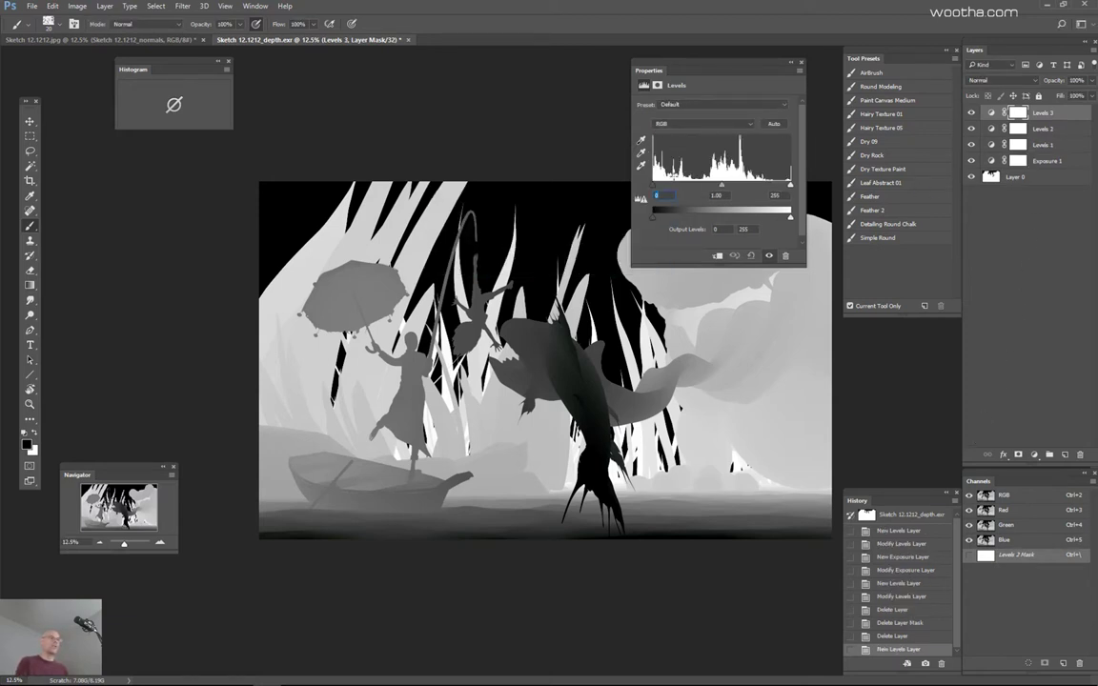
drag(788, 187, 728, 193)
drag(654, 217, 652, 220)
drag(791, 219, 745, 225)
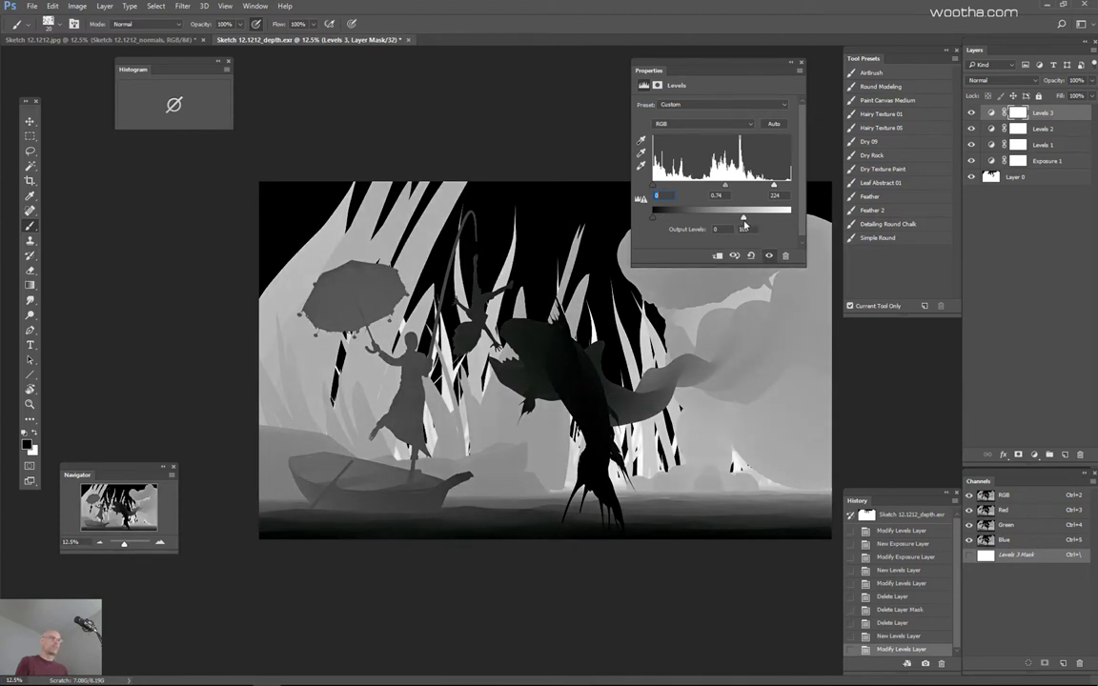
Step: Add a fourth Levels adjustment layer with white input 219 and gamma about 0.75
key(ctrl+l)
key(Return)
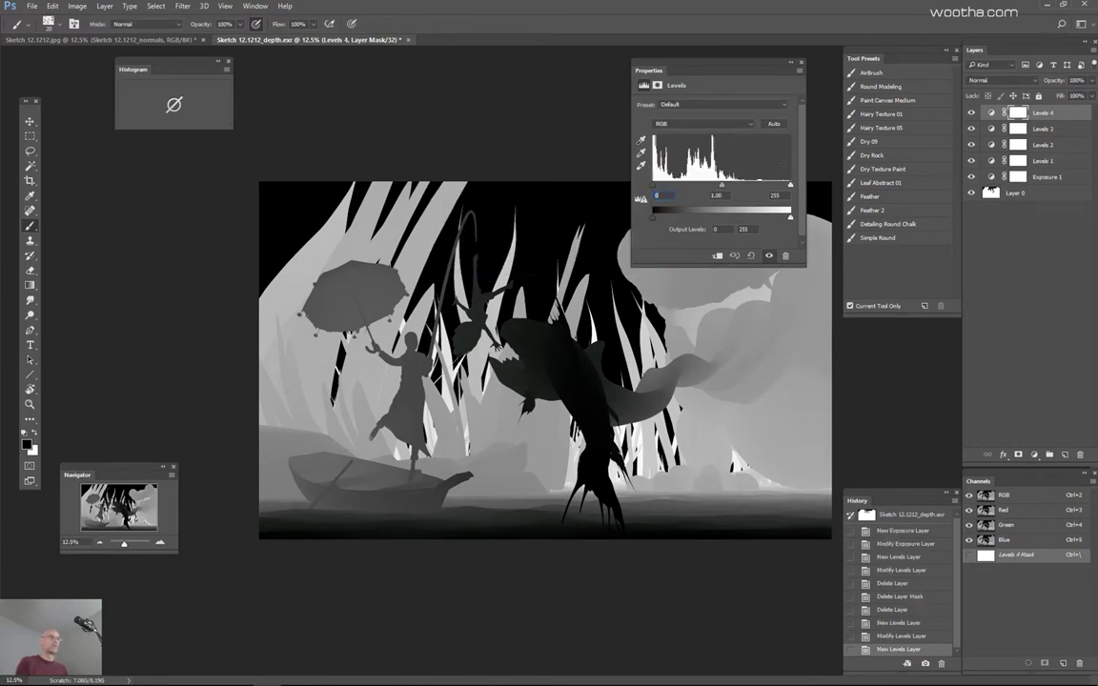
drag(789, 186, 723, 192)
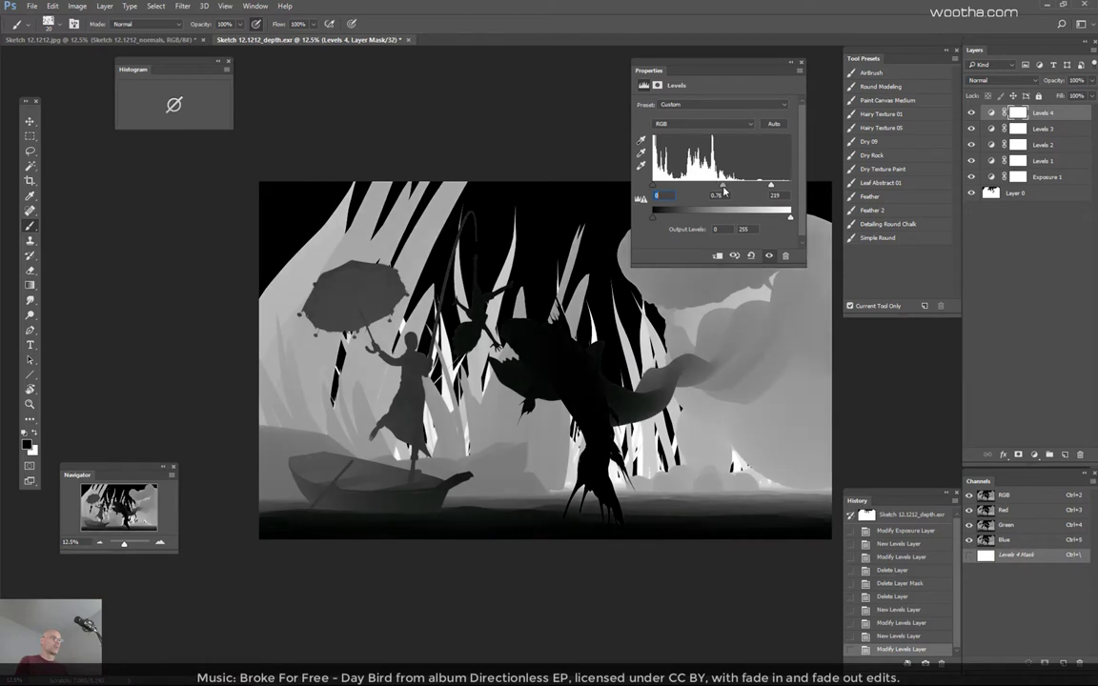
Step: Set the Levels 4 gamma to 0.97 and merge all layers of the depth file into one
key(ctrl+z)
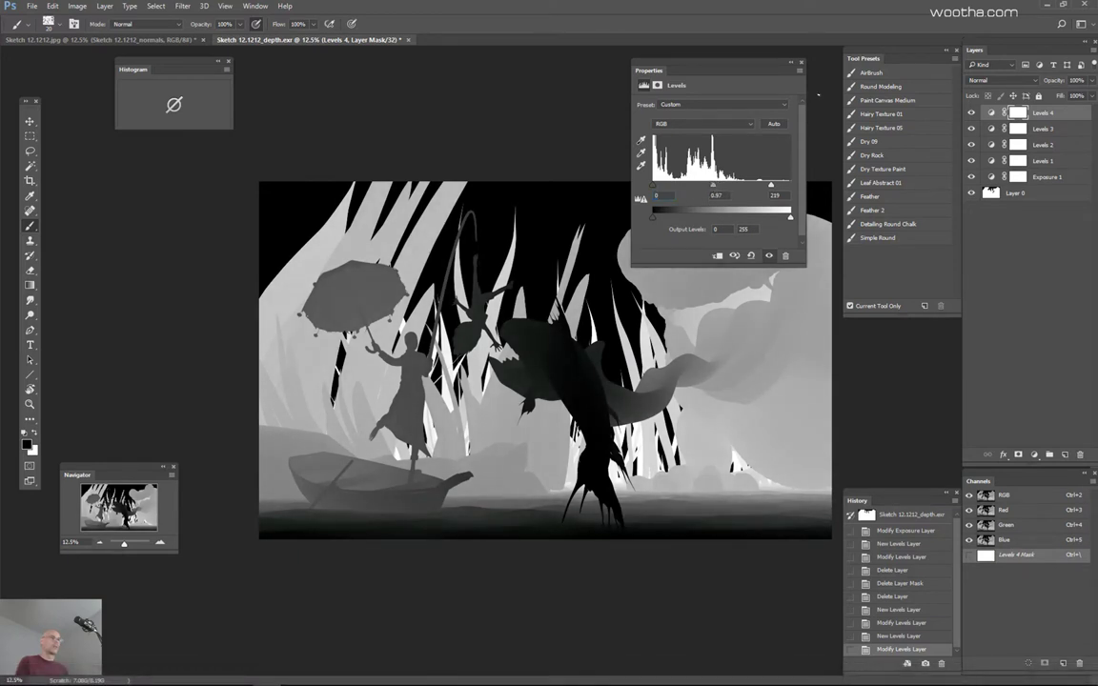
click(801, 65)
click(999, 194)
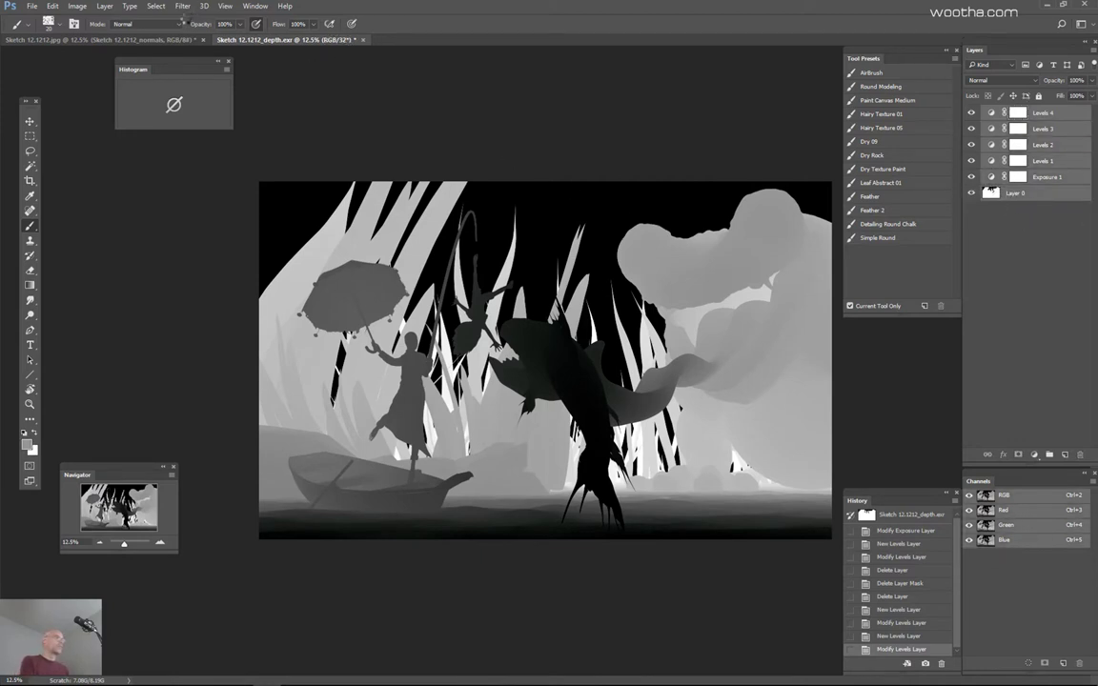
key(ctrl+shift+e)
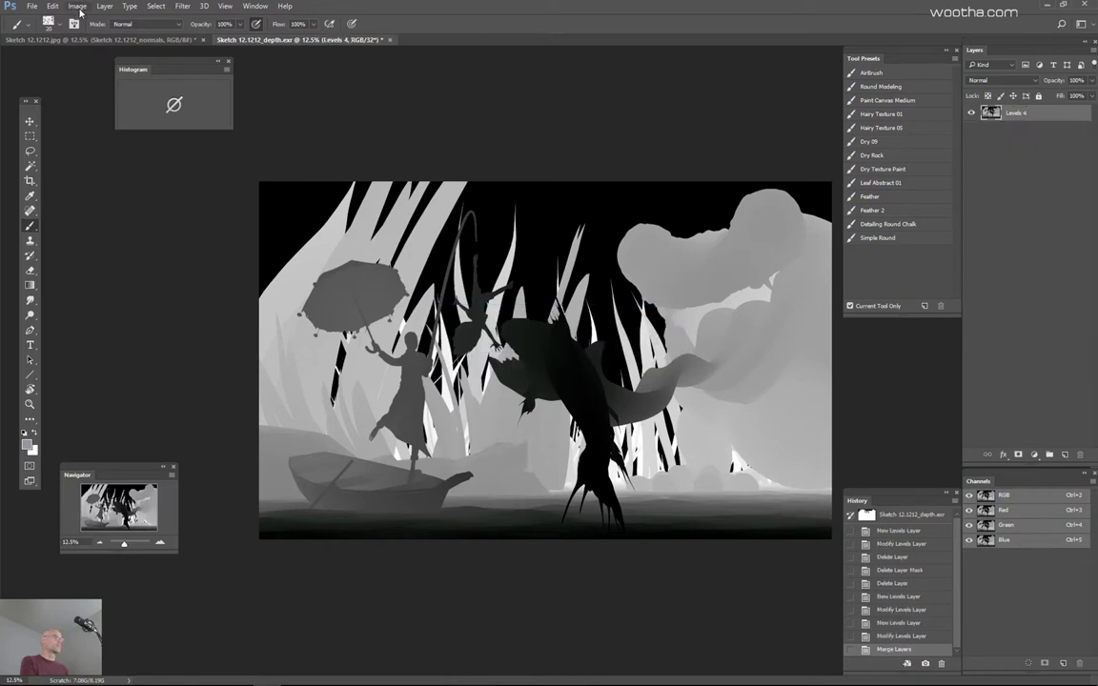
Step: Convert the depth file to 8 bits per channel, choosing not to merge
click(75, 7)
mouse_move(152, 22)
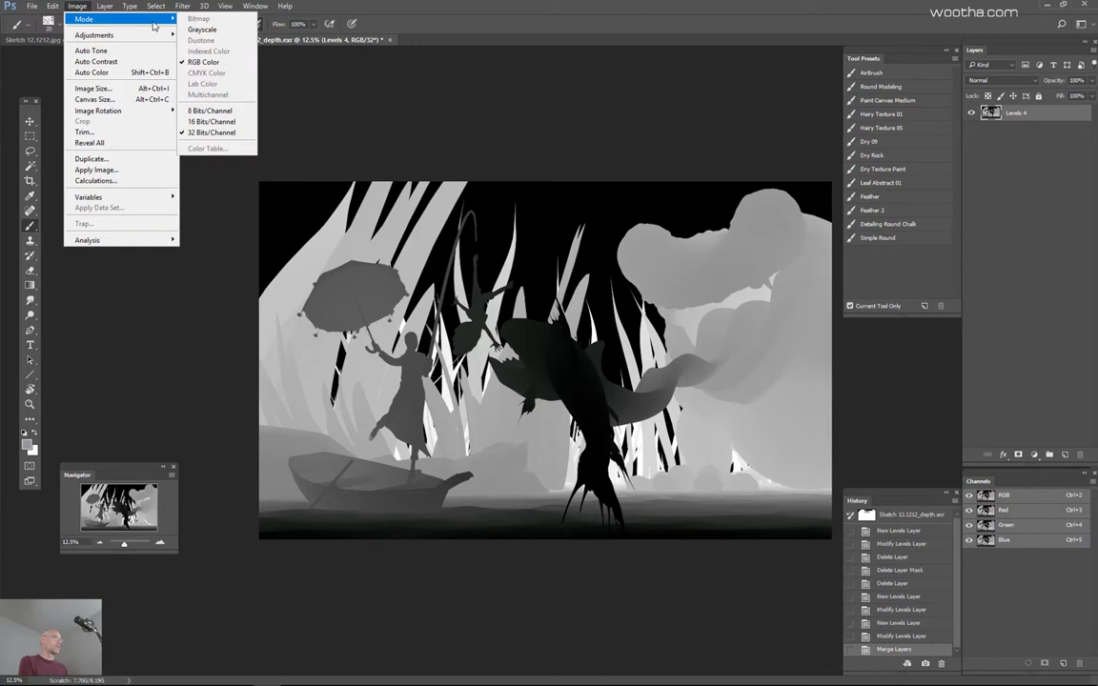
click(202, 109)
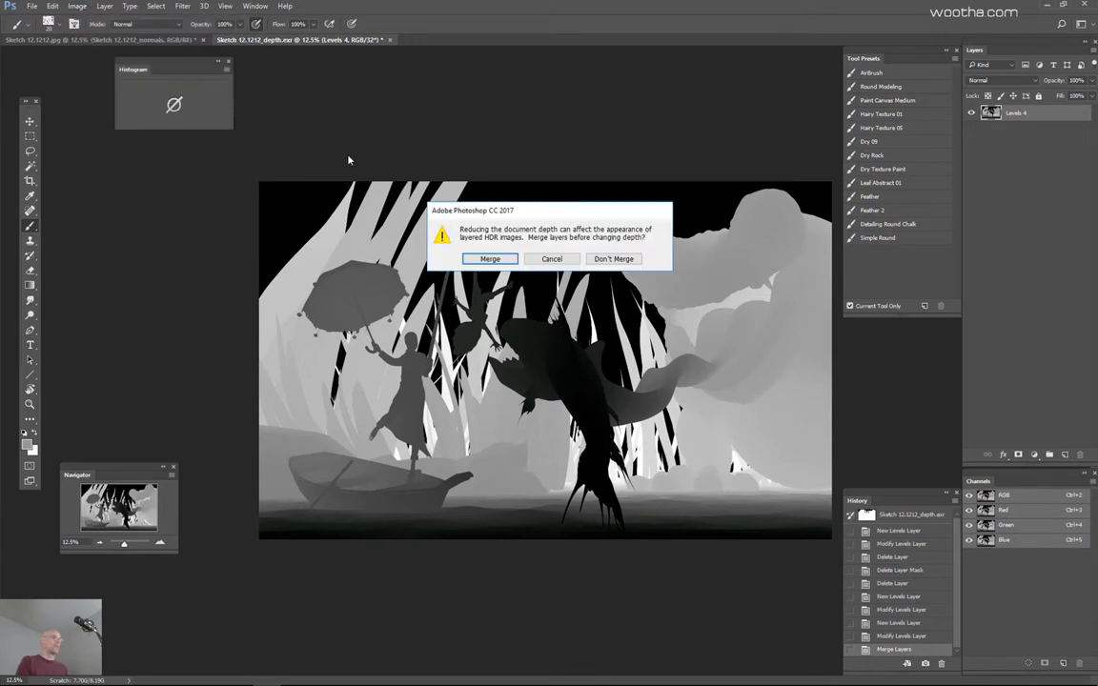
click(613, 259)
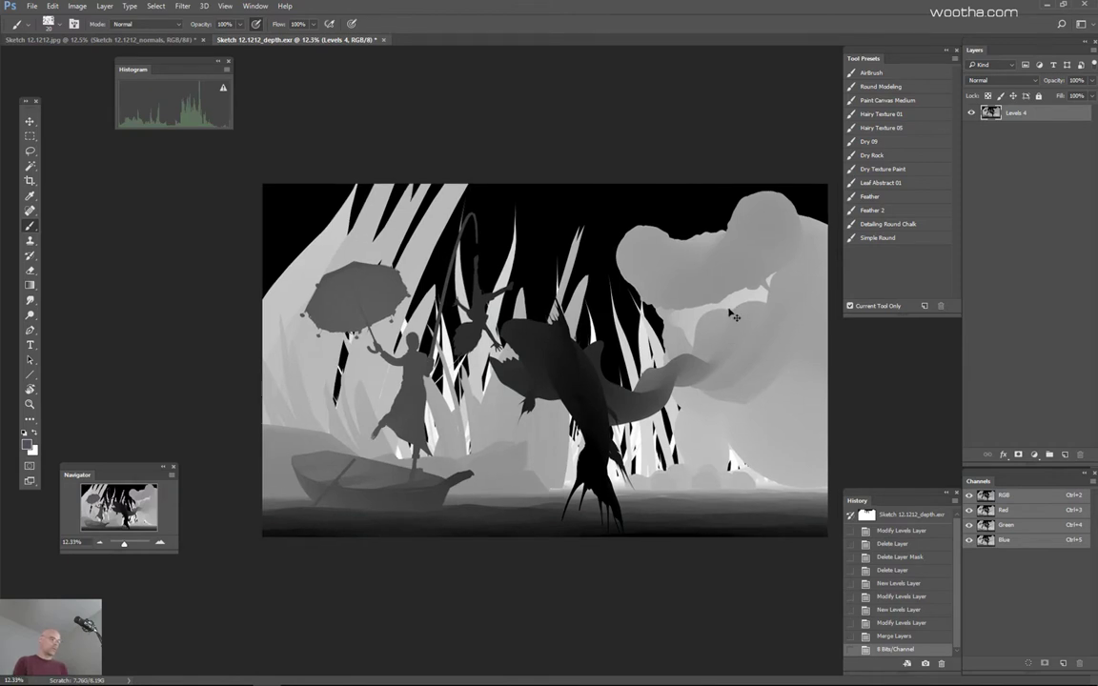
Step: Copy the entire depth image and close its file without saving the changes
key(ctrl+a)
key(ctrl+w)
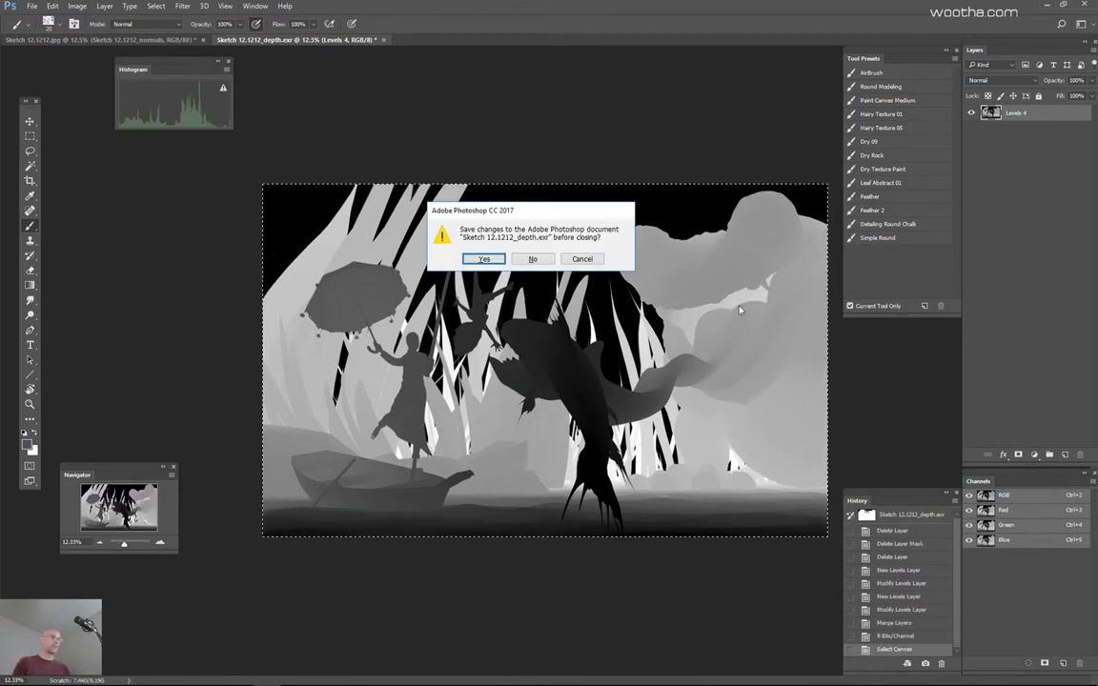
key(n)
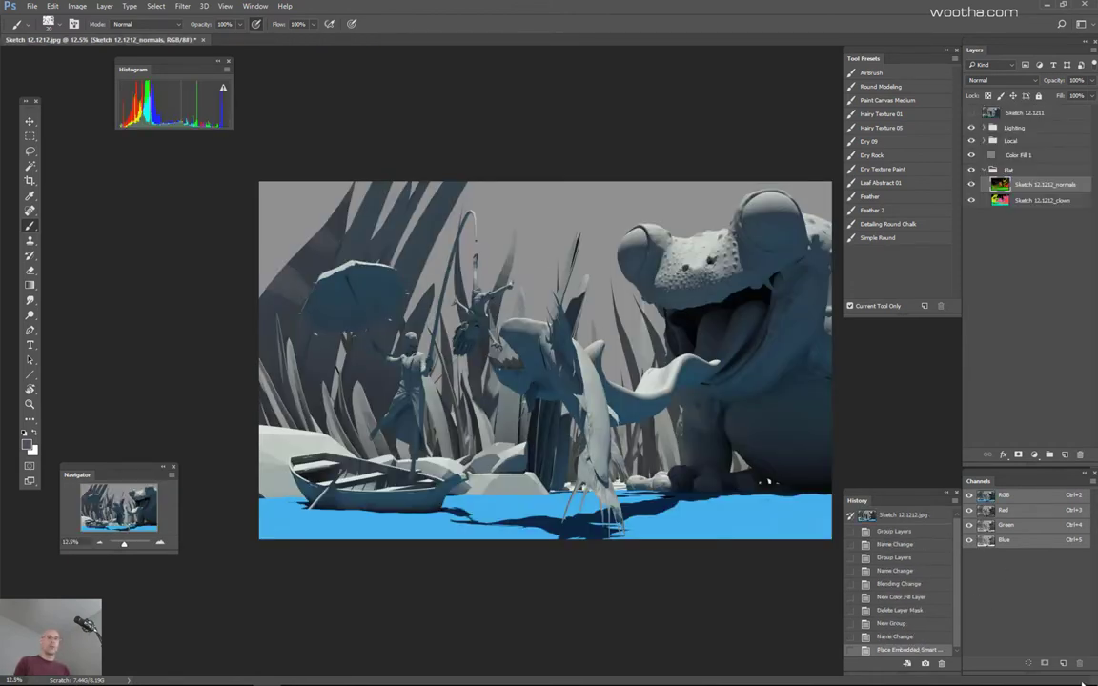
Step: Paste the copied depth image into a new alpha channel of Sketch 12.1212.jpg and name the channel Depth
click(1063, 664)
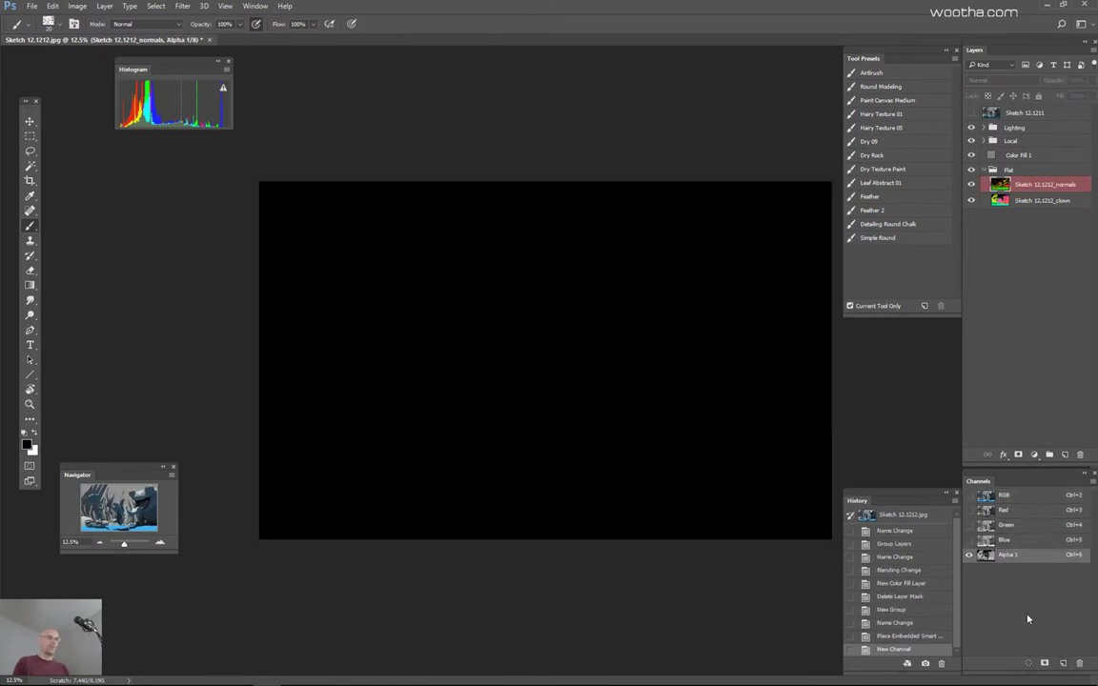
key(ctrl+v)
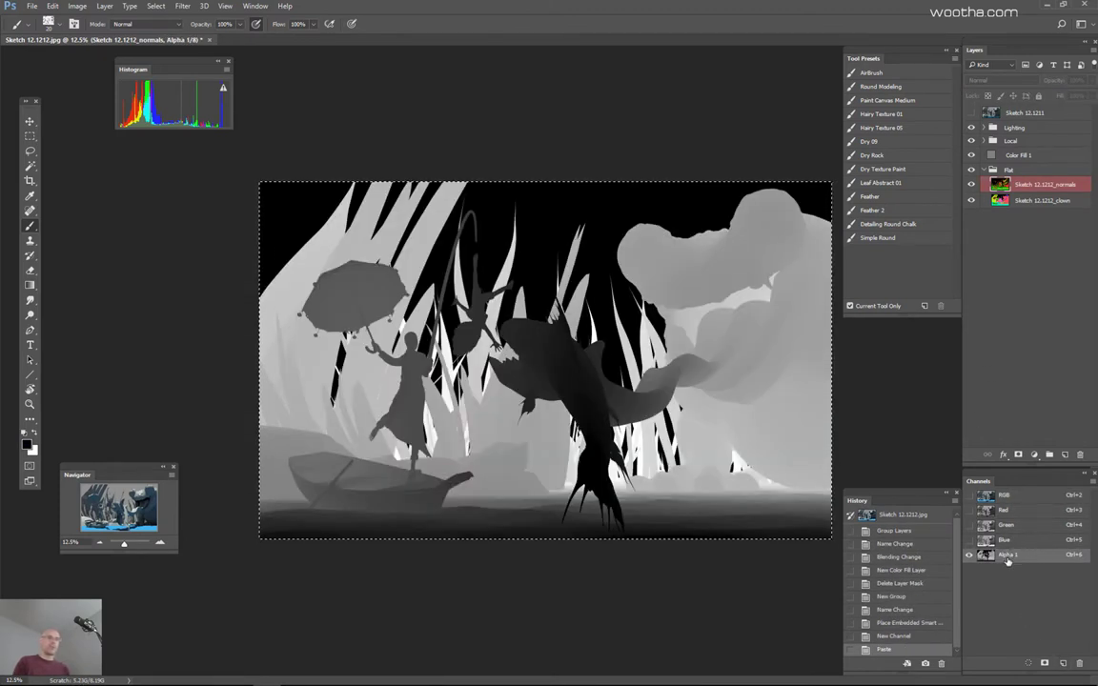
double_click(1008, 554)
text(De)
text(pth)
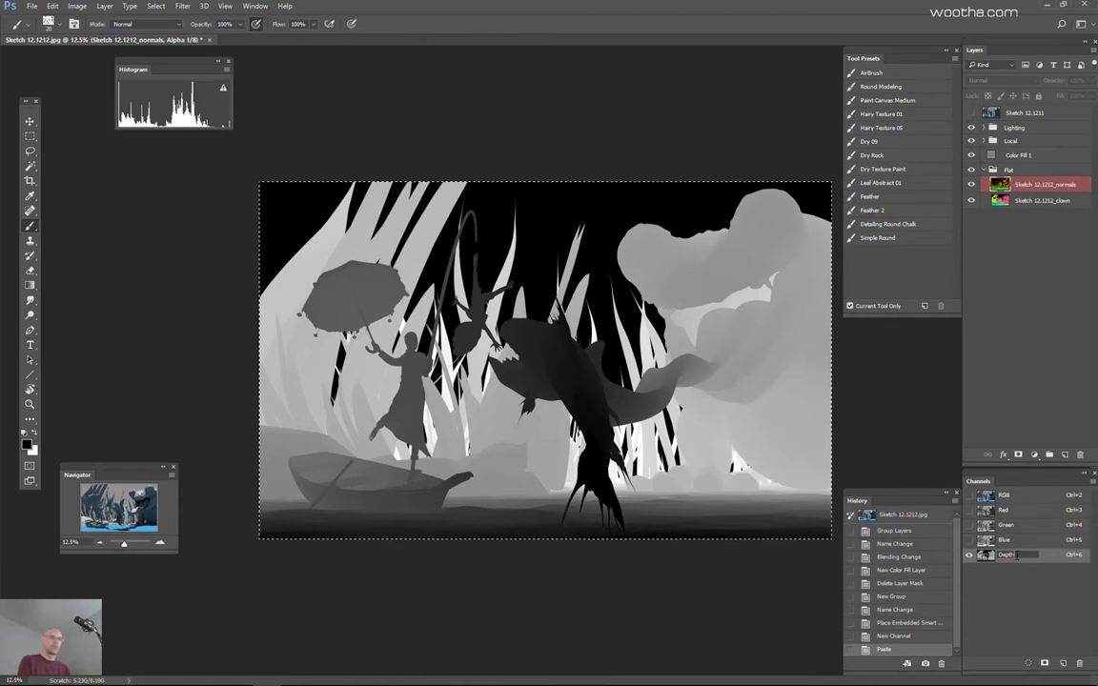
key(Return)
Step: Switch back to the composite RGB channel and clear the selection
click(1027, 492)
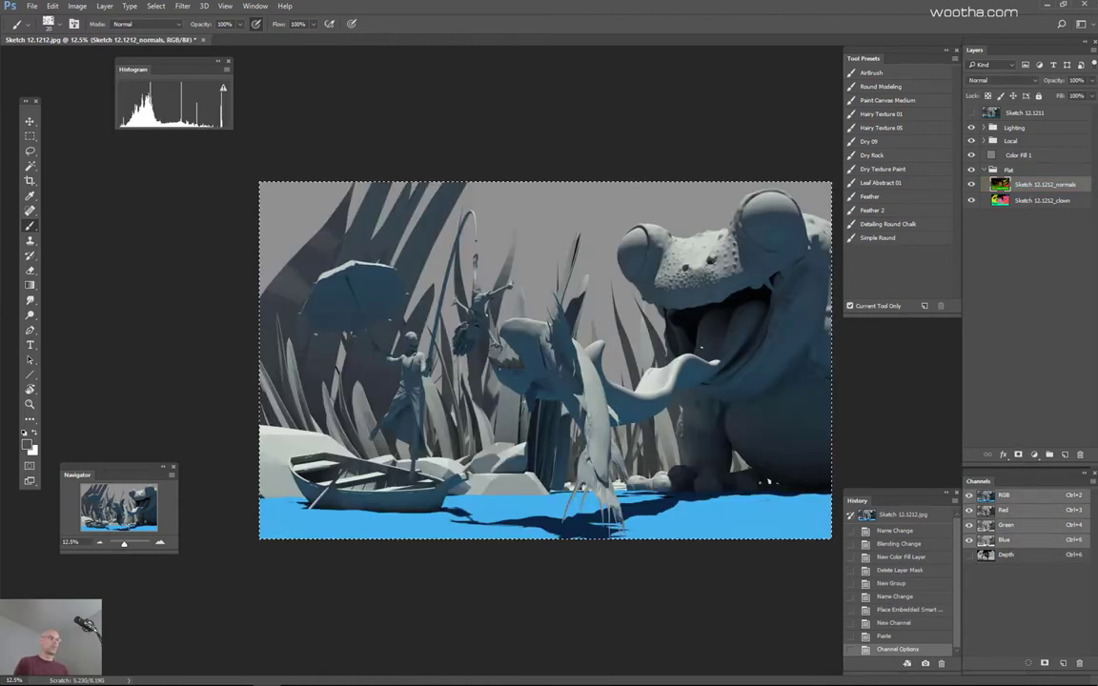
key(ctrl+d)
scroll(636, 405, up, 2)
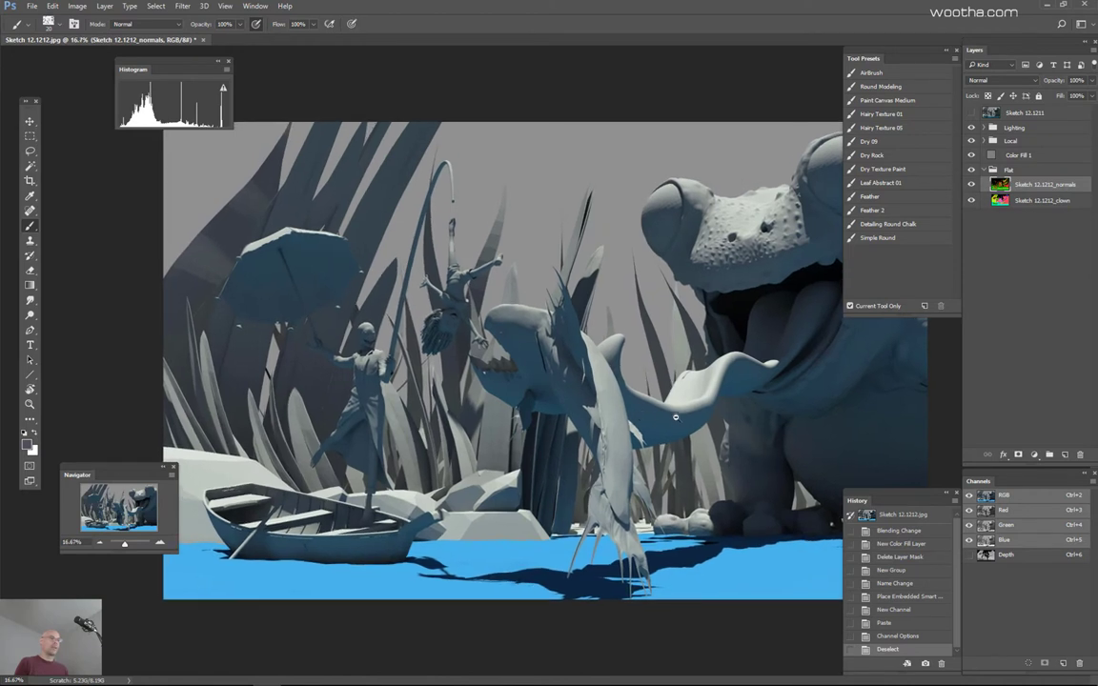
scroll(637, 413, down, 1)
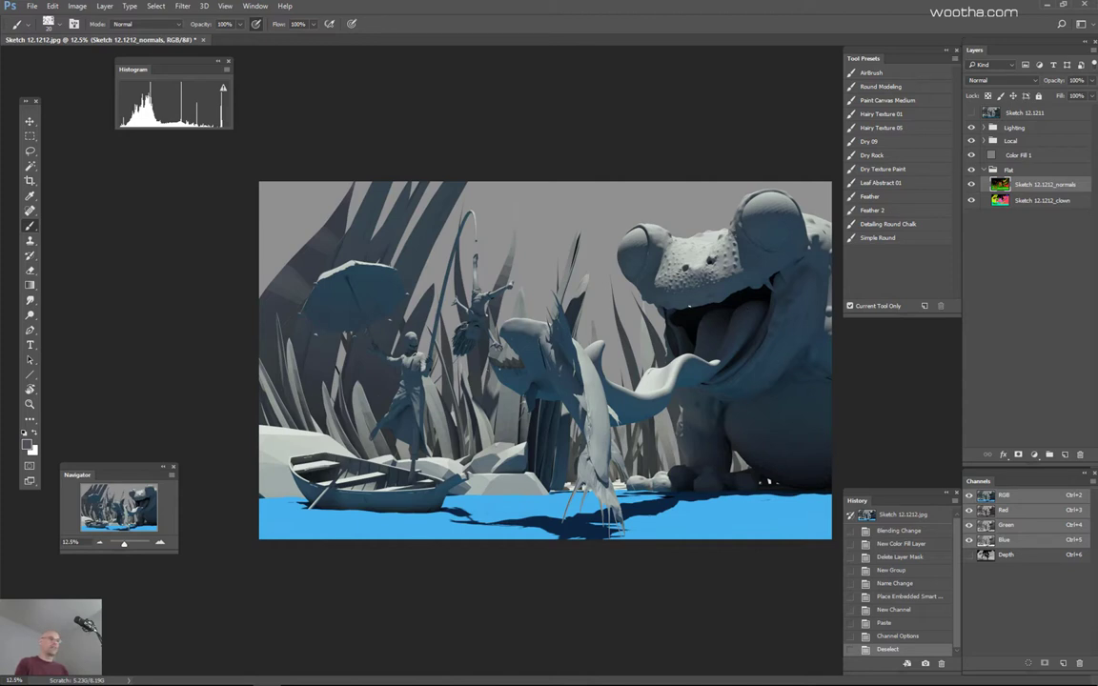
Step: Try placing the Sketch 12.1188 render as a layer above the Lighting group, and delete it again
click(1033, 170)
click(1018, 156)
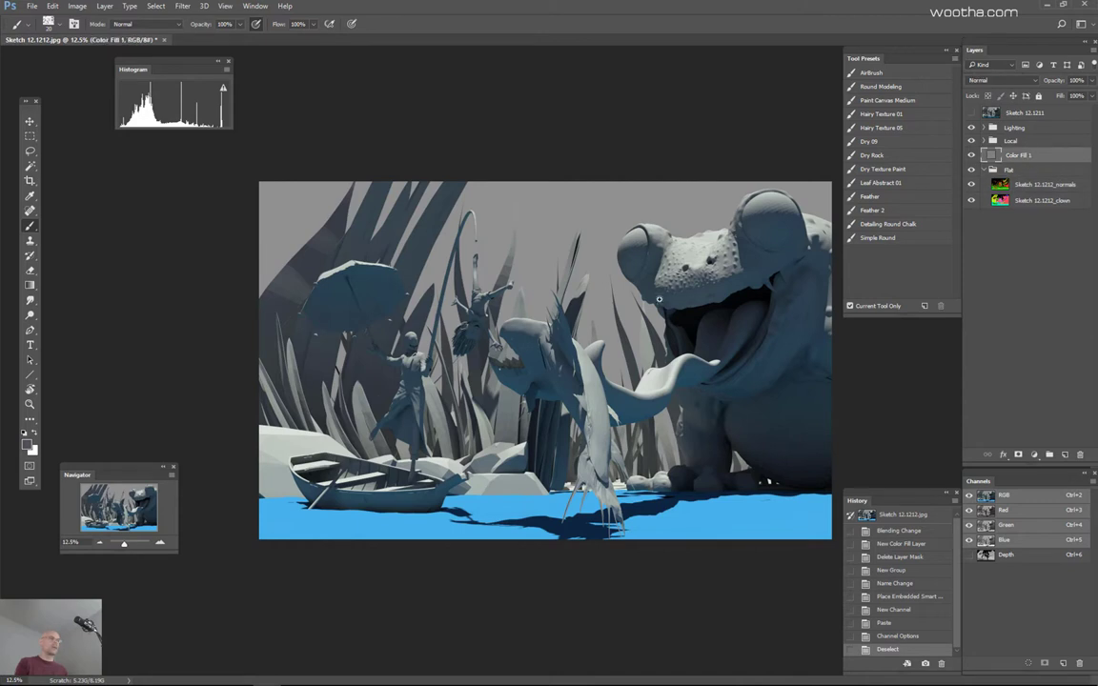
scroll(611, 268, down, 1)
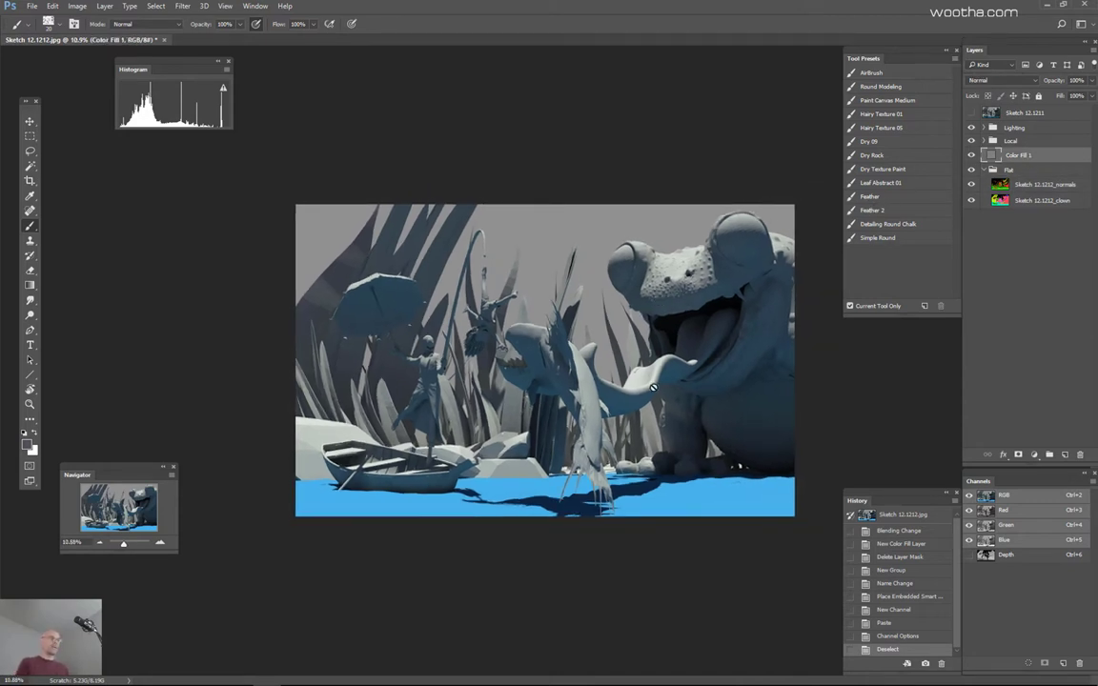
key(ctrl+plus)
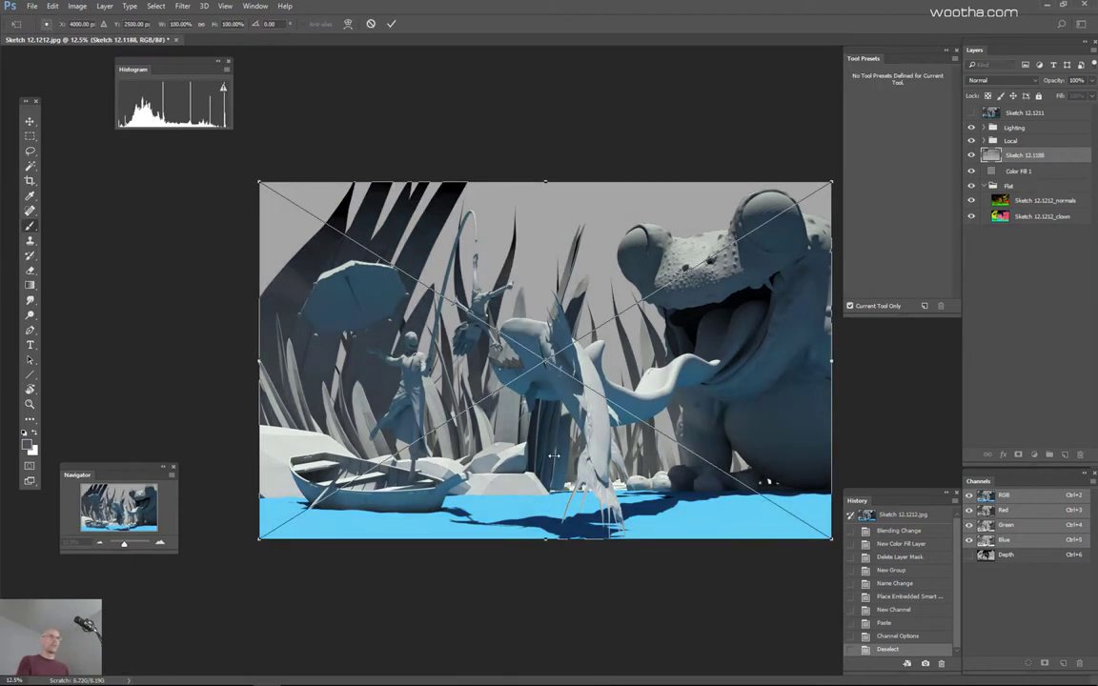
key(Return)
key(b)
drag(1030, 139, 1030, 128)
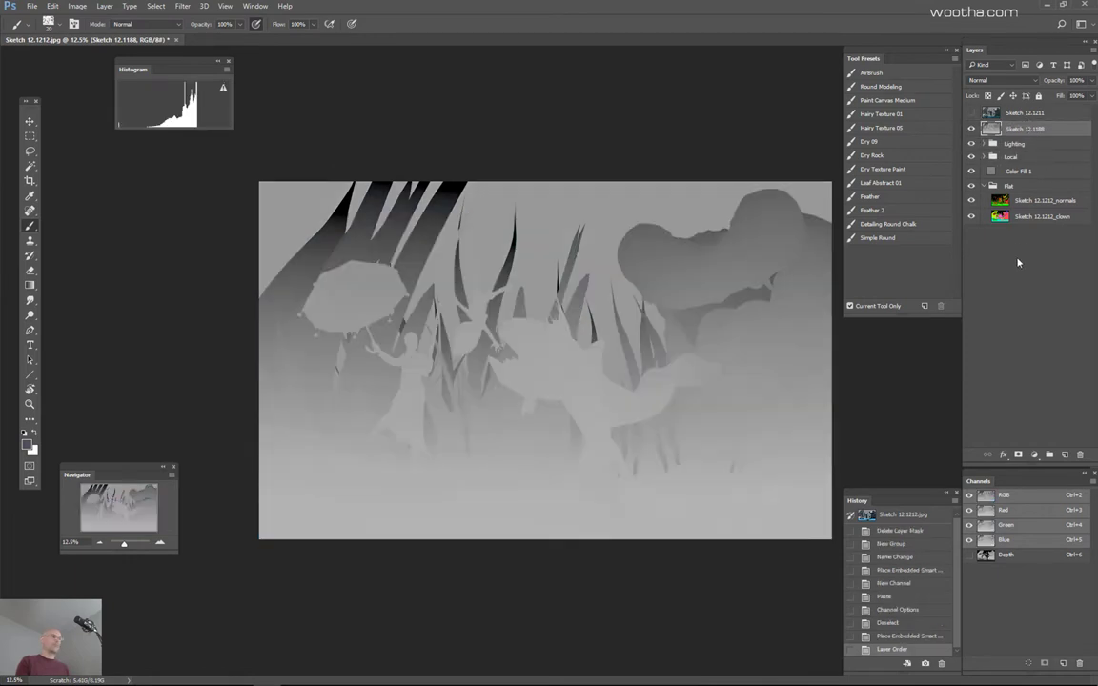
click(1080, 455)
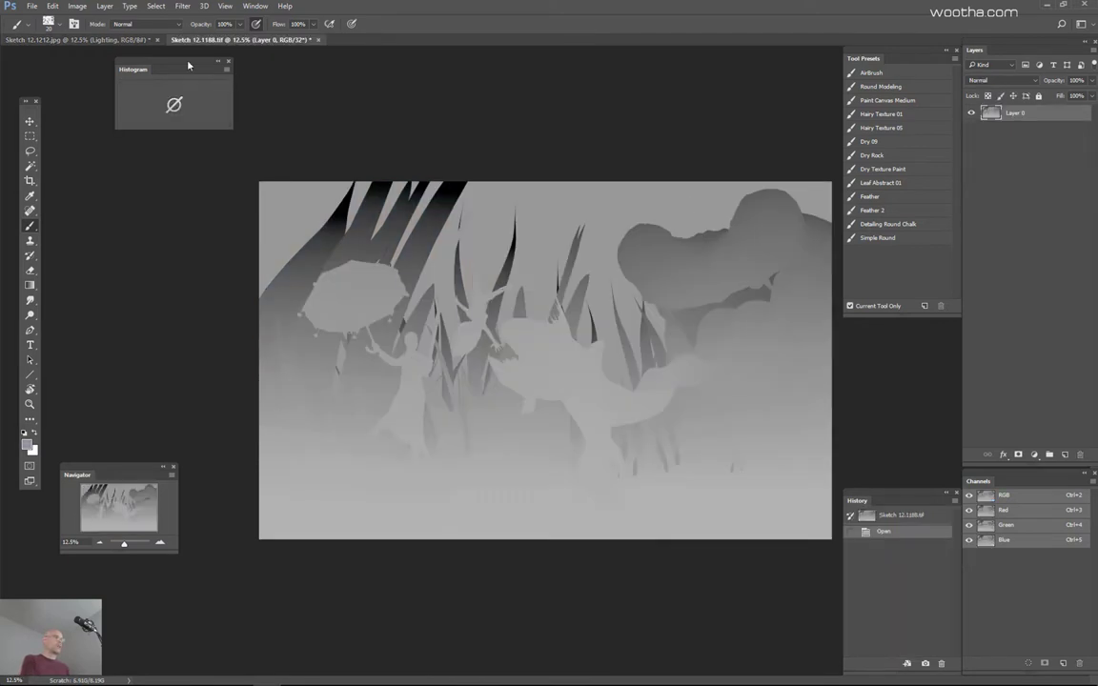
Step: Add an Exposure adjustment layer to Sketch 12.1188.tif and a Levels layer above it, strengthening the contrast of the fog gradient
click(1035, 454)
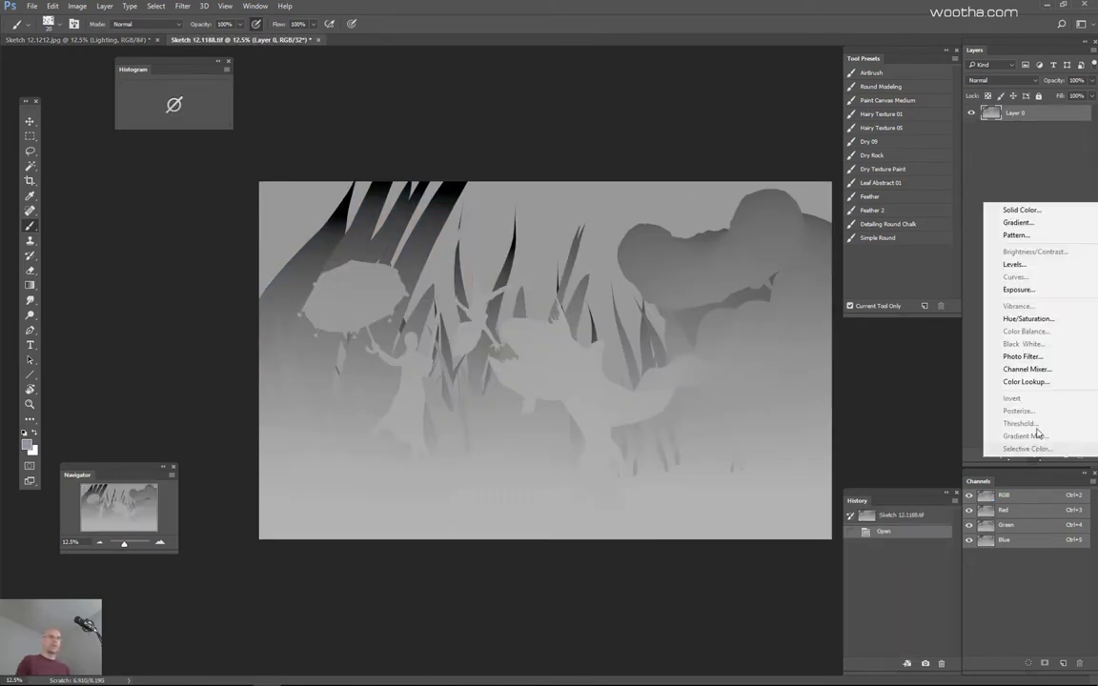
click(1031, 289)
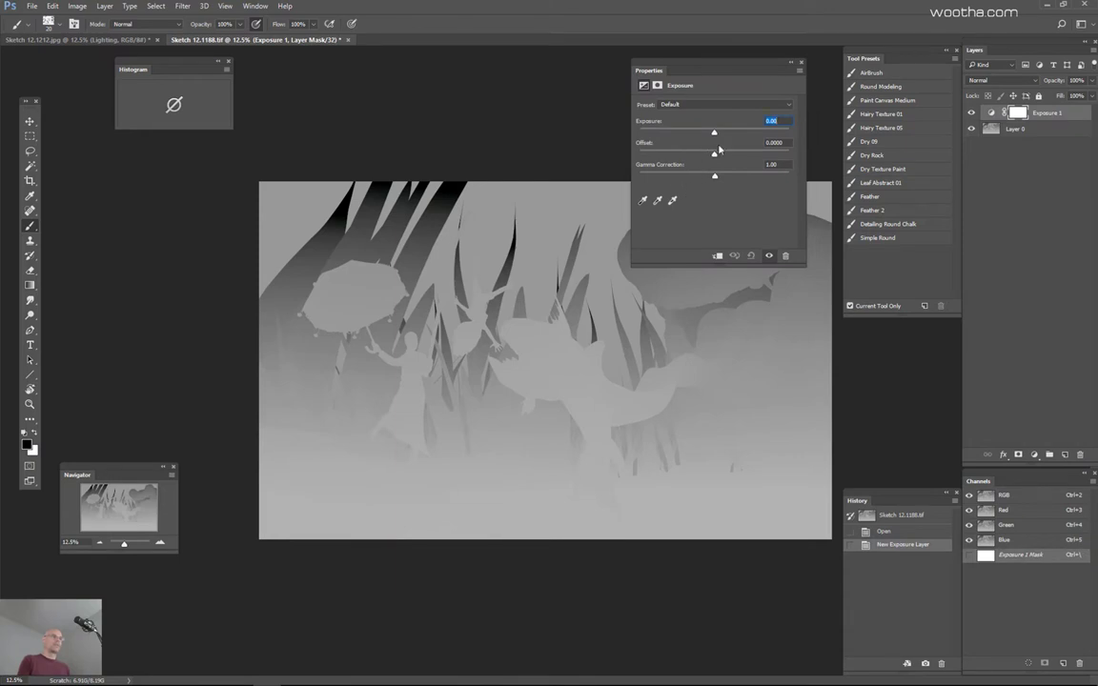
drag(716, 137, 696, 184)
key(ctrl+z)
key(ctrl+l)
key(Return)
click(802, 67)
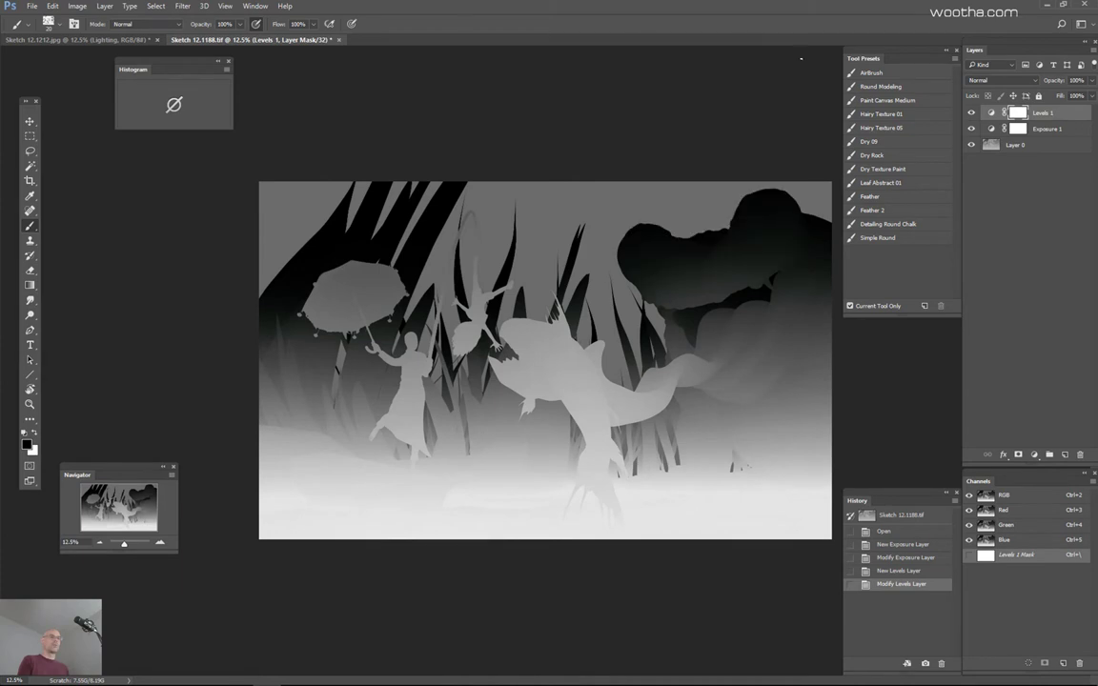
Step: Paste the copied depth image into a new alpha channel of Sketch 12.1188.tif and load that channel as a selection over the RGB image
click(1064, 662)
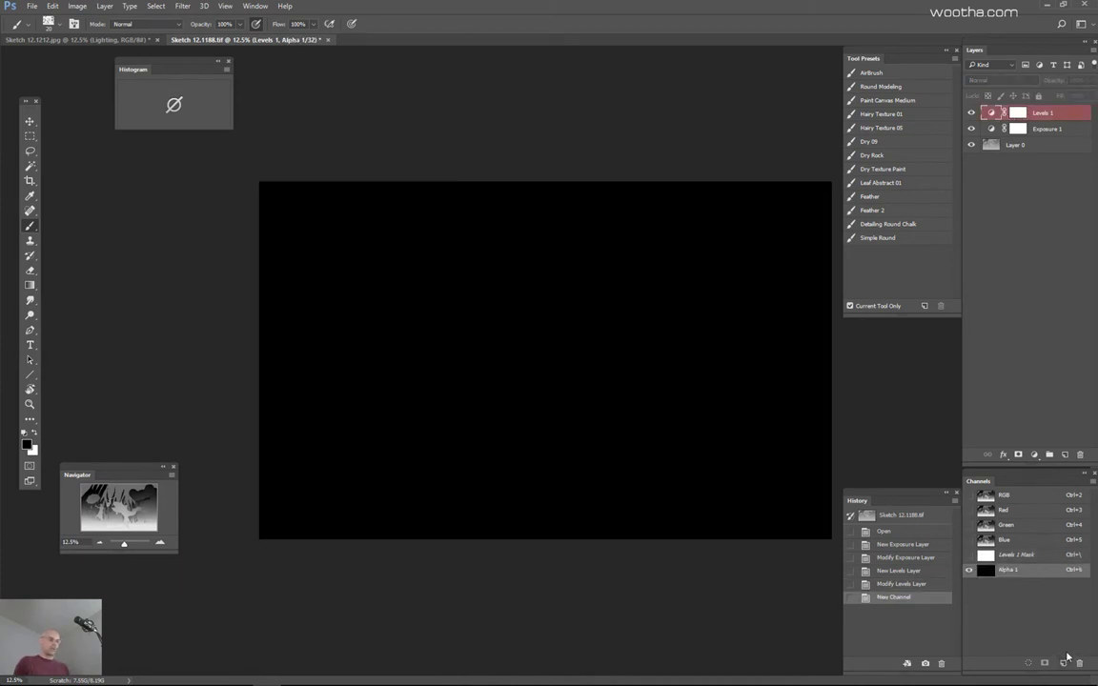
key(ctrl+v)
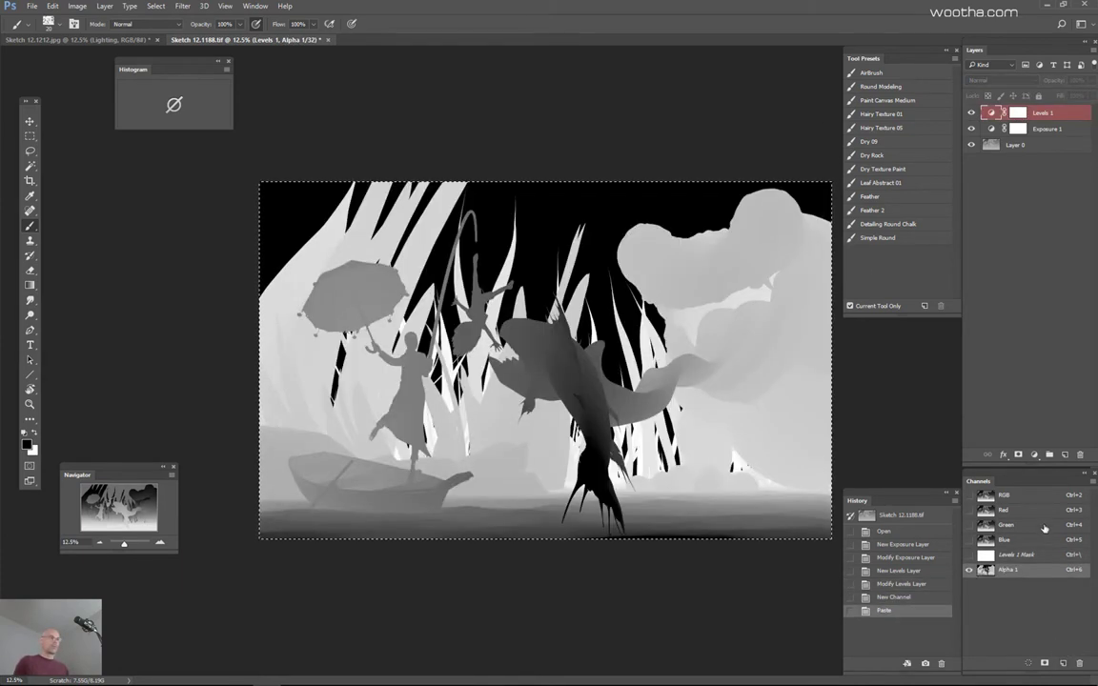
key(ctrl+2)
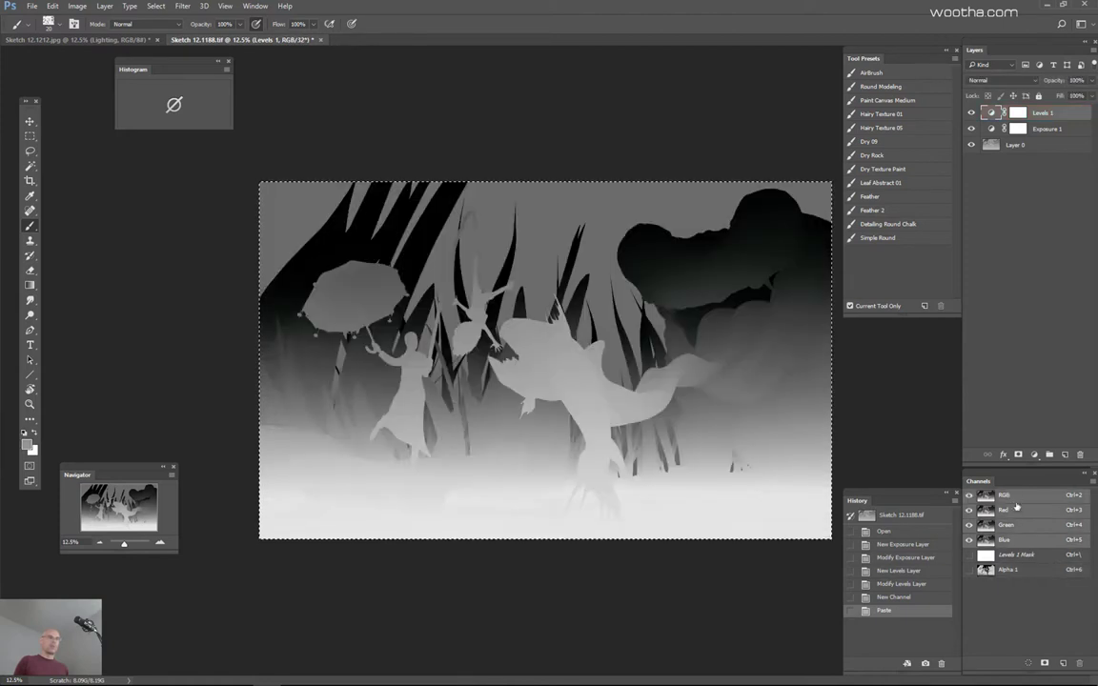
ctrl+click(984, 570)
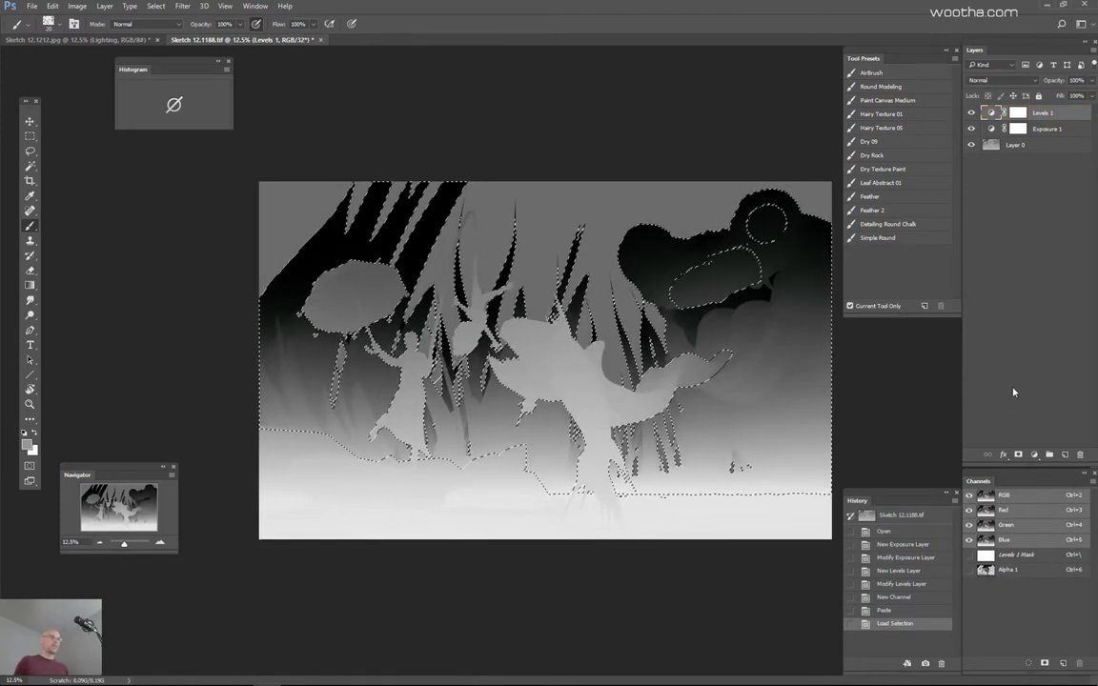
Step: Add a second Levels adjustment layer masked by the depth selection, invert its mask and inspect the mask
key(ctrl+l)
key(Return)
click(1036, 449)
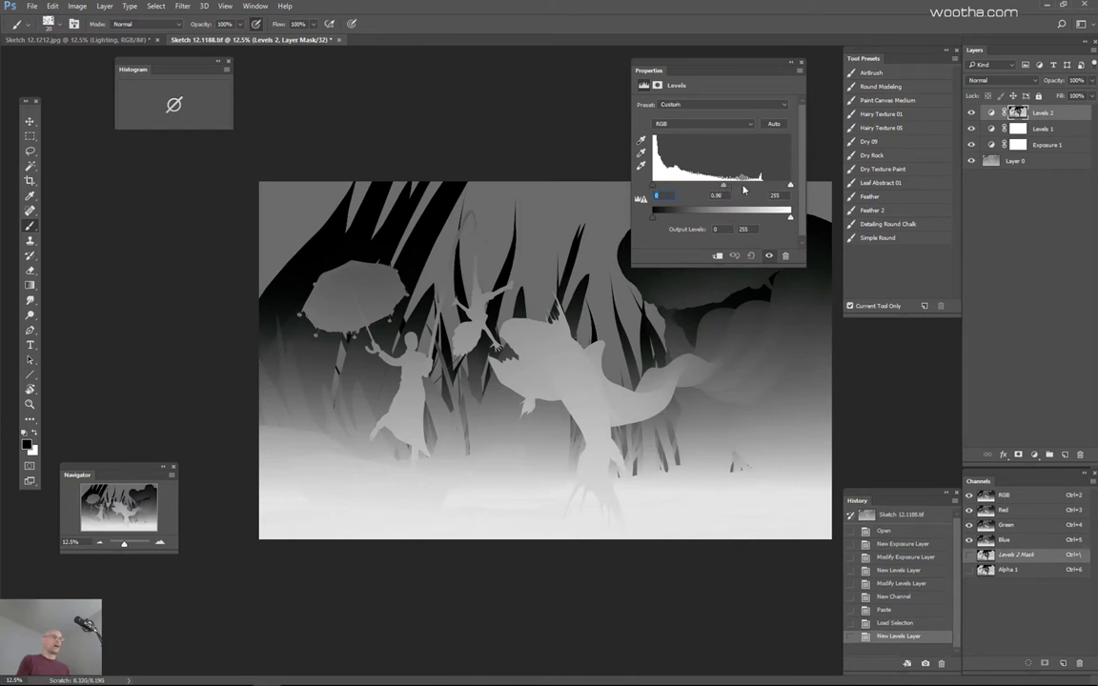
key(ctrl+i)
alt+click(1019, 114)
alt+click(1018, 115)
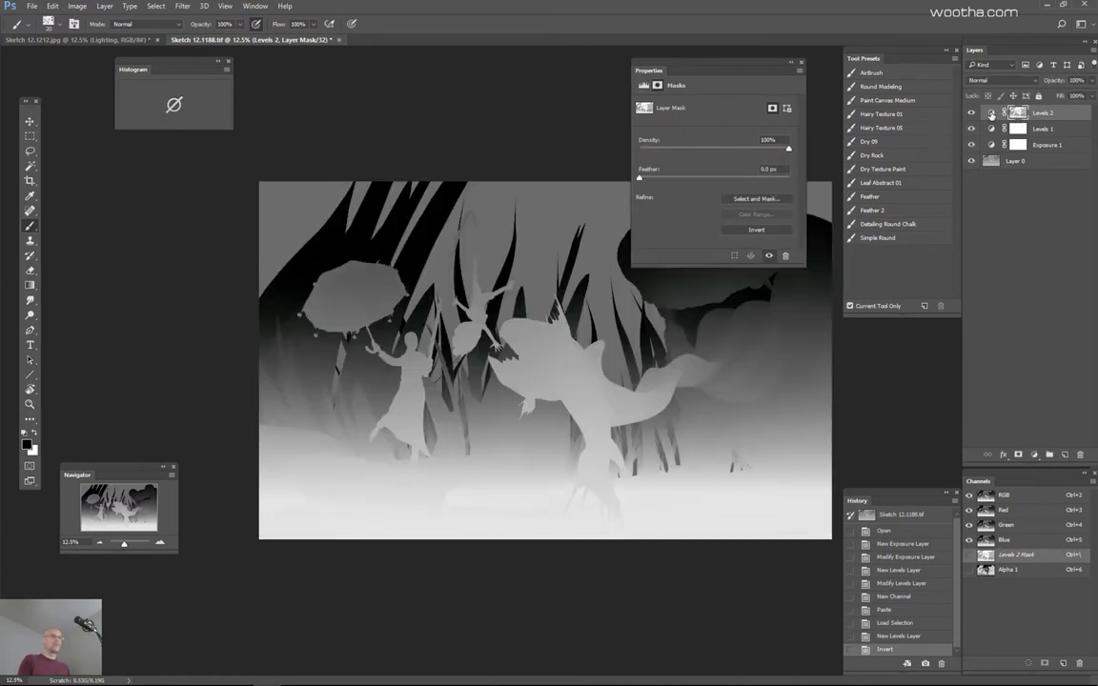
Step: Try different input white and black points on the Levels 2 adjustment layer
click(991, 113)
mouse_move(791, 187)
mouse_down()
mouse_move(769, 190)
mouse_move(806, 193)
mouse_up()
drag(656, 189, 629, 181)
Step: Apply Levels to the Levels 2 layer mask, raising the input black point until the background is solid black
click(1018, 112)
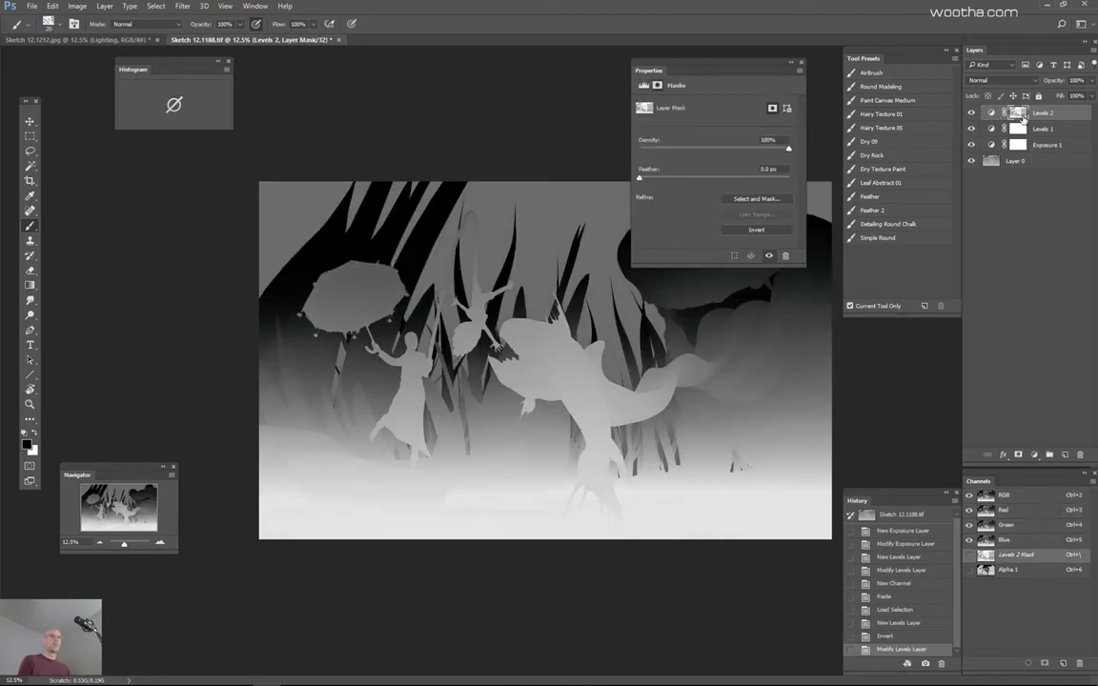
alt+click(1016, 114)
key(ctrl+l)
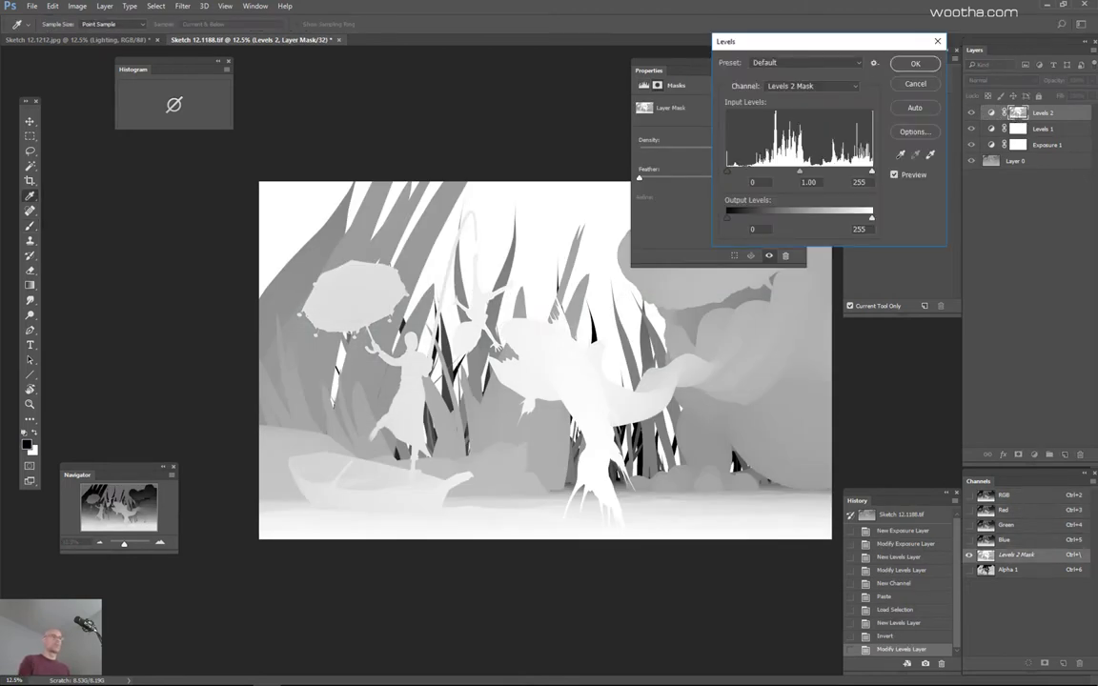
drag(727, 172, 822, 166)
click(917, 66)
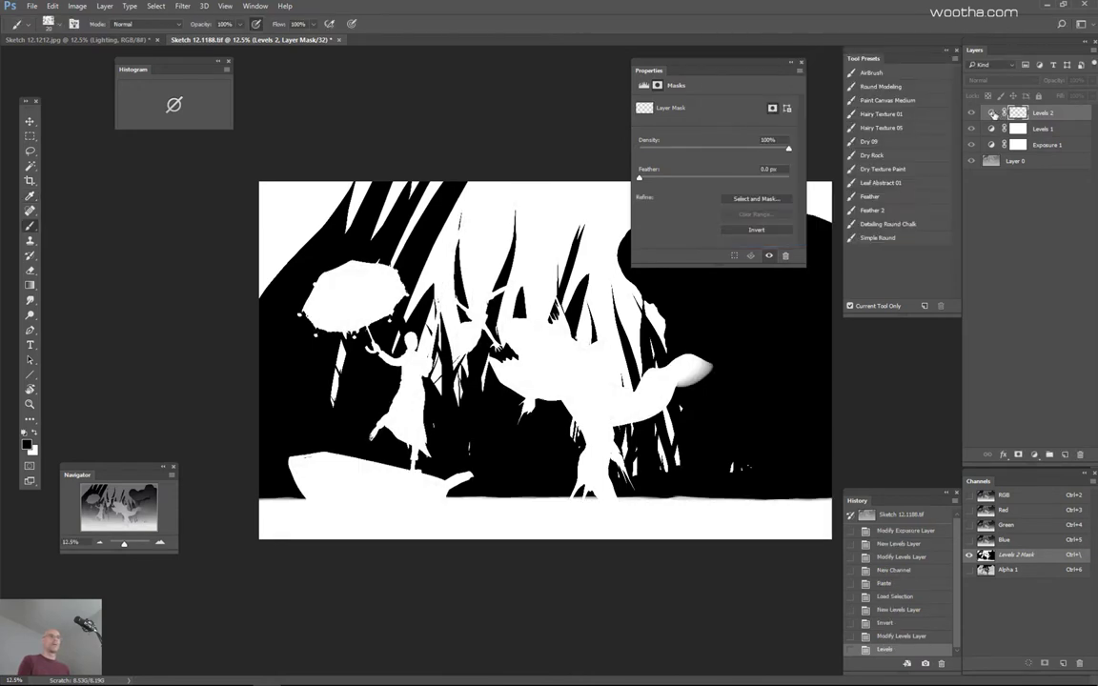
Step: Readjust the Levels 2 layer with input black 0 and modified white point and midtones, and check its mask against the image
click(992, 113)
alt+click(673, 186)
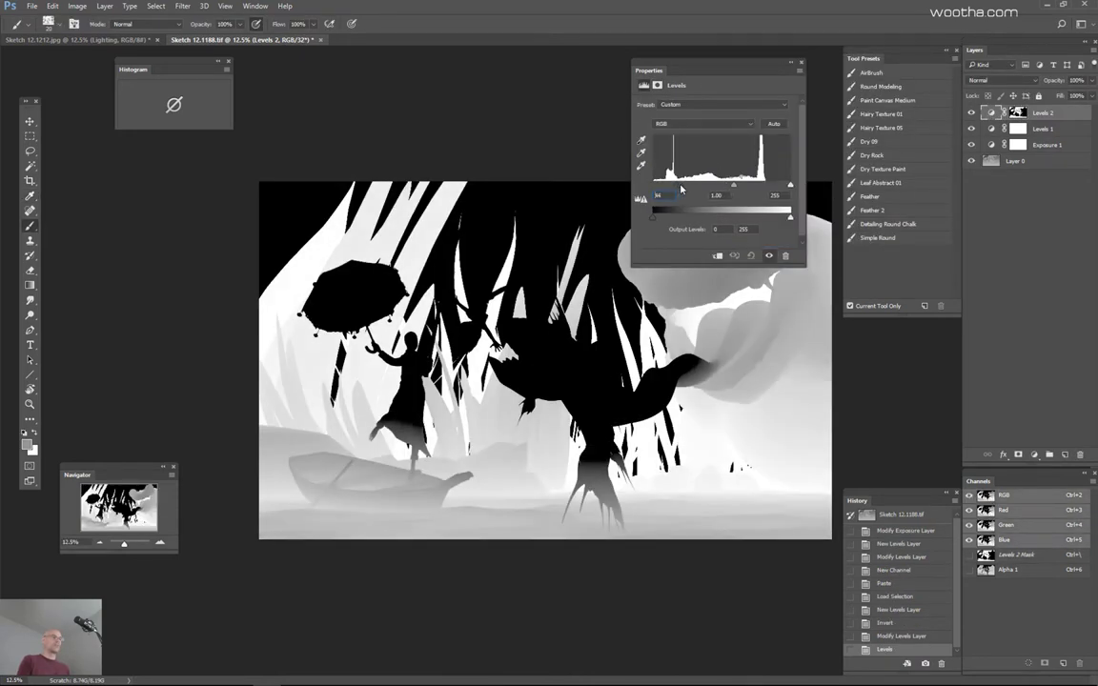
mouse_move(655, 186)
mouse_down()
mouse_move(667, 188)
mouse_move(655, 185)
mouse_up()
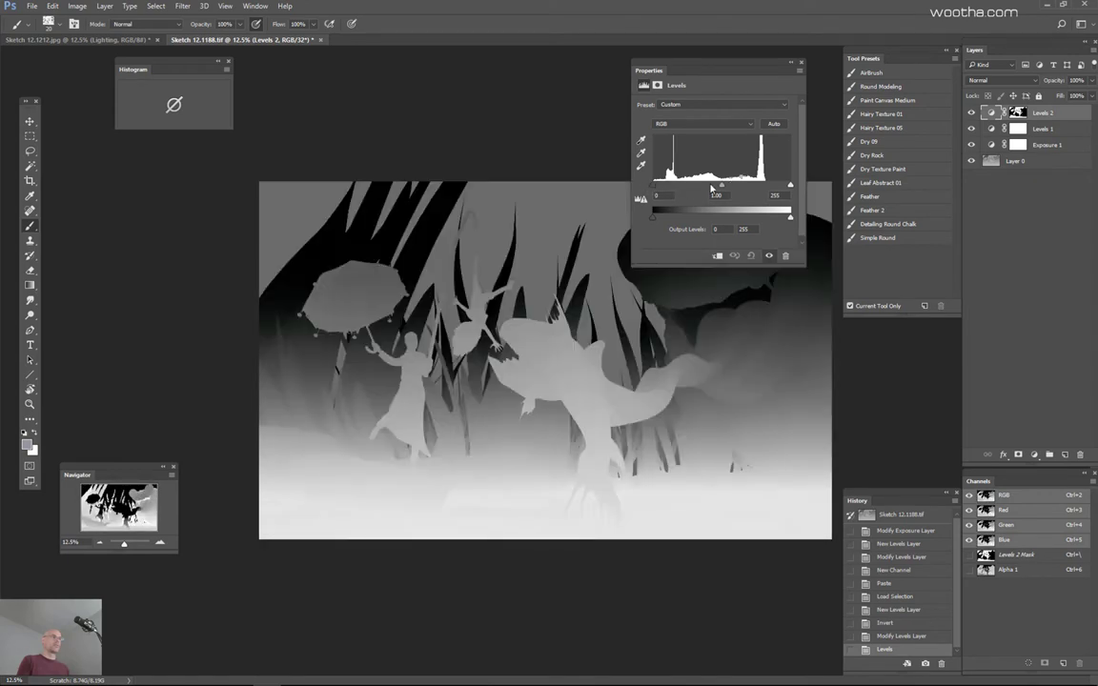
mouse_move(791, 185)
mouse_down()
mouse_move(769, 185)
mouse_move(791, 188)
mouse_up()
mouse_move(720, 187)
mouse_down()
mouse_move(733, 188)
mouse_move(719, 189)
mouse_up()
alt+click(1018, 114)
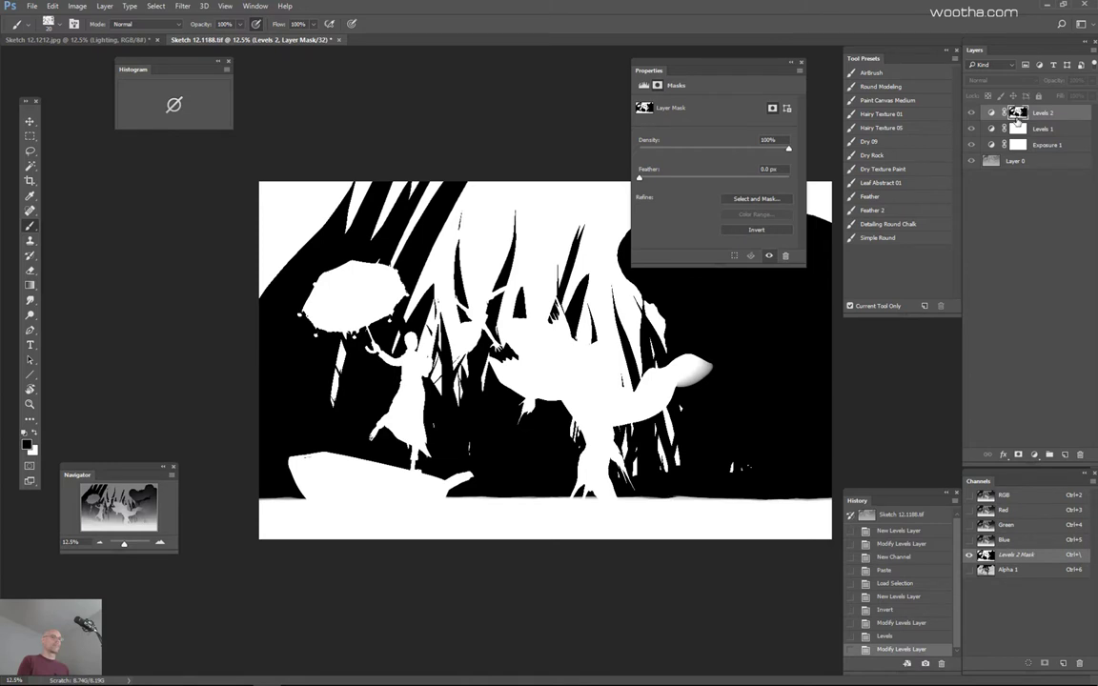
alt+click(1018, 114)
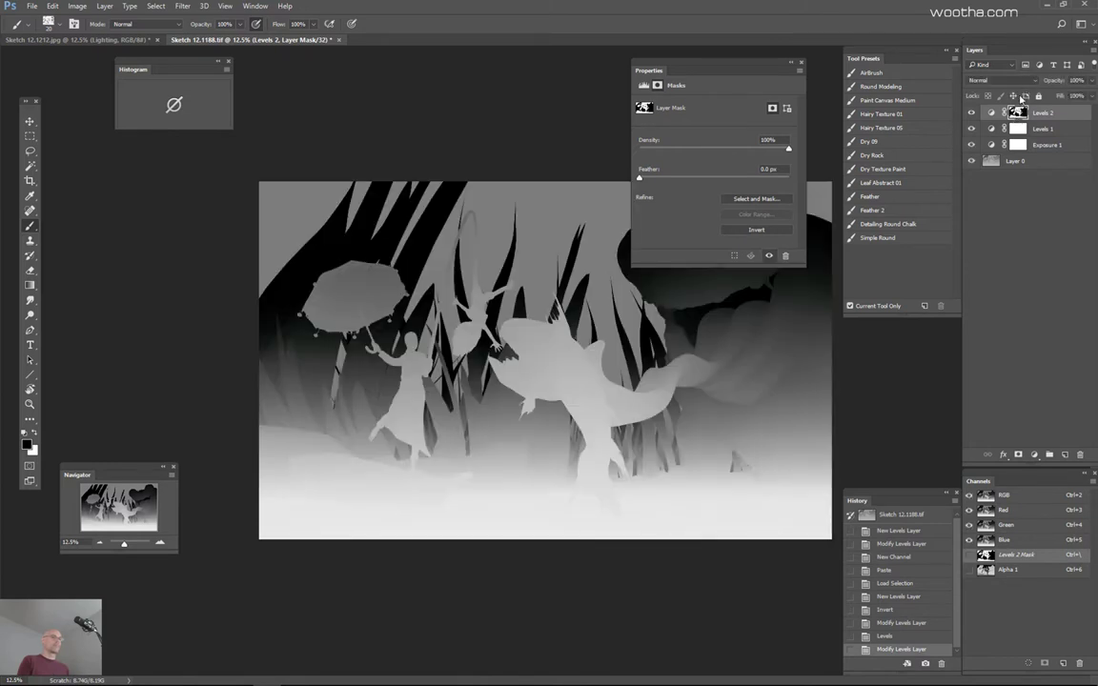
key(ctrl+2)
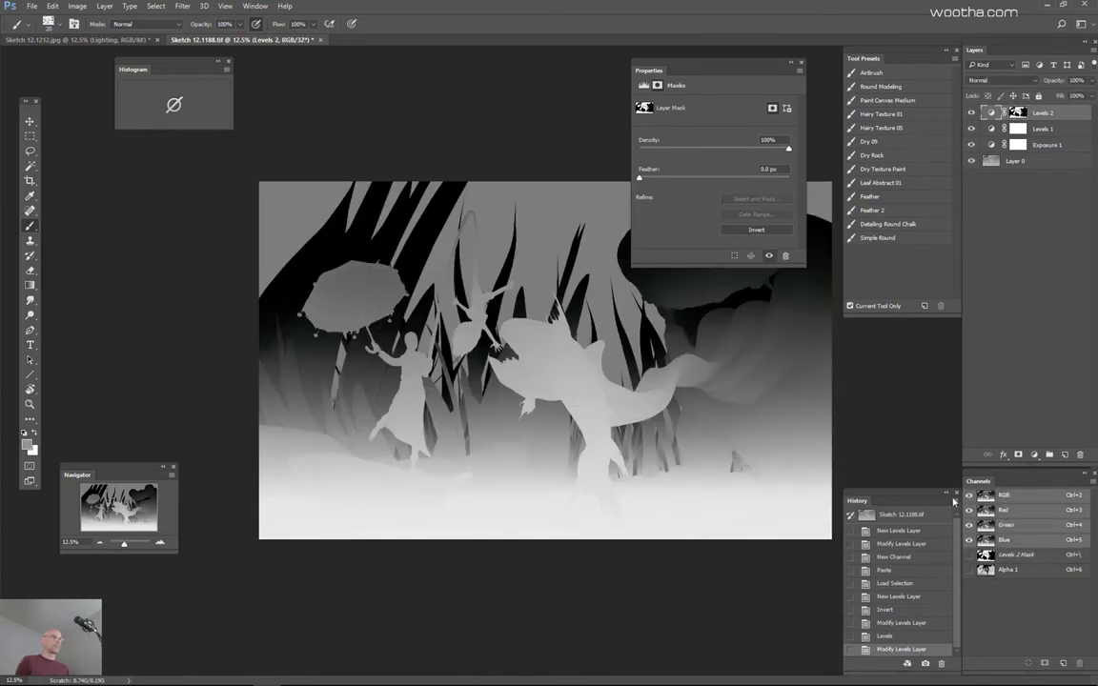
key(w)
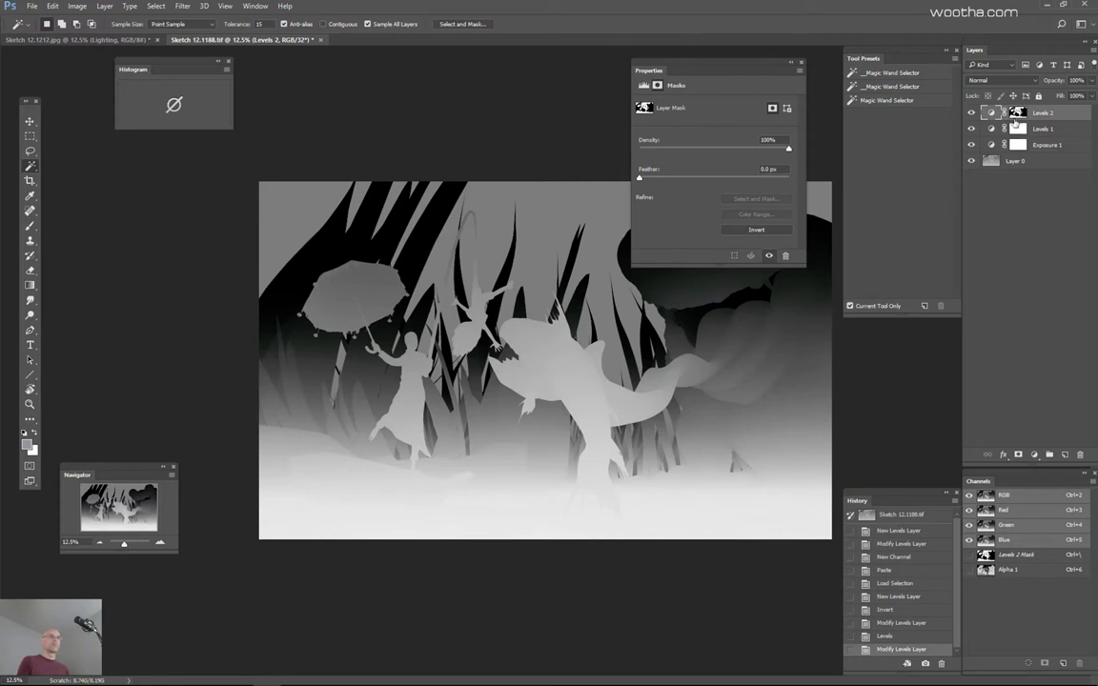
click(1005, 510)
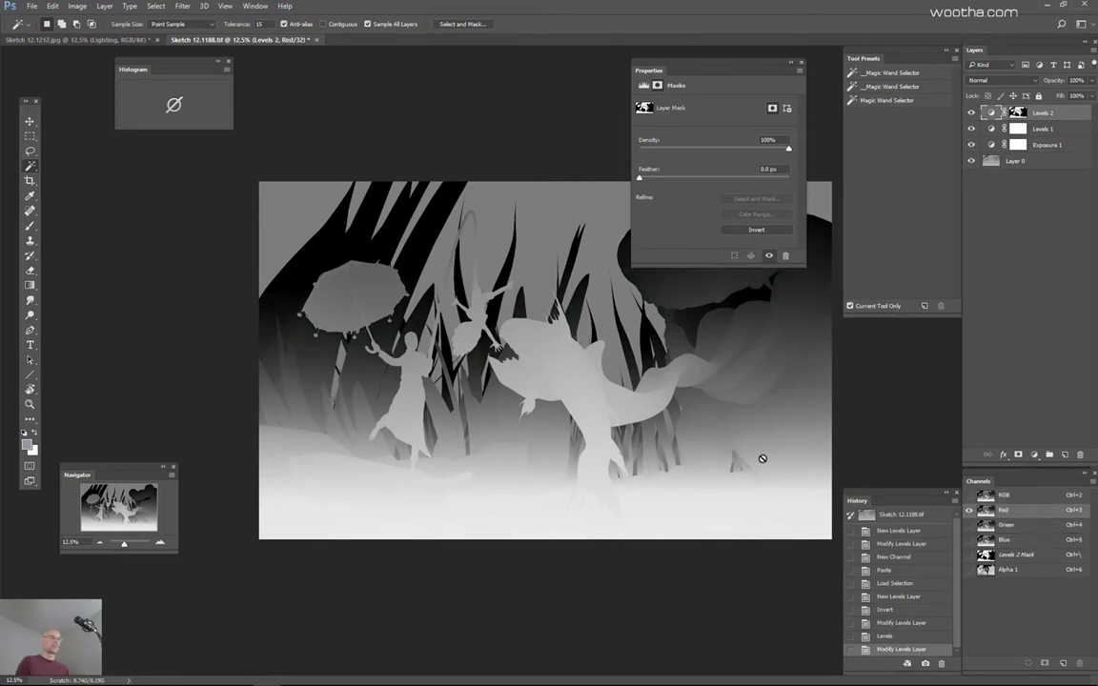
key(shift+w)
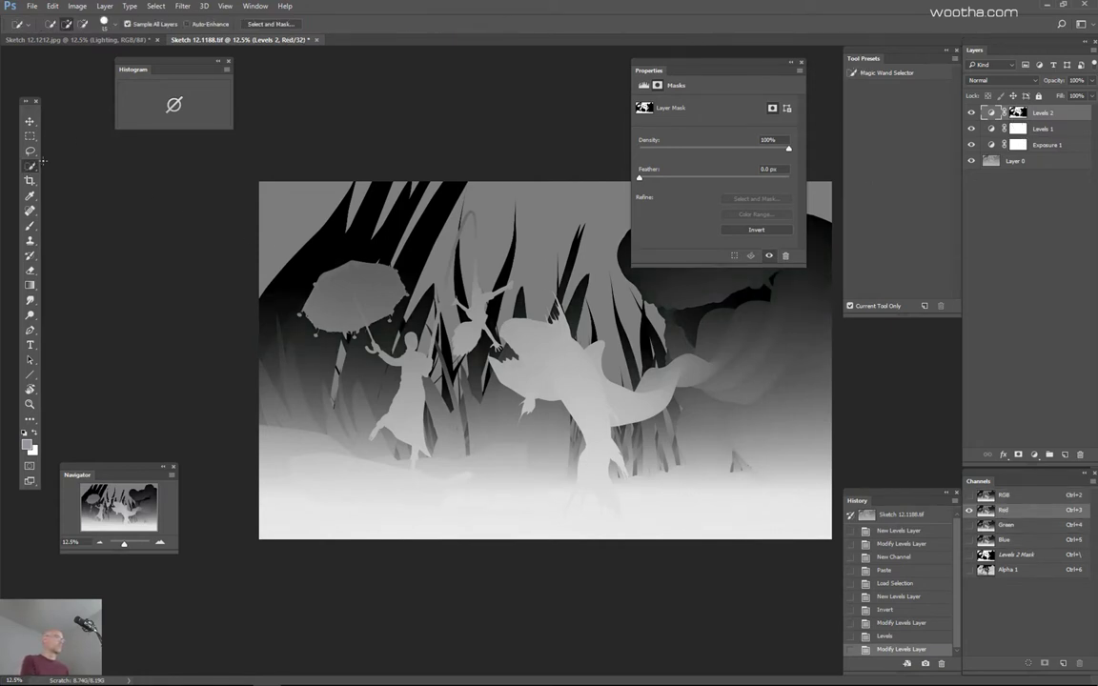
right_click(30, 168)
click(71, 160)
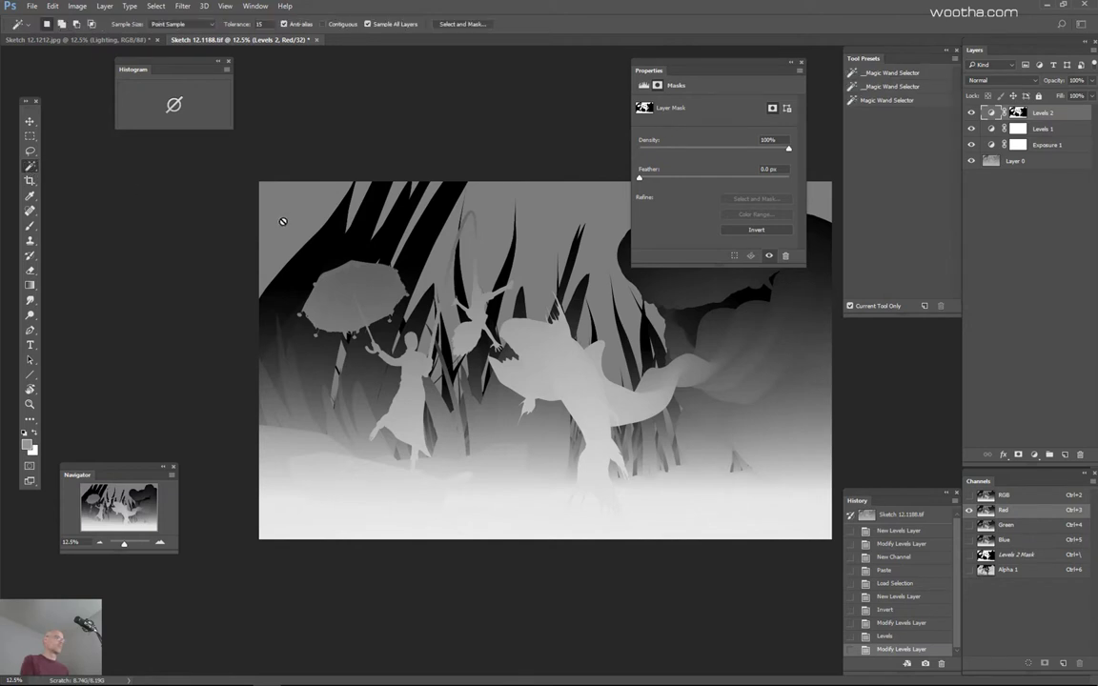
key(ctrl+2)
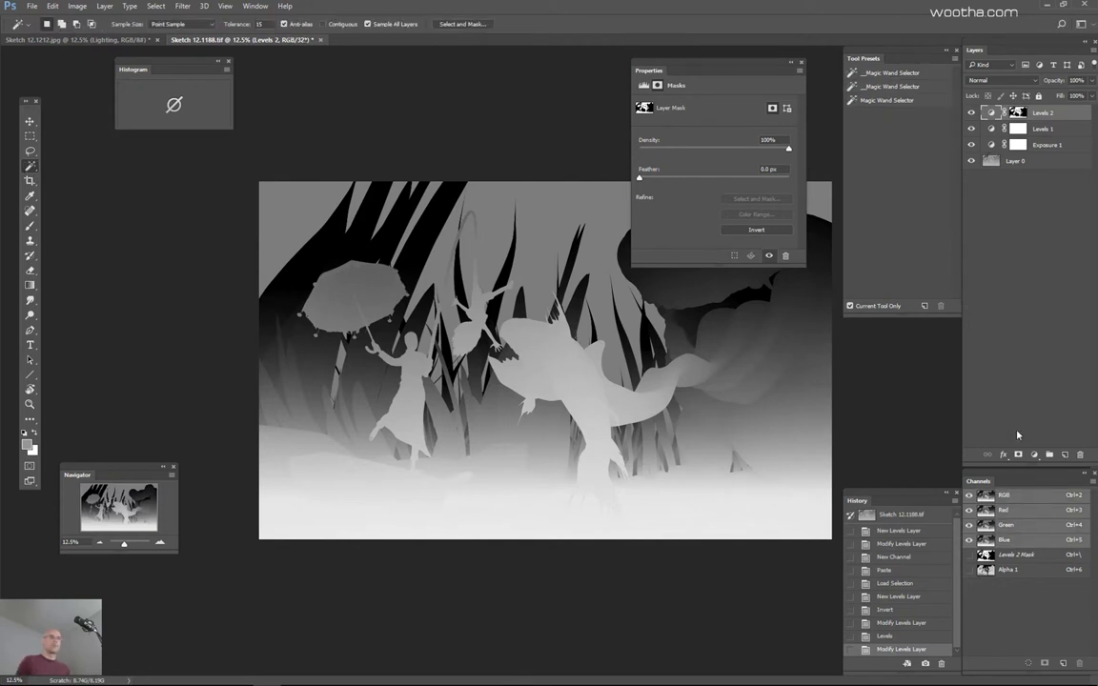
alt+click(971, 160)
click(1020, 162)
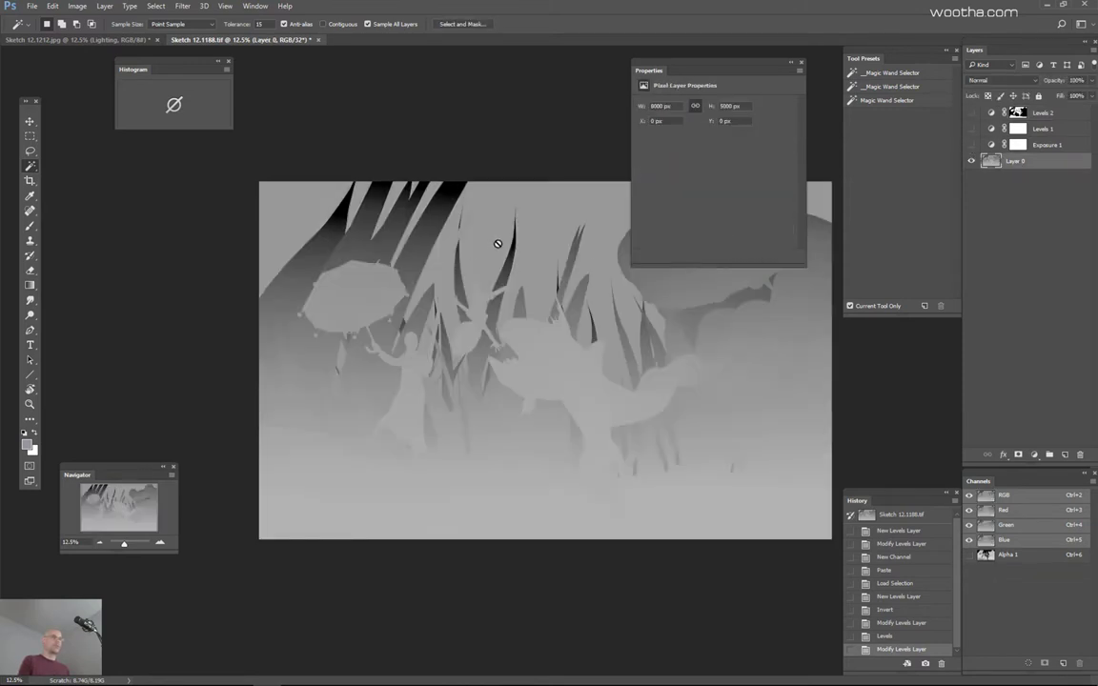
key(shift+w)
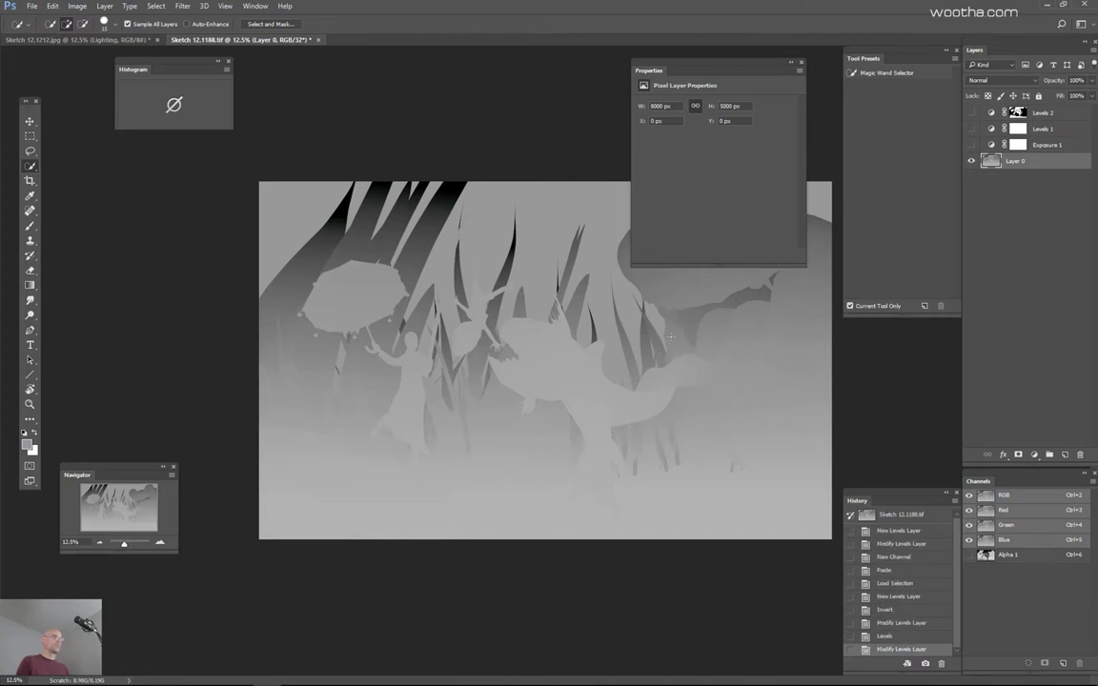
drag(971, 112, 972, 145)
Step: Set the Levels 2 adjustment's midtones to 0.86, keeping the input black point at 0
click(1018, 113)
click(992, 113)
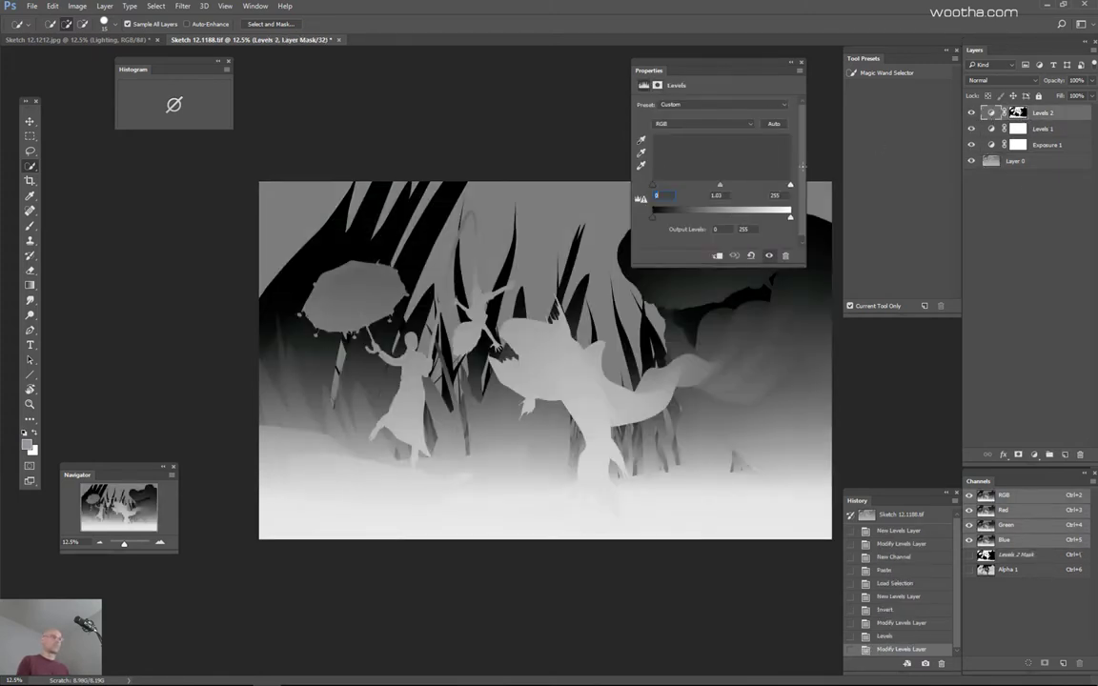
drag(722, 188, 730, 189)
drag(655, 190, 650, 189)
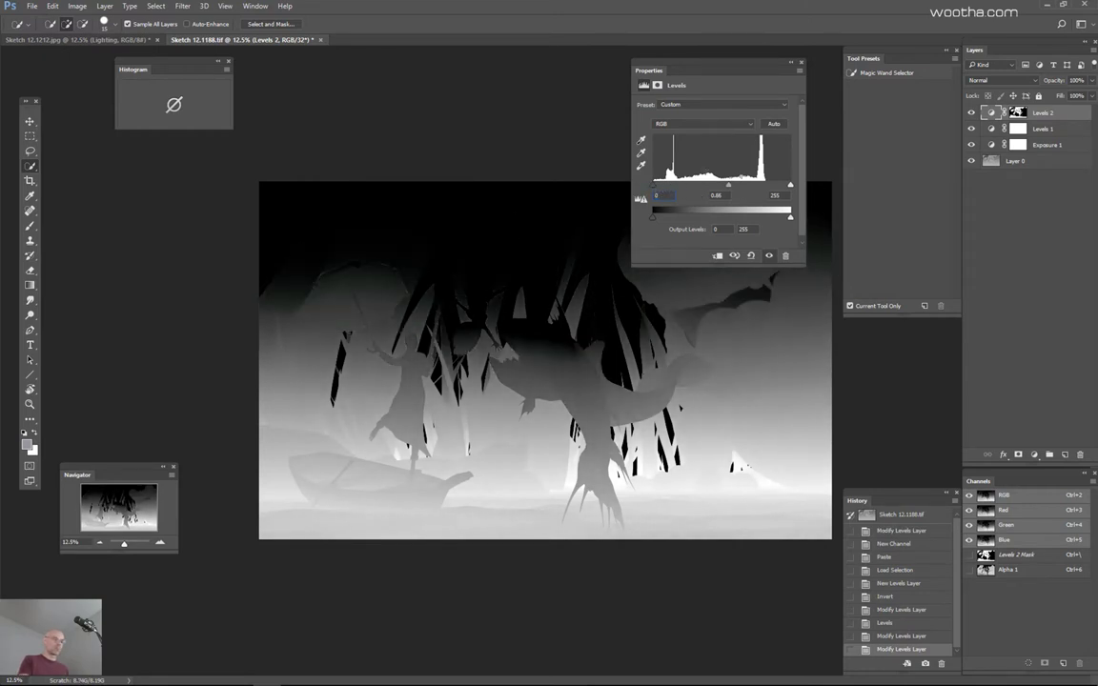
Step: Add a Levels adjustment above Levels 2 masked by that layer's mask selection, with input white 199 and midtones 0.85
ctrl+click(1014, 117)
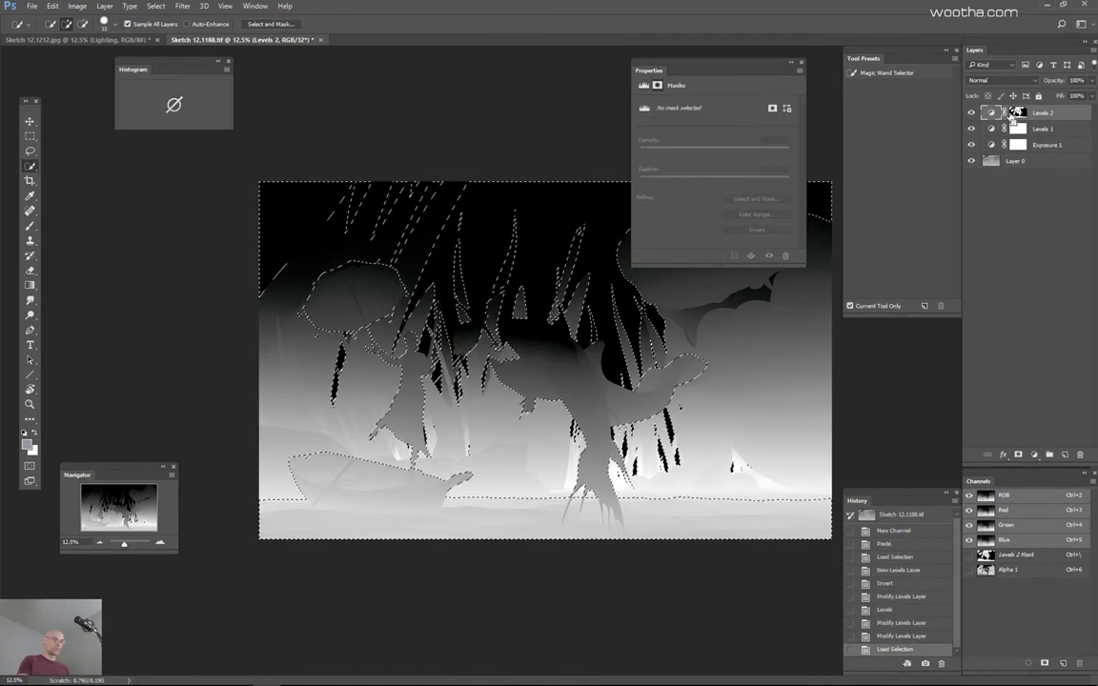
key(ctrl+alt+l)
key(Return)
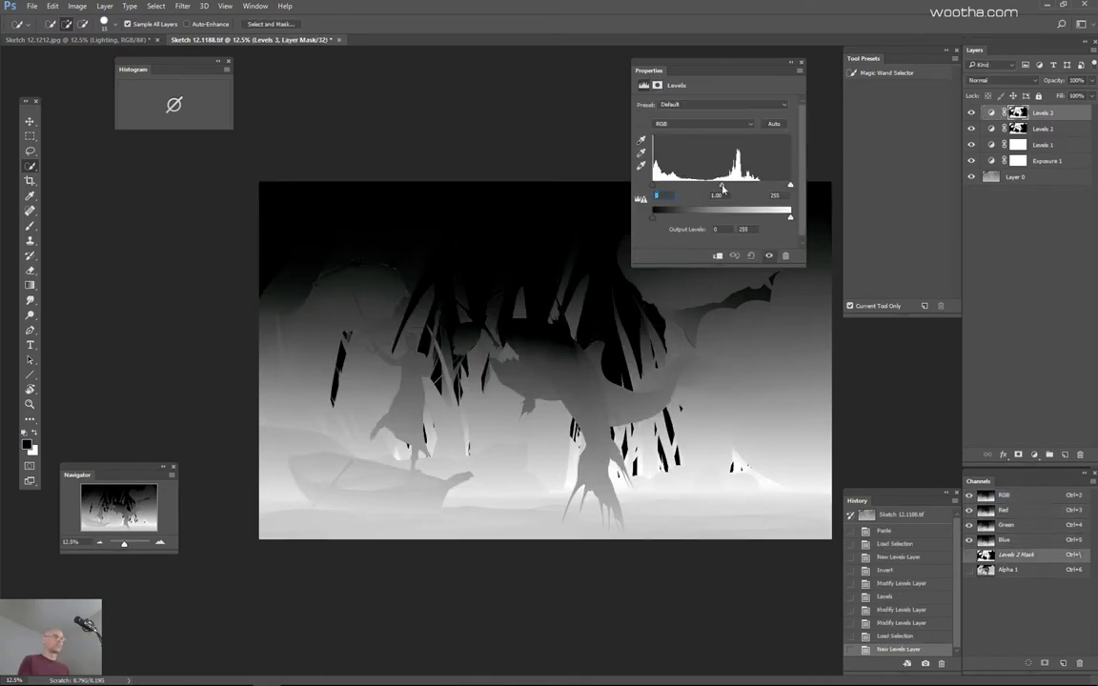
mouse_move(723, 190)
mouse_down()
mouse_move(774, 186)
mouse_move(739, 191)
mouse_up()
drag(762, 191, 715, 189)
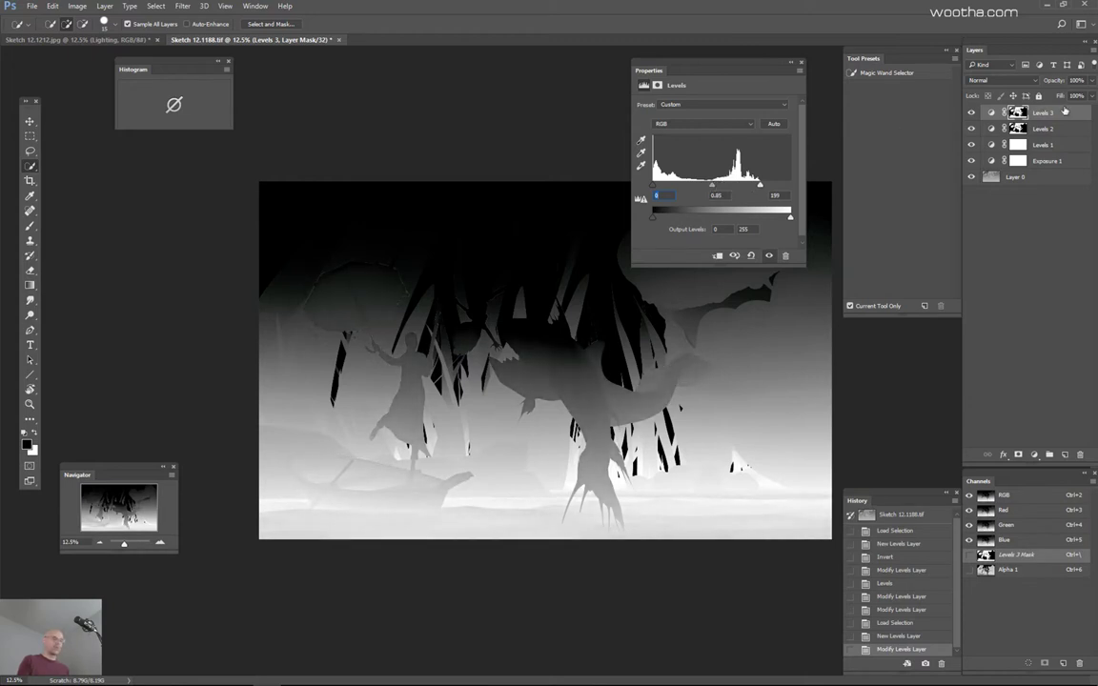
Step: Add an unmasked Levels adjustment layer on top with input black 0, input white 239 and brightened midtones
key(ctrl+shift+n)
key(Return)
key(Return)
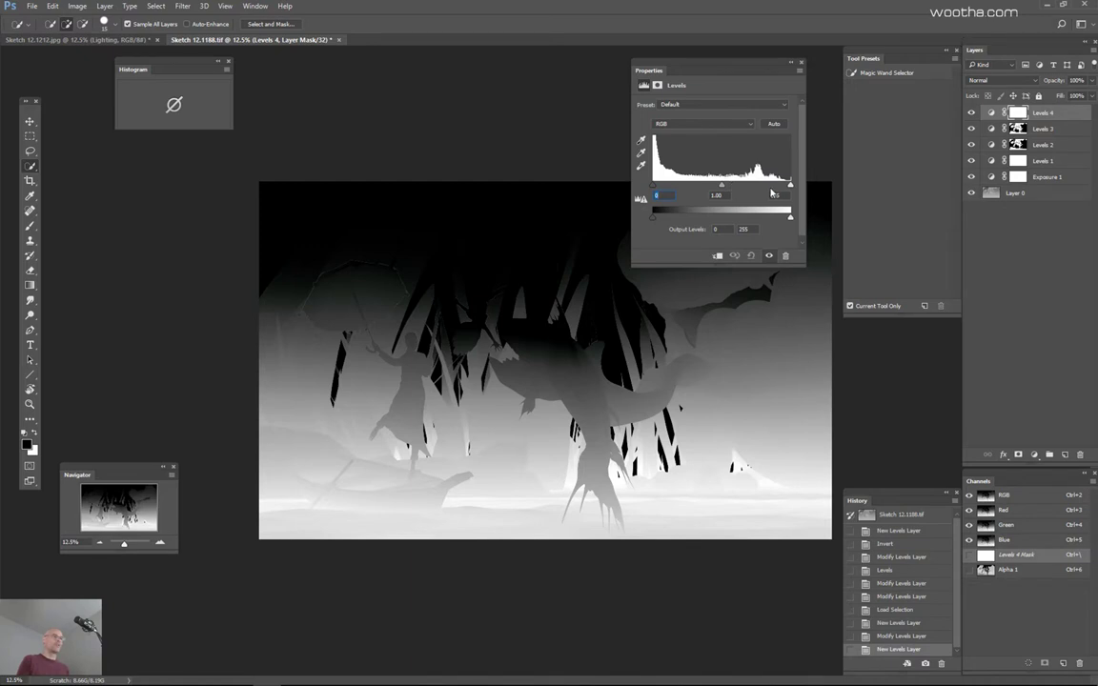
mouse_move(788, 186)
mouse_down()
mouse_move(738, 187)
mouse_move(801, 194)
mouse_move(782, 193)
mouse_up()
drag(656, 188, 634, 189)
mouse_move(718, 187)
mouse_down()
mouse_move(685, 188)
mouse_move(703, 190)
mouse_up()
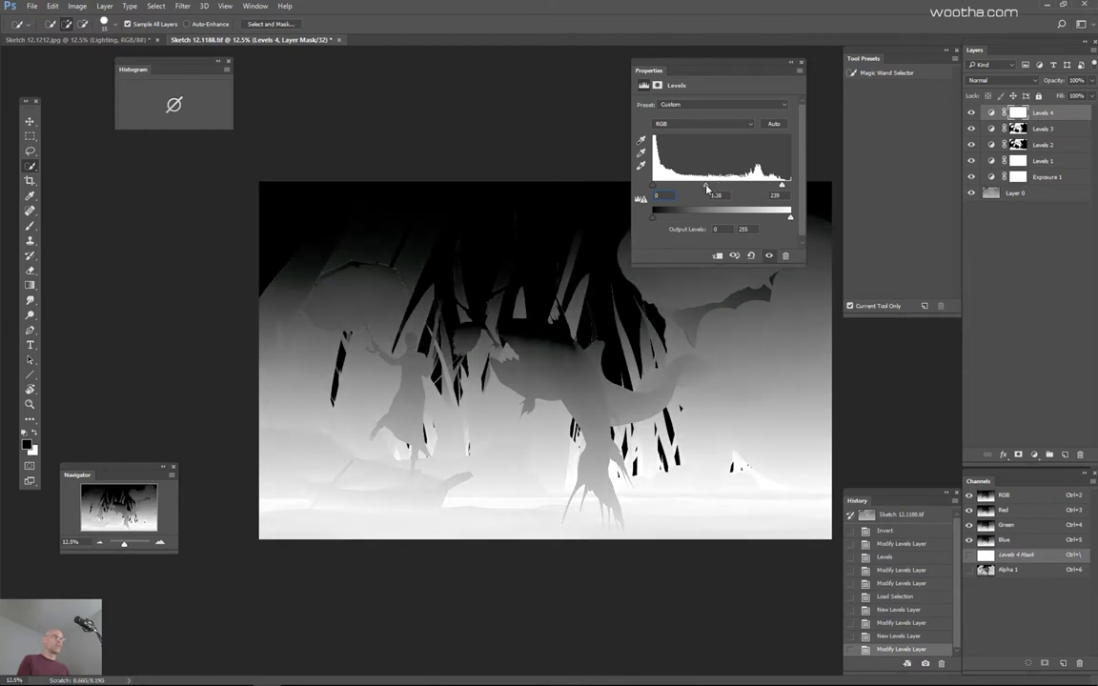
click(801, 62)
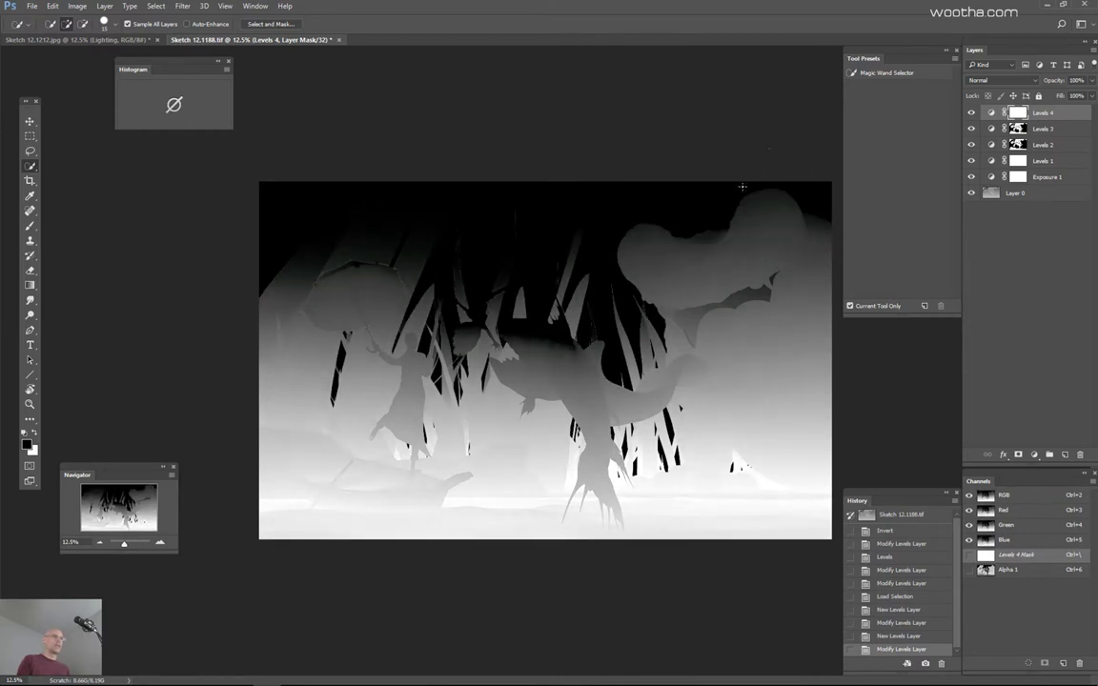
Step: Check the whole gradient at different zoom levels and slightly darken the midtones of the Levels 4 adjustment
key(ctrl+plus)
scroll(690, 362, down, 4)
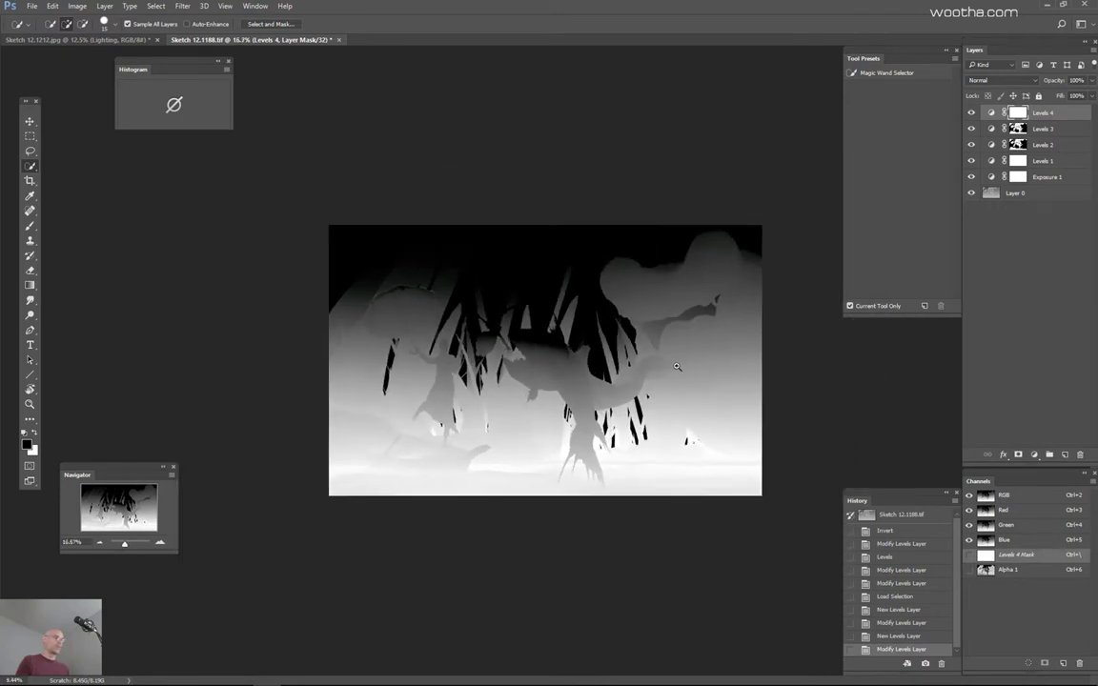
scroll(691, 362, up, 1)
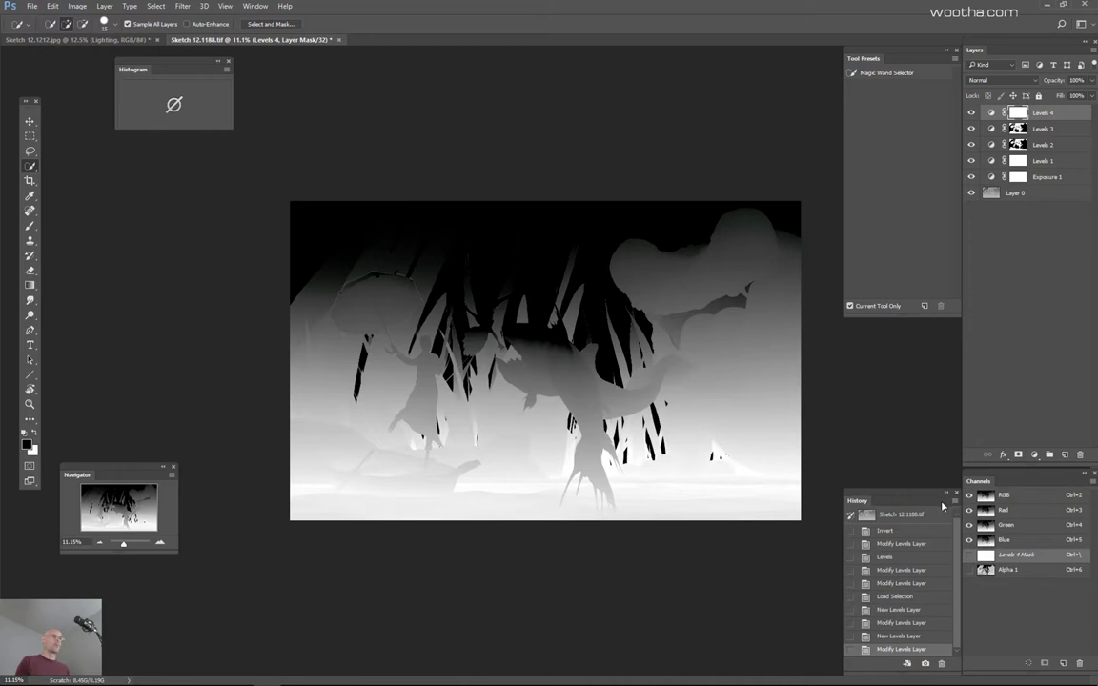
double_click(992, 113)
drag(710, 187, 714, 189)
click(801, 62)
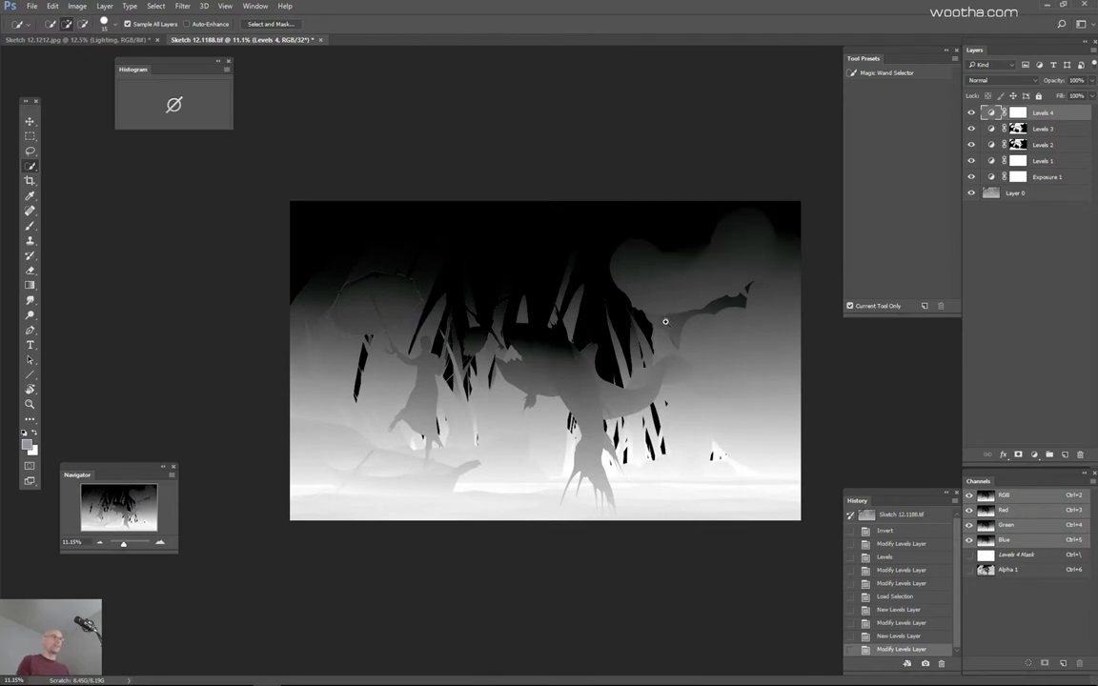
Step: Merge Layer 0 and all its adjustment layers into one layer and convert the image to 8 bits per channel
scroll(667, 323, up, 1)
shift+click(1029, 197)
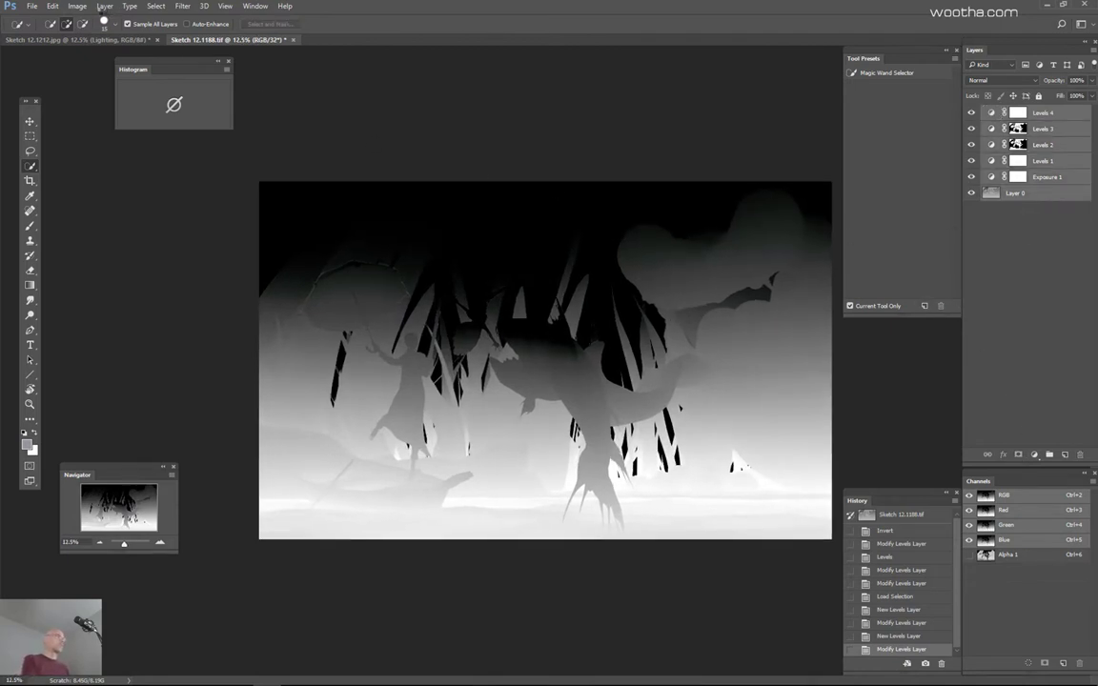
key(ctrl+e)
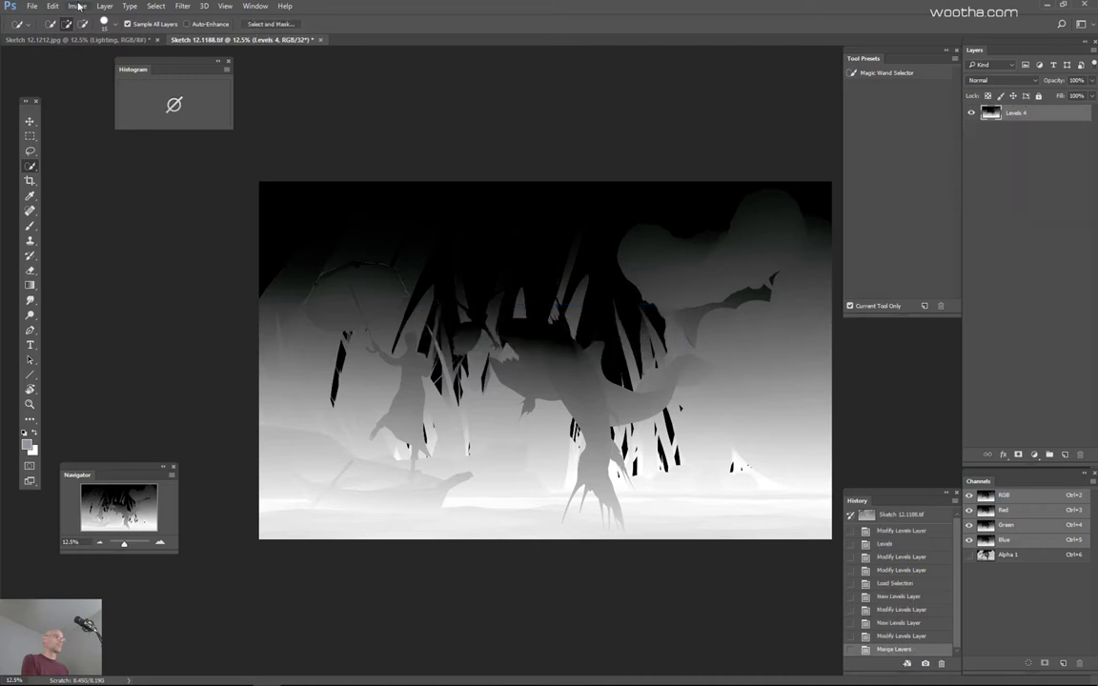
click(79, 7)
mouse_move(99, 20)
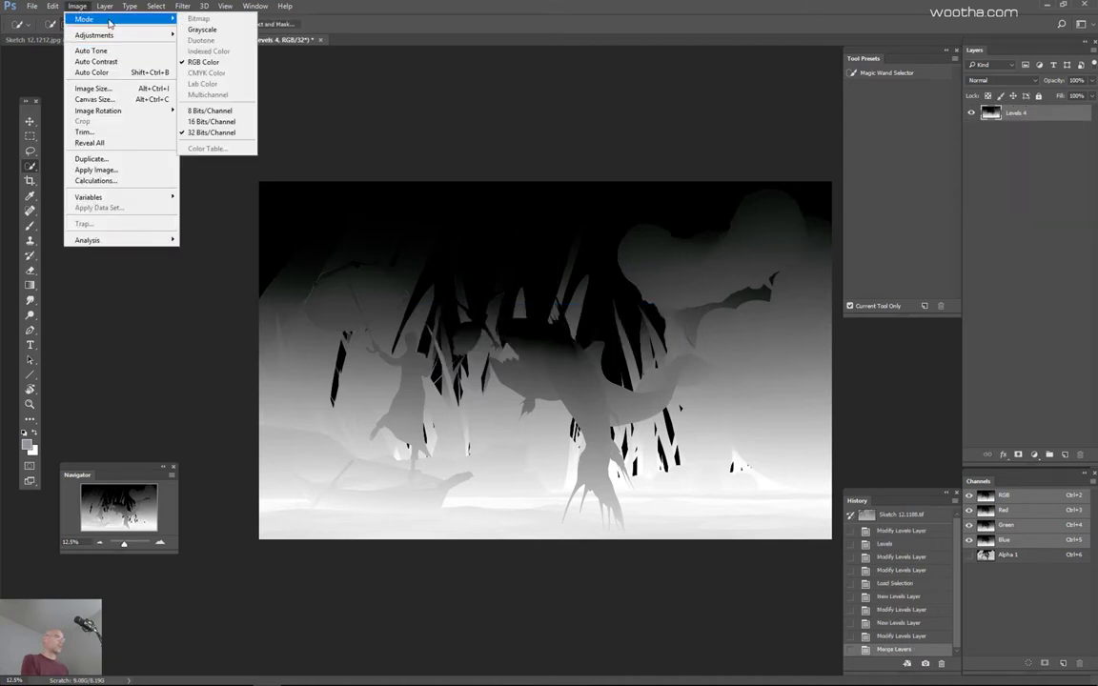
click(218, 111)
click(611, 259)
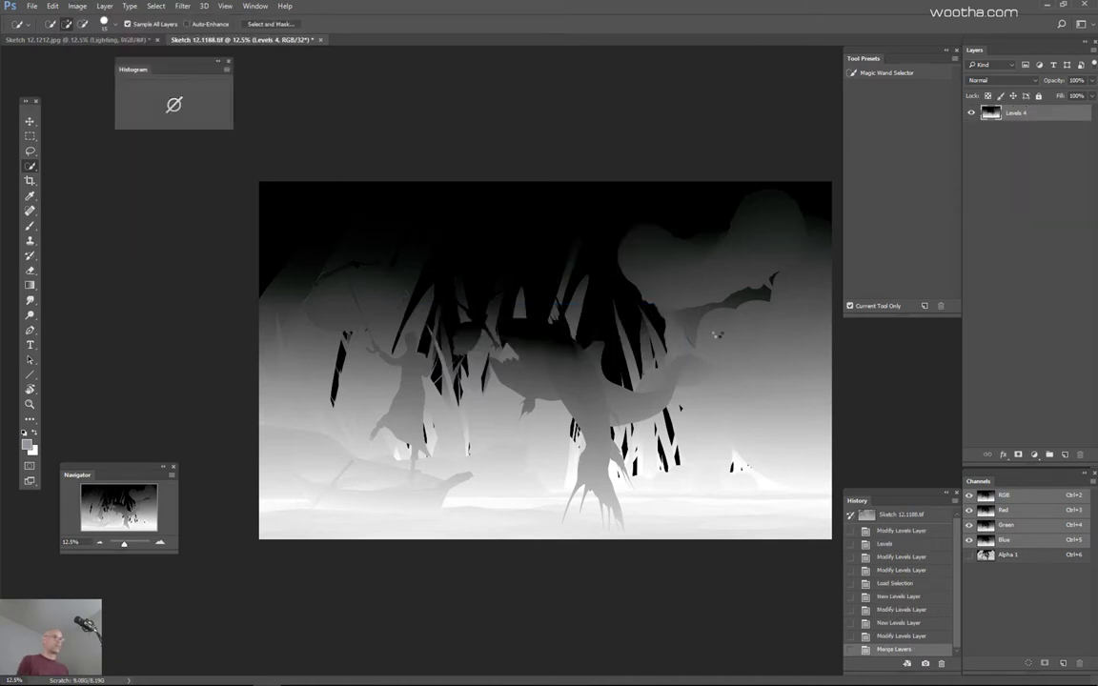
Step: Copy the entire canvas and close Sketch 12.1188.tif without saving changes
key(ctrl+a)
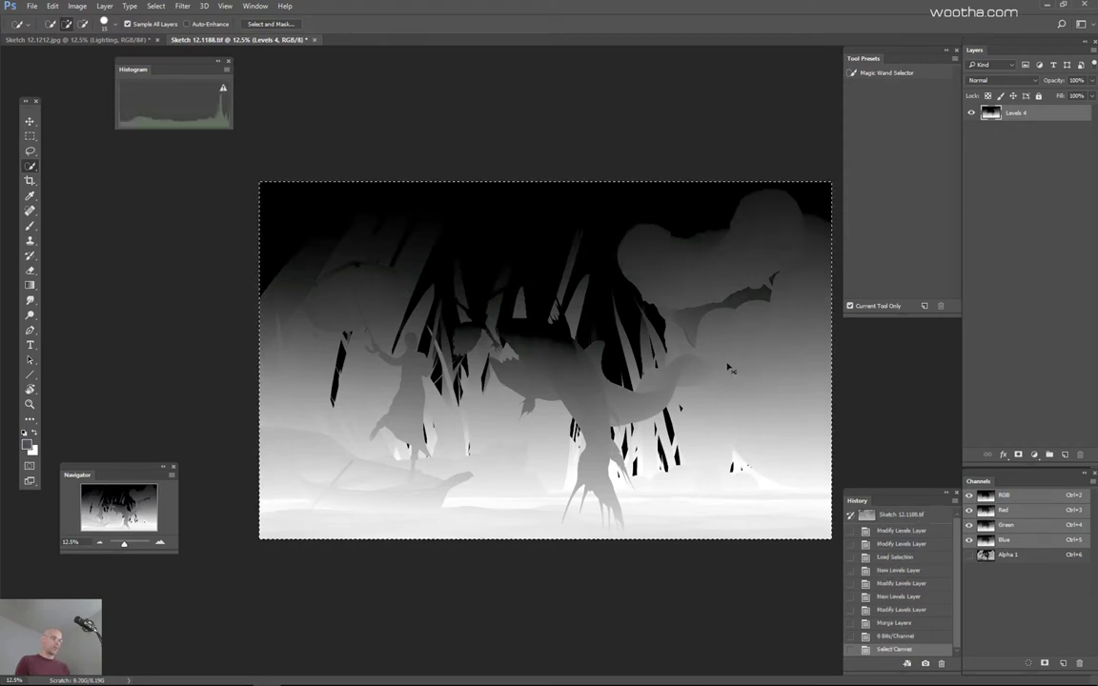
key(ctrl+w)
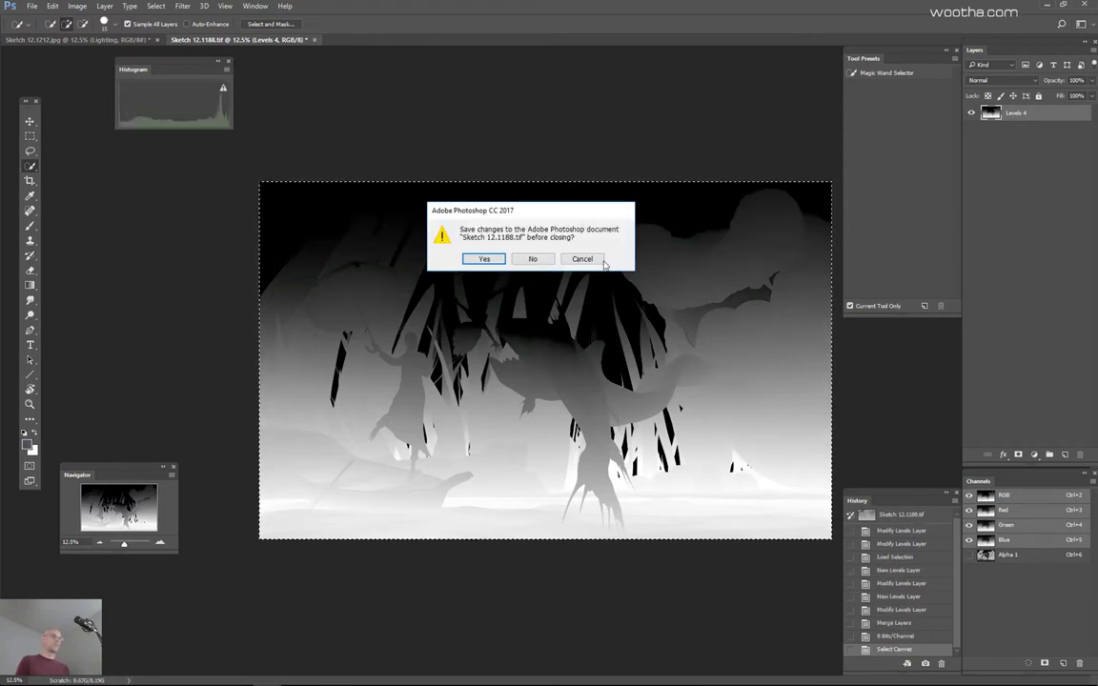
click(548, 256)
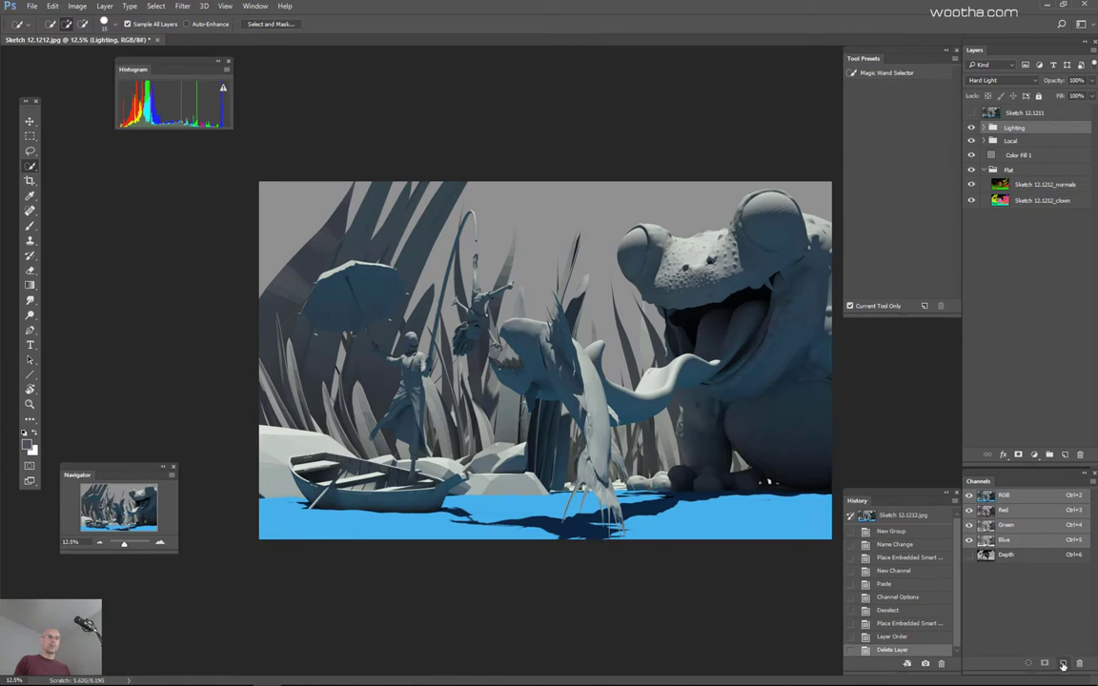
Step: Paste the copied pass into a new channel named "Height MAp", and return to the RGB composite with nothing selected
click(1066, 663)
key(ctrl+v)
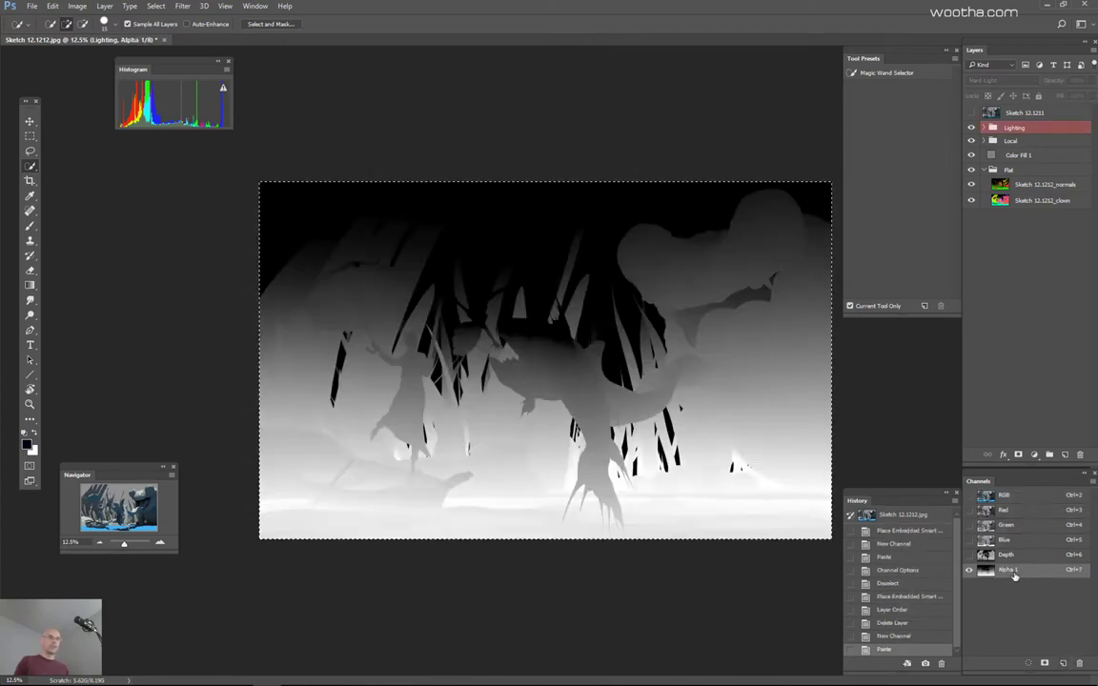
double_click(1008, 570)
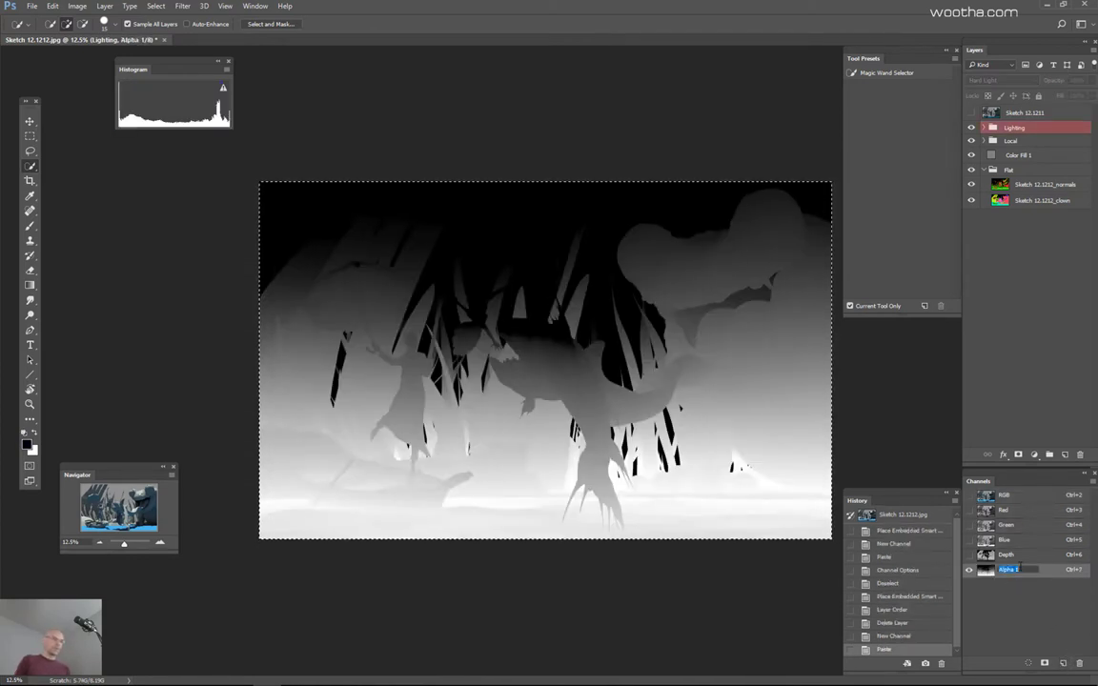
text(Height MAp)
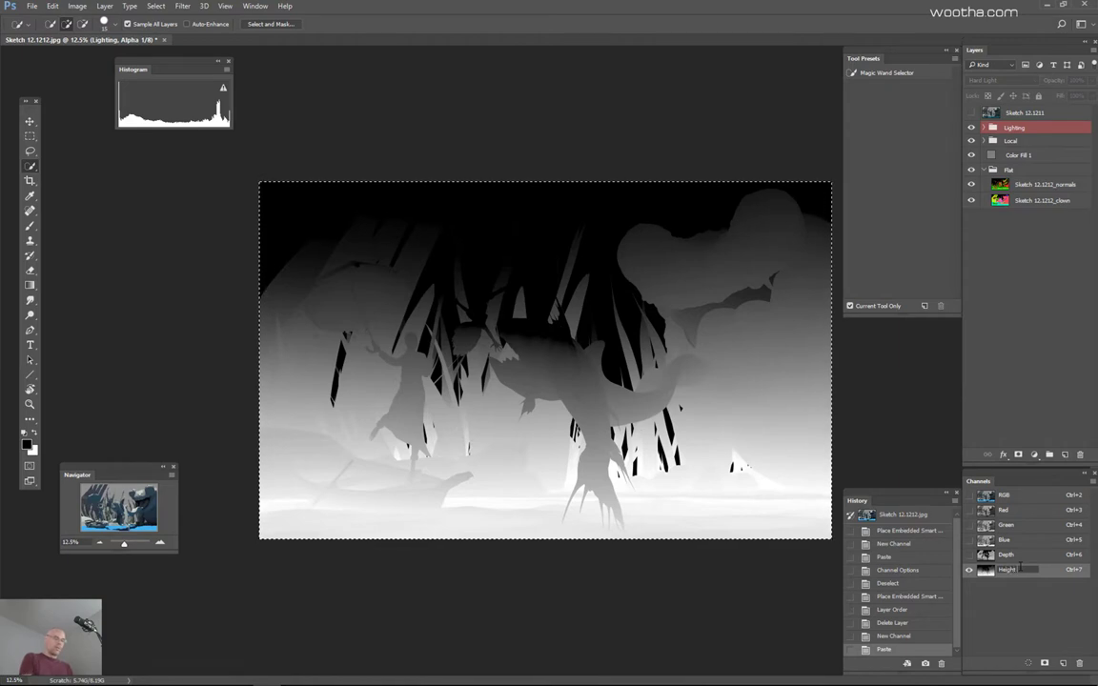
key(Return)
key(ctrl+2)
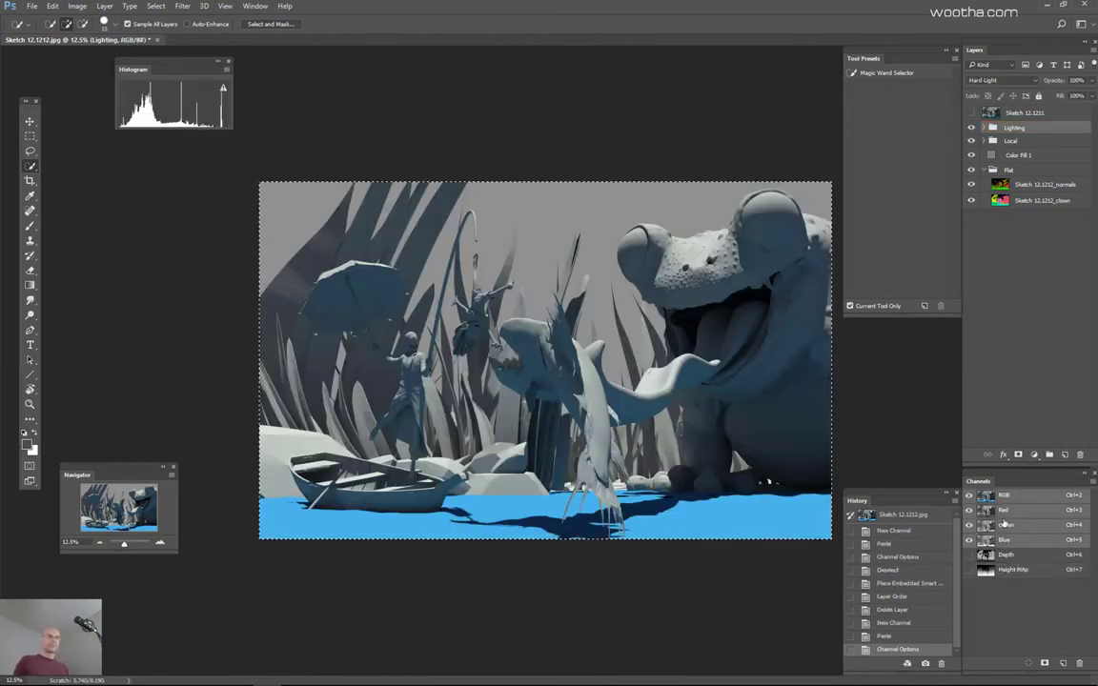
ctrl+click(988, 571)
key(ctrl+d)
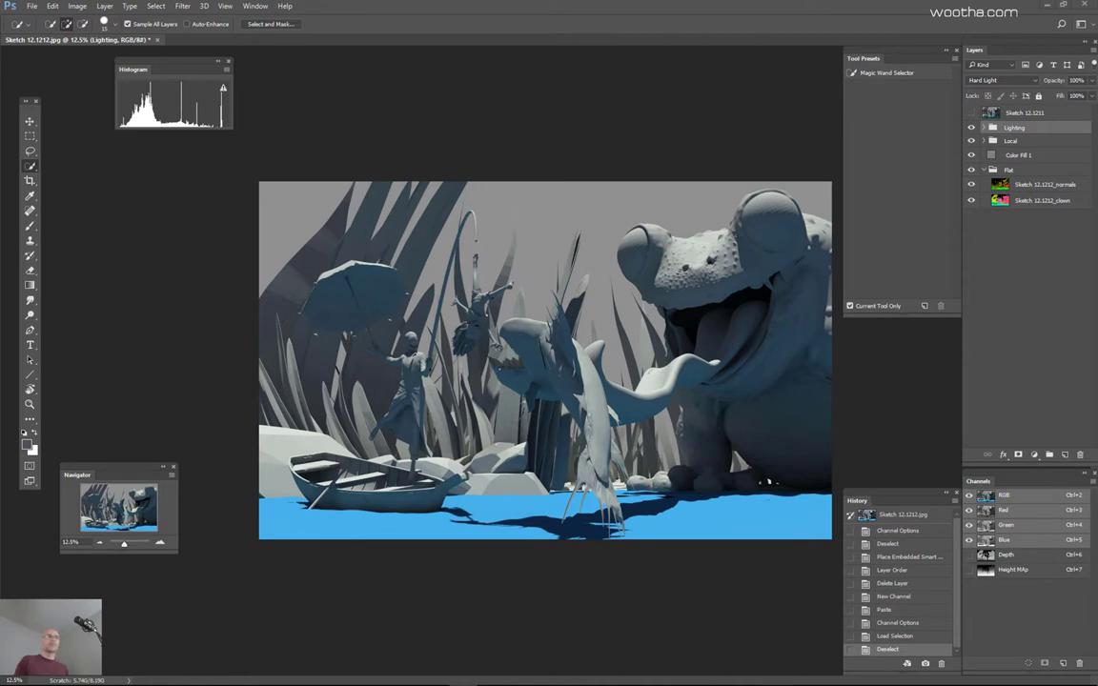
Step: Place the renders Sketch 12.1187, Sketch 12.1186 and Sketch 12.1213 as embedded layers in the Lighting group and compare the top one
click(984, 127)
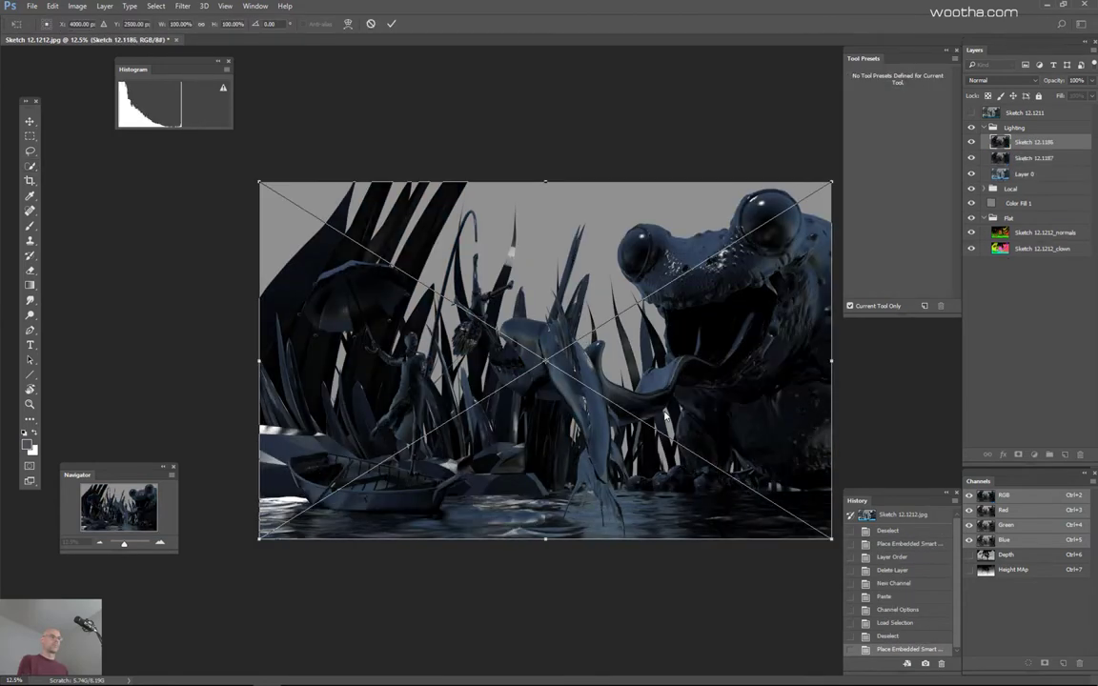
key(Return)
key(Return)
key(Return)
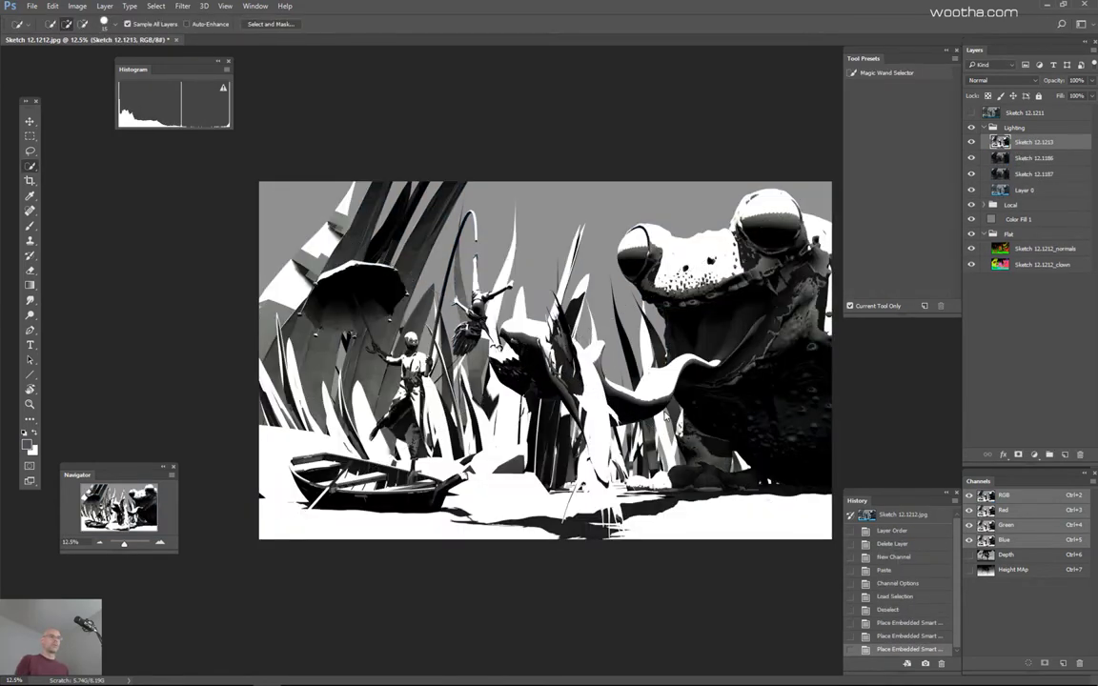
click(971, 142)
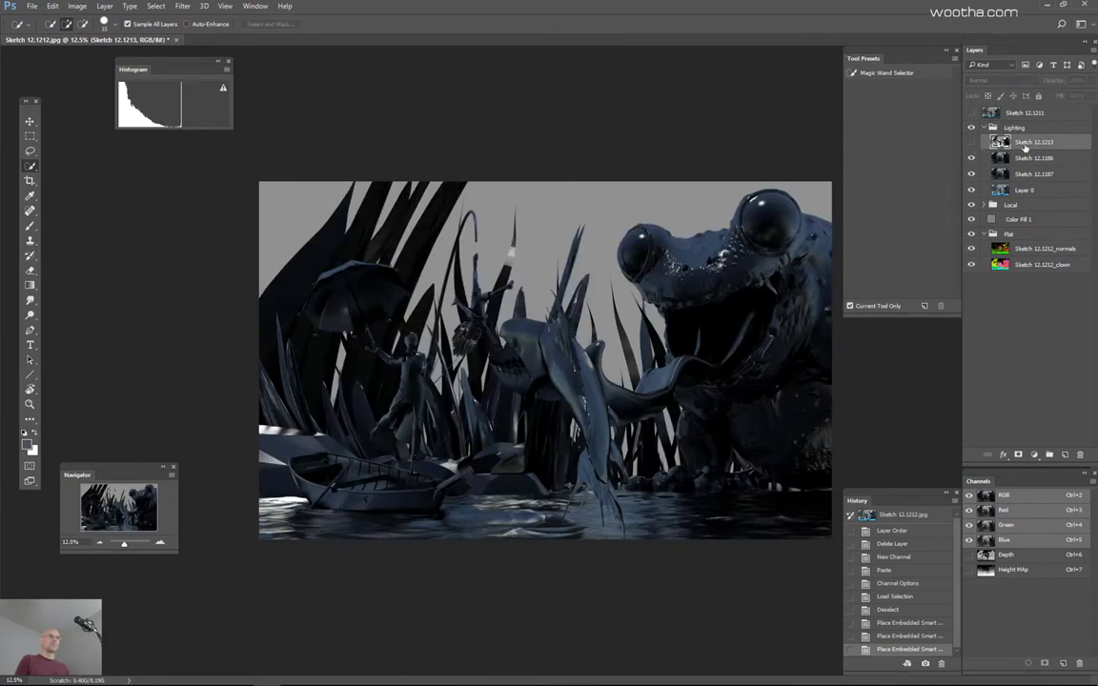
click(971, 142)
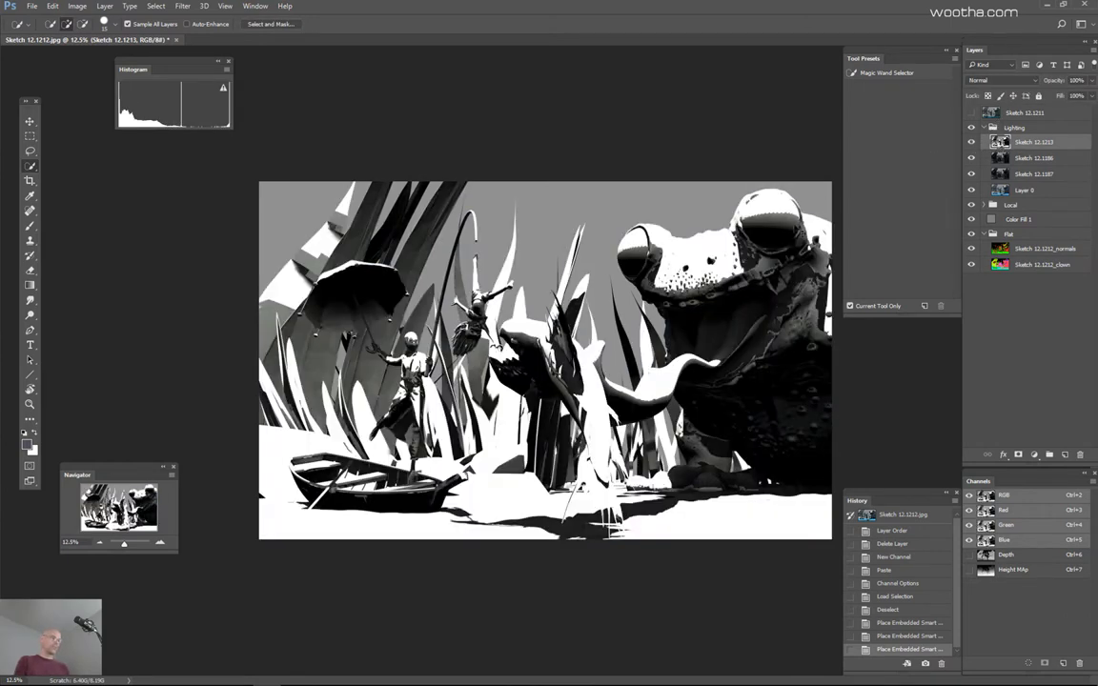
Step: Copy the whole Sketch 12.1213 render into a new channel named "Light Pattern" and clear the selection
key(ctrl+a)
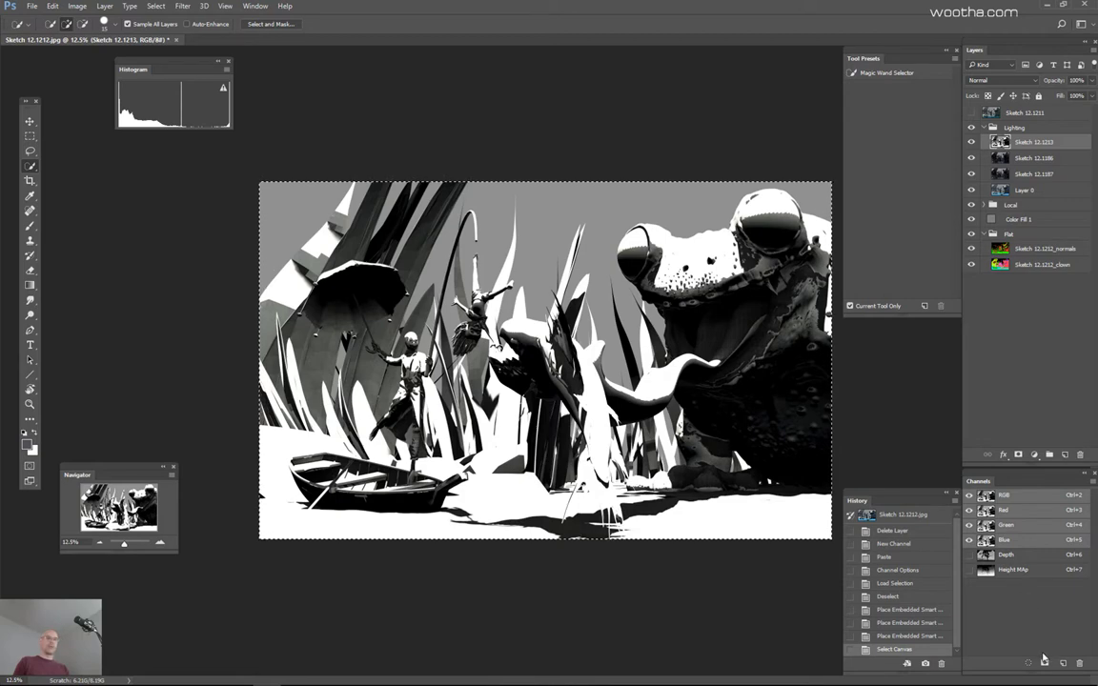
click(1063, 663)
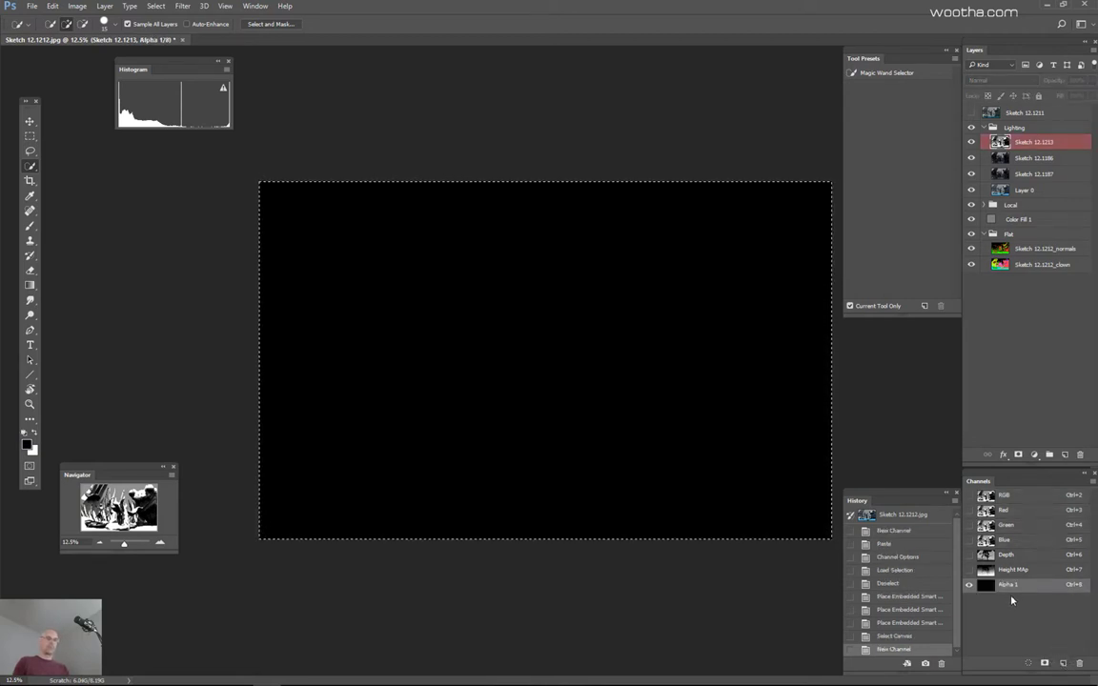
key(ctrl+v)
double_click(1009, 584)
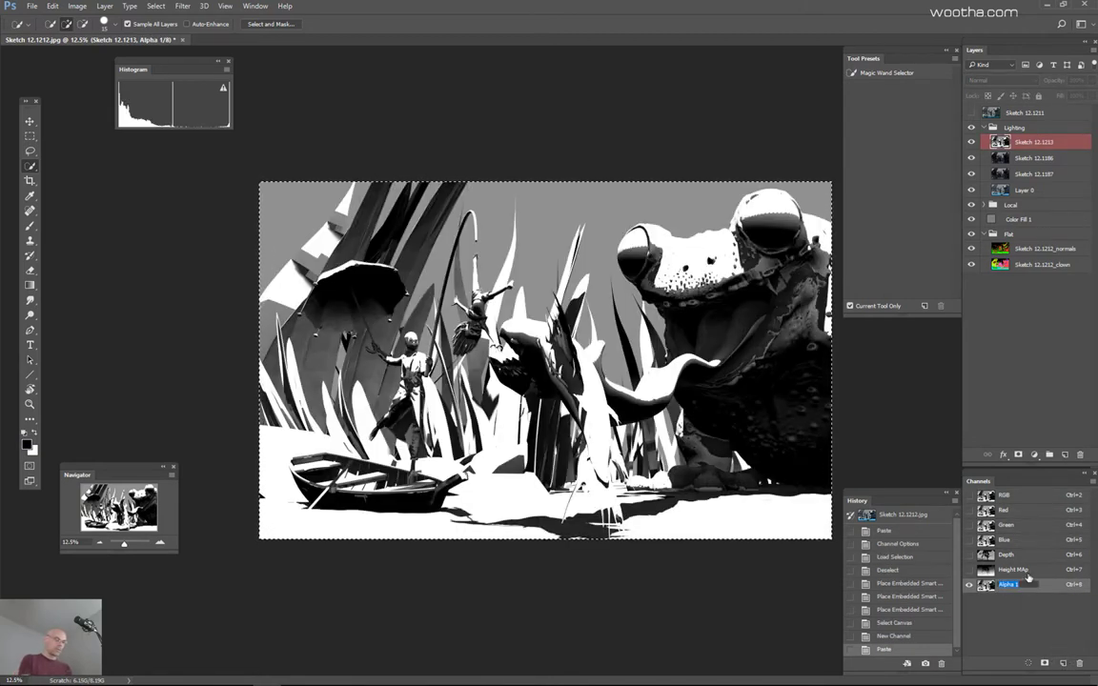
text(Light)
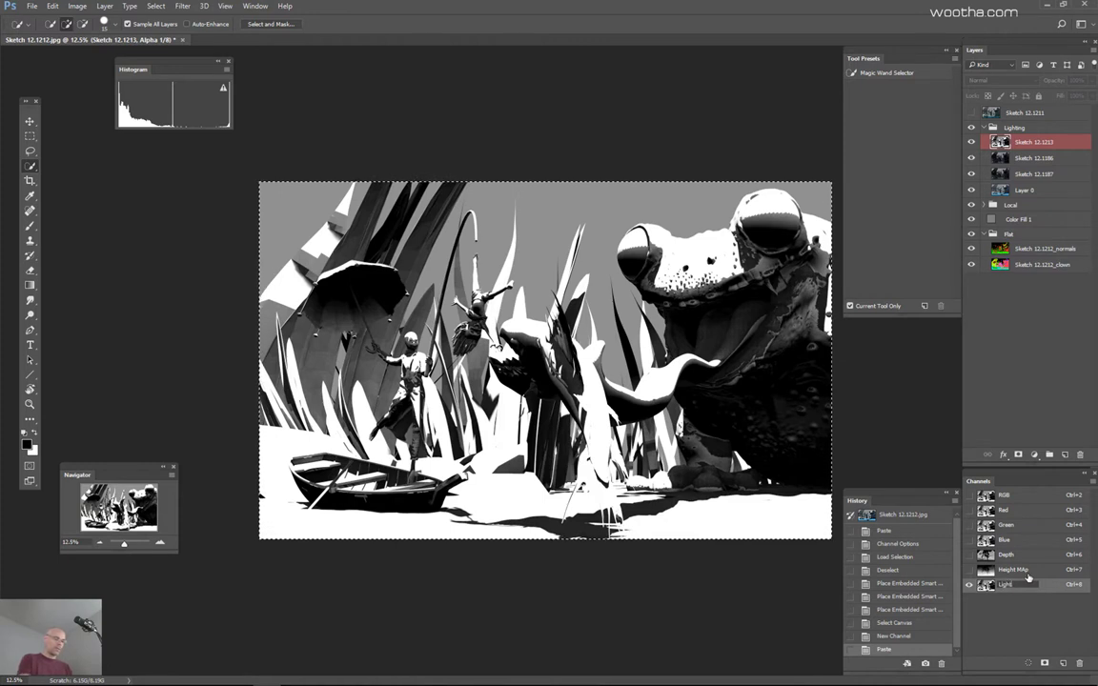
text( Pattern)
key(Return)
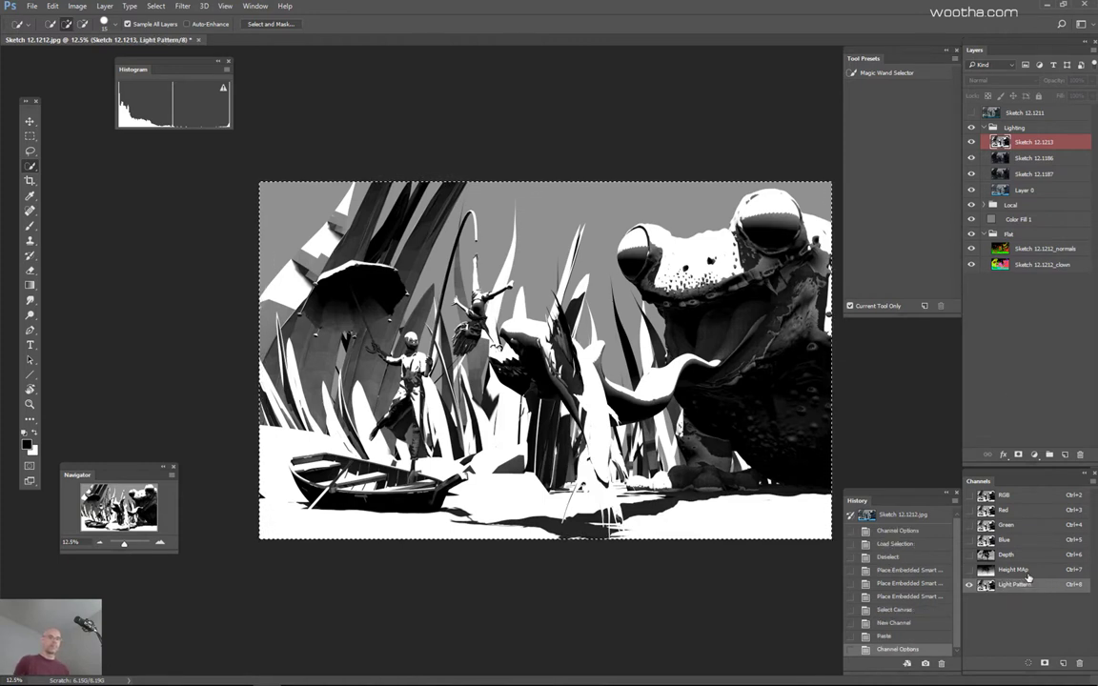
key(ctrl+d)
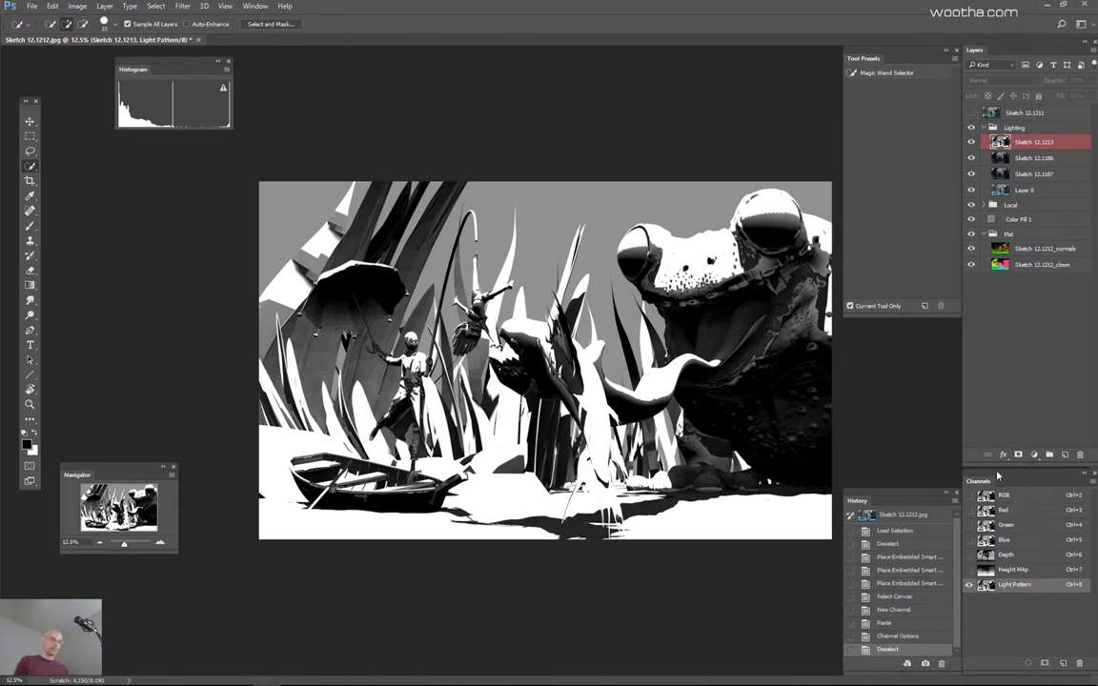
key(ctrl+l)
drag(727, 171, 782, 174)
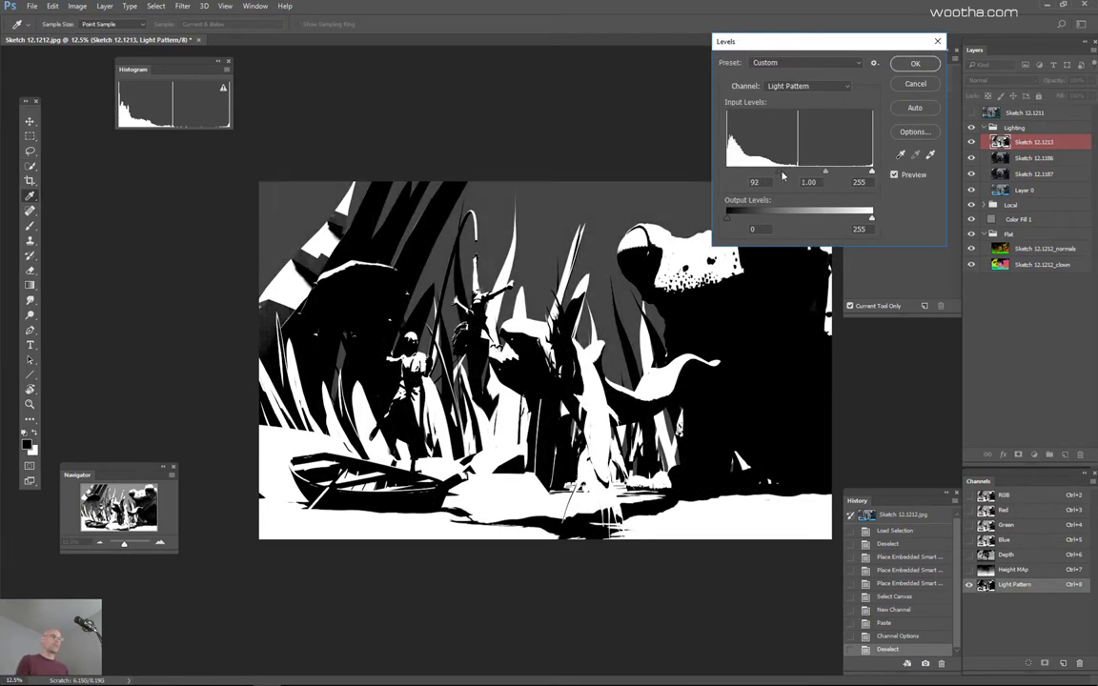
drag(857, 176, 853, 175)
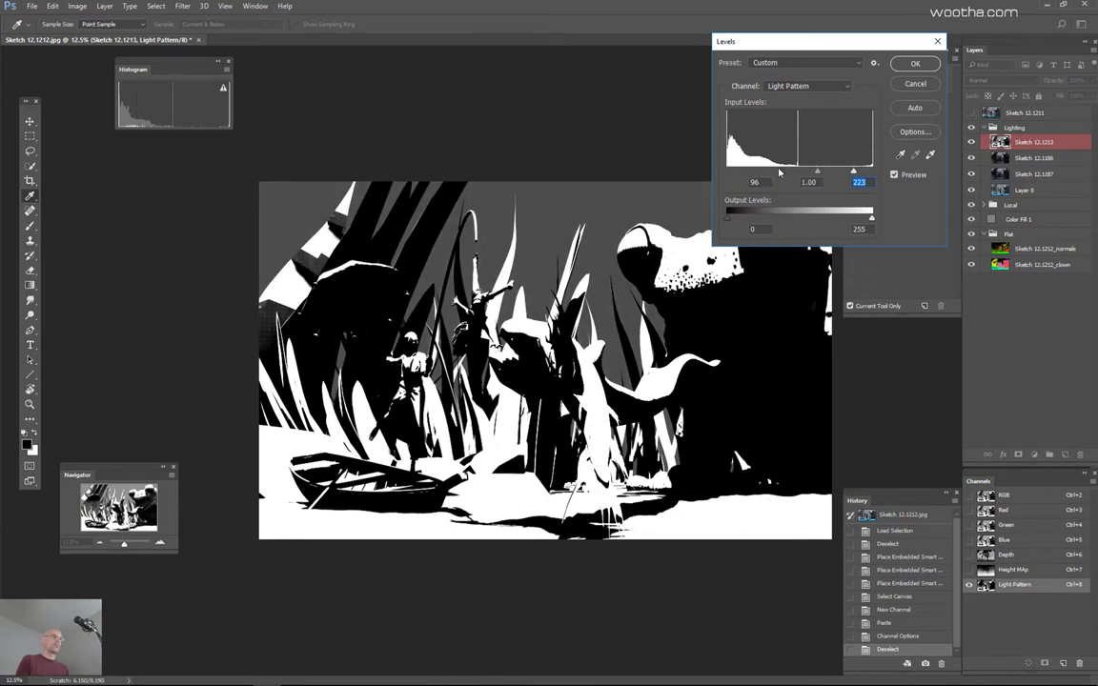
drag(780, 171, 759, 180)
text(90)
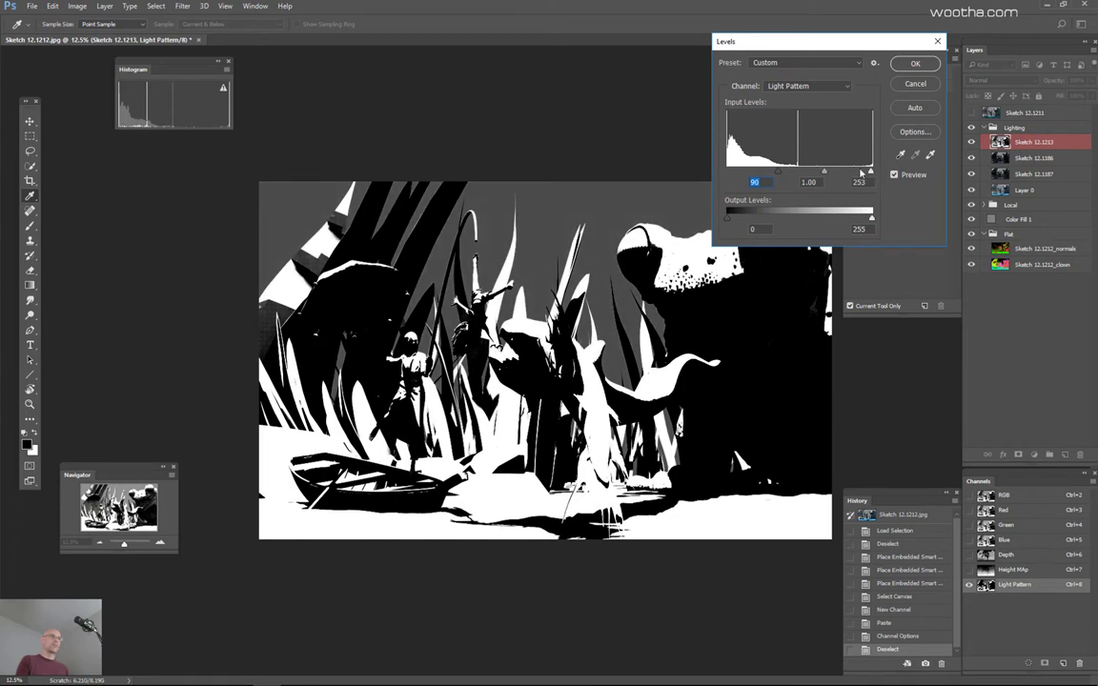
drag(857, 171, 845, 173)
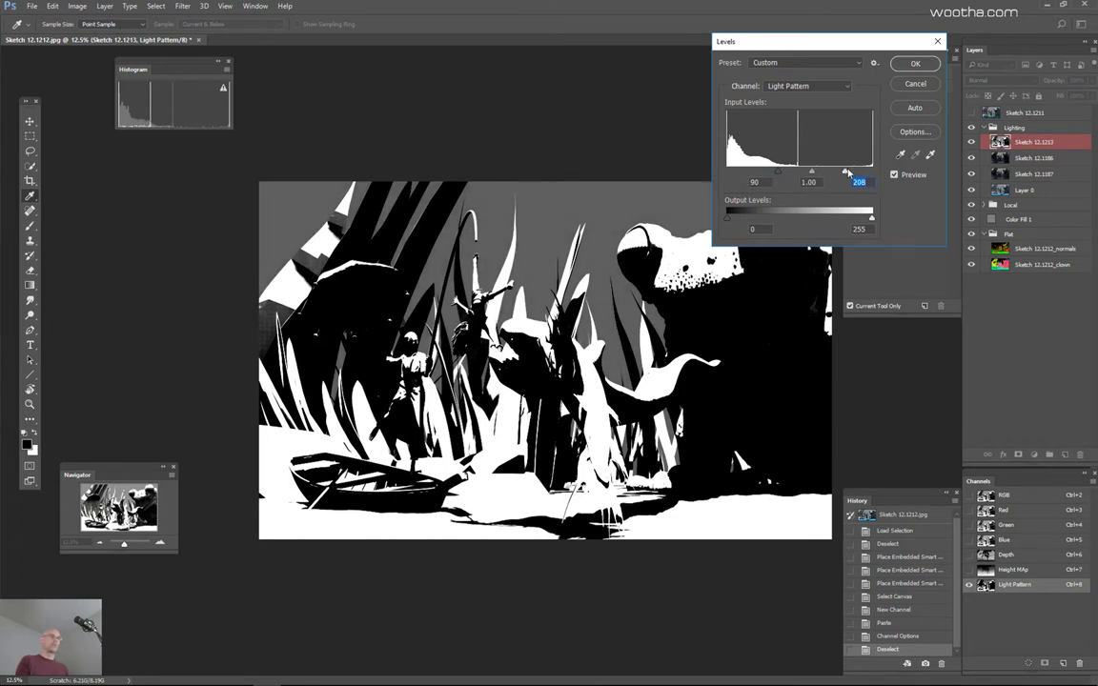
drag(778, 171, 740, 186)
scroll(579, 379, up, 4)
drag(611, 326, 592, 328)
scroll(591, 327, down, 3)
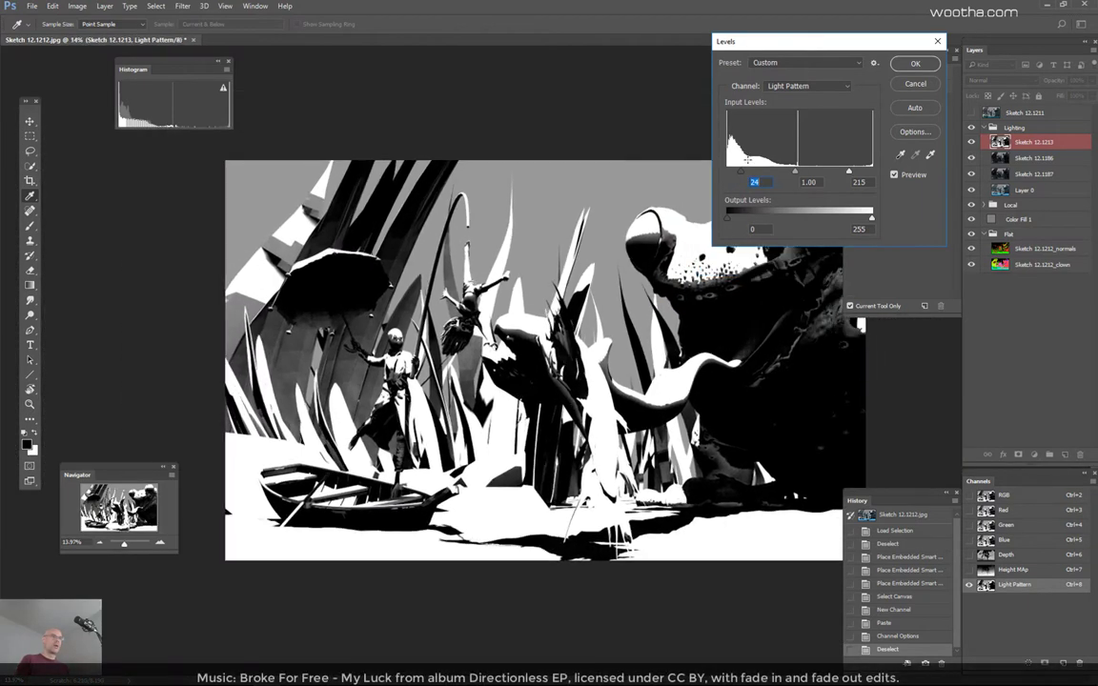
click(935, 85)
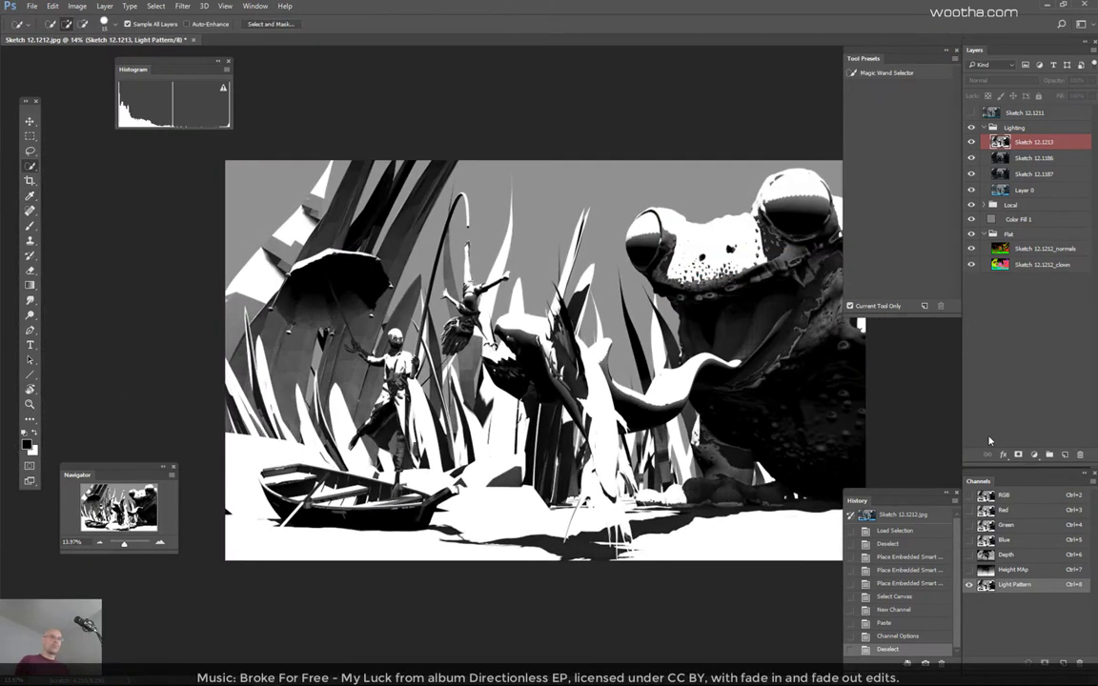
Step: Return to the RGB composite and delete the Sketch 12.1213 layer from the Lighting group
click(1034, 495)
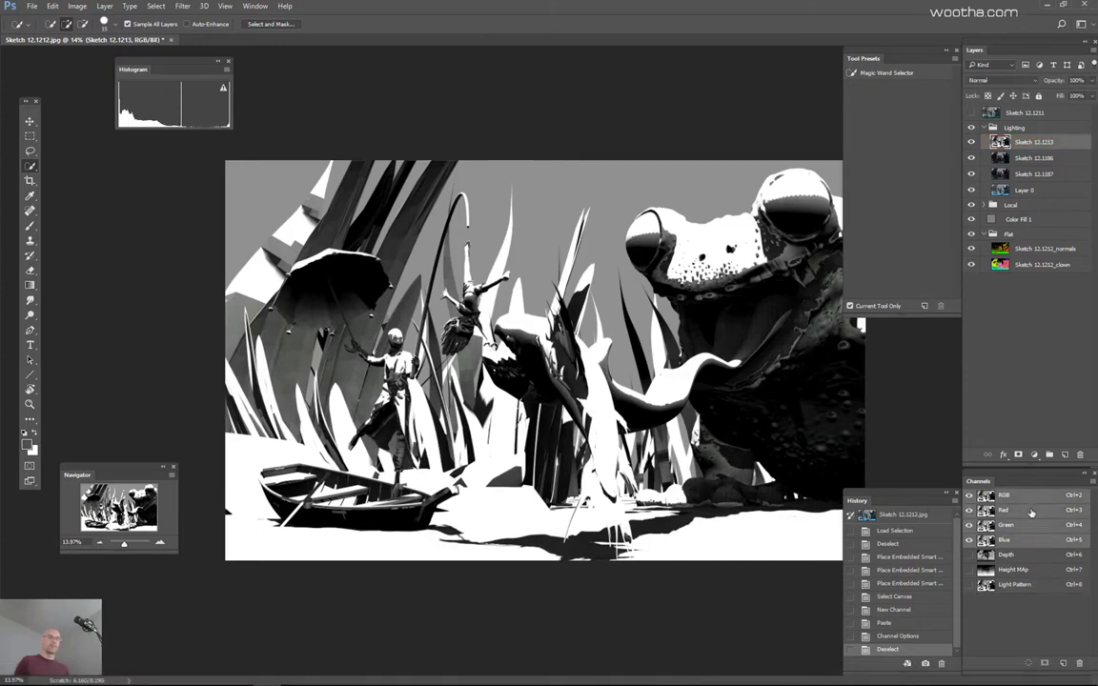
scroll(685, 425, down, 2)
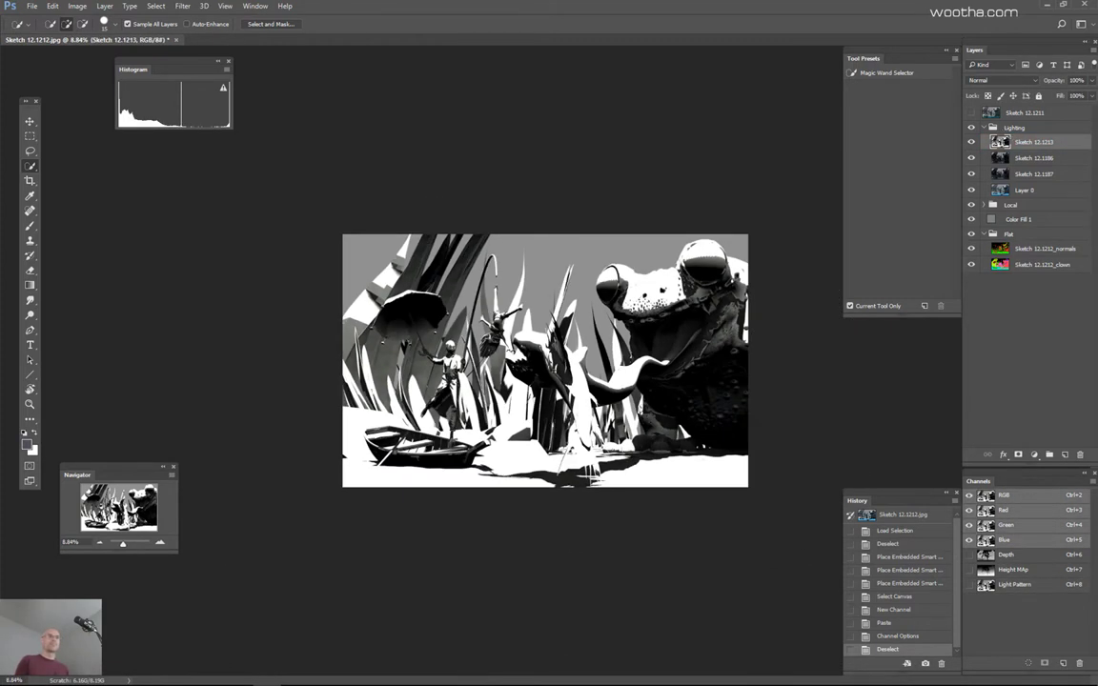
click(1081, 457)
key(ctrl+plus)
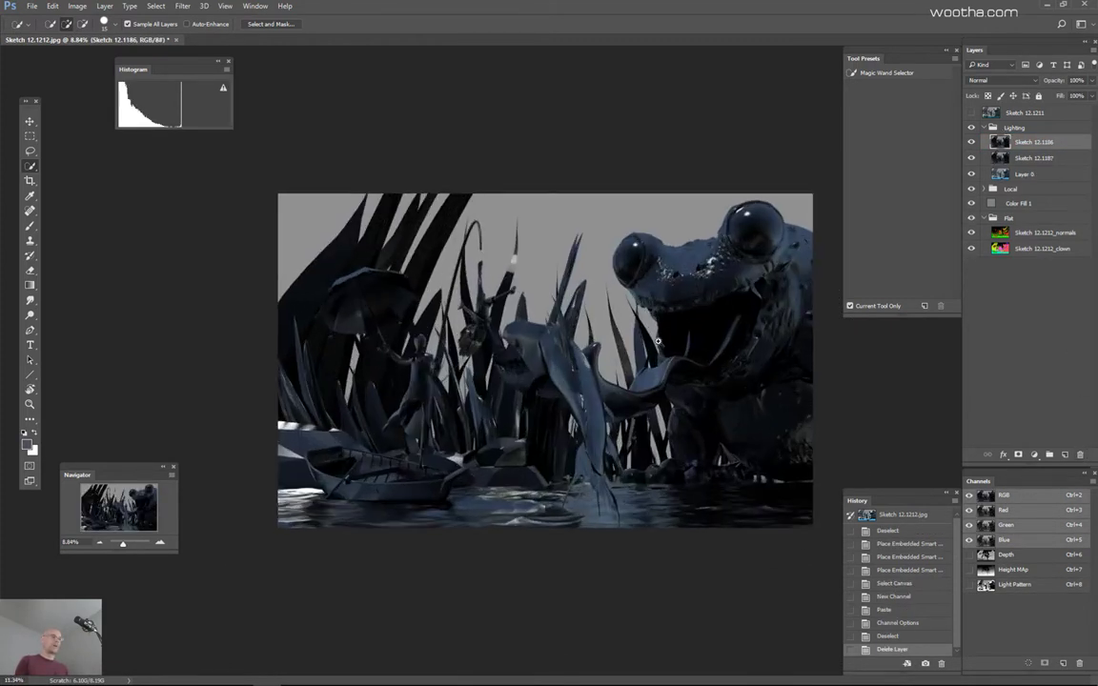
Step: Compare the Sketch 12.1186 and Sketch 12.1187 lighting passes around the frog, the shark and the boat figures
click(971, 144)
click(971, 144)
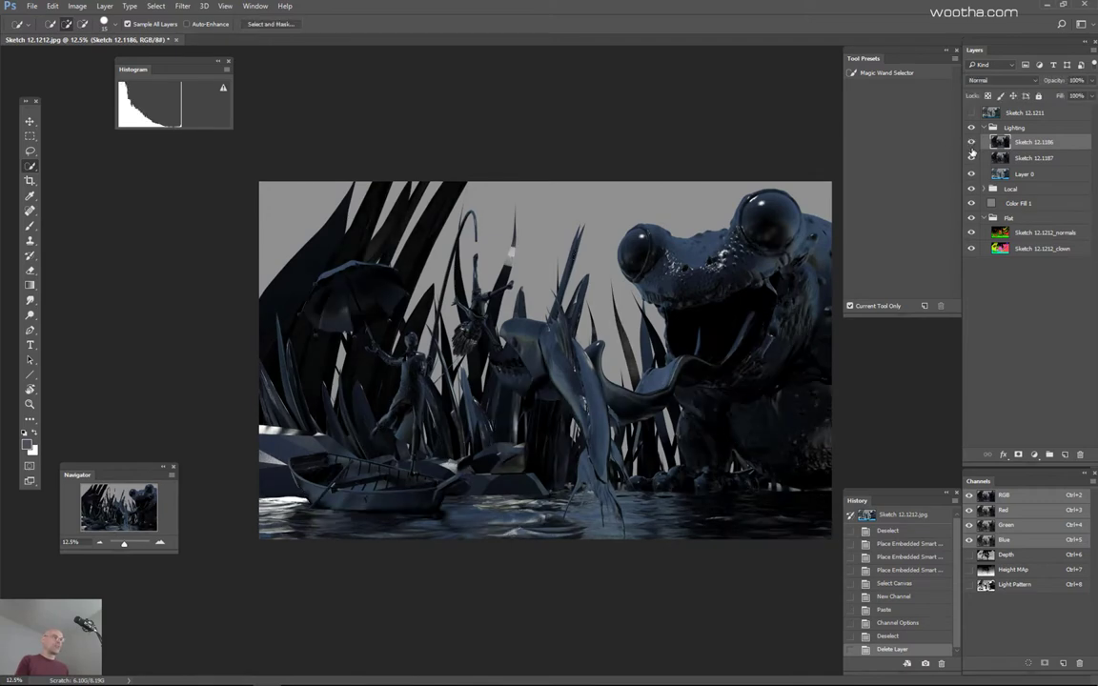
click(971, 144)
click(971, 144)
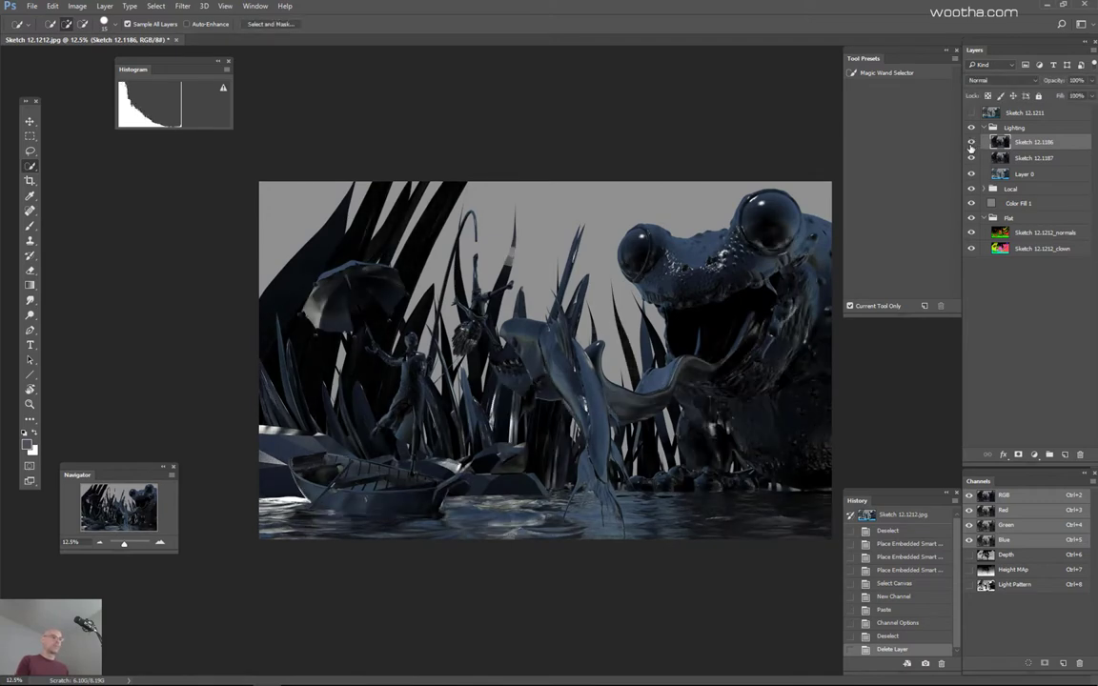
mouse_move(769, 298)
mouse_down()
mouse_move(796, 297)
mouse_move(649, 297)
mouse_up()
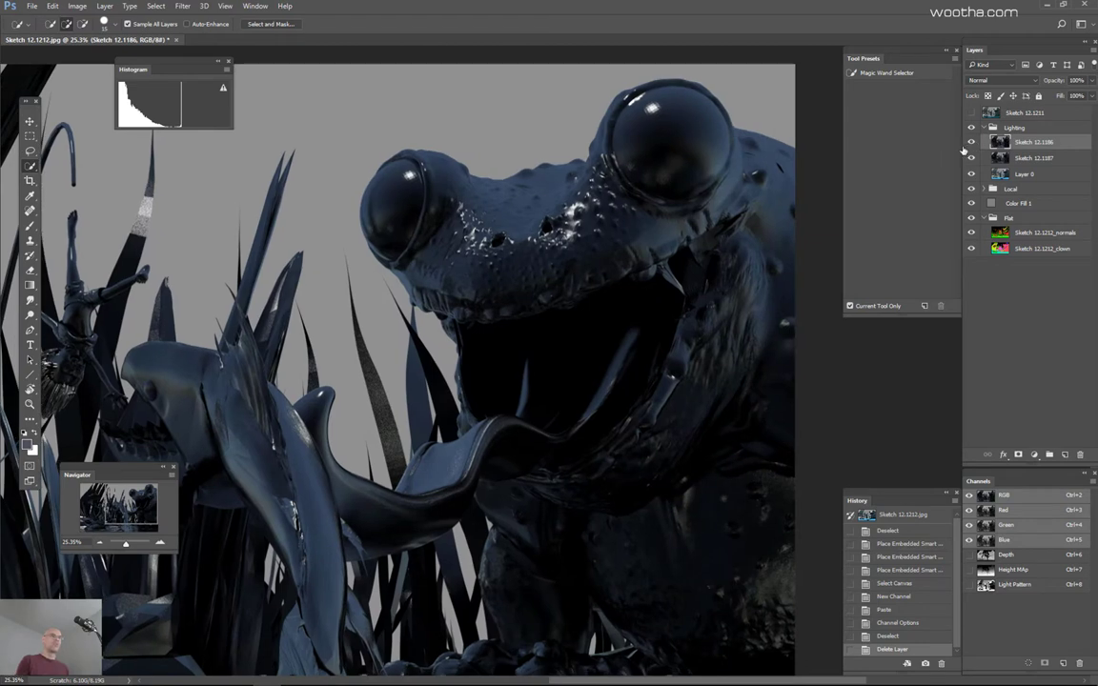
click(972, 143)
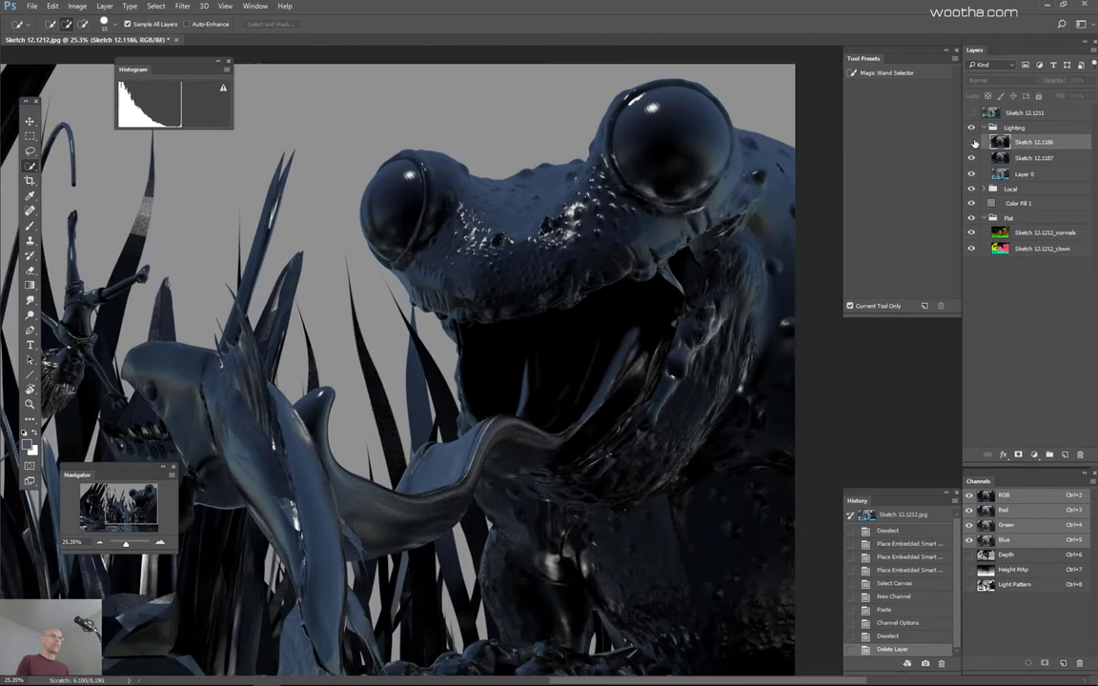
drag(522, 346, 596, 239)
click(972, 142)
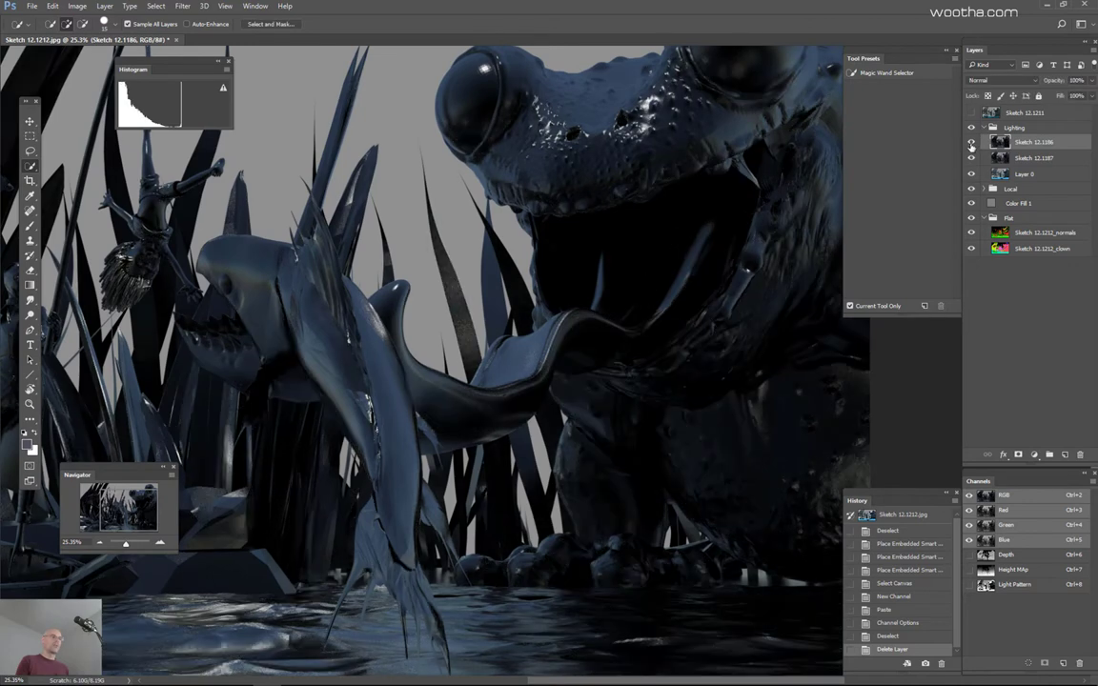
click(971, 143)
click(971, 143)
drag(559, 328, 863, 300)
click(972, 143)
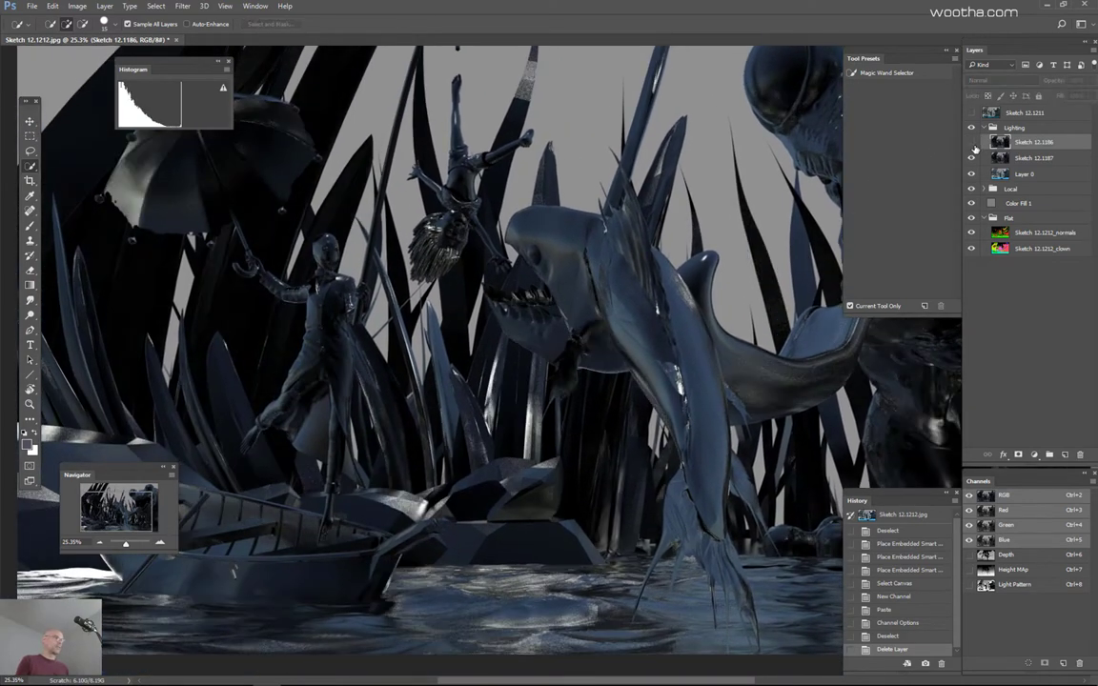
click(972, 143)
click(972, 143)
click(972, 143)
click(972, 143)
click(972, 143)
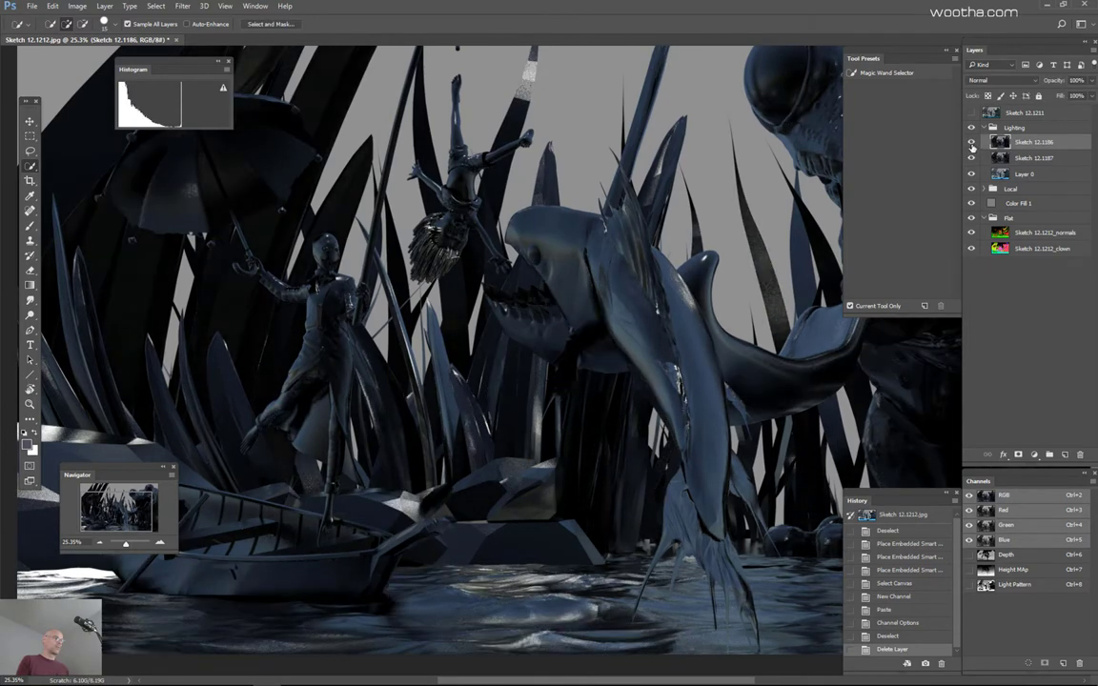
Step: Hide the Sketch 12.1186 and Sketch 12.1187 layers so only Layer 0 stays visible in the Lighting group
click(972, 143)
click(972, 143)
click(972, 143)
key(ctrl+minus)
key(ctrl+minus)
key(ctrl+minus)
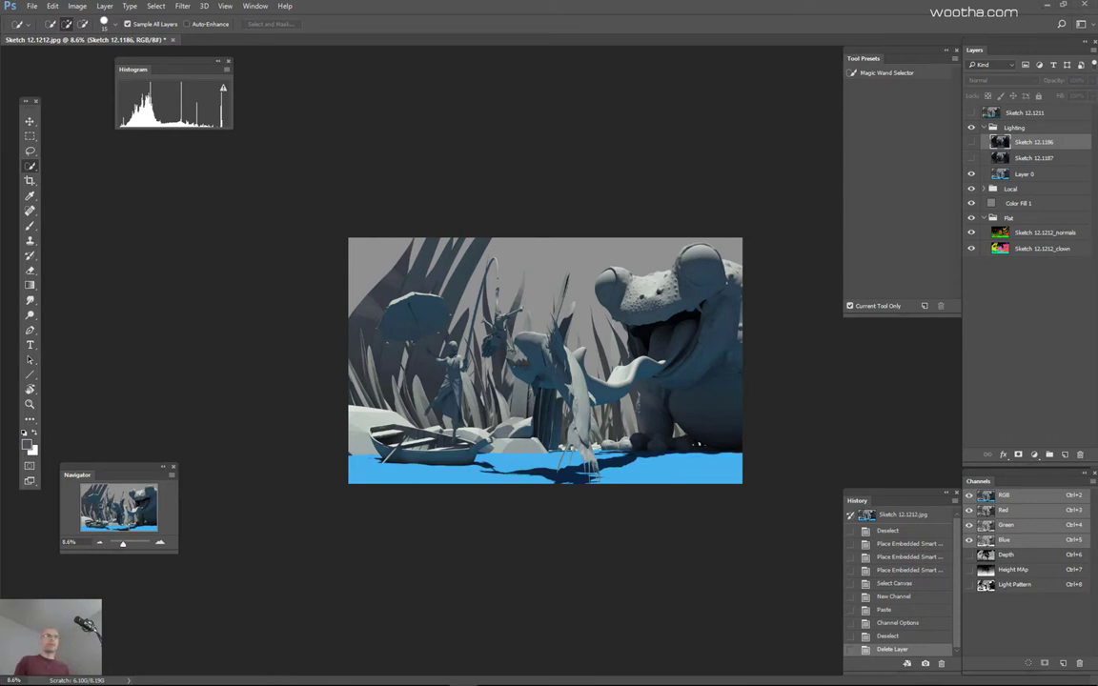
Step: Place the renders Sketch 12.1189 to Sketch 12.1209, except 12.1198, as embedded layers and move them all into the Local group
click(1011, 189)
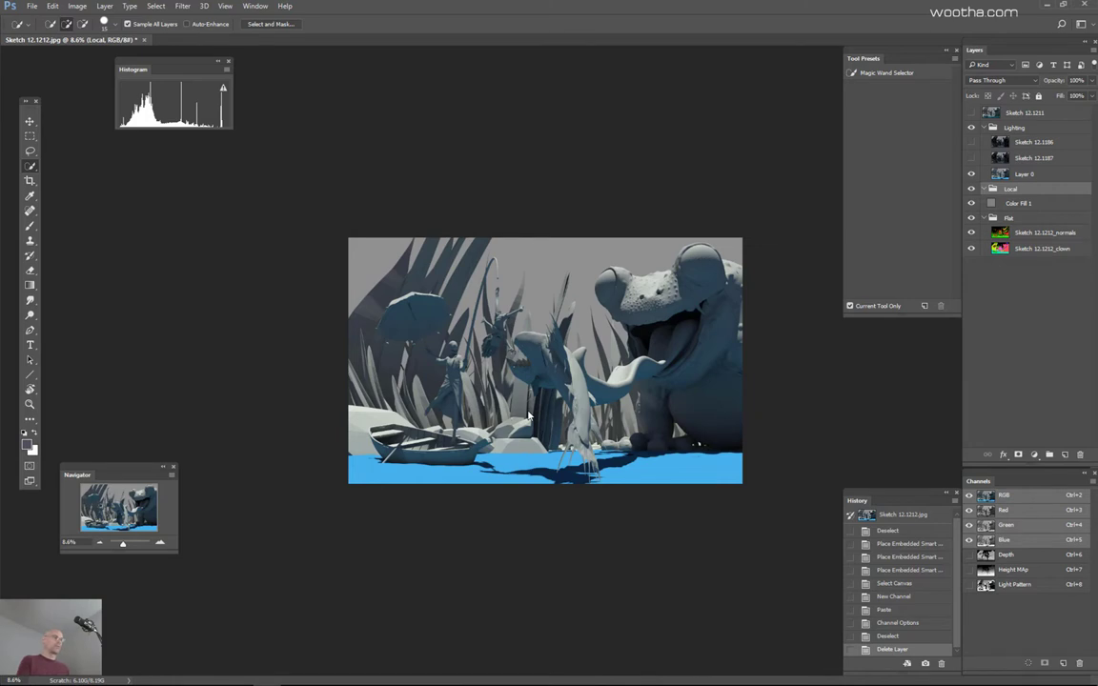
key(Return)
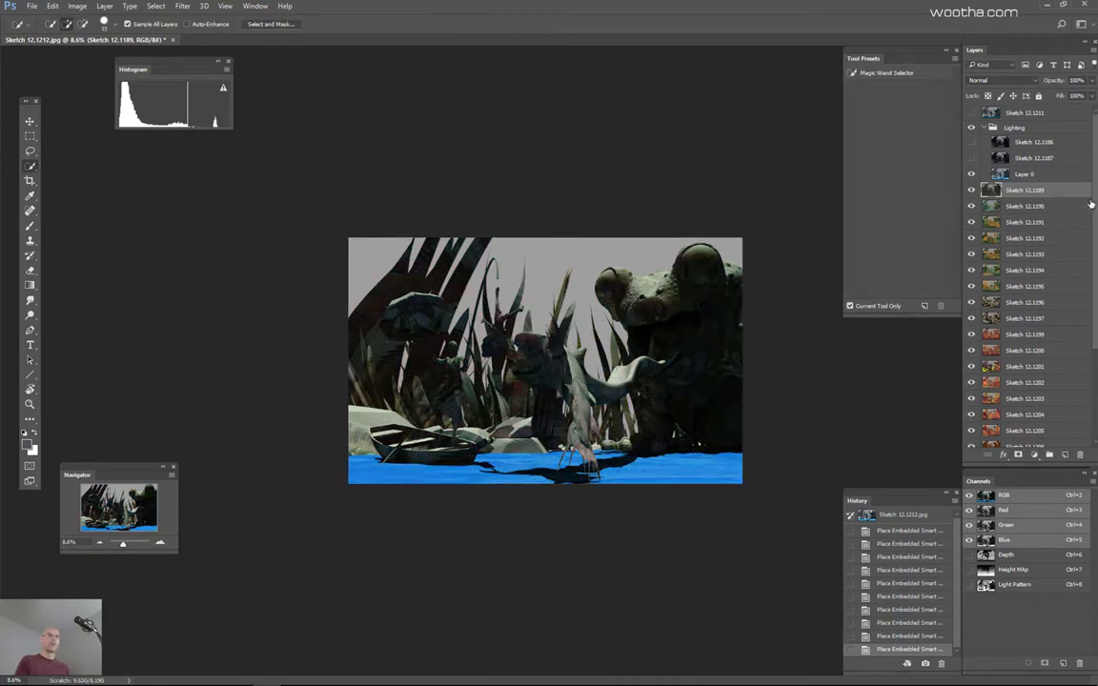
drag(1095, 204, 1092, 314)
shift+click(1082, 363)
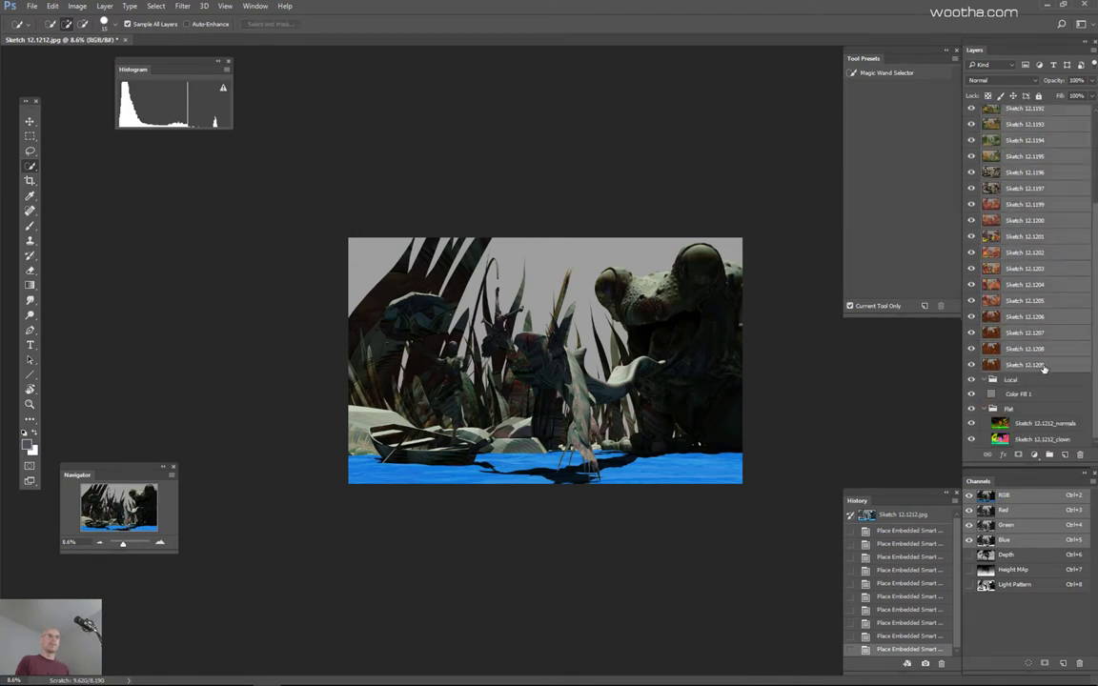
drag(1033, 381, 1032, 382)
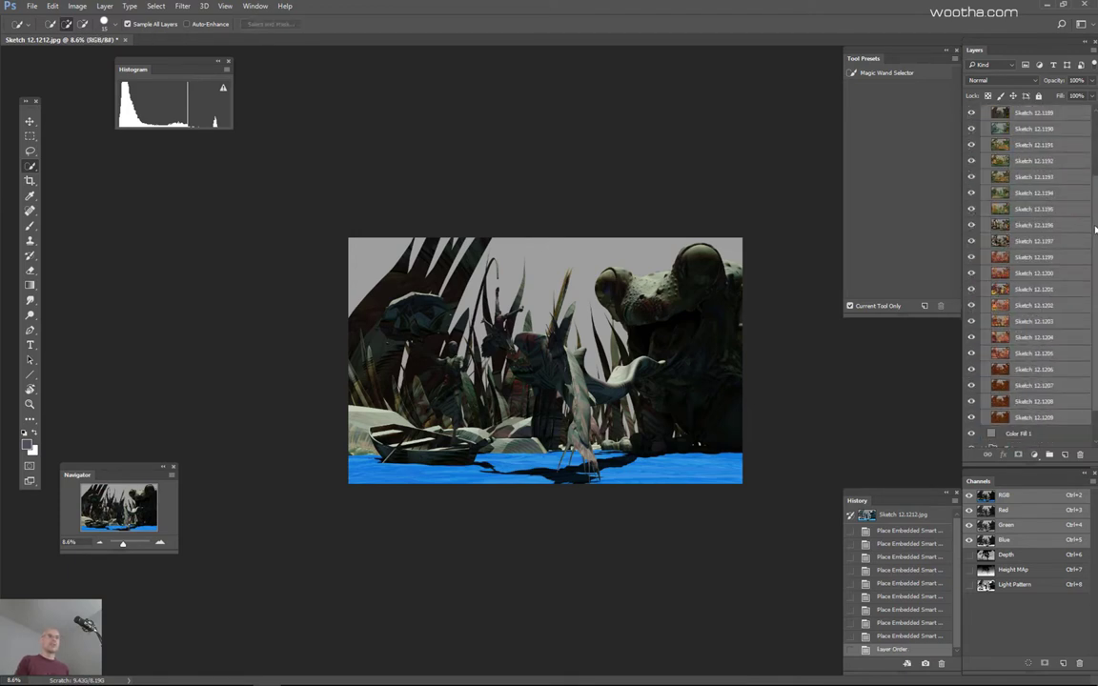
scroll(987, 295, up, 5)
Step: Group the placed texture renders inside the Local group and name the new group TX
key(ctrl+g)
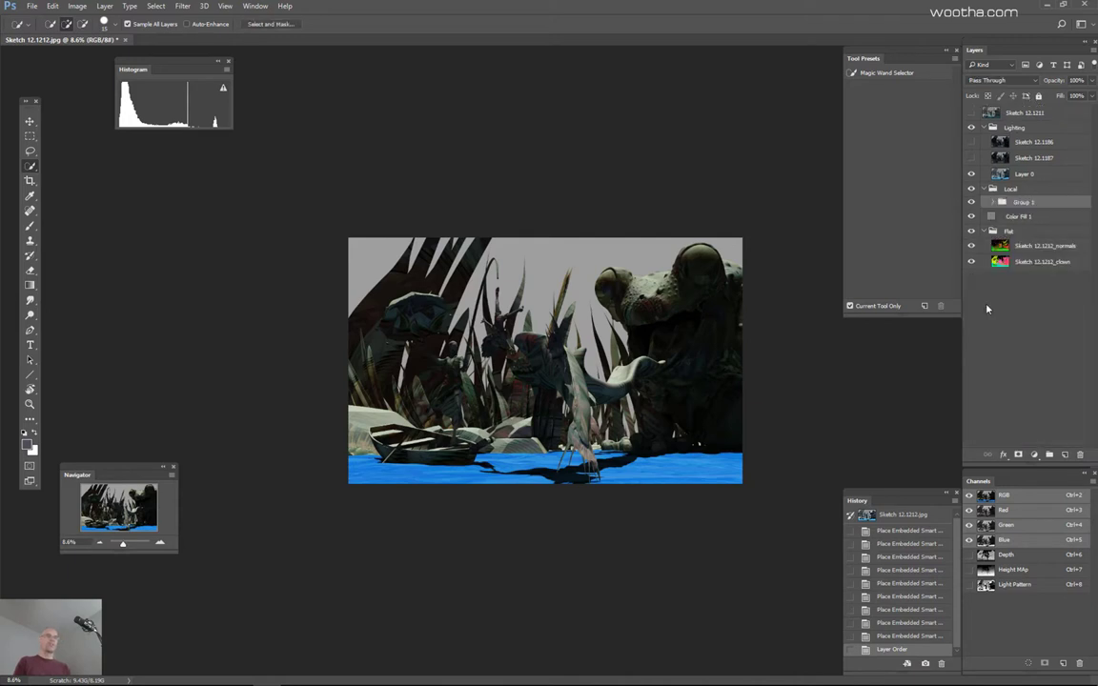
double_click(1023, 202)
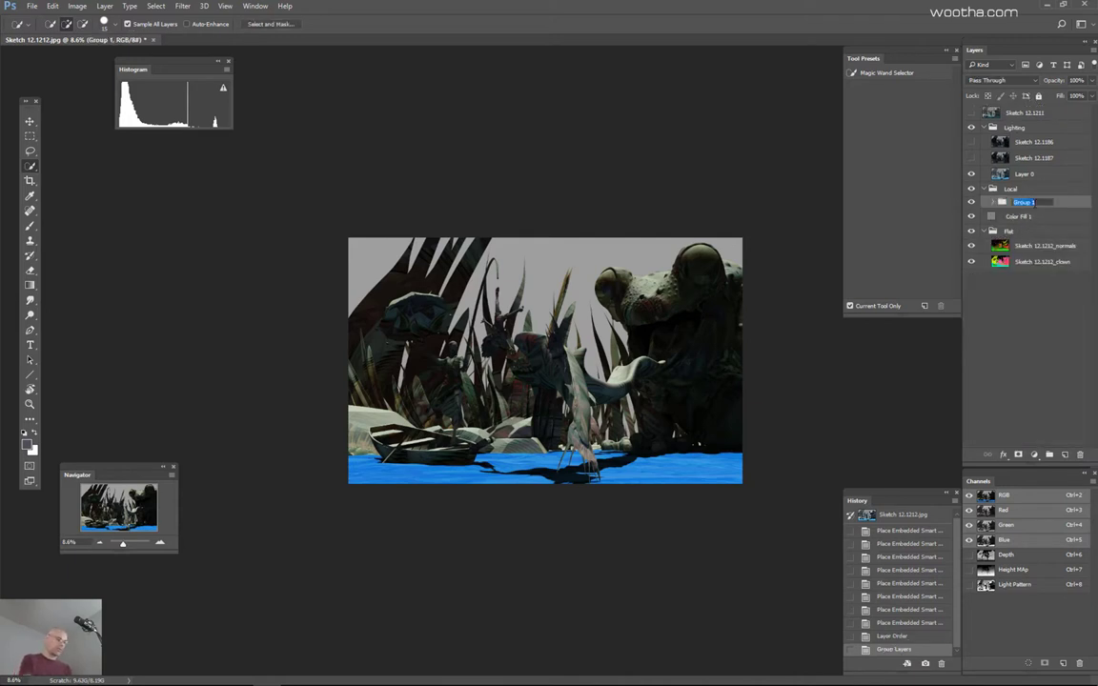
text(FX)
key(Return)
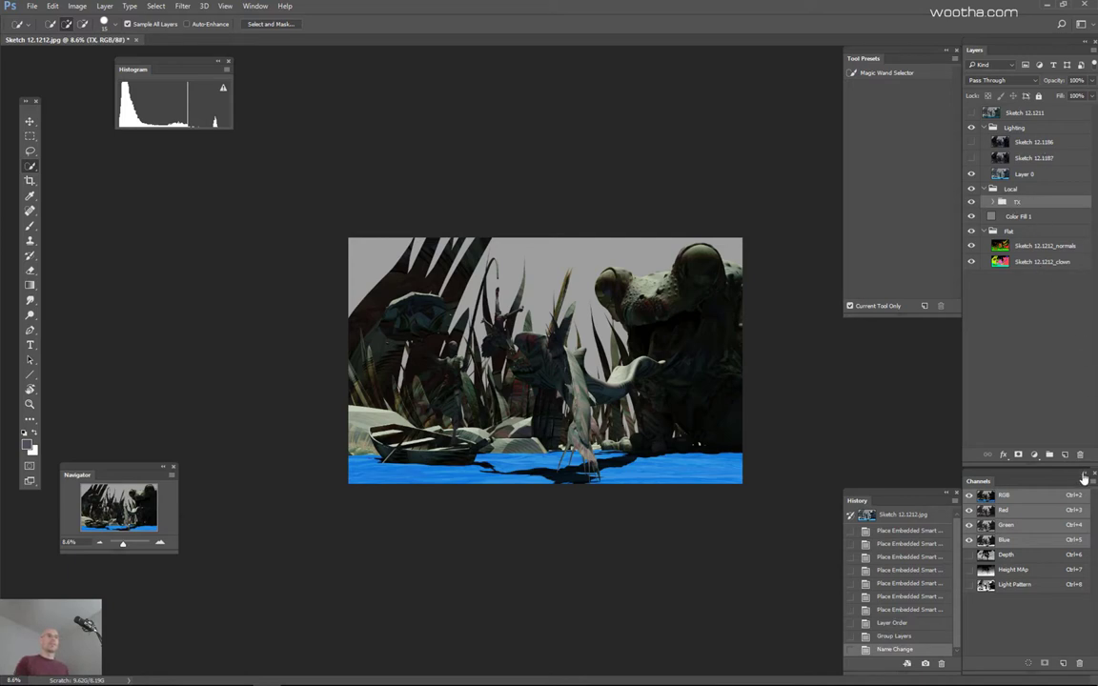
Step: Create a group named PO above TX in the Local group and add an empty layer inside it
click(1049, 459)
double_click(1025, 203)
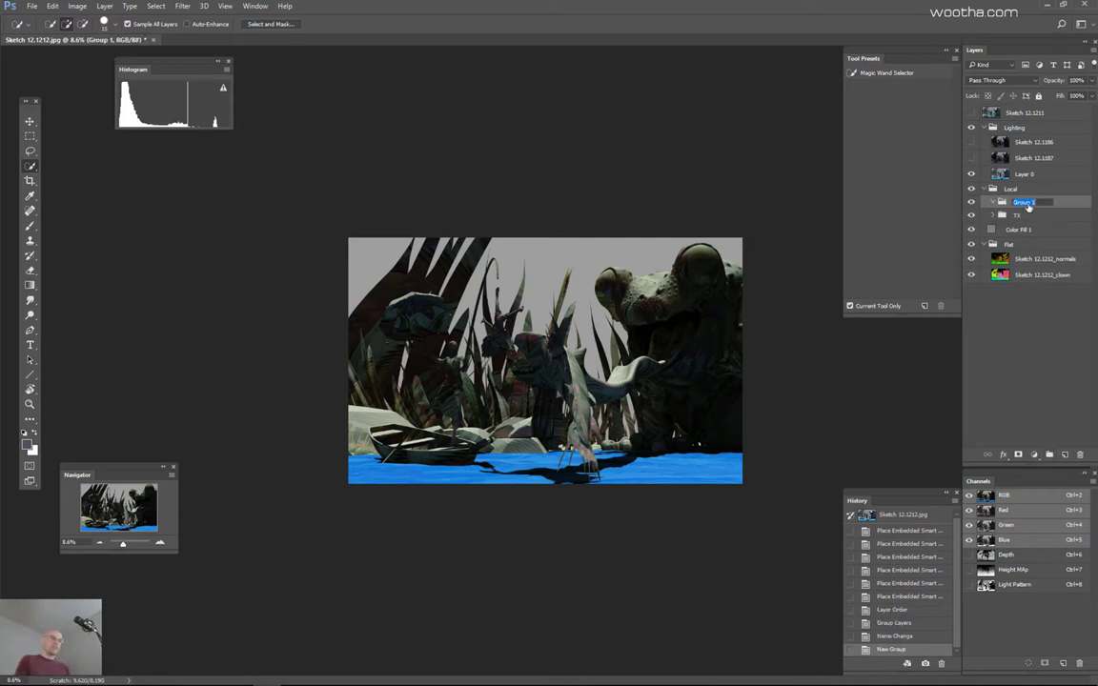
text(PO)
key(Return)
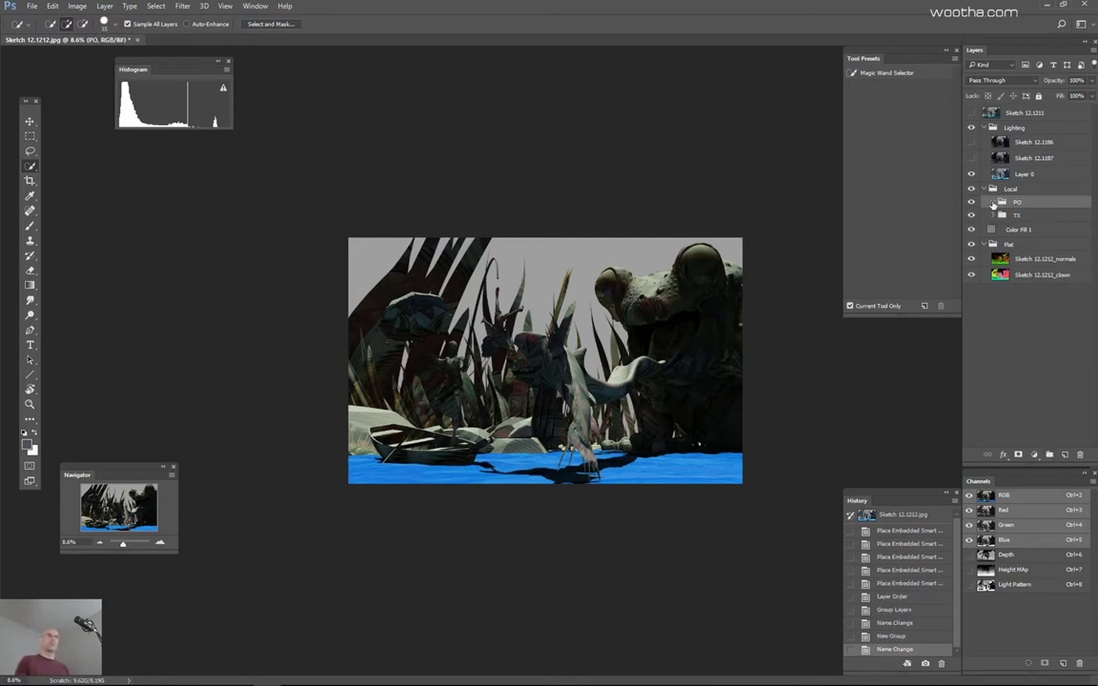
click(1066, 456)
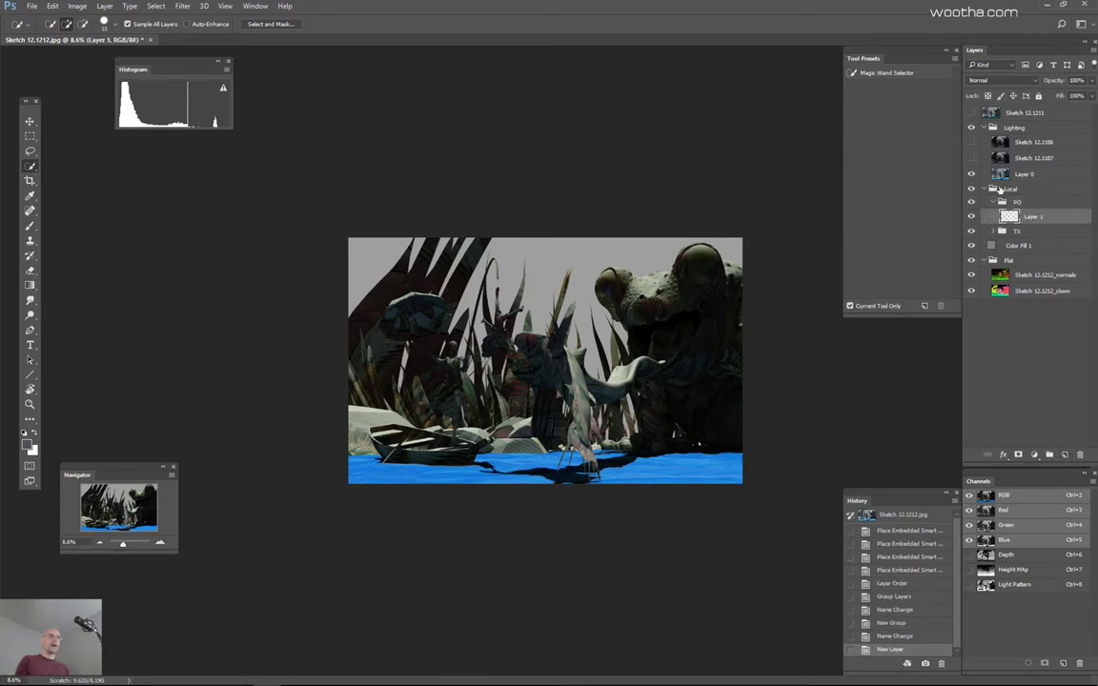
click(993, 202)
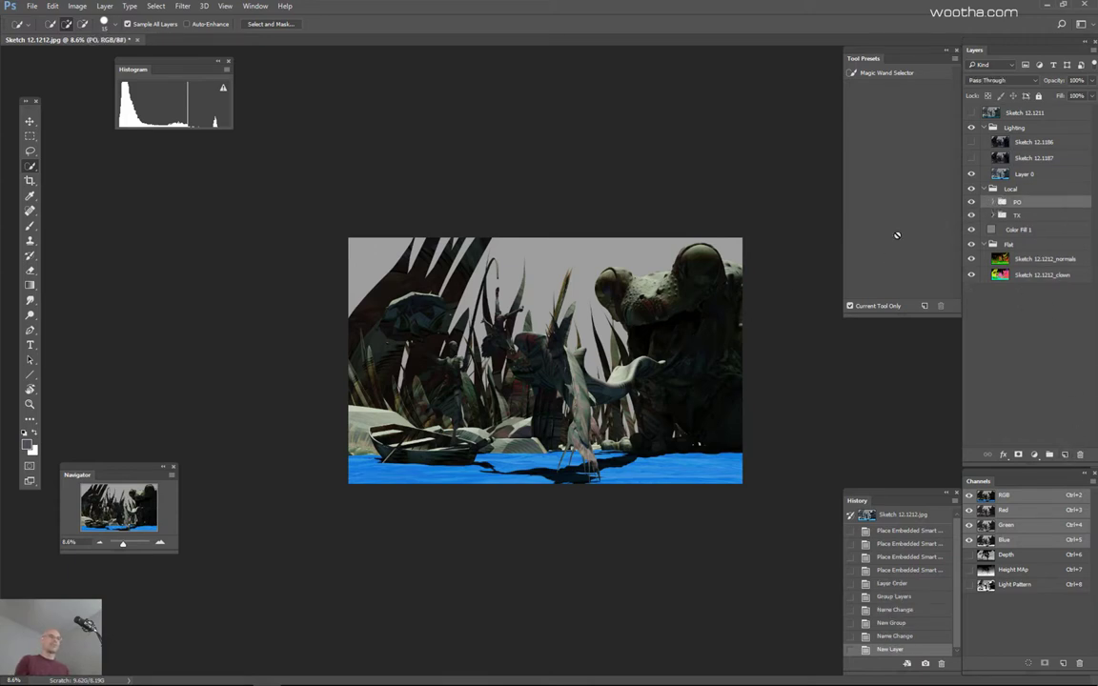
scroll(686, 355, up, 2)
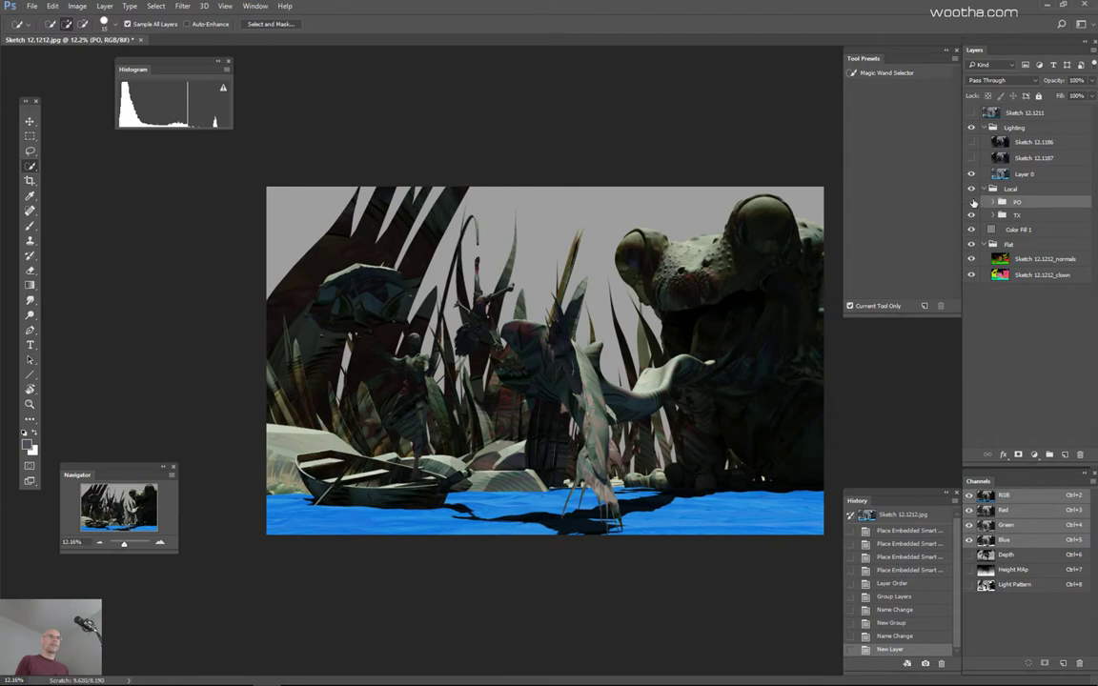
Step: Hide every texture render layer in the TX group, from Sketch 12.1189 to Sketch 12.1209, and collapse the group
click(995, 214)
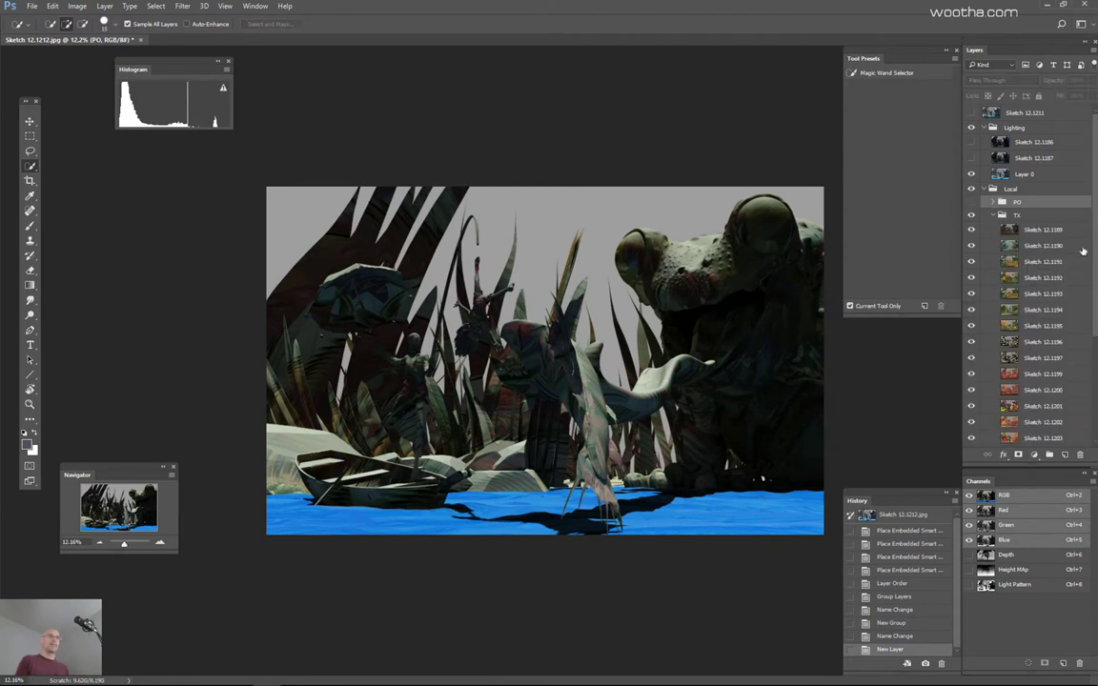
drag(1096, 248, 1095, 257)
drag(971, 218, 971, 363)
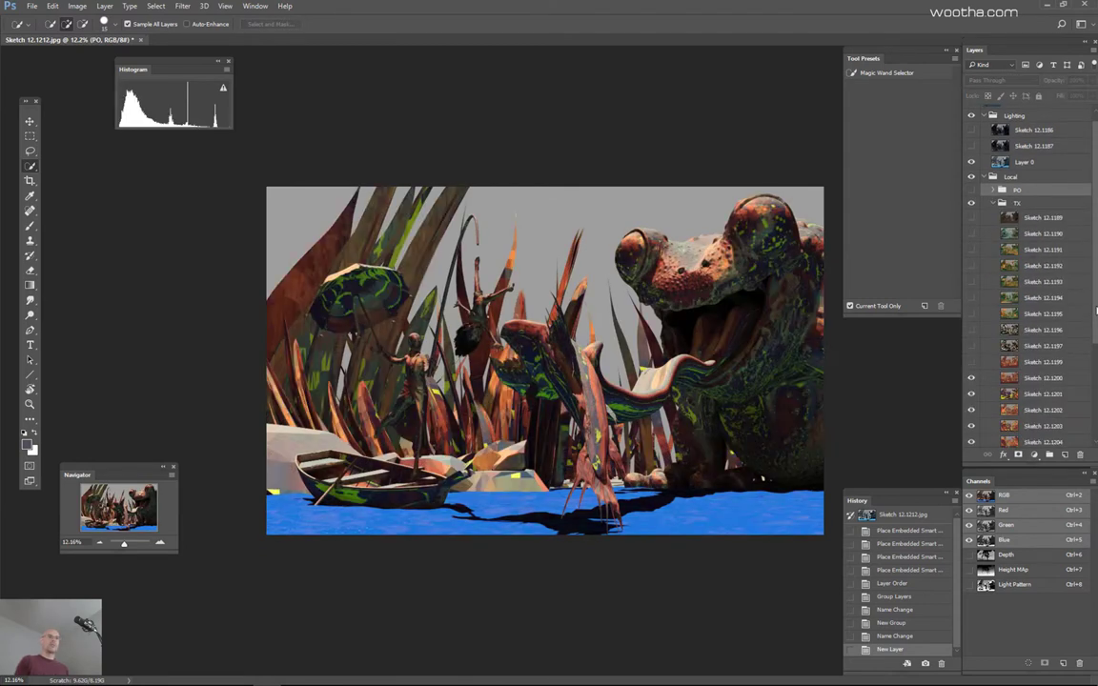
drag(1096, 343, 1095, 438)
drag(972, 236, 972, 366)
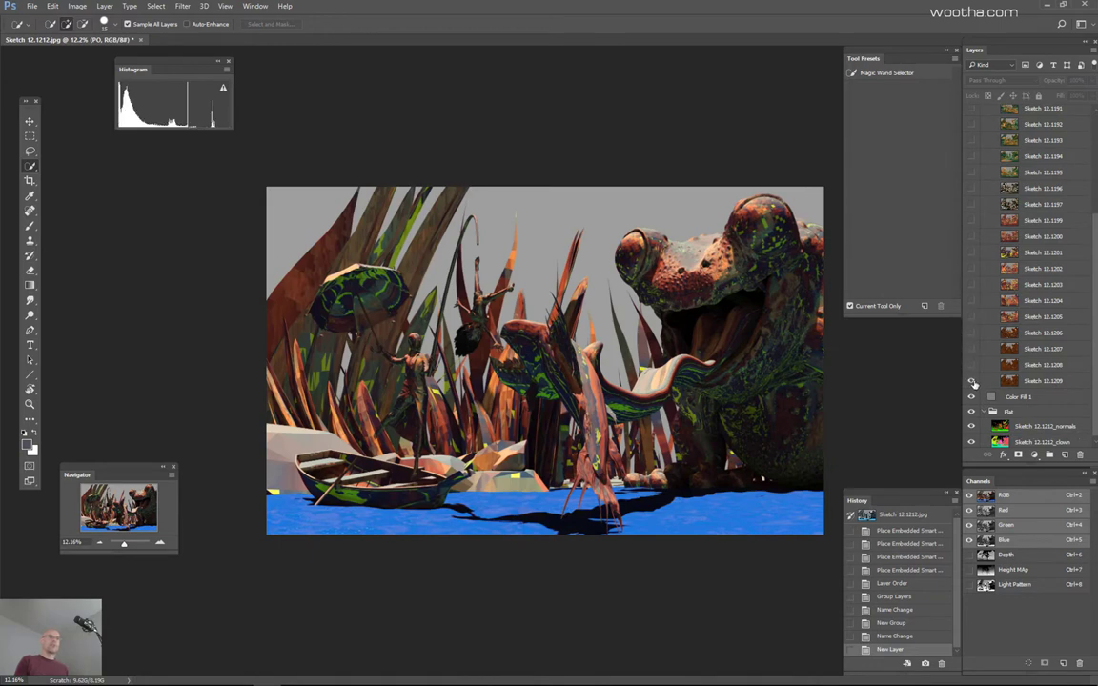
click(972, 382)
click(973, 383)
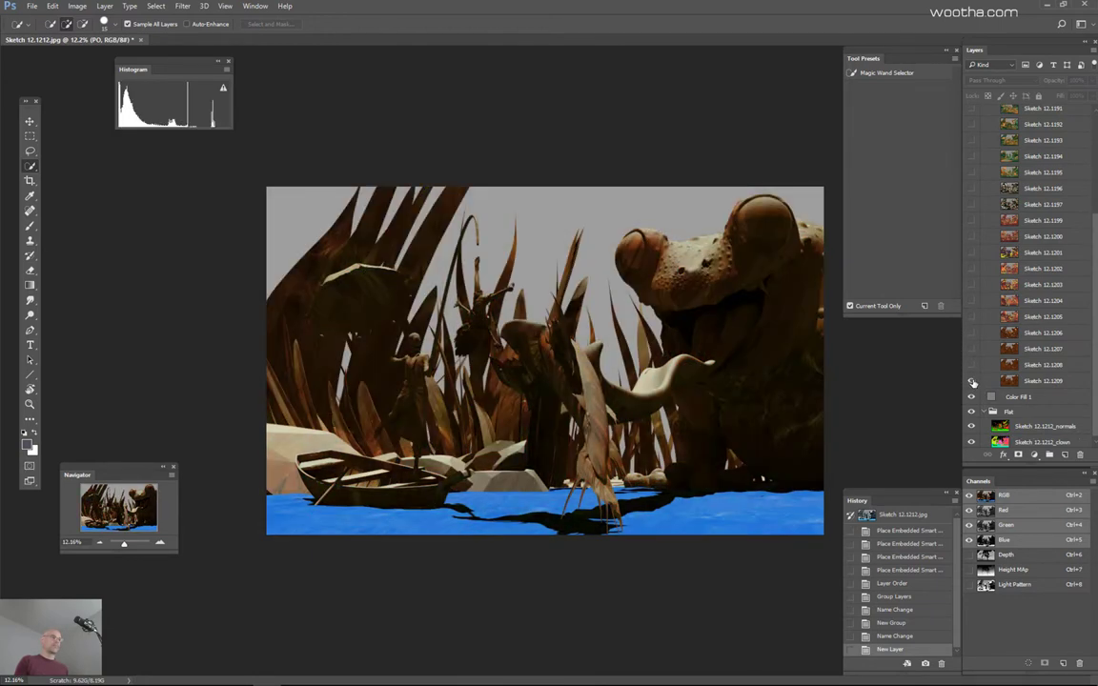
click(974, 383)
click(973, 365)
click(974, 366)
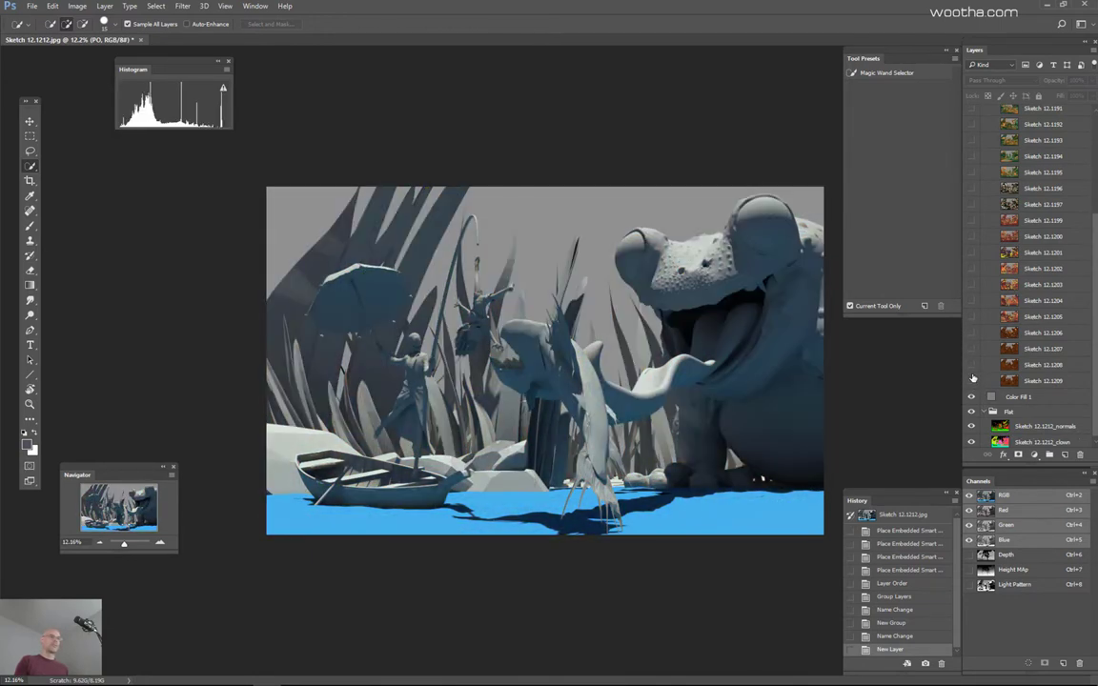
scroll(690, 367, down, 3)
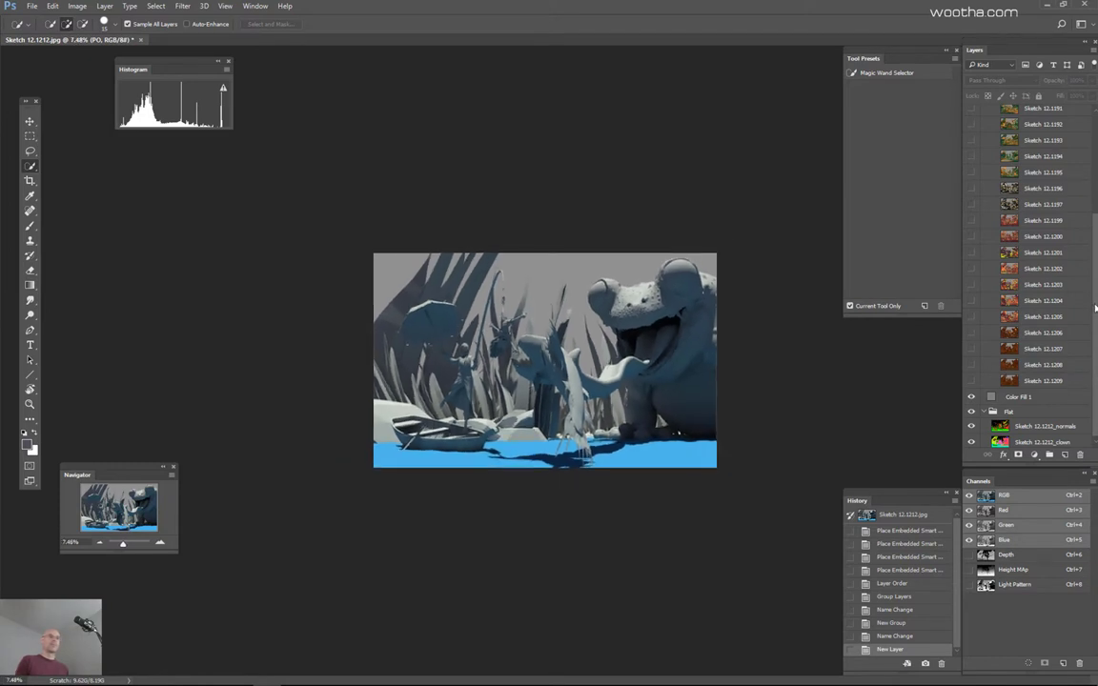
drag(1095, 308, 1095, 201)
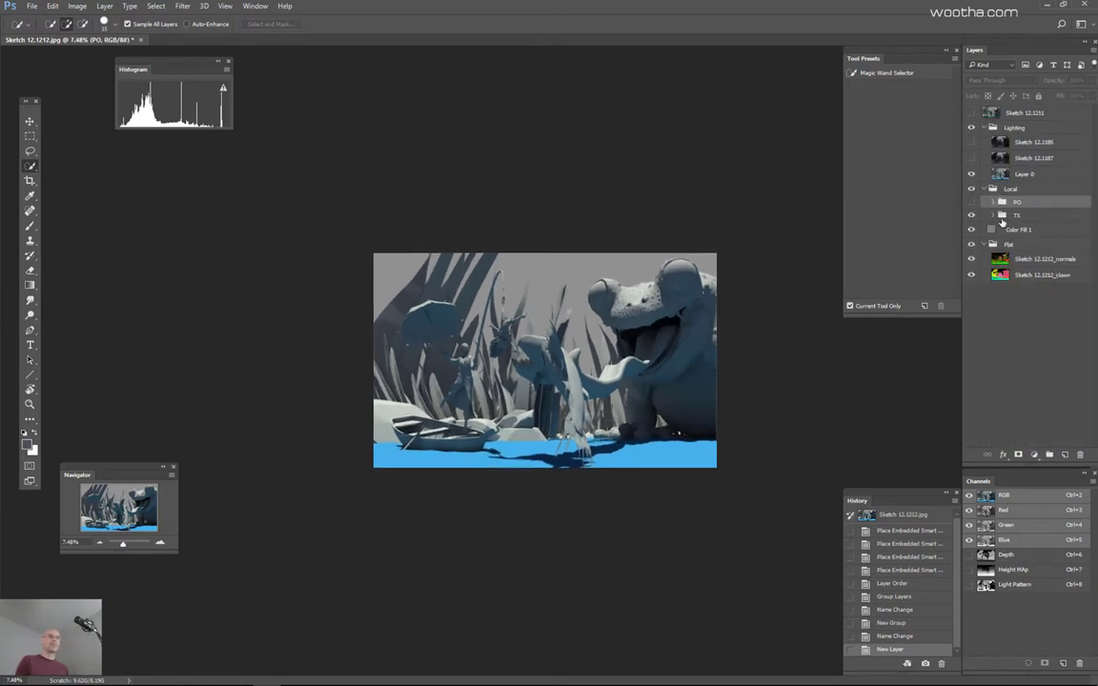
click(993, 214)
Step: Make the PO group visible and collapse the PO, Lighting and Local groups
click(991, 203)
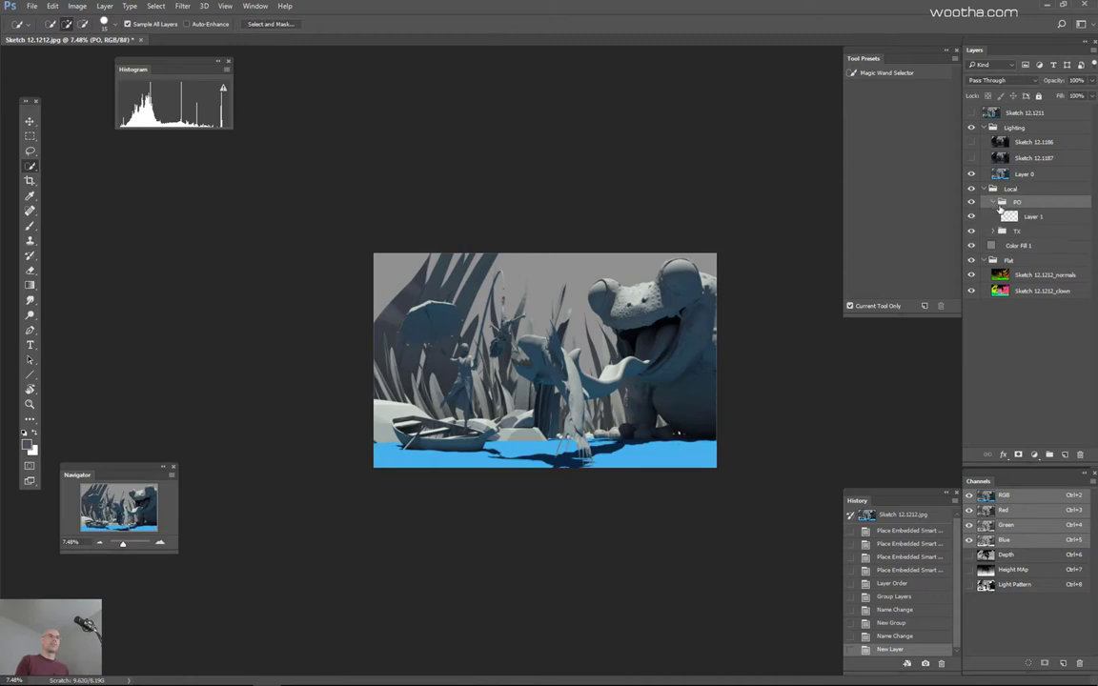
click(997, 203)
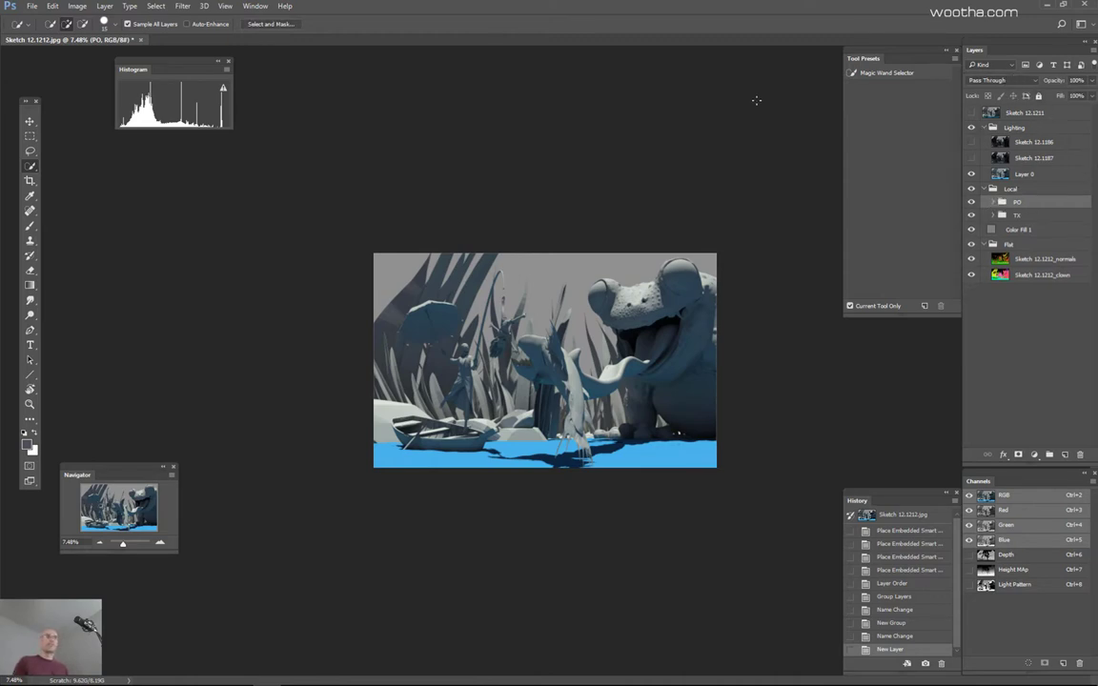
click(985, 128)
scroll(773, 308, down, 3)
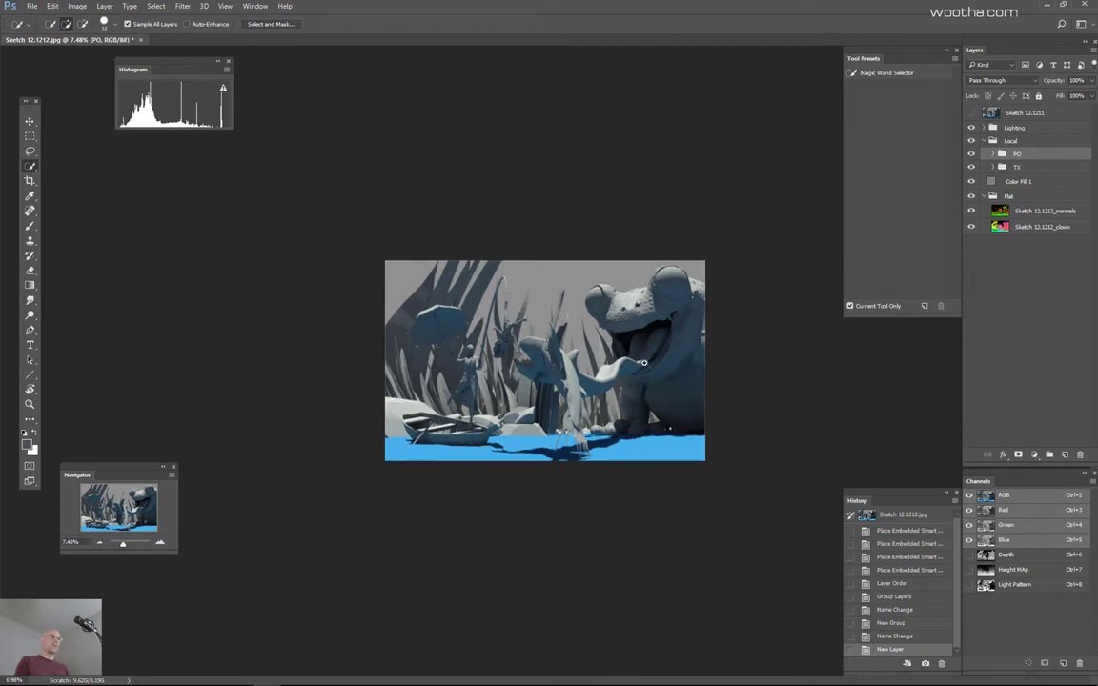
click(1039, 129)
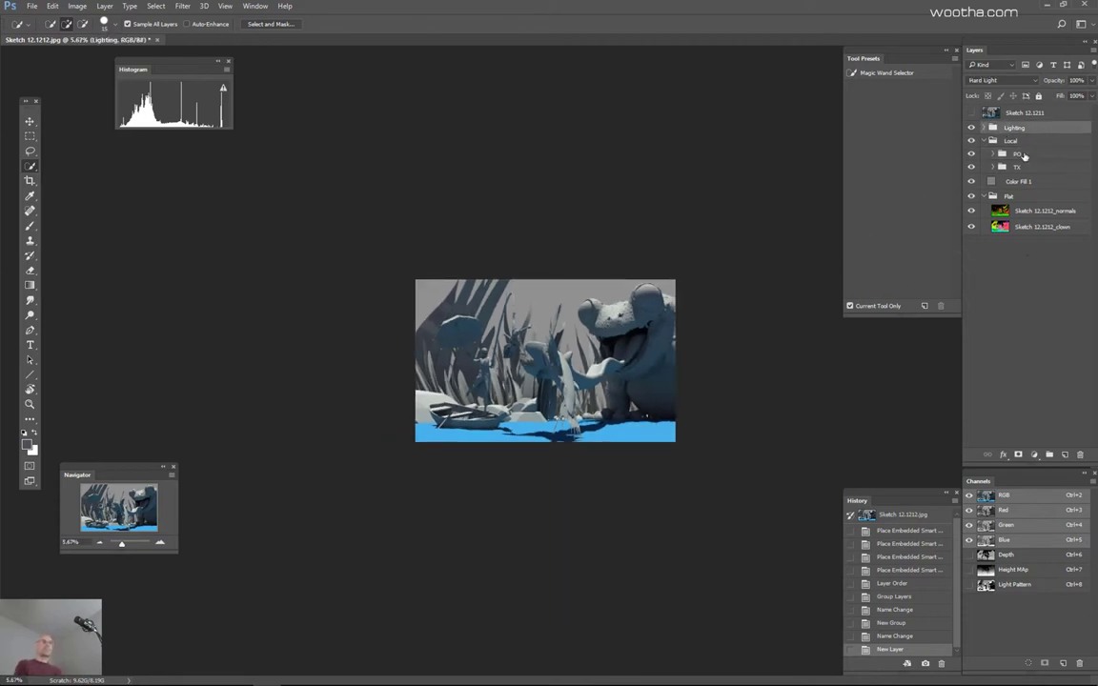
click(992, 140)
Step: Create a new group above the Lighting group and name it Local Colors
scroll(634, 297, up, 4)
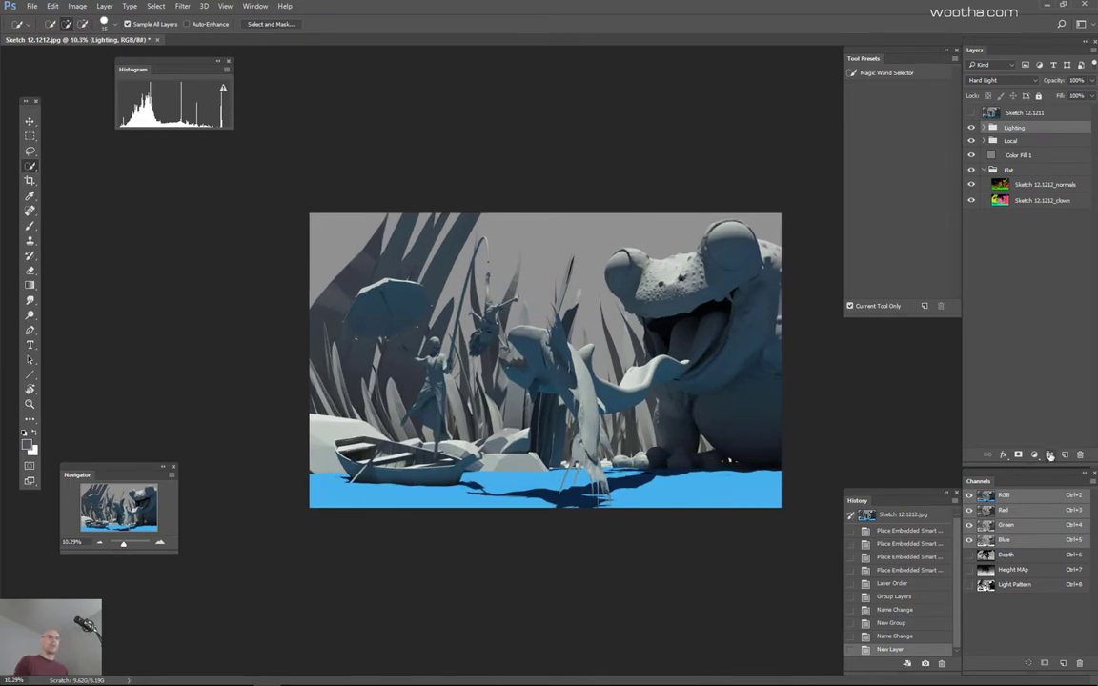
click(1050, 454)
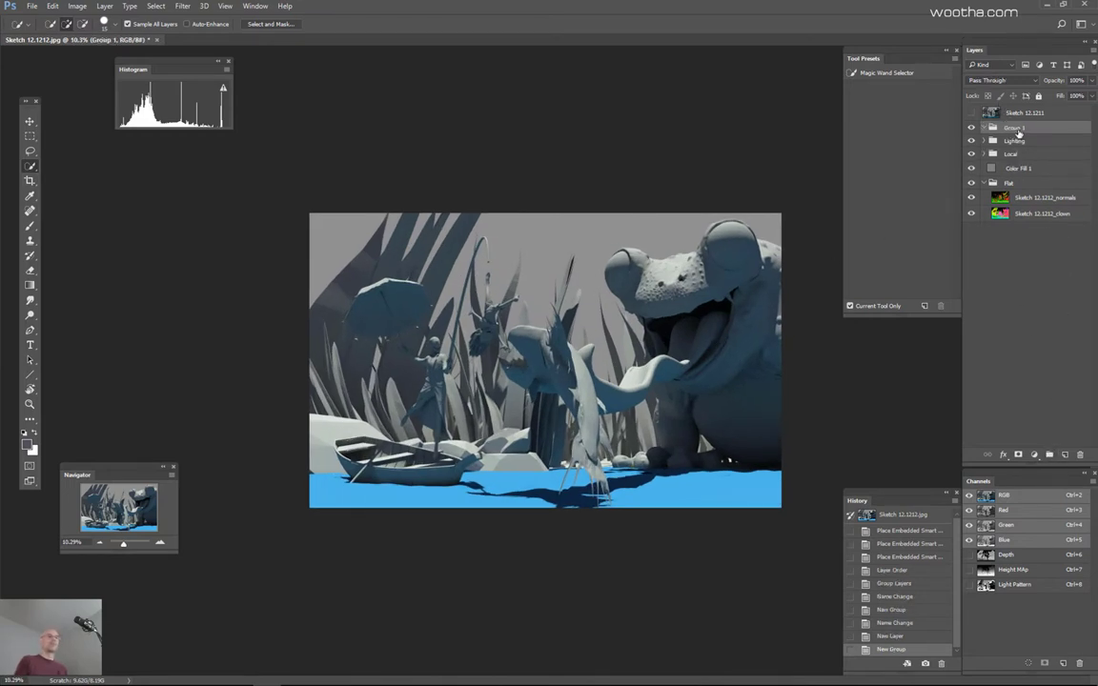
double_click(1017, 129)
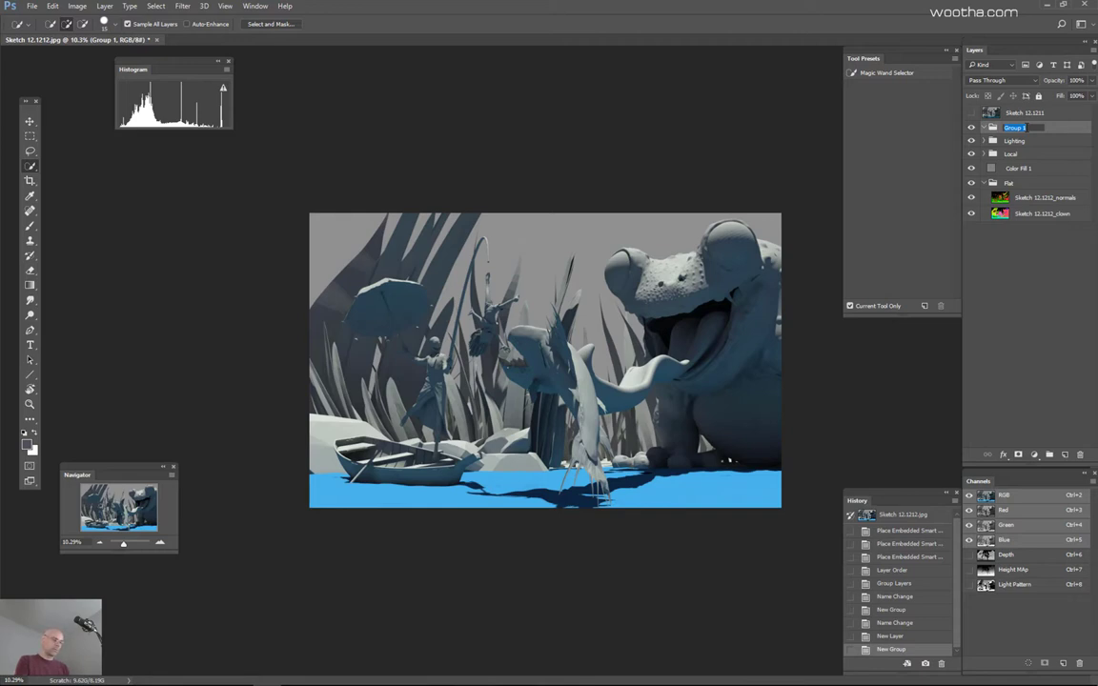
text(Local Colors)
key(ctrl+a)
text(Color V)
key(ctrl+a)
text(Local)
key(Return)
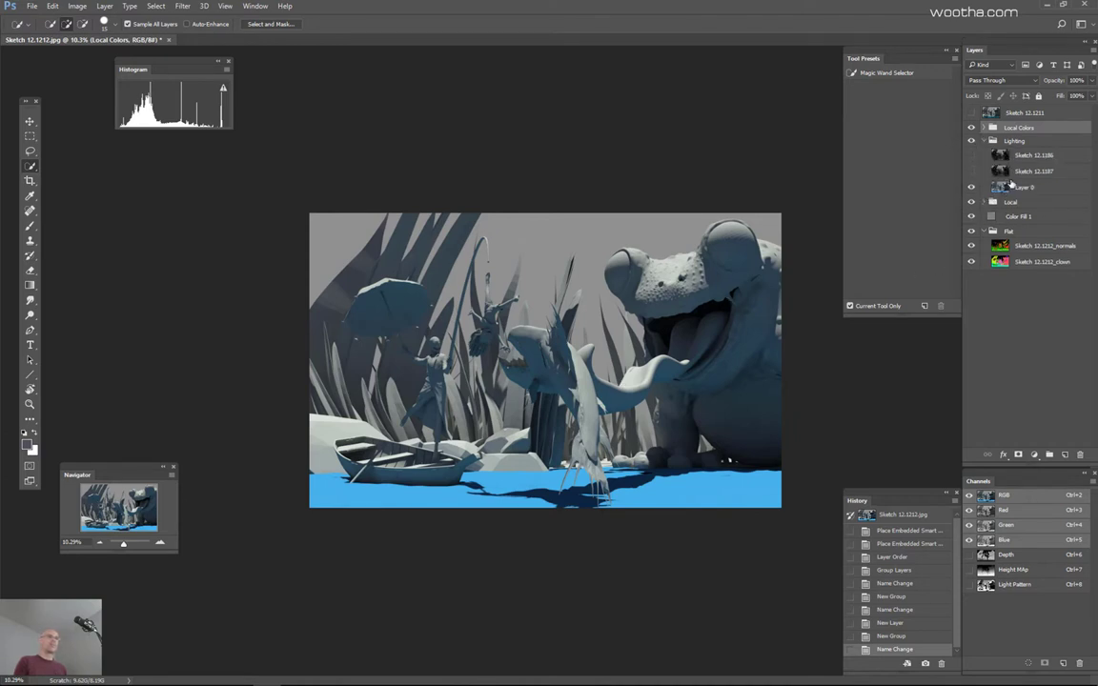
Step: Preview the Sketch 12.1190 texture from the TX group under the lighting, and switch to Sketch 12.1191
click(986, 142)
click(993, 202)
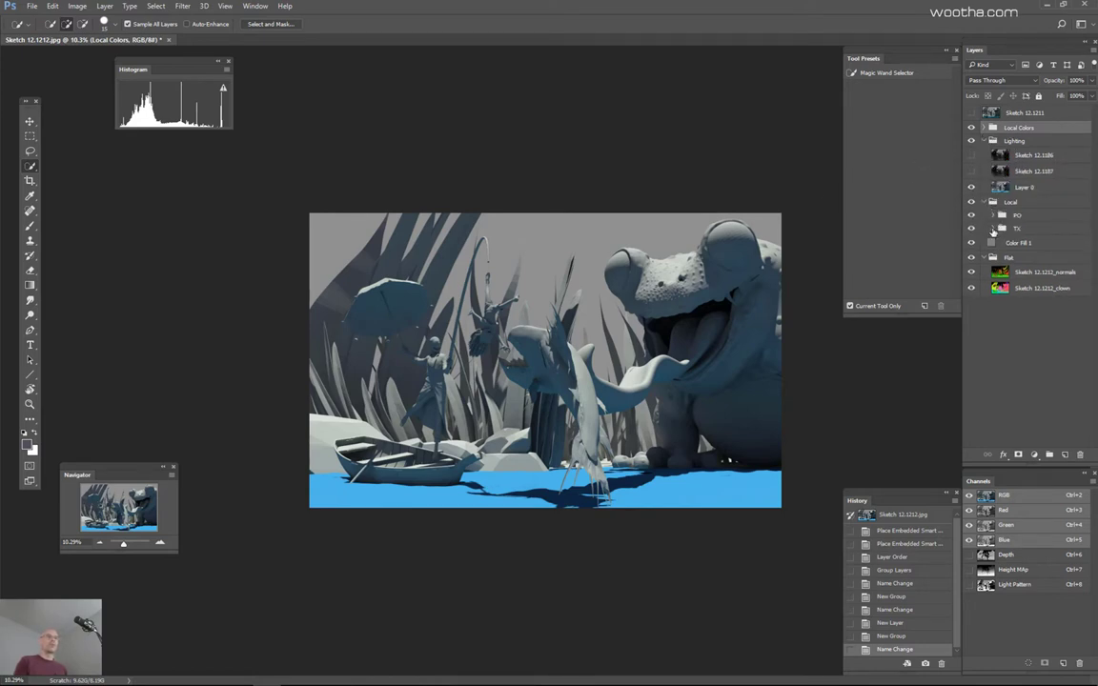
click(993, 230)
click(971, 260)
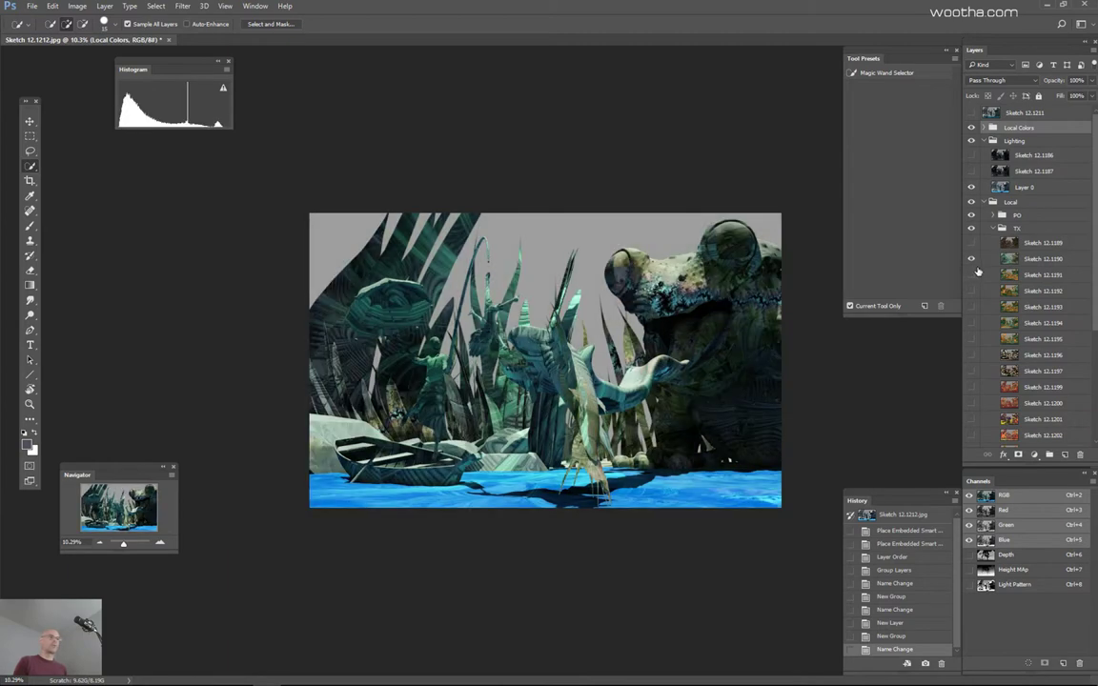
click(971, 259)
click(971, 274)
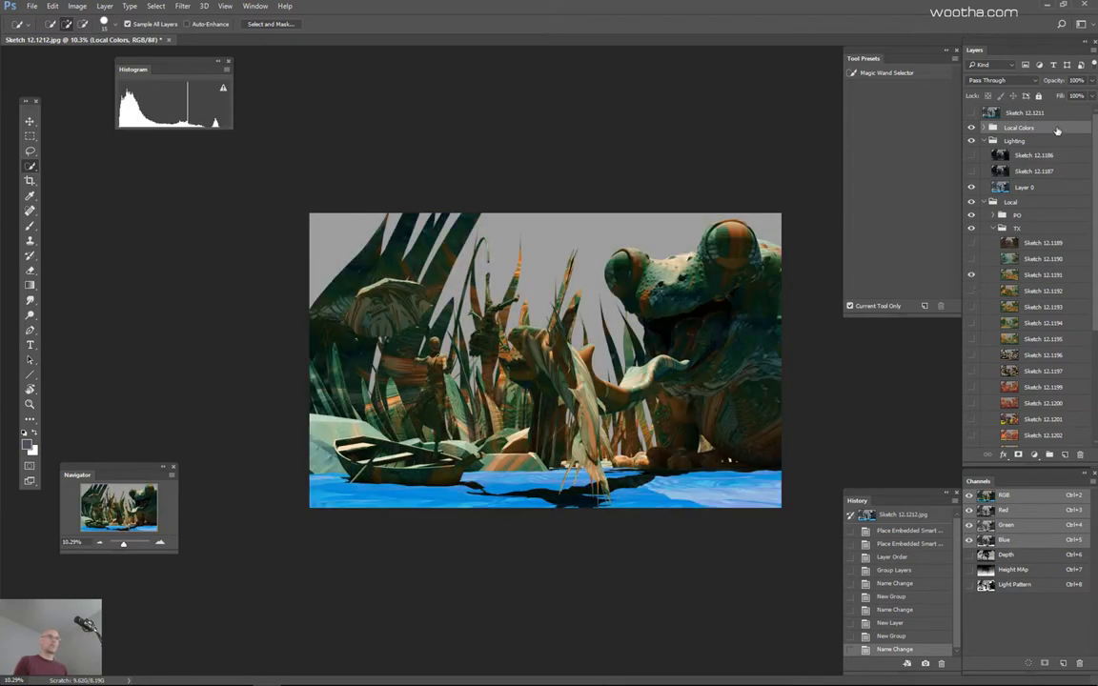
Step: Compare the lighting passes over the texture by toggling Sketch 12.1187 and showing Sketch 12.1186 in the Lighting group
click(973, 171)
click(972, 170)
click(972, 171)
click(972, 171)
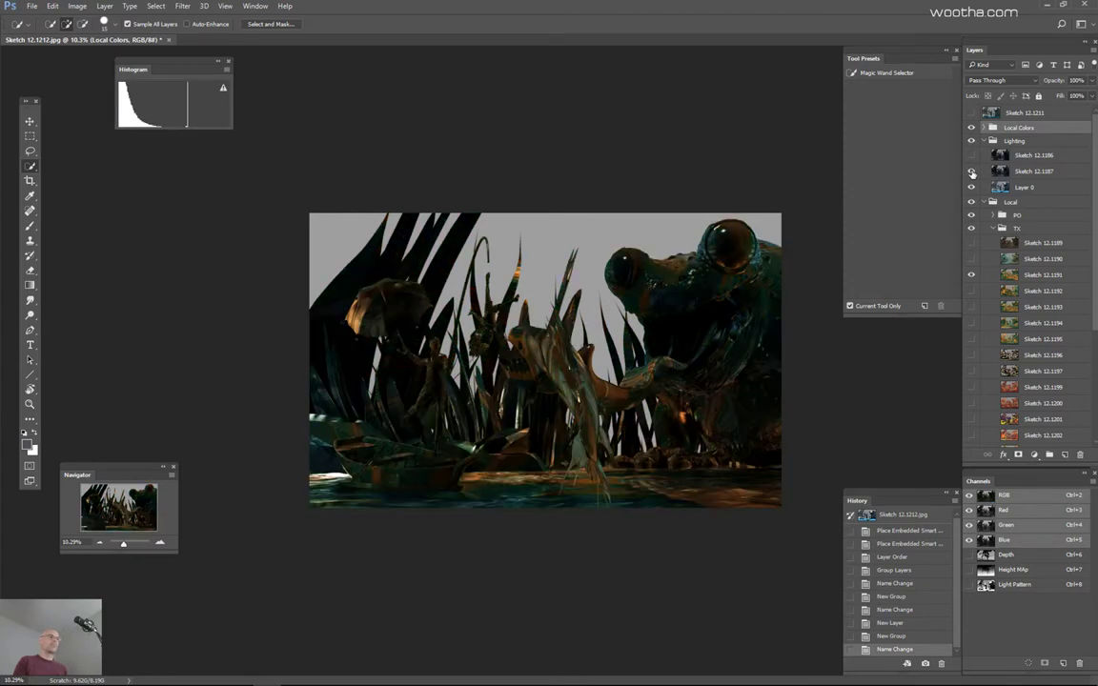
click(974, 172)
click(972, 172)
click(973, 171)
click(972, 170)
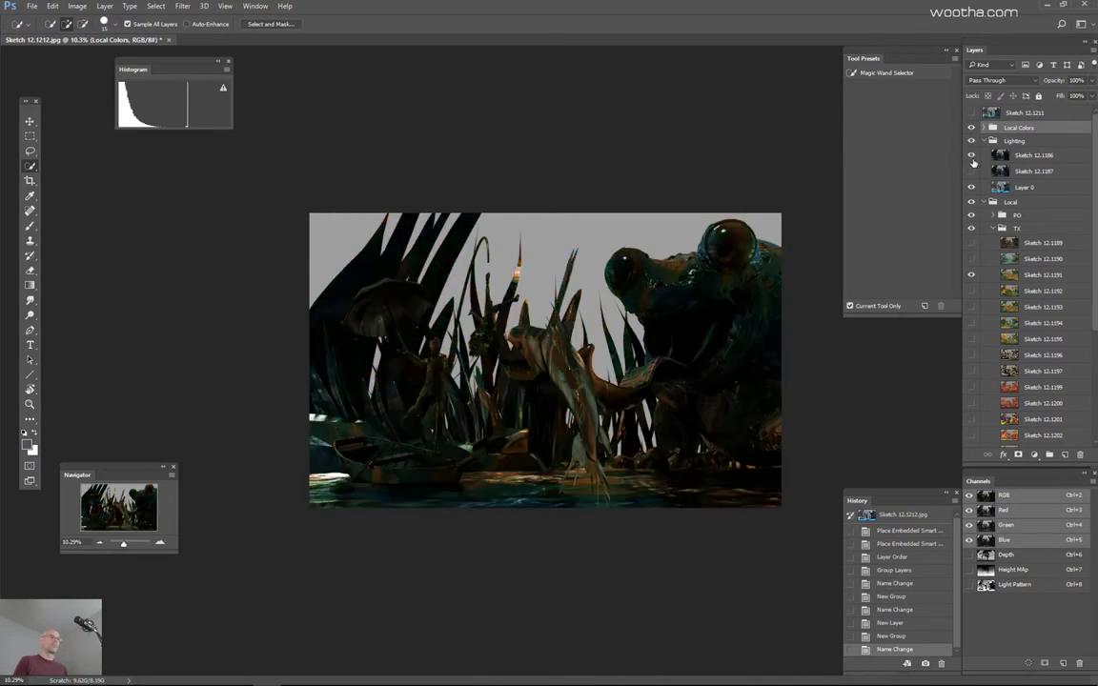
Step: Brighten the Sketch 12.1186 lighting layer with Levels, raising the midtone input to 1.80
click(1035, 153)
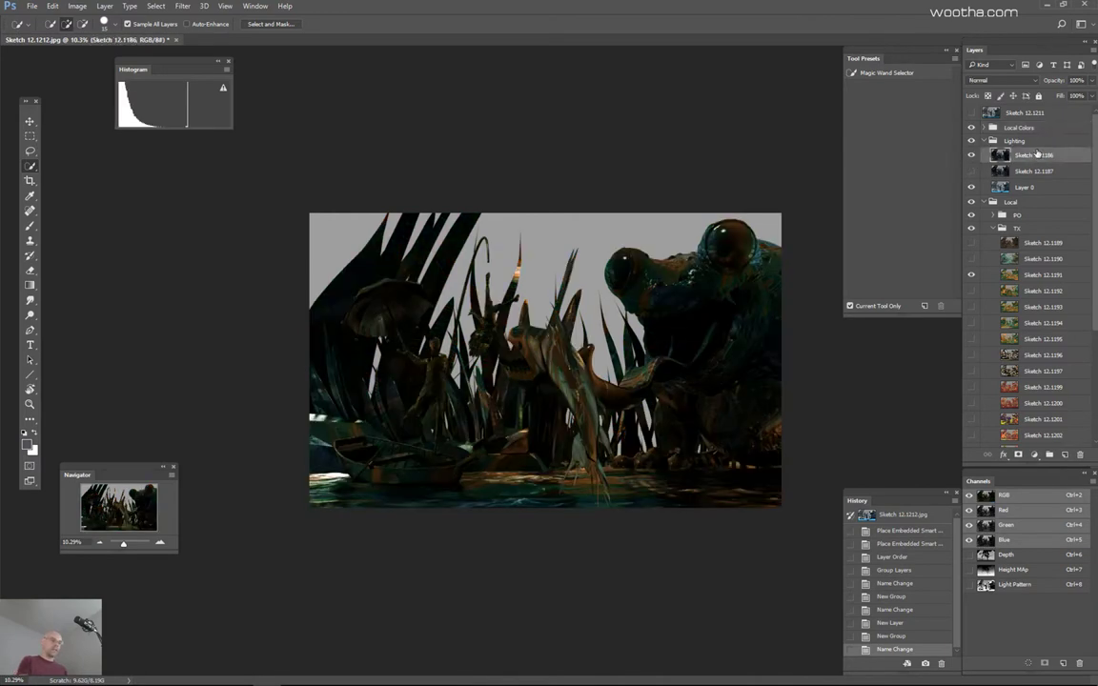
key(ctrl+l)
drag(799, 170, 769, 173)
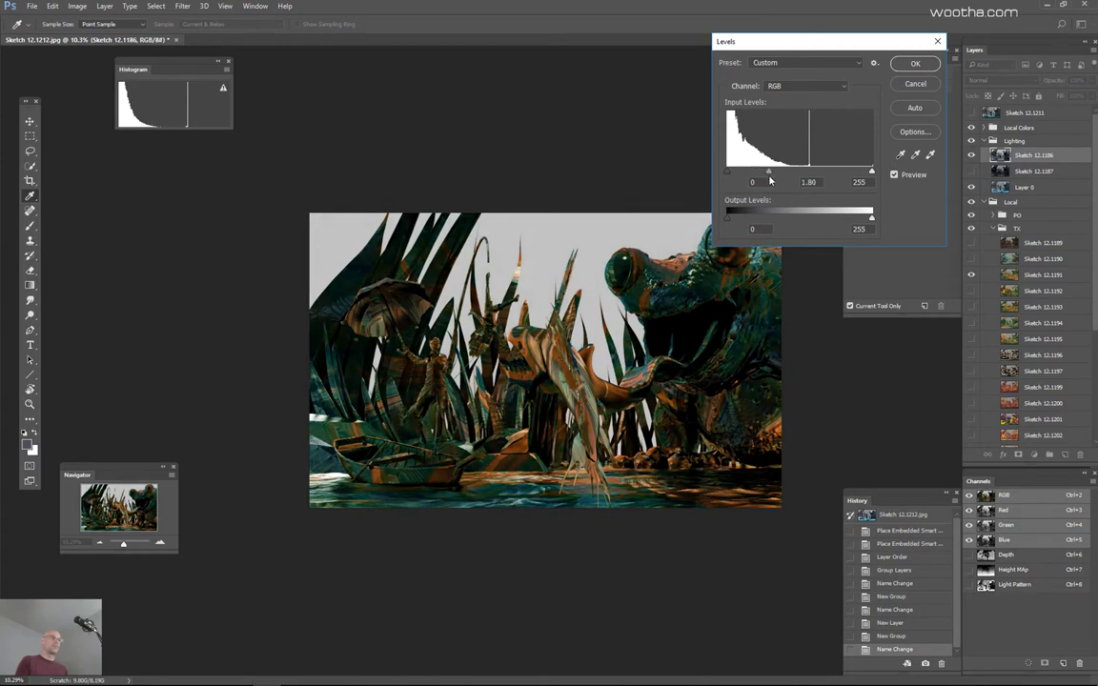
click(923, 63)
key(w)
Step: Try the Screen and Lighten blend modes on Sketch 12.1186, and undo both the blending and Levels changes
click(1001, 80)
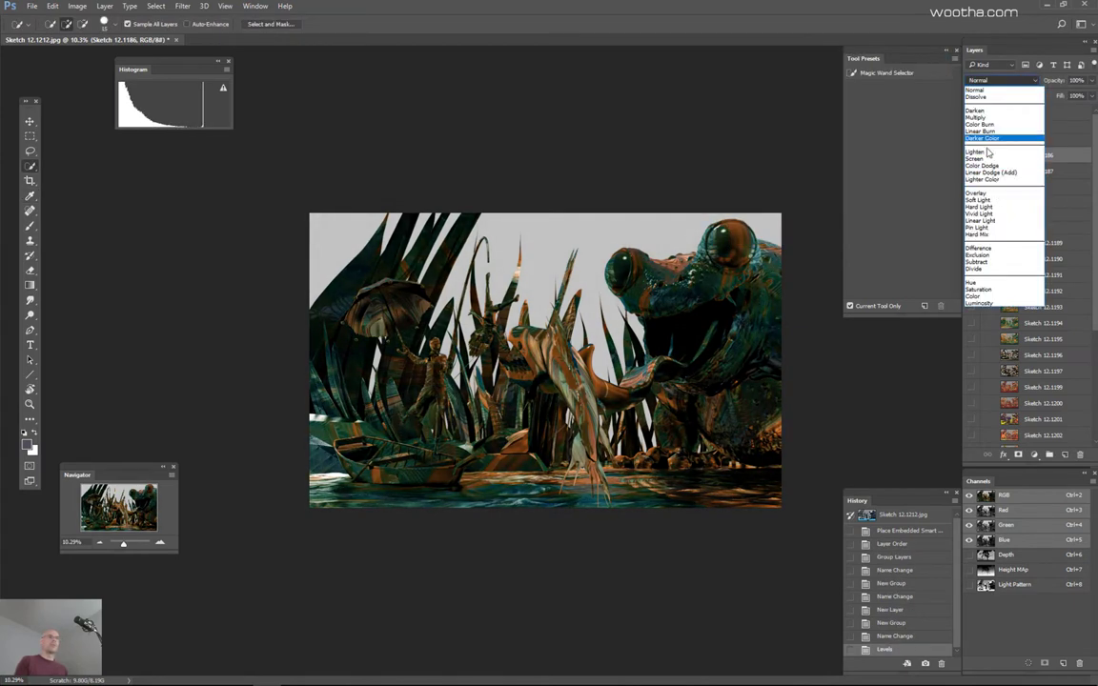
click(982, 159)
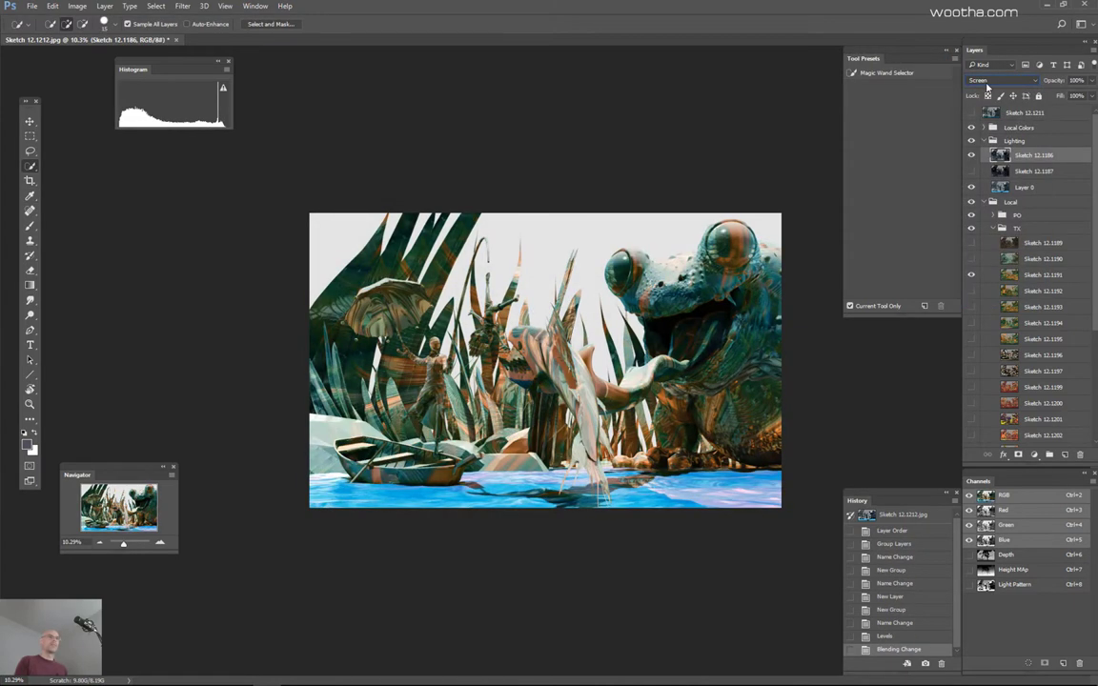
click(1001, 80)
click(978, 153)
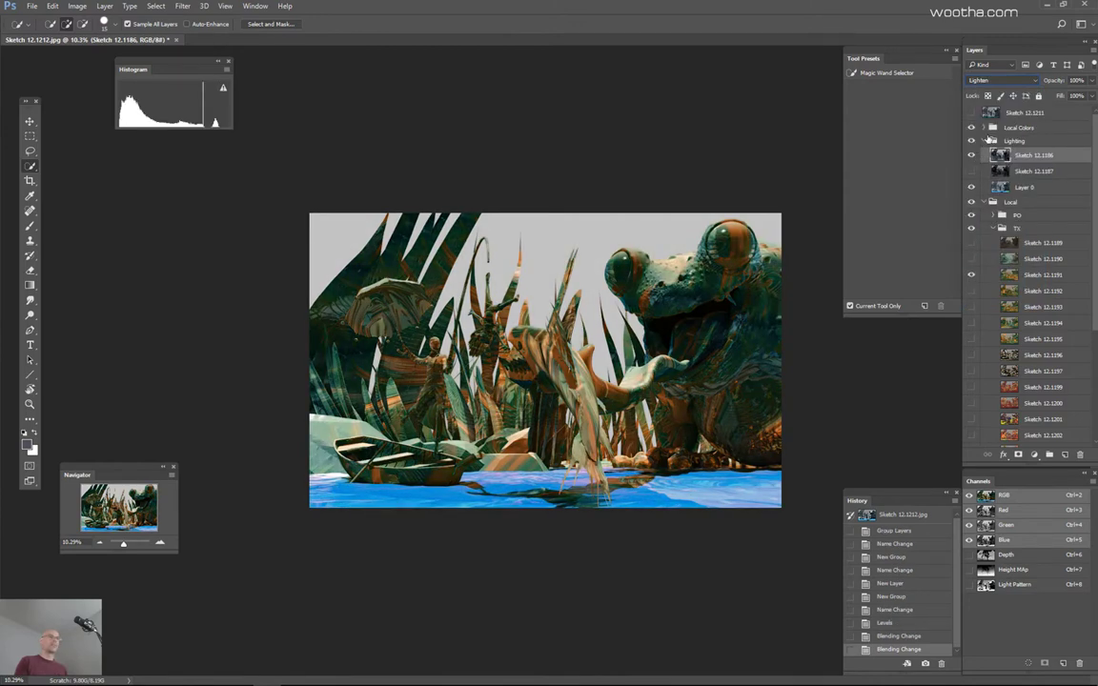
click(971, 156)
click(971, 155)
key(ctrl+plus)
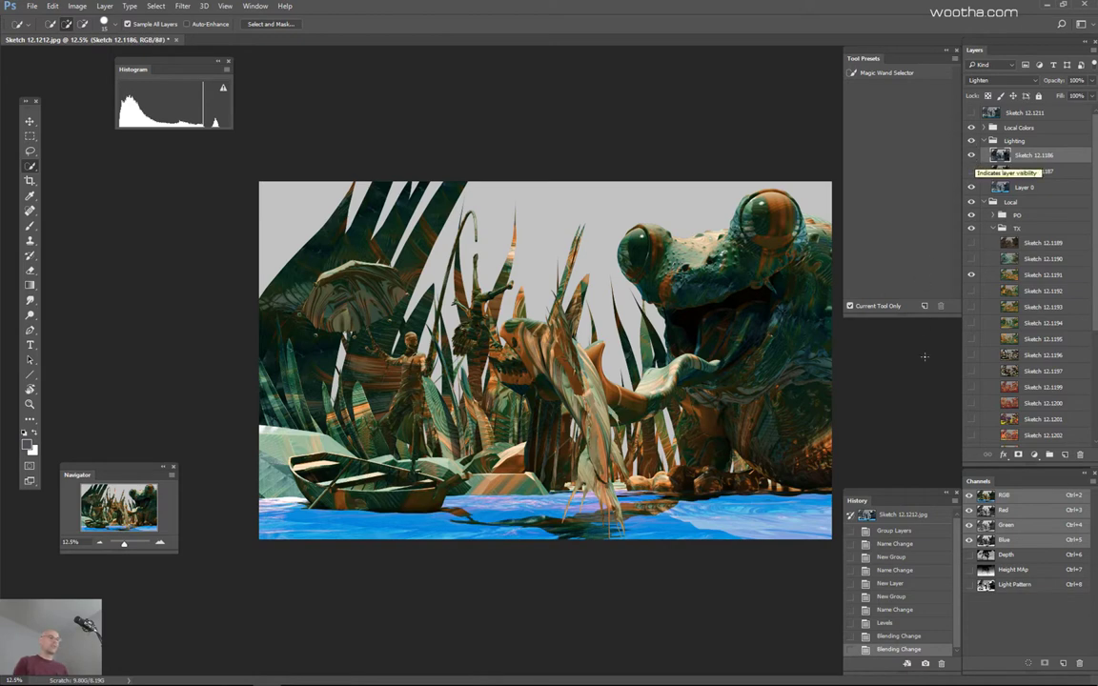
click(905, 624)
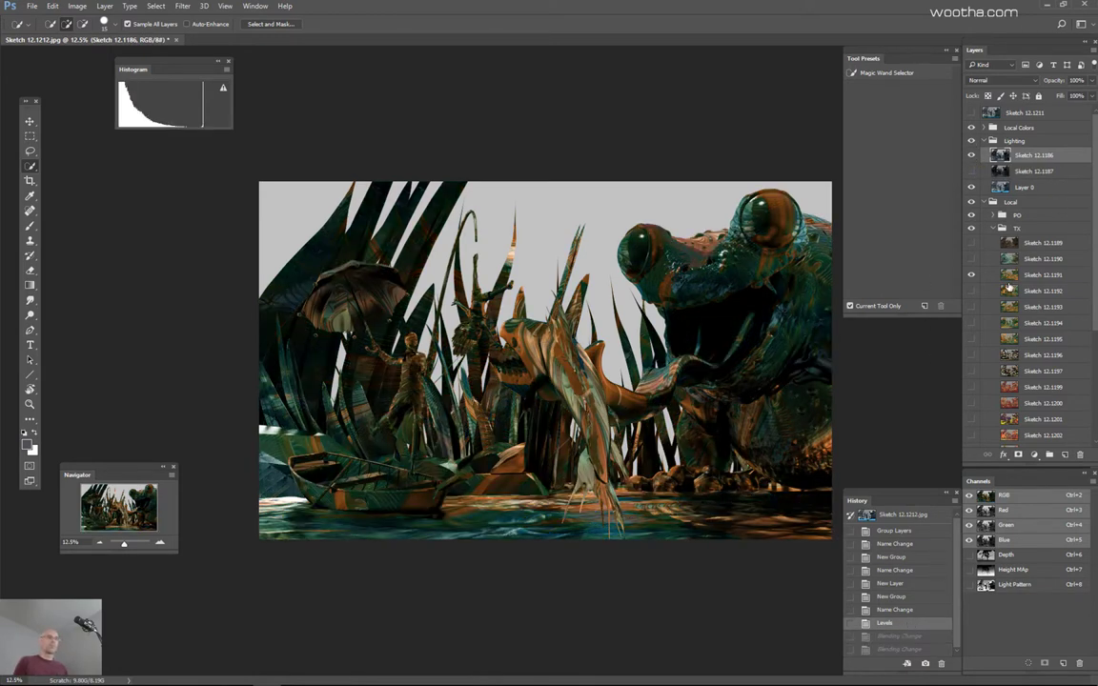
key(ctrl+alt+z)
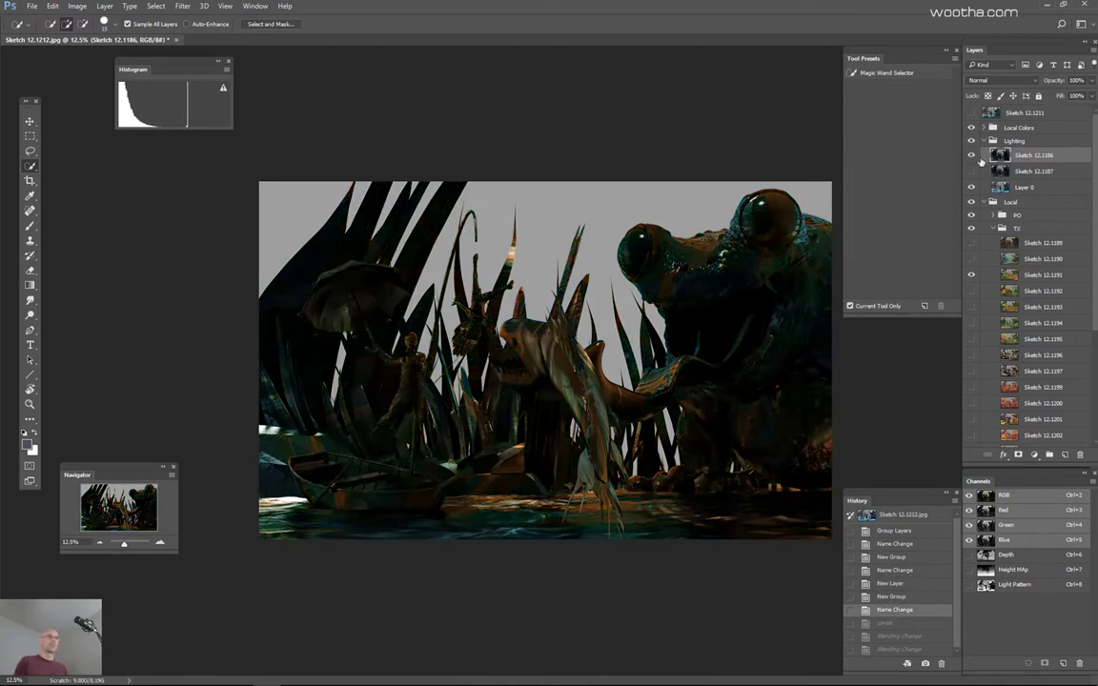
Step: Hide the Sketch 12.1186 lighting layer and the Sketch 12.1191 texture layer, and collapse the TX group
click(971, 155)
drag(749, 334, 686, 336)
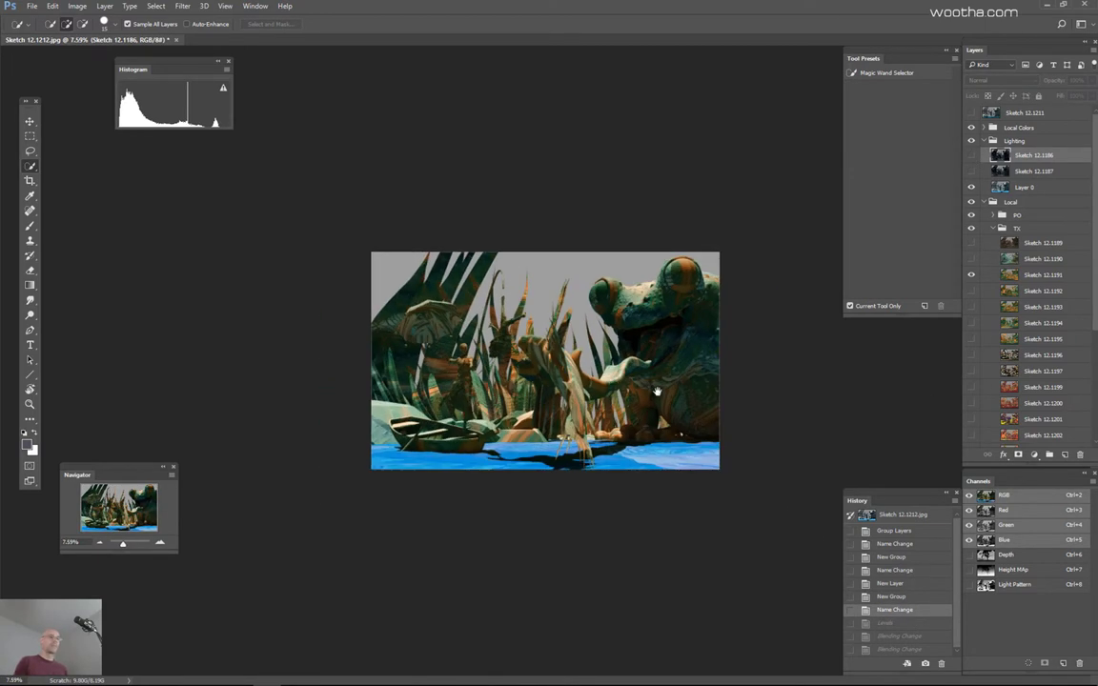
click(971, 274)
click(993, 229)
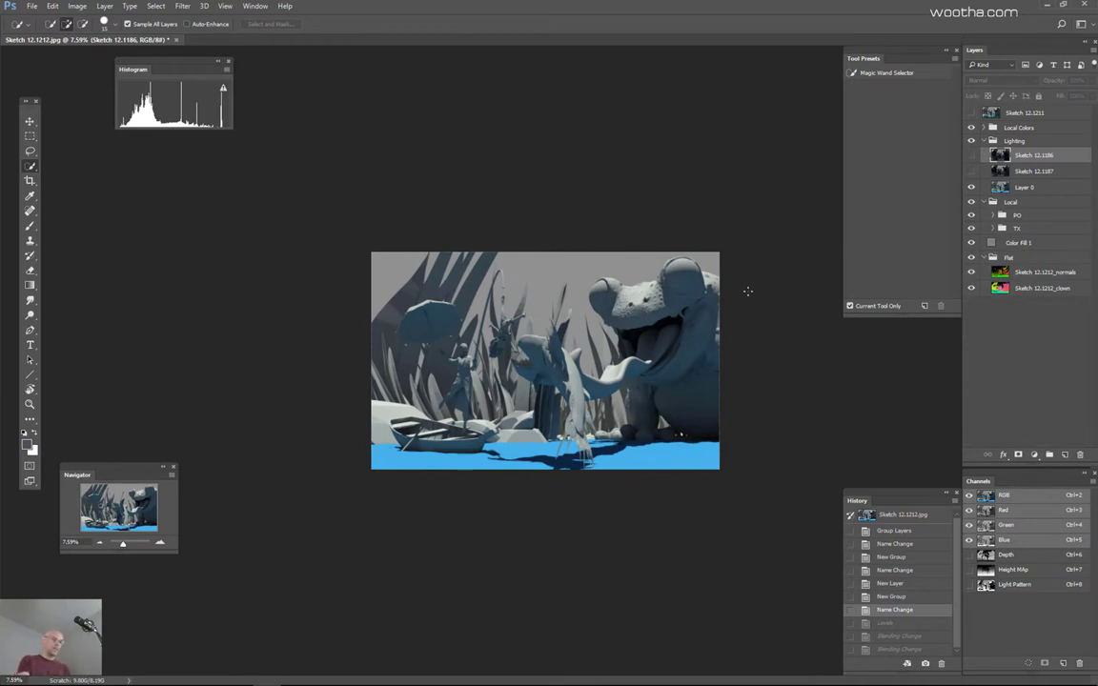
Step: Save the document as Narrative Illustration 01 Composite in Large Document Format (PSB), keeping alpha channels and layers
key(ctrl+shift+s)
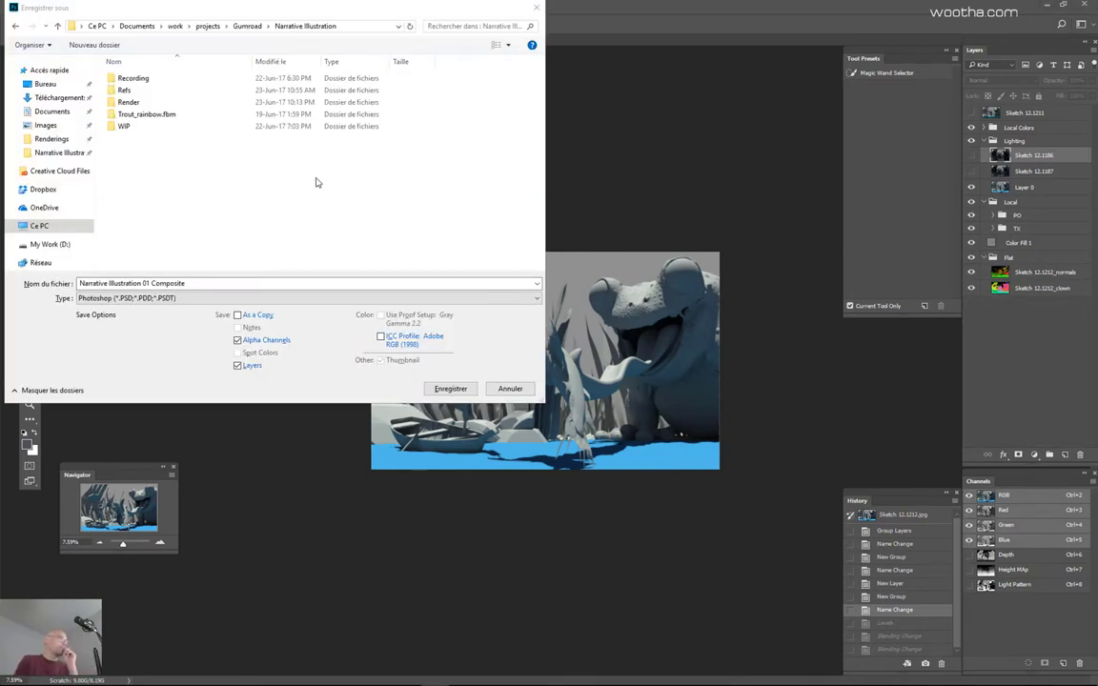
click(200, 284)
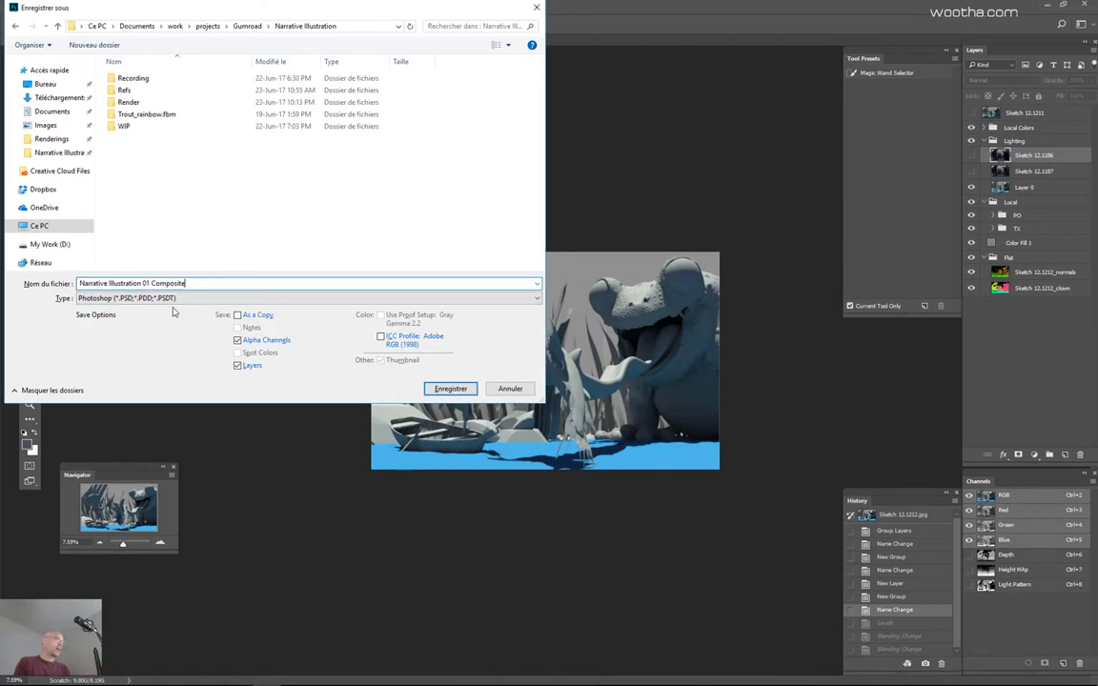
click(175, 298)
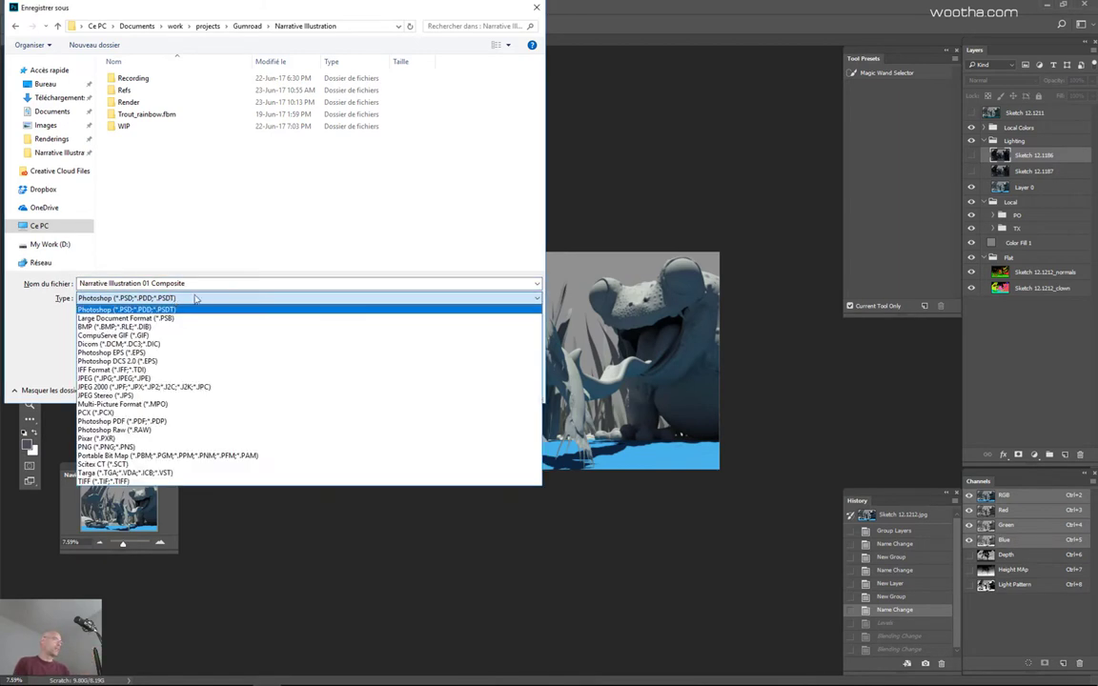
click(53, 320)
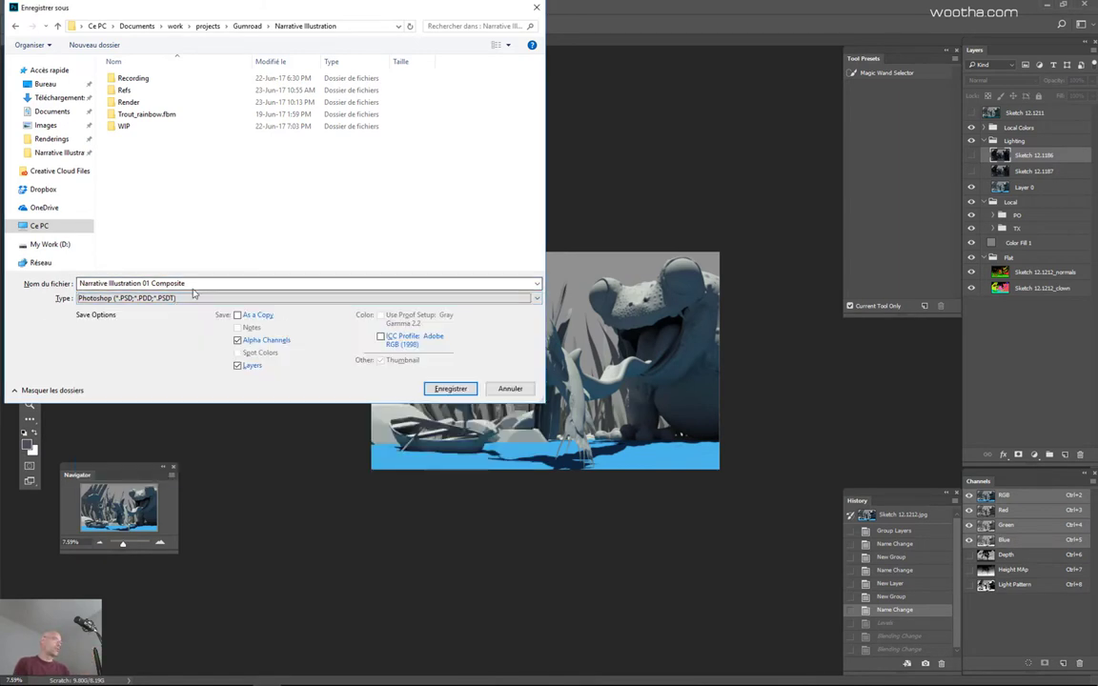
click(228, 284)
click(154, 298)
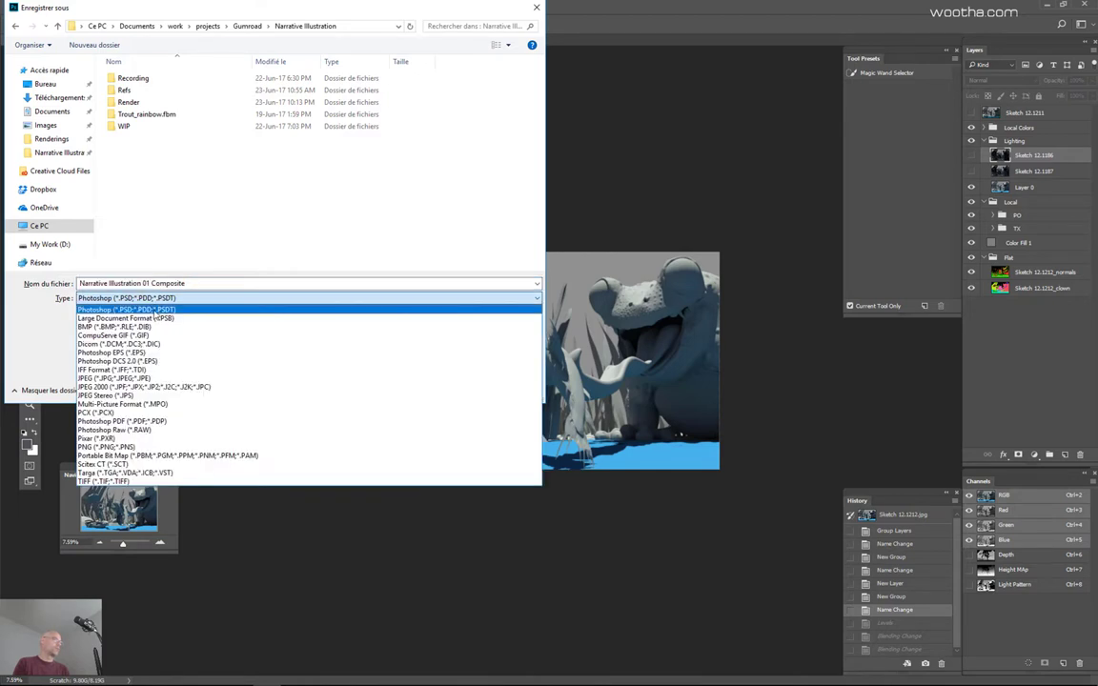
click(173, 319)
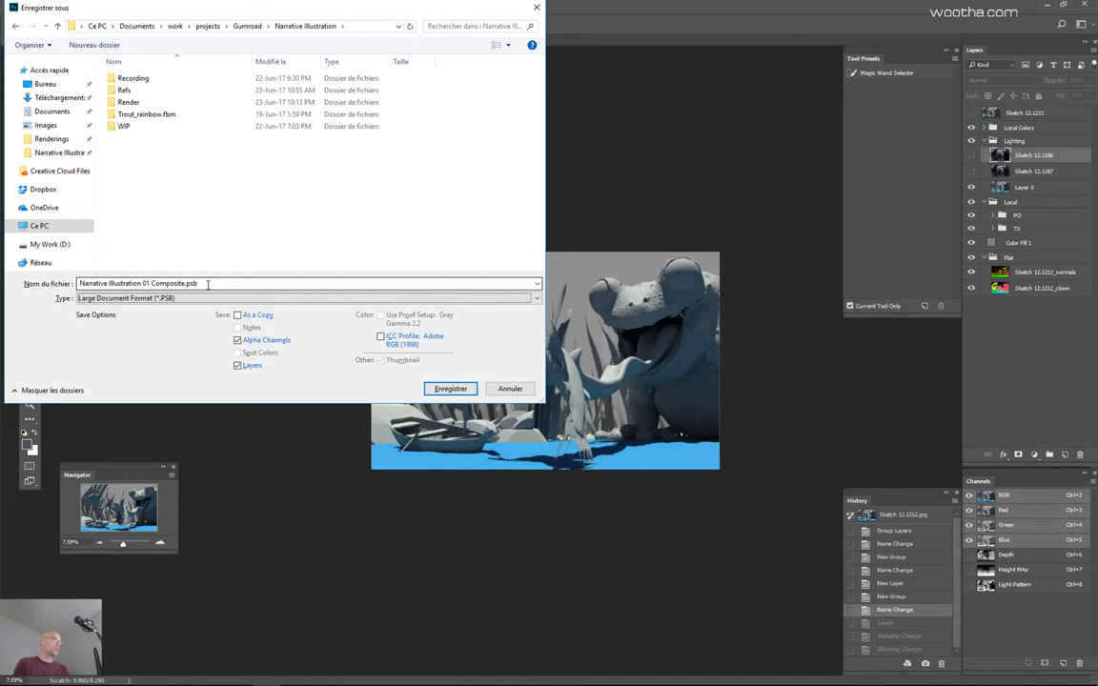
click(195, 300)
click(194, 300)
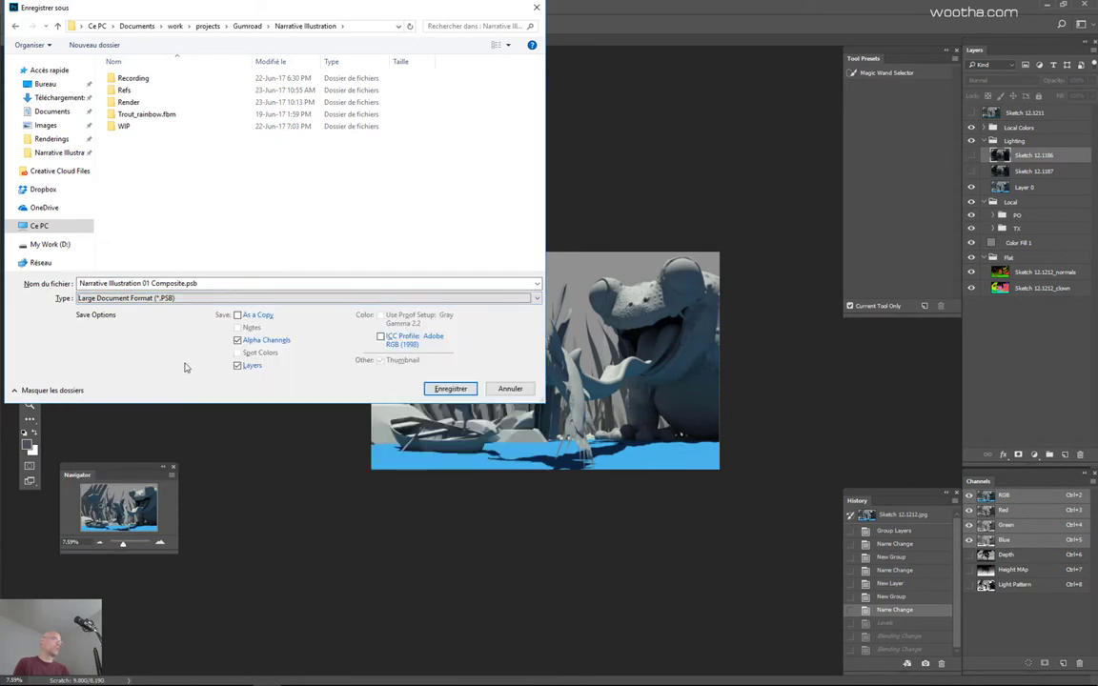
drag(355, 14, 427, 64)
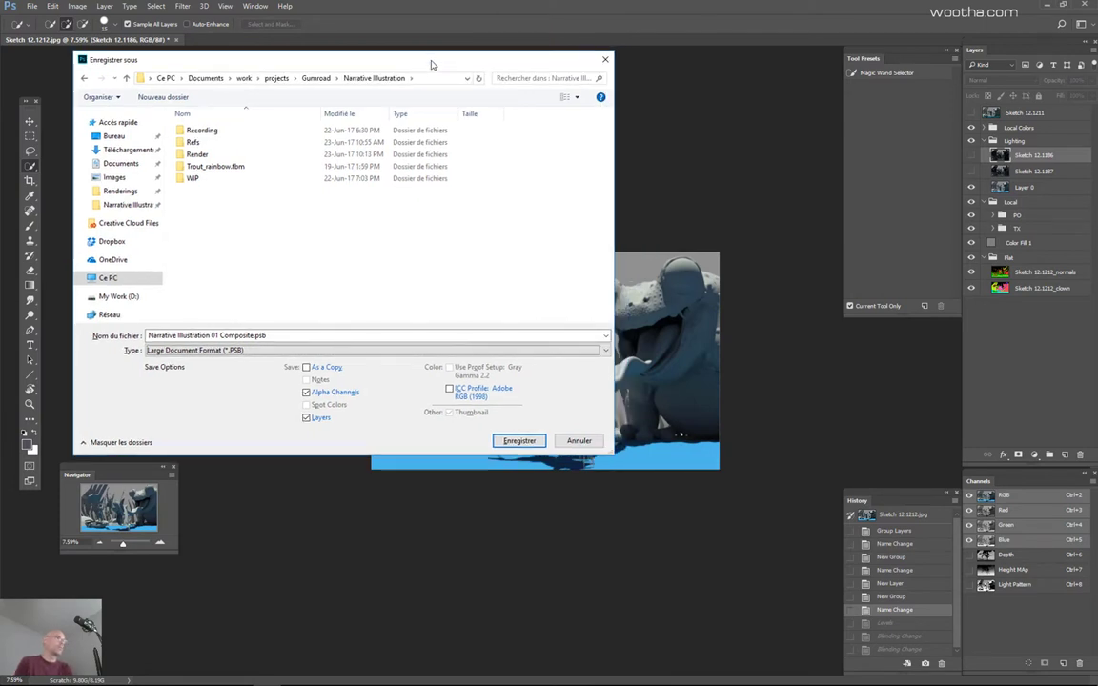
drag(432, 67, 414, 66)
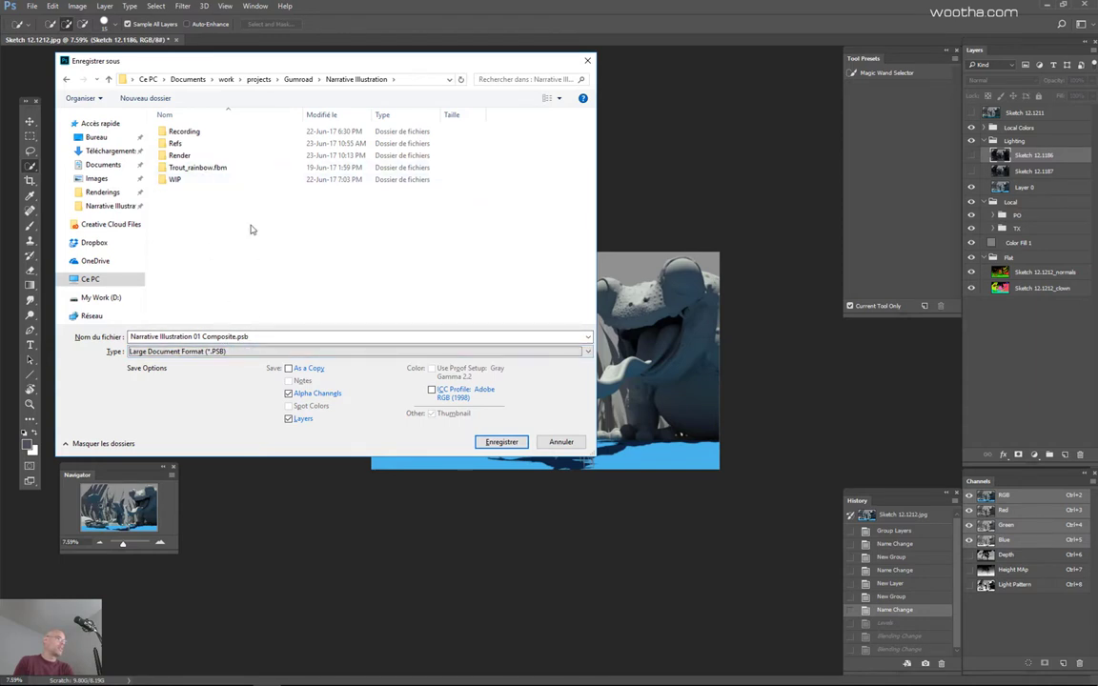
drag(276, 60, 286, 64)
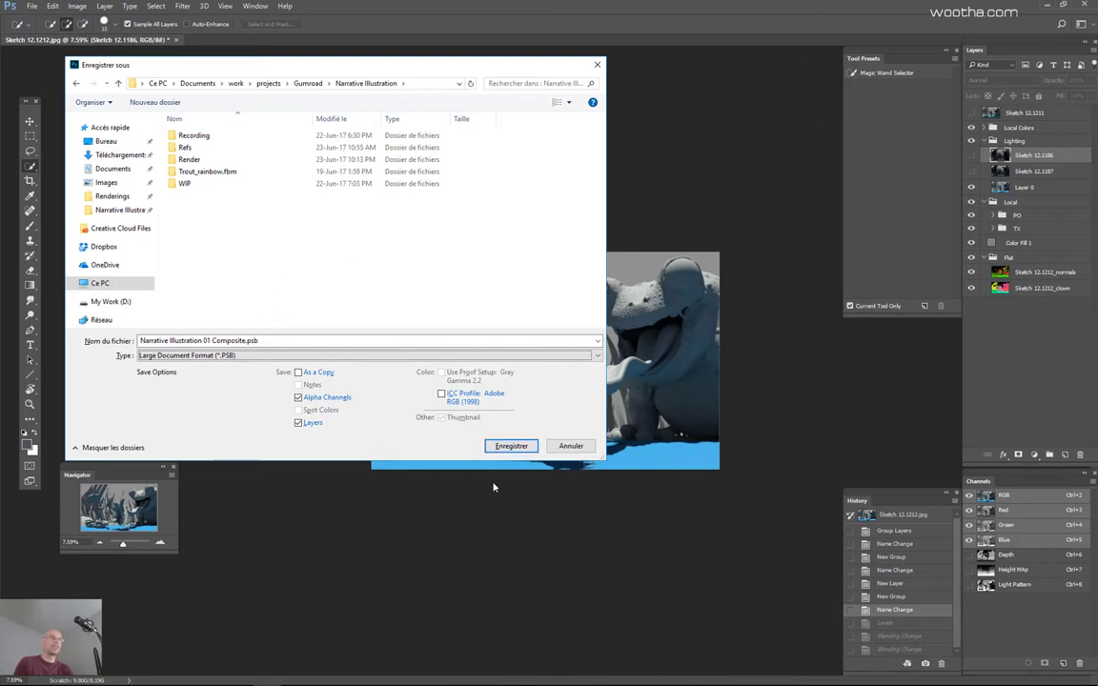
click(509, 446)
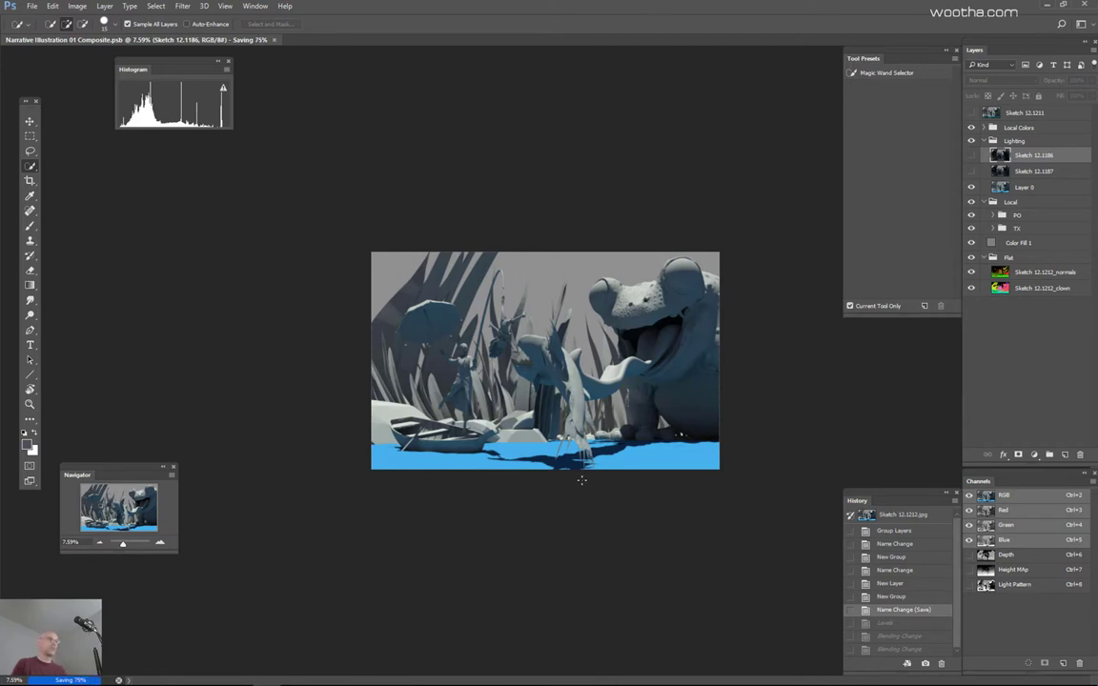
Step: Show the enlarged composite in full screen mode with a dark gray surround and reposition it between the panels
key(ctrl+plus)
key(ctrl+plus)
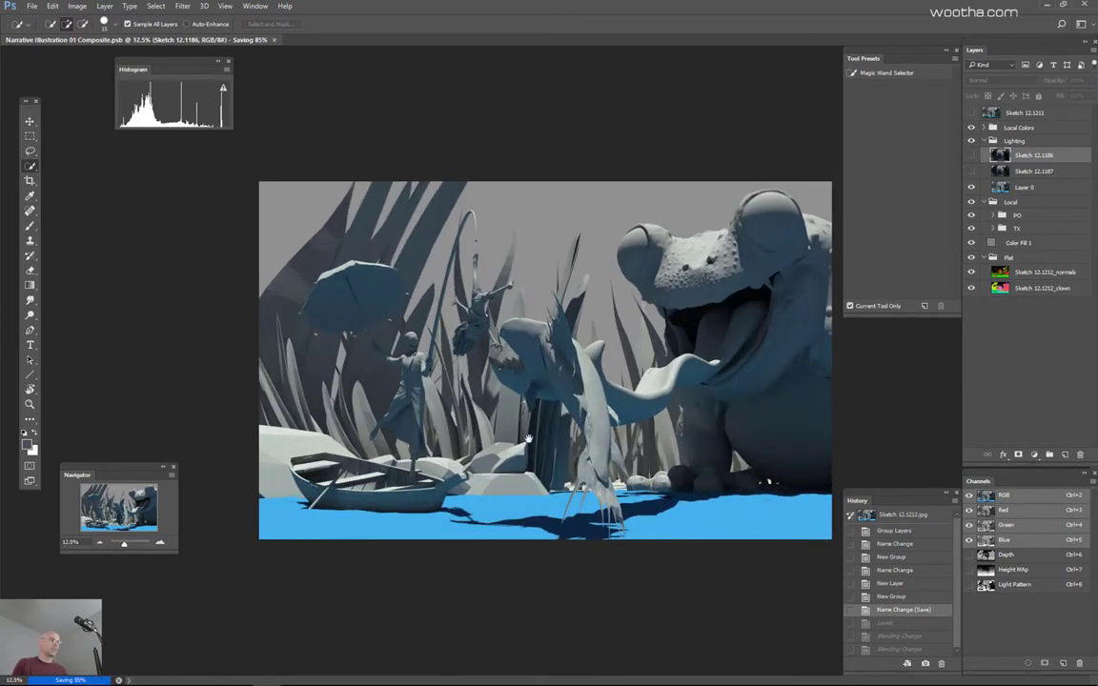
key(f)
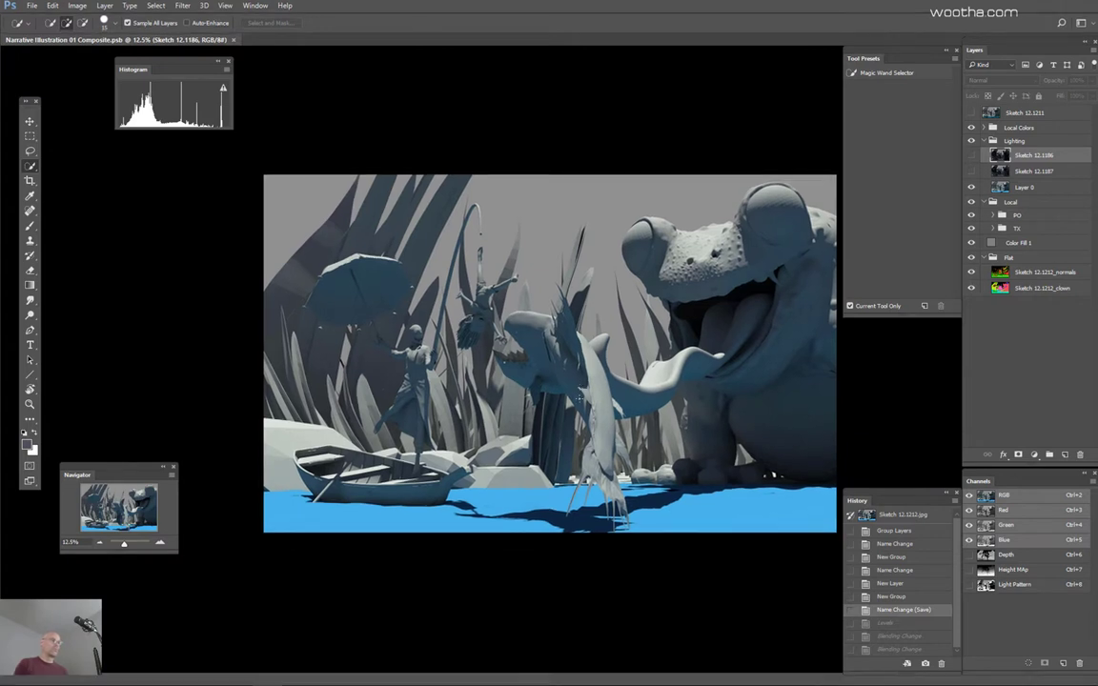
drag(525, 379, 408, 366)
right_click(814, 367)
click(845, 374)
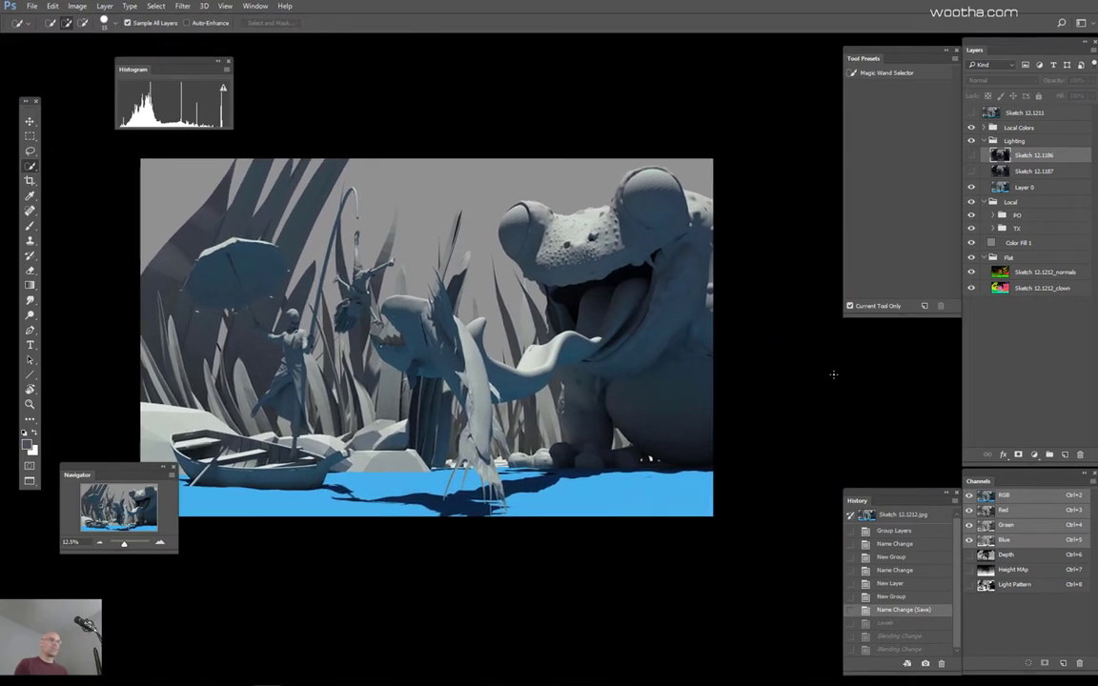
drag(509, 335, 550, 344)
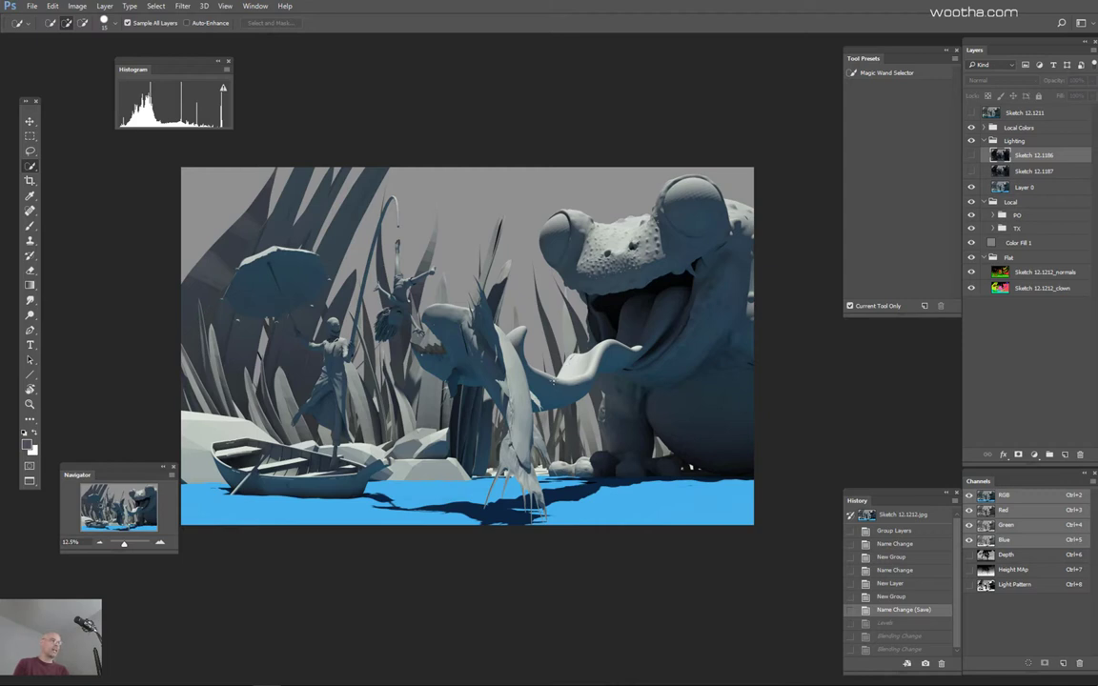
drag(527, 384, 543, 380)
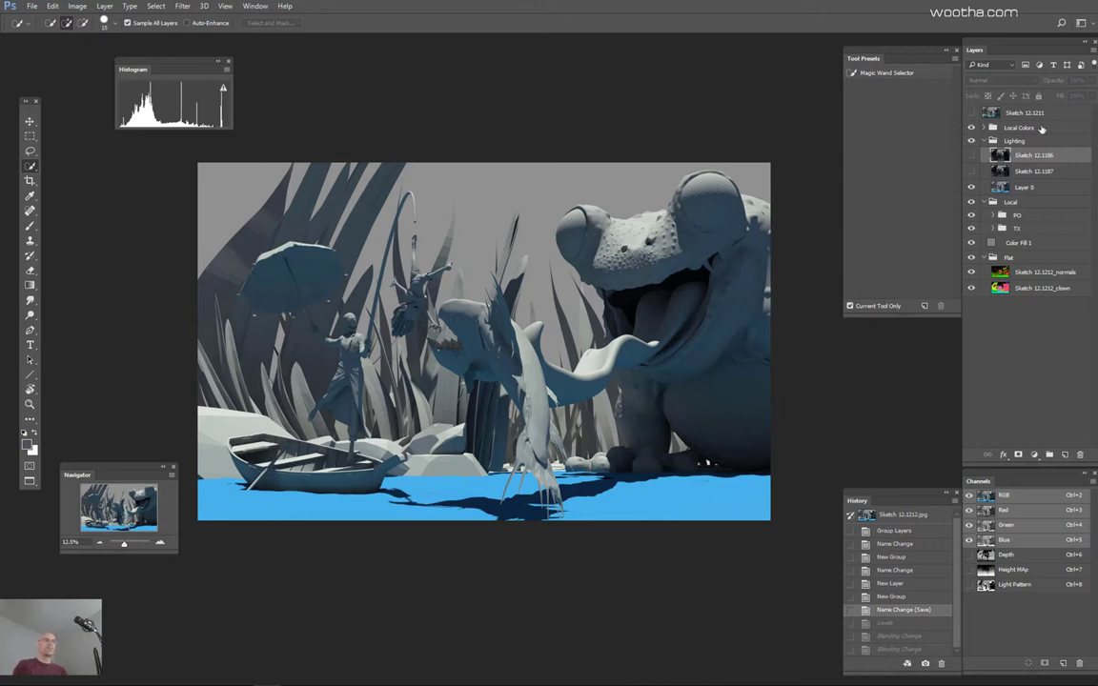
Step: Collapse the Lighting, Local and Flat groups, leaving the Lighting group selected
click(983, 141)
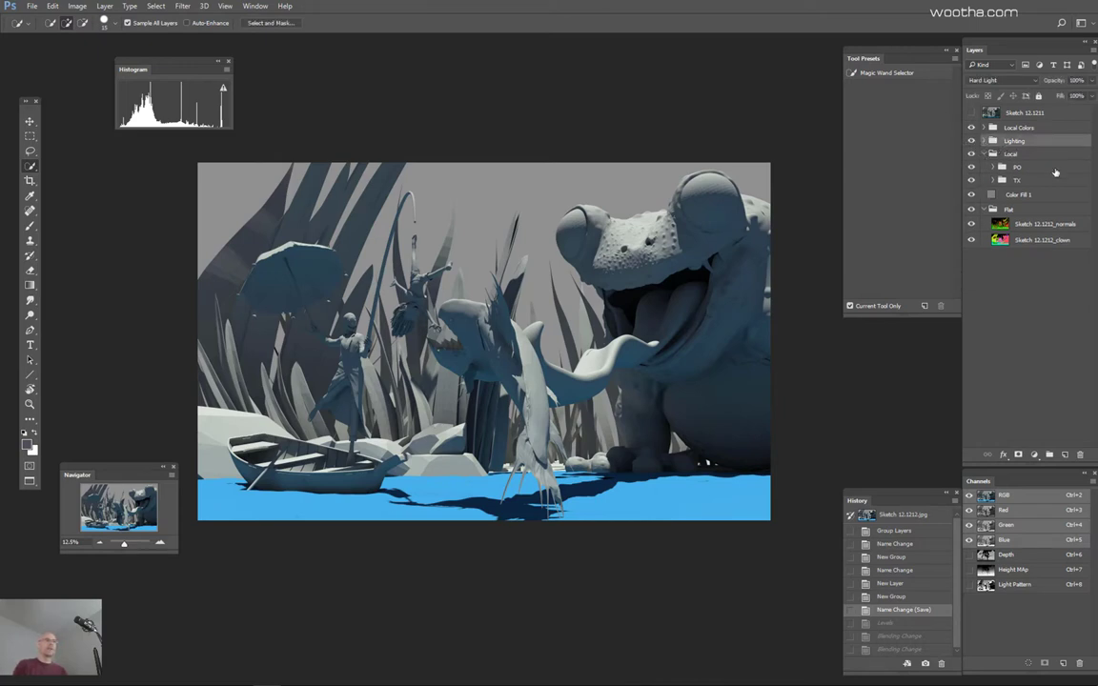
click(983, 153)
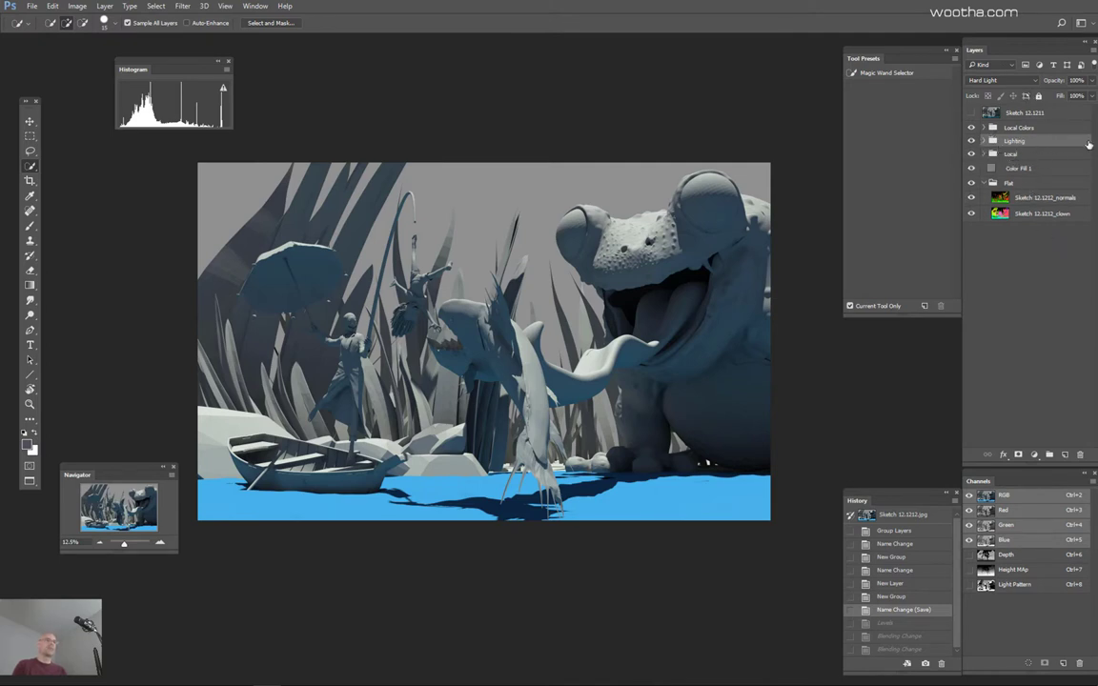
click(1017, 129)
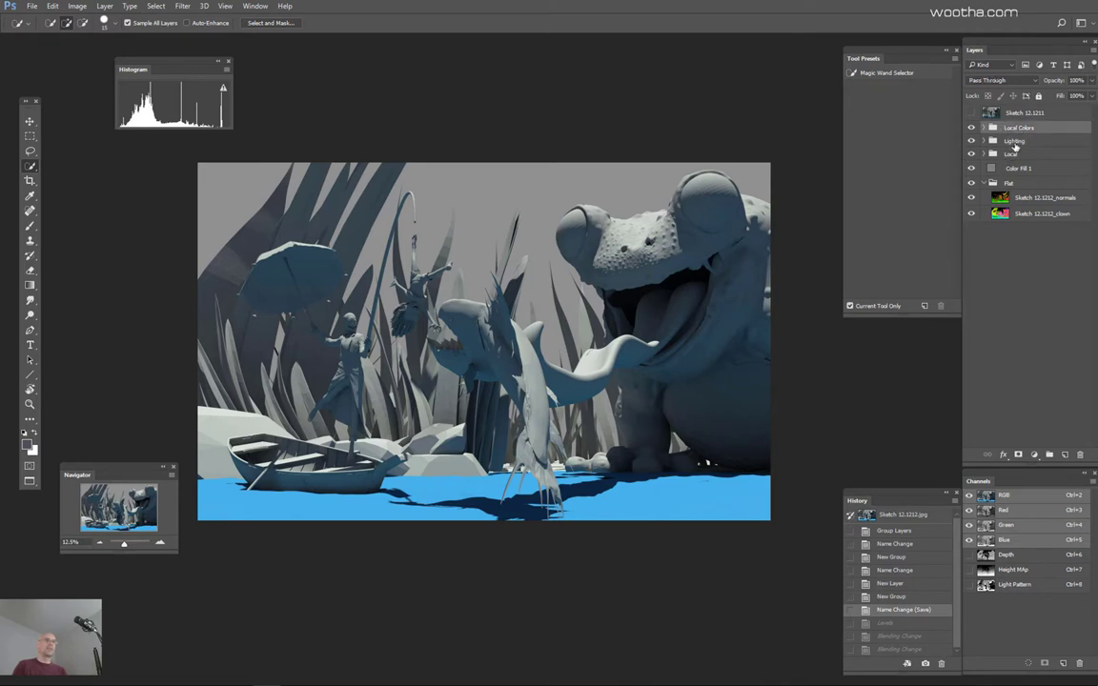
click(1015, 143)
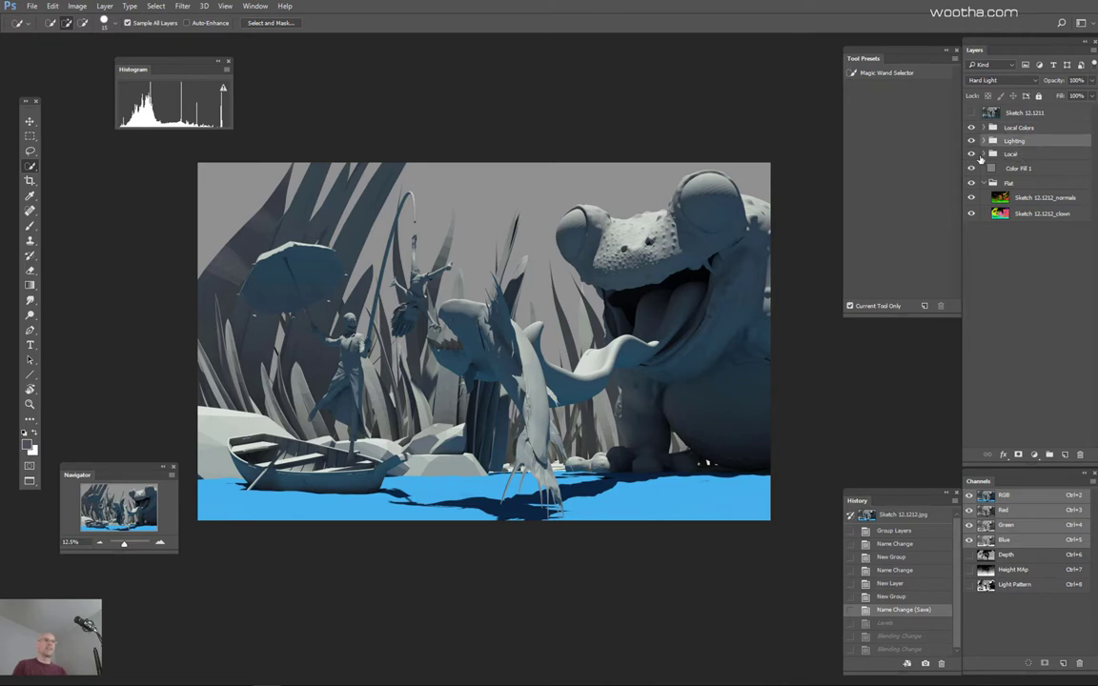
click(1019, 157)
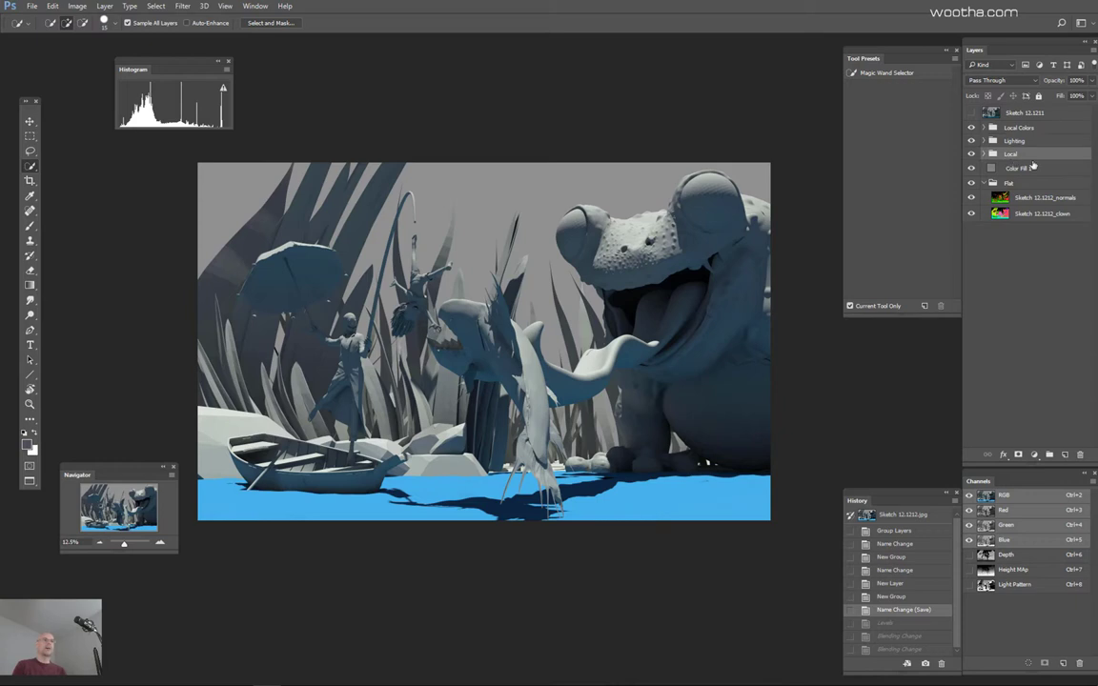
click(983, 183)
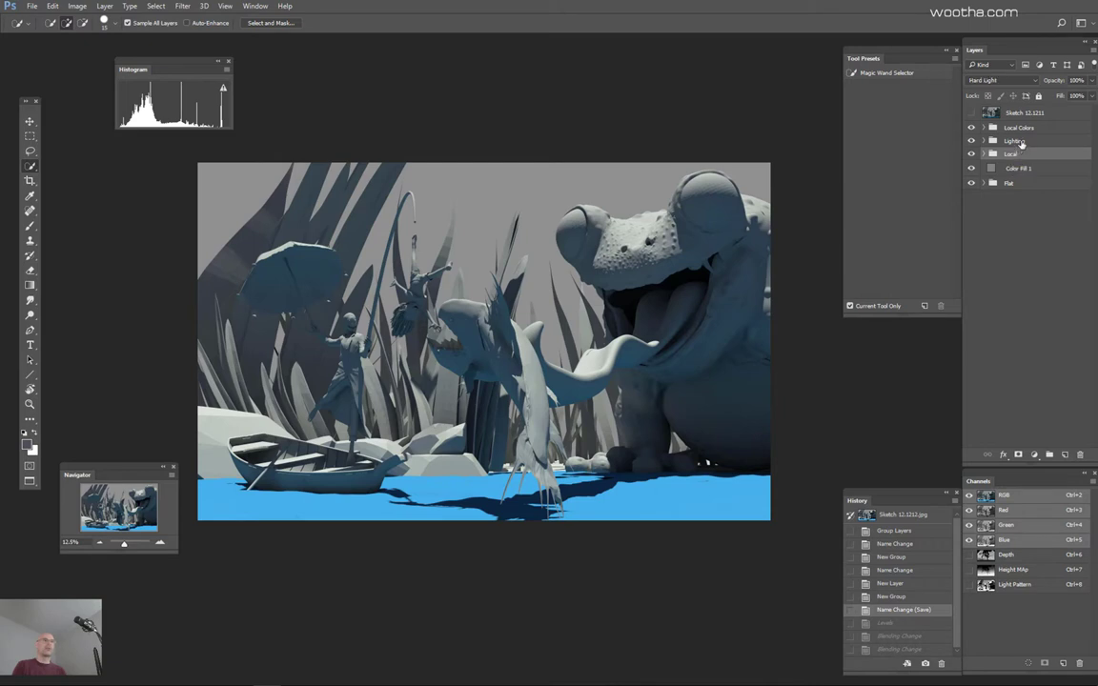
click(995, 141)
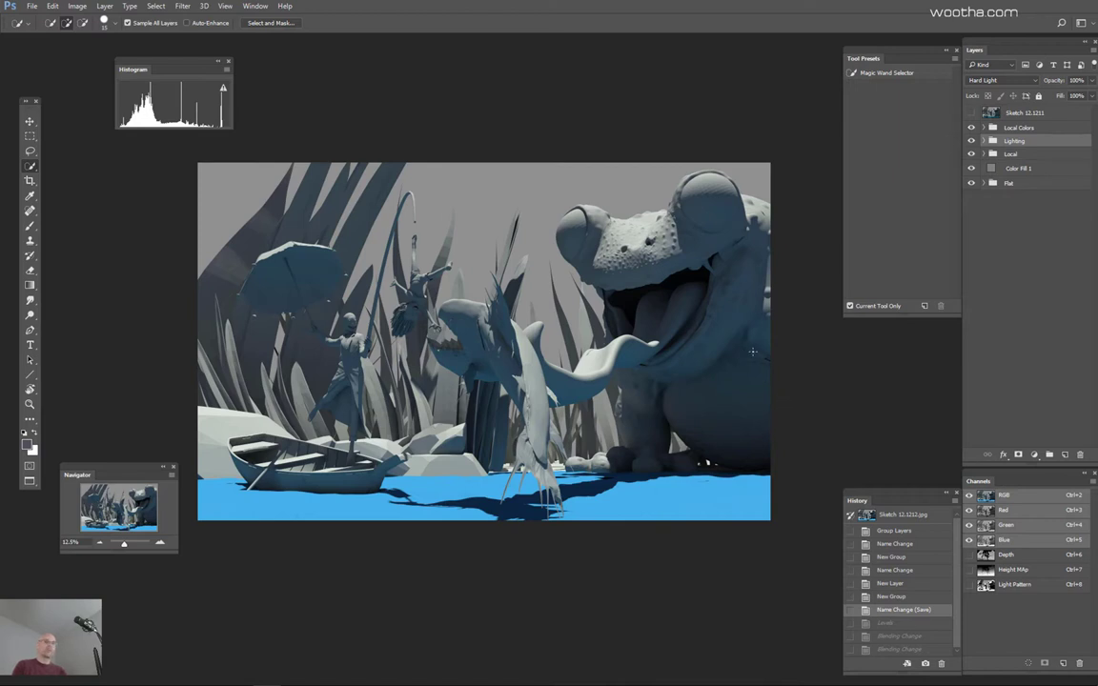
Step: Return to the standard screen mode, expand the Local group and check the contents of its PO group
key(f)
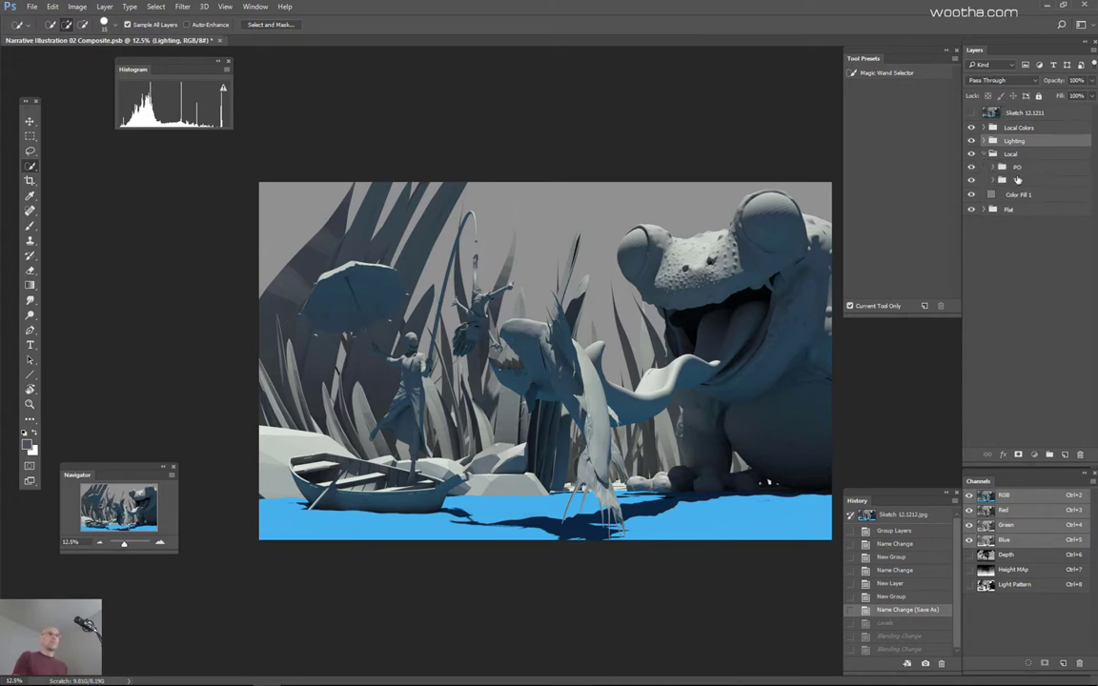
click(983, 154)
click(993, 168)
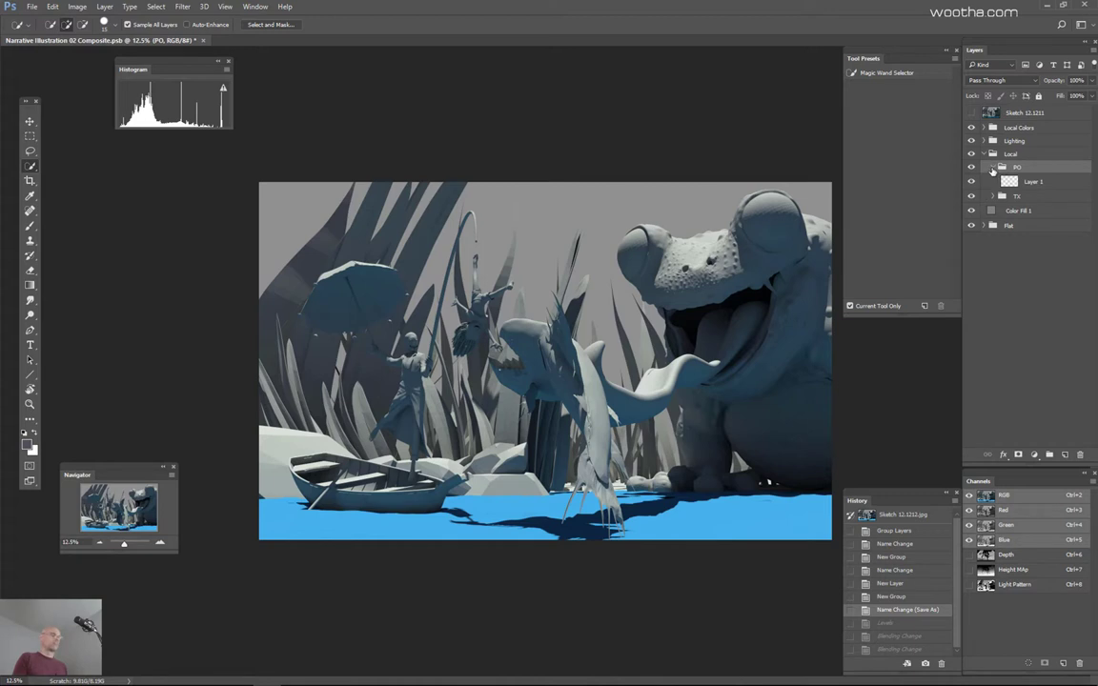
scroll(658, 276, down, 2)
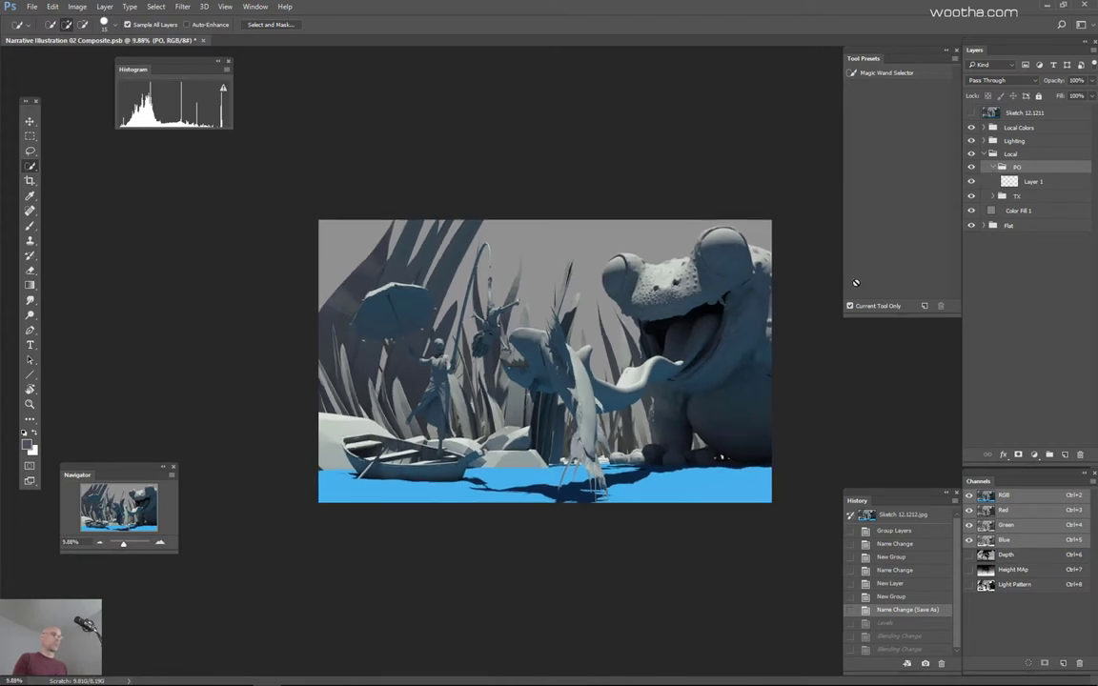
click(993, 169)
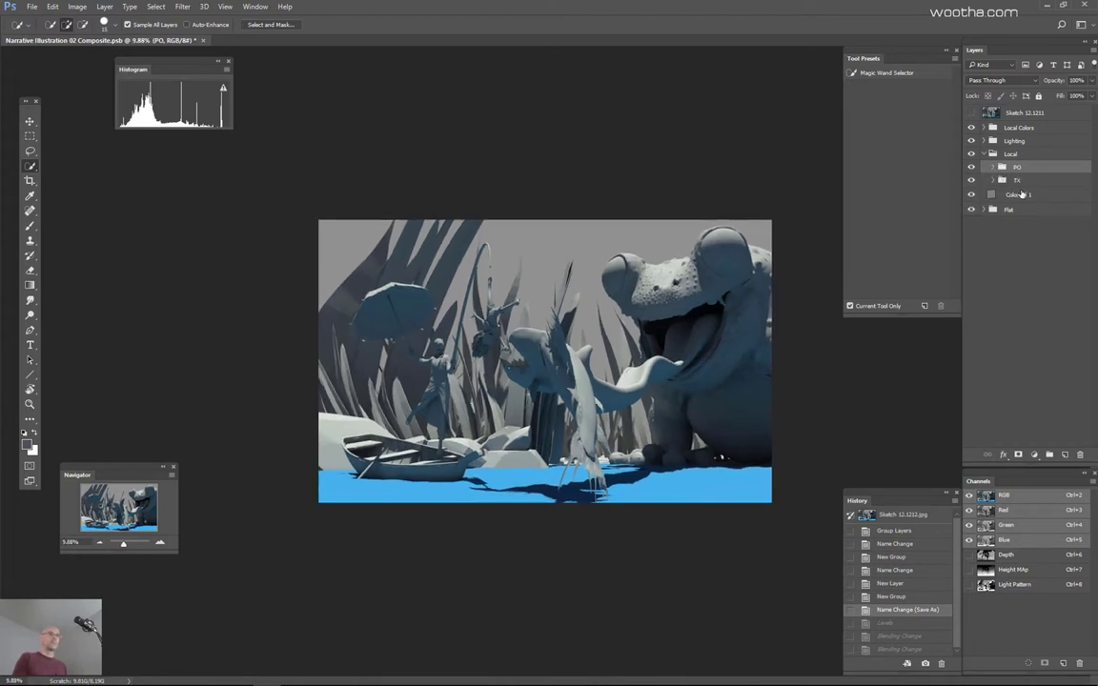
Step: Place the Sketch 12.1211 render above Layer 0 in the Lighting group, scaled to 400% to fill the canvas
click(984, 140)
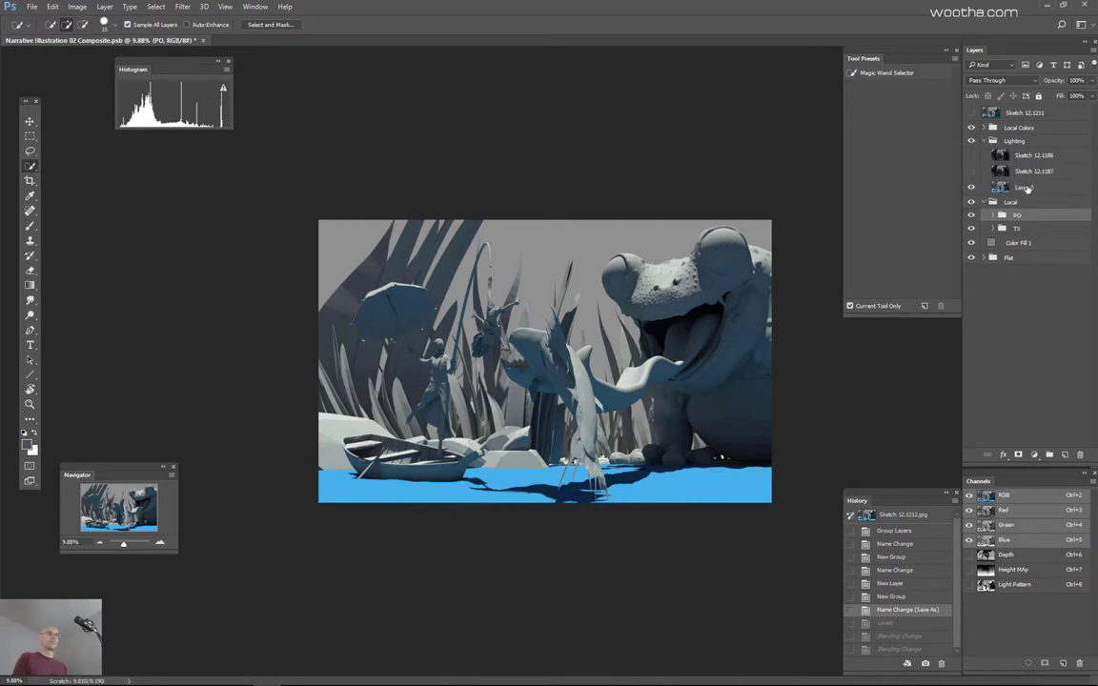
click(1027, 187)
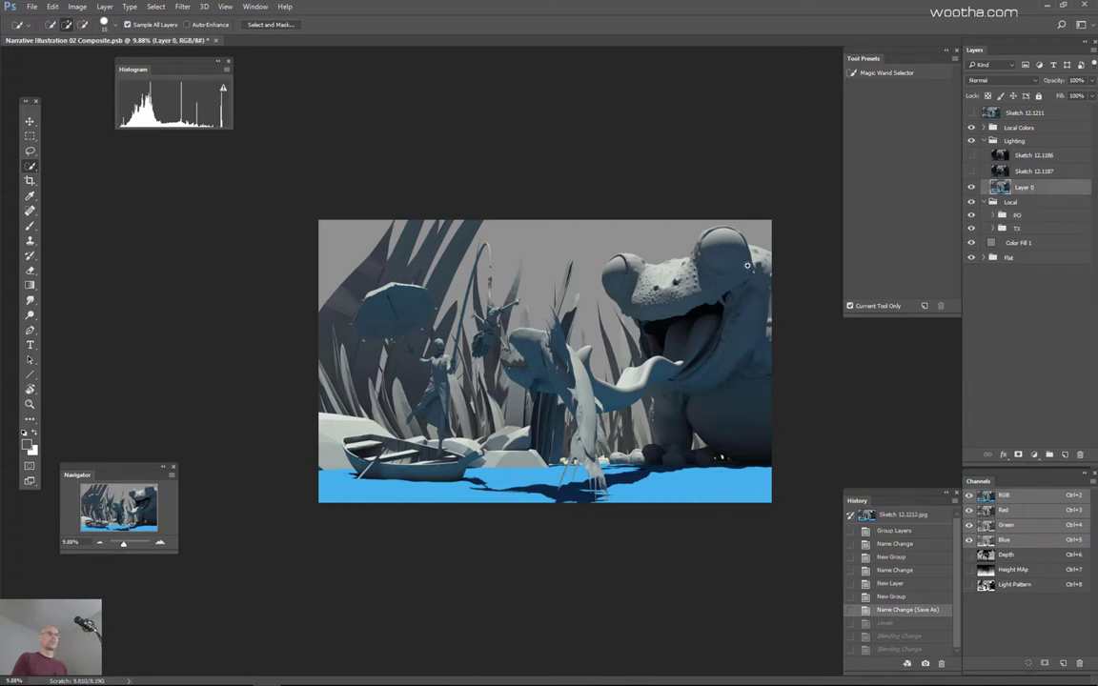
scroll(722, 275, down, 2)
mouse_move(486, 679)
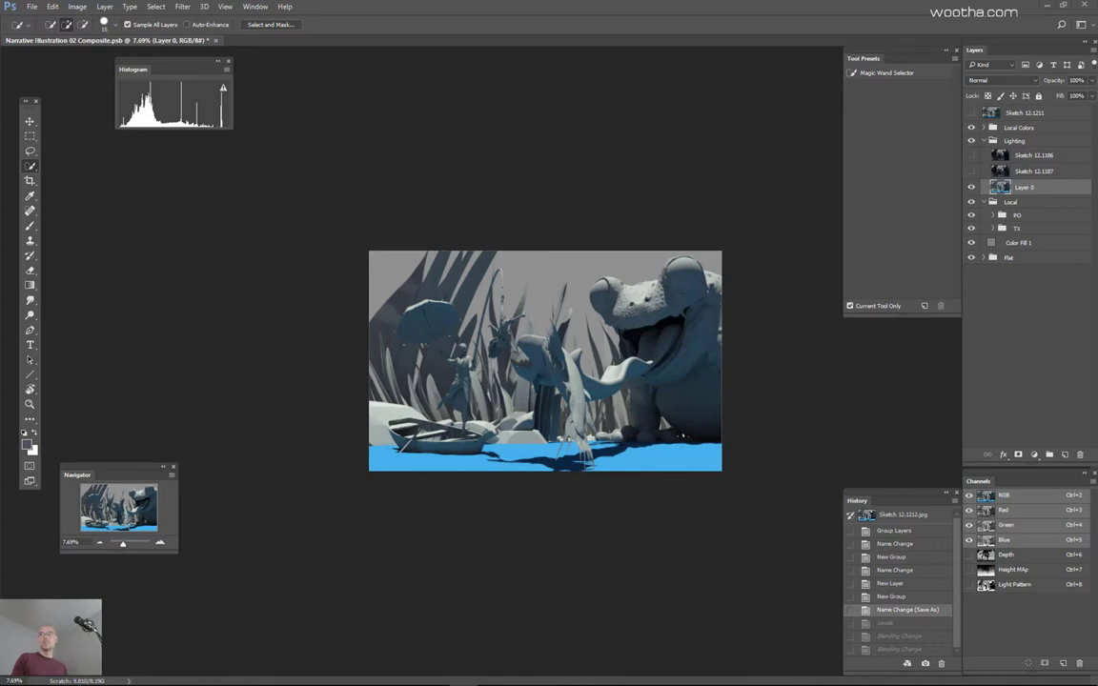
drag(728, 429, 606, 400)
mouse_move(558, 363)
mouse_down()
mouse_move(488, 270)
mouse_move(462, 265)
mouse_move(426, 280)
mouse_move(716, 430)
mouse_move(728, 440)
mouse_move(721, 469)
mouse_up()
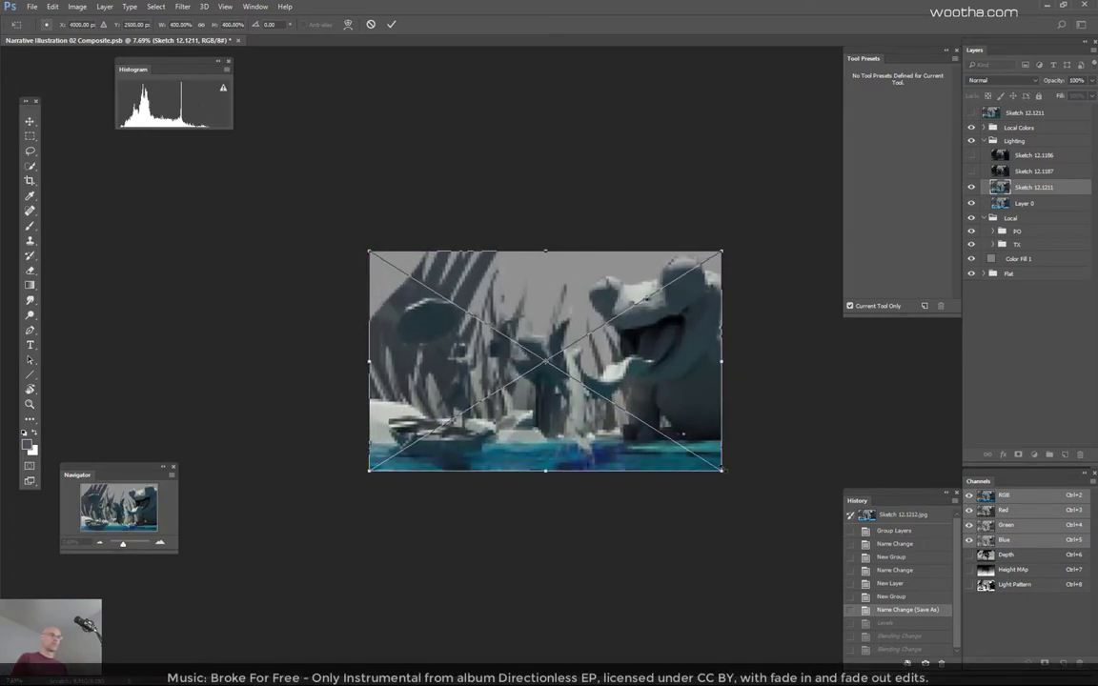
key(w)
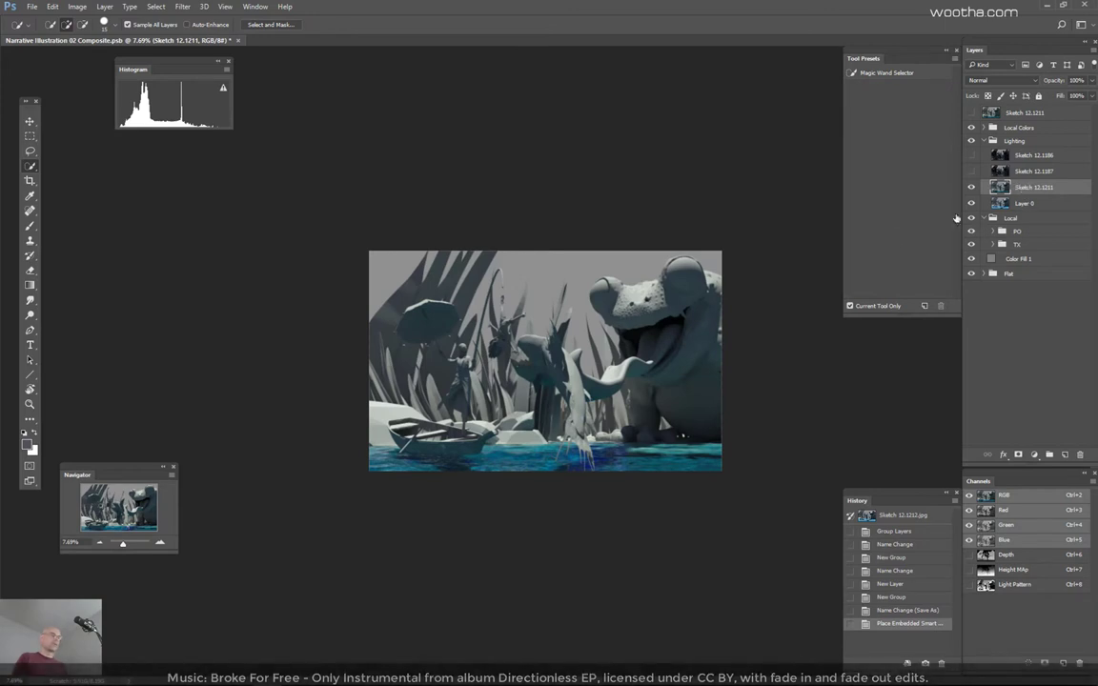
Step: Expand the Flat group and hide the Sketch 12.1212_normals layer
key(ctrl+plus)
click(993, 276)
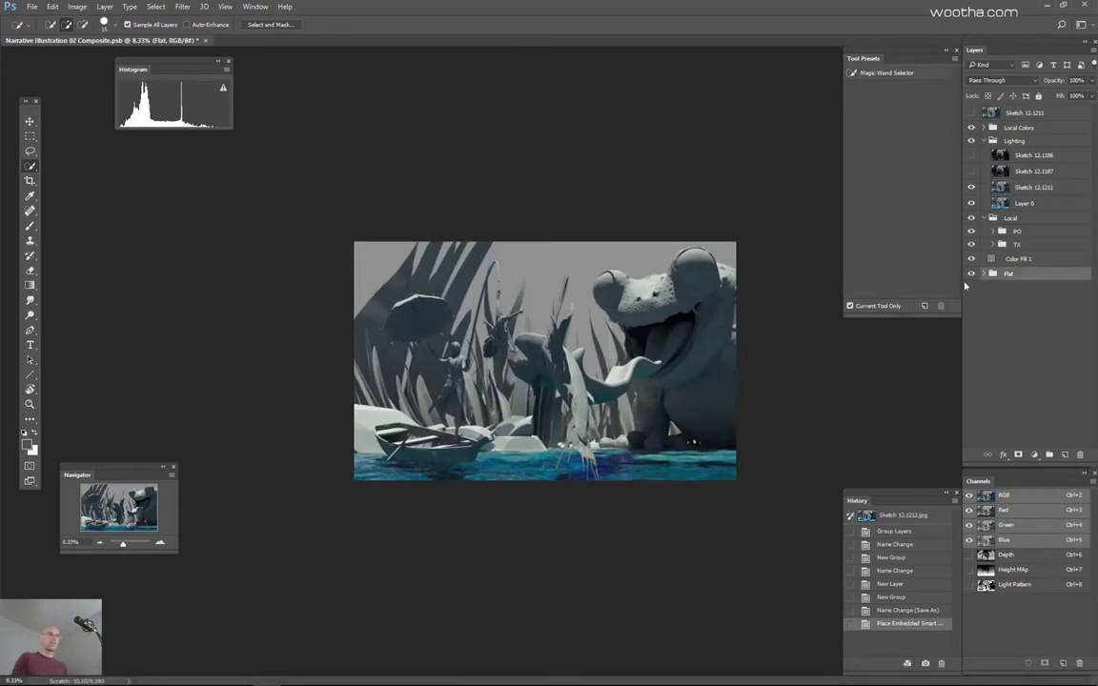
click(982, 274)
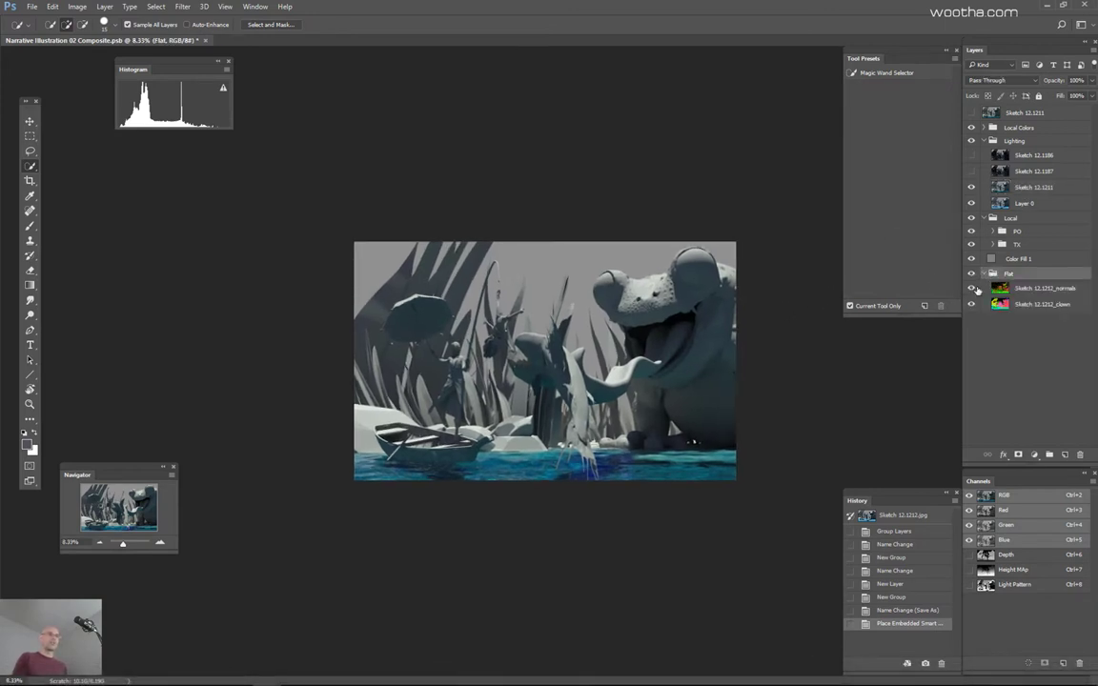
scroll(618, 324, up, 3)
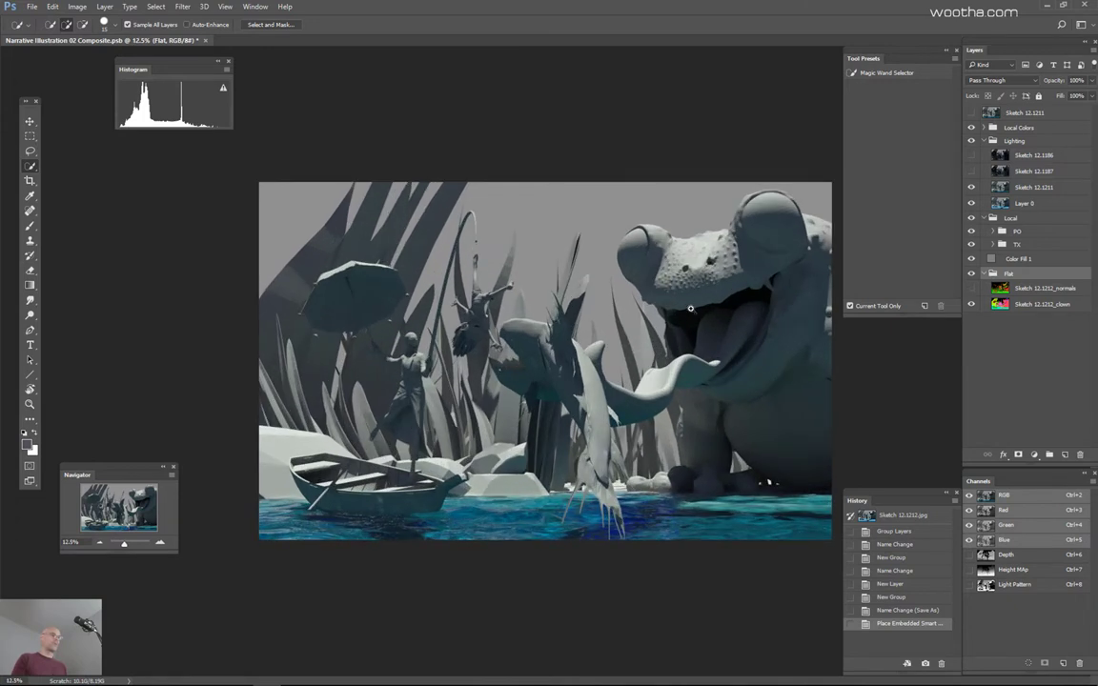
Step: Rename the Flat group as Flats
scroll(687, 319, down, 2)
click(1002, 191)
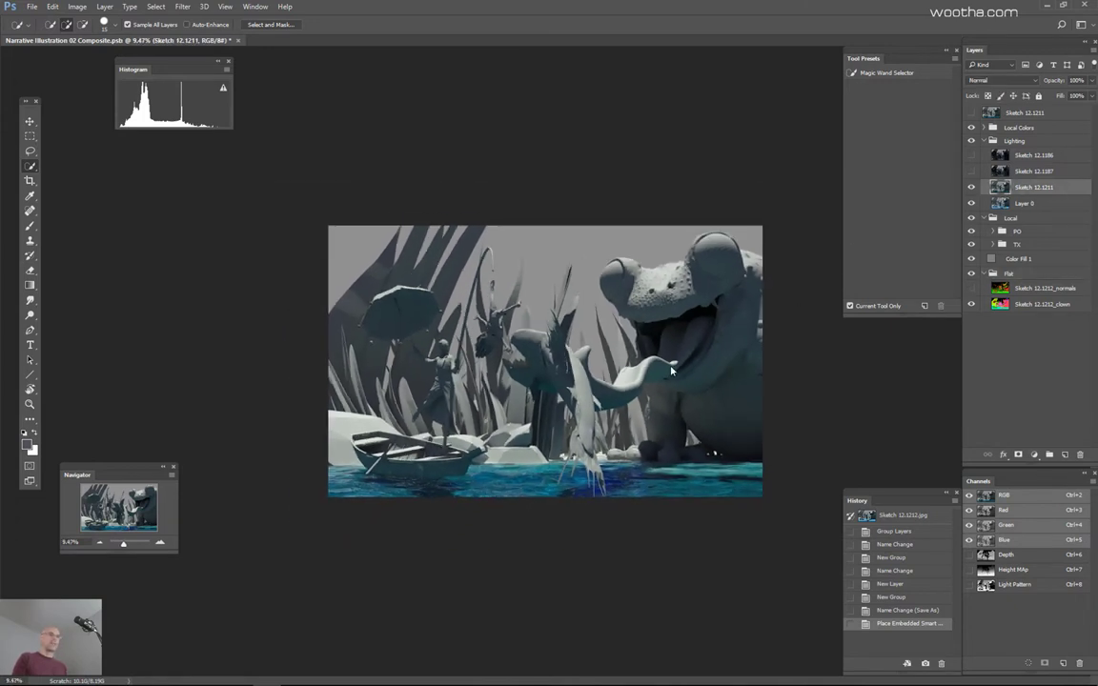
key(F2)
click(561, 258)
click(1029, 270)
text(Flats)
key(Return)
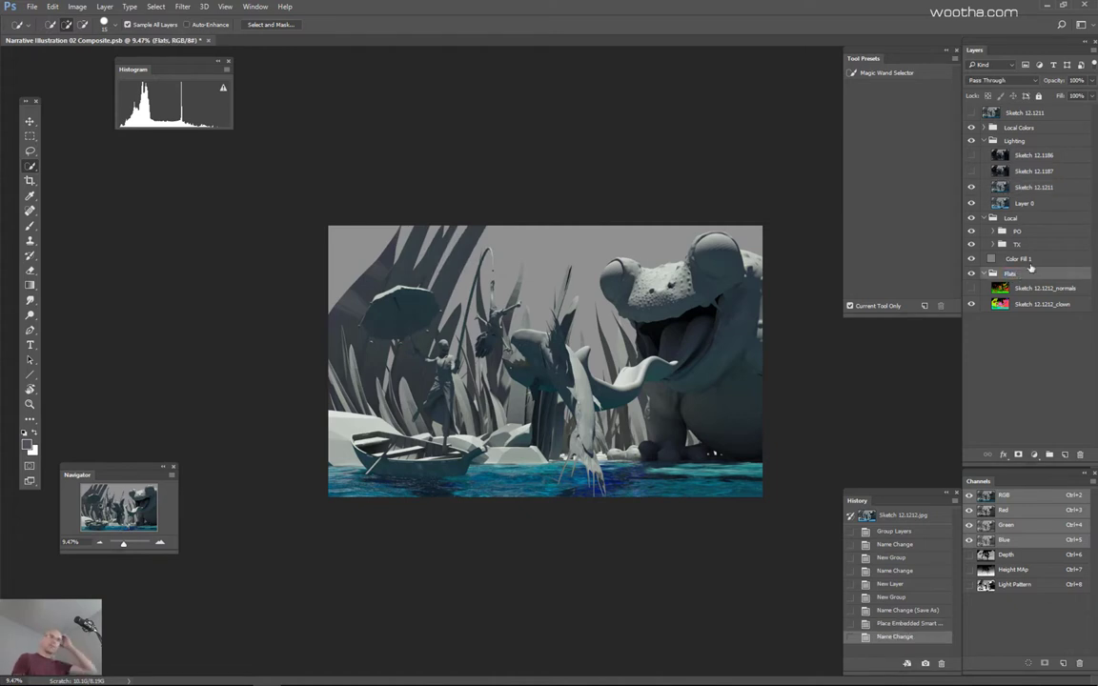
Step: Select the Sketch 12.1211 layer in the Lighting group, switch to the Magic Wand and show only the clown render
click(1022, 190)
key(F2)
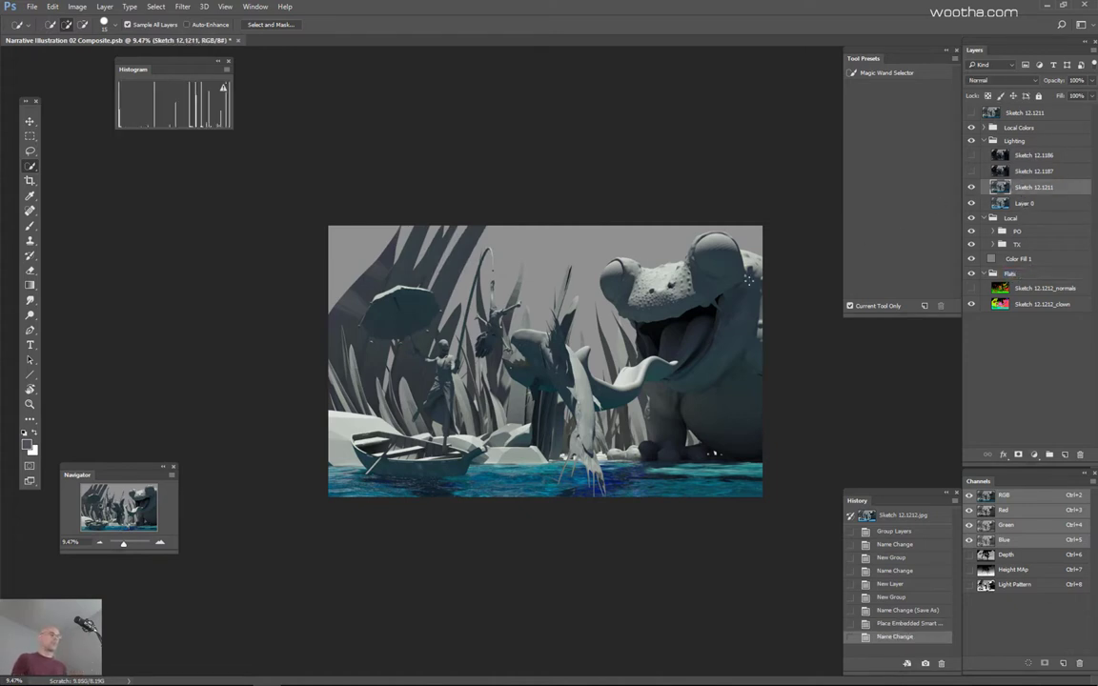
key(shift+w)
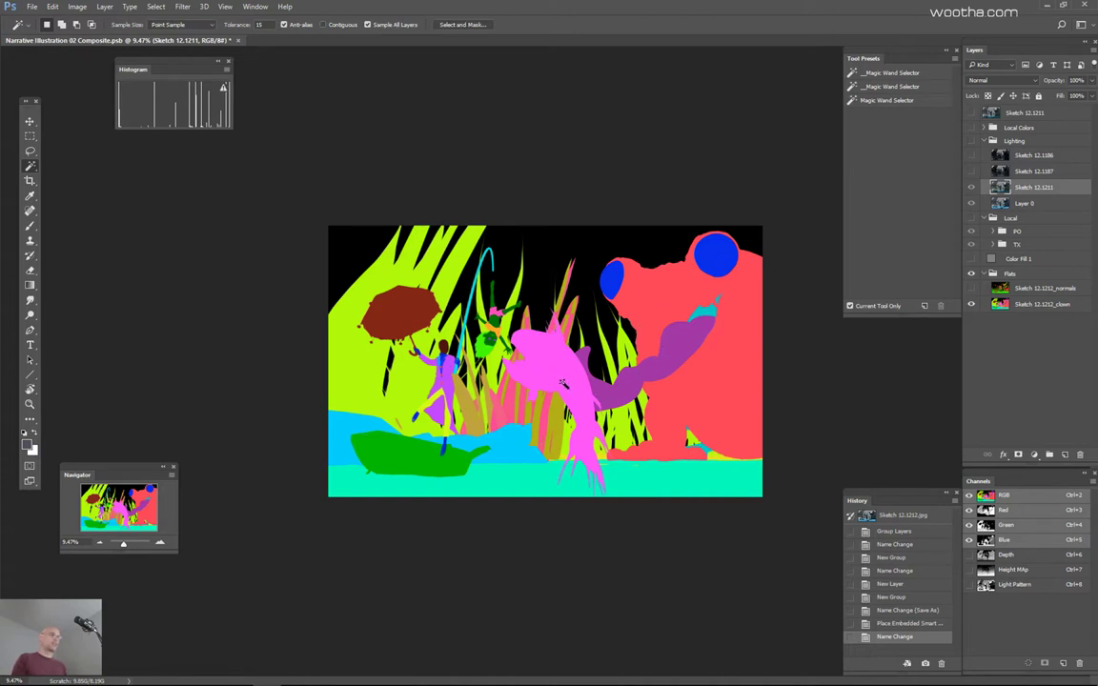
Step: Select the pink fish, the purple tongue and the frog's blue eyes one after another with the Magic Wand
click(699, 395)
click(548, 381)
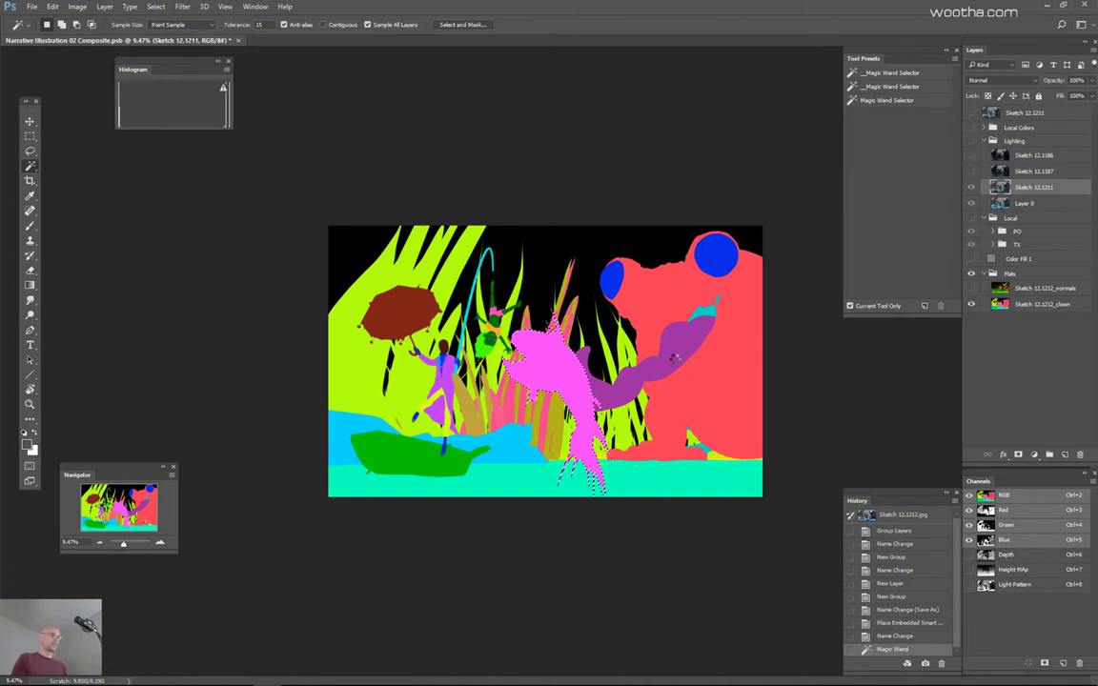
click(683, 303)
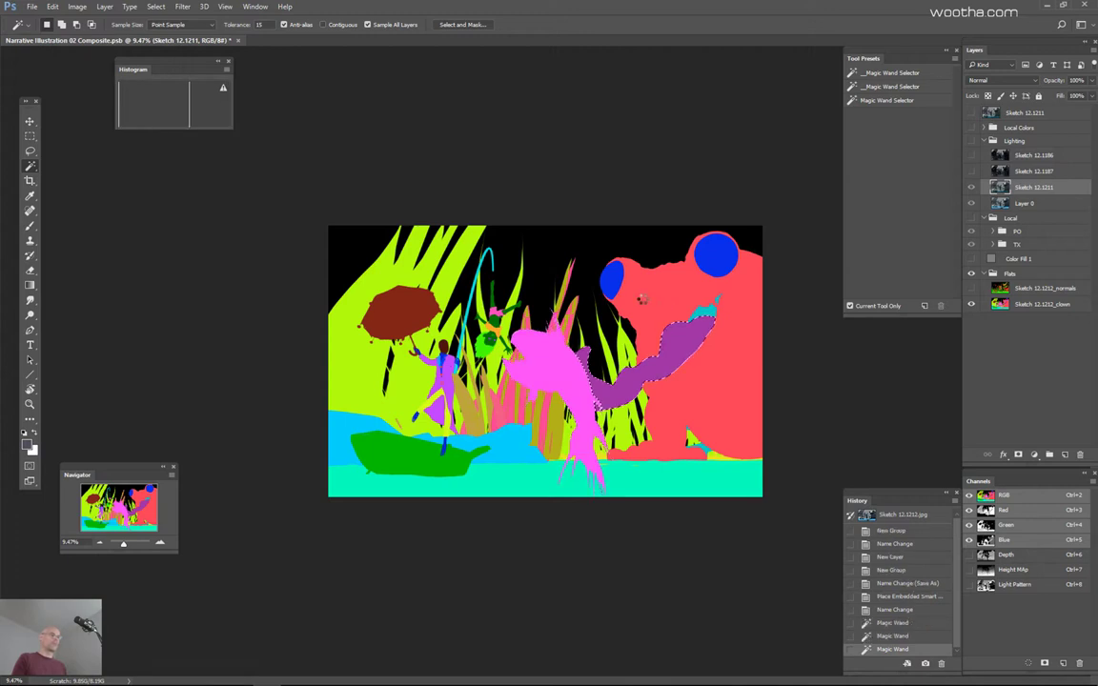
click(611, 274)
click(618, 297)
click(613, 290)
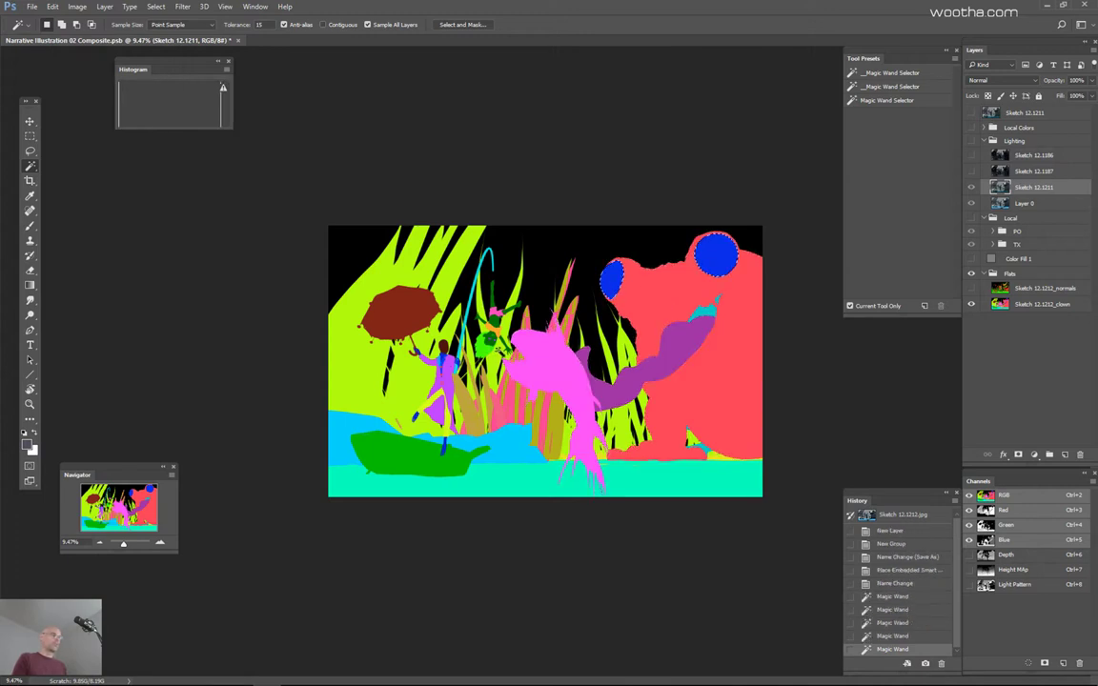
Step: Select the pink reeds behind the fish, add their olive stripes to the selection and deselect everything
key(ctrl+plus)
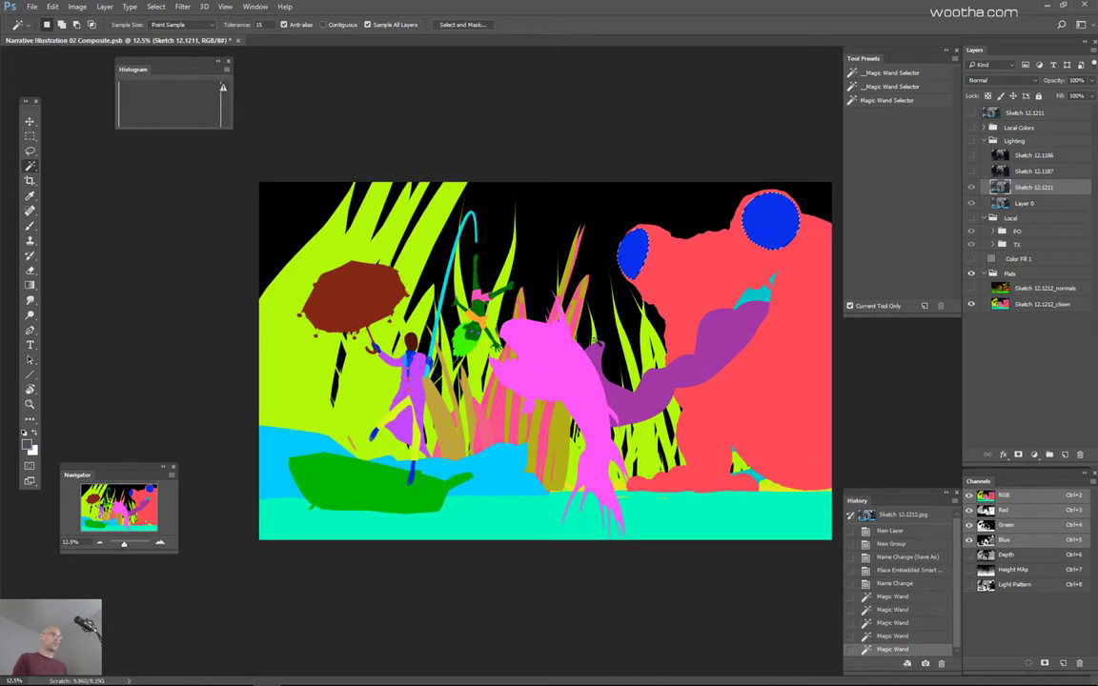
scroll(587, 365, down, 1)
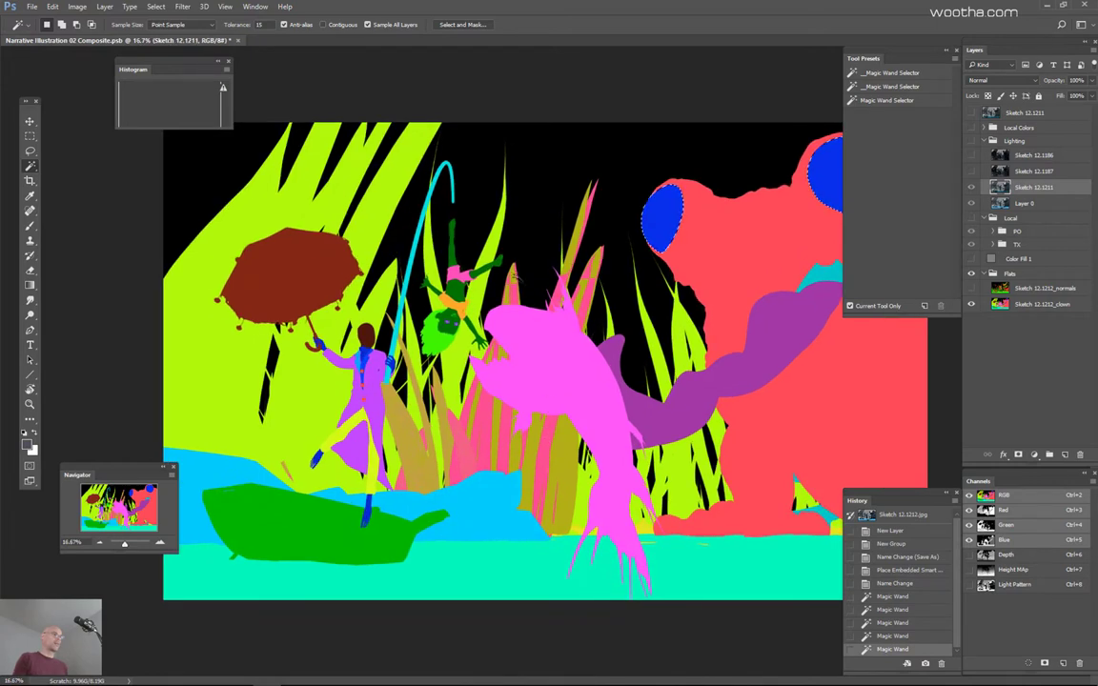
scroll(542, 250, up, 3)
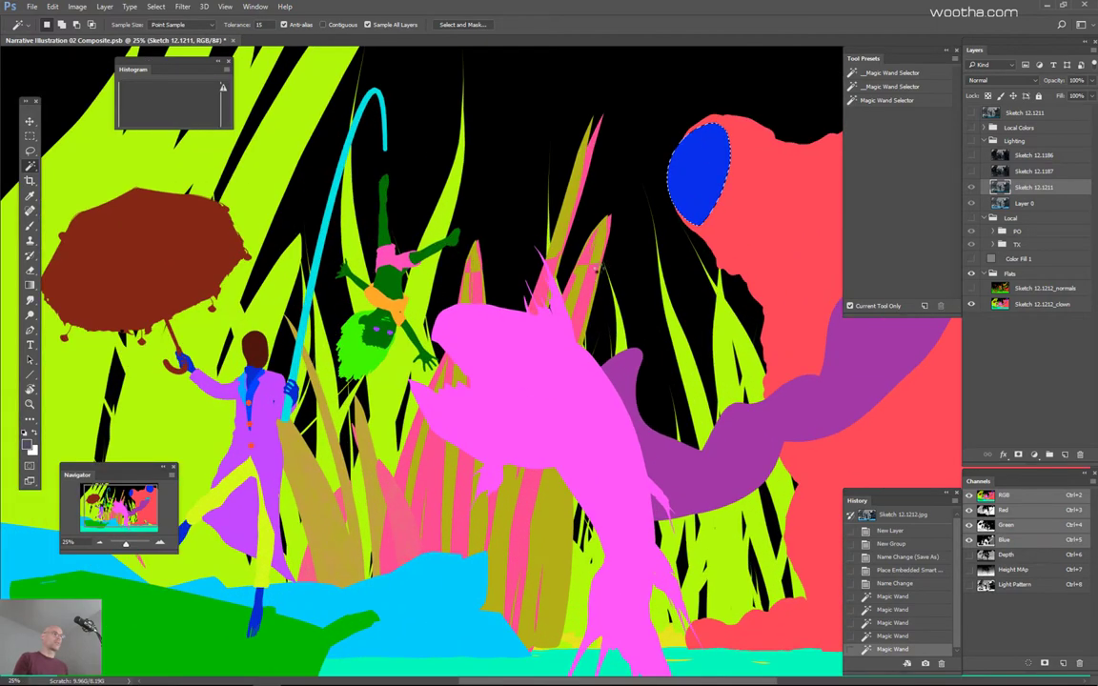
click(538, 243)
scroll(622, 278, up, 1)
drag(623, 277, 627, 278)
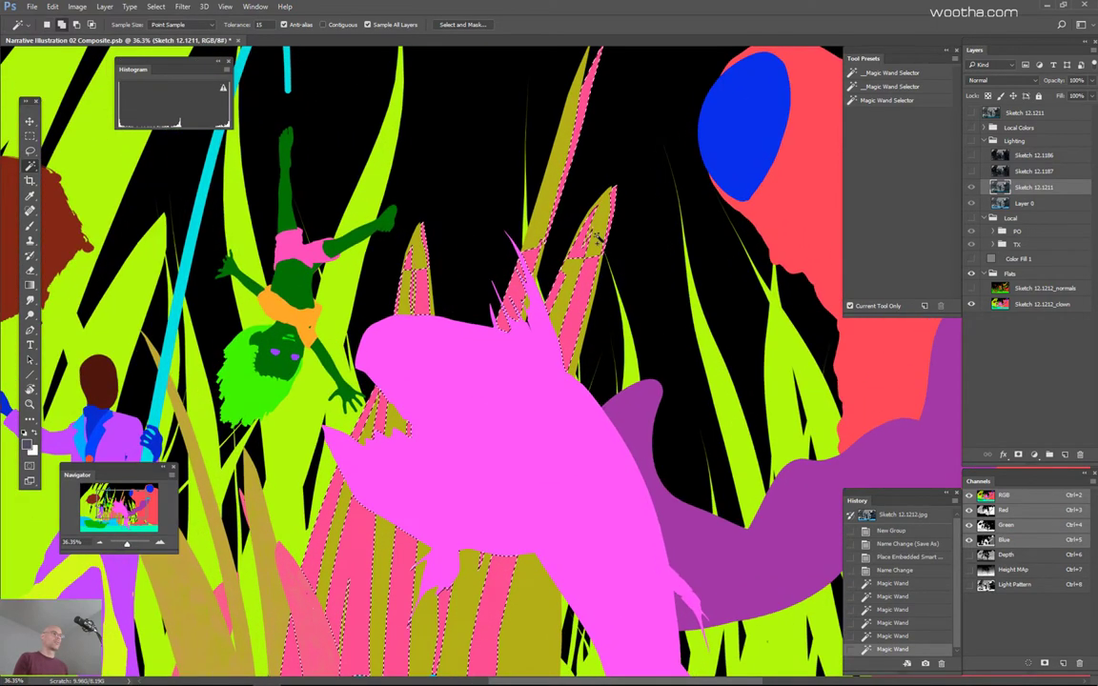
shift+click(599, 245)
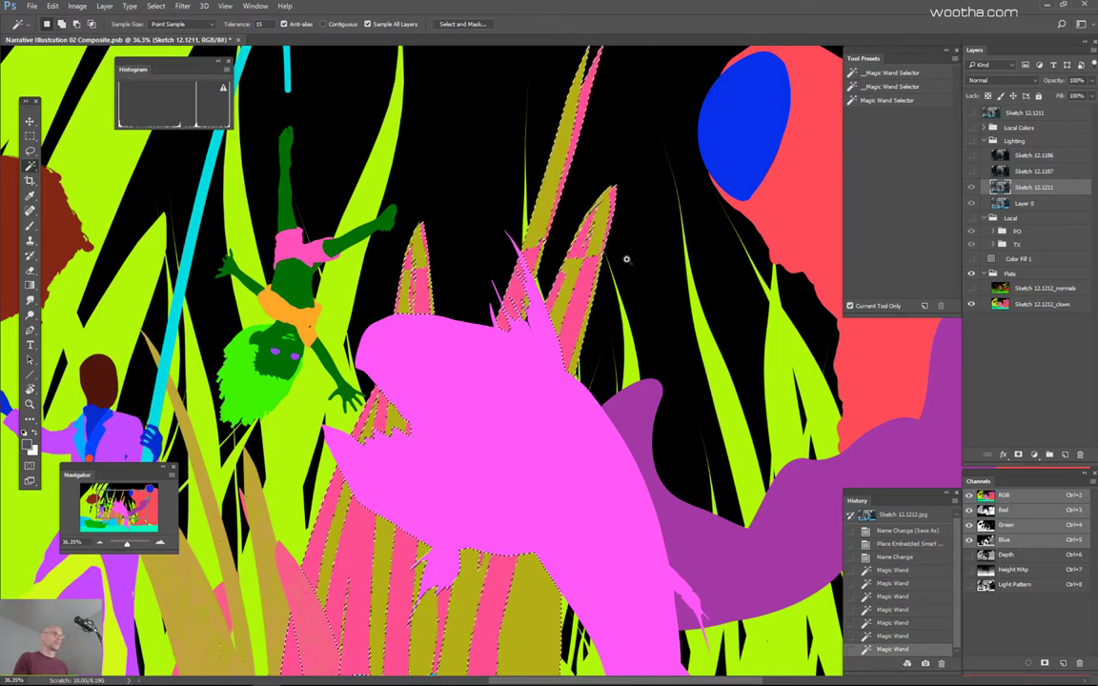
scroll(572, 267, down, 3)
key(ctrl+d)
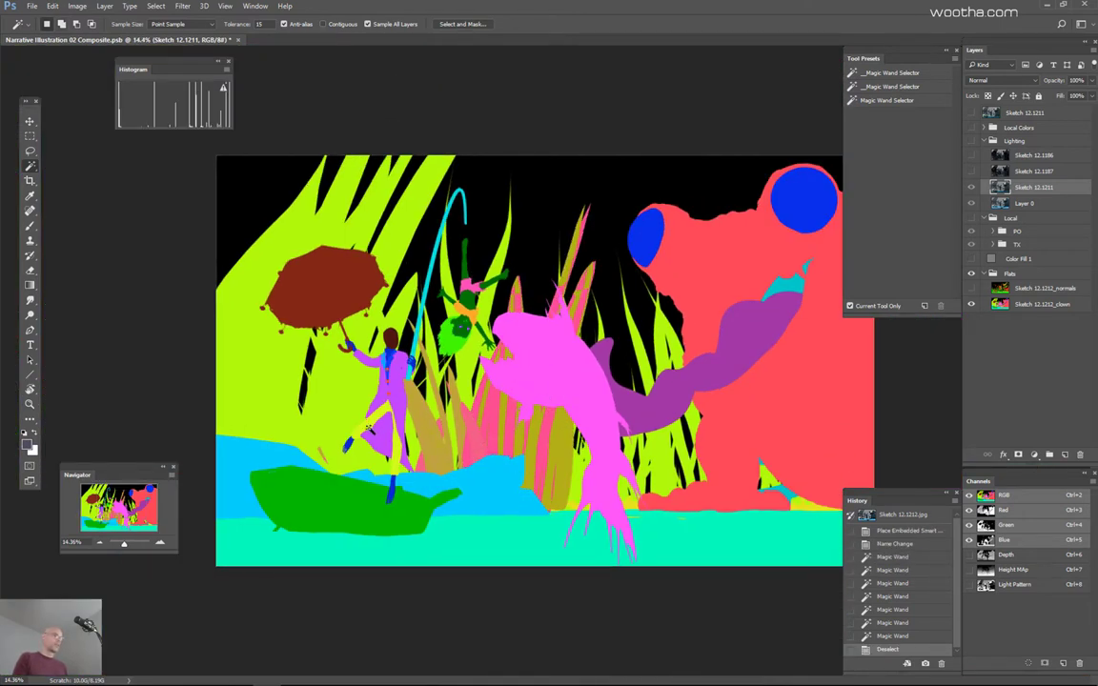
Step: Select the boatman's yellow trousers, his blue shoes and gloves, his purple coat and the pink fish in turn with the Magic Wand
click(371, 434)
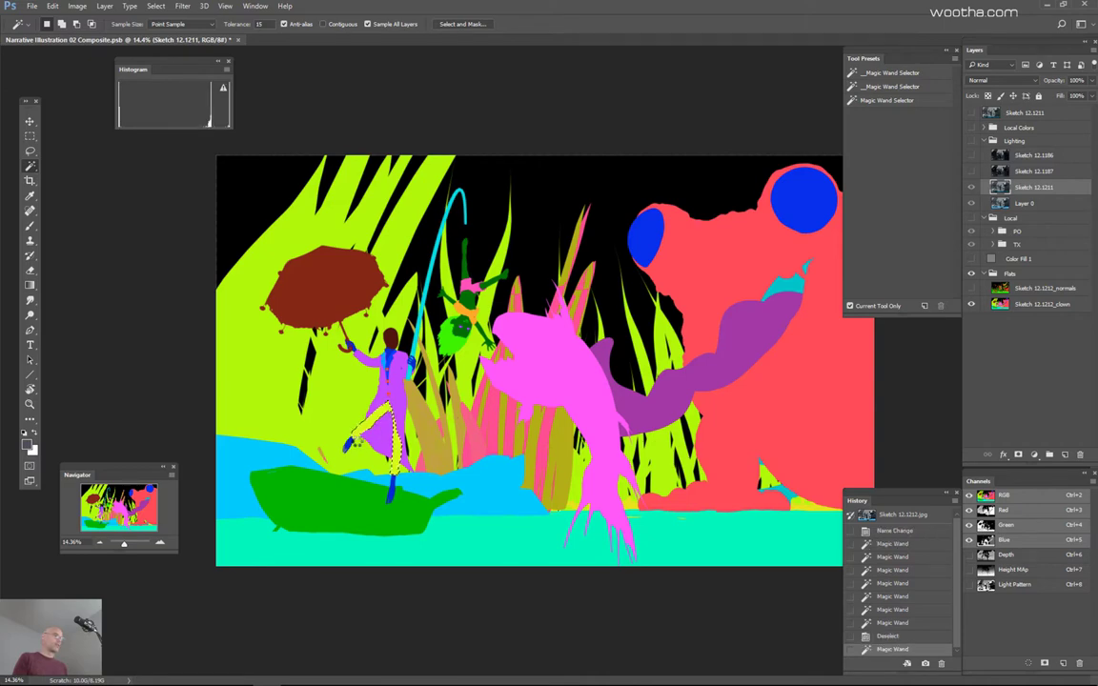
shift+click(352, 453)
scroll(362, 462, up, 2)
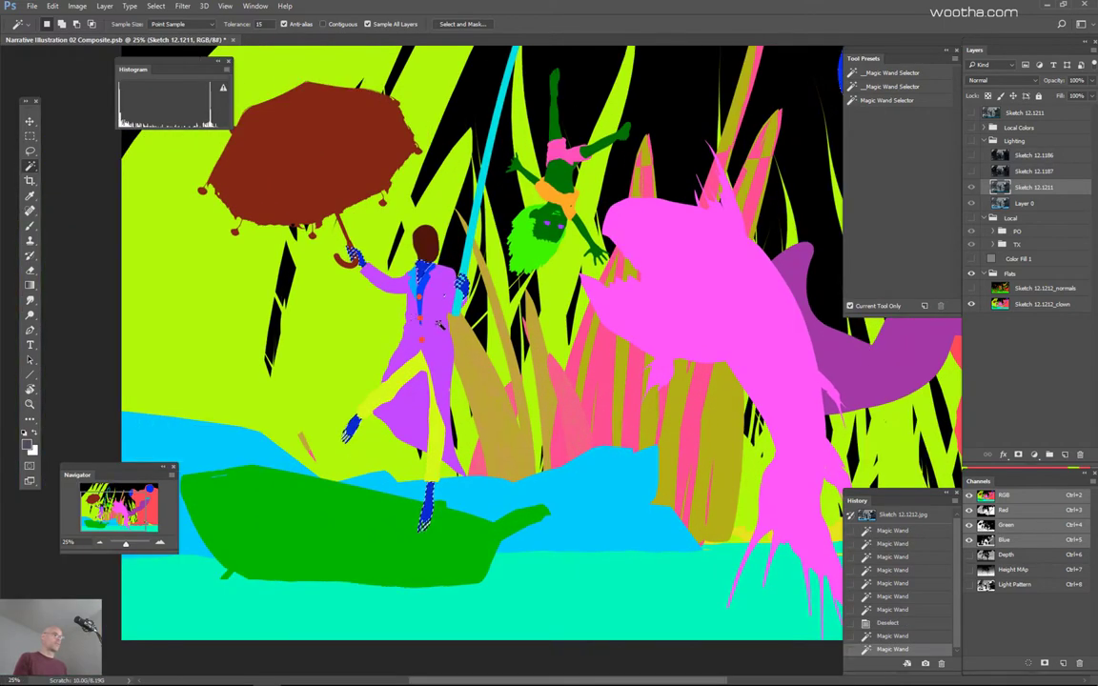
scroll(468, 359, down, 2)
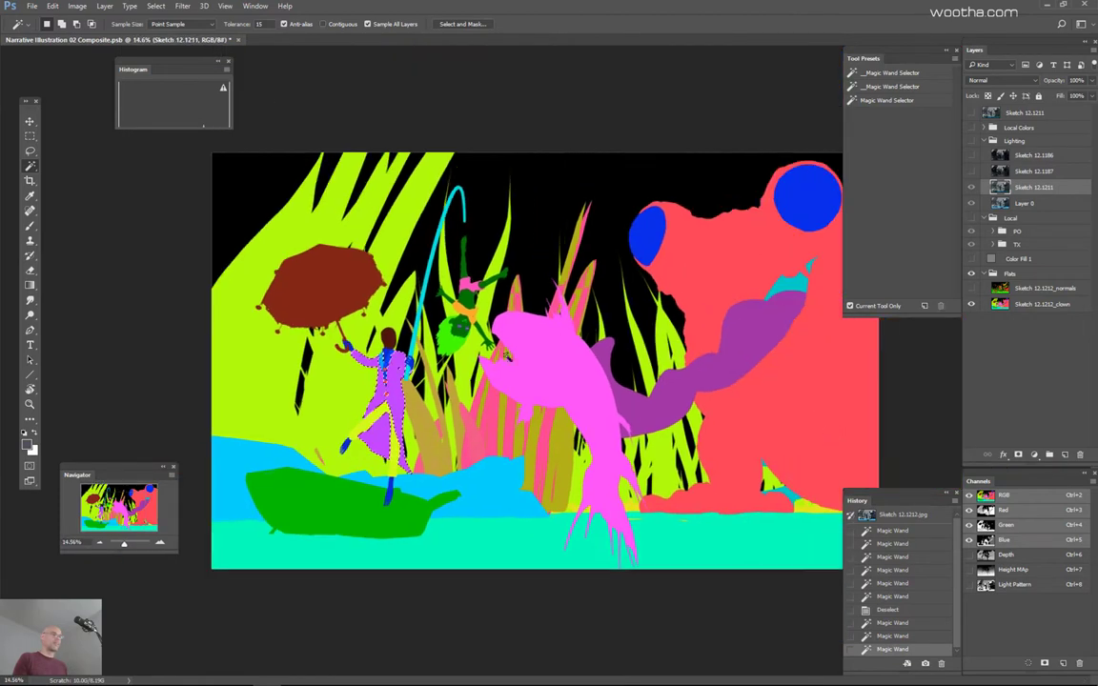
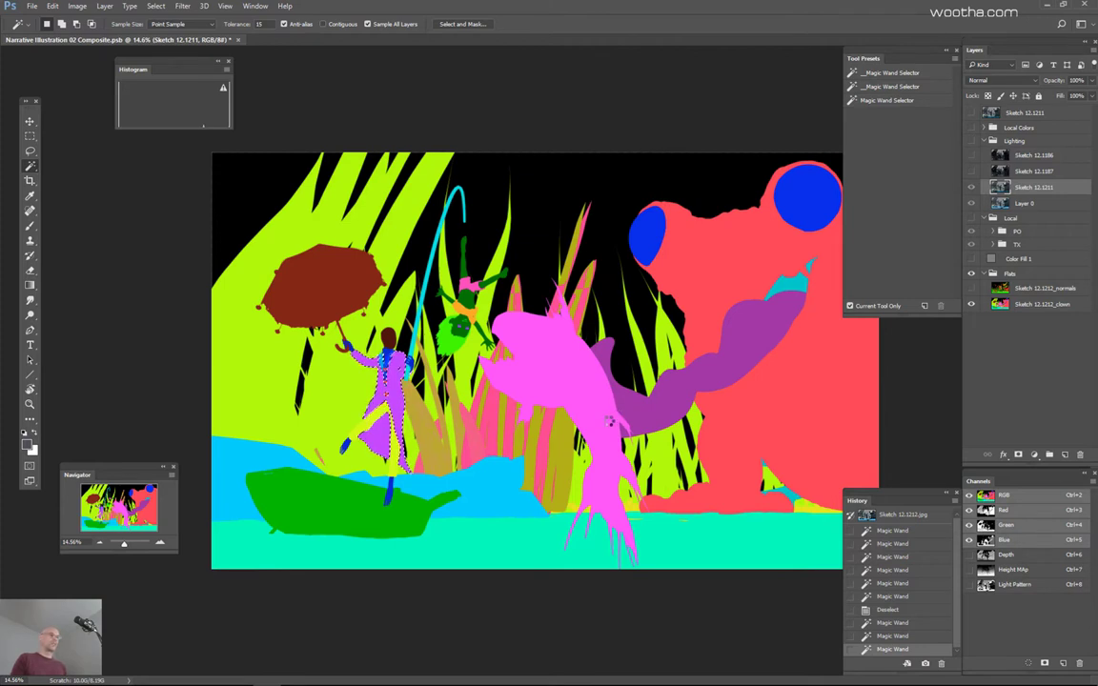
click(607, 424)
scroll(607, 424, down, 2)
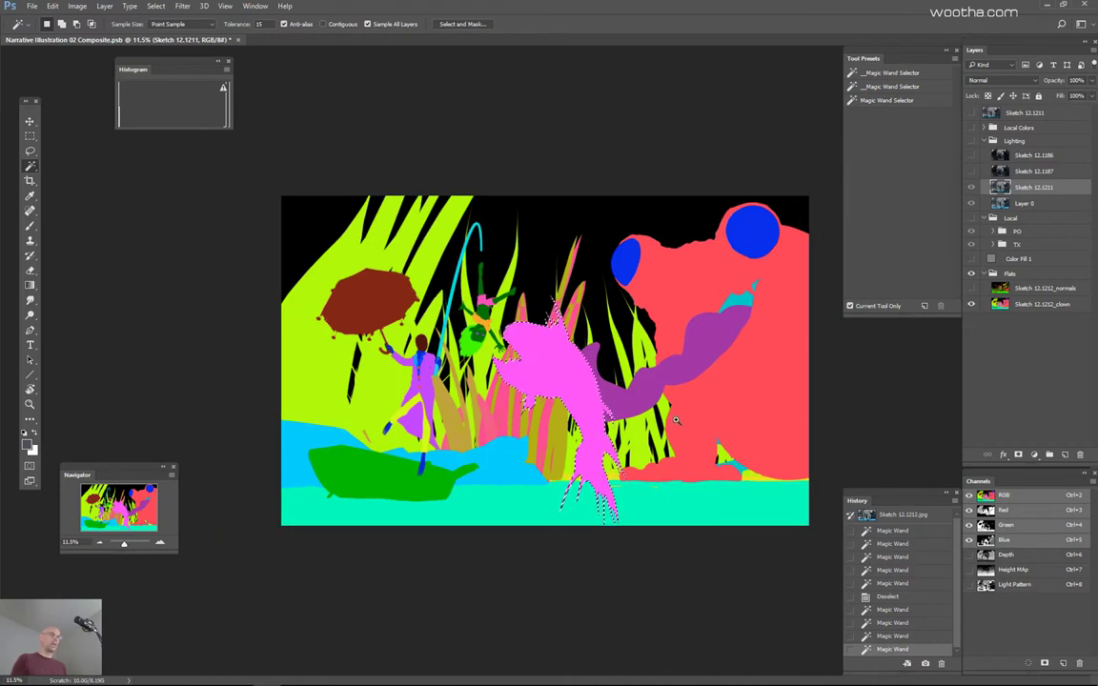
scroll(675, 420, up, 1)
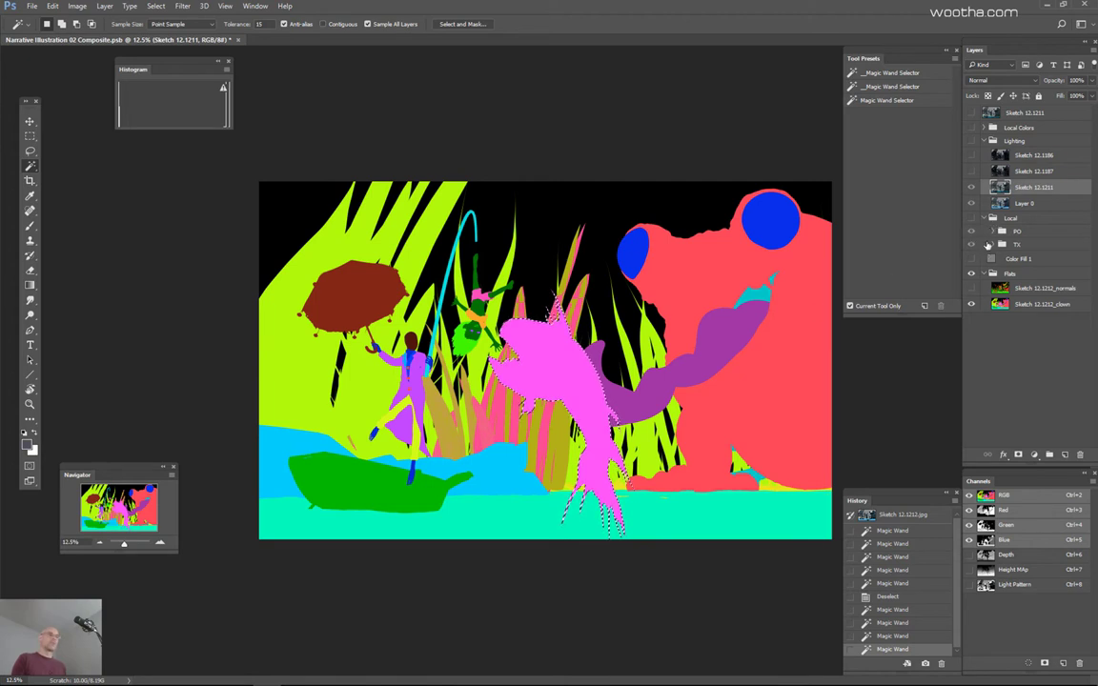
Step: Select the turquoise water area in the clown render and apply it as a layer mask on the Sketch 12.1211 layer
click(748, 514)
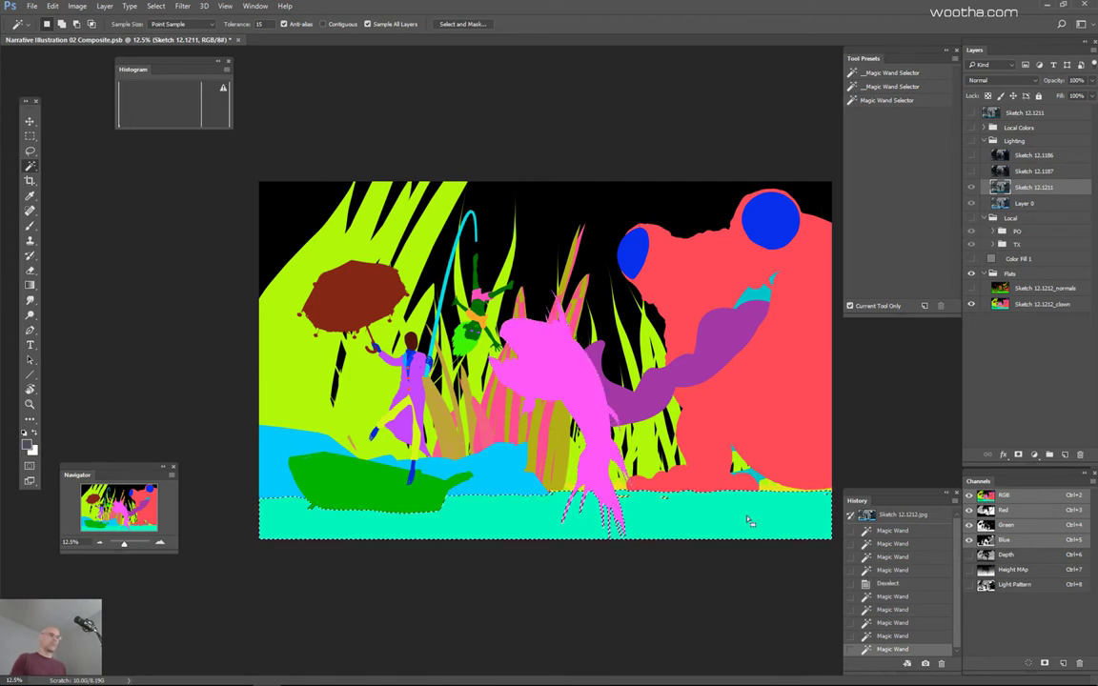
key(F2)
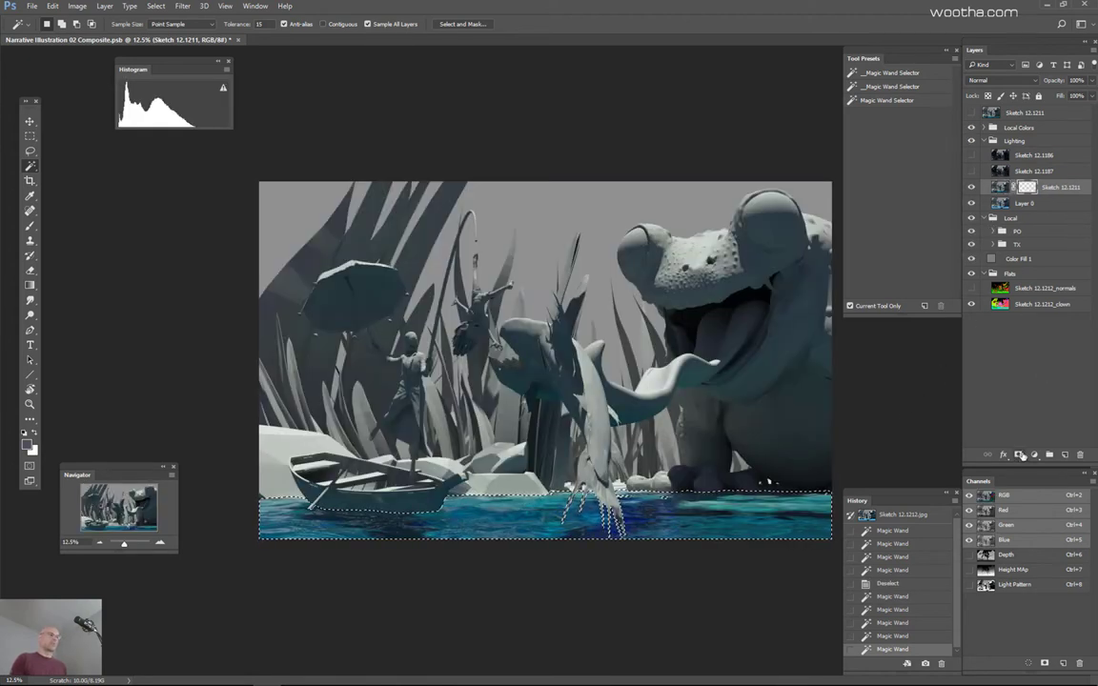
click(1018, 455)
Step: Compare the water with the masked Sketch 12.1211 layer hidden and shown
click(971, 191)
click(971, 191)
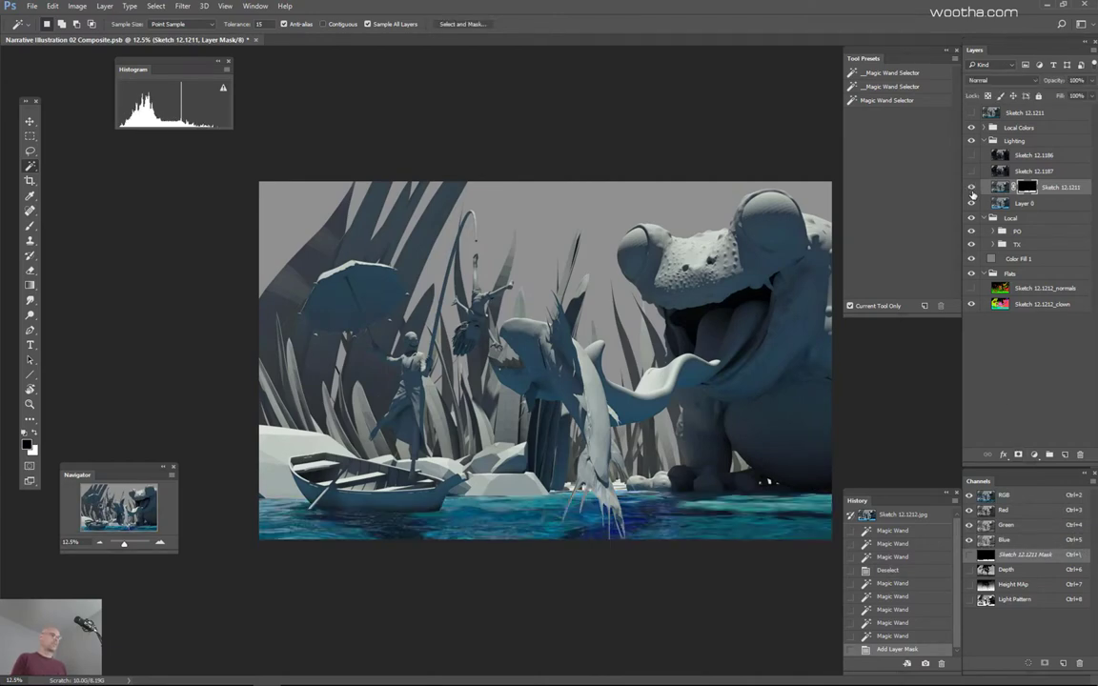
click(972, 191)
click(971, 191)
drag(484, 550, 553, 533)
scroll(540, 370, down, 3)
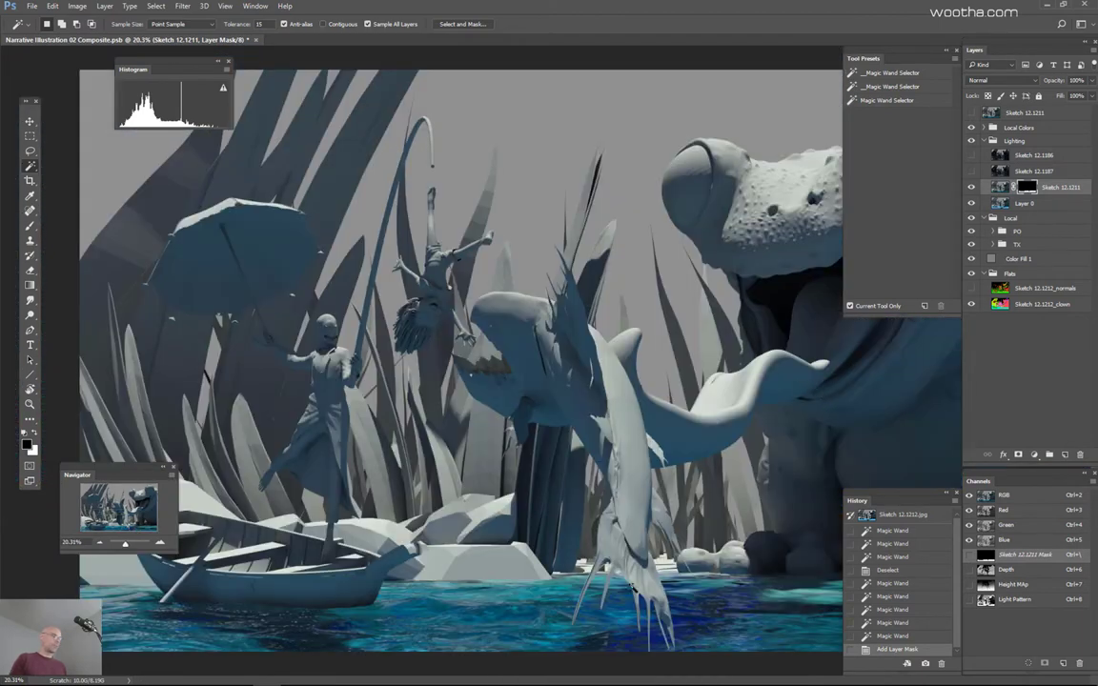
scroll(375, 605, down, 1)
scroll(375, 605, down, 1)
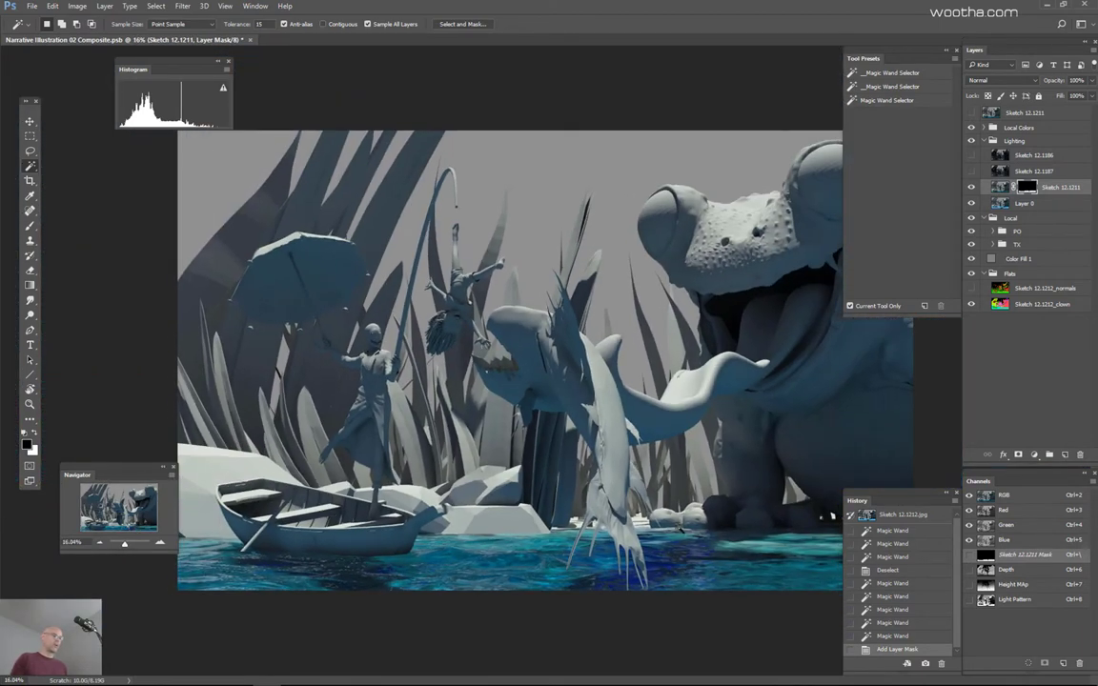
click(971, 187)
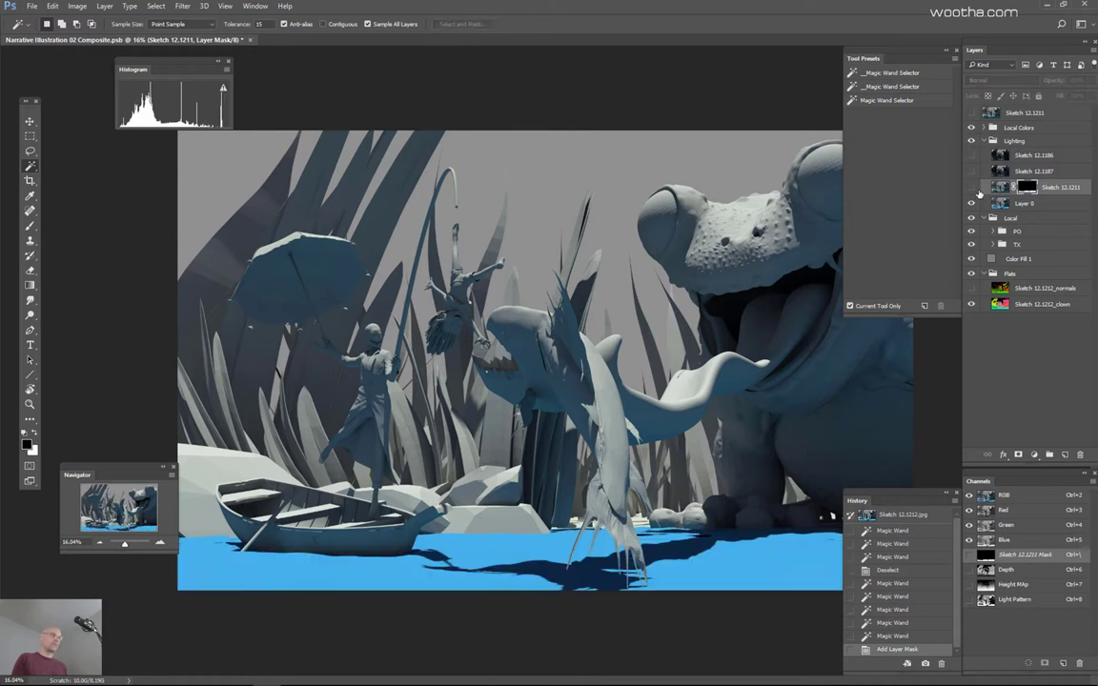
click(971, 187)
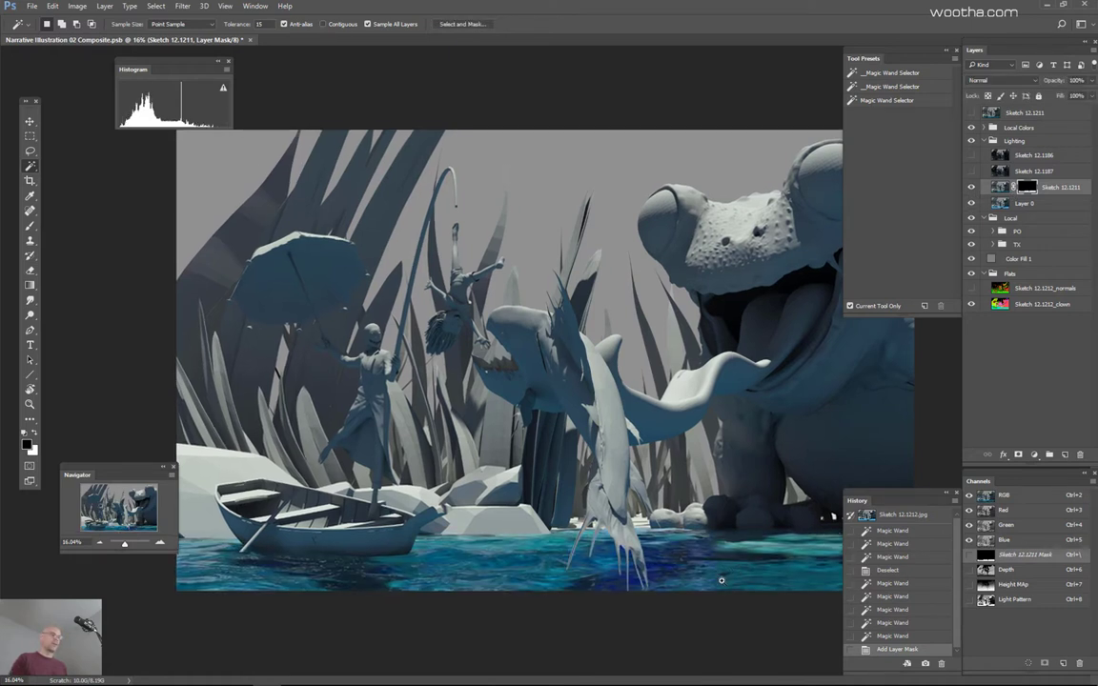
key(ctrl+plus)
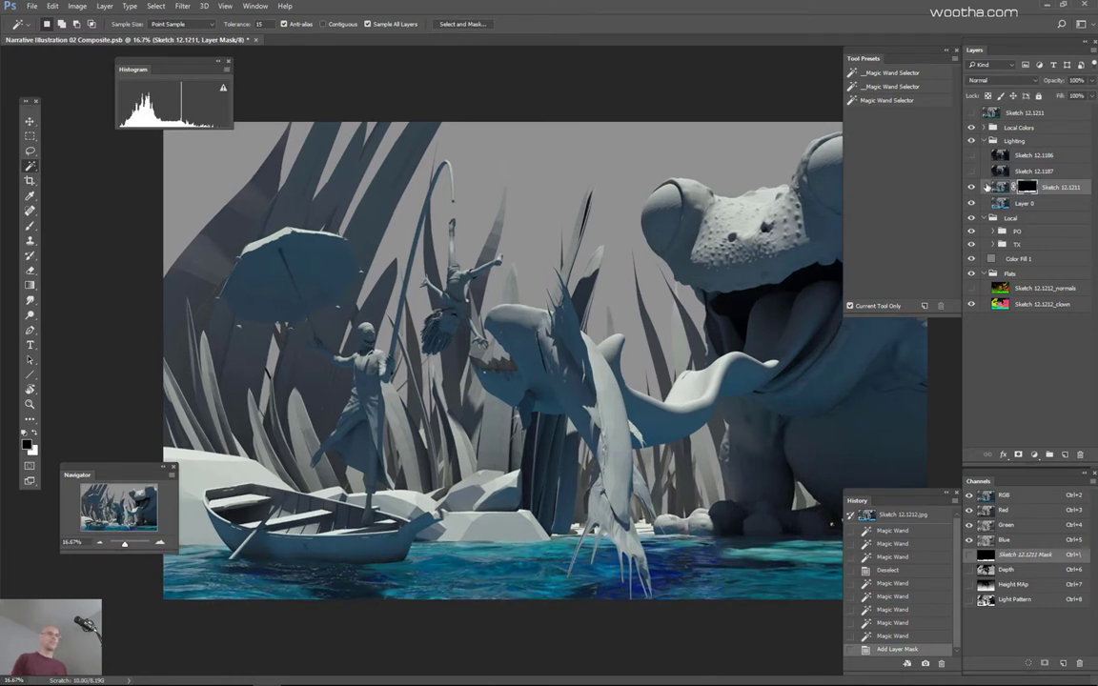
scroll(583, 352, down, 1)
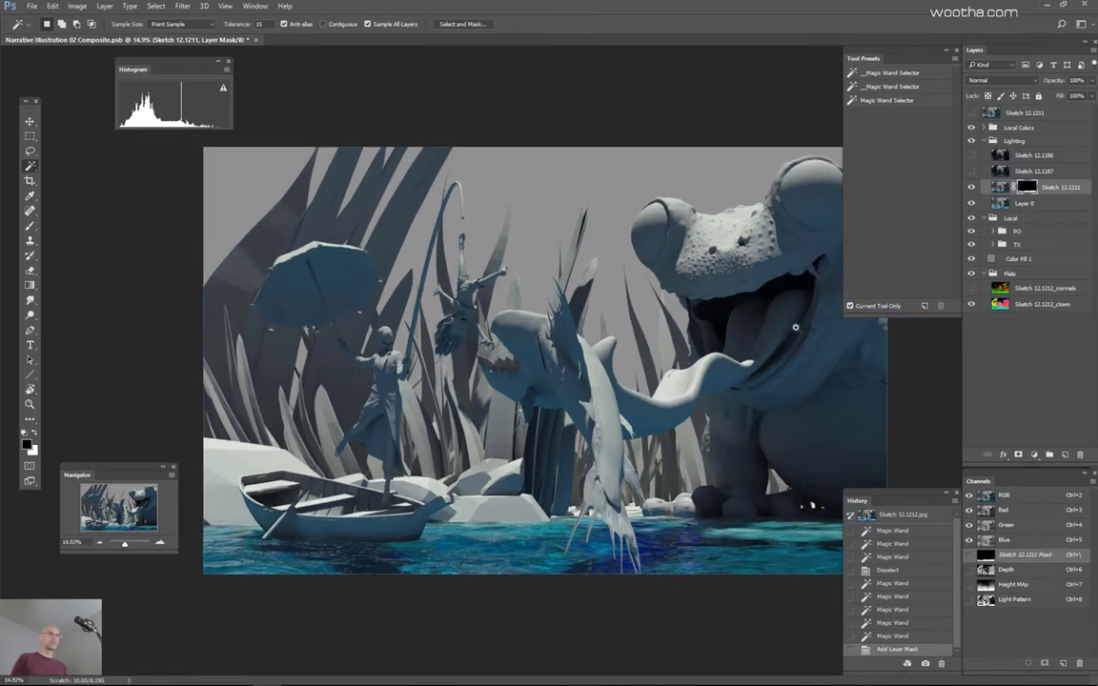
Step: Show the Sketch 12.1187 layer in the Lighting group and make it the active layer
click(971, 170)
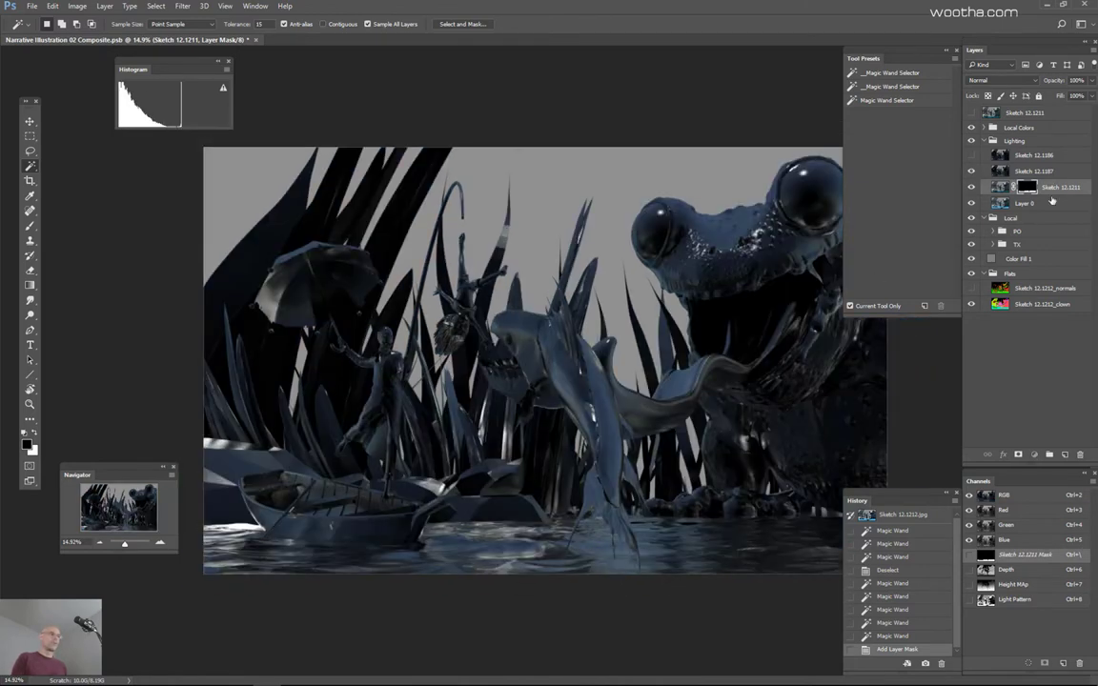
click(1020, 171)
scroll(673, 397, down, 1)
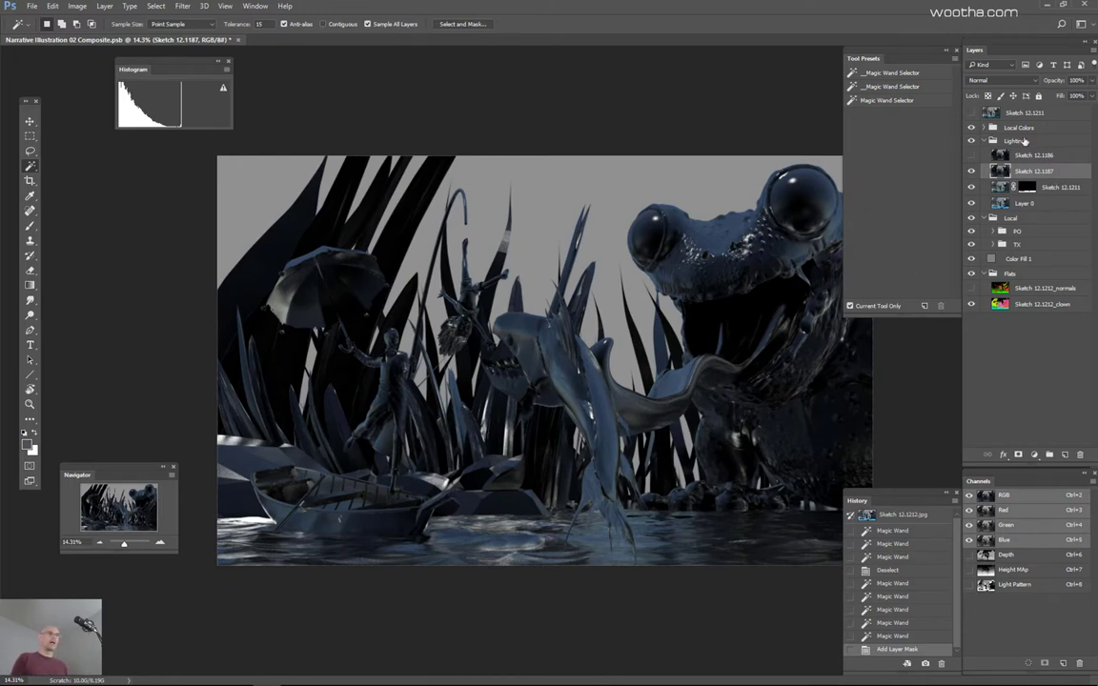
Step: Try the Lighten blend mode on the Sketch 12.1187 layer and set it back to Normal
click(972, 155)
click(999, 82)
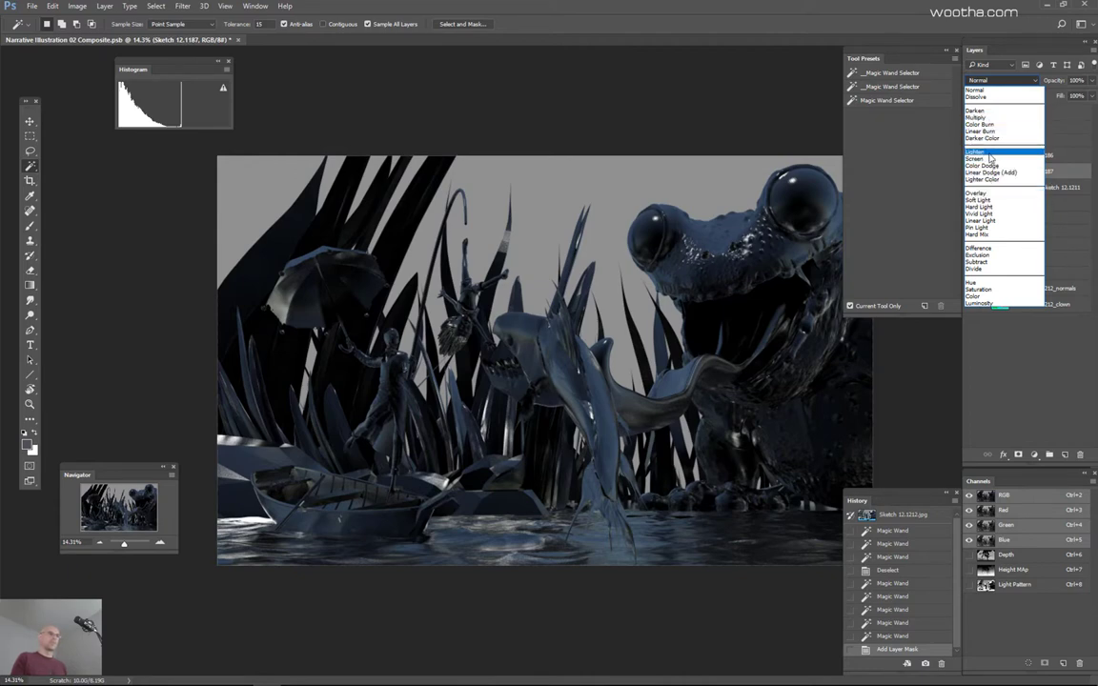
key(Return)
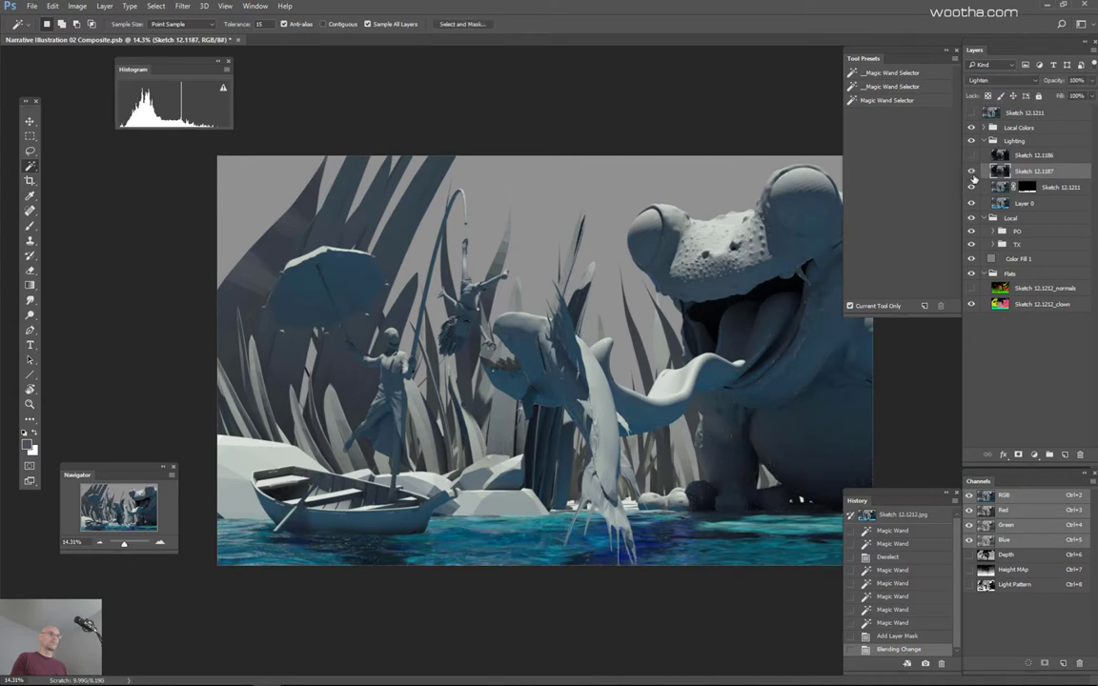
click(997, 82)
click(998, 80)
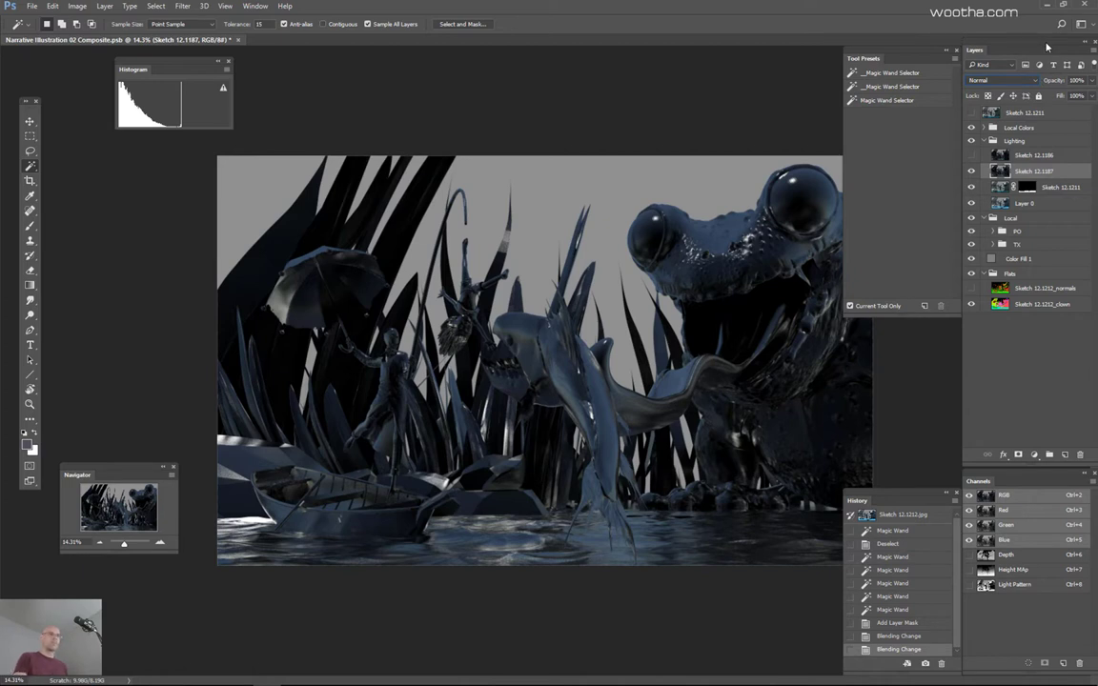
Step: Duplicate the Sketch 12.1187 layer, hide the copy and select the original for a closer view of the fish
key(ctrl+j)
click(971, 172)
click(1037, 189)
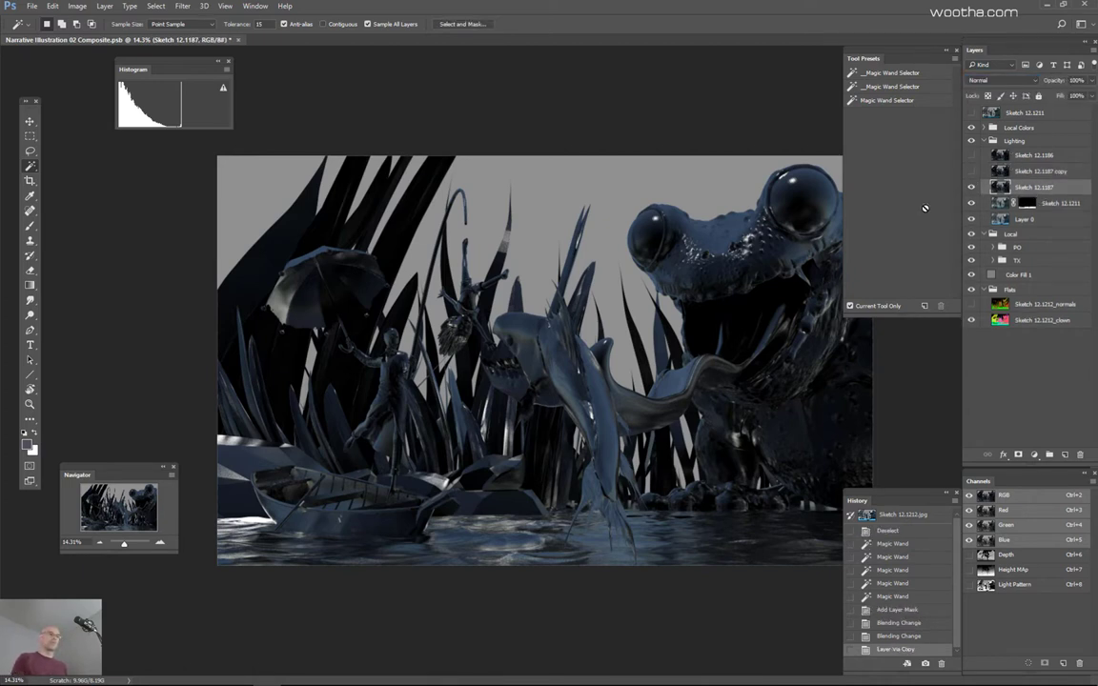
drag(639, 361, 689, 351)
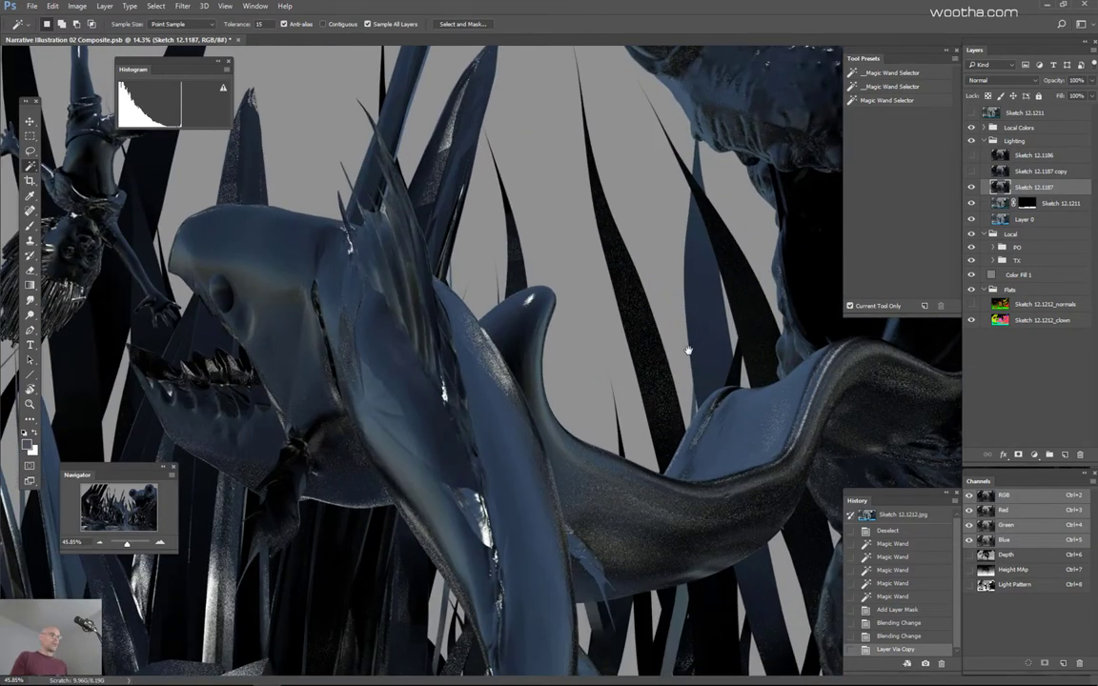
Step: Examine the Sketch 12.1187 render for noise around the fish, the frog's mouth and the boat
drag(620, 371, 544, 515)
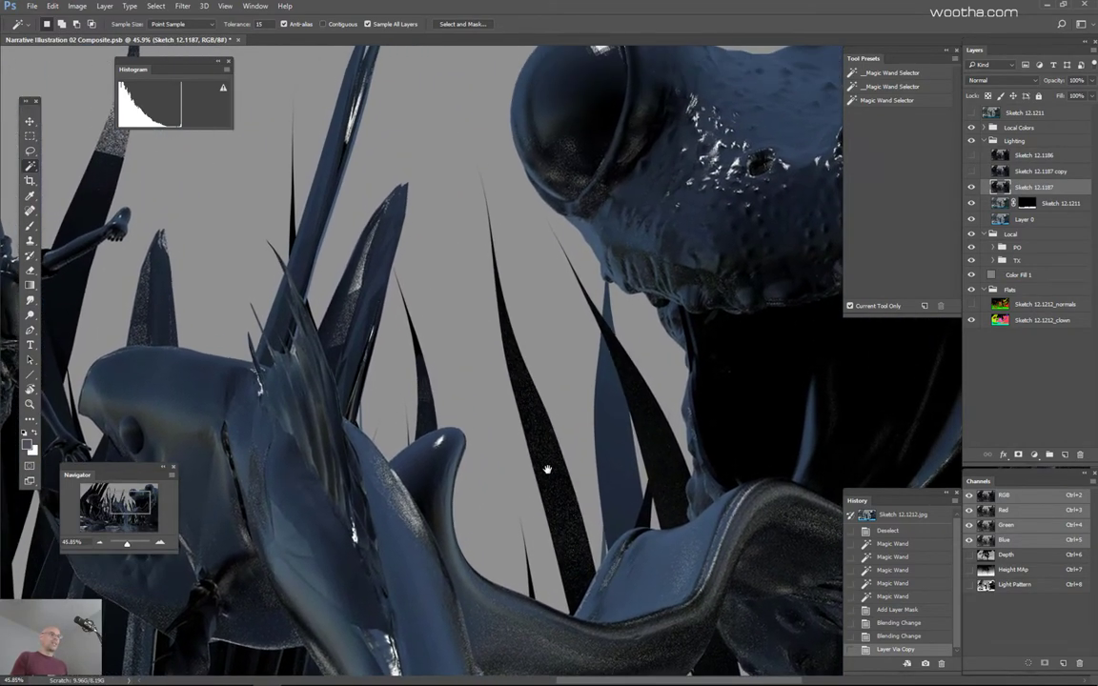
drag(546, 468, 558, 308)
drag(584, 471, 715, 374)
drag(715, 375, 705, 376)
drag(568, 440, 736, 400)
drag(735, 399, 712, 400)
drag(665, 457, 565, 410)
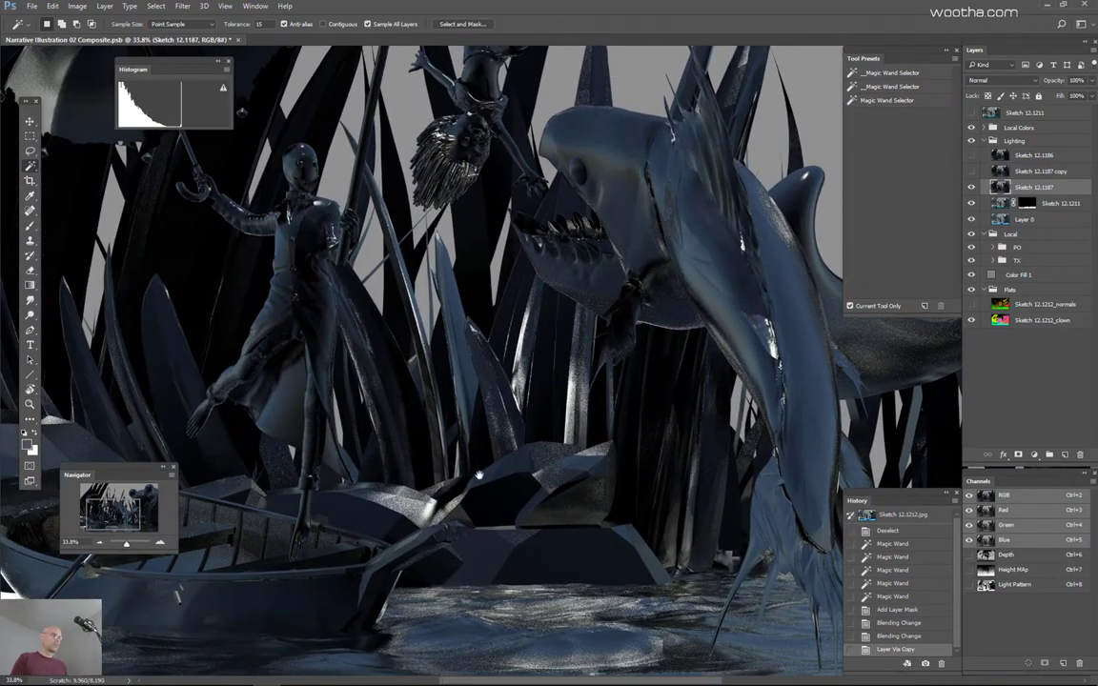
drag(491, 458, 452, 376)
drag(617, 370, 462, 448)
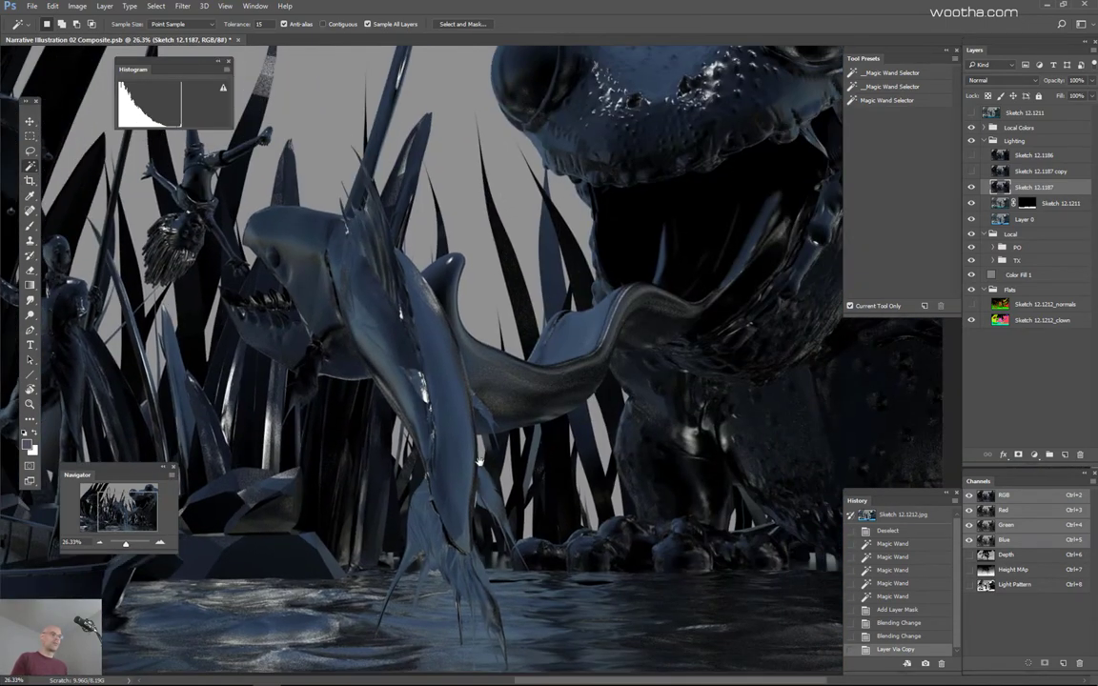
drag(610, 329, 582, 377)
drag(524, 359, 654, 402)
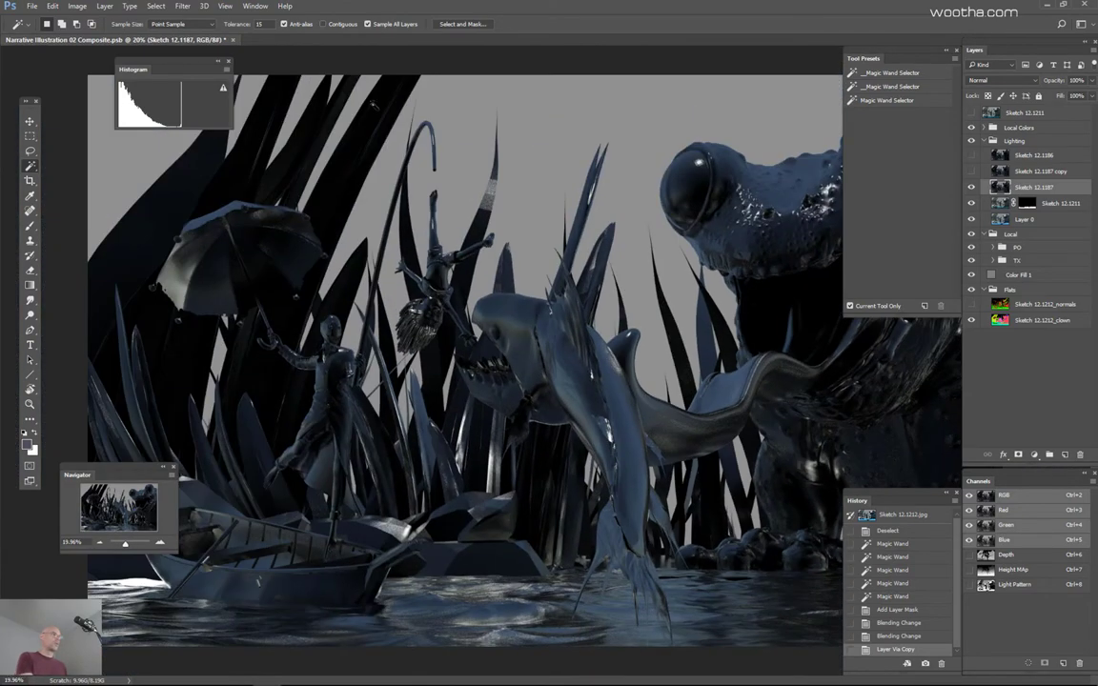
Step: Open the Sketch 12.1187 layer in the Topaz Clean 3 filter and preview the speckled fish body at 100%
click(182, 6)
mouse_move(275, 246)
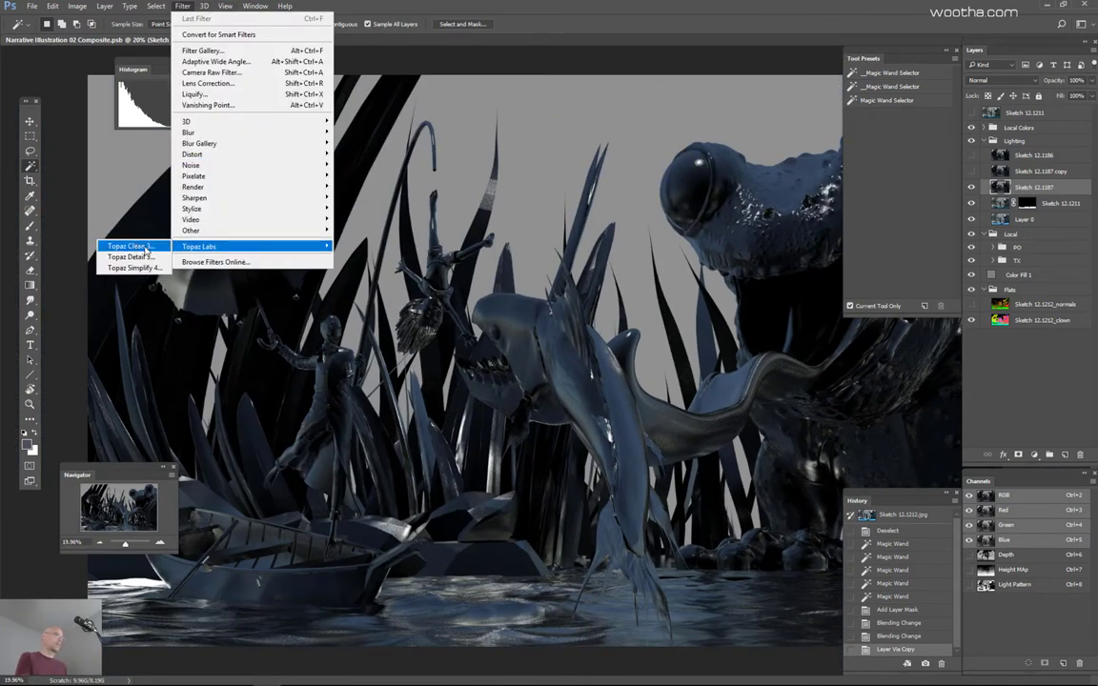
click(145, 248)
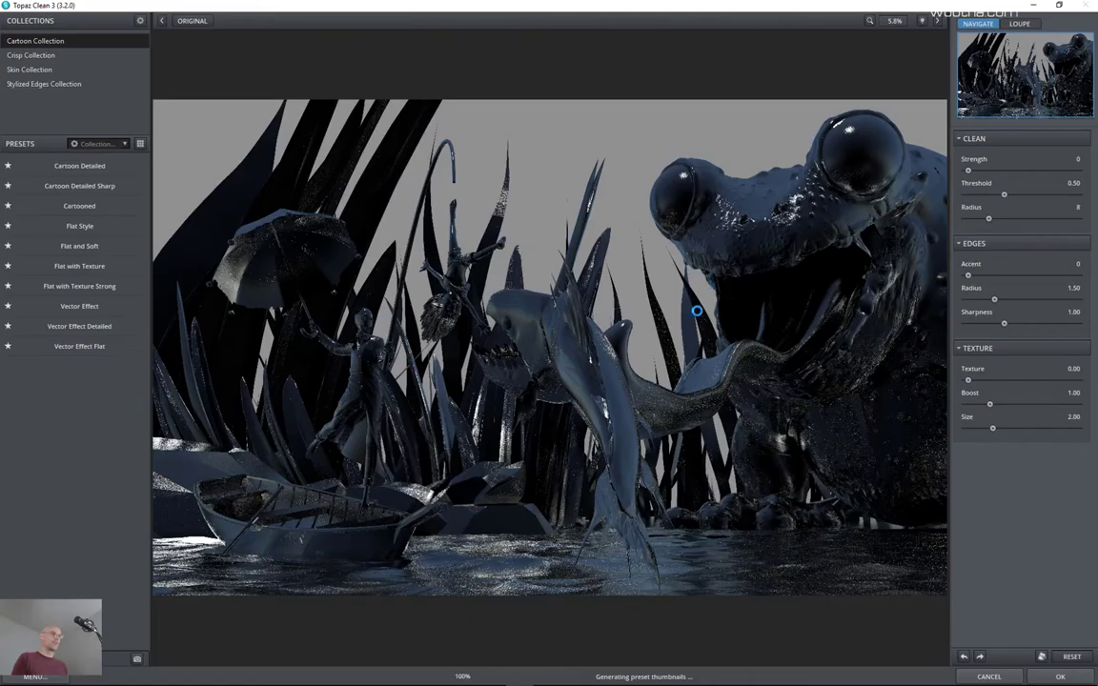
click(653, 400)
drag(591, 437, 627, 361)
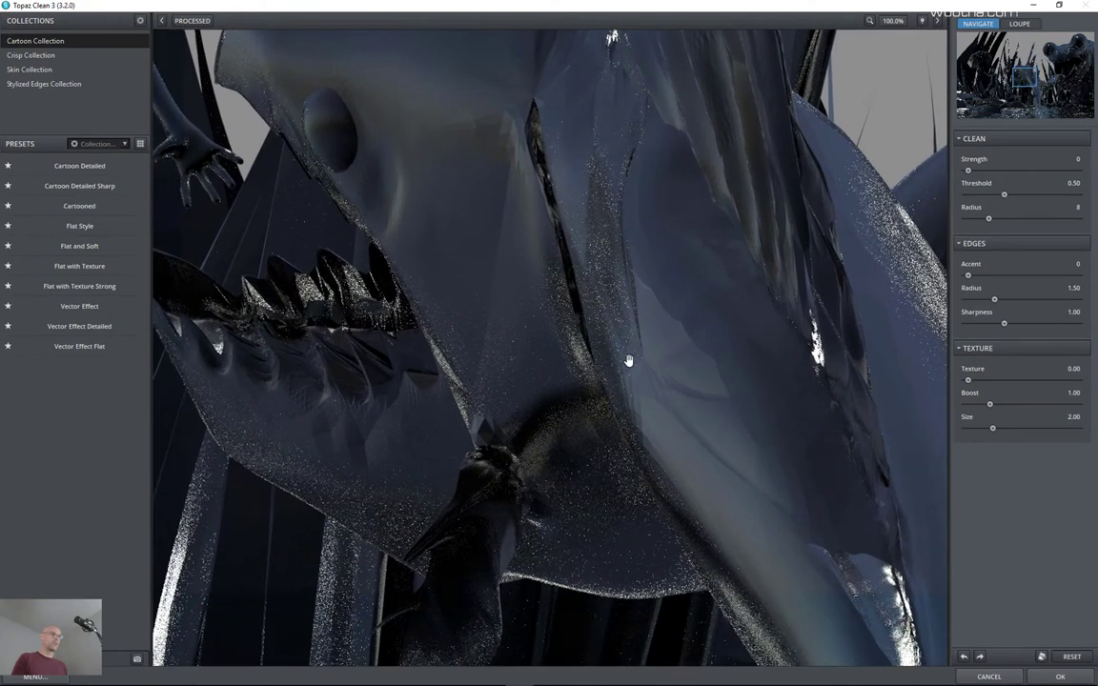
drag(703, 342, 536, 340)
drag(744, 327, 709, 331)
Step: Try the Flat Style preset with edge Accent 0 and Threshold 0.30, check the preview, and cancel Topaz Clean
mouse_move(81, 168)
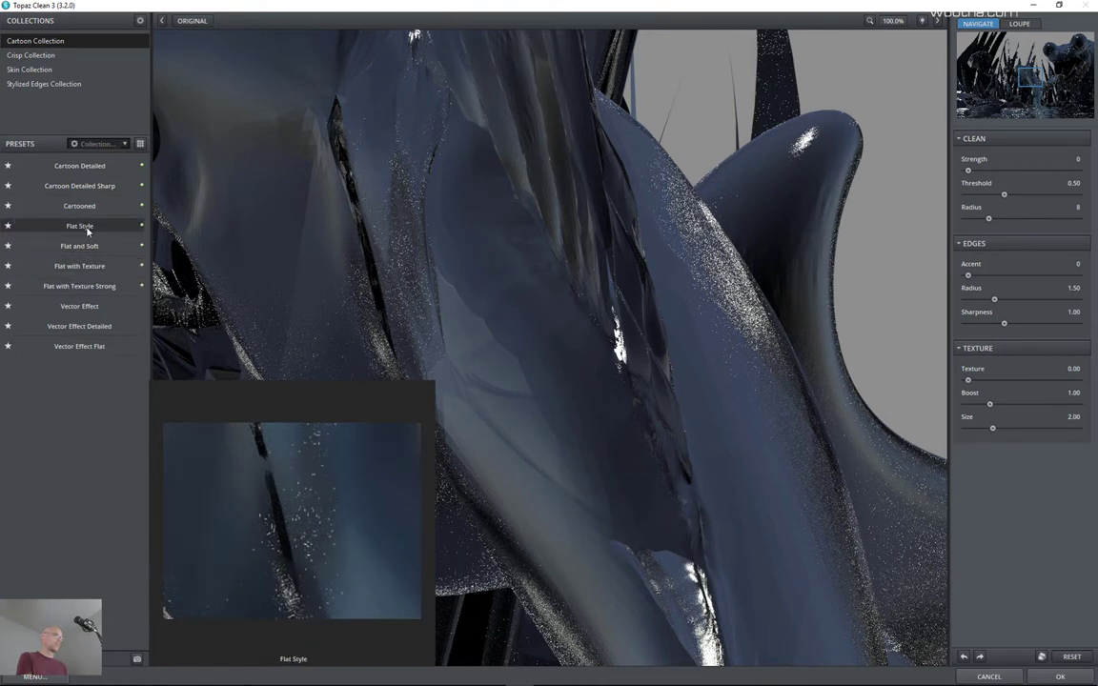
click(80, 225)
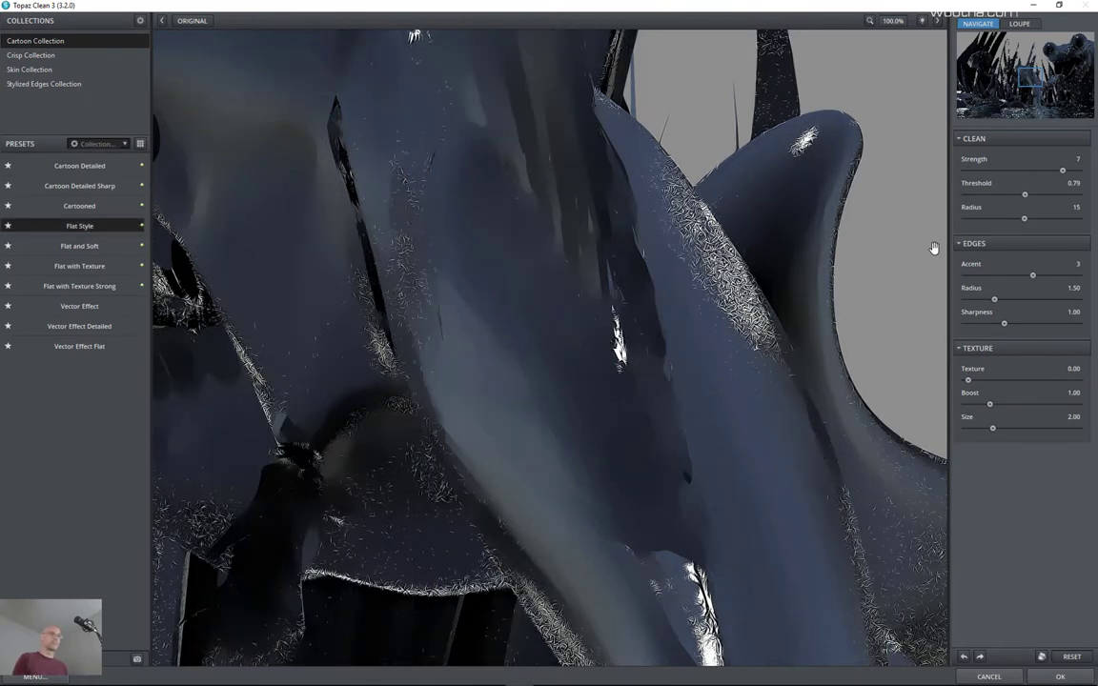
click(1025, 195)
drag(1033, 277, 964, 278)
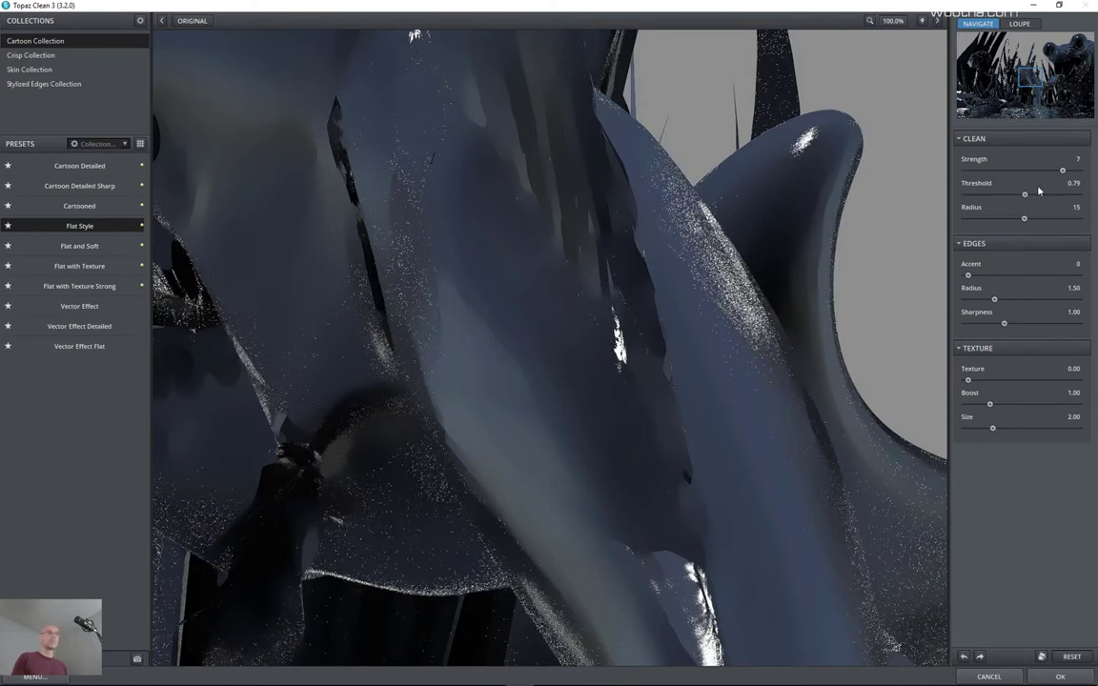
drag(1025, 197, 991, 211)
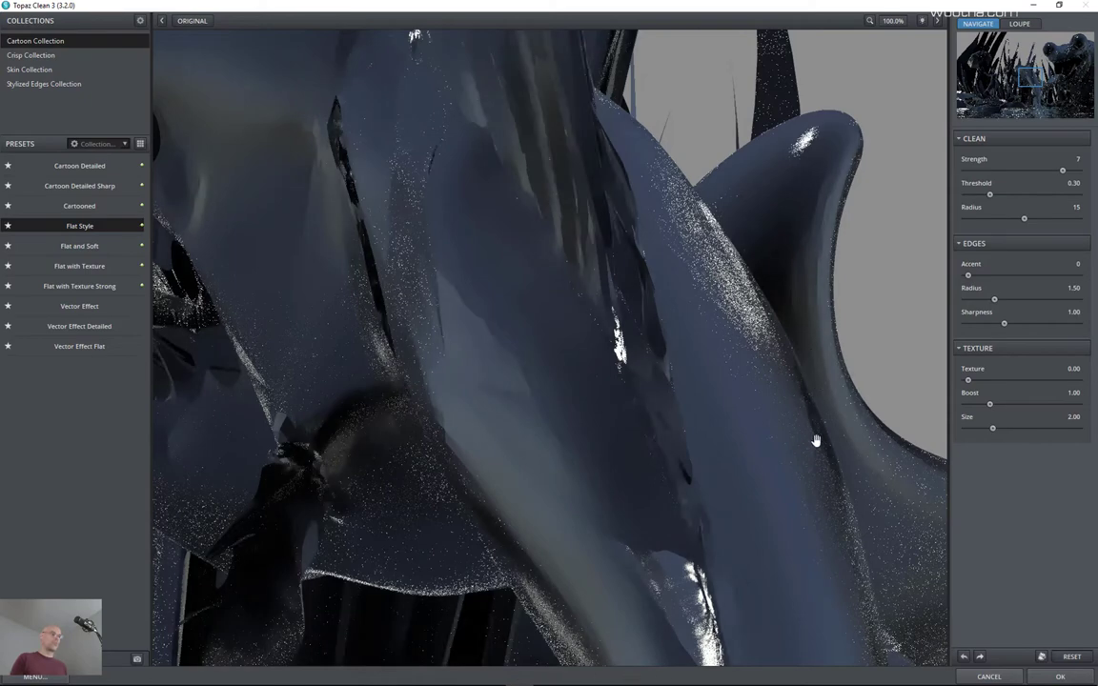
drag(905, 286, 243, 400)
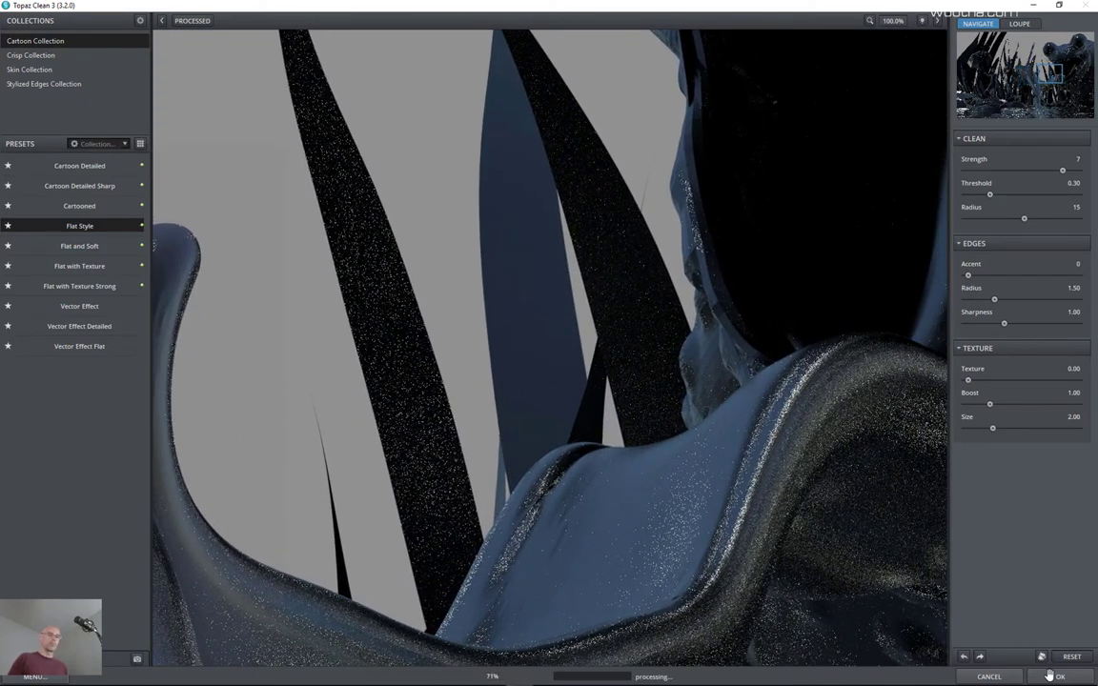
click(1011, 678)
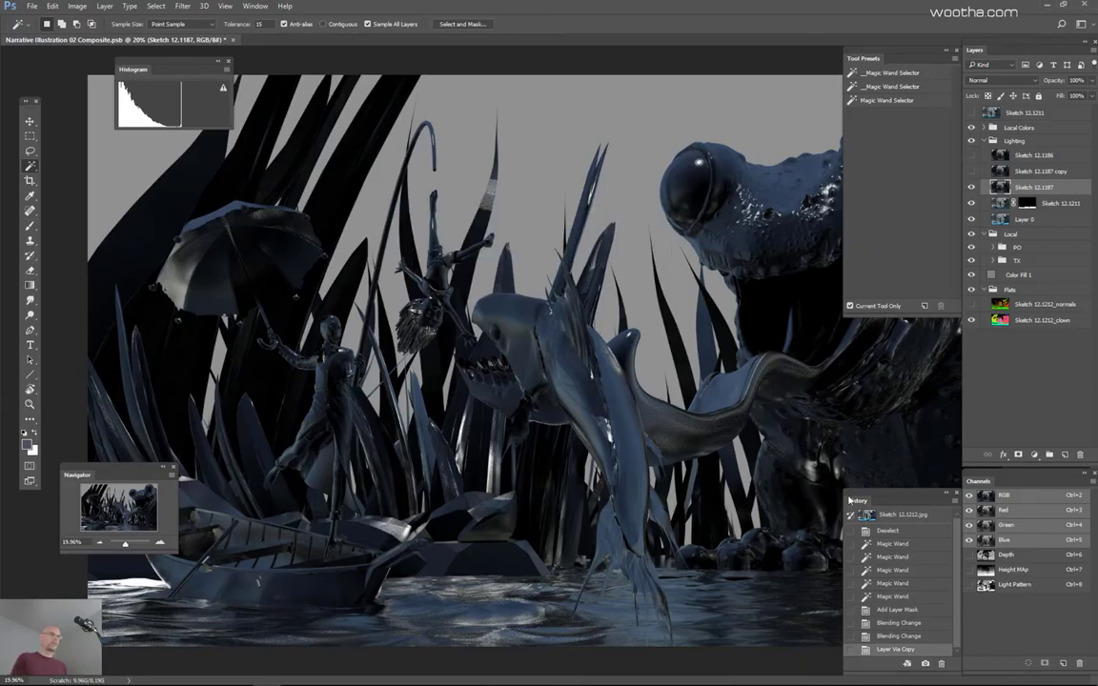
Step: Apply the Dust & Scratches filter to the Sketch 12.1187 layer with Radius 1 pixel and Threshold 0 levels
click(181, 7)
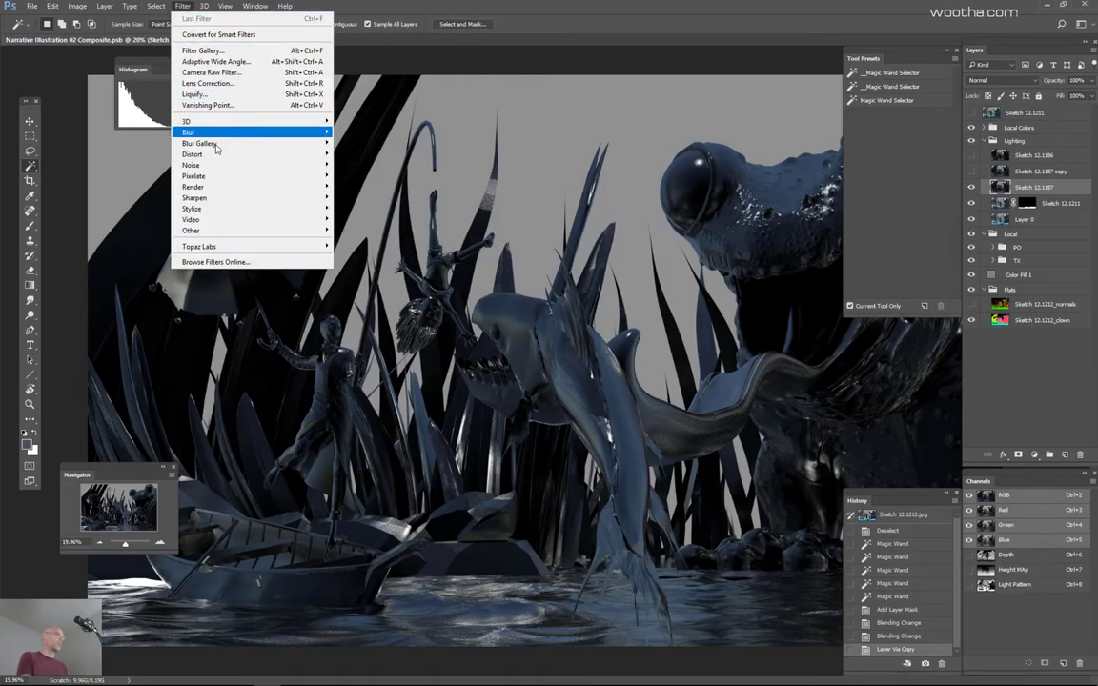
mouse_move(186, 165)
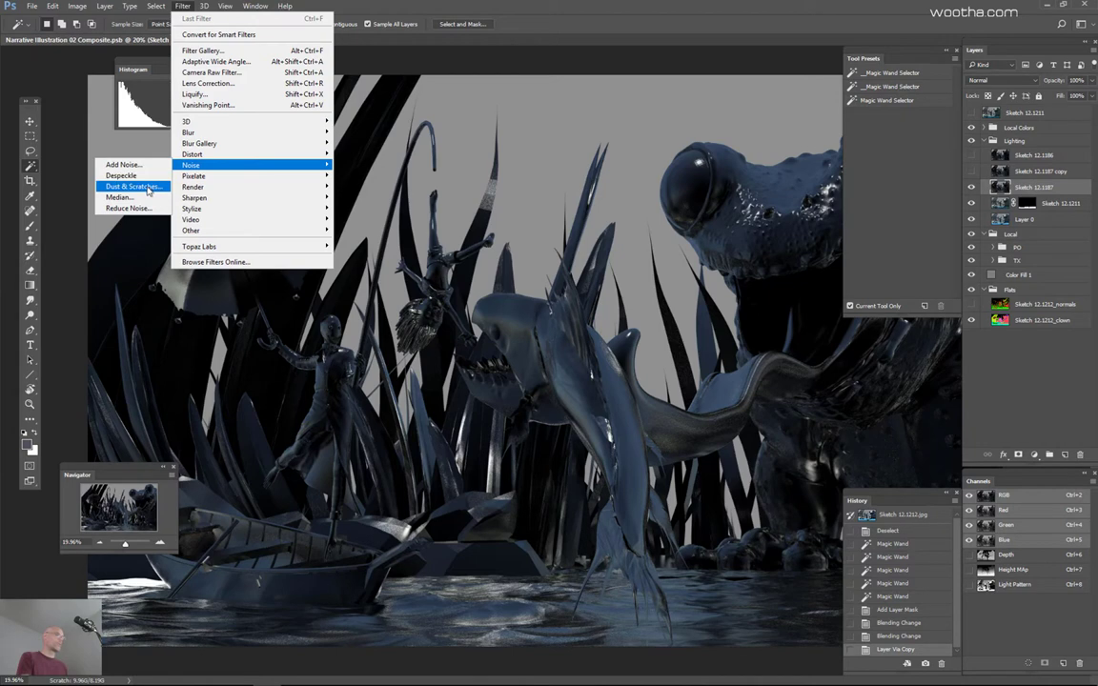
click(138, 187)
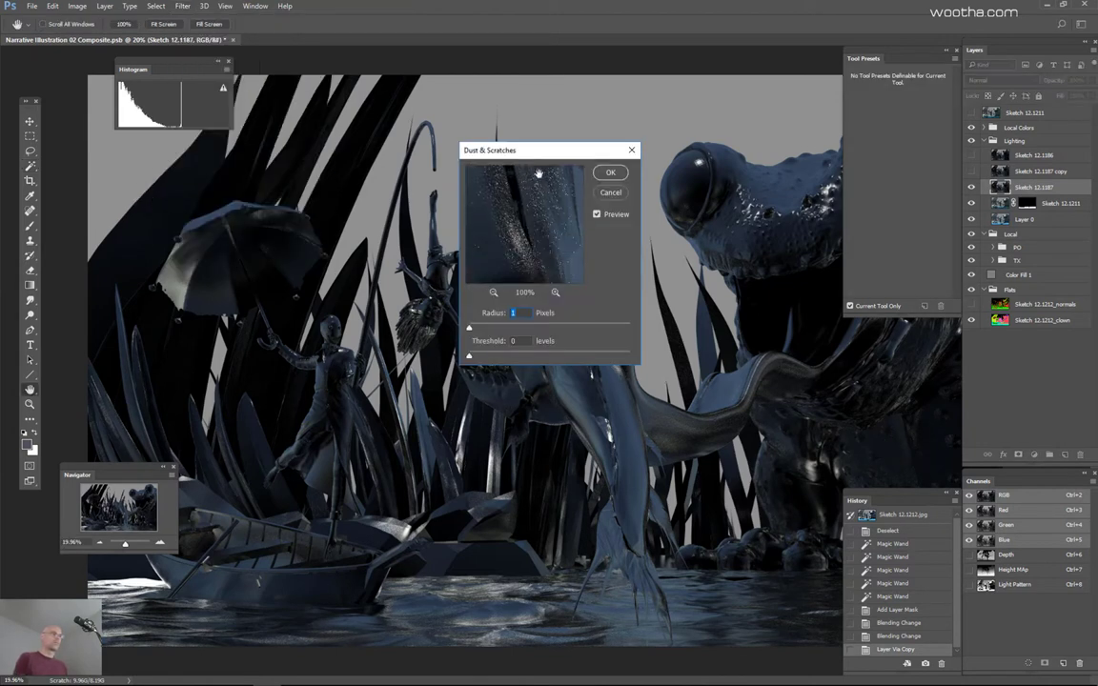
drag(537, 271, 544, 237)
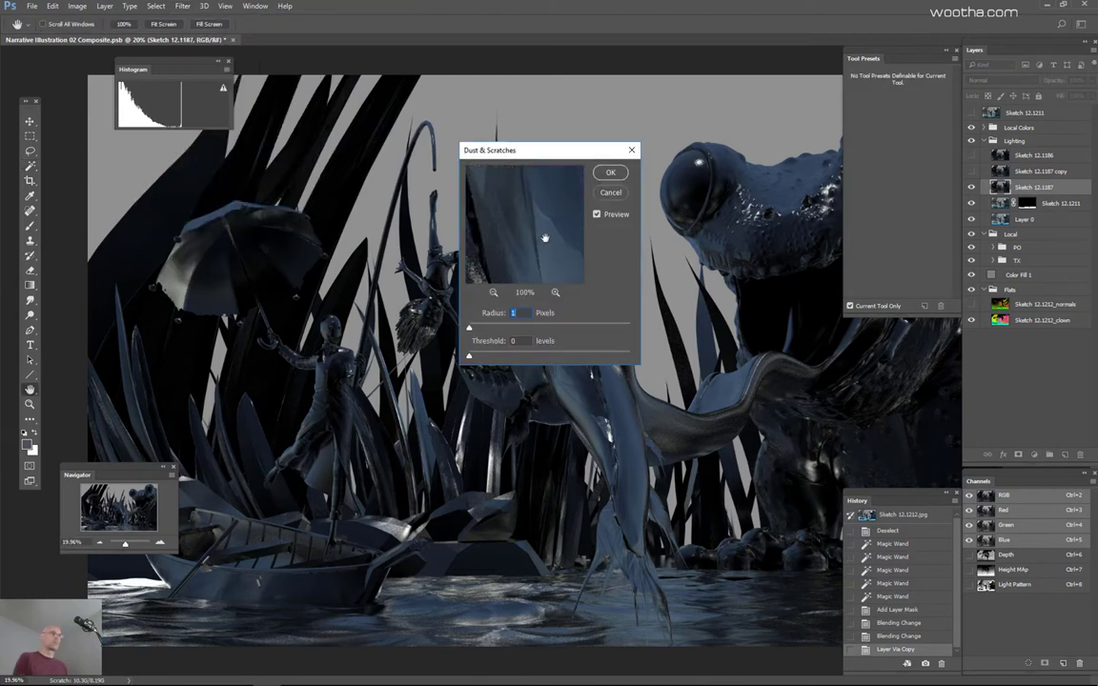
click(597, 216)
mouse_move(549, 243)
mouse_down()
mouse_move(568, 220)
mouse_move(563, 231)
mouse_up()
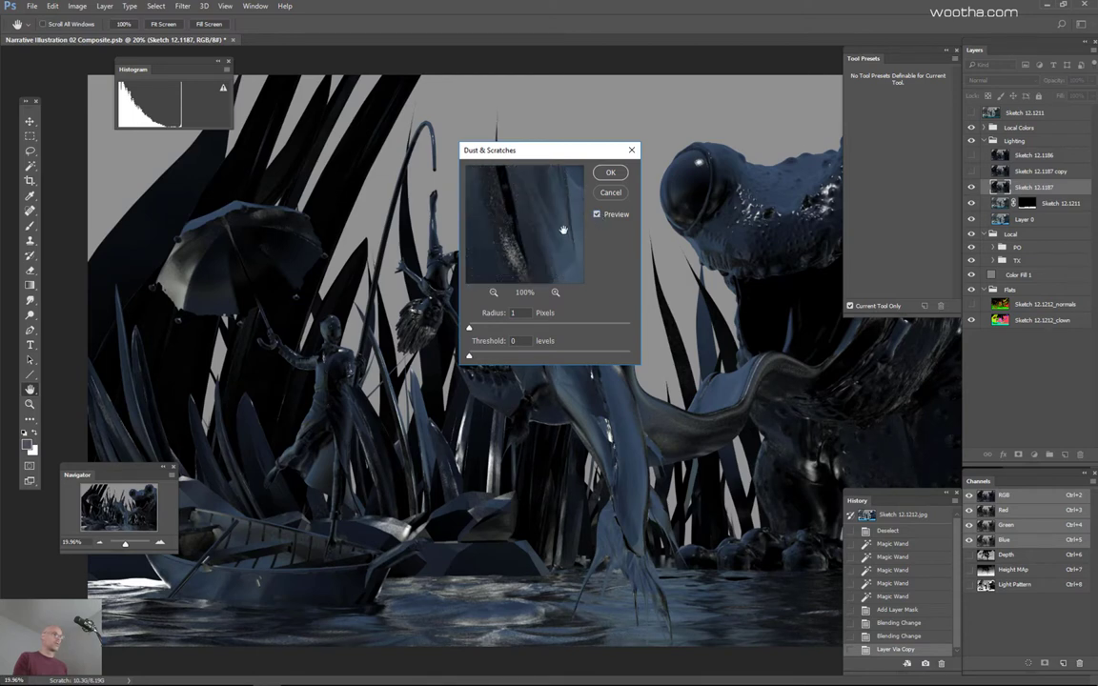
click(611, 172)
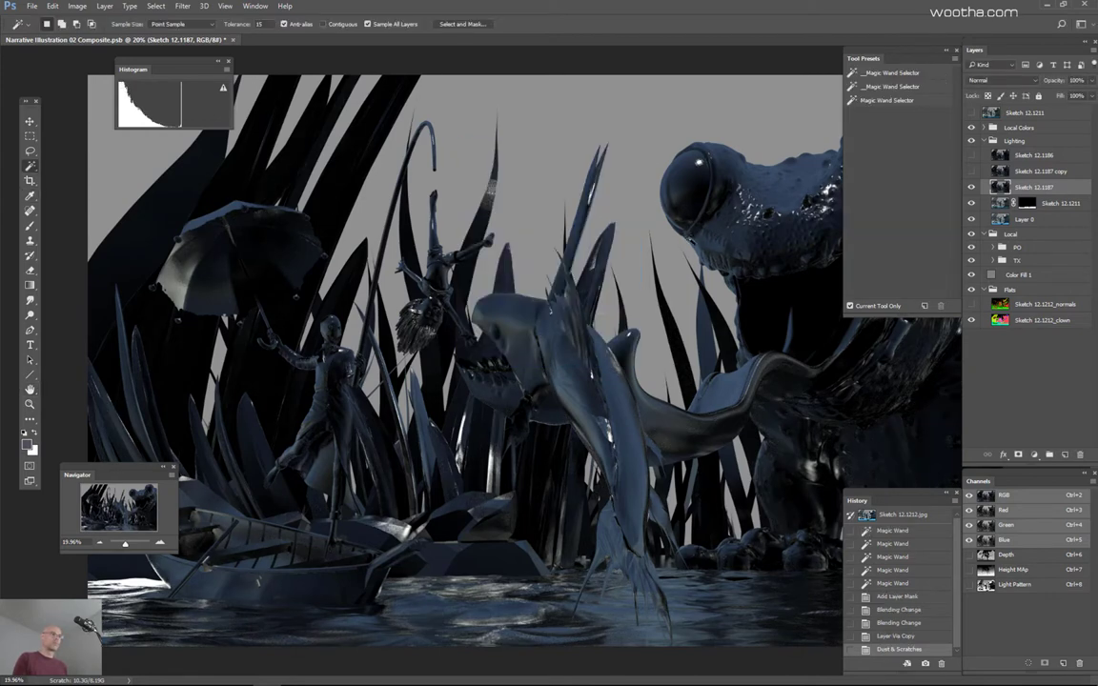
Step: Inspect the filtered Sketch 12.1187 layer around the boat, rocks, water and standing figure
drag(613, 388, 749, 263)
scroll(678, 370, up, 1)
drag(581, 502, 597, 498)
drag(637, 452, 632, 313)
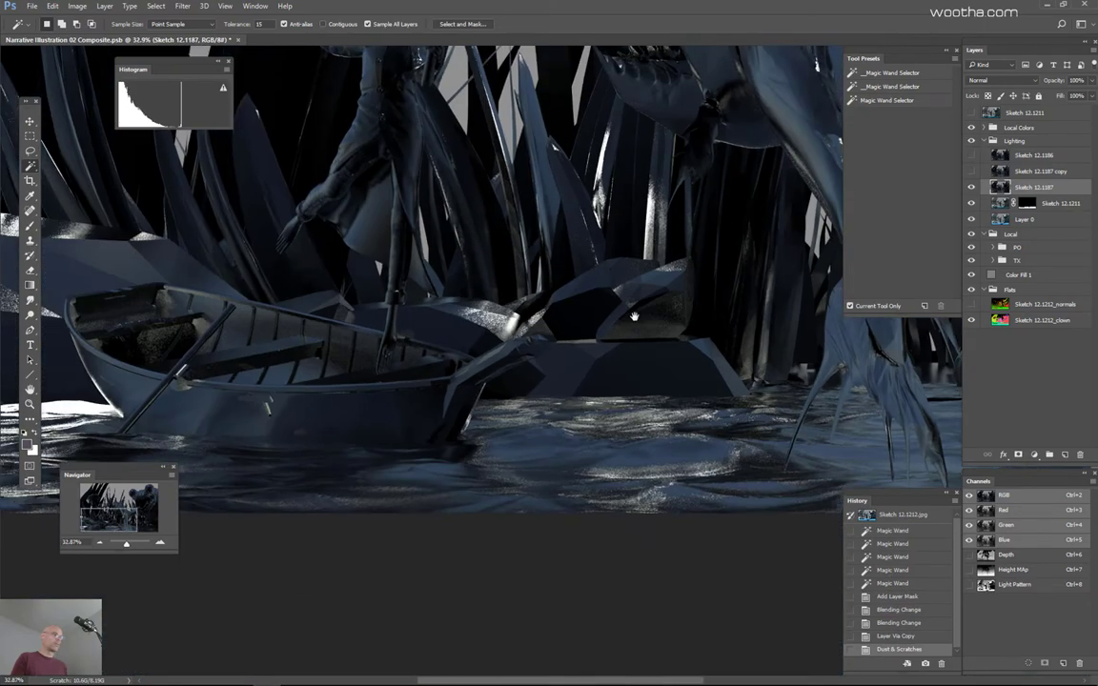
drag(615, 375, 599, 524)
drag(345, 215, 529, 283)
scroll(412, 229, up, 3)
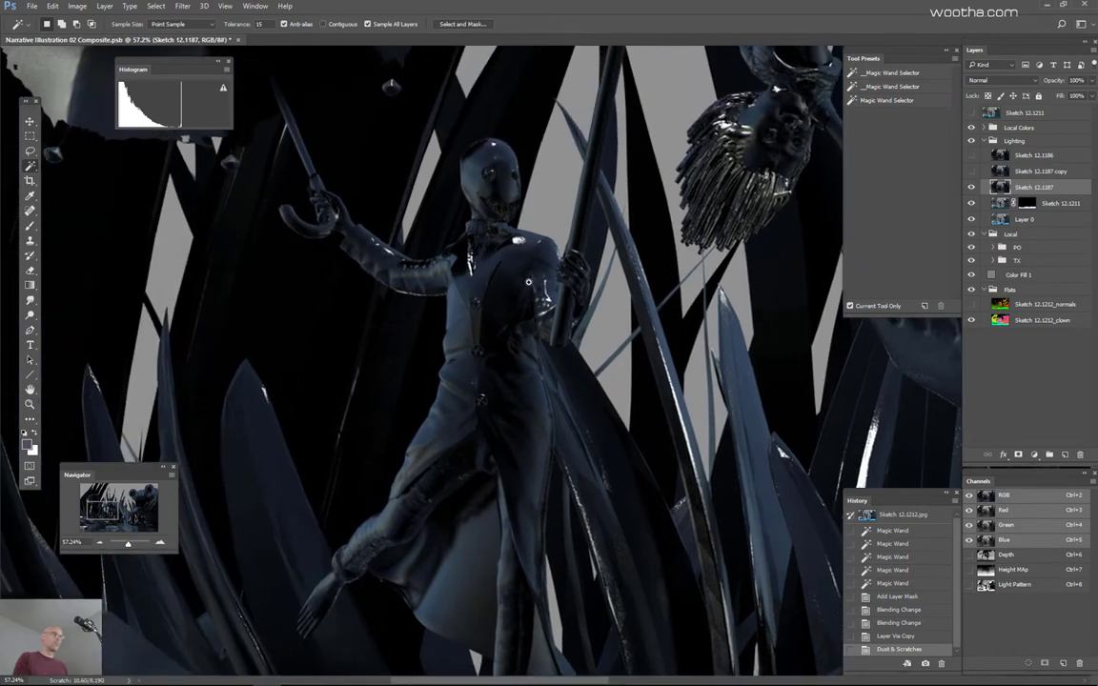
Step: Compare the standing figure and the whole composite with the Dust & Scratches filter undone and reapplied
scroll(546, 283, up, 4)
key(ctrl+z)
key(ctrl+z)
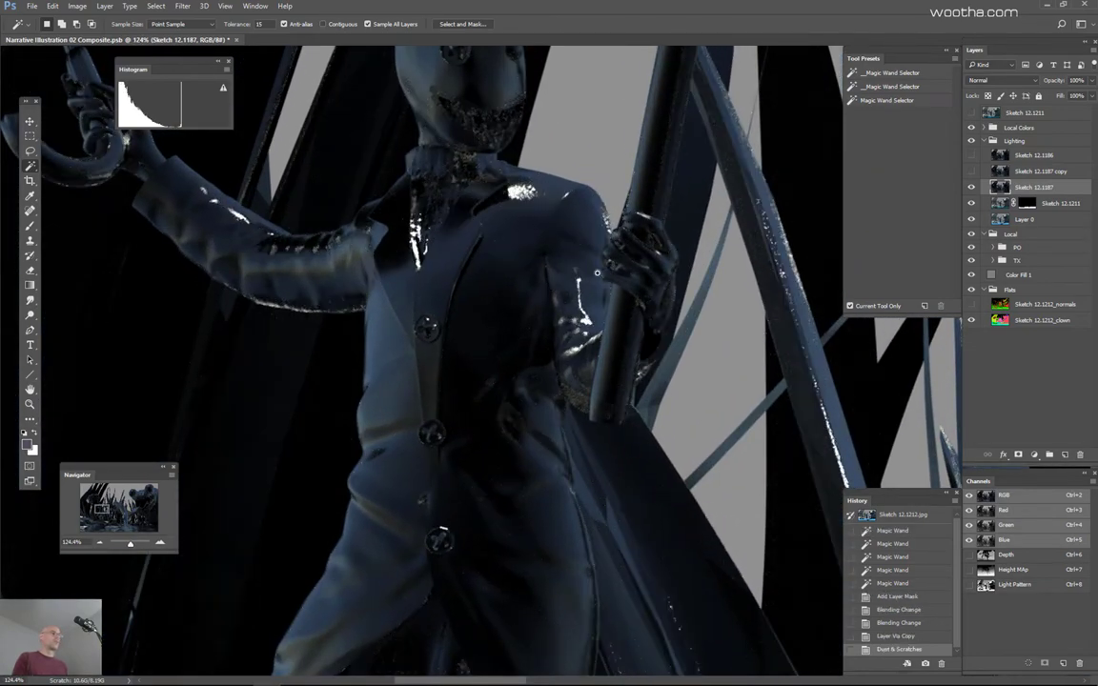
scroll(490, 267, down, 2)
key(ctrl+z)
key(ctrl+z)
scroll(540, 247, down, 4)
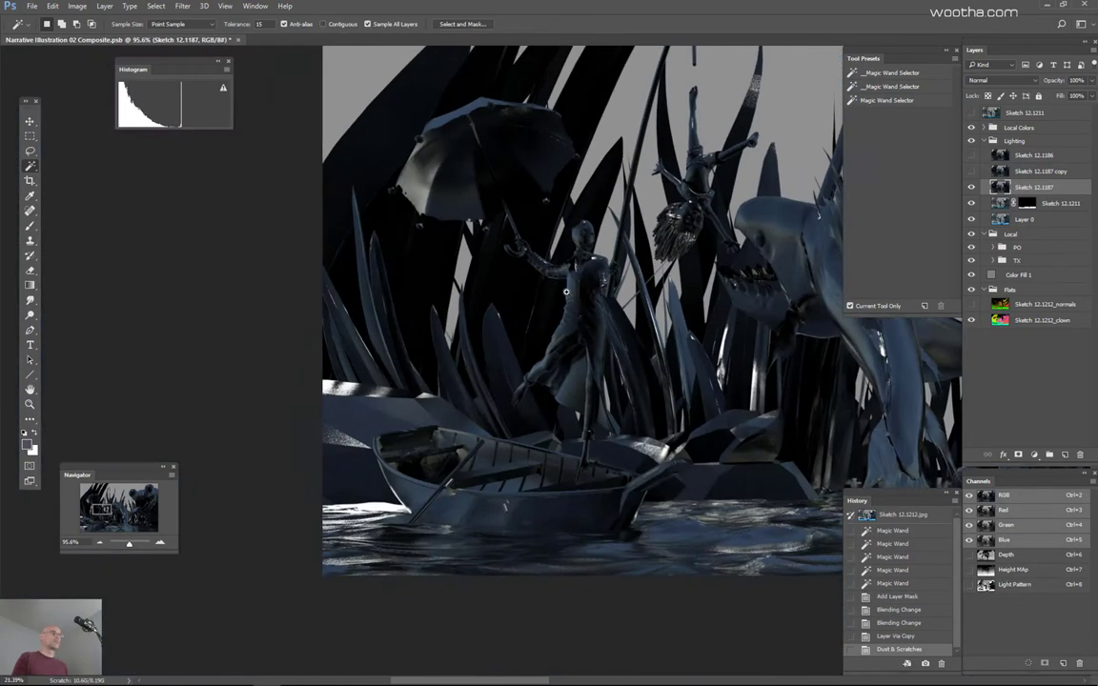
scroll(686, 287, up, 1)
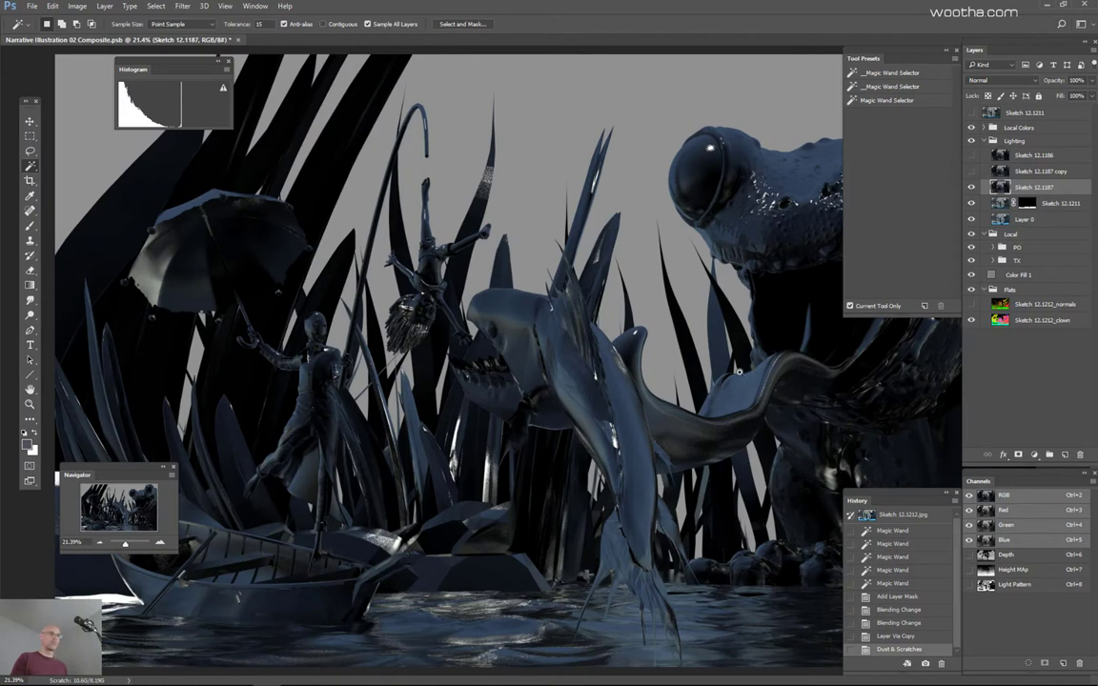
scroll(738, 372, down, 2)
key(ctrl+z)
key(ctrl+z)
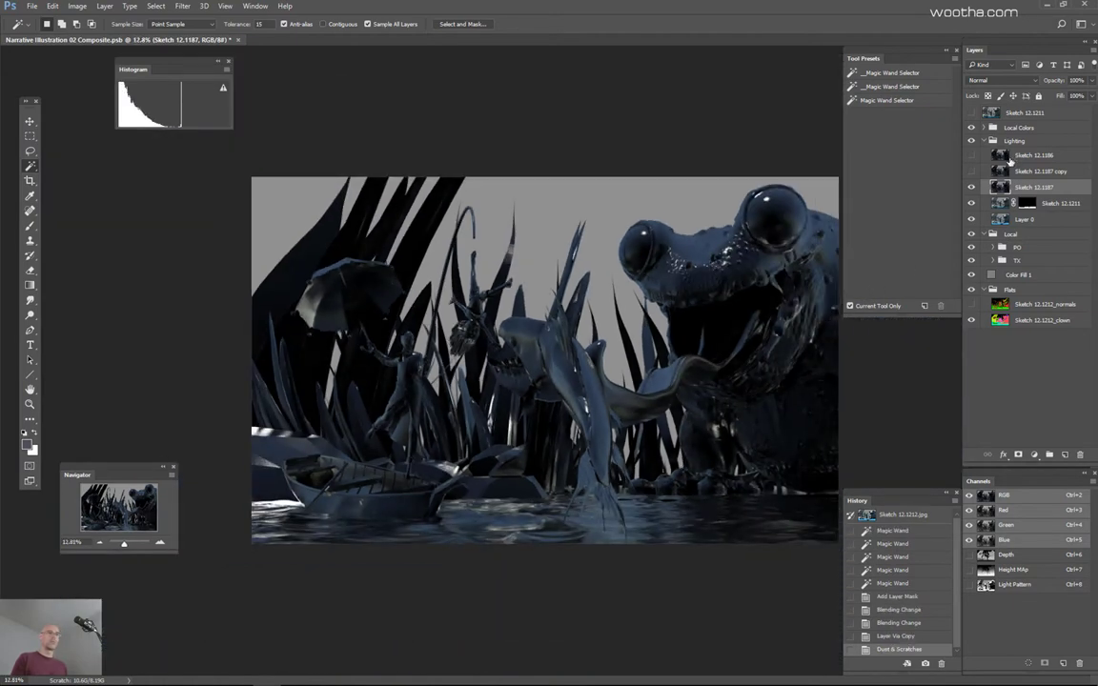
Step: Compare the frog's mouth with the unfiltered Sketch 12.1187 copy and the Sketch 12.1186 layer, leaving only Sketch 12.1186 shown above the filtered layer
scroll(801, 291, up, 5)
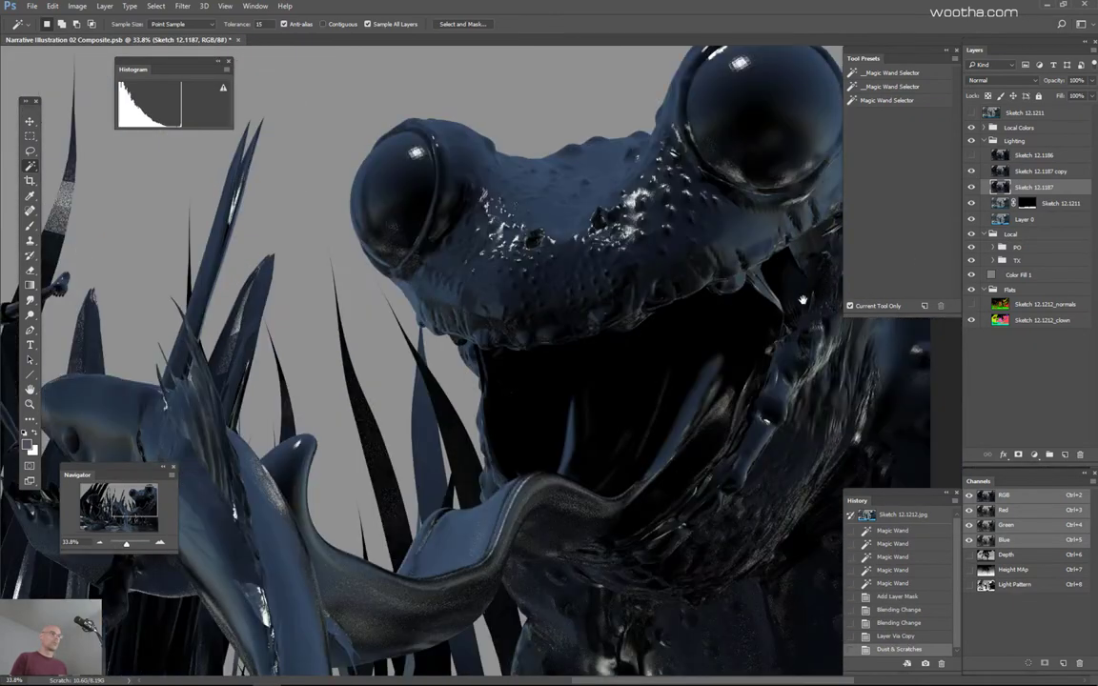
drag(705, 287, 702, 257)
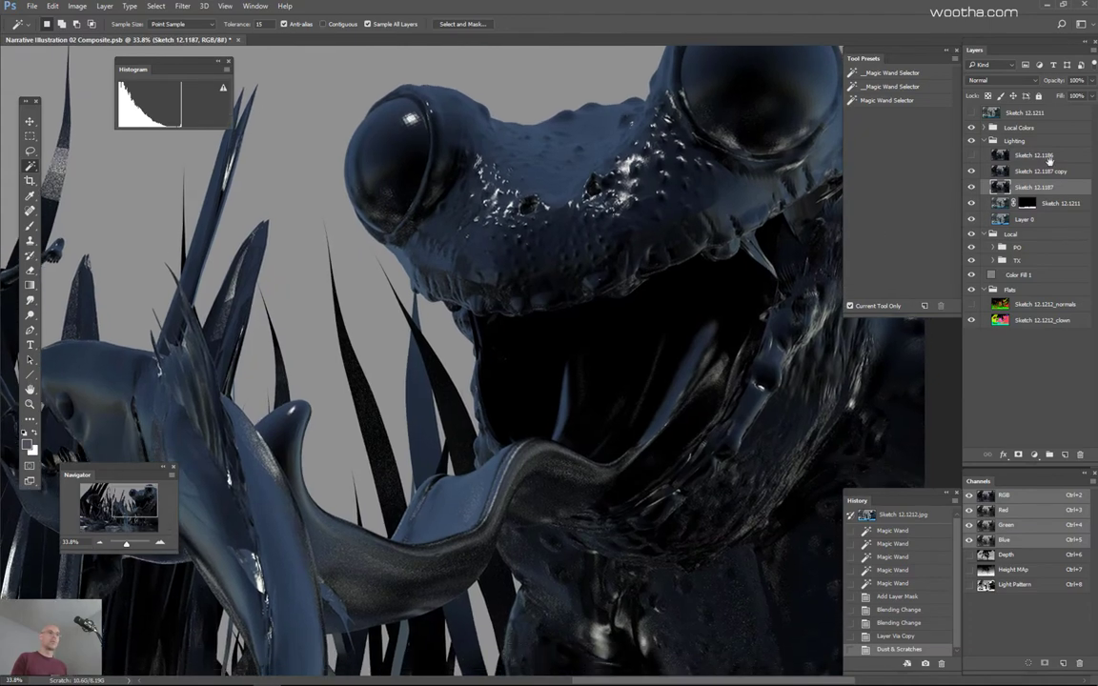
click(972, 155)
click(972, 156)
click(972, 155)
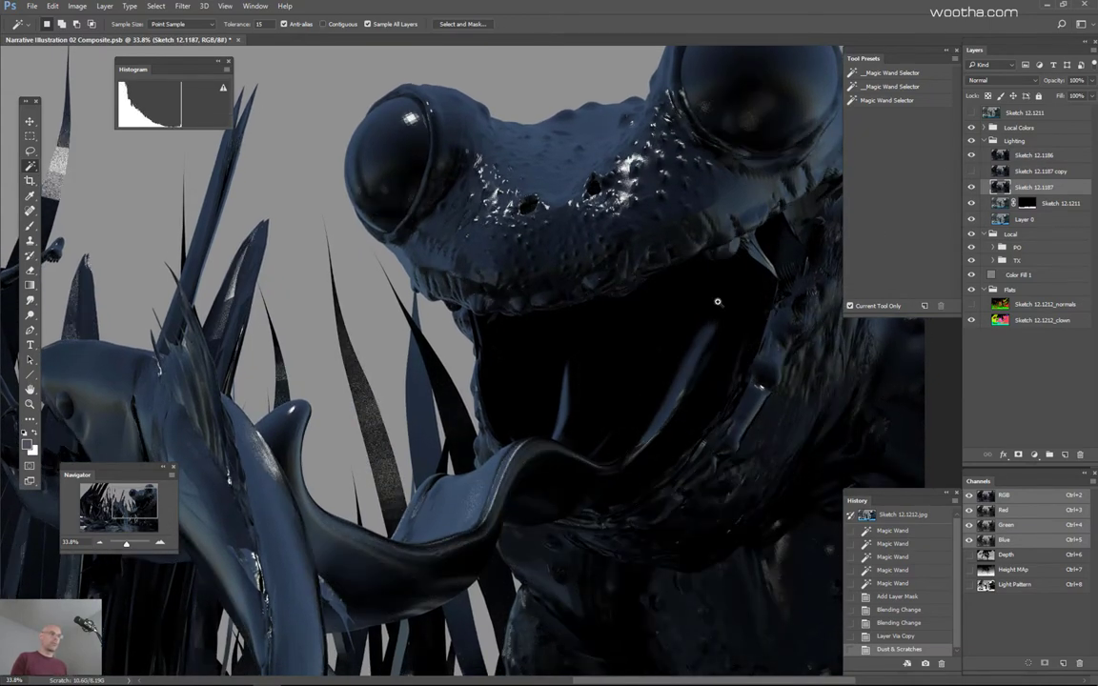
drag(718, 302, 631, 283)
drag(677, 334, 787, 313)
drag(596, 586, 662, 572)
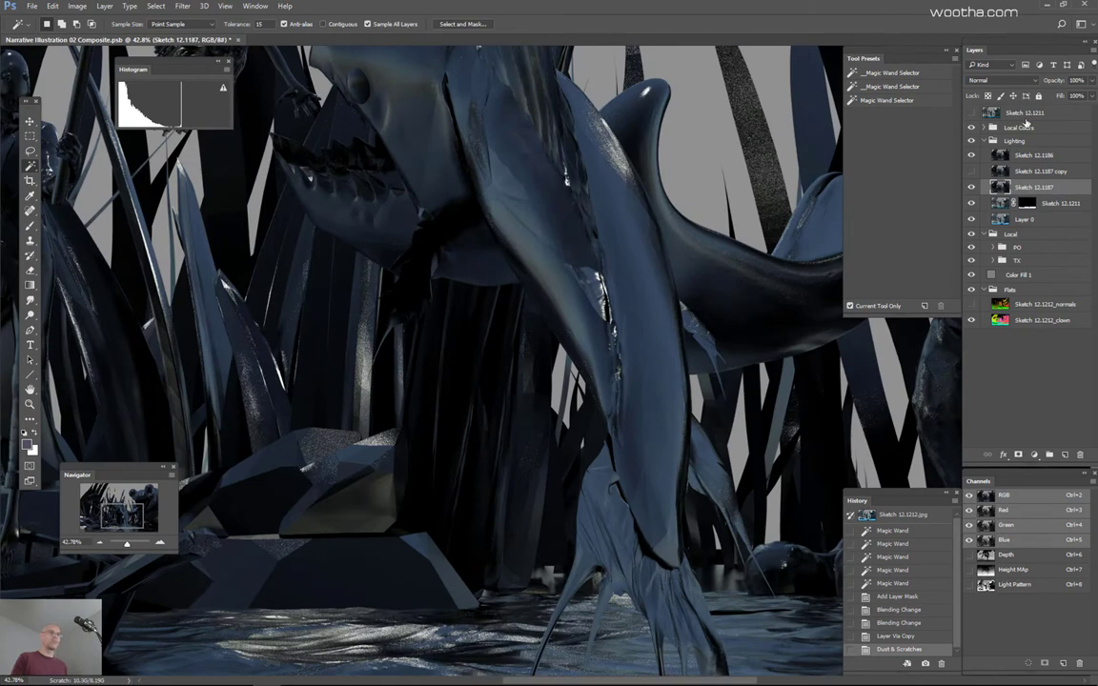
Step: Make Sketch 12.1186 the active layer and compare the fish and rocks with it hidden and shown
click(997, 155)
click(972, 155)
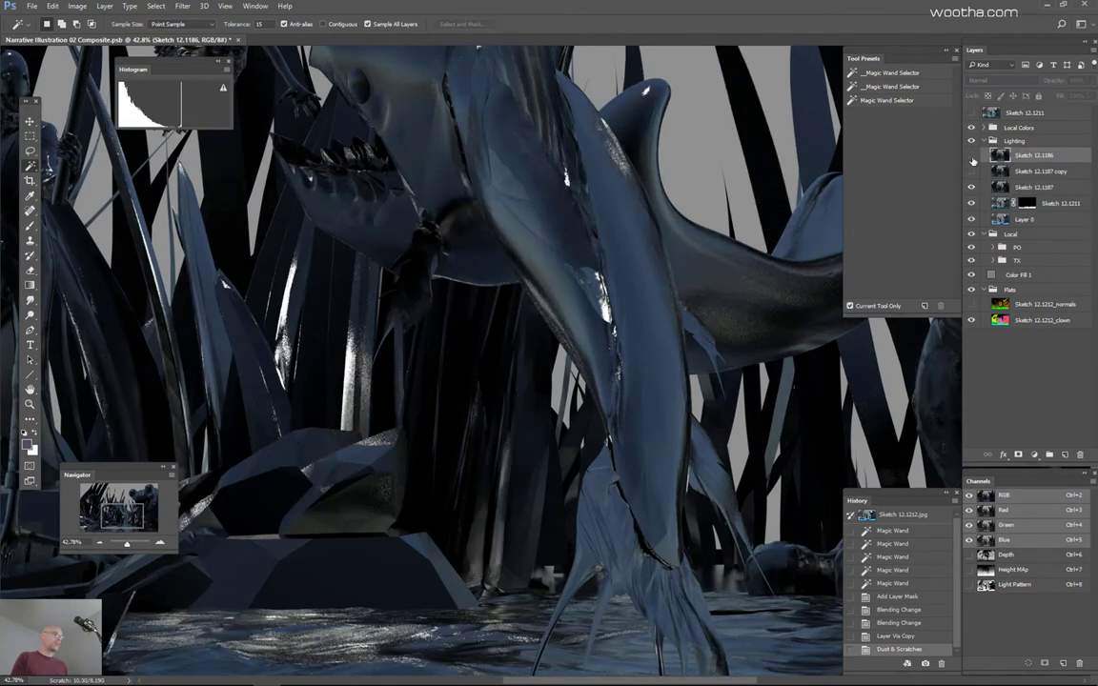
click(972, 156)
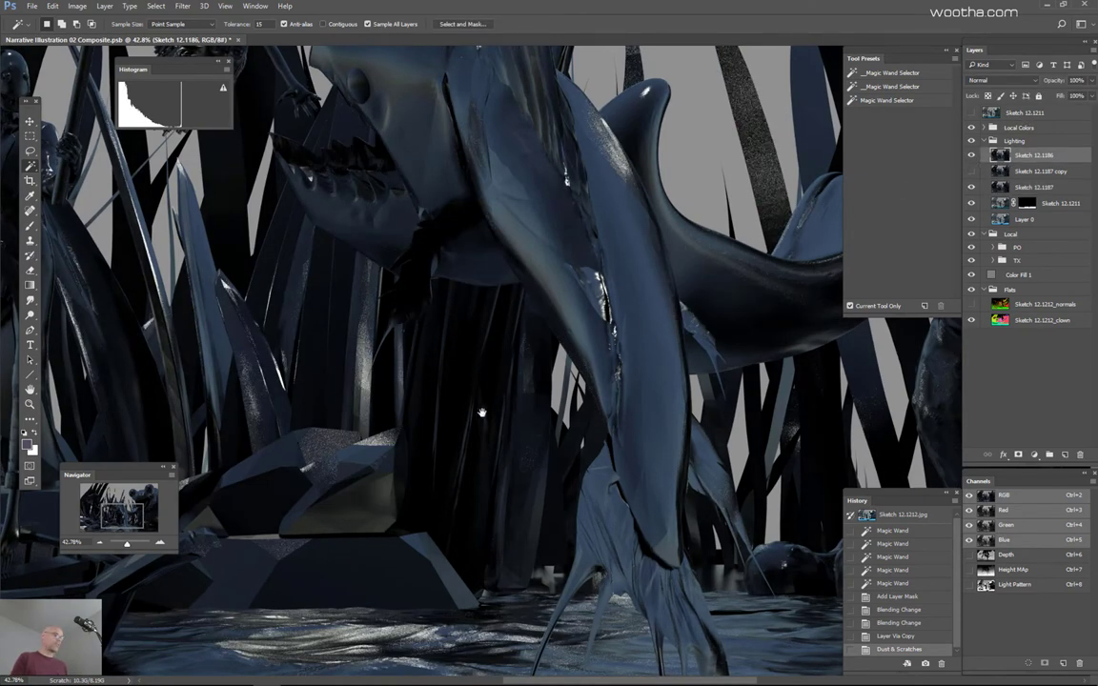
Step: Compare the boat area and the full composite with the Sketch 12.1186 lighting pass shown and hidden
drag(482, 390, 788, 279)
drag(692, 347, 615, 402)
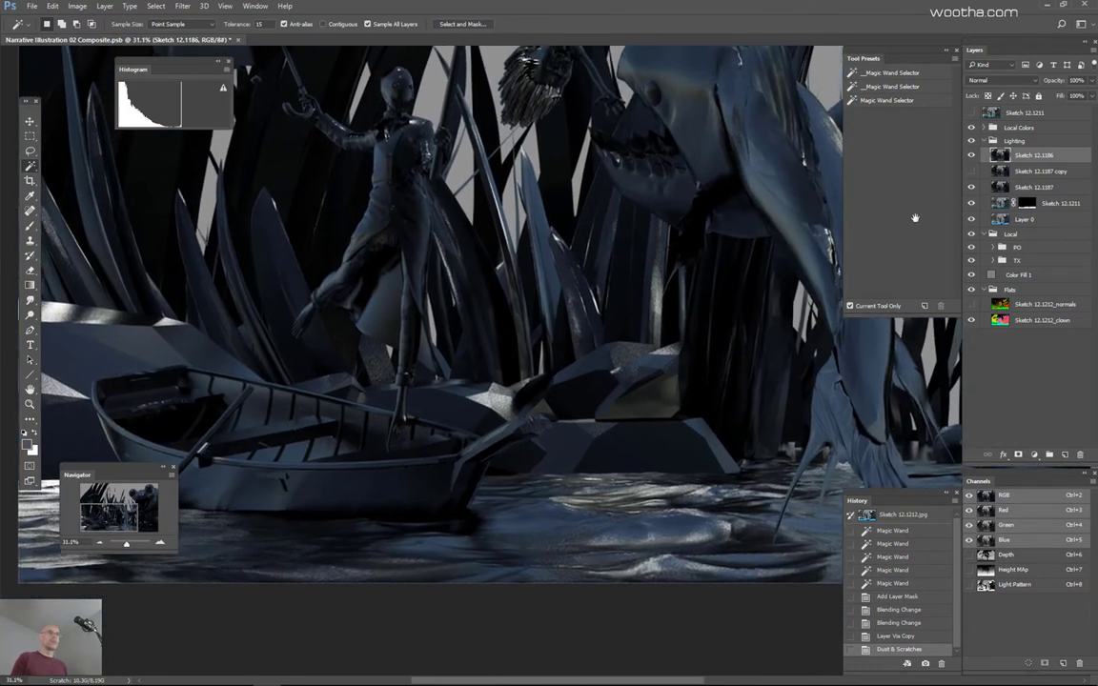
click(972, 156)
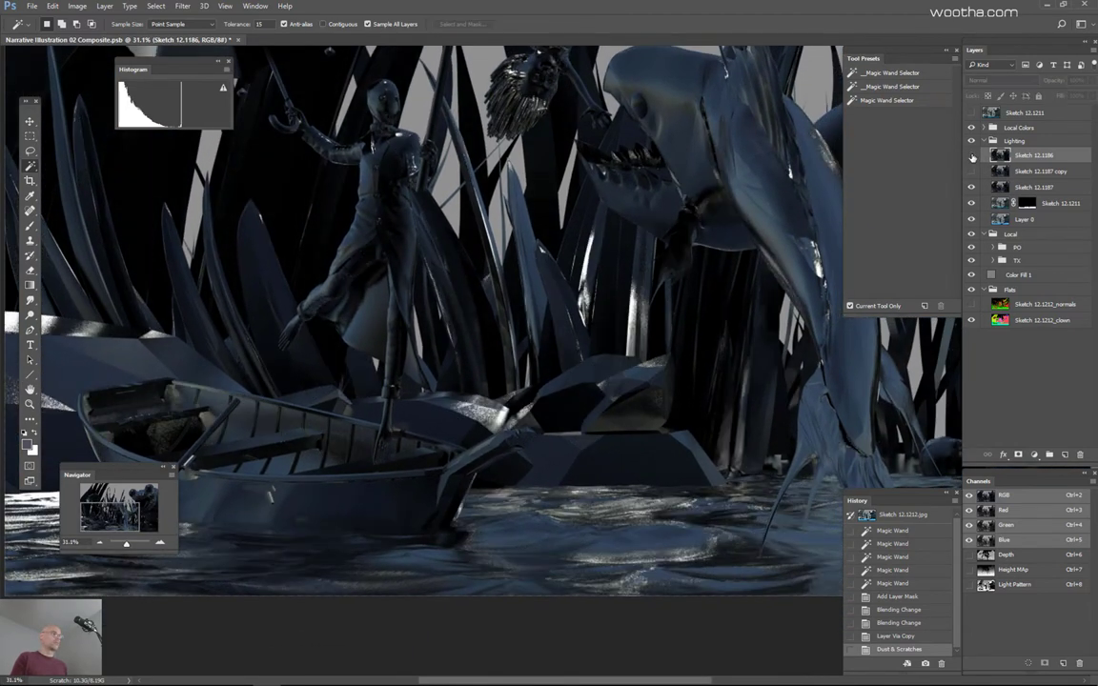
click(972, 156)
scroll(839, 304, down, 3)
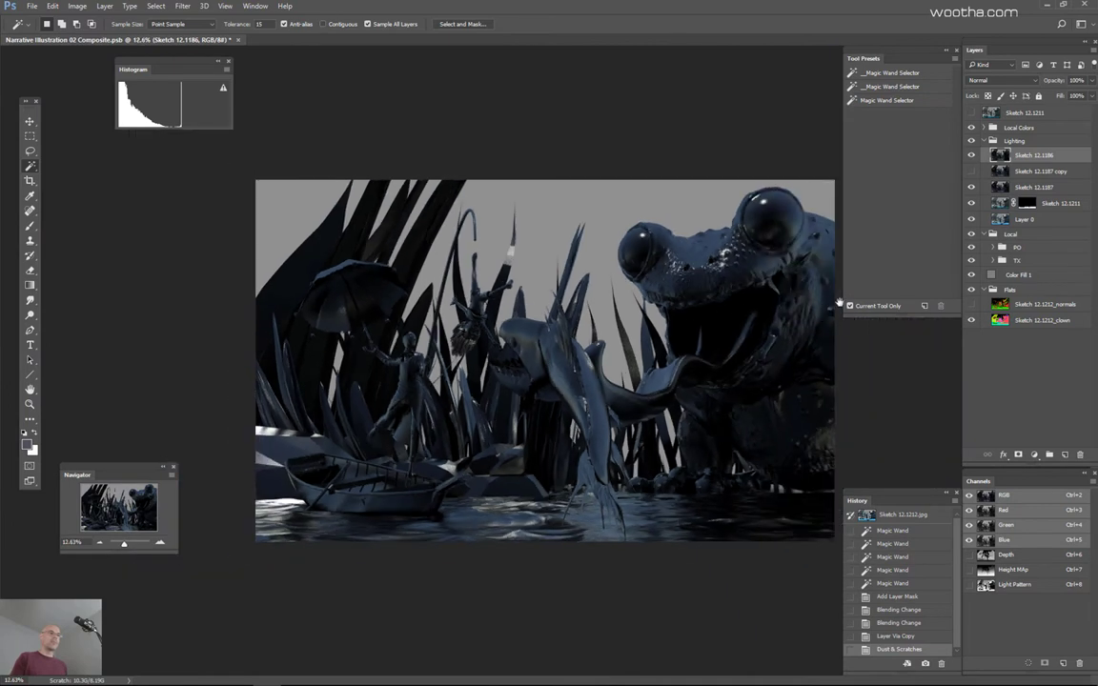
click(973, 156)
click(973, 156)
click(973, 157)
click(974, 156)
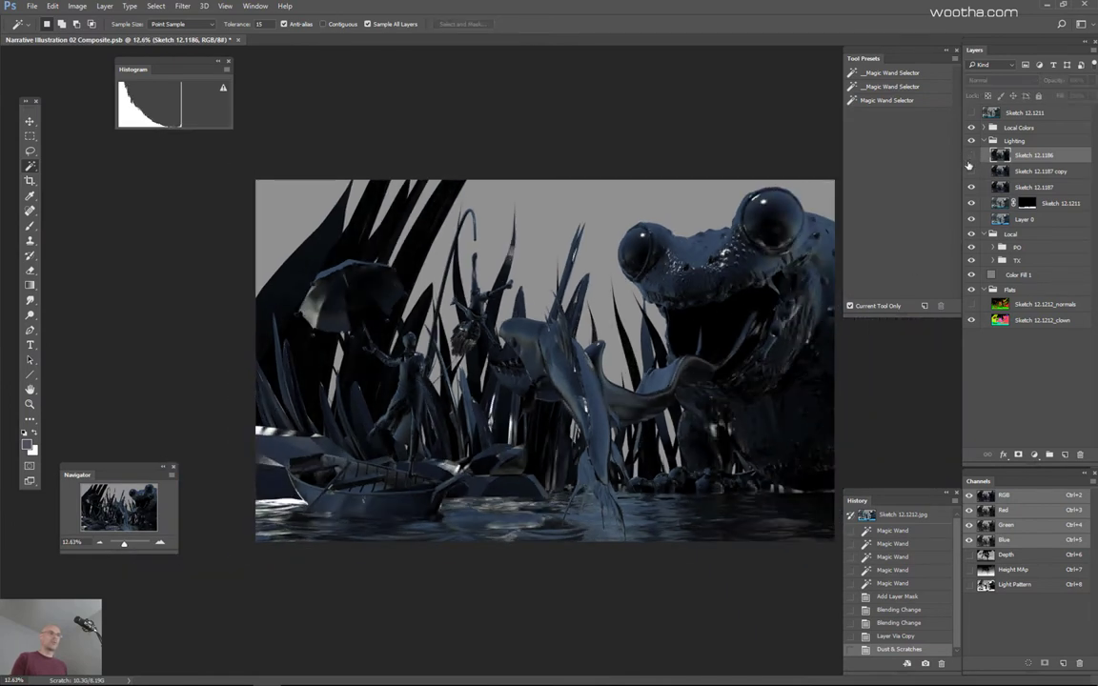
Step: Leave Sketch 12.1186 hidden and set the Sketch 12.1187 layer's opacity to 50%
click(972, 156)
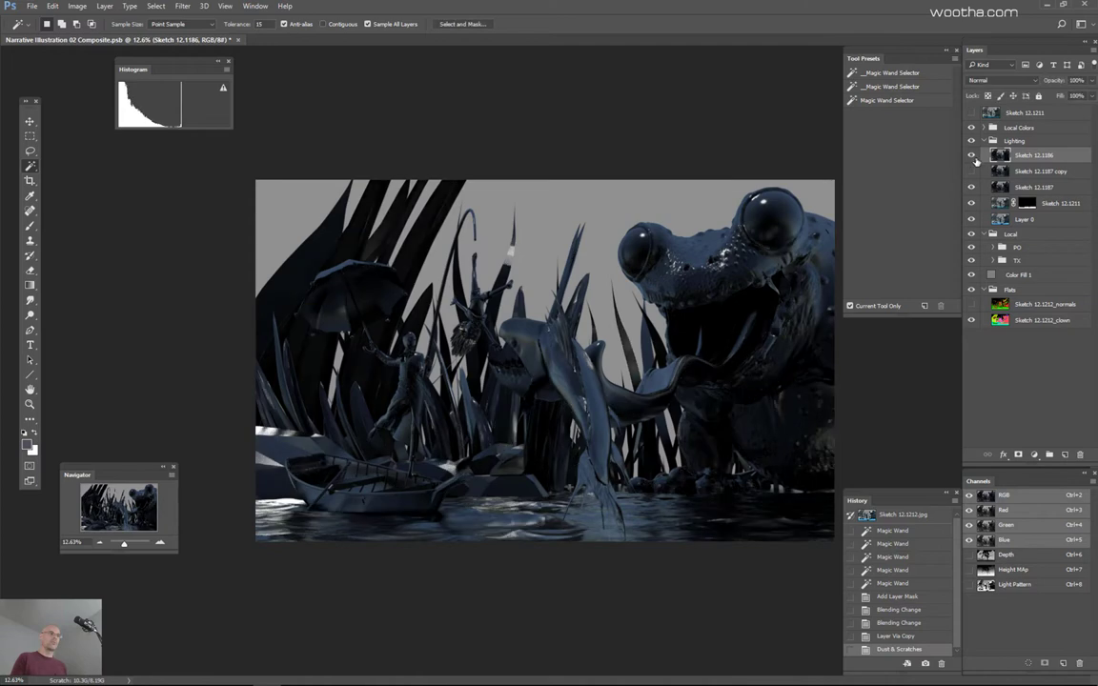
click(972, 156)
click(1001, 187)
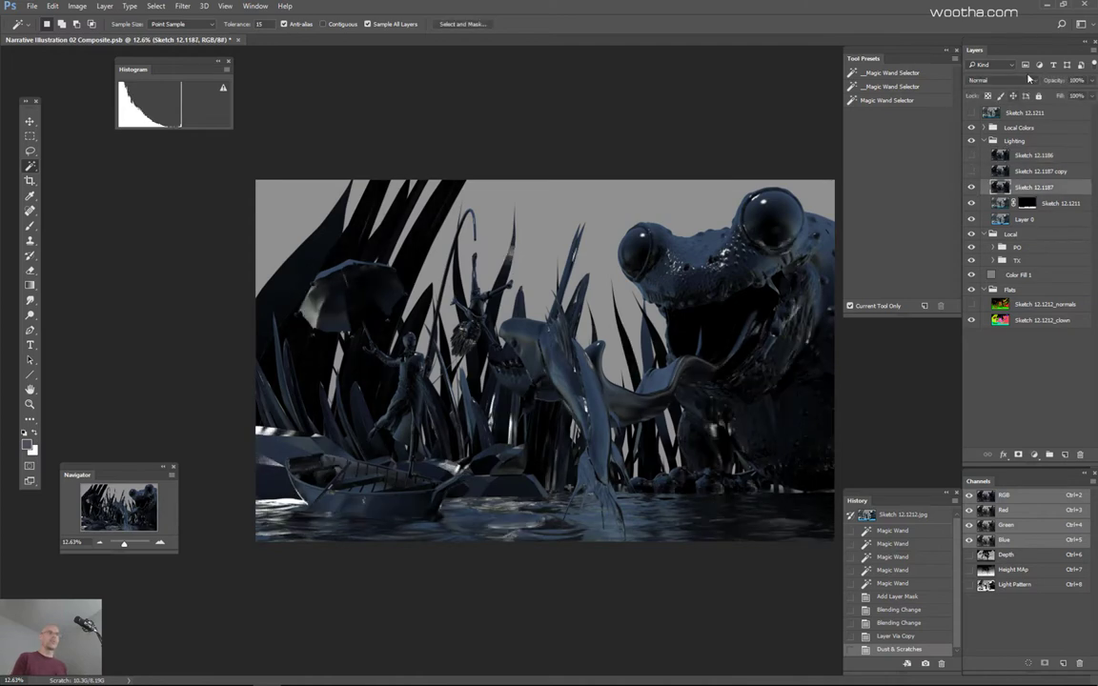
mouse_move(1064, 84)
mouse_down()
mouse_move(1016, 86)
mouse_move(1063, 85)
mouse_move(1051, 84)
mouse_up()
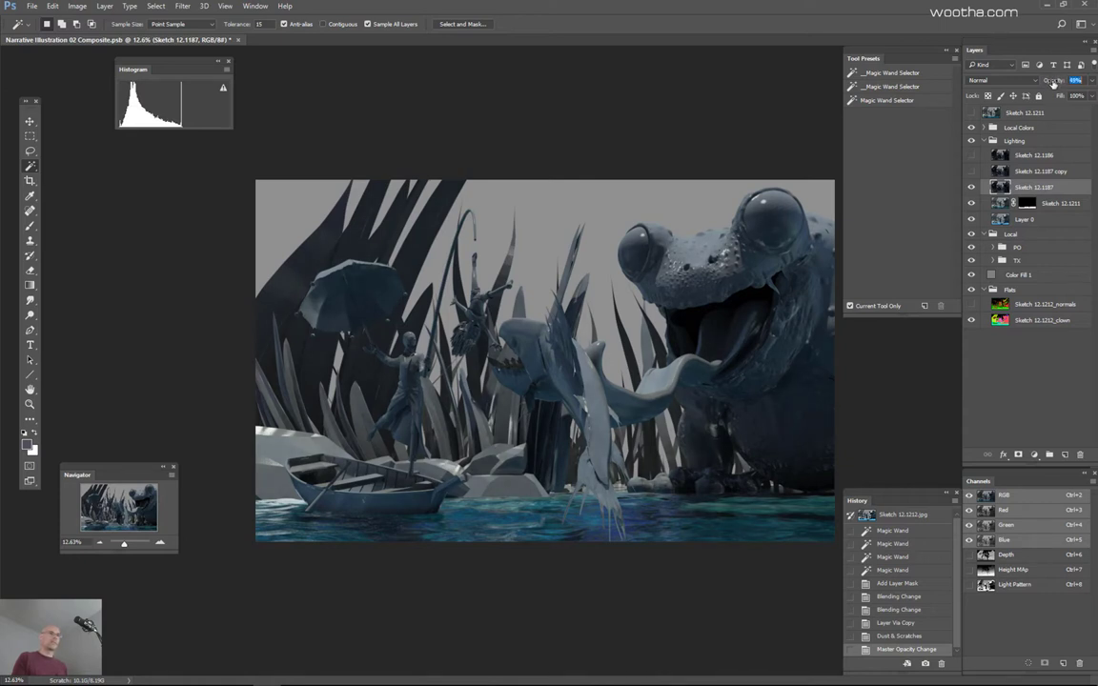
drag(1052, 84, 1048, 89)
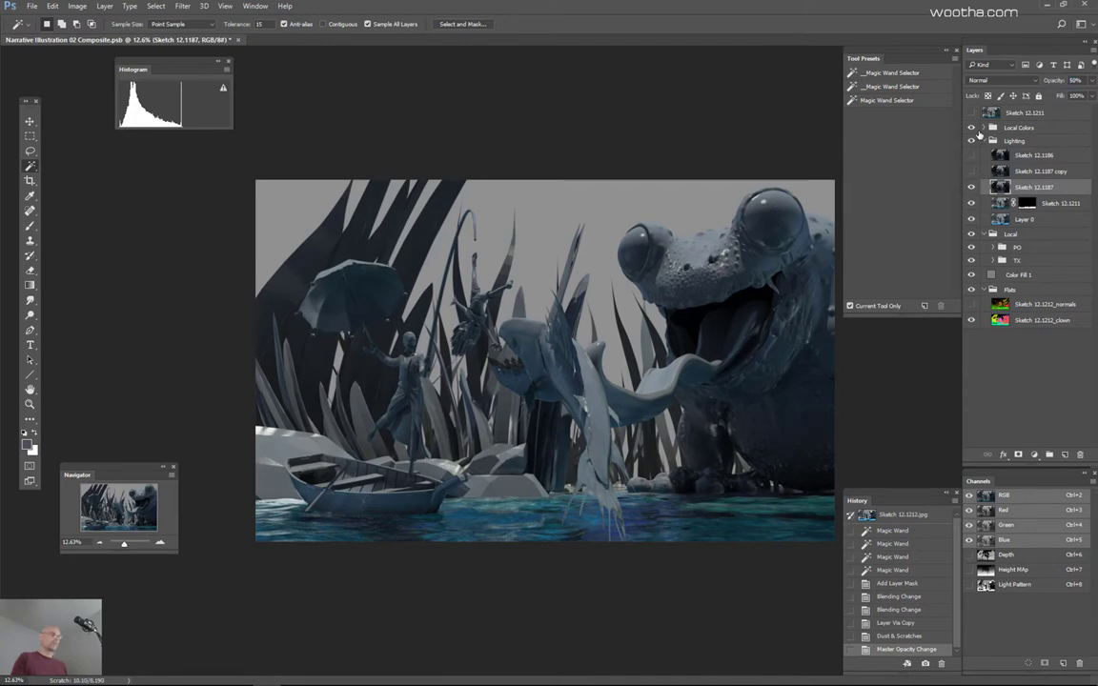
Step: Compare the whole composite with the half-opacity Sketch 12.1187 lighting pass hidden and shown
click(973, 187)
click(972, 188)
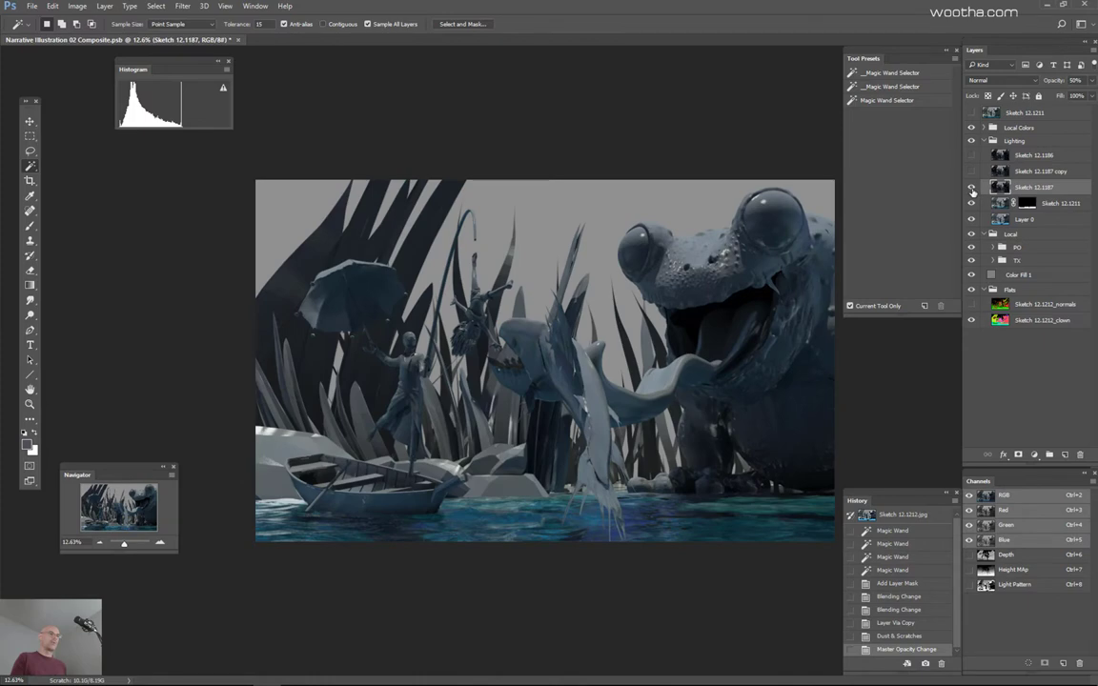
click(973, 188)
click(973, 187)
click(972, 187)
click(972, 188)
click(972, 188)
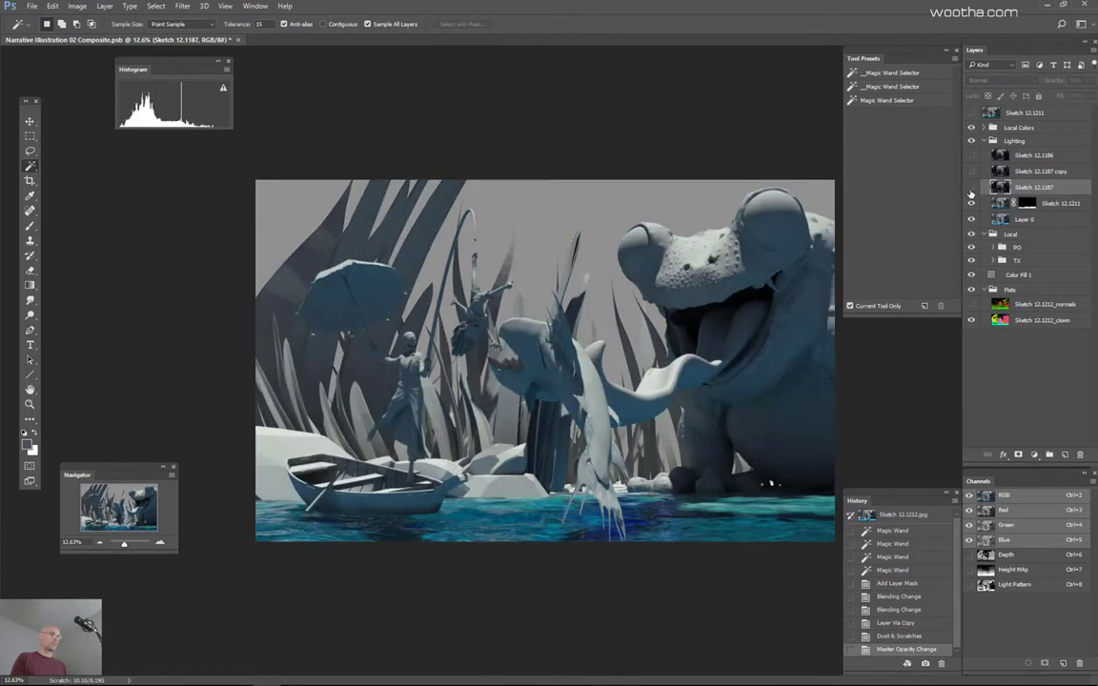
click(973, 188)
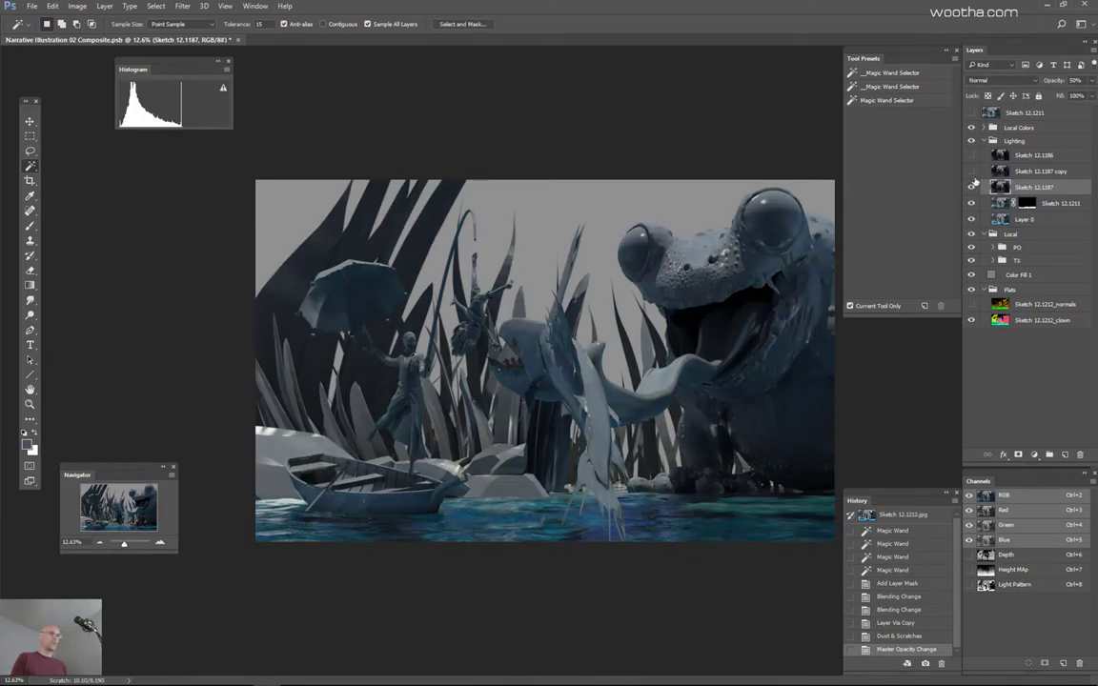
click(973, 188)
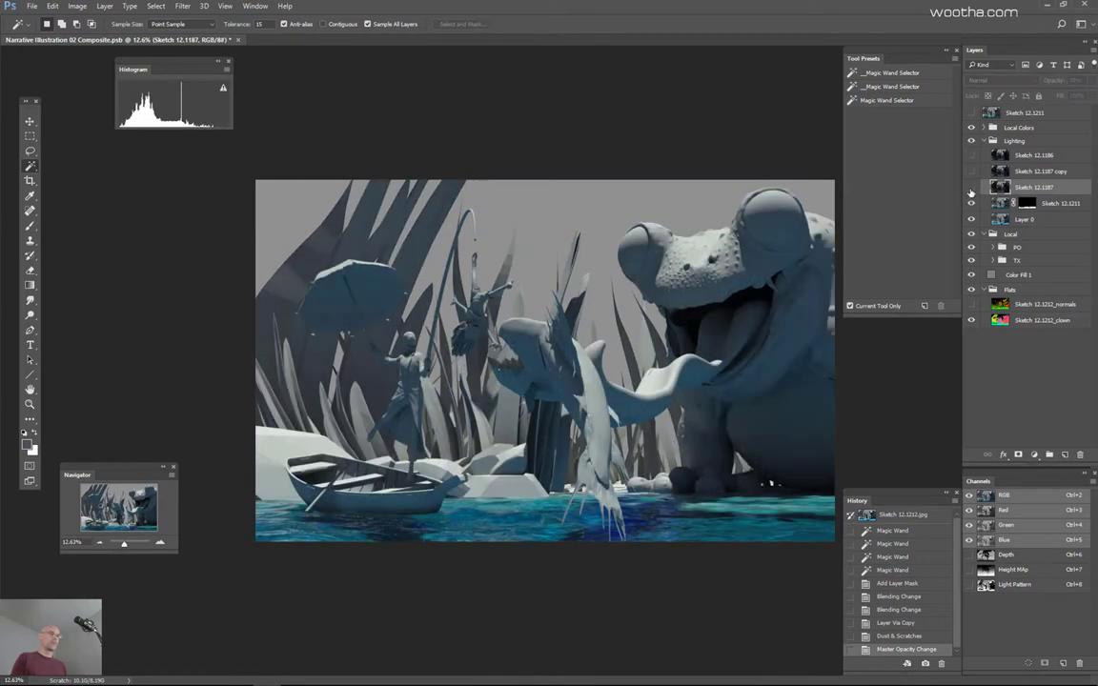
click(972, 188)
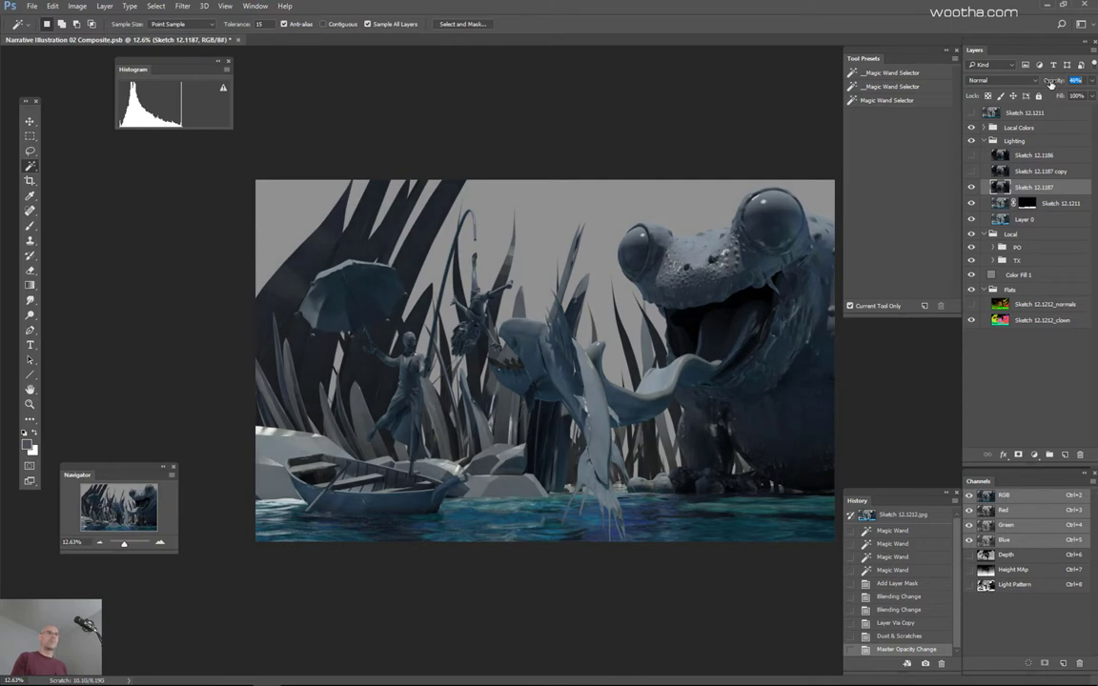
Step: Try Sketch 12.1187 at 41% opacity, and set it back to 50%
drag(1051, 84, 1048, 84)
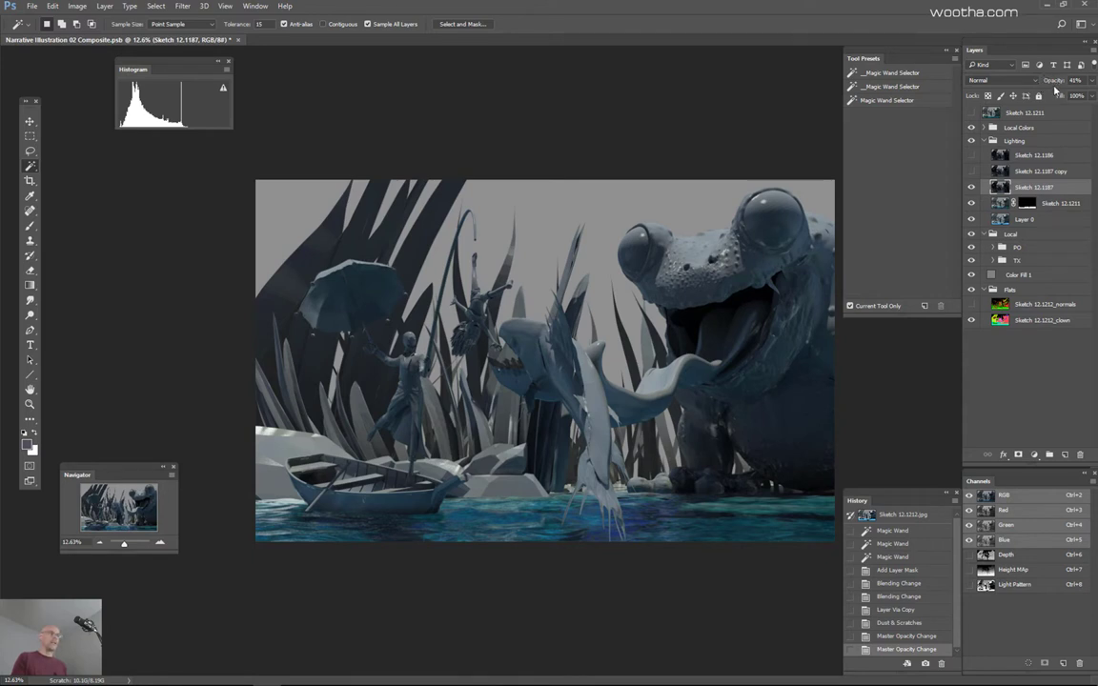
drag(1055, 86, 1054, 86)
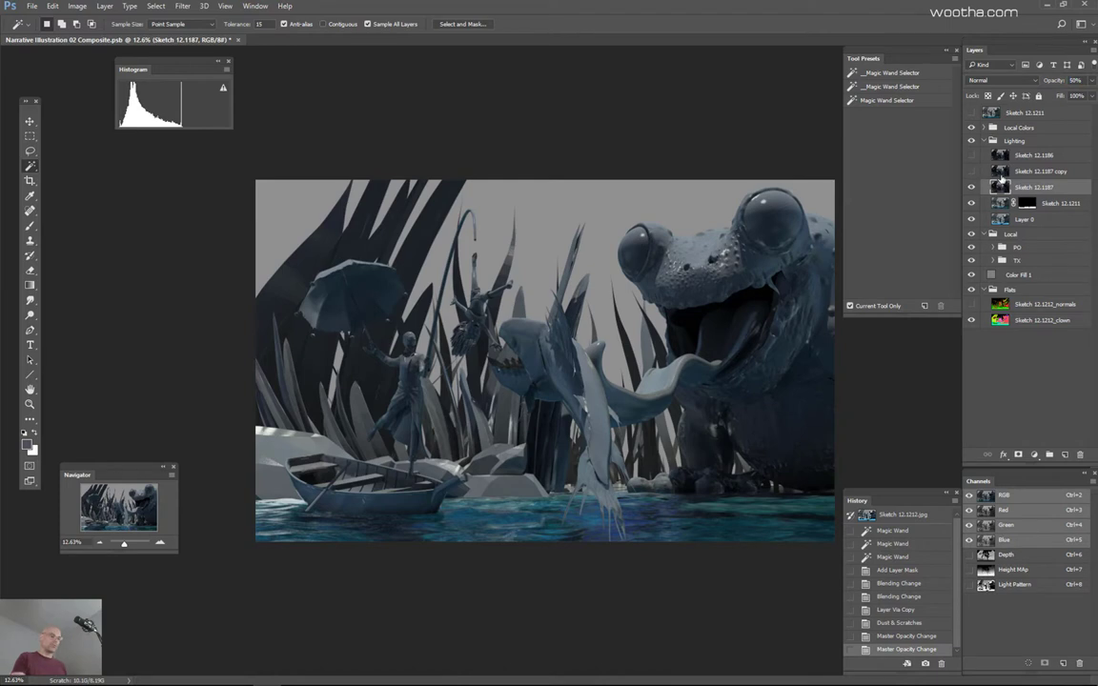
Step: Duplicate Sketch 12.1187, set the duplicate to Lighten at 100% opacity, and check its effect on the composite
key(ctrl+j)
click(991, 84)
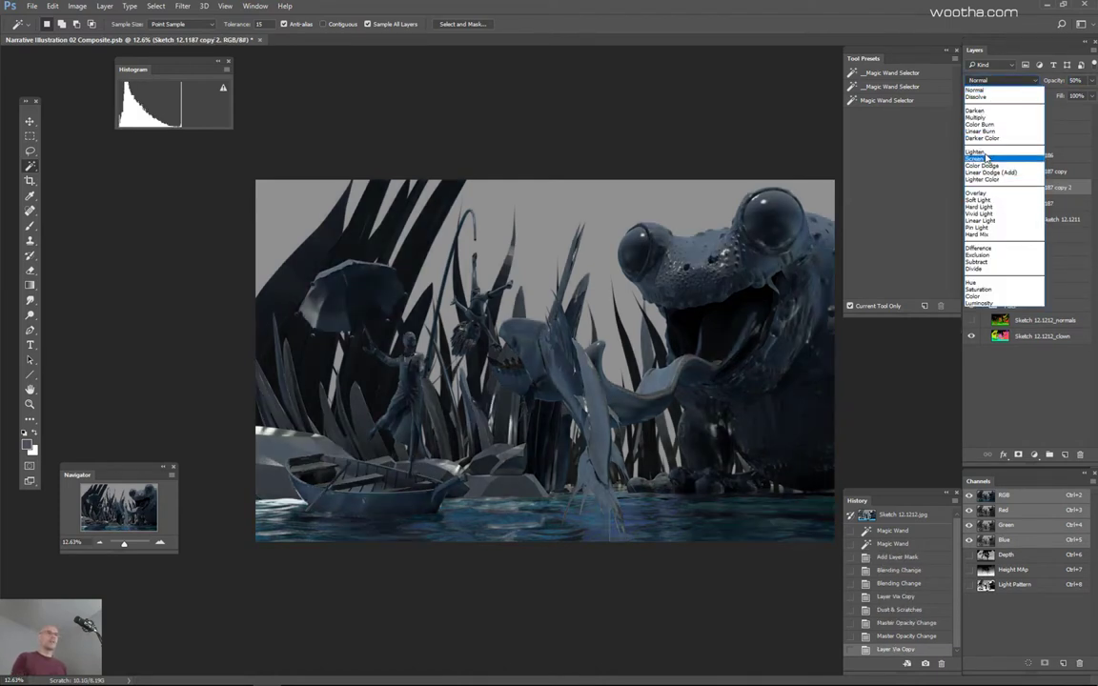
click(976, 151)
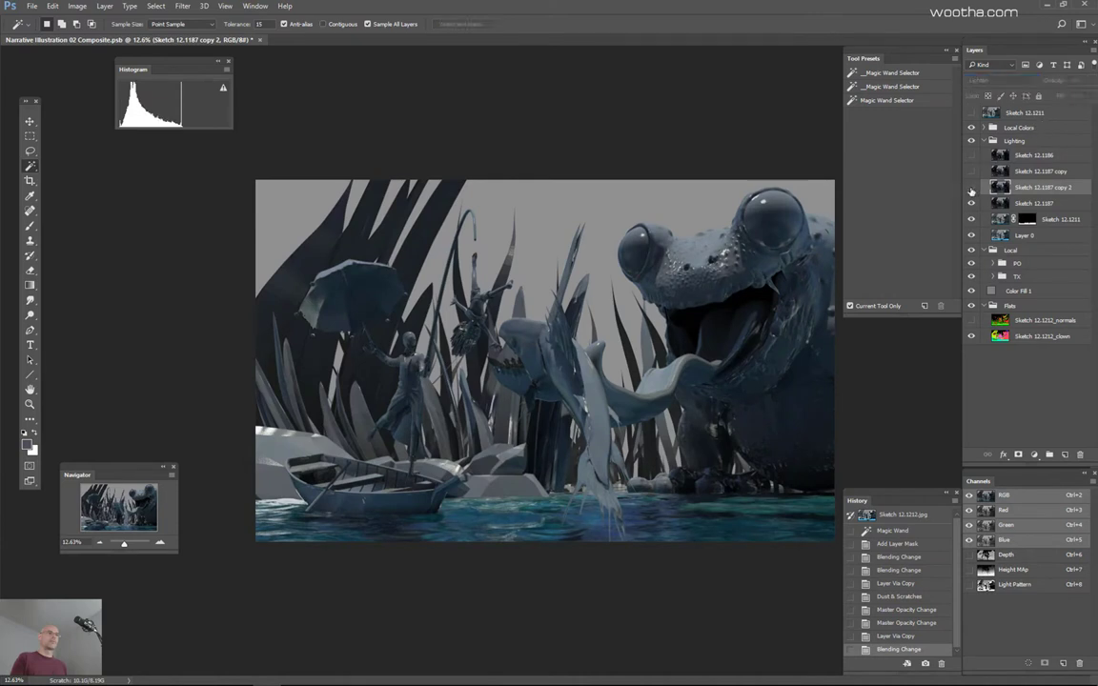
drag(1063, 83, 1083, 83)
click(972, 187)
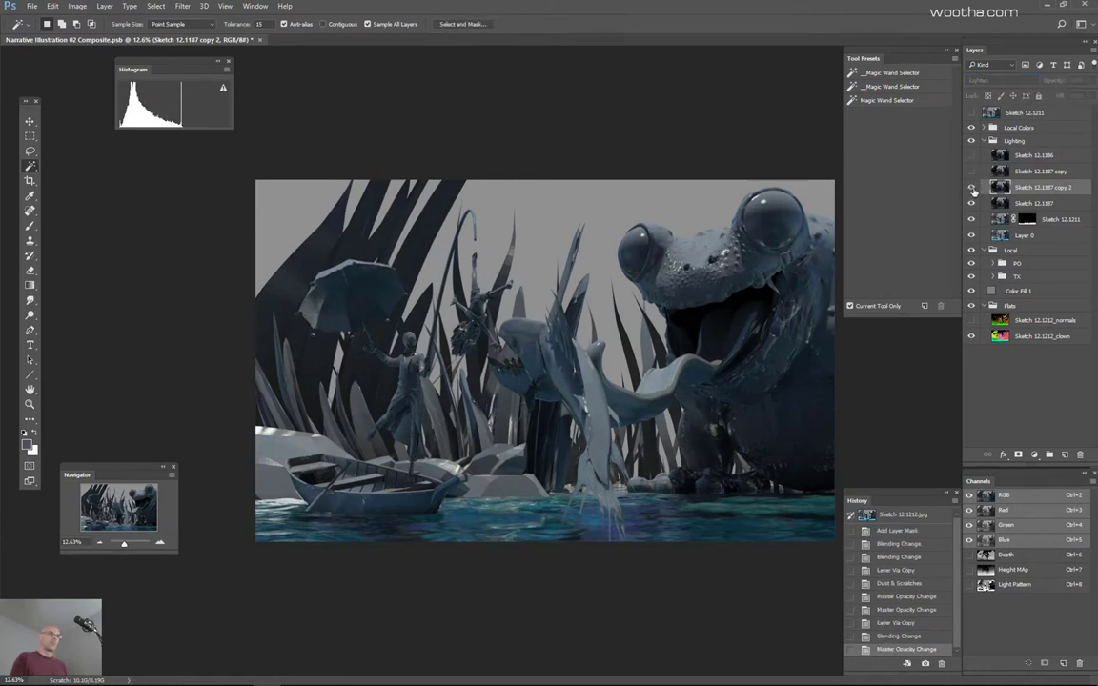
click(972, 187)
Step: Apply a Levels adjustment to the Lighten duplicate of Sketch 12.1187 to strengthen its highlights
key(ctrl+l)
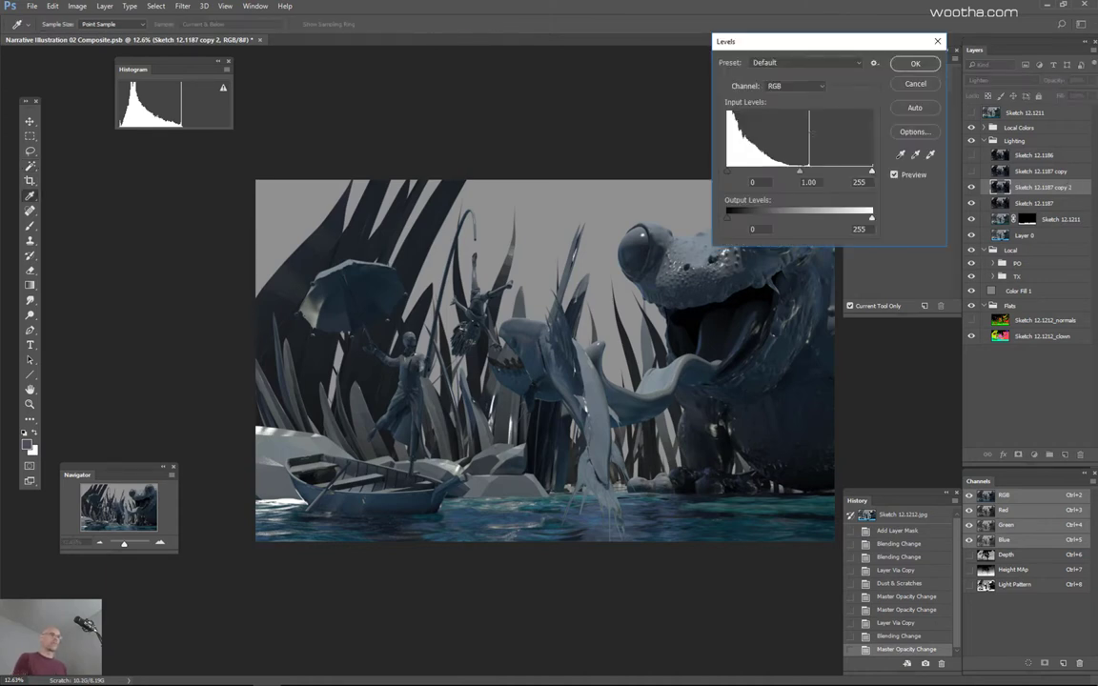
drag(800, 172, 734, 177)
click(915, 64)
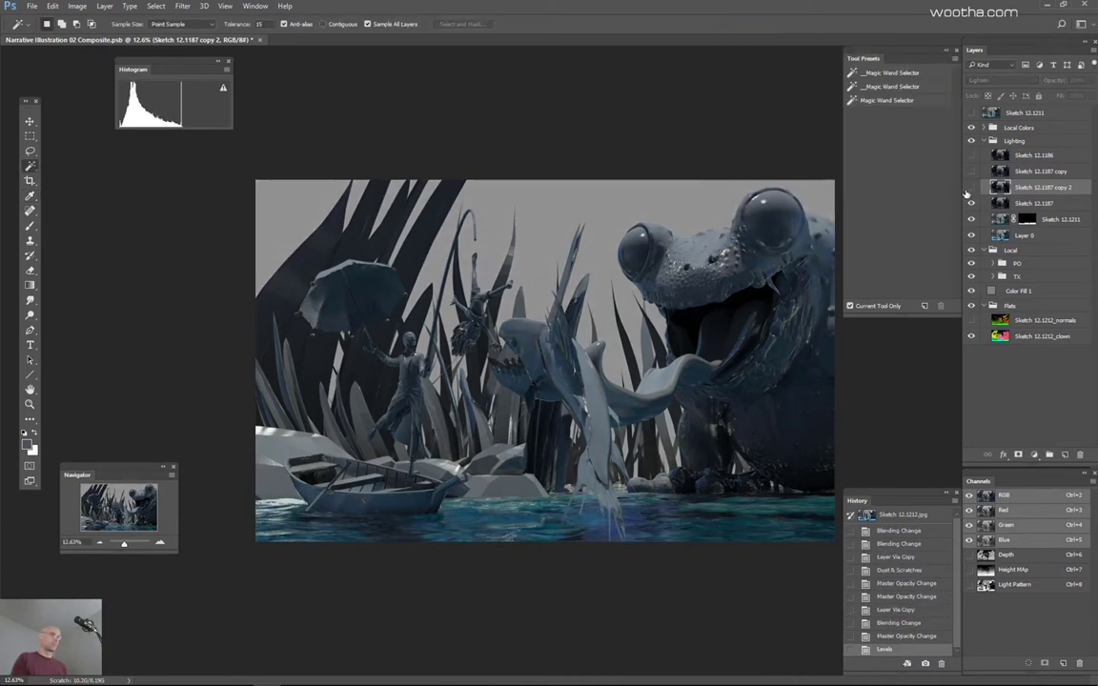
Step: Compare the composite with the Lighten duplicate hidden and shown, and with both Sketch 12.1187 passes hidden
click(970, 189)
click(970, 189)
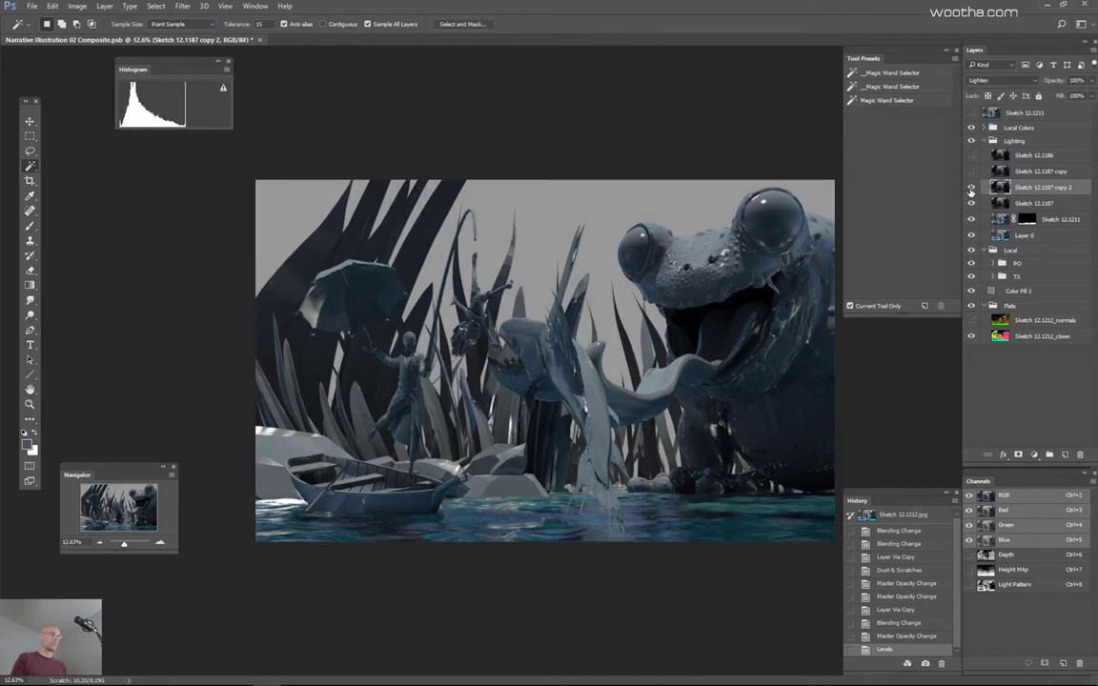
click(971, 189)
click(971, 189)
key(ctrl+plus)
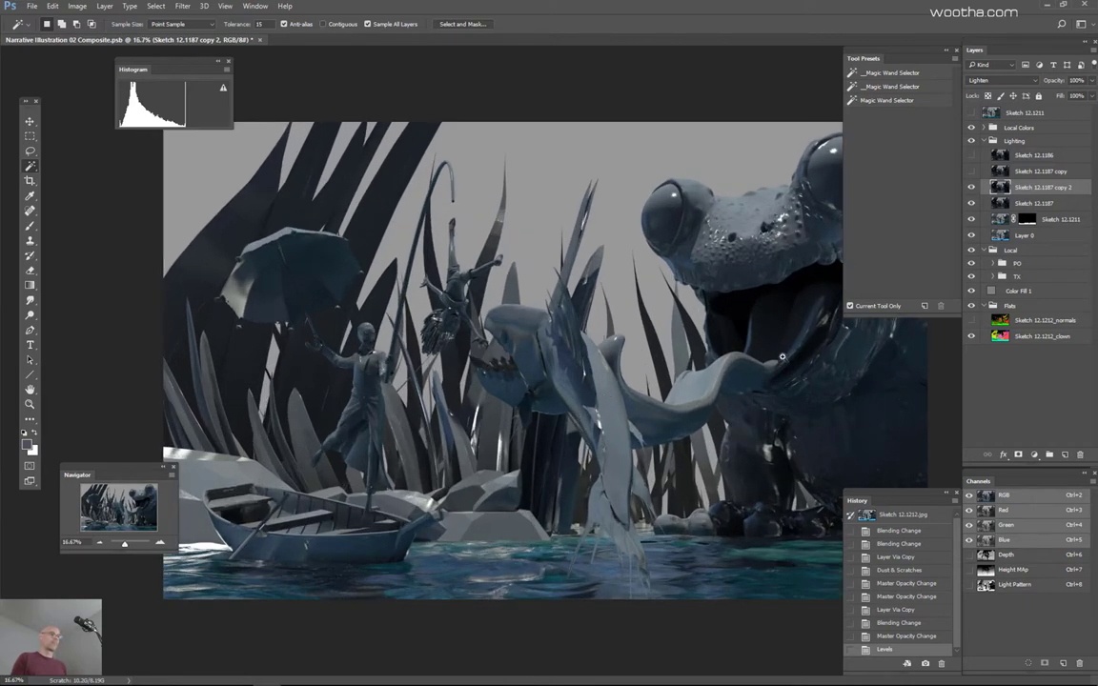
key(ctrl+minus)
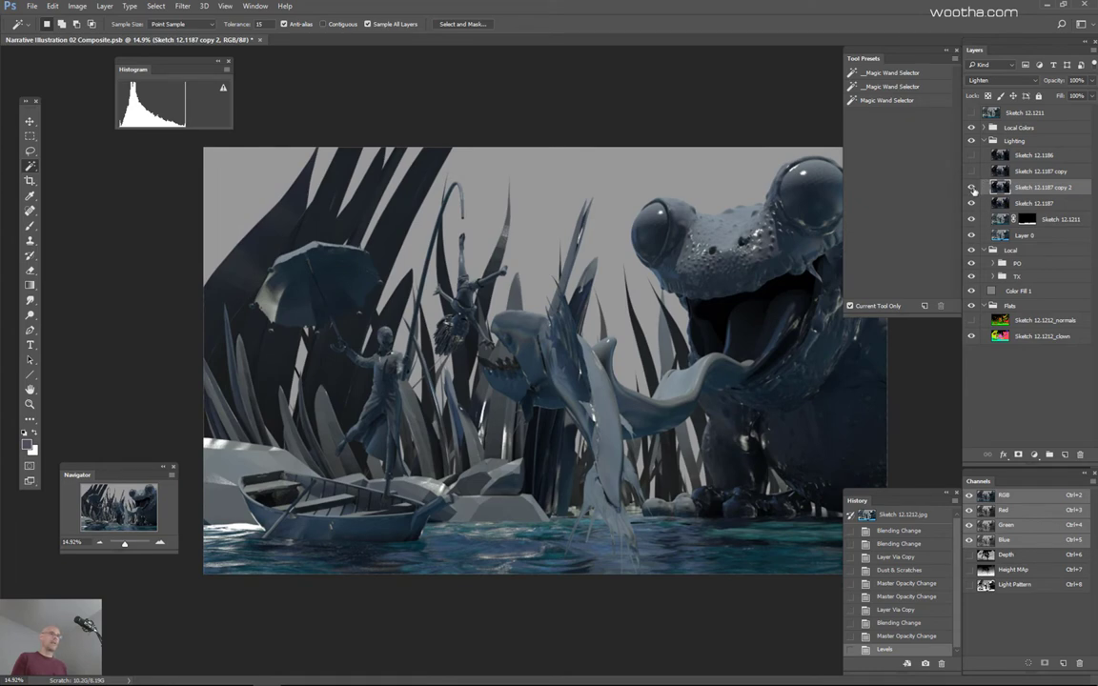
click(972, 187)
click(973, 203)
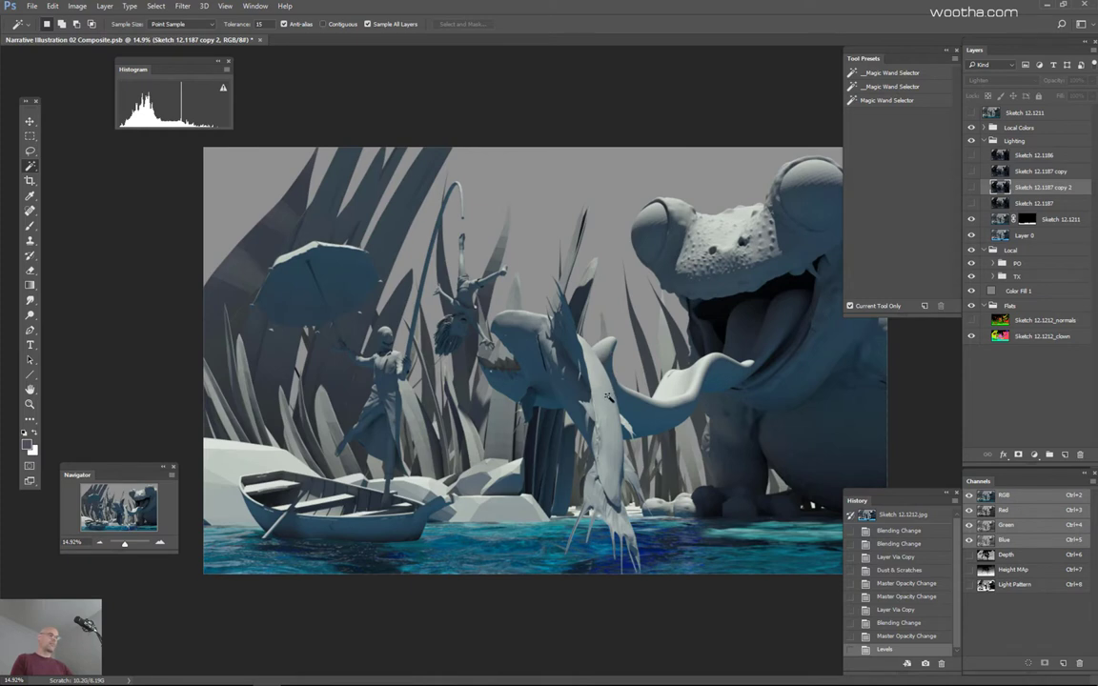
click(972, 187)
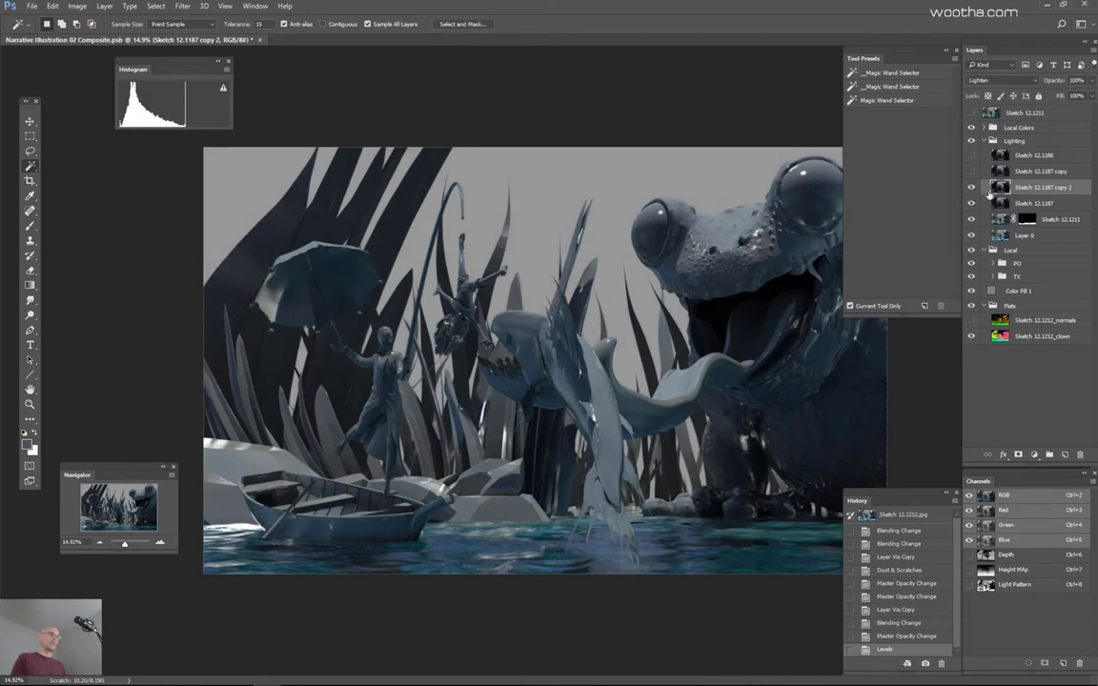
Step: Hide the Lighten duplicate, reduce Sketch 12.1187's opacity to 29%, and compare the composite with and without it
shift+click(1042, 203)
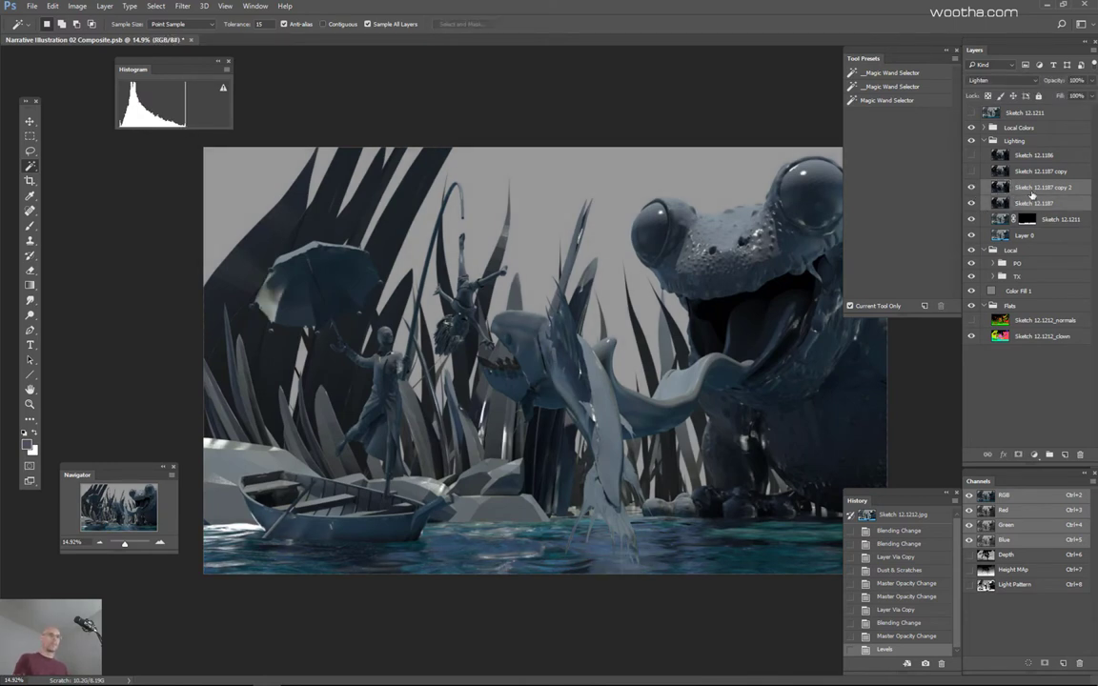
click(1029, 203)
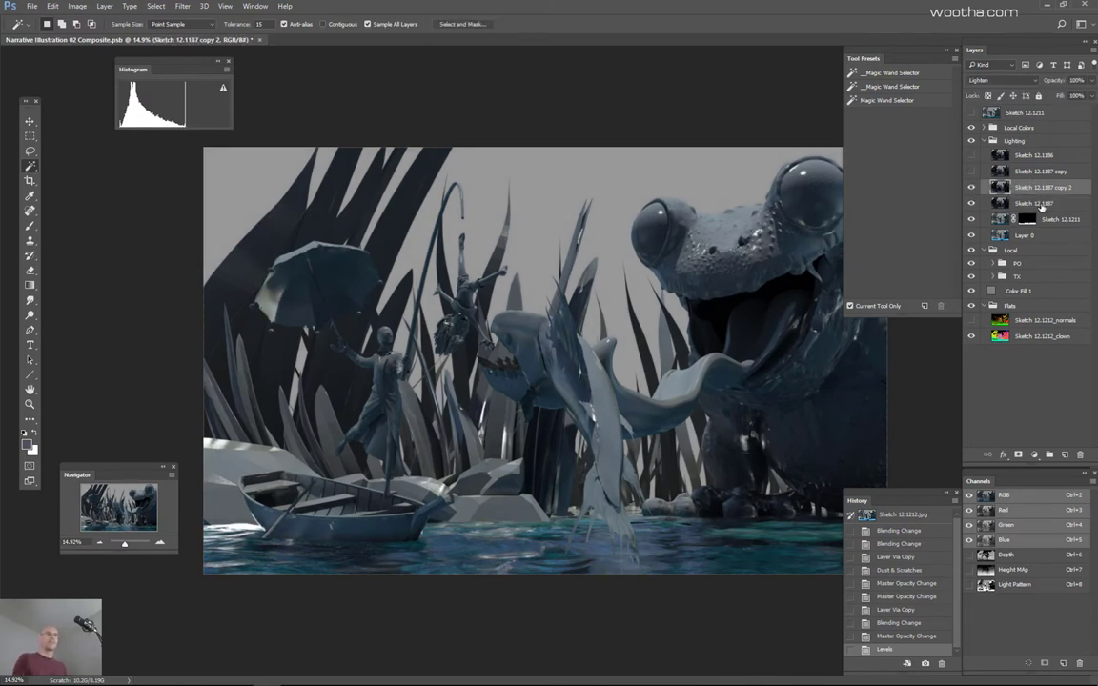
click(971, 188)
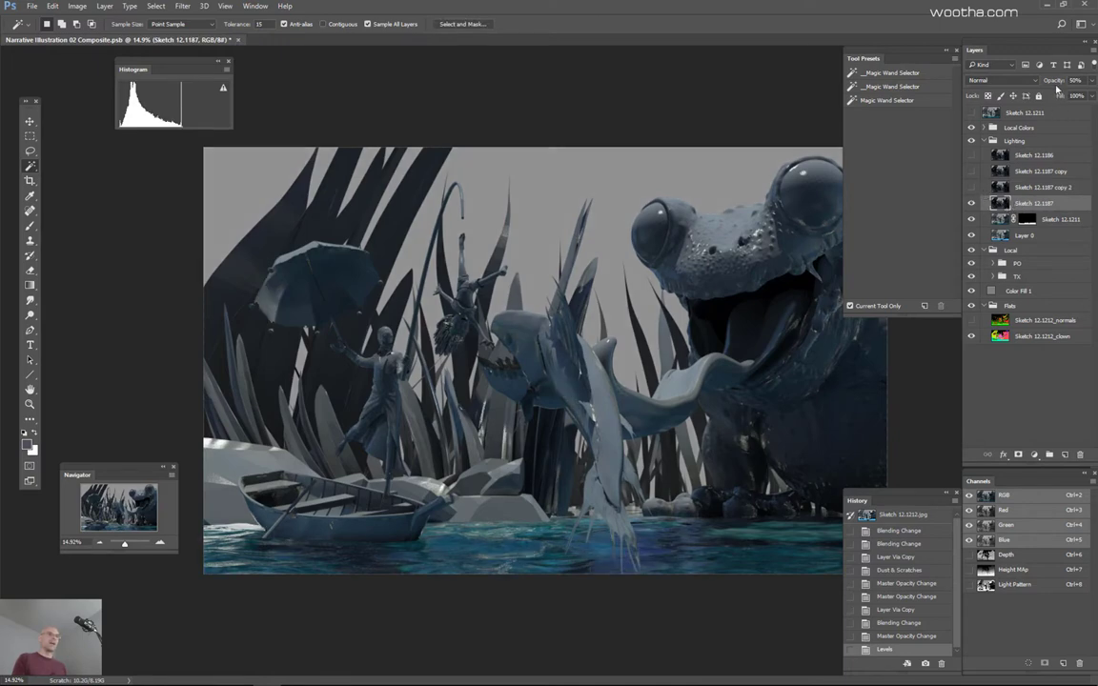
drag(1056, 83, 1033, 86)
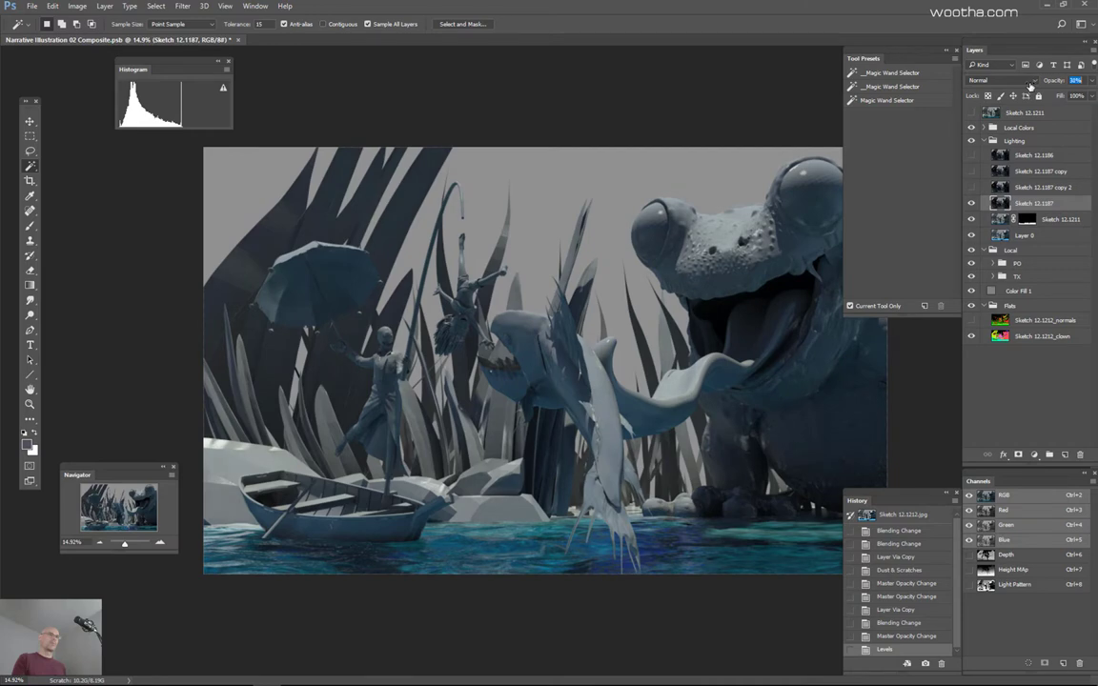
drag(1031, 85, 1028, 87)
click(972, 204)
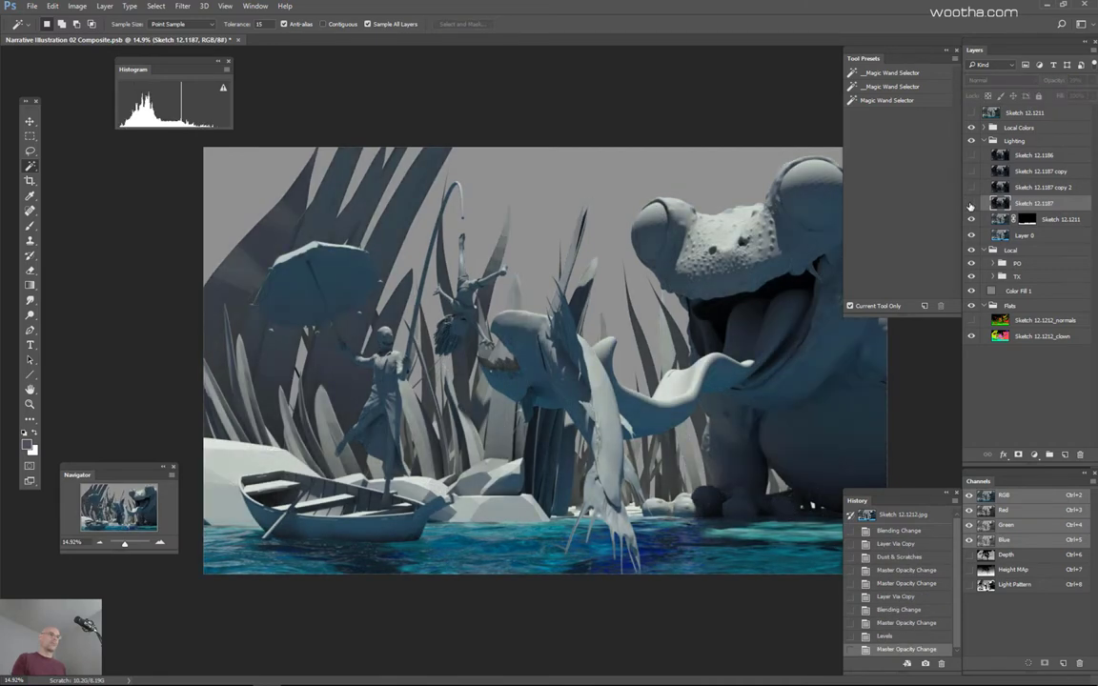
click(971, 204)
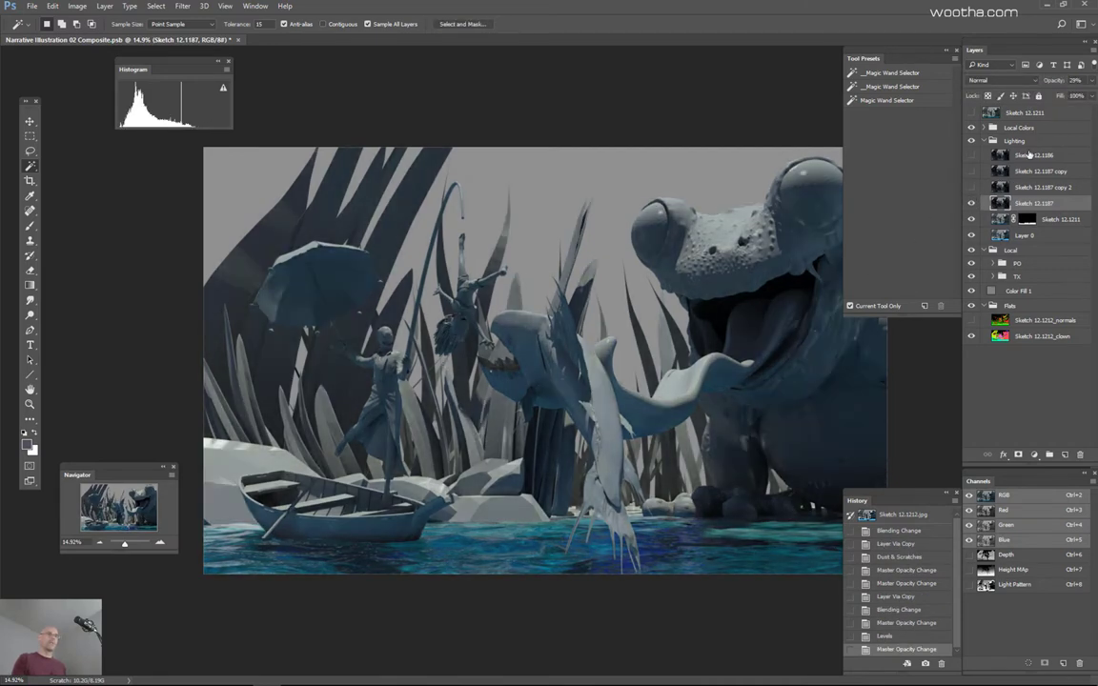
Step: Show Sketch 12.1187 copy 2 again and reduce its opacity to 35%
click(973, 188)
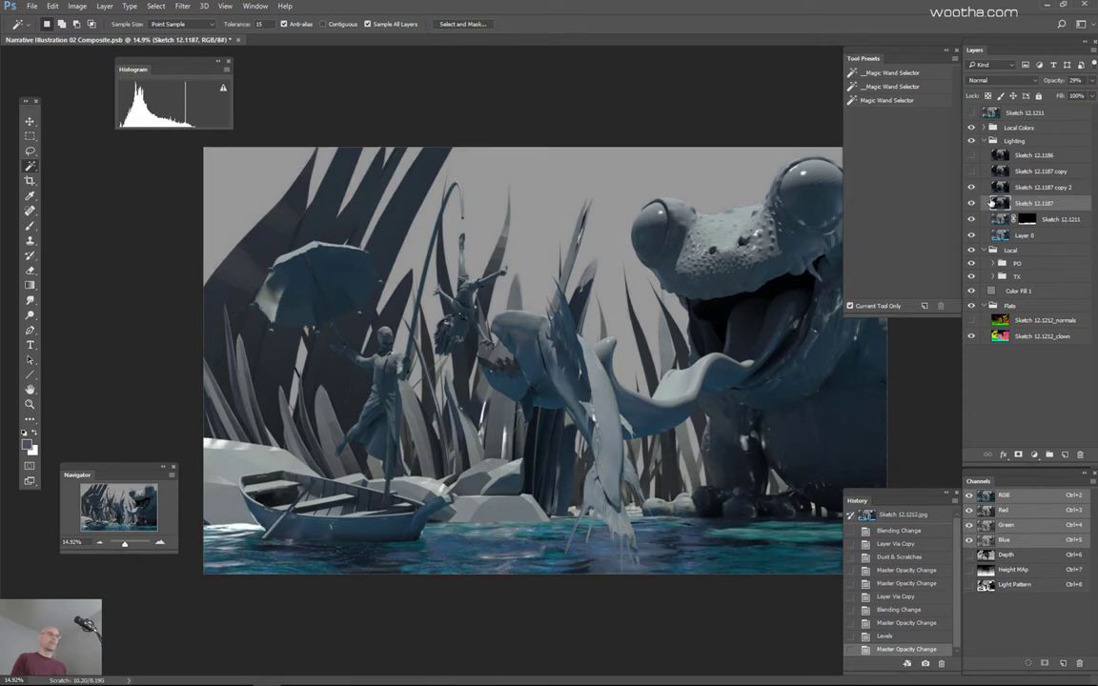
click(1034, 187)
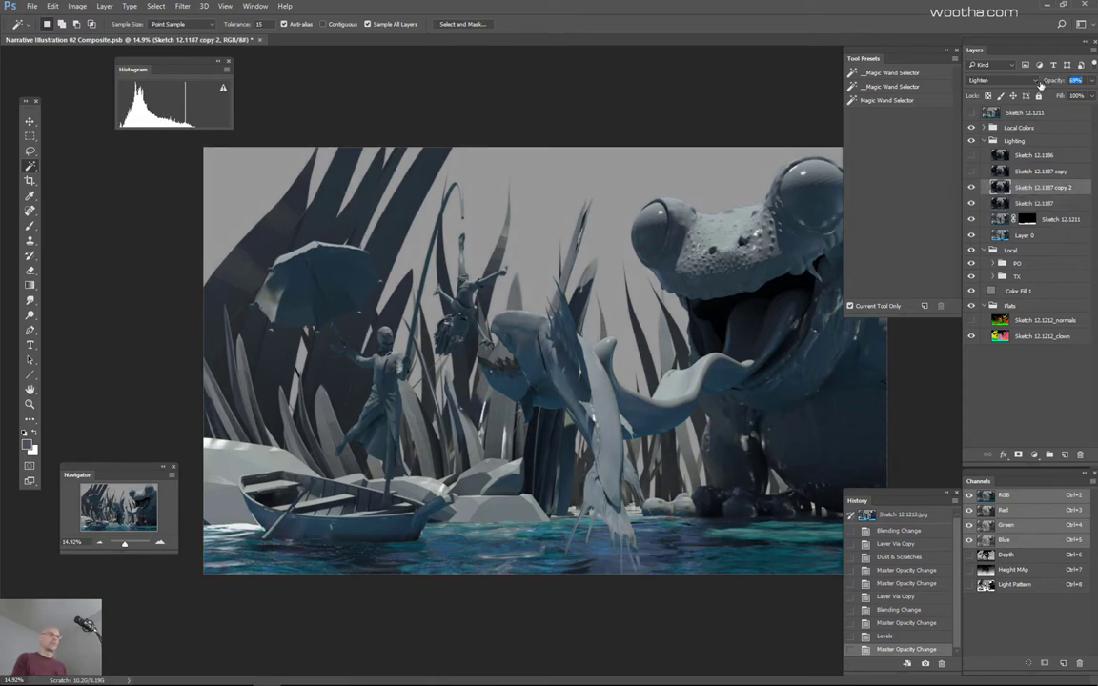
drag(1040, 84, 996, 83)
Step: Group Sketch 12.1187 and Sketch 12.1187 copy 2, and add a black layer mask to the group
shift+click(1040, 203)
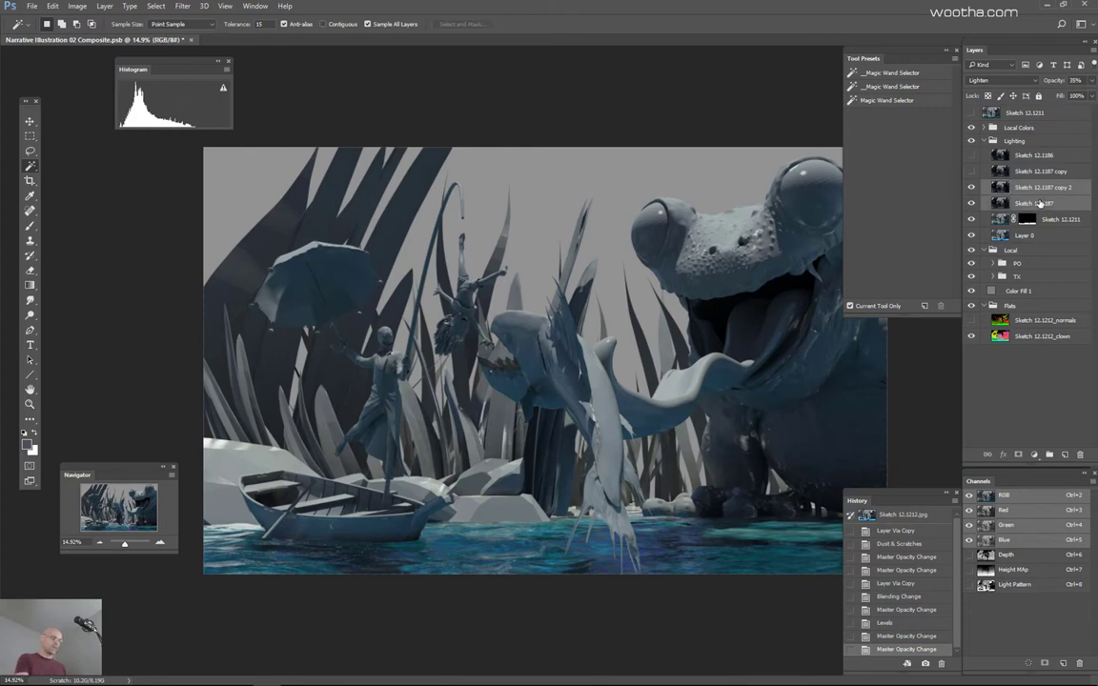
key(ctrl+g)
alt+click(1019, 456)
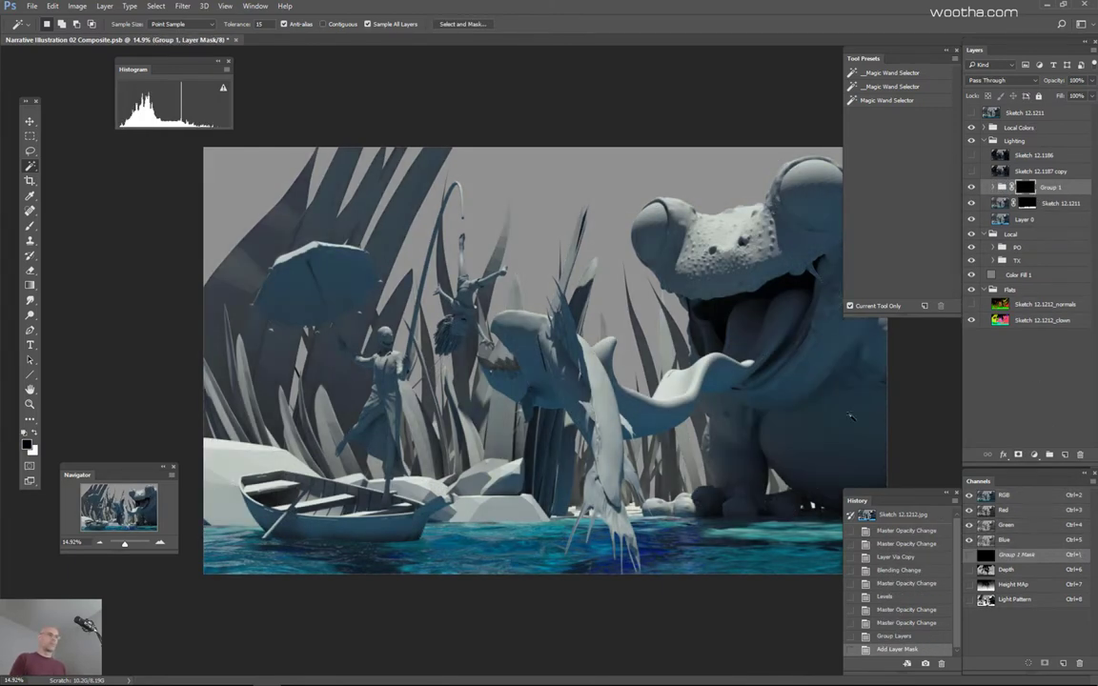
Step: Isolate the clown render and select the frog's body, the leaping fish, the tongue and the frog's eyes
drag(714, 394, 630, 348)
alt+click(971, 320)
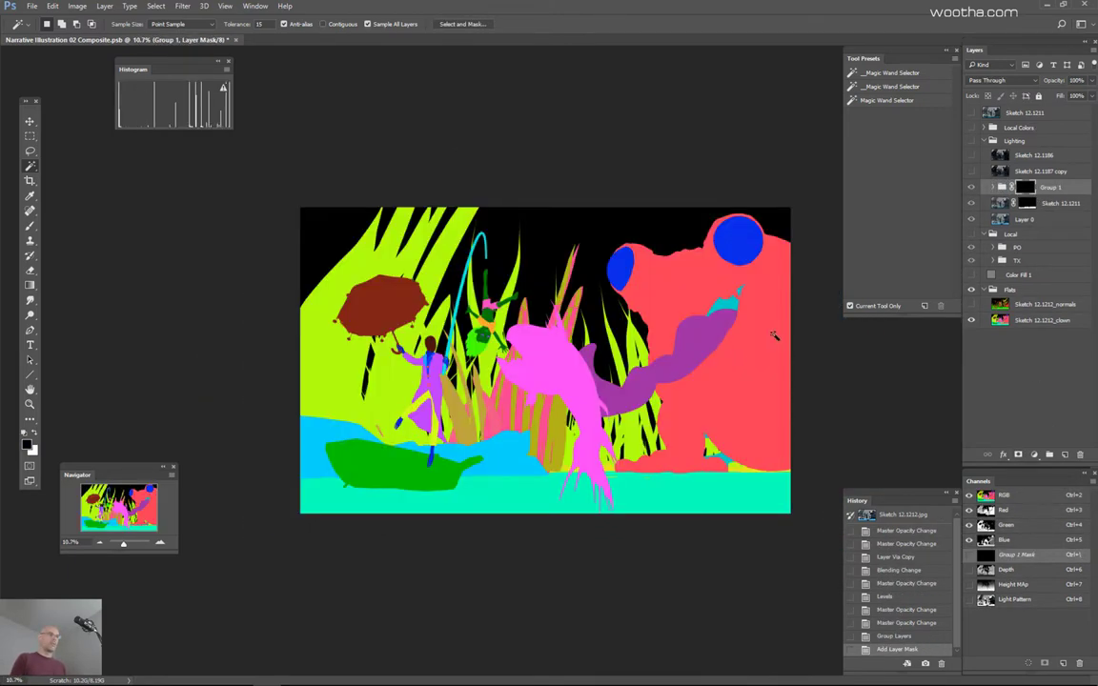
click(758, 353)
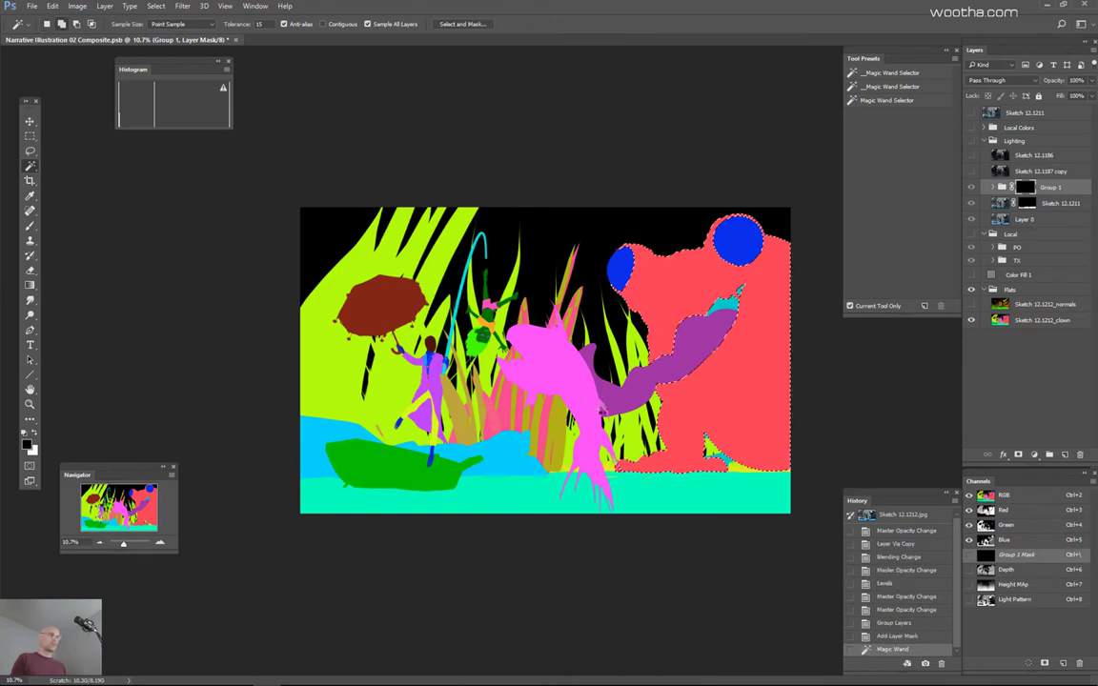
shift+click(610, 398)
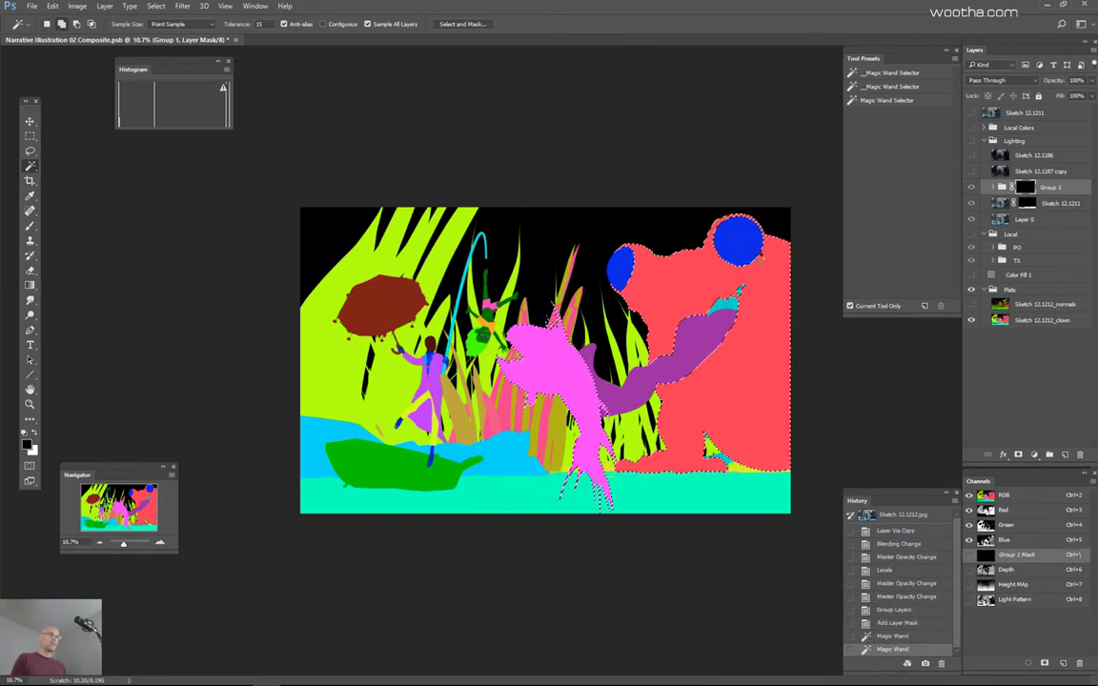
shift+click(711, 334)
shift+click(750, 256)
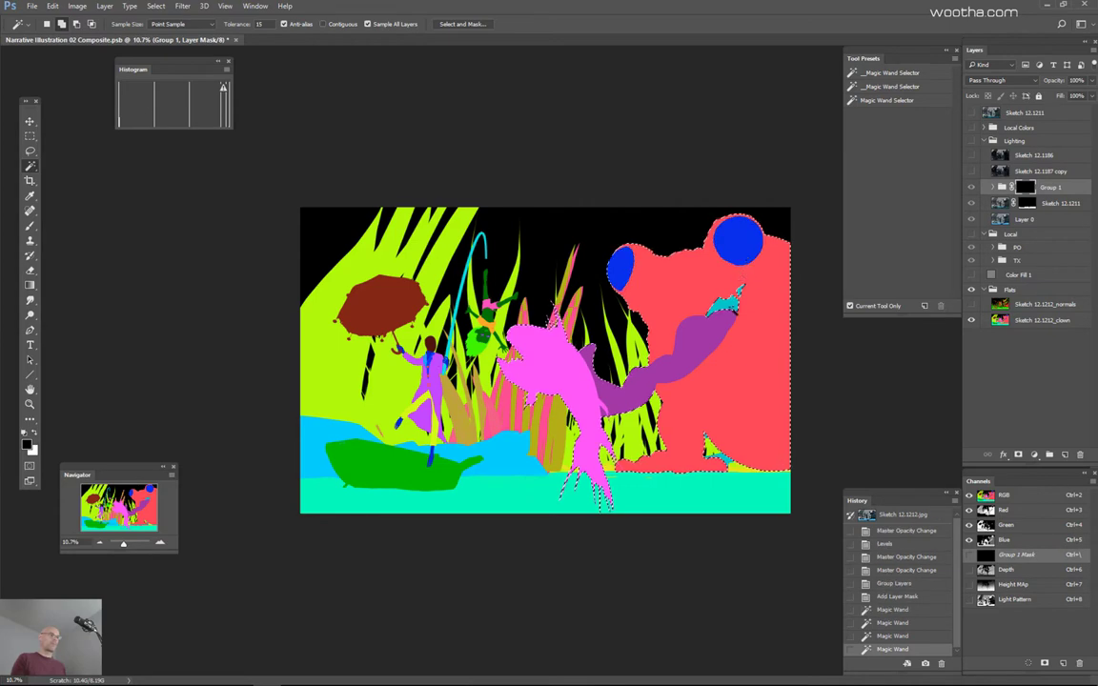
scroll(740, 351, up, 3)
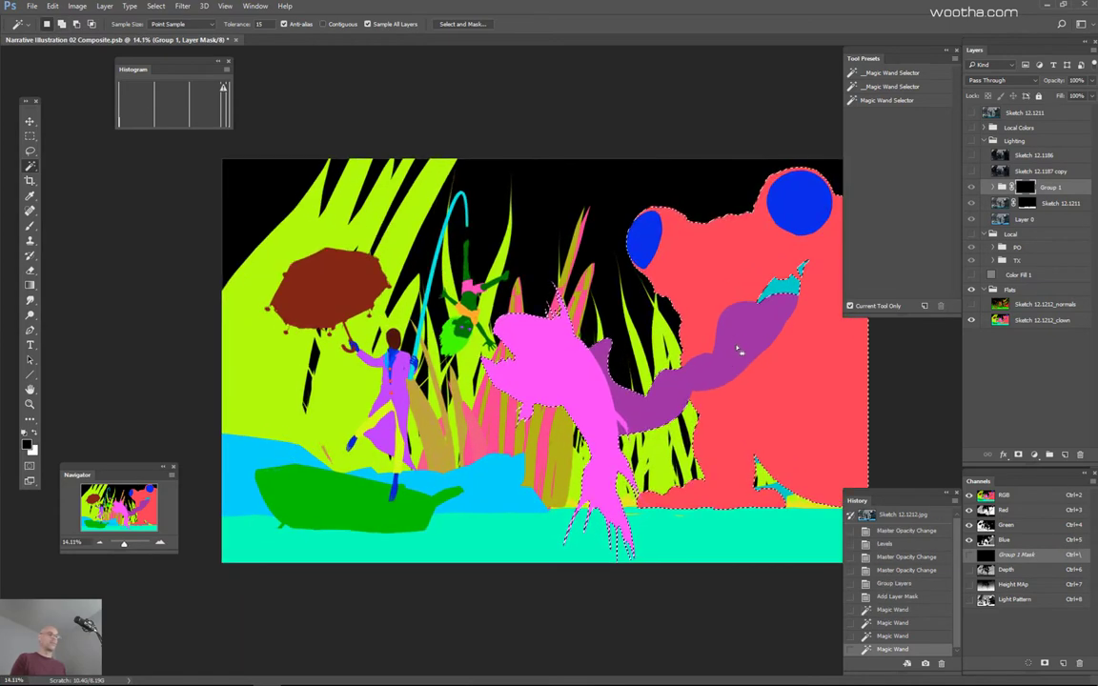
Step: Show the hidden layers again, fill the selected areas of Group 1's mask with white, and deselect
click(972, 127)
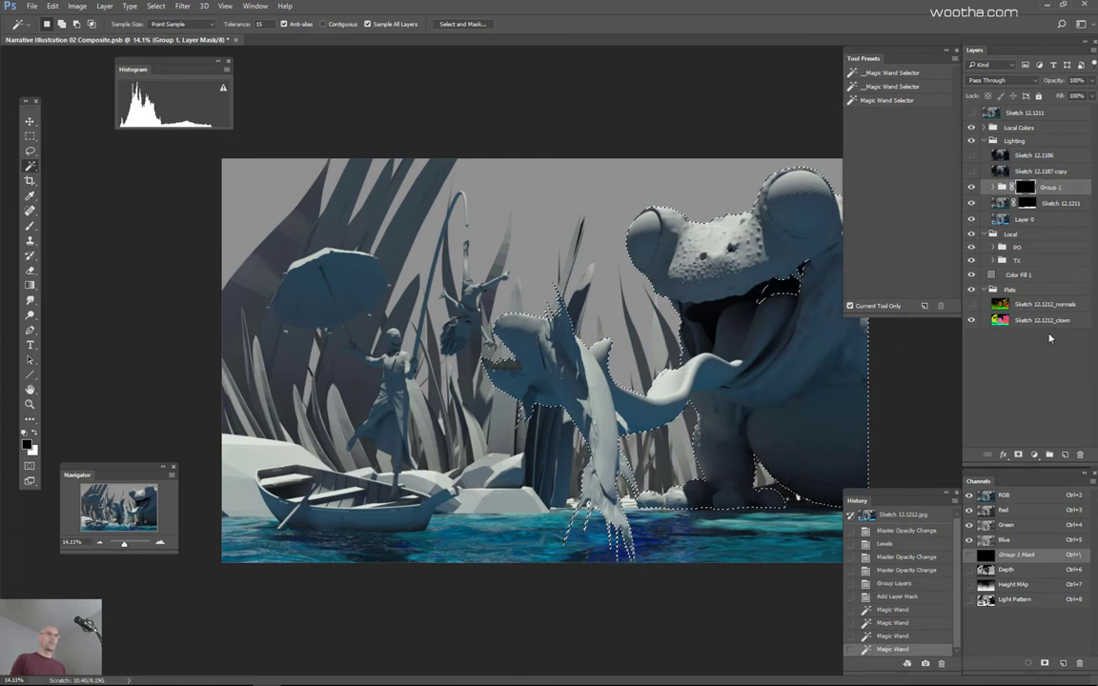
key(alt+BackSpace)
key(ctrl+BackSpace)
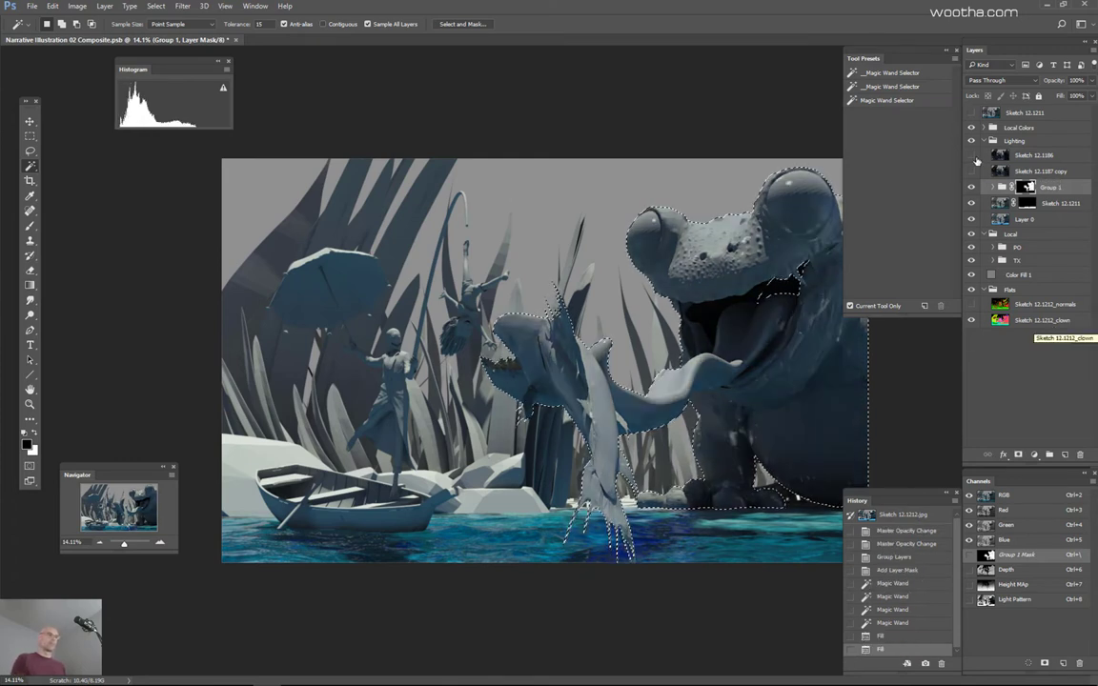
key(ctrl+d)
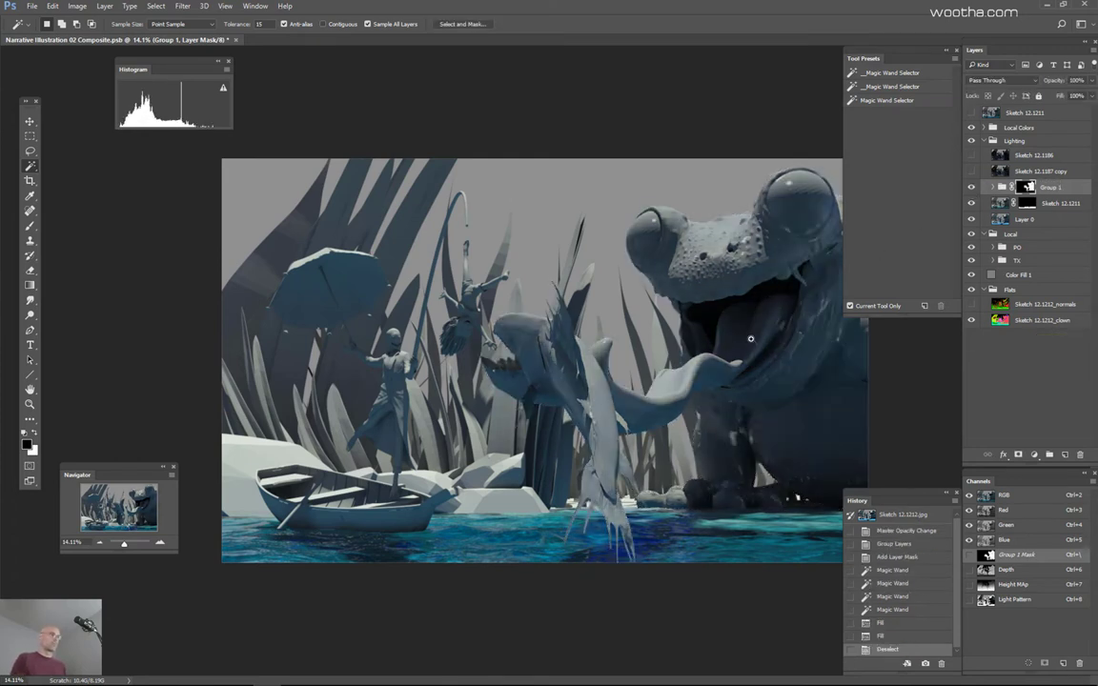
scroll(751, 338, down, 2)
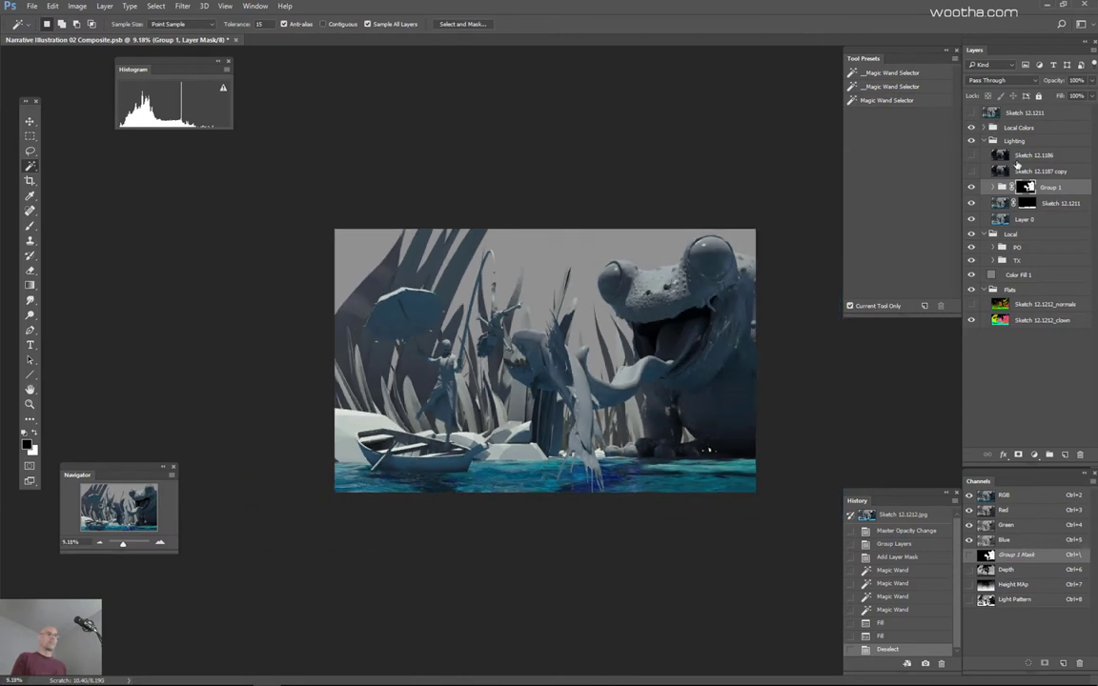
Step: Expand Group 1 and compare the composite with Sketch 12.1187 copy 2 hidden and shown
click(994, 187)
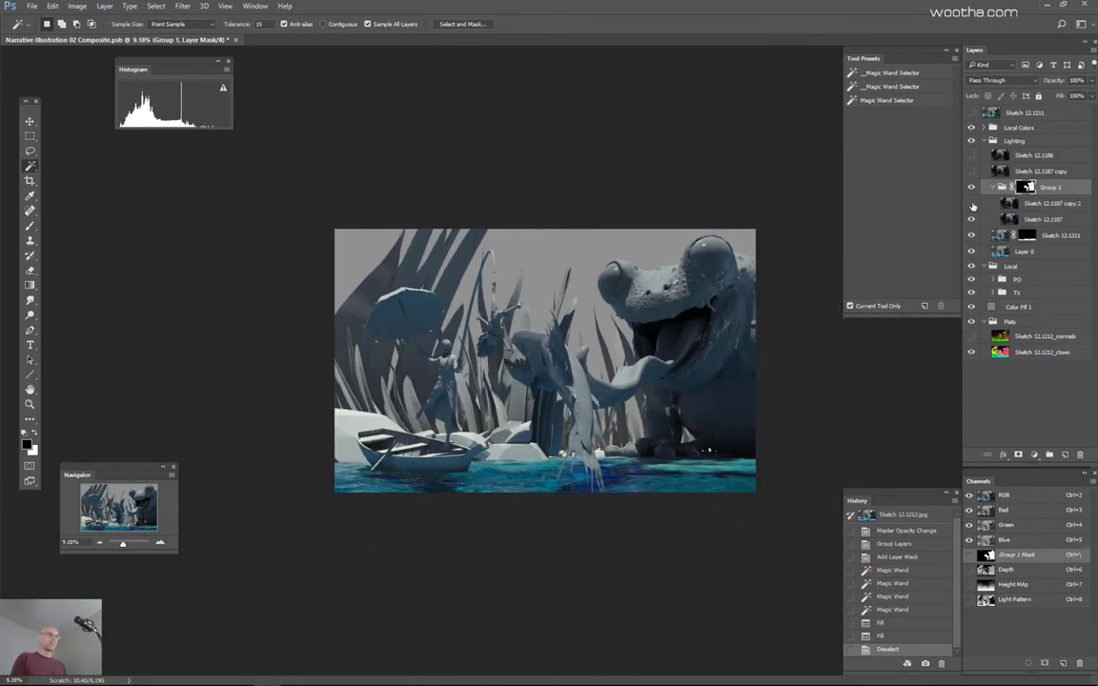
click(1045, 205)
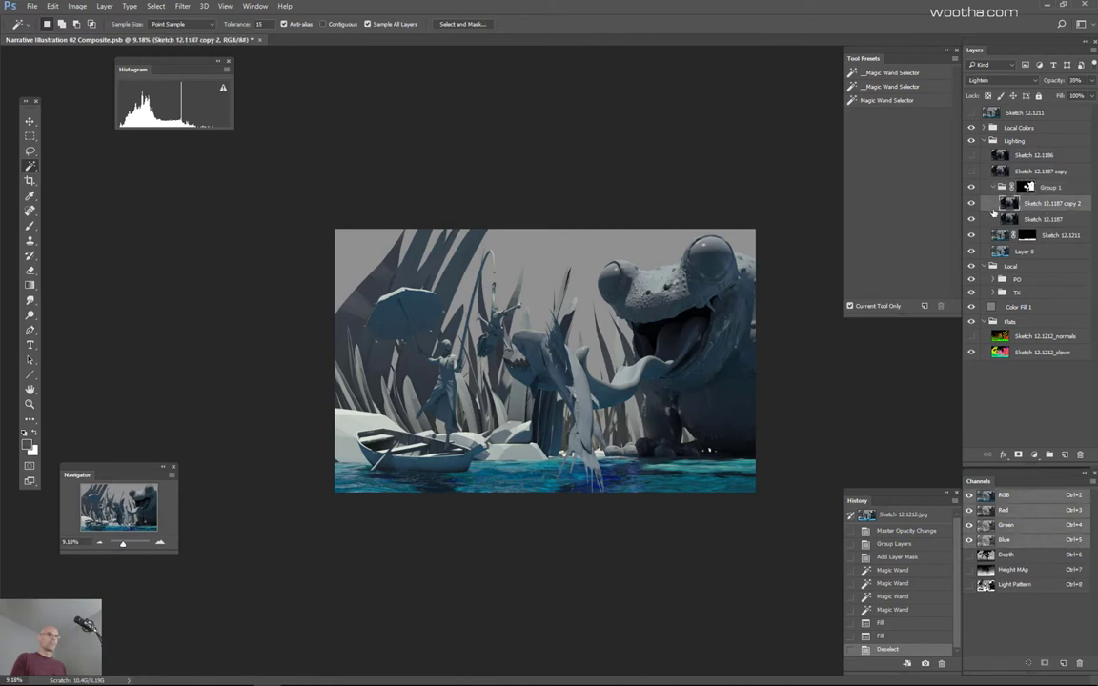
click(971, 205)
click(971, 205)
key(ctrl+plus)
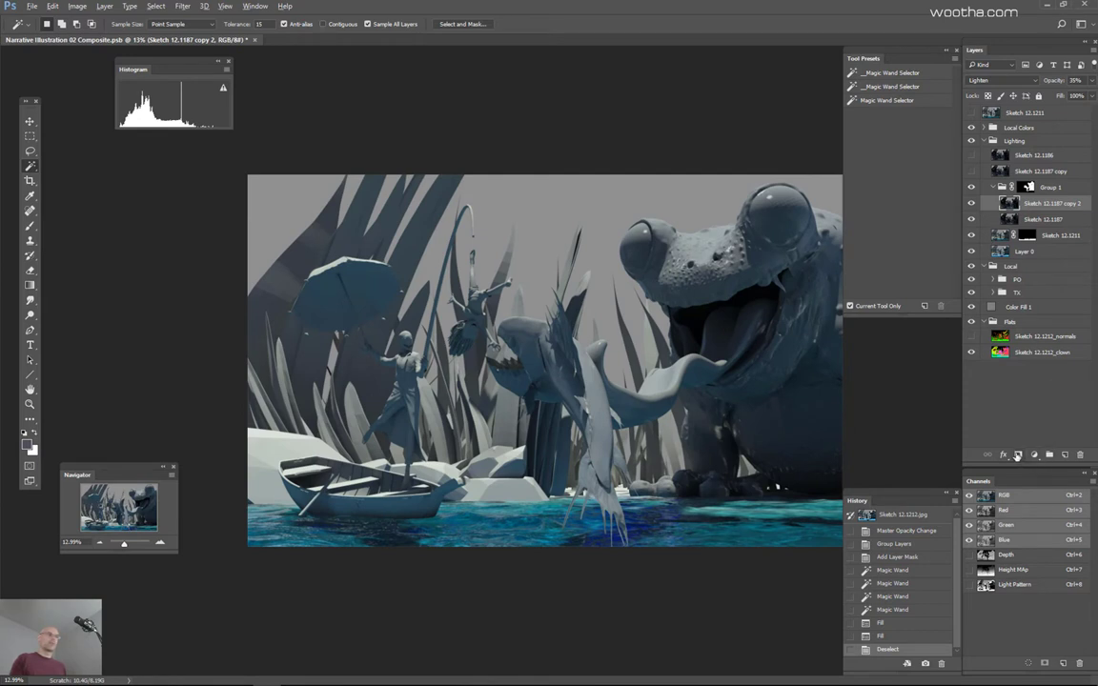
Step: Add a black mask to Sketch 12.1187 copy 2 and paint white over the fish's body and the tongue with the AirBrush preset
alt+click(1018, 455)
key(b)
click(904, 76)
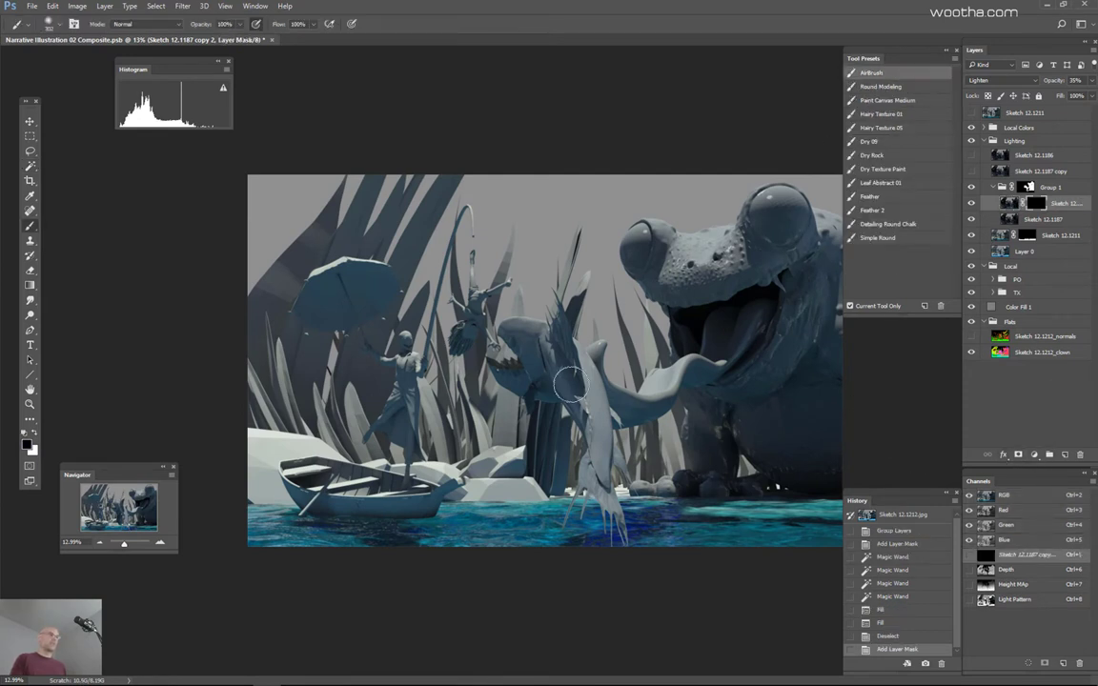
key(x)
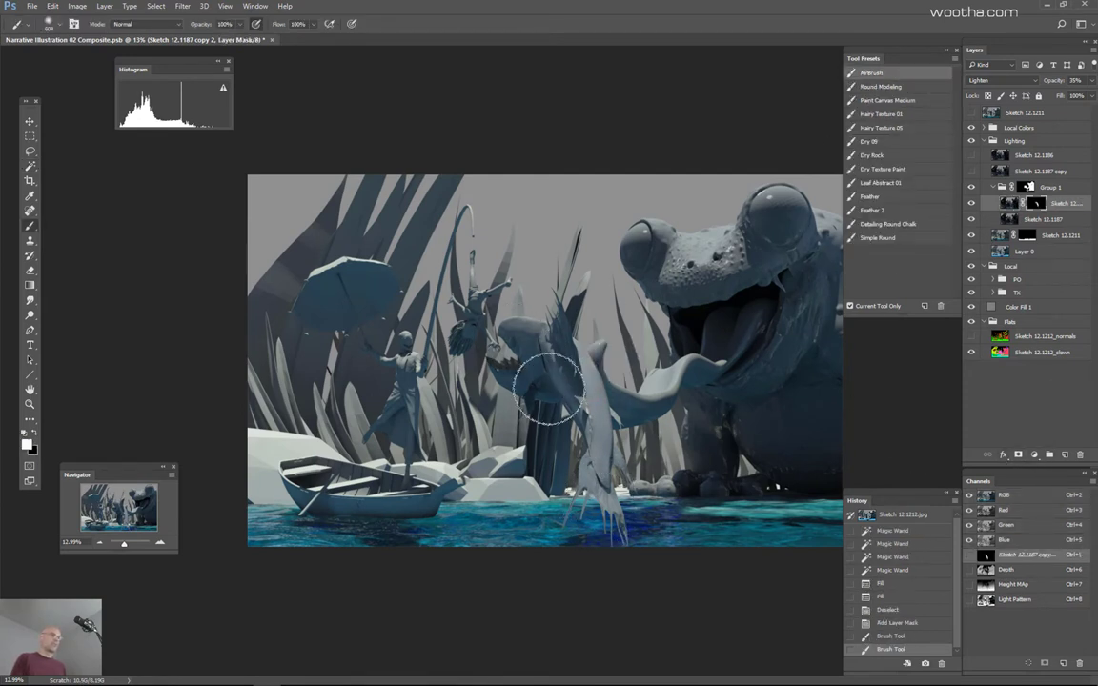
drag(589, 473, 557, 400)
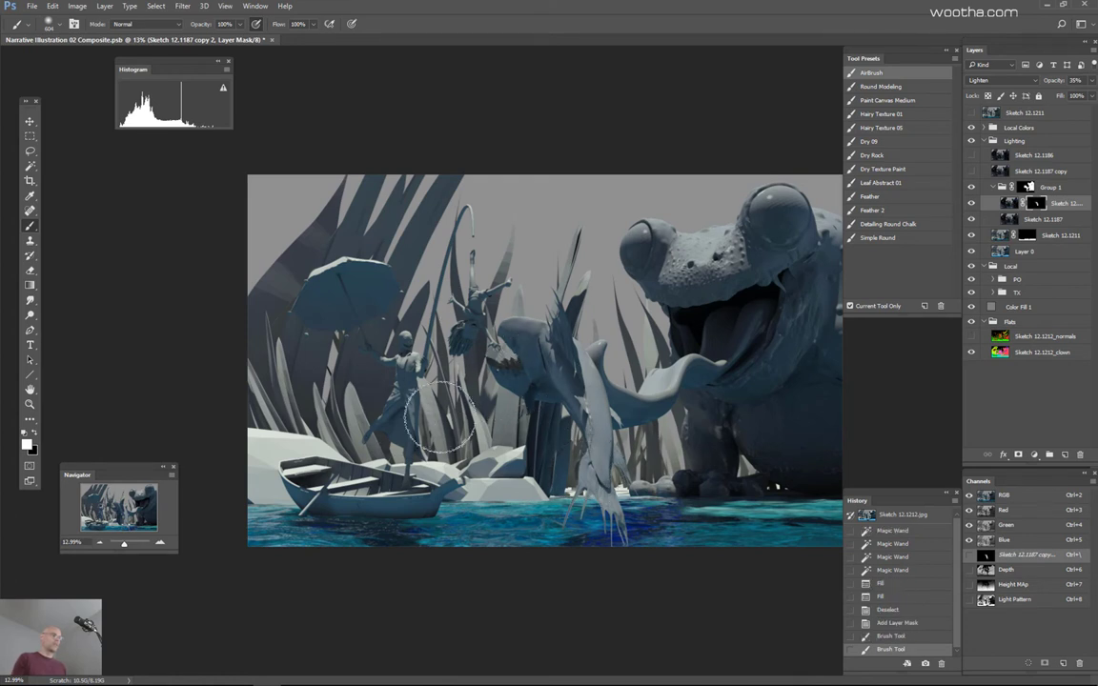
mouse_move(491, 376)
mouse_down()
mouse_move(569, 413)
mouse_move(511, 310)
mouse_move(615, 461)
mouse_move(693, 424)
mouse_move(658, 370)
mouse_move(613, 419)
mouse_move(596, 416)
mouse_move(641, 427)
mouse_move(611, 398)
mouse_move(669, 401)
mouse_move(682, 384)
mouse_move(598, 419)
mouse_move(610, 385)
mouse_move(702, 377)
mouse_up()
key([)
key(ctrl+z)
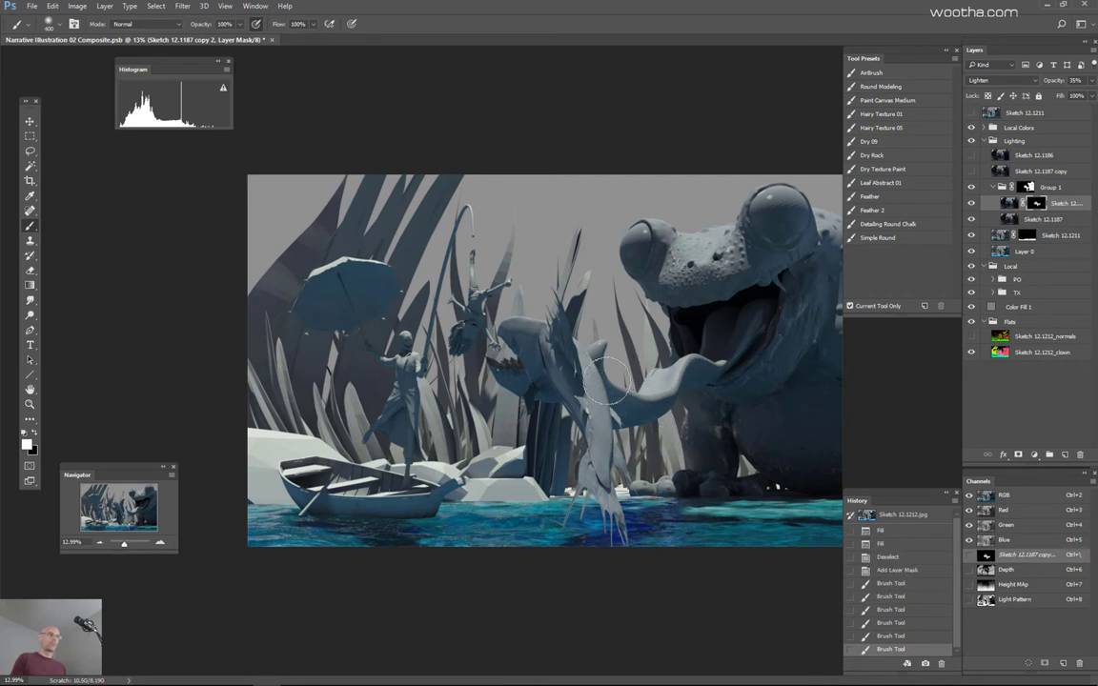
drag(611, 388, 658, 393)
mouse_move(652, 393)
mouse_down()
mouse_move(724, 379)
mouse_move(682, 411)
mouse_up()
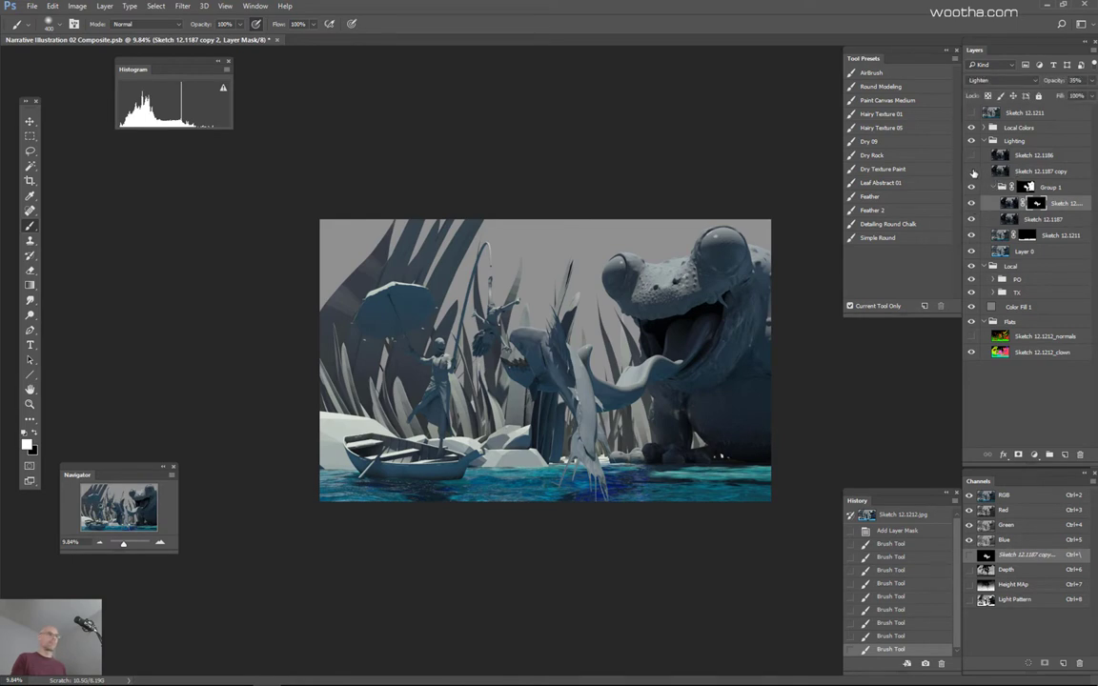
Step: Show Sketch 12.1187 copy, add a black mask, and fill the frog's eyes, selected from the clown render, with white
click(973, 171)
click(1034, 172)
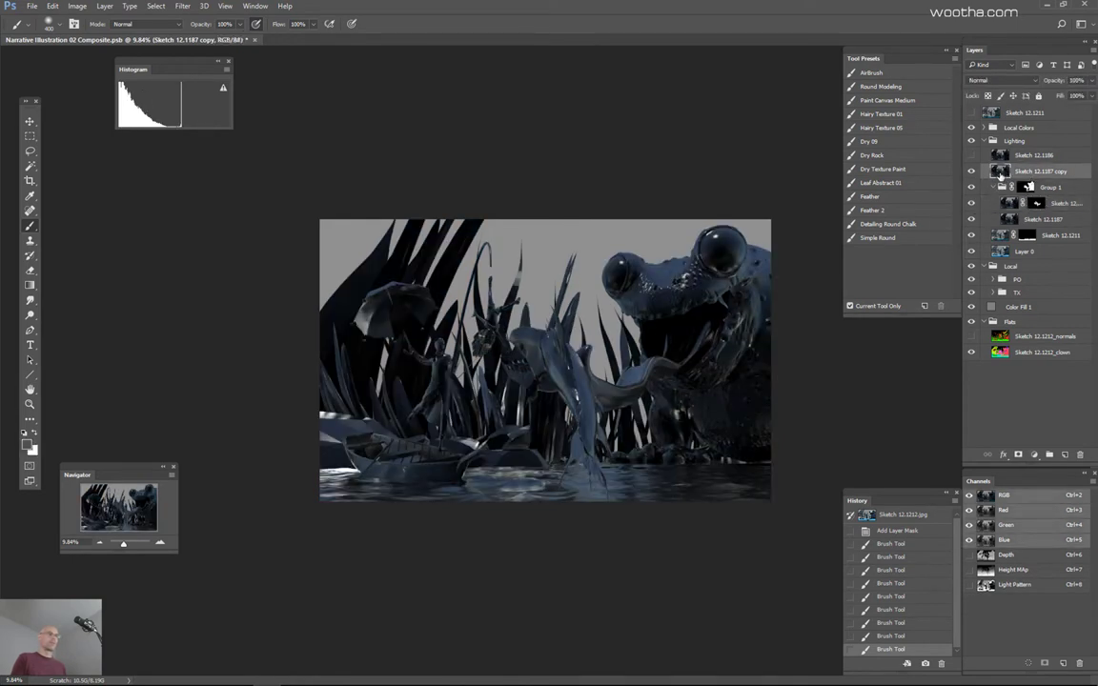
alt+click(1018, 454)
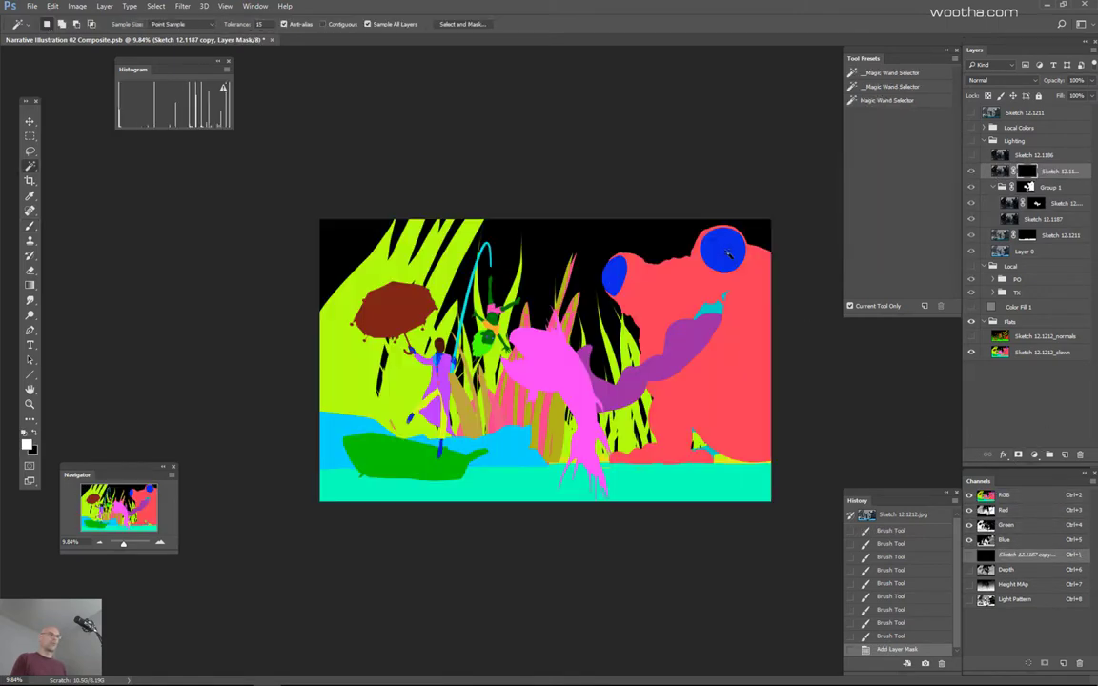
click(732, 257)
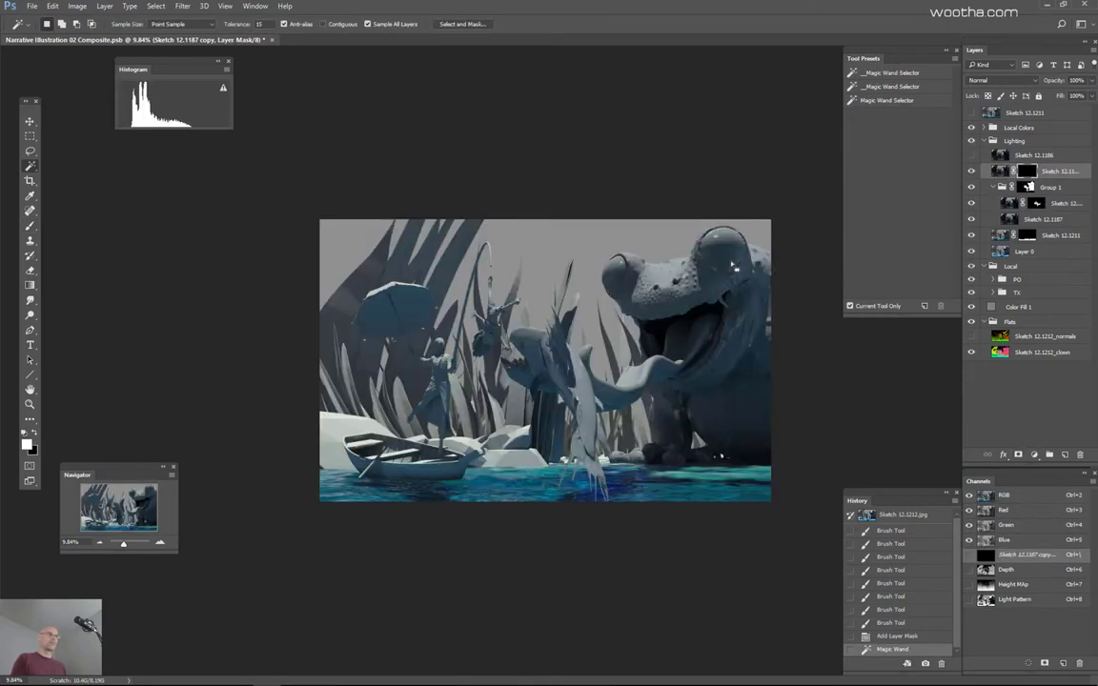
key(b)
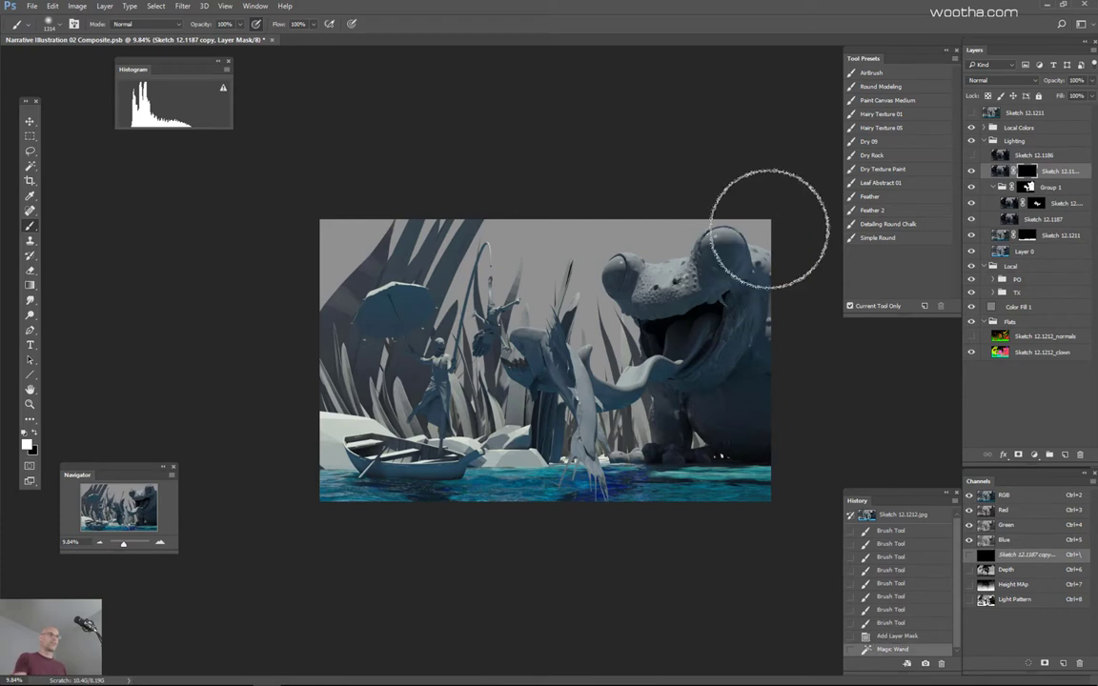
key(alt+BackSpace)
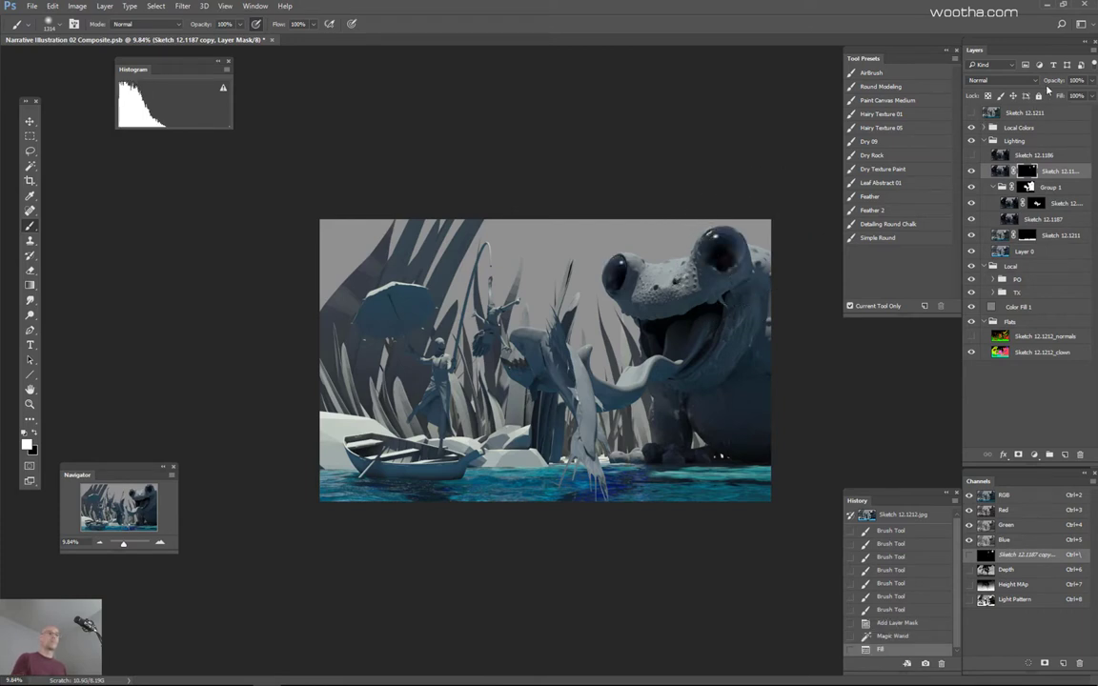
Step: Brighten the Sketch 12.1187 copy image with Levels, setting the midtone input to 1.10
click(1010, 170)
key(ctrl+l)
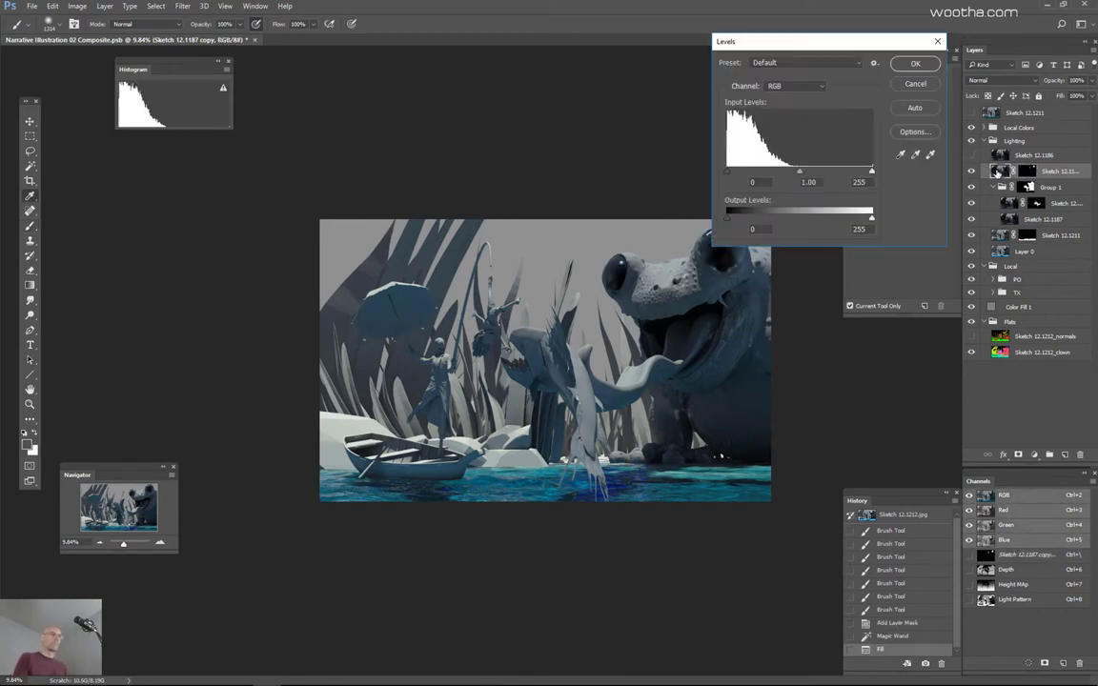
mouse_move(797, 173)
mouse_down()
mouse_move(783, 173)
mouse_move(799, 175)
mouse_up()
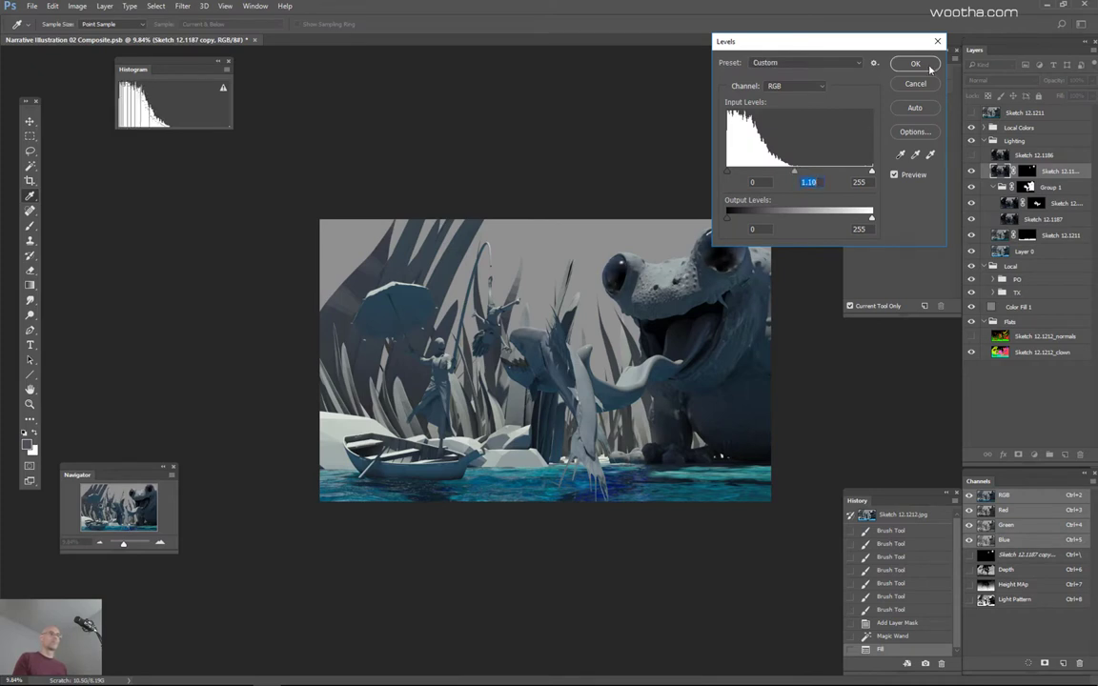
key(Return)
Step: Reduce Sketch 12.1187 copy's opacity to 50% and compare the frog's eyes with the layer hidden and shown
key(b)
drag(1055, 82, 948, 102)
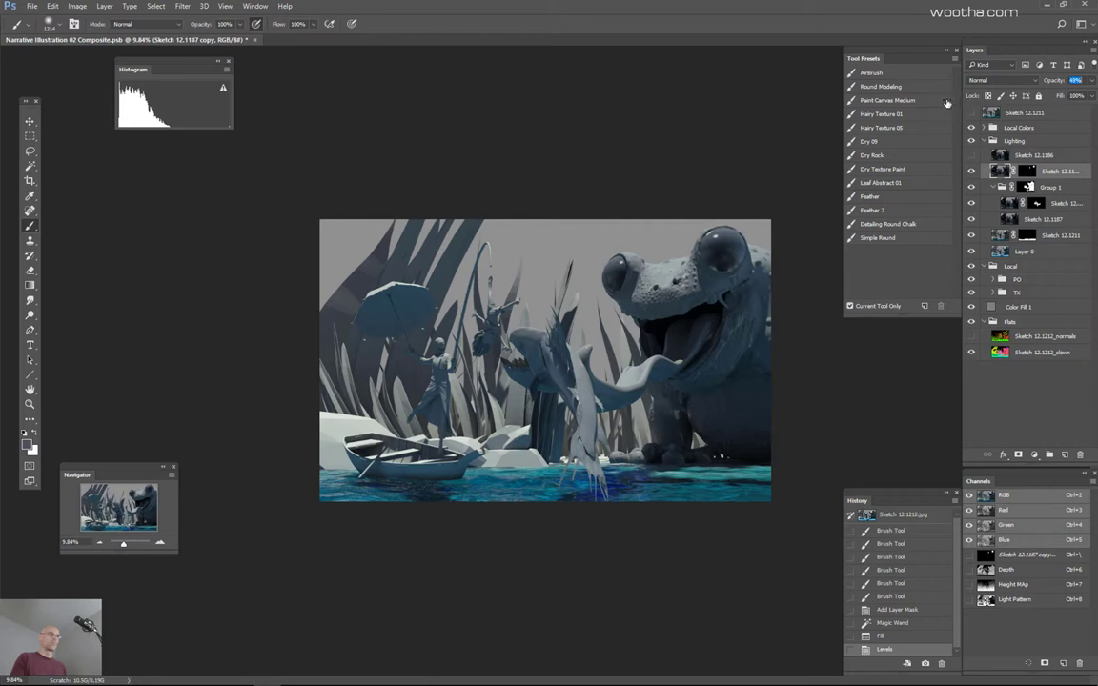
click(972, 173)
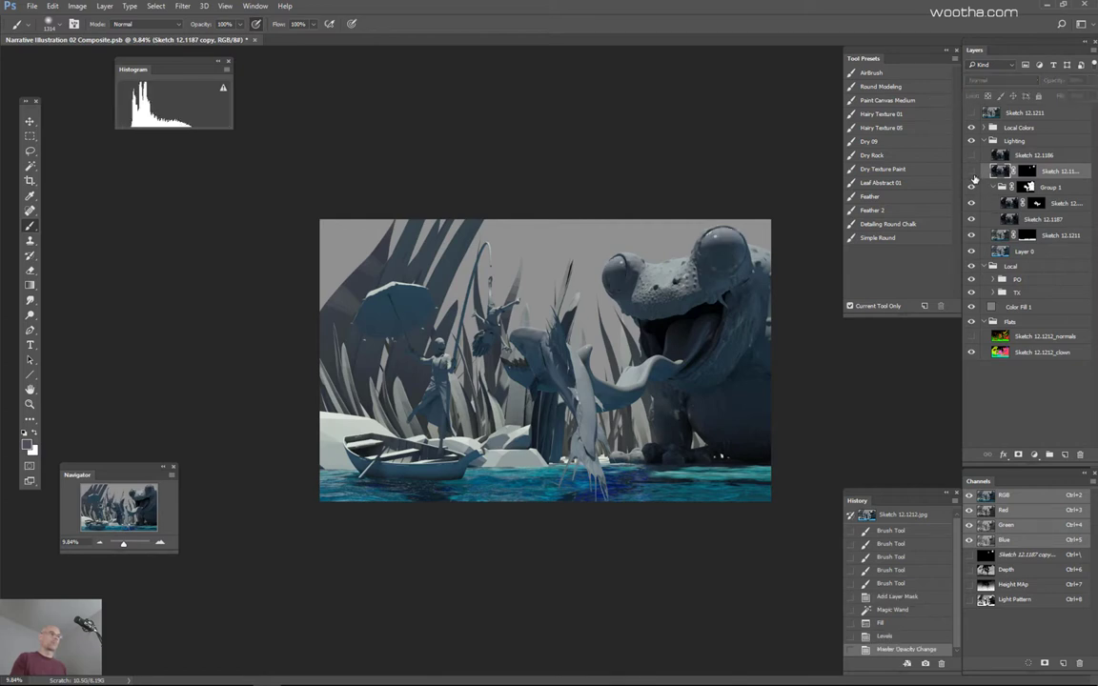
click(972, 173)
Step: Target Sketch 12.1187 copy's mask at the fish's head and load the Round Modeling brush, reduced to 50 px
ctrl+click(632, 371)
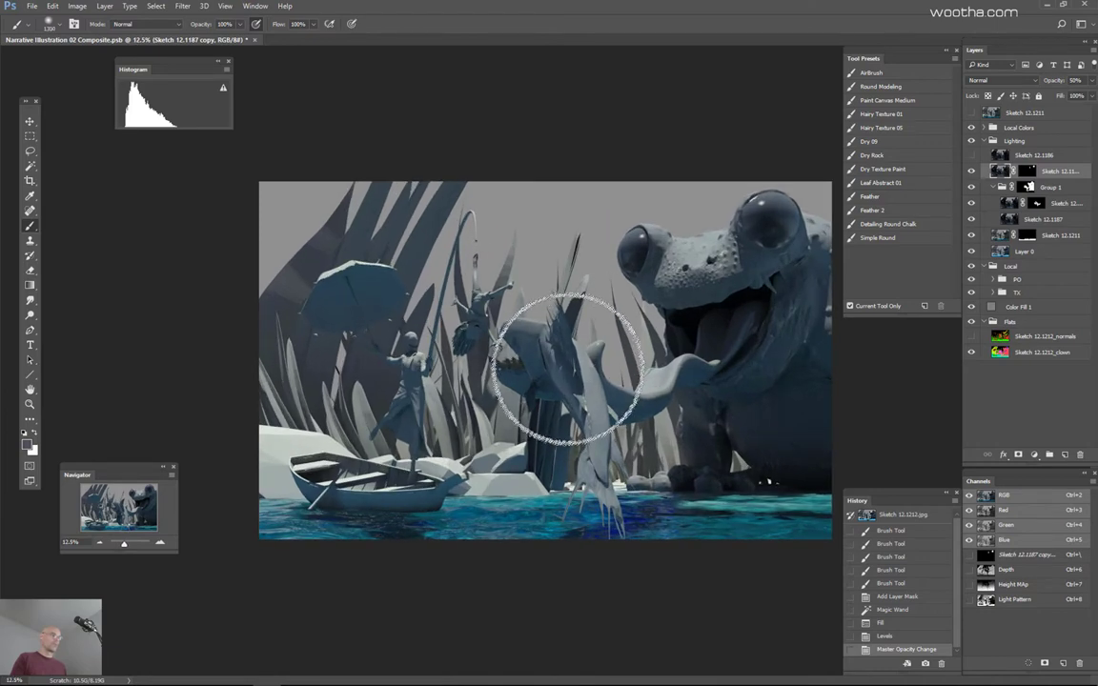
mouse_move(578, 380)
mouse_down()
mouse_move(568, 387)
mouse_move(497, 345)
mouse_move(558, 353)
mouse_up()
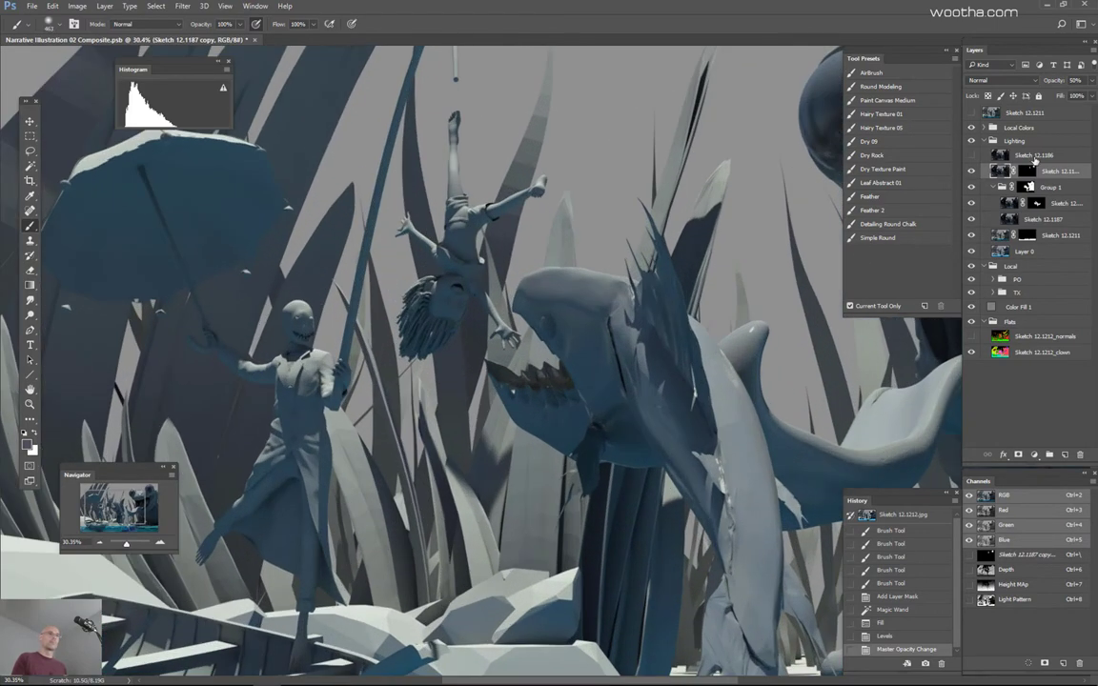
click(1027, 172)
key(w)
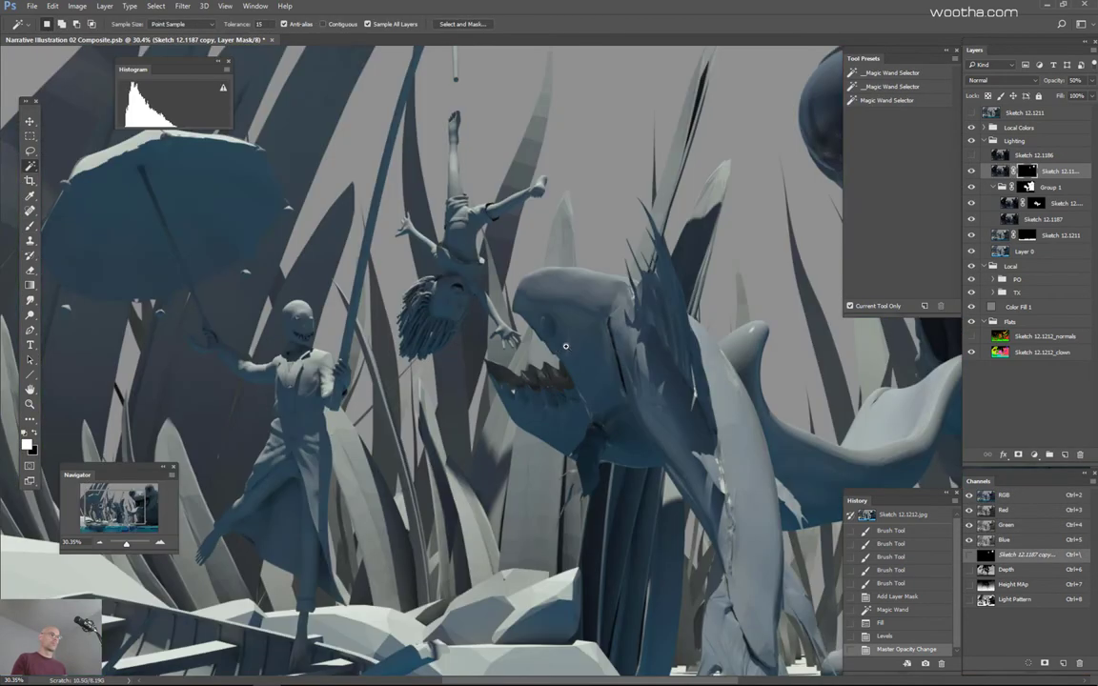
scroll(503, 307, up, 4)
key(b)
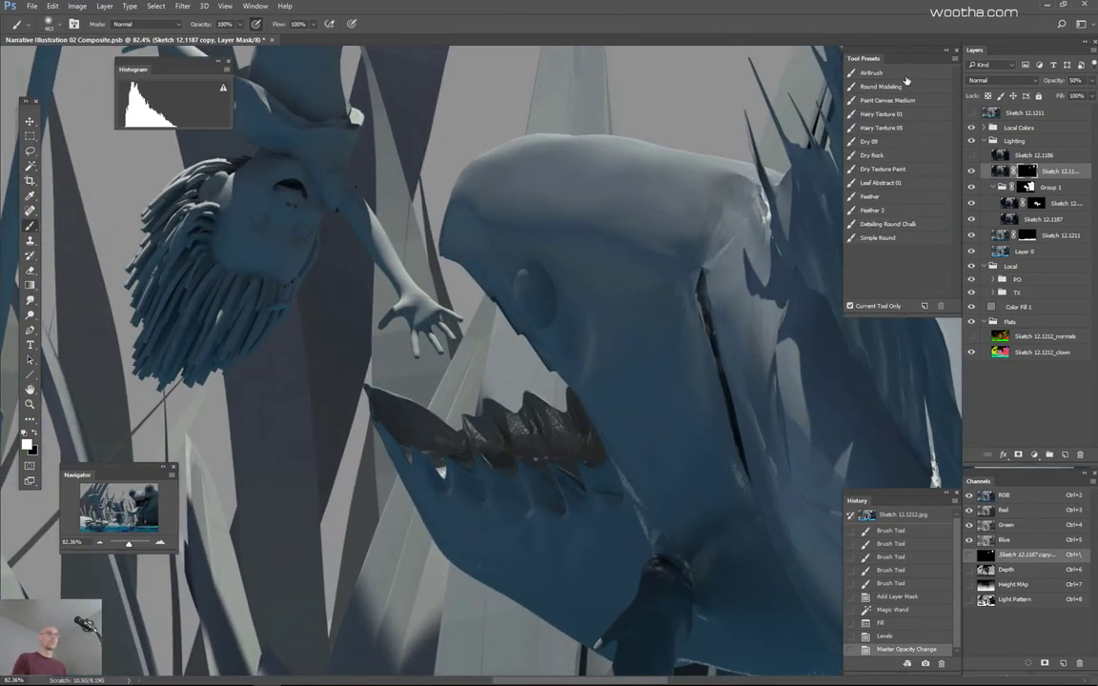
click(905, 87)
key(bracketleft)
key(bracketleft)
key(bracketleft)
key(bracketleft)
key(bracketleft)
key(bracketleft)
key(bracketleft)
key(bracketleft)
key(bracketleft)
key(bracketleft)
key(x)
Step: Clear the active selection and paint the fish's eye white in Sketch 12.1187 copy's mask with a smaller brush
mouse_move(541, 330)
mouse_down()
mouse_move(534, 294)
mouse_move(571, 313)
mouse_up()
click(524, 283)
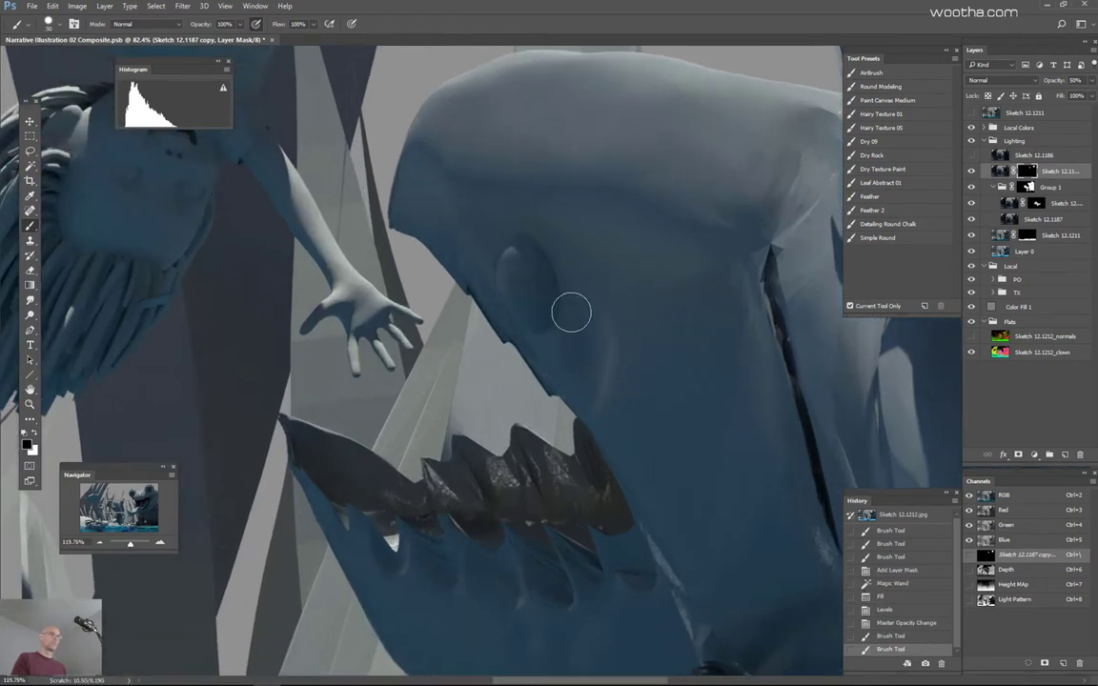
key(ctrl+d)
key(x)
drag(516, 278, 534, 302)
key(ctrl+z)
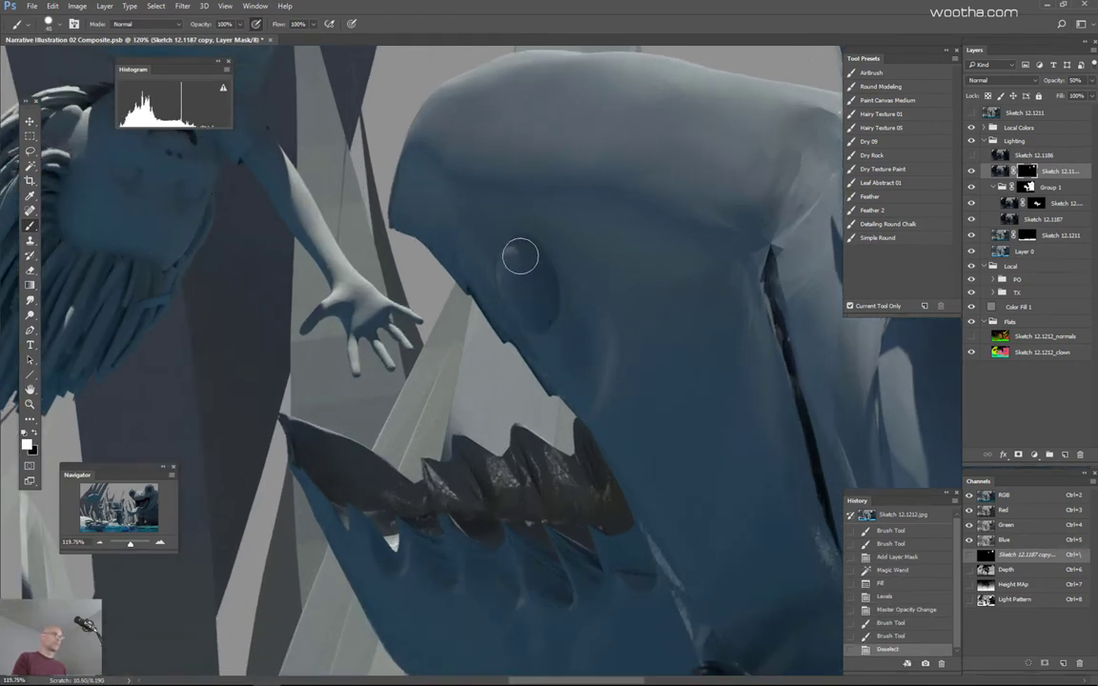
key(bracketleft)
drag(522, 258, 535, 321)
mouse_move(532, 265)
mouse_down()
mouse_move(536, 323)
mouse_move(527, 260)
mouse_move(523, 276)
mouse_up()
scroll(597, 326, down, 6)
scroll(713, 407, down, 3)
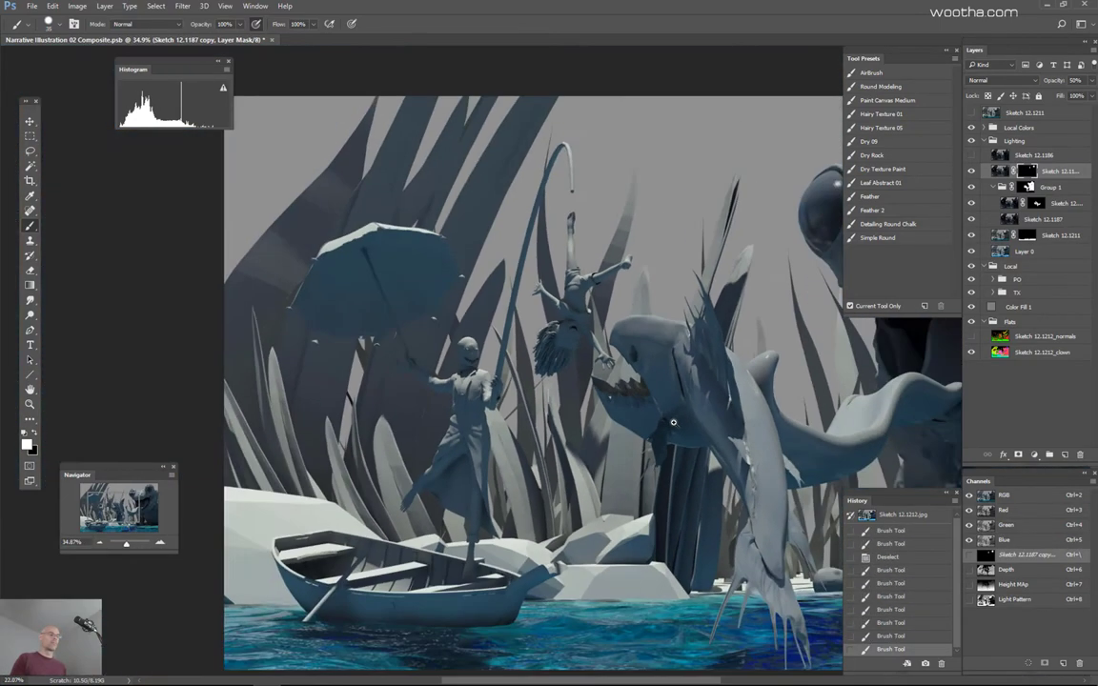
Step: Select the magenta fish in the clown render with the Magic Wand for masking in Sketch 12.1187 copy
drag(824, 443, 713, 397)
scroll(684, 424, down, 2)
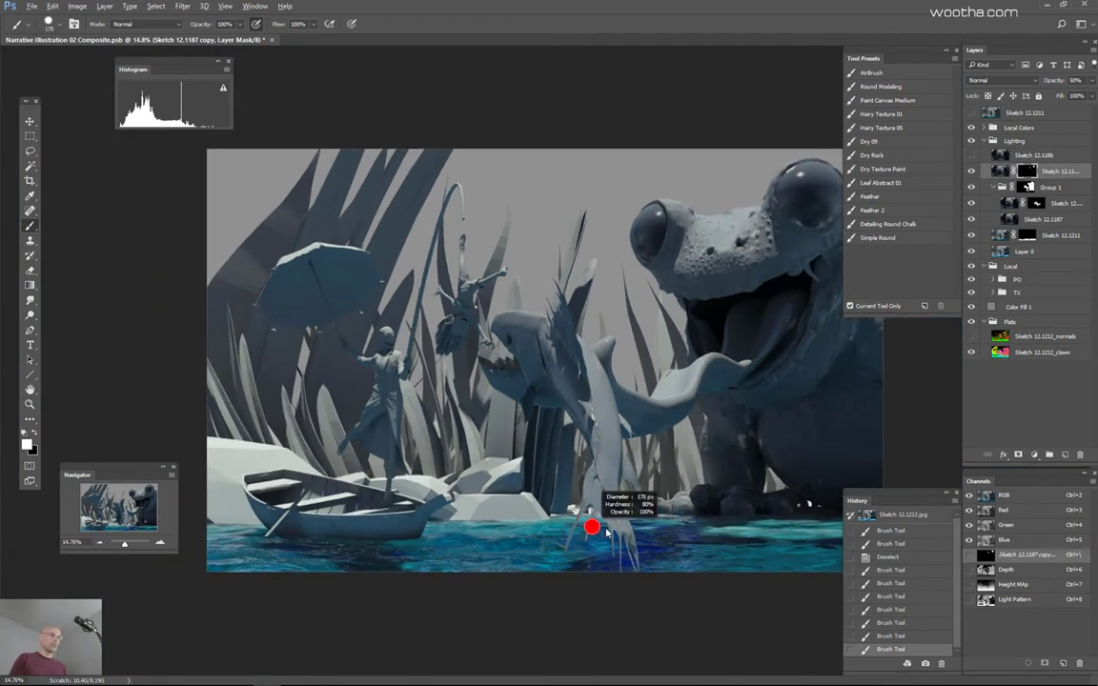
key(w)
click(602, 511)
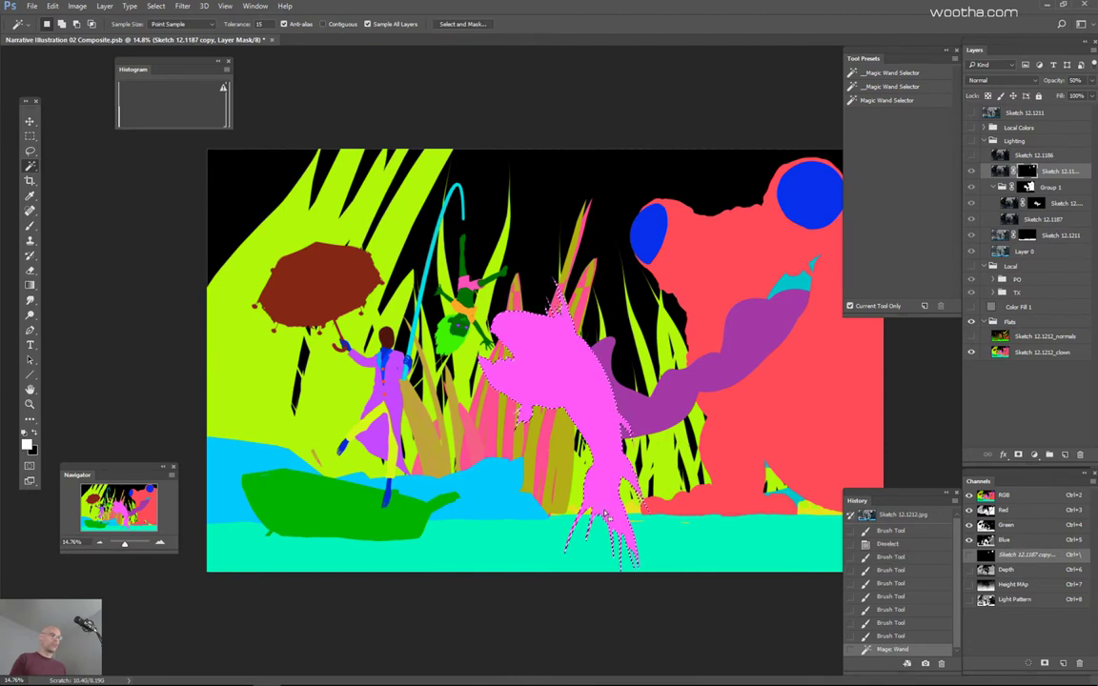
Step: Paint the fish's lower body and tail fin white in Sketch 12.1187 copy's mask, reducing the brush to 100 px for the smaller parts
key(F2)
key(b)
drag(581, 477, 592, 534)
key(ctrl+z)
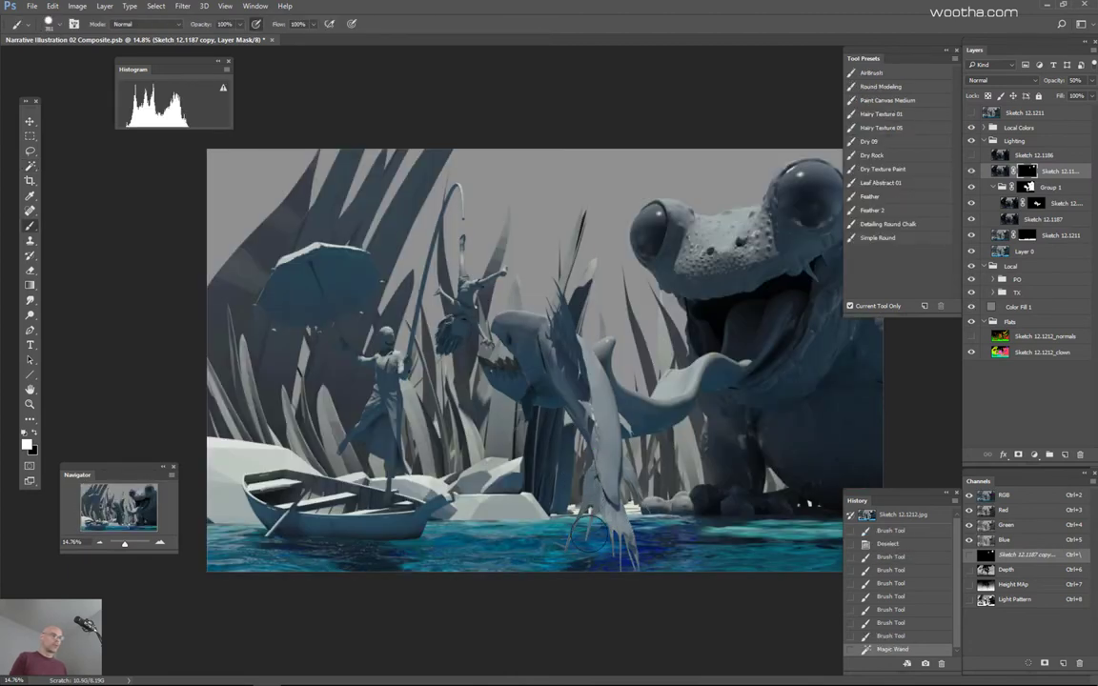
key(ctrl+z)
key([)
drag(584, 477, 602, 533)
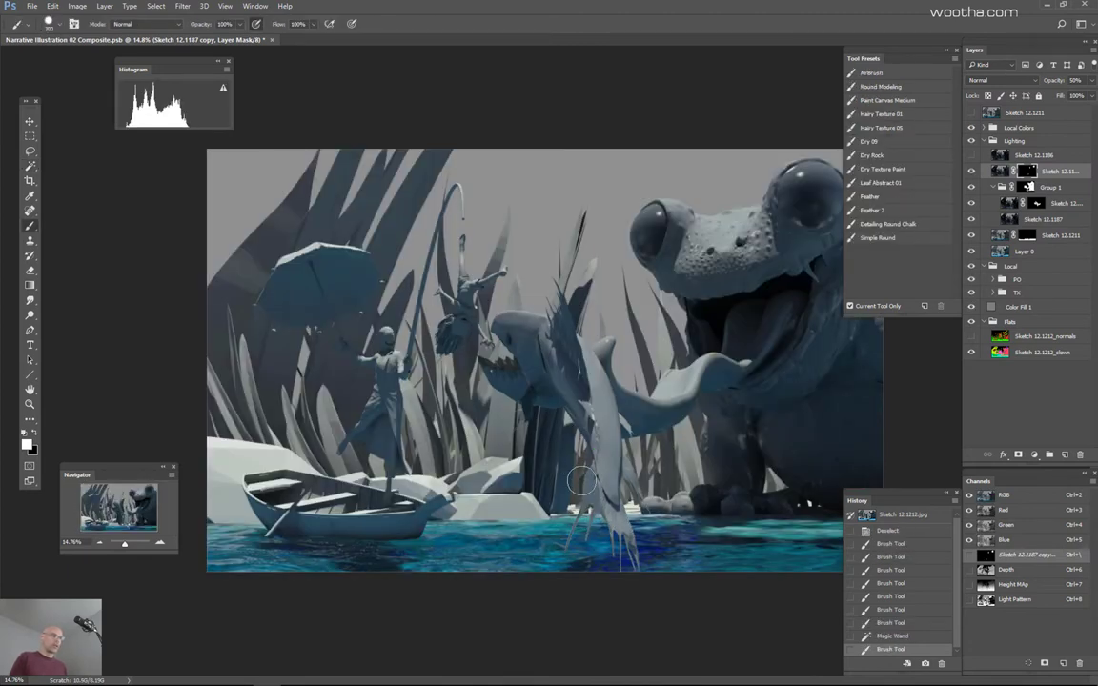
mouse_move(580, 479)
mouse_down()
mouse_move(618, 545)
mouse_move(604, 521)
mouse_move(636, 533)
mouse_up()
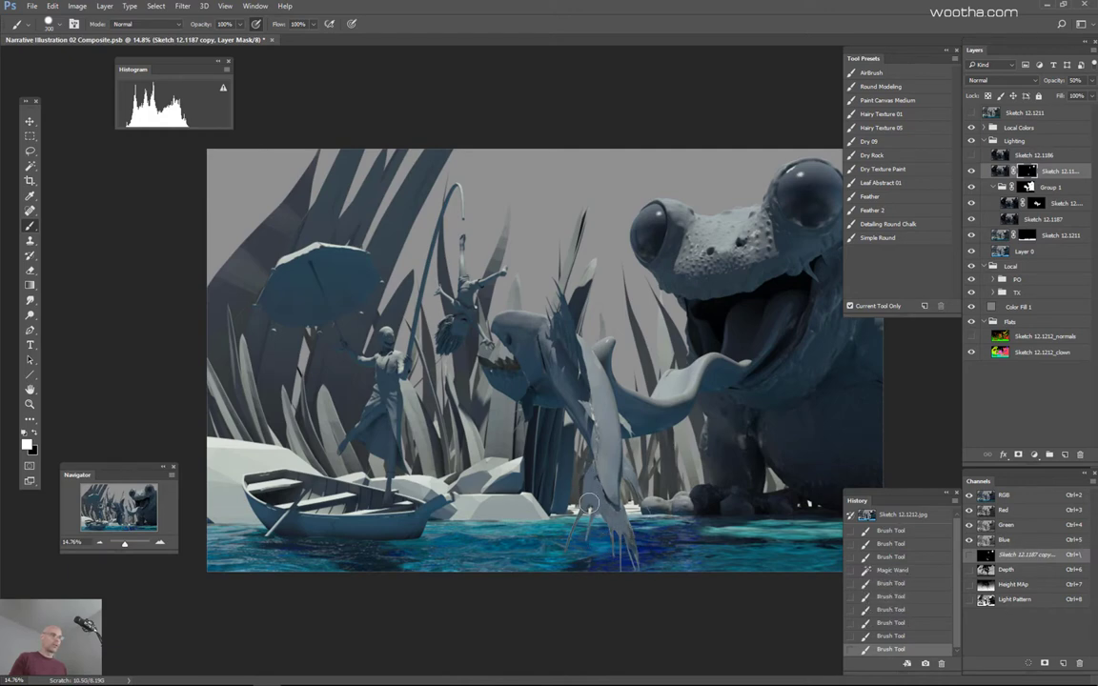
scroll(679, 497, up, 3)
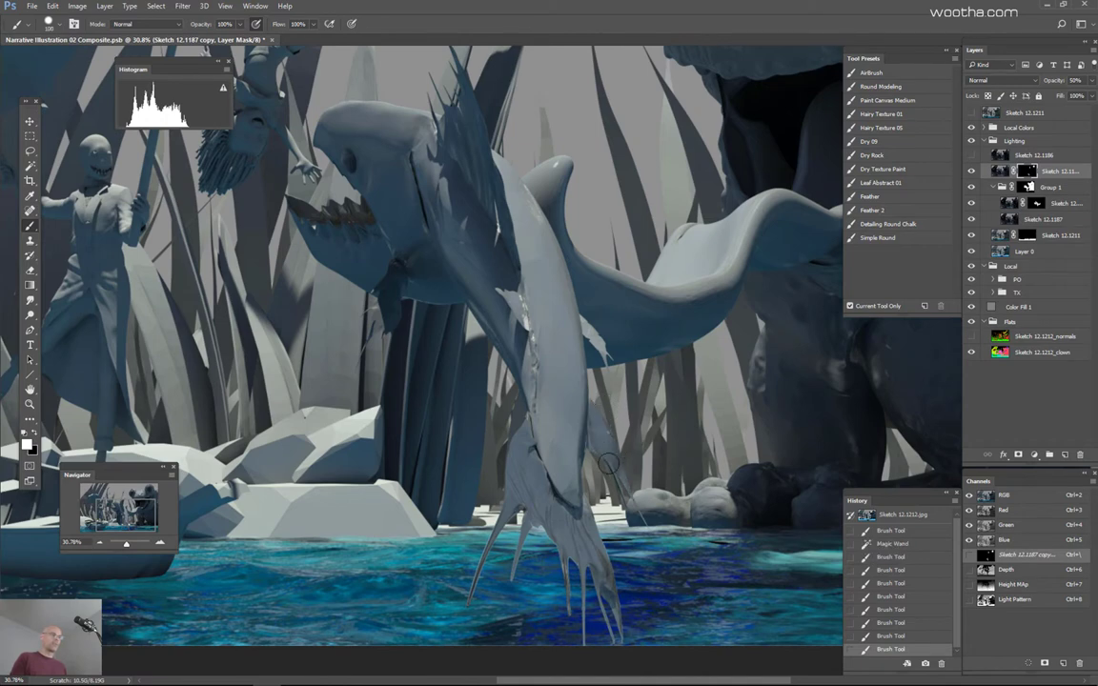
click(607, 464)
Step: Paint the fish's back and the base of its large spiny fin white in the mask, varying the brush size
scroll(606, 448, up, 3)
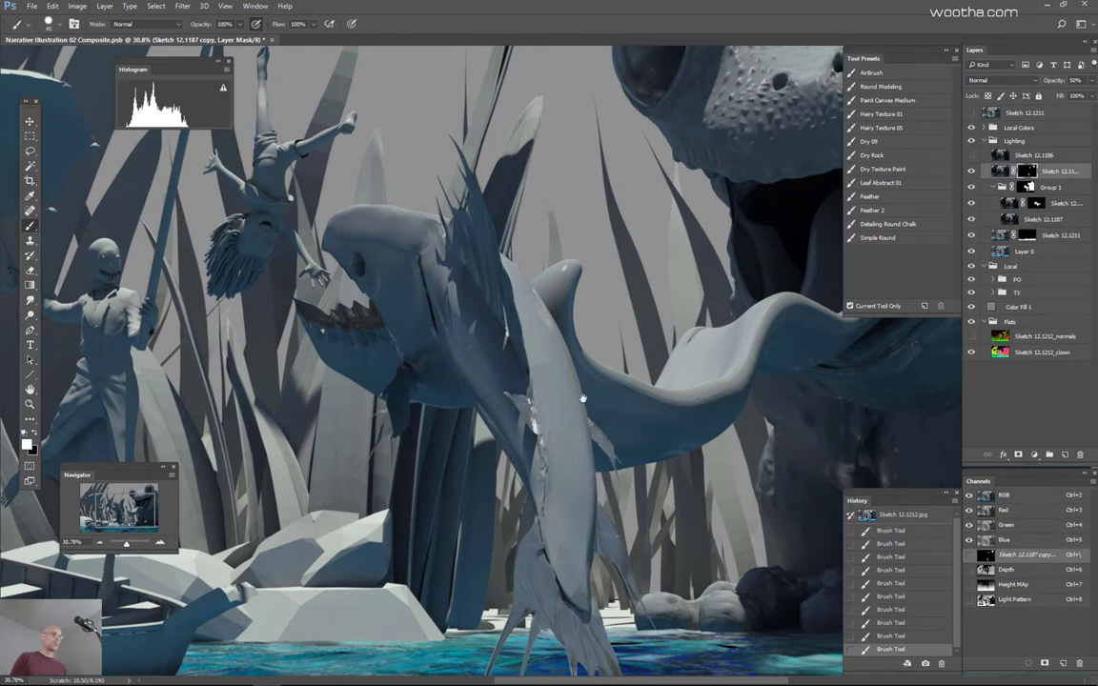
drag(583, 398, 611, 471)
drag(494, 331, 504, 342)
drag(498, 334, 563, 343)
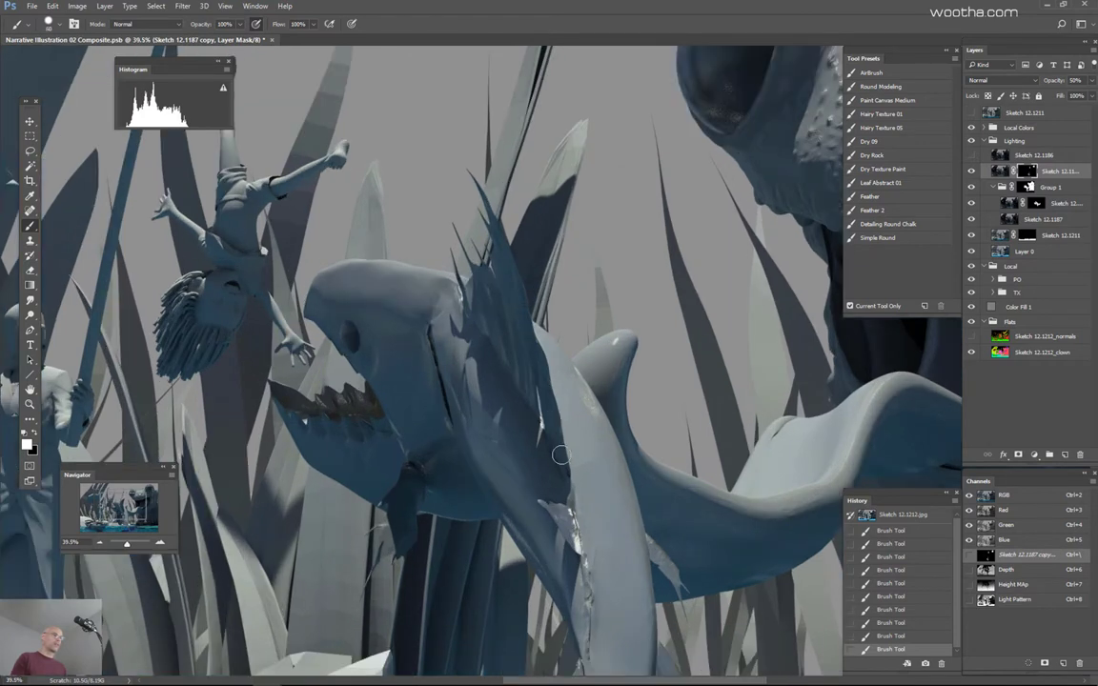
drag(505, 412, 505, 312)
key(bracketleft)
key(bracketleft)
key(bracketleft)
key(bracketright)
key(bracketright)
key(bracketright)
key(bracketright)
key(bracketright)
key(bracketright)
key(bracketright)
drag(494, 289, 512, 304)
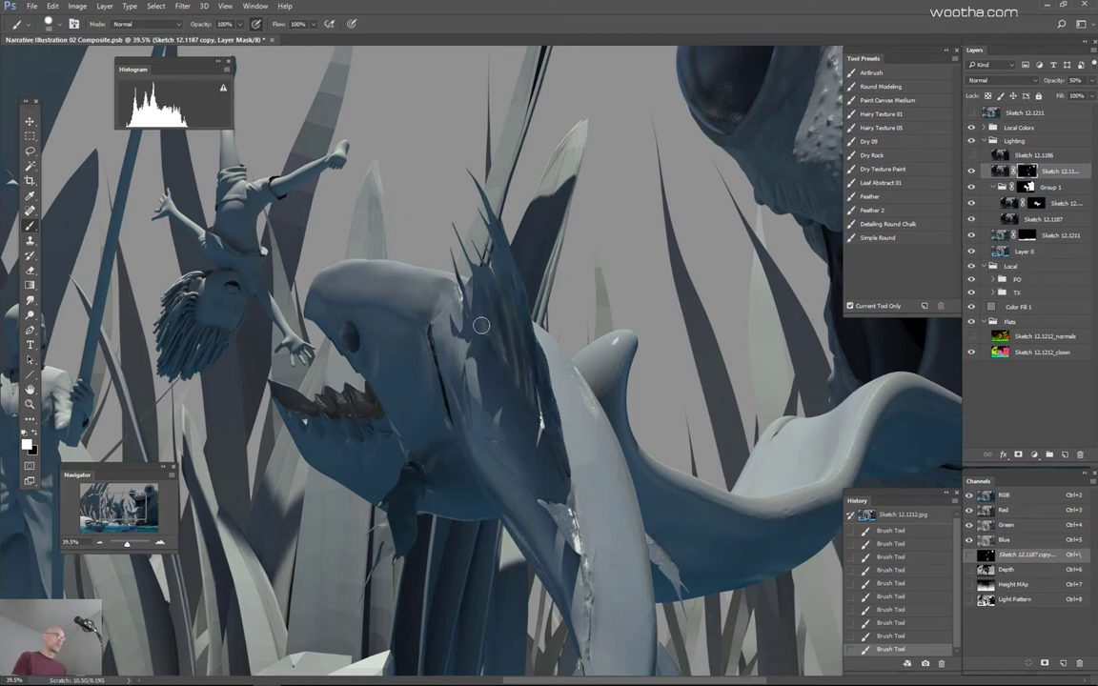
Step: Paint the upper spines of the fish's large fin white in the mask and enlarge the brush to 150 px
drag(486, 265, 530, 261)
key(bracketright)
key(bracketright)
key(bracketright)
key(bracketright)
key(bracketright)
key(bracketright)
key(bracketright)
key(bracketright)
key(bracketright)
key(bracketright)
drag(656, 285, 543, 306)
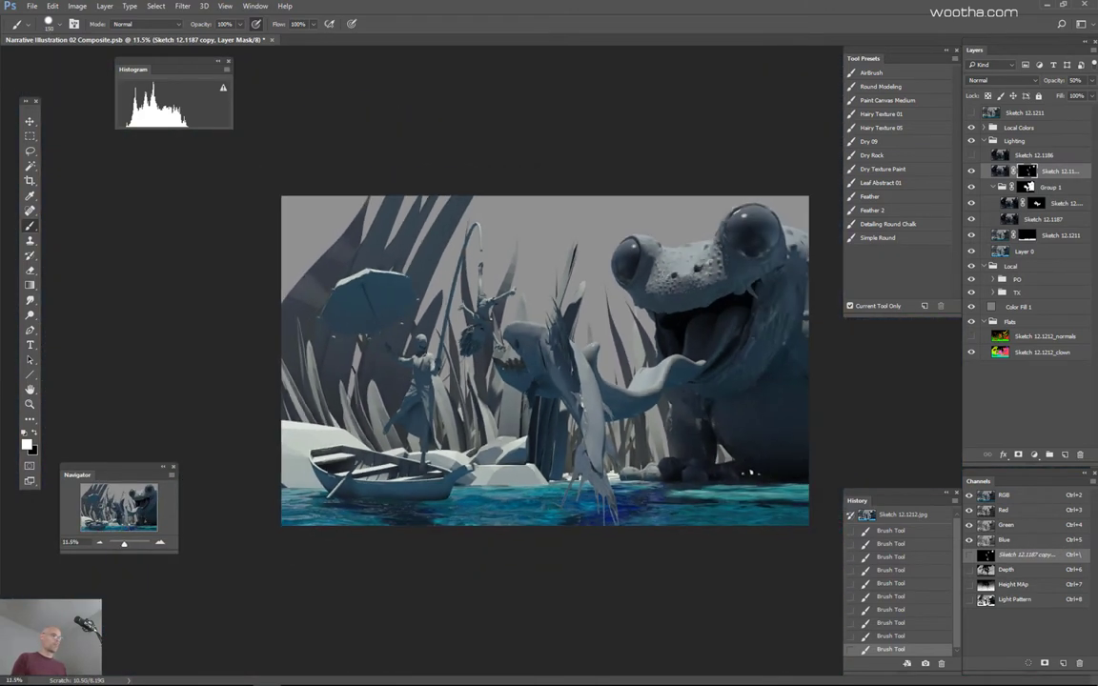
Step: Clear the fish selection and compare the whole composite with Sketch 12.1187 copy hidden and shown
scroll(484, 324, up, 3)
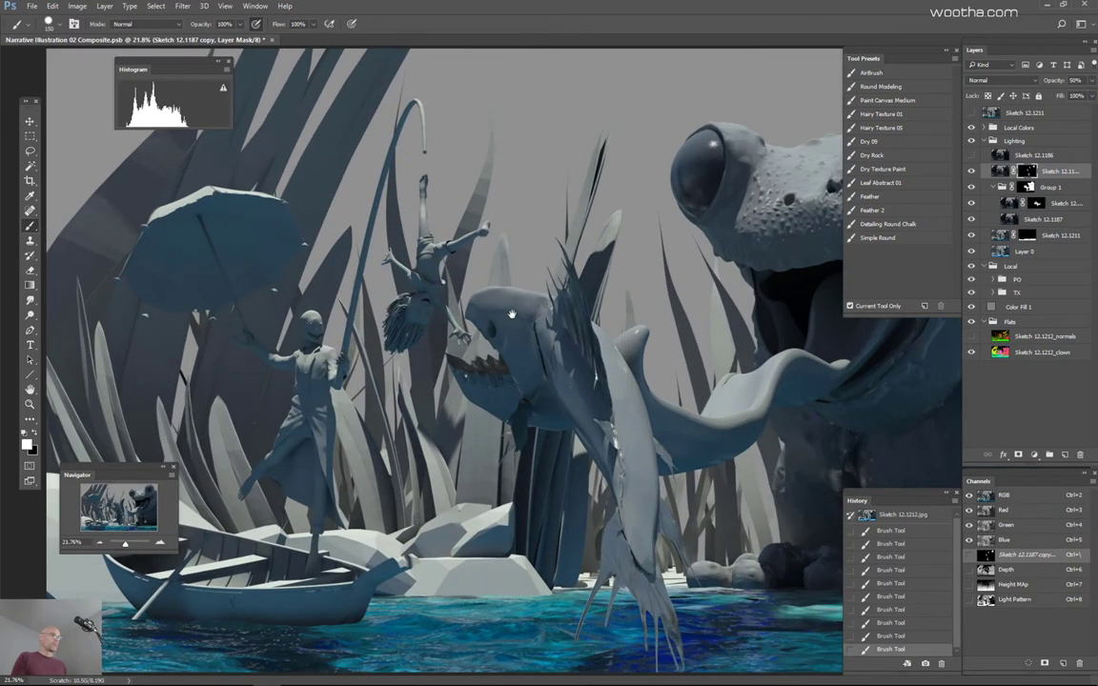
scroll(517, 353, down, 3)
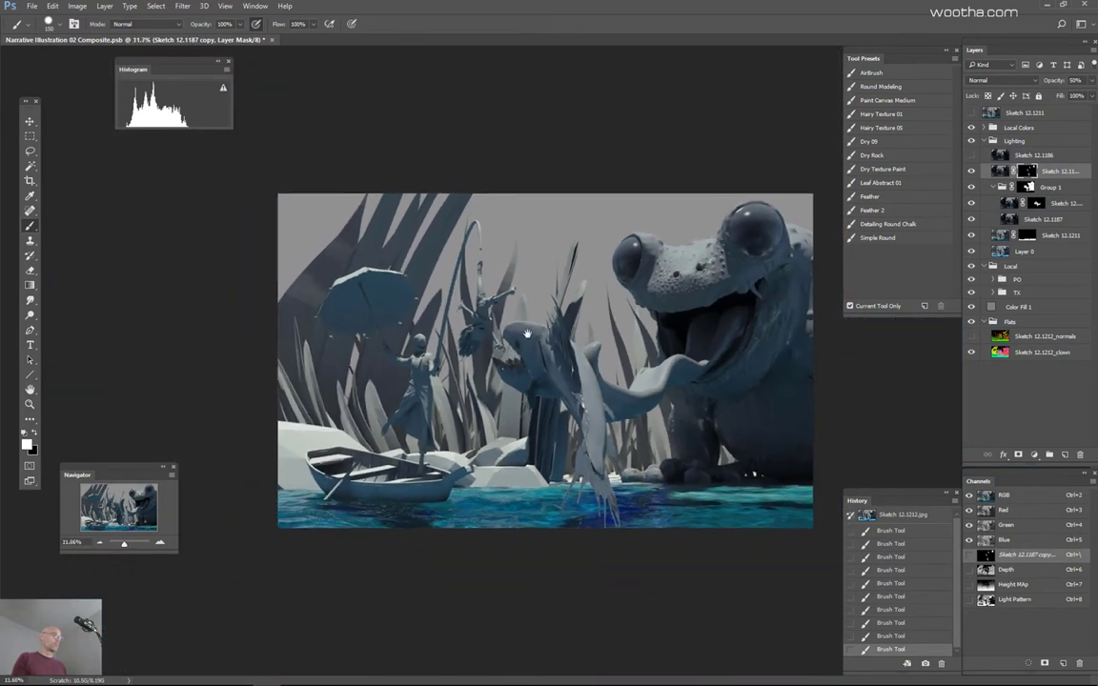
scroll(662, 374, down, 1)
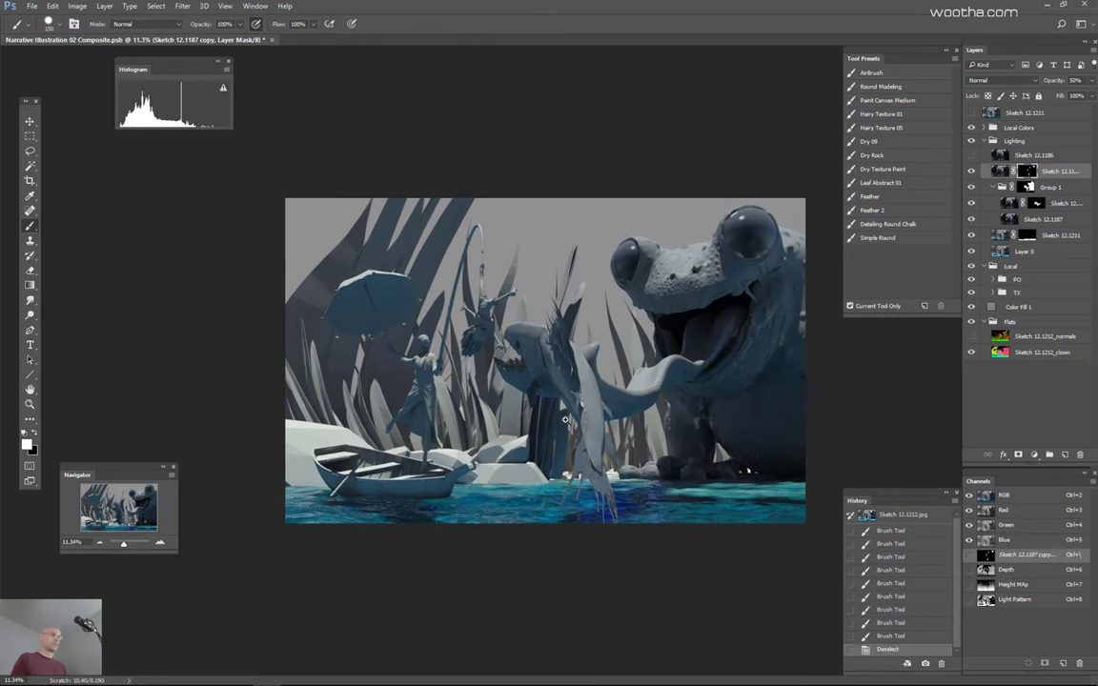
scroll(565, 419, up, 1)
click(972, 171)
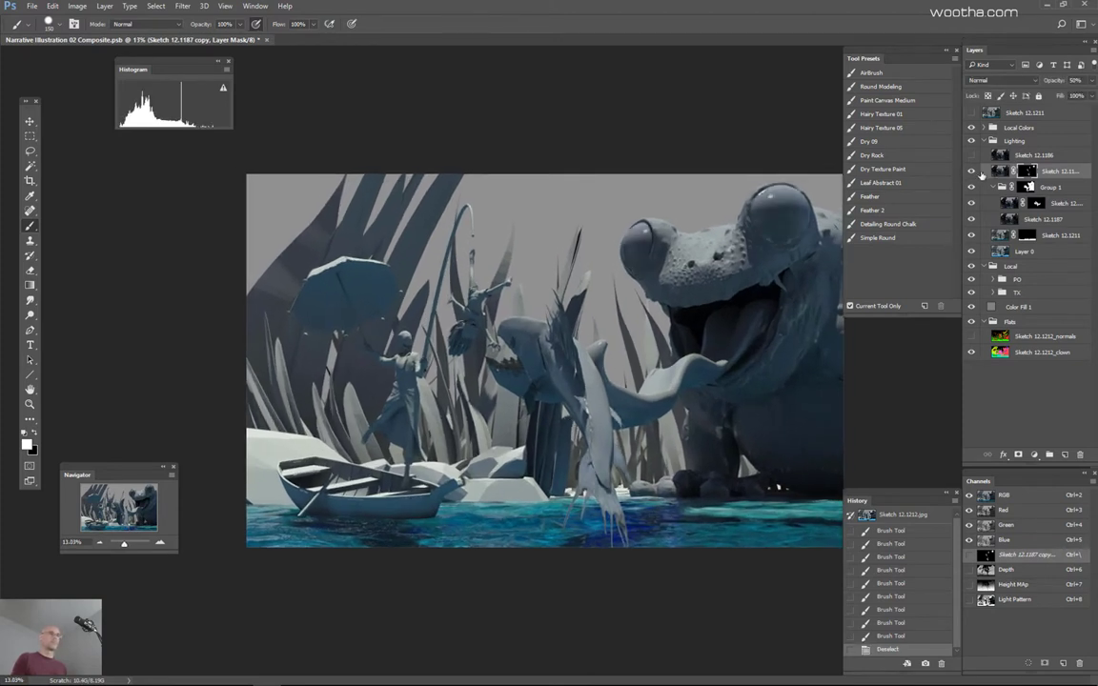
click(972, 172)
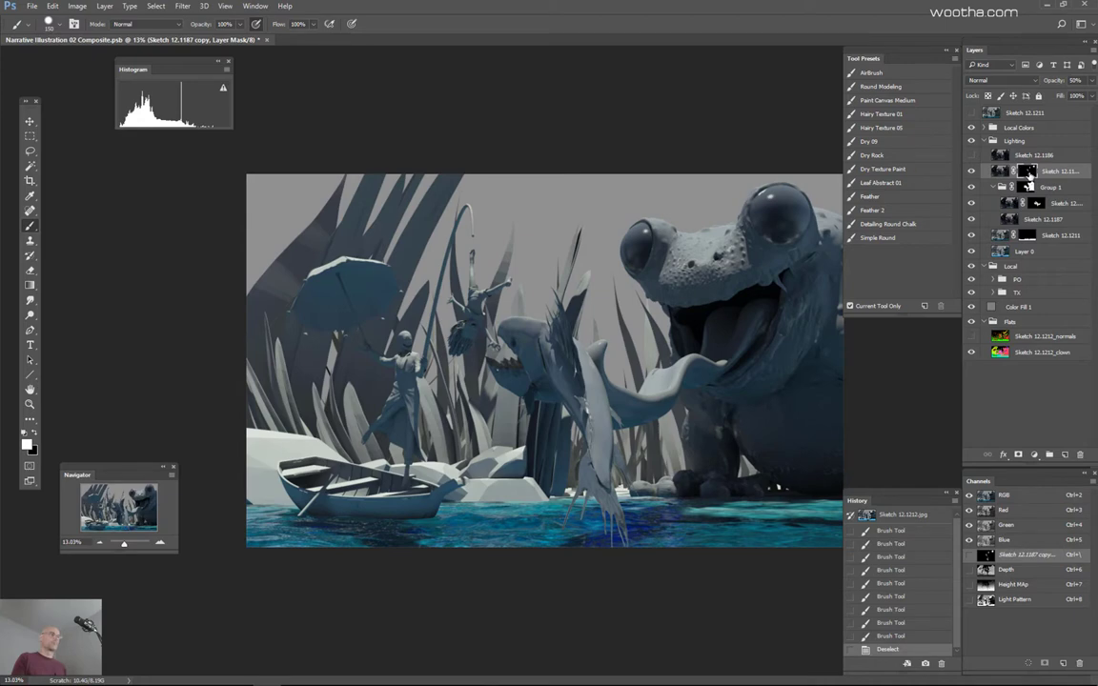
Step: Select the lime-green leaves in the clown render with the Magic Wand and add the pink grass blades to the selection
key(w)
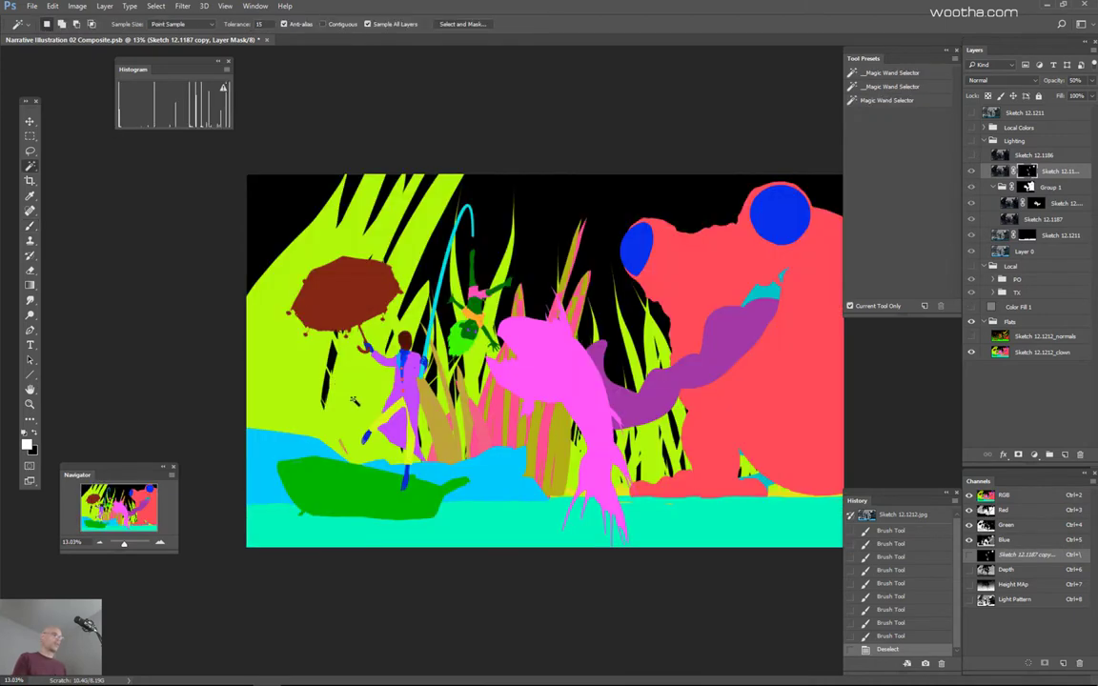
click(359, 360)
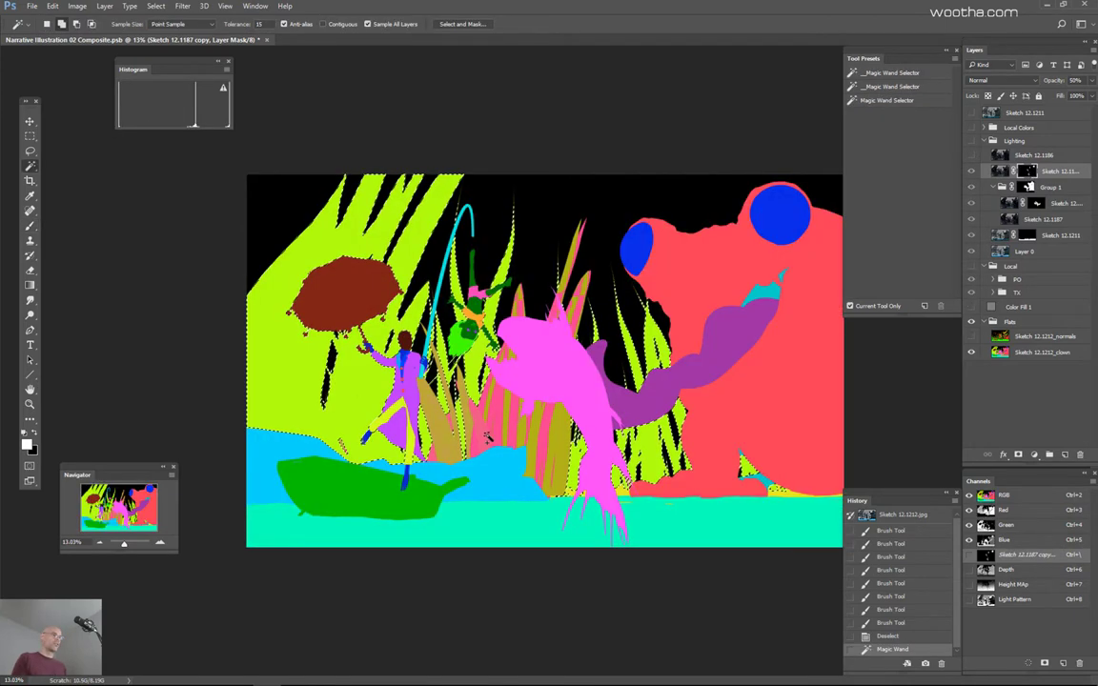
click(521, 438)
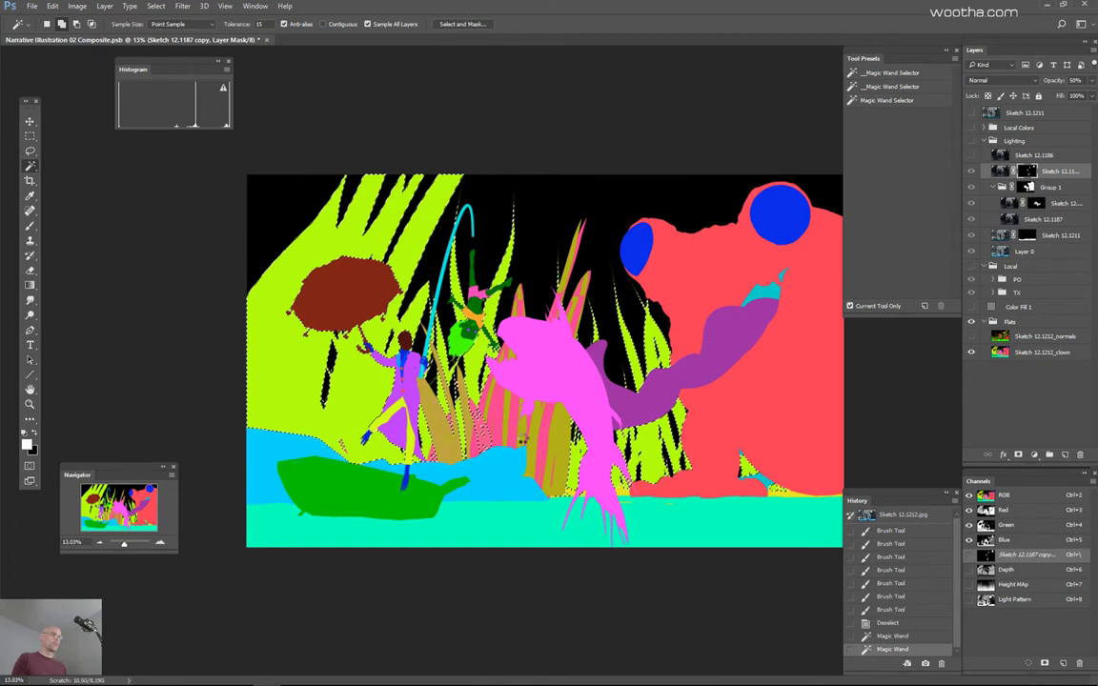
click(519, 439)
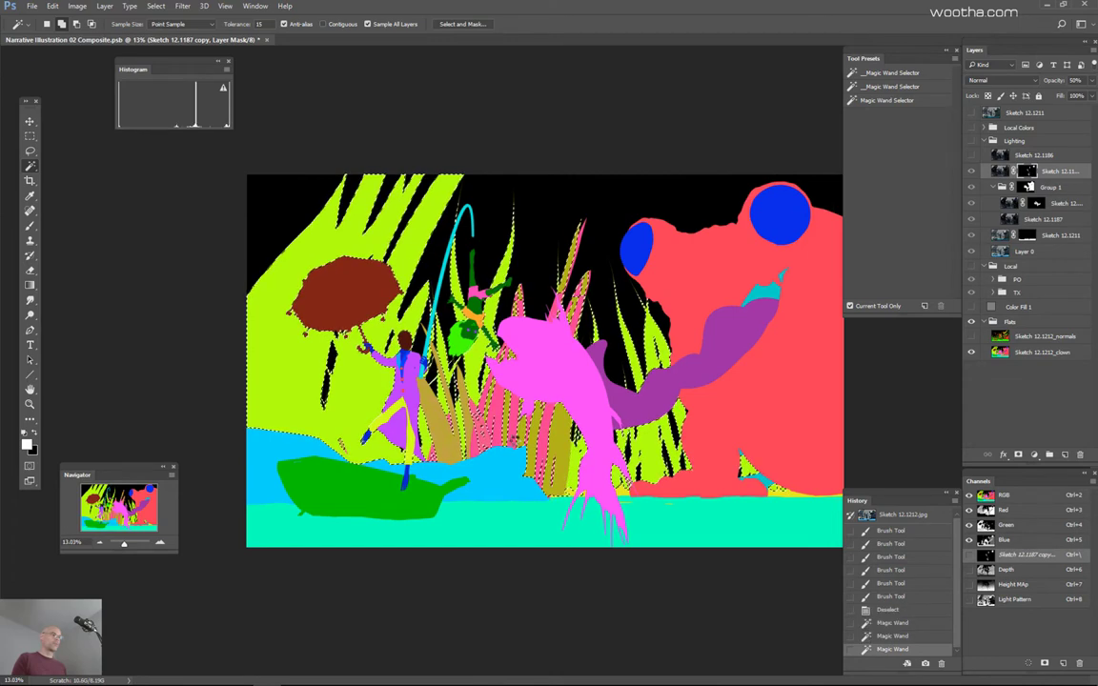
Step: Reveal the selected grass on the Sketch 12.1187 copy mask with a white fill, reduce it with Fade, and deselect
click(498, 435)
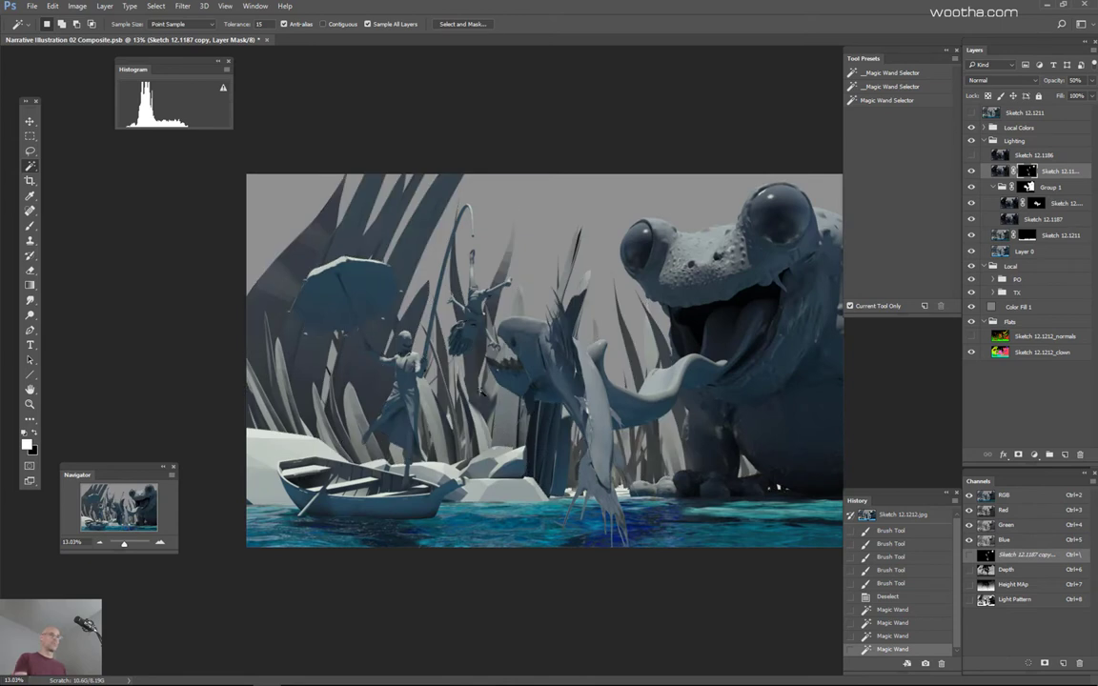
key(alt+BackSpace)
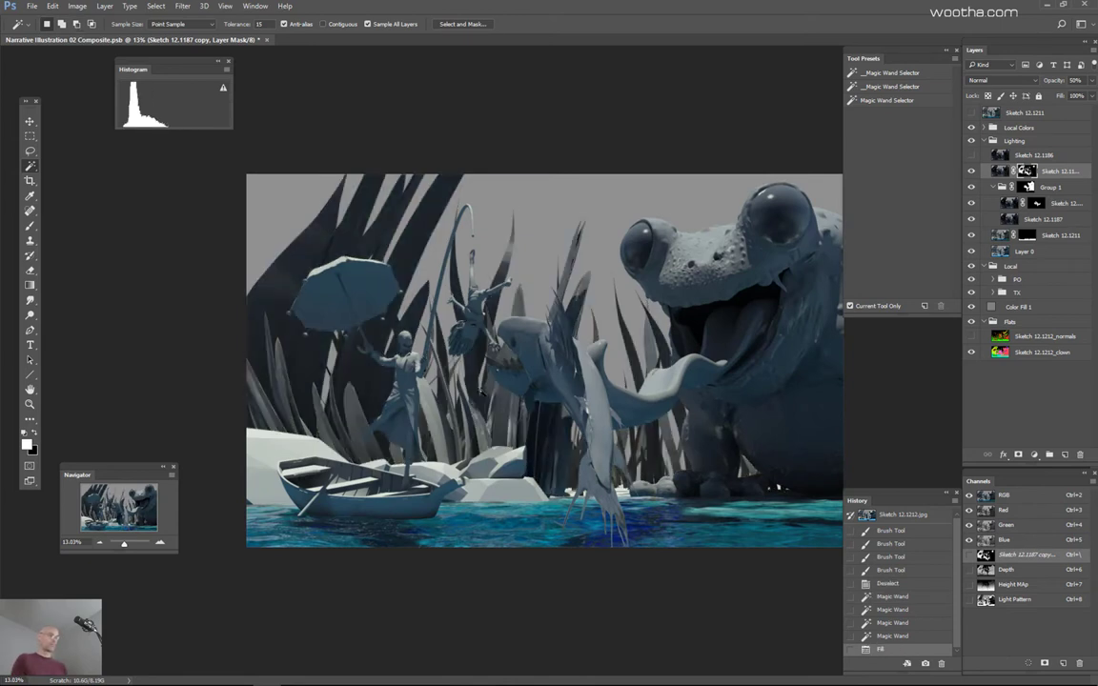
key(ctrl+shift+f)
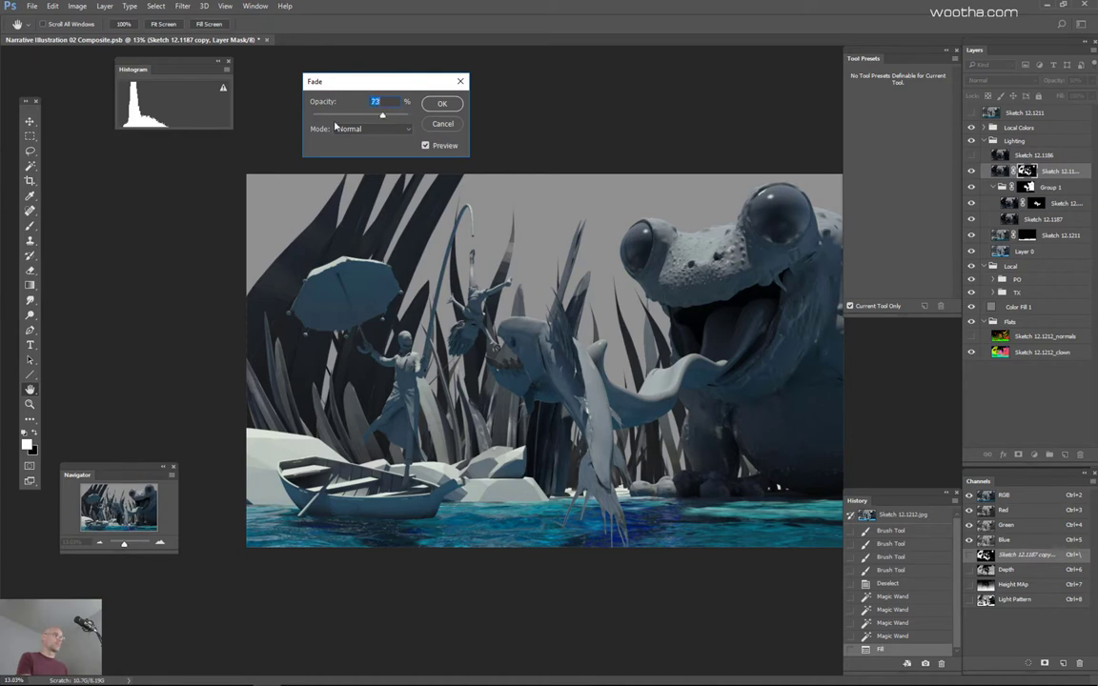
text(0)
drag(316, 118, 389, 118)
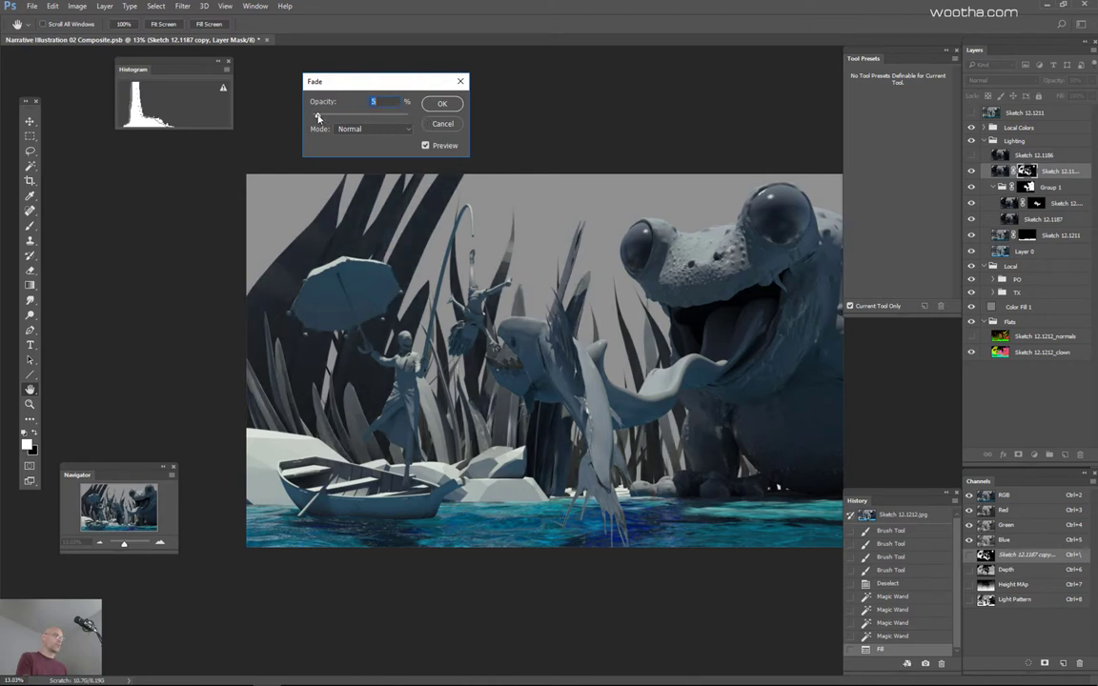
drag(328, 119, 369, 116)
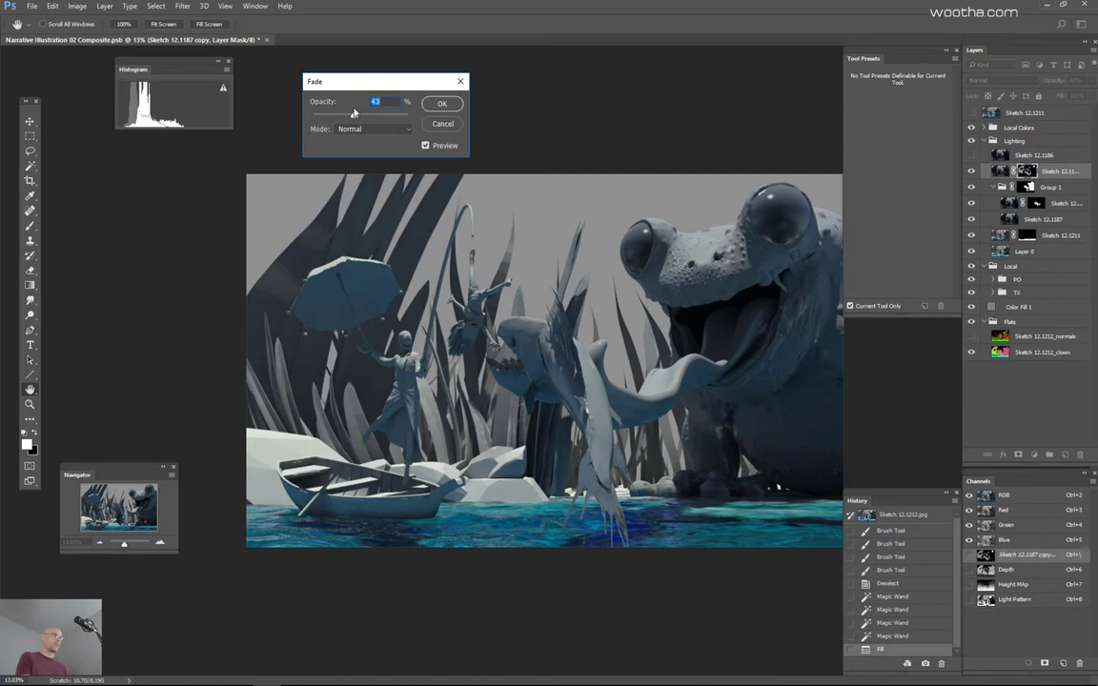
drag(312, 116, 321, 116)
key(Return)
key(w)
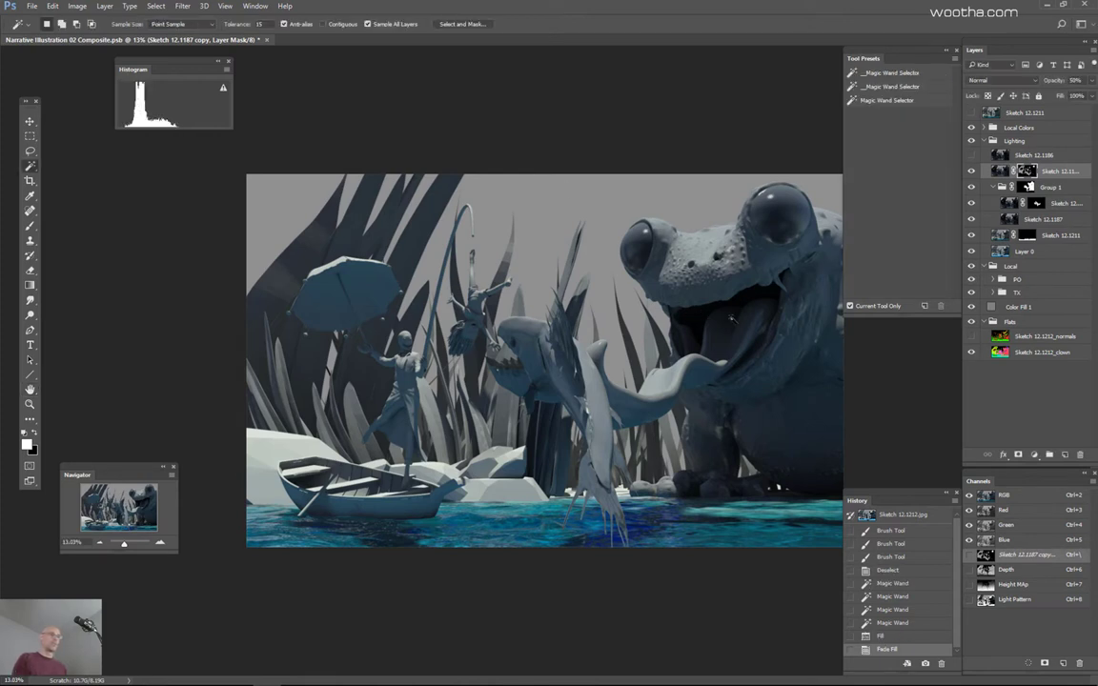
scroll(767, 325, down, 3)
key(ctrl+d)
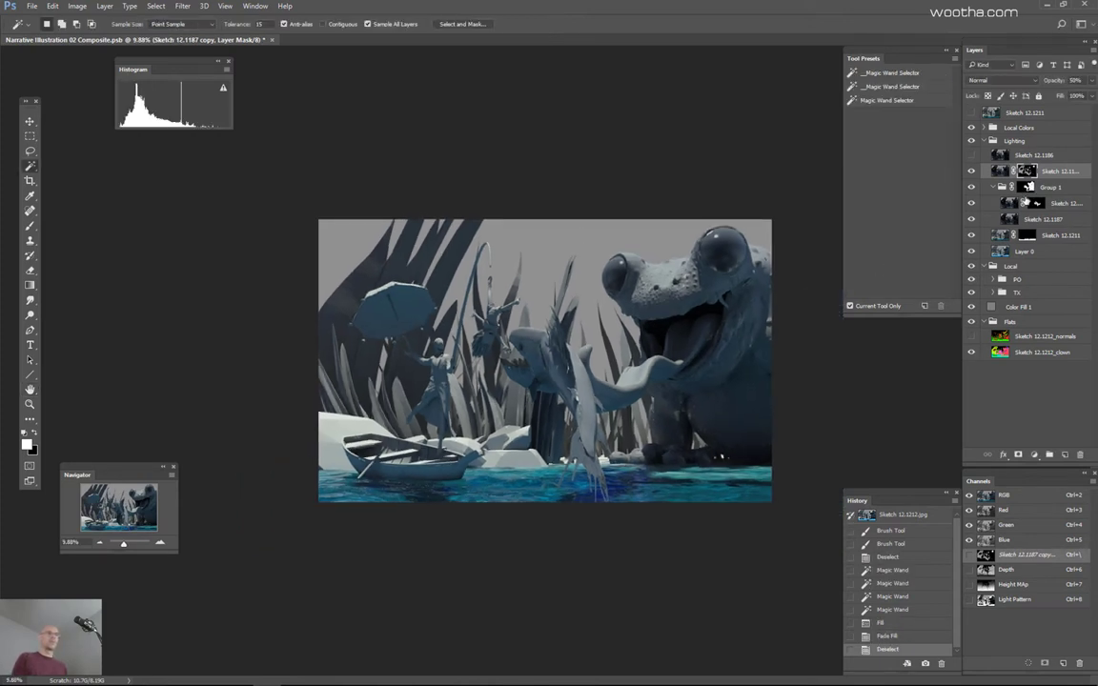
Step: Try duplicating the Sketch 12.1187 layer above the masked copy in Group 1, then undo the duplication
shift+click(1036, 204)
shift+click(1036, 205)
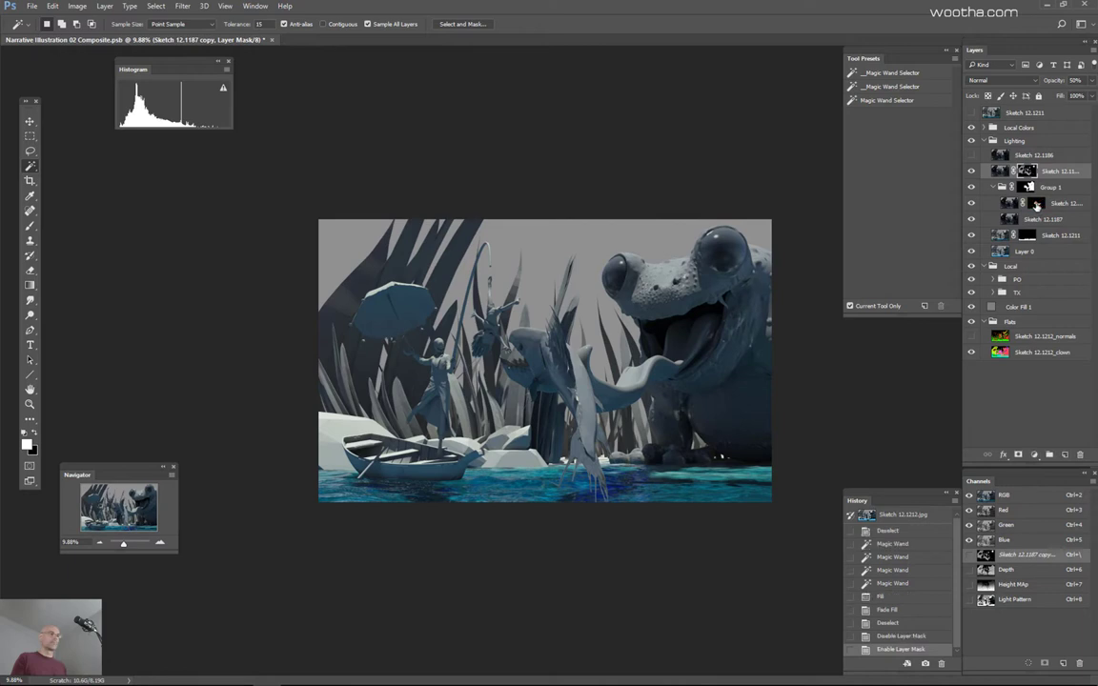
drag(671, 352, 943, 242)
click(1045, 219)
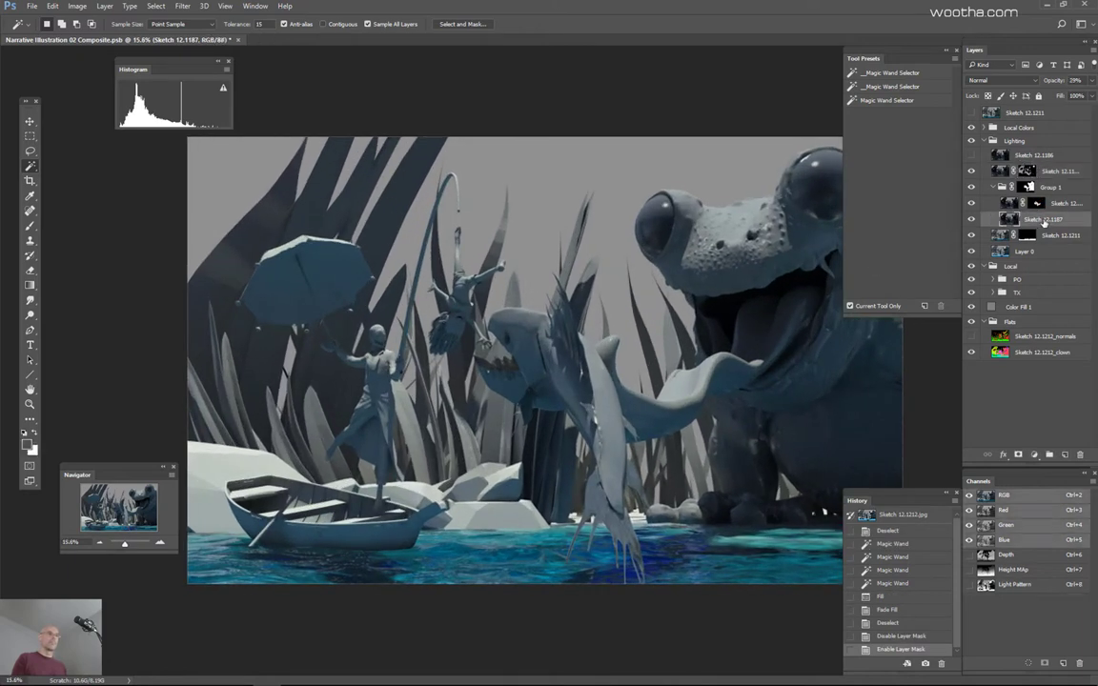
mouse_move(1045, 219)
mouse_down()
mouse_move(1043, 197)
mouse_move(1045, 206)
mouse_up()
scroll(749, 327, down, 1)
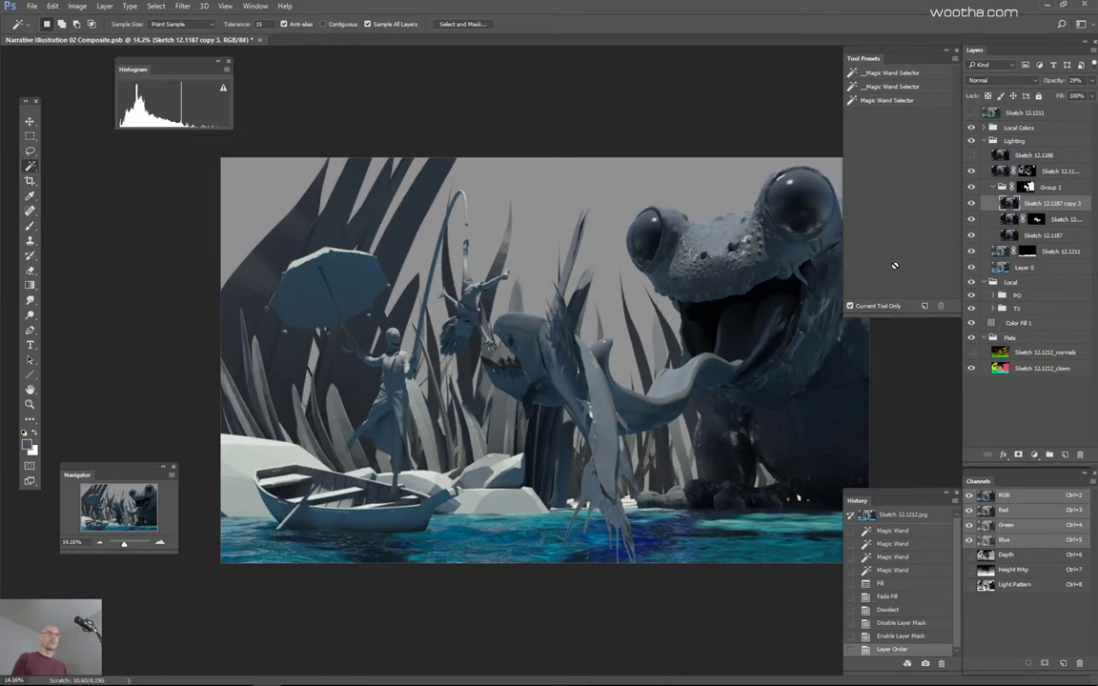
click(972, 205)
click(972, 204)
key(ctrl+alt+z)
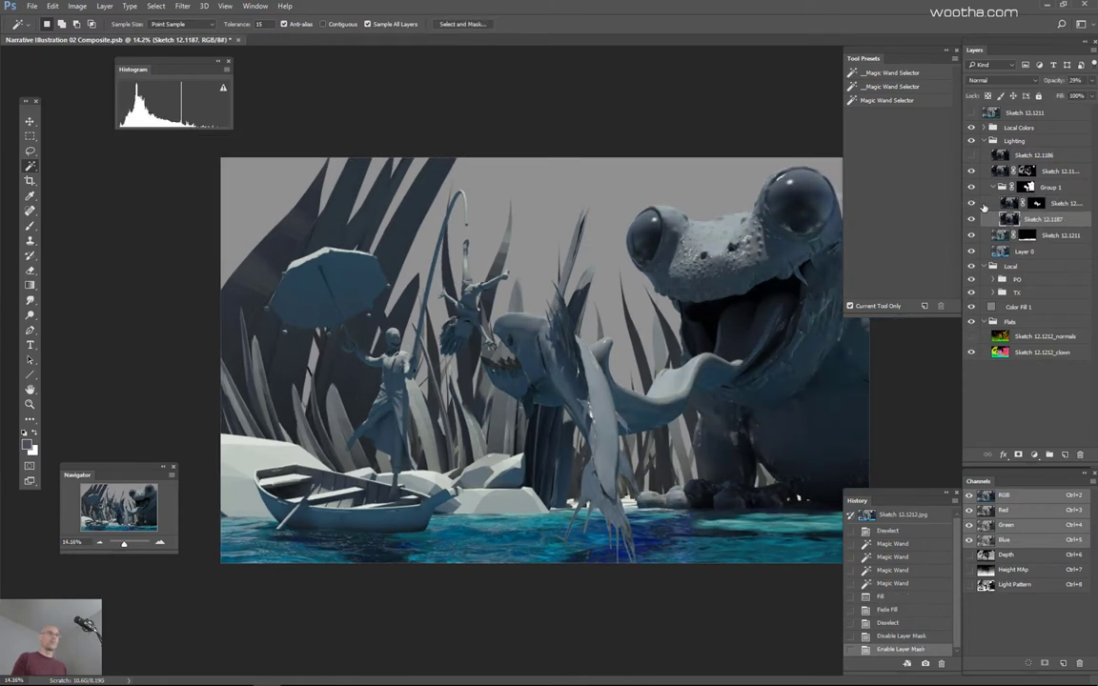
Step: Preview the Sketch 12.1186 layer, duplicate it to the top of Group 1, and make the copy visible
click(971, 156)
click(971, 156)
click(972, 156)
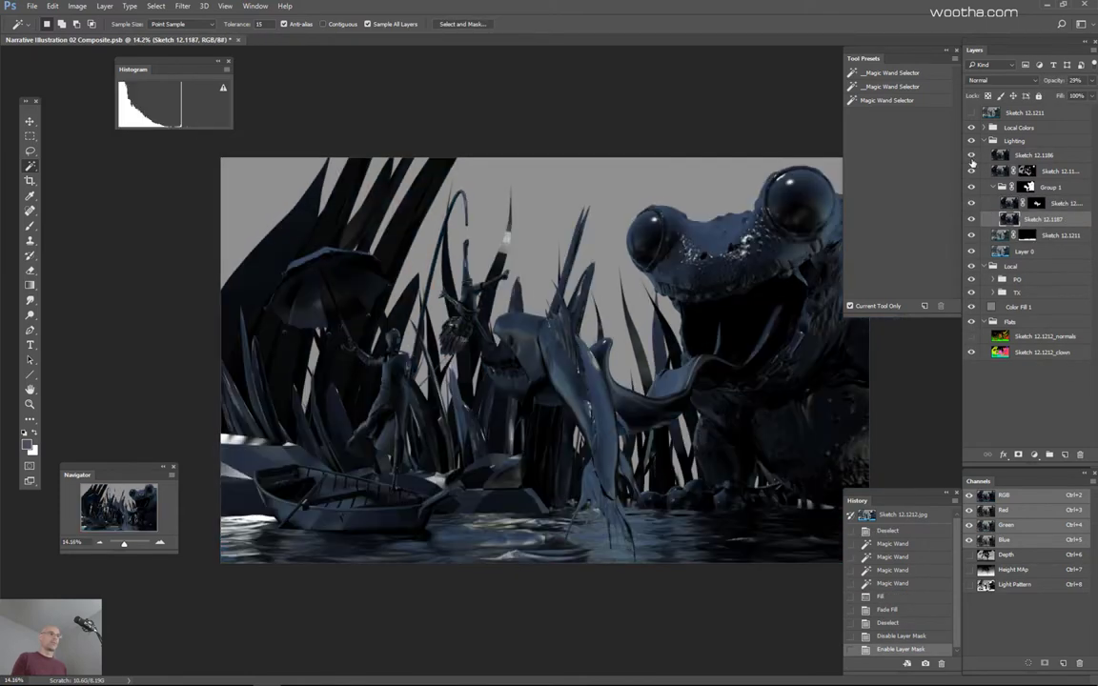
click(972, 156)
click(1048, 158)
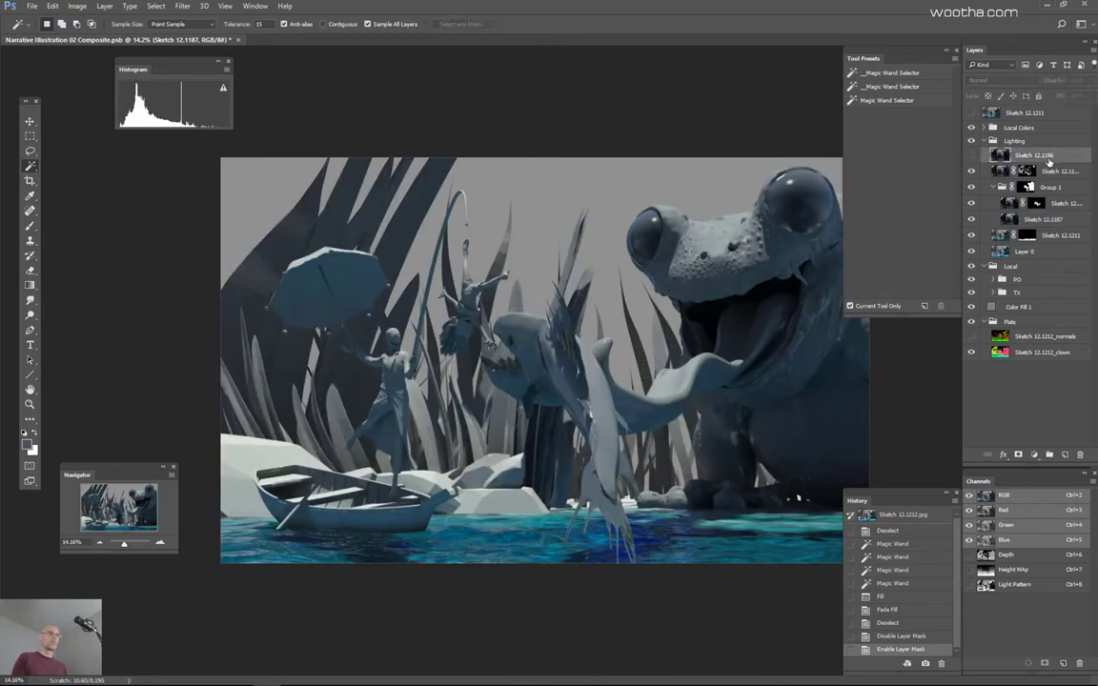
mouse_move(1045, 155)
mouse_down()
mouse_move(982, 181)
mouse_move(982, 198)
mouse_up()
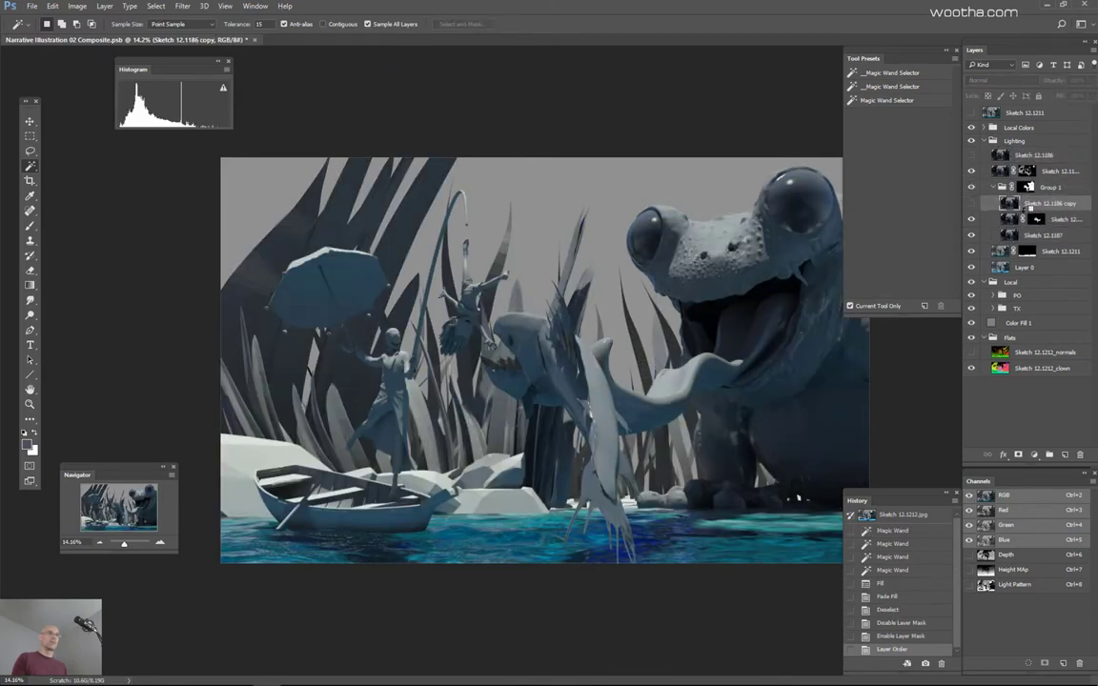
click(971, 203)
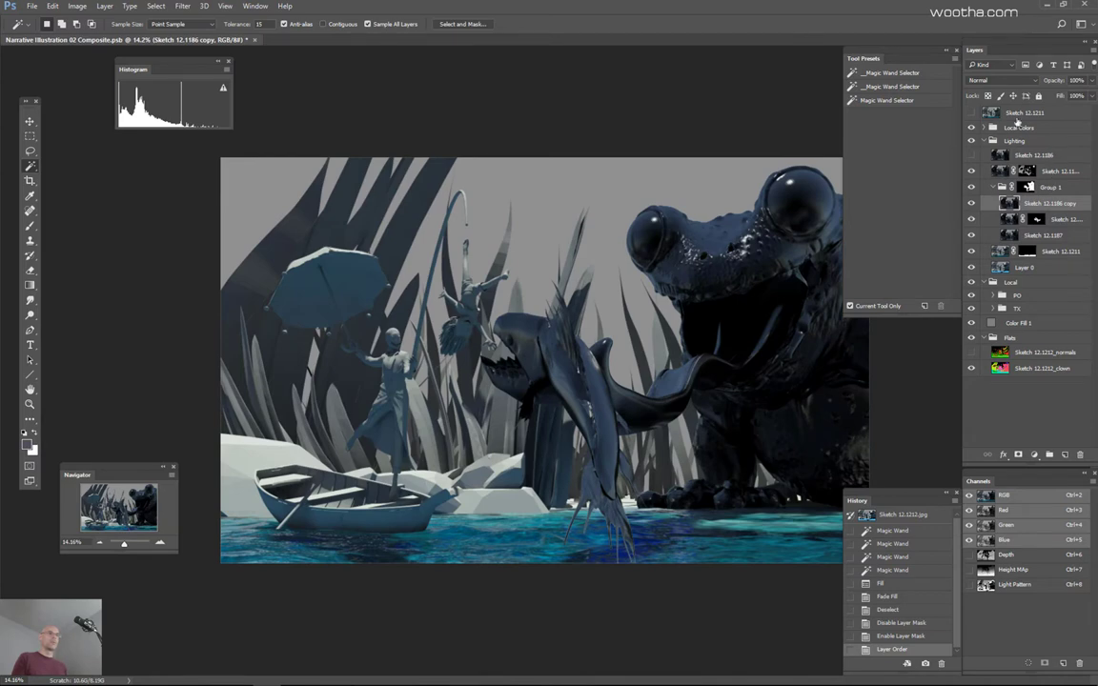
Step: Set the blending mode of the Sketch 12.1186 copy layer to Screen
click(1001, 80)
key(Escape)
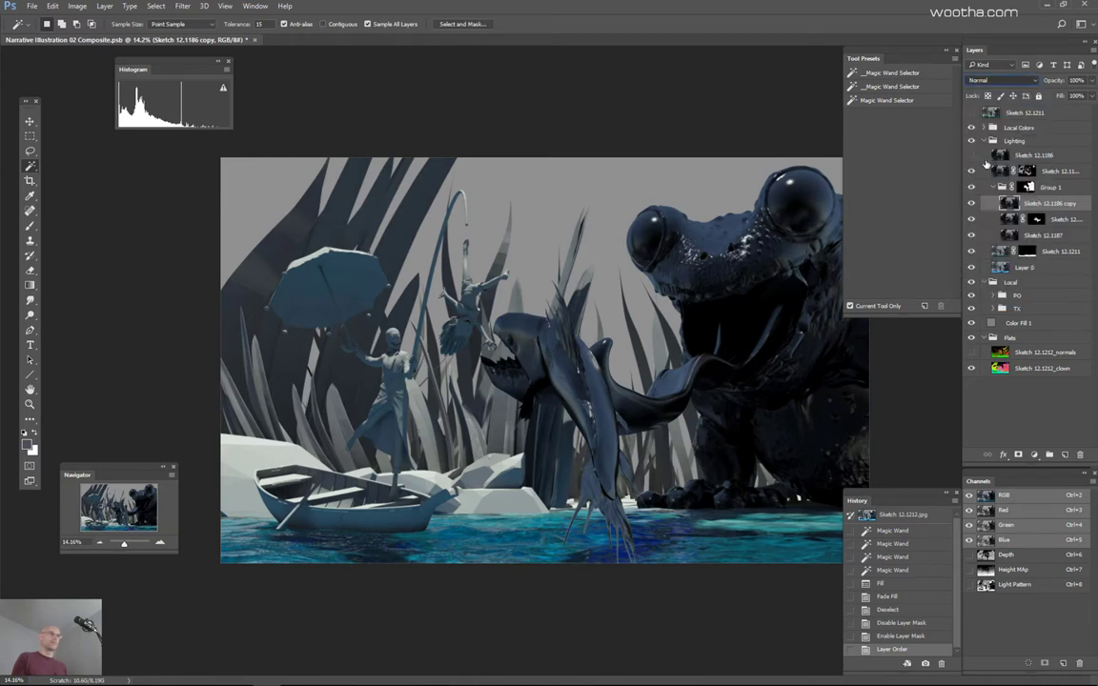
key(shift+alt+s)
Step: Compare the lighting on the frog and fish with the Sketch 12.1186 copy layer hidden and shown
click(971, 203)
click(972, 203)
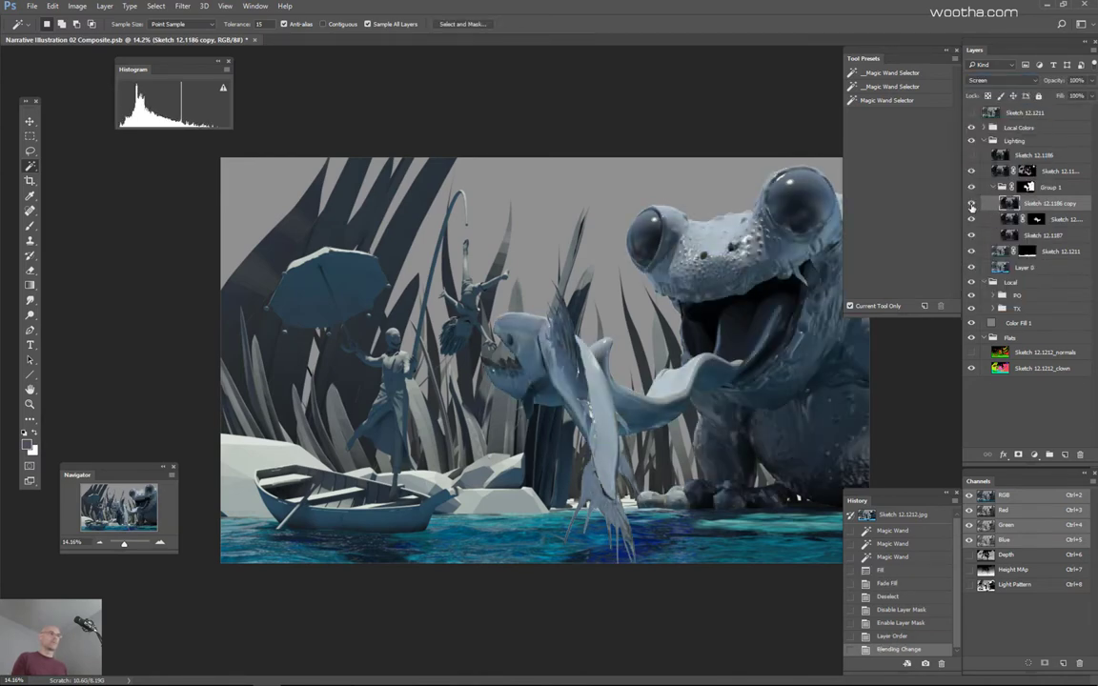
click(971, 204)
click(971, 205)
click(971, 205)
click(971, 205)
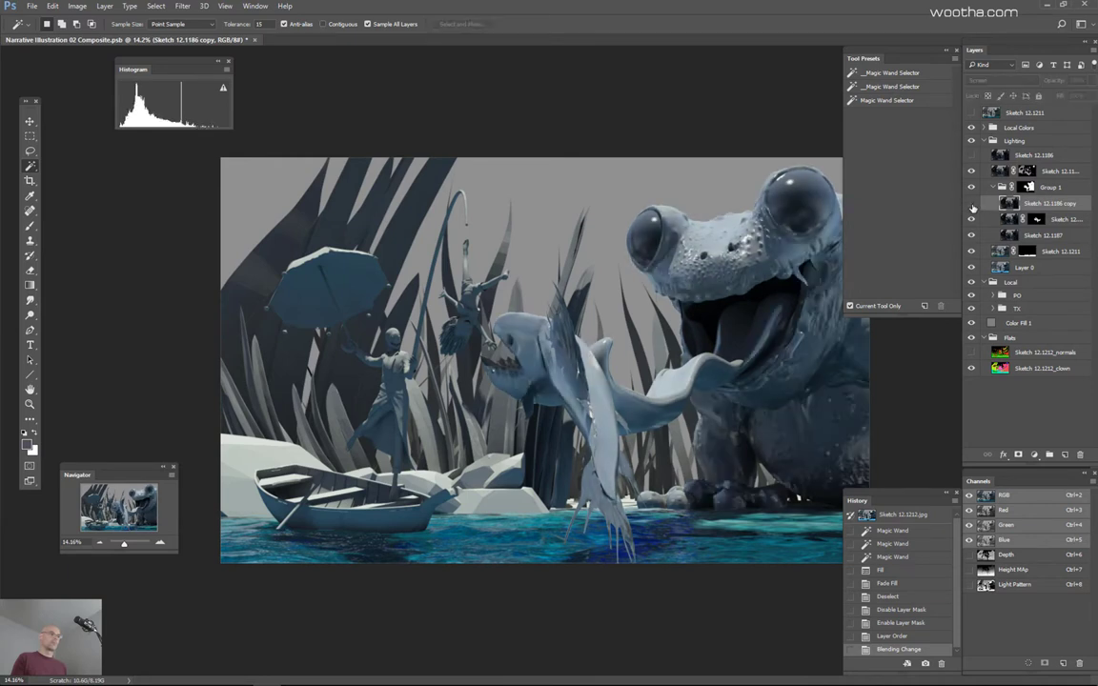
click(971, 206)
click(972, 207)
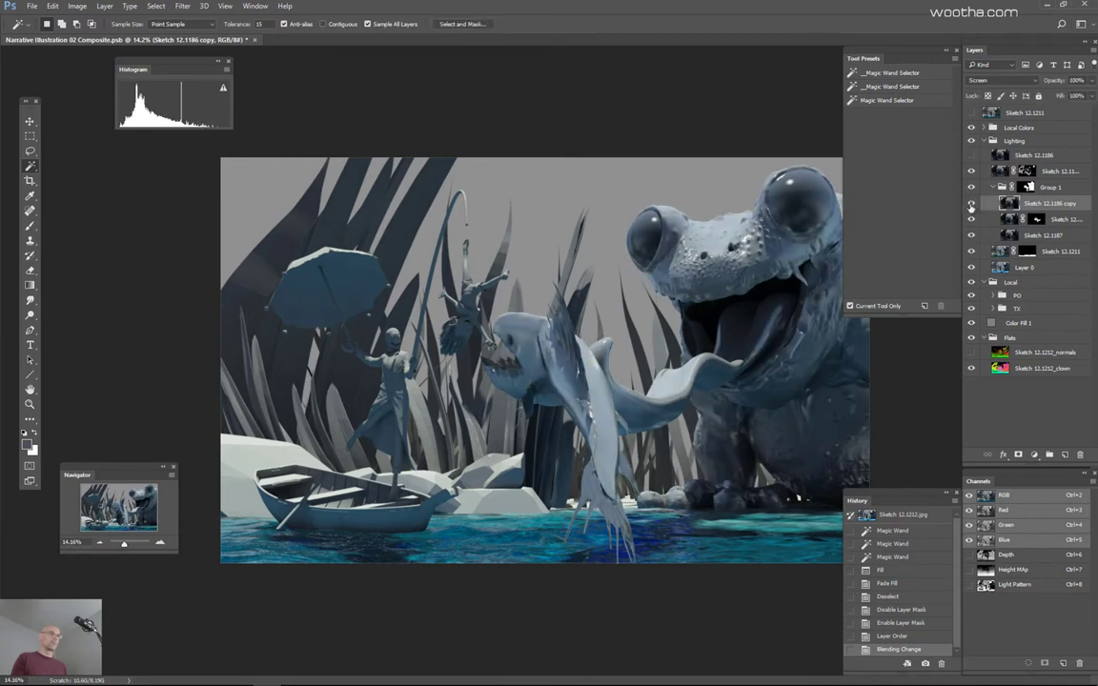
click(972, 205)
click(972, 206)
click(972, 205)
click(972, 206)
Step: Add a black mask to the Sketch 12.1186 copy layer, select the frog's body from the colour flats, and switch to the Brush tool
click(1019, 456)
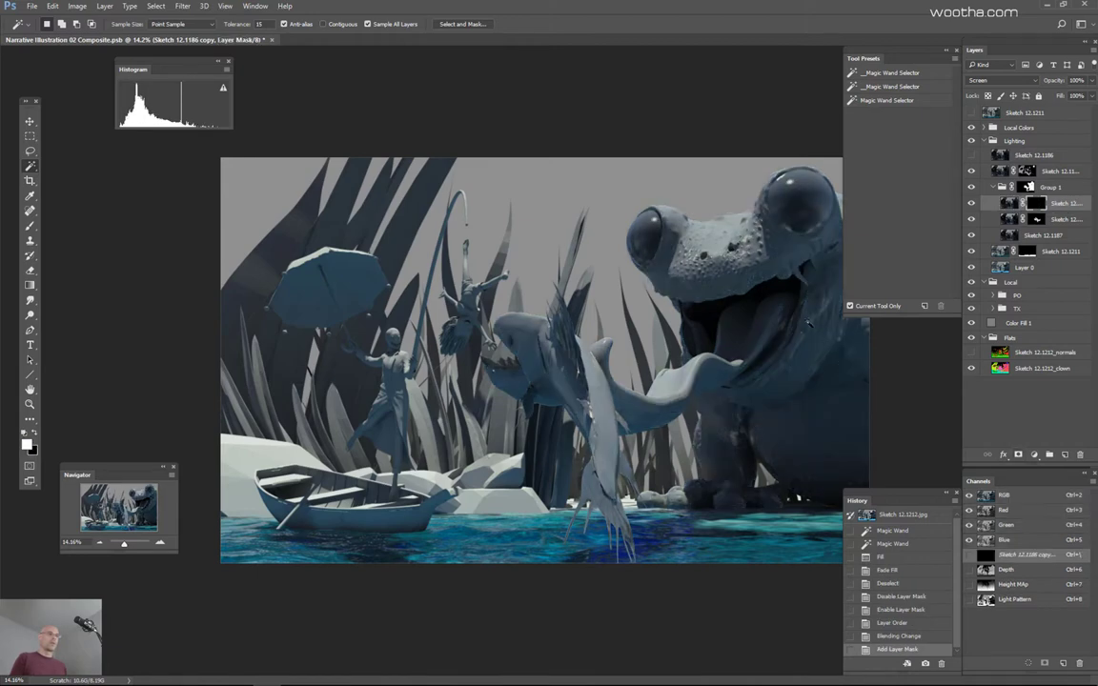
click(756, 285)
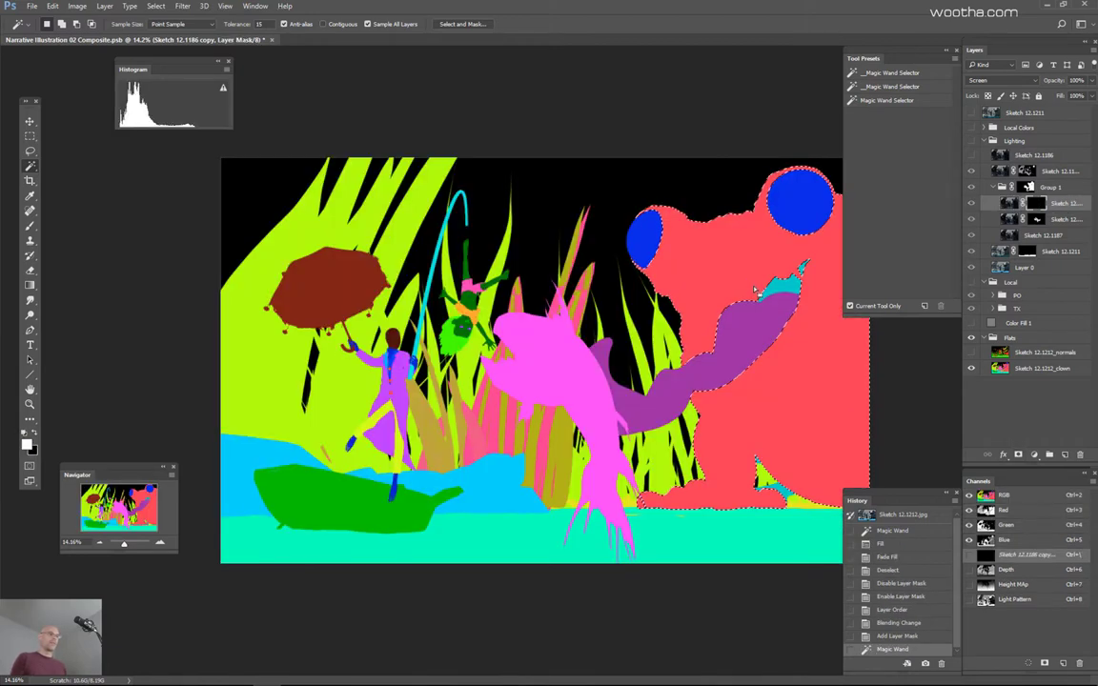
key(F2)
key(b)
click(898, 73)
Step: Replace the first test stroke with white mask strokes over the frog's snout, using a resized brush and an uncluttered workspace
mouse_move(699, 287)
mouse_down()
mouse_move(740, 282)
mouse_move(750, 267)
mouse_up()
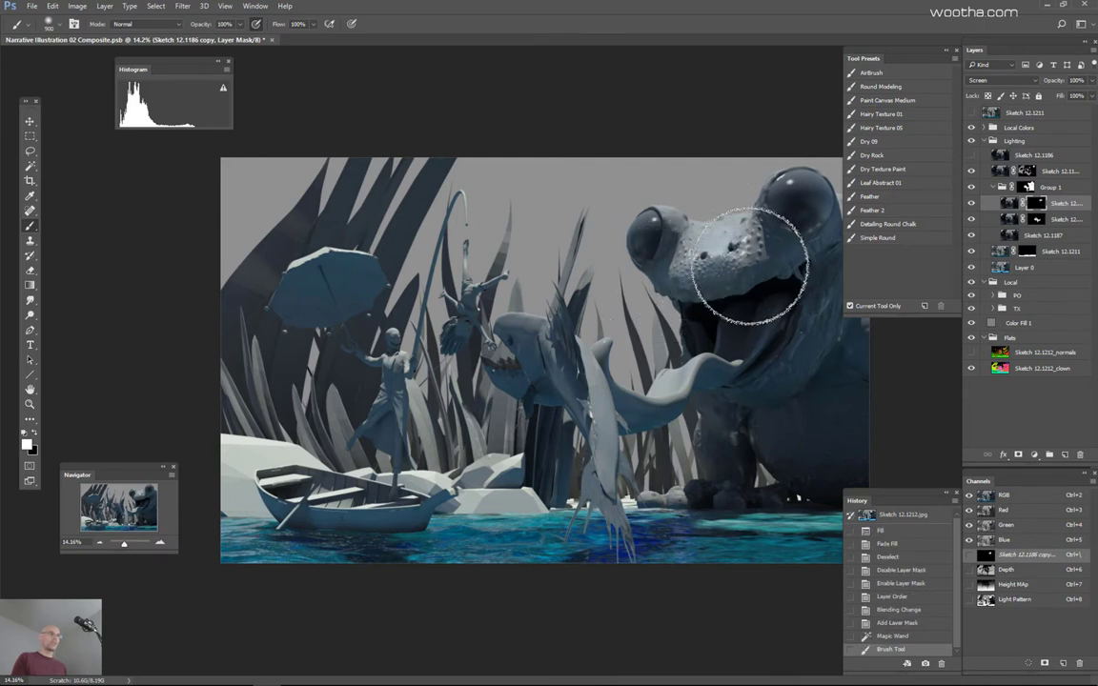
key(ctrl+z)
key(bracketright)
drag(717, 227, 728, 231)
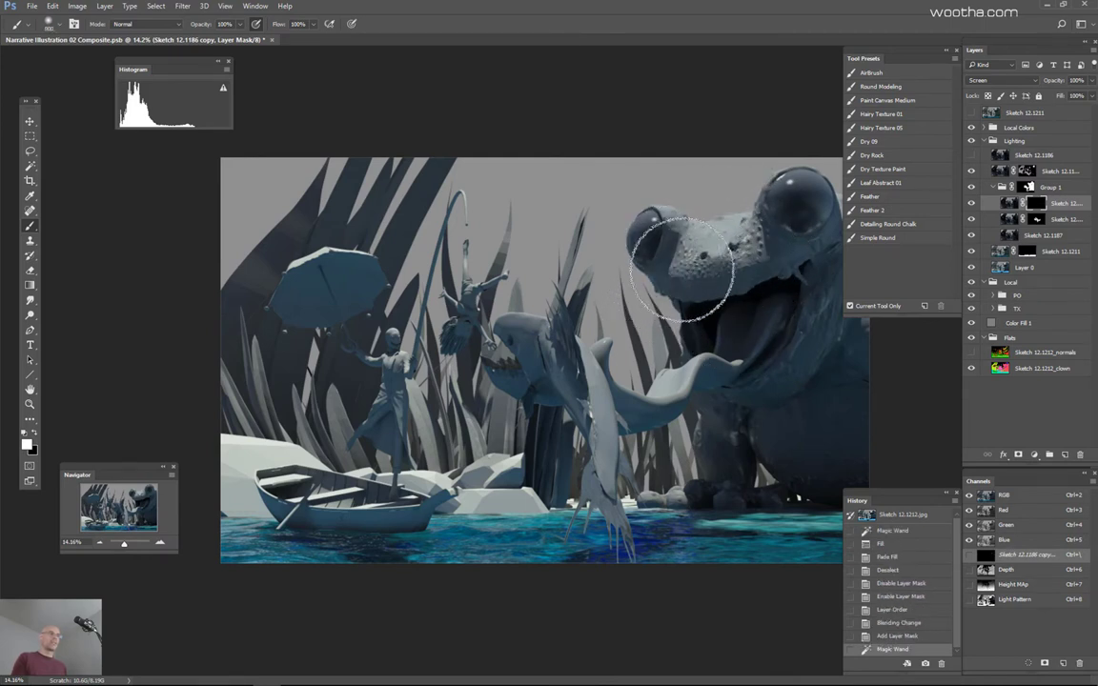
key(Tab)
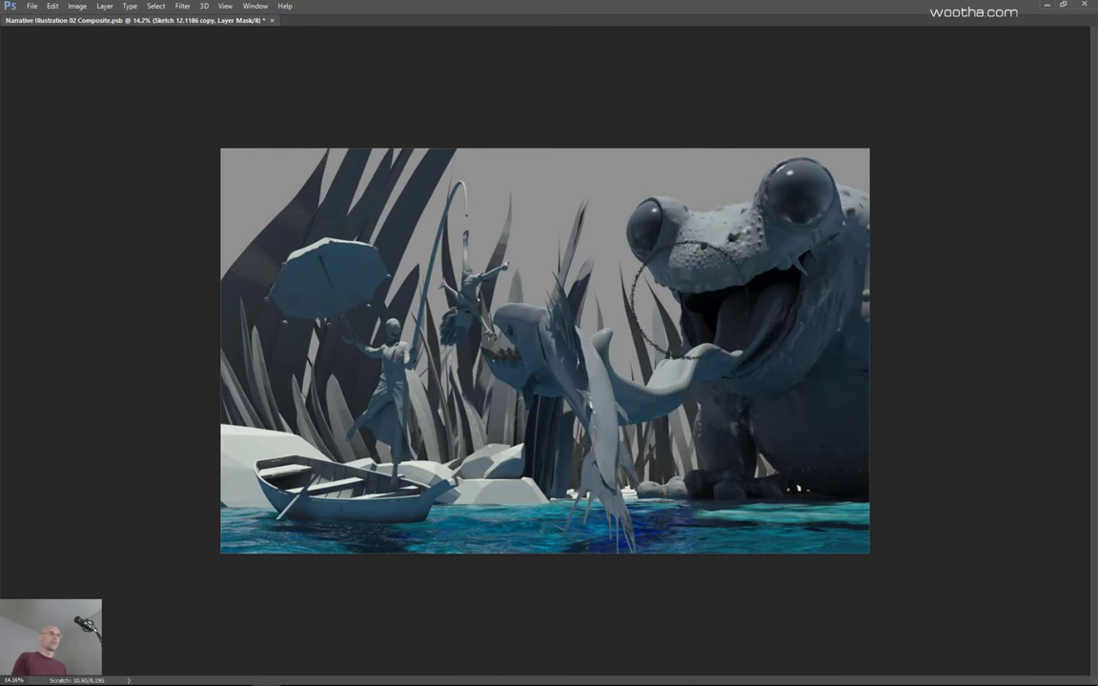
scroll(710, 224, down, 3)
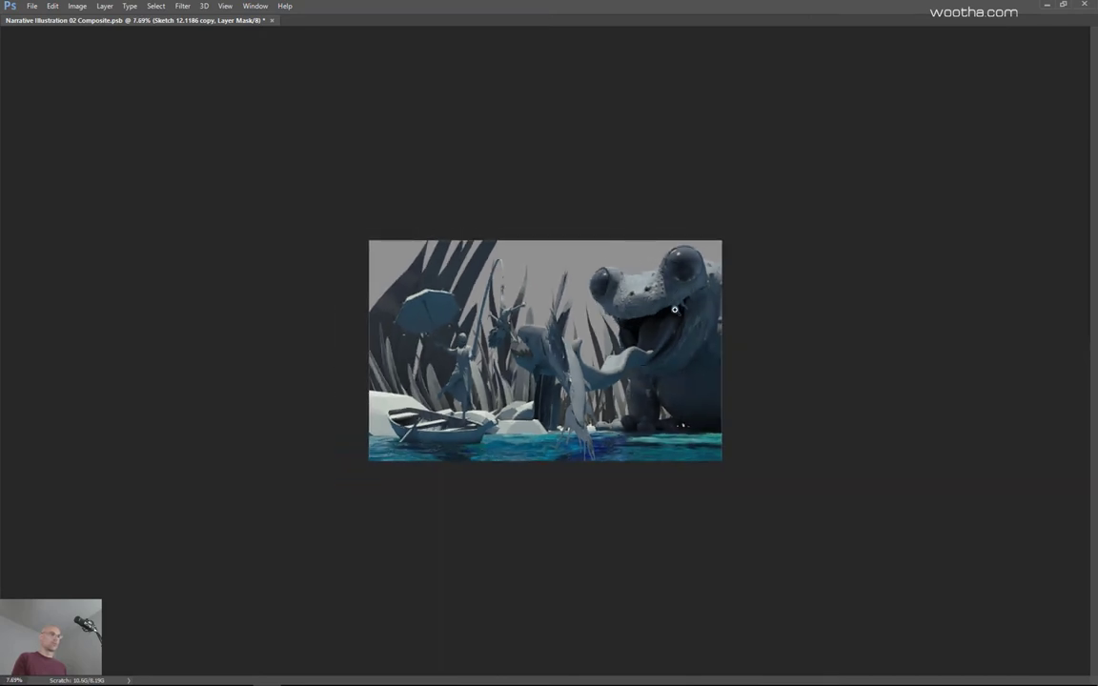
scroll(674, 309, up, 1)
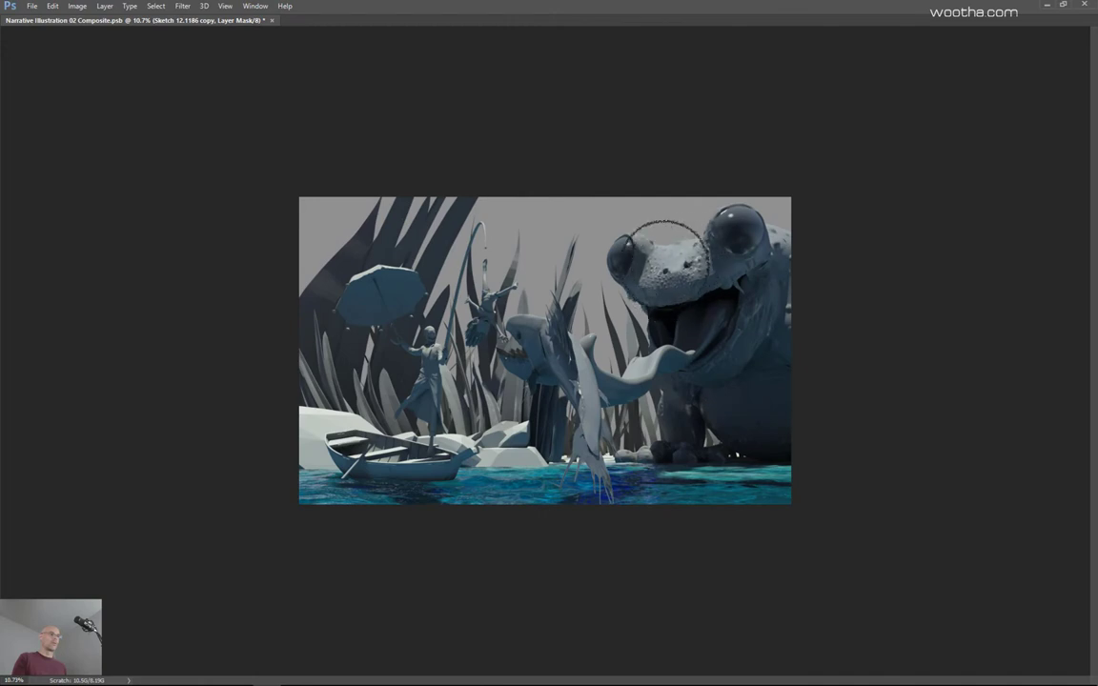
scroll(780, 252, up, 1)
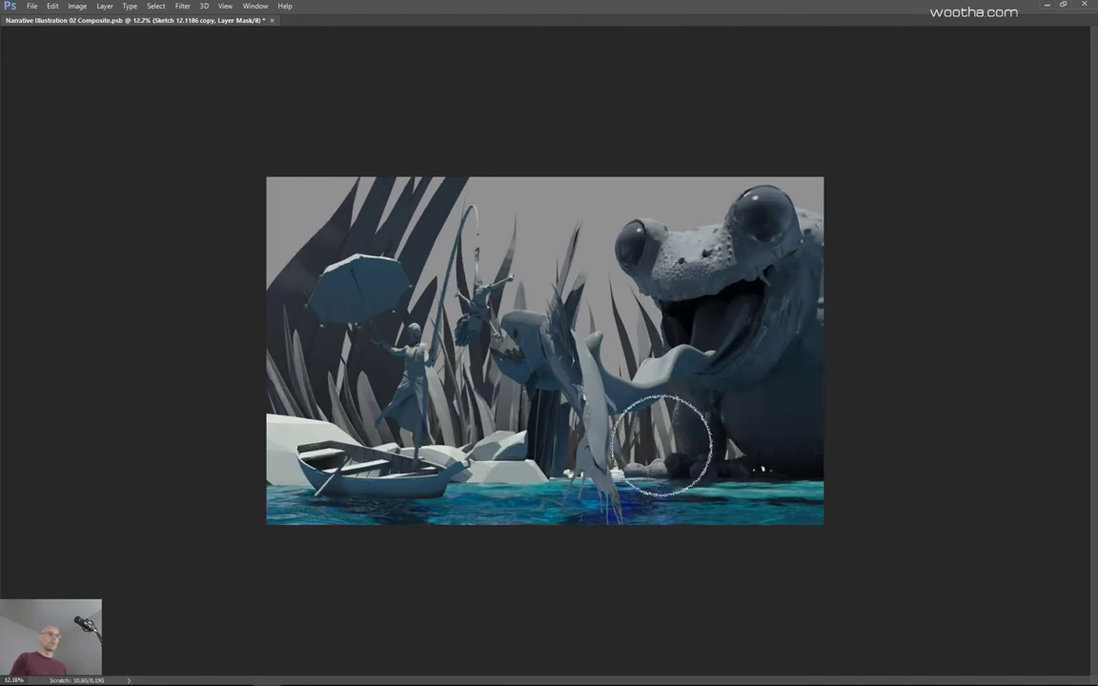
Step: Paint the mask over the frog's belly and front legs with a much larger brush
key(bracketright)
key(bracketright)
key(bracketright)
key(bracketright)
key(bracketright)
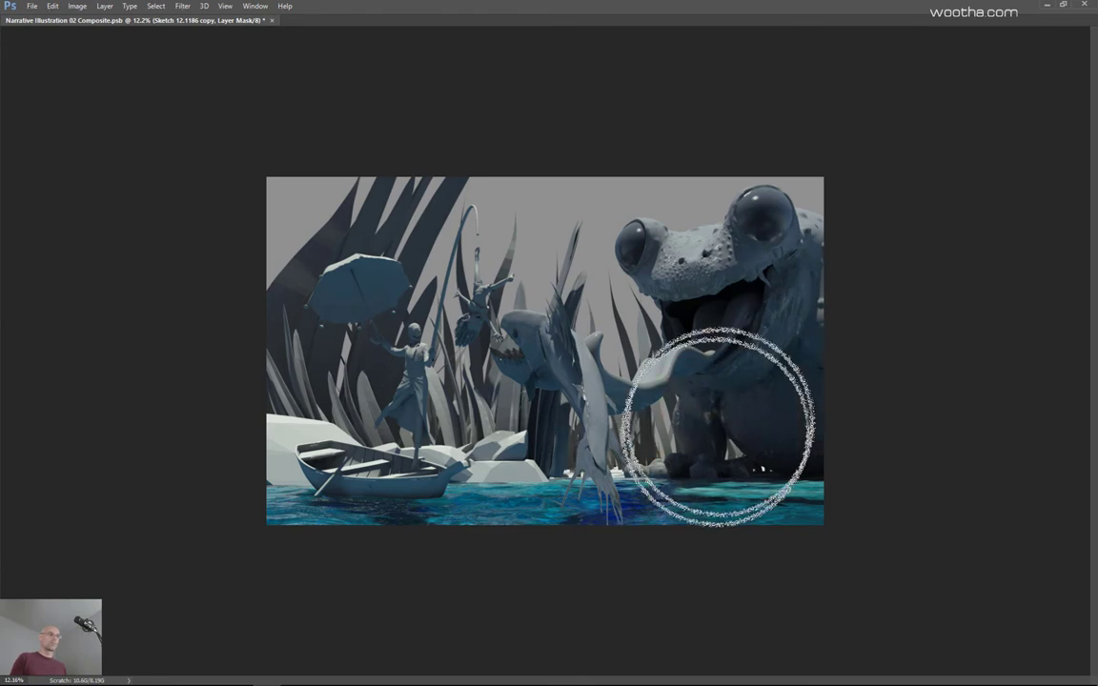
key([)
key([)
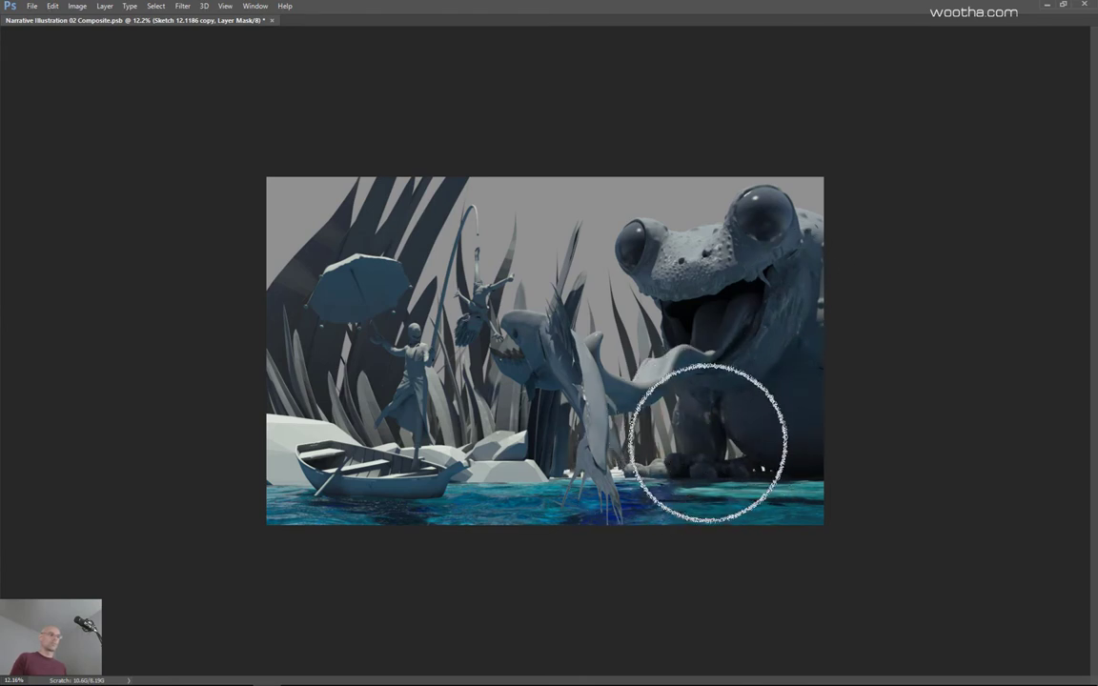
key(bracketleft)
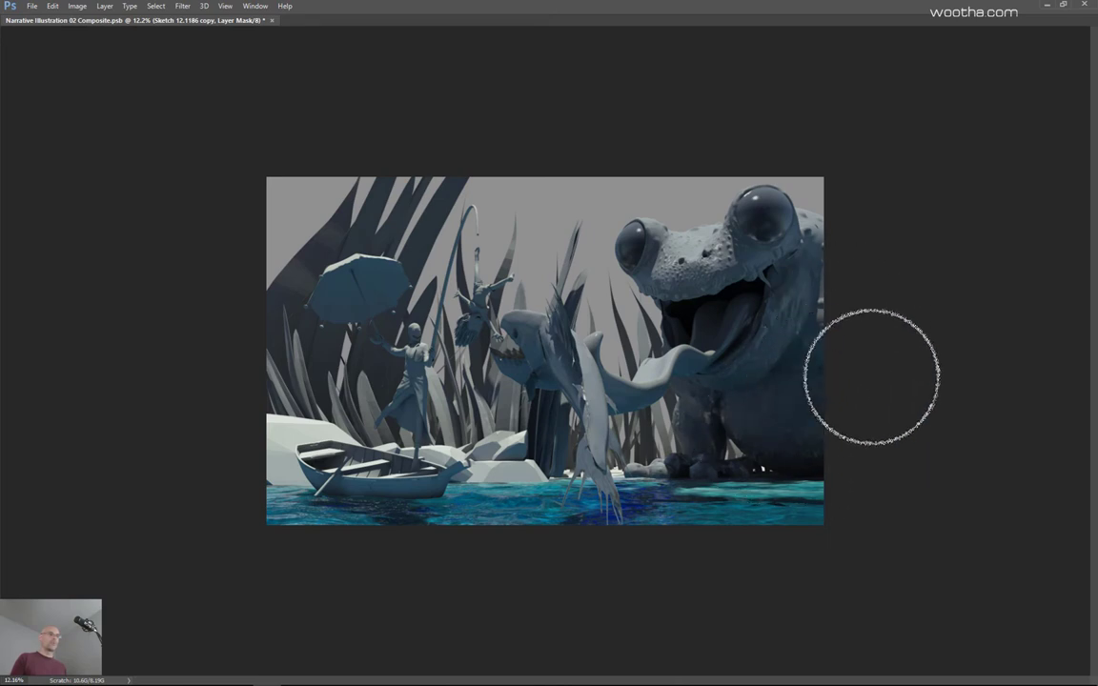
Step: Paint the mask around the frog's eyes, snout and throat with a smaller brush
key(bracketleft)
key(bracketleft)
key(bracketleft)
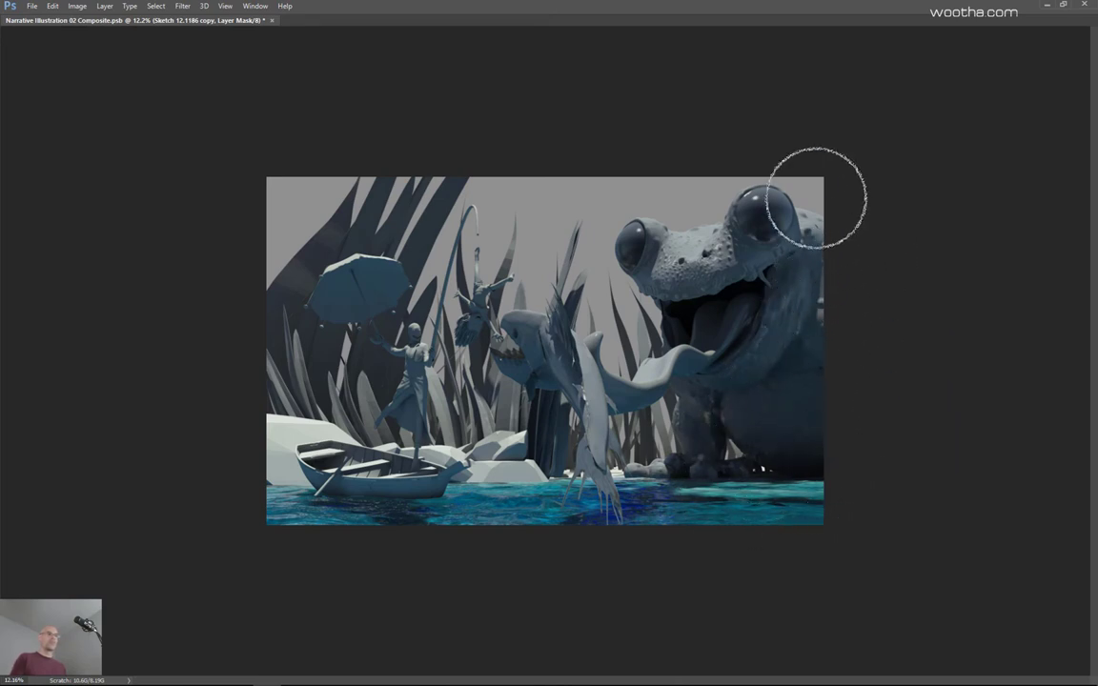
mouse_move(817, 198)
mouse_down()
mouse_move(811, 297)
mouse_move(719, 266)
mouse_move(731, 241)
mouse_move(690, 233)
mouse_move(671, 270)
mouse_move(679, 238)
mouse_move(654, 224)
mouse_move(640, 250)
mouse_up()
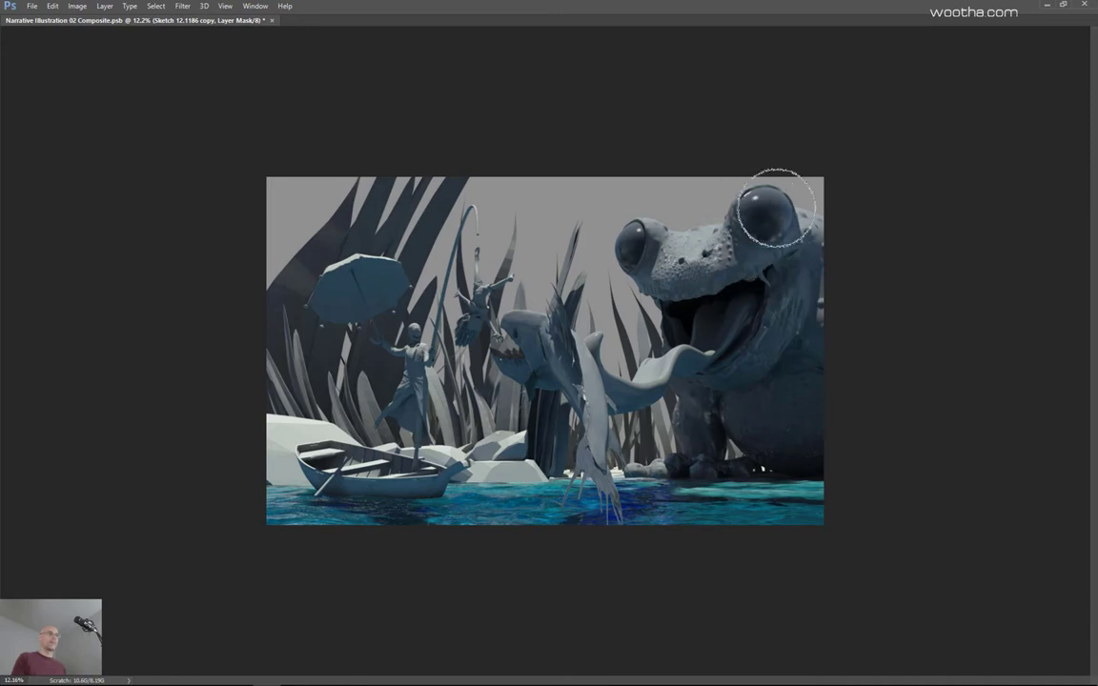
drag(783, 348, 753, 372)
scroll(714, 400, up, 2)
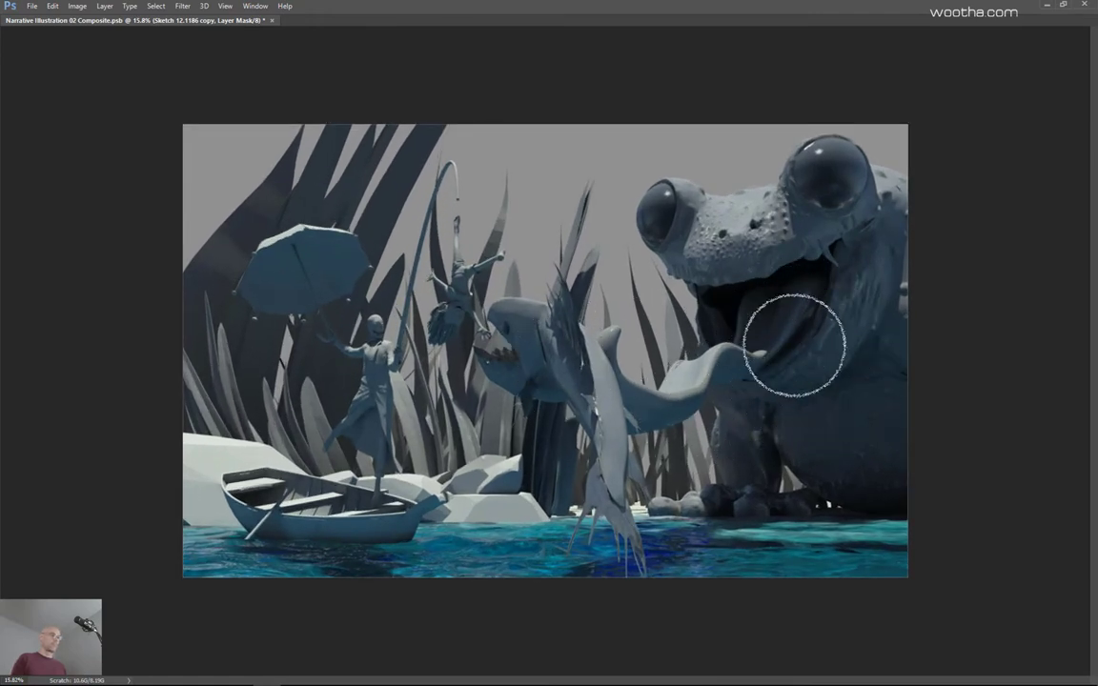
scroll(804, 413, down, 1)
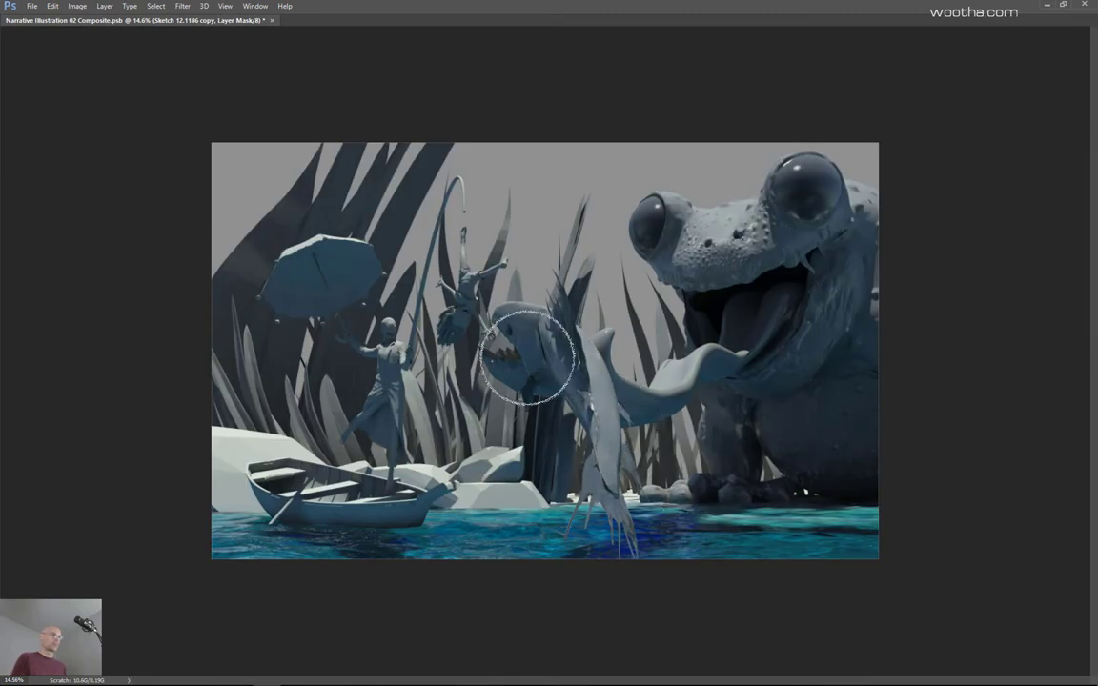
Step: Paint the Sketch 12.1186 copy mask over the fish's head with a larger brush and hide the selection outline
key(])
key(])
key(])
key(])
key(])
key(])
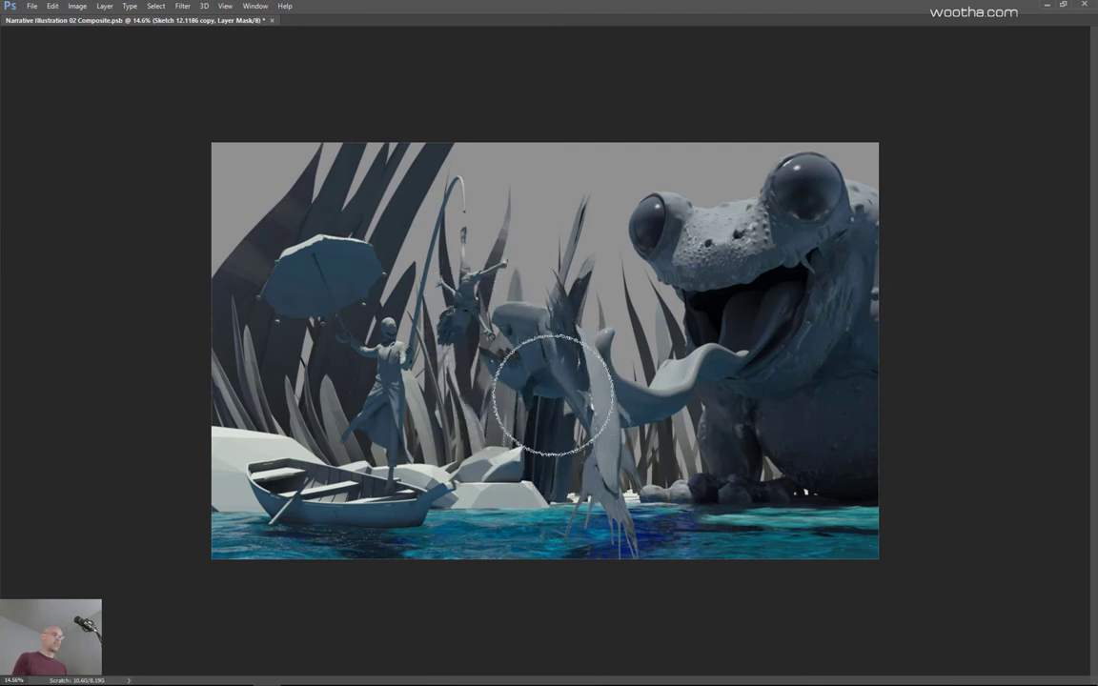
mouse_move(519, 369)
mouse_down()
mouse_move(512, 326)
mouse_move(503, 356)
mouse_up()
scroll(529, 347, down, 3)
key(ctrl+h)
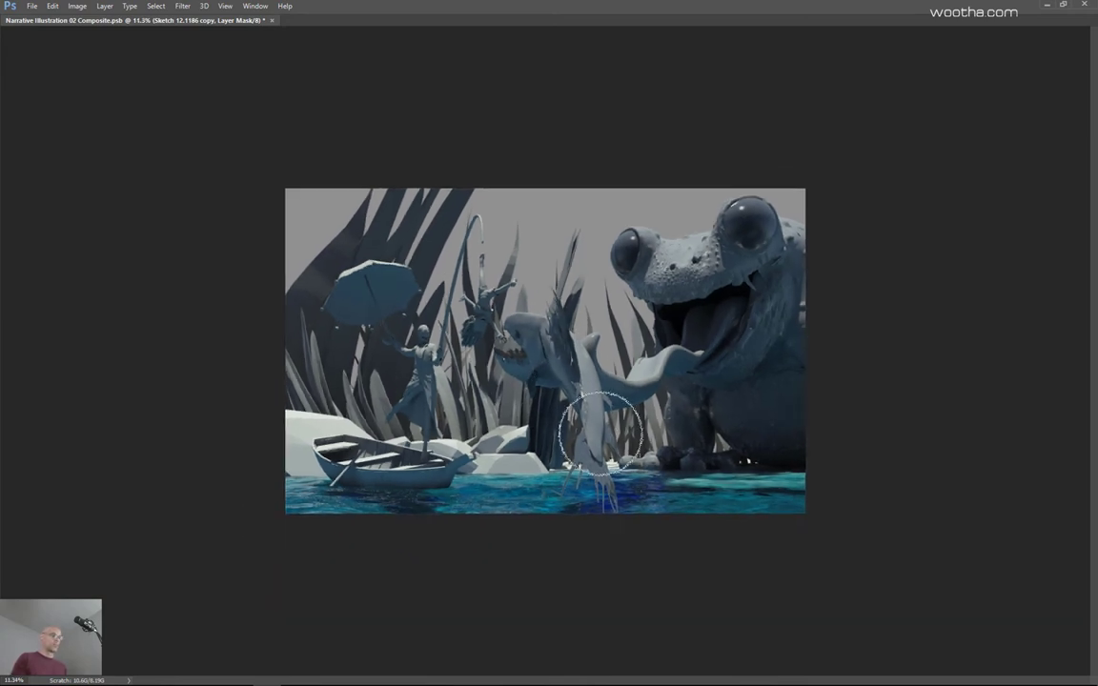
drag(729, 451, 708, 454)
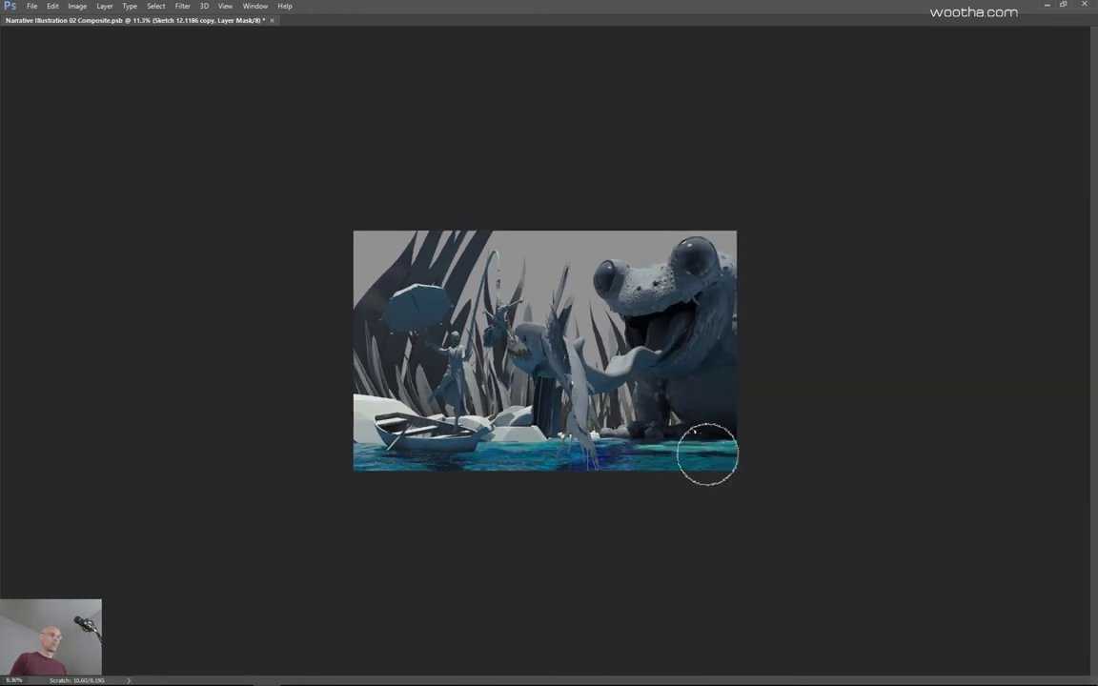
Step: Select the water from the colour flats and activate the mask of the Sketch 12.1187 copy 2 layer
key(ctrl+comma)
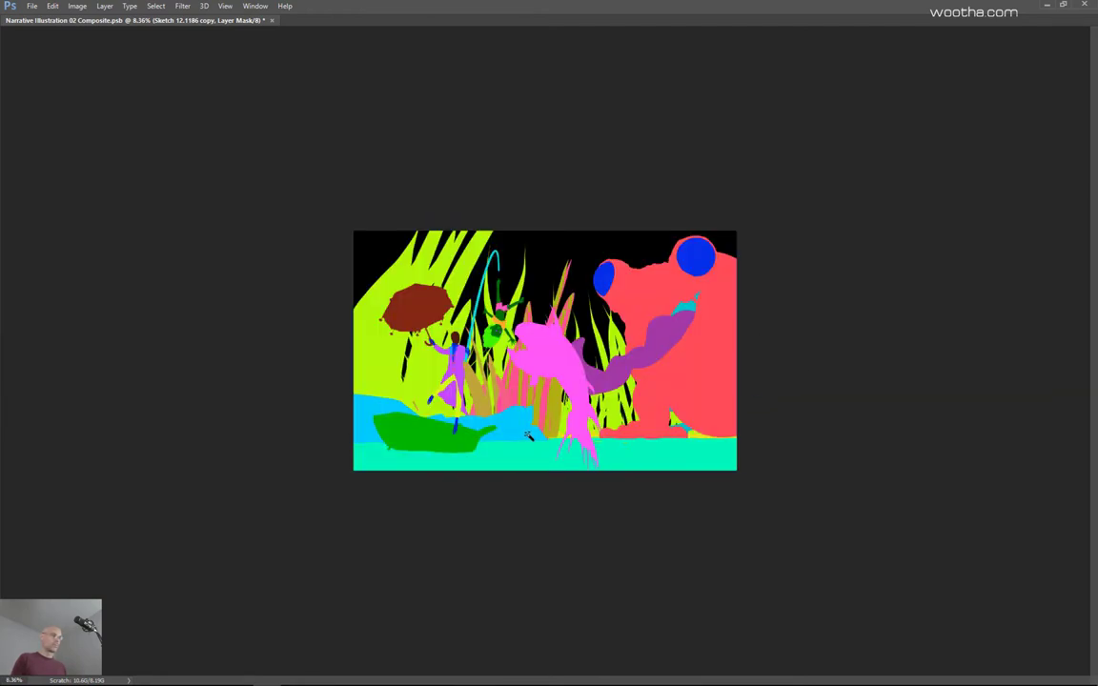
key(ctrl+comma)
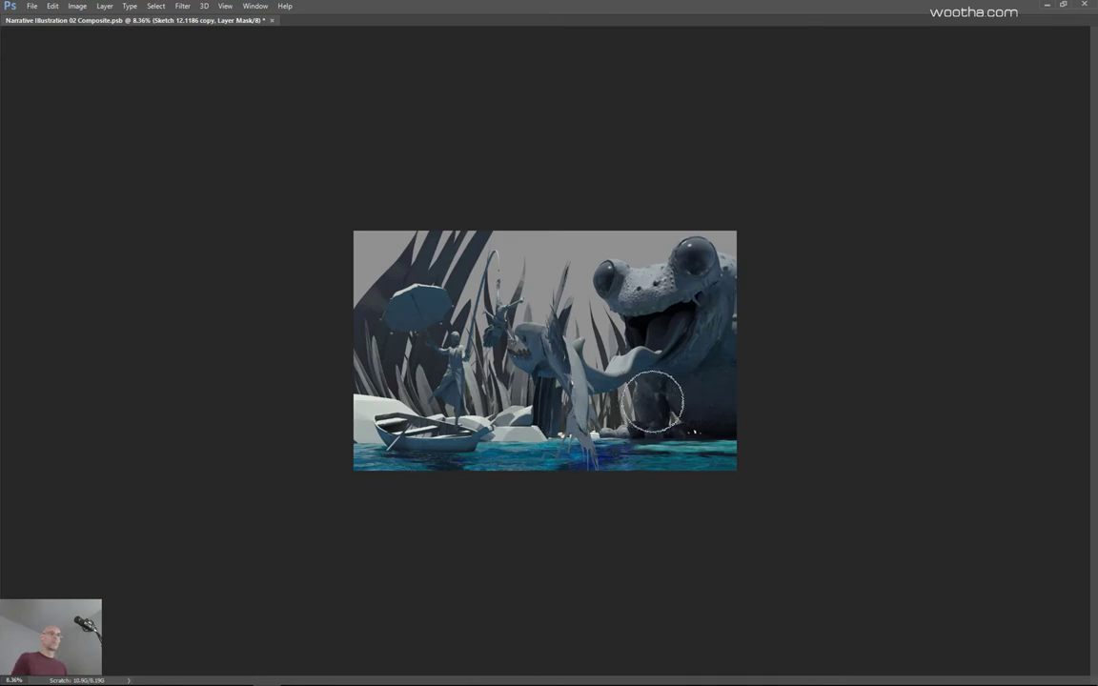
key(Tab)
click(1037, 220)
Step: Paint the Sketch 12.1187 copy 2 mask in white over the water below the frog with a much smaller brush
key(bracketleft)
key(bracketleft)
key(bracketleft)
key(bracketleft)
key(bracketleft)
key(bracketleft)
key(bracketleft)
key(bracketleft)
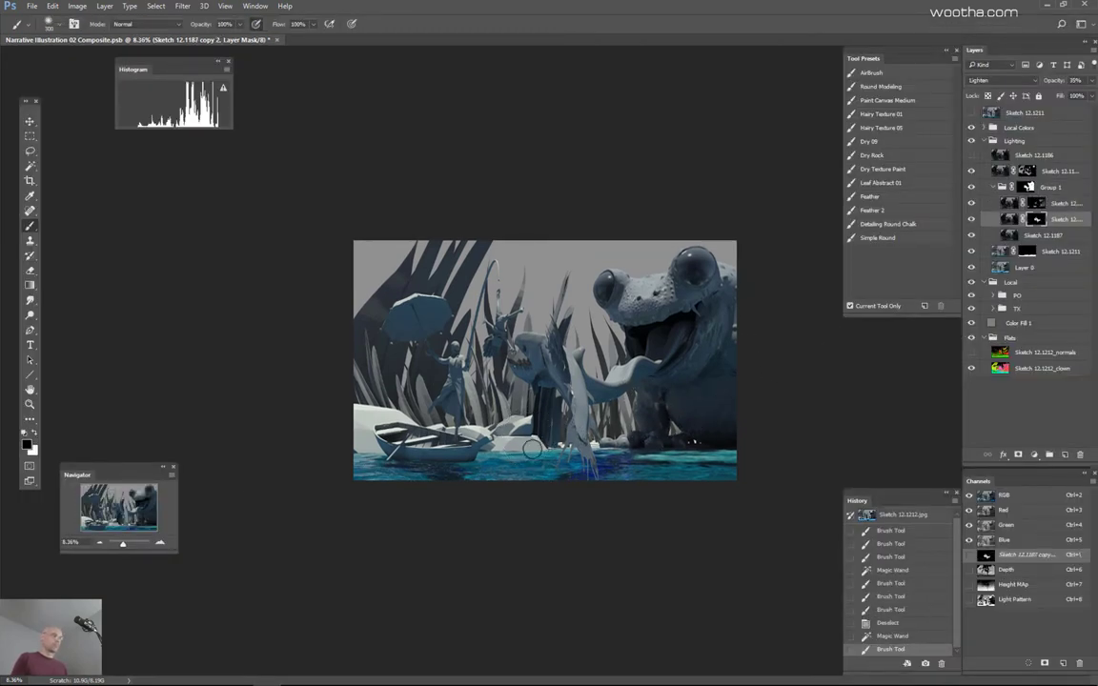
key(x)
key(bracketright)
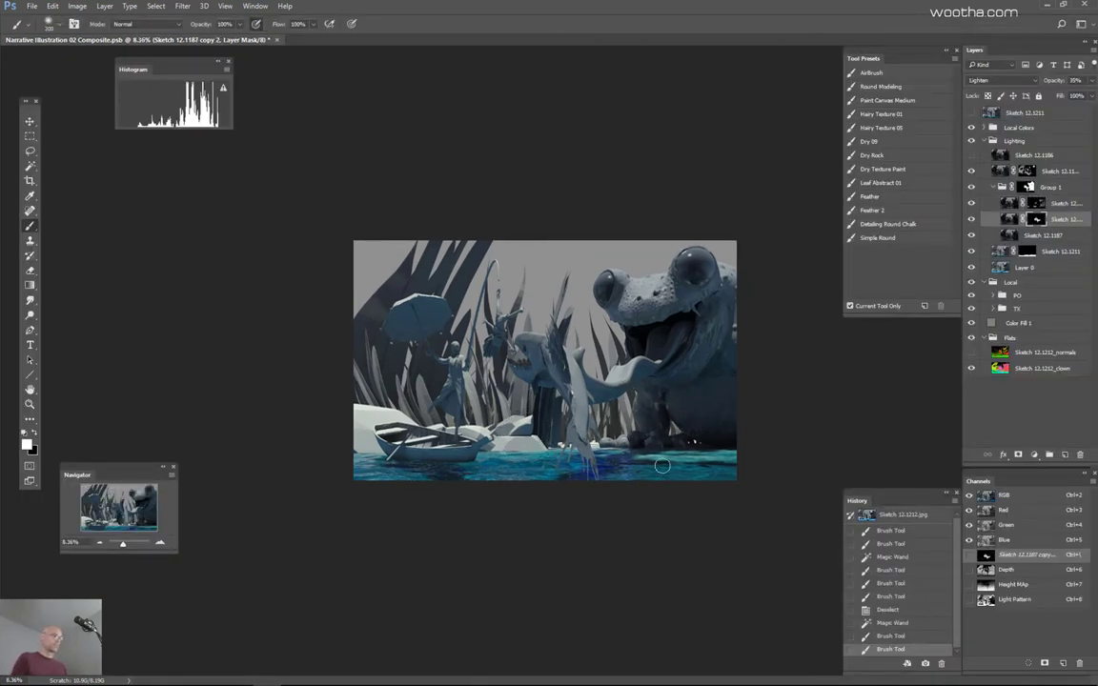
drag(661, 464, 644, 463)
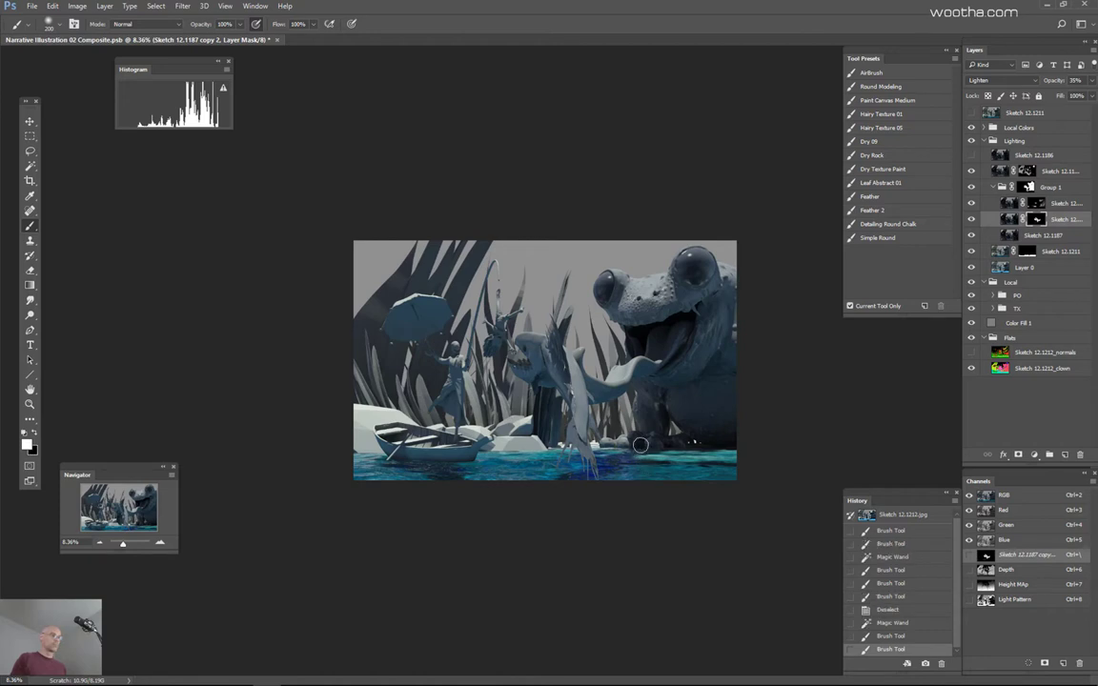
Step: Check the Group 1 mask and preview the Sketch 12.1186 render over the composite
click(1037, 155)
alt+click(1027, 187)
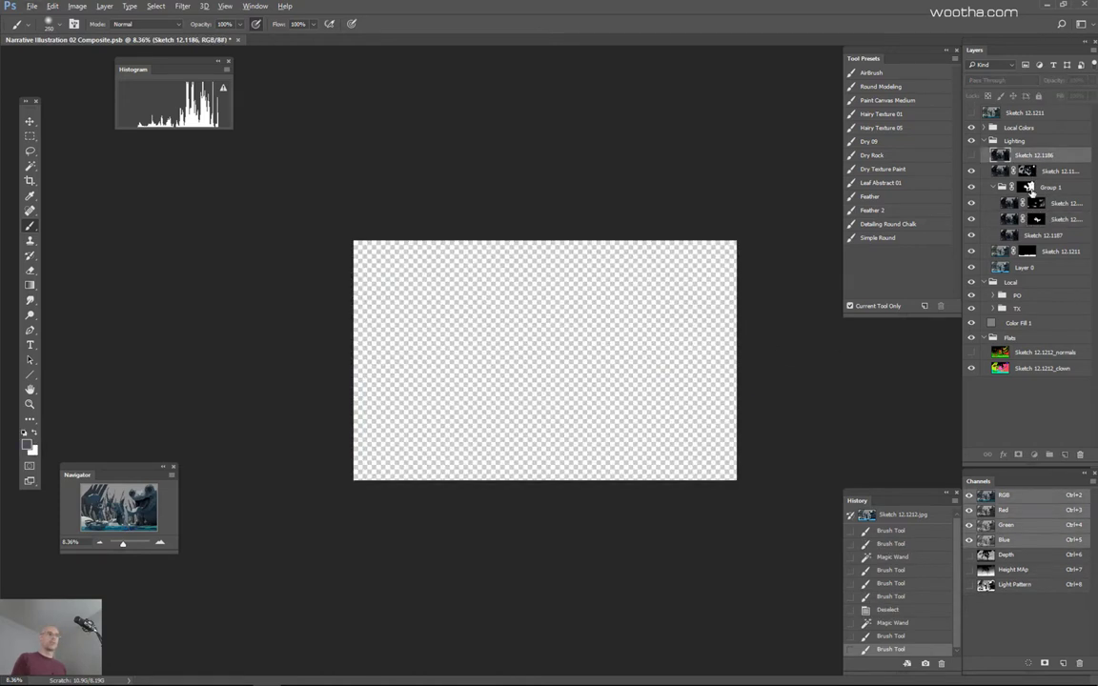
alt+click(1027, 188)
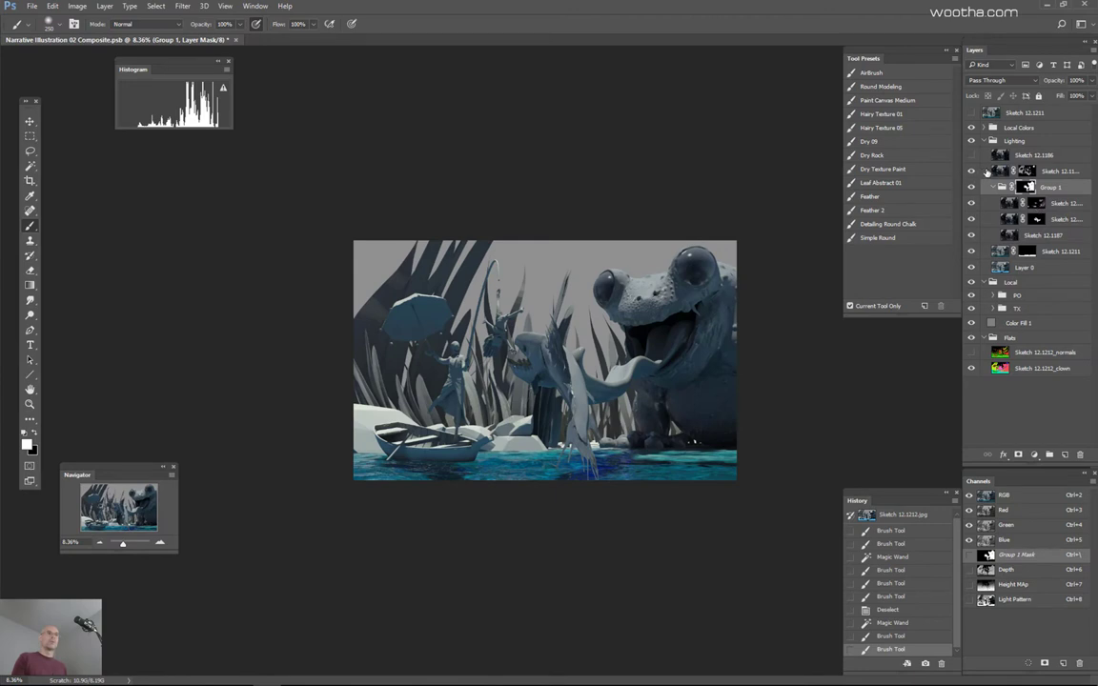
click(972, 155)
click(973, 154)
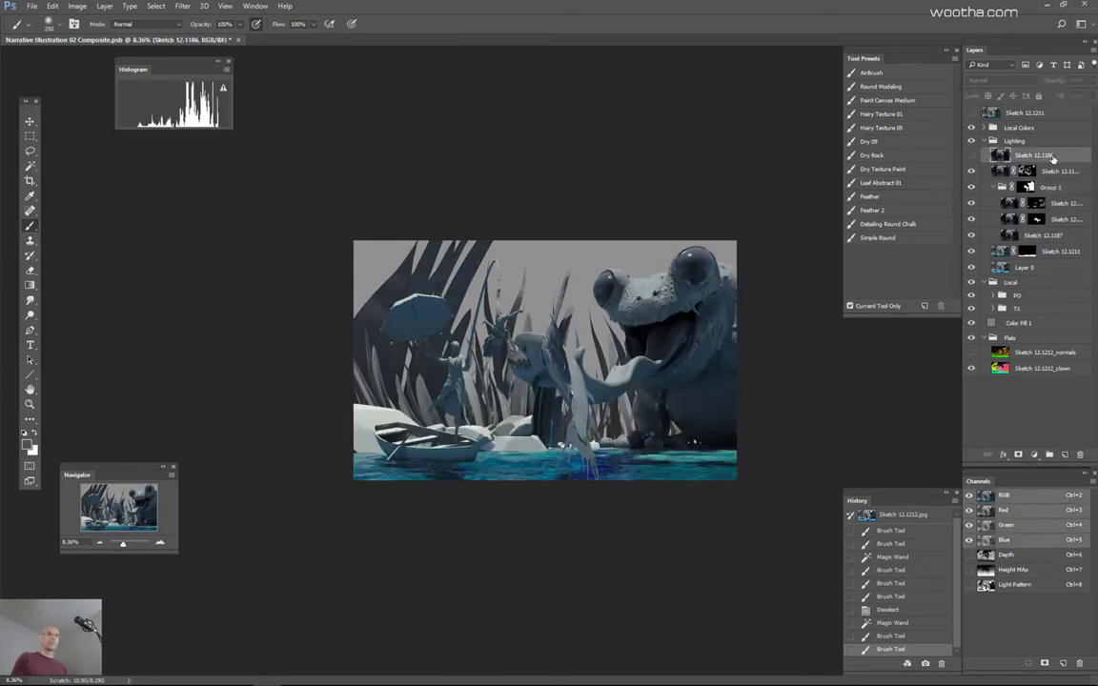
Step: Duplicate the Sketch 12.1186 layer, clear the selection and add a black mask to the original layer
key(ctrl+j)
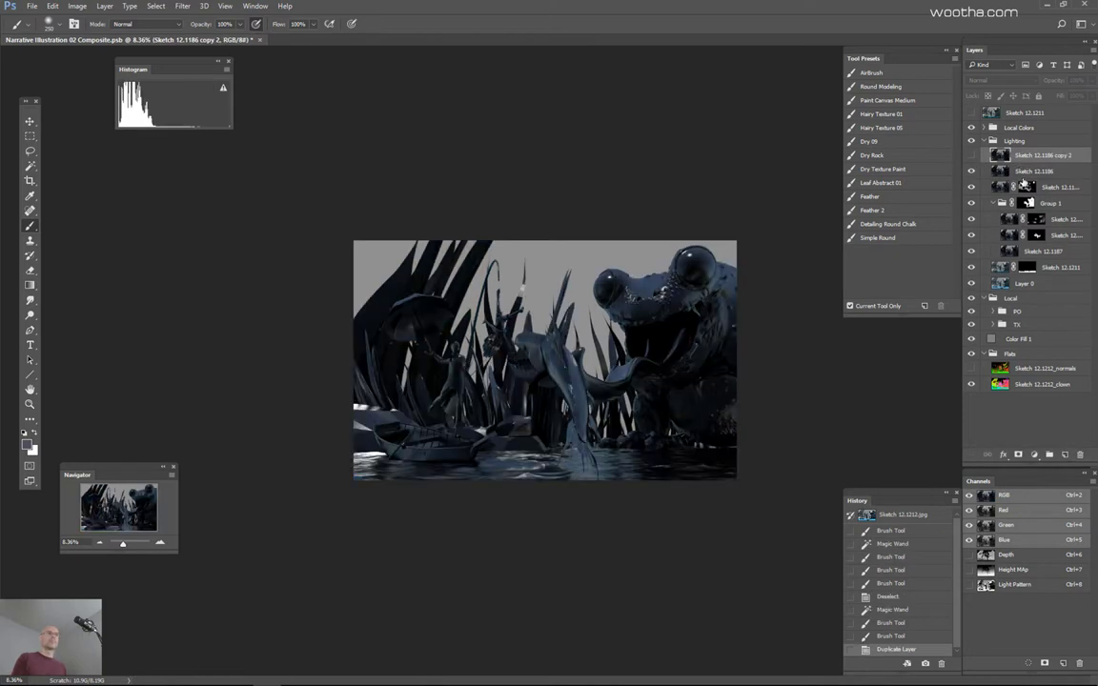
click(1027, 173)
key(ctrl+d)
alt+click(1018, 455)
Step: Select the water from the colour flats with the Magic Wand and switch to the Brush tool
key(w)
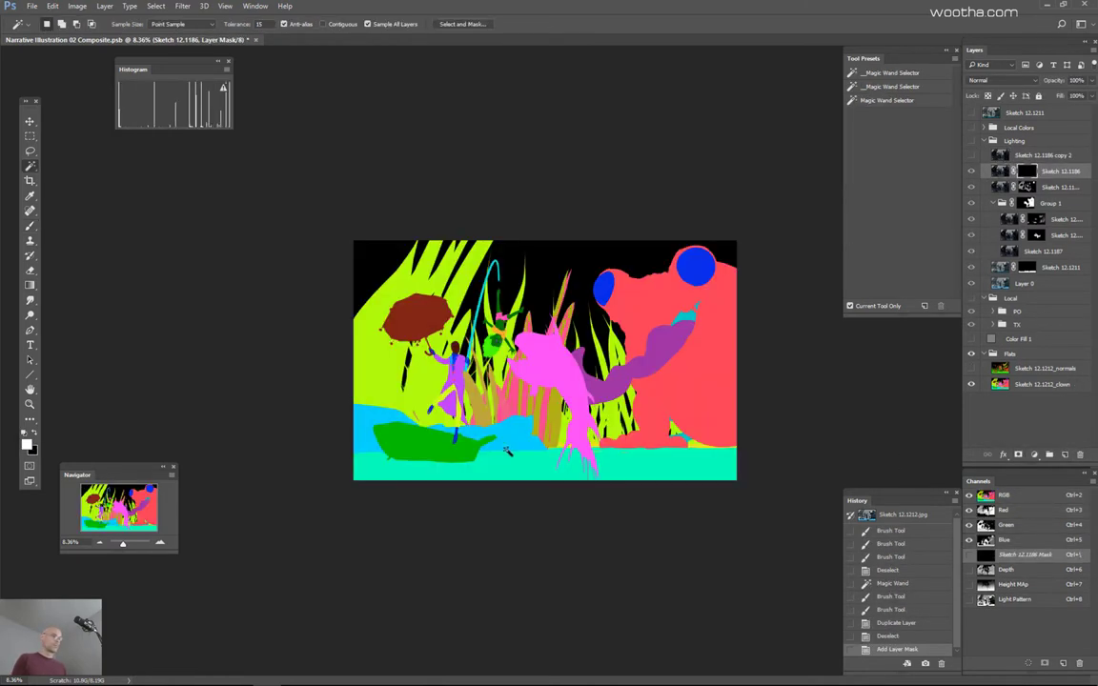
click(521, 452)
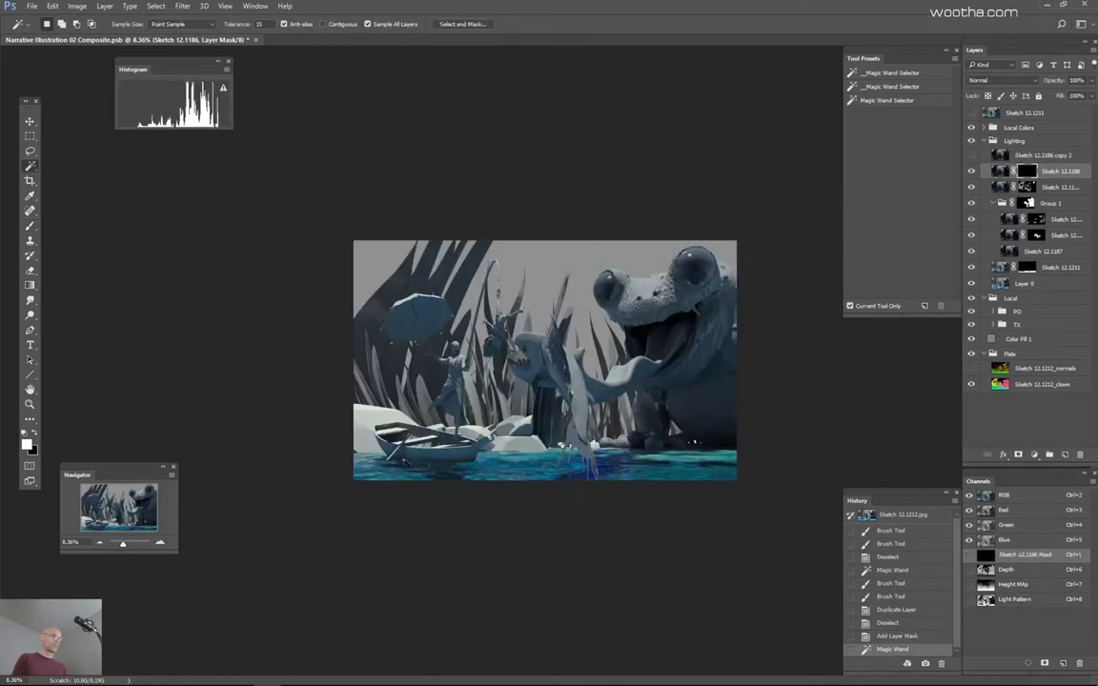
key(b)
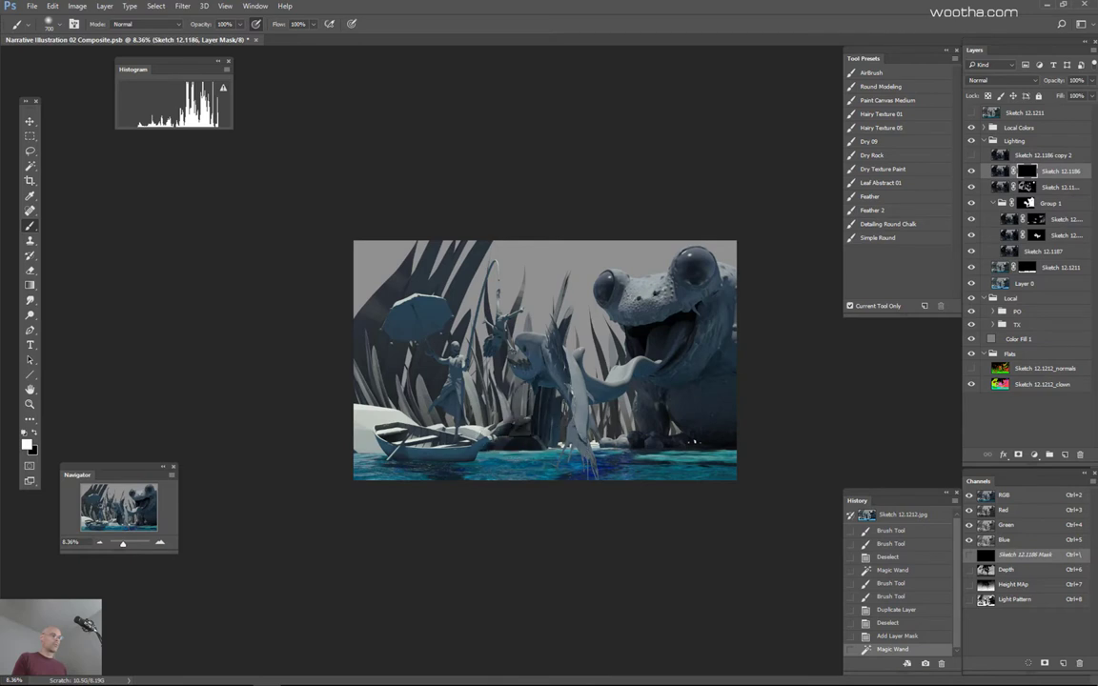
Step: Undo the trial mask stroke across the shoreline and shrink the brush considerably
drag(353, 395, 520, 419)
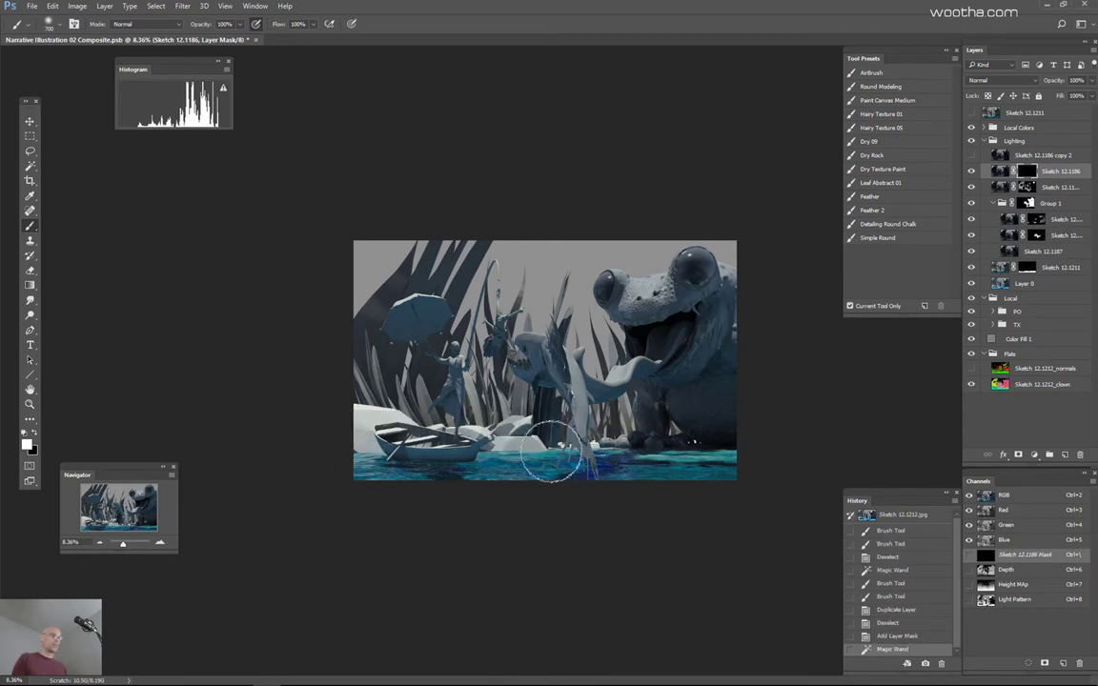
key(ctrl+z)
key([)
key([)
key([)
key([)
key([)
key([)
key([)
key([)
key([)
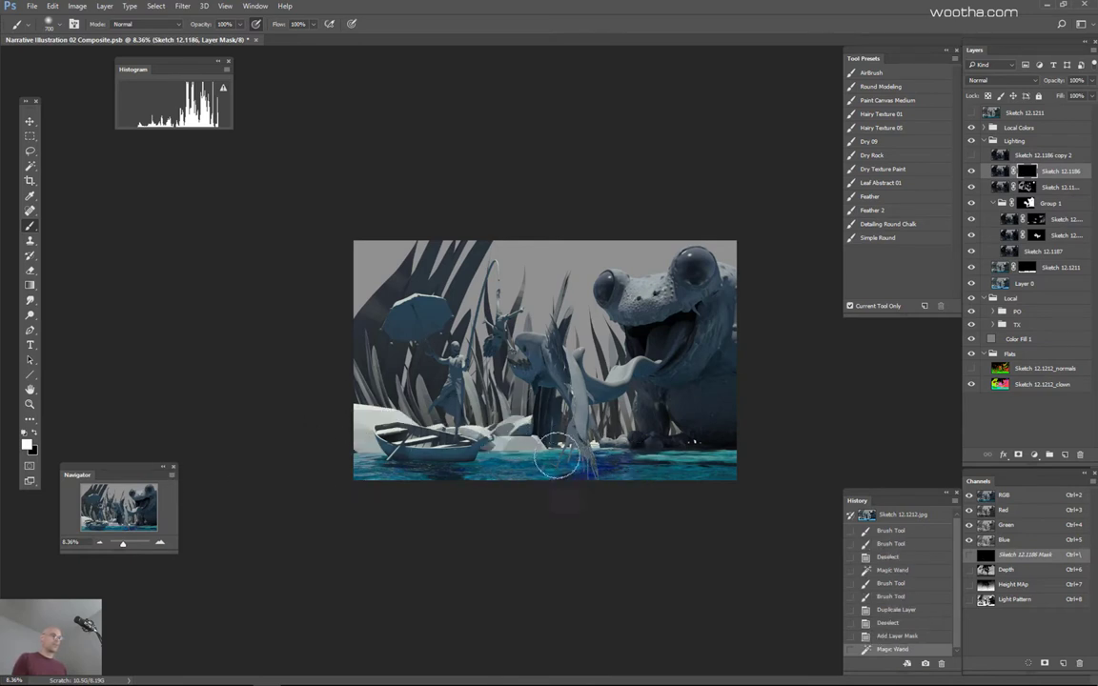
drag(555, 454, 242, 469)
key(ctrl+z)
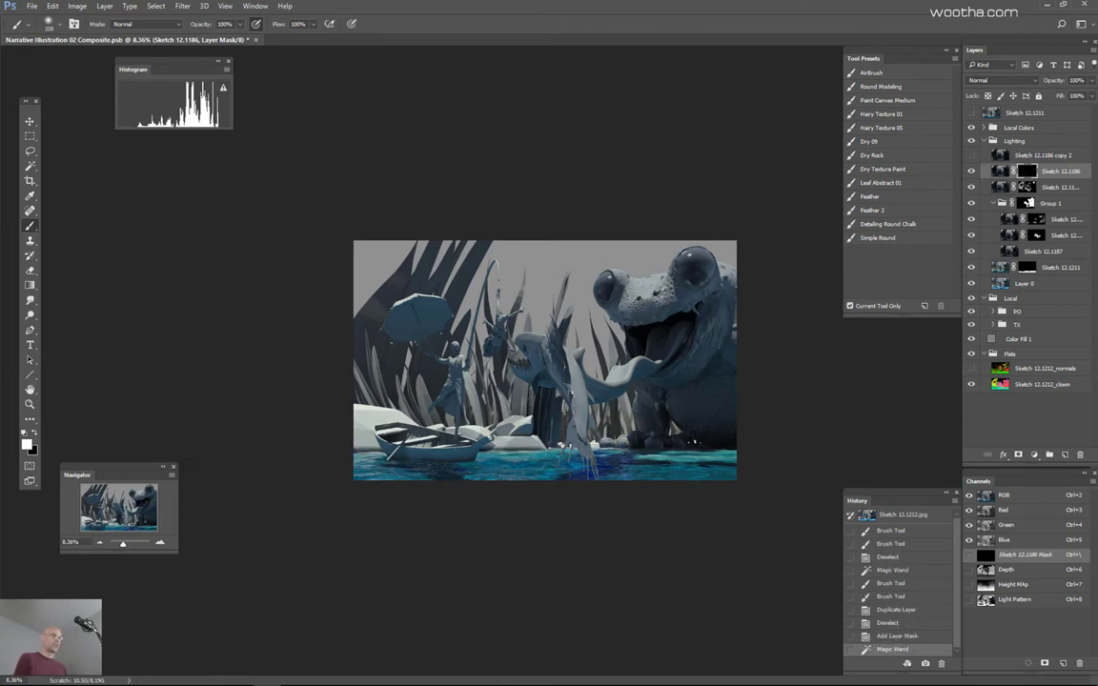
drag(353, 456, 687, 481)
key(ctrl+z)
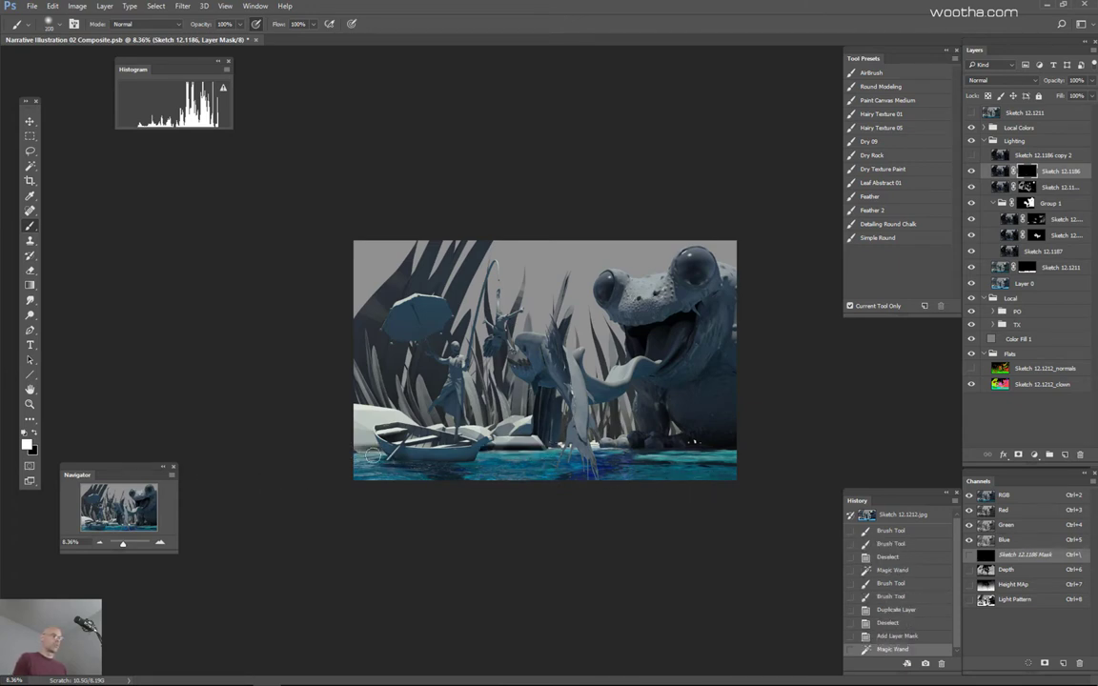
Step: Paint a white stroke along the water on the Sketch 12.1186 mask and fade it to 34% opacity
drag(330, 455, 721, 492)
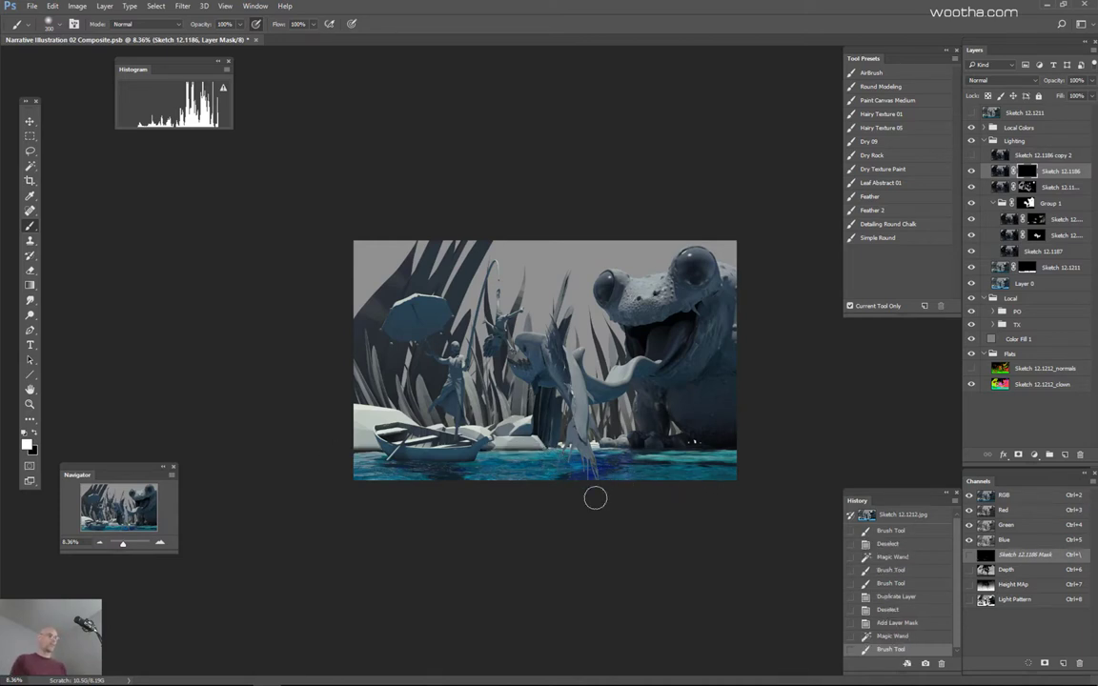
key(ctrl+shift+f)
mouse_move(404, 115)
mouse_down()
mouse_move(293, 119)
mouse_move(362, 122)
mouse_move(326, 116)
mouse_move(345, 116)
mouse_up()
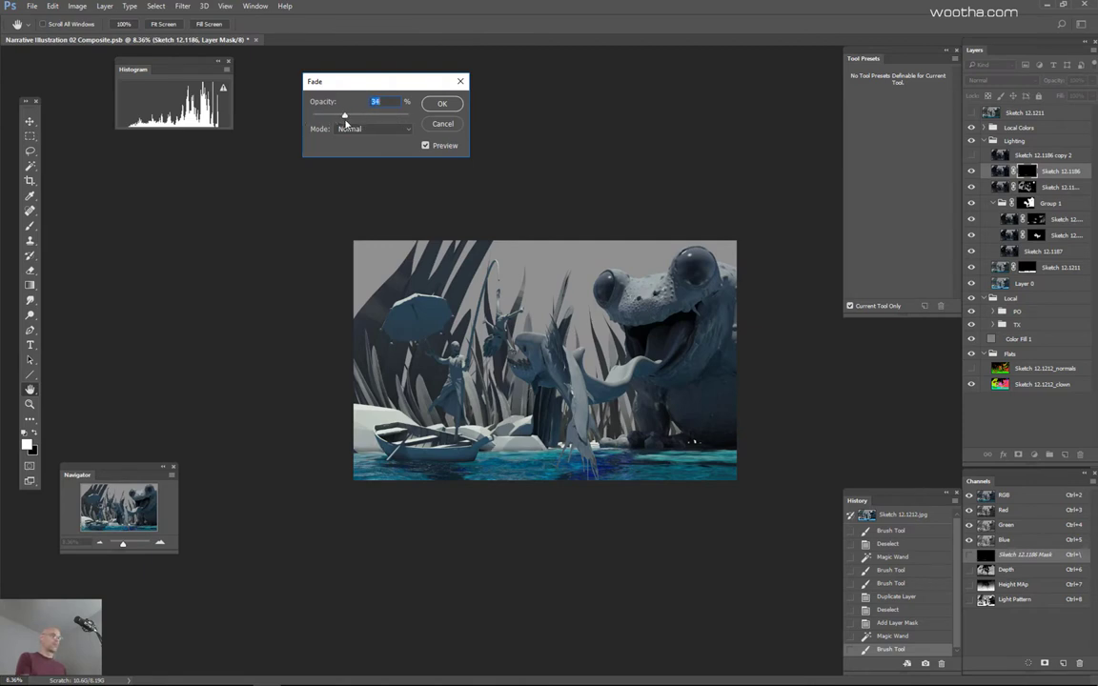
click(442, 103)
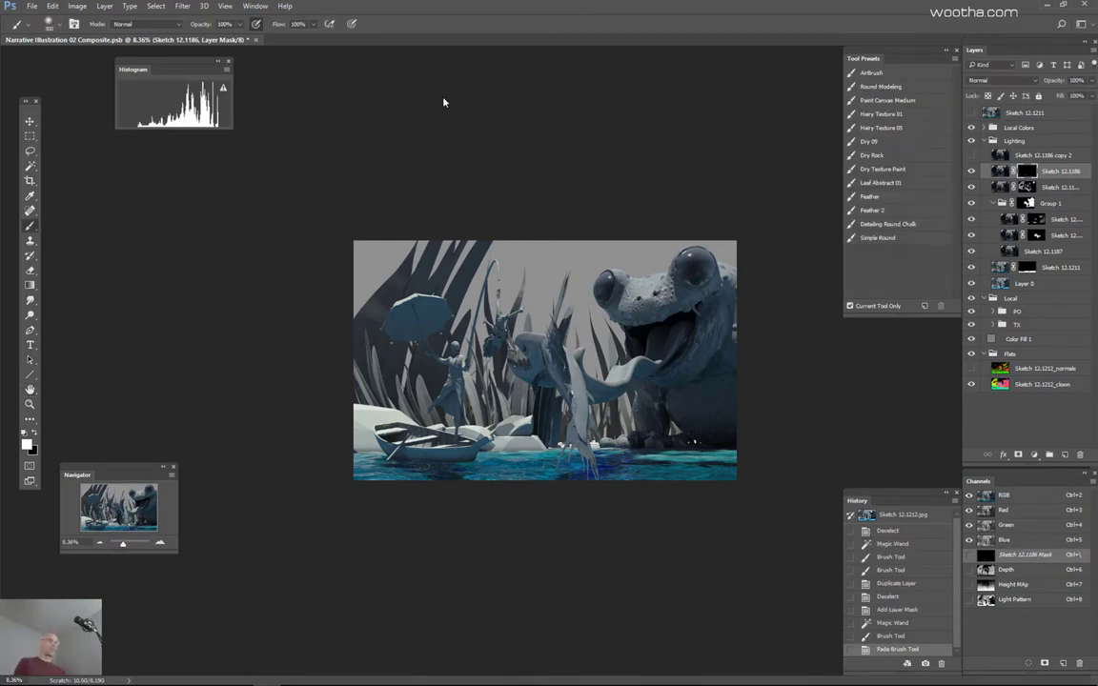
Step: Check the darkened water at a closer view and save the document
key(ctrl+plus)
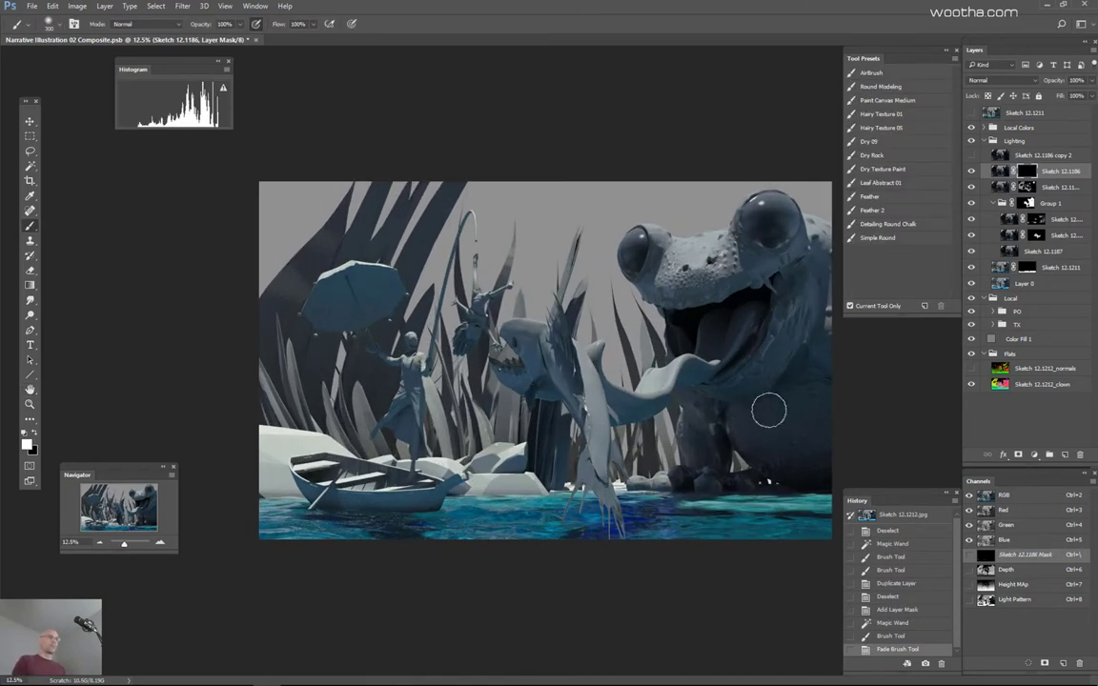
scroll(722, 419, down, 2)
key(ctrl+s)
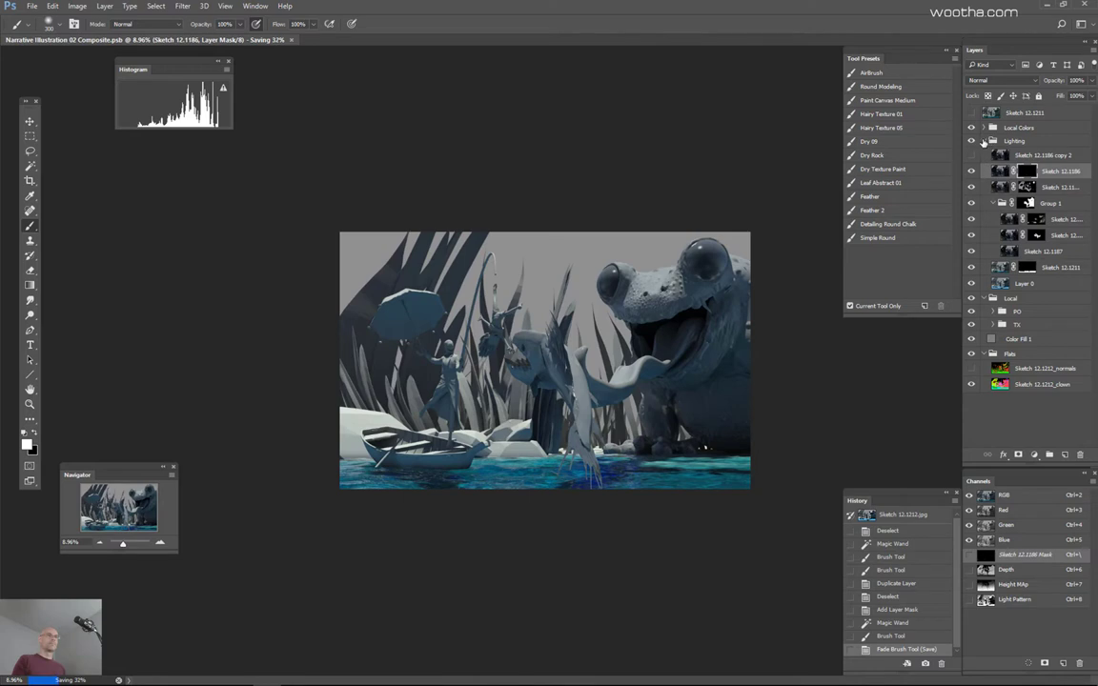
Step: Collapse Group 1 and compare the image with and without the masked lighting layers
click(994, 203)
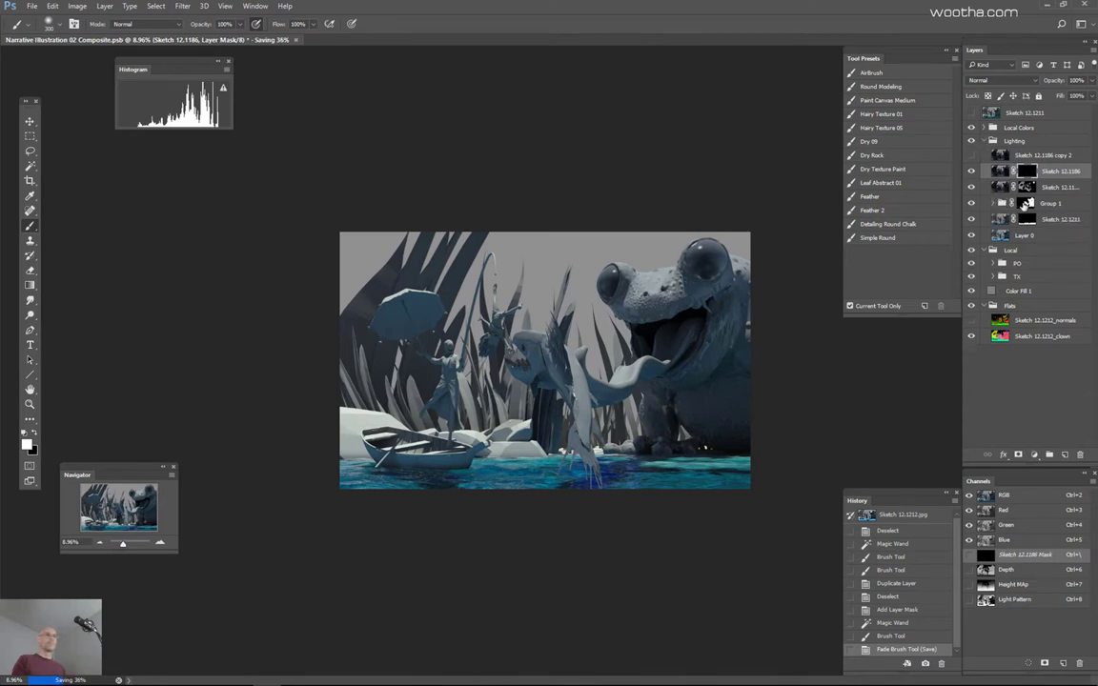
click(971, 172)
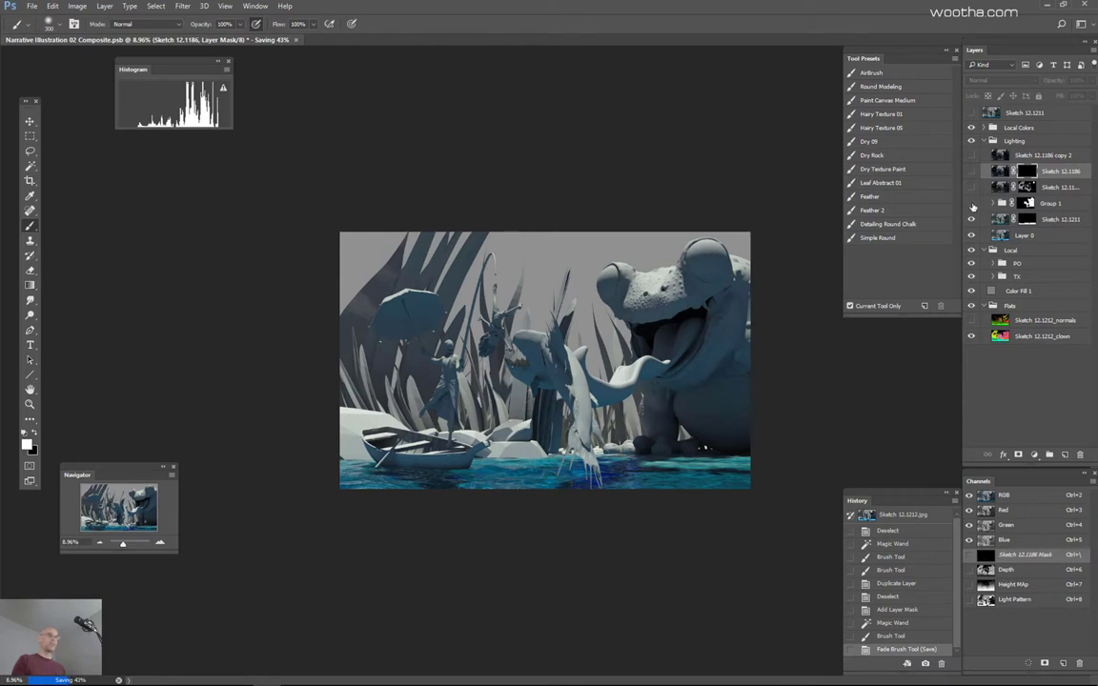
click(971, 172)
click(972, 173)
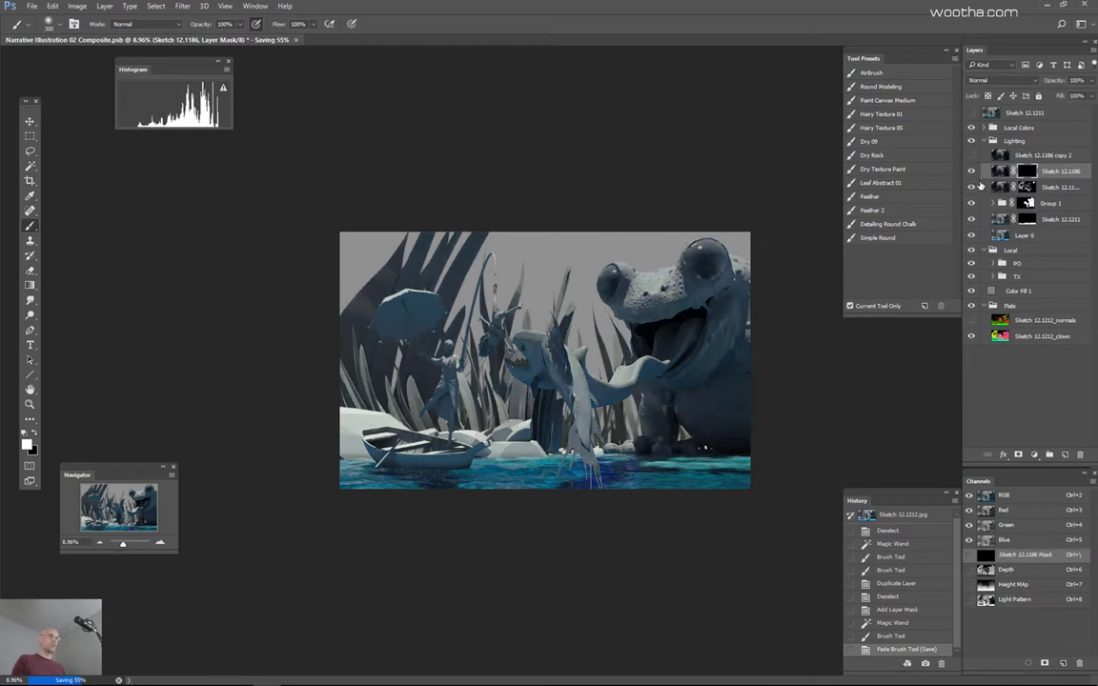
scroll(682, 351, down, 1)
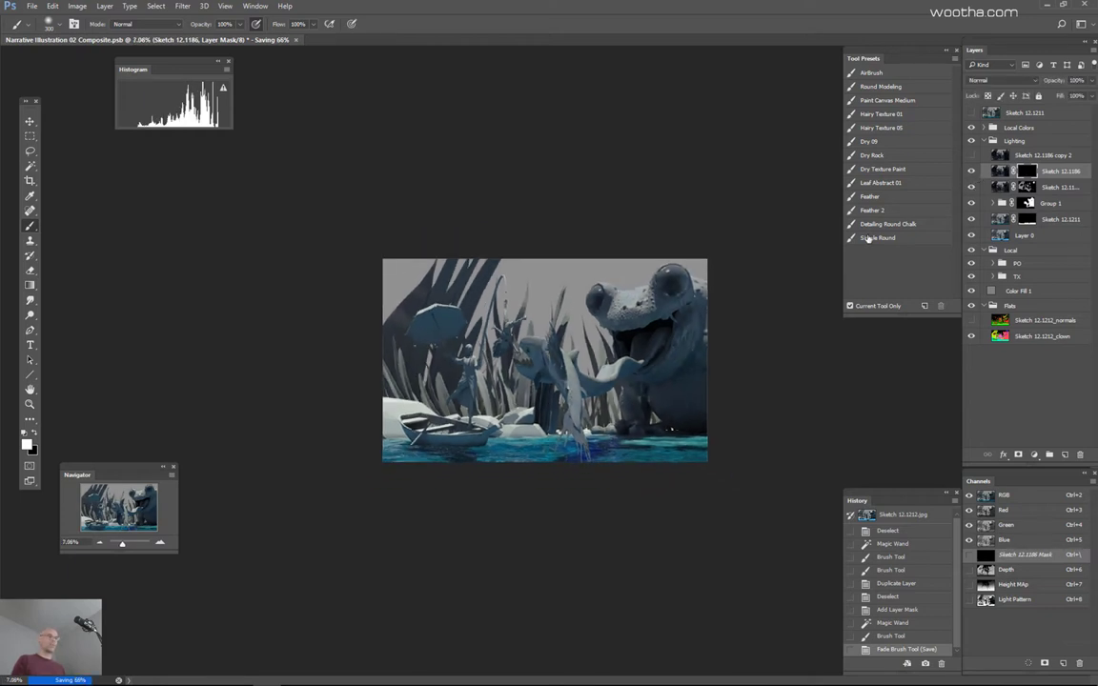
Step: Collapse the Lighting group, expand the PO and TX groups inside Local, and select Layer 1
click(985, 141)
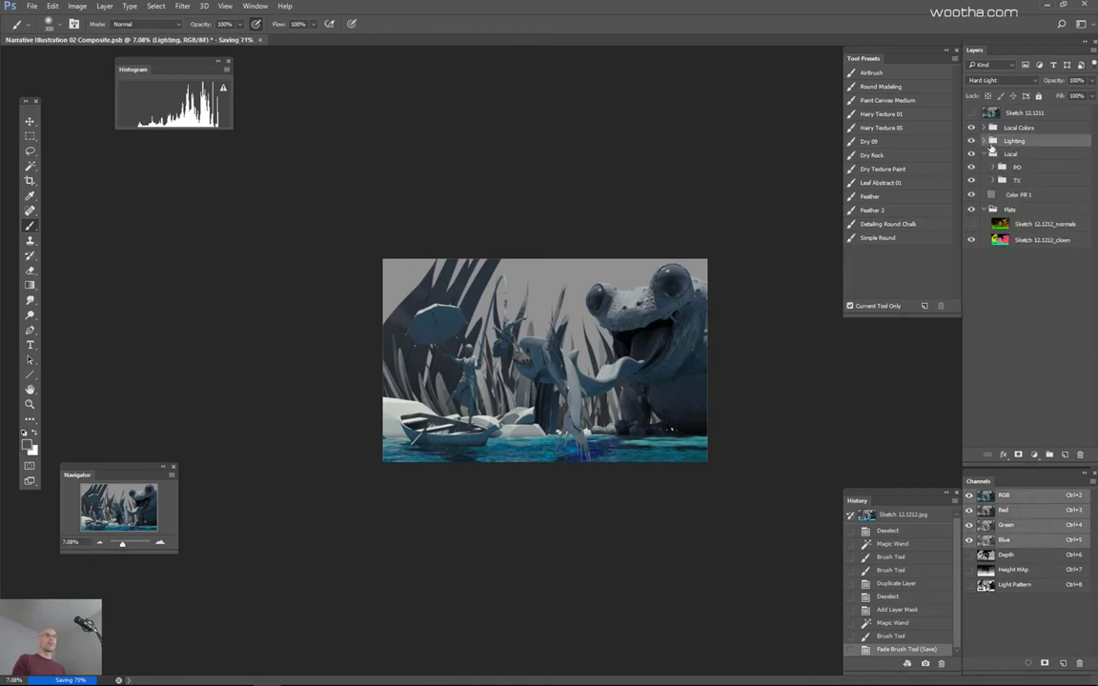
click(993, 168)
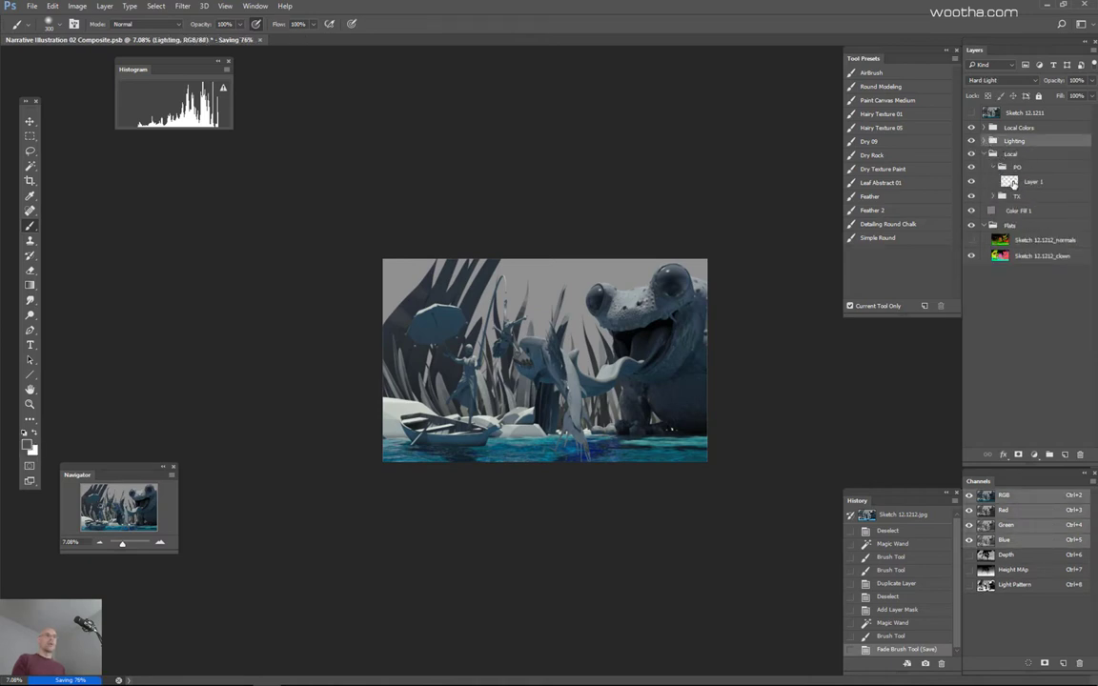
click(1014, 182)
click(993, 196)
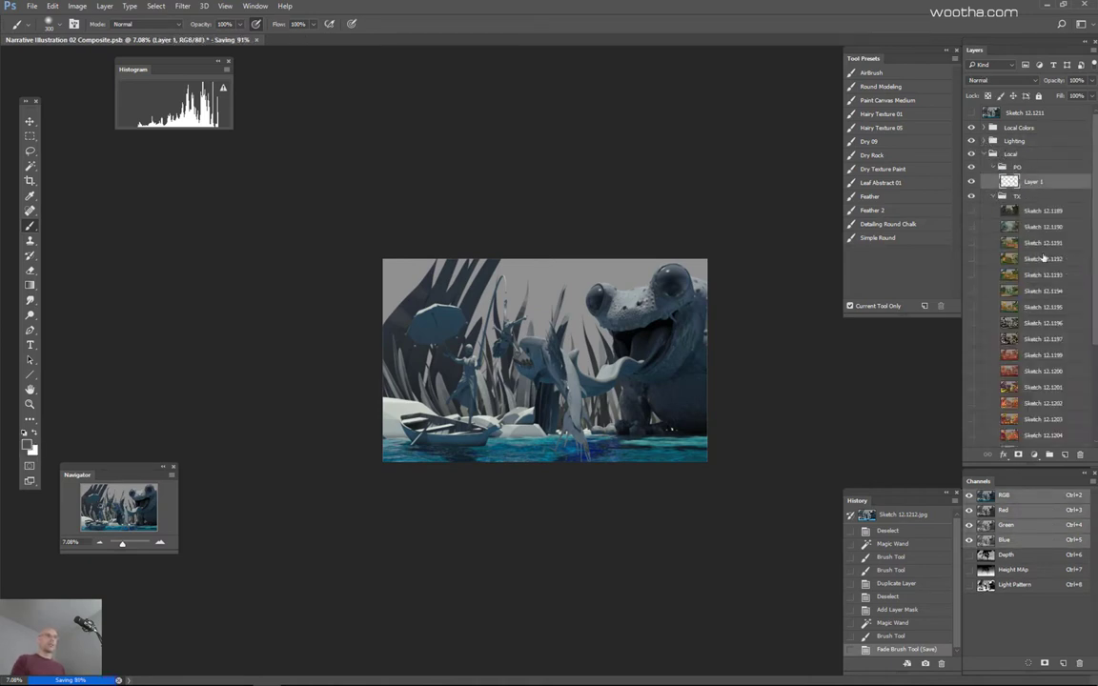
Step: Preview the Sketch 12.1190 and Sketch 12.1191 textures one at a time, comparing the image with and without them
click(971, 227)
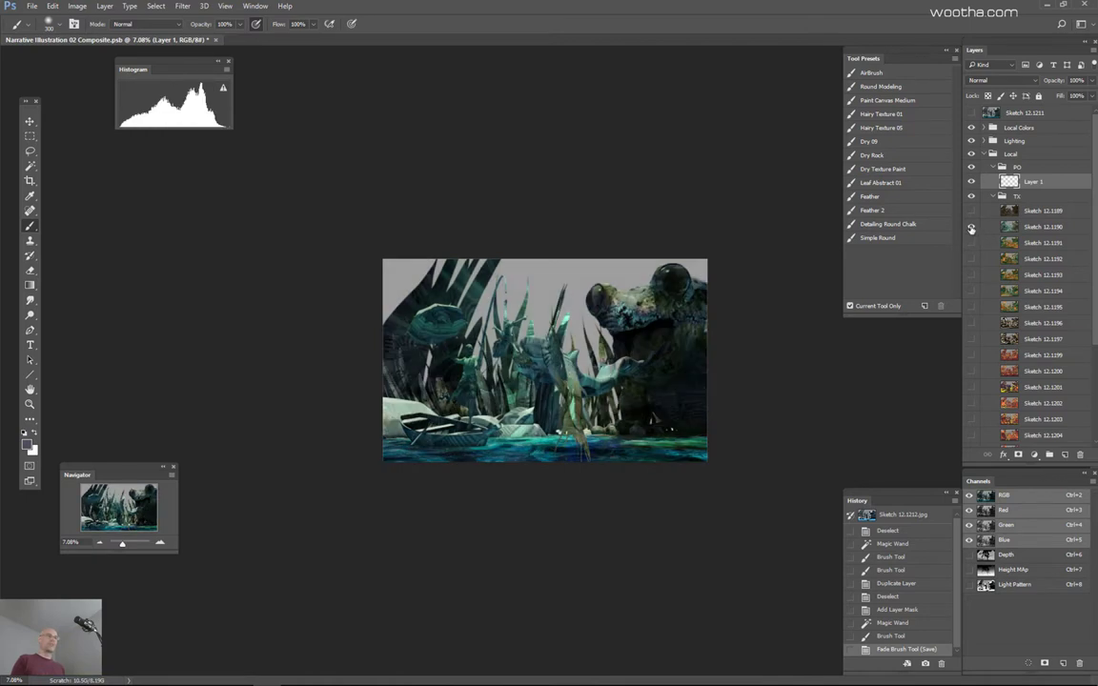
click(971, 227)
click(972, 243)
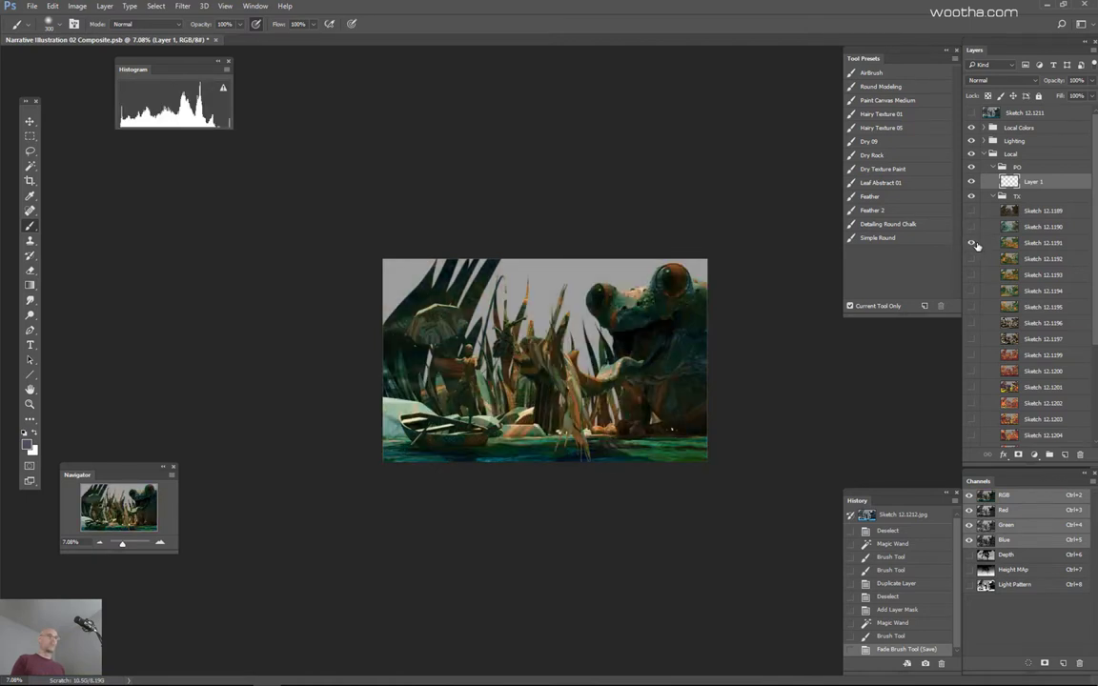
click(972, 244)
click(972, 244)
click(971, 244)
click(972, 244)
click(972, 244)
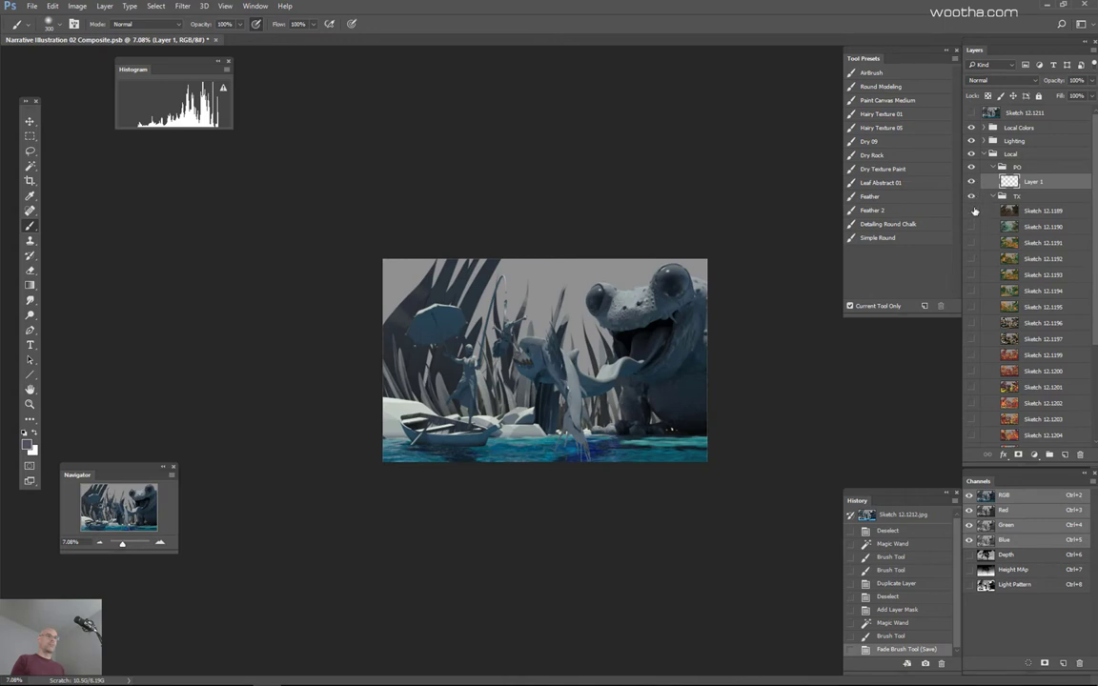
click(972, 244)
click(972, 246)
Step: Preview the Sketch 12.1192 to Sketch 12.1195 textures in turn, hiding each one again after viewing
click(971, 261)
click(971, 263)
click(972, 265)
click(972, 267)
click(972, 259)
click(971, 271)
click(972, 273)
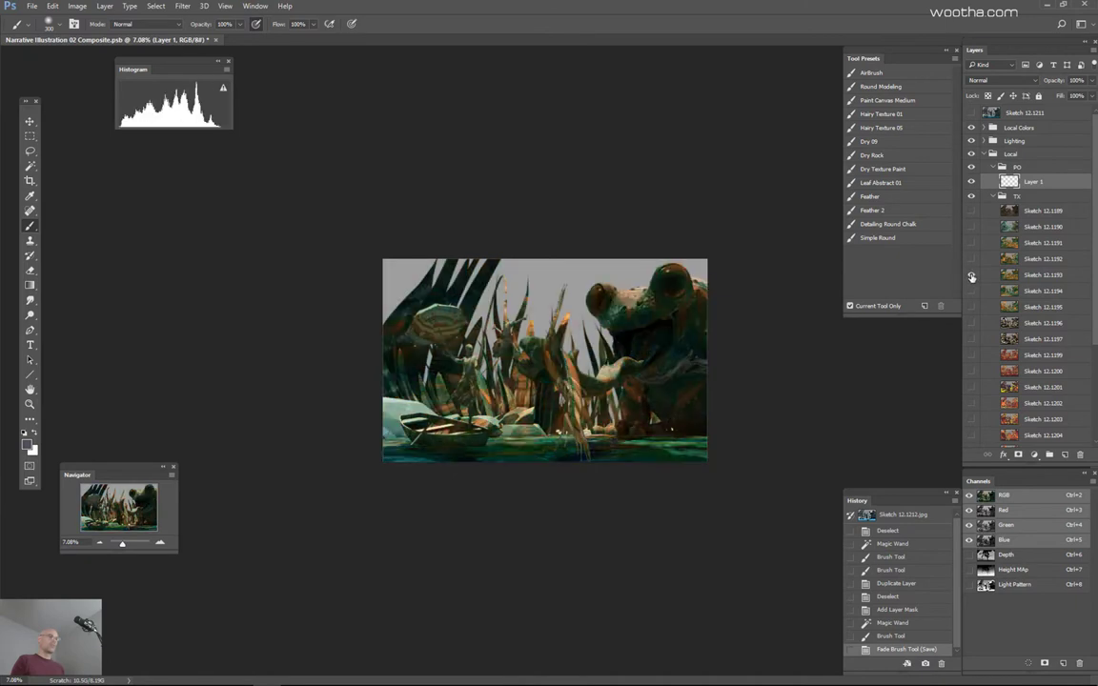
click(973, 276)
click(971, 291)
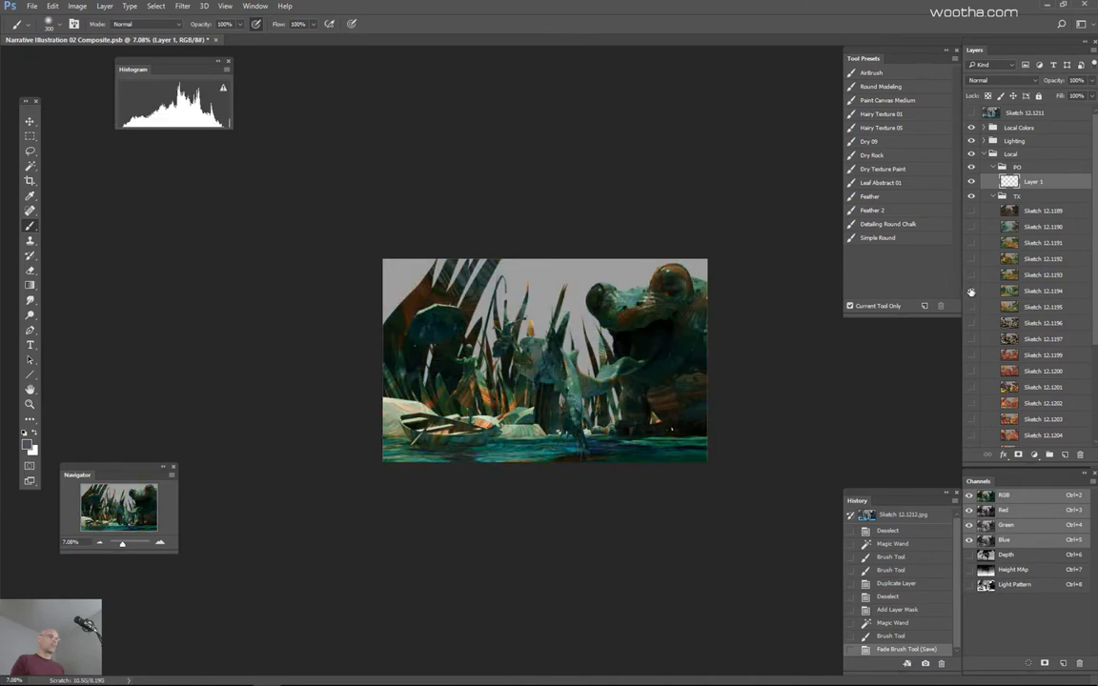
click(971, 292)
click(971, 291)
click(971, 291)
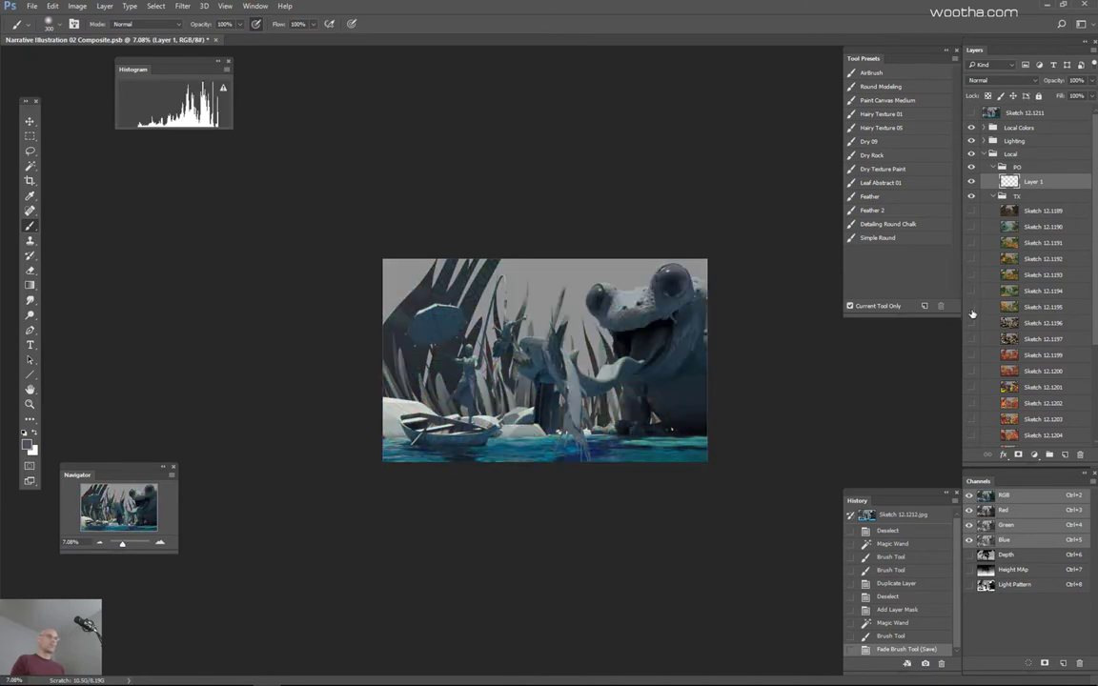
click(972, 308)
click(972, 308)
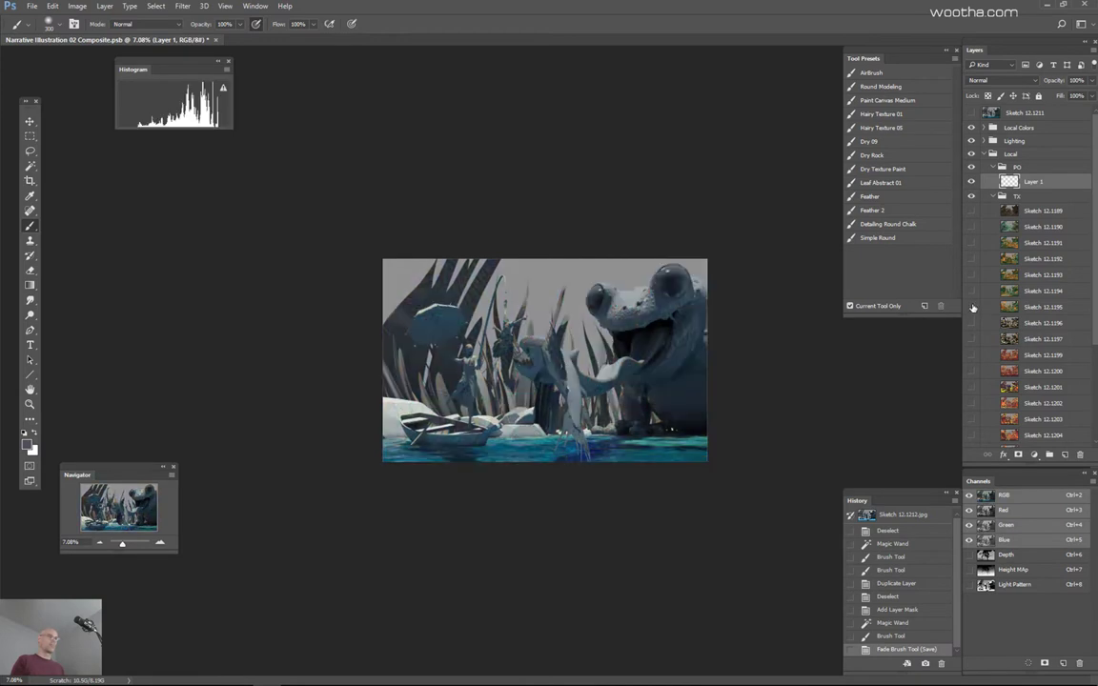
Step: Collapse the TX group, select the leaping fish by its flat clown colour, and fill it with the foreground colour on Layer 1
click(994, 196)
scroll(691, 355, up, 2)
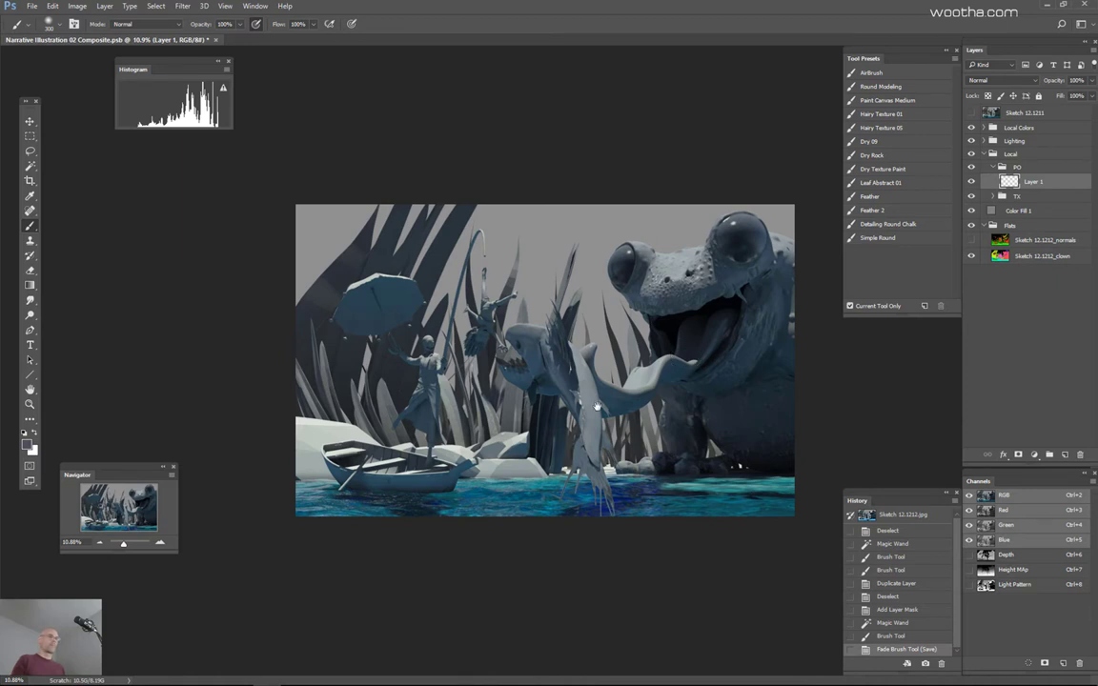
scroll(706, 370, down, 1)
key(w)
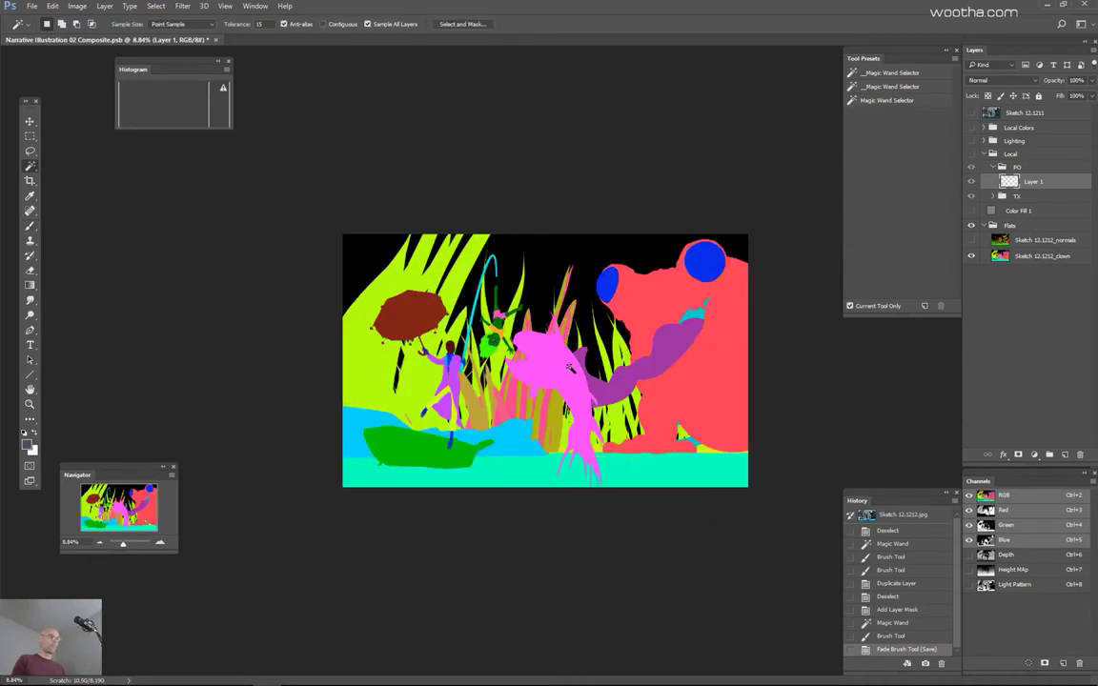
click(569, 381)
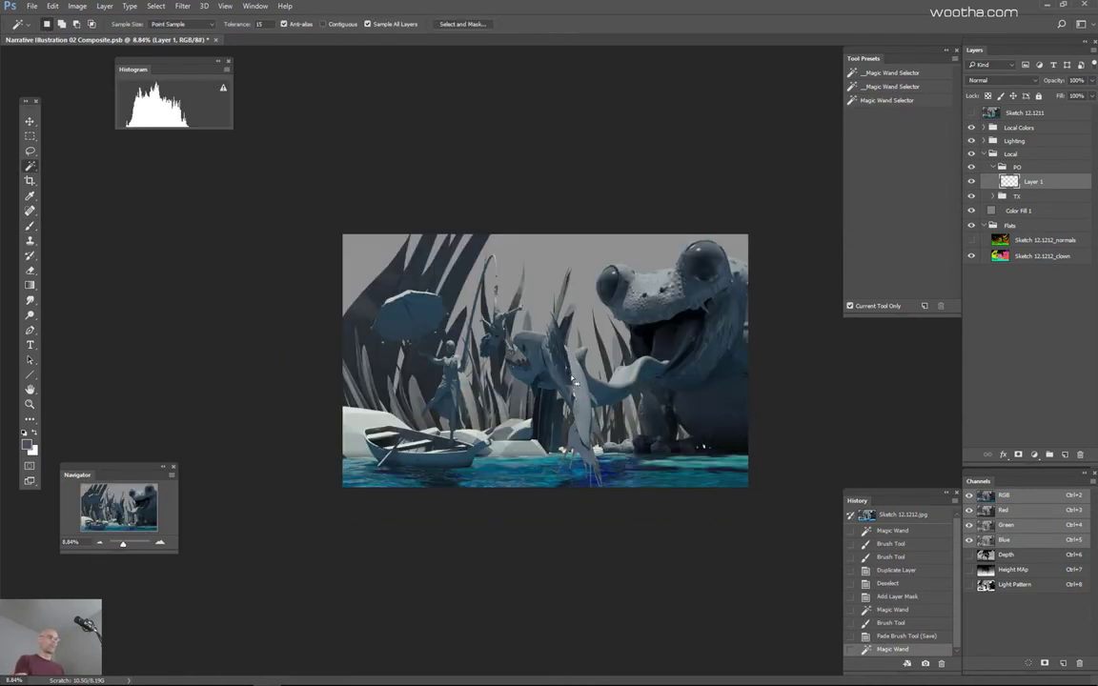
key(alt+BackSpace)
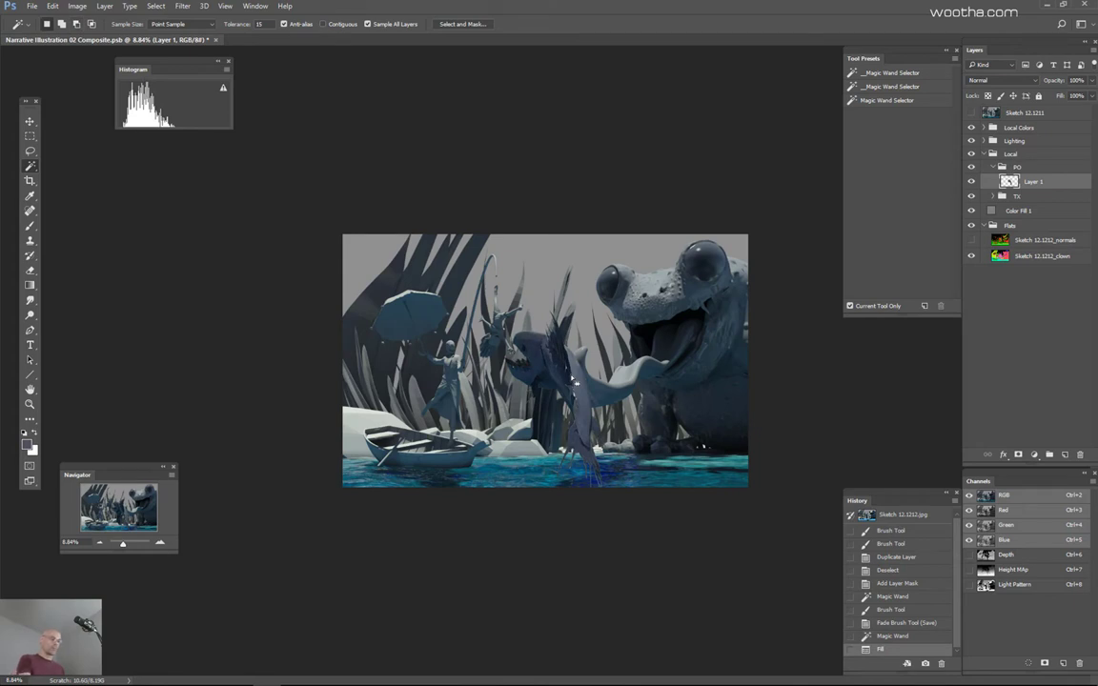
key(ctrl+u)
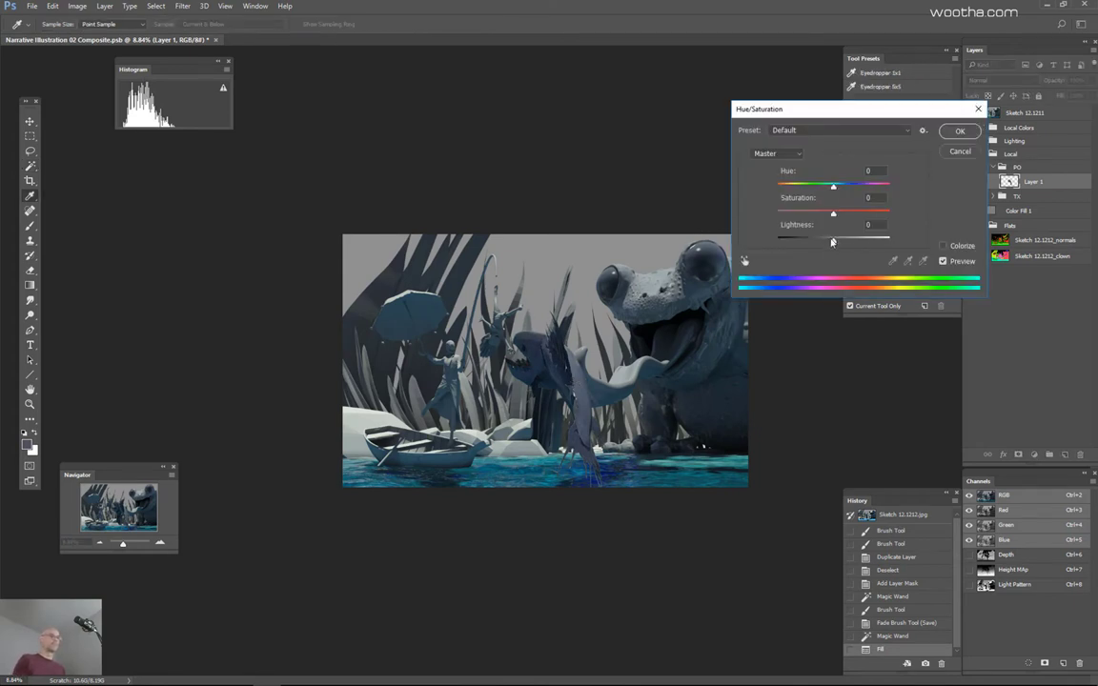
mouse_move(832, 242)
mouse_down()
mouse_move(818, 240)
mouse_move(904, 243)
mouse_move(789, 237)
mouse_move(891, 235)
mouse_move(849, 240)
mouse_move(875, 248)
mouse_move(811, 244)
mouse_move(839, 244)
mouse_up()
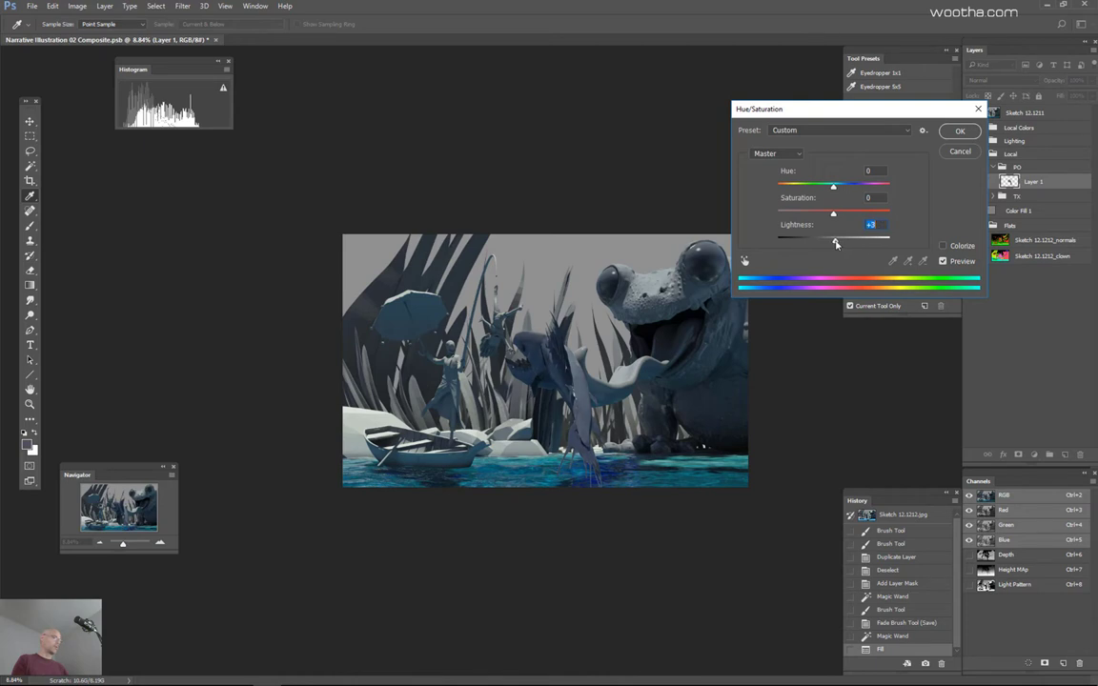
drag(836, 244, 839, 244)
click(960, 152)
key(w)
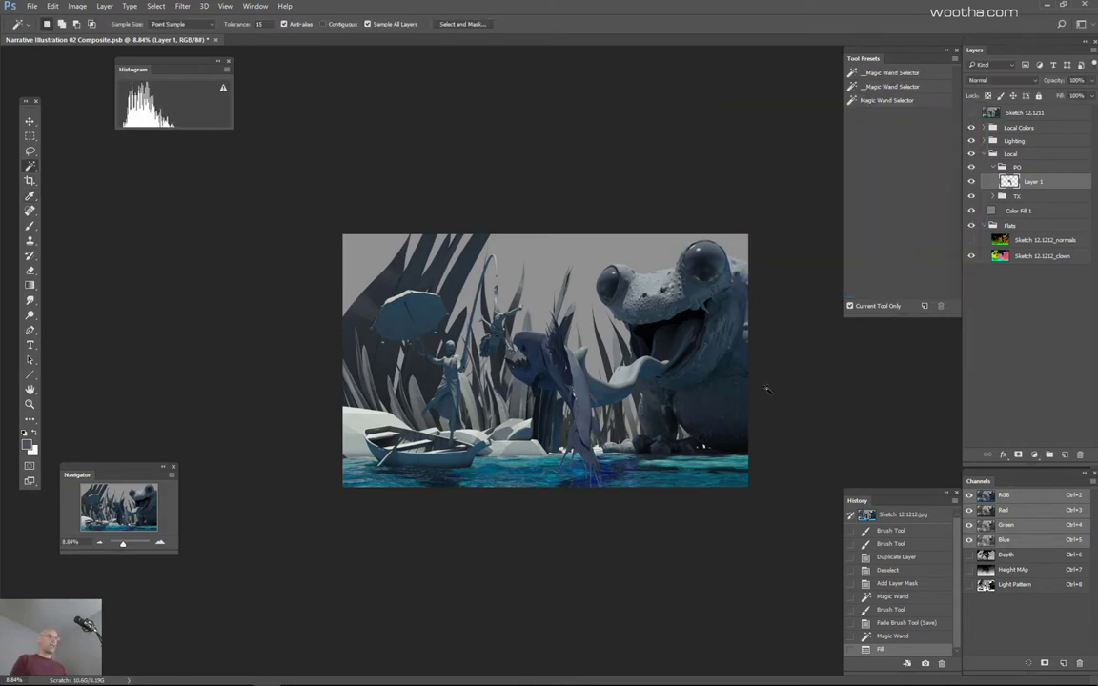
Step: Add a new layer group above Local Colors and name it Depth
scroll(721, 401, down, 2)
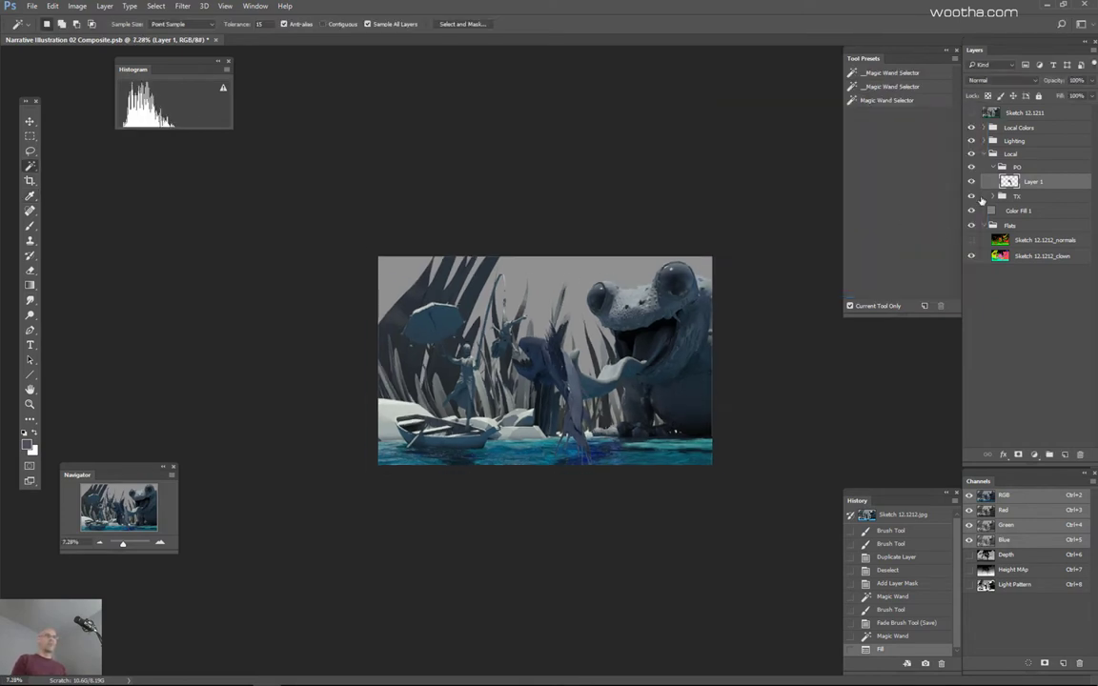
click(997, 129)
click(1050, 455)
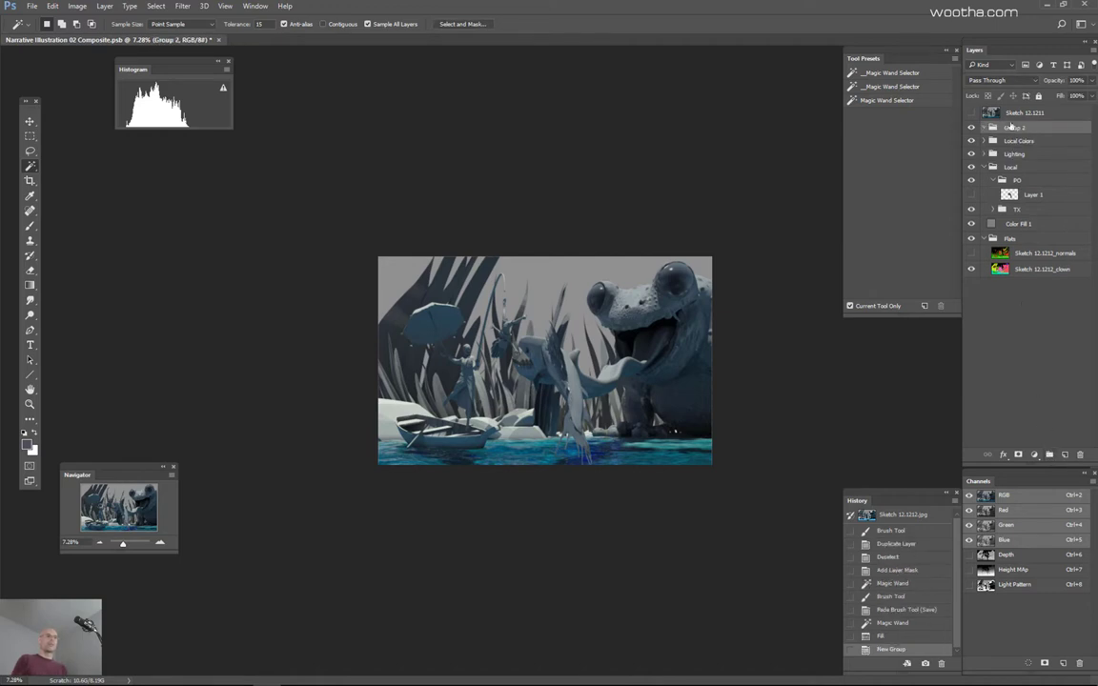
double_click(1014, 128)
text(Depth)
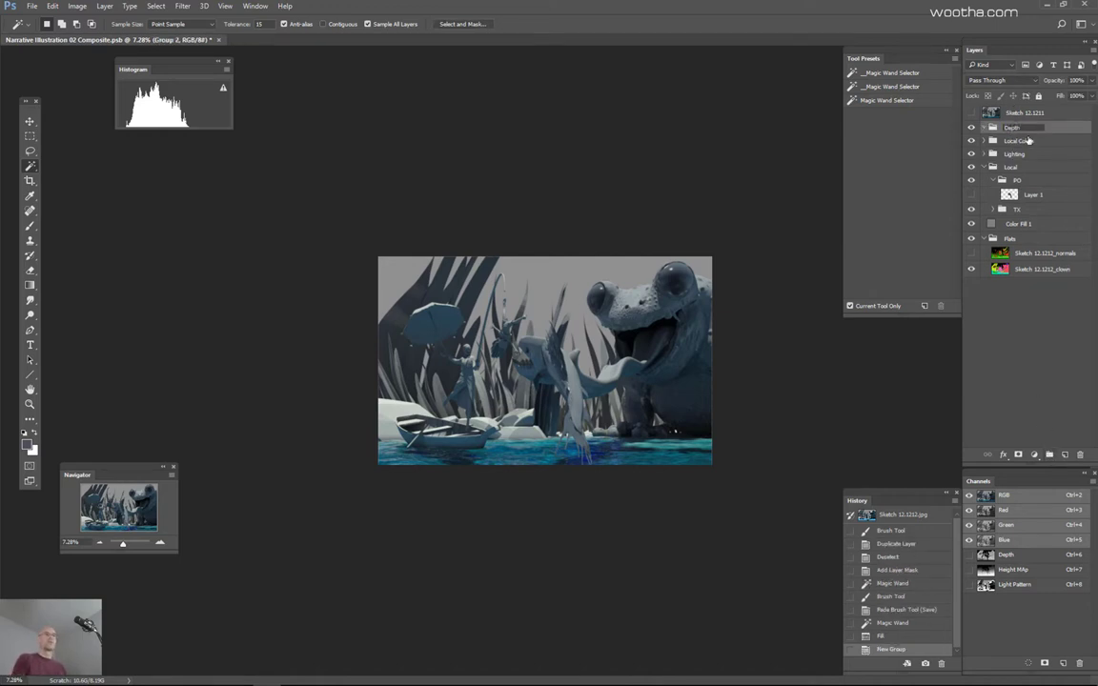
key(Return)
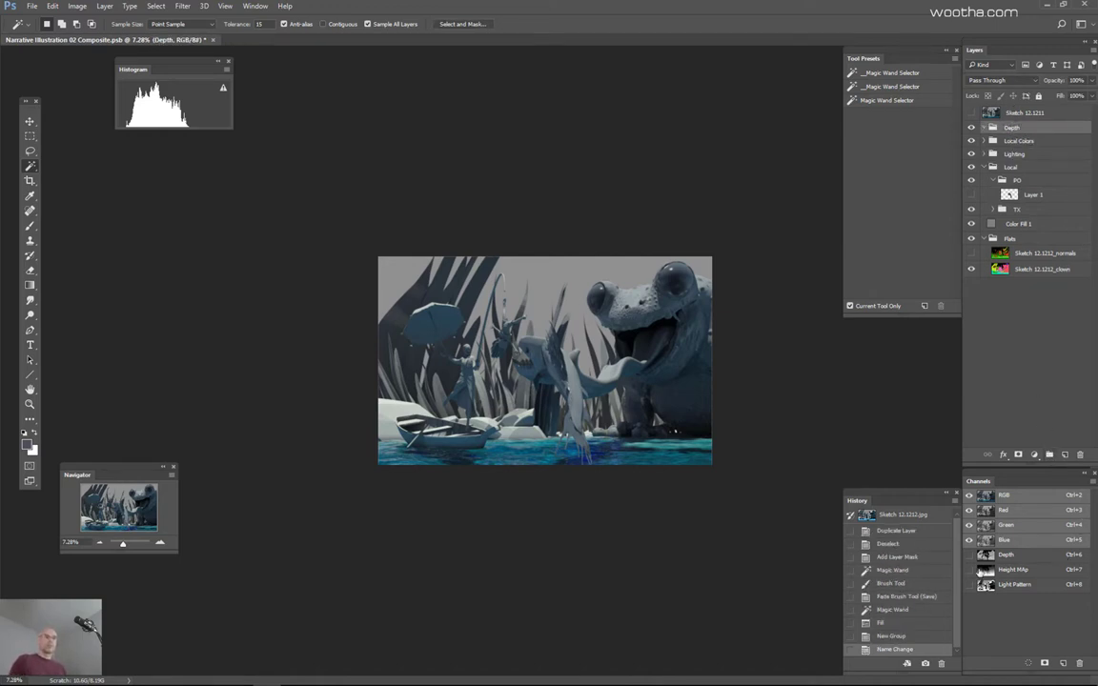
Step: Load the Depth channel as a selection and add a solid colour fill layer masked by it in blue #2d5b86
ctrl+click(987, 554)
click(1034, 455)
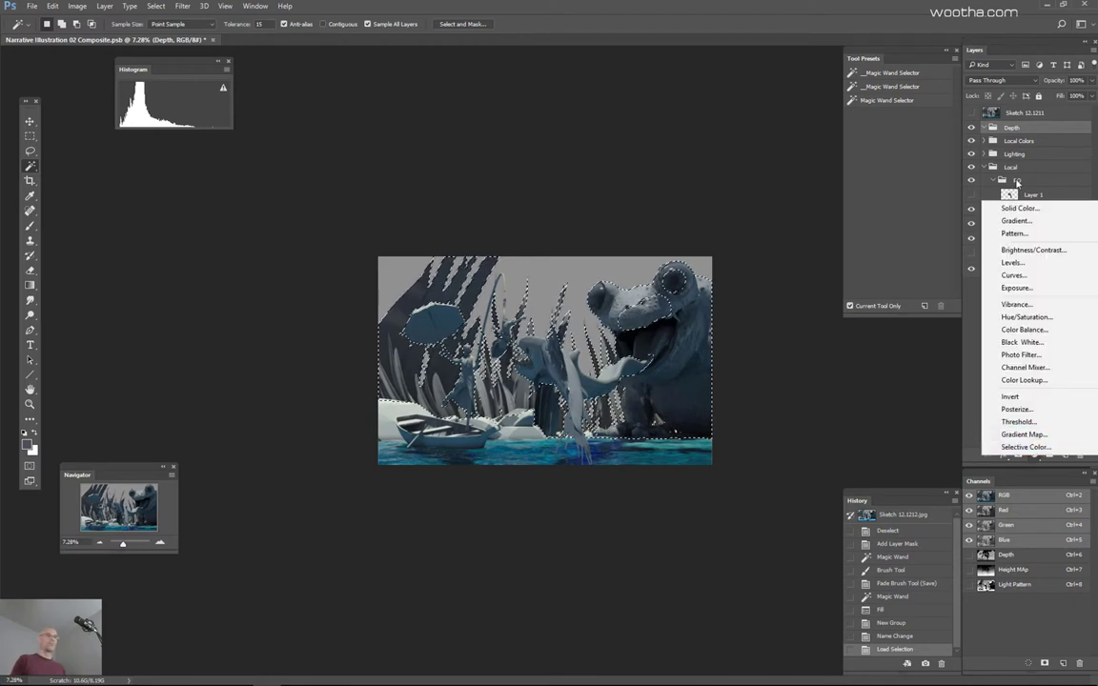
click(1032, 210)
click(303, 120)
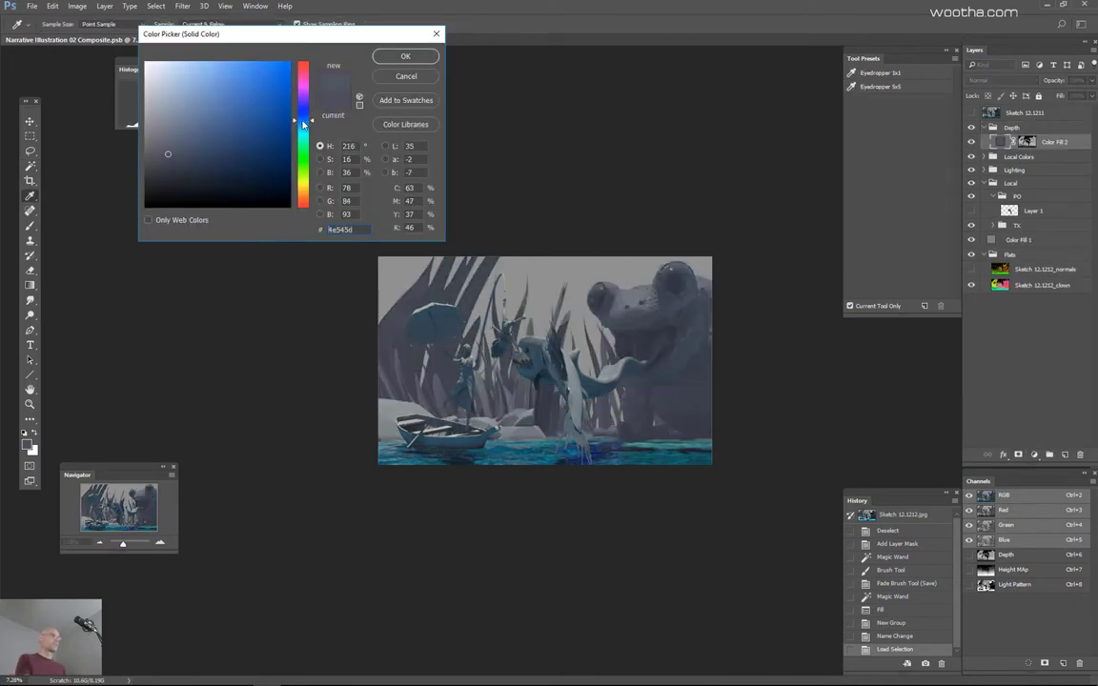
click(220, 100)
drag(239, 115, 306, 124)
click(241, 130)
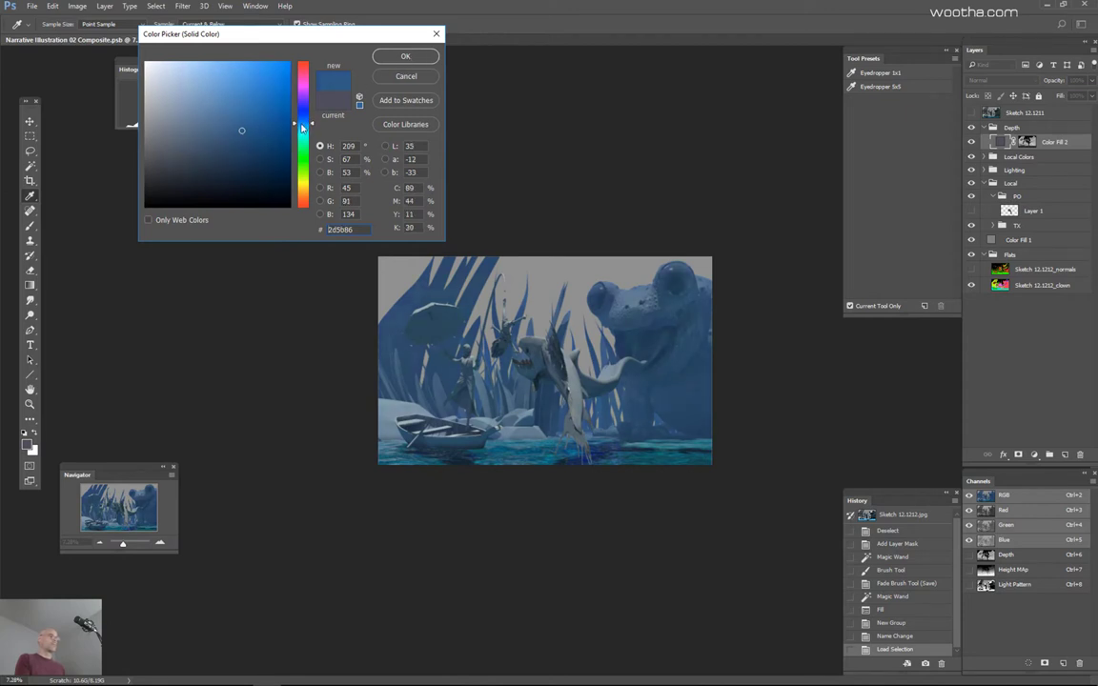
click(405, 57)
Step: Target the Color Fill 2 mask and compare the image with and without the blue depth fill
scroll(575, 311, up, 3)
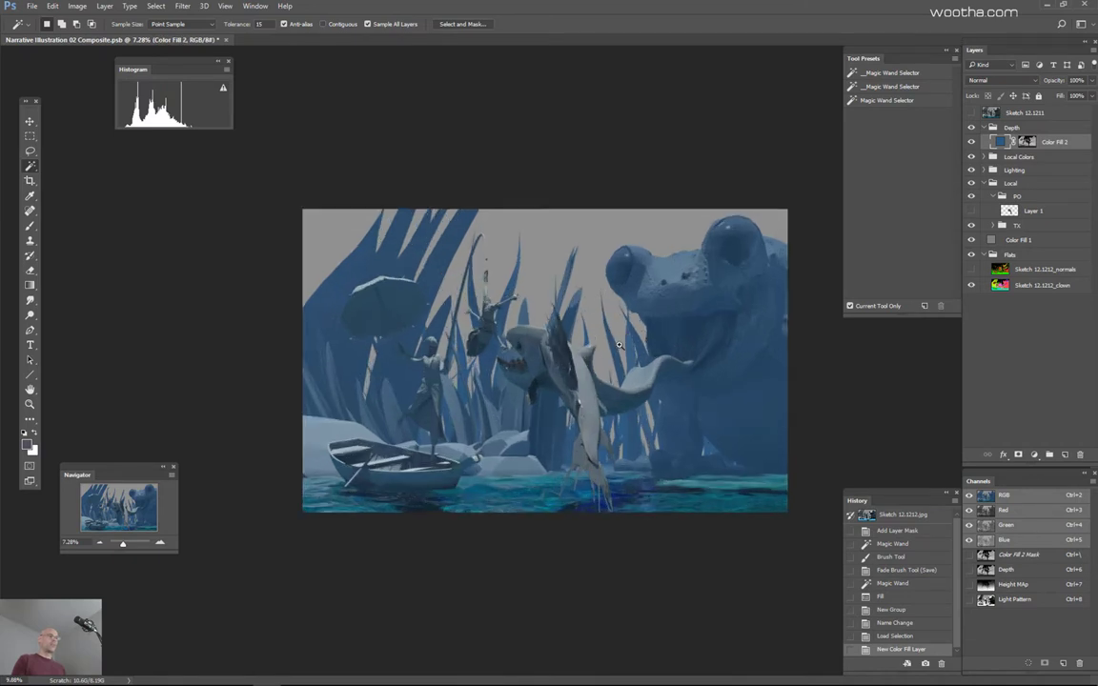
click(1045, 497)
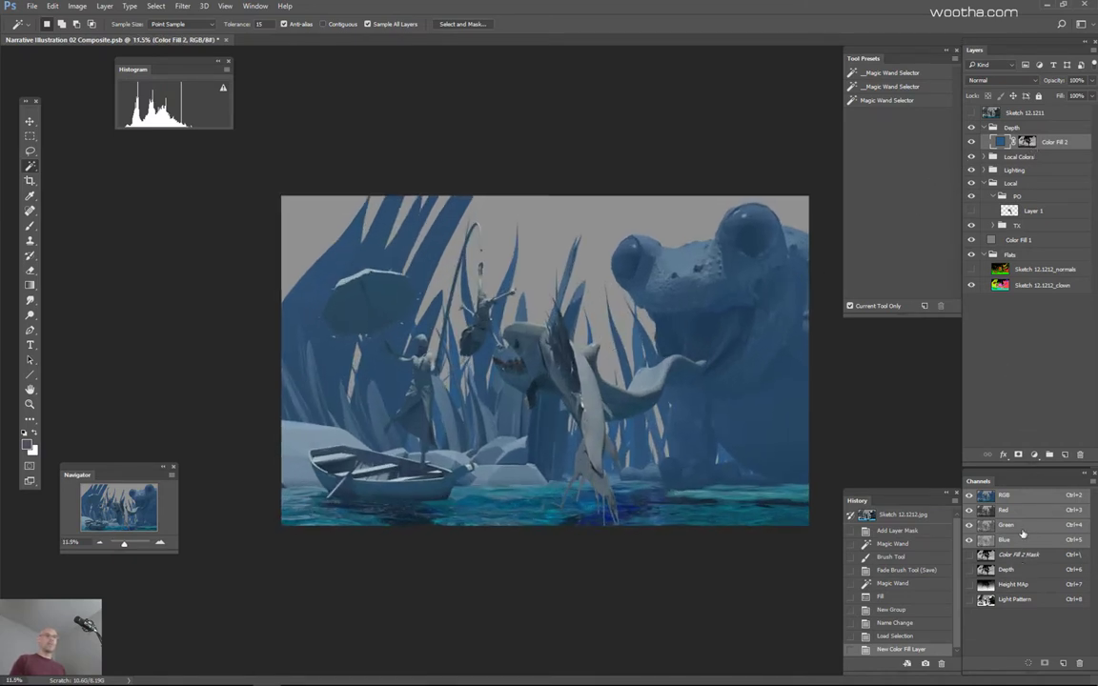
click(1033, 143)
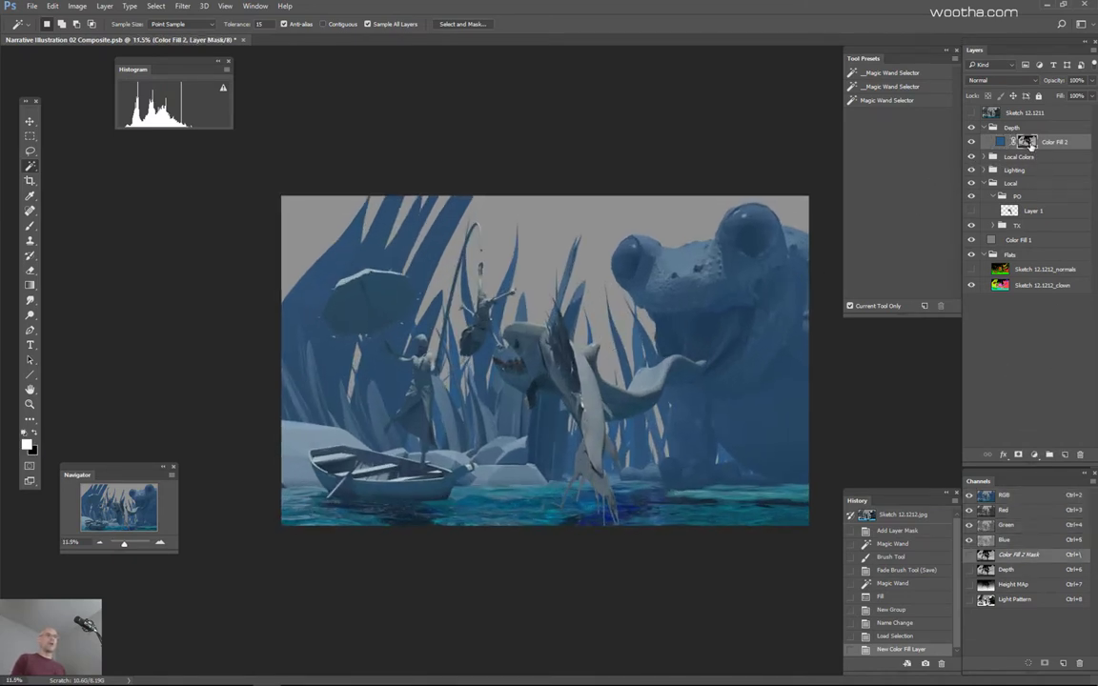
scroll(668, 276, down, 1)
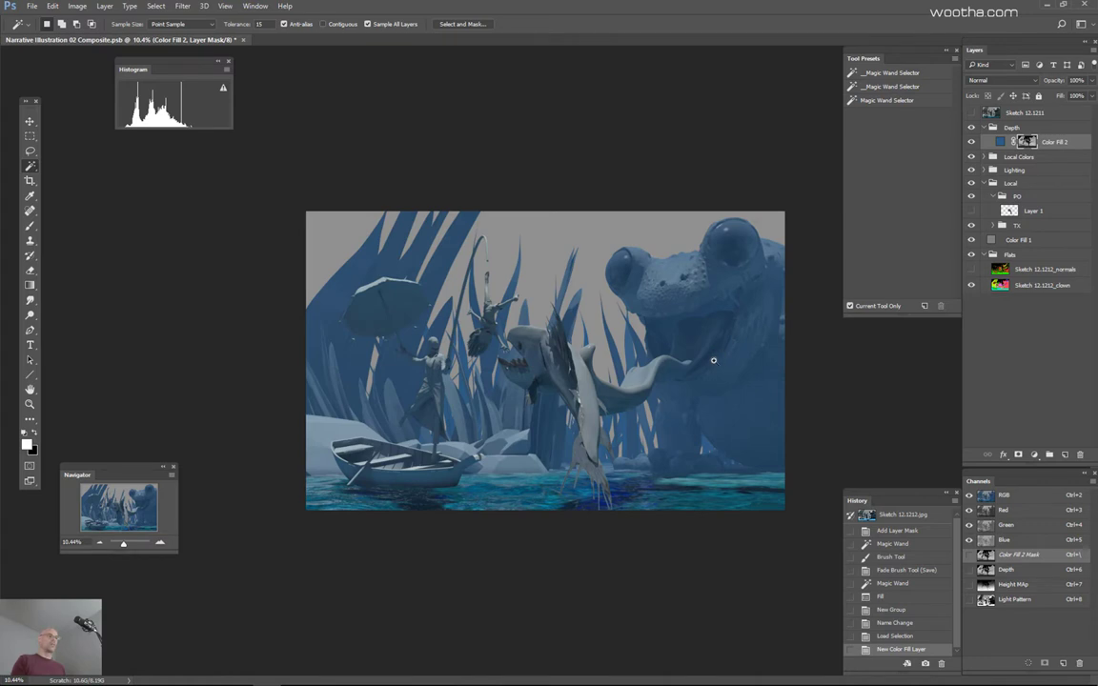
drag(713, 360, 701, 368)
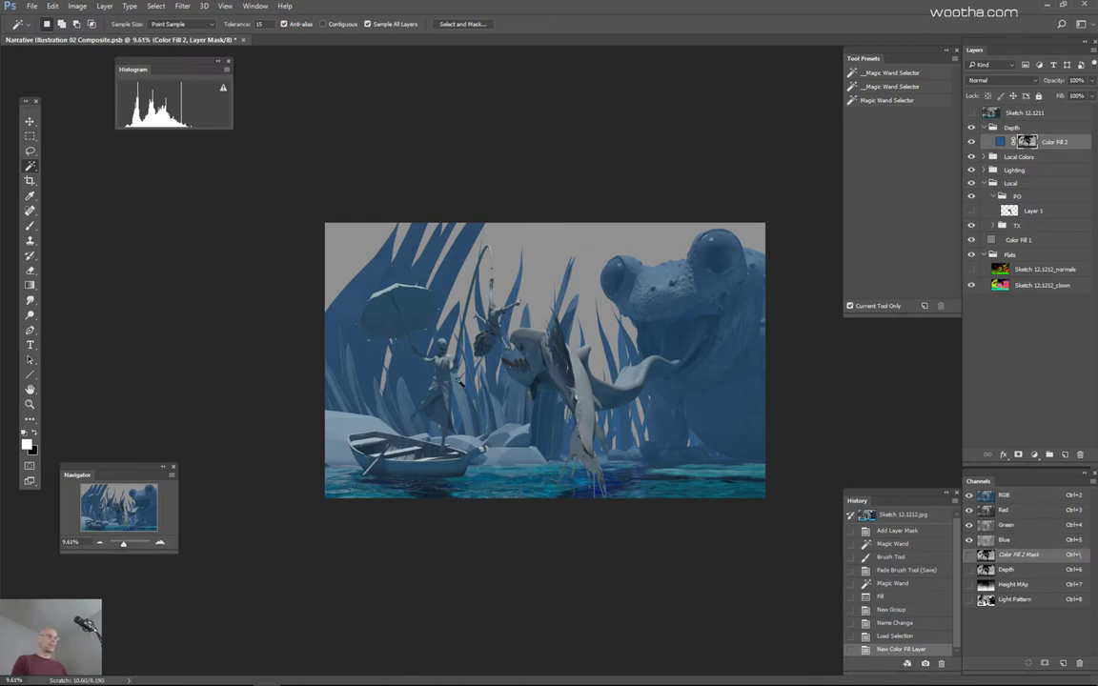
click(972, 142)
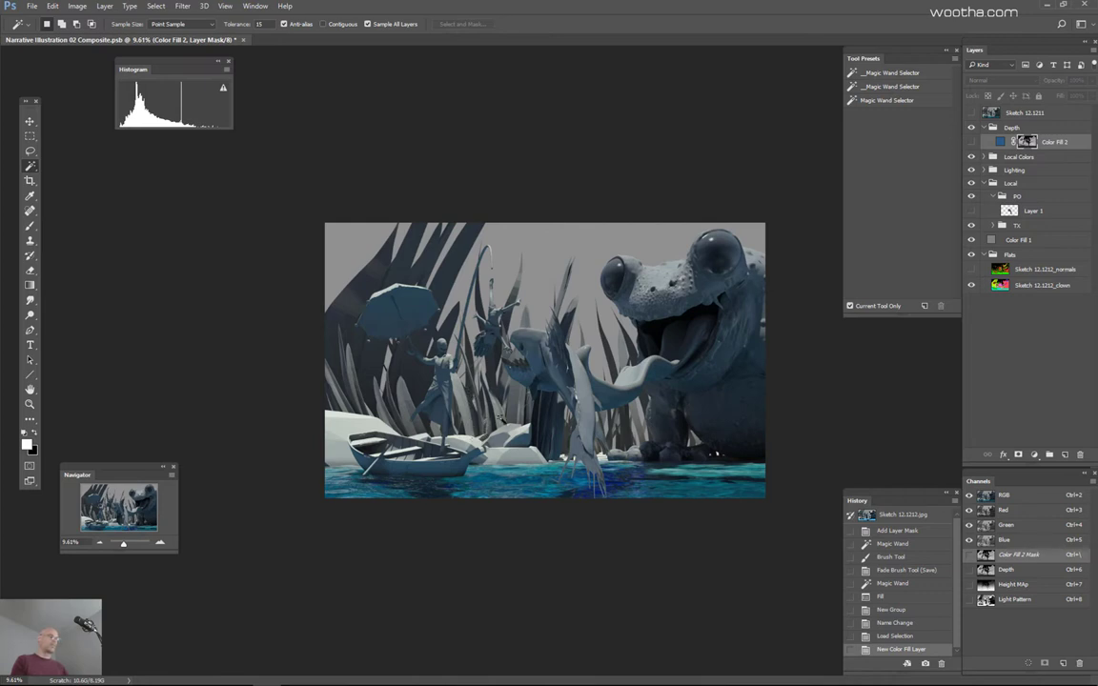
click(972, 143)
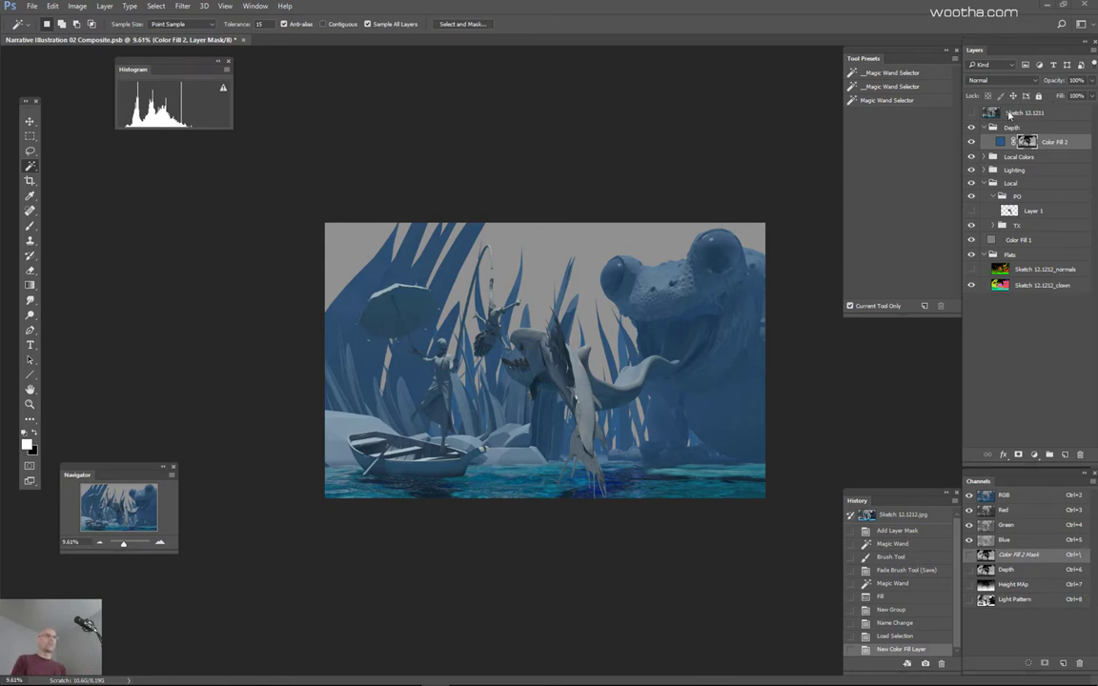
Step: Set the blue depth fill's blending mode to Lighten and its opacity to 84%
click(1001, 81)
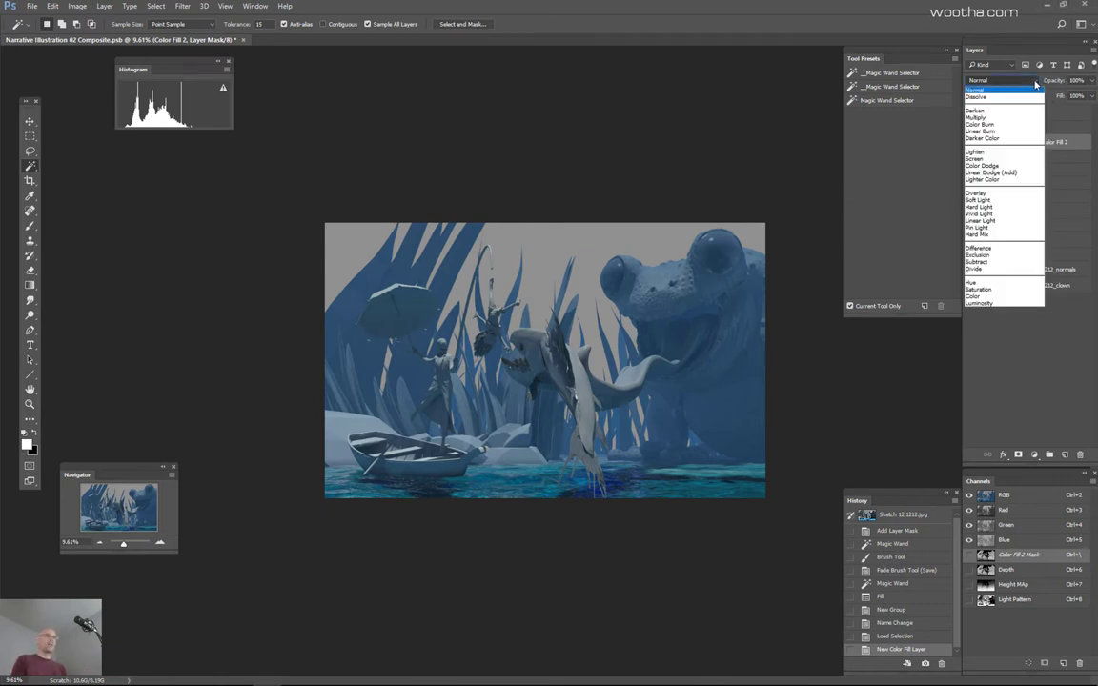
click(992, 154)
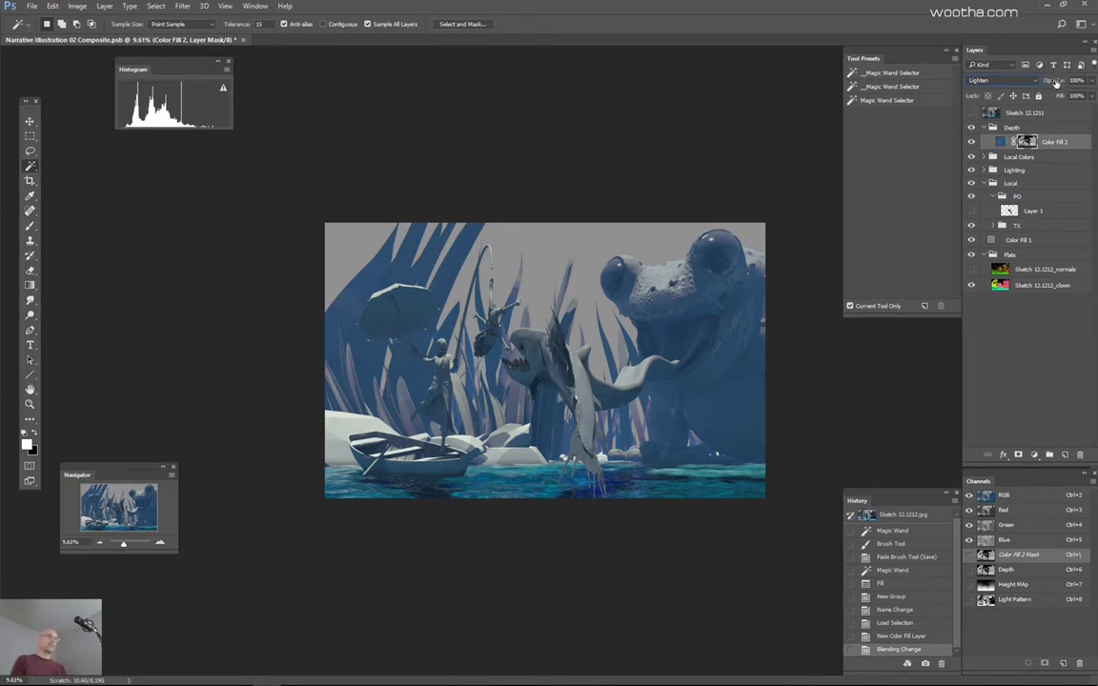
drag(1060, 84, 1011, 90)
key(4)
key(2)
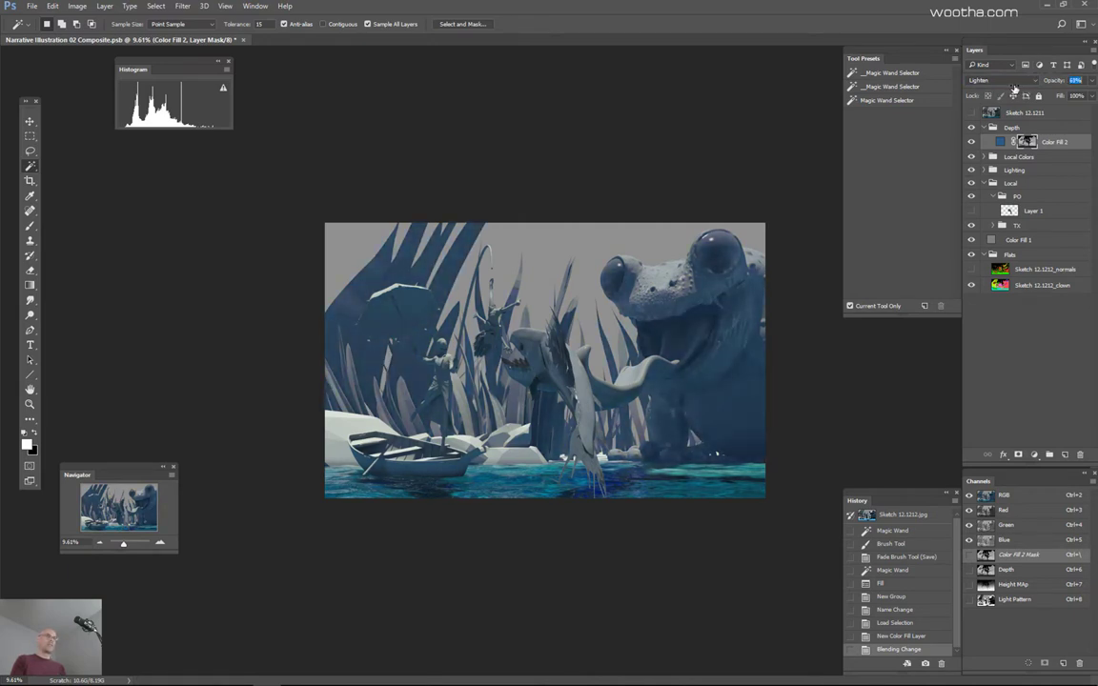
key(2)
key(3)
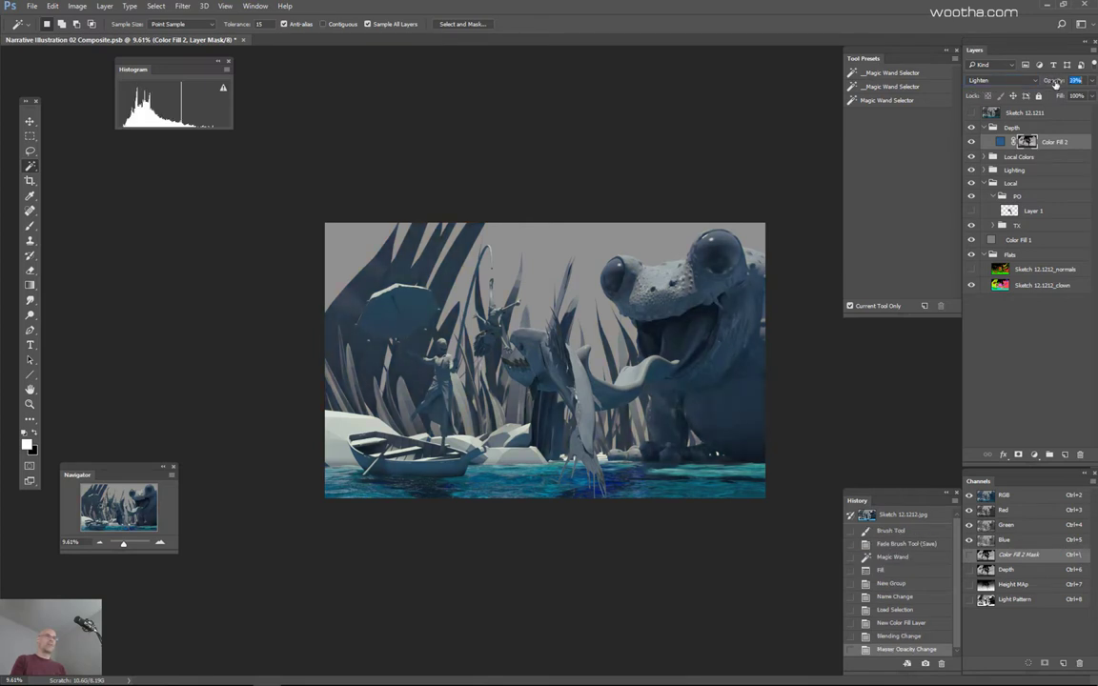
drag(1055, 83, 1055, 84)
key(3)
key(9)
key(8)
key(4)
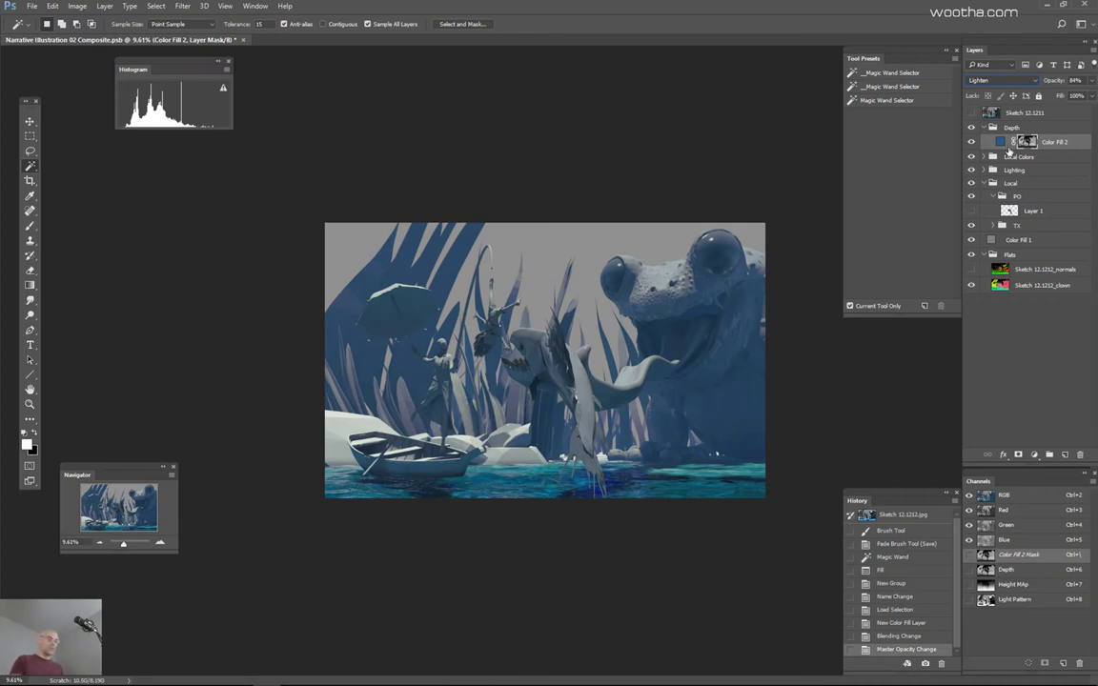
Step: Duplicate the Color Fill 2 layer and reselect the original beneath the copy
key(ctrl+j)
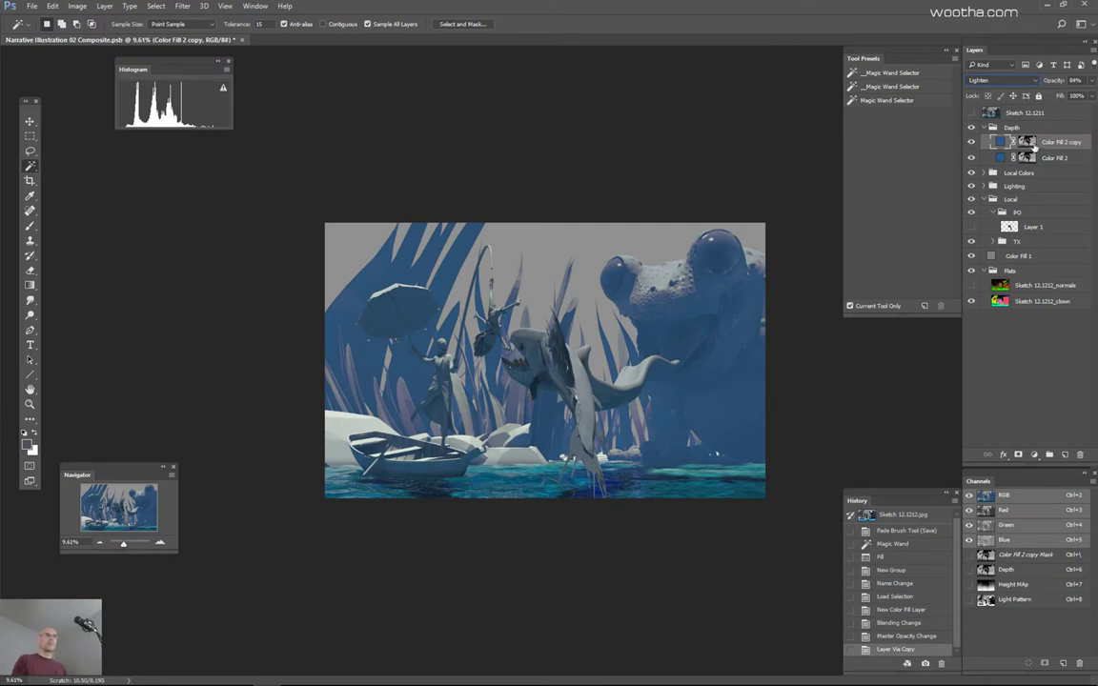
key(alt+bracketleft)
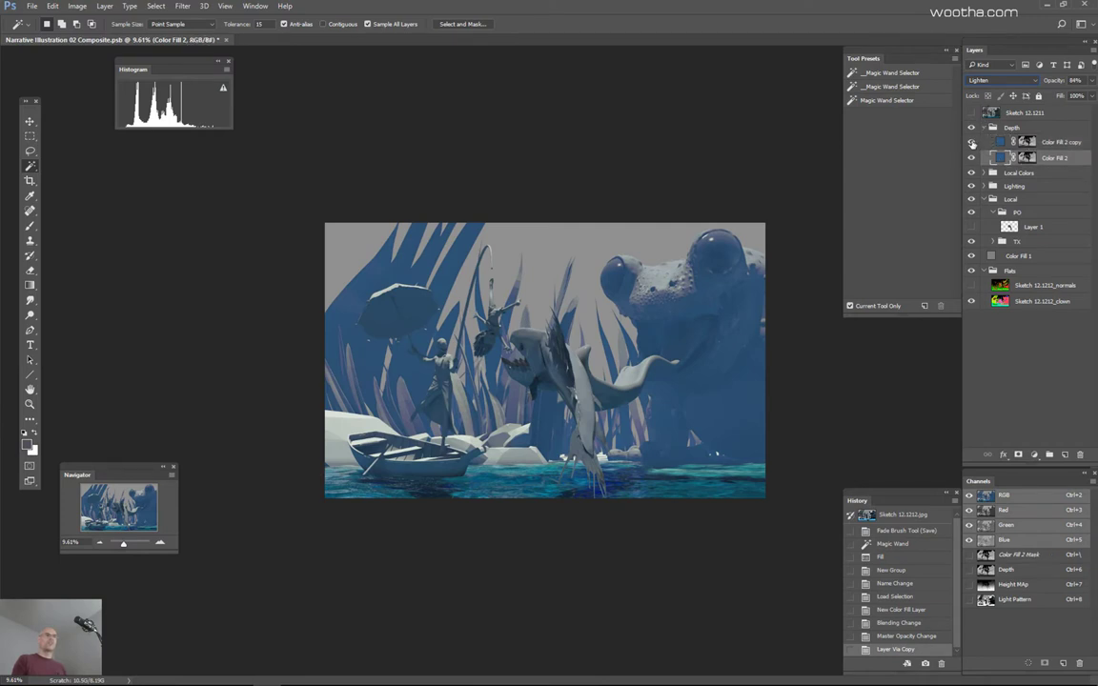
Step: Set Color Fill 2's blending mode to Normal and lower its opacity, with the Color Fill 2 copy temporarily hidden
click(972, 143)
click(1000, 82)
click(984, 92)
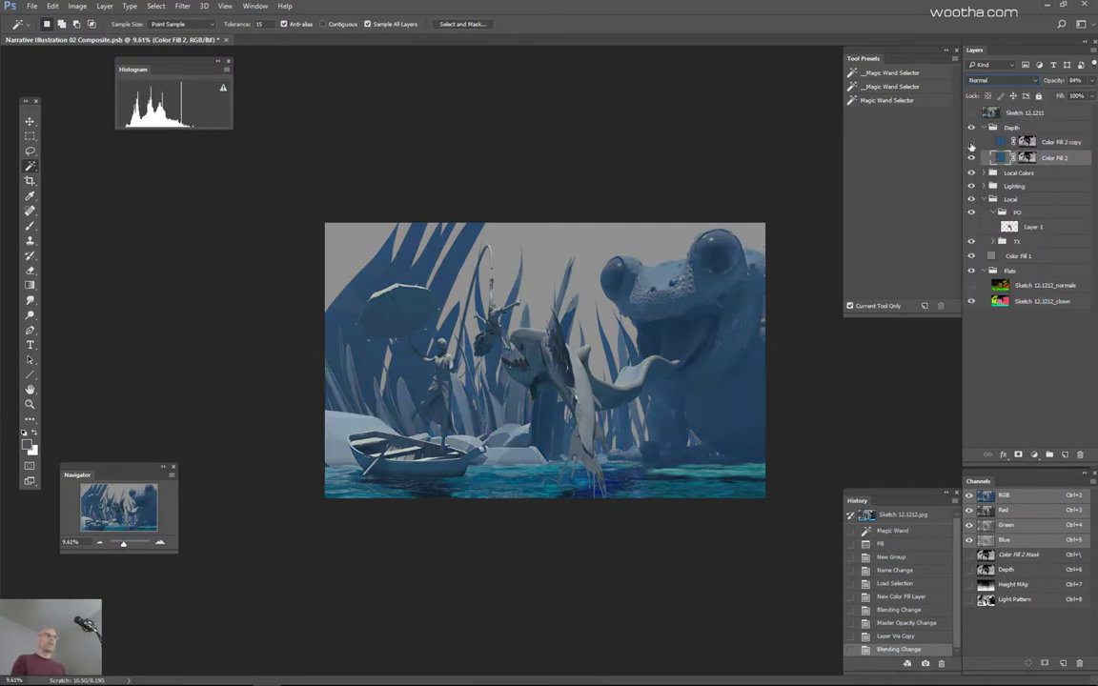
drag(1056, 83, 1033, 86)
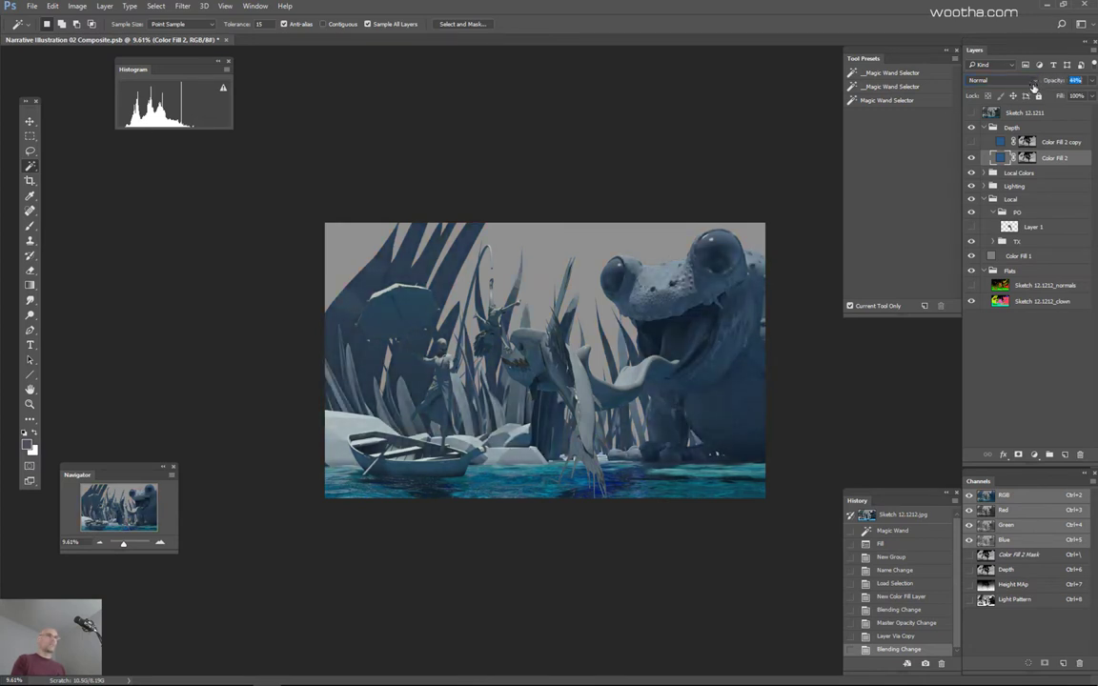
drag(1032, 87, 1016, 95)
click(971, 143)
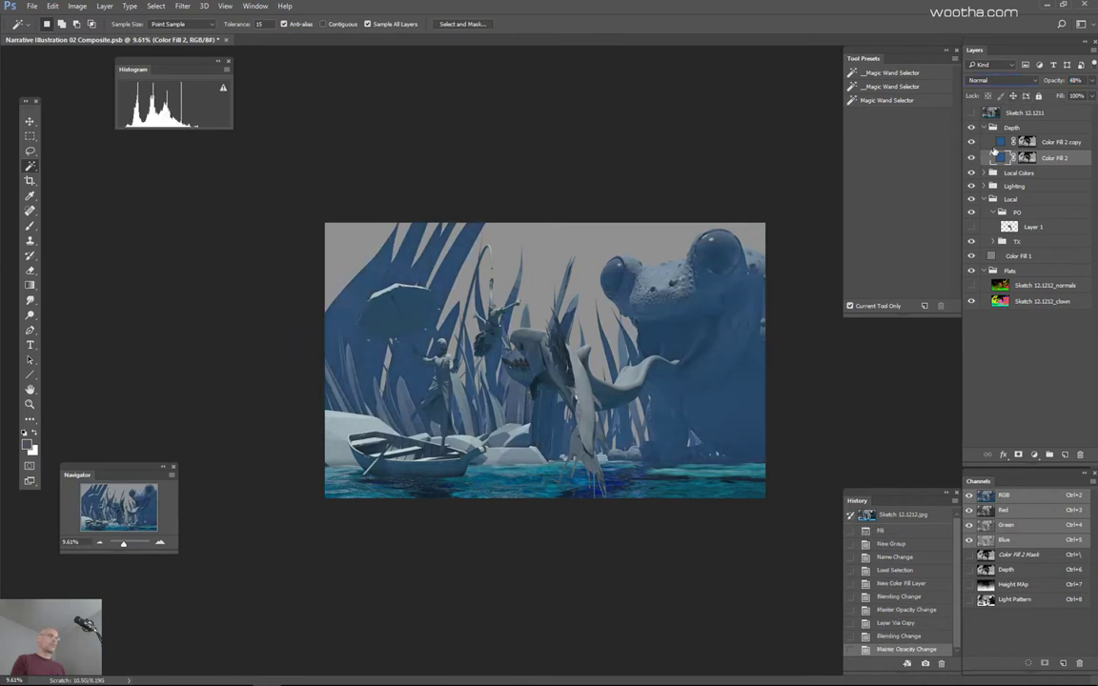
Step: Lower the opacity of the Color Fill 2 copy to 34%
click(1000, 141)
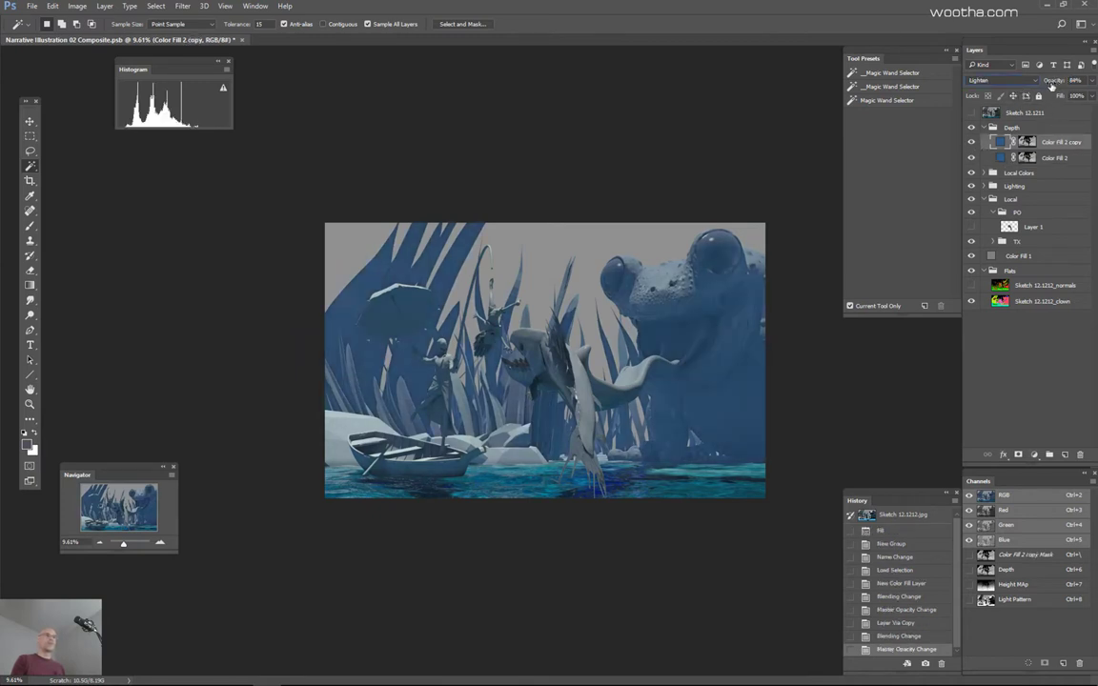
drag(1051, 85, 1023, 83)
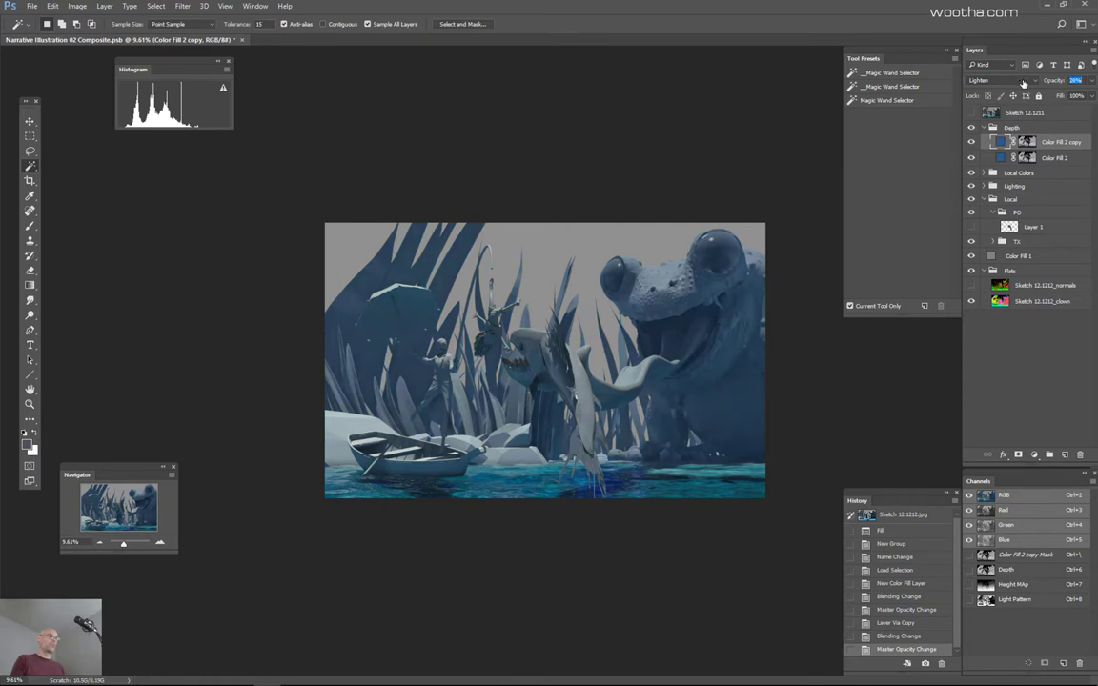
drag(1027, 84, 1028, 84)
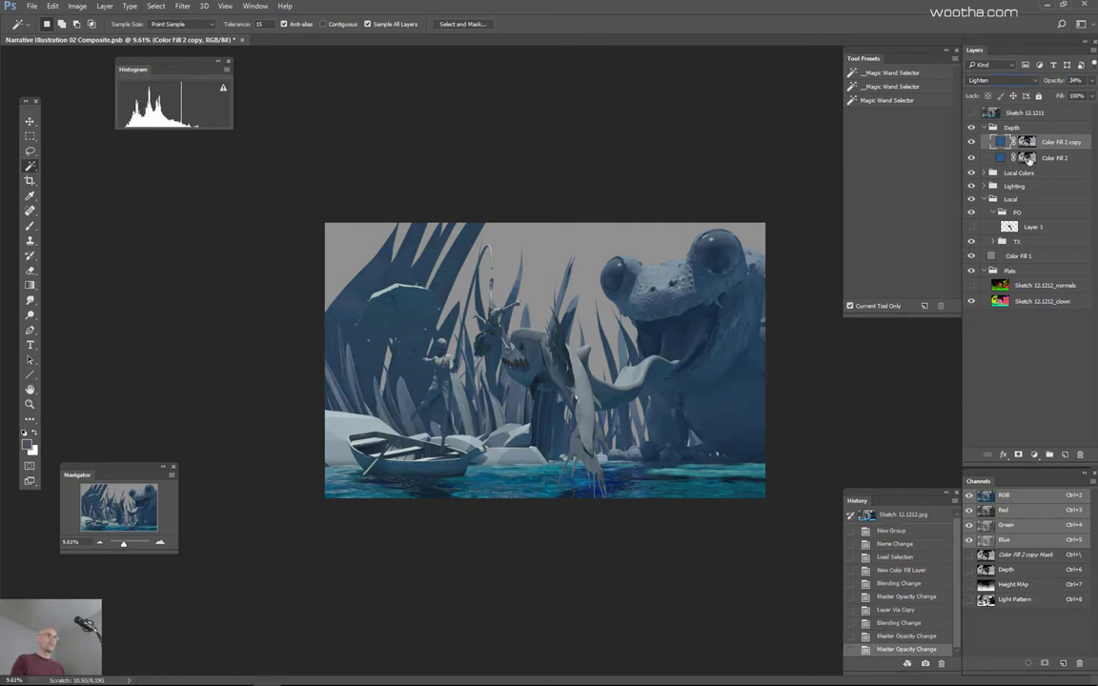
Step: Set Color Fill 2's opacity to 23% while the copy is hidden, then show the copy again
click(1063, 158)
click(1054, 142)
click(998, 158)
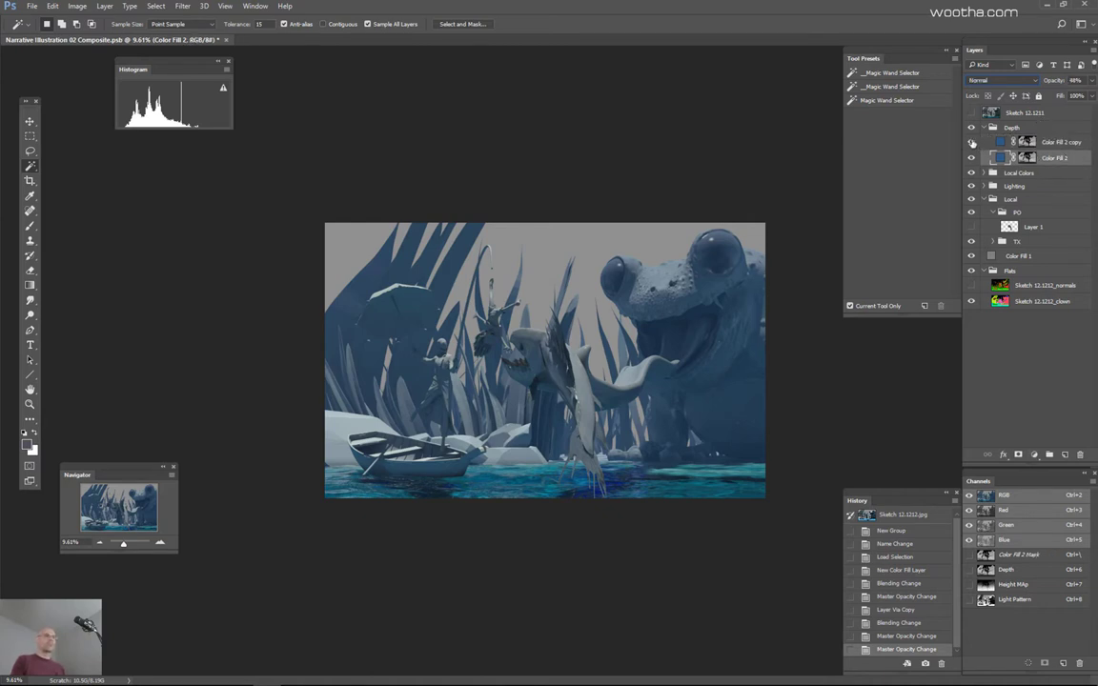
mouse_move(1048, 82)
mouse_down()
mouse_move(943, 76)
mouse_move(1056, 84)
mouse_up()
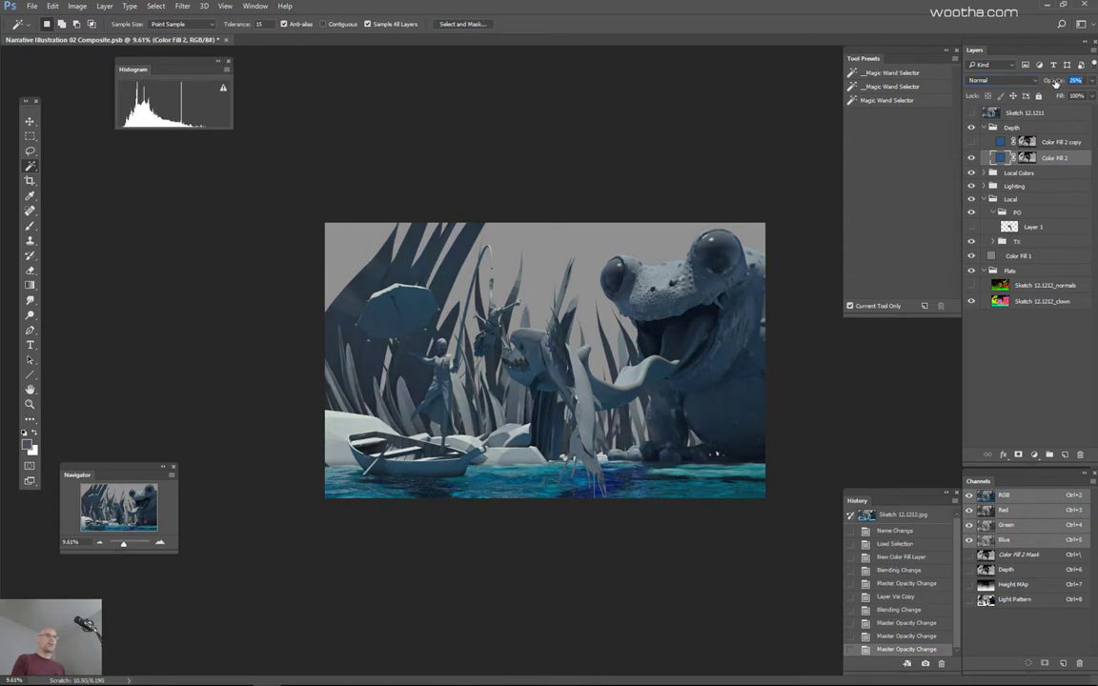
click(972, 143)
Step: Set the Color Fill 2 copy's opacity to 31% and compare the image with and without that layer
click(1062, 140)
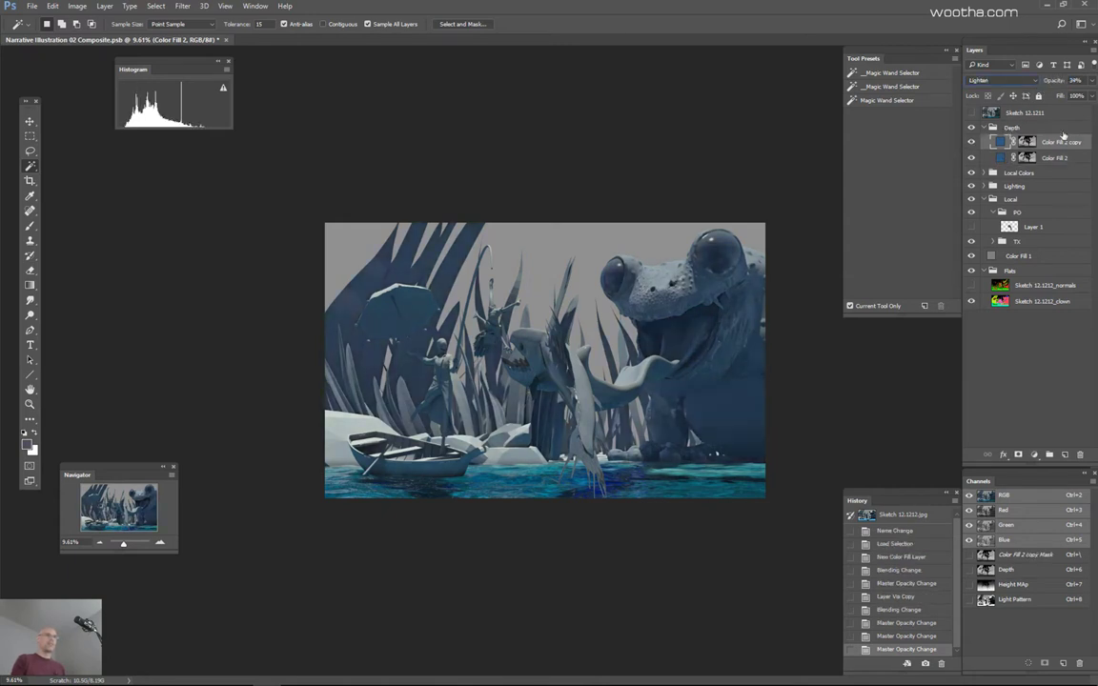
drag(1058, 83, 1055, 86)
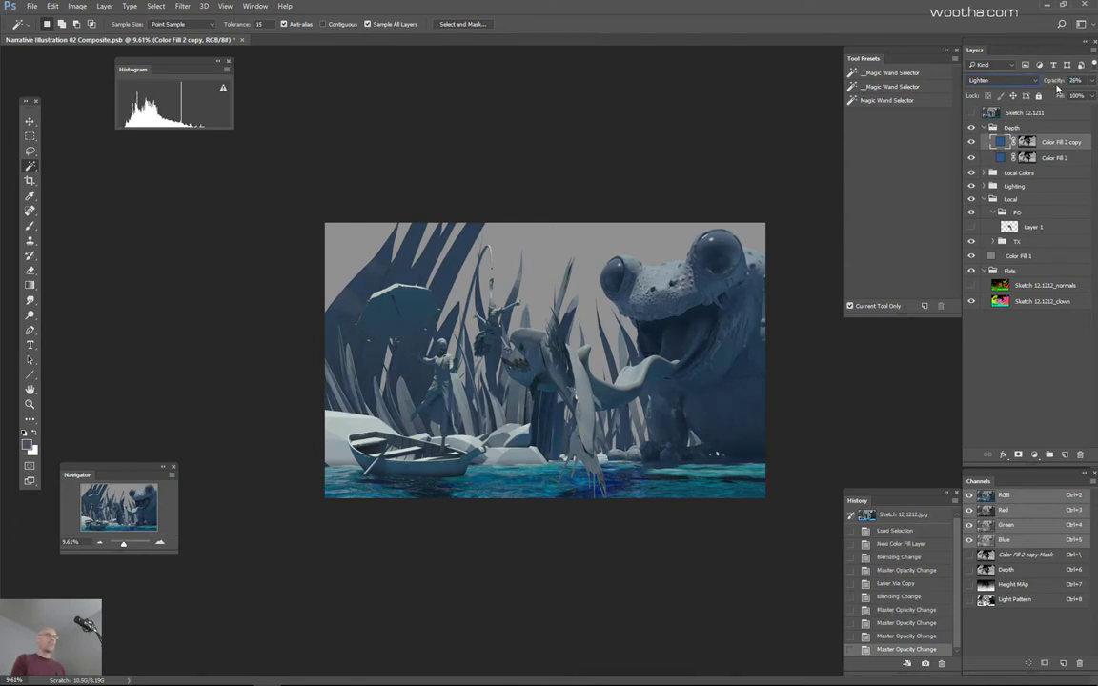
drag(1055, 83, 1056, 84)
click(971, 142)
click(972, 142)
Step: Darken the Color Fill 2 copy's layer mask with Levels, setting the midtone input to 0.32
click(1027, 141)
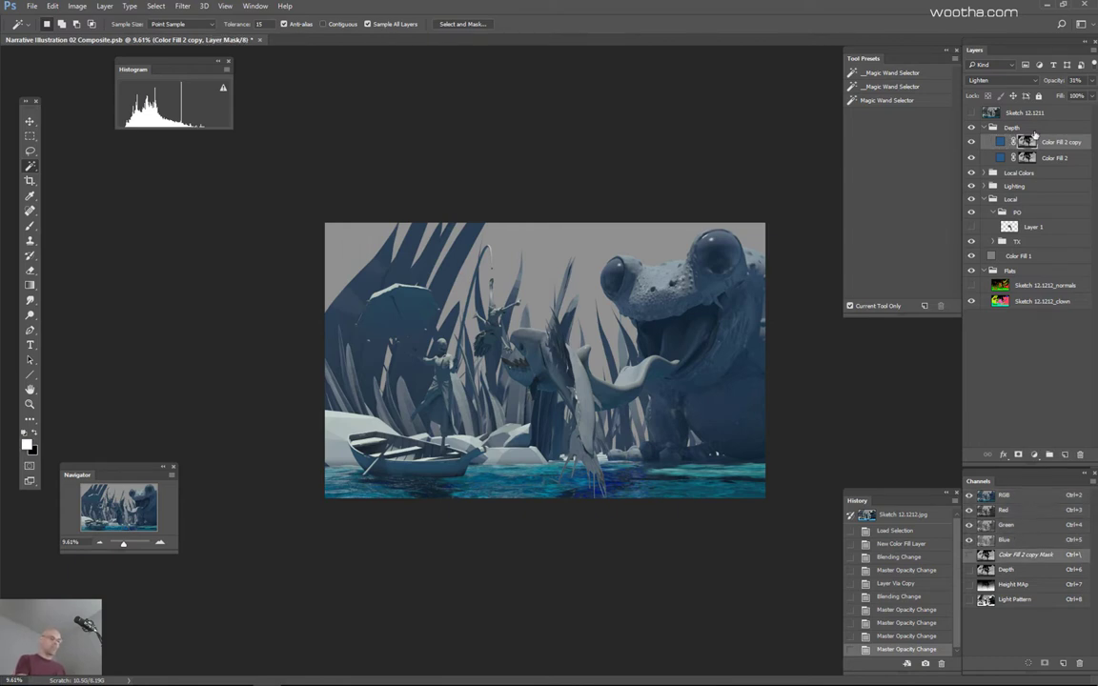
key(ctrl+l)
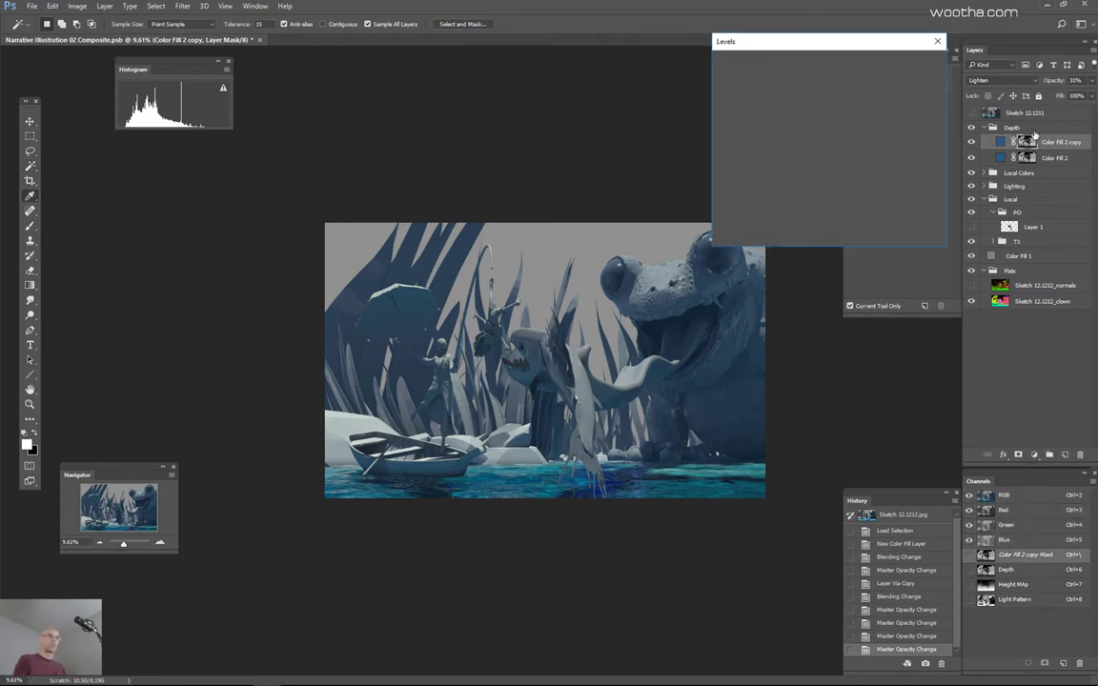
drag(803, 177, 846, 178)
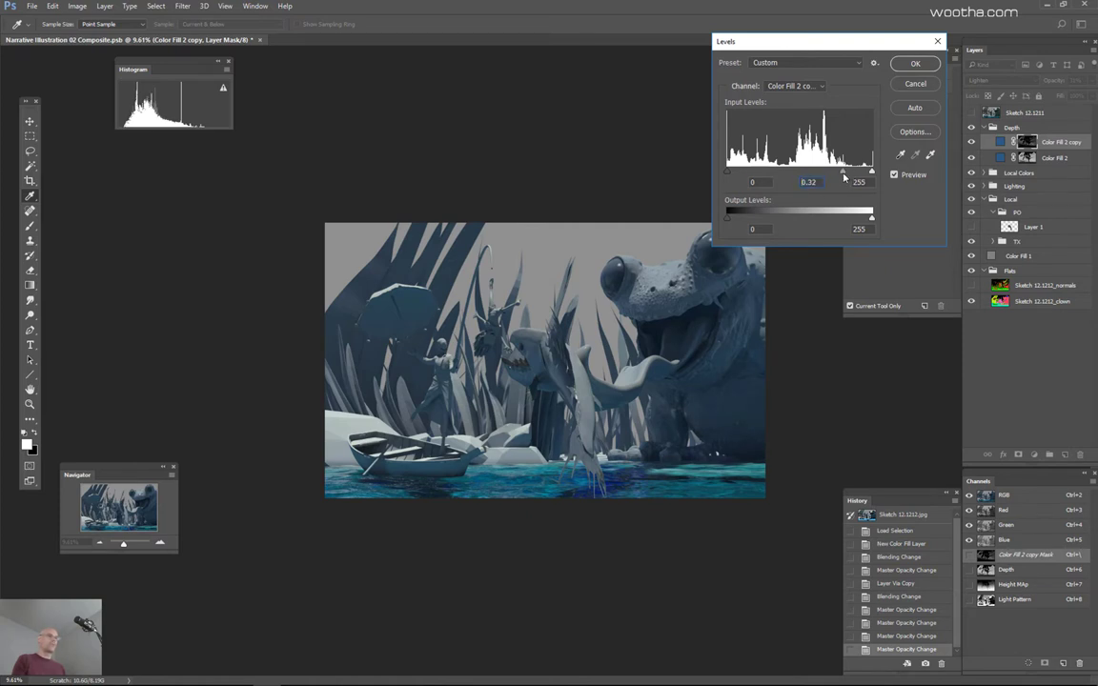
key(Return)
key(w)
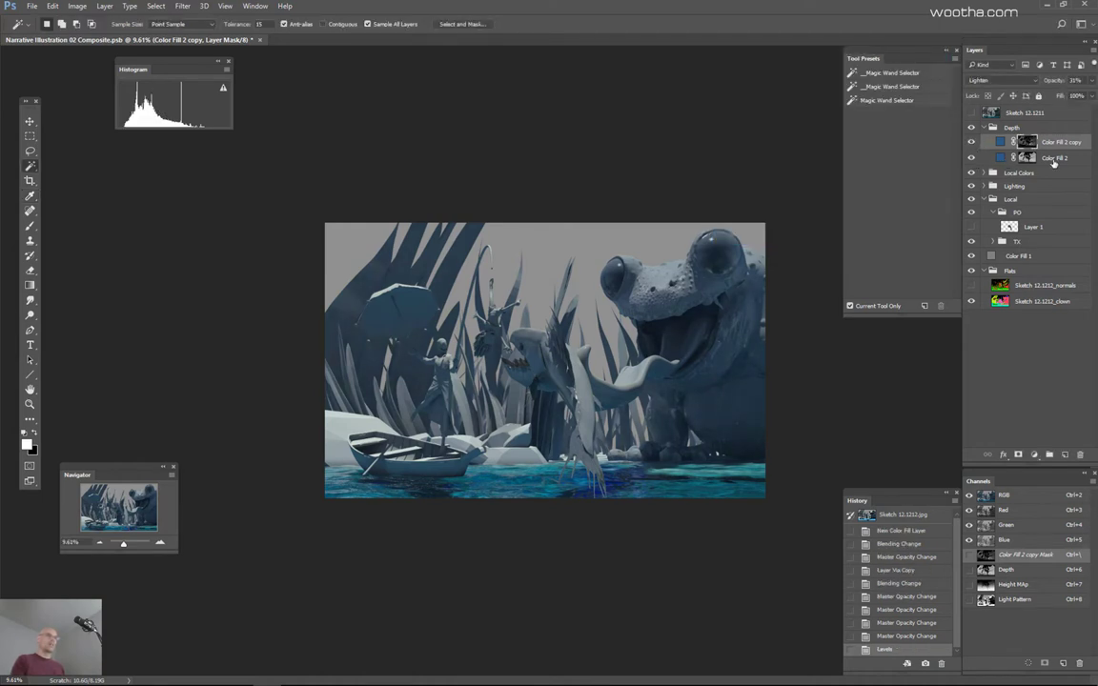
Step: Darken the midtones of the original Color Fill 2 layer's mask with a Levels adjustment
click(1028, 159)
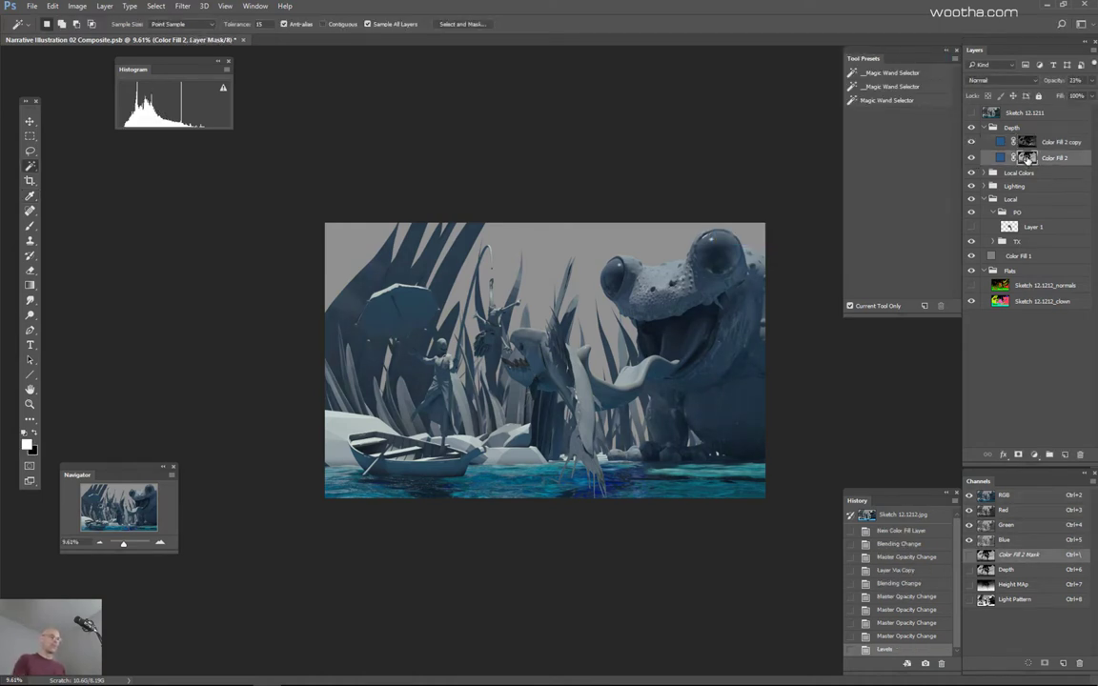
key(ctrl+l)
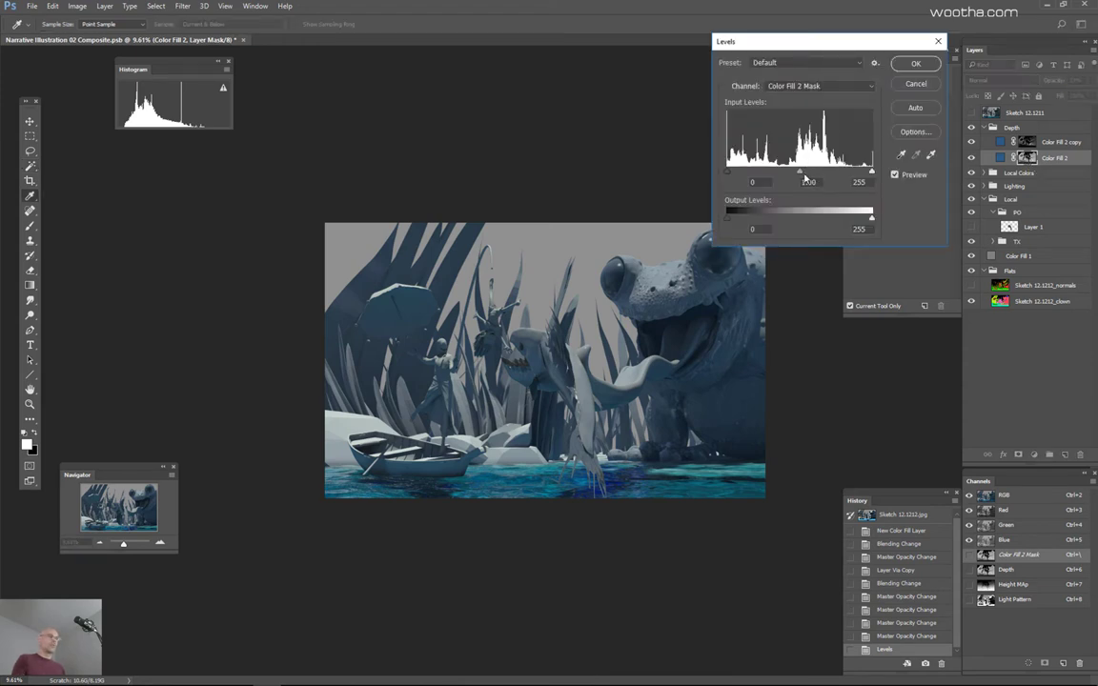
drag(801, 172, 837, 174)
click(916, 65)
key(w)
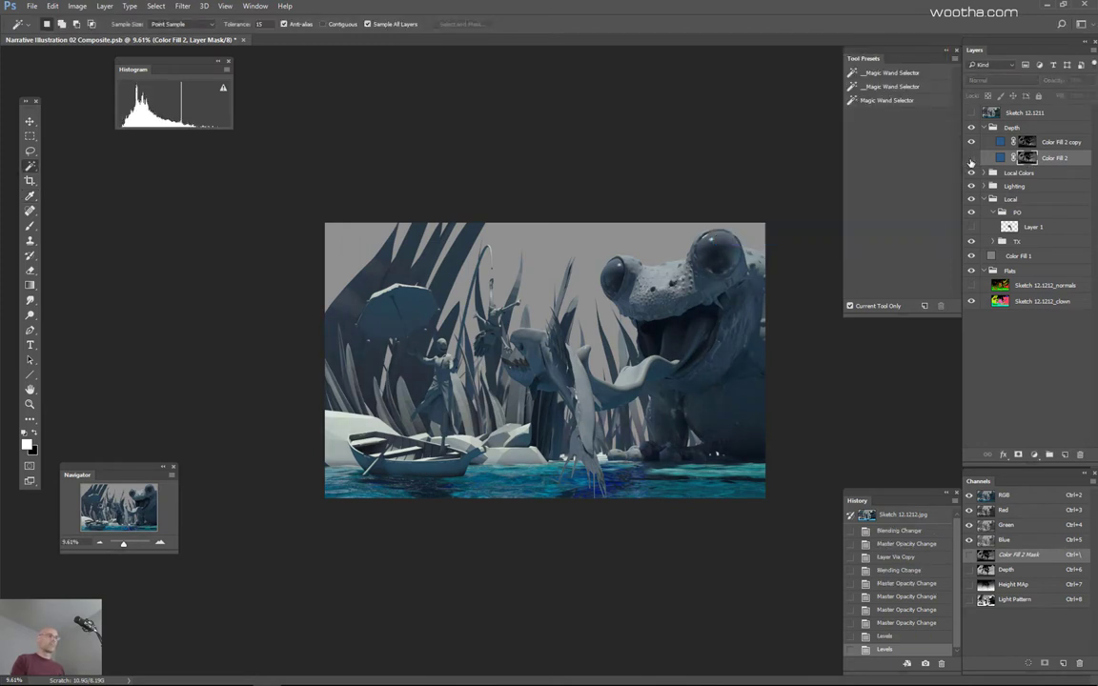
Step: Compare the image with and without the blue fills in the Depth group
click(972, 141)
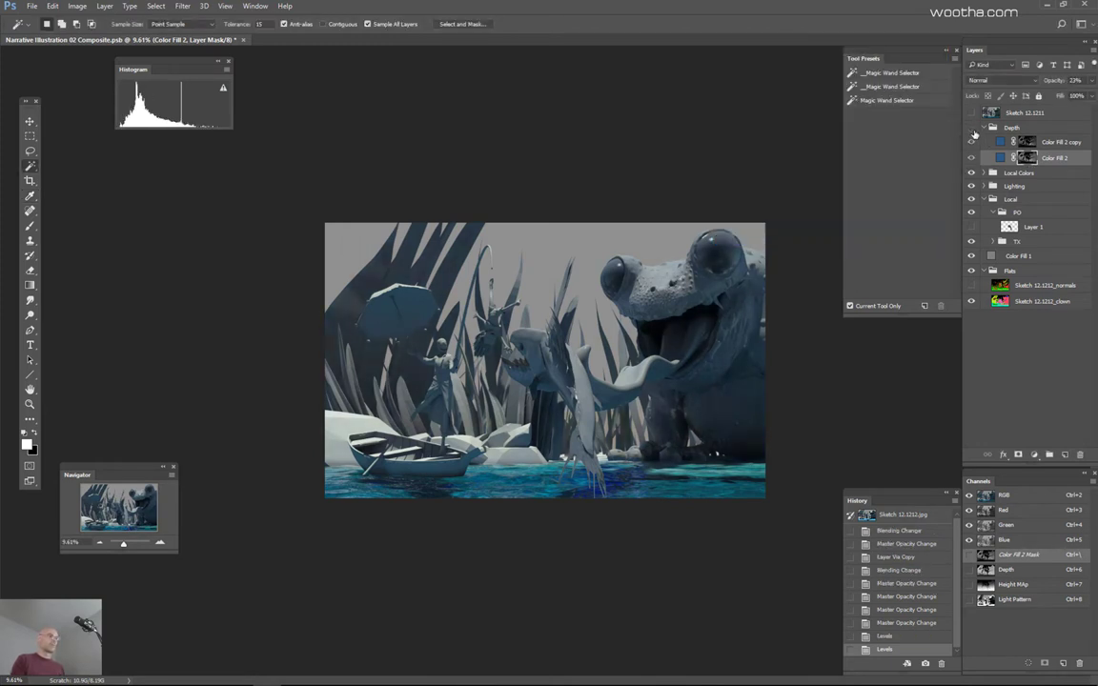
click(972, 141)
click(972, 141)
click(972, 140)
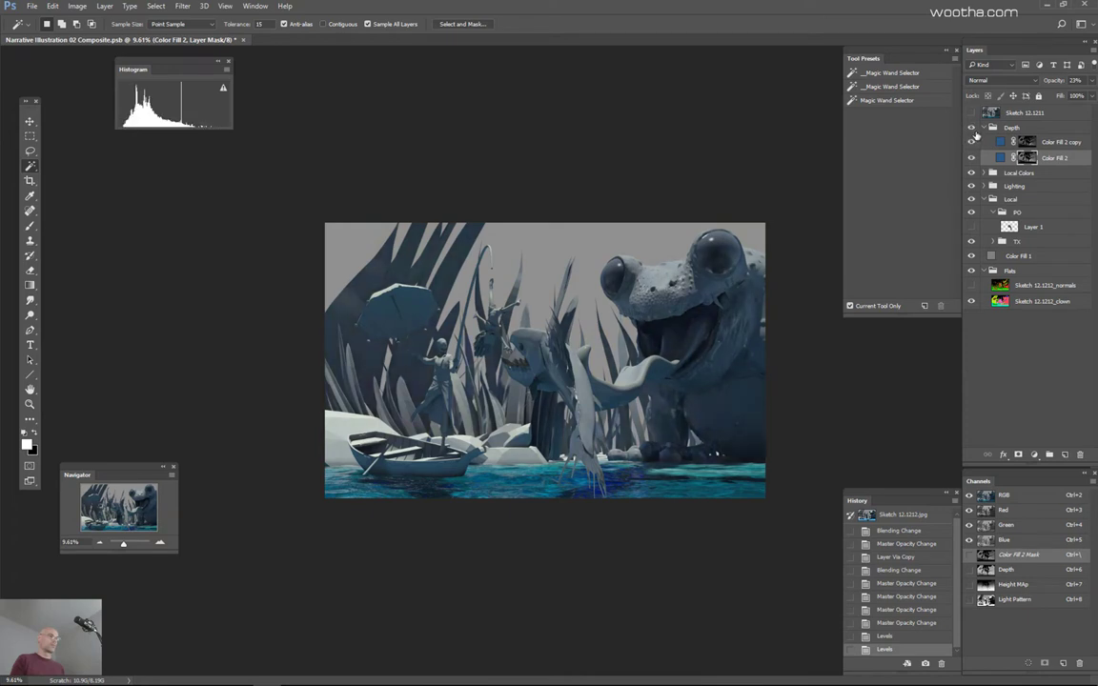
click(972, 131)
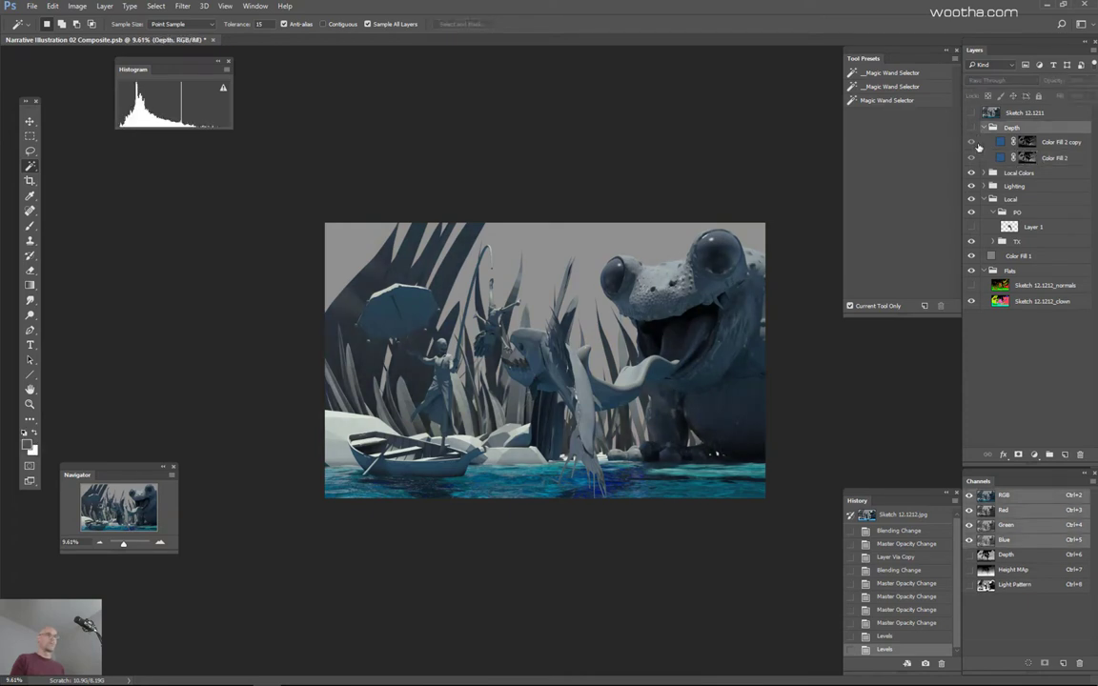
click(972, 132)
click(972, 132)
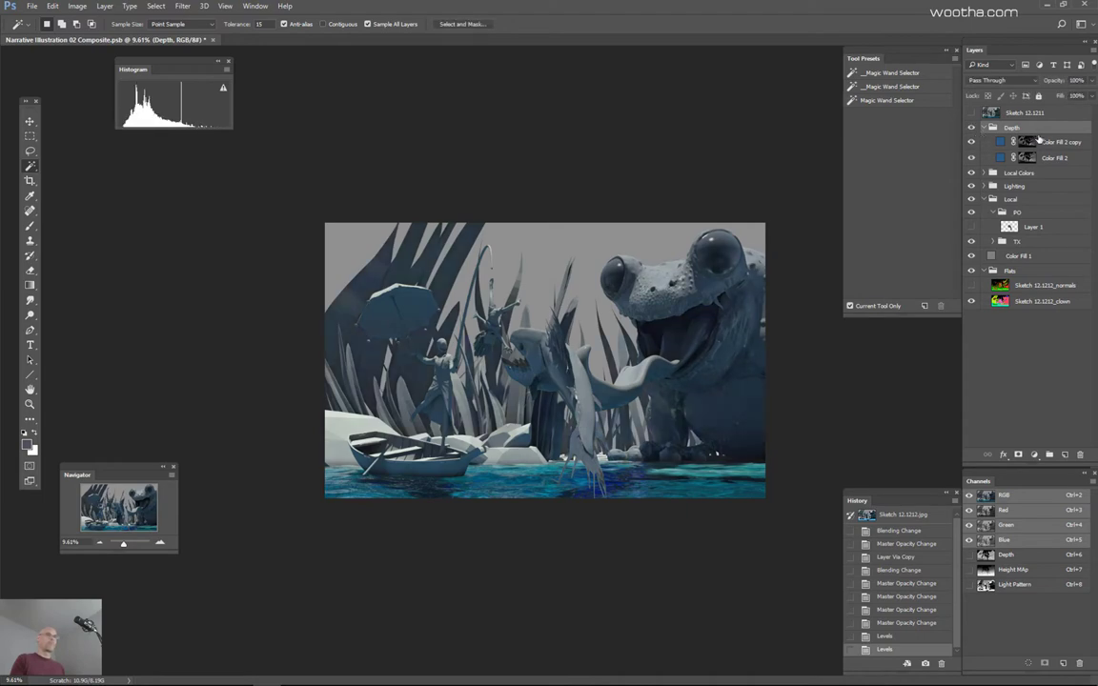
Step: Inspect the Color Fill 2 mask on its own and raise its black input level to 36 with Levels
alt+click(1026, 159)
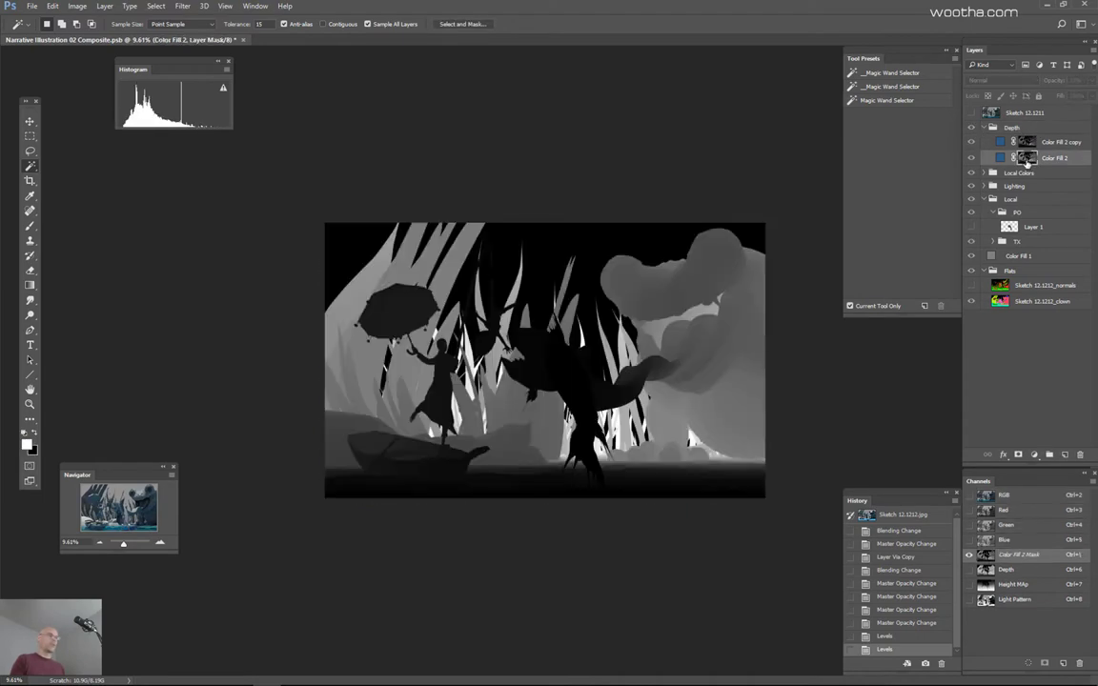
alt+click(1026, 158)
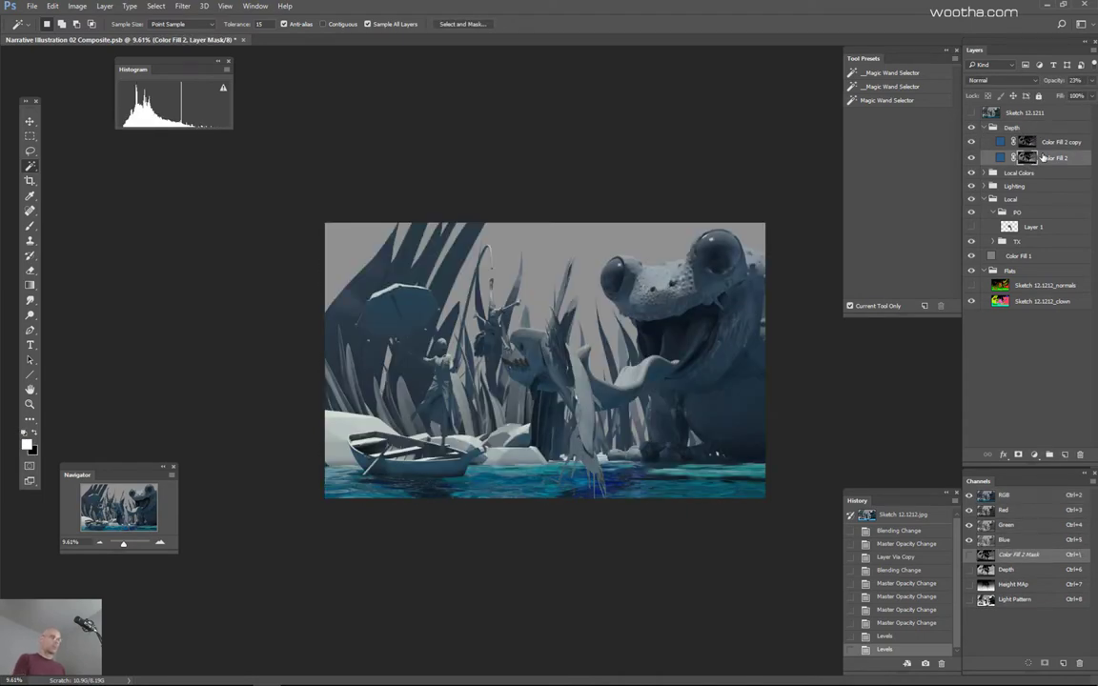
key(ctrl+l)
drag(729, 171, 751, 172)
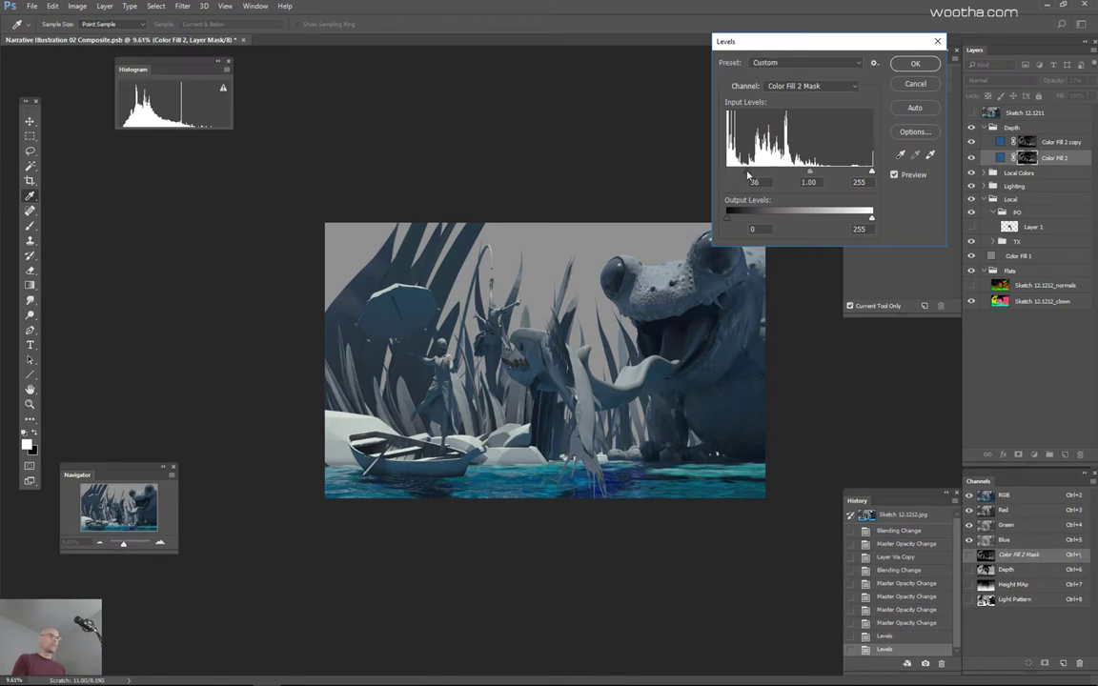
key(Return)
key(w)
alt+click(1028, 143)
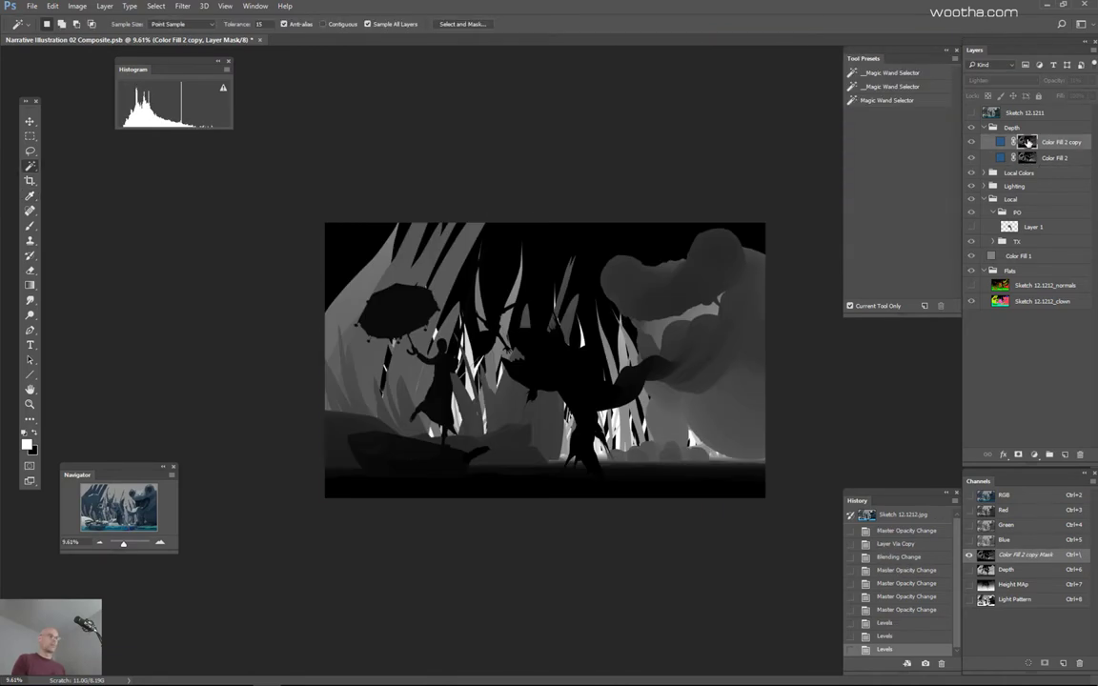
alt+click(1028, 142)
key(i)
double_click(1000, 142)
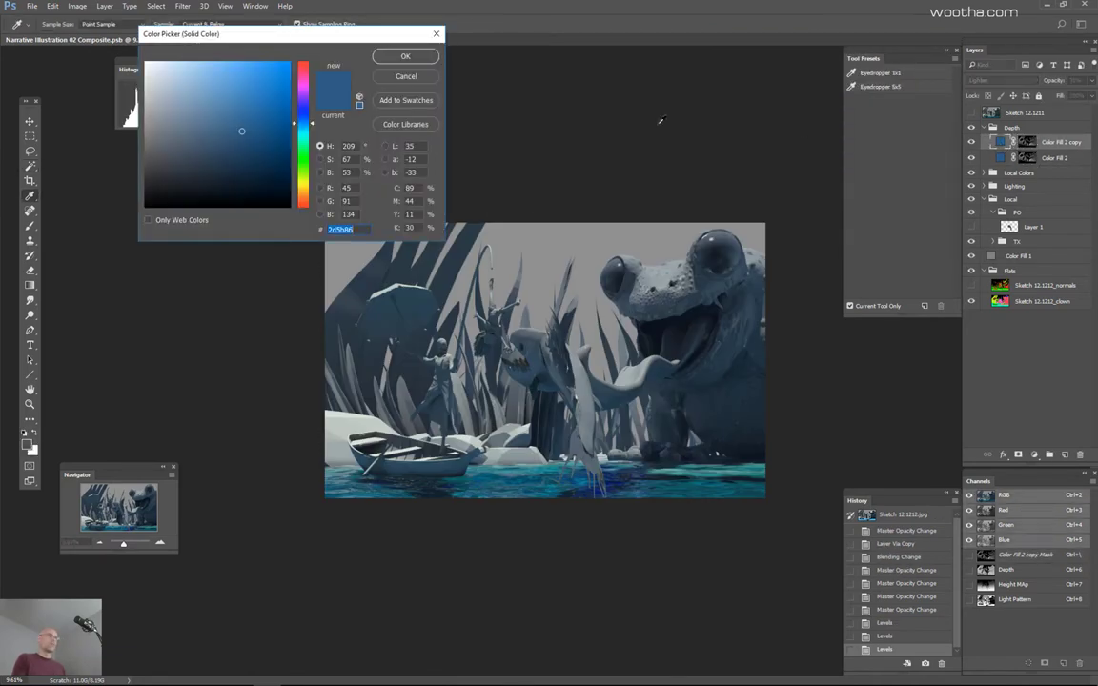
click(426, 79)
key(w)
double_click(1026, 142)
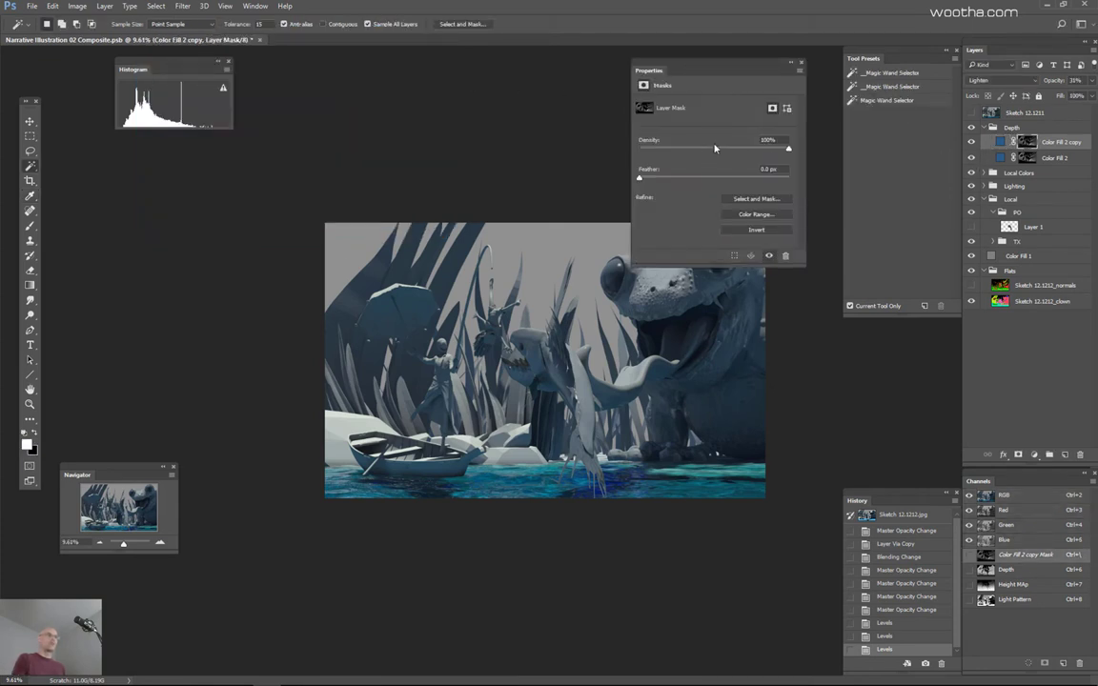
click(800, 63)
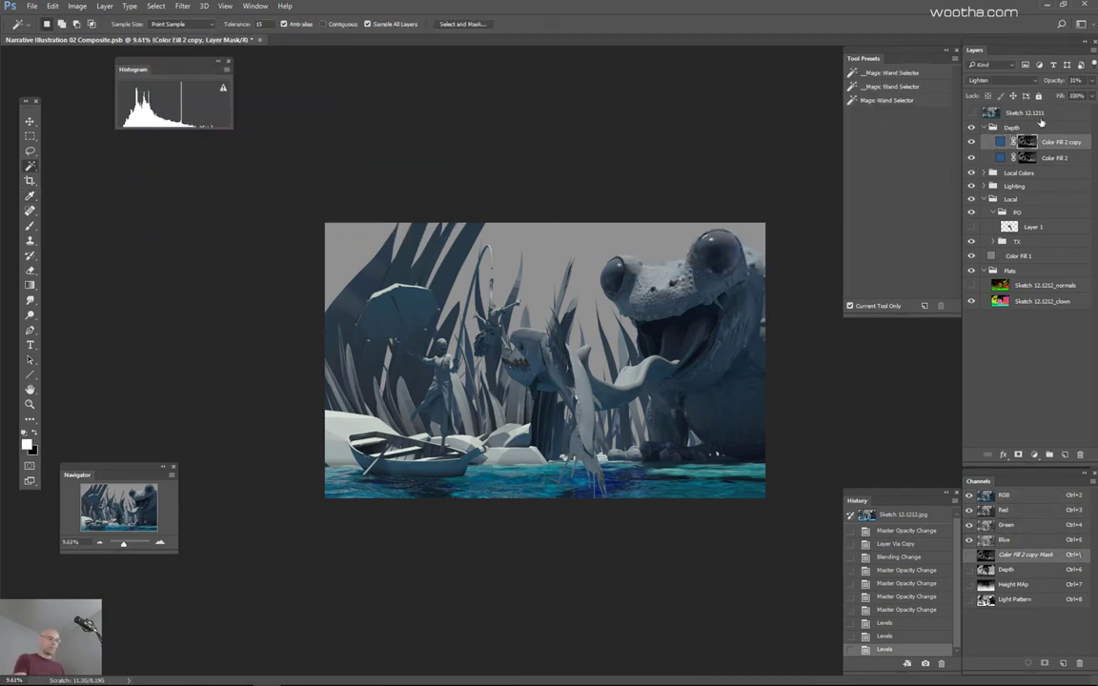
Step: Raise the black input level of the Color Fill 2 copy's mask with Levels, and compare the layer on and off
key(ctrl+l)
drag(729, 170, 745, 171)
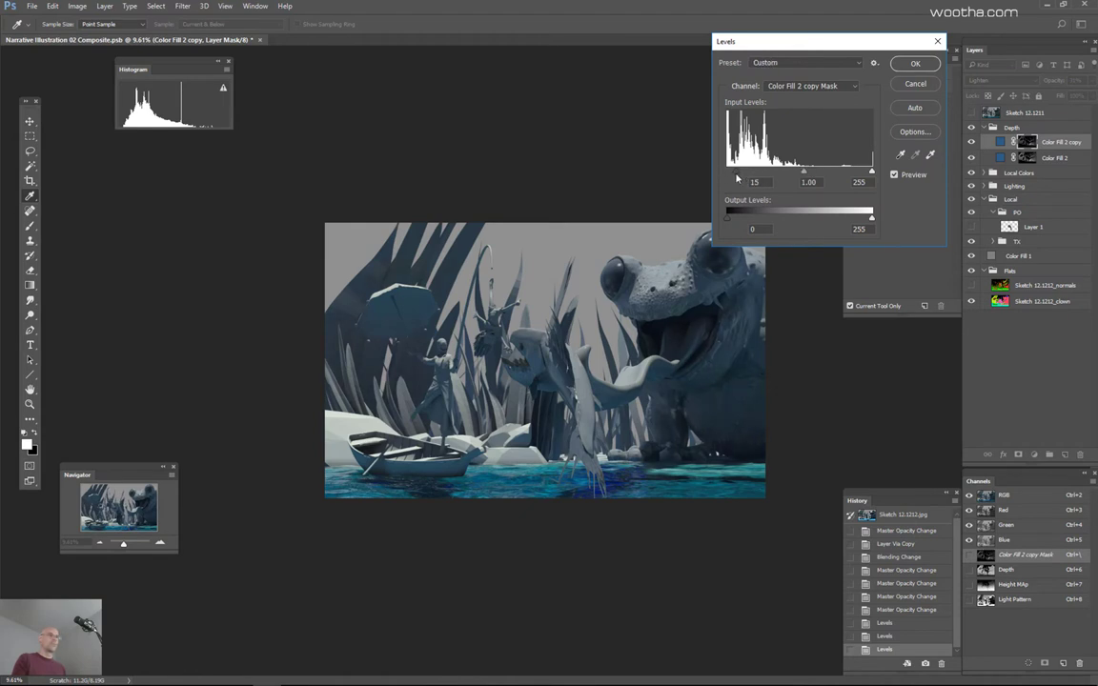
click(915, 63)
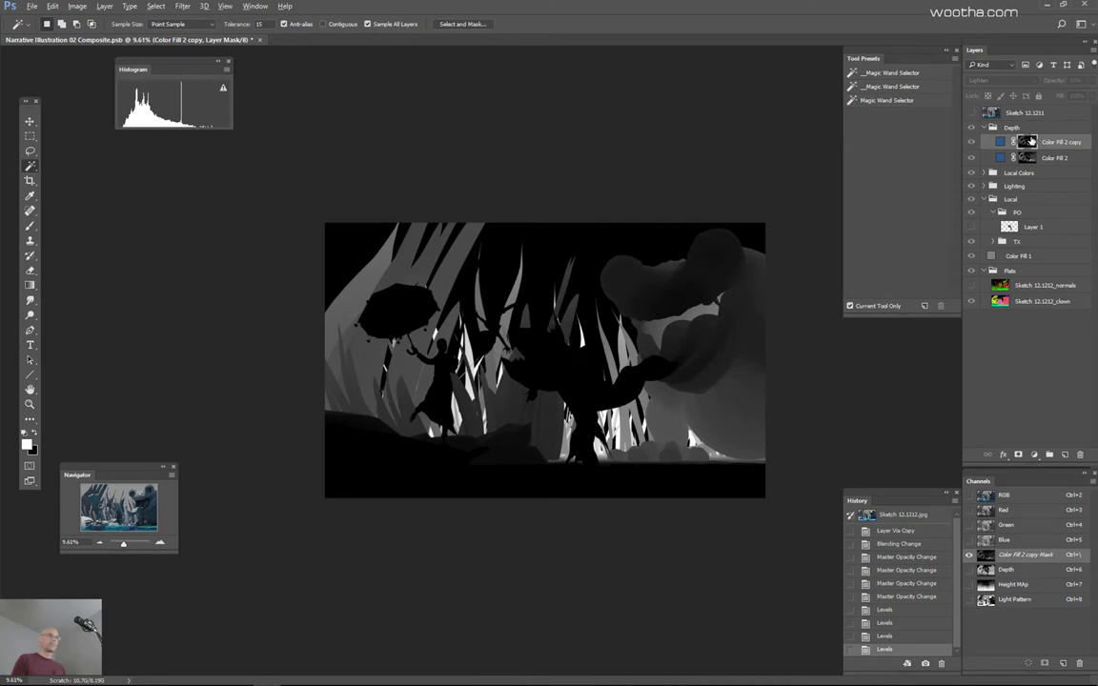
alt+click(1027, 141)
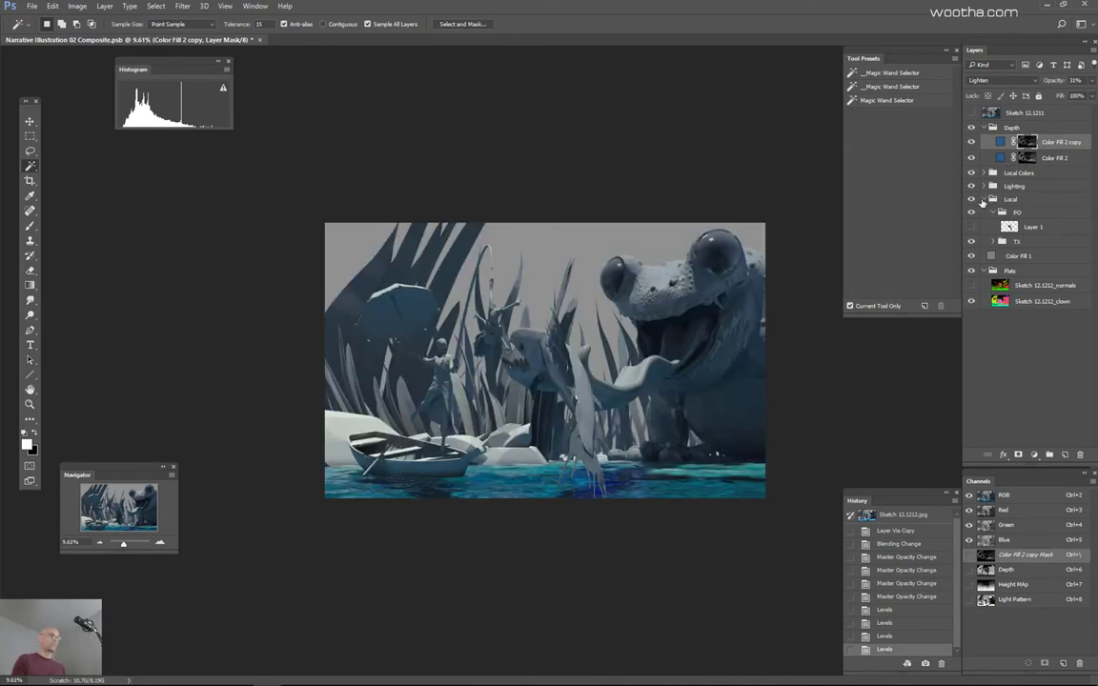
click(971, 144)
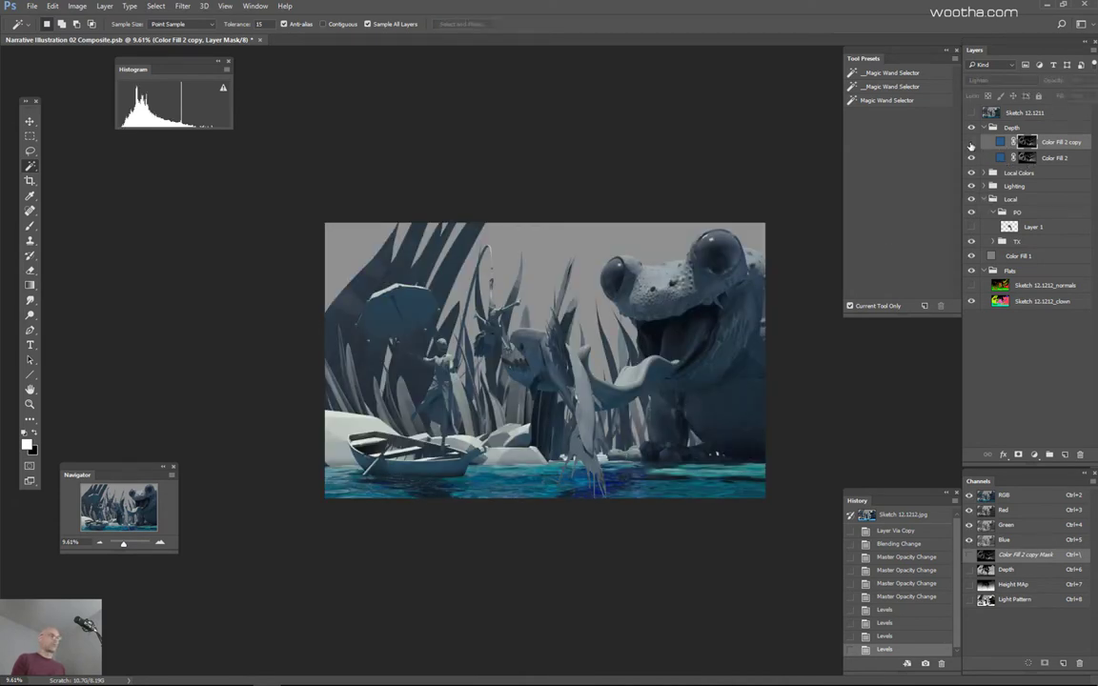
click(972, 144)
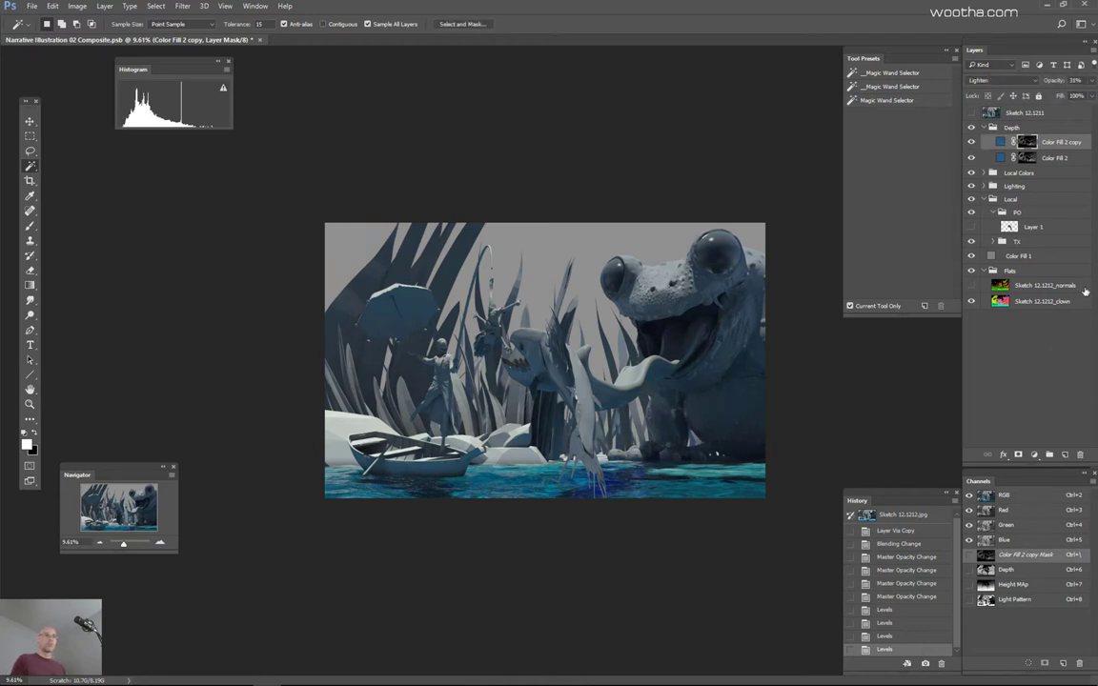
Step: Load the Depth channel as a selection and add a teal Solid Color fill layer, #4b9ba4, masked by it in the Depth group
ctrl+click(985, 570)
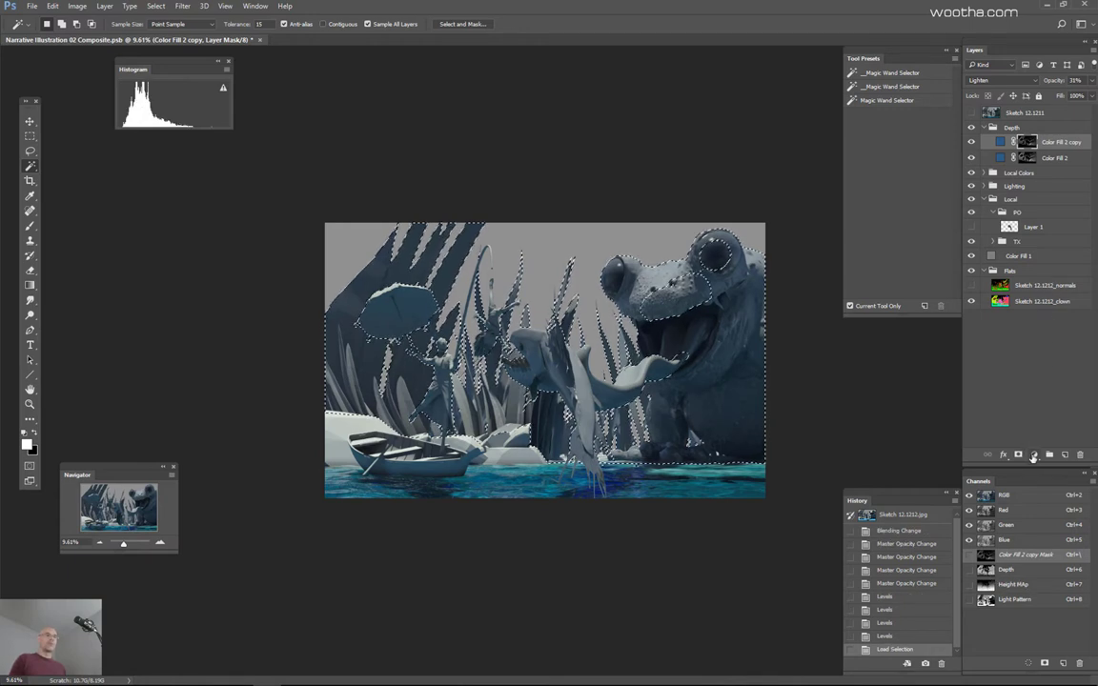
click(1034, 455)
click(929, 190)
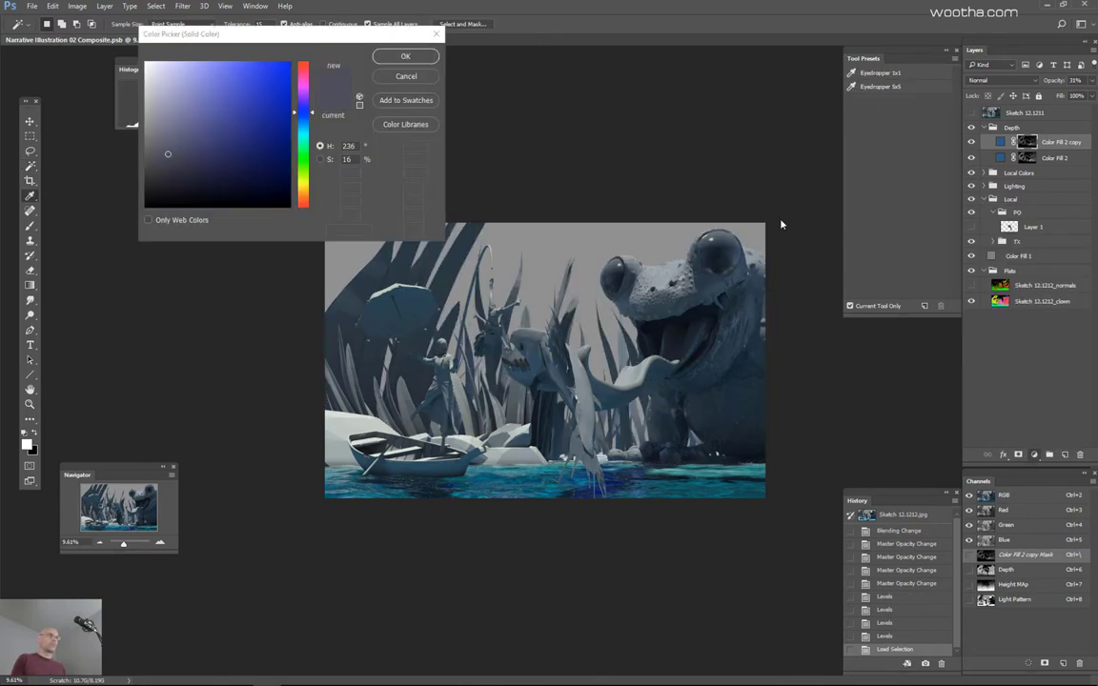
drag(305, 141, 303, 136)
mouse_move(194, 103)
mouse_down()
mouse_move(216, 99)
mouse_move(224, 115)
mouse_up()
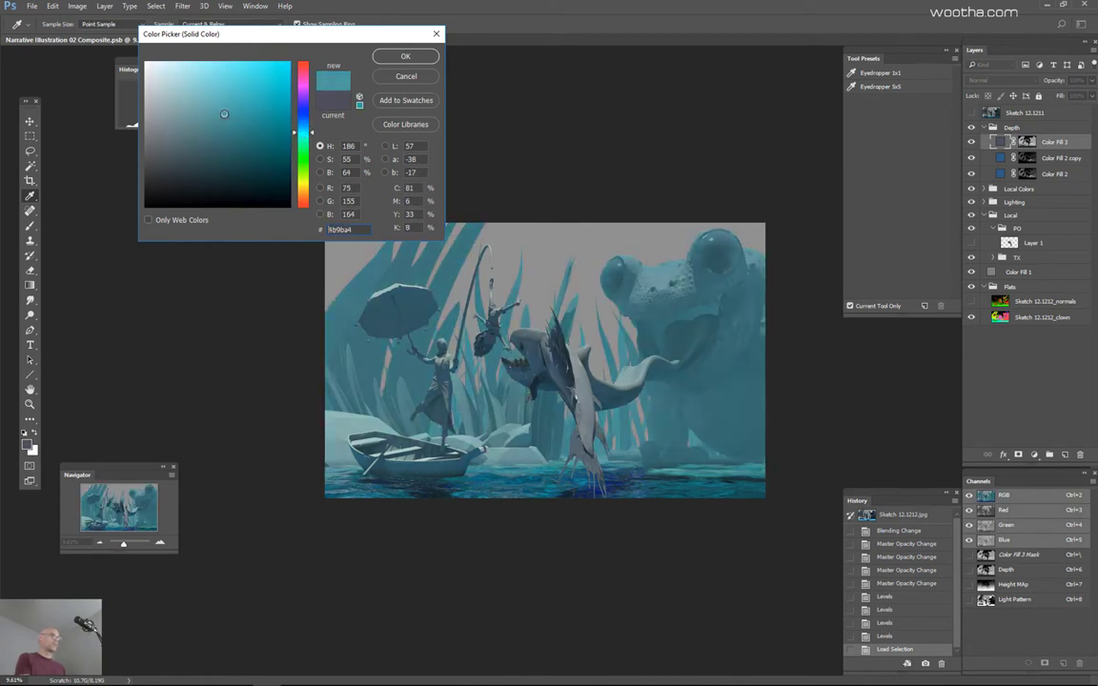
click(405, 55)
Step: Hide Color Fill 3, select the black background on the clown pass, and fill that area white in Color Fill 2's mask
click(972, 141)
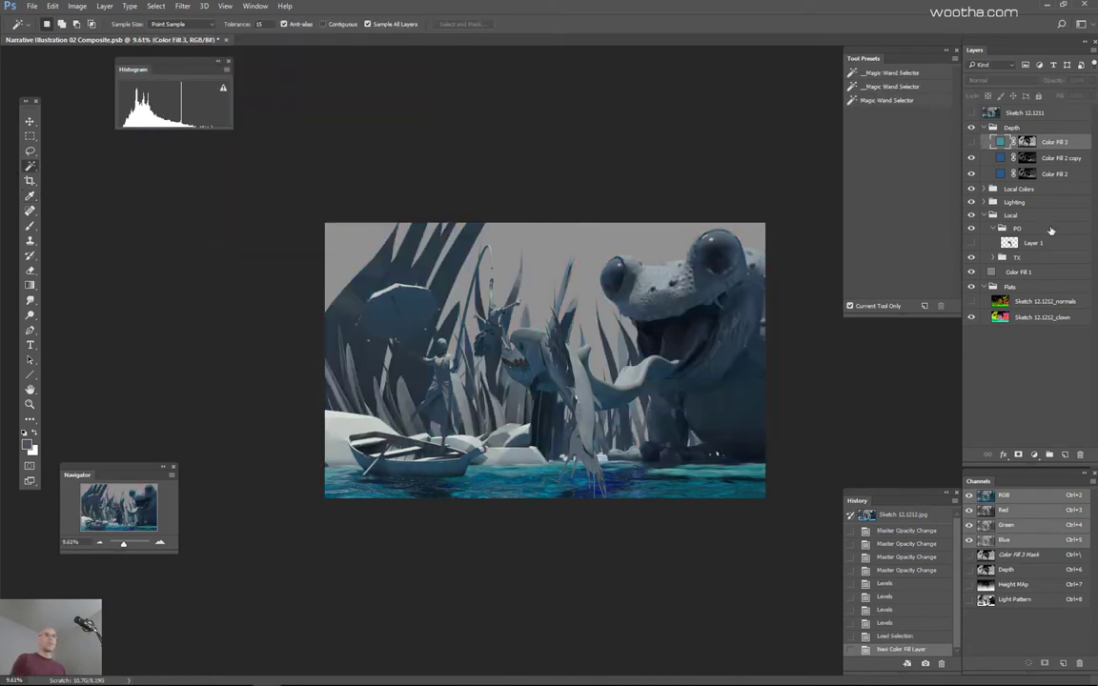
key(F2)
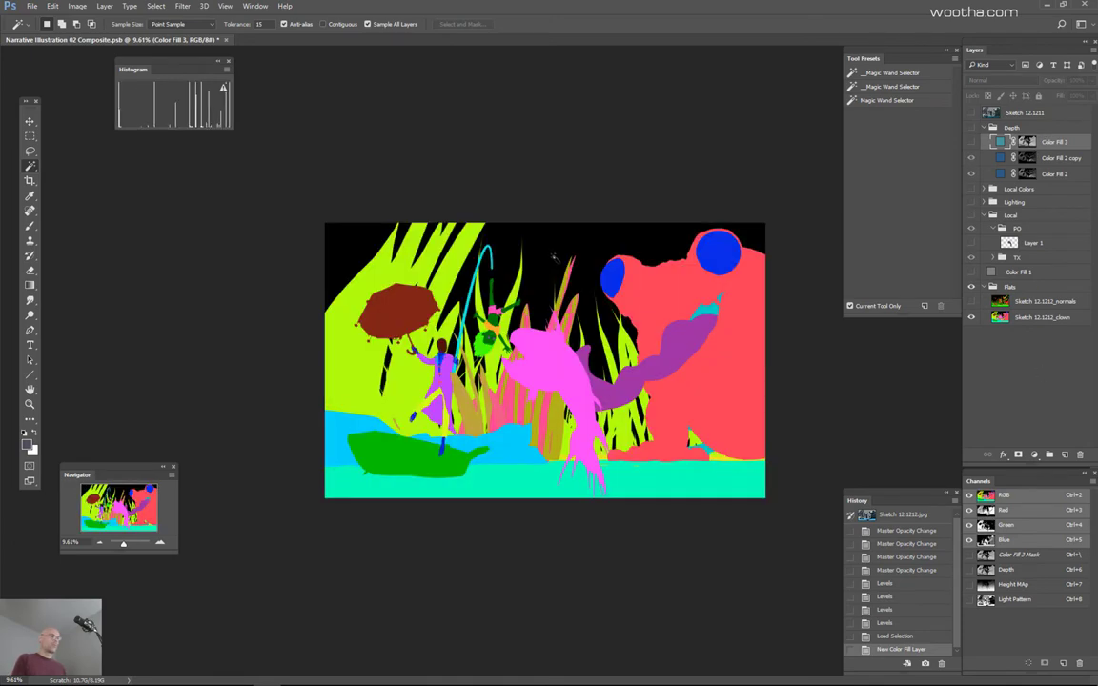
click(554, 249)
alt+click(971, 287)
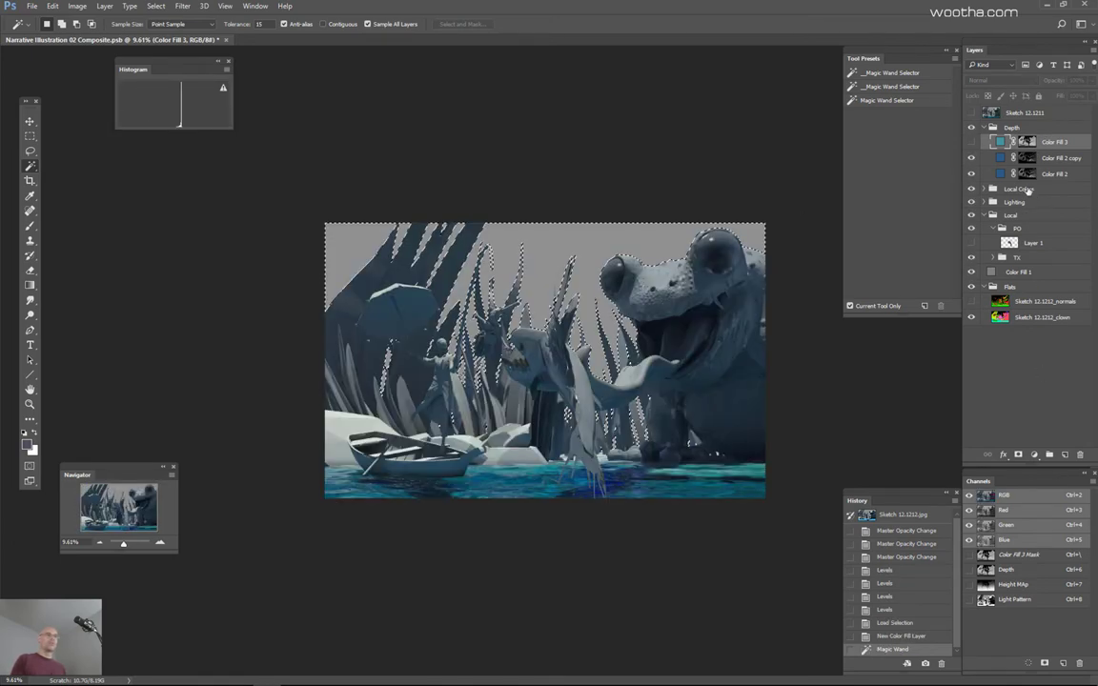
alt+click(1026, 175)
key(ctrl+h)
key(alt+BackSpace)
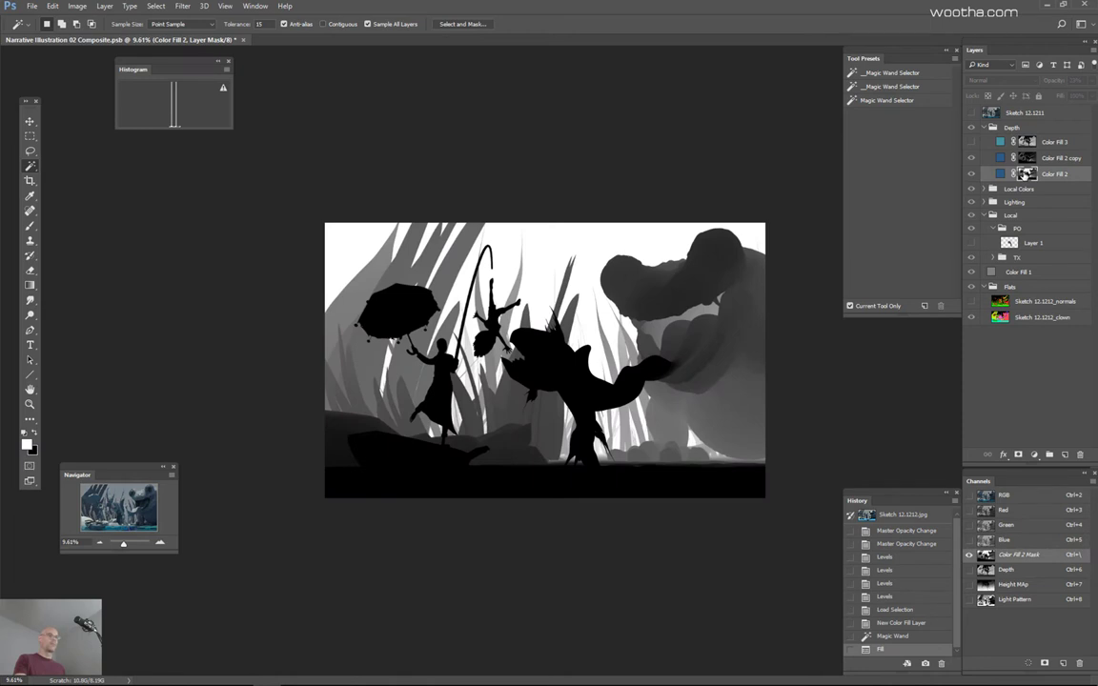
Step: Fill the selected background white in the masks of Color Fill 2 copy and Color Fill 3 as well, and deselect
alt+click(1027, 158)
key(alt+BackSpace)
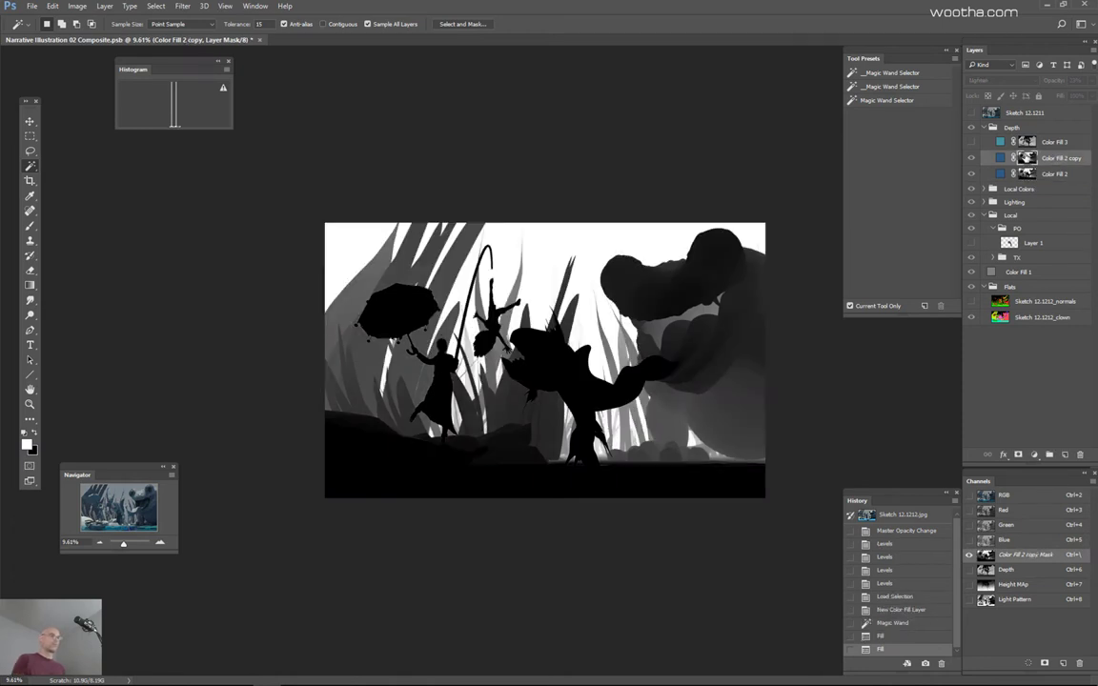
alt+click(1027, 142)
key(alt+BackSpace)
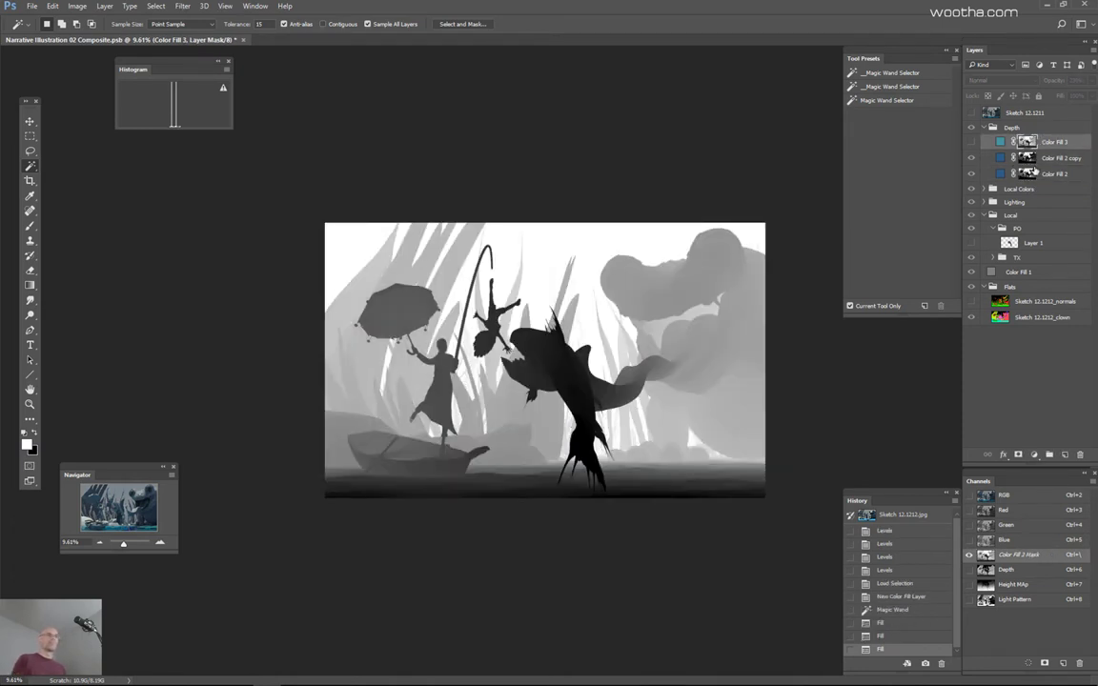
alt+click(1026, 142)
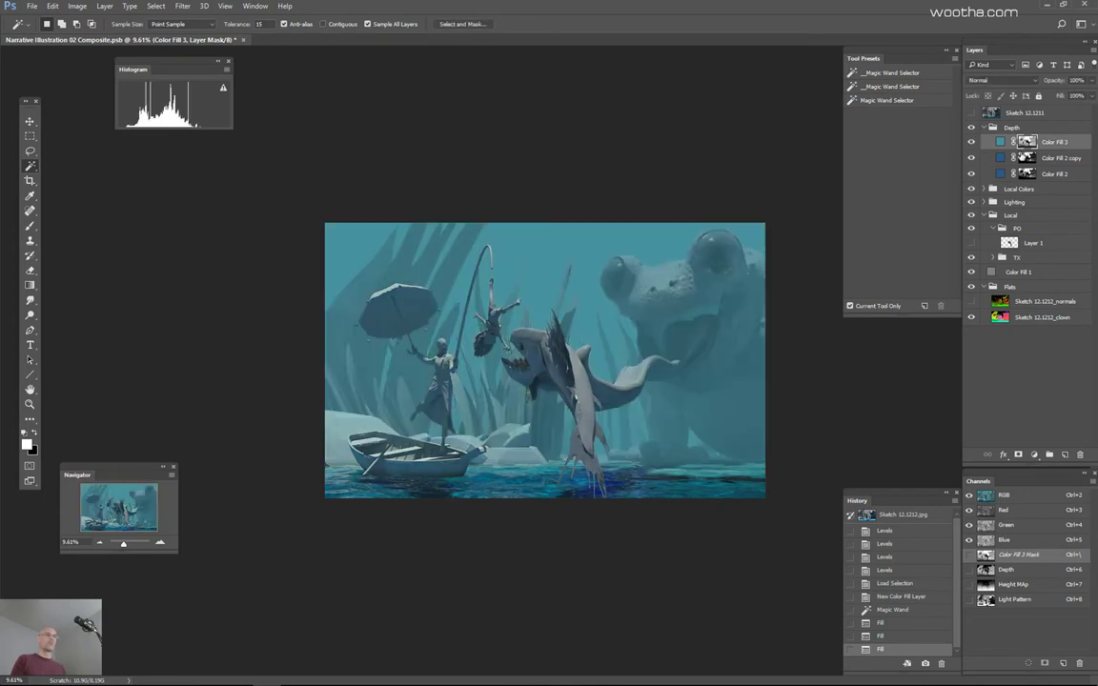
key(ctrl+d)
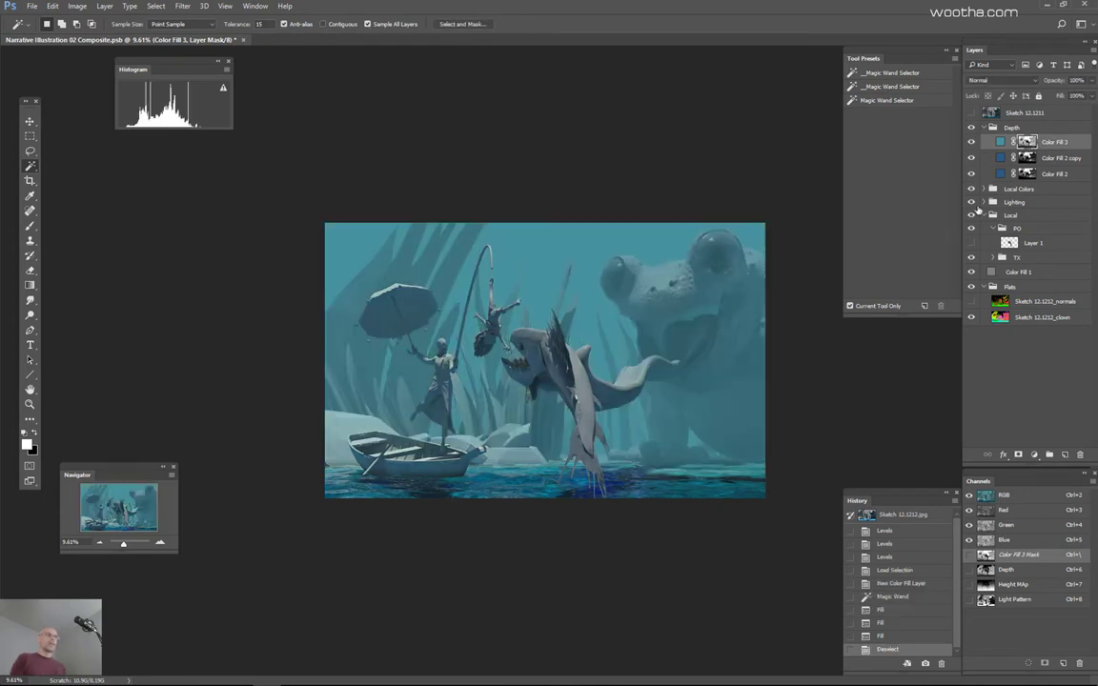
Step: Select the frog's body and the cyan patch at its tongue on the clown pass, and target Color Fill 2 copy's mask with Color Fill 3 hidden
key(F2)
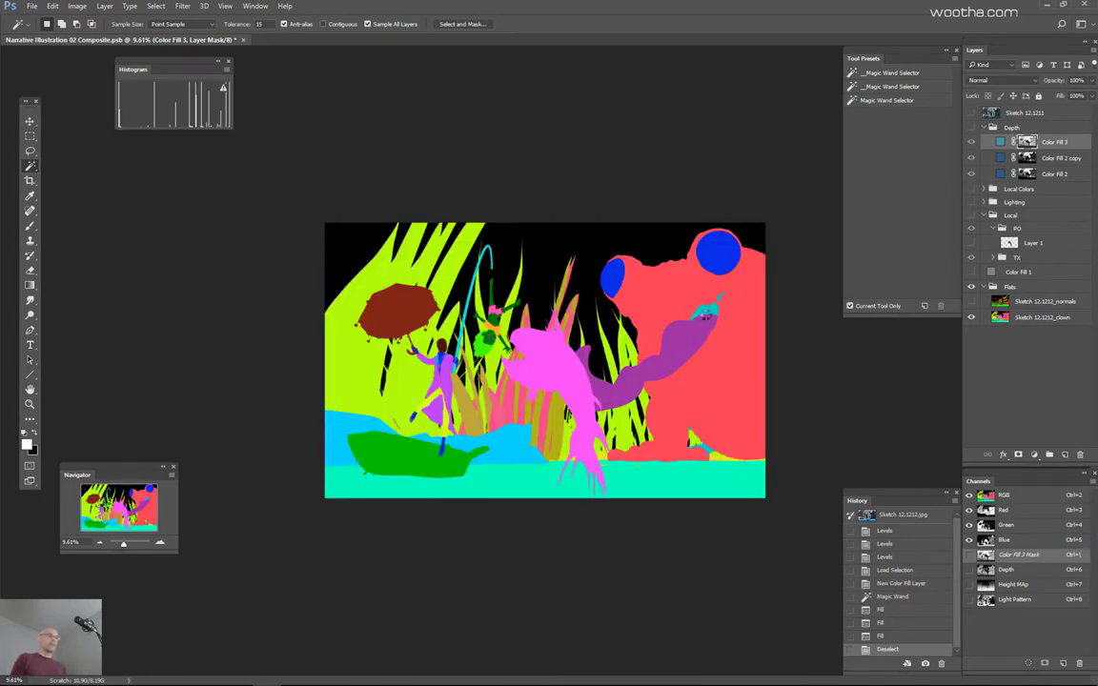
click(630, 283)
shift+click(711, 314)
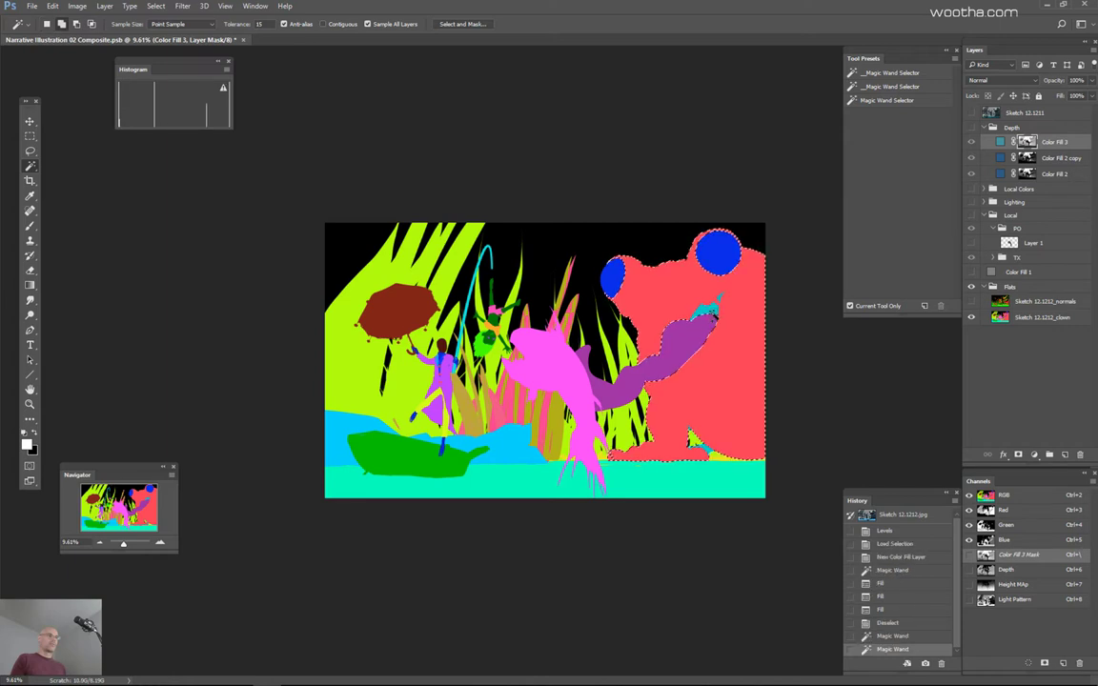
key(F2)
click(971, 142)
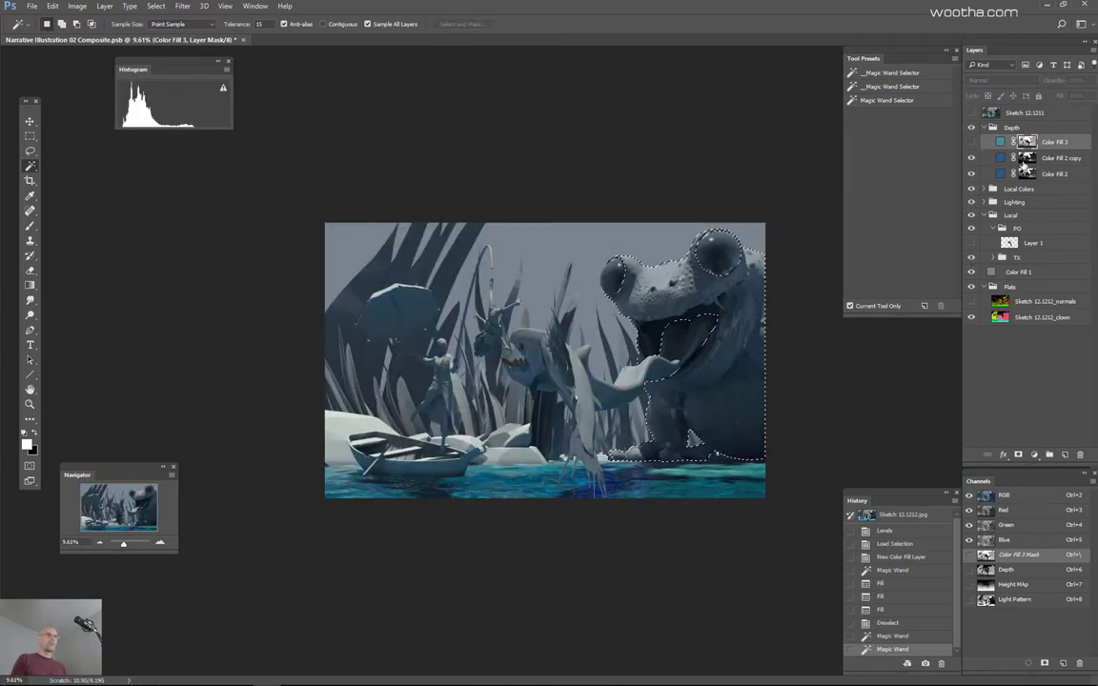
click(1027, 159)
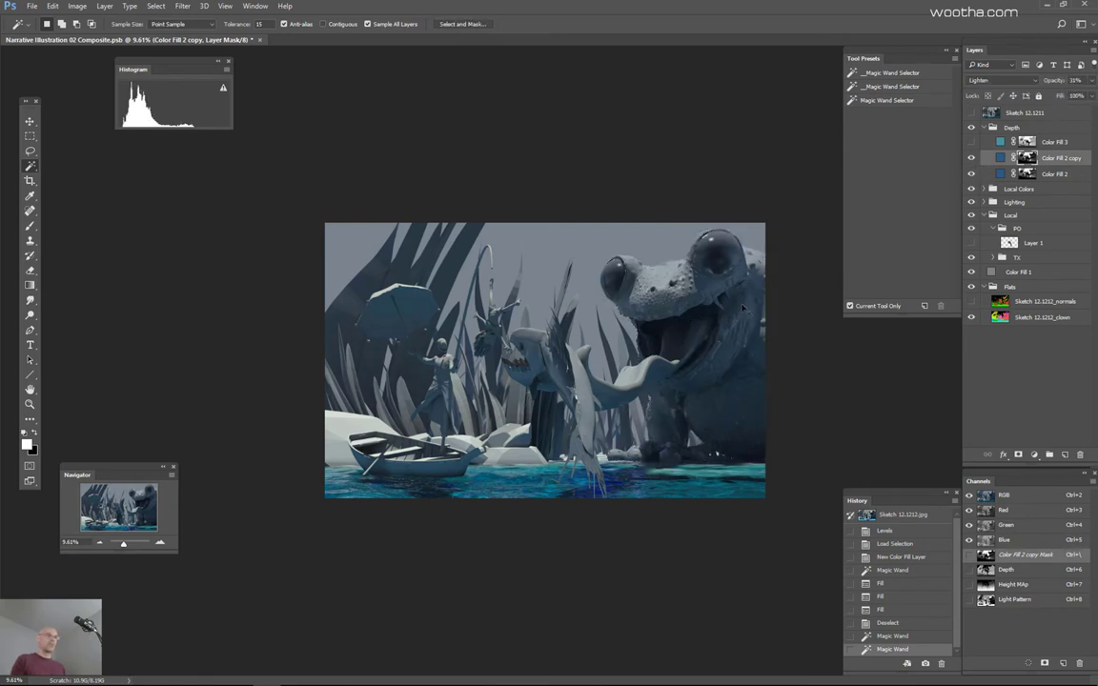
Step: Brush dark tones over the bright areas around the frog's mouth and chest in the isolated Color Fill 2 copy mask
alt+click(1032, 159)
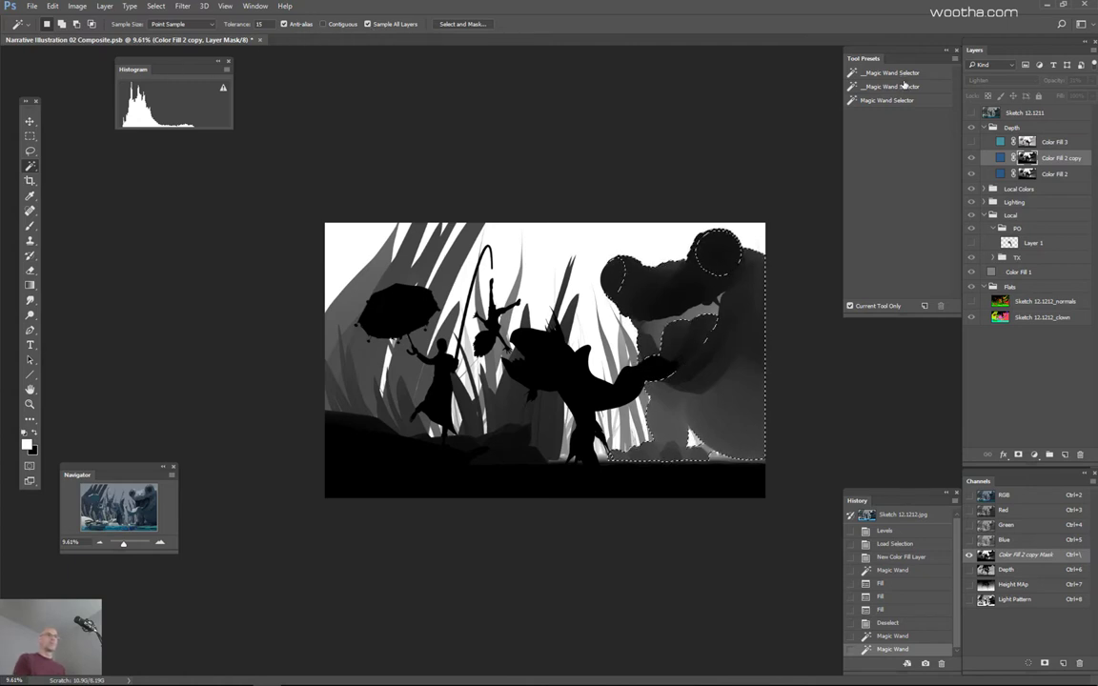
key(b)
key(x)
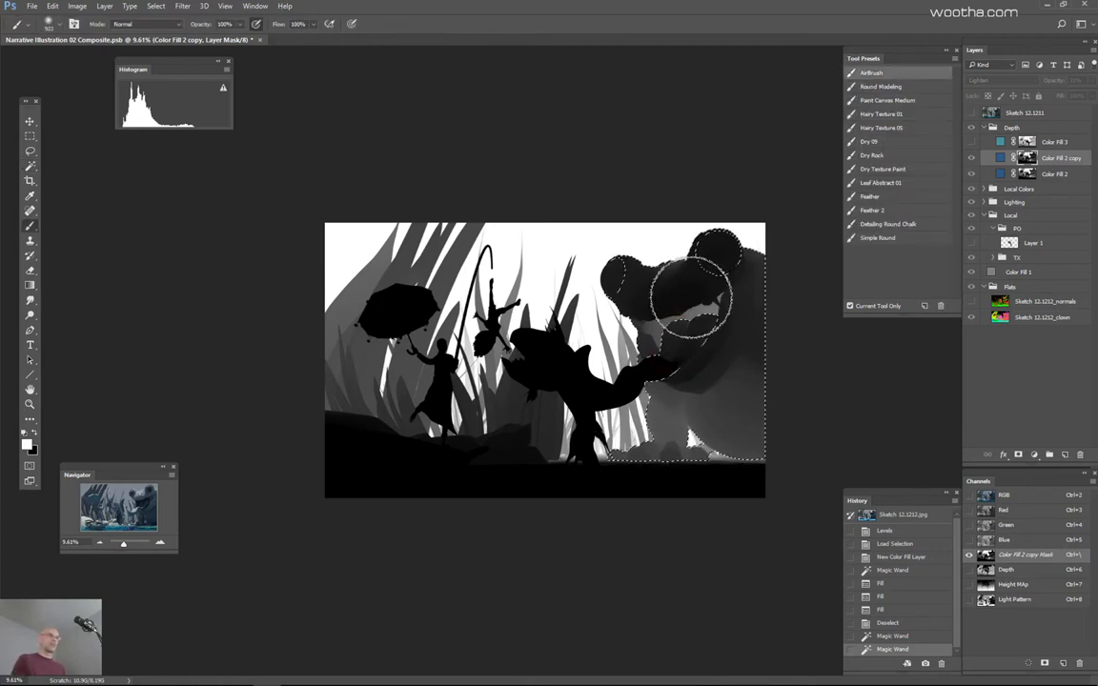
key(bracketright)
mouse_move(652, 336)
mouse_down()
mouse_move(660, 351)
mouse_move(691, 331)
mouse_up()
key(ctrl+z)
key(ctrl+h)
key(ctrl+z)
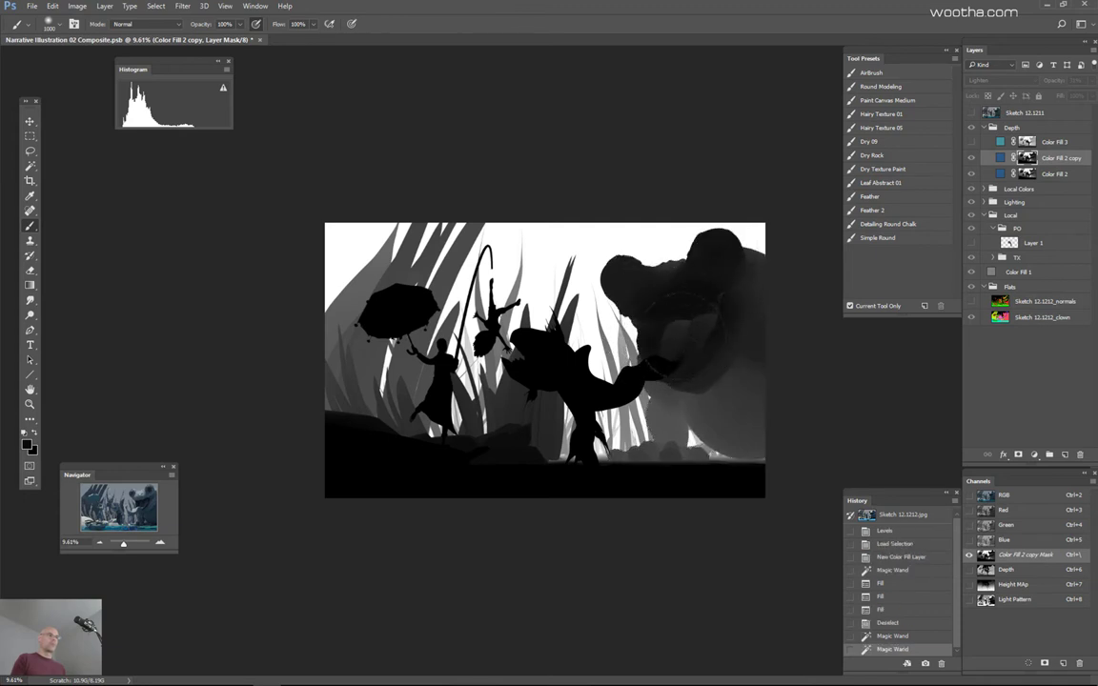
key(bracketleft)
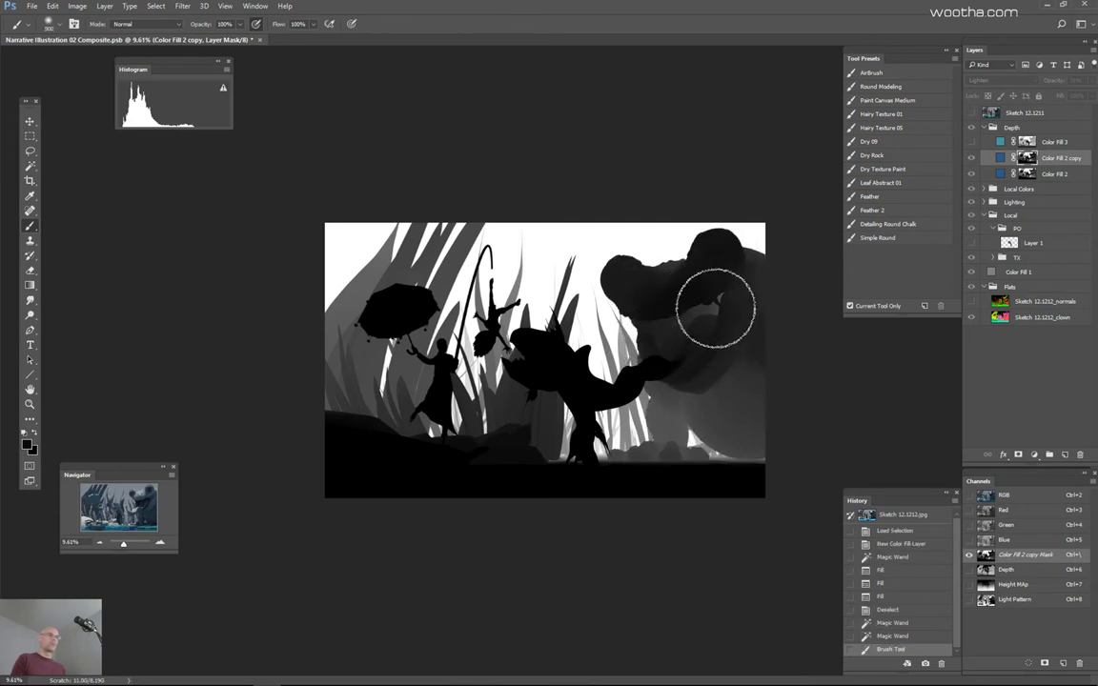
mouse_move(700, 326)
mouse_down()
mouse_move(776, 425)
mouse_move(743, 358)
mouse_move(707, 331)
mouse_move(721, 291)
mouse_move(703, 333)
mouse_move(705, 304)
mouse_up()
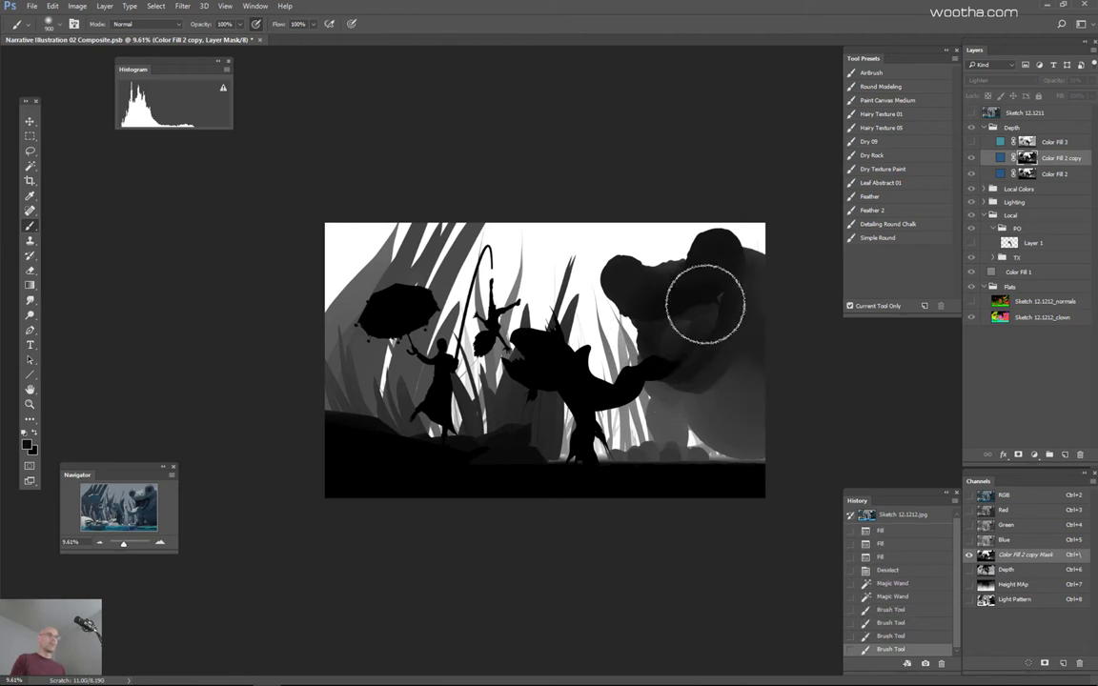
mouse_move(664, 338)
mouse_down()
mouse_move(745, 297)
mouse_move(707, 307)
mouse_move(754, 383)
mouse_up()
key(bracketright)
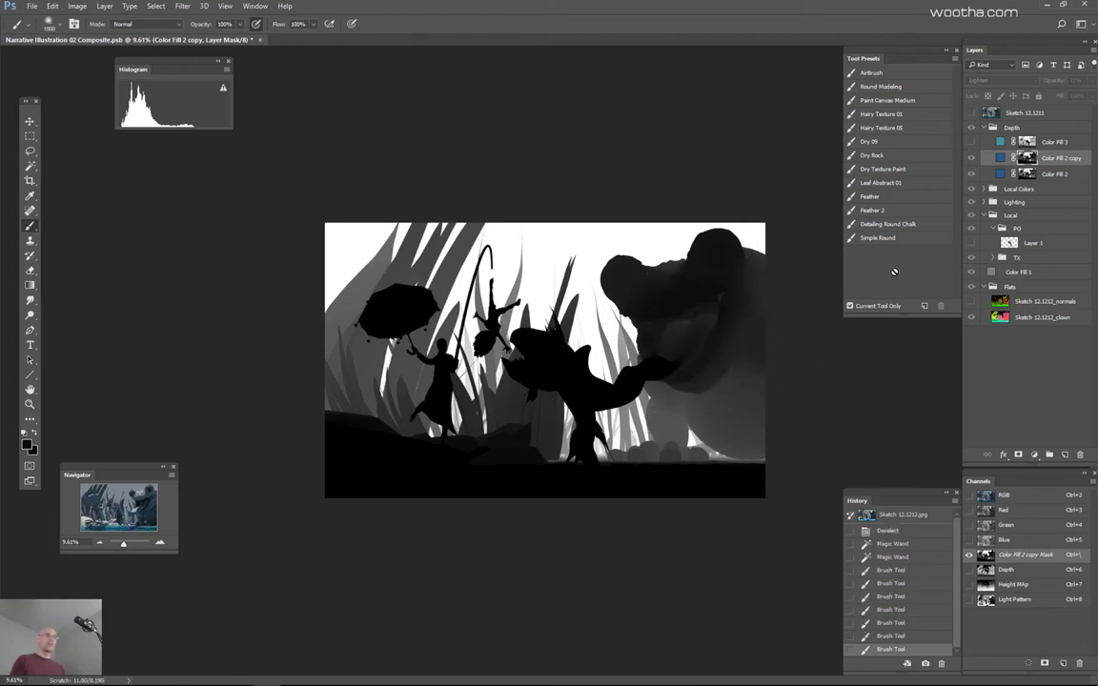
alt+click(1028, 158)
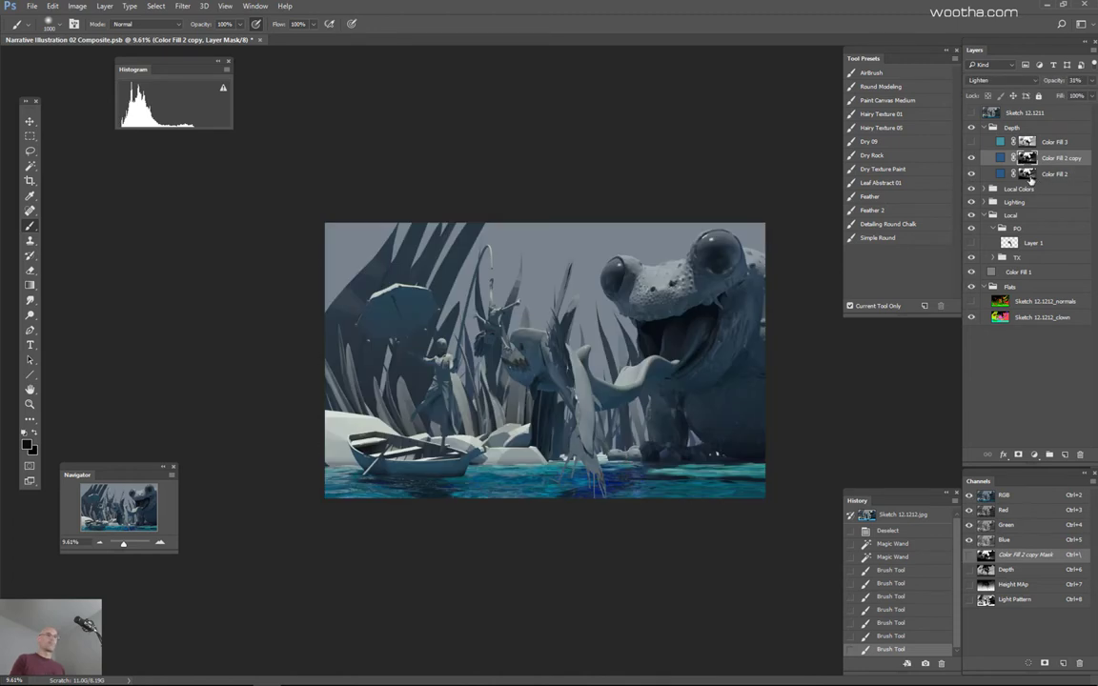
Step: Show Color Fill 3, paint a sampled grey over the light gap at the frog's mouth in its mask, and deselect
click(972, 142)
alt+click(1028, 142)
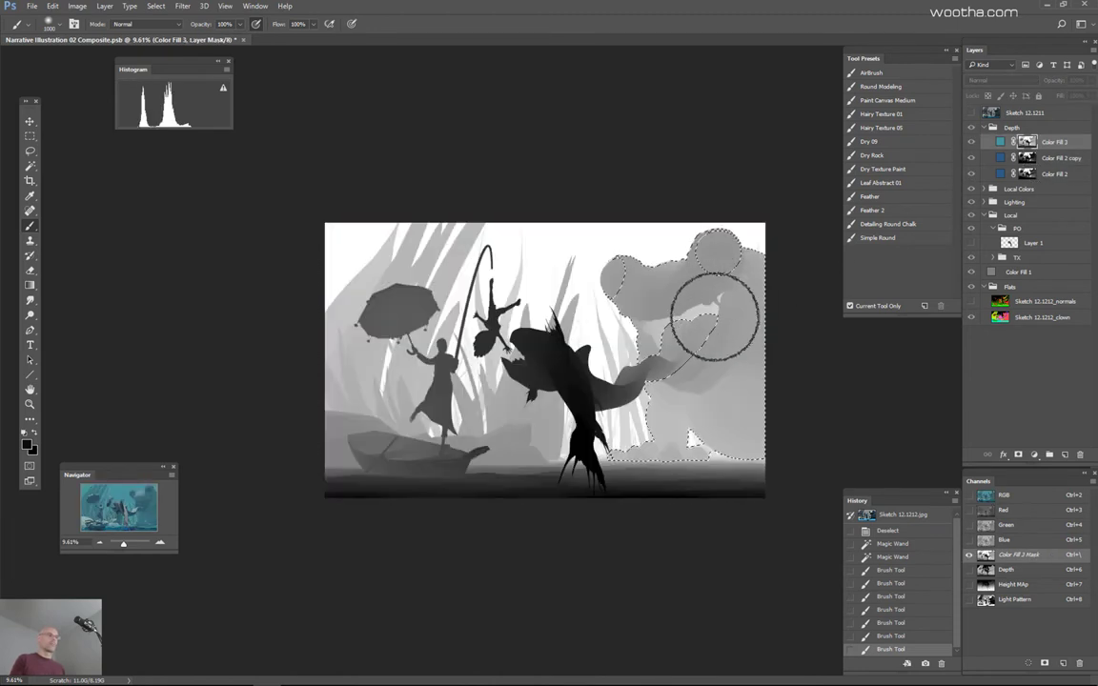
alt+click(717, 301)
mouse_move(720, 299)
mouse_down()
mouse_move(656, 331)
mouse_move(726, 295)
mouse_move(719, 289)
mouse_move(723, 303)
mouse_move(709, 288)
mouse_move(679, 346)
mouse_up()
alt+click(1027, 144)
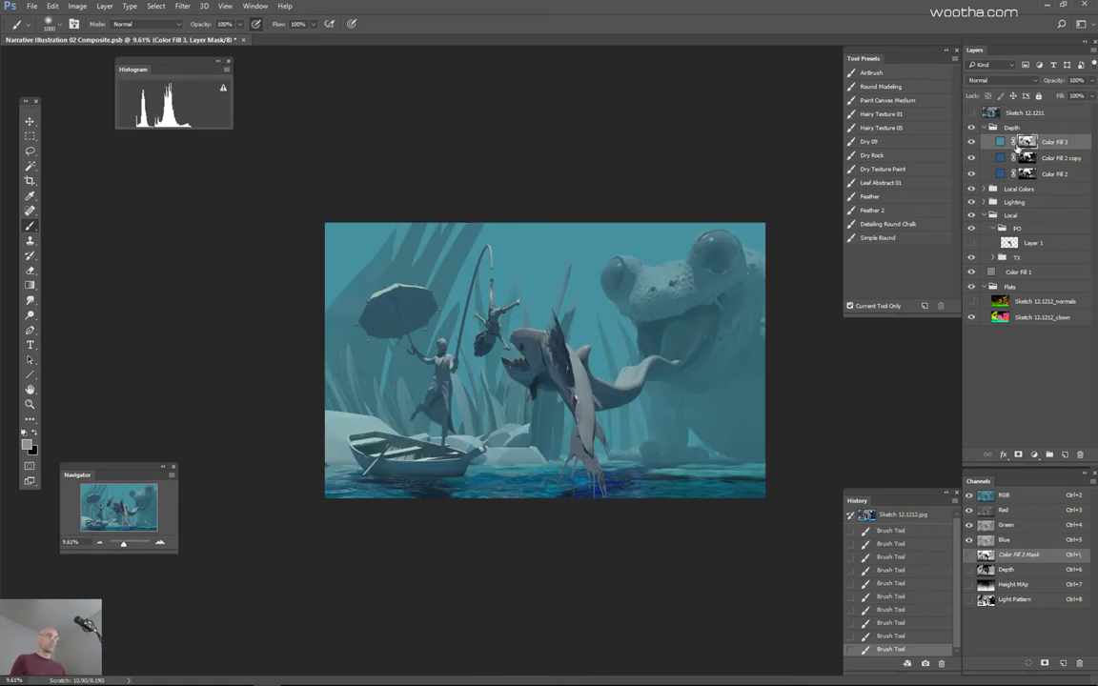
key(ctrl+d)
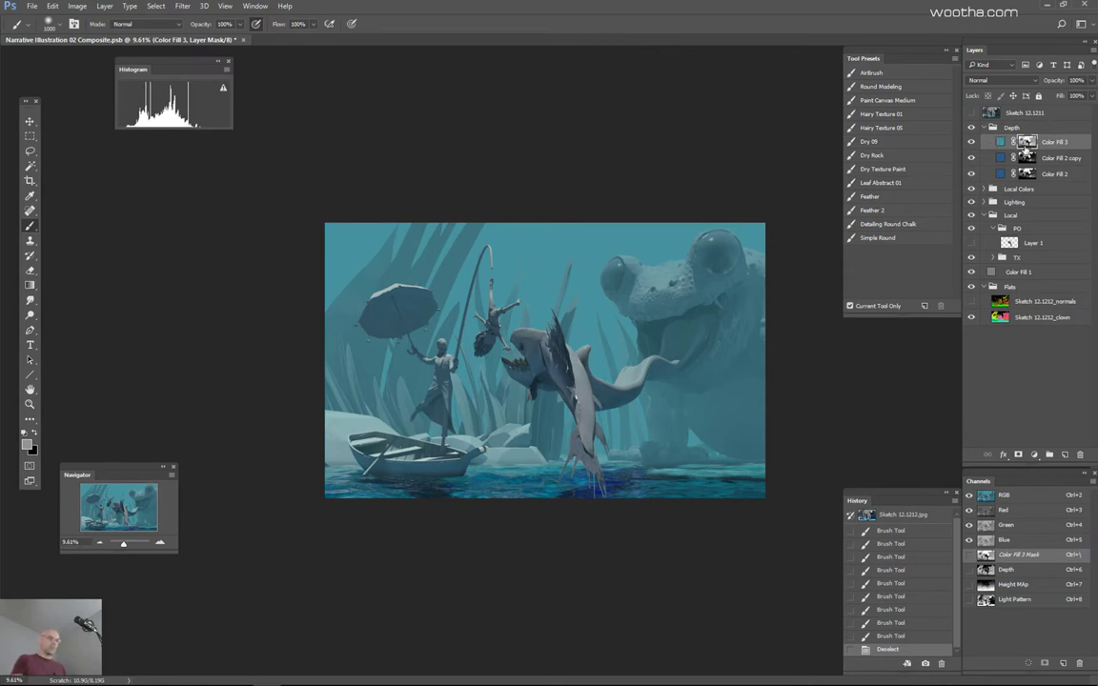
key(ctrl+l)
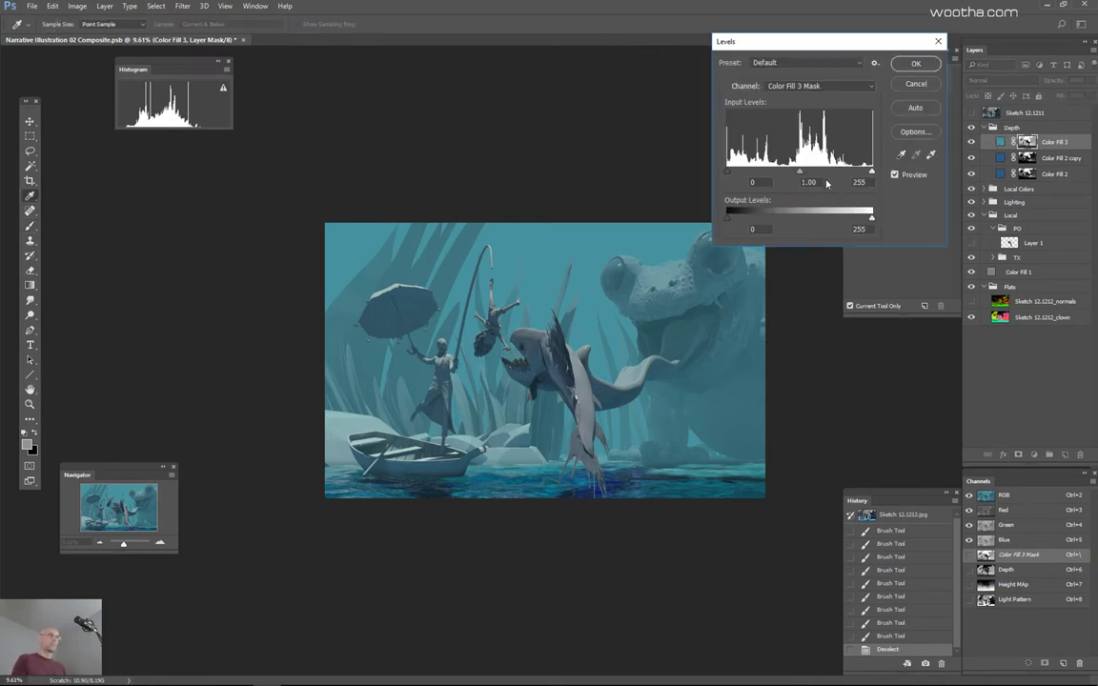
drag(800, 172, 835, 175)
key(ctrl+z)
mouse_move(730, 173)
mouse_down()
mouse_move(800, 185)
mouse_move(791, 182)
mouse_move(846, 176)
mouse_move(719, 173)
mouse_up()
click(917, 85)
alt+click(1027, 142)
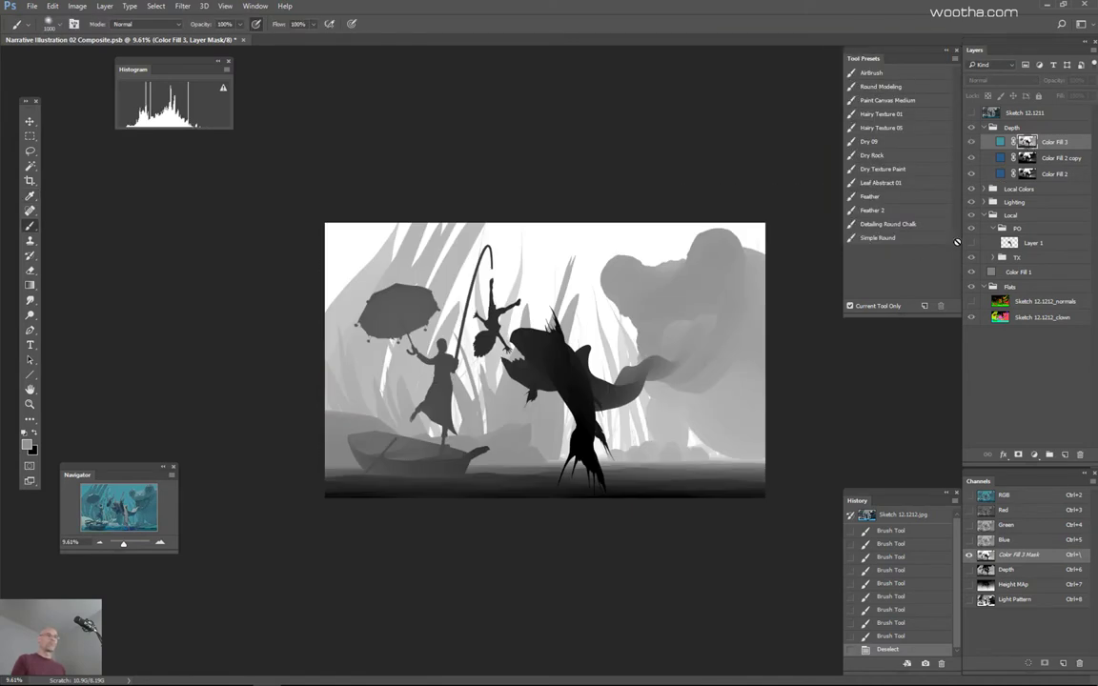
alt+click(1028, 142)
Step: Select the frog, its tongue with the cyan patch, and the leaping shark together on the clown pass with the Magic Wand
key(w)
alt+click(971, 317)
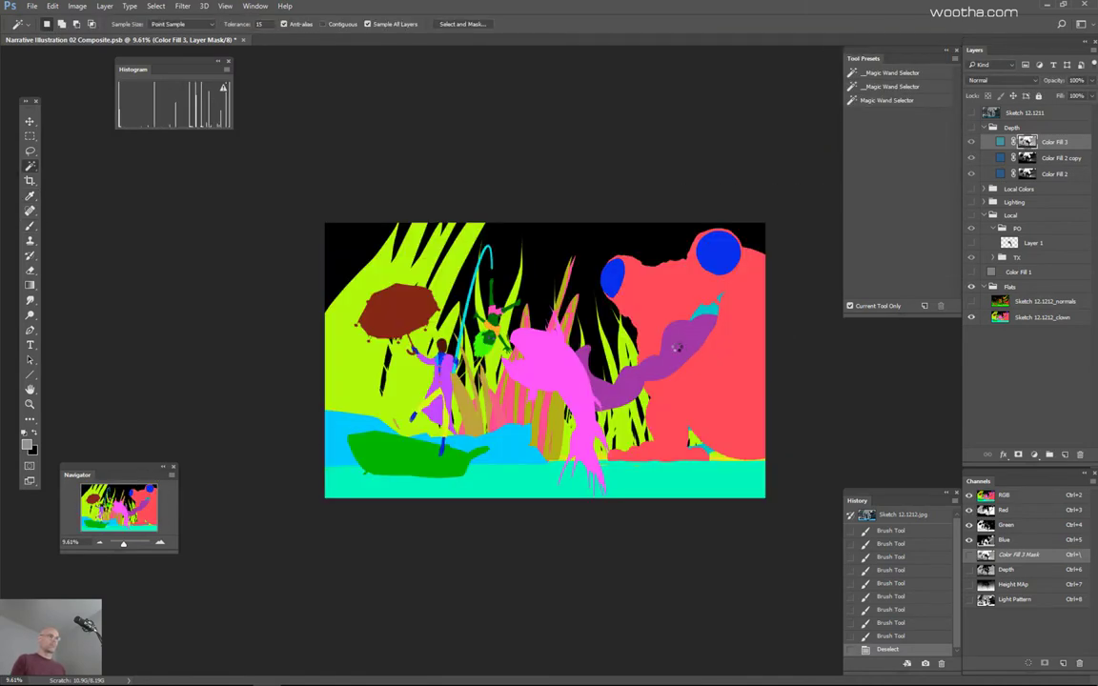
click(687, 298)
shift+click(688, 332)
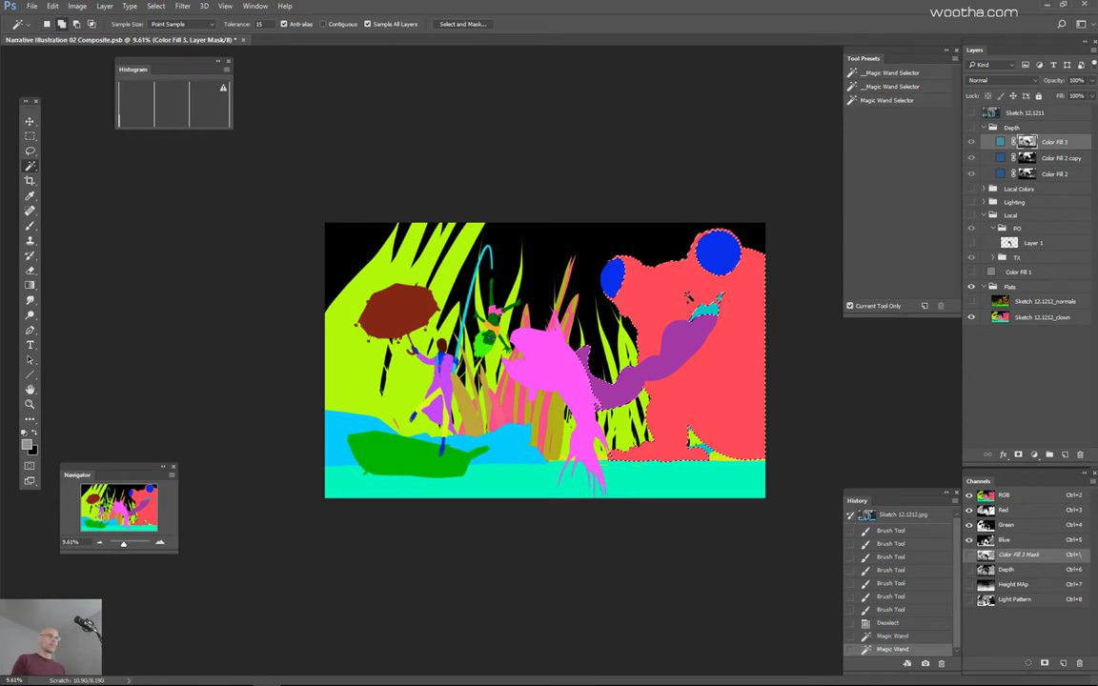
shift+click(572, 372)
shift+click(710, 307)
shift+click(559, 378)
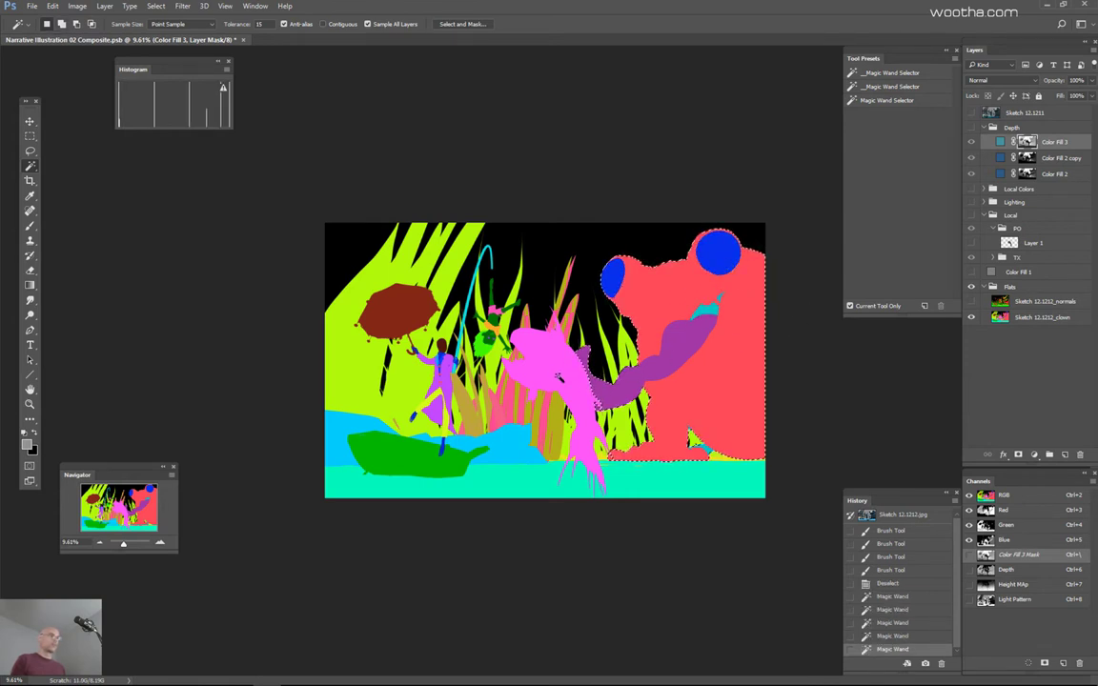
shift+click(572, 370)
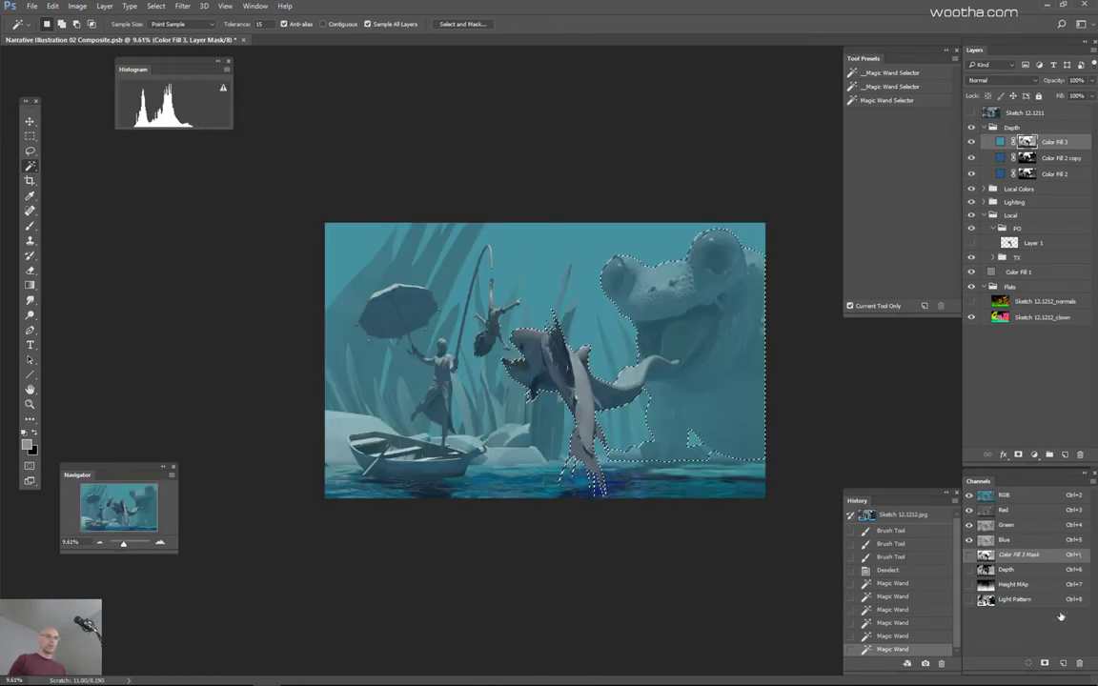
Step: Save the frog and shark selection as a new alpha channel, return to the composite channels, and deselect
click(1044, 662)
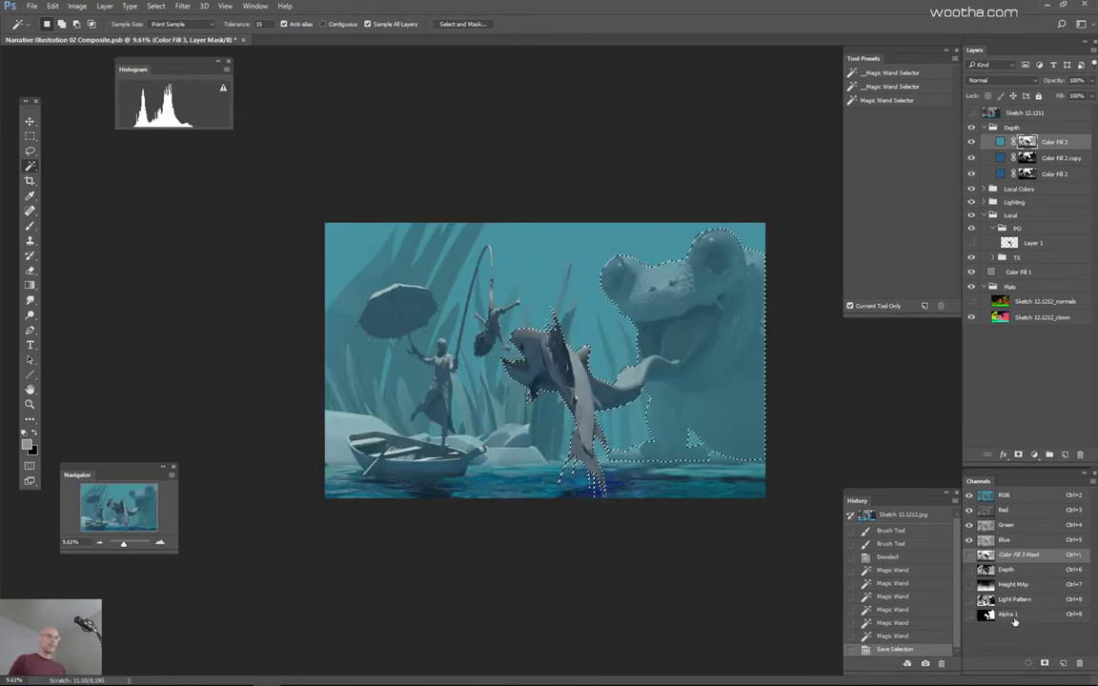
click(1009, 615)
click(1033, 497)
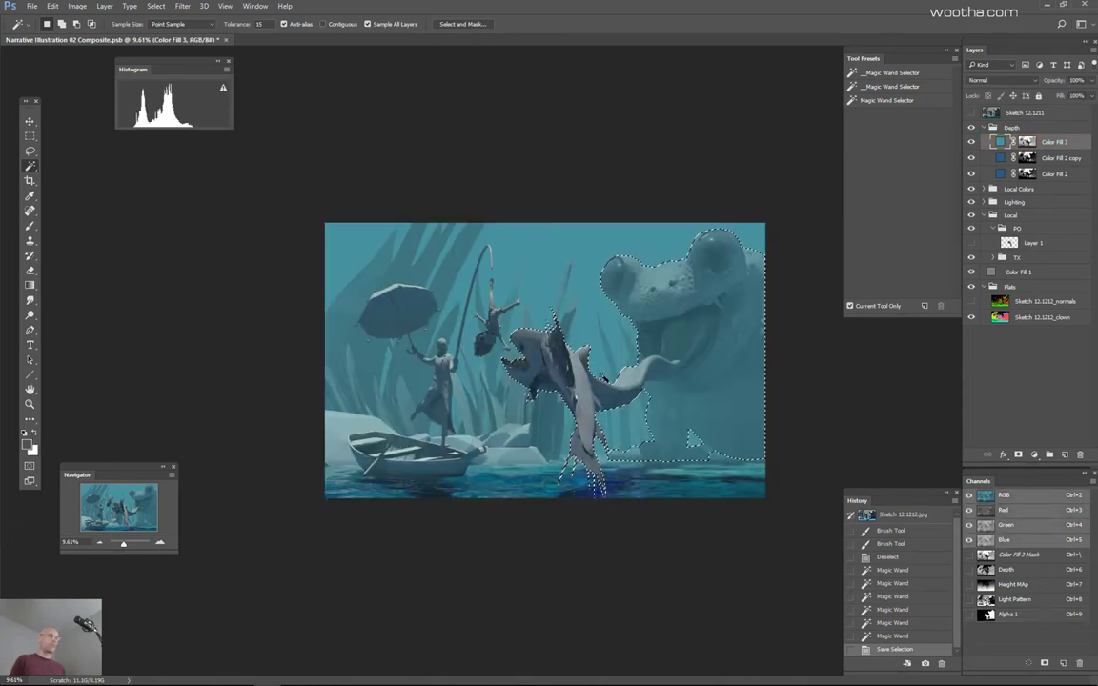
key(ctrl+d)
Step: Load the Depth channel as a selection and harden it to near black and white with two Levels adjustments in Quick Mask mode
ctrl+click(989, 571)
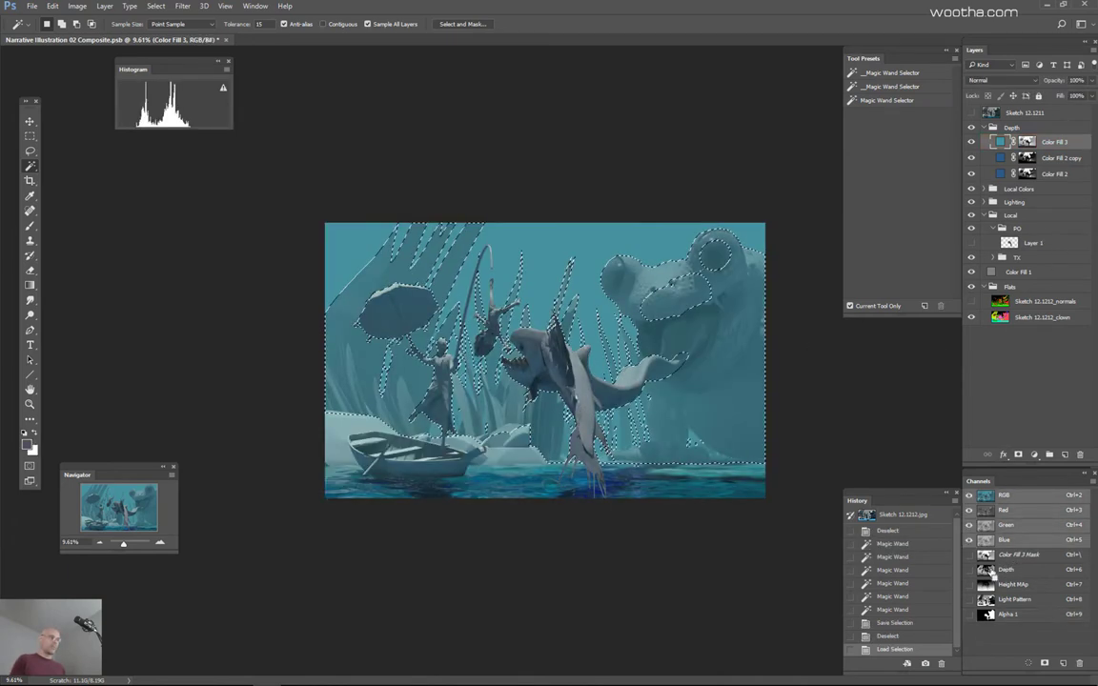
key(q)
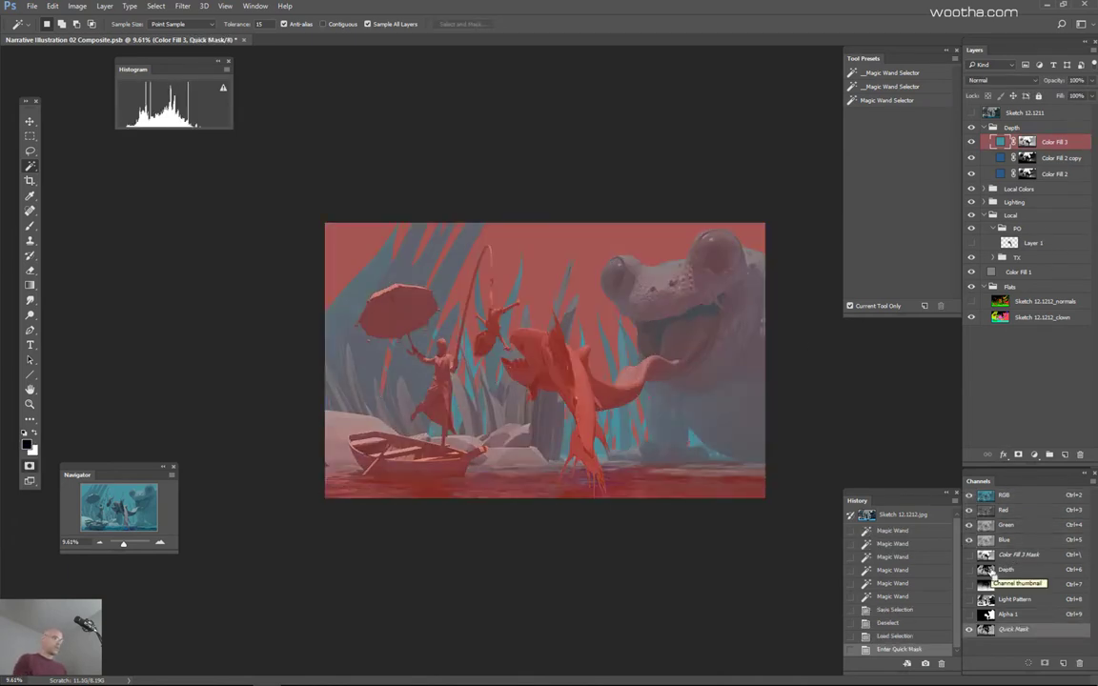
key(ctrl+l)
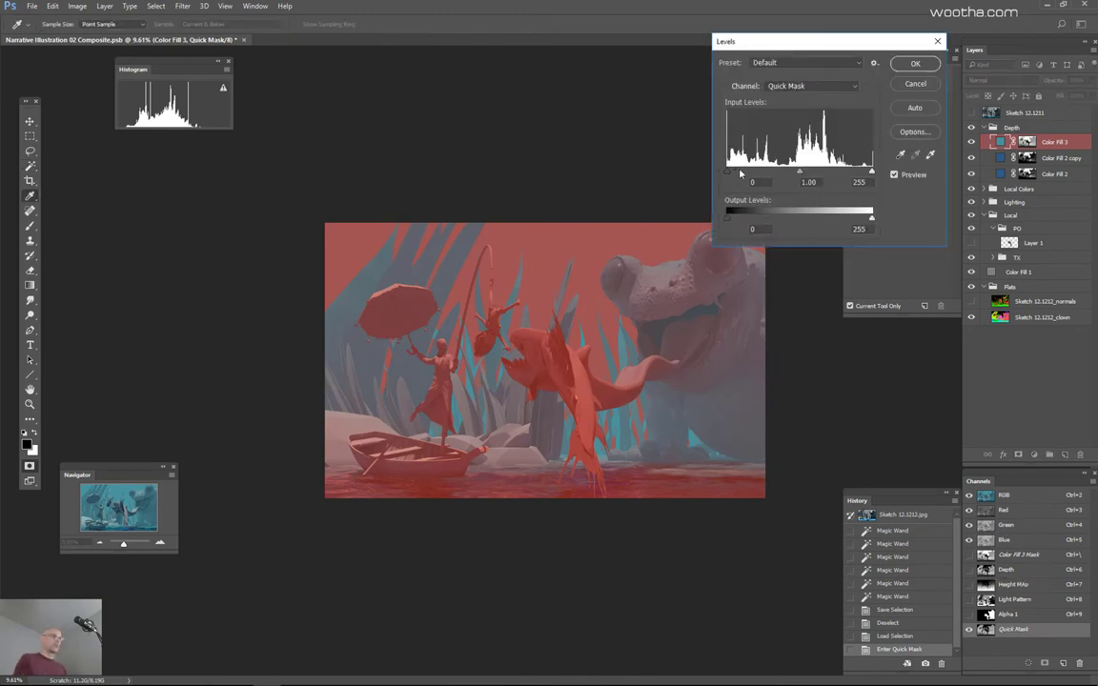
drag(728, 171, 782, 172)
drag(869, 172, 787, 173)
click(913, 70)
key(ctrl+l)
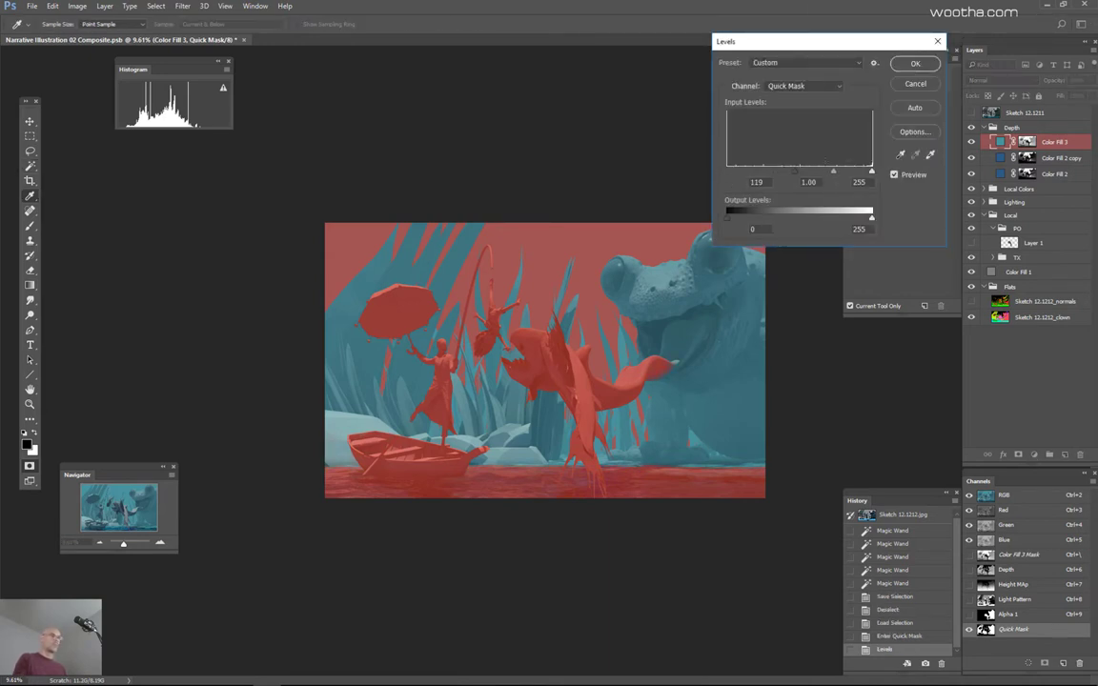
drag(873, 173, 789, 175)
click(914, 64)
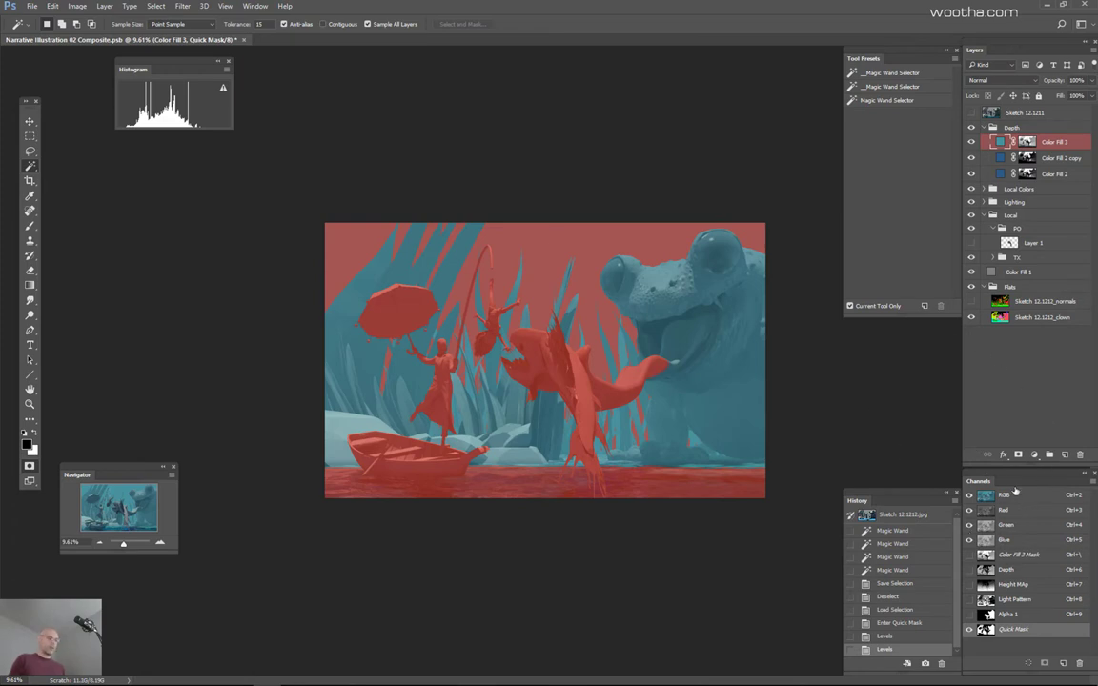
Step: Exit Quick Mask mode, save the resulting selection as a new alpha channel, and deselect
key(q)
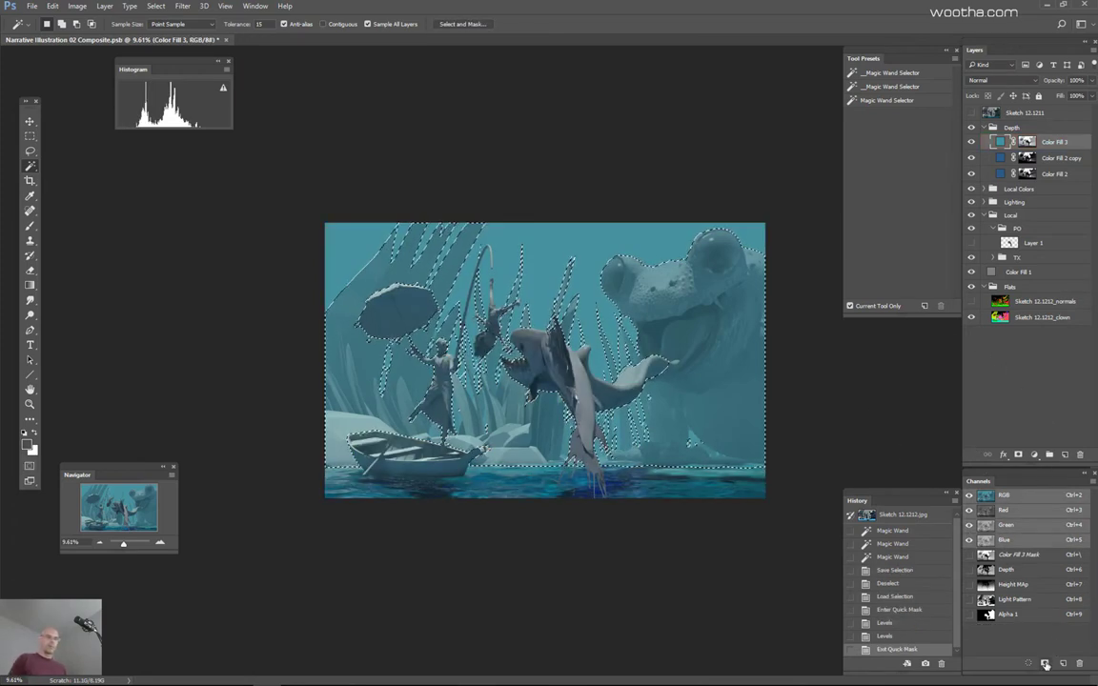
click(1044, 662)
key(ctrl+d)
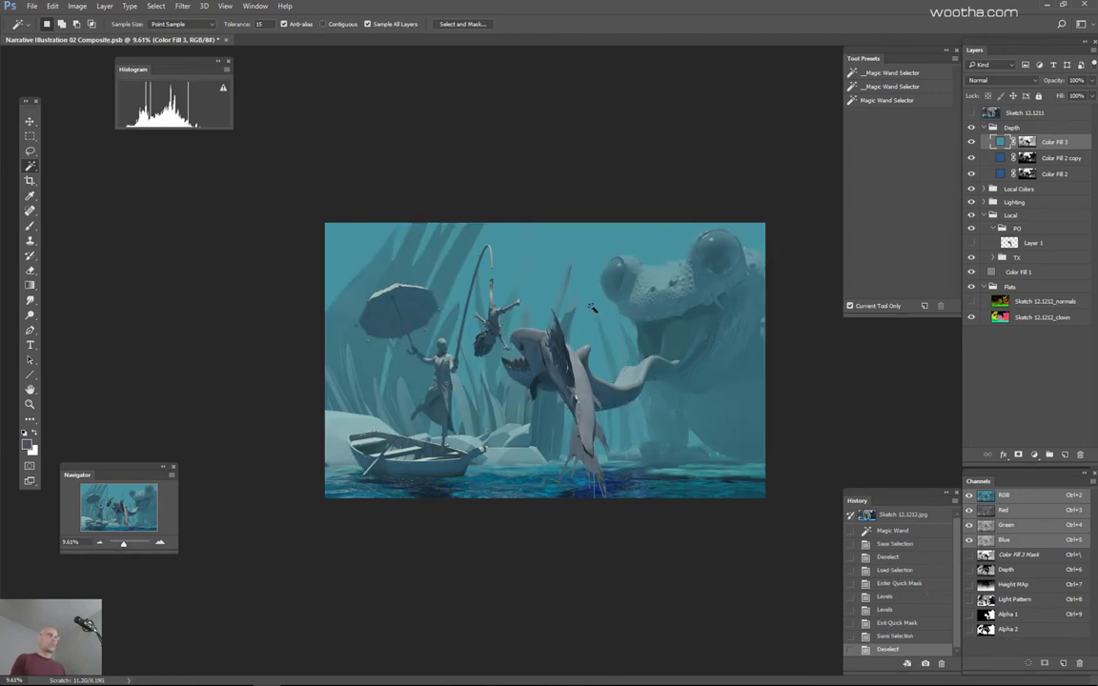
Step: Select the black background on the clown pass with the Magic Wand, fill that area repeatedly with white in the Alpha 2 channel, and deselect
alt+click(972, 317)
click(602, 250)
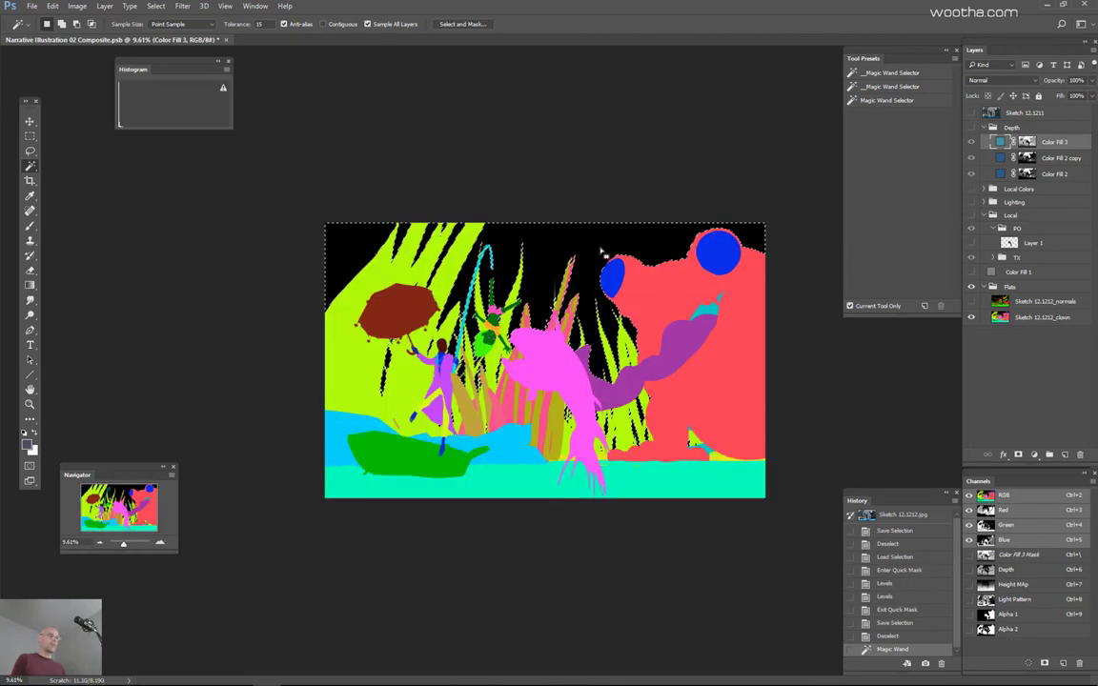
click(1010, 631)
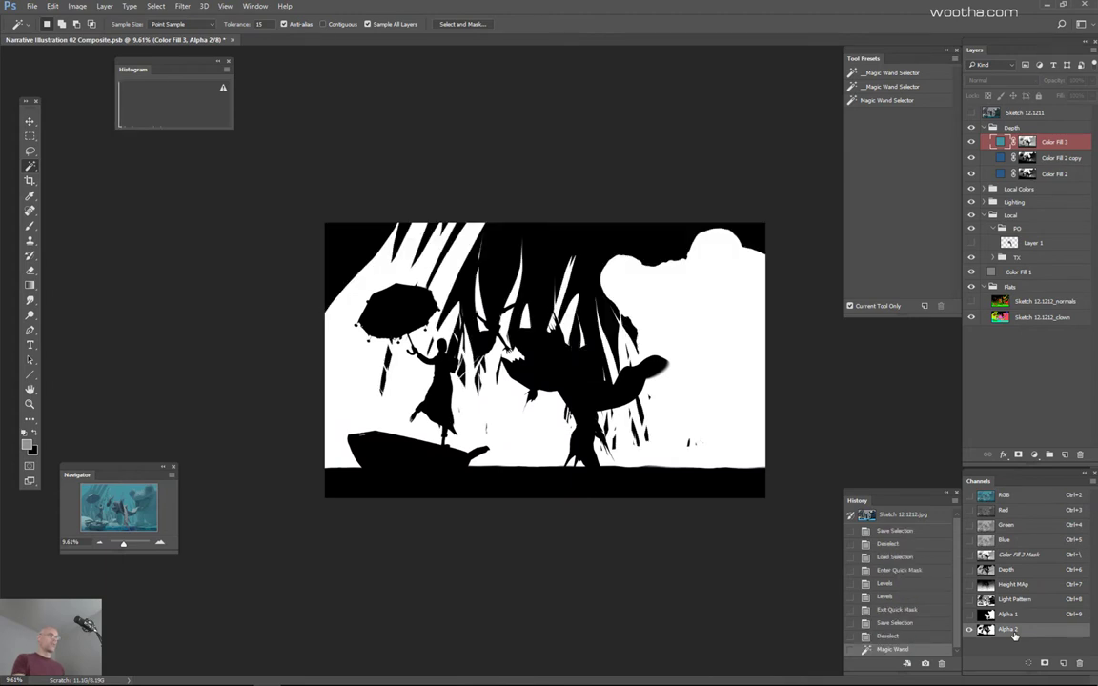
key(alt+BackSpace)
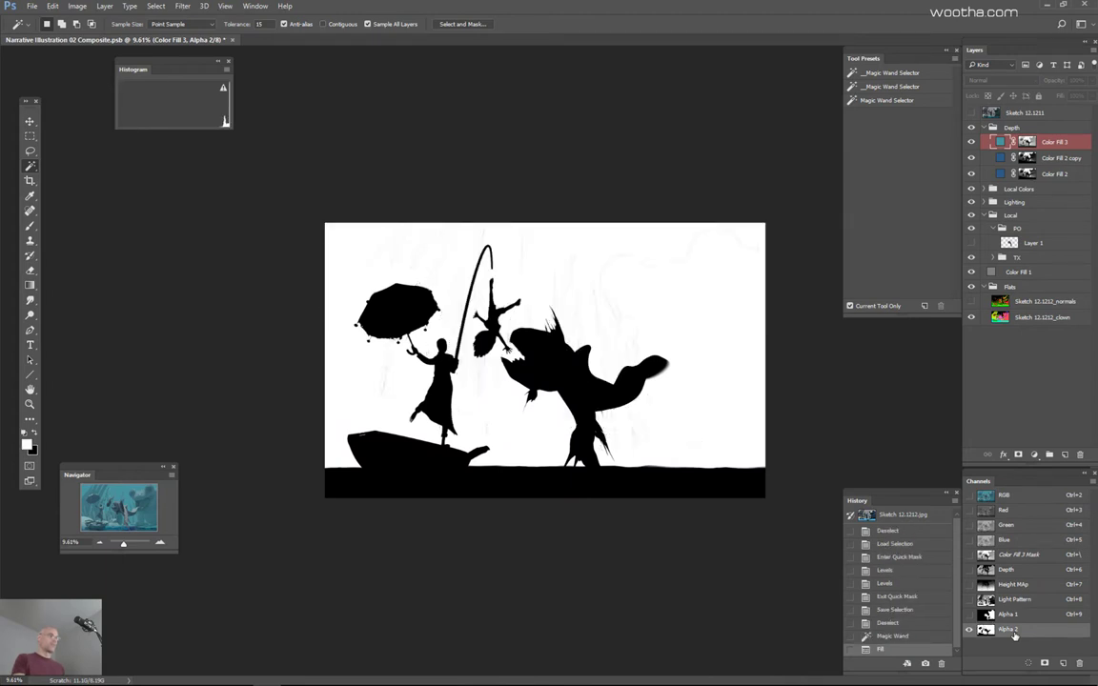
key(alt+BackSpace)
key(alt+BackSpace)
key(alt+BackSpace)
key(alt+BackSpace)
key(alt+BackSpace)
key(alt+BackSpace)
key(alt+BackSpace)
key(alt+BackSpace)
key(alt+BackSpace)
key(alt+BackSpace)
drag(580, 324, 725, 263)
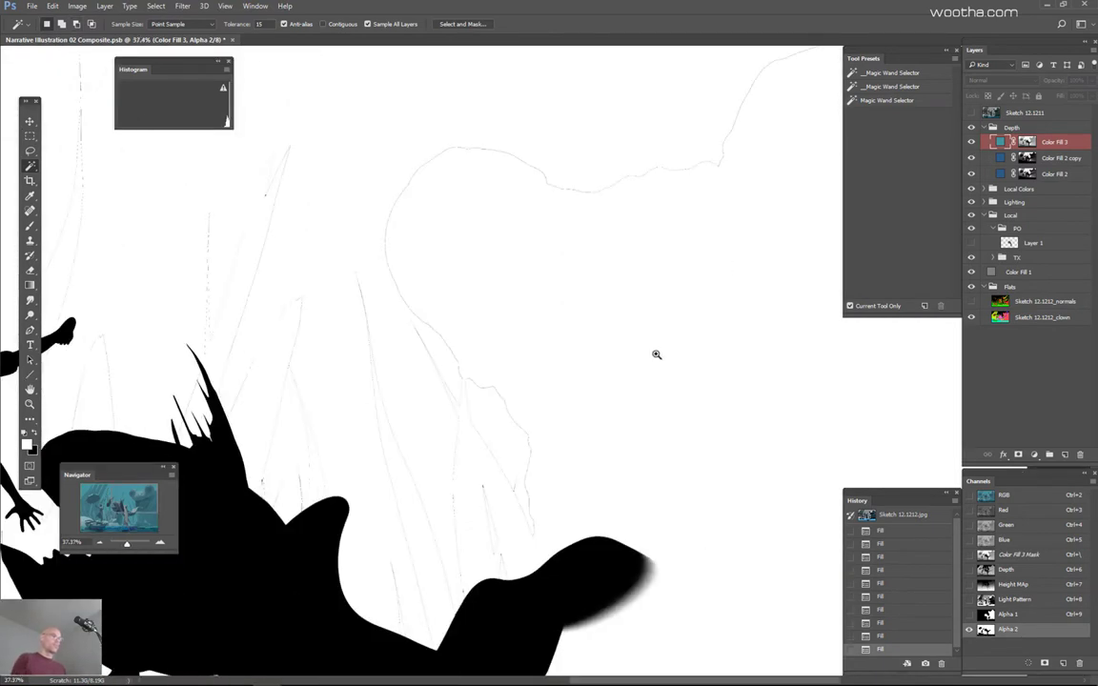
drag(656, 354, 643, 350)
key(ctrl+d)
Step: Examine the edges around the frog, plants and shark in the Alpha 2 channel for leftover outlines
drag(571, 379, 645, 370)
drag(659, 316, 688, 275)
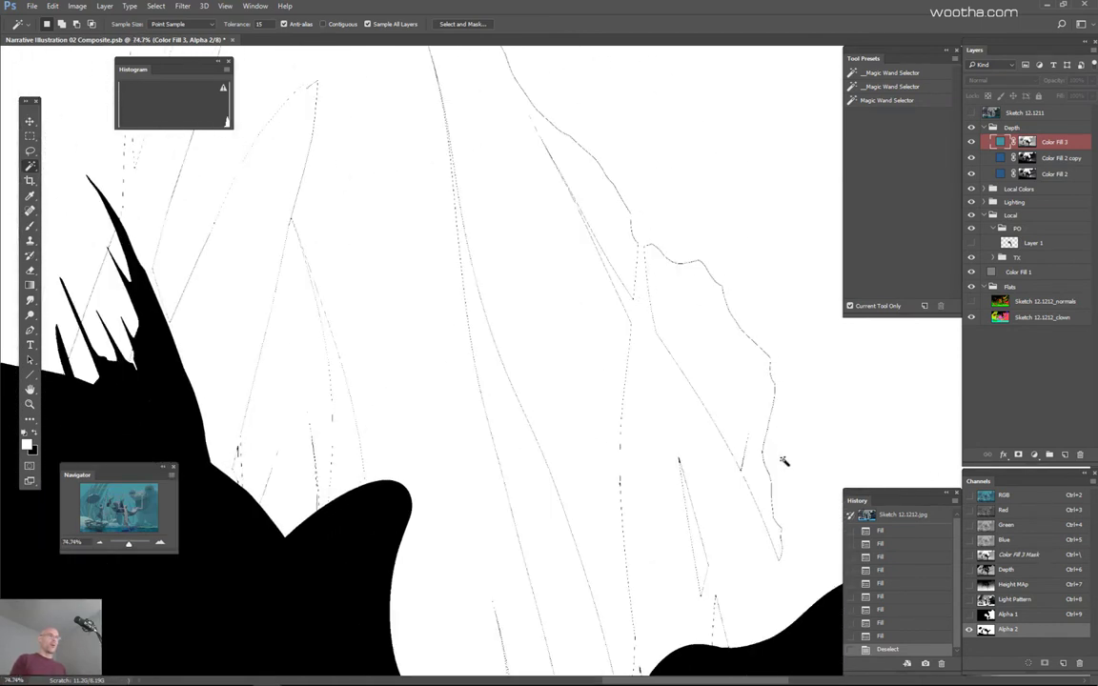
drag(801, 412, 778, 421)
scroll(785, 419, down, 10)
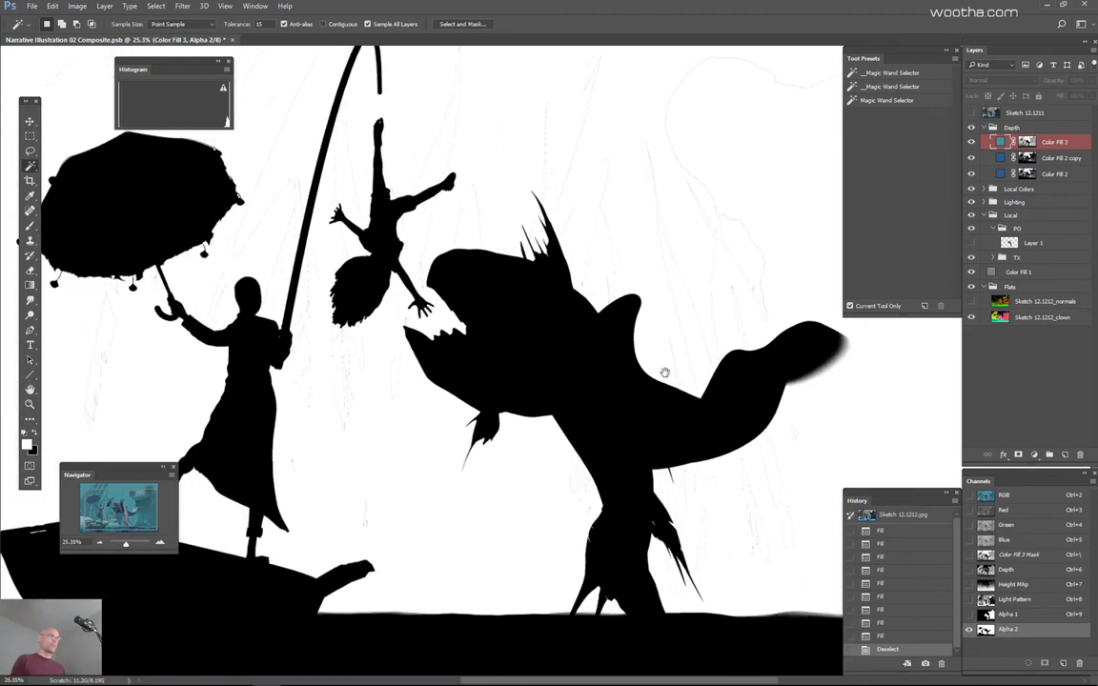
scroll(691, 398, up, 1)
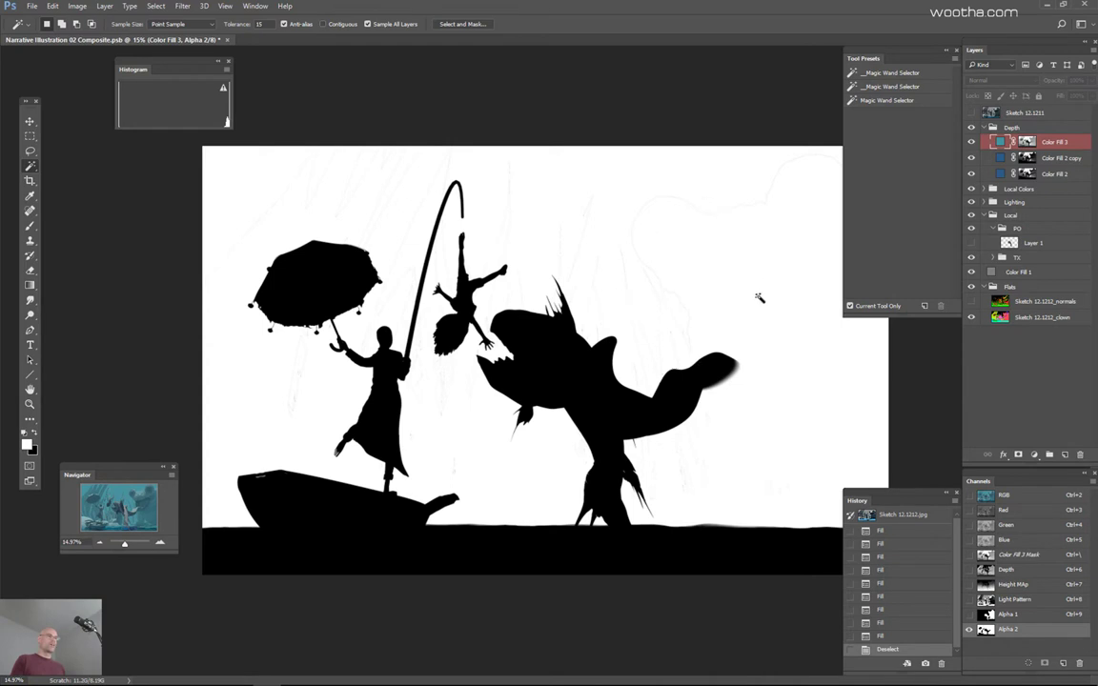
scroll(686, 278, up, 8)
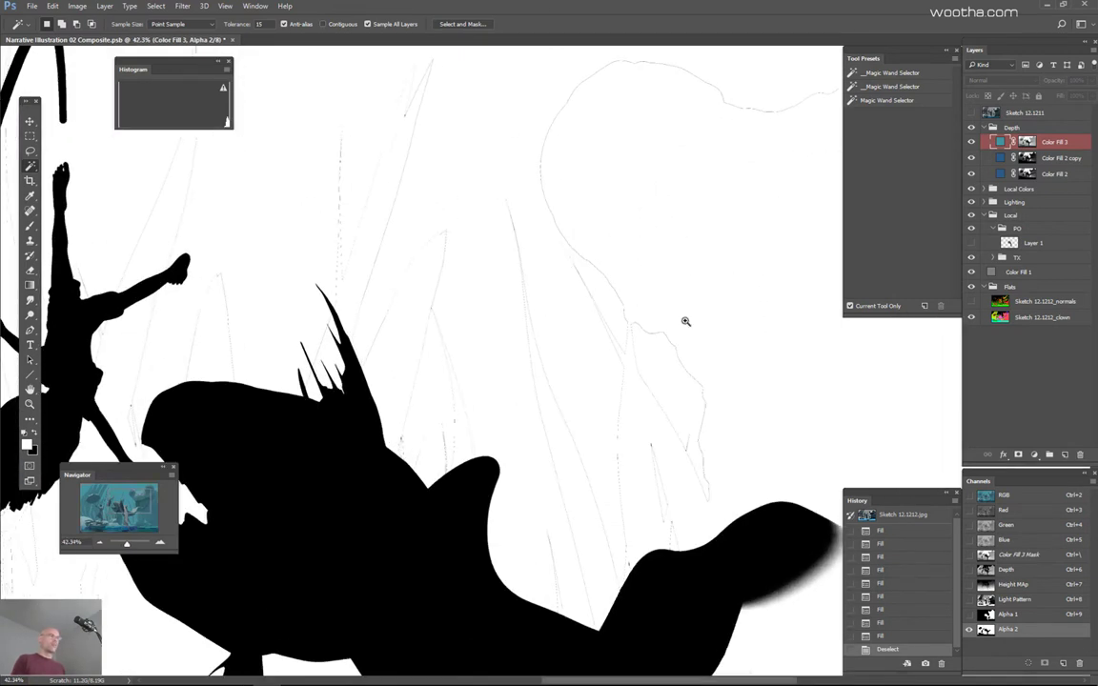
scroll(643, 333, down, 5)
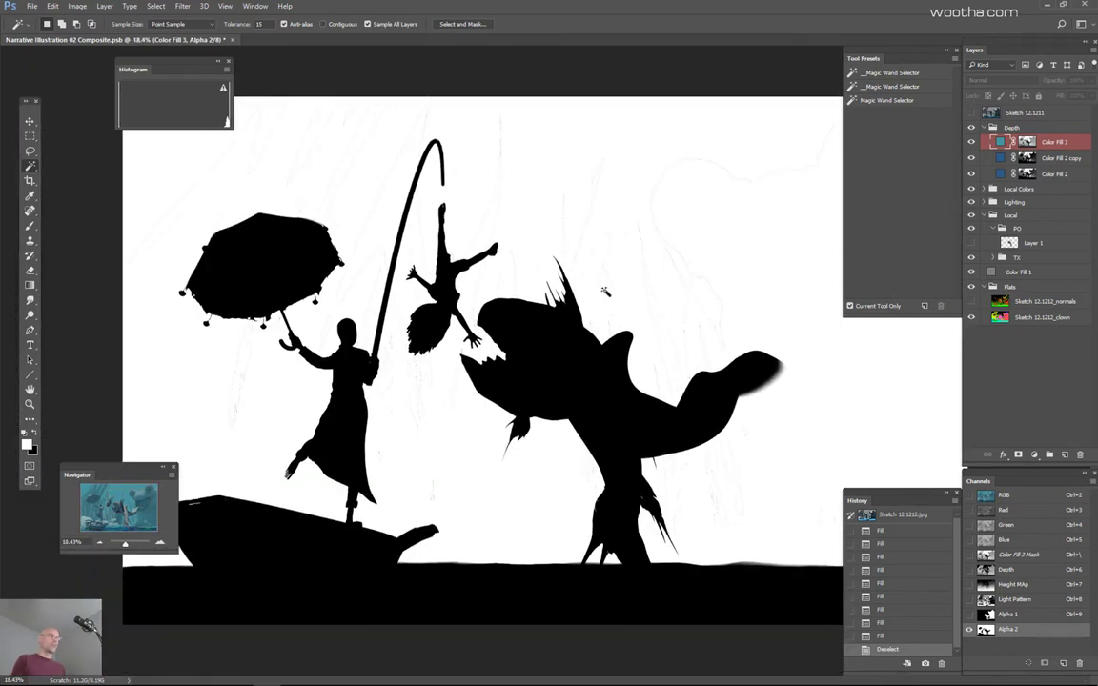
scroll(770, 313, down, 2)
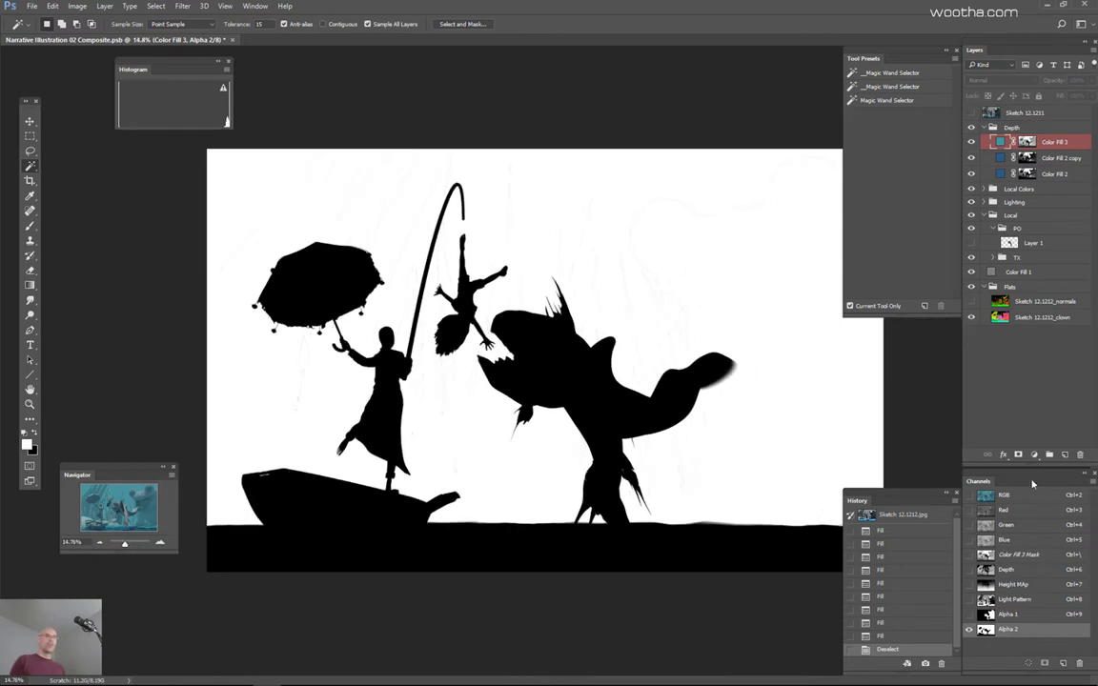
key(ctrl+plus)
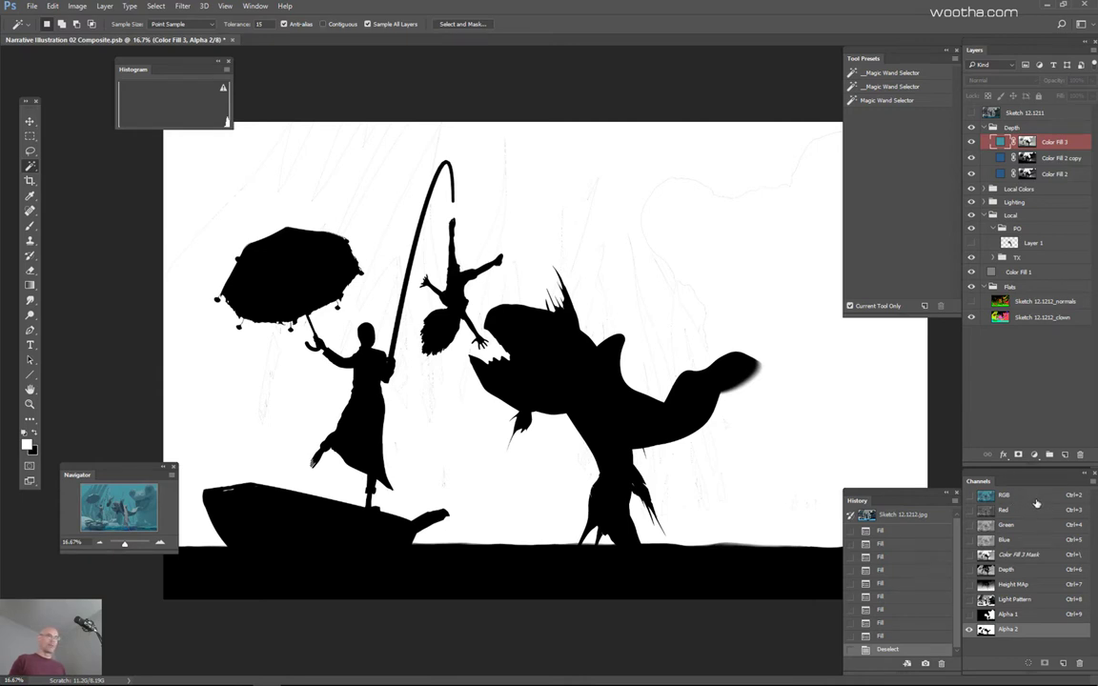
Step: Load the Alpha 1 frog and shark selection, fill it with black in the Alpha 2 channel, and deselect
ctrl+click(986, 617)
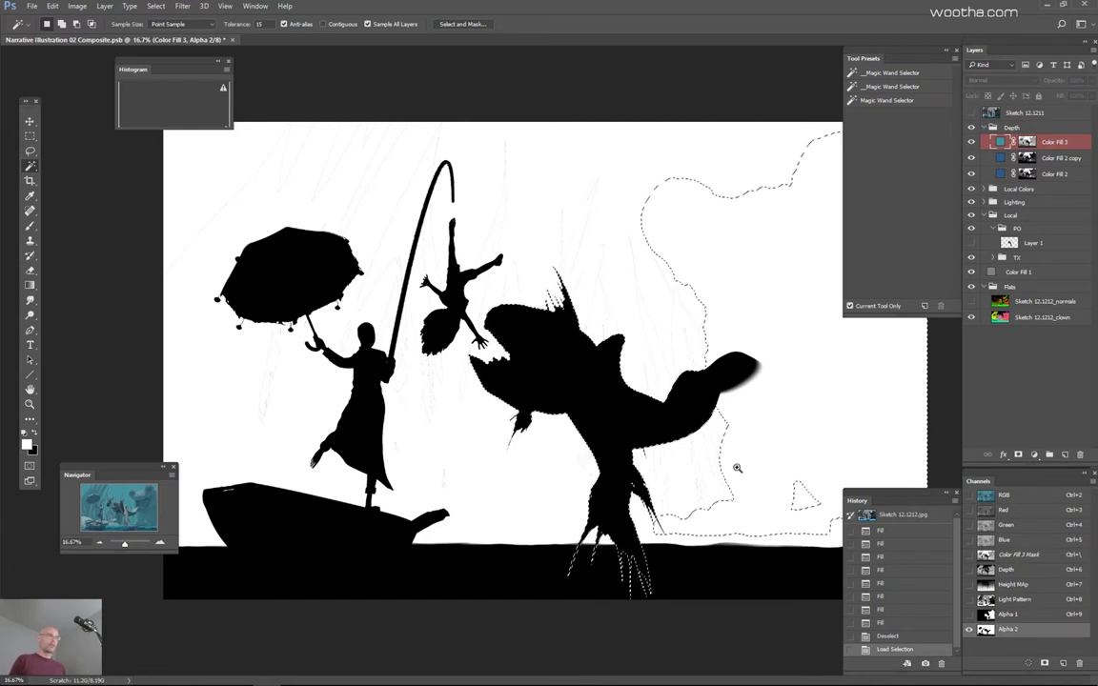
key(ctrl+minus)
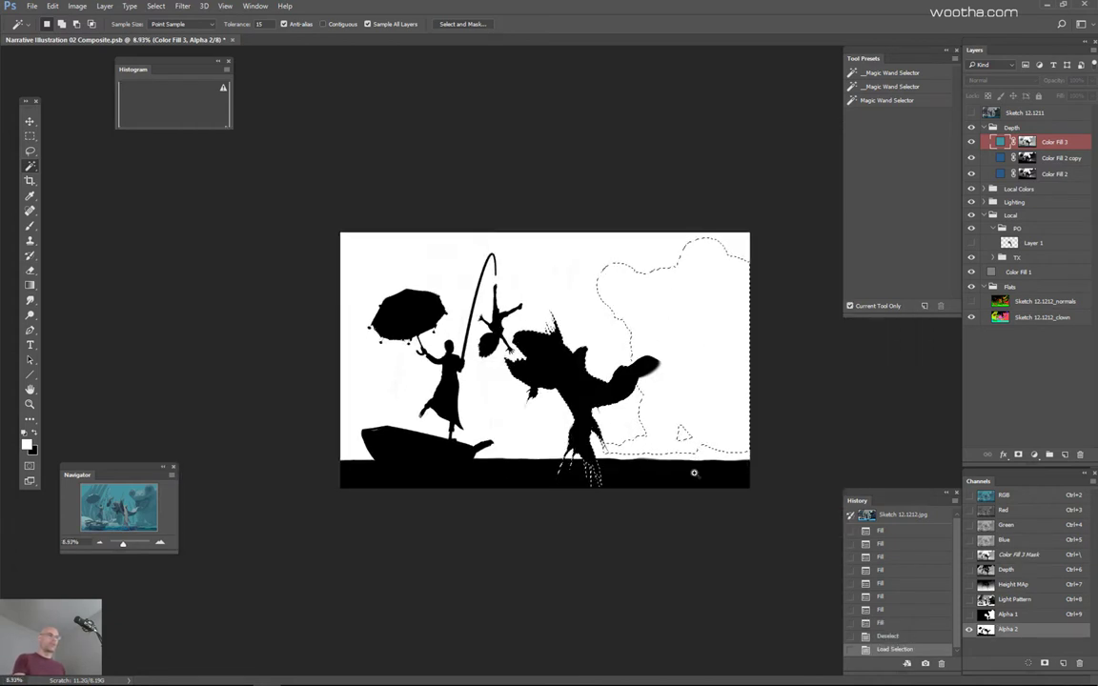
key(alt+BackSpace)
key(alt+BackSpace)
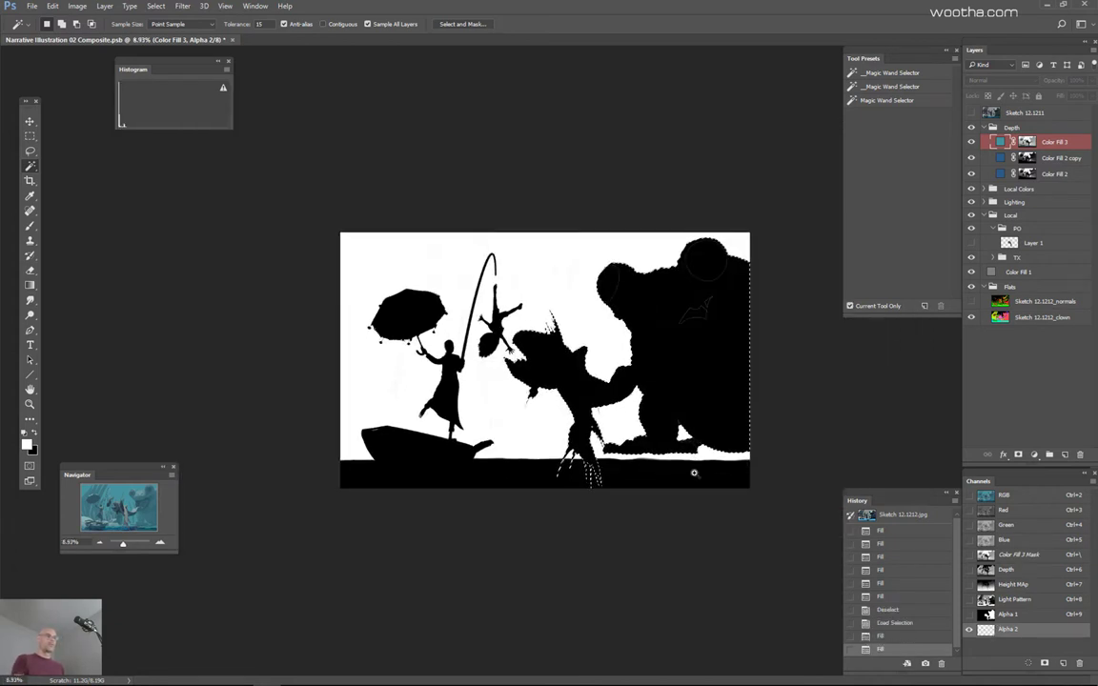
key(ctrl+d)
Step: Check Alpha 1, then brush black over the faint lines on the frog's eye, mouth and body in the Alpha 2 channel
drag(730, 336, 754, 341)
drag(794, 293, 799, 297)
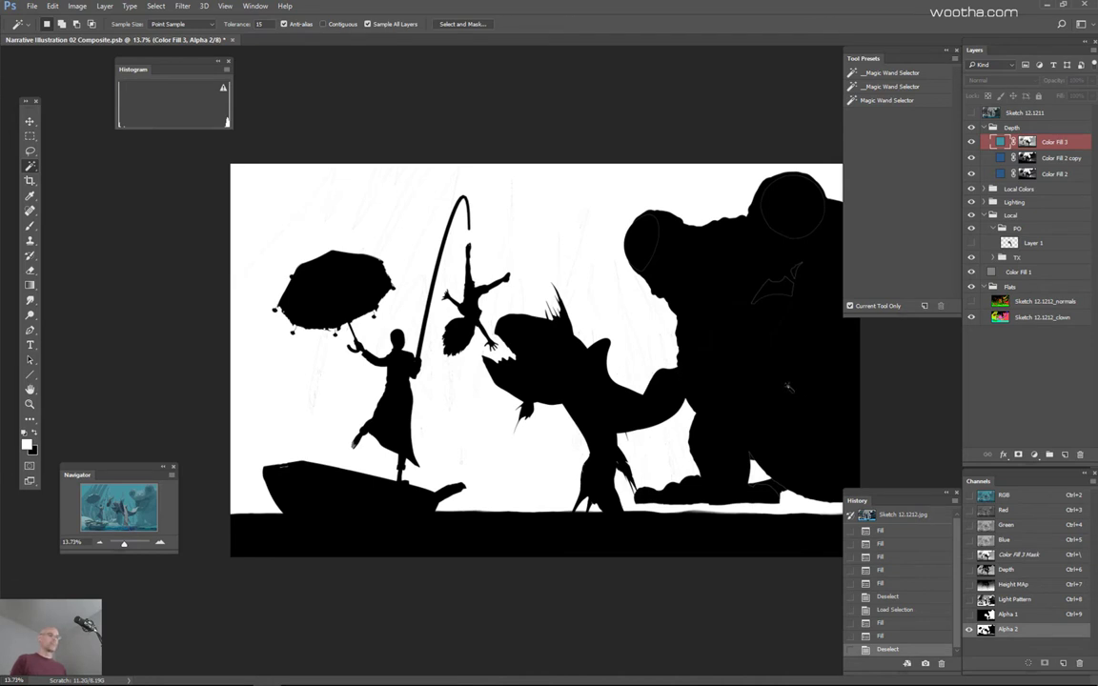
scroll(794, 403, up, 1)
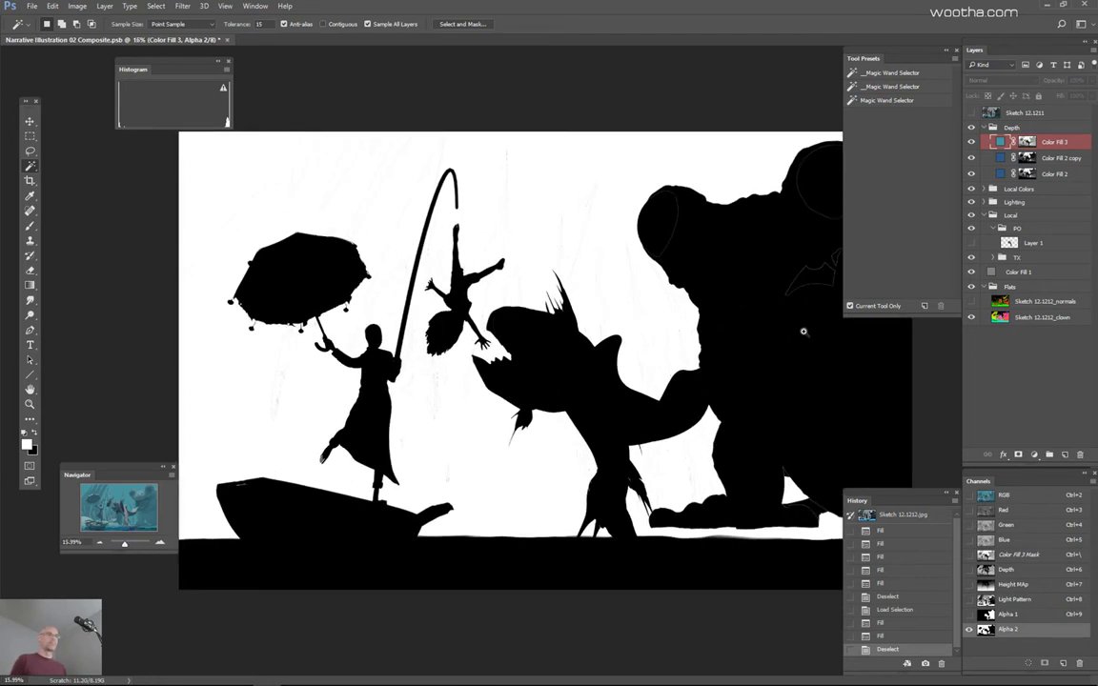
scroll(800, 333, down, 2)
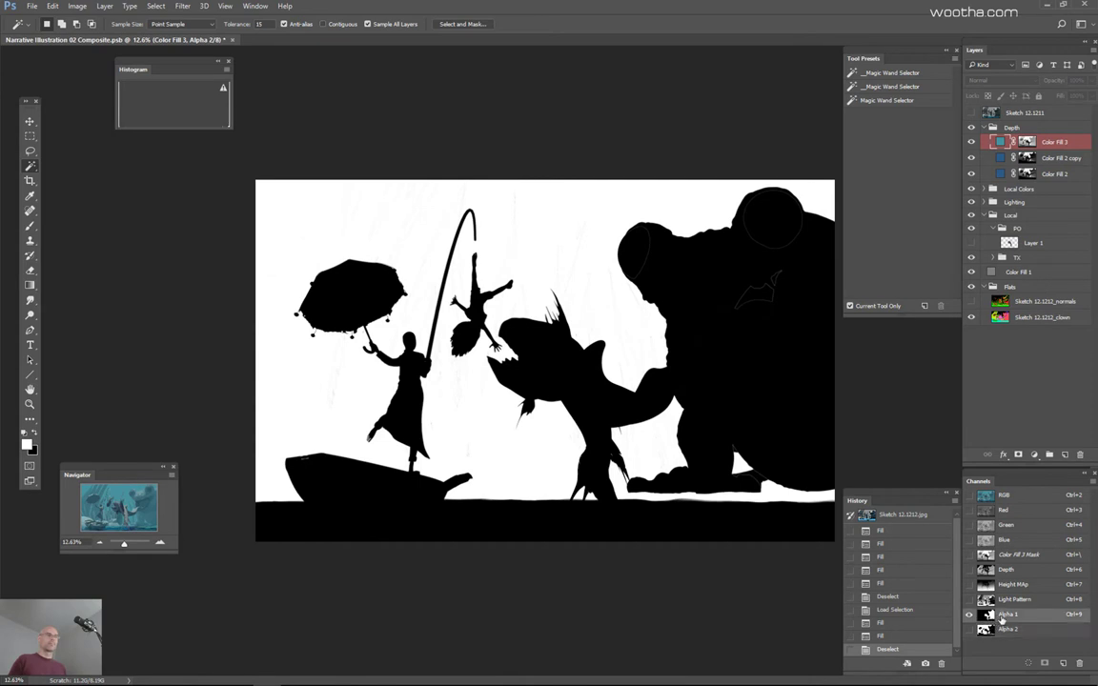
key(ctrl+9)
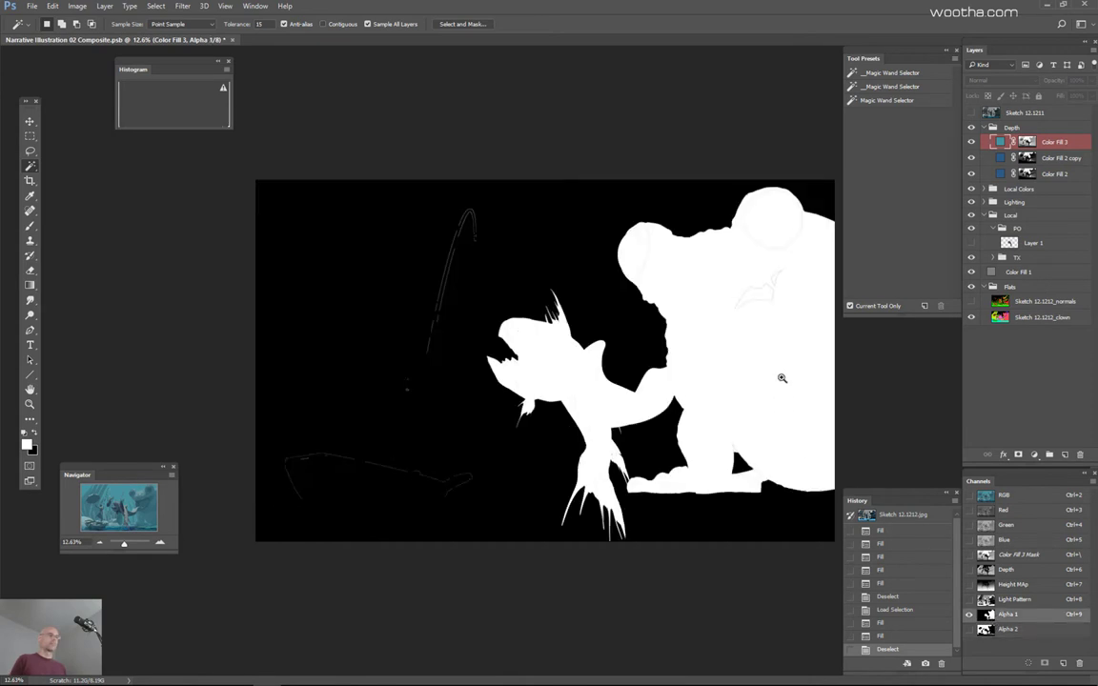
drag(782, 377, 806, 387)
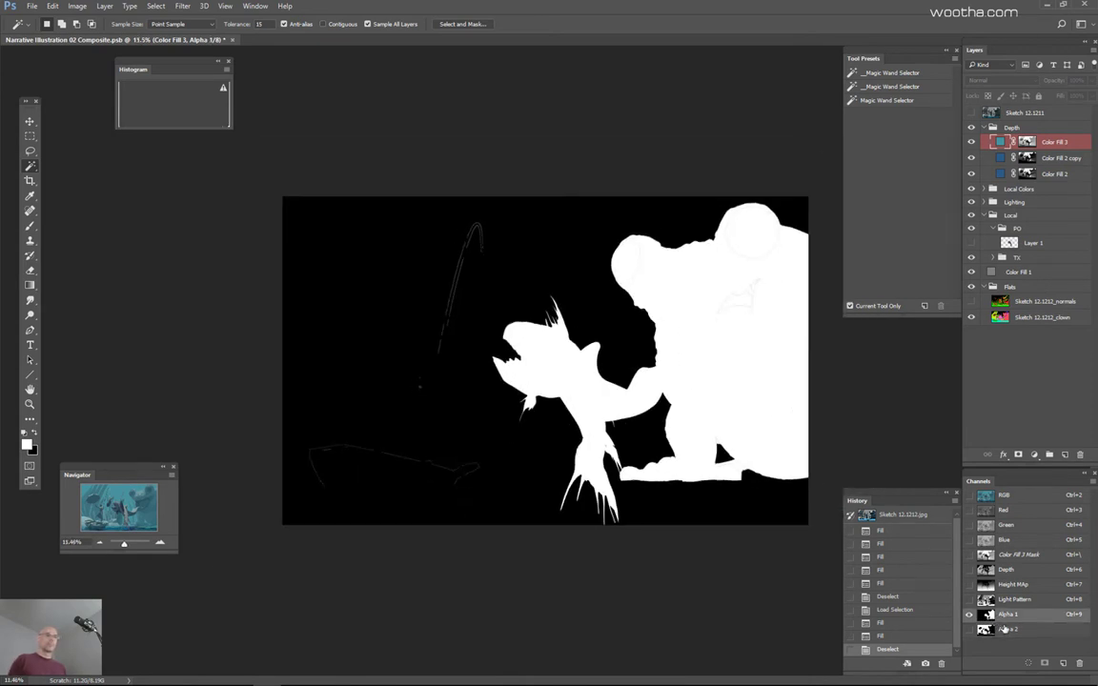
click(1004, 629)
key(b)
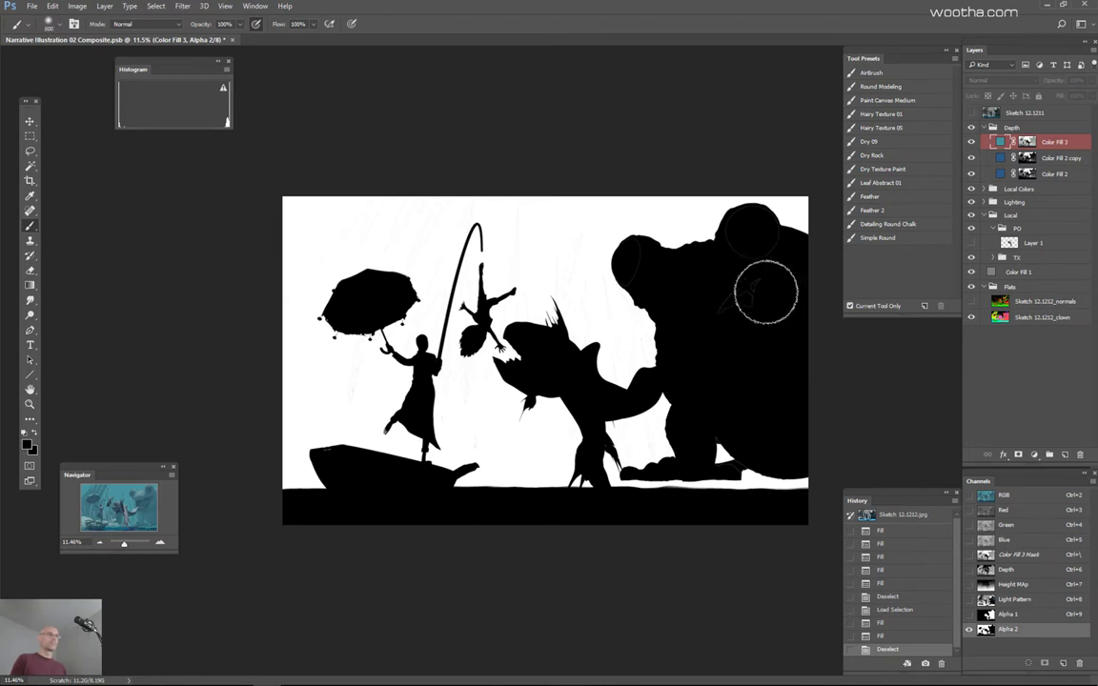
mouse_move(767, 292)
mouse_down()
mouse_move(726, 301)
mouse_move(734, 338)
mouse_move(709, 288)
mouse_move(645, 273)
mouse_move(784, 284)
mouse_move(715, 254)
mouse_move(771, 248)
mouse_move(733, 284)
mouse_move(642, 272)
mouse_up()
drag(734, 370, 744, 384)
drag(712, 437, 712, 419)
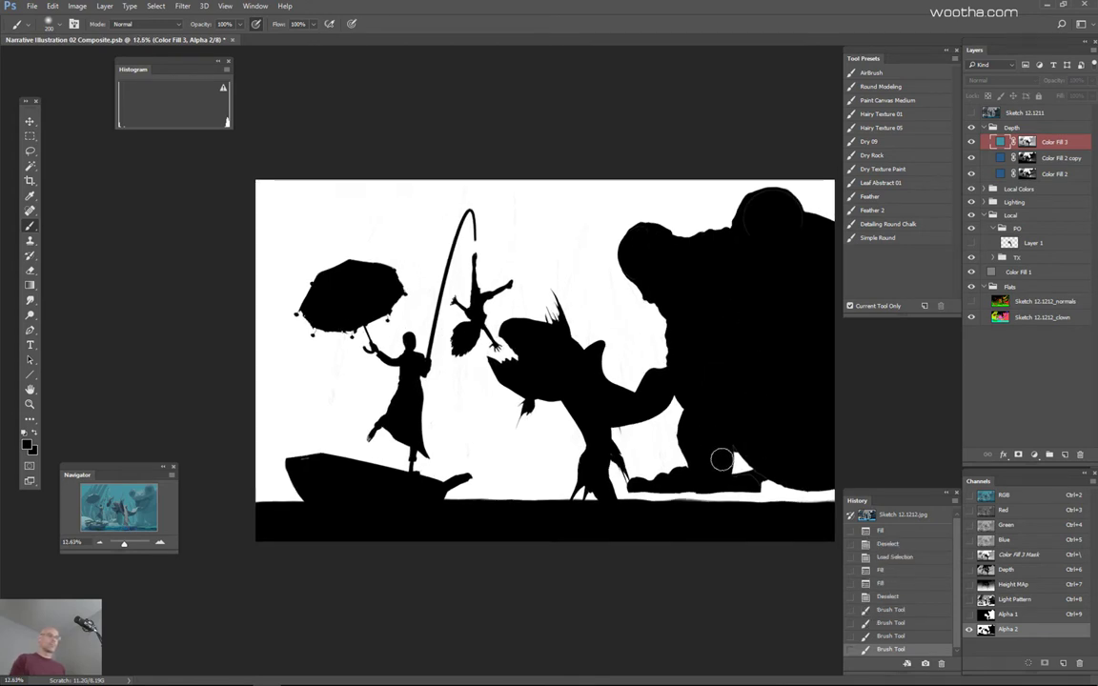
Step: Try selecting the white background beside the woman in the Alpha 2 channel with Quick Selection, and deselect
key(ctrl+minus)
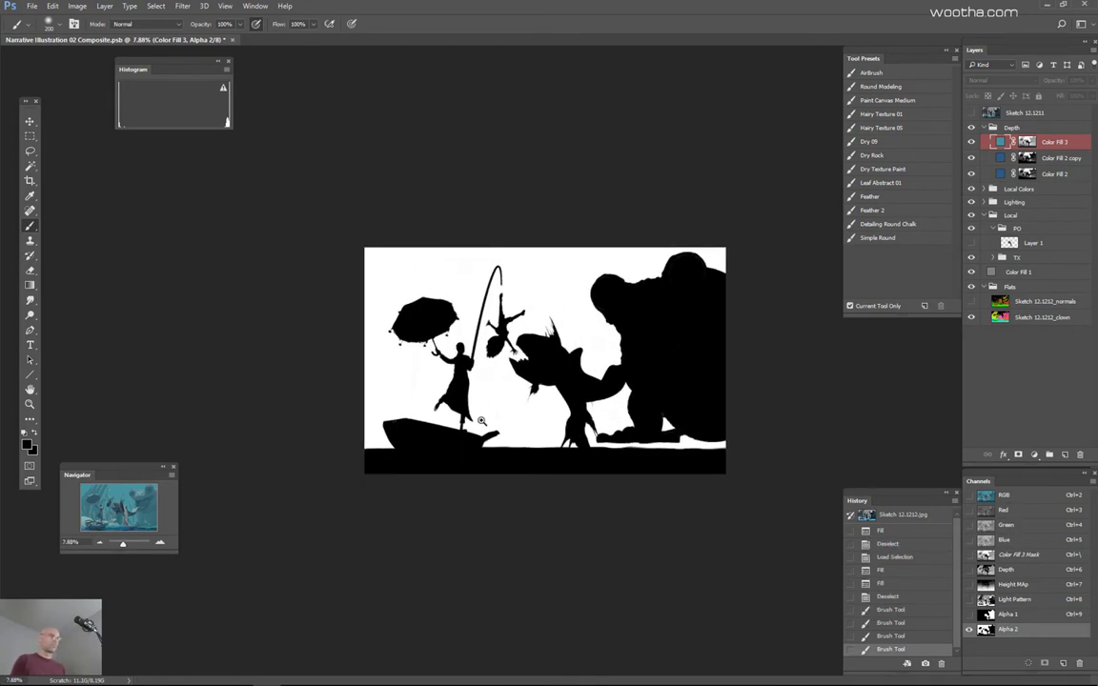
key(ctrl+equal)
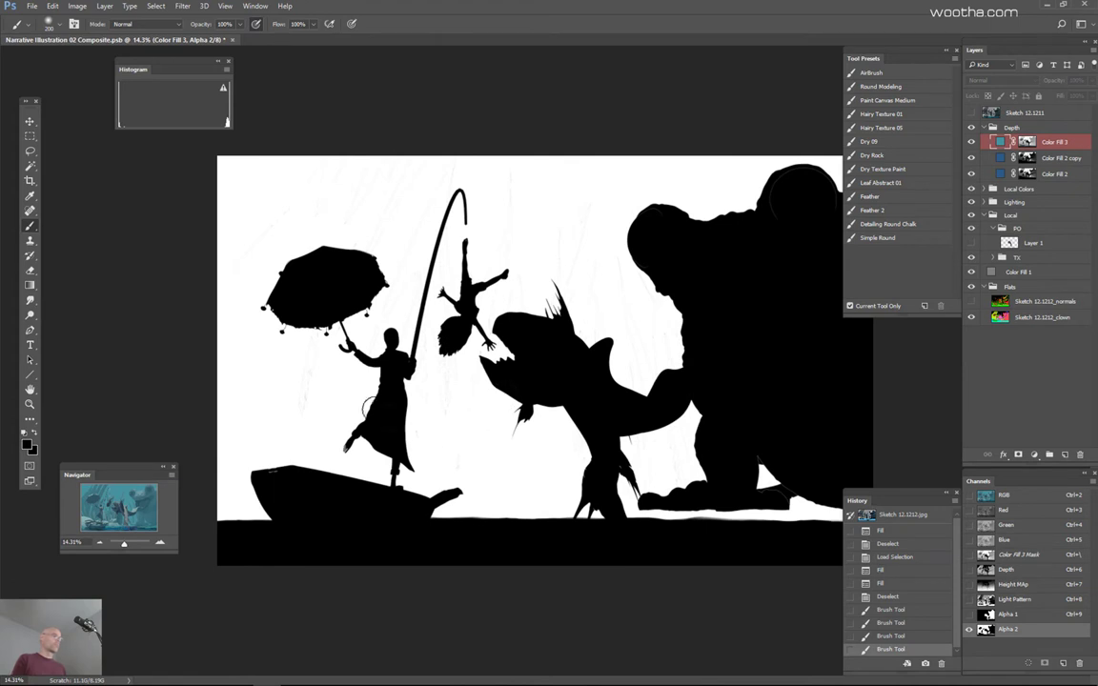
key(w)
key(shift+w)
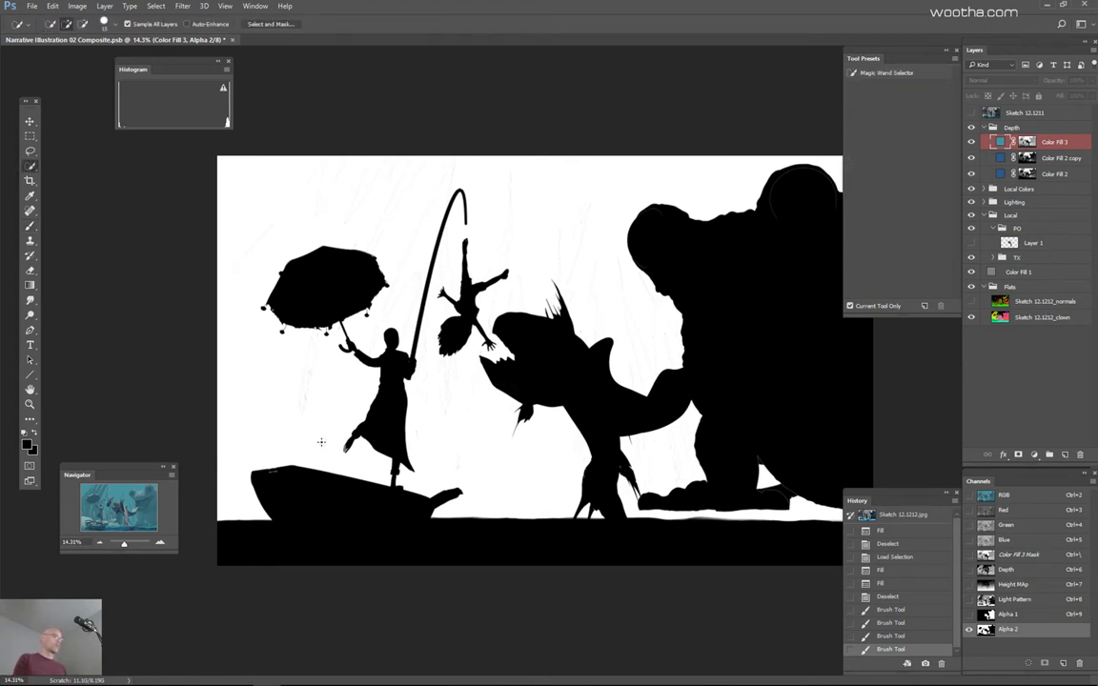
mouse_move(309, 382)
mouse_down()
mouse_move(370, 404)
mouse_move(343, 410)
mouse_move(295, 367)
mouse_up()
scroll(295, 367, up, 5)
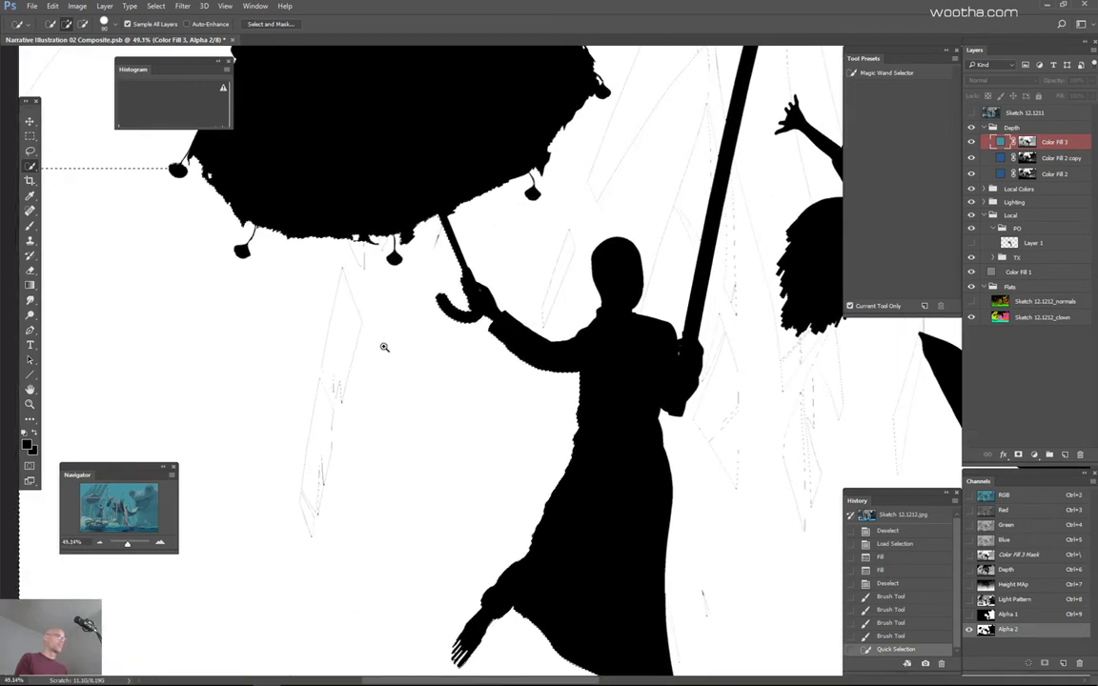
scroll(382, 346, down, 6)
key(ctrl+d)
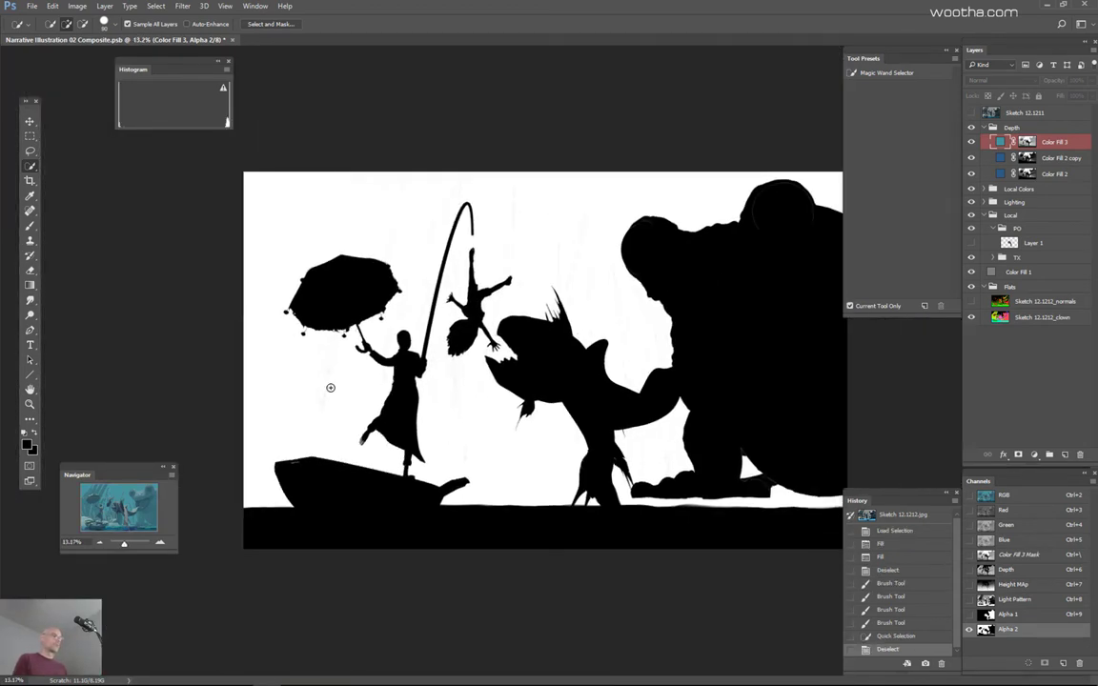
Step: Try brushing out the faint lines beside the woman within a new Quick Selection, undo the strokes, and deselect
mouse_move(323, 420)
mouse_down()
mouse_move(329, 392)
mouse_move(310, 414)
mouse_up()
key(ctrl+h)
key(b)
key(ctrl+z)
drag(326, 368, 312, 425)
key(ctrl+z)
key(x)
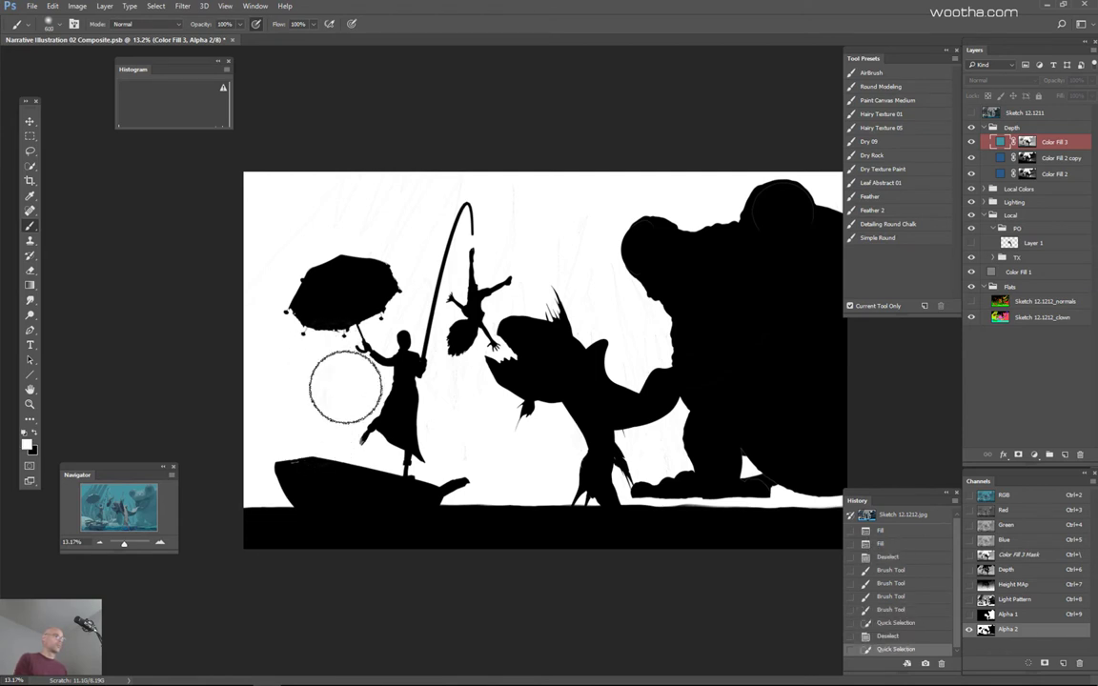
key(ctrl+d)
scroll(551, 358, down, 2)
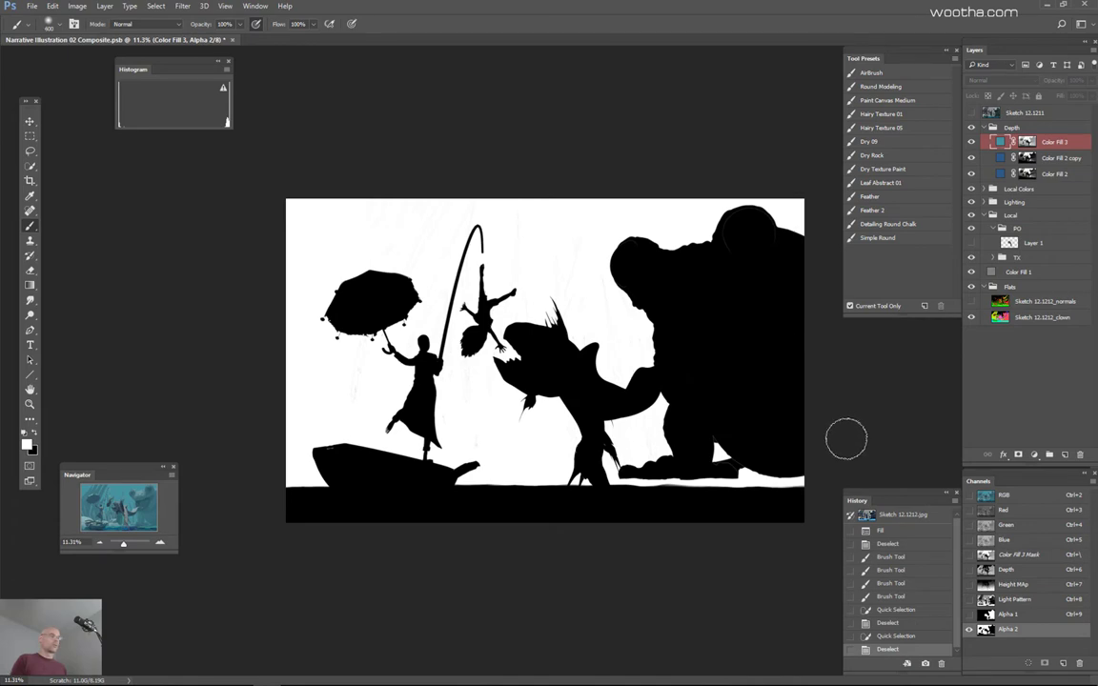
Step: Return to the RGB composite and compare it with the clown pass around the reeds, shark and woman
click(1046, 497)
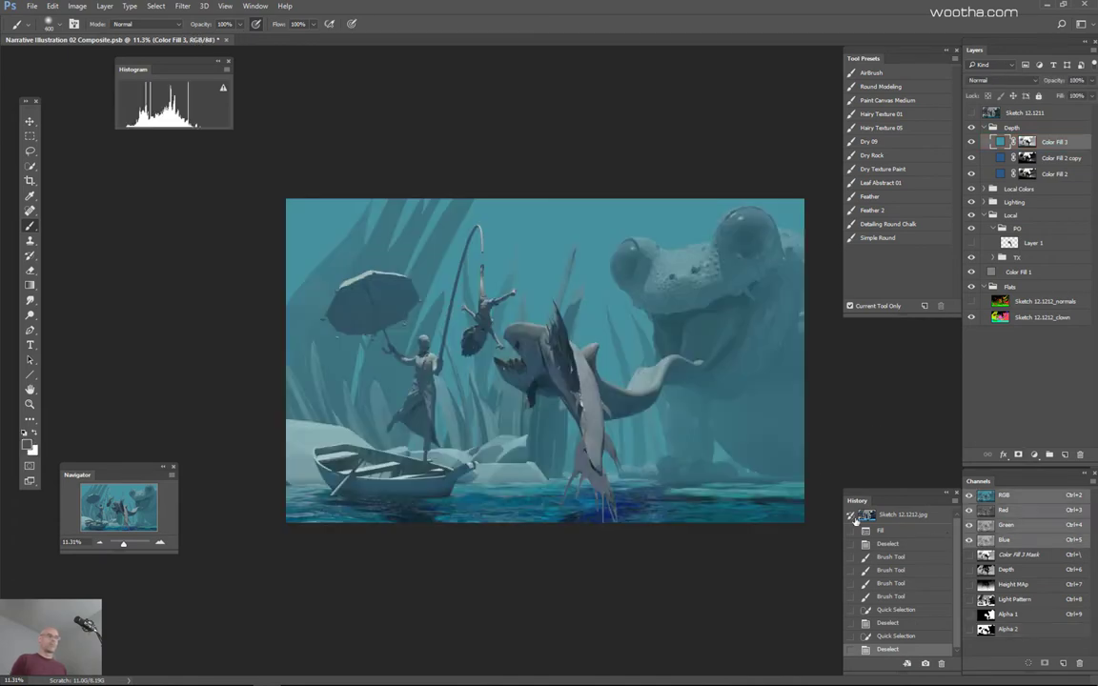
key(w)
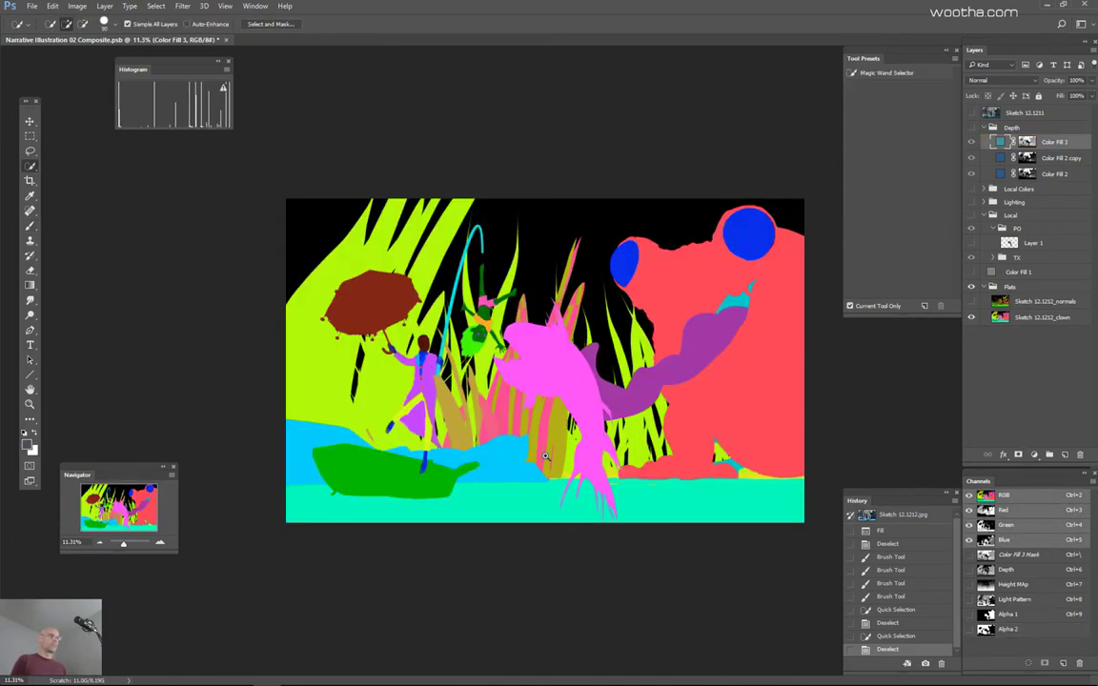
scroll(574, 451, up, 5)
key(shift+w)
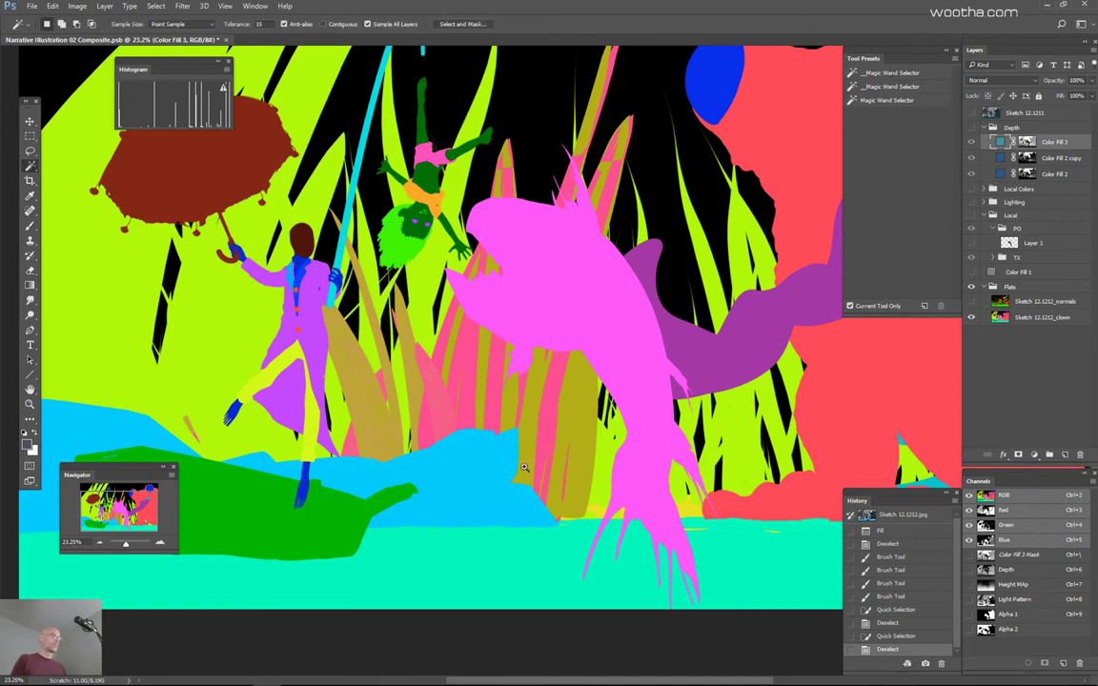
scroll(523, 467, up, 1)
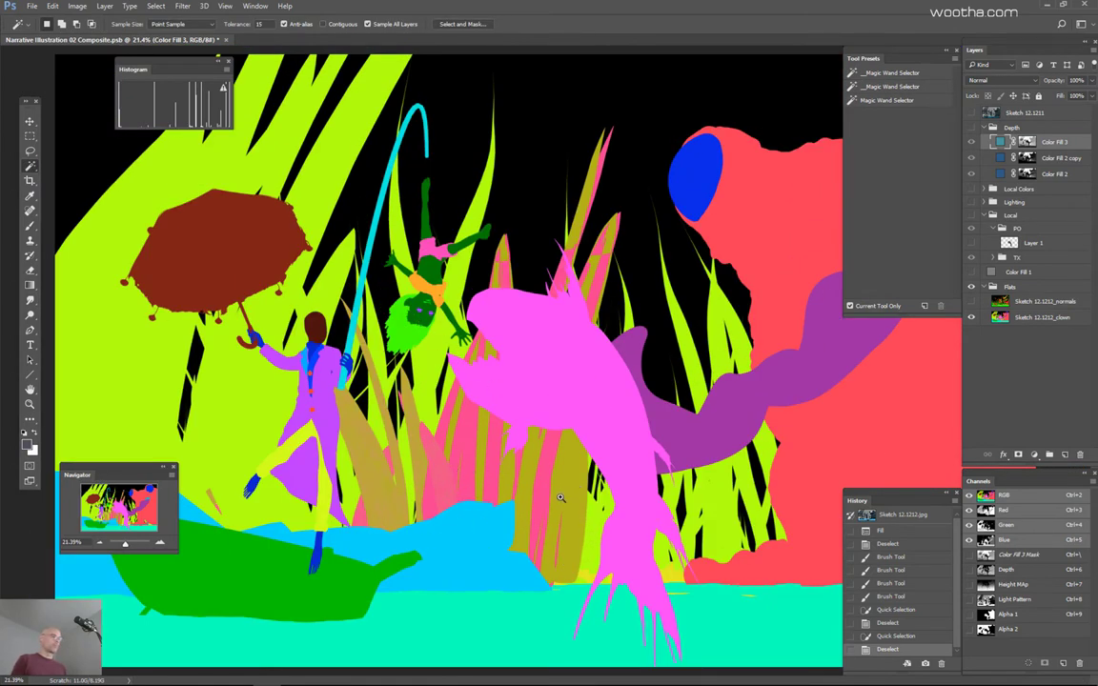
scroll(561, 497, down, 1)
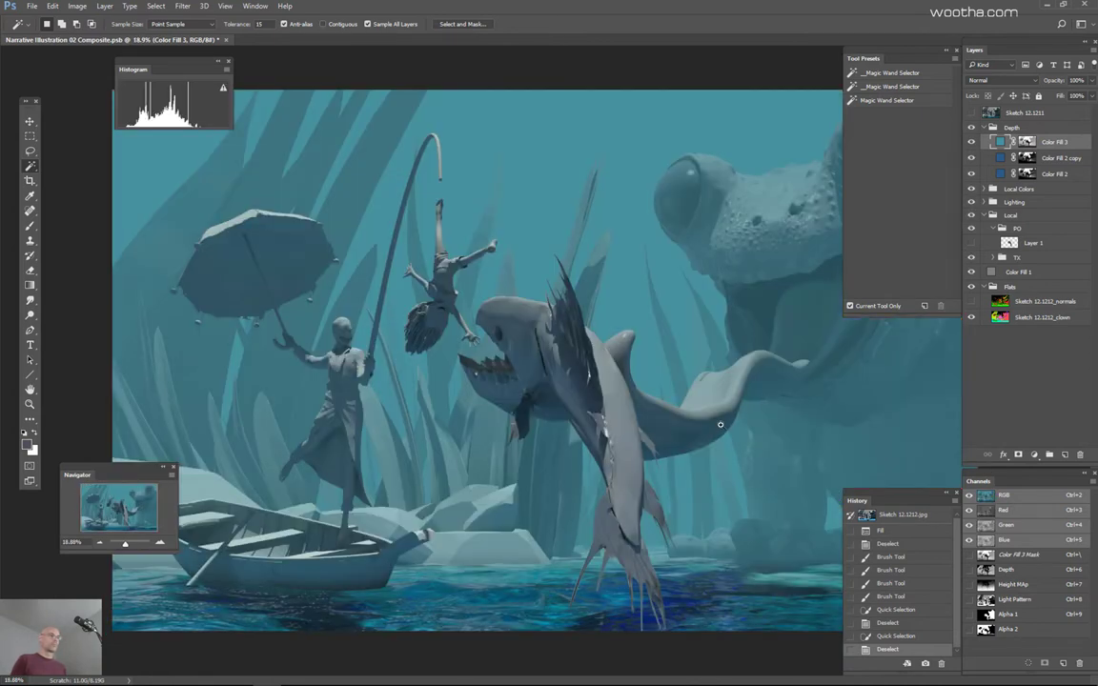
scroll(545, 360, down, 2)
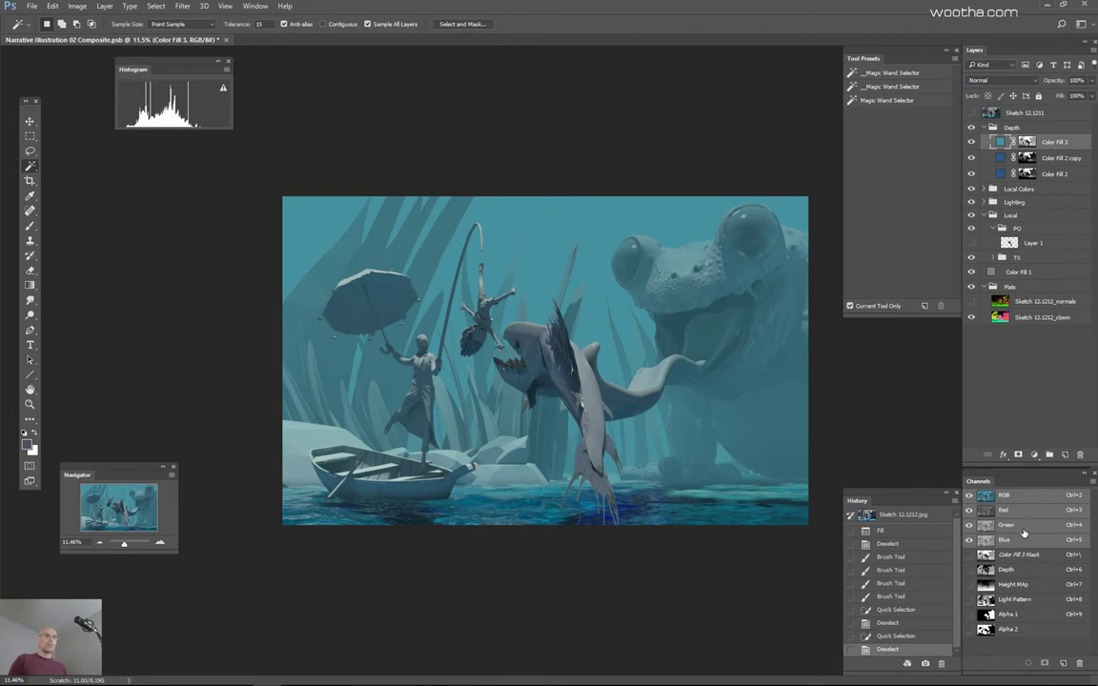
Step: Load the Alpha 2 channel as a selection, invert it, and fill it with black in the Color Fill 3 mask
ctrl+click(1025, 142)
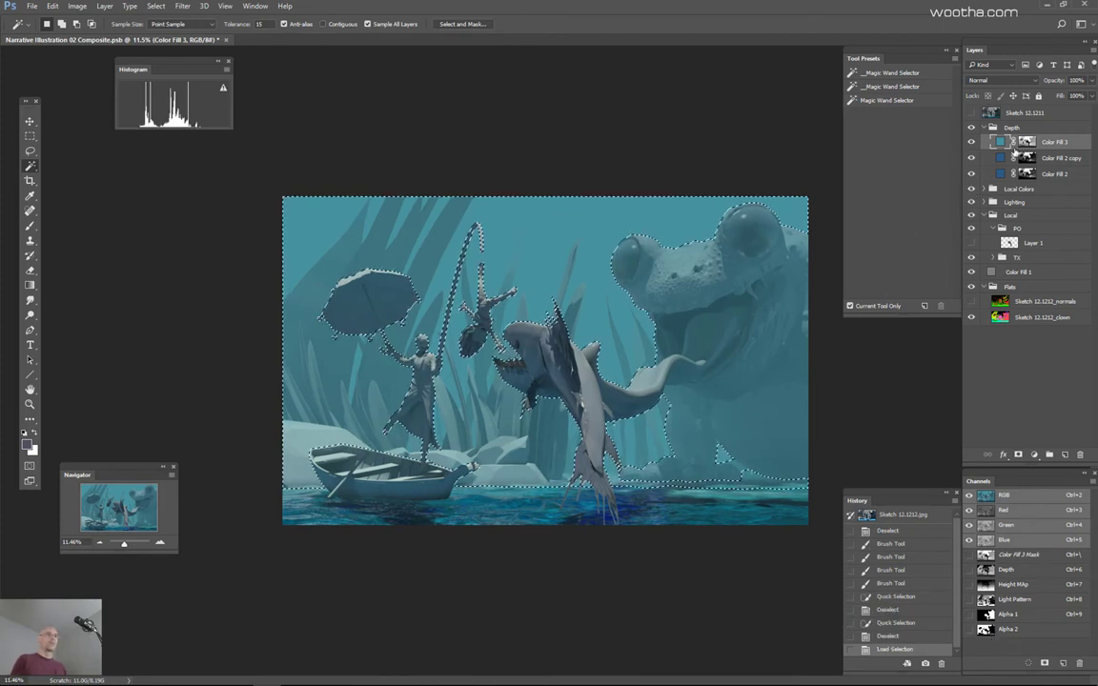
click(1026, 143)
key(ctrl+shift+i)
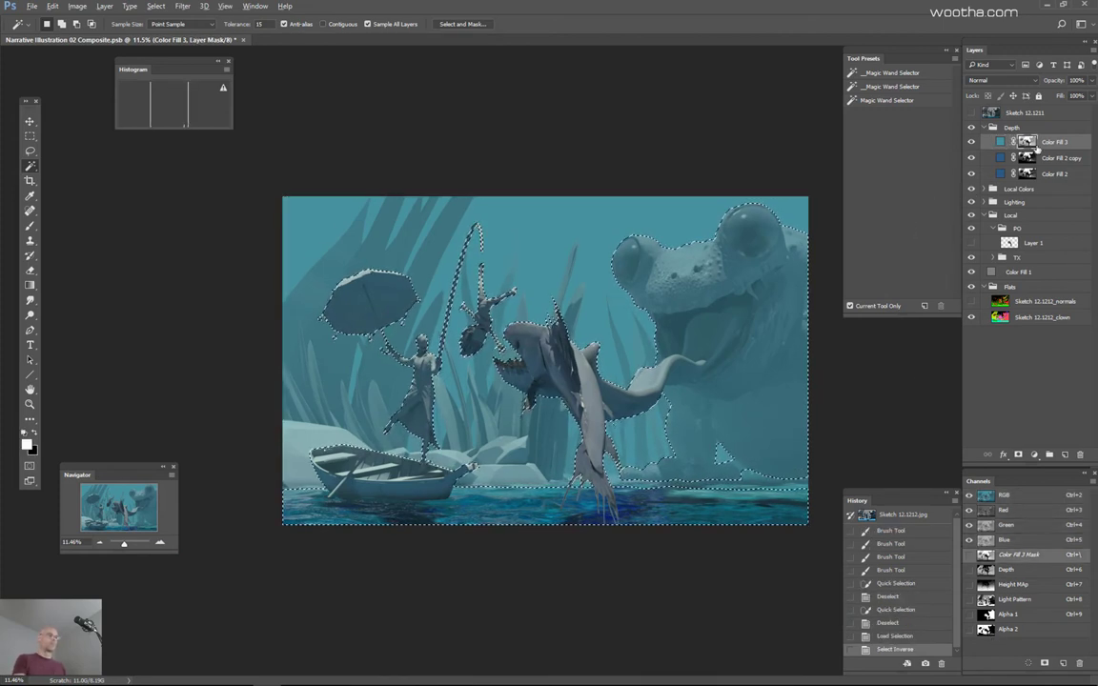
key(alt+BackSpace)
key(ctrl+z)
key(ctrl+BackSpace)
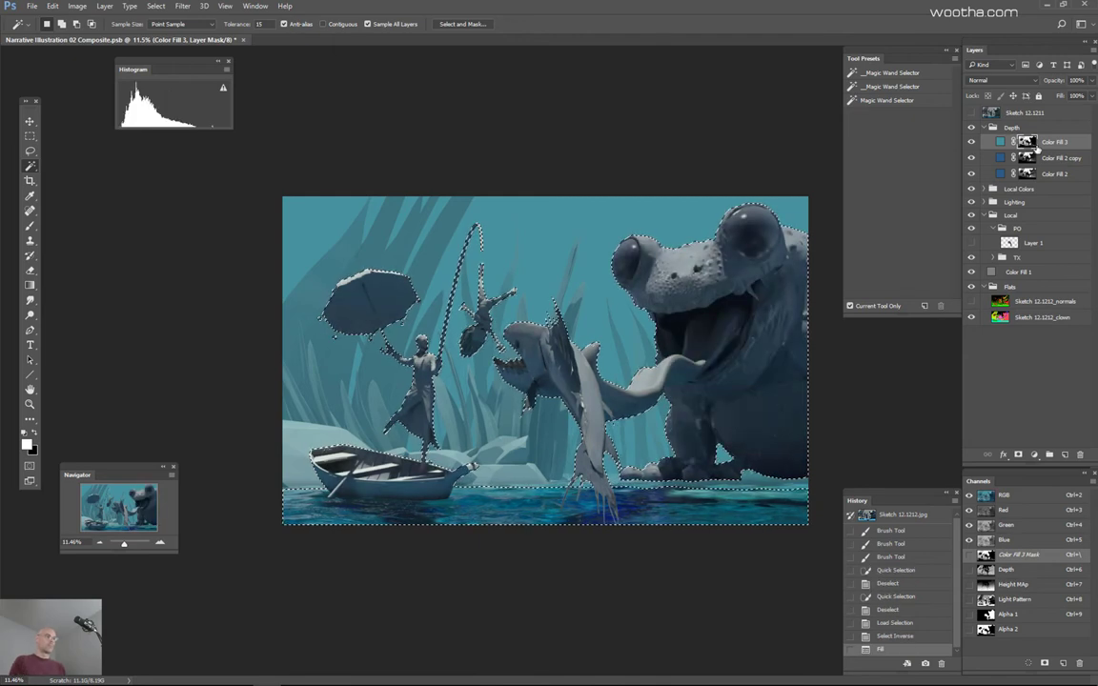
Step: Fade the black fill to 75% opacity, deselect, and check the Color Fill 3 mask on its own
key(ctrl+shift+f)
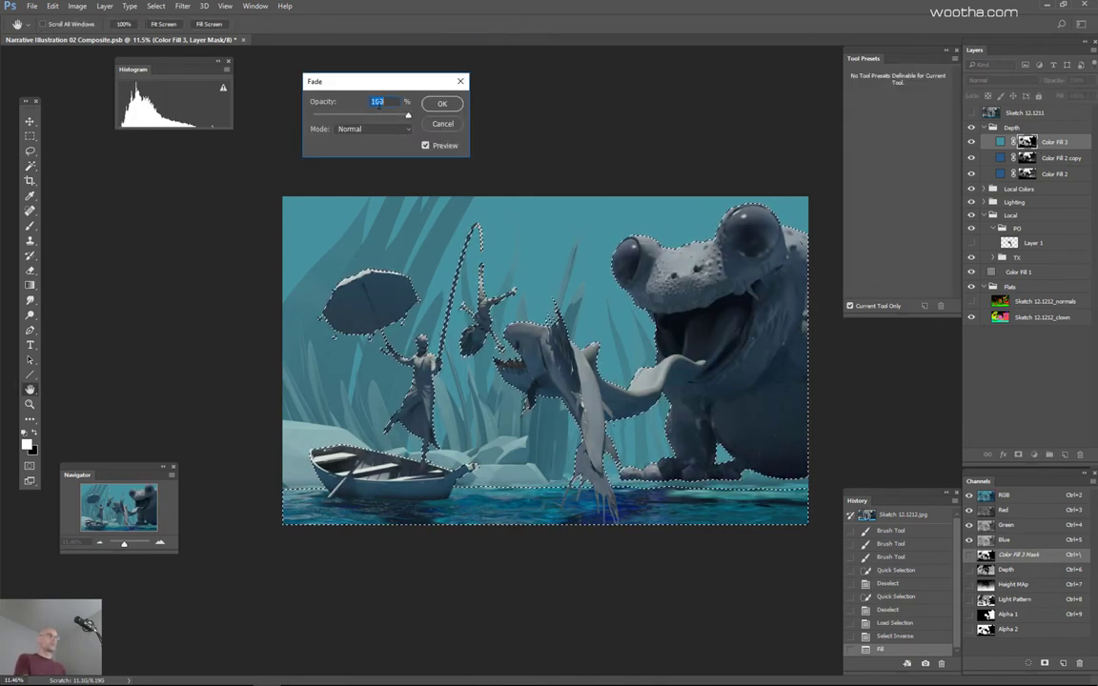
drag(408, 116, 385, 122)
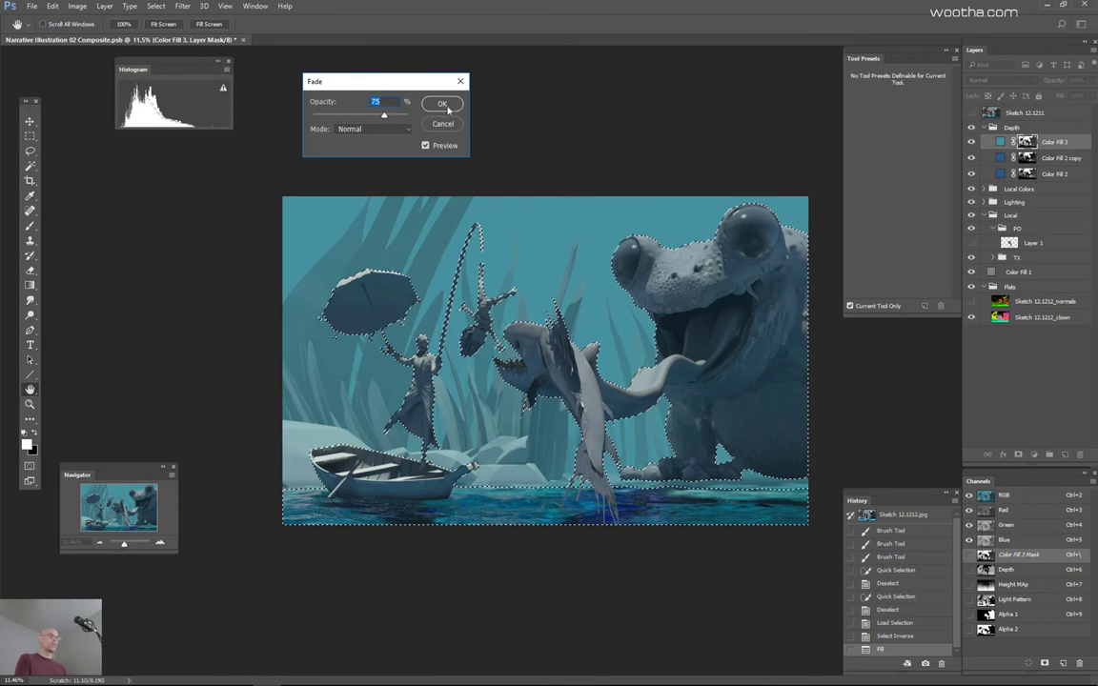
click(441, 102)
key(w)
alt+click(1028, 142)
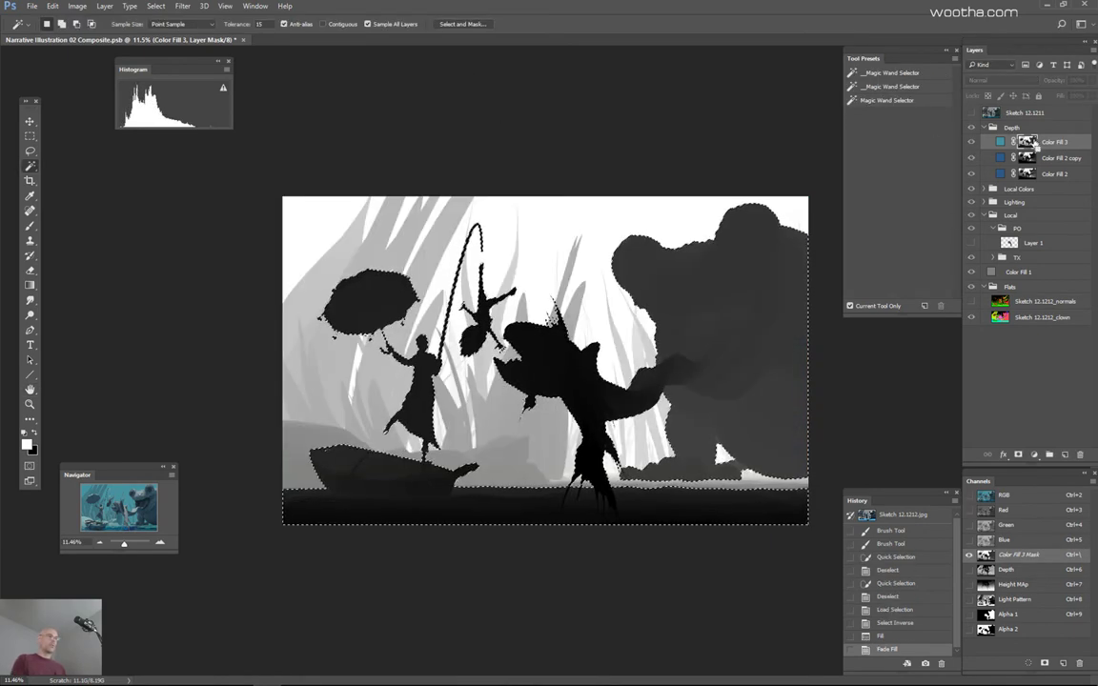
key(ctrl+d)
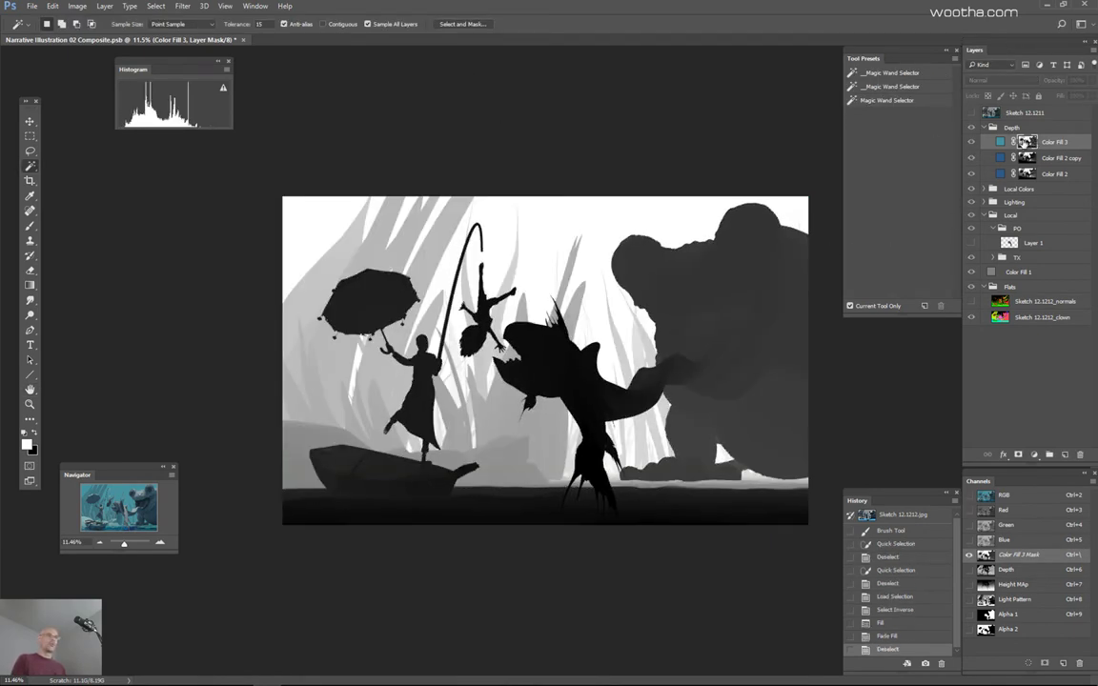
alt+click(1028, 144)
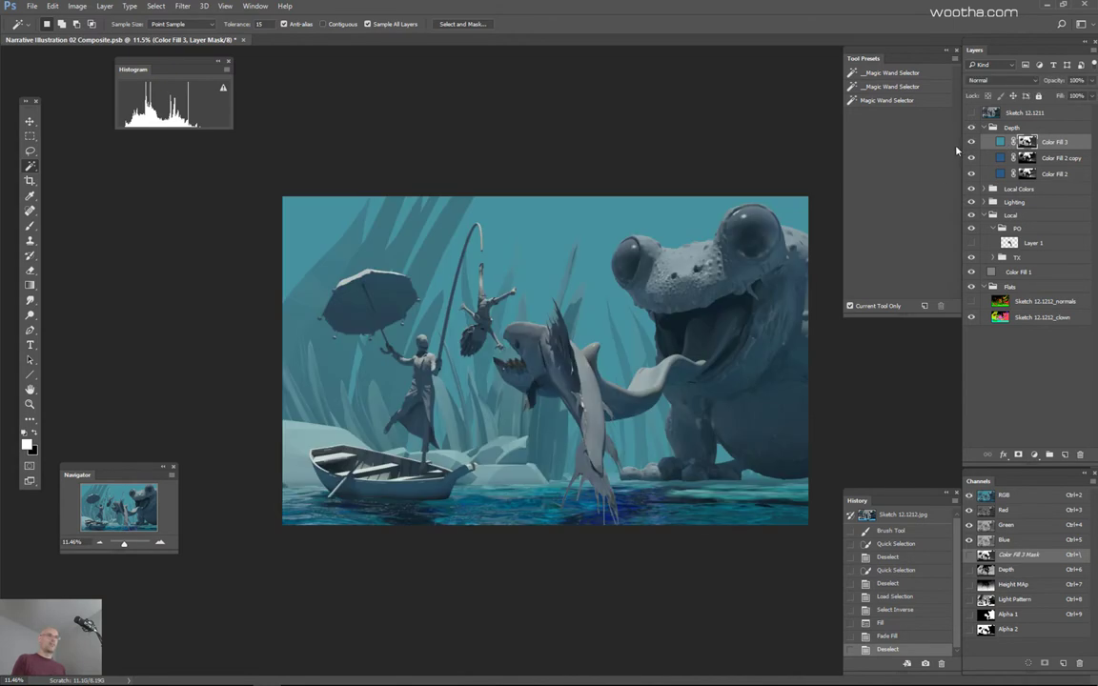
Step: Compare the whole composite with the Color Fill 3 layer hidden and shown
click(971, 145)
click(971, 145)
scroll(636, 285, down, 3)
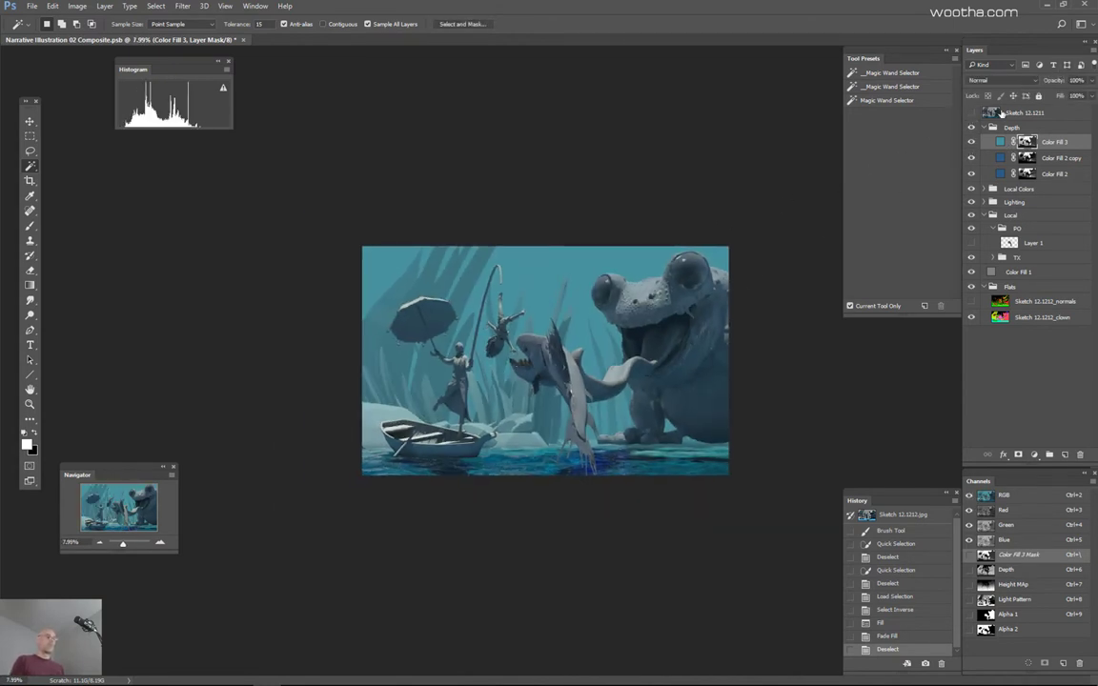
scroll(689, 327, down, 2)
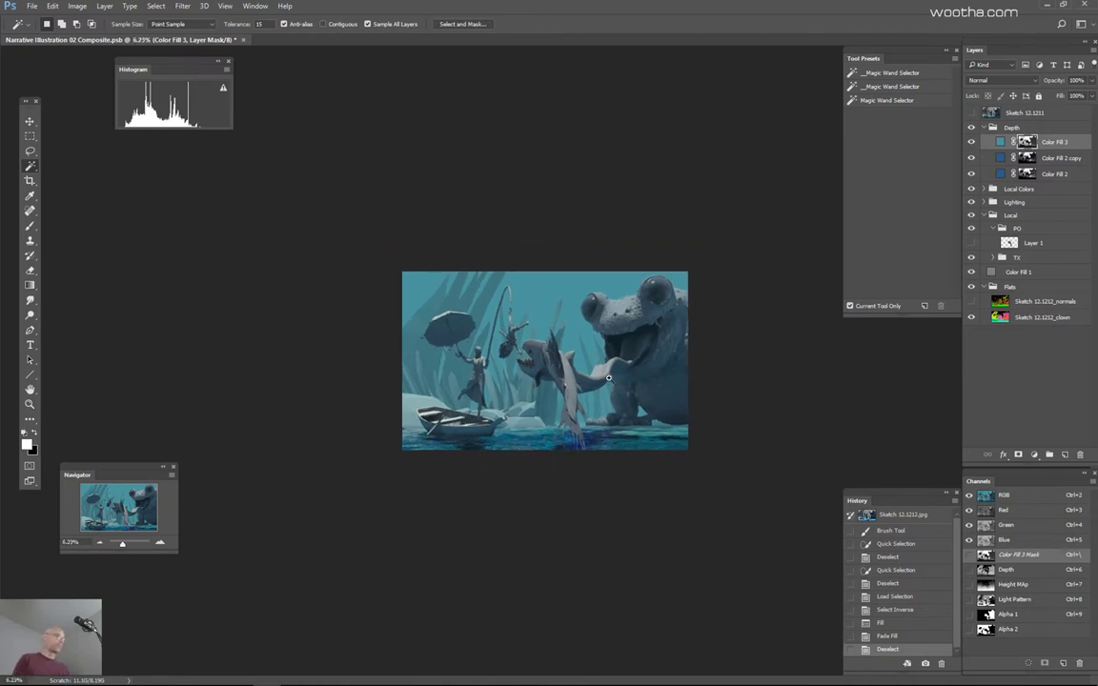
scroll(646, 348, up, 2)
click(972, 141)
click(973, 142)
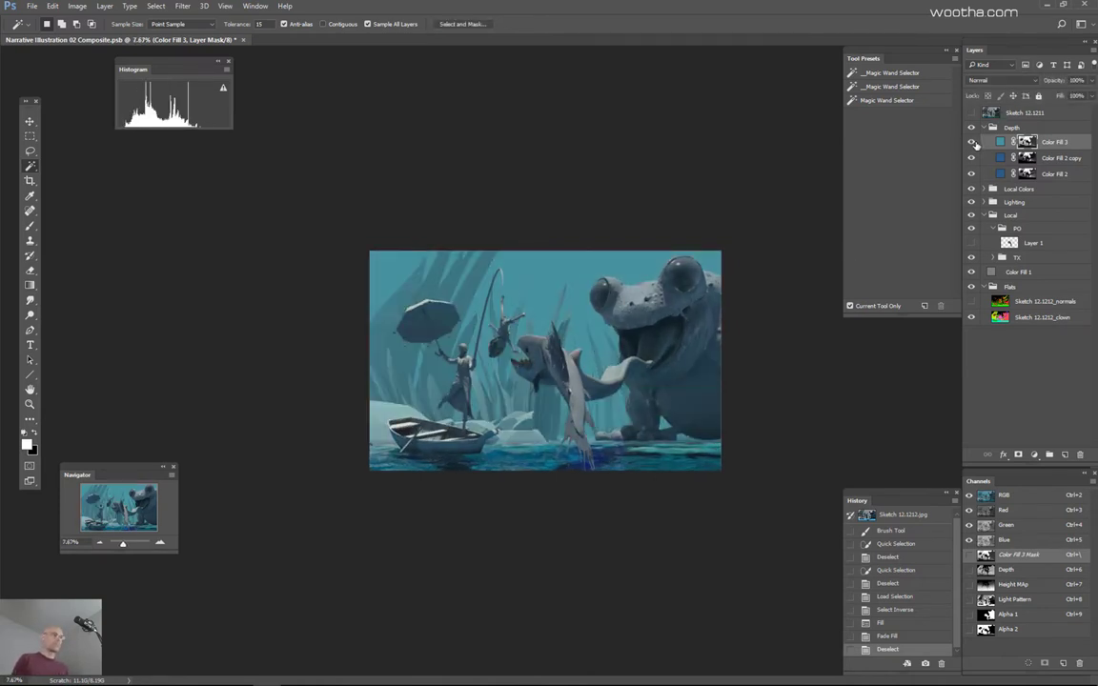
click(972, 142)
click(972, 142)
Step: Apply a short black-to-transparent gradient upward from the water below the frog in the Color Fill 3 mask, comparing before and after
key(g)
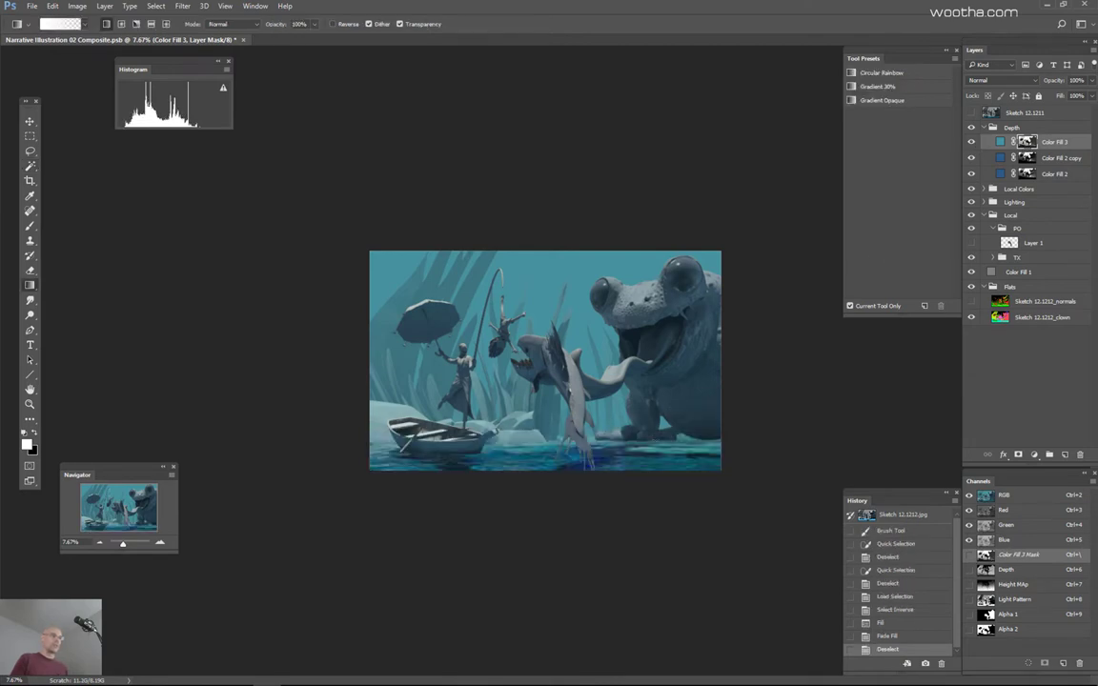
key(x)
mouse_move(663, 452)
mouse_down()
mouse_move(663, 415)
mouse_move(663, 459)
mouse_move(655, 456)
mouse_move(682, 417)
mouse_up()
key(ctrl+z)
key(ctrl+z)
key(ctrl+z)
key(ctrl+z)
key(ctrl+z)
key(ctrl+z)
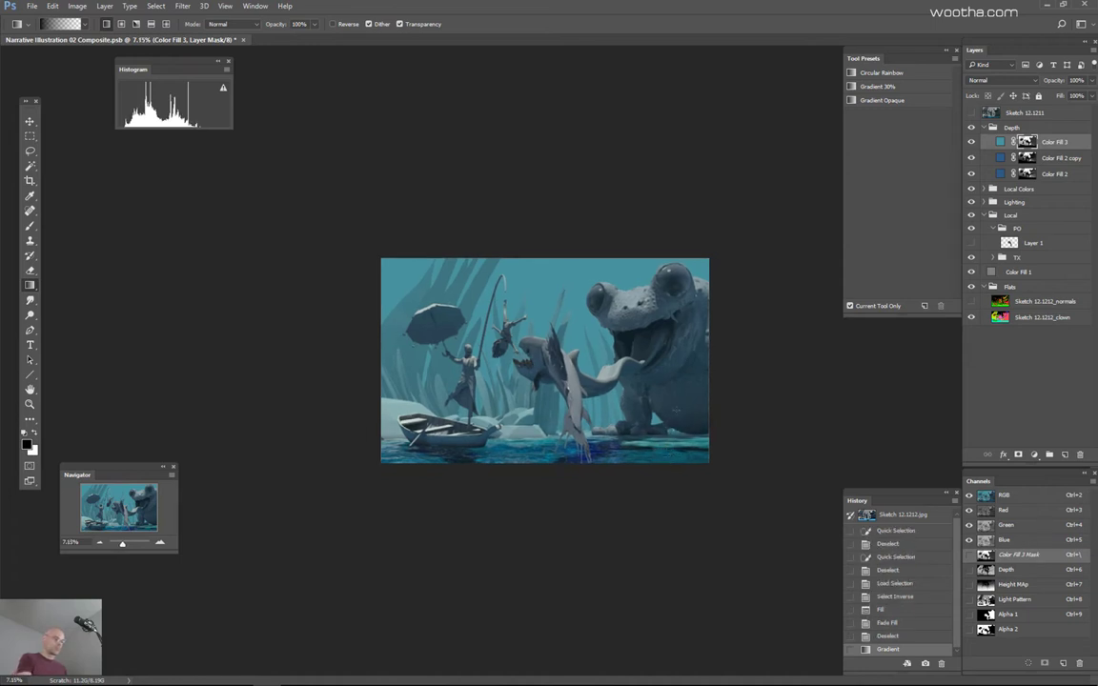
Step: Create a soft-edged selection of the frog's side of the image using a Quick Mask gradient
key(q)
drag(574, 377, 620, 377)
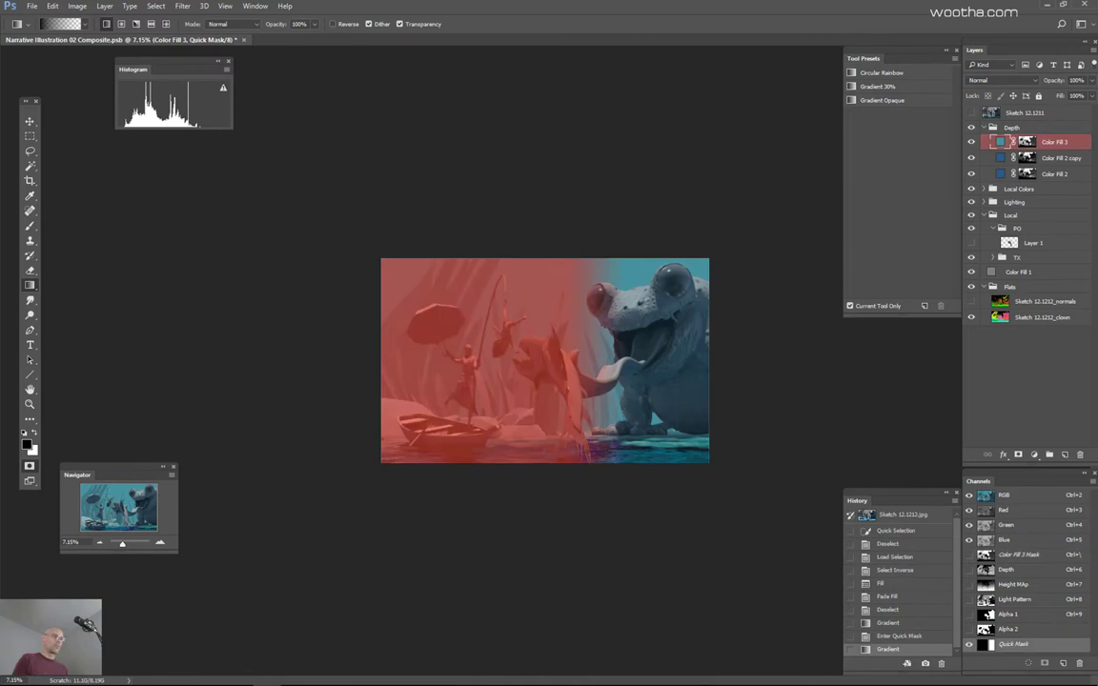
key(q)
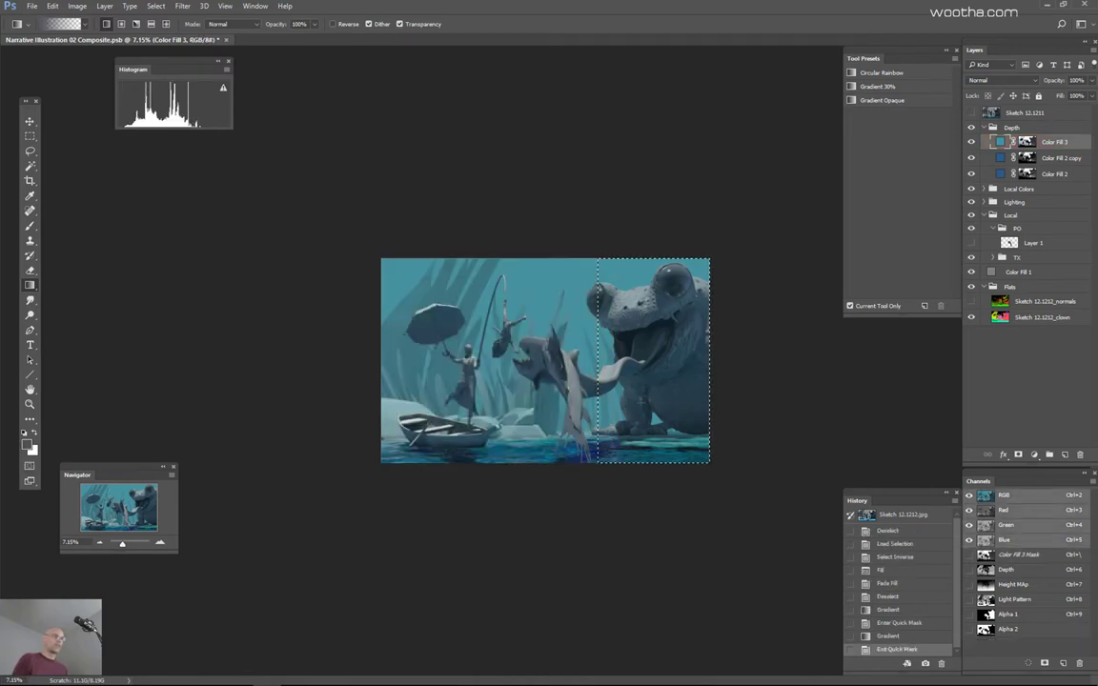
key(ctrl+shift+i)
key(ctrl+shift+i)
key(ctrl+0)
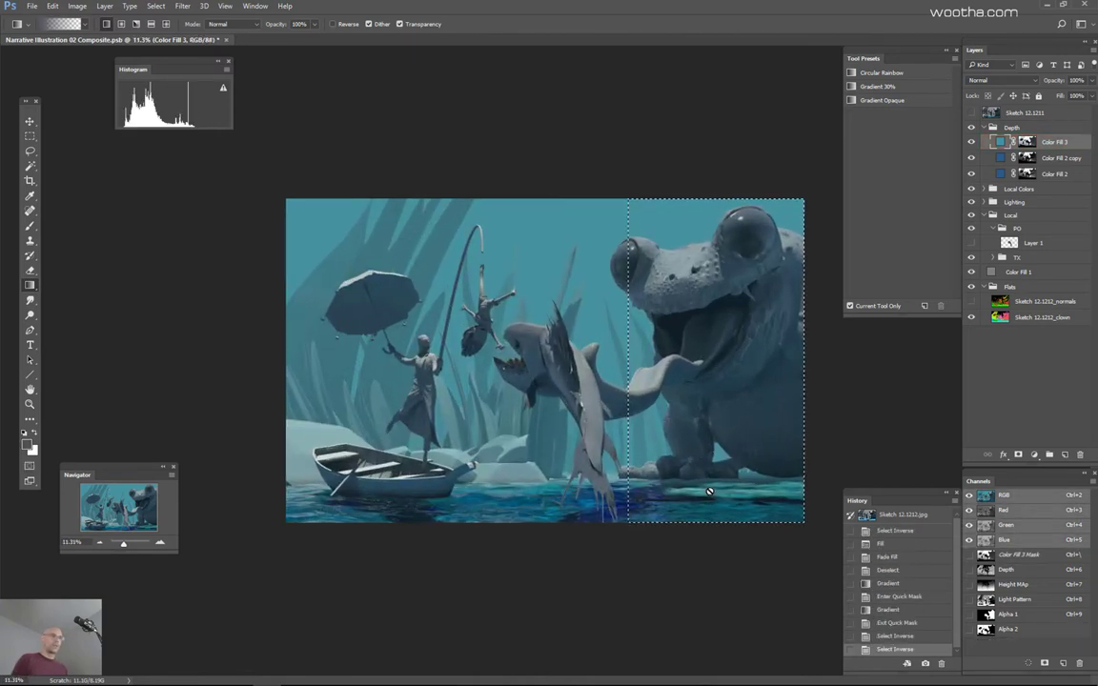
Step: Apply black-to-transparent gradients over the frog and water within the selection in the Color Fill 3 mask, and deselect
click(1026, 142)
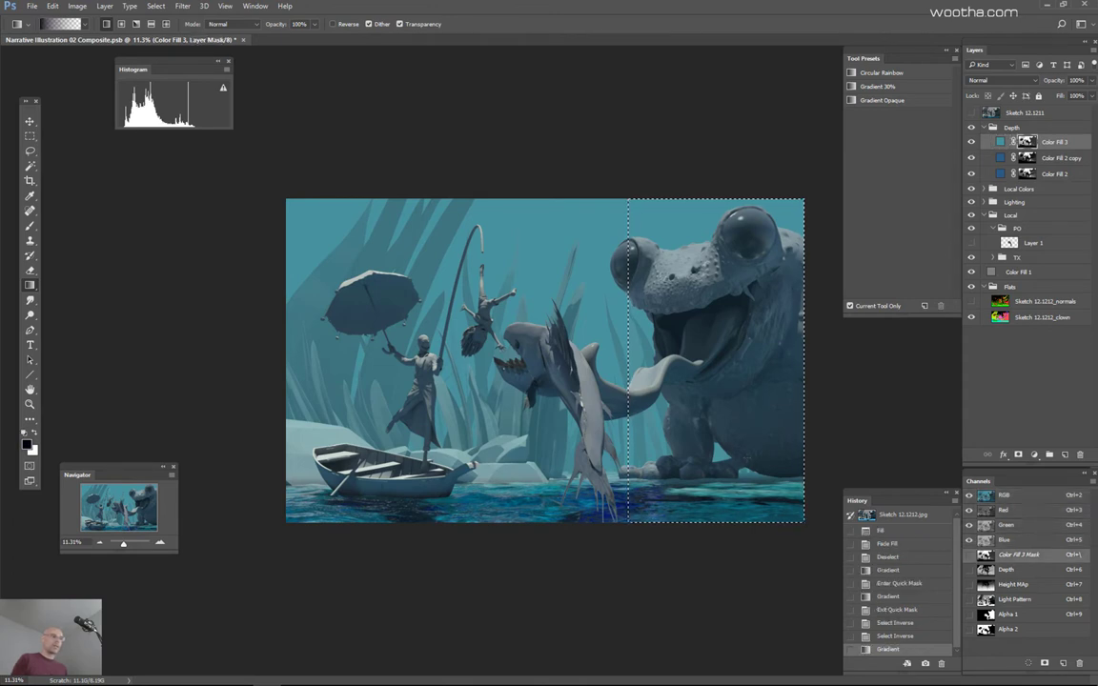
drag(724, 253, 724, 481)
key(ctrl+z)
key(ctrl+z)
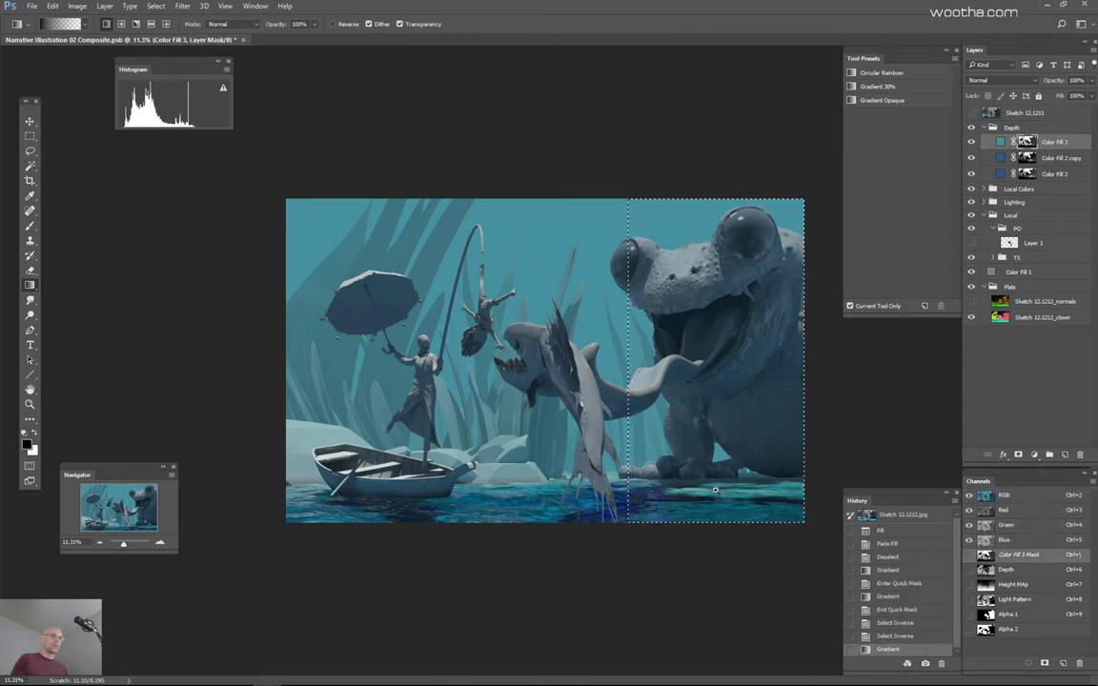
scroll(724, 481, down, 2)
drag(700, 515, 720, 434)
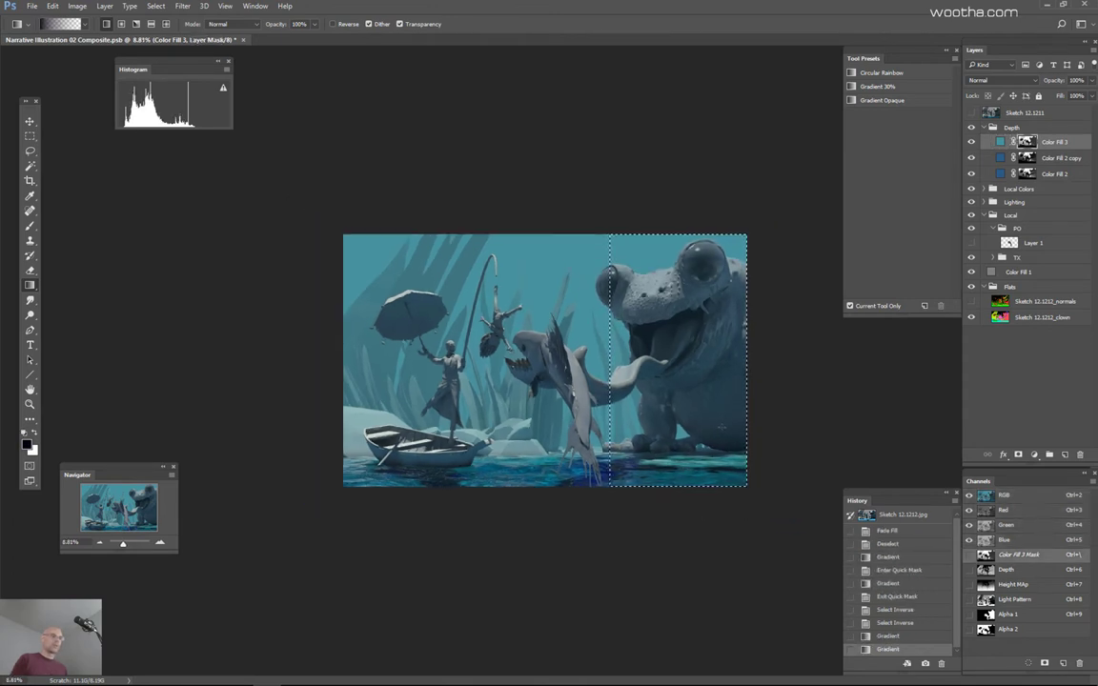
key(ctrl+d)
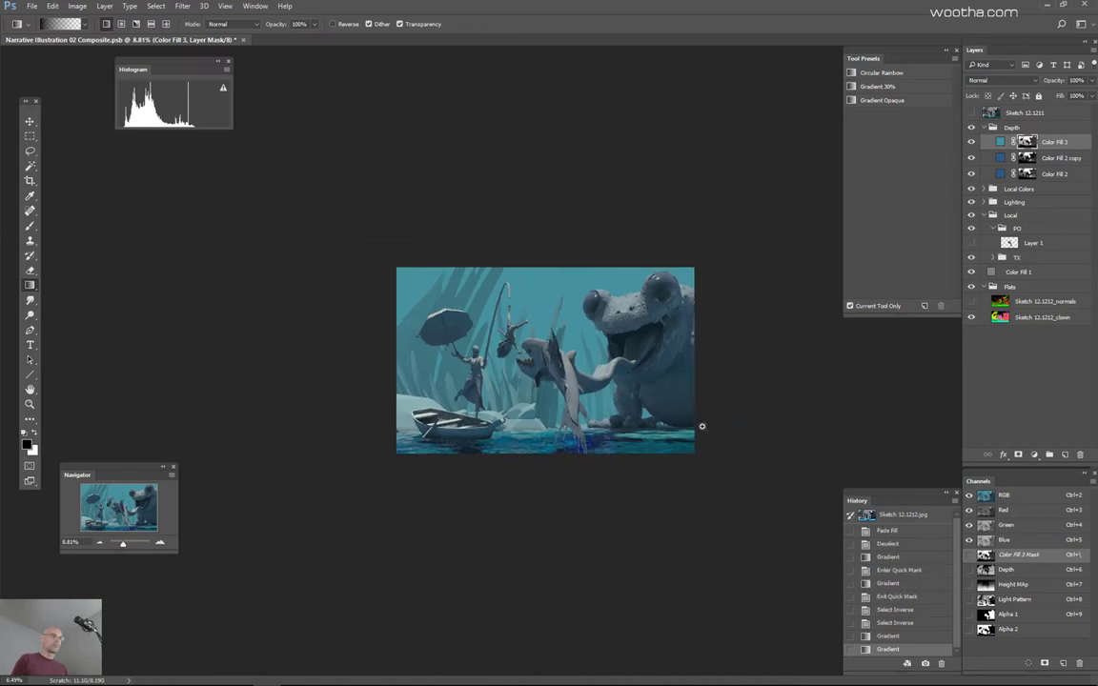
Step: Check the effect of Color Fill 3 and change its fill colour to a greener teal, #49a099
scroll(700, 430, down, 1)
scroll(583, 308, up, 1)
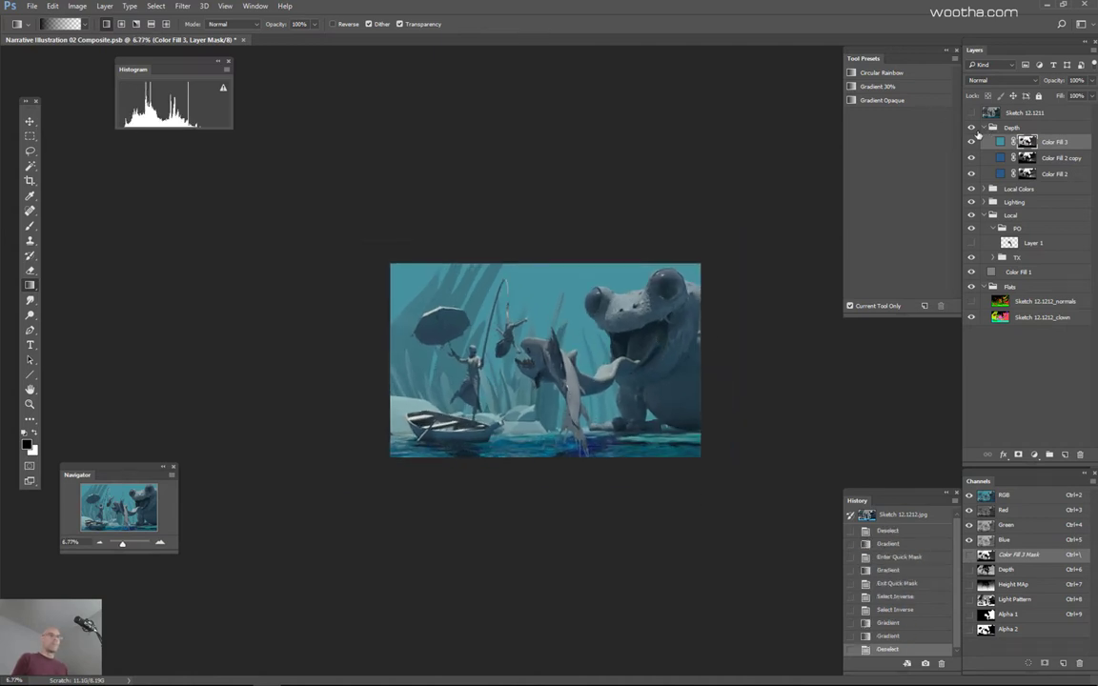
click(973, 142)
click(972, 142)
double_click(1001, 142)
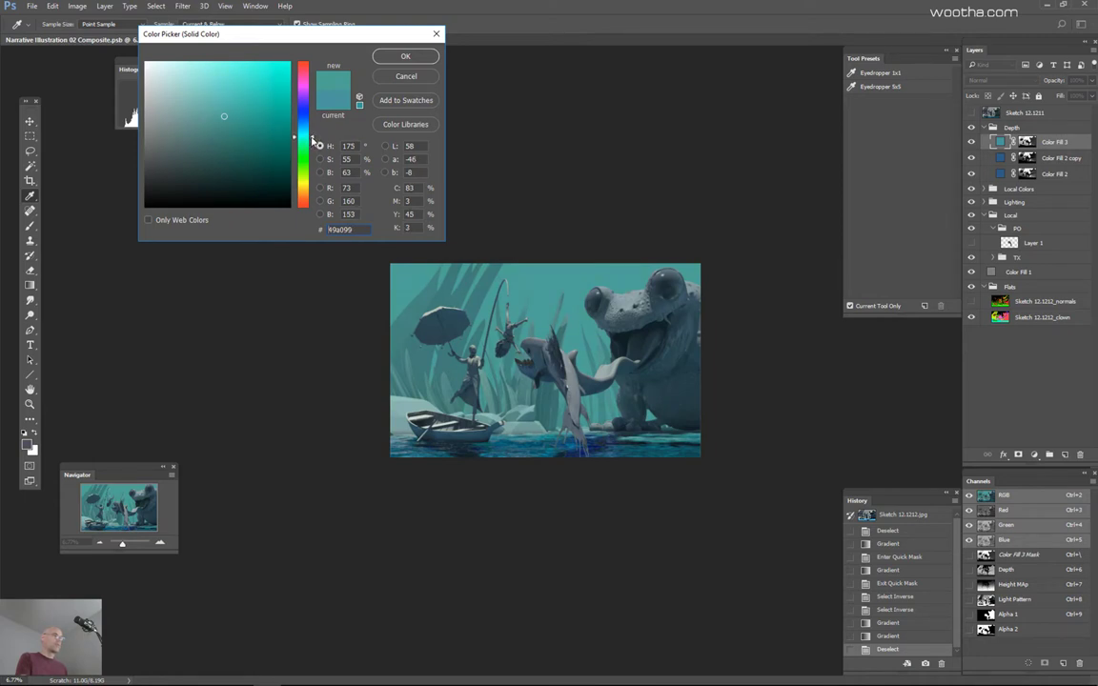
click(412, 58)
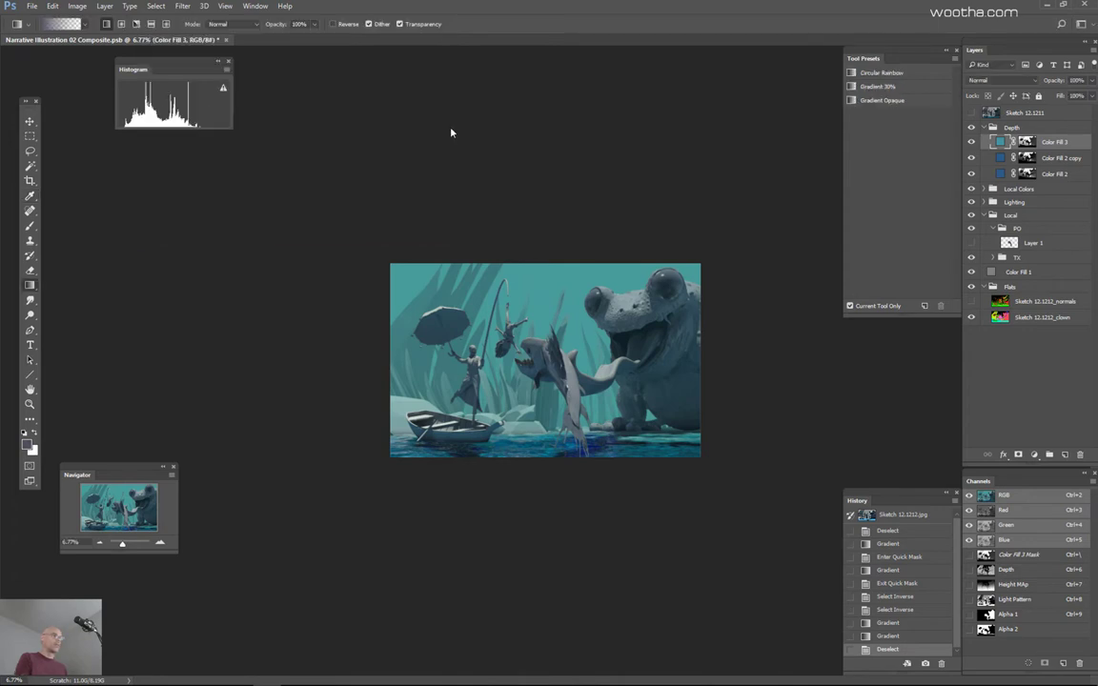
Step: Examine the recoloured fog at several zoom levels with Color Fill 3 hidden and shown
key(ctrl+plus)
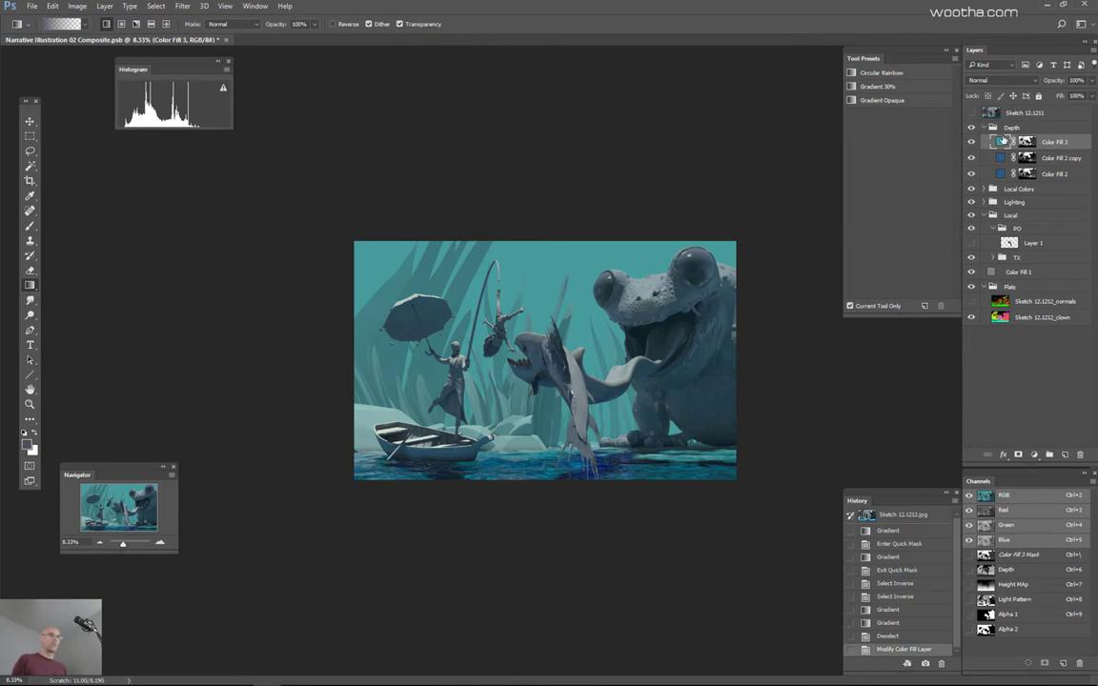
alt+click(666, 343)
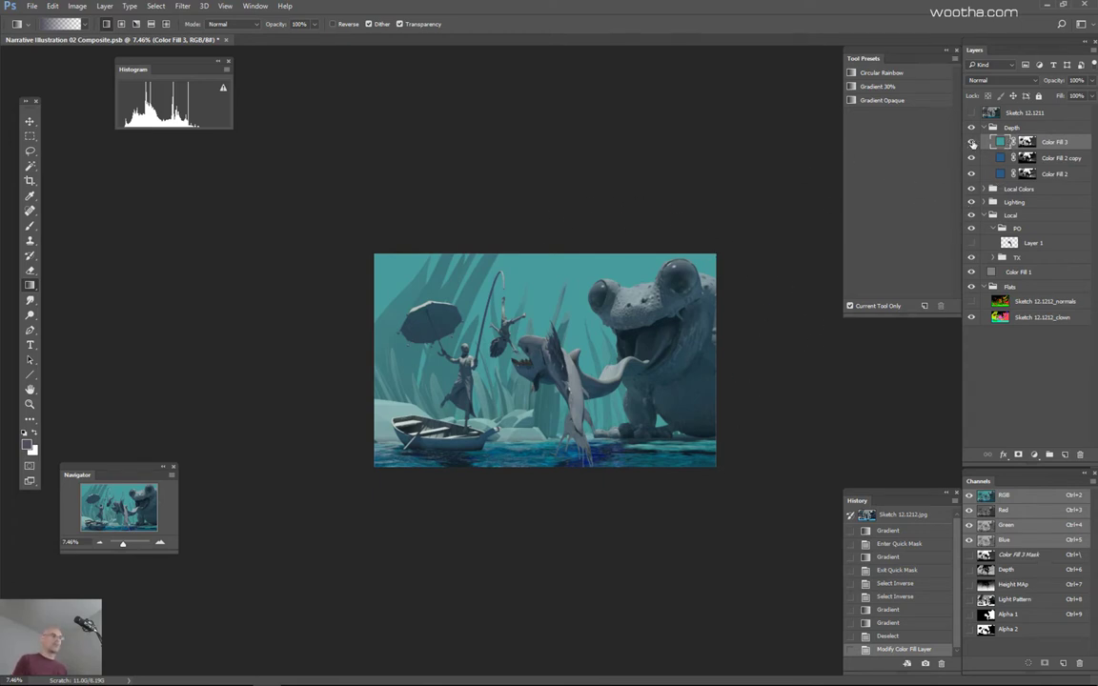
click(971, 142)
click(971, 142)
scroll(629, 363, down, 1)
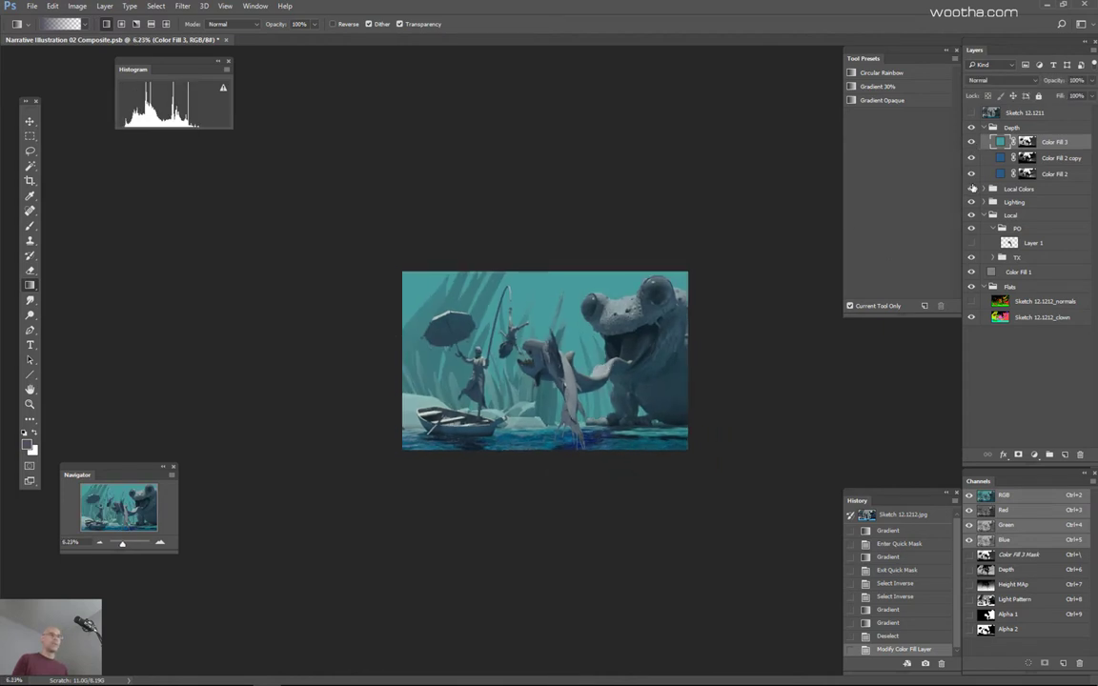
click(973, 142)
click(973, 142)
Step: Mask the clown pass's black background out of the Depth group, collapse the group, and select the Color Fill 1 layer
click(1012, 128)
key(w)
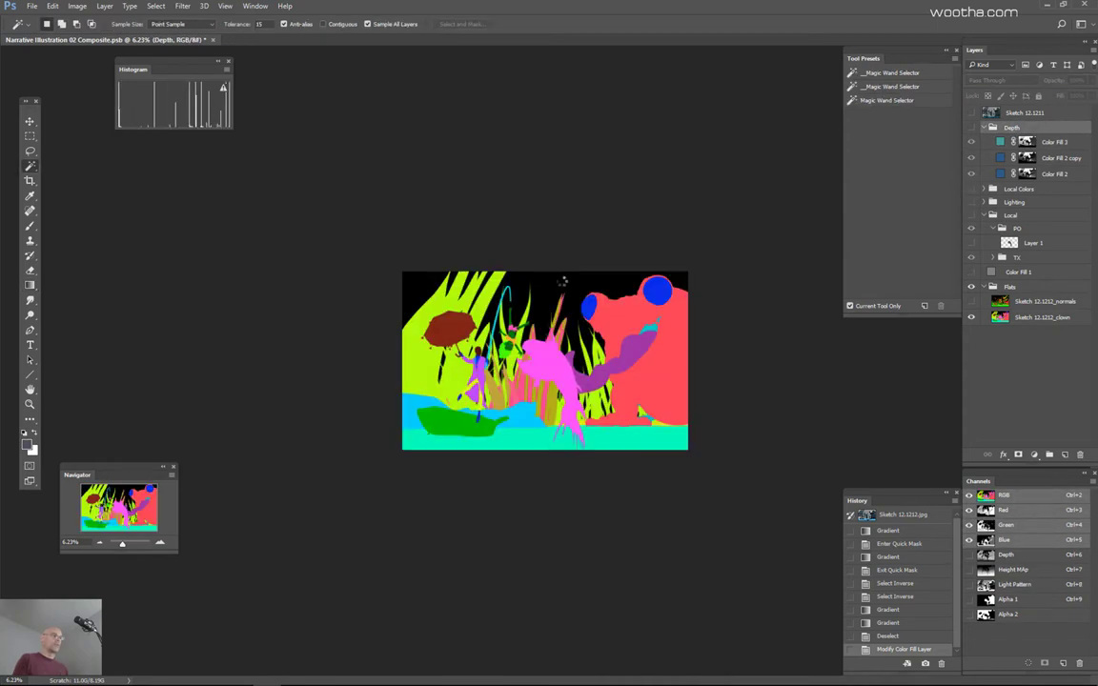
click(563, 280)
click(1018, 454)
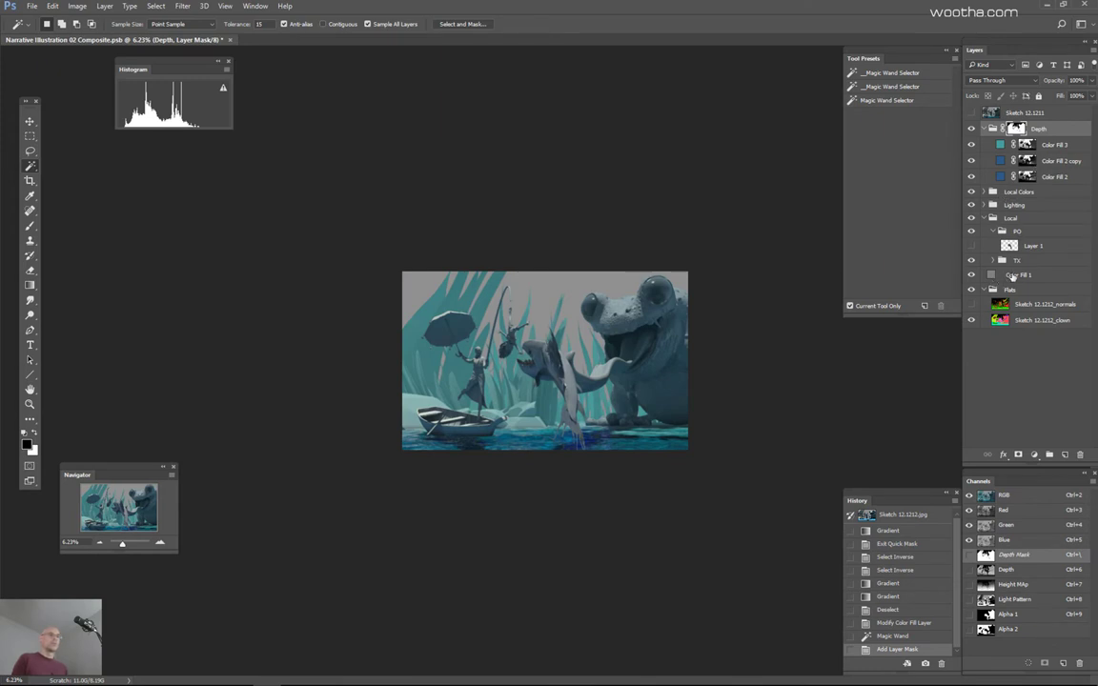
click(987, 129)
click(1024, 226)
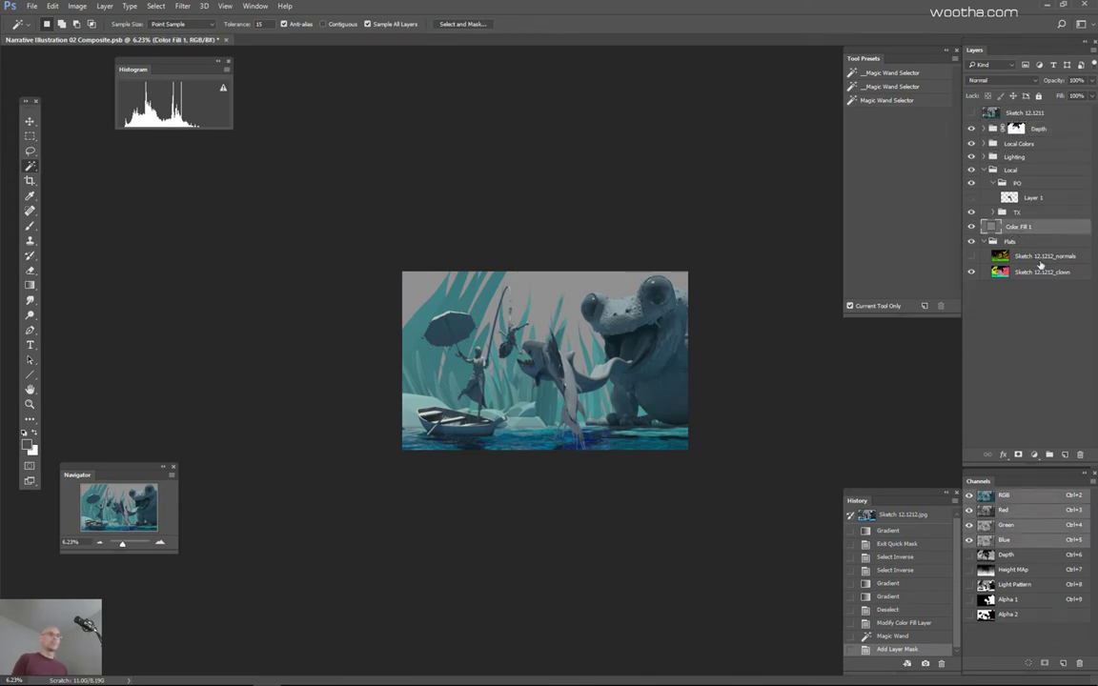
Step: Undo the mask on the Depth group, restoring the background selection, and select Color Fill 3 with the selection edges hidden
click(1001, 183)
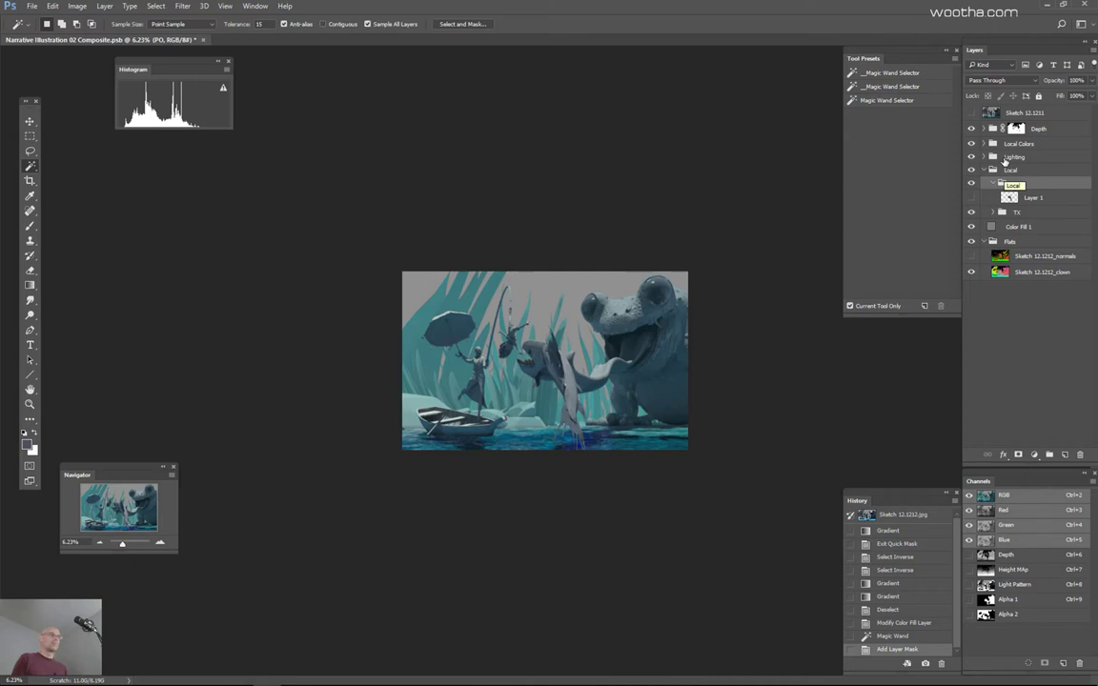
key(ctrl+z)
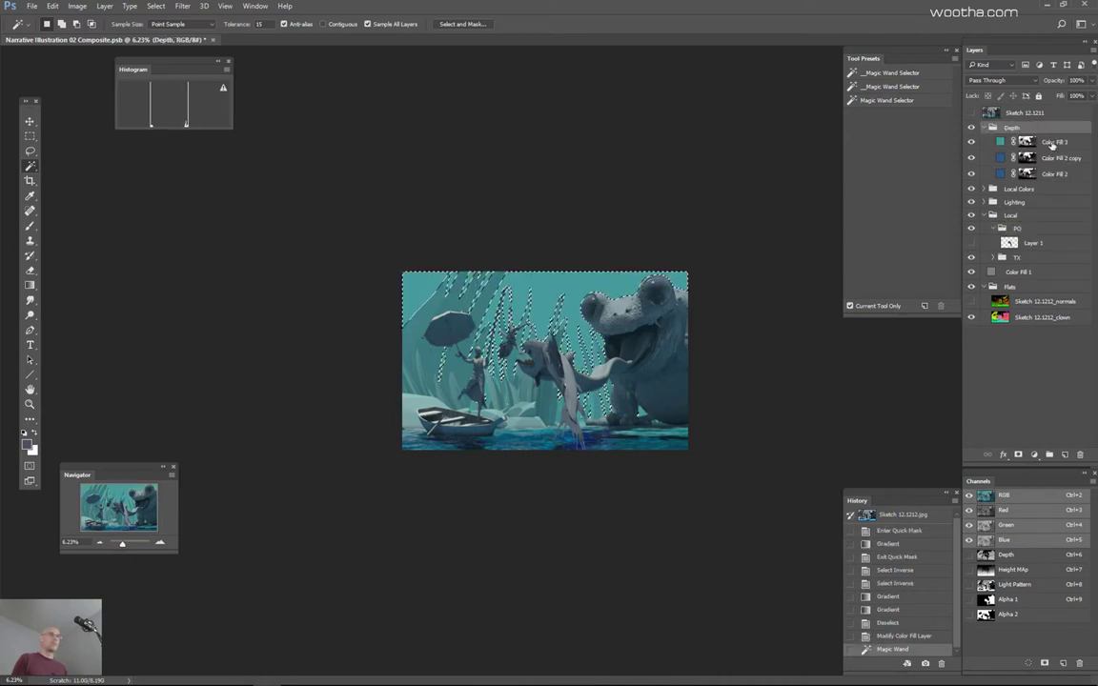
click(1066, 142)
key(ctrl+h)
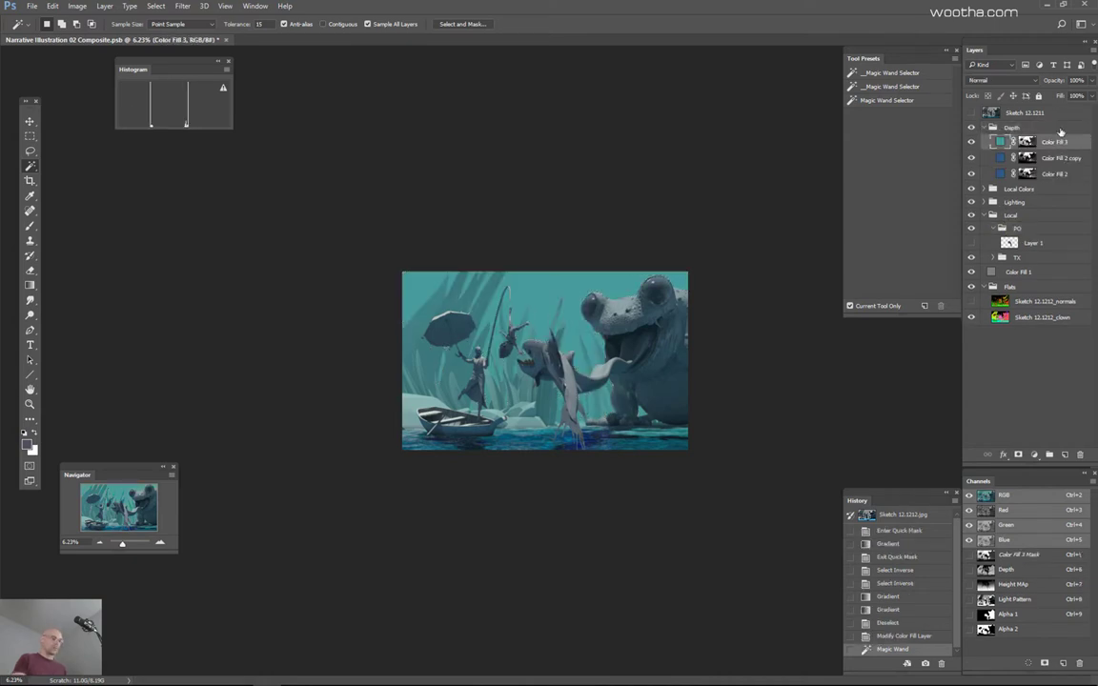
Step: Add a Levels adjustment masked to the background sky above Color Fill 3 and lower its white input level to brighten the sky
key(F10)
key(ctrl+l)
key(Return)
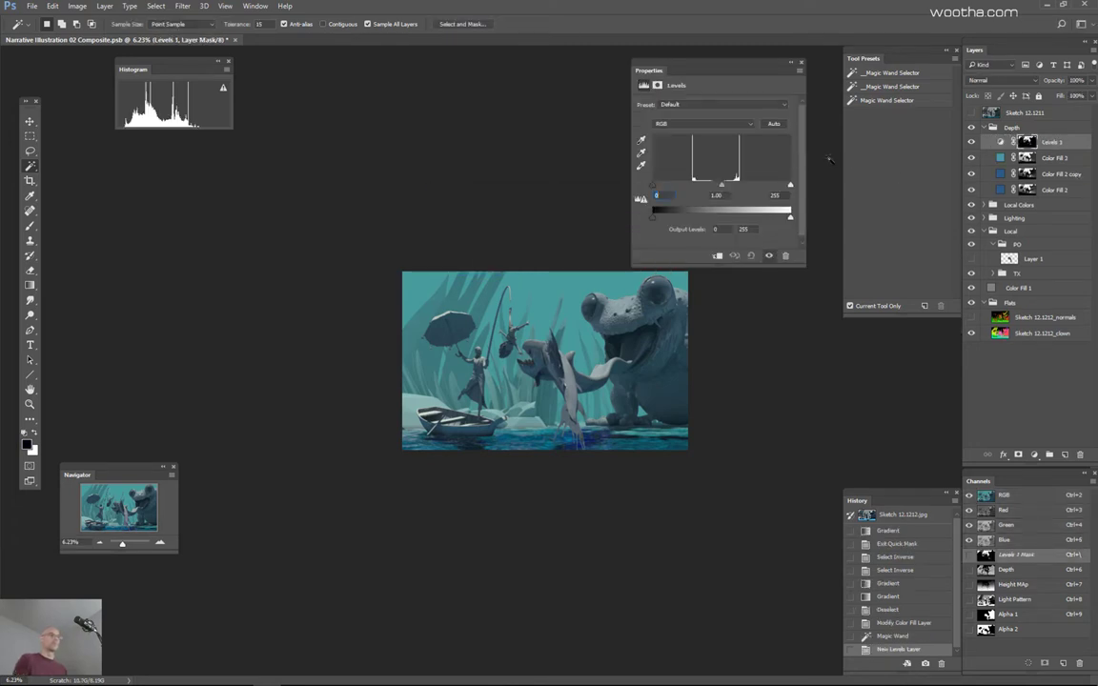
drag(791, 185, 745, 187)
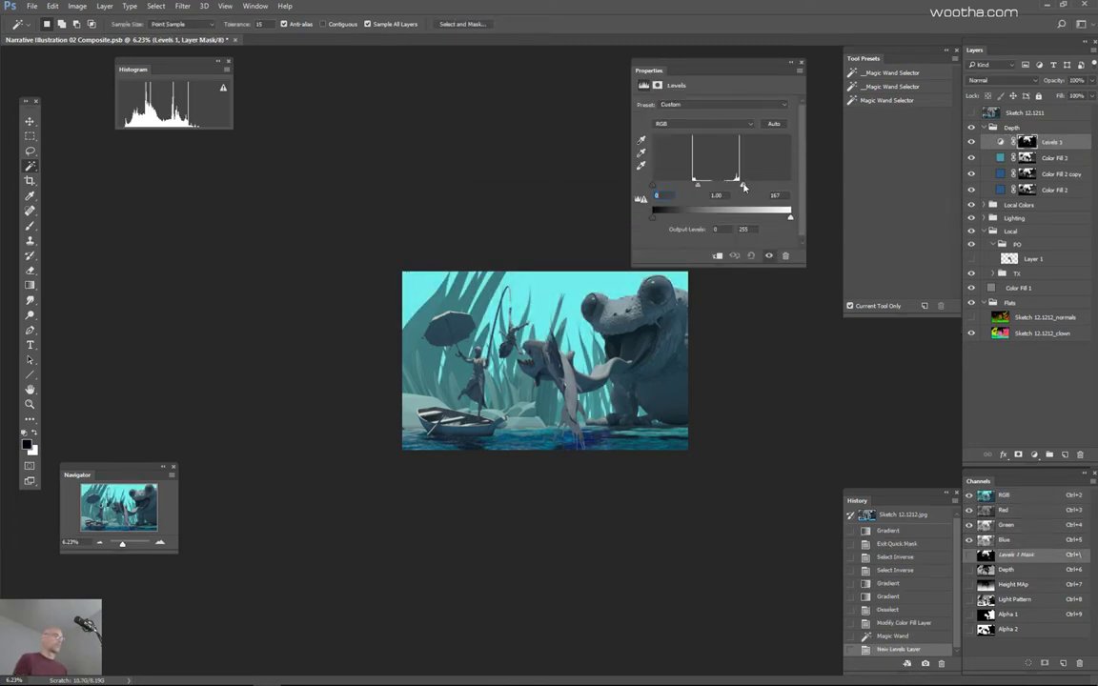
drag(744, 187, 747, 187)
Step: Load the Levels 1 mask as a selection and add a Hue/Saturation adjustment with hue -27 and saturation -52
ctrl+click(1028, 143)
key(ctrl+u)
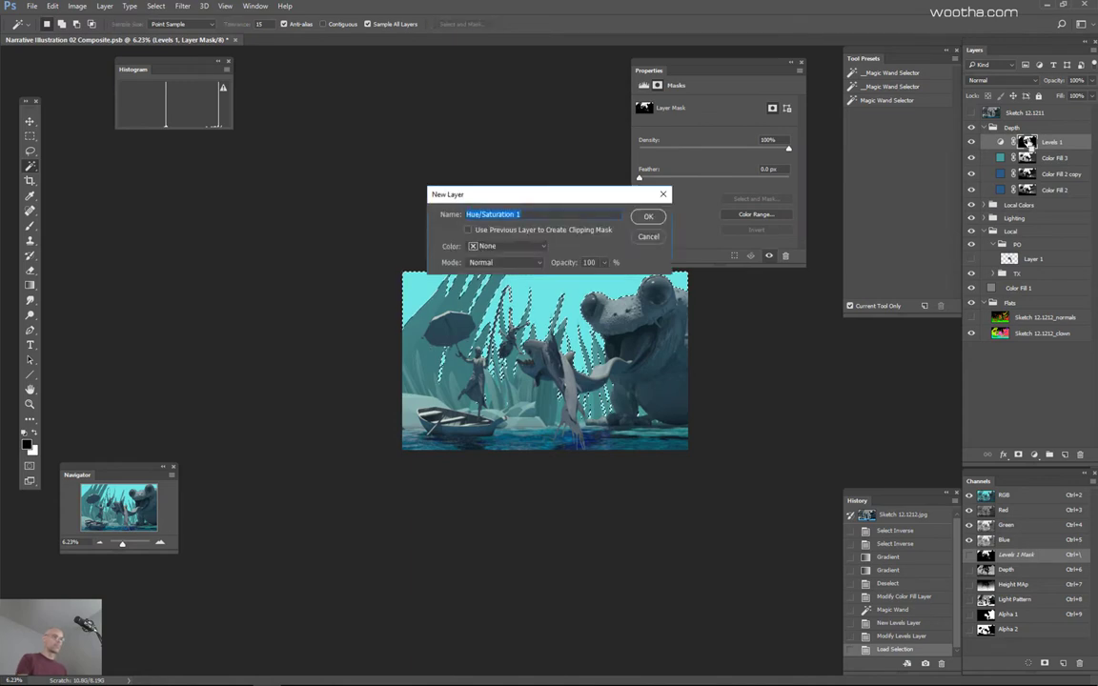
key(Return)
drag(714, 168, 696, 150)
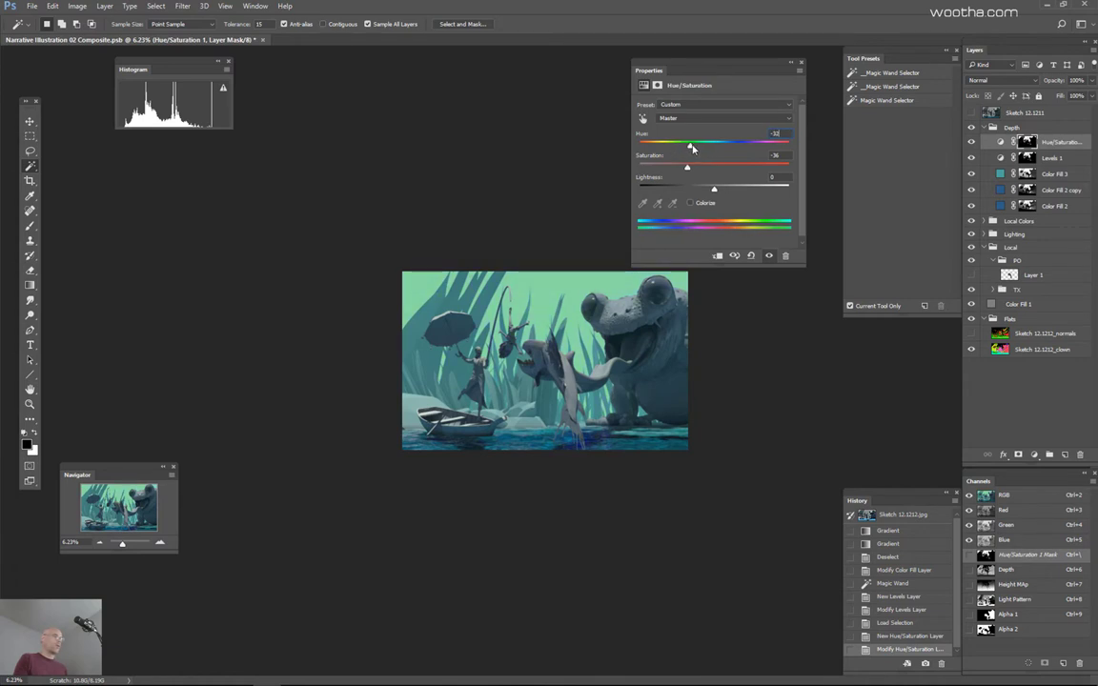
drag(692, 149, 668, 168)
scroll(574, 318, down, 1)
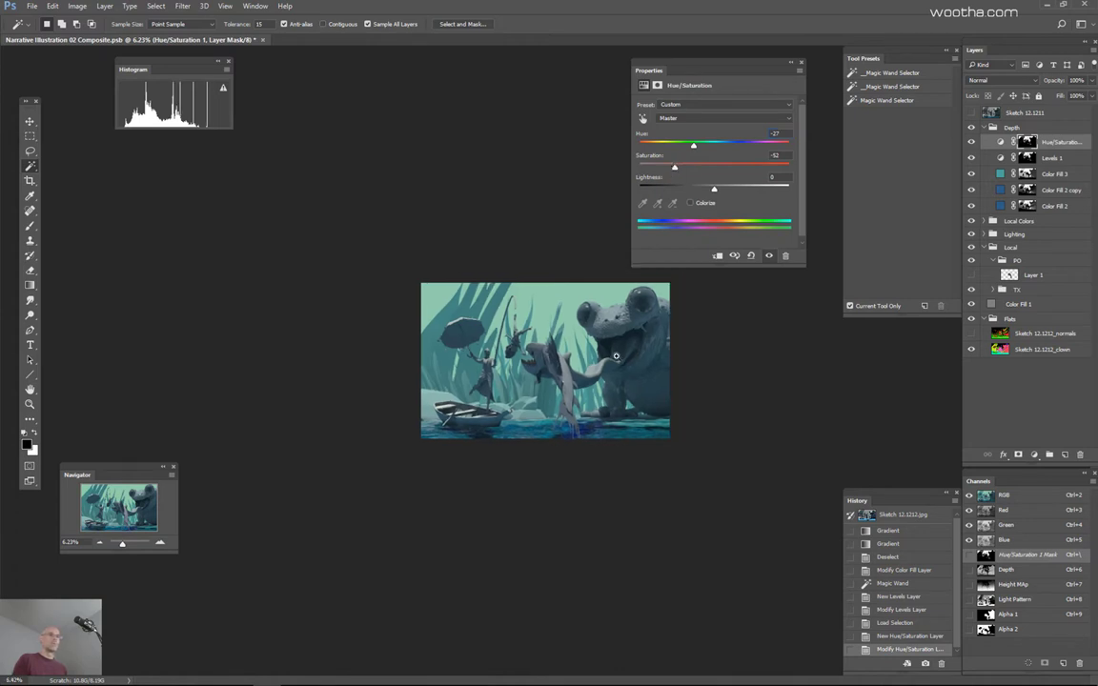
Step: Expand the Lighting group and add an empty layer above Sketch 12.1186 copy 2
click(984, 222)
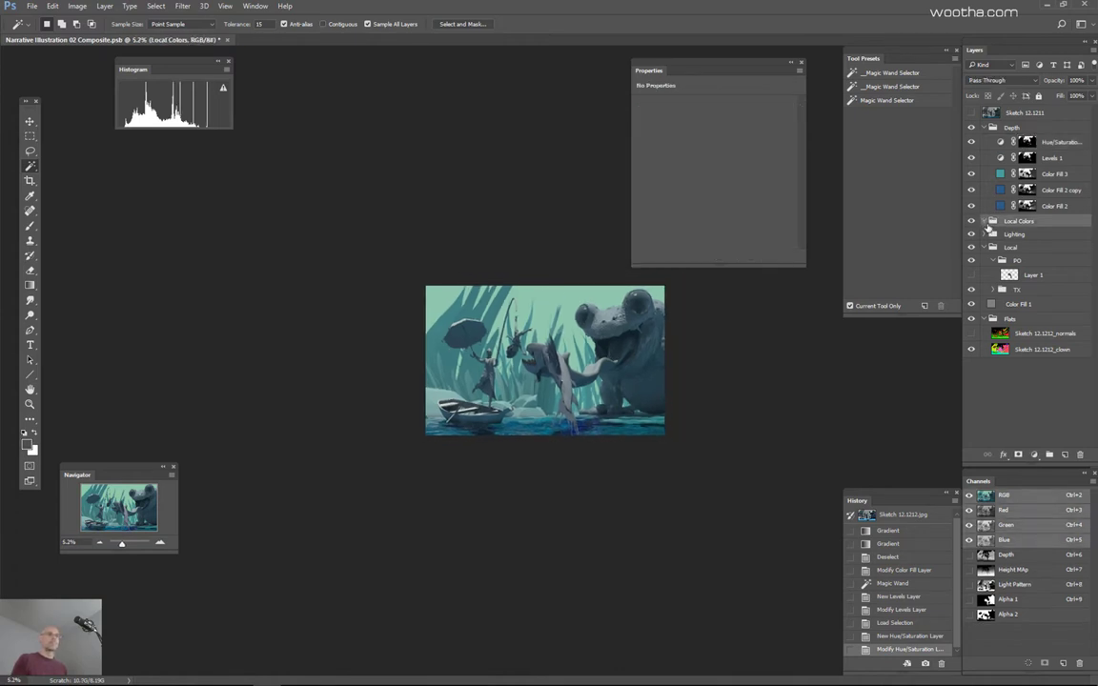
click(985, 234)
click(979, 248)
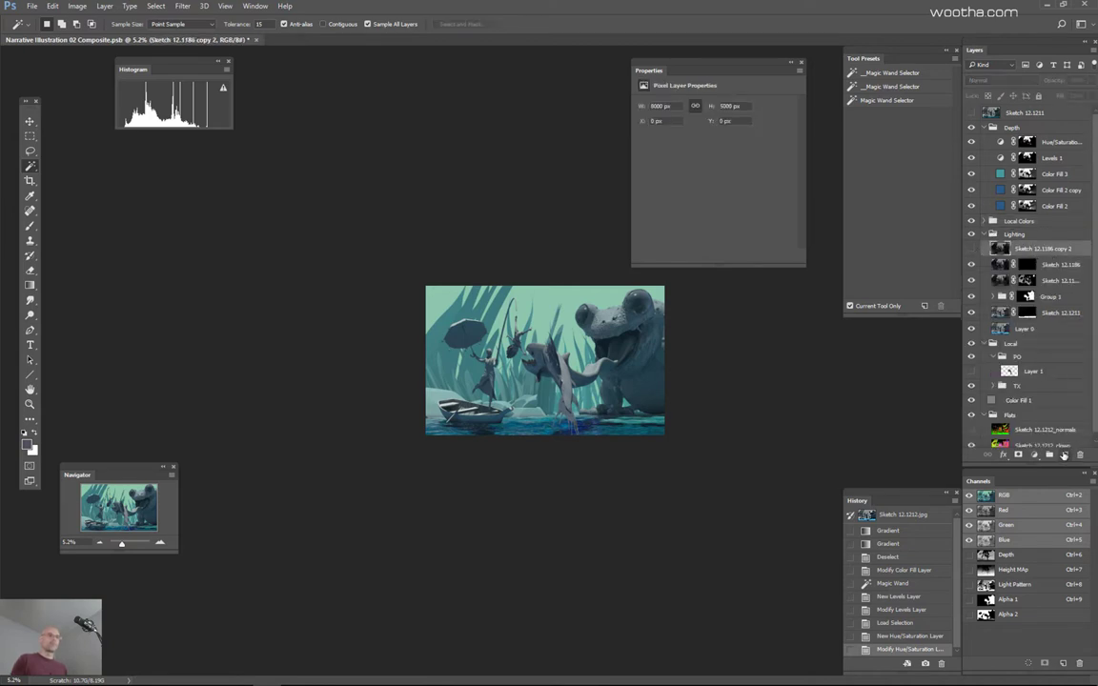
click(1063, 455)
key(g)
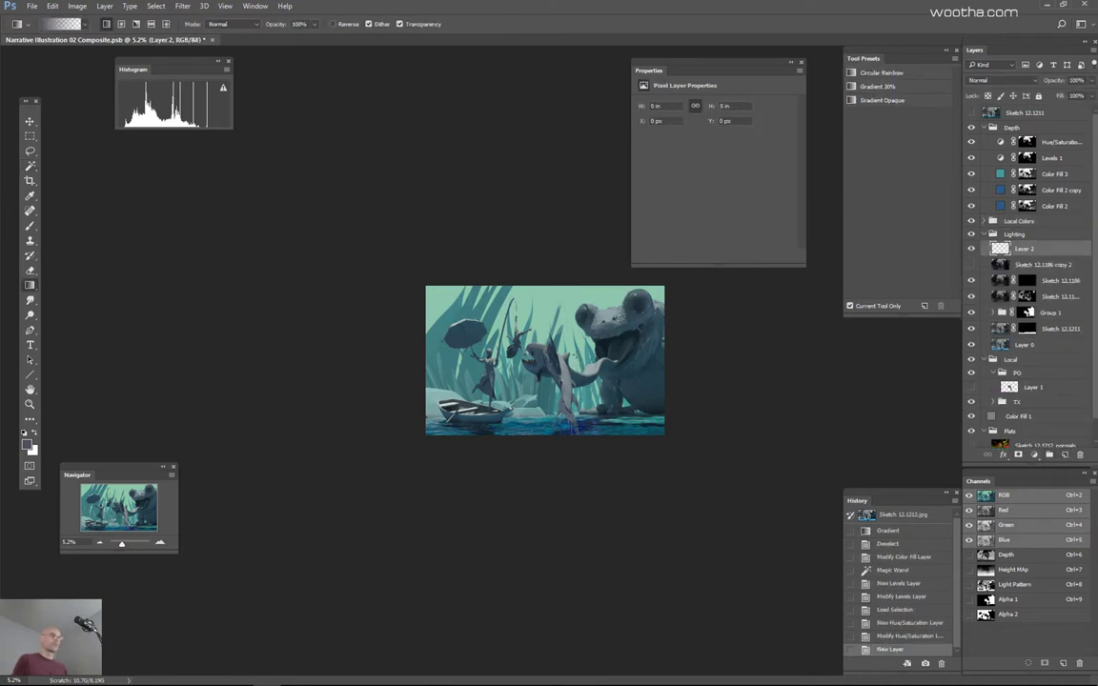
Step: Isolate the clown pass, select its black background with the Magic Wand, and restore the other layers' visibility
key(w)
alt+click(971, 431)
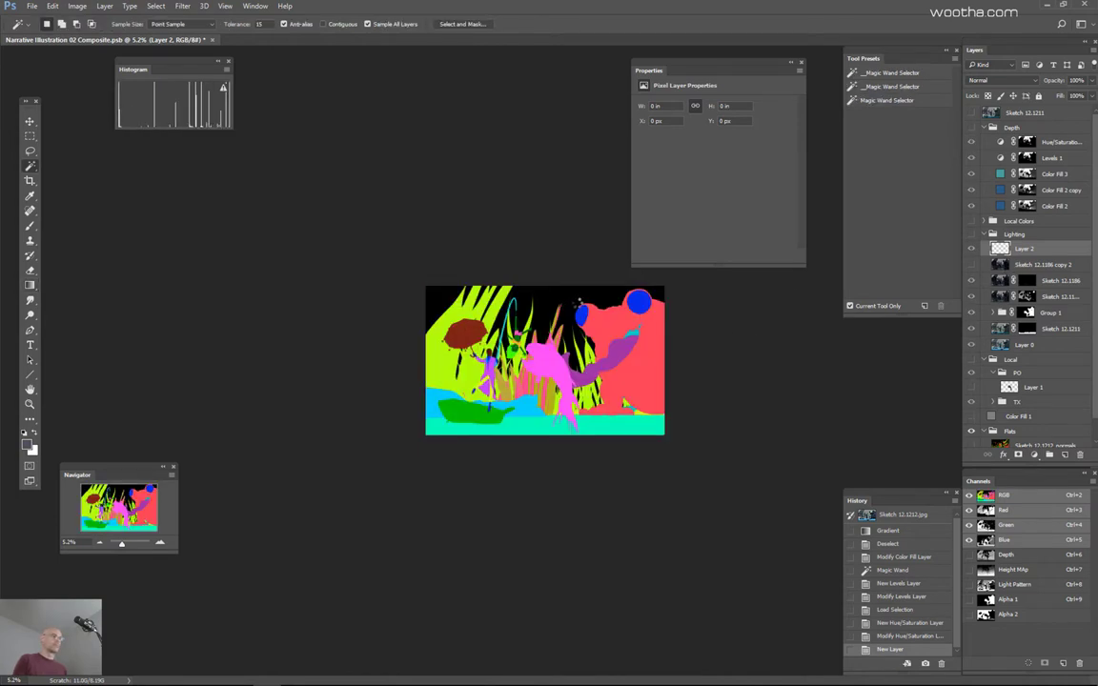
click(576, 302)
alt+click(972, 431)
key(g)
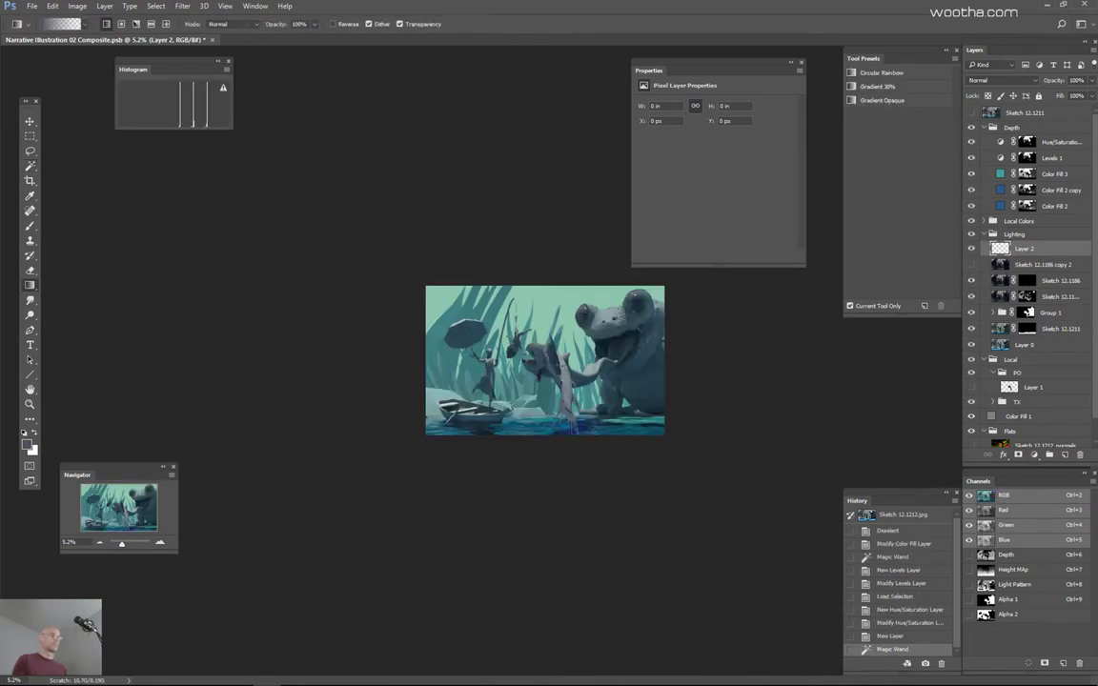
Step: Try near-white gradients across the background sky on Layer 2 in the Lighting group, and undo them
alt+shift+right_click(566, 347)
drag(569, 314, 530, 286)
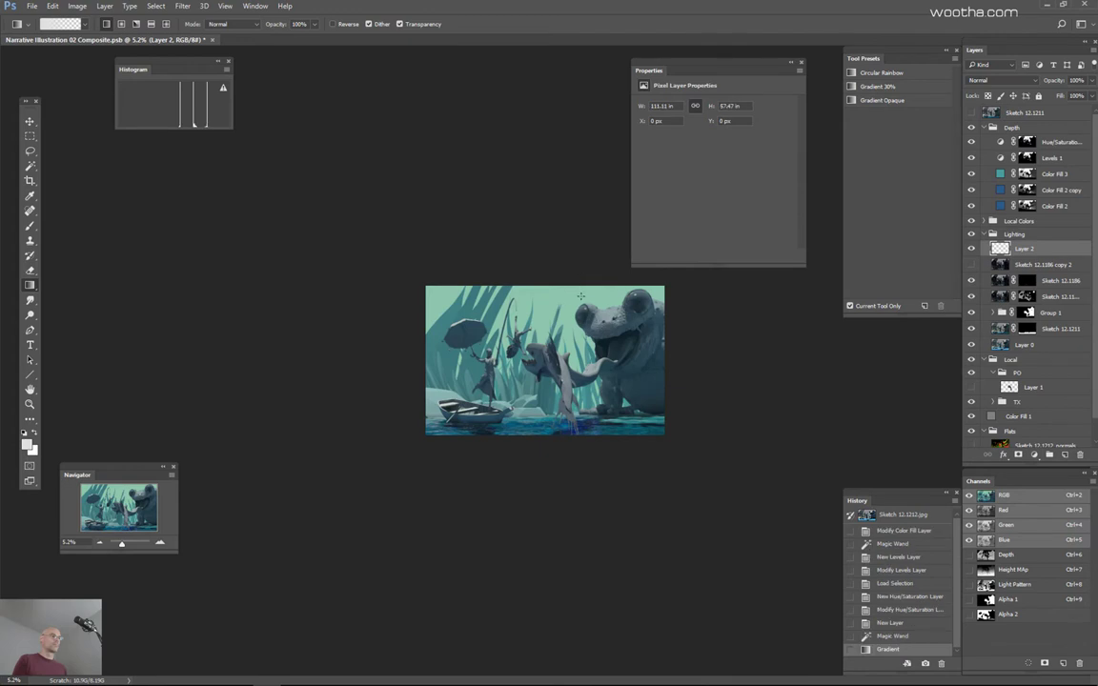
alt+shift+right_click(567, 368)
drag(567, 368, 522, 288)
key(ctrl+z)
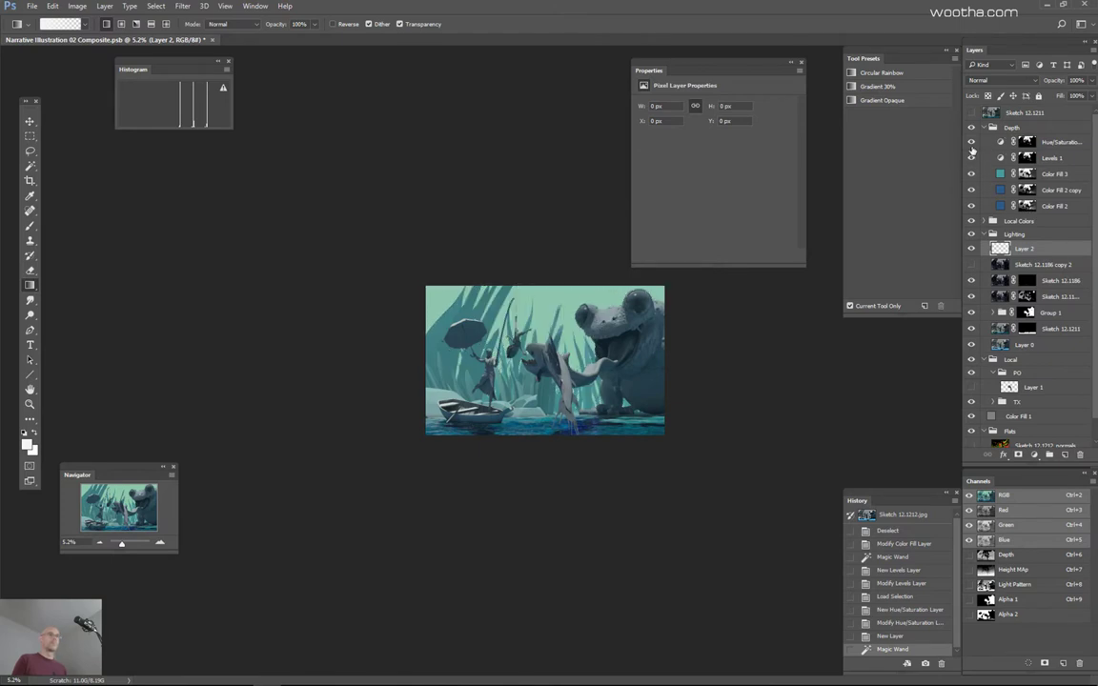
Step: Add an empty layer above Hue/Saturation 1 in the Depth group and set its blend mode to Overlay
click(1054, 144)
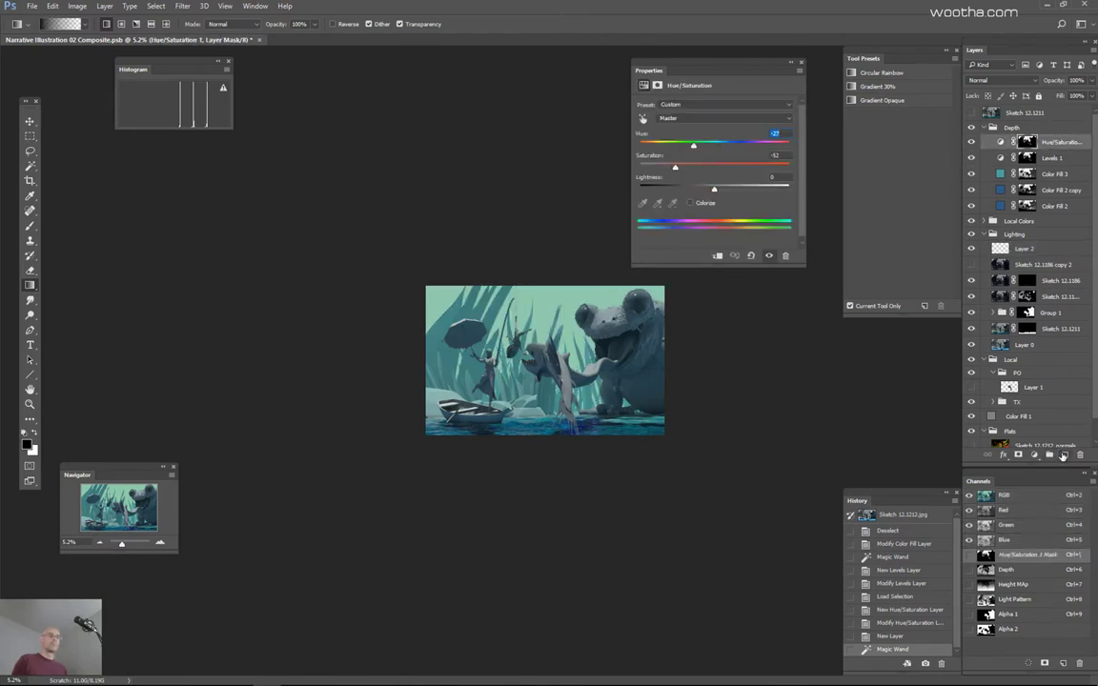
key(ctrl+shift+alt+n)
click(1004, 81)
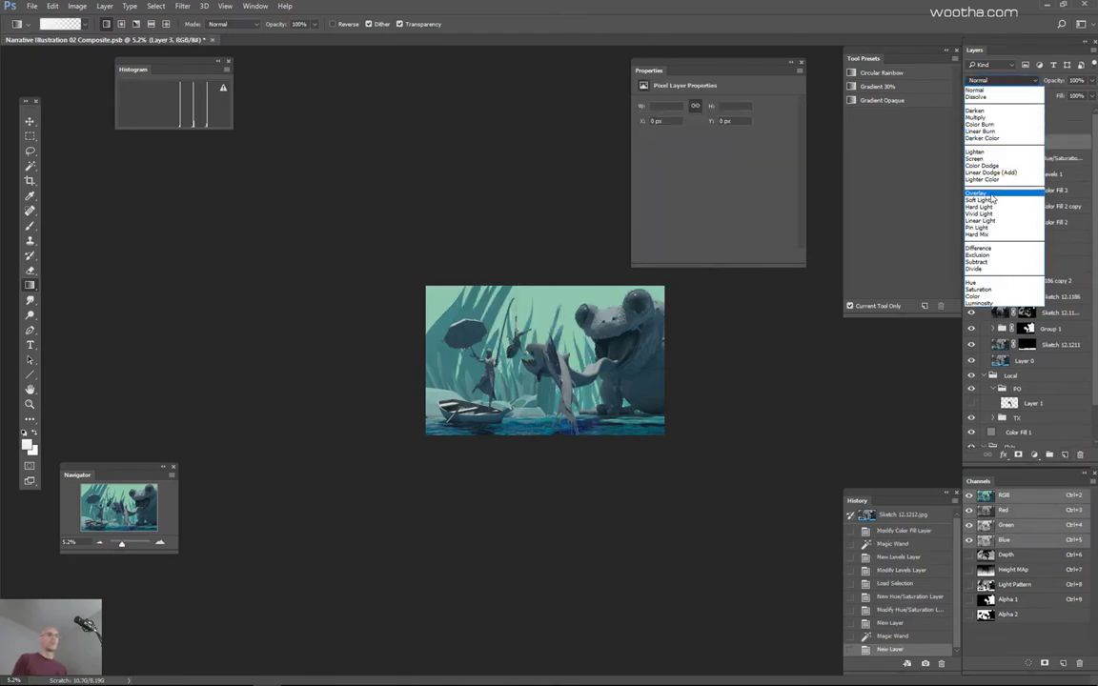
click(982, 158)
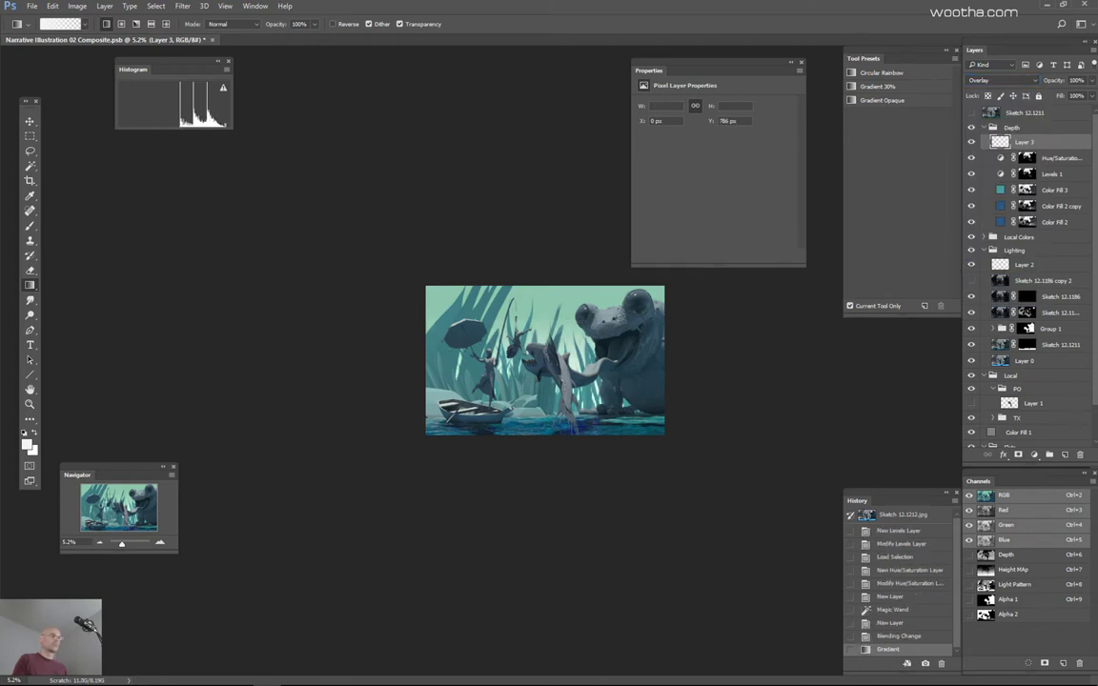
Step: Try white gradients of different lengths down the background sky on the Overlay layer, undoing each one
drag(562, 188, 569, 482)
key(ctrl+z)
drag(570, 168, 576, 474)
key(ctrl+z)
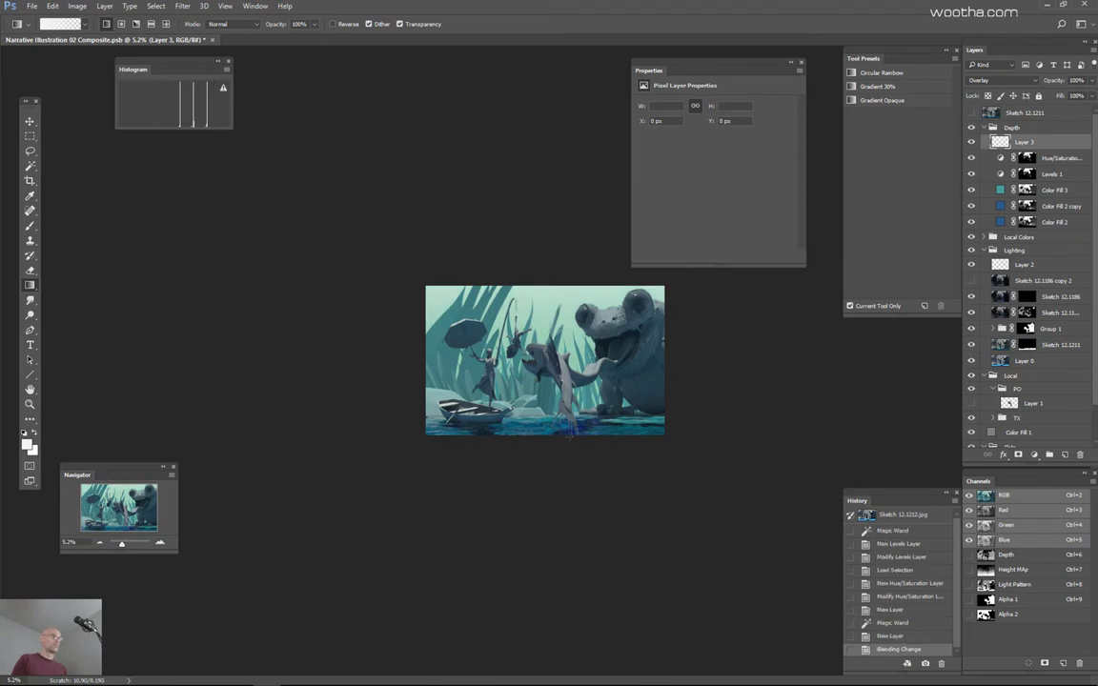
drag(561, 275, 561, 493)
key(ctrl+z)
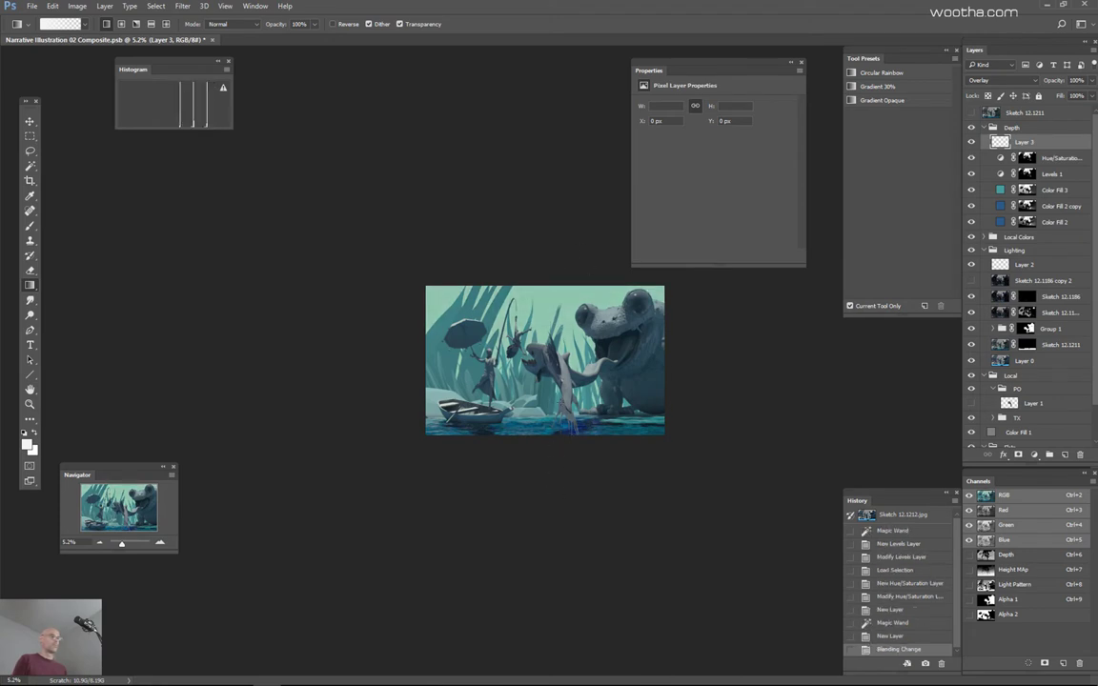
drag(556, 292, 558, 482)
scroll(572, 320, down, 2)
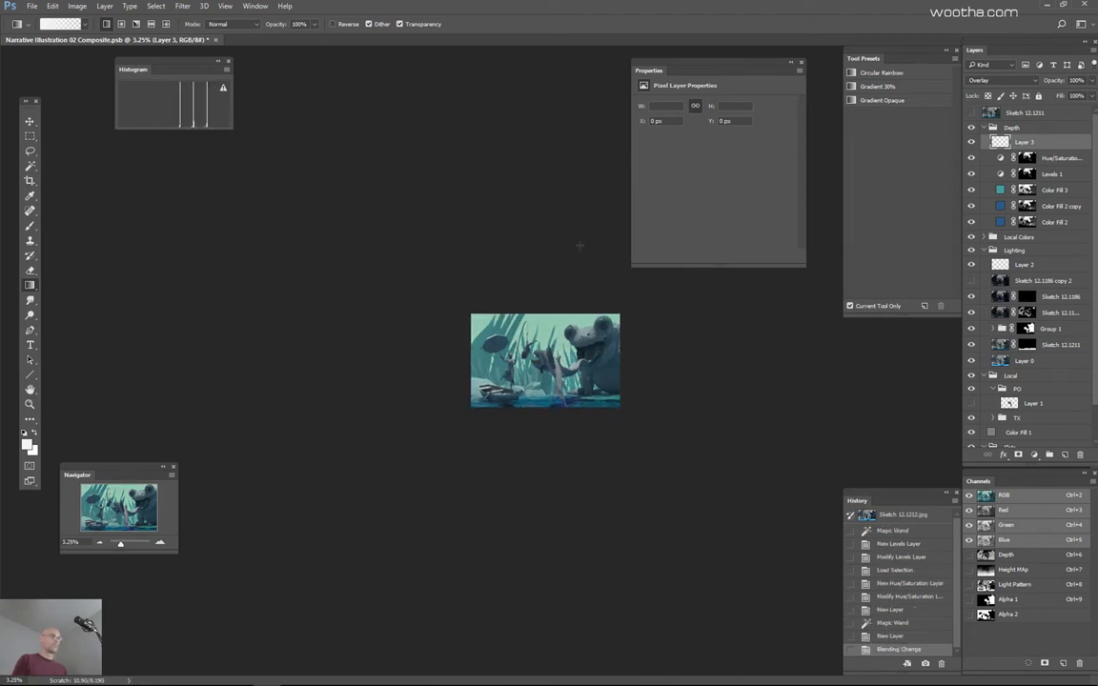
drag(580, 240, 579, 305)
key(ctrl+z)
drag(575, 176, 575, 388)
key(ctrl+z)
ctrl+click(589, 349)
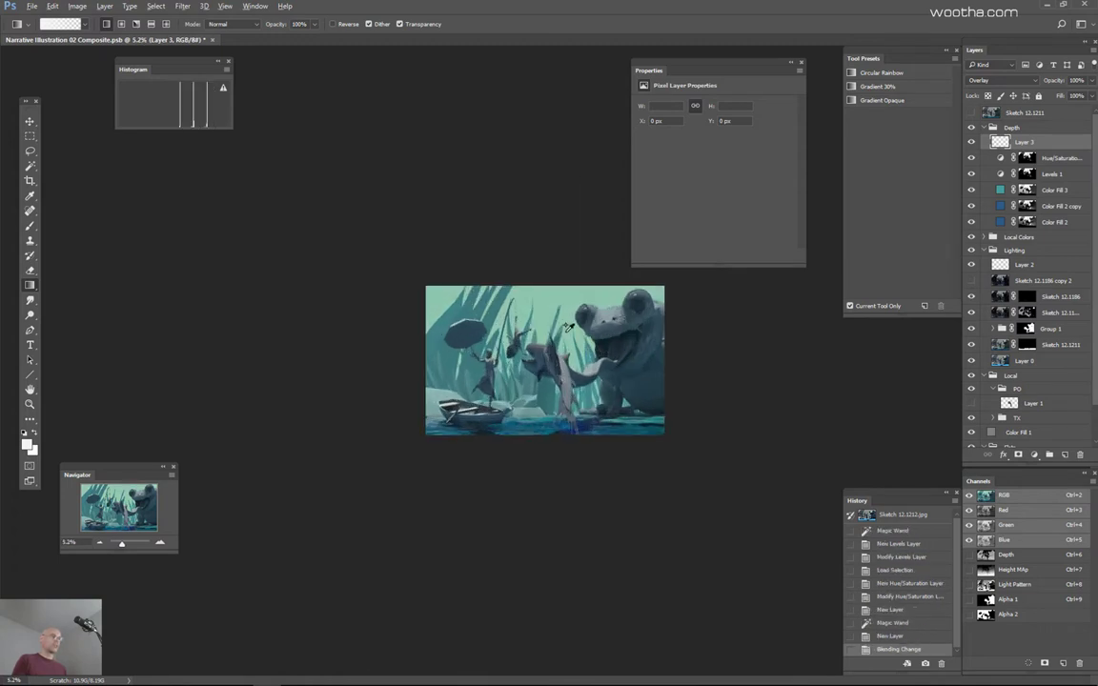
Step: Choose a pale peach foreground colour and change Layer 3's blend mode to Linear Light
alt+shift+right_click(572, 336)
click(990, 80)
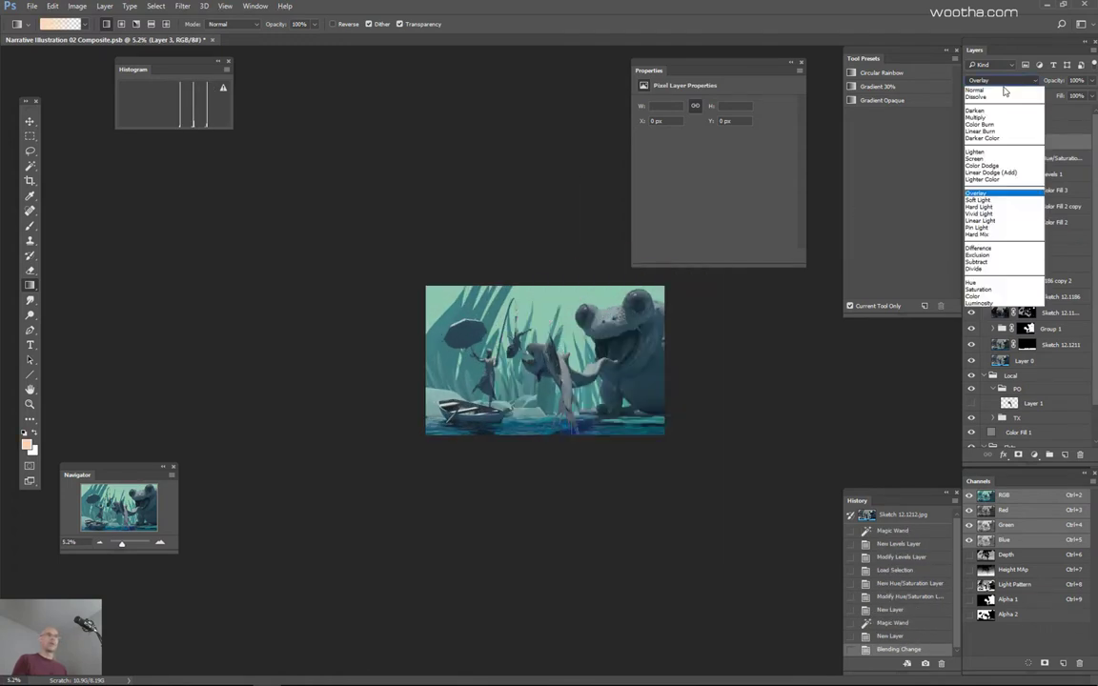
click(982, 220)
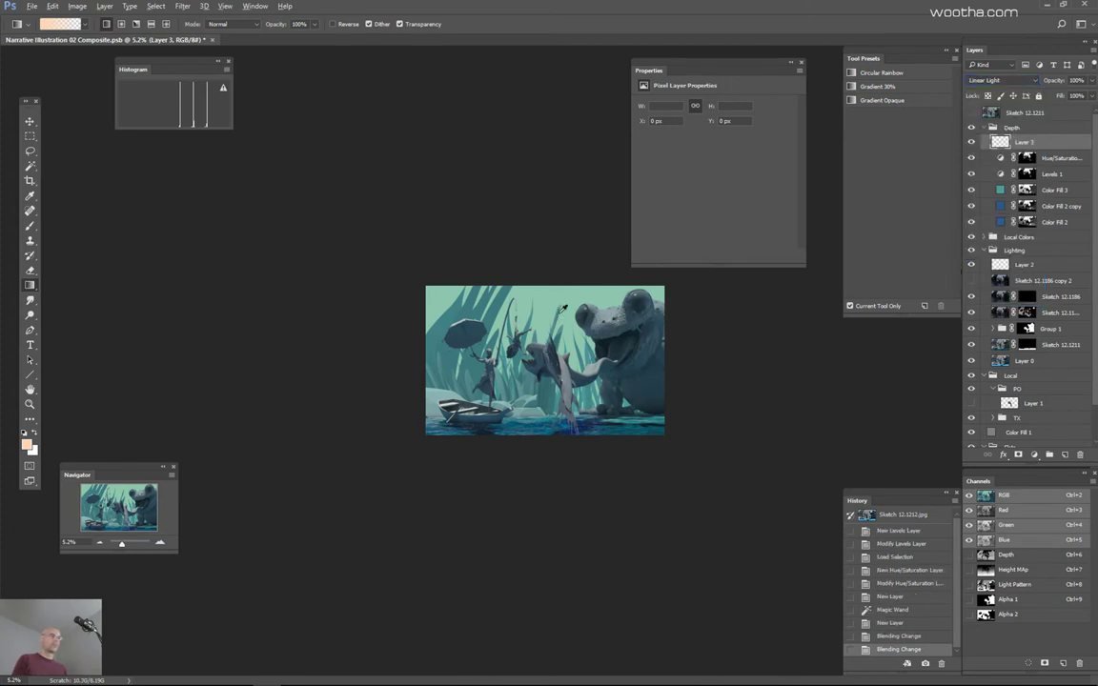
Step: Try Linear Light gradients down the sky on Layer 3 with adjusted, duller foreground colours, and undo them
alt+shift+right_click(561, 311)
mouse_move(573, 256)
mouse_down()
mouse_move(573, 391)
mouse_move(577, 246)
mouse_move(577, 382)
mouse_up()
key(ctrl+z)
alt+shift+right_click(617, 346)
key(ctrl+z)
drag(563, 255, 562, 360)
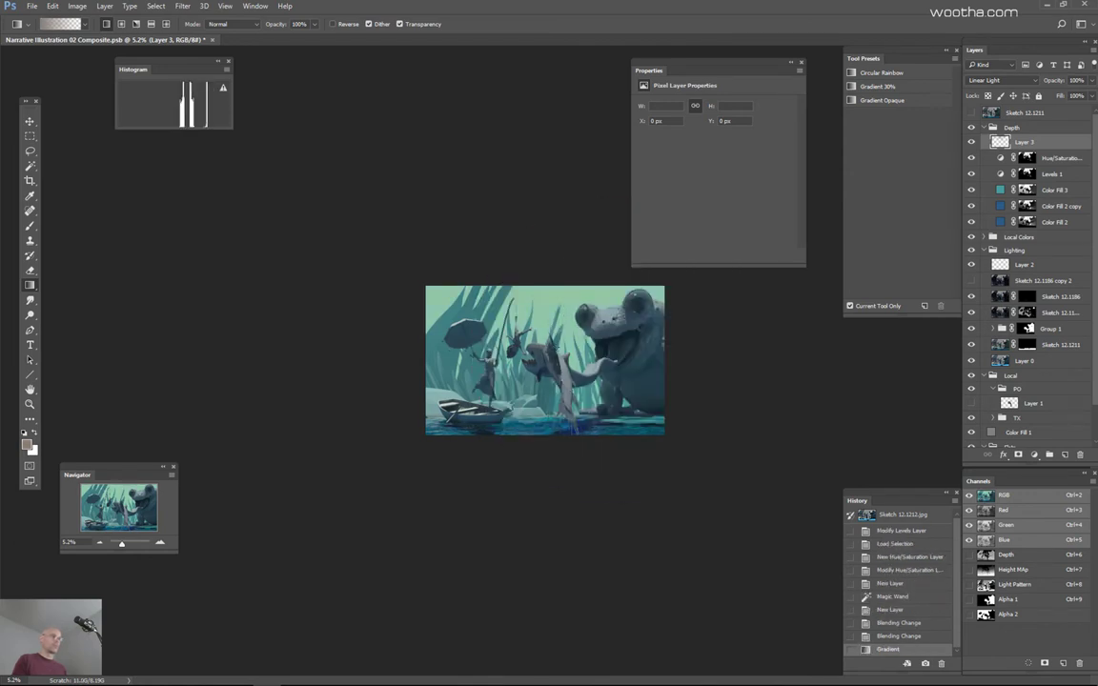
scroll(523, 301, down, 2)
scroll(523, 301, up, 1)
key(ctrl+z)
Step: Try muted grey gradients of varying lengths down the sky on Layer 3, adjusting the colour and undoing each attempt
alt+shift+right_click(575, 315)
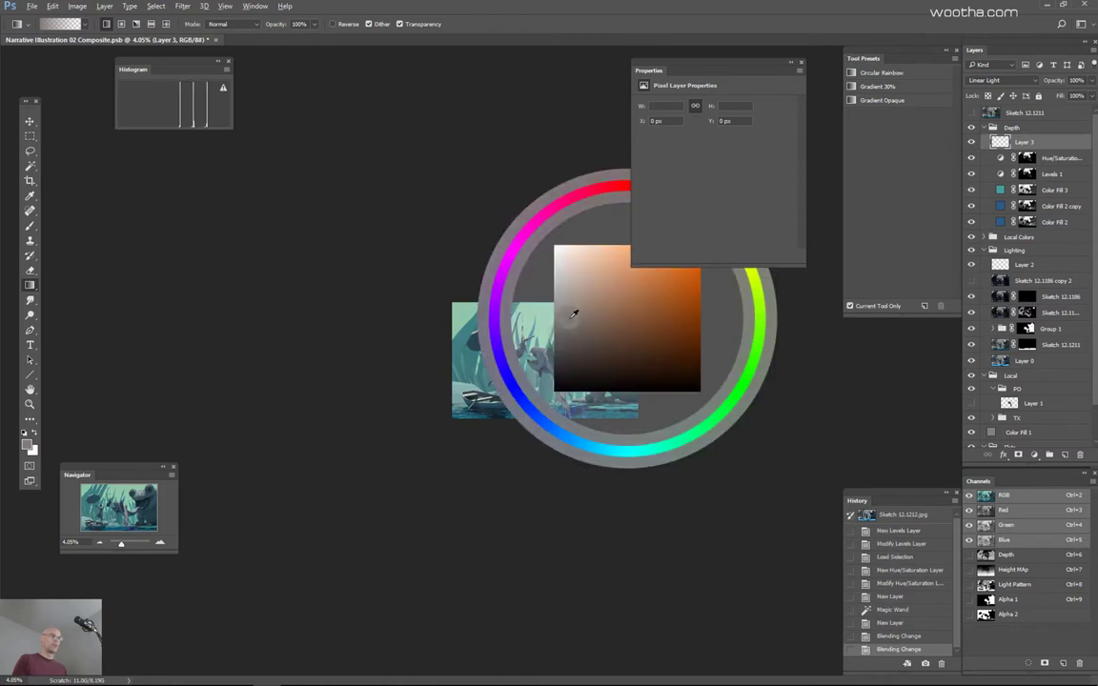
drag(572, 290, 572, 347)
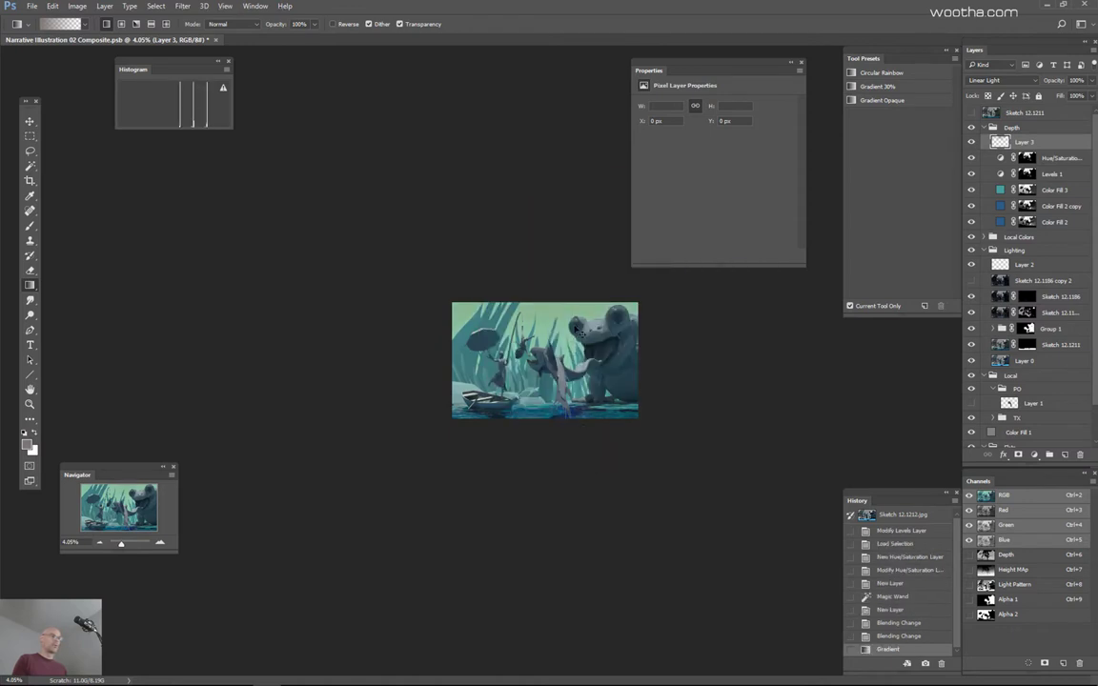
key(ctrl+z)
alt+shift+right_click(571, 315)
drag(570, 285, 570, 386)
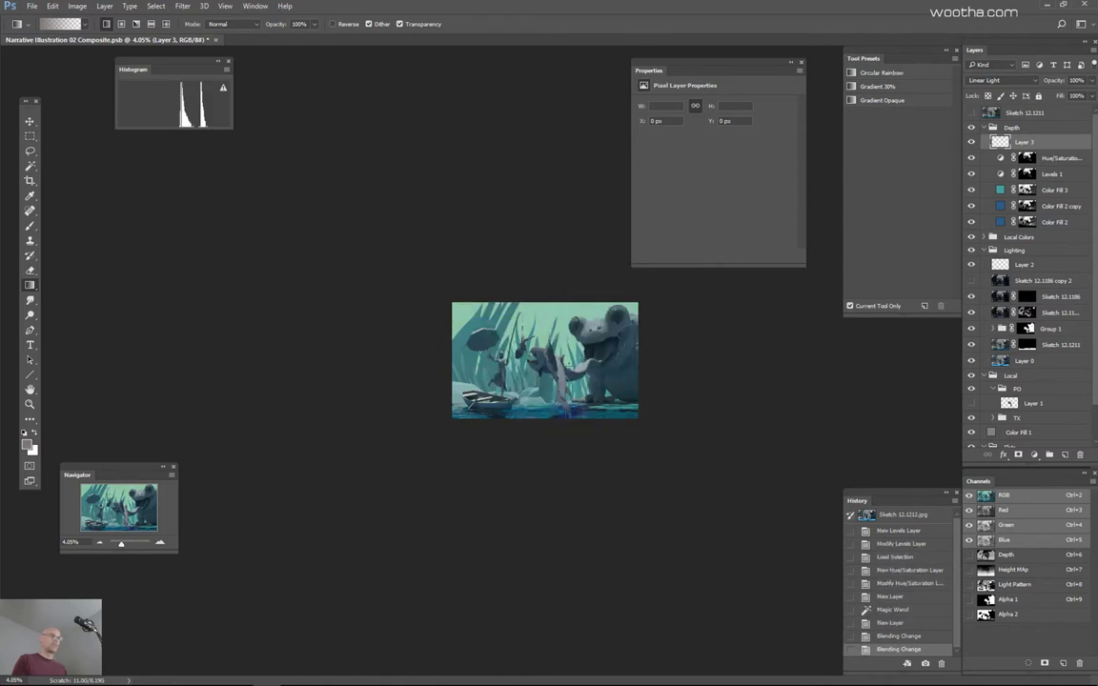
key(ctrl+z)
drag(573, 283, 575, 354)
key(ctrl+z)
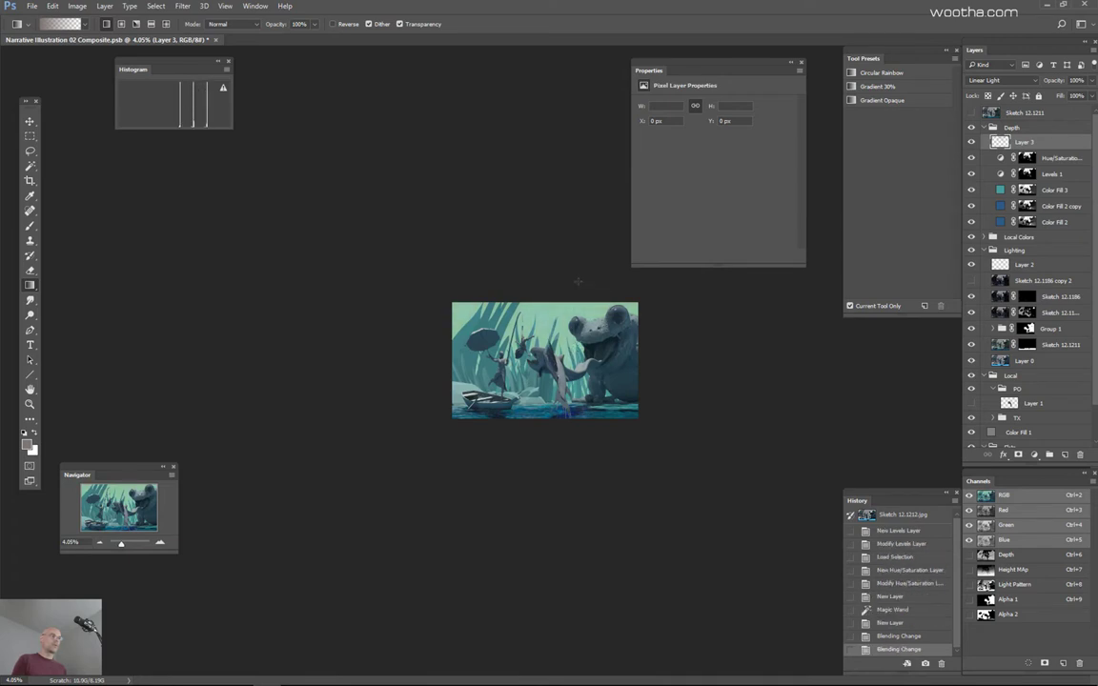
drag(577, 283, 578, 341)
key(ctrl+z)
key(ctrl+z)
drag(580, 291, 580, 371)
scroll(580, 371, down, 2)
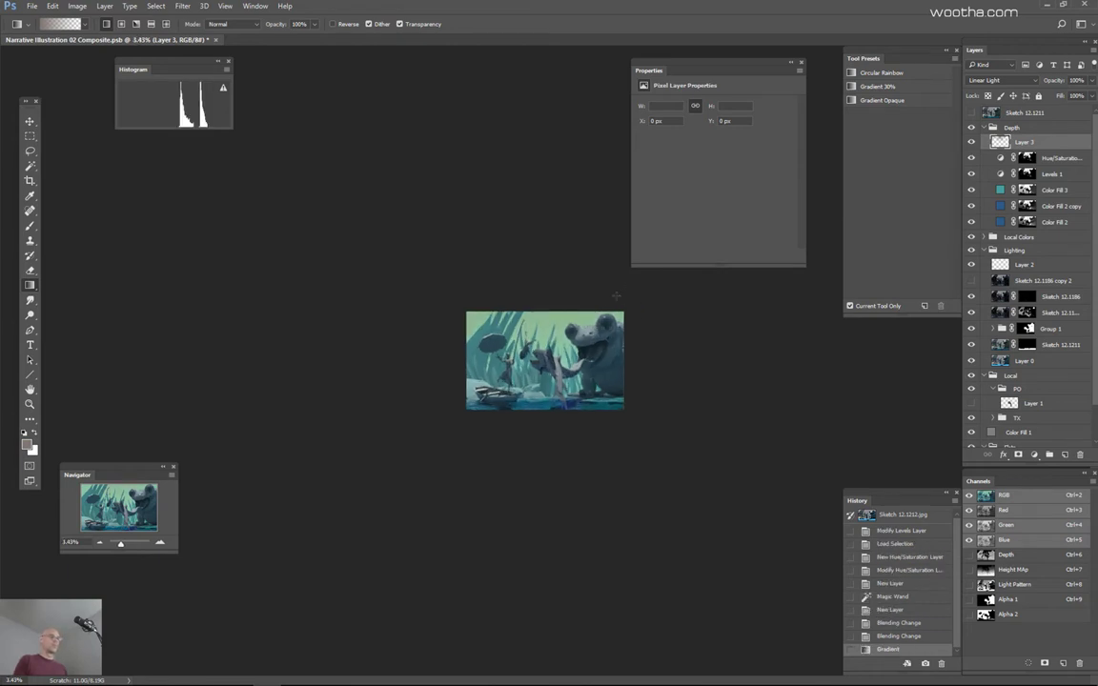
key(ctrl+z)
drag(588, 284, 588, 375)
key(ctrl+z)
Step: Apply a grey-brown to transparent gradient downward from above the sky on Layer 3, and deselect
mouse_move(590, 272)
mouse_down()
mouse_move(590, 380)
mouse_move(583, 370)
mouse_up()
key(ctrl+z)
scroll(729, 299, up, 3)
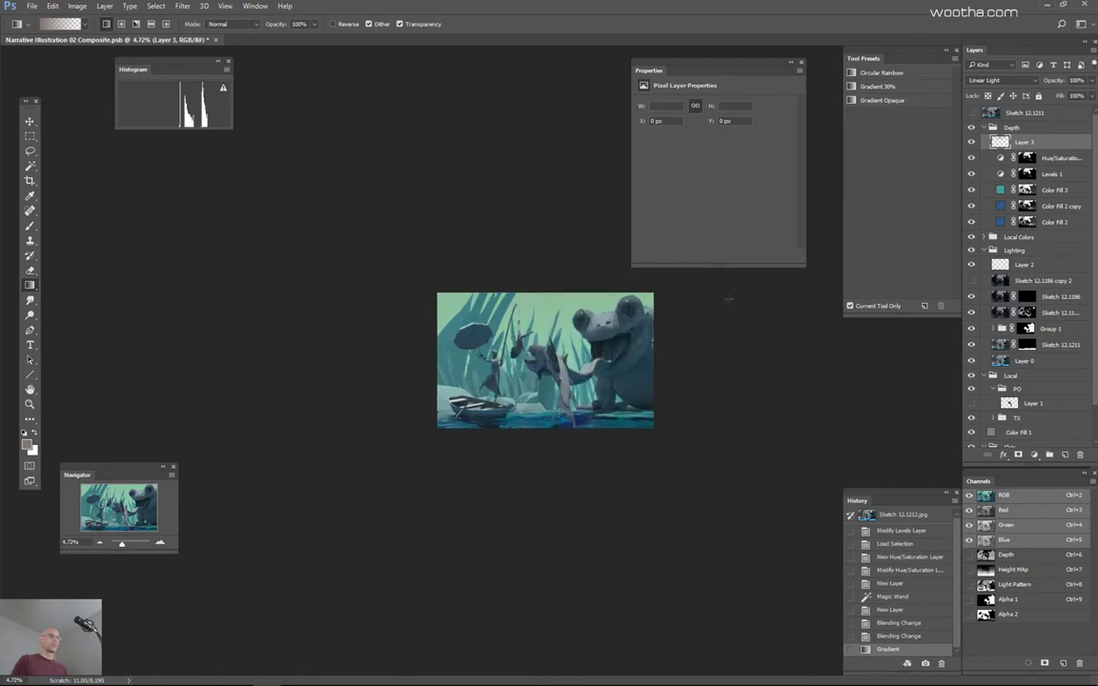
key(ctrl+d)
Step: Compare the illustration with the Depth group hidden and shown, and select the Color Fill 3 layer
click(972, 128)
click(972, 128)
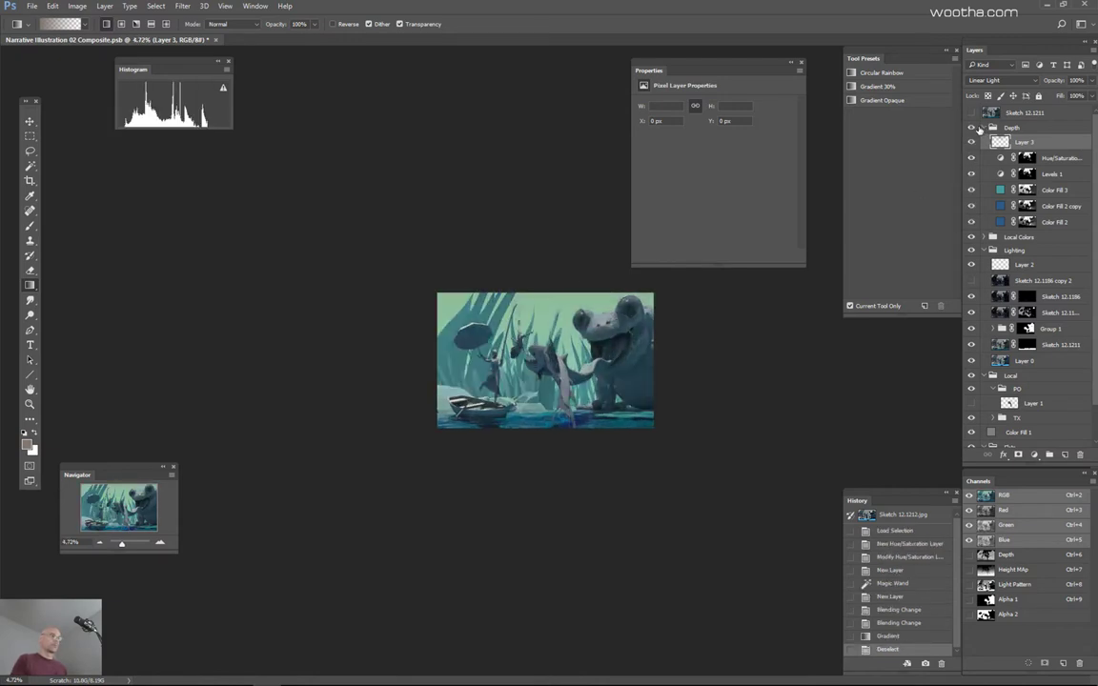
click(972, 127)
click(973, 128)
click(971, 127)
click(971, 127)
ctrl+click(598, 368)
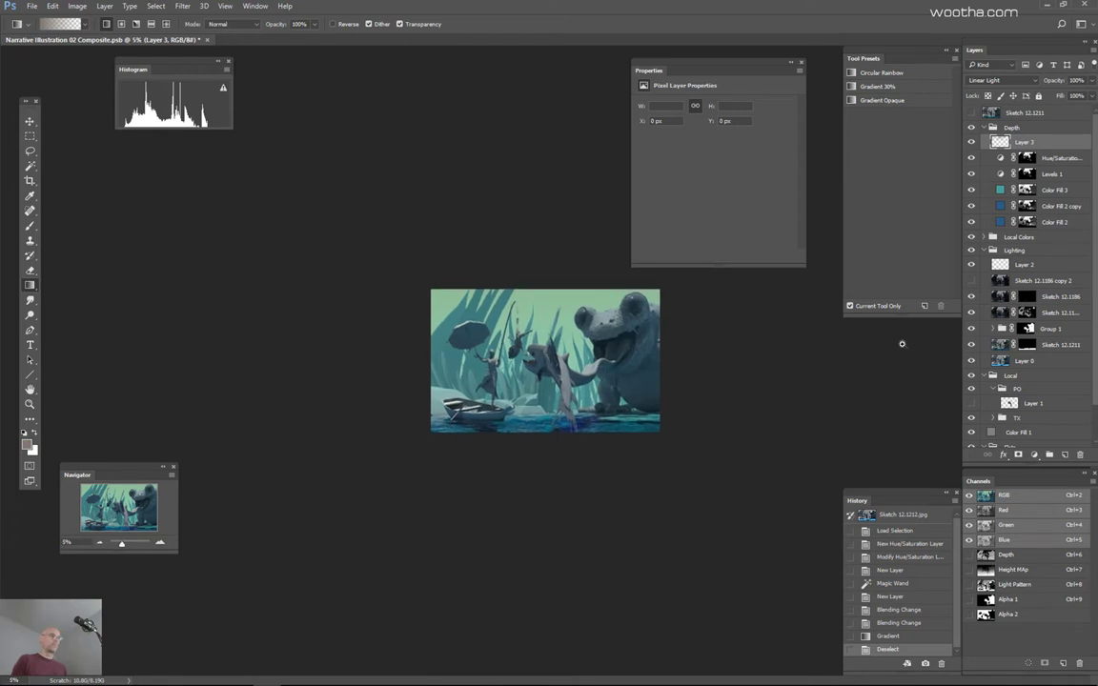
key(ctrl+plus)
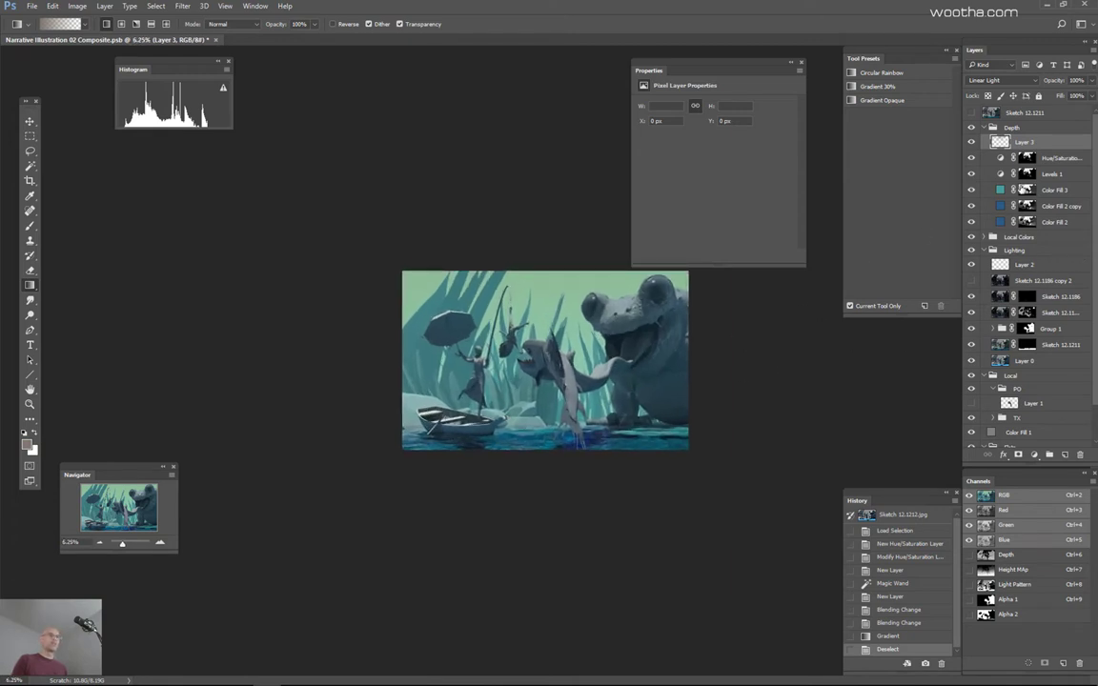
click(1065, 191)
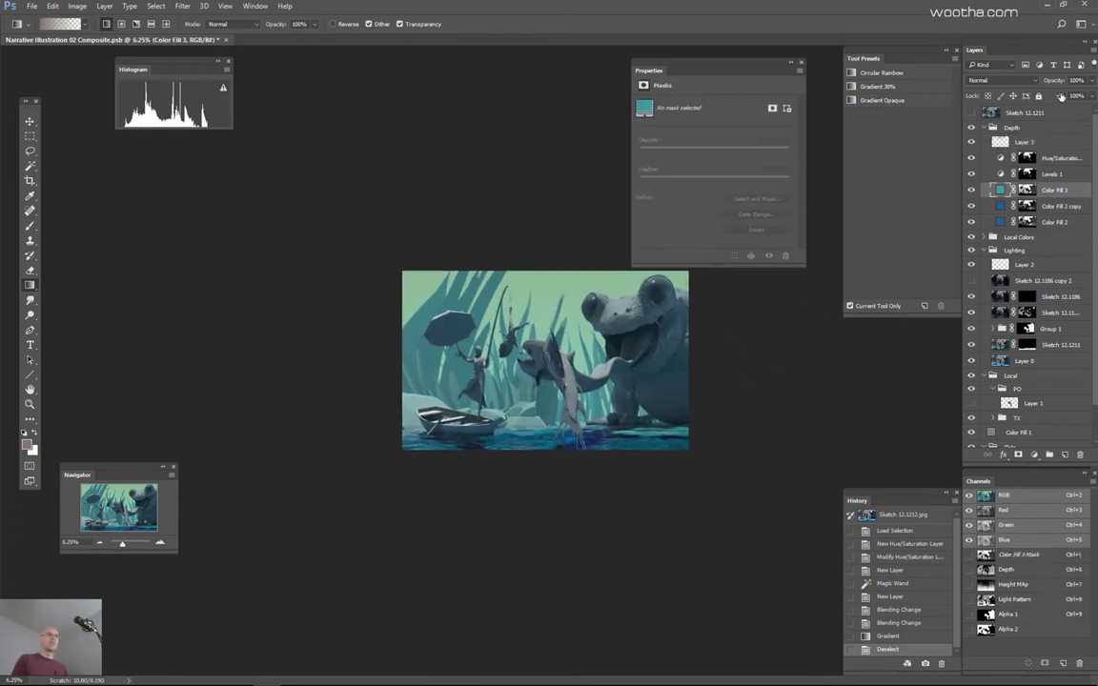
Step: Try reducing Color Fill 3's opacity to 85%, and restore it to 100%
mouse_move(1054, 80)
mouse_down()
mouse_move(896, 77)
mouse_move(1043, 87)
mouse_up()
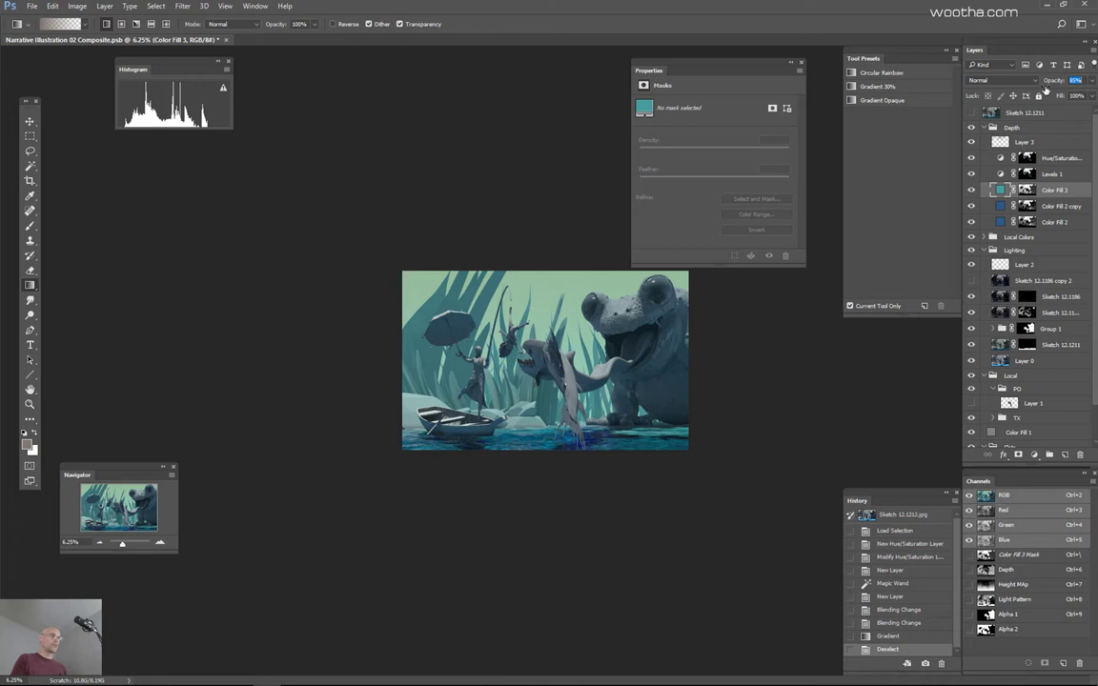
drag(1048, 88, 1094, 104)
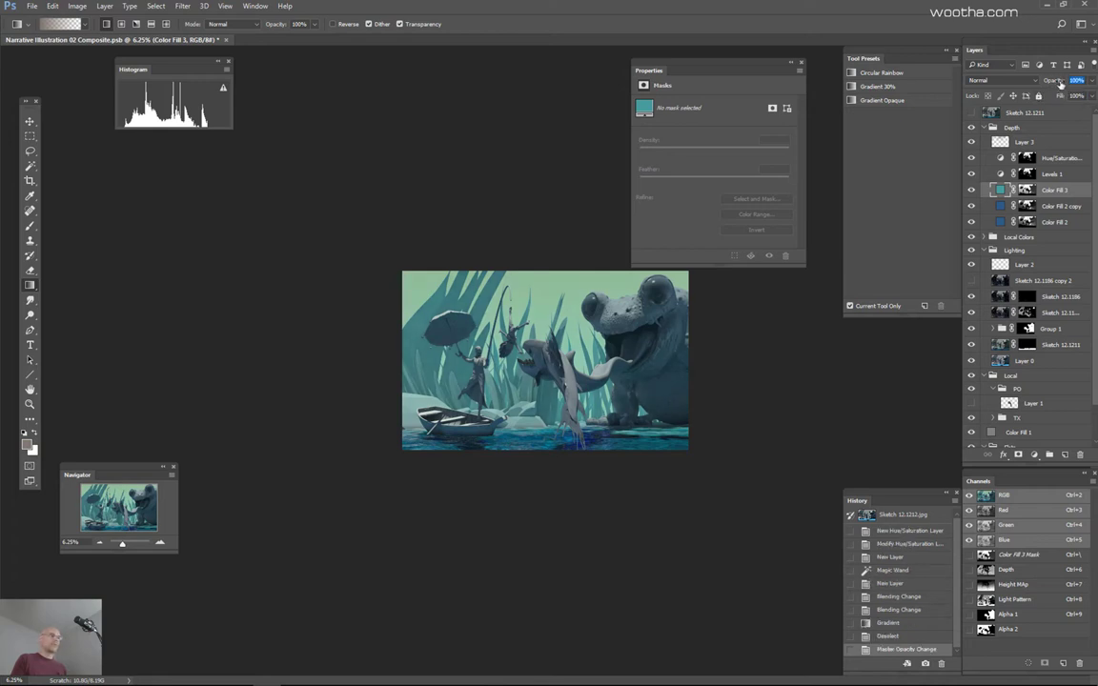
drag(689, 372, 682, 367)
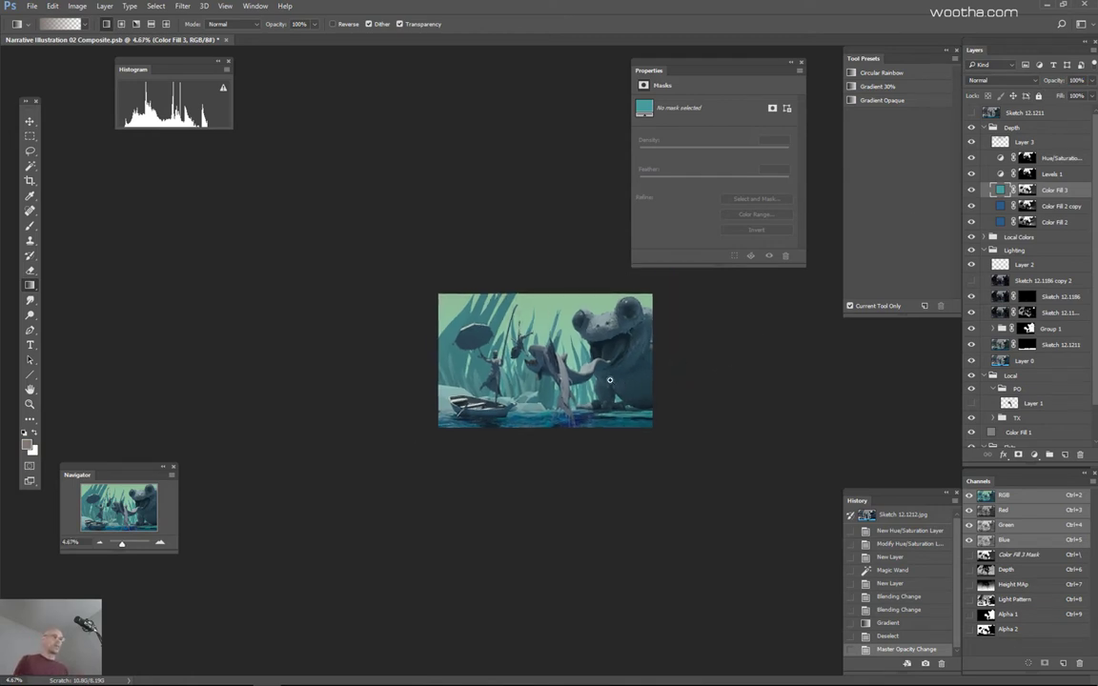
key(ctrl+plus)
Step: Save the document, and show and select Layer 1 in the PO group
scroll(1096, 257, down, 2)
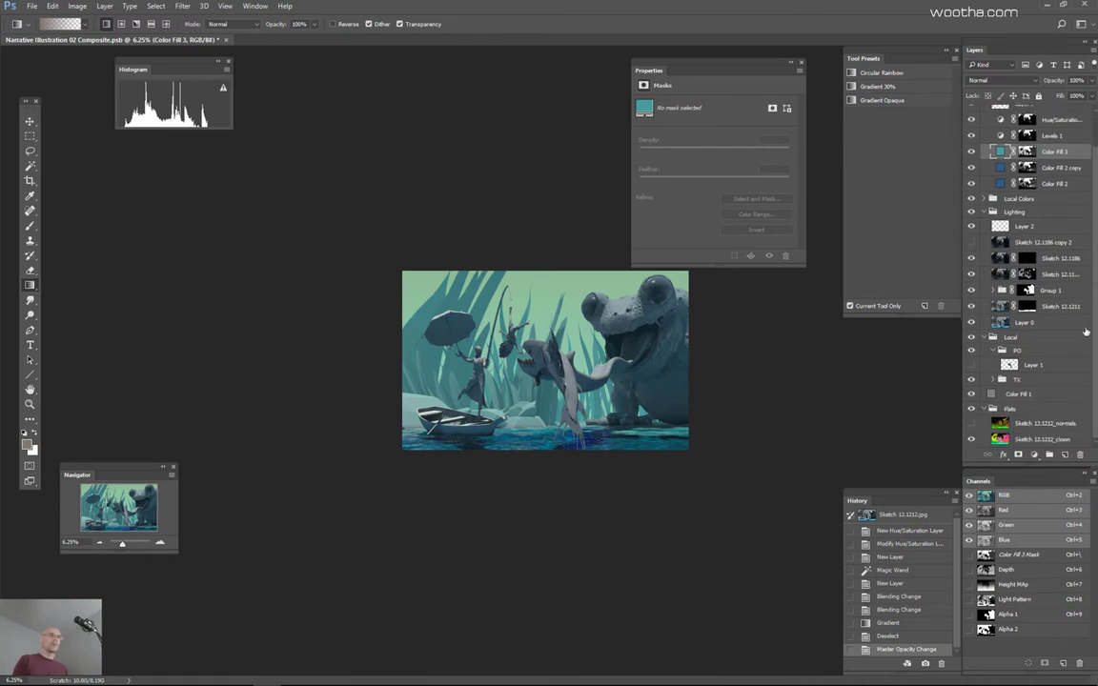
key(ctrl+s)
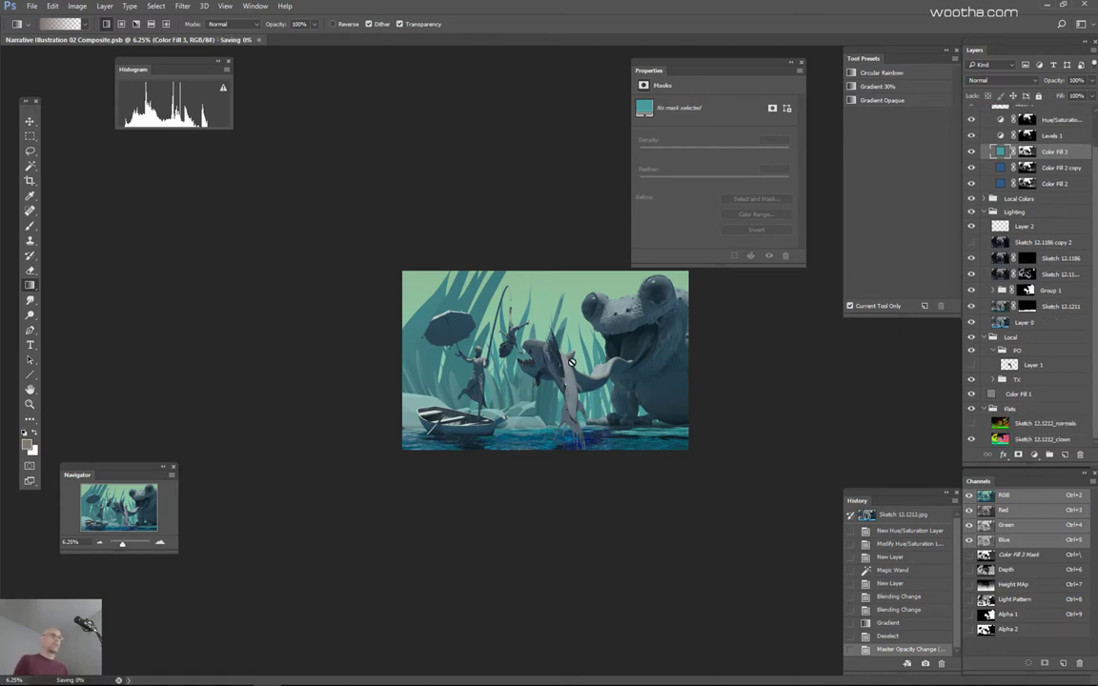
click(973, 366)
click(1036, 366)
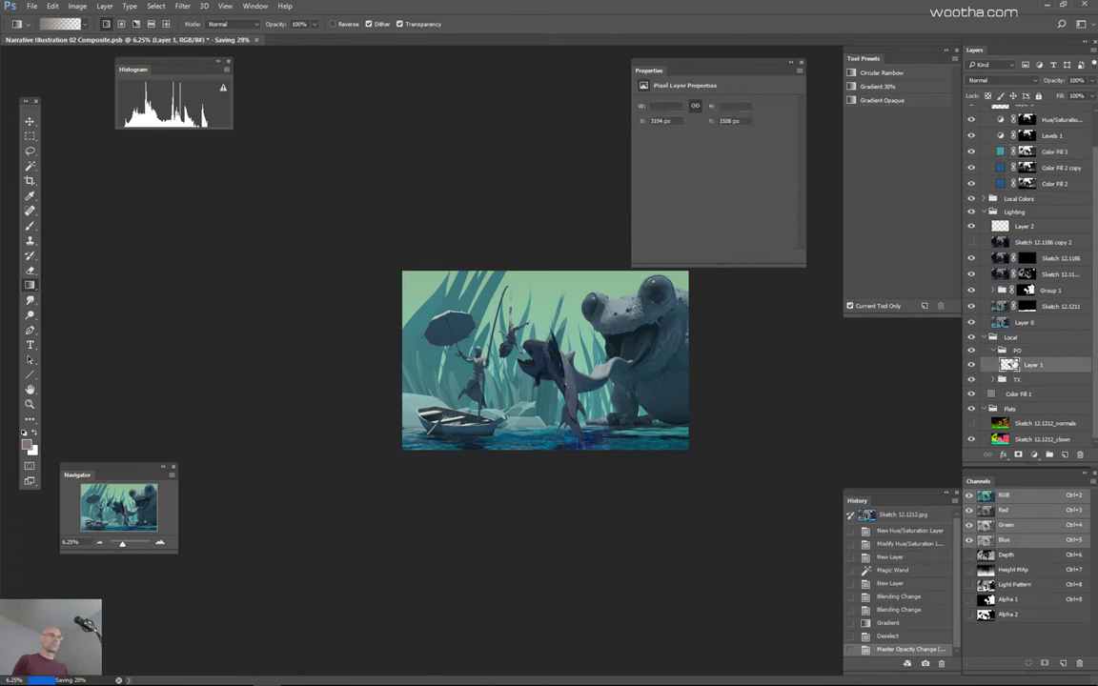
Step: Isolate the Sketch 12.1212_clown layer, select the frog's tongue by its colour with the Magic Wand, and restore the other layers' visibility
alt+click(972, 439)
key(w)
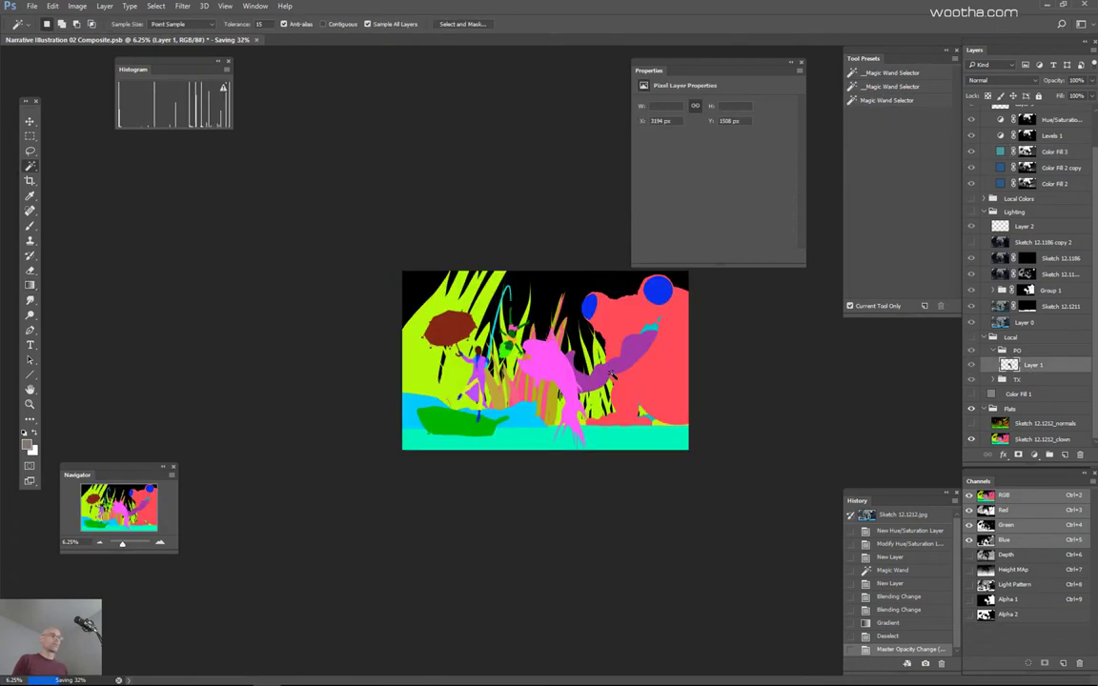
click(549, 339)
alt+click(972, 439)
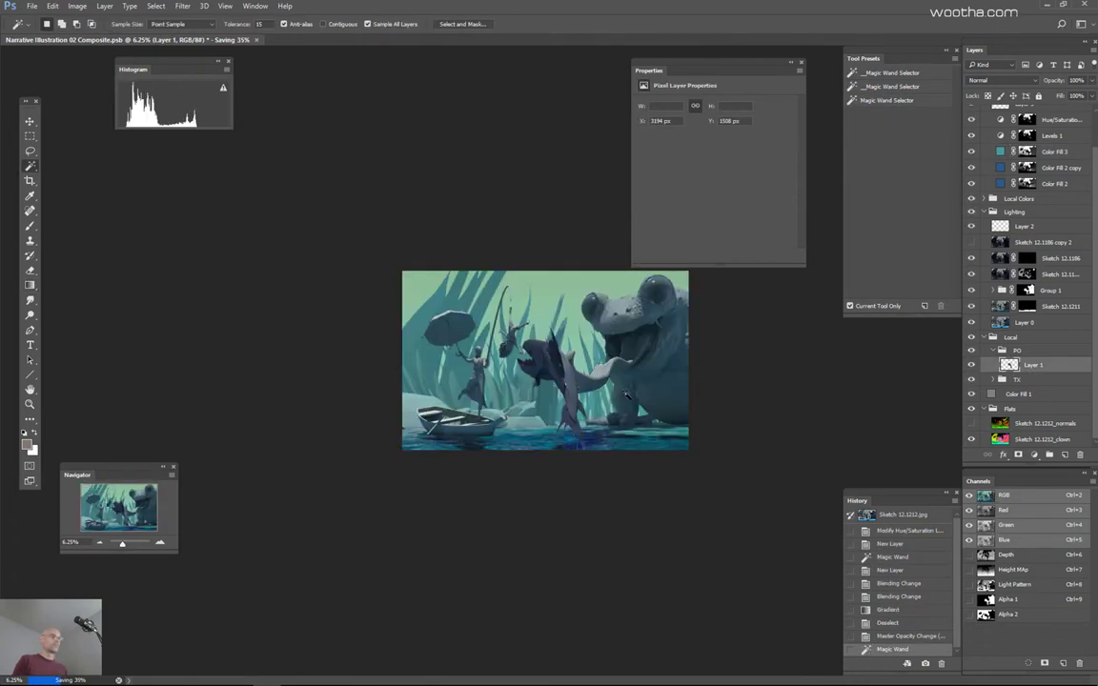
Step: Choose a saturated dark orange foreground colour and fill the selected tongue with it on Layer 1
key(b)
alt+shift+right_click(628, 392)
drag(630, 388, 624, 273)
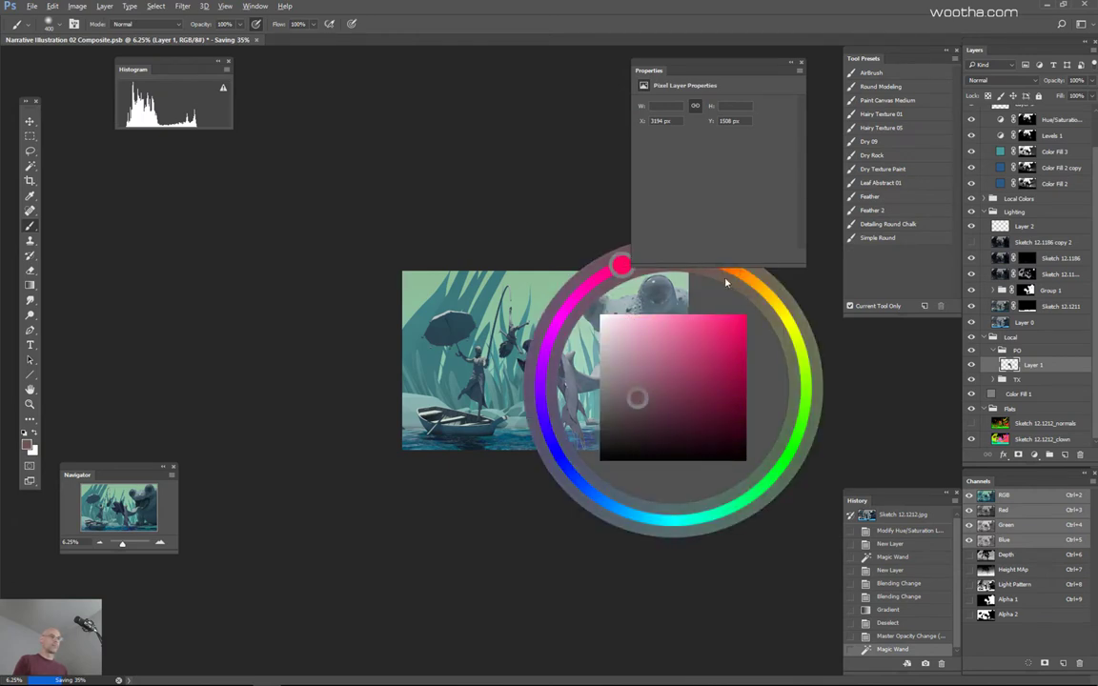
drag(725, 282, 720, 284)
alt+shift+right_click(643, 428)
mouse_move(642, 428)
mouse_down()
mouse_move(691, 357)
mouse_move(661, 333)
mouse_move(694, 283)
mouse_move(711, 411)
mouse_move(620, 357)
mouse_move(681, 418)
mouse_move(693, 305)
mouse_move(689, 376)
mouse_move(715, 427)
mouse_up()
alt+shift+right_click(620, 366)
key(alt+BackSpace)
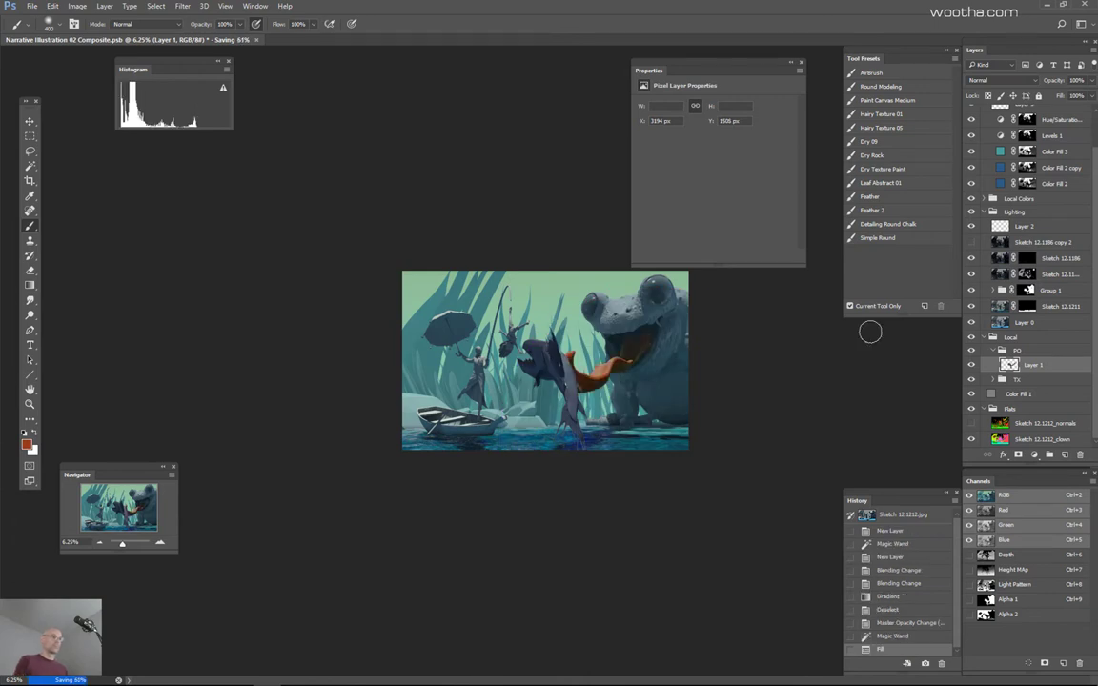
Step: Mute the tongue's orange fill with Hue/Saturation, using a saturation of about -43 and a lightness of -4
key(ctrl+u)
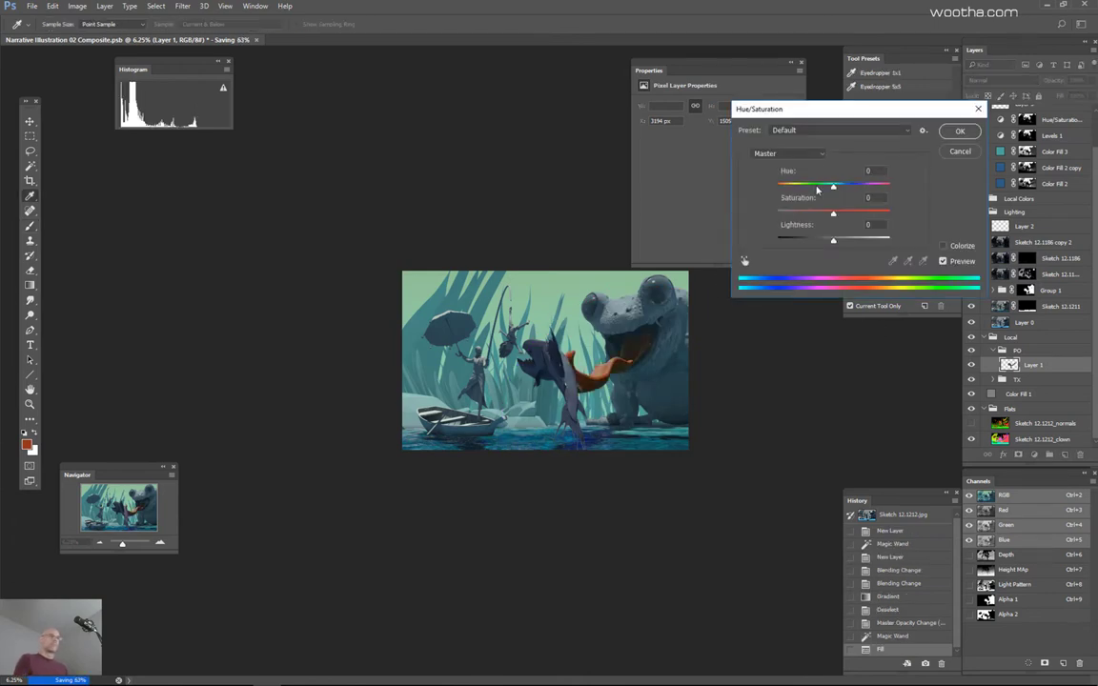
mouse_move(833, 187)
mouse_down()
mouse_move(824, 187)
mouse_move(834, 187)
mouse_up()
mouse_move(833, 240)
mouse_down()
mouse_move(796, 215)
mouse_move(833, 215)
mouse_move(831, 241)
mouse_move(827, 212)
mouse_move(804, 224)
mouse_up()
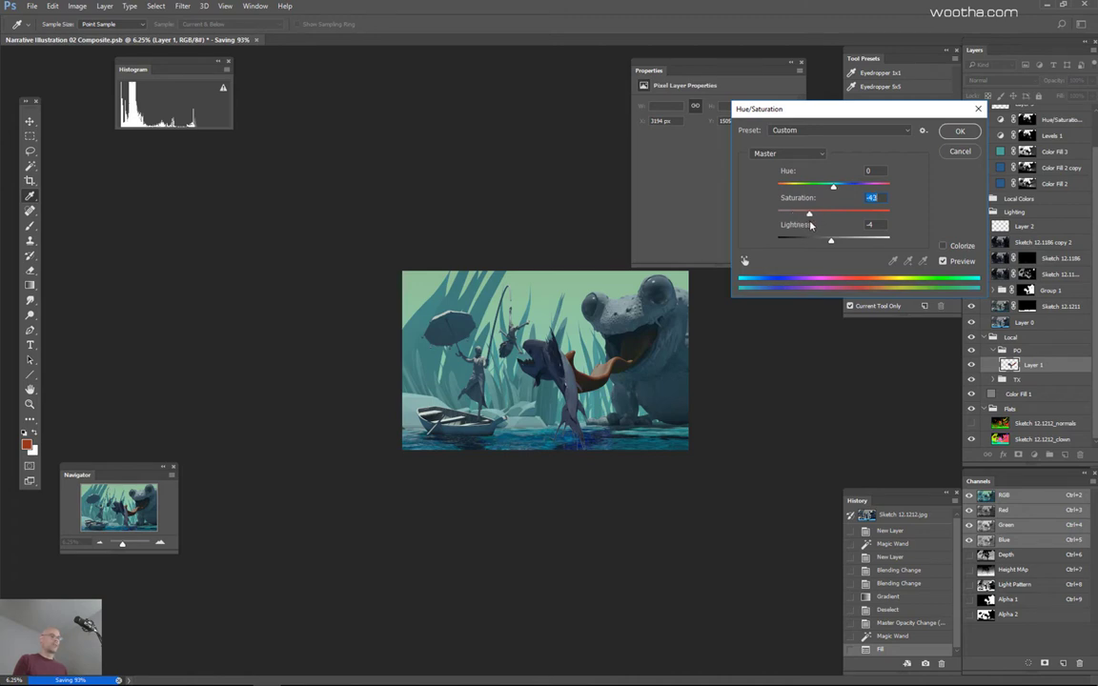
drag(808, 224, 807, 224)
key(Return)
key(b)
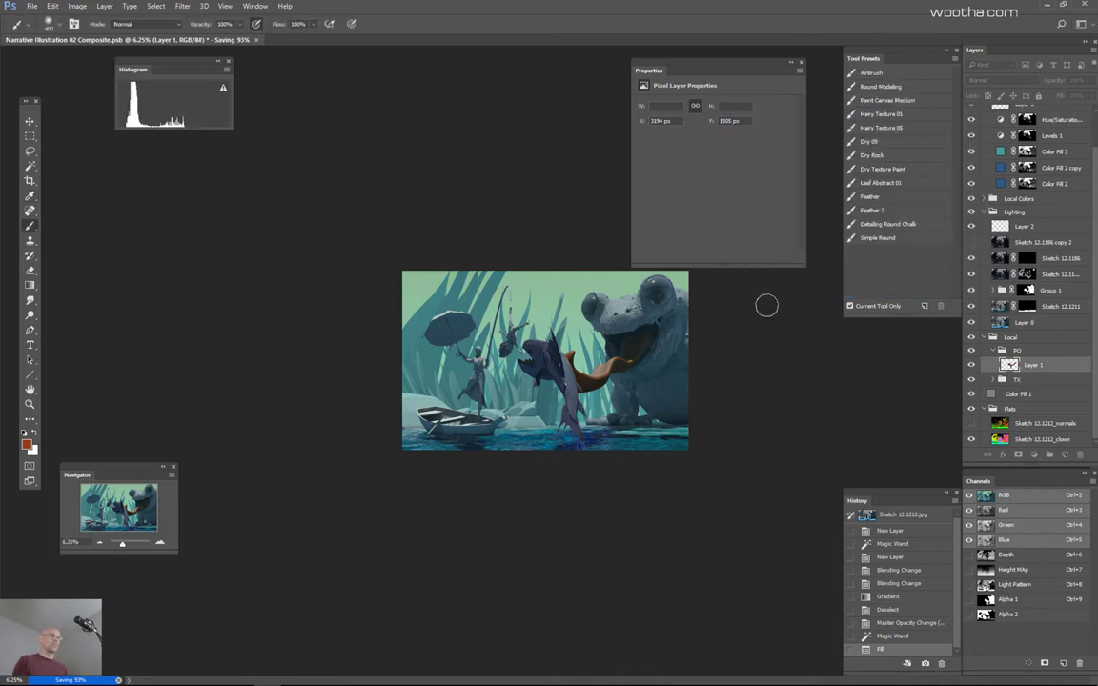
Step: Close the layer properties and select the frog's body by its colour in the clown pass with the Magic Wand
key(ctrl+plus)
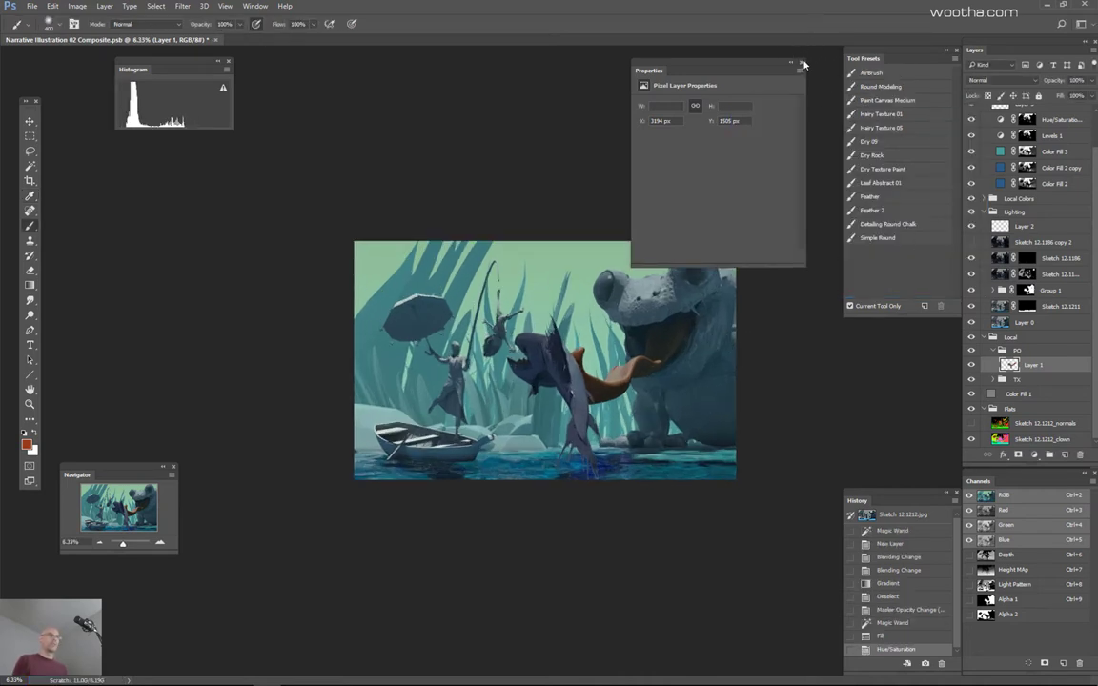
click(801, 62)
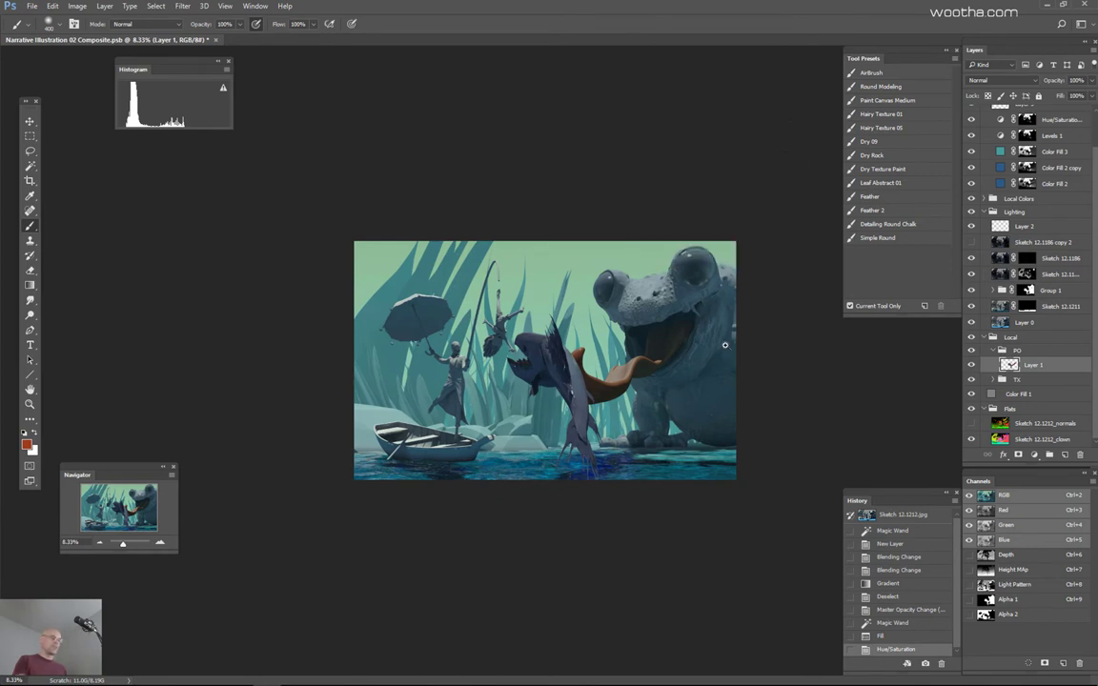
drag(720, 358, 643, 310)
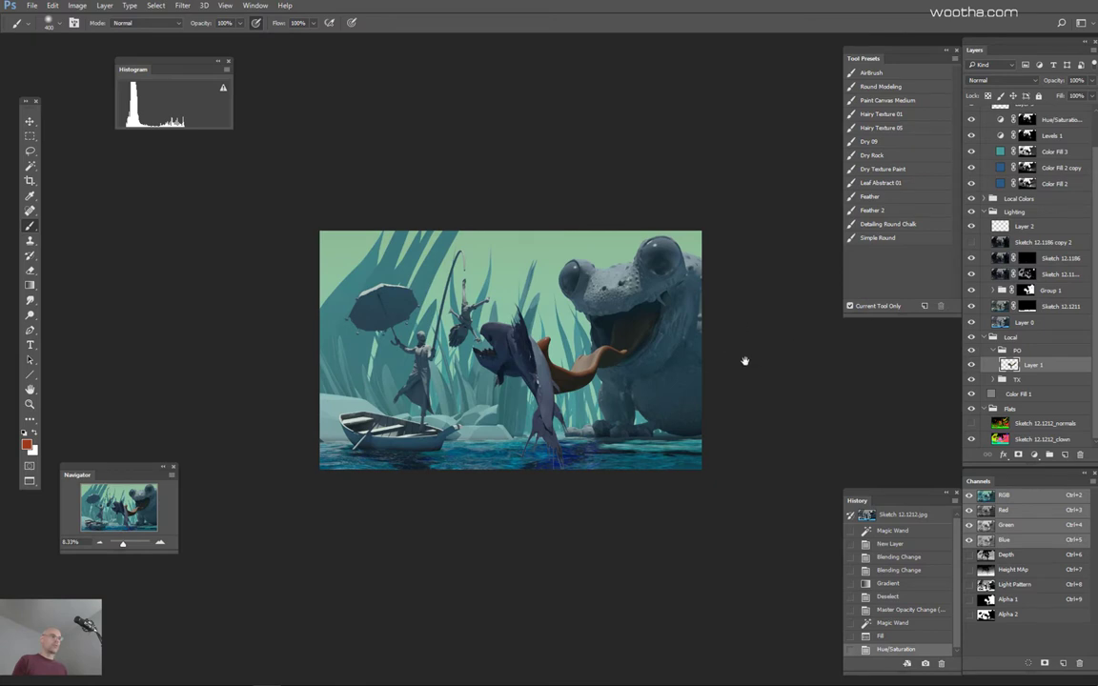
drag(746, 361, 727, 356)
key(w)
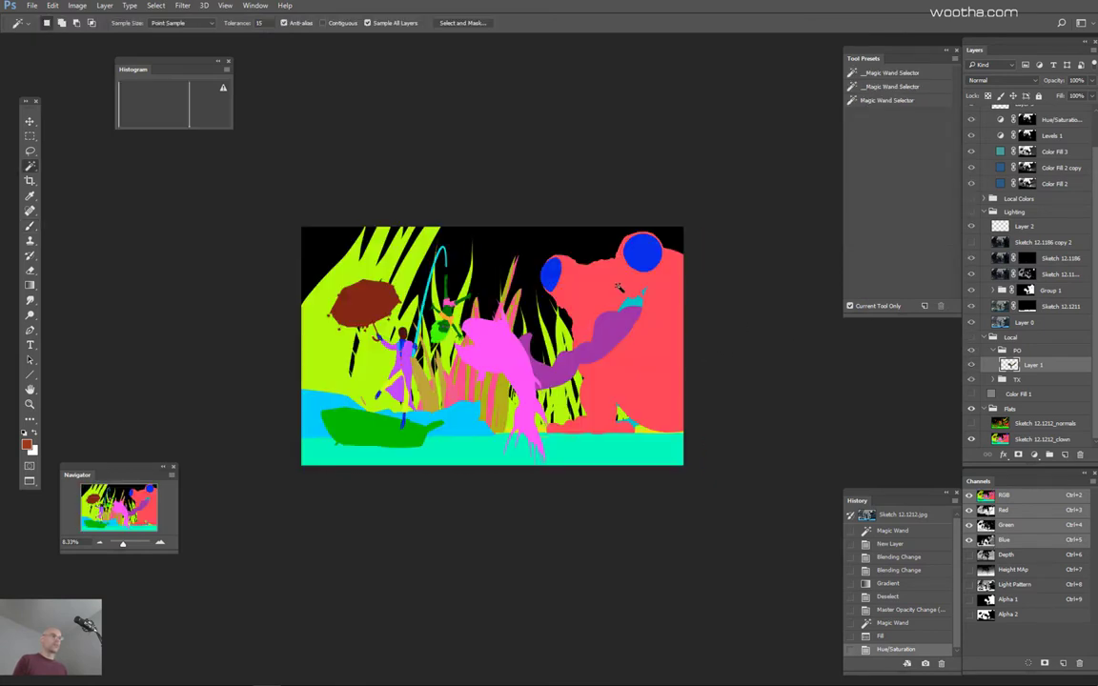
click(625, 283)
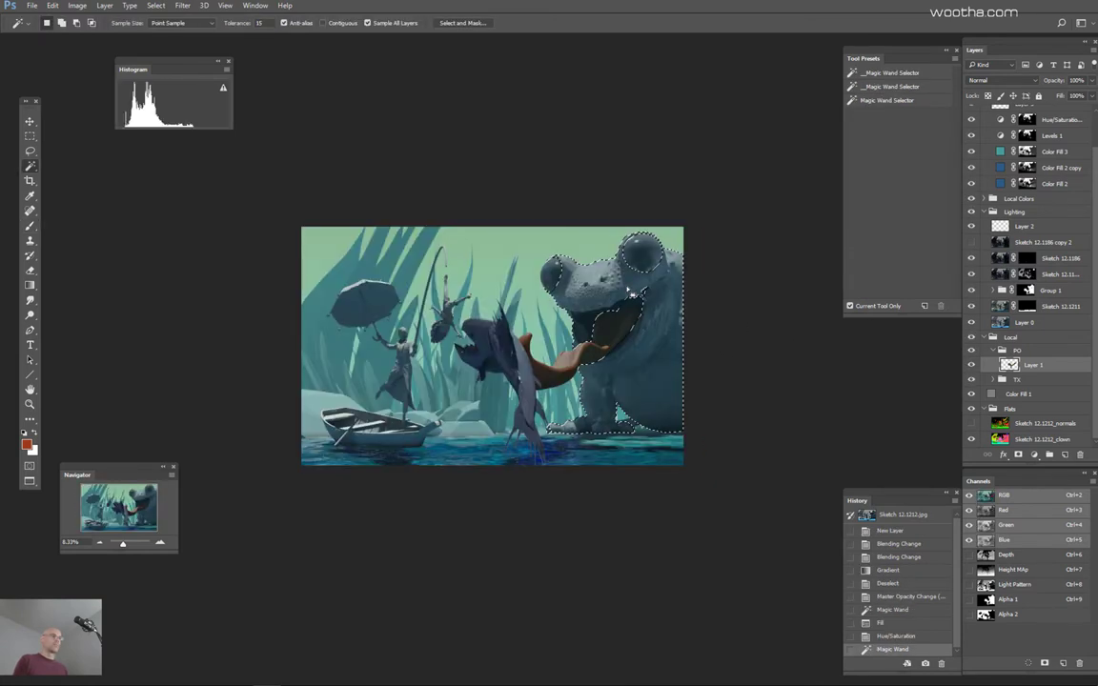
key(b)
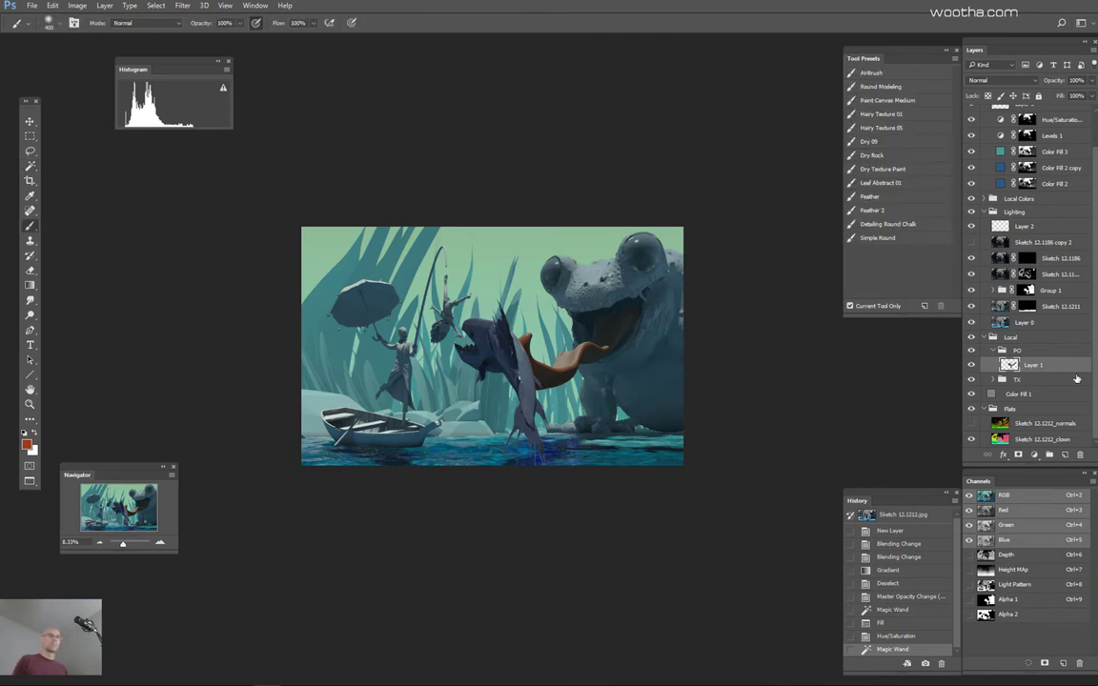
Step: Expand the TX group and preview texture layers Sketch 12.1190 through Sketch 12.1195 one at a time
click(993, 380)
drag(1092, 278, 1092, 352)
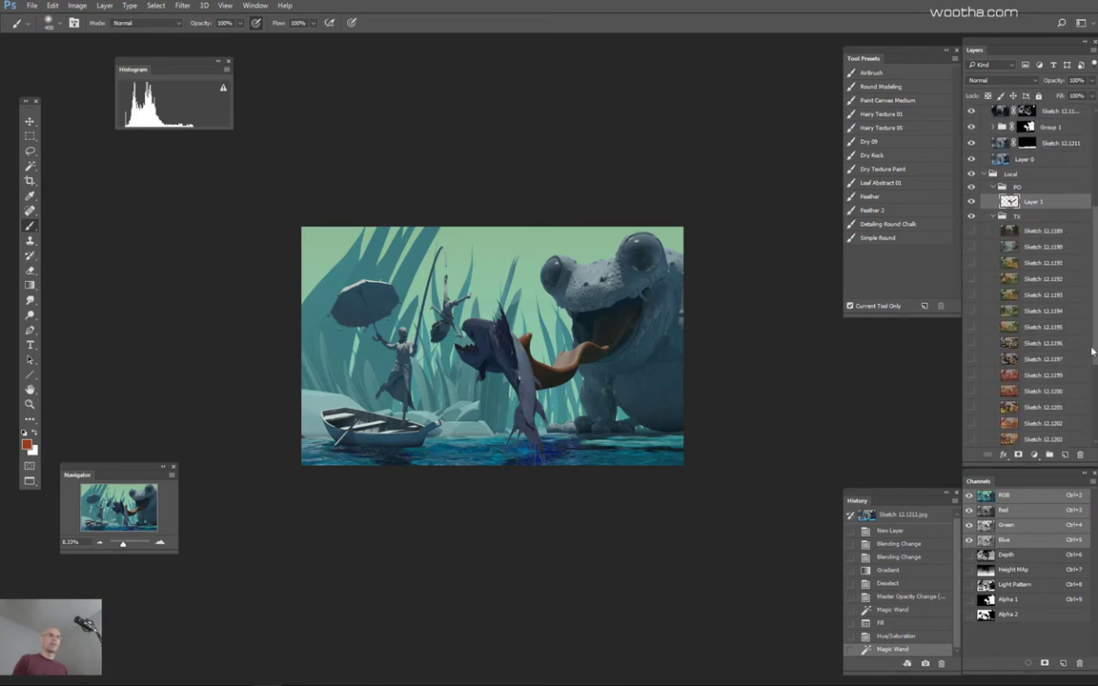
click(972, 248)
click(972, 248)
click(972, 264)
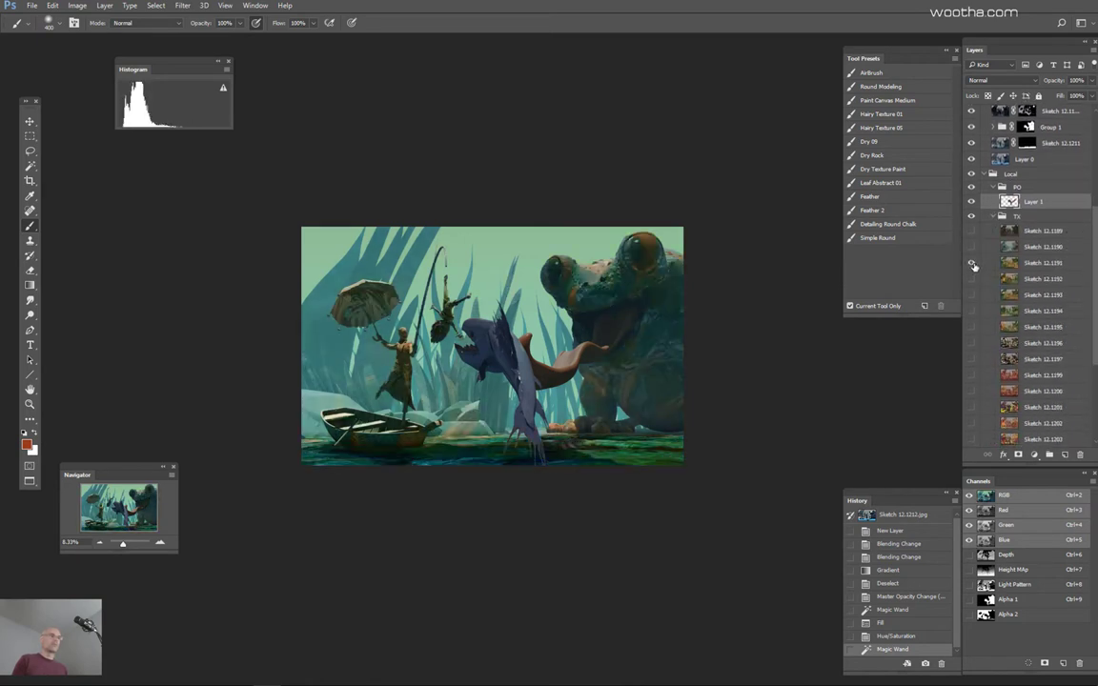
click(973, 264)
click(972, 280)
click(972, 280)
click(973, 297)
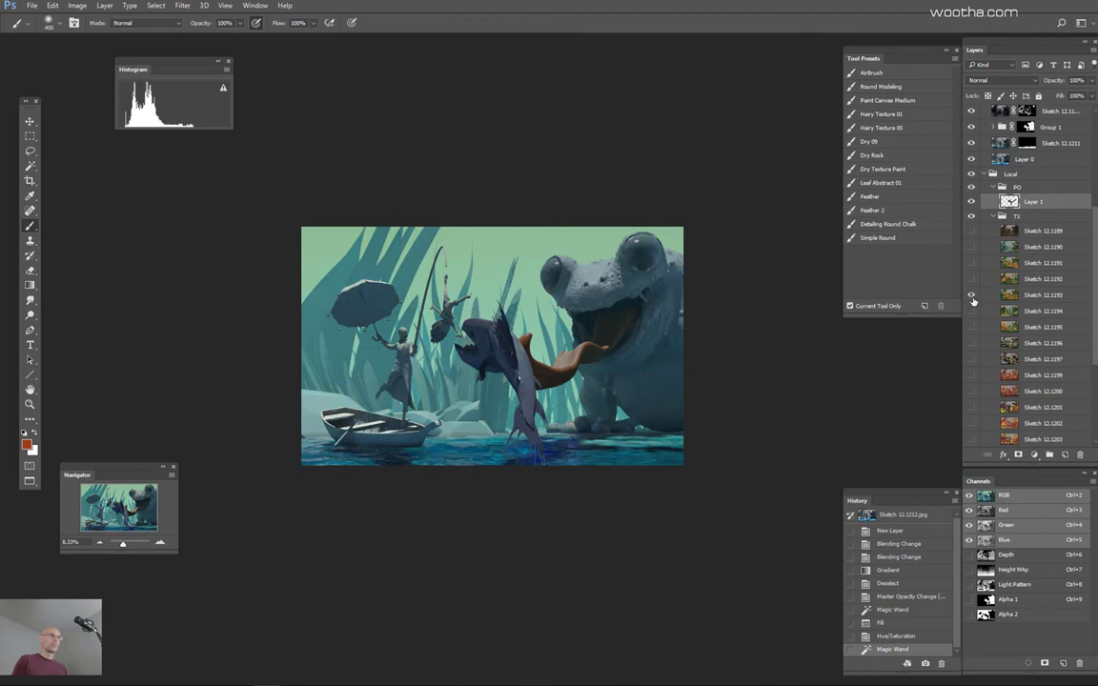
click(972, 296)
click(972, 318)
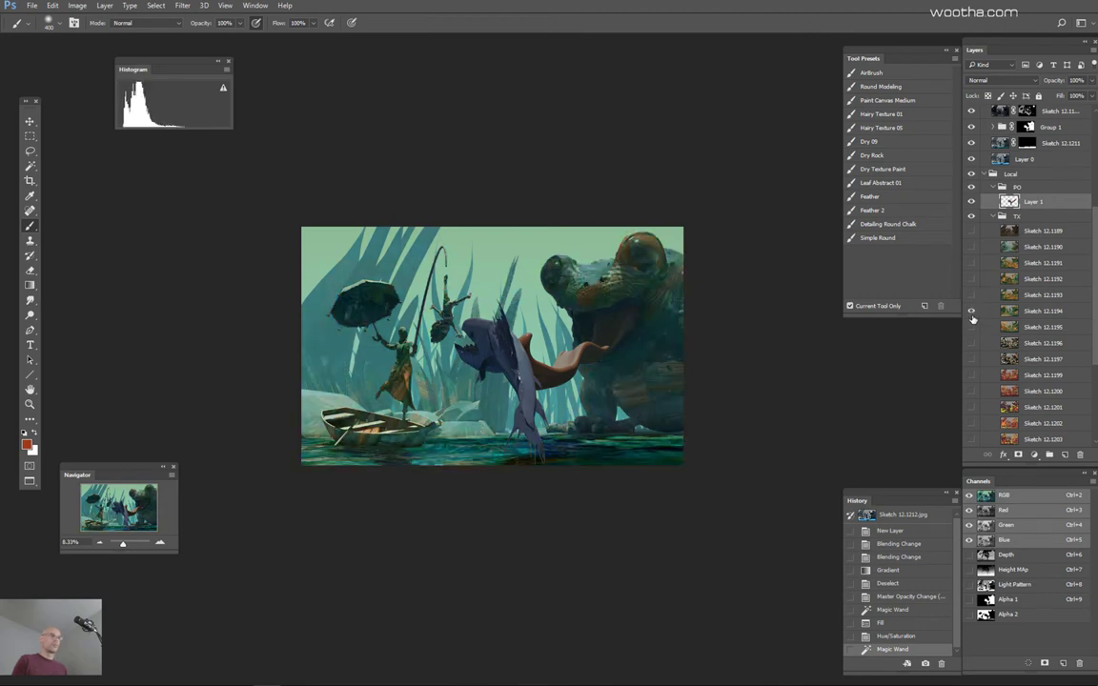
click(972, 312)
click(972, 328)
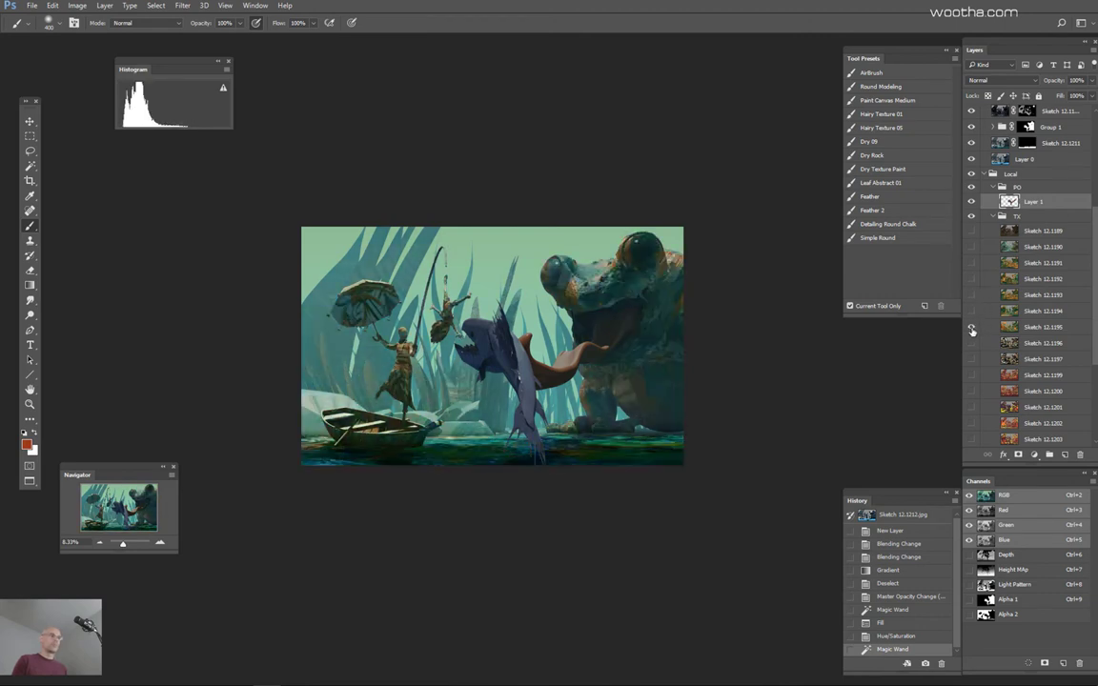
click(972, 328)
Step: Recheck the Sketch 12.1195, 12.1194 and 12.1193 textures by toggling each layer's visibility
click(972, 328)
click(973, 328)
click(972, 313)
click(972, 312)
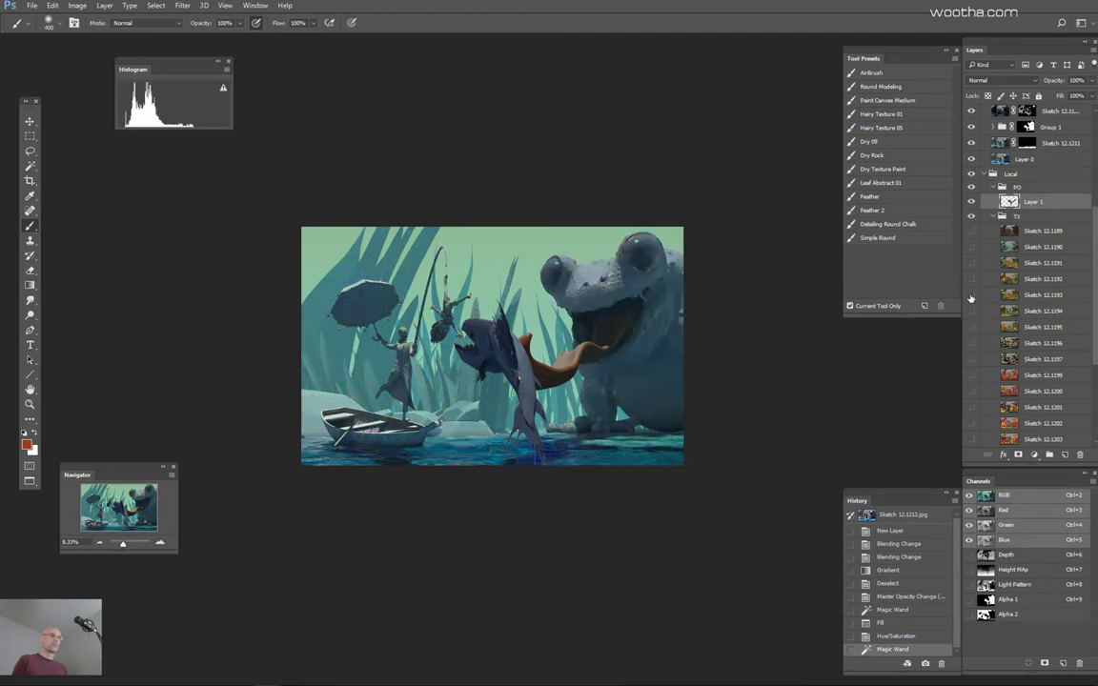
click(970, 296)
click(971, 296)
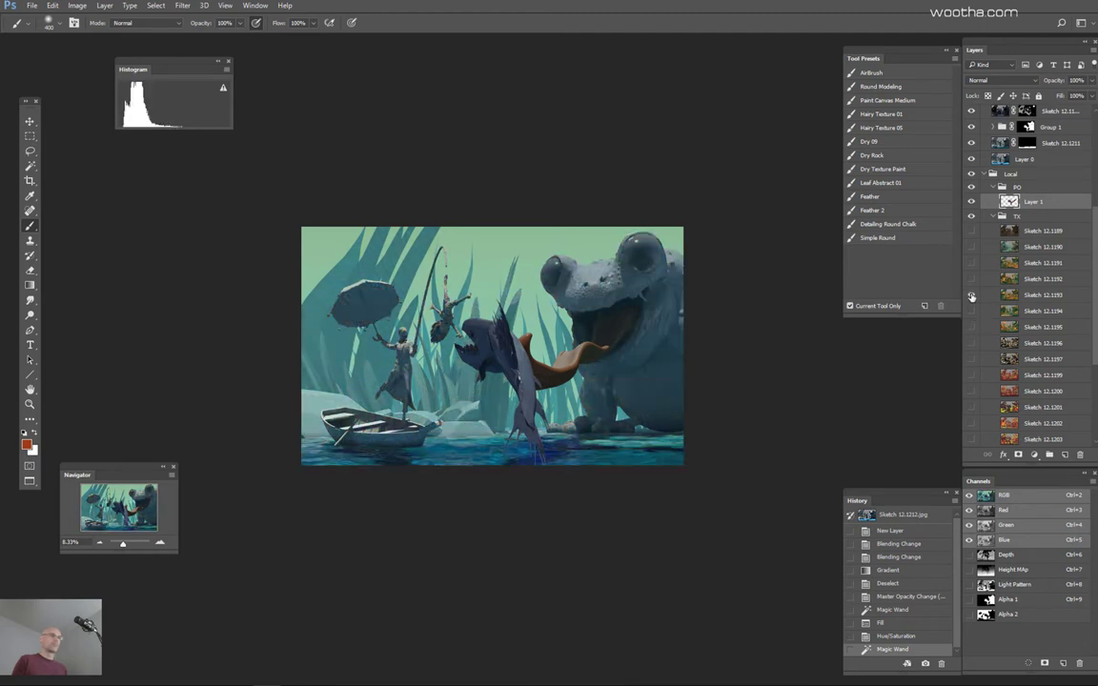
click(971, 297)
click(972, 297)
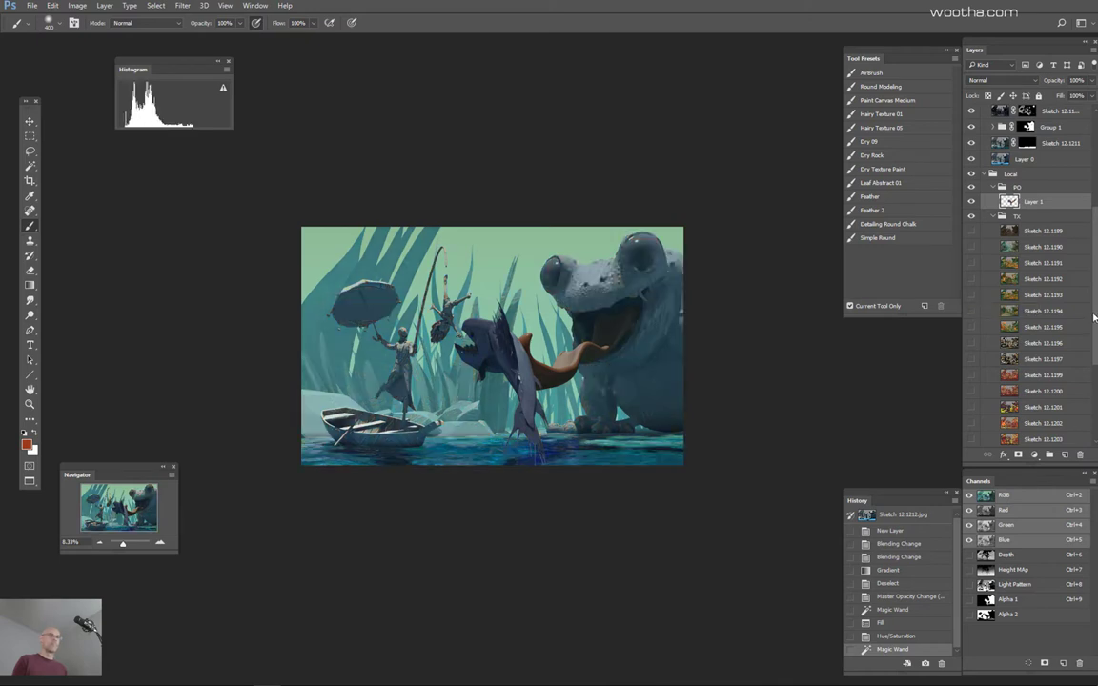
Step: Preview the Sketch 12.1205, 12.1204, 12.1203 and 12.1202 texture layers one at a time
drag(1094, 308, 1094, 387)
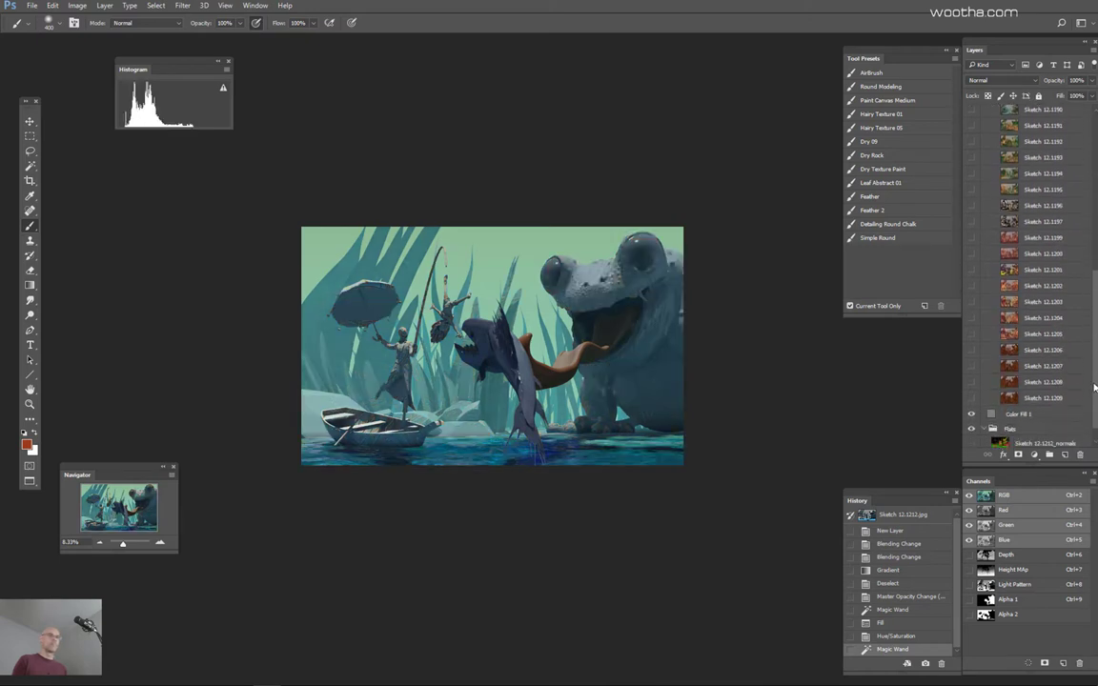
click(973, 334)
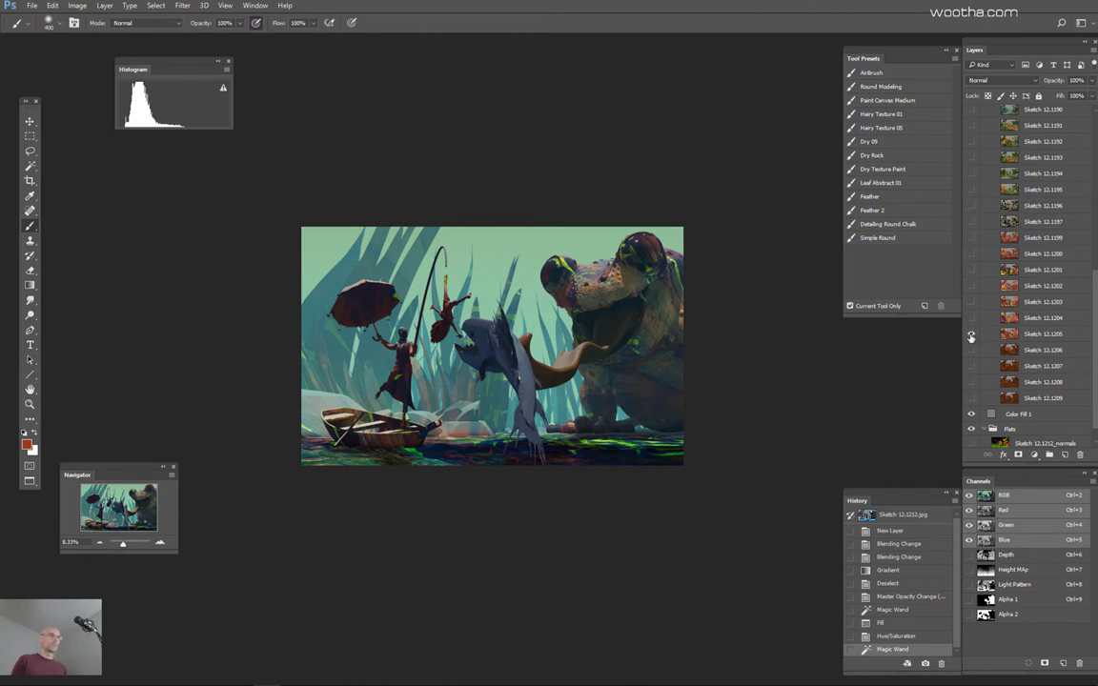
click(970, 335)
click(971, 323)
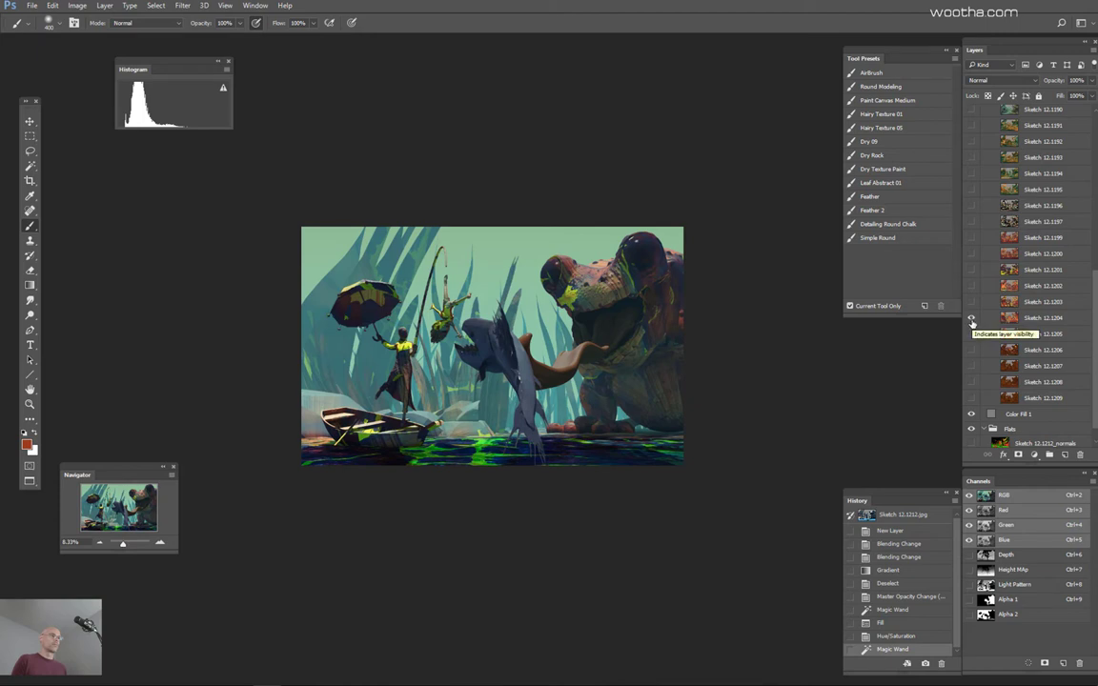
click(972, 306)
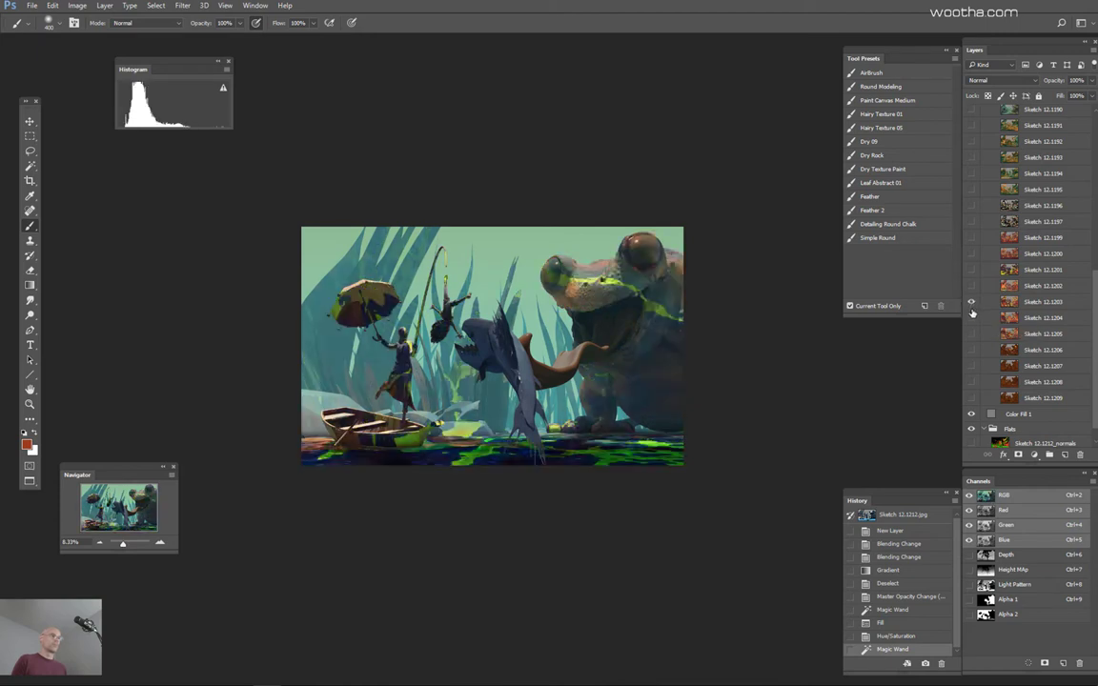
click(971, 301)
click(972, 285)
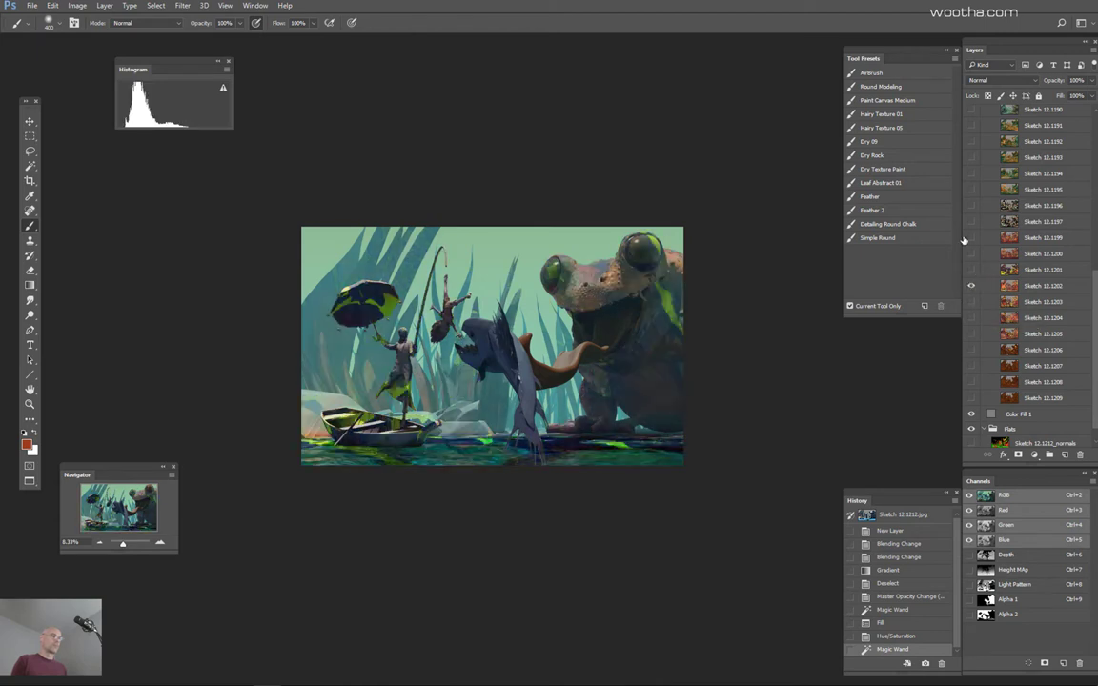
click(972, 286)
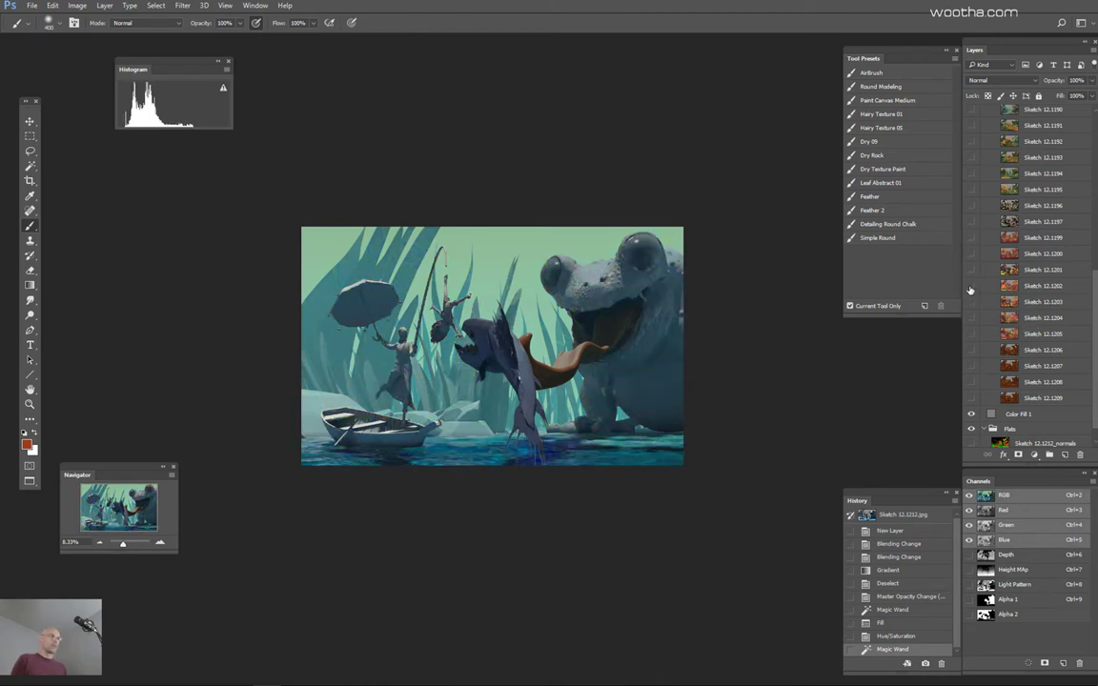
Step: Compare the Sketch 12.1201 and Sketch 12.1200 textures on the frog by toggling each layer's visibility
click(971, 284)
click(972, 279)
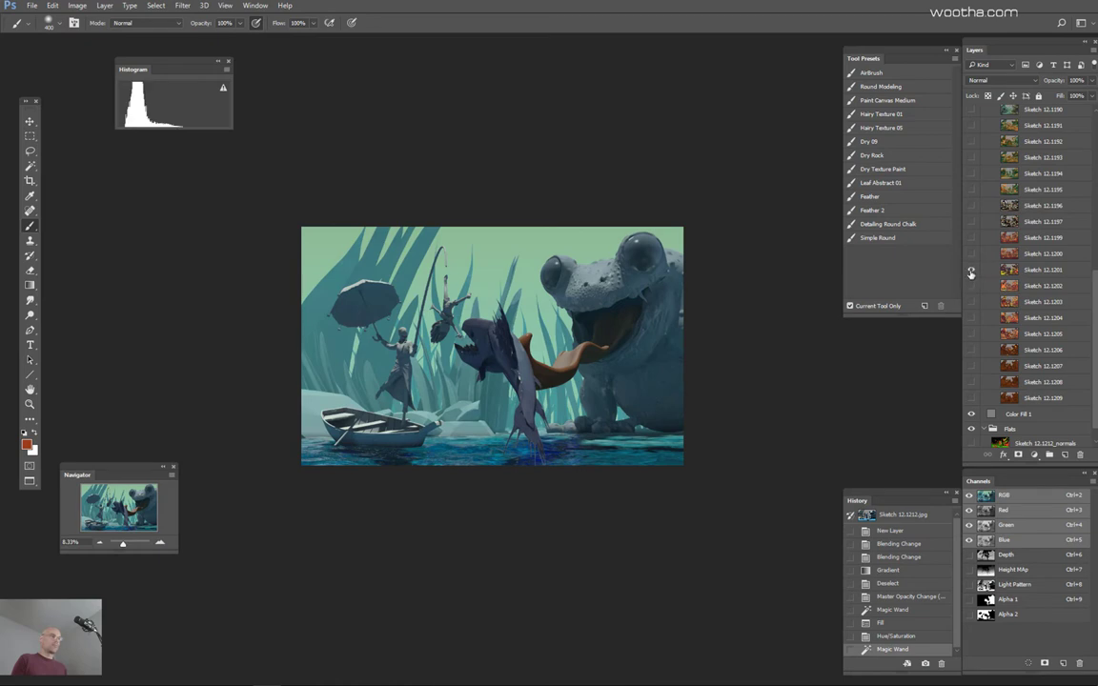
click(971, 272)
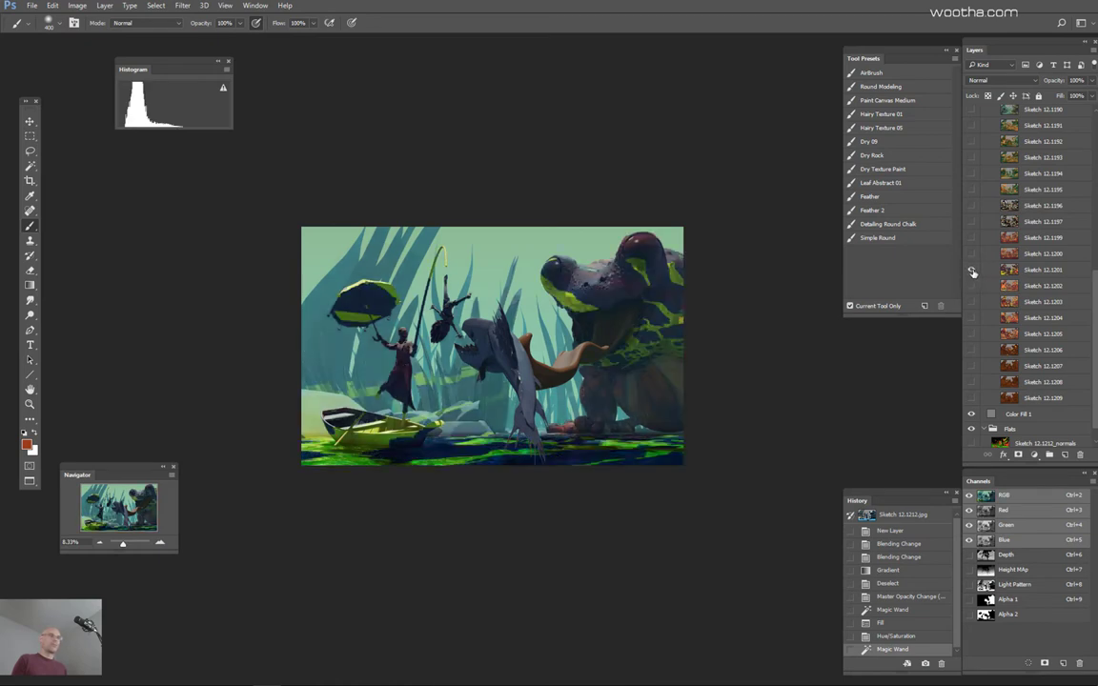
click(972, 273)
click(972, 271)
click(971, 271)
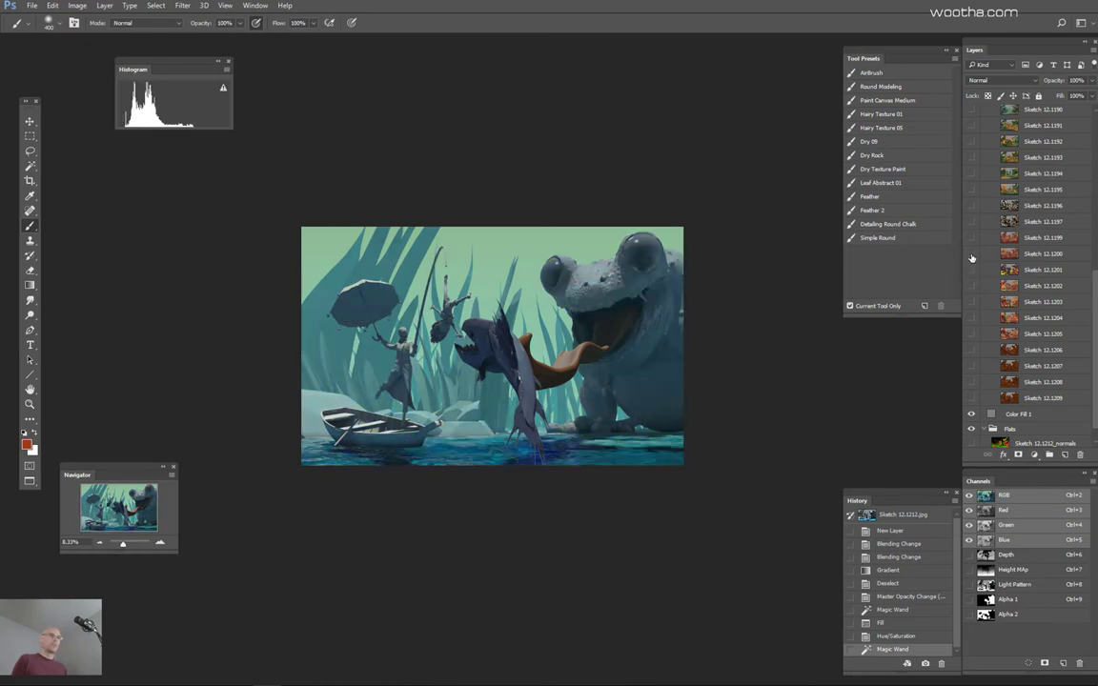
click(971, 255)
click(971, 256)
click(970, 271)
click(971, 272)
click(971, 271)
click(971, 271)
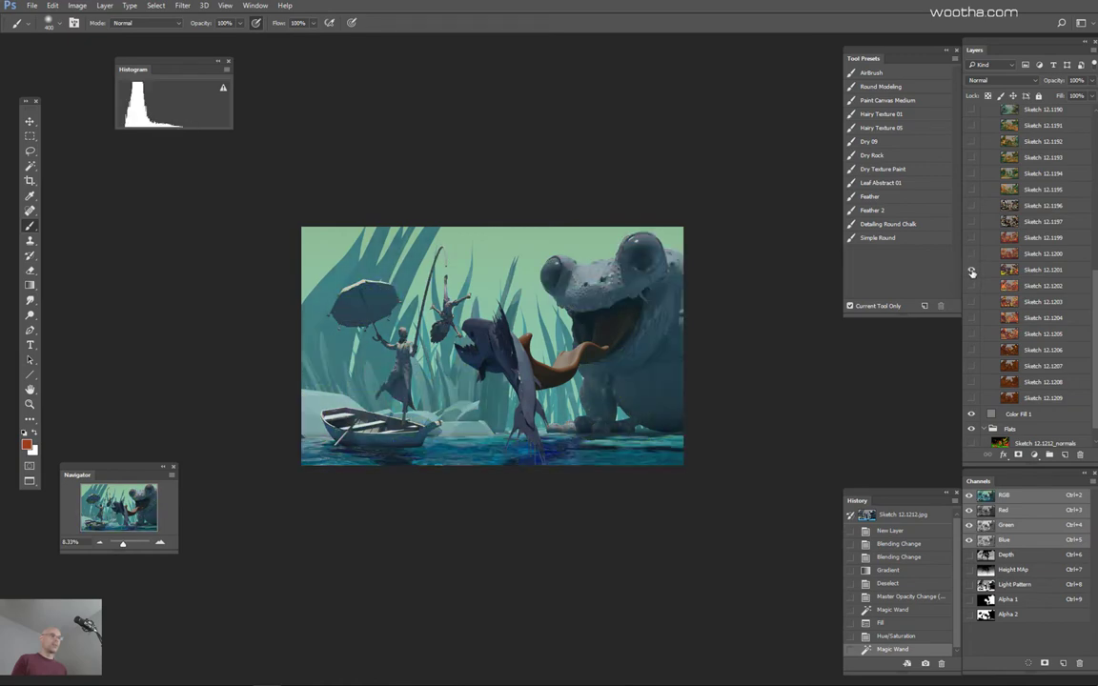
click(971, 272)
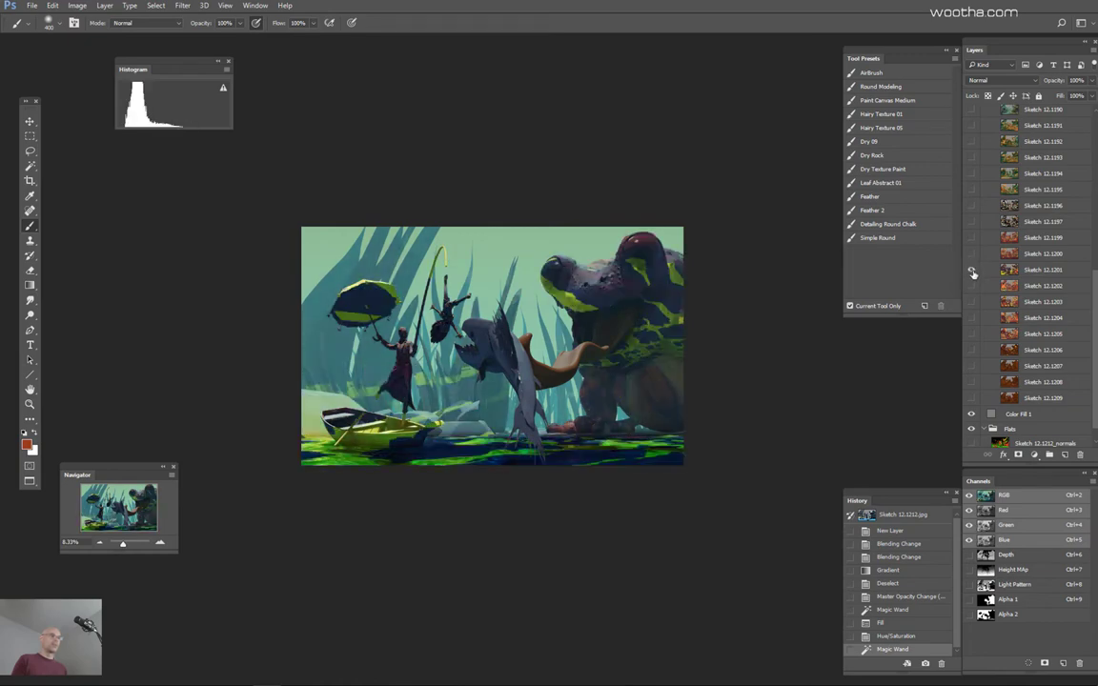
Step: Recheck the Sketch 12.1202 and Sketch 12.1203 textures by showing and hiding each layer in turn
click(971, 286)
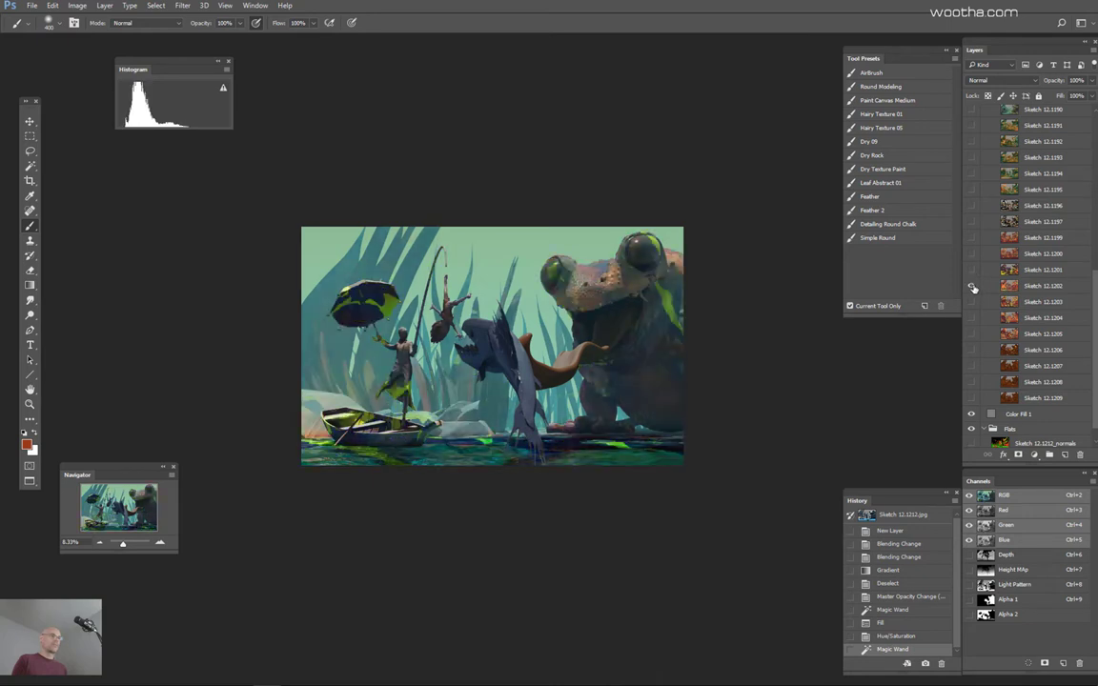
click(971, 286)
click(971, 286)
click(971, 286)
click(971, 286)
click(972, 302)
click(972, 302)
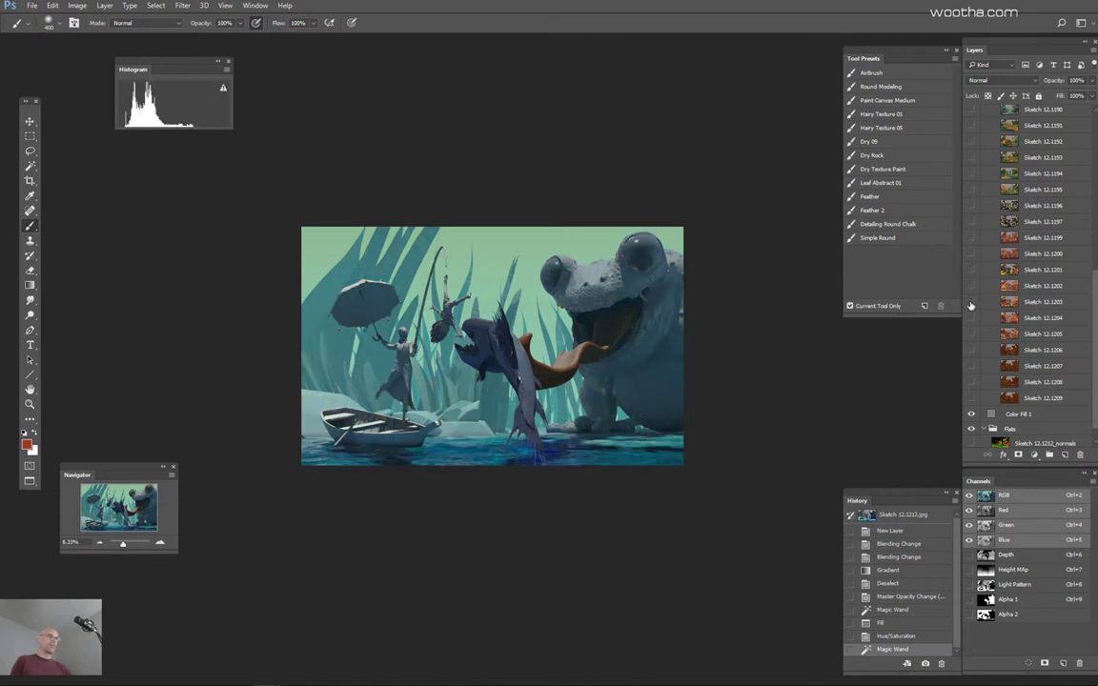
click(972, 302)
click(971, 302)
click(972, 302)
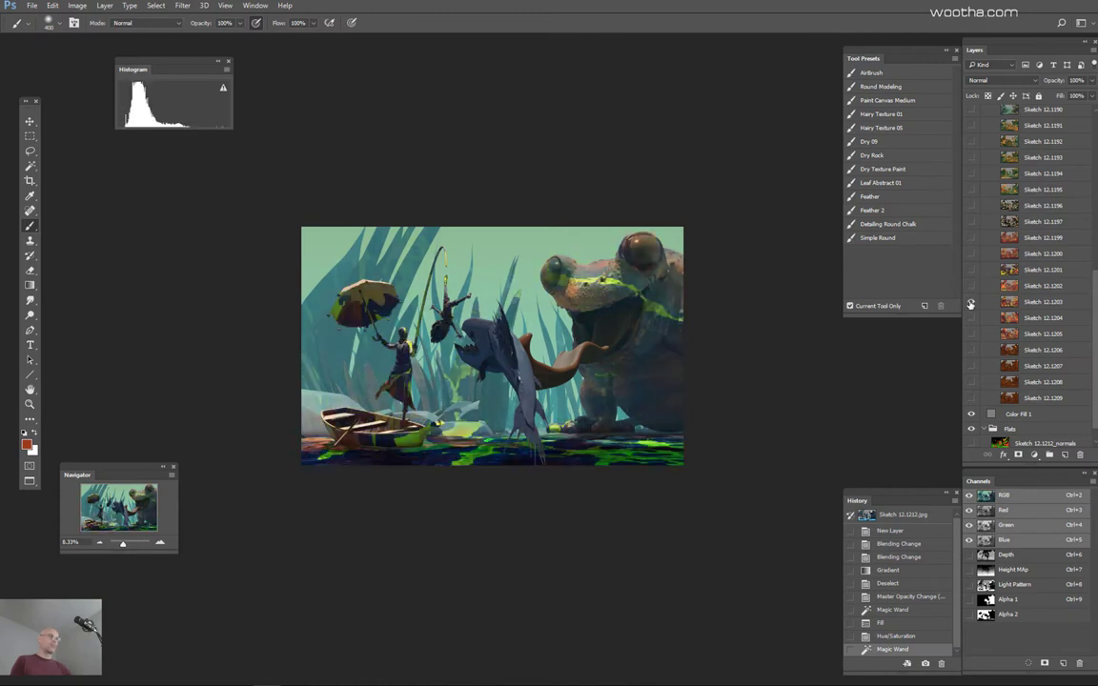
click(971, 303)
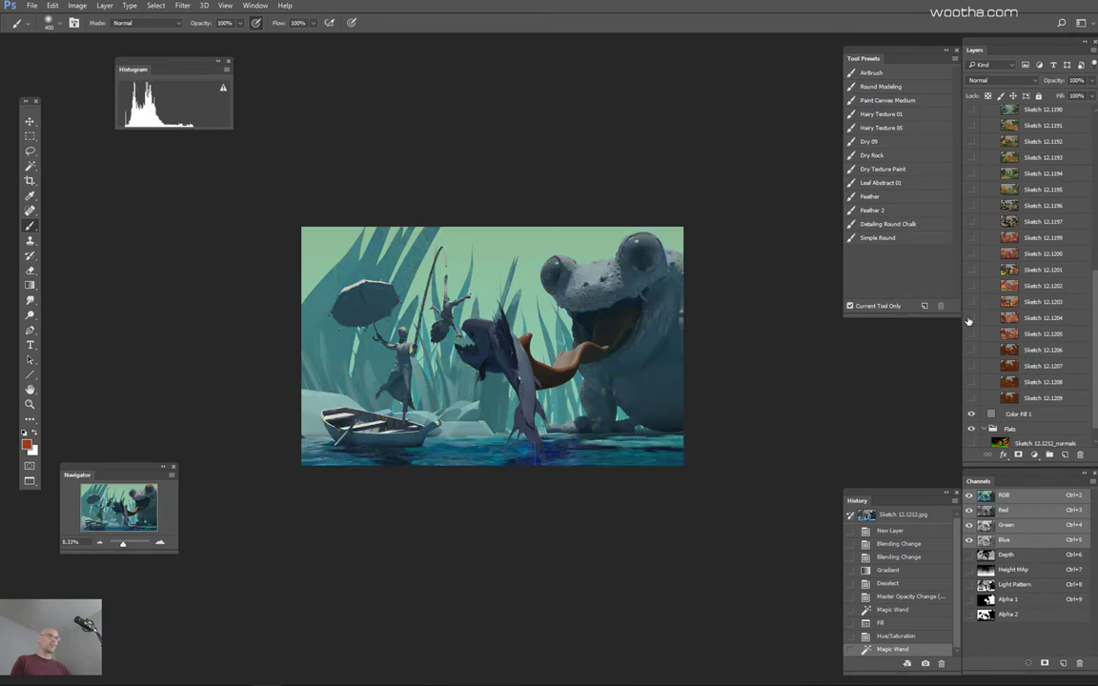
Step: Compare the Sketch 12.1204 texture against Sketch 12.1203 and Sketch 12.1202 by toggling the layers alternately
click(971, 319)
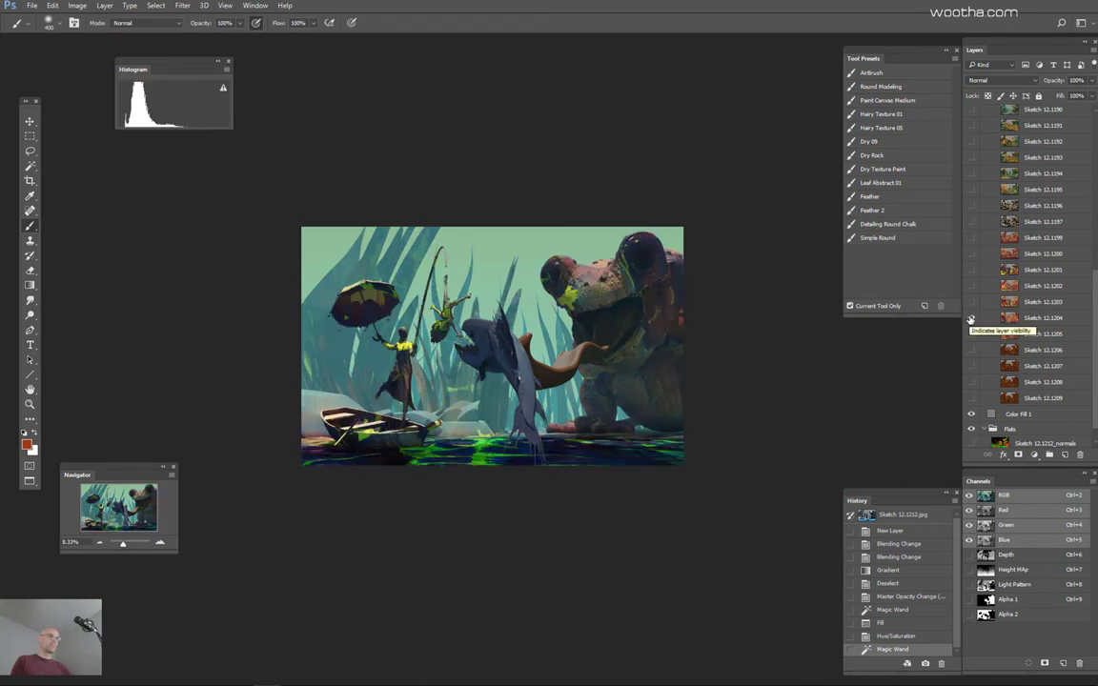
click(970, 320)
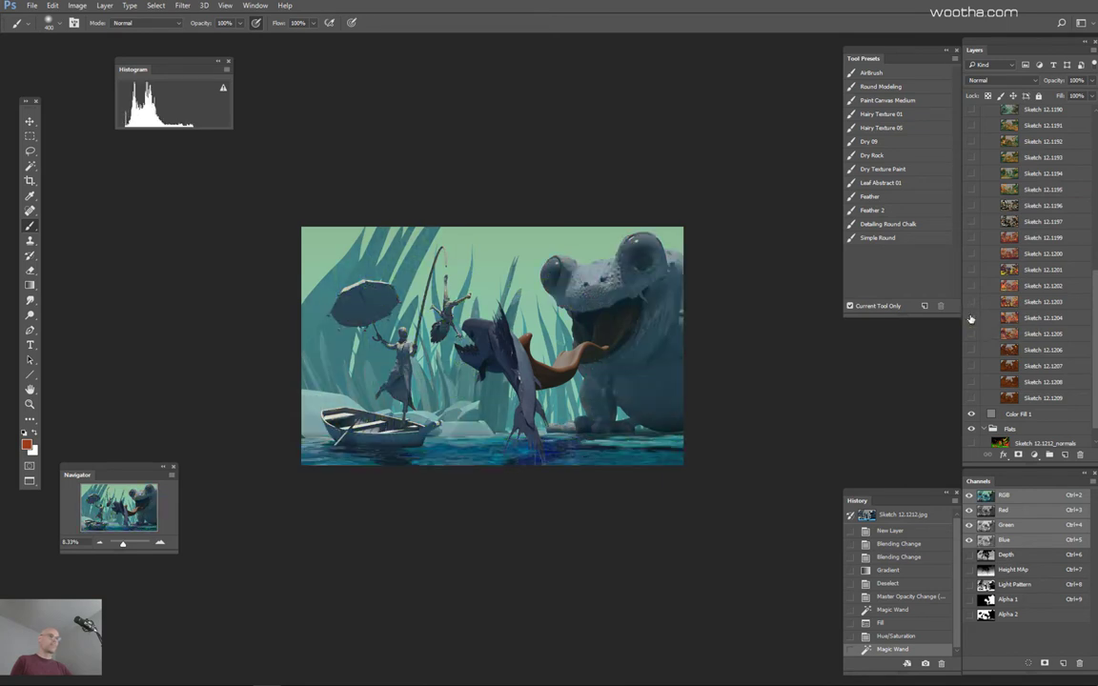
click(971, 320)
click(970, 319)
click(973, 303)
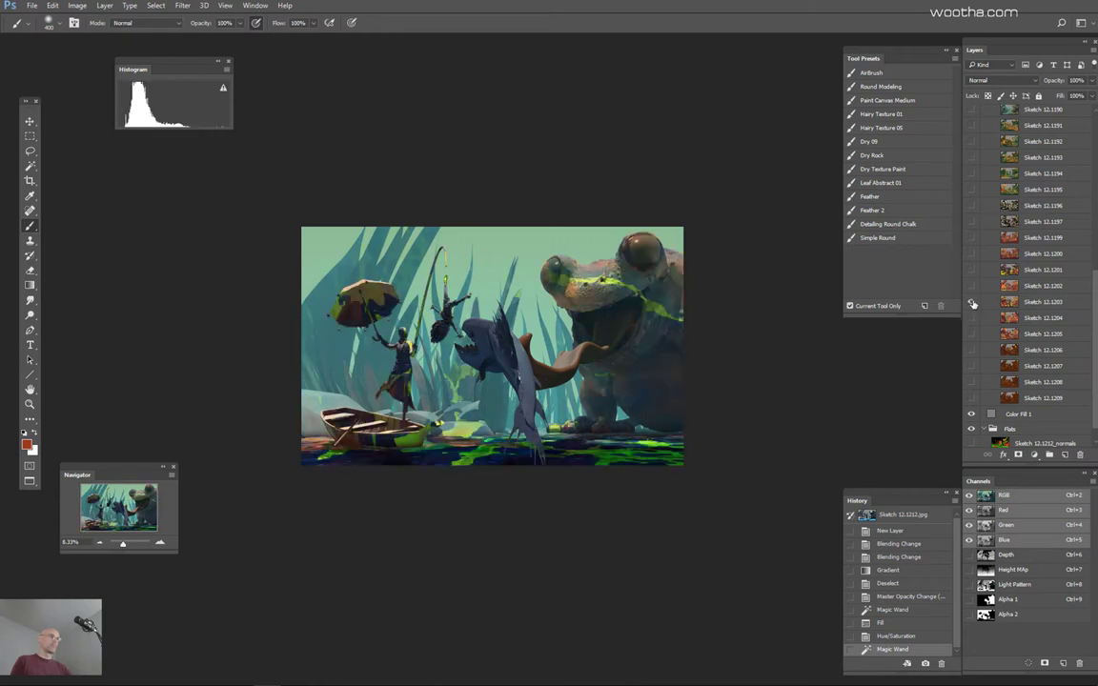
click(973, 305)
click(972, 317)
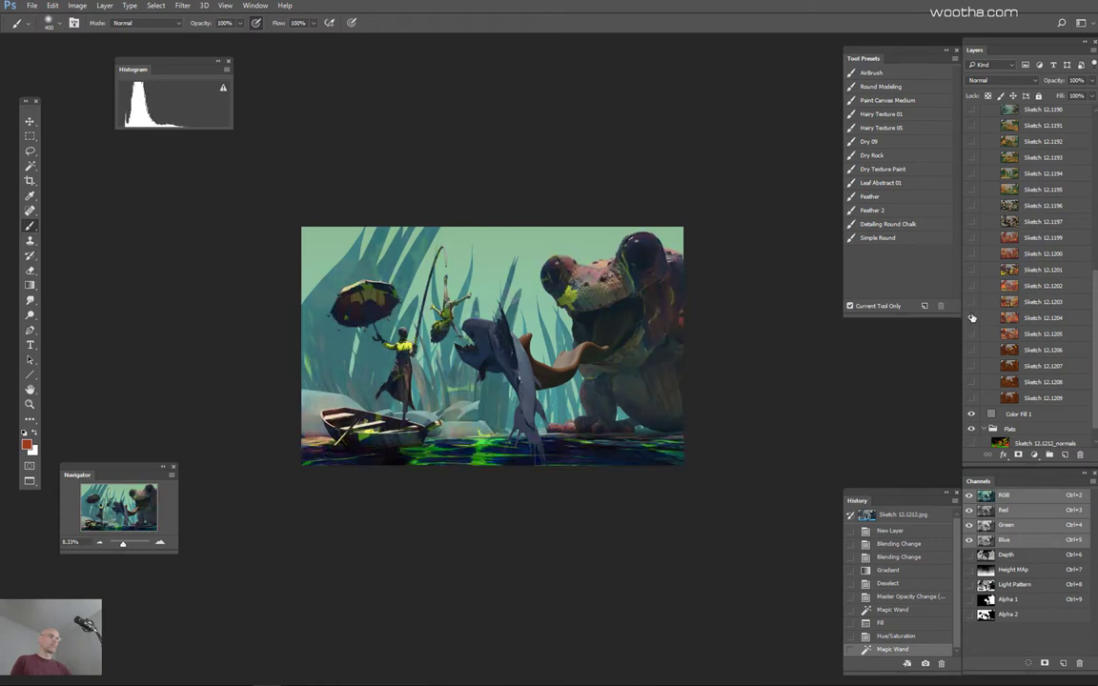
click(972, 317)
click(971, 286)
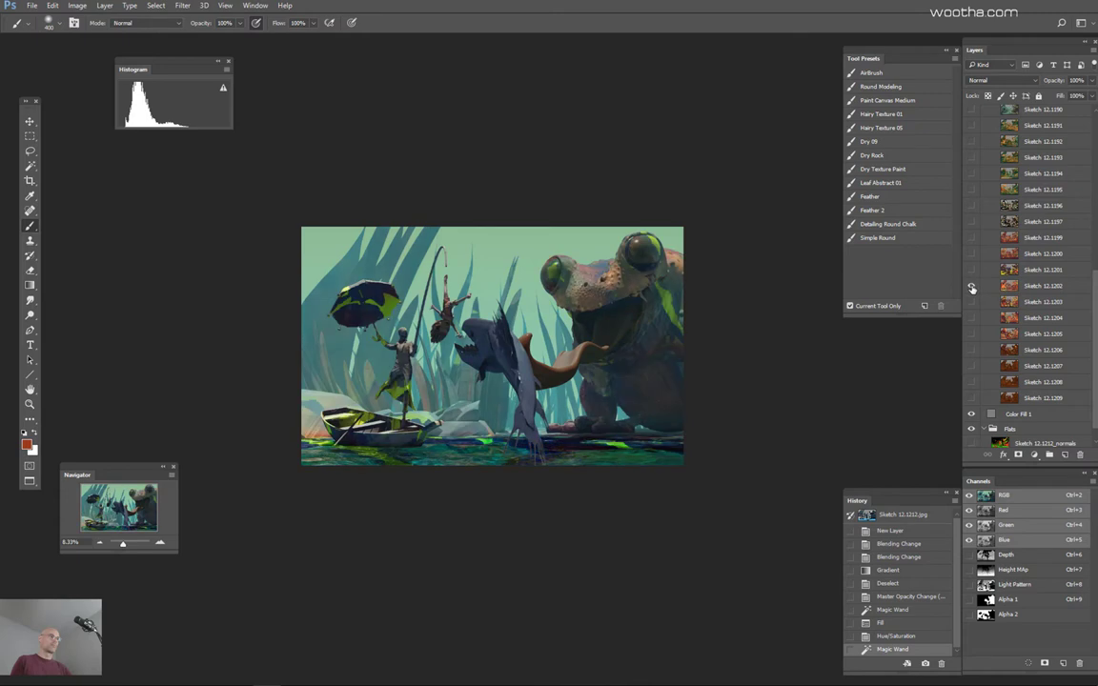
click(972, 288)
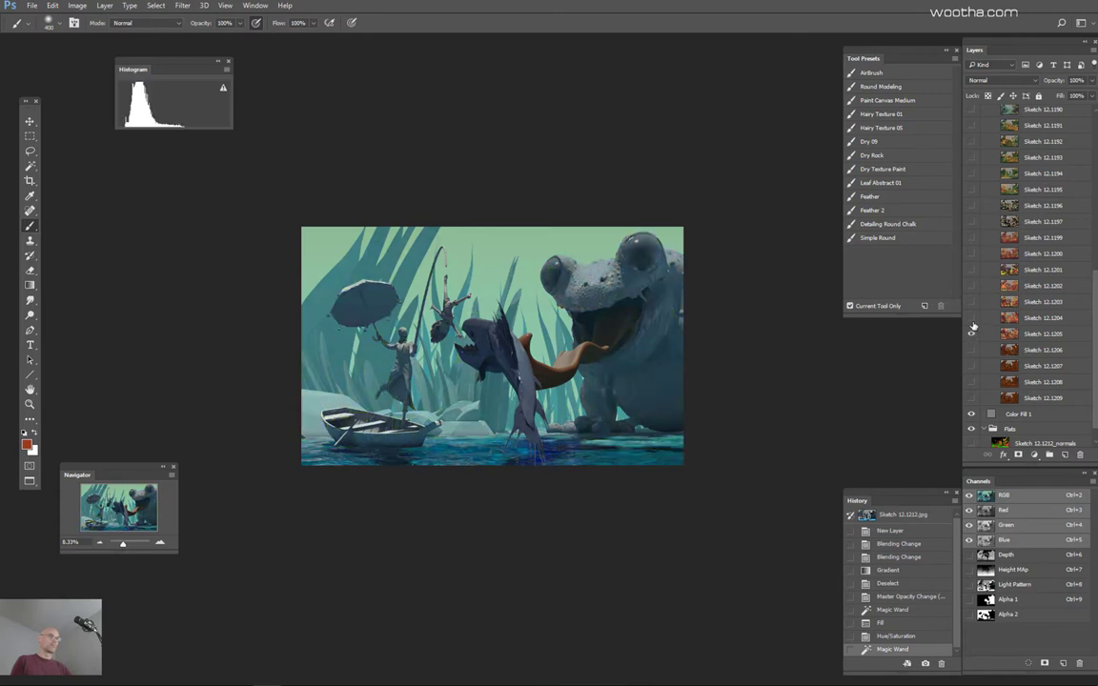
Step: Show the Sketch 12.1205 texture and compare it with Sketch 12.1204 through 12.1201 by stacking them over it one by one
click(972, 331)
click(973, 318)
click(972, 319)
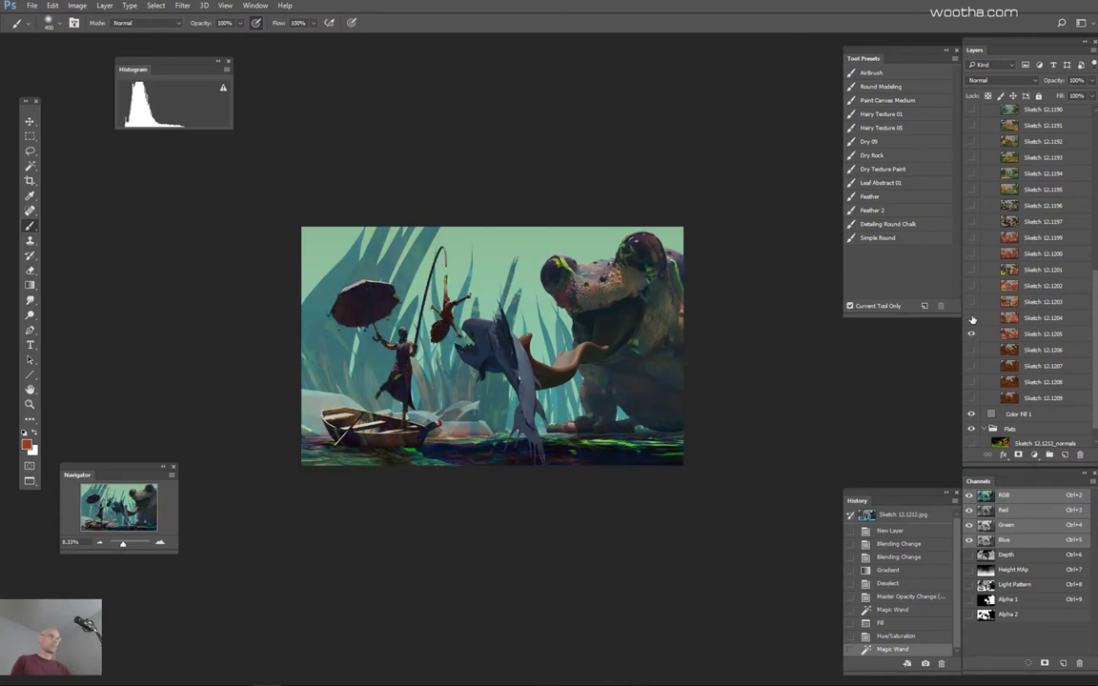
click(972, 319)
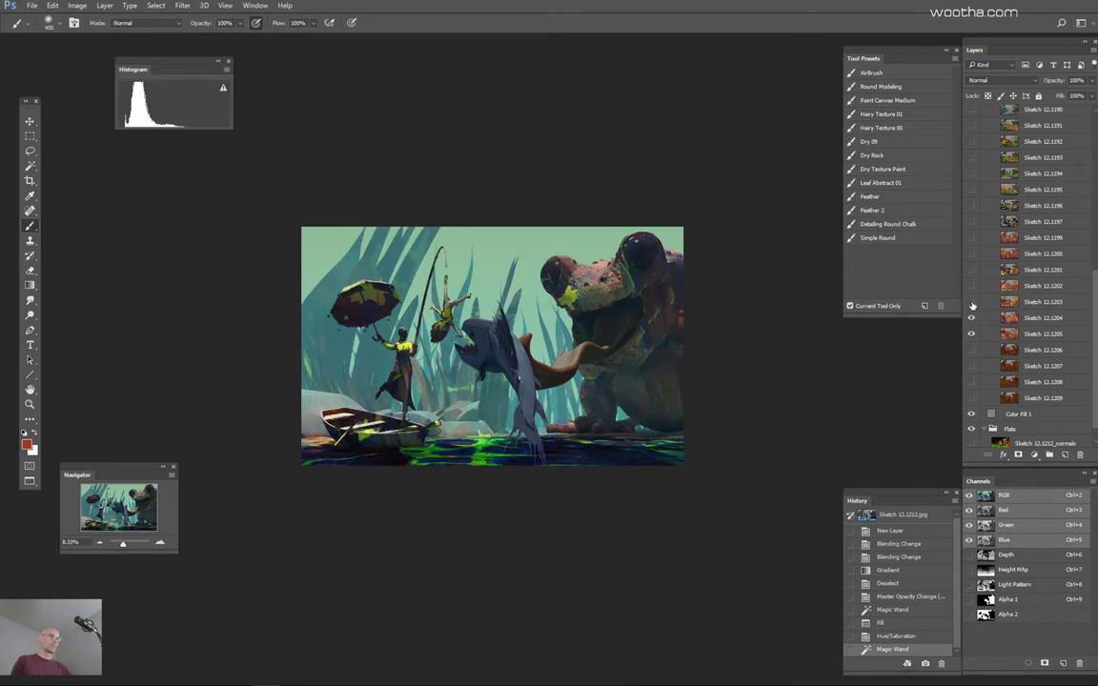
click(973, 305)
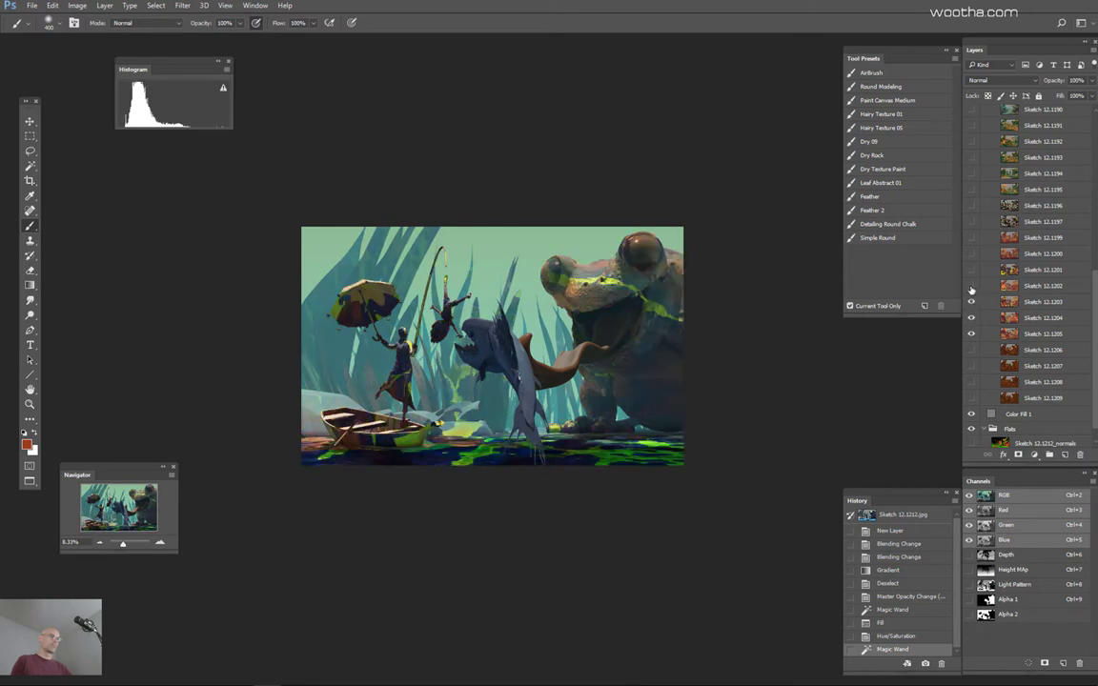
click(971, 287)
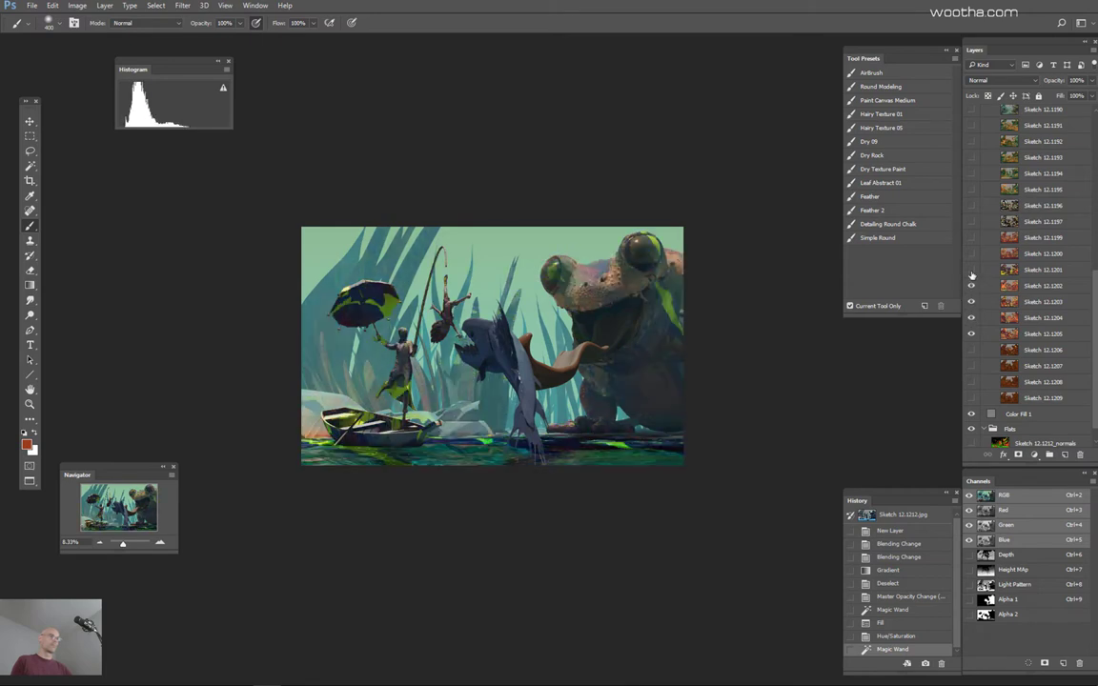
click(971, 272)
click(971, 272)
click(971, 272)
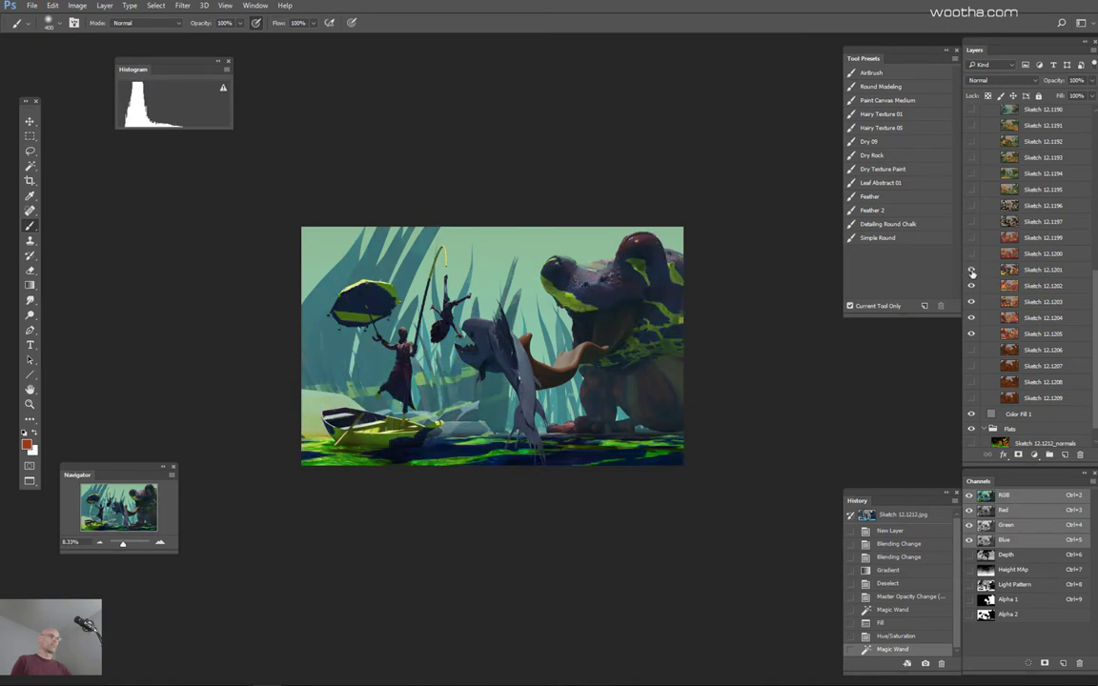
click(972, 273)
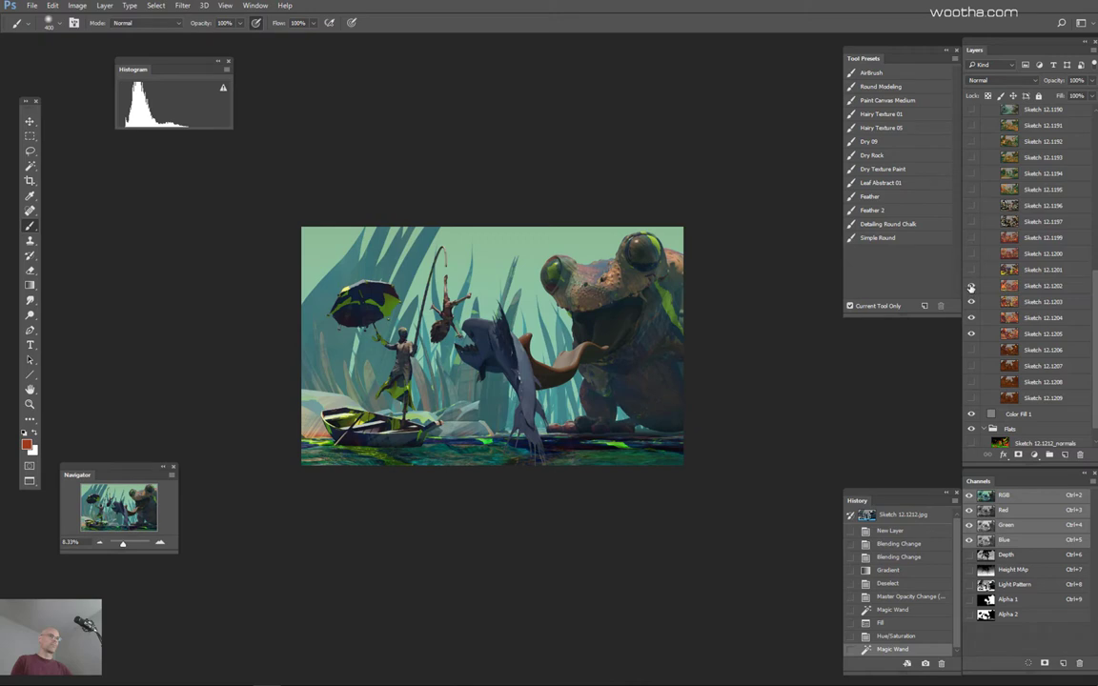
Step: Hide Sketch 12.1202, 12.1203 and 12.1204, and mask Sketch 12.1205 to the frog's body selection
click(971, 287)
click(971, 303)
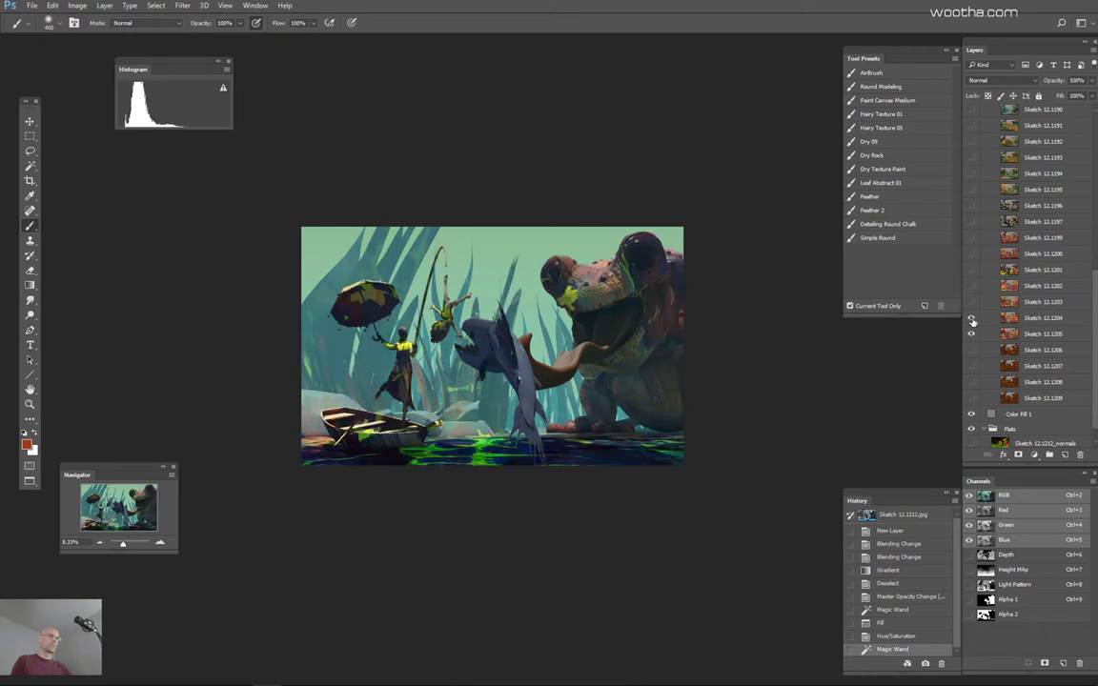
click(971, 318)
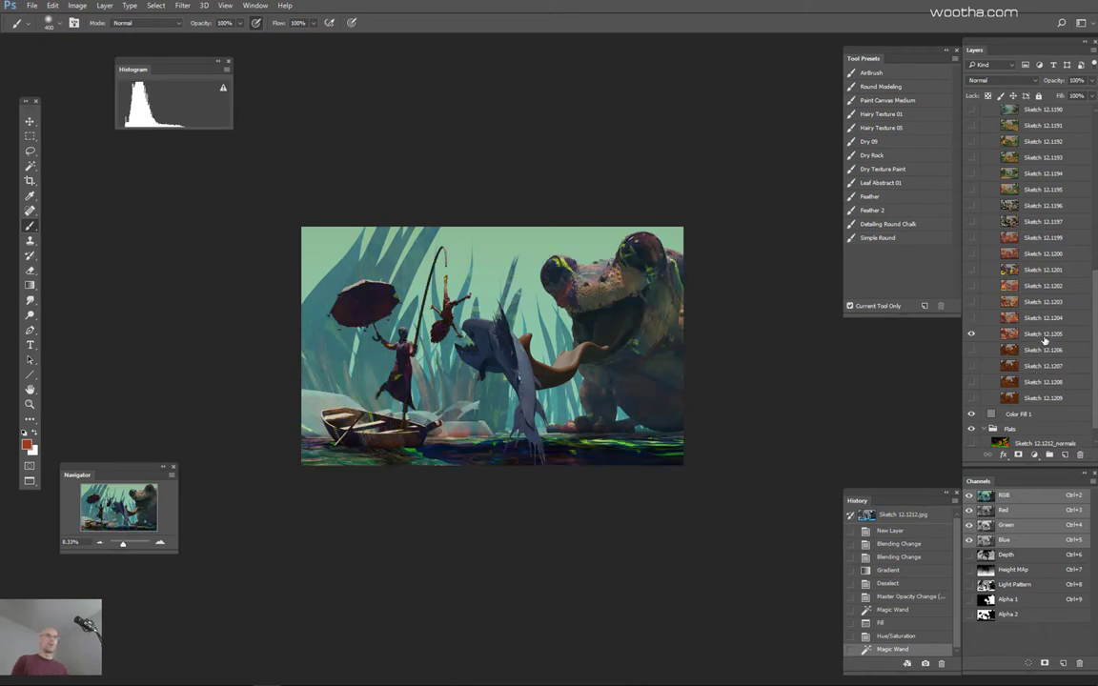
click(1018, 455)
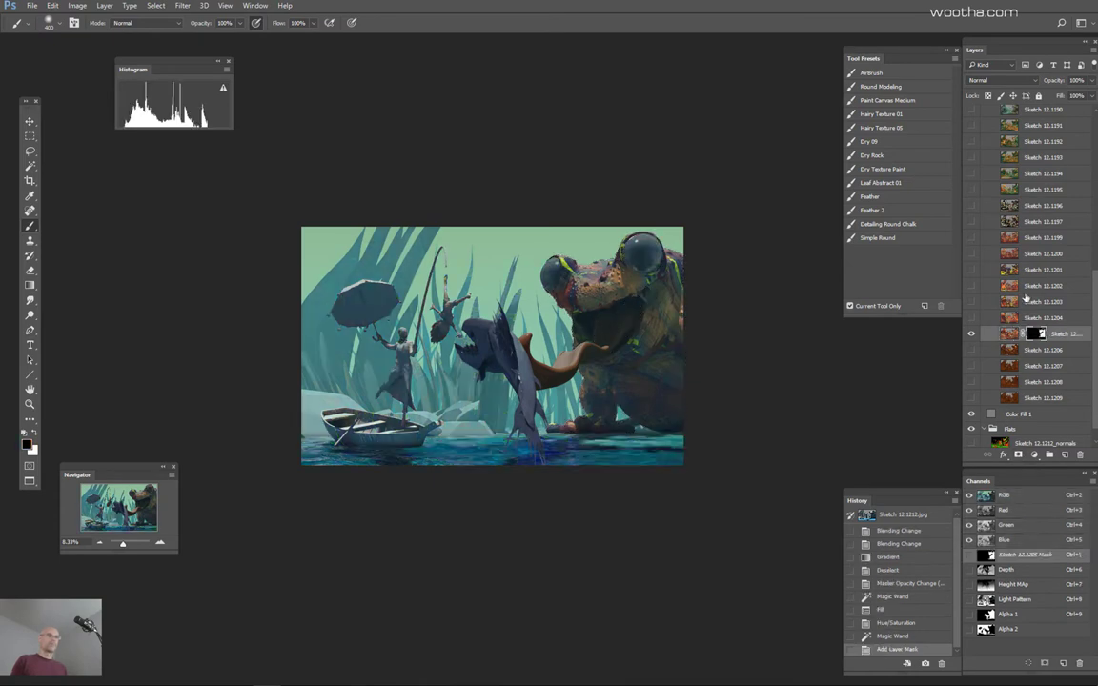
Step: Show Sketch 12.1204, give it a black layer mask, and load the frog selection from Sketch 12.1205's mask
click(972, 318)
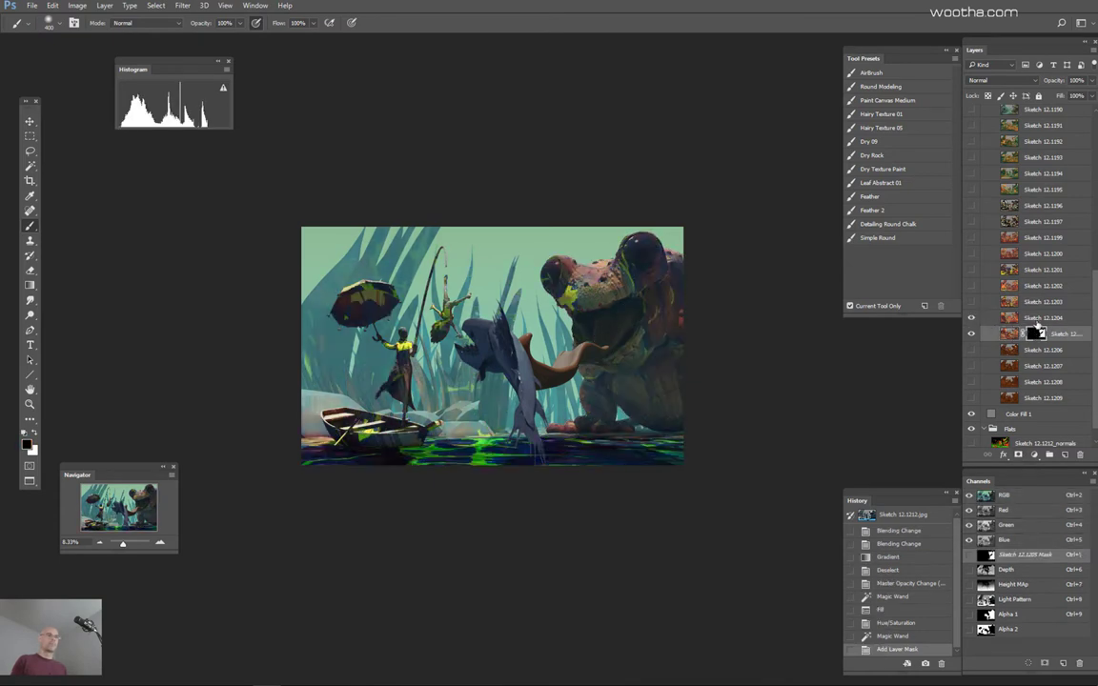
click(1044, 318)
ctrl+click(1035, 332)
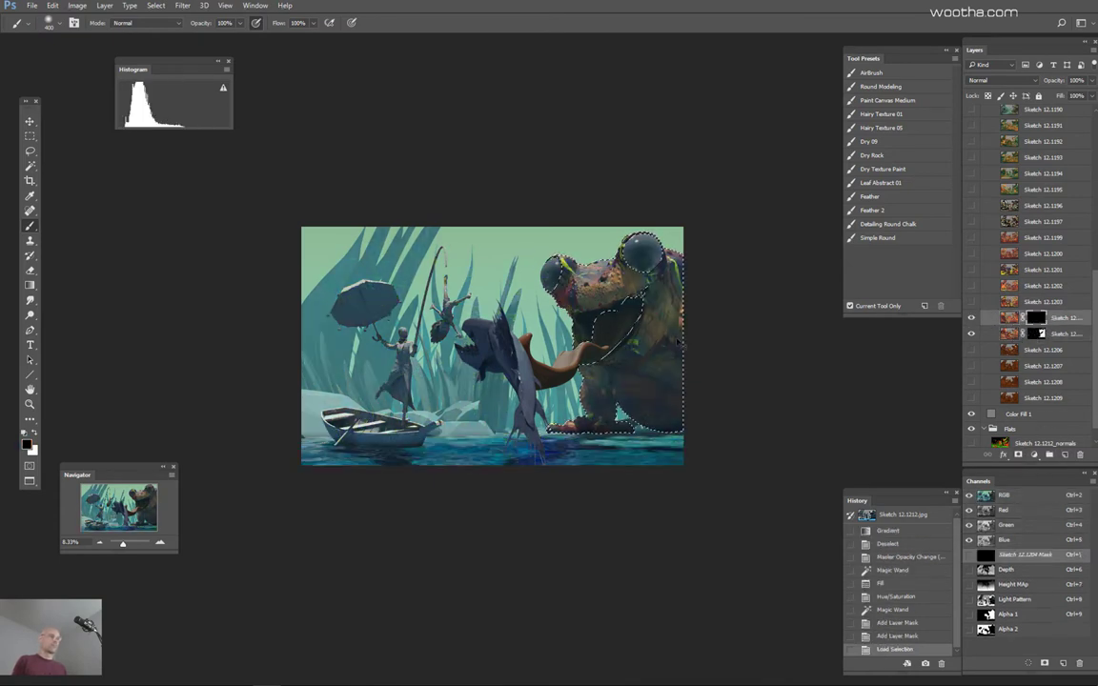
Step: Brush white into Sketch 12.1204's mask within the frog selection, revealing its texture on the lower body, and reduce the brush size to 900
drag(662, 337, 675, 345)
key(x)
mouse_move(609, 408)
mouse_down()
mouse_move(662, 386)
mouse_move(652, 386)
mouse_up()
key(ctrl+z)
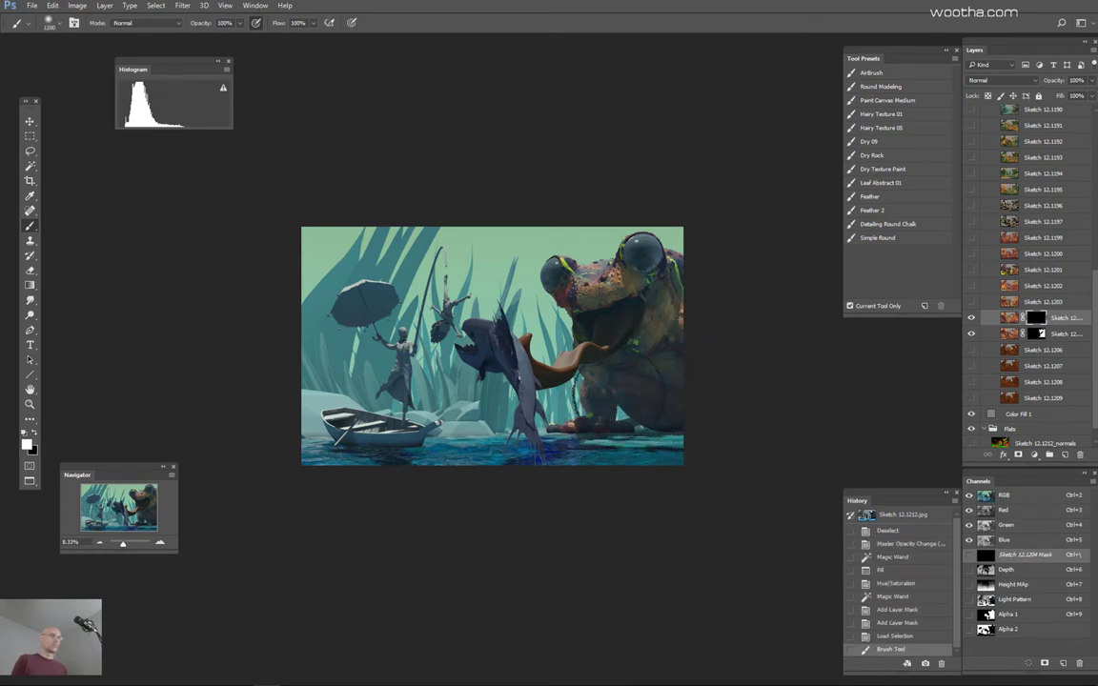
mouse_move(490, 450)
mouse_down()
mouse_move(584, 421)
mouse_move(545, 392)
mouse_move(596, 404)
mouse_move(602, 378)
mouse_move(687, 319)
mouse_move(620, 368)
mouse_move(698, 299)
mouse_move(615, 367)
mouse_move(699, 287)
mouse_move(691, 312)
mouse_move(606, 370)
mouse_move(686, 312)
mouse_move(610, 364)
mouse_move(677, 318)
mouse_move(667, 329)
mouse_up()
key(ctrl+z)
key(bracketleft)
key(bracketleft)
key(bracketleft)
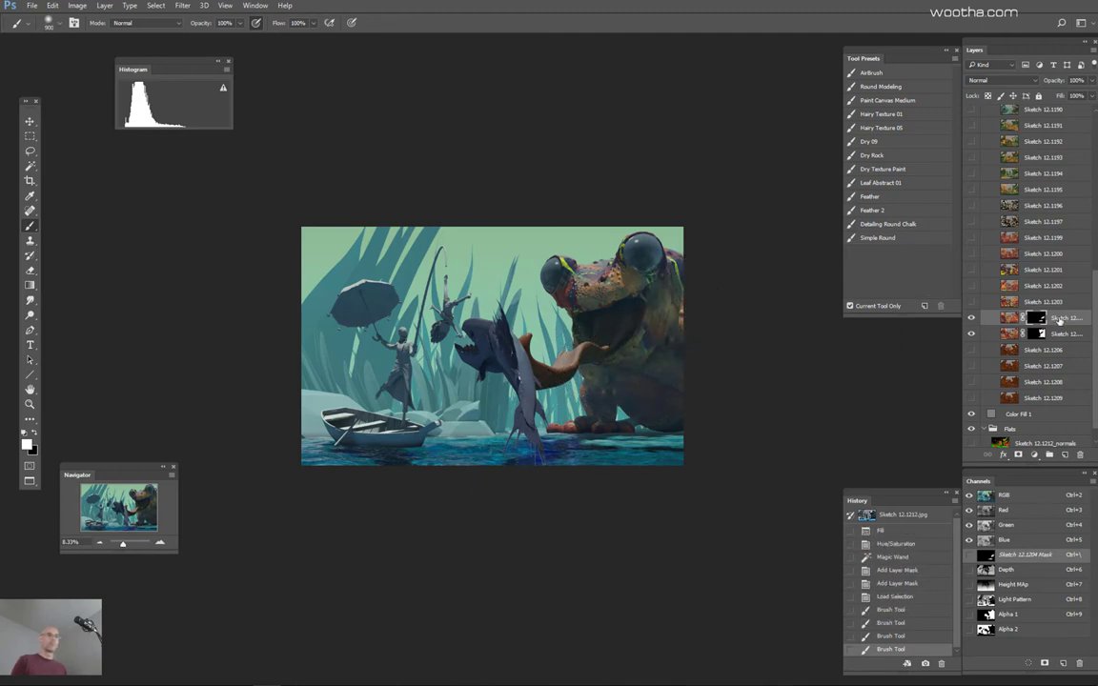
Step: Preview the Sketch 12.1203 texture over the masked frog textures
click(974, 304)
click(973, 304)
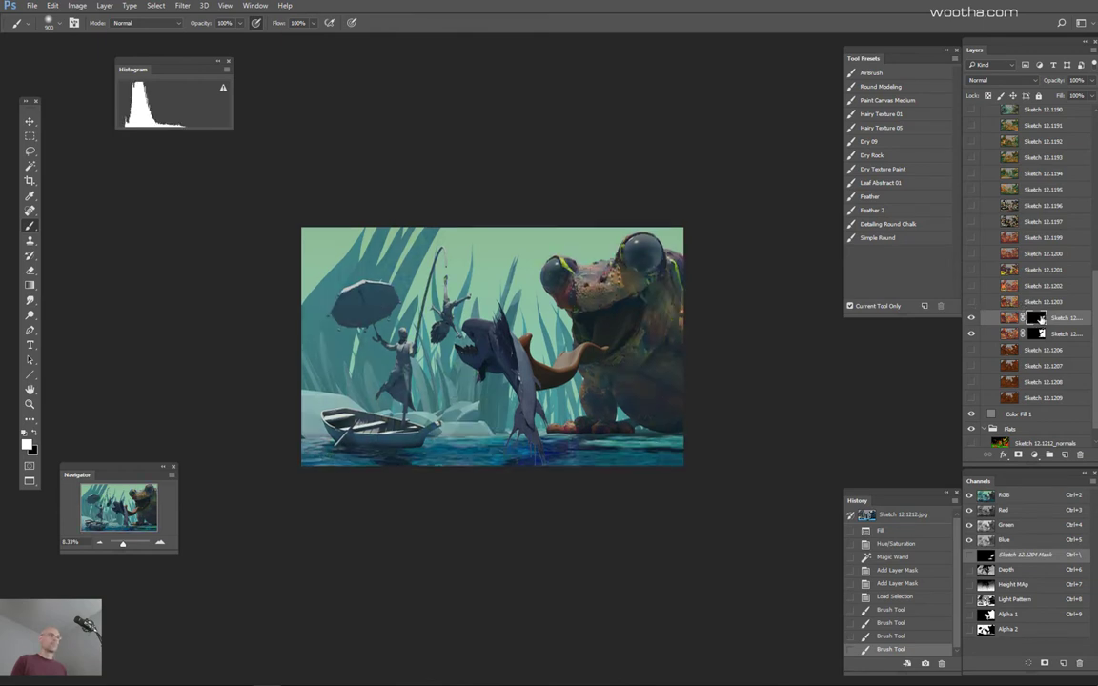
Step: Compare Sketch 12.1204 with its mask off and on, and try brushing its texture onto the frog's face with a 600 brush
shift+click(1041, 320)
shift+click(1039, 320)
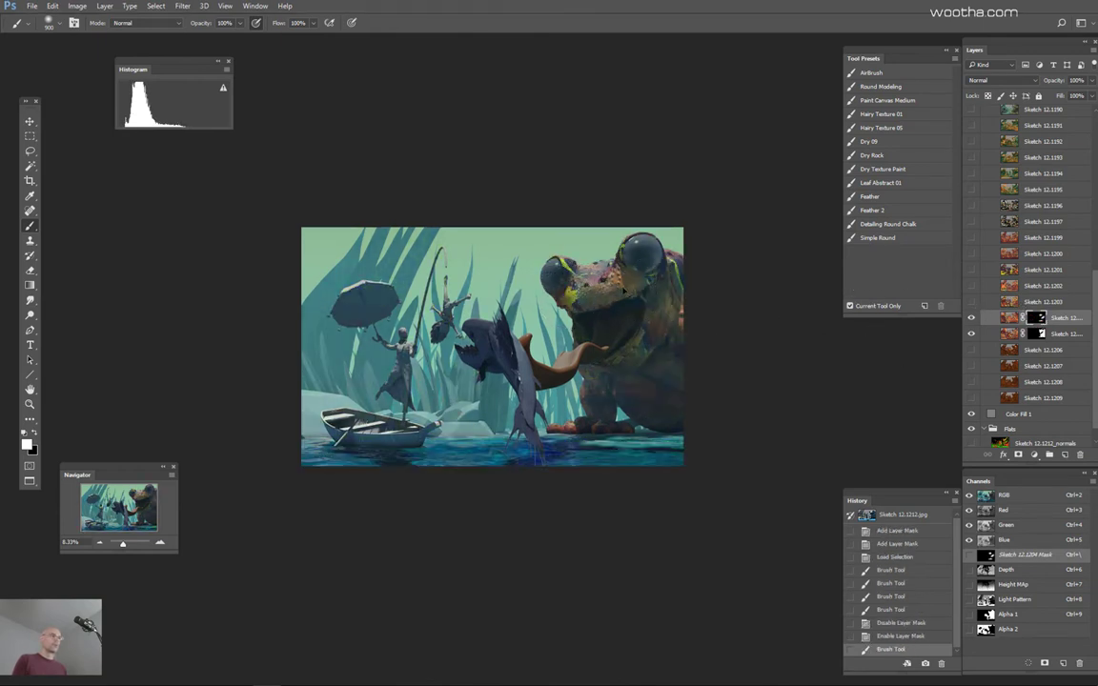
drag(637, 288, 581, 300)
key(ctrl+z)
key(bracketleft)
key(bracketleft)
key(bracketleft)
drag(648, 284, 610, 295)
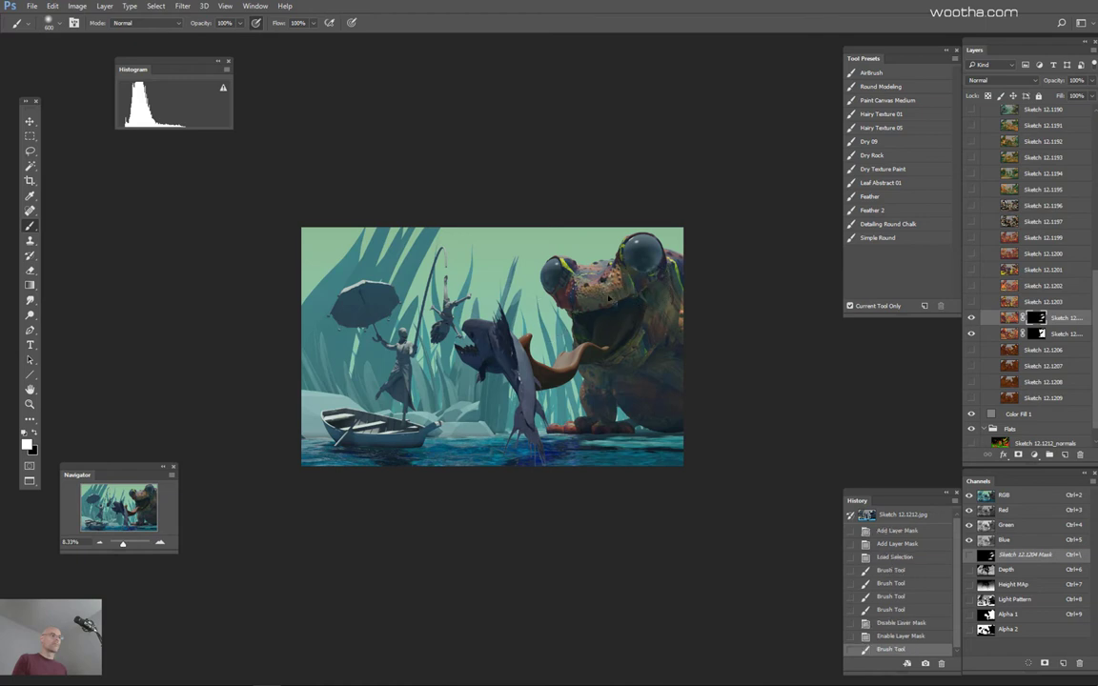
key(ctrl+z)
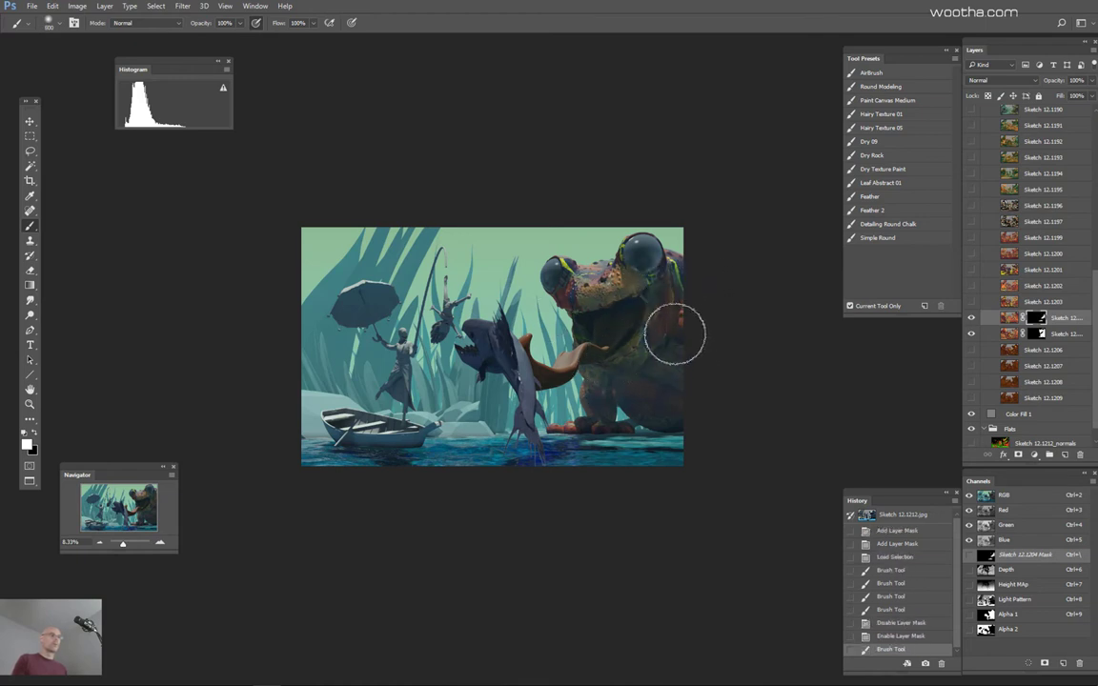
Step: Brush white into Sketch 12.1204's mask over the frog's back and belly, redoing the unwanted stroke
drag(651, 363, 670, 296)
key(ctrl+z)
mouse_move(647, 369)
mouse_down()
mouse_move(673, 286)
mouse_move(669, 308)
mouse_move(613, 356)
mouse_up()
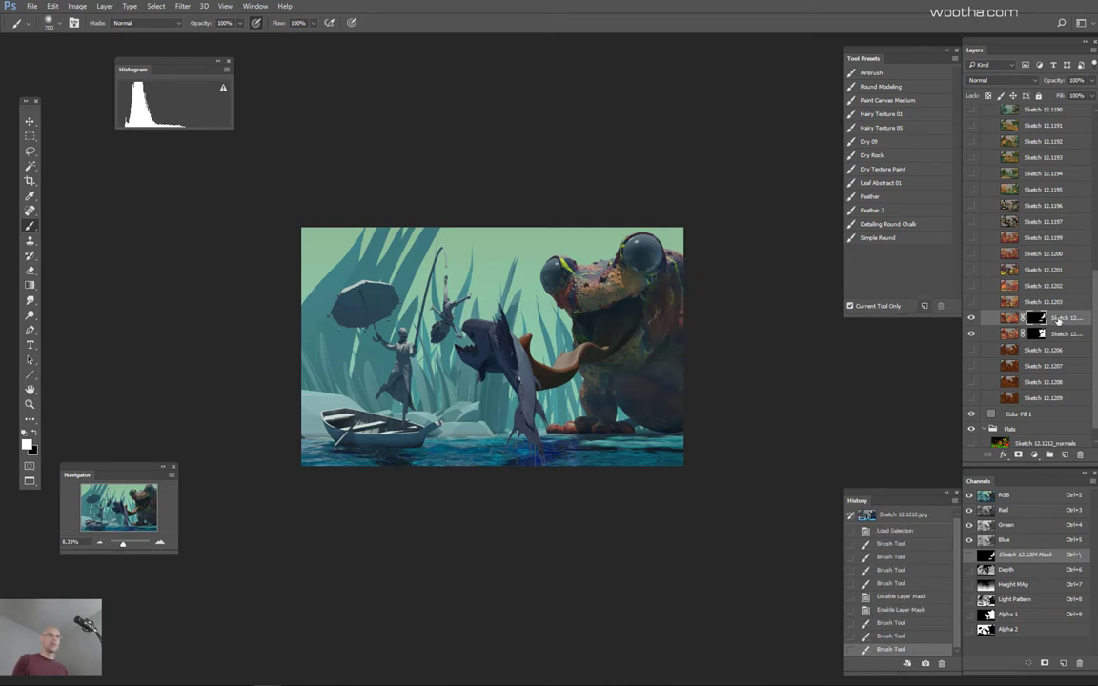
Step: Show Sketch 12.1203 and add a layer mask that hides its texture on the frog
click(971, 302)
click(1039, 302)
click(1020, 456)
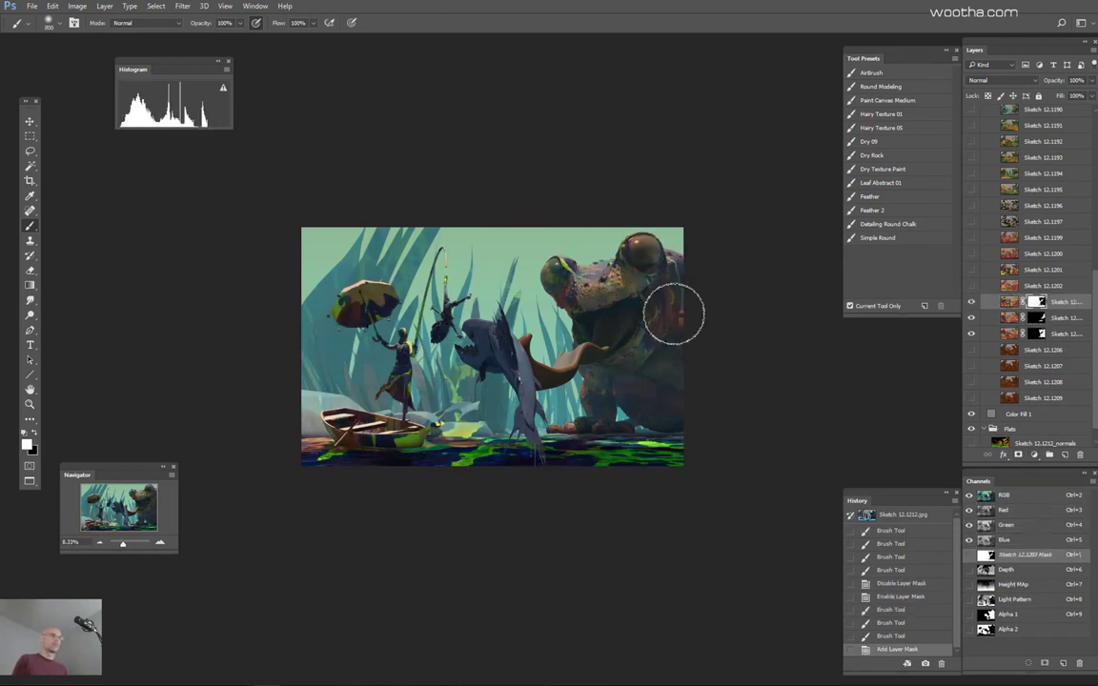
Step: Brush white into Sketch 12.1203's mask to reveal its texture on parts of the frog, and compare the mask off and on
mouse_move(694, 358)
mouse_down()
mouse_move(667, 305)
mouse_move(609, 278)
mouse_move(545, 313)
mouse_move(620, 293)
mouse_move(597, 286)
mouse_move(647, 304)
mouse_move(597, 279)
mouse_move(672, 291)
mouse_up()
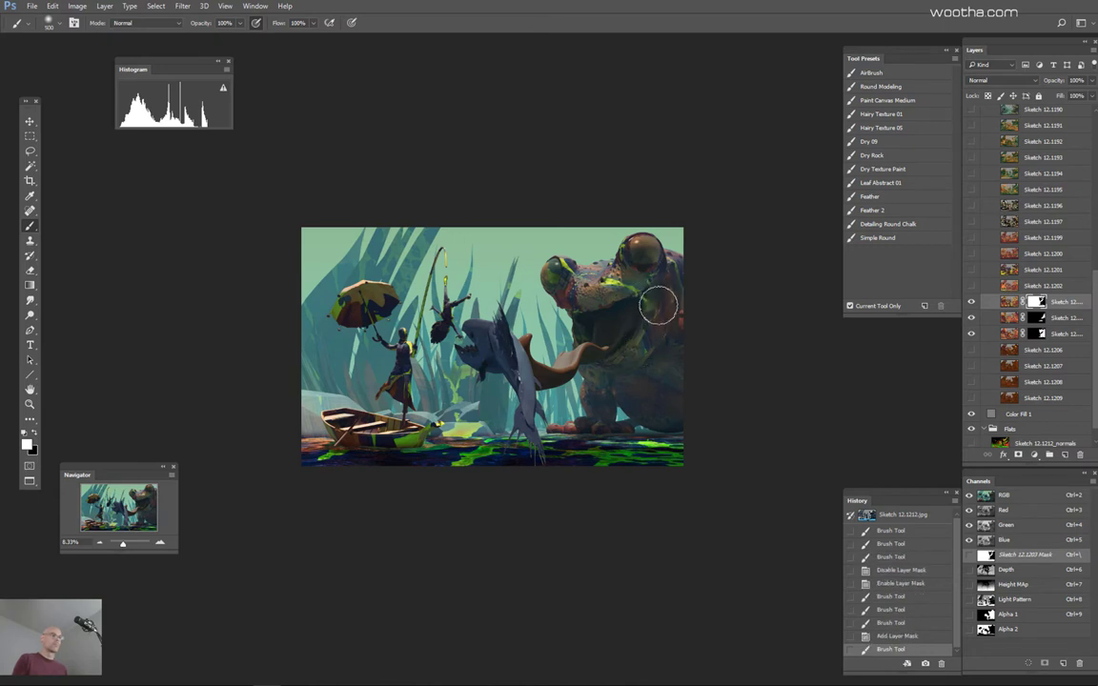
key(bracketright)
key(bracketright)
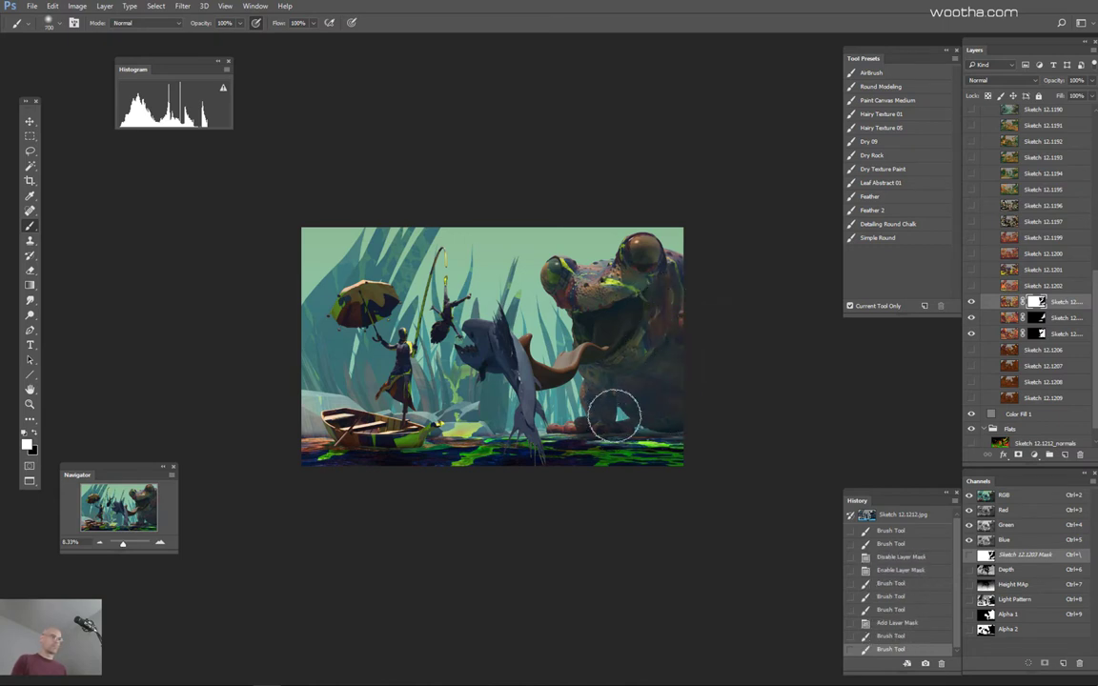
key(bracketright)
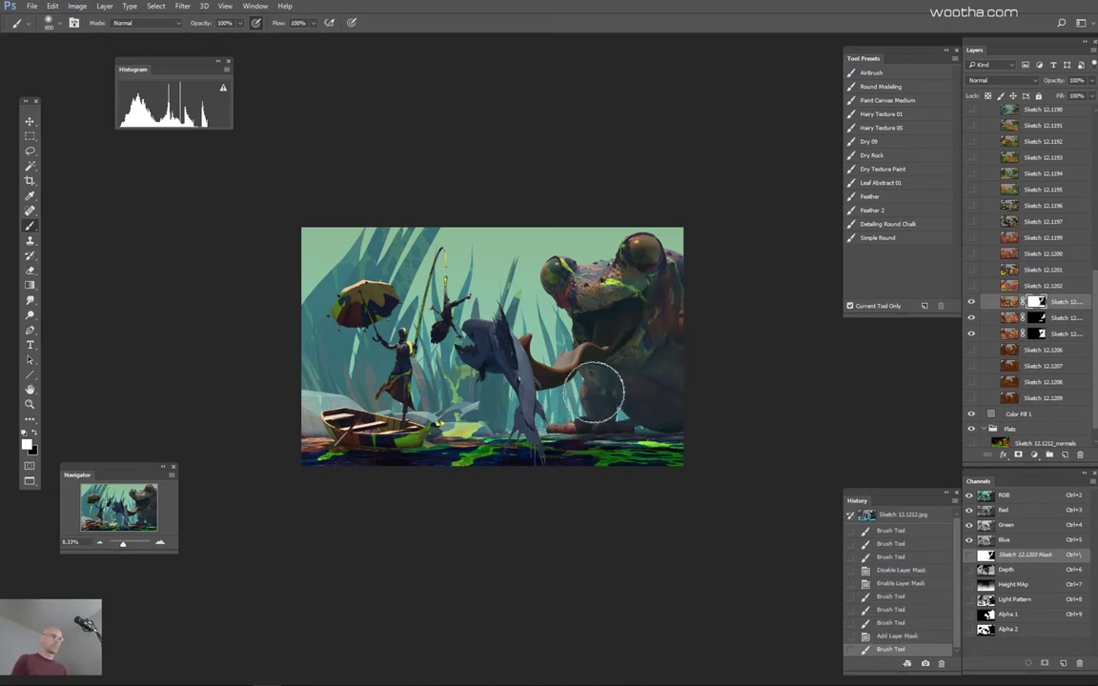
shift+click(1036, 302)
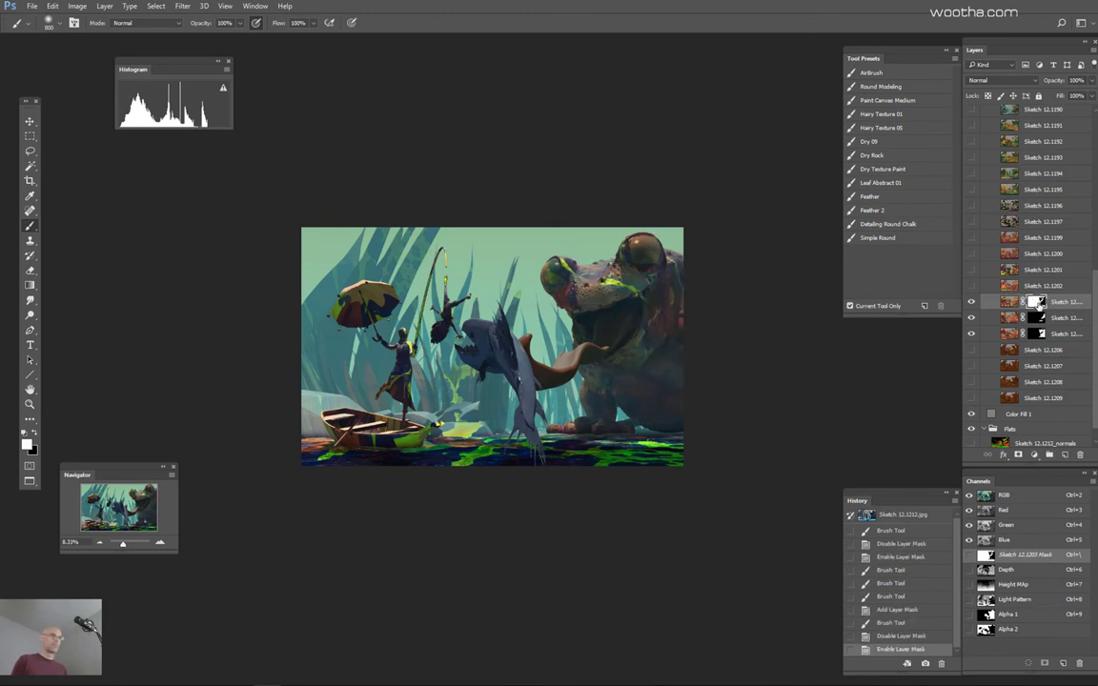
shift+click(1038, 304)
shift+click(1038, 304)
Step: Refine Sketch 12.1203's mask on the frog's body with a smaller white brush, comparing the strokes by undoing them
key(bracketleft)
key(bracketleft)
drag(591, 376, 624, 378)
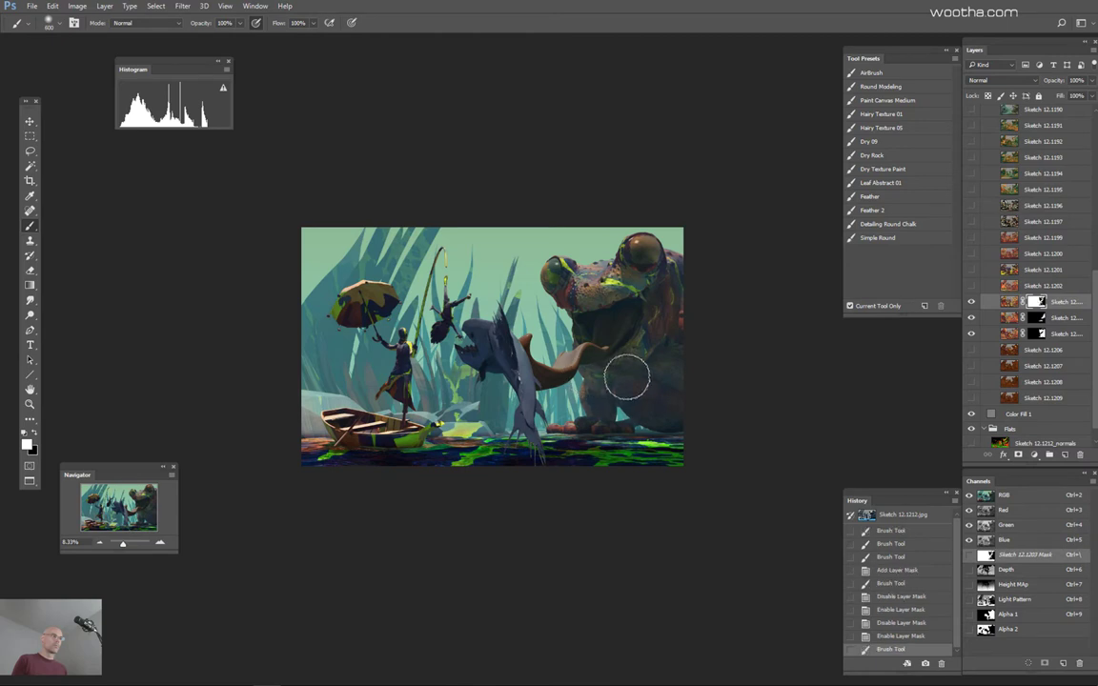
key(ctrl+z)
key(ctrl+z)
key(ctrl+z)
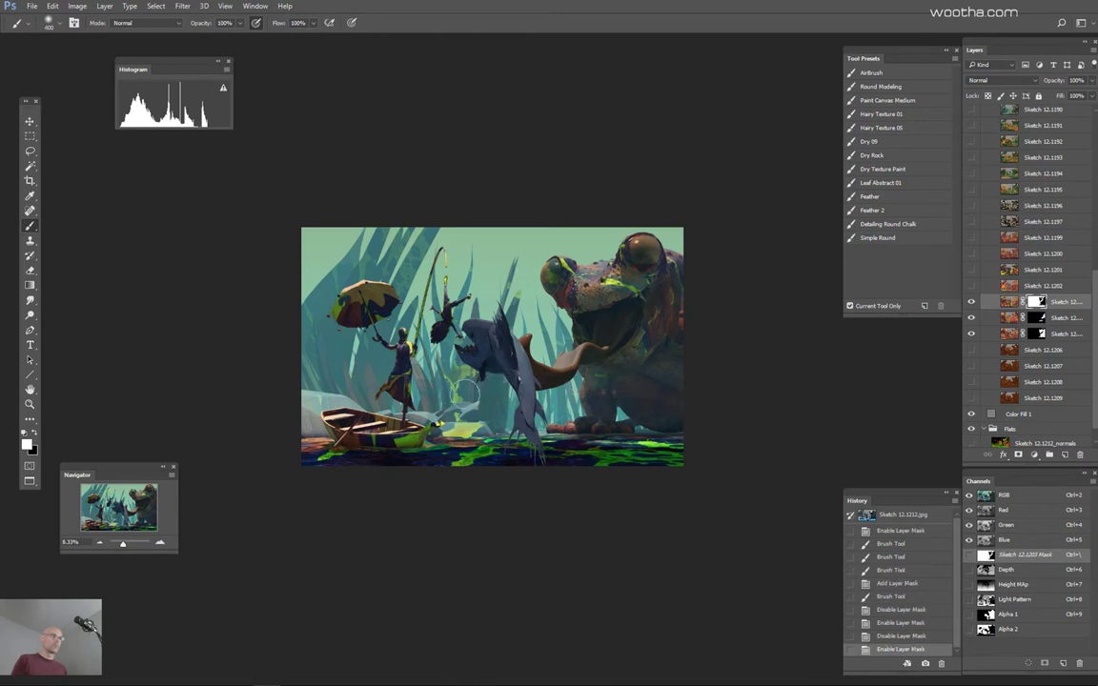
key(ctrl+z)
Step: Show Sketch 12.1202 and give it a black layer mask
click(971, 286)
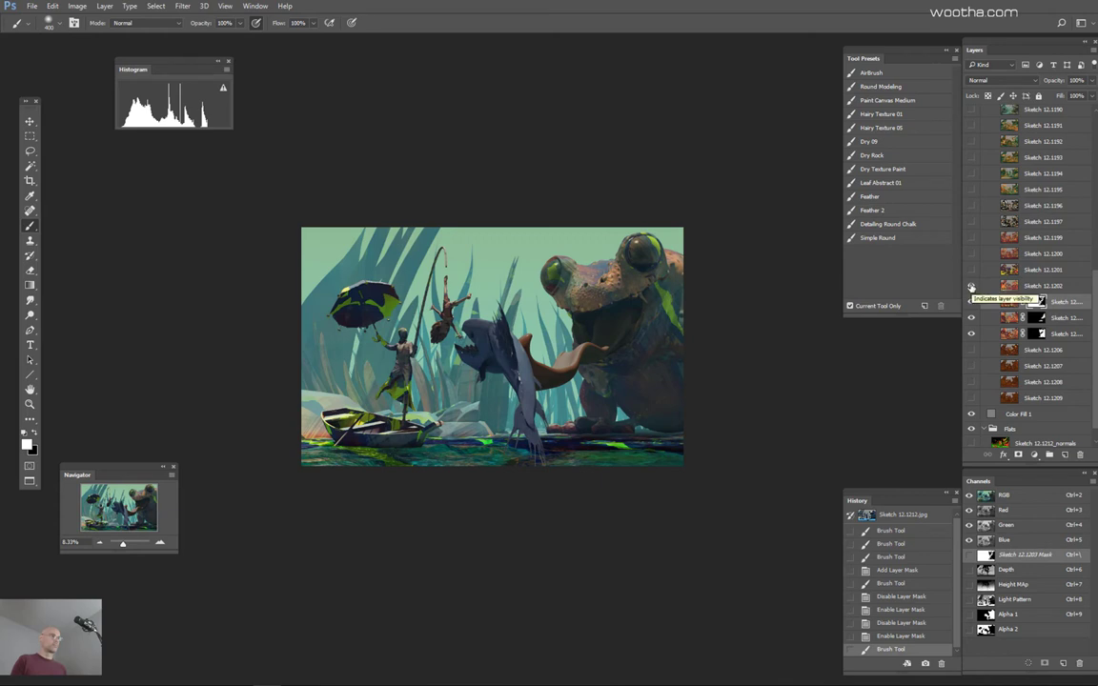
click(1045, 286)
alt+click(1018, 456)
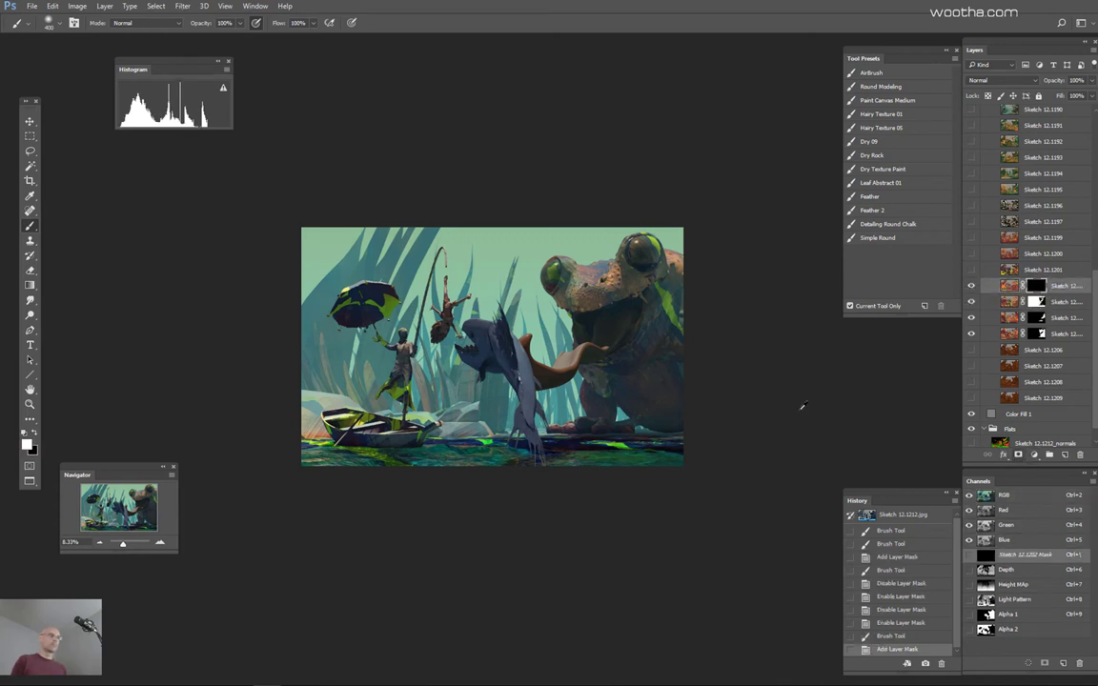
Step: Brush white into Sketch 12.1202's mask over the frog's upper body and snout with a large brush
alt+right_click(657, 314)
drag(672, 323, 653, 366)
key(ctrl+z)
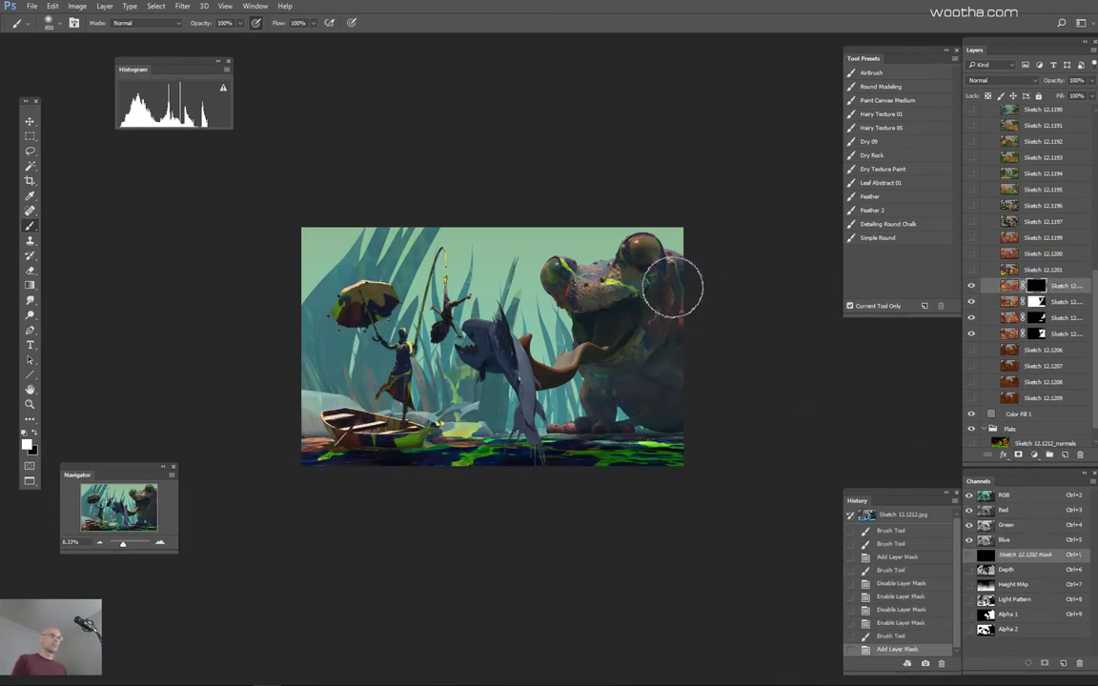
mouse_move(673, 289)
mouse_down()
mouse_move(657, 368)
mouse_move(626, 373)
mouse_move(684, 414)
mouse_move(681, 335)
mouse_move(643, 362)
mouse_move(667, 277)
mouse_move(691, 272)
mouse_move(666, 270)
mouse_move(677, 304)
mouse_move(662, 292)
mouse_move(686, 368)
mouse_move(684, 270)
mouse_move(678, 385)
mouse_move(682, 305)
mouse_move(662, 274)
mouse_move(669, 343)
mouse_move(666, 275)
mouse_move(678, 293)
mouse_move(665, 294)
mouse_move(632, 392)
mouse_move(600, 286)
mouse_up()
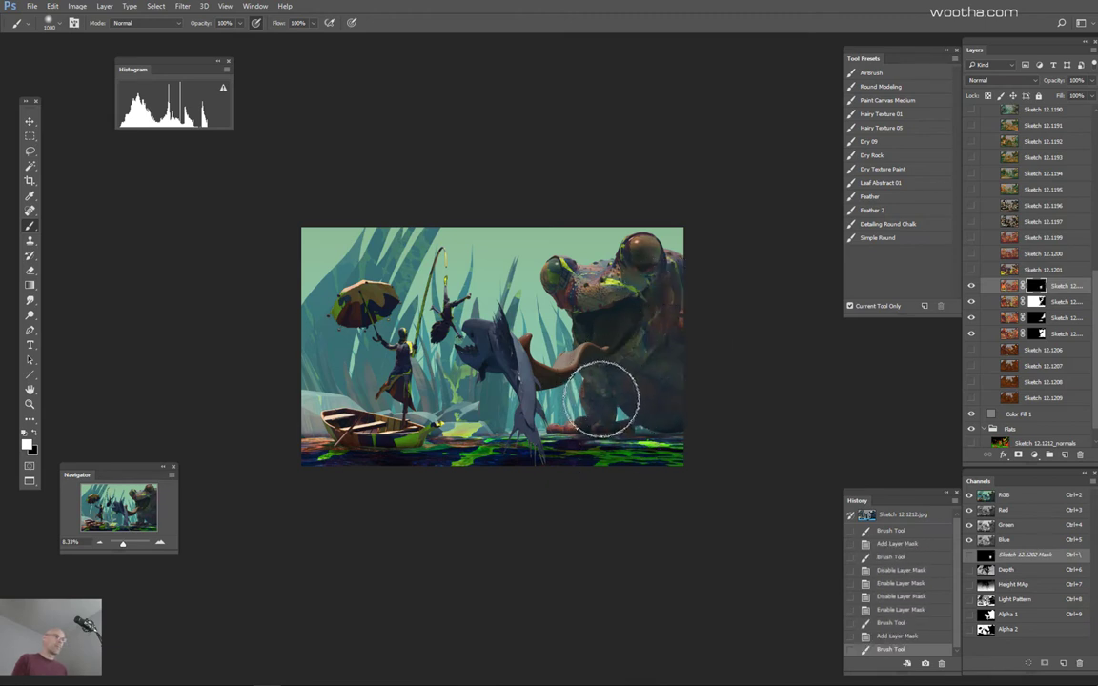
Step: Brush white into Sketch 12.1202's mask over the frog's lower body and the water at its feet, ending with a 900 brush
key(bracketleft)
mouse_move(589, 388)
mouse_down()
mouse_move(616, 420)
mouse_move(613, 400)
mouse_move(543, 398)
mouse_move(580, 400)
mouse_move(604, 459)
mouse_move(662, 421)
mouse_move(635, 394)
mouse_move(728, 423)
mouse_up()
key(ctrl+z)
key(bracketleft)
key(bracketleft)
key(ctrl+z)
key(bracketright)
key(bracketright)
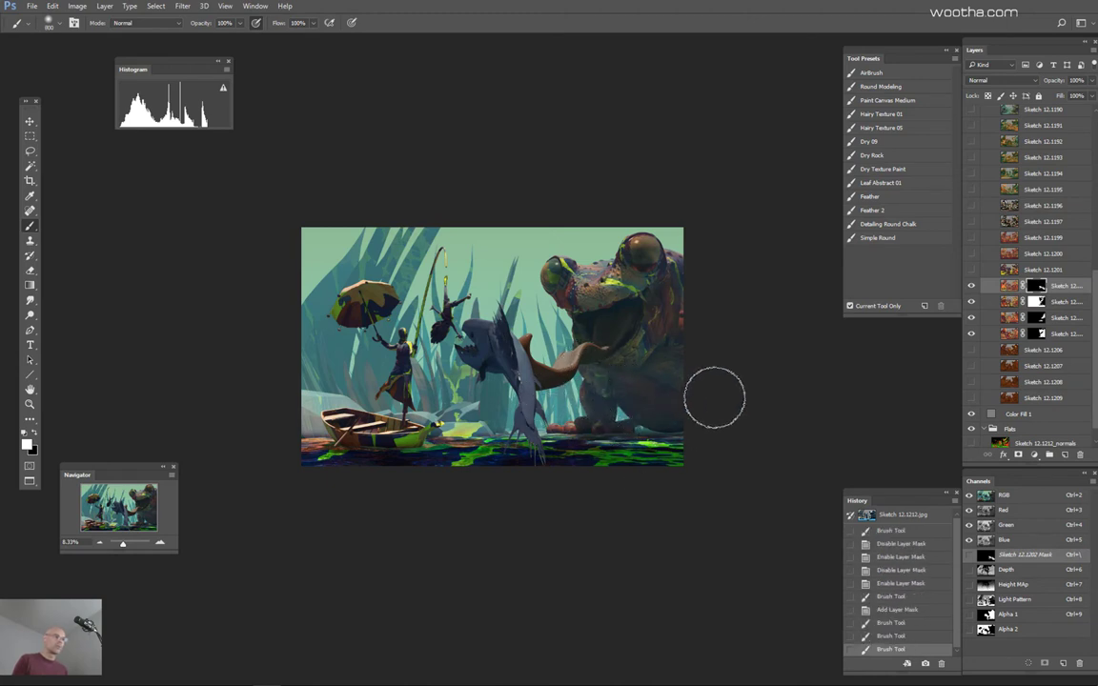
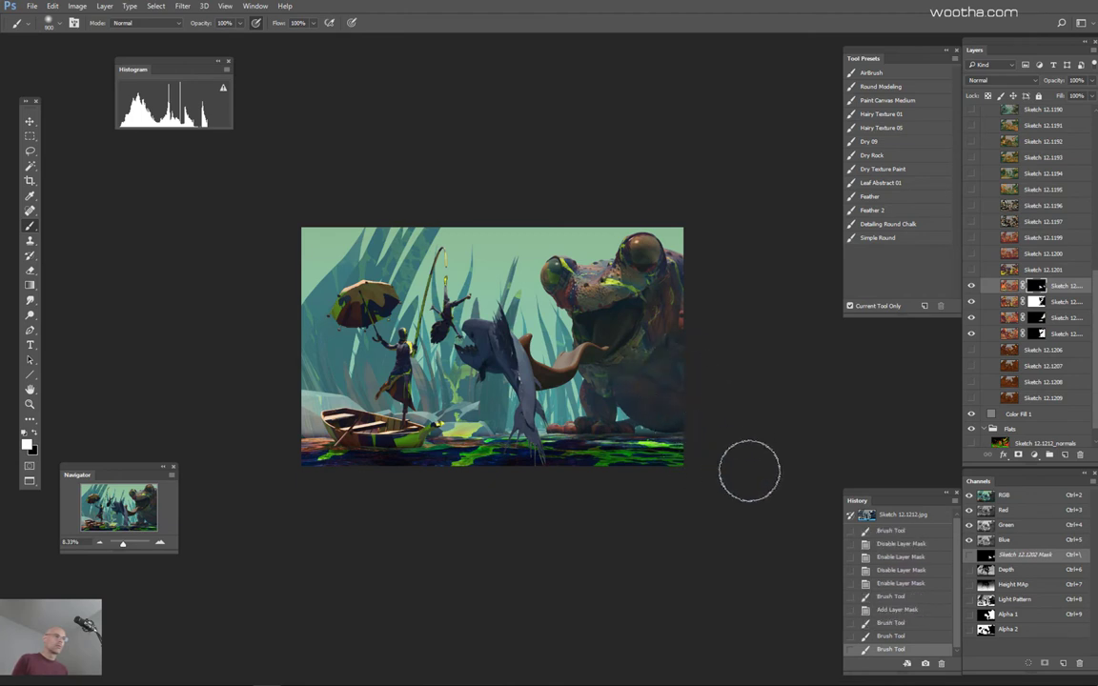
key(ctrl+z)
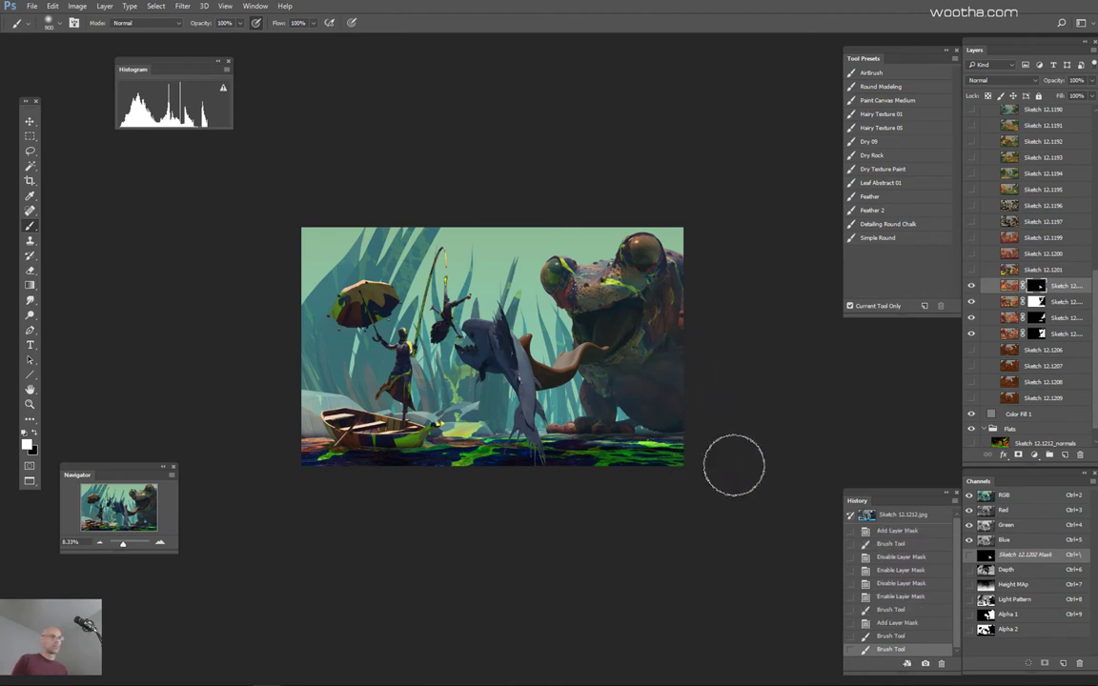
key(ctrl+z)
key(bracketright)
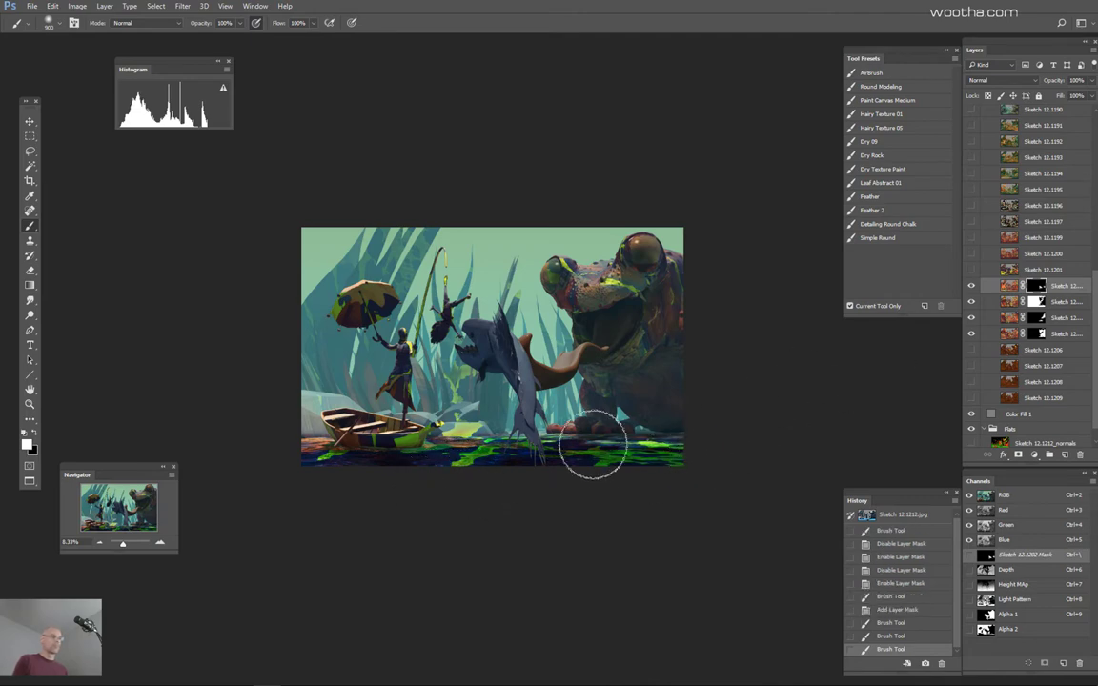
drag(593, 444, 667, 442)
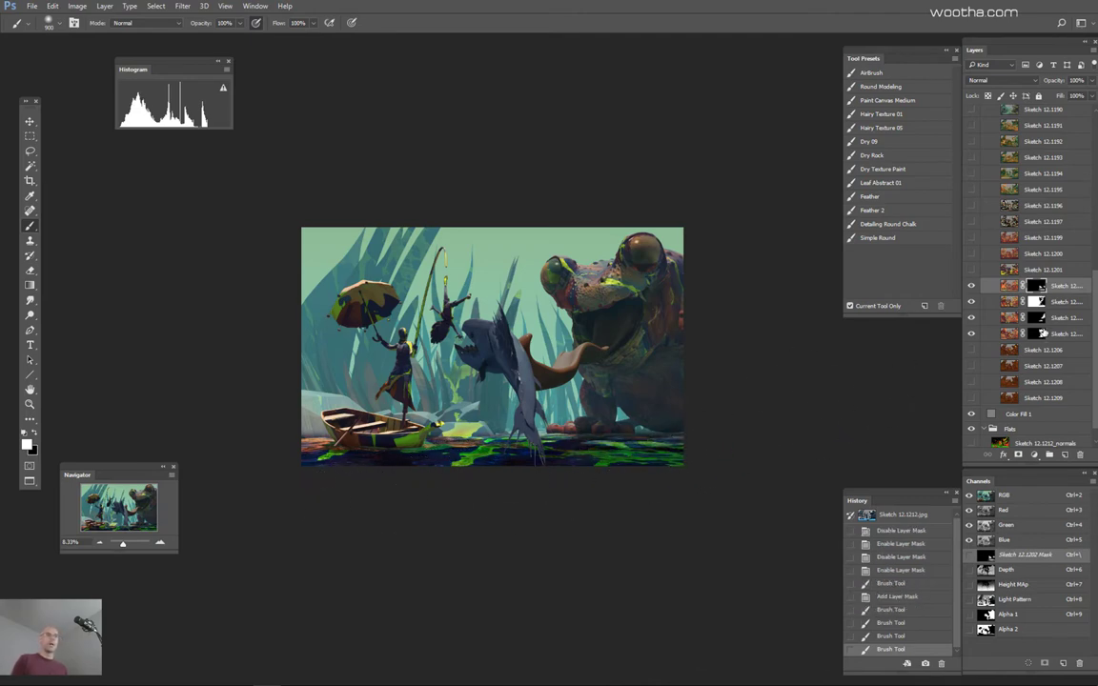
Step: Load the frog mask as a selection, invert it, fill Sketch 12.1203's mask with black outside the frog, and deselect
click(1037, 303)
alt+click(1038, 303)
alt+click(1037, 303)
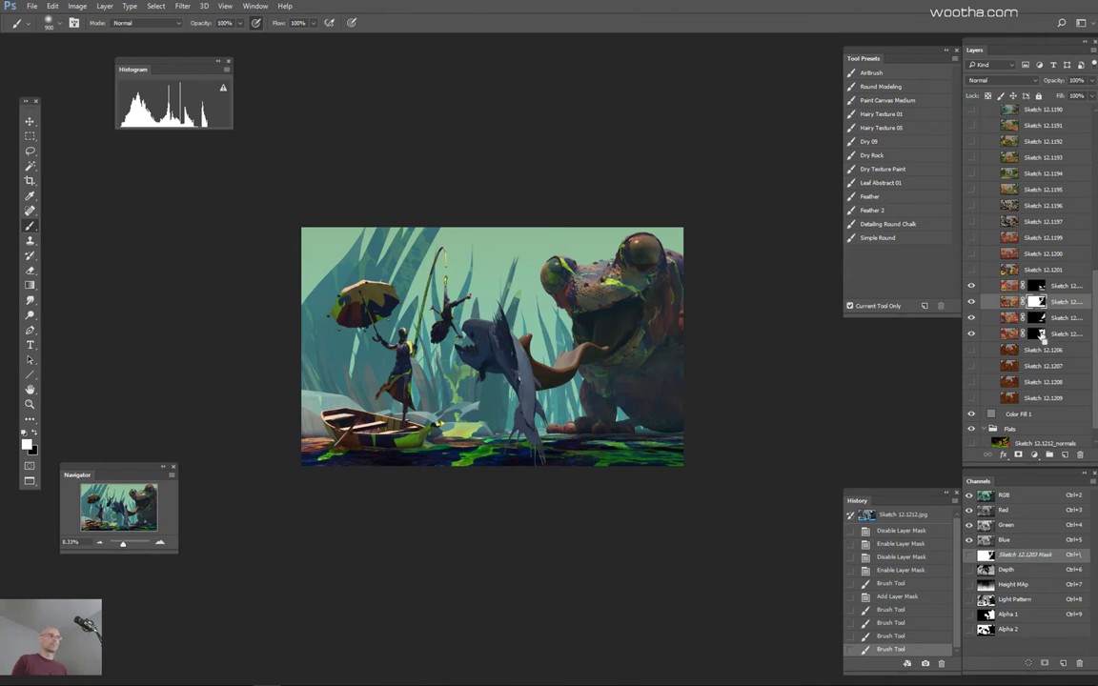
ctrl+click(1039, 303)
key(ctrl+shift+i)
key(ctrl+BackSpace)
key(ctrl+BackSpace)
key(ctrl+BackSpace)
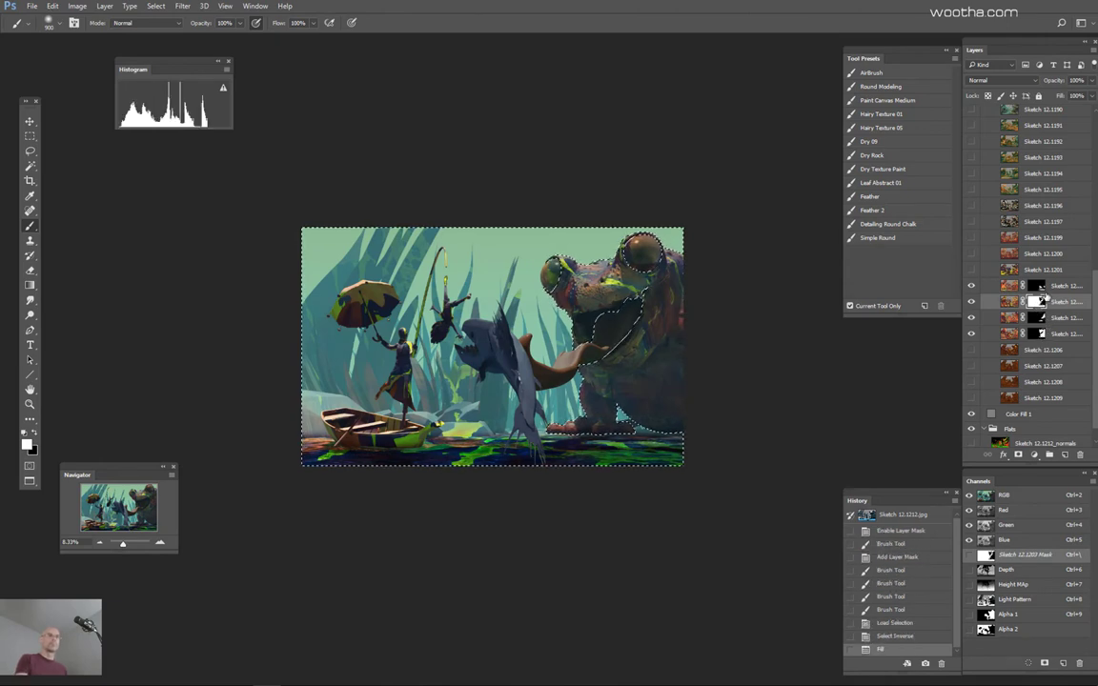
key(ctrl+BackSpace)
key(ctrl+BackSpace)
key(ctrl+BackSpace)
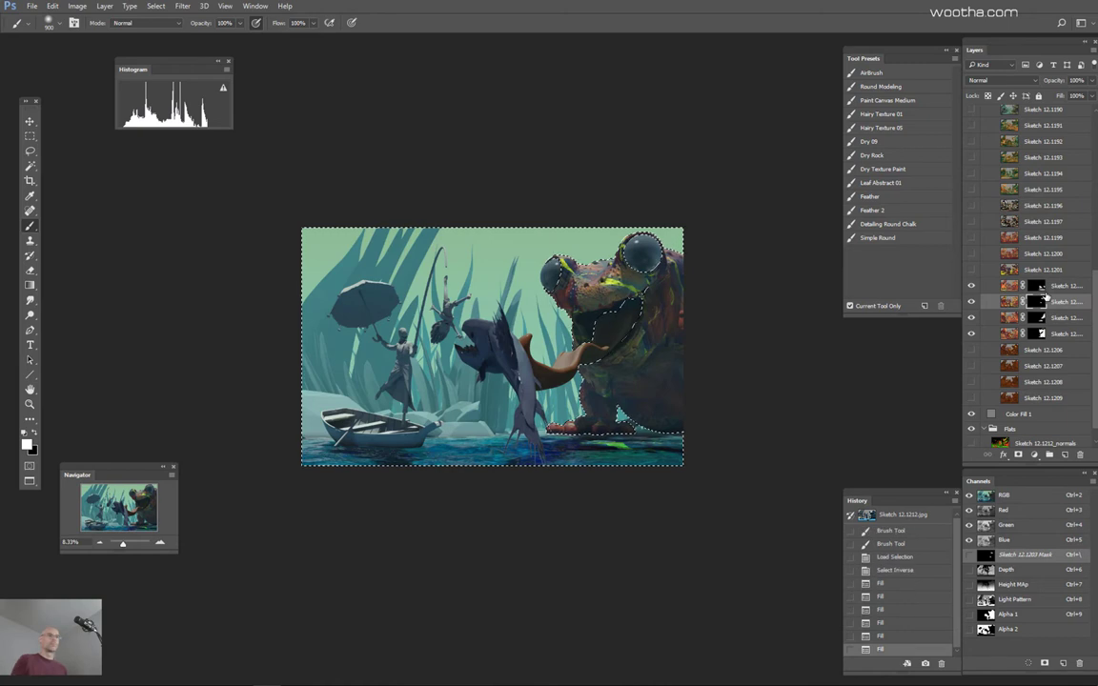
key(ctrl+d)
Step: Preview Sketch 12.1201 over the frog several times, and compare Sketch 12.1205 with its mask off and on
click(971, 271)
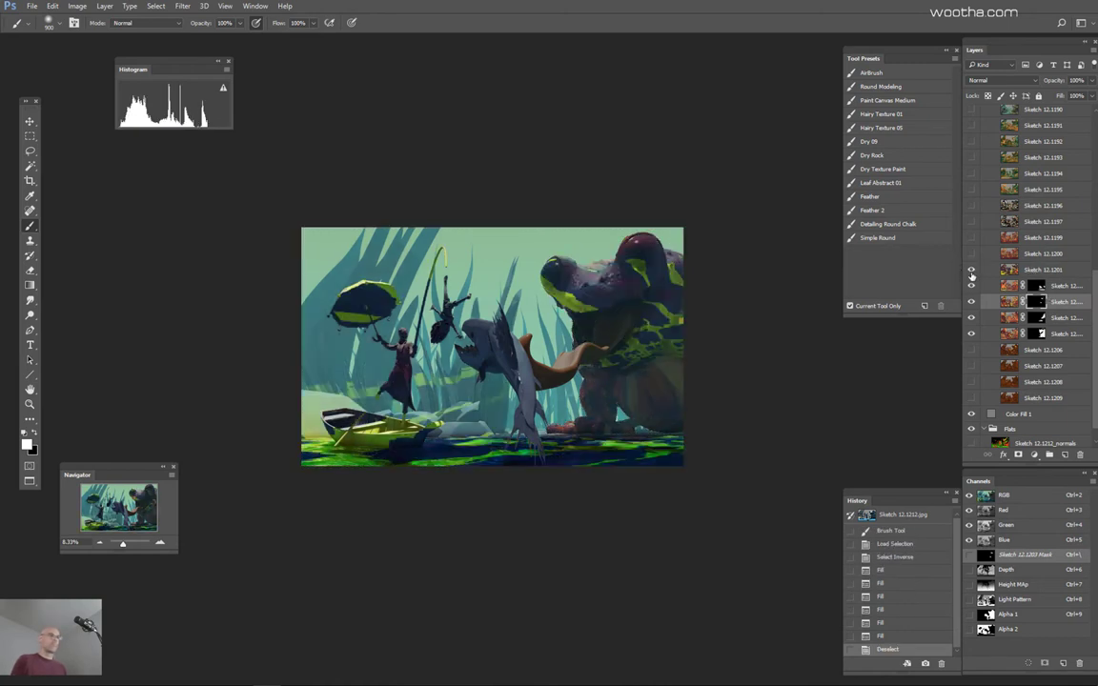
click(971, 271)
click(972, 270)
click(971, 271)
click(972, 271)
click(971, 271)
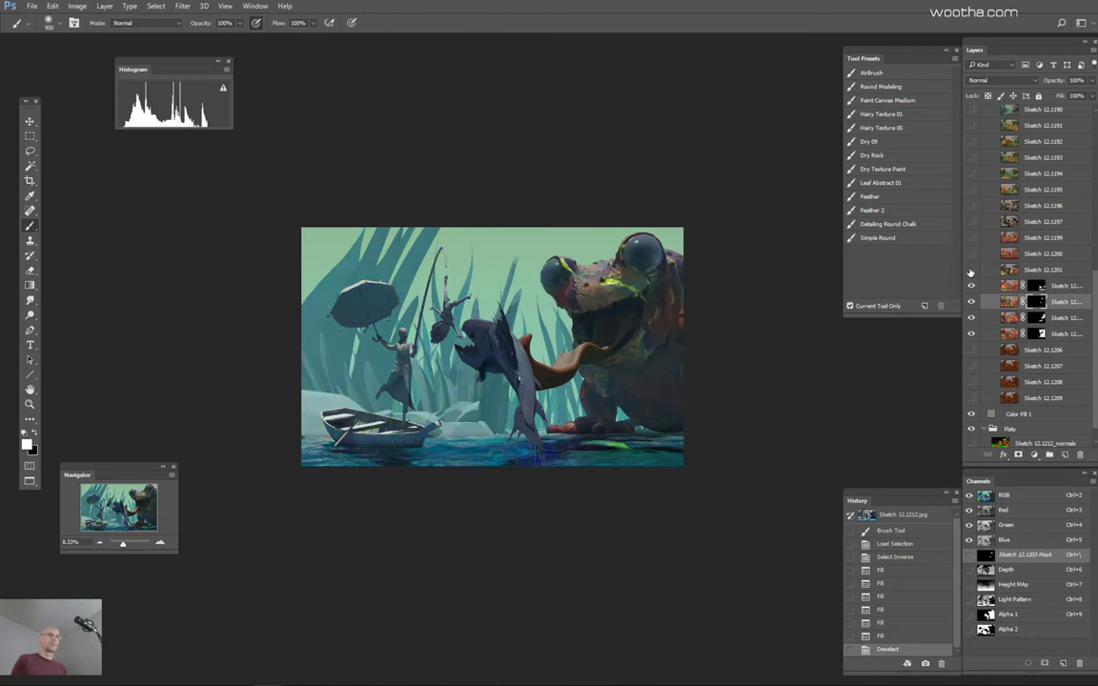
click(971, 271)
click(971, 271)
shift+click(1040, 335)
shift+click(1040, 334)
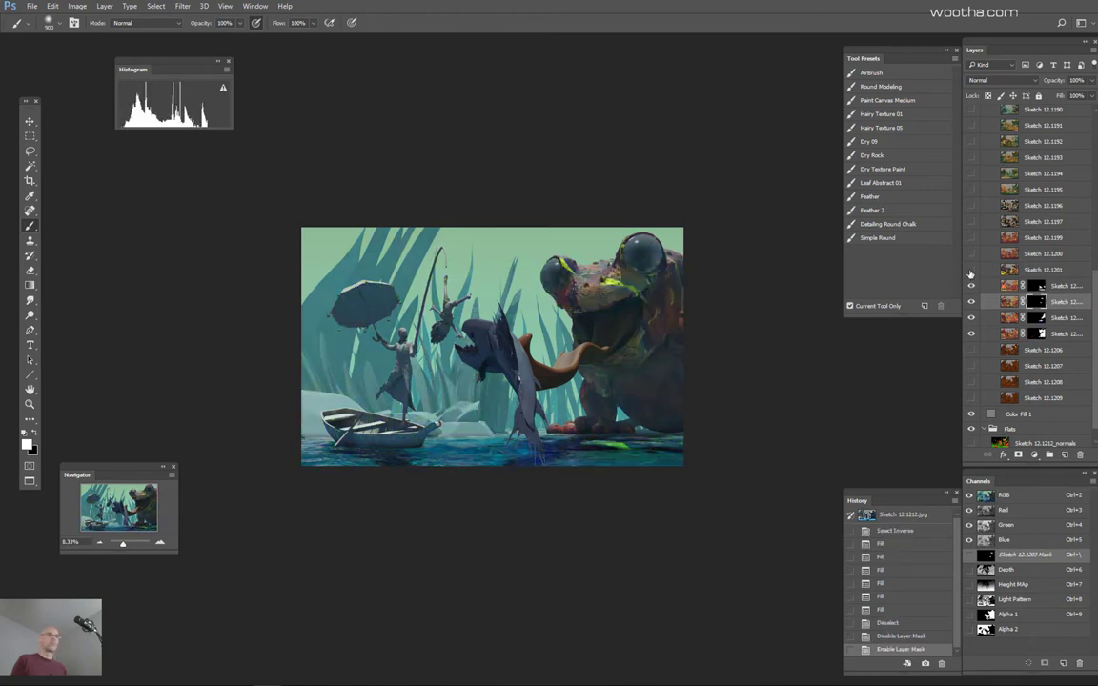
click(971, 270)
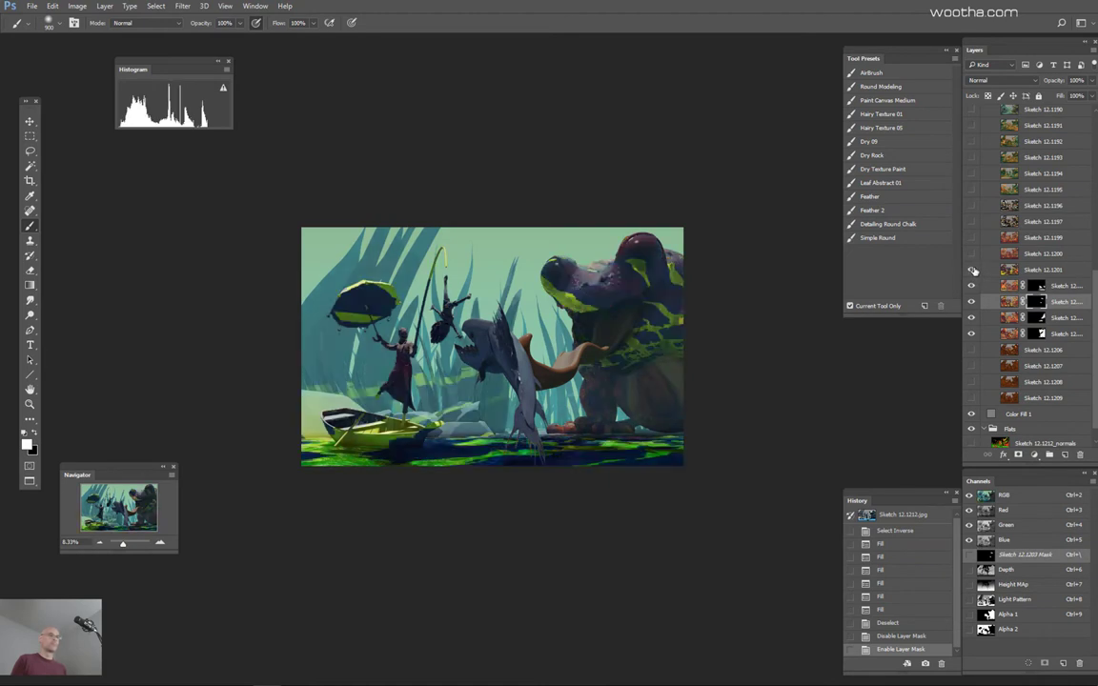
click(971, 270)
Step: Preview Sketch 12.1200, 12.1199, 12.1197, 12.1196, 12.1195 and 12.1194 one at a time over the frog
click(971, 255)
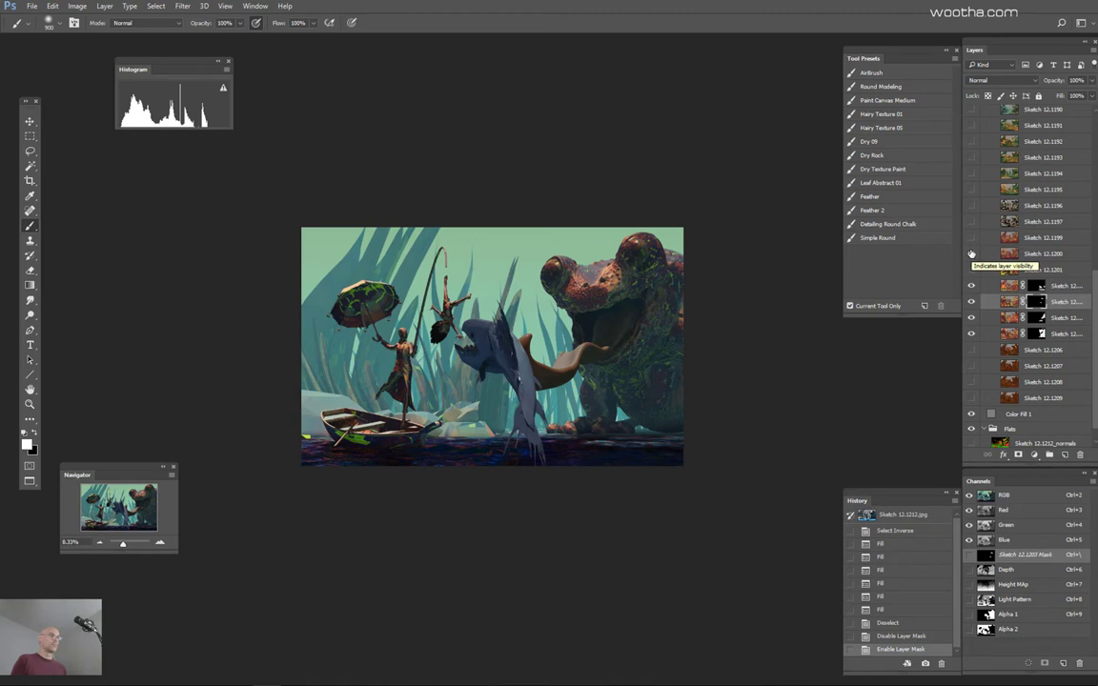
click(971, 255)
click(971, 238)
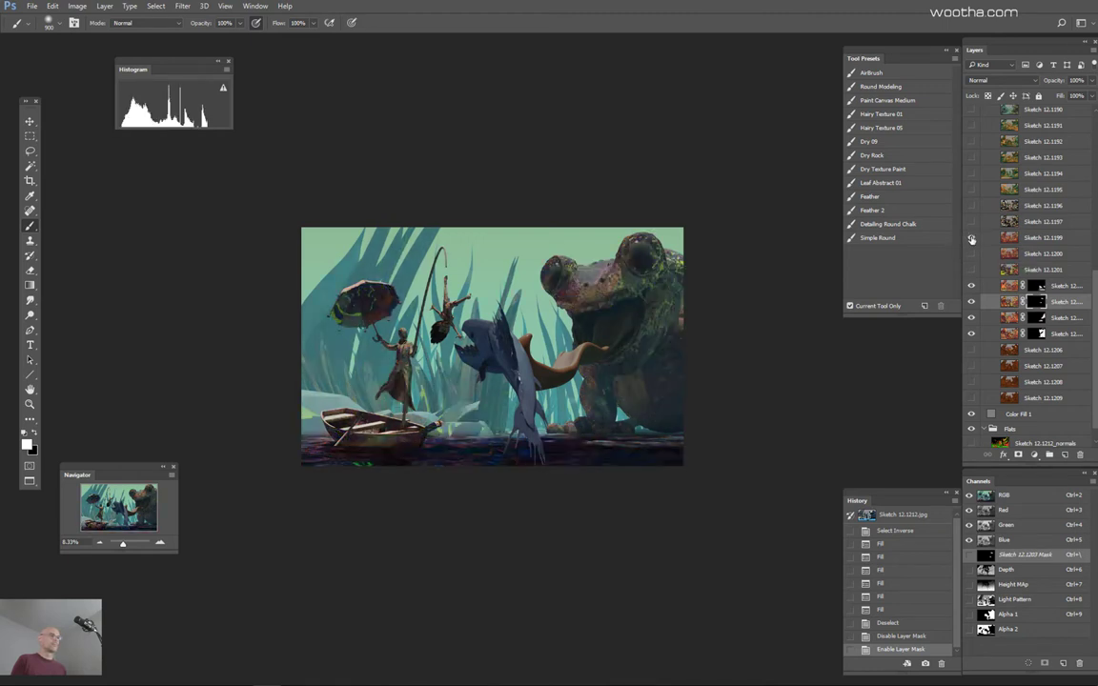
click(971, 239)
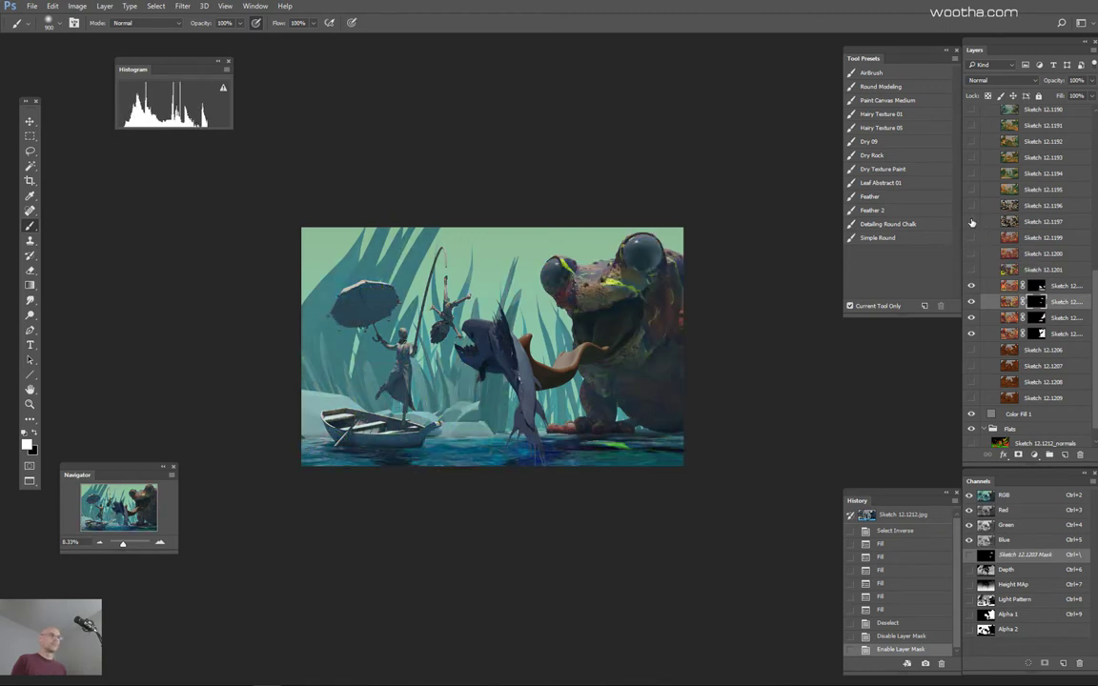
click(971, 222)
click(971, 222)
click(971, 207)
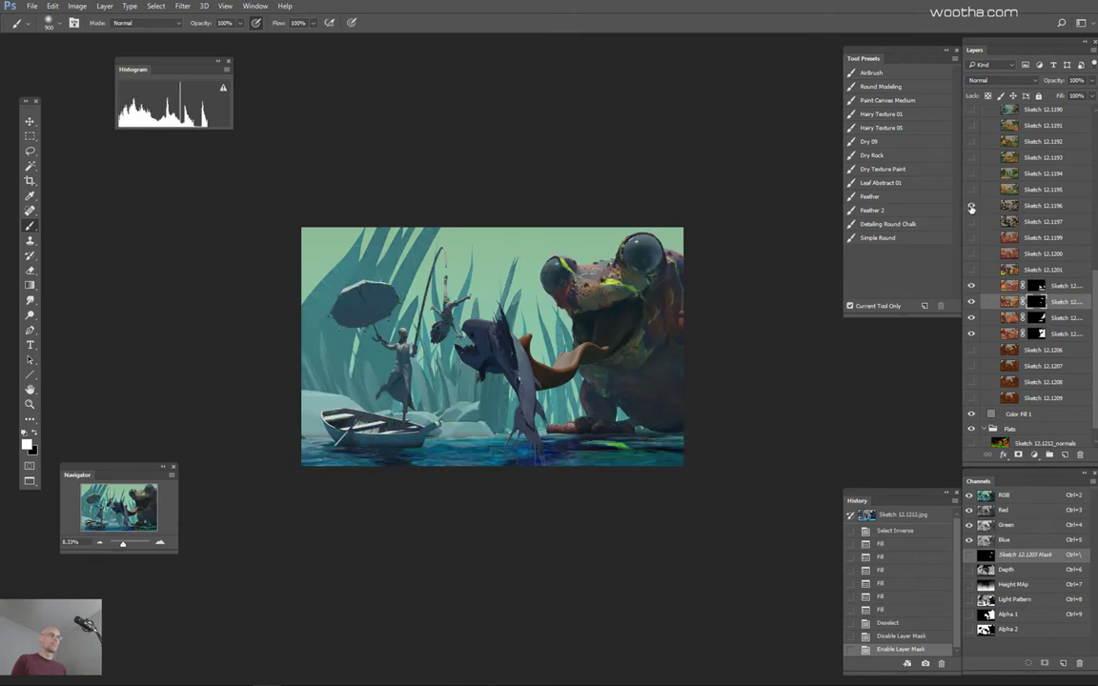
click(971, 207)
click(971, 207)
click(971, 190)
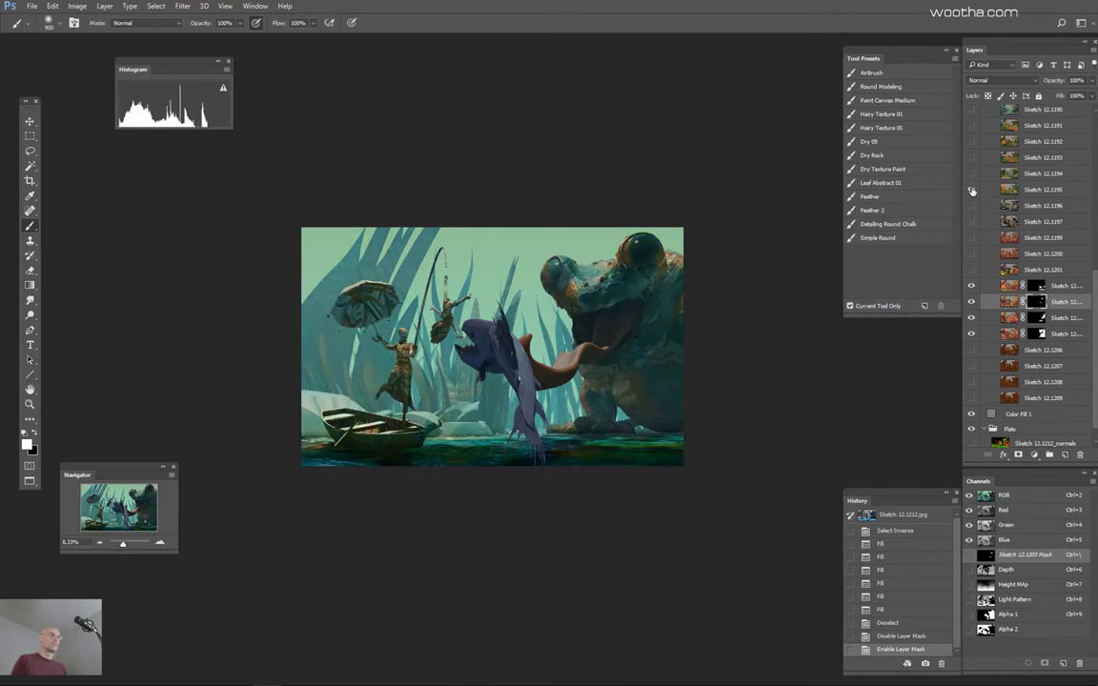
click(972, 190)
click(972, 176)
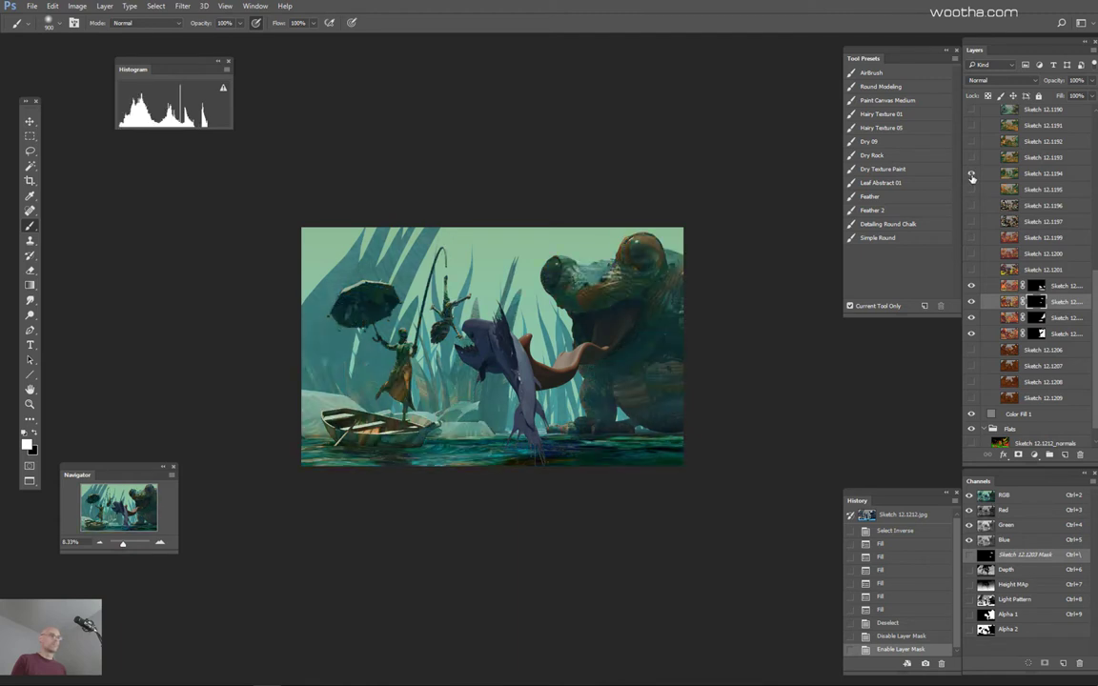
click(972, 170)
Step: Show Sketch 12.1193 and give it a black layer mask
click(972, 158)
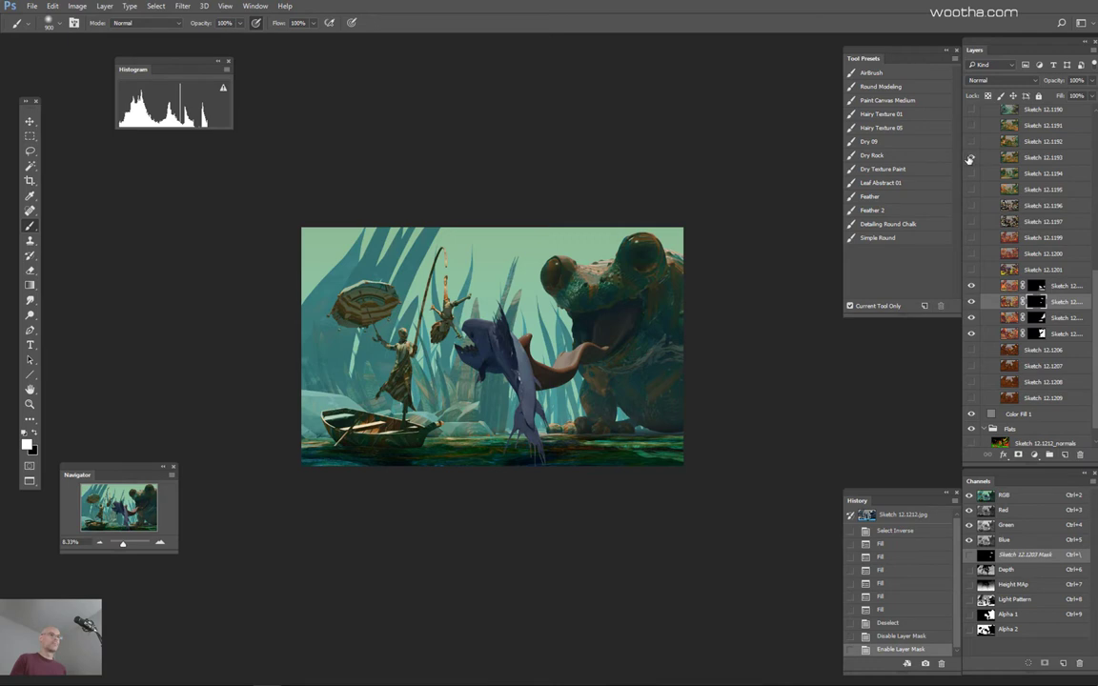
click(1039, 159)
alt+click(1017, 456)
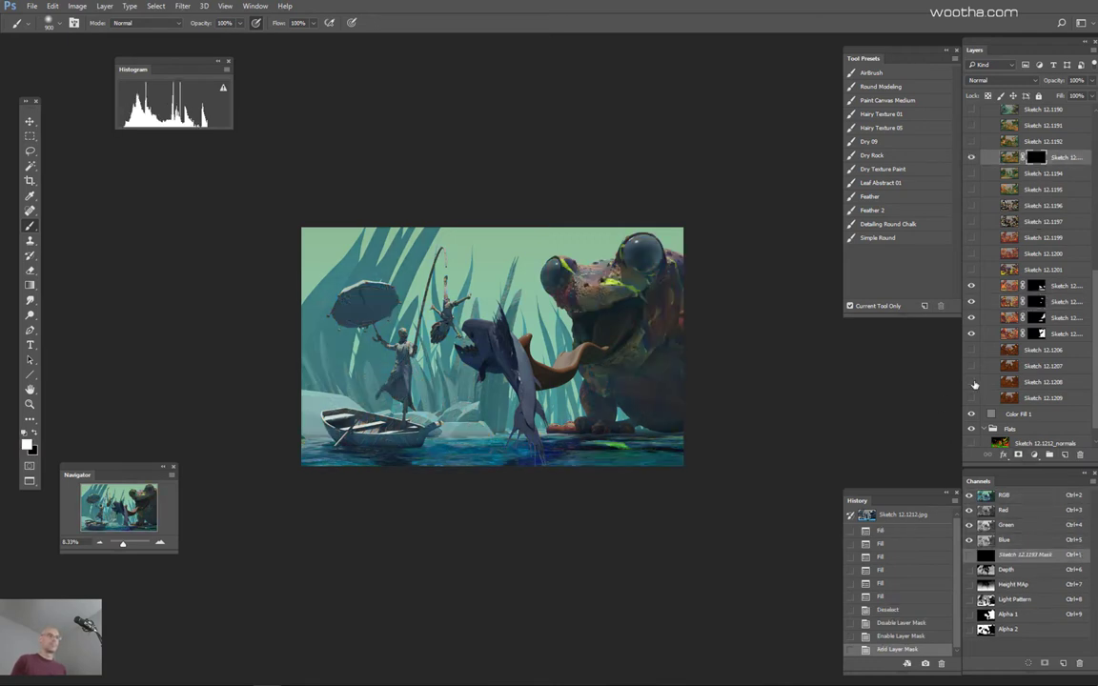
Step: Load Sketch 12.1205's mask as a selection, undo the stray strokes painted over the frog, and target Sketch 12.1193's layer mask
ctrl+click(1036, 336)
drag(624, 387, 683, 404)
drag(604, 426, 626, 413)
key(x)
drag(695, 429, 727, 426)
click(727, 426)
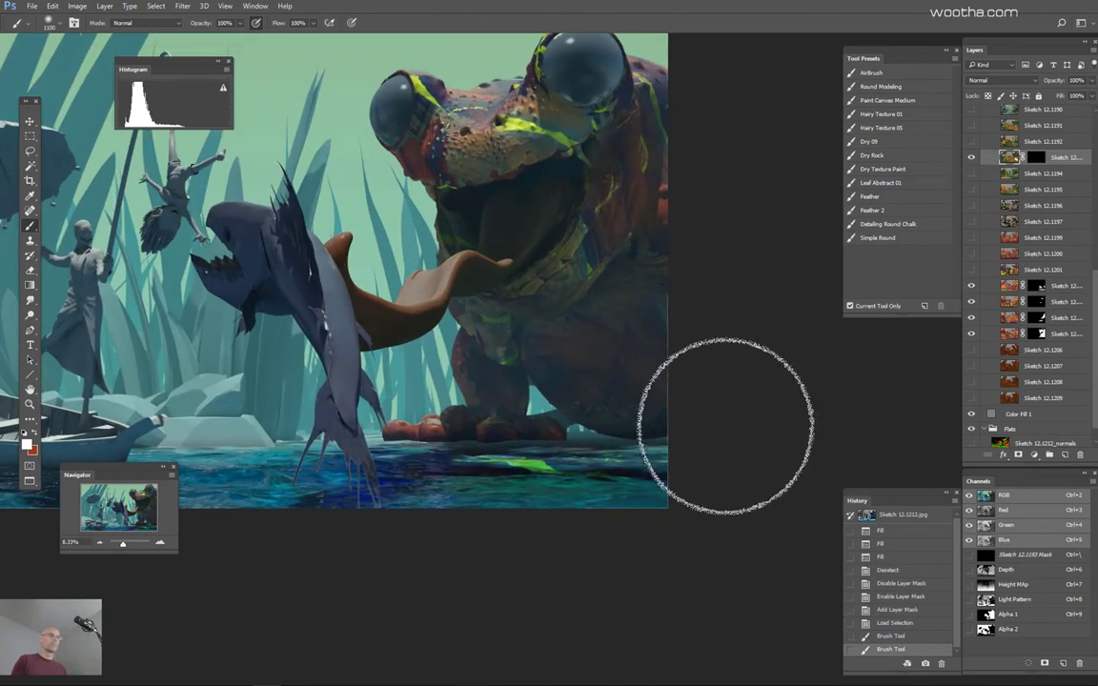
key(ctrl+z)
key(bracketleft)
key(bracketleft)
click(1032, 161)
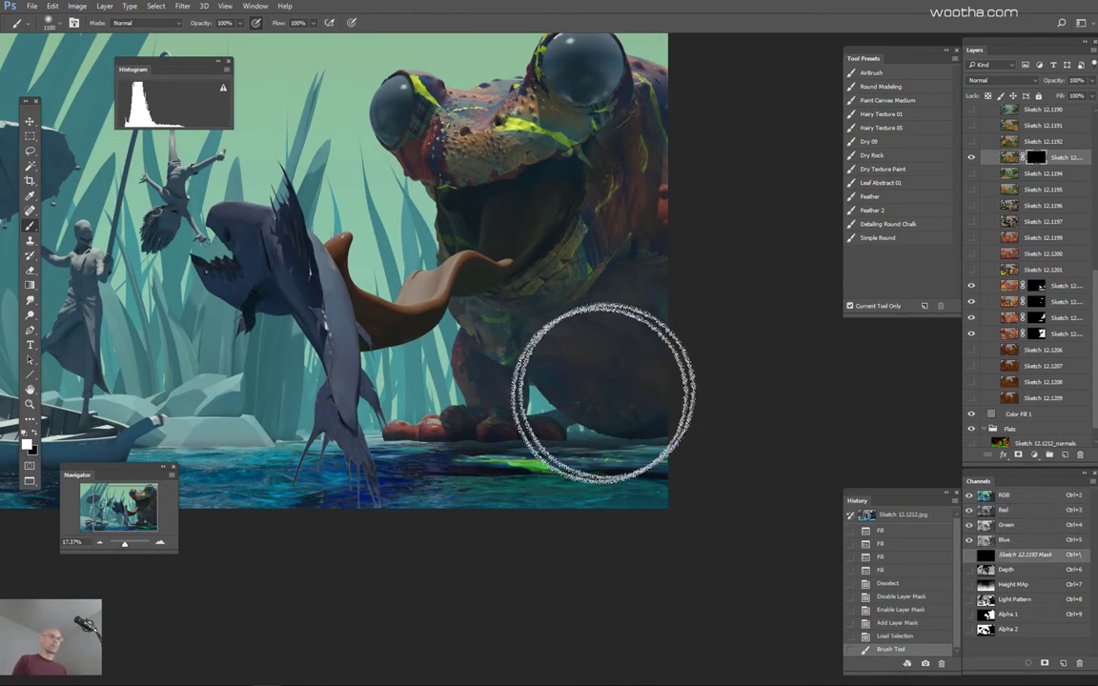
Step: Try revealing Sketch 12.1193 over the frog's belly with a 1200 px white brush on its mask, and undo it
key(])
click(888, 636)
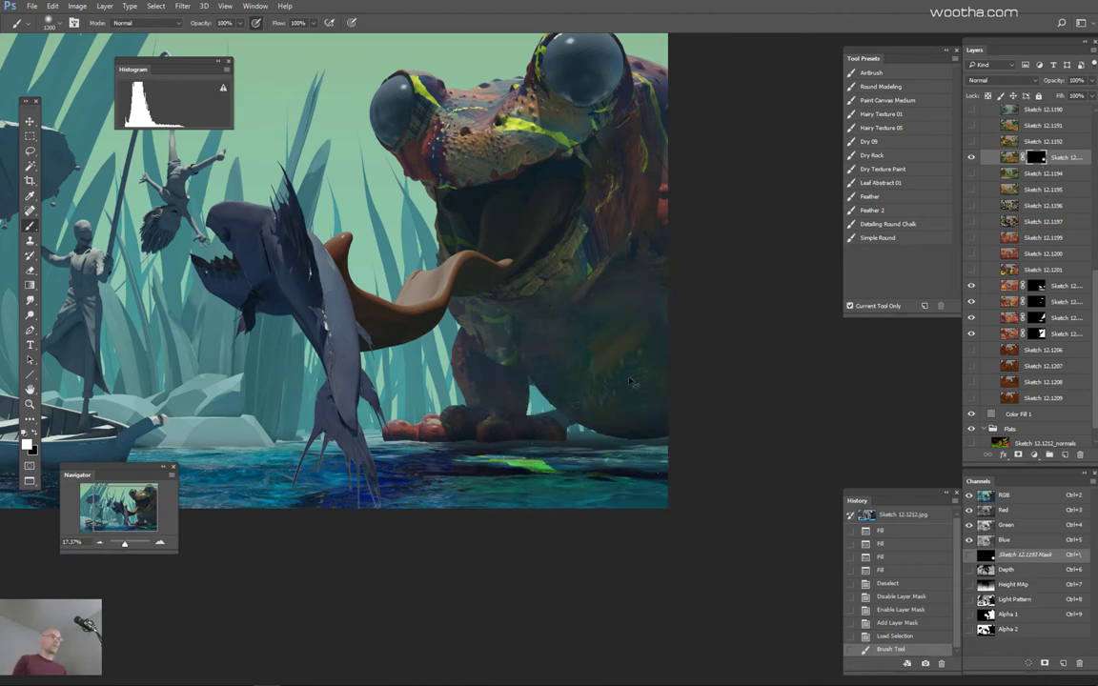
key(bracketleft)
key(bracketleft)
key(bracketleft)
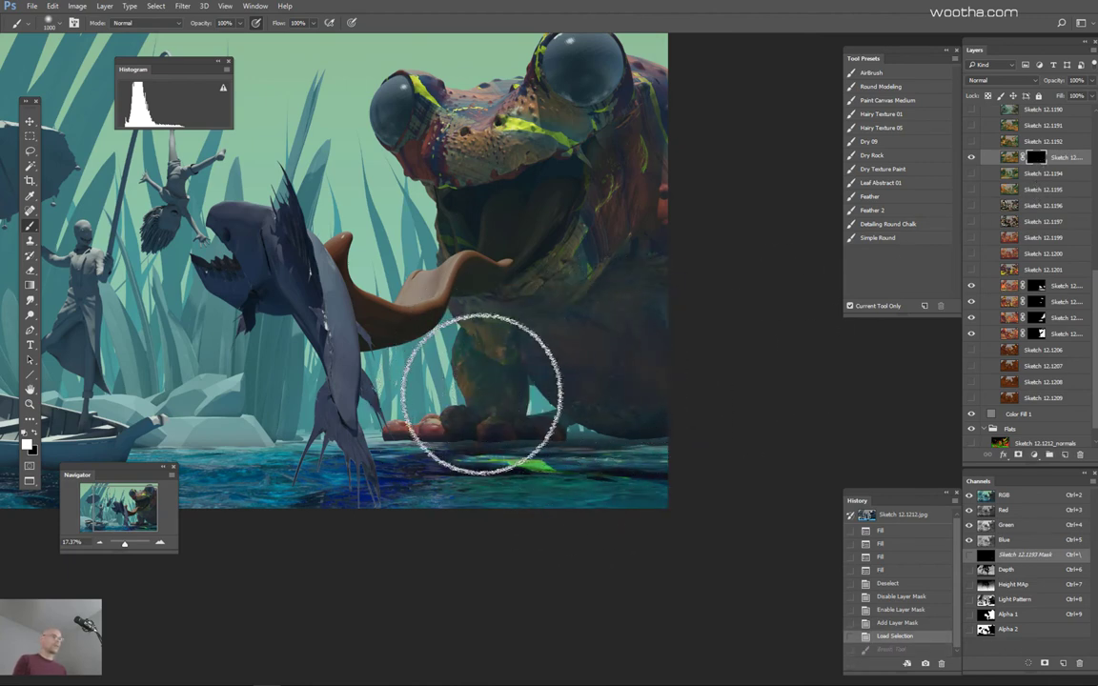
Step: Reveal Sketch 12.1193 over the frog's front leg by painting white on its mask, and undo the stroke that spills onto the foot
key(bracketleft)
key(bracketleft)
mouse_move(482, 379)
mouse_down()
mouse_move(522, 434)
mouse_move(171, 526)
mouse_up()
key(ctrl+z)
key(bracketleft)
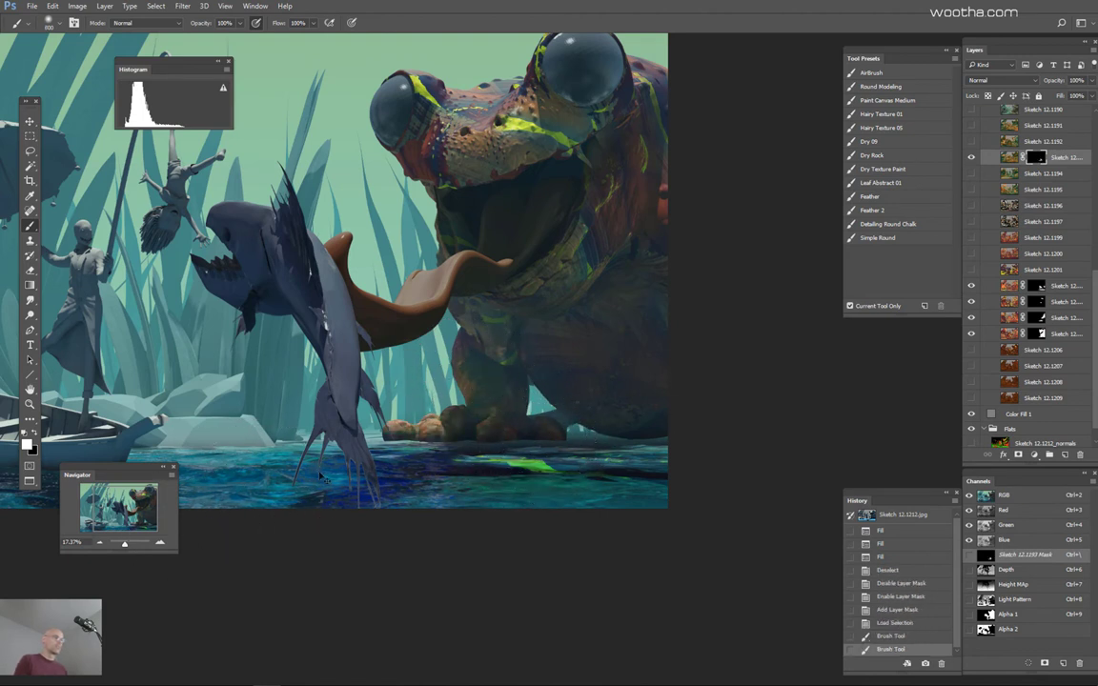
key(ctrl+z)
key(bracketleft)
key(bracketleft)
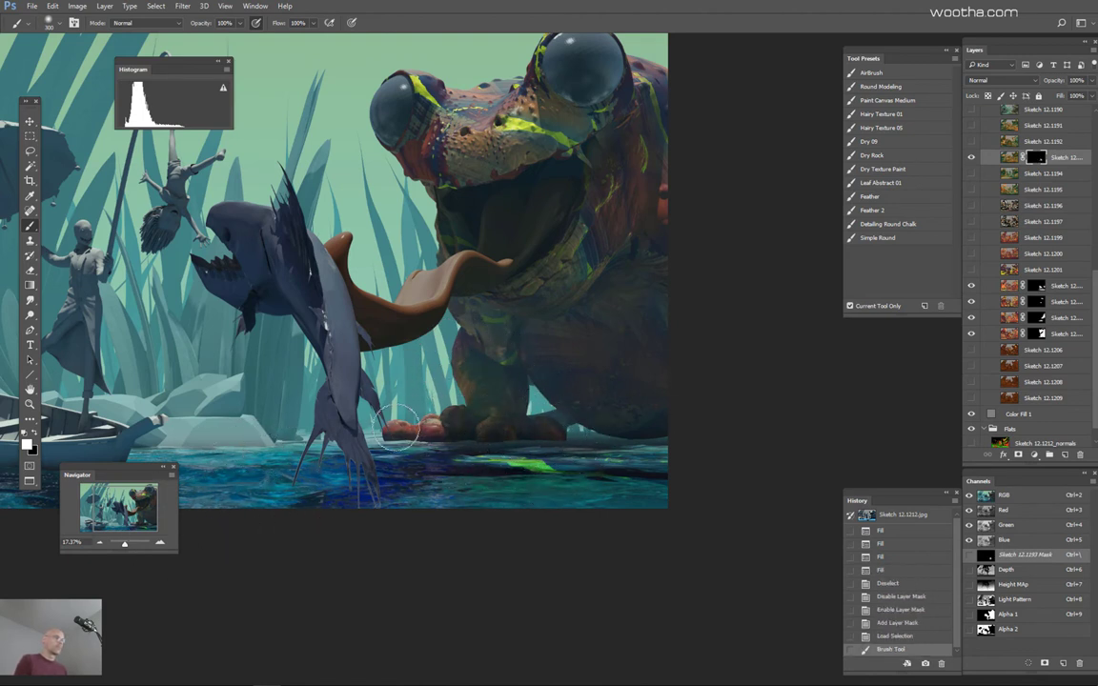
Step: Paint white on Sketch 12.1193's mask along the frog's front foot and toes with a smaller brush
mouse_move(397, 422)
mouse_down()
mouse_move(480, 431)
mouse_move(483, 417)
mouse_move(543, 431)
mouse_up()
key(ctrl+z)
key(bracketright)
drag(612, 446, 632, 509)
key(bracketright)
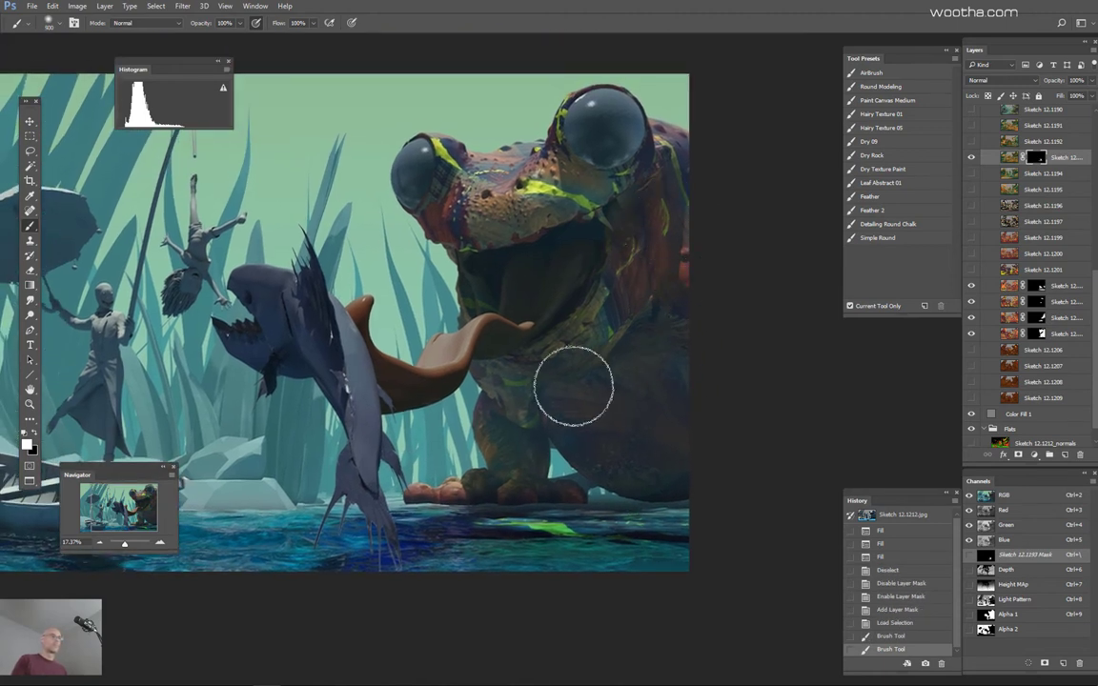
Step: Reveal Sketch 12.1193 over the frog's lower belly with a 1000 px white brush on the mask
key(bracketright)
mouse_move(620, 419)
mouse_down()
mouse_move(651, 427)
mouse_move(644, 440)
mouse_up()
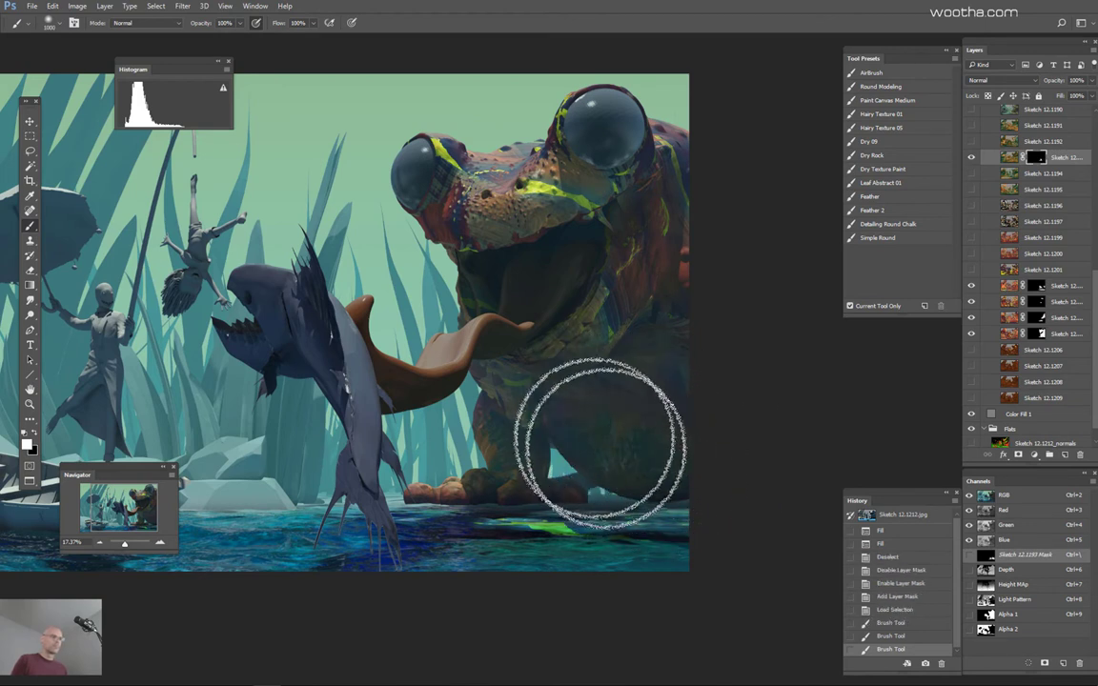
key(bracketleft)
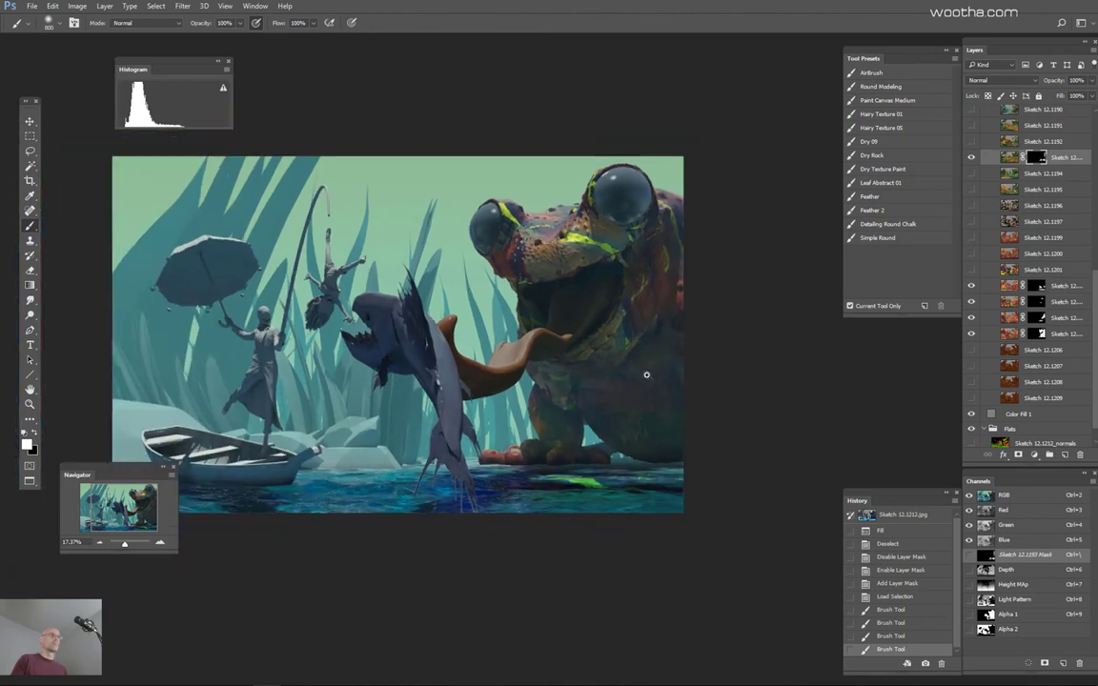
key(ctrl+minus)
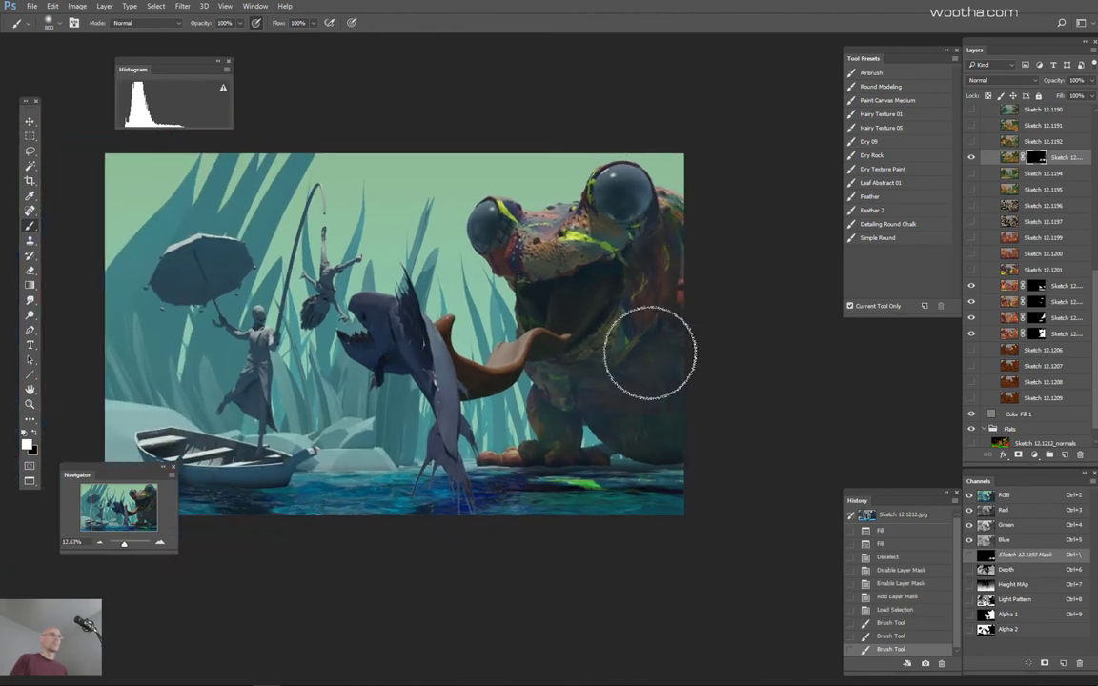
Step: Paint white on Sketch 12.1193's mask over the frog's flank and chest, starting with a 700 px brush
key(bracketleft)
key(bracketleft)
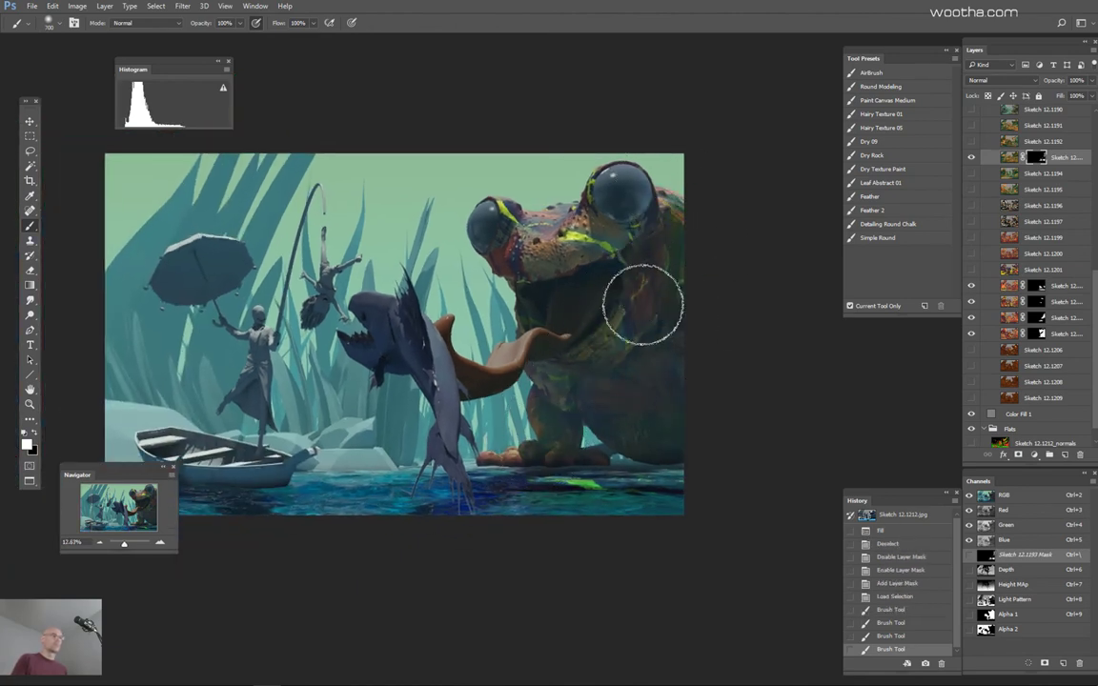
mouse_move(642, 302)
mouse_down()
mouse_move(611, 385)
mouse_move(676, 356)
mouse_up()
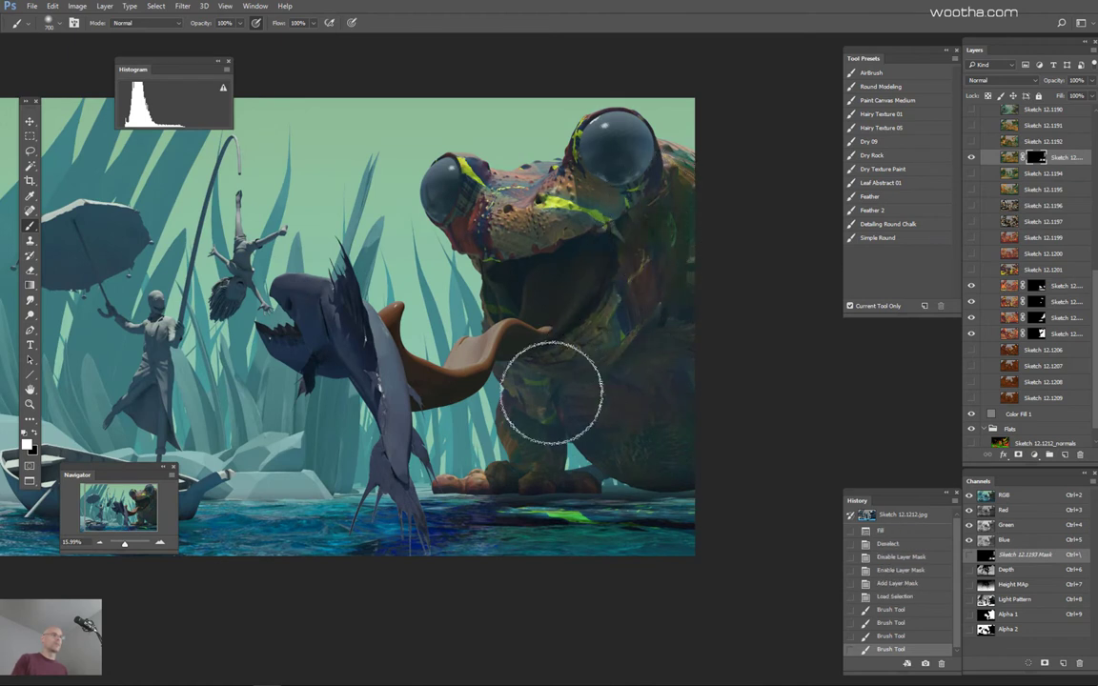
mouse_move(515, 317)
mouse_down()
mouse_move(523, 218)
mouse_move(395, 312)
mouse_move(471, 233)
mouse_move(486, 246)
mouse_move(468, 229)
mouse_move(531, 160)
mouse_up()
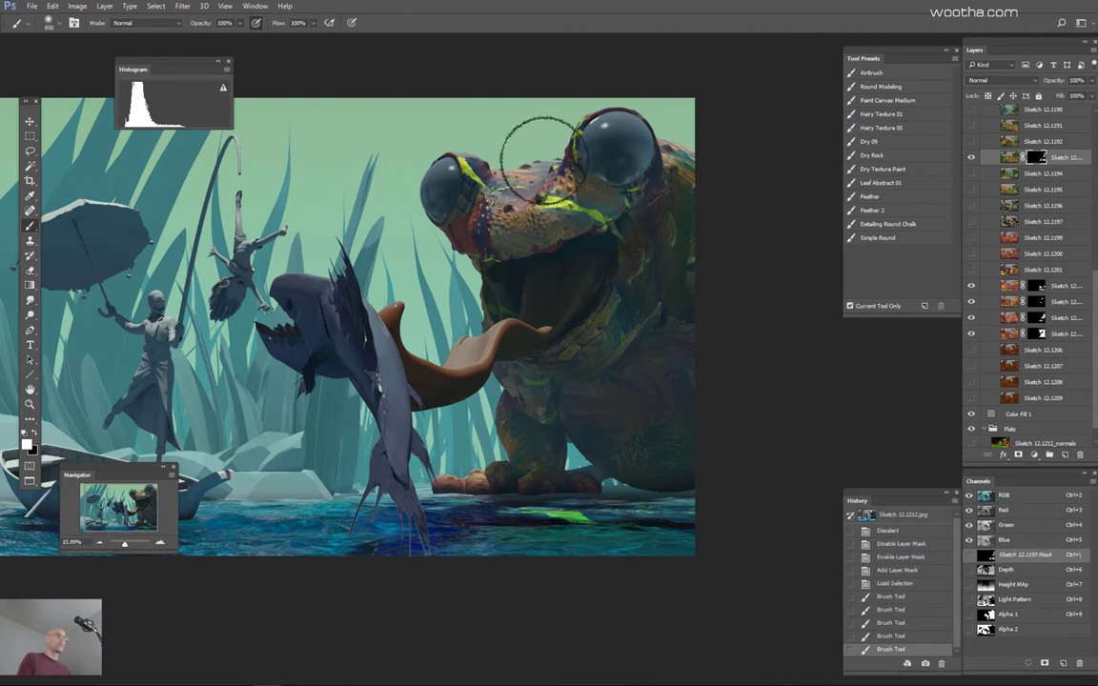
Step: Reveal Sketch 12.1193 over the frog's back behind the larger eye with a smaller brush, and undo the last stroke
key([)
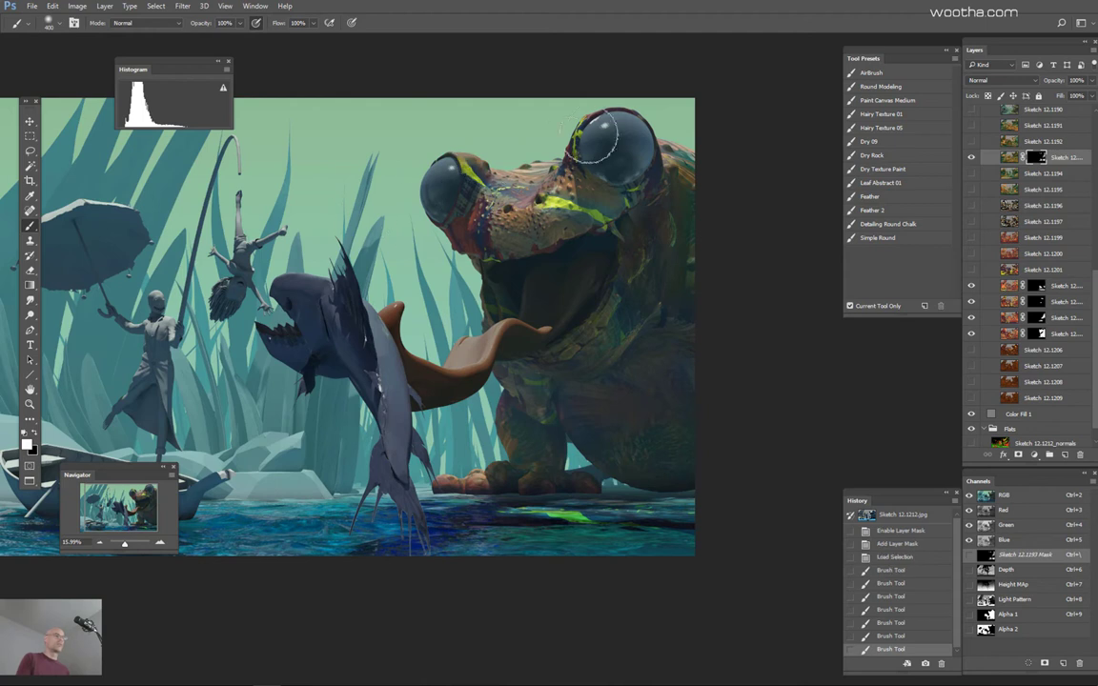
drag(673, 133, 688, 195)
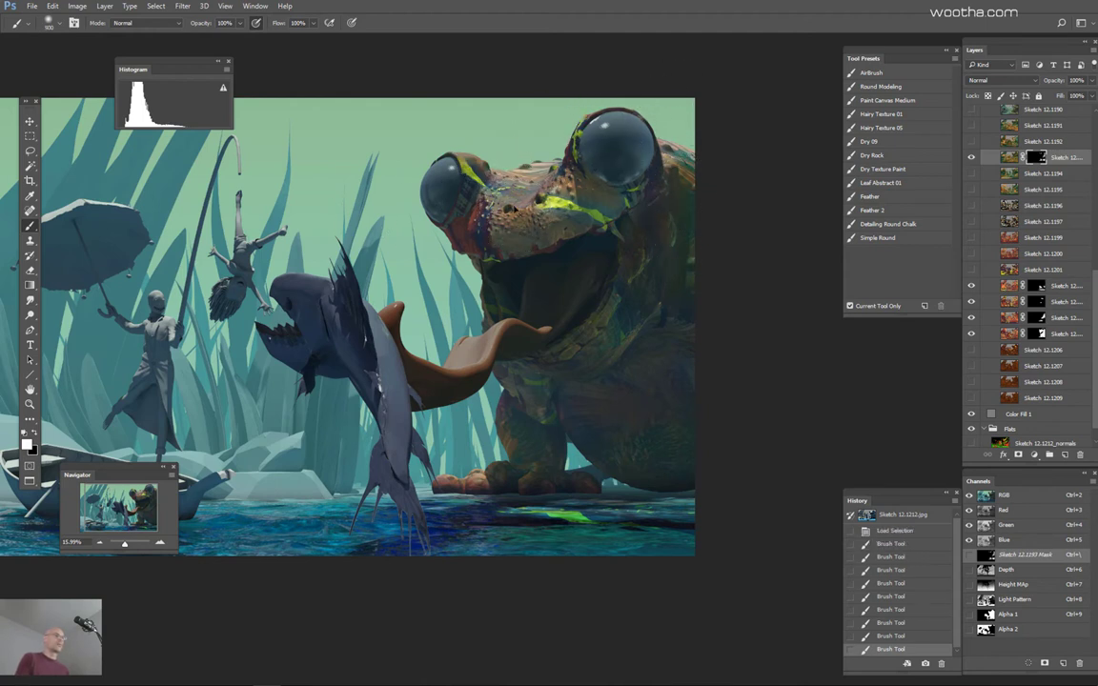
key(ctrl+z)
key(])
key(])
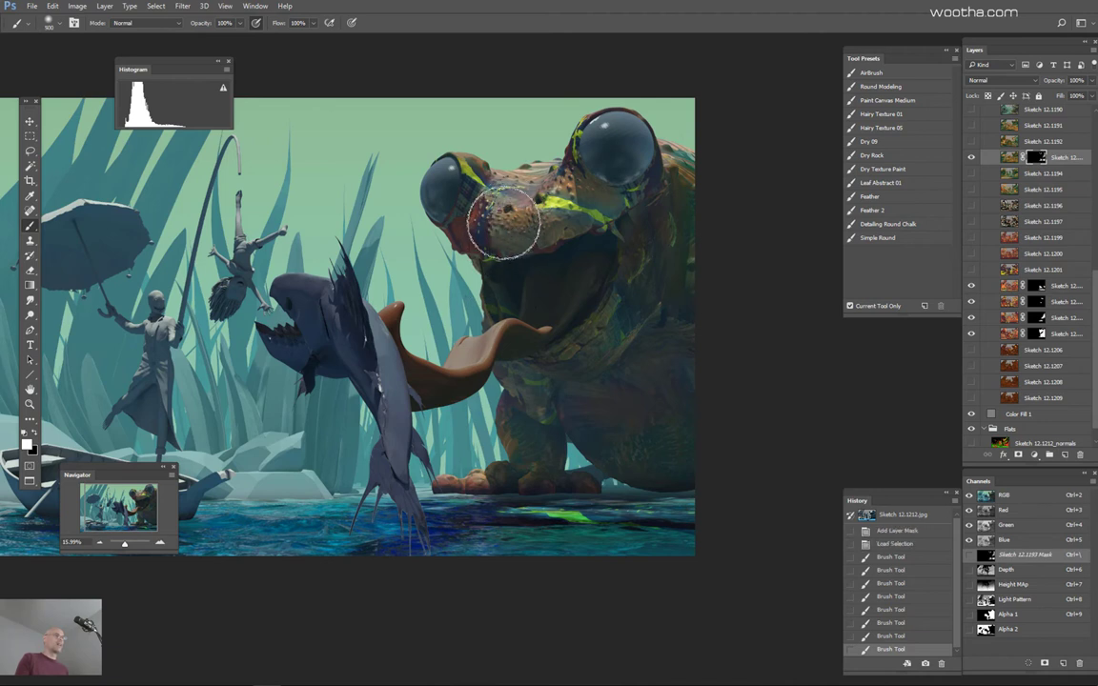
Step: Try revealing Sketch 12.1193 over the frog's snout with several brush sizes, undoing the strokes
mouse_move(515, 224)
mouse_down()
mouse_move(540, 245)
mouse_move(527, 196)
mouse_move(529, 232)
mouse_move(585, 233)
mouse_move(514, 209)
mouse_move(593, 220)
mouse_move(523, 201)
mouse_move(500, 209)
mouse_up()
drag(573, 288, 704, 314)
key(ctrl+z)
key(])
key(])
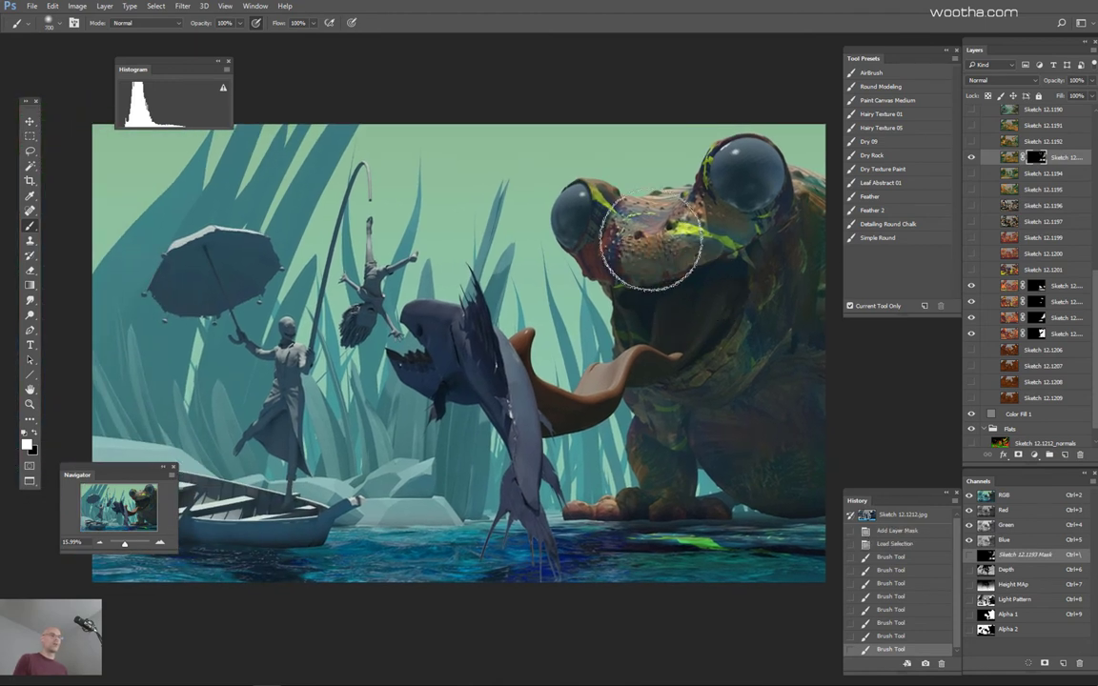
mouse_move(638, 251)
mouse_down()
mouse_move(735, 236)
mouse_move(710, 233)
mouse_move(697, 211)
mouse_up()
key(ctrl+z)
key([)
key(ctrl+z)
key([)
key(ctrl+z)
key([)
key([)
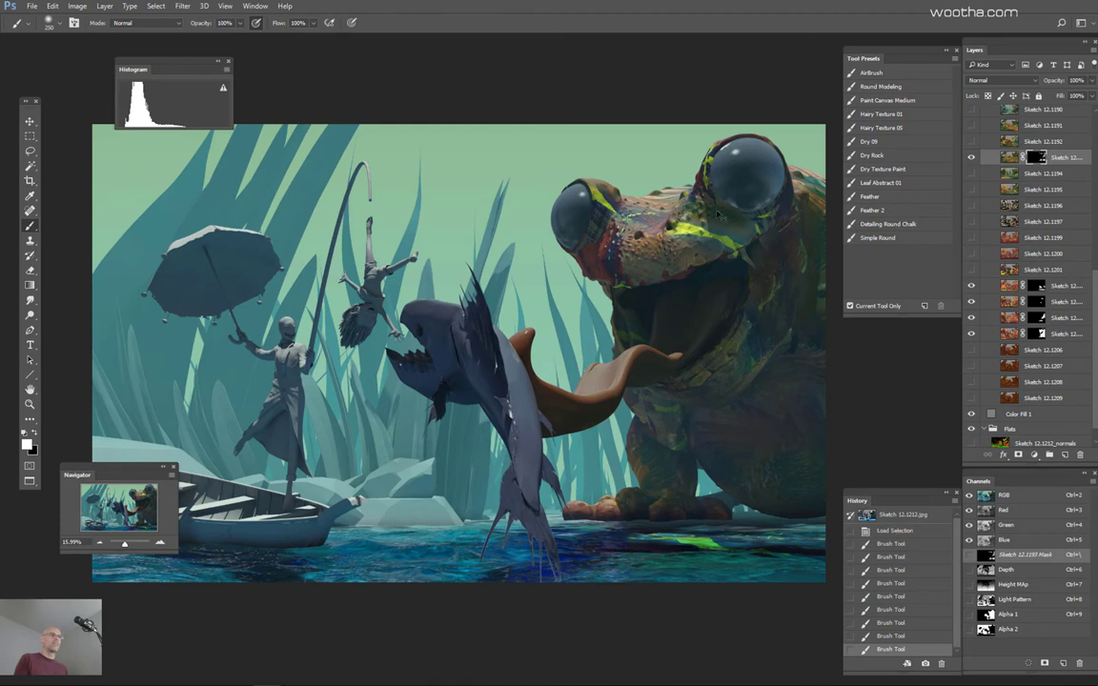
Step: Paint white on Sketch 12.1193's mask beneath the frog's larger eye and across the bridge of the snout with a 300 px brush
key(ctrl+z)
key(])
key(])
mouse_move(755, 238)
mouse_down()
mouse_move(764, 233)
mouse_move(697, 212)
mouse_up()
key(ctrl+z)
drag(637, 246, 748, 232)
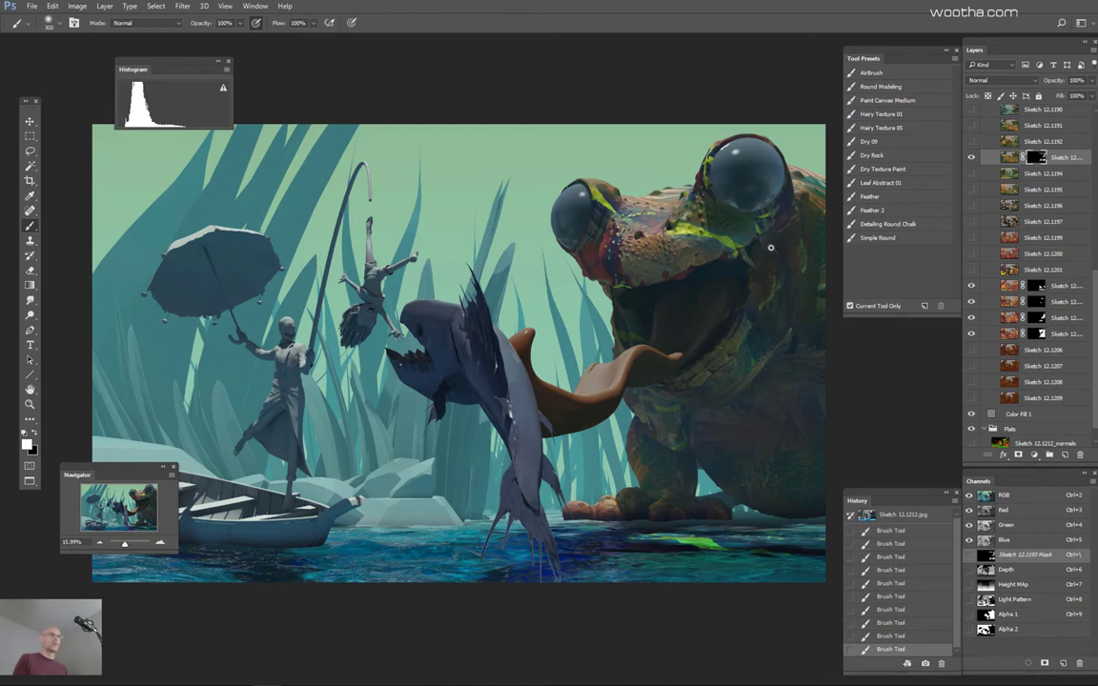
scroll(770, 248, up, 3)
drag(740, 227, 748, 218)
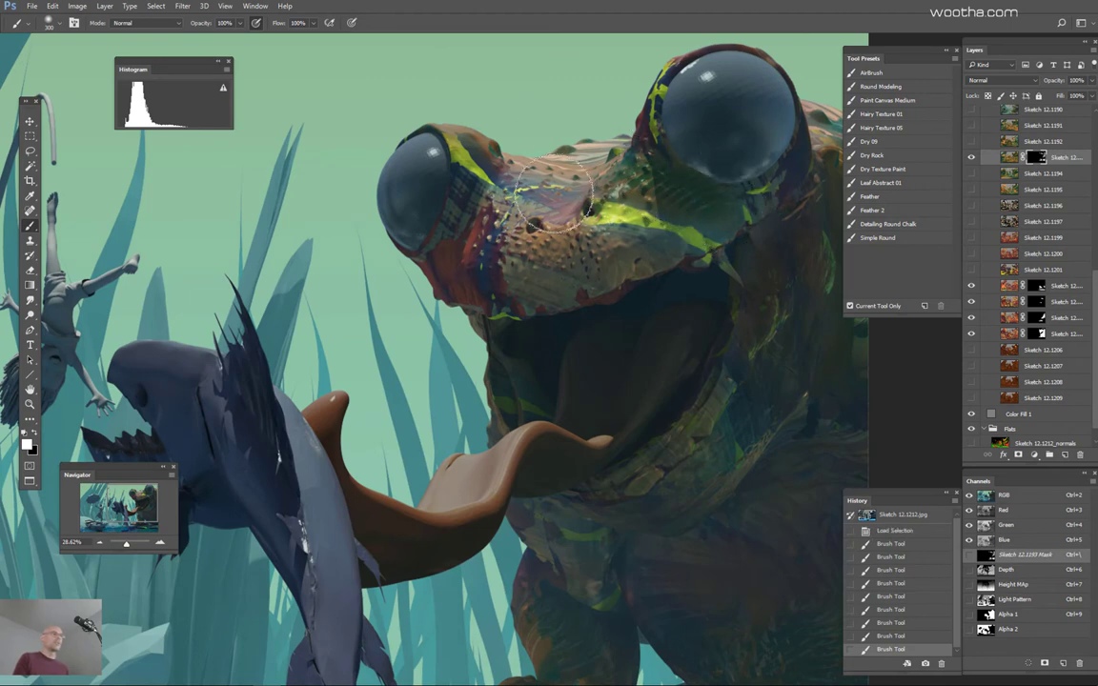
scroll(723, 274, down, 2)
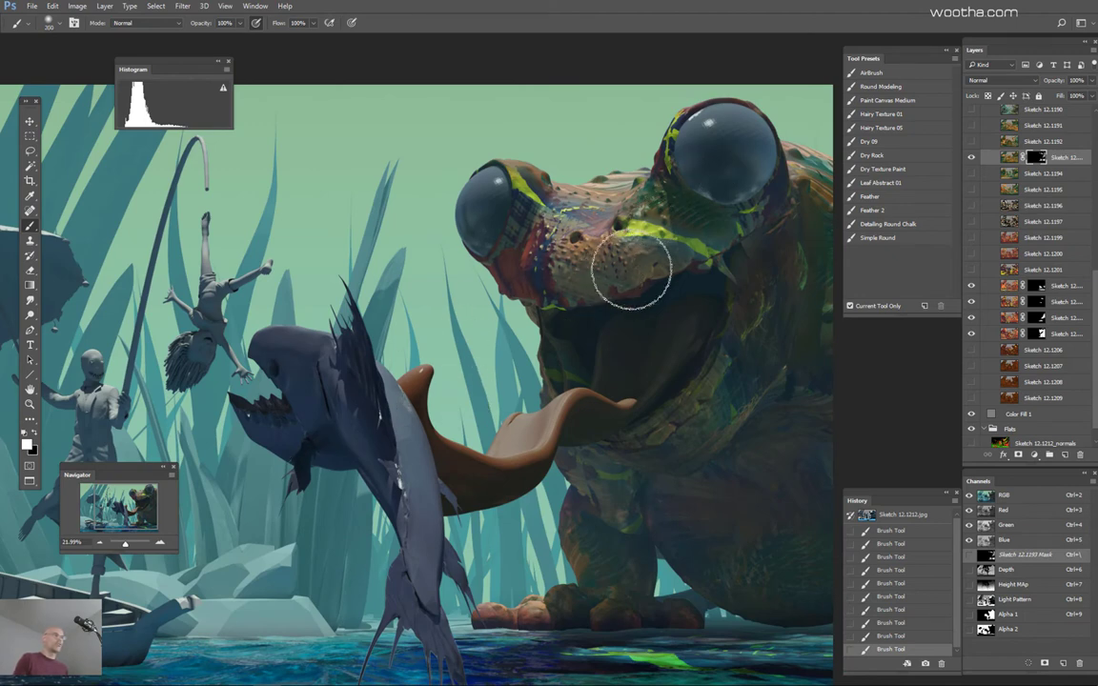
Step: Try revealing Sketch 12.1193 along the frog's upper lip with a larger brush, and undo the stroke
key(ctrl+z)
key(bracketright)
key(bracketright)
mouse_move(610, 271)
mouse_down()
mouse_move(522, 264)
mouse_move(526, 285)
mouse_move(494, 281)
mouse_move(522, 308)
mouse_move(497, 270)
mouse_move(537, 315)
mouse_move(517, 288)
mouse_up()
key(ctrl+z)
key(bracketleft)
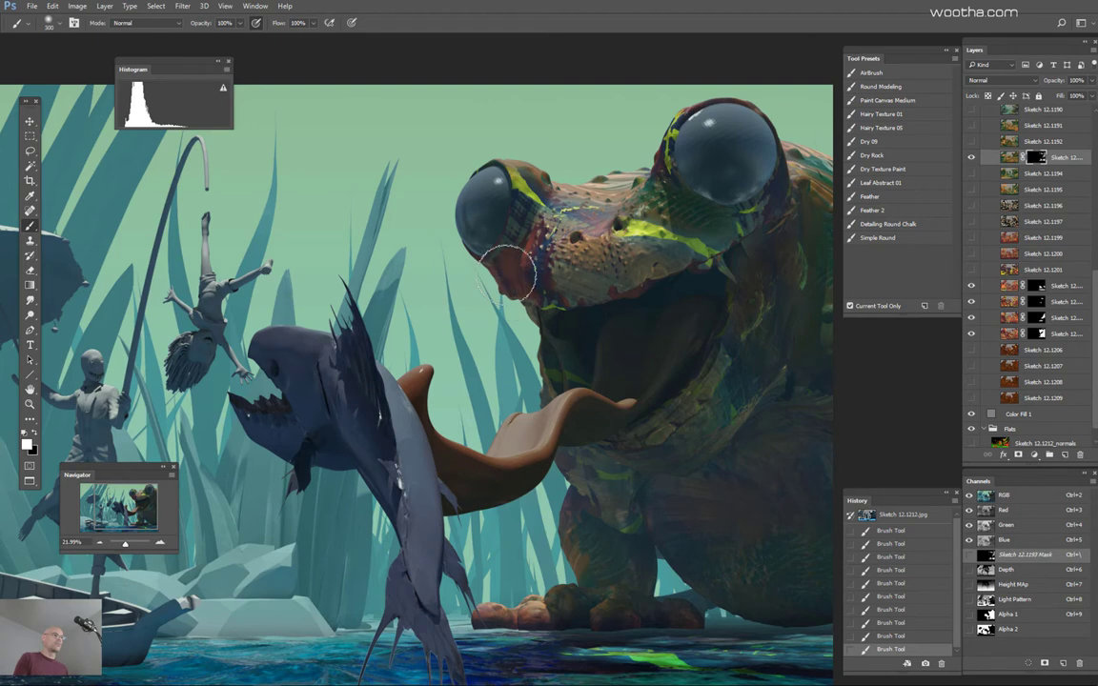
Step: Reveal Sketch 12.1193 over the frog's red cheek beneath the smaller eye with a 300 px brush on the mask
scroll(523, 354, up, 2)
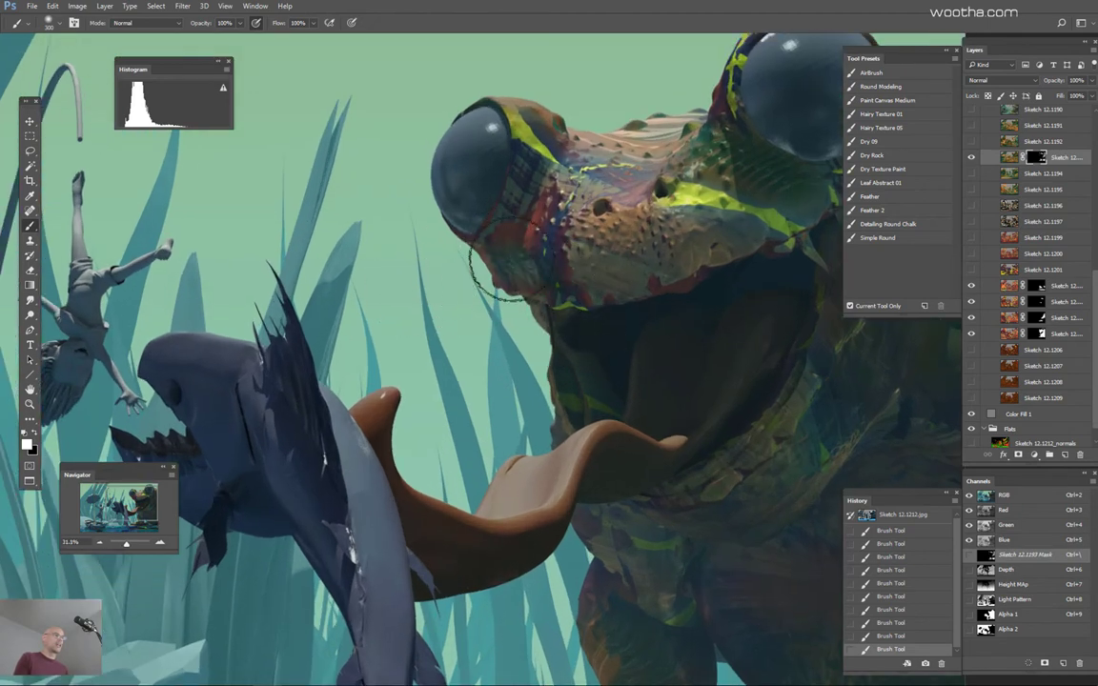
mouse_move(510, 262)
mouse_down()
mouse_move(513, 253)
mouse_move(557, 306)
mouse_up()
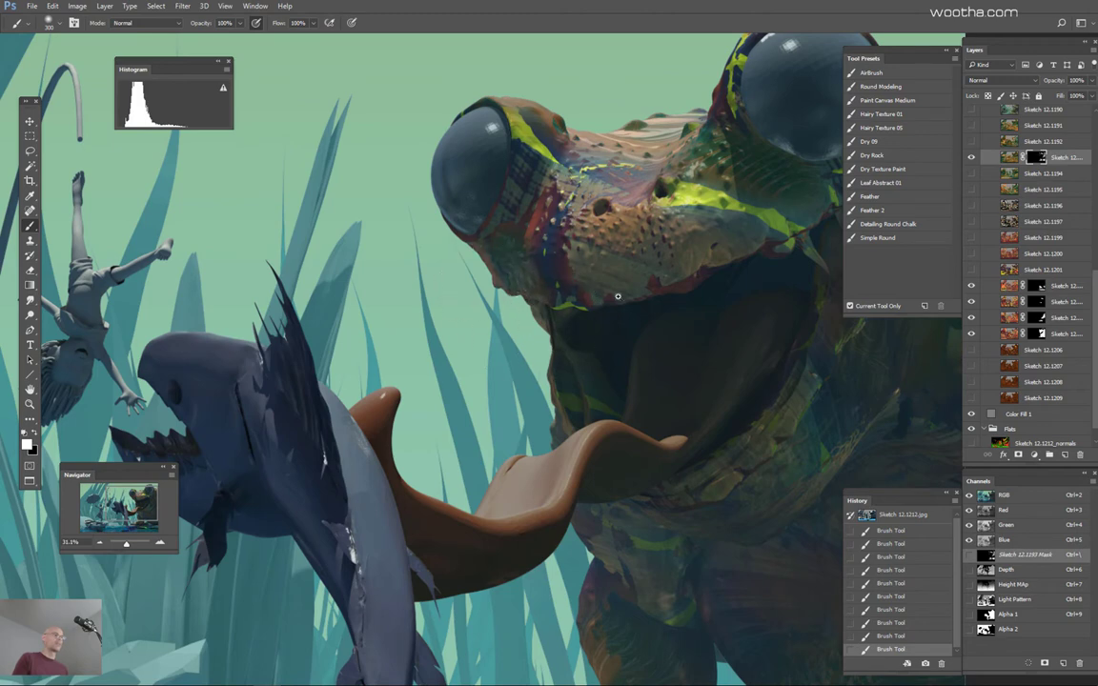
scroll(617, 296, down, 2)
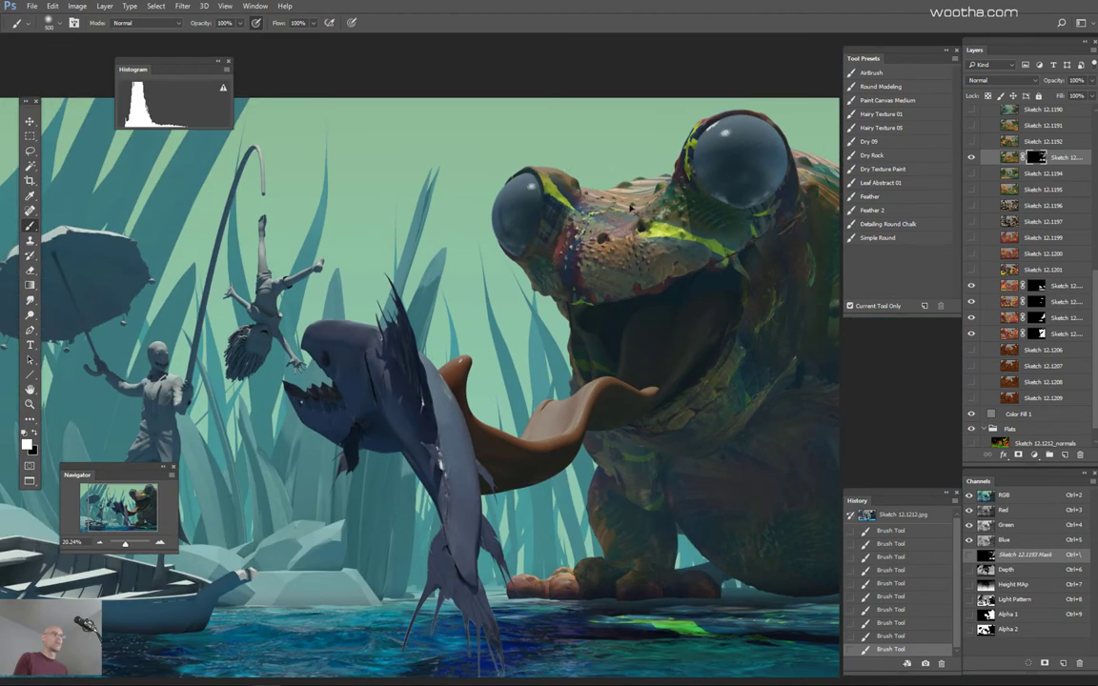
Step: Paint on the Sketch 12.1193 layer mask over the toad's side, just beside and below its large eye
key(bracketleft)
key(bracketleft)
key(bracketleft)
key(bracketleft)
key(bracketleft)
key(bracketleft)
scroll(677, 295, down, 3)
drag(759, 322, 694, 316)
scroll(657, 295, up, 4)
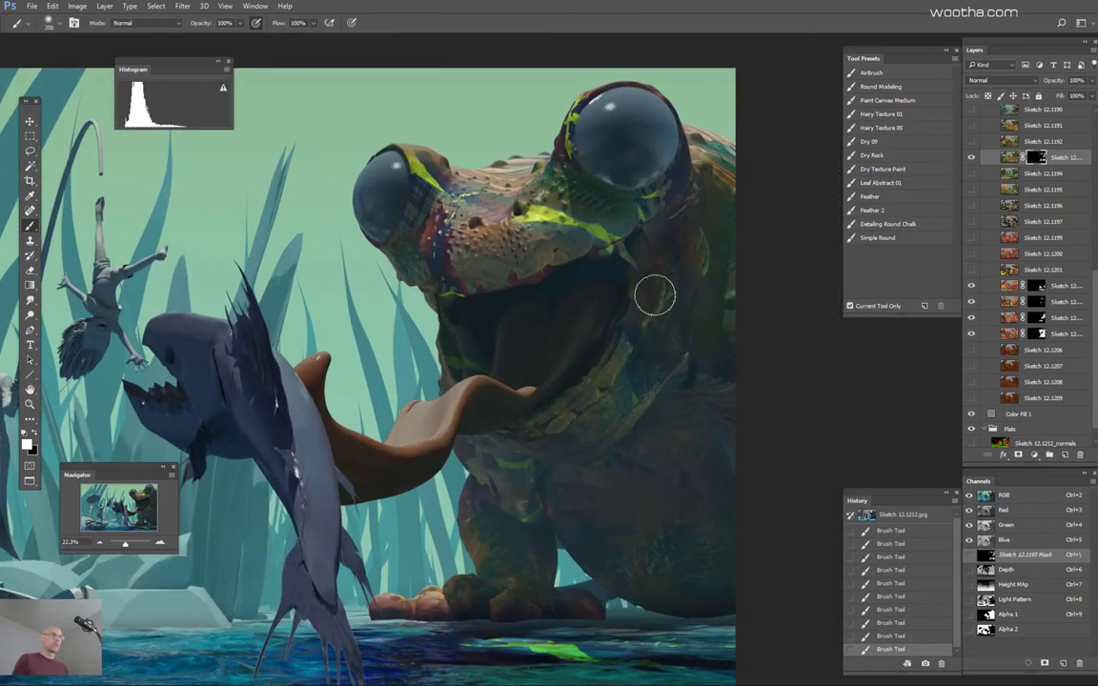
key(bracketright)
key(bracketright)
key(bracketright)
key(bracketright)
key(bracketright)
key(bracketright)
mouse_move(672, 233)
mouse_down()
mouse_move(658, 270)
mouse_move(692, 225)
mouse_up()
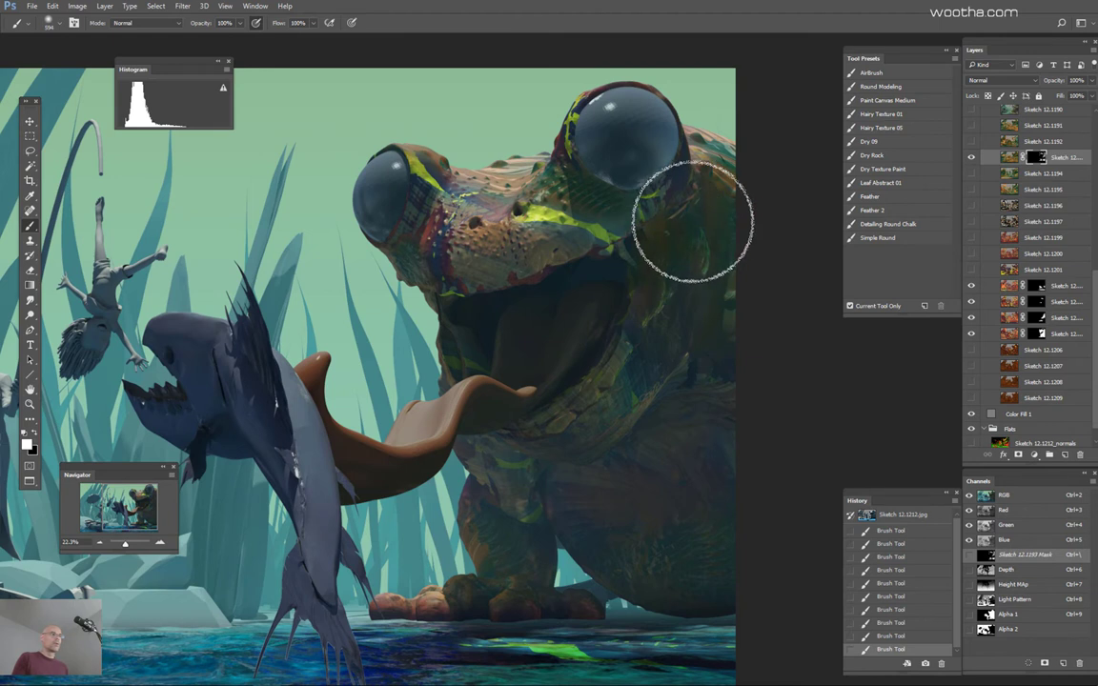
Step: Extend the Sketch 12.1193 mask painting with smaller brush sizes down the toad's neck and flank
key(bracketleft)
mouse_move(649, 263)
mouse_down()
mouse_move(677, 226)
mouse_move(660, 234)
mouse_up()
key(bracketleft)
key(bracketleft)
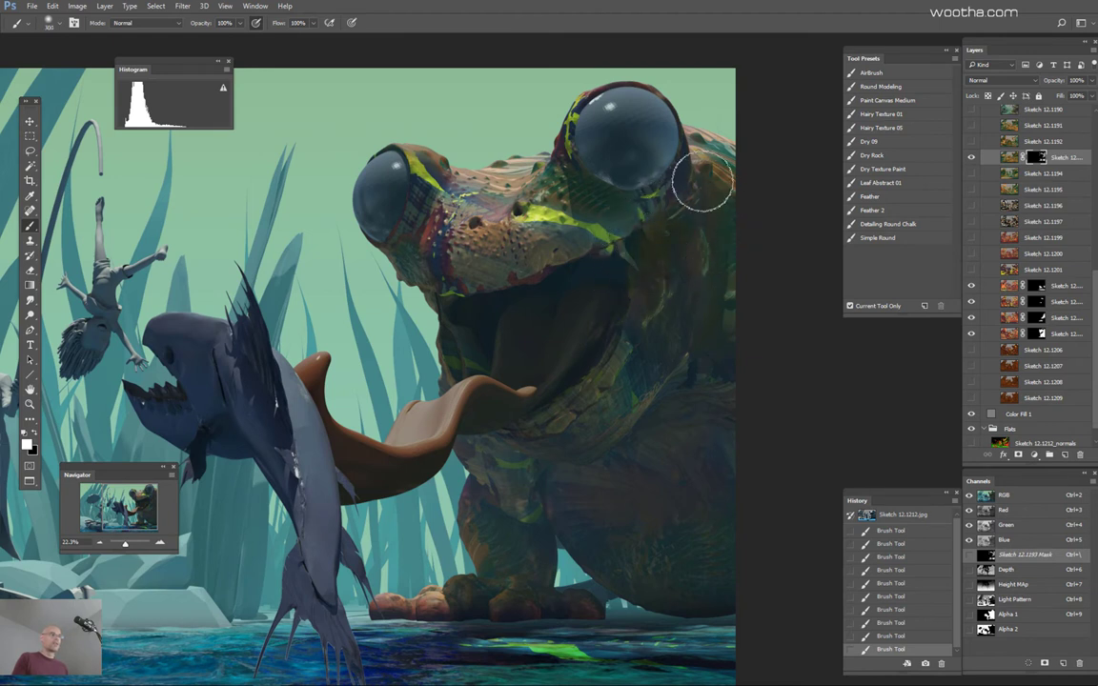
drag(695, 341, 703, 314)
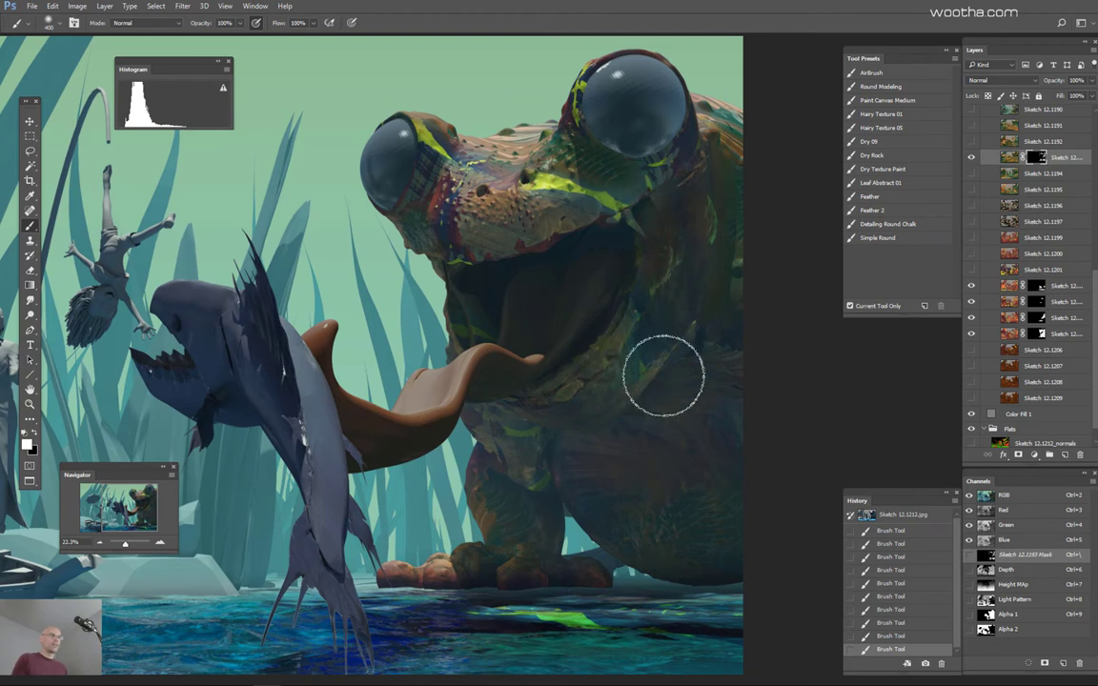
scroll(698, 365, down, 1)
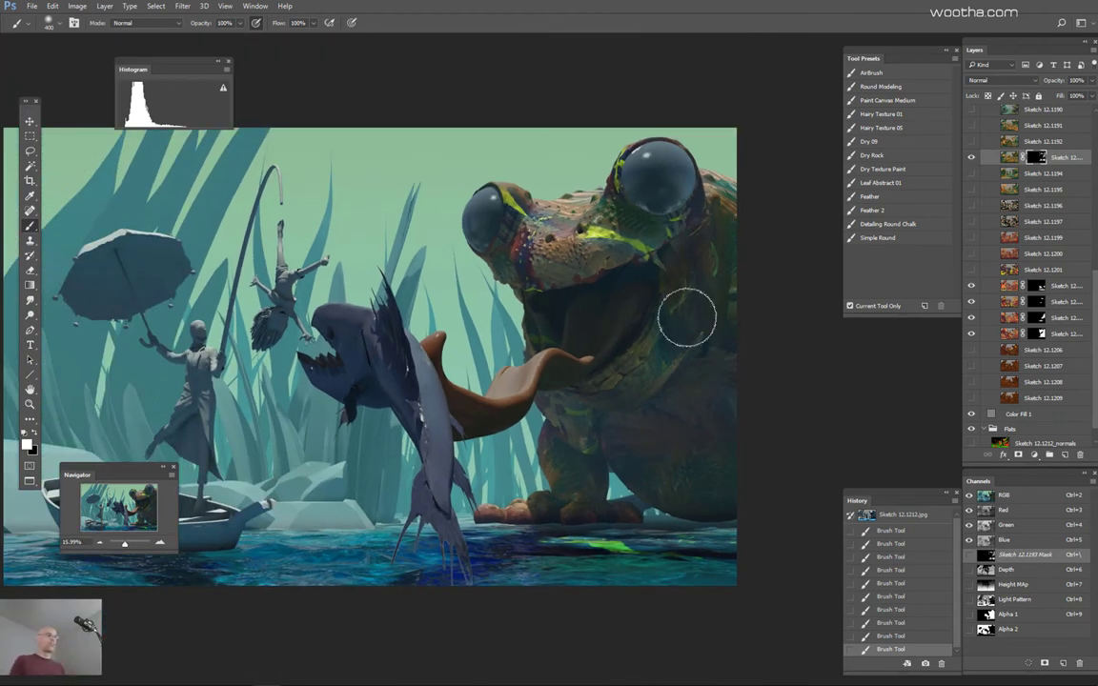
drag(661, 311, 693, 293)
Step: Examine the toad's textured body within the whole composition at several magnifications
ctrl+click(708, 334)
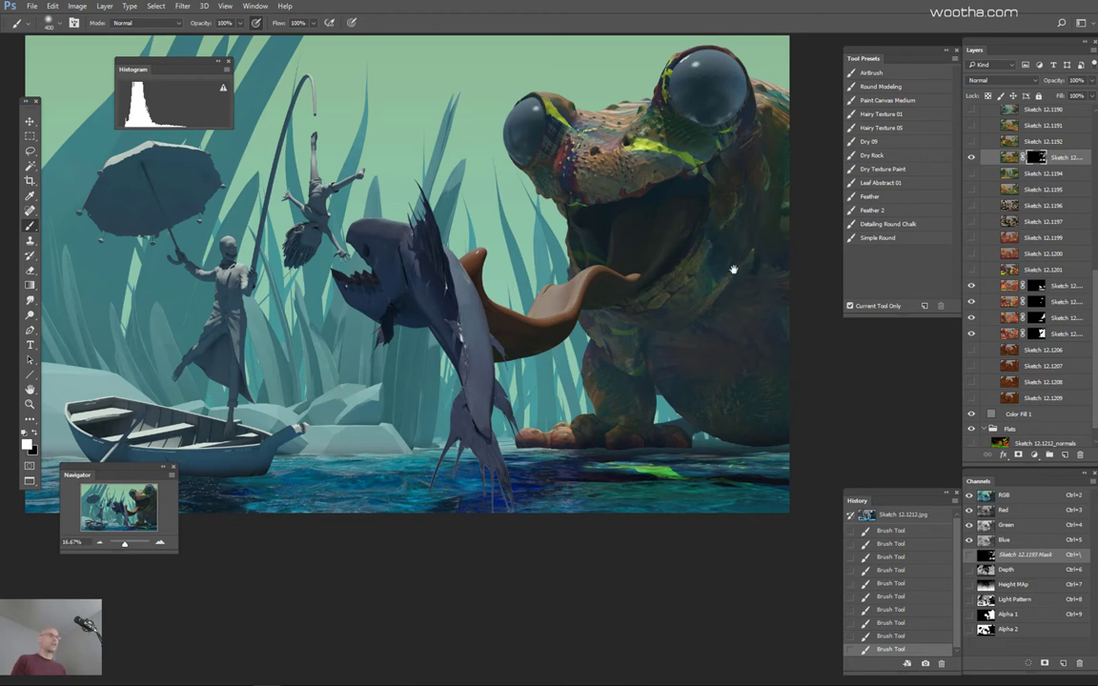
drag(734, 269, 757, 330)
mouse_move(755, 329)
mouse_down()
mouse_move(728, 299)
mouse_move(717, 316)
mouse_move(752, 309)
mouse_move(758, 296)
mouse_up()
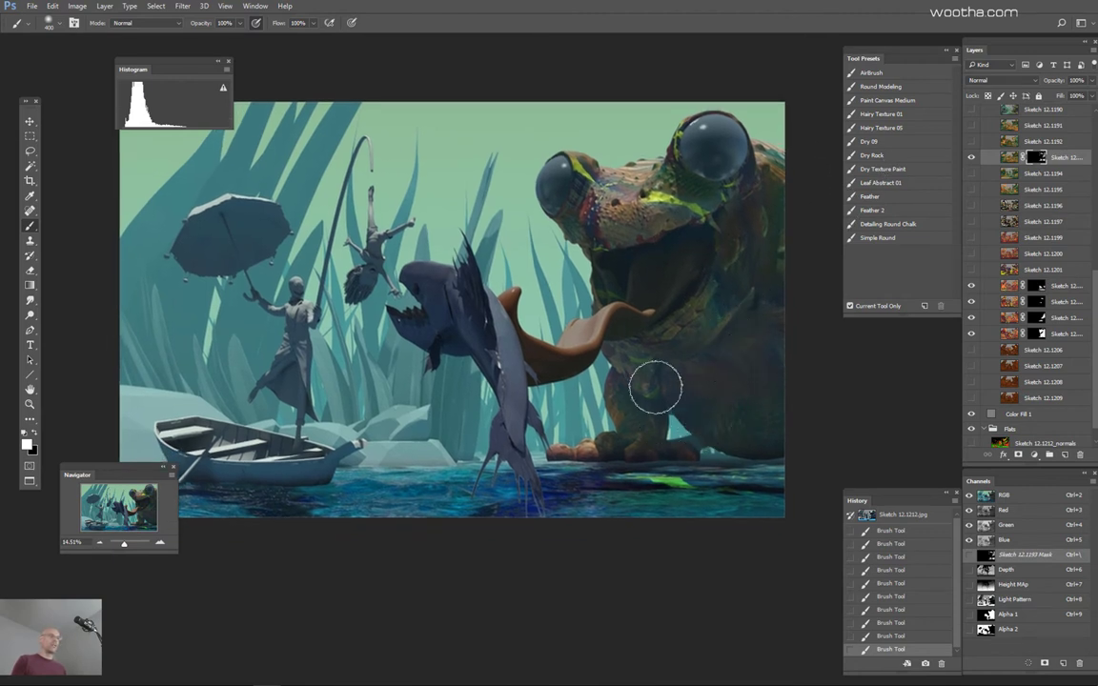
drag(744, 448, 733, 454)
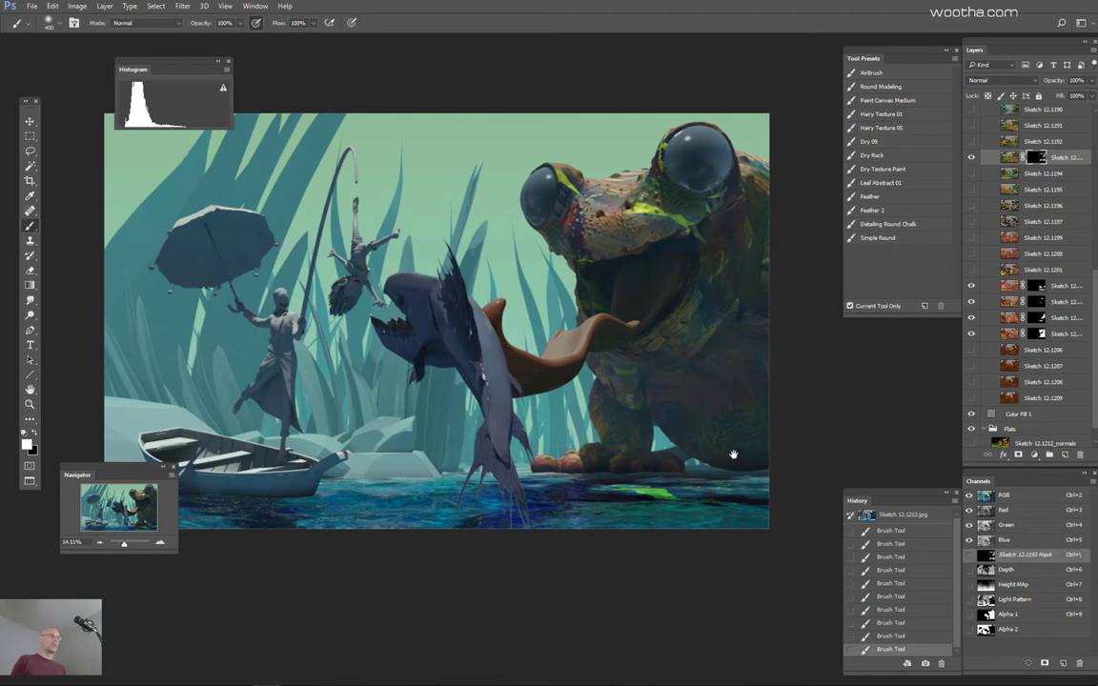
scroll(713, 421, up, 2)
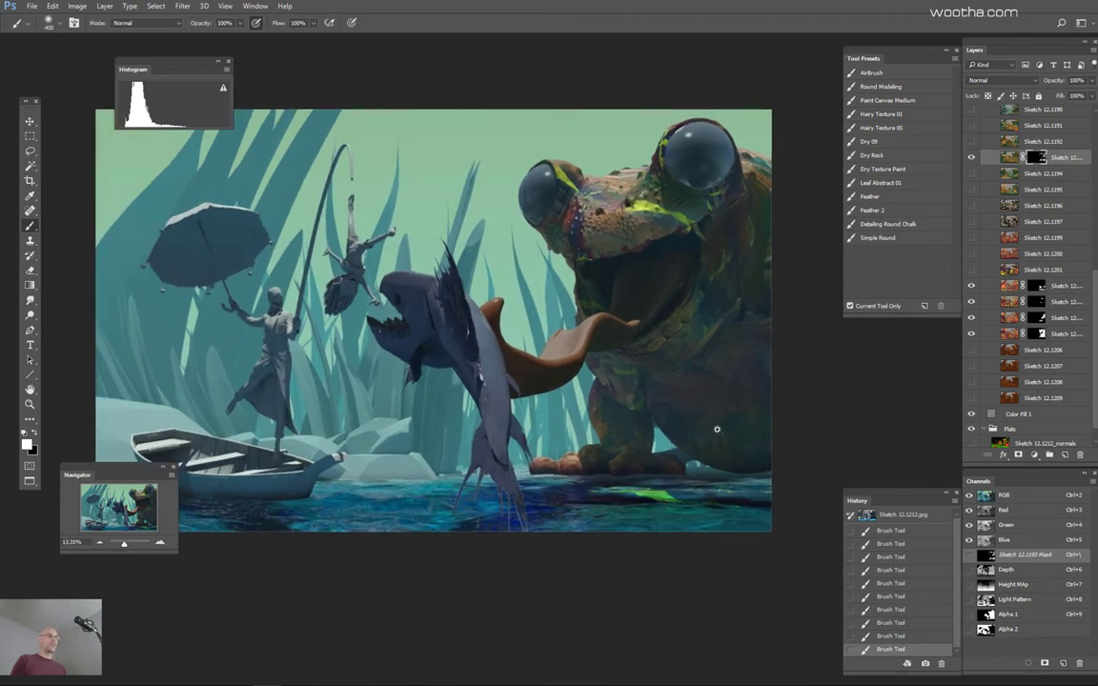
drag(730, 362, 755, 372)
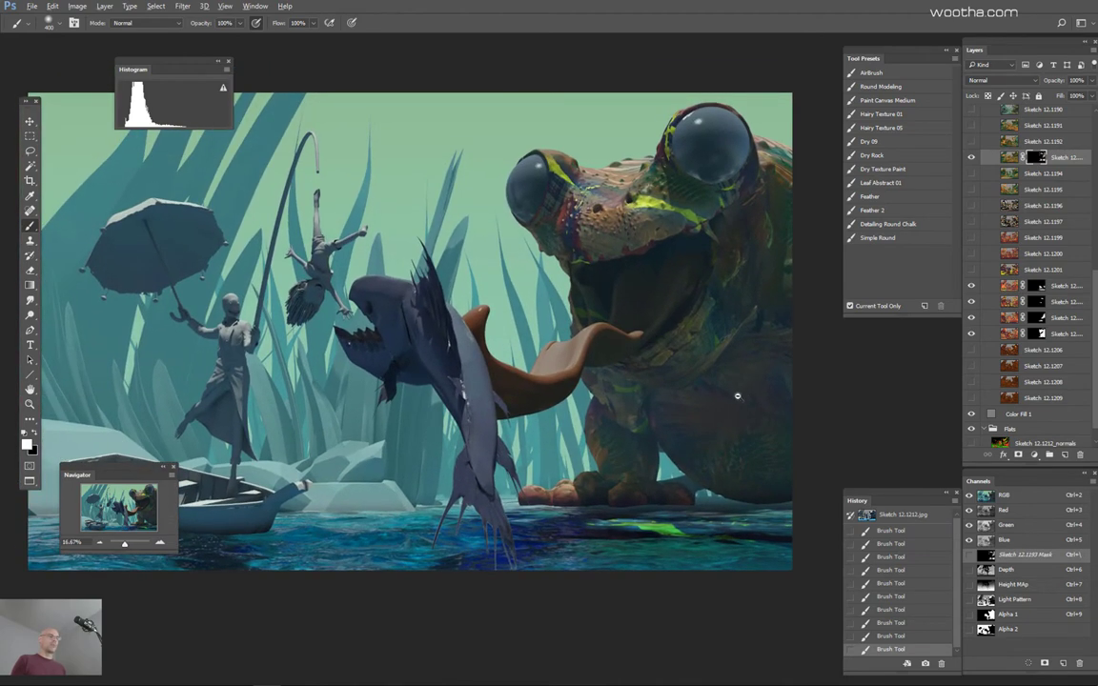
alt+click(738, 396)
ctrl+click(735, 401)
drag(735, 401, 743, 405)
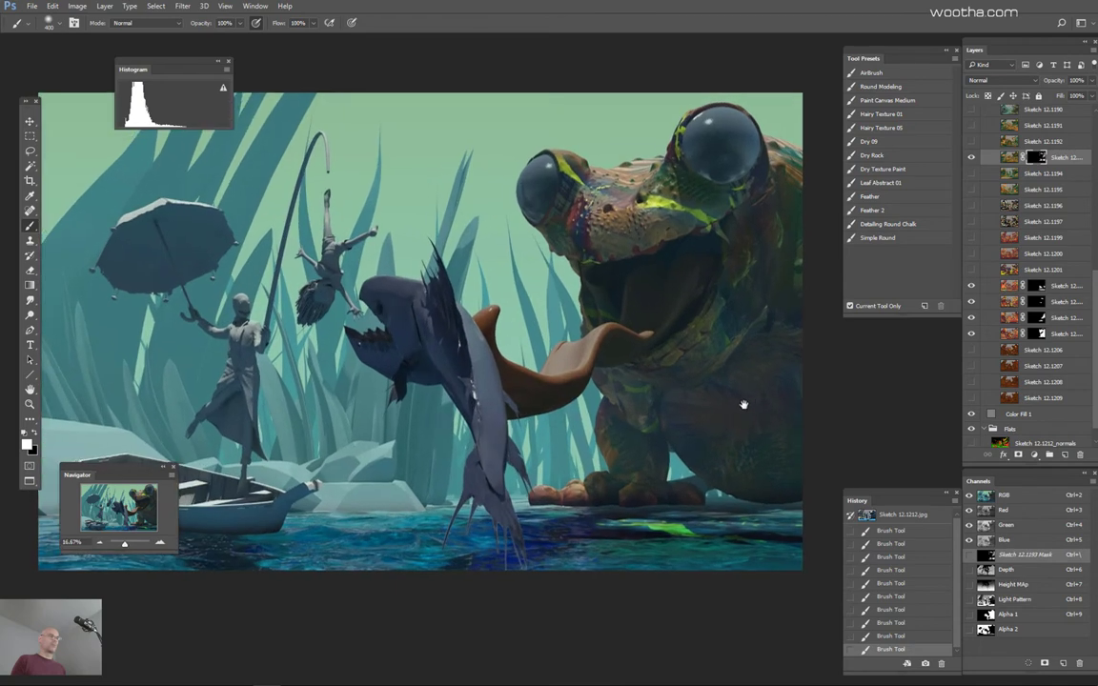
scroll(742, 398, down, 1)
scroll(742, 376, up, 1)
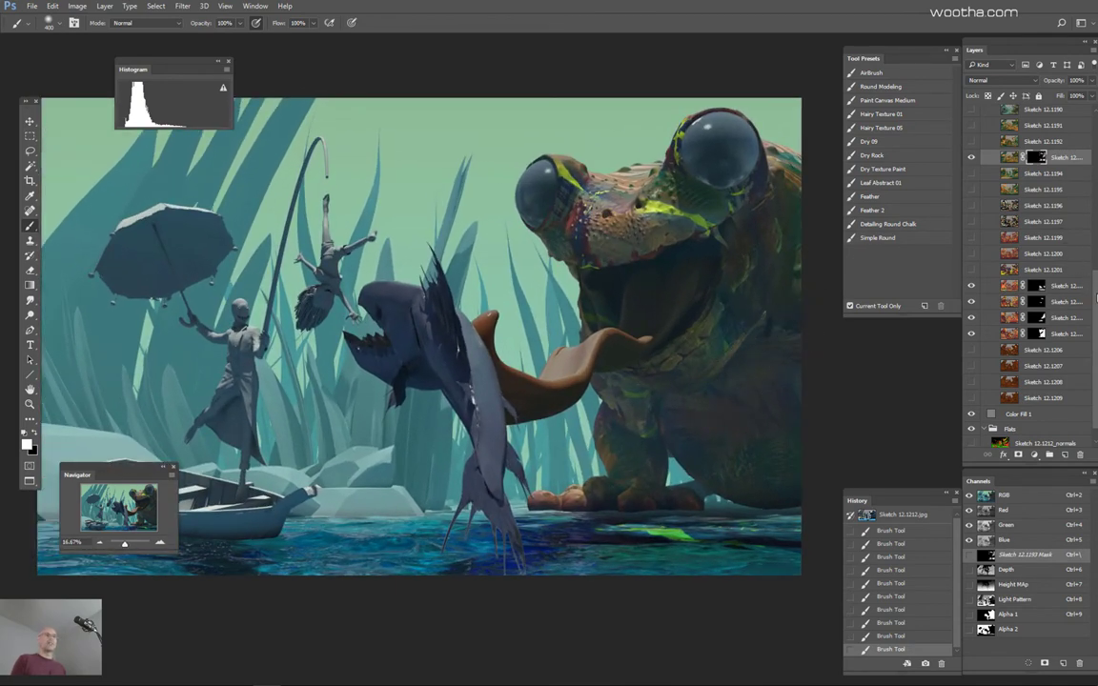
Step: Preview the Sketch 12.1192 texture layer, select it and give it a layer mask
scroll(1096, 298, up, 5)
click(972, 333)
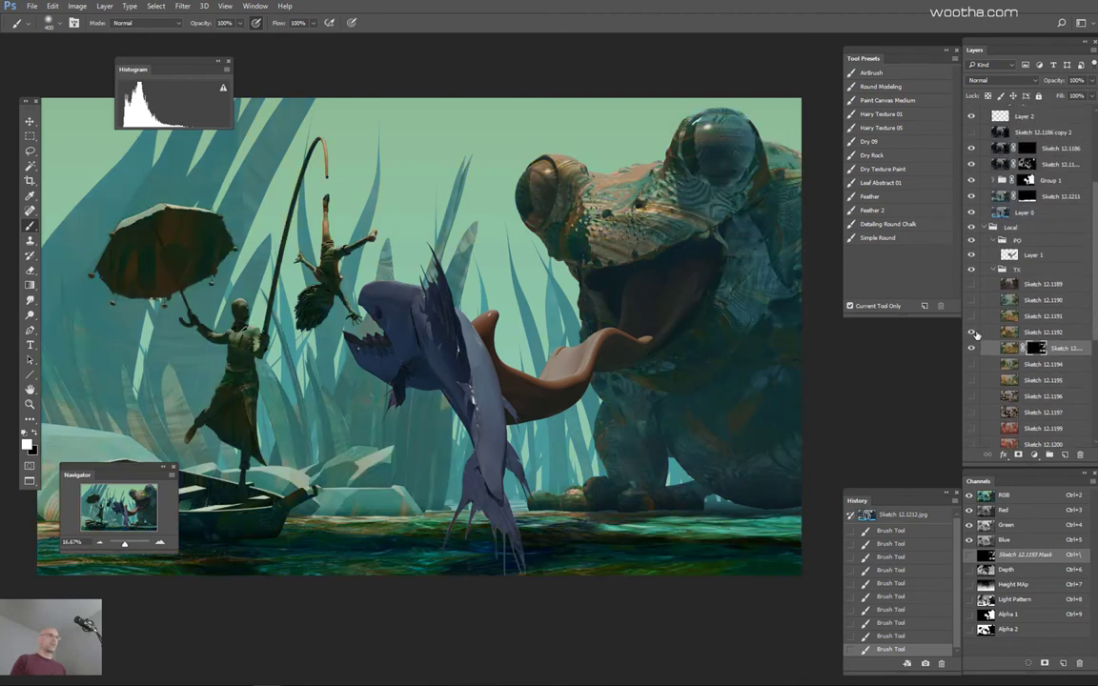
click(972, 333)
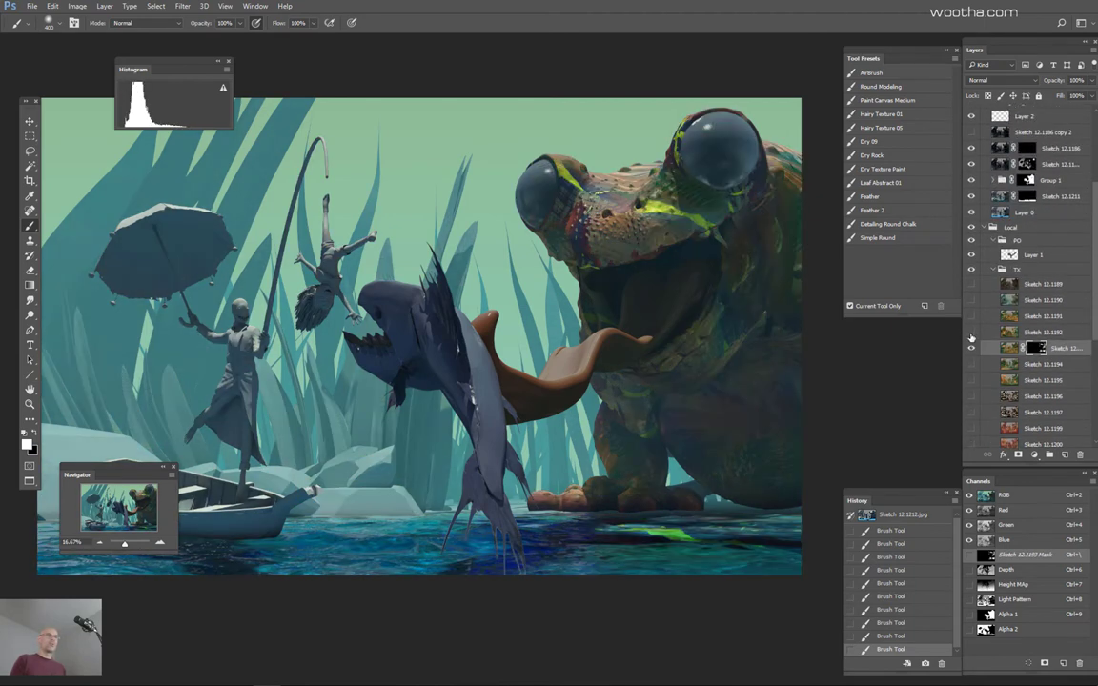
click(1027, 333)
drag(757, 366, 715, 362)
click(1017, 456)
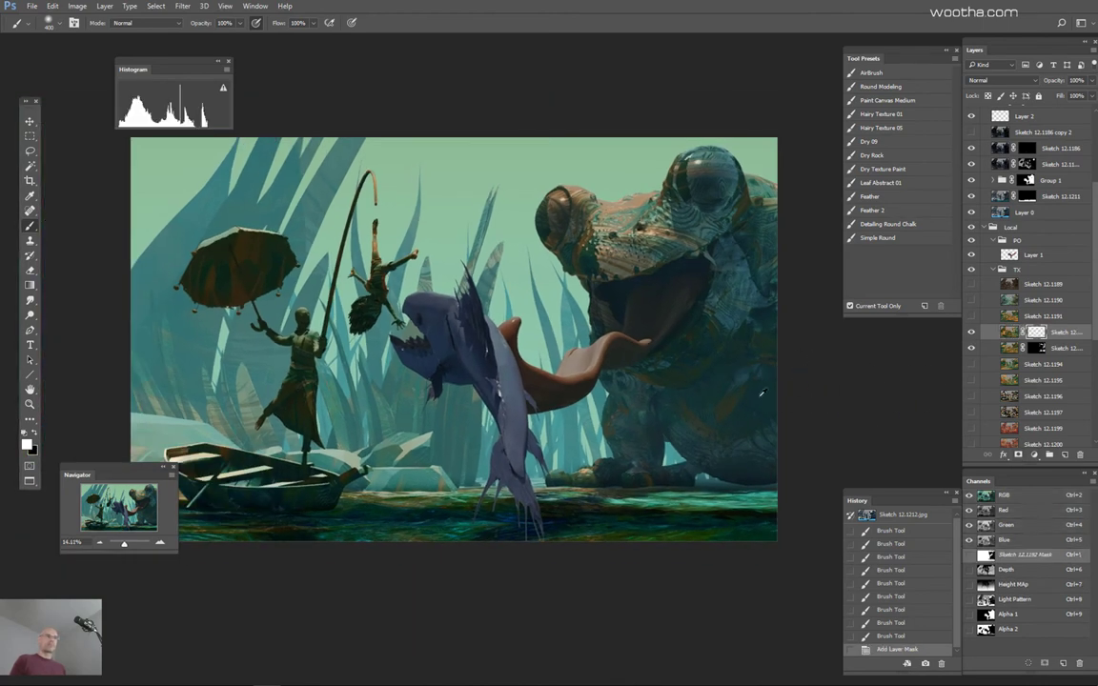
right_click(683, 309)
click(817, 270)
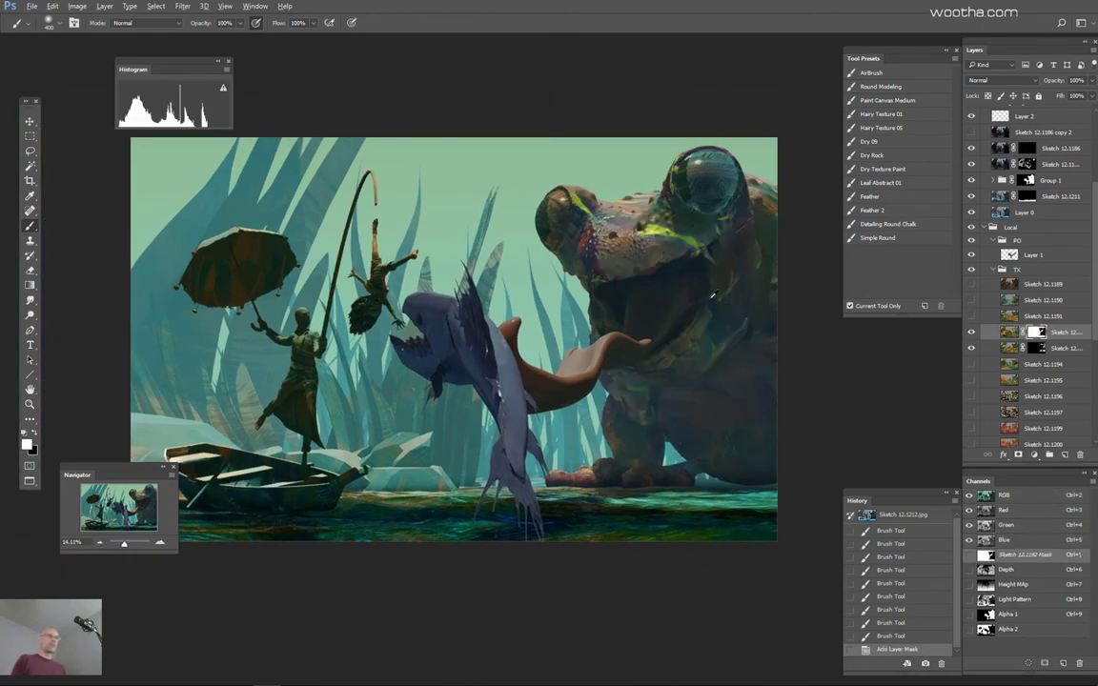
drag(653, 268, 698, 268)
key(ctrl+z)
Step: Add a fresh layer mask to the Sketch 12.1192 layer and invert it to black to hide the texture
click(1017, 455)
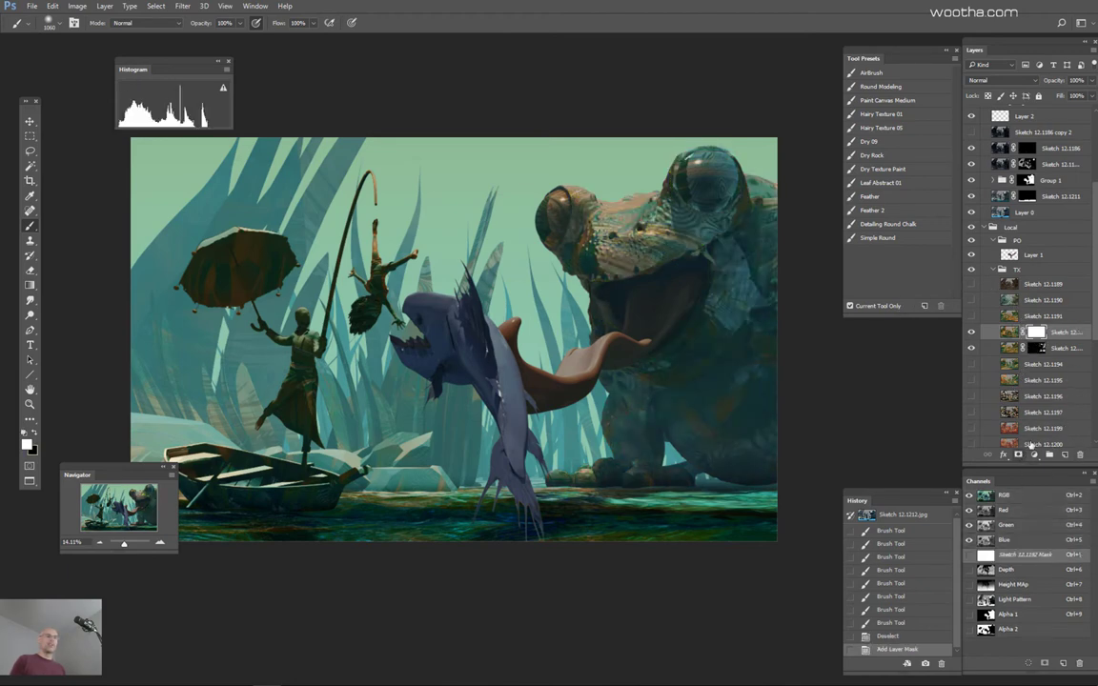
key(w)
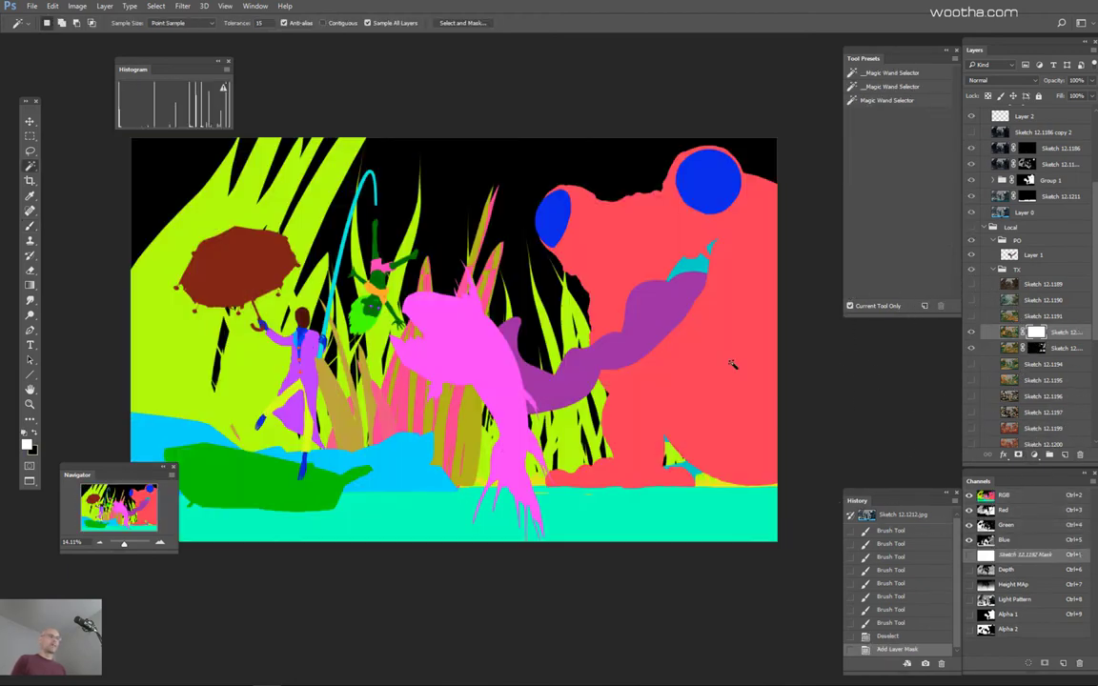
click(738, 372)
key(ctrl+d)
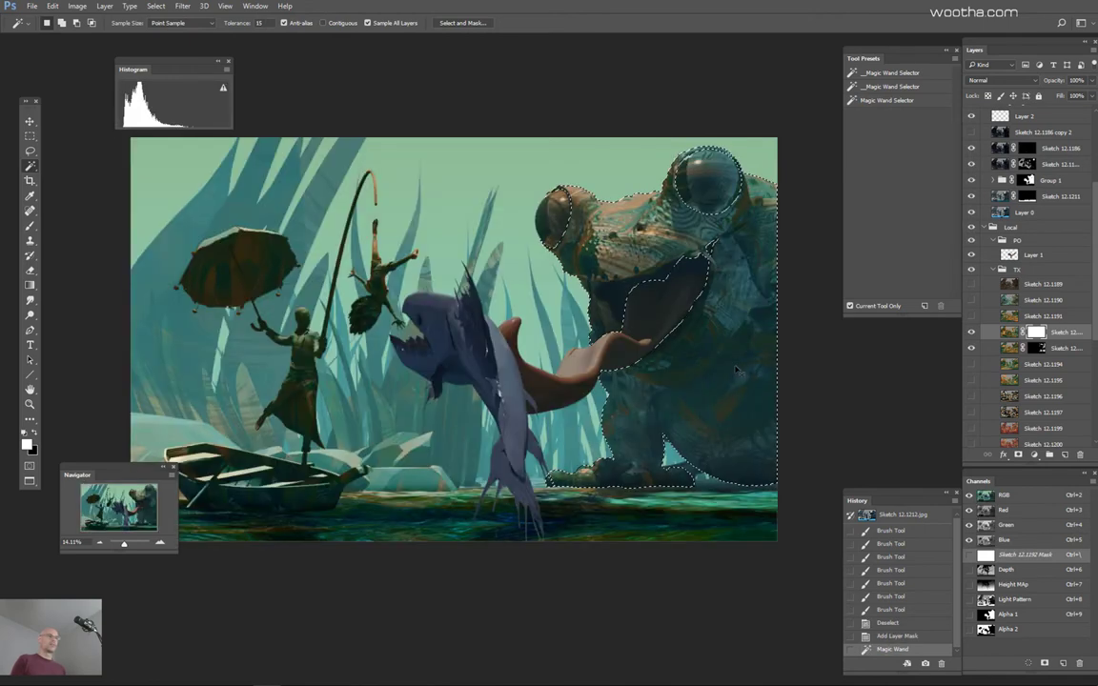
key(ctrl+i)
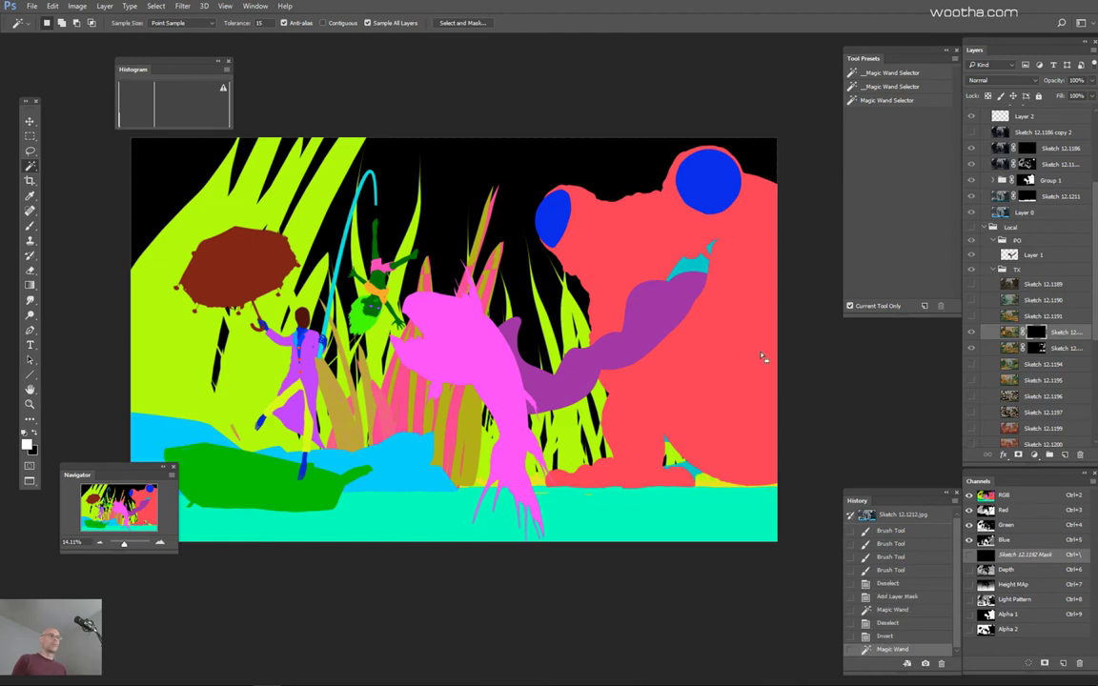
Step: Select the toad's red body area on the flat colour map with the Magic Wand, ready for brushing
click(767, 360)
key(b)
drag(730, 378, 882, 309)
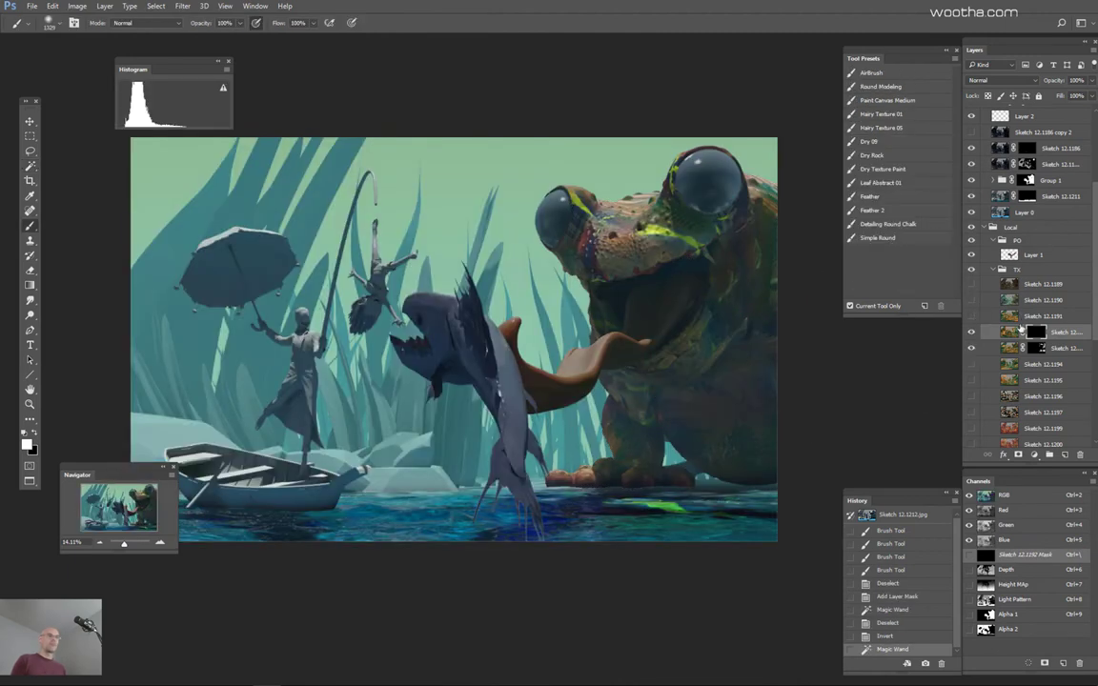
mouse_move(711, 395)
mouse_down()
mouse_move(733, 434)
mouse_move(712, 421)
mouse_move(735, 401)
mouse_move(632, 443)
mouse_move(679, 423)
mouse_up()
key(ctrl+z)
key([)
key([)
key(ctrl+z)
key([)
key([)
key([)
drag(738, 404, 701, 425)
key(bracketleft)
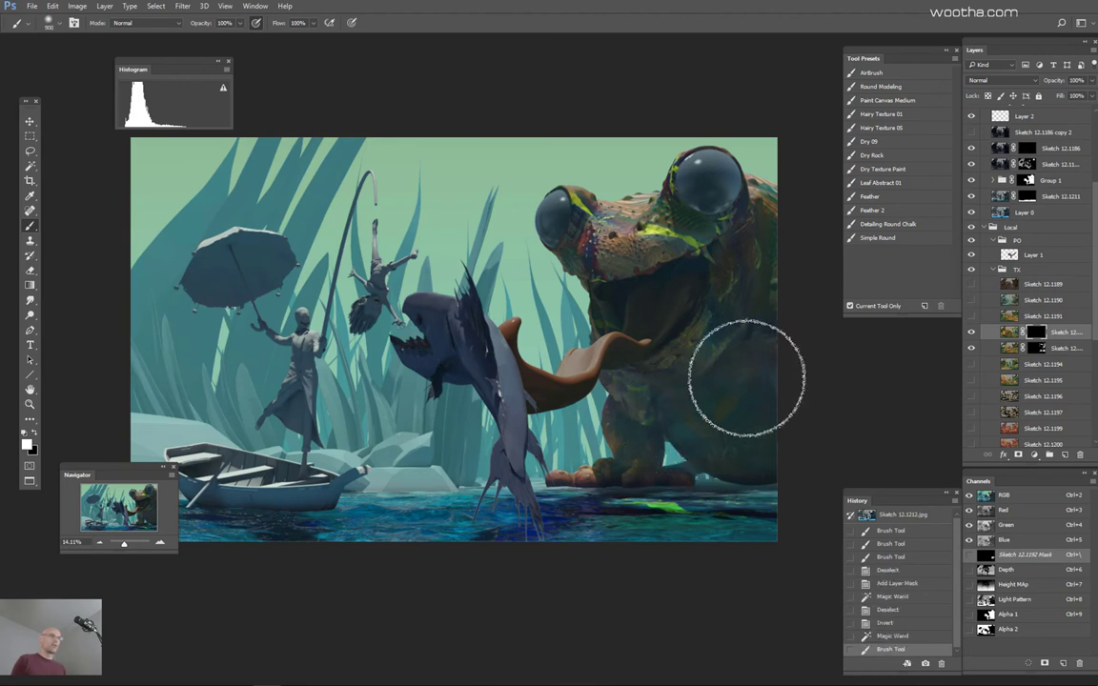
key(ctrl+z)
drag(717, 449, 763, 449)
key(ctrl+z)
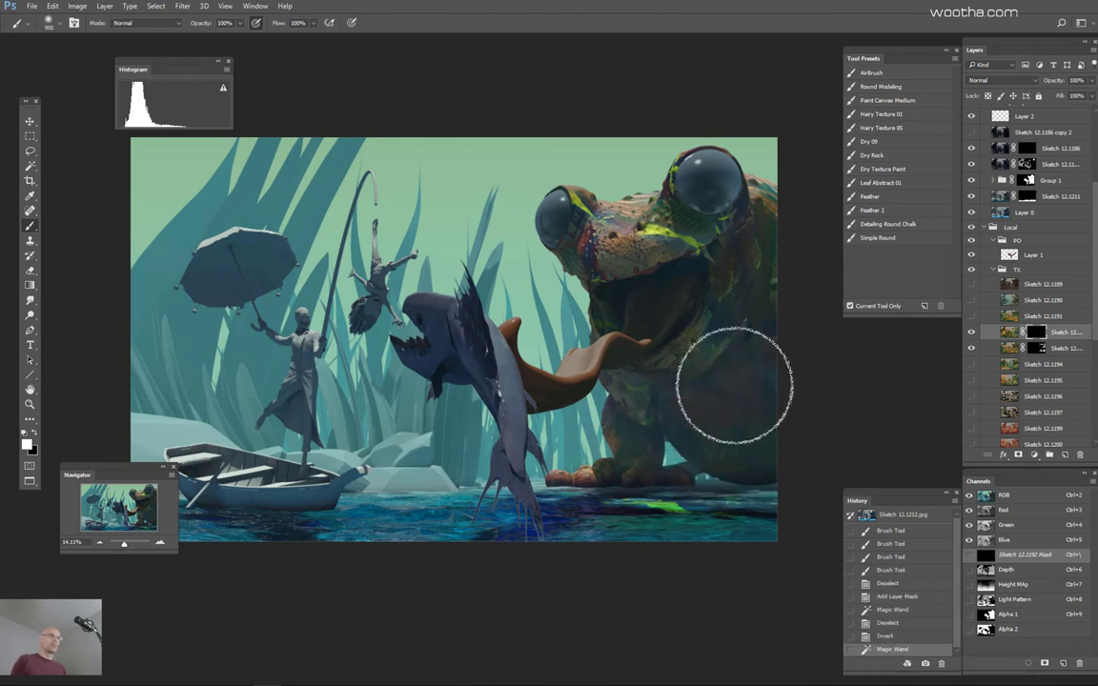
Step: Choose the flat angled brush tip and reveal the Sketch 12.1192 texture across the toad's belly and chest
key([)
scroll(786, 433, up, 2)
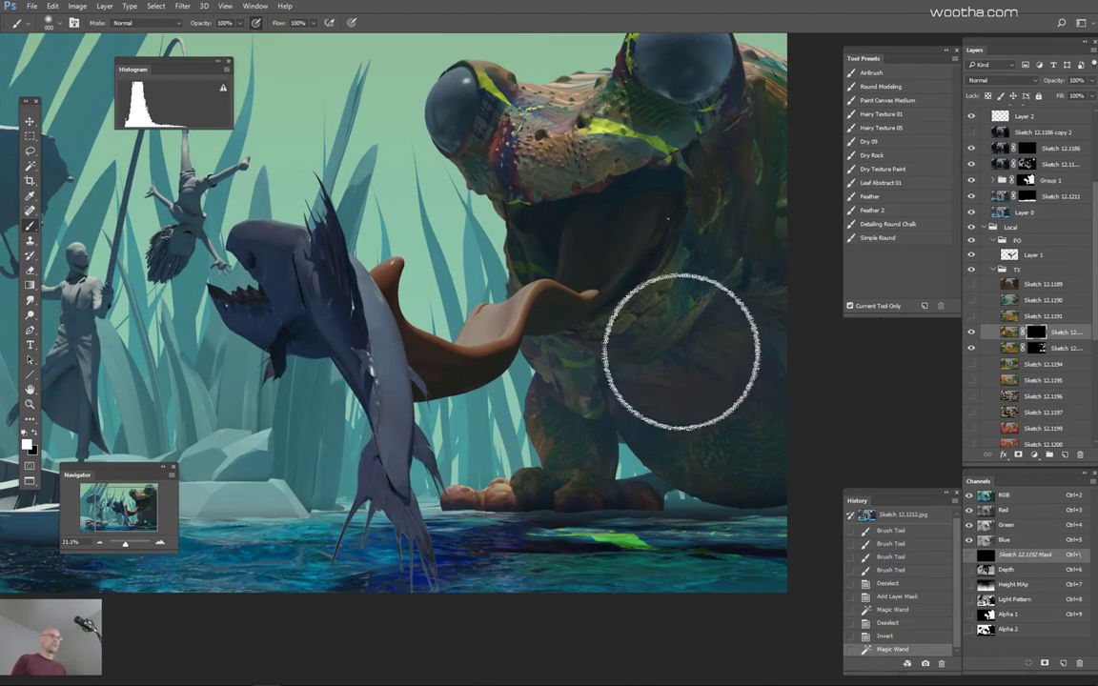
right_click(679, 336)
double_click(732, 310)
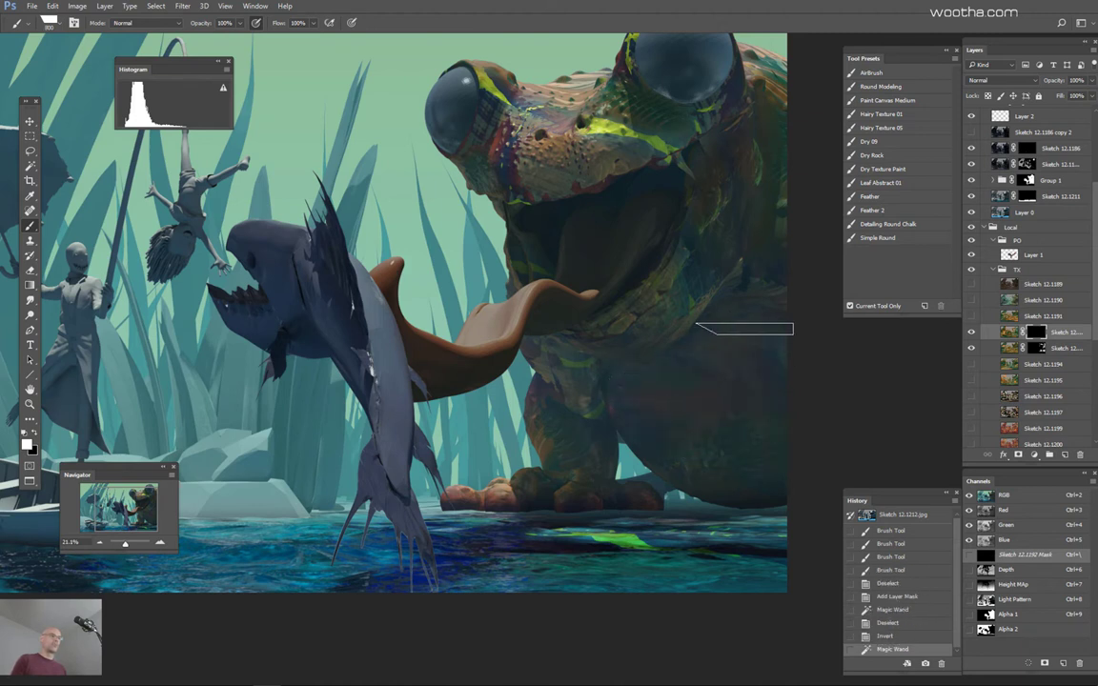
drag(737, 447, 768, 331)
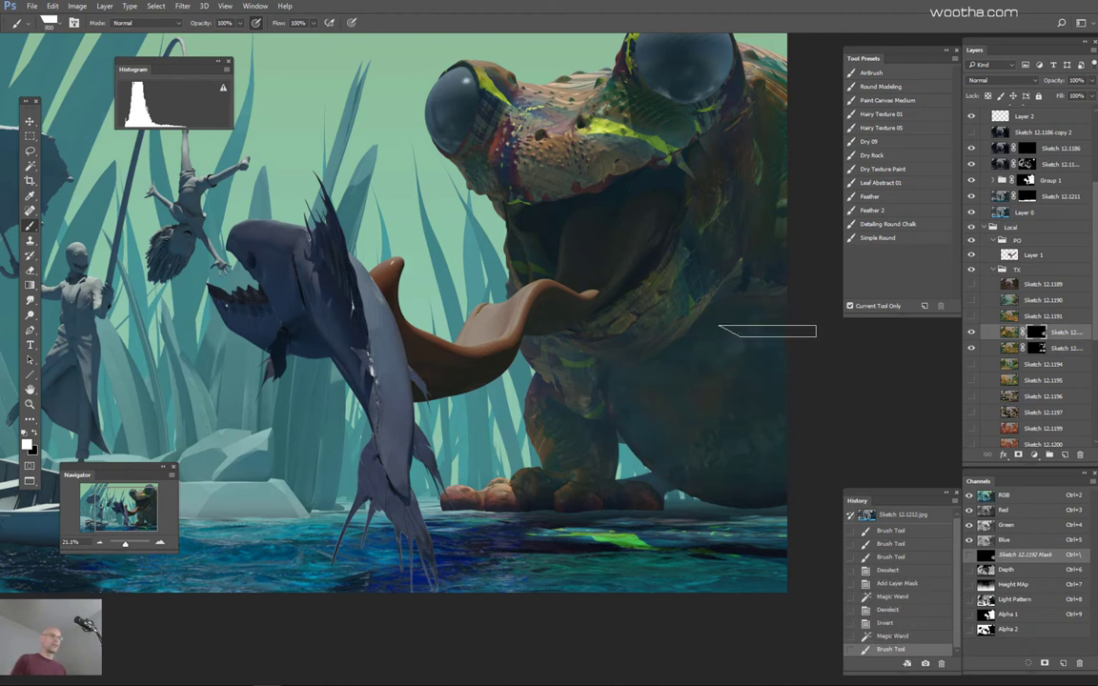
drag(686, 422, 758, 320)
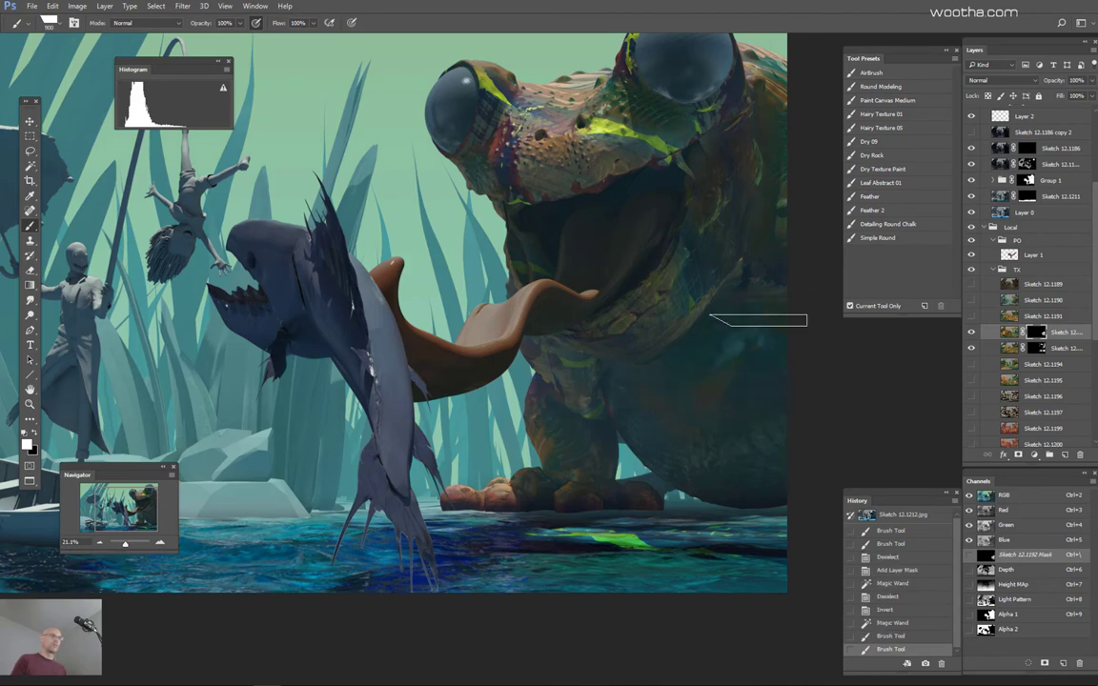
mouse_move(654, 377)
mouse_down()
mouse_move(687, 453)
mouse_move(664, 407)
mouse_move(776, 513)
mouse_up()
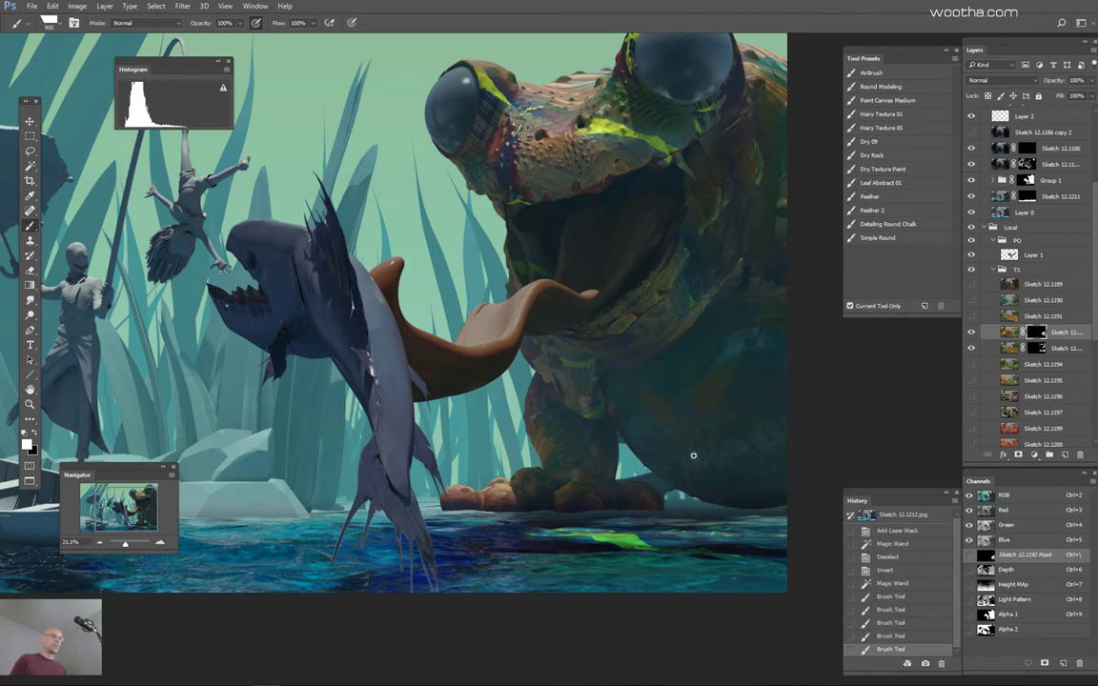
Step: Reveal the Sketch 12.1192 texture over the toad's front foot with a larger flat brush
drag(695, 456, 627, 466)
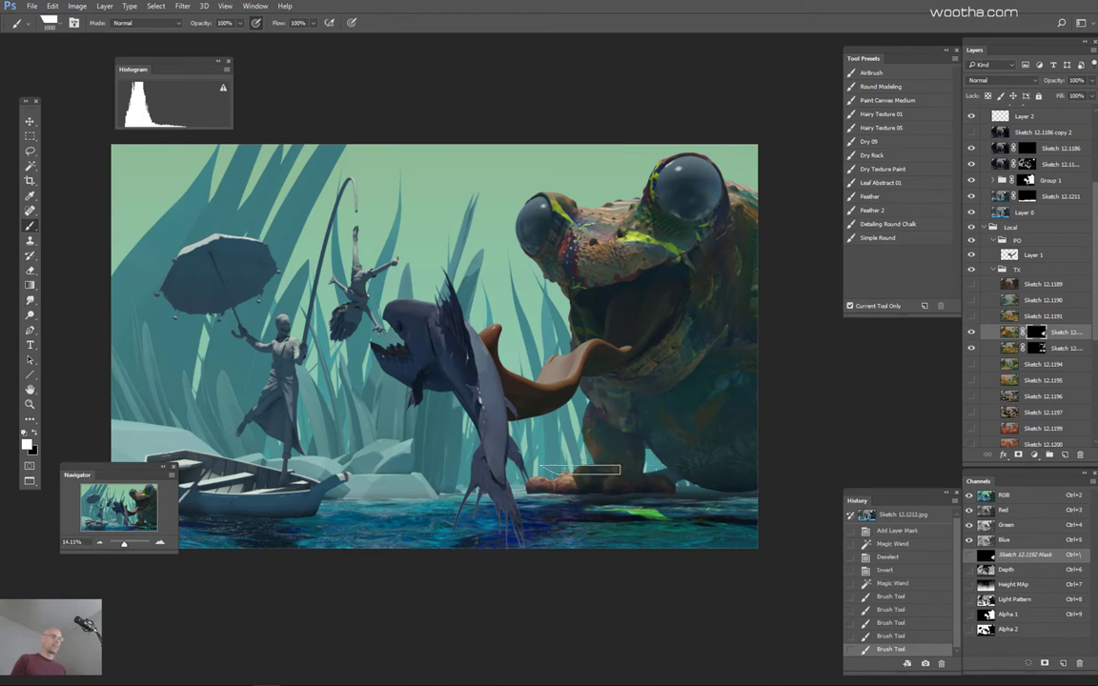
drag(580, 470, 632, 485)
key(ctrl+z)
key(])
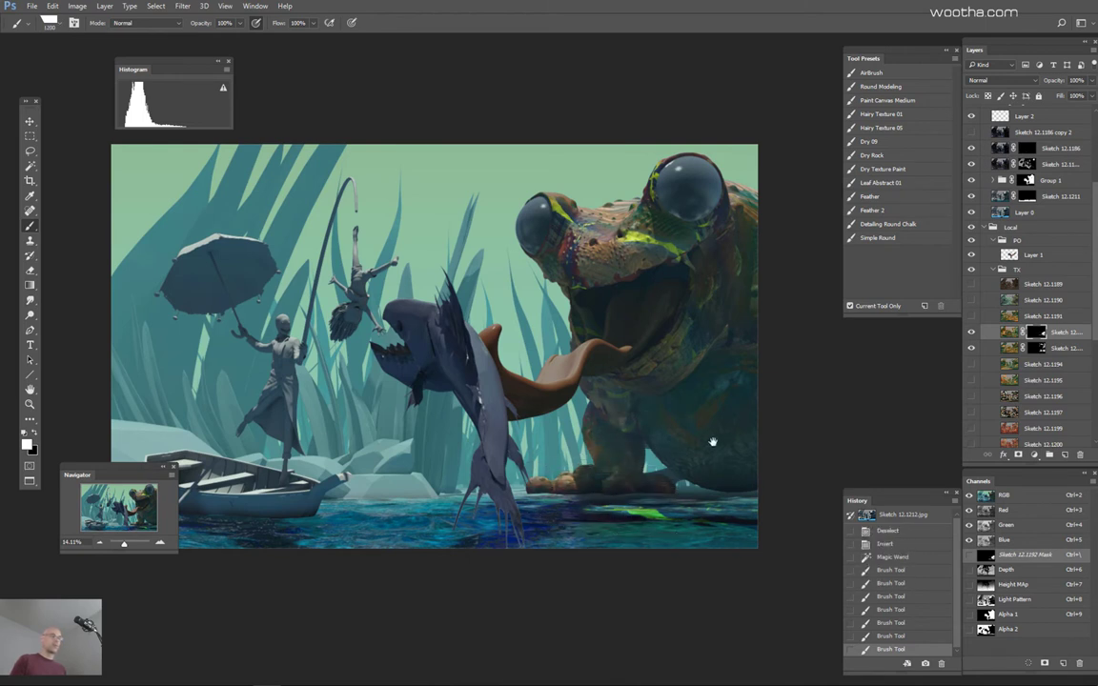
Step: Load the Round Modeling brush preset and paint the Sketch 12.1192 mask over the toad's snout and flank
drag(712, 441, 715, 497)
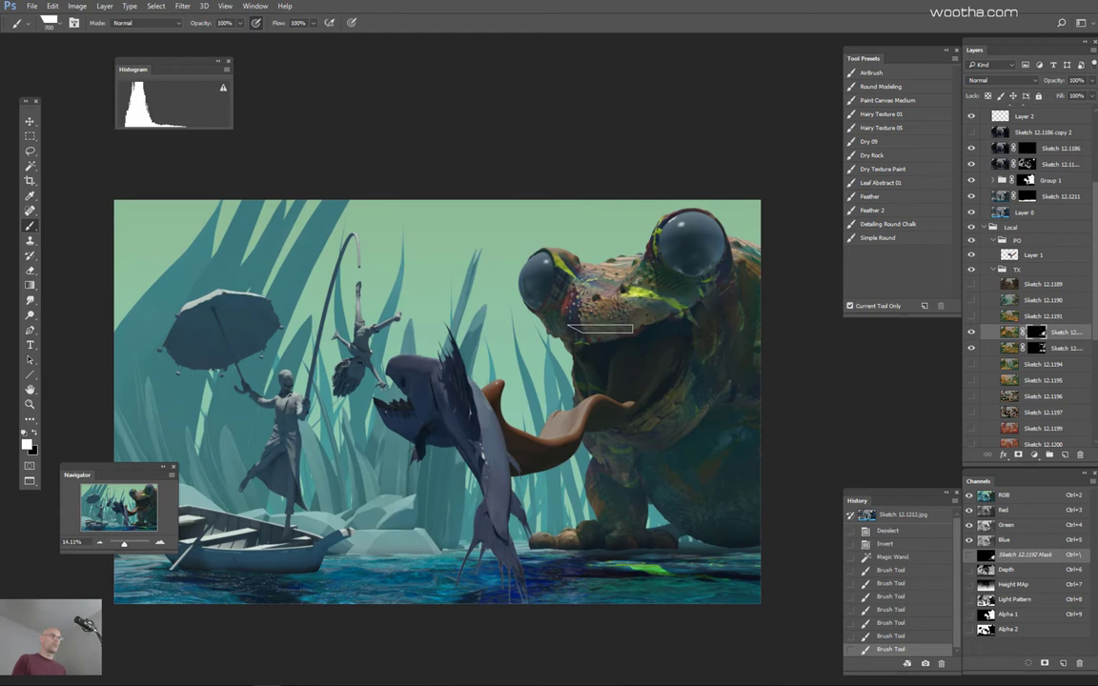
click(906, 84)
mouse_move(598, 327)
mouse_down()
mouse_move(563, 318)
mouse_move(549, 286)
mouse_move(586, 252)
mouse_move(572, 277)
mouse_up()
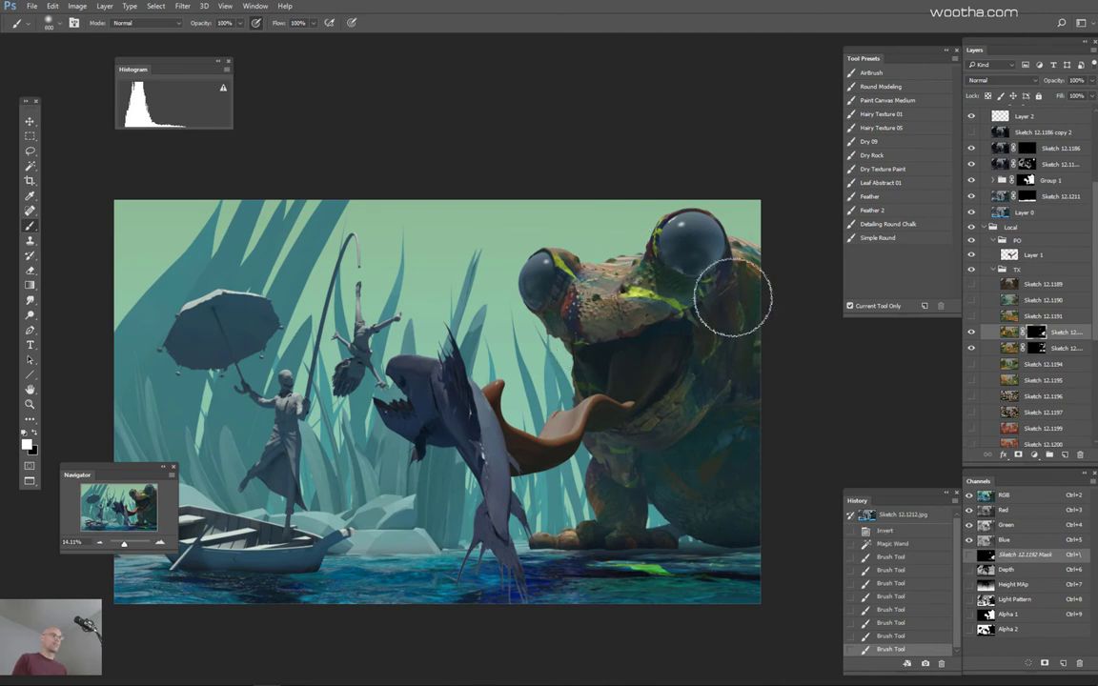
mouse_move(733, 297)
mouse_down()
mouse_move(762, 316)
mouse_move(715, 359)
mouse_move(723, 317)
mouse_move(687, 443)
mouse_up()
key(])
key([)
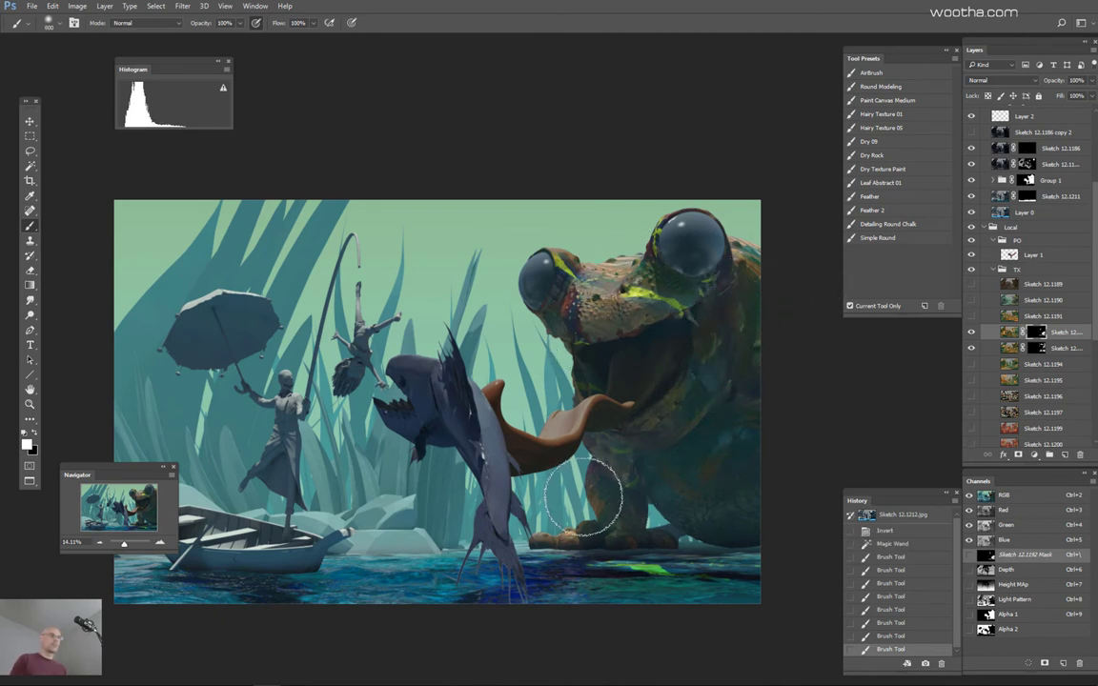
Step: Undo the last stroke, enlarge the brush to 900 and paint the Sketch 12.1192 mask over the toad's neck
key(ctrl+z)
key([)
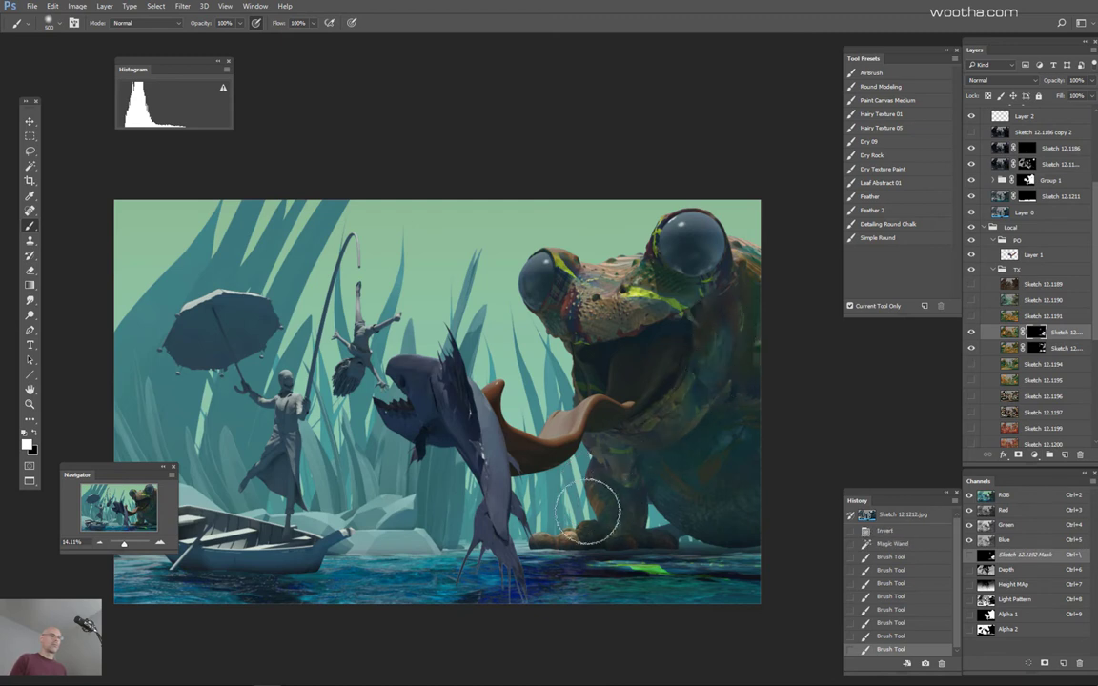
key(])
key(])
key(])
key(])
key(])
drag(708, 379, 719, 360)
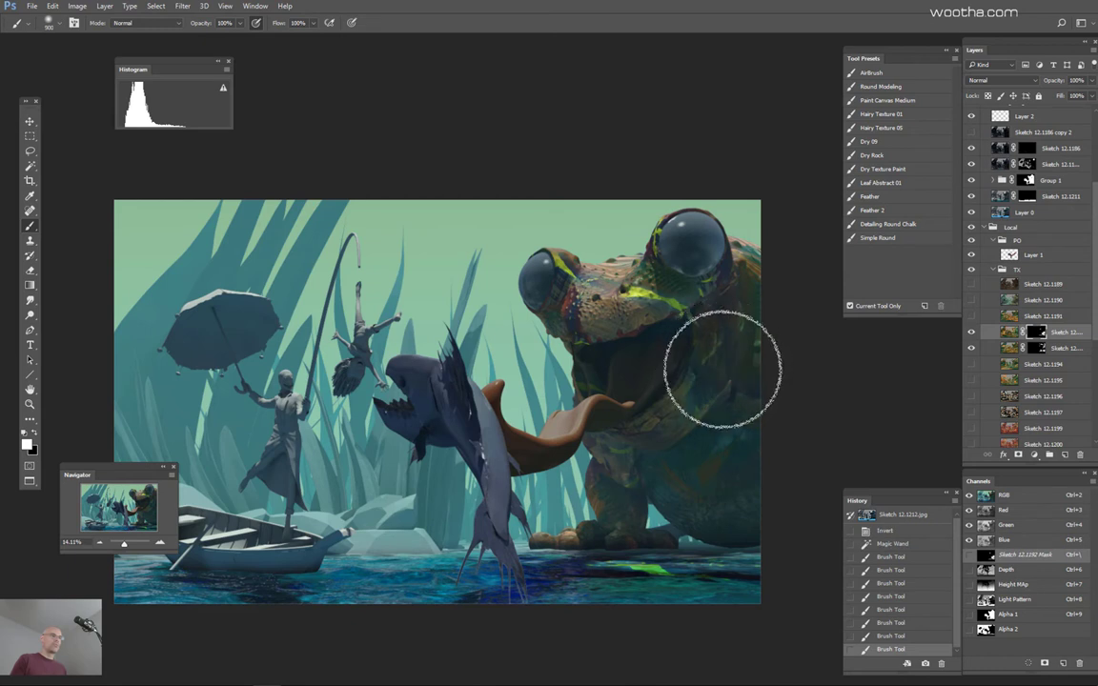
Step: Extend the Sketch 12.1192 mask across the toad's neck and flank, varying the brush size between 700 and 900
drag(722, 369, 724, 398)
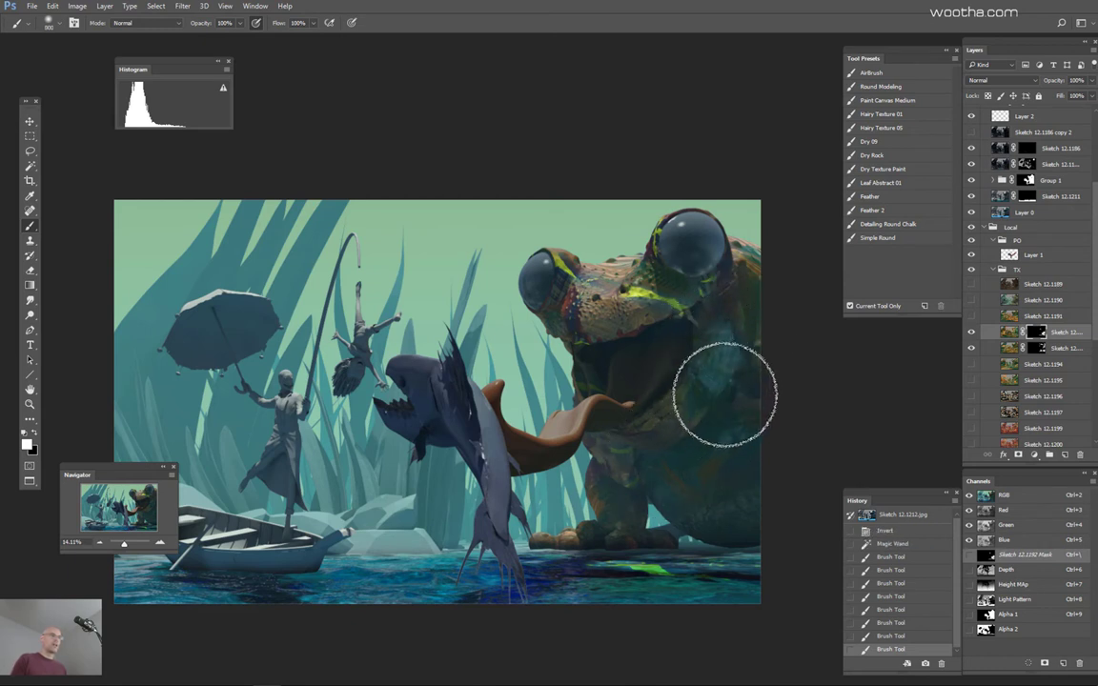
key(bracketright)
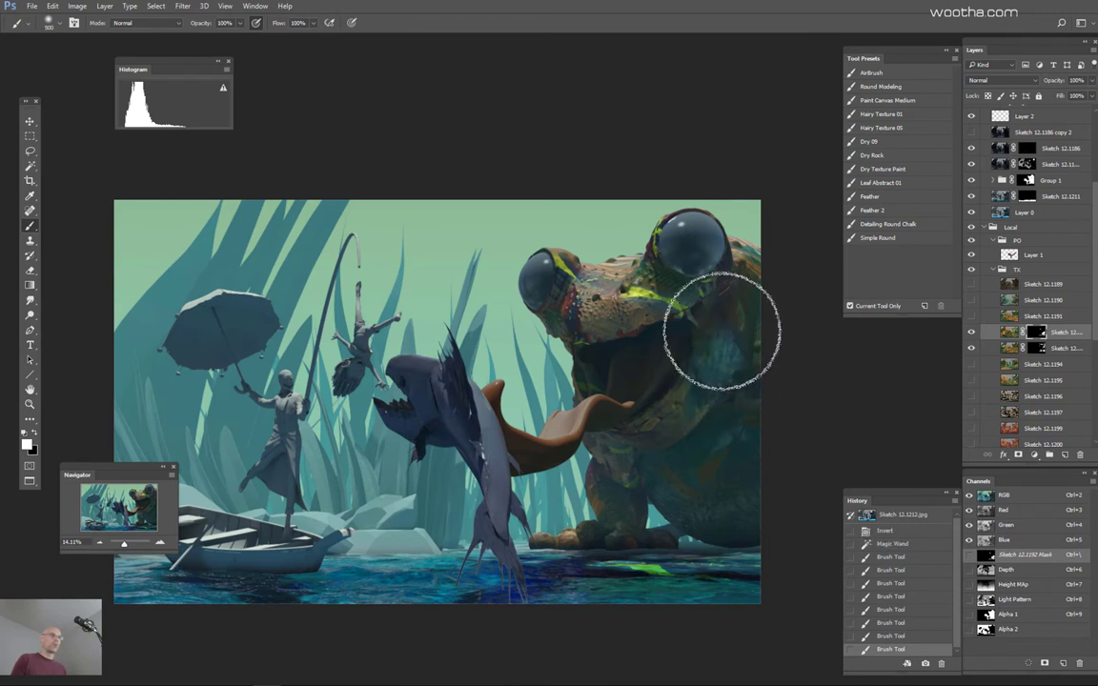
mouse_move(723, 330)
mouse_down()
mouse_move(737, 414)
mouse_move(698, 423)
mouse_up()
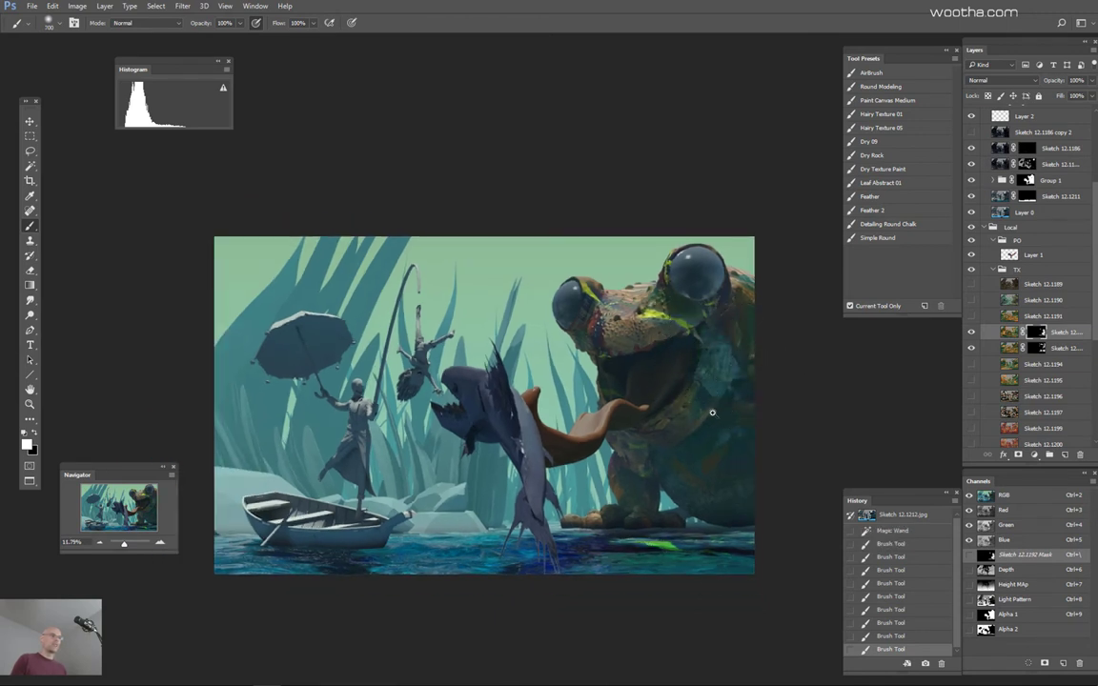
scroll(712, 412, down, 1)
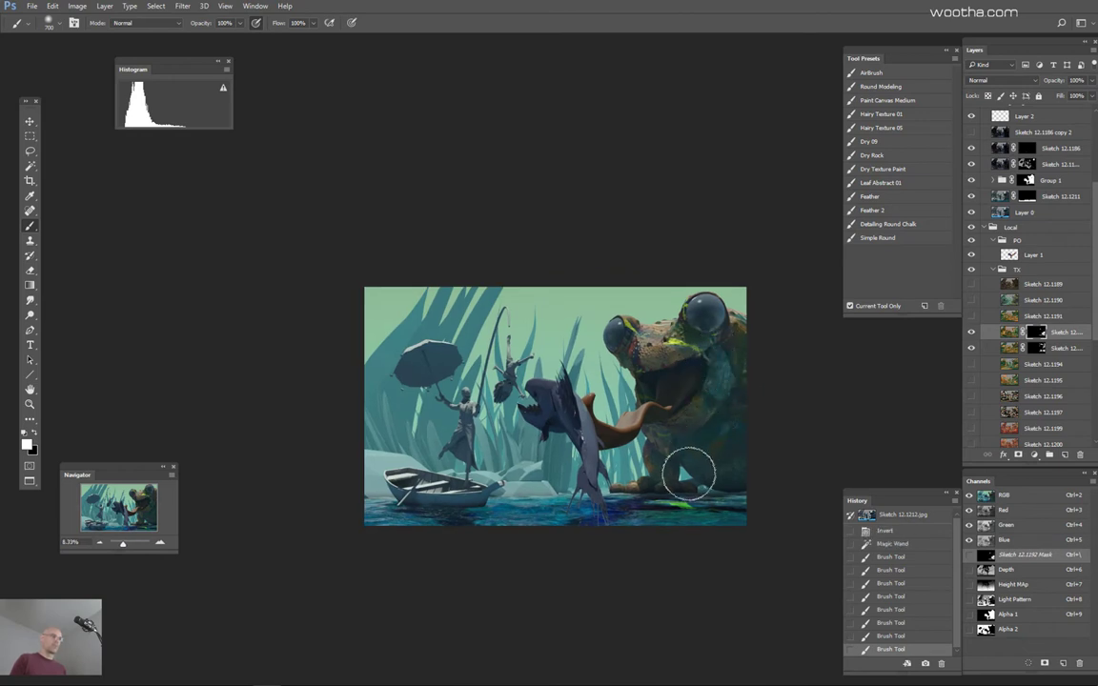
scroll(729, 381, down, 1)
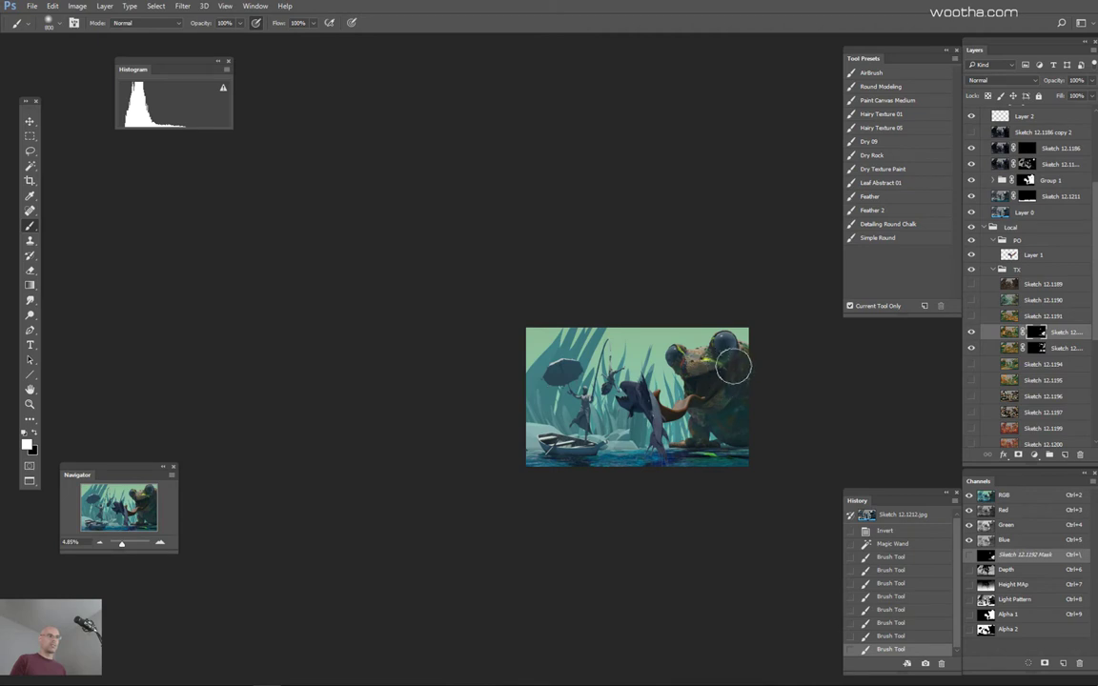
scroll(756, 383, up, 1)
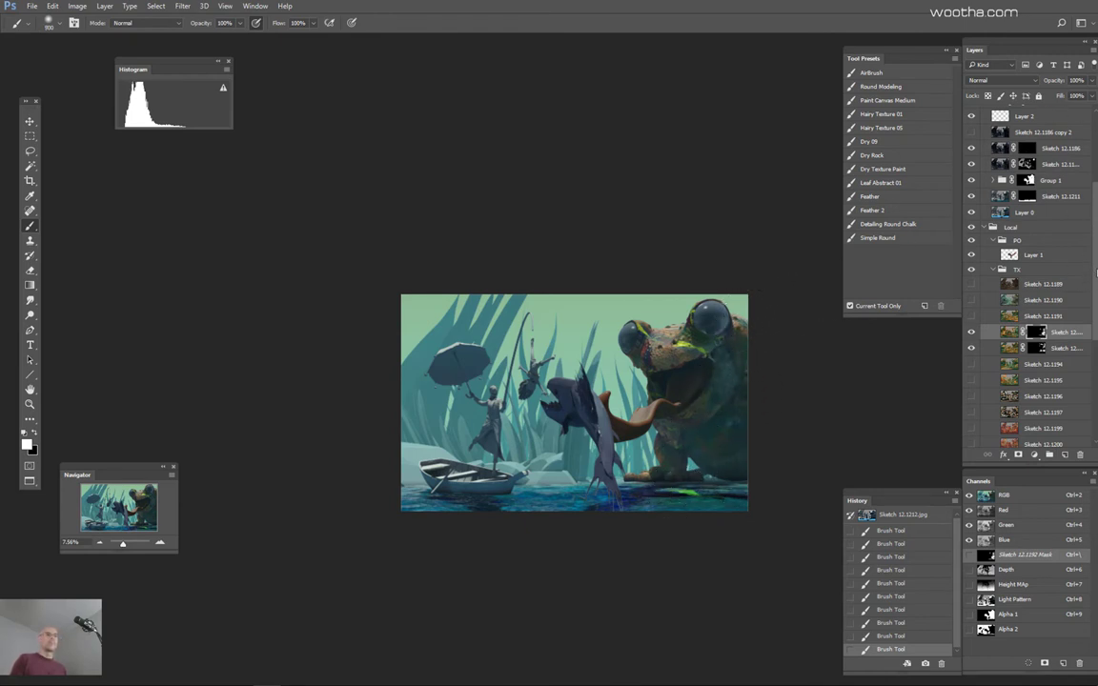
Step: Compare the painting with the Depth group hidden and shown
drag(1095, 273, 1092, 176)
click(972, 128)
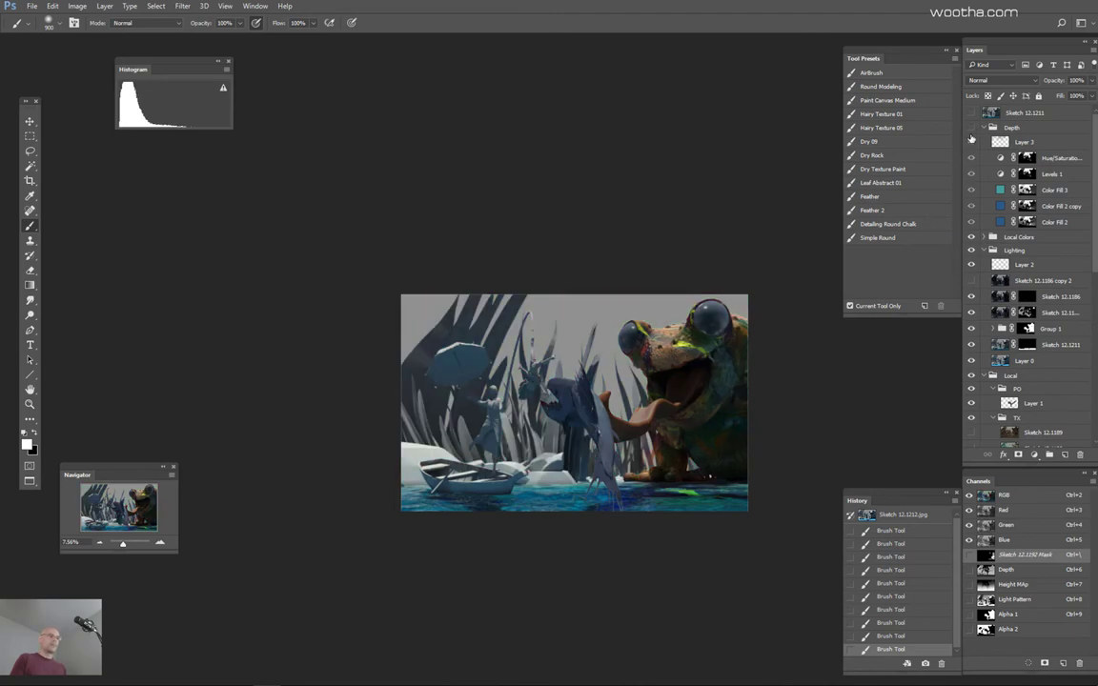
scroll(795, 405, up, 4)
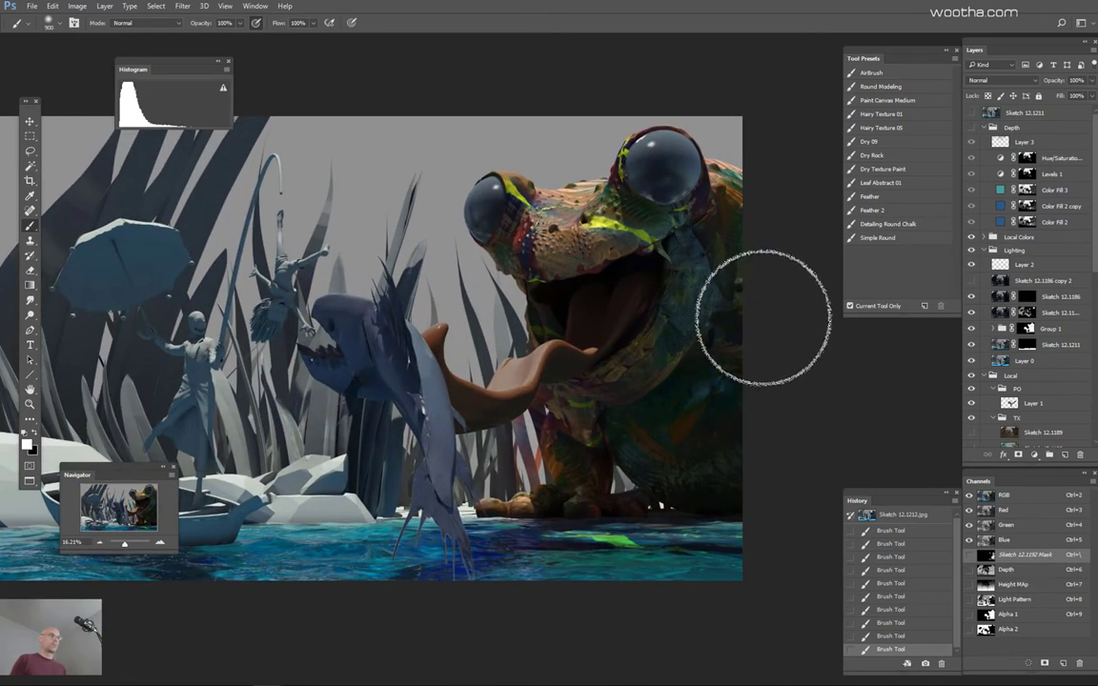
scroll(732, 384, down, 3)
scroll(693, 442, up, 2)
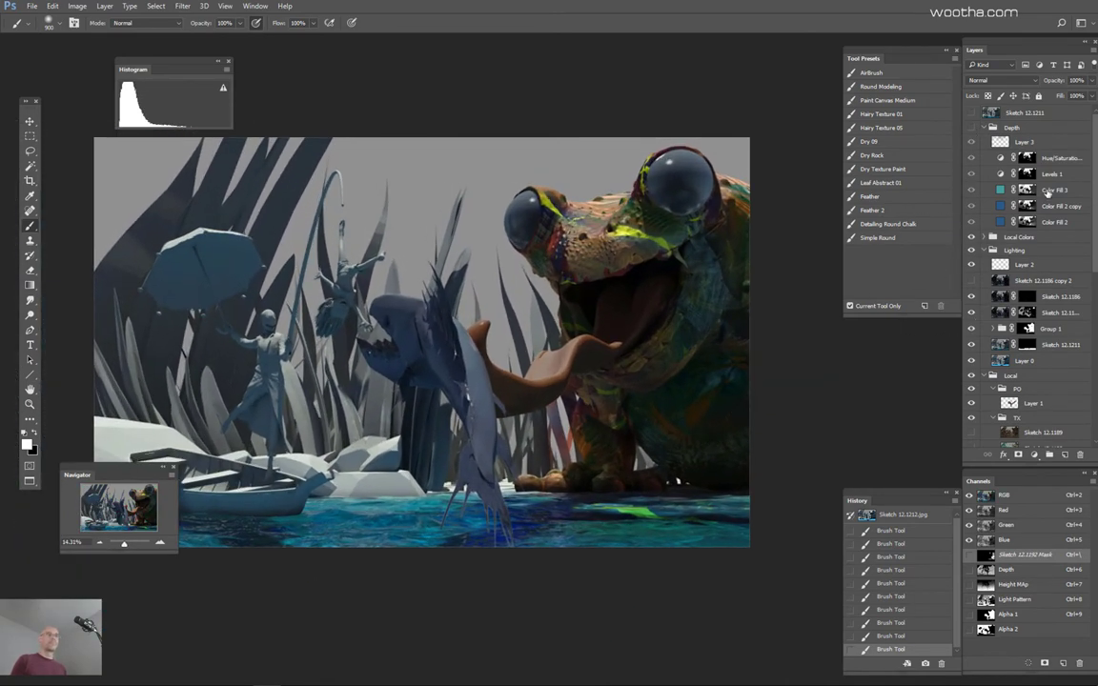
click(971, 128)
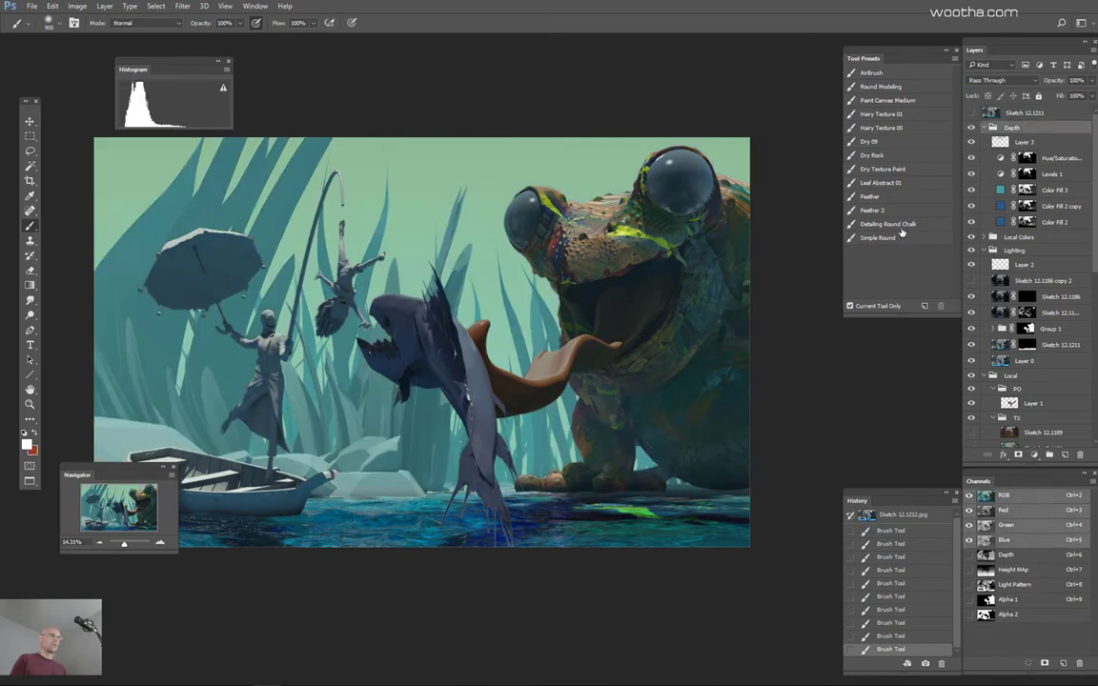
Step: Load the Alpha 2 channel as a selection and apply it as a layer mask on the Depth group
scroll(1048, 286, down, 5)
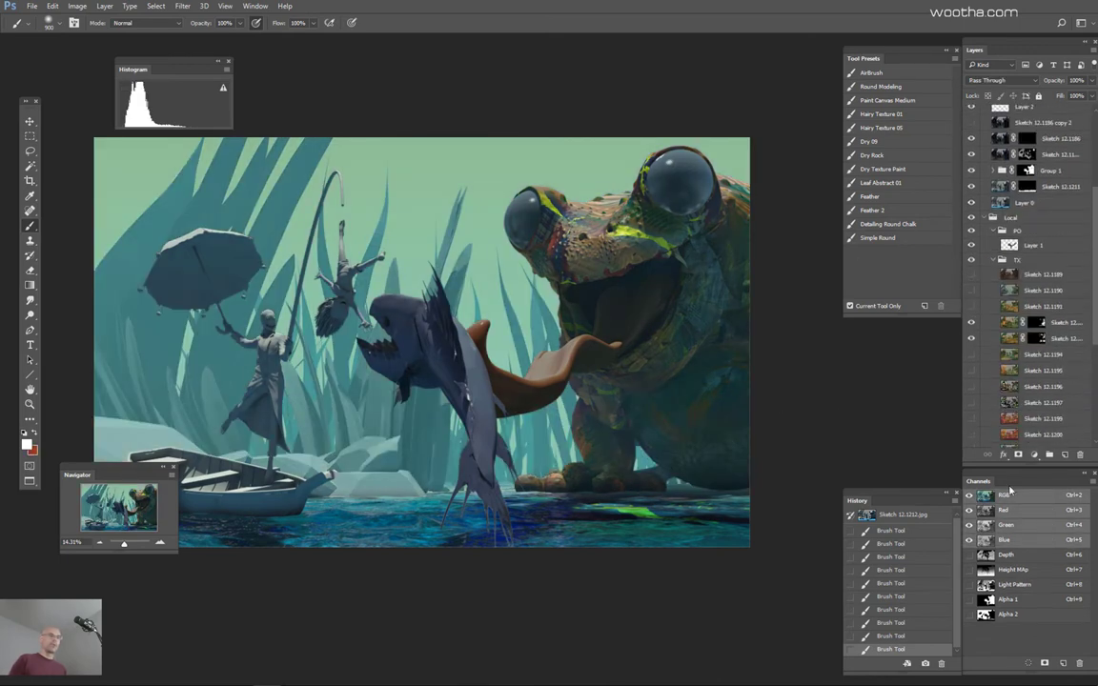
ctrl+click(993, 617)
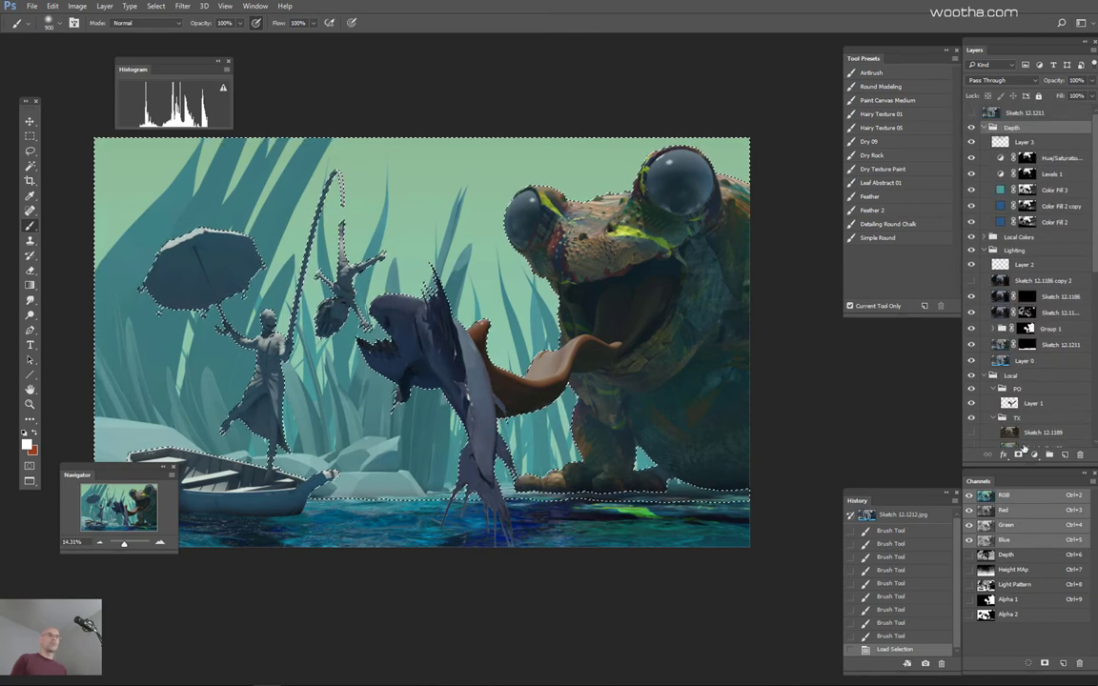
click(1017, 455)
drag(679, 387, 666, 387)
drag(729, 391, 847, 376)
Step: Check the effect of the masked Depth group on the toad by hiding it and showing it again
click(973, 129)
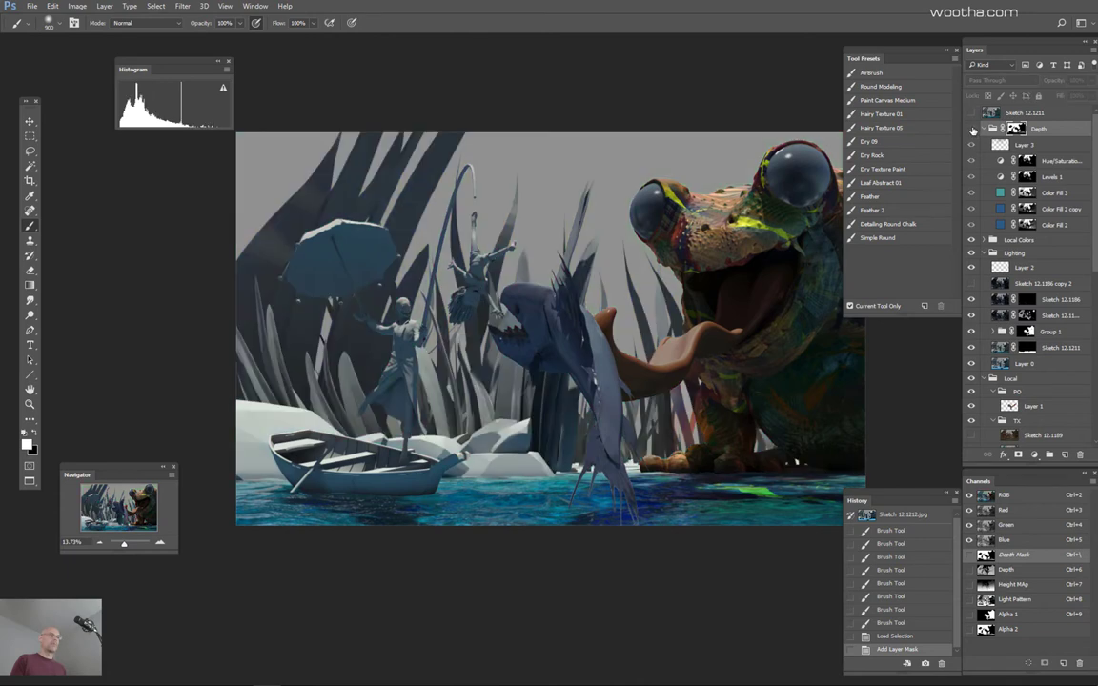
click(973, 129)
drag(706, 371, 613, 344)
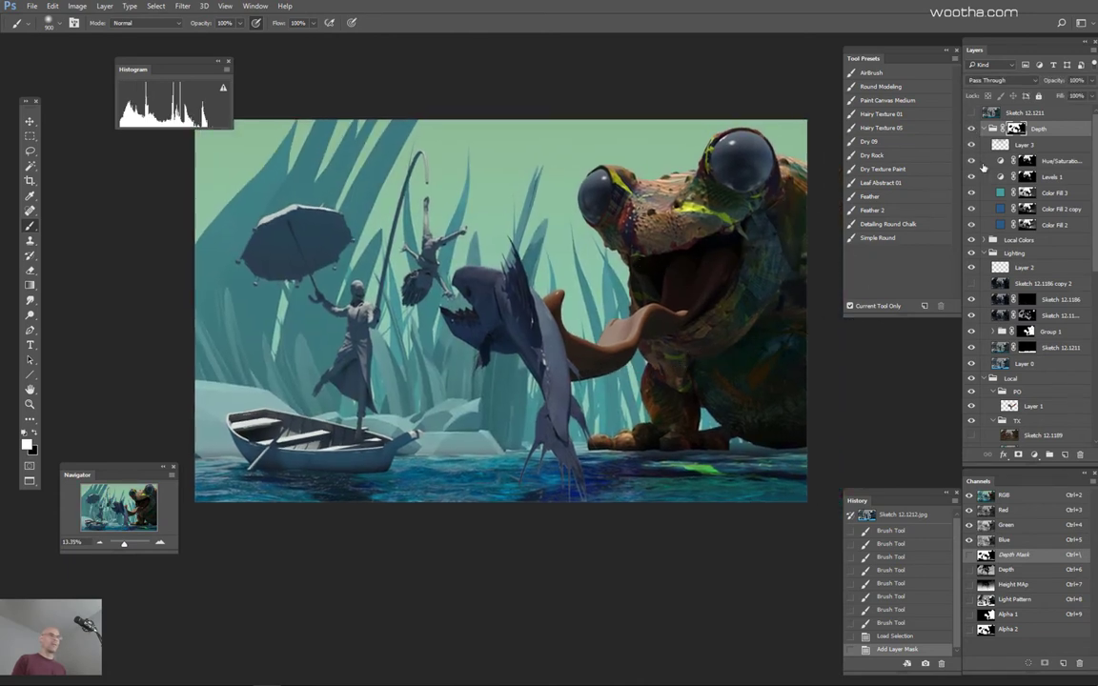
drag(764, 377, 784, 381)
drag(759, 388, 731, 414)
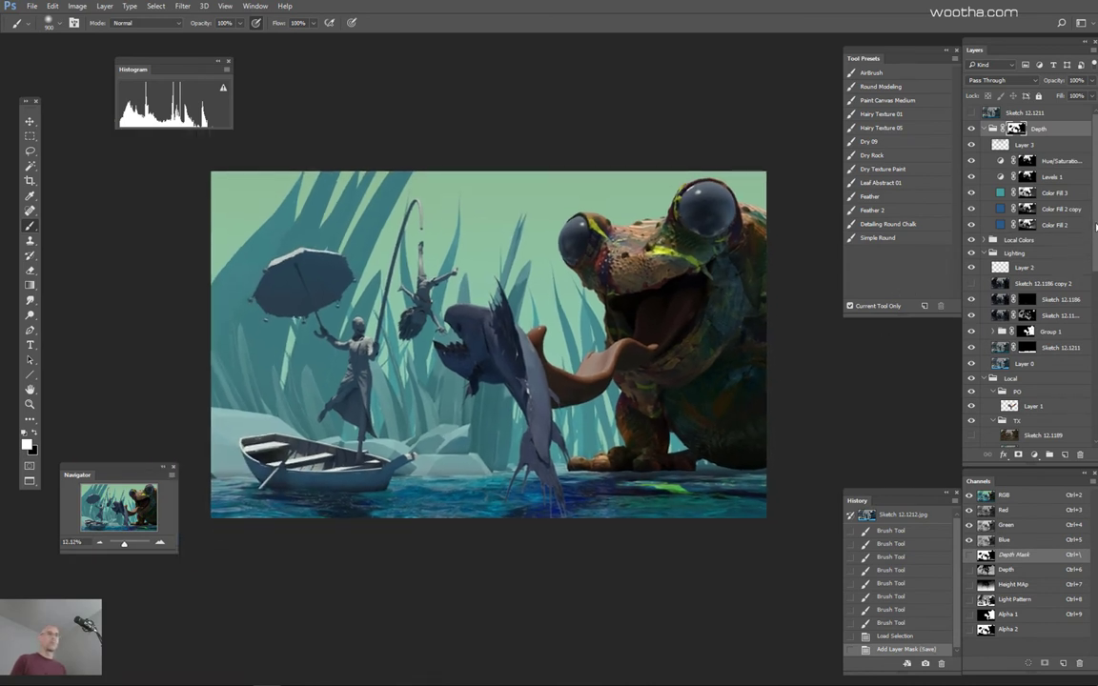
Step: Preview the Sketch 12.1191 texture layer against the current toad textures and leave it switched on
scroll(1029, 239, down, 5)
click(971, 230)
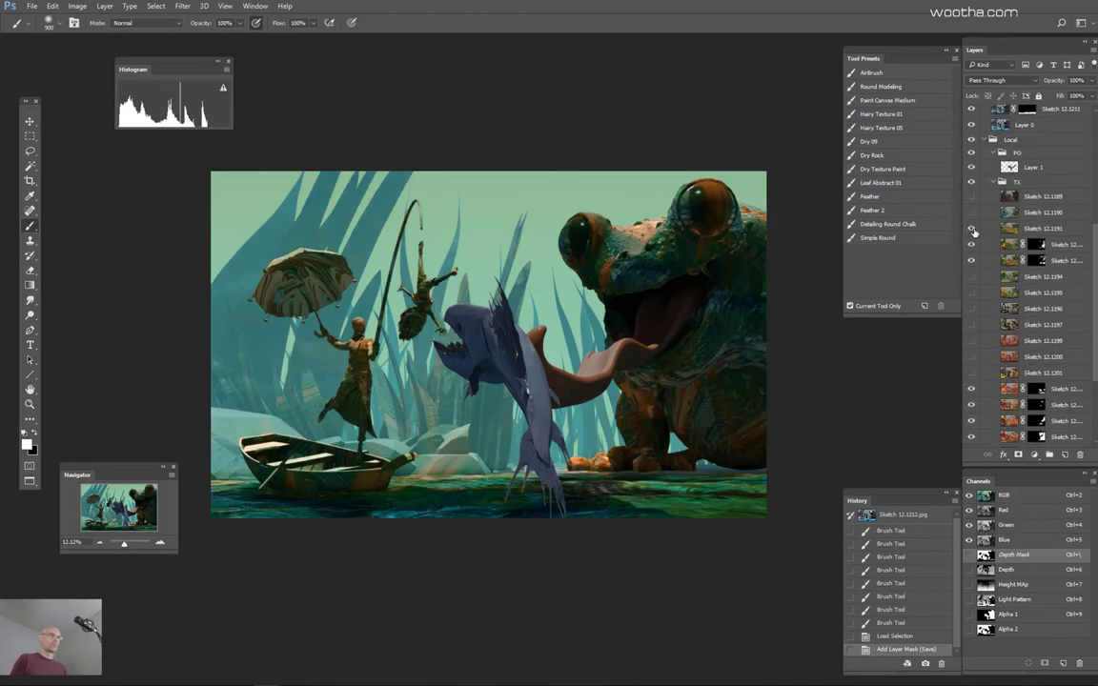
click(971, 230)
click(972, 232)
click(971, 230)
click(972, 230)
Step: Add a black mask to the Sketch 12.1191 layer and select the toad's body with the Magic Wand for brushing
click(1011, 229)
click(1017, 455)
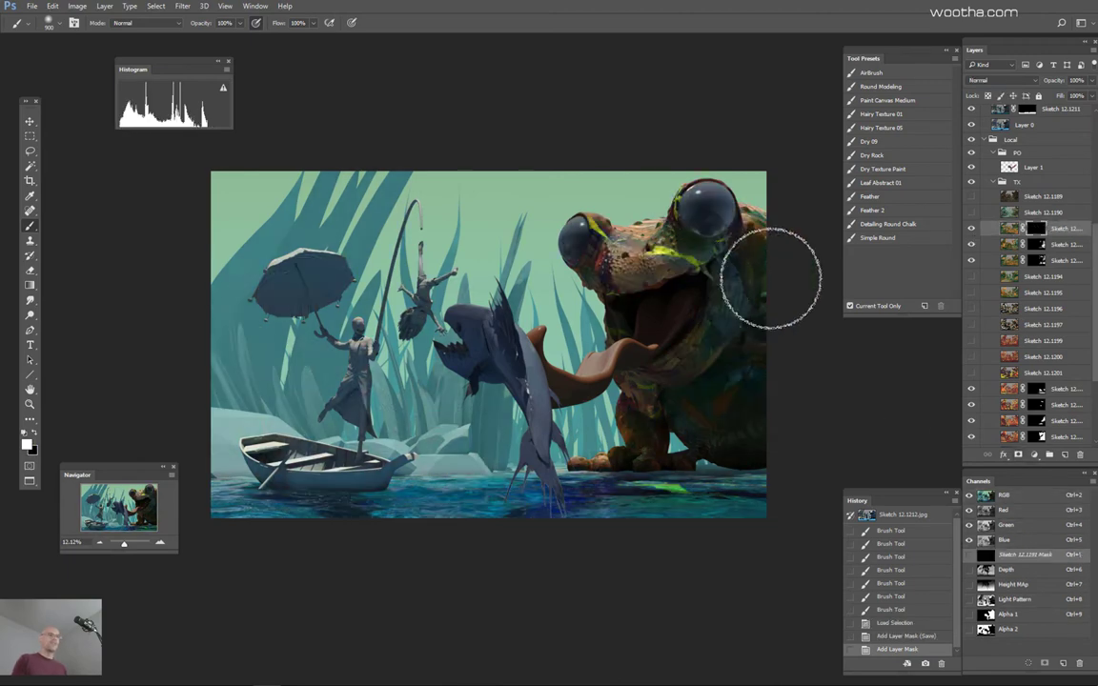
key(w)
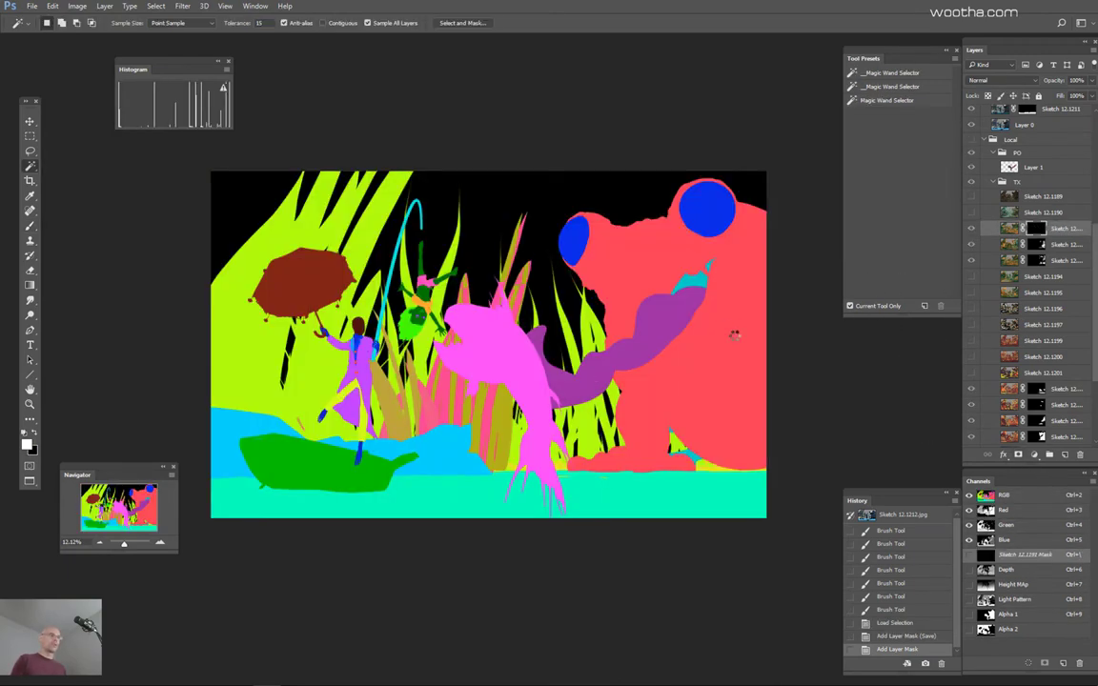
click(726, 341)
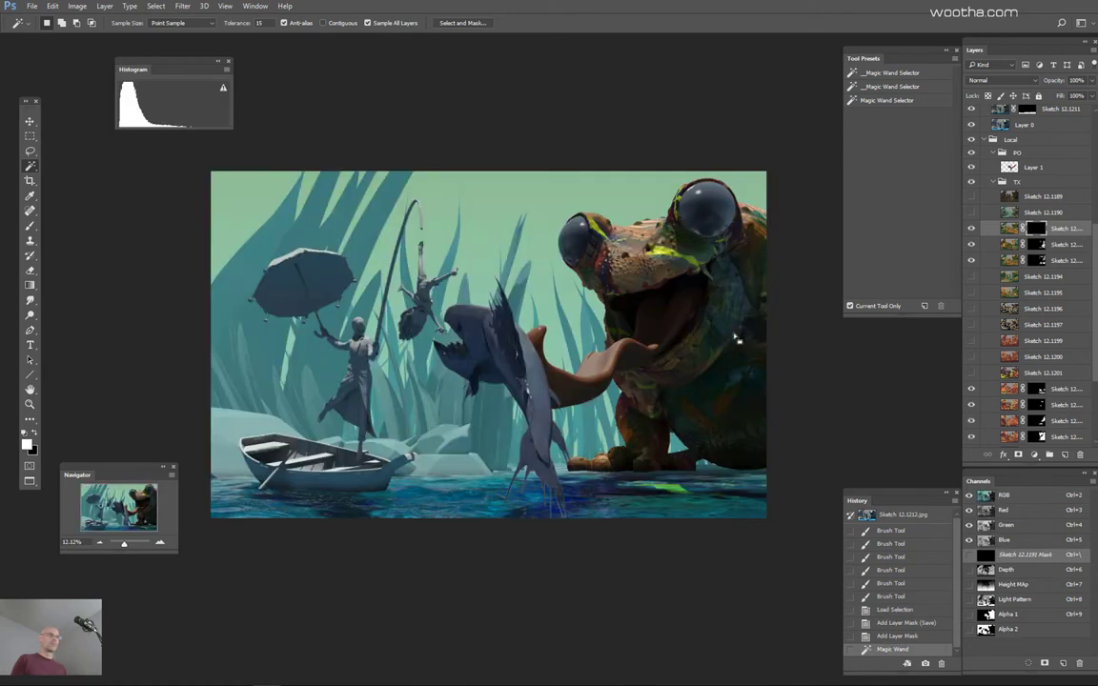
key(b)
key(])
mouse_move(726, 336)
mouse_down()
mouse_move(743, 376)
mouse_move(789, 376)
mouse_up()
key(ctrl+z)
key([)
key([)
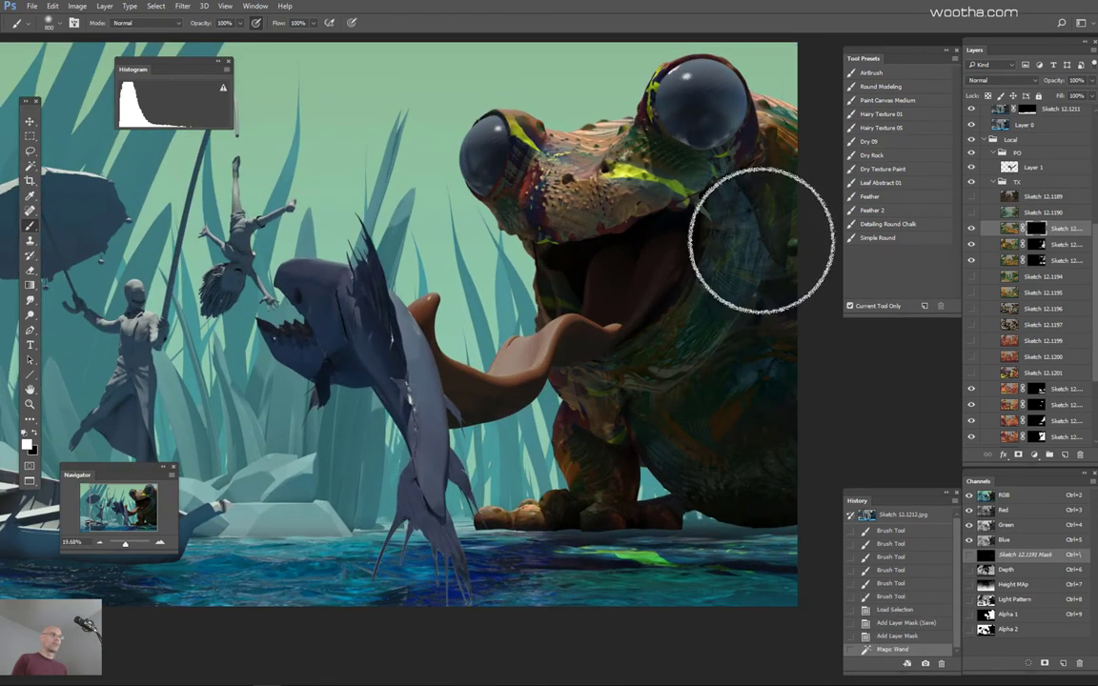
key([)
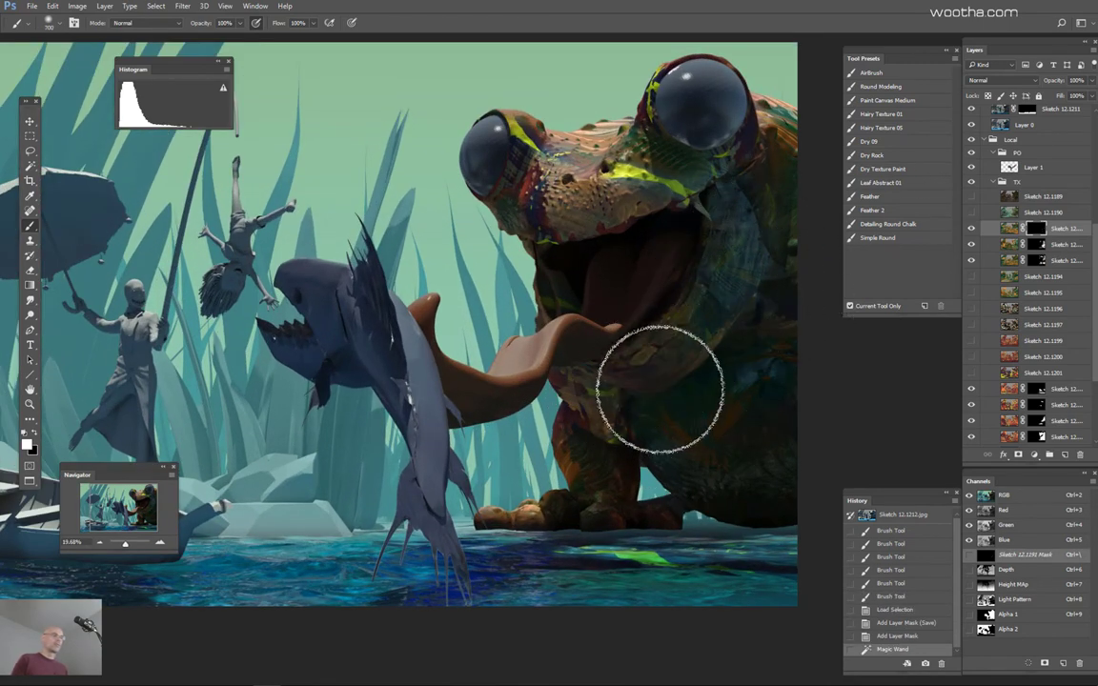
drag(611, 364, 723, 313)
key(ctrl+z)
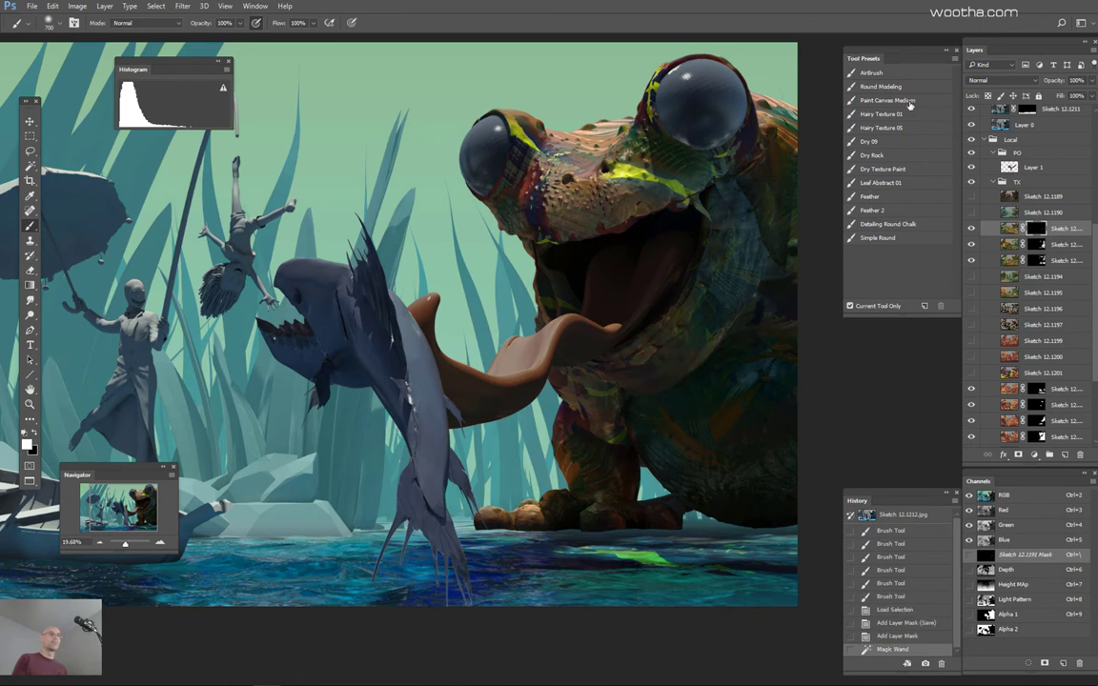
Step: Load the Round Modeling brush preset, enlarge the brush and paint the Sketch 12.1191 mask over the toad's lower jaw
click(910, 87)
key(bracketright)
key(bracketright)
key(bracketright)
key(bracketright)
key(bracketright)
key(bracketright)
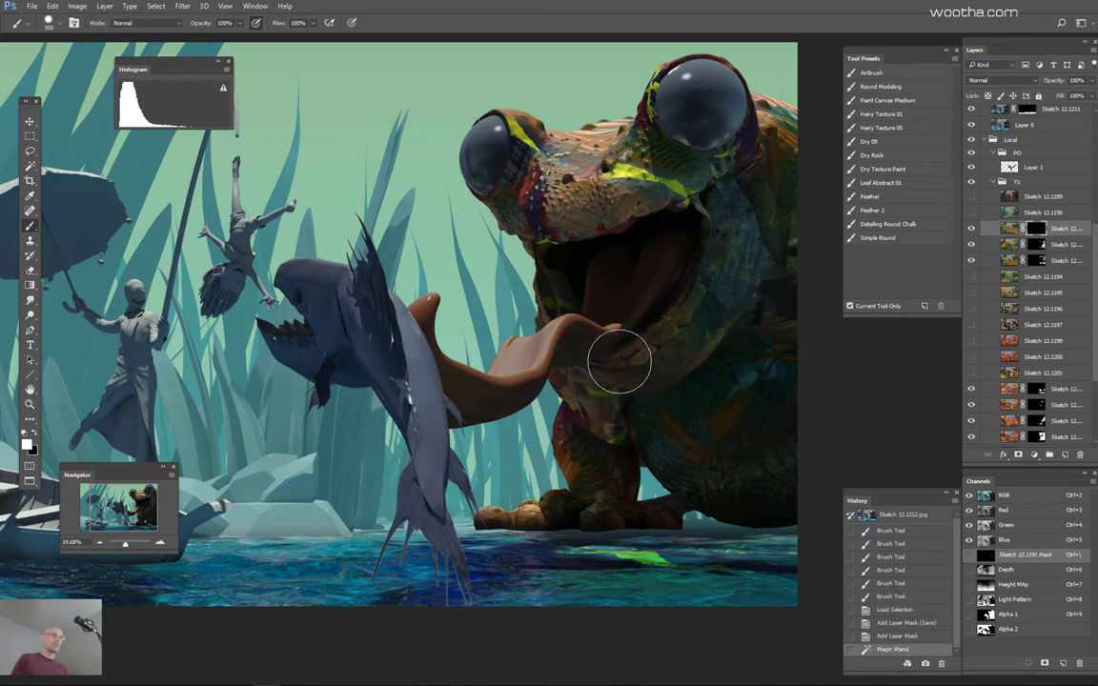
drag(684, 310, 689, 343)
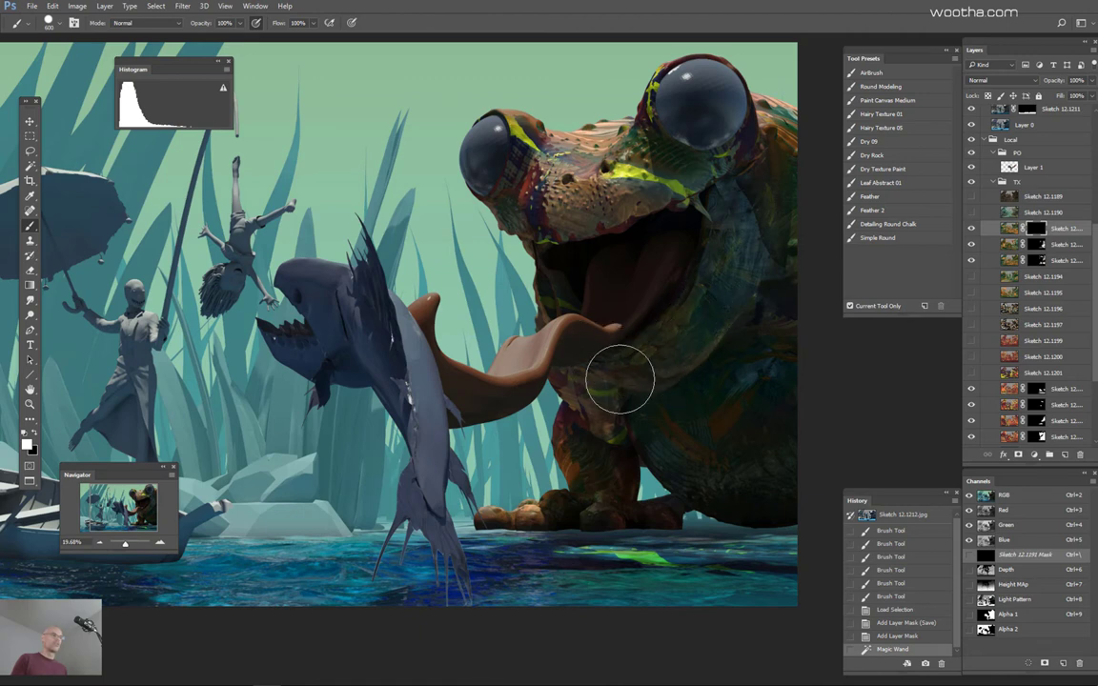
drag(620, 378, 675, 363)
ctrl+click(738, 350)
key(ctrl+z)
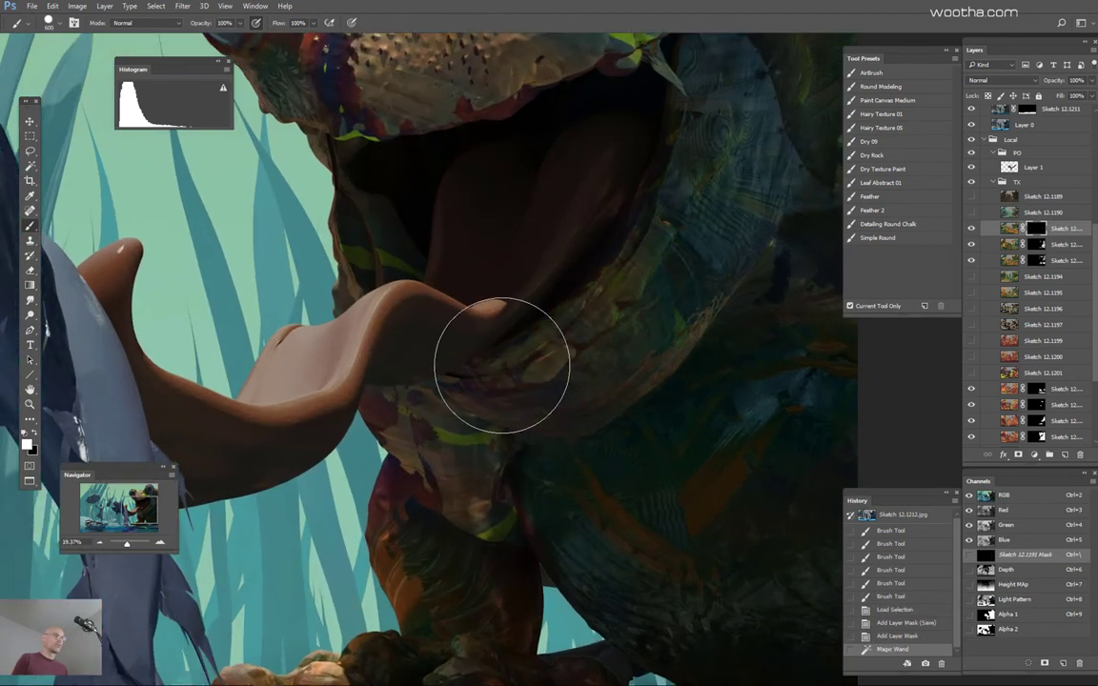
scroll(654, 311, down, 2)
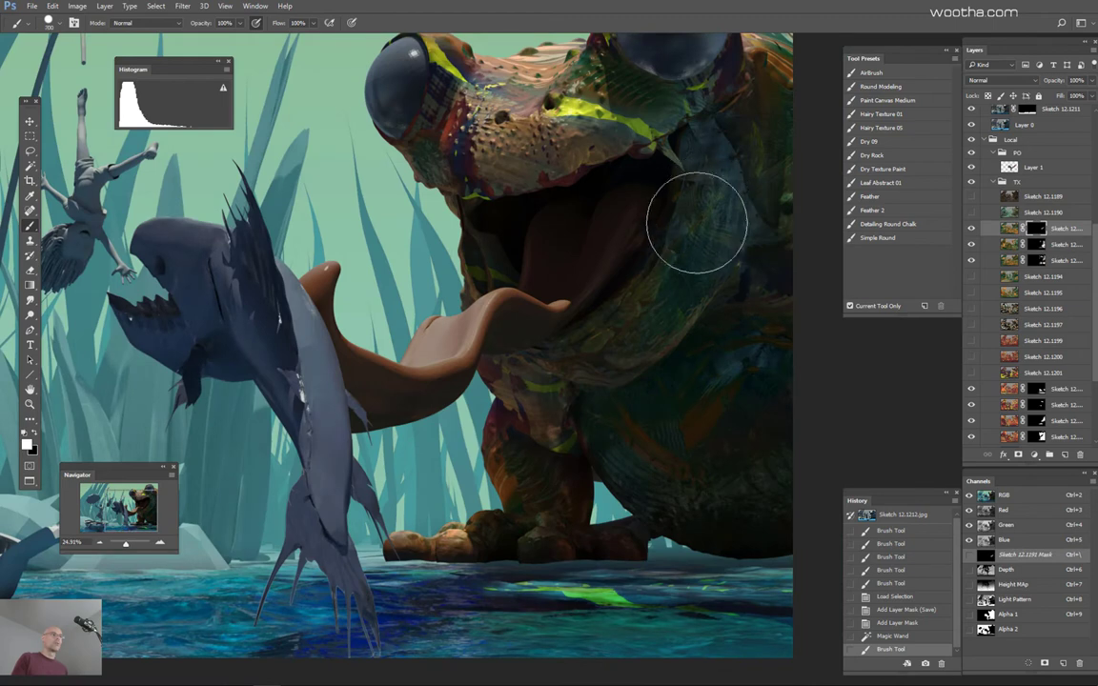
Step: Enlarge the brush to 1000 and rework the Sketch 12.1191 mask over the toad's cheek and snout, undoing trial strokes
mouse_move(694, 220)
mouse_down()
mouse_move(713, 202)
mouse_move(629, 305)
mouse_up()
scroll(629, 305, down, 1)
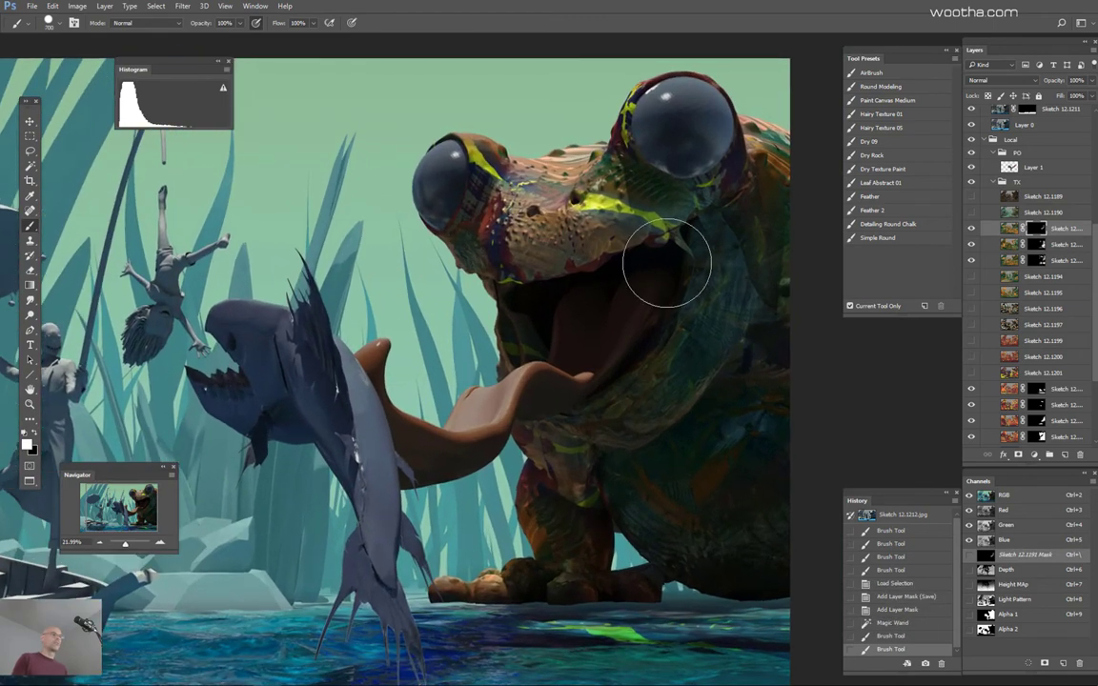
key(ctrl+z)
key(bracketright)
key(bracketright)
mouse_move(613, 215)
mouse_down()
mouse_move(458, 254)
mouse_move(545, 238)
mouse_move(560, 175)
mouse_move(557, 262)
mouse_up()
key(ctrl+z)
mouse_move(649, 207)
mouse_down()
mouse_move(576, 224)
mouse_move(537, 290)
mouse_up()
scroll(620, 272, down, 1)
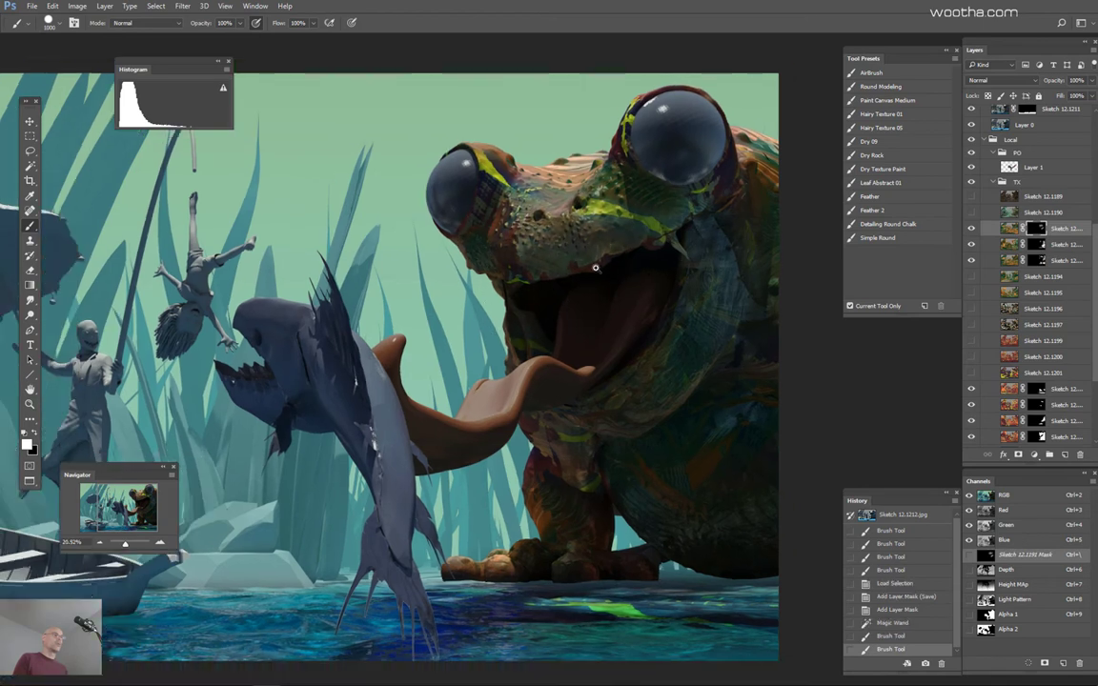
key(ctrl+z)
key(bracketright)
key(bracketright)
mouse_move(568, 244)
mouse_down()
mouse_move(563, 186)
mouse_move(545, 268)
mouse_move(617, 286)
mouse_move(622, 240)
mouse_move(552, 252)
mouse_move(566, 185)
mouse_move(553, 183)
mouse_move(572, 205)
mouse_up()
Step: Reduce the brush size and paint the Sketch 12.1191 mask across the toad's back and head
scroll(620, 253, down, 3)
key(bracketleft)
mouse_move(760, 195)
mouse_down()
mouse_move(728, 265)
mouse_move(735, 184)
mouse_move(662, 176)
mouse_move(520, 208)
mouse_move(527, 184)
mouse_move(540, 191)
mouse_move(477, 229)
mouse_up()
scroll(720, 348, up, 2)
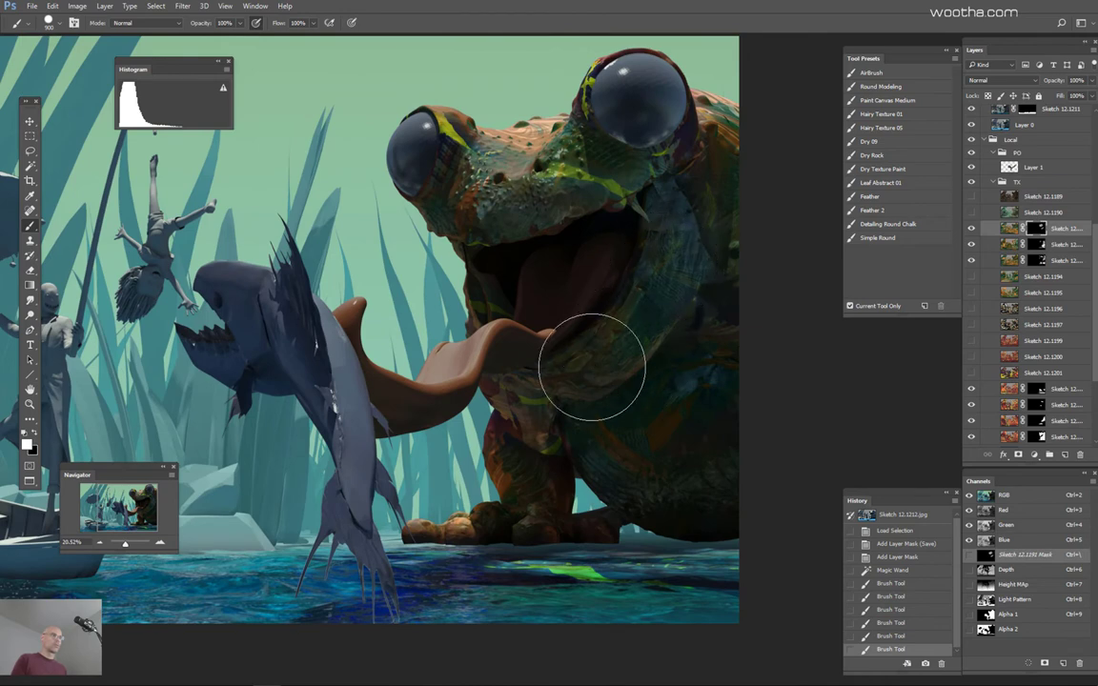
Step: Paint the Sketch 12.1191 mask over the toad's front leg, reworking it with a 600 brush
scroll(647, 343, down, 3)
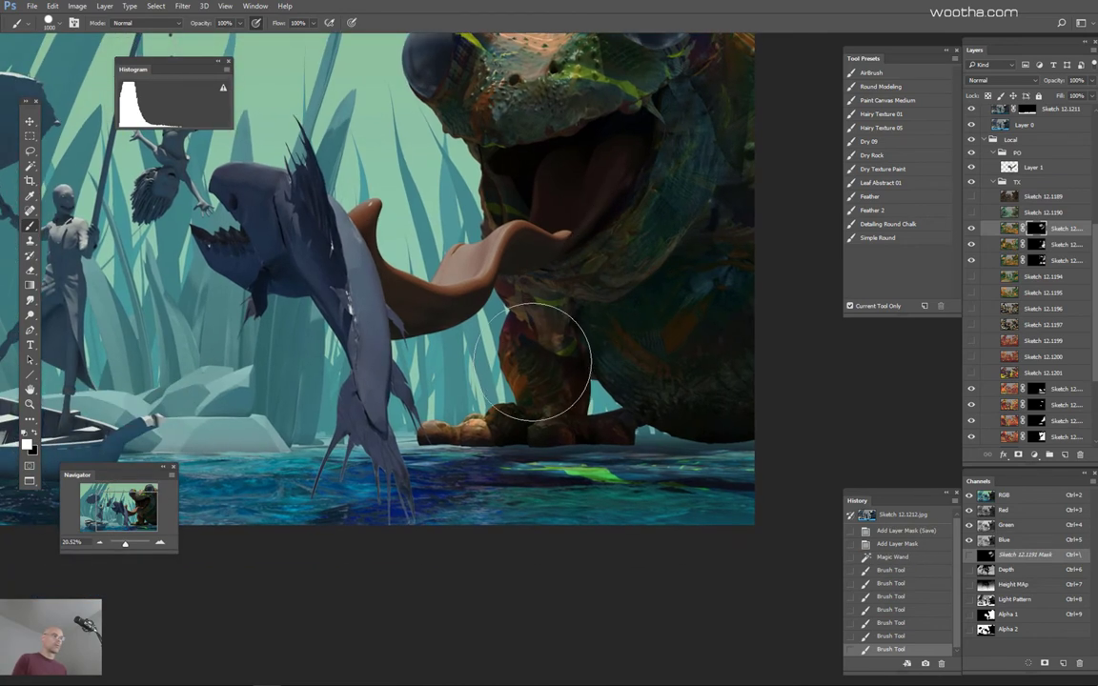
mouse_move(547, 381)
mouse_down()
mouse_move(505, 372)
mouse_move(565, 387)
mouse_up()
scroll(559, 385, down, 2)
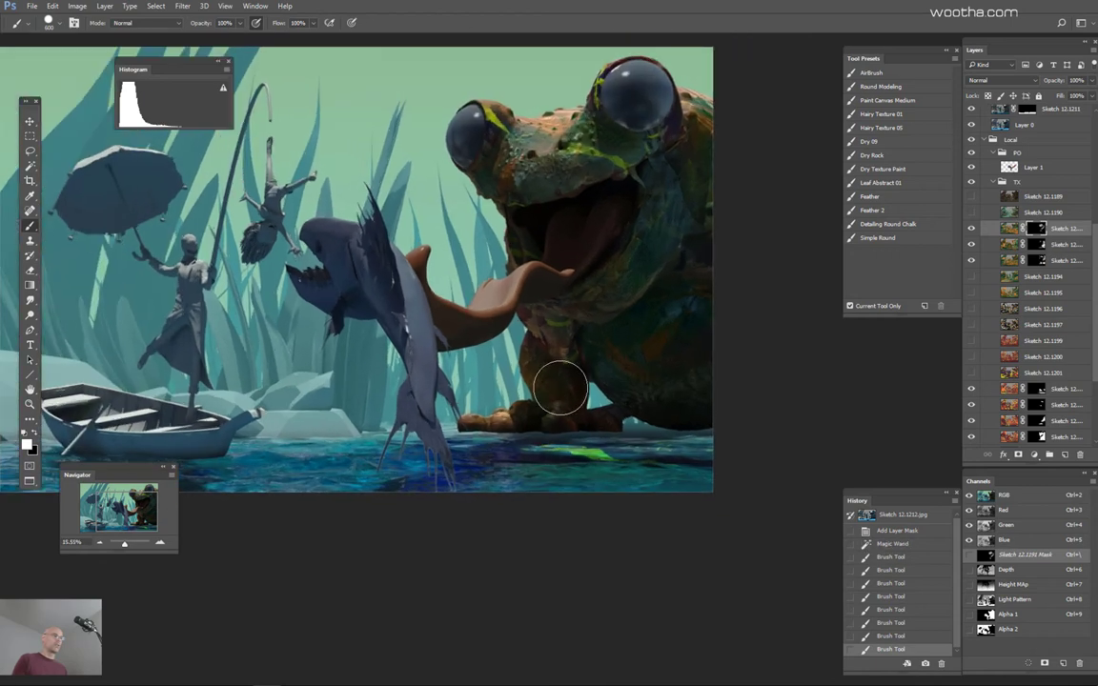
key(ctrl+z)
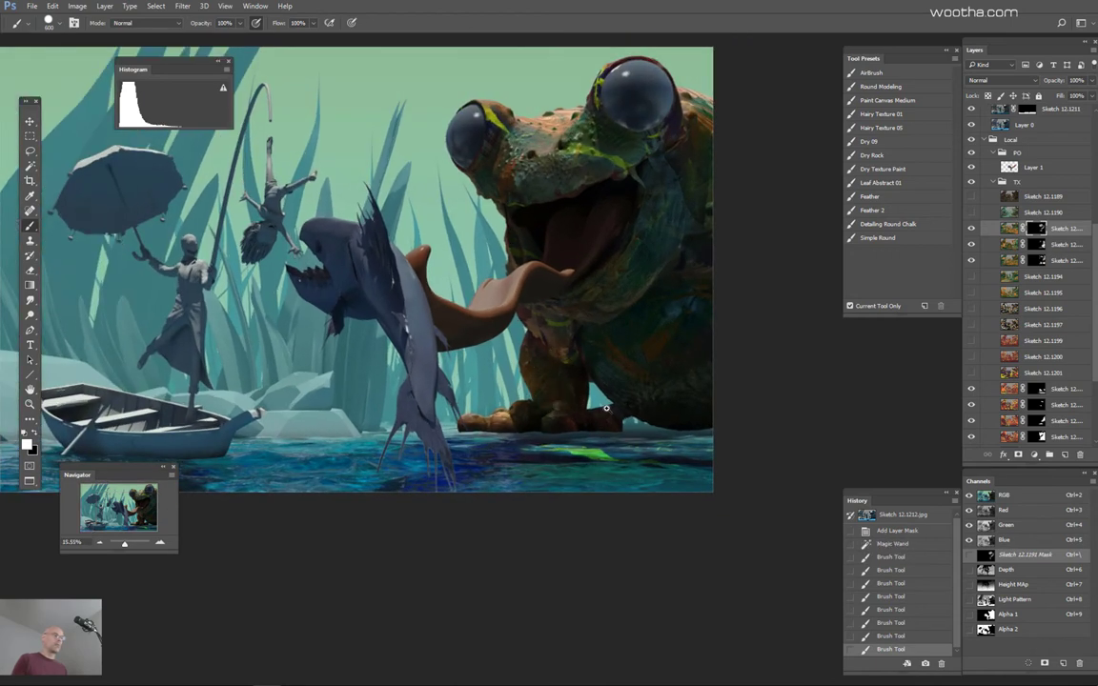
scroll(606, 408, up, 2)
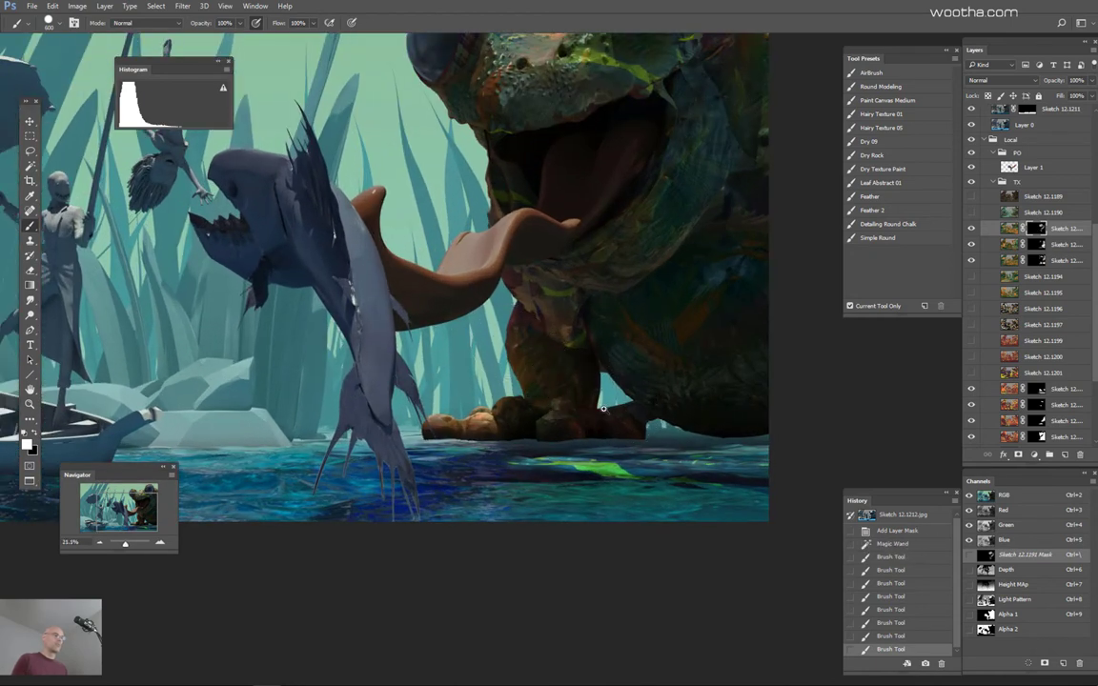
scroll(602, 408, down, 4)
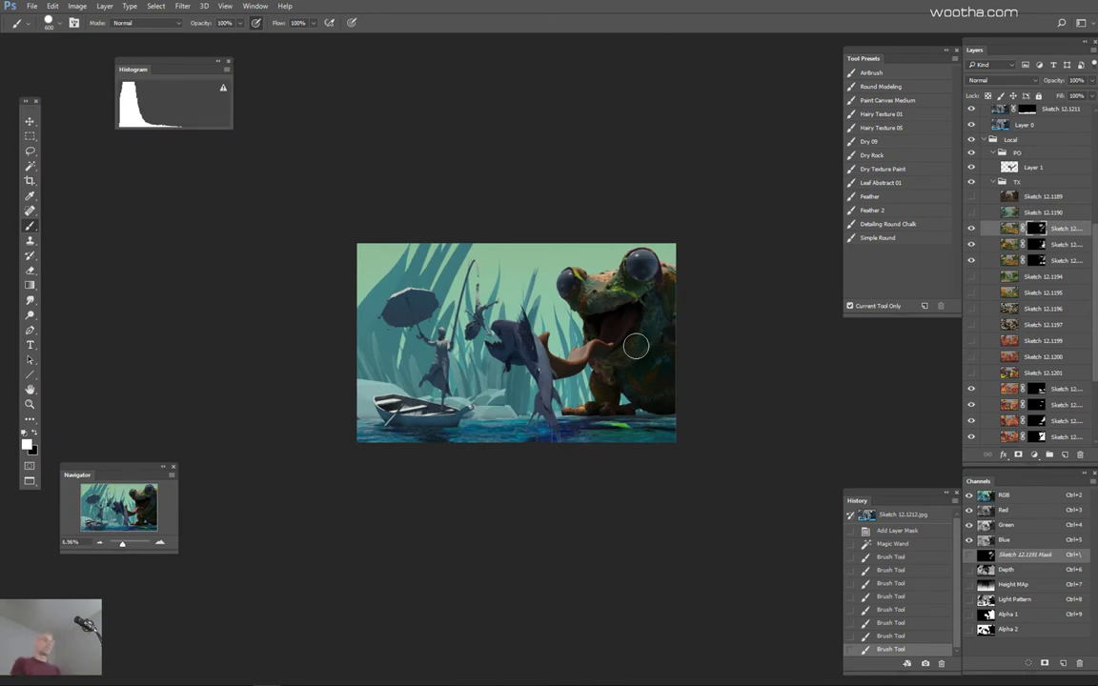
scroll(657, 360, up, 3)
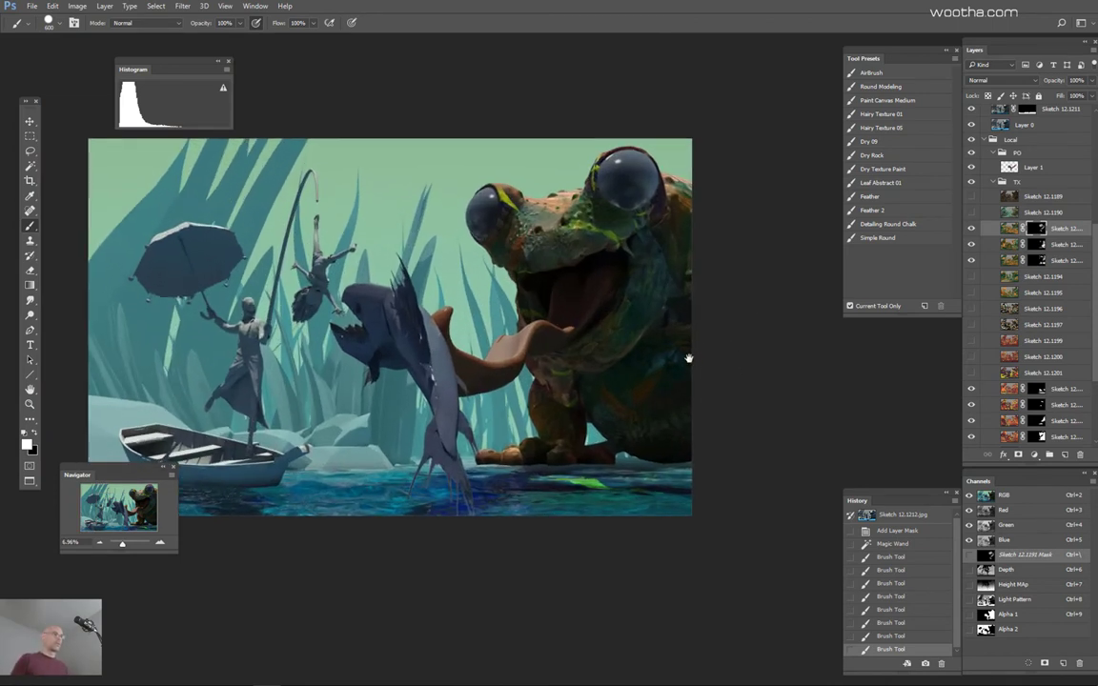
Step: Enlarge the brush to 800 and paint the Sketch 12.1191 mask over the toad's snout, the area by its smaller eye and its flank
key(bracketright)
key(bracketright)
key(bracketright)
mouse_move(545, 234)
mouse_down()
mouse_move(618, 228)
mouse_move(558, 222)
mouse_up()
mouse_move(488, 201)
mouse_down()
mouse_move(587, 241)
mouse_move(599, 231)
mouse_move(543, 239)
mouse_move(598, 227)
mouse_move(563, 244)
mouse_move(658, 243)
mouse_move(618, 228)
mouse_move(503, 267)
mouse_move(627, 225)
mouse_move(500, 257)
mouse_up()
key(bracketright)
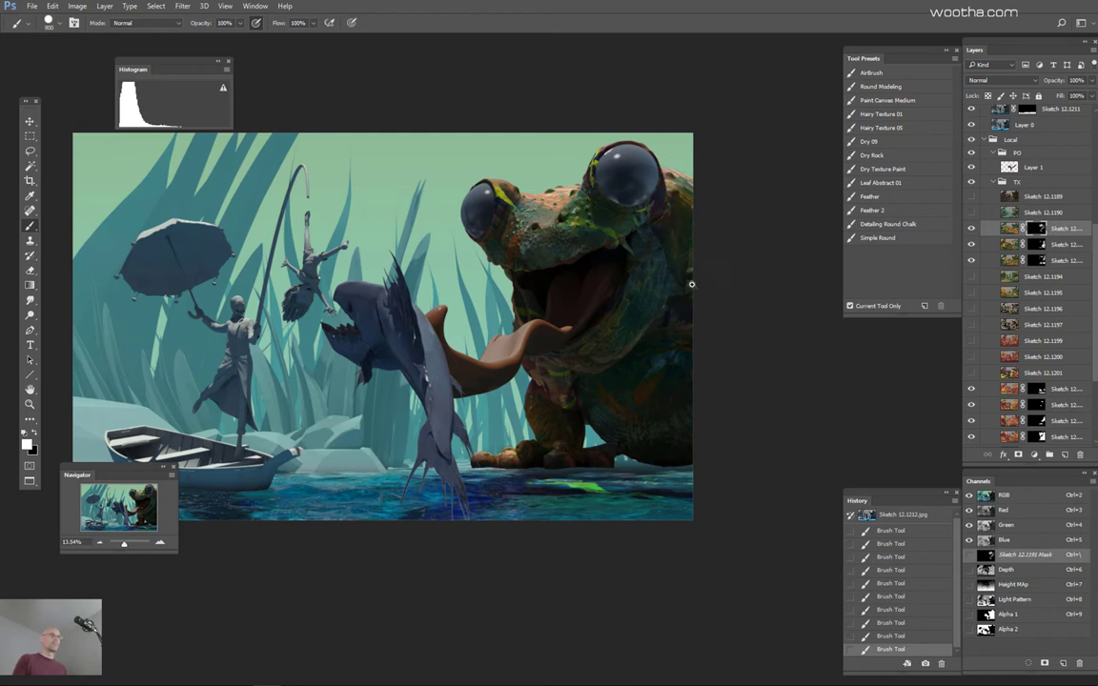
drag(685, 284, 658, 288)
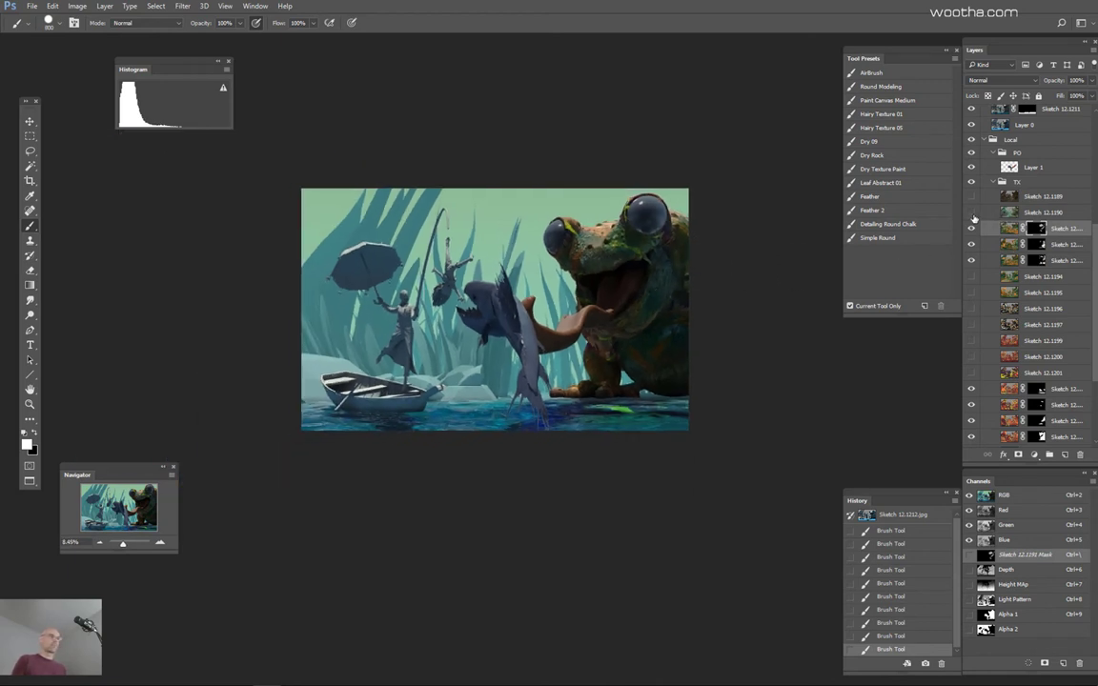
Step: Preview the Sketch 12.1190 and Sketch 12.1189 textures over the painting and hide each one again
click(972, 213)
click(972, 212)
click(973, 198)
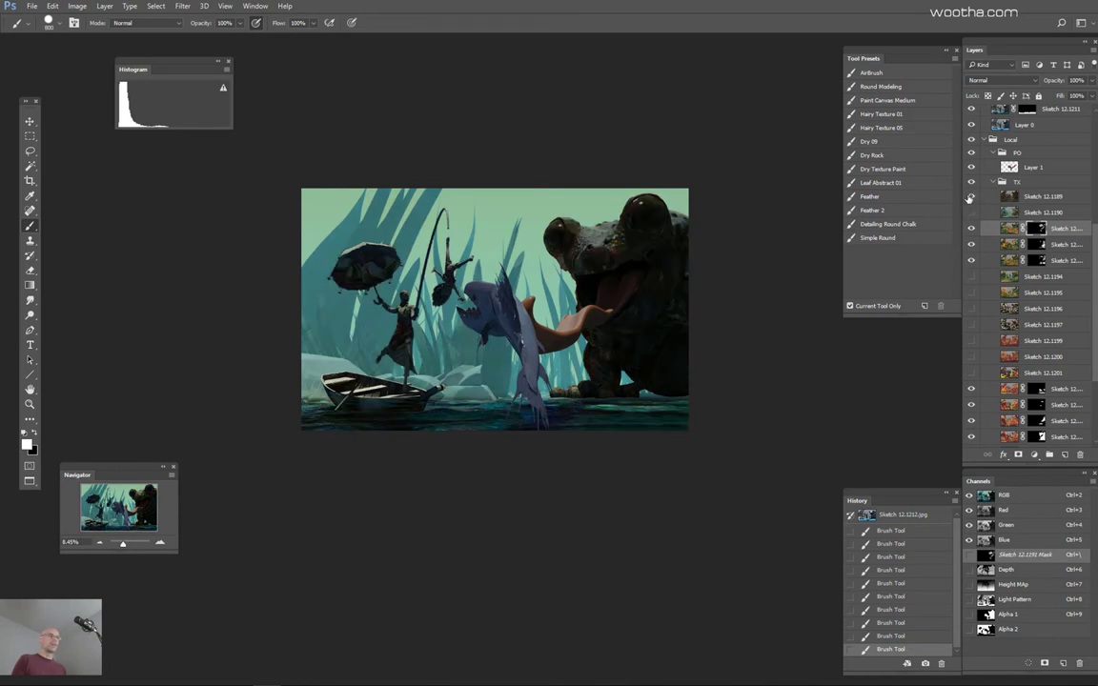
click(973, 197)
drag(639, 380, 691, 387)
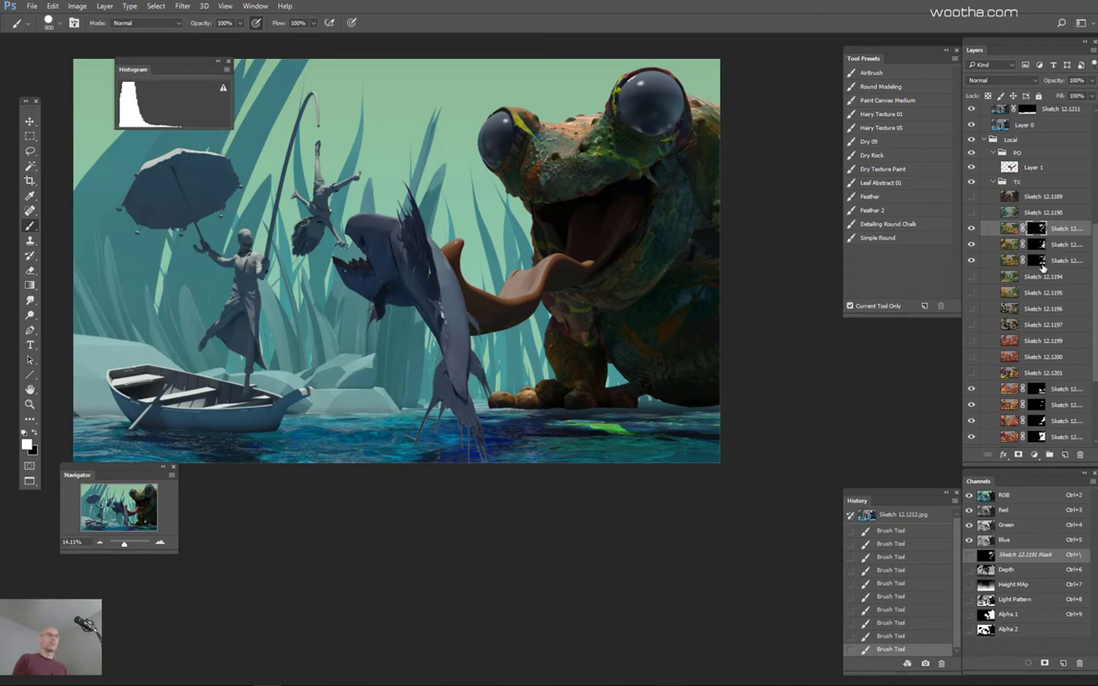
Step: Inspect the layer masks of Sketch 12.1191, 12.1192, 12.1193 and 12.1202 on their own for paint outside the toad
alt+click(1038, 229)
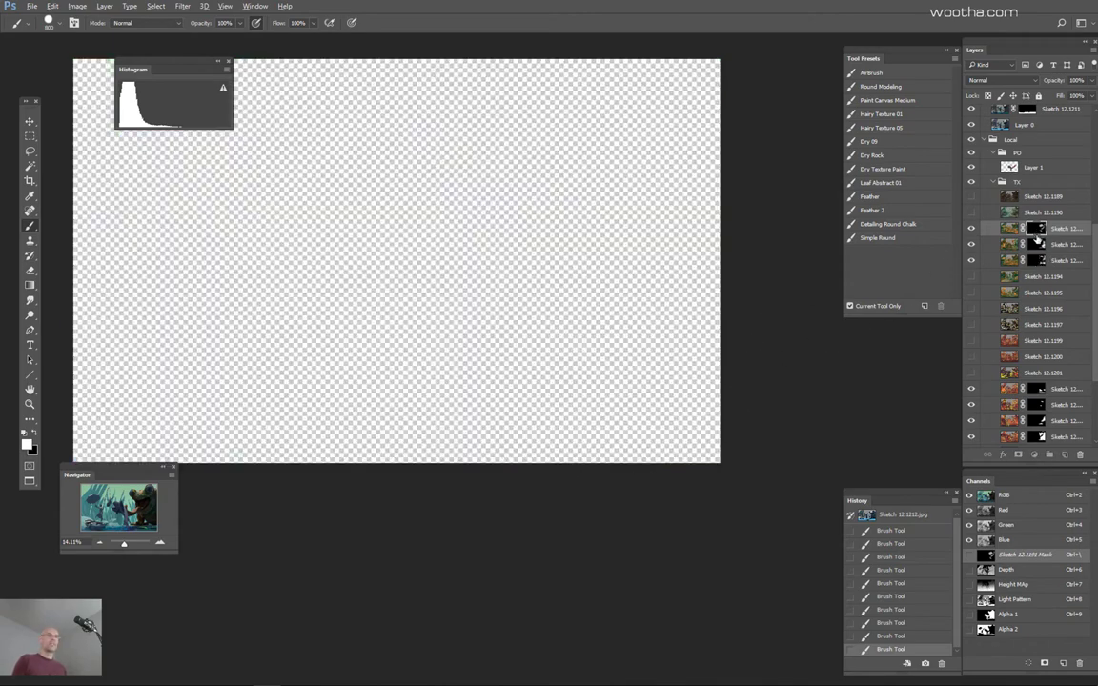
alt+click(1038, 245)
alt+click(1038, 244)
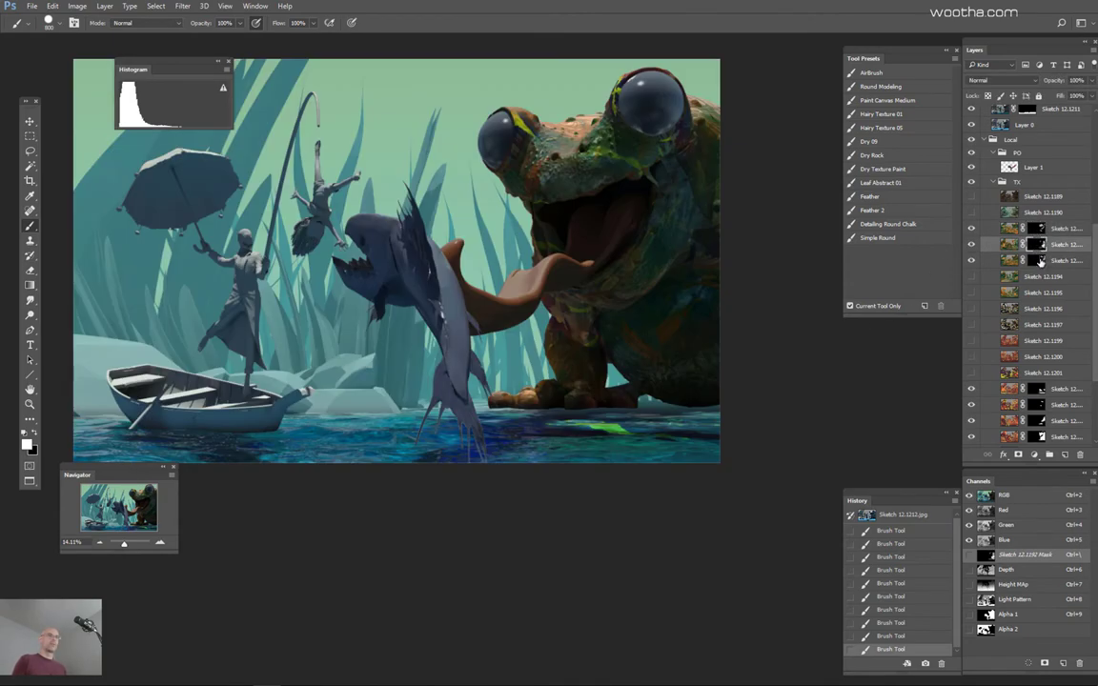
alt+click(1038, 260)
alt+click(1038, 260)
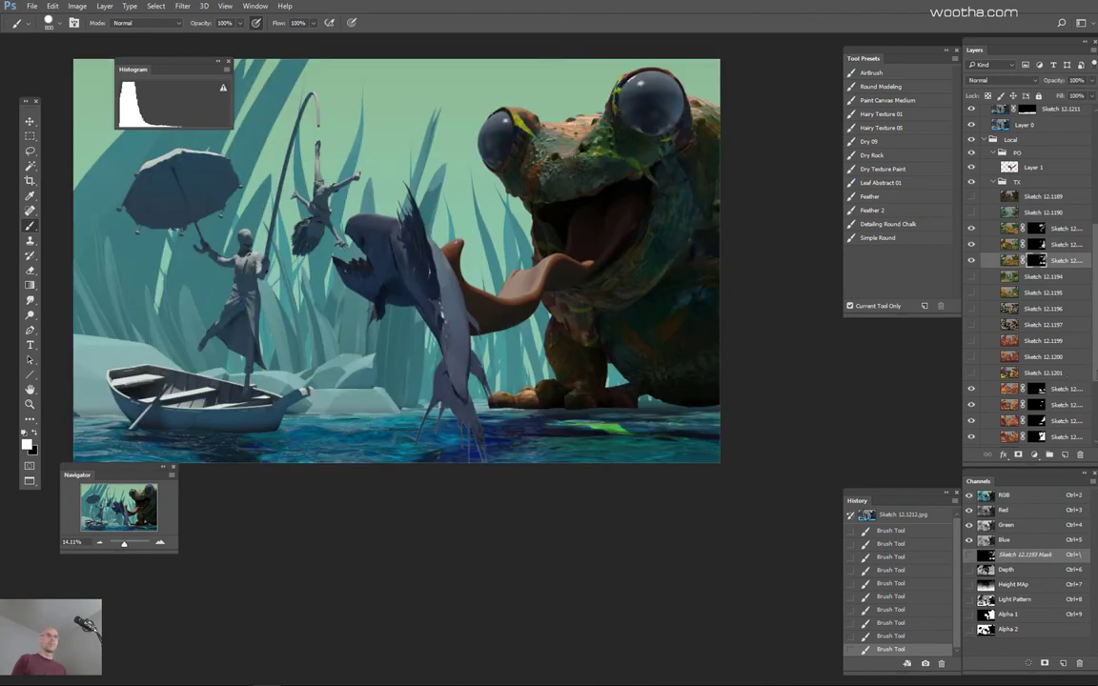
scroll(1038, 267, down, 4)
alt+click(1038, 266)
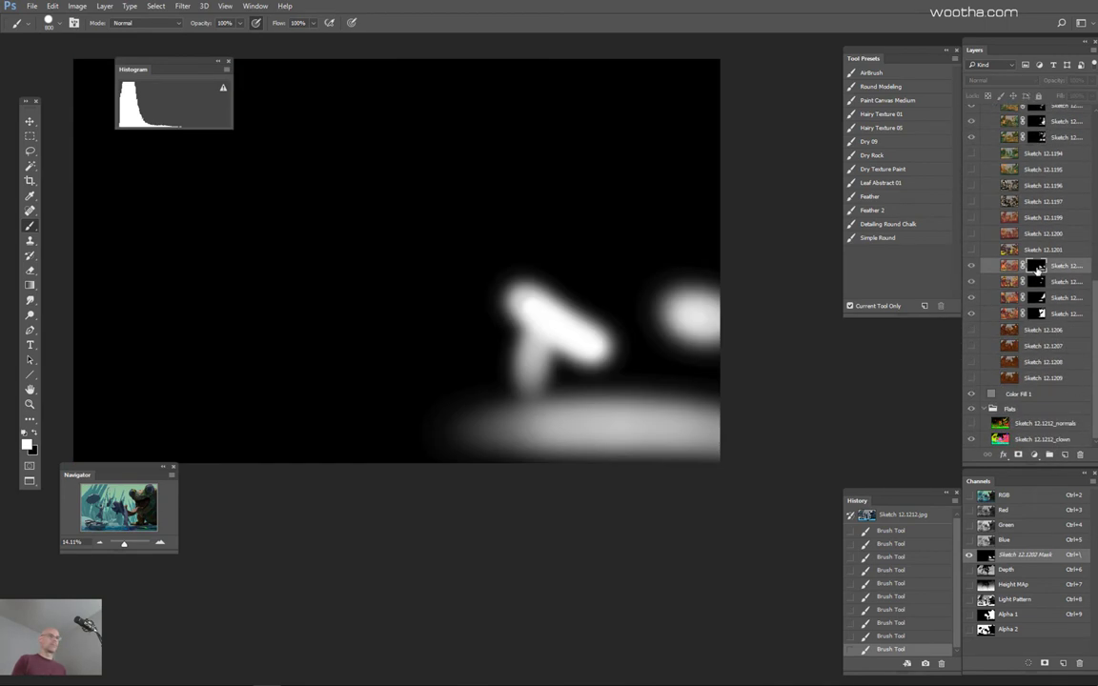
alt+click(1038, 268)
Step: Select everything outside the toad by sampling its flat colour on the Sketch 12.1212_clown layer and inverting the selection
key(w)
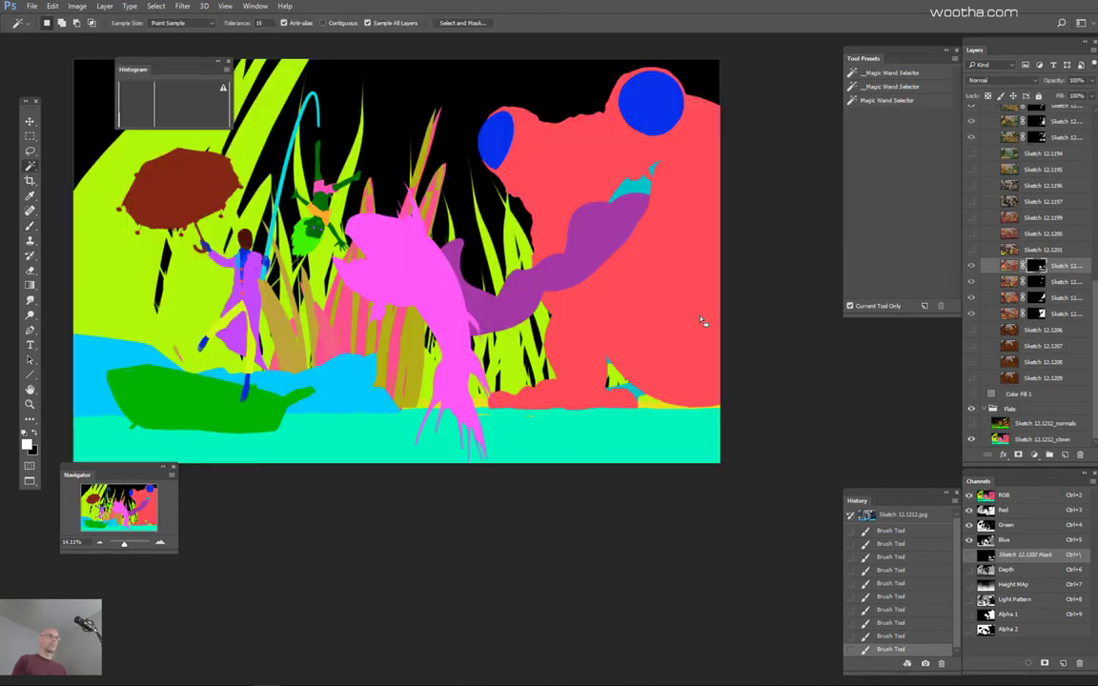
key(ctrl+d)
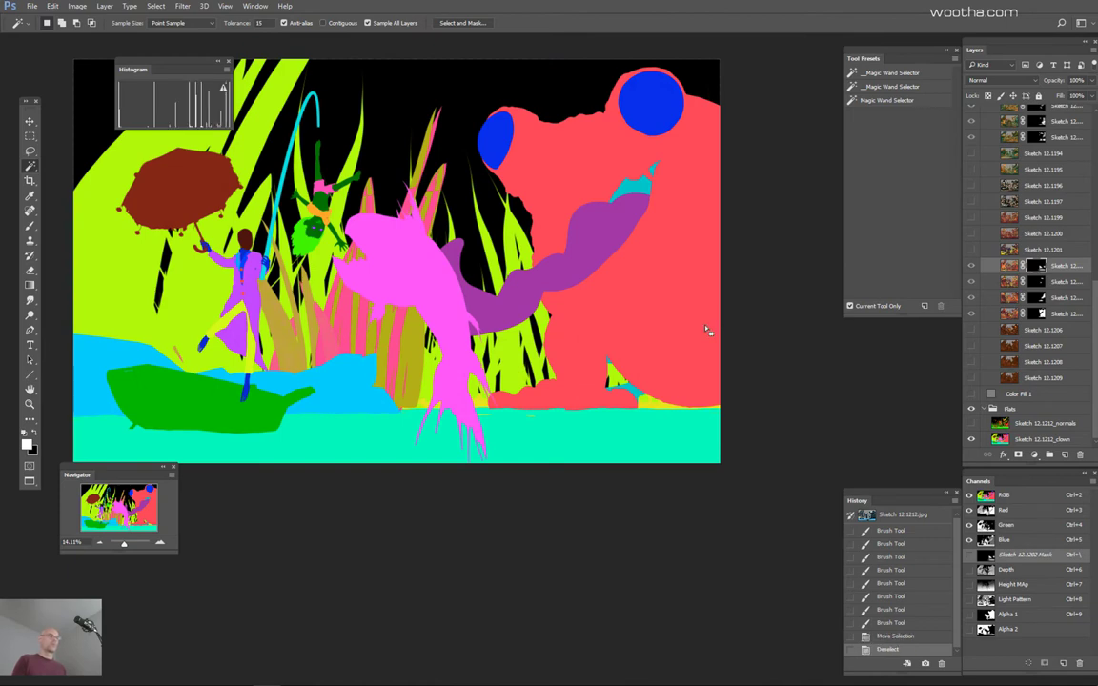
click(708, 330)
alt+click(972, 409)
key(ctrl+shift+i)
Step: Fill the Sketch 12.1202 mask with black outside the toad, deselect and save the document
alt+click(1037, 266)
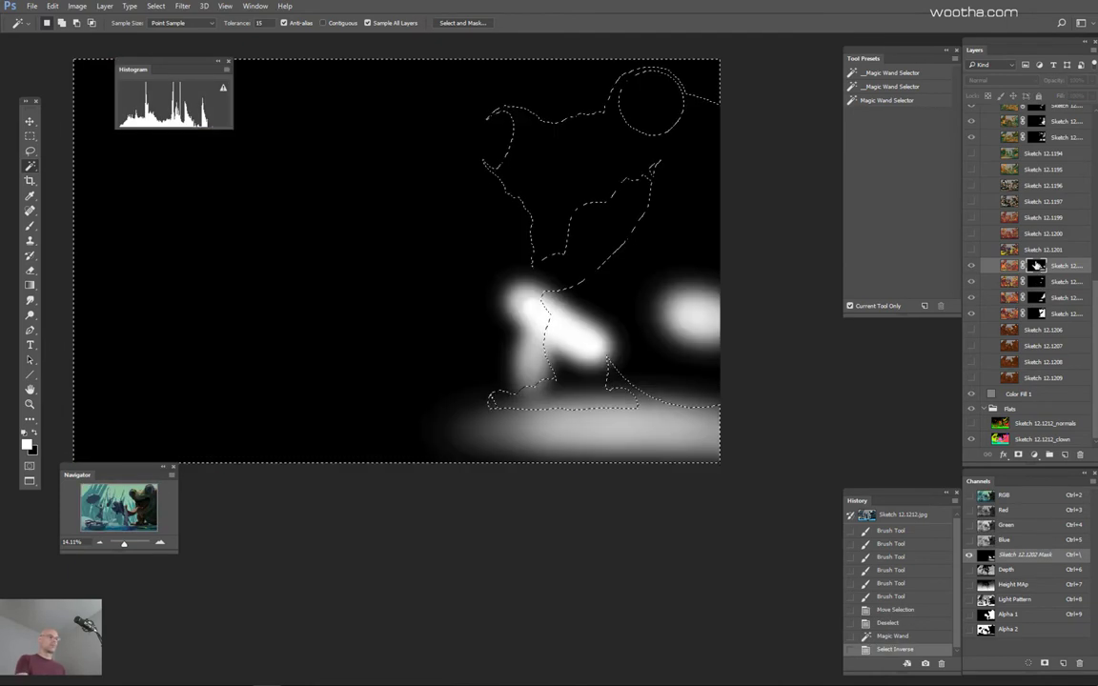
key(ctrl+BackSpace)
alt+click(1043, 267)
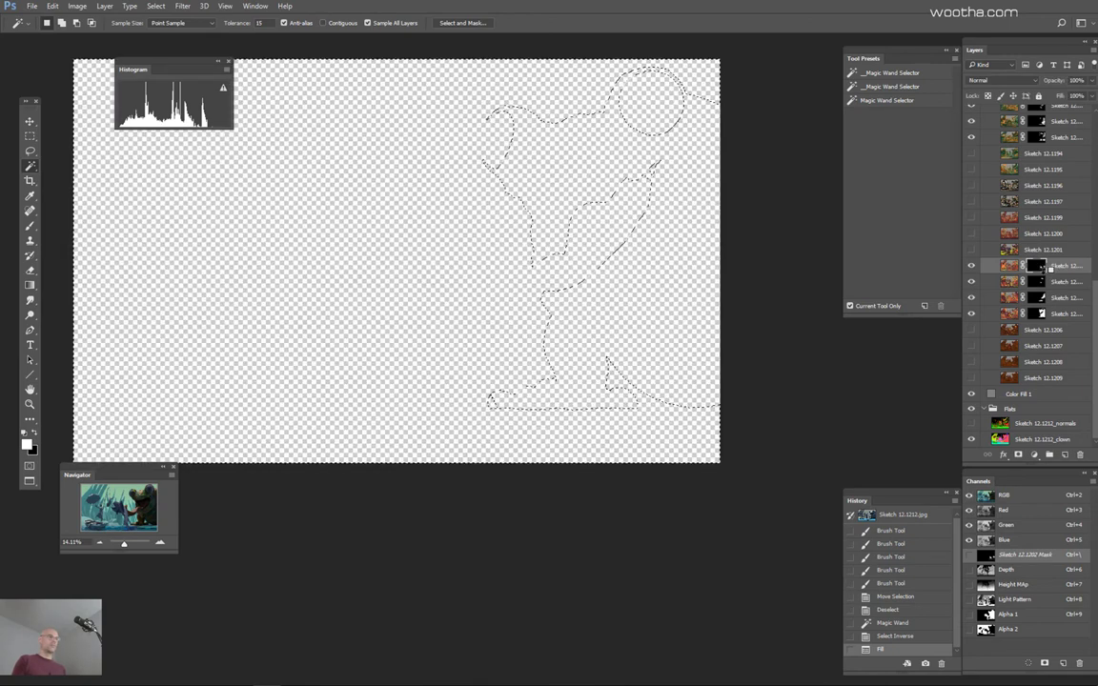
key(ctrl+d)
key(ctrl+minus)
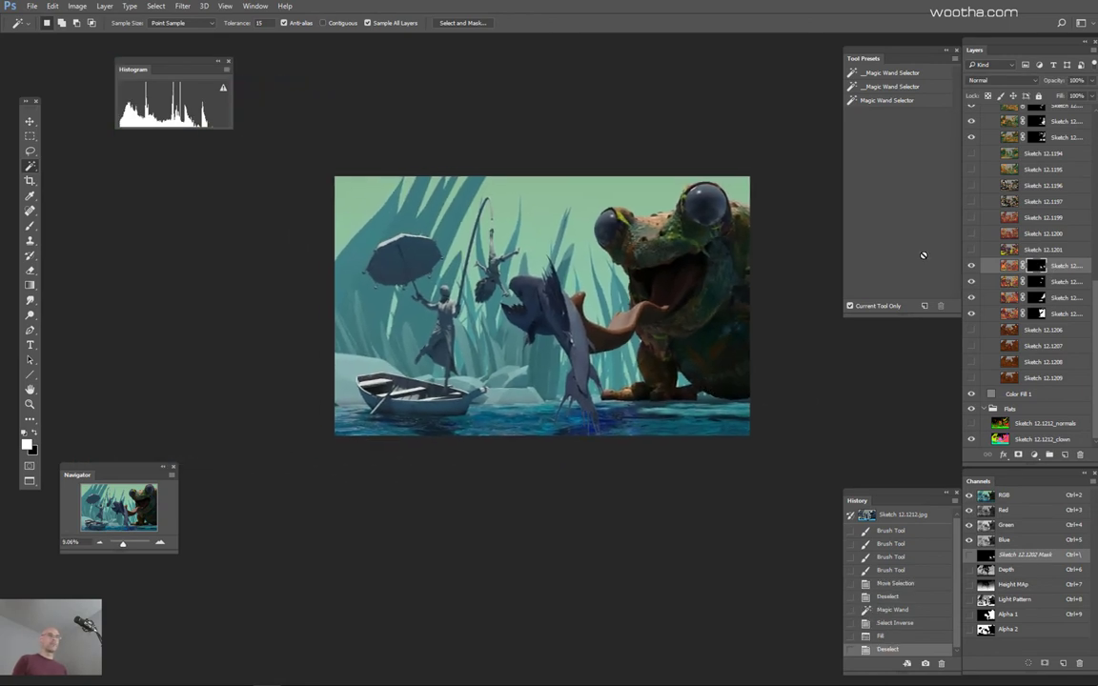
drag(1094, 288, 1095, 210)
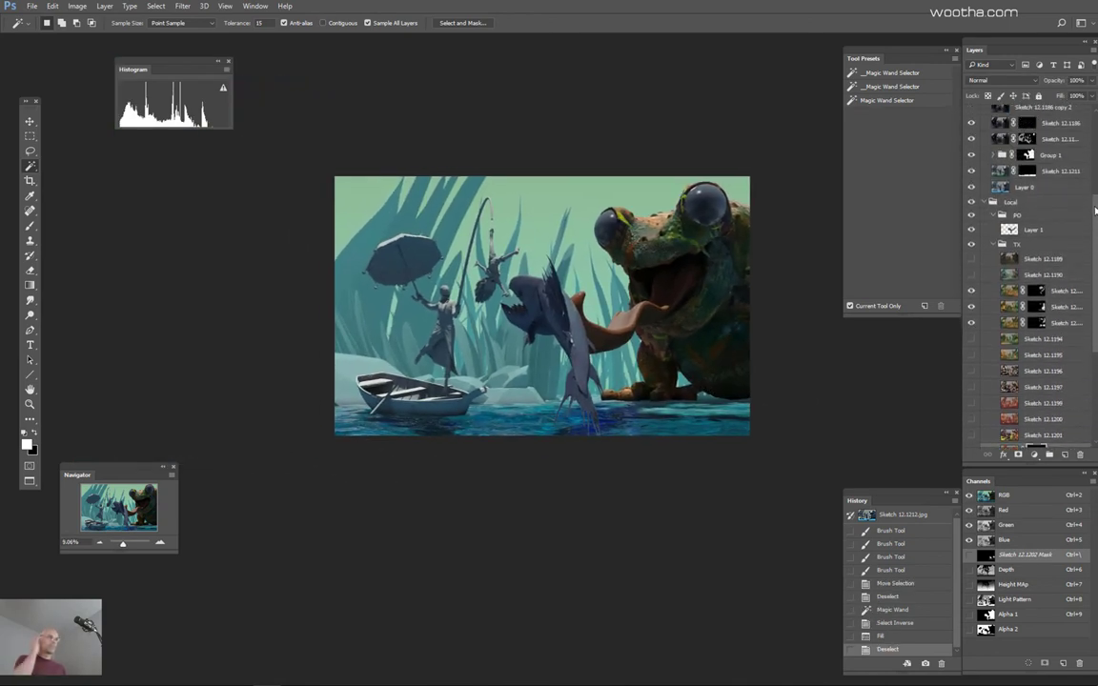
key(ctrl+s)
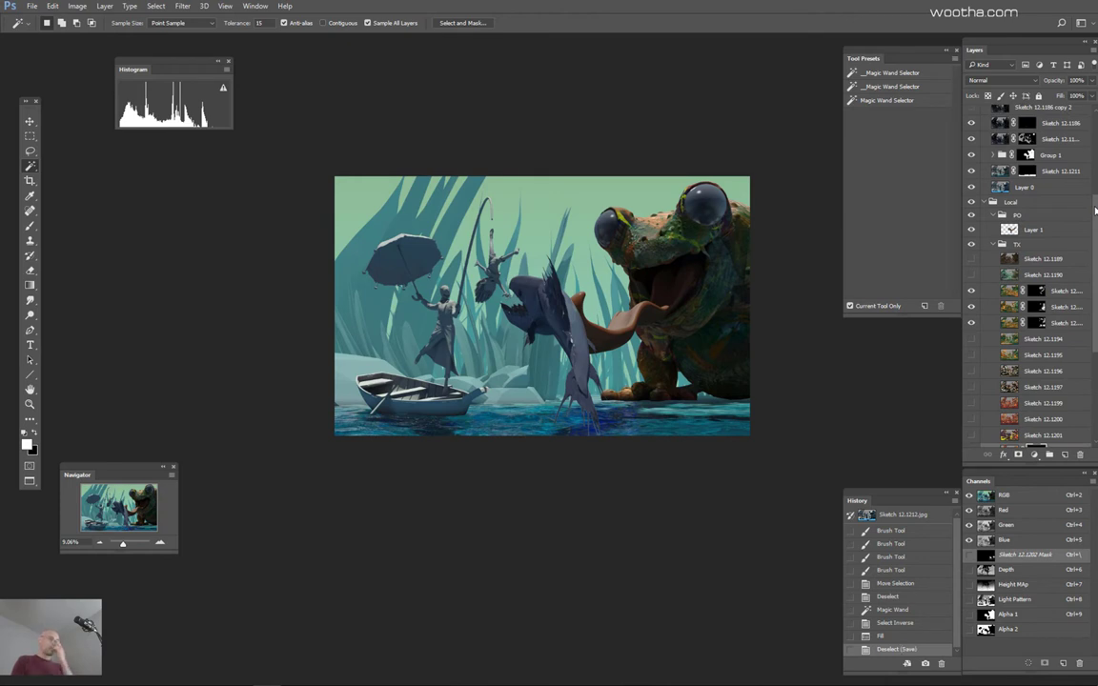
Step: Check what the Sketch 12.1205 and 12.1204 masks hide by disabling and re-enabling each one
click(615, 372)
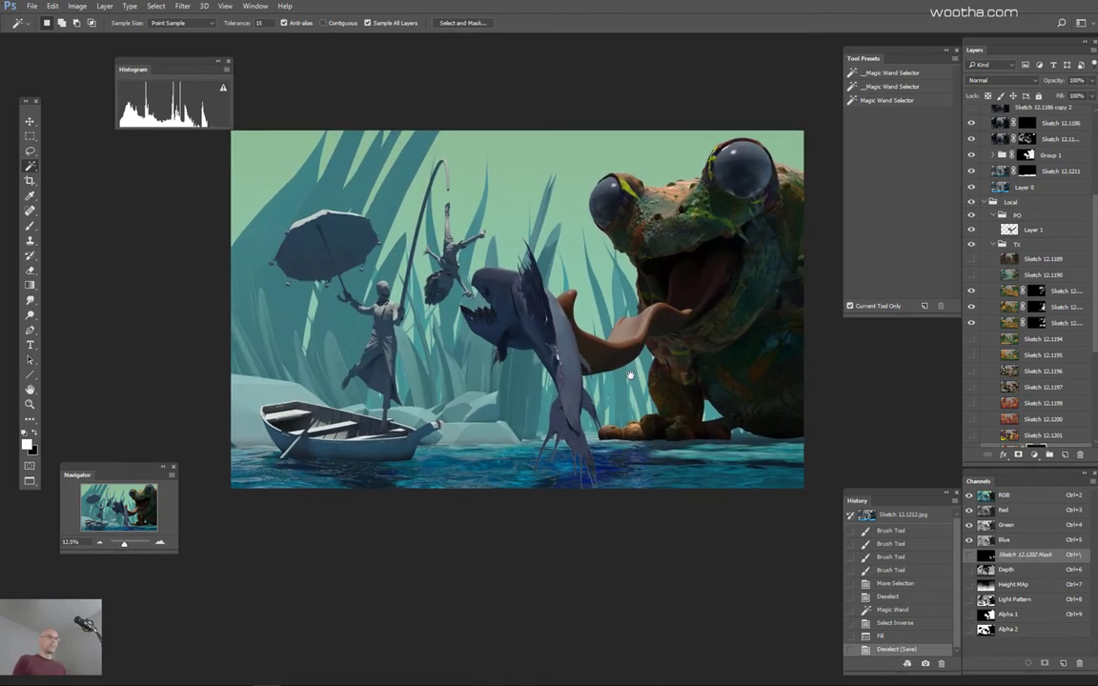
scroll(1092, 303, down, 5)
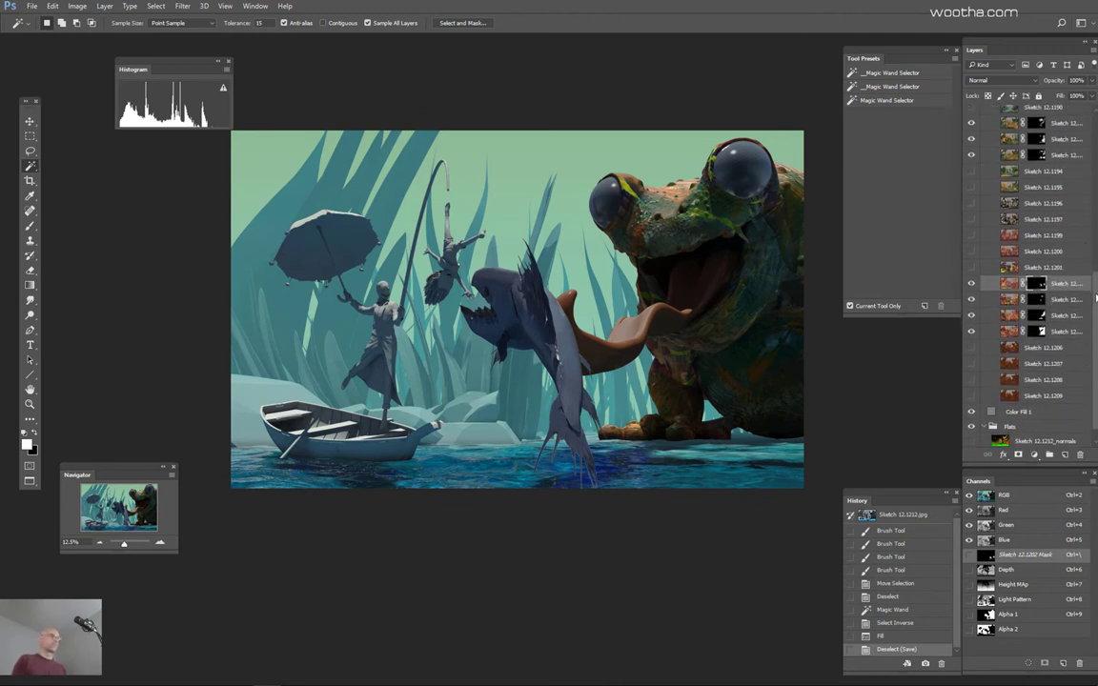
drag(1096, 301, 1096, 298)
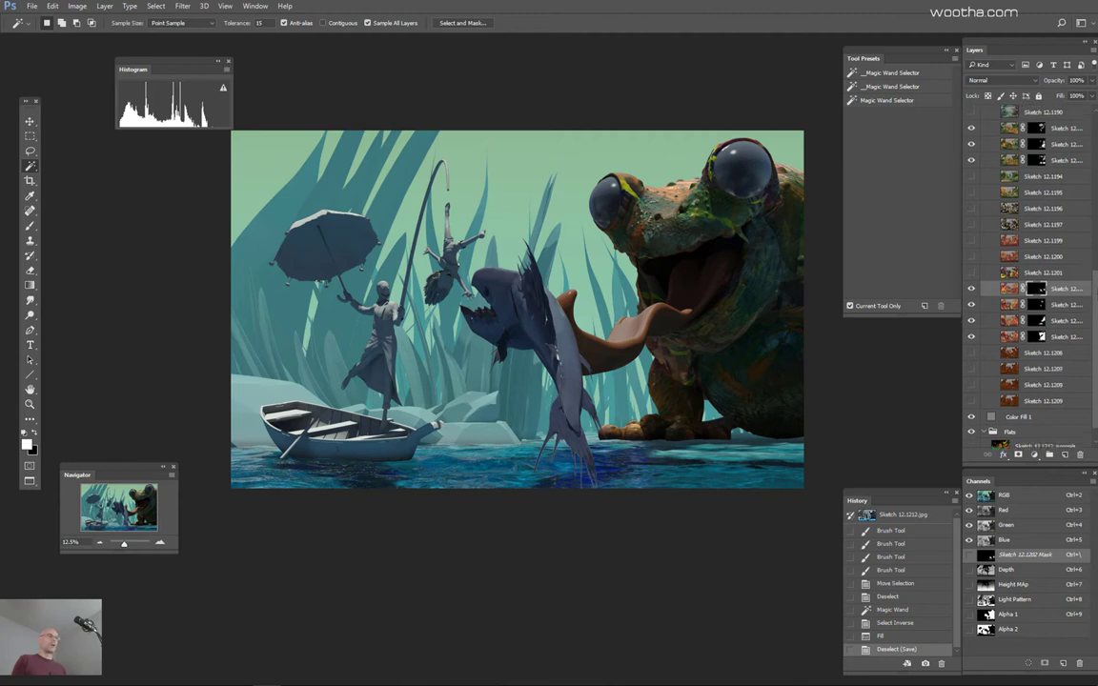
scroll(1029, 276, up, 2)
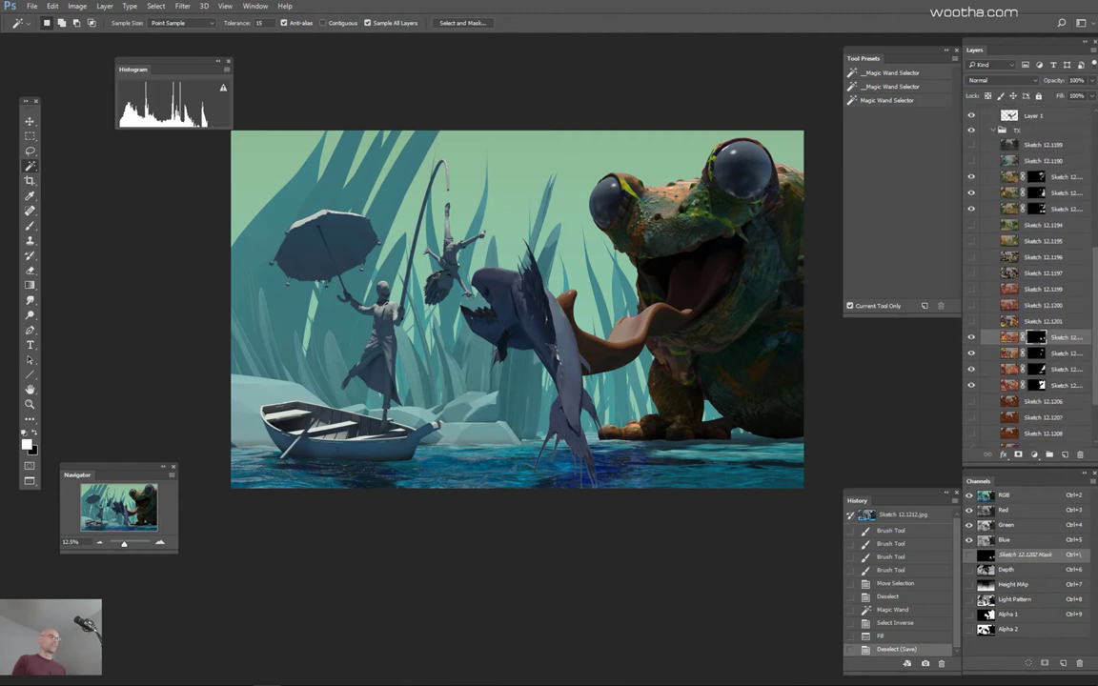
mouse_move(1095, 278)
mouse_down()
mouse_move(1095, 255)
mouse_move(1095, 294)
mouse_up()
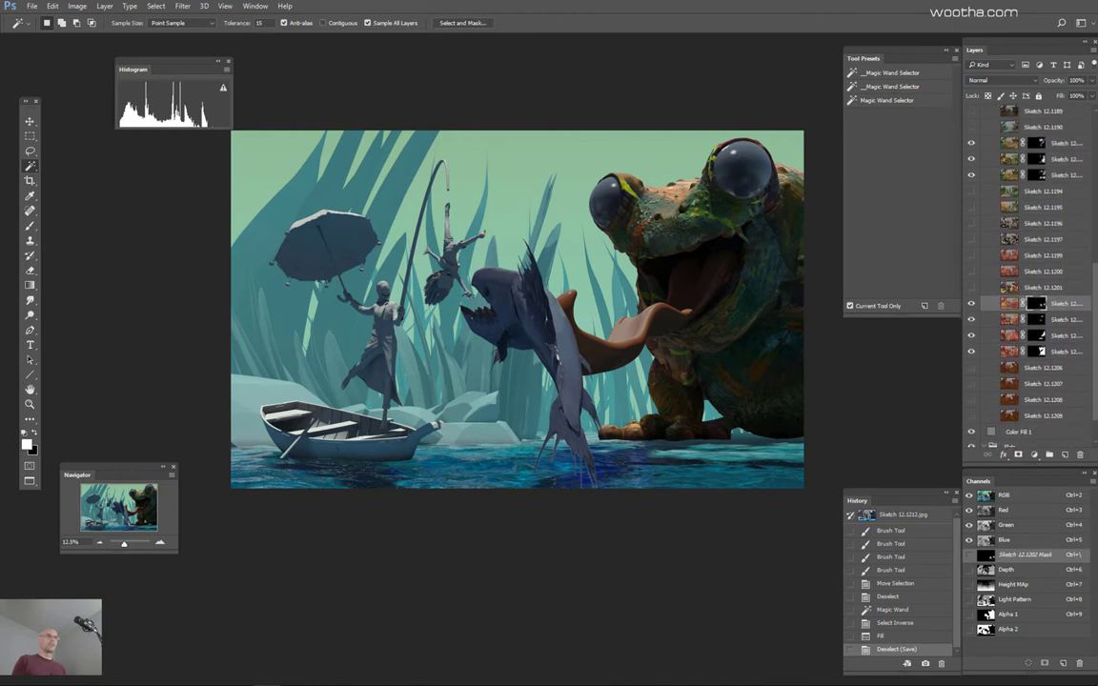
scroll(1061, 400, up, 1)
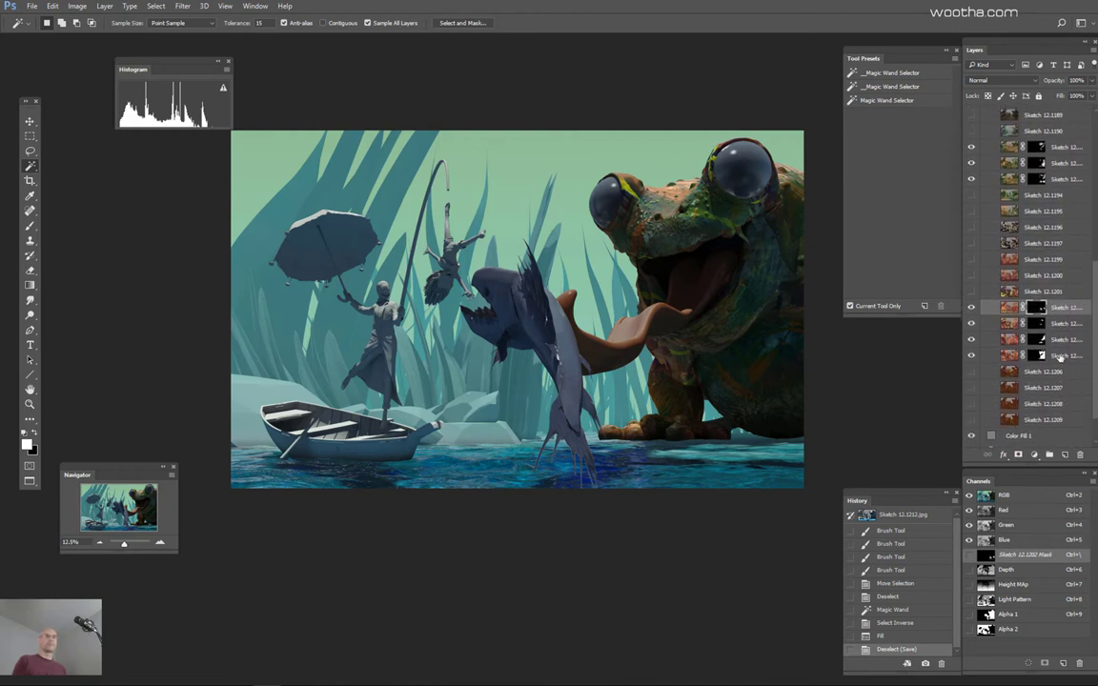
scroll(1074, 362, up, 1)
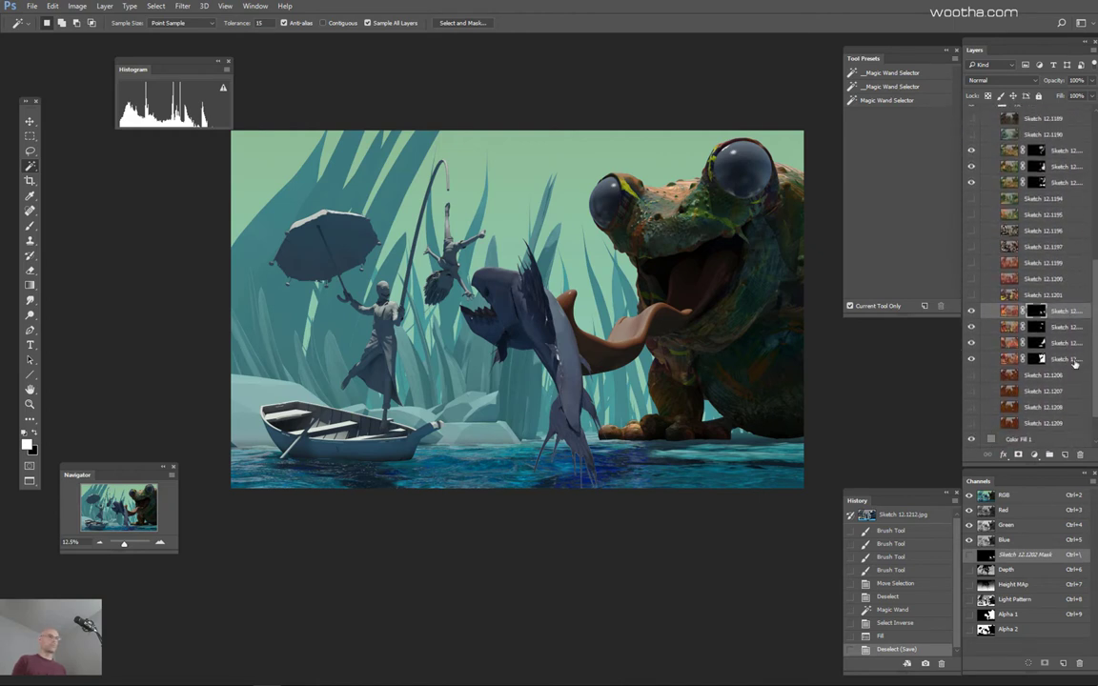
shift+click(1039, 360)
shift+click(1040, 357)
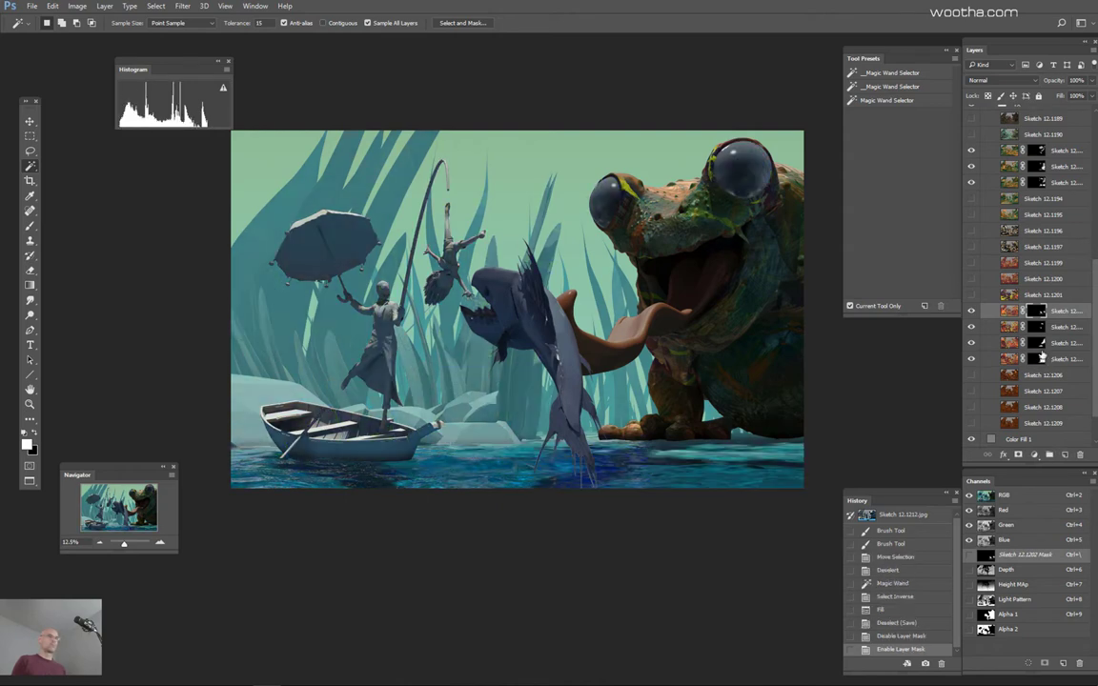
shift+click(1041, 344)
shift+click(1041, 344)
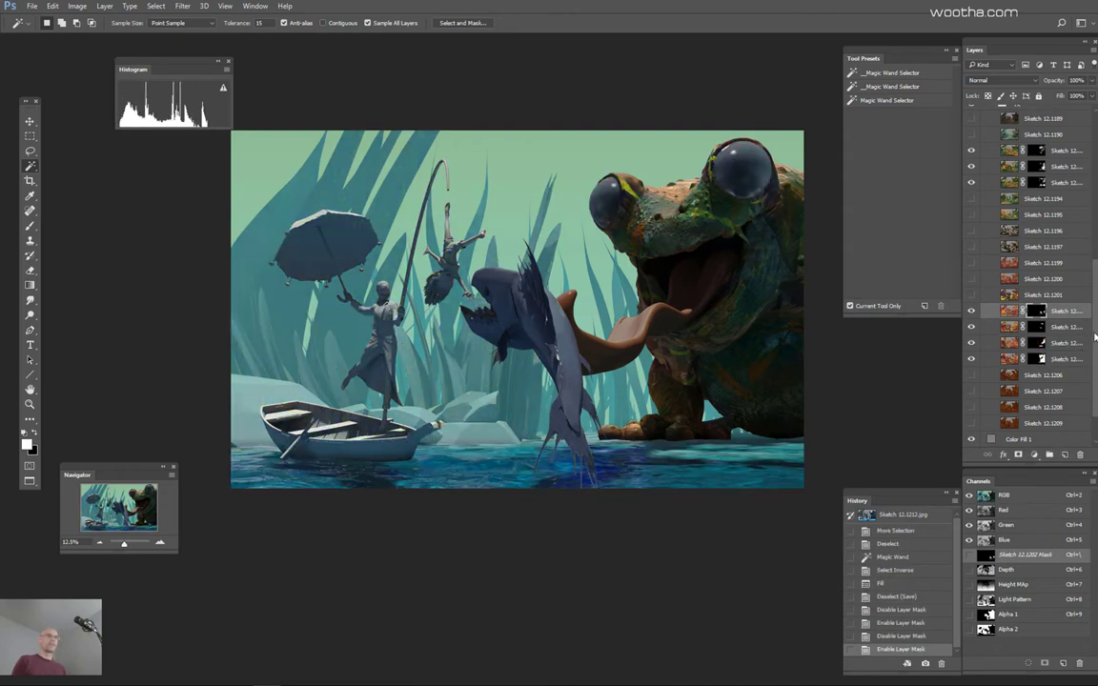
Step: Set Layer 1 in the PO group to Overlay blending and check its effect by hiding and showing it
scroll(1096, 270, up, 5)
scroll(1014, 279, up, 3)
click(1036, 271)
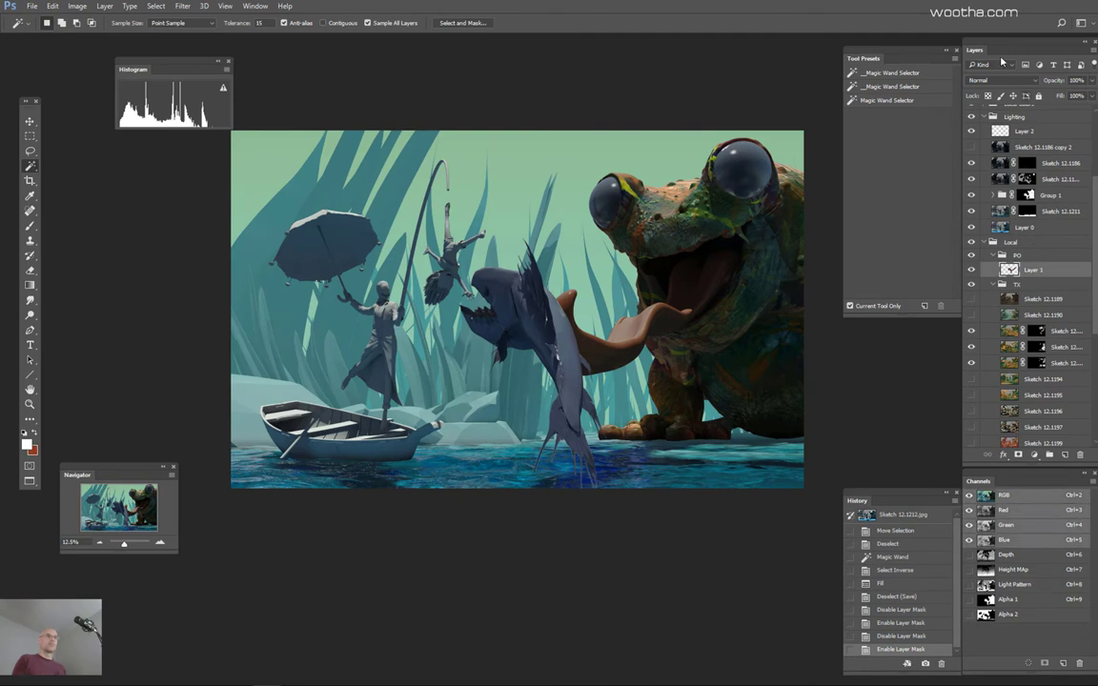
click(999, 83)
click(994, 183)
click(1036, 270)
click(972, 271)
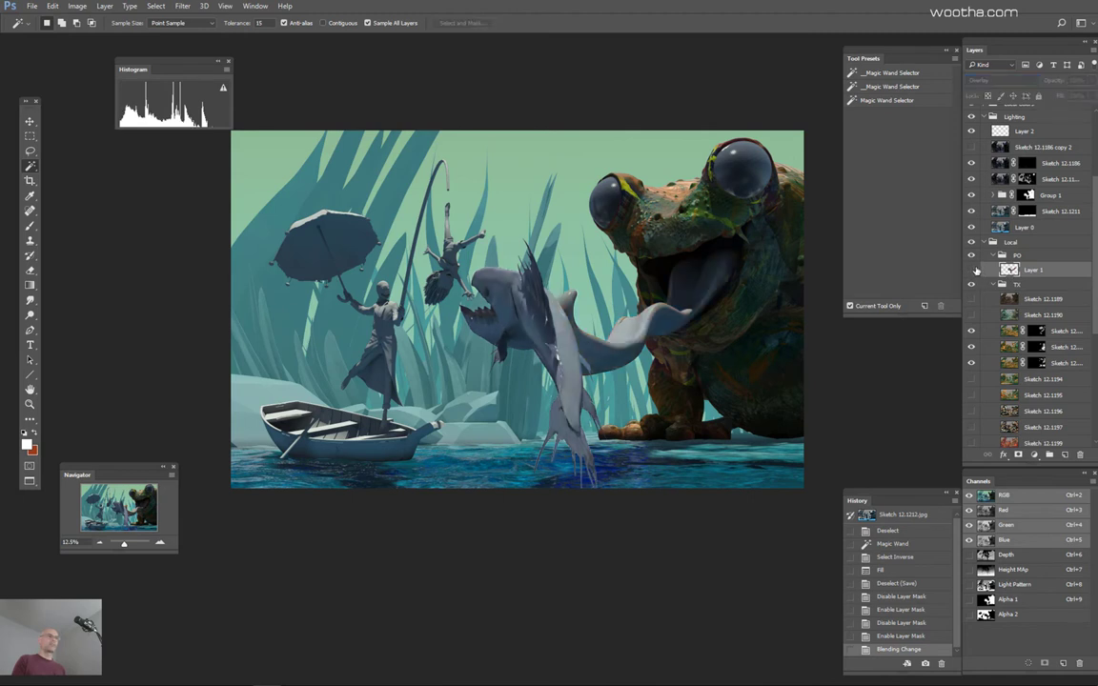
click(972, 271)
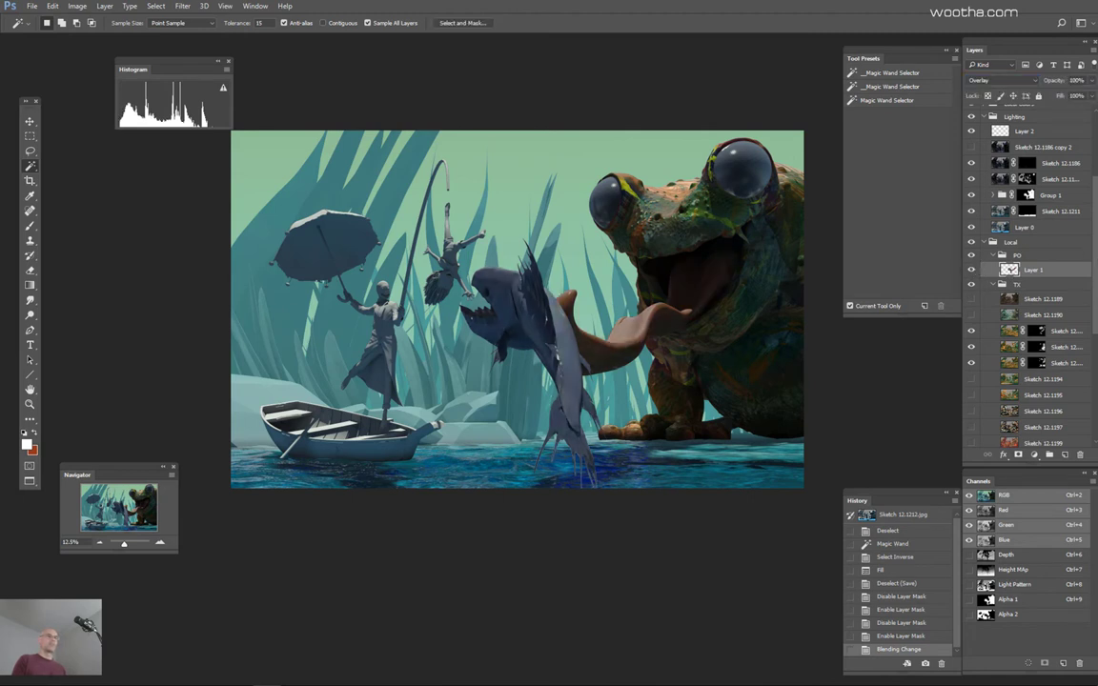
Step: Compare the Sketch 12.1205, 12.1204, 12.1203 and 12.1202 textures with their layer masks disabled and enabled, one layer at a time
scroll(1081, 331, down, 3)
scroll(1075, 386, down, 4)
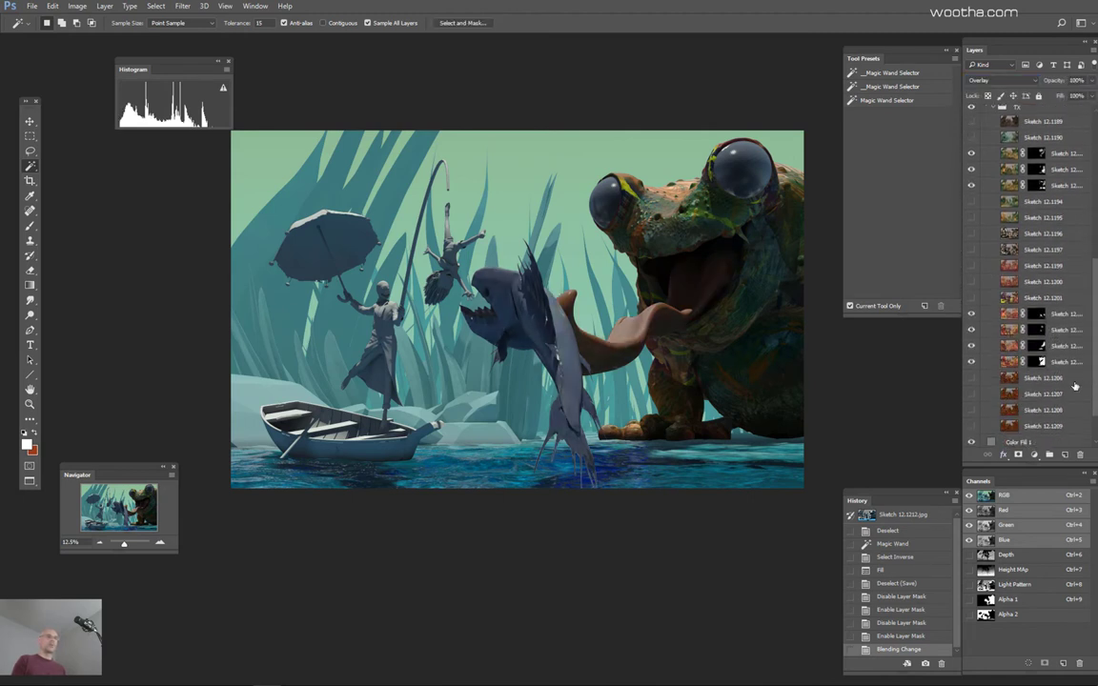
shift+click(1039, 363)
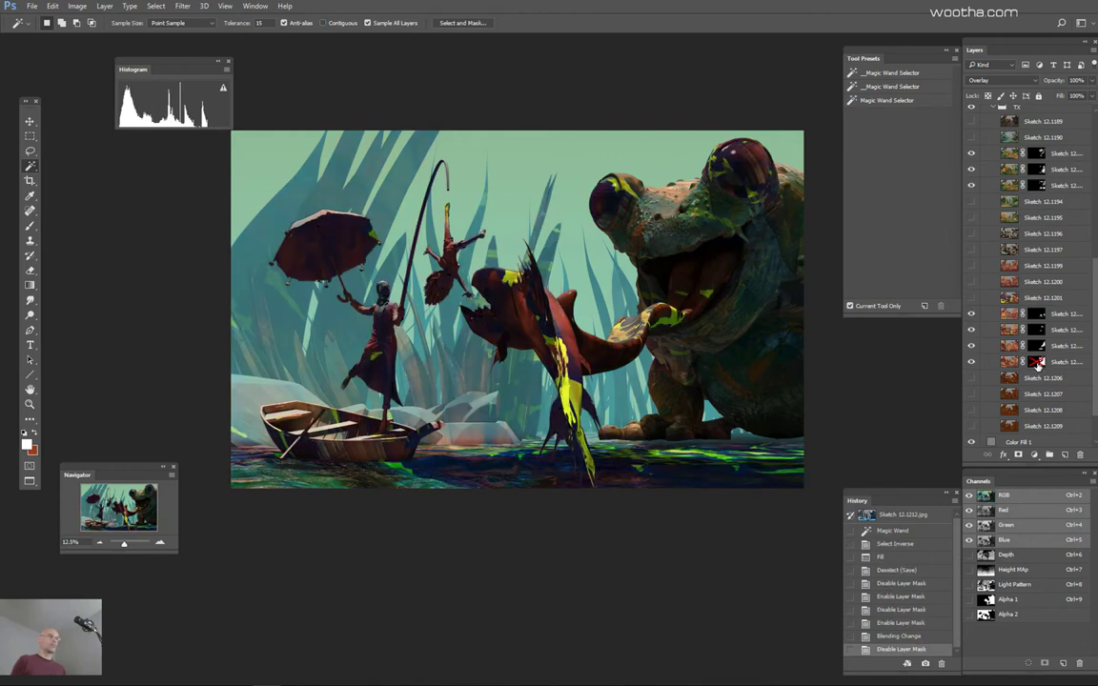
shift+click(1037, 366)
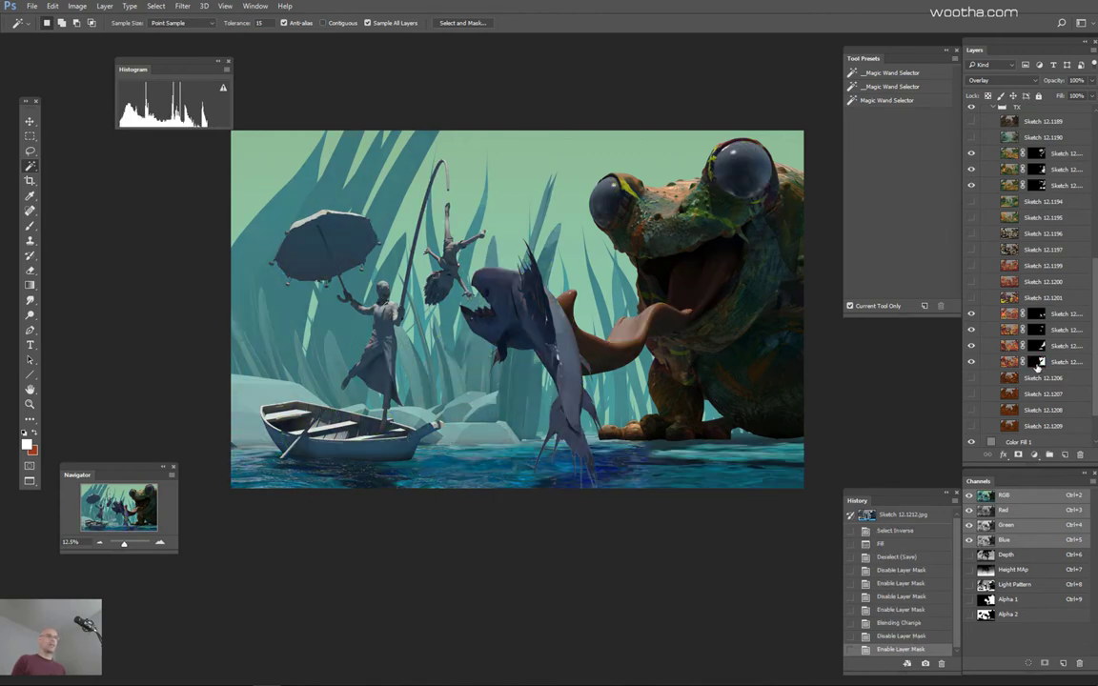
shift+click(1038, 366)
shift+click(1039, 363)
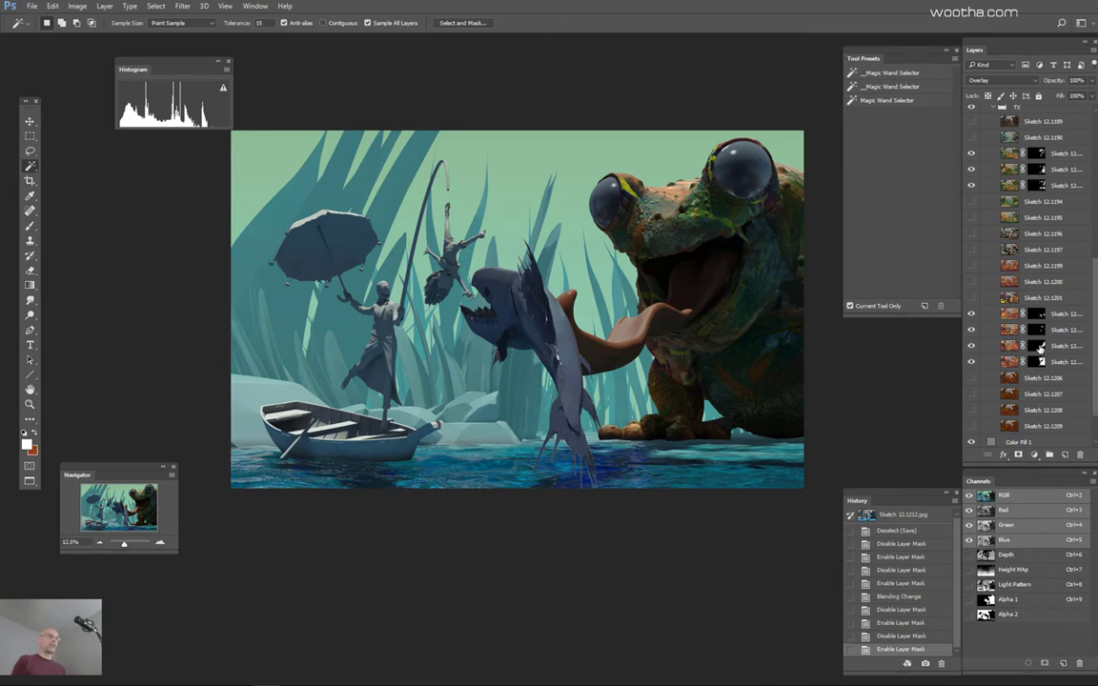
shift+click(1039, 348)
shift+click(1039, 346)
shift+click(1039, 330)
shift+click(1039, 330)
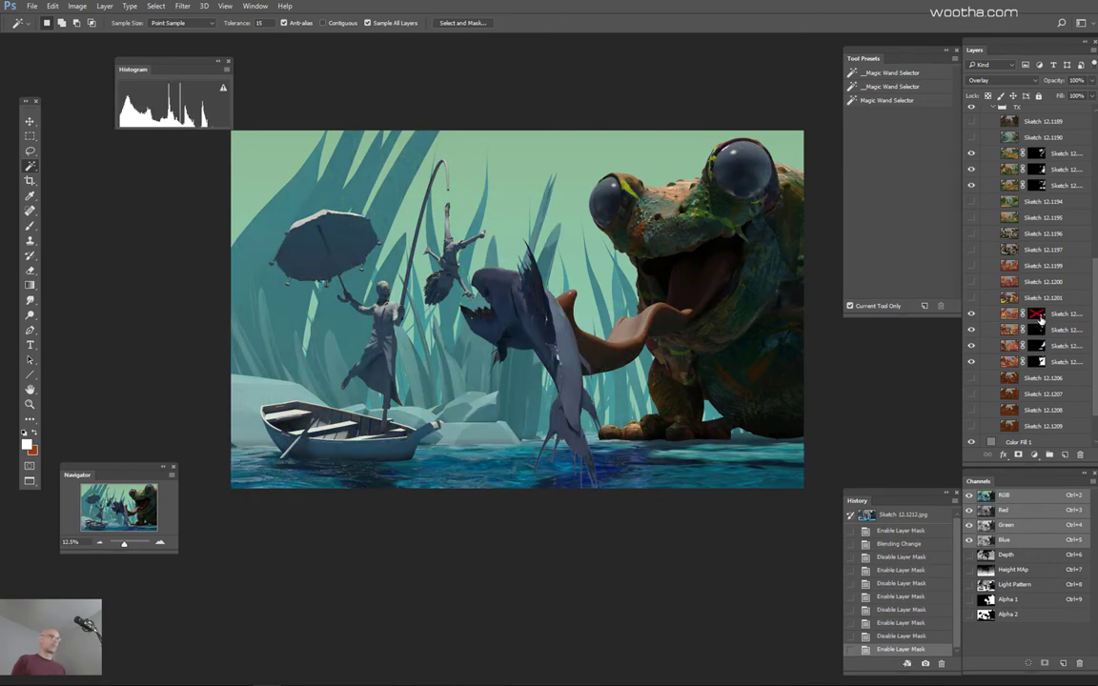
shift+click(1039, 314)
shift+click(1039, 314)
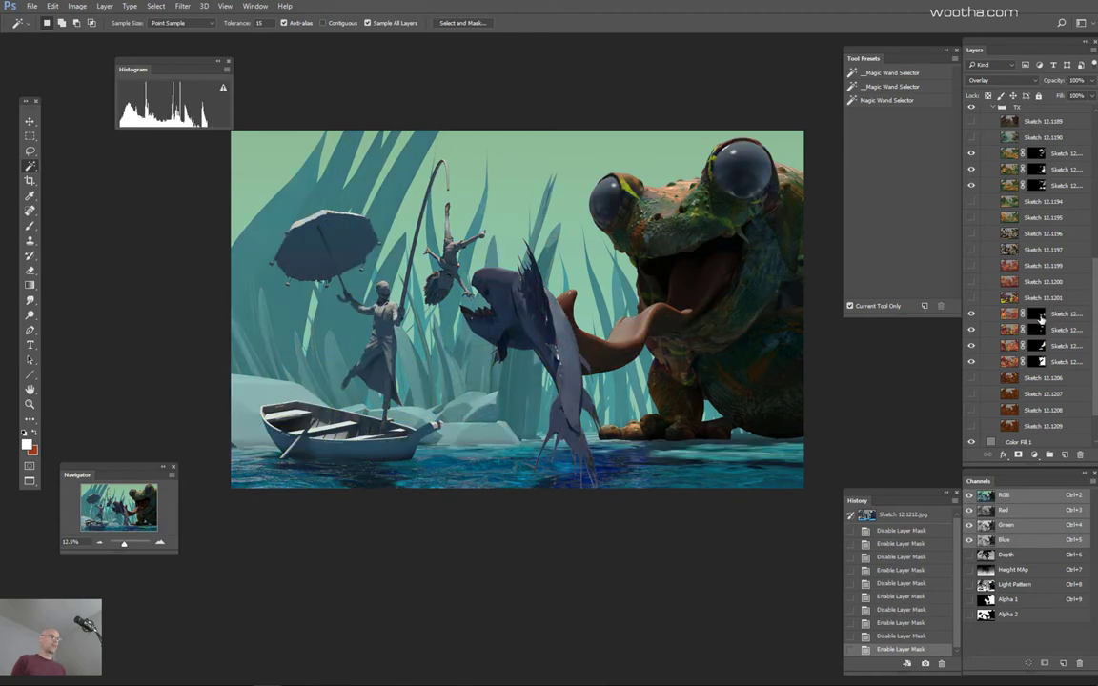
shift+click(1039, 314)
Step: Select the fish from the colour flats and fill it with white on the Sketch 12.1202 mask
shift+click(1039, 313)
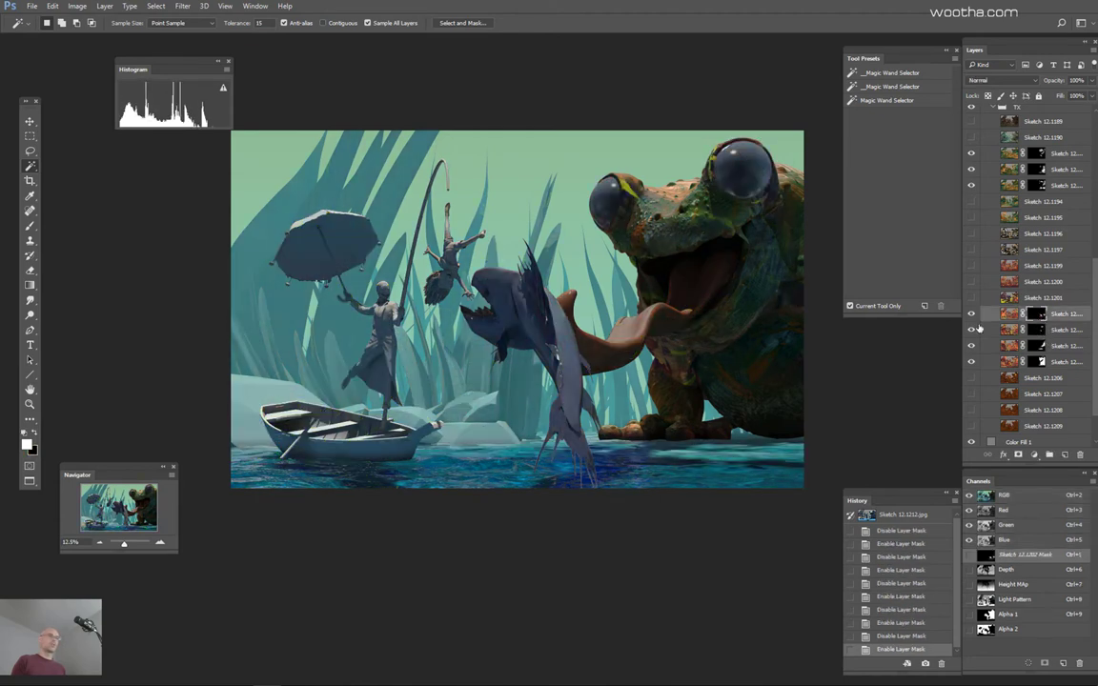
key(alt+w)
key(Escape)
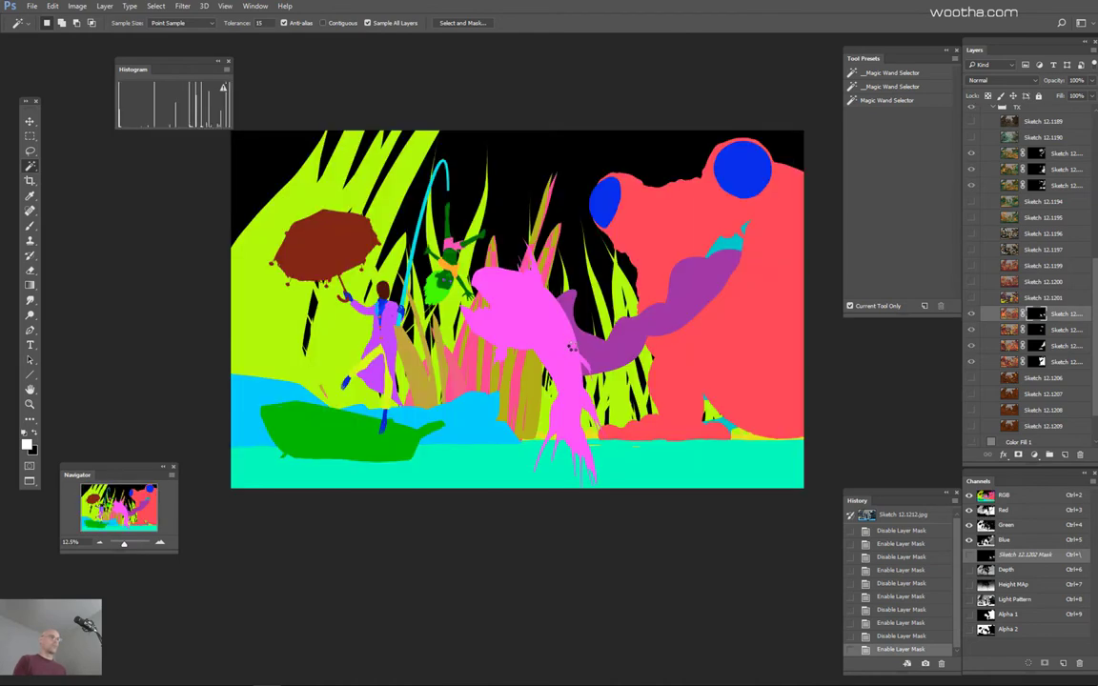
click(571, 347)
key(alt+BackSpace)
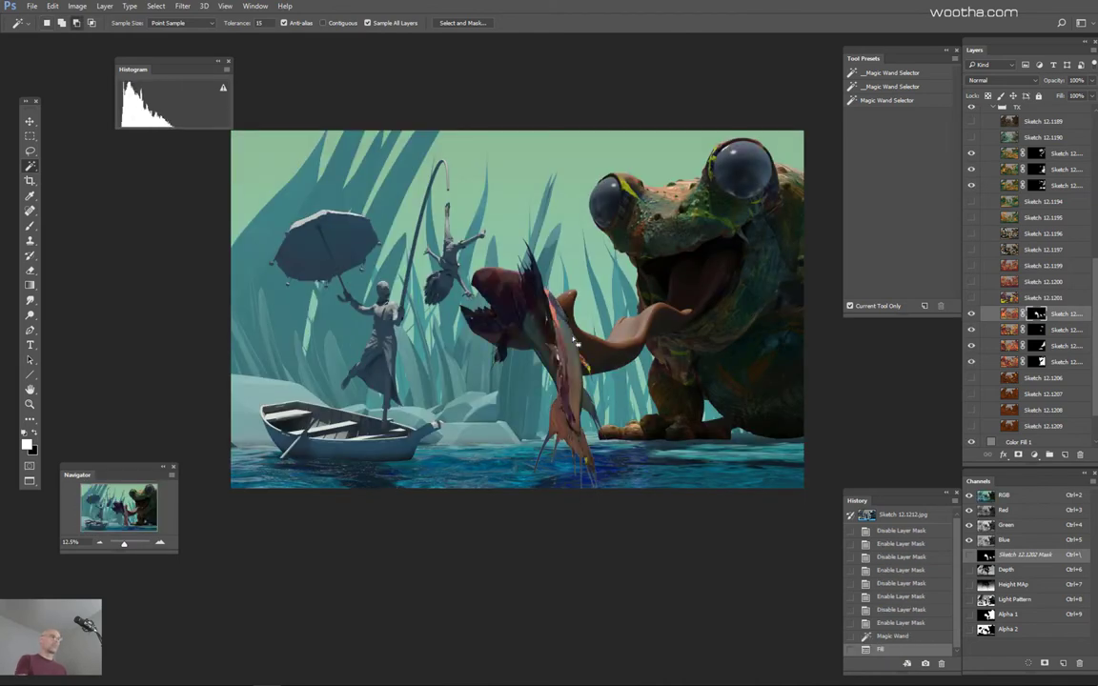
Step: Brush black with decreasing brush sizes over the fish's jaw and body on the Sketch 12.1202 mask to blend the textures
scroll(589, 391, up, 2)
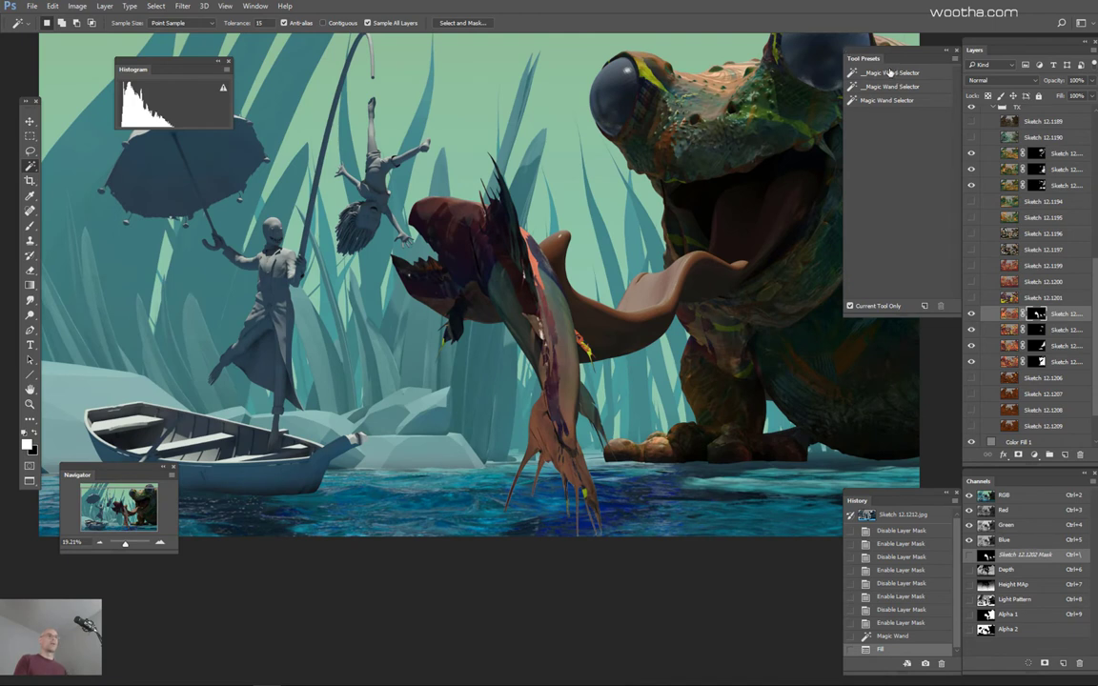
key(b)
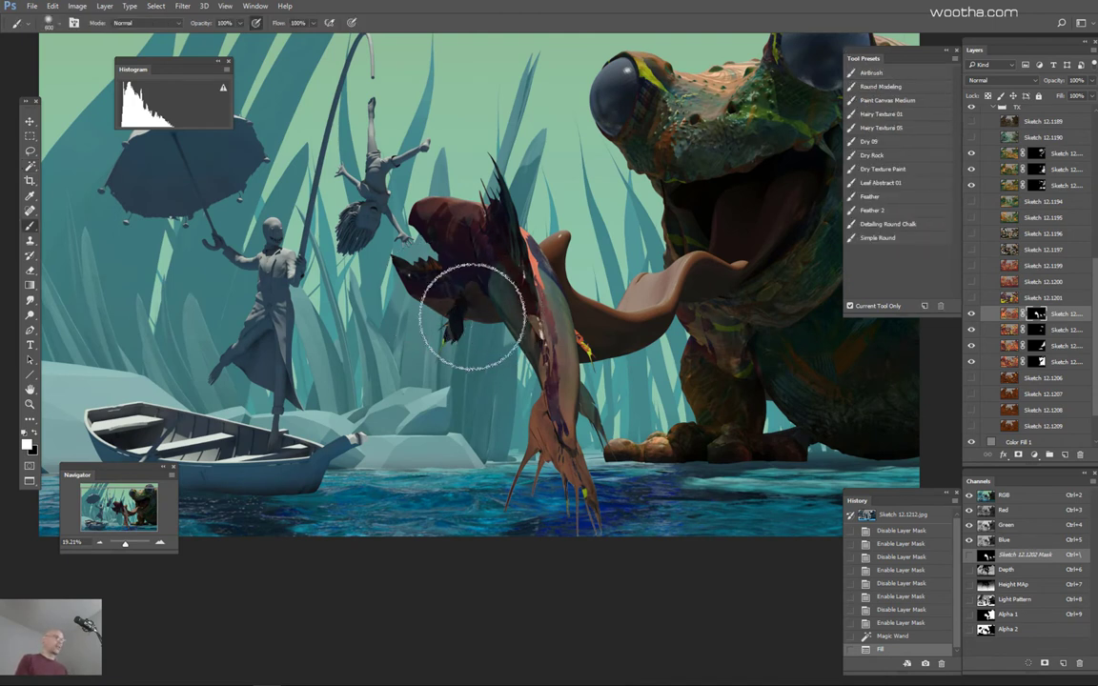
key(x)
mouse_move(472, 316)
mouse_down()
mouse_move(449, 301)
mouse_move(362, 327)
mouse_move(469, 301)
mouse_move(364, 291)
mouse_move(521, 340)
mouse_move(511, 281)
mouse_move(474, 227)
mouse_move(440, 287)
mouse_move(505, 281)
mouse_move(421, 231)
mouse_move(532, 266)
mouse_move(527, 254)
mouse_move(548, 355)
mouse_up()
key(bracketleft)
key(bracketleft)
drag(520, 244, 547, 353)
key(bracketleft)
key(bracketleft)
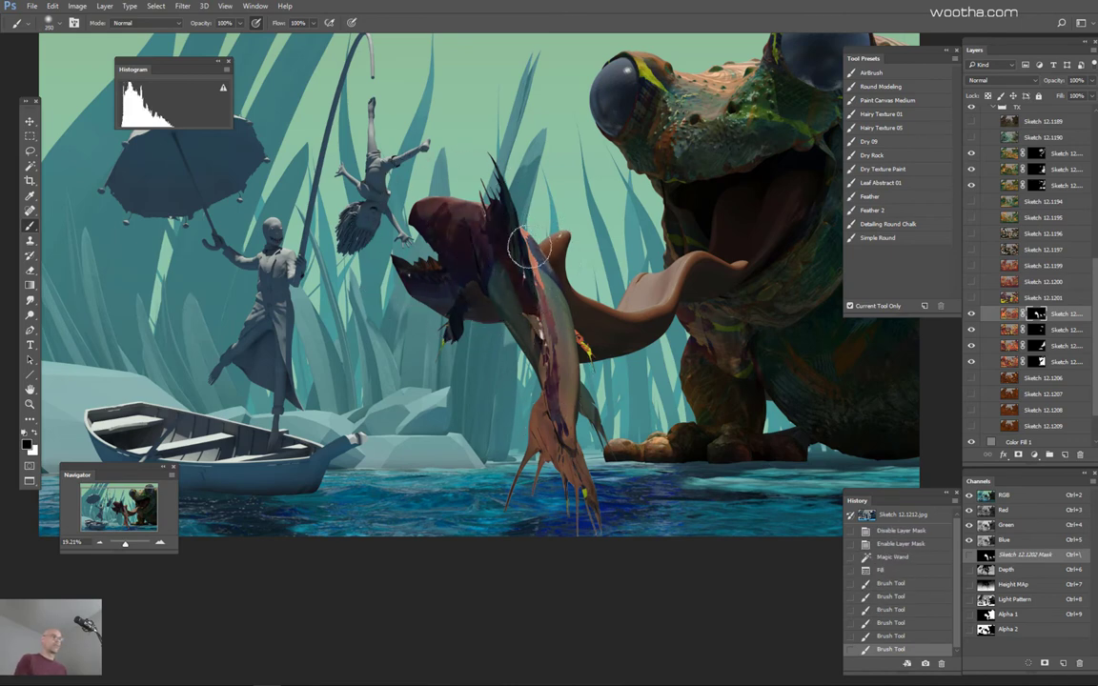
drag(530, 246, 573, 418)
drag(506, 264, 560, 410)
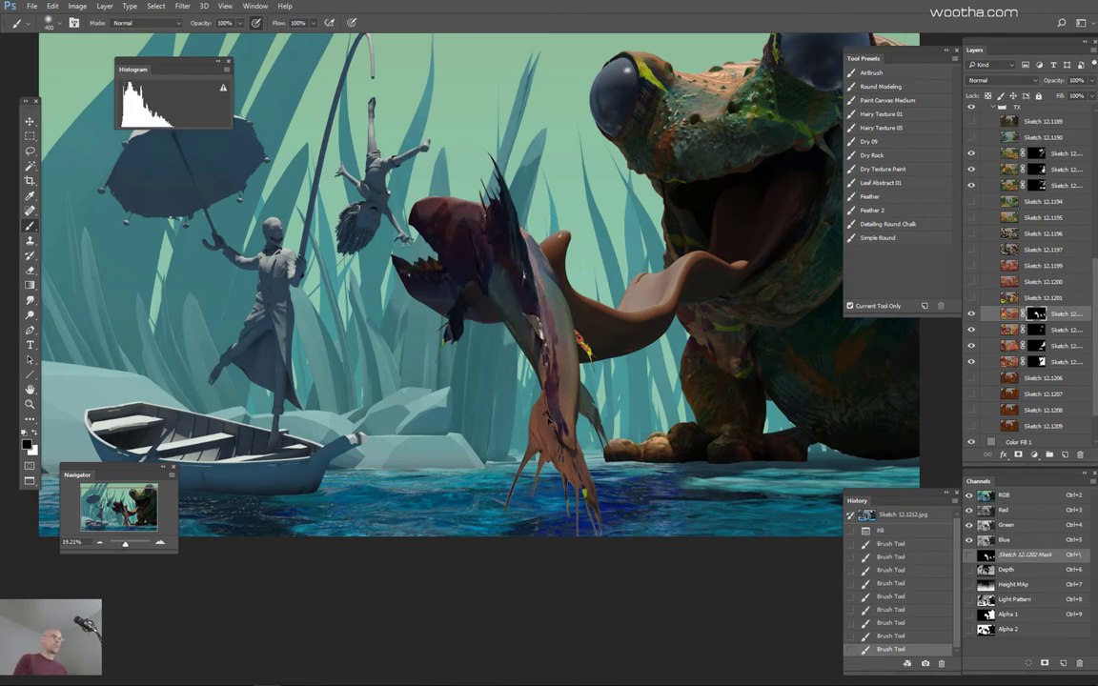
Step: Mask out the texture patches along the fish's tail, rear fin and lower body on the Sketch 12.1202 mask
drag(562, 452, 572, 450)
key(bracketright)
key(bracketright)
drag(559, 323, 578, 442)
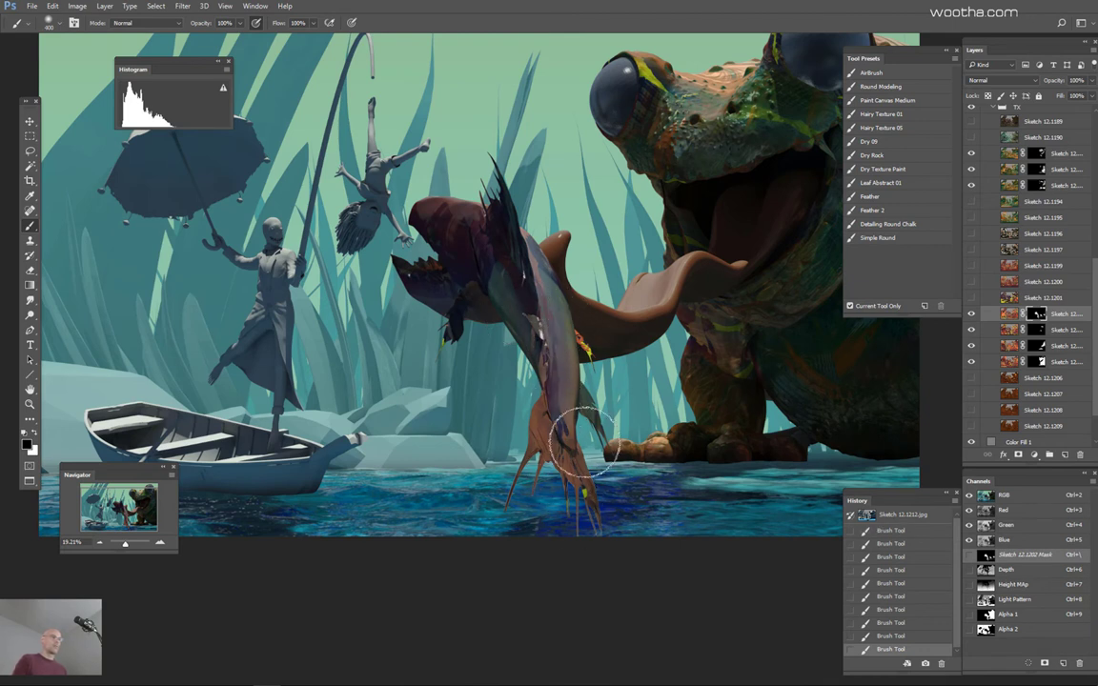
mouse_move(594, 353)
mouse_down()
mouse_move(584, 342)
mouse_move(599, 372)
mouse_up()
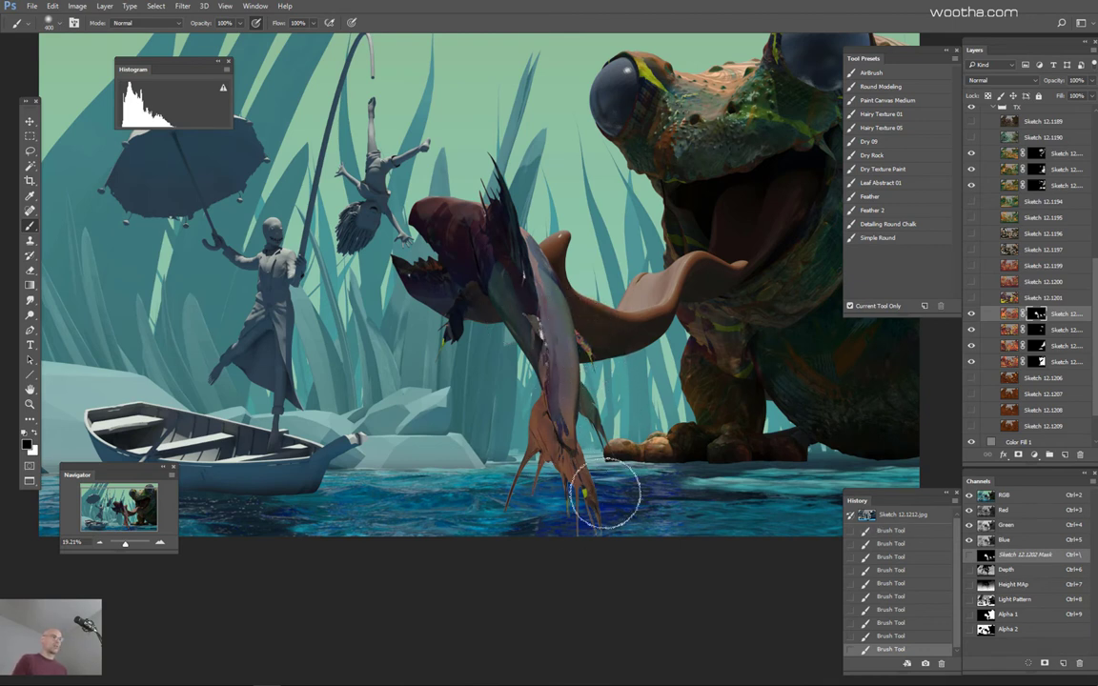
drag(605, 500, 593, 505)
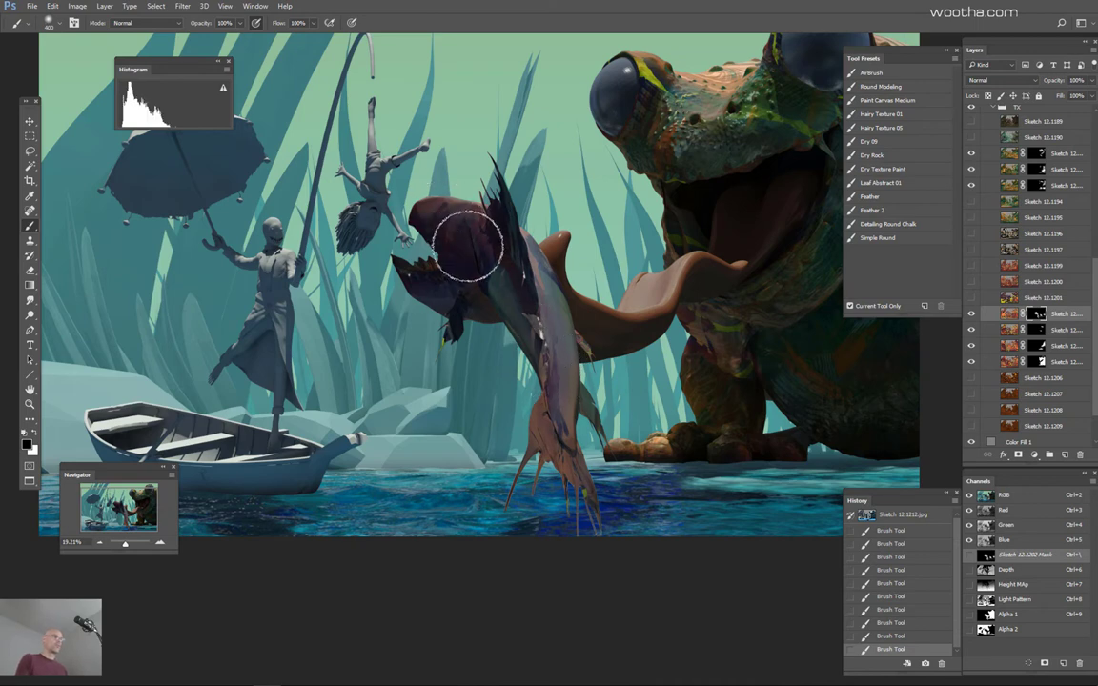
key([)
drag(535, 383, 470, 353)
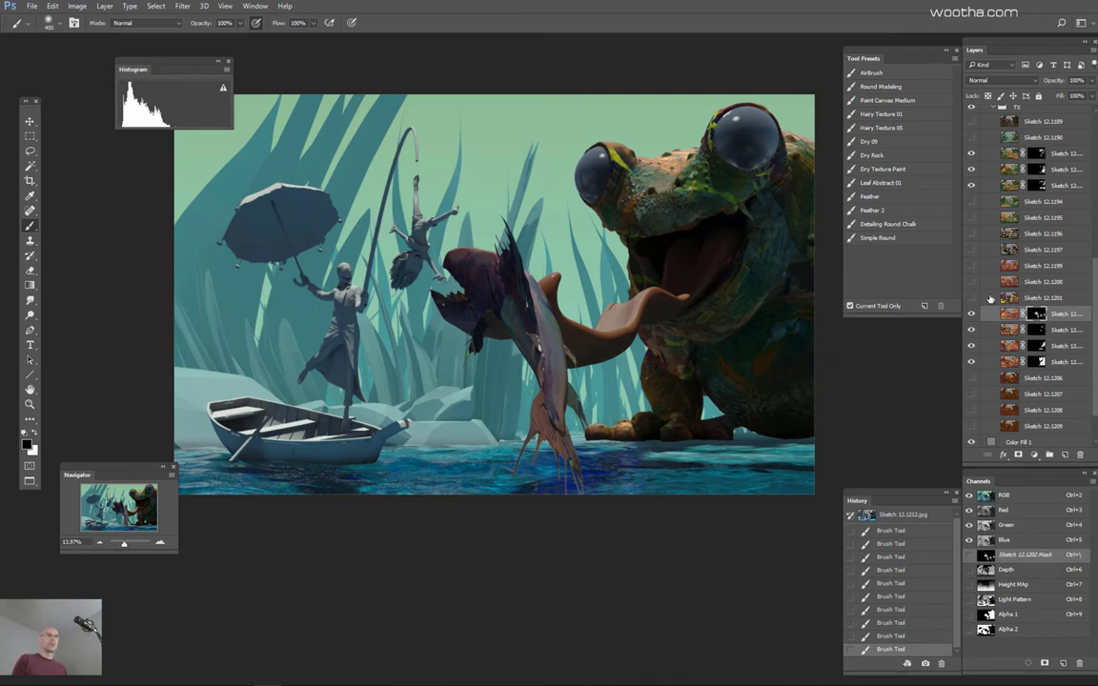
Step: Show the Sketch 12.1200 texture, hide it behind a black layer mask and select the tongue from the colour flats
click(972, 299)
click(973, 298)
click(971, 282)
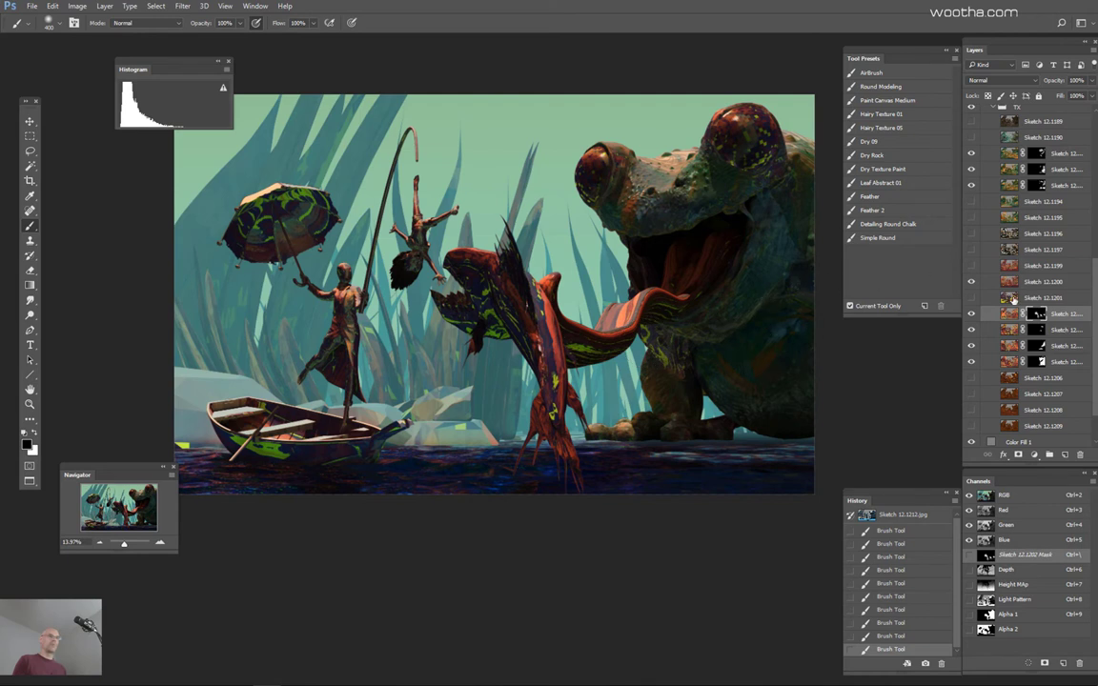
click(1041, 284)
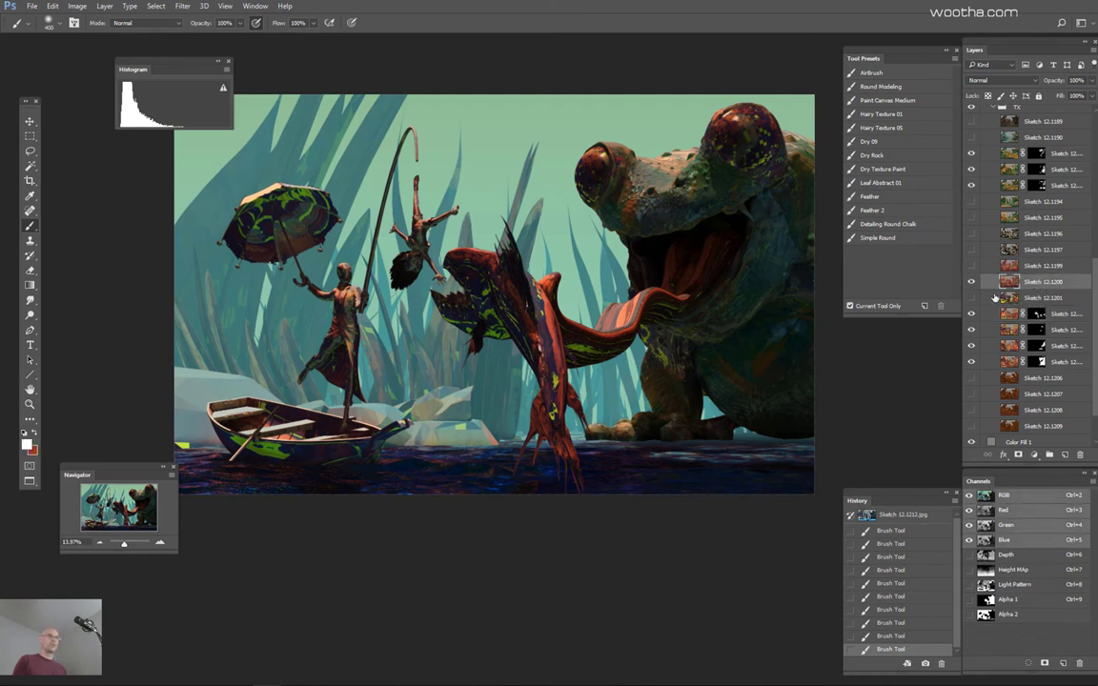
key(ctrl+d)
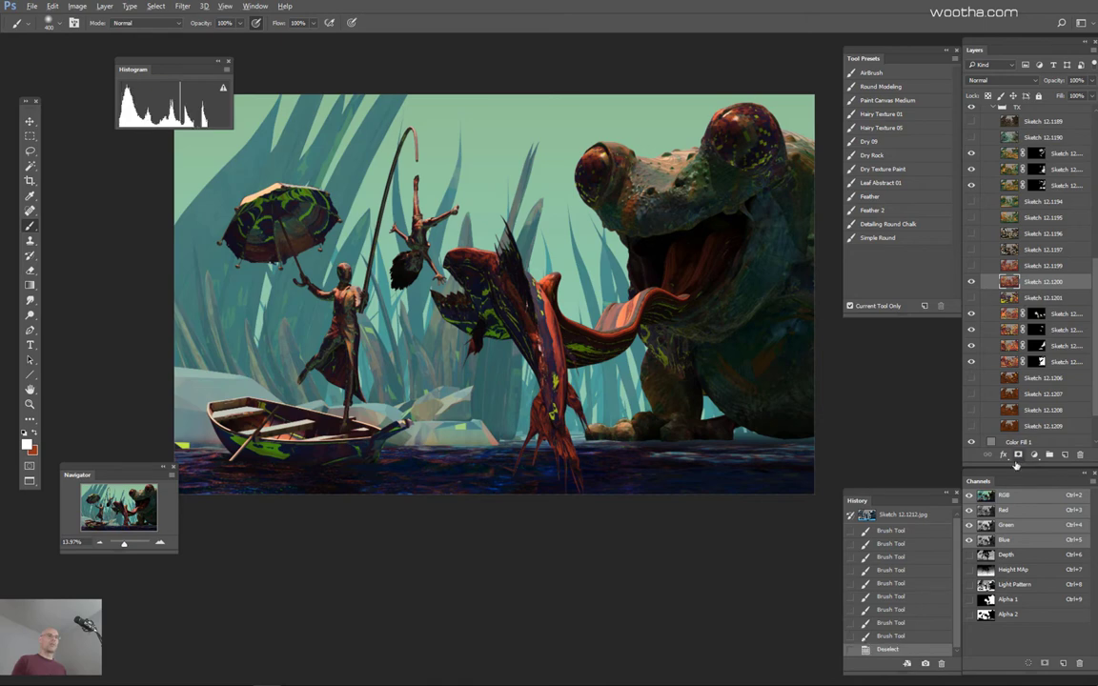
alt+click(1017, 455)
key(w)
click(646, 316)
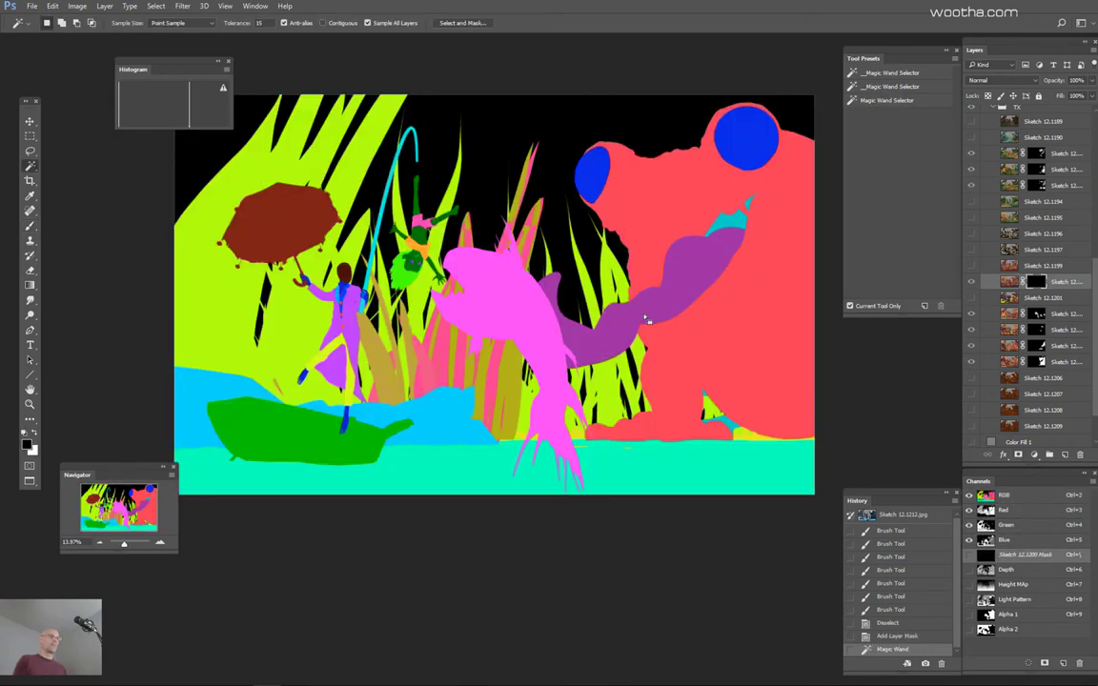
Step: Brush white over the selected tongue on the Sketch 12.1200 mask to bring in its striped texture
key(F2)
key(b)
drag(615, 298, 679, 300)
mouse_move(608, 336)
mouse_down()
mouse_move(562, 297)
mouse_move(575, 339)
mouse_move(597, 339)
mouse_move(579, 318)
mouse_move(558, 330)
mouse_move(699, 313)
mouse_move(691, 286)
mouse_up()
key(ctrl+z)
key(x)
key(bracketleft)
mouse_move(586, 333)
mouse_down()
mouse_move(692, 284)
mouse_move(700, 257)
mouse_up()
key(bracketleft)
key(bracketleft)
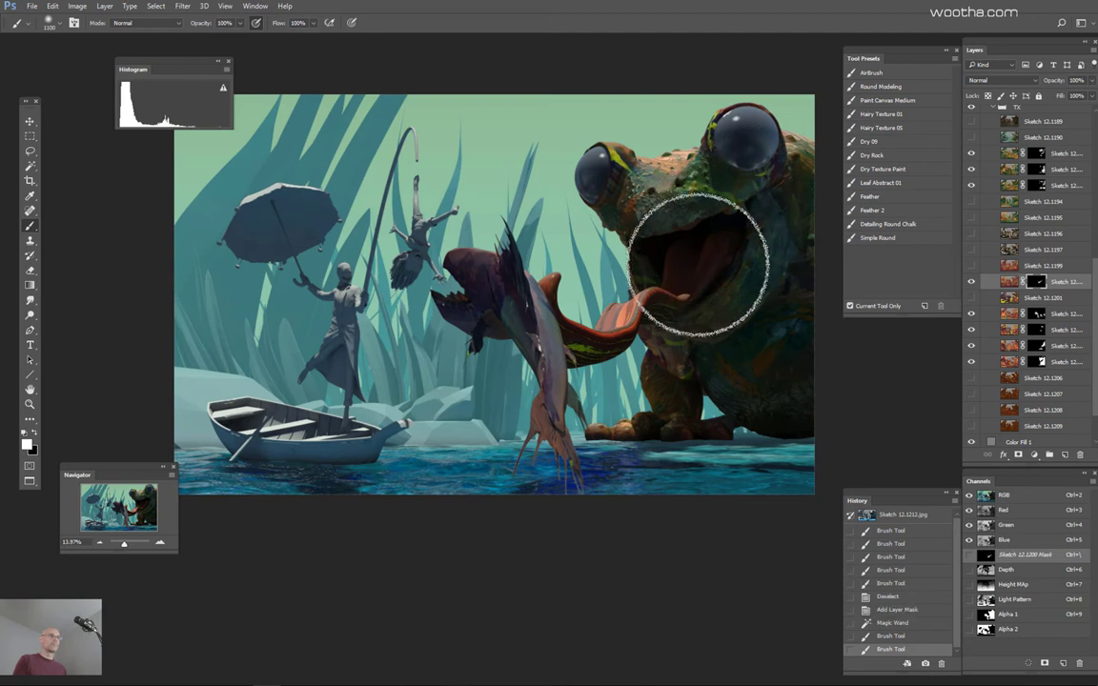
key(bracketleft)
key(bracketleft)
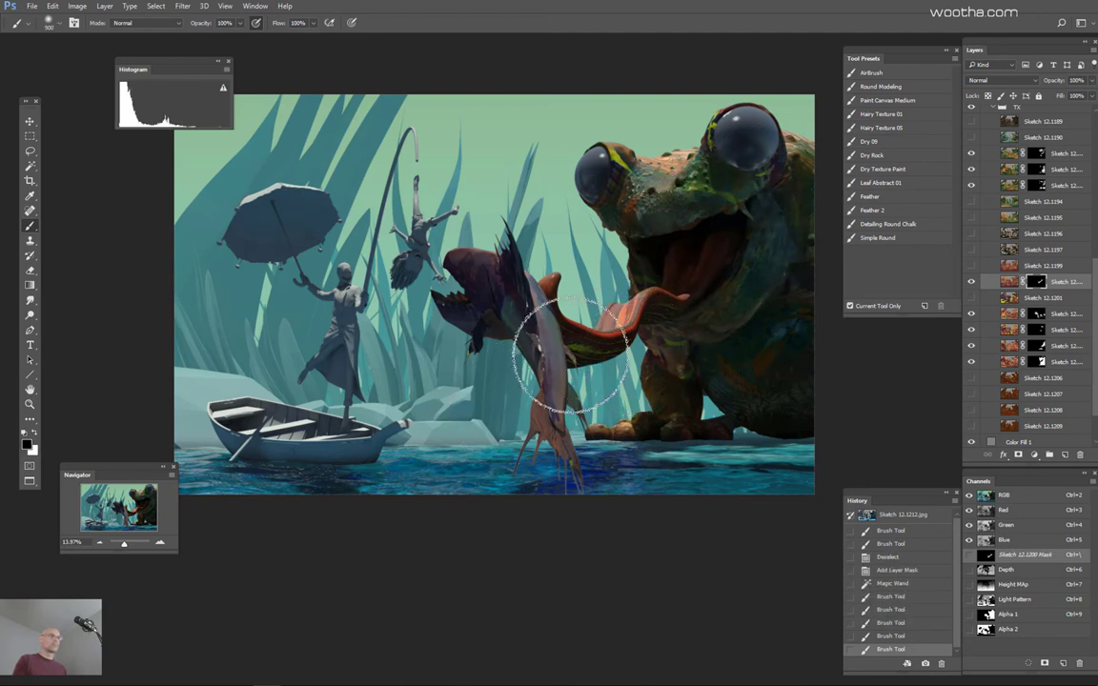
Step: Refine the Sketch 12.1200 mask along the tongue with a smaller brush, masking out the green stripes on its underside
drag(579, 359, 649, 344)
key(bracketleft)
key(bracketleft)
key(bracketleft)
mouse_move(574, 343)
mouse_down()
mouse_move(680, 328)
mouse_move(602, 367)
mouse_move(662, 345)
mouse_move(687, 320)
mouse_up()
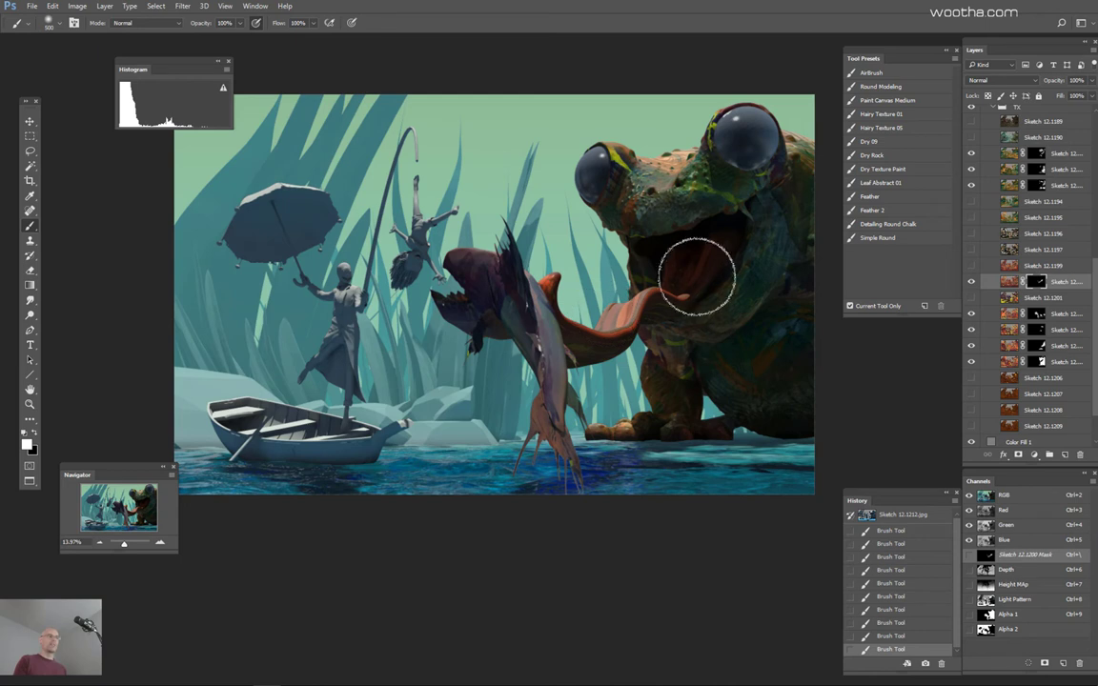
scroll(717, 265, up, 1)
key(x)
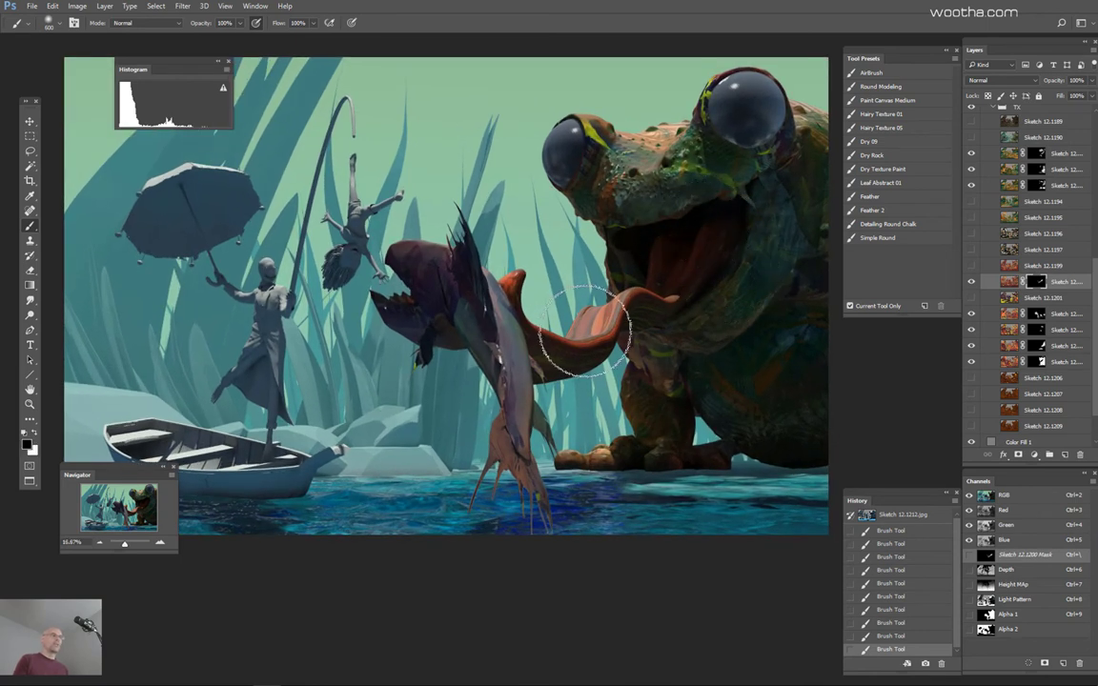
key(])
key(bracketleft)
key(bracketleft)
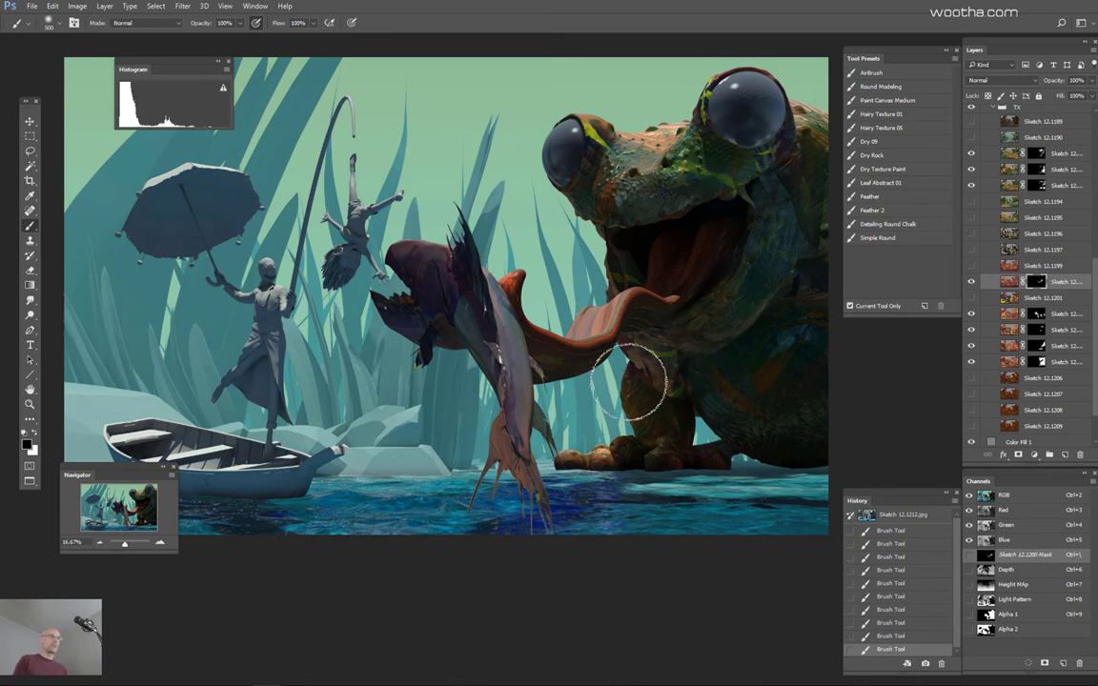
drag(726, 295, 746, 323)
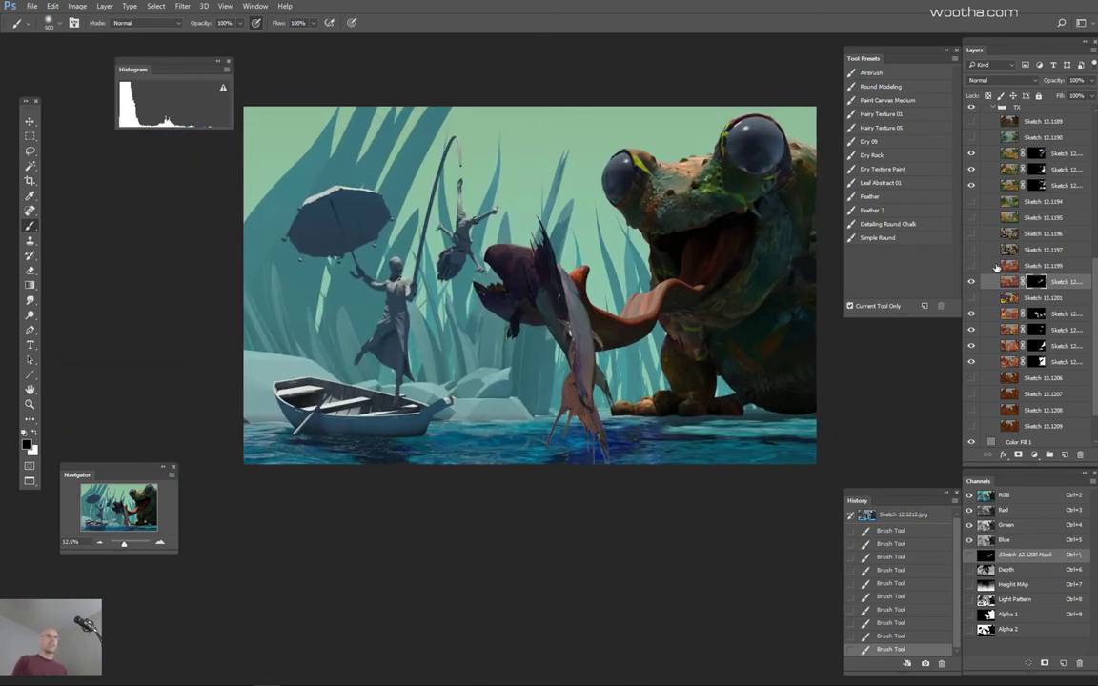
Step: Preview the Sketch 12.1199, 12.1197 and 12.1201 textures by showing and hiding each layer
click(972, 267)
click(972, 267)
click(971, 267)
click(970, 268)
click(973, 252)
click(973, 251)
click(971, 299)
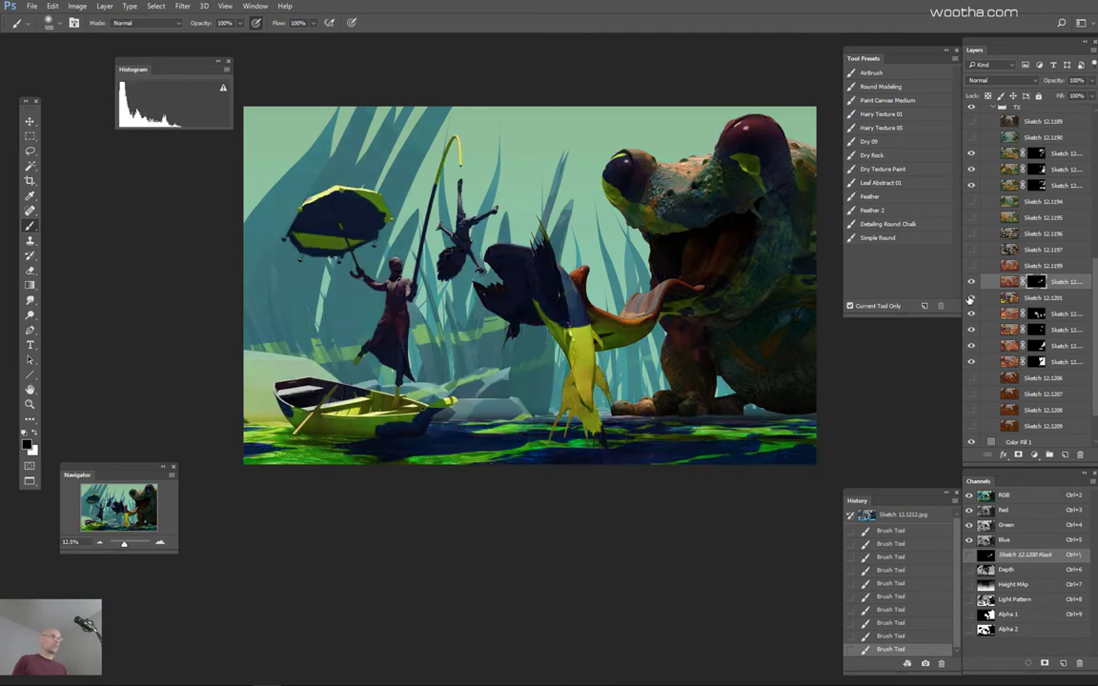
click(971, 298)
Step: Compare the tongue and fish with Sketch 12.1199 shown and hidden, also checking what the Sketch 12.1200 mask hides
click(971, 267)
click(972, 267)
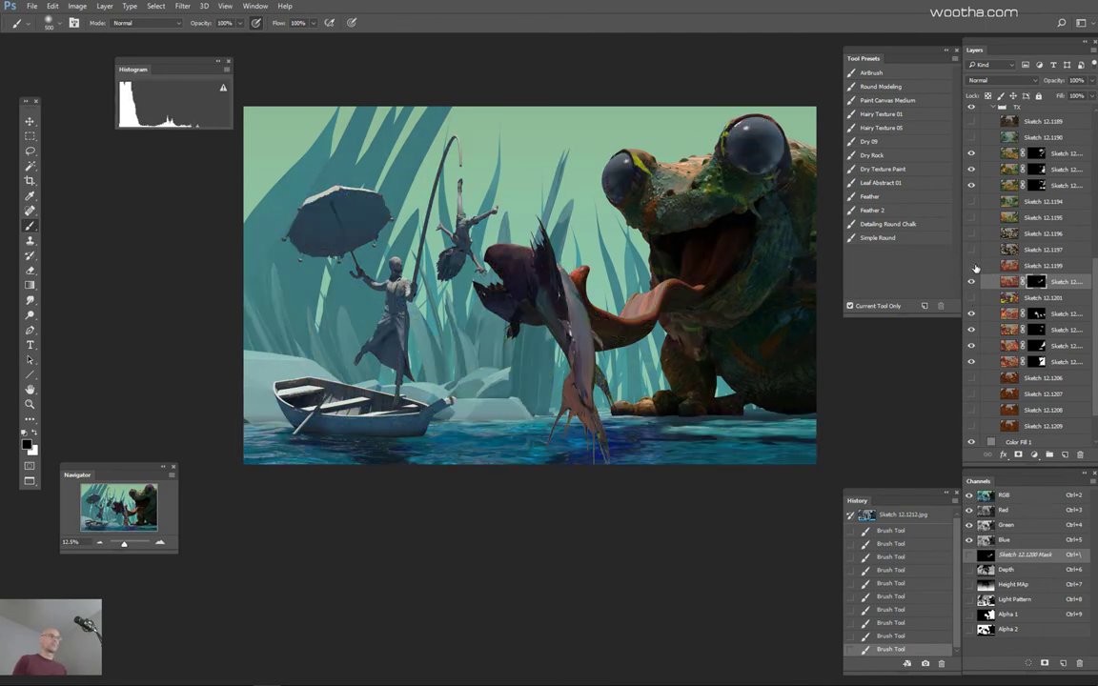
click(972, 267)
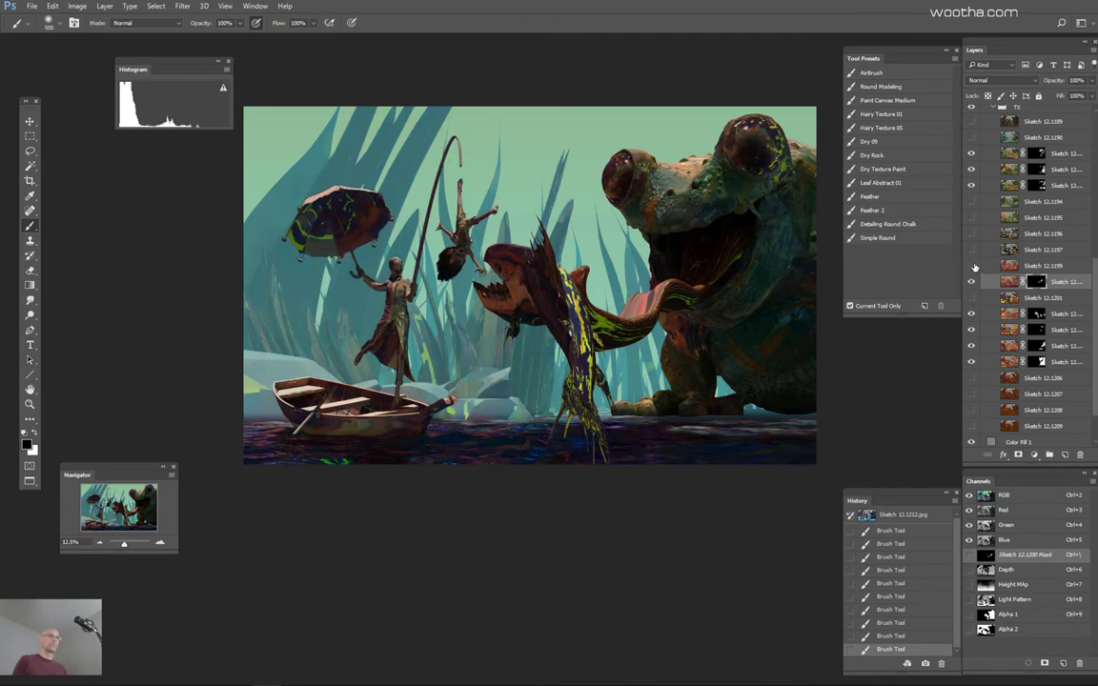
click(971, 267)
click(971, 267)
click(971, 267)
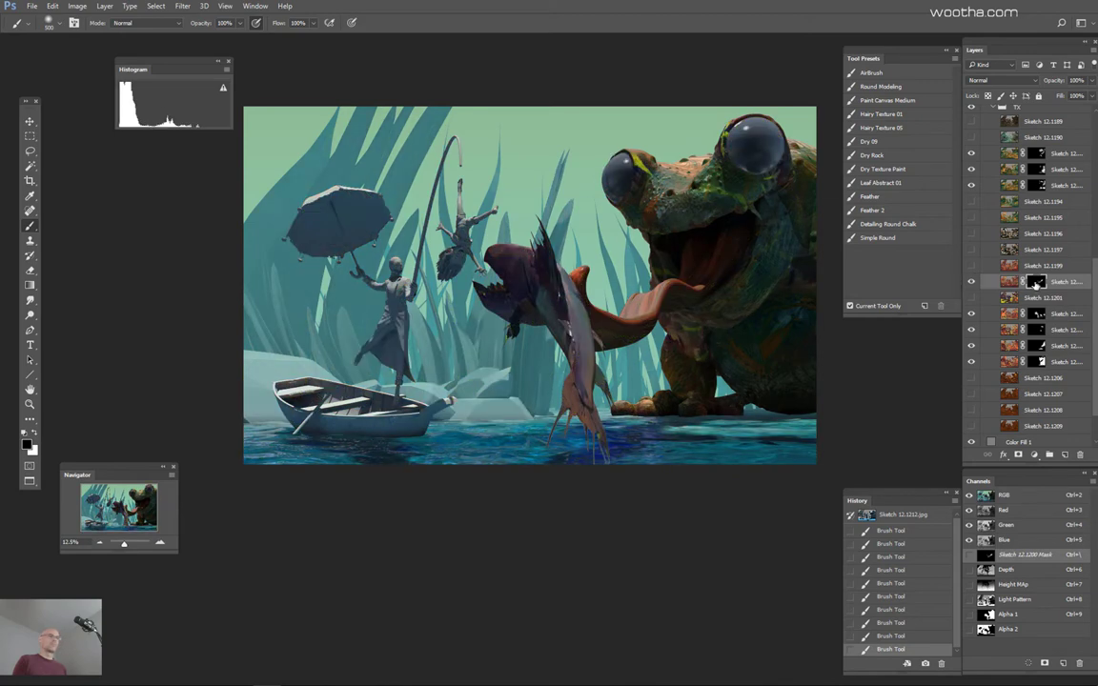
shift+click(1036, 283)
shift+click(1036, 282)
click(971, 267)
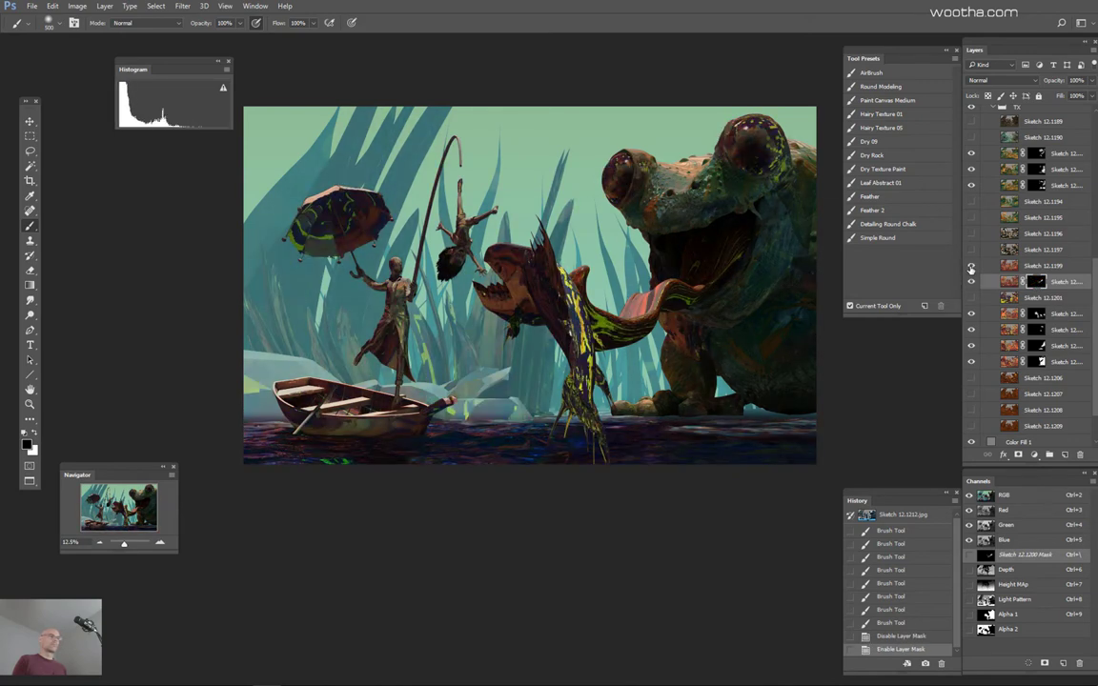
click(971, 267)
click(971, 267)
click(972, 267)
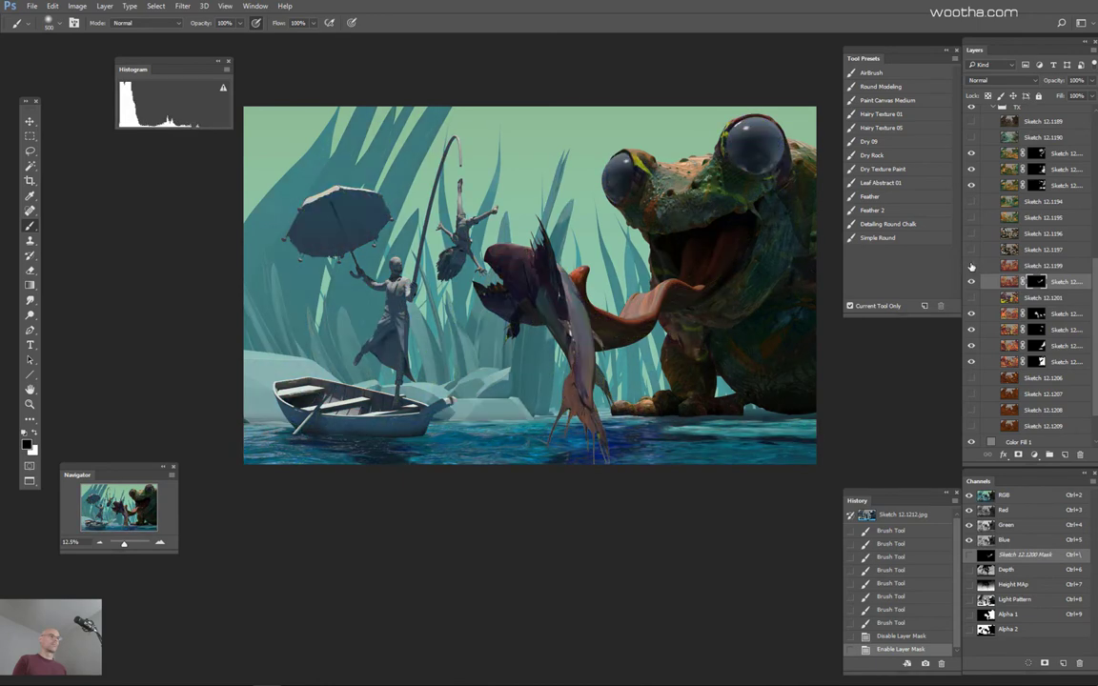
click(971, 267)
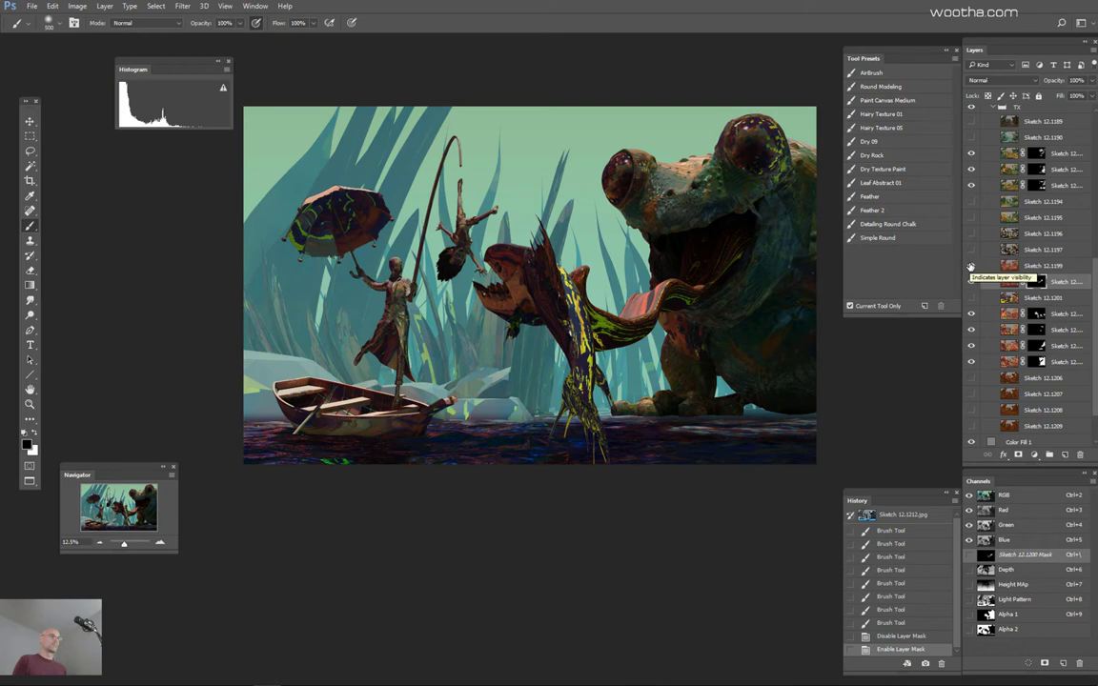
click(971, 266)
click(975, 270)
click(972, 267)
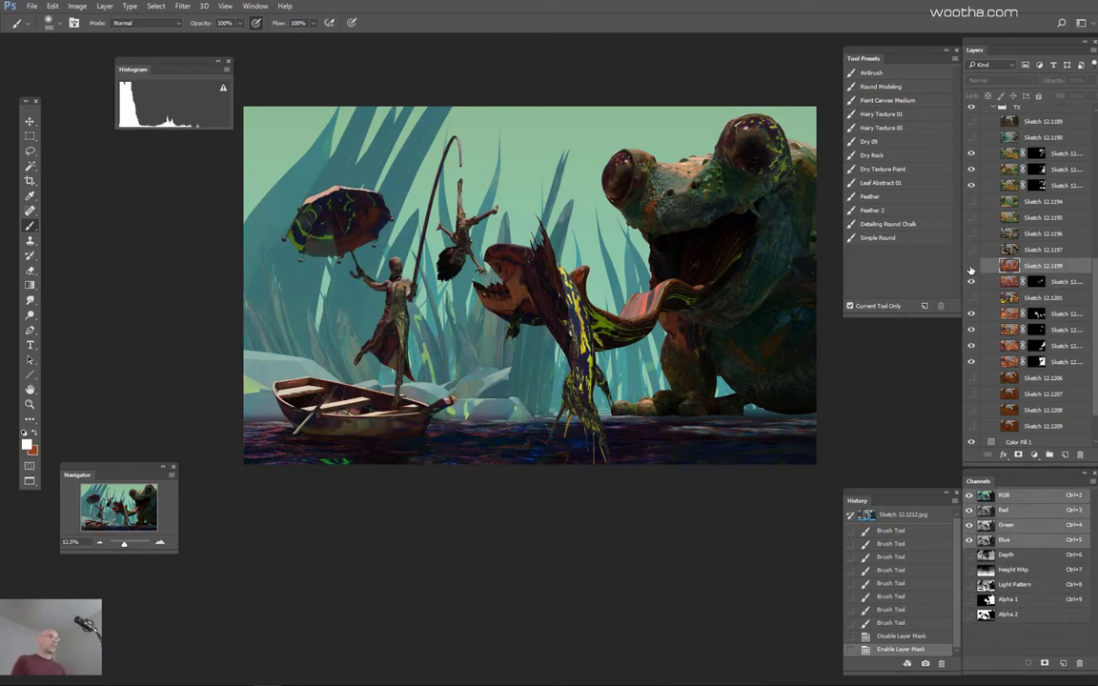
click(971, 266)
click(972, 266)
Step: Deselect, duplicate the Sketch 12.1199 layer, and show the original with a black layer mask
click(972, 267)
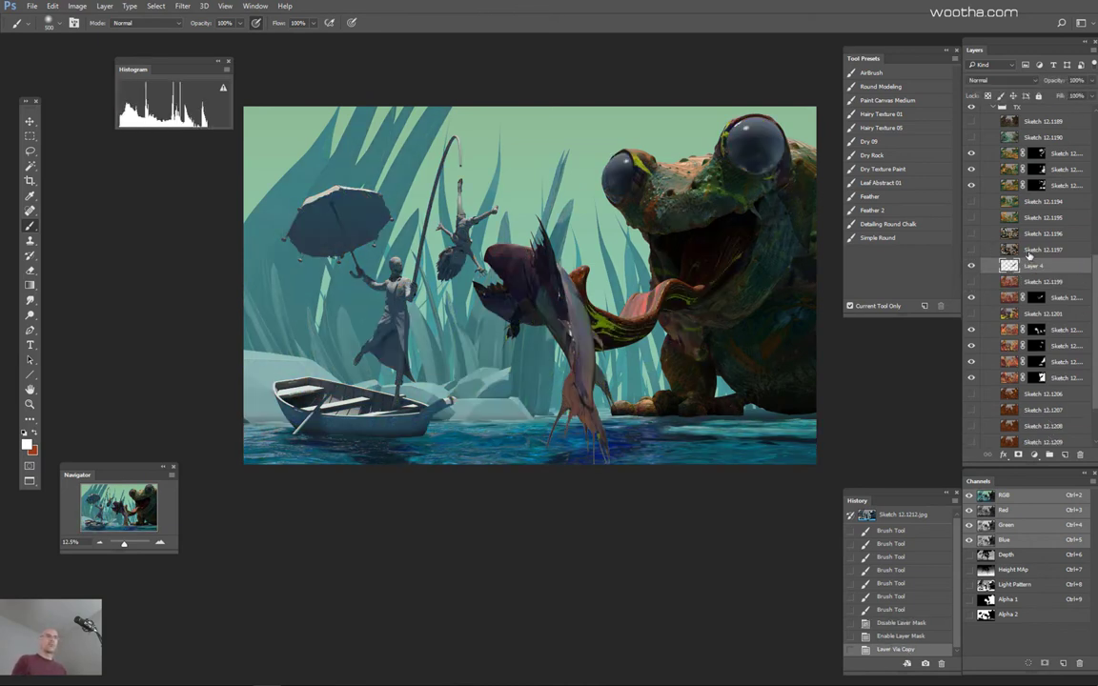
key(ctrl+d)
key(ctrl+j)
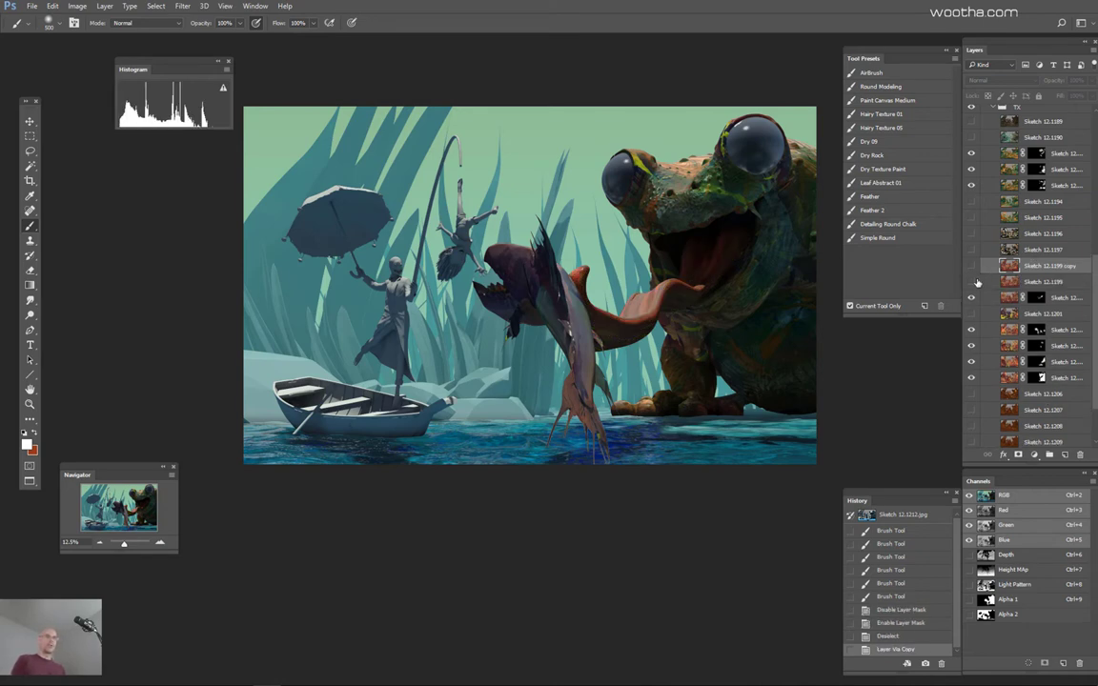
click(971, 283)
alt+click(1019, 455)
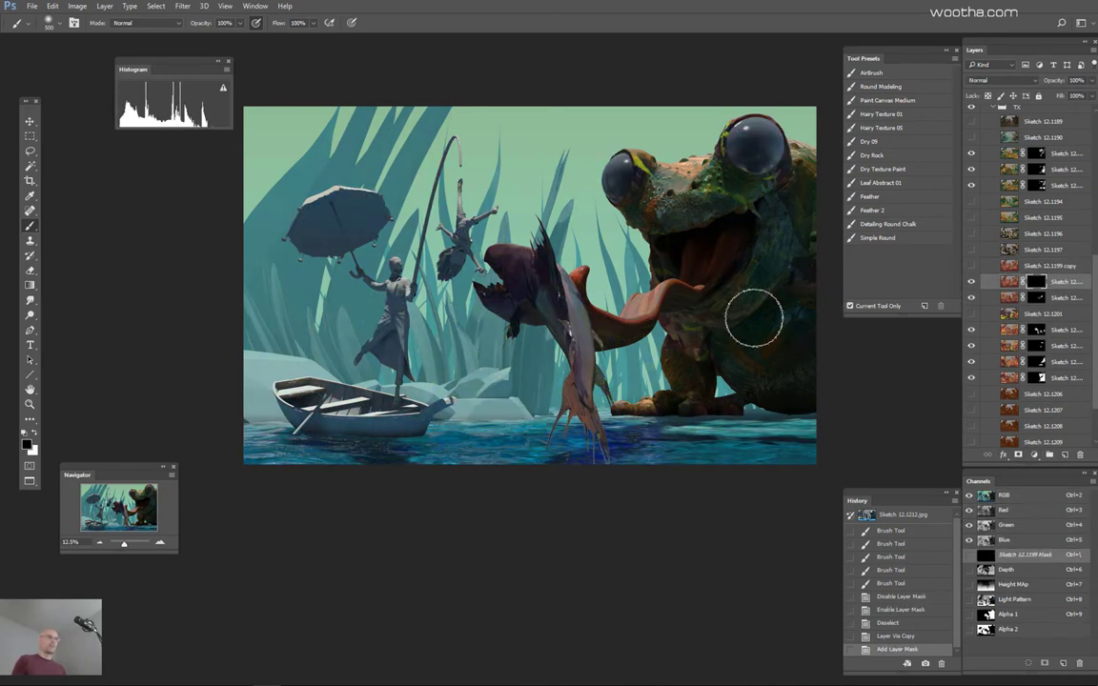
Step: Select the tongue from the colour flats and try a few strokes on the Sketch 12.1199 mask with a smaller brush
key(w)
click(670, 312)
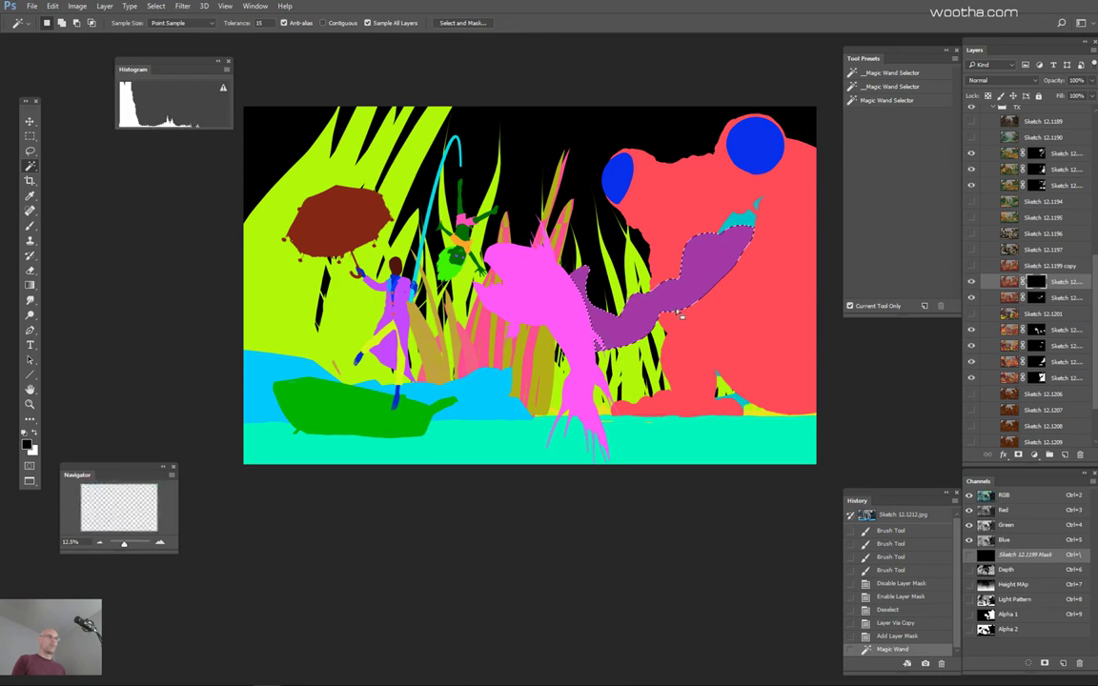
key(b)
key(x)
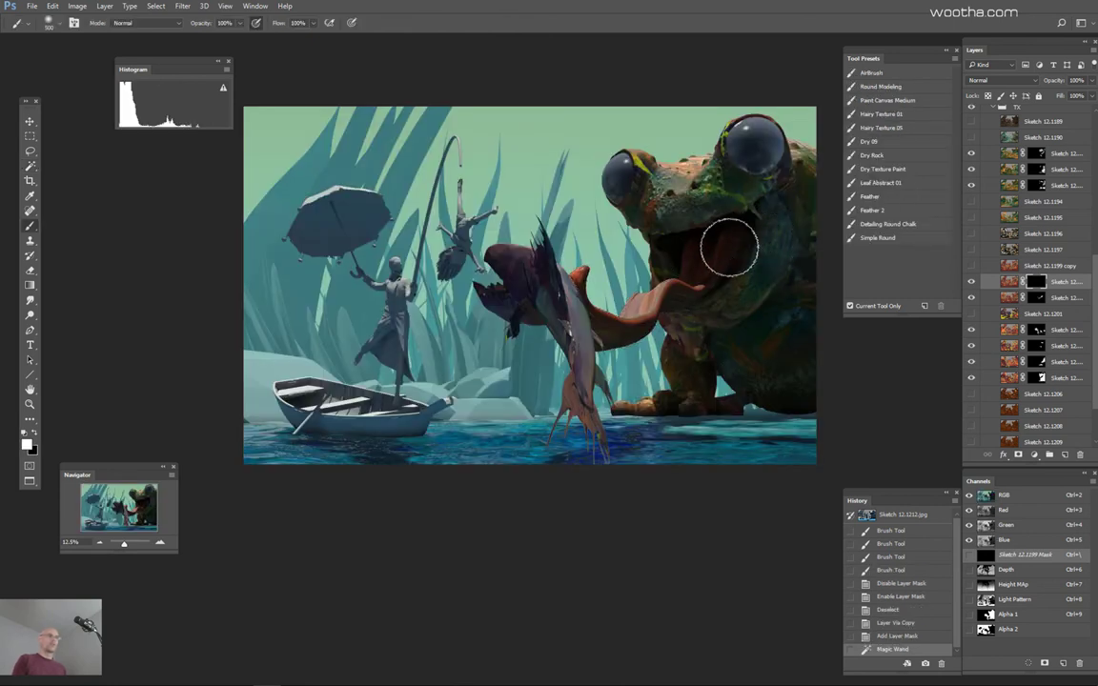
key([)
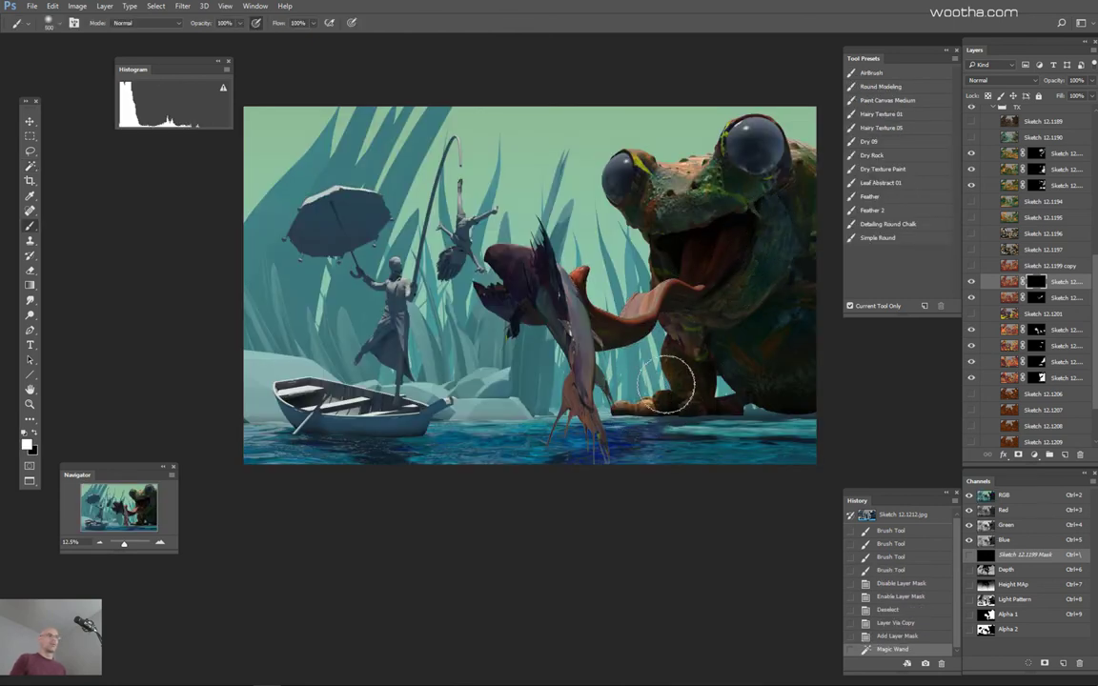
key([)
click(666, 323)
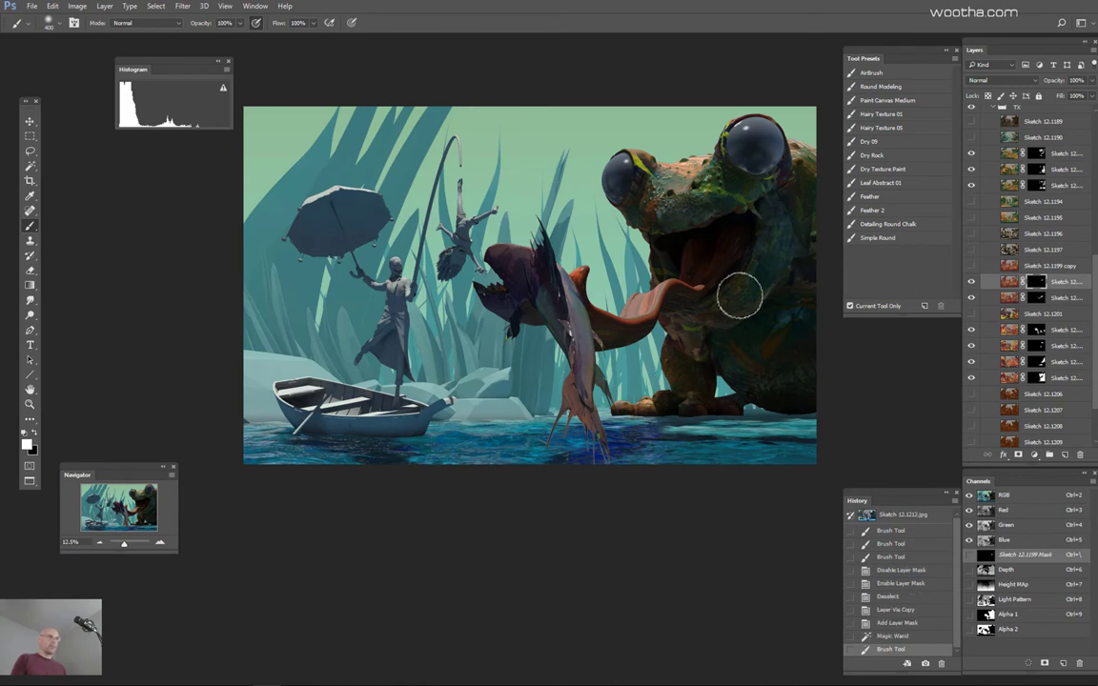
key(ctrl+z)
click(703, 289)
scroll(802, 273, up, 2)
key(ctrl+z)
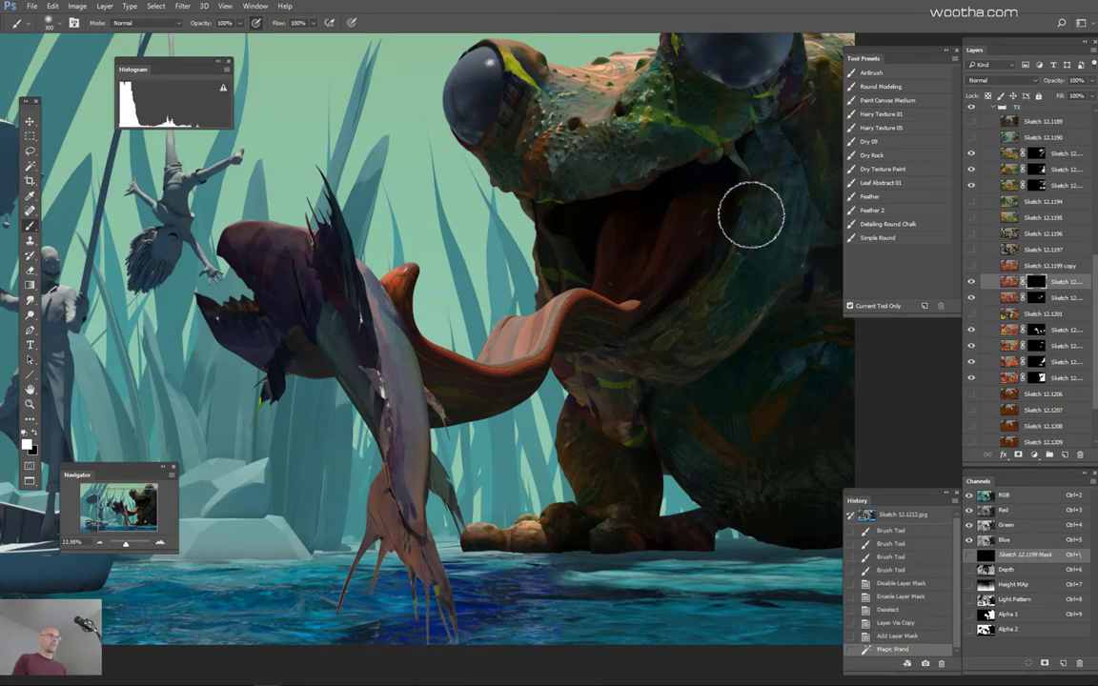
Step: Reveal the Sketch 12.1199 texture along the tongue by brushing white into its mask with varying brush sizes
key(bracketleft)
key(bracketleft)
mouse_move(669, 370)
mouse_down()
mouse_move(710, 360)
mouse_move(634, 256)
mouse_move(652, 198)
mouse_move(628, 366)
mouse_move(644, 343)
mouse_move(623, 220)
mouse_move(612, 374)
mouse_move(629, 376)
mouse_move(626, 270)
mouse_move(736, 215)
mouse_move(720, 202)
mouse_move(694, 340)
mouse_move(738, 199)
mouse_move(687, 345)
mouse_move(683, 294)
mouse_up()
mouse_move(718, 358)
mouse_down()
mouse_move(688, 370)
mouse_move(631, 351)
mouse_move(675, 440)
mouse_up()
key(bracketright)
key(bracketright)
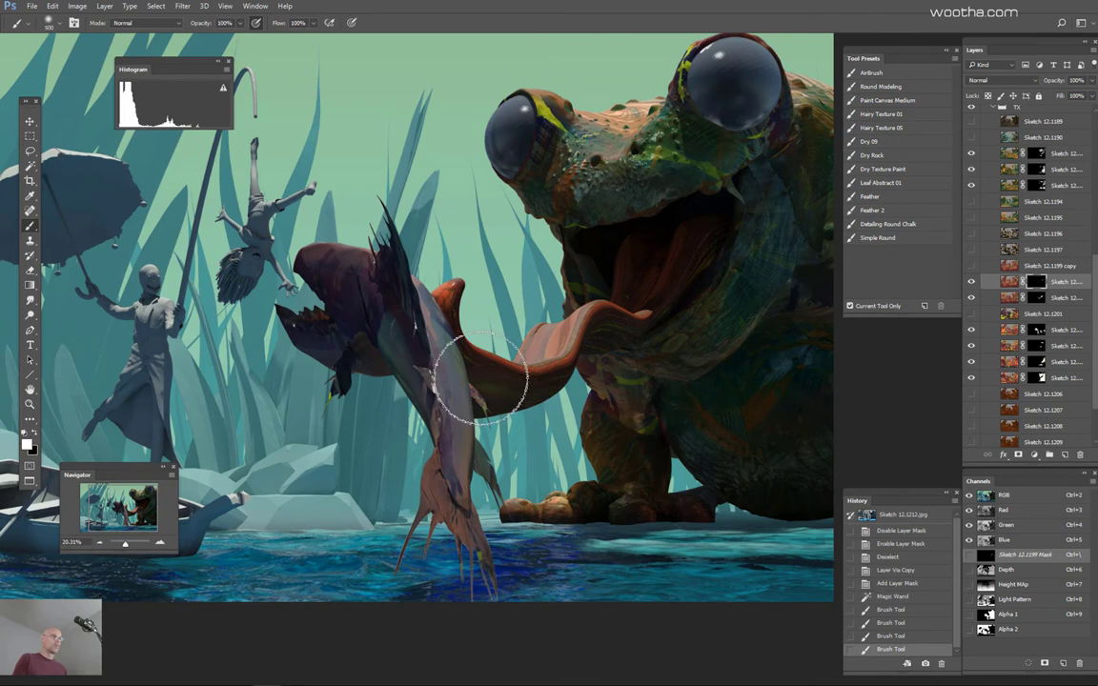
drag(648, 308, 620, 343)
key(bracketleft)
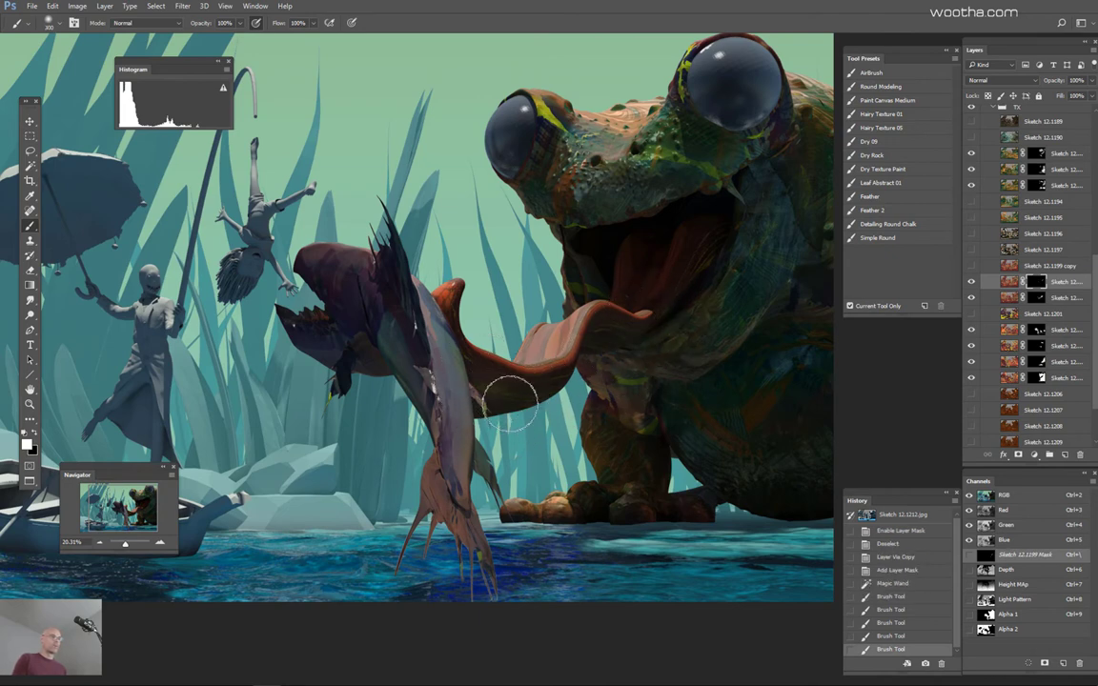
mouse_move(510, 402)
mouse_down()
mouse_move(437, 411)
mouse_move(382, 397)
mouse_up()
key(ctrl+z)
key(h)
drag(608, 390, 677, 370)
Step: Show the Sketch 12.1199 copy layer and mask it to the fish using a selection from the colour flats
click(1013, 267)
scroll(730, 362, down, 5)
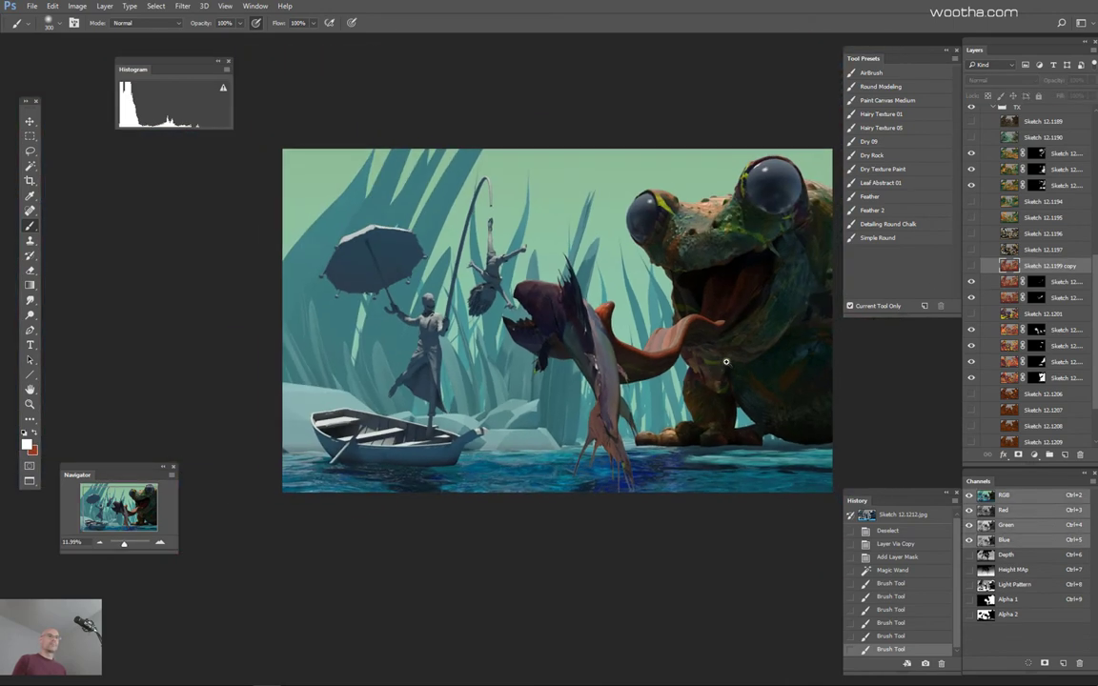
key(ctrl+d)
click(972, 266)
key(w)
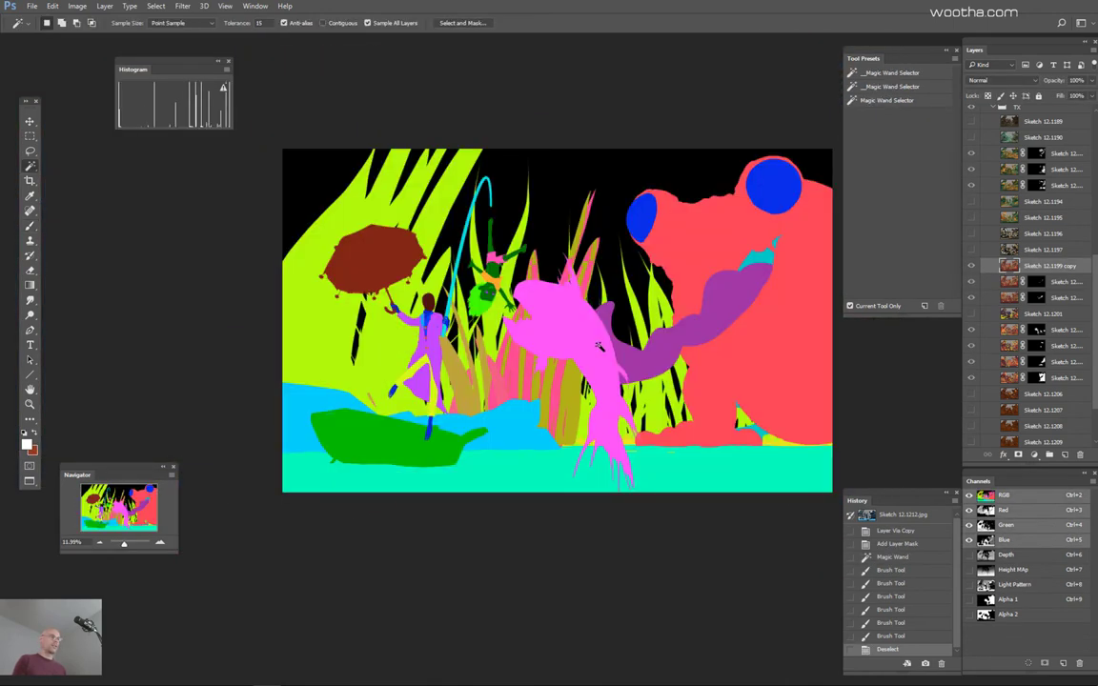
click(607, 362)
click(1018, 455)
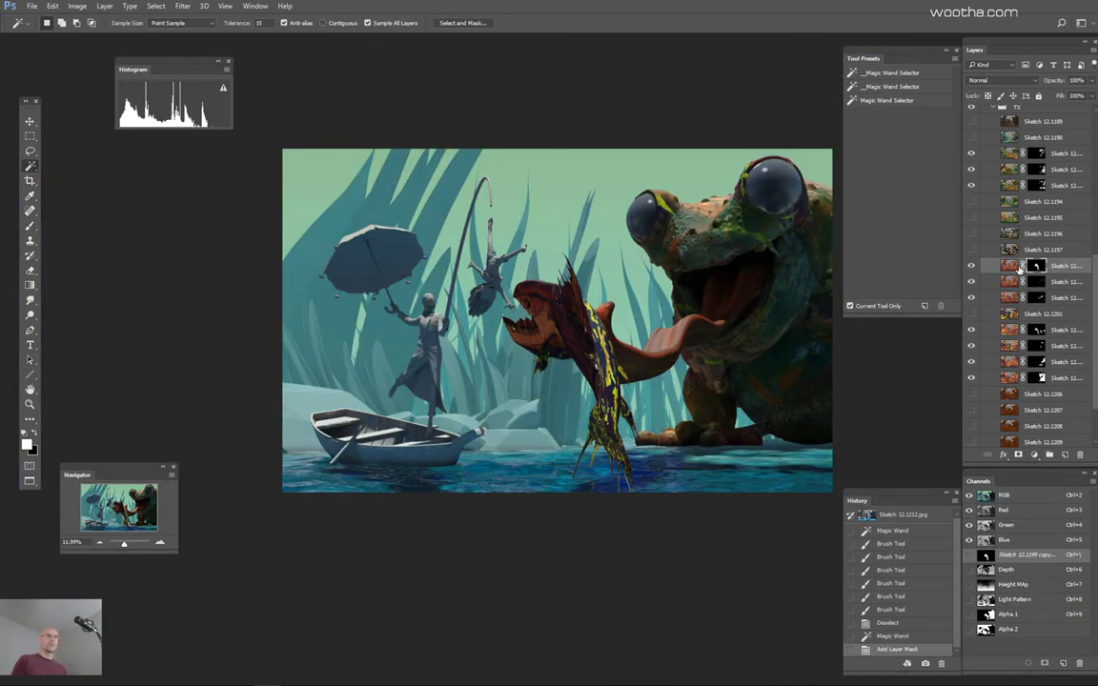
Step: Try recolouring the Sketch 12.1199 copy texture on the fish by inverting it and shifting its hue to -18
click(1010, 268)
key(ctrl+i)
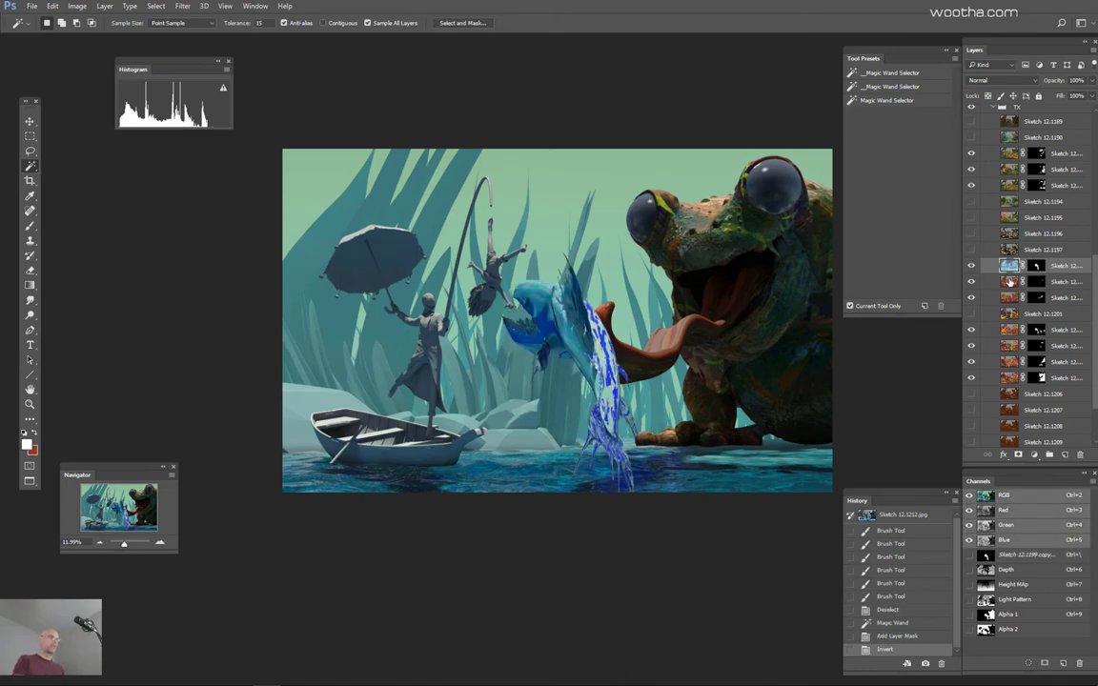
drag(651, 317, 673, 317)
key(ctrl+z)
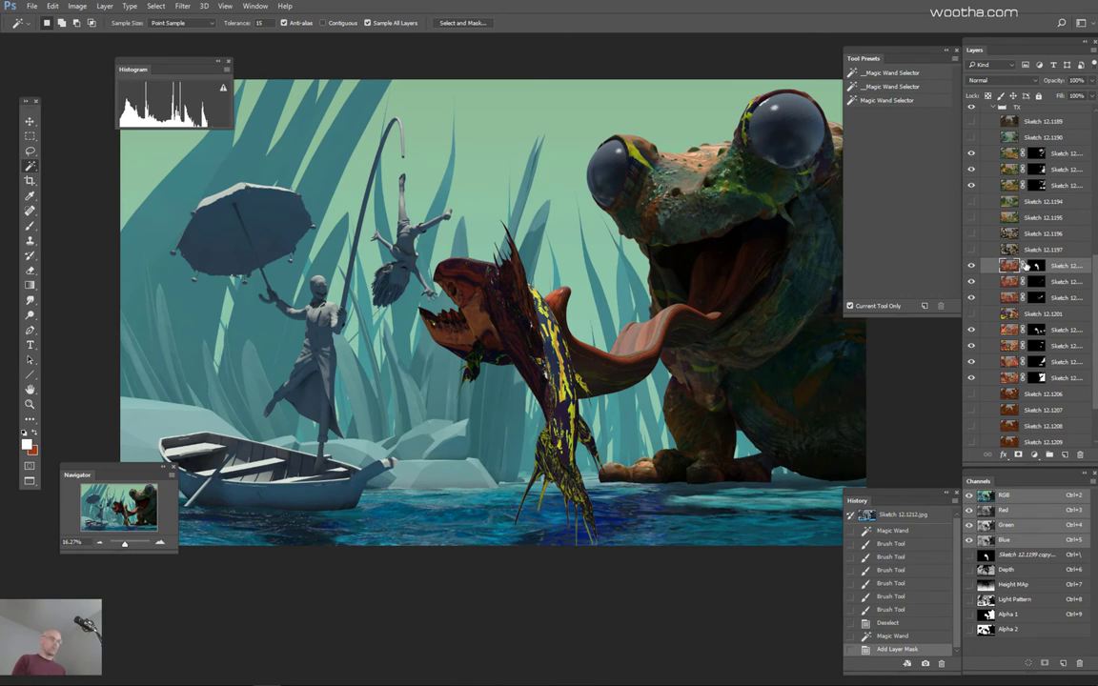
key(ctrl+u)
mouse_move(835, 186)
mouse_down()
mouse_move(852, 186)
mouse_move(800, 189)
mouse_move(887, 196)
mouse_move(825, 196)
mouse_up()
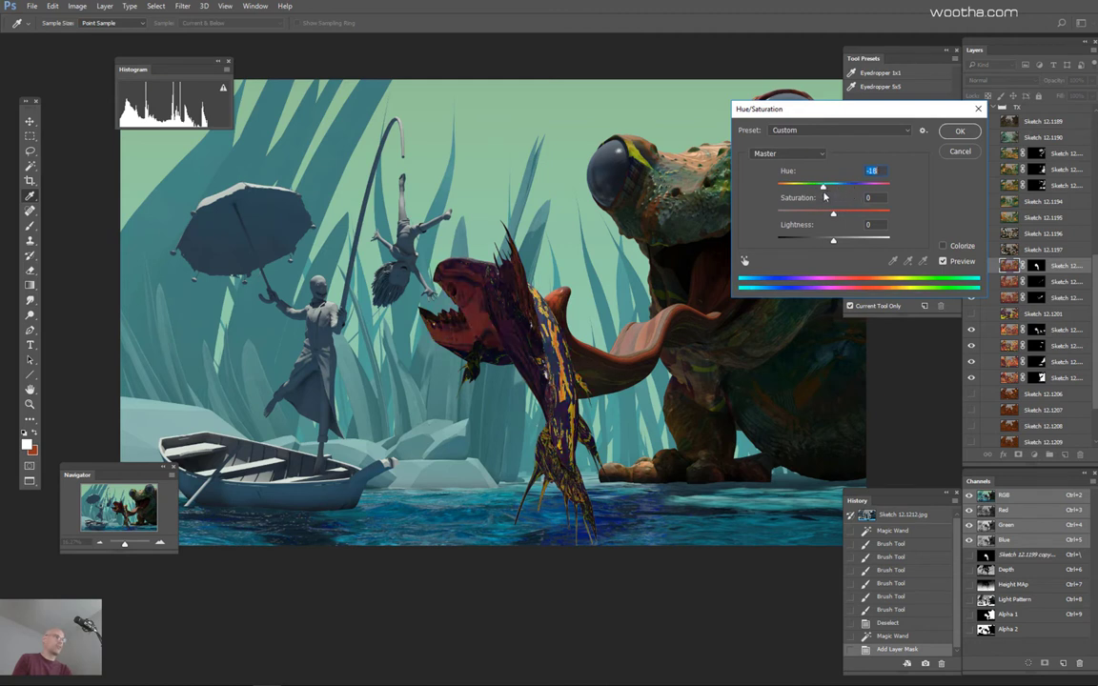
click(962, 153)
scroll(494, 359, up, 3)
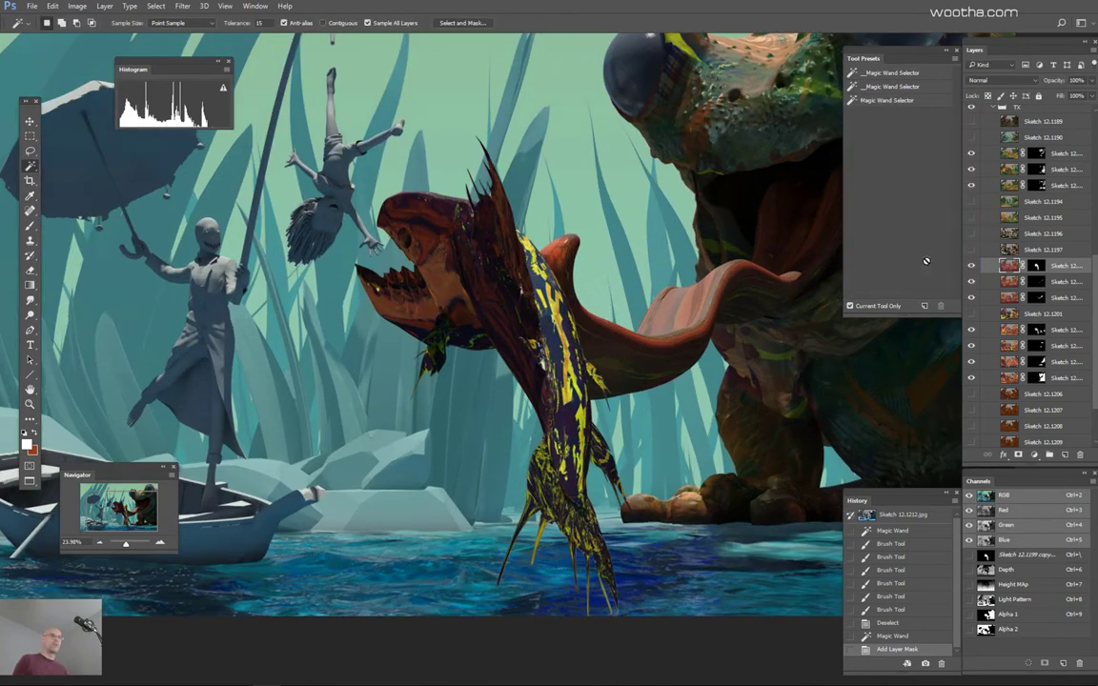
Step: Compare the fish with the Sketch 12.1199 copy layer shown and hidden, and leave that layer hidden
click(971, 267)
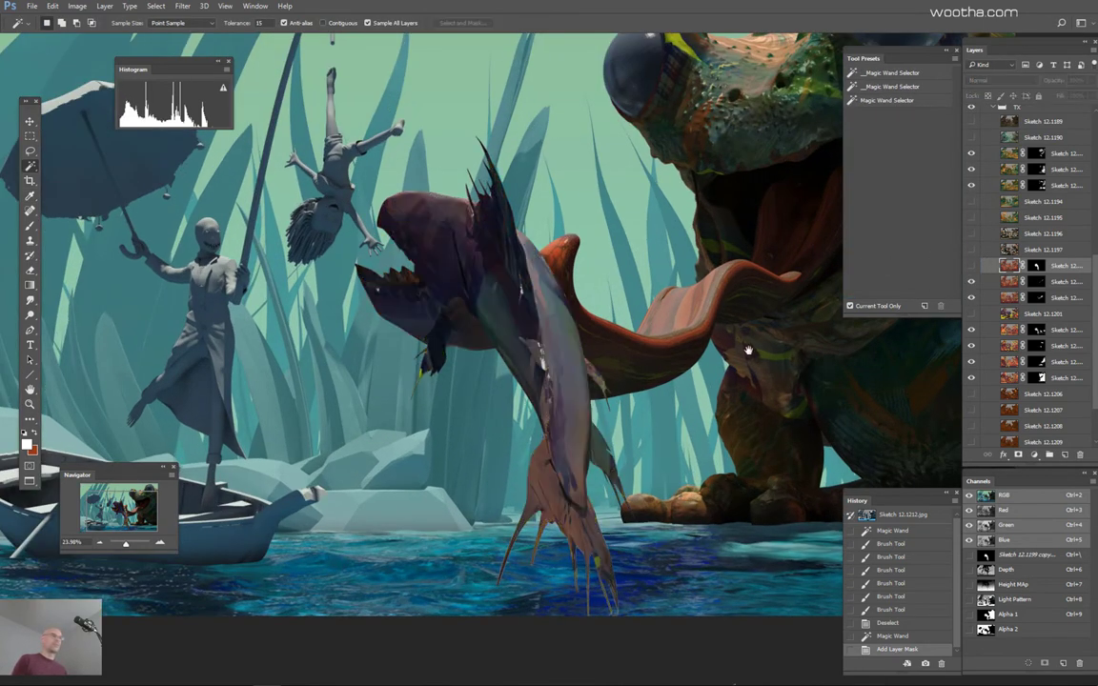
click(971, 267)
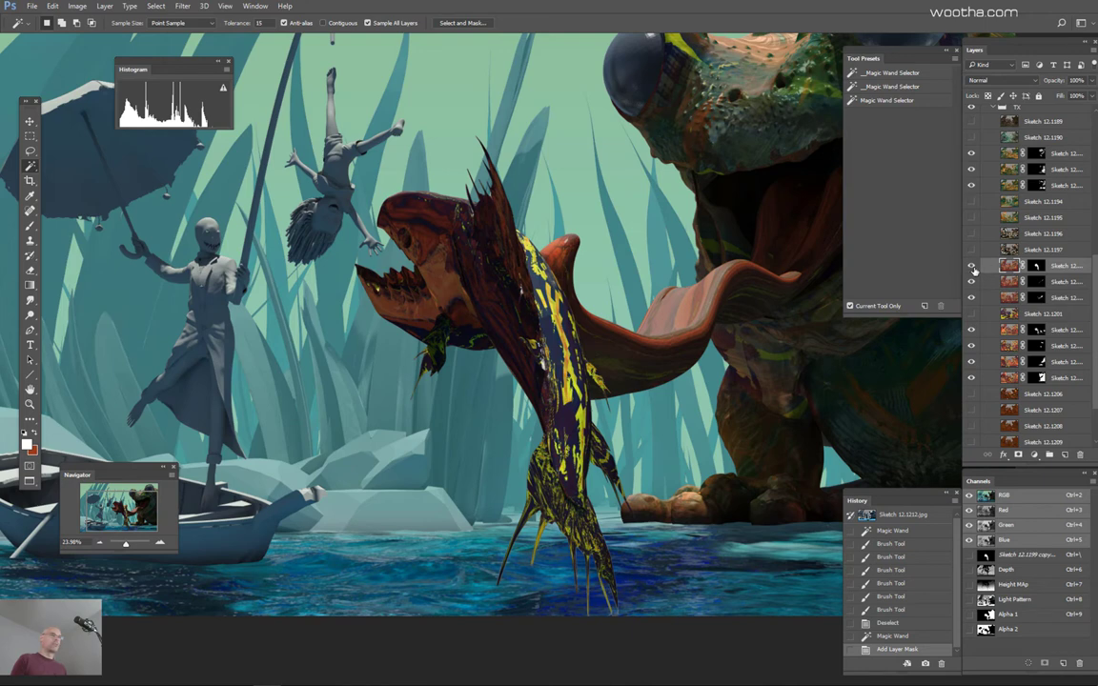
click(972, 267)
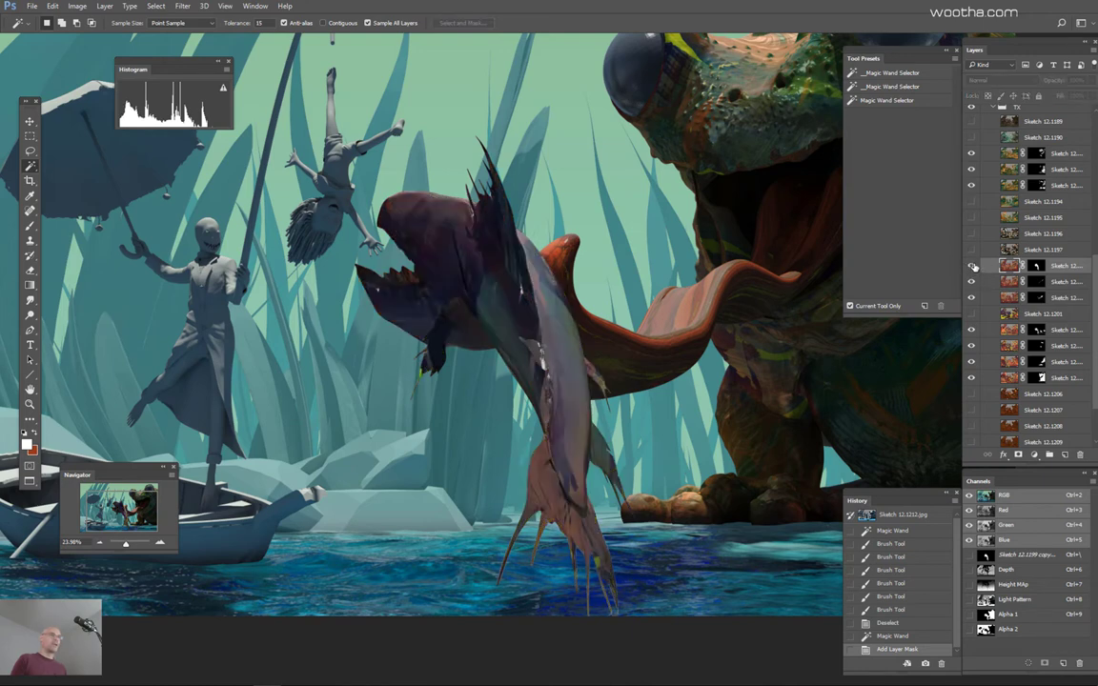
click(973, 267)
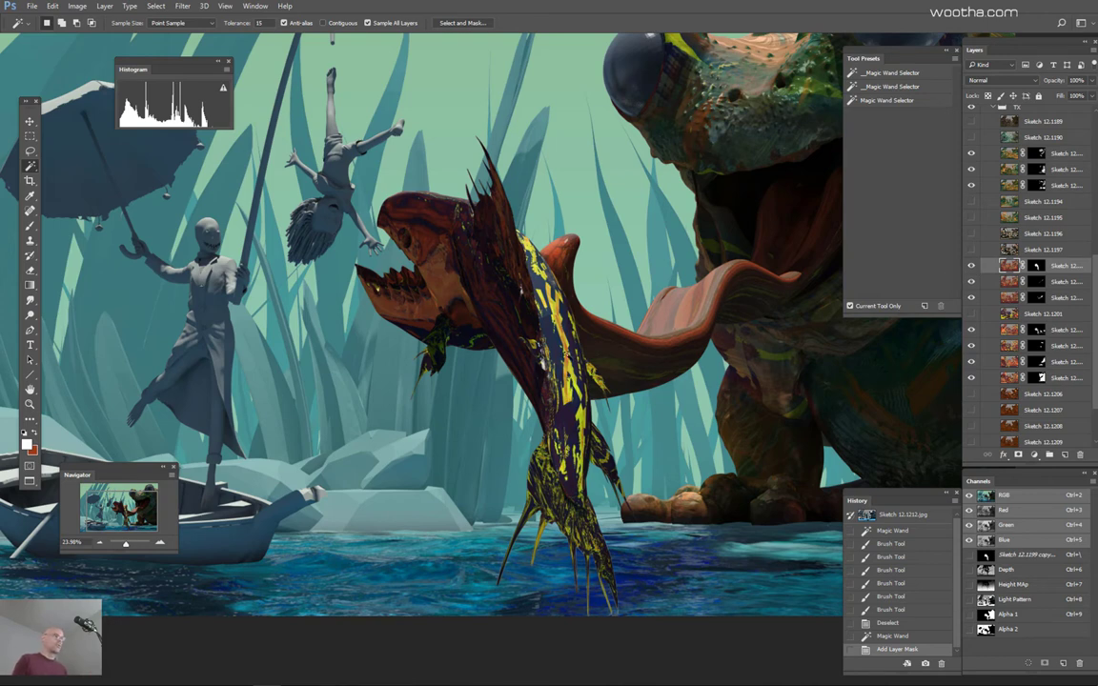
click(972, 266)
Step: Preview the Sketch 12.1197 texture over the whole scene by showing and hiding its layer
click(971, 250)
scroll(720, 313, down, 3)
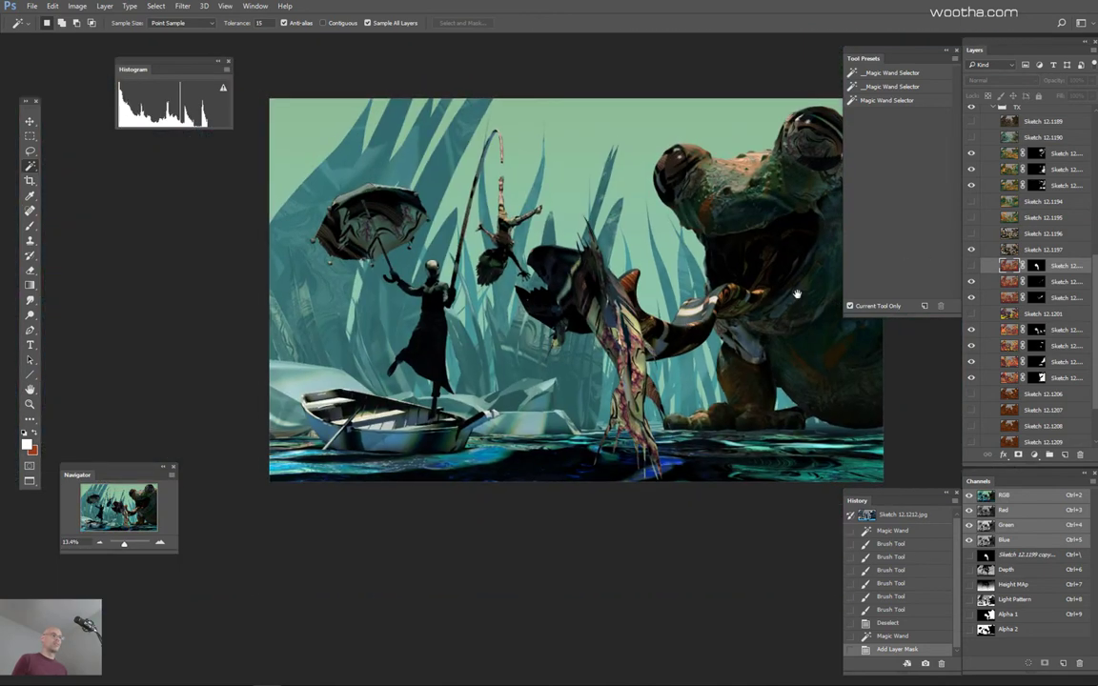
click(971, 252)
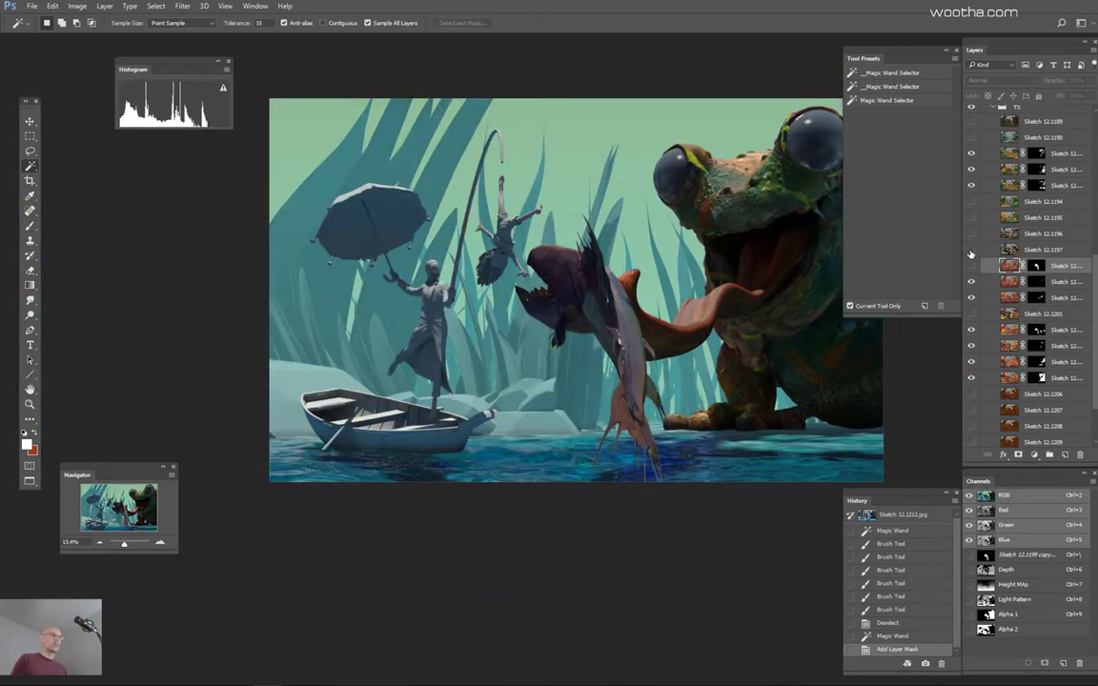
click(972, 251)
click(974, 248)
Step: Show the Sketch 12.1196 texture, check it on the fish, and give the layer a black mask
click(972, 234)
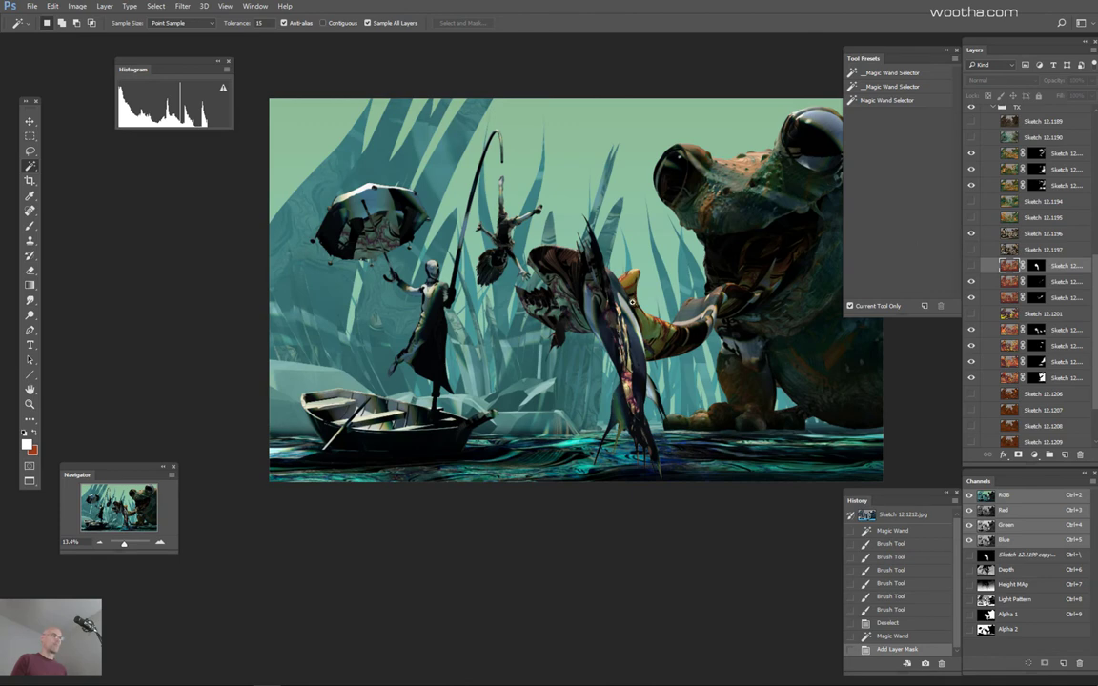
scroll(631, 303, up, 3)
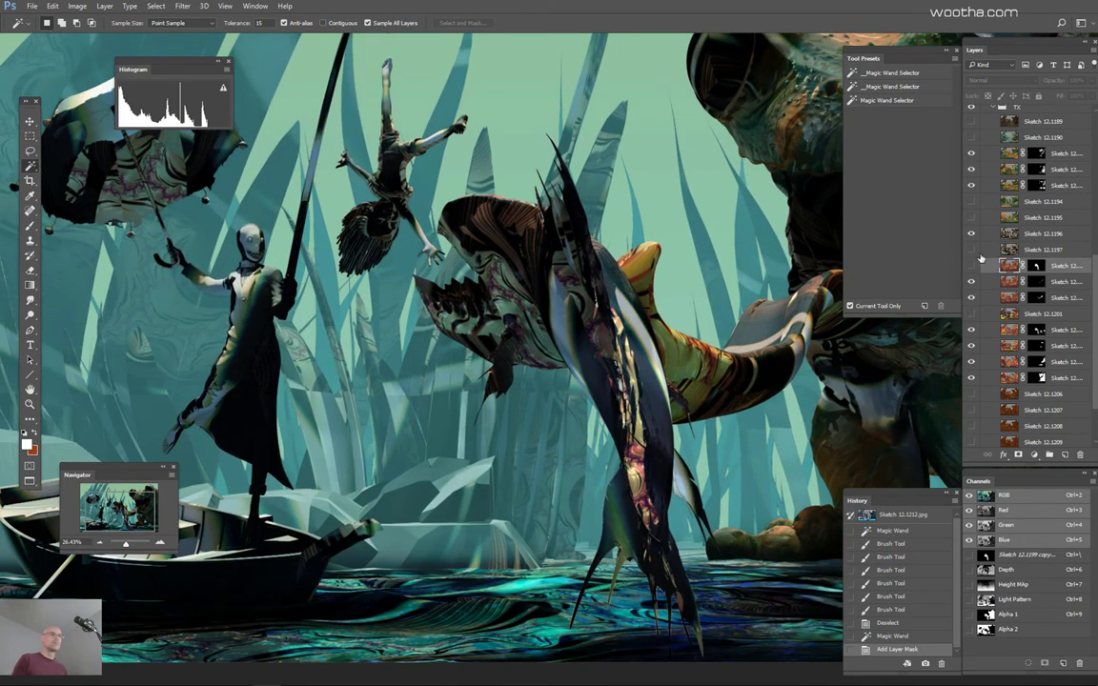
click(971, 236)
click(972, 235)
click(1039, 238)
alt+click(1019, 455)
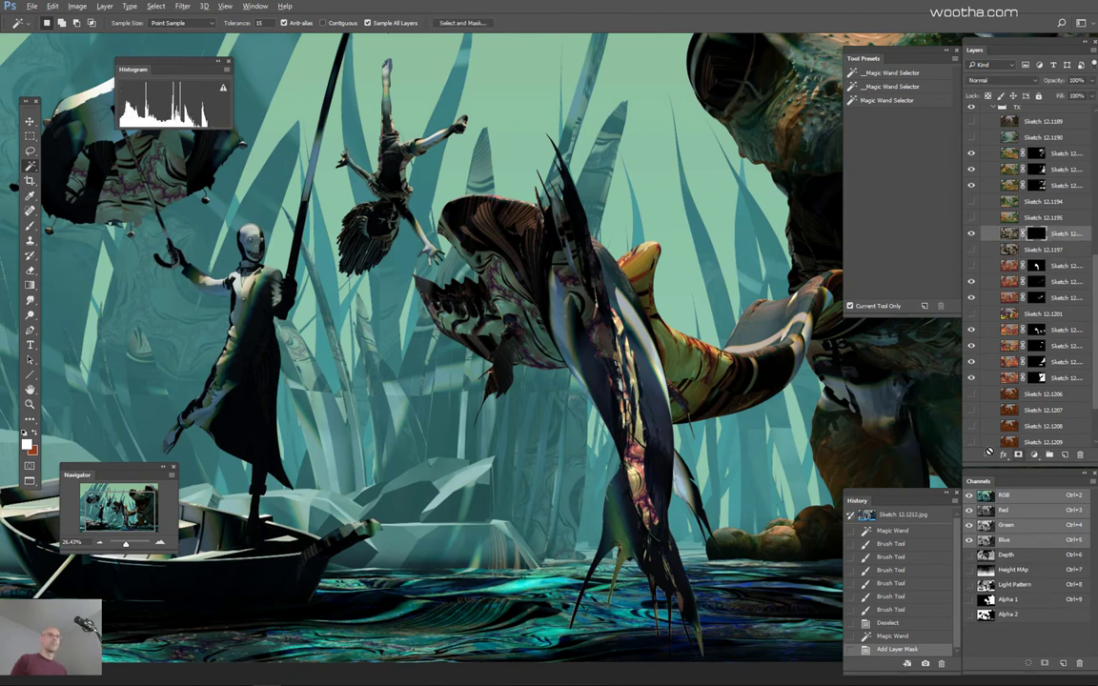
Step: Select the fish from the colour flats and reveal the Sketch 12.1196 texture on its head with a smaller brush
key(F2)
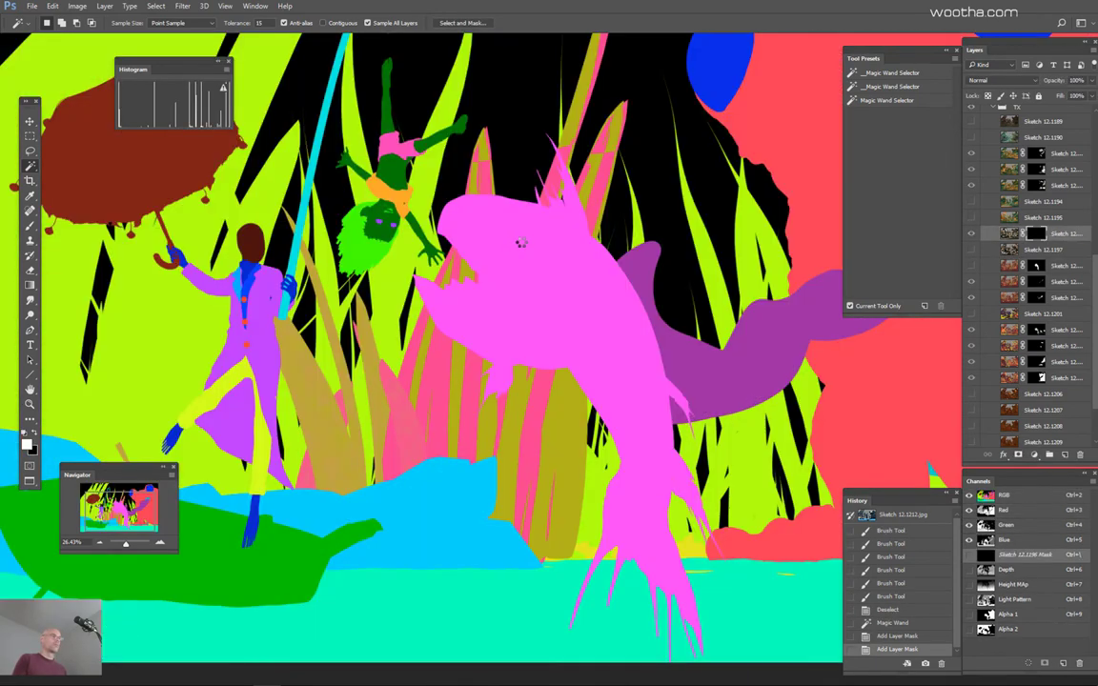
click(521, 243)
key(b)
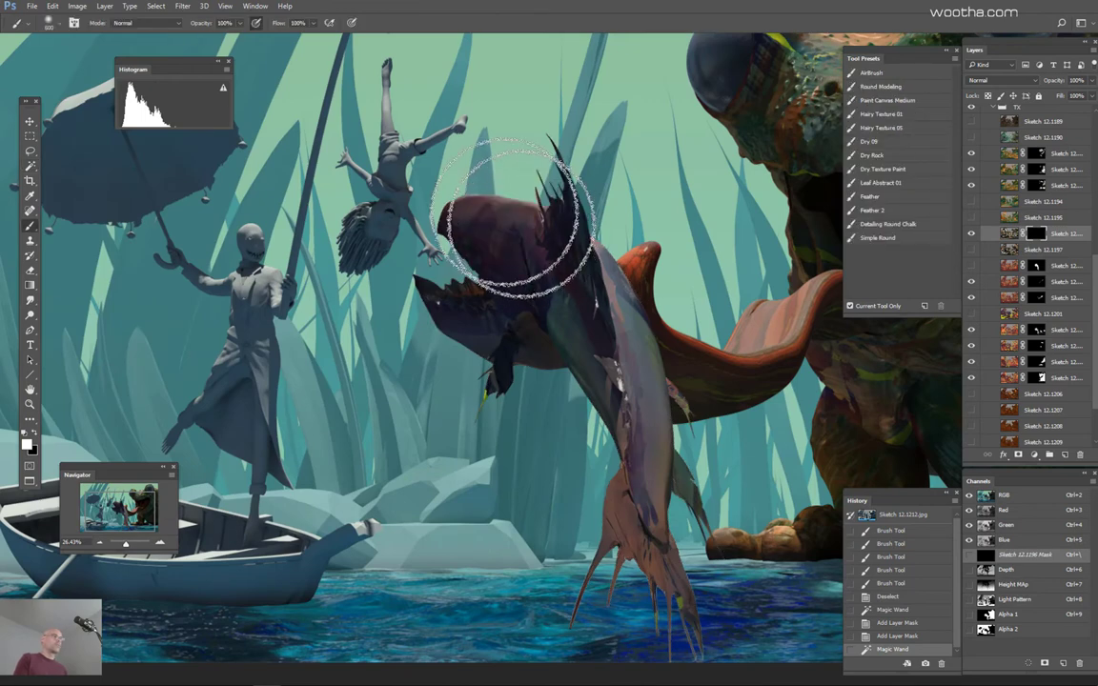
mouse_move(453, 207)
mouse_down()
mouse_move(532, 225)
mouse_move(401, 221)
mouse_move(362, 303)
mouse_up()
key(ctrl+z)
key(bracketleft)
key(bracketleft)
key(ctrl+z)
key(ctrl+z)
key(bracketleft)
mouse_move(538, 222)
mouse_down()
mouse_move(322, 277)
mouse_move(416, 310)
mouse_up()
key(bracketright)
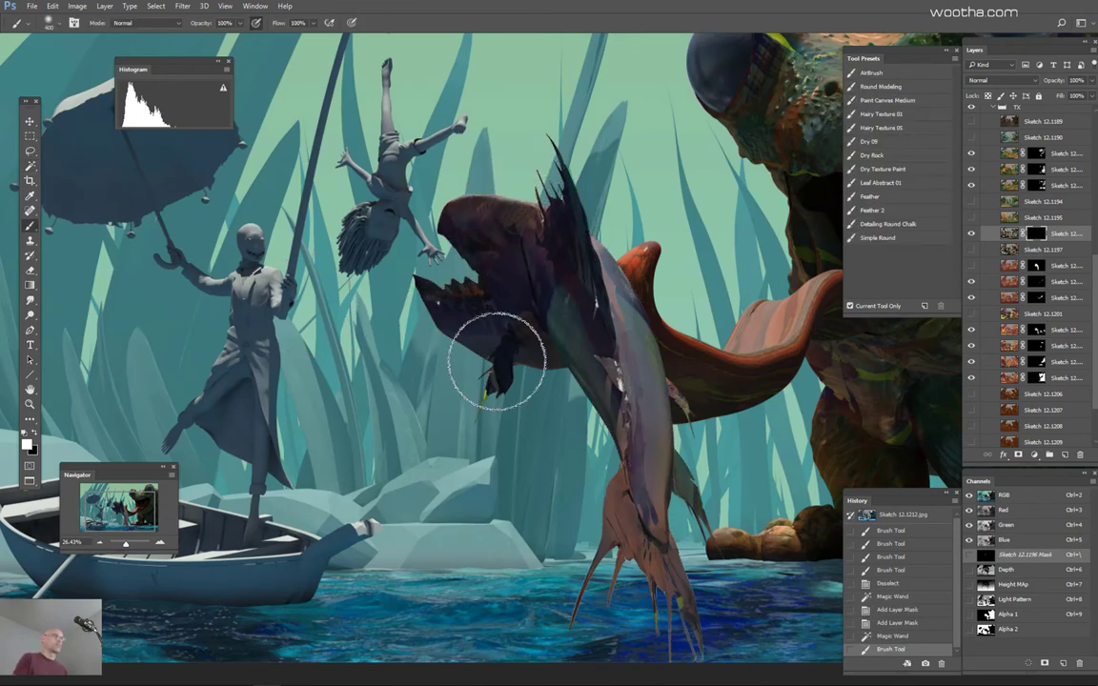
Step: Extend the Sketch 12.1196 texture across the fish's lower jaw and down its body by painting the mask white
key(])
mouse_move(497, 360)
mouse_down()
mouse_move(514, 246)
mouse_move(467, 259)
mouse_move(511, 296)
mouse_move(513, 247)
mouse_move(454, 210)
mouse_move(487, 331)
mouse_up()
mouse_move(487, 332)
mouse_down()
mouse_move(519, 249)
mouse_move(451, 214)
mouse_move(503, 344)
mouse_move(512, 304)
mouse_move(532, 455)
mouse_move(528, 285)
mouse_move(528, 345)
mouse_move(597, 317)
mouse_move(591, 345)
mouse_move(629, 555)
mouse_move(625, 312)
mouse_move(658, 635)
mouse_move(670, 521)
mouse_move(619, 270)
mouse_move(664, 367)
mouse_move(610, 259)
mouse_move(652, 591)
mouse_up()
key(bracketleft)
key(bracketright)
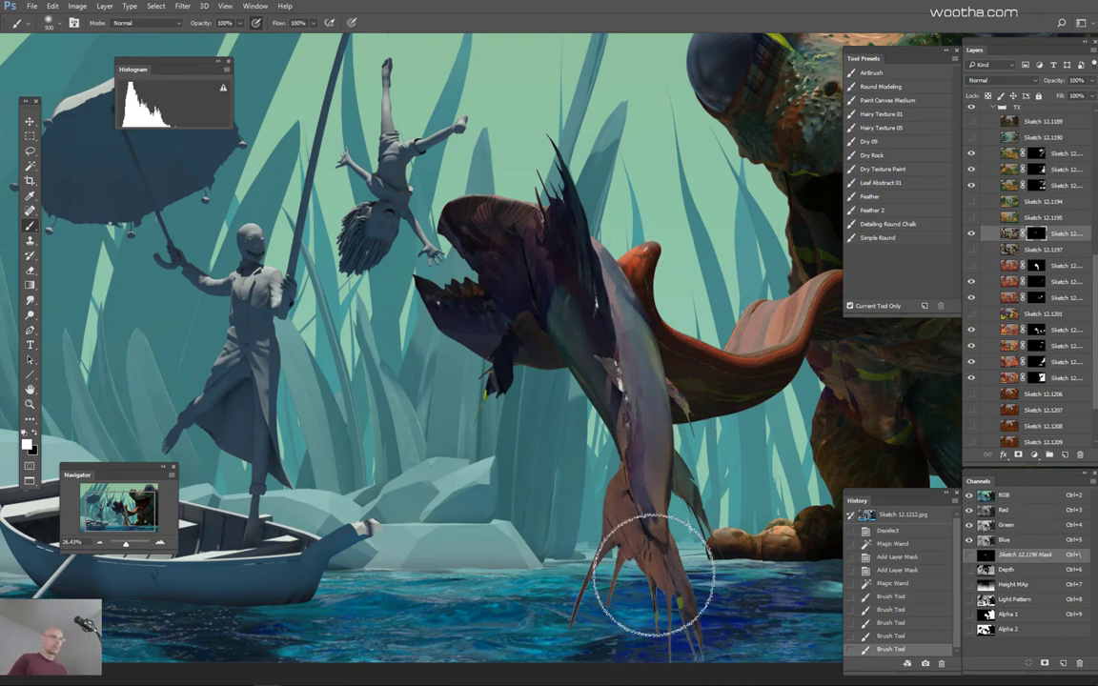
Step: Refine the Sketch 12.1196 mask around the fish's lower jaw and mouth with a smaller brush
key(bracketright)
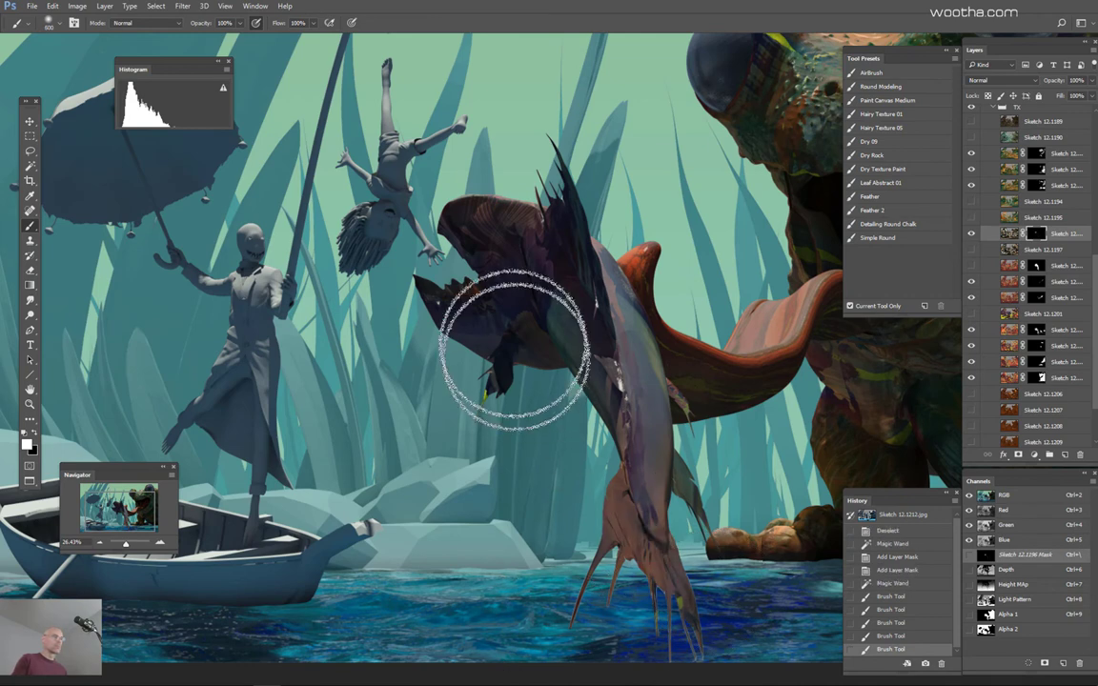
key(bracketleft)
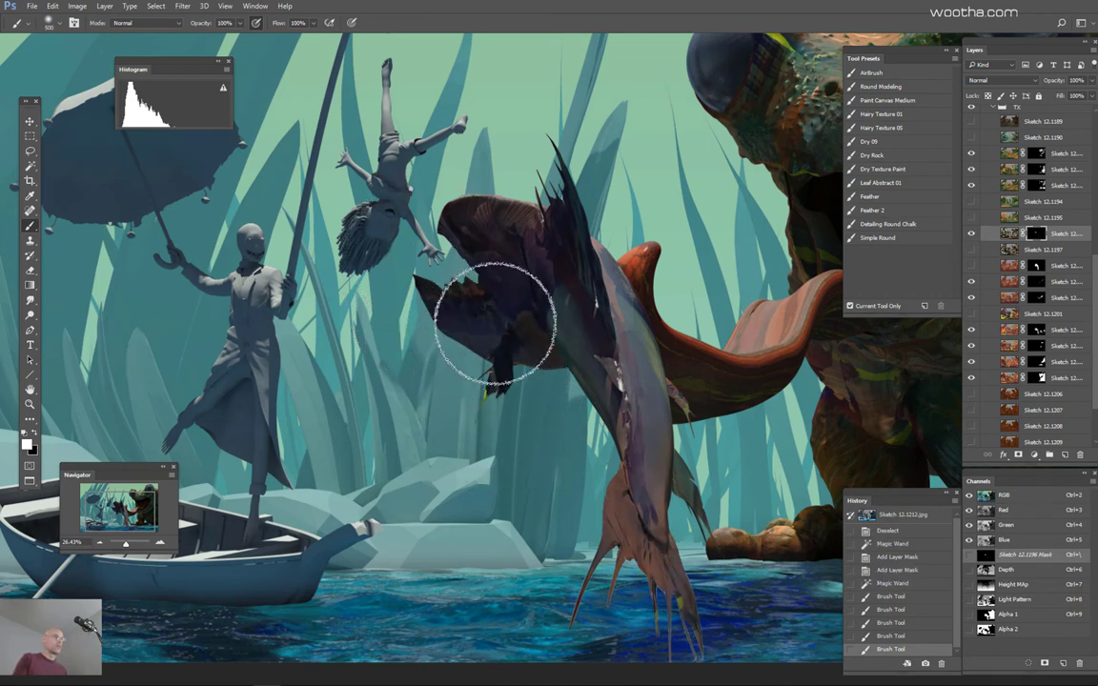
key(bracketleft)
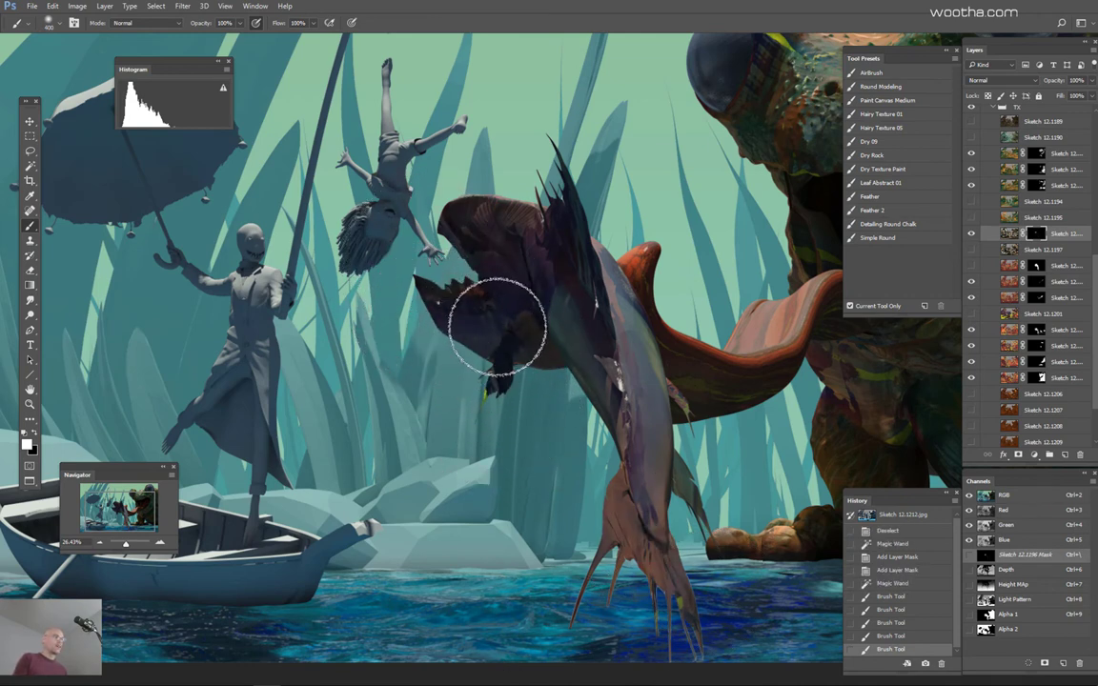
mouse_move(498, 324)
mouse_down()
mouse_move(431, 283)
mouse_move(449, 314)
mouse_move(518, 334)
mouse_up()
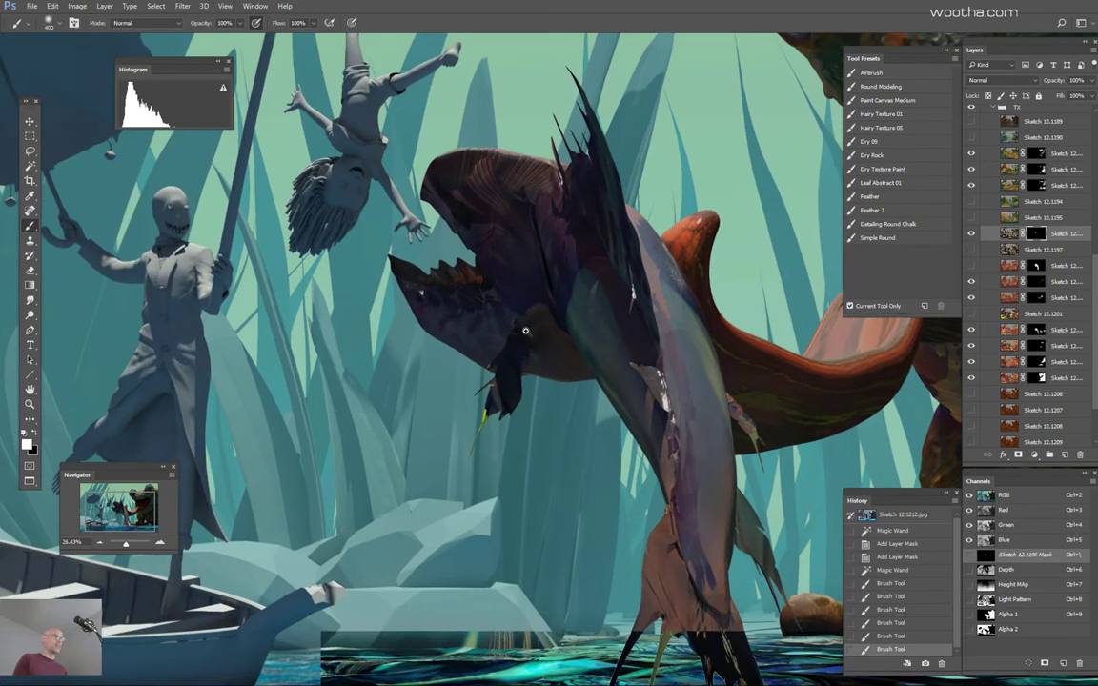
key(ctrl+z)
key(bracketleft)
key(bracketleft)
drag(412, 286, 523, 300)
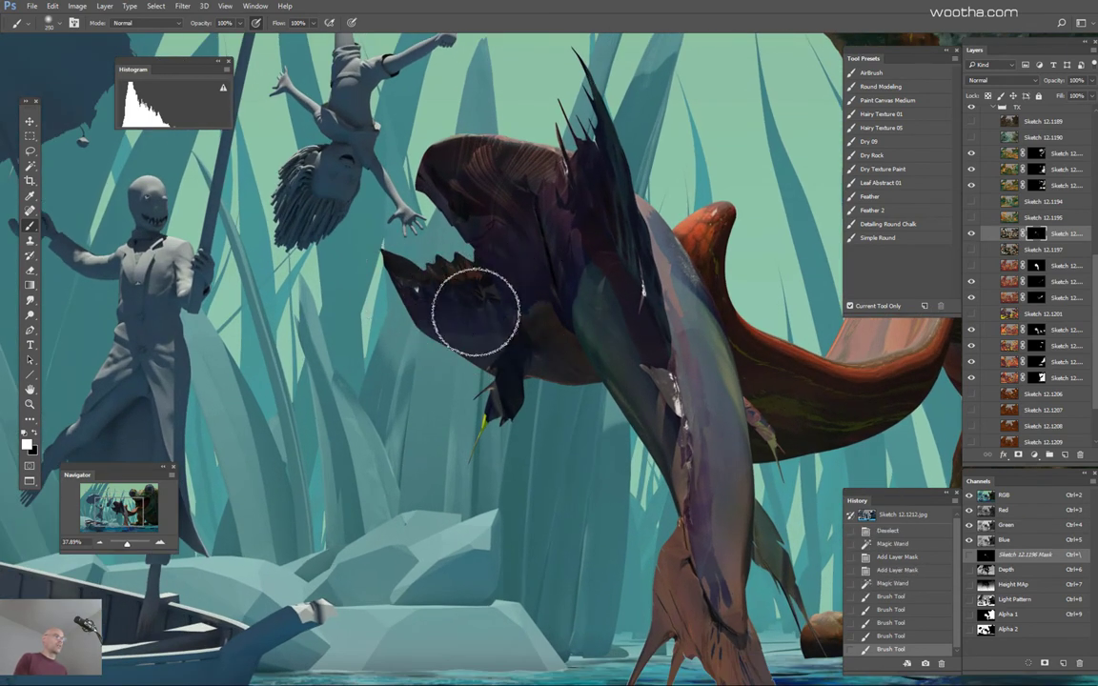
Step: Blend more of the Sketch 12.1196 texture into the fish's head and body through the mask, adjusting the brush size
key(bracketright)
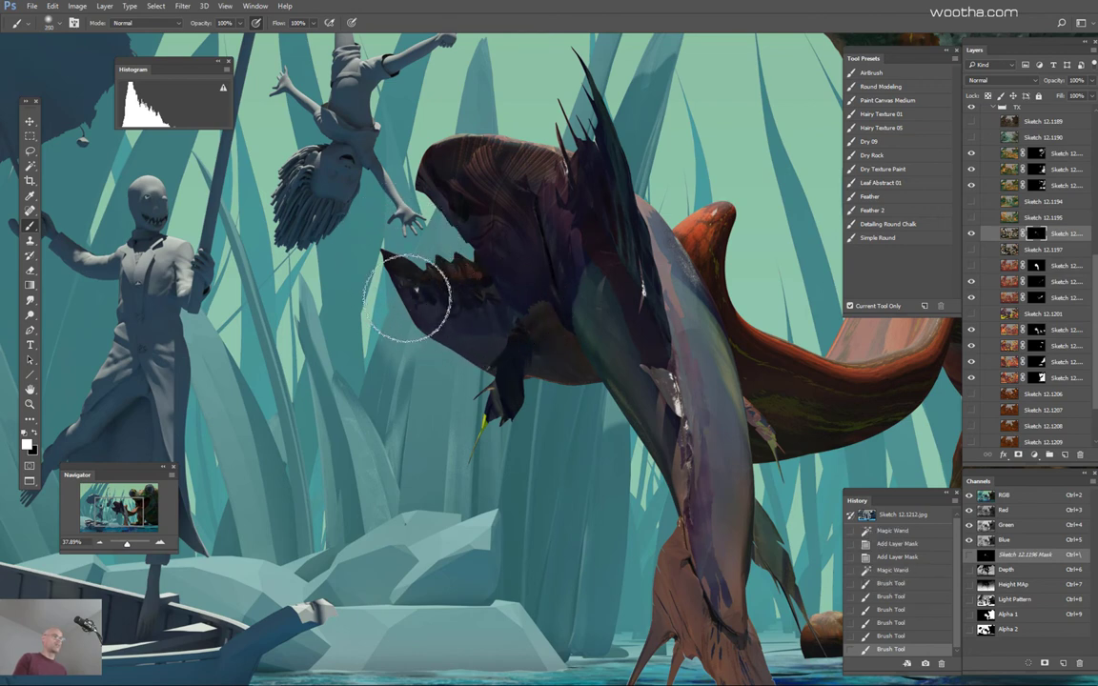
key(bracketright)
drag(454, 212, 500, 291)
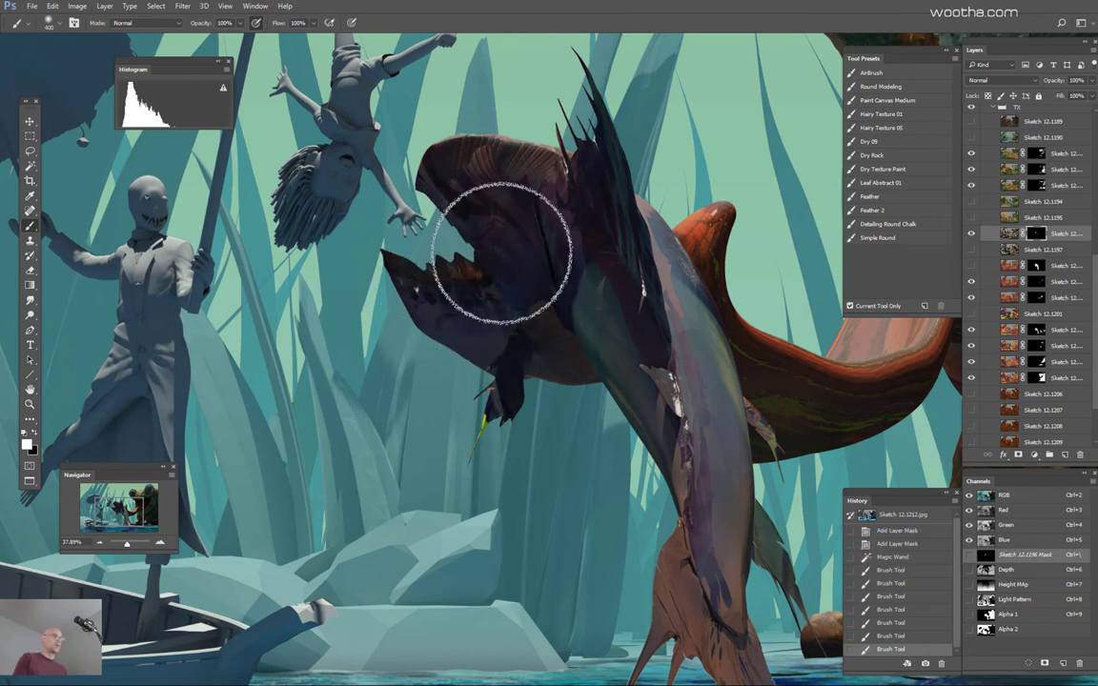
key(bracketleft)
mouse_move(570, 259)
mouse_down()
mouse_move(583, 315)
mouse_move(589, 304)
mouse_up()
drag(710, 445, 680, 432)
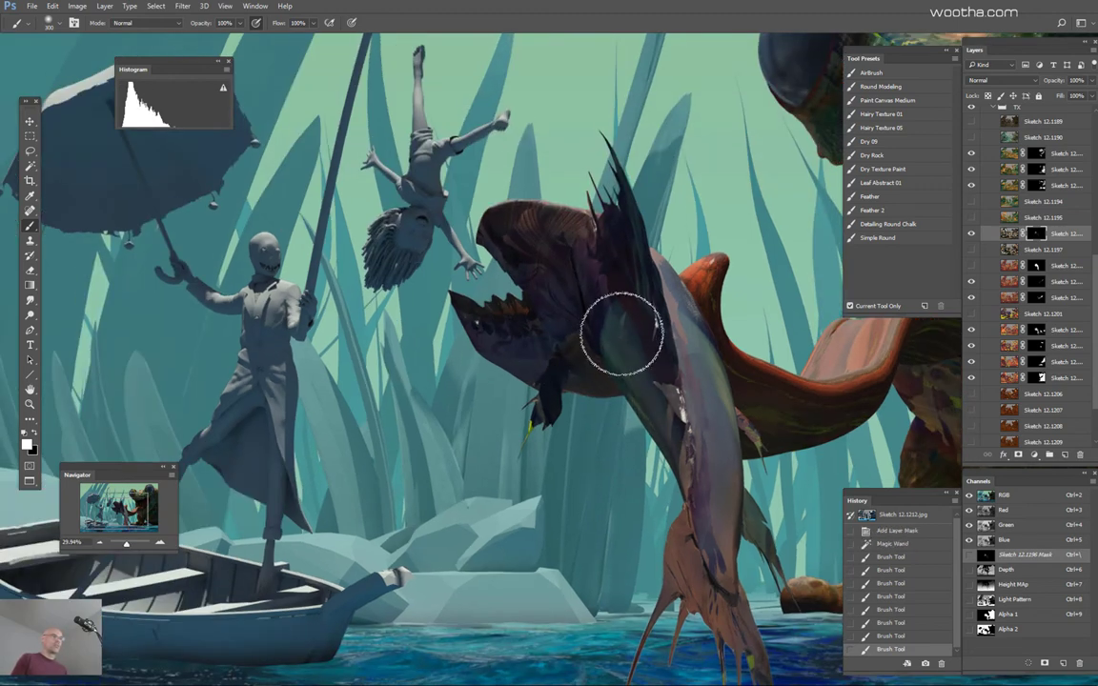
Step: Select the Sketch 12.1195 texture layer and toggle its visibility to compare it with the current painting
key(bracketright)
drag(728, 487, 676, 430)
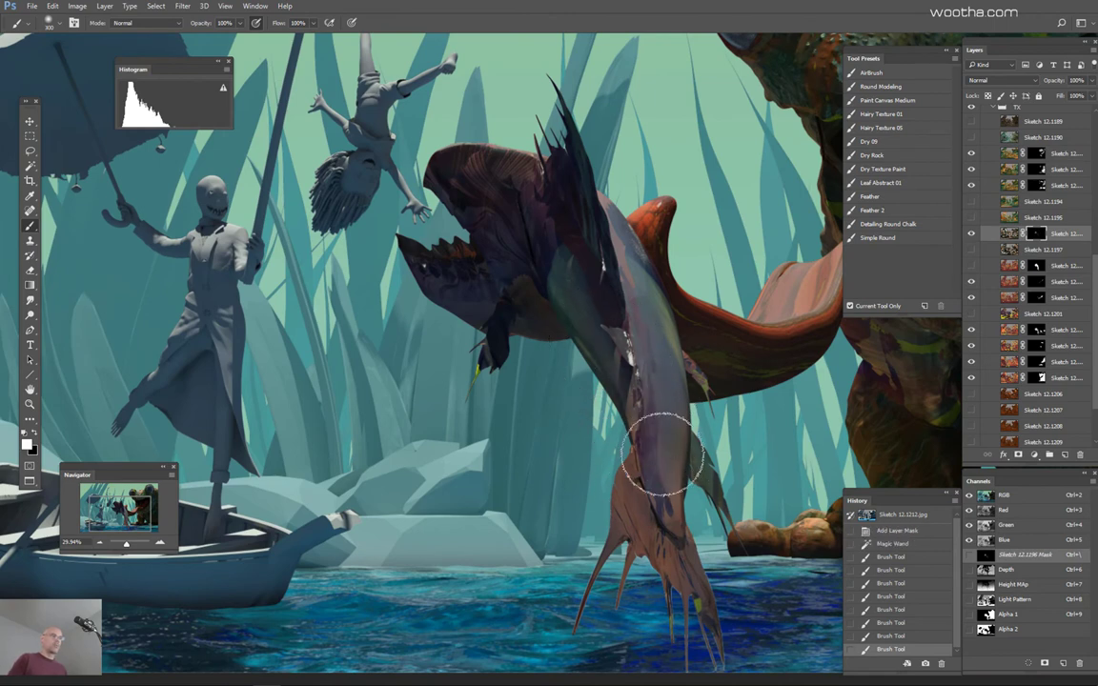
scroll(667, 433, down, 2)
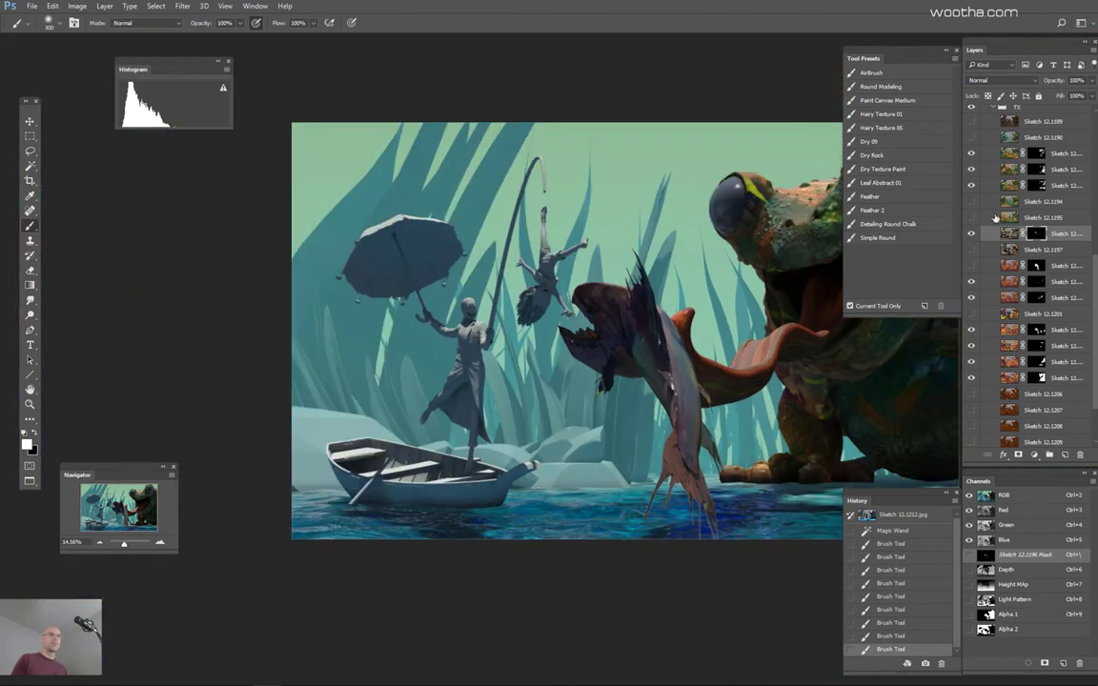
click(993, 219)
click(970, 218)
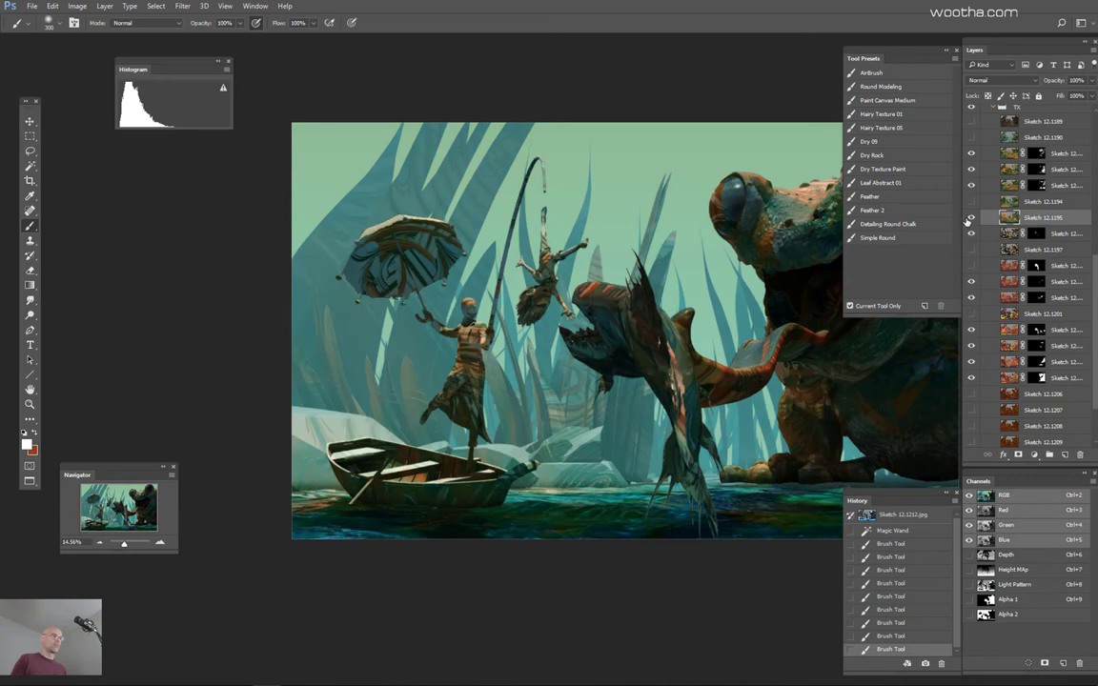
click(970, 219)
click(970, 220)
click(971, 219)
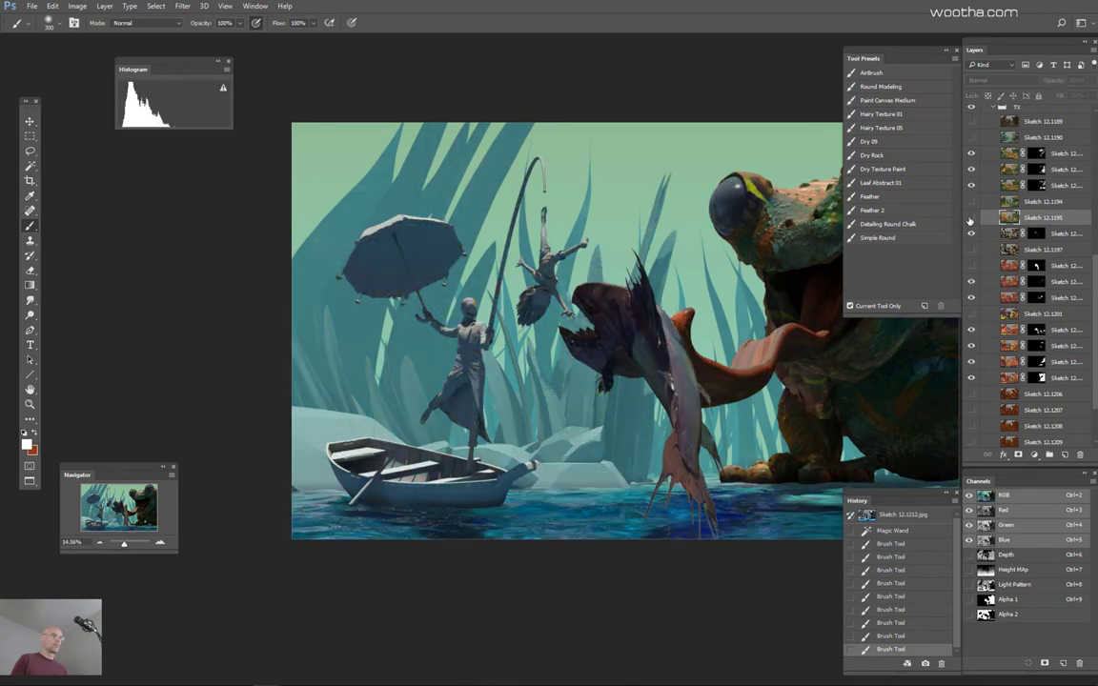
click(970, 219)
drag(721, 381, 782, 381)
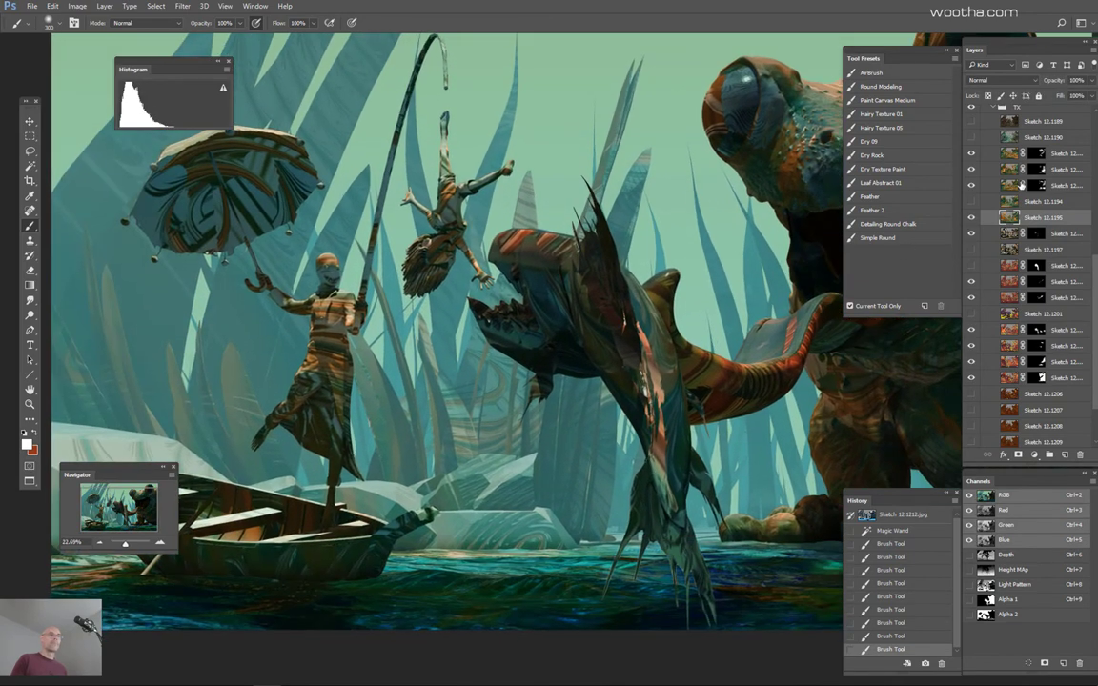
click(972, 218)
click(973, 217)
scroll(705, 345, down, 1)
drag(695, 359, 656, 333)
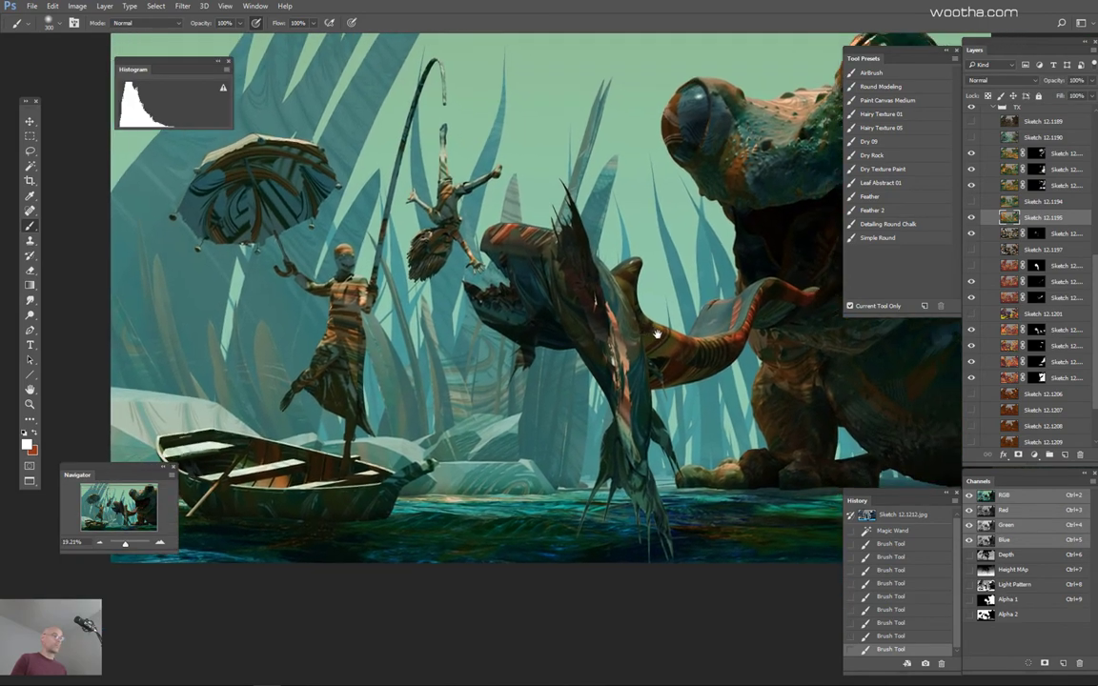
click(970, 218)
click(970, 217)
click(972, 218)
click(971, 218)
click(971, 218)
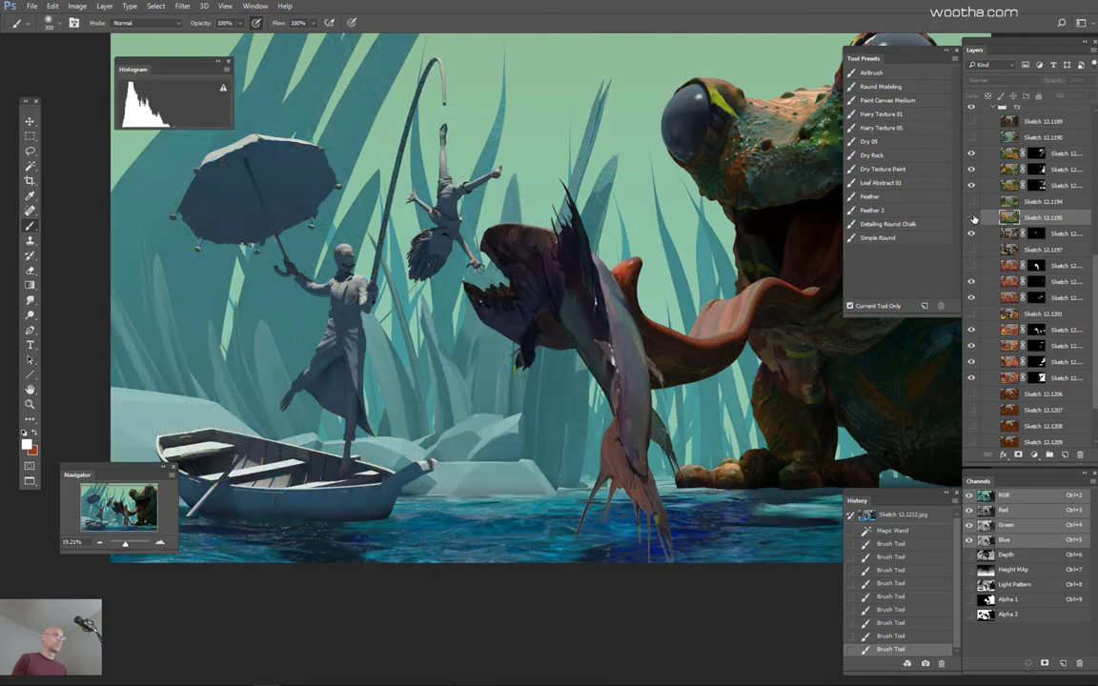
click(972, 218)
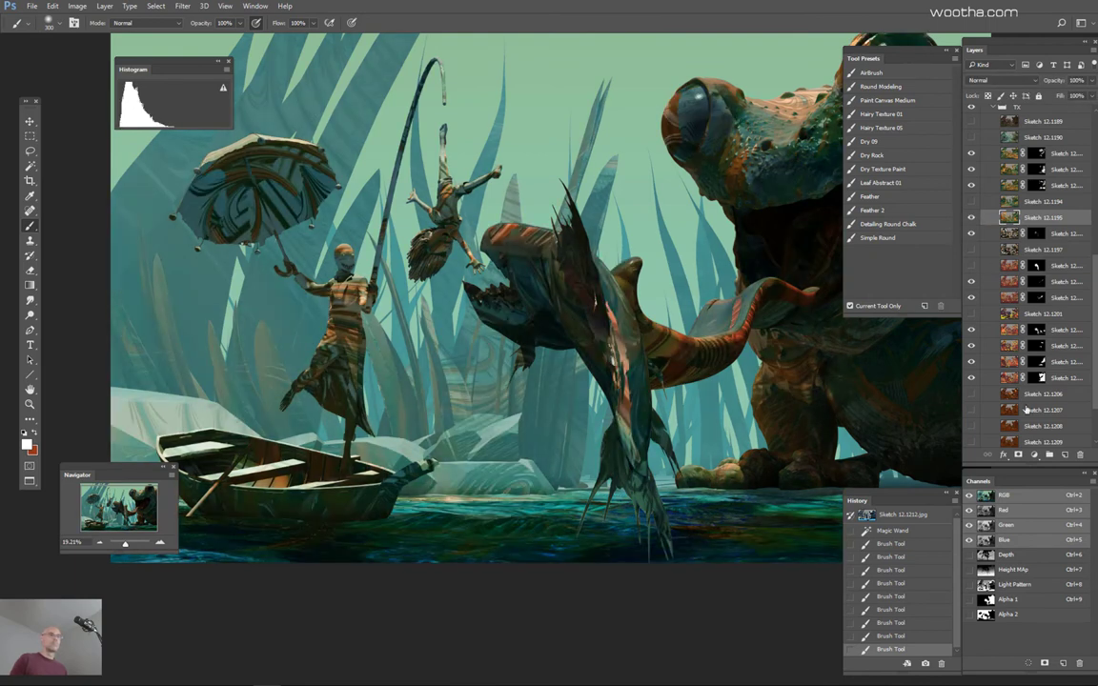
click(1018, 454)
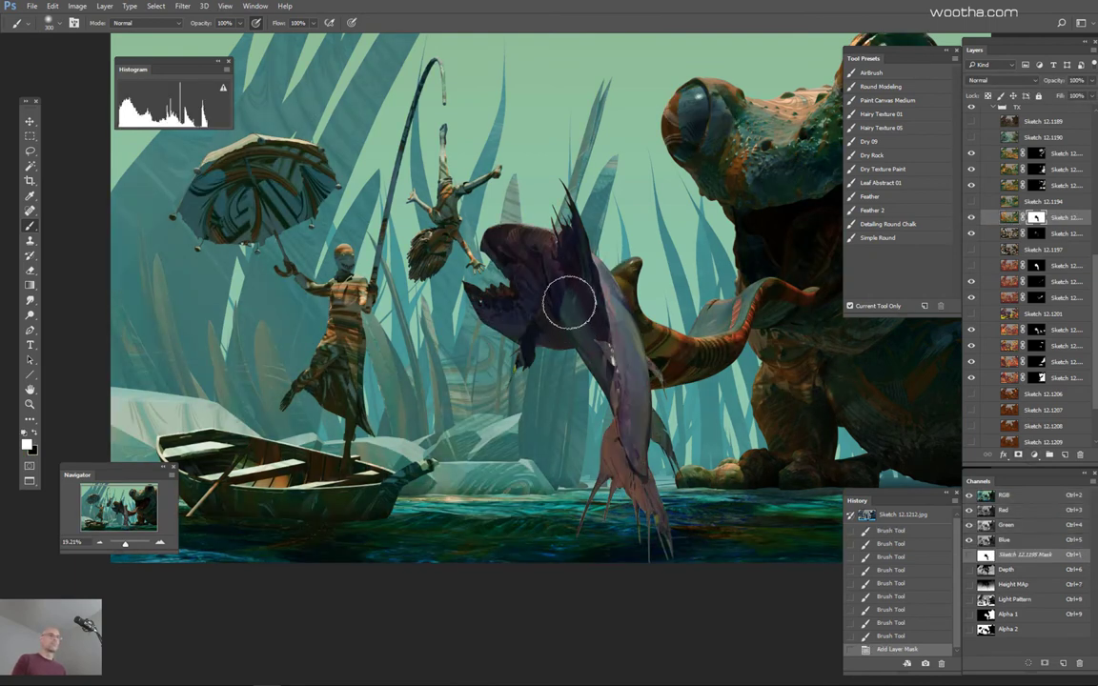
key(w)
key(ctrl+z)
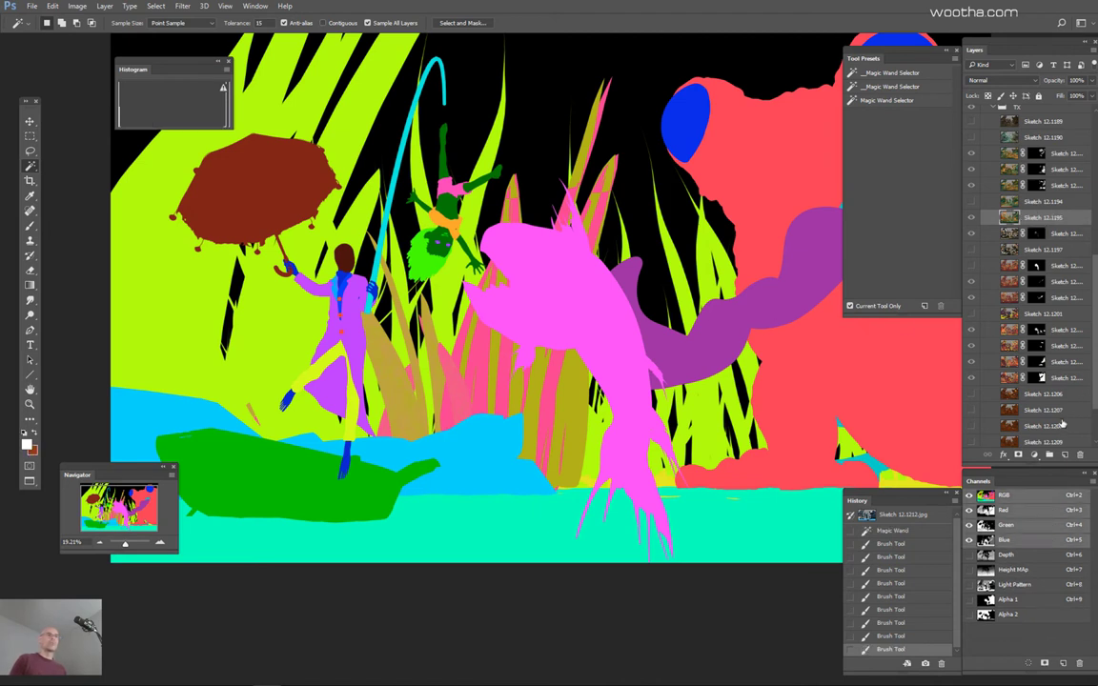
click(599, 324)
key(ctrl+d)
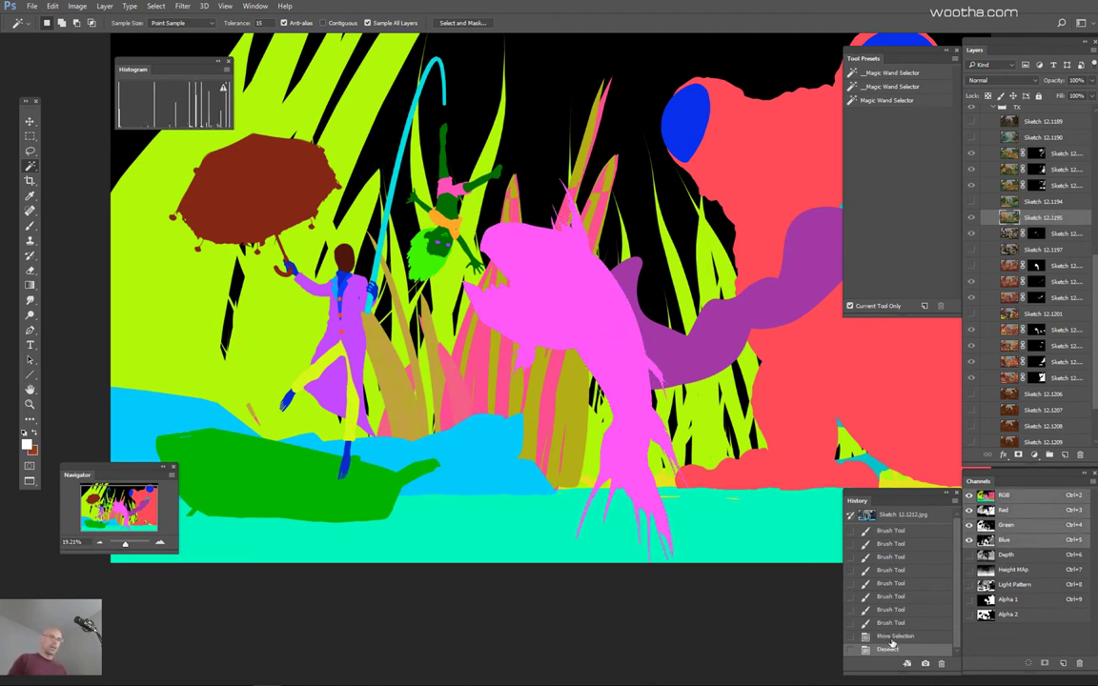
click(903, 624)
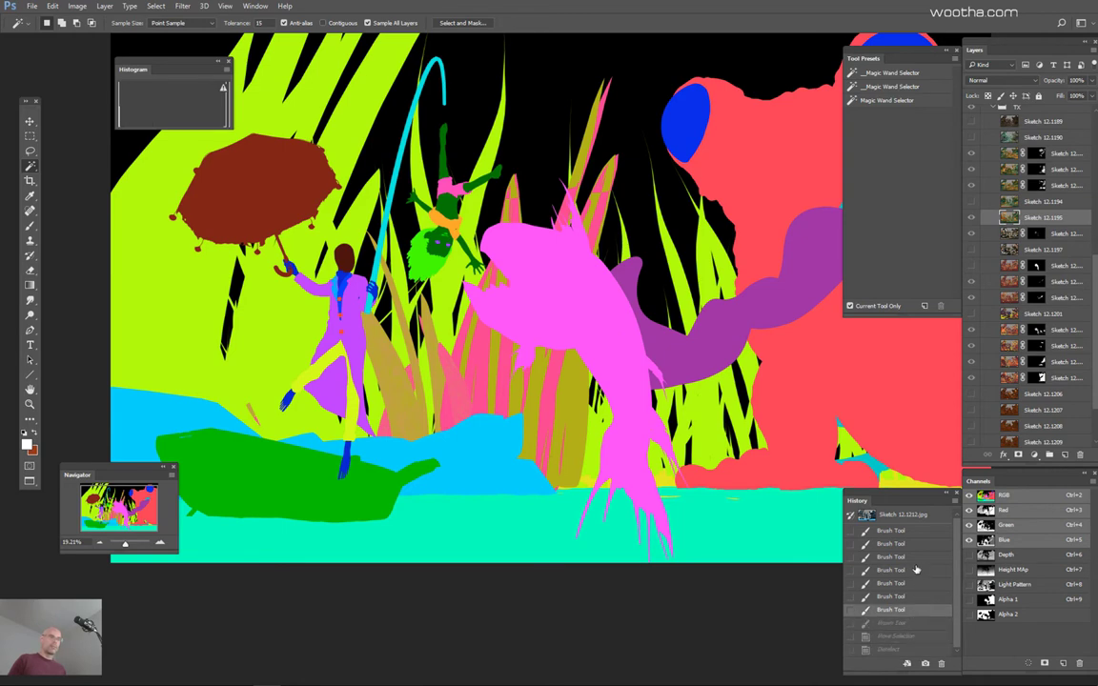
click(906, 570)
click(900, 623)
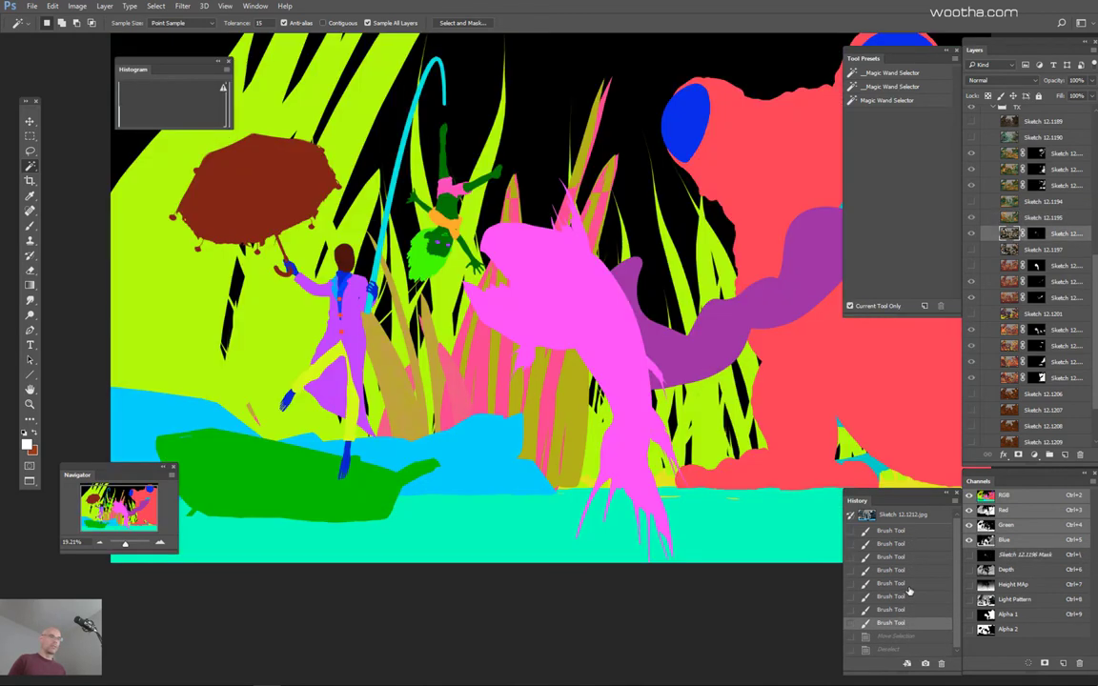
click(905, 595)
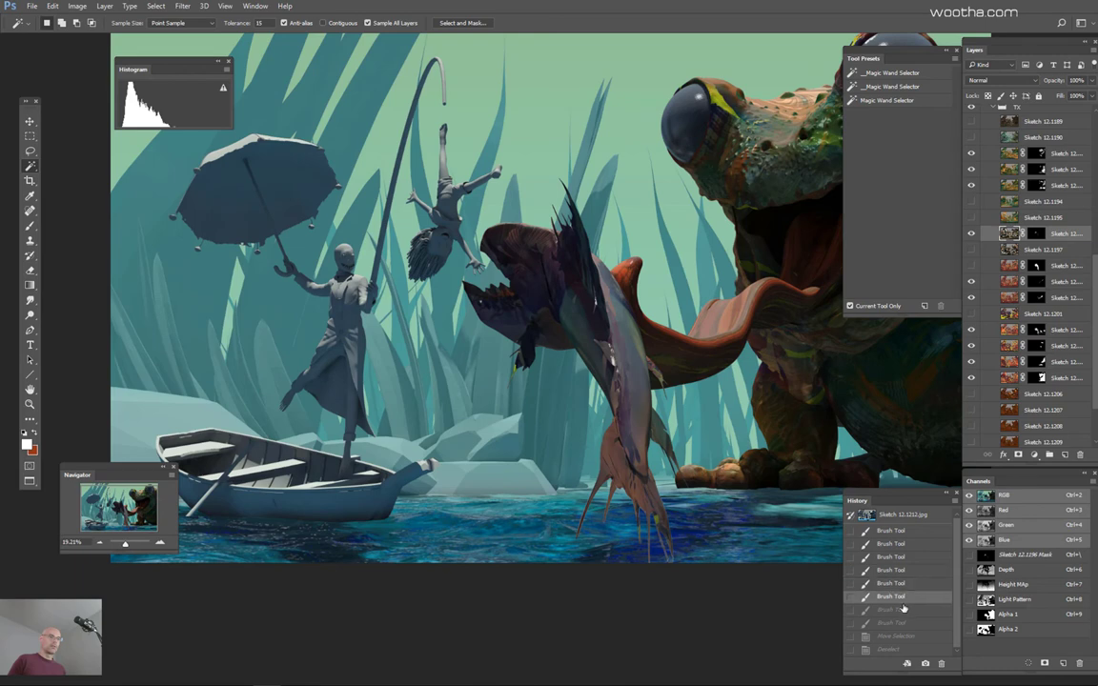
click(902, 610)
click(904, 623)
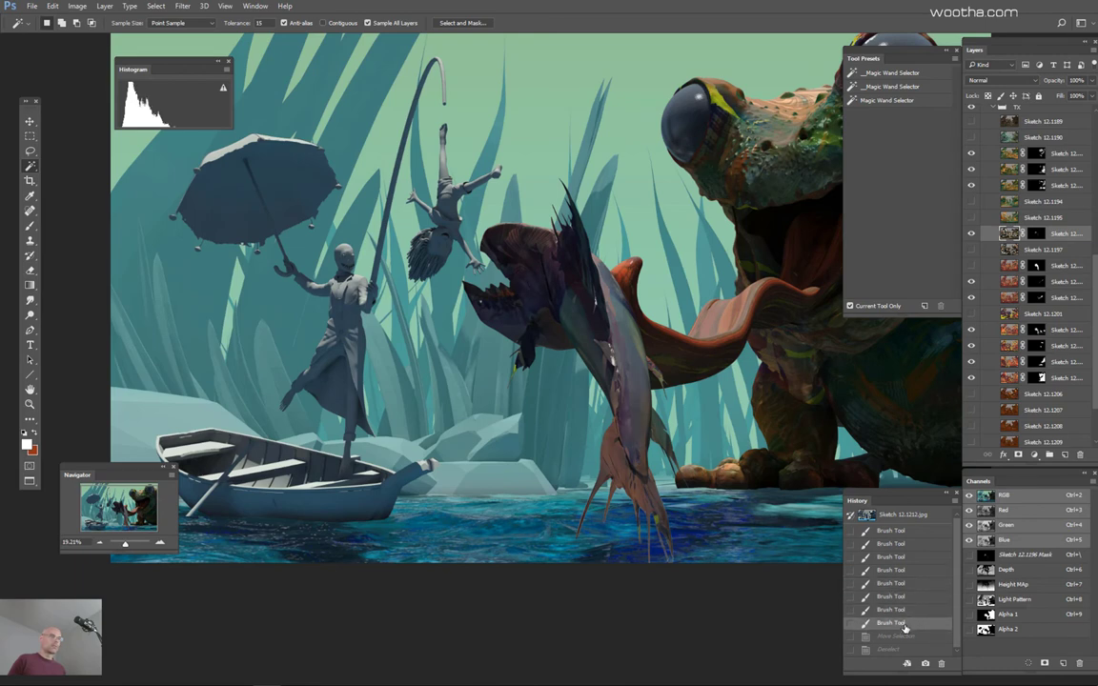
click(906, 635)
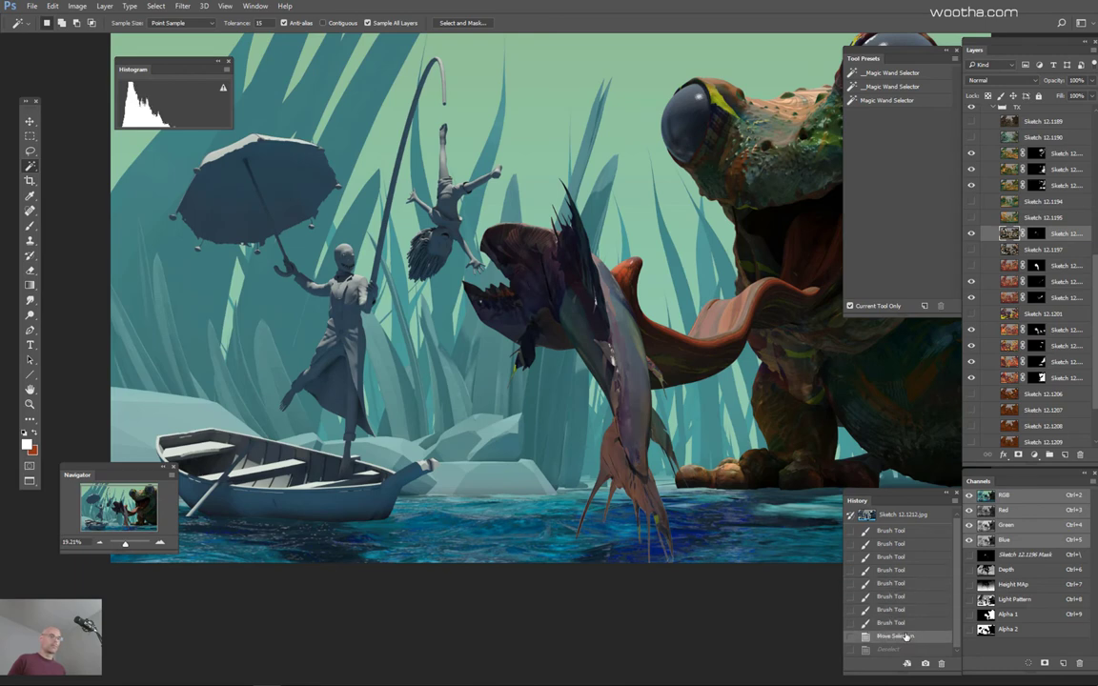
Step: Preview the Sketch 12.1194 and Sketch 12.1195 texture layers by toggling each one's visibility
click(972, 202)
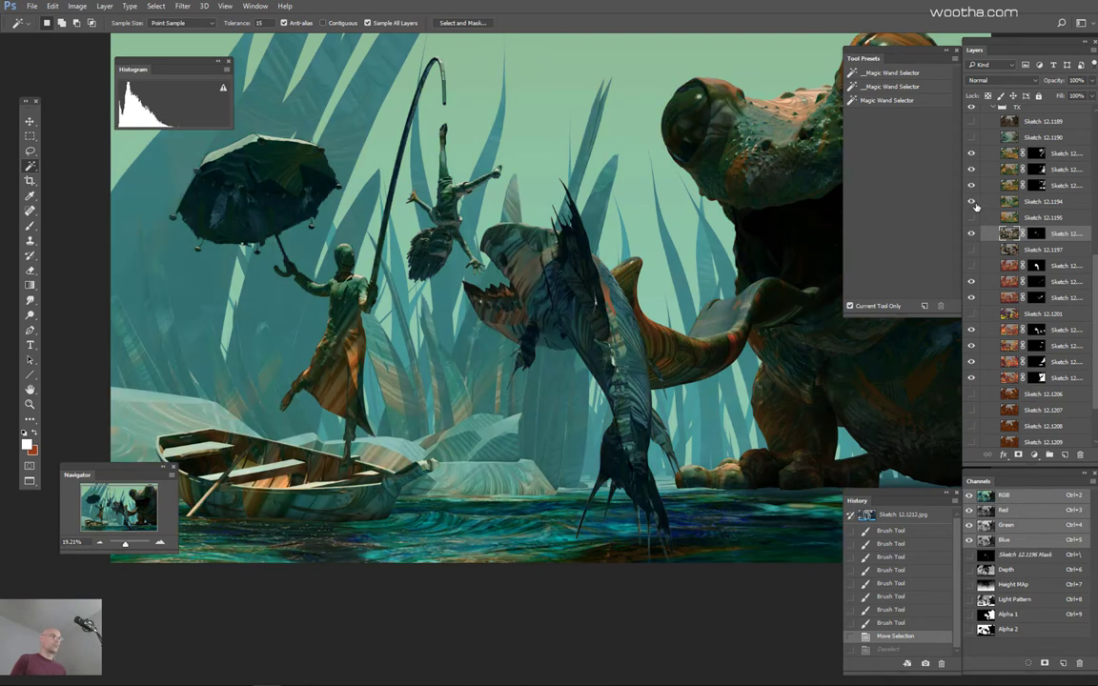
click(973, 202)
click(971, 217)
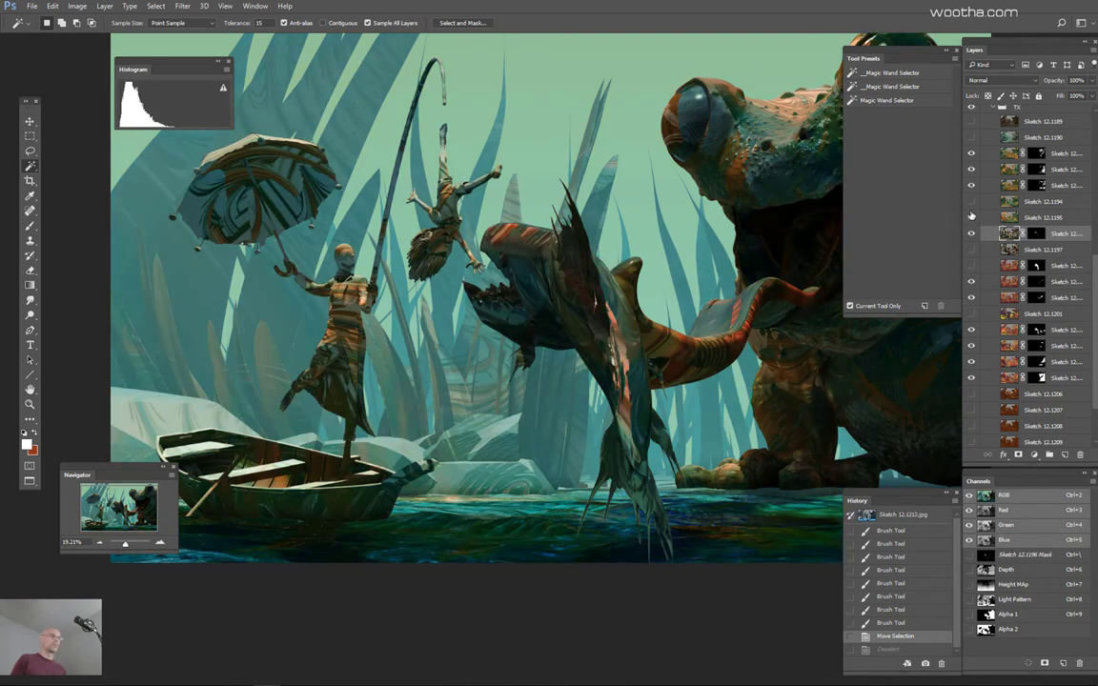
click(971, 217)
click(1042, 217)
click(971, 219)
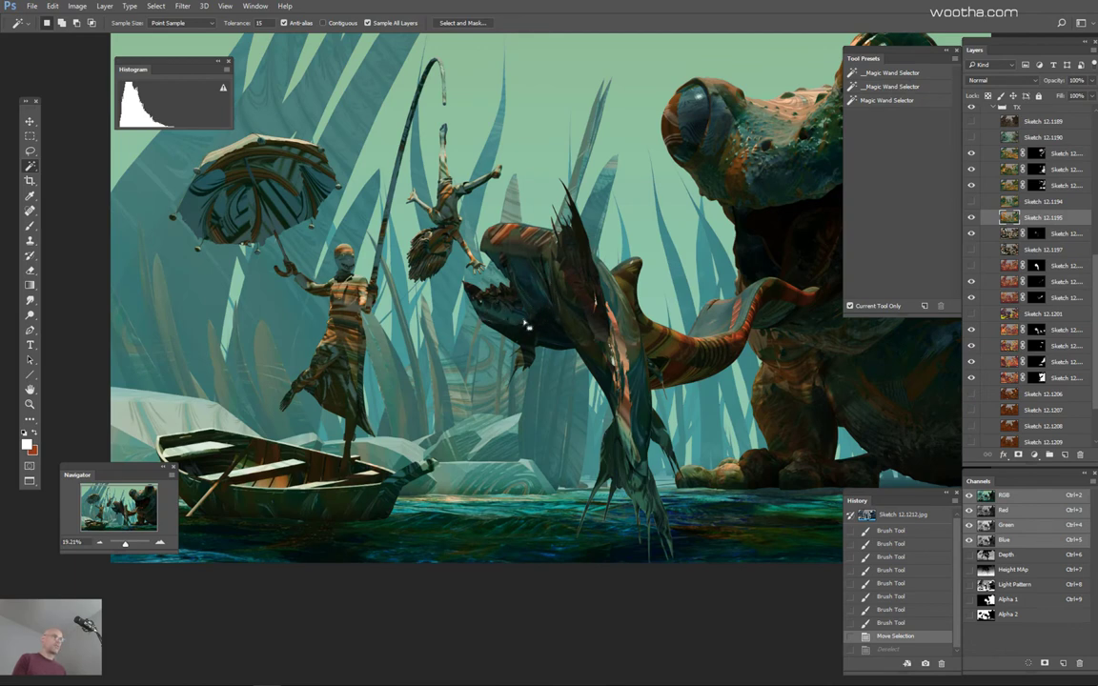
click(973, 218)
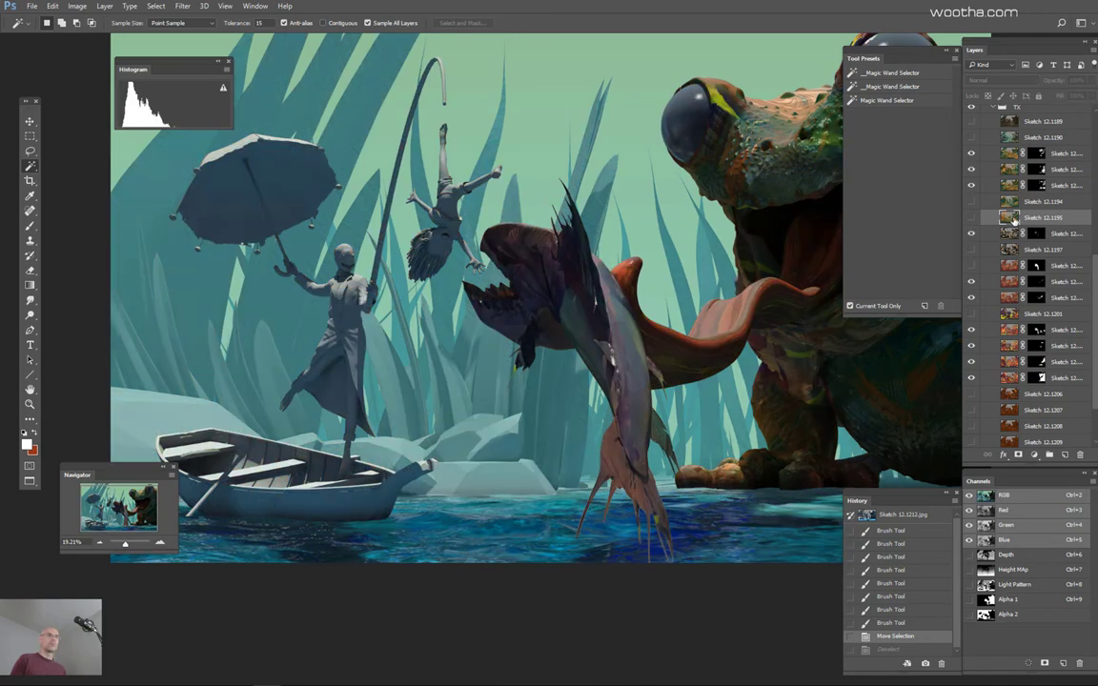
Step: Clear the active selection and add a black mask to the Sketch 12.1195 layer, leaving the layer turned on
key(ctrl+z)
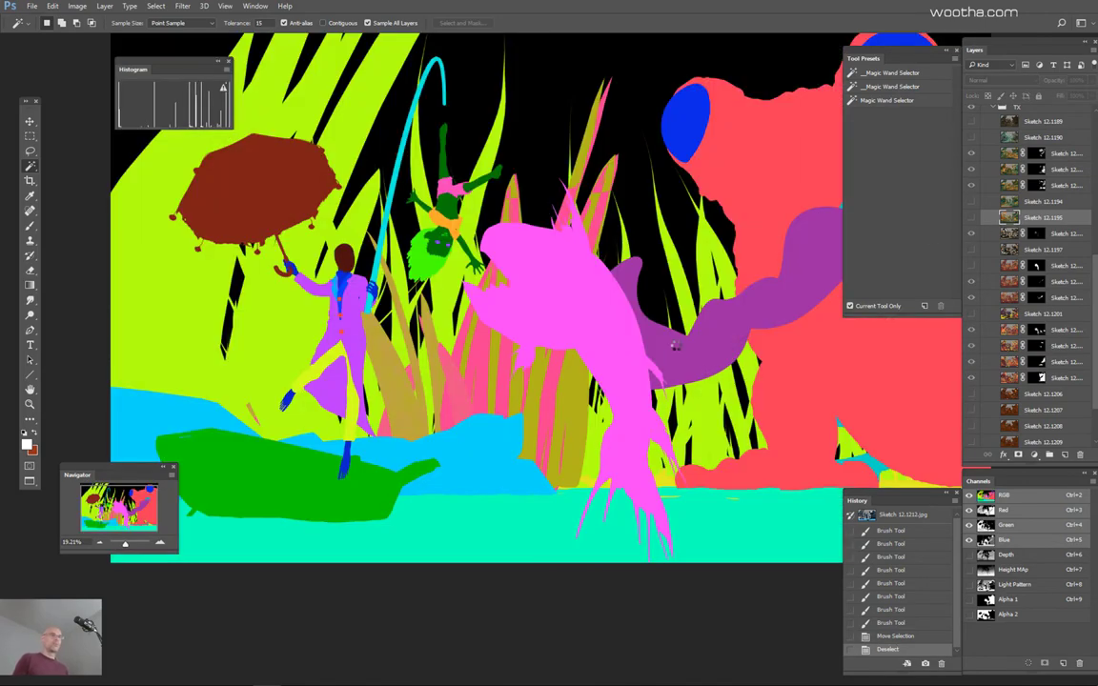
key(ctrl+z)
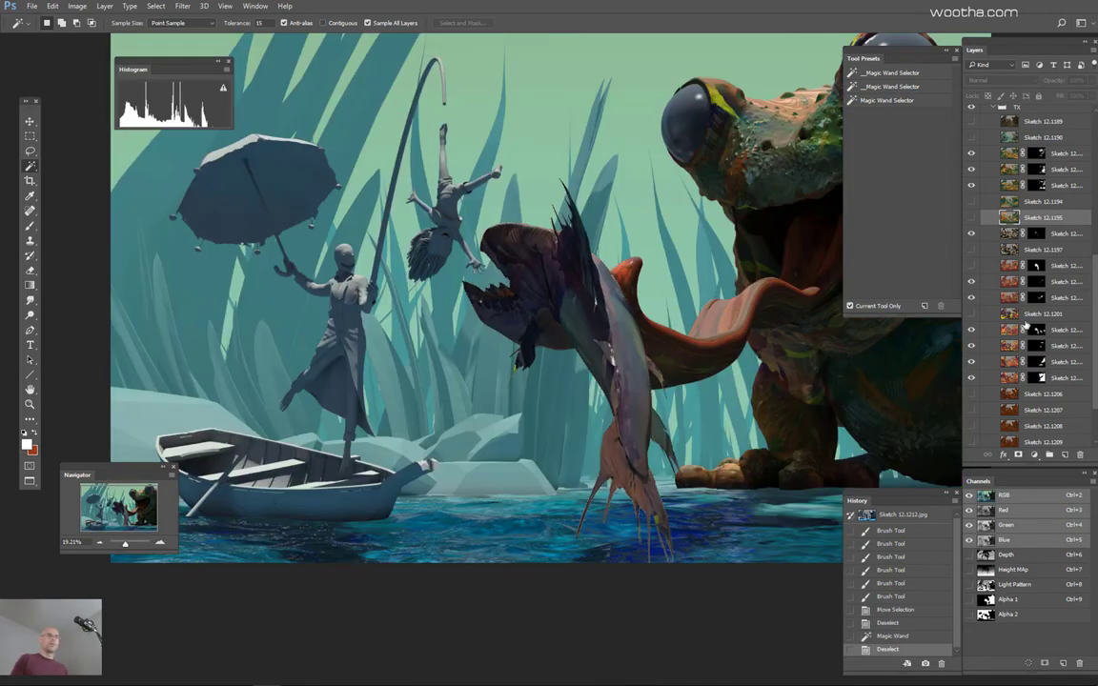
click(972, 219)
click(1018, 456)
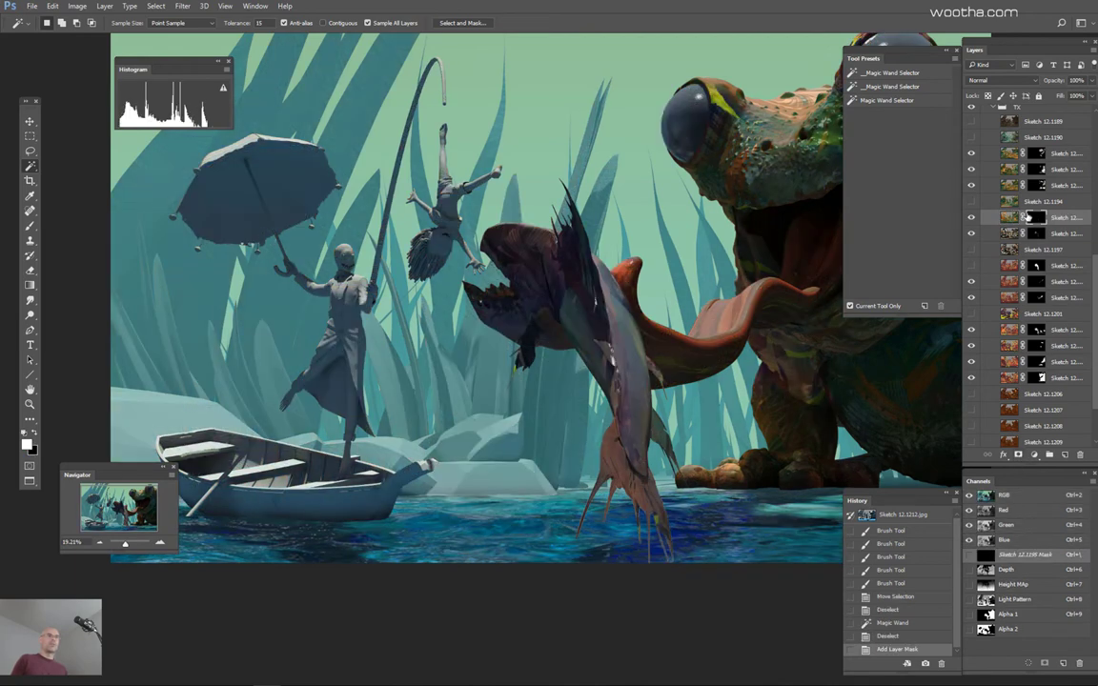
Step: Select the fish from the colour flats with the Magic Wand and return to the painting with the Brush tool
key(F2)
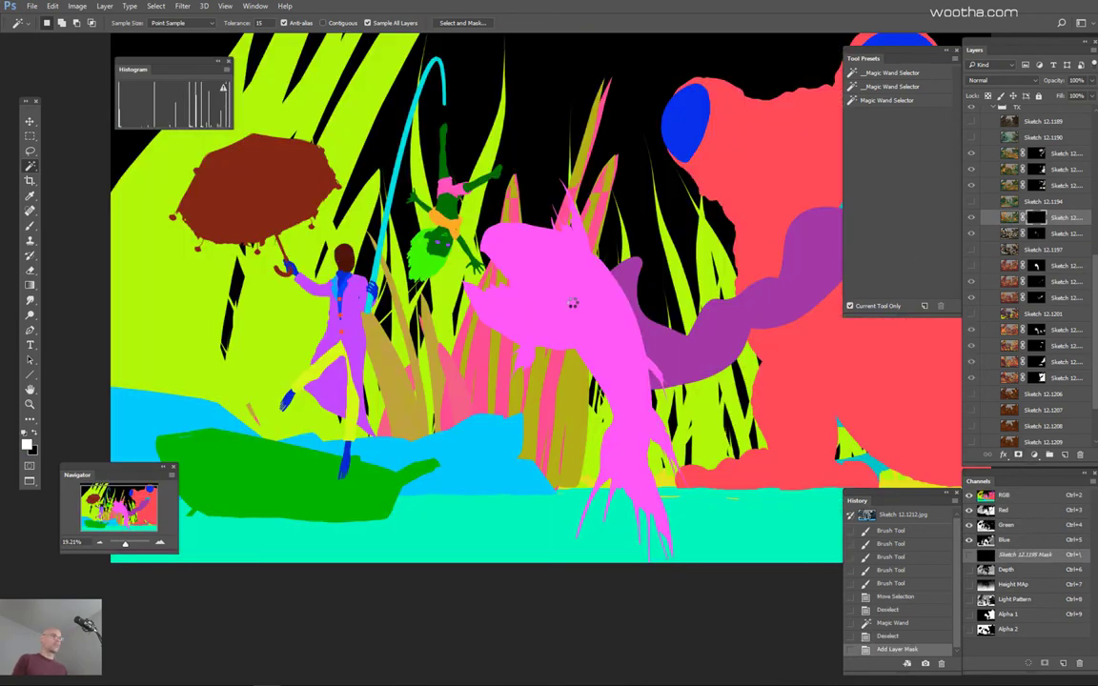
click(573, 304)
key(ctrl+comma)
key(b)
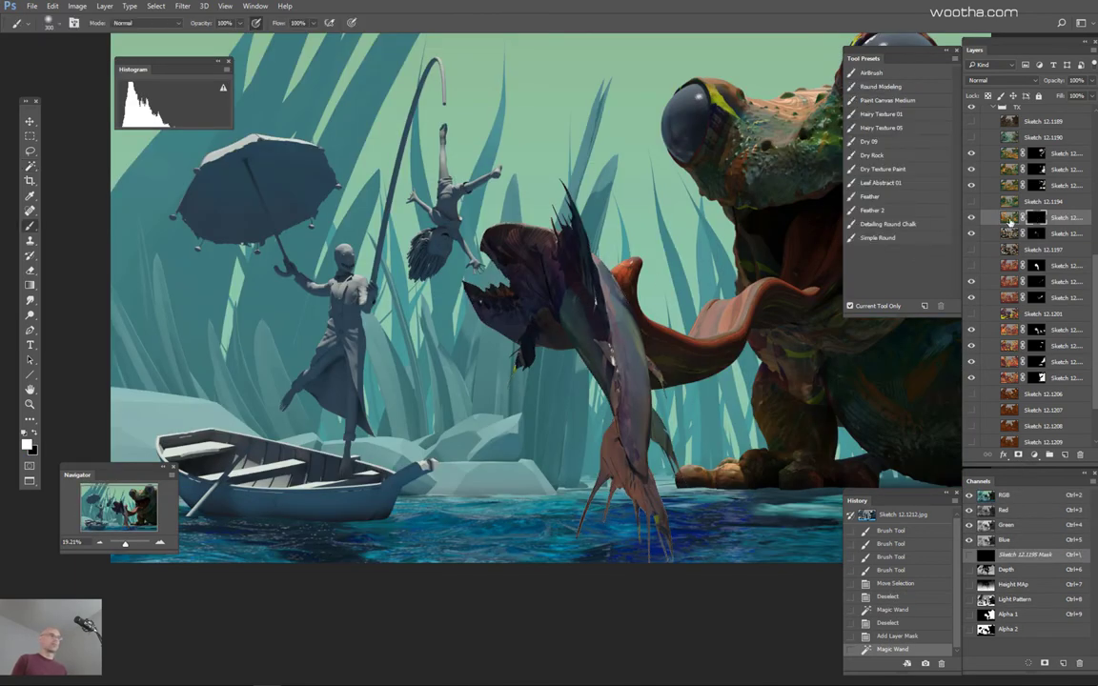
key(bracketright)
click(512, 319)
scroll(543, 339, up, 5)
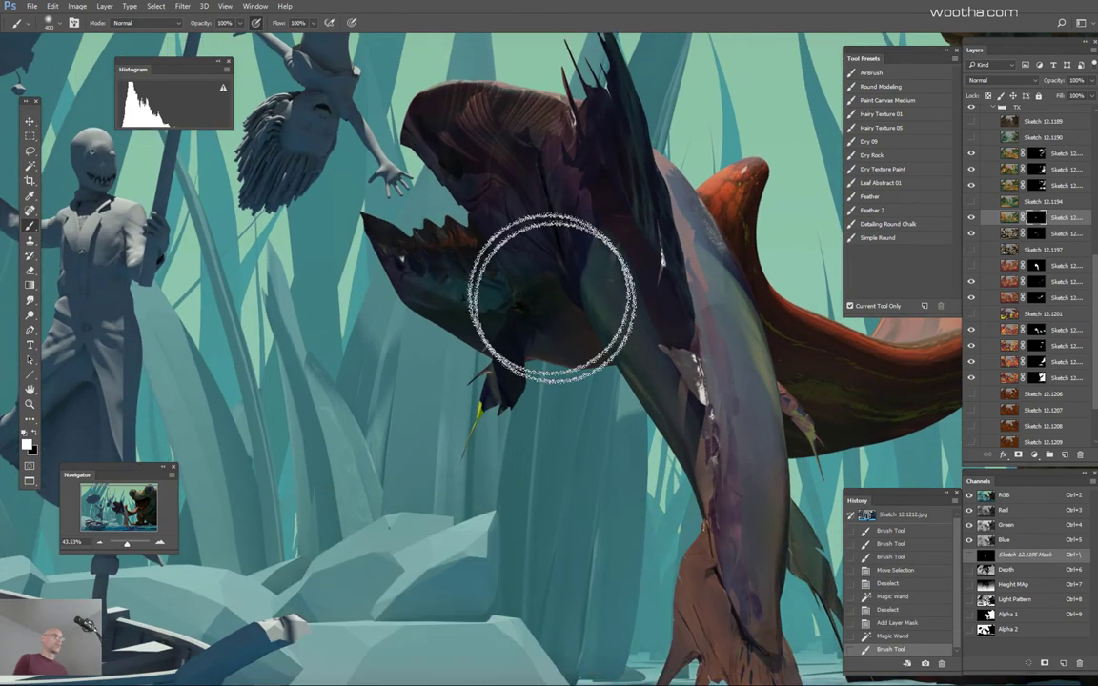
key(ctrl+z)
key(bracketright)
key(bracketleft)
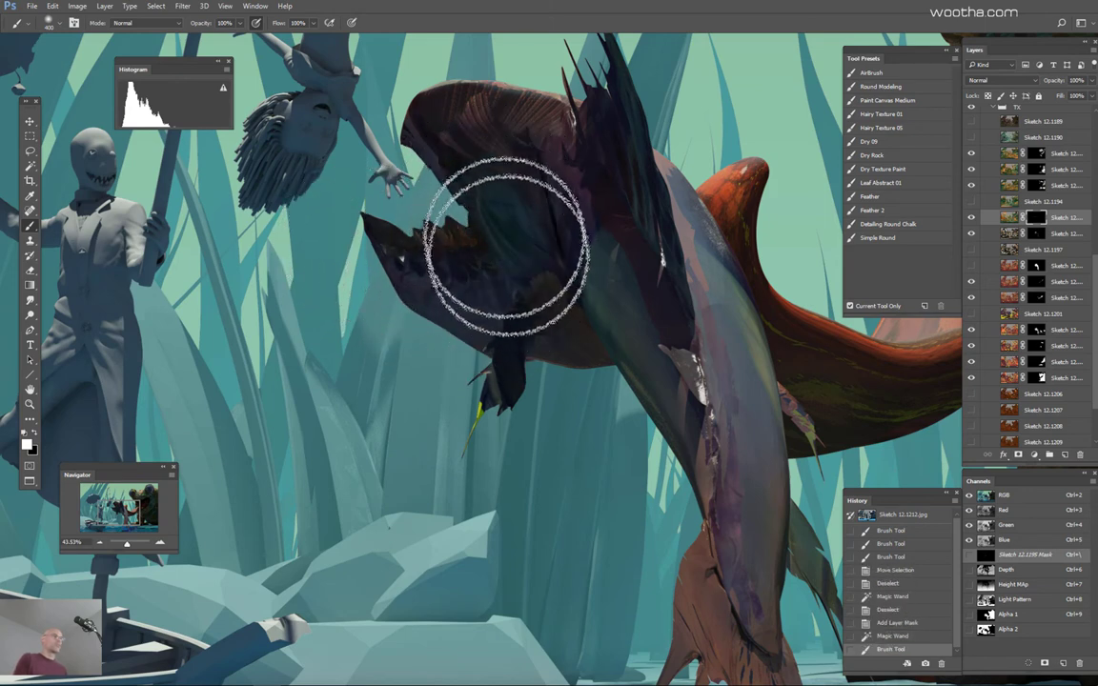
key(bracketleft)
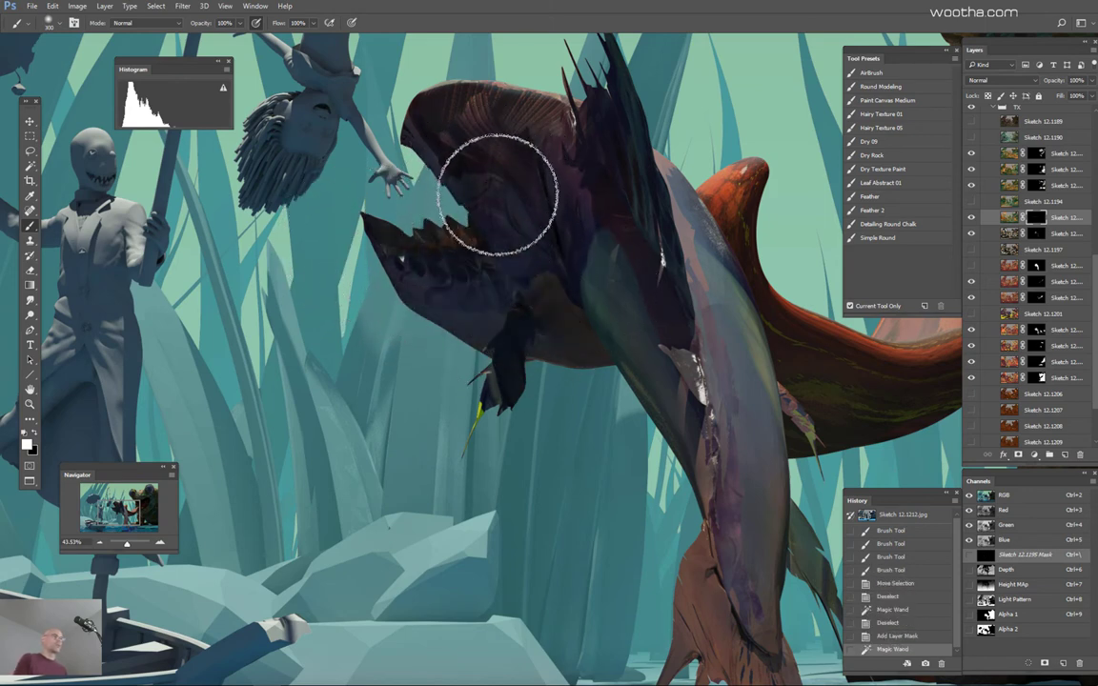
Step: Paint the mask white to reveal the Sketch 12.1195 texture on the fish's head and lower jaw, varying the brush size
drag(472, 292, 603, 377)
key(bracketright)
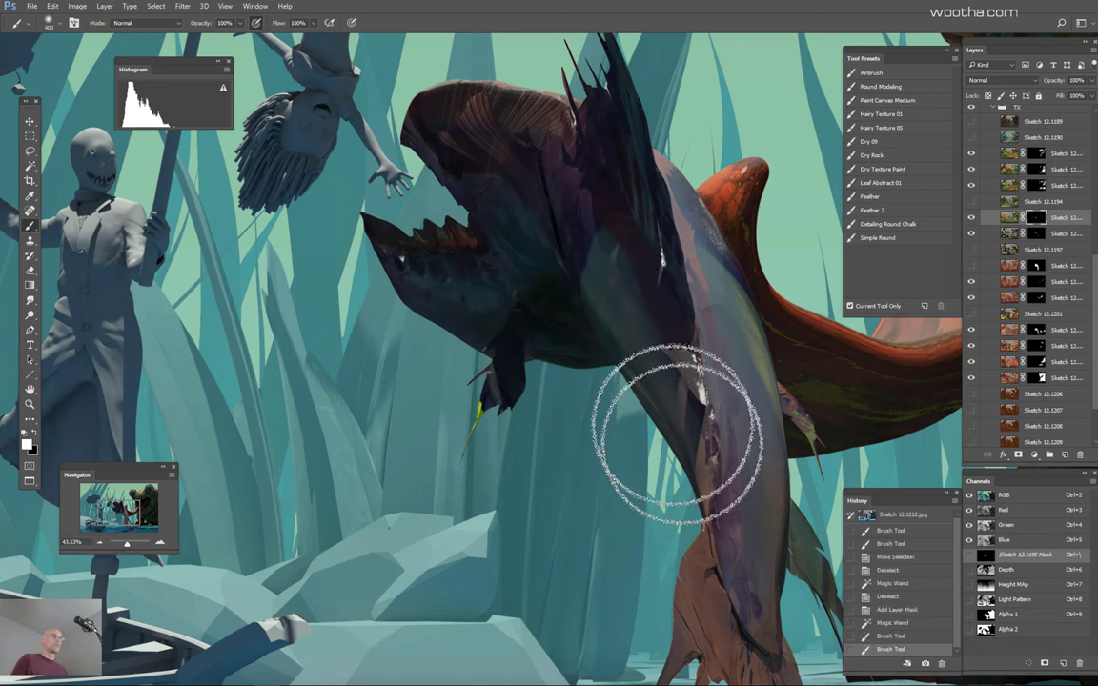
drag(497, 176, 578, 392)
key(bracketleft)
drag(540, 267, 466, 144)
key(bracketright)
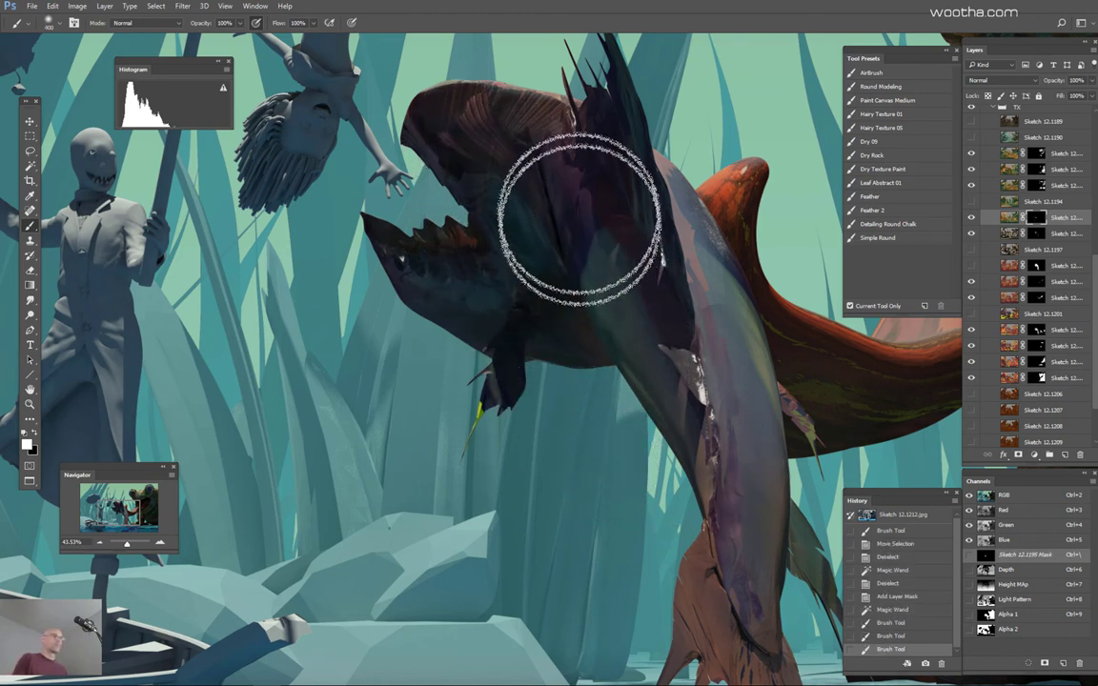
drag(583, 220, 670, 434)
Step: Extend the Sketch 12.1195 texture from the fish's head down its underside through the mask with a smaller brush
scroll(715, 496, down, 3)
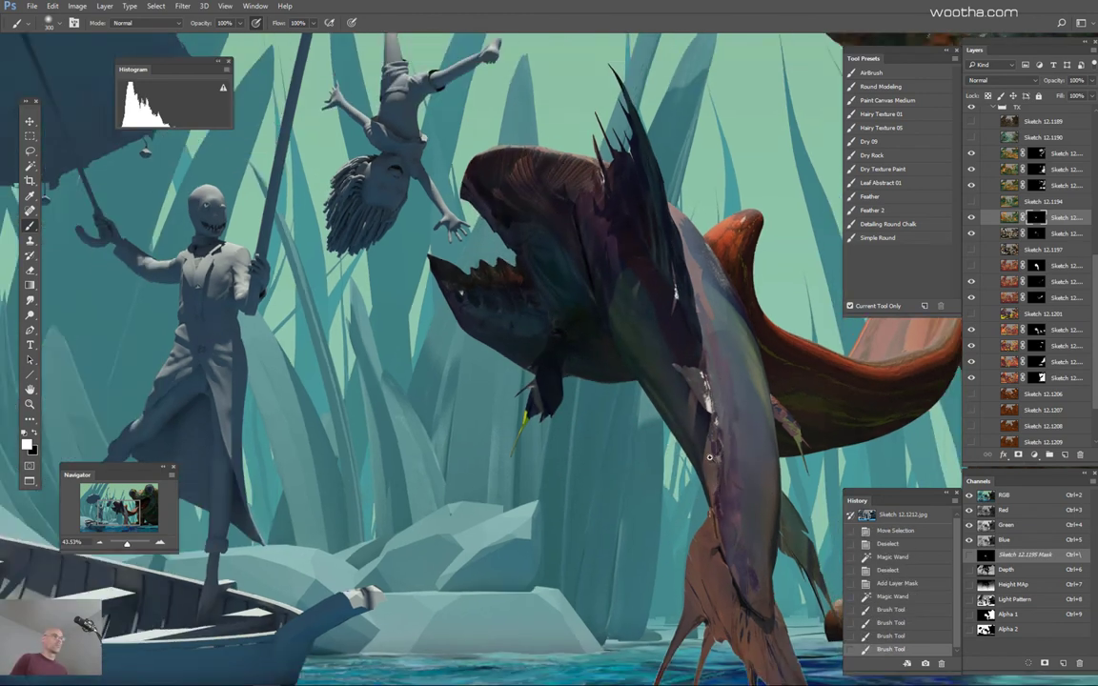
key(bracketleft)
key(bracketleft)
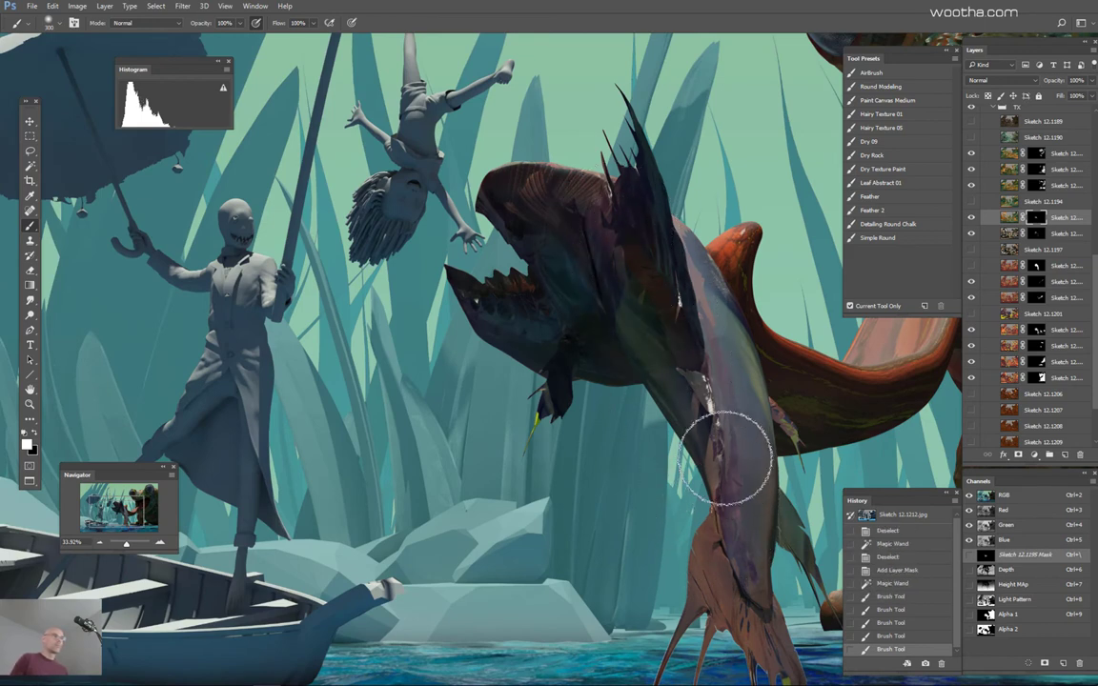
key(bracketleft)
drag(617, 241, 741, 492)
drag(798, 472, 623, 420)
key(bracketright)
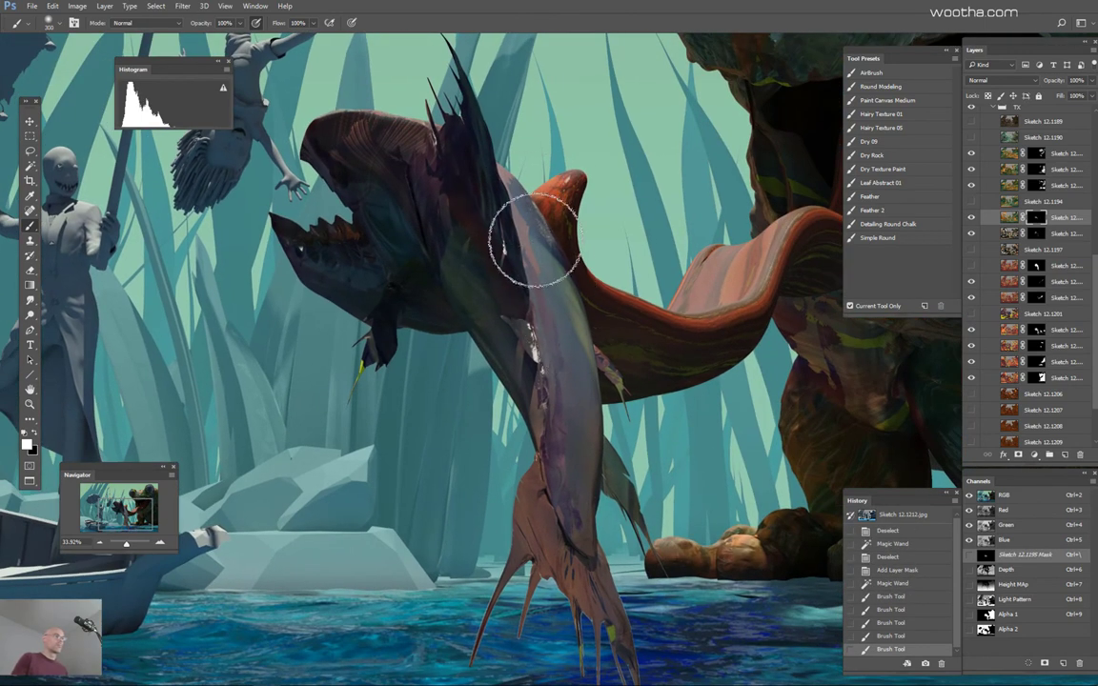
drag(534, 242, 572, 541)
key(ctrl+z)
key(bracketleft)
drag(512, 193, 579, 458)
key(ctrl+z)
Step: Blend the Sketch 12.1195 texture along the fish's back and into its tail fin by painting the mask white
mouse_move(498, 212)
mouse_down()
mouse_move(559, 373)
mouse_move(567, 505)
mouse_up()
mouse_move(569, 551)
mouse_down()
mouse_move(574, 438)
mouse_move(584, 591)
mouse_move(594, 463)
mouse_move(593, 513)
mouse_move(625, 633)
mouse_move(567, 483)
mouse_move(582, 576)
mouse_move(546, 484)
mouse_move(617, 603)
mouse_move(574, 604)
mouse_move(555, 551)
mouse_move(654, 596)
mouse_up()
scroll(668, 524, down, 5)
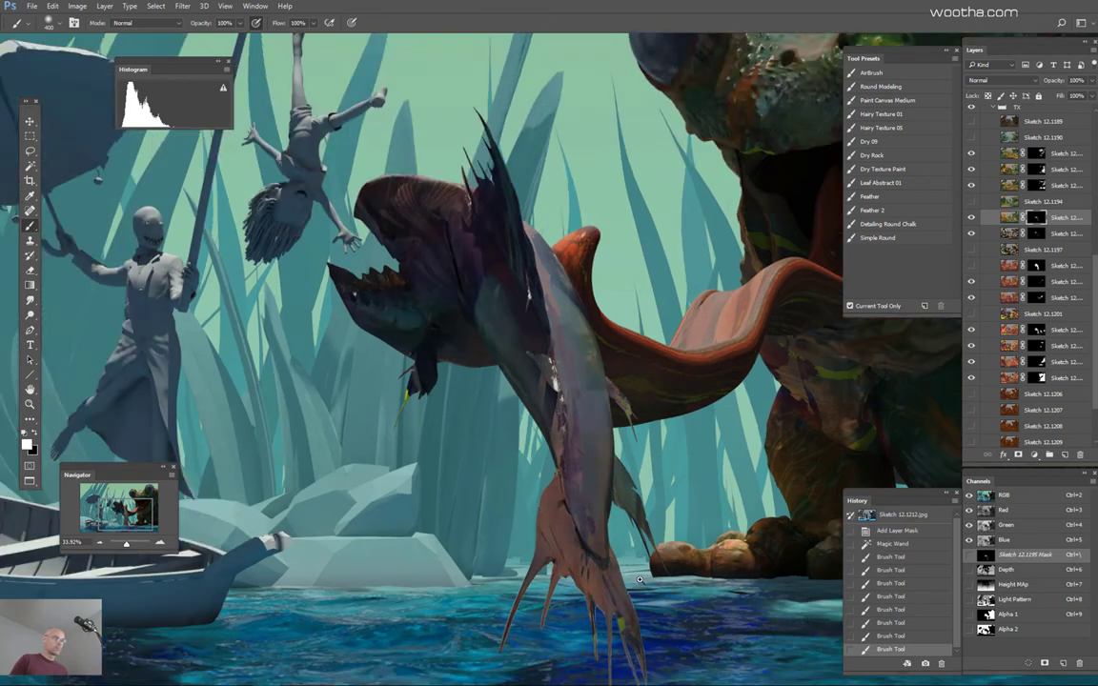
mouse_move(645, 506)
mouse_down()
mouse_move(656, 591)
mouse_move(662, 555)
mouse_up()
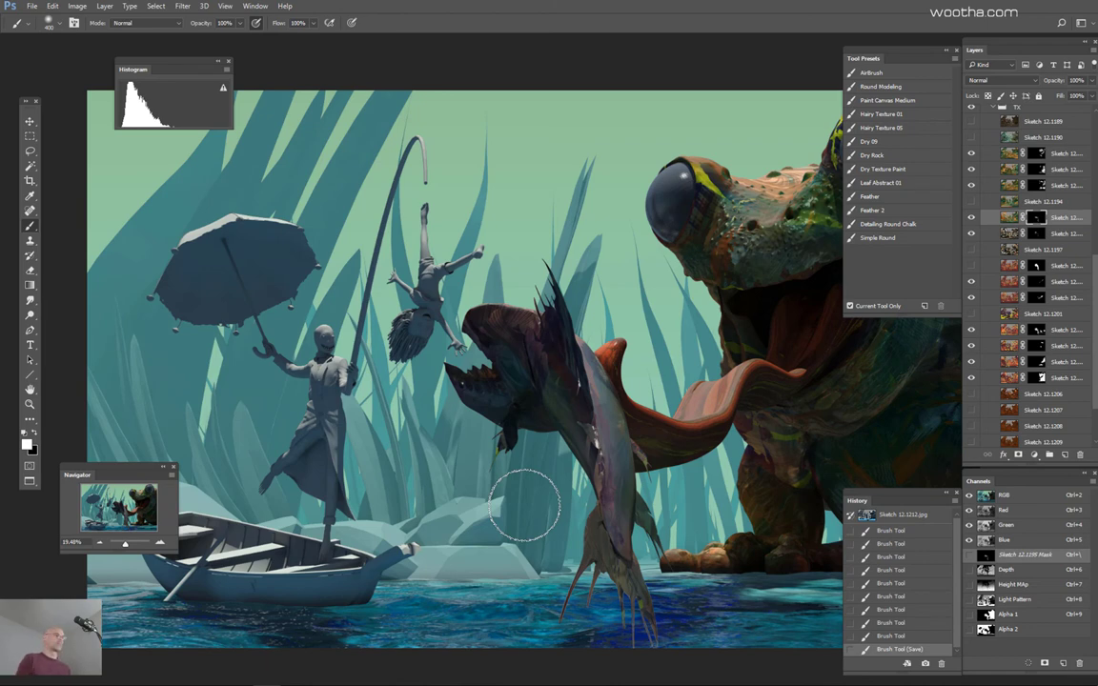
Step: Toggle the visibility of the Sketch 12.1194 texture layer to compare it with the painted textures
scroll(706, 356, down, 4)
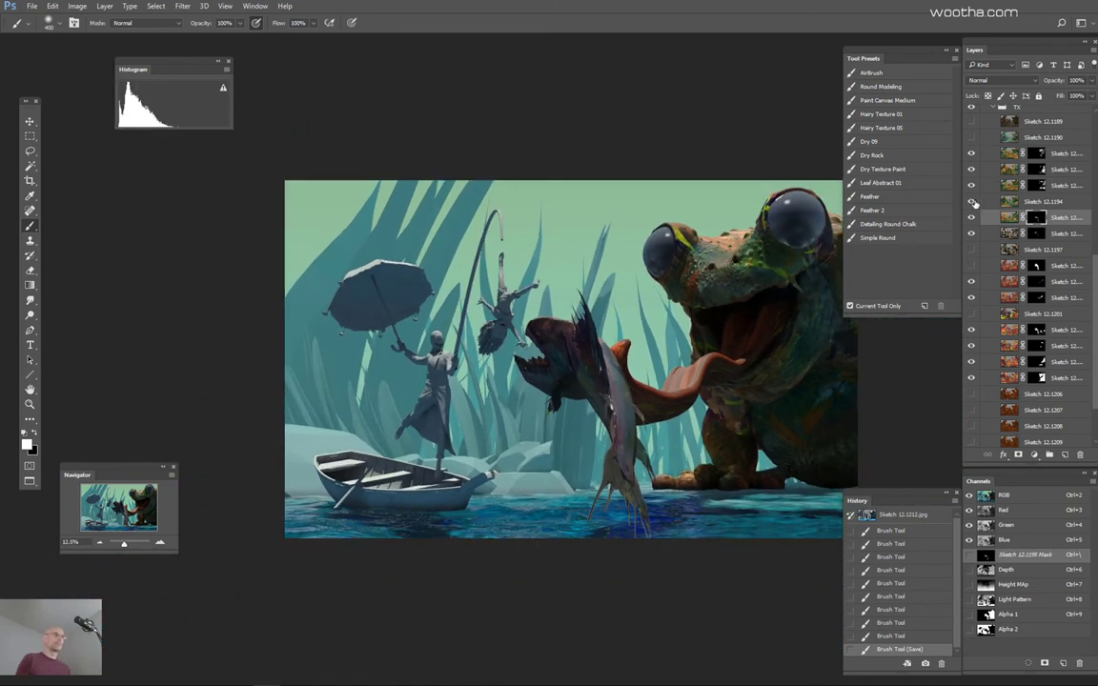
click(972, 202)
click(972, 202)
click(974, 202)
click(974, 202)
click(974, 202)
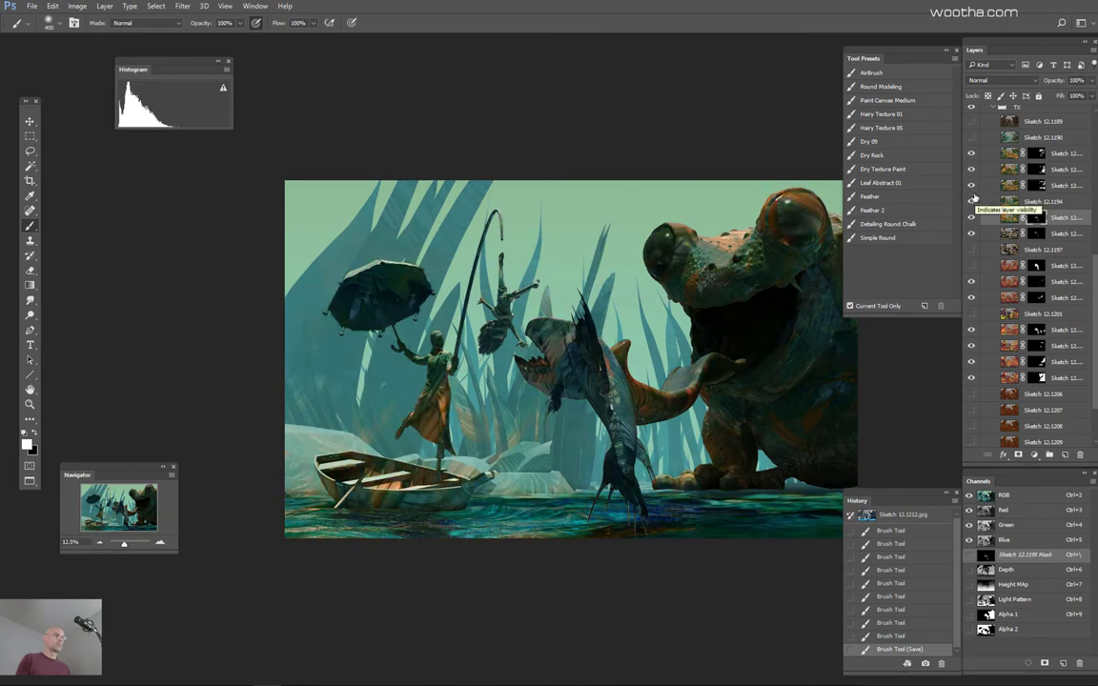
click(973, 201)
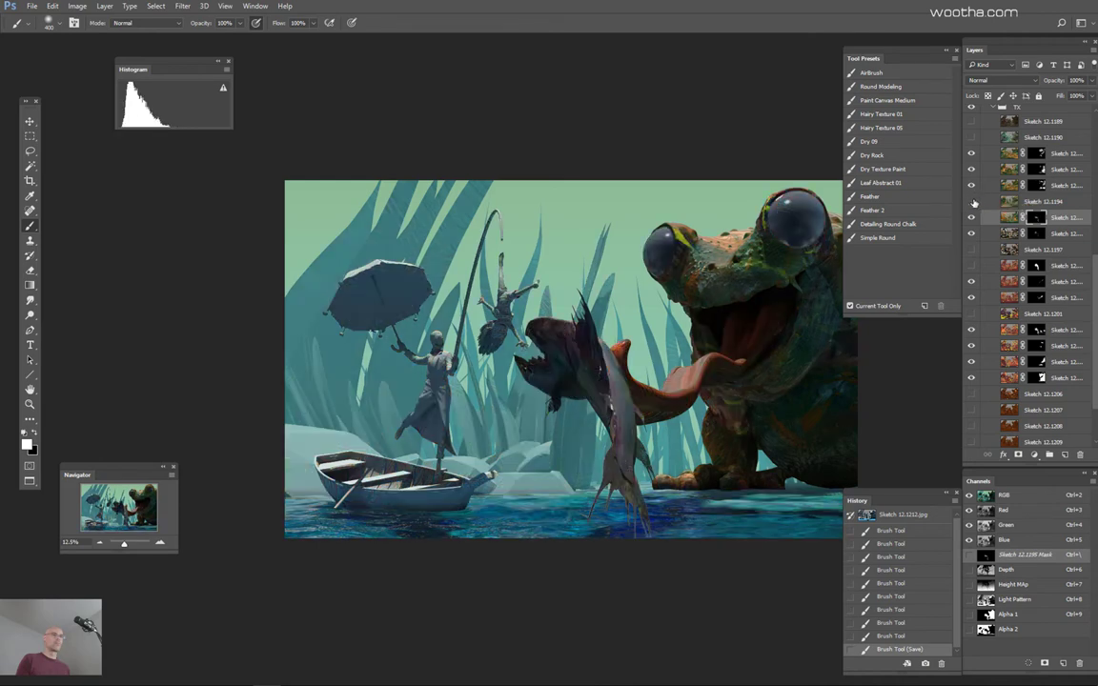
Step: Duplicate the TX group, merge the copy into a single layer and hide that layer
drag(1096, 278, 1097, 212)
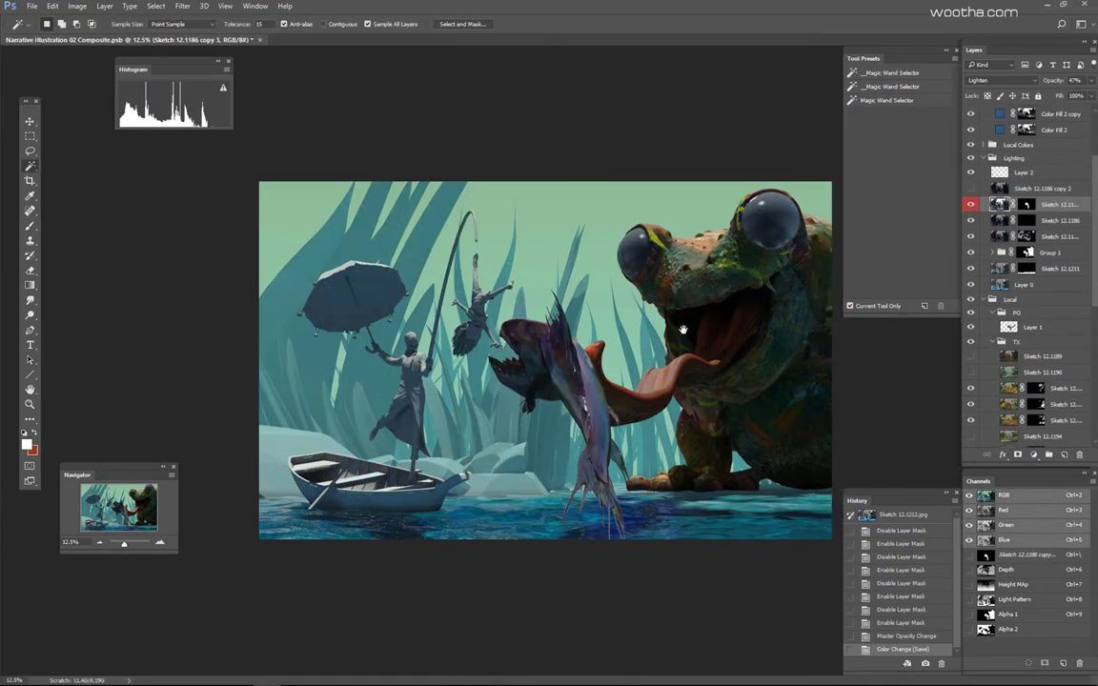
scroll(1041, 240, down, 3)
click(992, 265)
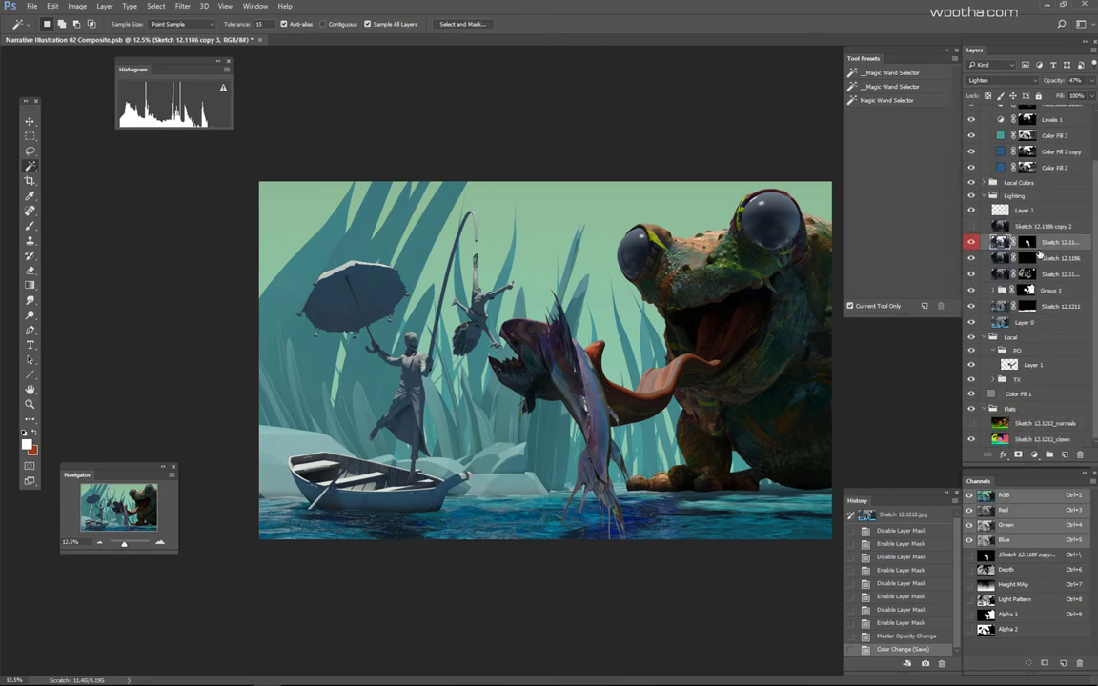
click(1041, 379)
click(971, 381)
click(971, 381)
key(ctrl+j)
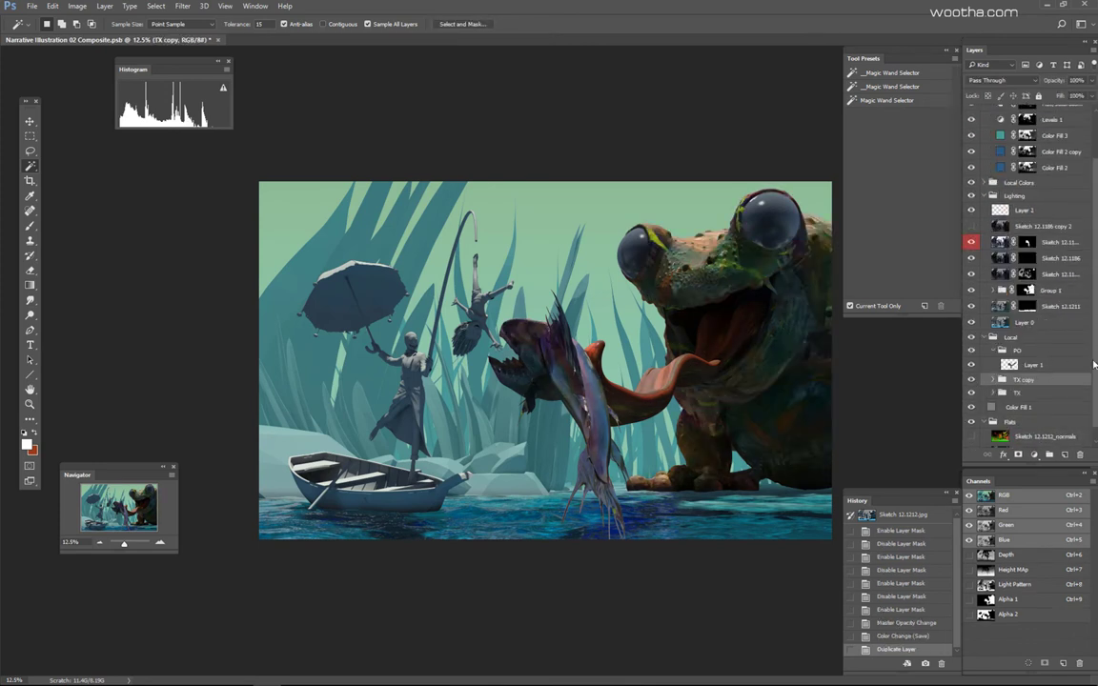
key(ctrl+e)
click(971, 381)
Step: Isolate Sketch 12.1205 in the TX group, fill its mask with white and apply the mask to the layer
click(992, 396)
drag(1094, 267, 1094, 372)
drag(972, 211, 973, 419)
drag(1095, 375, 1095, 415)
click(1033, 341)
key(alt+BackSpace)
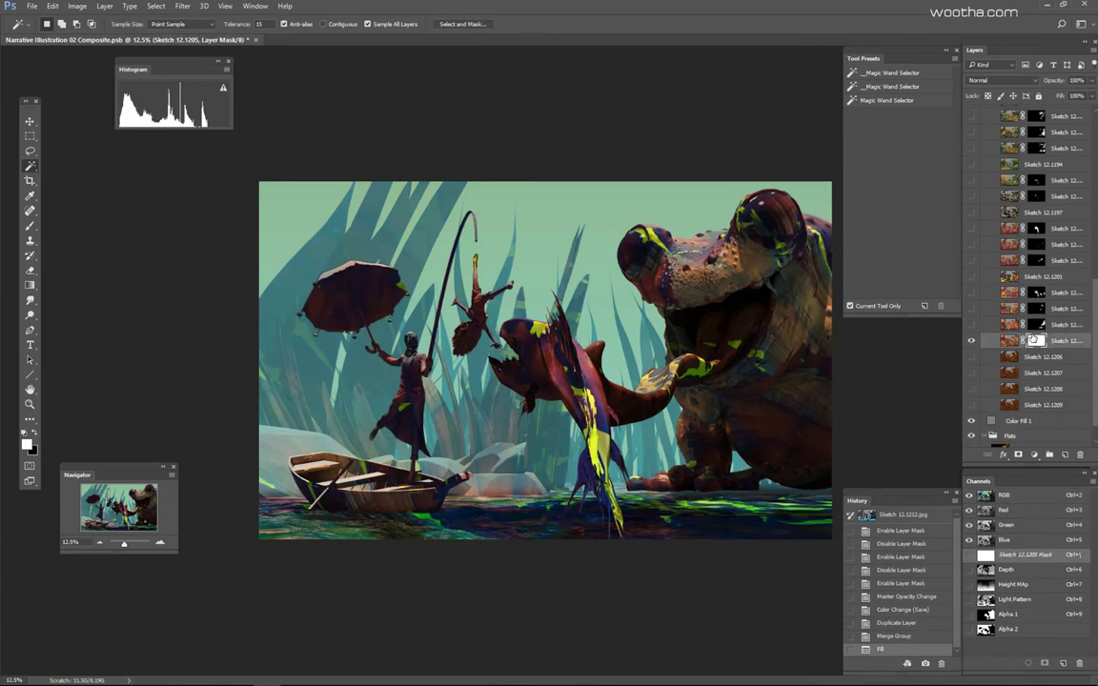
click(1080, 454)
key(Return)
click(971, 340)
Step: Show the texture layers in TX and fill the masks of Sketch 12.1204, 12.1203 and 12.1202 with white
scroll(1041, 367, up, 3)
click(1037, 379)
key(alt+BackSpace)
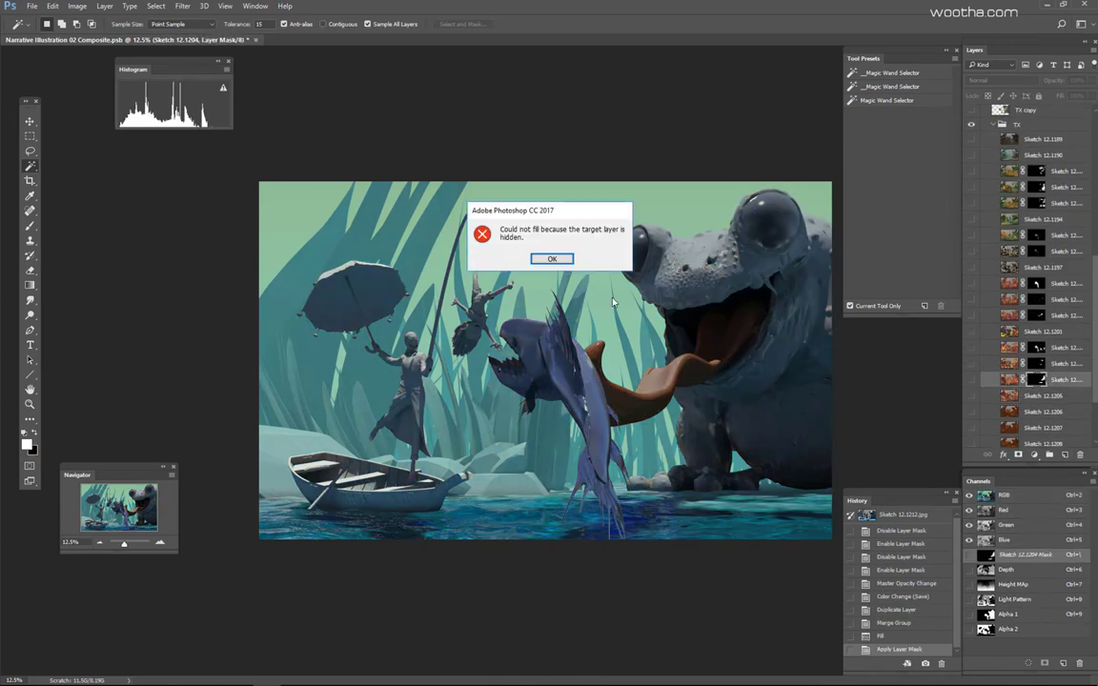
key(Return)
drag(971, 380, 972, 140)
key(alt+BackSpace)
click(1037, 364)
key(alt+BackSpace)
click(1037, 348)
key(alt+BackSpace)
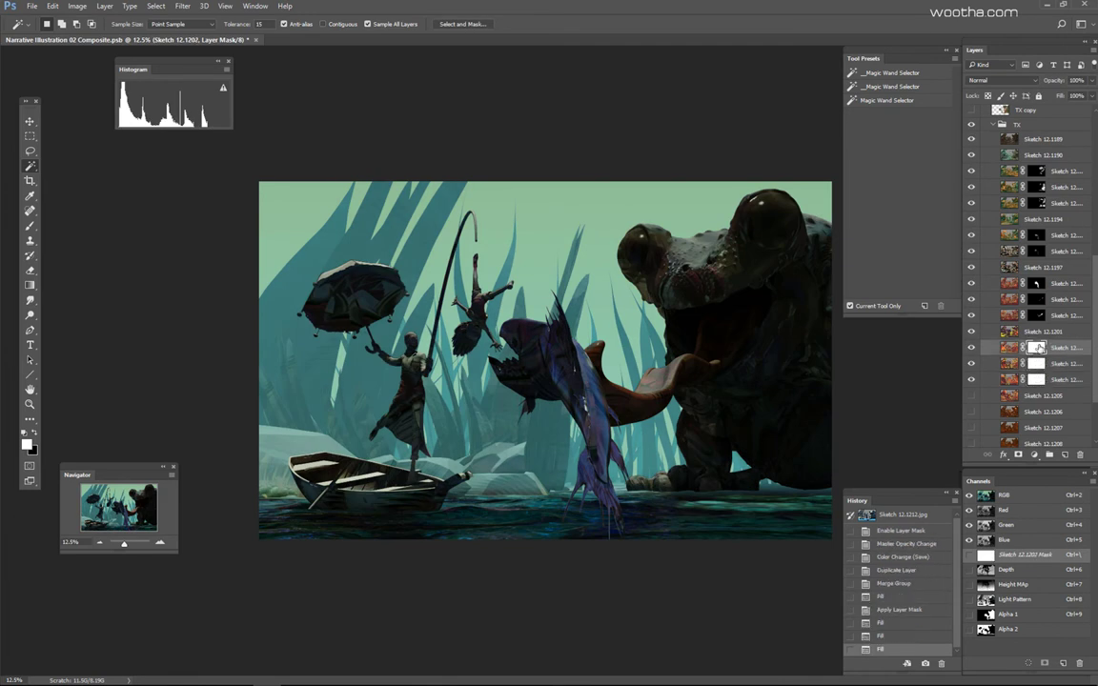
Step: Fill the masks of the red texture layers between Sketch 12.1201 and Sketch 12.1197 with white
click(1037, 315)
key(alt+BackSpace)
click(1038, 300)
key(alt+BackSpace)
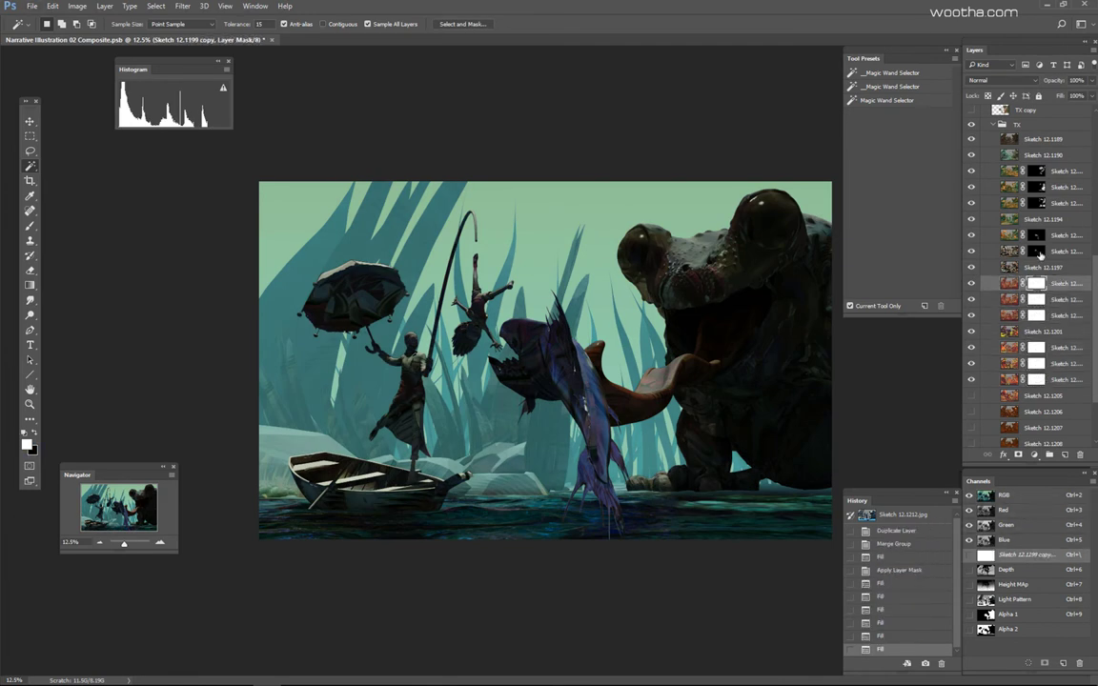
Step: Fill the masks of the texture layers above Sketch 12.1197, up to Sketch 12.1191, with white
click(1036, 251)
key(alt+BackSpace)
click(1036, 236)
key(alt+BackSpace)
click(1036, 203)
key(alt+BackSpace)
click(1037, 187)
click(1036, 172)
key(alt+BackSpace)
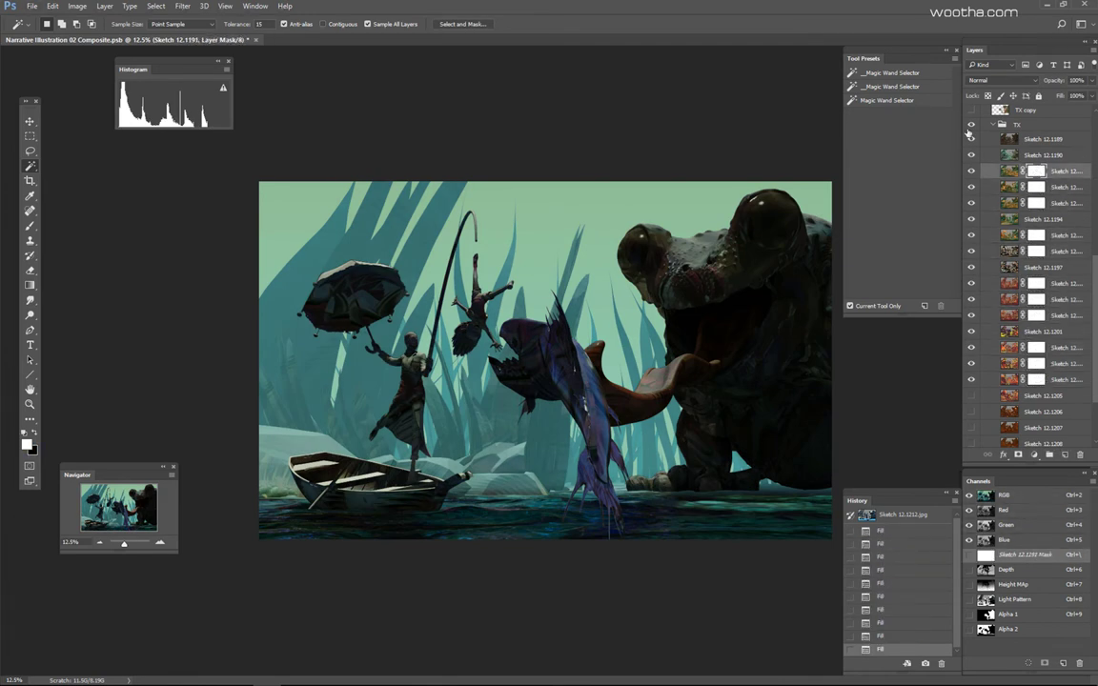
Step: Hide all the texture layers inside TX and toggle the merged TX copy to check it
drag(971, 139, 971, 379)
scroll(974, 258, up, 3)
click(974, 237)
click(972, 238)
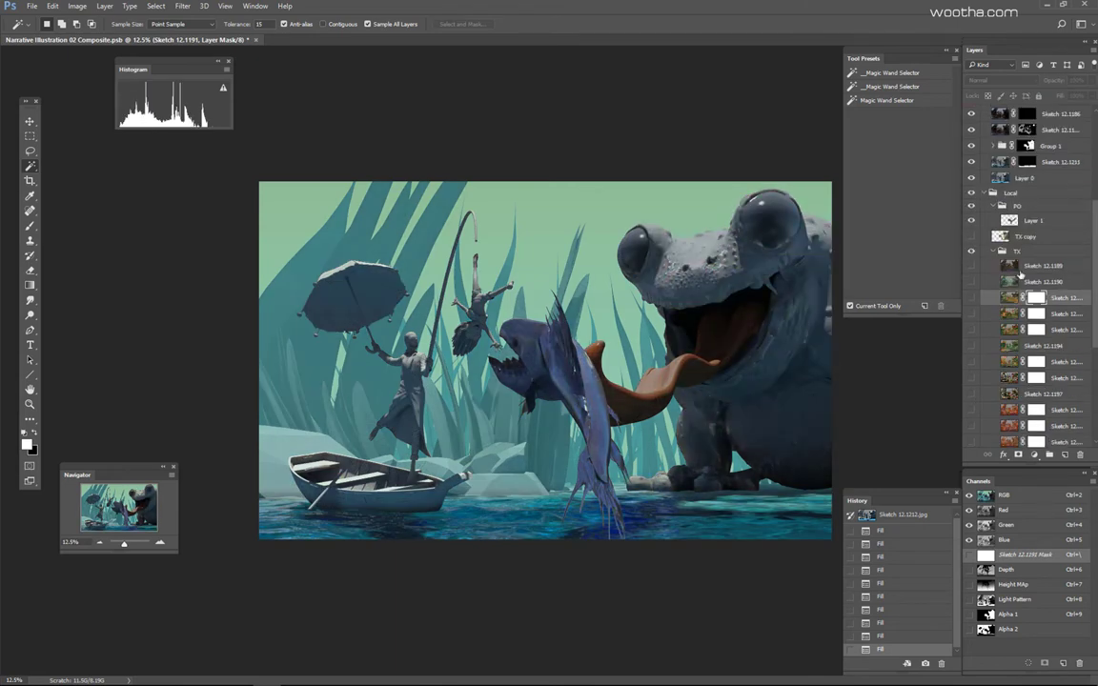
Step: Move the TX copy layer below the TX group, show it, and invert the Sketch 12.1199 layer's mask to black
scroll(1020, 274, down, 3)
click(972, 335)
click(994, 160)
drag(1035, 366, 1038, 387)
click(993, 365)
drag(1094, 288, 1094, 389)
click(1036, 300)
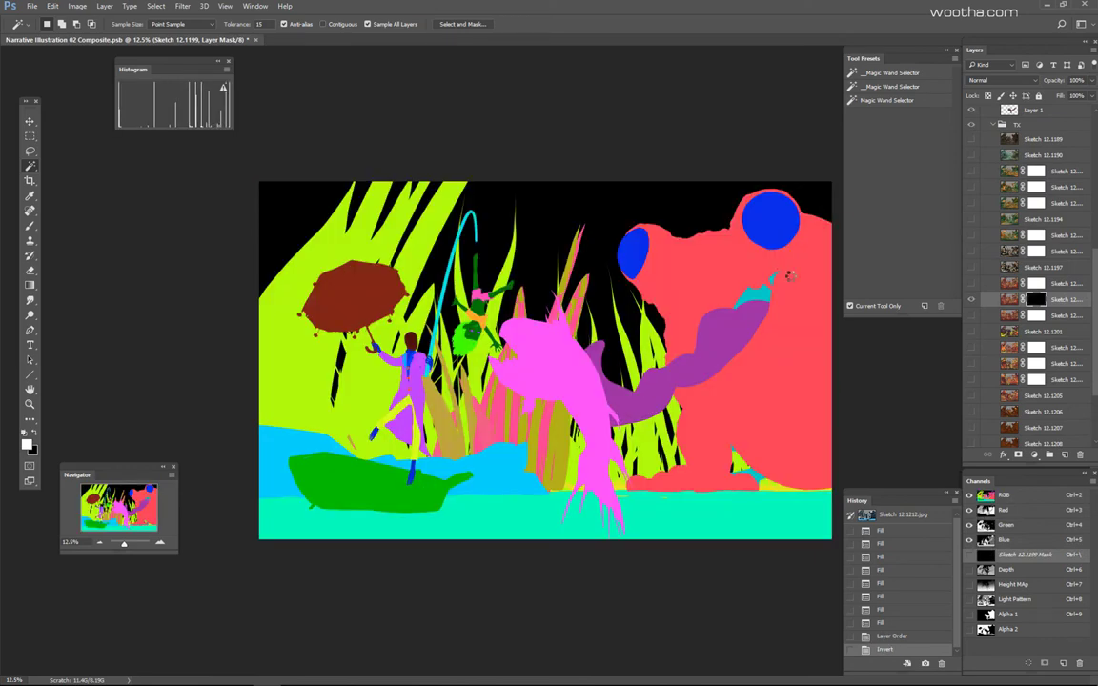
Step: Brush the Sketch 12.1199 texture onto the toad's snout through its mask
key(b)
key(Tab)
scroll(727, 251, up, 2)
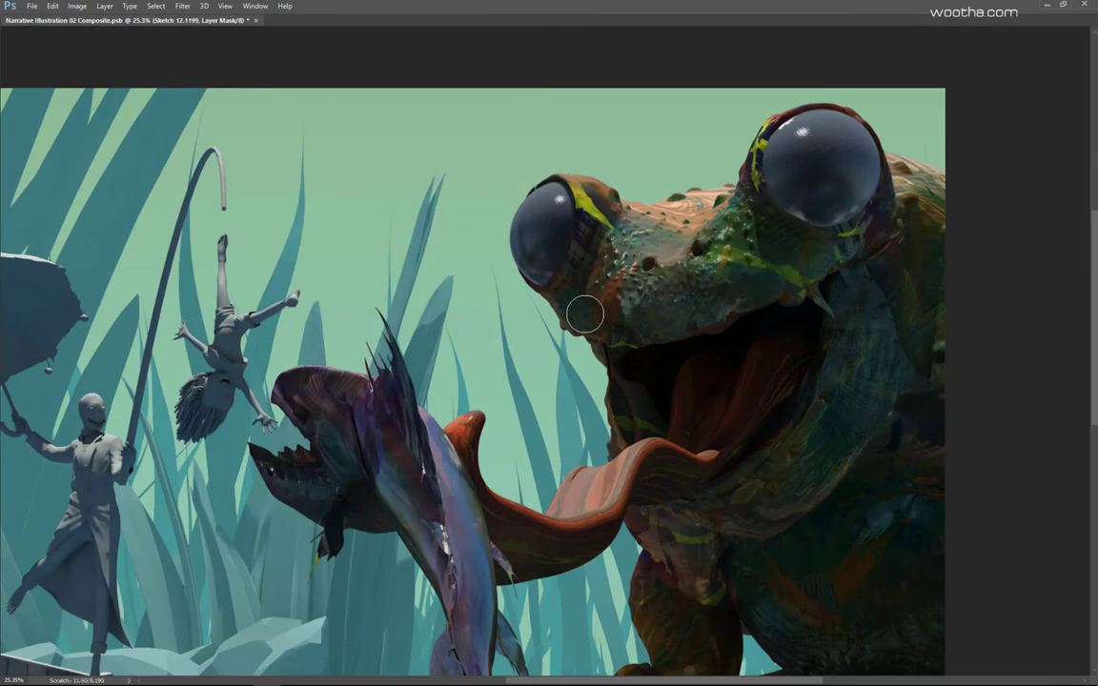
scroll(821, 264, down, 1)
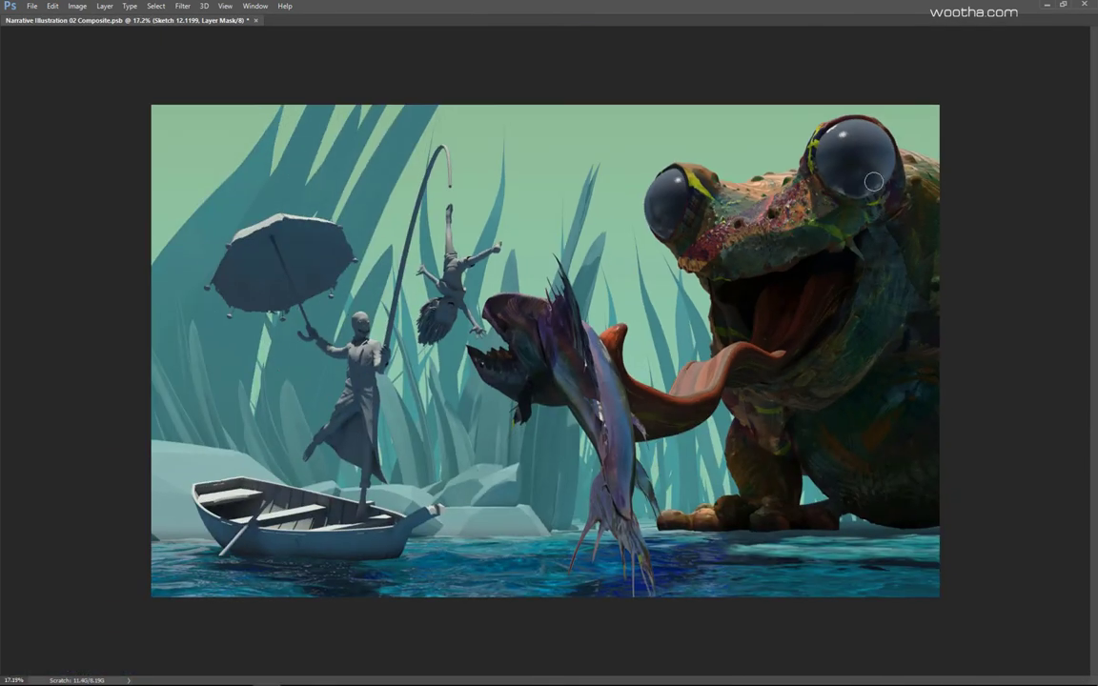
scroll(710, 206, down, 1)
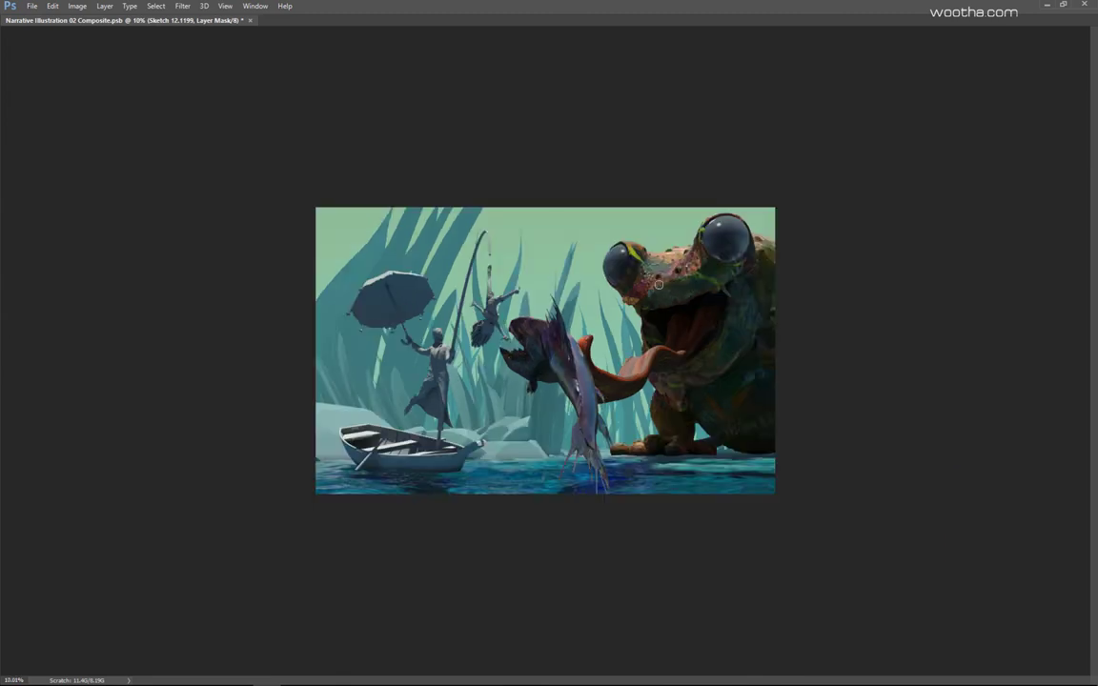
Step: Lower the TX copy layer's opacity, hide the layer and reselect the Sketch 12.1199 mask
key(Tab)
scroll(1083, 391, down, 3)
click(1053, 378)
drag(1059, 82, 1048, 93)
click(972, 379)
click(1036, 201)
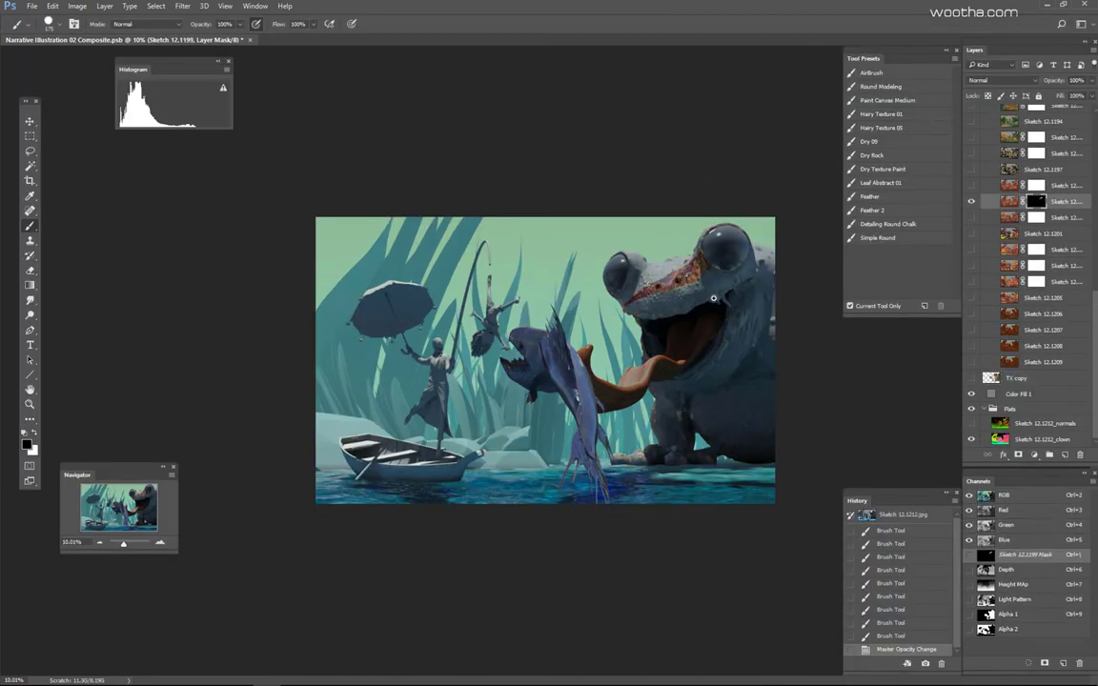
Step: Enlarge the brush and reveal the Sketch 12.1199 texture around the rim of the toad's nearer eye
scroll(710, 243, up, 1)
key(])
key(x)
key(x)
key(x)
drag(723, 242, 740, 221)
drag(738, 227, 744, 209)
drag(742, 213, 768, 189)
drag(766, 190, 795, 193)
Step: Extend the Sketch 12.1199 texture below the nearer eye and along the snout through the mask
key(Tab)
scroll(763, 234, up, 1)
drag(742, 240, 784, 231)
scroll(763, 286, down, 5)
scroll(639, 304, up, 5)
drag(720, 252, 665, 281)
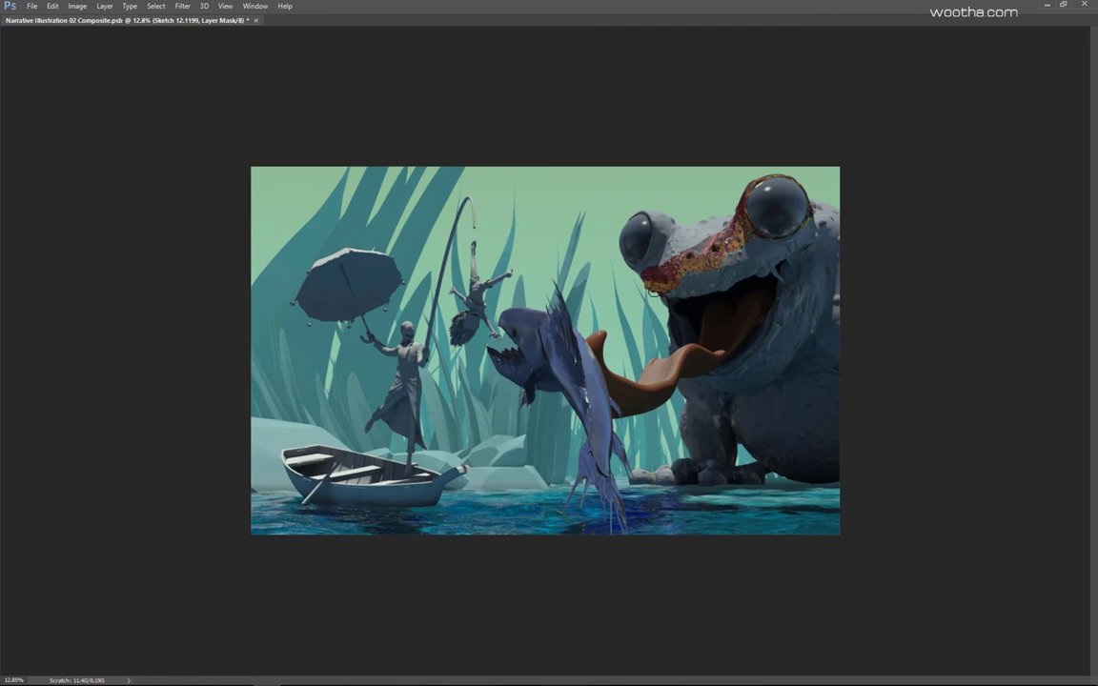
Step: Paint a patch of the Sketch 12.1199 texture on the toad's front leg and rework the snout's front edge
scroll(732, 239, down, 3)
scroll(714, 381, up, 5)
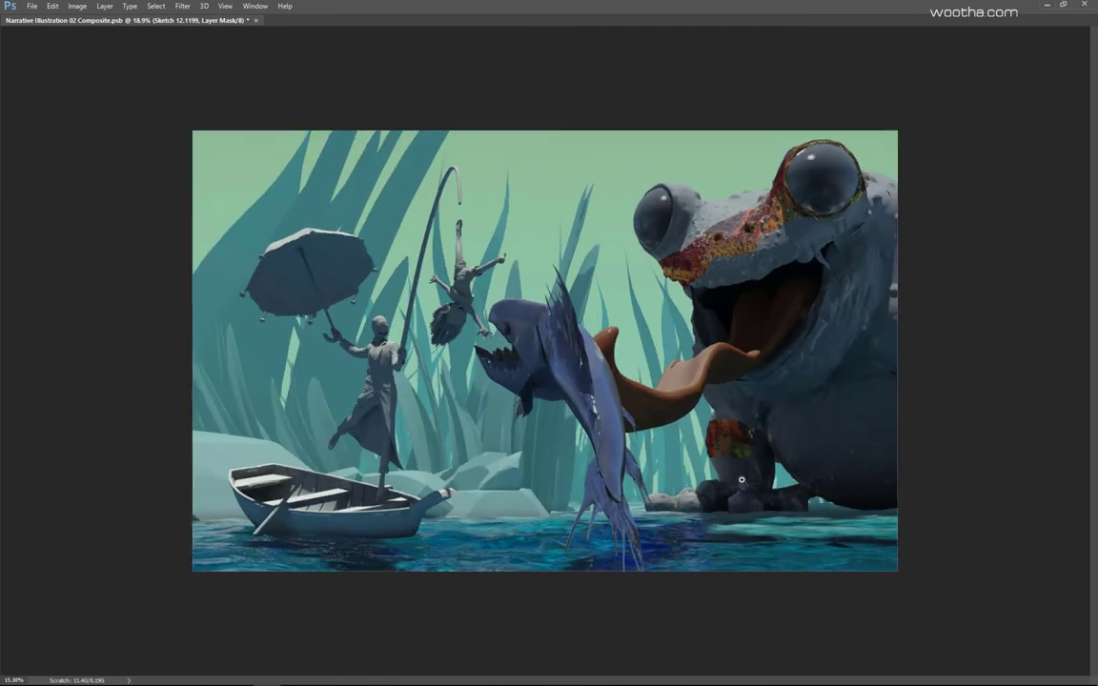
scroll(706, 410, down, 2)
drag(703, 416, 690, 434)
mouse_move(653, 270)
mouse_down()
mouse_move(675, 281)
mouse_move(706, 239)
mouse_move(672, 250)
mouse_up()
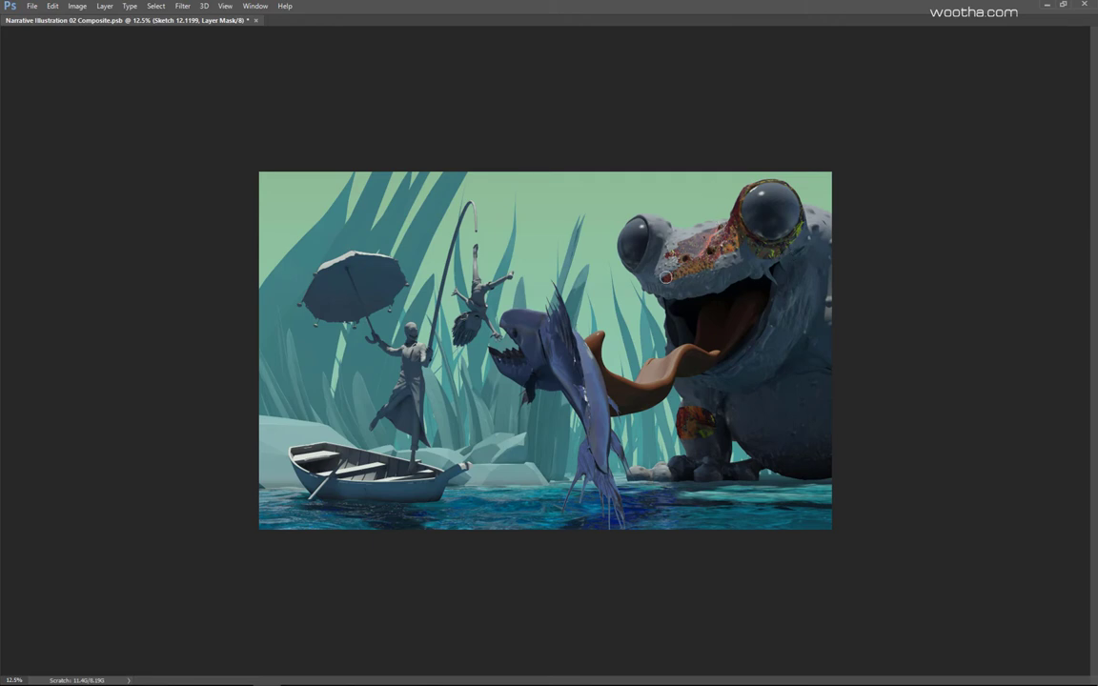
Step: Reveal a broad patch of the Sketch 12.1199 texture across the toad's lower belly
scroll(728, 266, up, 1)
mouse_move(770, 431)
mouse_down()
mouse_move(794, 456)
mouse_move(811, 419)
mouse_move(828, 434)
mouse_up()
scroll(873, 382, down, 3)
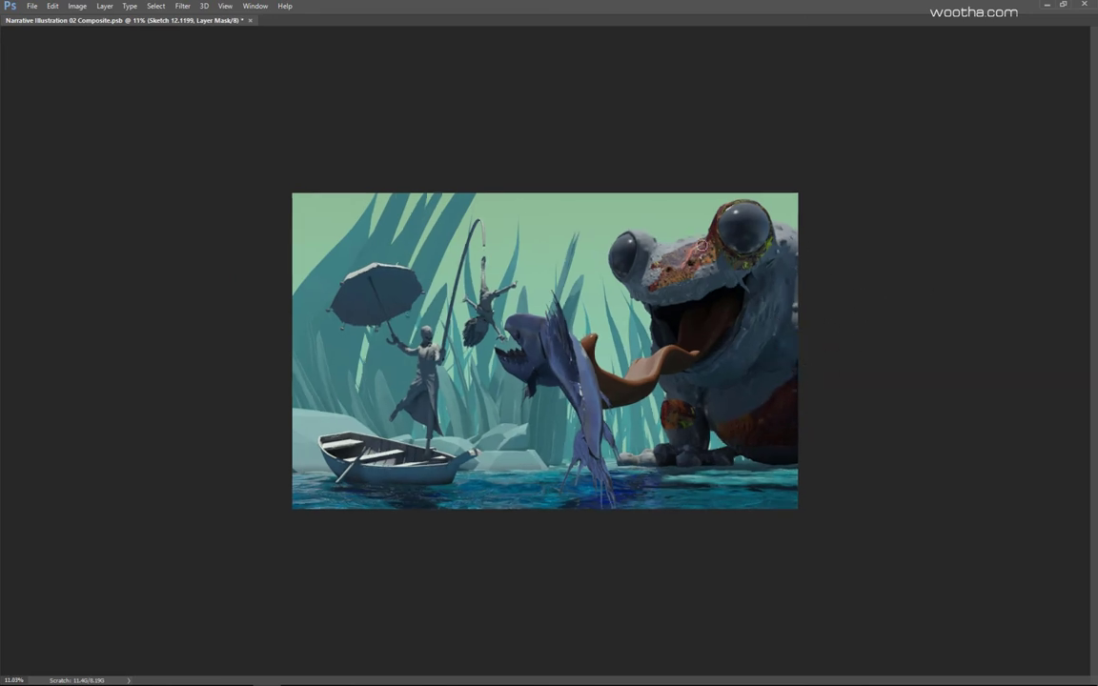
Step: Paint the Sketch 12.1199 texture onto separate toes of the toad's front foot
scroll(701, 246, up, 4)
drag(679, 505, 656, 513)
drag(722, 494, 665, 514)
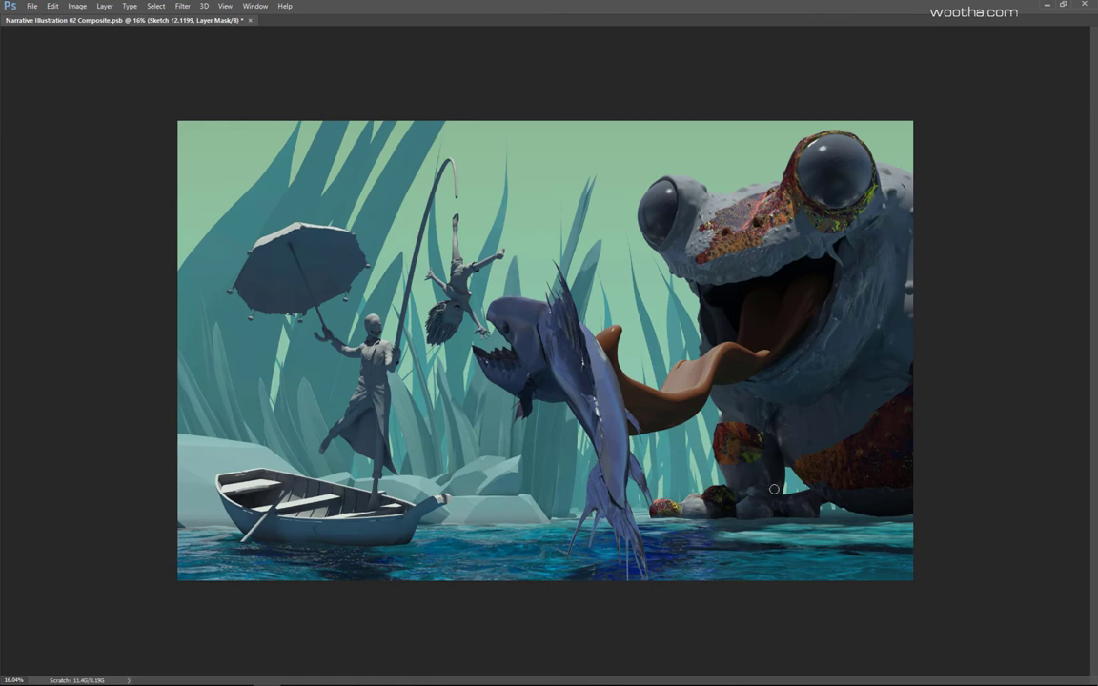
scroll(802, 523, up, 4)
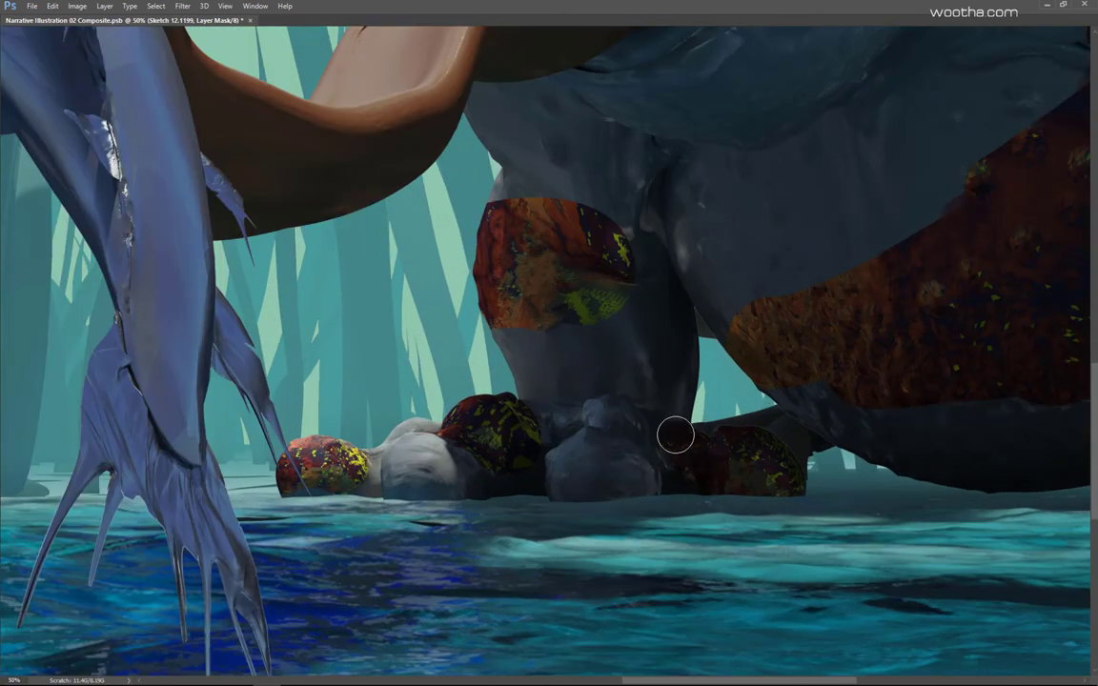
Step: Refine the texture patch on the toad's front leg through the mask, using a smaller brush
scroll(676, 436, down, 1)
scroll(749, 491, down, 3)
scroll(780, 451, up, 3)
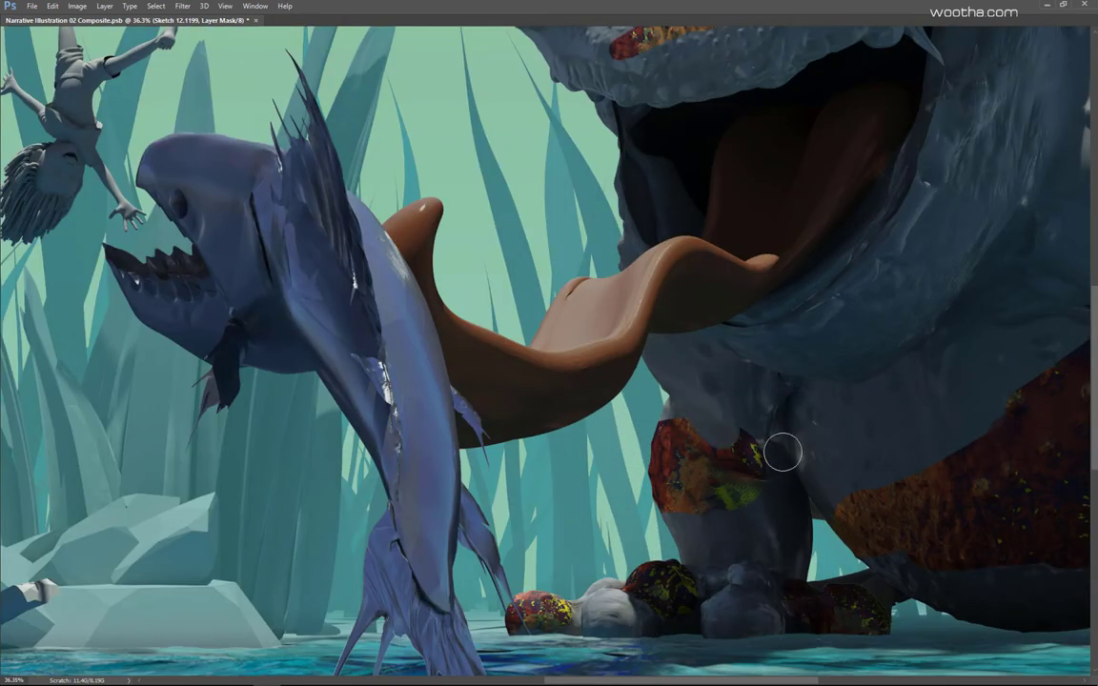
drag(674, 431, 667, 410)
key(bracketleft)
key(bracketleft)
mouse_move(762, 502)
mouse_down()
mouse_move(789, 533)
mouse_move(710, 519)
mouse_up()
Step: Add patches of the Sketch 12.1199 texture to the toad's chest and the side behind its mouth
scroll(680, 450, down, 3)
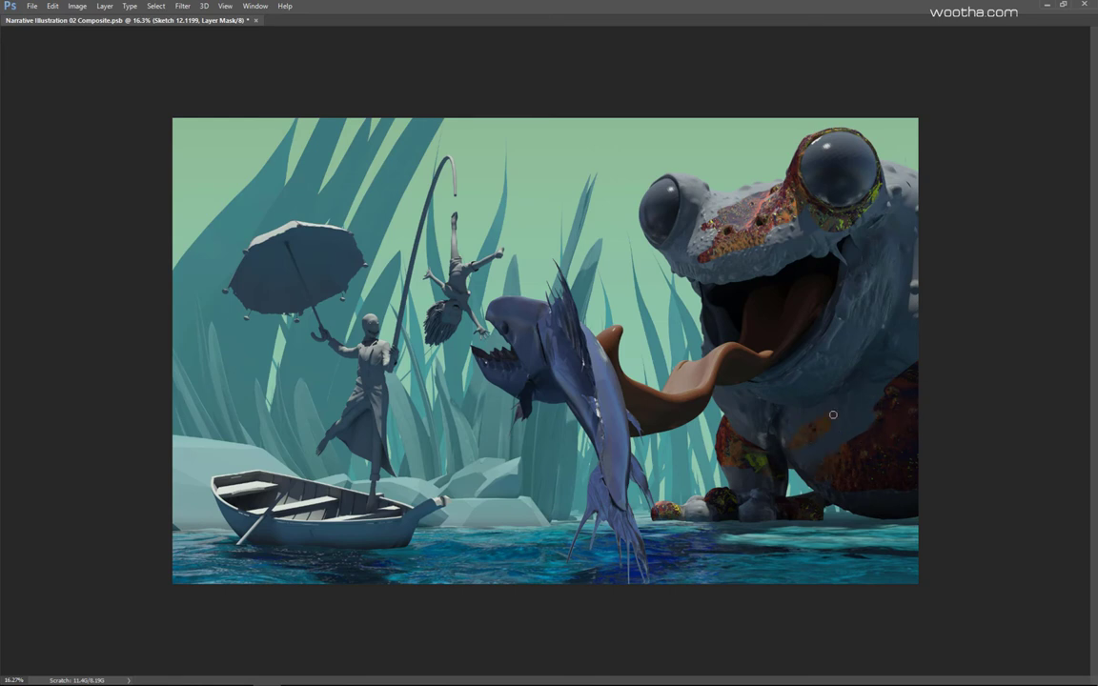
scroll(833, 415, down, 1)
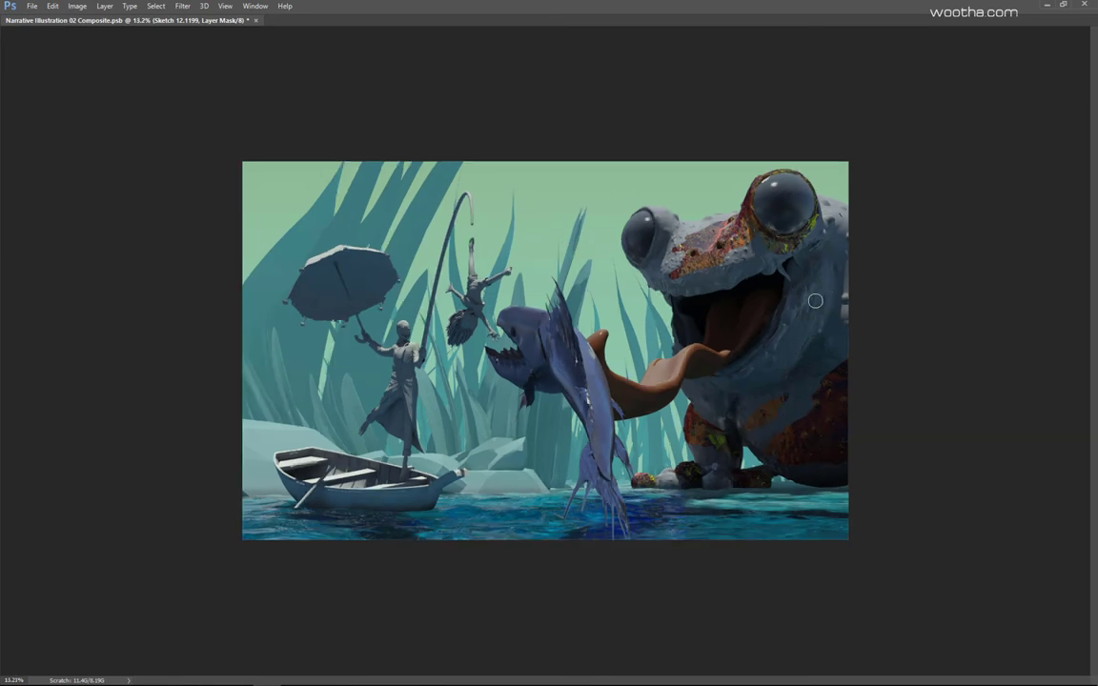
scroll(810, 295, up, 1)
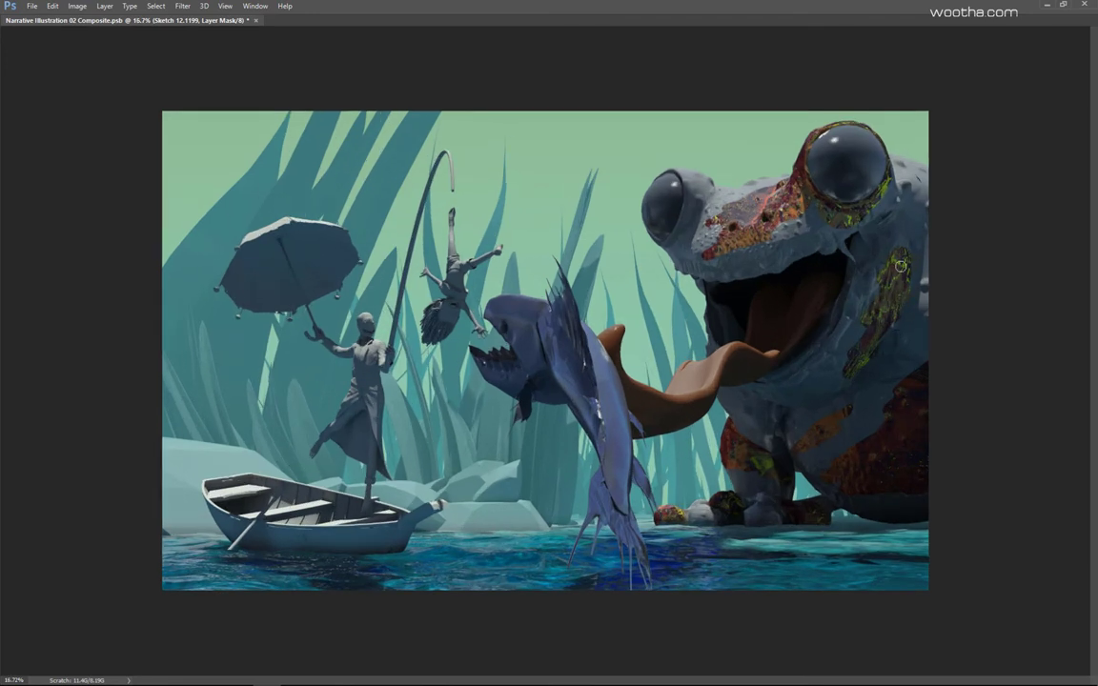
scroll(900, 266, down, 5)
Step: Flip the canvas horizontally to check the composition
key(Tab)
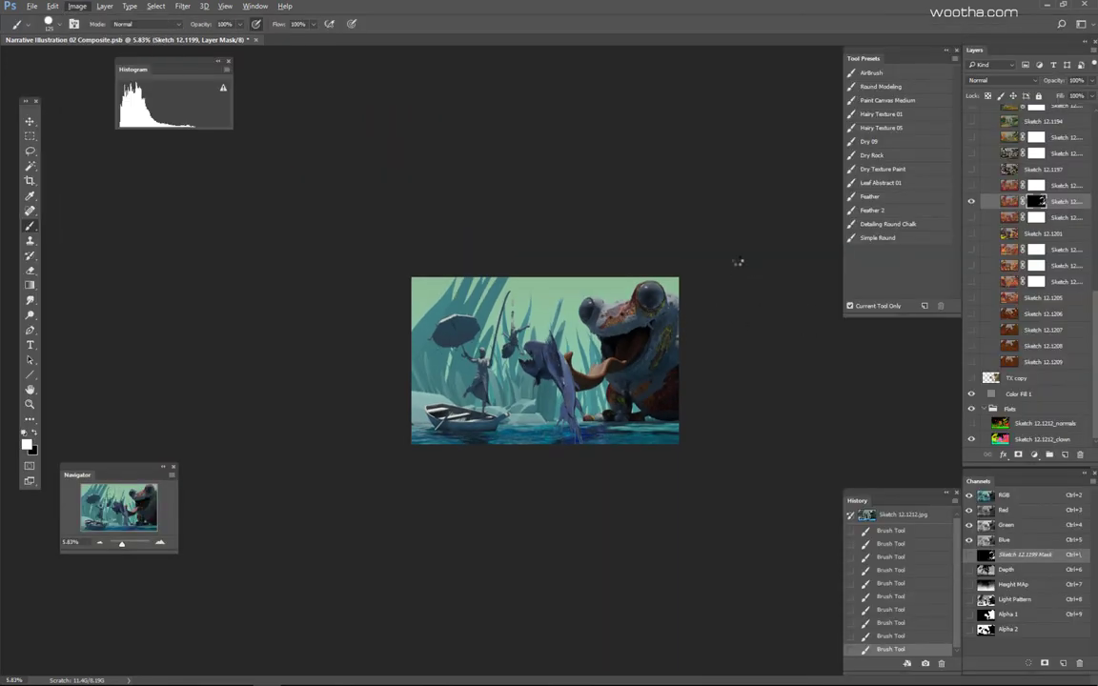
key(ctrl+shift+h)
key(XF86AudioLowerVolume)
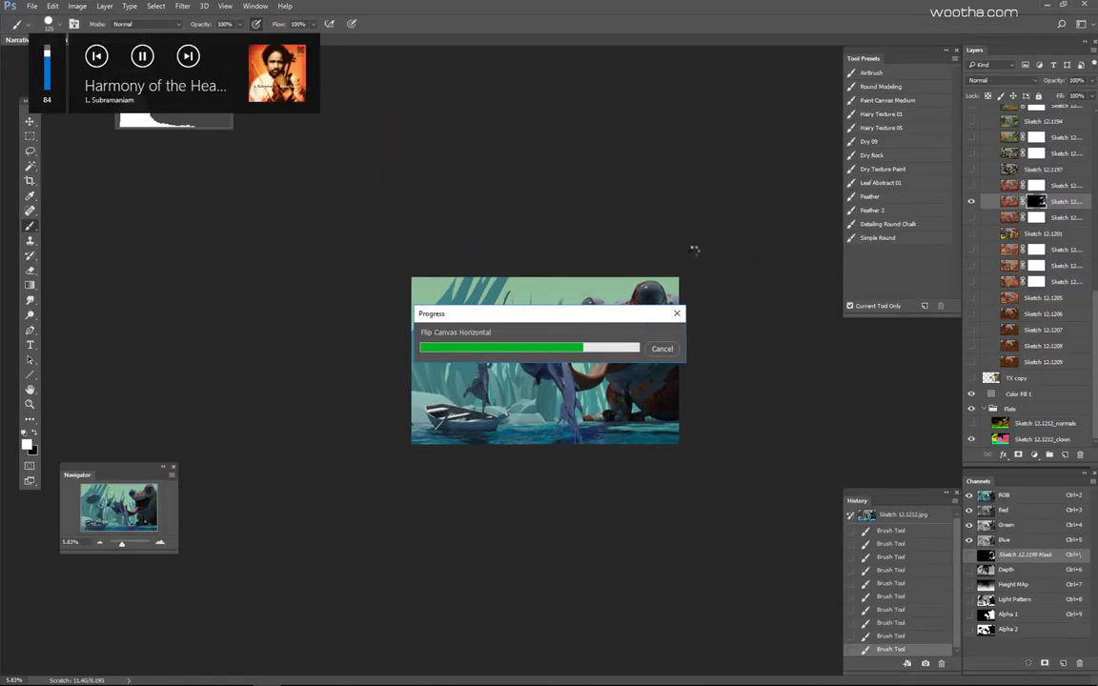
scroll(583, 348, up, 3)
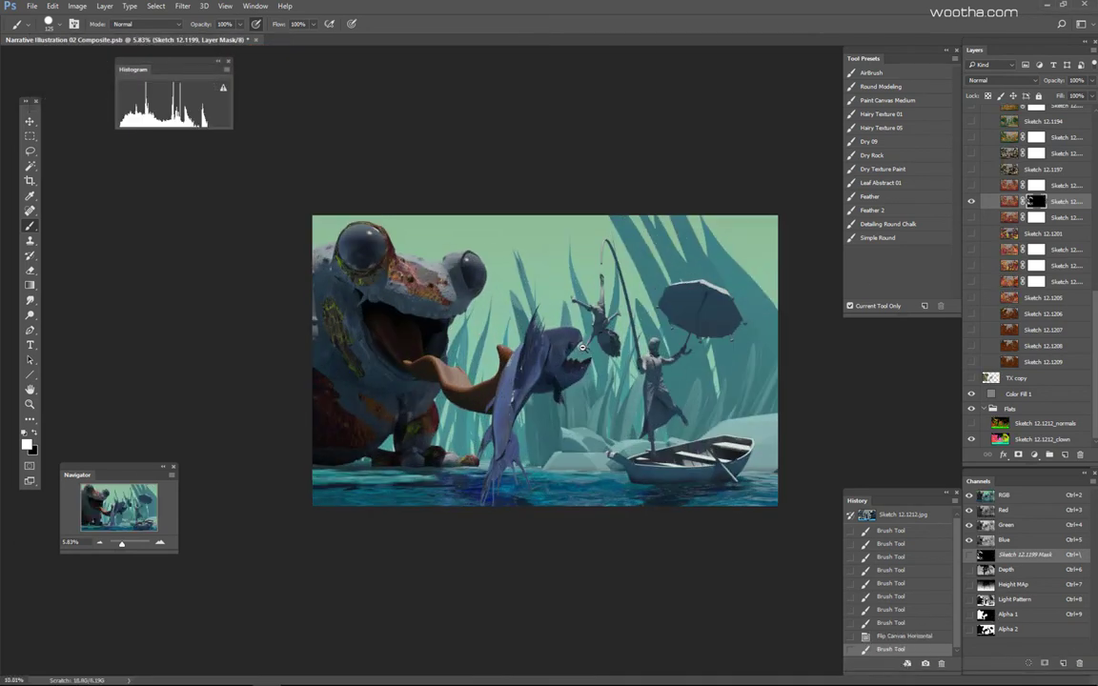
Step: Reveal the Sketch 12.1199 texture around the toad's smaller far eye with short mask strokes, undoing the unwanted ones
drag(393, 280, 466, 255)
key(ctrl+z)
key(bracketleft)
key(bracketleft)
key(bracketleft)
key(bracketleft)
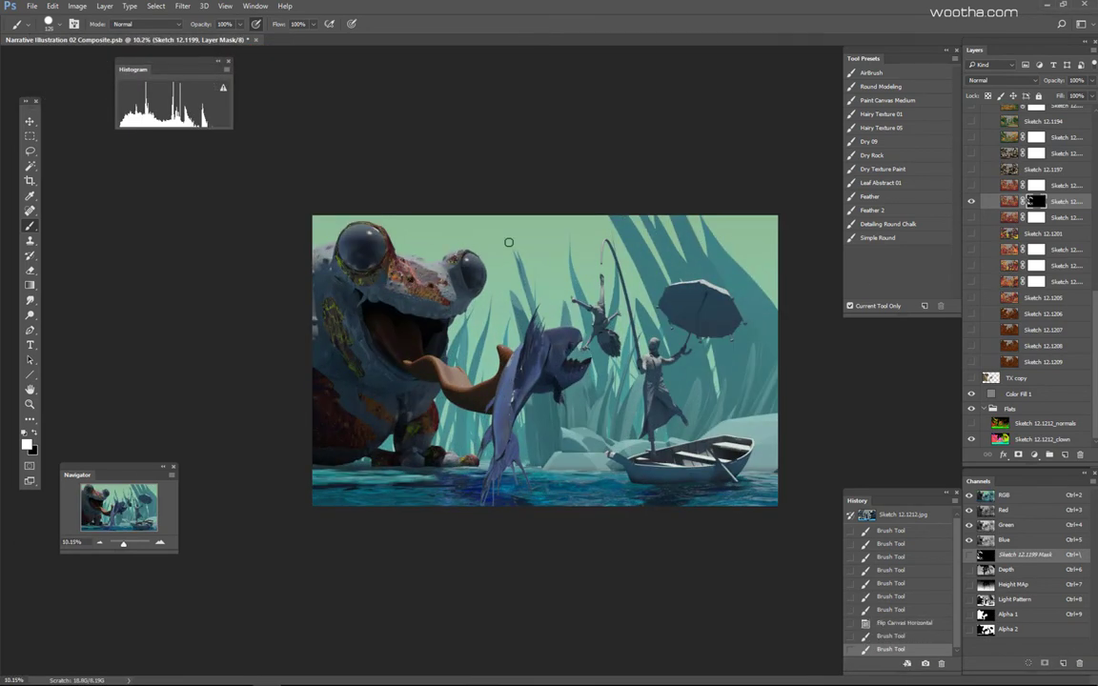
key(ctrl+z)
click(408, 232)
click(410, 233)
click(412, 231)
click(413, 231)
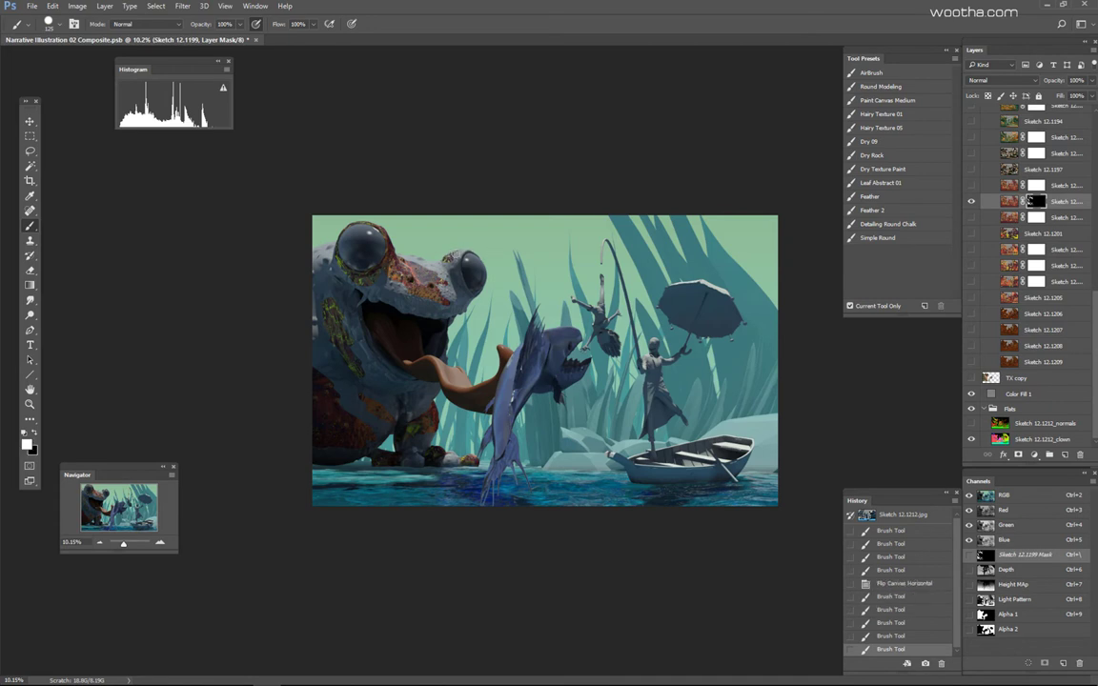
click(415, 231)
mouse_move(447, 259)
mouse_down()
mouse_move(469, 296)
mouse_move(425, 274)
mouse_up()
Step: Swap the mask colour and touch up the texture edges on the toad's snout with a resized brush
scroll(430, 305, up, 3)
key(x)
key(bracketright)
key(bracketright)
click(374, 245)
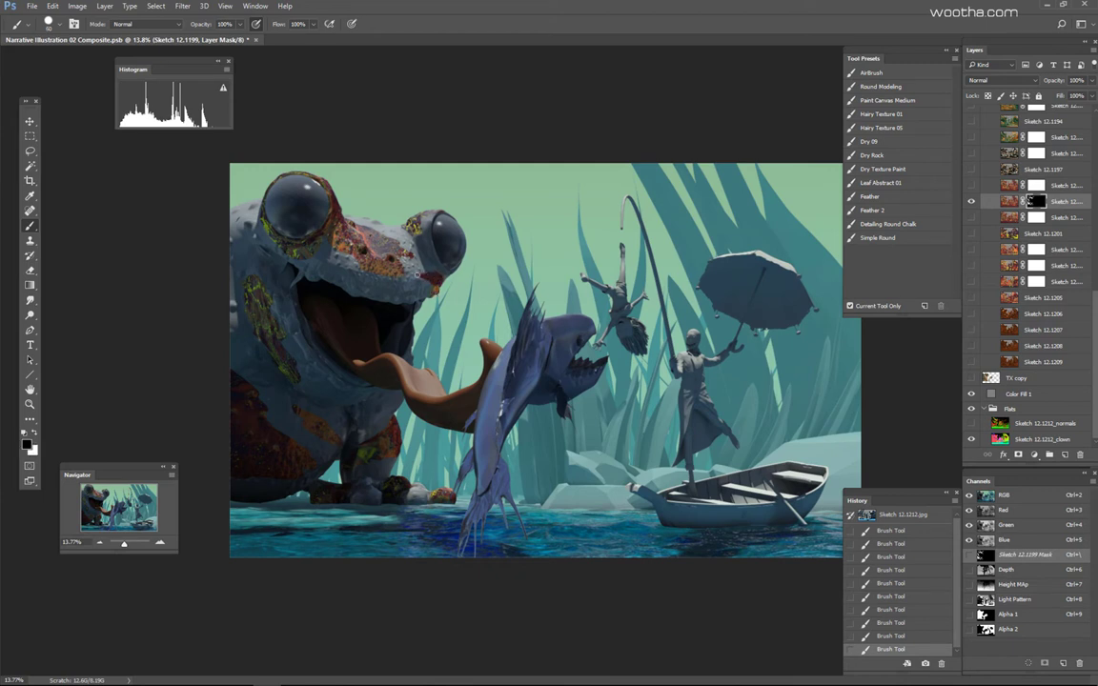
drag(448, 314, 457, 313)
Step: Paint the Sketch 12.1199 texture along the toad's upper lip with a larger brush
key(bracketright)
key(bracketright)
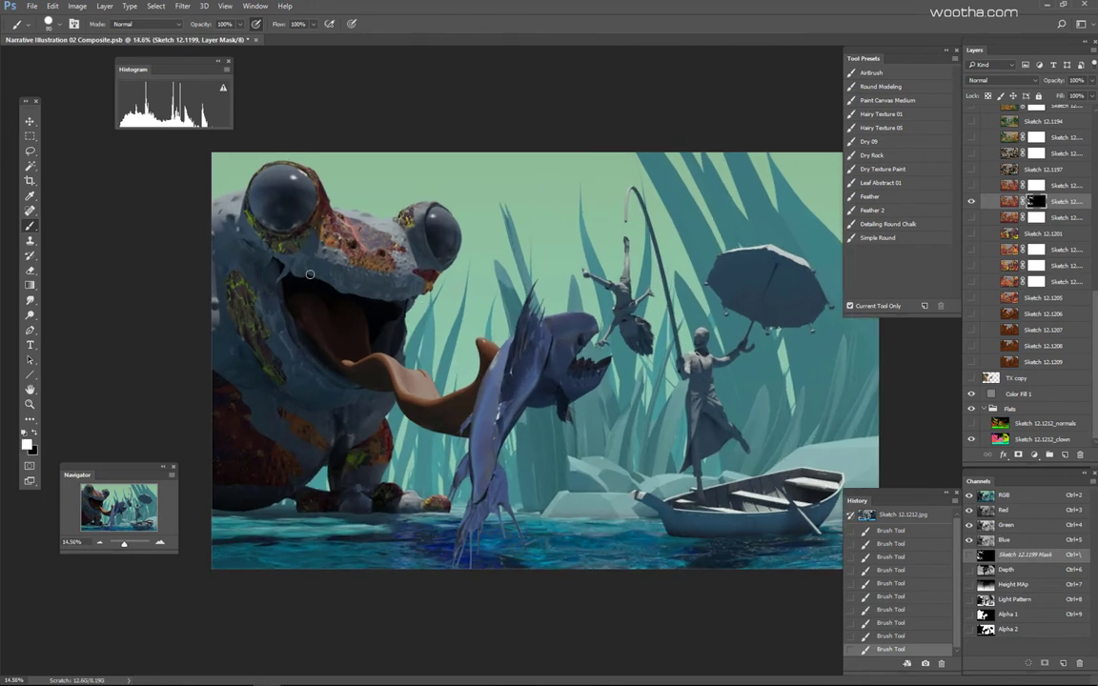
scroll(452, 290, down, 1)
key(x)
drag(376, 305, 407, 317)
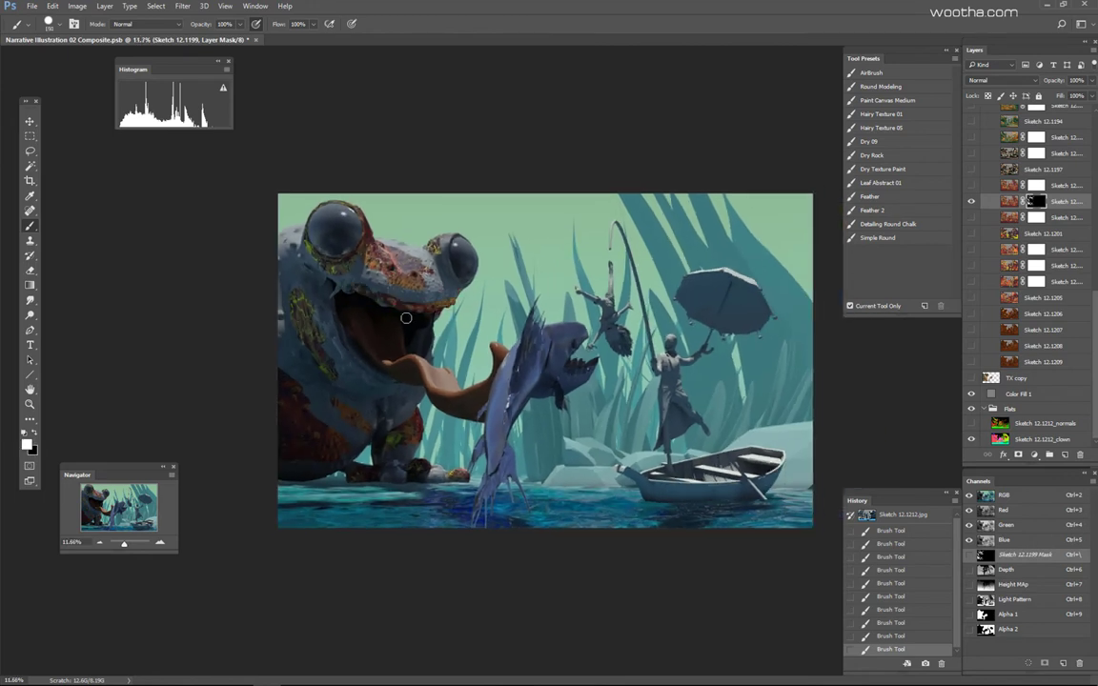
Step: Show and select the TX copy layer beneath the texture renders, and adjust its opacity
click(971, 378)
click(1027, 379)
drag(1054, 81, 1046, 82)
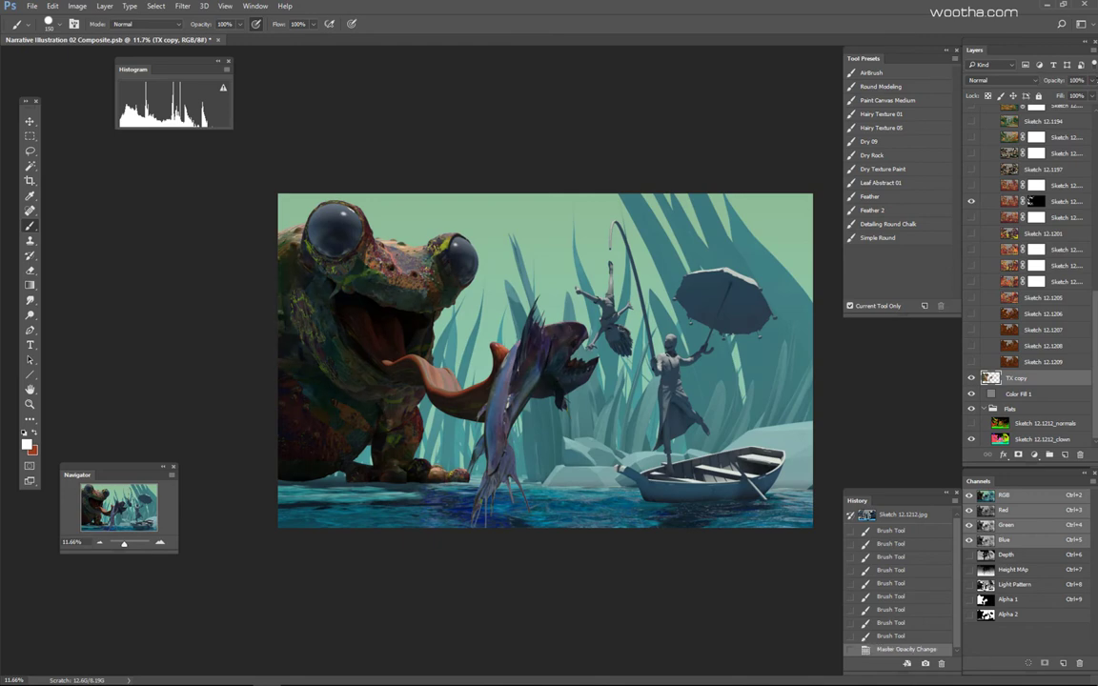
Step: Add a Levels adjustment clipped to TX copy and mask it to the toad's body using the flat colour pass
key(ctrl+l)
key(ctrl+alt+g)
drag(790, 185, 791, 185)
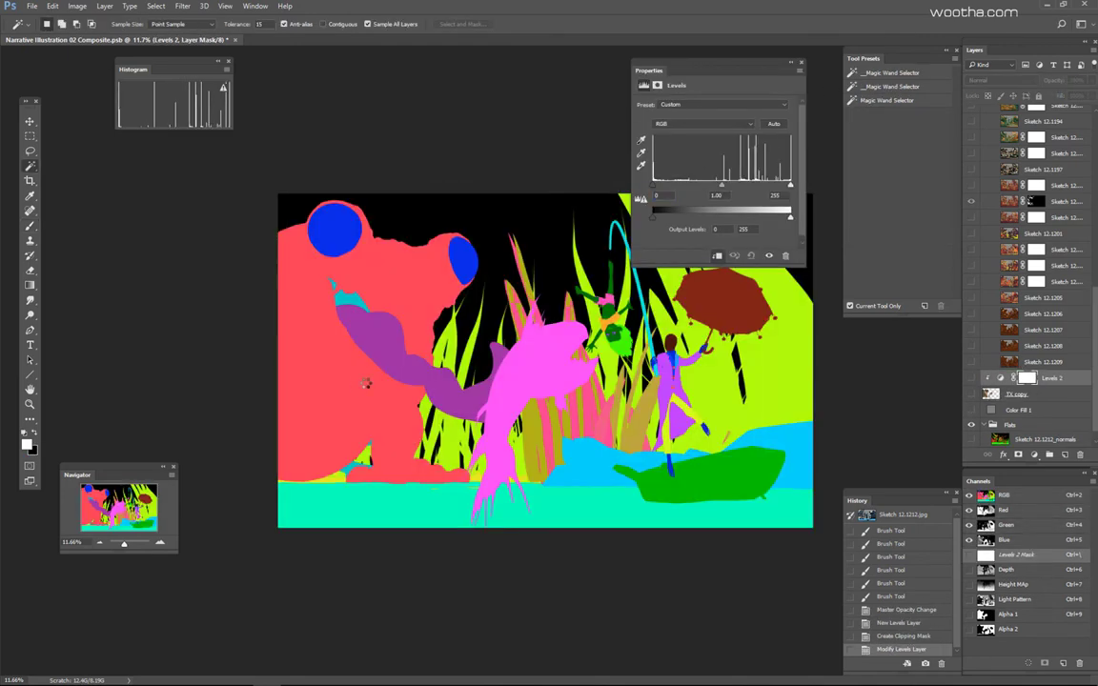
drag(654, 218, 597, 223)
Step: Add a muted green solid colour fill, move the Levels mask onto it, delete the Levels layer and clip the fill to TX copy
click(1035, 455)
click(1056, 208)
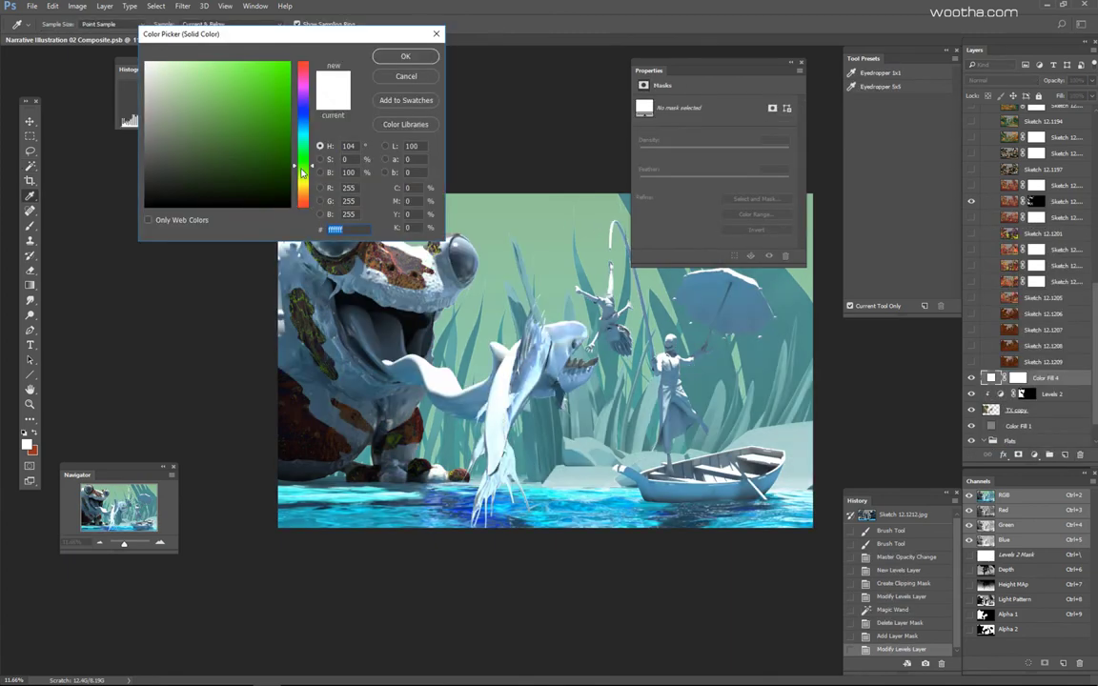
click(198, 102)
click(404, 56)
drag(1027, 394, 1018, 379)
key(Delete)
key(ctrl+alt+g)
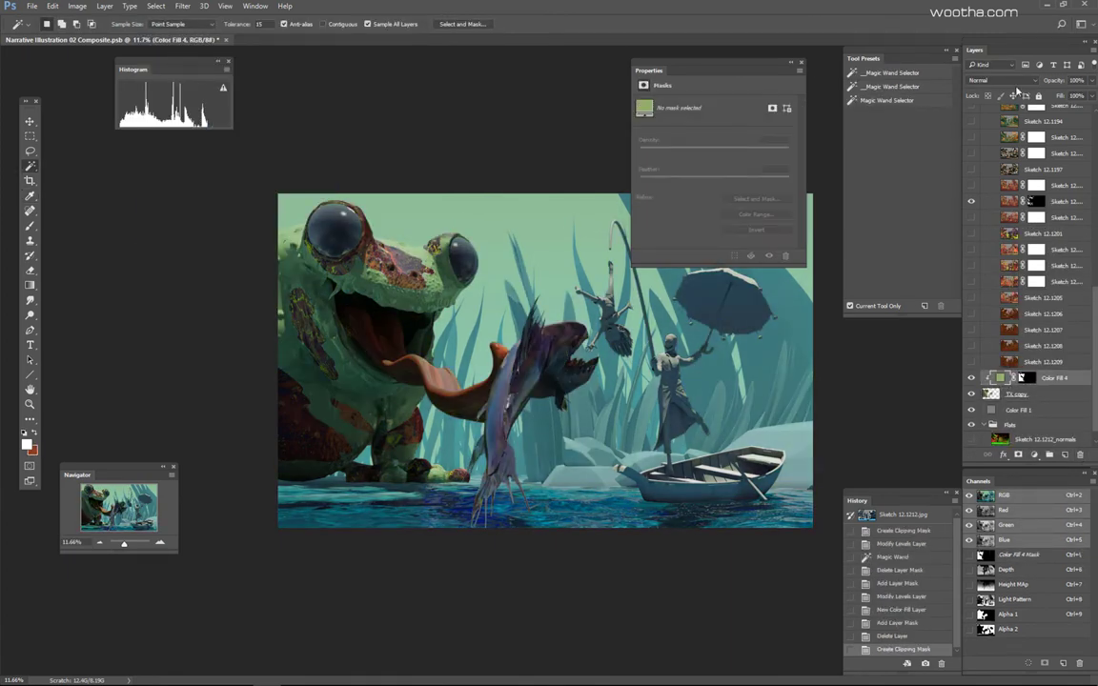
Step: Lighten the Color Fill 4 green to #b3dd8e and set the layer's opacity to 38%
drag(1047, 81, 1011, 79)
double_click(1000, 379)
mouse_move(303, 167)
mouse_down()
mouse_move(309, 119)
mouse_move(303, 172)
mouse_up()
click(208, 68)
click(196, 81)
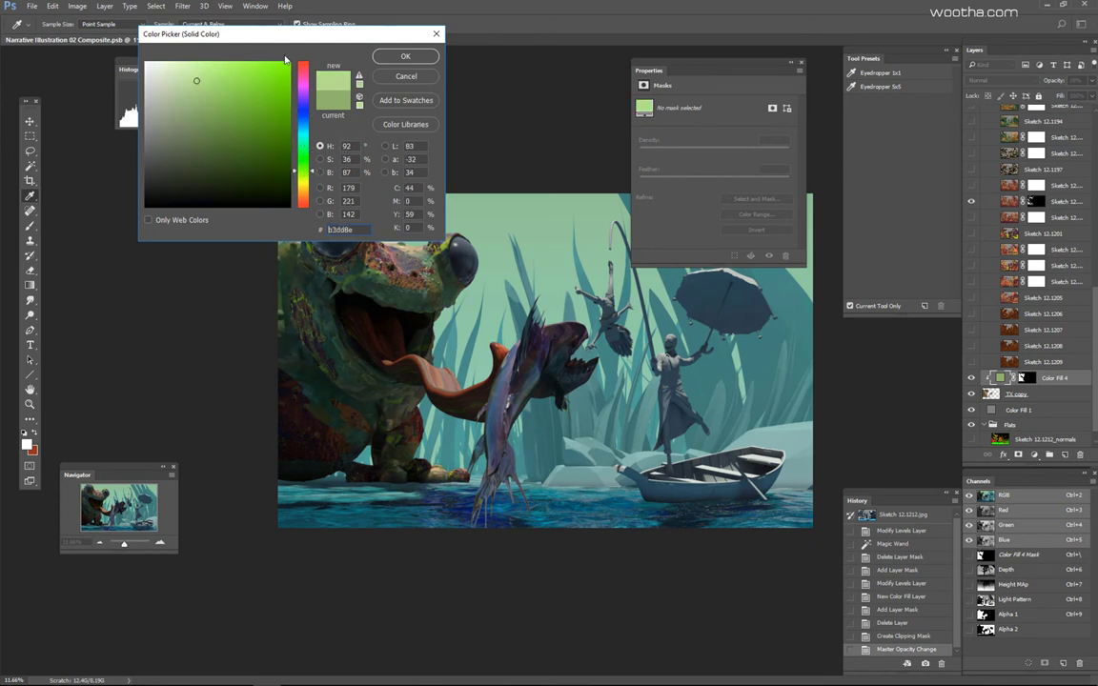
click(405, 57)
drag(1051, 81, 1054, 82)
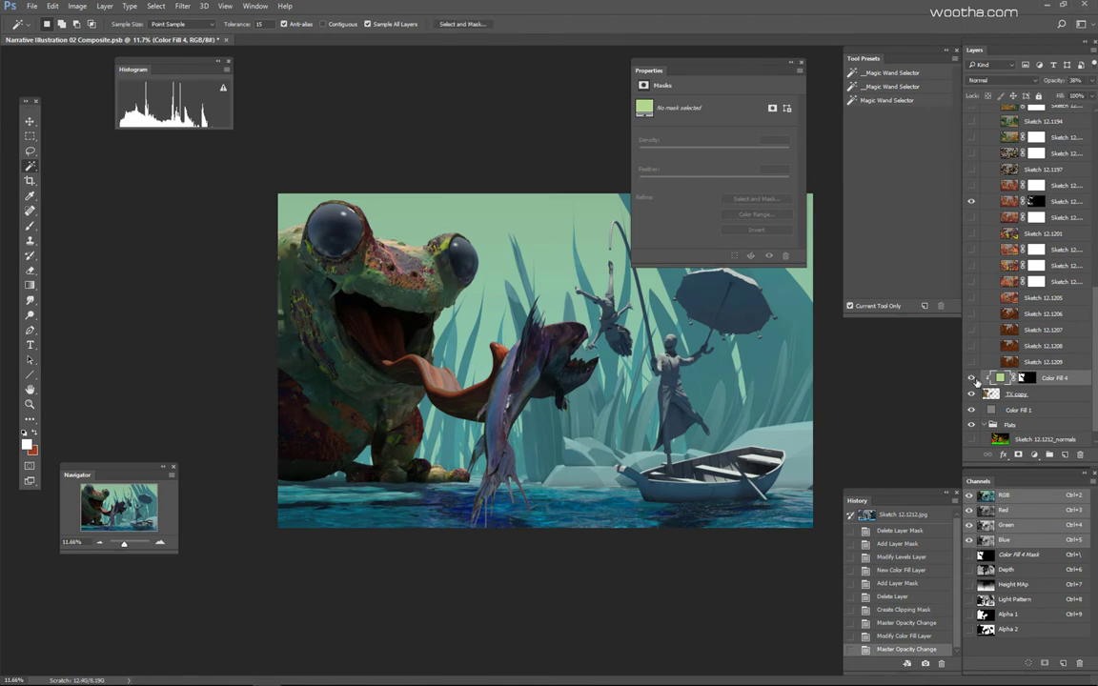
Step: Shift the Color Fill 4 hue from green to turquoise
double_click(998, 379)
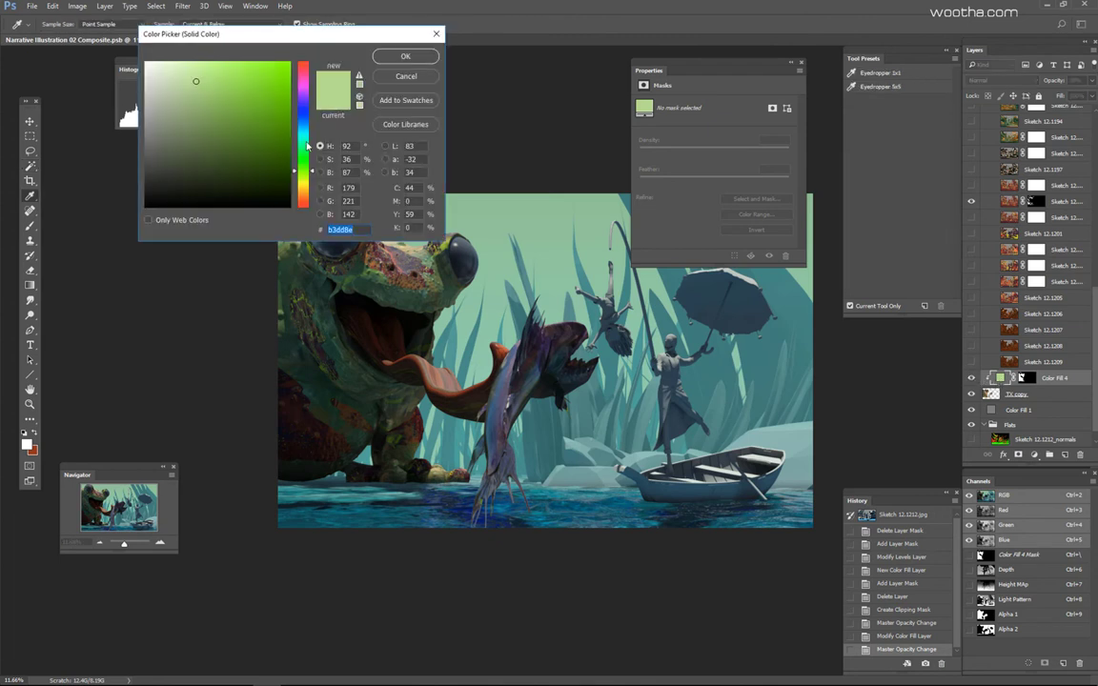
drag(307, 144, 306, 139)
mouse_move(227, 82)
mouse_down()
mouse_move(237, 84)
mouse_move(219, 86)
mouse_up()
click(305, 134)
click(419, 60)
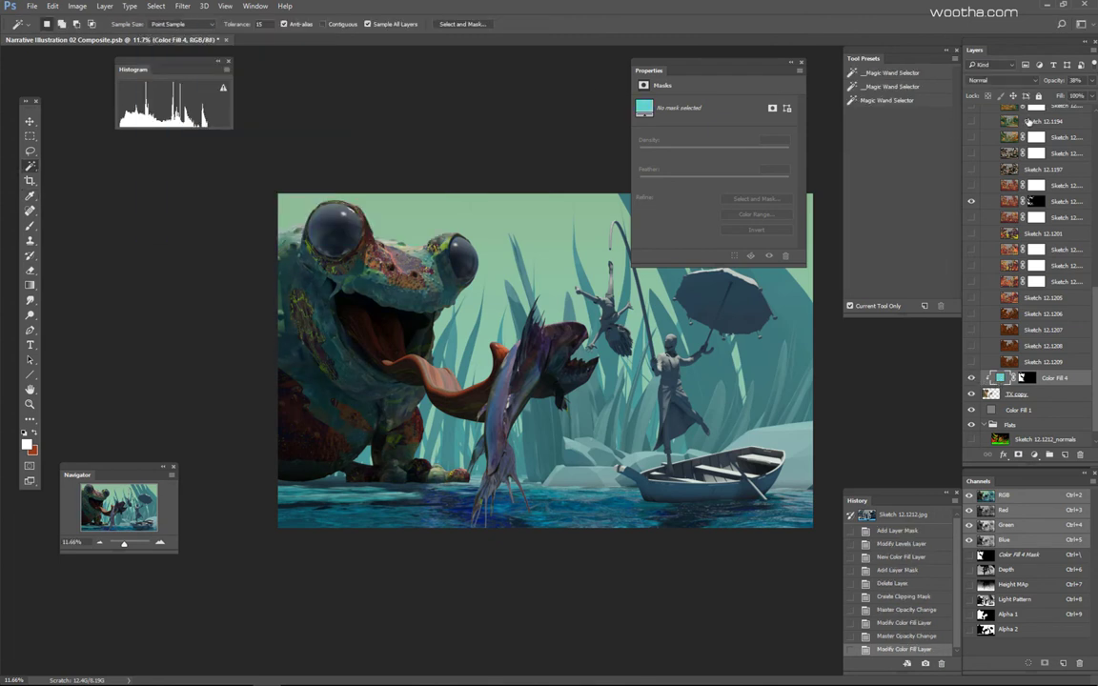
Step: Lighten Color Fill 4 to a pale cyan and set its opacity to 39%
double_click(1000, 378)
click(207, 67)
click(408, 57)
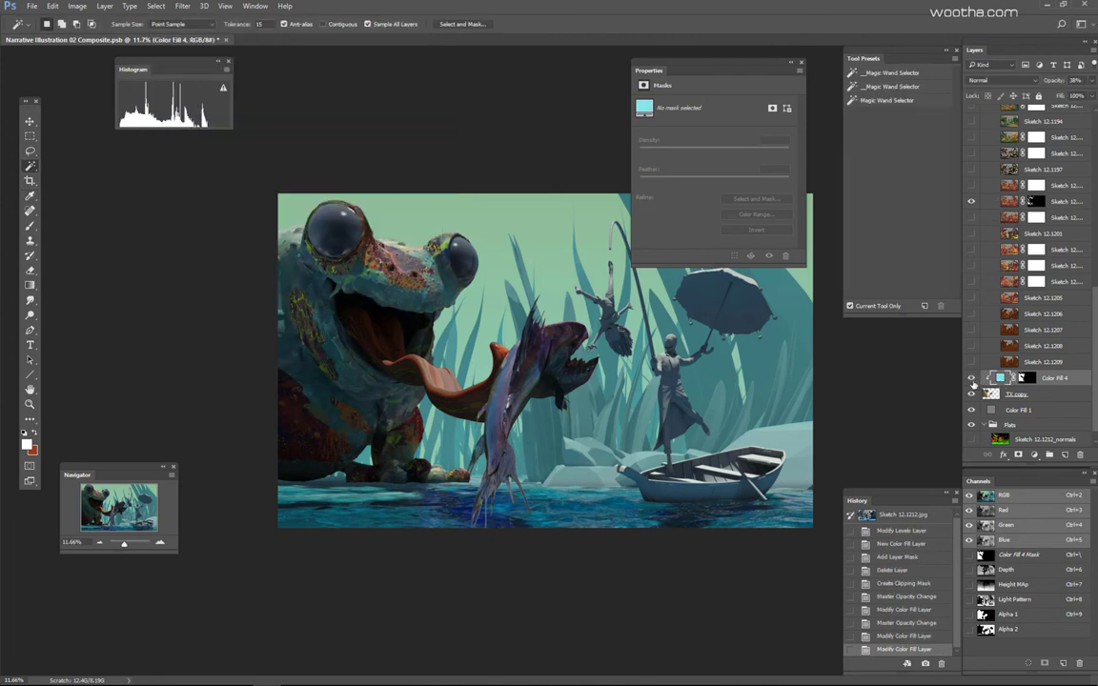
drag(1052, 82, 1050, 84)
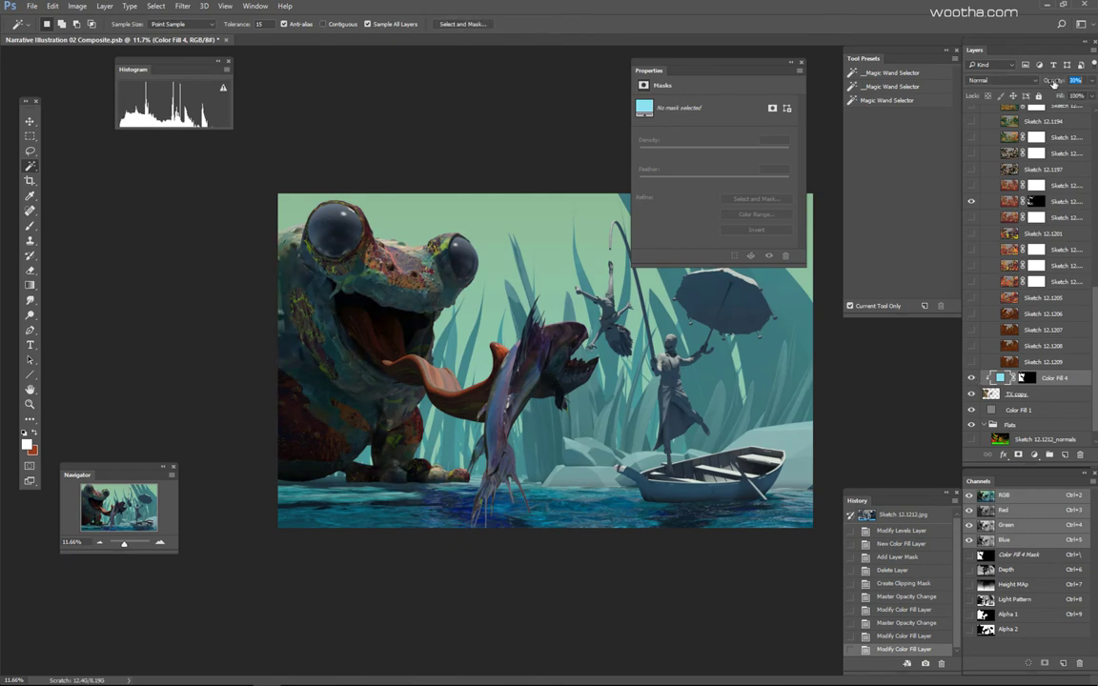
Step: Add a dark red solid colour fill clipped to Sketch 12.1199 and set its opacity to 43%
scroll(1049, 286, up, 5)
click(1064, 367)
click(1034, 454)
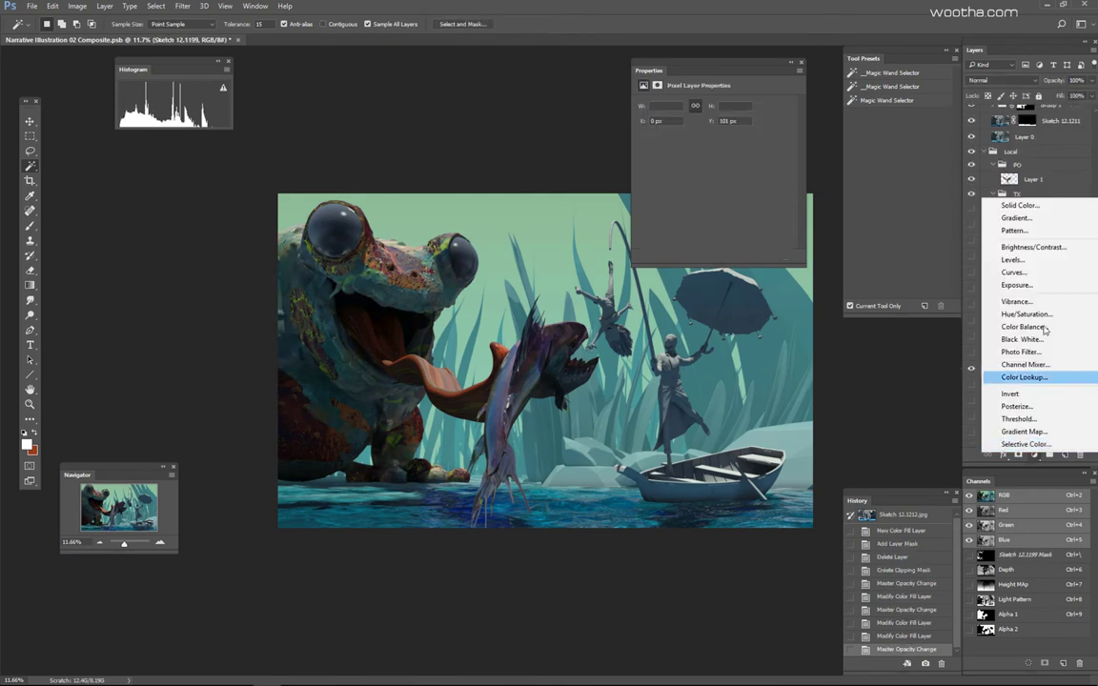
click(1016, 206)
click(277, 139)
click(405, 57)
key(ctrl+alt+g)
text(30)
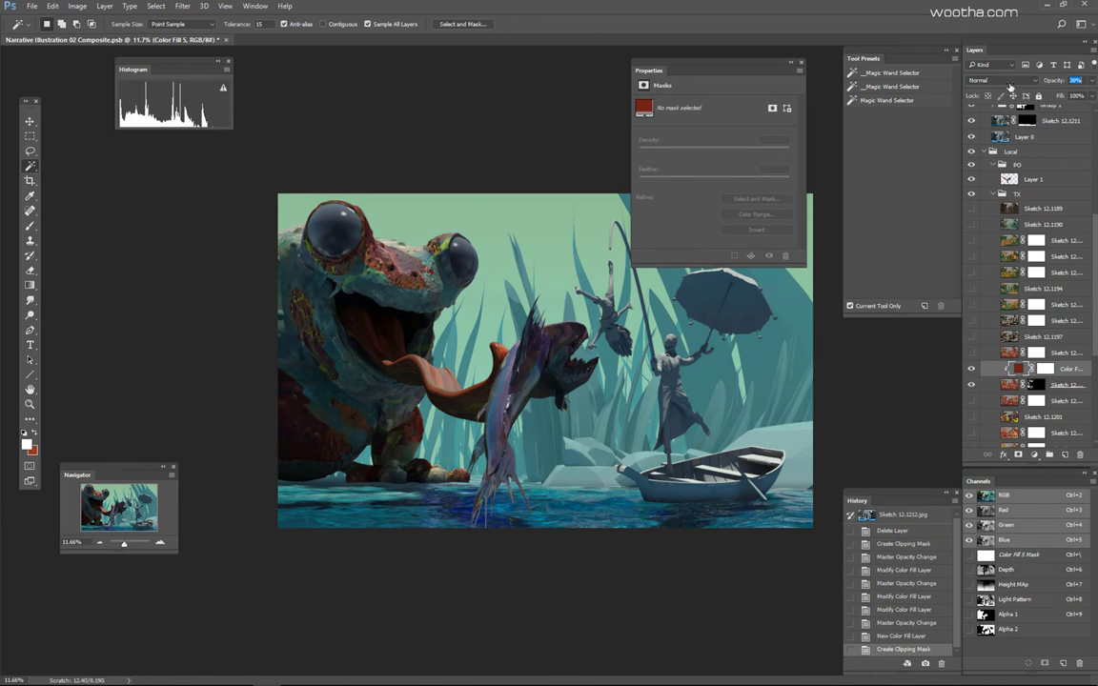
drag(1010, 86, 1018, 87)
scroll(671, 394, down, 2)
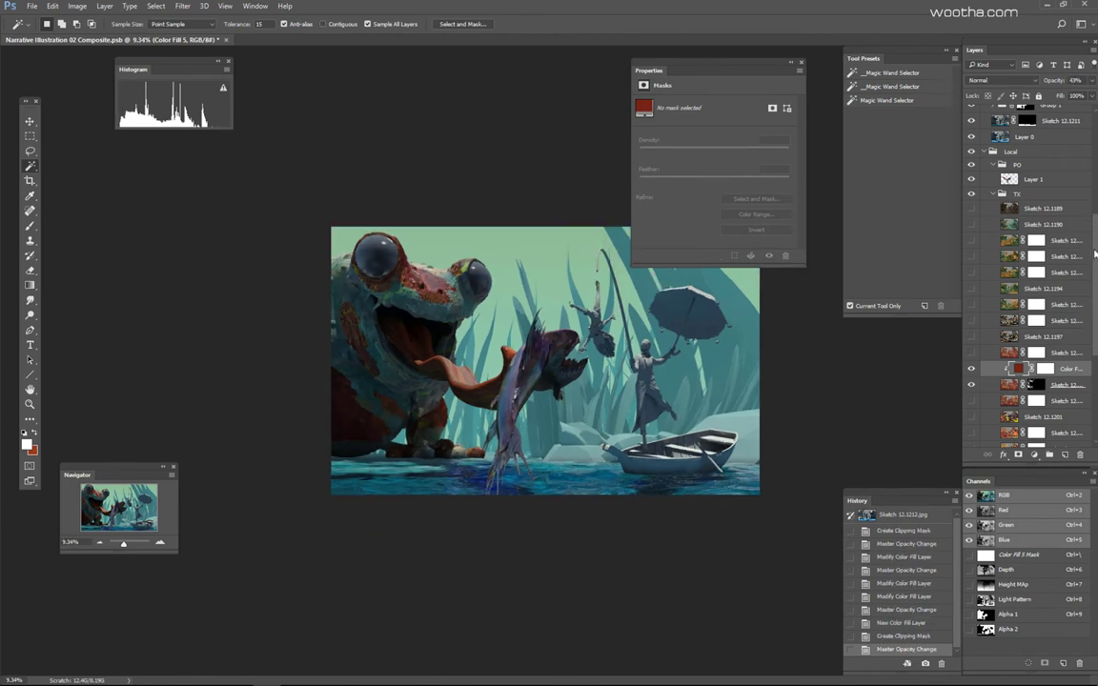
Step: Compare the toad's skin with and without the red fill by toggling that layer's visibility
scroll(996, 286, down, 3)
click(972, 255)
click(973, 255)
click(972, 256)
click(973, 257)
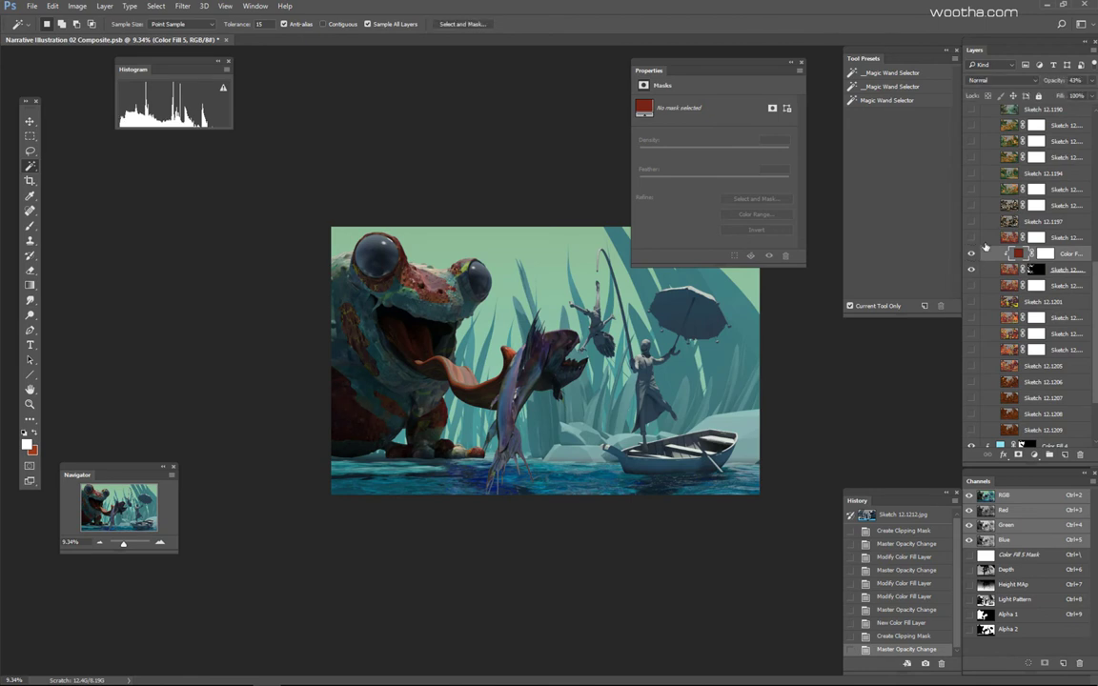
Step: Paint black on the red fill's mask with a soft brush to reduce the tint on the toad's lower body, forefoot and snout
scroll(1047, 238, up, 5)
scroll(1047, 238, down, 3)
click(981, 365)
key(b)
drag(409, 304, 457, 304)
key(x)
key([)
key([)
key([)
key([)
key([)
key([)
key([)
drag(336, 385, 362, 419)
click(363, 420)
click(472, 435)
key([)
key([)
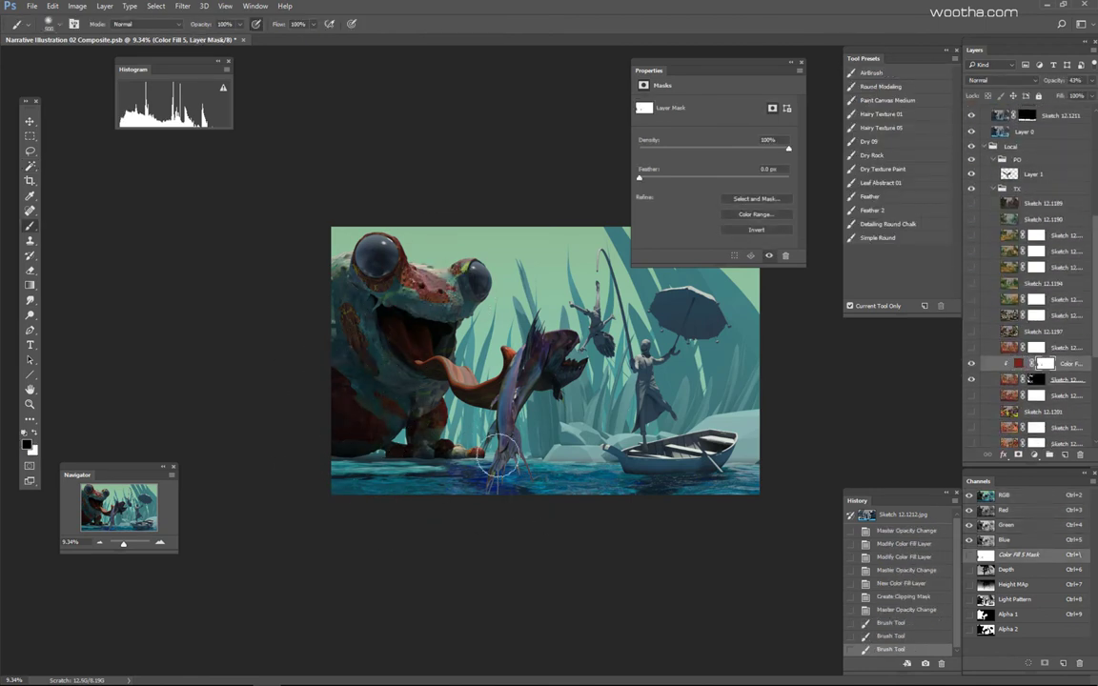
click(448, 410)
click(313, 422)
click(410, 286)
Step: Switch to the Sketch 12.1199 mask and load the Round Modeling brush preset, undoing the trial stroke on the toad's side
scroll(627, 367, down, 2)
click(1037, 380)
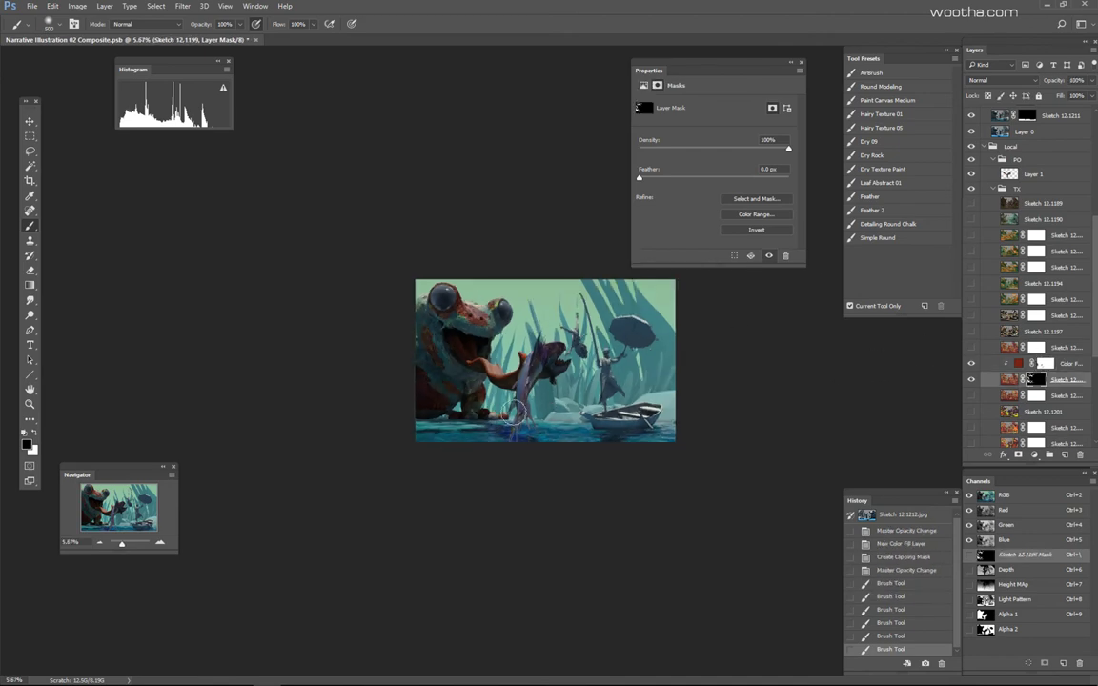
scroll(419, 404, up, 2)
click(906, 89)
key(x)
key(x)
key(x)
mouse_move(347, 330)
mouse_down()
mouse_move(340, 300)
mouse_move(331, 330)
mouse_up()
key(ctrl+z)
Step: Select the toad's body with the Magic Wand and reveal the Sketch 12.1199 texture along its flank inside that selection
key(w)
click(351, 304)
key(b)
key(ctrl+z)
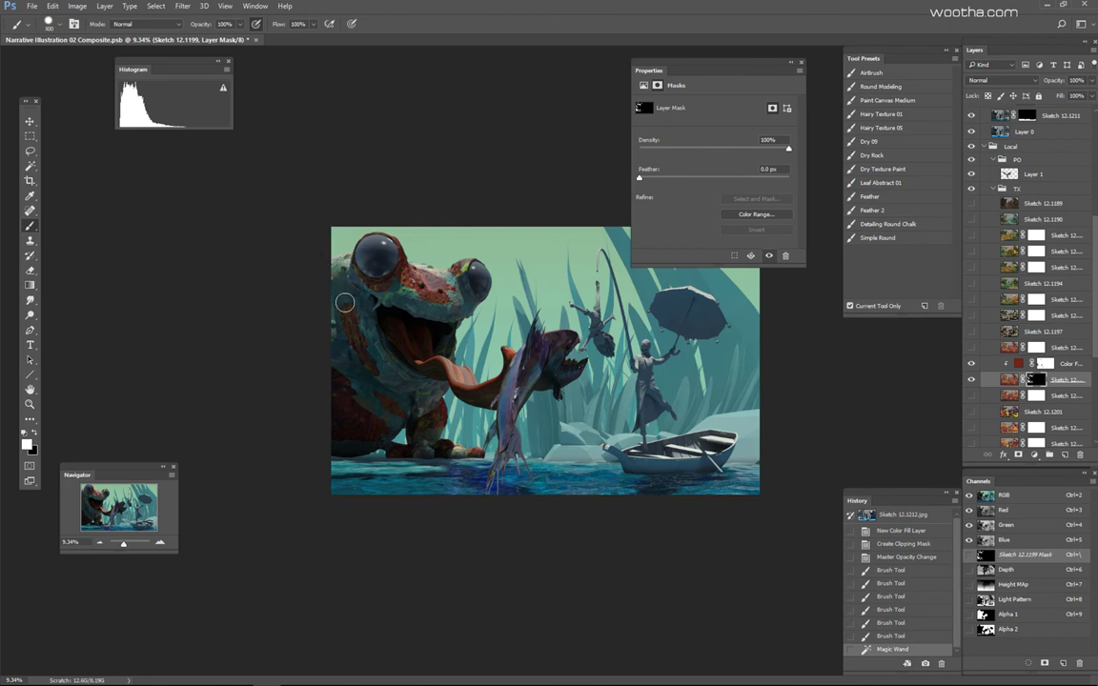
mouse_move(342, 285)
mouse_down()
mouse_move(353, 375)
mouse_move(343, 345)
mouse_move(273, 356)
mouse_move(325, 348)
mouse_up()
key([)
key([)
key([)
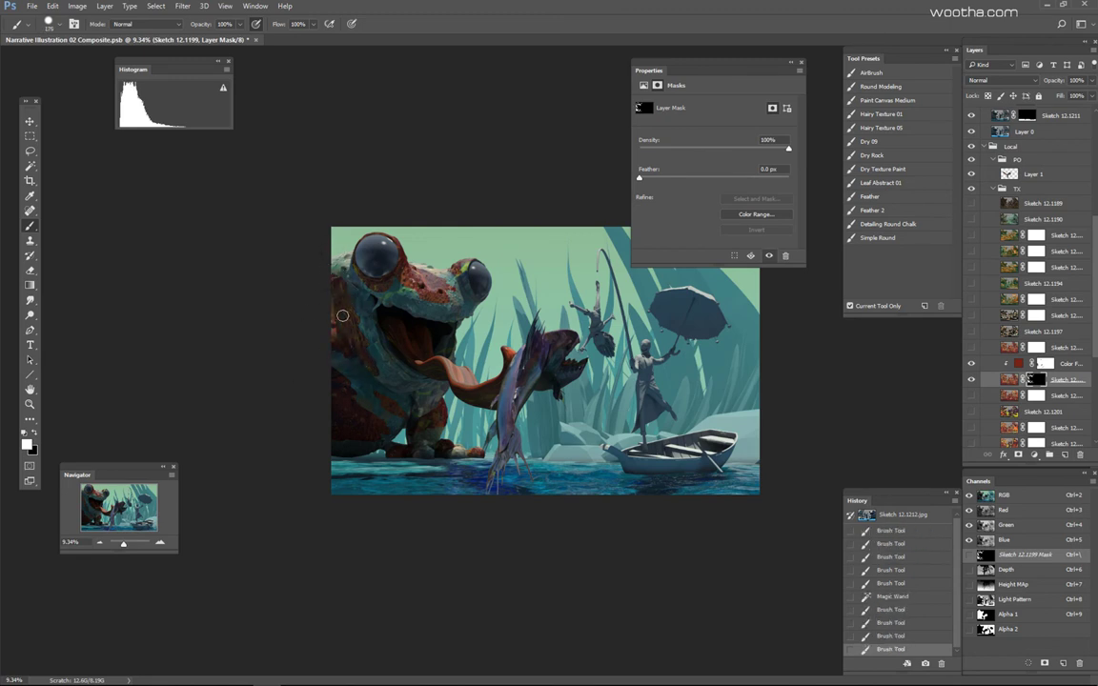
Step: Extend the texture over the toad's back beside the large near eye with a smaller brush, undoing unwanted strokes
key(ctrl+z)
key([)
drag(346, 259, 337, 268)
key(ctrl+z)
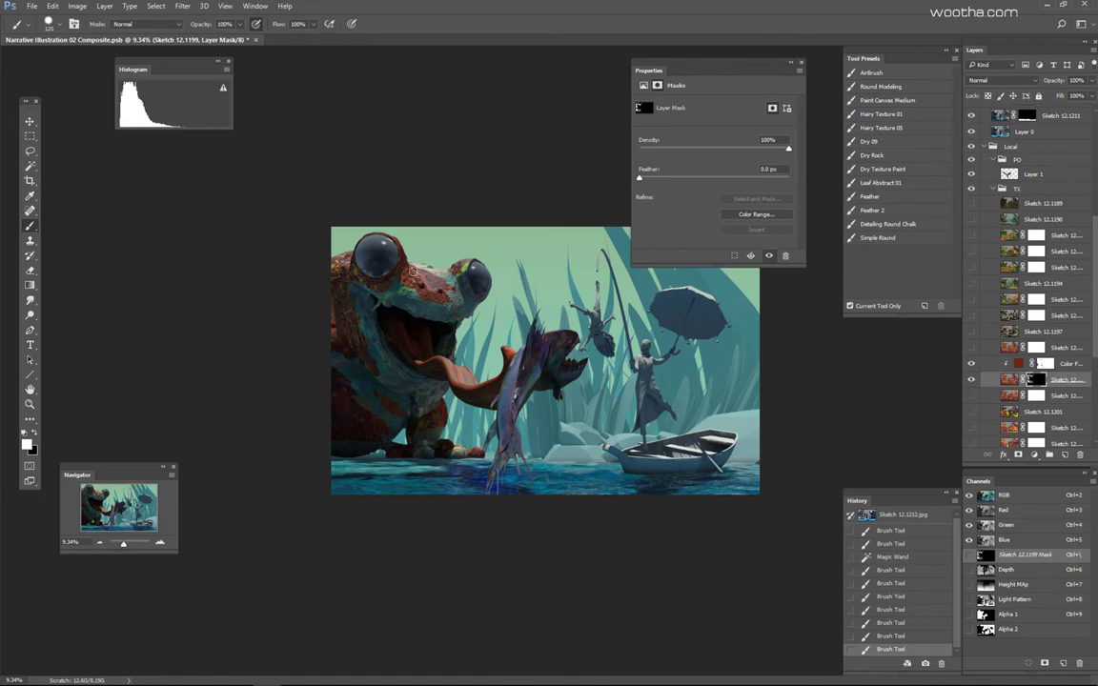
Step: View the Sketch 12.1199 mask on its own and harden it with Levels, setting the white input to 73
key(ctrl+backslash)
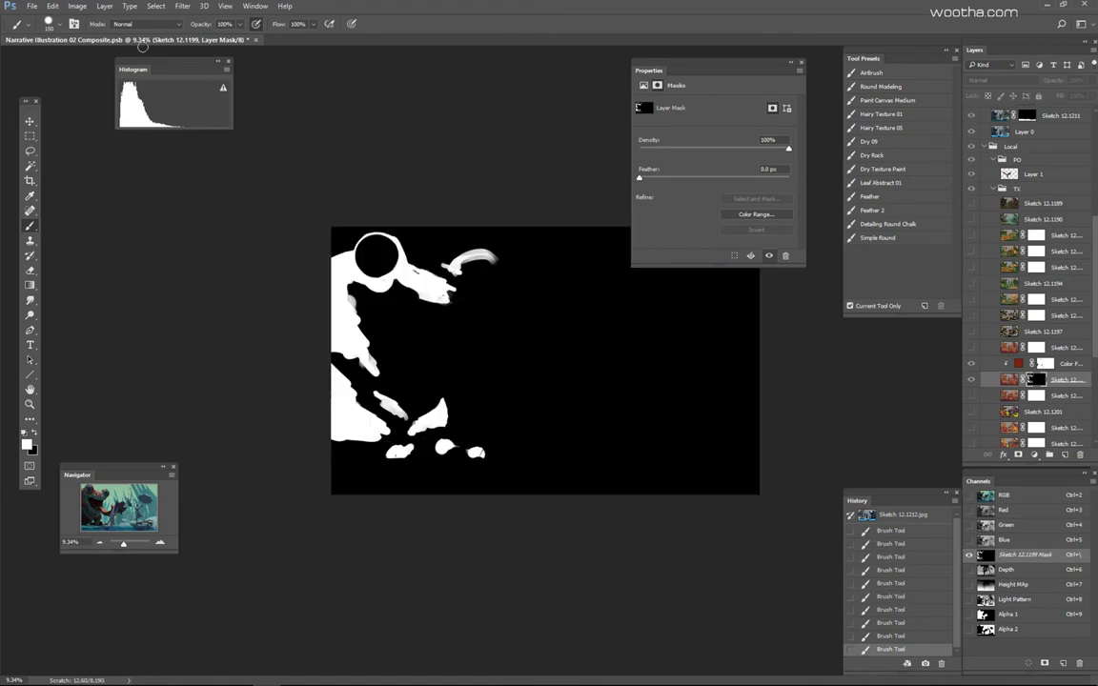
key(ctrl+l)
drag(871, 171, 767, 171)
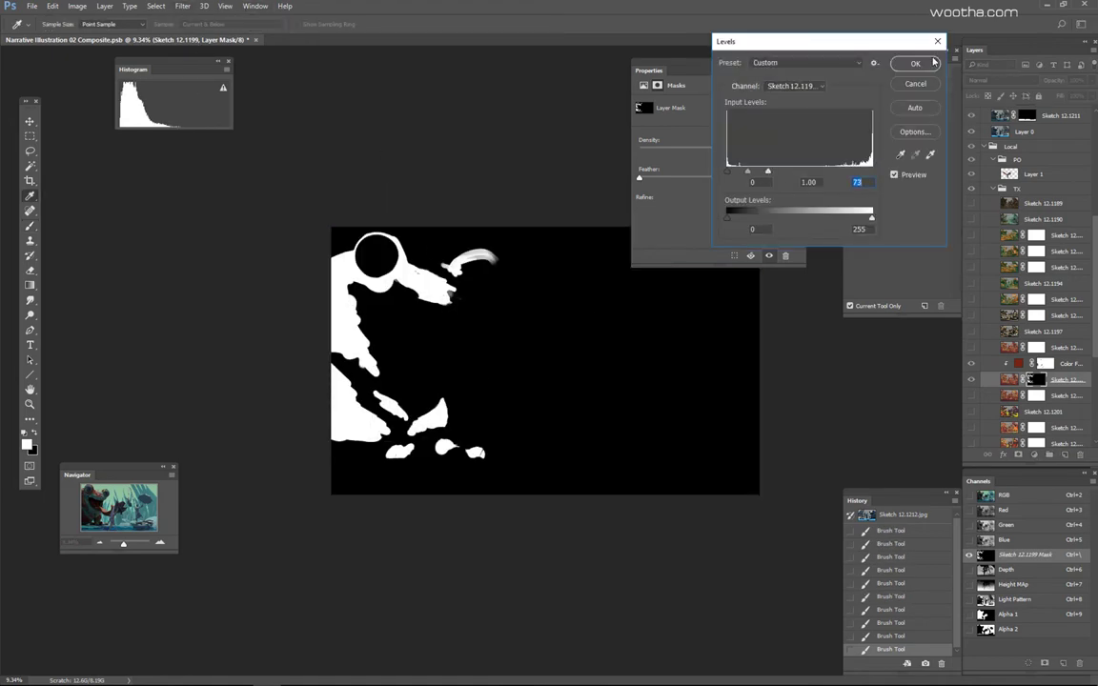
click(915, 63)
Step: Smooth the mask's edges with a Median filter at a radius of 47 pixels and return to the full image view
click(182, 6)
mouse_move(189, 164)
click(148, 197)
drag(485, 338, 488, 340)
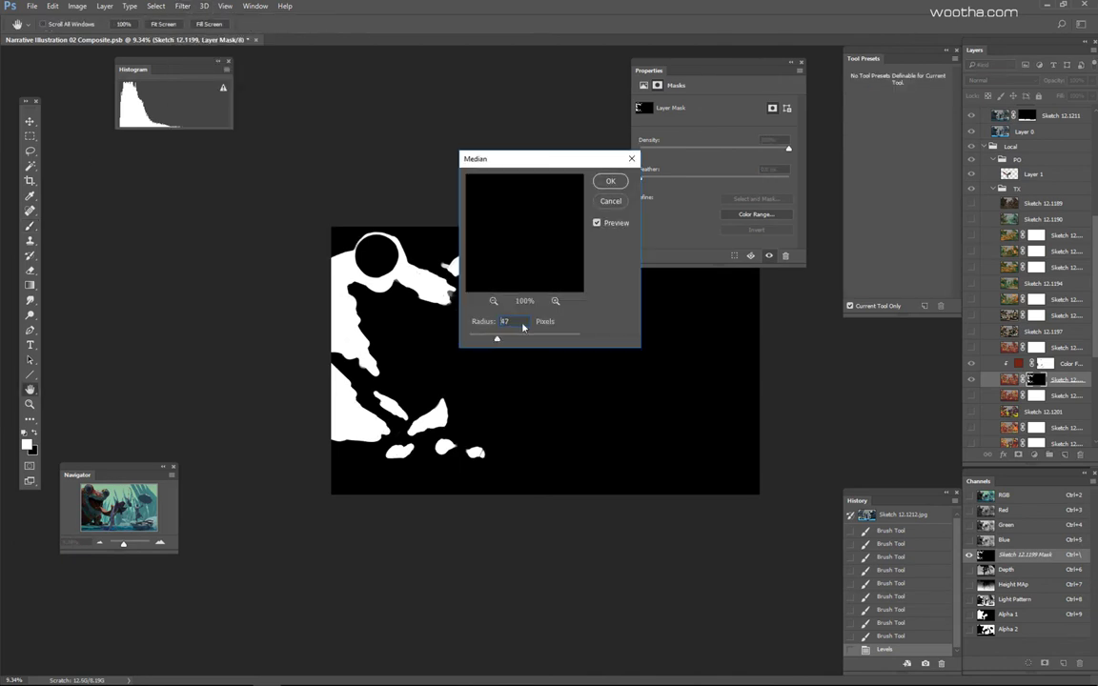
click(611, 181)
key(ctrl+backslash)
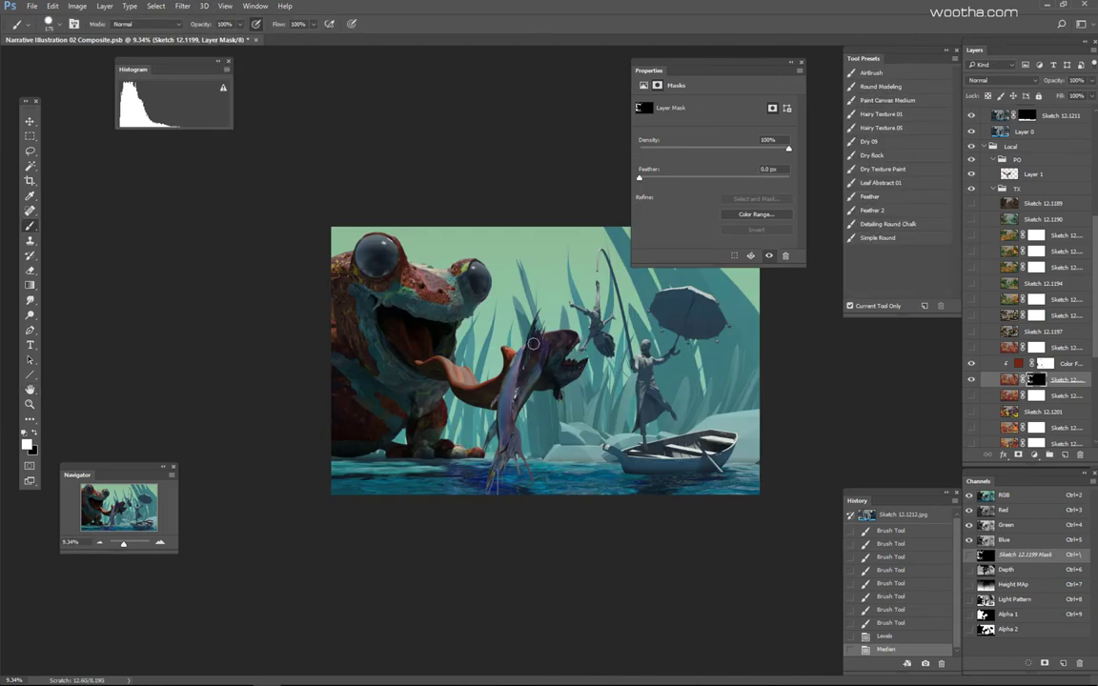
Step: Touch up the texture on the toad's back near the large eye and mask out the stripe running down its side
key(ctrl+plus)
mouse_move(351, 250)
mouse_down()
mouse_move(277, 262)
mouse_move(314, 230)
mouse_up()
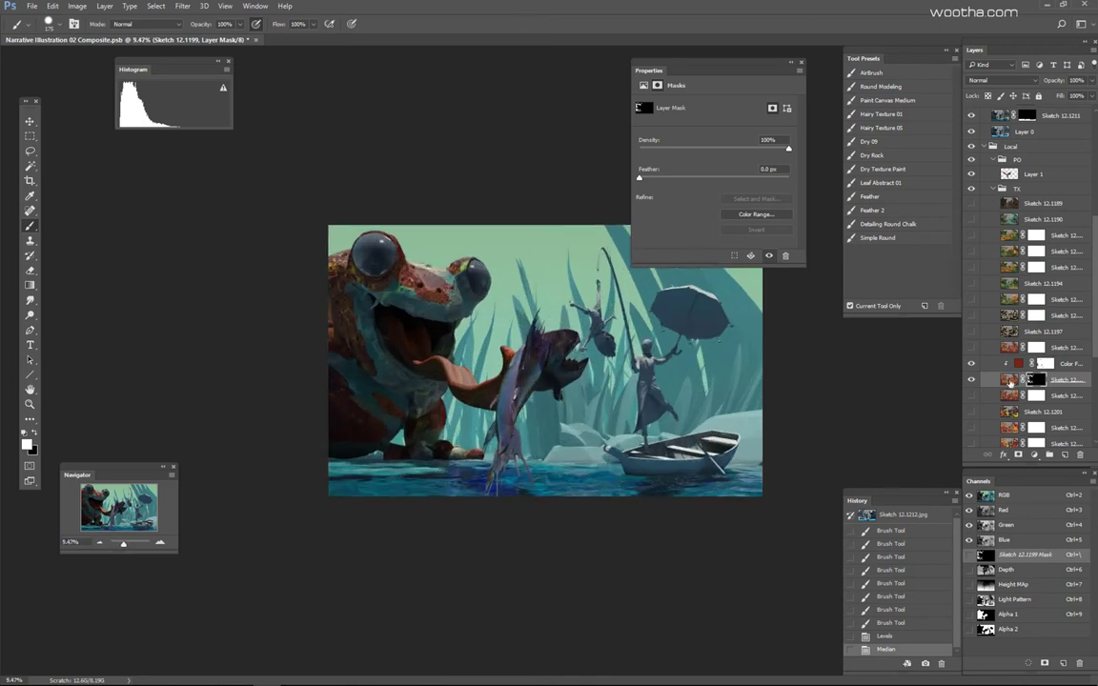
key(x)
key(bracketright)
mouse_move(352, 306)
mouse_down()
mouse_move(358, 361)
mouse_move(393, 387)
mouse_move(387, 378)
mouse_up()
key(ctrl+plus)
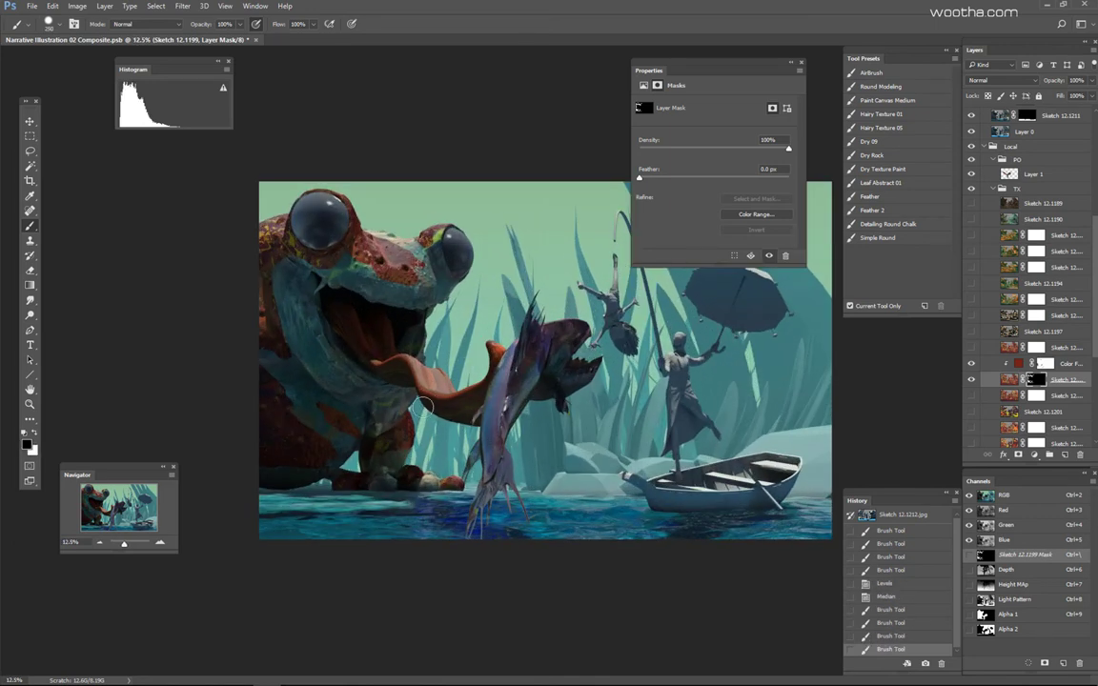
Step: Mask out the Sketch 12.1199 texture from the toad's lower body with a much larger brush
key(bracketright)
key(bracketright)
key(bracketright)
drag(325, 435, 247, 433)
mouse_move(325, 448)
mouse_down()
mouse_move(246, 434)
mouse_move(198, 485)
mouse_up()
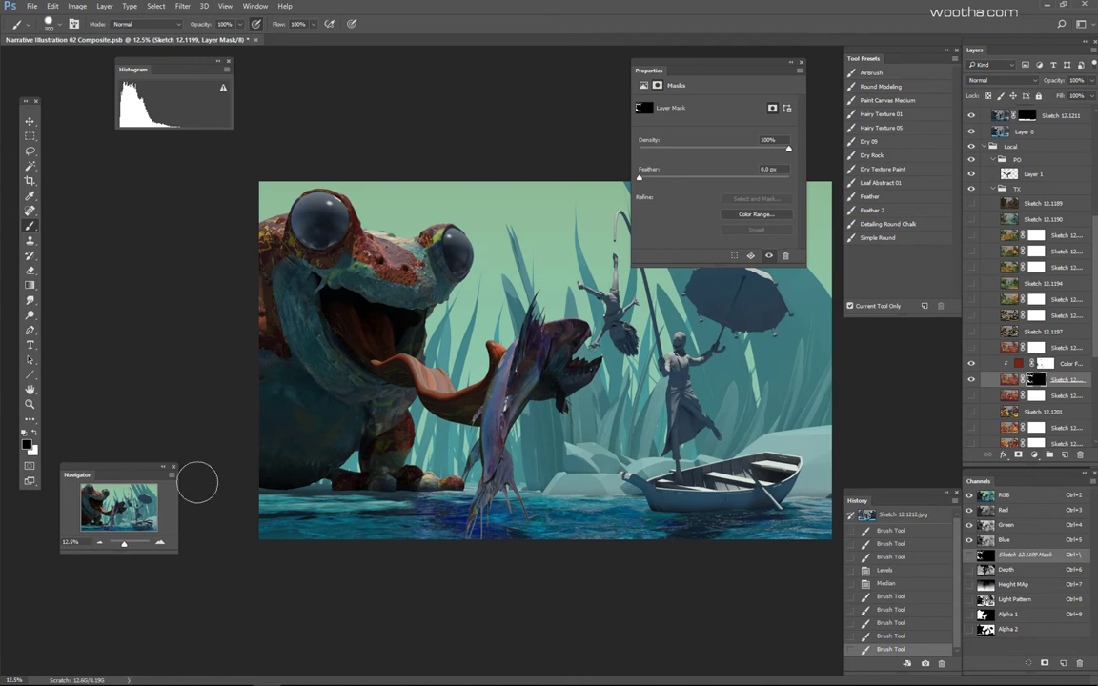
Step: Refine the texture boundary on the toad's flank by alternating white and black mask strokes
key(bracketleft)
key(bracketleft)
key(x)
drag(298, 349, 292, 330)
key(bracketright)
key(x)
mouse_move(271, 341)
mouse_down()
mouse_move(300, 377)
mouse_move(155, 384)
mouse_move(195, 395)
mouse_move(283, 293)
mouse_up()
Step: Reveal the red texture across the toad's brow, snout and upper lip, redoing the first stroke with a larger brush
key(x)
key(x)
key(x)
mouse_move(327, 260)
mouse_down()
mouse_move(344, 269)
mouse_move(444, 259)
mouse_up()
key(bracketright)
key(ctrl+z)
key(bracketright)
drag(329, 282, 434, 248)
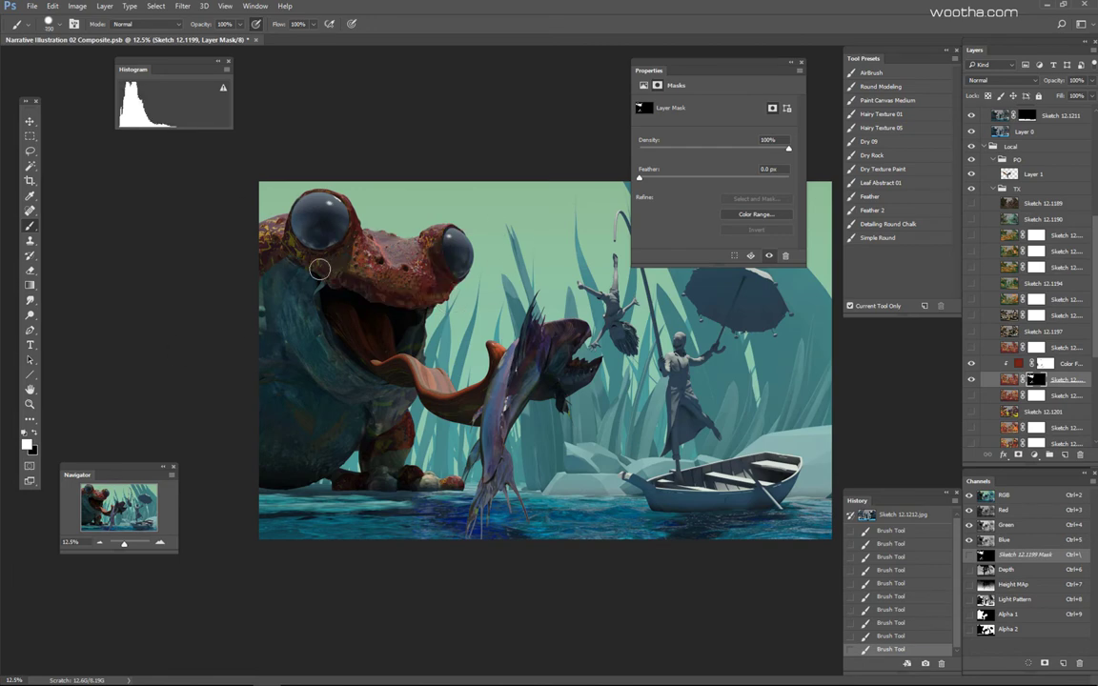
Step: Clean up the mask at the toad's side and erase the red texture from its front toes with a larger black brush
key(x)
key(x)
mouse_move(241, 328)
mouse_down()
mouse_move(190, 328)
mouse_move(244, 329)
mouse_up()
key(bracketright)
key(bracketright)
key(bracketright)
key(bracketright)
key(x)
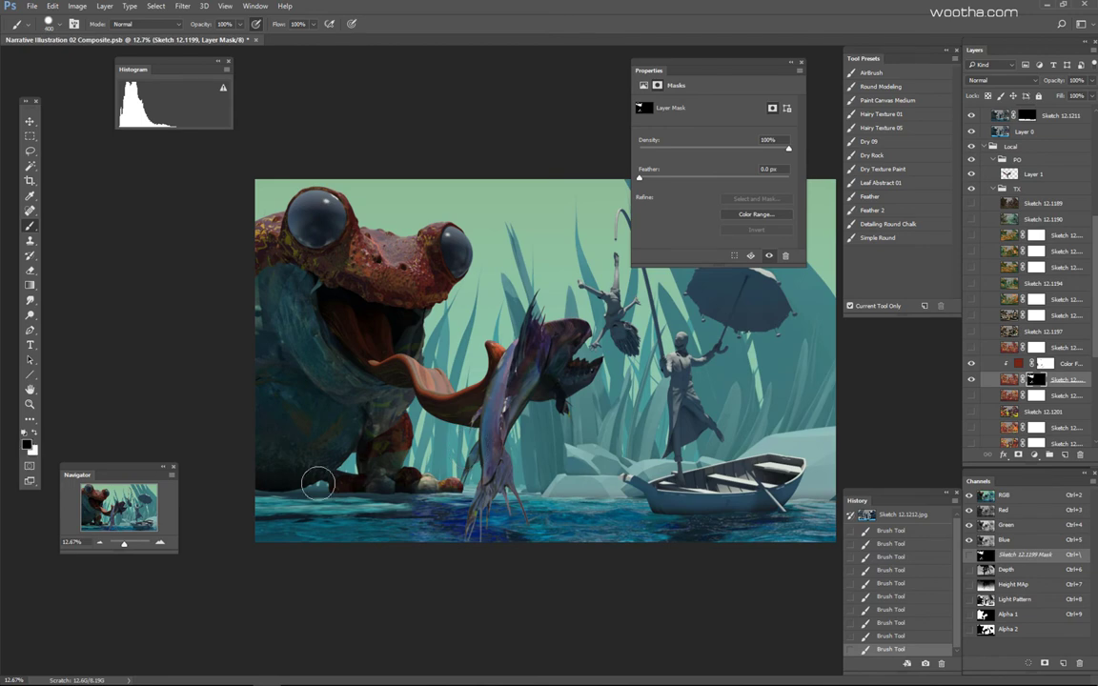
ctrl+click(411, 475)
ctrl+click(410, 479)
drag(389, 567, 485, 466)
Step: Switch to a much smaller white mask brush and reveal the red texture at the base of the toad's front toes
key(bracketleft)
key(bracketleft)
key(x)
key(bracketleft)
key(bracketleft)
key(bracketleft)
key(bracketleft)
key(bracketleft)
key(bracketleft)
key(bracketleft)
key(bracketleft)
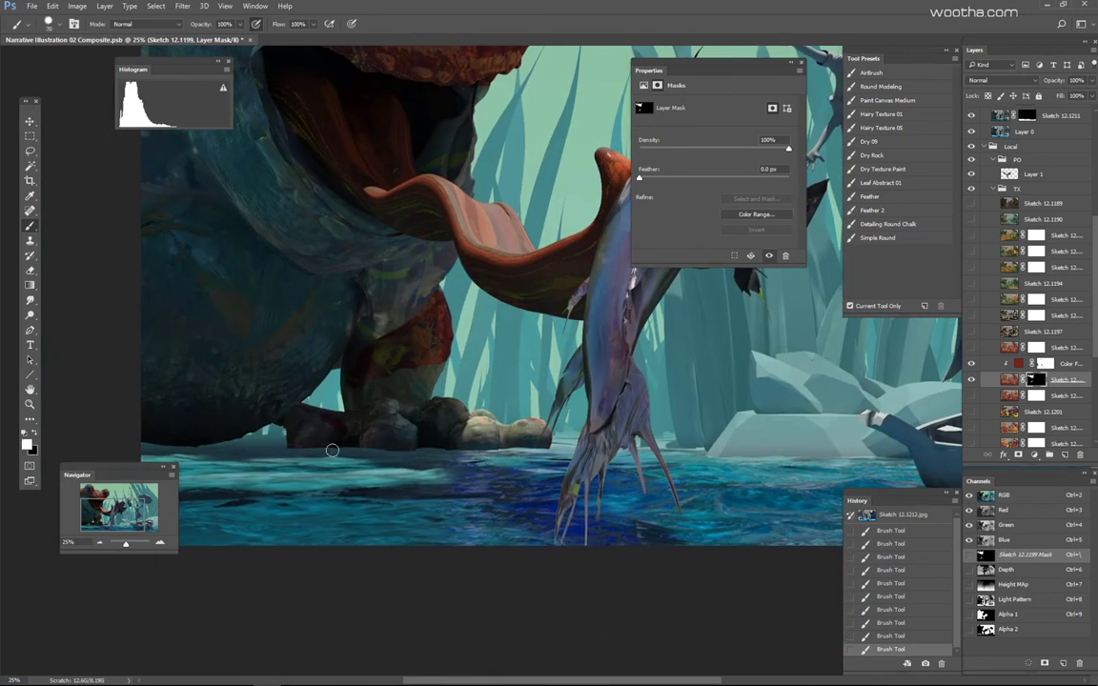
drag(373, 446, 429, 440)
Step: Extend the red texture patches over the knuckles of the remaining front toes with a finer brush
key(bracketleft)
key(bracketleft)
key(bracketleft)
key(bracketleft)
key(bracketleft)
key(bracketleft)
mouse_move(370, 382)
mouse_down()
mouse_move(392, 326)
mouse_move(434, 339)
mouse_up()
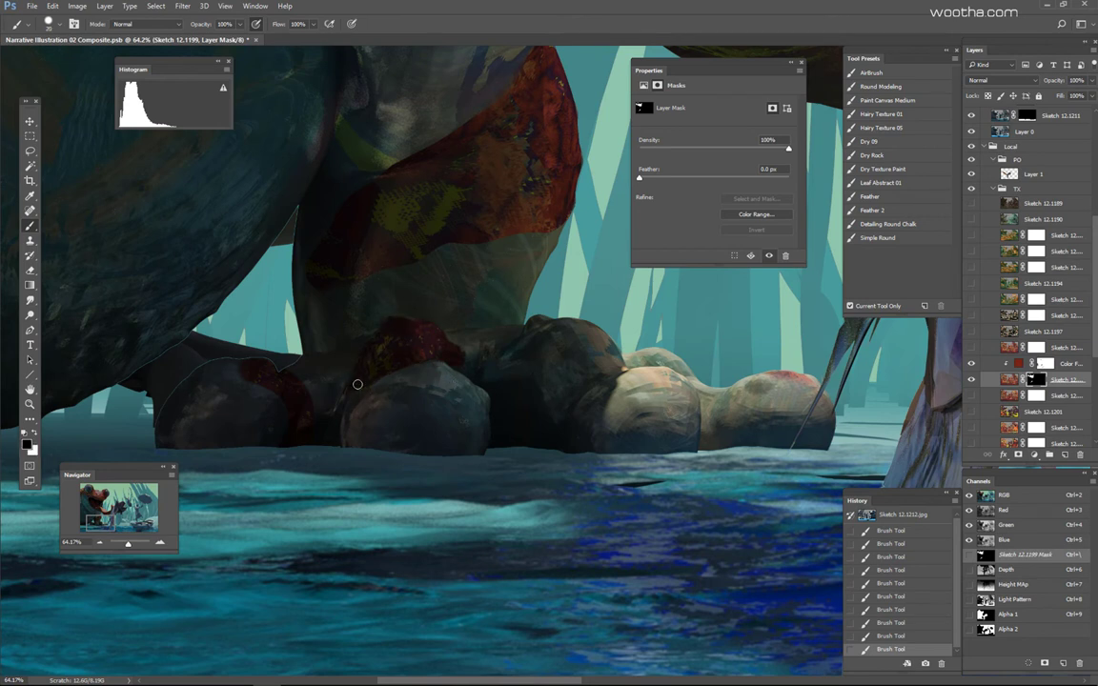
mouse_move(525, 402)
mouse_down()
mouse_move(460, 367)
mouse_move(496, 305)
mouse_move(614, 324)
mouse_up()
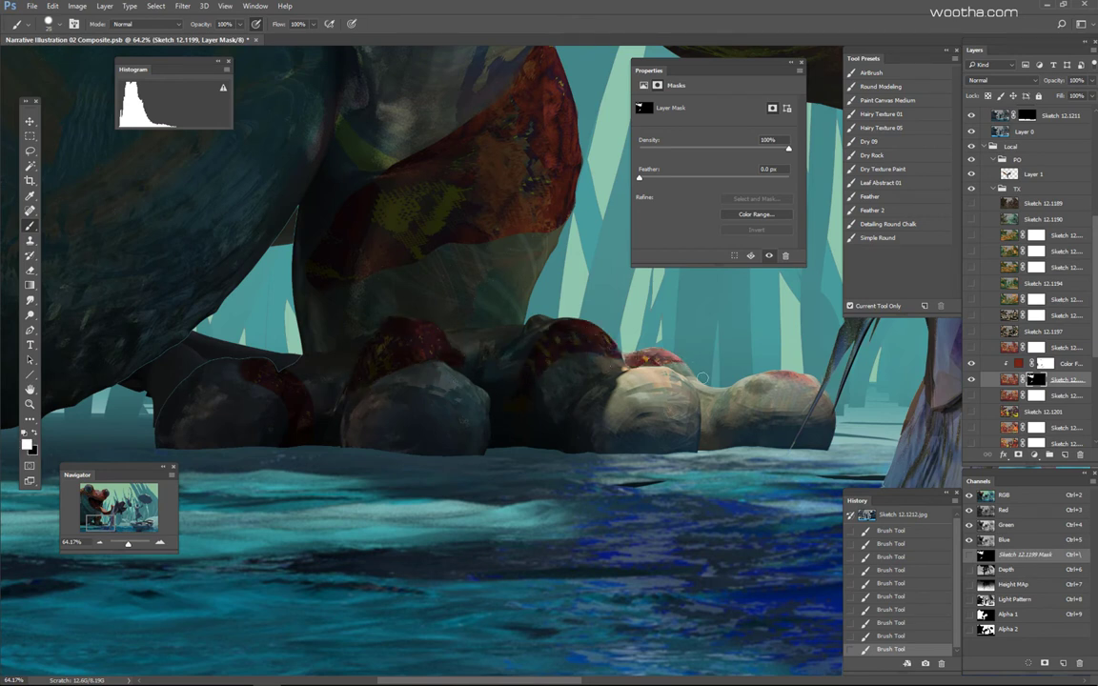
Step: Undo the stray stroke beside the toes and break the front leg's red texture into stripes with larger mask strokes
drag(685, 379, 598, 381)
key(ctrl+z)
key(x)
key(bracketright)
key(bracketright)
key(bracketright)
key(bracketright)
key(bracketright)
key(bracketright)
key(bracketright)
key(bracketright)
key(bracketright)
key(bracketright)
key(bracketright)
key(bracketright)
key(bracketright)
key(bracketright)
drag(779, 409, 782, 393)
mouse_move(748, 407)
mouse_down()
mouse_move(731, 389)
mouse_move(630, 385)
mouse_move(534, 400)
mouse_move(425, 357)
mouse_move(471, 351)
mouse_move(382, 348)
mouse_move(490, 310)
mouse_up()
key(x)
key(bracketleft)
key(bracketleft)
key(bracketleft)
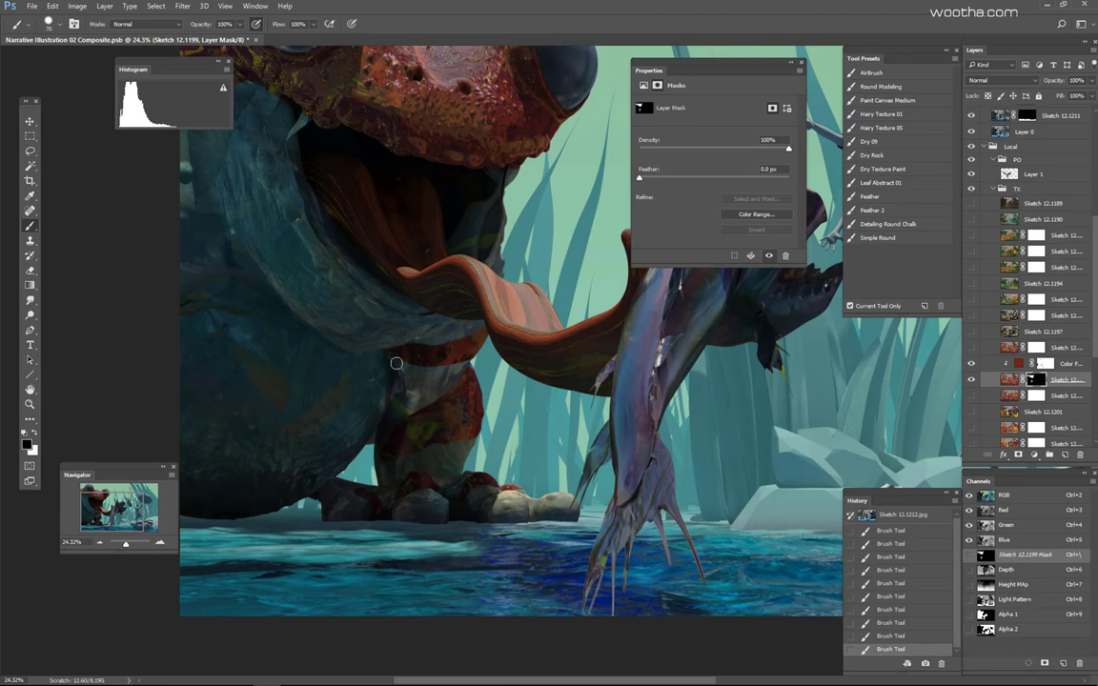
Step: Mask the red texture out of irregular patches beneath both of the toad's eyes, leaving cyan skin around the mouth corners
scroll(396, 363, down, 5)
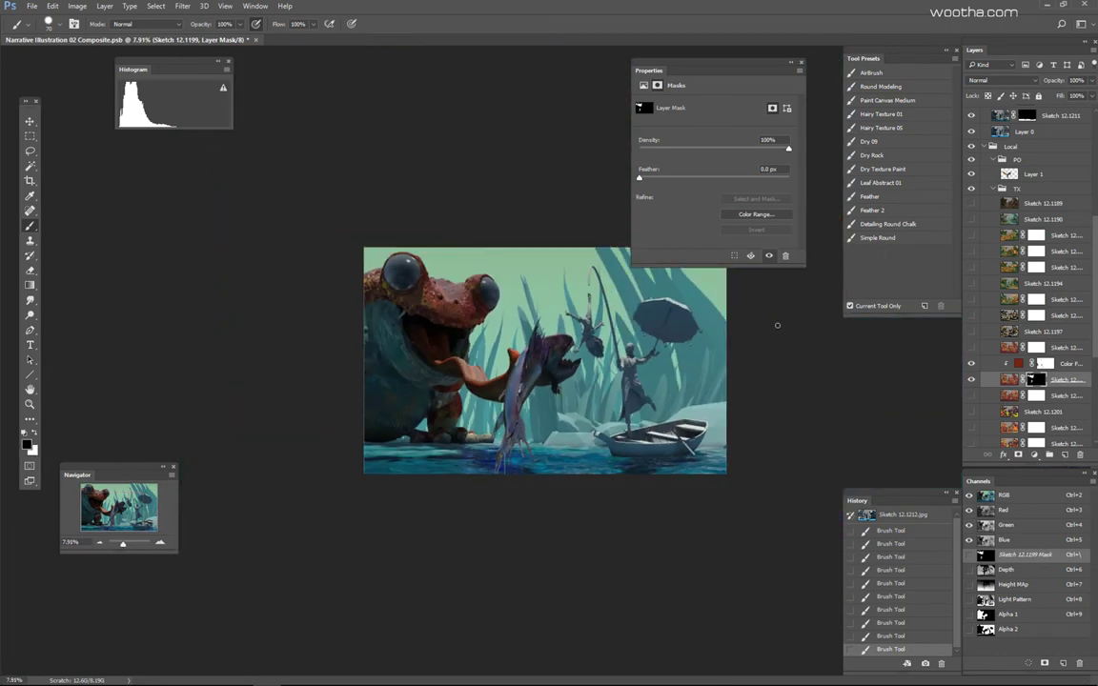
scroll(572, 329, up, 2)
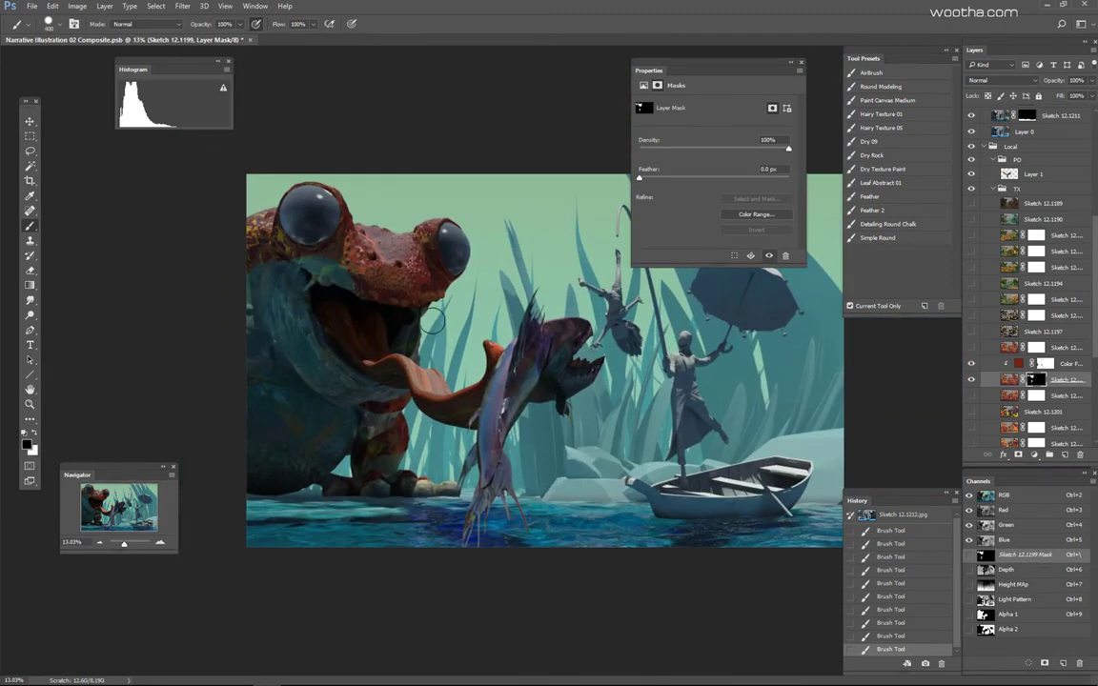
scroll(400, 286, up, 2)
key(Tab)
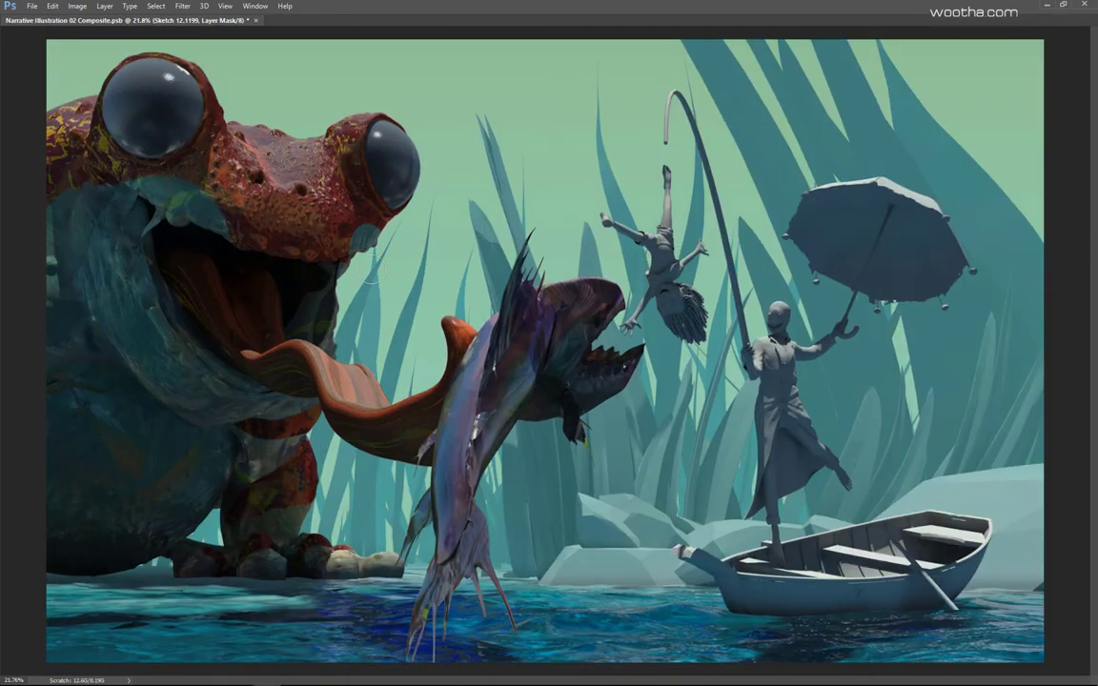
drag(361, 234, 344, 254)
scroll(348, 181, down, 2)
mouse_move(240, 236)
mouse_down()
mouse_move(267, 255)
mouse_move(300, 326)
mouse_up()
scroll(238, 241, down, 1)
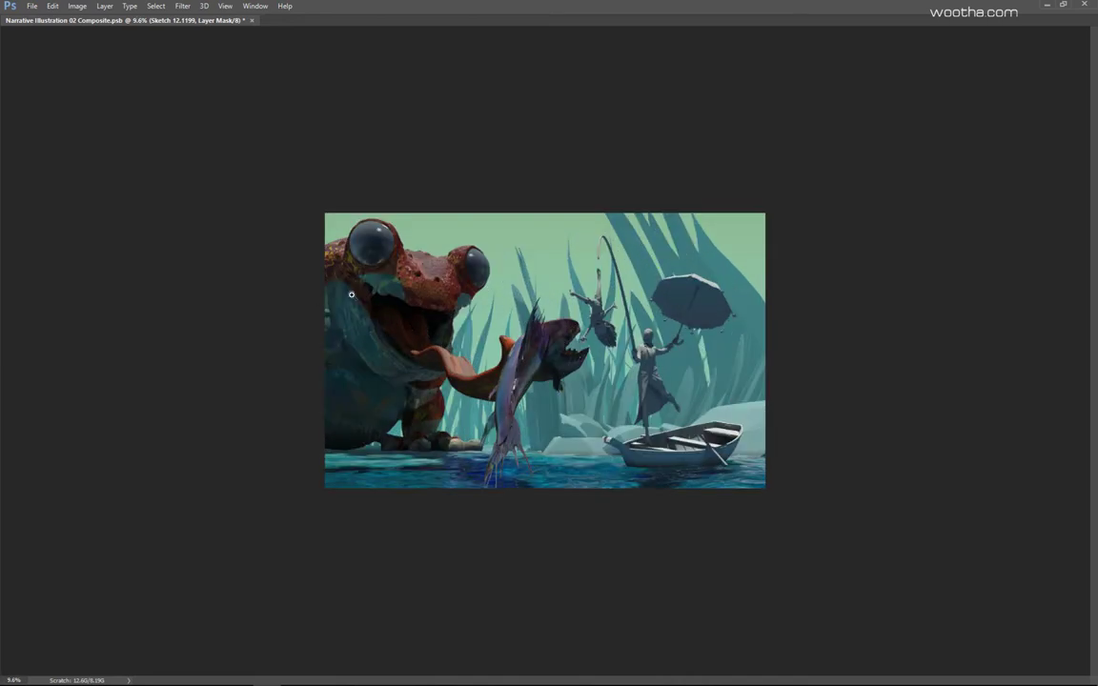
scroll(136, 187, up, 2)
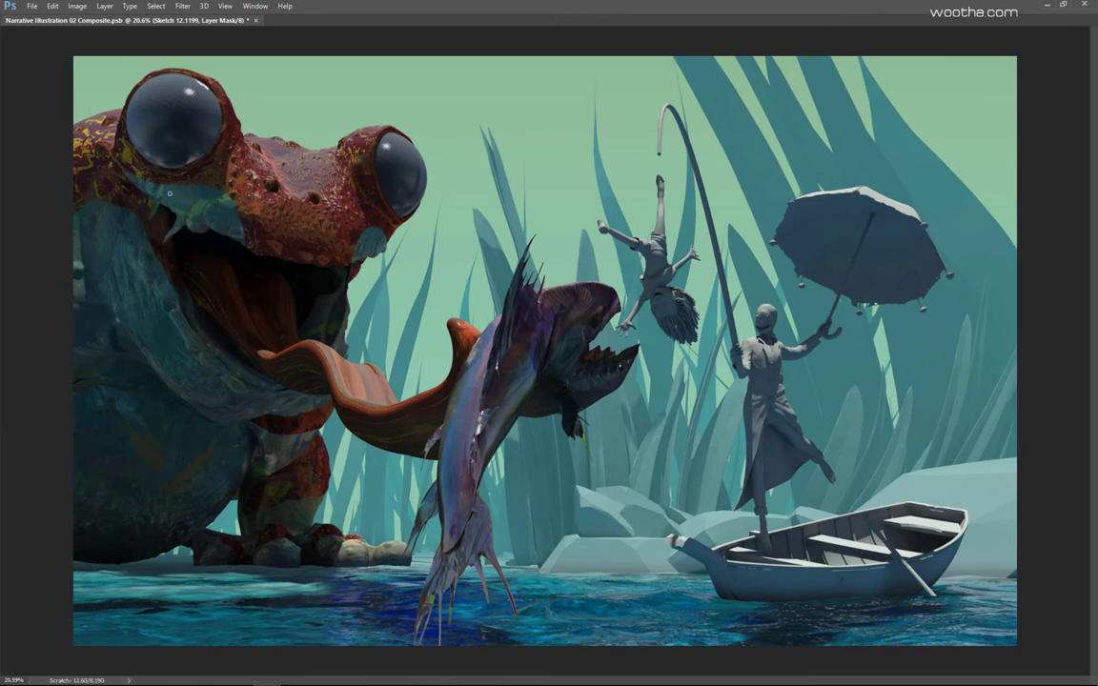
drag(169, 227, 97, 243)
drag(355, 278, 400, 270)
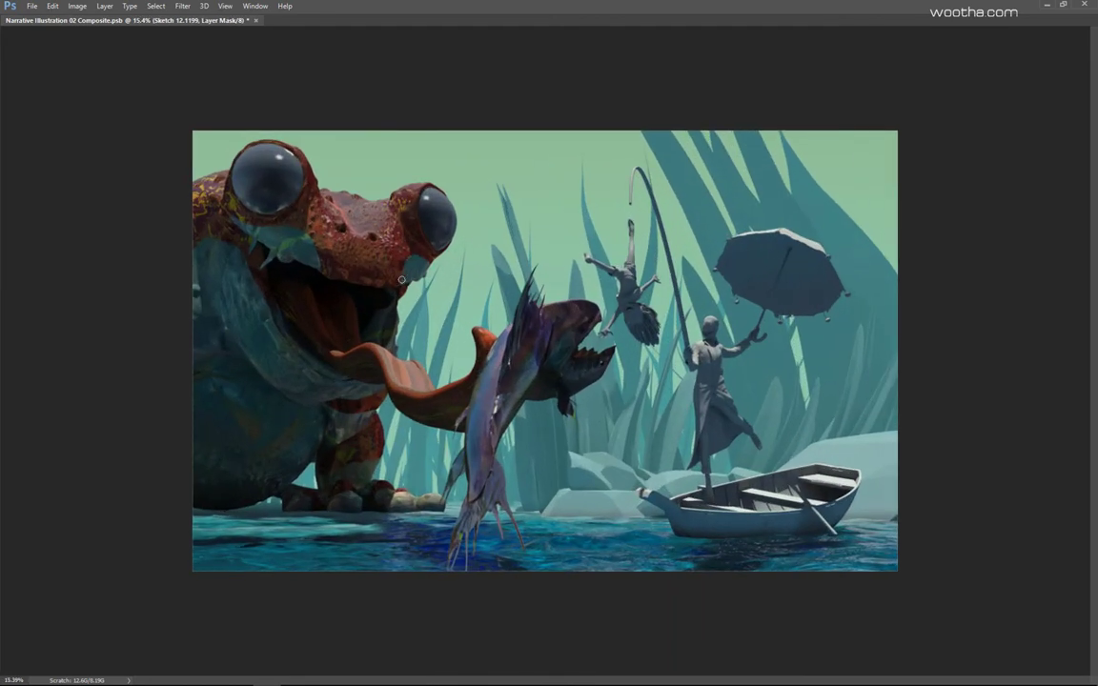
scroll(401, 280, down, 3)
scroll(289, 249, up, 3)
scroll(264, 285, down, 2)
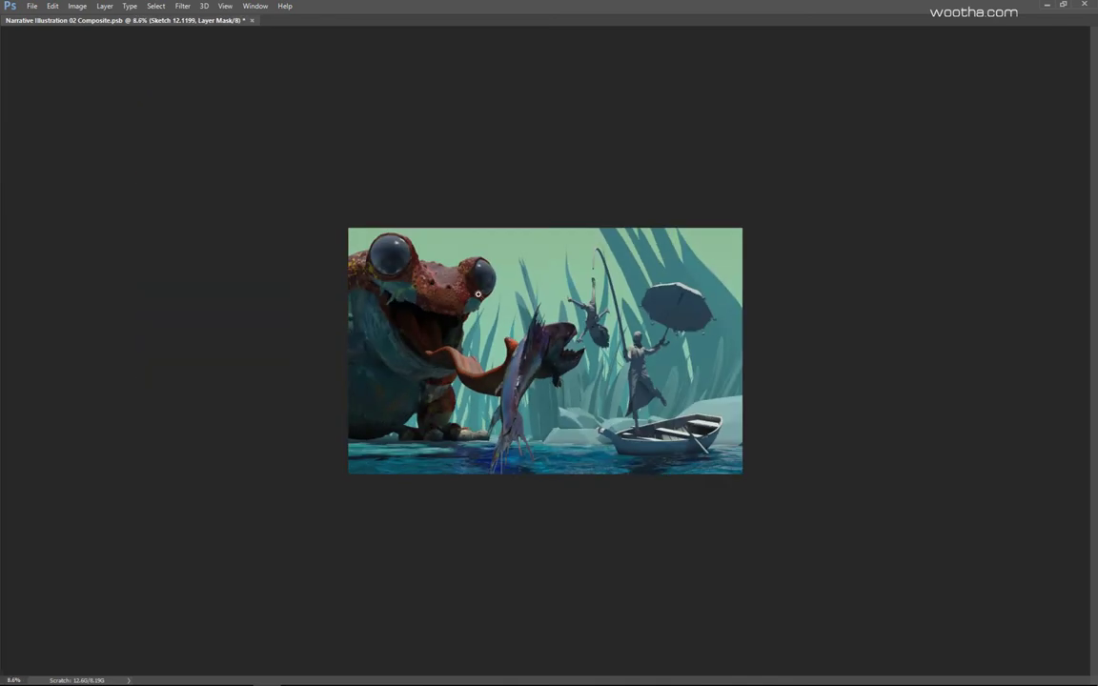
scroll(333, 250, up, 2)
scroll(520, 304, down, 3)
scroll(515, 355, up, 3)
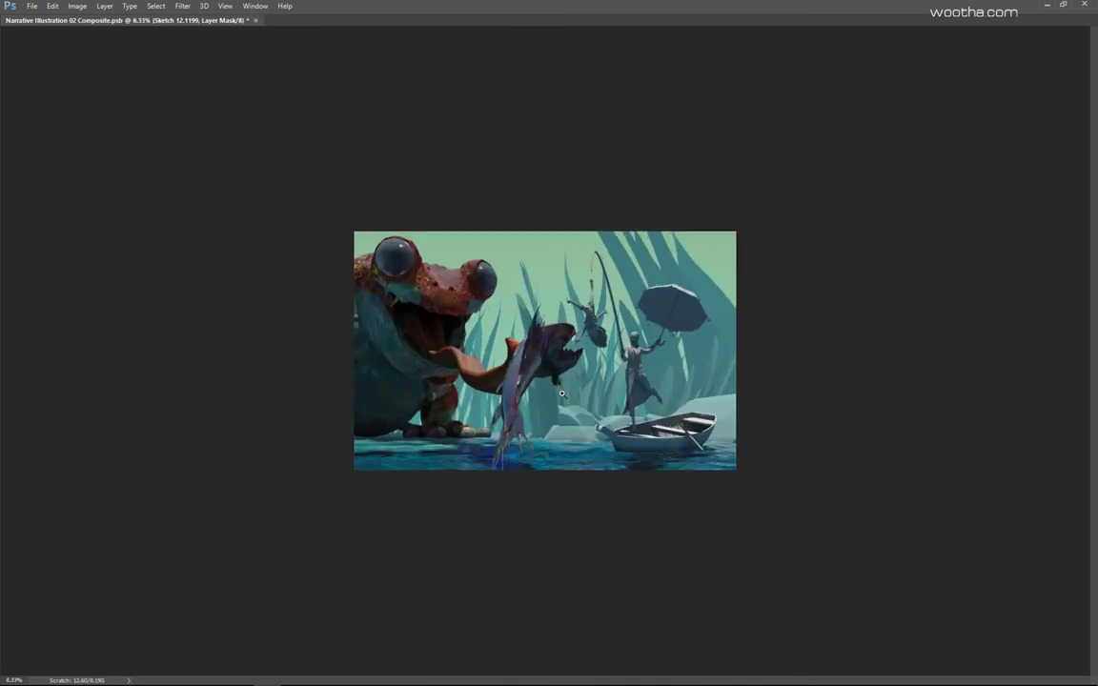
Step: Show the Sketch 12.1195 layer, invert its mask and move the layer directly beneath Sketch 12.1199
key(Tab)
click(972, 300)
click(1036, 299)
key(ctrl+i)
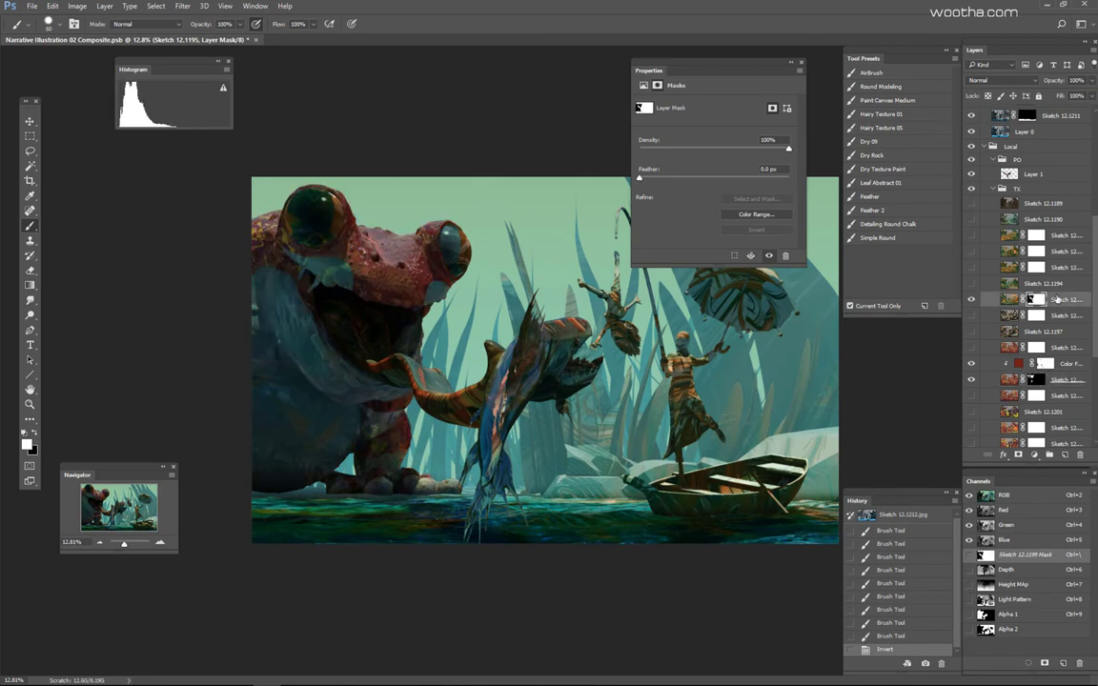
drag(1060, 299, 1060, 387)
click(1010, 379)
drag(309, 258, 401, 286)
click(1037, 380)
key(alt+BackSpace)
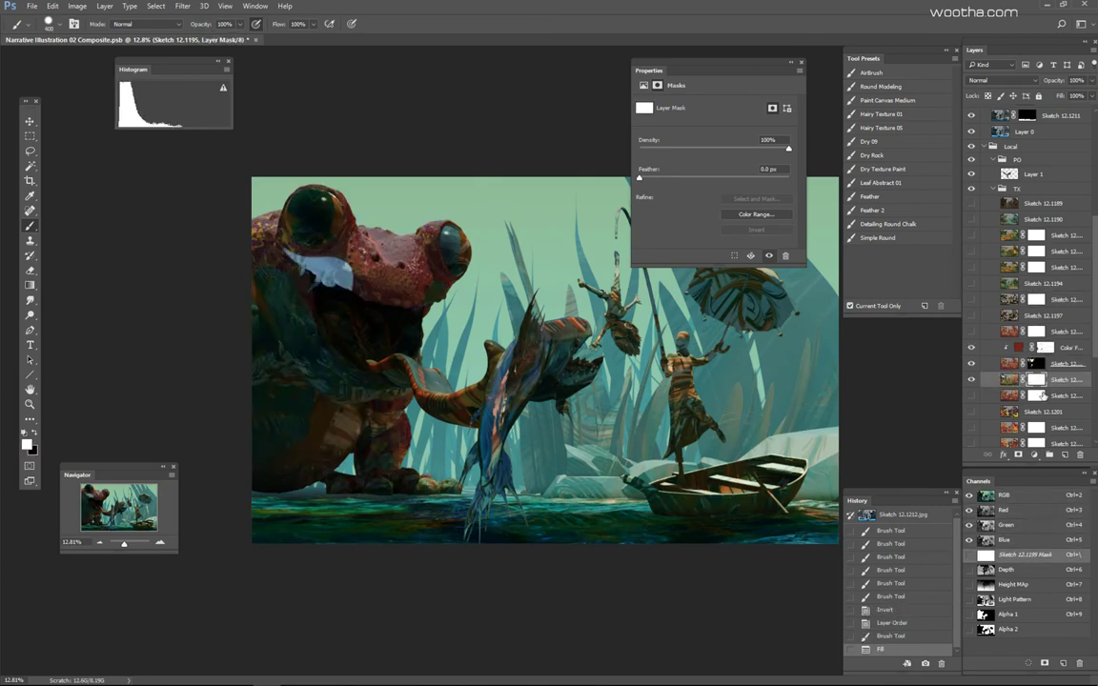
key(ctrl+z)
key(ctrl+z)
key(ctrl+d)
key(ctrl+BackSpace)
key(F2)
click(303, 256)
key(F3)
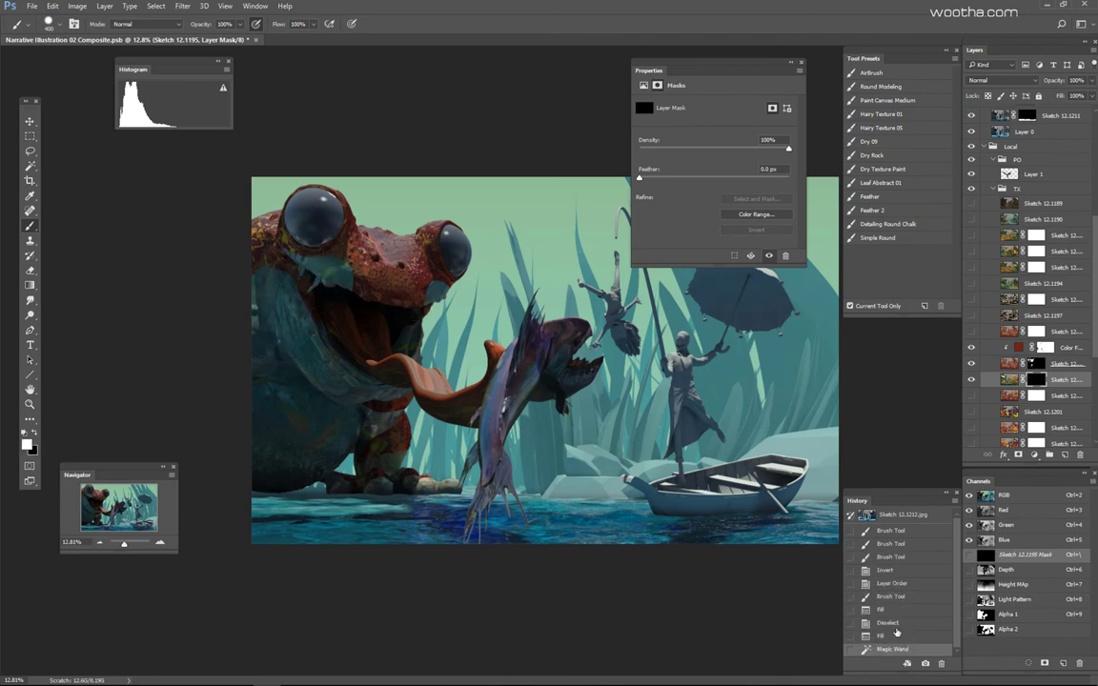
key(ctrl+alt+z)
key(ctrl+alt+z)
key(ctrl+alt+z)
key(ctrl+alt+z)
key(ctrl+alt+z)
Step: Deselect, fill the entire Sketch 12.1195 mask with black, and reselect the toad with the Magic Wand
key(ctrl+d)
key(alt+BackSpace)
key(ctrl+BackSpace)
key(F2)
click(358, 278)
key(F3)
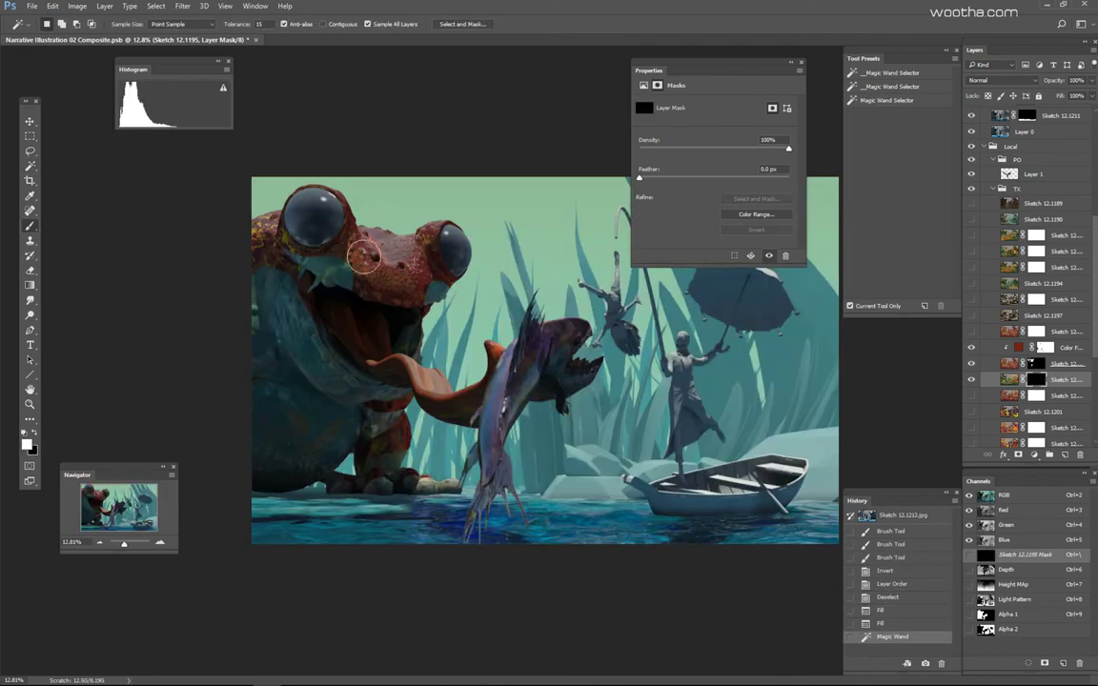
Step: Paint the Sketch 12.1195 texture into the cyan patches beneath the eyes and along the upper lip with the white brush
key(b)
drag(320, 257, 390, 280)
key(ctrl+alt+z)
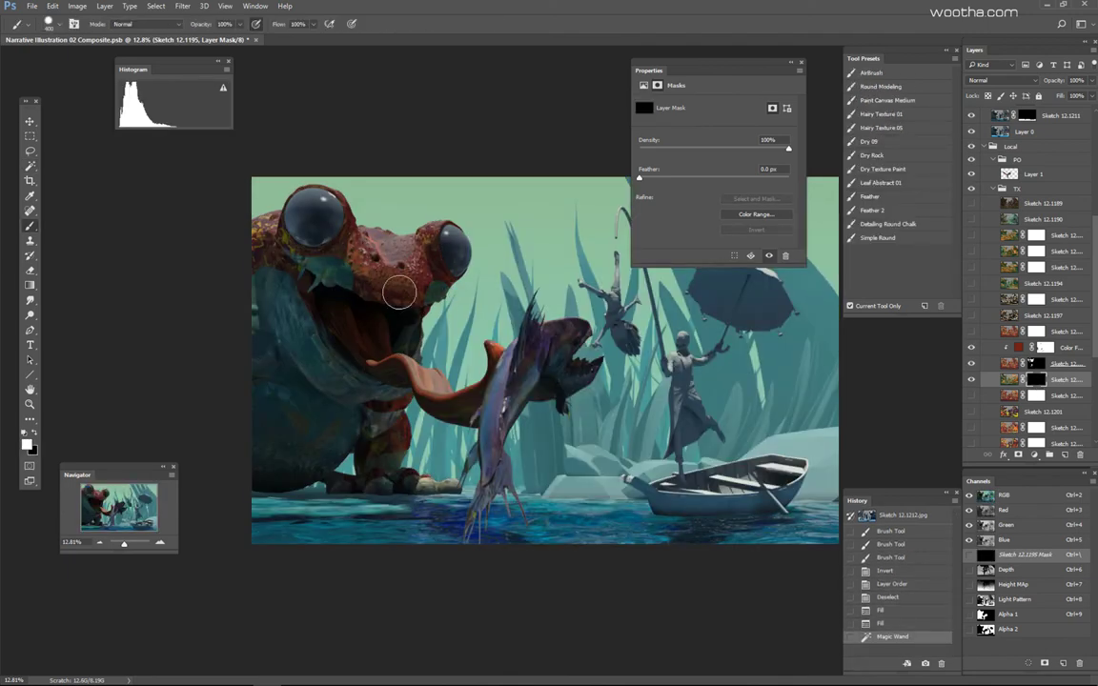
key(ctrl+shift+z)
Step: Hide the Depth group and fill the Sketch 12.1199 mask outside the toad with black
scroll(1010, 111, up, 5)
click(972, 128)
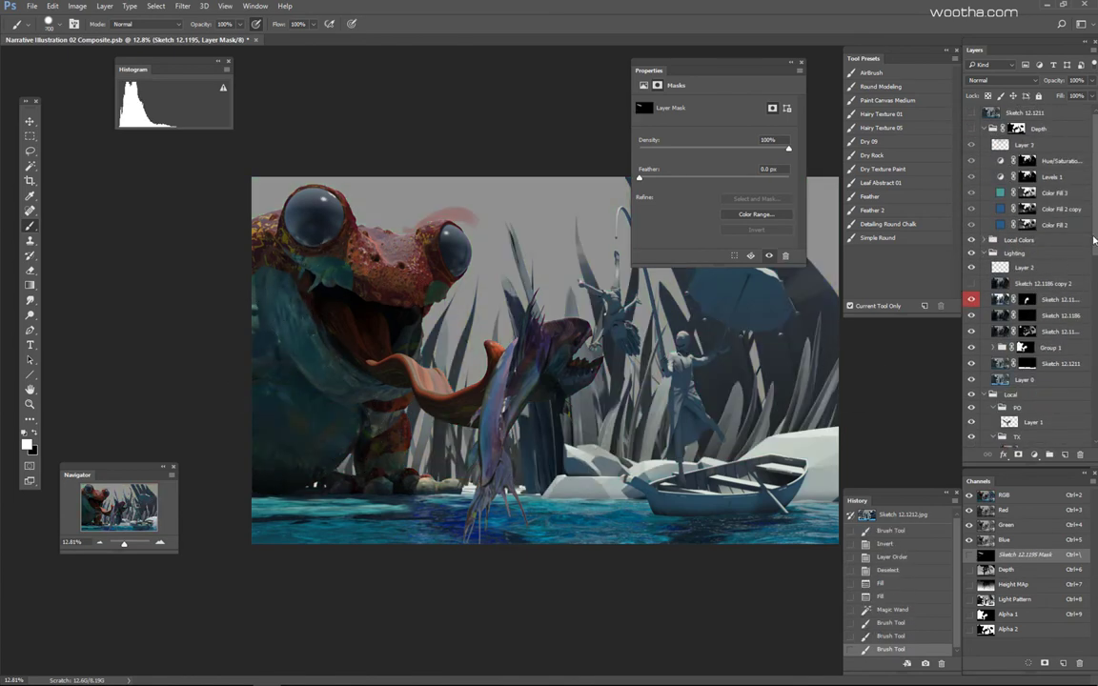
scroll(1020, 277, down, 10)
click(1035, 298)
key(ctrl+shift+i)
key(ctrl+BackSpace)
key(ctrl+shift+i)
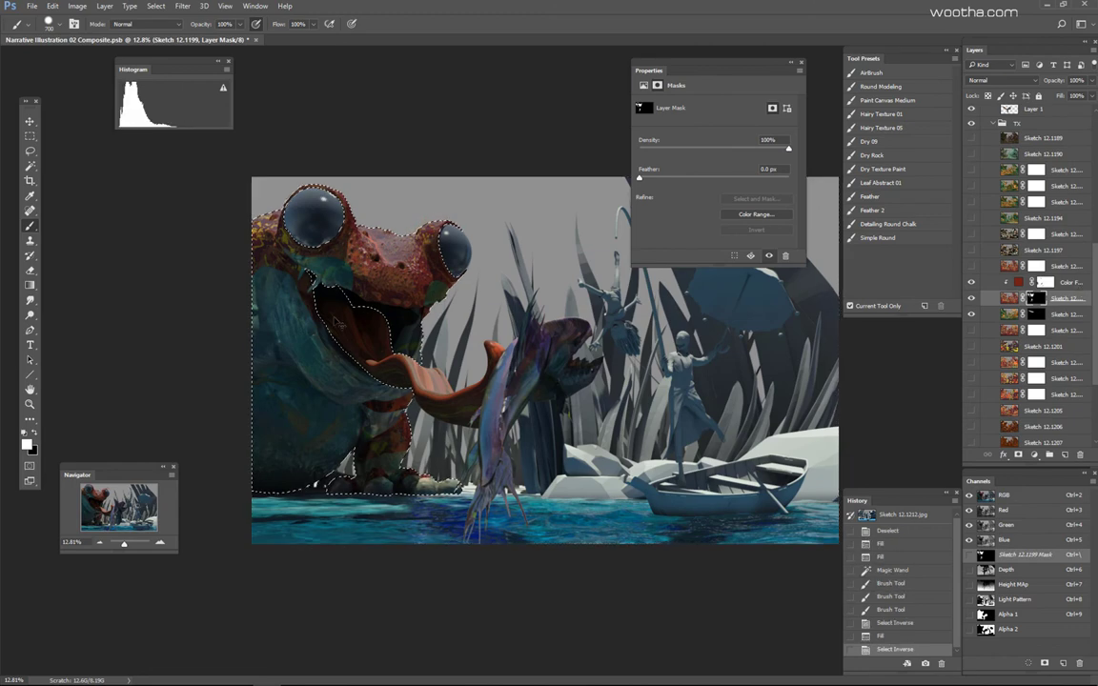
Step: Reveal the Sketch 12.1195 texture on the toad's throat and belly with large white strokes on its mask
click(1036, 314)
key(bracketleft)
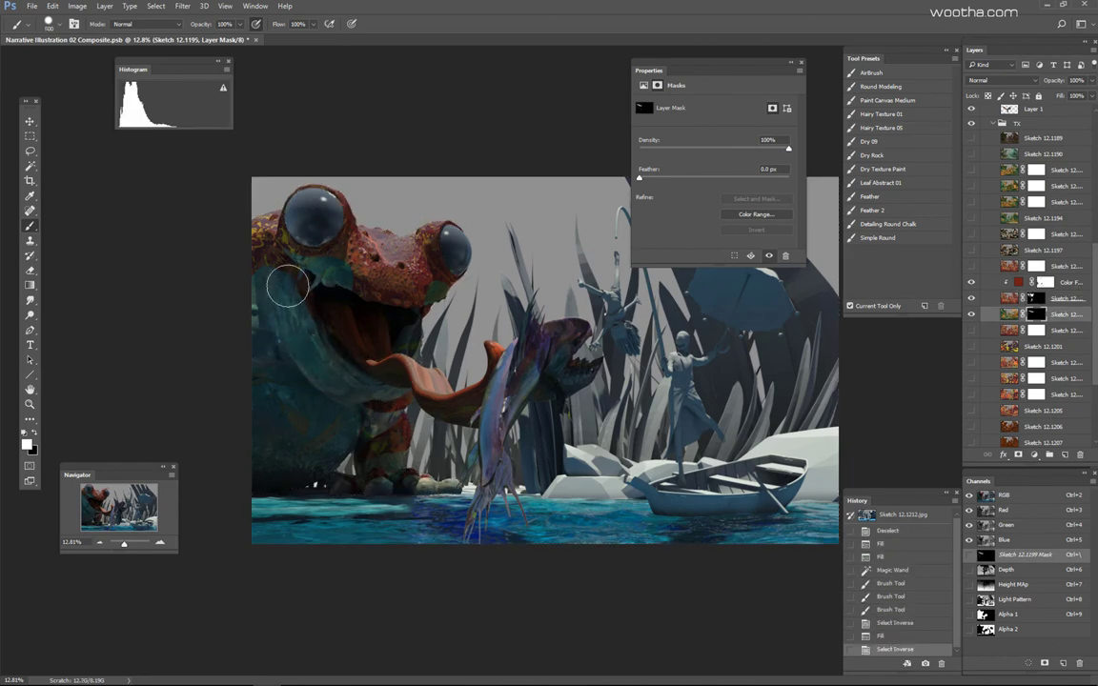
drag(288, 286, 310, 328)
key(bracketright)
key(bracketright)
key(bracketright)
drag(336, 437, 277, 414)
Step: Paint pale blue over the toad's throat on the Overlay layer Layer 1, loading the Sketch 12.1199 mask as a selection with hidden edges
scroll(1001, 267, up, 3)
click(1003, 260)
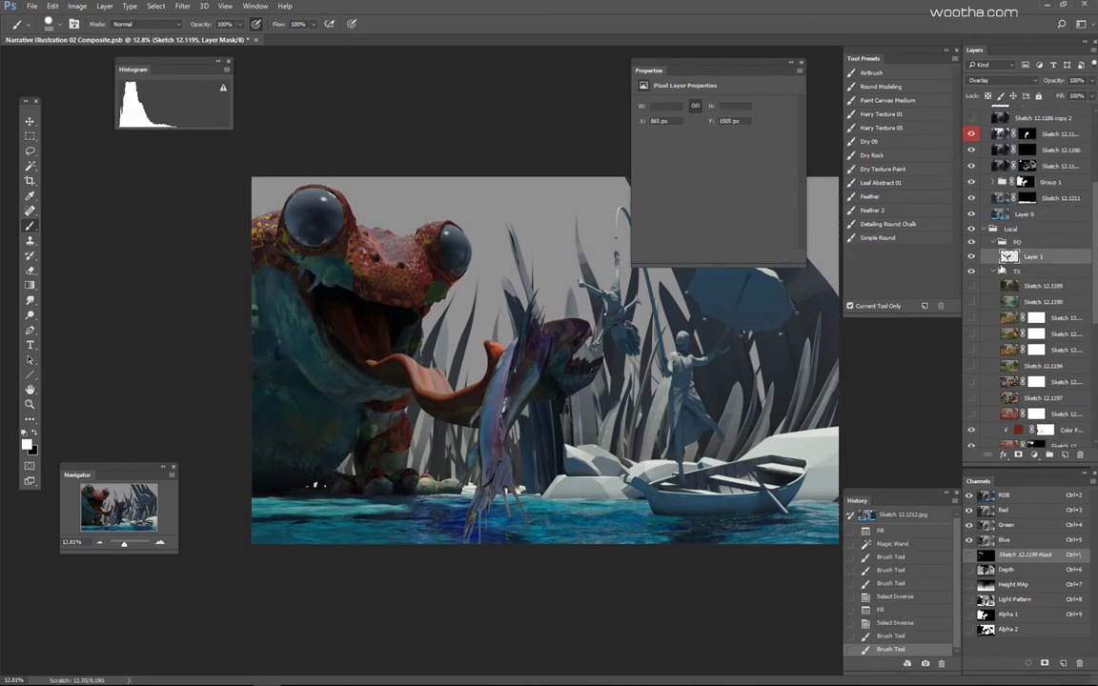
alt+shift+right_click(337, 357)
mouse_move(307, 360)
mouse_down()
mouse_move(350, 365)
mouse_move(289, 298)
mouse_move(360, 354)
mouse_move(268, 282)
mouse_up()
scroll(1023, 186, down, 3)
ctrl+click(1036, 339)
key(ctrl+h)
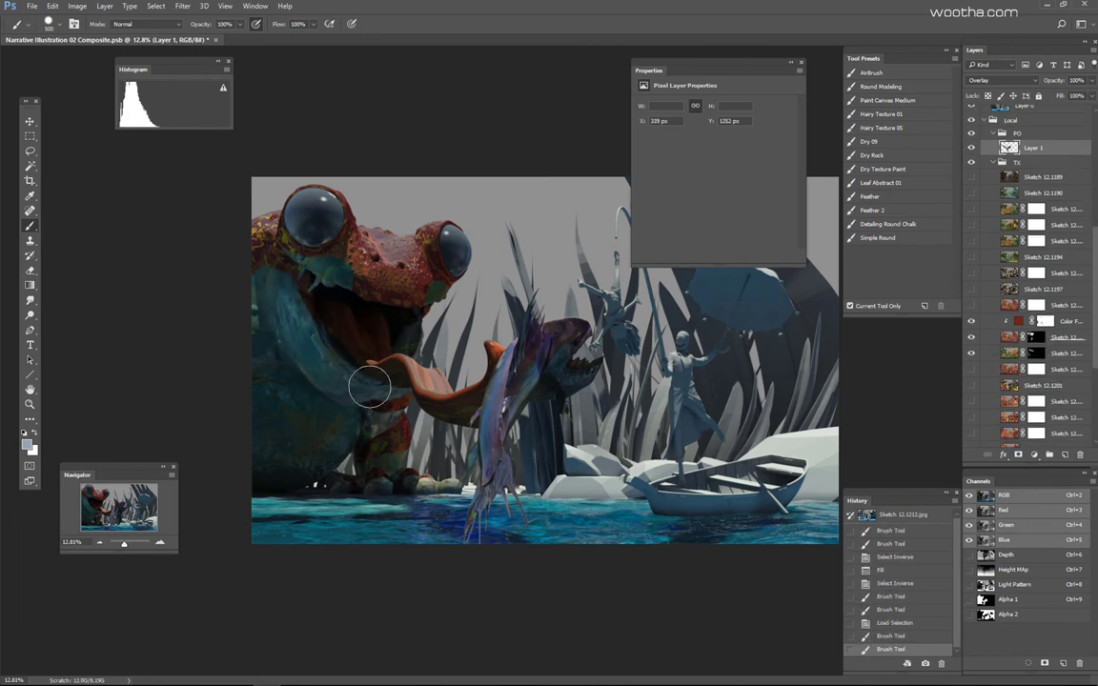
Step: Enlarge the canvas view to full screen and brush the overlay colour over the toad's belly
key(Tab)
key(ctrl+0)
key(f)
drag(591, 317, 832, 232)
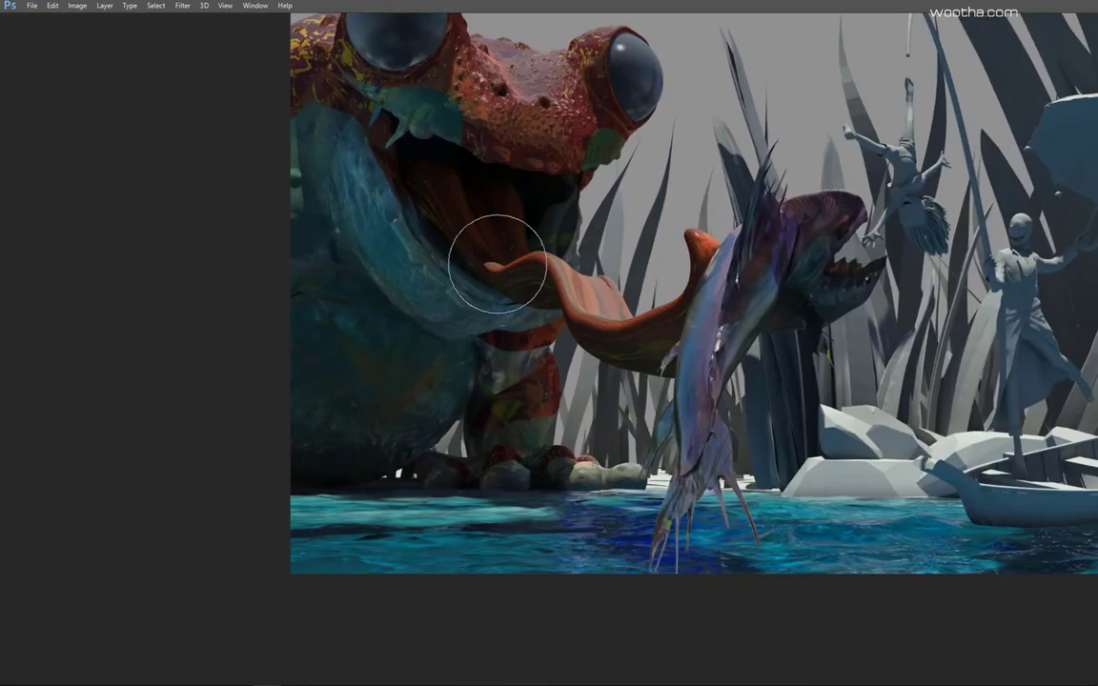
drag(334, 320, 390, 333)
drag(426, 414, 441, 403)
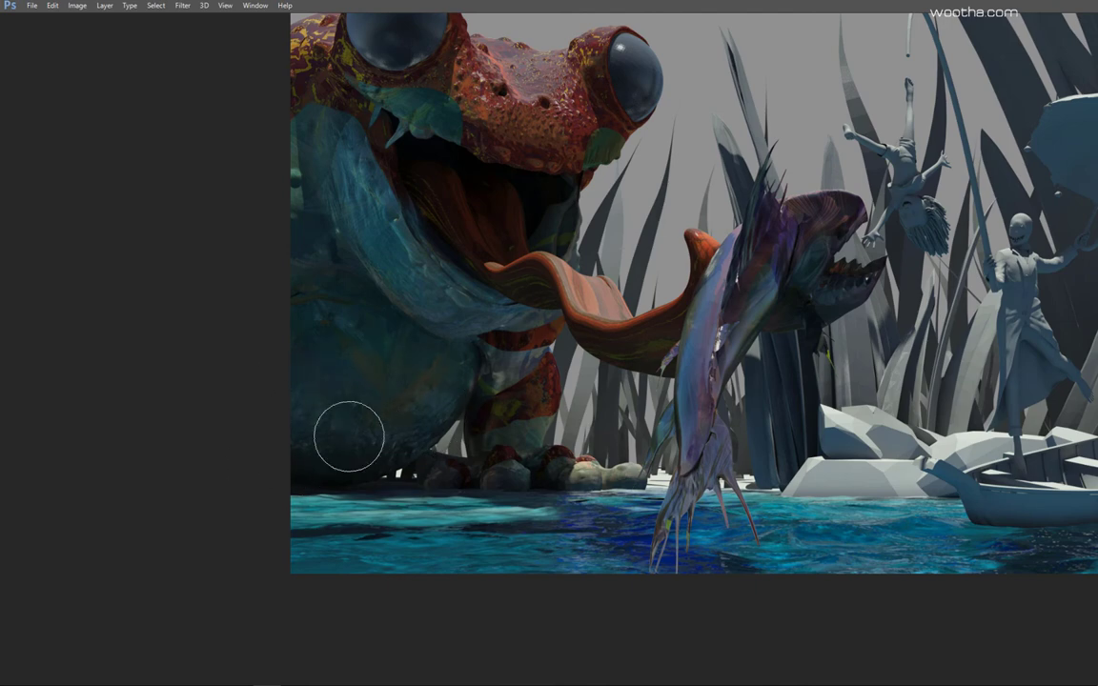
Step: Pick new brush colours and brighten the toad's front toes along the waterline on Layer 1
alt+shift+right_click(542, 522)
mouse_move(555, 467)
mouse_down()
mouse_move(437, 482)
mouse_move(467, 498)
mouse_up()
scroll(495, 524, up, 1)
drag(698, 444, 631, 447)
alt+shift+right_click(558, 485)
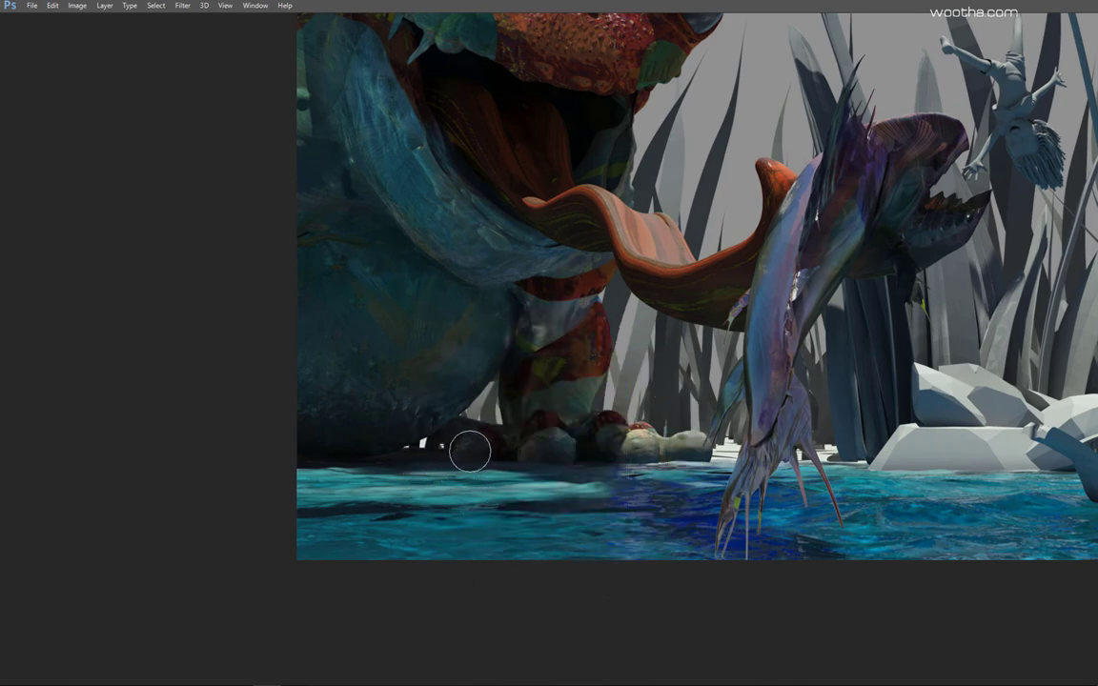
drag(535, 444, 562, 446)
drag(630, 450, 695, 444)
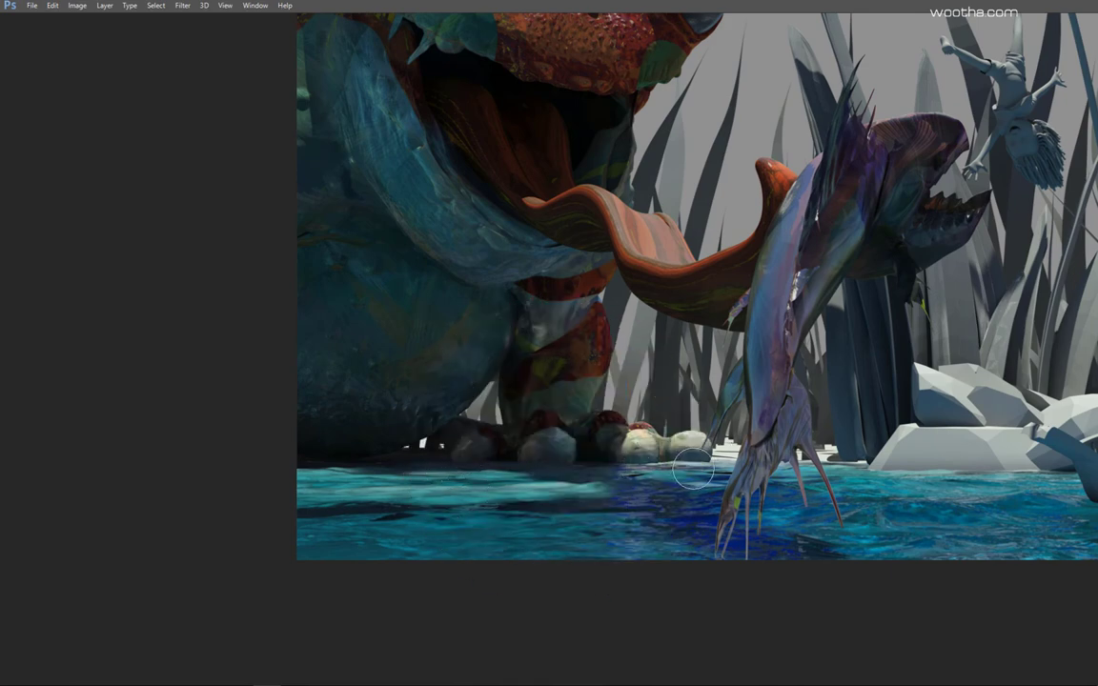
Step: Choose a more saturated blue and tint the front toes with it
scroll(702, 469, down, 4)
scroll(625, 473, up, 5)
alt+shift+right_click(731, 514)
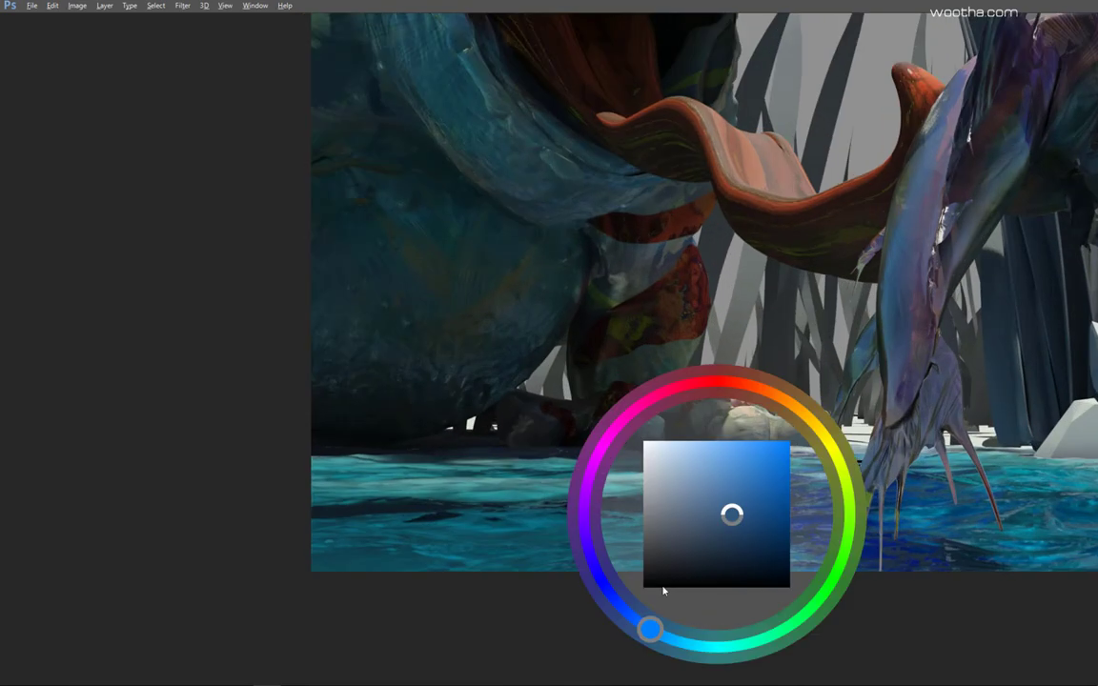
scroll(628, 430, down, 3)
scroll(713, 456, up, 2)
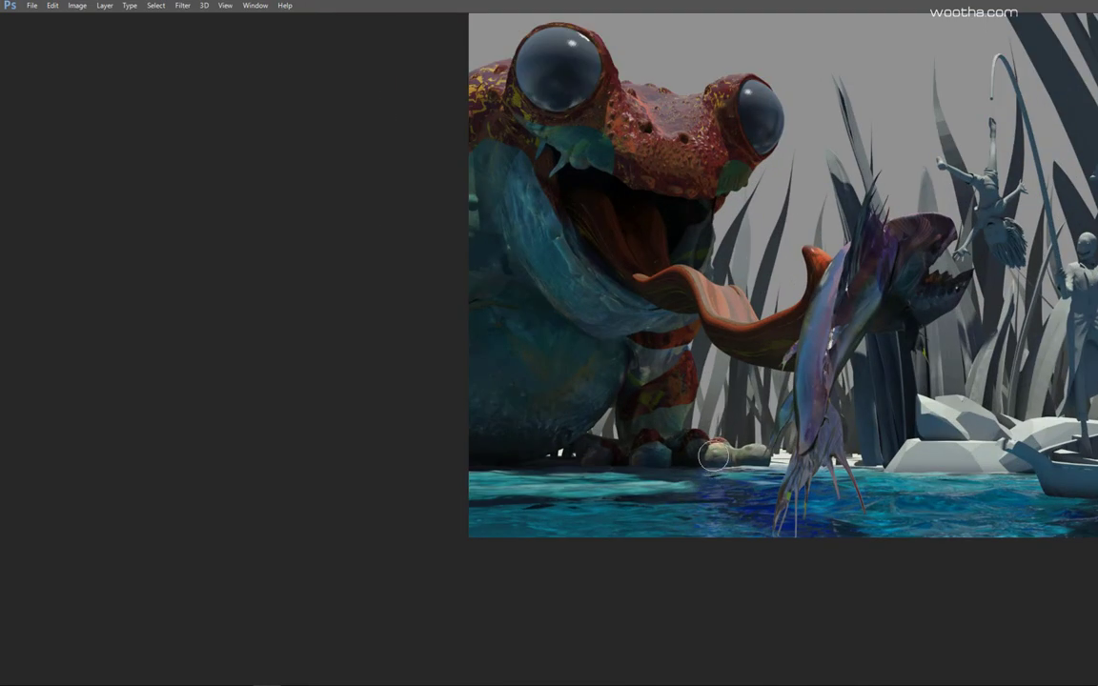
scroll(579, 467, down, 5)
Step: Flip the whole canvas horizontally
key(Tab)
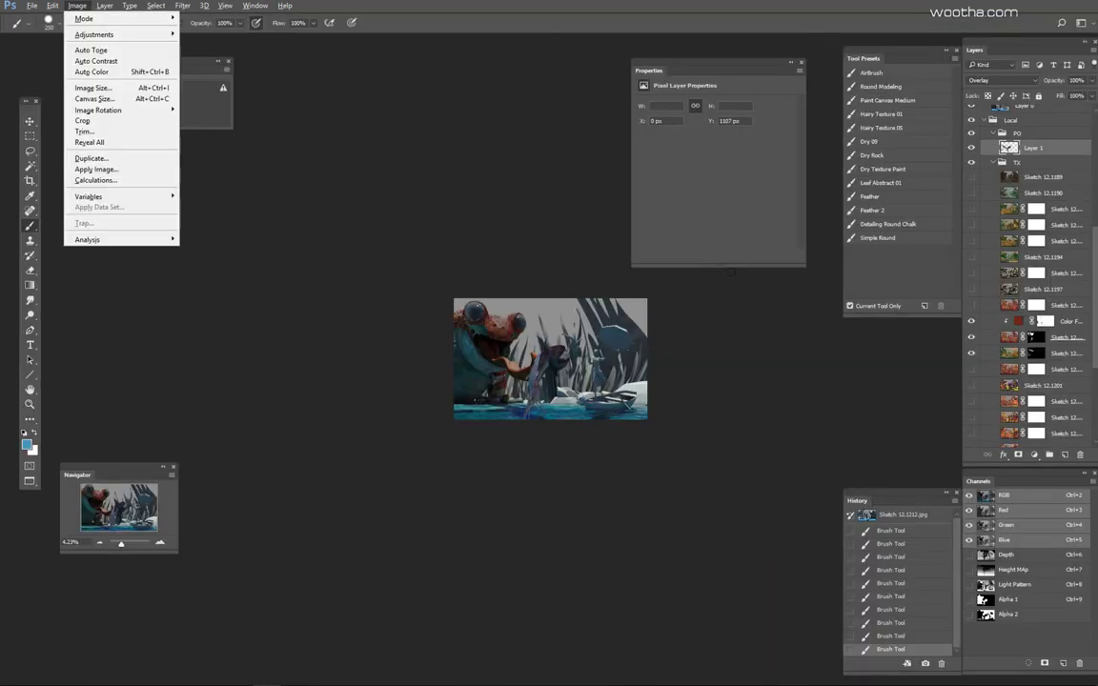
key(i)
key(g)
key(h)
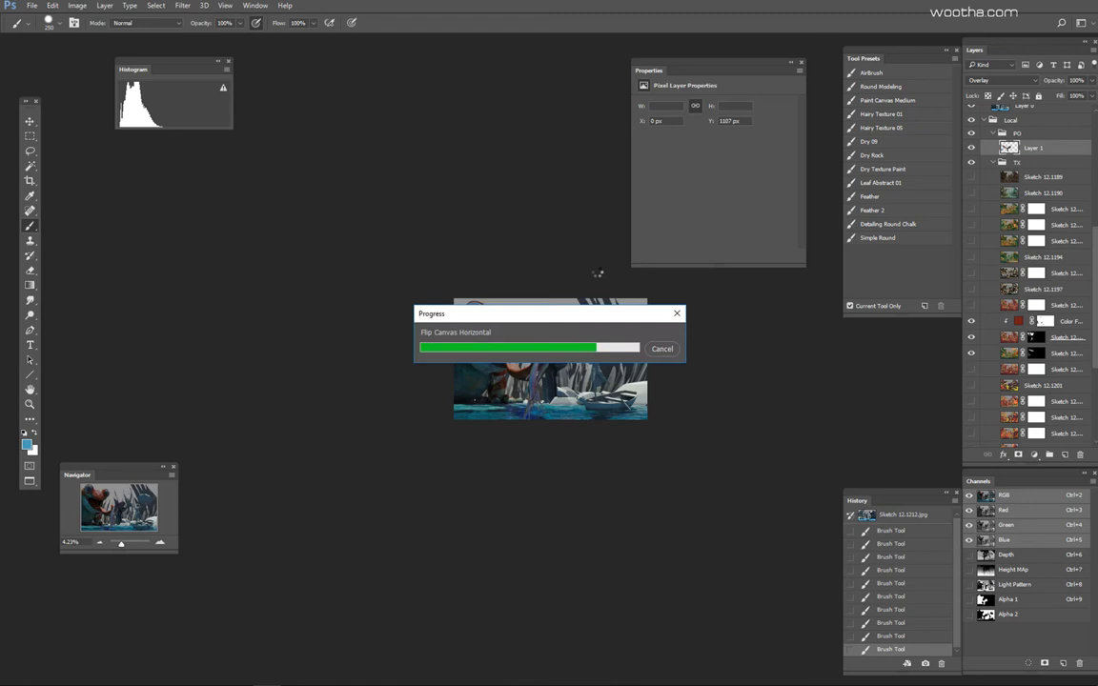
scroll(597, 271, up, 1)
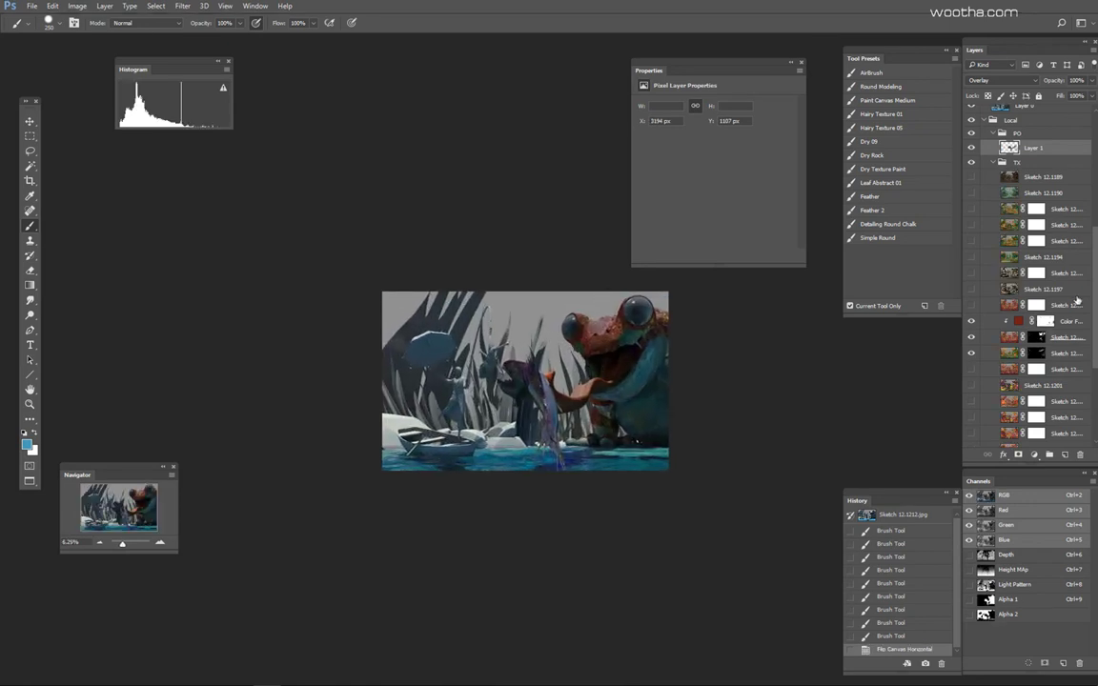
Step: Turn the Depth group's visibility back on
scroll(529, 431, down, 2)
scroll(518, 427, up, 4)
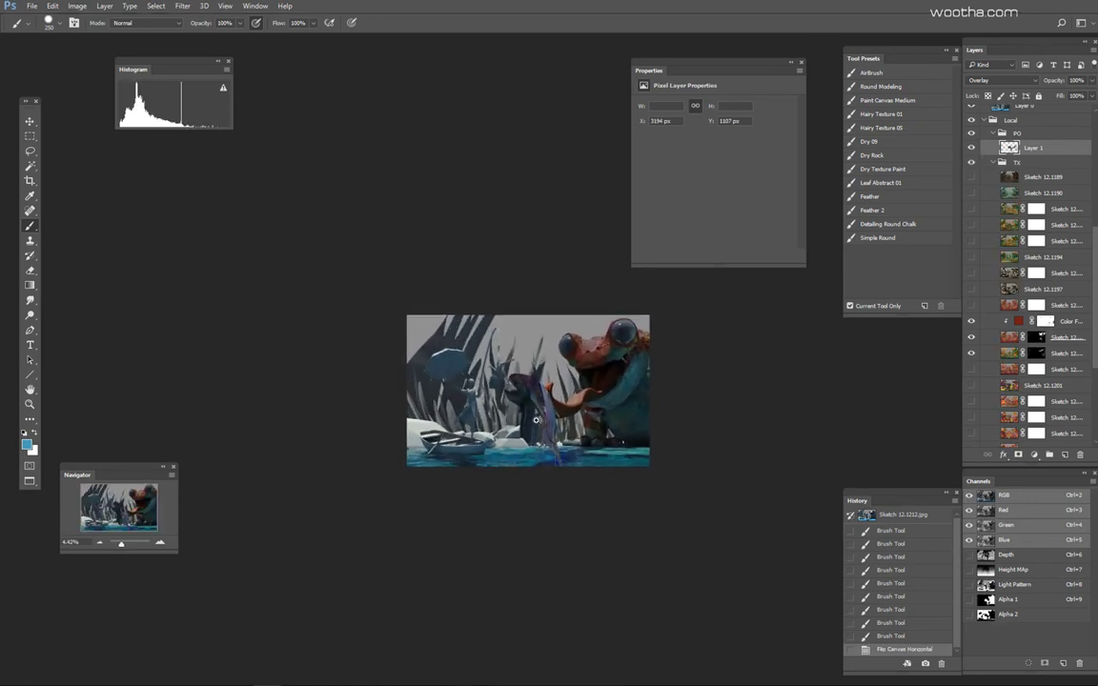
drag(1093, 246, 1094, 126)
click(972, 128)
scroll(567, 349, down, 4)
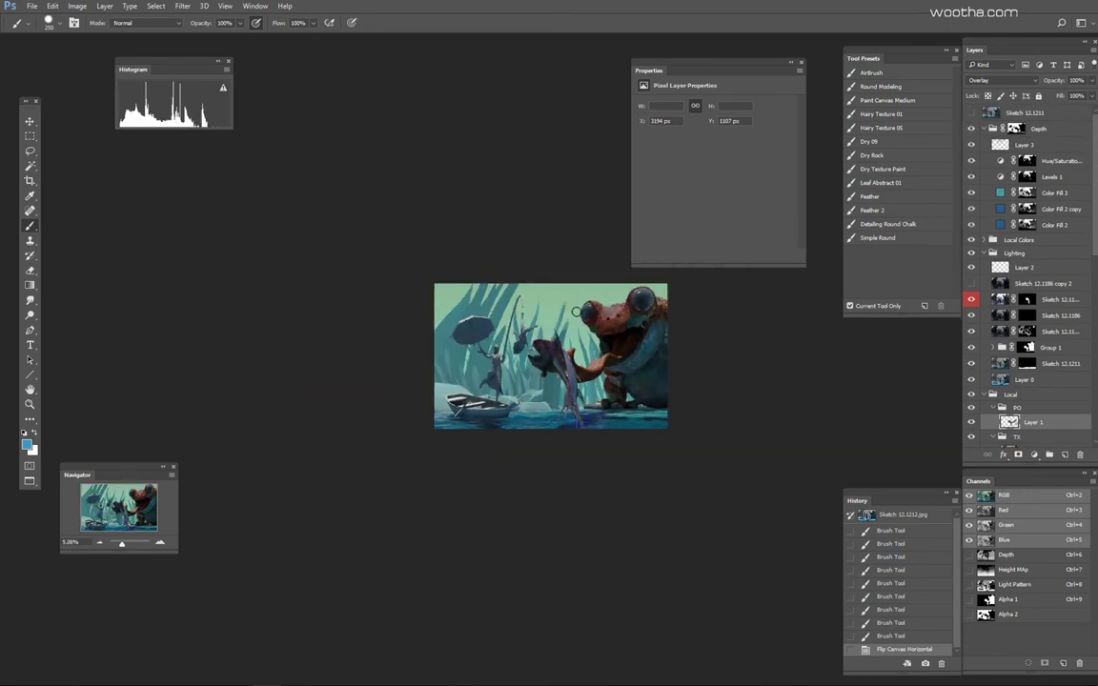
scroll(688, 385, up, 3)
Step: Select the toad's tongue with the Magic Wand from the flat colour ID layer, then return to the painted view
drag(1094, 244, 1092, 281)
alt+click(971, 328)
key(w)
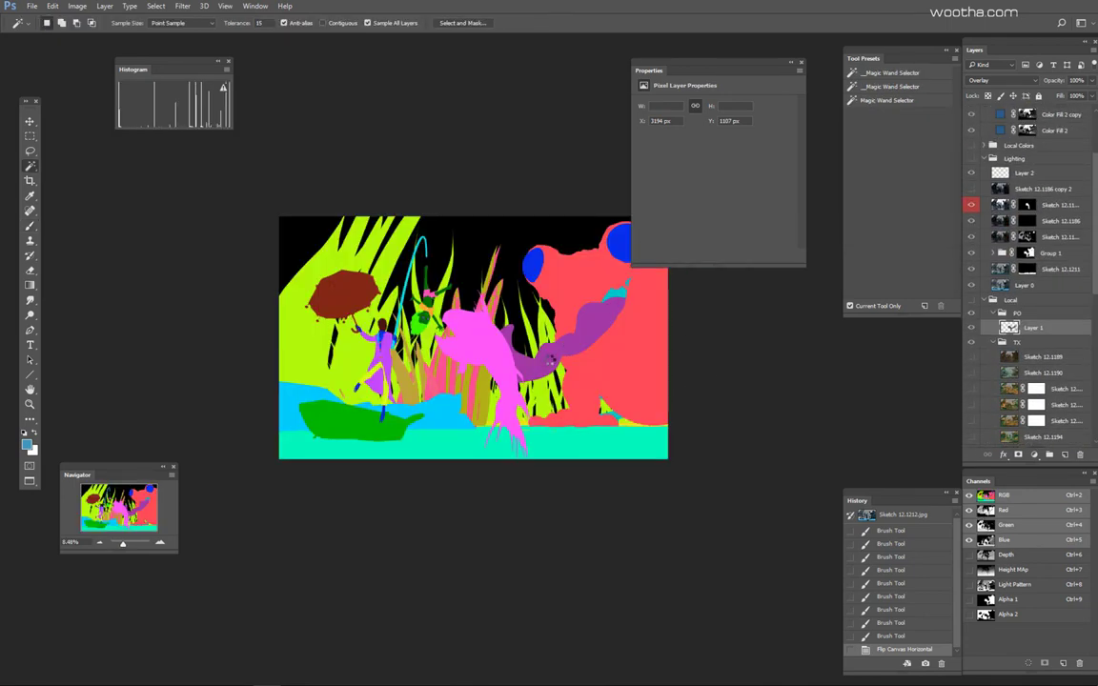
click(564, 347)
alt+click(971, 328)
Step: Shift the tongue paint on Layer 1 with Hue/Saturation to hue -142, saturation about -37 and lightness +51
key(ctrl+u)
drag(834, 240, 886, 239)
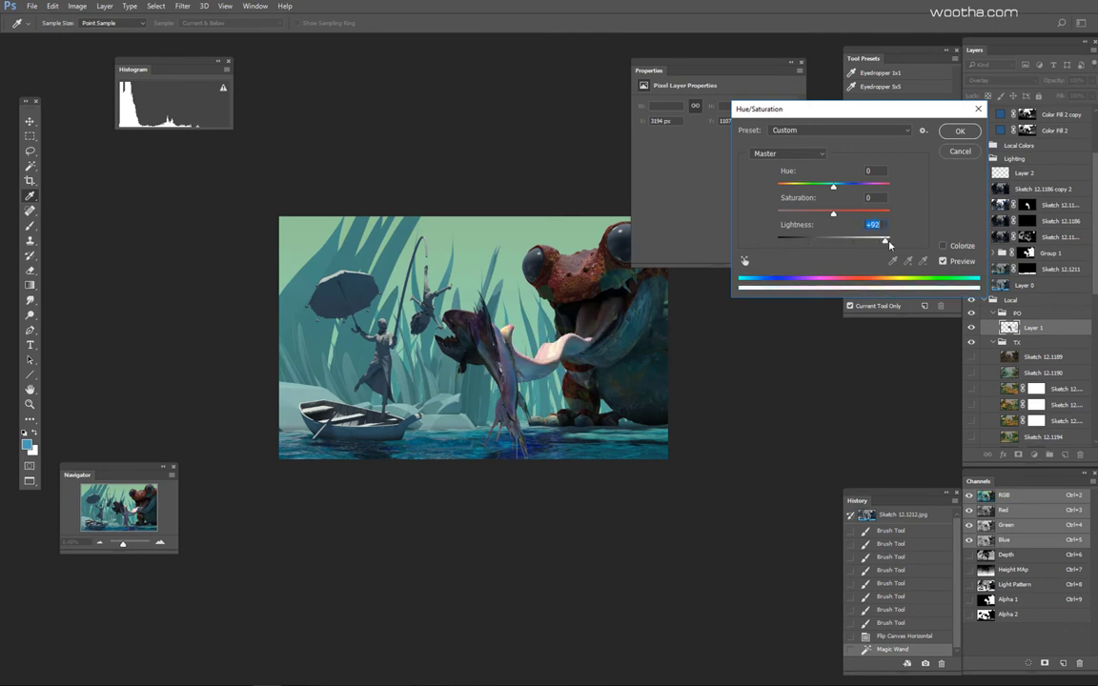
drag(834, 186, 841, 215)
drag(886, 242, 862, 242)
drag(860, 188, 881, 196)
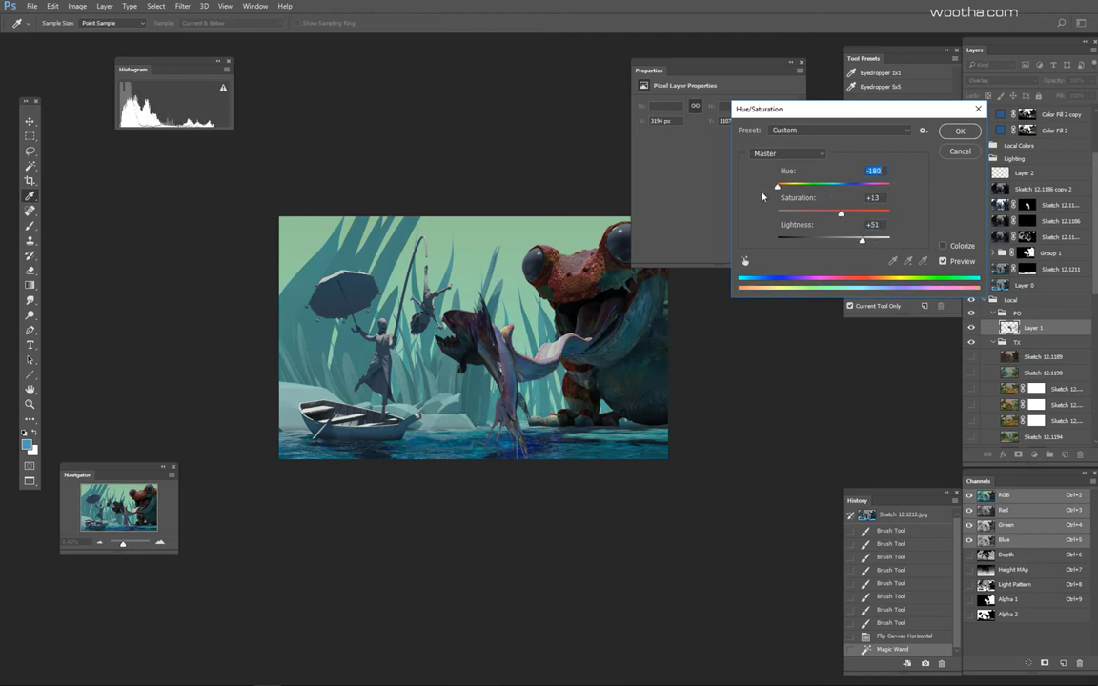
drag(763, 196, 885, 188)
drag(782, 188, 785, 187)
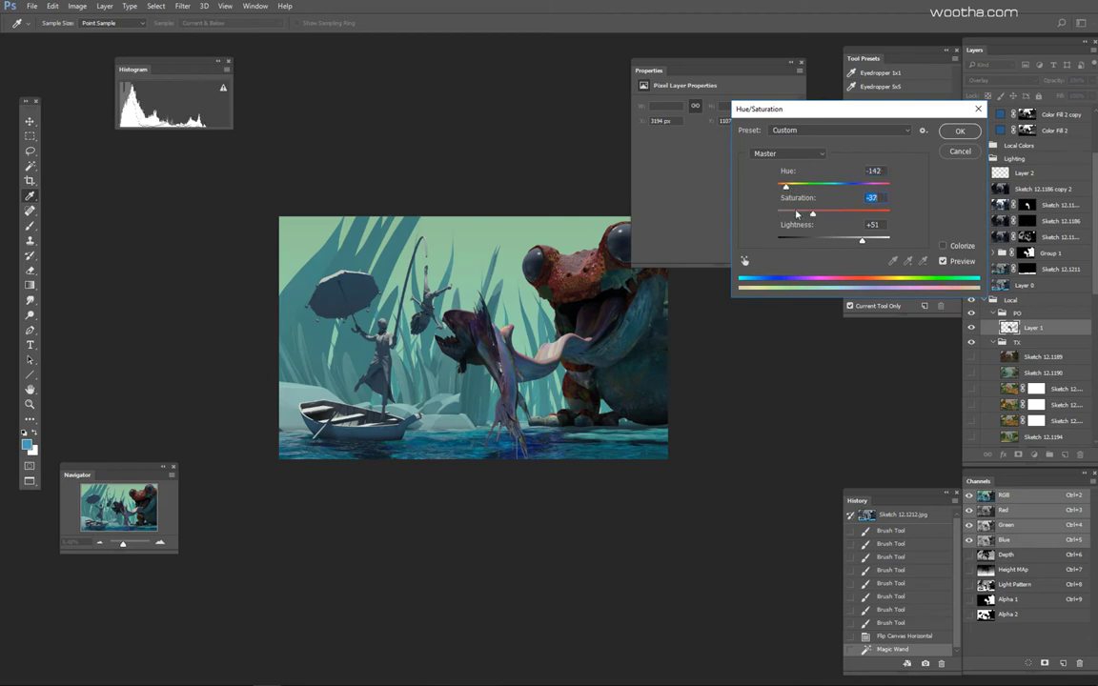
click(961, 131)
Step: Select the fish from the colour ID map and raise its Layer 1 lightness to about +43 with Hue/Saturation
click(505, 358)
key(ctrl+u)
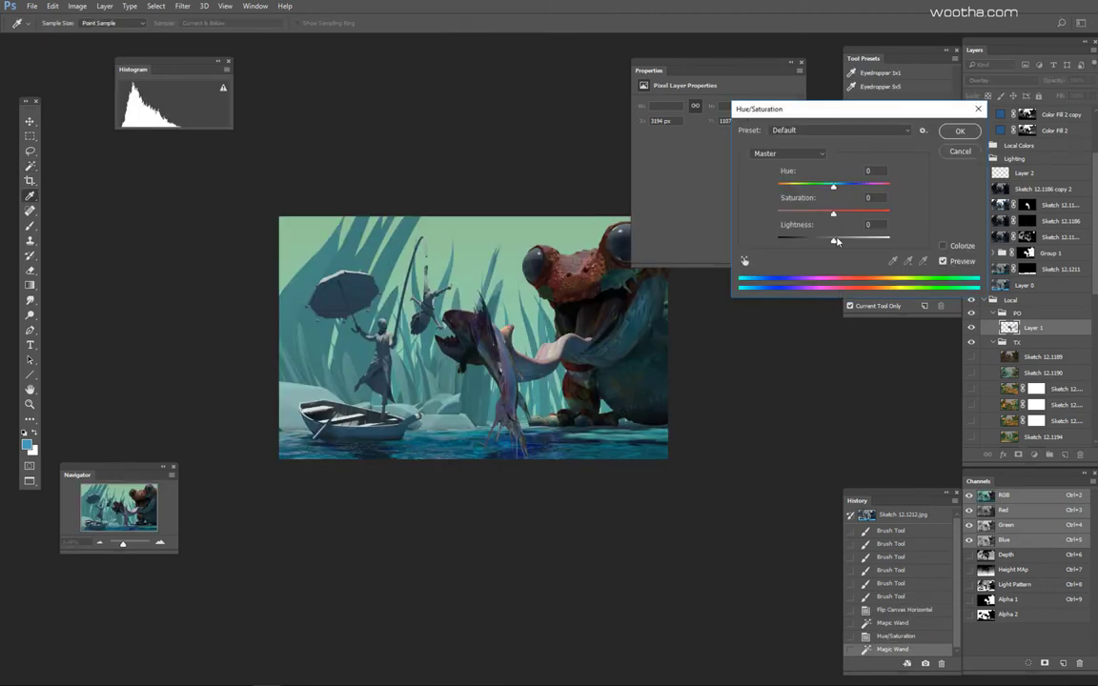
mouse_move(834, 241)
mouse_down()
mouse_move(823, 241)
mouse_move(872, 244)
mouse_move(812, 247)
mouse_move(890, 240)
mouse_move(855, 247)
mouse_up()
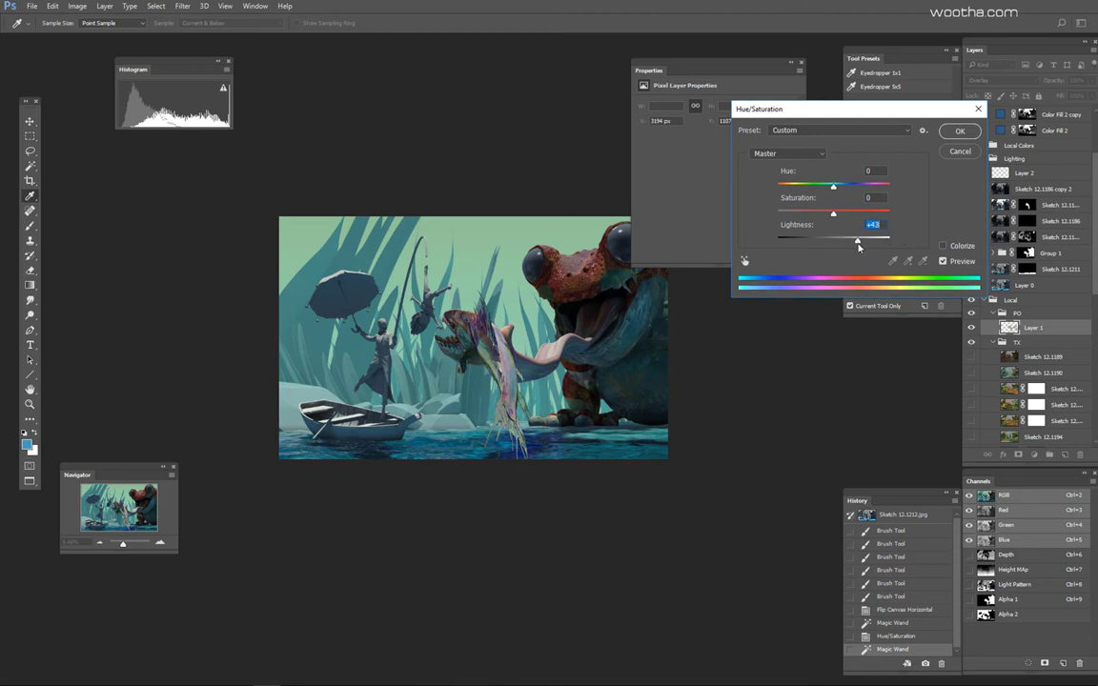
click(944, 262)
click(944, 262)
key(Return)
Step: Reselect the tongue from the ID map and colorize its Layer 1 paint with hue 46, saturation 38 and lightness -64
key(F2)
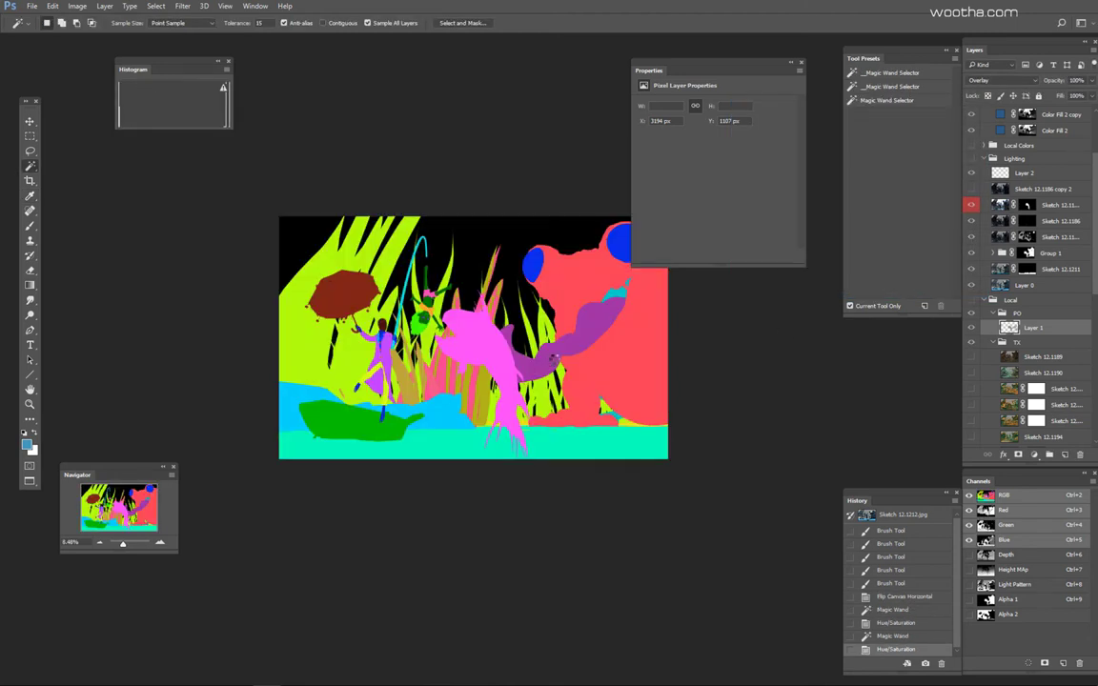
click(553, 360)
key(F2)
key(ctrl+u)
drag(833, 241, 797, 240)
click(943, 245)
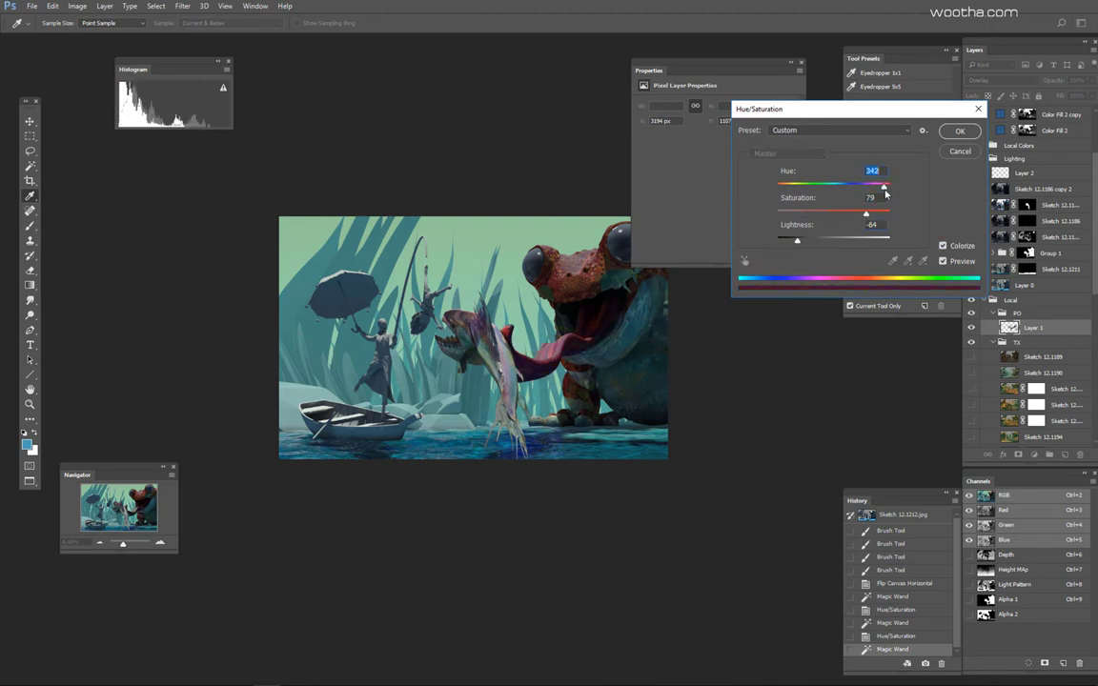
drag(886, 194, 794, 188)
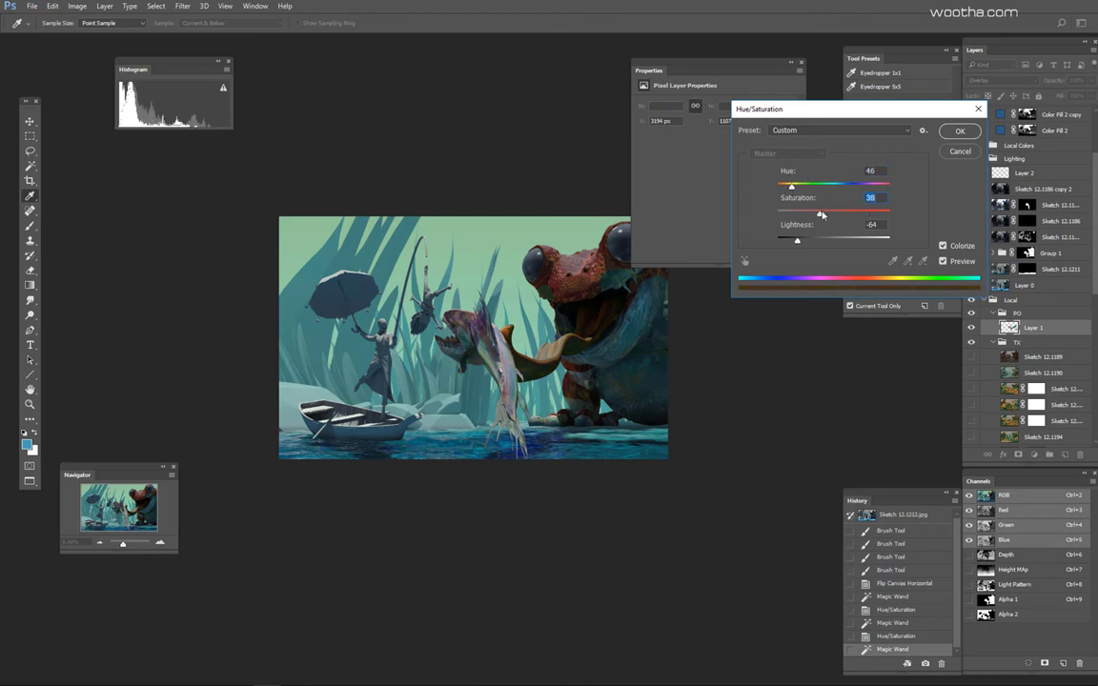
key(Return)
Step: Select Layer 2 in the Lighting group and set its blend mode to Linear Light
scroll(973, 272, up, 3)
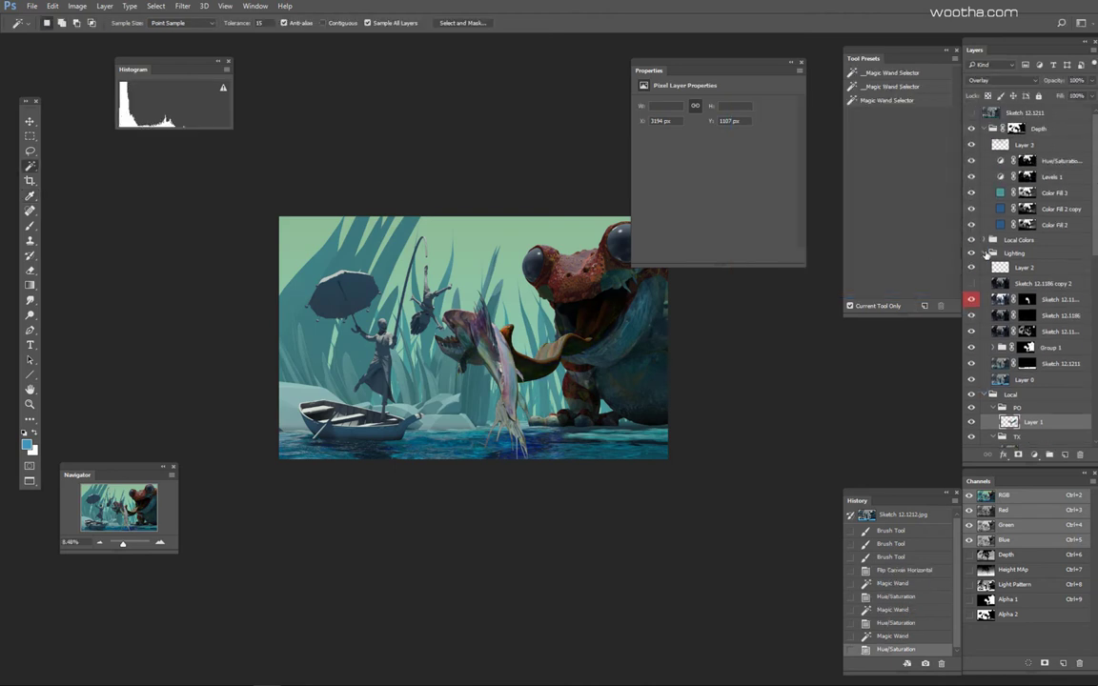
ctrl+click(997, 267)
click(546, 257)
click(1000, 81)
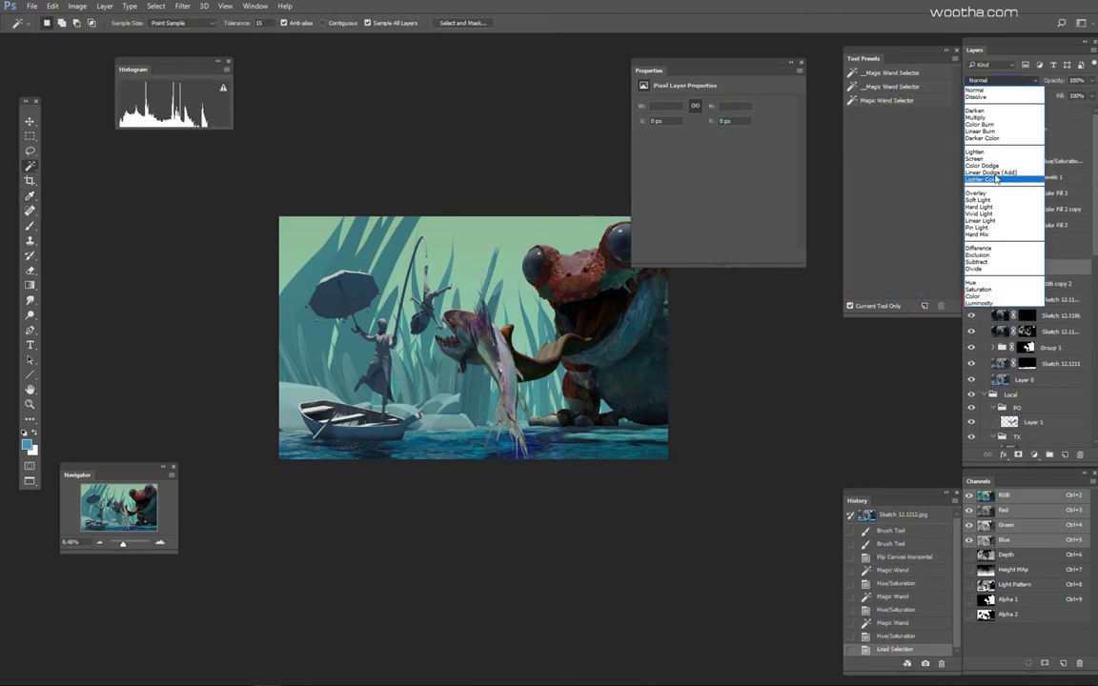
click(987, 223)
Step: Select the tongue from the ID map and brush a large soft salmon glow along it on Layer 2
key(F2)
click(559, 361)
key(F2)
key(b)
drag(545, 391, 493, 298)
alt+shift+right_click(498, 360)
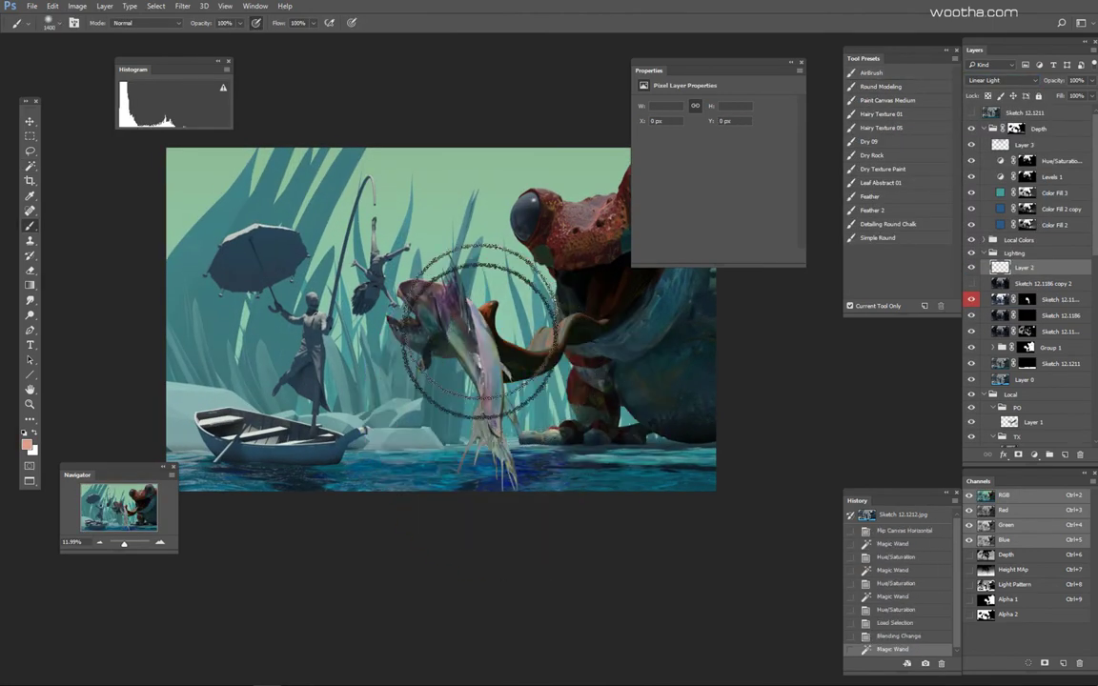
drag(466, 391, 485, 391)
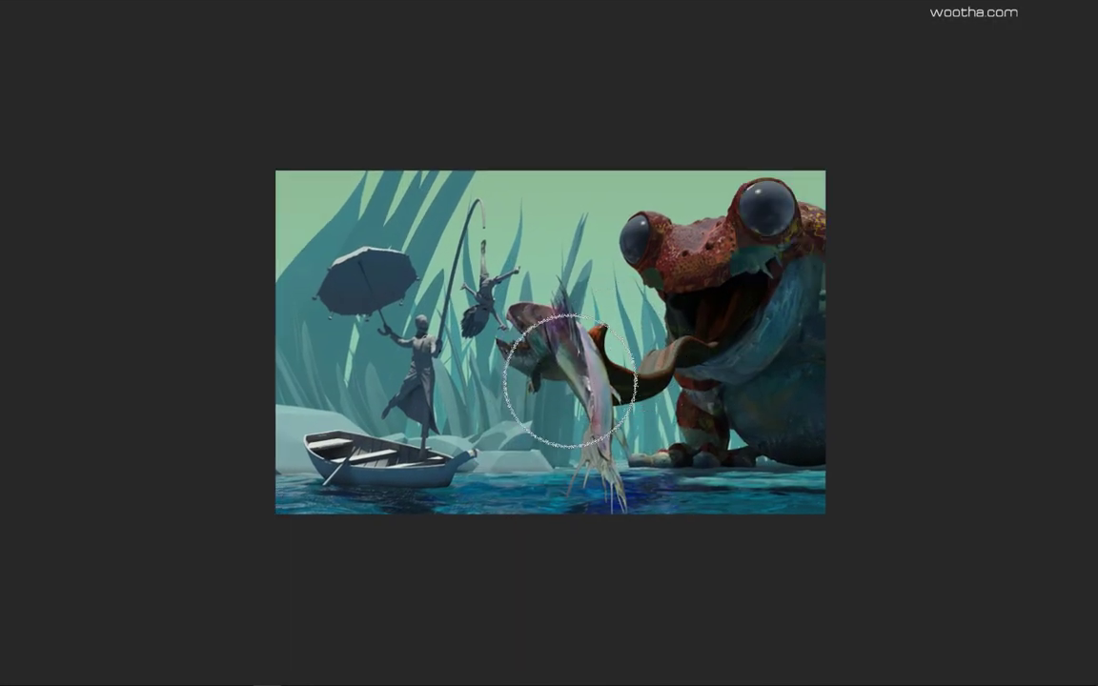
mouse_move(570, 381)
mouse_down()
mouse_move(769, 290)
mouse_move(679, 400)
mouse_move(601, 353)
mouse_move(613, 386)
mouse_move(670, 397)
mouse_up()
key(ctrl+z)
scroll(688, 390, down, 1)
key(ctrl+z)
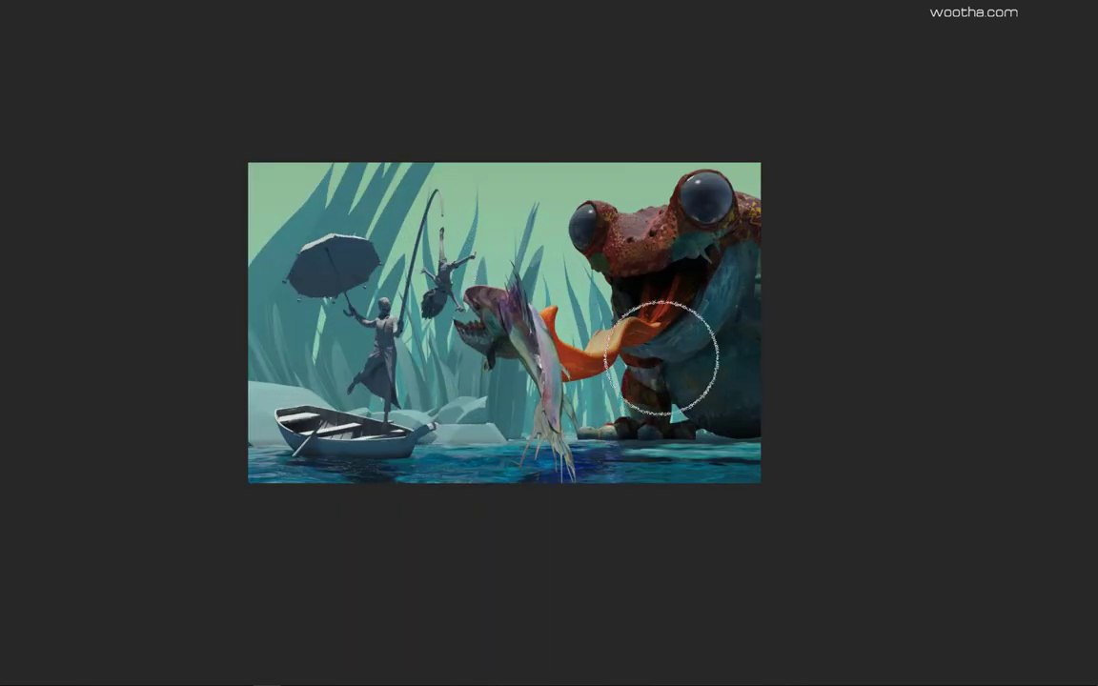
scroll(636, 387, down, 5)
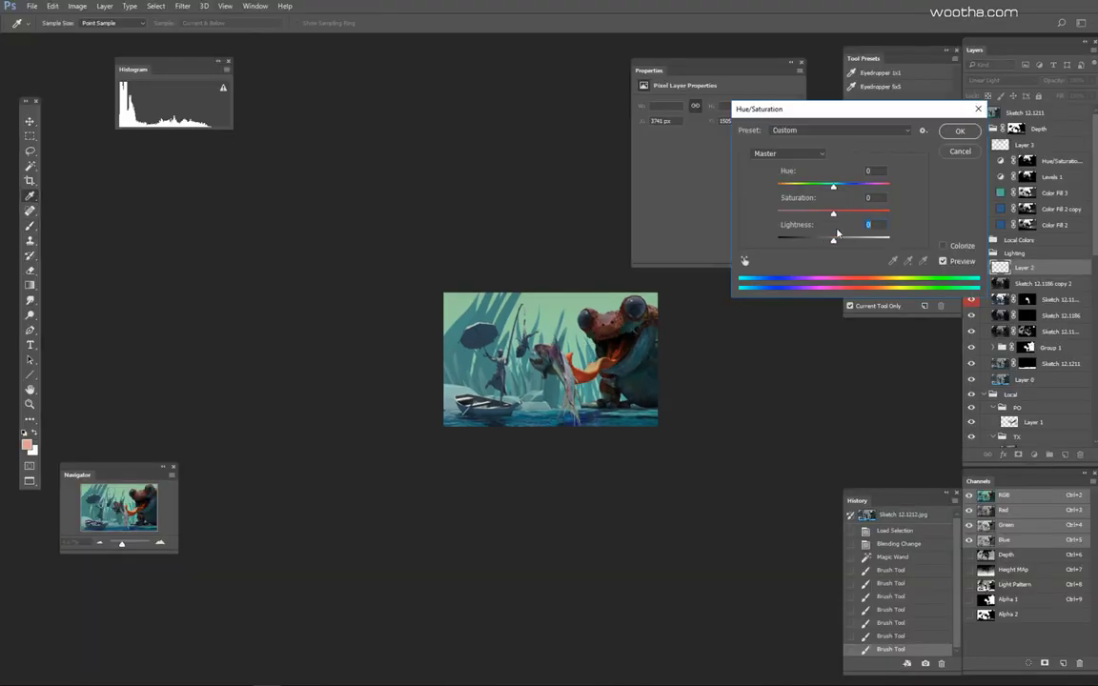
Step: Tone down the tongue glow on Layer 2 with Hue/Saturation at hue about -6 and saturation -31
drag(833, 212, 745, 216)
drag(821, 219, 817, 219)
mouse_move(834, 188)
mouse_down()
mouse_move(848, 191)
mouse_move(815, 194)
mouse_up()
scroll(621, 351, up, 5)
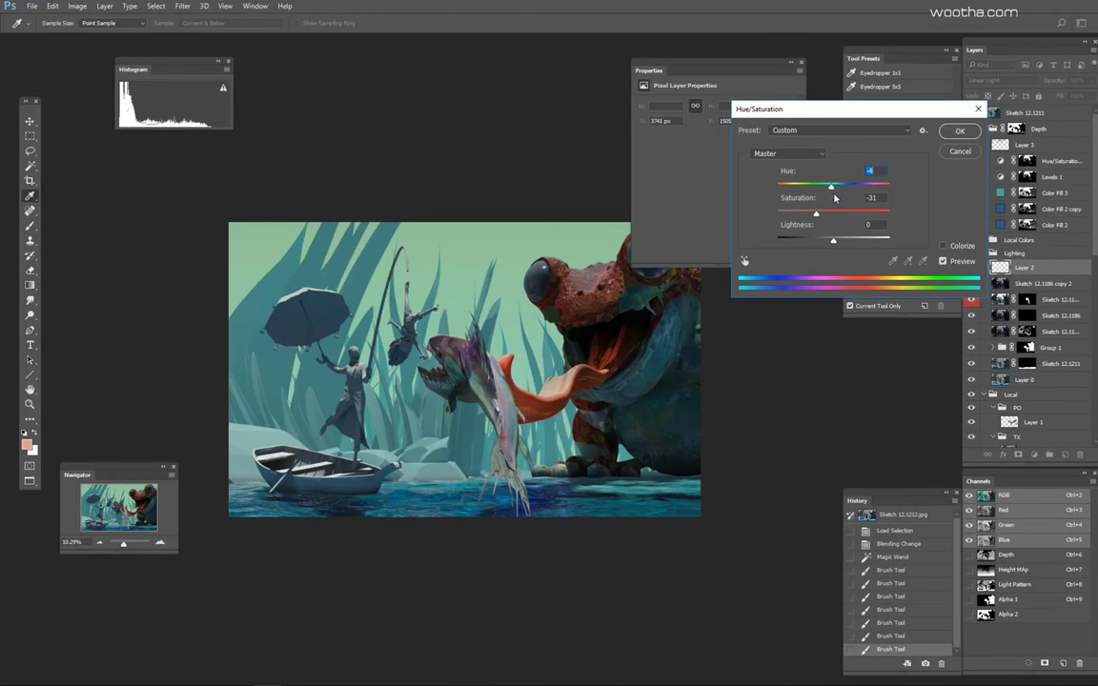
key(Return)
Step: Deselect and erase parts of the tongue glow on Layer 2 with the Eraser Tool Soft Round preset
scroll(600, 355, up, 5)
key(ctrl+d)
key(e)
right_click(523, 367)
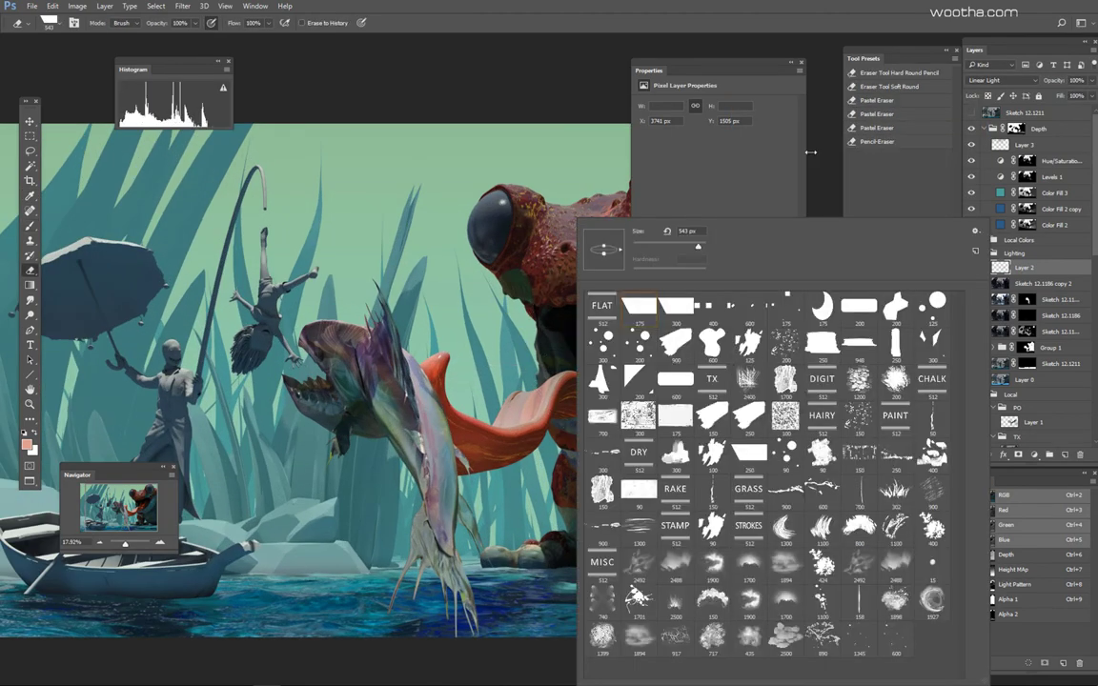
click(882, 86)
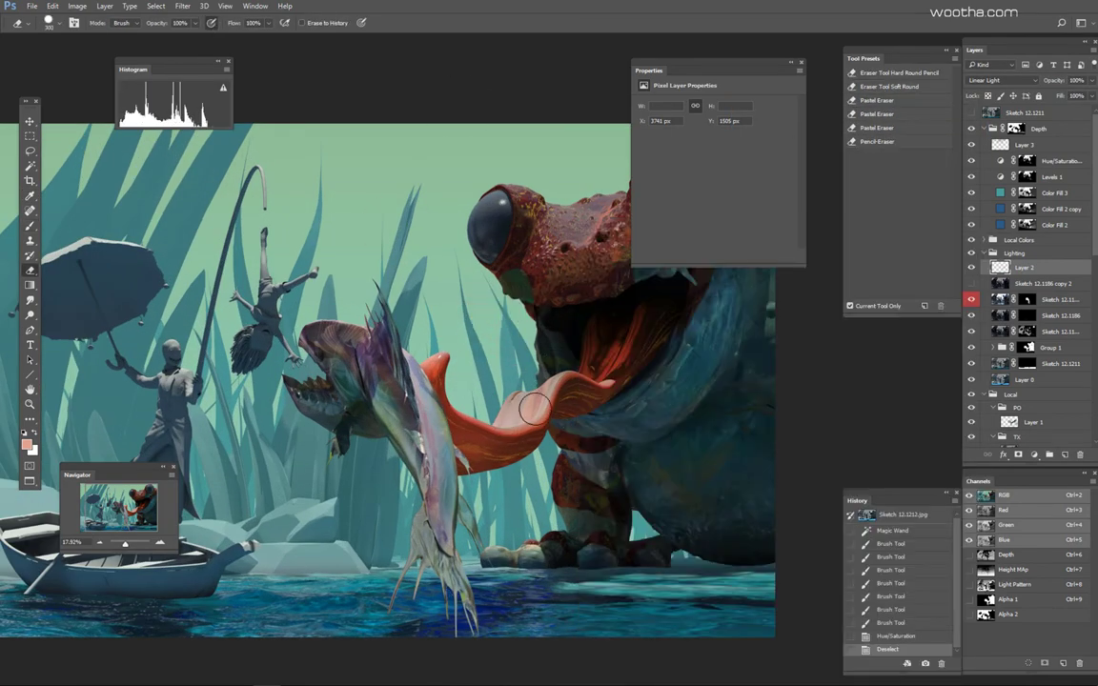
key(f)
key(f)
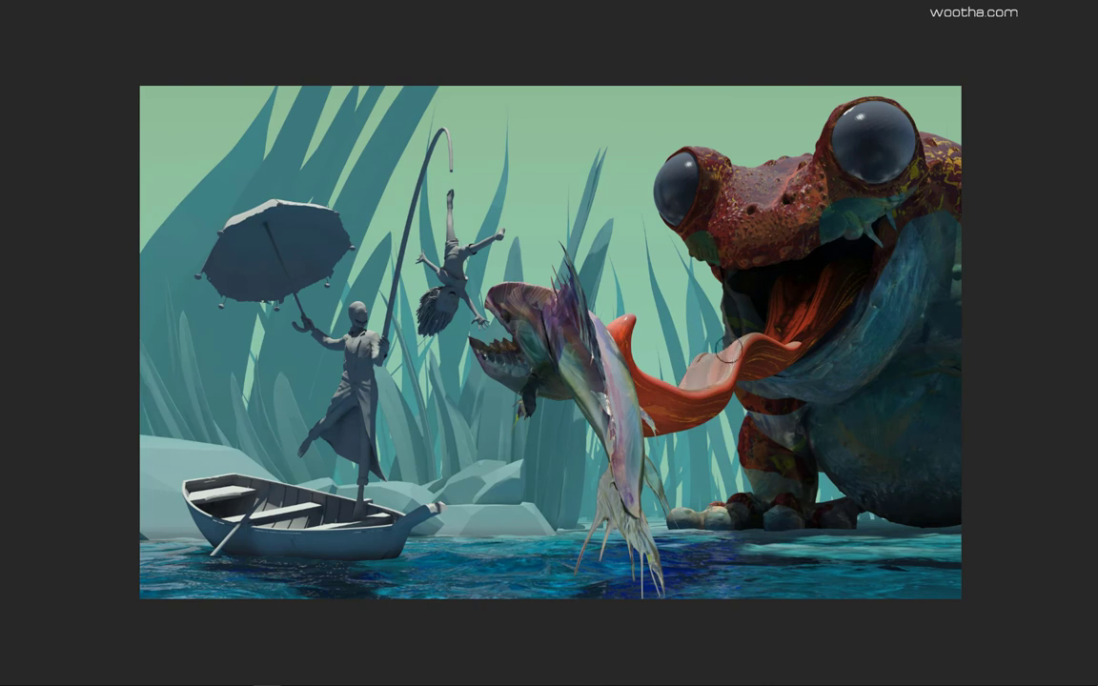
key(XF86AudioLowerVolume)
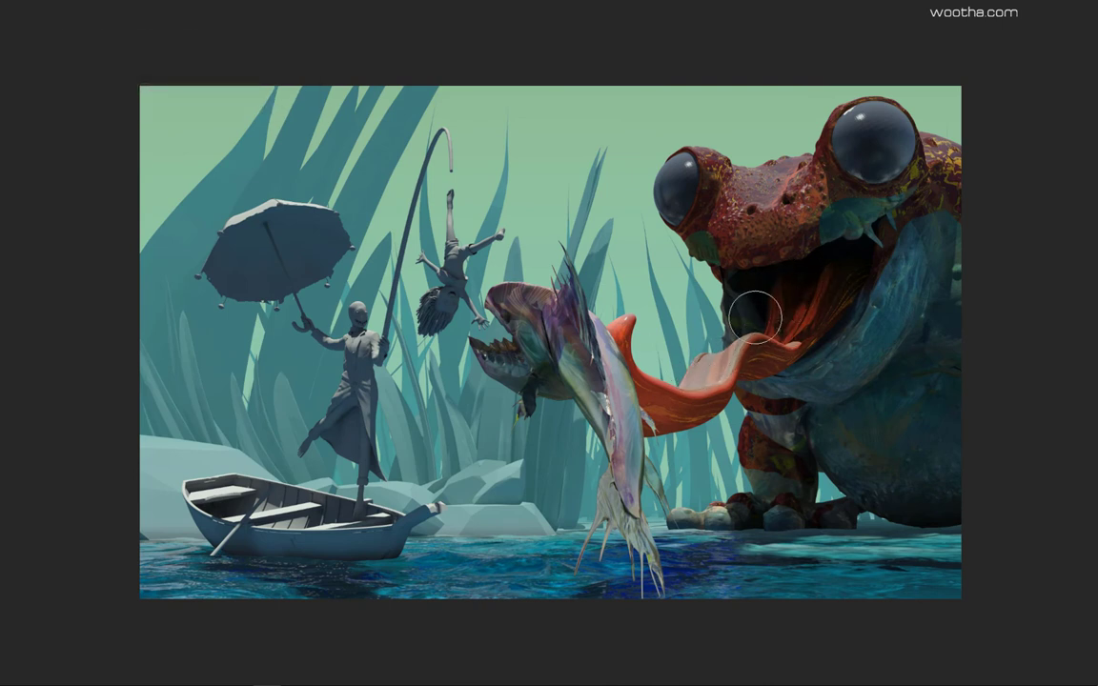
drag(784, 294, 680, 376)
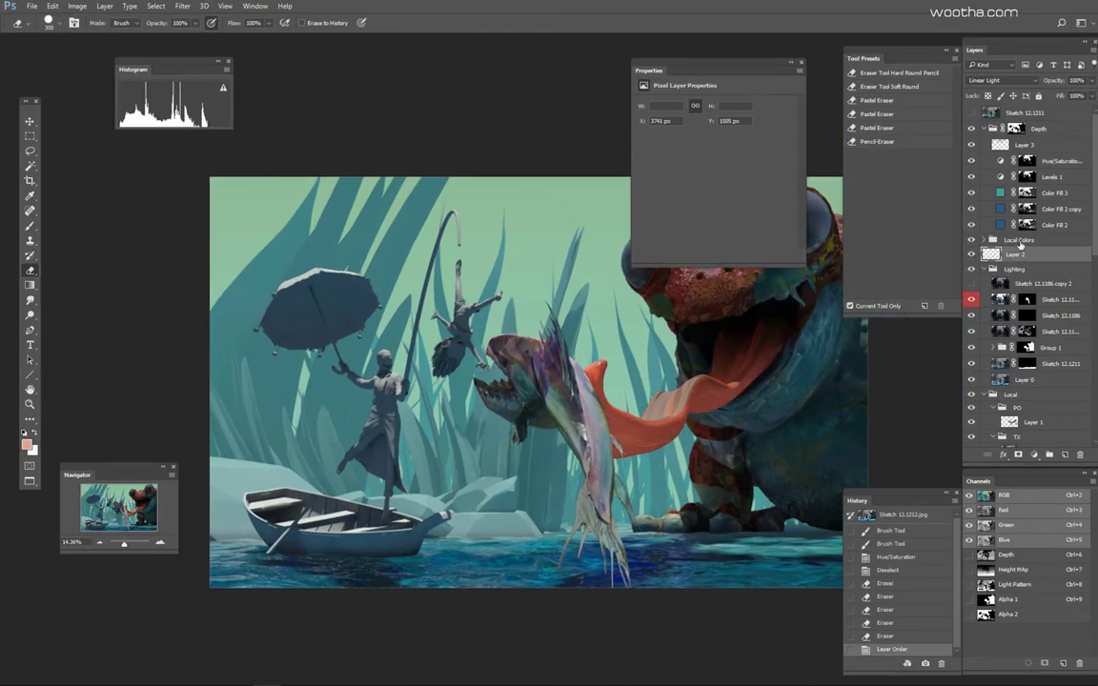
Step: Adjust Layer 2 with Hue/Saturation to hue +10, saturation +21 and lightness -14, and lower its opacity to 57%
key(ctrl+u)
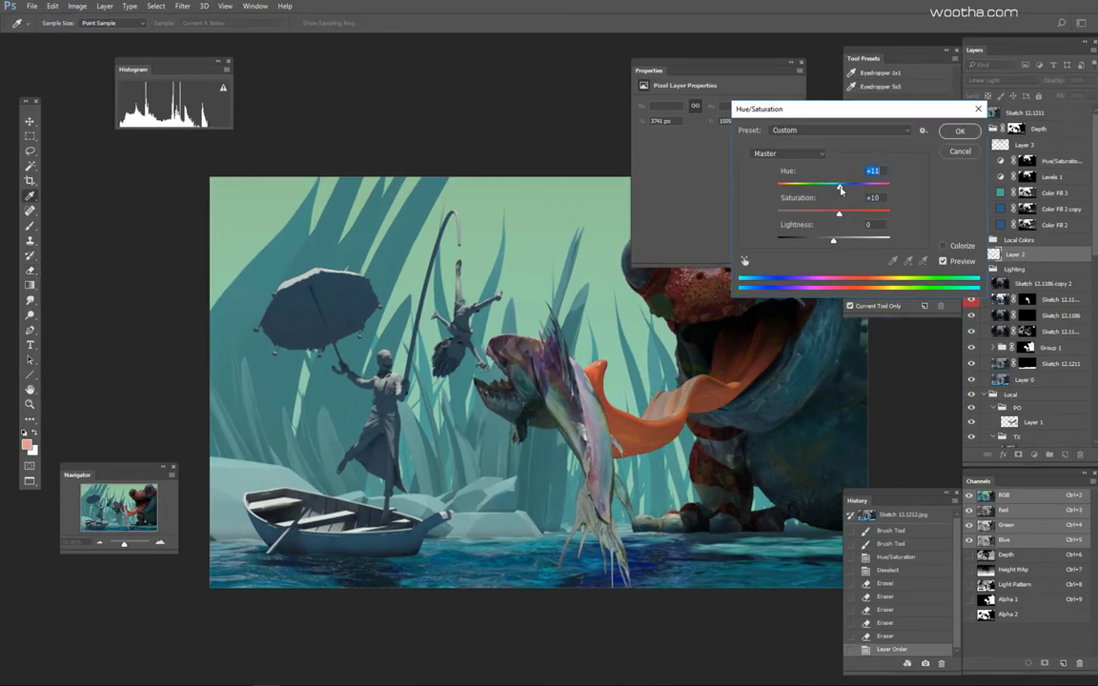
drag(840, 189, 839, 187)
drag(833, 240, 826, 243)
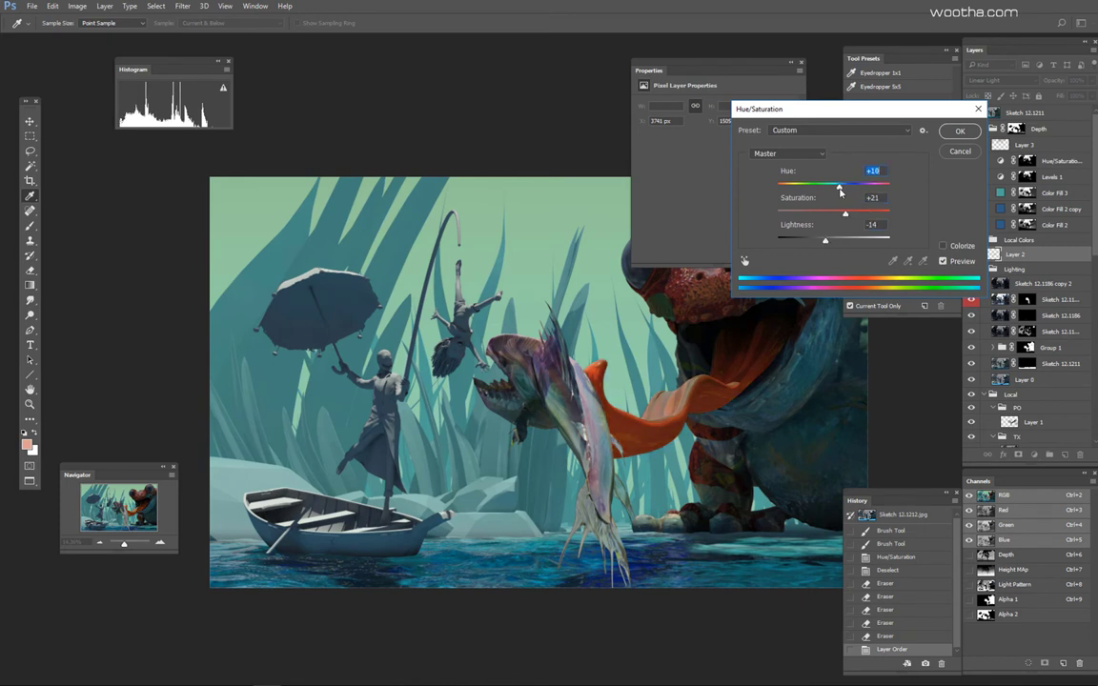
key(Return)
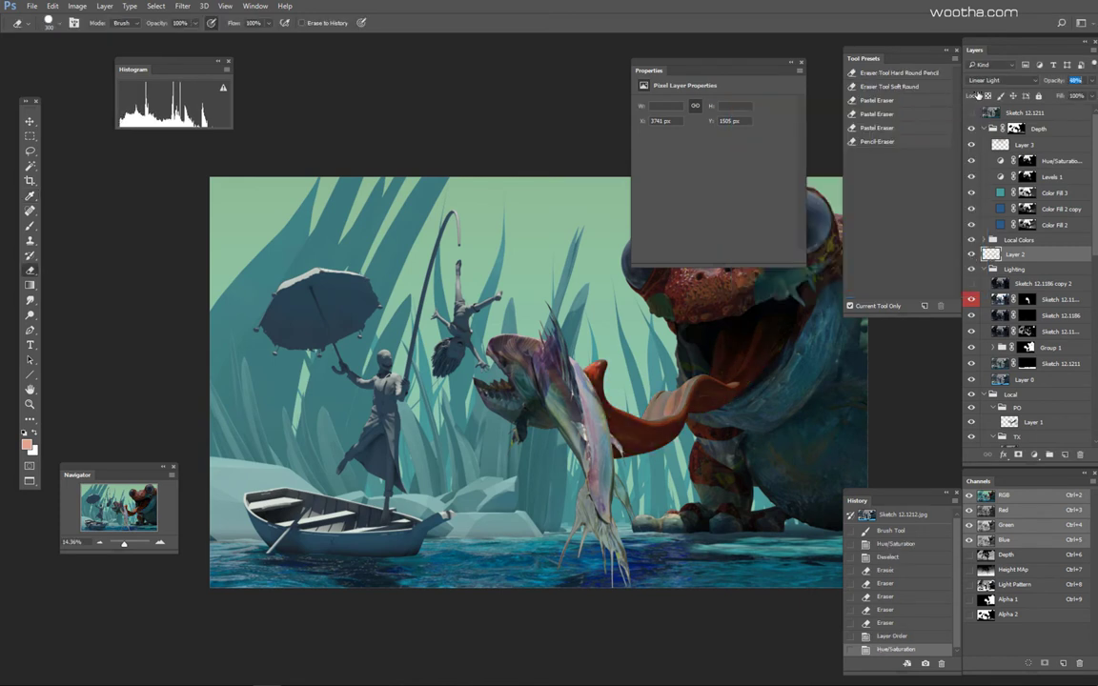
scroll(717, 286, down, 3)
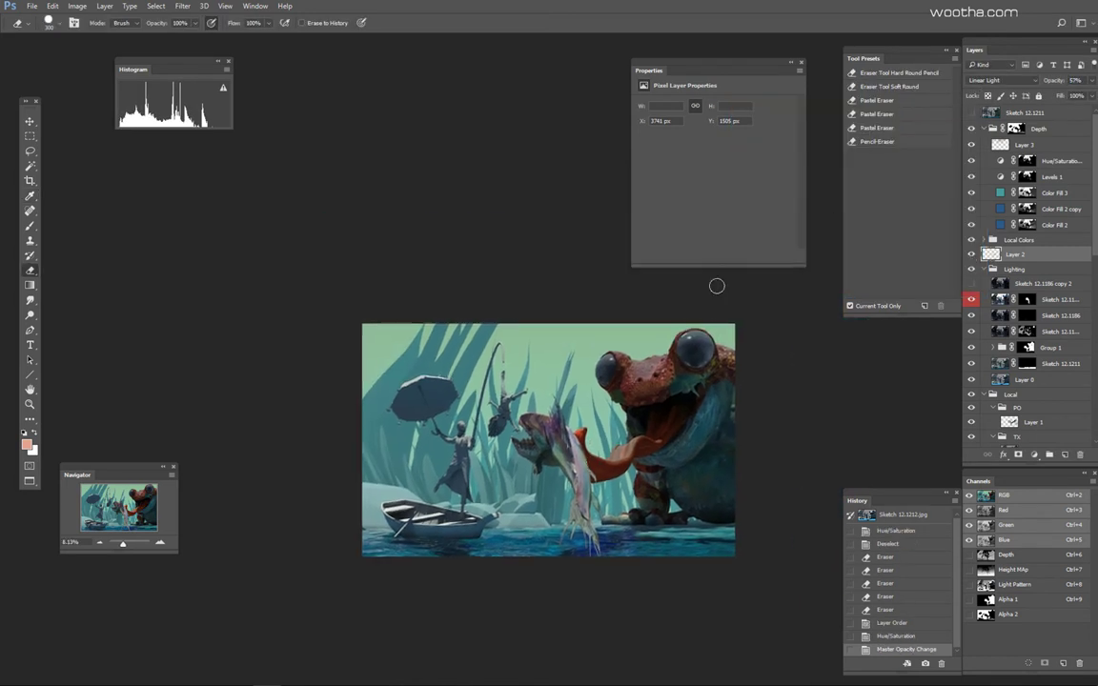
click(971, 254)
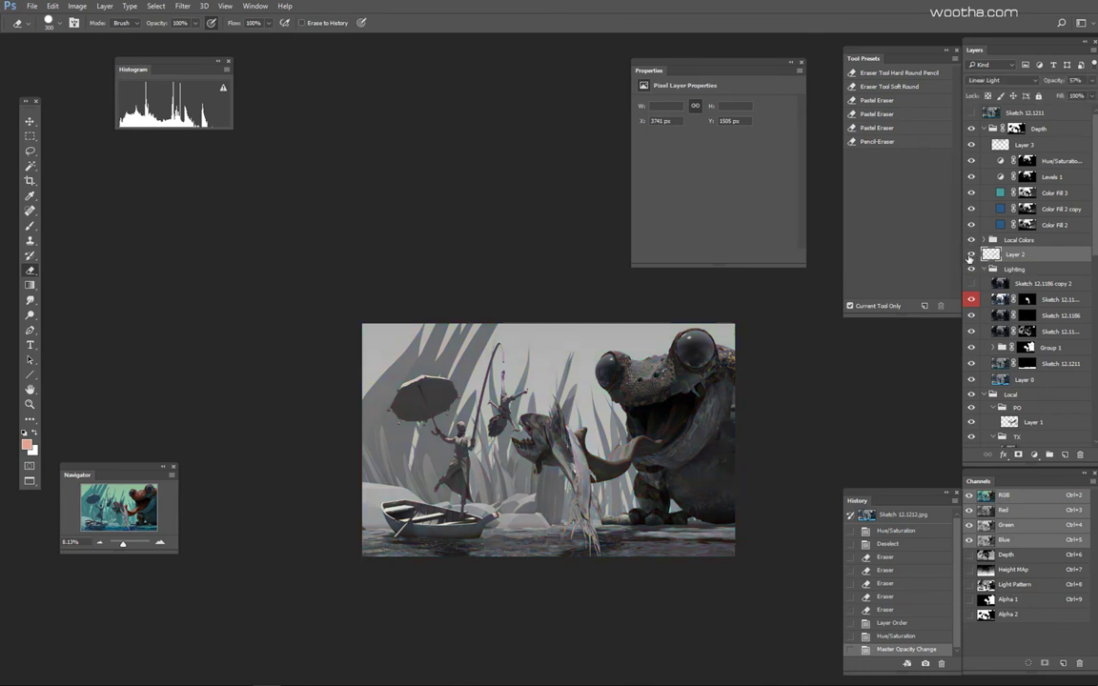
Step: Add a layer mask to Layer 2 and fade the tongue glow with two gradients drawn across it
click(1018, 455)
key(g)
drag(733, 448, 629, 467)
key(x)
drag(706, 467, 569, 495)
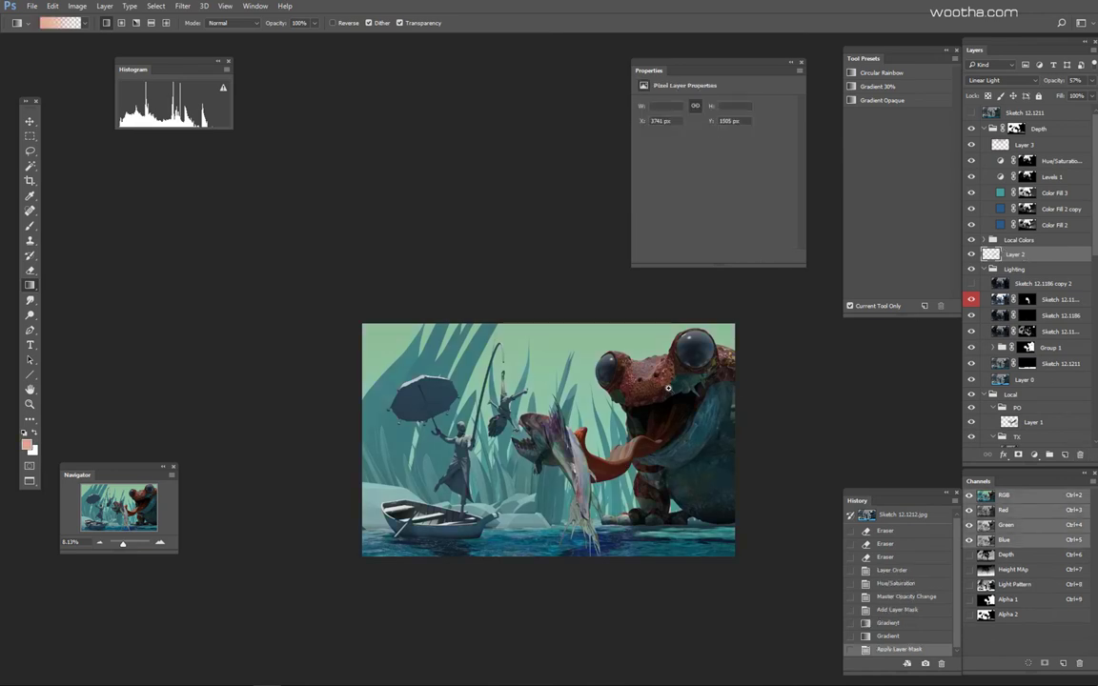
Step: Select the red-labelled fish light layer in the Lighting group and raise its opacity to 100%
scroll(667, 393, down, 1)
scroll(664, 404, up, 1)
click(988, 270)
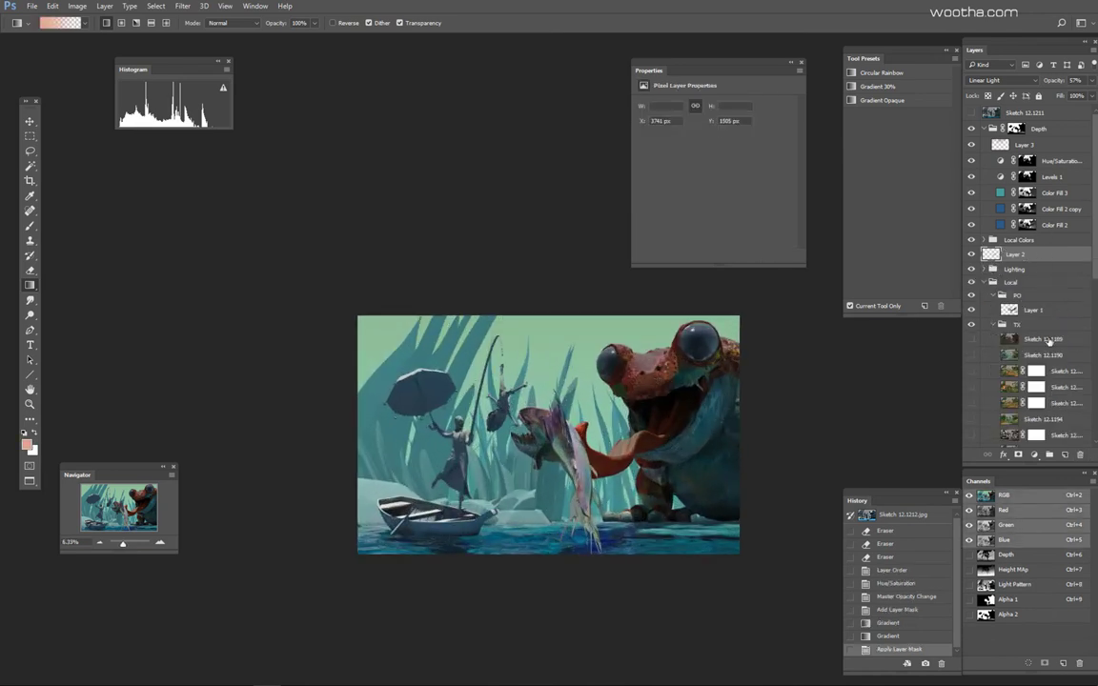
click(979, 241)
click(983, 269)
scroll(1010, 205, down, 3)
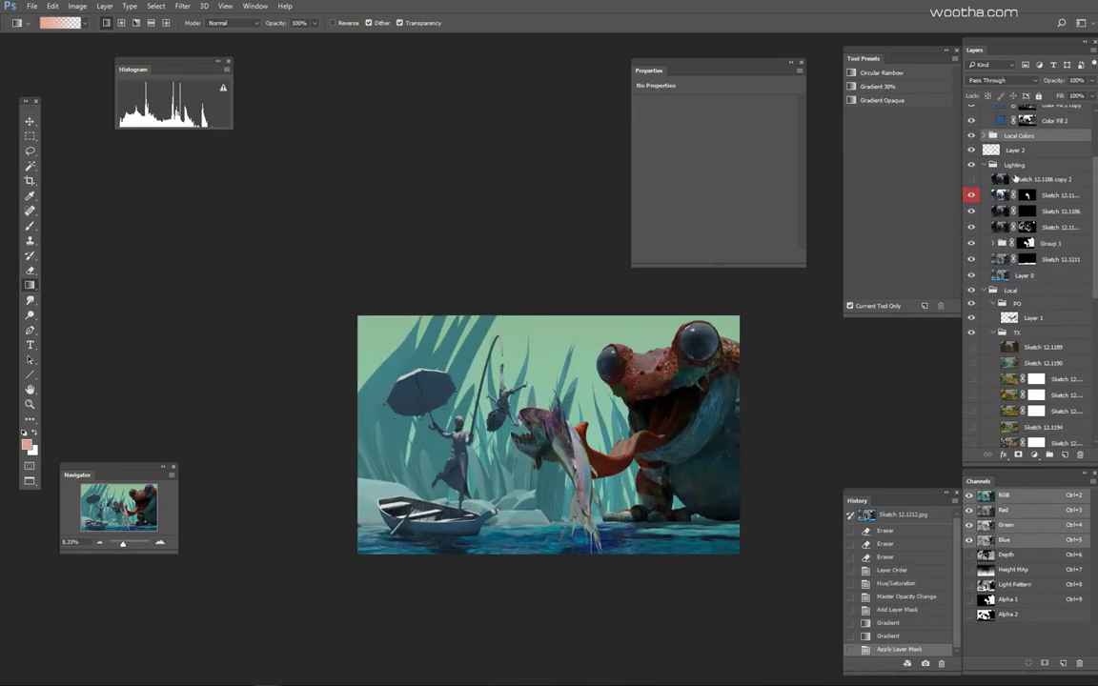
click(971, 195)
click(971, 196)
click(1057, 195)
mouse_move(1060, 81)
mouse_down()
mouse_move(1075, 90)
mouse_move(970, 95)
mouse_move(1059, 96)
mouse_up()
scroll(936, 385, up, 3)
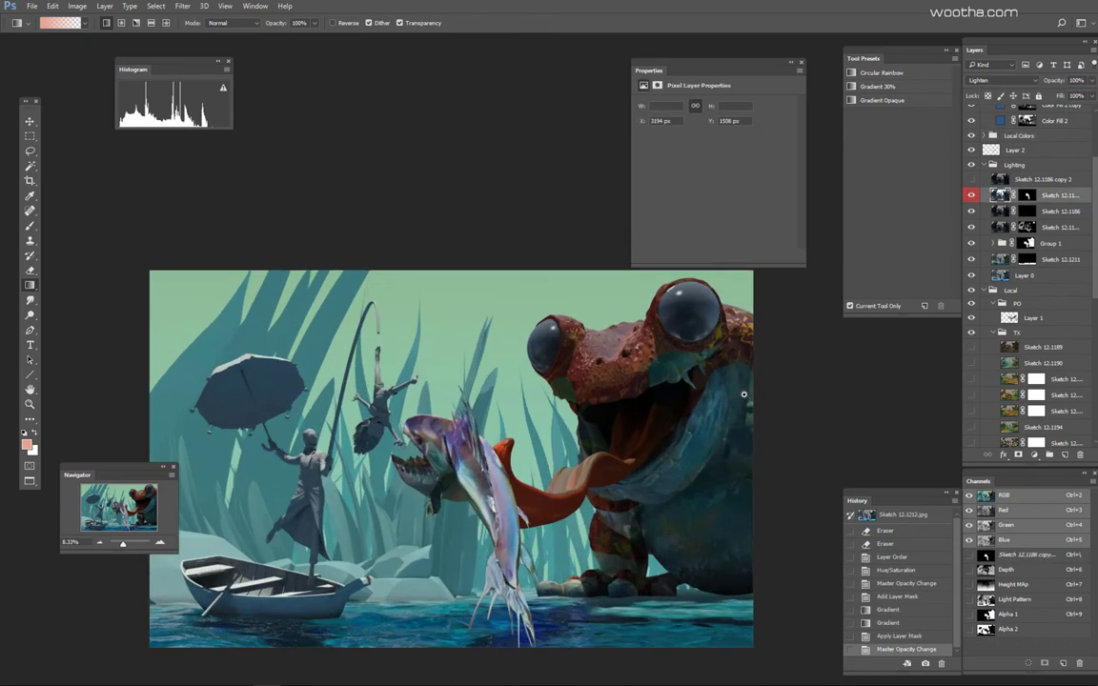
Step: Load the Light Pattern channel as a selection, invert it and fill the fish light layer's mask with black
ctrl+click(991, 629)
ctrl+click(992, 601)
click(1026, 197)
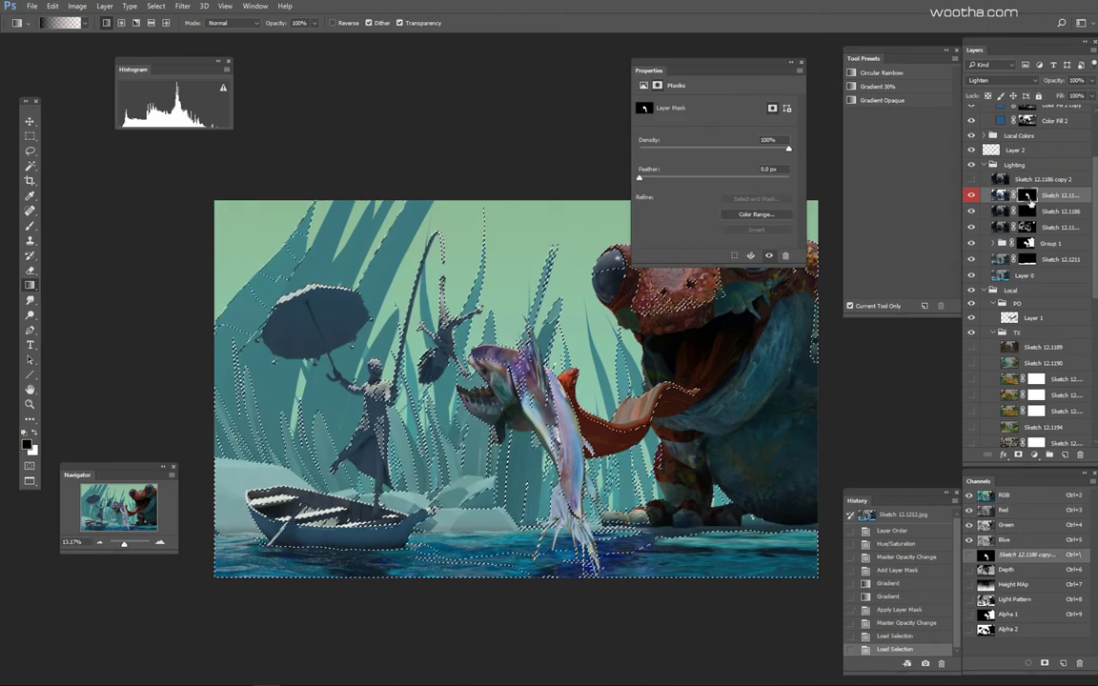
alt+click(1024, 198)
key(ctrl+shift+i)
key(alt+BackSpace)
alt+click(1025, 199)
Step: Fade the black mask fill to a lower strength and set the fish light layer's opacity to 74%
key(ctrl+shift+f)
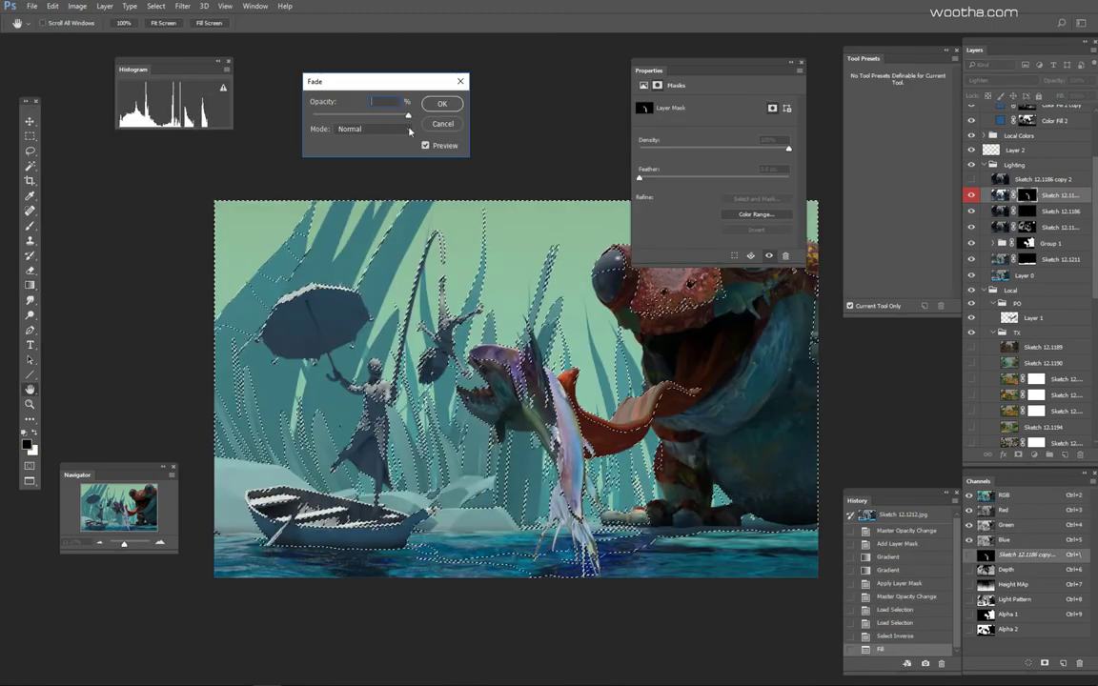
drag(408, 126, 374, 136)
key(Return)
drag(1053, 81, 998, 93)
Step: Deselect and colorize the fish light layer's image with hue 206 and saturation 45
click(1002, 193)
key(ctrl+u)
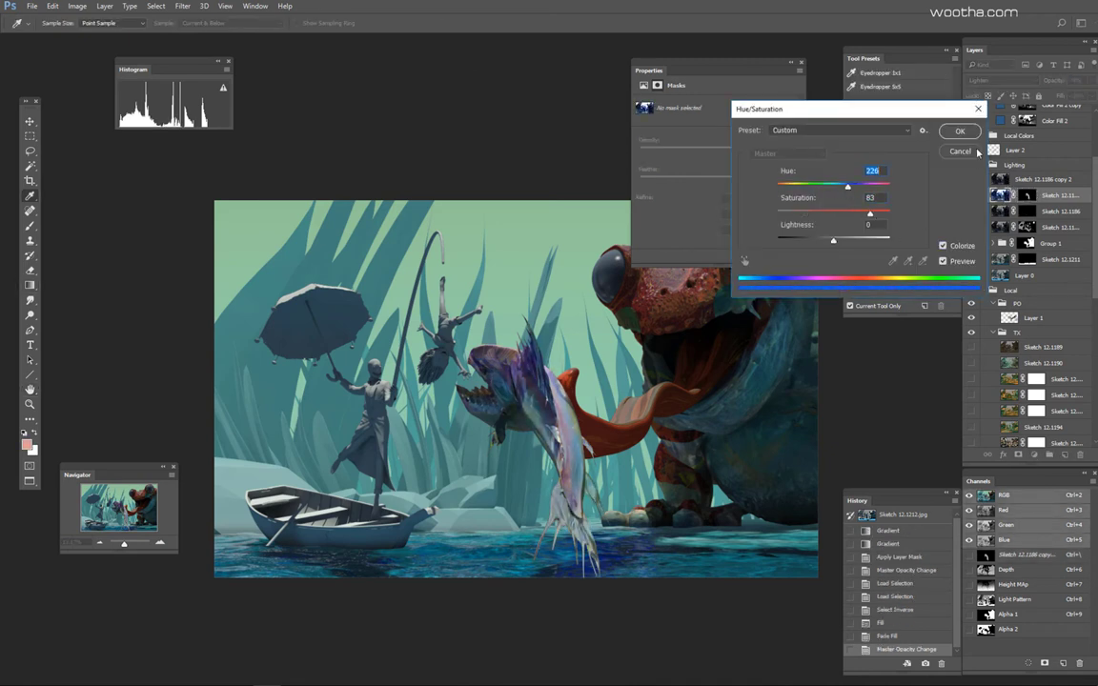
key(Escape)
key(ctrl+d)
key(ctrl+u)
click(941, 246)
drag(782, 187, 840, 214)
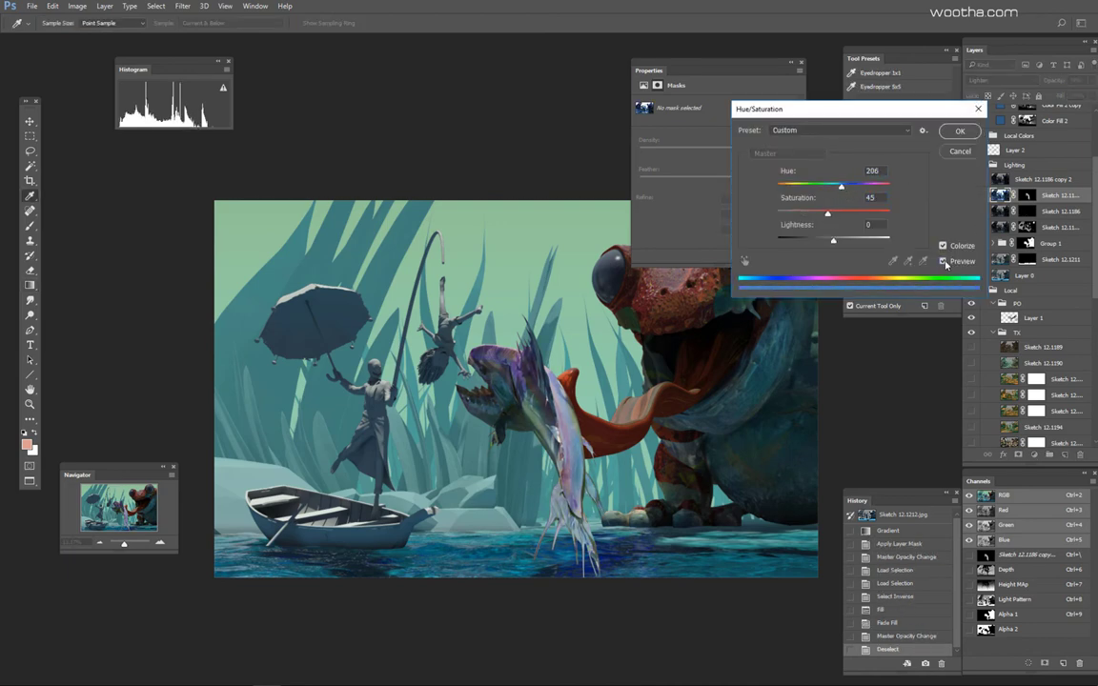
click(959, 132)
drag(479, 265, 382, 265)
drag(564, 248, 611, 346)
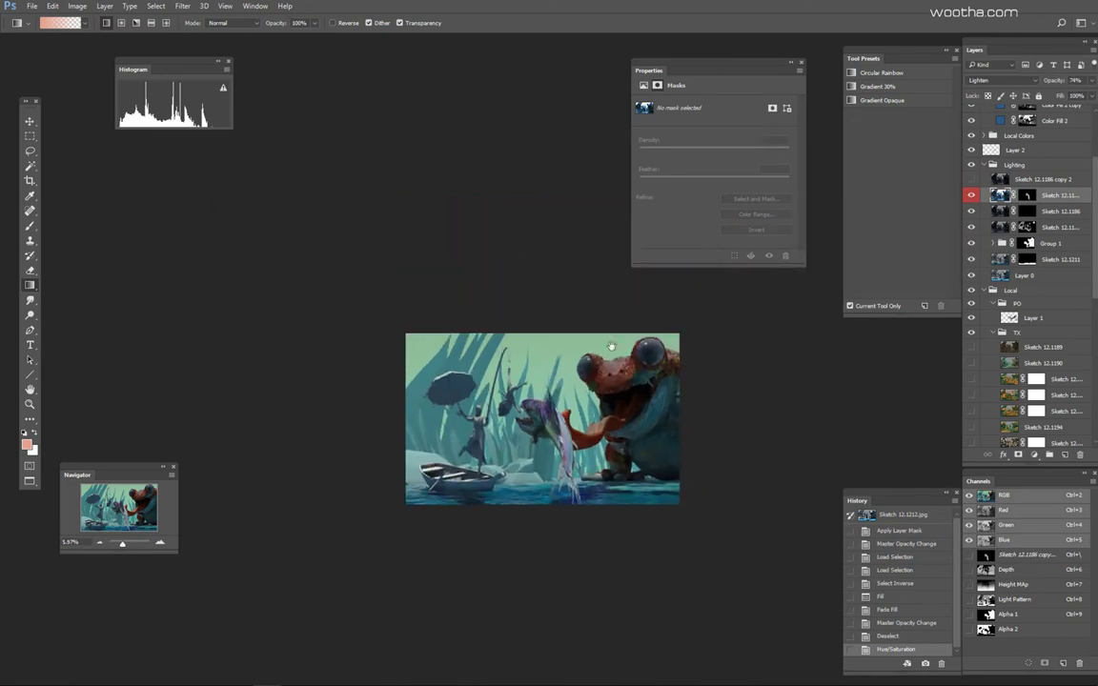
Step: Select the hanging boy's skin on Layer 1 with the Magic Wand, fill it with the peach foreground colour and adjust its tone with Hue/Saturation
drag(554, 398, 625, 398)
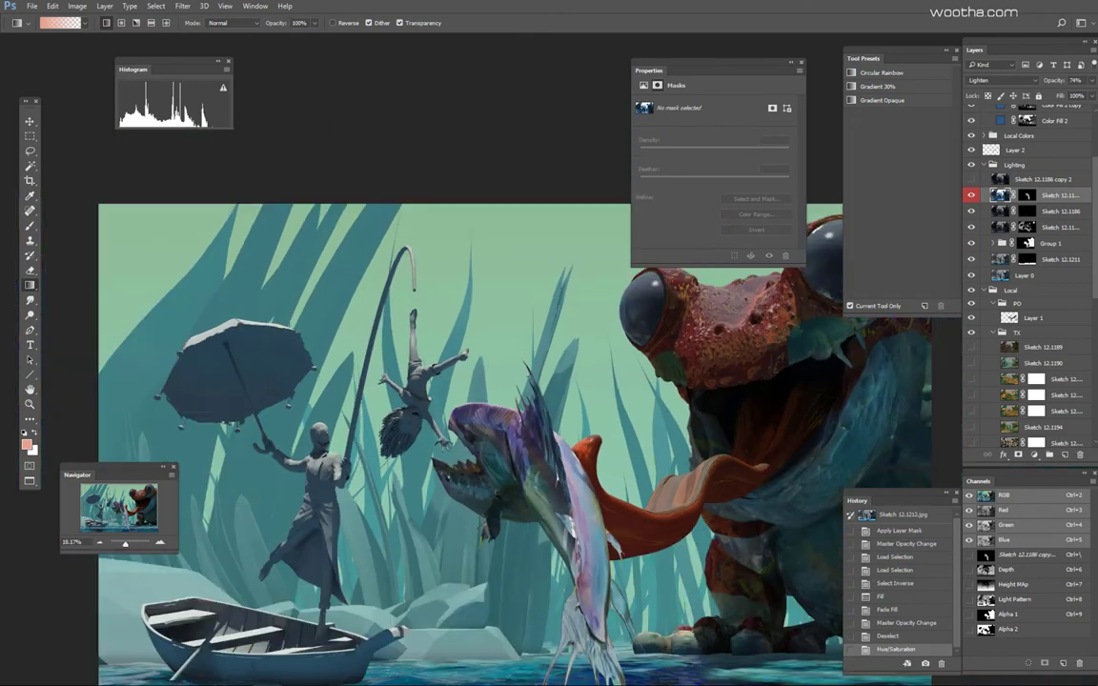
click(1019, 317)
key(w)
click(448, 353)
key(alt+BackSpace)
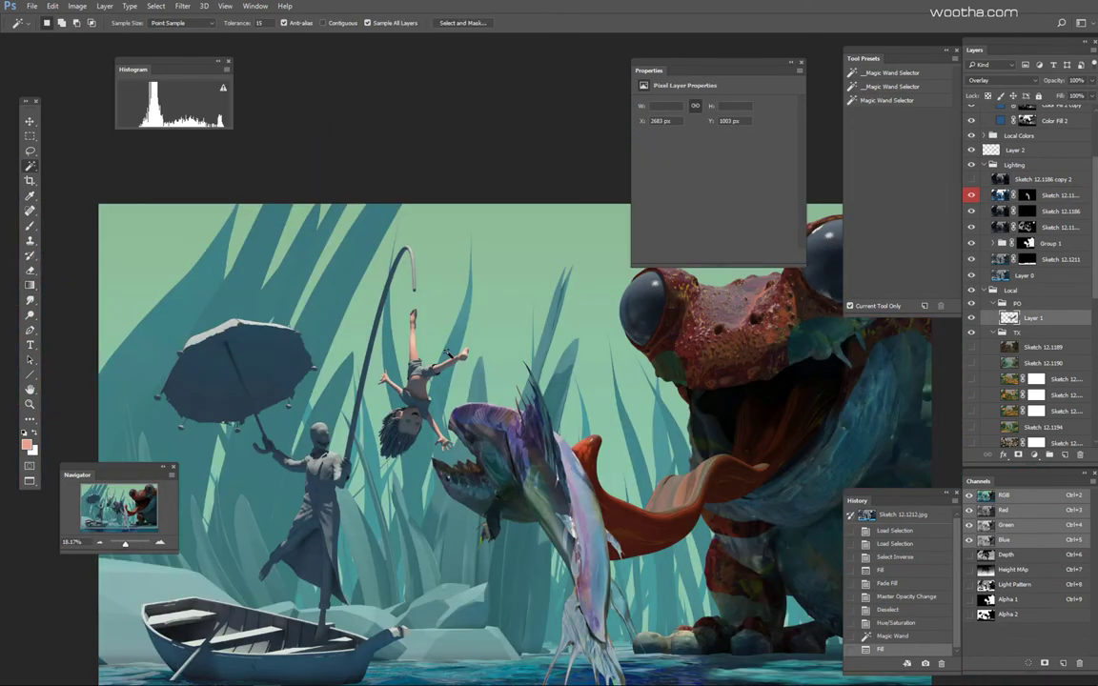
key(ctrl+u)
mouse_move(834, 211)
mouse_down()
mouse_move(809, 213)
mouse_move(833, 216)
mouse_up()
click(833, 191)
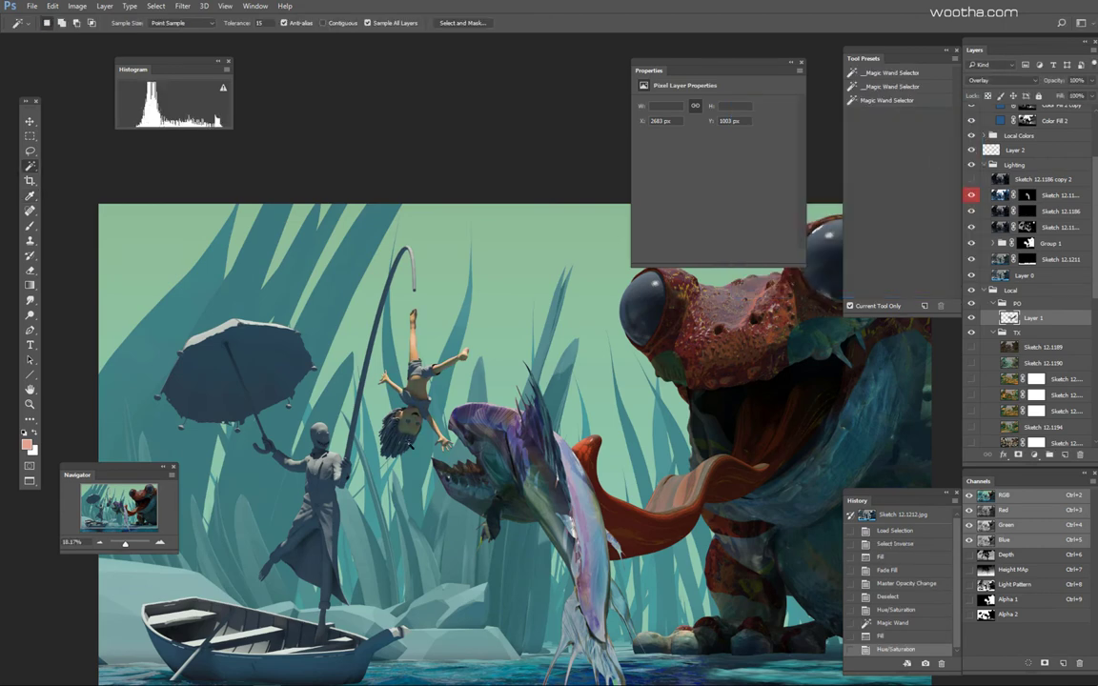
key(ctrl+z)
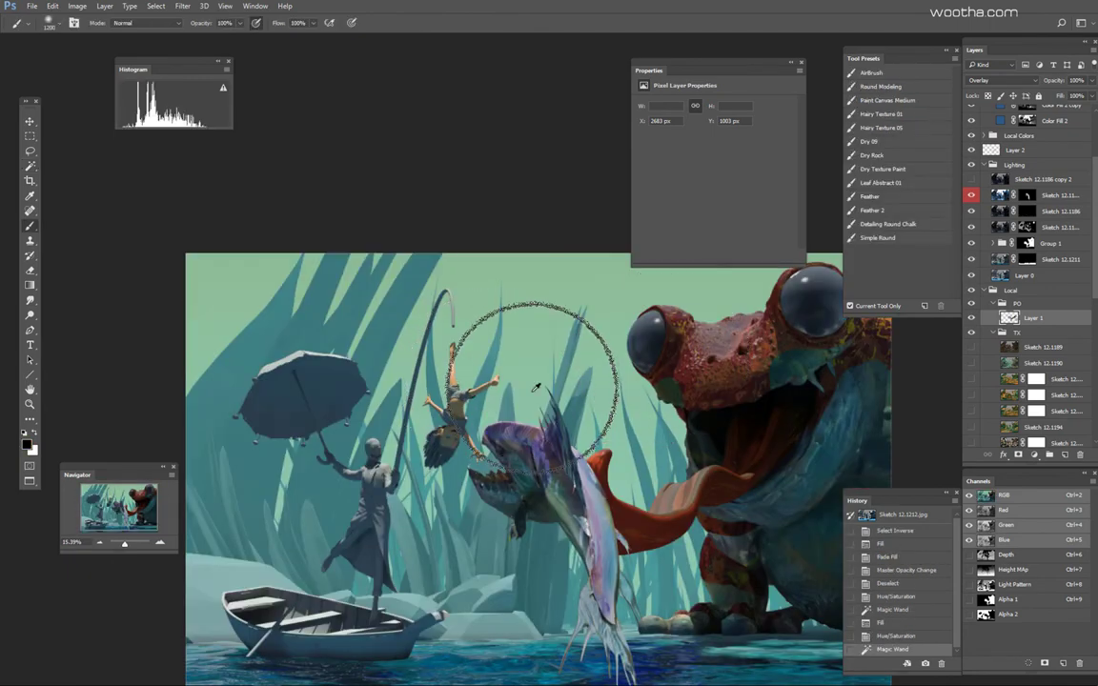
Step: Choose an orange-red foreground colour, fill the boy's selected shorts with it and adjust the fill with Hue/Saturation
alt+shift+right_click(544, 379)
alt+shift+right_click(406, 416)
key(alt+BackSpace)
drag(624, 380, 534, 413)
scroll(534, 414, up, 2)
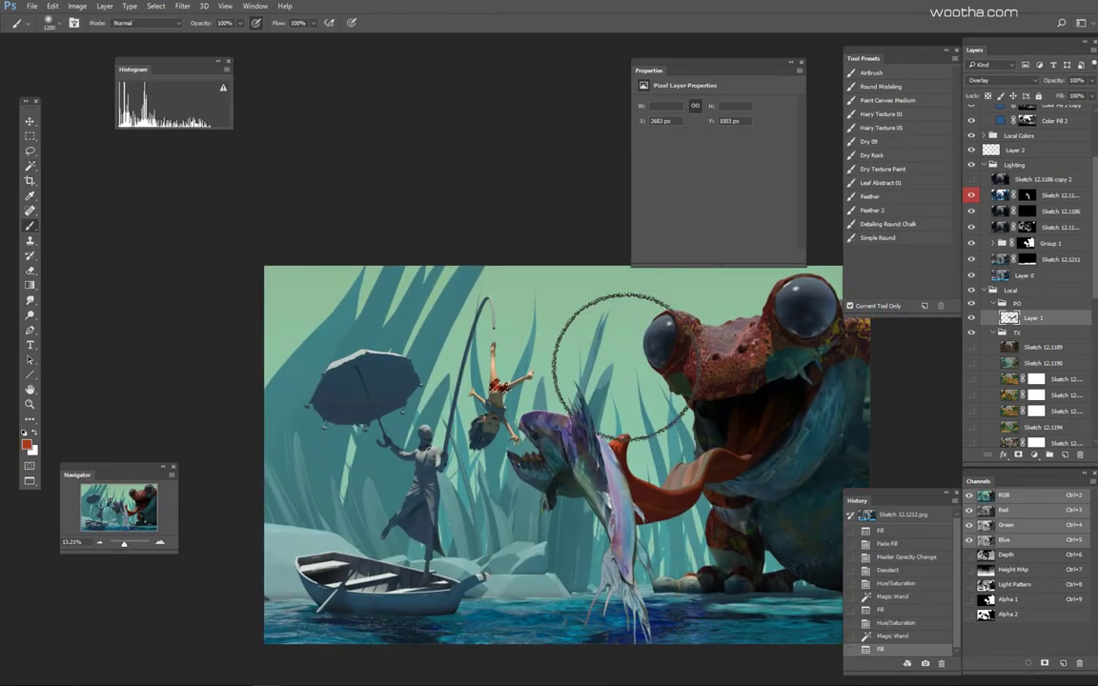
key(ctrl+u)
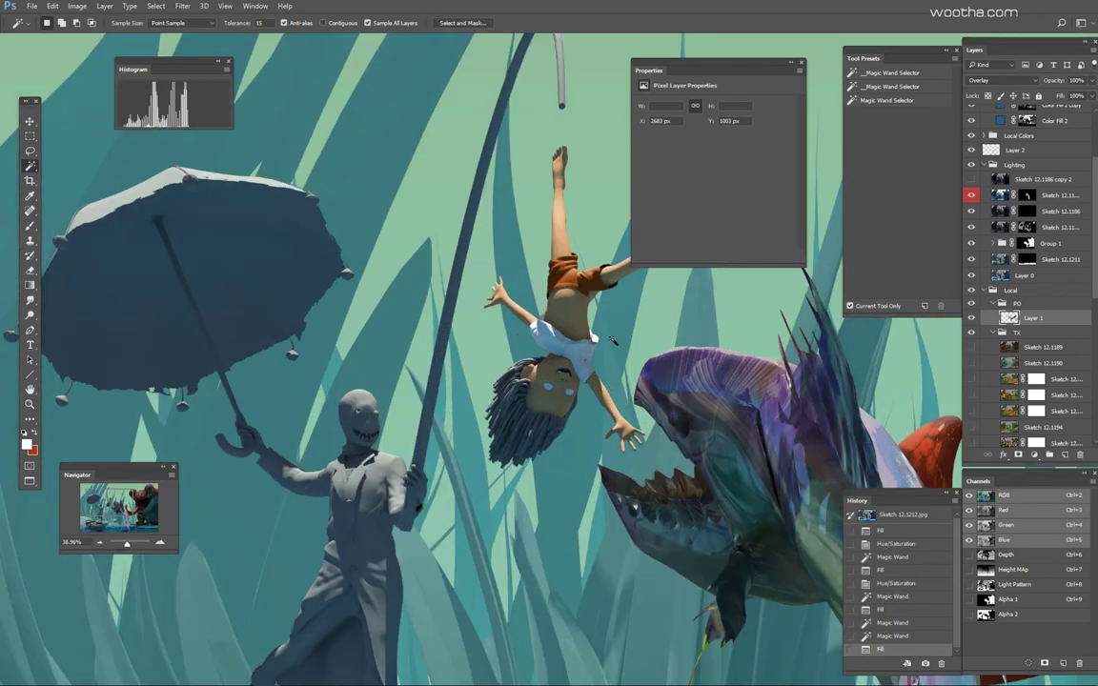
Step: Lasso within the boy's white-filled selection and set its Hue/Saturation lightness to -16
key(l)
drag(613, 340, 615, 343)
key(ctrl+u)
drag(834, 240, 825, 241)
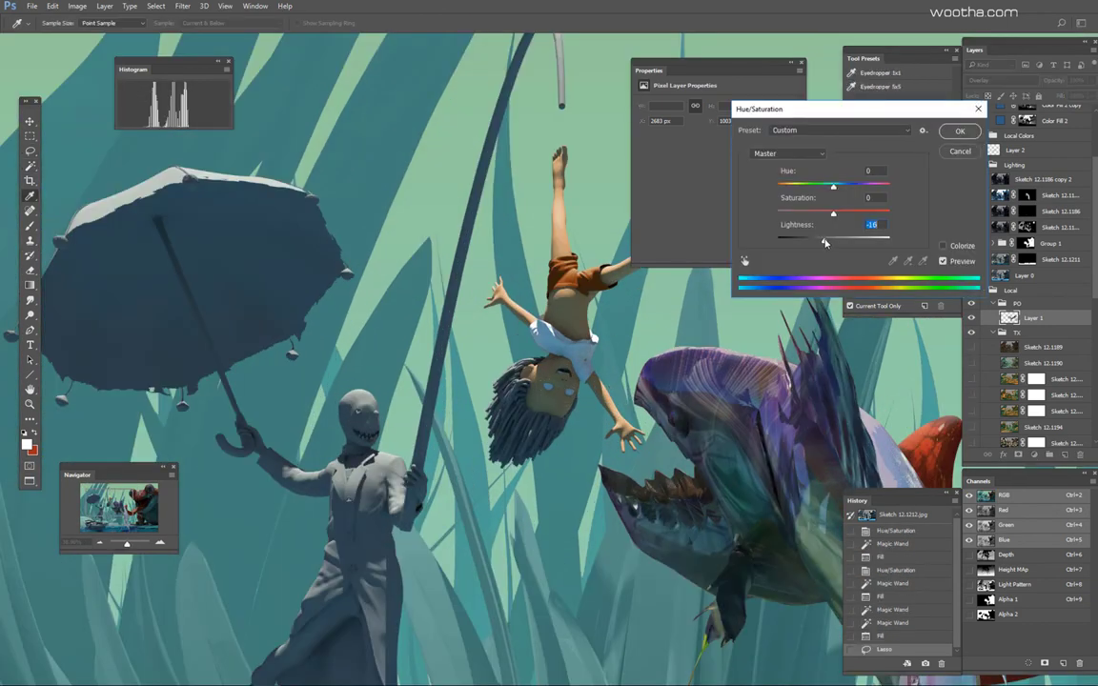
key(Return)
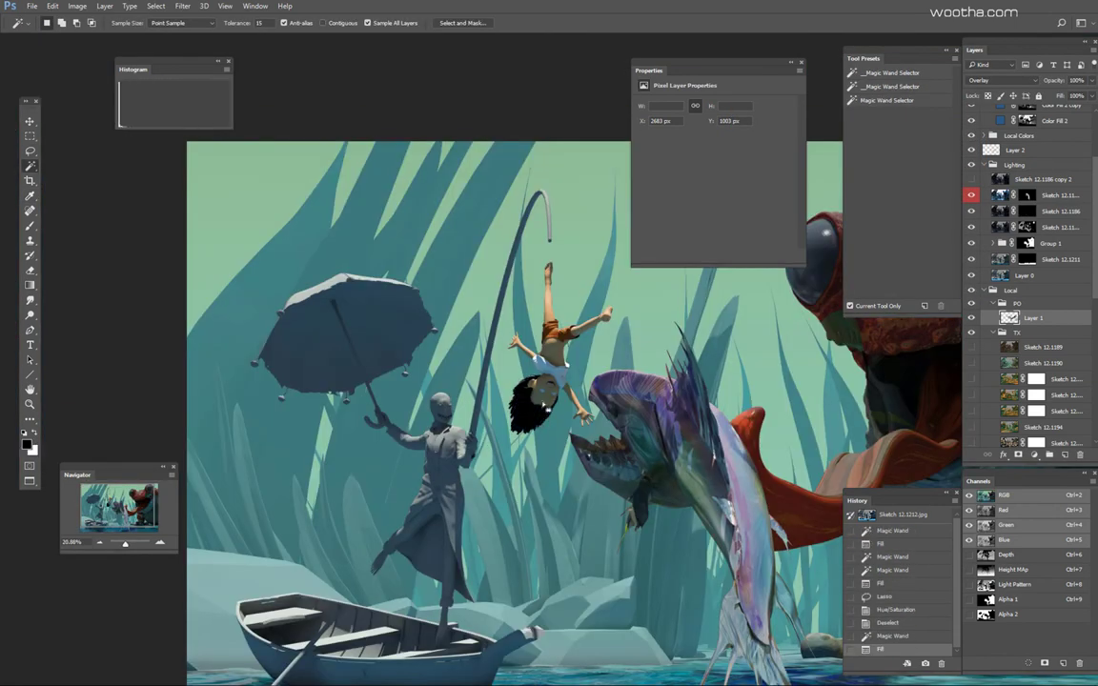
Step: Colorize the boy's black-filled hair to brown with Hue/Saturation
key(ctrl+u)
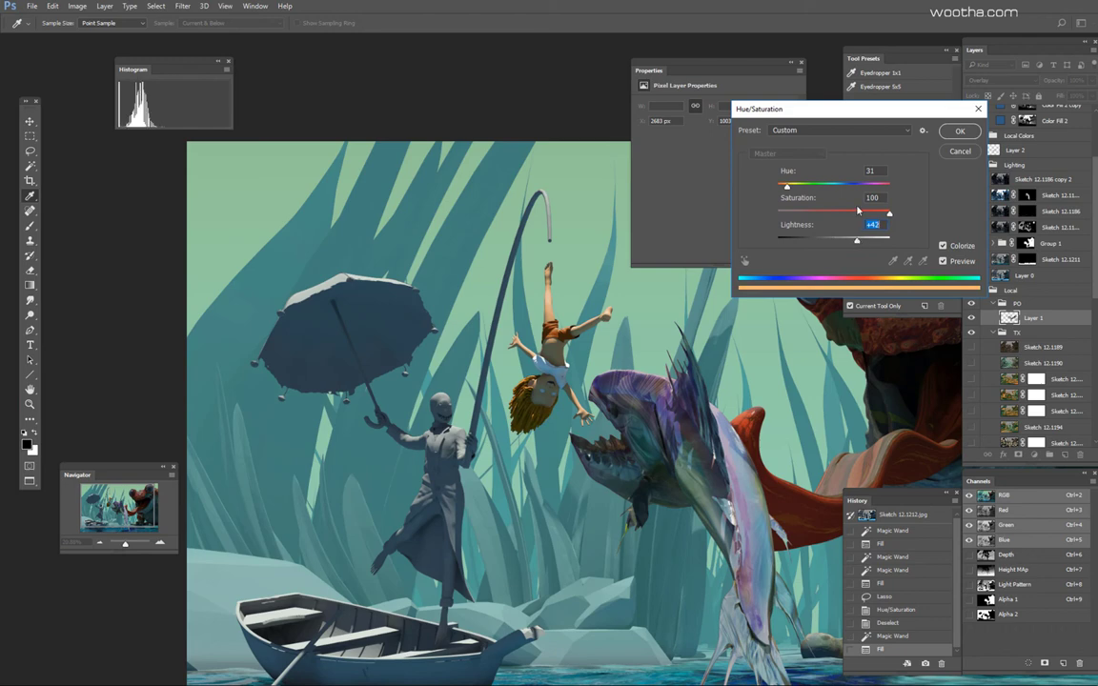
drag(834, 193, 860, 214)
scroll(417, 431, down, 5)
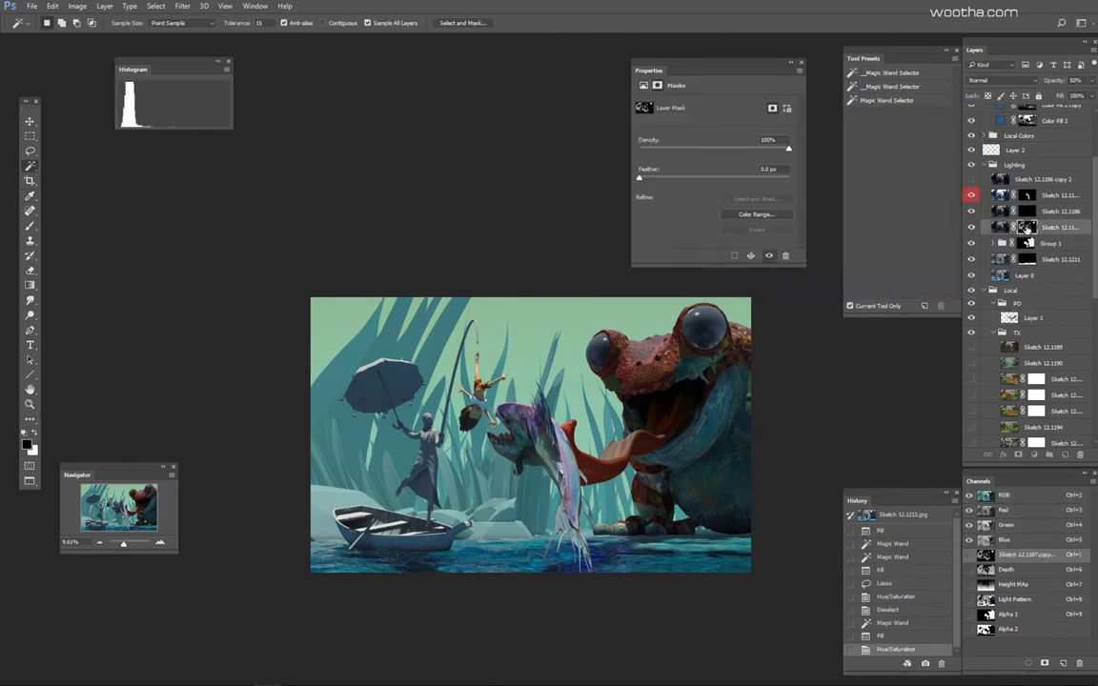
Step: Toggle the Lighting group's layer masks off and on to compare their effect on the boy, and target the red-labelled layer's mask
scroll(477, 381, up, 5)
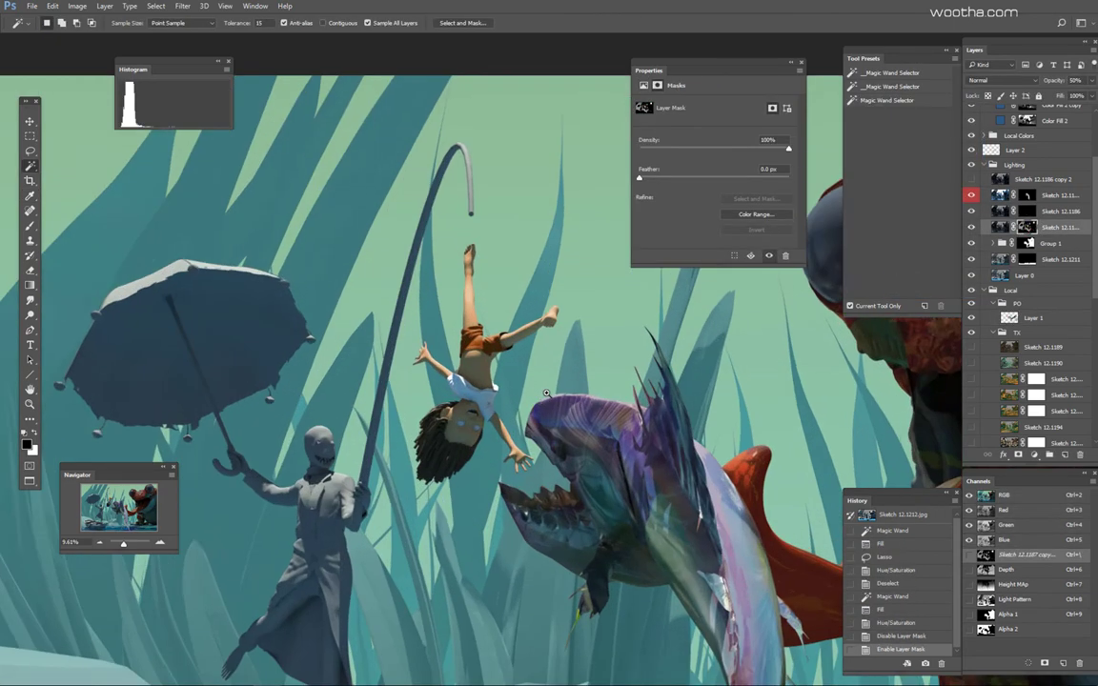
shift+click(1028, 229)
shift+click(1027, 196)
shift+click(1026, 196)
click(1026, 196)
Step: Paint white around the boy's head on the red-labelled light layer's mask, comparing the neighbouring Sketch 12.1186 mask
key(b)
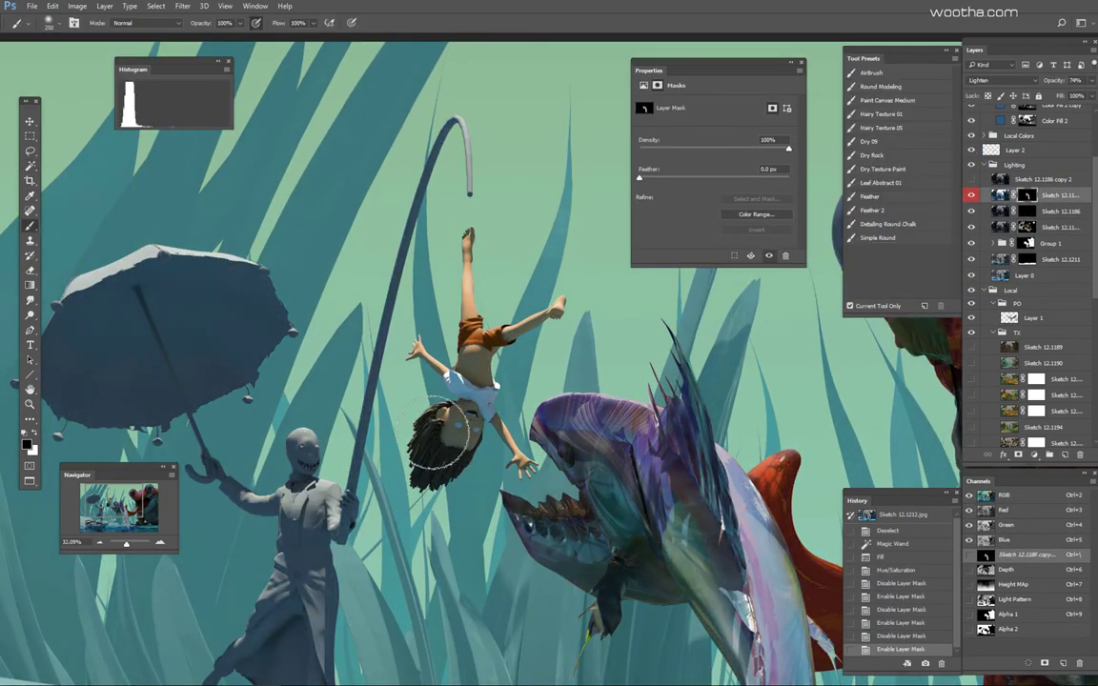
key(x)
mouse_move(442, 429)
mouse_down()
mouse_move(414, 442)
mouse_move(413, 381)
mouse_move(383, 428)
mouse_up()
shift+click(1026, 211)
shift+click(1027, 211)
click(1027, 211)
click(1027, 196)
mouse_move(405, 401)
mouse_down()
mouse_move(416, 443)
mouse_move(401, 396)
mouse_up()
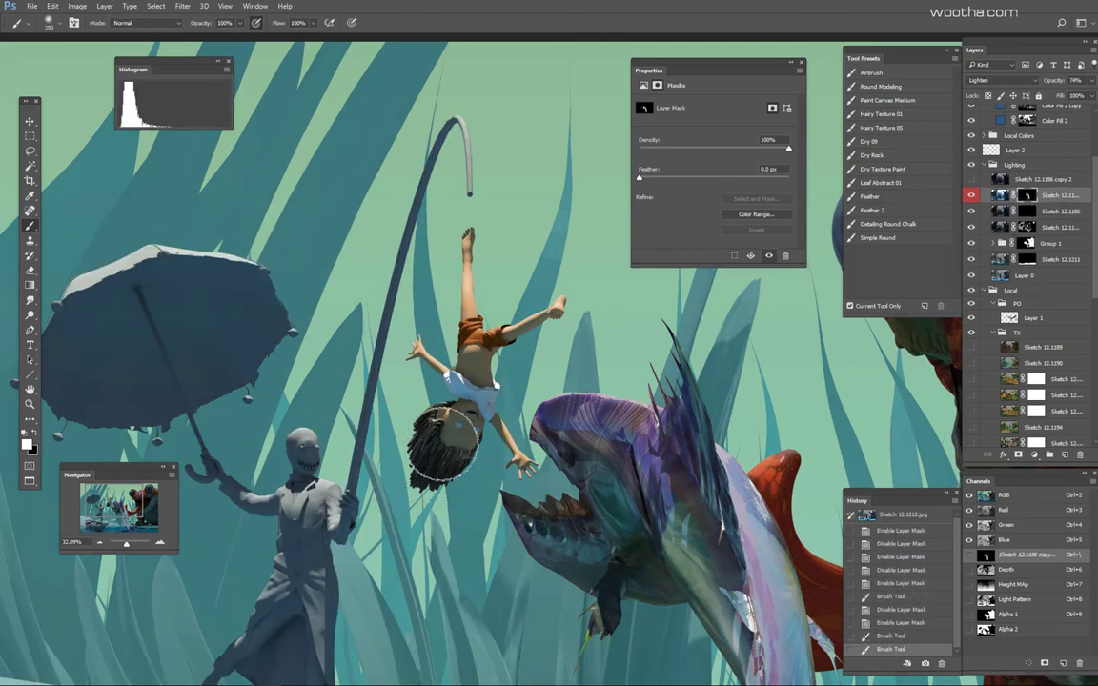
Step: Refine the light on the boy's hair in the mask with a smaller 175-pixel brush and clear the selection
key(bracketleft)
key(bracketleft)
key(bracketleft)
drag(419, 452, 435, 469)
drag(481, 505, 296, 505)
key(ctrl+d)
Step: Compare the image with and without Layer 1, select the boat on it with the Magic Wand and choose a dark brown foreground colour
click(971, 318)
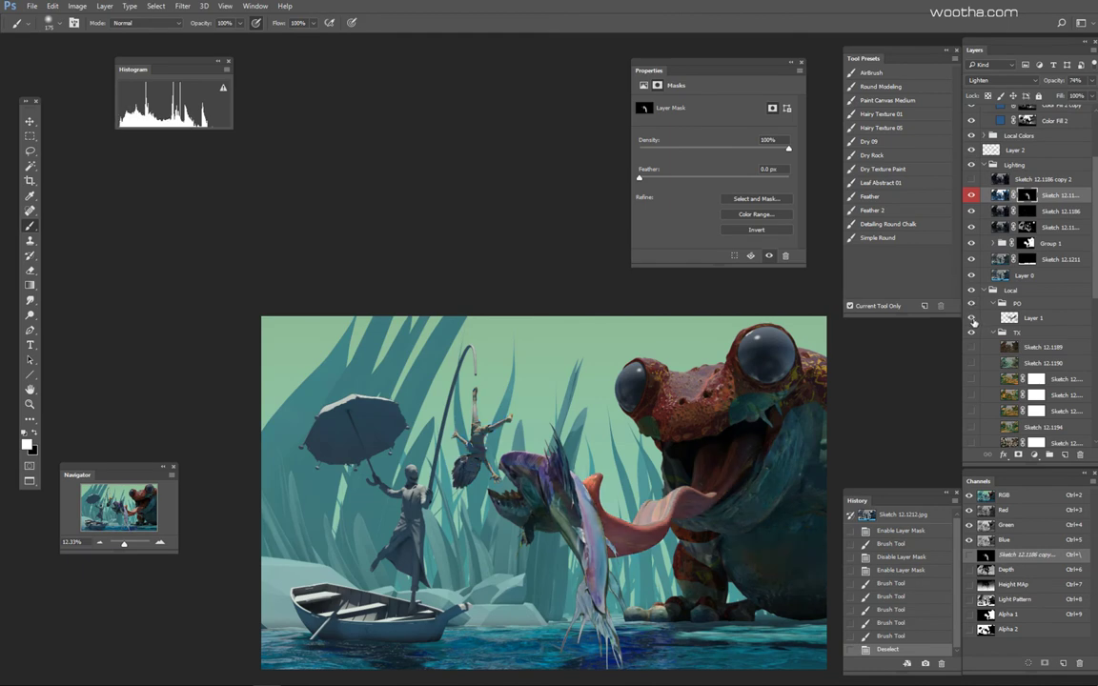
click(971, 319)
mouse_move(727, 419)
mouse_down()
mouse_move(695, 427)
mouse_move(619, 374)
mouse_up()
click(1007, 320)
drag(744, 515, 690, 514)
key(w)
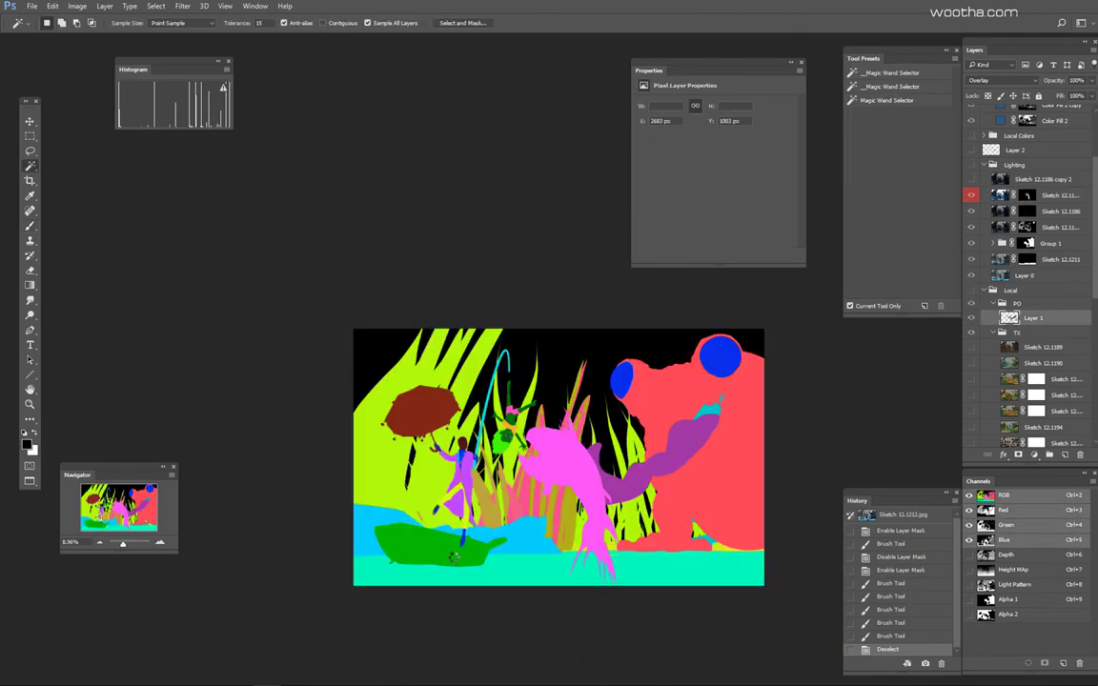
click(448, 555)
key(b)
alt+shift+right_click(601, 478)
drag(601, 478, 631, 342)
Step: Try filling the selected boat with dark brown on Layer 1
key(alt+BackSpace)
key(ctrl+u)
key(Escape)
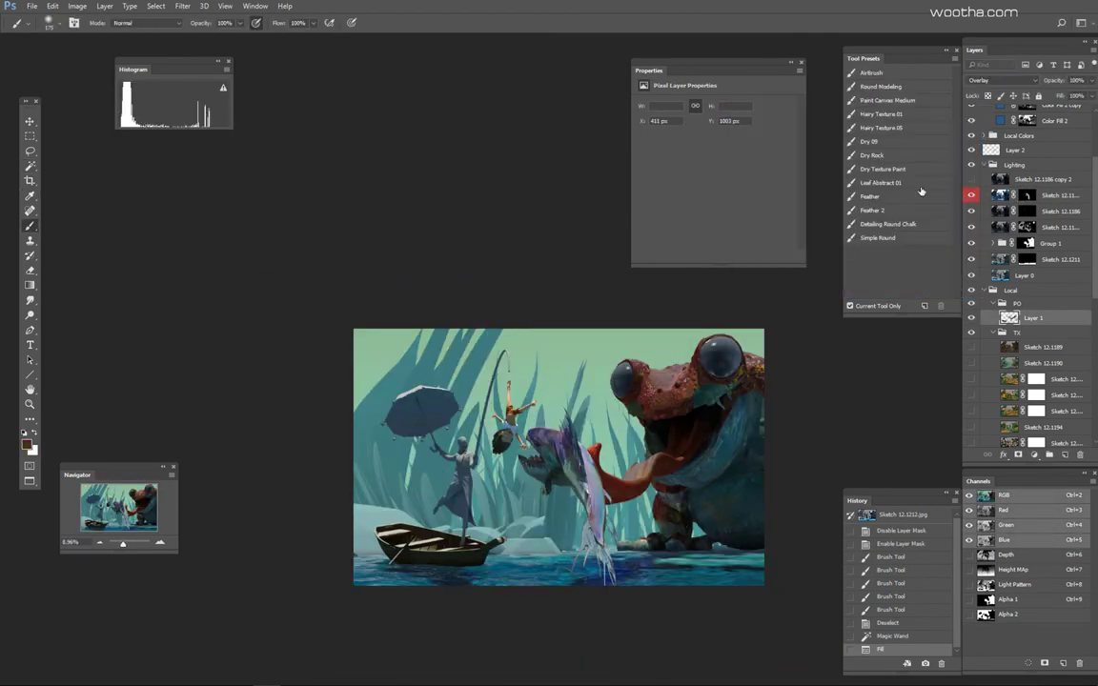
key(ctrl+z)
Step: Move Layer 2 into the Local Colors group
scroll(1016, 216, up, 3)
click(1016, 215)
drag(985, 202, 982, 204)
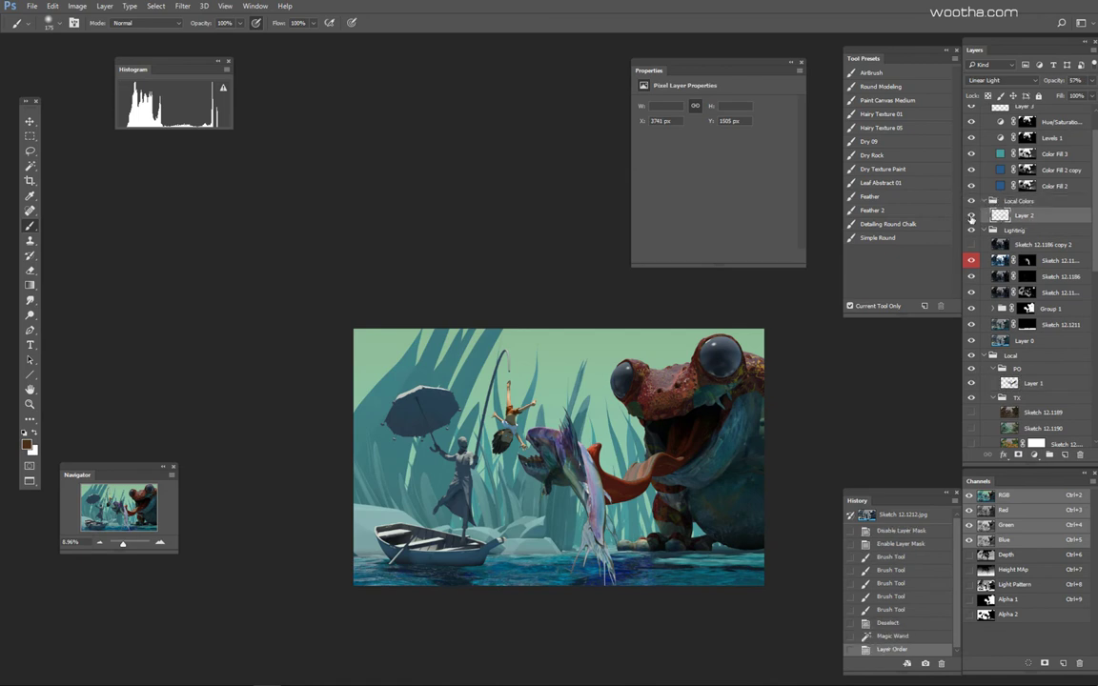
Step: Add a new Multiply layer above Layer 2 and fill the boat selection with dark brown
click(1066, 456)
click(1001, 81)
click(978, 119)
key(alt+BackSpace)
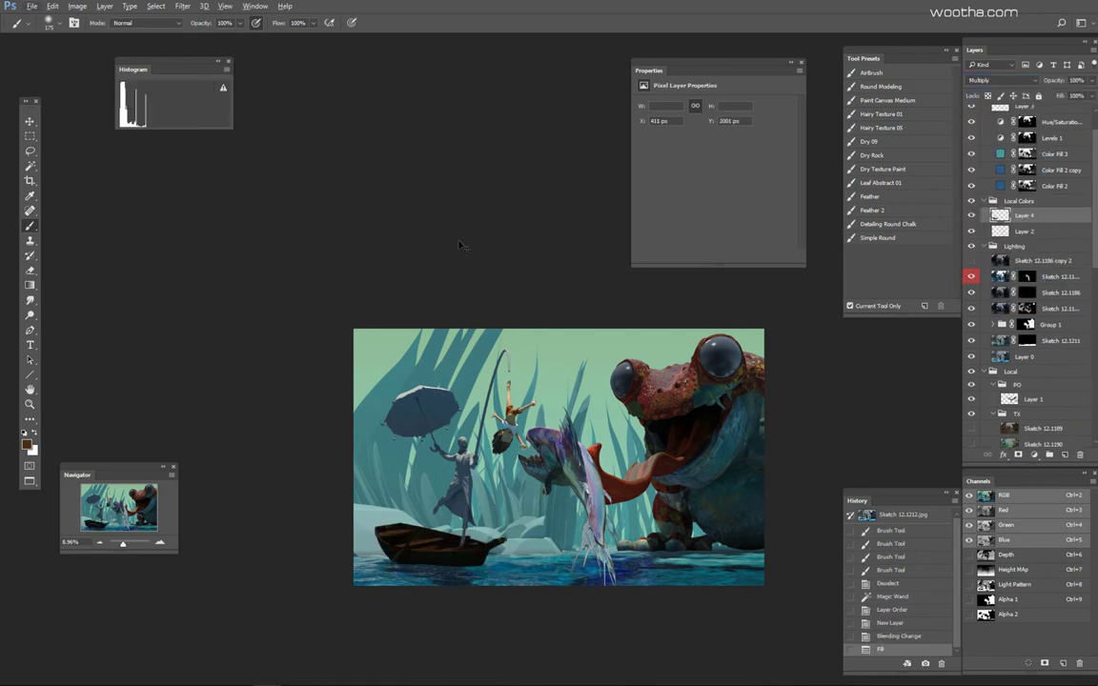
Step: Adjust the boat colour to hue +3, saturation +52 and lightness +30, and set its layer's opacity to 97%
key(ctrl+u)
drag(834, 241, 849, 244)
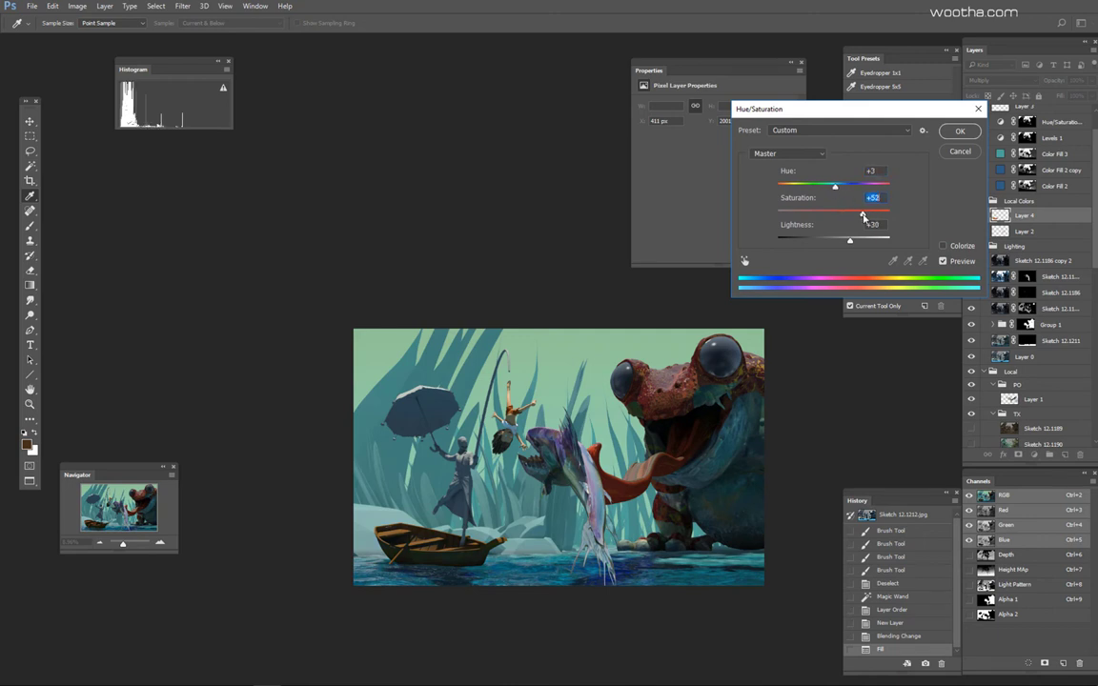
key(Return)
key(b)
click(991, 81)
click(1060, 124)
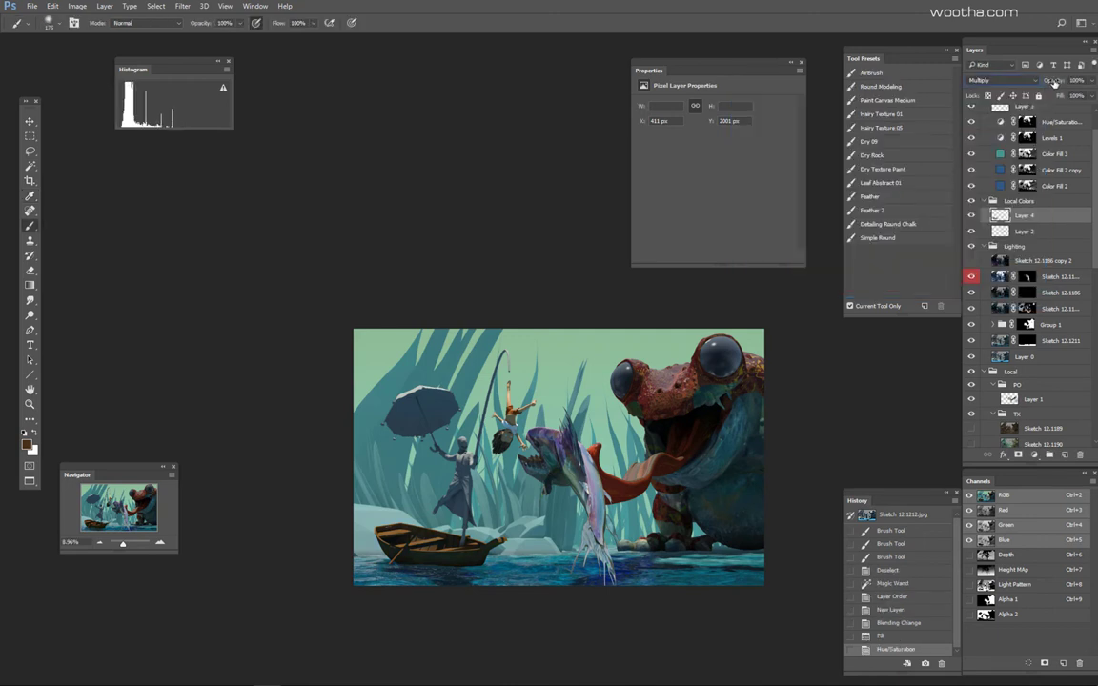
mouse_move(1054, 83)
mouse_down()
mouse_move(1009, 86)
mouse_move(1048, 91)
mouse_up()
Step: Try several darkening blend modes on the boat colour layer and settle on Darken at 73% opacity
click(999, 81)
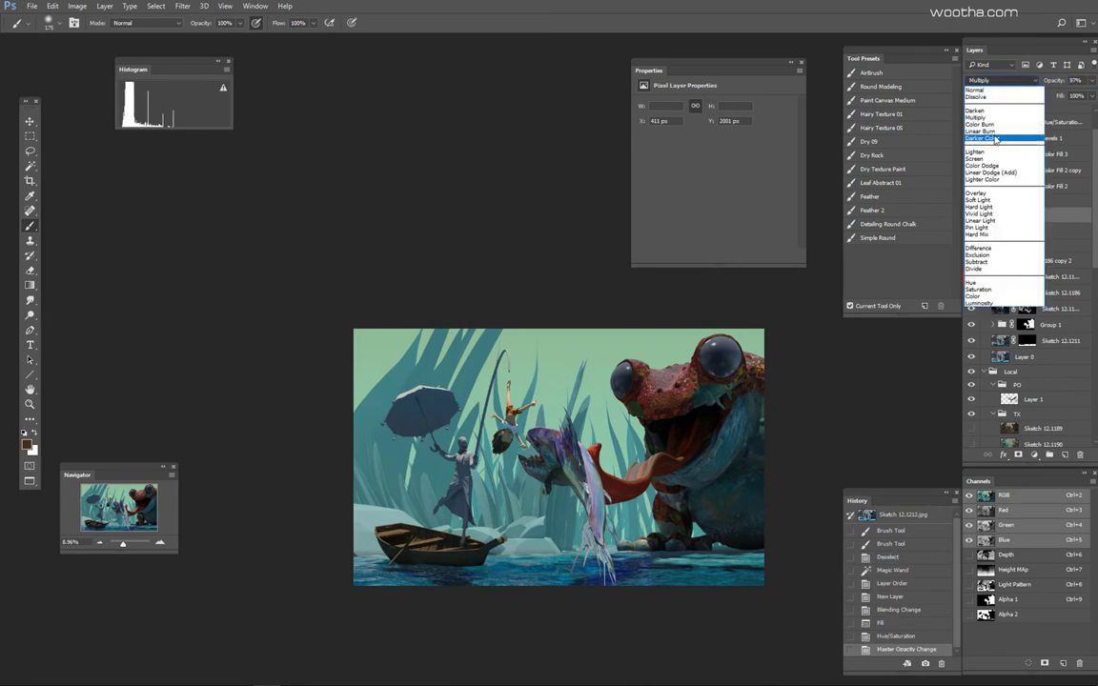
click(994, 126)
key(Down)
key(Up)
key(Up)
key(Up)
key(Down)
key(Up)
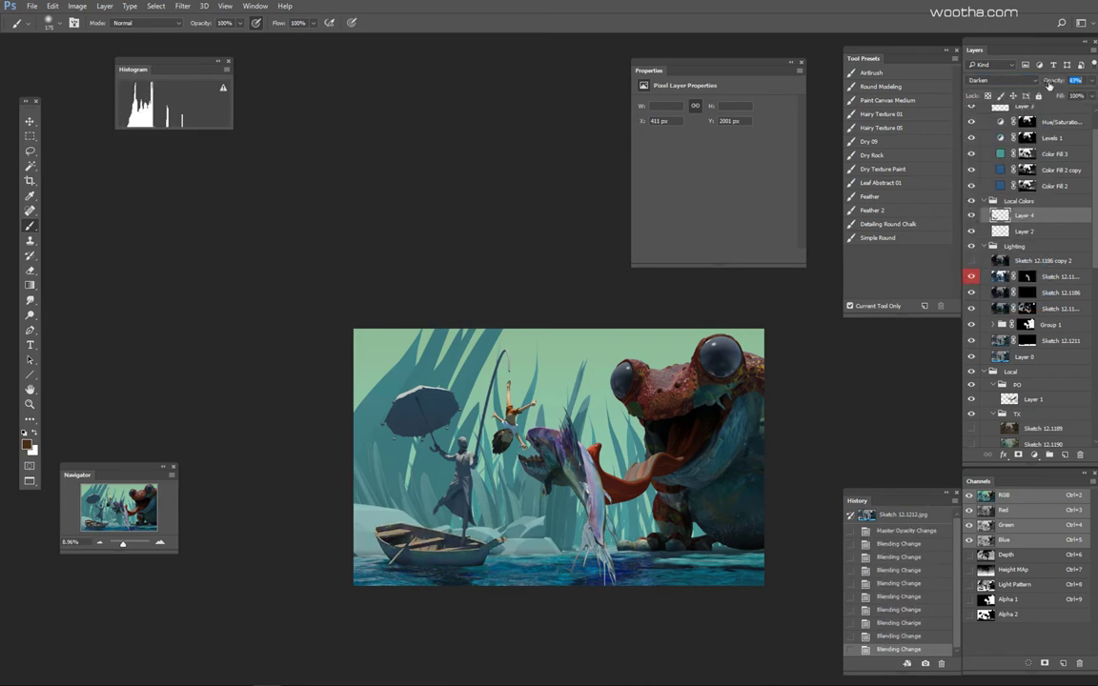
Step: Duplicate the boat colour layer as Multiply and adjust the copy to hue +13, saturation +16 and lightness +12
key(ctrl+j)
click(1003, 81)
click(990, 118)
key(ctrl+u)
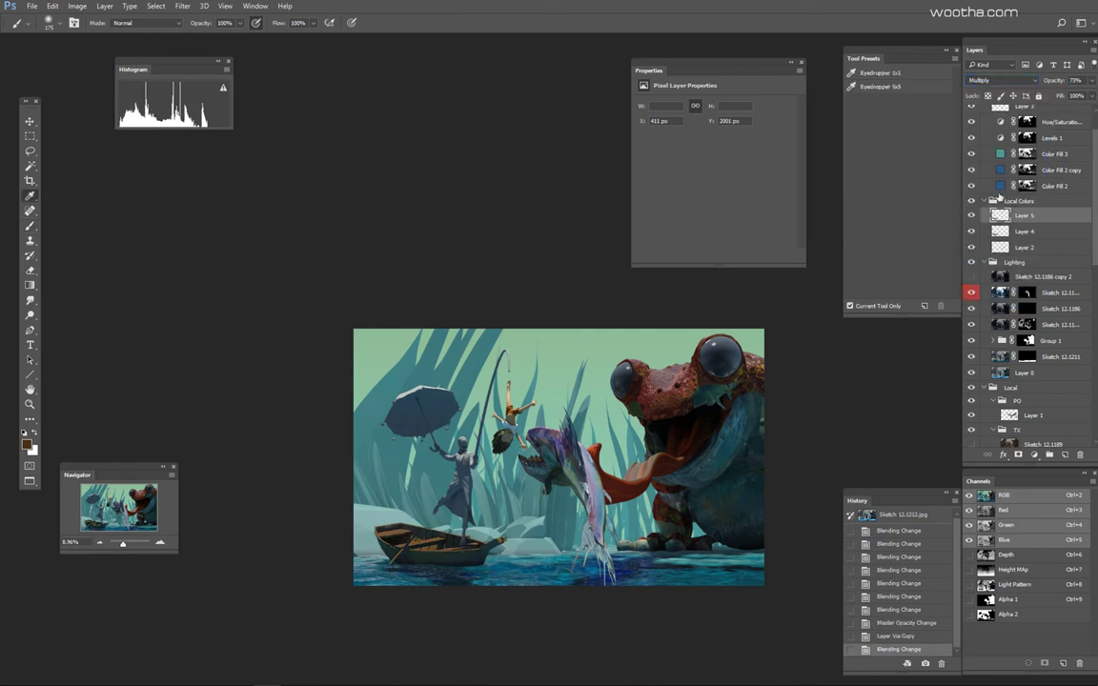
drag(834, 241, 841, 244)
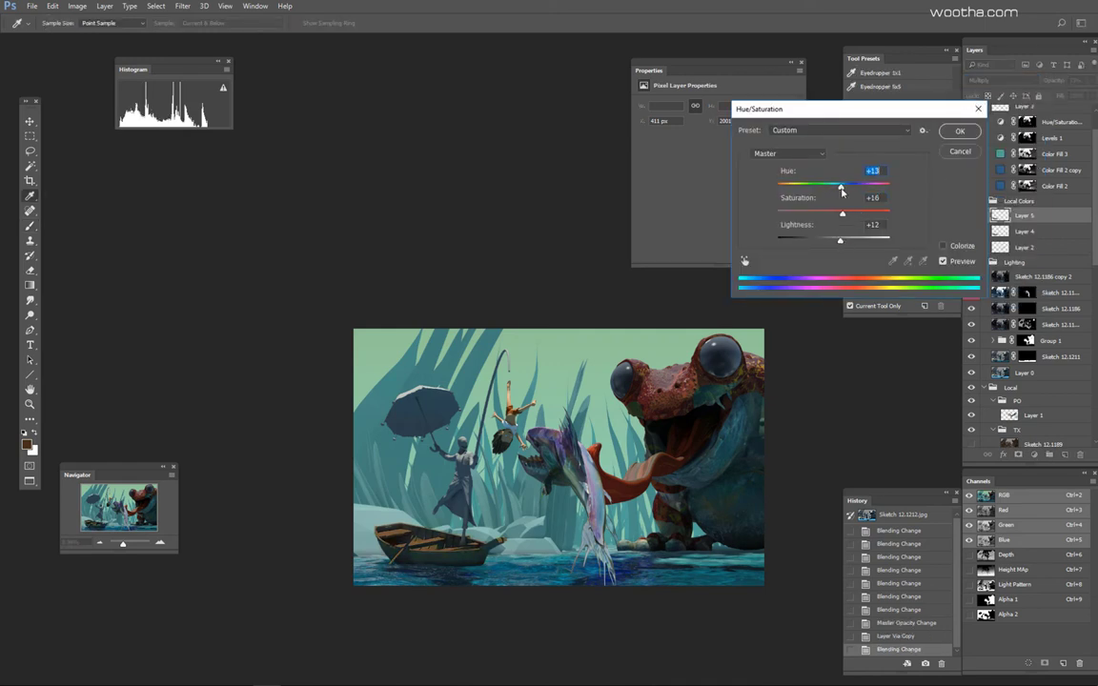
key(Return)
Step: Set the Multiply boat layer's opacity to 66% and lower Layer 4's opacity to about 52%
key(b)
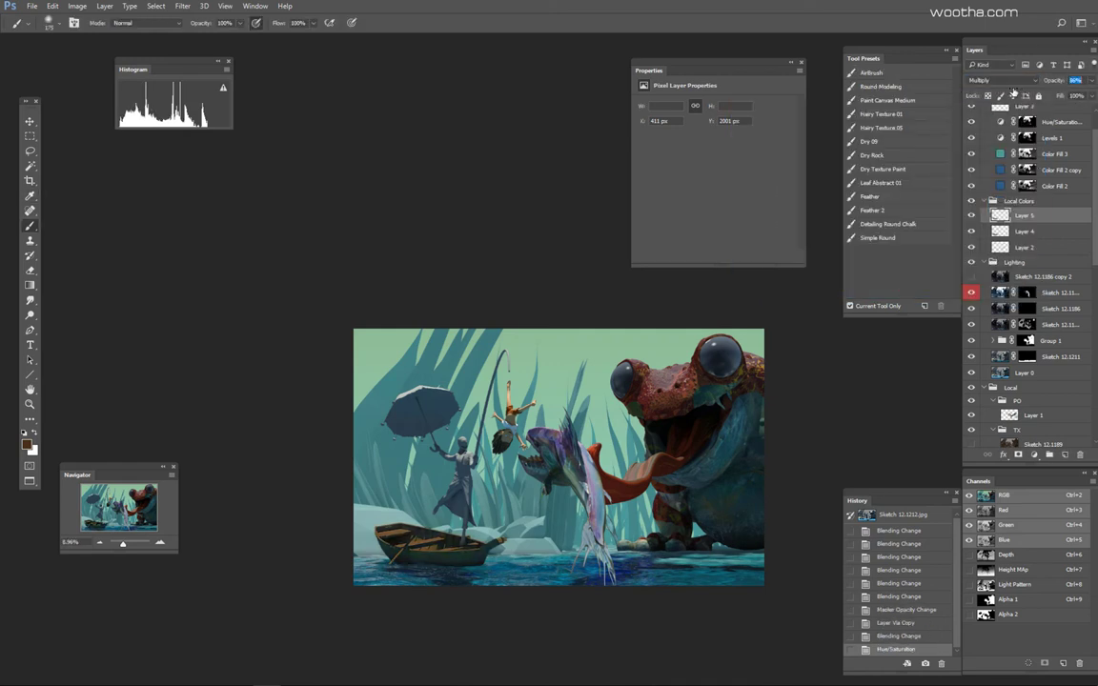
click(1027, 231)
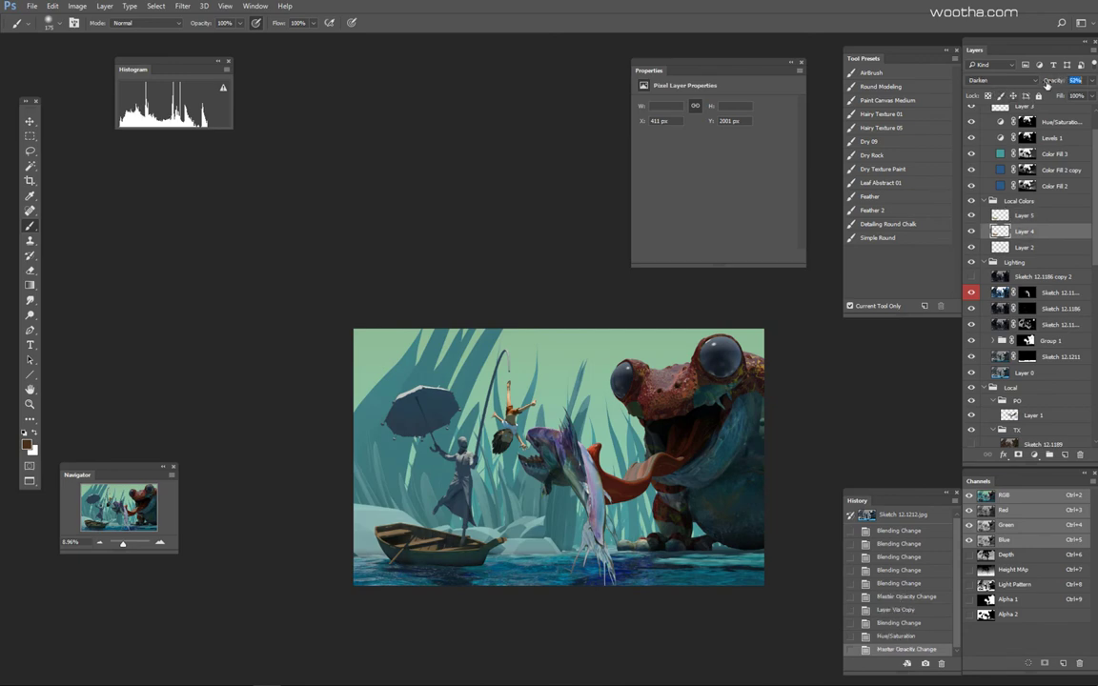
click(1030, 215)
Step: Select the fishing figure's coat, including its lapels and front strip, by combining Magic Wand colour regions
scroll(625, 420, down, 3)
scroll(544, 463, up, 4)
key(w)
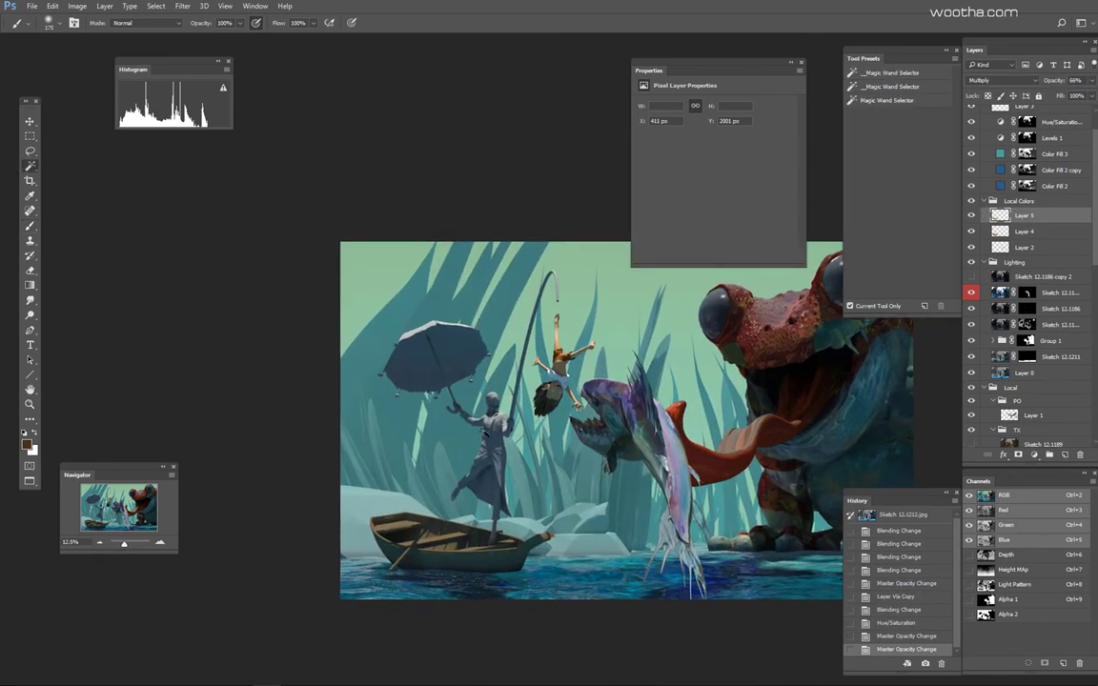
click(488, 437)
scroll(472, 448, up, 5)
shift+click(518, 351)
shift+click(544, 348)
shift+click(534, 381)
scroll(511, 363, up, 5)
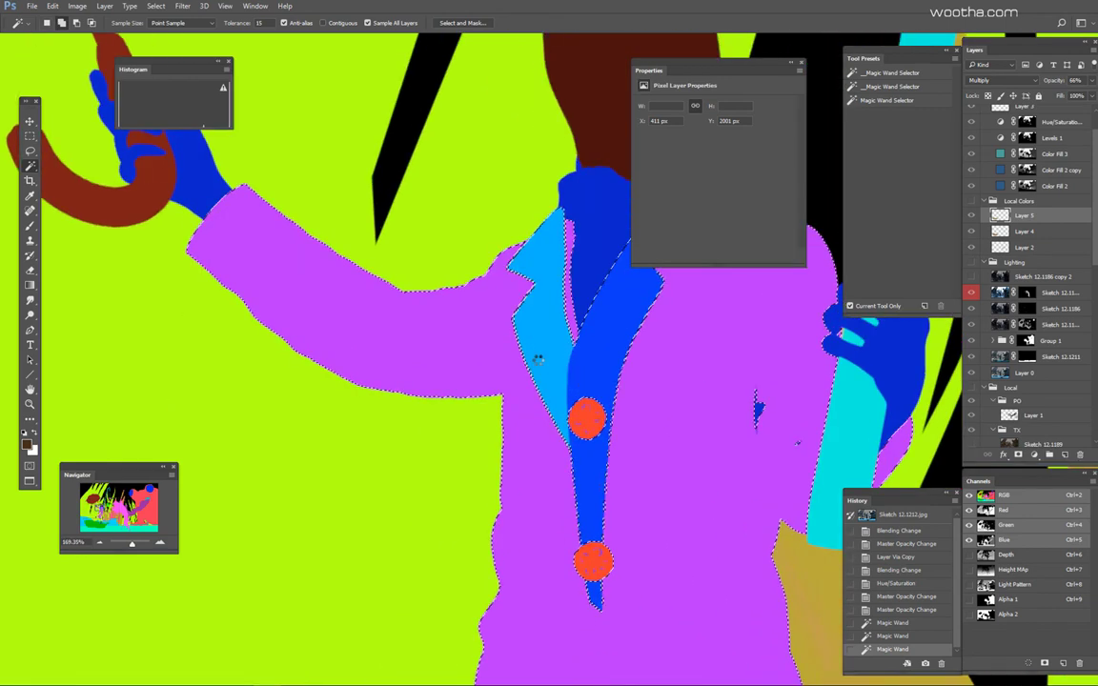
Step: Expand the coat selection by 1 pixel and subtract the unwanted neighbouring colour regions
key(alt+s)
text(me1)
key(Return)
alt+click(510, 411)
alt+click(573, 397)
scroll(574, 397, down, 5)
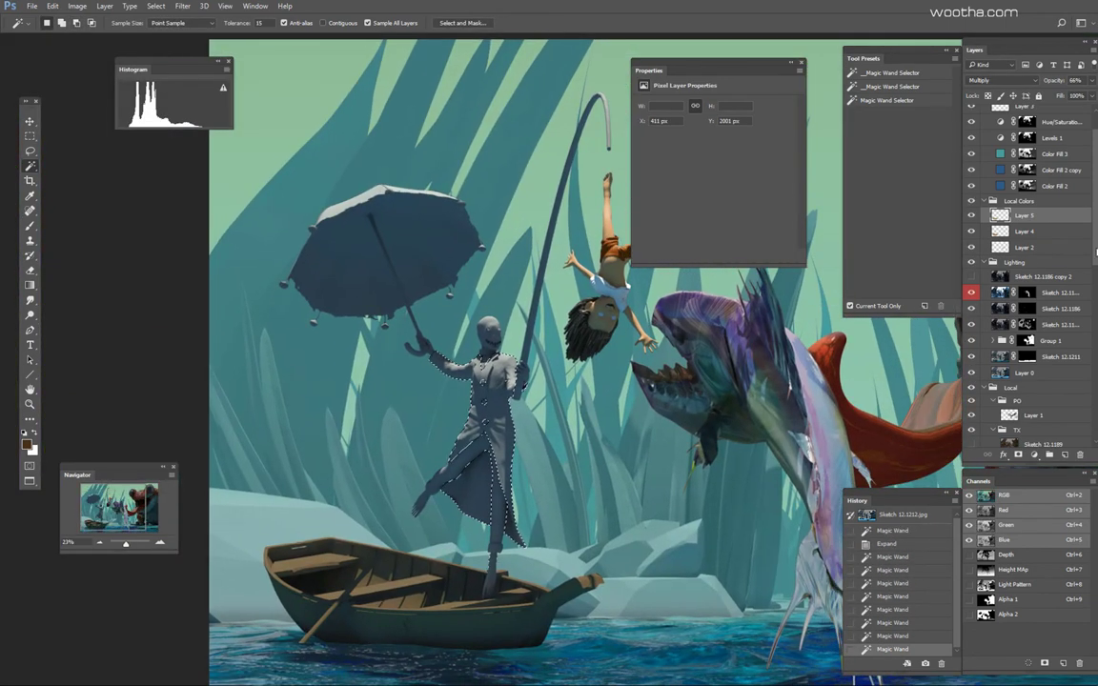
Step: Fill the coat on Layer 1 with dark brown, reduce its saturation and shift its hue toward olive with Hue/Saturation
key(alt+BackSpace)
key(ctrl+u)
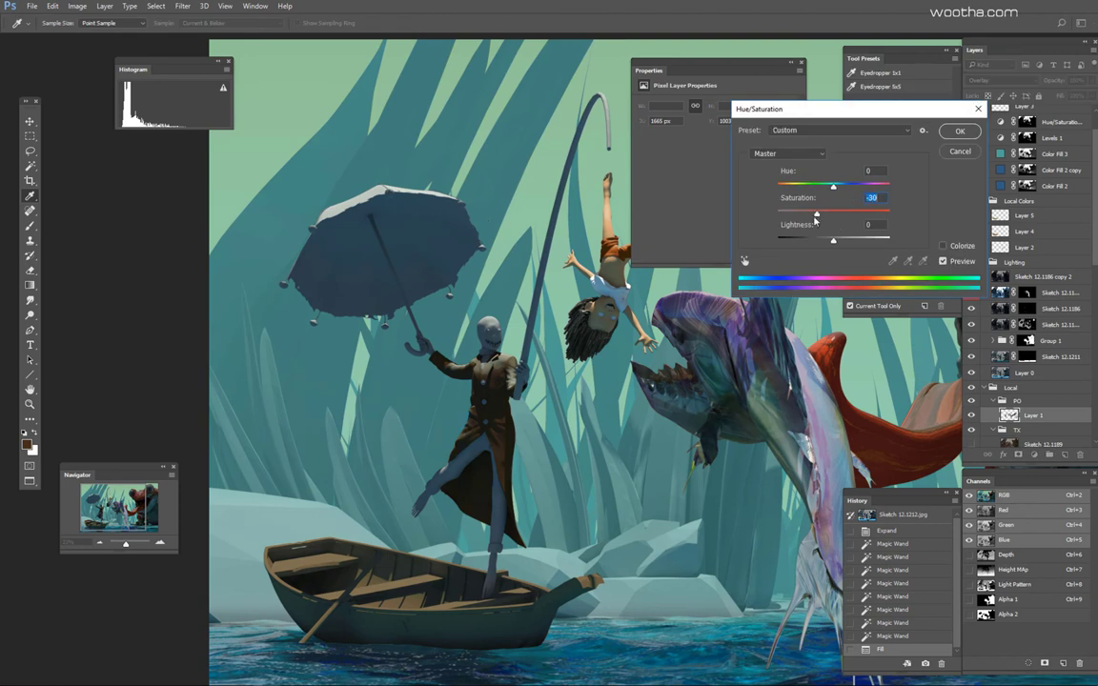
drag(816, 213, 846, 187)
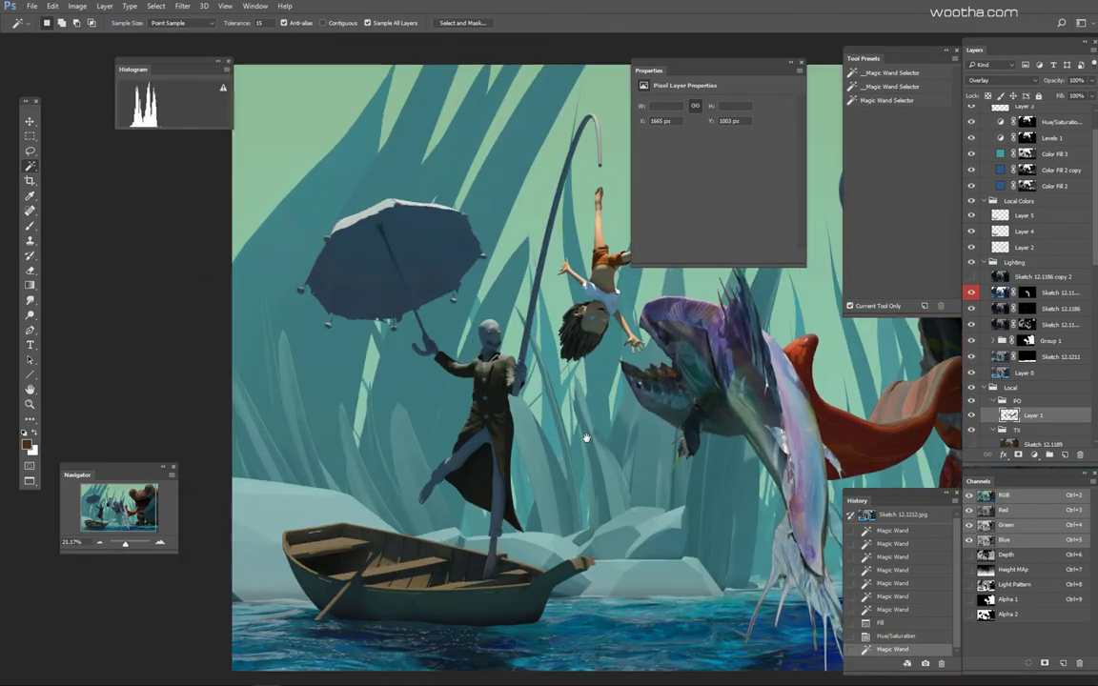
Step: Fill the figure's selected trousers with dark brown and desaturate them with Hue/Saturation
key(alt+BackSpace)
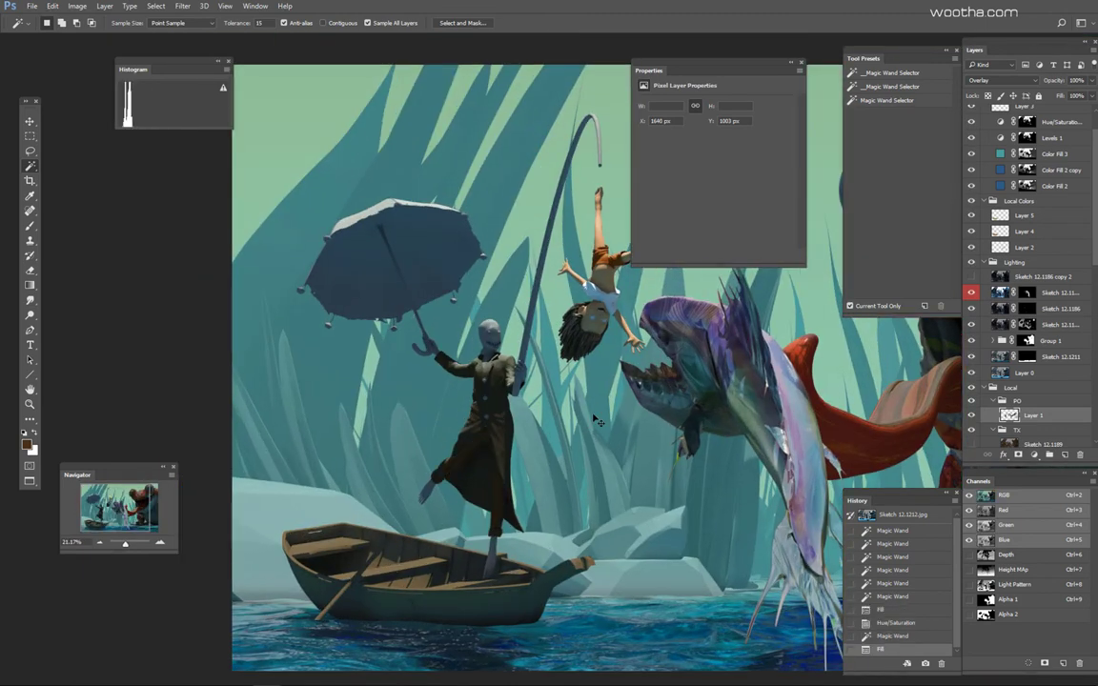
key(ctrl+u)
drag(833, 238, 775, 215)
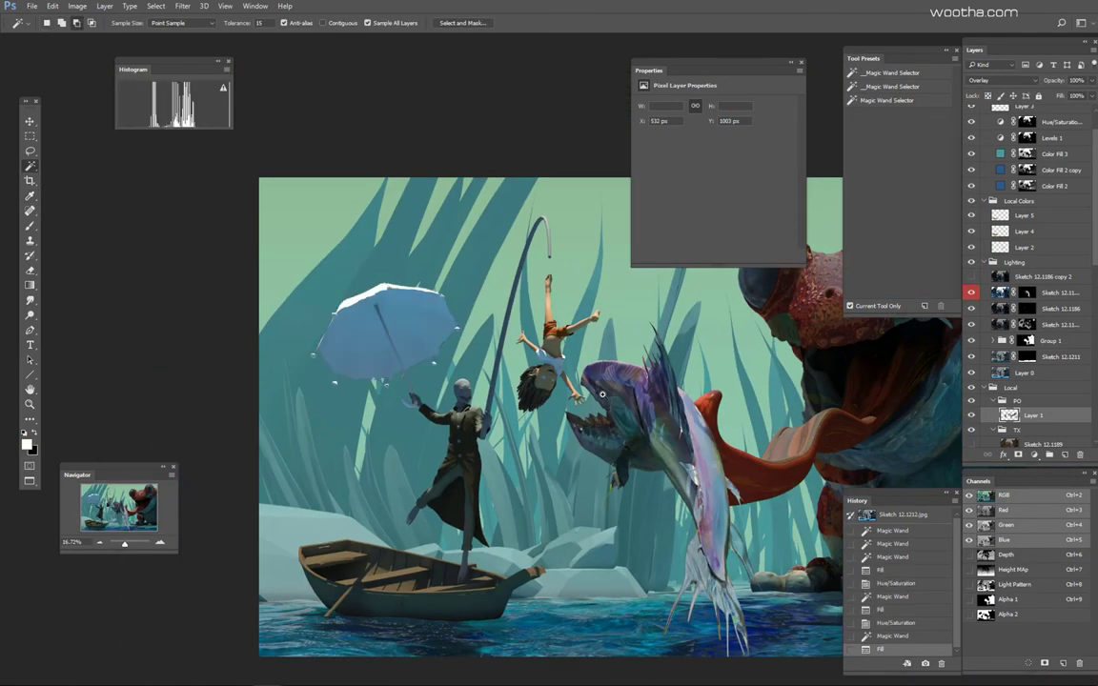
Step: Undo and redo the umbrella's white fill to compare the two versions
scroll(602, 394, down, 4)
key(ctrl+z)
key(ctrl+z)
scroll(477, 359, up, 7)
scroll(438, 381, down, 6)
drag(438, 381, 508, 389)
Step: Colorize the umbrella purple with Hue/Saturation, using hue 305, saturation 72 and lightness -40
key(ctrl+u)
drag(833, 239, 801, 245)
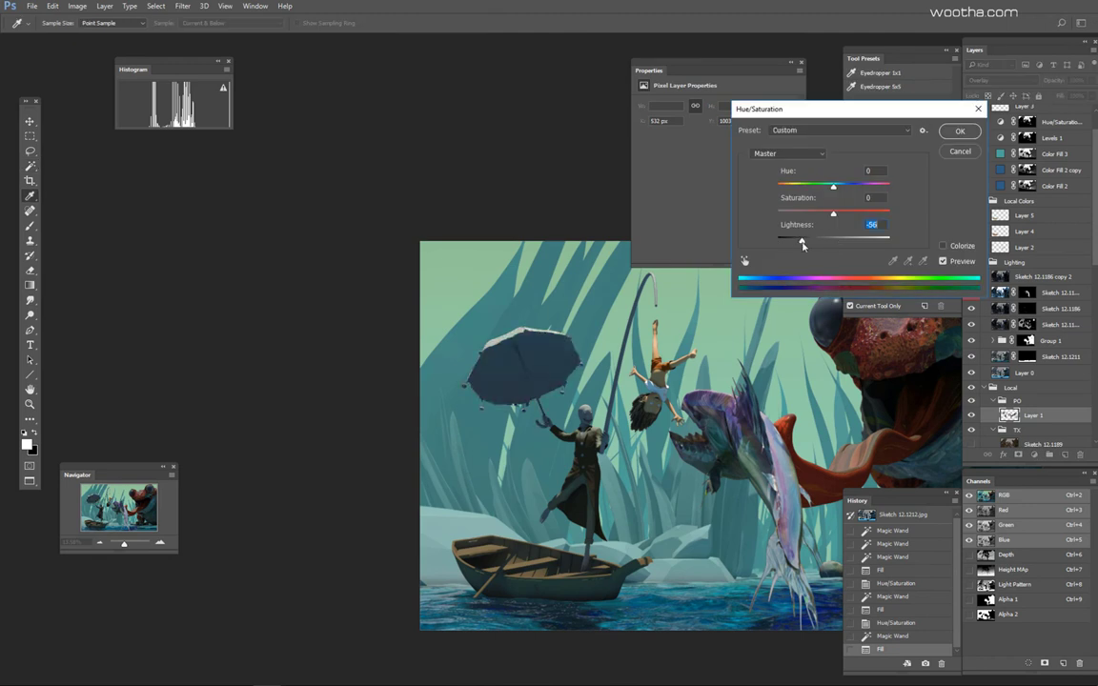
click(943, 246)
drag(777, 186, 849, 188)
drag(833, 240, 808, 241)
drag(804, 215, 873, 193)
scroll(534, 344, down, 2)
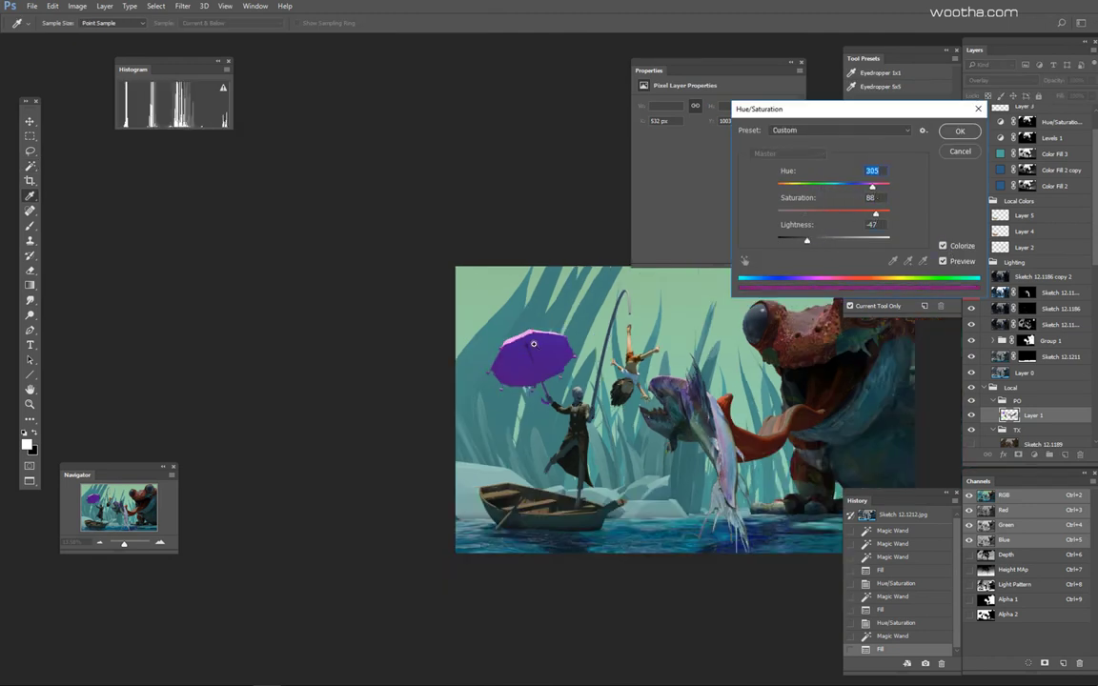
drag(810, 243, 813, 243)
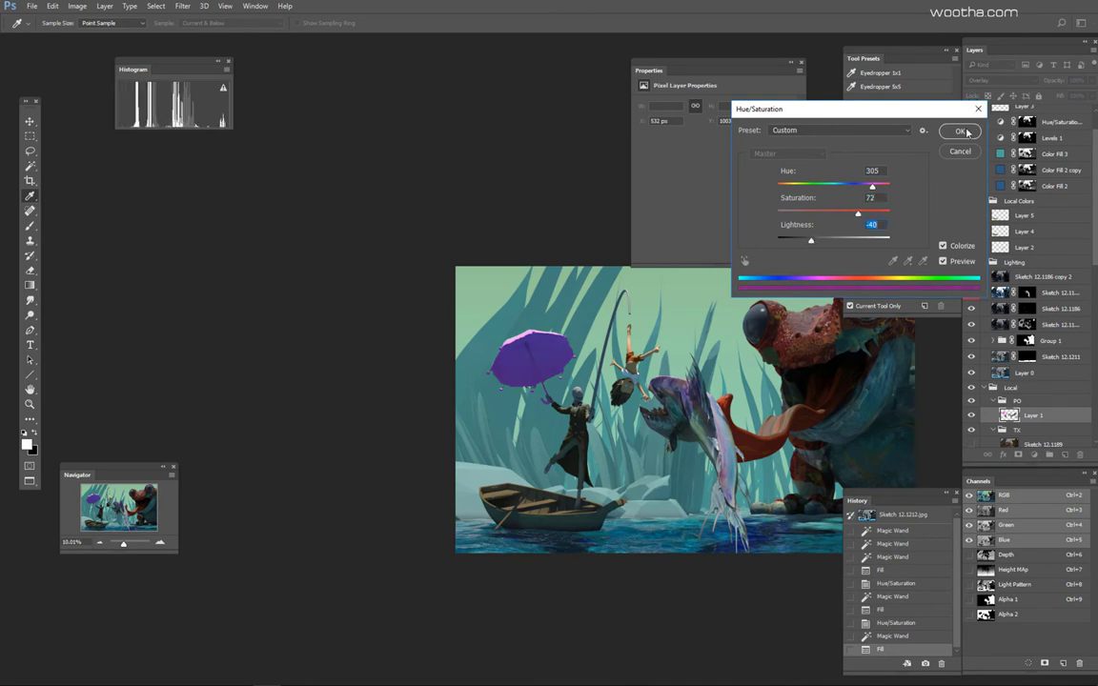
click(962, 131)
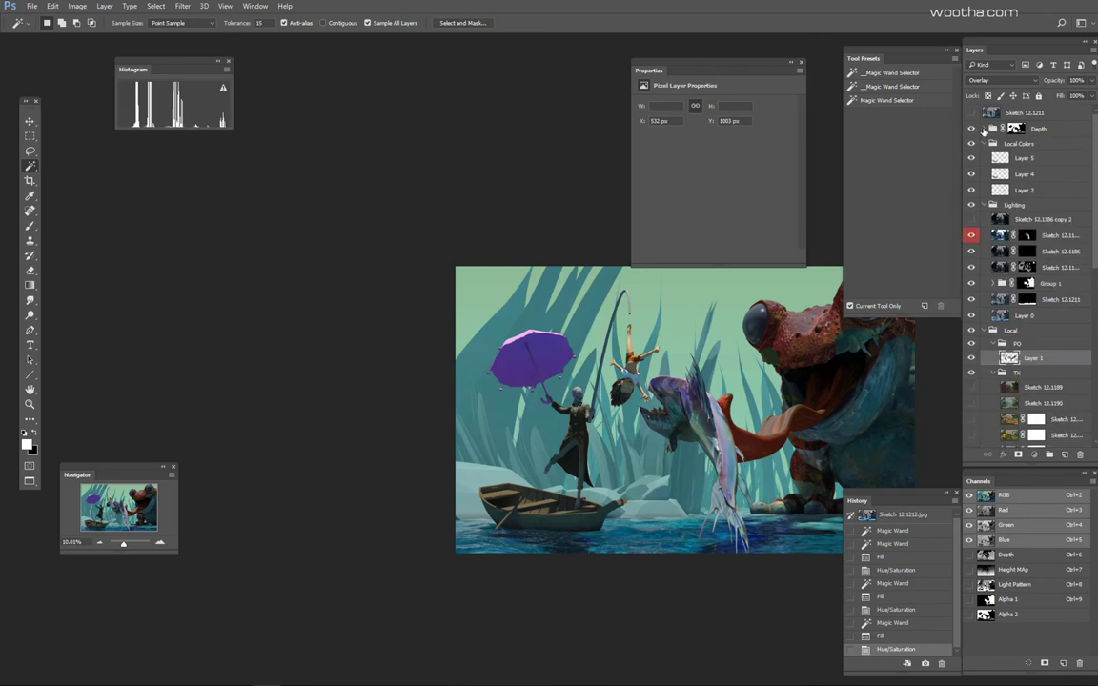
Step: Disable the layer mask of the Depth group
click(984, 130)
shift+click(1018, 130)
click(1017, 130)
shift+click(1017, 130)
click(983, 129)
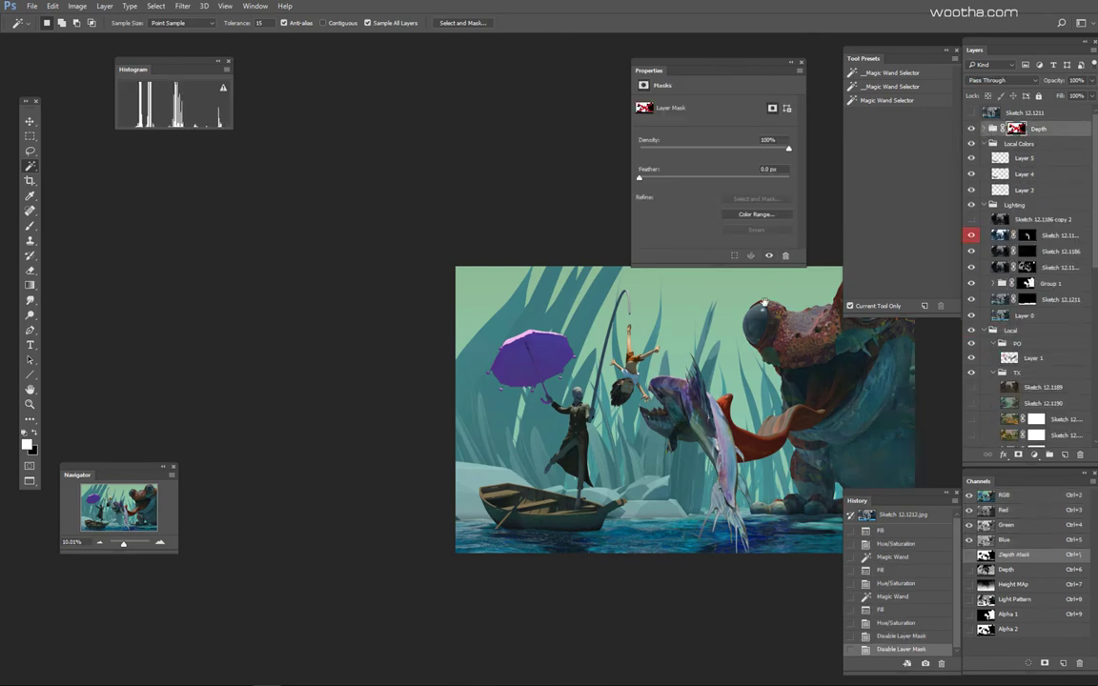
Step: Reduce the opacity of the Color Fill 3 layer in the Depth group to 68%
drag(764, 302, 620, 306)
click(984, 129)
click(1054, 194)
drag(1055, 81, 968, 88)
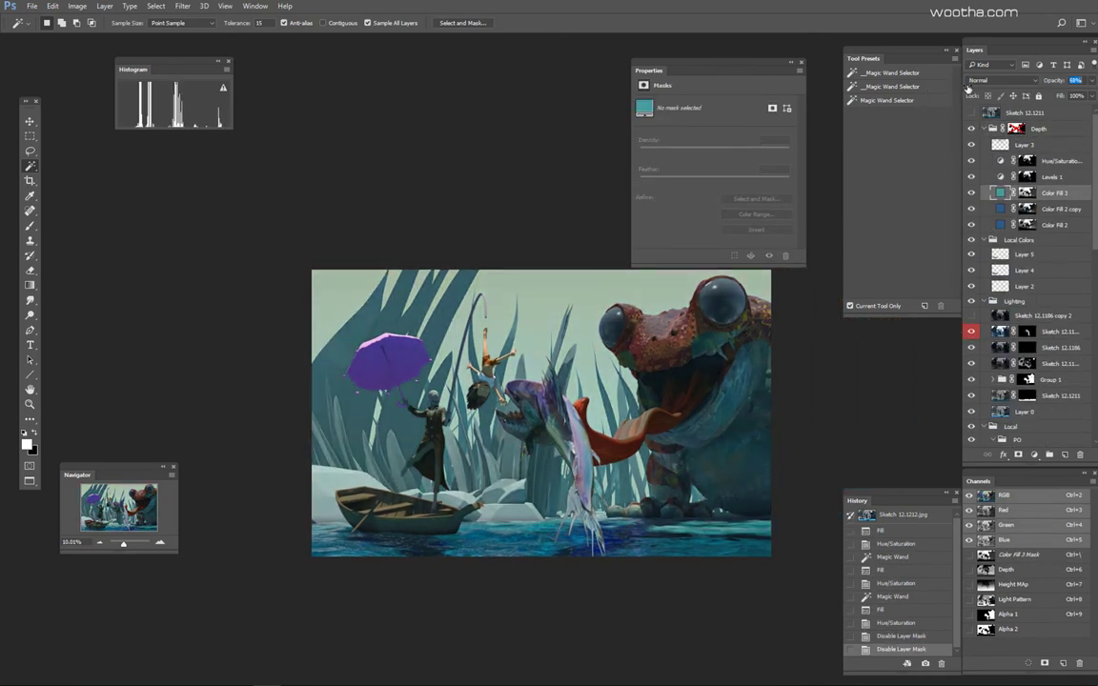
key(Return)
scroll(614, 447, down, 2)
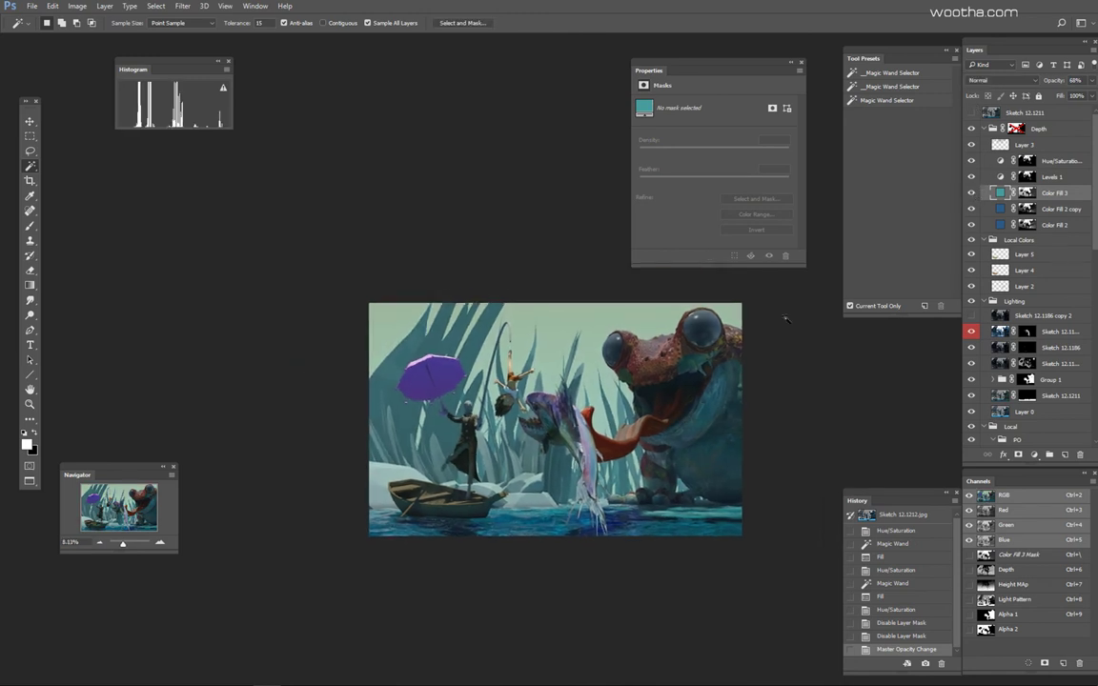
Step: Adjust the opacity of the Levels 1 depth layer and change Color Fill 3 to a greener teal
click(1025, 177)
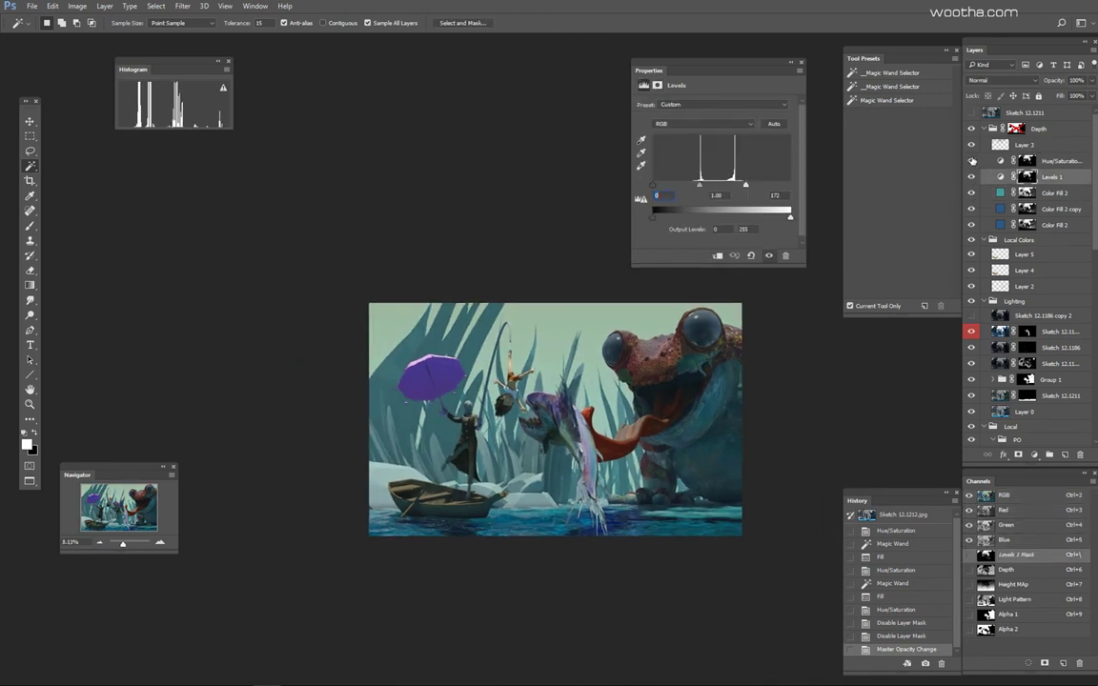
drag(1059, 81, 1029, 81)
key(ctrl+y)
key(alt+bracketright)
key(ctrl+y)
drag(693, 371, 658, 374)
mouse_move(791, 382)
mouse_down()
mouse_move(775, 391)
mouse_move(801, 383)
mouse_up()
double_click(1000, 194)
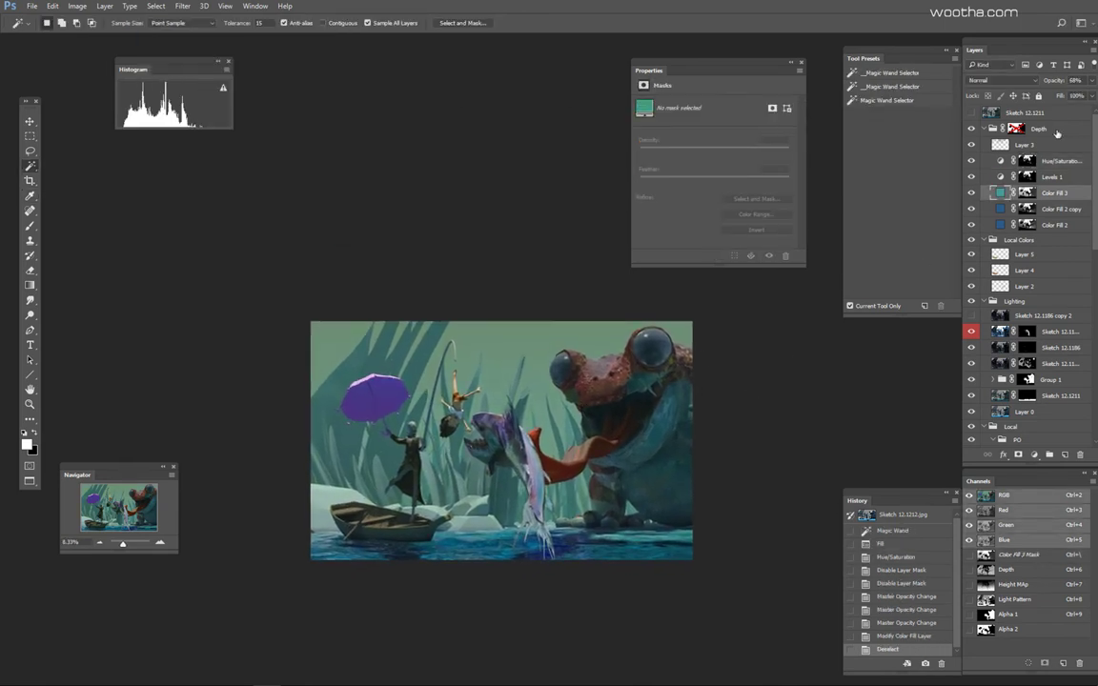
Step: Create a group named Mood above the Depth group and add a Color Balance adjustment layer inside it
text(Mood)
key(Return)
key(ctrl+b)
key(Return)
Step: Shift the Color Balance midtones toward yellow by about -15 and move the highlights slightly toward yellow
click(690, 104)
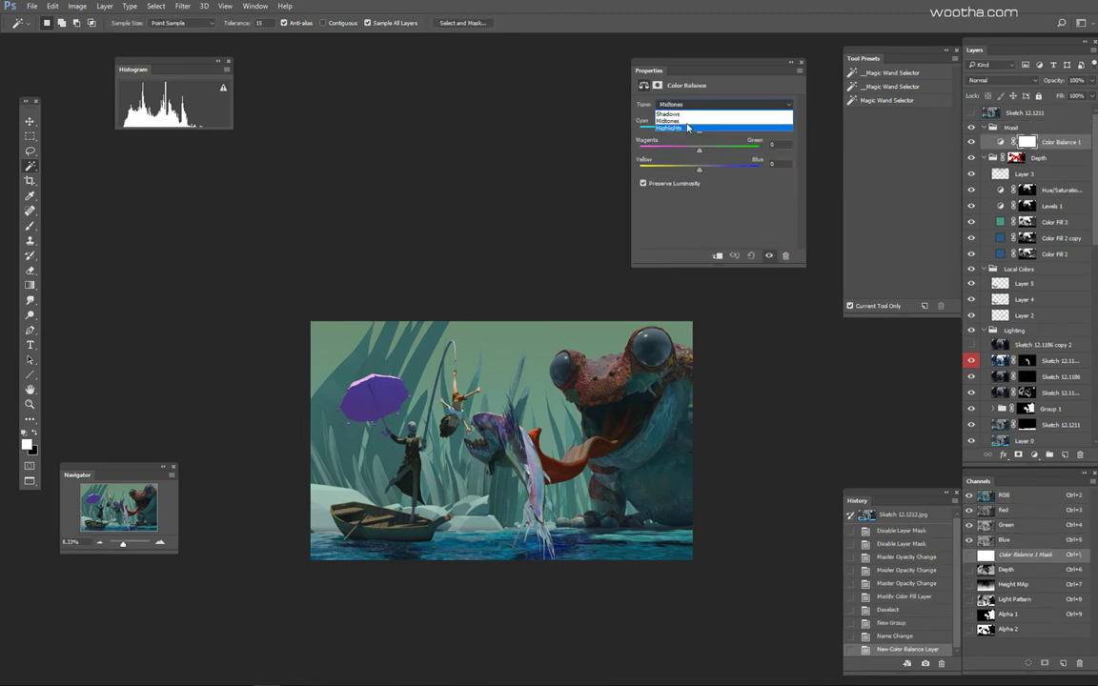
click(689, 122)
drag(699, 171, 685, 172)
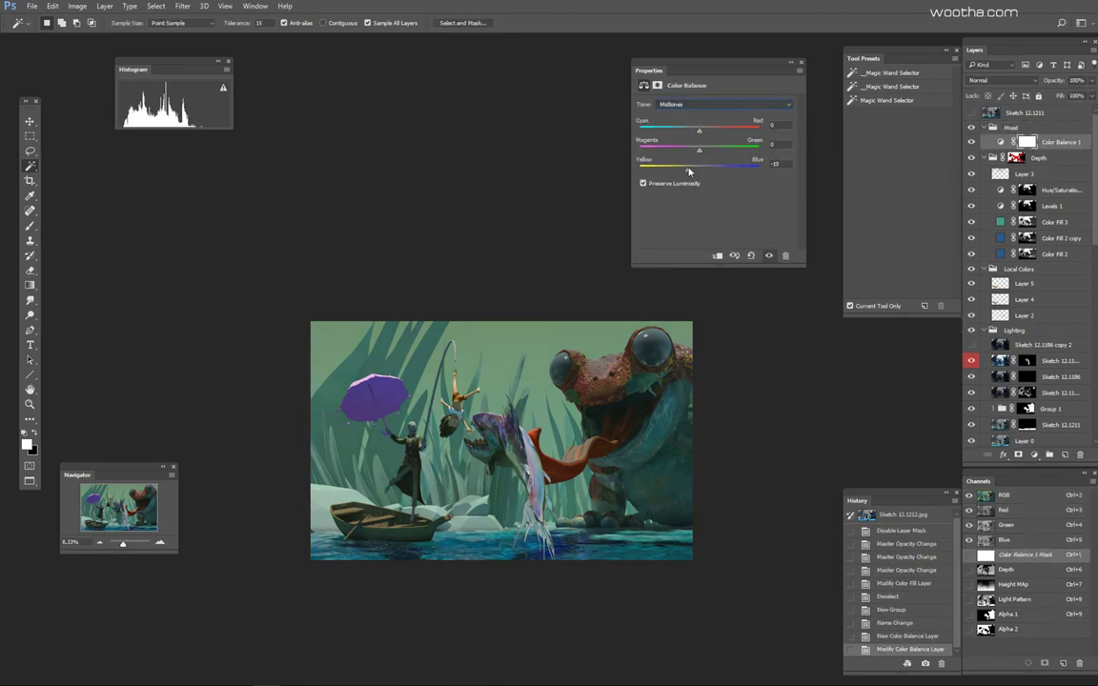
click(706, 104)
click(683, 129)
mouse_move(699, 170)
mouse_down()
mouse_move(675, 170)
mouse_move(692, 171)
mouse_up()
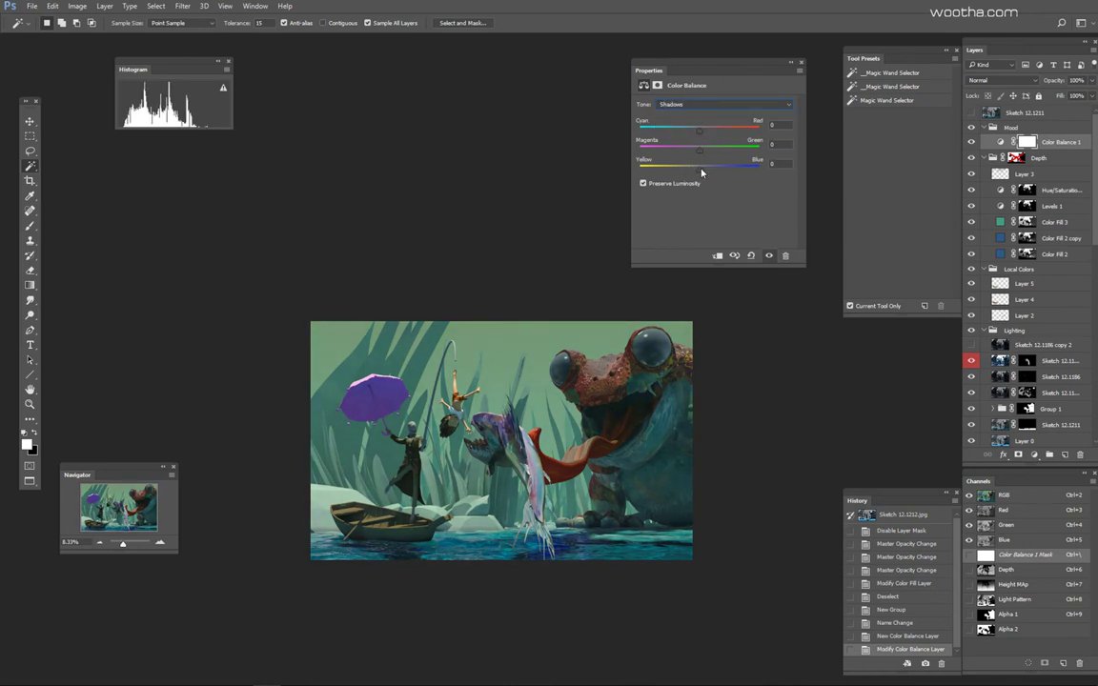
Step: Compare the scene with and without Color Fill 3, and lower that layer's opacity to 53%
click(974, 224)
click(974, 224)
click(1062, 222)
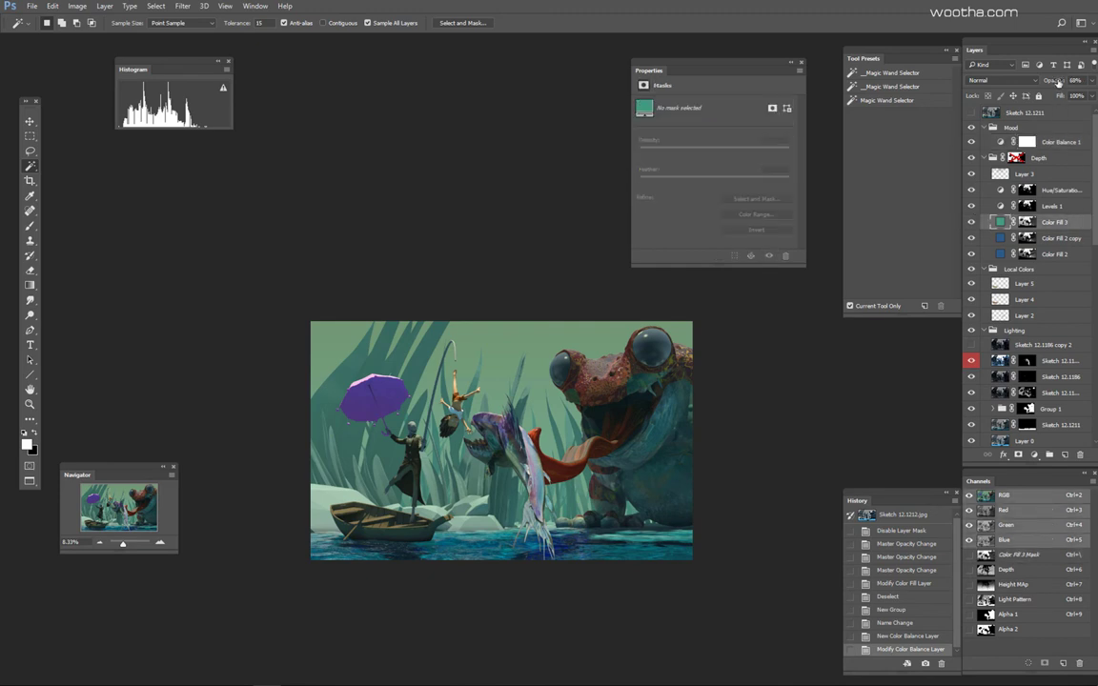
drag(1060, 84, 1083, 86)
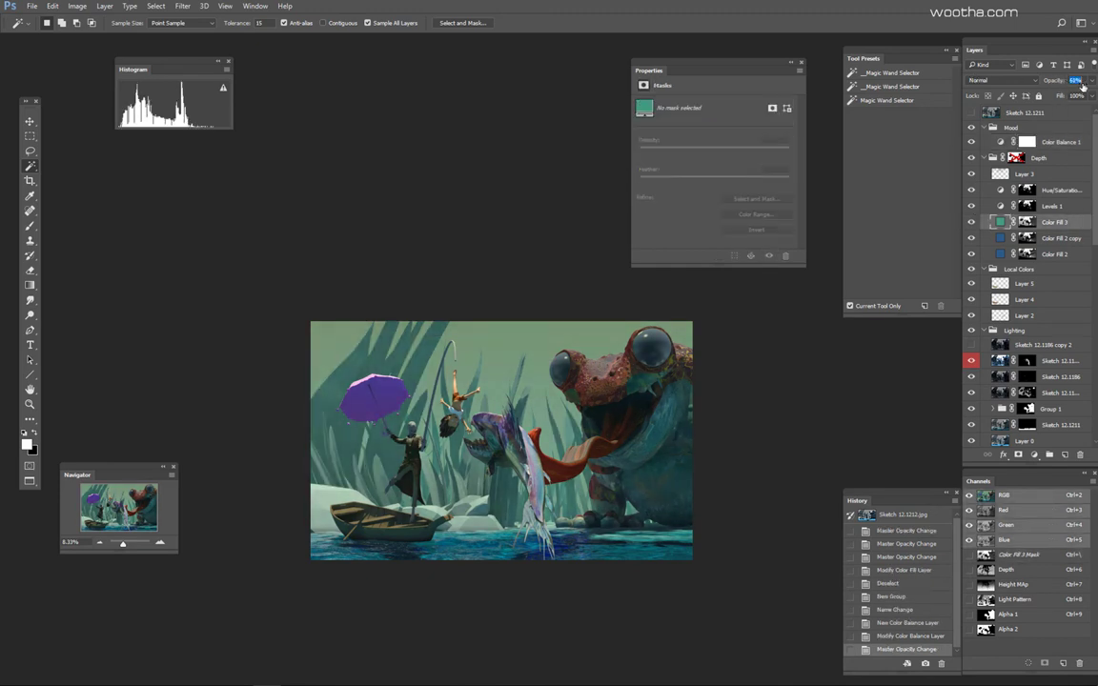
Step: Preview the hidden texture sketches in the TX group one at a time to compare their effect on the scene
scroll(1096, 226, down, 5)
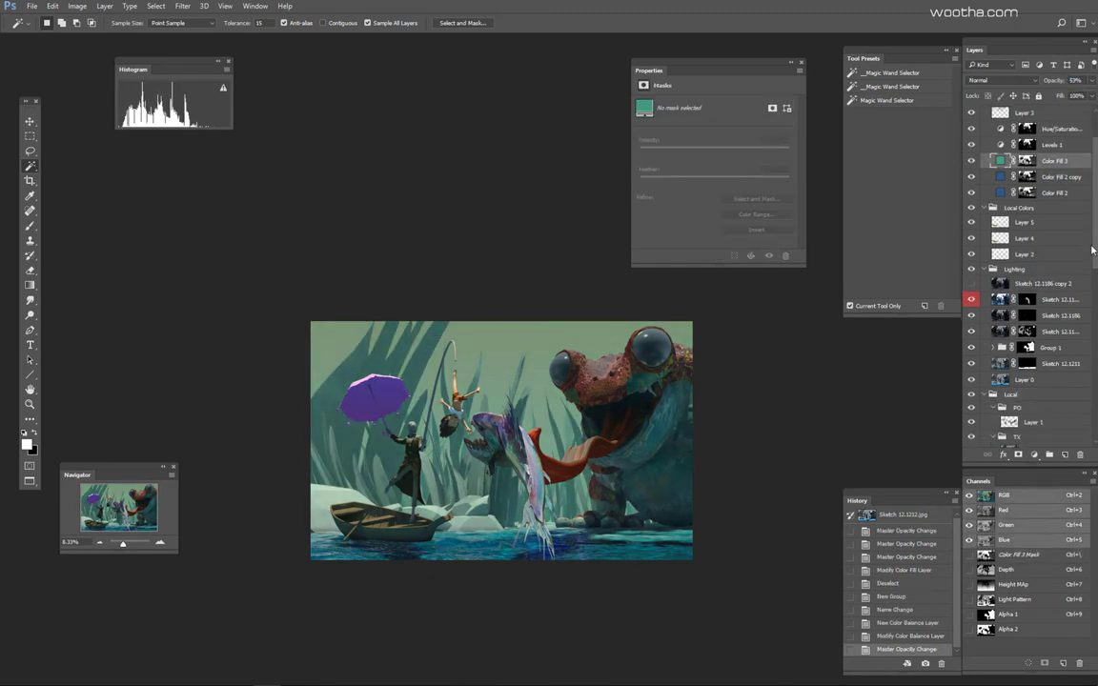
click(1024, 238)
click(973, 348)
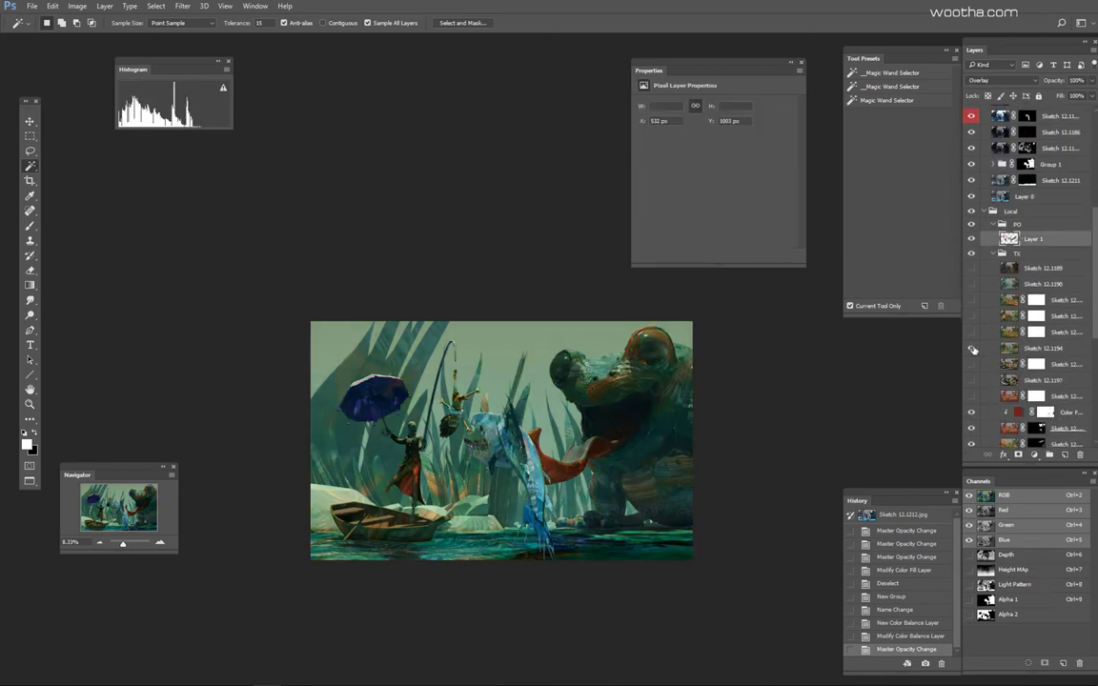
click(972, 348)
click(973, 331)
click(973, 332)
click(972, 316)
click(971, 317)
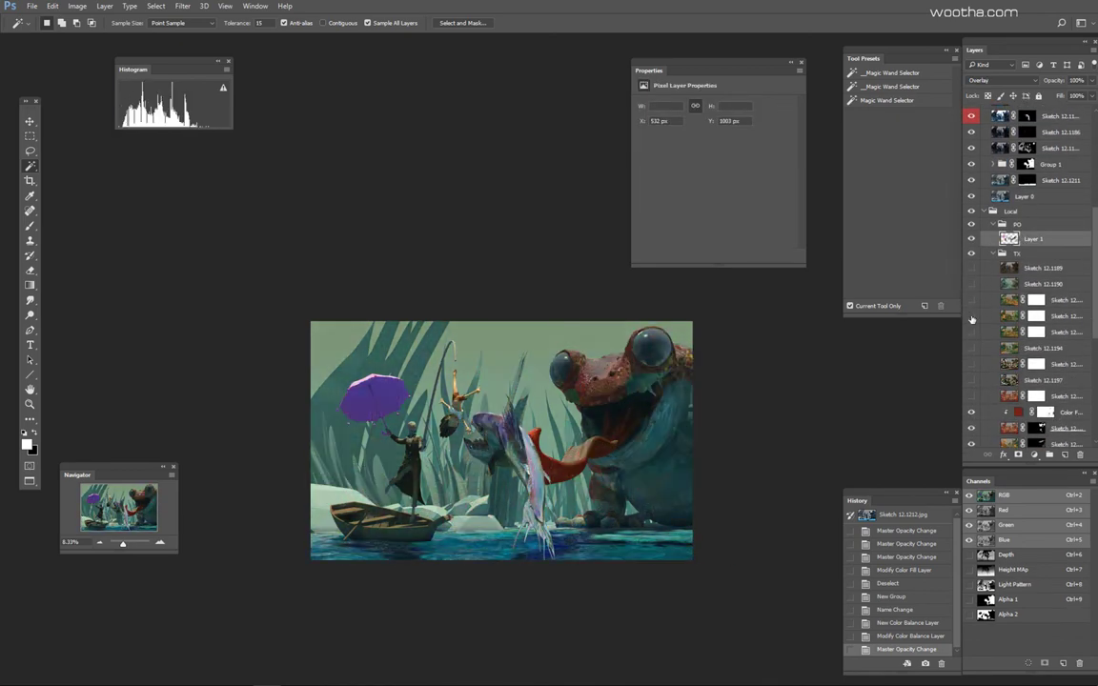
Step: Target the Sketch 12.1192 layer mask, hide the Local group and select the grass regions of the ID colour map with the Magic Wand
click(1036, 315)
click(971, 212)
click(377, 446)
shift+click(463, 488)
shift+click(473, 481)
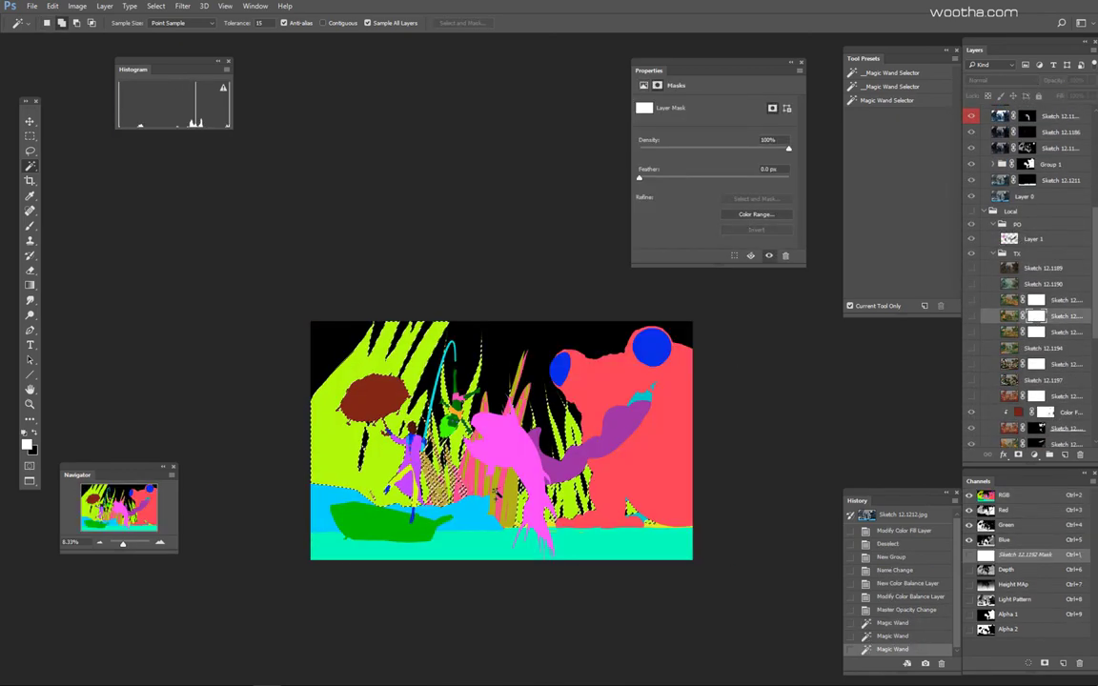
shift+click(504, 495)
shift+click(435, 482)
scroll(454, 500, up, 8)
key(ctrl+d)
click(379, 429)
click(245, 429)
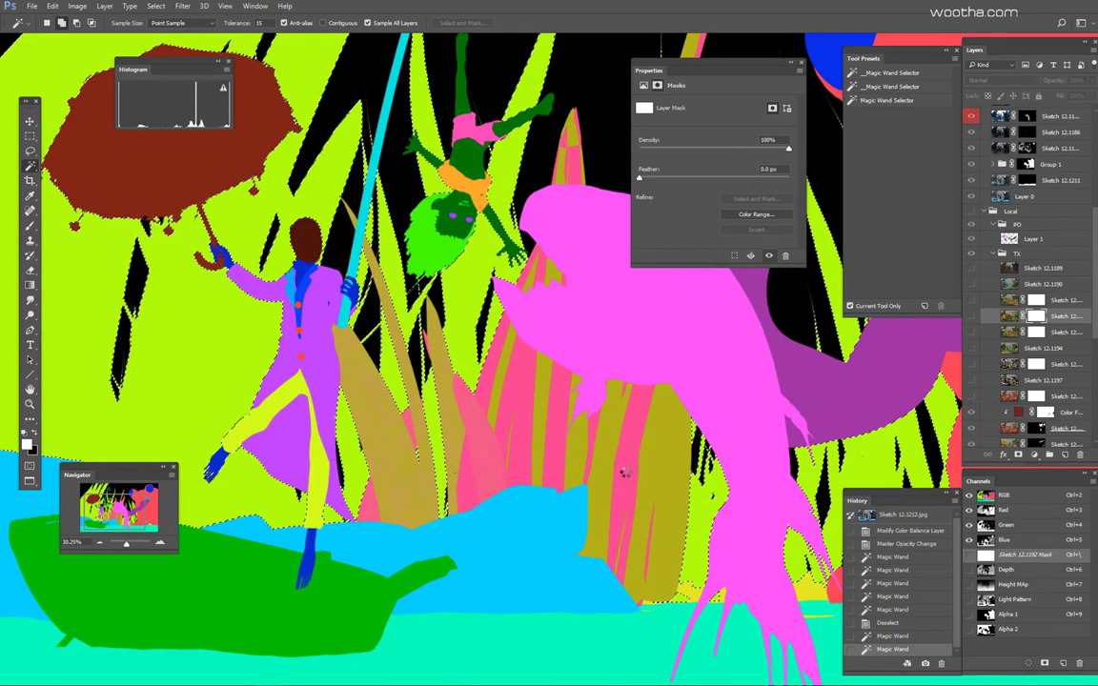
scroll(608, 476, down, 4)
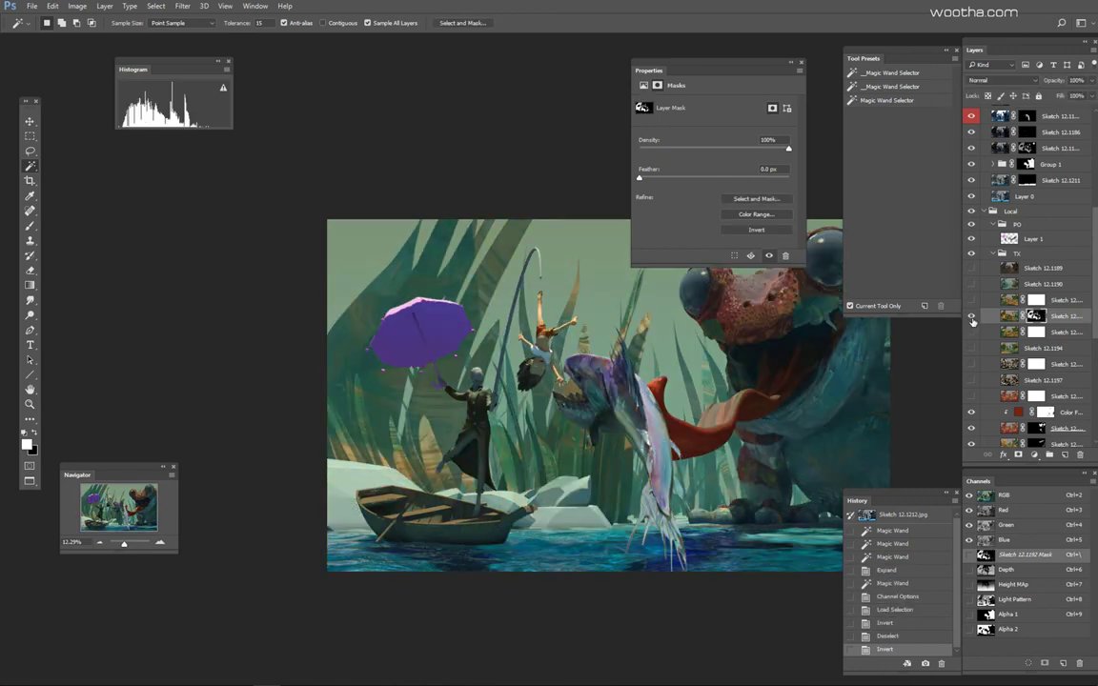
Step: Show the Sketch 12.1191 texture, clip it to the masked layer below, invert its mask to black and activate the Brush tool
click(971, 301)
click(1065, 300)
key(ctrl+alt+g)
click(1056, 268)
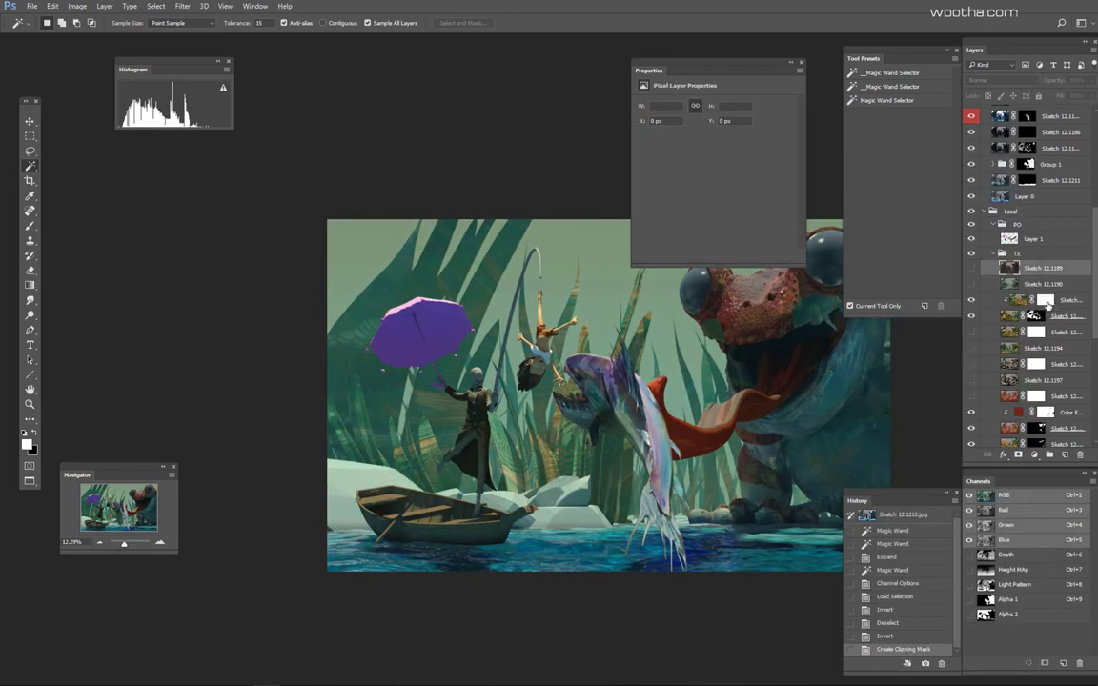
click(1045, 300)
key(ctrl+i)
key(b)
key(f)
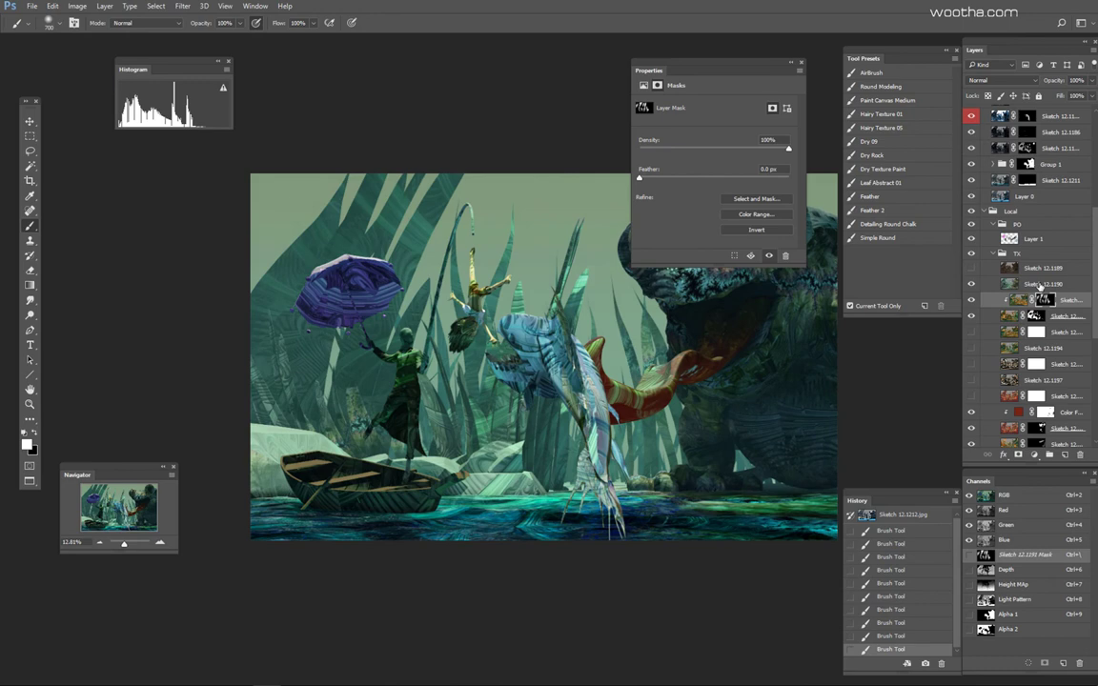
Step: Set the Sketch 12.1190 texture layer to Lighten blending and toggle its visibility to compare
click(1042, 284)
click(991, 80)
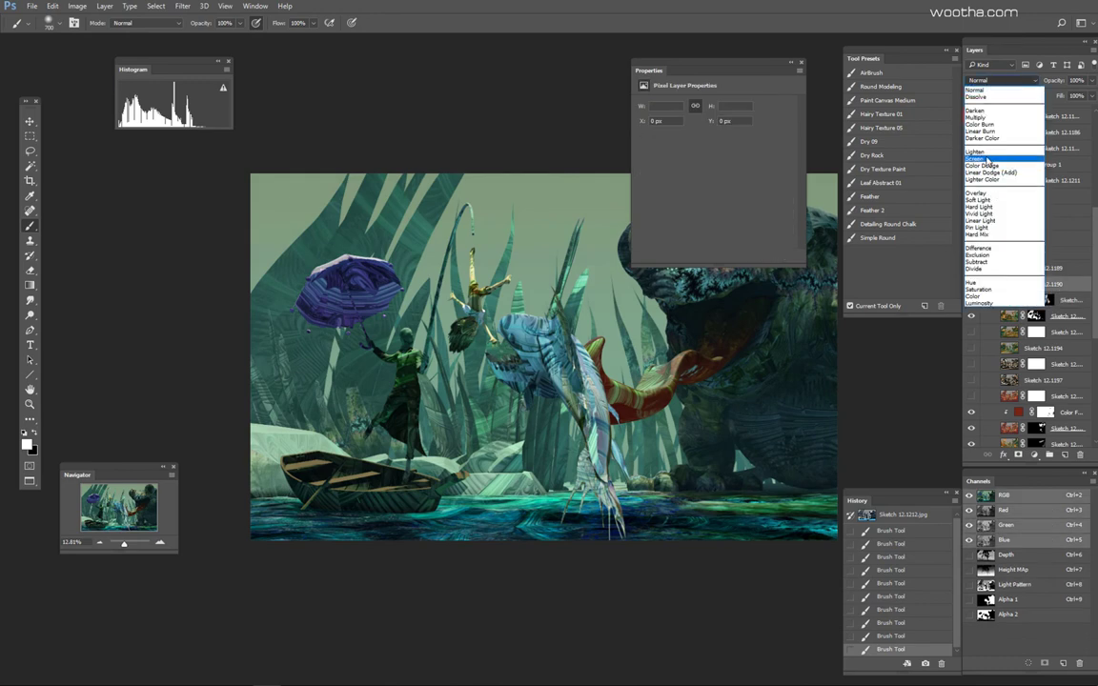
click(981, 161)
click(976, 284)
click(976, 284)
click(976, 284)
click(976, 284)
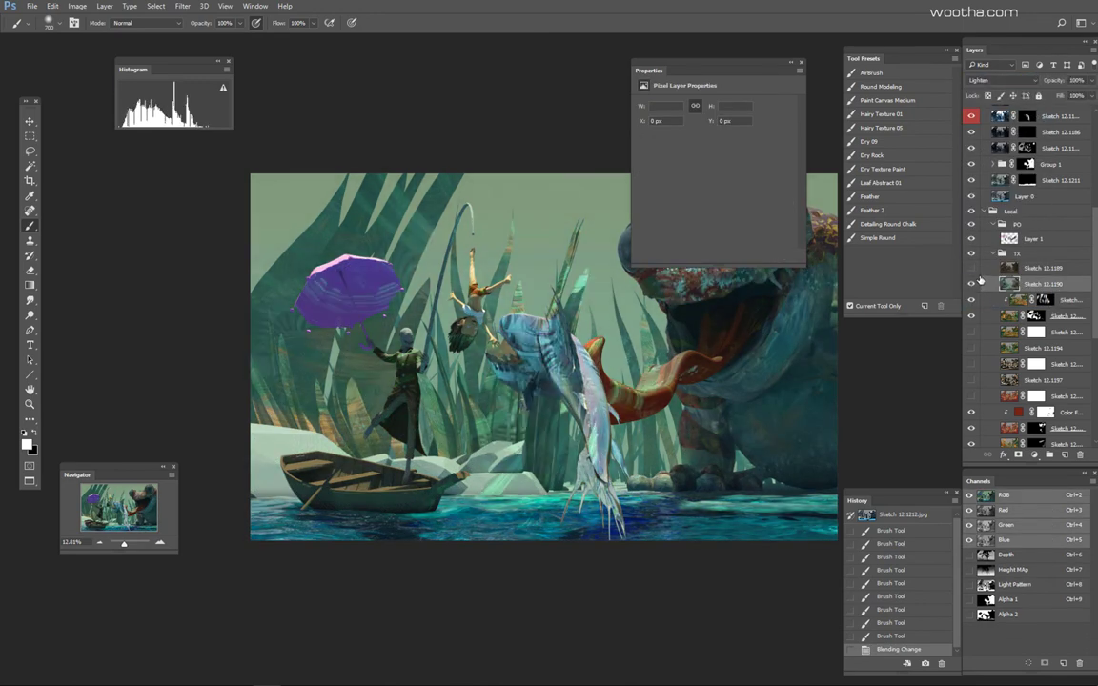
Step: Compare the Sketch 12.1190 layer on and off, clip it to the layer below, and paint it onto the foliage through a mask
click(969, 286)
click(972, 284)
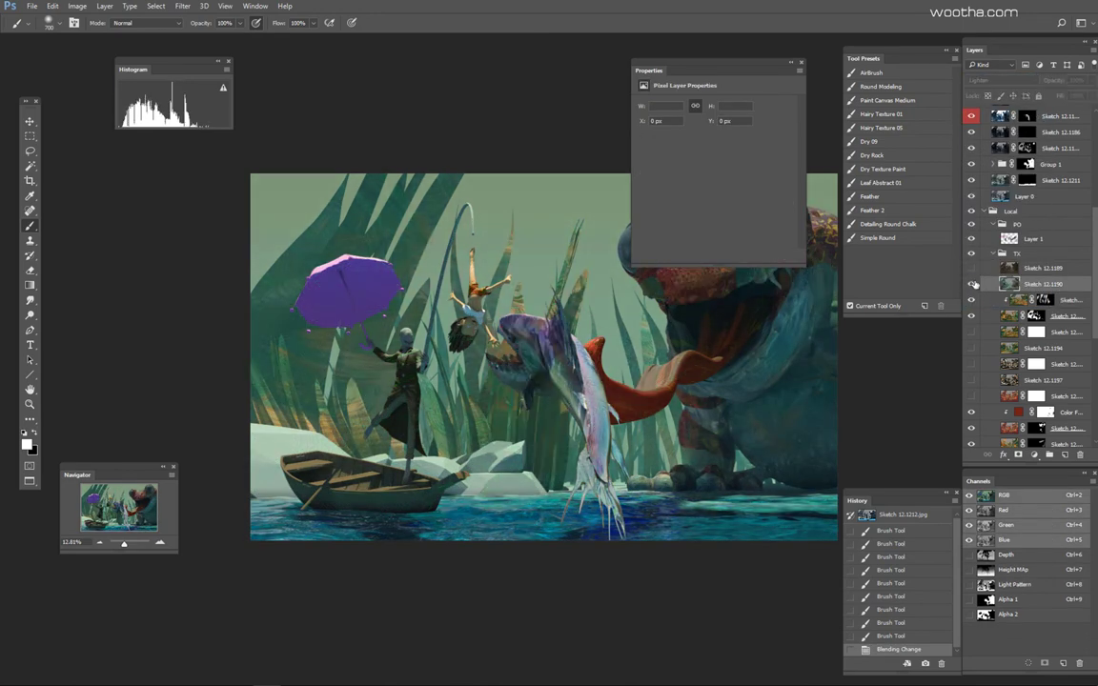
click(971, 284)
click(971, 284)
click(1018, 455)
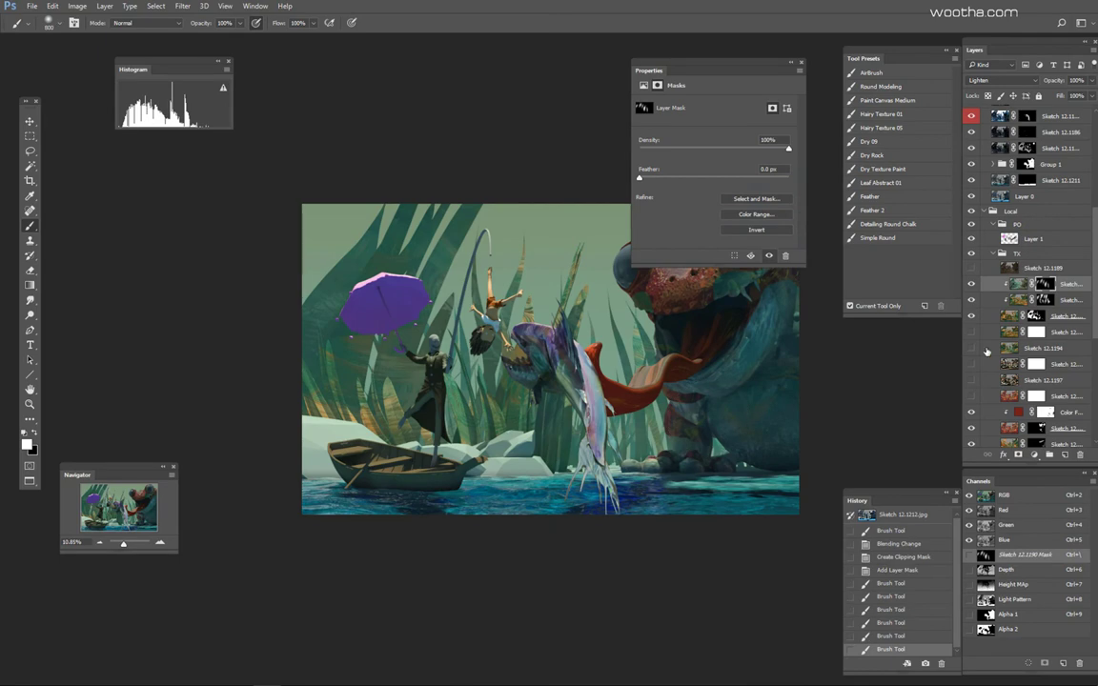
Step: Preview texture layers on and off and move Sketch 12.1201 to just below Sketch 12.1189 in the TX group
scroll(972, 285, down, 2)
click(972, 311)
click(972, 311)
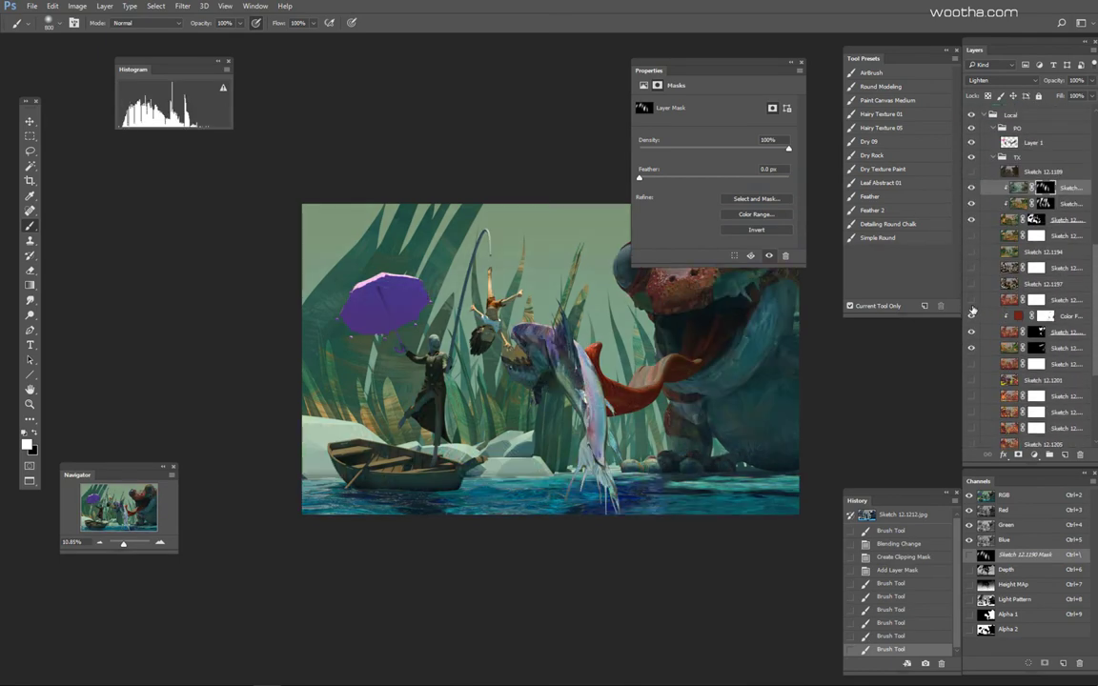
click(972, 316)
mouse_move(970, 384)
mouse_down()
mouse_move(971, 317)
mouse_move(1037, 182)
mouse_up()
click(971, 317)
click(971, 317)
click(973, 188)
click(972, 187)
Step: Preview the remaining hidden textures and move the masked sketch layers through Sketch 12.1205 above the clipped foliage textures
scroll(1077, 302, down, 3)
click(972, 269)
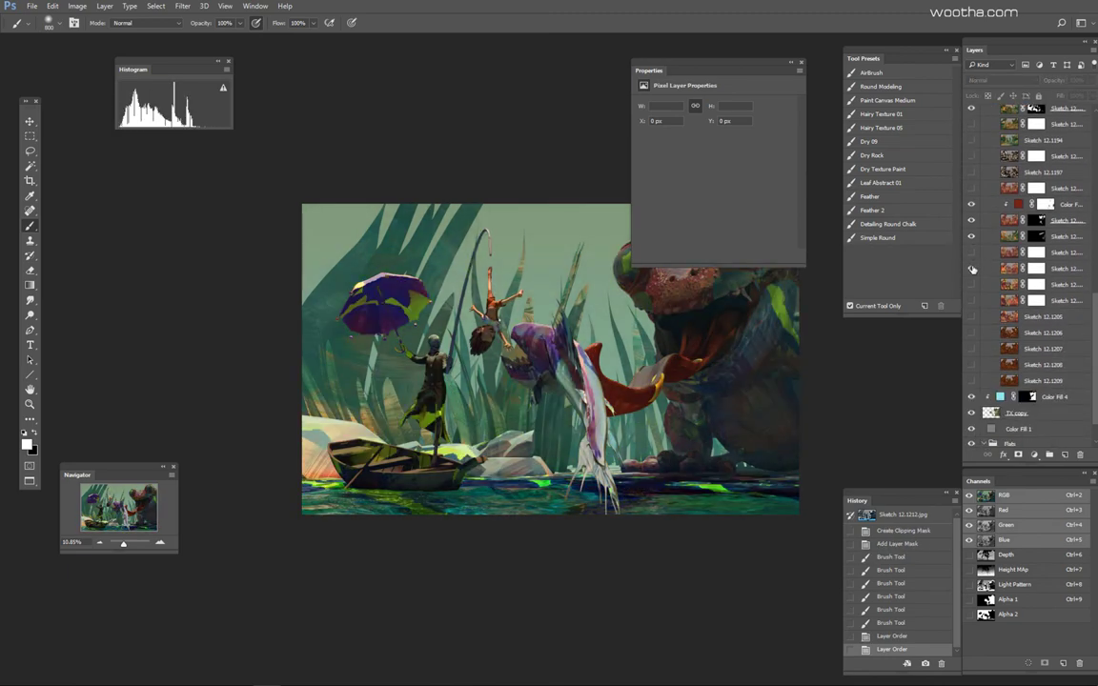
click(972, 269)
scroll(972, 271, up, 2)
click(973, 351)
click(972, 351)
click(1060, 381)
shift+click(1061, 320)
drag(1061, 324, 1060, 134)
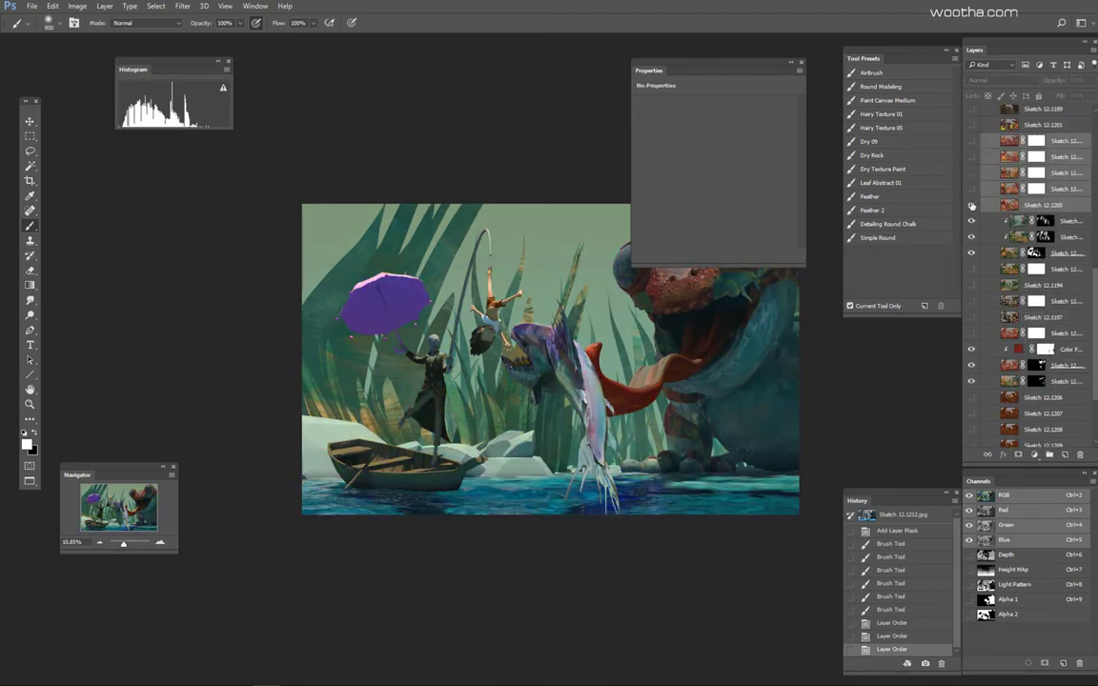
Step: Show Sketch 12.1205, try Luminosity and Soft Light, set its blend mode to Overlay, and clip it to the layer below
click(971, 205)
click(972, 189)
click(973, 190)
click(1049, 206)
click(1001, 81)
click(985, 304)
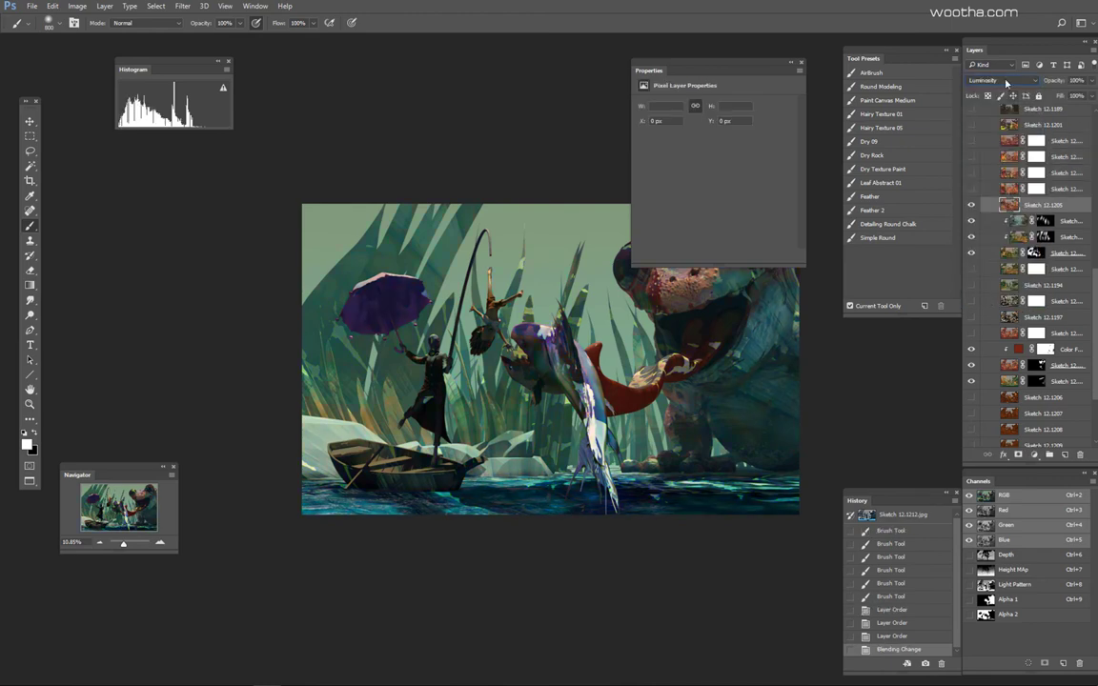
click(1004, 82)
click(986, 200)
click(995, 81)
click(985, 194)
alt+click(1066, 213)
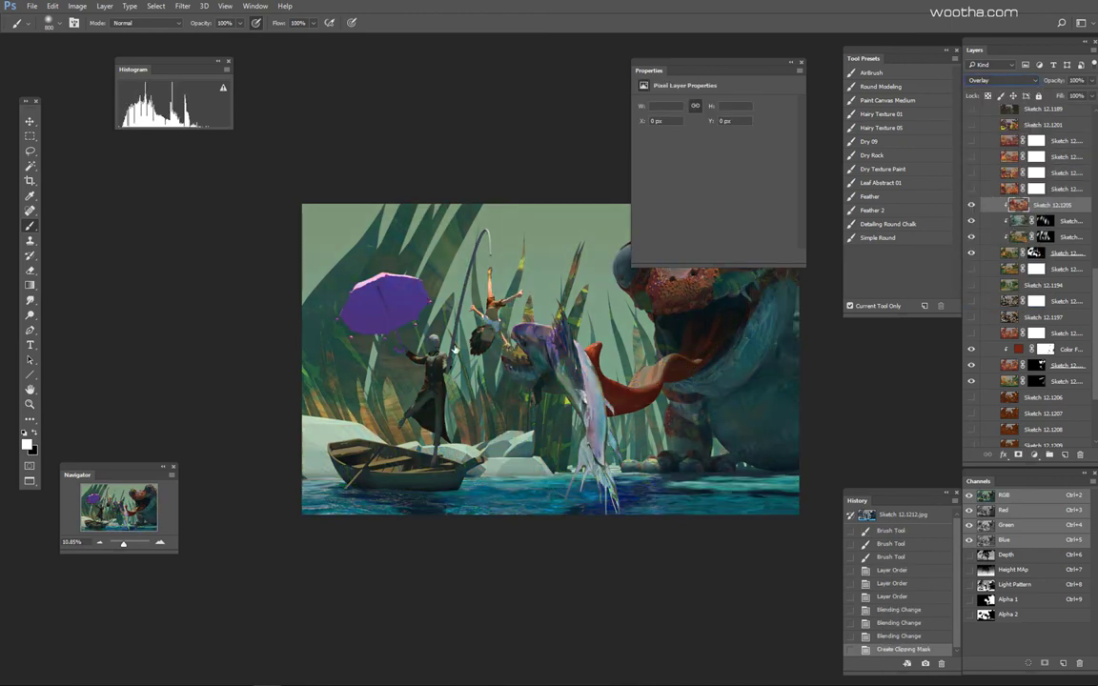
Step: Add a black mask to Sketch 12.1205 and paint the texture into the foliage inside Magic Wand selections from the colour ID view
alt+click(1019, 455)
key(f)
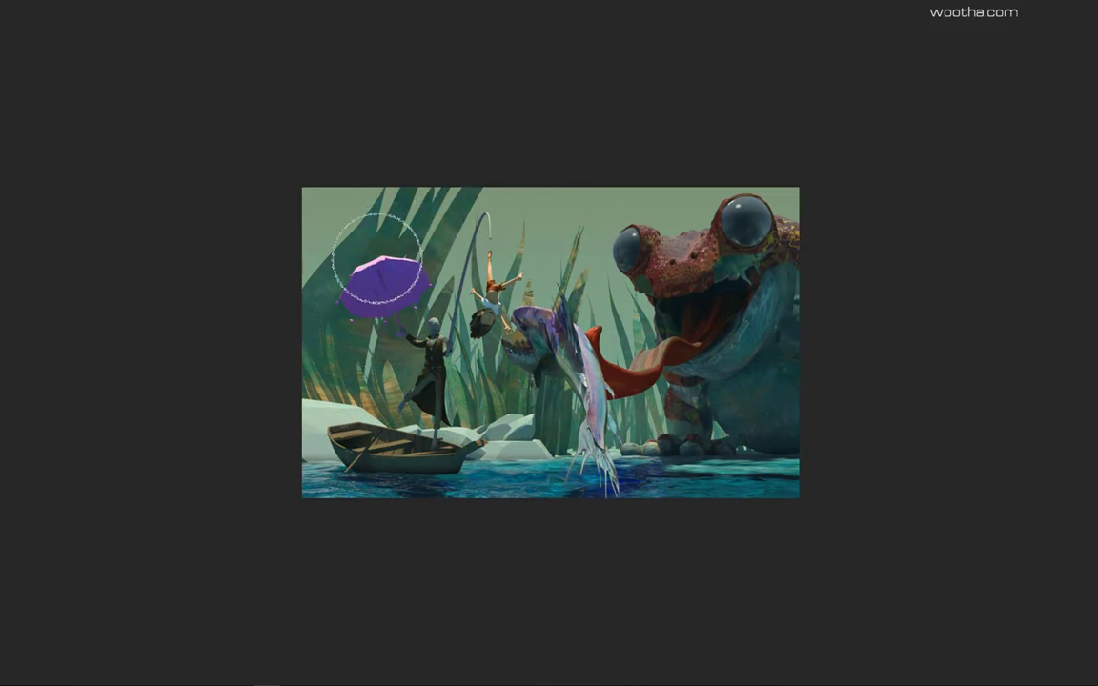
scroll(397, 400, up, 1)
key(F2)
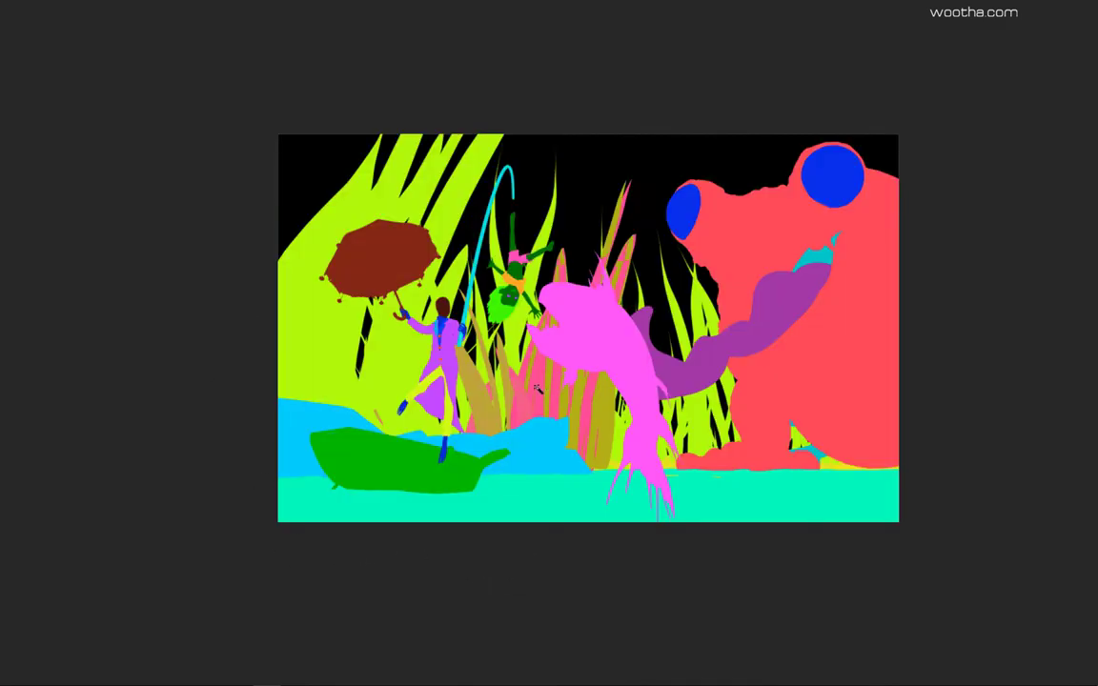
key(F3)
key(F2)
key(F3)
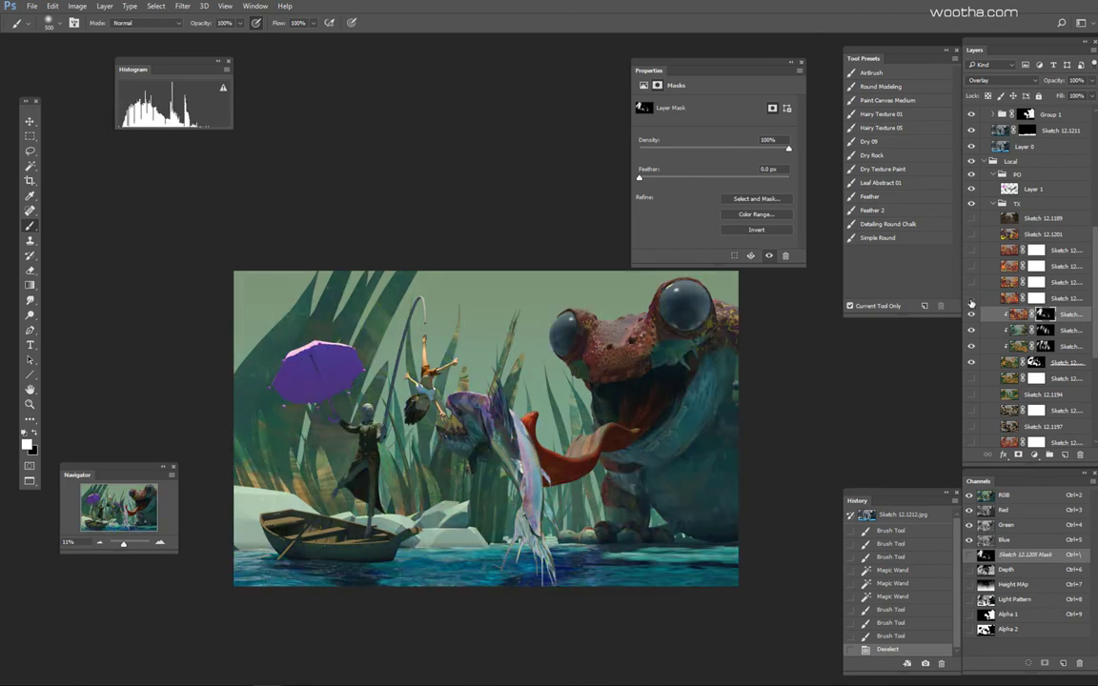
Step: Show Sketch 12.1204, clip it to the layer below, and set its blend mode to Lighten
click(981, 297)
key(ctrl+alt+g)
click(999, 80)
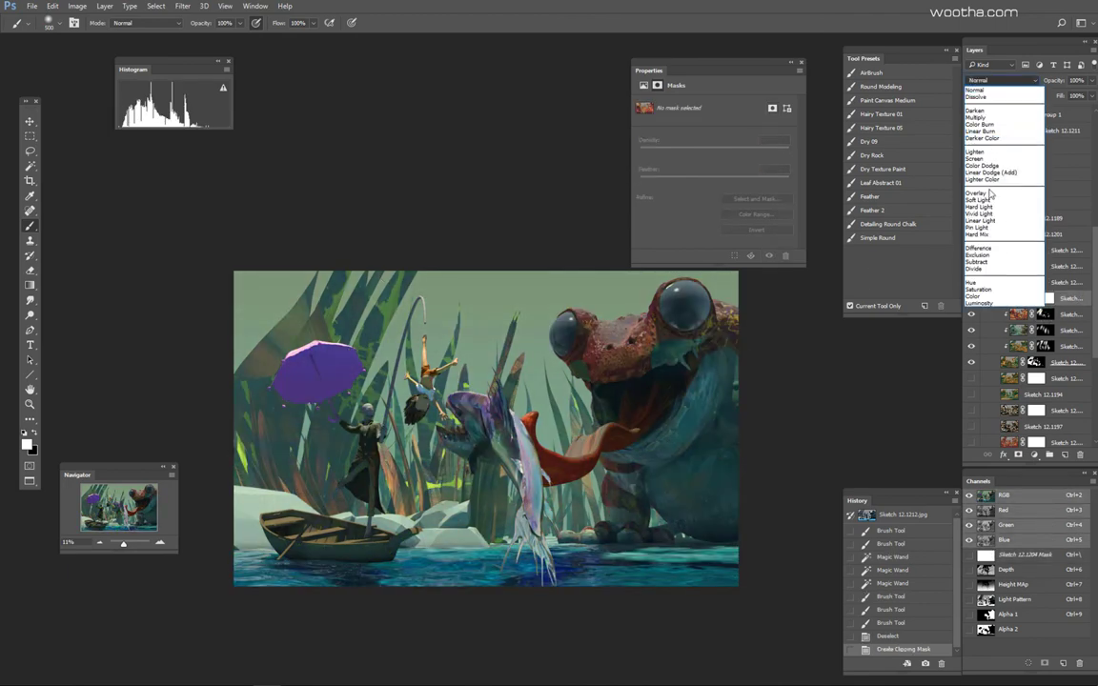
click(983, 301)
click(991, 80)
click(994, 152)
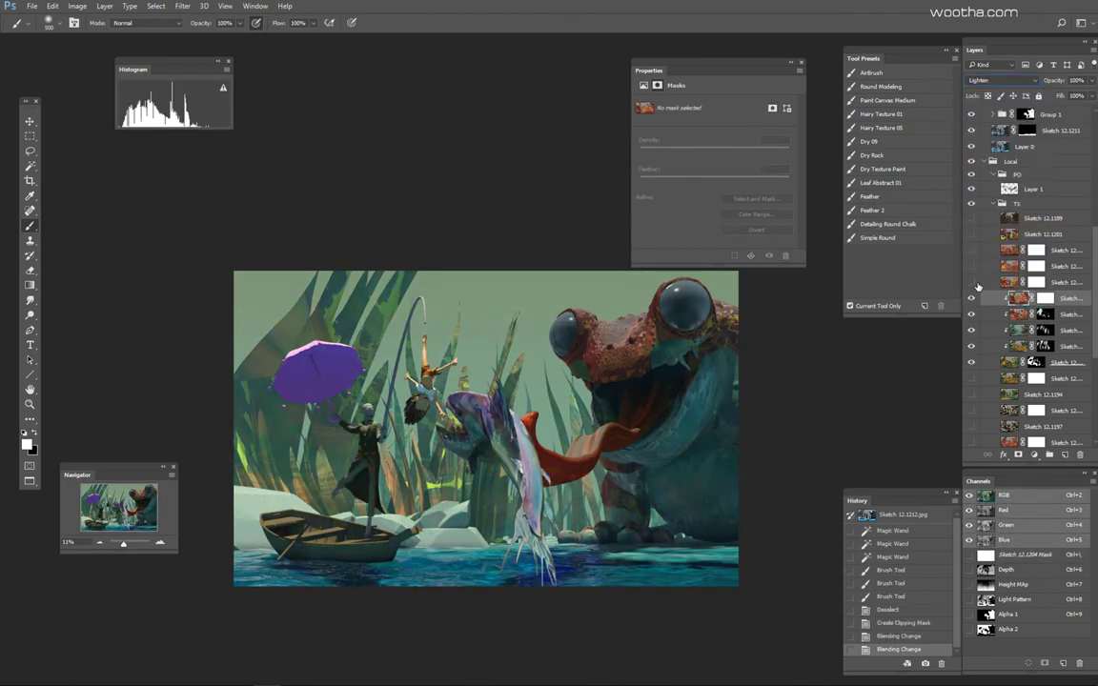
Step: Compare Sketch 12.1204 on and off, invert its mask to black, and paint the texture onto parts of the foliage
click(975, 300)
click(974, 300)
click(974, 299)
click(1046, 298)
key(ctrl+i)
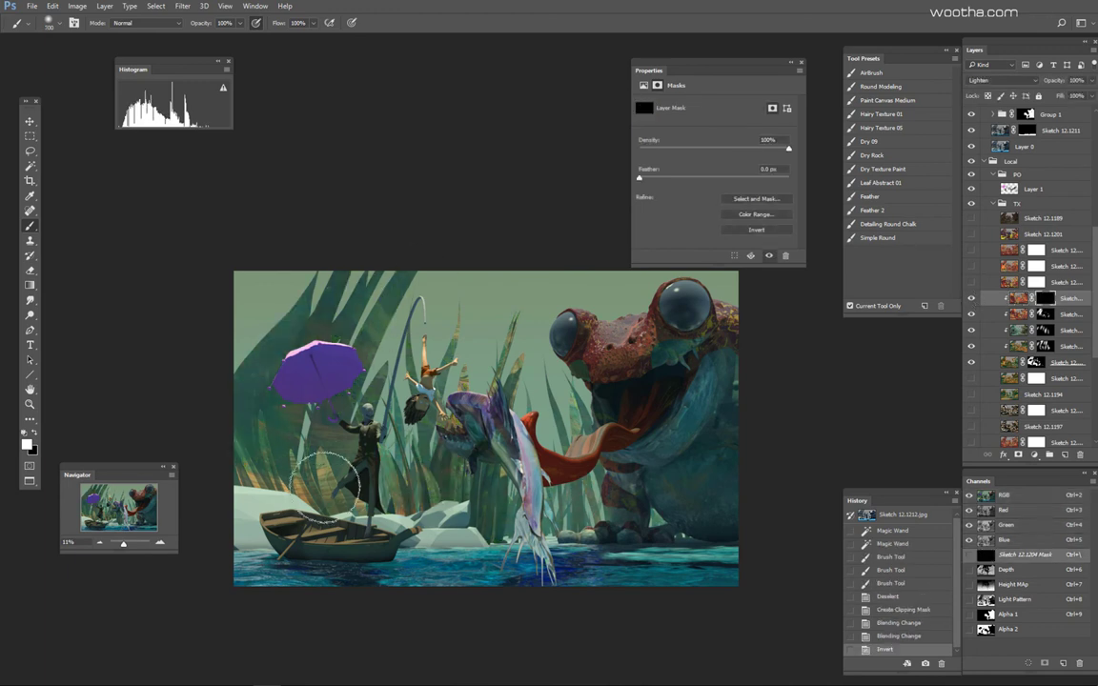
drag(268, 555, 431, 506)
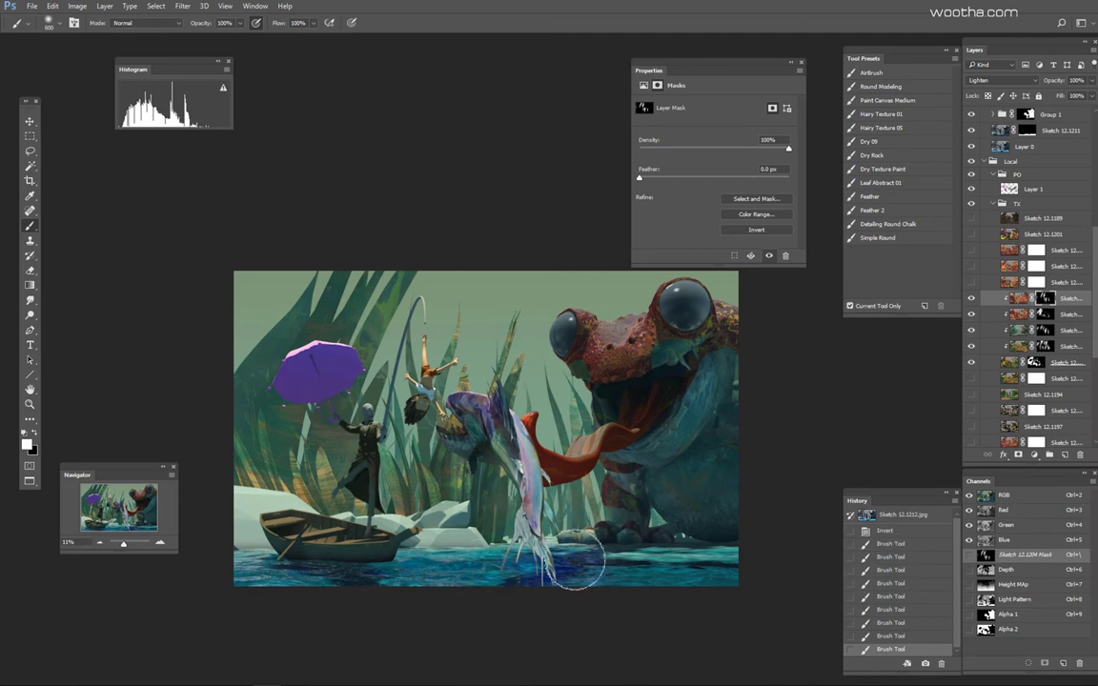
Step: Show Sketch 12.1203, clip it to the layer below, set it to Overlay, and invert its mask to black
click(973, 283)
click(1058, 279)
key(ctrl+alt+g)
click(991, 81)
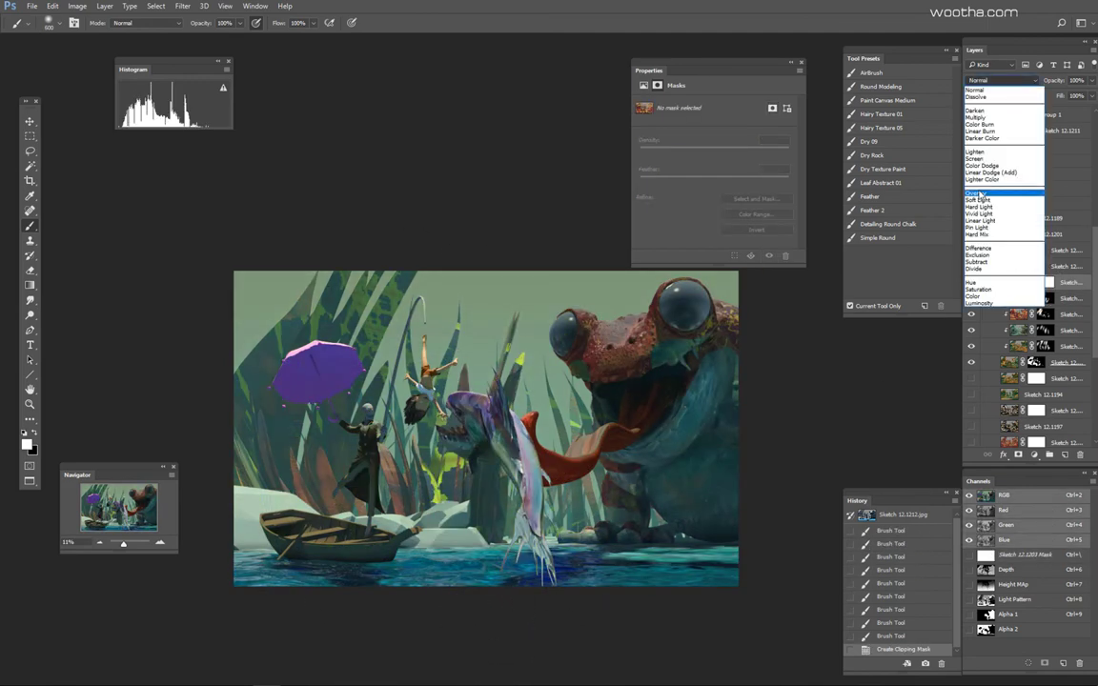
click(979, 194)
key(ctrl+i)
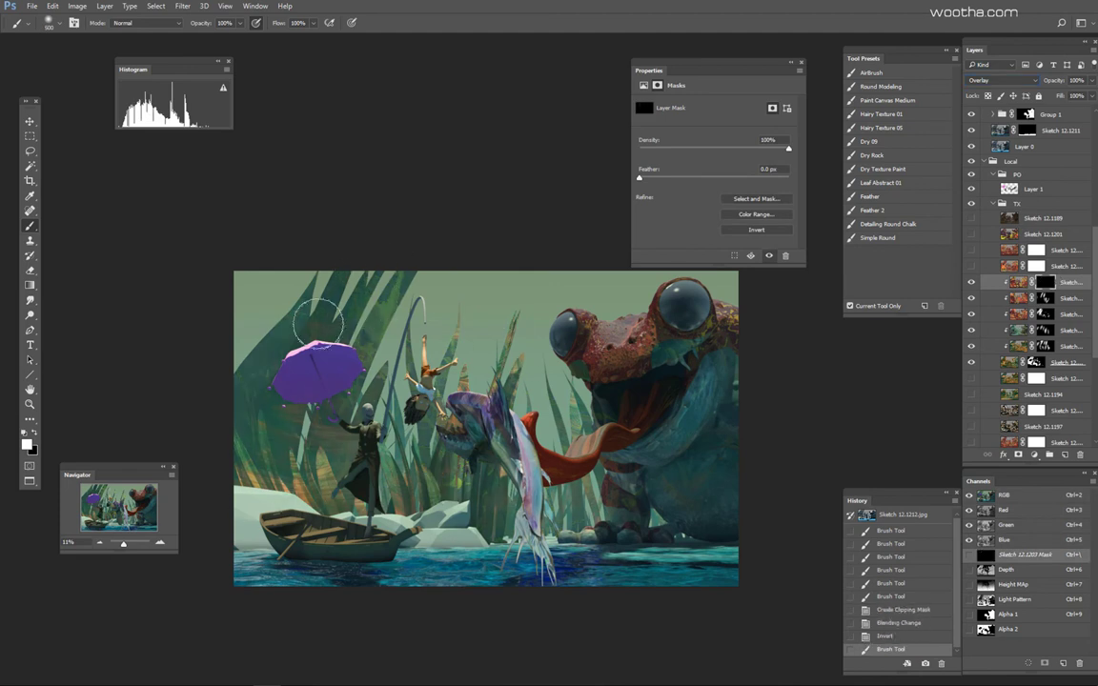
Step: Undo the first mask stroke and paint Sketch 12.1203 into the foliage below the umbrella
key(ctrl+z)
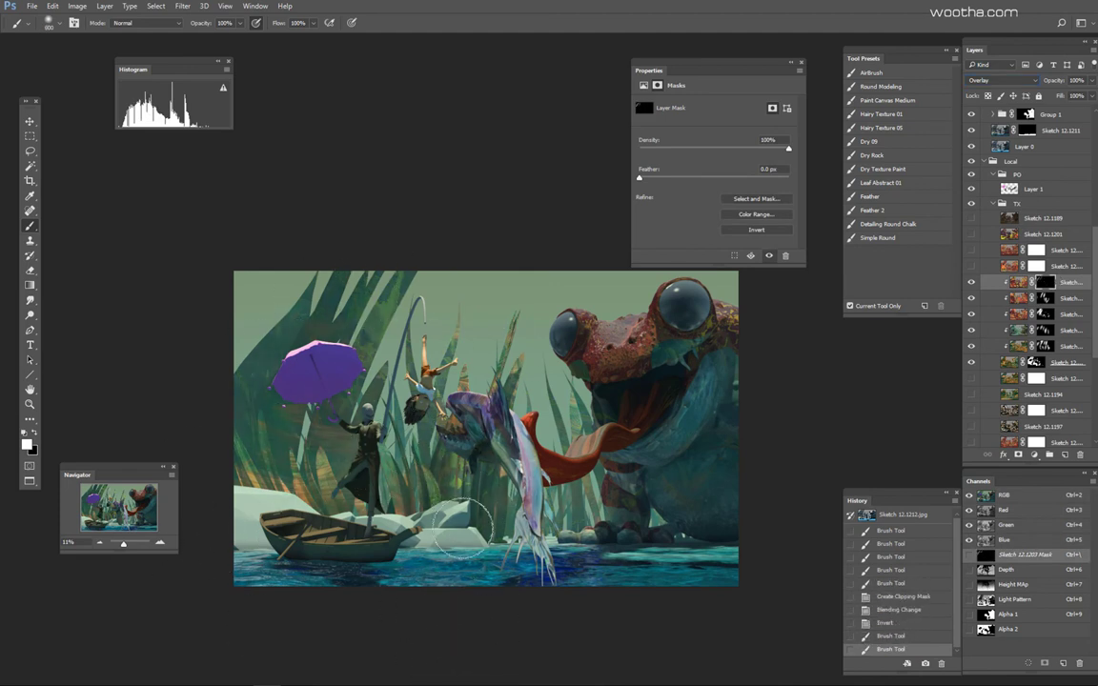
drag(296, 358, 263, 389)
drag(278, 371, 250, 404)
drag(264, 384, 239, 414)
scroll(464, 364, down, 2)
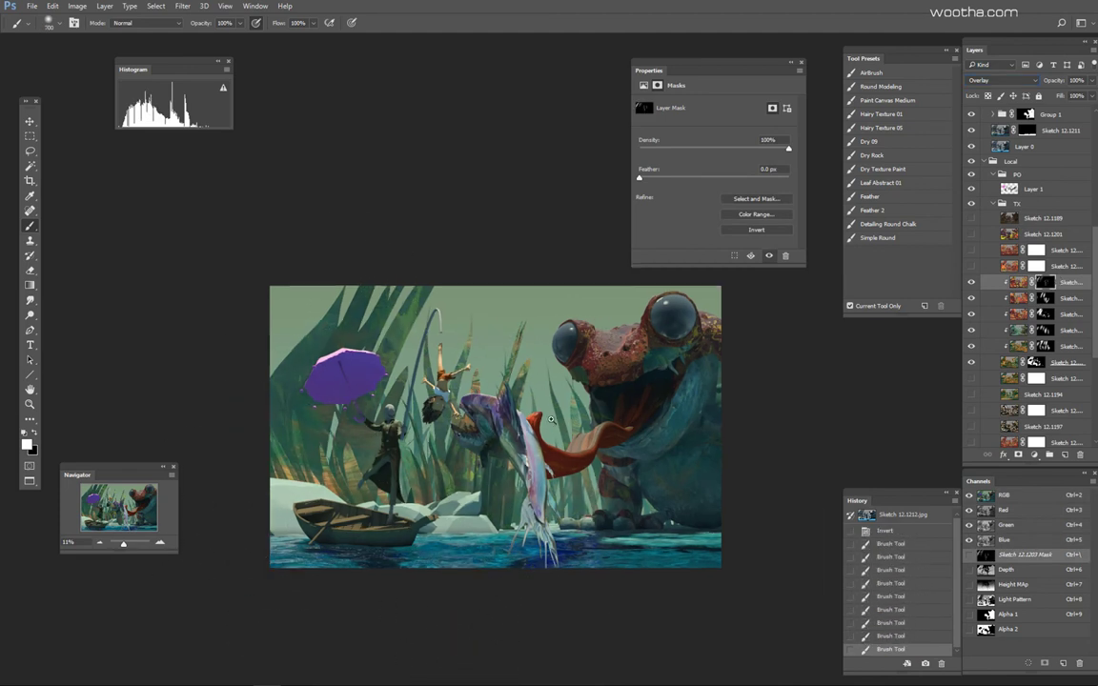
Step: Subtract Alpha 2, the rocks and the water from the lower-scene selection, hide its edges, and activate Layer 1 for painting
key(w)
ctrl+alt+click(987, 629)
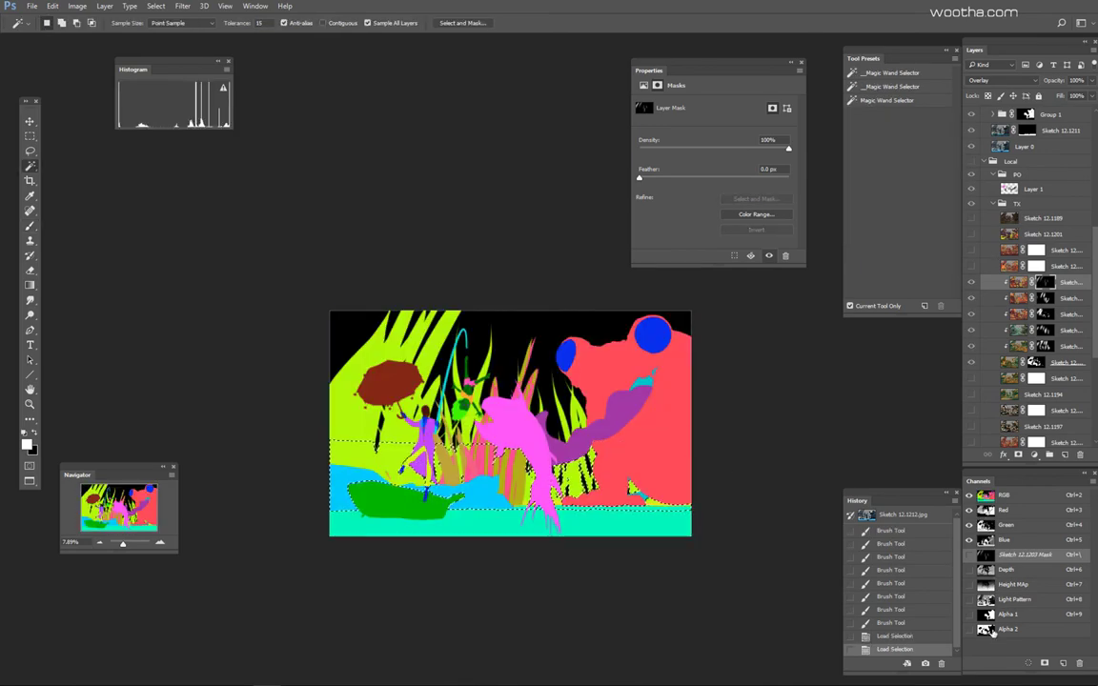
alt+click(489, 493)
alt+click(500, 522)
key(F2)
key(ctrl+h)
click(1035, 188)
key(b)
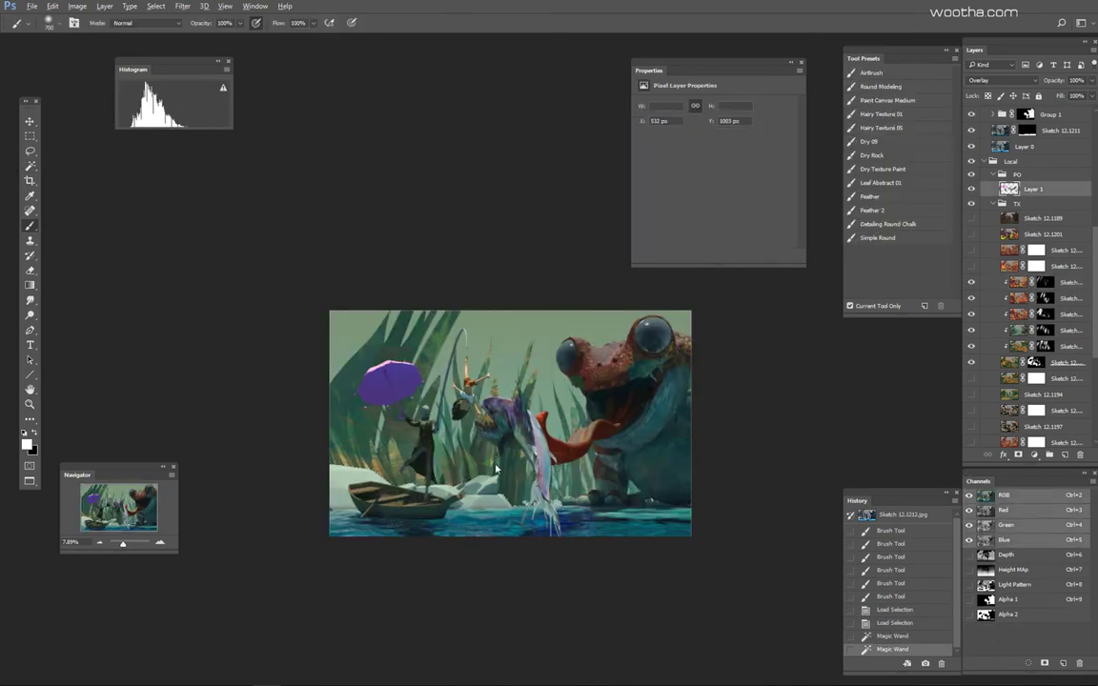
Step: Enlarge the brush to 1800 and pick a teal green as the painting colour
alt+shift+right_click(529, 465)
scroll(470, 515, up, 3)
alt+shift+right_click(482, 507)
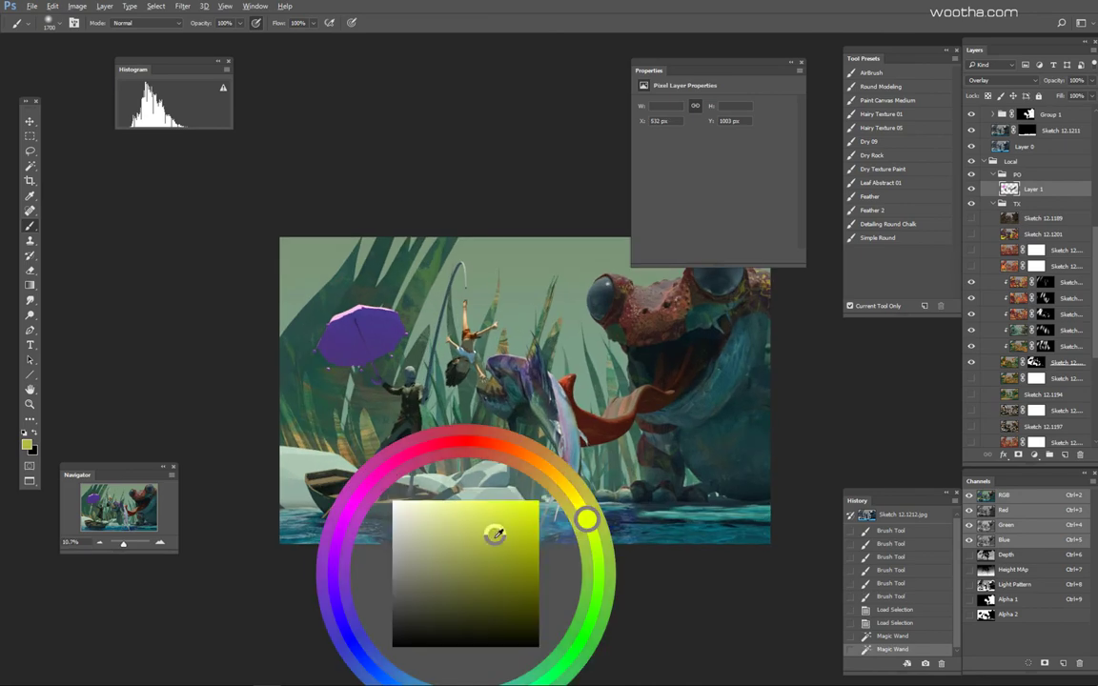
key(bracketright)
alt+shift+right_click(419, 459)
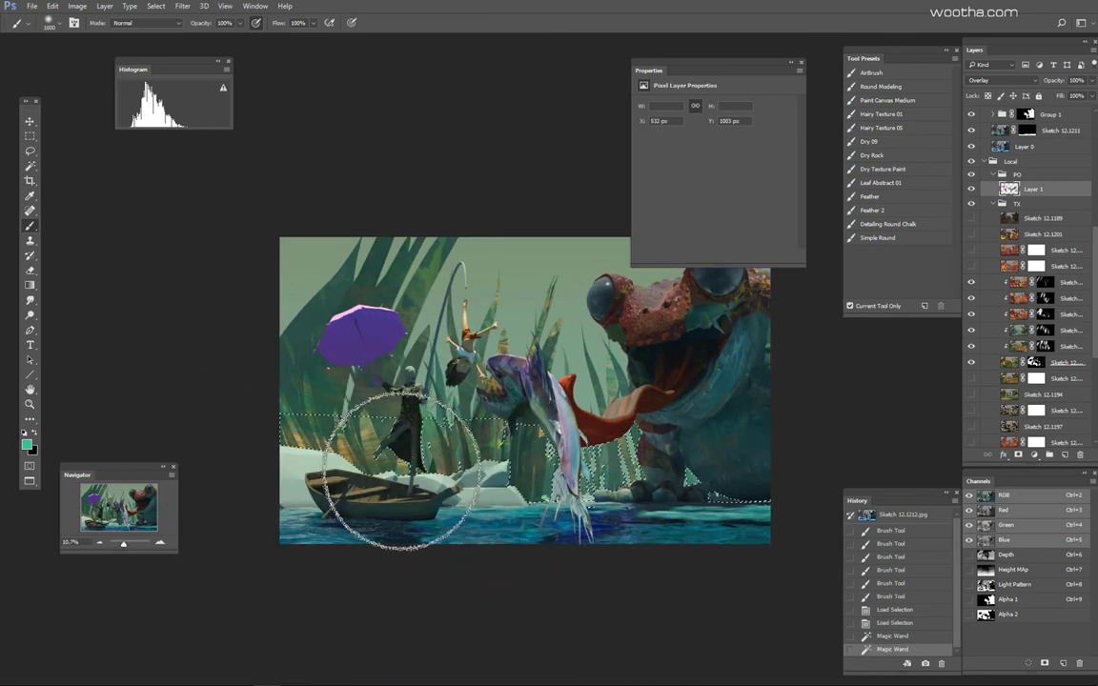
Step: Check the colour ID view and brush the teal green softly over the lower foliage on Layer 1, reducing the brush size
key(w)
key(F2)
key(F2)
key(ctrl+h)
key(b)
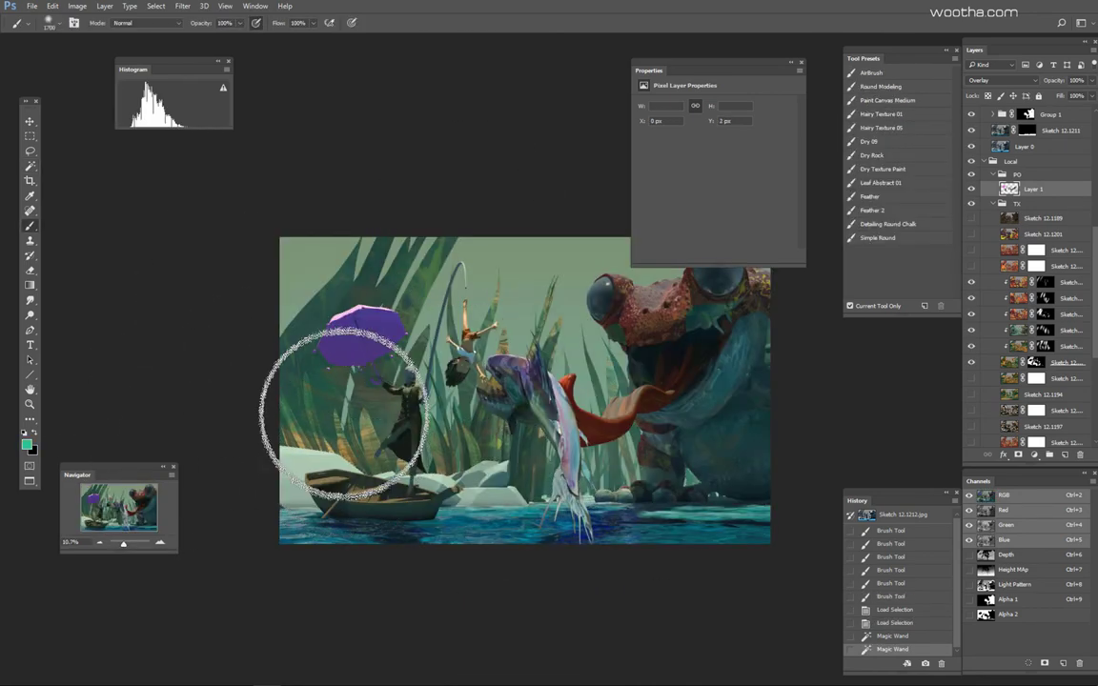
mouse_move(318, 431)
mouse_down()
mouse_move(599, 562)
mouse_move(498, 504)
mouse_move(429, 543)
mouse_up()
key(bracketleft)
key(bracketleft)
key(bracketleft)
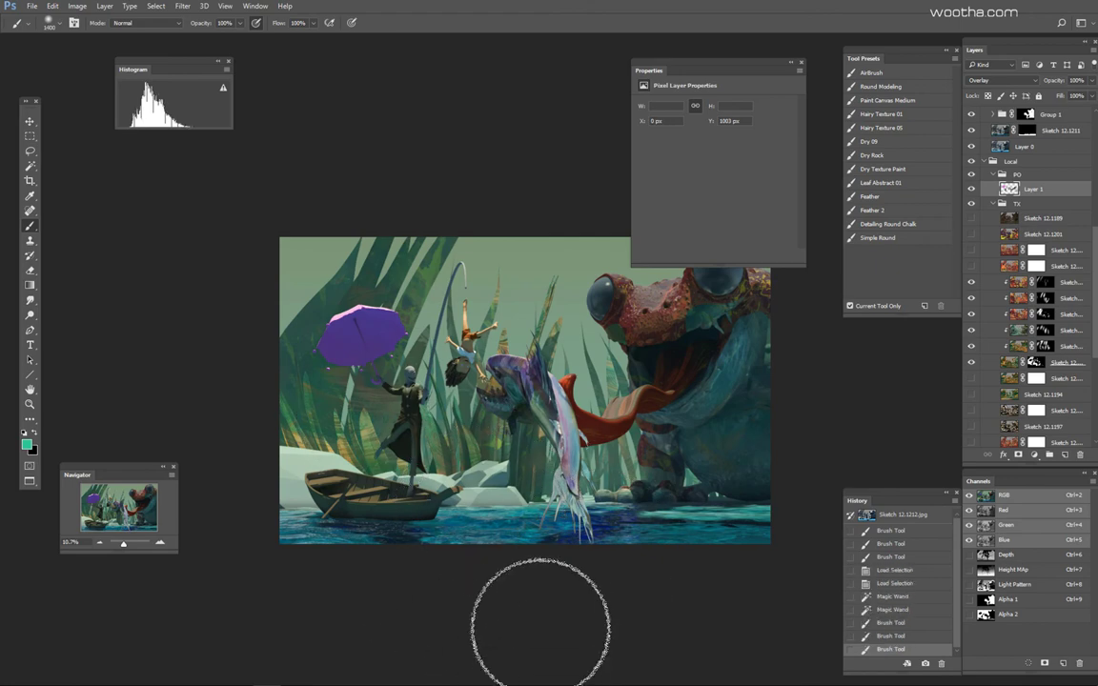
key(bracketleft)
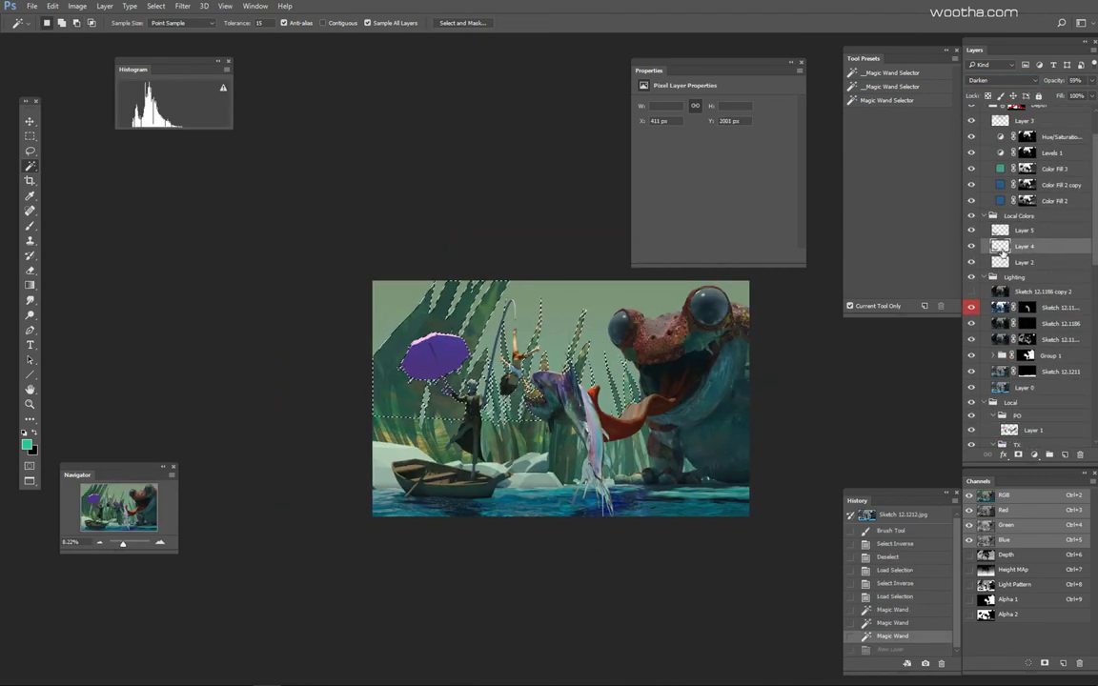
Step: Activate Layer 2 in the Local Colors group, hide the selection edges, and undo a trial stroke over the foliage
click(1001, 262)
key(ctrl+h)
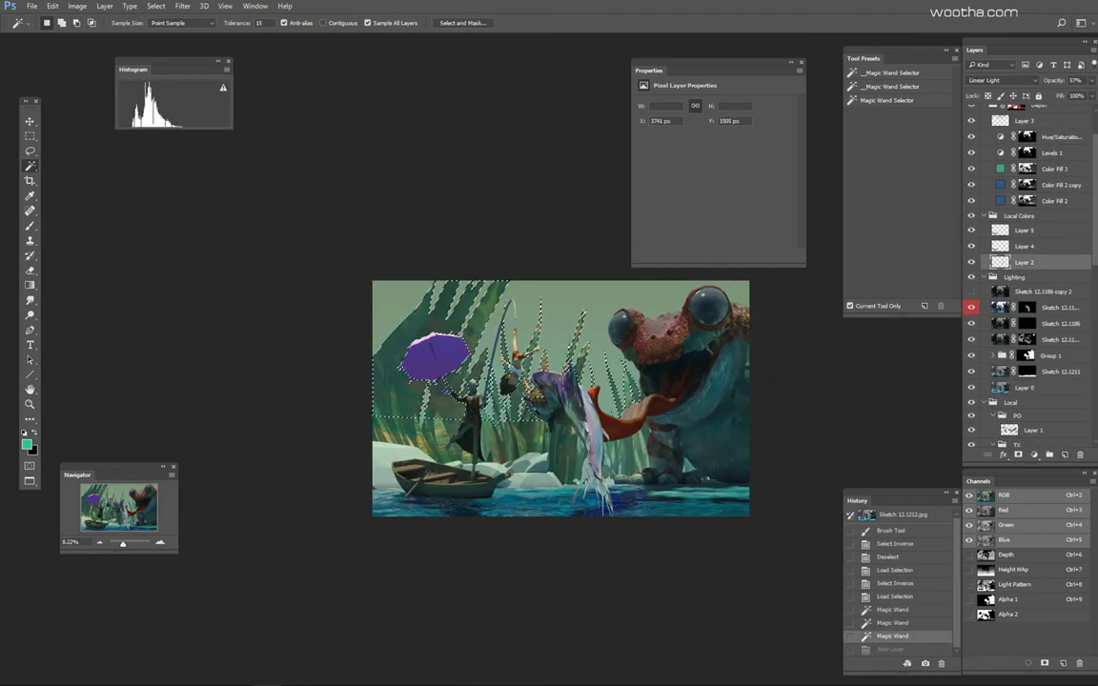
key(b)
alt+shift+right_click(522, 407)
drag(353, 506, 428, 361)
key(ctrl+z)
Step: Pick a yellow and brush it onto the reeds around the leaping fish on Layer 2, working in full-screen view
key(f)
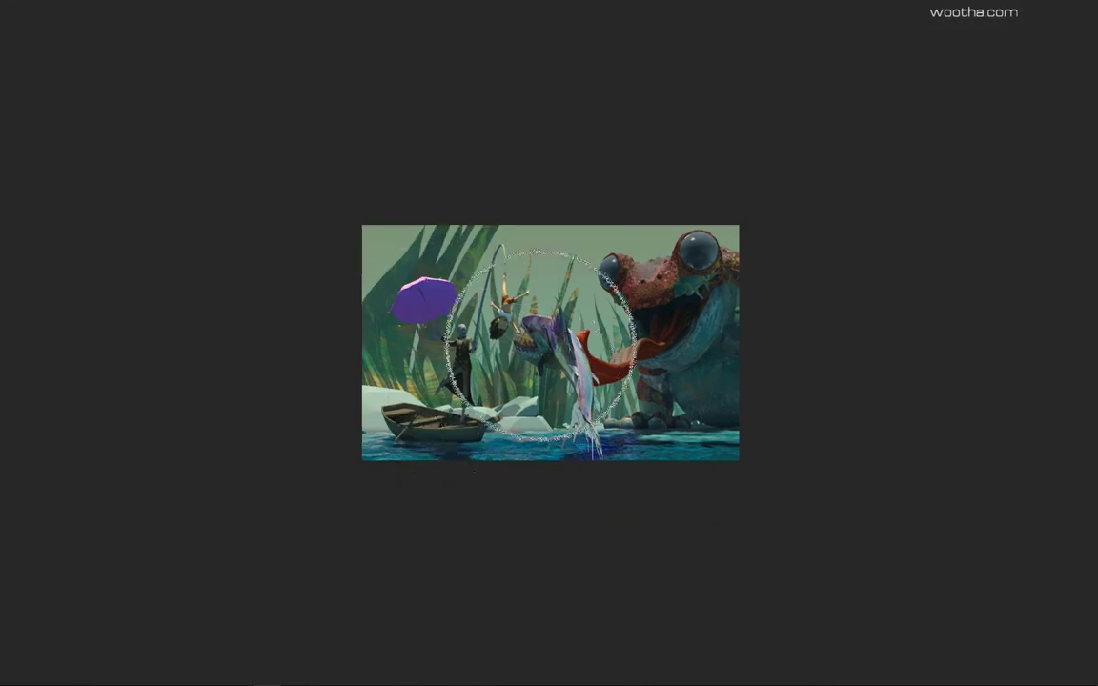
alt+shift+right_click(548, 381)
alt+shift+right_click(544, 338)
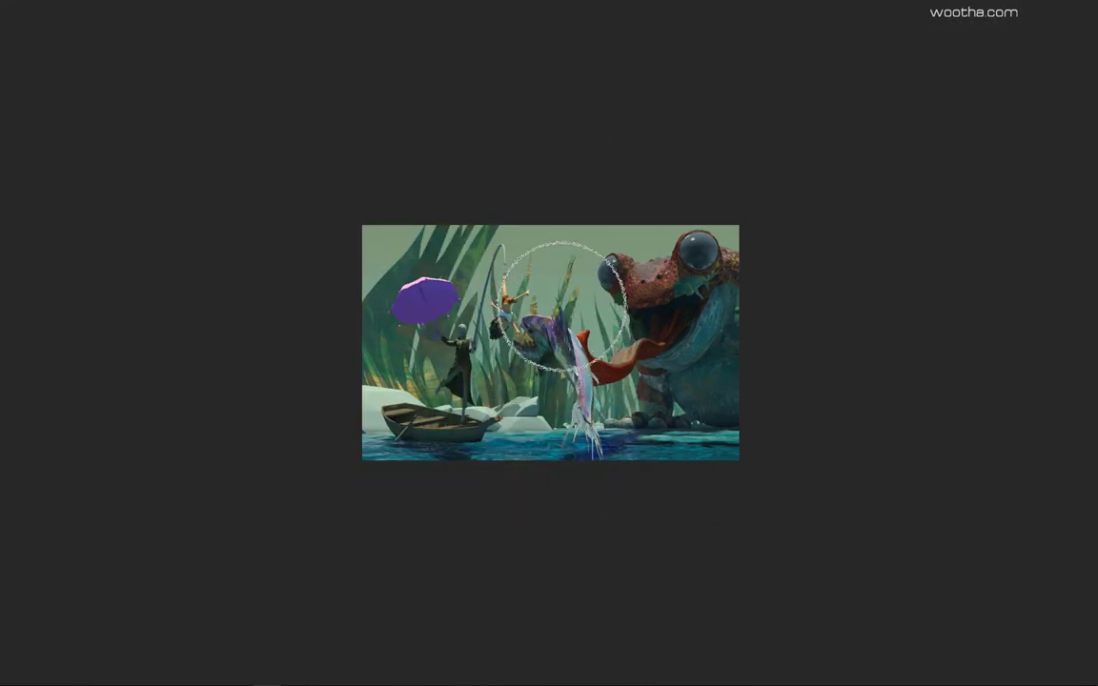
drag(604, 427, 637, 425)
key(Tab)
alt+shift+right_click(532, 345)
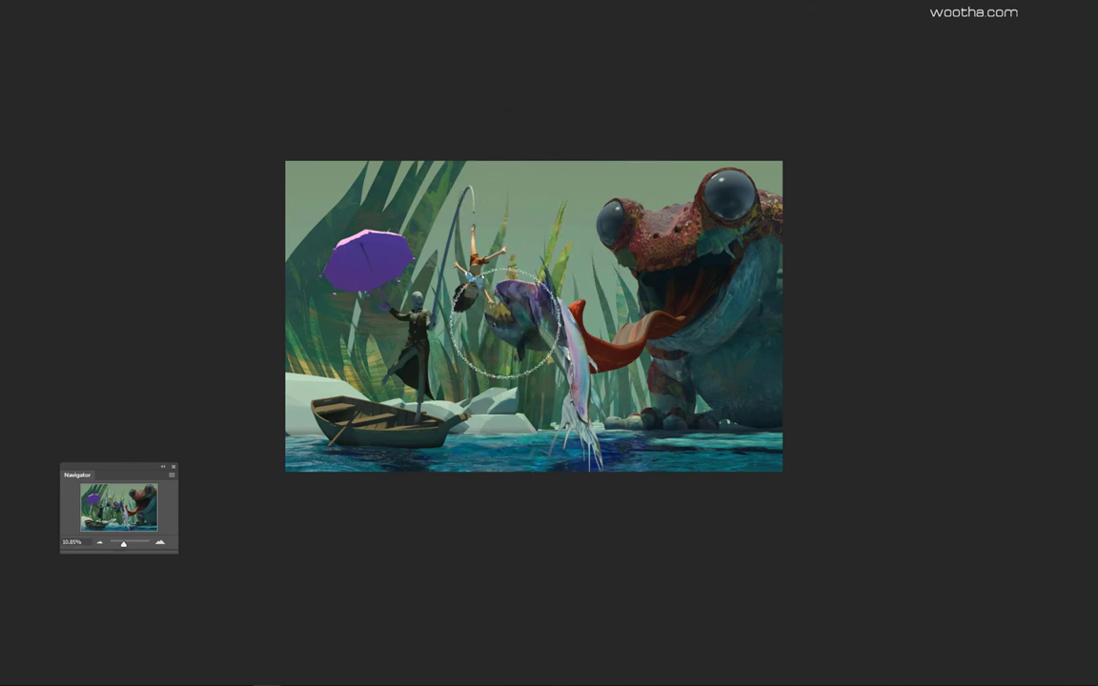
key(f)
key(f)
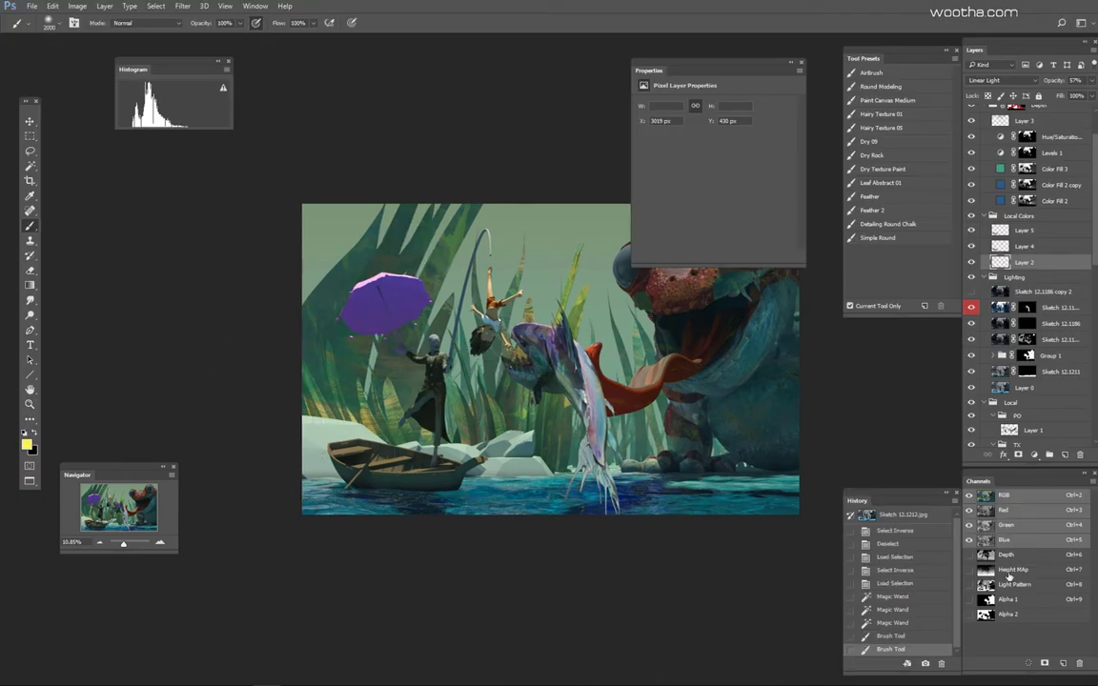
ctrl+click(986, 555)
key(q)
key(ctrl+l)
mouse_move(726, 171)
mouse_down()
mouse_move(803, 176)
mouse_move(726, 171)
mouse_up()
drag(871, 171, 793, 172)
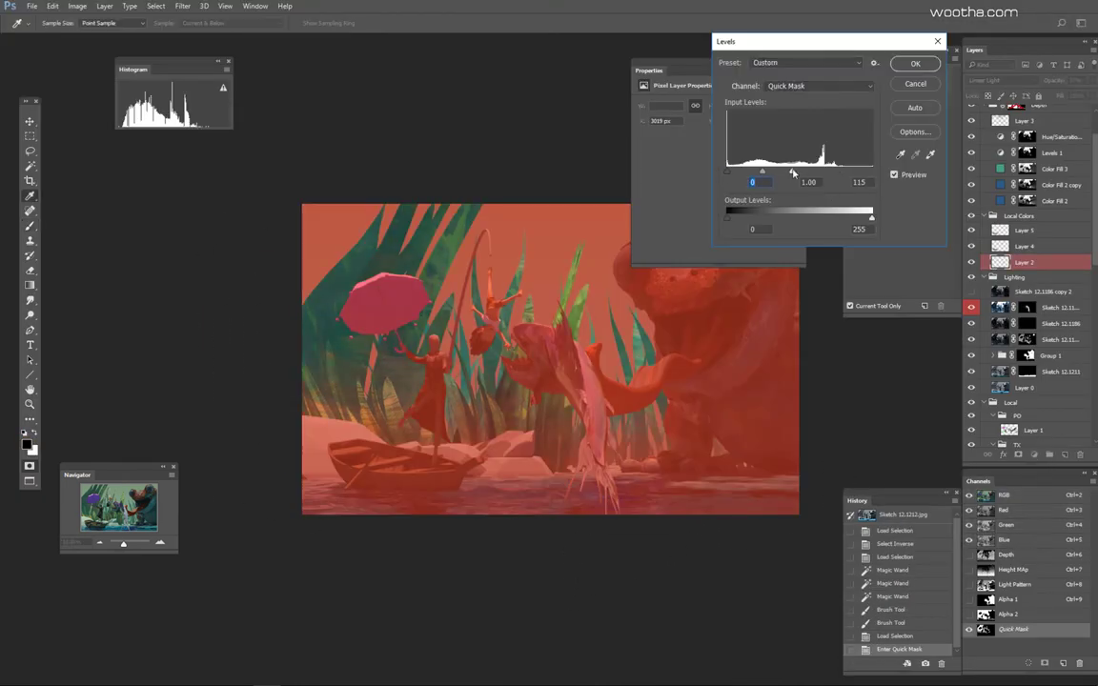
click(922, 86)
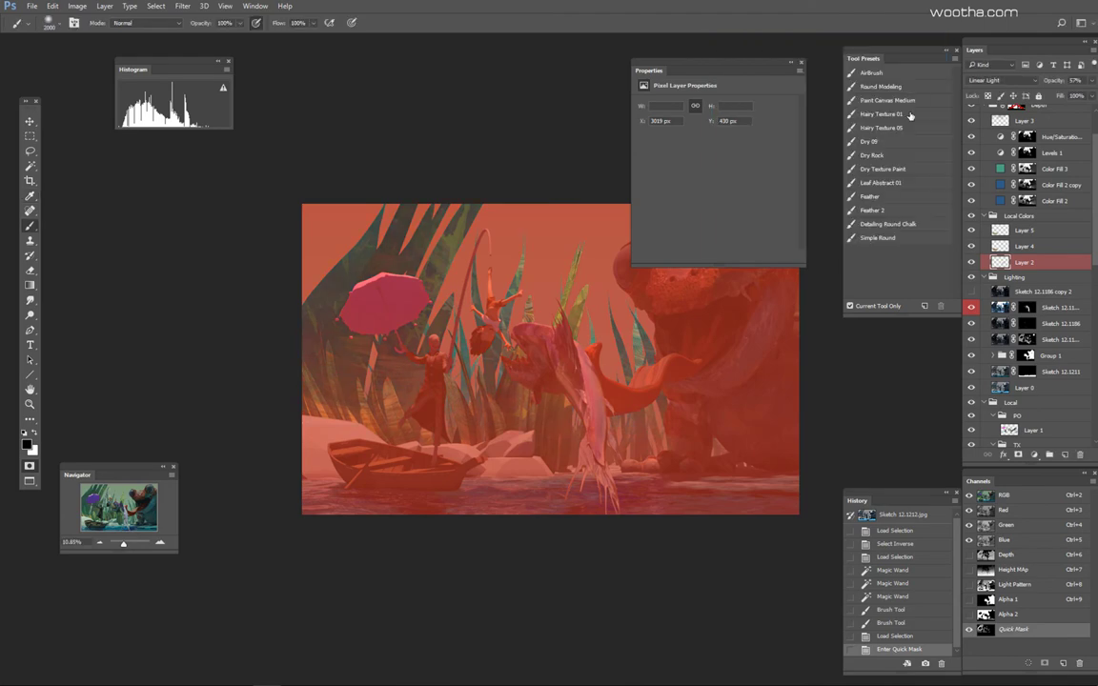
key(ctrl+i)
key(ctrl+l)
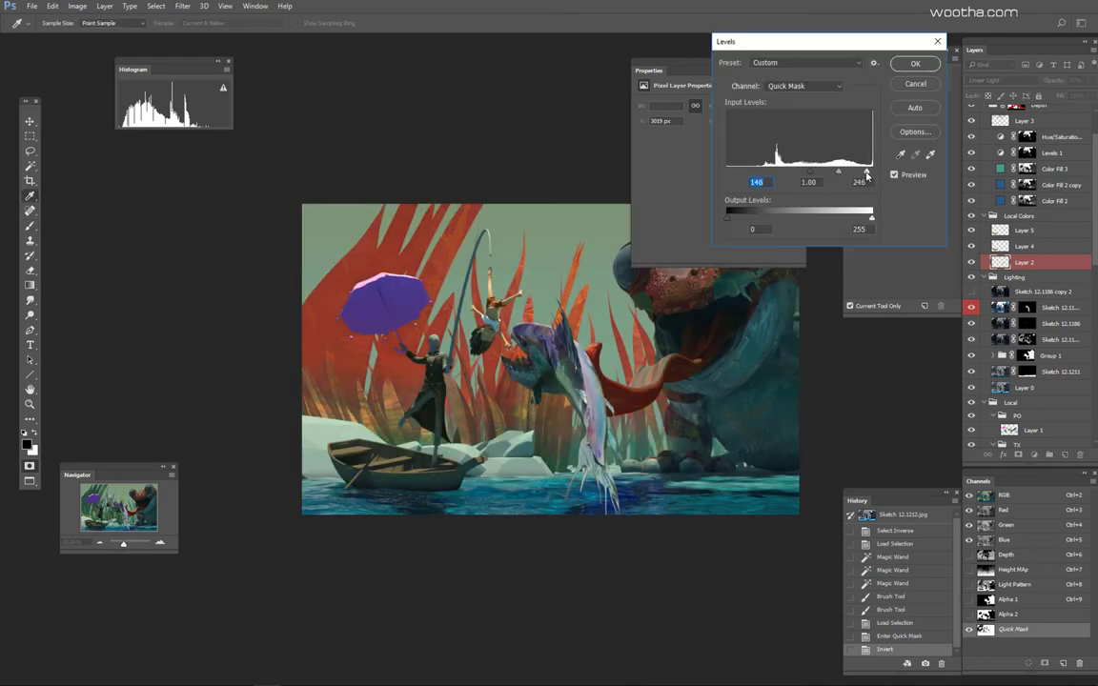
click(934, 85)
key(q)
key(ctrl+d)
Step: Load the Depth channel as a selection and harden it in Quick Mask with two Levels adjustments that raise the black input
ctrl+click(991, 556)
key(q)
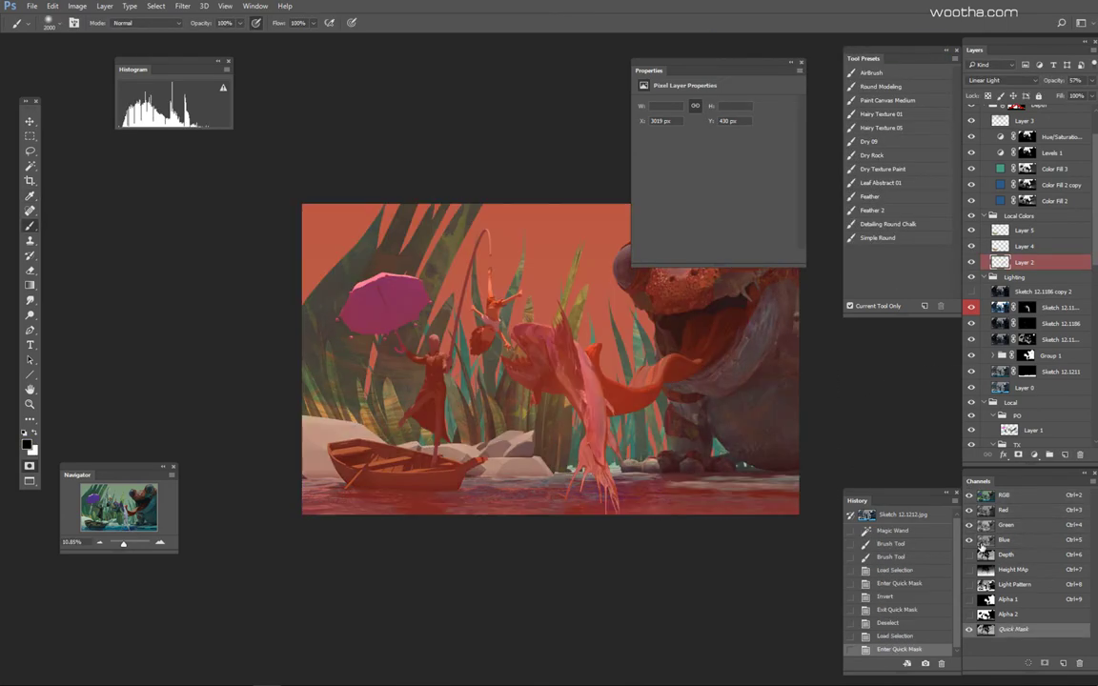
key(ctrl+l)
drag(726, 171, 827, 173)
click(915, 64)
key(ctrl+l)
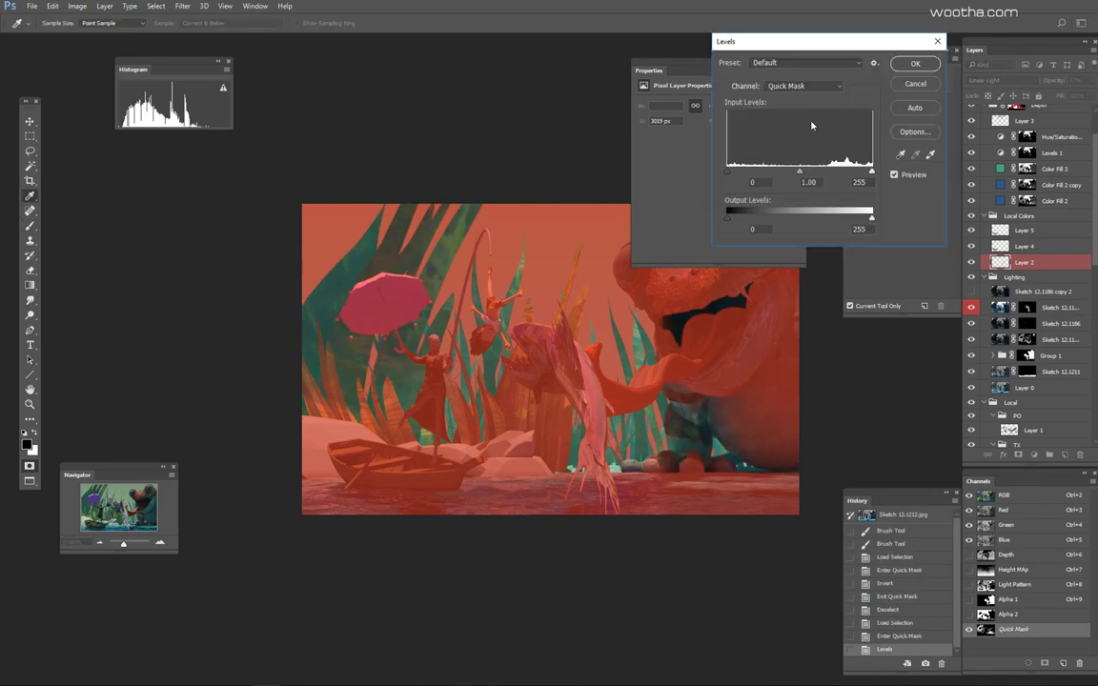
drag(726, 172, 833, 172)
click(910, 67)
key(q)
Step: Invert the depth selection, intersect it with the lime-green foliage of the colour ID view, and hide its edges
key(w)
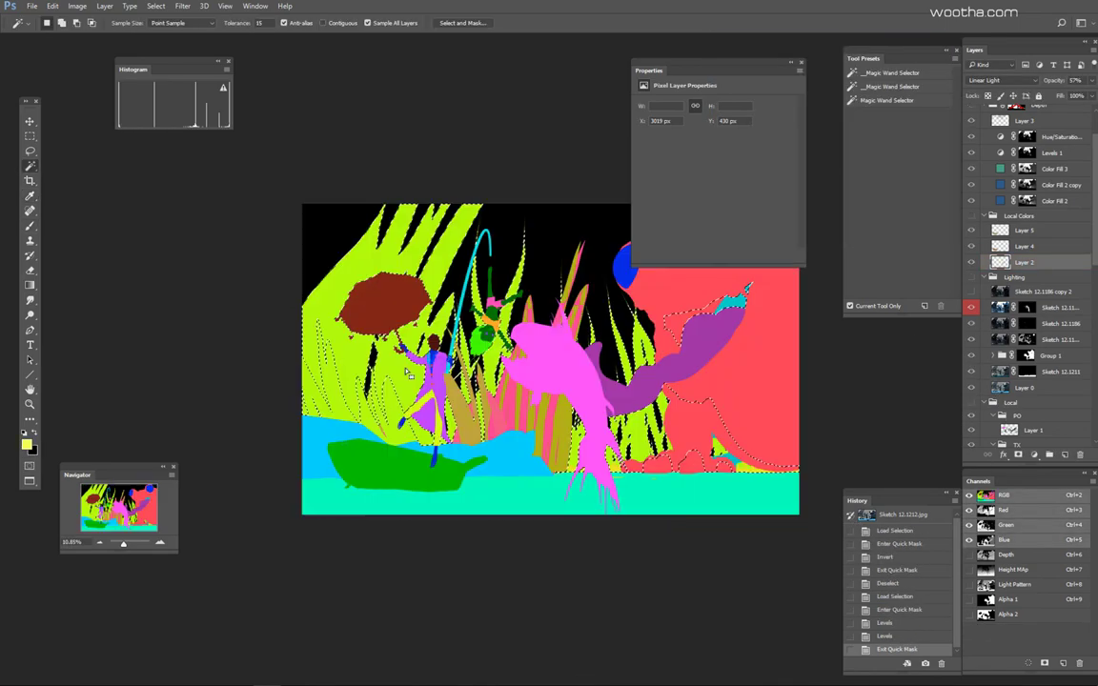
alt+shift+click(407, 379)
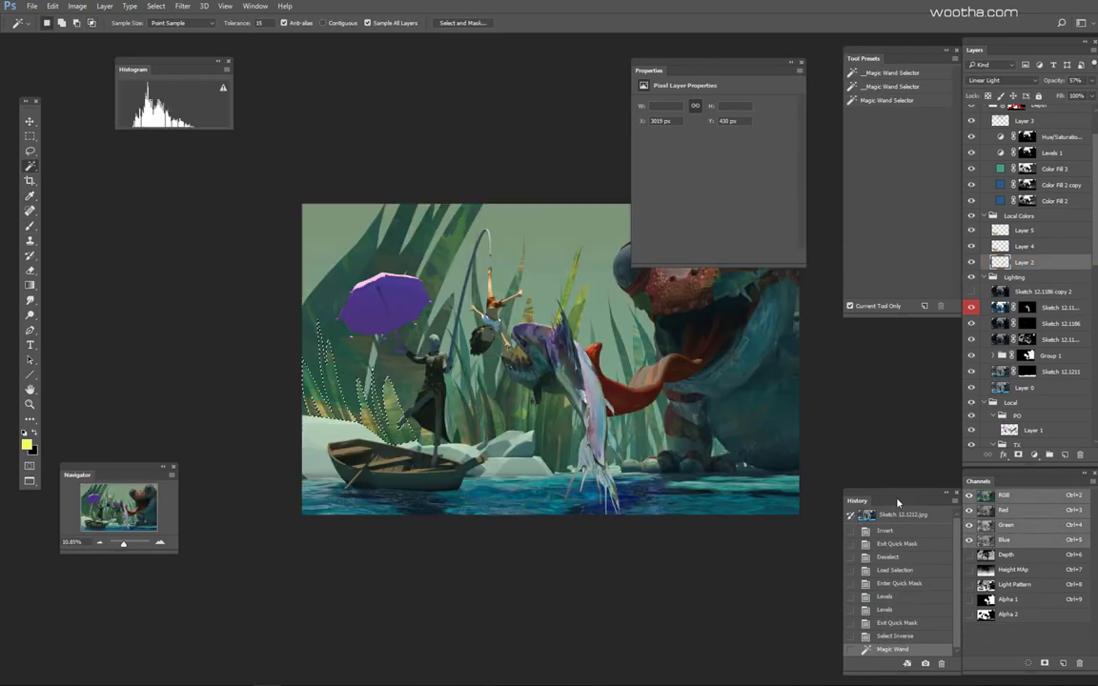
key(b)
key(ctrl+h)
Step: Undo the trial stroke on the lower foliage, reduce the brush, and paint olive yellow onto the large leaves beside the umbrella on Layer 2
drag(396, 413, 397, 453)
mouse_move(419, 425)
mouse_down()
mouse_move(387, 407)
mouse_move(388, 427)
mouse_up()
key(ctrl+z)
key(bracketleft)
key(bracketleft)
key(bracketleft)
key(bracketleft)
key(bracketleft)
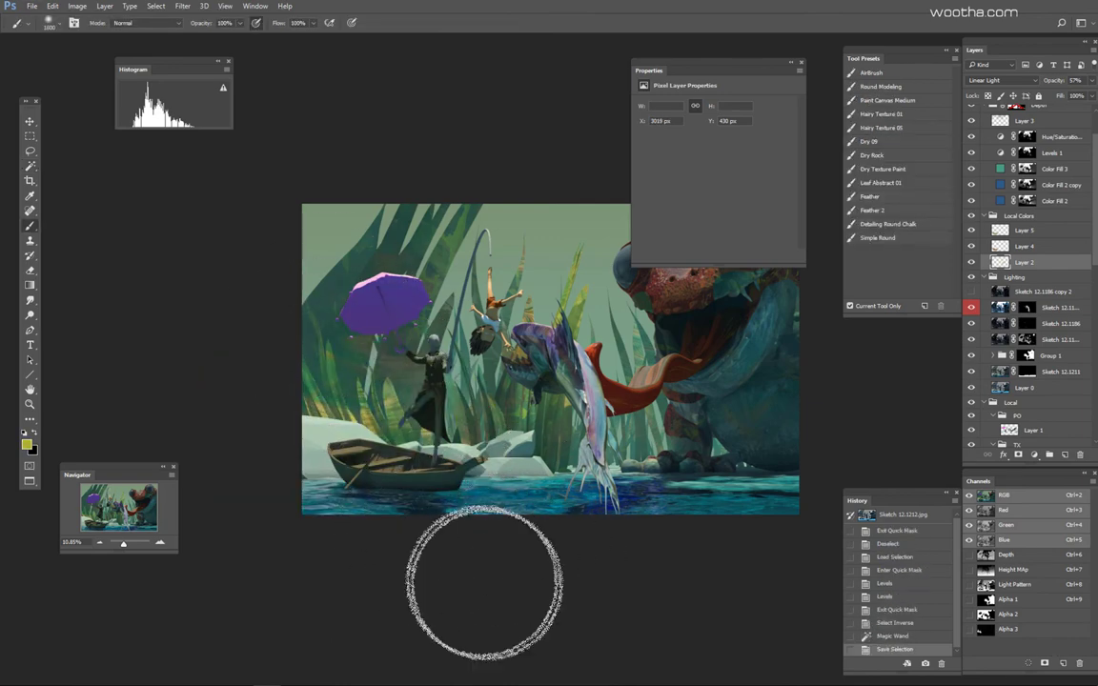
drag(302, 338, 345, 350)
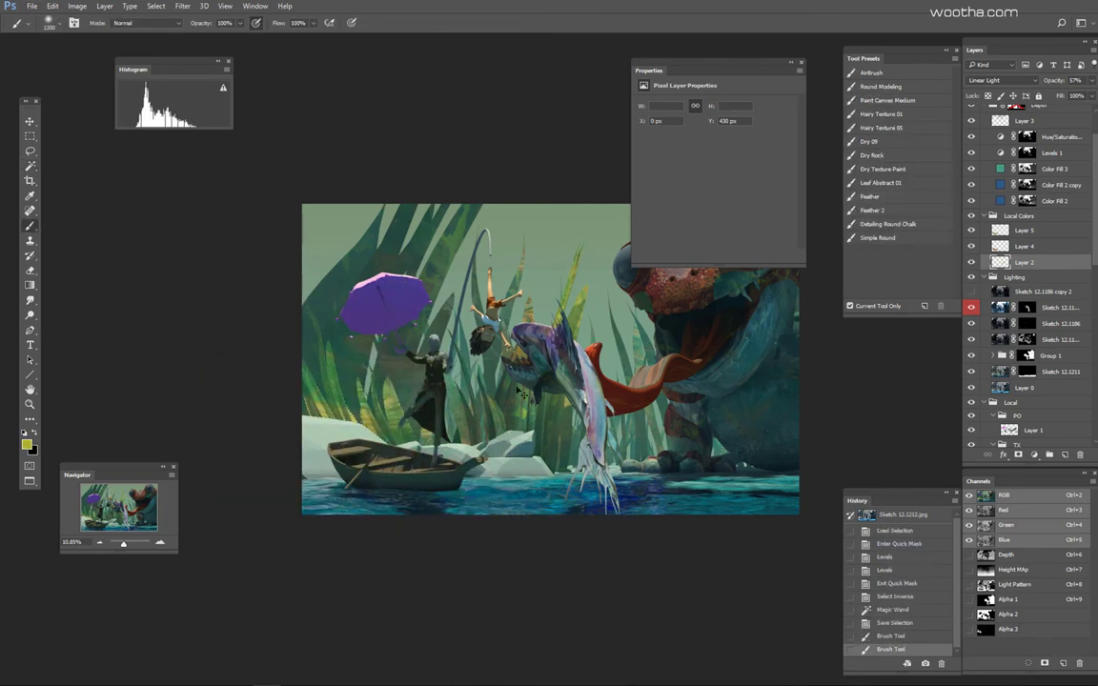
Step: Load the Depth channel again, harden it in Quick Mask with Levels inputs of 89 and 93, and invert the resulting selection
ctrl+click(979, 554)
key(q)
key(ctrl+l)
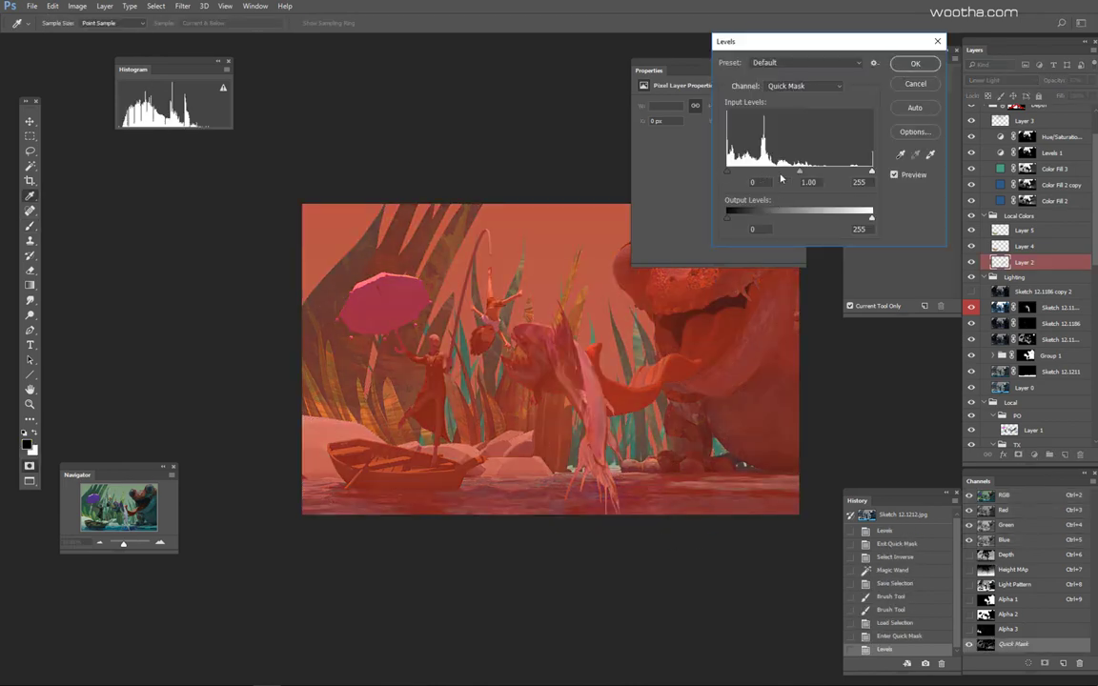
drag(728, 170, 784, 174)
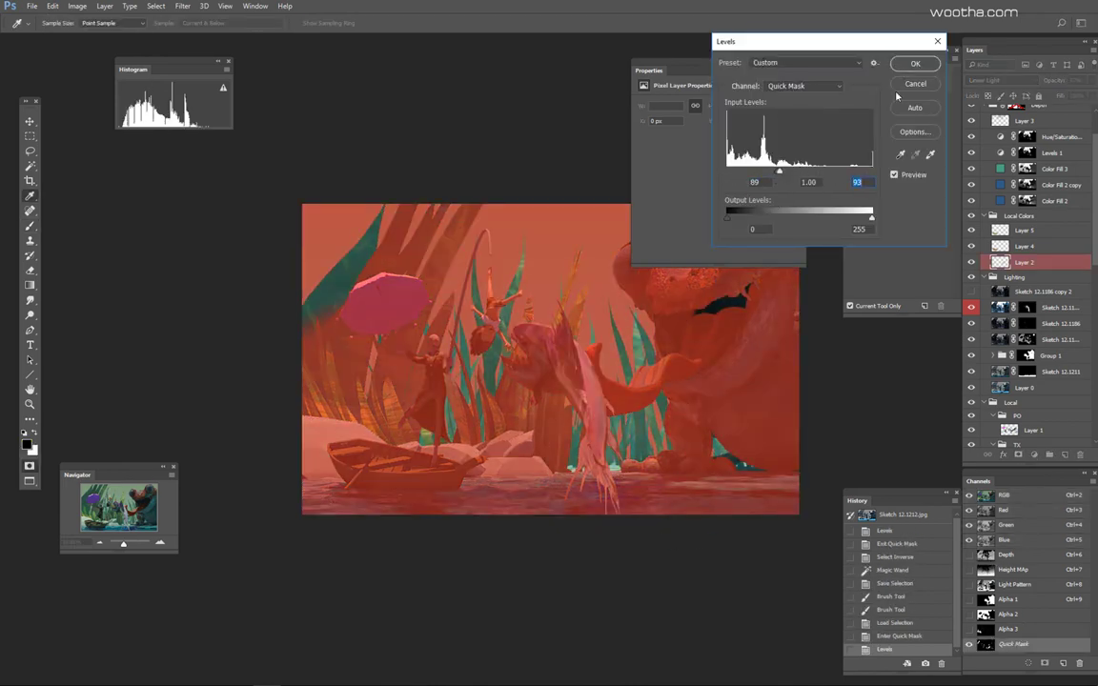
click(915, 63)
key(q)
key(ctrl+shift+i)
Step: Subtract Alpha 1 and the colour ID areas of the rocks and black background from the selection, leaving the foreground foliage
key(w)
alt+click(971, 402)
alt+click(971, 402)
ctrl+alt+click(986, 599)
alt+click(971, 402)
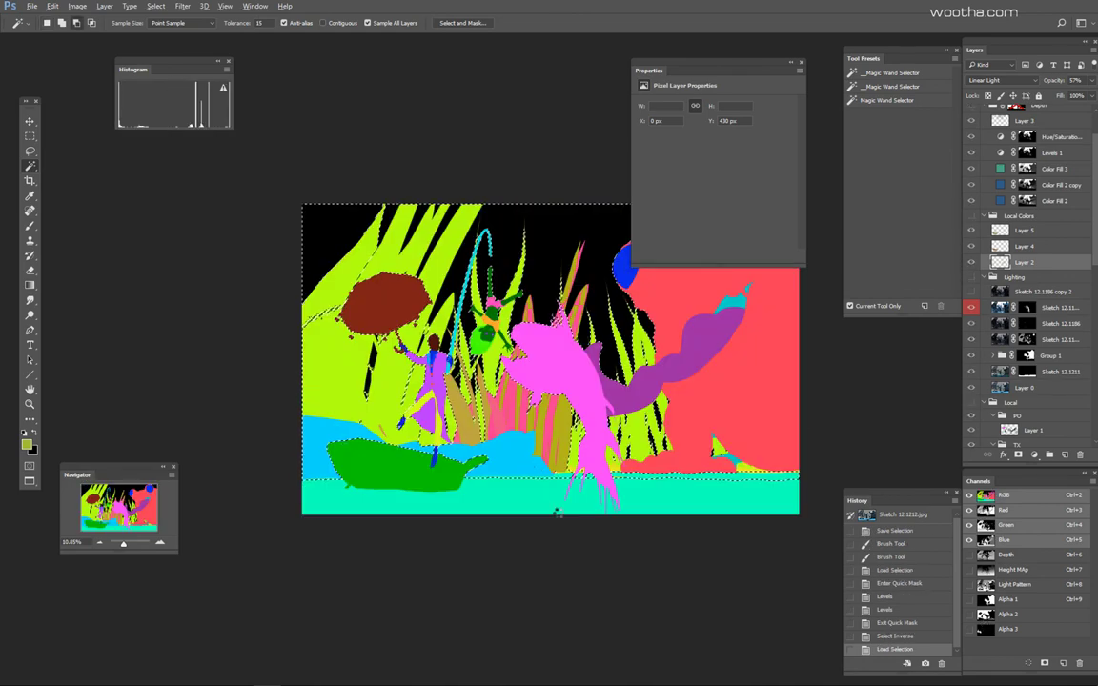
alt+click(519, 458)
alt+click(972, 403)
alt+click(971, 402)
alt+click(593, 262)
alt+click(972, 402)
Step: Save the foliage selection as a new alpha channel, reload it, and return to the RGB view with the selection edges hidden
click(1045, 663)
click(1025, 645)
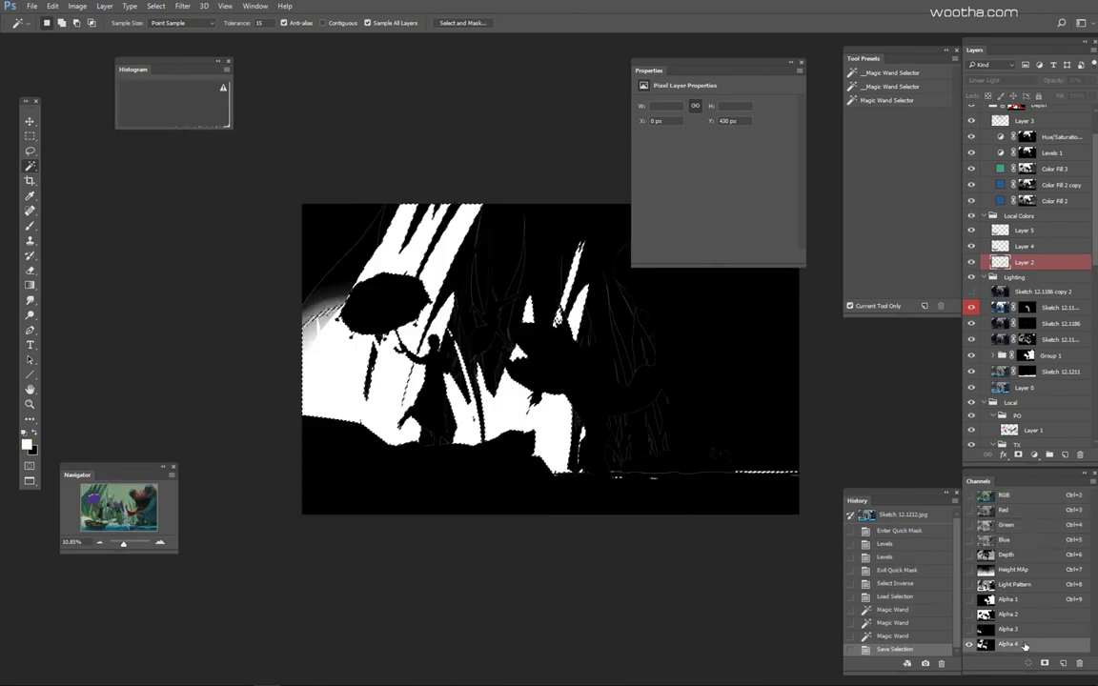
ctrl+click(1025, 645)
click(1031, 498)
key(ctrl+h)
key(b)
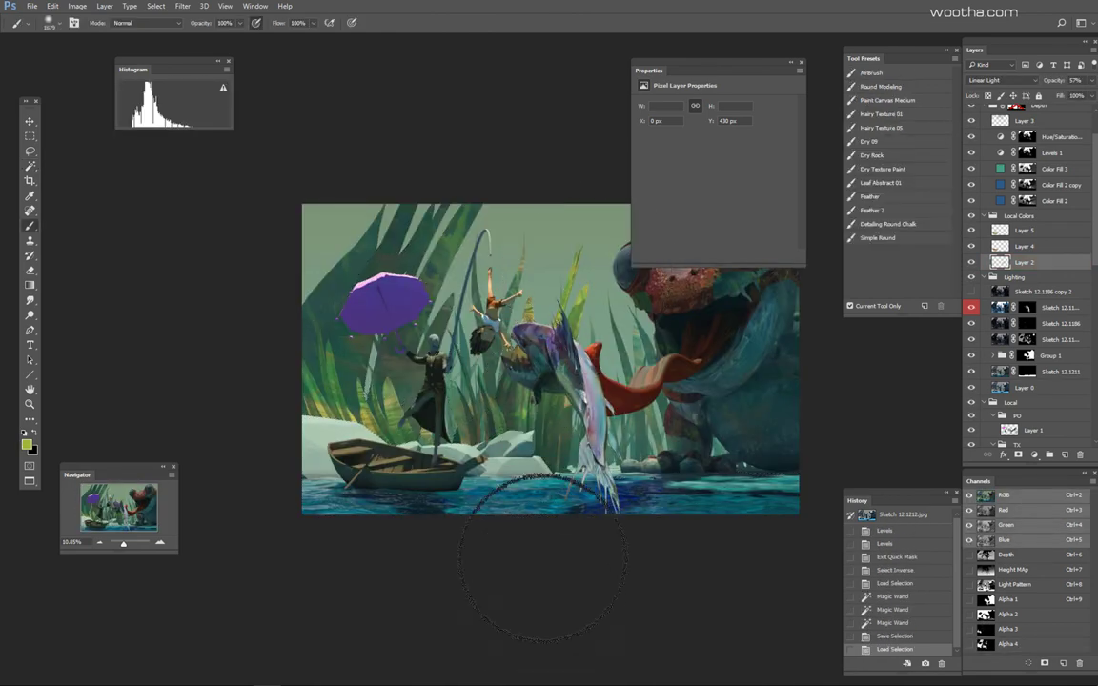
Step: Add a new layer in Color Dodge mode above Layer 2 and brush a dark golden brown onto the reeds around the leaping fish
key(ctrl+shift+alt+n)
click(1001, 80)
click(989, 166)
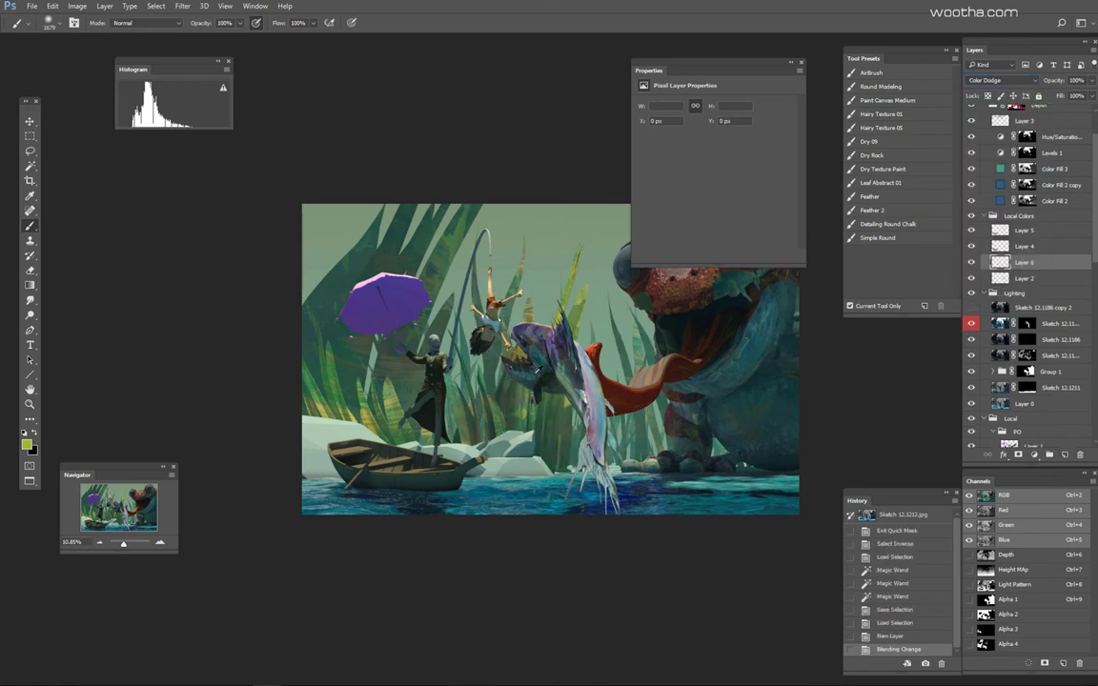
alt+click(444, 374)
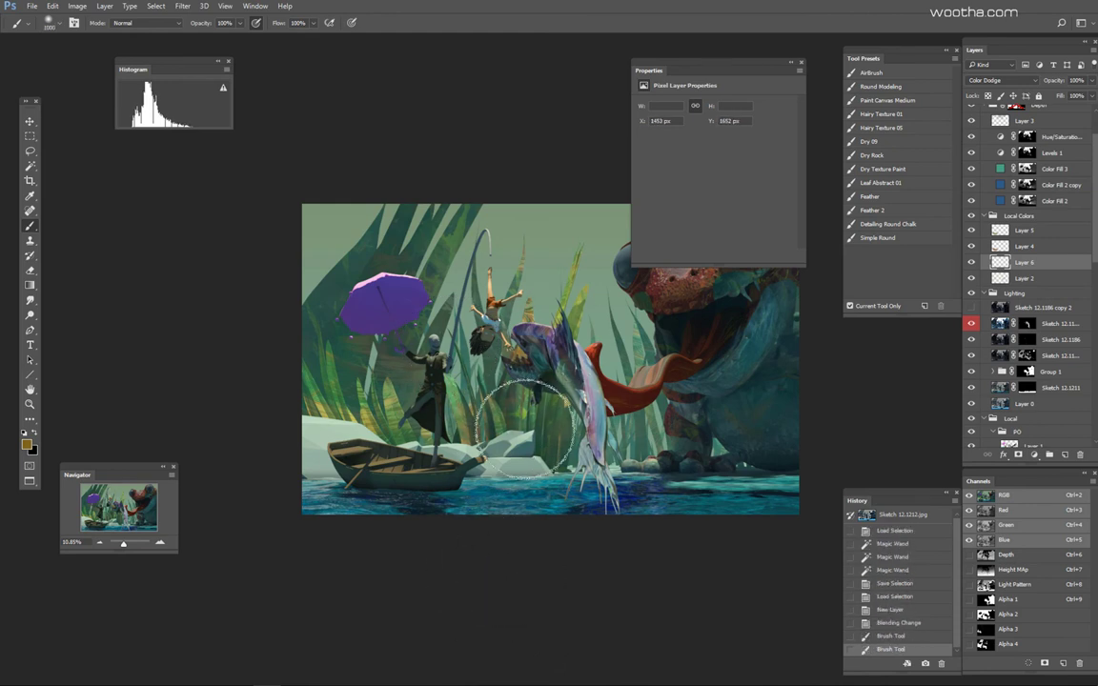
key(bracketright)
key(bracketright)
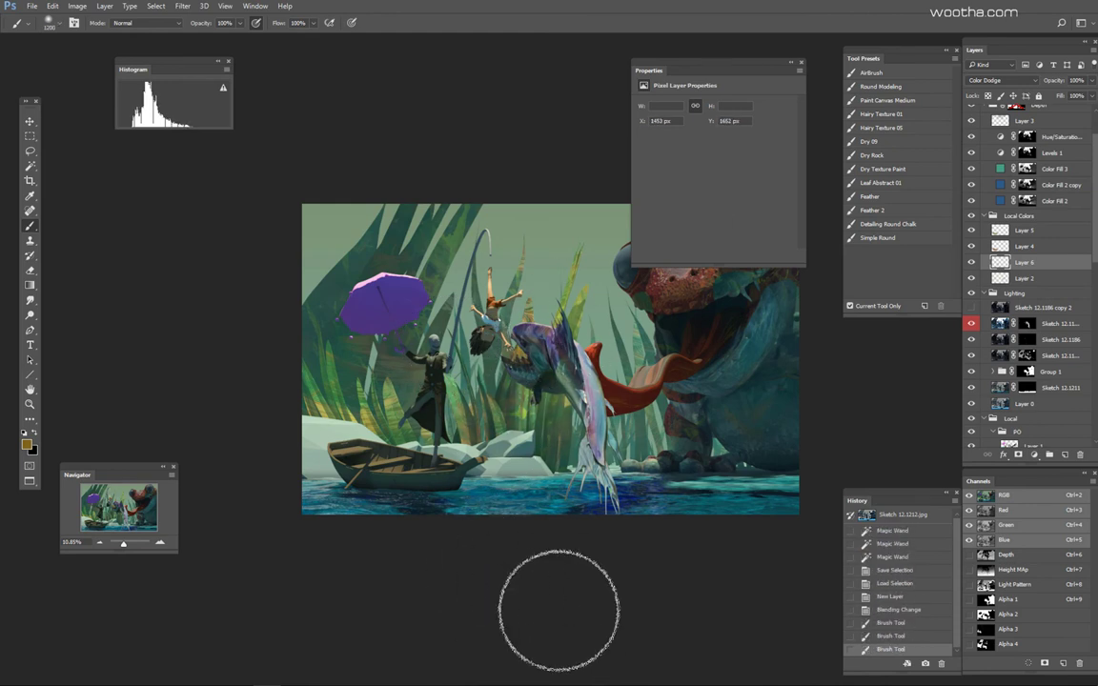
drag(593, 244, 574, 307)
alt+shift+right_click(560, 368)
Step: Activate Layer 2 and brush orange onto the reeds beside the standing figure, adjusting the brush size and picking a yellow
click(1007, 278)
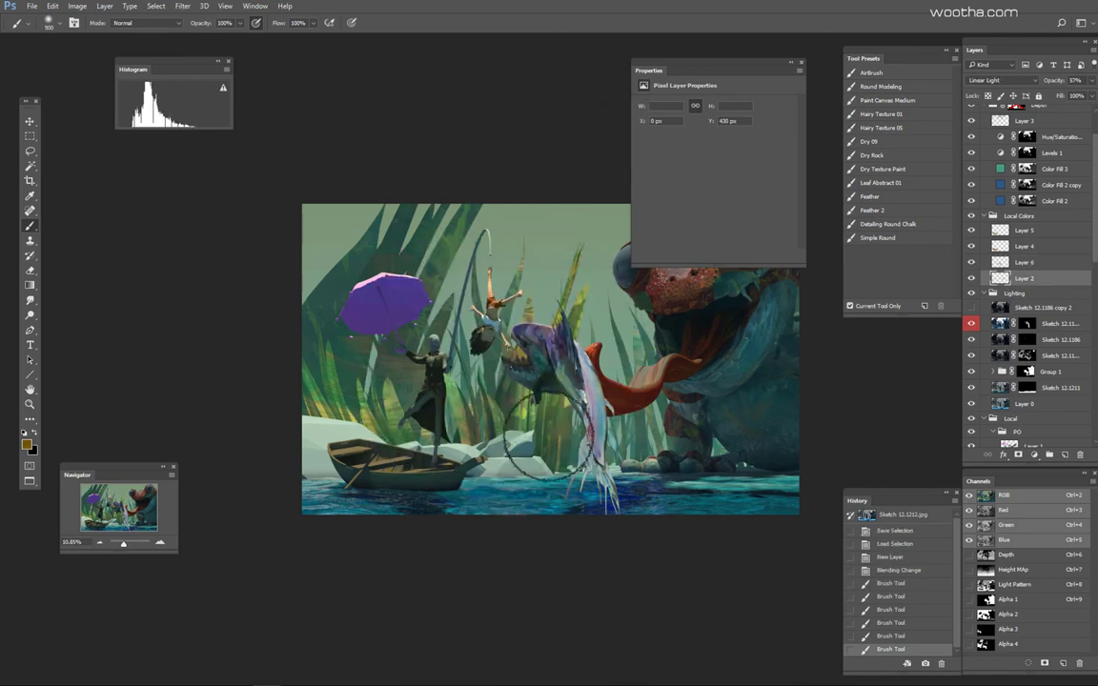
alt+shift+right_click(555, 326)
key(bracketright)
key(bracketright)
key(bracketright)
alt+shift+right_click(554, 336)
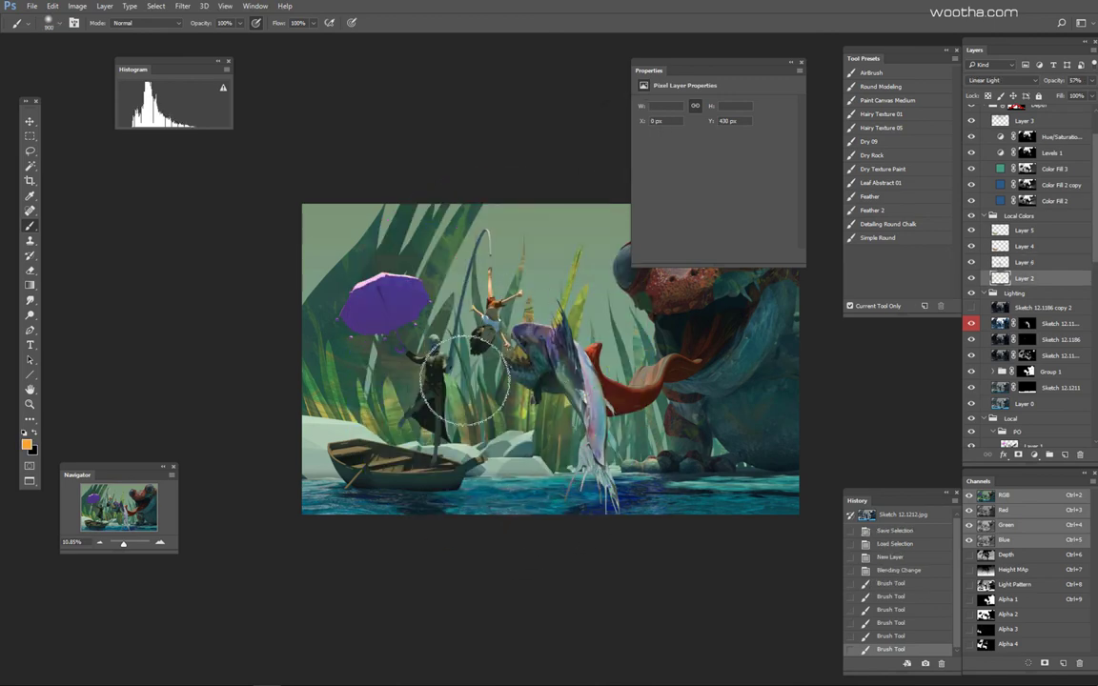
drag(465, 381, 458, 419)
key(bracketright)
alt+shift+right_click(451, 409)
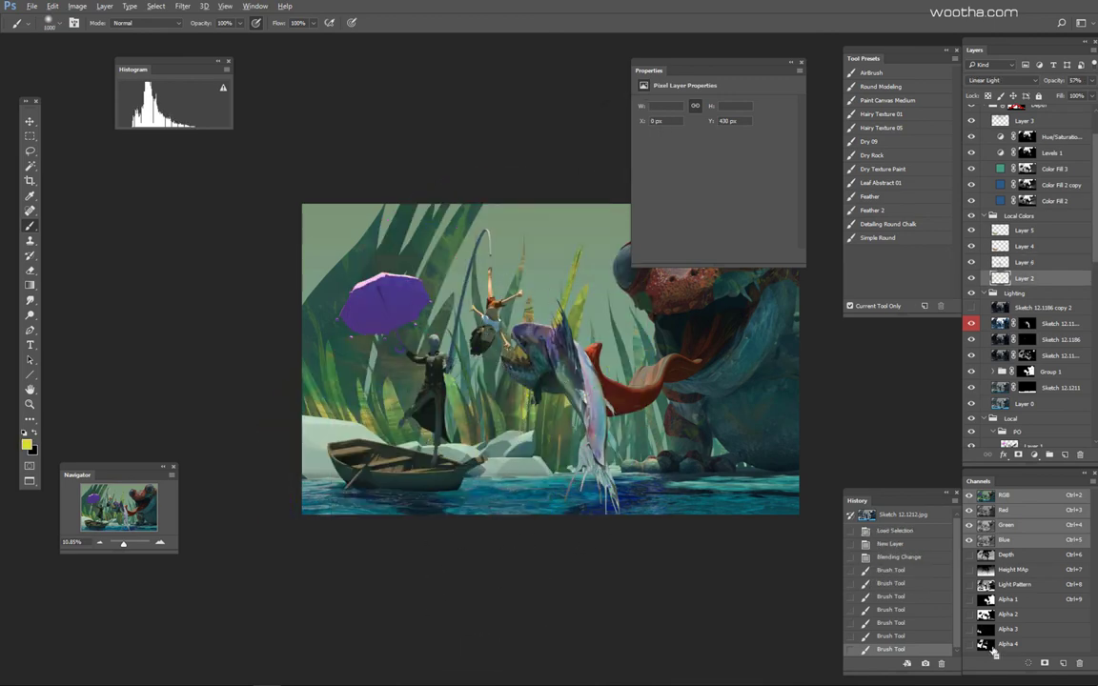
Step: Narrow the selection by intersecting it with the reeds, brush yellow over the foliage behind the standing figure on Layer 2, and deselect
key(w)
alt+shift+click(464, 425)
key(b)
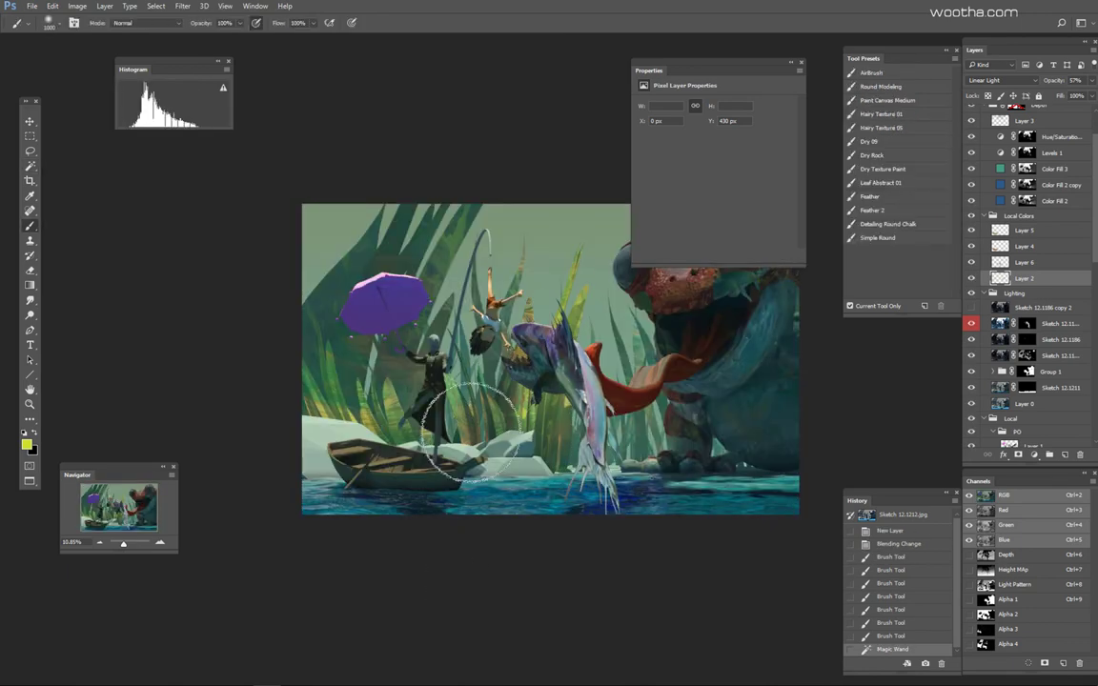
key(bracketright)
alt+shift+right_click(440, 356)
key(bracketright)
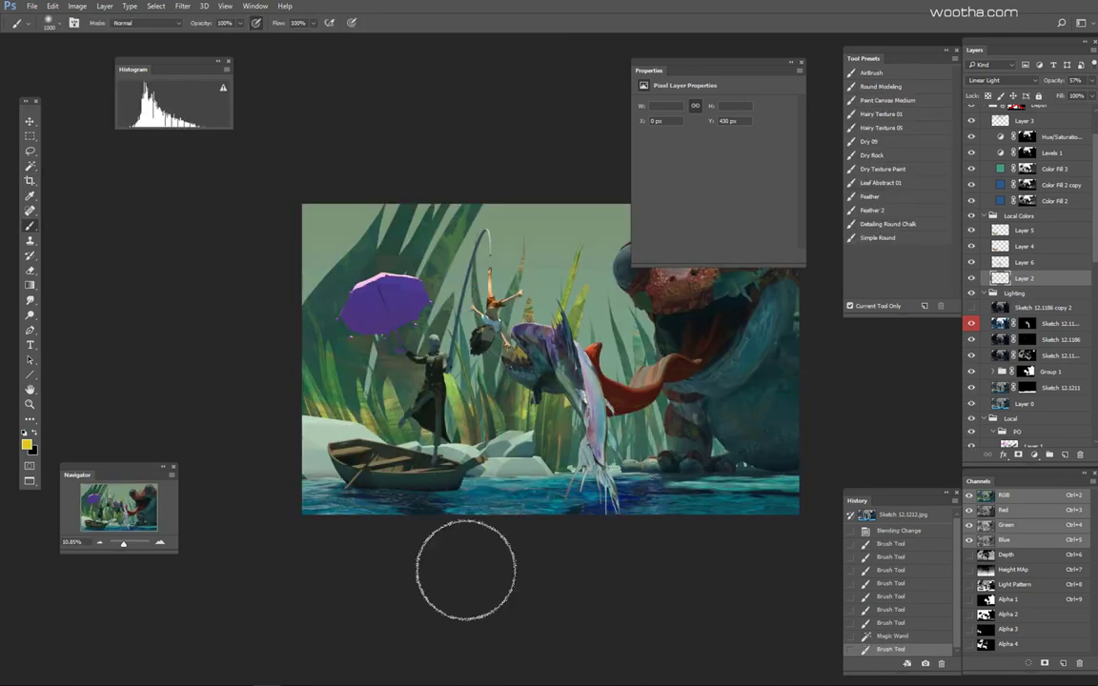
drag(423, 517, 405, 381)
drag(410, 420, 405, 353)
scroll(610, 439, down, 5)
scroll(649, 433, up, 6)
key(ctrl+d)
Step: Select the leaping fish from the colour ID view and erase the spilled paint over it on Layer 2
key(w)
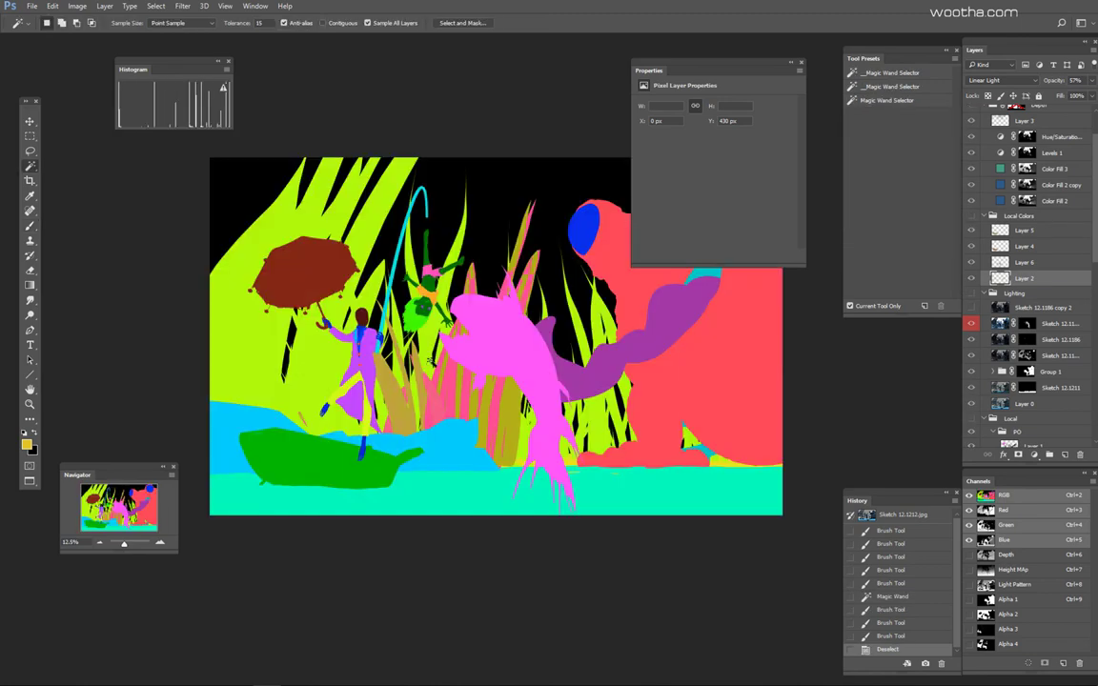
click(462, 363)
key(e)
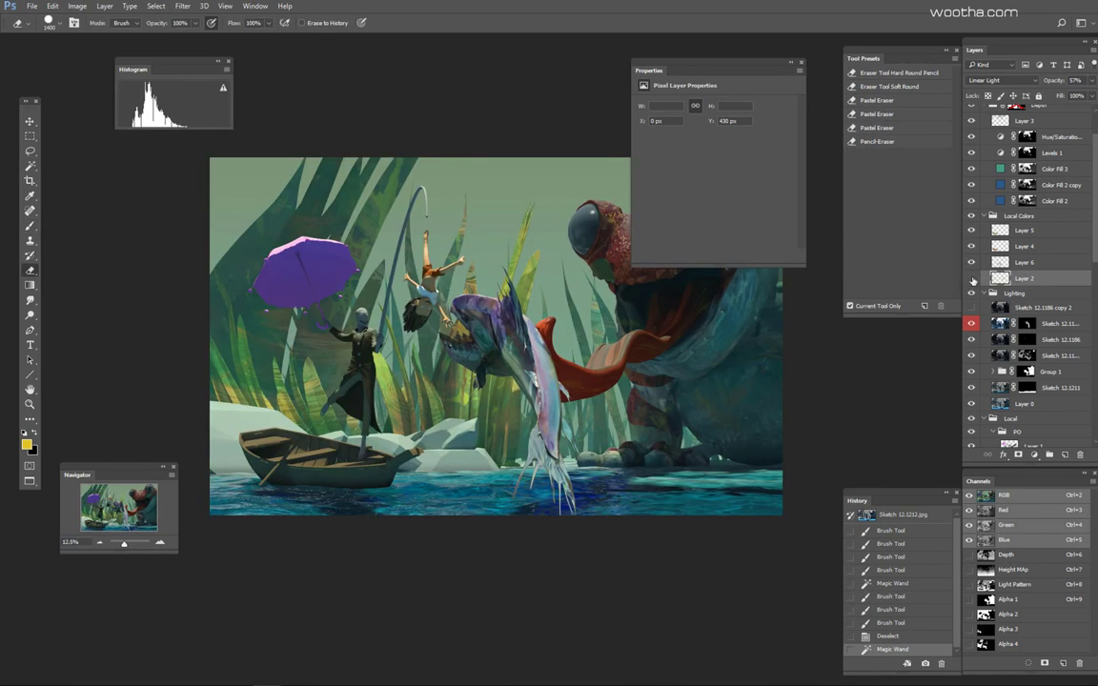
click(971, 265)
key([)
drag(471, 465, 563, 491)
click(1025, 278)
drag(491, 334, 478, 352)
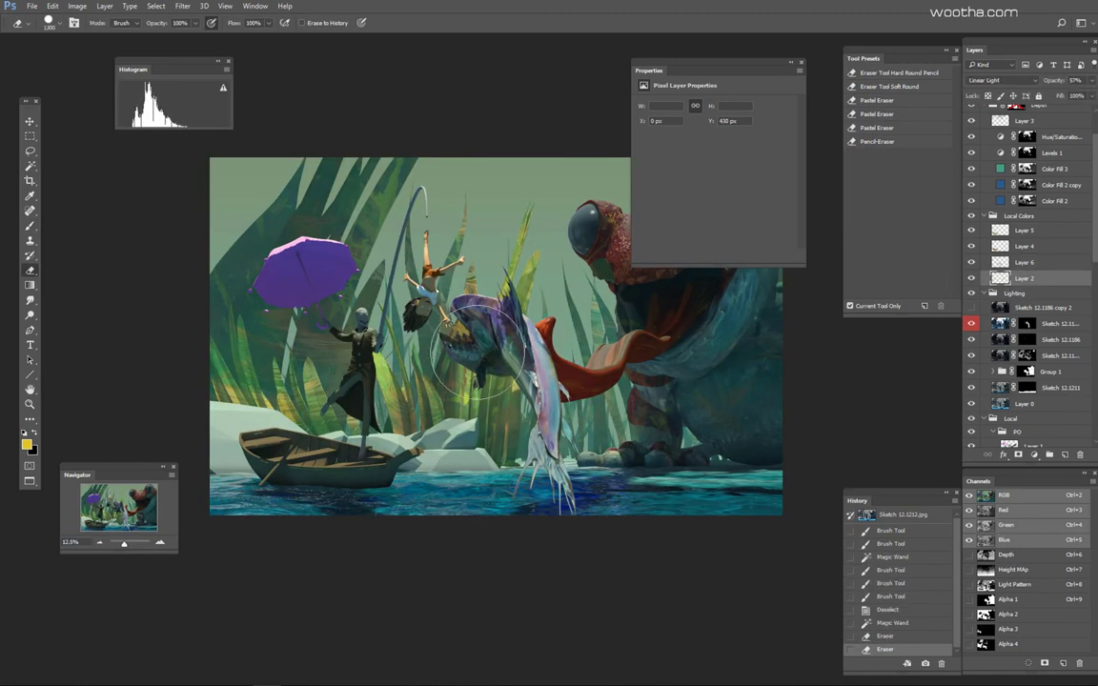
Step: Load Alpha 2, narrow the selection to the reeds around the fish, and save it as a new alpha channel before returning to RGB
ctrl+click(988, 617)
key(ctrl+shift+i)
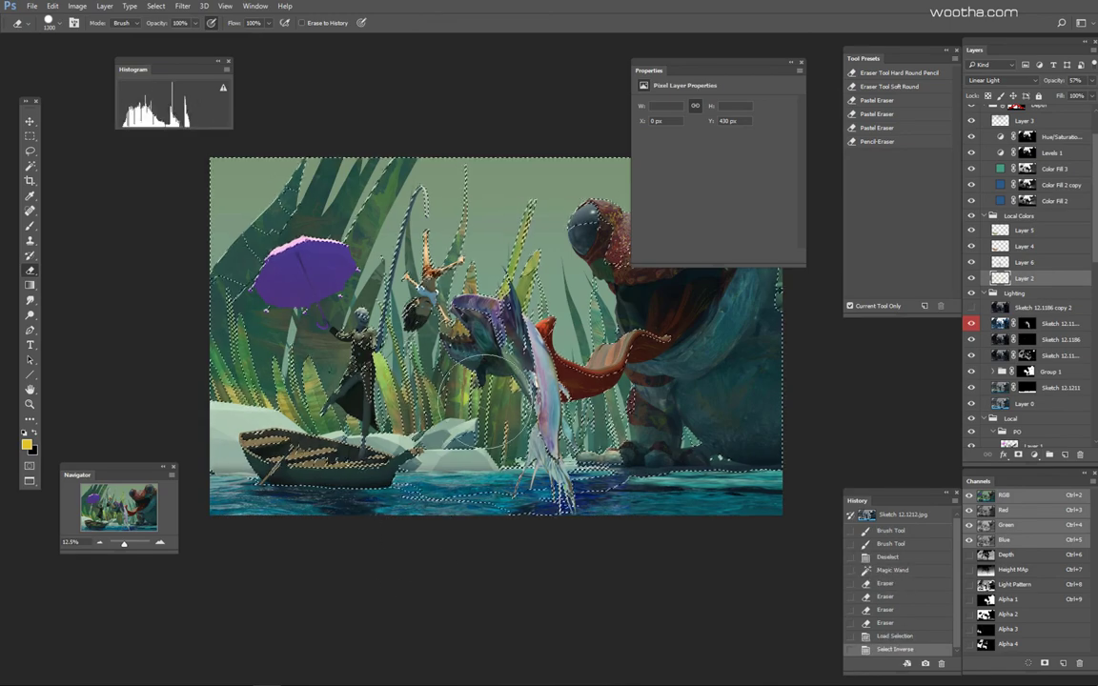
key(w)
ctrl+click(986, 615)
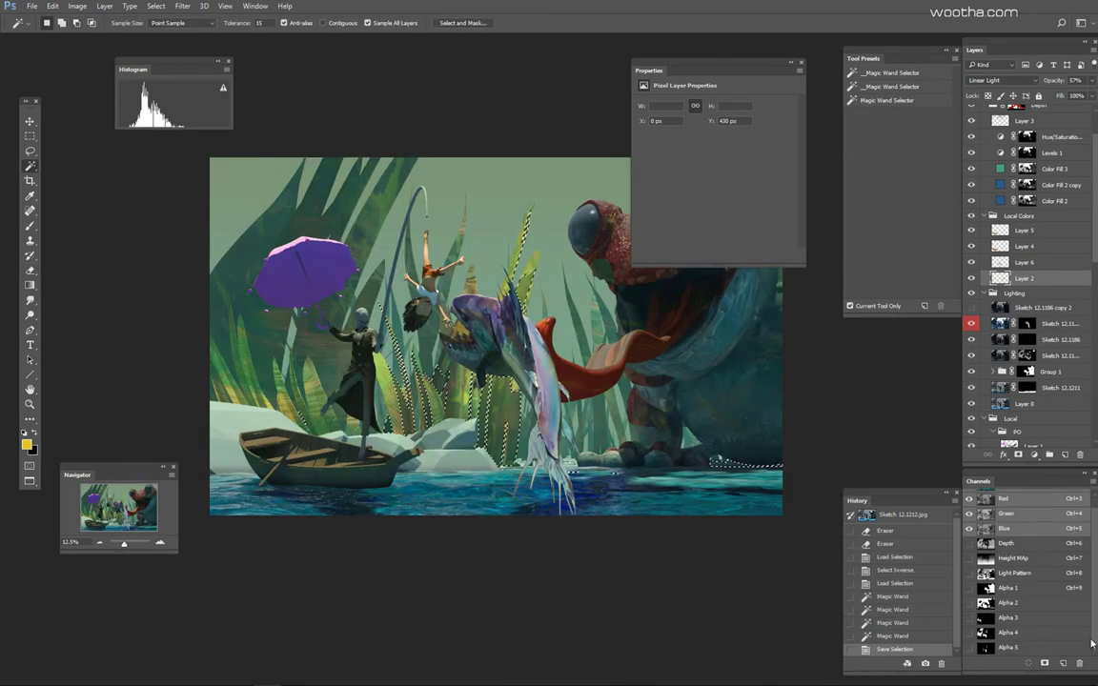
click(1008, 648)
click(1060, 503)
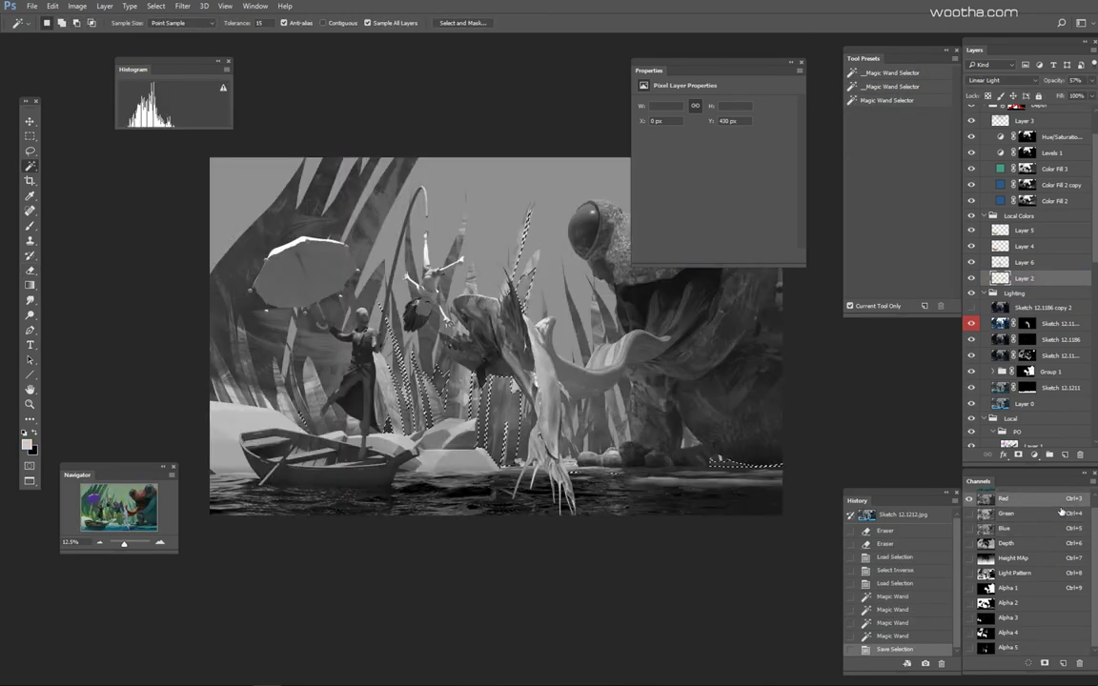
key(ctrl+2)
Step: Erase excess colour from the reeds around the fish on Layer 2 with a 700-size soft eraser, and clear the selection
key(ctrl+d)
key(e)
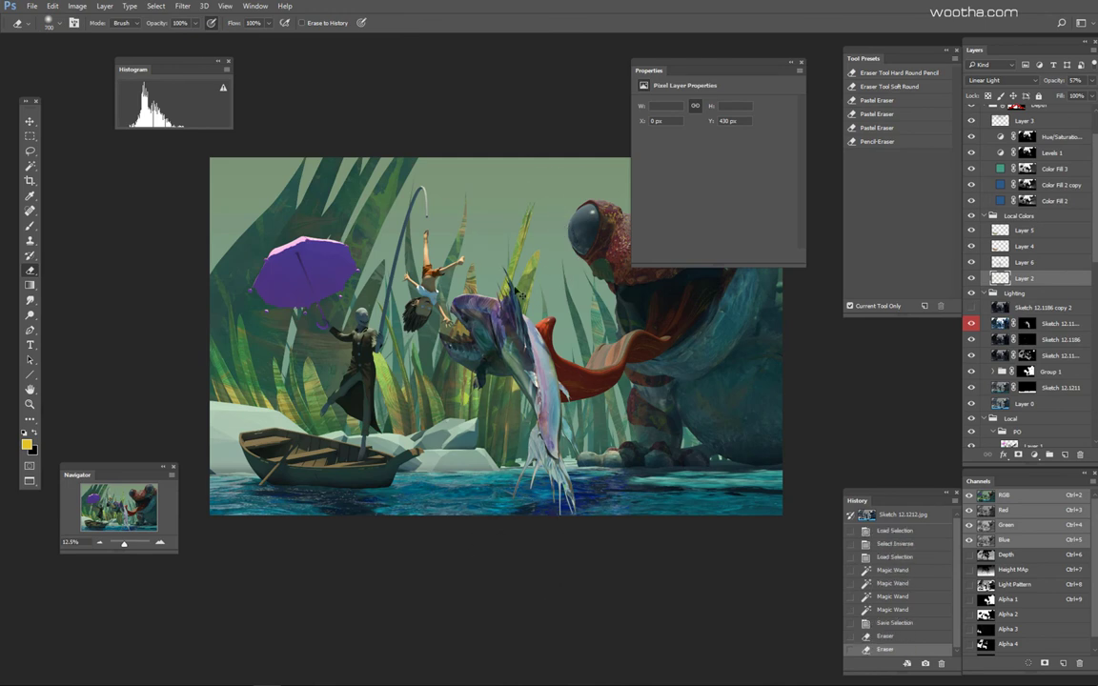
drag(443, 305, 472, 329)
scroll(576, 440, down, 3)
scroll(582, 435, up, 2)
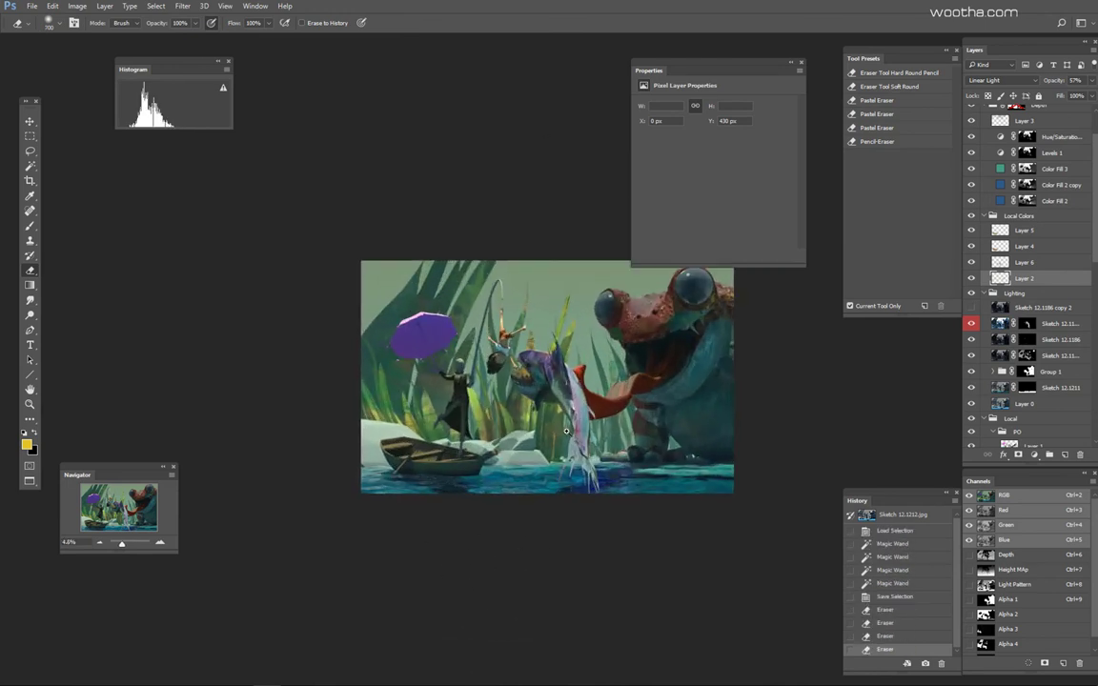
drag(602, 385, 587, 410)
key(ctrl+d)
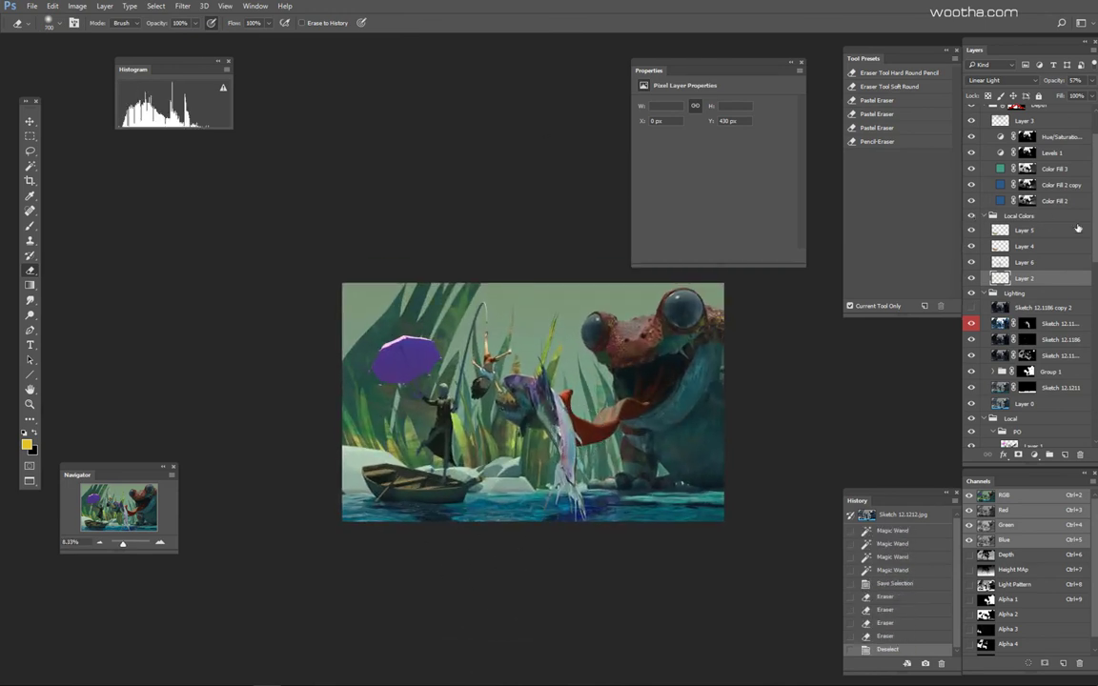
Step: Add a Color Lookup adjustment layer above Color Balance 1 in the Mood group
scroll(1013, 133, up, 3)
click(1058, 142)
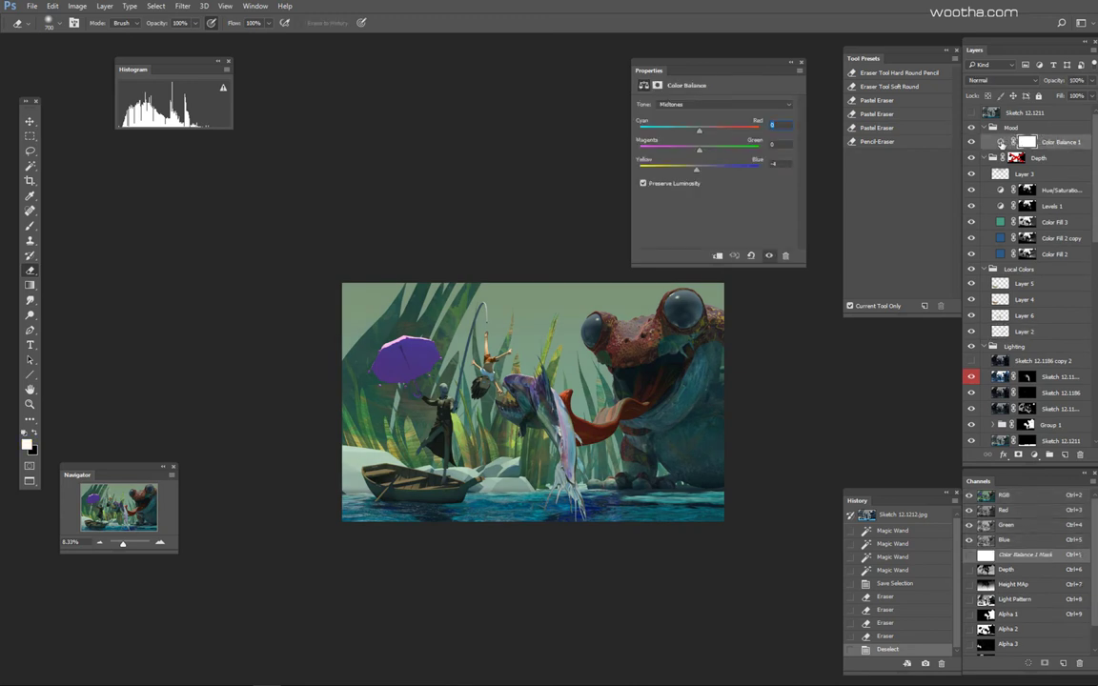
click(1034, 455)
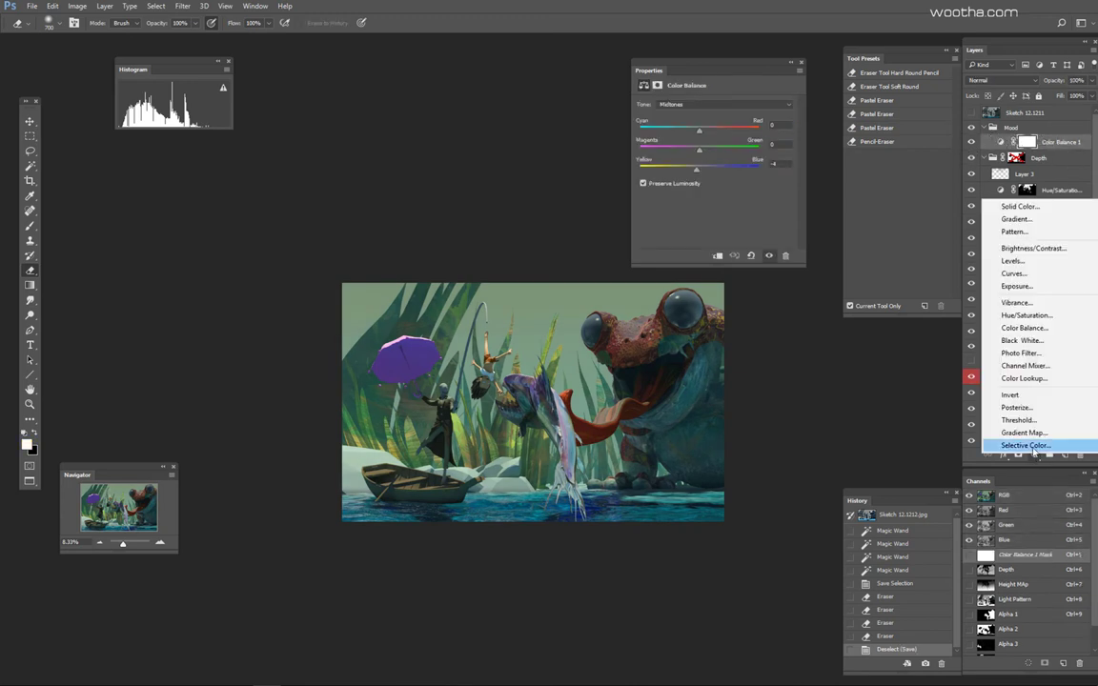
click(938, 380)
Step: Try successive 3DLUT presets on the Color Lookup layer, from Candlelight.CUBE through FallColors.look to filmstock_50.3dl
click(734, 103)
click(719, 188)
key(Down)
key(Down)
key(Down)
key(Down)
key(Down)
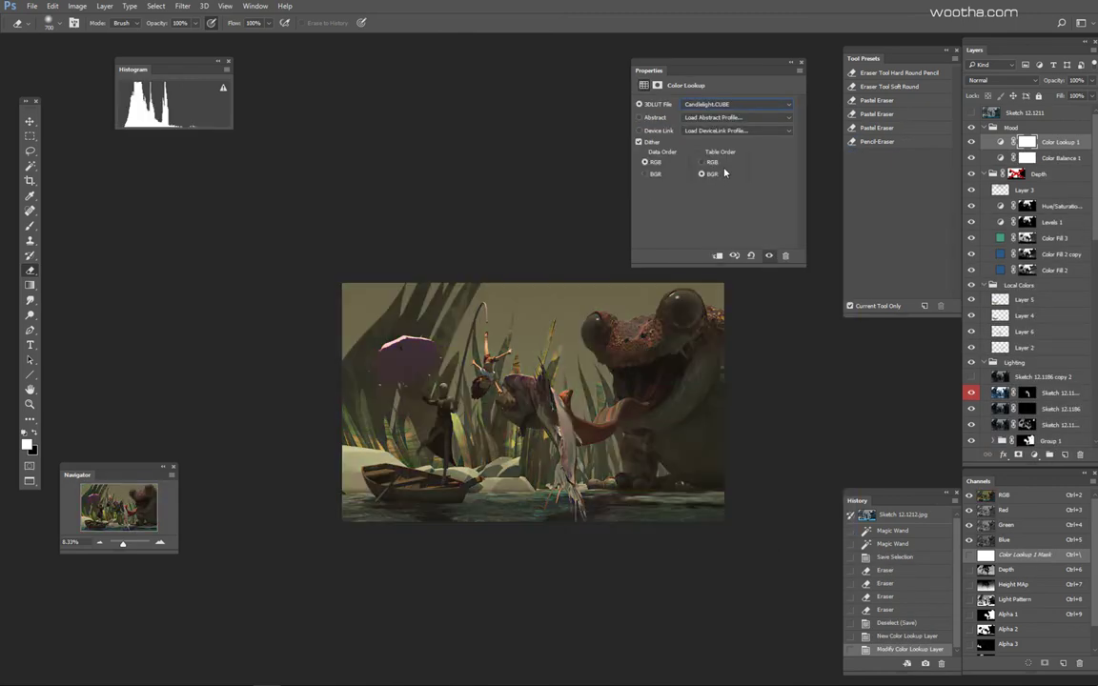
key(Down)
key(Down)
key(Down)
key(Down)
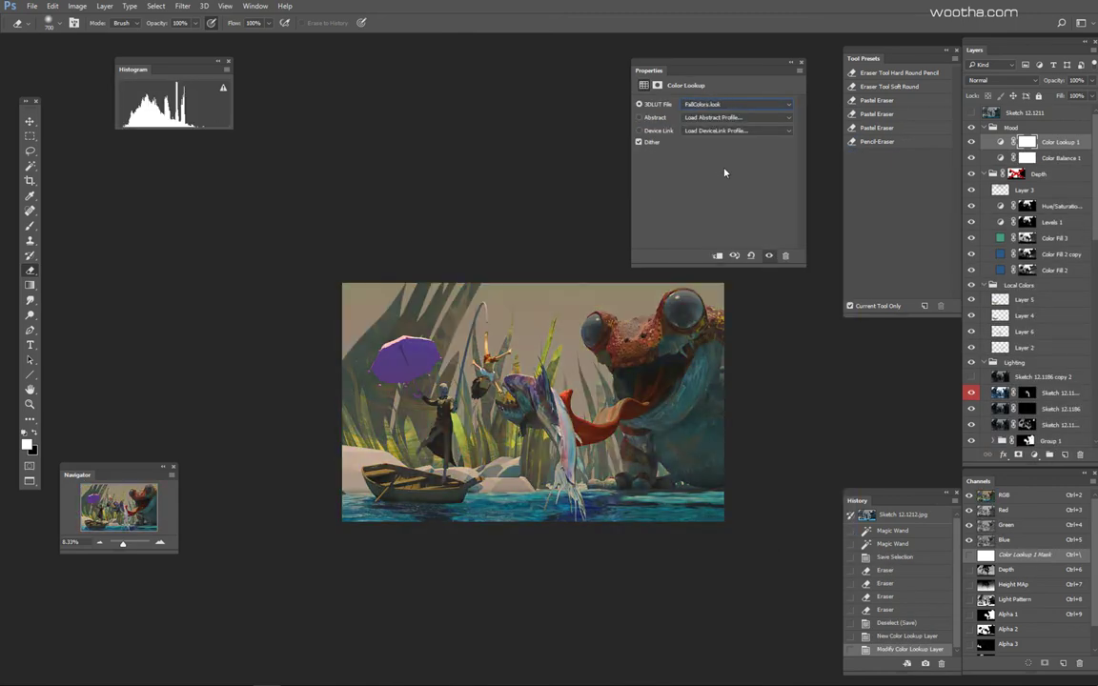
key(Down)
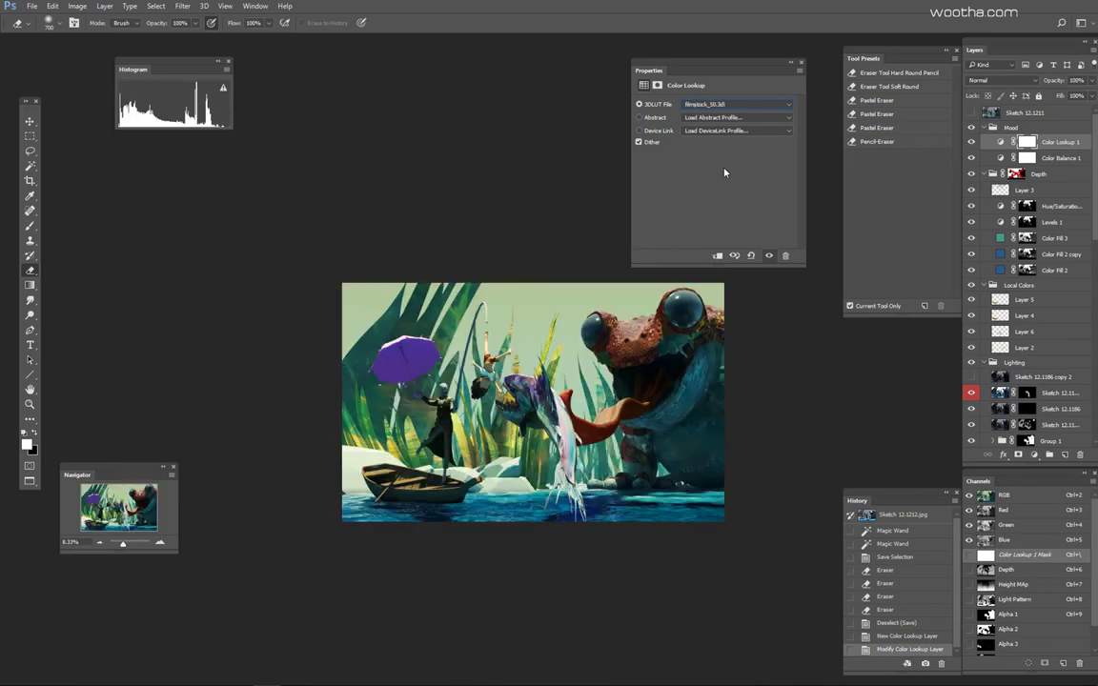
Step: Set the Color Lookup layer's blend mode to Color and switch its 3DLUT to Fuji ETERNA 250D Fuji 3510
click(996, 81)
click(911, 264)
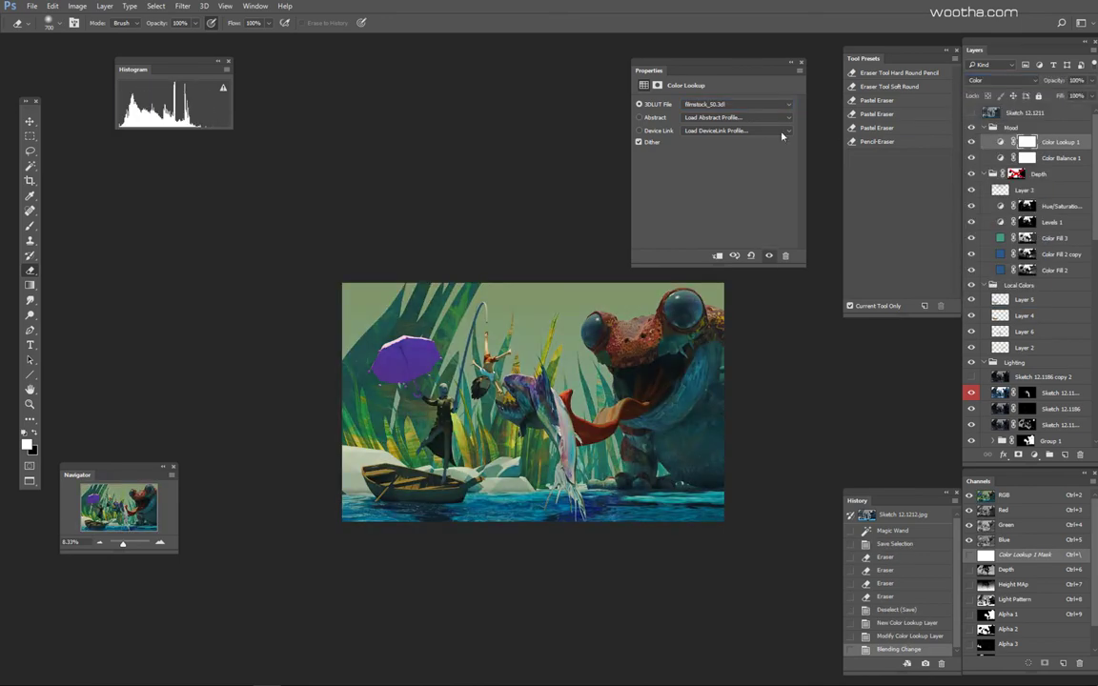
key(Down)
key(Down)
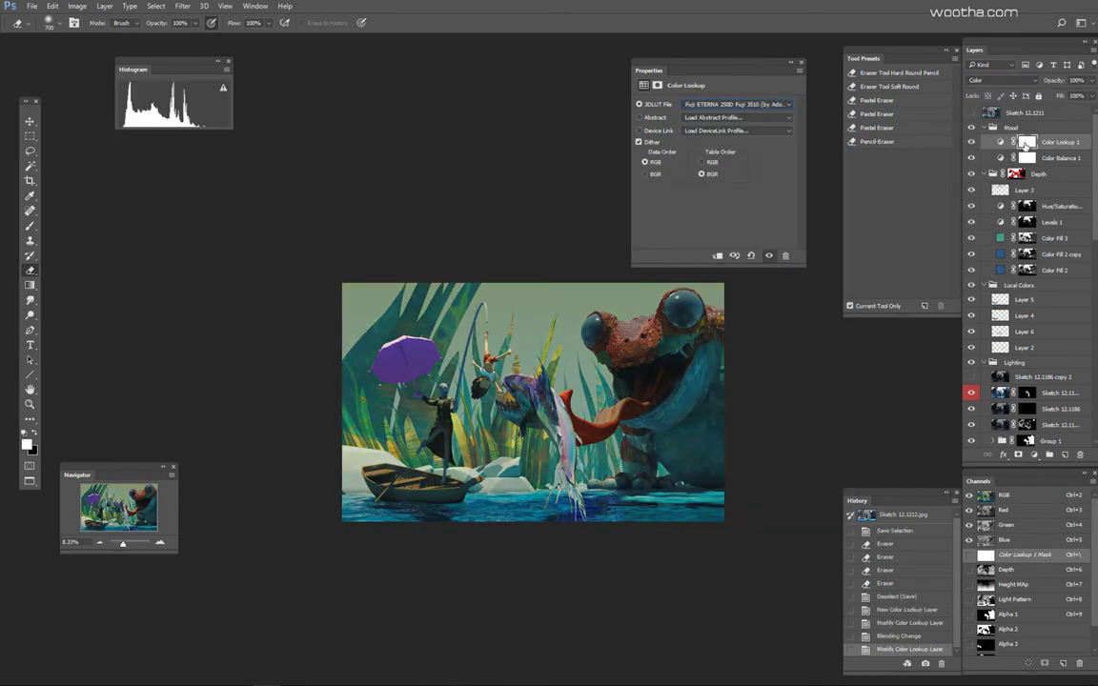
Step: Move the Color Lookup layer below Color Balance 1, set its opacity to 34%, and delete both adjustment layers' masks
drag(1027, 145, 972, 159)
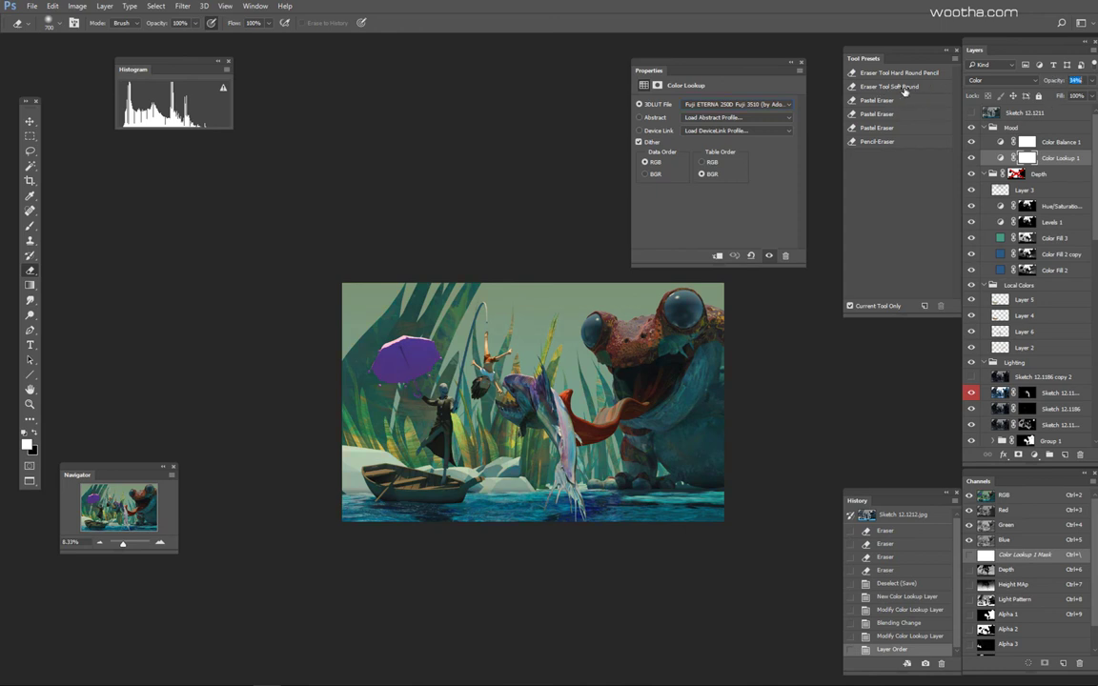
drag(1027, 142, 1077, 457)
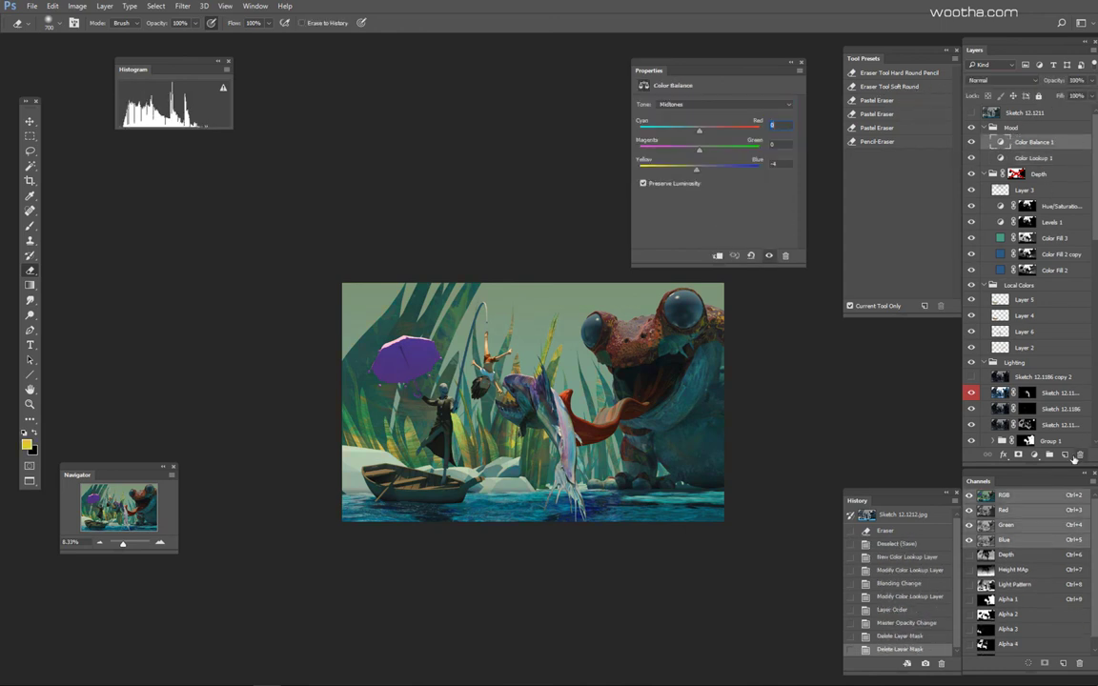
Step: Add a Hue/Saturation adjustment layer at the top of the Mood group with saturation -16, and close its properties
drag(714, 168, 710, 171)
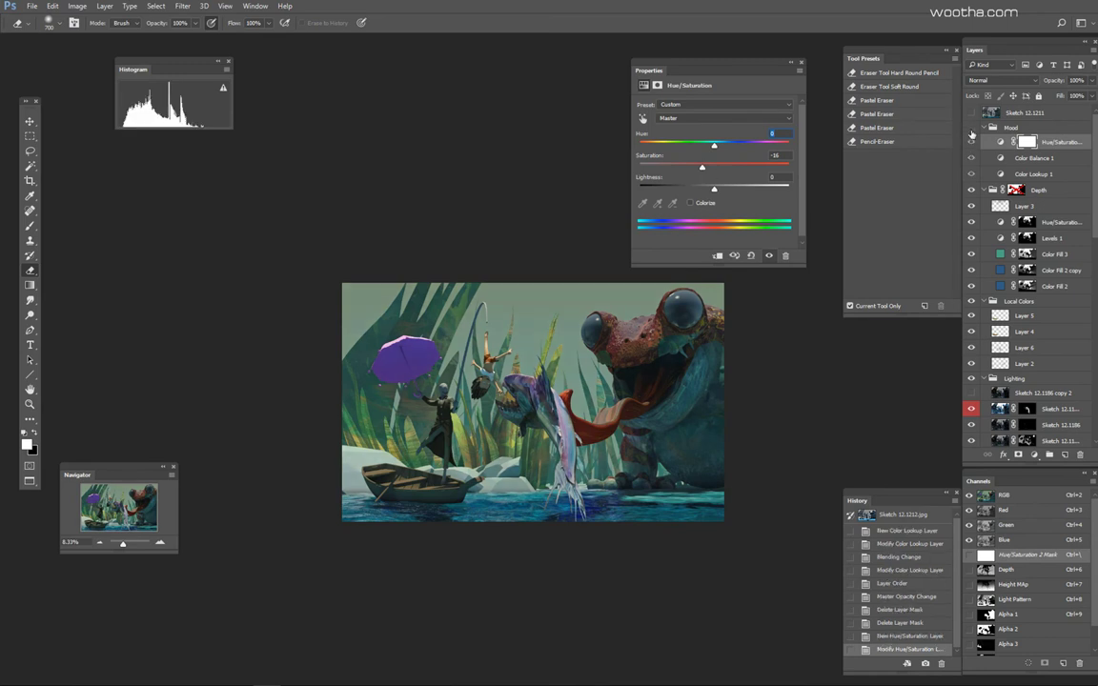
click(800, 62)
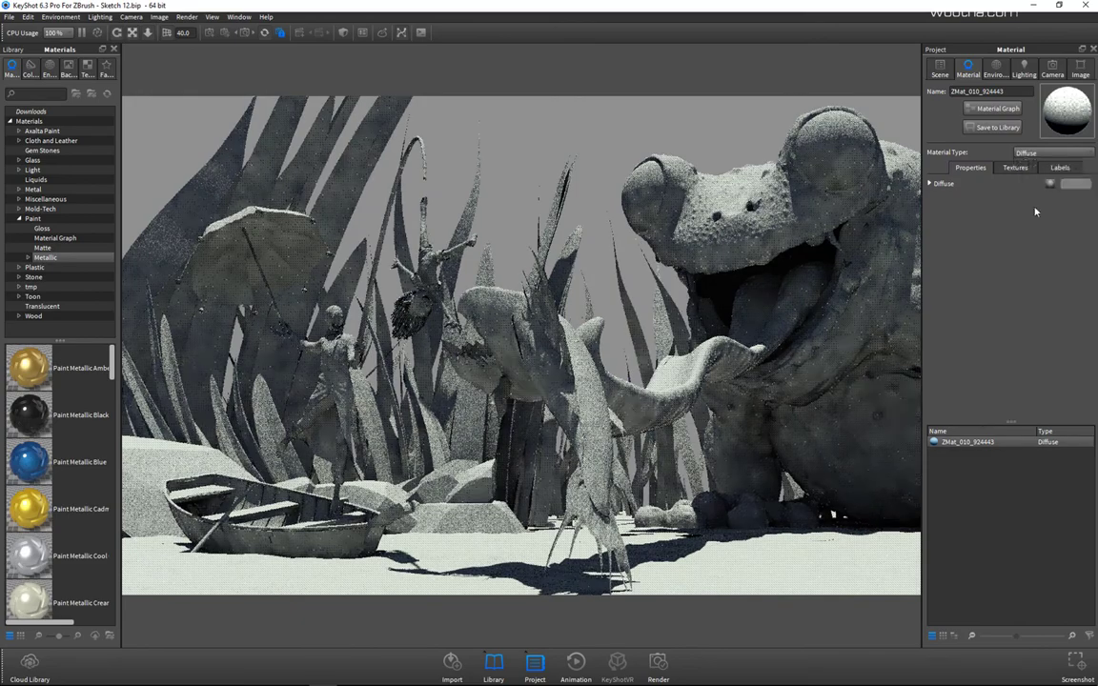
Step: In KeyShot, change the scene material to Metal with roughness 0.163 and a black colour
click(1036, 212)
drag(936, 208, 957, 211)
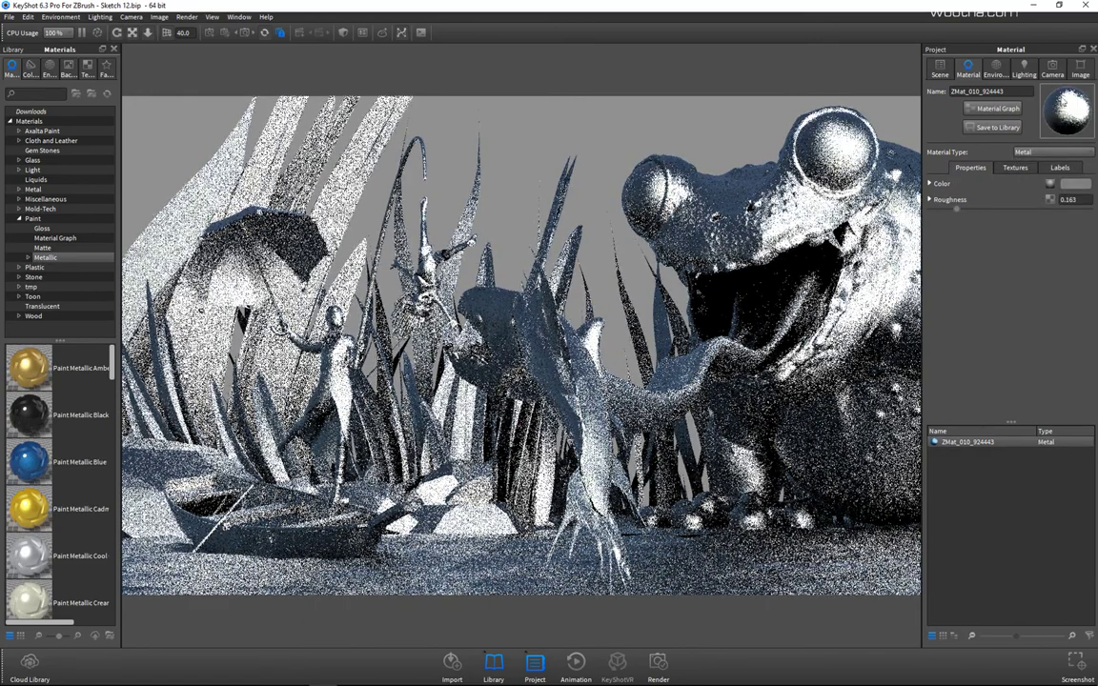
click(996, 68)
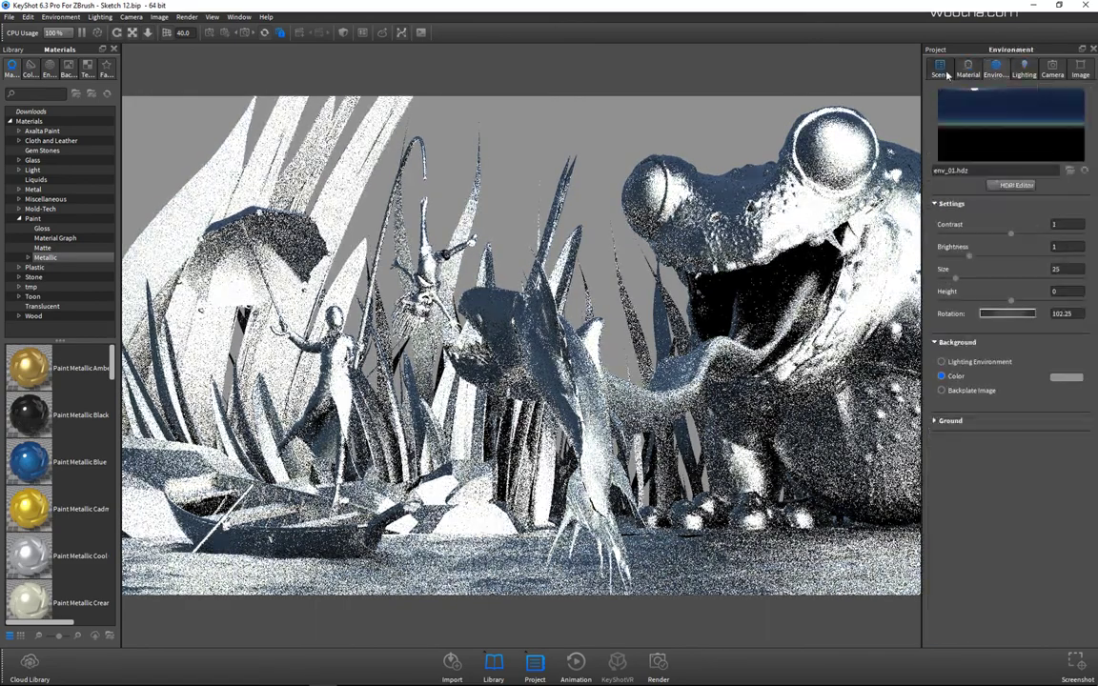
click(968, 69)
click(1069, 185)
drag(970, 121, 949, 149)
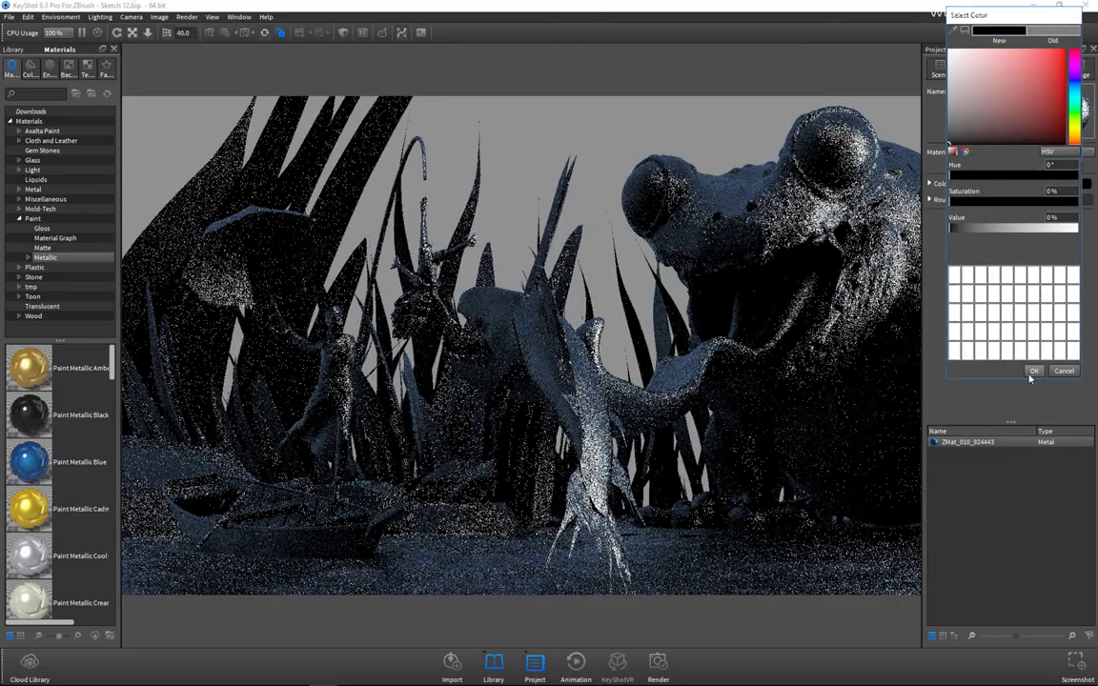
click(1034, 371)
Step: Set the lighting's ray bounces to 2 and the metal material's roughness to 0.138
click(1024, 69)
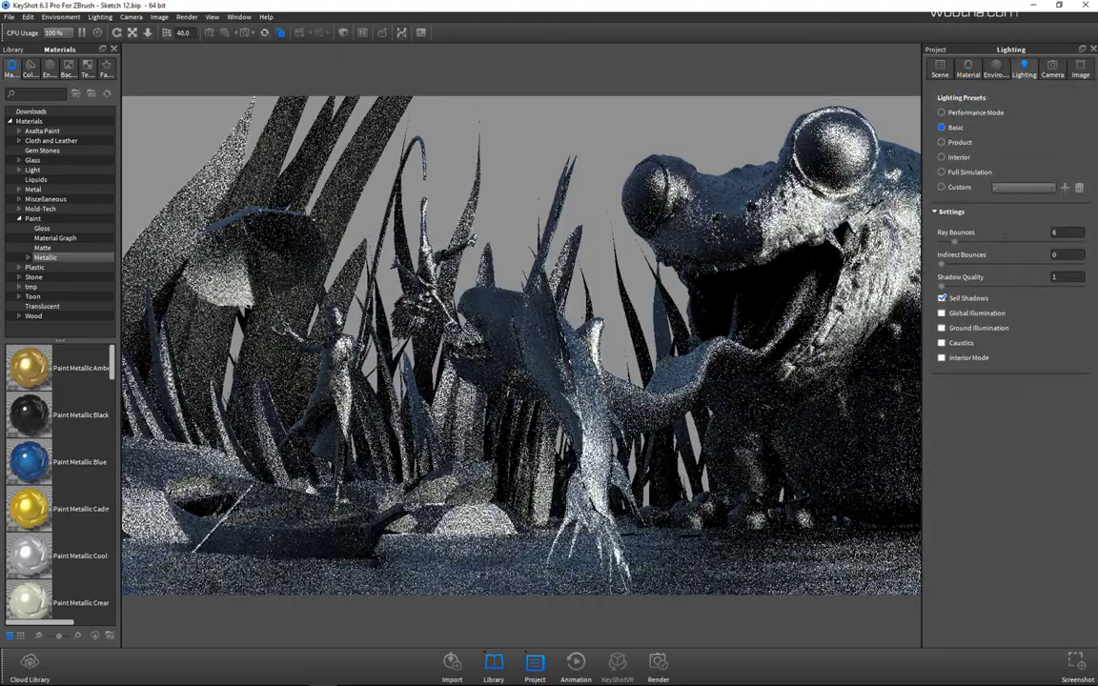
double_click(1056, 232)
text(2)
key(Return)
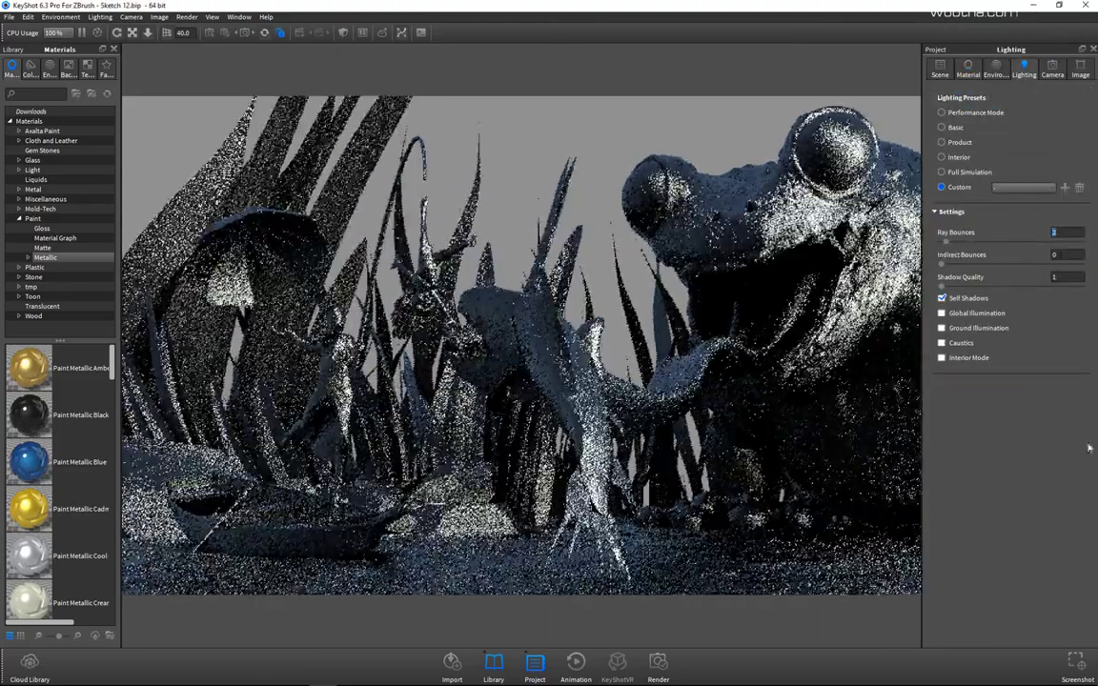
click(967, 69)
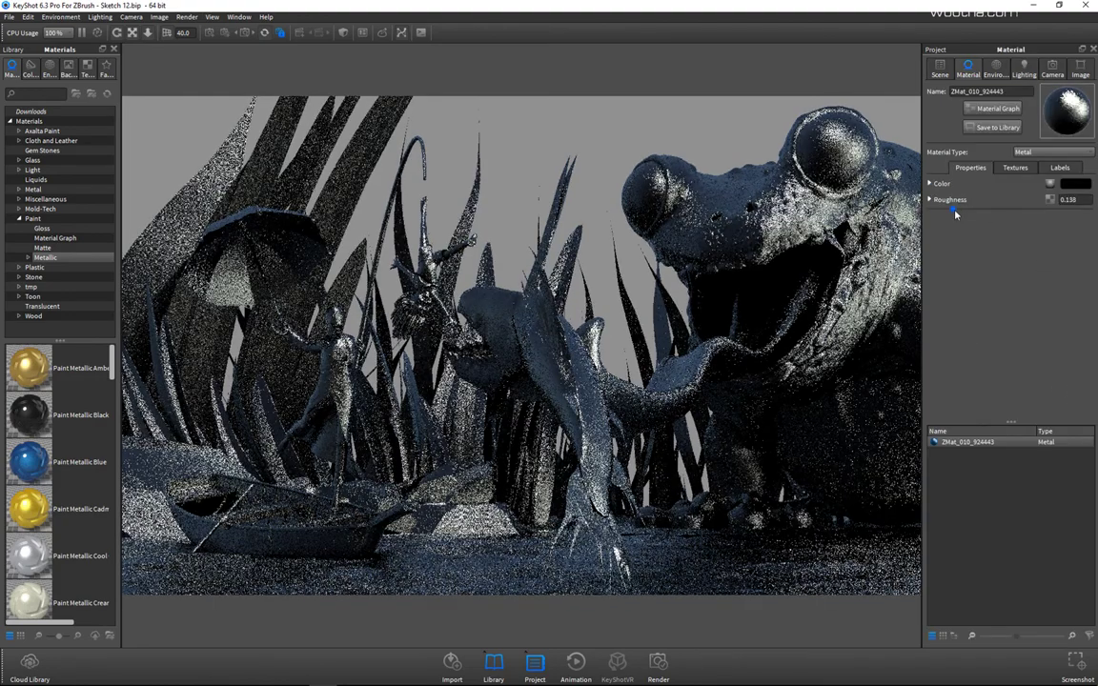
Step: Set the still image render output to 3000 x 1875 with the depth and clown passes off, and close the render settings
key(ctrl+p)
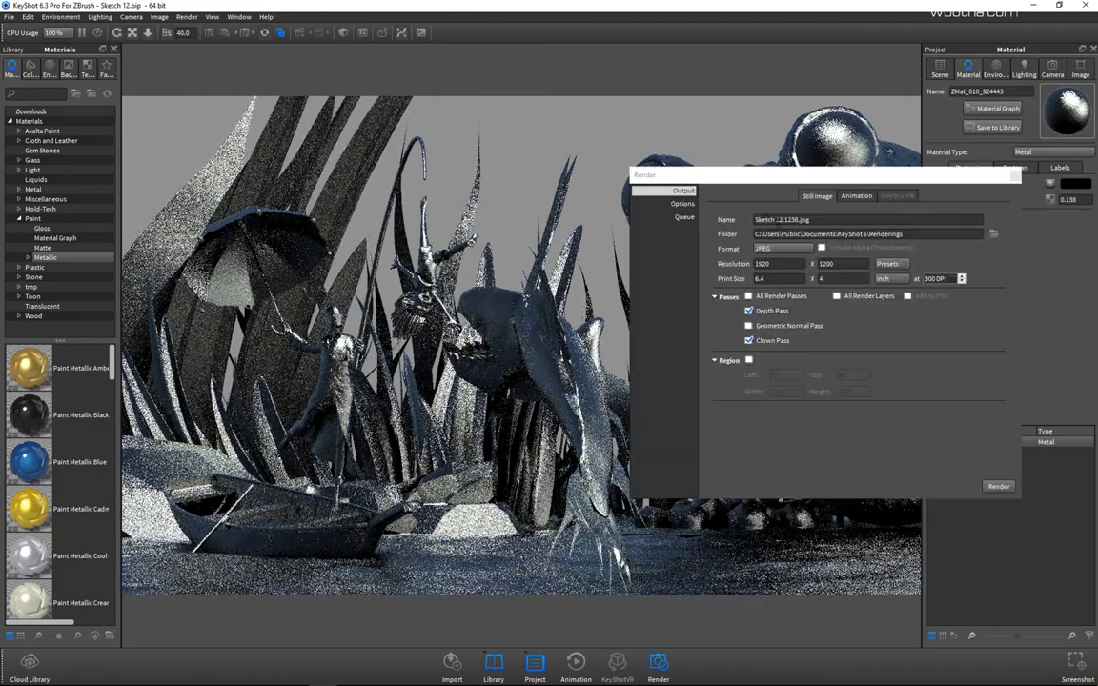
click(684, 205)
click(673, 193)
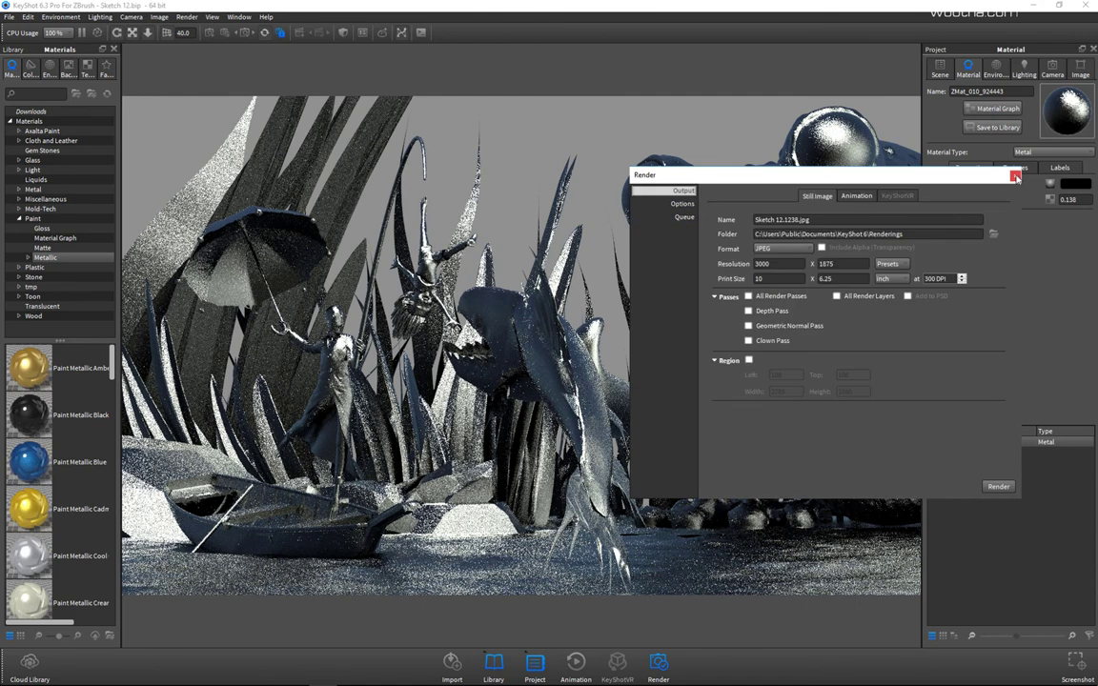
drag(962, 183, 773, 145)
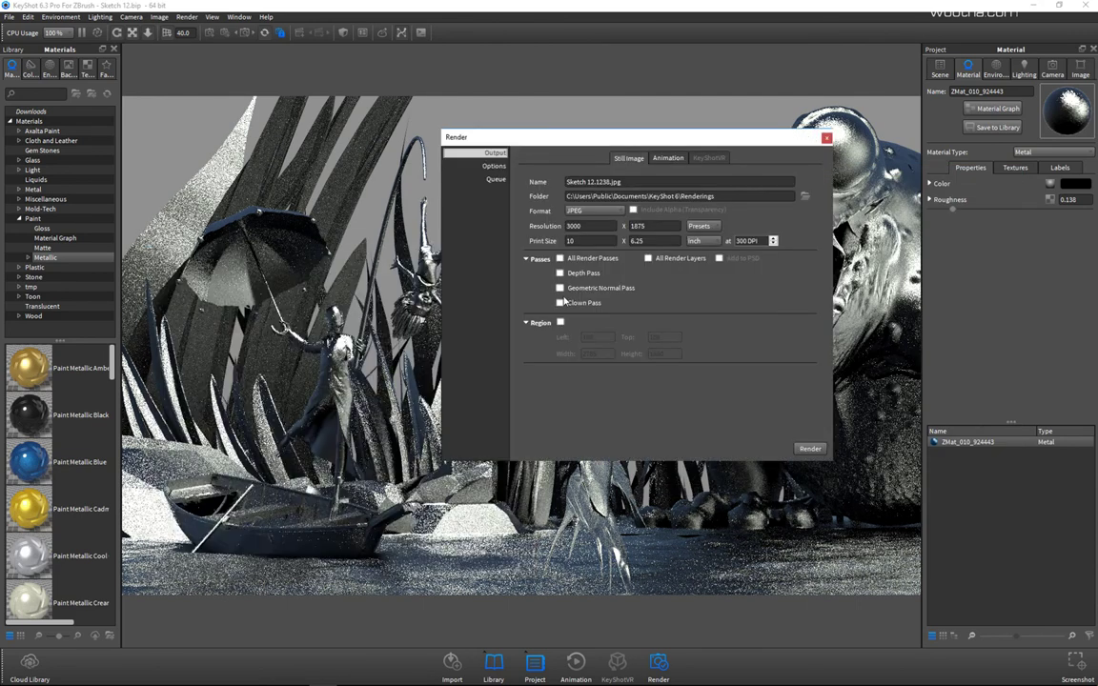
click(825, 139)
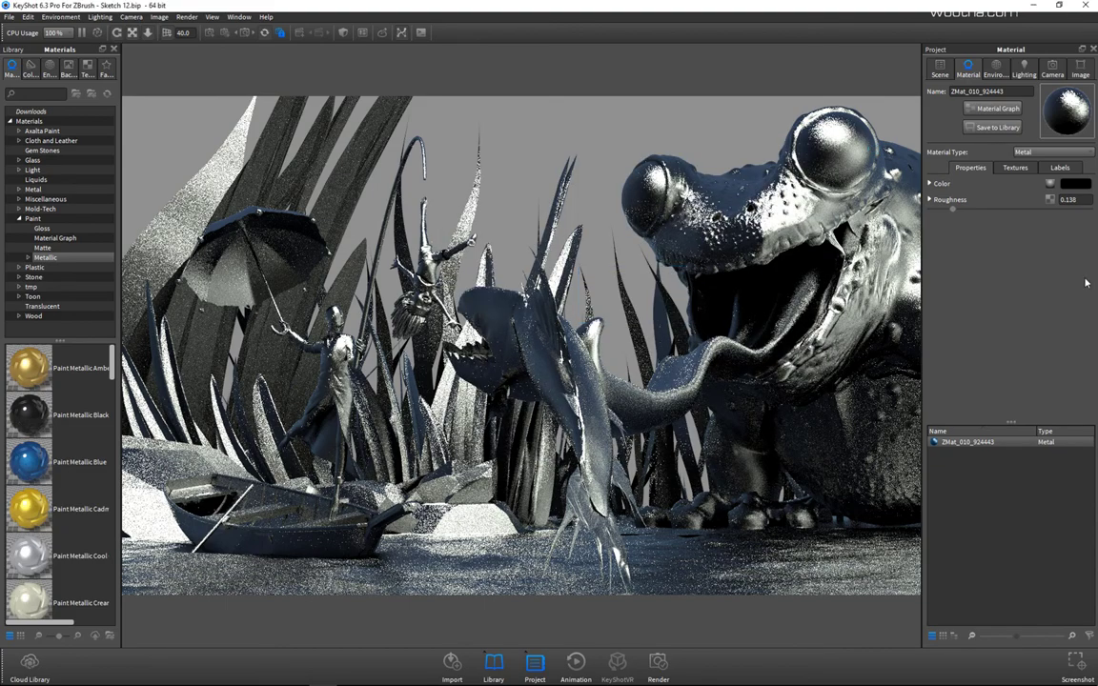
Step: Test the metal material at roughness 0.05 and 0.25, and settle on 0.13
click(1076, 203)
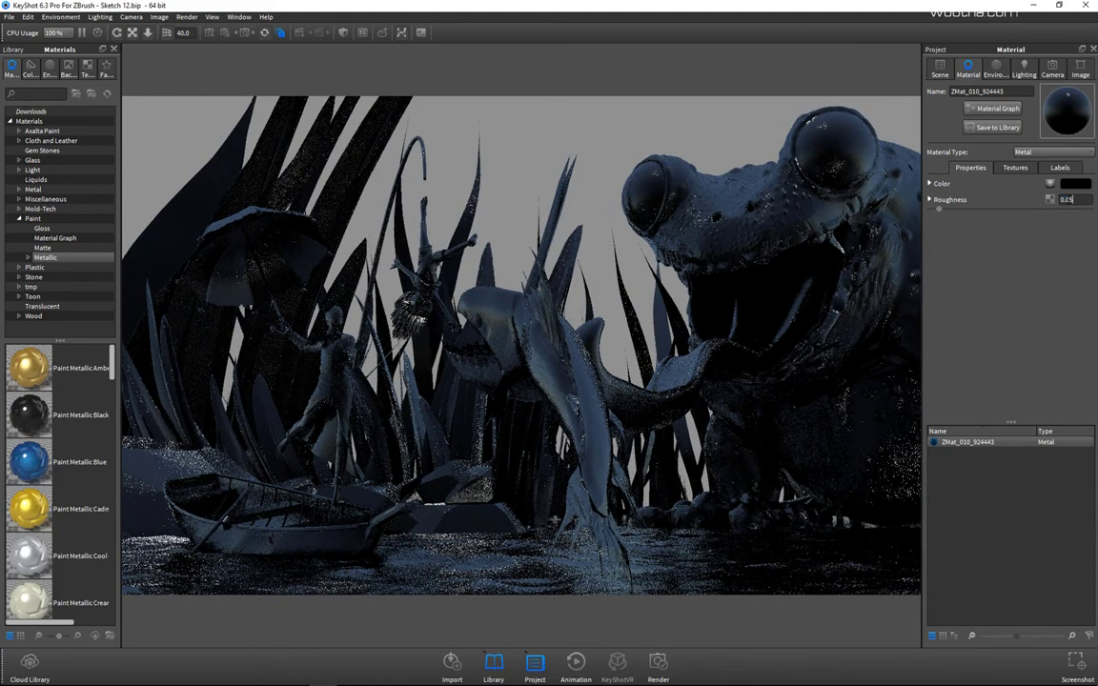
text(0.1)
key(Return)
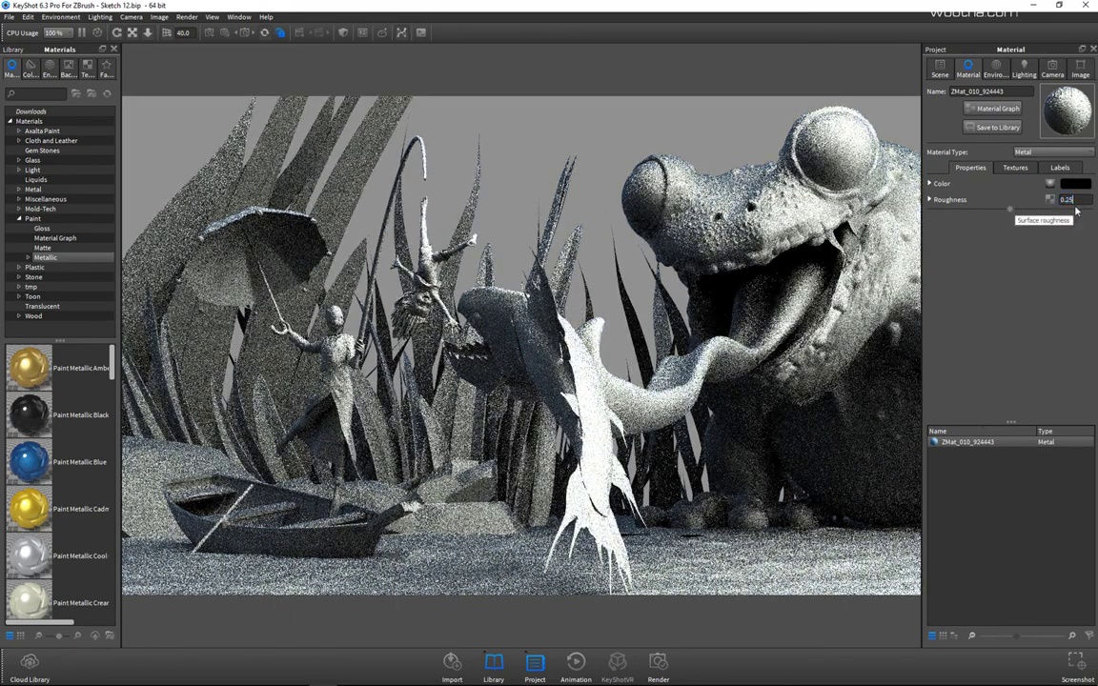
key(Return)
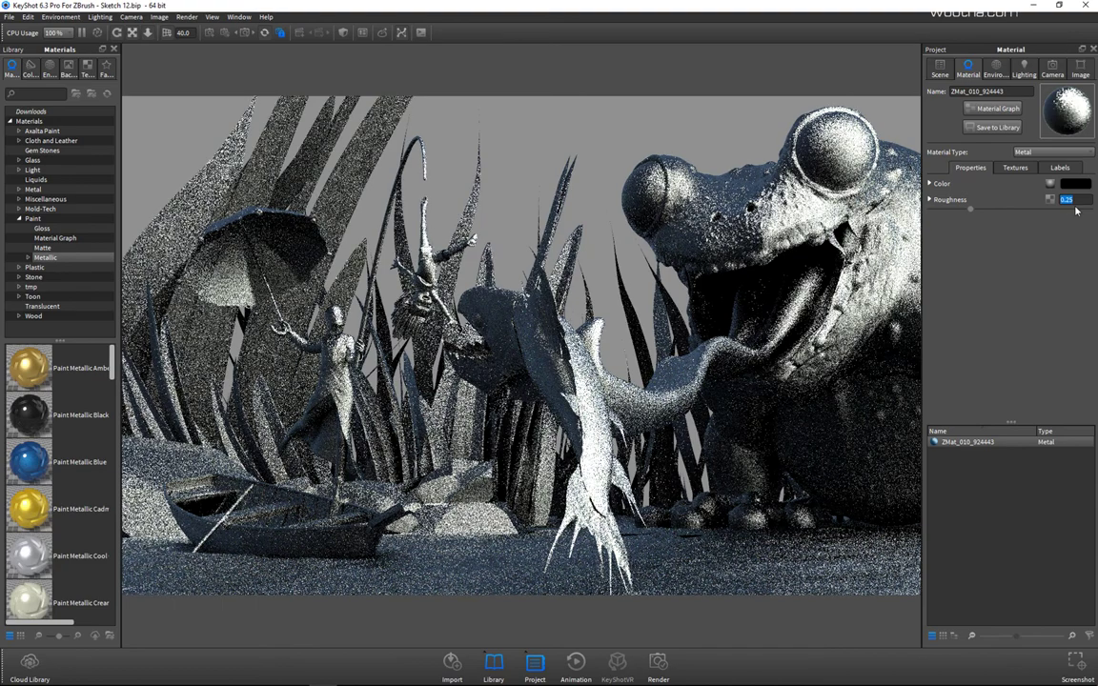
key(ctrl+p)
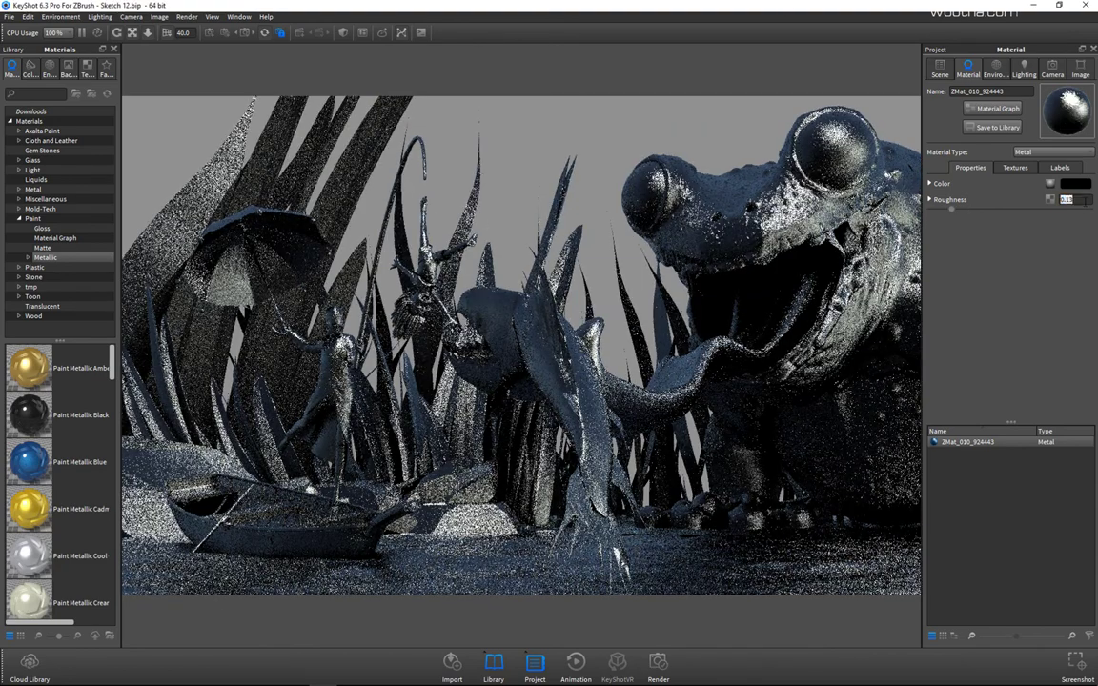
Step: Pause the real-time view and process the render queue with the two Sketch 12 jobs
key(ctrl+p)
click(495, 179)
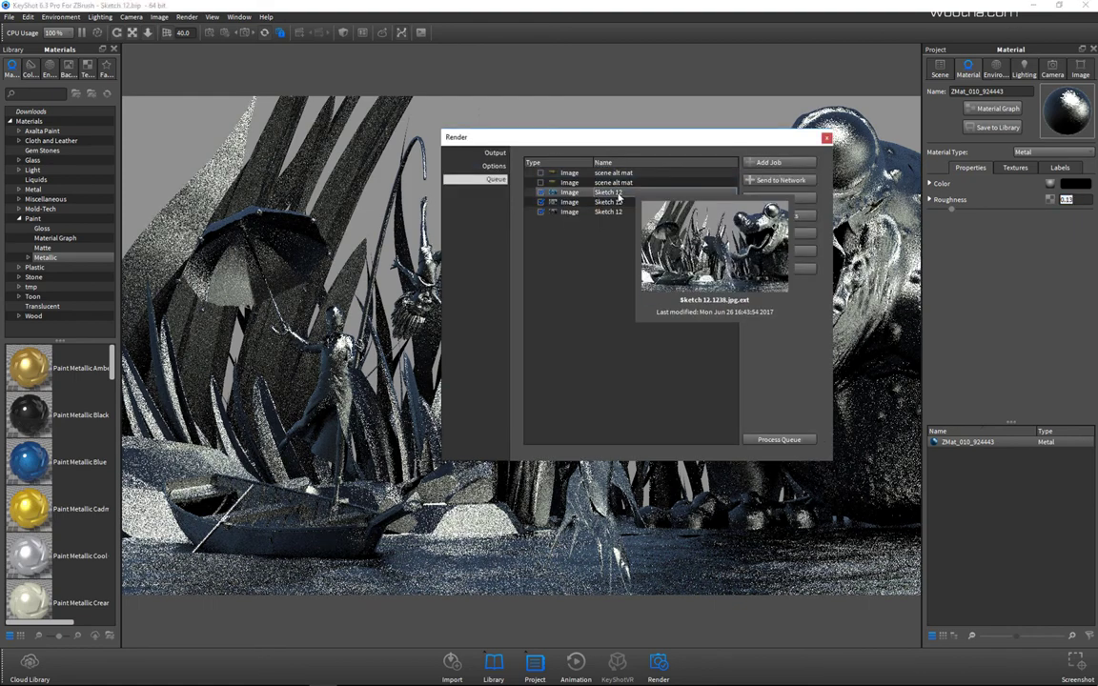
click(827, 138)
click(82, 32)
key(ctrl+p)
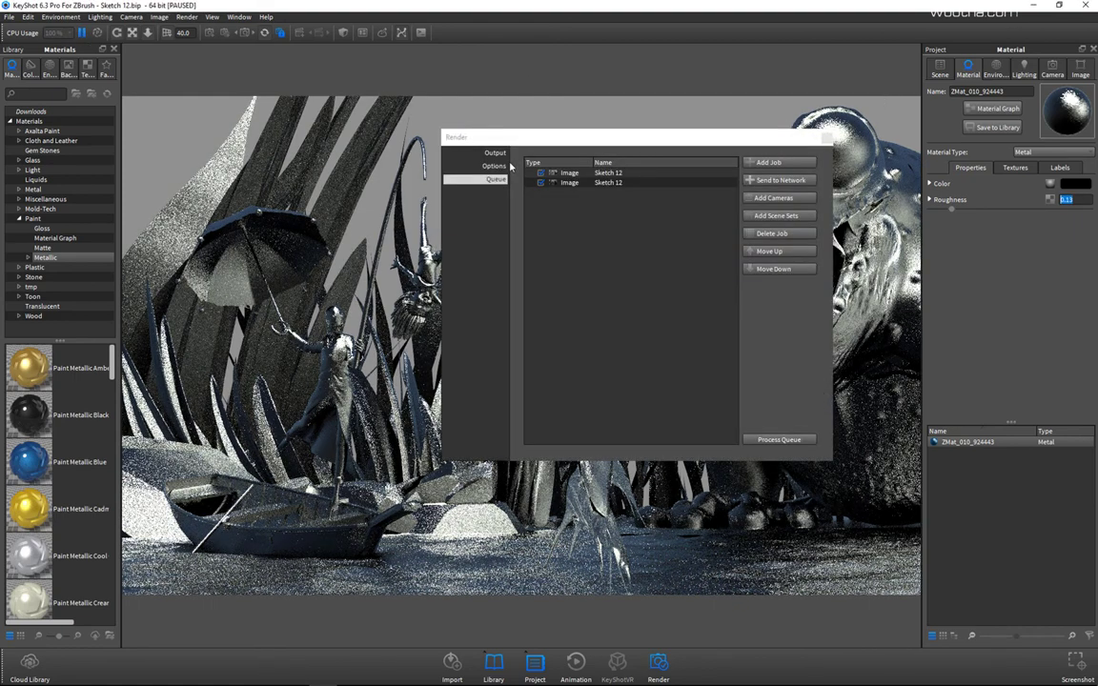
click(778, 440)
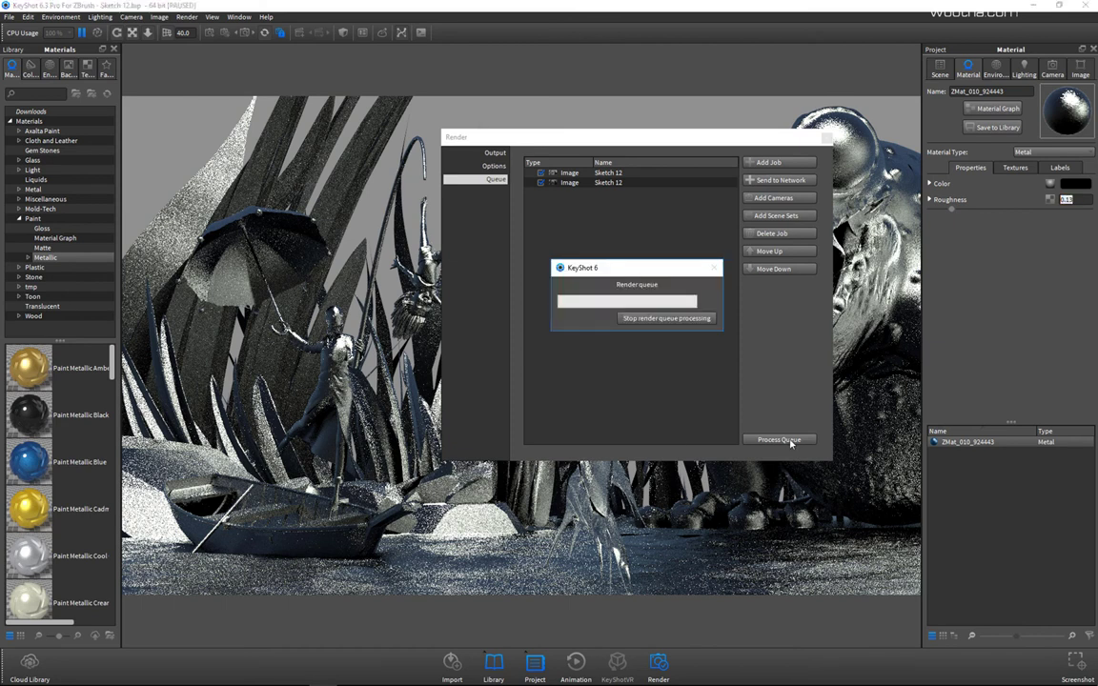
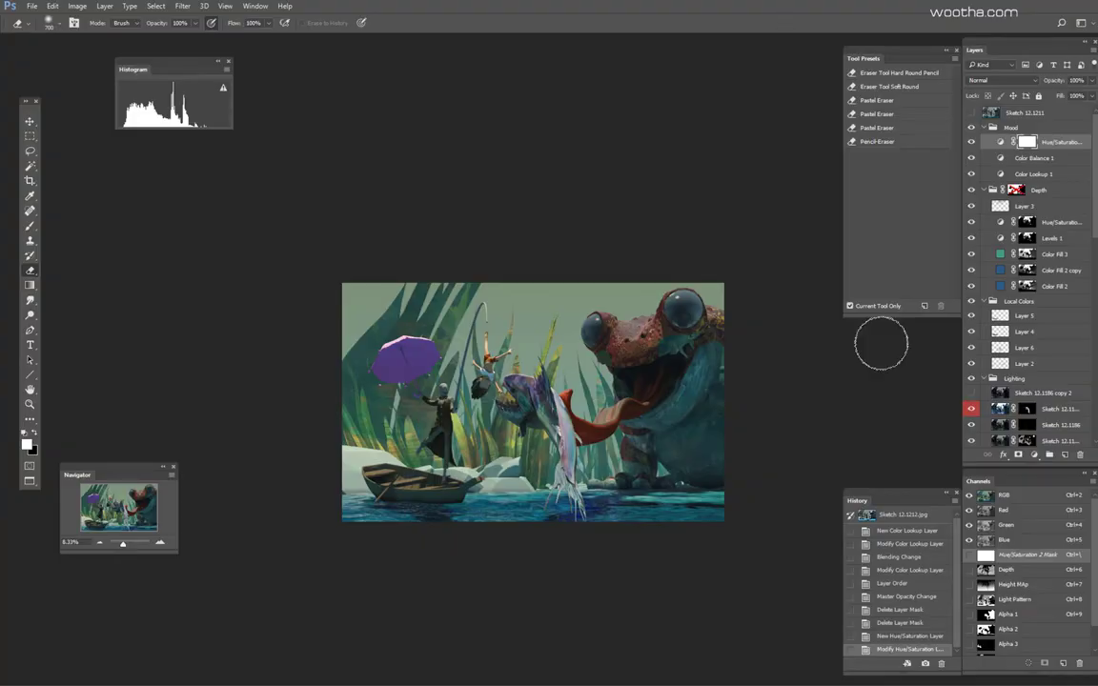
Step: Back in Photoshop, select the umbrella on Layer 1 of the PO group and shift its hue +22, saturation +76 and lightness -11
drag(1093, 223, 1093, 338)
click(1034, 234)
alt+click(971, 234)
key(w)
click(429, 359)
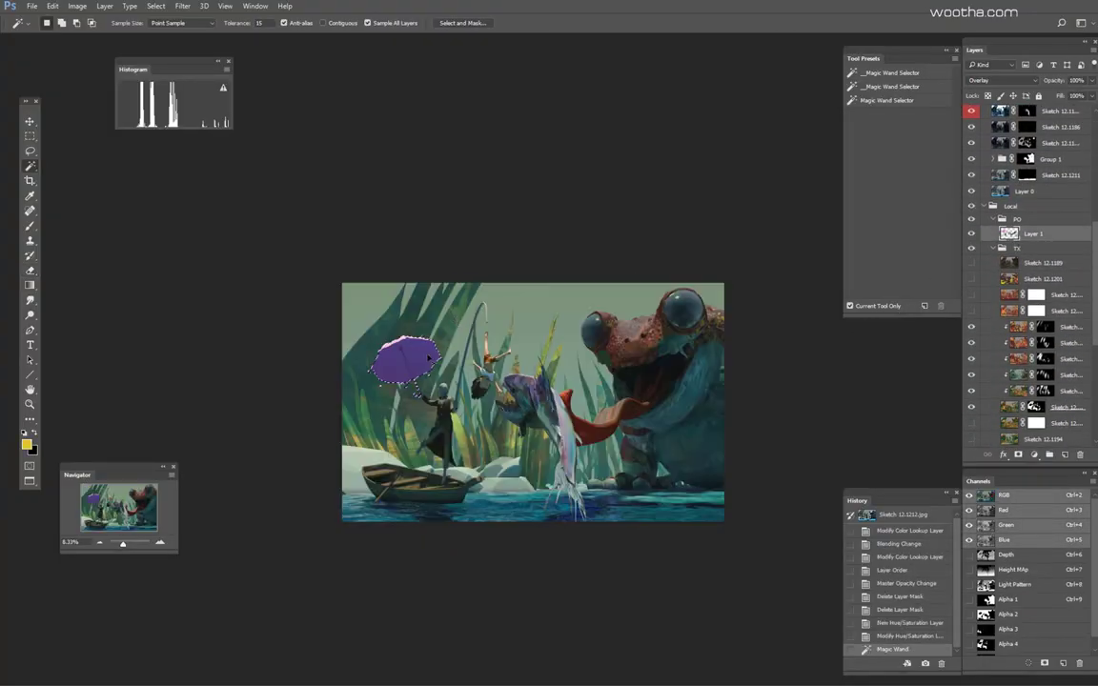
key(ctrl+u)
drag(834, 186, 908, 192)
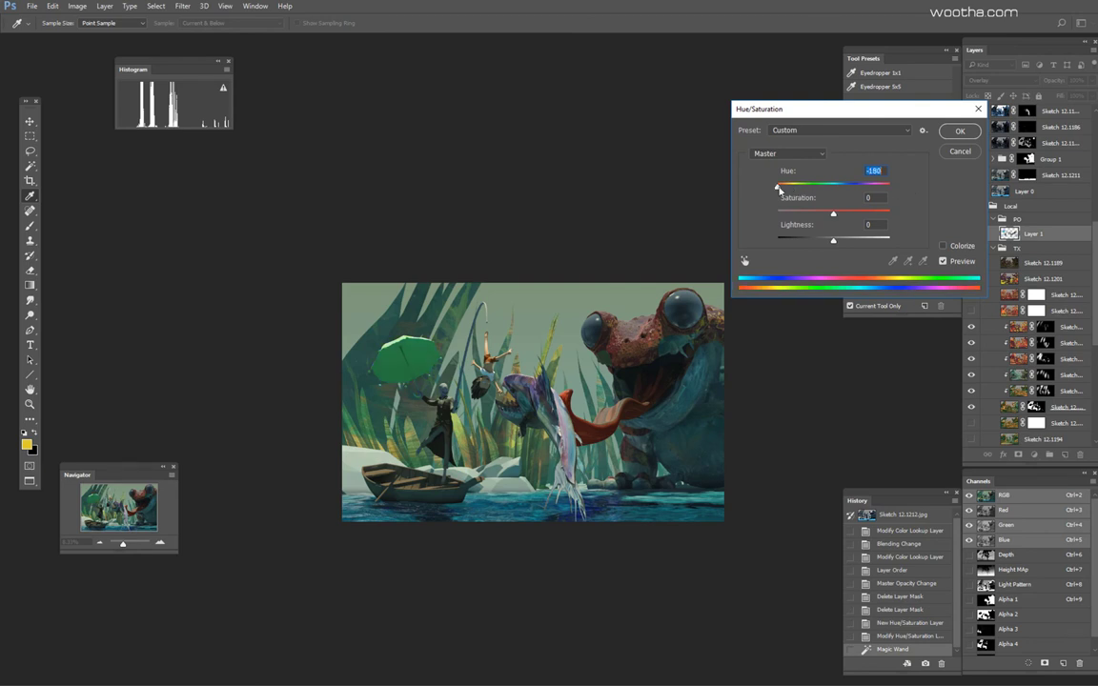
drag(779, 188, 836, 186)
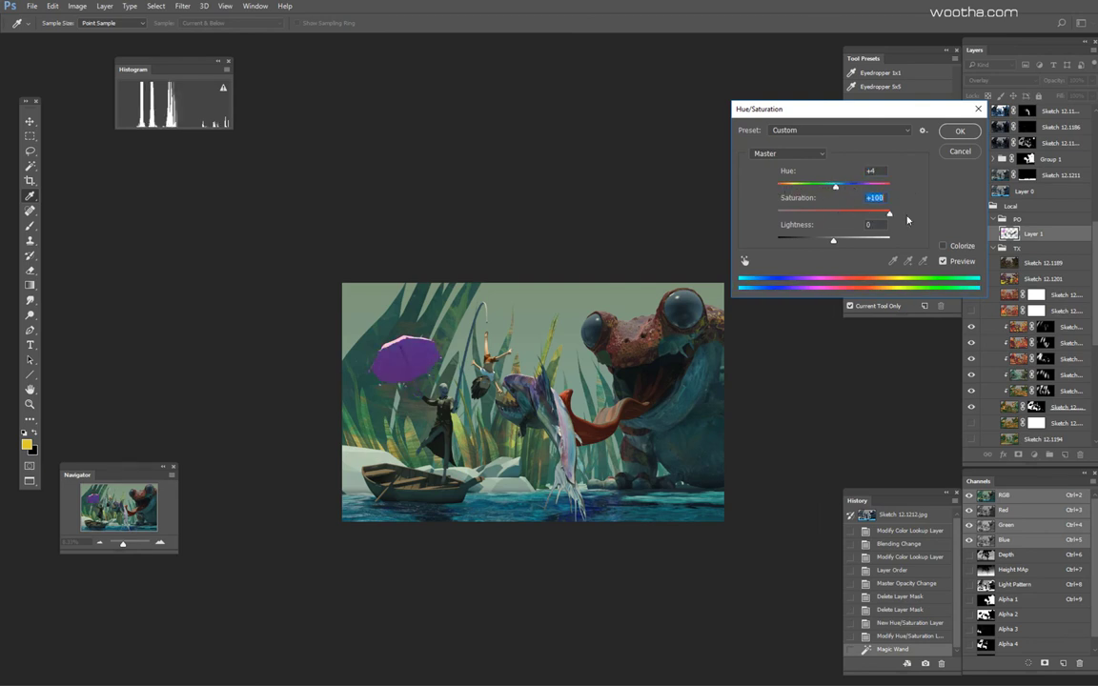
drag(907, 220, 875, 214)
drag(835, 186, 843, 244)
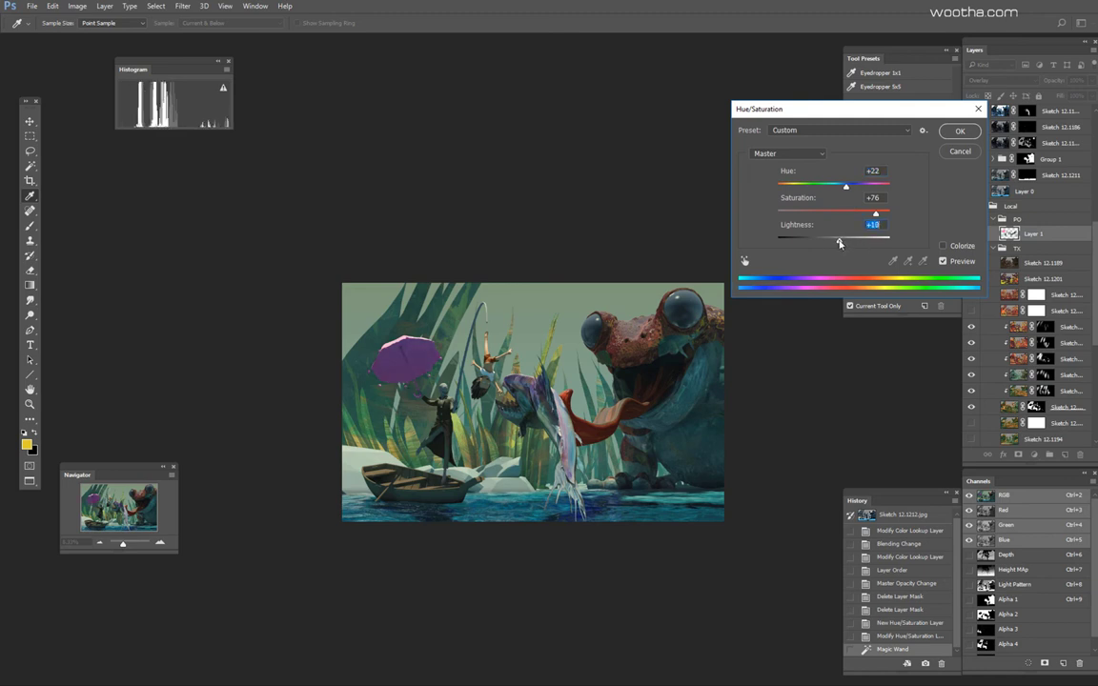
mouse_move(839, 243)
mouse_down()
mouse_move(815, 243)
mouse_move(831, 243)
mouse_up()
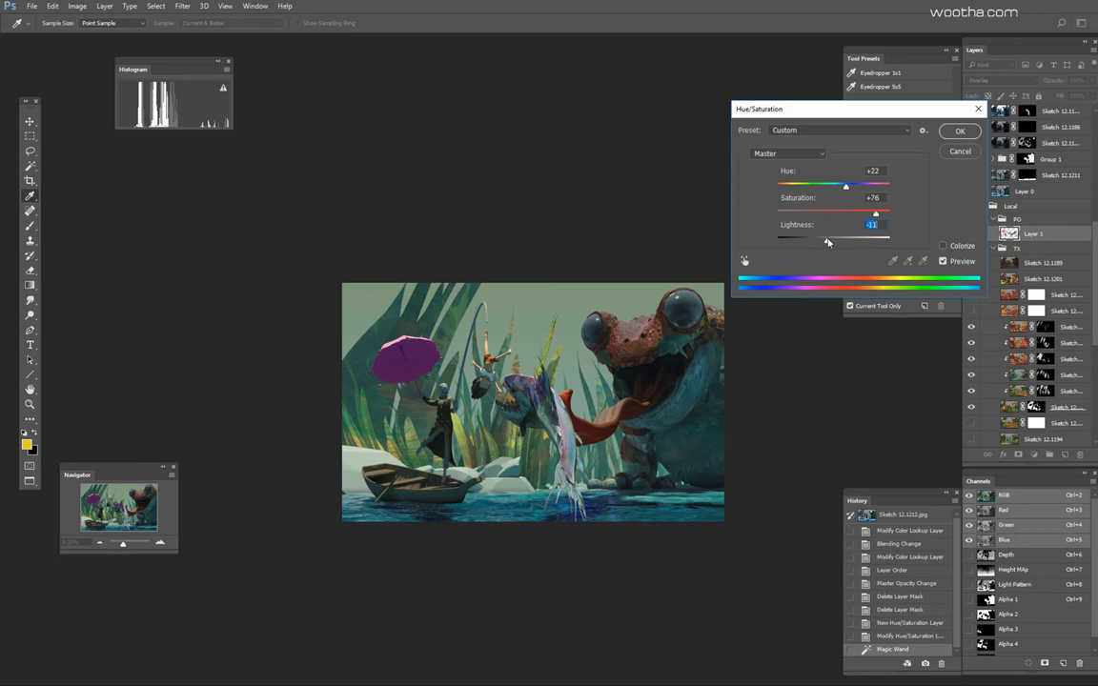
key(Return)
Step: Try to select the umbrella's lit outer rim from the normals pass with the Magic Wand, and clear the selection
drag(1089, 262, 1089, 189)
click(1003, 284)
click(1003, 299)
scroll(386, 336, up, 5)
drag(1091, 270, 1092, 439)
alt+click(971, 409)
key(ctrl+d)
scroll(392, 376, up, 3)
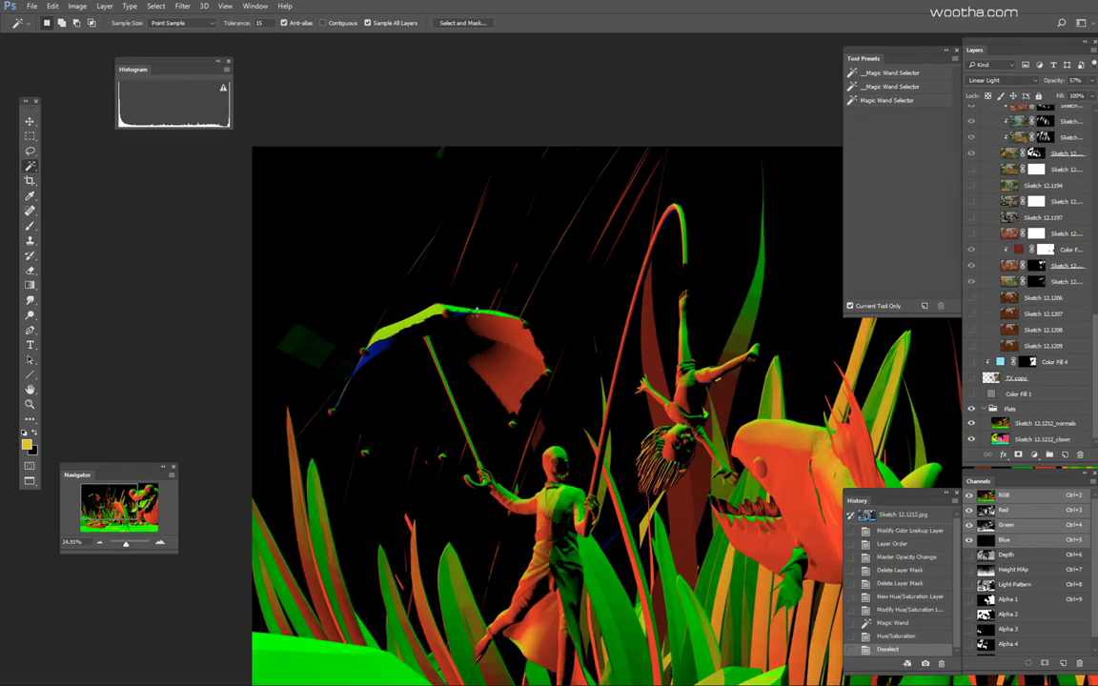
click(477, 312)
click(510, 360)
key(ctrl+d)
alt+click(971, 409)
Step: Quick-select the umbrella's light outer rim and intersect it with the umbrella's colour in the clown pass
key(shift+w)
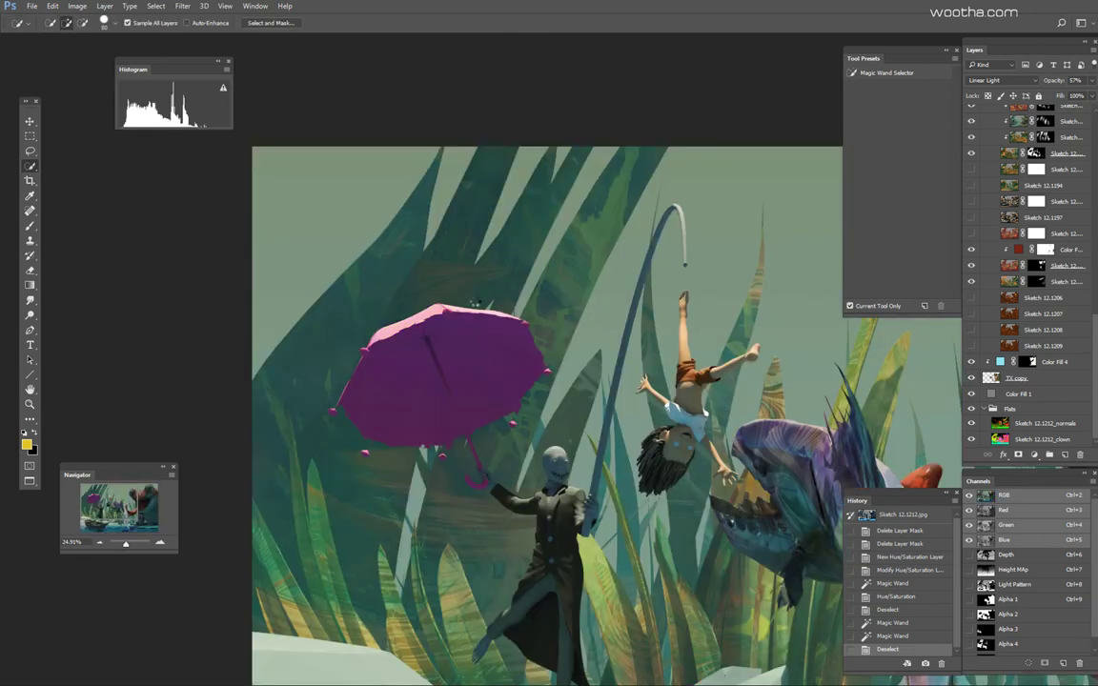
click(457, 310)
click(515, 315)
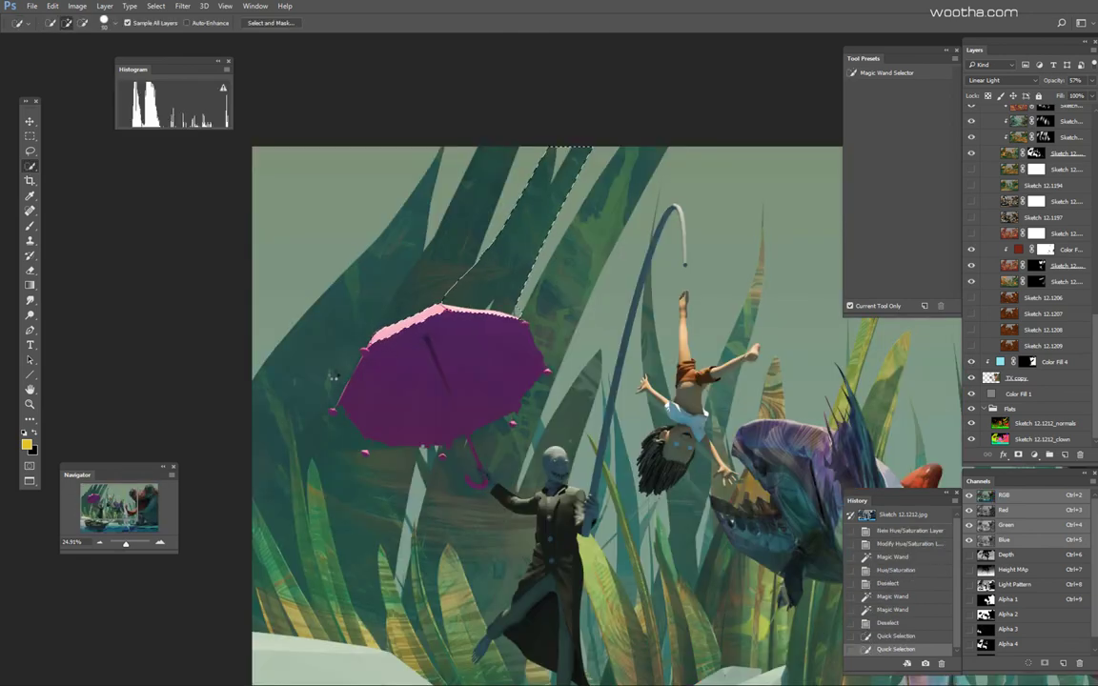
click(372, 345)
alt+click(972, 409)
key(shift+w)
alt+click(972, 409)
click(972, 423)
alt+click(971, 409)
alt+shift+click(398, 367)
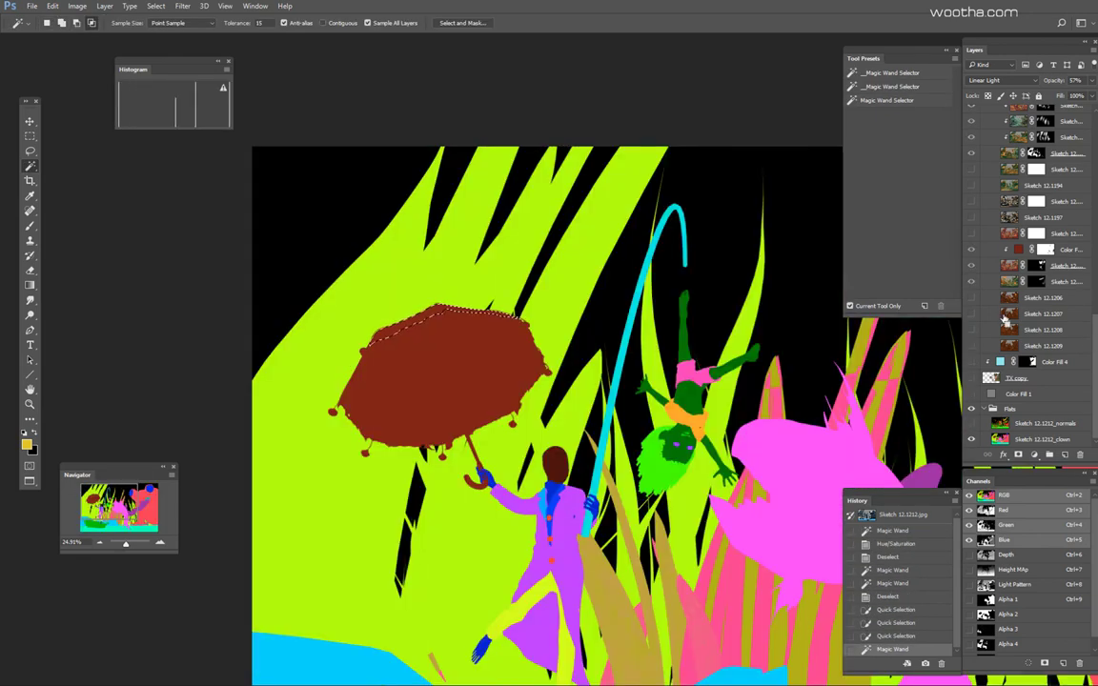
Step: Undo the last intersection, invert the selection, and intersect it with the umbrella's clown colour to isolate the dark inner side
key(ctrl+z)
key(ctrl+shift+i)
alt+shift+click(429, 381)
alt+click(971, 409)
Step: Make Layer 2 in Local Colors active and subtract the umbrella's shaft from the selection with the Lasso
scroll(1019, 344, up, 15)
key(b)
drag(442, 419, 487, 412)
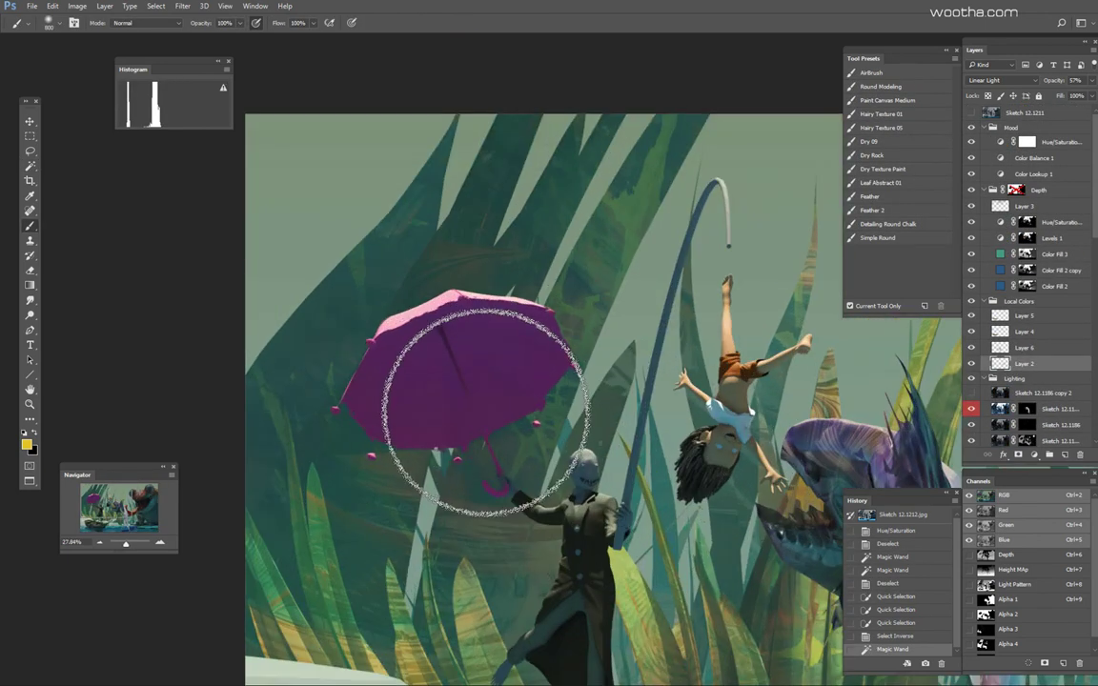
scroll(486, 412, up, 2)
key(l)
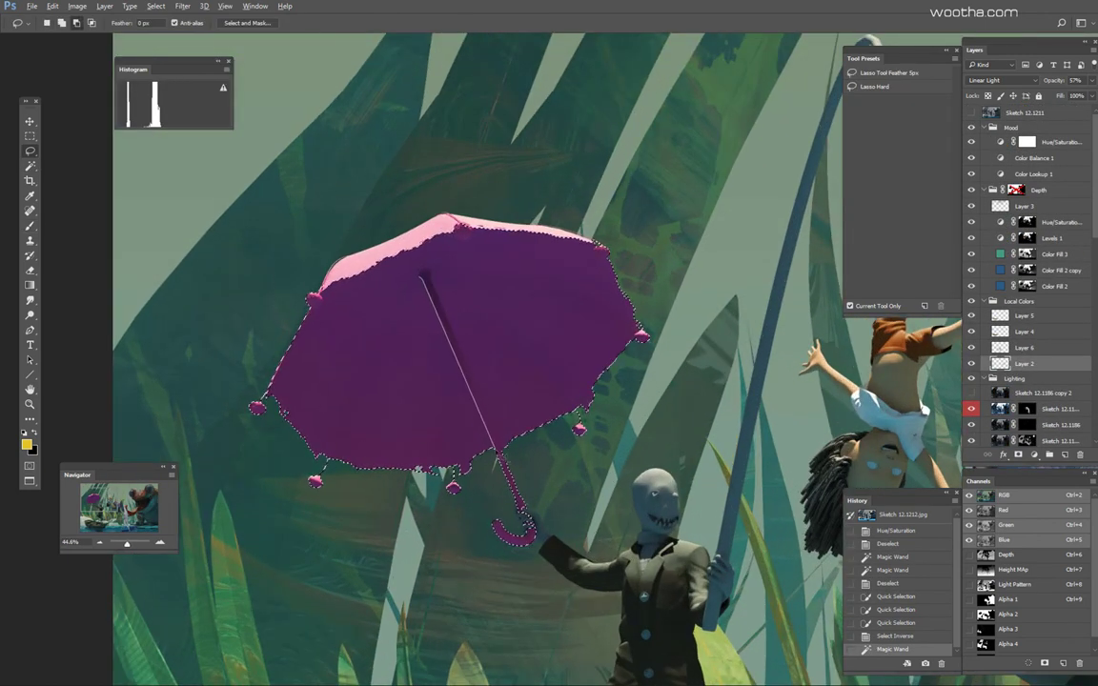
alt+click(496, 451)
alt+click(506, 454)
alt+click(431, 273)
mouse_move(525, 391)
mouse_down()
mouse_move(512, 431)
mouse_move(610, 430)
mouse_move(613, 466)
mouse_move(534, 458)
mouse_up()
Step: Hide the selection edges and paint orange over the umbrella's inner side on Layer 2 with the brush enlarged to 2100
key(b)
key(ctrl+h)
mouse_move(562, 411)
mouse_down()
mouse_move(566, 442)
mouse_move(532, 440)
mouse_up()
key(ctrl+z)
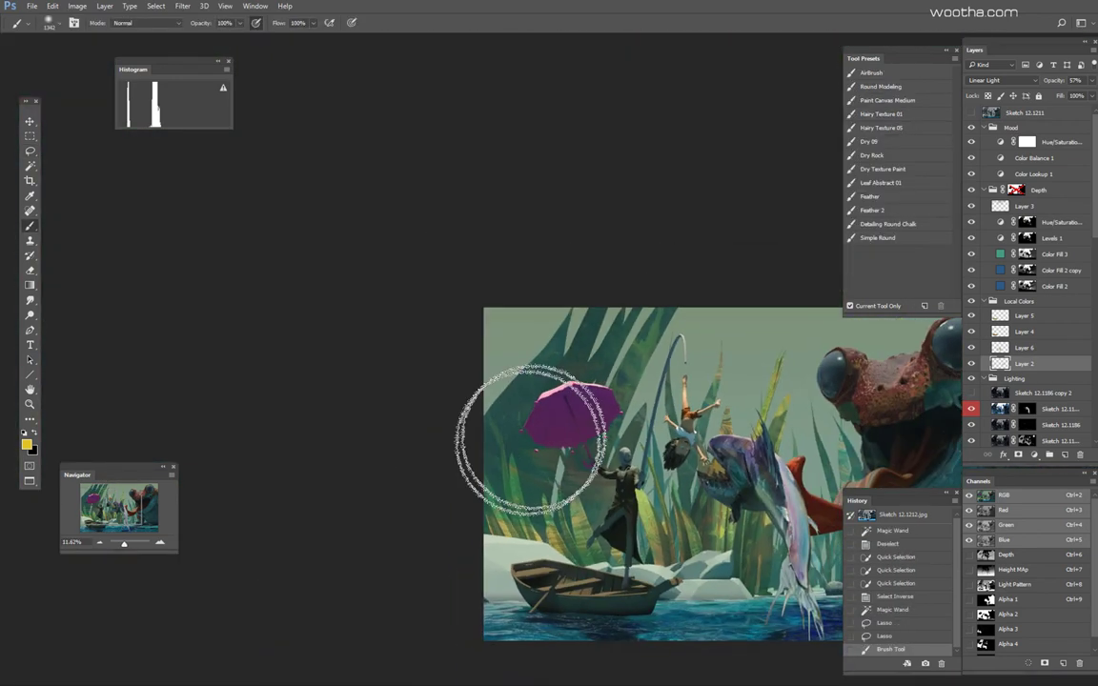
key(bracketright)
key(bracketright)
key(bracketright)
key(bracketright)
key(bracketright)
key(bracketright)
key(bracketright)
mouse_move(633, 429)
mouse_down()
mouse_move(553, 433)
mouse_move(596, 414)
mouse_move(584, 352)
mouse_up()
key(bracketright)
click(566, 423)
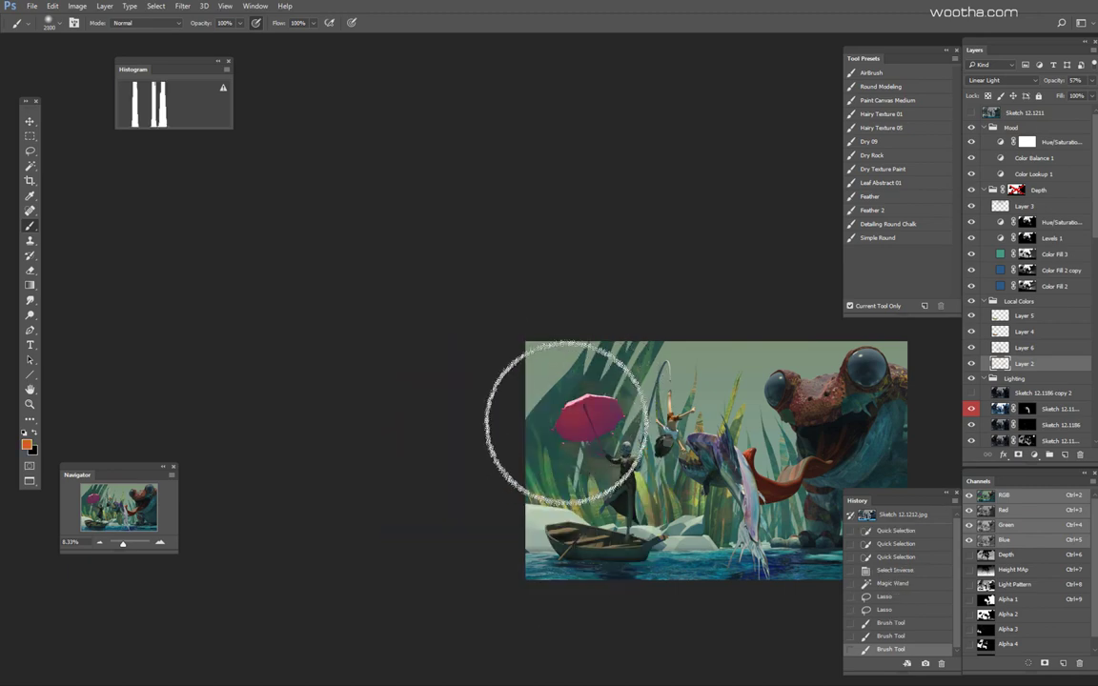
Step: Finish painting orange over the umbrella's inner side on Layer 2, shrinking the brush for close-up work, and clear the selection
mouse_move(544, 448)
mouse_down()
mouse_move(610, 386)
mouse_move(597, 386)
mouse_move(642, 458)
mouse_move(547, 391)
mouse_up()
key(bracketleft)
key(bracketleft)
key(bracketleft)
key(bracketleft)
key(bracketleft)
key(bracketleft)
key(bracketleft)
key(bracketleft)
key(bracketleft)
key(bracketleft)
key(bracketleft)
key(bracketleft)
key(bracketleft)
key(bracketleft)
key(bracketleft)
key(bracketleft)
key(bracketleft)
key(bracketleft)
key(bracketleft)
key(bracketleft)
key(bracketleft)
key(bracketleft)
key(bracketleft)
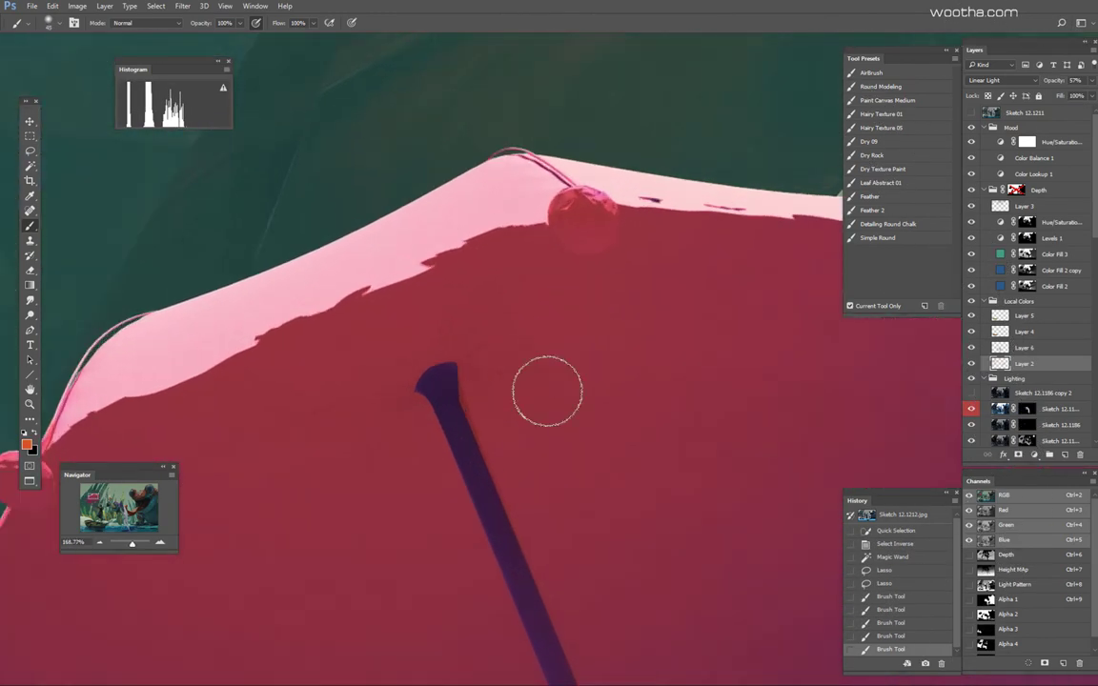
key(ctrl+d)
Step: Erase the first thin rib lines radiating from the top of the umbrella's shaft on Layer 2
key(e)
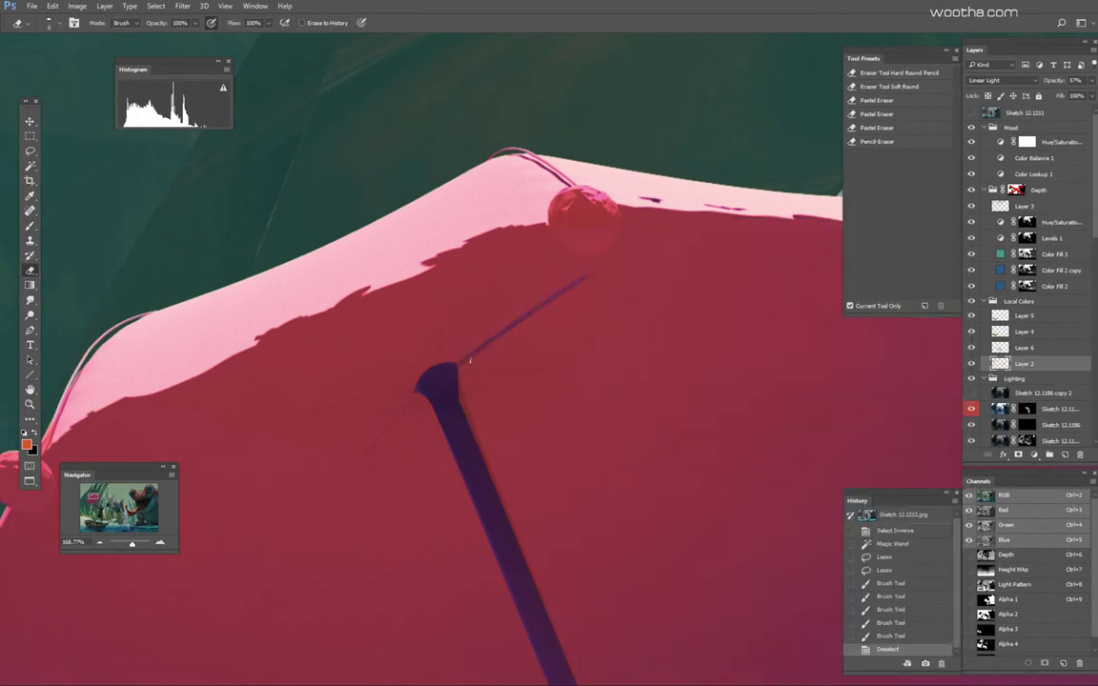
key(r)
drag(505, 290, 634, 329)
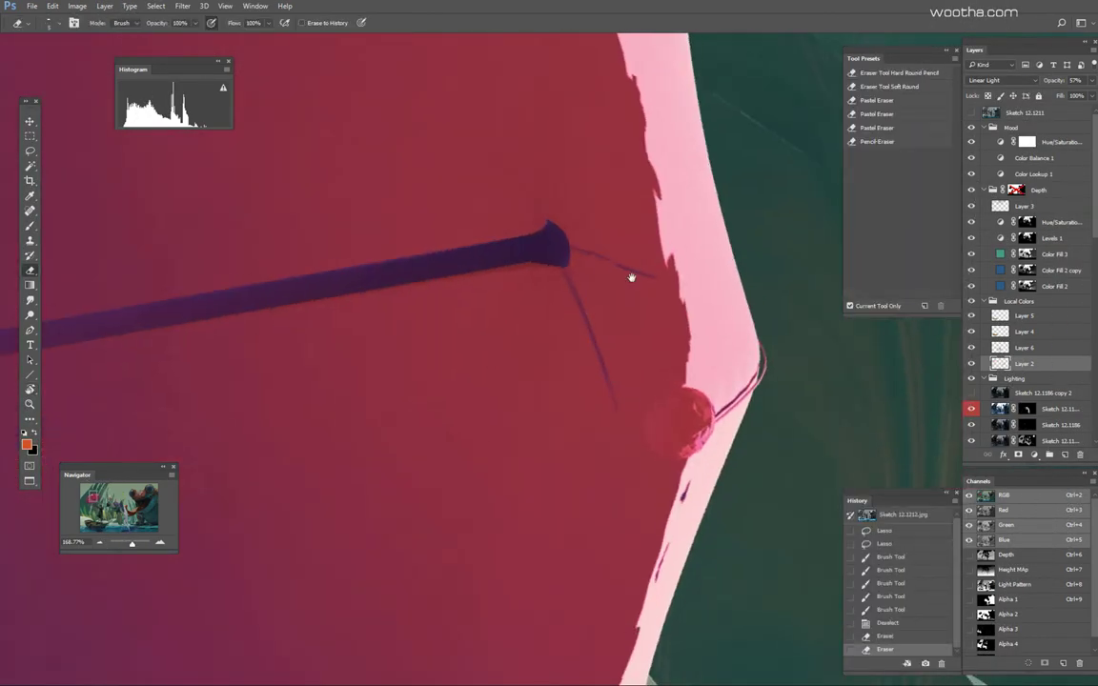
drag(630, 278, 522, 446)
key(b)
key(e)
drag(468, 394, 523, 310)
key(r)
drag(649, 269, 688, 369)
key(e)
drag(479, 405, 585, 297)
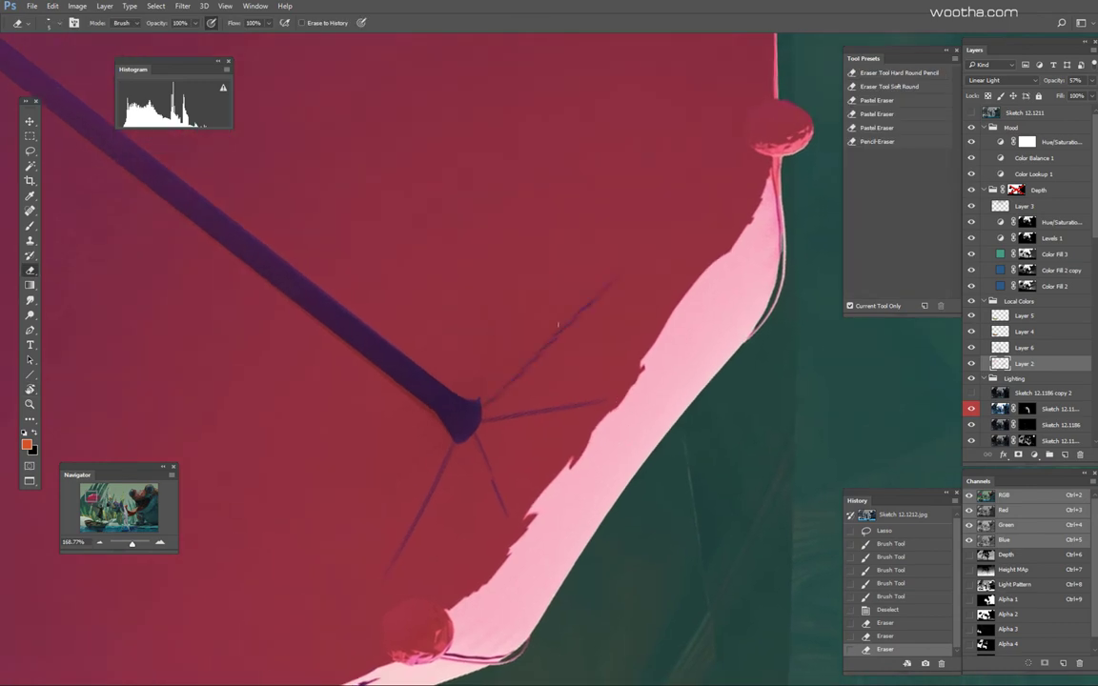
Step: Erase the remaining thin ribs around the shaft's hub so they radiate in all directions across the umbrella's inner side
drag(640, 218, 678, 385)
key(r)
key(b)
key(e)
mouse_move(412, 411)
mouse_down()
mouse_move(494, 368)
mouse_move(425, 406)
mouse_up()
drag(522, 363, 664, 299)
key(r)
drag(664, 300, 605, 467)
drag(548, 321, 645, 249)
key(r)
drag(665, 282, 677, 359)
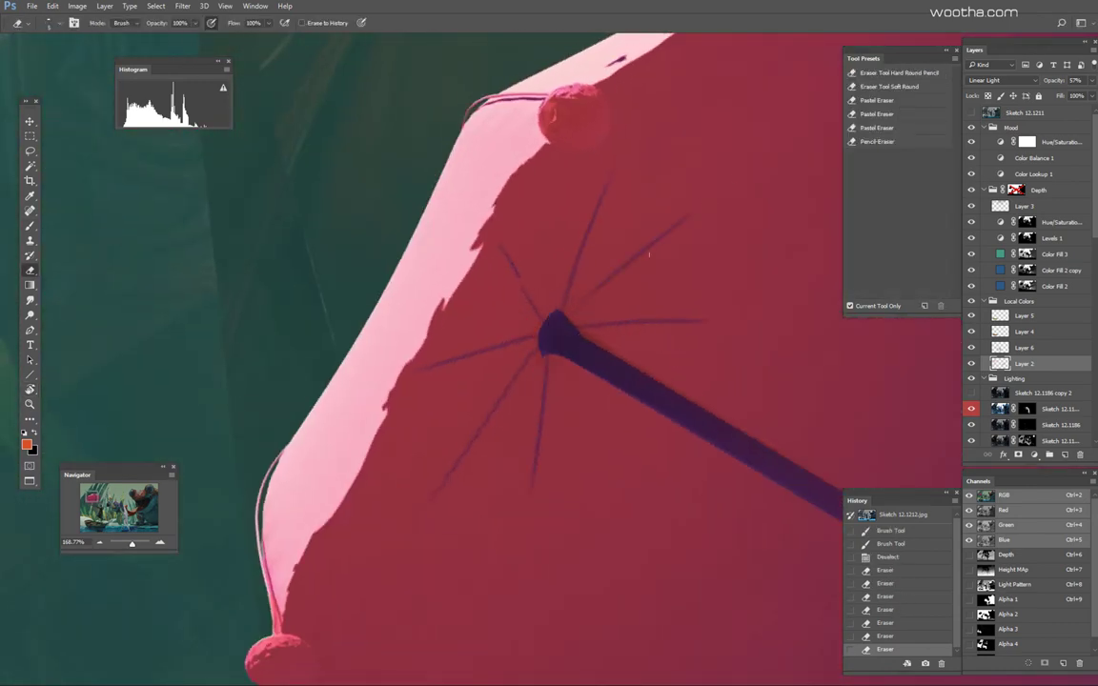
drag(723, 234, 610, 267)
Step: Extend the erased ribs with long thin strokes from the hub toward the umbrella's outer edge
key(Escape)
drag(733, 424, 429, 351)
drag(429, 351, 469, 367)
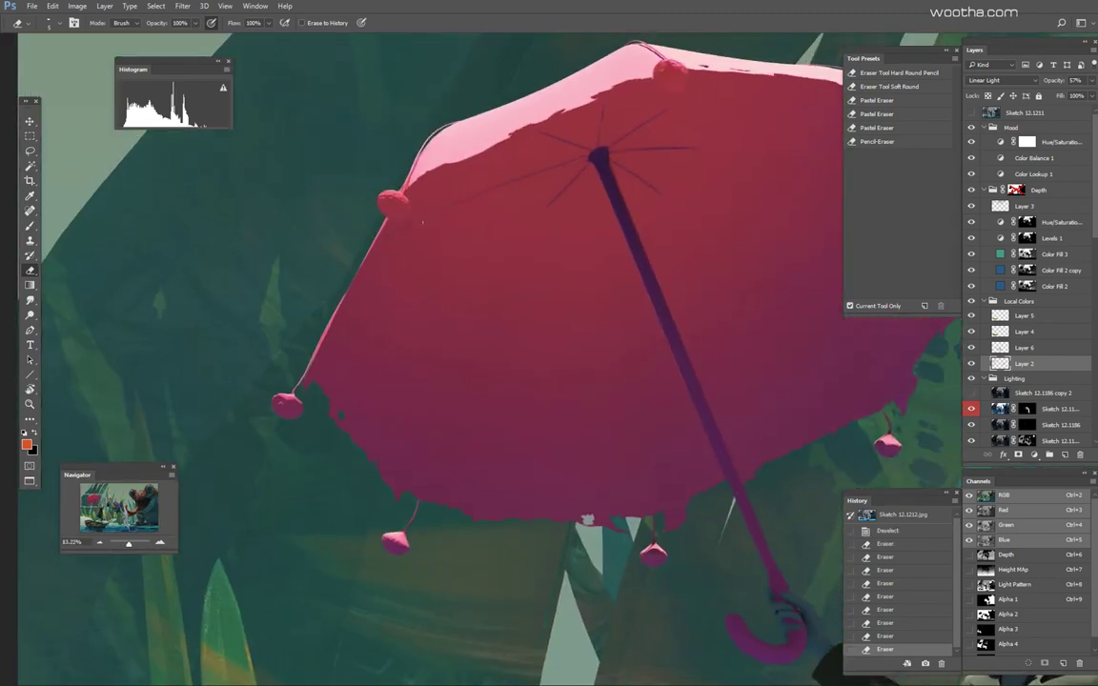
drag(593, 184, 478, 158)
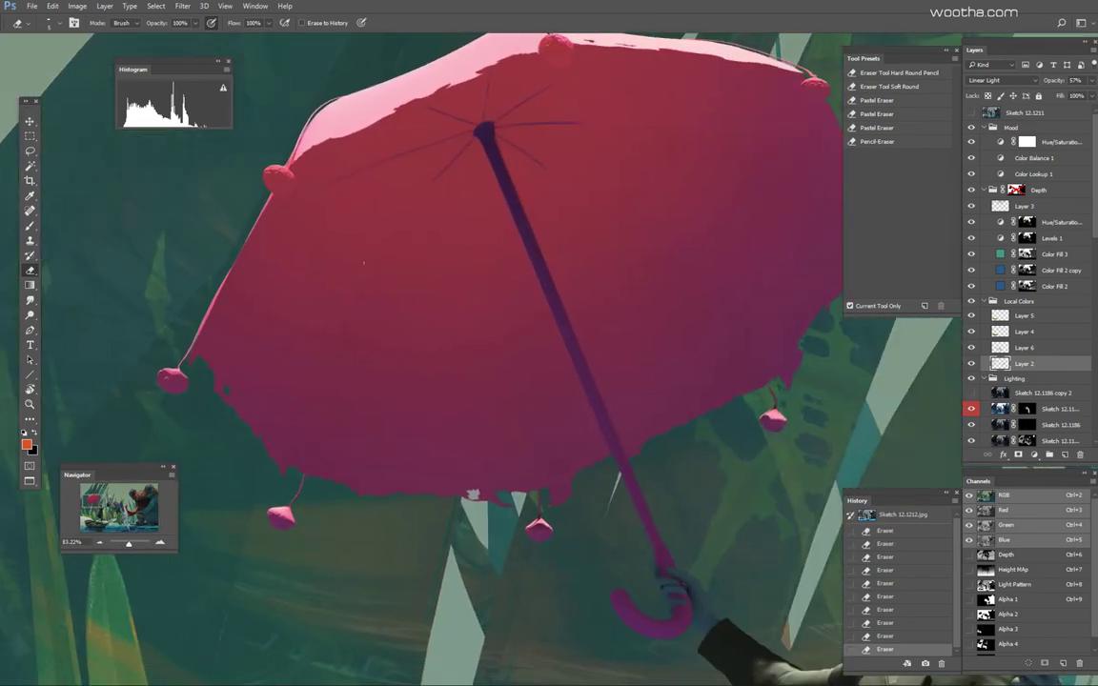
drag(630, 163, 348, 256)
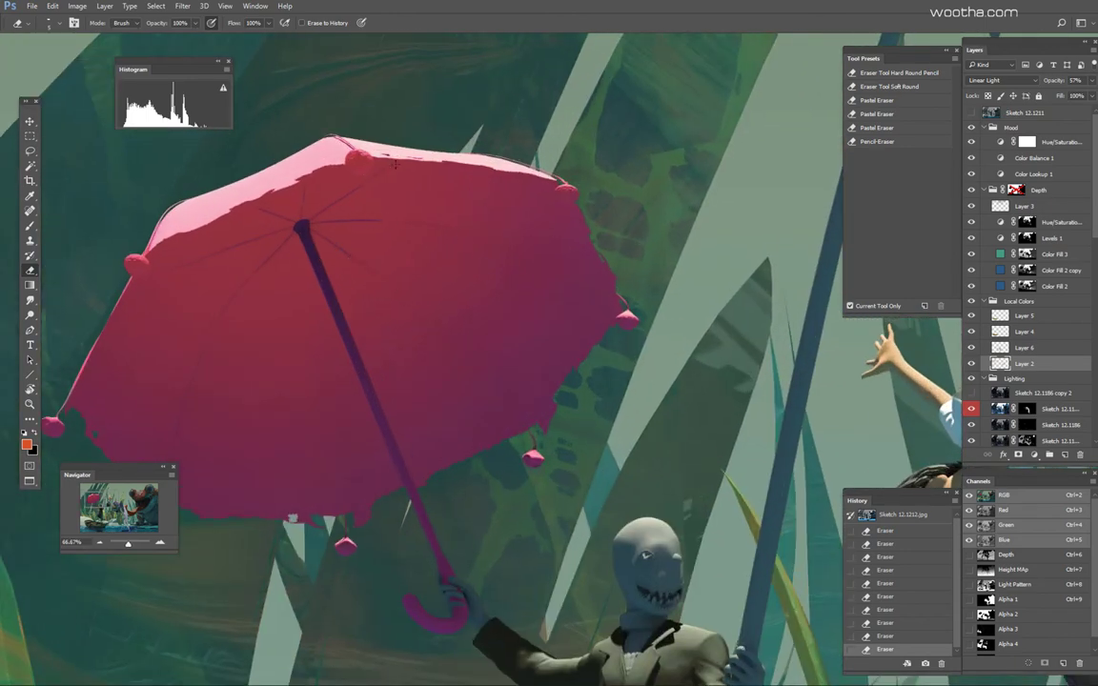
drag(395, 164, 487, 318)
drag(439, 482, 424, 300)
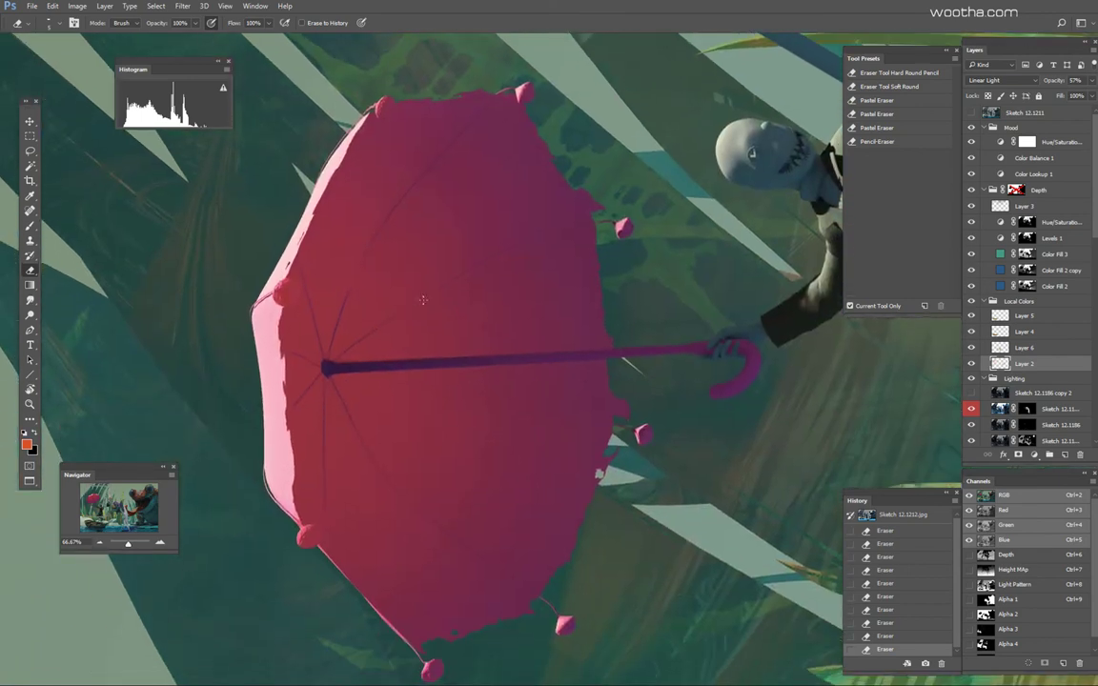
Step: Strengthen the ribs close to the shaft's hub with further fine eraser strokes
key(r)
drag(663, 295, 576, 519)
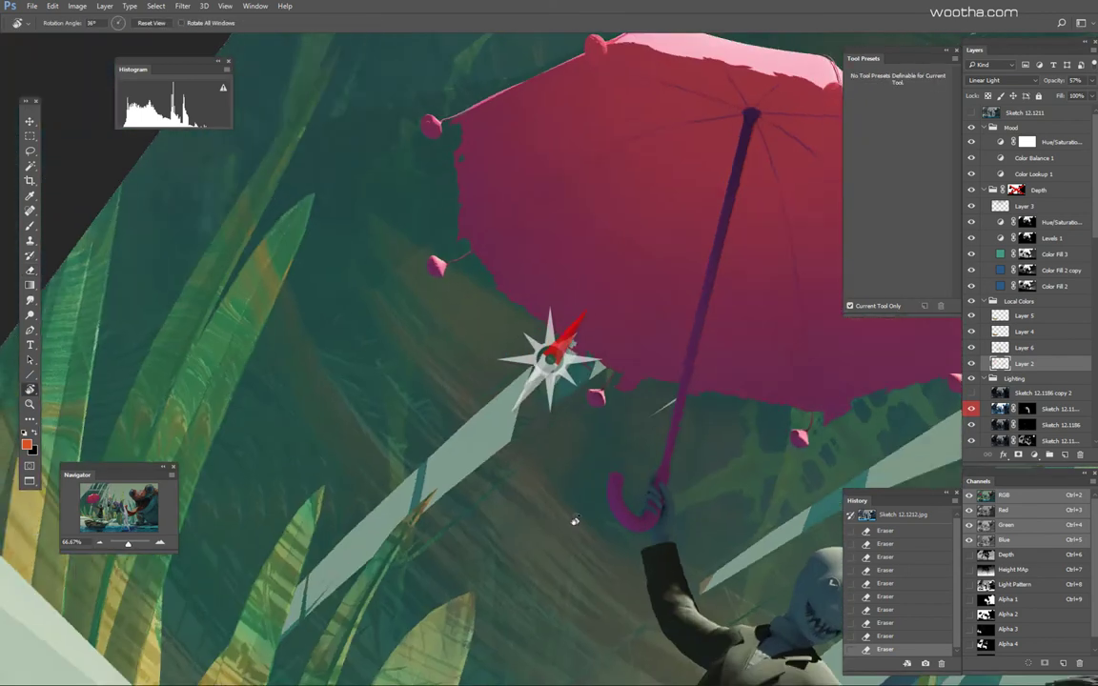
key(b)
drag(724, 124, 820, 124)
key(e)
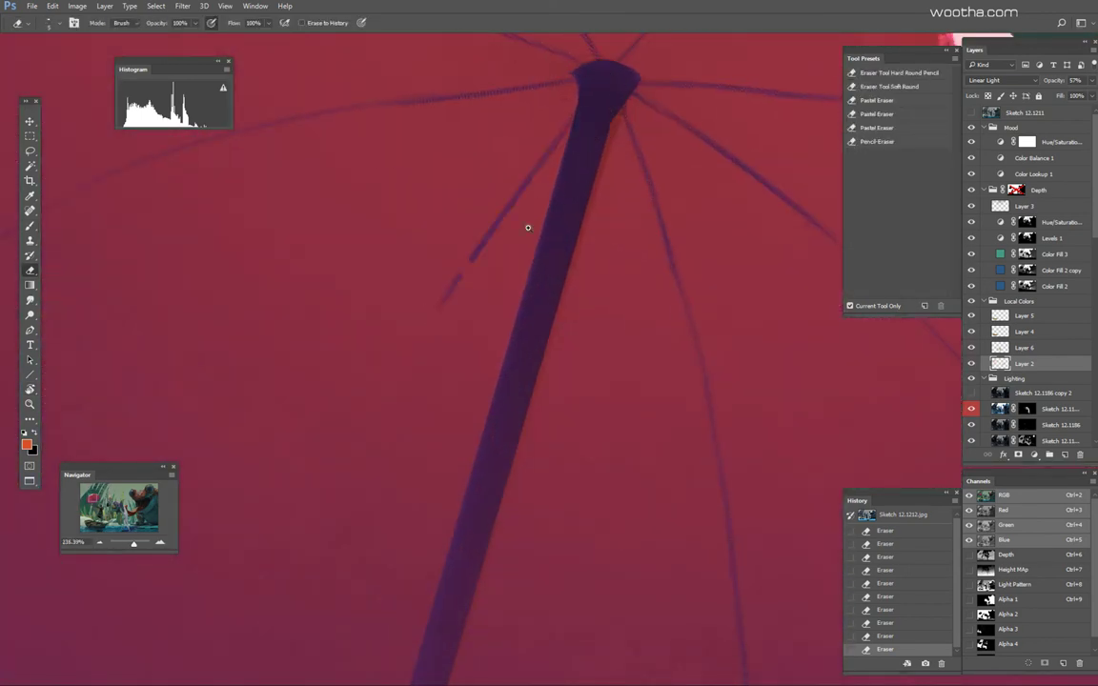
scroll(527, 226, down, 5)
key(Escape)
scroll(515, 233, down, 12)
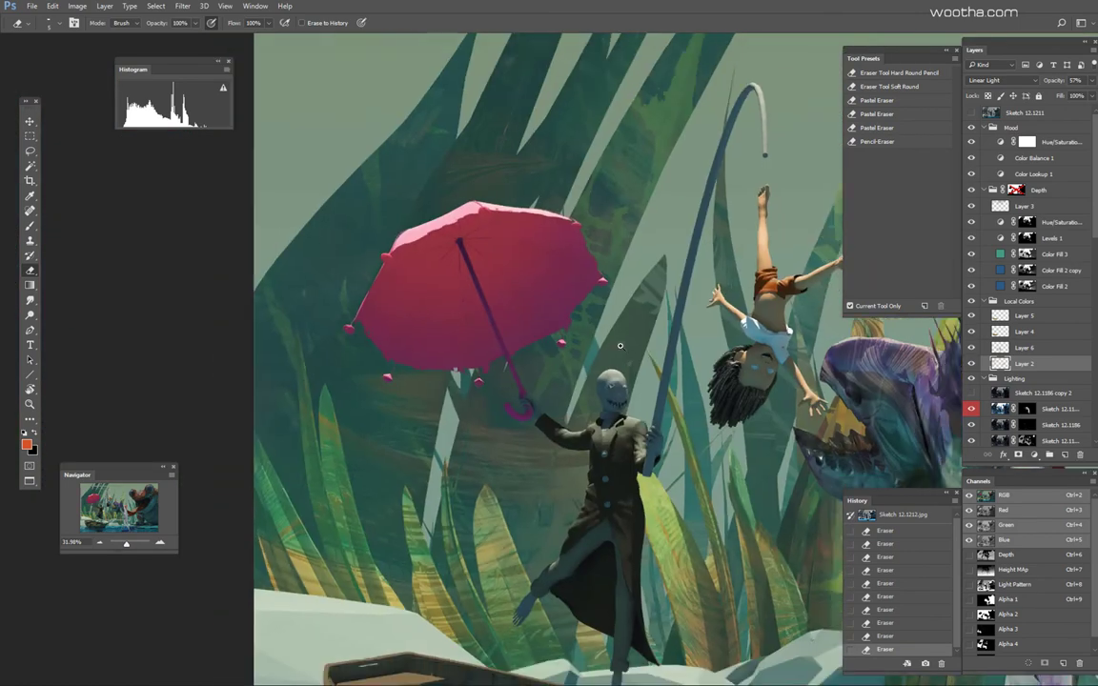
drag(610, 278, 358, 219)
scroll(358, 217, up, 3)
scroll(1030, 286, down, 12)
Step: Add a mid-grey (#737373) solid colour fill layer above Color Fill 4 and clip it to TX copy in Normal mode
click(971, 379)
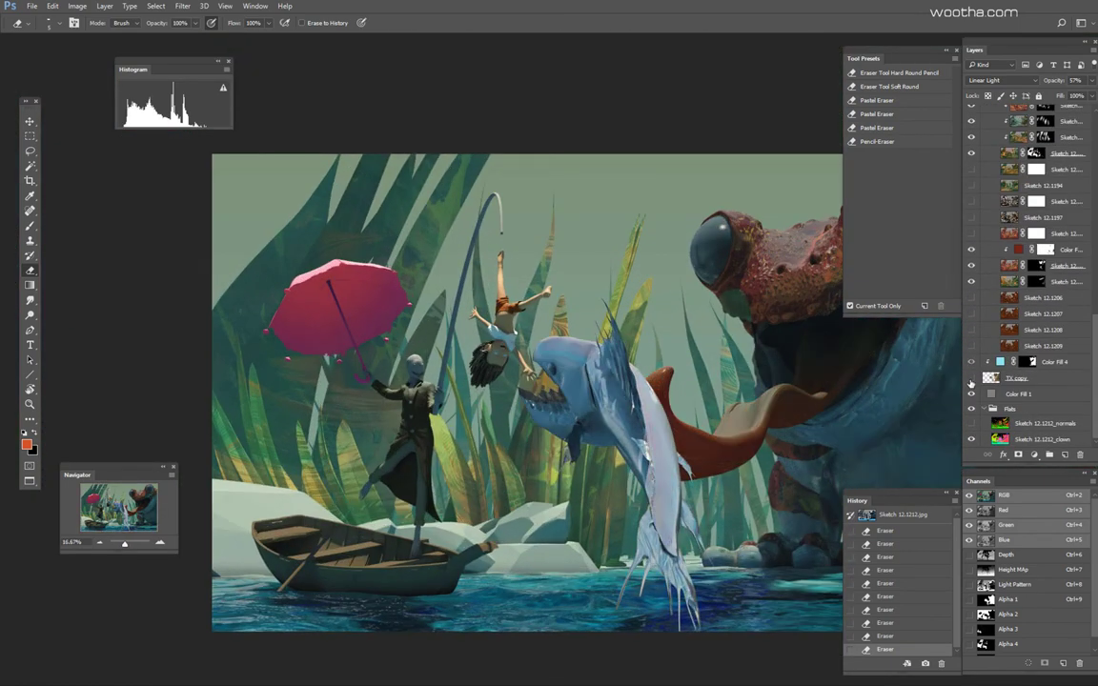
click(971, 380)
click(999, 380)
drag(706, 398, 591, 385)
key(alt+bracketright)
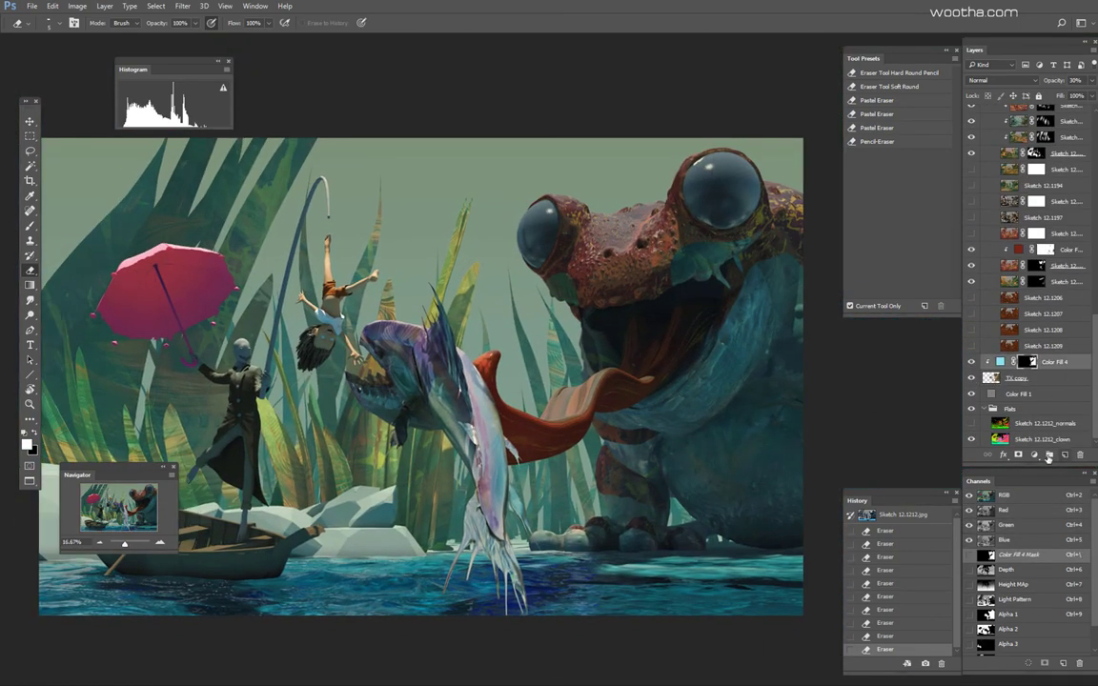
click(1034, 456)
click(1012, 207)
drag(172, 177, 144, 142)
click(406, 56)
key(ctrl+alt+g)
click(1000, 81)
click(985, 91)
Step: Lighten the new fill layer's grey and set its blend mode to Luminosity
double_click(999, 362)
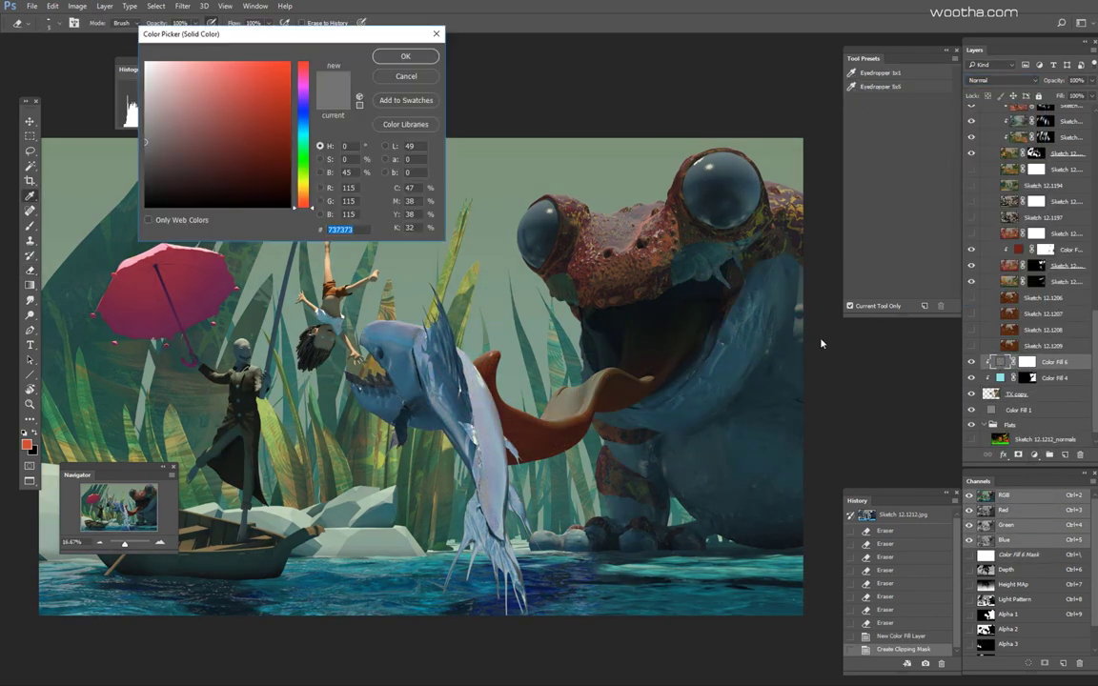
drag(245, 102, 152, 96)
click(406, 56)
click(1003, 81)
click(989, 307)
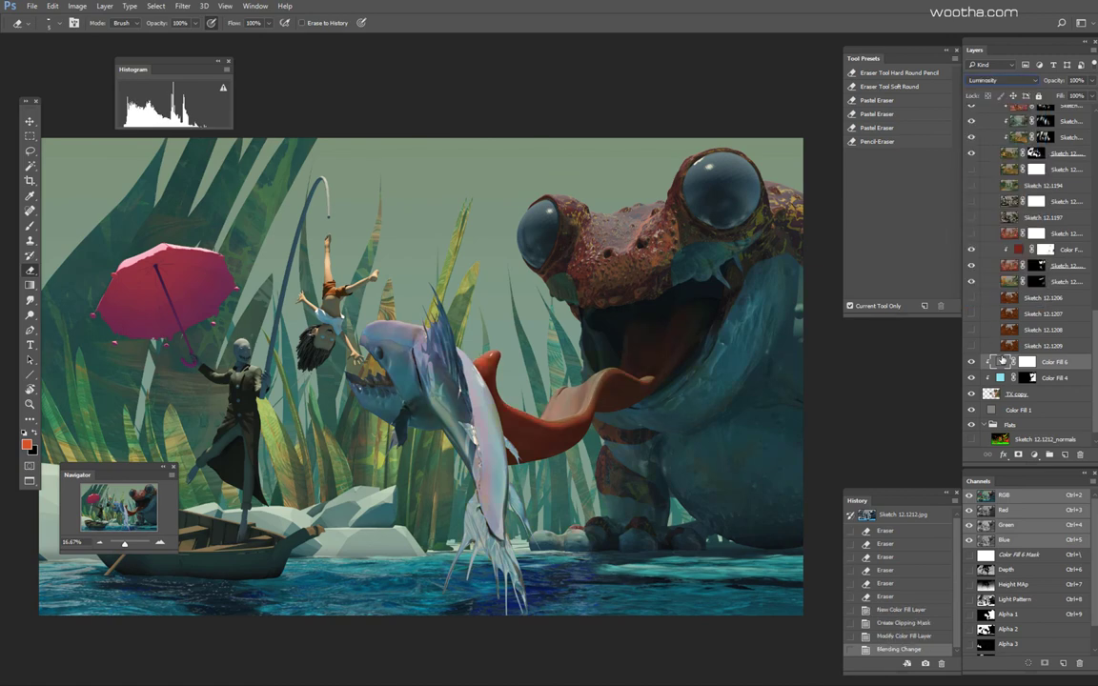
Step: Refine the Luminosity fill layer's grey, reduce its opacity to 54%, and restrict its mask to the fish
double_click(1000, 362)
drag(329, 175, 322, 180)
click(406, 56)
drag(1054, 83, 1032, 85)
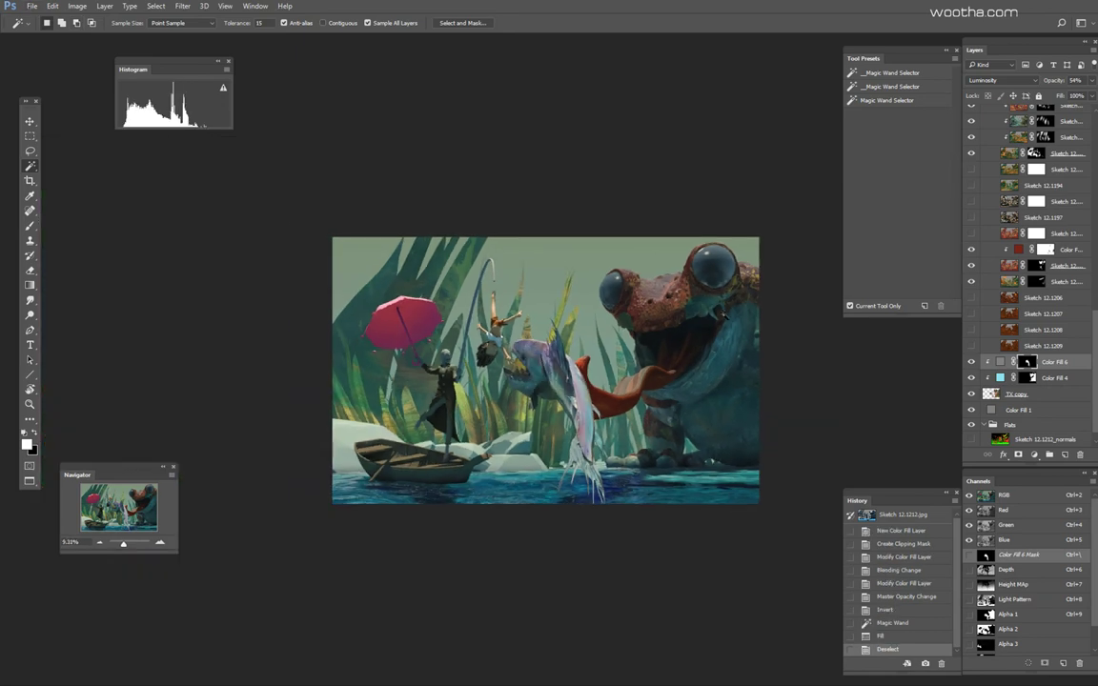
click(999, 362)
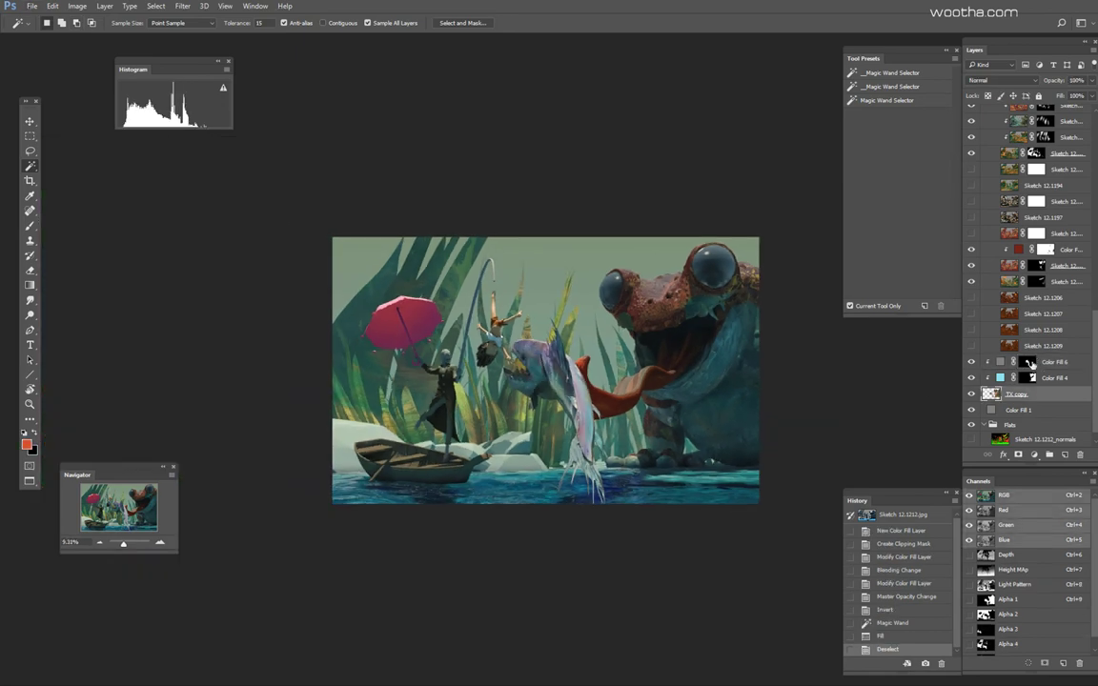
scroll(586, 399, up, 3)
drag(585, 399, 615, 407)
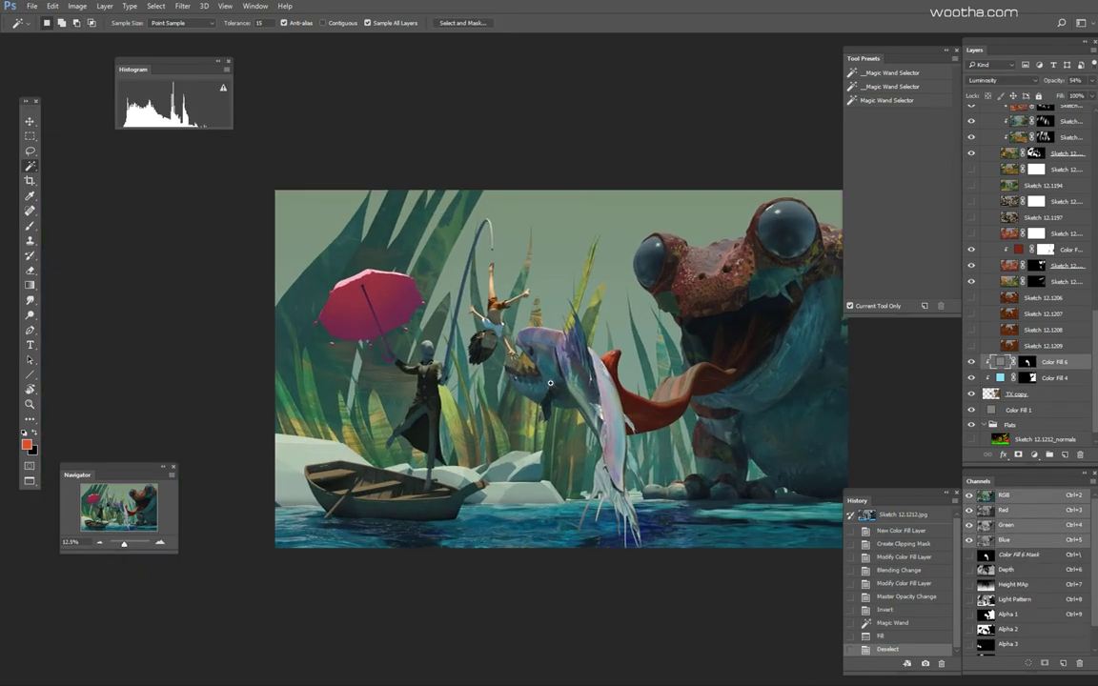
scroll(541, 382, up, 3)
scroll(604, 378, down, 3)
Step: Compare the Depth group with and without its mask, and set Color Fill 3's opacity to 71%
drag(1094, 324, 1094, 135)
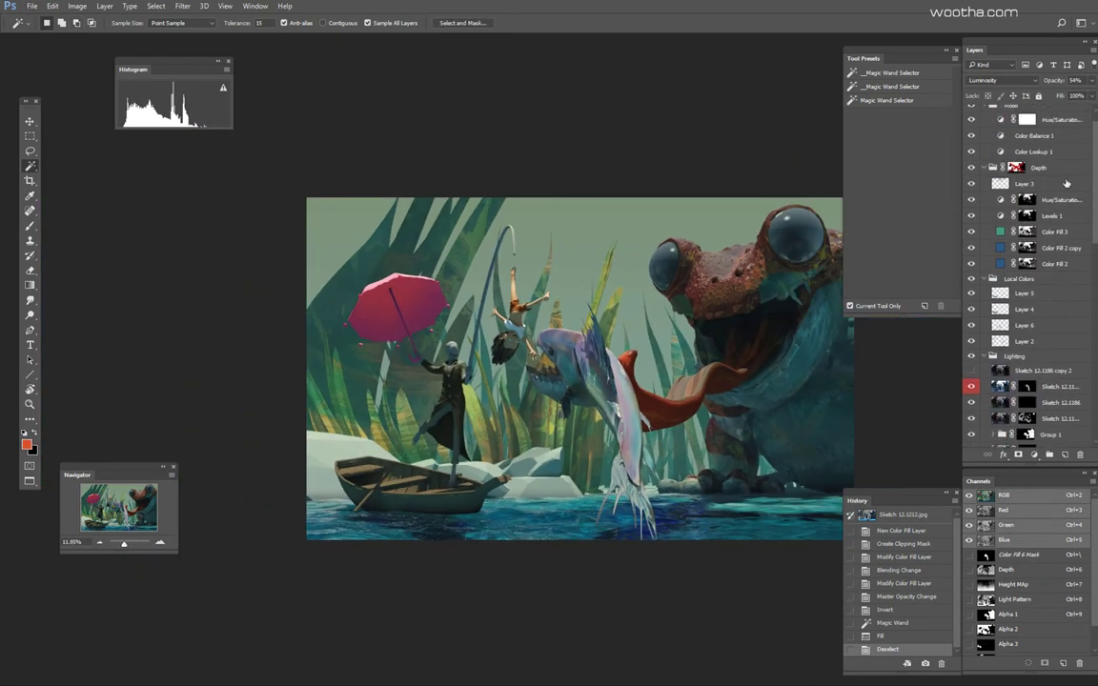
click(1017, 169)
shift+click(1017, 169)
shift+click(1017, 169)
click(1047, 230)
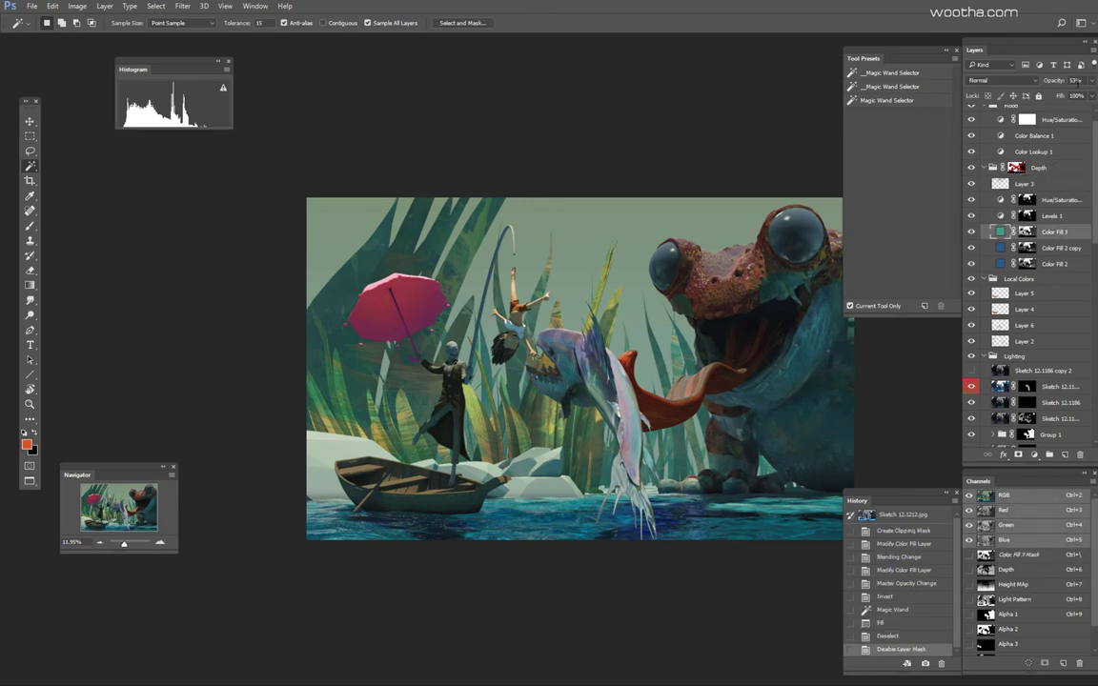
drag(1056, 85, 1067, 85)
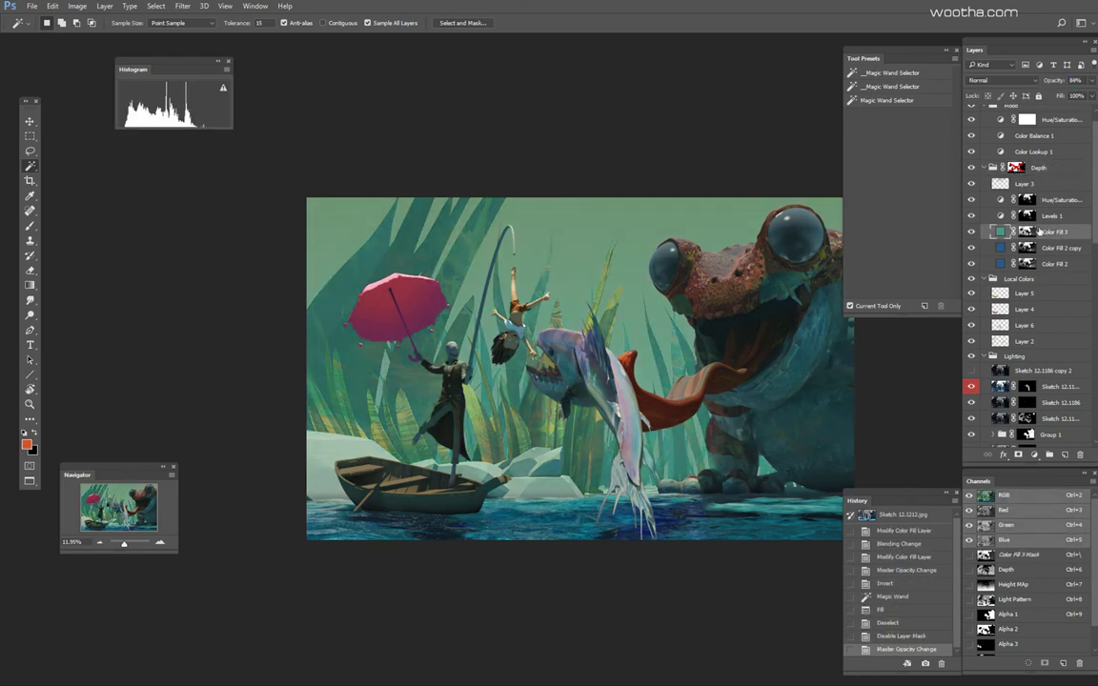
click(972, 232)
click(972, 231)
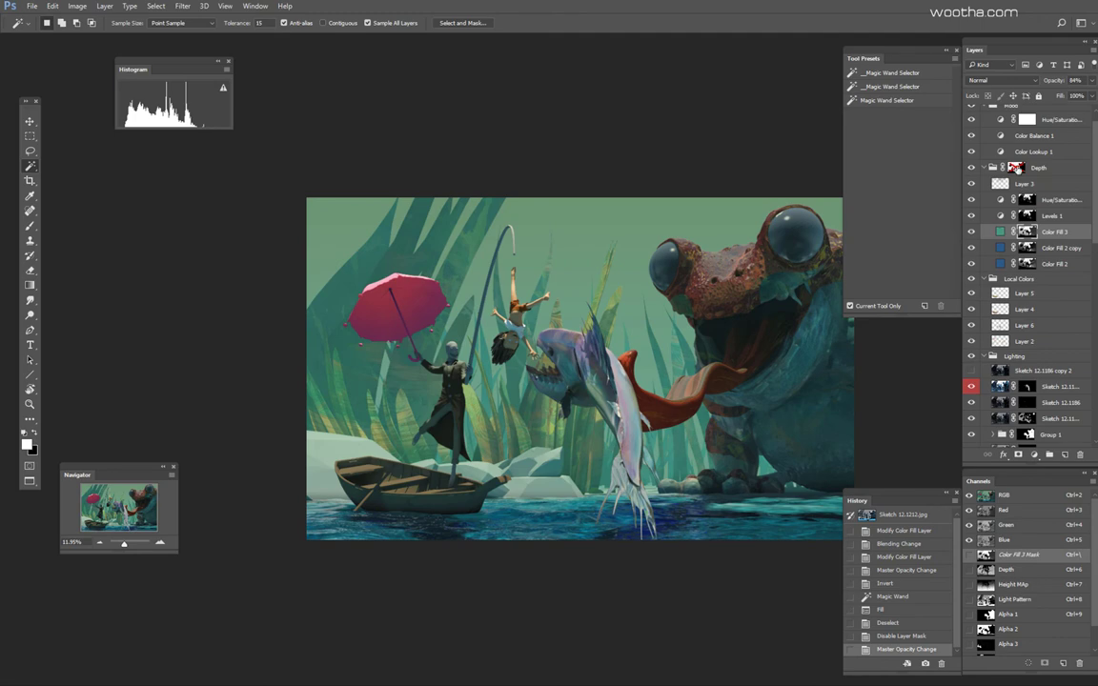
drag(1060, 83, 1054, 82)
Step: Duplicate Color Fill 3 and set the copy to Lighten at 30% opacity
click(1049, 235)
key(ctrl+j)
click(1001, 81)
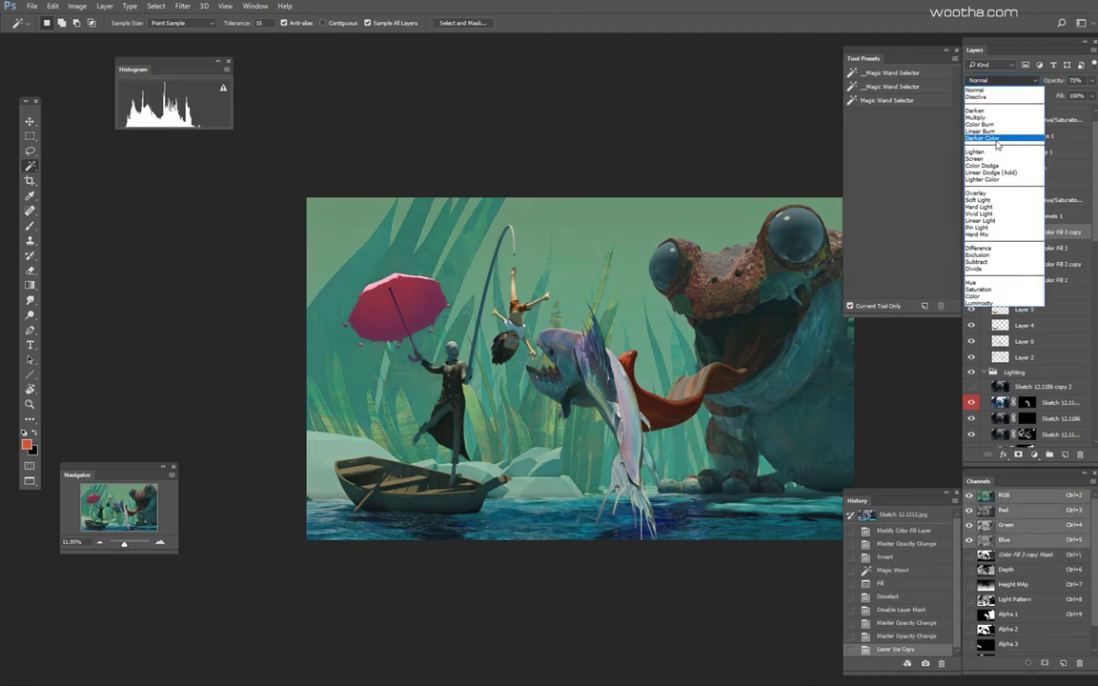
click(998, 153)
drag(1041, 86, 1002, 93)
Step: Shift the hue of the duplicated fill layer from teal to yellow-green
double_click(998, 233)
click(305, 148)
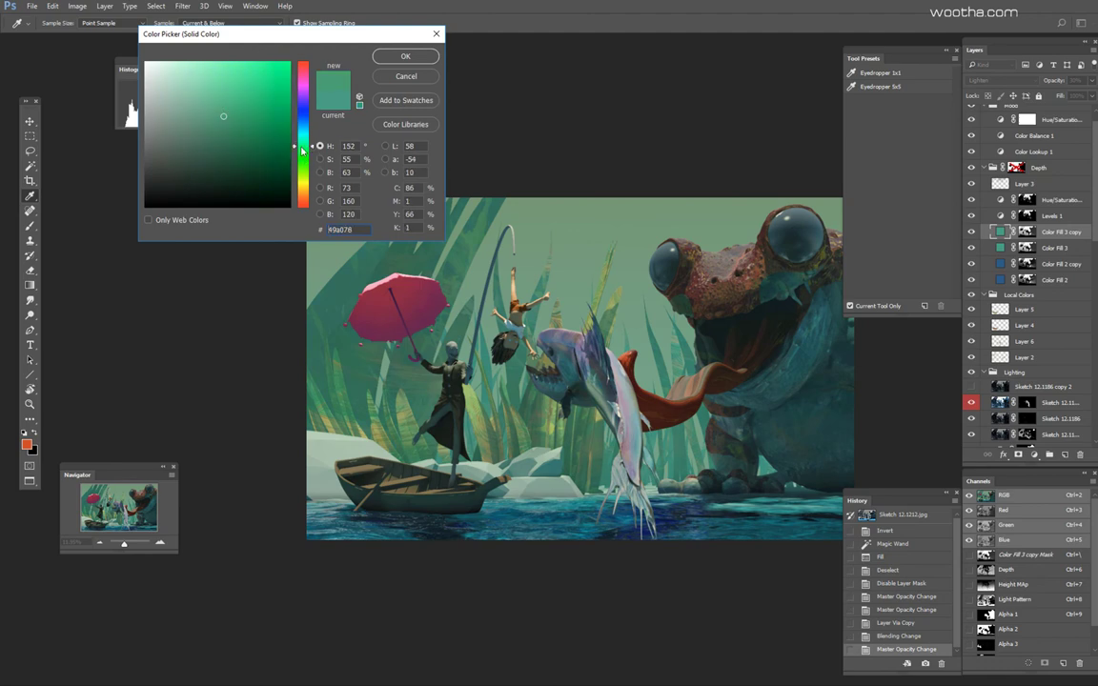
drag(301, 149, 301, 168)
key(Return)
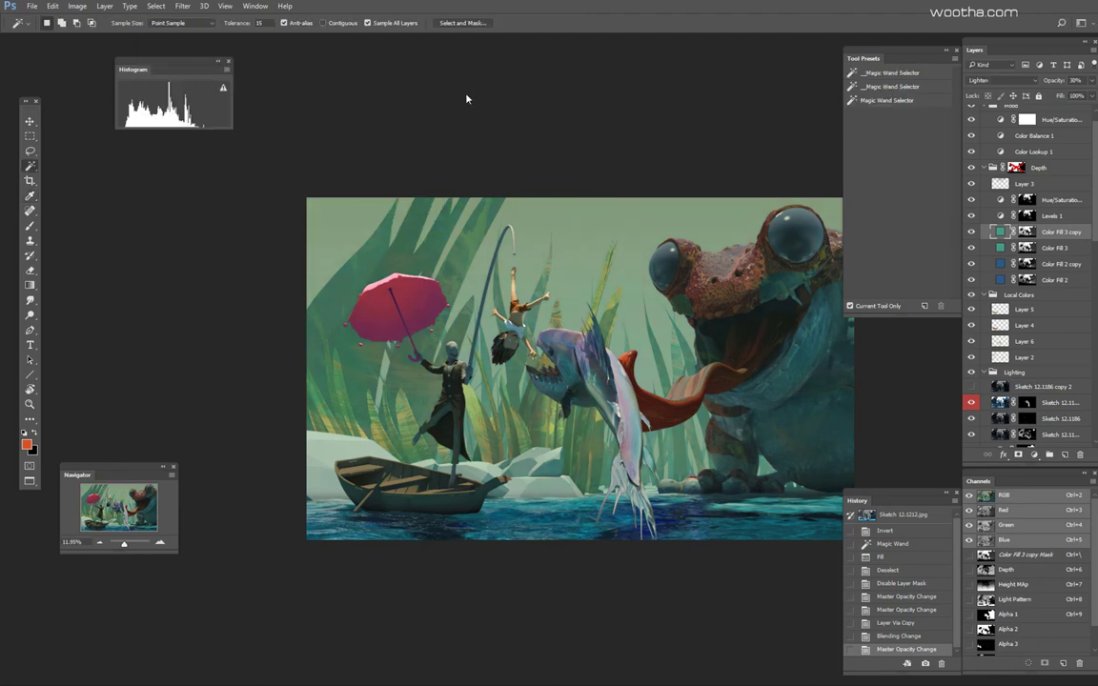
Step: Select the sky with the Magic Wand, fill it with black on the yellow-green layer's mask, and compare with the layer hidden
click(1026, 232)
click(640, 229)
key(alt+BackSpace)
key(ctrl+BackSpace)
key(ctrl+d)
click(973, 234)
click(973, 235)
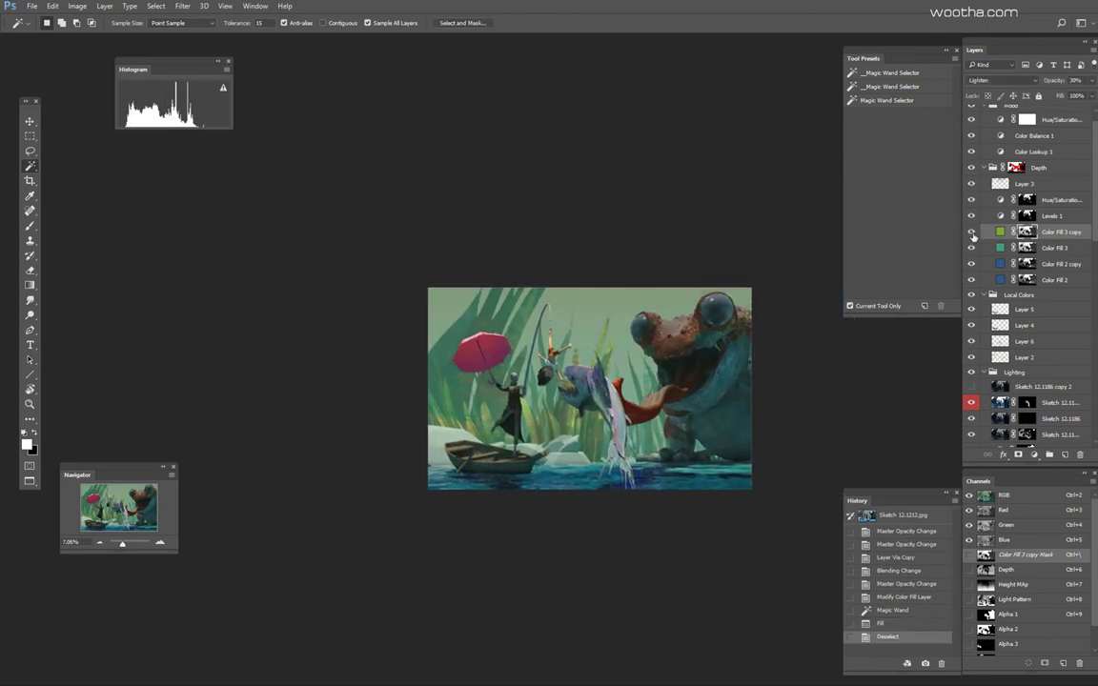
Step: Adjust the opacity of Color Fill 2 copy with both green fill layers above it temporarily hidden
click(972, 232)
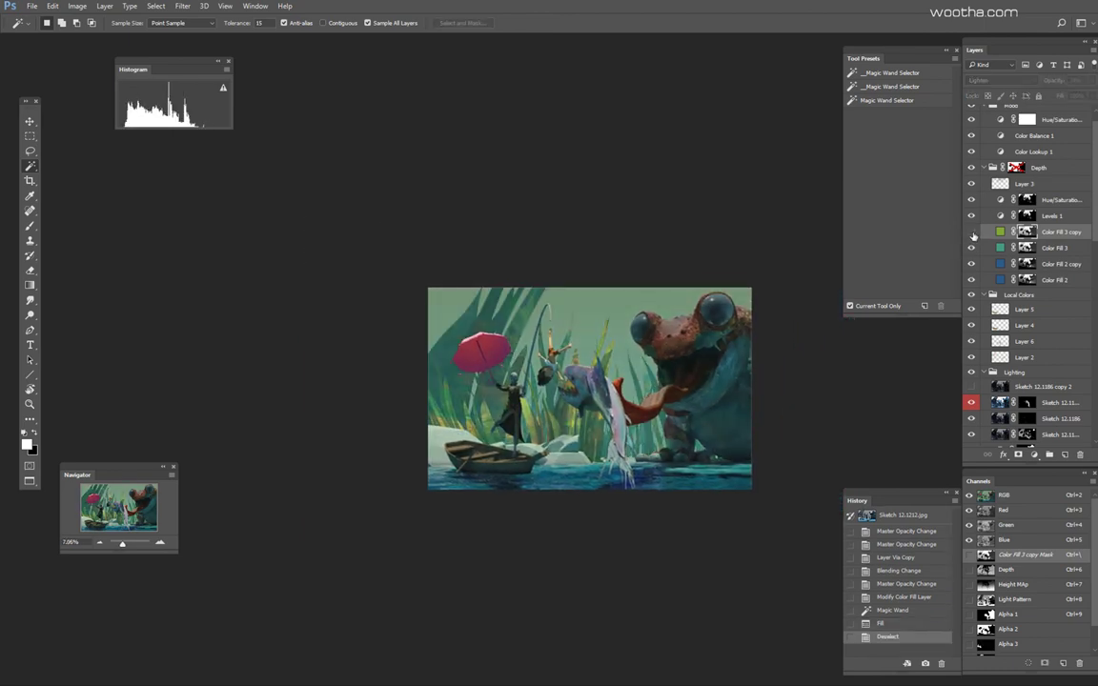
click(973, 248)
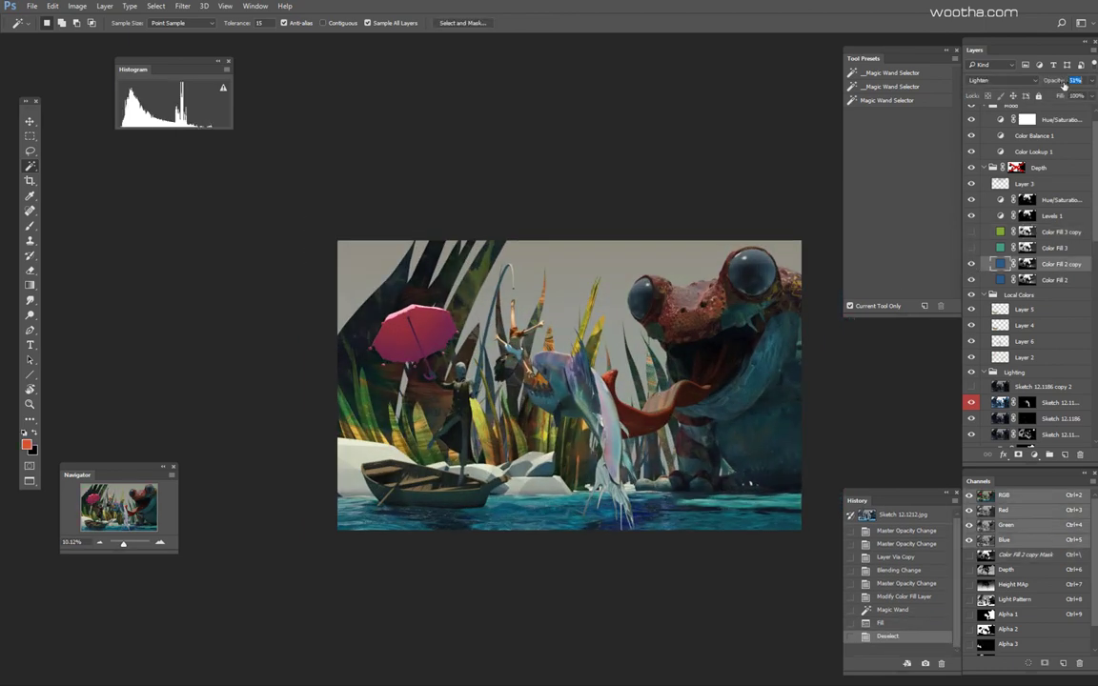
drag(1064, 84, 1040, 83)
click(1074, 279)
click(973, 248)
Step: Set the opacity of the yellow-green Color Fill 3 copy layer to 14%
click(1060, 233)
click(1061, 249)
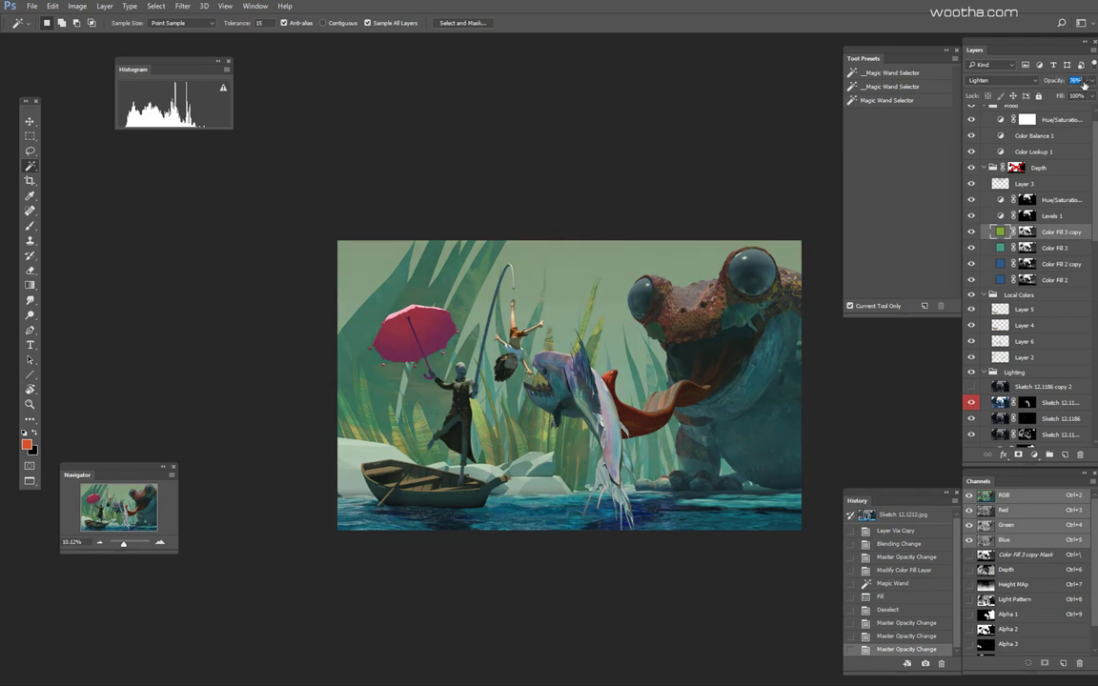
drag(1084, 86, 1046, 84)
scroll(632, 339, down, 4)
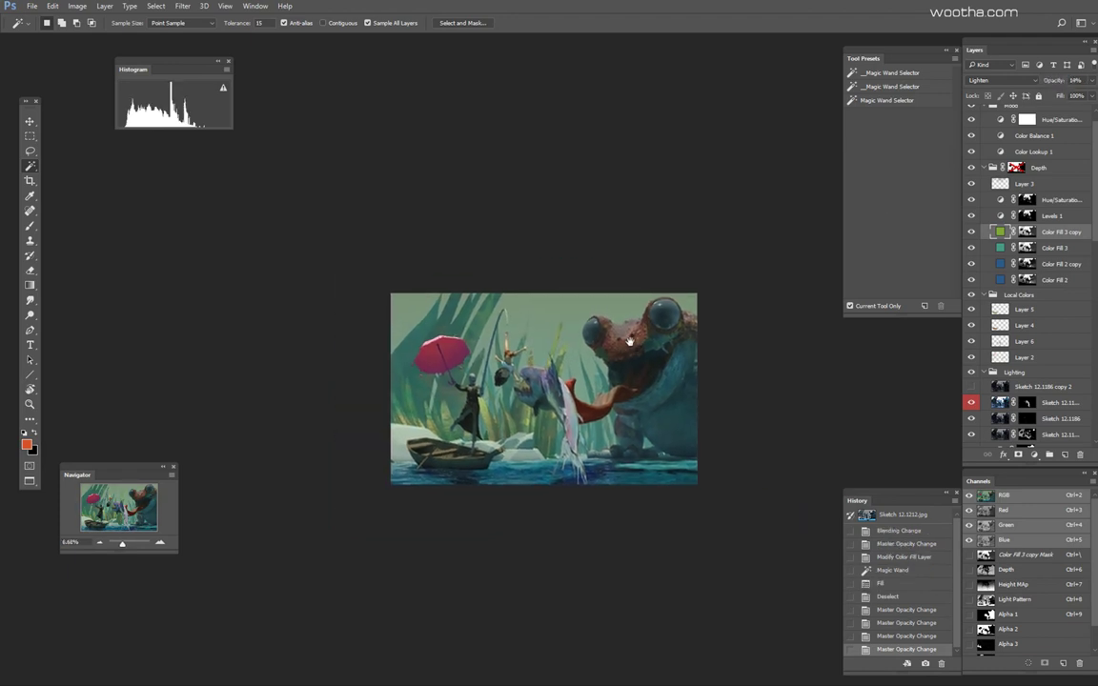
Step: Flip the canvas horizontally and save the document as Narrative Illustration 03 Composite.psb in Large Document Format
key(alt+i)
key(g)
key(h)
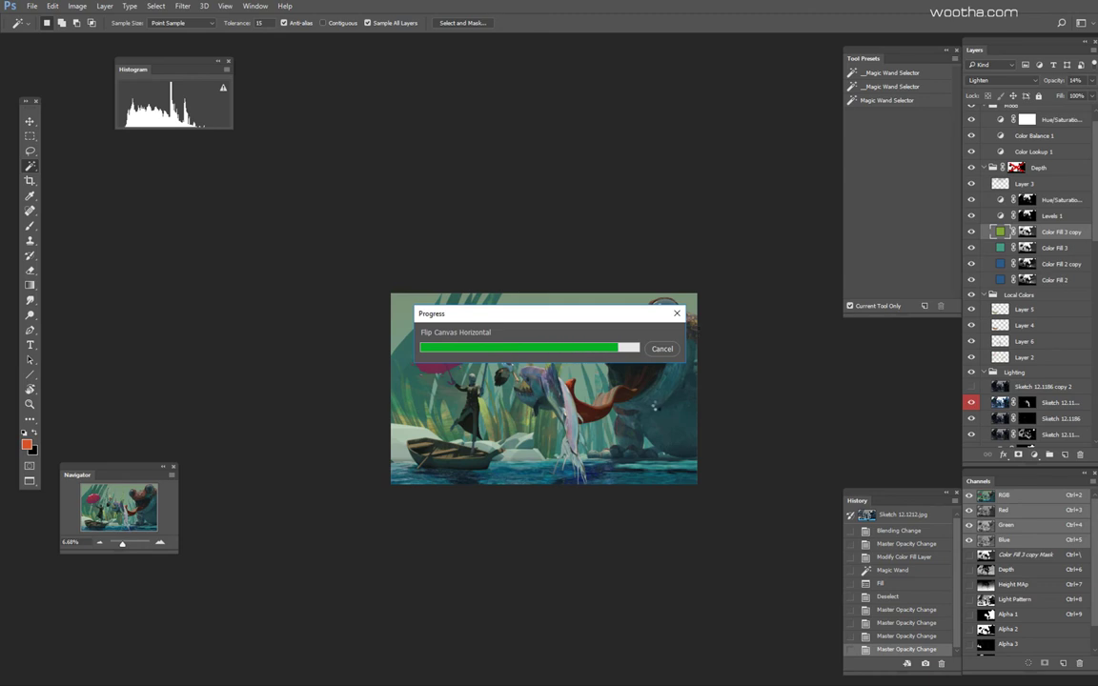
key(ctrl+shift+s)
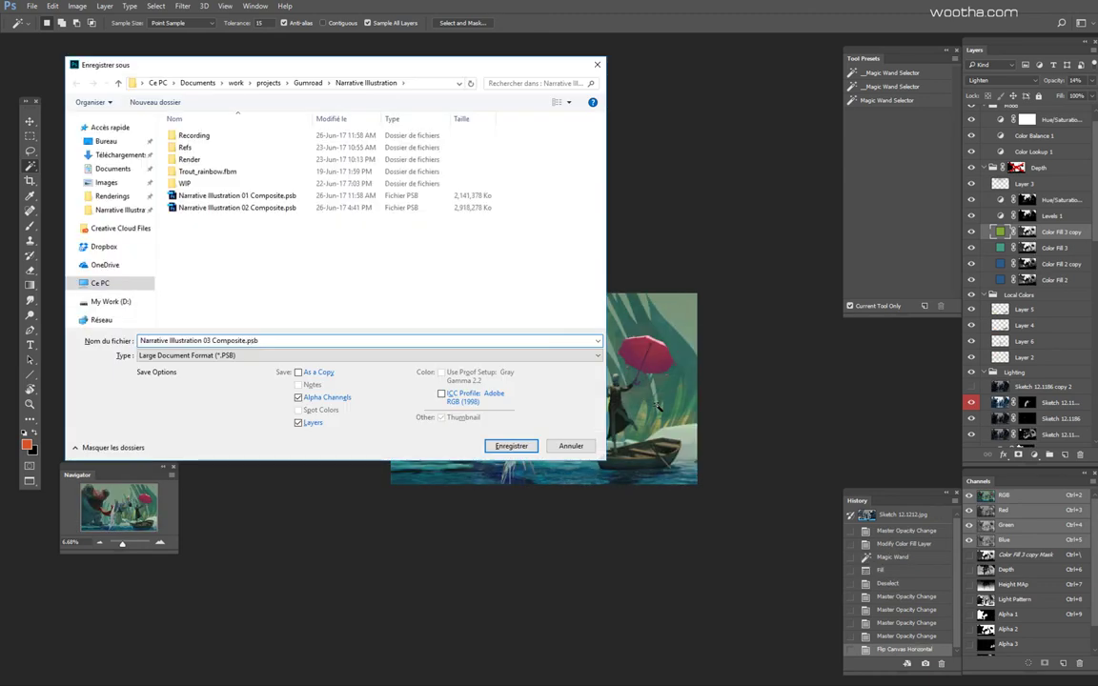
key(Return)
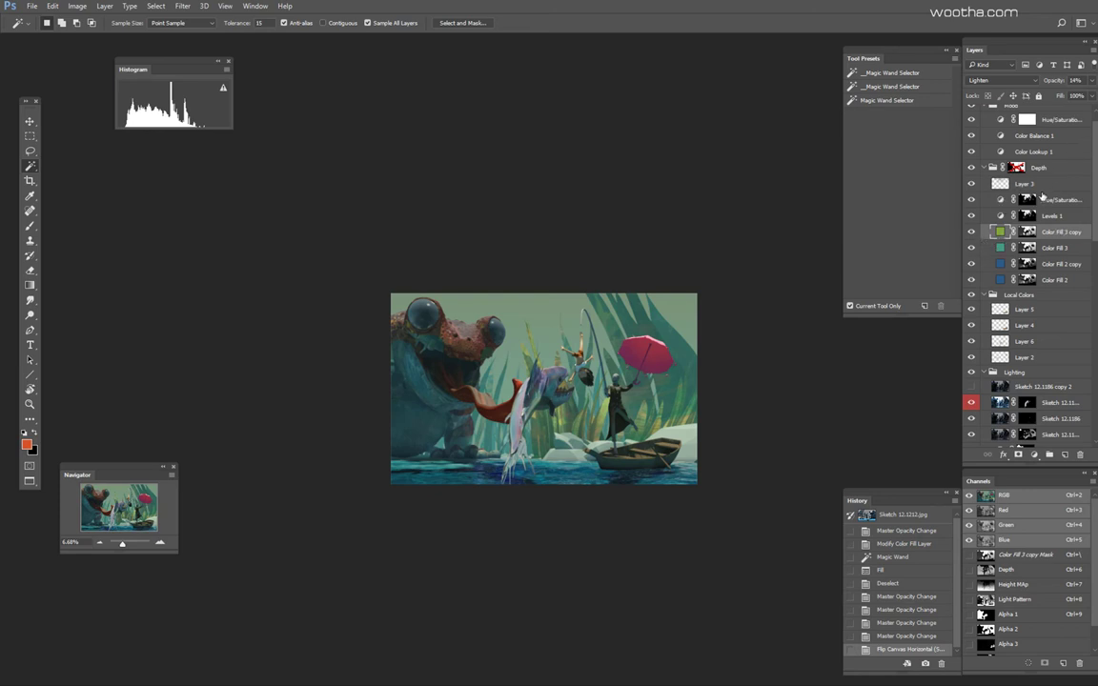
scroll(559, 439, up, 2)
scroll(1093, 236, up, 1)
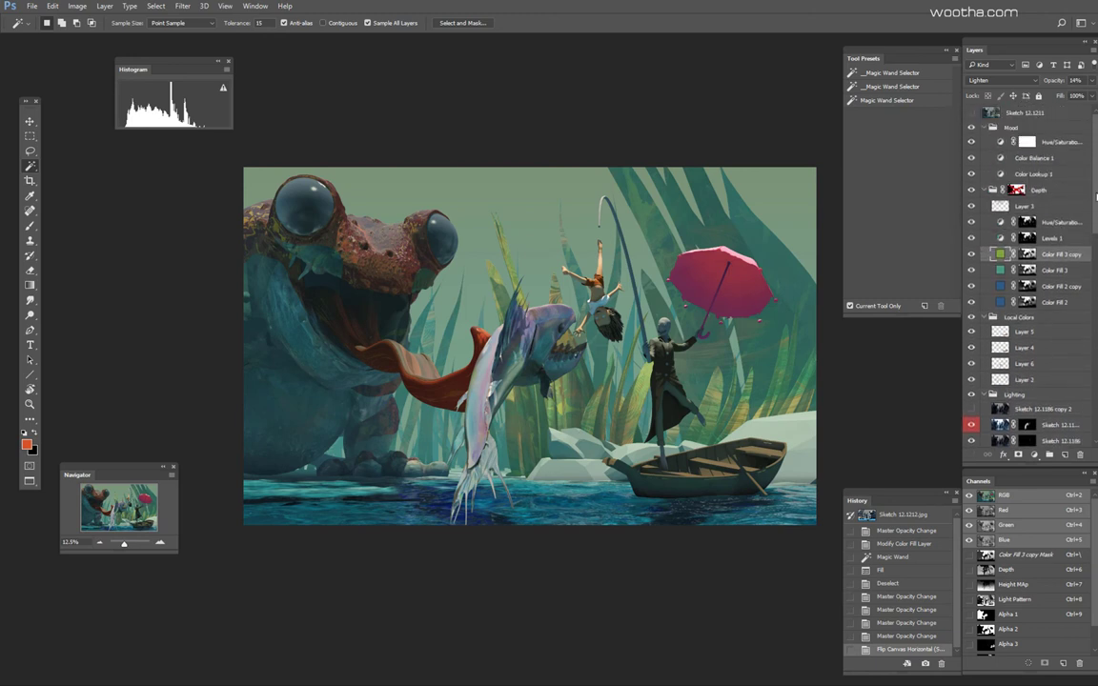
Step: Add a Levels adjustment above the red-marked lighting sketch layer, set its white input to 238, adjust the black point, and delete its mask
scroll(704, 336, down, 1)
scroll(1022, 354, down, 4)
click(1044, 350)
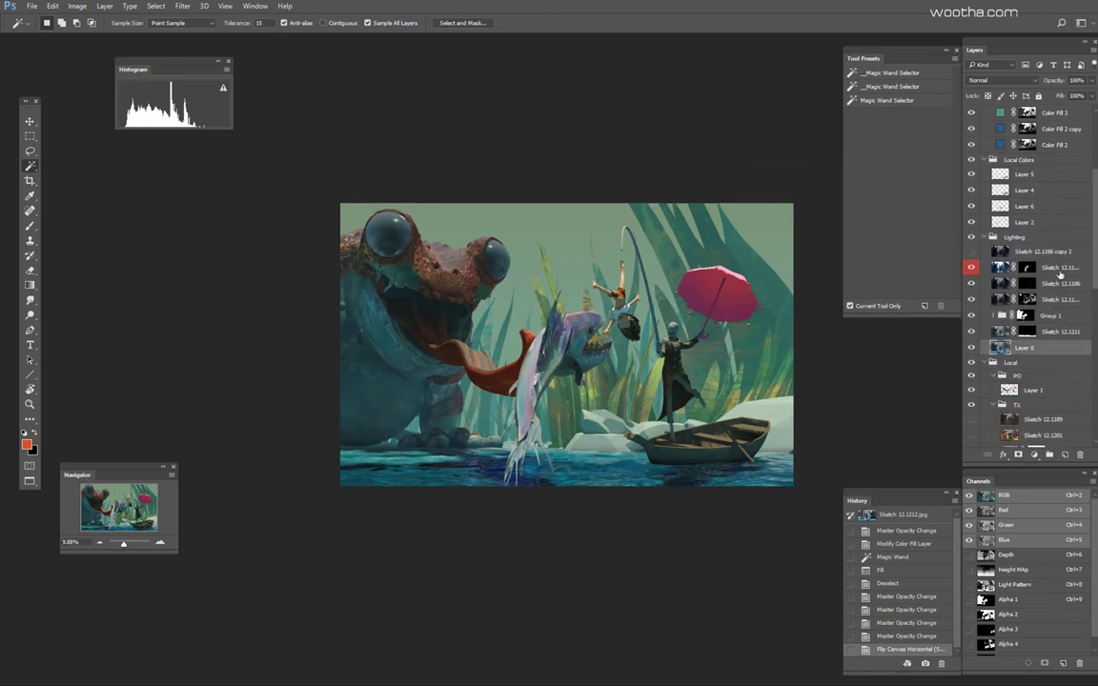
click(1062, 272)
key(ctrl+l)
drag(790, 187, 781, 186)
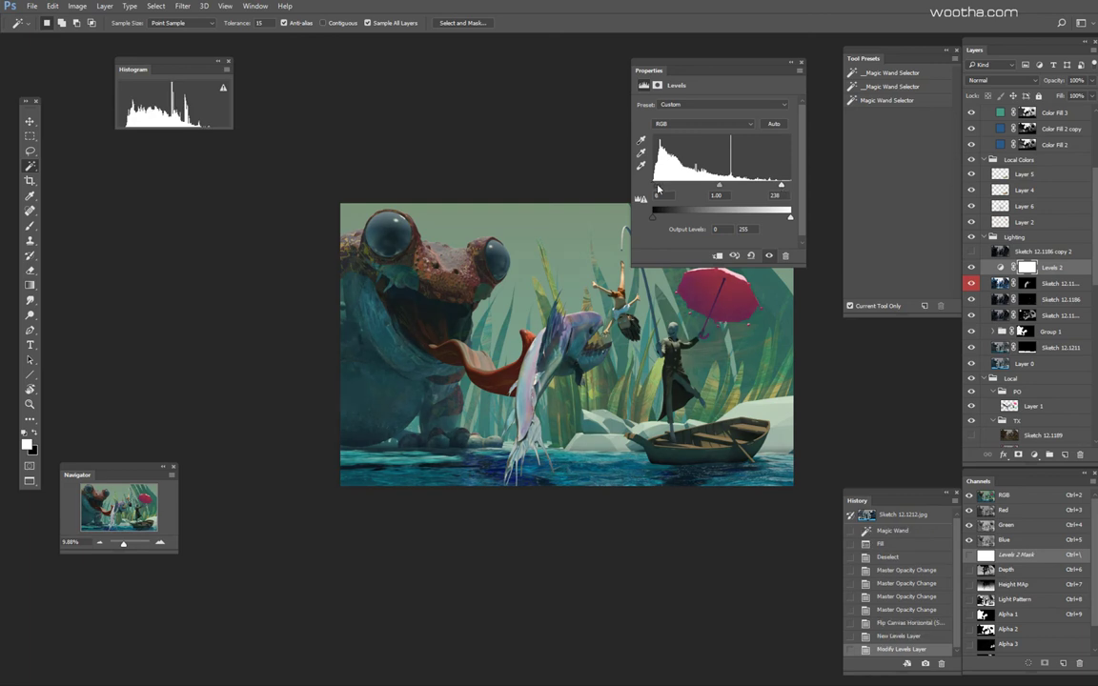
drag(659, 192, 657, 192)
key(Delete)
Step: Select the fish with the Magic Wand and add a black Solid Color fill layer above Layer 1 in the PO group
drag(679, 385, 645, 401)
drag(1094, 274, 1094, 292)
click(1034, 353)
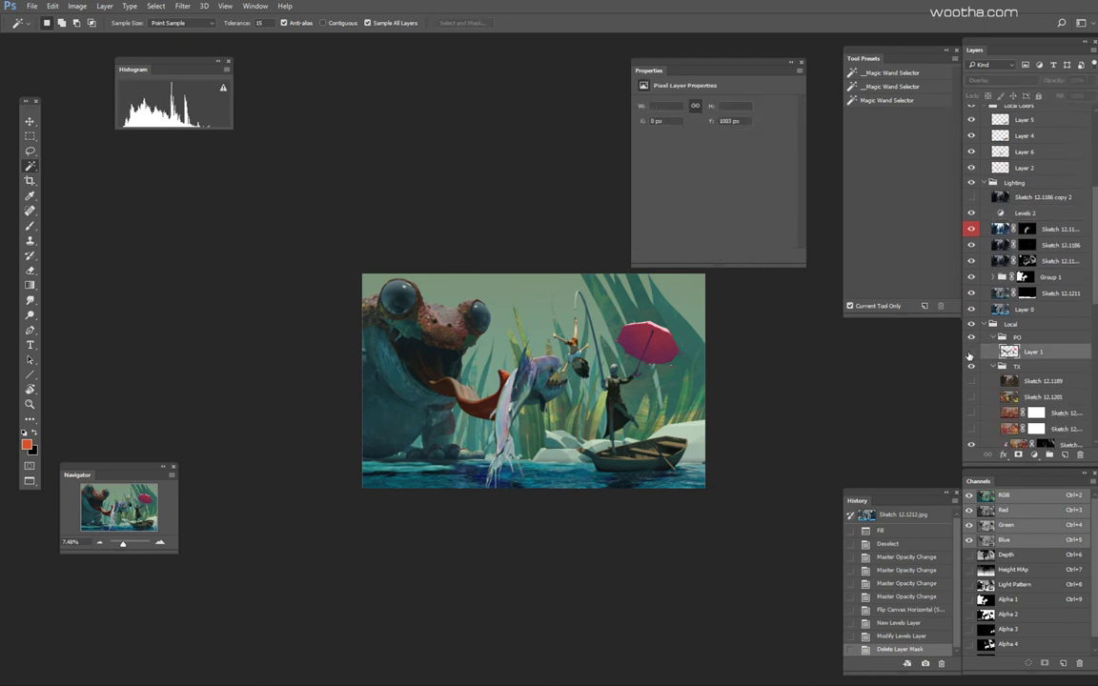
key(F2)
click(532, 385)
key(F2)
click(1034, 455)
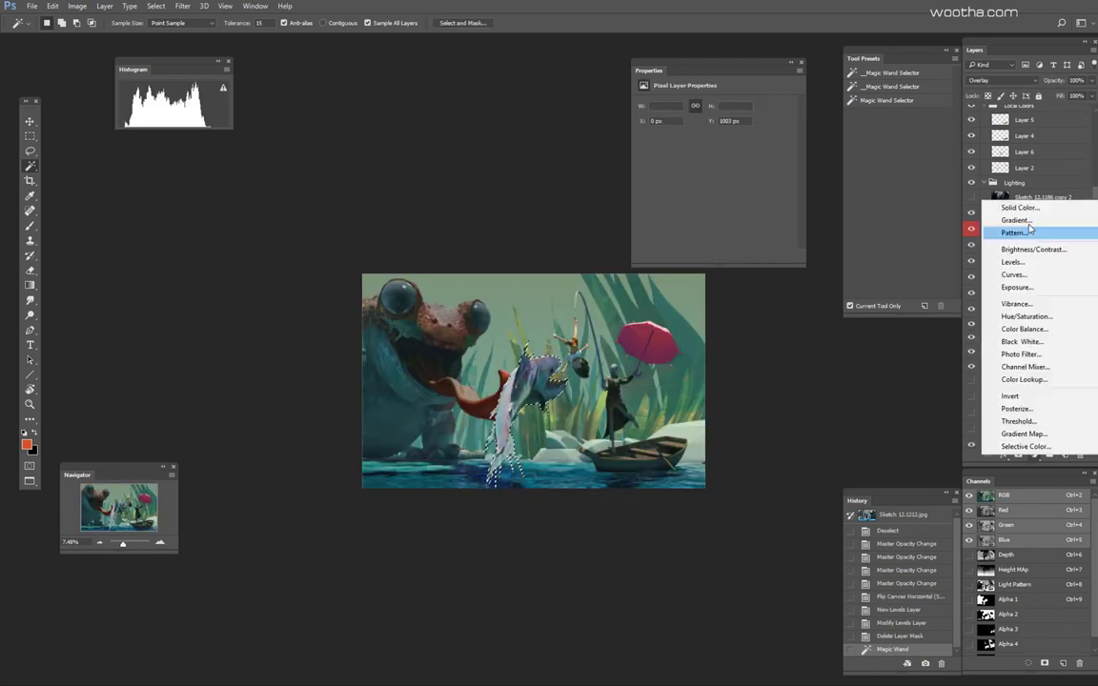
click(1021, 209)
click(151, 199)
click(404, 56)
Step: Recolor the fish's solid fill to a dark desaturated green and set its blending mode to Overlay
double_click(1011, 354)
mouse_move(149, 198)
mouse_down()
mouse_move(162, 172)
mouse_move(204, 162)
mouse_up()
click(303, 90)
mouse_move(302, 89)
mouse_down()
mouse_move(300, 204)
mouse_move(304, 67)
mouse_move(303, 166)
mouse_up()
drag(188, 163, 182, 181)
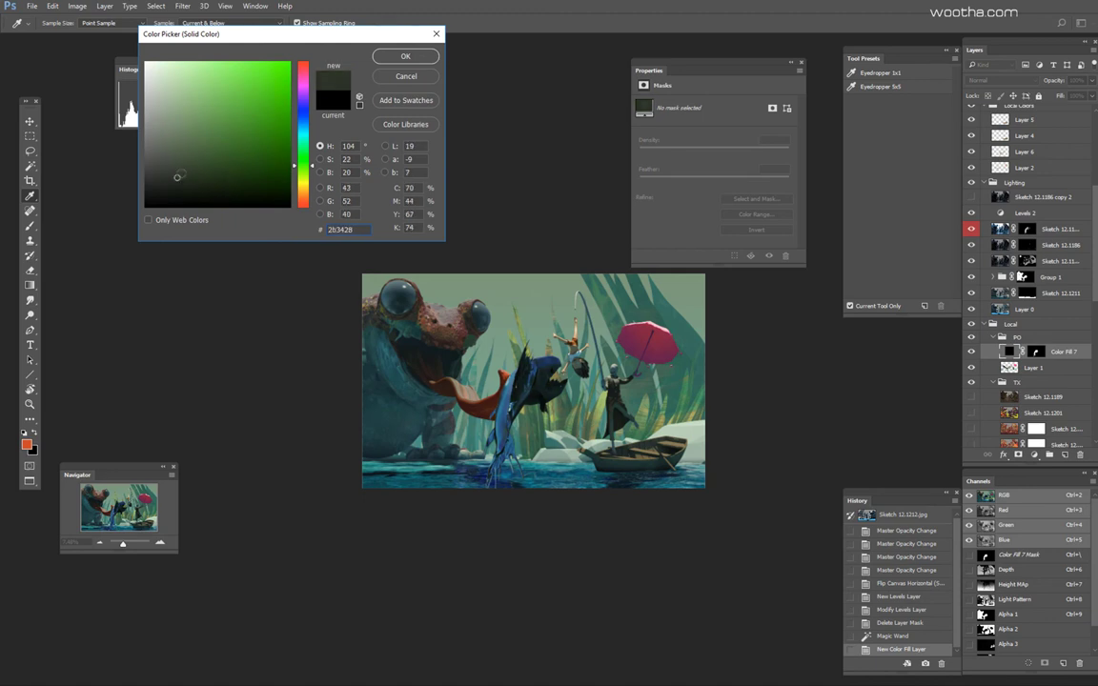
key(Return)
click(1004, 83)
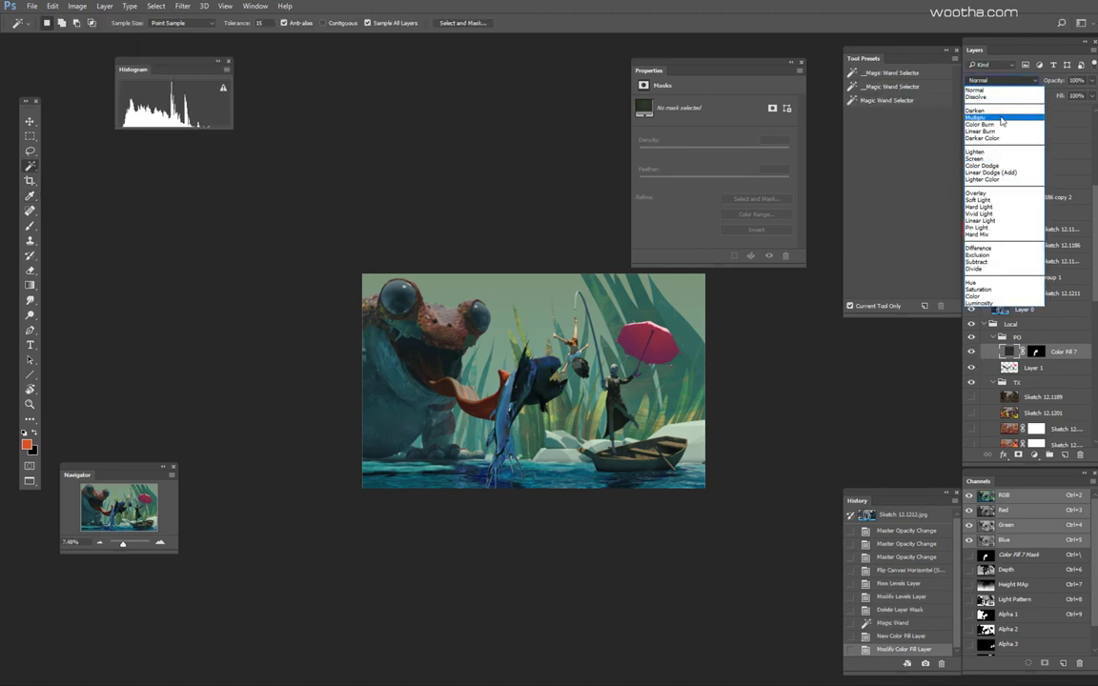
click(991, 204)
key(ctrl+plus)
key(ctrl+plus)
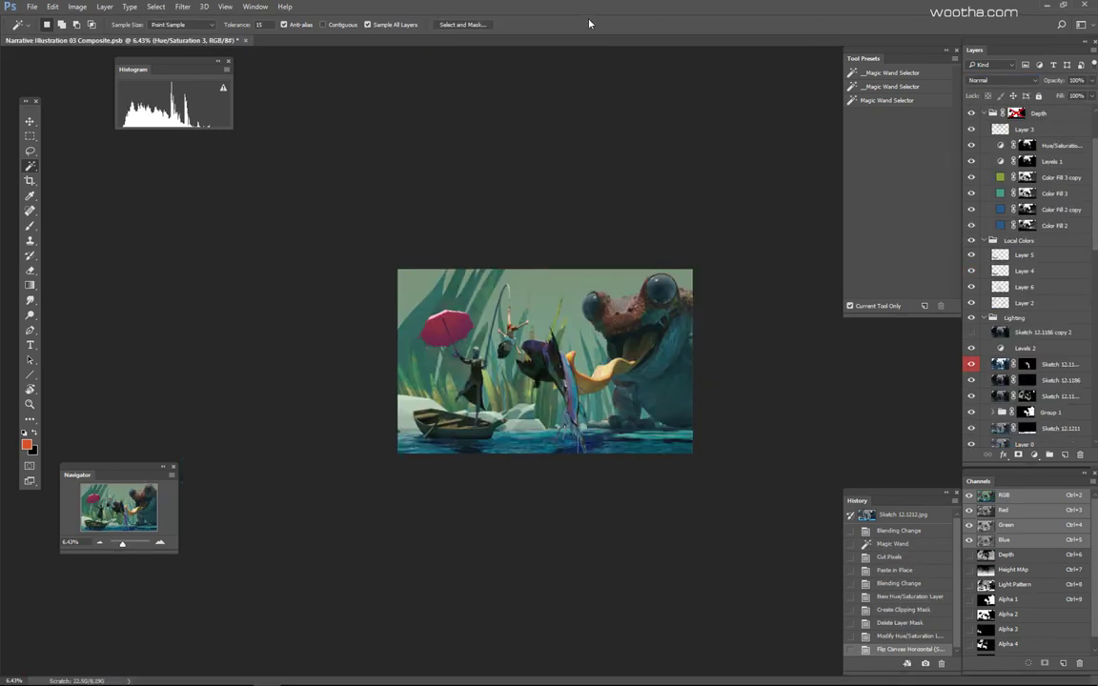
Step: Compare the frog's tongue with the Hue/Saturation 3 adjustment hidden and shown
drag(1094, 239, 1095, 300)
click(972, 317)
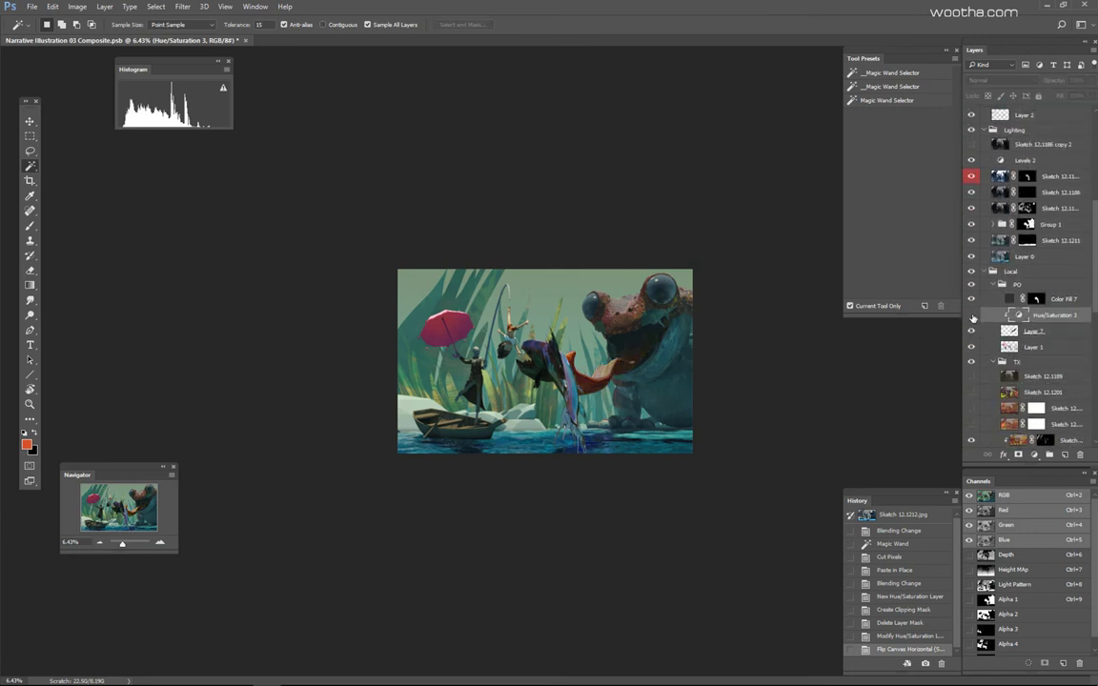
click(972, 316)
mouse_move(973, 317)
mouse_down()
mouse_move(973, 346)
mouse_move(973, 301)
mouse_up()
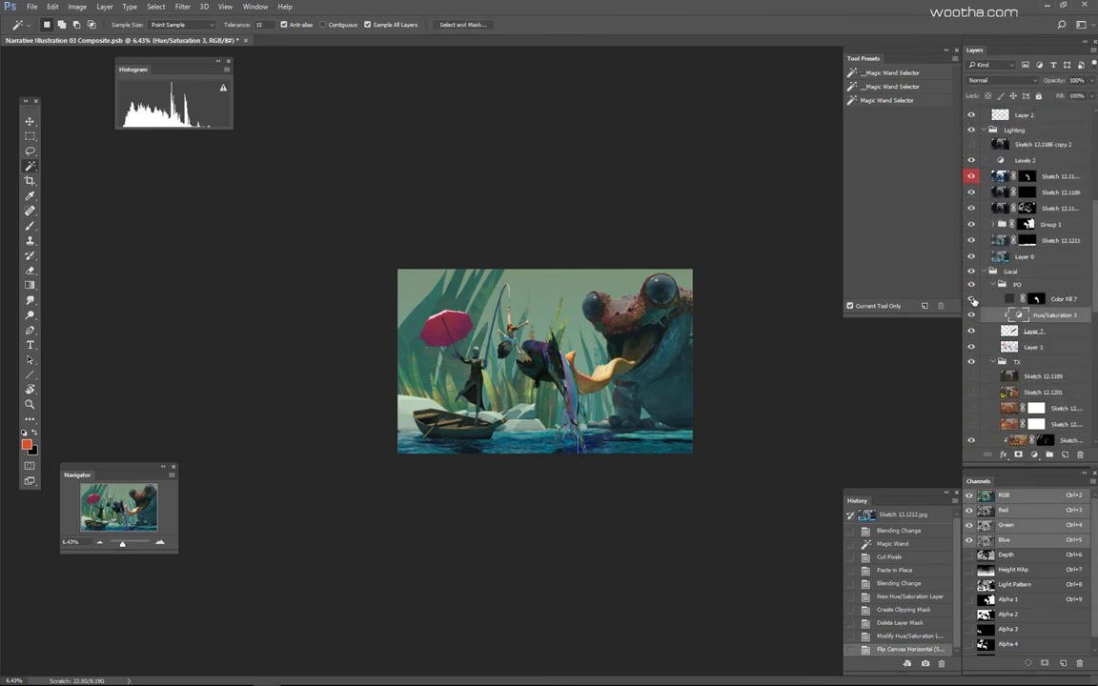
Step: Try blue and magenta hues for Color Fill 7 on the fish, and settle on a dark brown
double_click(1010, 301)
click(305, 124)
drag(221, 180, 240, 176)
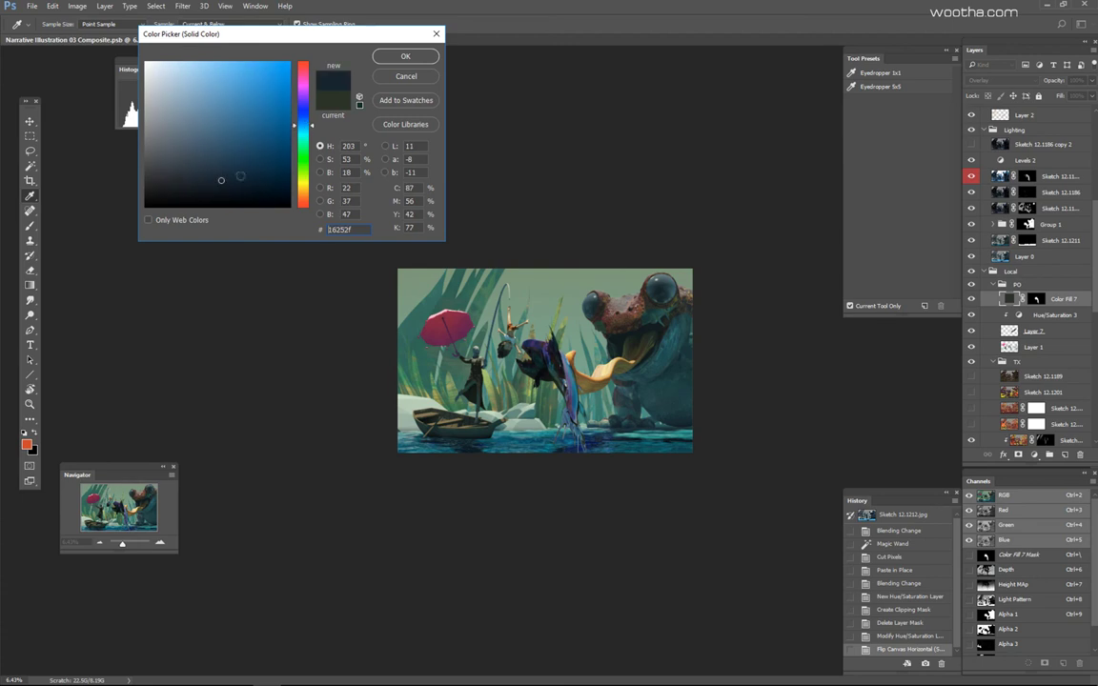
drag(305, 125, 305, 88)
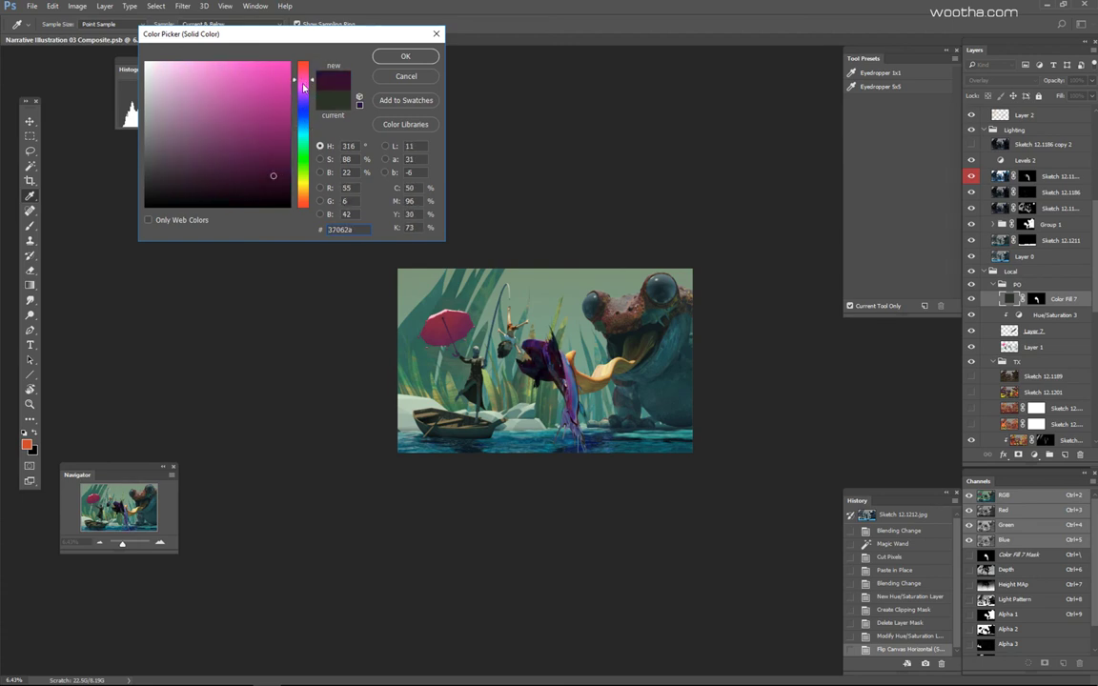
mouse_move(305, 82)
mouse_down()
mouse_move(304, 106)
mouse_move(303, 69)
mouse_up()
mouse_move(304, 211)
mouse_down()
mouse_move(305, 195)
mouse_move(305, 205)
mouse_up()
key(Return)
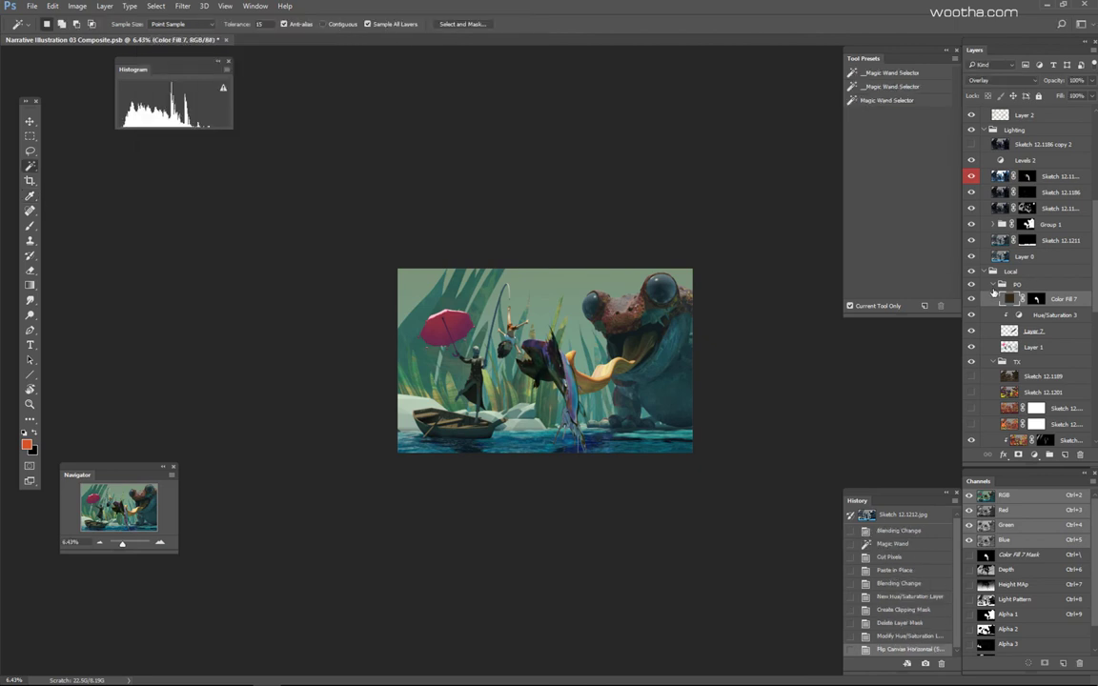
Step: Compare the red-marked lighting sketch layer hidden and shown, and lower its opacity while proofing the image in grayscale
scroll(993, 292, up, 8)
click(972, 281)
click(972, 280)
key(ctrl+plus)
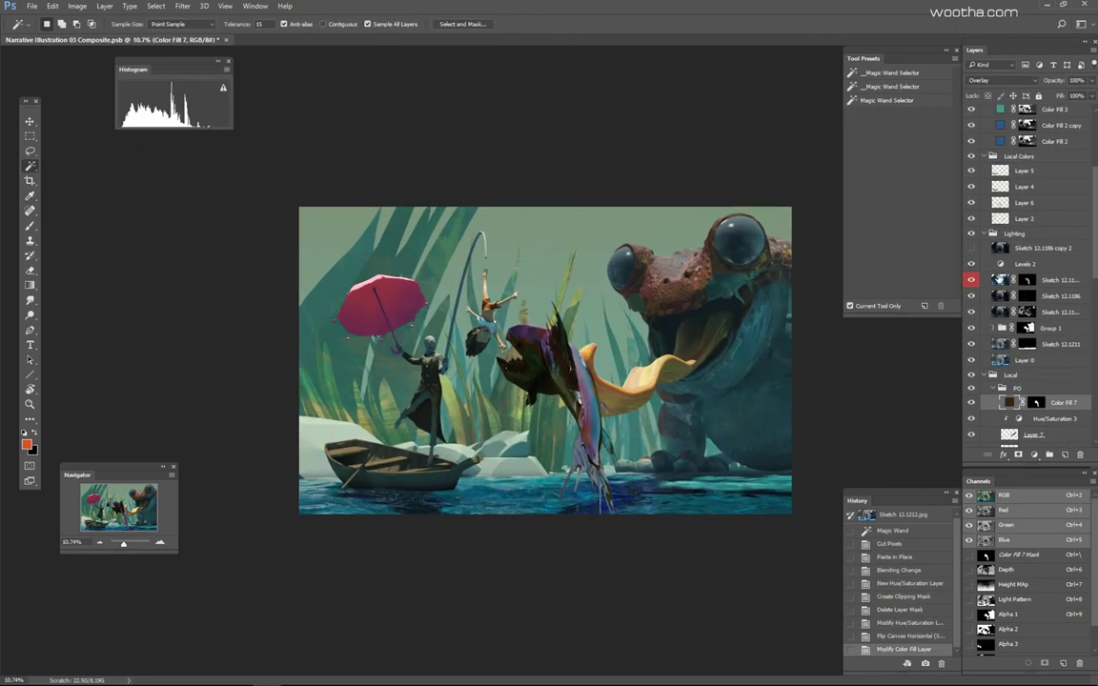
click(1000, 281)
mouse_move(1050, 86)
mouse_down()
mouse_move(997, 88)
mouse_move(1055, 89)
mouse_move(1041, 90)
mouse_up()
key(ctrl+y)
drag(810, 254, 728, 303)
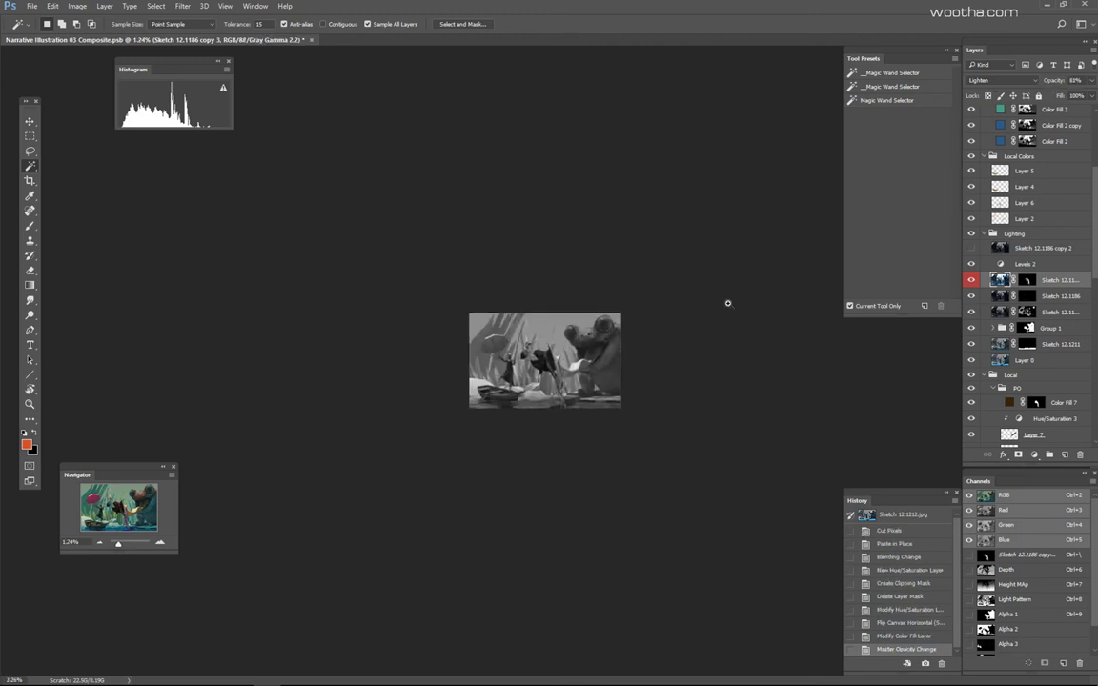
scroll(727, 303, up, 1)
click(972, 279)
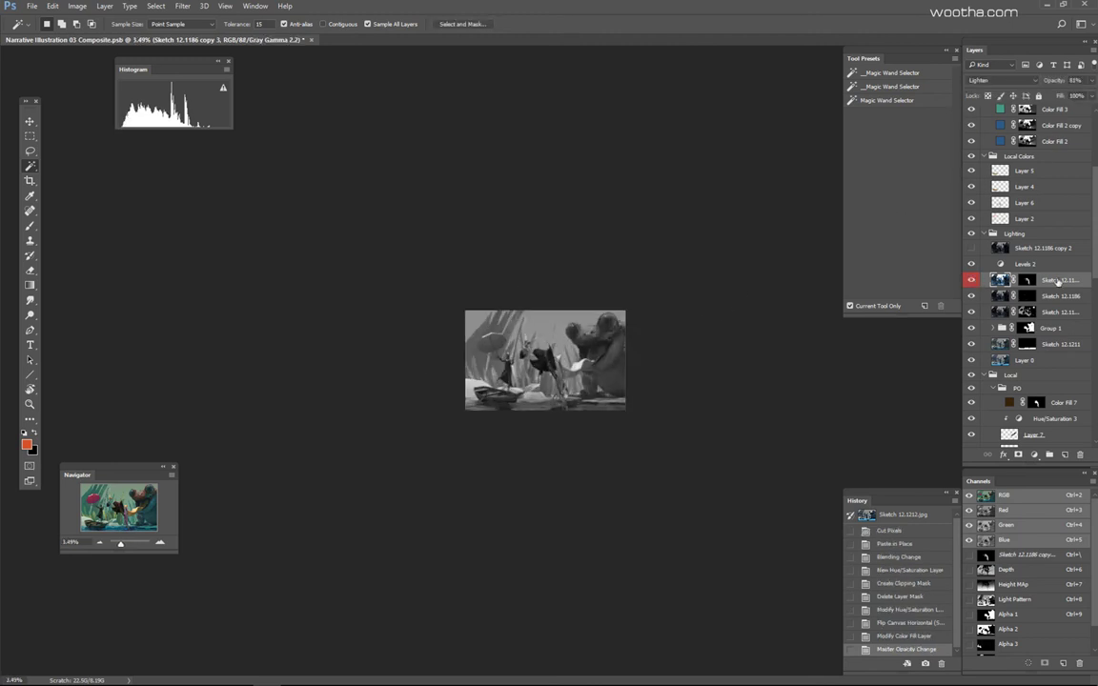
drag(1060, 102, 1058, 101)
Step: Group the red-marked lighting sketch layer and add a black mask to the group
drag(743, 310, 858, 271)
key(ctrl+g)
alt+click(1018, 454)
Step: Paint white on the Group 2 mask over the fish with a resized airbrush, redoing the first stroke
key(b)
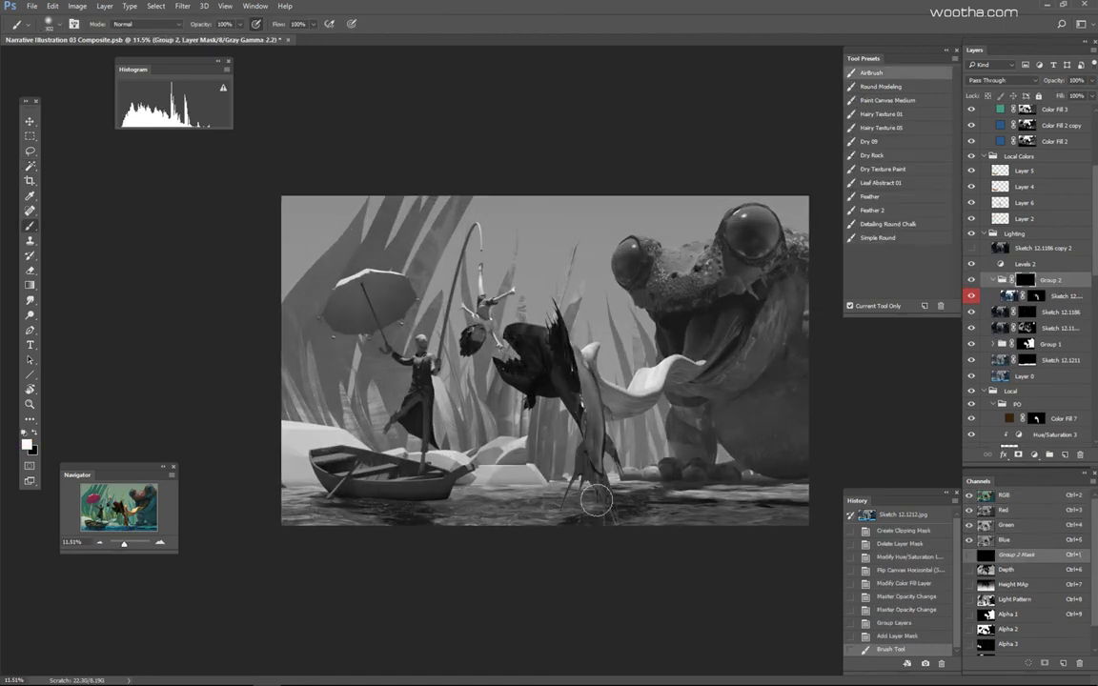
drag(597, 384, 600, 460)
key(ctrl+z)
key(bracketright)
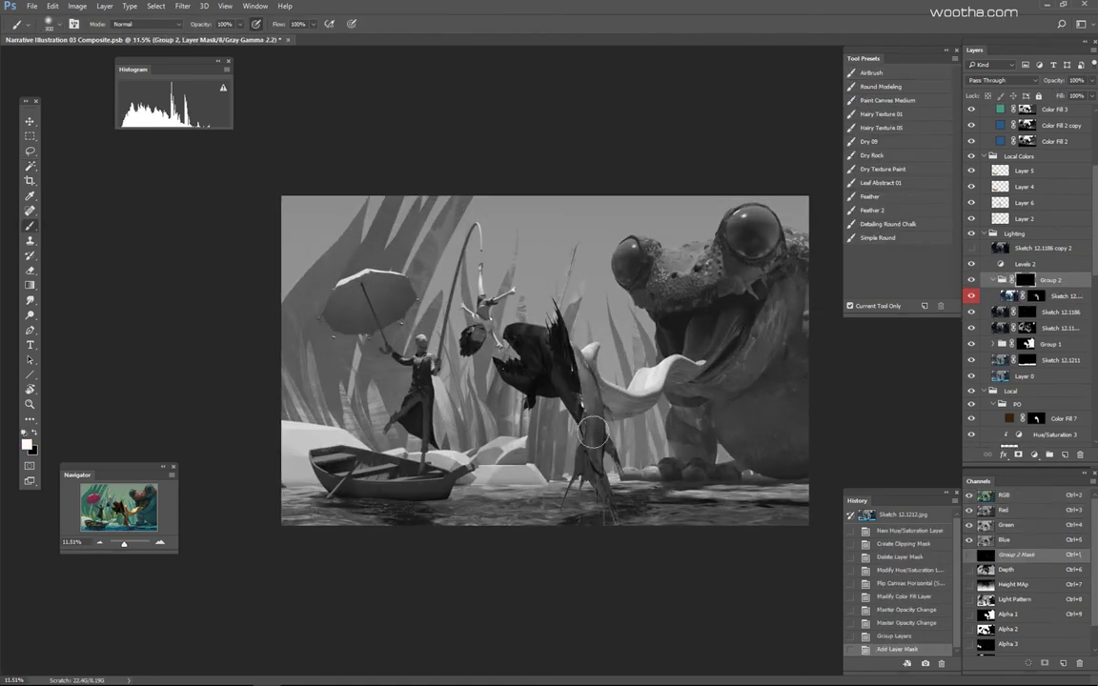
key(bracketright)
key(bracketright)
key(bracketright)
key(bracketright)
click(551, 368)
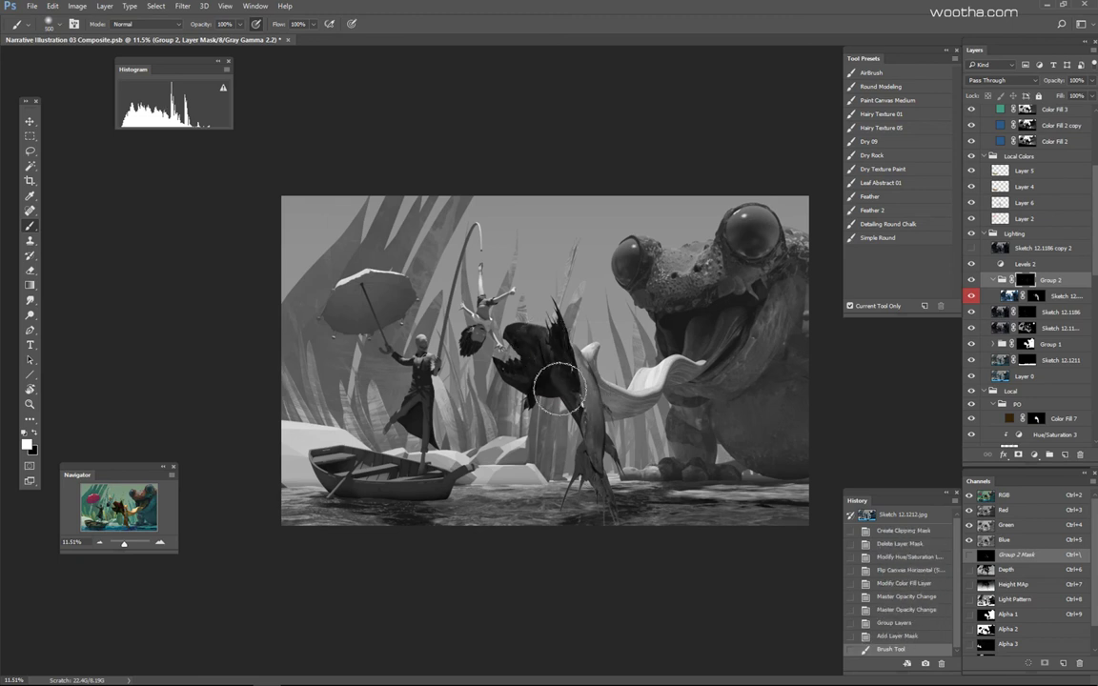
drag(560, 387, 462, 303)
key(bracketleft)
drag(503, 367, 529, 366)
Step: Scale the placed Sketch 12.1239 image to fill the whole canvas and commit it
scroll(529, 366, down, 6)
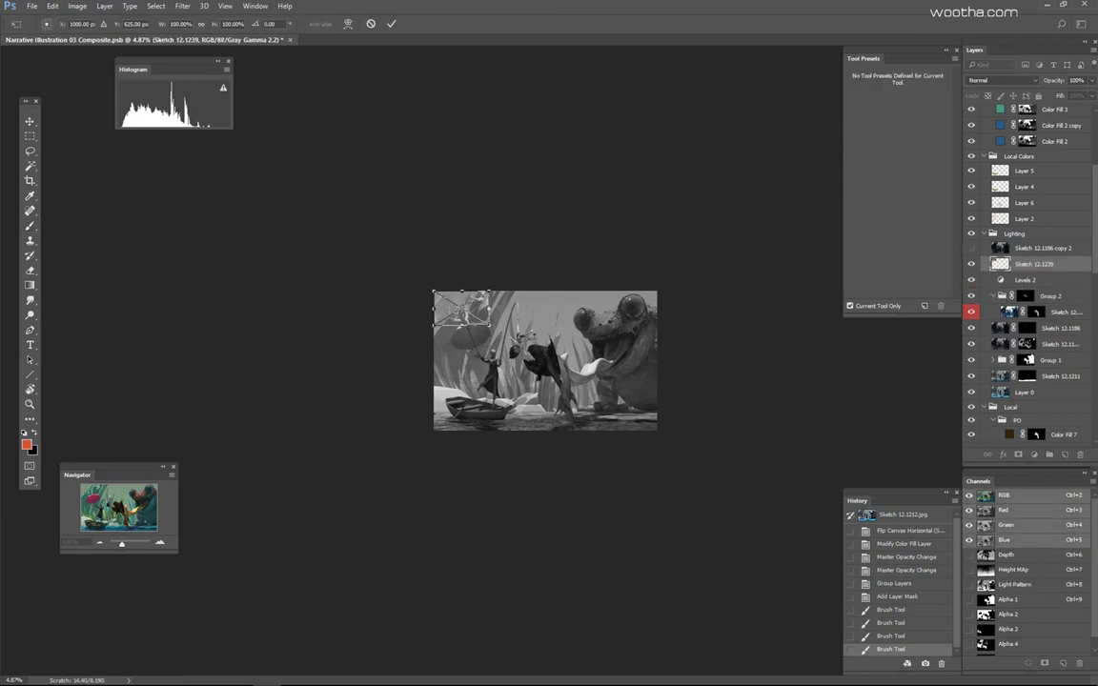
mouse_move(489, 326)
mouse_down()
mouse_move(658, 418)
mouse_move(658, 430)
mouse_up()
key(Return)
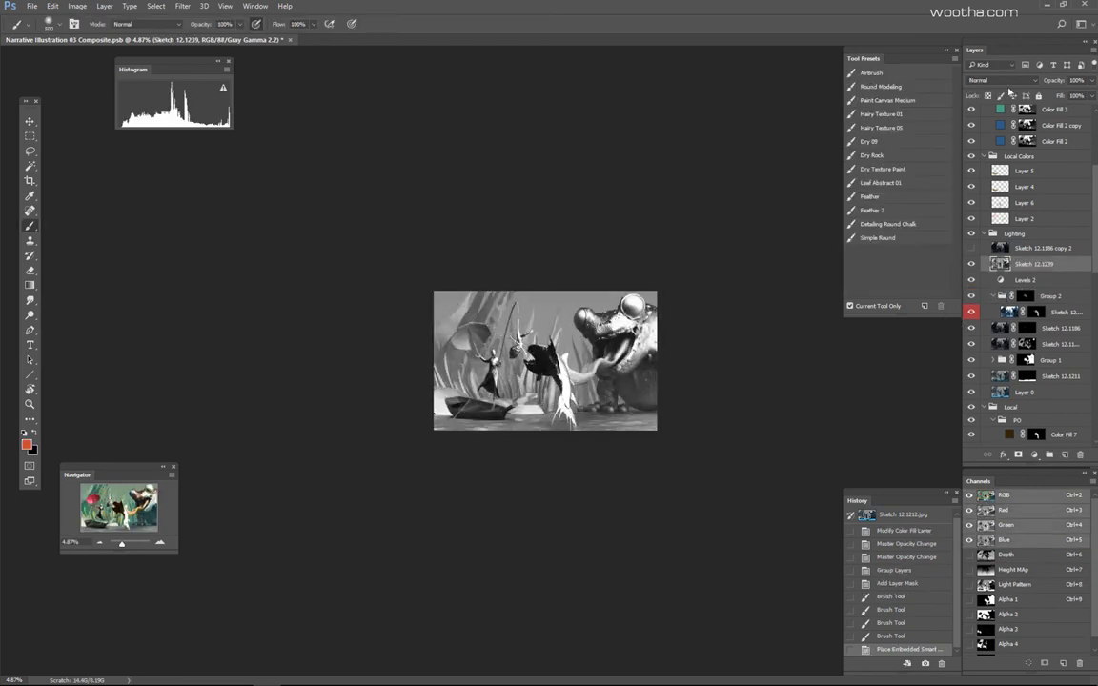
Step: Try Screen and Soft Light blending on the Sketch 12.1239 layer at reduced opacity
click(1003, 80)
click(996, 161)
drag(1054, 81, 980, 88)
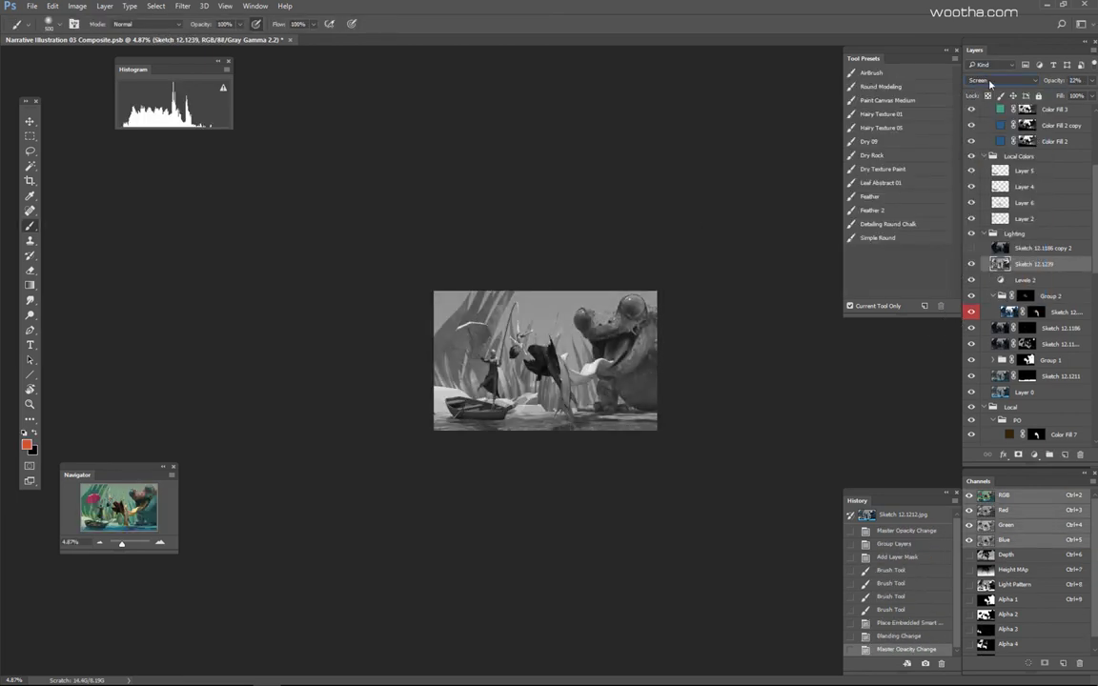
click(991, 81)
click(991, 203)
click(991, 203)
scroll(546, 360, up, 5)
click(1057, 84)
click(1035, 263)
drag(1086, 81, 1032, 86)
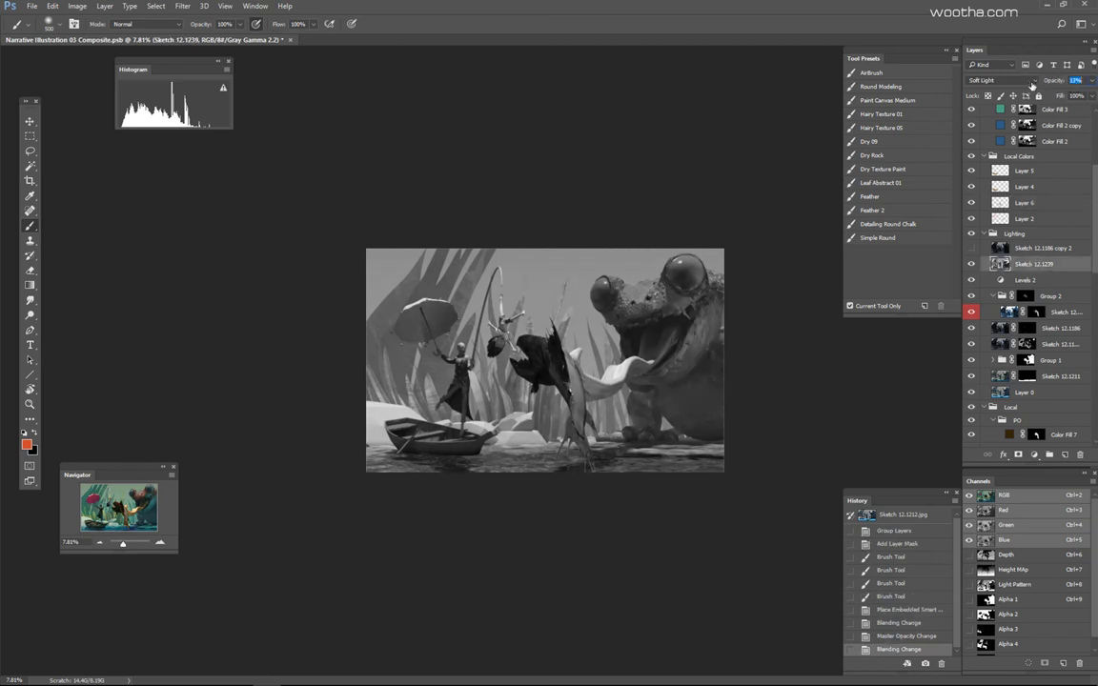
Step: Compare the color scene with the Sketch 12.1239 and Sketch 12.1186 copy 2 layers toggled on and off
click(971, 264)
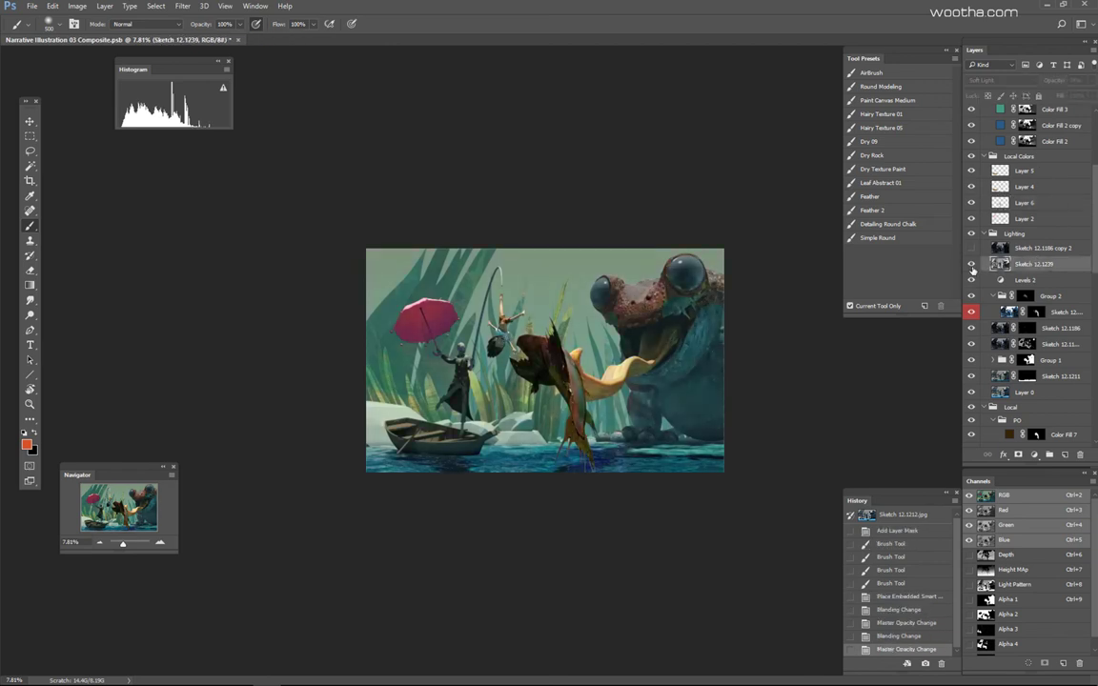
click(972, 265)
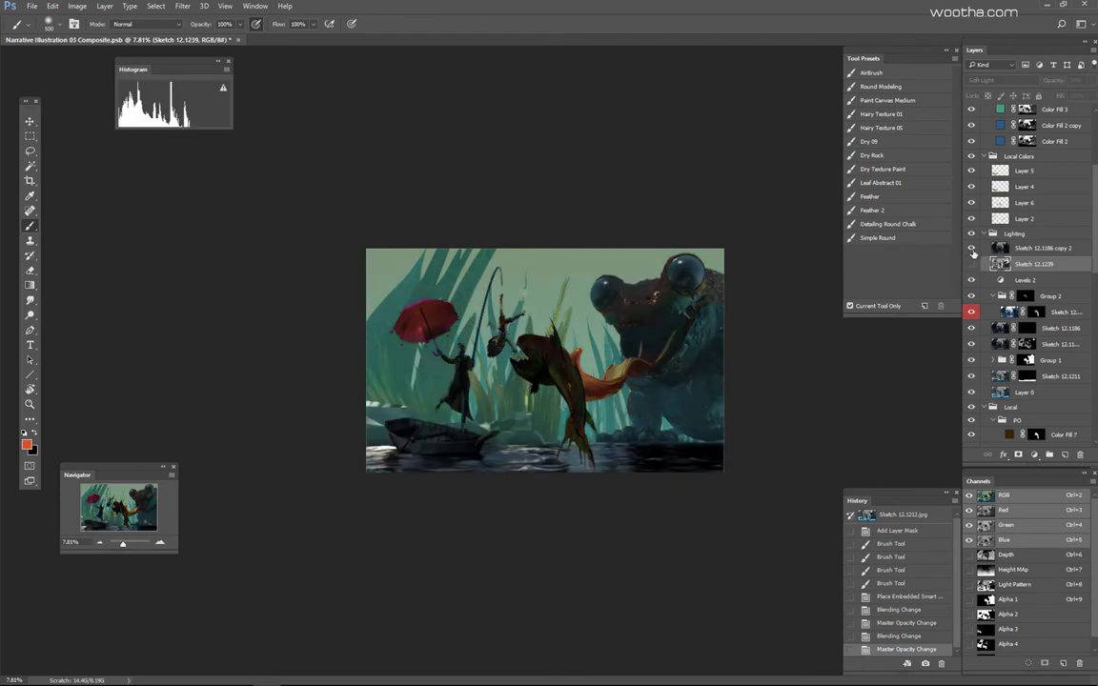
click(972, 265)
click(971, 265)
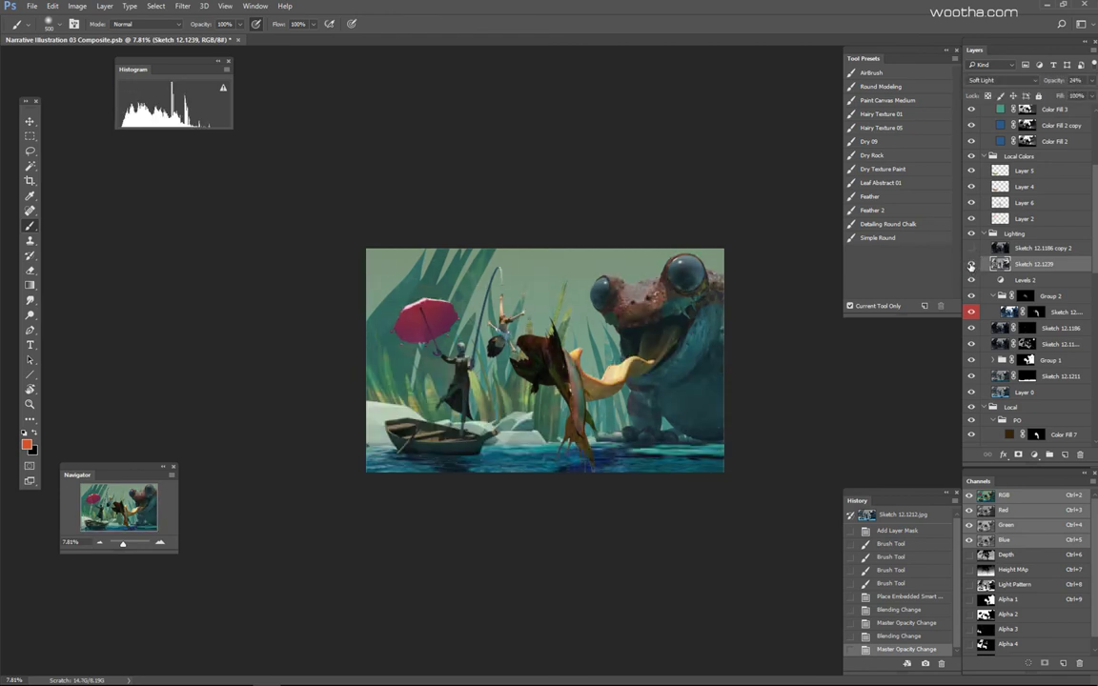
Step: Try Screen and Luminosity blending on the Sketch 12.1239 layer, with Luminosity at 100% opacity
mouse_move(1047, 83)
mouse_down()
mouse_move(1090, 84)
mouse_move(1034, 86)
mouse_move(1046, 91)
mouse_up()
click(1018, 81)
click(990, 160)
click(1016, 82)
click(981, 302)
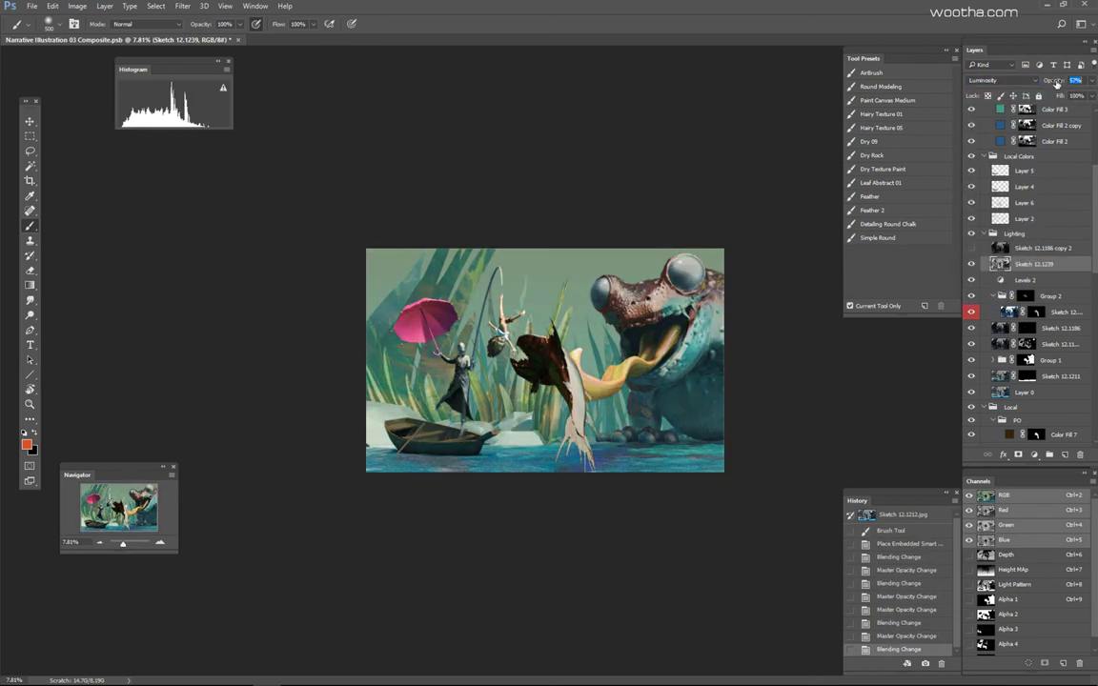
text(100)
Step: Set the Sketch 12.1239 layer to Screen at 55% opacity and add a black mask to it
click(1001, 81)
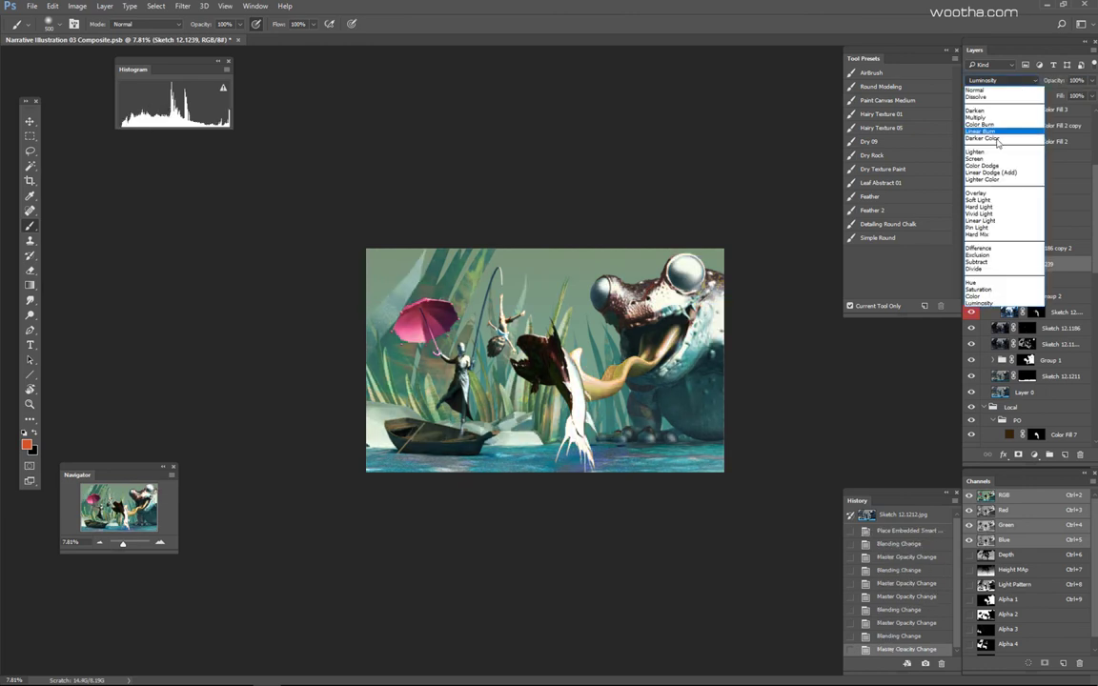
click(990, 160)
drag(1054, 82, 1030, 89)
alt+click(1018, 455)
Step: Select the fish with the Magic Wand and paint white over it on the Sketch 12.1239 mask, undoing and repainting unwanted strokes
key(w)
click(577, 391)
key(b)
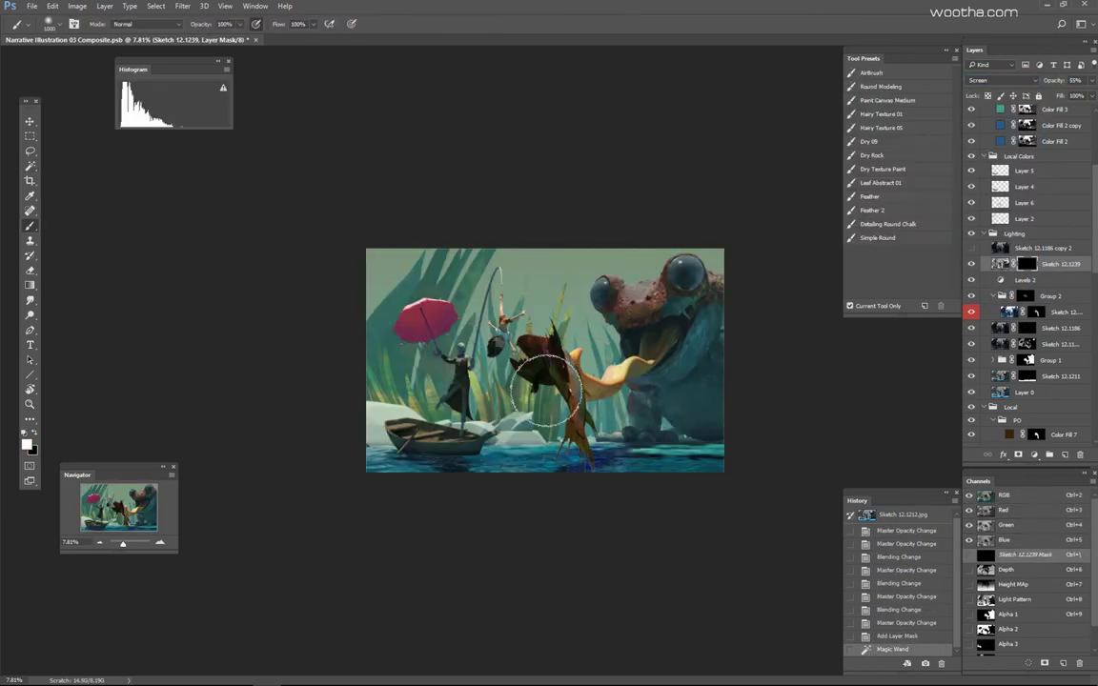
drag(525, 390, 607, 373)
drag(462, 238, 429, 326)
drag(494, 446, 417, 444)
key(bracketleft)
key(bracketleft)
key(bracketleft)
key(bracketleft)
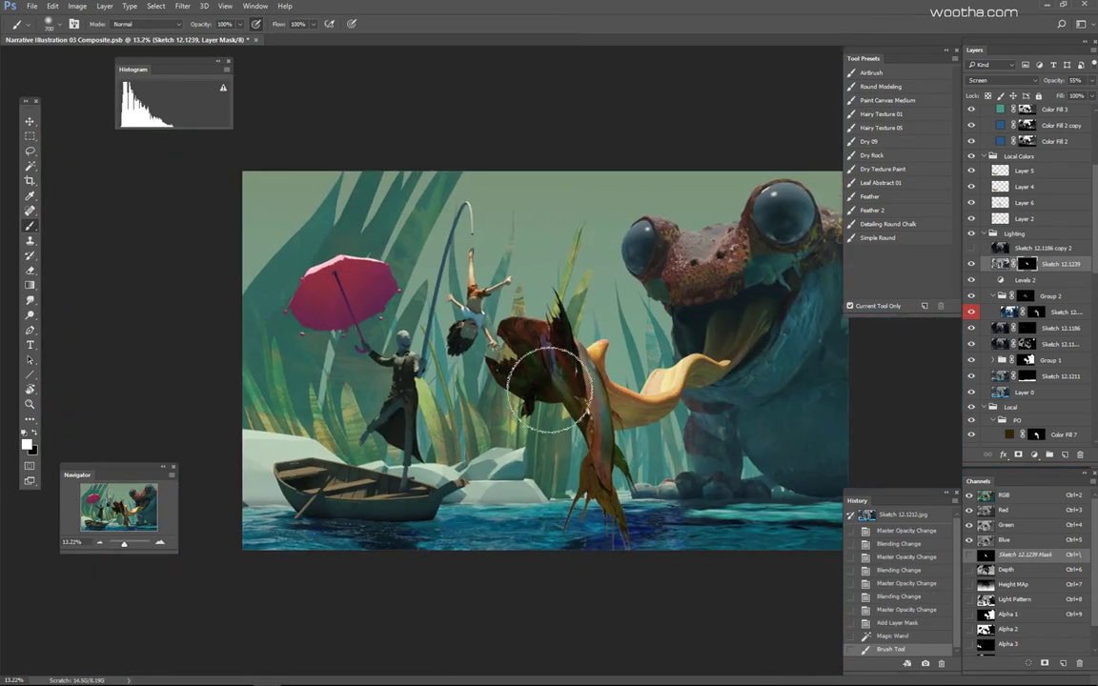
drag(549, 387, 551, 425)
drag(556, 457, 564, 510)
key(ctrl+z)
key(ctrl+z)
key(ctrl+z)
drag(619, 412, 584, 409)
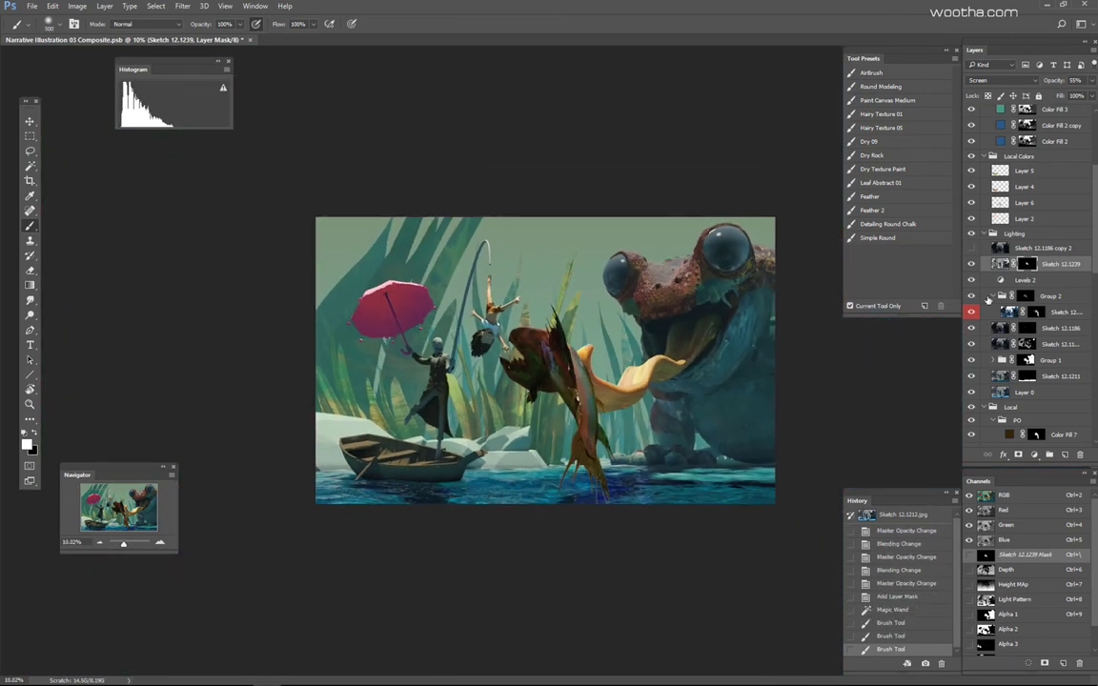
Step: Paint white on the Group 2 mask along the fish's body and tail with a resized brush, redoing the first stroke
click(1024, 296)
key(bracketleft)
key(bracketleft)
drag(576, 367, 590, 455)
key(ctrl+z)
key(ctrl+z)
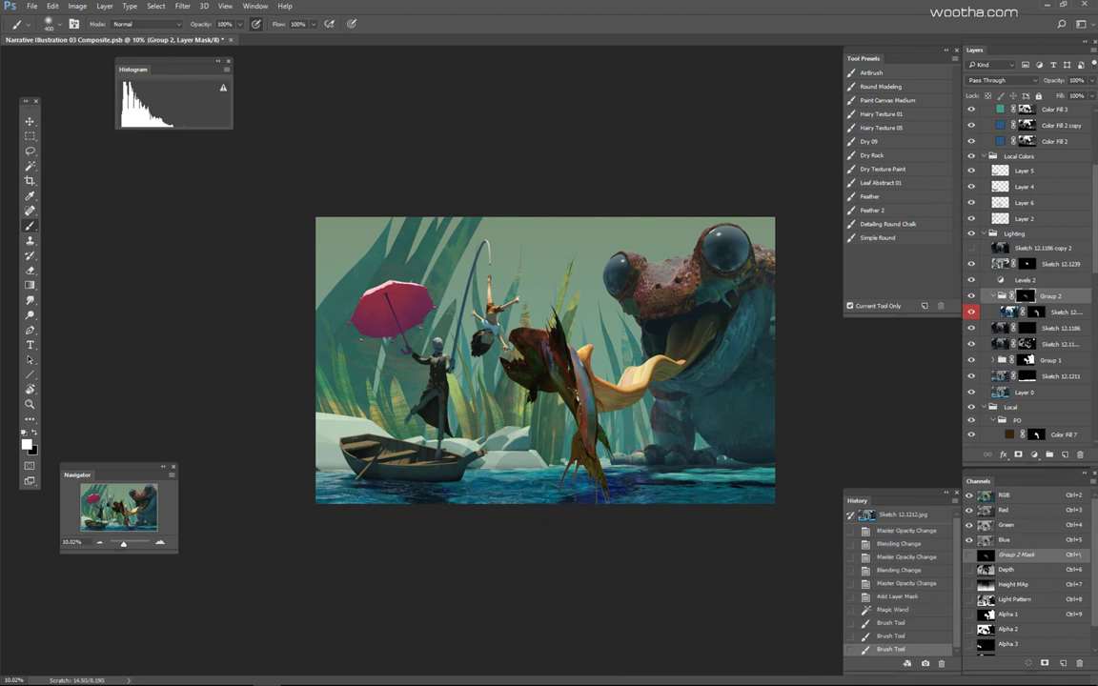
drag(586, 400, 580, 468)
key(bracketright)
key(bracketright)
key(bracketright)
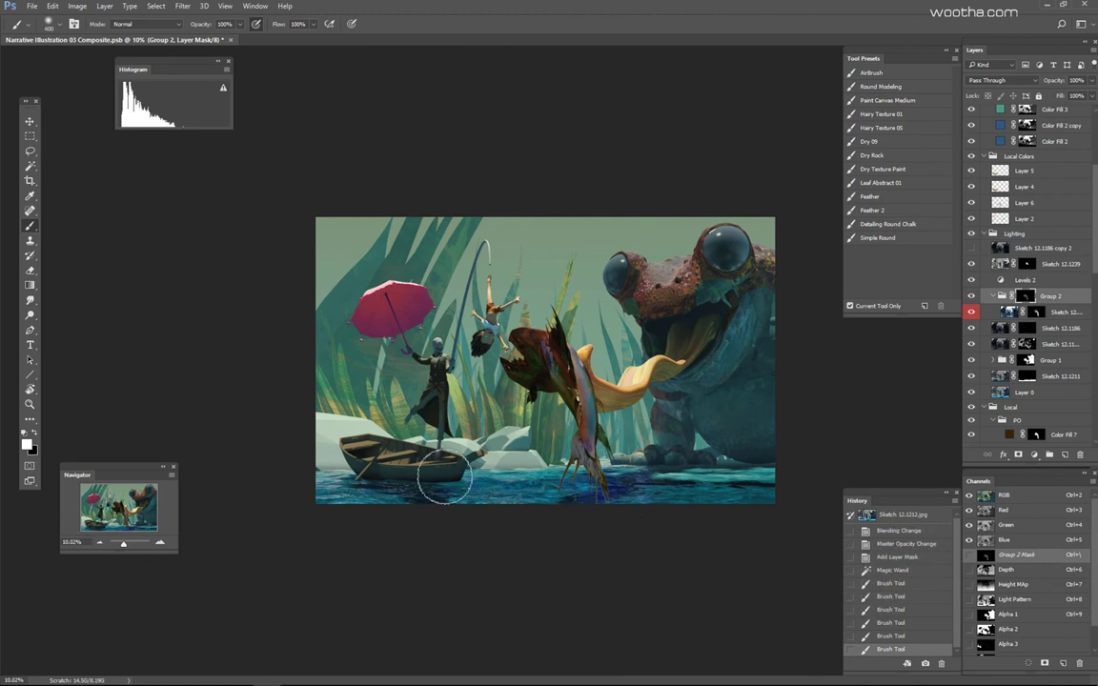
key(bracketleft)
key(bracketleft)
drag(593, 400, 608, 456)
drag(600, 429, 610, 458)
drag(520, 395, 579, 402)
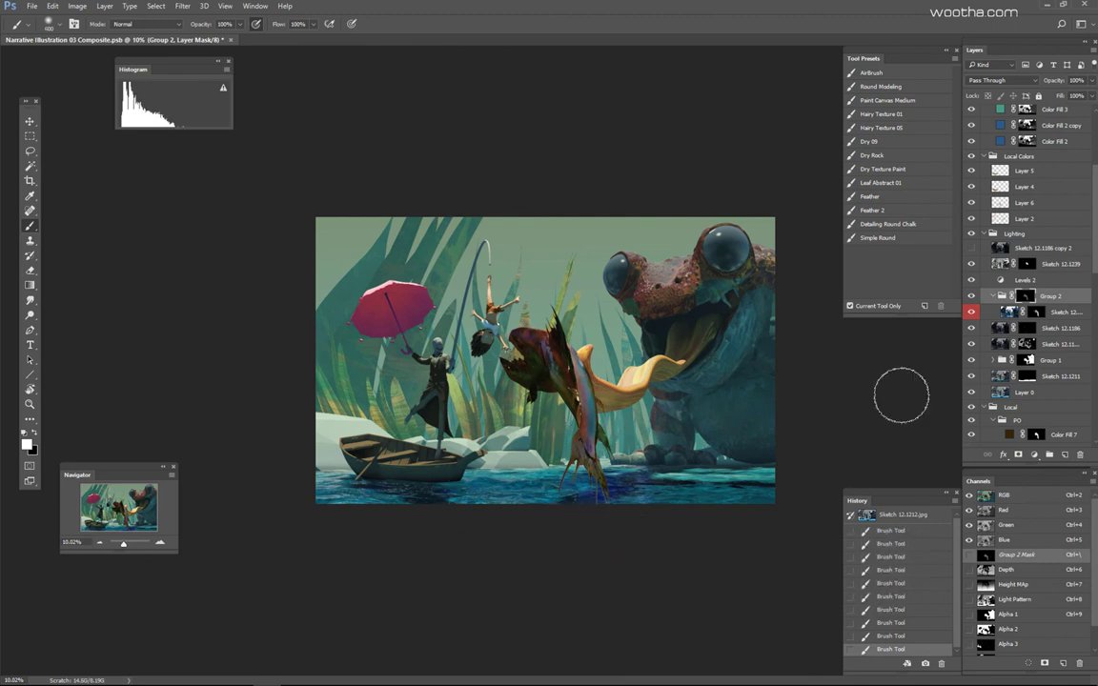
Step: Select the Sketch 12.1239 layer's mask and reduce the brush size to 300
click(1027, 264)
key(bracketright)
key(bracketright)
key(bracketleft)
key(bracketleft)
key(bracketleft)
key(bracketleft)
key(bracketleft)
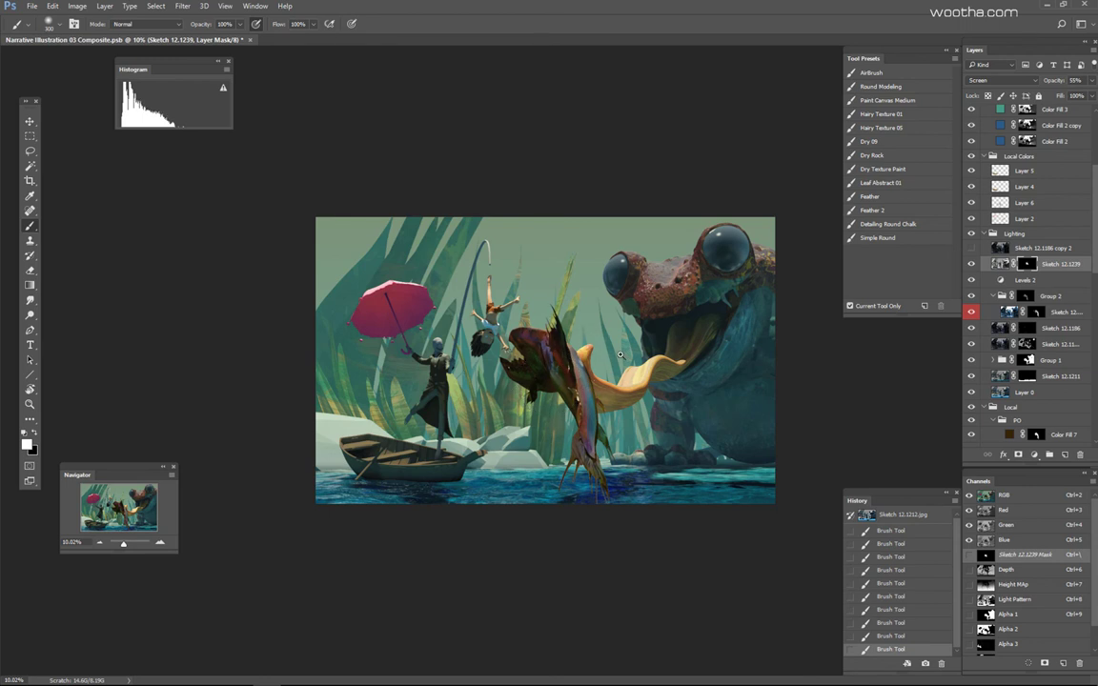
scroll(578, 384, down, 2)
scroll(1063, 225, up, 2)
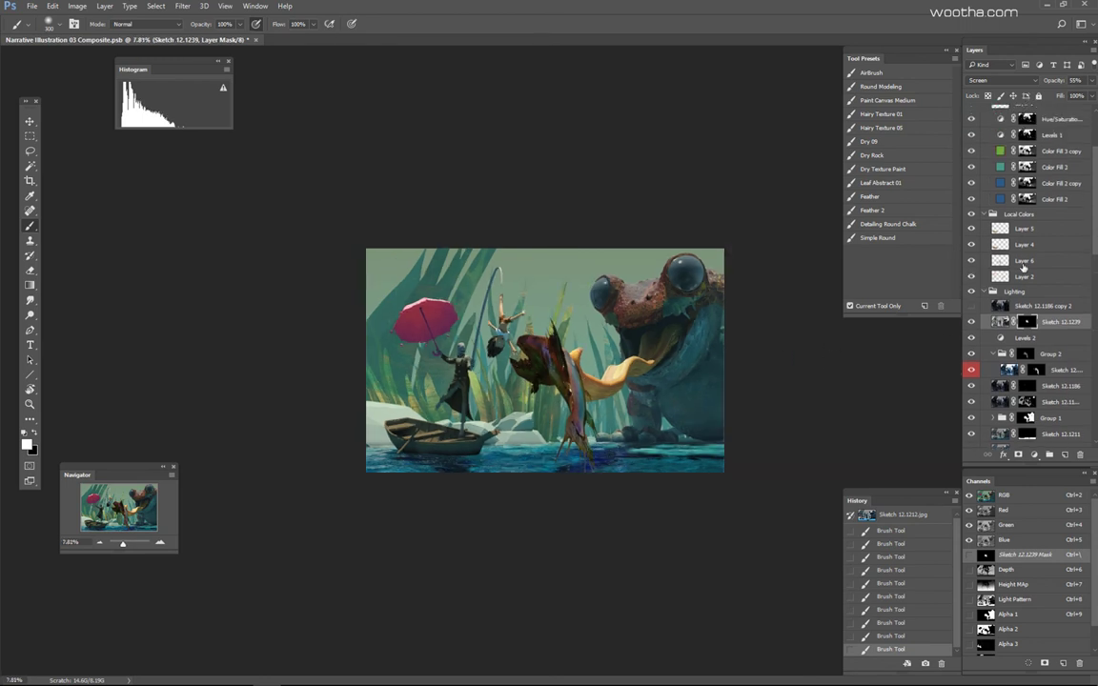
Step: Select Layer 2 in the Local Colors group and toggle the visibility of the group's layers to check their effect
click(1024, 277)
click(972, 278)
click(972, 278)
scroll(631, 387, up, 3)
click(972, 261)
click(971, 260)
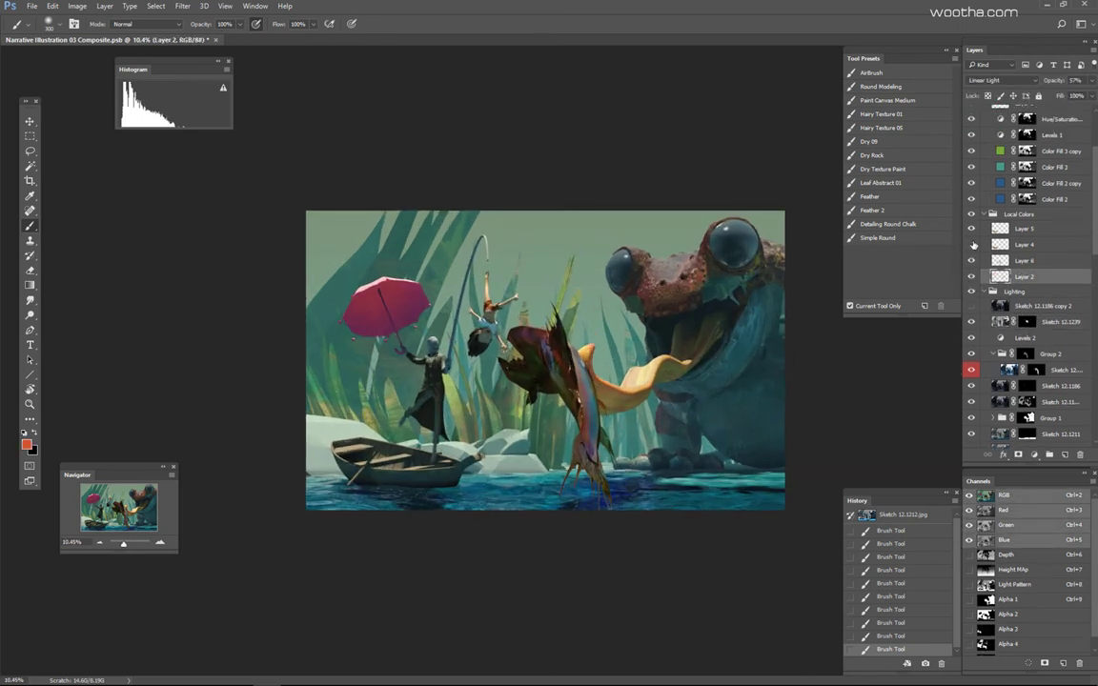
click(972, 229)
click(971, 230)
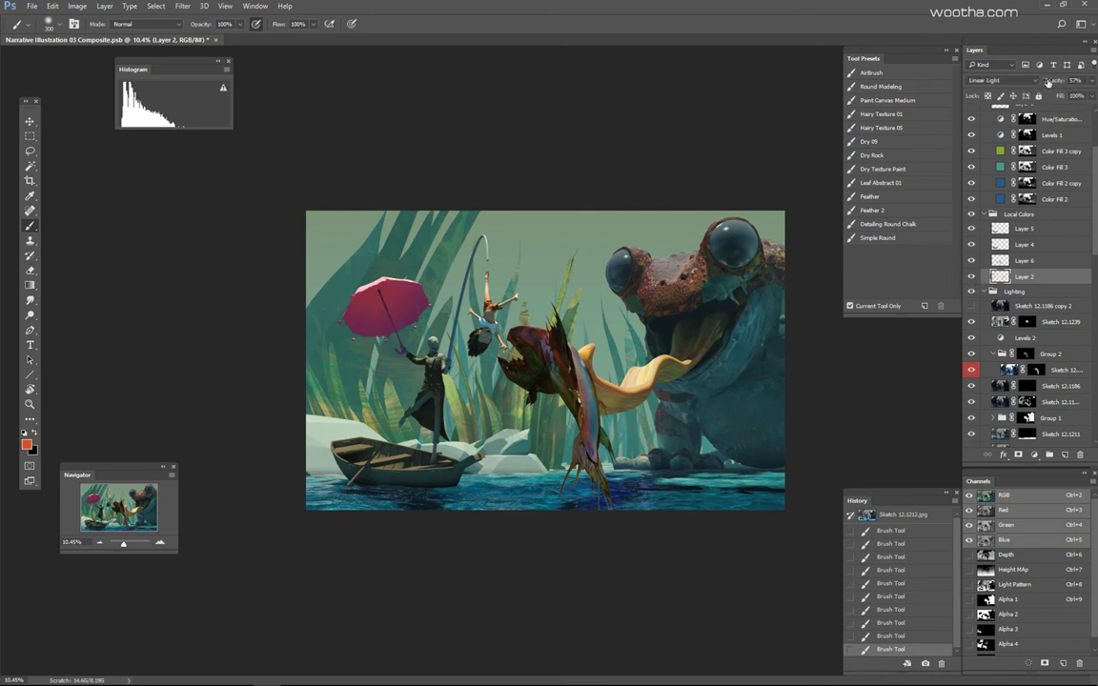
Step: Set Layer 2's opacity to 58%, checking the image at a reduced zoom
drag(1047, 82, 1078, 87)
key(ctrl+z)
key(ctrl+minus)
key(ctrl+minus)
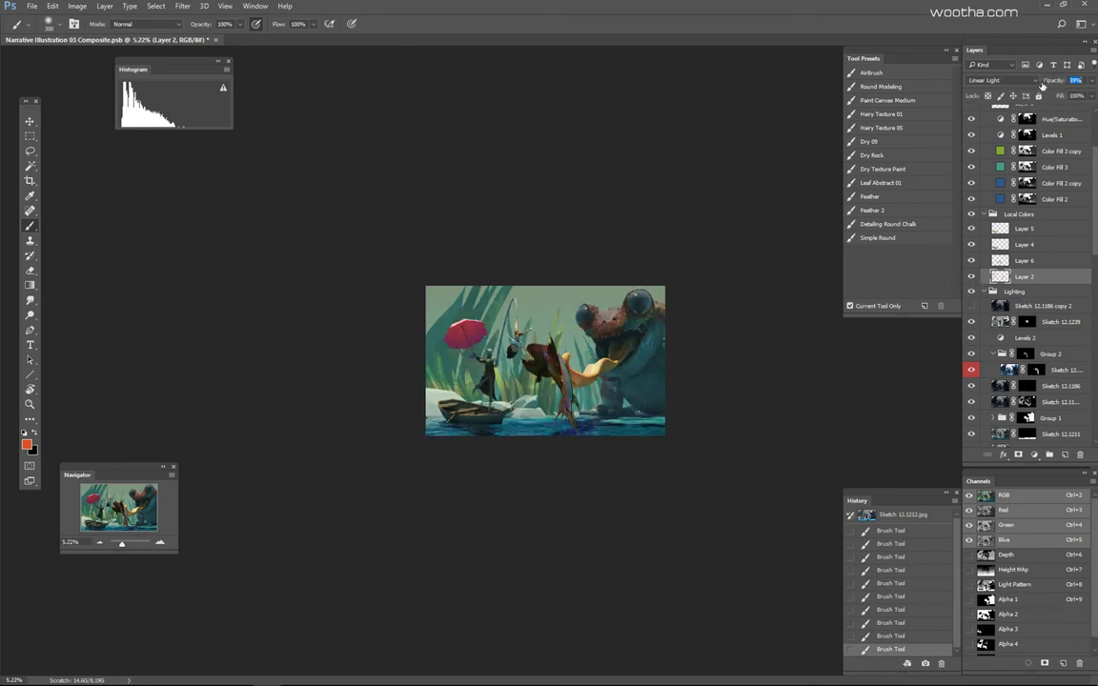
key(ctrl+plus)
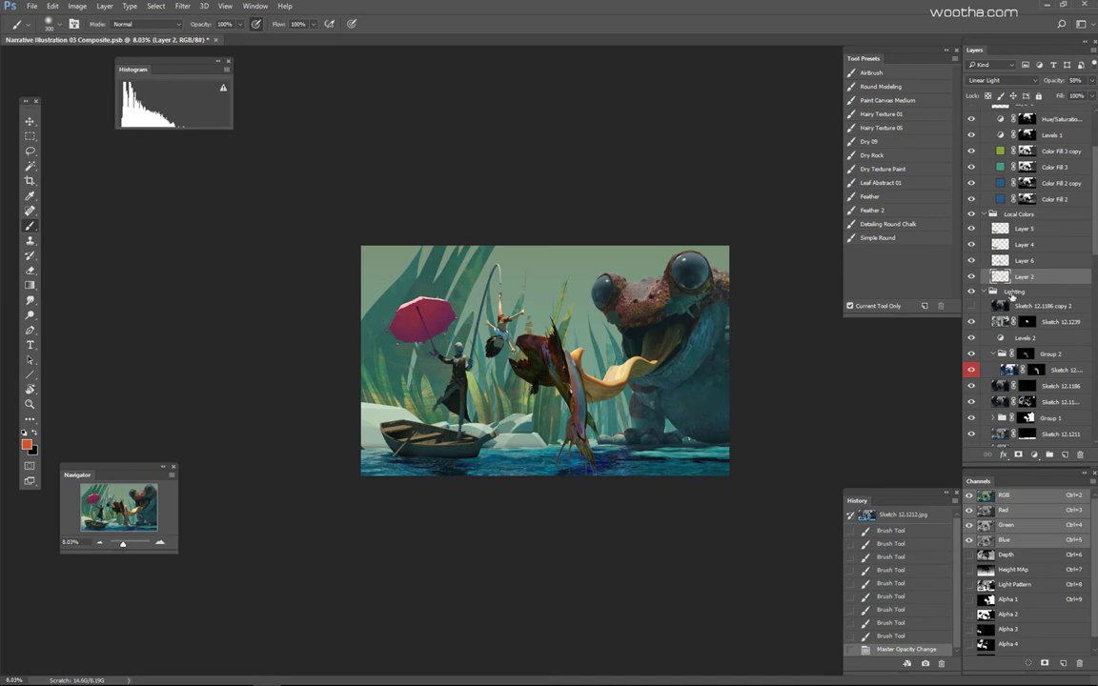
Step: Select the frog's tongue with the Magic Wand and paint orange over it on Layer 2, undoing and repainting the first stroke
key(w)
click(631, 378)
key(b)
key(bracketright)
key(bracketright)
scroll(586, 384, up, 5)
drag(681, 410, 662, 429)
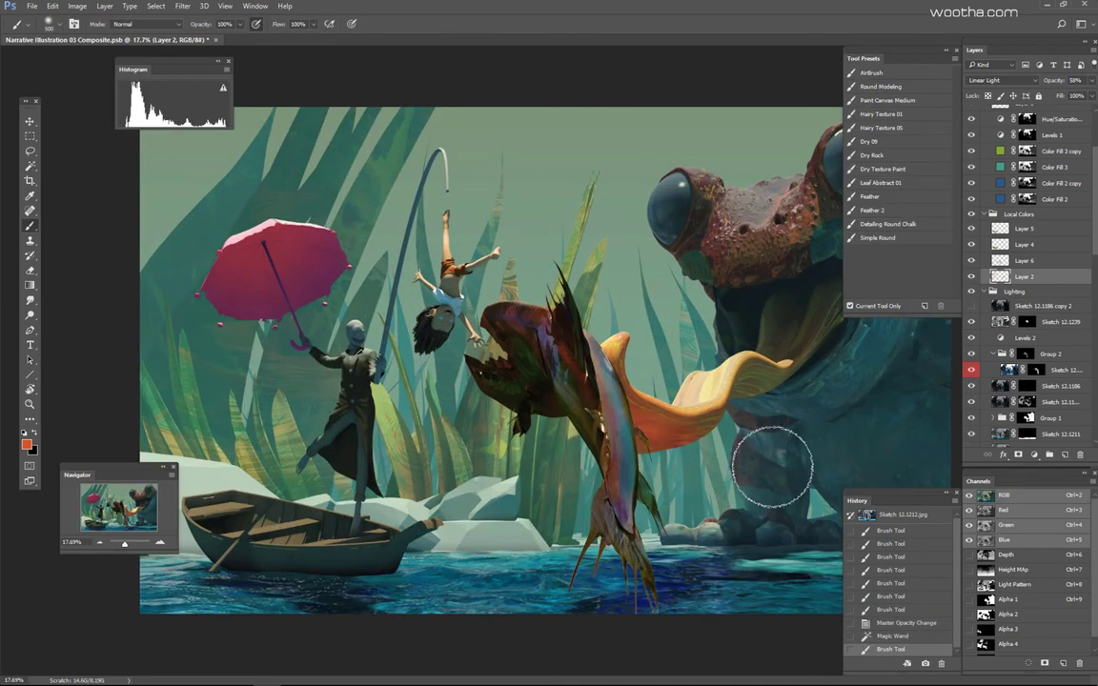
key(ctrl+z)
mouse_move(597, 382)
mouse_down()
mouse_move(738, 423)
mouse_move(658, 414)
mouse_up()
key(bracketleft)
key(bracketleft)
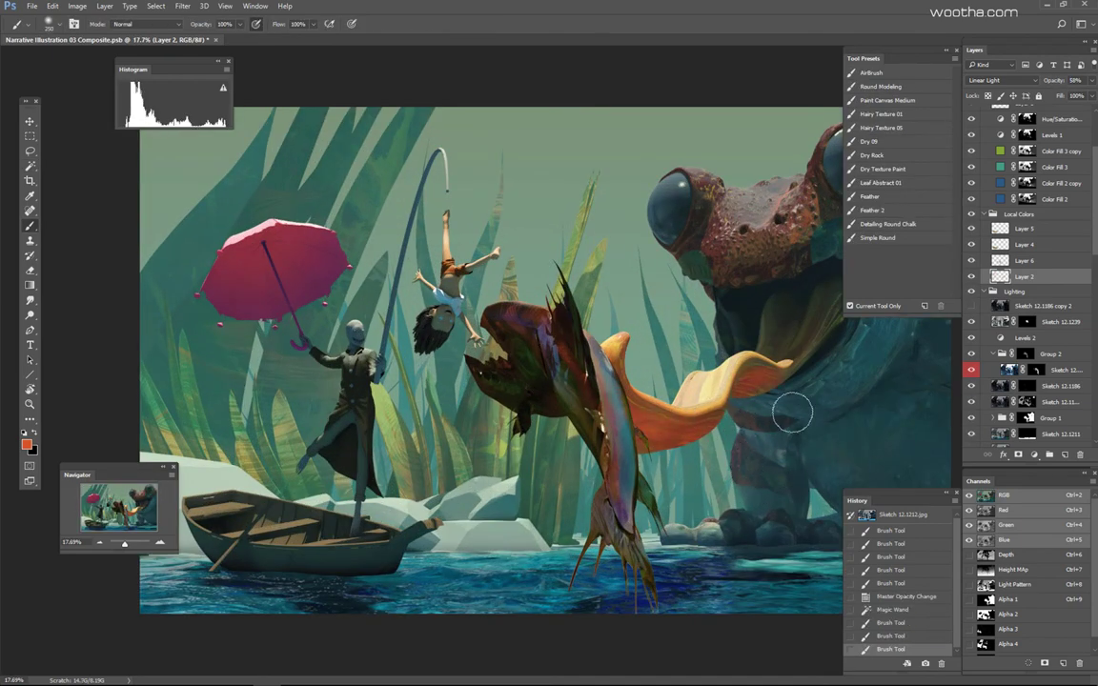
Step: Inspect the recolored tongue without the interface and compare the image with Layer 2 hidden and shown
scroll(792, 413, up, 2)
key(Tab)
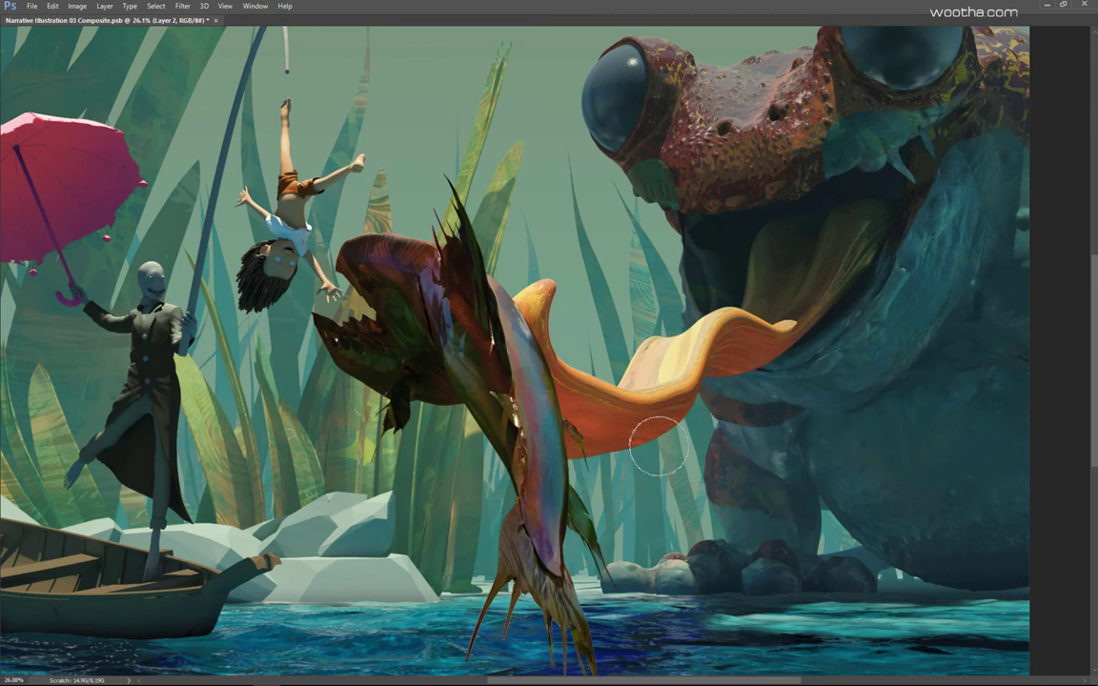
scroll(716, 421, down, 5)
scroll(716, 421, up, 4)
scroll(696, 407, down, 2)
key(Tab)
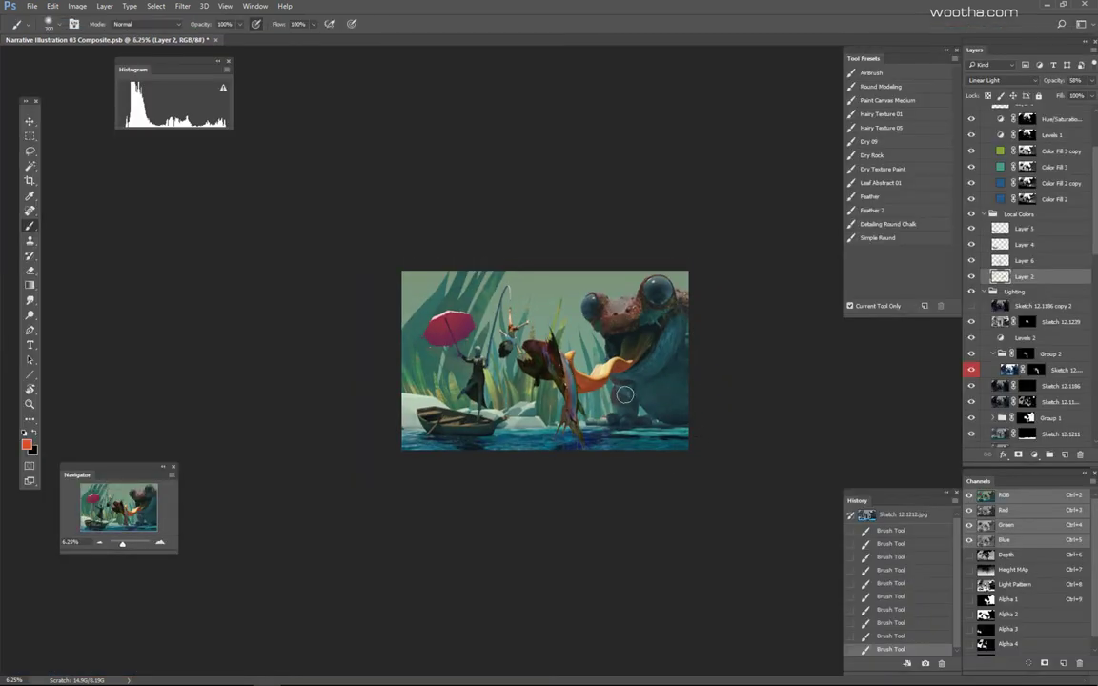
click(972, 277)
click(971, 277)
click(971, 276)
click(971, 276)
scroll(616, 367, up, 1)
scroll(1092, 214, up, 3)
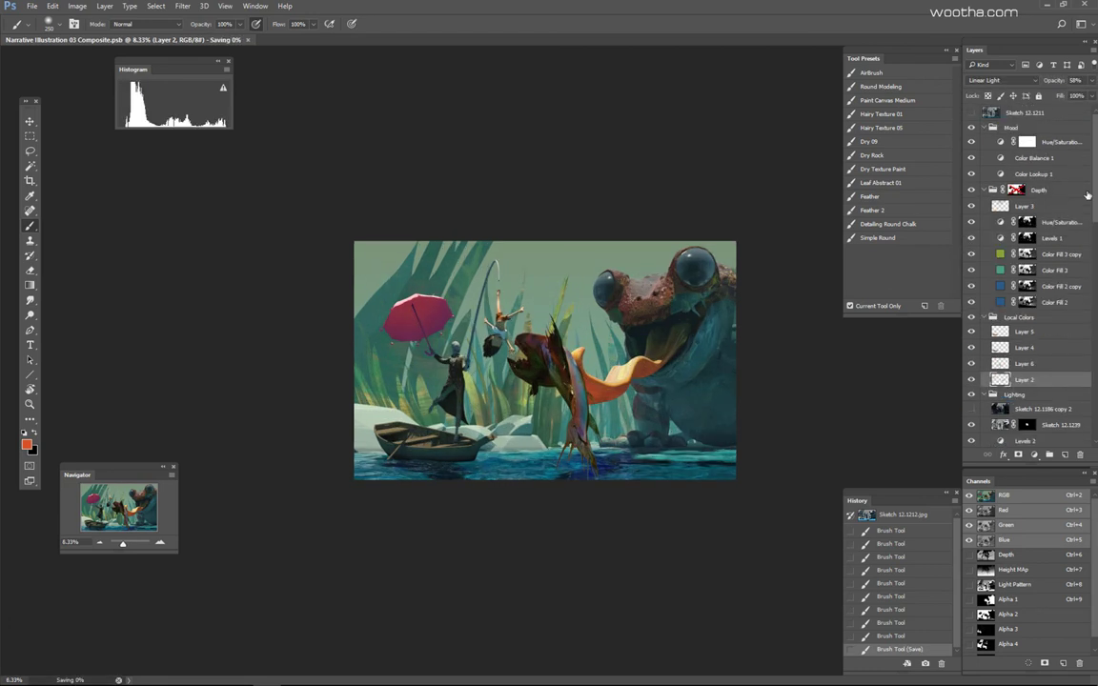
Step: Collapse the Depth, Mood and Local Colors groups and delete the Depth group's layer mask after trying solid fills on it
click(984, 189)
click(983, 128)
click(983, 157)
shift+click(1019, 142)
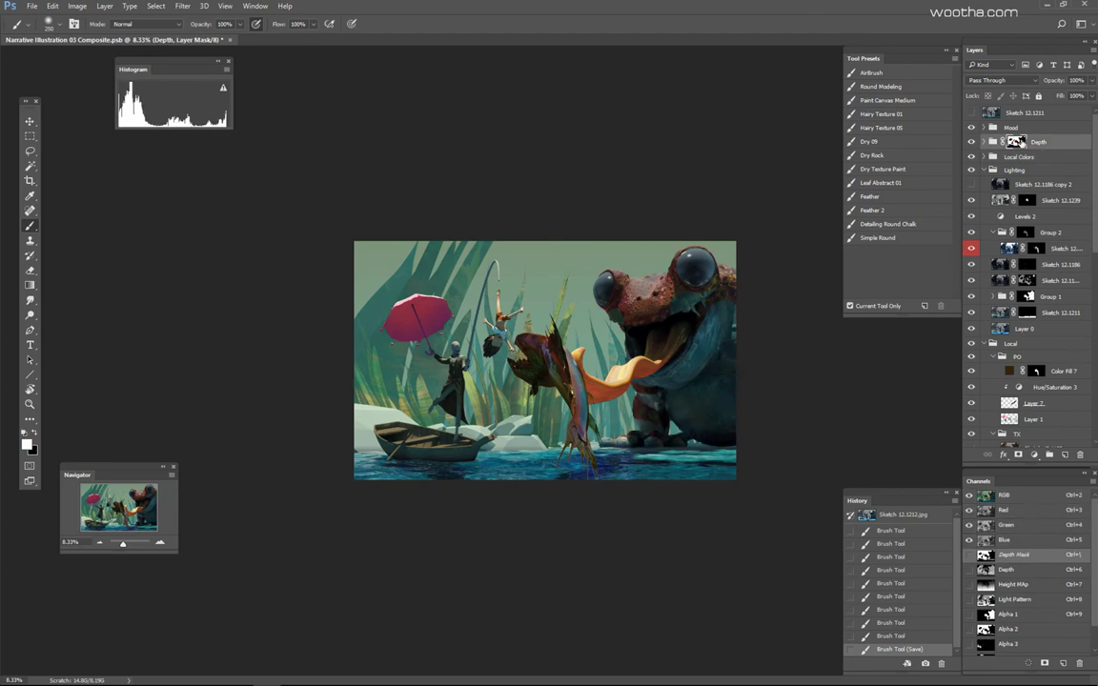
key(alt+BackSpace)
key(ctrl+z)
key(ctrl+d)
key(ctrl+BackSpace)
key(ctrl+z)
key(alt+BackSpace)
drag(1021, 142, 1079, 456)
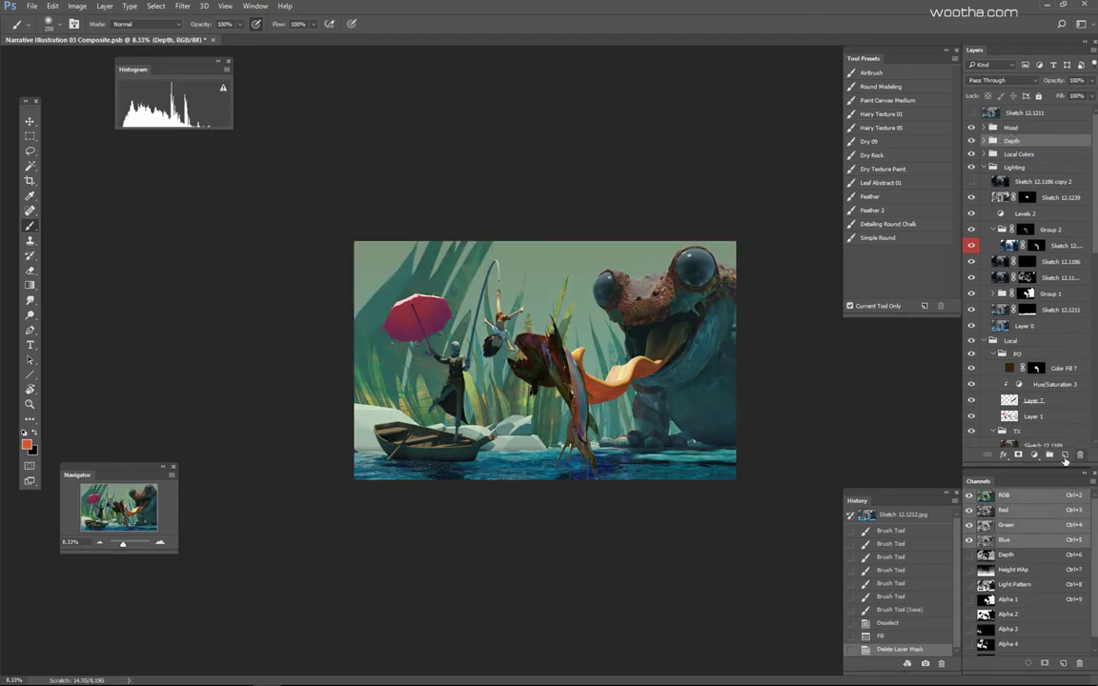
Step: Create a new group named Adj above the Depth group
click(1035, 455)
click(1055, 166)
click(1049, 455)
text(Adj)
key(Return)
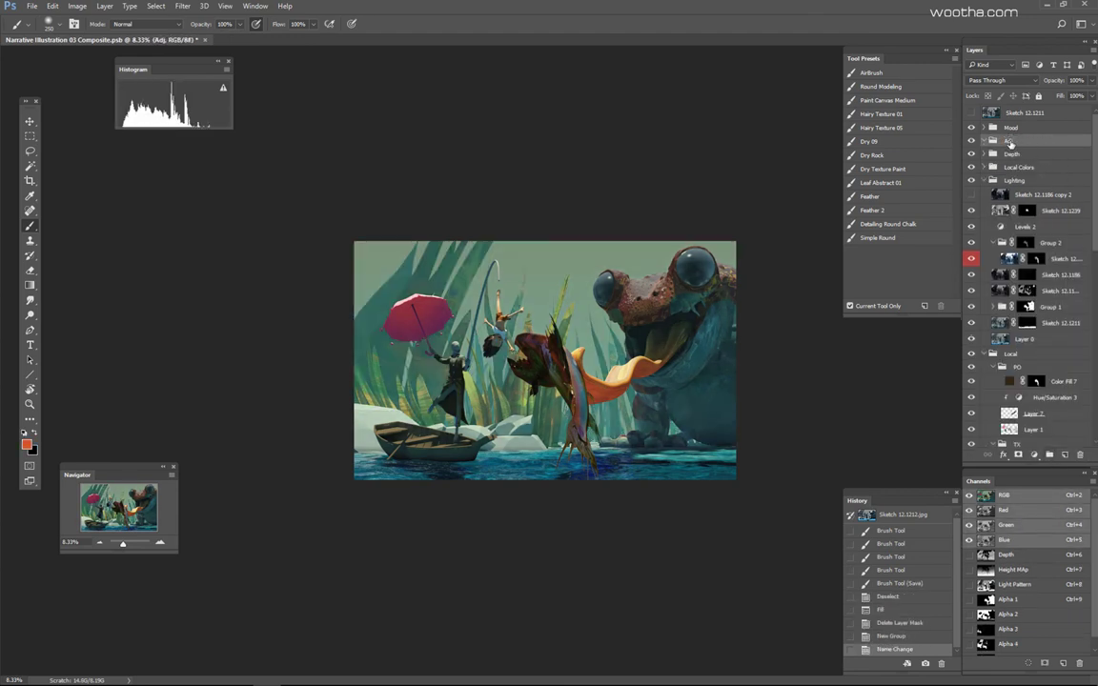
Step: Select the sky with the Magic Wand and add a Hue/Saturation adjustment there, shifting the hue and raising saturation to +43
key(w)
click(580, 249)
key(ctrl+u)
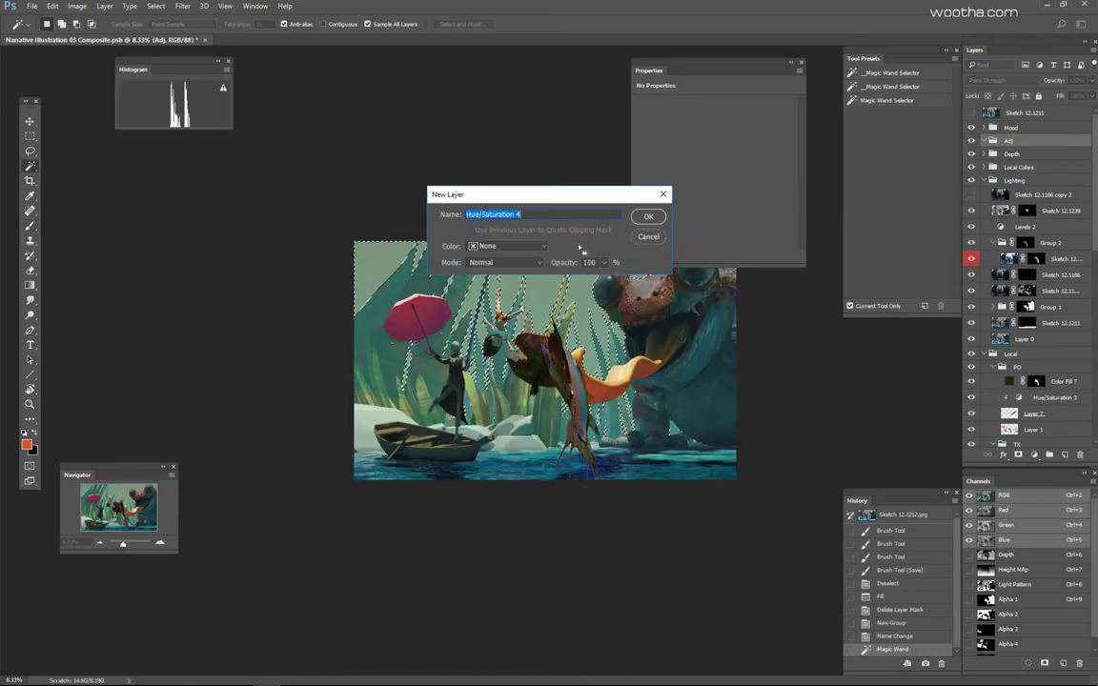
key(Return)
drag(735, 147, 740, 147)
drag(713, 168, 746, 168)
drag(740, 147, 753, 148)
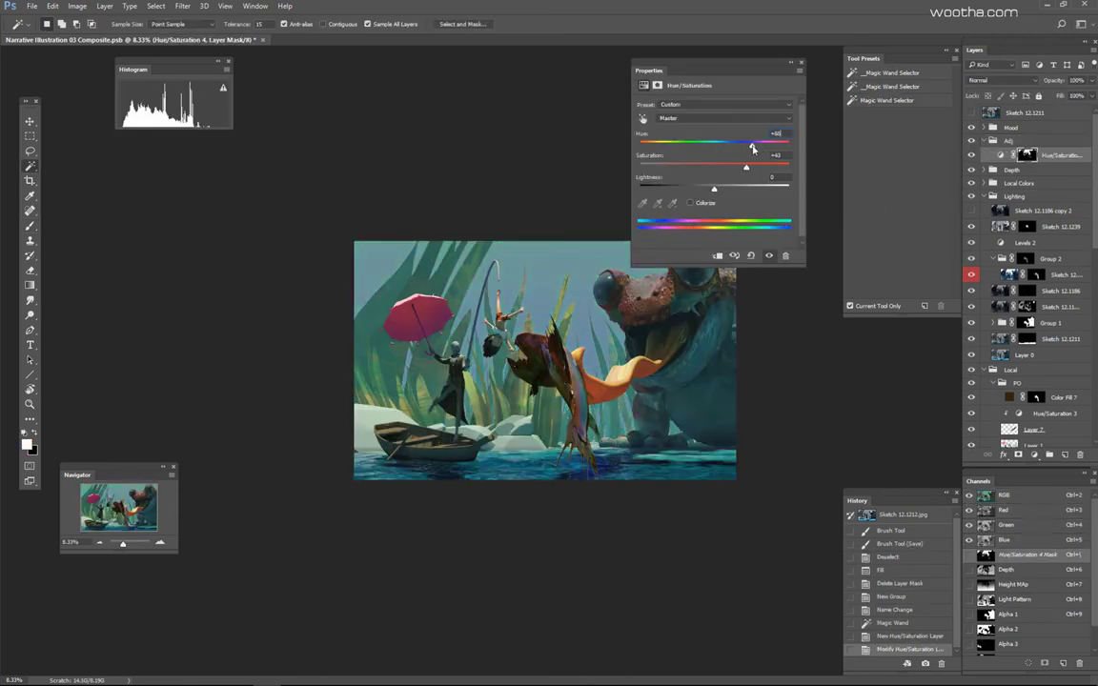
click(801, 63)
Step: Add a new layer in Adj, load the Hue/Saturation mask as a selection and try an orange gradient over the sky
click(1065, 456)
key(g)
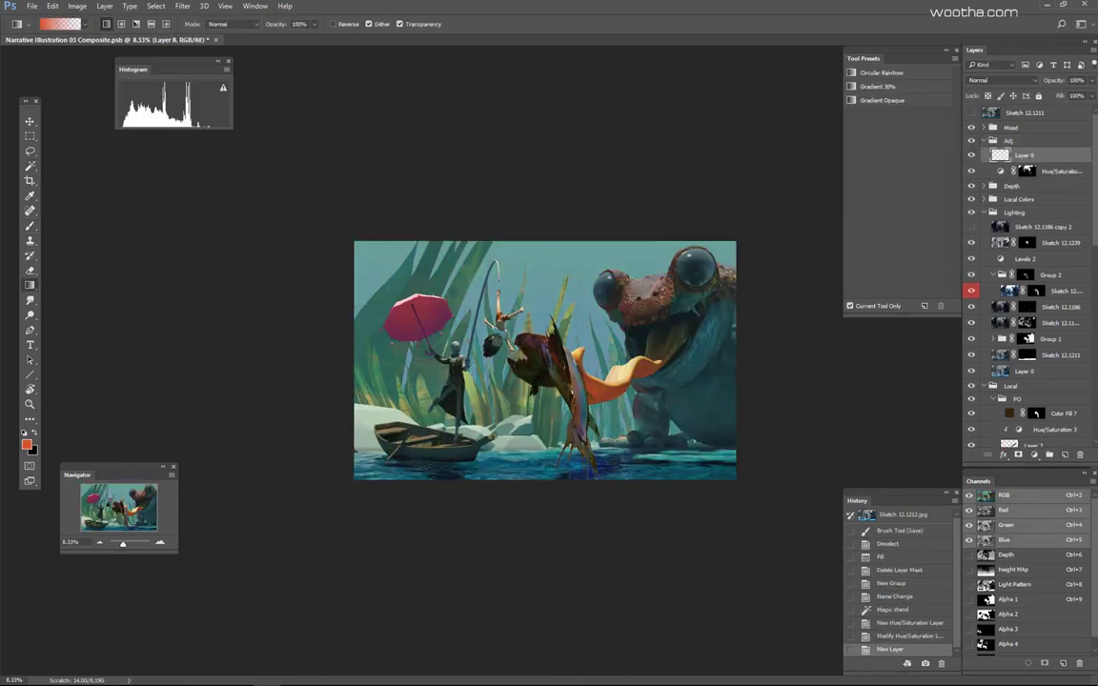
ctrl+click(1027, 172)
mouse_move(577, 248)
mouse_down()
mouse_move(577, 343)
mouse_move(432, 477)
mouse_up()
key(ctrl+z)
Step: Draw downward gradients over the selected sky on Layer 8 using sampled light blues
scroll(577, 342, down, 3)
alt+shift+right_click(569, 323)
drag(570, 227, 569, 469)
alt+shift+right_click(561, 424)
drag(561, 424, 513, 545)
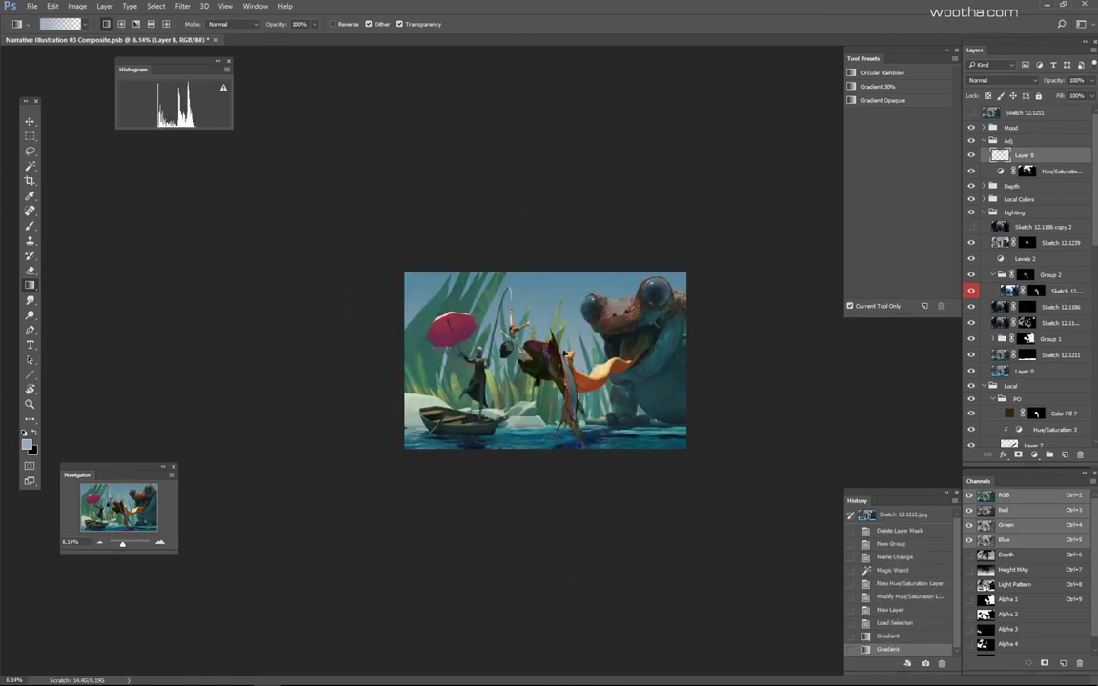
alt+shift+right_click(620, 385)
drag(579, 249, 579, 515)
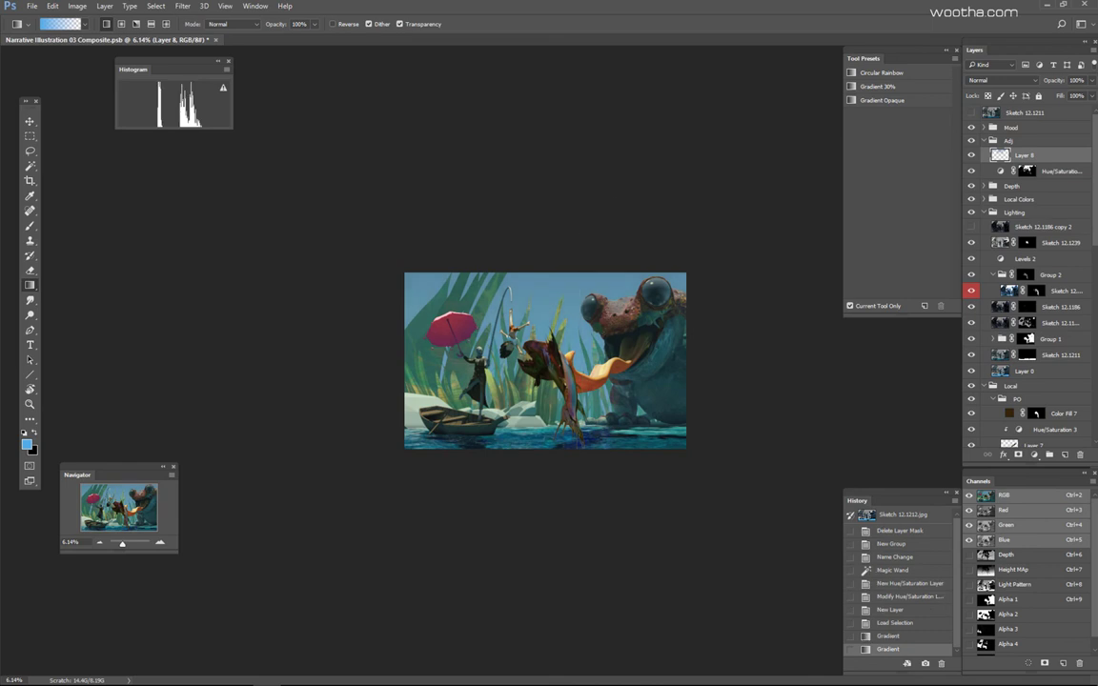
Step: Add a Levels adjustment to the sky with a raised black input and the white input at 175, comparing it off and on
key(ctrl+l)
drag(790, 186, 749, 188)
drag(652, 186, 675, 188)
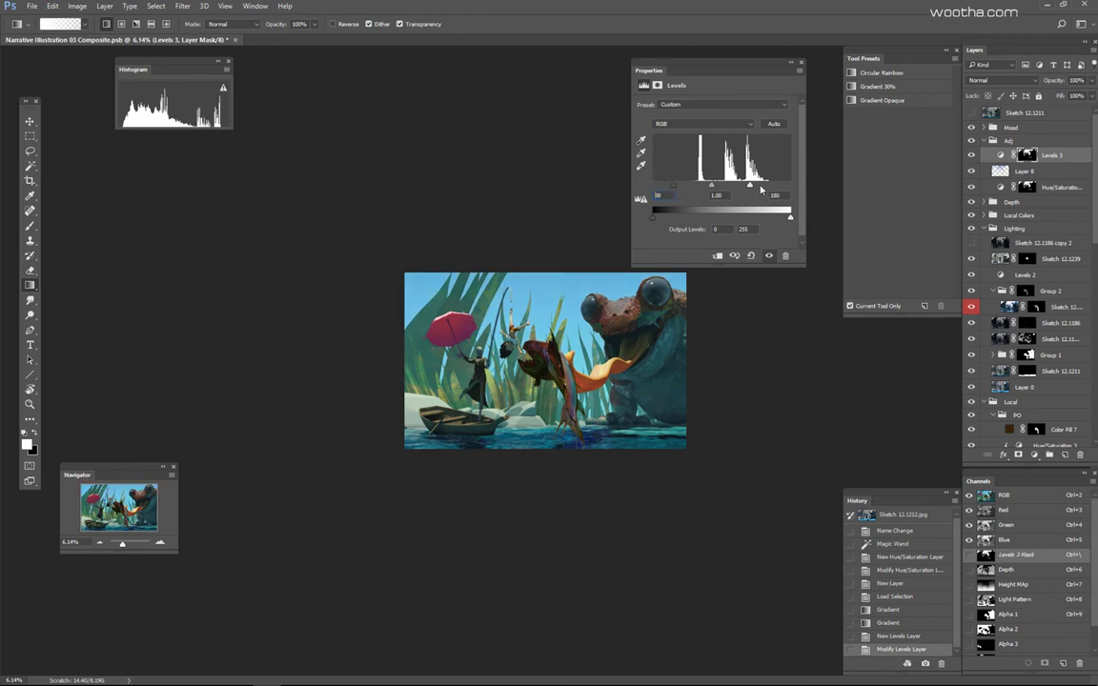
drag(751, 187, 748, 187)
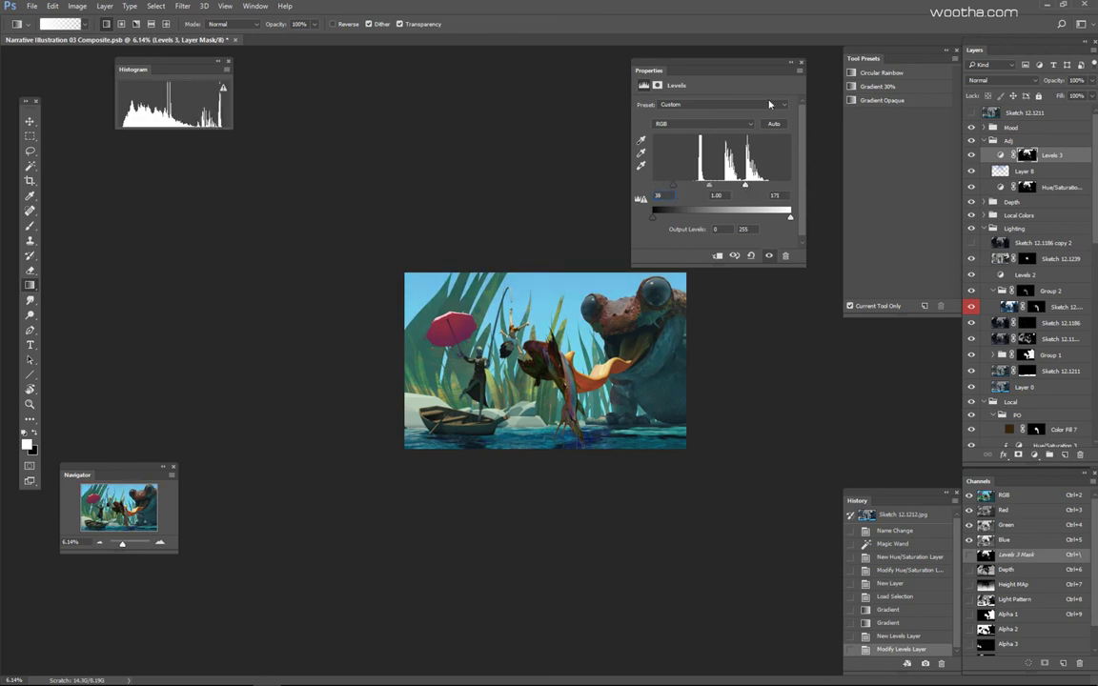
click(802, 63)
click(972, 155)
click(973, 156)
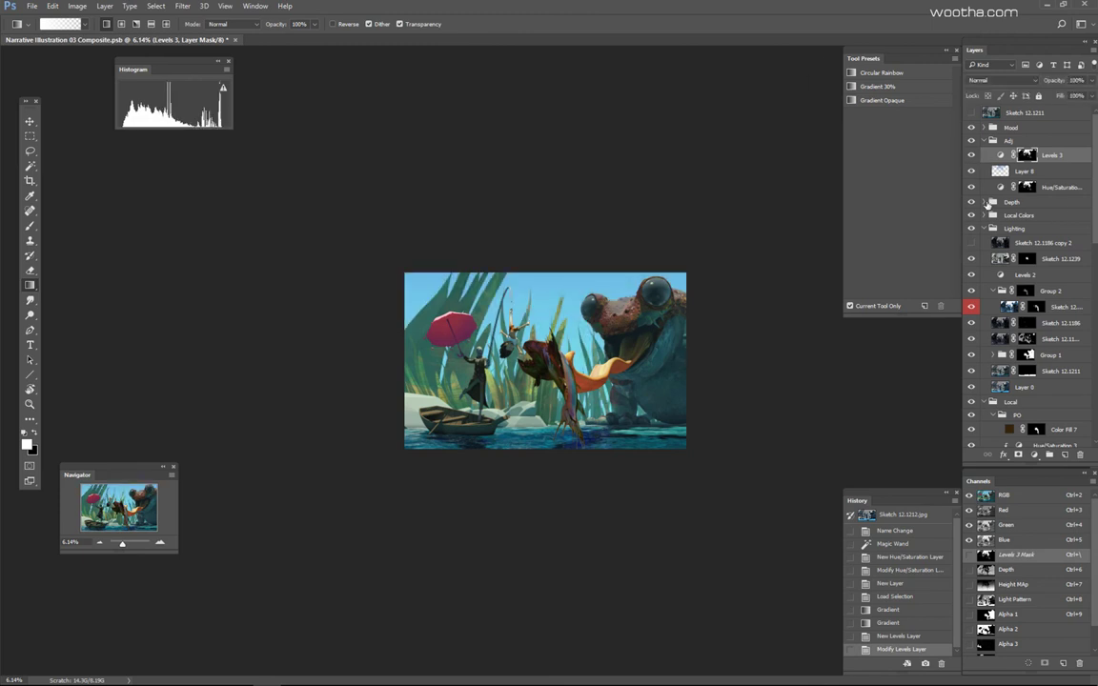
Step: Expand the Depth group and set Color Fill 2 copy's opacity to 100%, leaving its color as is
click(985, 203)
click(1062, 250)
click(1064, 266)
click(1061, 298)
drag(1054, 82, 1070, 87)
double_click(1000, 297)
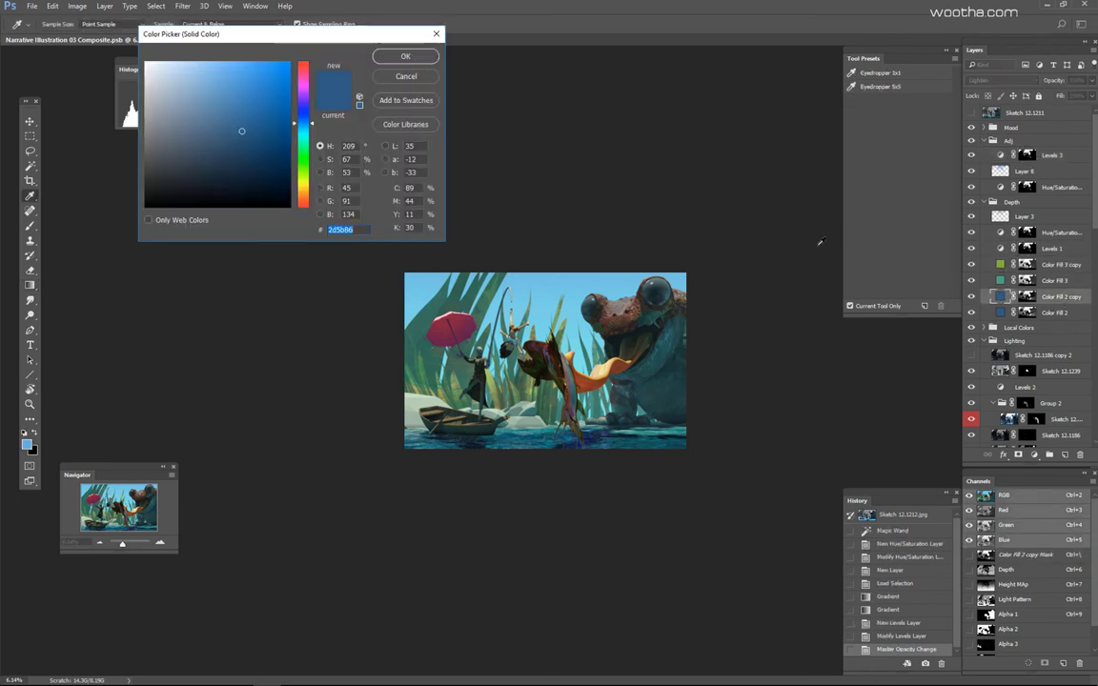
click(406, 76)
Step: Duplicate Color Fill 2 copy, change the duplicate's color to a brighter blue and view its mask
key(ctrl+j)
double_click(1001, 297)
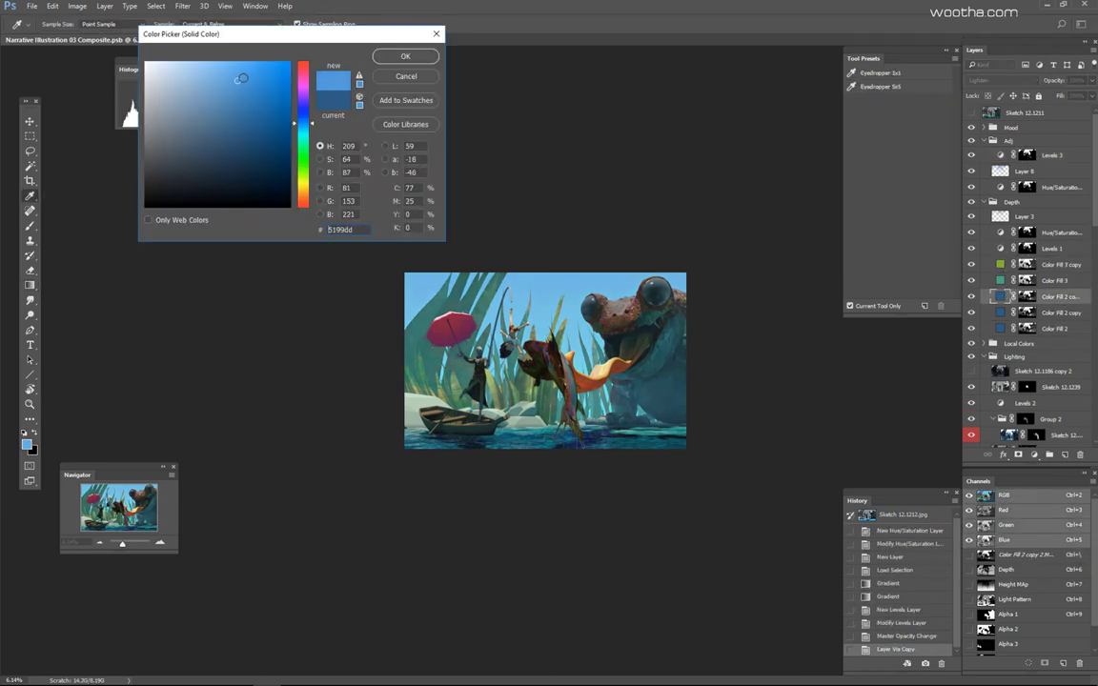
click(406, 56)
alt+click(1028, 298)
alt+click(1027, 297)
Step: Load an alpha channel as a selection, invert it and fill it with black on the Color Fill 2 copy 2 mask
ctrl+click(989, 631)
drag(1093, 577, 1089, 618)
ctrl+click(987, 633)
key(ctrl+shift+i)
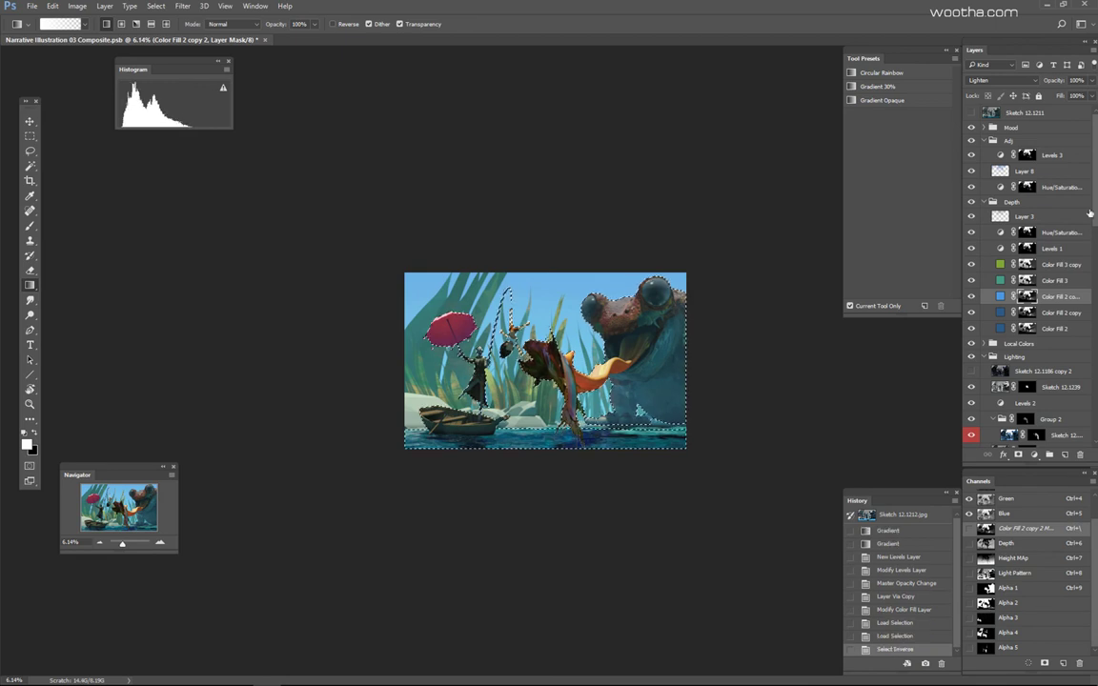
key(alt+BackSpace)
key(ctrl+z)
key(ctrl+BackSpace)
key(ctrl+d)
alt+click(1028, 297)
alt+click(1028, 296)
Step: Toggle Color Fill 2 copy 2 to compare, select the sky with the Magic Wand and fill it with black on the mask
click(972, 298)
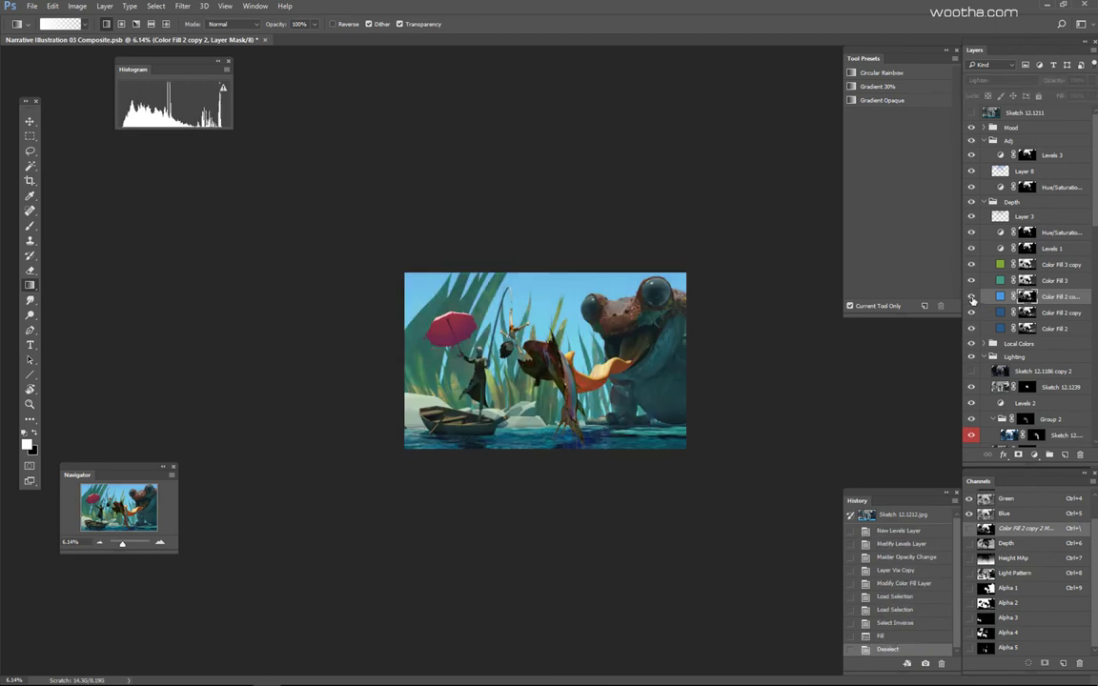
click(972, 301)
click(973, 303)
click(973, 303)
key(w)
click(678, 282)
key(ctrl+BackSpace)
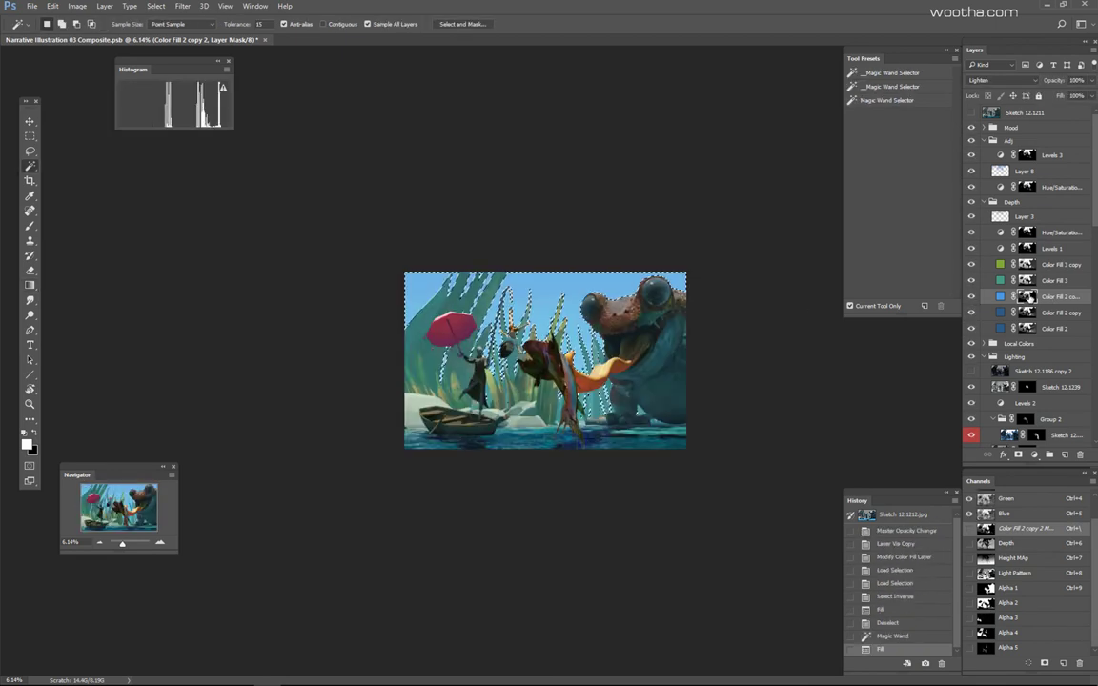
key(alt+BackSpace)
key(alt+BackSpace)
key(alt+BackSpace)
key(ctrl+d)
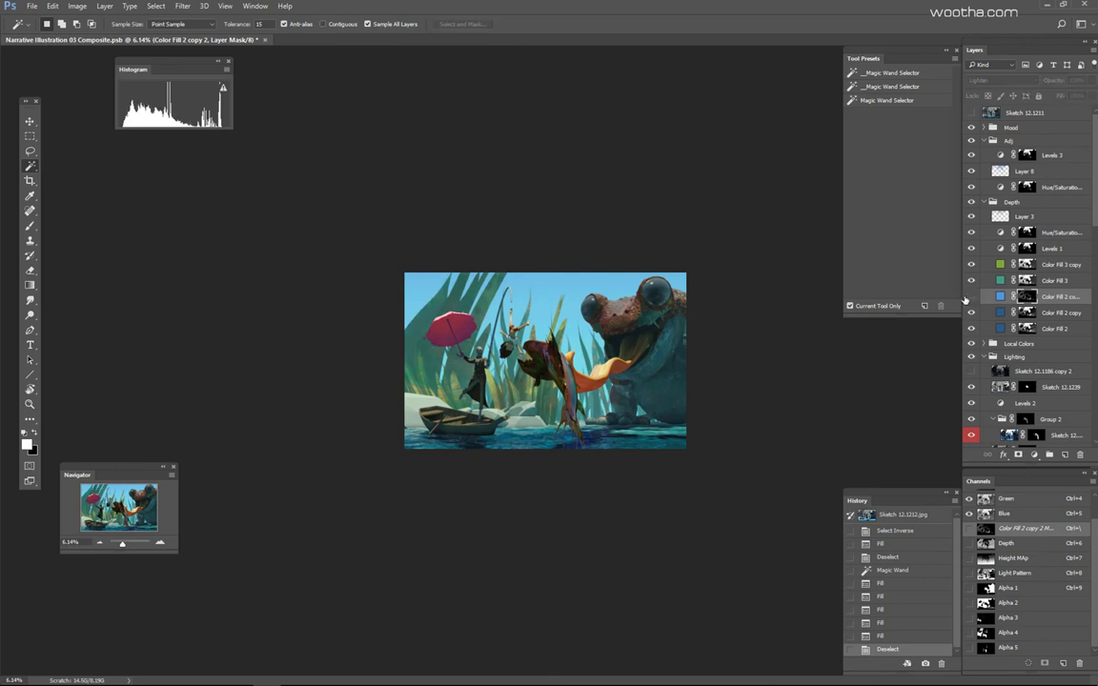
Step: Compare Color Fill 3 and its copy off and on and adjust their opacities, setting Color Fill 3 copy to 29%
click(972, 282)
click(971, 282)
click(971, 282)
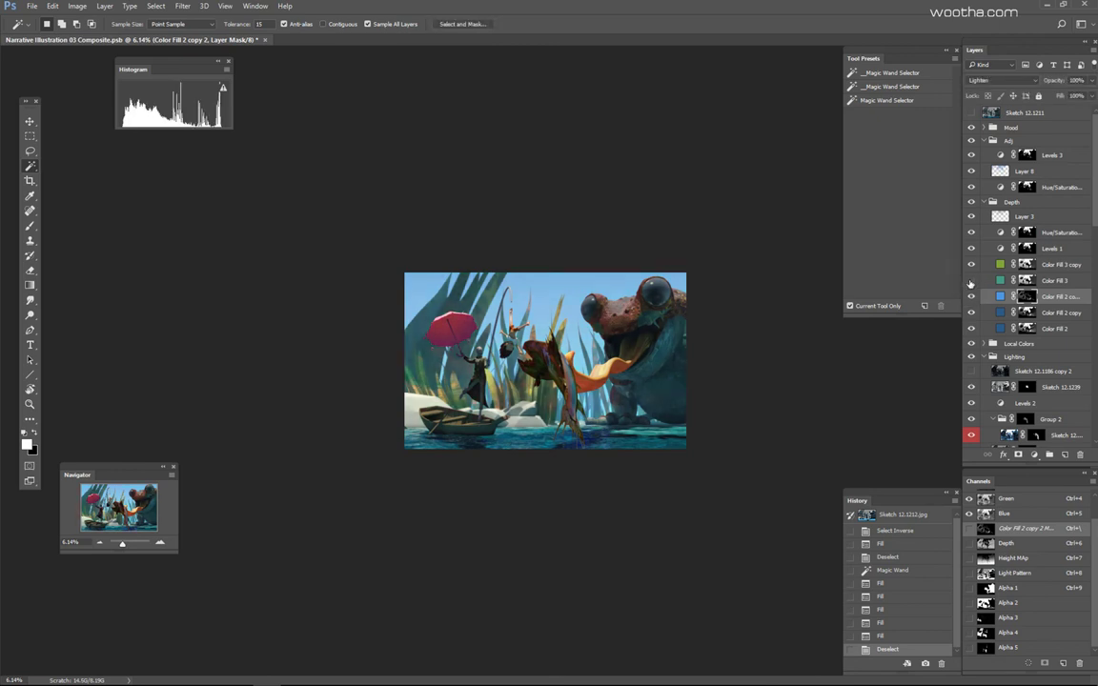
click(972, 283)
click(1060, 286)
click(973, 265)
mouse_move(1046, 83)
mouse_down()
mouse_move(1066, 84)
mouse_move(1058, 86)
mouse_up()
click(972, 265)
click(1001, 266)
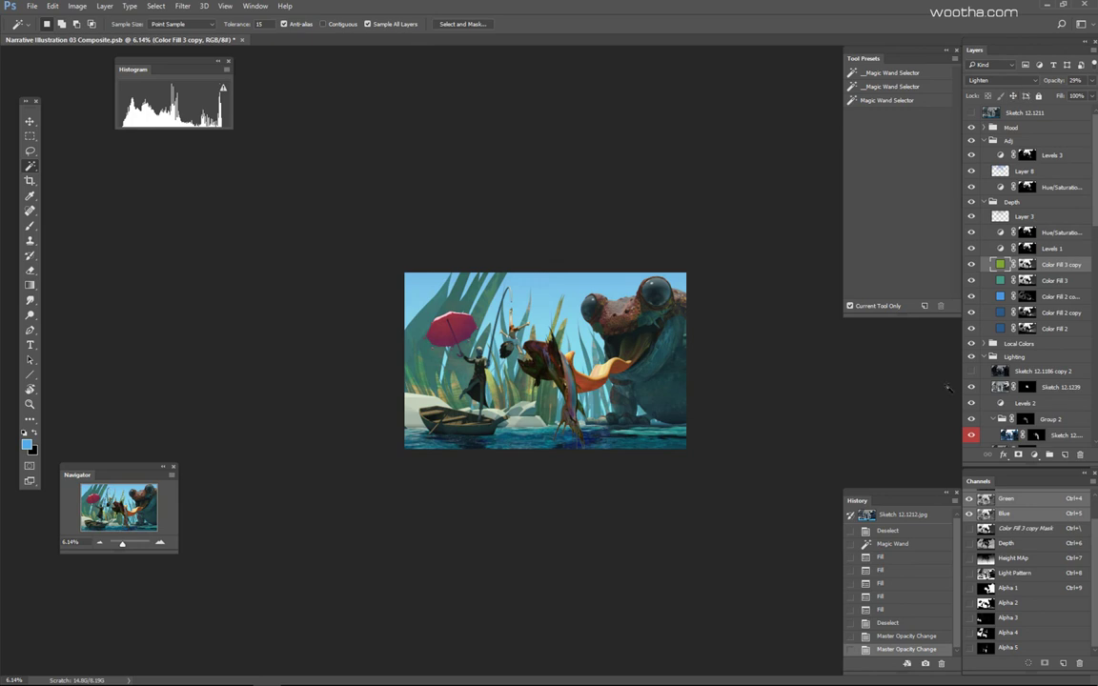
Step: Collapse the Depth group, create a group named Atmo above it and add a new empty layer inside
click(1019, 219)
click(985, 203)
key(ctrl+g)
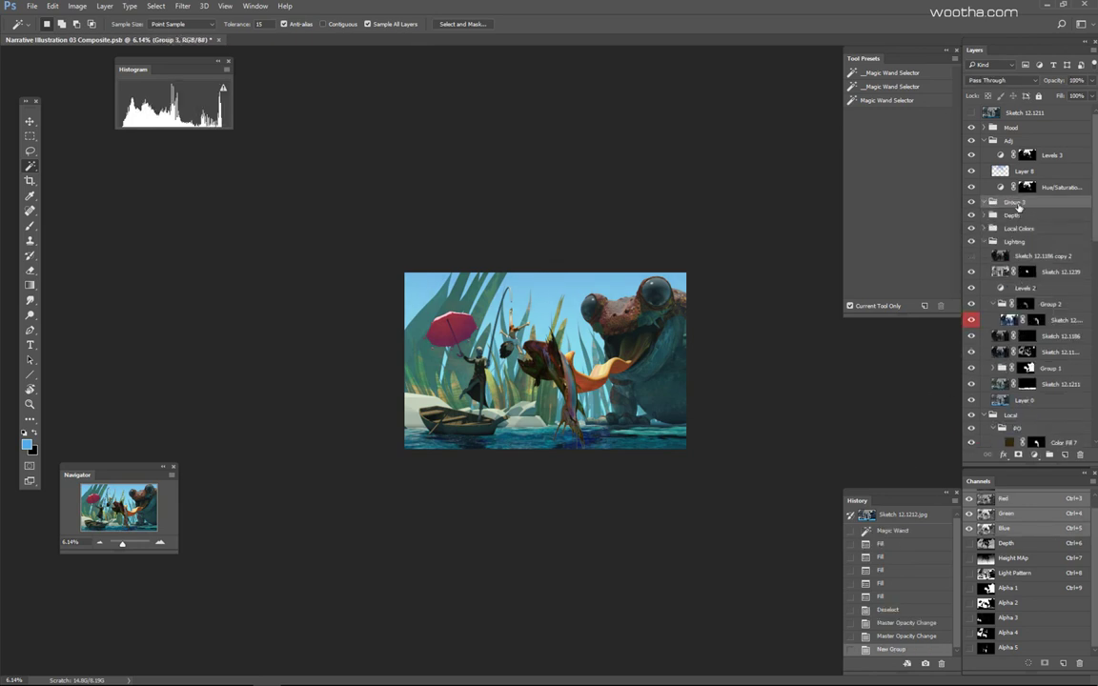
key(Return)
key(ctrl+shift+alt+n)
Step: Try painting over the scene on Layer 9 with a large airbrush inside a loaded alpha channel selection
key(b)
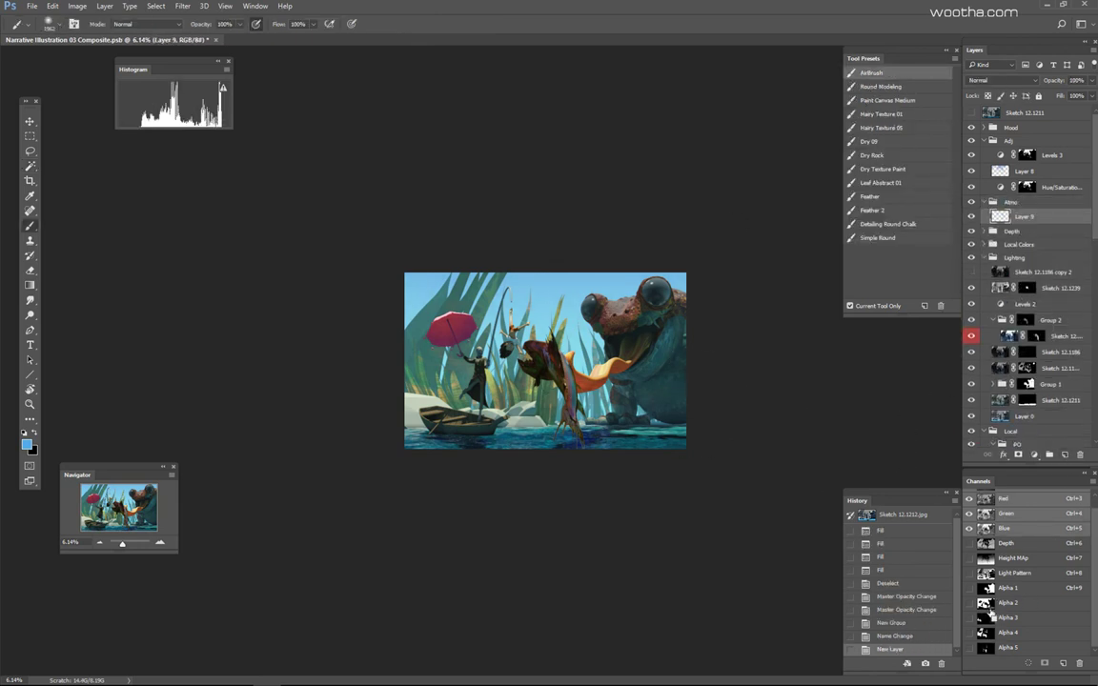
ctrl+click(990, 611)
drag(556, 349, 456, 353)
key(bracketright)
drag(580, 408, 570, 425)
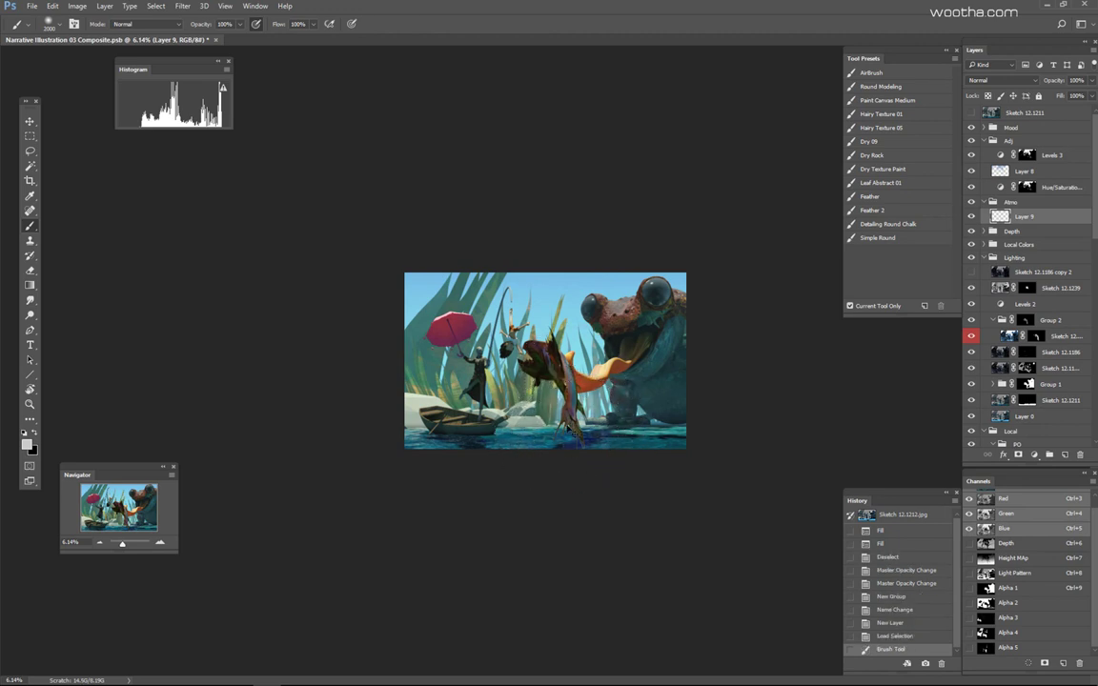
key(ctrl+z)
Step: Add the water to the selection with the Magic Wand, hide the selection edges and try painting teal over the water
key(w)
shift+click(629, 447)
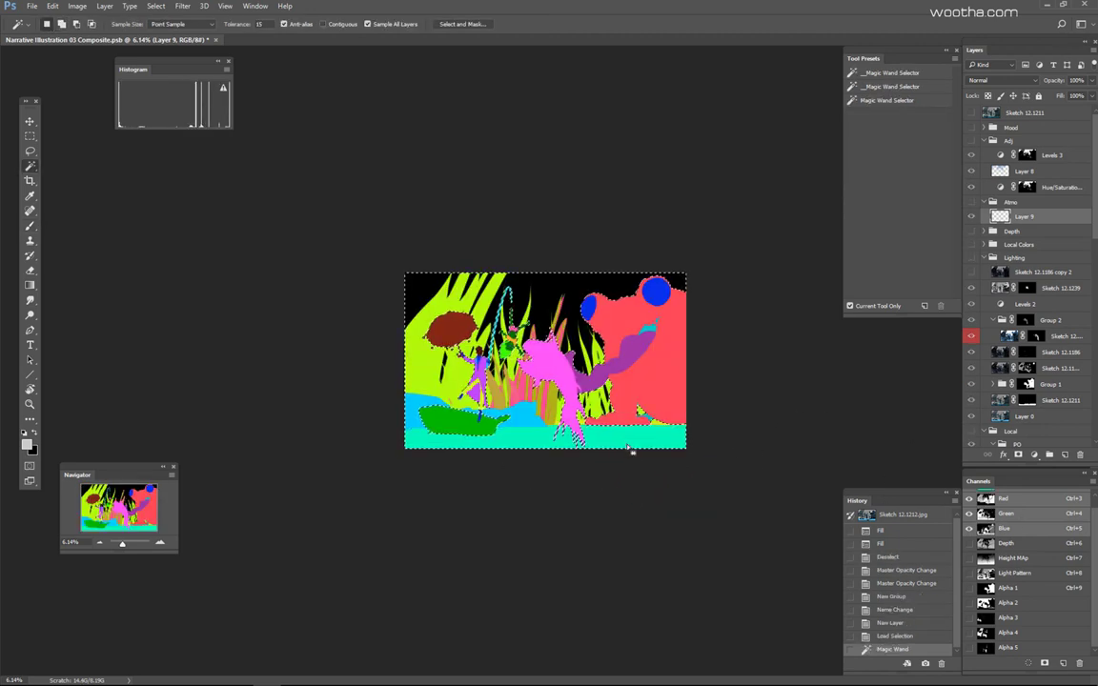
key(b)
key(ctrl+h)
mouse_move(670, 480)
mouse_down()
mouse_move(705, 436)
mouse_move(539, 536)
mouse_up()
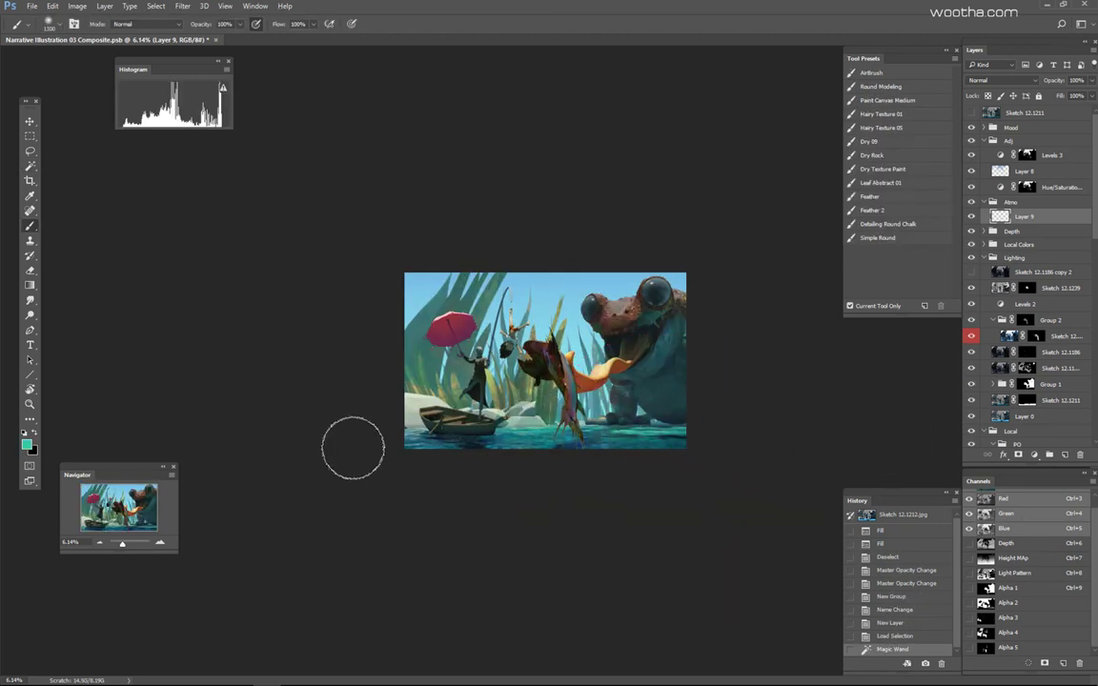
Step: Set Layer 9 to Linear Light, replace the selection with the water using the Magic Wand, and hide the selection edges
click(1001, 80)
click(996, 148)
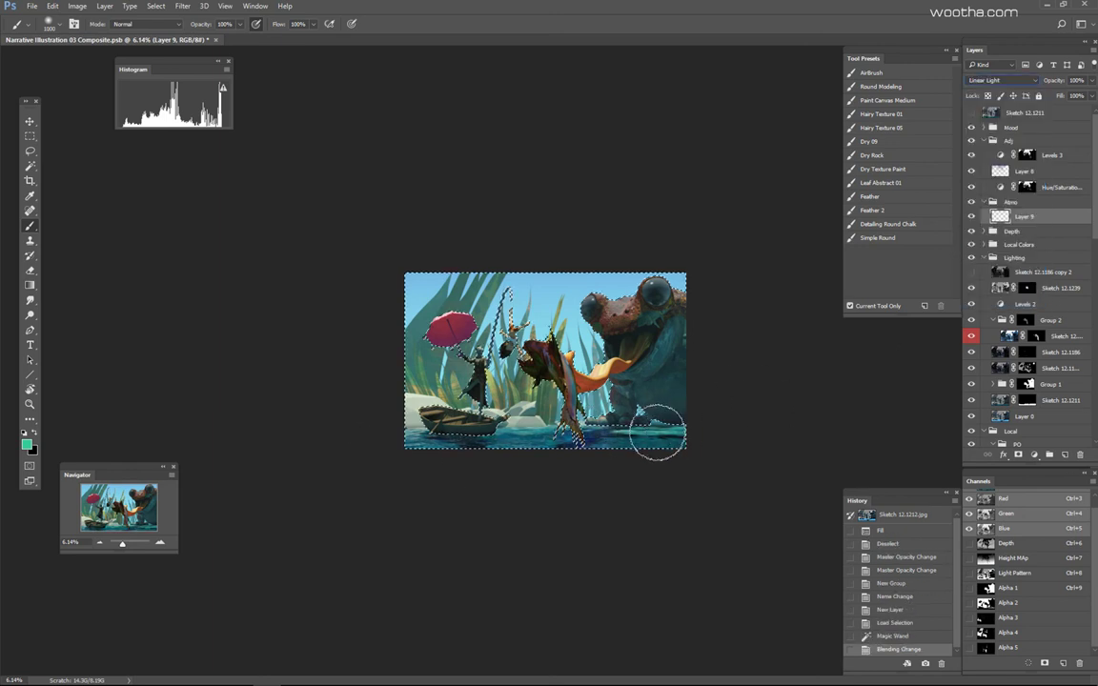
key(w)
key(ctrl+d)
click(629, 442)
key(b)
key(ctrl+h)
key(bracketleft)
key(bracketleft)
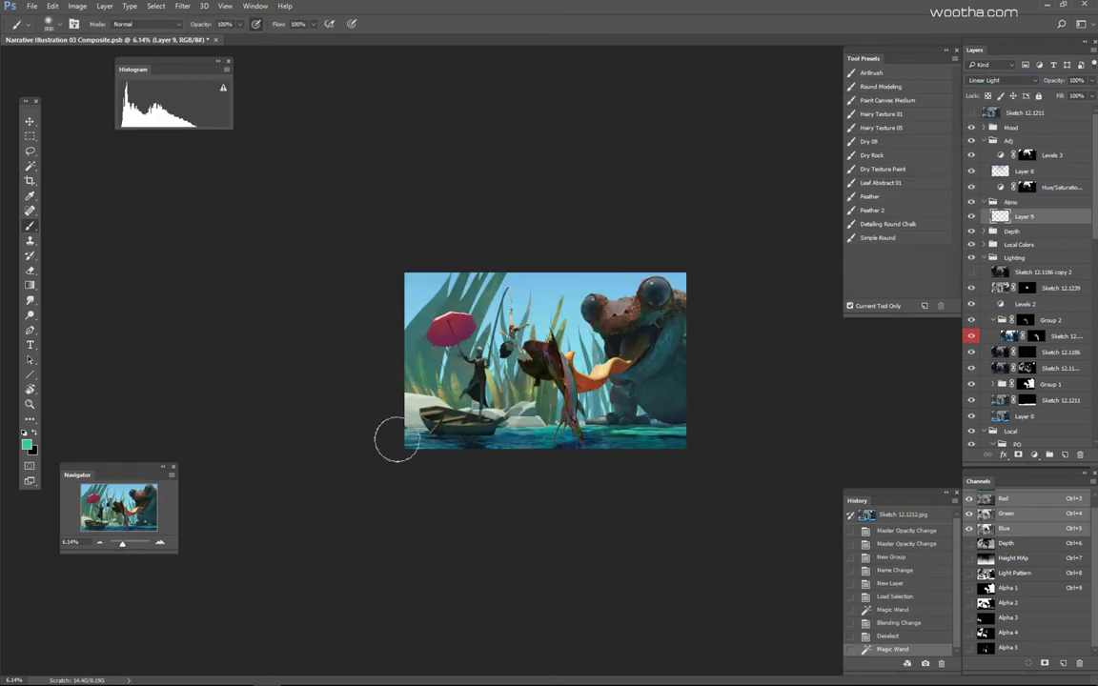
Step: Try painting broad and smaller teal strokes across the selected water on Layer 9
key(ctrl+z)
drag(544, 429, 526, 608)
key(ctrl+z)
mouse_move(428, 438)
mouse_down()
mouse_move(706, 436)
mouse_move(553, 434)
mouse_move(652, 431)
mouse_up()
key(ctrl+z)
key(bracketleft)
key(bracketleft)
Step: Paint a teal glow on Layer 9 over the water below the frog, trying several brush sizes
drag(563, 432, 658, 448)
key(Tab)
key(bracketright)
drag(587, 488, 806, 488)
key(ctrl+z)
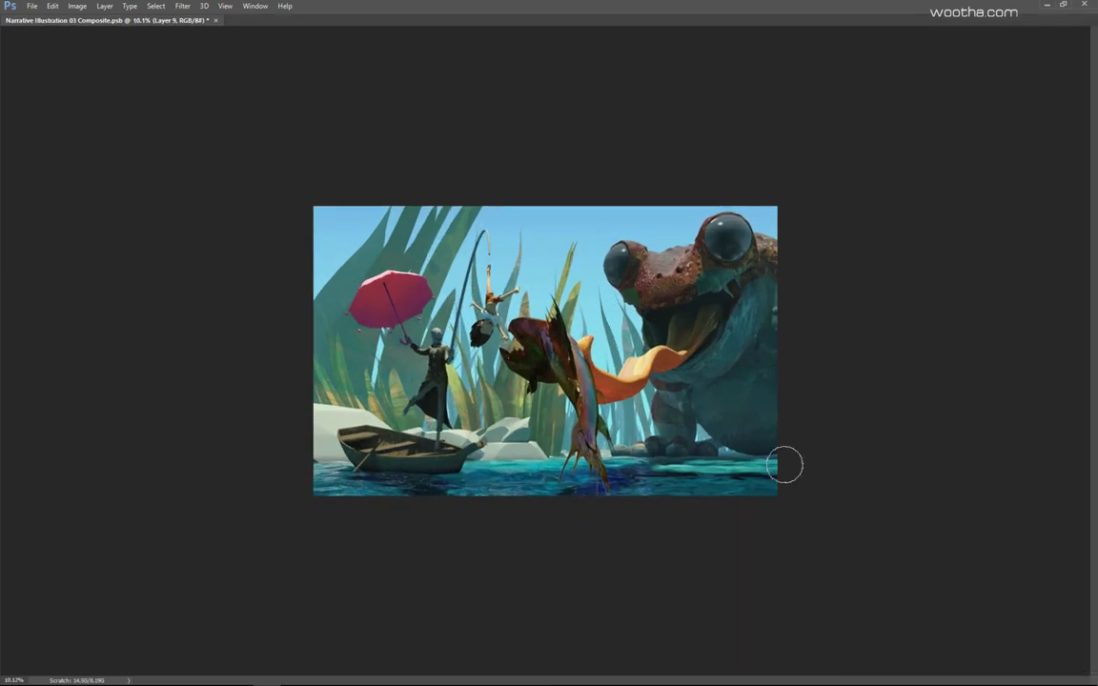
drag(710, 491, 799, 464)
key(bracketright)
key(bracketright)
mouse_move(706, 468)
mouse_down()
mouse_move(795, 532)
mouse_move(801, 467)
mouse_up()
key(bracketright)
key(bracketright)
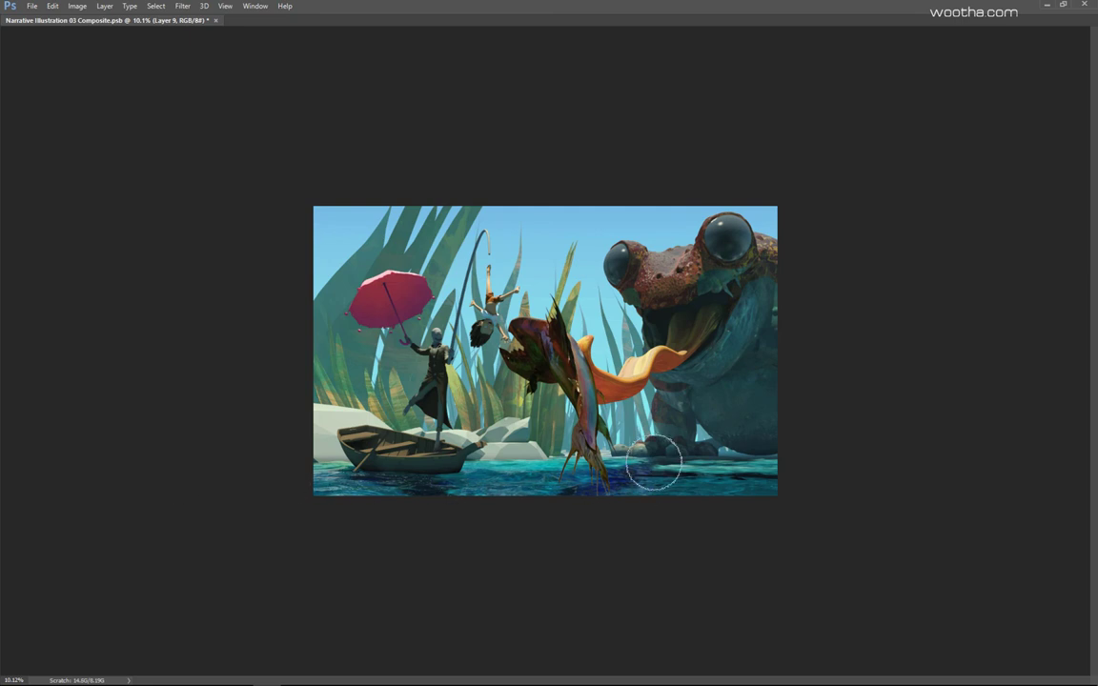
Step: Paint a blue-teal glow on Layer 9 over the water between the fish's tail and the boat
key(bracketleft)
key(bracketleft)
mouse_move(596, 483)
mouse_down()
mouse_move(661, 586)
mouse_move(579, 482)
mouse_move(496, 527)
mouse_up()
key(bracketright)
key(bracketright)
key(bracketright)
key(bracketright)
key(bracketright)
key(bracketright)
key(bracketright)
key(bracketright)
key(bracketleft)
key(bracketleft)
key(bracketleft)
key(bracketleft)
key(bracketleft)
key(bracketleft)
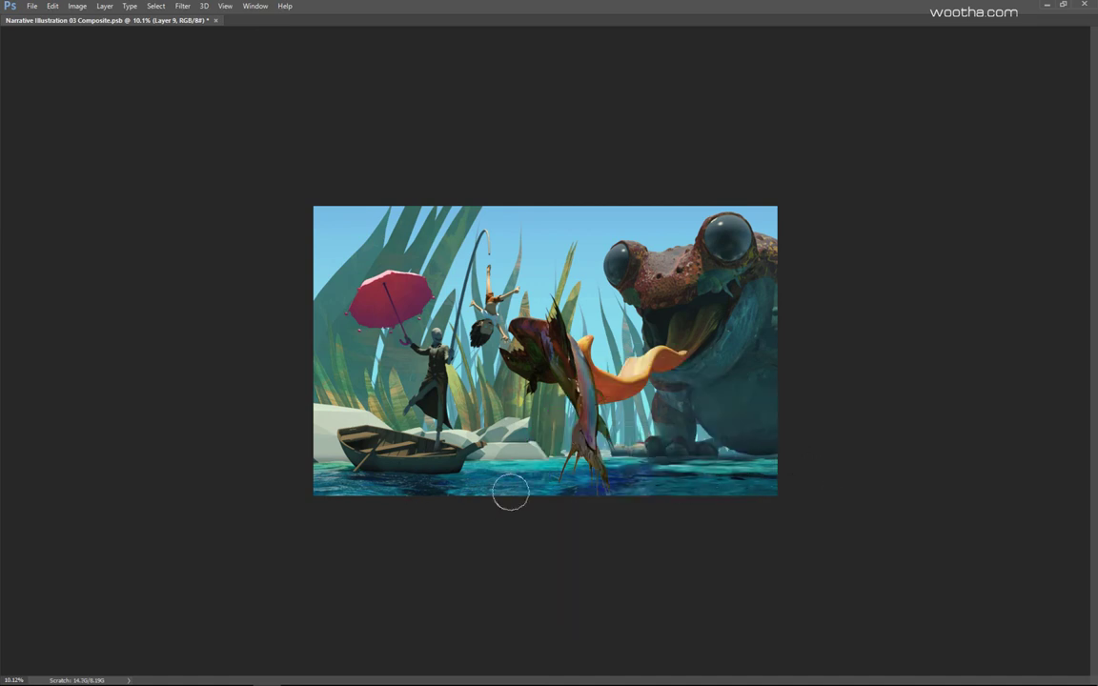
scroll(541, 475, down, 3)
key(Tab)
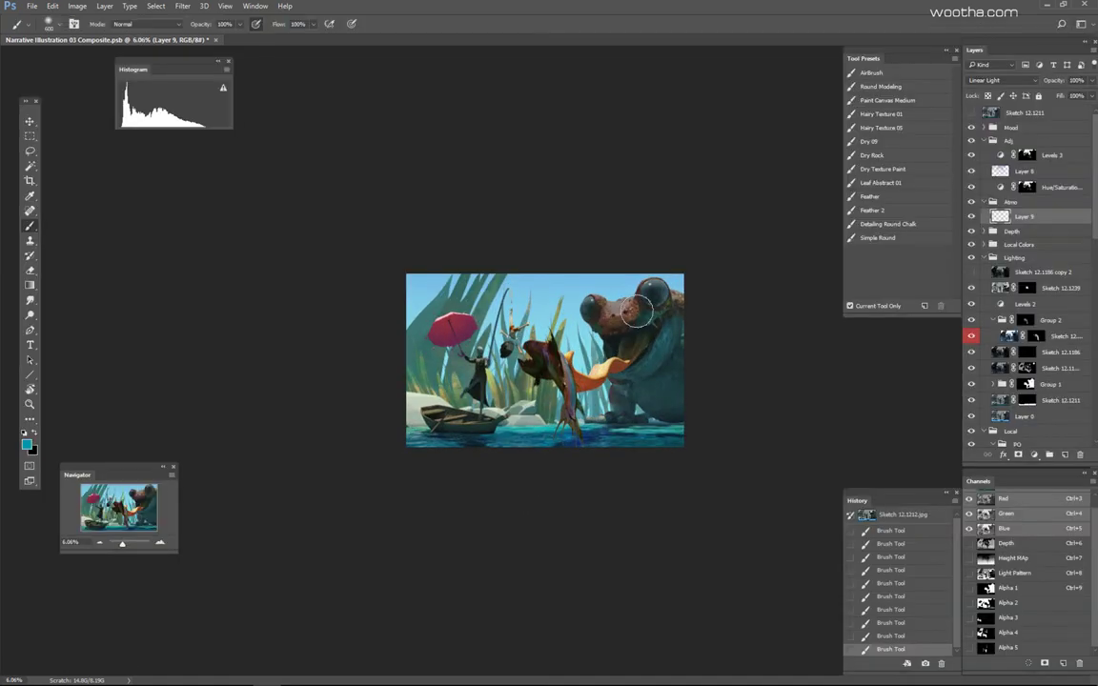
Step: Compare Color Fill 3 copy in the Depth group off and on, deselect, and fade its mask over the far-left reeds with a black gradient
scroll(644, 399, up, 3)
click(985, 231)
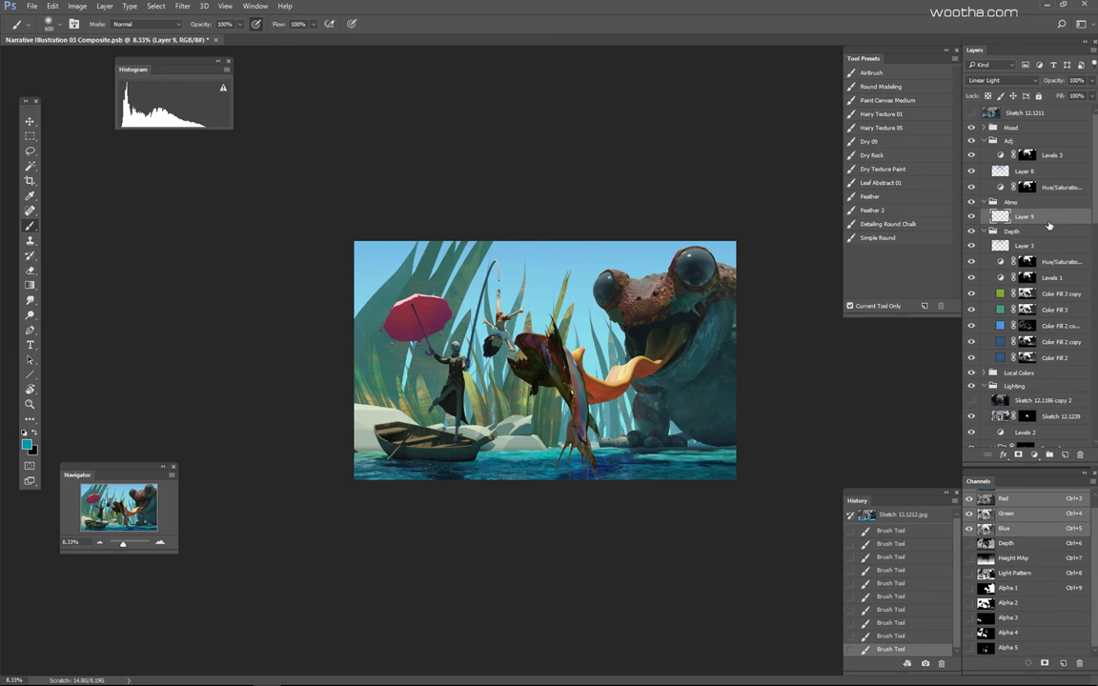
click(972, 293)
click(971, 294)
click(1028, 294)
key(ctrl+d)
key(g)
drag(298, 381, 448, 367)
key(ctrl+z)
key(x)
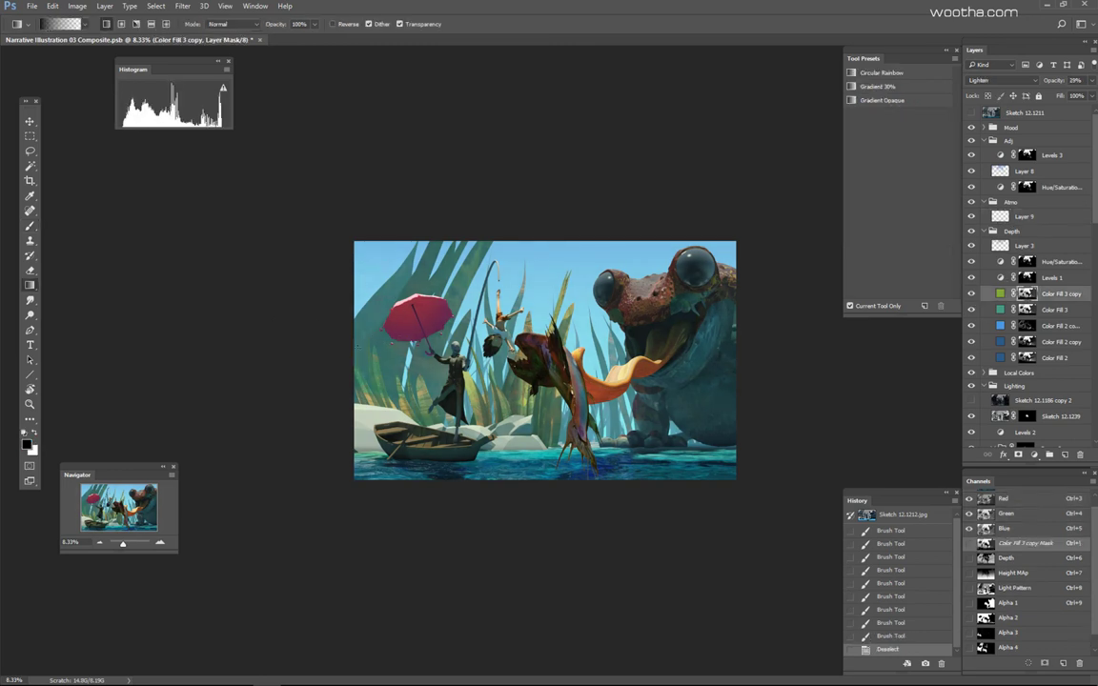
drag(358, 345, 415, 339)
Step: Paint black in the Color Fill 3 mask over the boat and fisherman area, and compare the layer off and on
click(991, 310)
key(b)
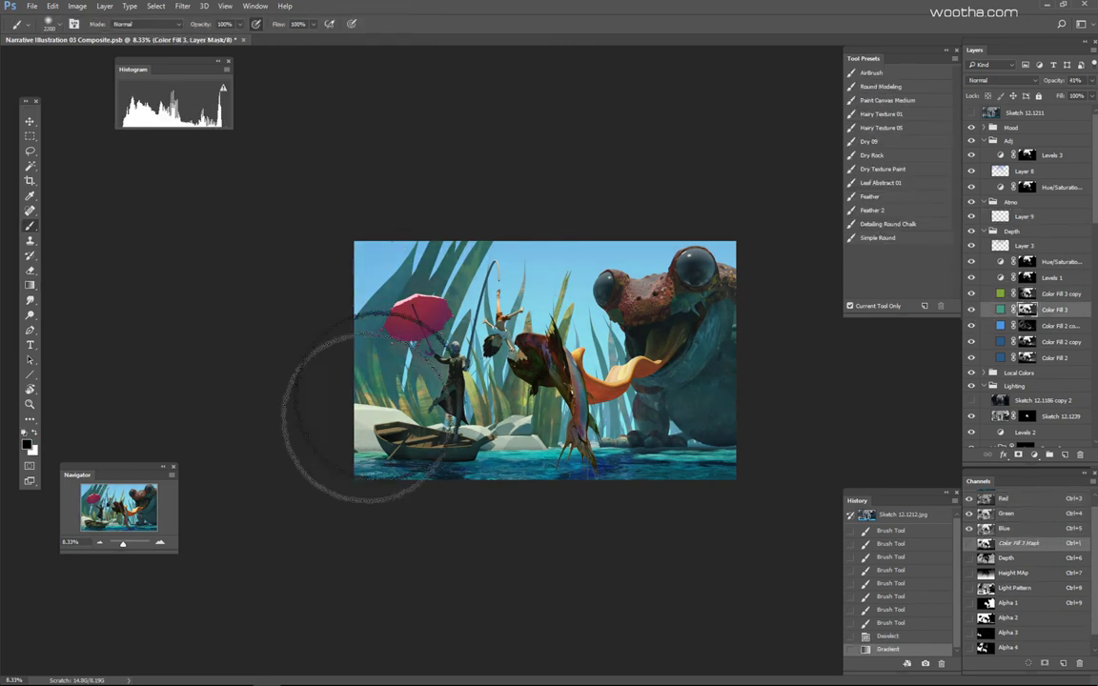
mouse_move(431, 410)
mouse_down()
mouse_move(449, 282)
mouse_move(419, 362)
mouse_up()
key([)
key([)
key([)
key([)
key([)
key([)
mouse_move(385, 451)
mouse_down()
mouse_move(516, 408)
mouse_move(575, 408)
mouse_move(529, 408)
mouse_up()
key([)
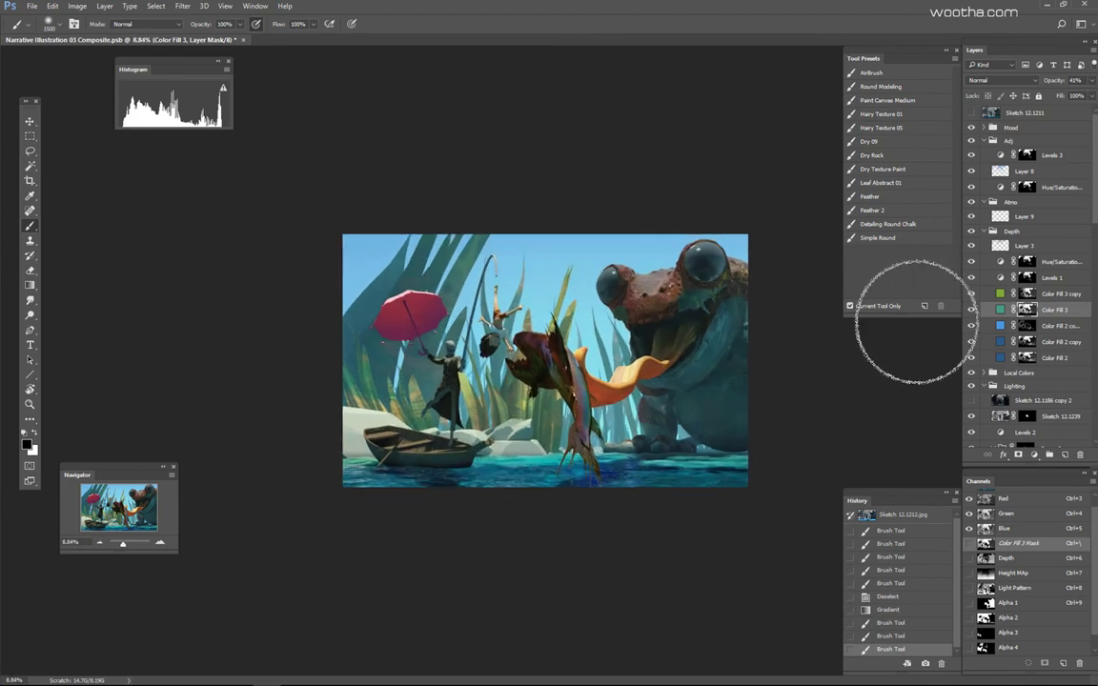
key([)
key([)
key([)
click(972, 310)
click(973, 310)
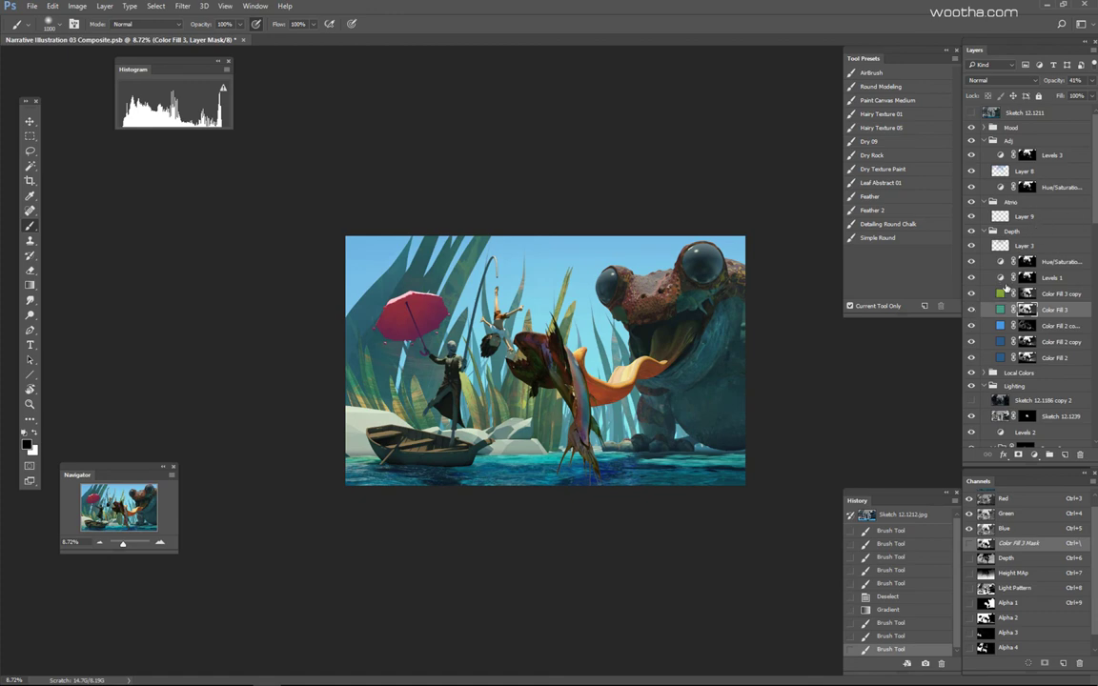
Step: Preview Sketch 12.1239 in the Lighting group without its layer mask, re-enable the mask and save the document
scroll(1008, 285, down, 5)
shift+click(1026, 317)
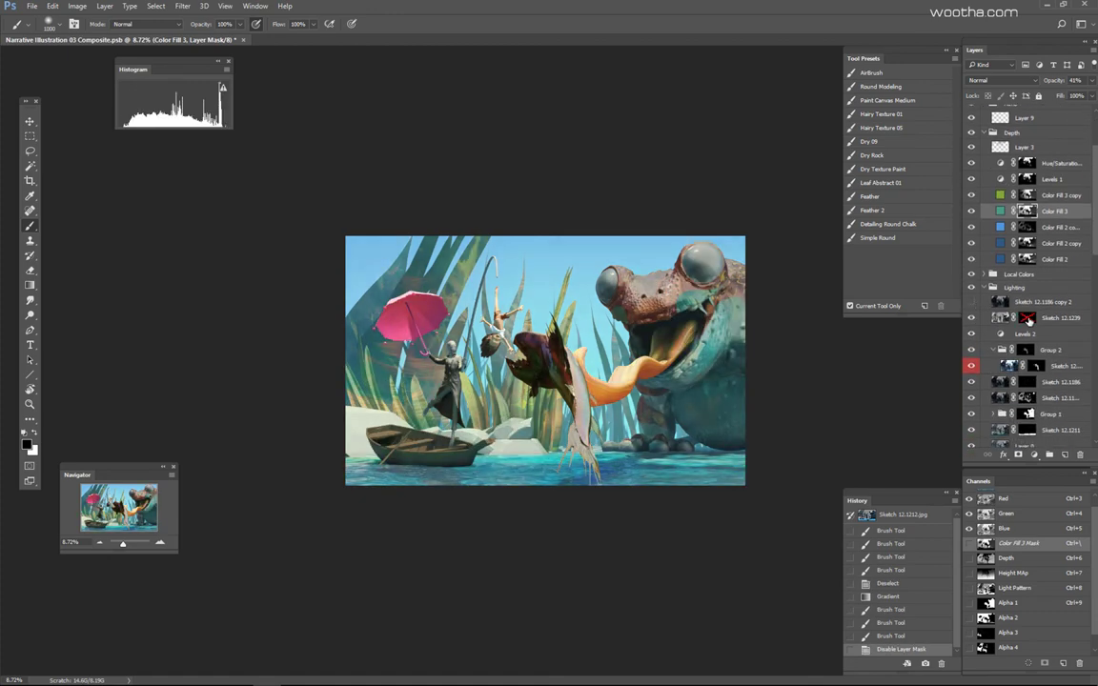
shift+click(1026, 317)
scroll(934, 376, up, 1)
key(ctrl+s)
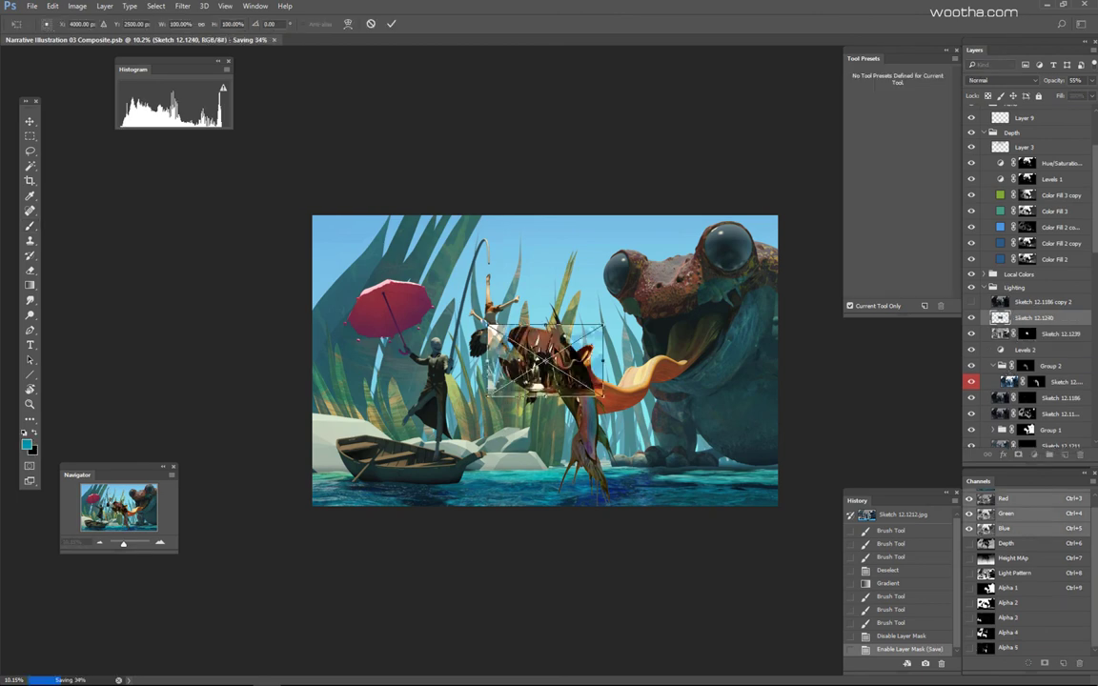
Step: Scale and align the placed Sketch 12.1240 render to cover the full canvas
drag(583, 356, 409, 246)
mouse_move(429, 288)
mouse_down()
mouse_move(755, 479)
mouse_move(780, 506)
mouse_up()
key(Return)
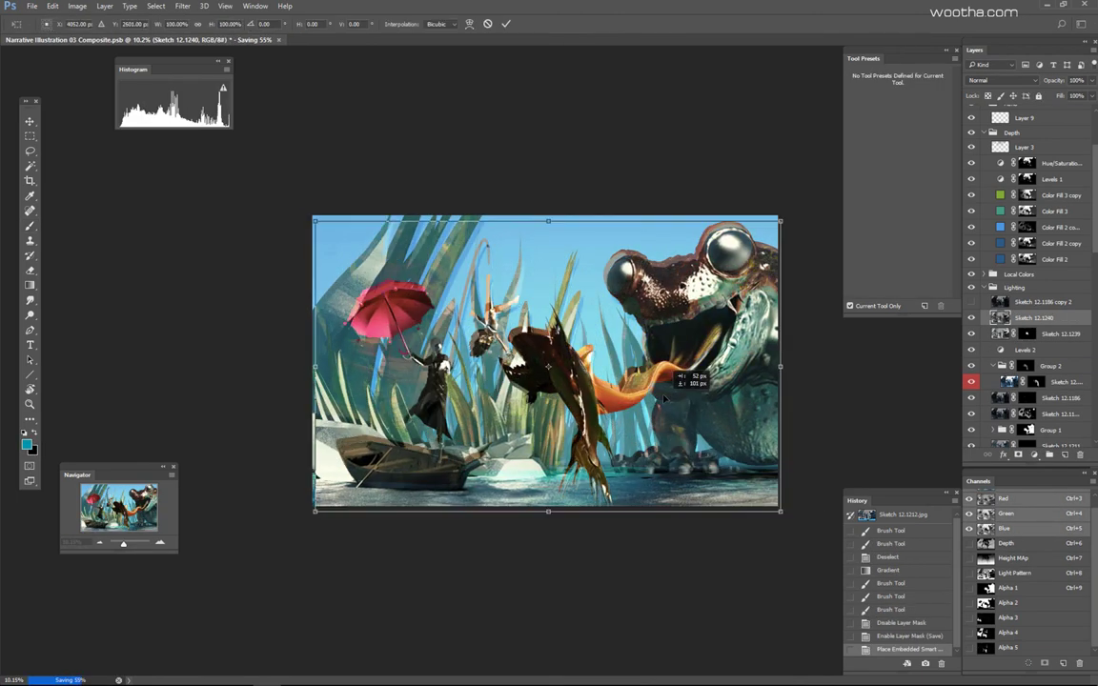
Step: Set Sketch 12.1240 to Lighten and adjust its Levels
click(1001, 80)
click(981, 151)
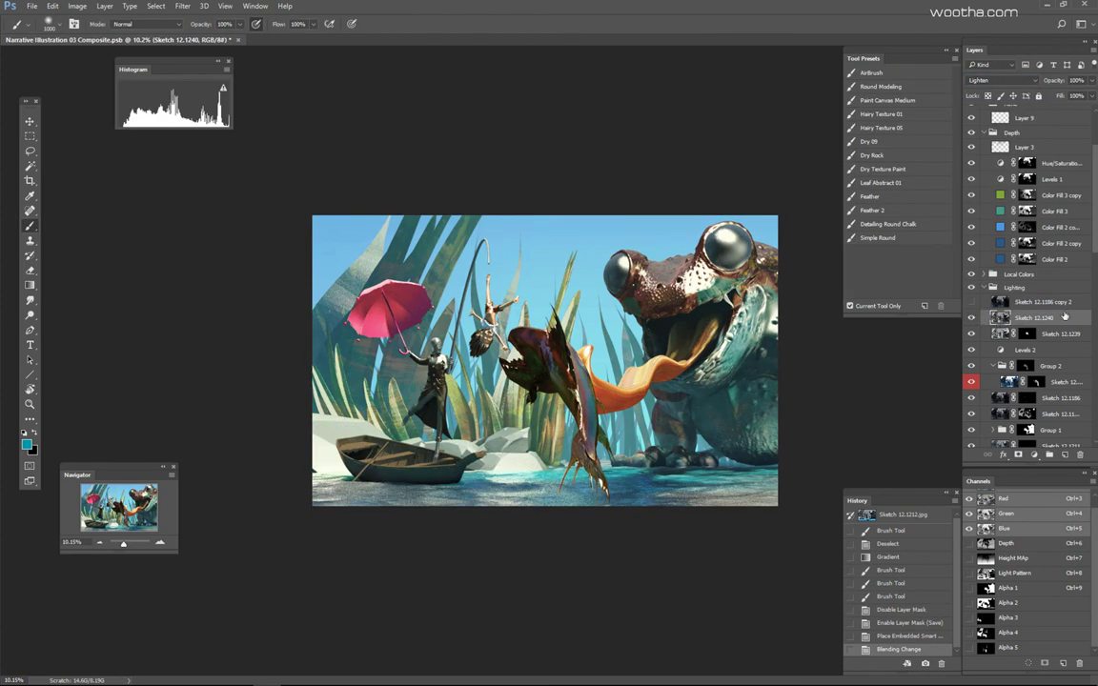
key(ctrl+l)
drag(799, 174, 785, 177)
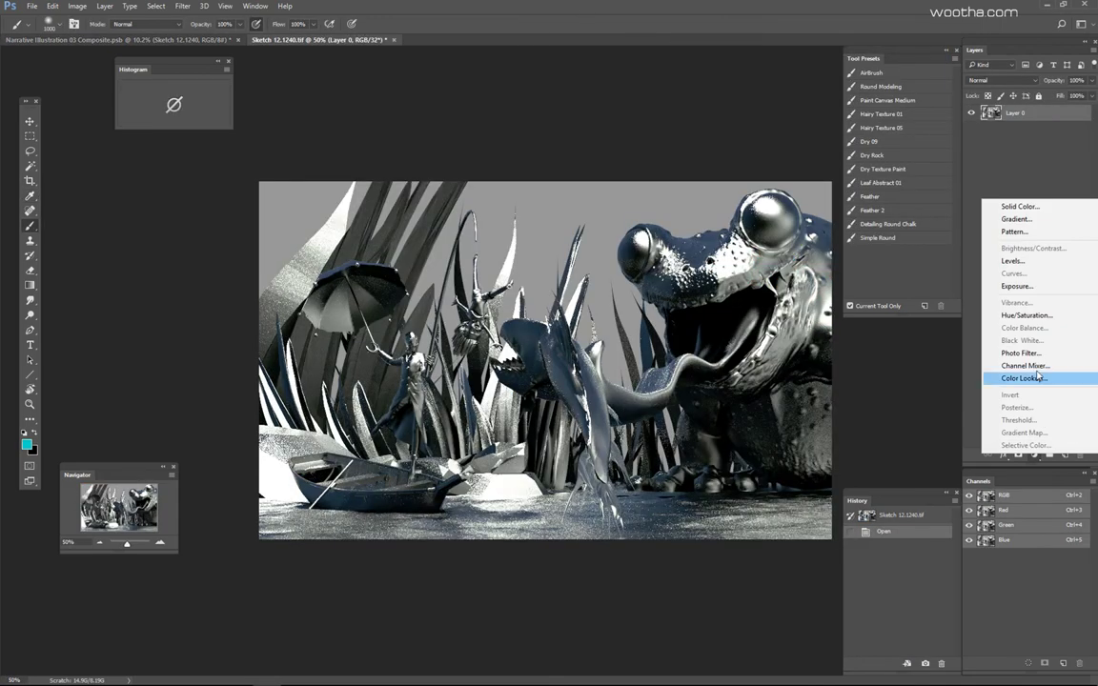
Step: Try an Exposure adjustment layer in the Sketch 12.1240 source file, varying exposure, offset and gamma correction
click(1017, 289)
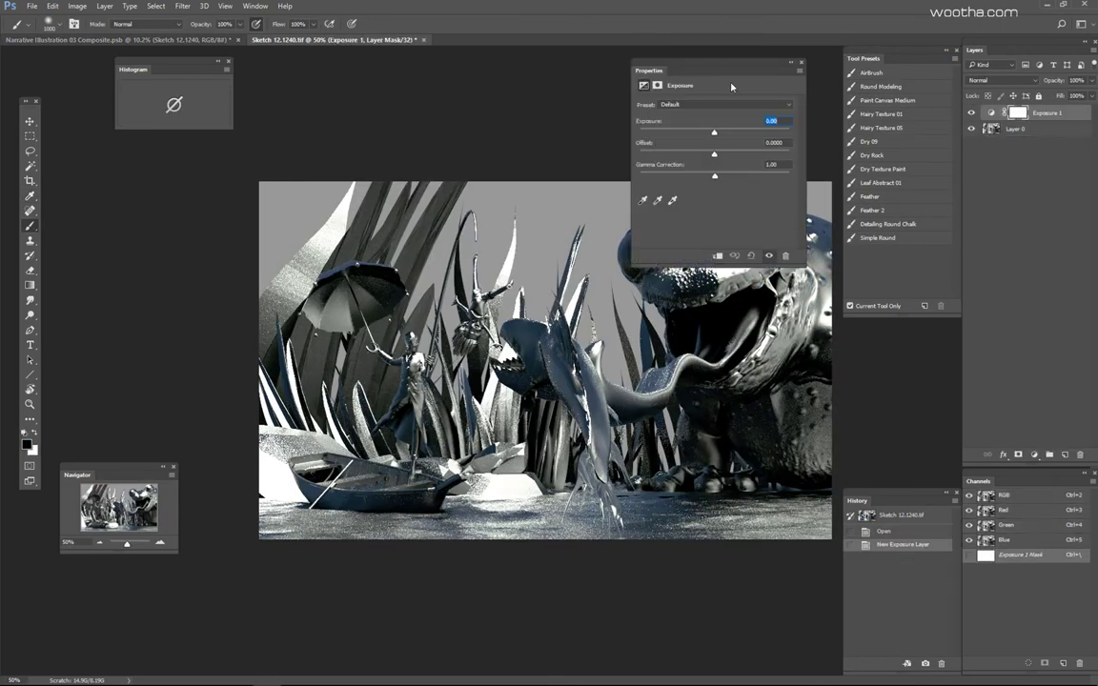
drag(729, 71, 927, 178)
mouse_move(912, 262)
mouse_down()
mouse_move(863, 264)
mouse_move(914, 263)
mouse_up()
drag(913, 284, 964, 284)
drag(912, 240, 869, 242)
drag(912, 262, 968, 263)
drag(965, 284, 954, 263)
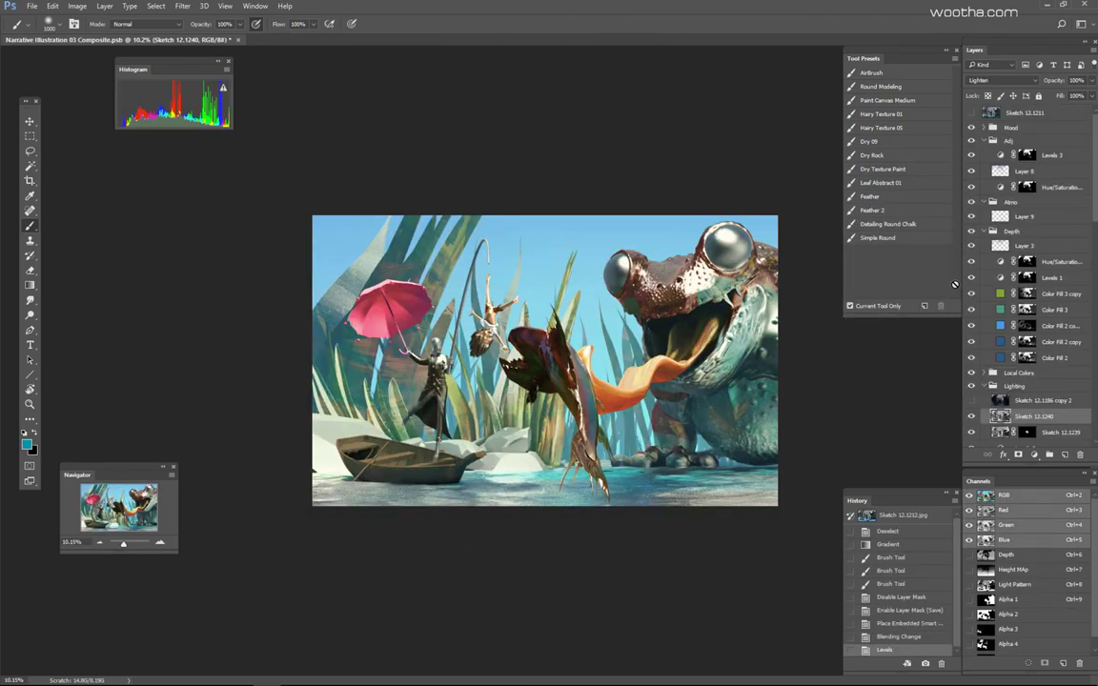
Step: Compare Sketch 12.1240 off and on, add a black layer mask to it and try revealing it on the frog's face
click(972, 418)
click(972, 418)
alt+click(1018, 455)
key(bracketright)
key(x)
mouse_move(734, 286)
mouse_down()
mouse_move(680, 297)
mouse_move(768, 256)
mouse_move(688, 301)
mouse_up()
key(ctrl+z)
Step: Select the fish with the Magic Wand and paint white in the Sketch 12.1240 mask over its tail
key(w)
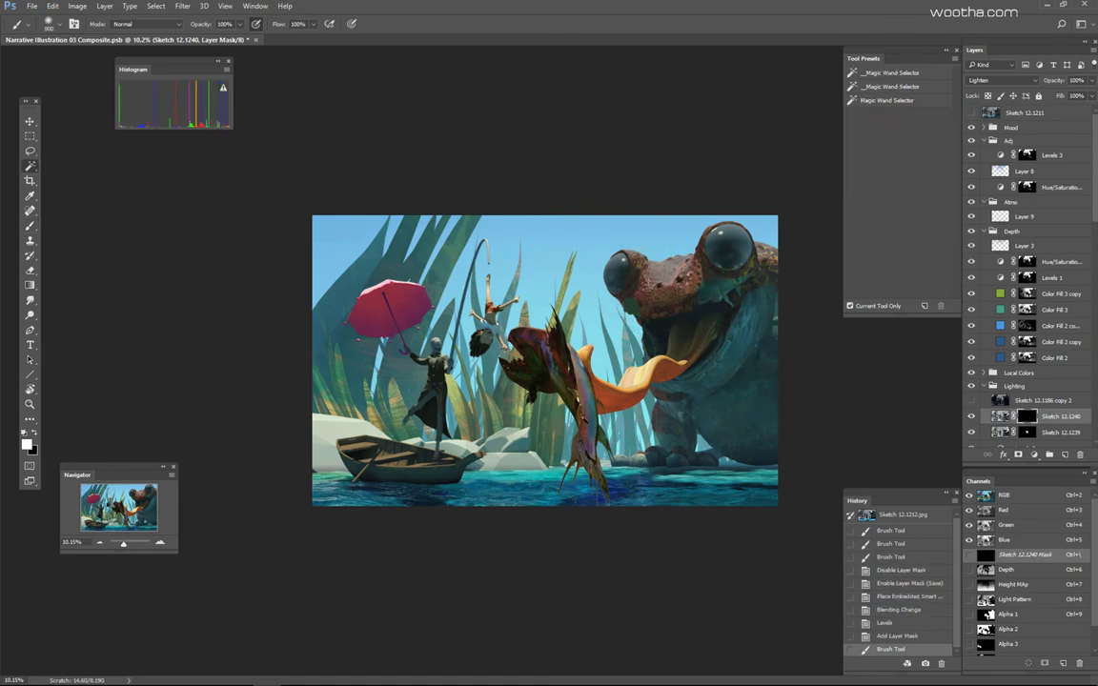
click(588, 430)
key(b)
key(ctrl+h)
mouse_move(593, 481)
mouse_down()
mouse_move(606, 523)
mouse_move(614, 495)
mouse_up()
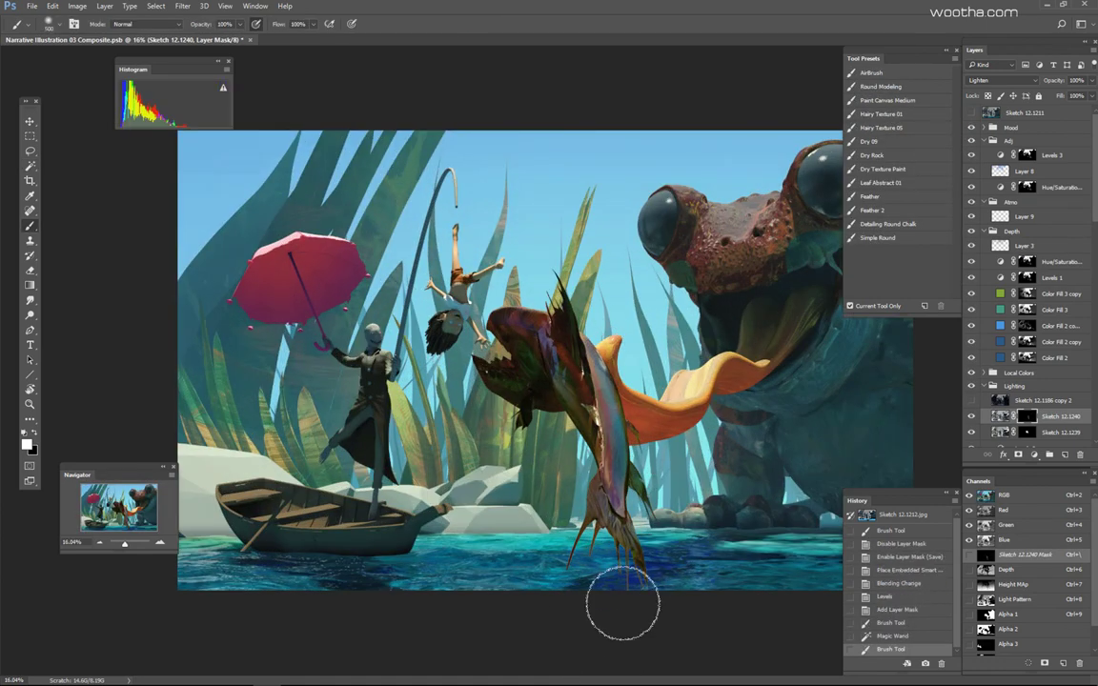
drag(625, 545, 613, 542)
key(bracketright)
Step: Select the frog's tongue with the Magic Wand and try revealing Sketch 12.1240 on it with different brush sizes
key(w)
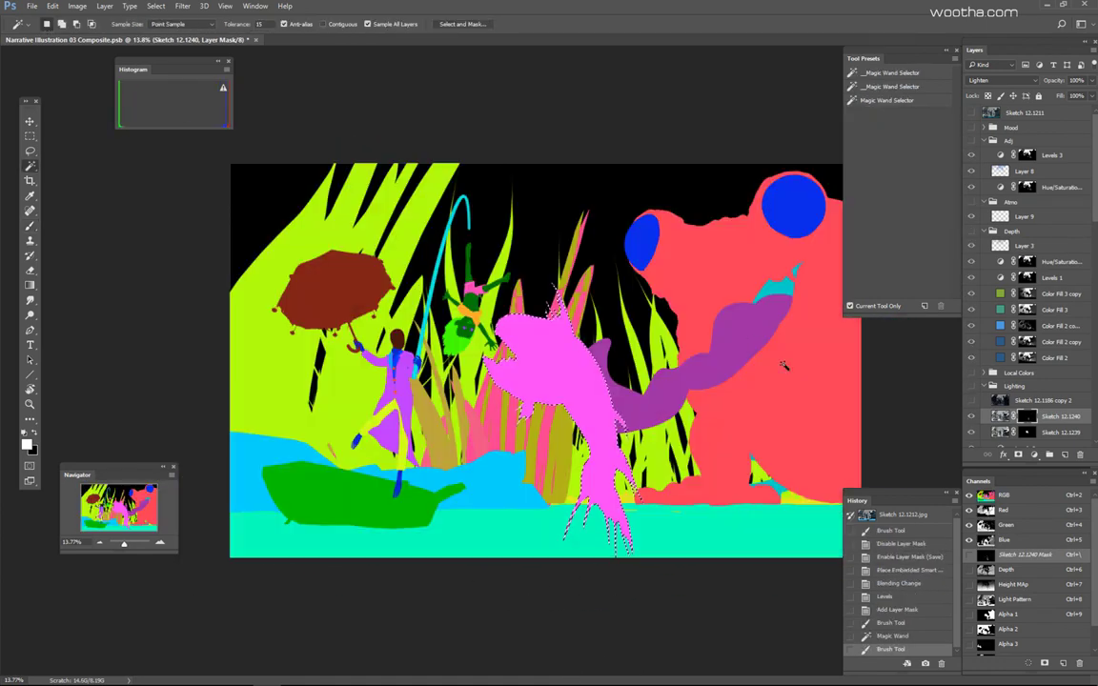
click(741, 360)
key(b)
key(ctrl+h)
mouse_move(701, 370)
mouse_down()
mouse_move(670, 399)
mouse_move(734, 349)
mouse_up()
key(ctrl+z)
key(bracketleft)
key(bracketleft)
key(bracketright)
key(bracketright)
key(bracketright)
key(bracketright)
key(bracketright)
key(bracketright)
key(bracketright)
key(bracketright)
key(bracketright)
key(bracketright)
key(bracketright)
key(bracketright)
click(650, 421)
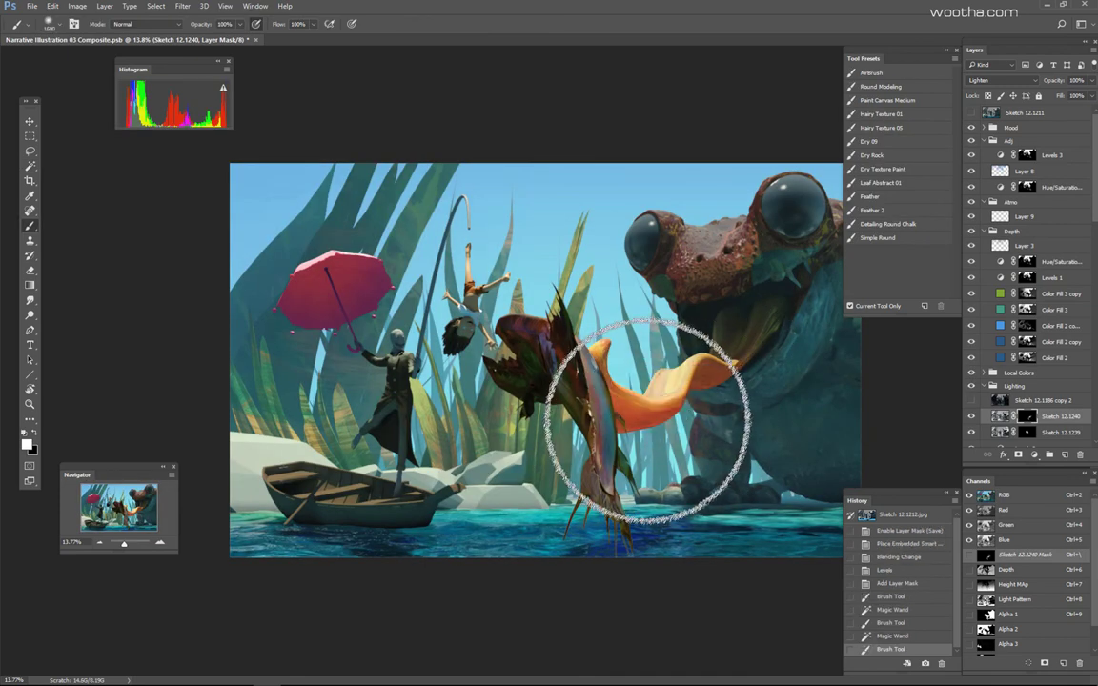
key(ctrl+z)
Step: Paint white in the Sketch 12.1240 mask along the tongue to reveal its highlights
key(bracketleft)
key(bracketleft)
key(bracketleft)
key(bracketleft)
key(bracketleft)
key(bracketleft)
key(bracketleft)
drag(606, 373, 642, 386)
key(bracketleft)
key(bracketleft)
key(bracketleft)
key(bracketleft)
key(bracketleft)
key(bracketright)
key(bracketright)
key(bracketright)
key(bracketright)
key(bracketright)
key(bracketright)
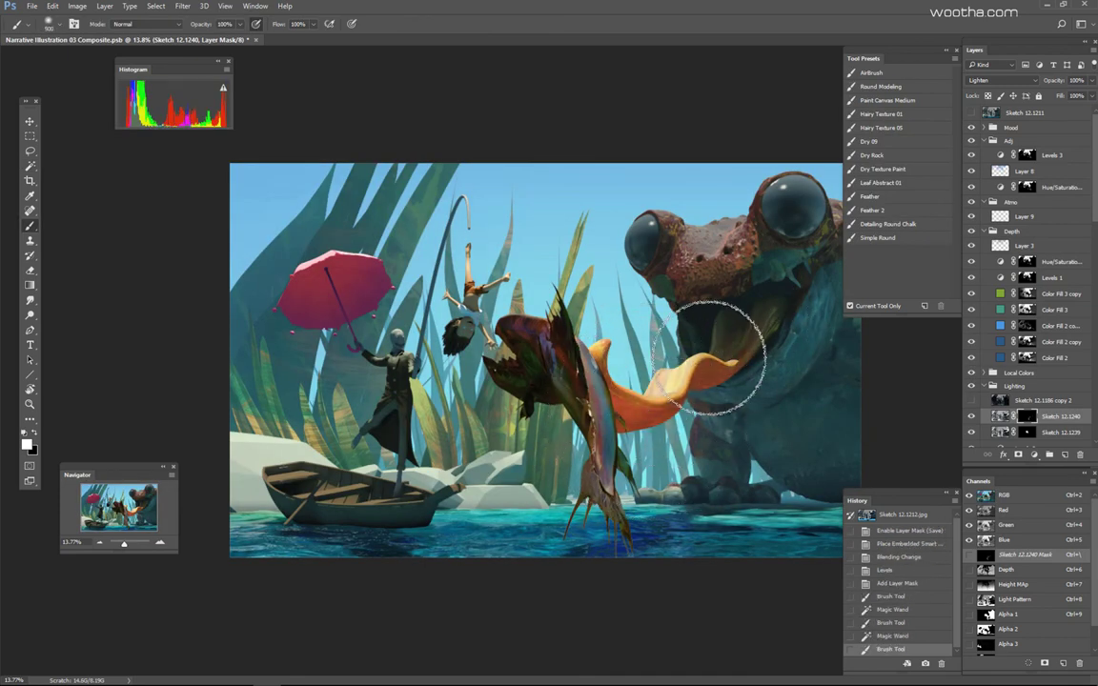
key(bracketleft)
key(bracketleft)
drag(705, 362, 688, 416)
Step: Select the frog's skin with the Magic Wand and paint white in the Sketch 12.1240 mask around its nearer eye
key(w)
click(767, 262)
key(b)
key(ctrl+h)
drag(807, 238, 763, 247)
scroll(713, 299, down, 2)
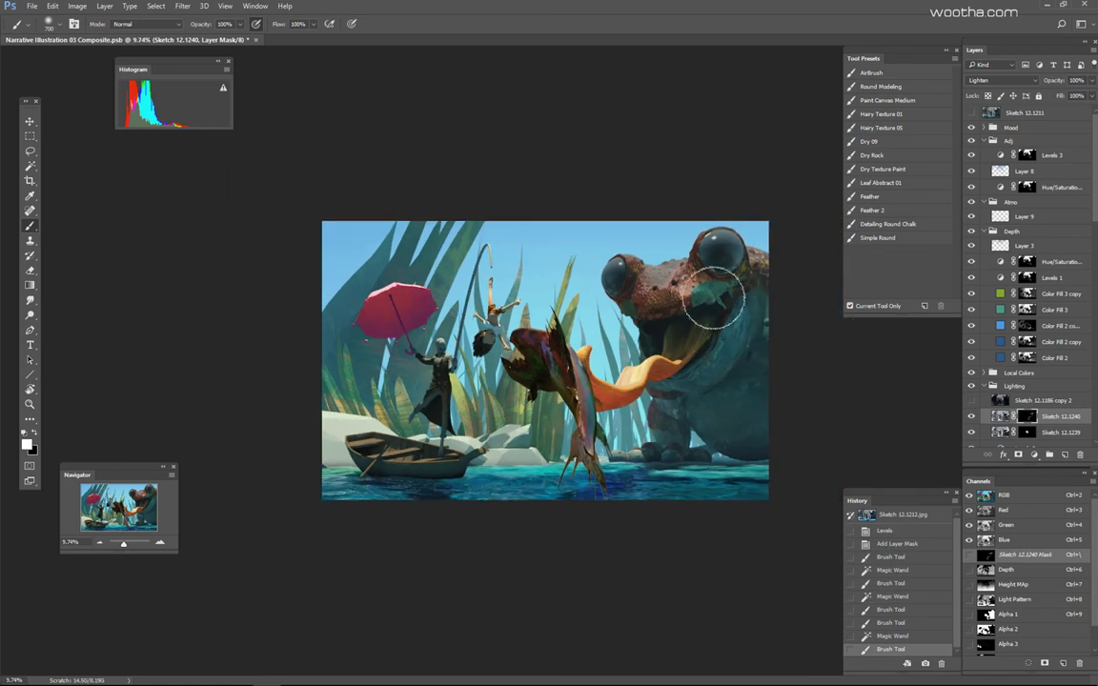
Step: Try filling the frog selection with white in the Sketch 12.1240 mask and fading the fill to 16%
key(ctrl+z)
key(bracketright)
key(bracketright)
key(bracketright)
key(bracketright)
key(bracketright)
key(bracketright)
key(alt+BackSpace)
key(ctrl+shift+f)
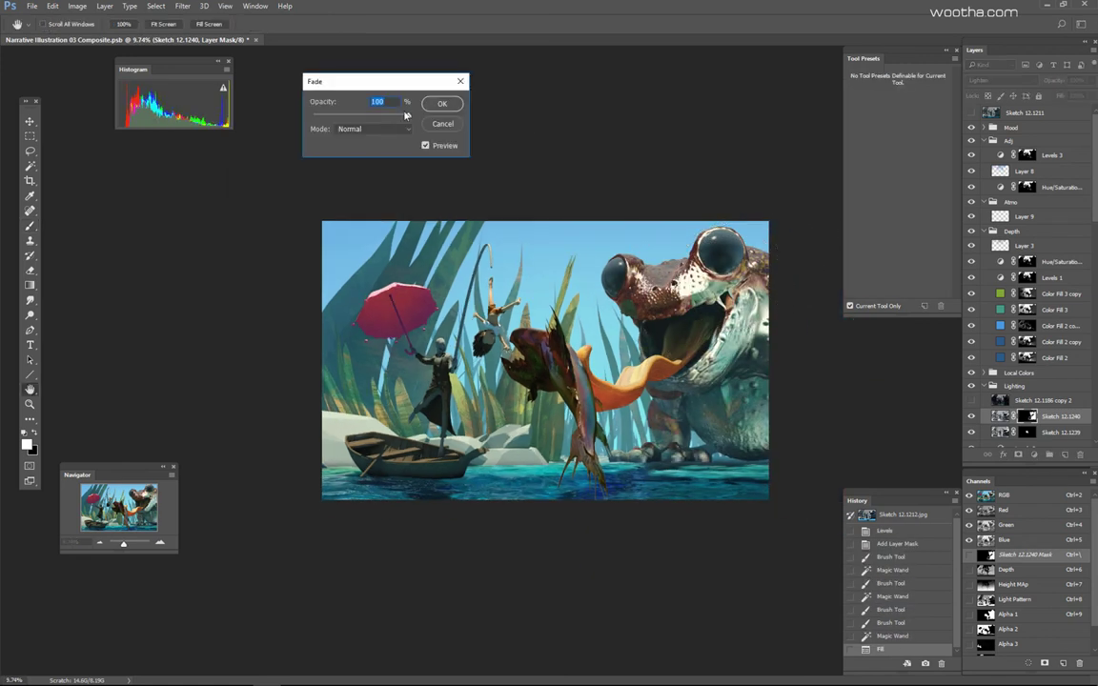
drag(408, 114, 328, 115)
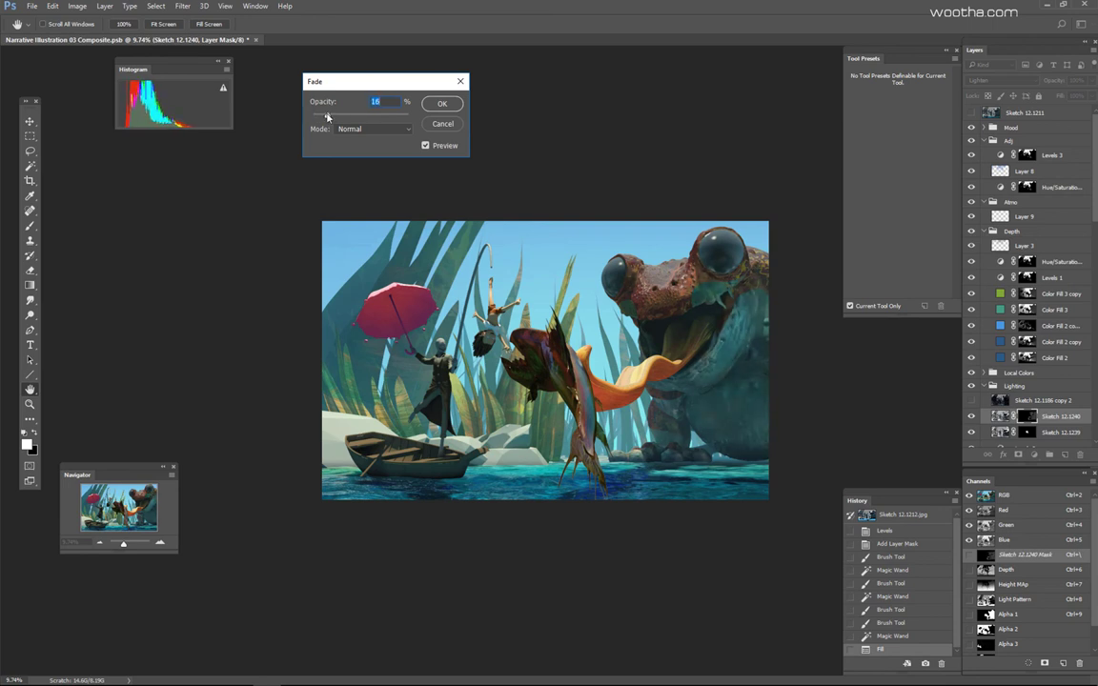
click(446, 108)
key(ctrl+z)
key(ctrl+z)
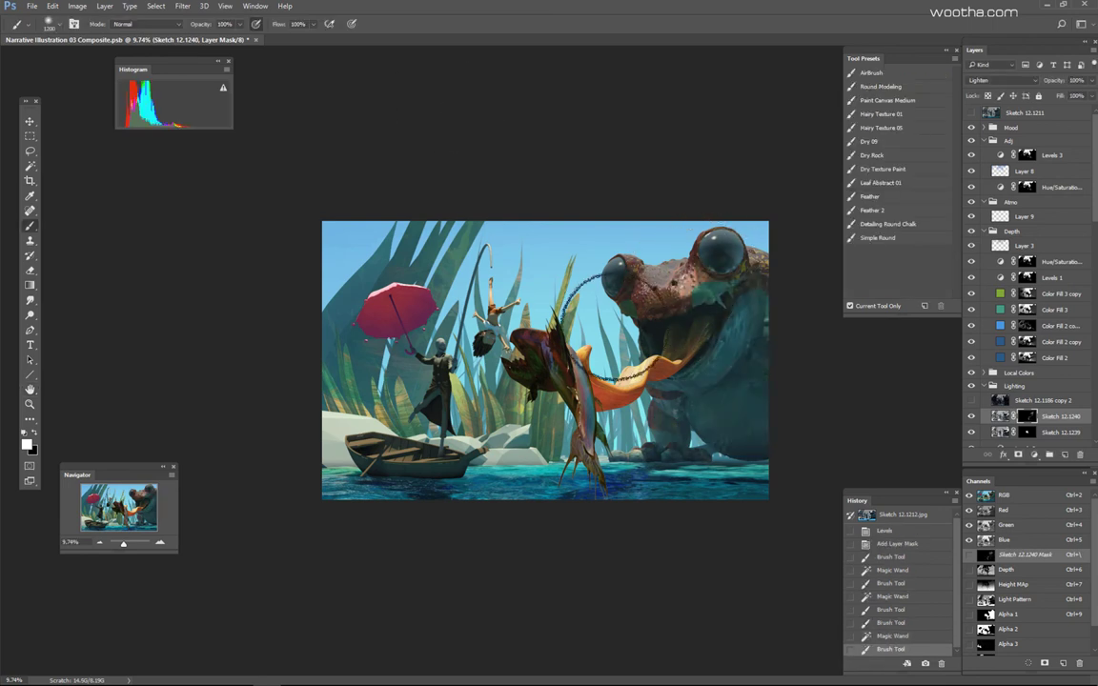
key(ctrl+z)
drag(770, 265, 718, 270)
key(ctrl+z)
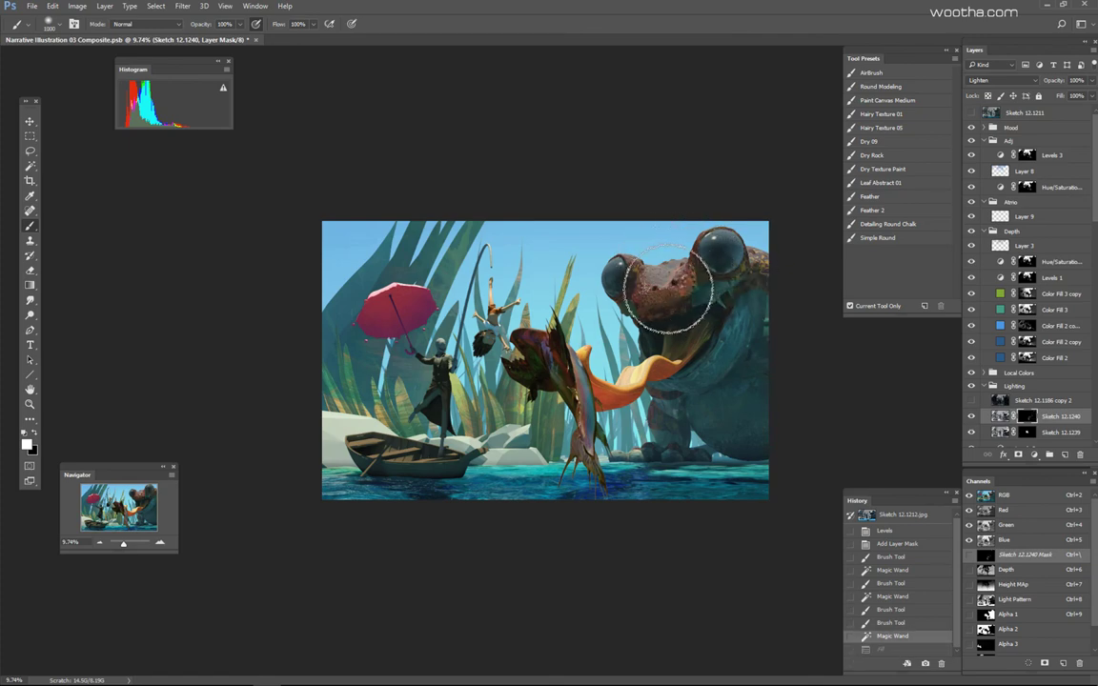
key(ctrl+z)
Step: Paint white in the Sketch 12.1240 mask over the frog's throat and body with varying brush sizes, and clear the selection
key(ctrl+plus)
key(bracketleft)
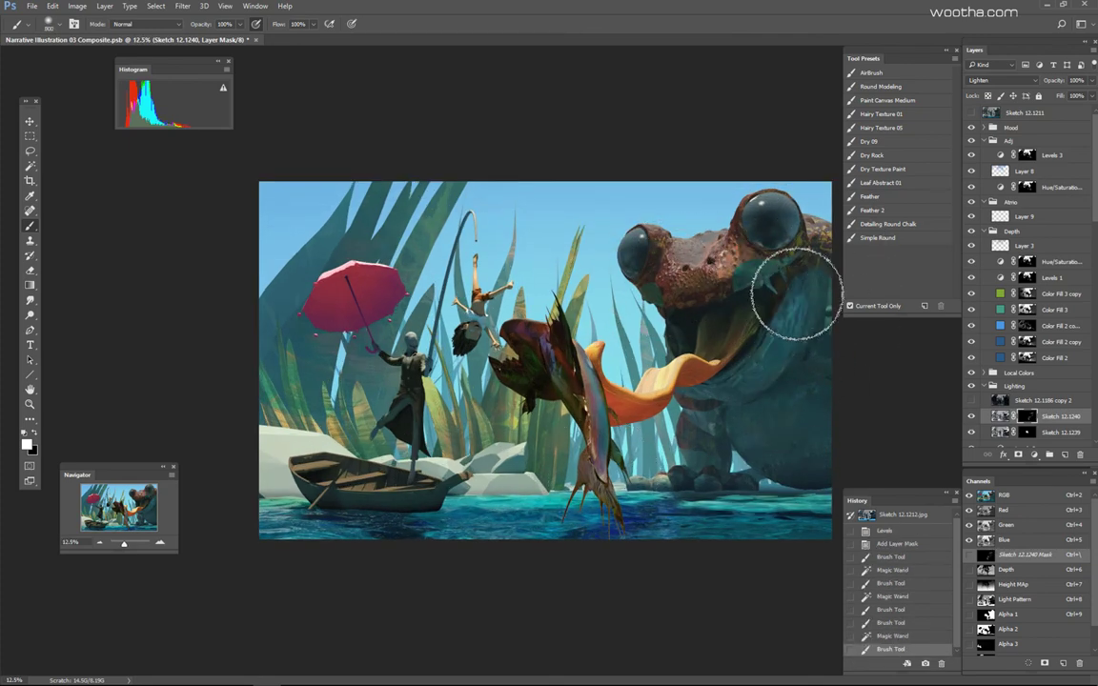
key(Tab)
key(bracketleft)
key(bracketleft)
key(bracketleft)
key(bracketleft)
key(bracketleft)
key(bracketleft)
key(bracketleft)
key(bracketleft)
key(bracketleft)
key(bracketleft)
key(bracketleft)
key(bracketleft)
key(bracketleft)
key(bracketleft)
key(bracketleft)
key(bracketleft)
key(bracketleft)
key(bracketleft)
key(bracketleft)
key(bracketleft)
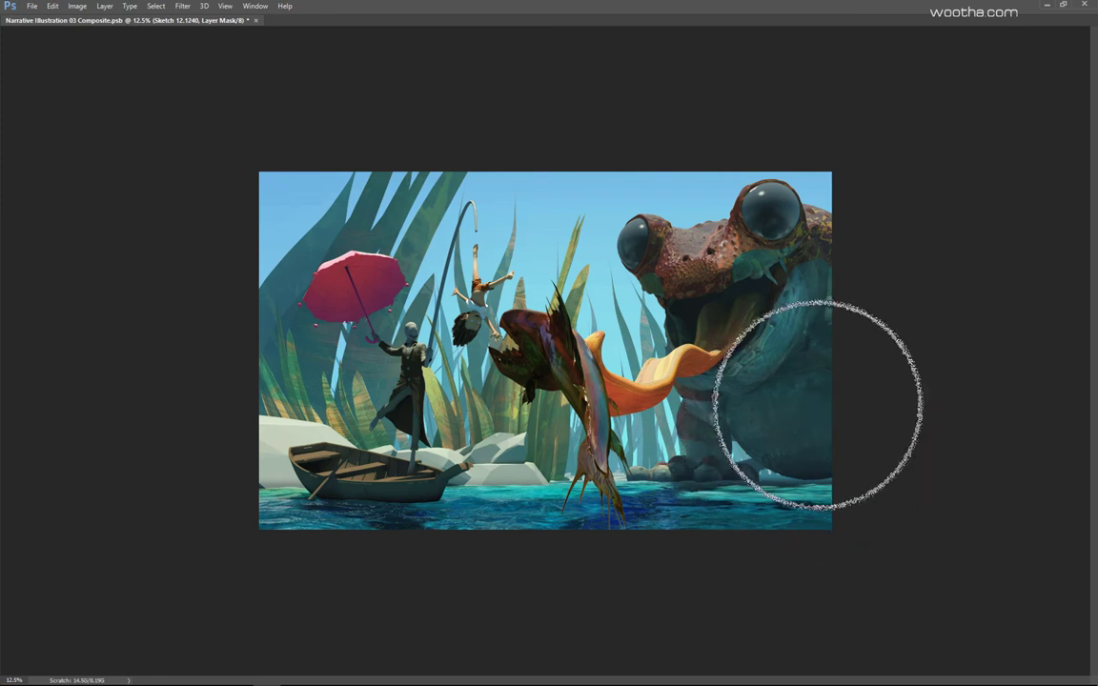
key(bracketleft)
key(bracketleft)
key(bracketleft)
key(bracketleft)
key(bracketleft)
key(bracketleft)
key(bracketleft)
key(bracketleft)
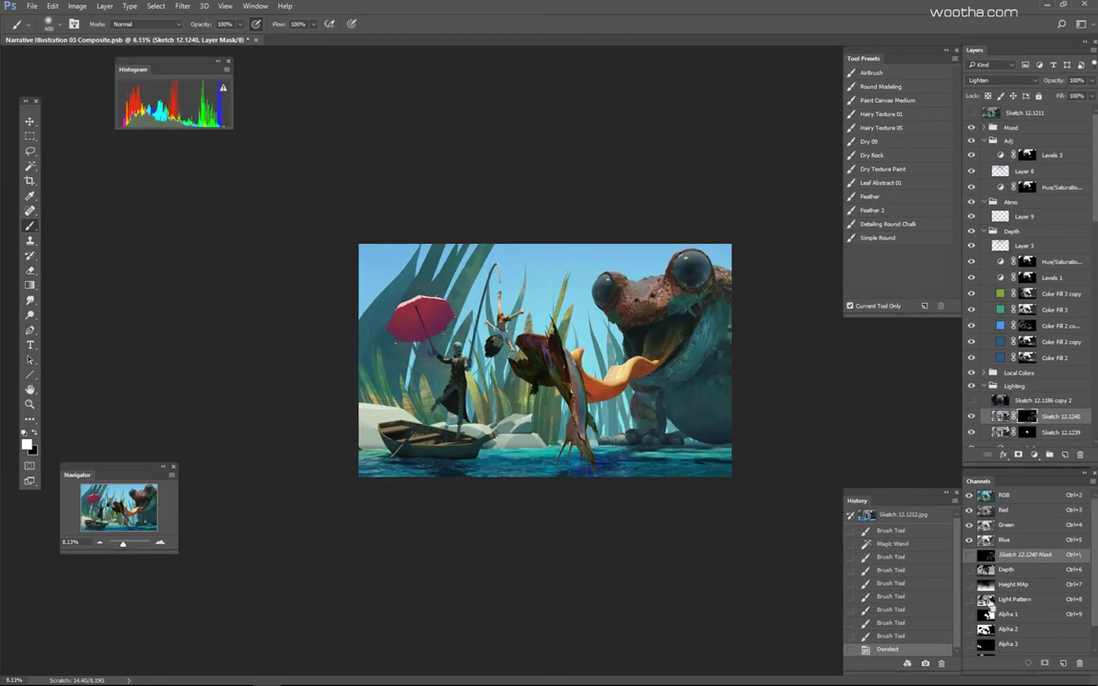
Step: Load the Light Pattern channel as a selection and add a Levels adjustment layer above Sketch 12.1211
ctrl+click(994, 258)
click(993, 258)
click(1000, 322)
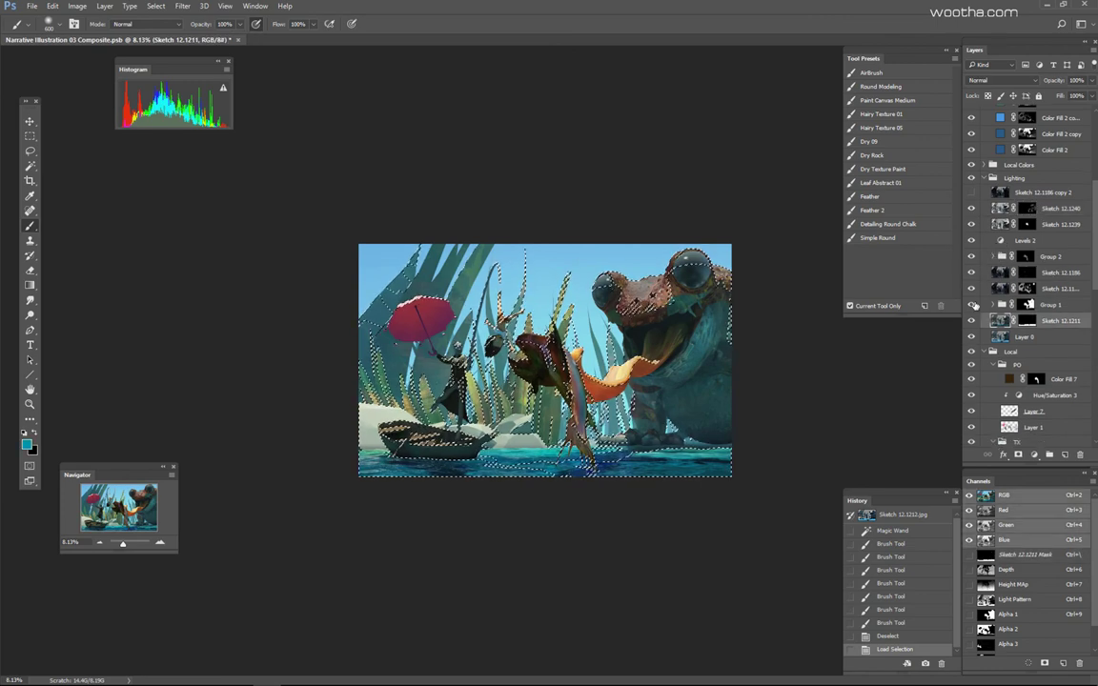
click(972, 305)
click(972, 305)
key(ctrl+l)
mouse_move(851, 292)
mouse_down()
mouse_move(915, 297)
mouse_move(855, 293)
mouse_up()
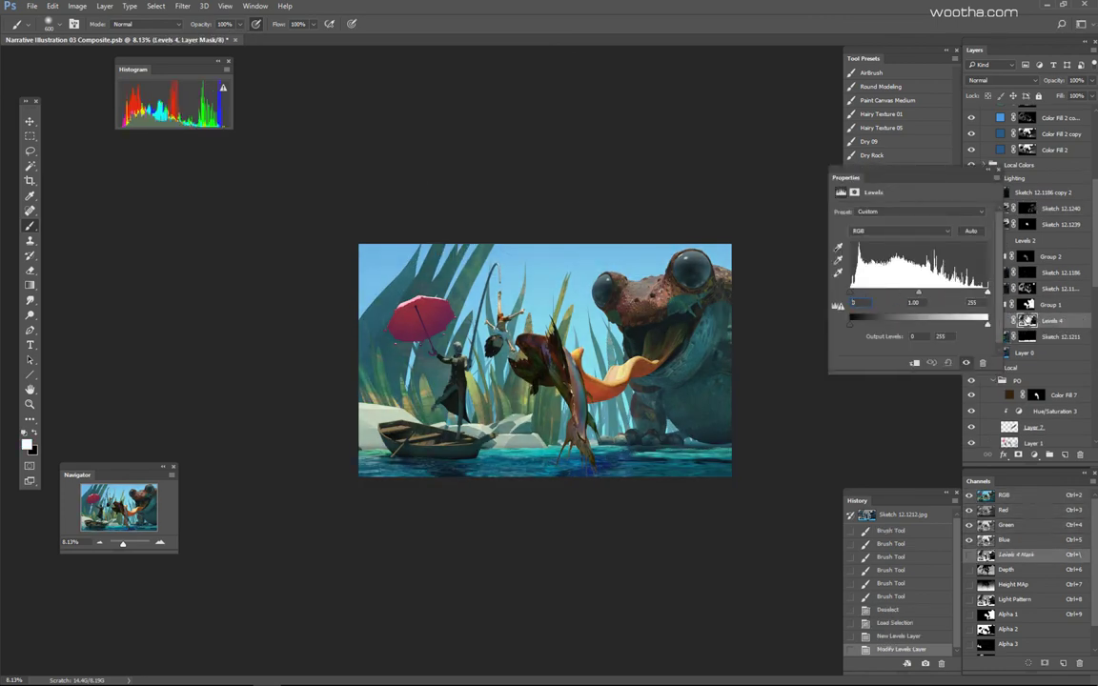
Step: Invert the Levels 4 layer mask and return to the layer's Levels settings
drag(901, 179, 739, 164)
click(1027, 321)
key(ctrl+l)
click(924, 87)
key(ctrl+i)
click(1000, 321)
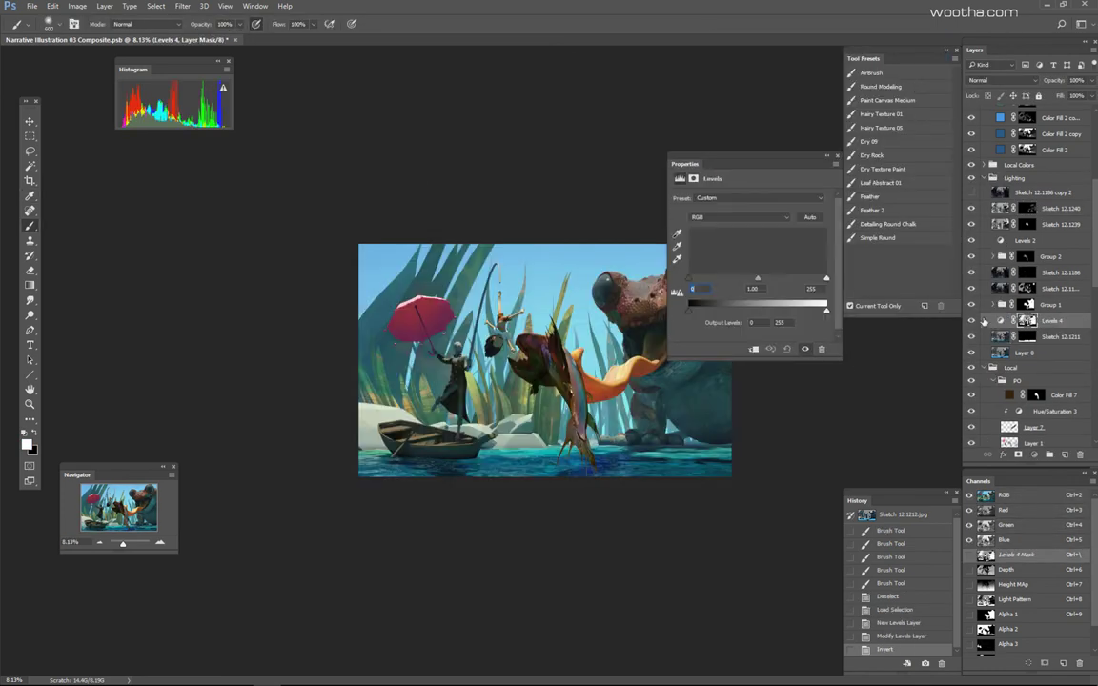
Step: Move Levels 4 above Sketch 12.1240 and darken its midtones to 0.89
drag(693, 279, 701, 280)
drag(752, 163, 178, 167)
mouse_move(127, 288)
mouse_down()
mouse_move(92, 289)
mouse_move(127, 285)
mouse_up()
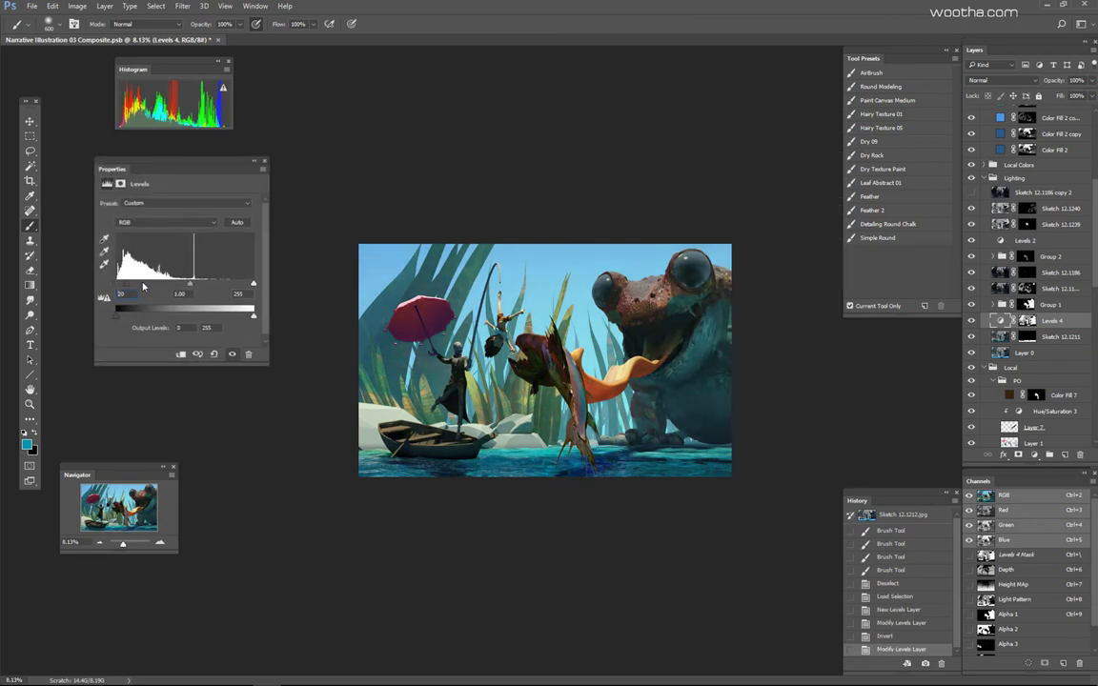
drag(1053, 321, 1048, 201)
drag(127, 285, 117, 289)
drag(185, 284, 190, 284)
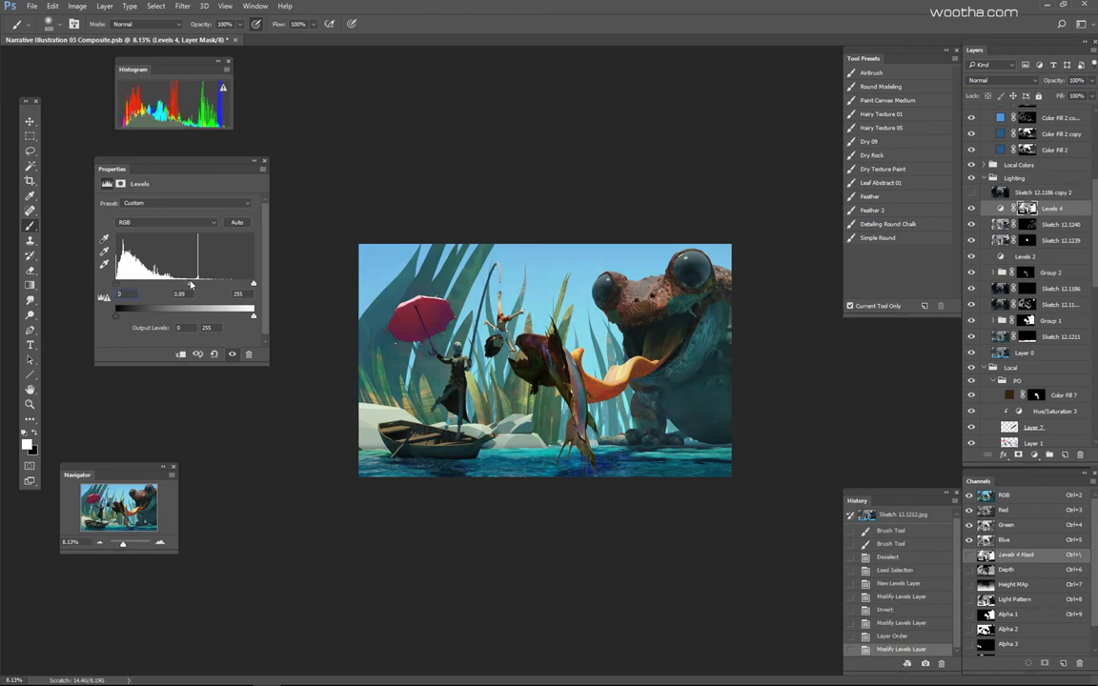
Step: Group Levels 4, give the group a black mask, and fill the frog's skin area white in it using the Magic Wand
click(970, 208)
click(1027, 209)
key(ctrl+g)
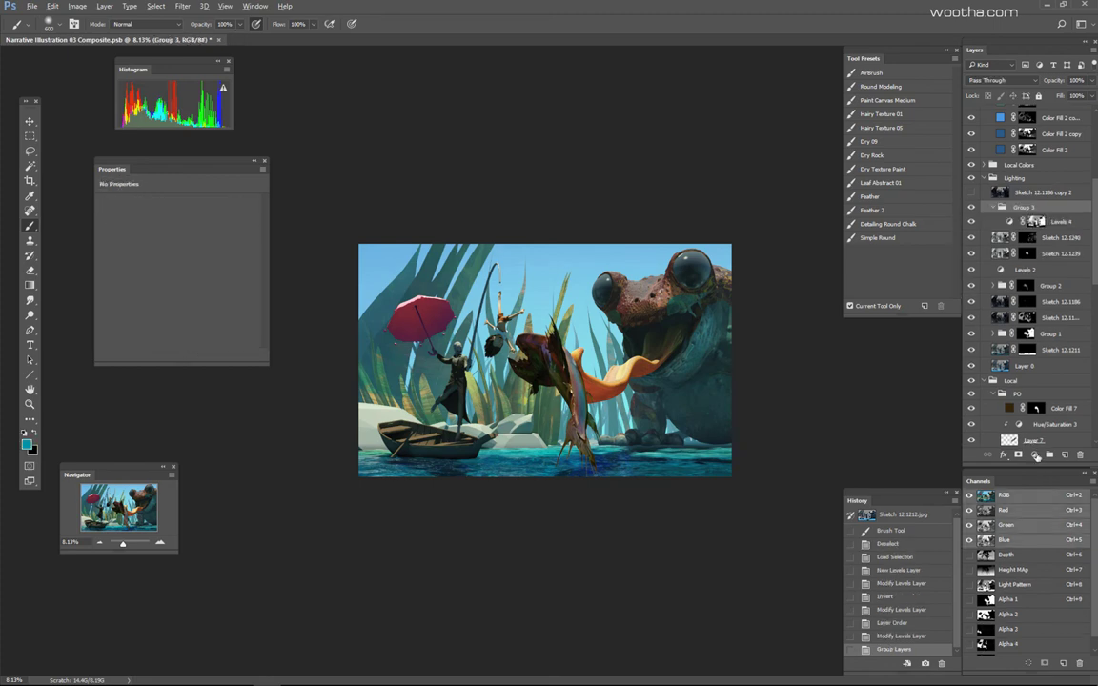
alt+click(1019, 455)
key(w)
click(711, 359)
key(alt+BackSpace)
key(ctrl+d)
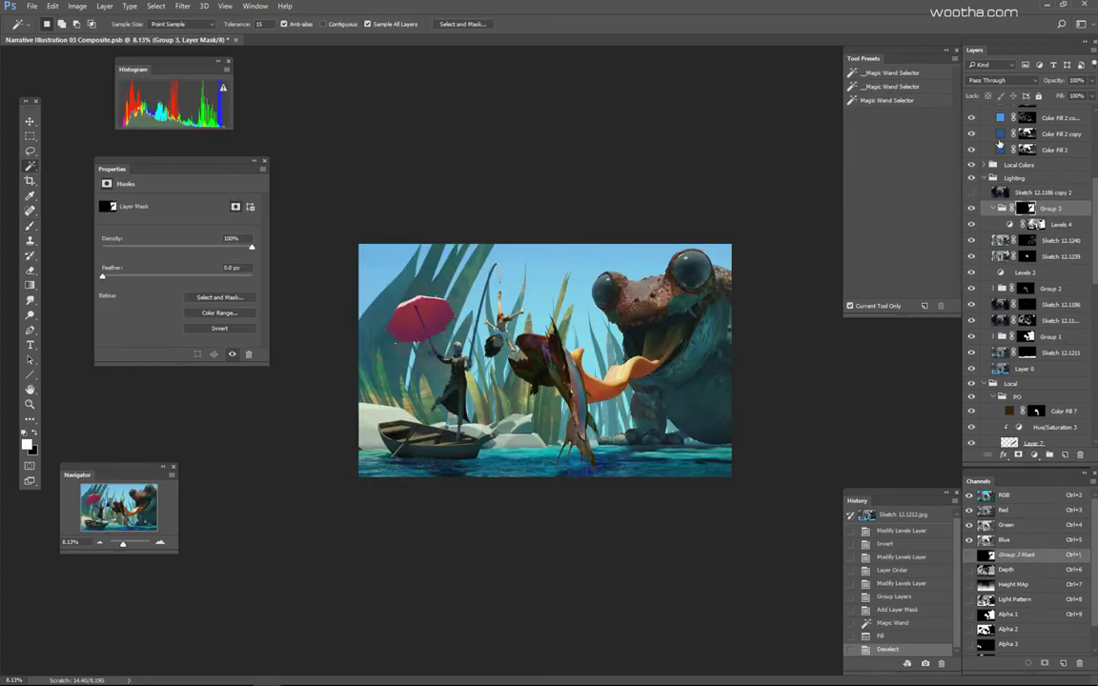
Step: Duplicate Layer 0 above Group 3 and set the copy's blend mode to Soft Light
click(1001, 209)
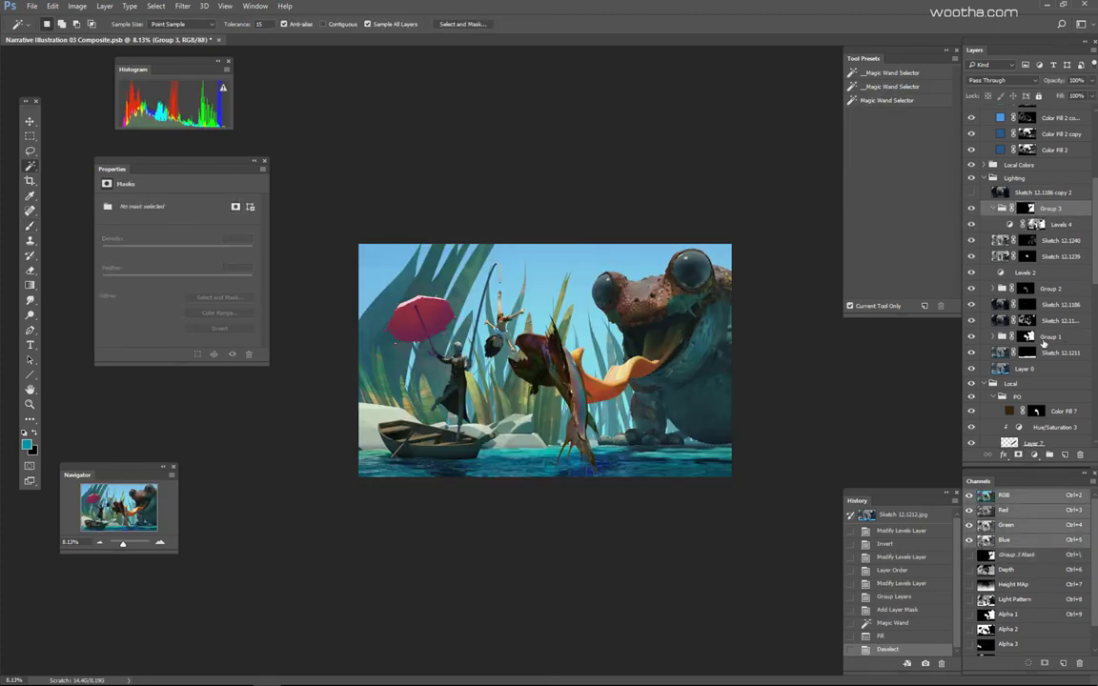
drag(1048, 370, 1039, 201)
click(1003, 81)
click(992, 199)
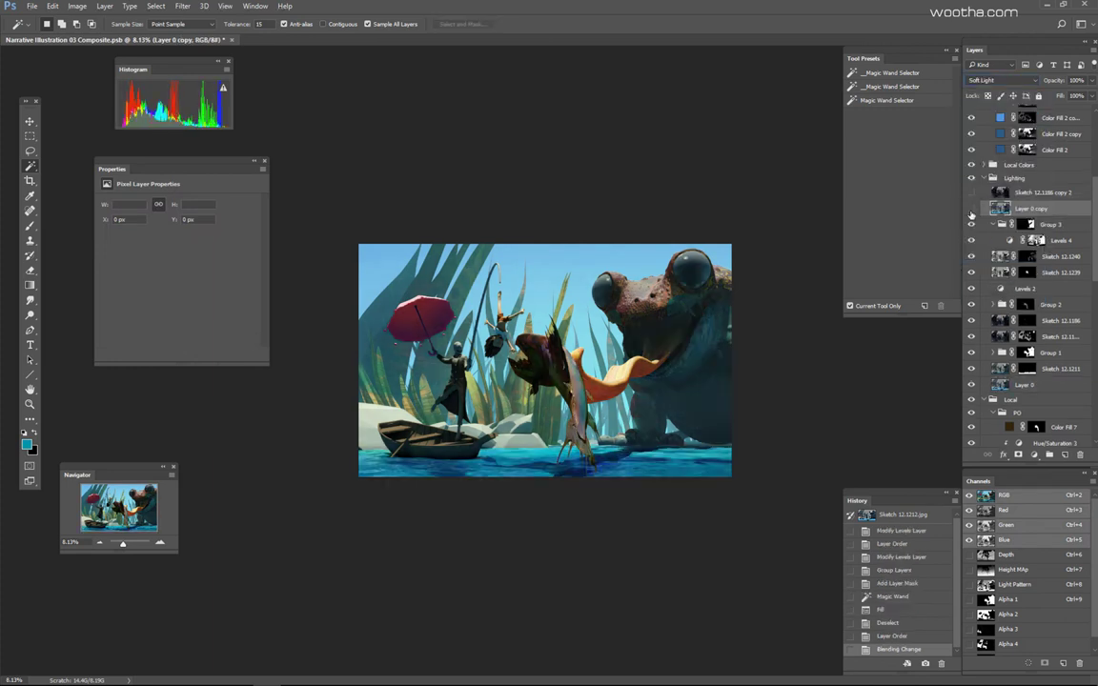
click(999, 80)
click(1022, 201)
Step: Brighten Layer 0 copy with Levels by lowering input white and raising output black, and copy the Group 3 mask onto it
key(ctrl+l)
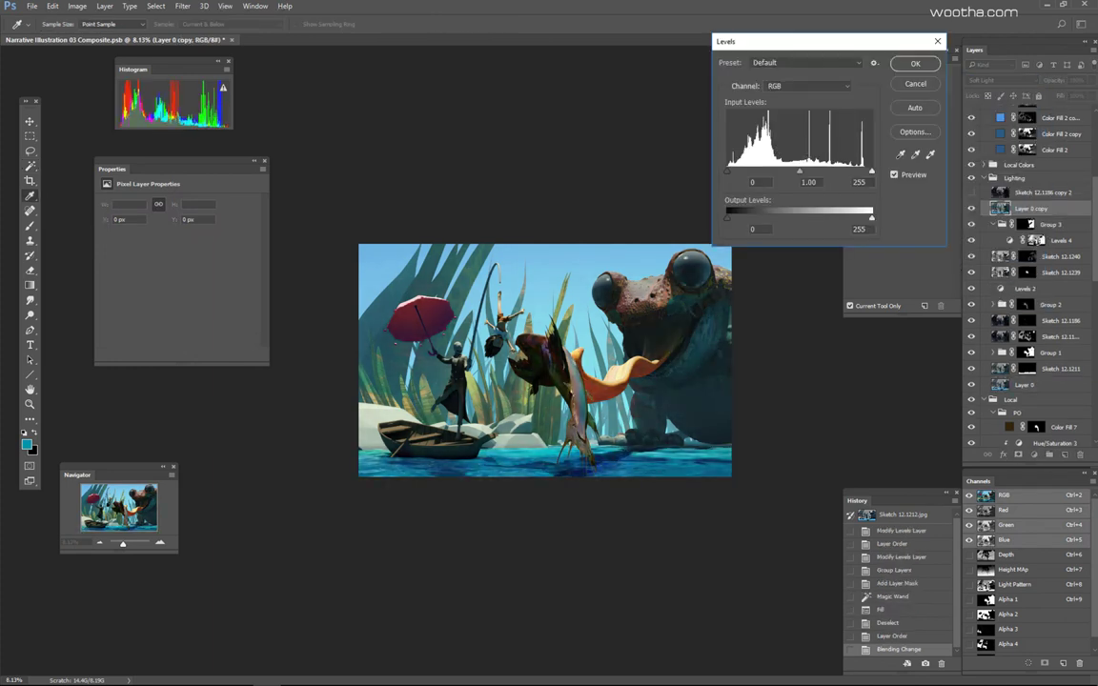
drag(870, 172, 856, 172)
drag(730, 218, 746, 217)
click(917, 71)
drag(1027, 225, 1031, 212)
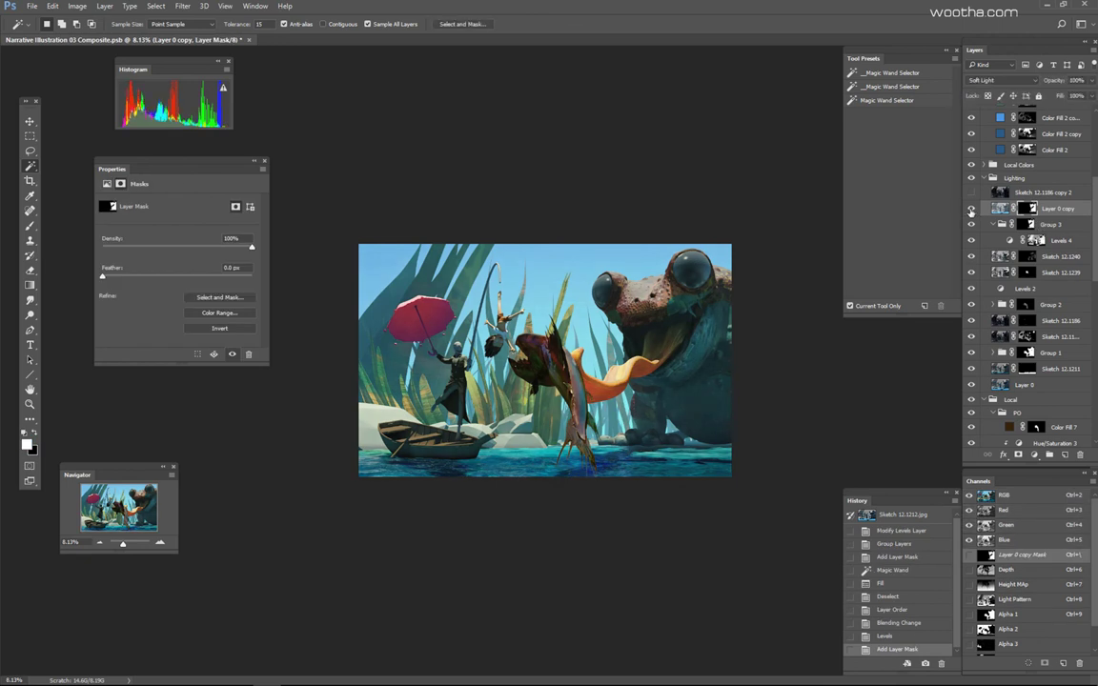
Step: Reduce the opacity of Layer 0 copy to 12% and compare the image with and without it
click(971, 210)
click(971, 209)
drag(1053, 81, 901, 123)
click(969, 211)
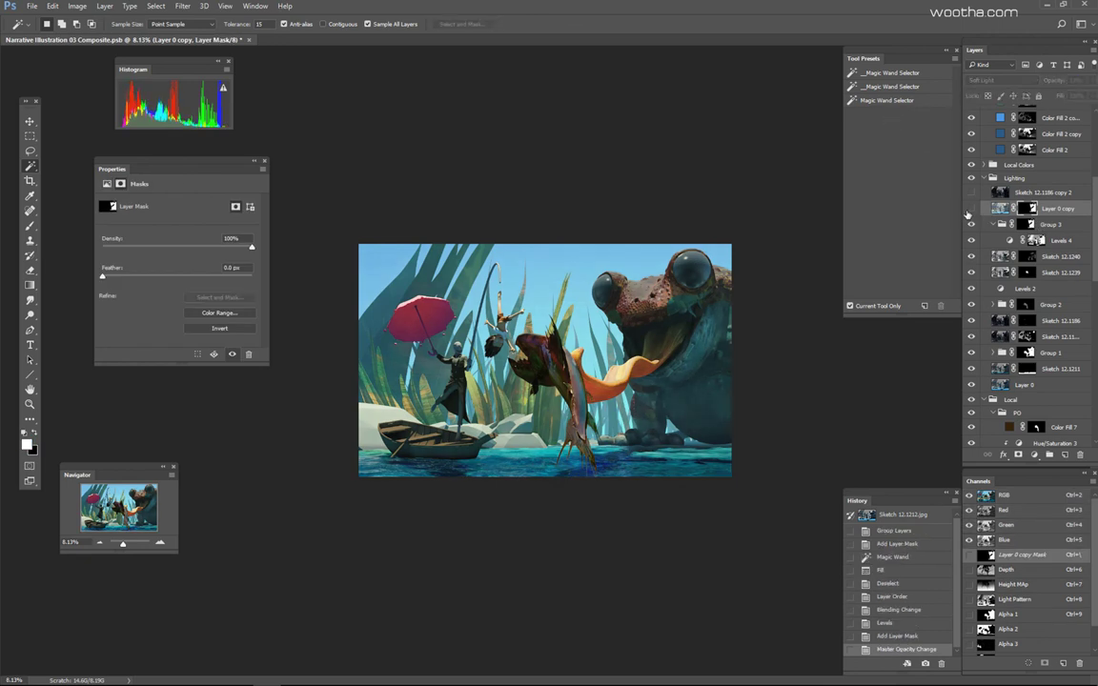
key(ctrl+plus)
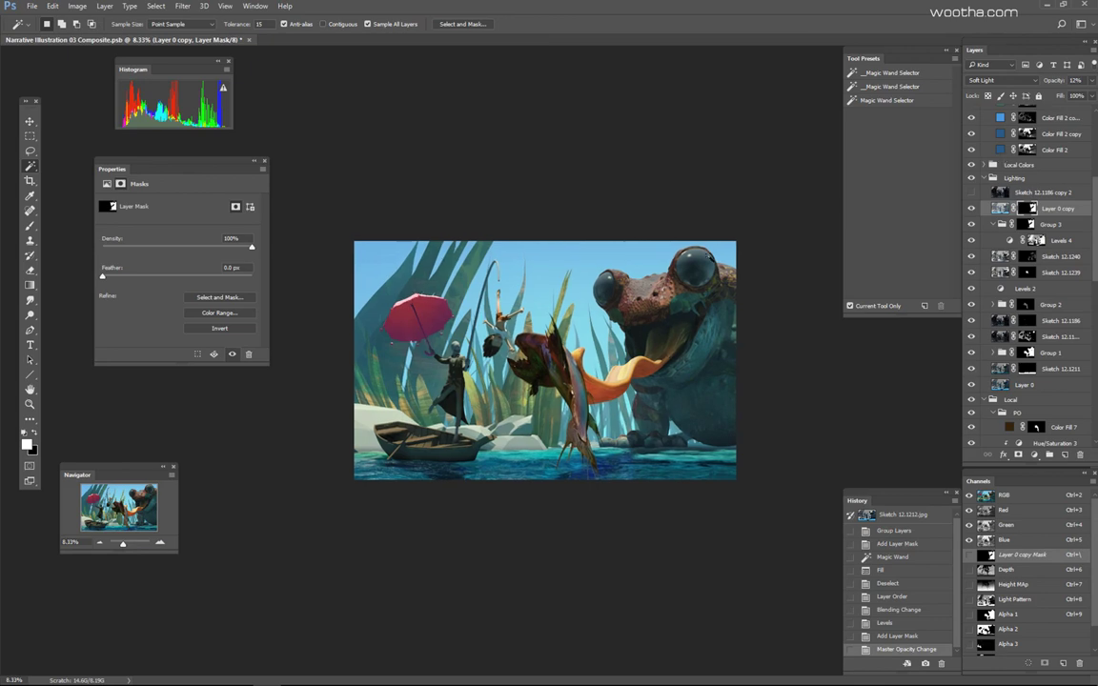
Step: Collapse the Lighting group and compare the scene with its lighting hidden and shown
click(971, 178)
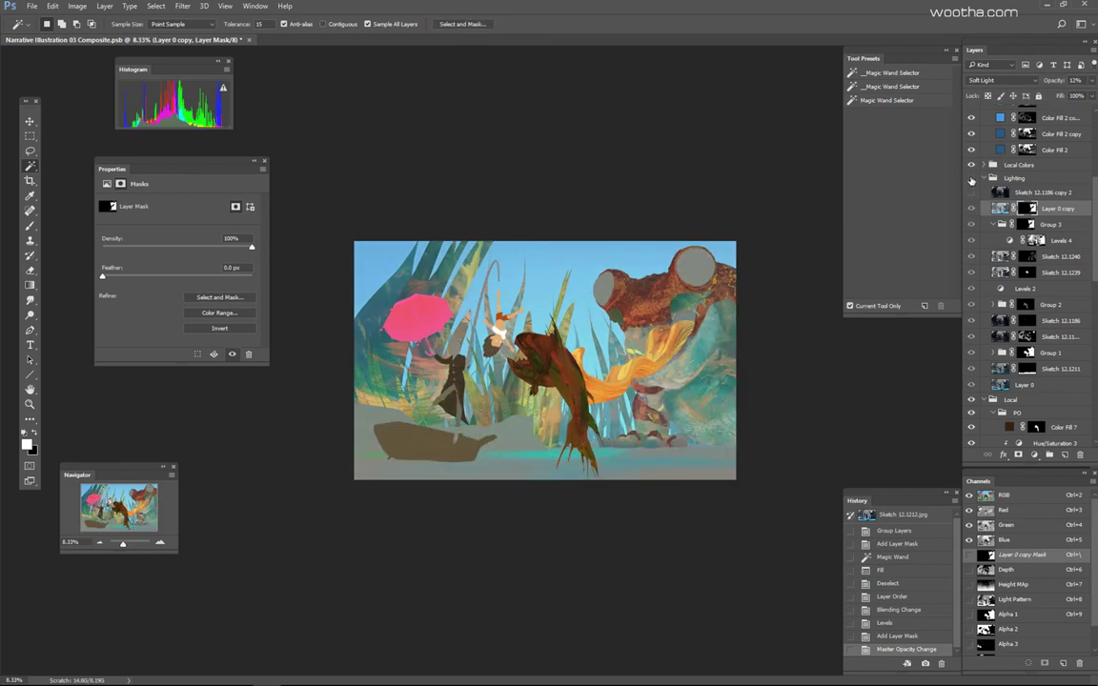
click(971, 179)
click(984, 179)
click(971, 179)
click(971, 179)
click(971, 179)
click(971, 179)
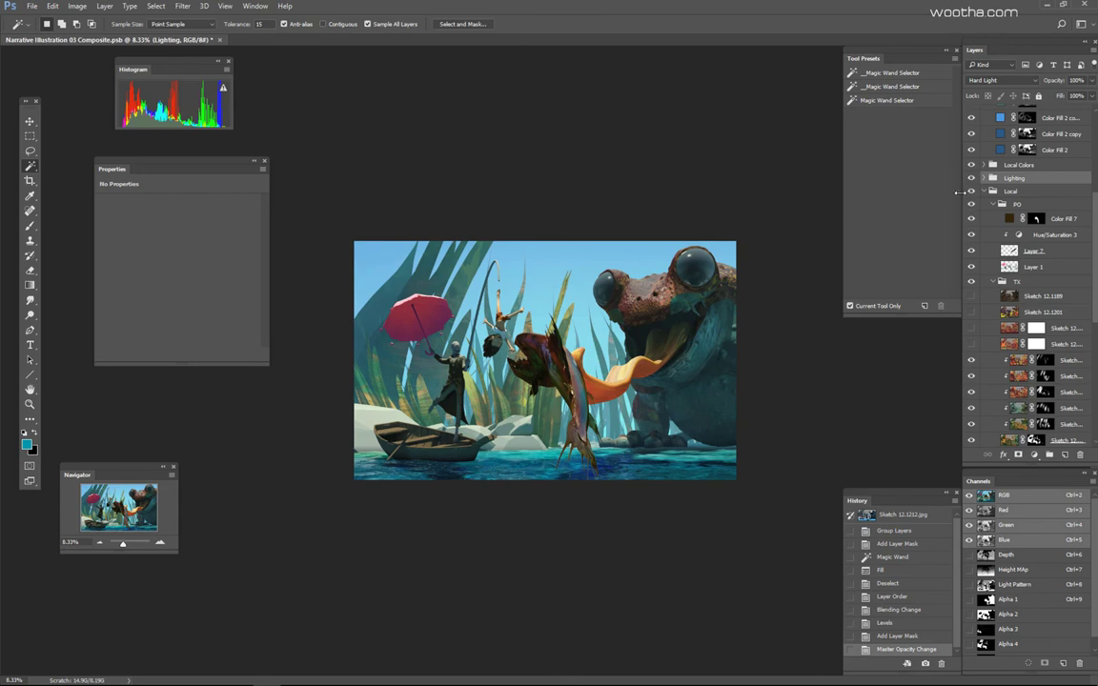
key(ctrl+plus)
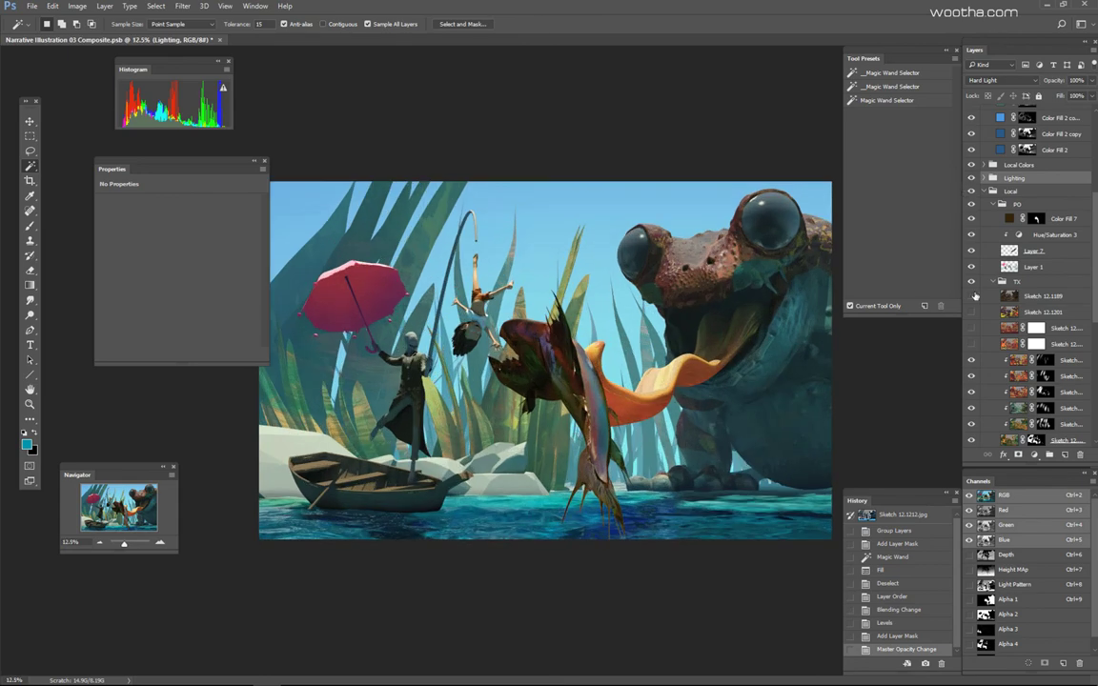
key(ctrl+minus)
Step: Delete the layer mask of Hue/Saturation 2 in the Mood group
scroll(972, 134, up, 5)
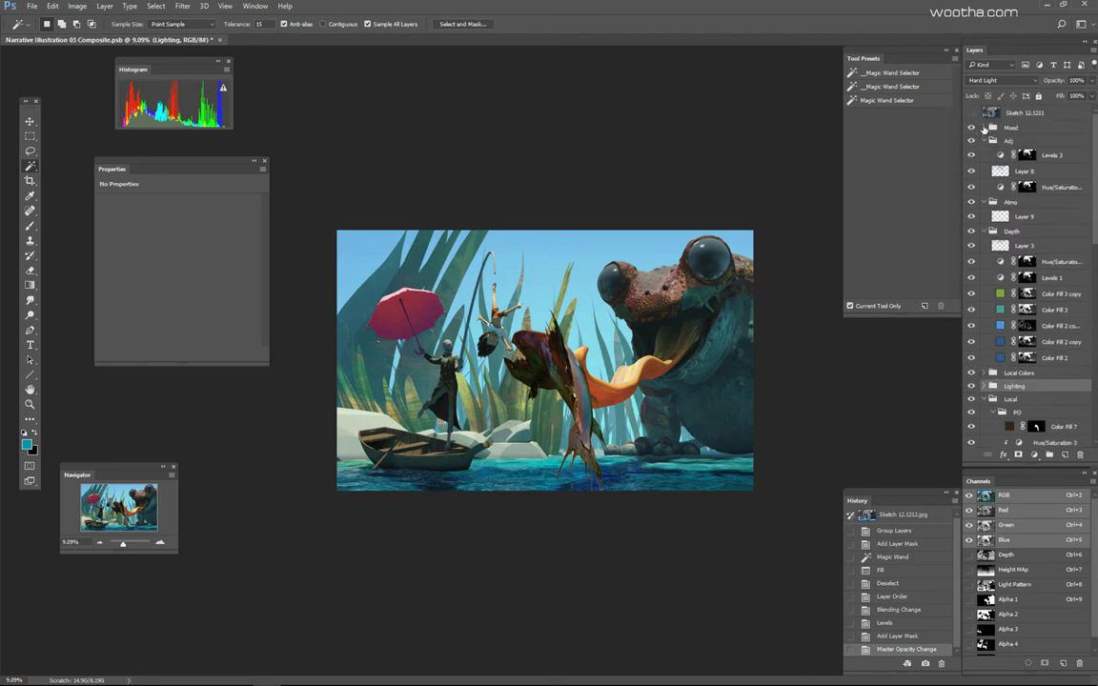
click(1077, 143)
key(Delete)
Step: Add a solid colour fill of 4b54a5 at the top of the Mood group and reduce its opacity to a faint tint
click(1034, 454)
click(1013, 203)
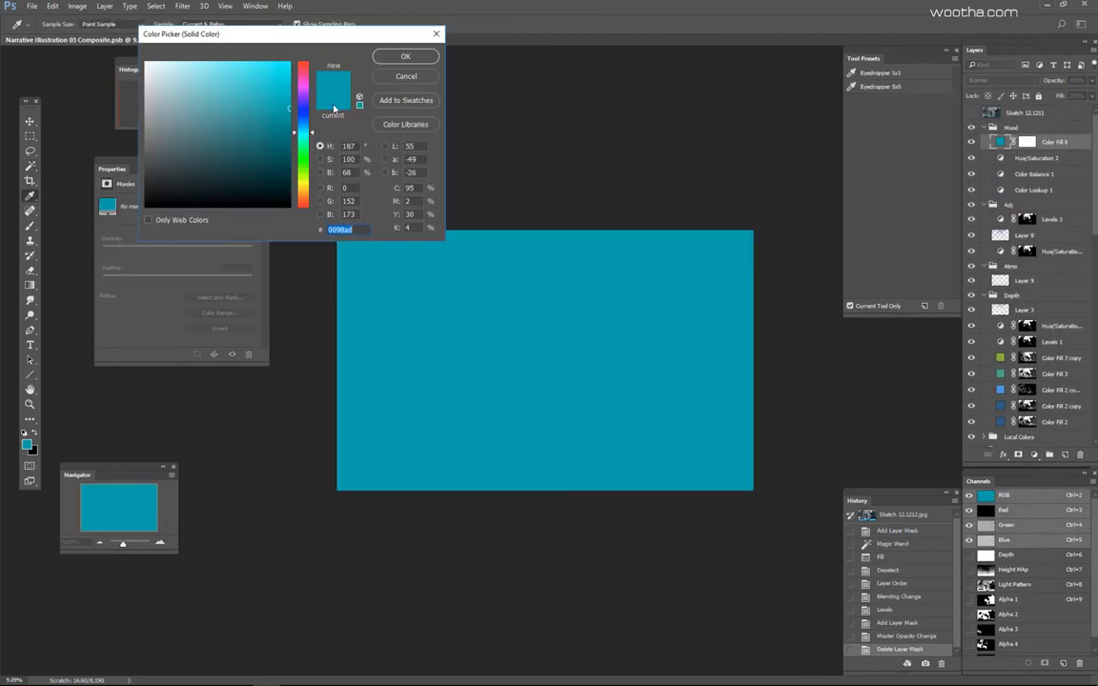
click(304, 112)
click(224, 111)
click(407, 56)
drag(1053, 81, 974, 87)
Step: Change Color Fill 8 to a saturated blue, set its opacity to 5%, and delete its mask
double_click(1001, 142)
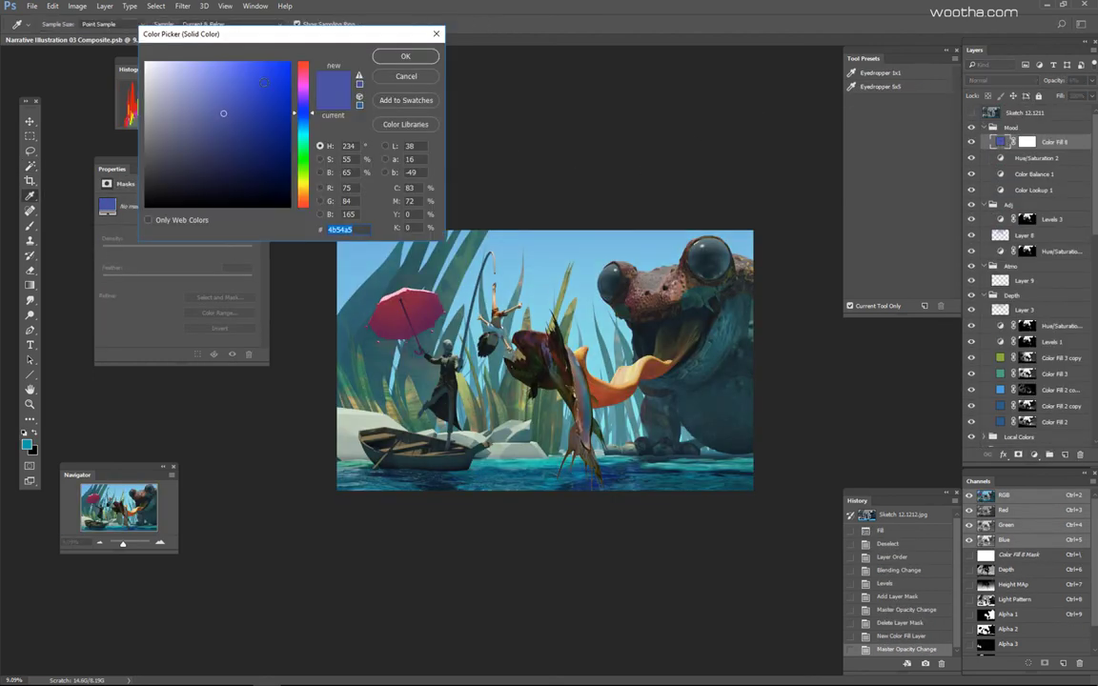
drag(311, 120, 303, 124)
click(405, 57)
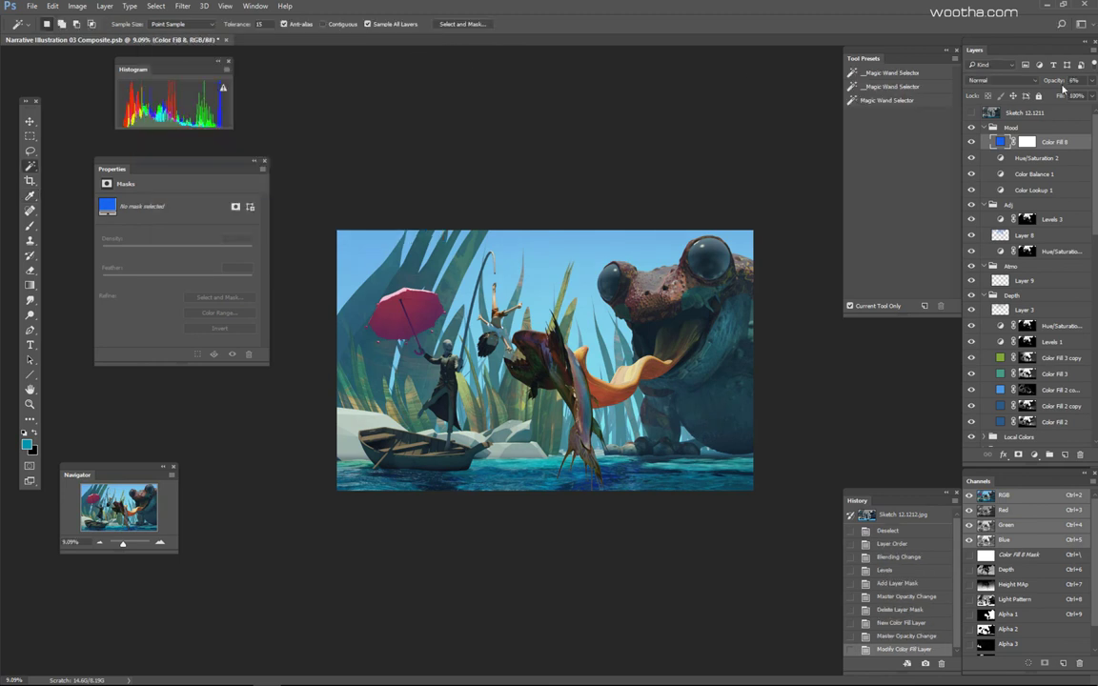
drag(1069, 90, 1067, 90)
click(1027, 142)
key(Delete)
click(972, 143)
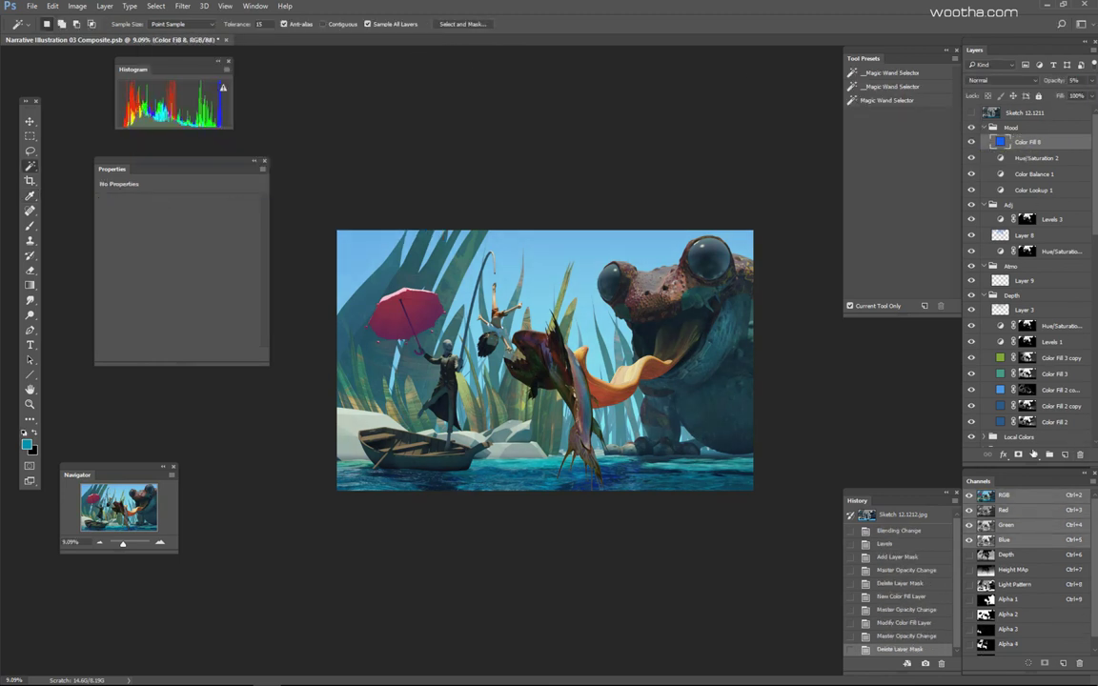
Step: Add a second solid colour fill above Color Fill 8, blend it in Soft Light, and colour it purple
click(1034, 454)
click(1010, 207)
click(220, 93)
click(405, 56)
click(1001, 80)
click(984, 199)
double_click(1000, 142)
drag(303, 129, 306, 103)
click(405, 55)
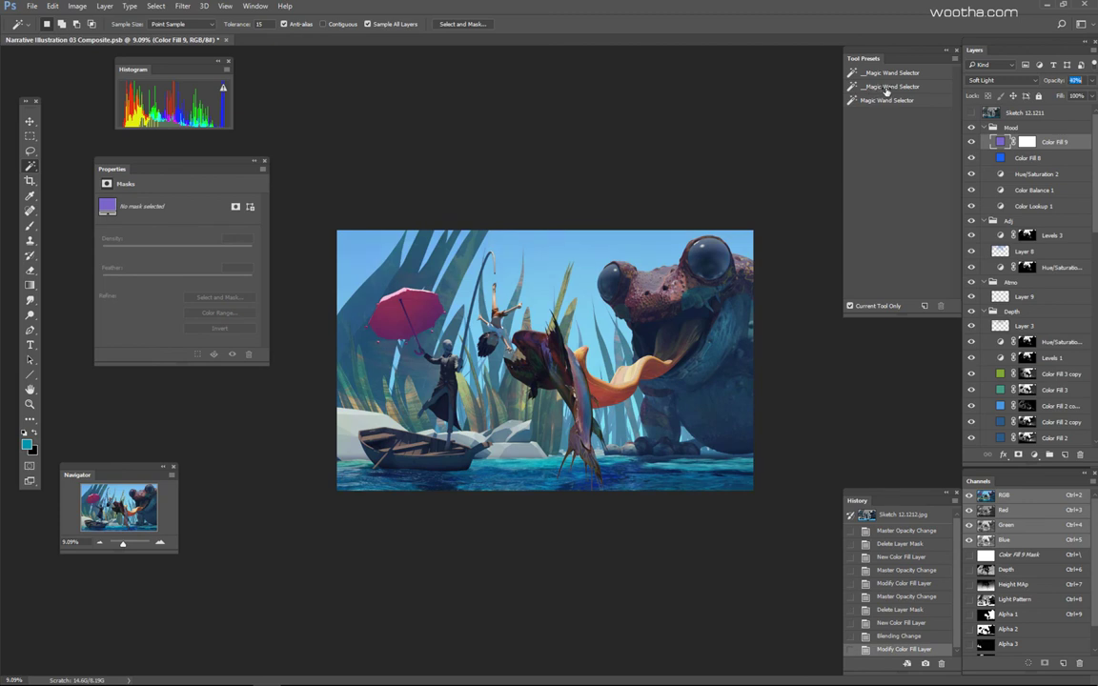
Step: Reduce the opacity of Color Fill 9 to 8% and delete its layer mask
click(971, 141)
click(972, 141)
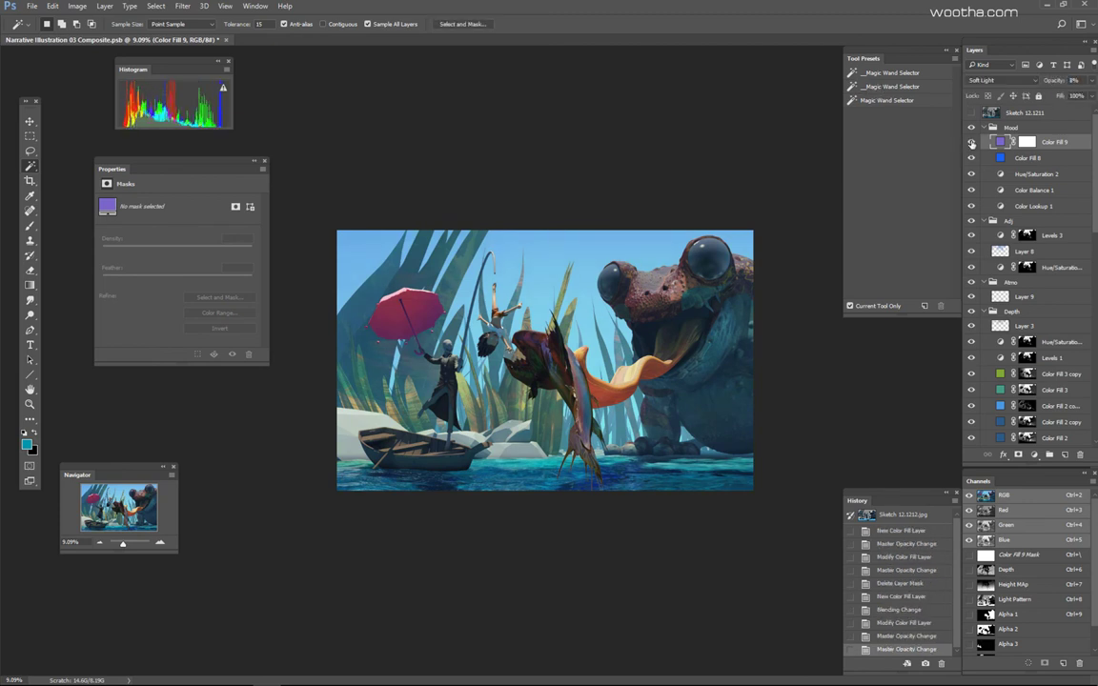
click(971, 129)
drag(1026, 142, 1081, 455)
Step: Change Color Fill 4 above the TX copy layer to a lighter cyan
drag(1095, 189, 1097, 342)
scroll(1066, 379, down, 8)
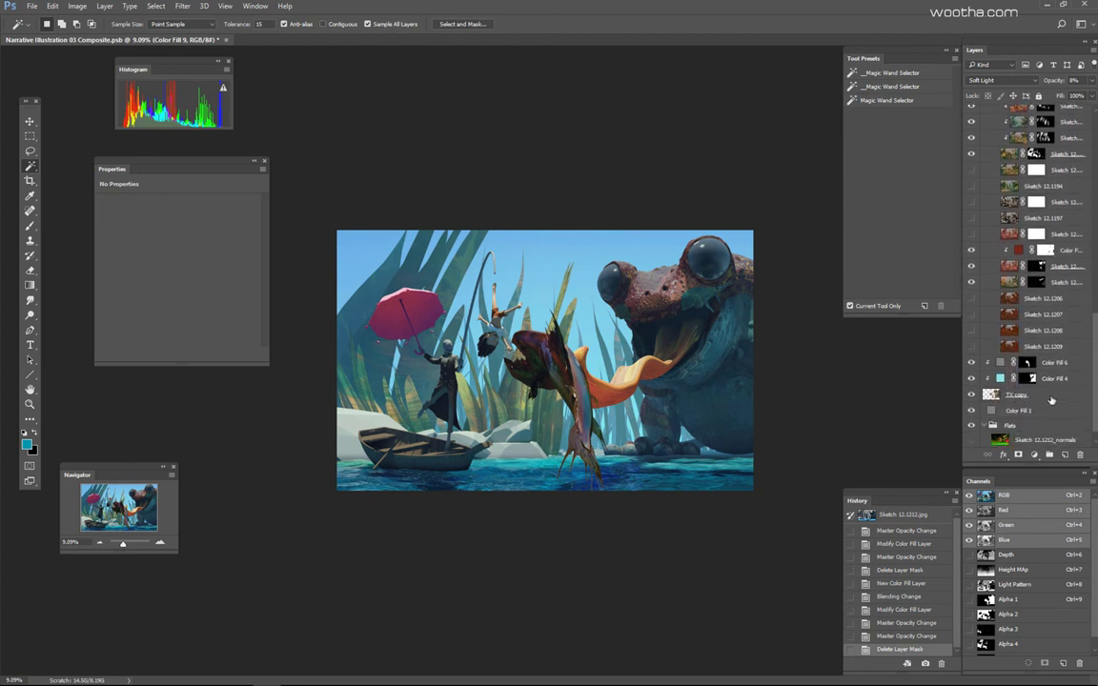
click(1065, 379)
click(971, 378)
click(971, 378)
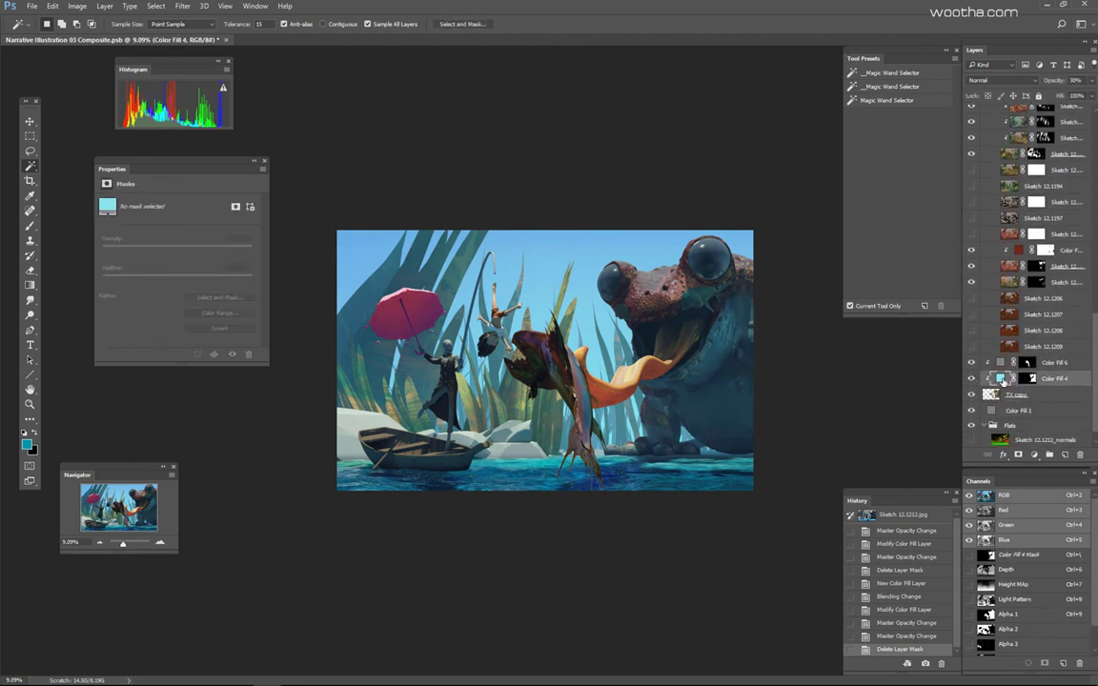
double_click(1000, 378)
click(204, 63)
click(406, 56)
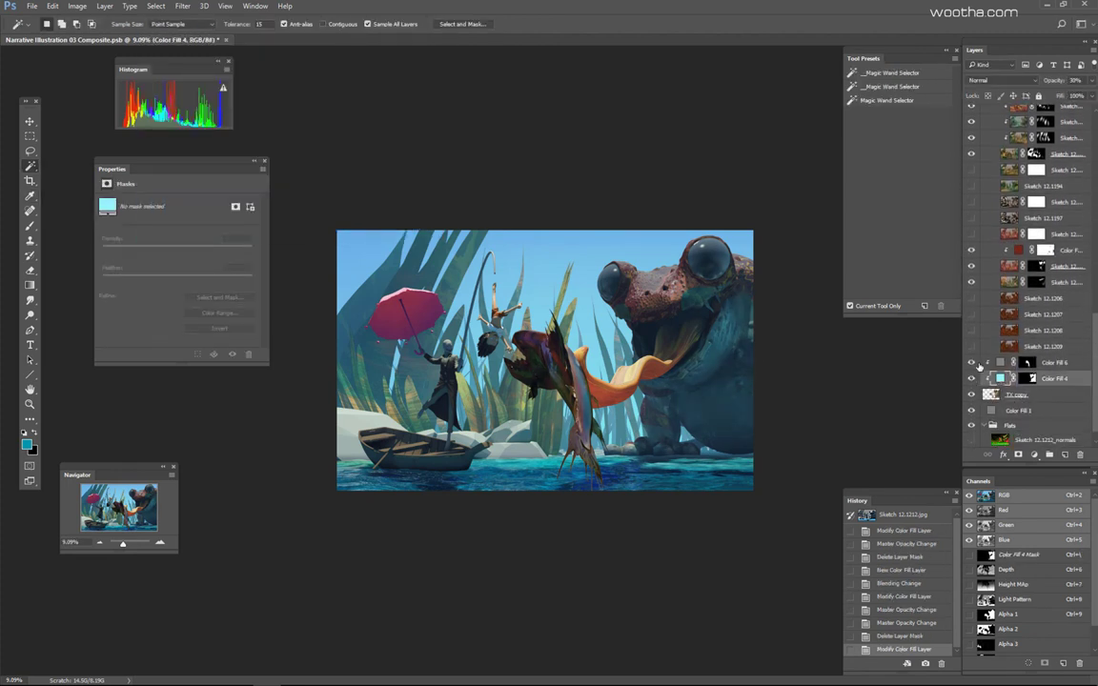
Step: Compare the scene with the TX texture group hidden and shown
scroll(979, 332, up, 4)
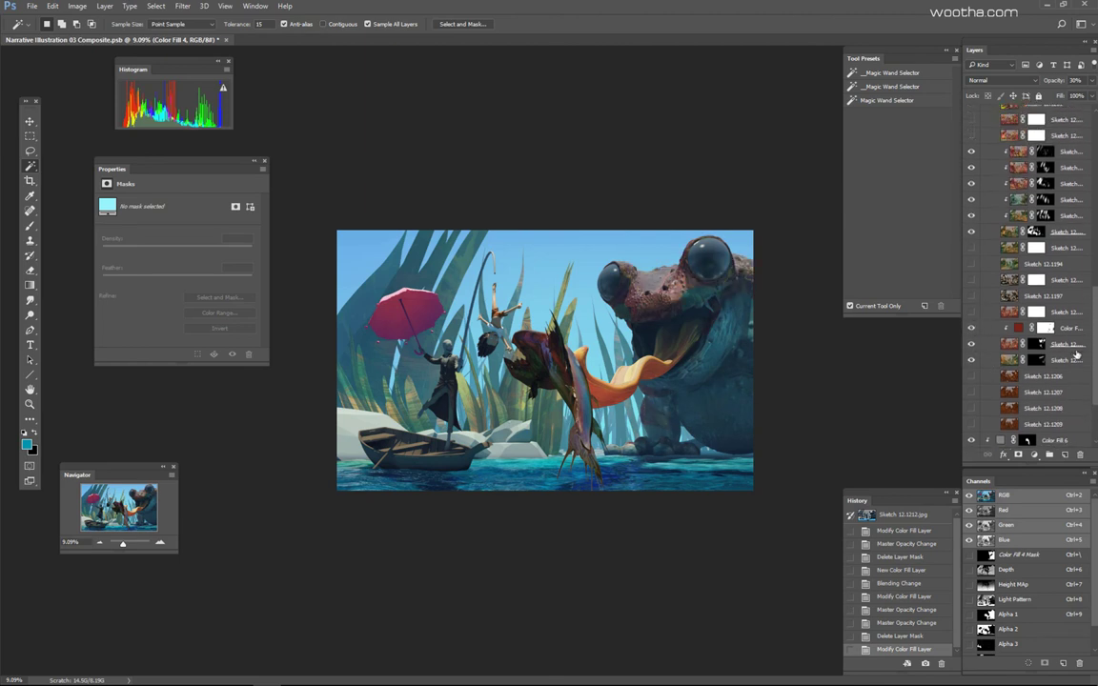
click(982, 329)
click(1061, 82)
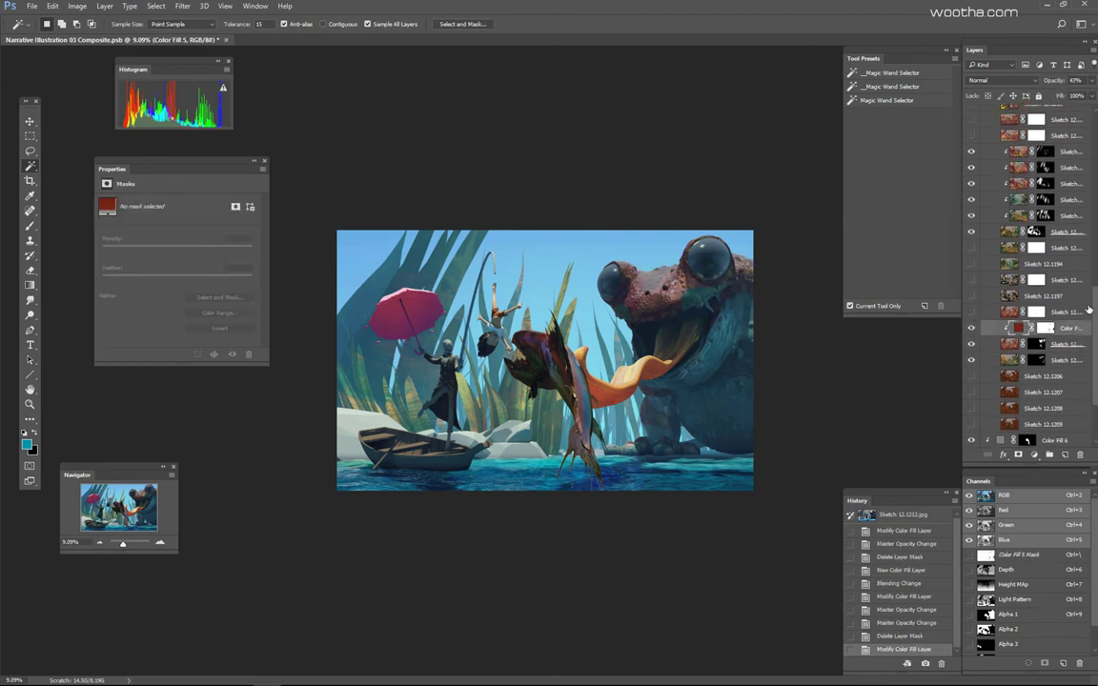
scroll(1049, 286, up, 9)
click(972, 247)
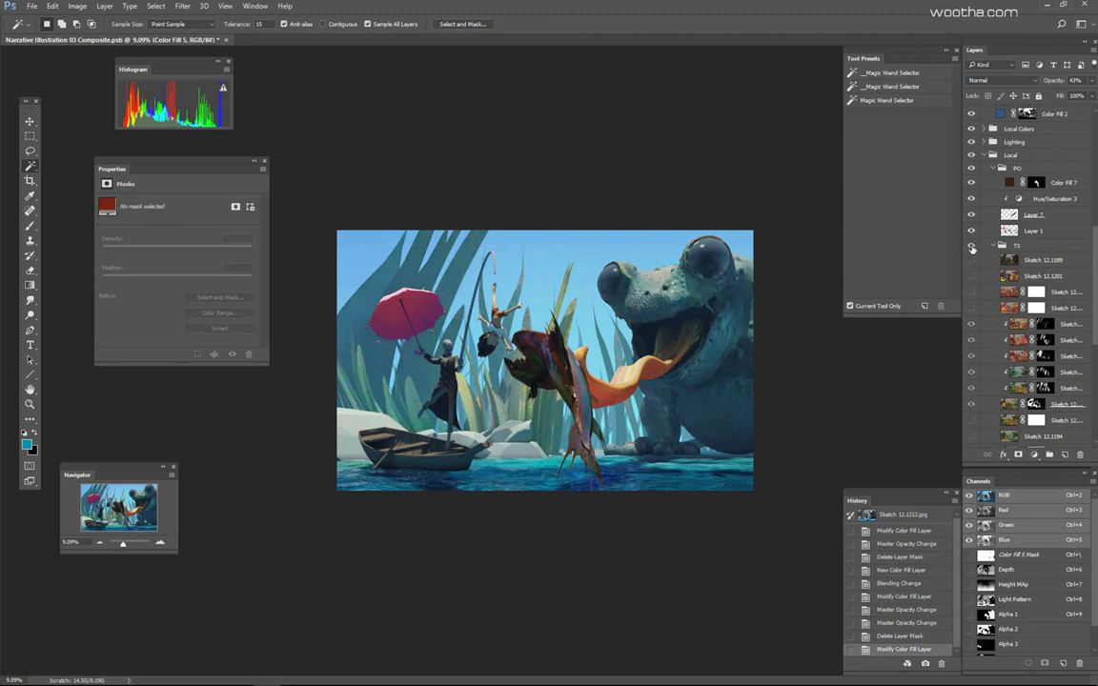
click(972, 246)
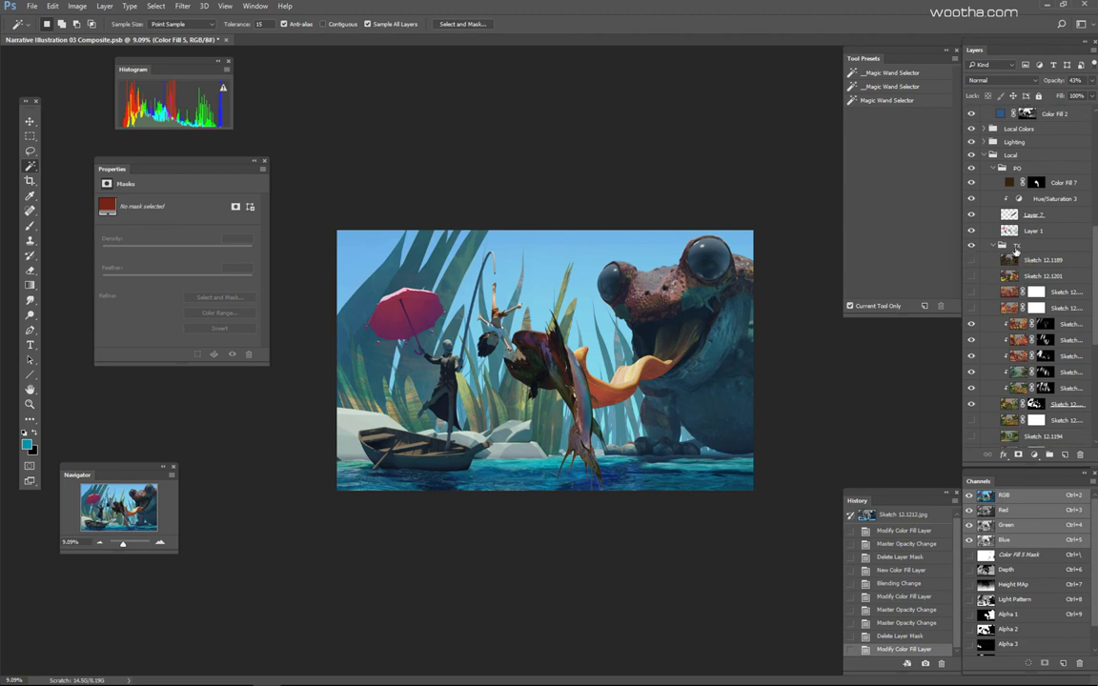
Step: Isolate the flat colour ID layer in the PO group and select the hanging boy's skin with the Magic Wand
scroll(1049, 286, up, 4)
click(1030, 344)
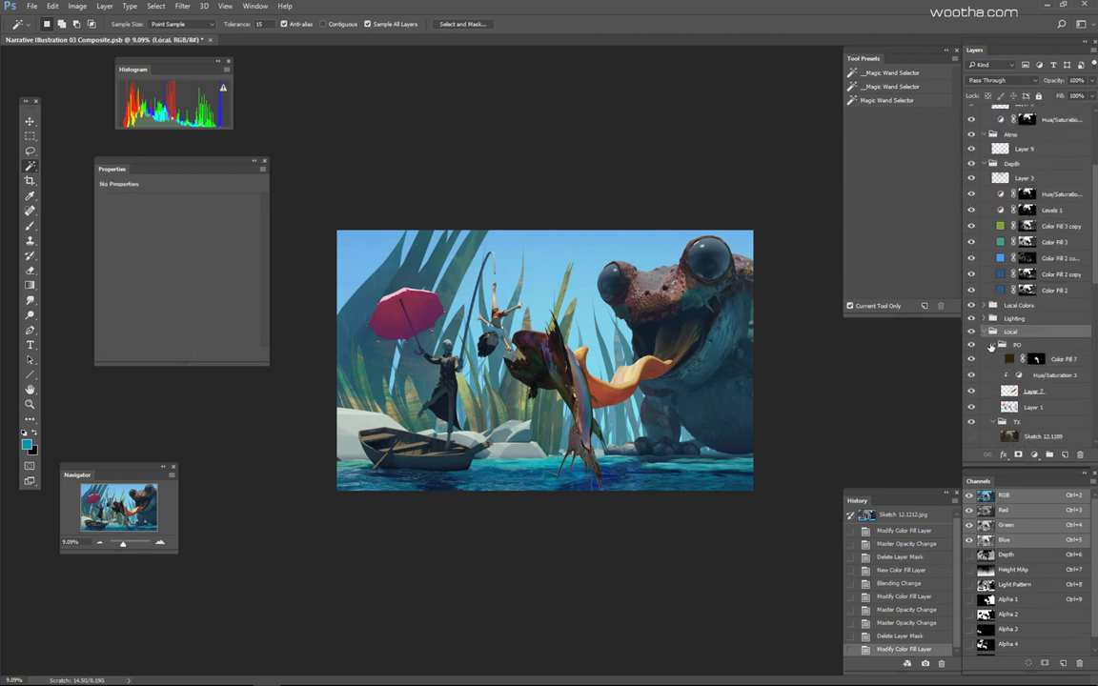
click(1035, 407)
click(972, 407)
click(972, 407)
key(F2)
click(499, 320)
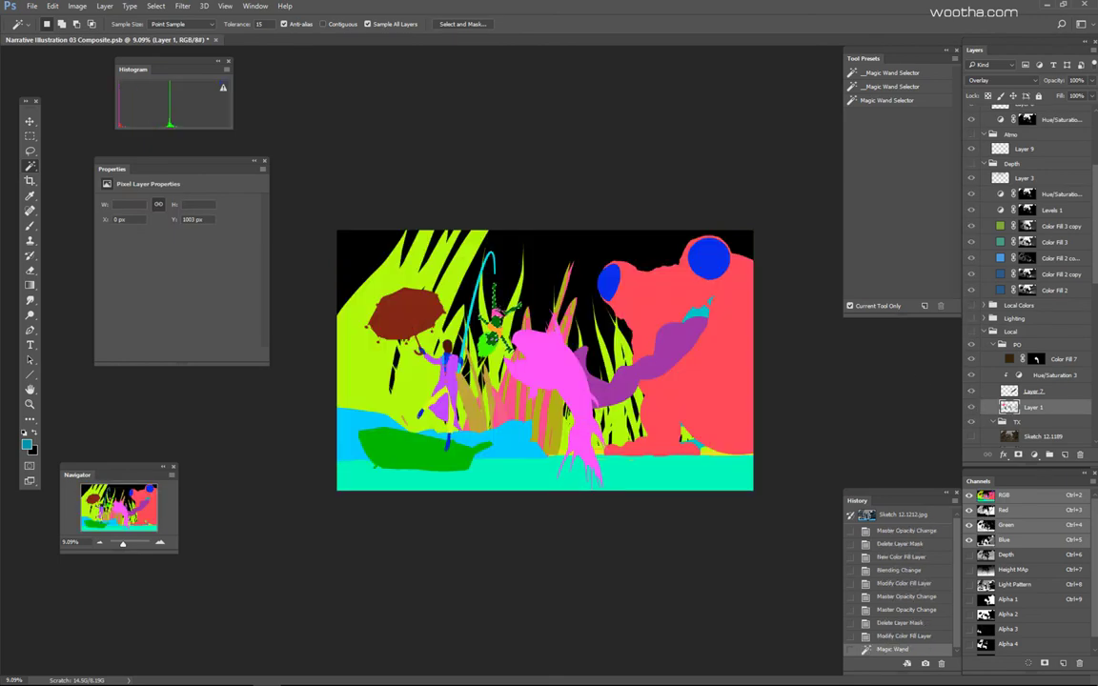
key(F2)
key(ctrl+u)
key(Escape)
Step: Create a group named Skin tones at the top of the Local Colors group and add an empty layer inside it
scroll(1010, 324, up, 1)
click(984, 324)
click(1024, 333)
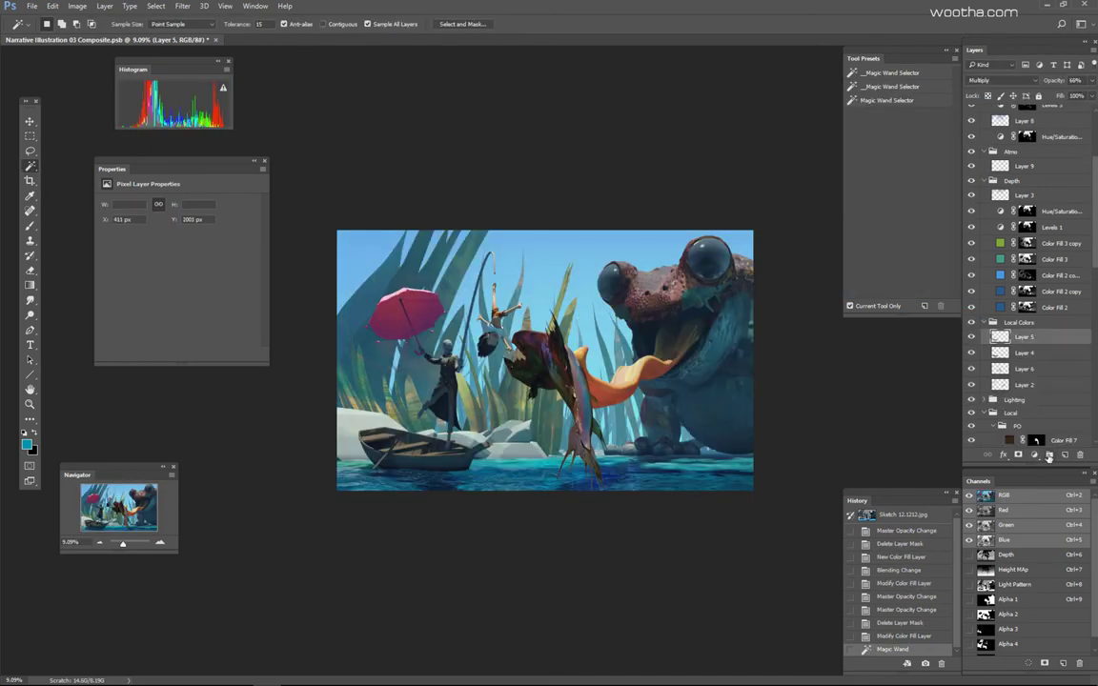
click(1050, 455)
double_click(1028, 334)
text(Skin tones)
click(1065, 454)
Step: Set the new Skin tones layer to Multiply and switch to the airbrush for painting the boy
scroll(520, 365, up, 6)
drag(520, 365, 639, 489)
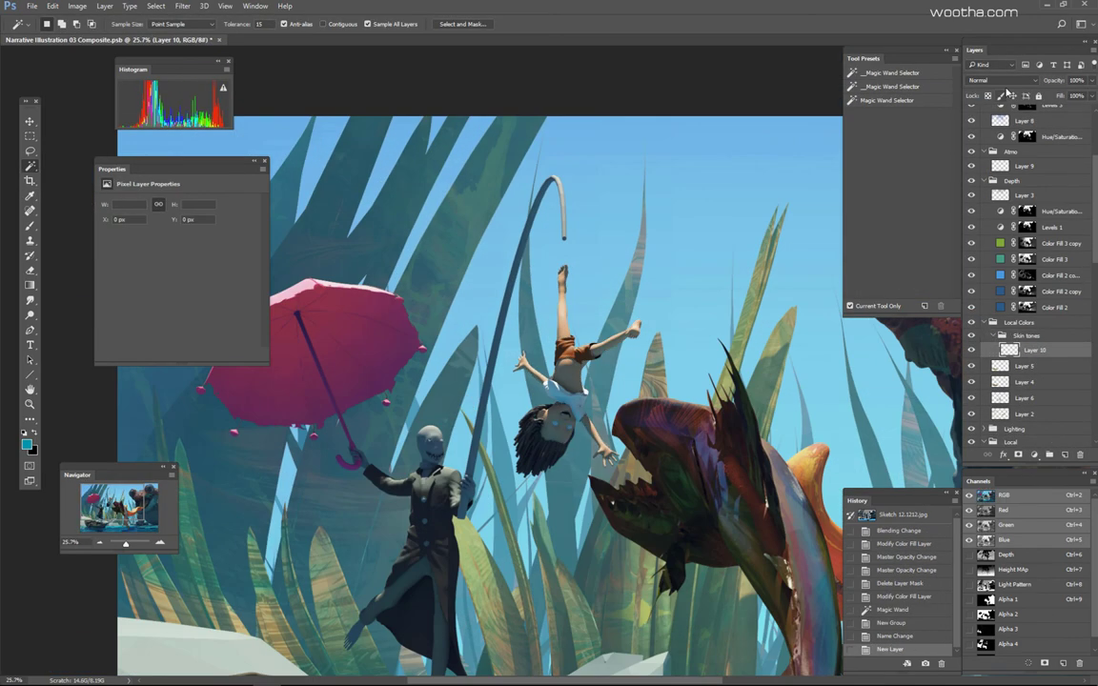
click(1001, 81)
click(992, 119)
key(b)
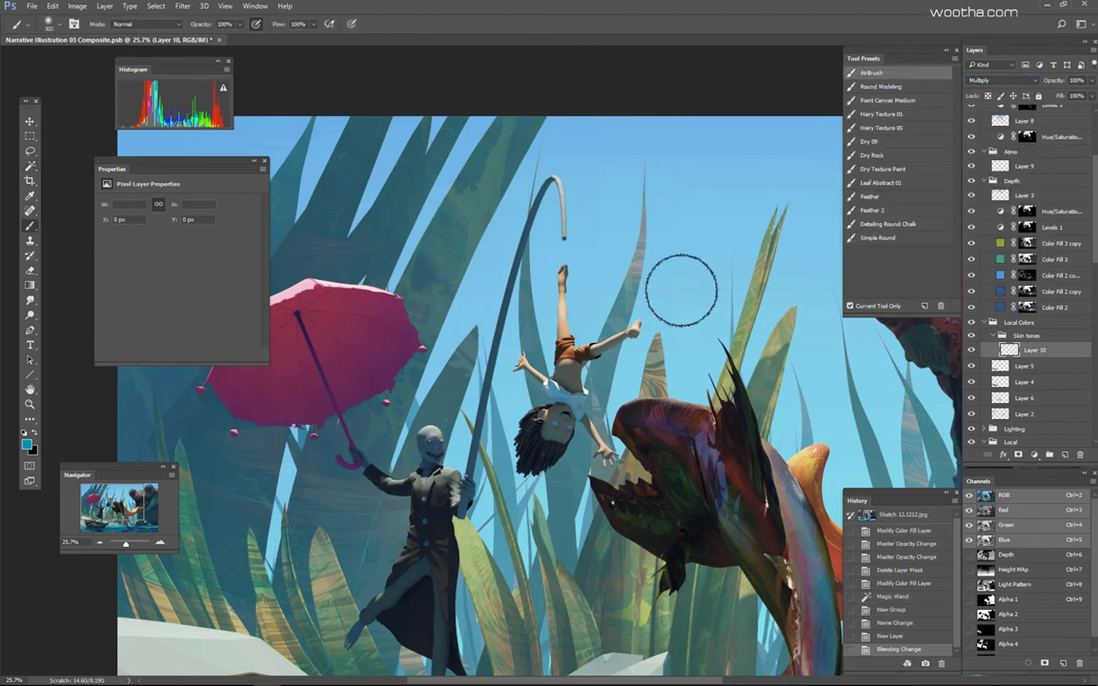
drag(596, 399, 474, 368)
click(562, 357)
key(ctrl+z)
scroll(697, 441, down, 5)
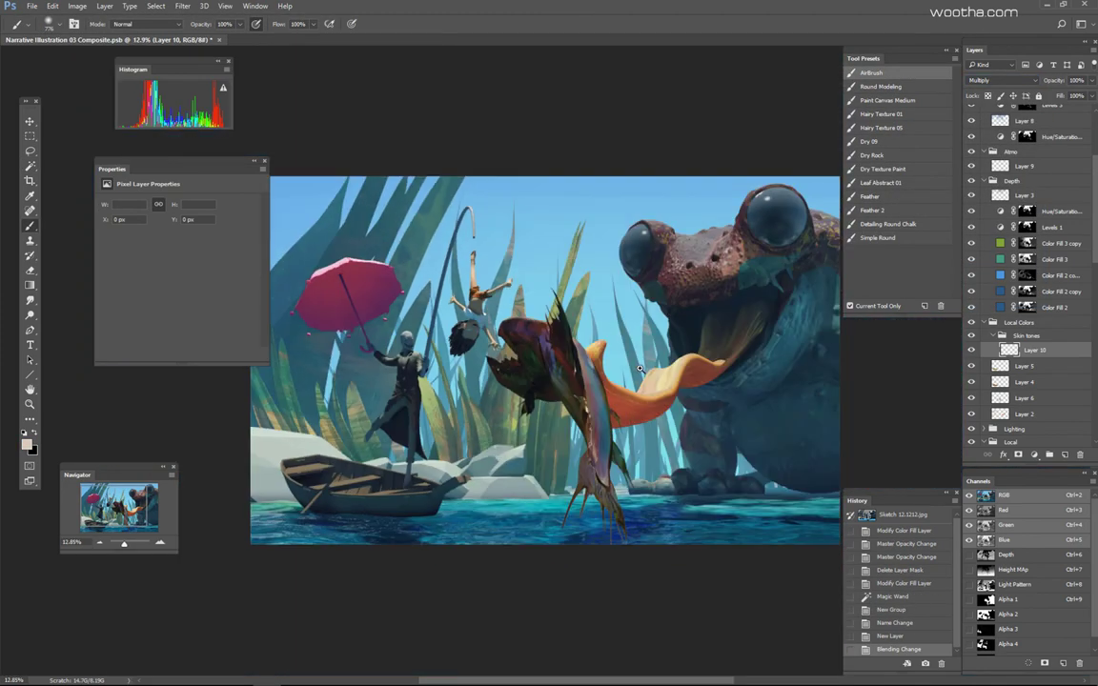
scroll(477, 286, up, 6)
click(483, 329)
drag(501, 309, 569, 300)
key(ctrl+z)
Step: Paint soft orange skin tone over the boy's legs, arms and face on the Multiply layer, using progressively smaller brushes
key([)
drag(433, 322, 428, 312)
key([)
key([)
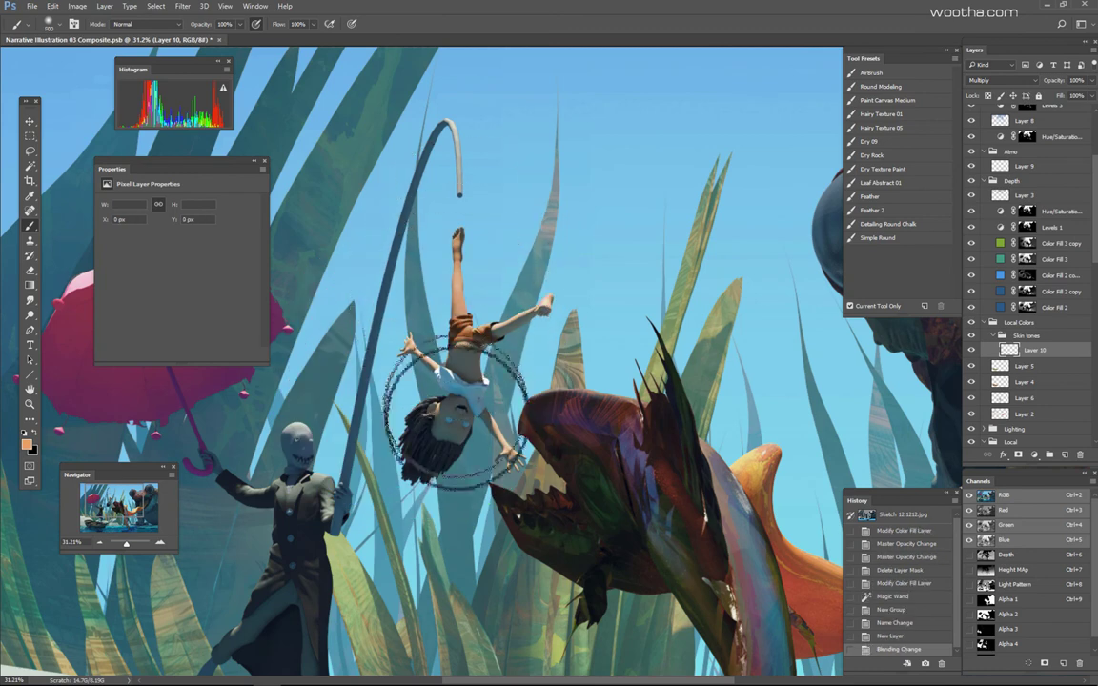
mouse_move(467, 410)
mouse_down()
mouse_move(465, 336)
mouse_move(463, 472)
mouse_up()
key([)
mouse_move(486, 335)
mouse_down()
mouse_move(461, 393)
mouse_move(653, 260)
mouse_move(516, 445)
mouse_up()
key([)
drag(446, 379, 416, 350)
mouse_move(478, 369)
mouse_down()
mouse_move(525, 371)
mouse_move(537, 416)
mouse_up()
drag(559, 407, 541, 408)
Step: Add another layer to the Skin tones group in Soft Light mode and choose a muted blue brush colour
click(1064, 455)
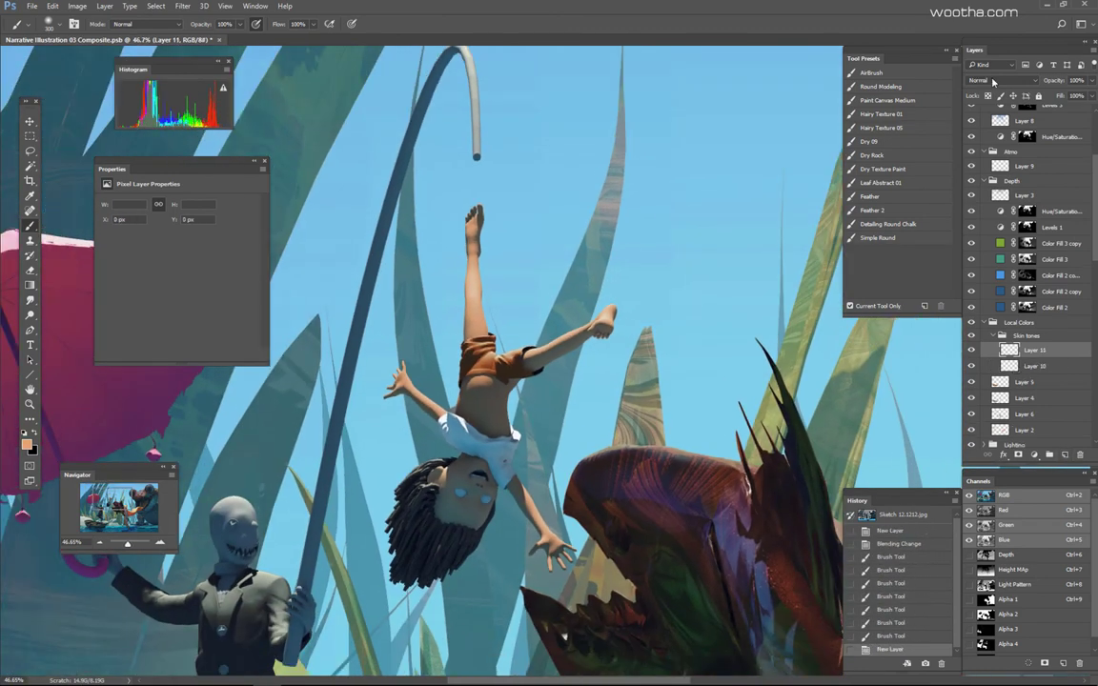
click(993, 80)
click(988, 196)
alt+shift+right_click(575, 379)
alt+shift+right_click(477, 278)
alt+shift+right_click(476, 318)
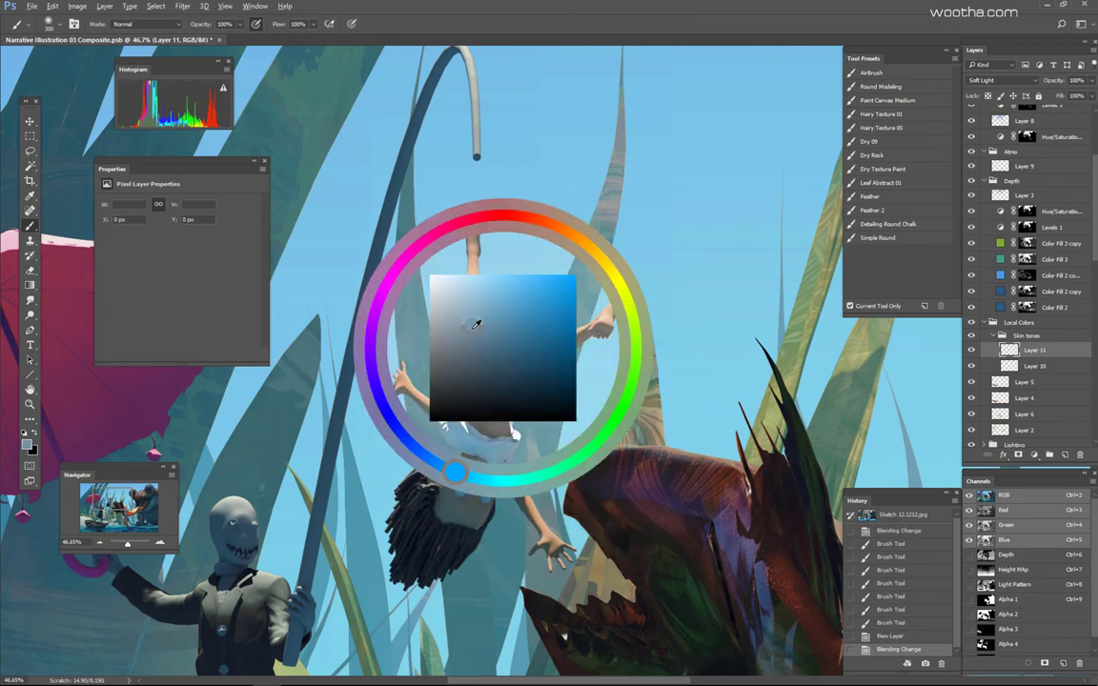
alt+shift+right_click(481, 248)
Step: Paint soft blue over the boy's legs, torso and face on the Soft Light layer
drag(479, 250, 485, 436)
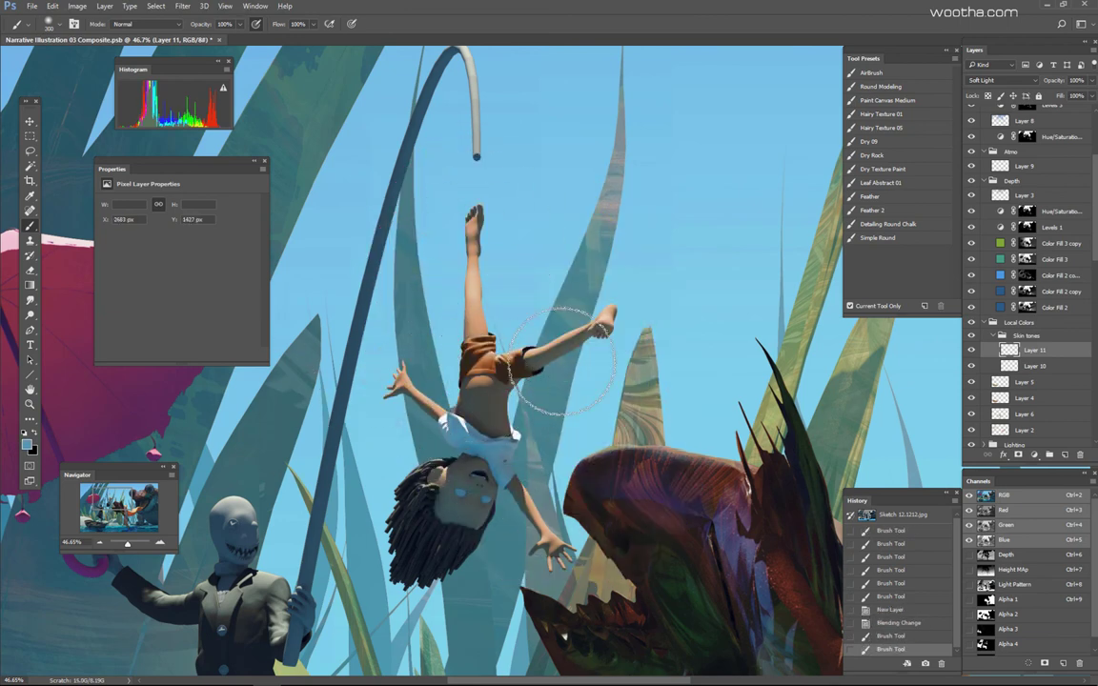
drag(562, 361, 527, 302)
key(bracketleft)
key(bracketleft)
key(bracketleft)
drag(479, 448, 519, 491)
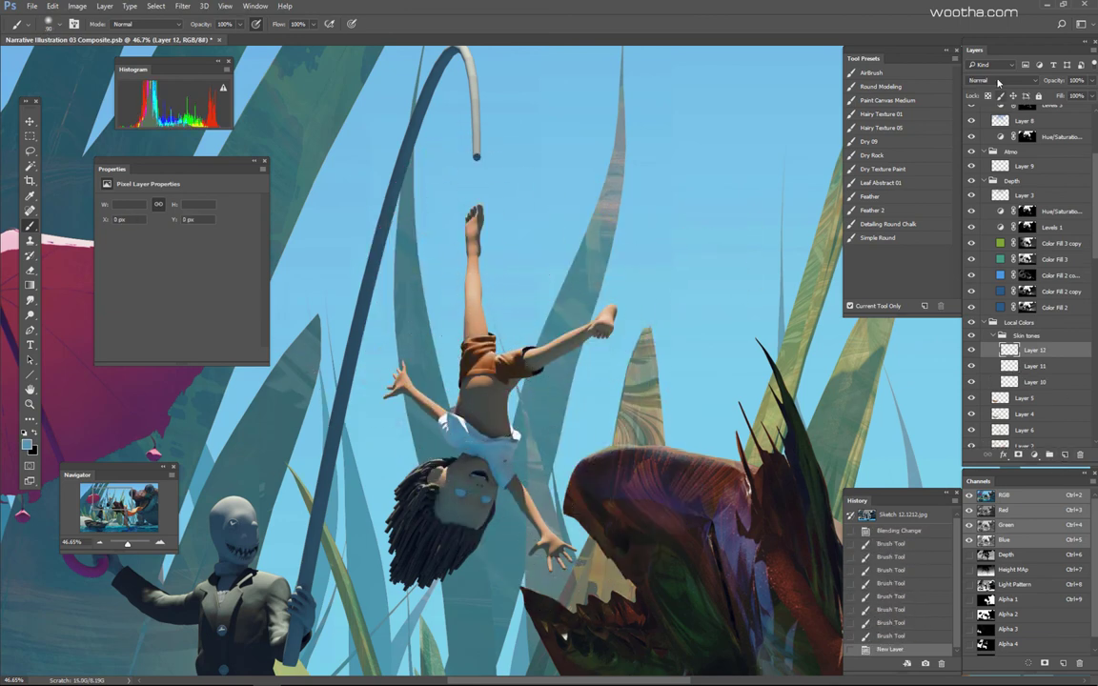
Step: Add a third layer to the Skin tones group in Overlay mode and choose a muted red brush colour
click(998, 83)
click(992, 196)
alt+shift+right_click(505, 382)
Step: Paint red tints onto the boy's legs, feet, arm and hand with a small brush on the Overlay layer
drag(474, 221, 476, 322)
key(ctrl+z)
key(bracketright)
key(bracketright)
key(bracketright)
key(bracketright)
key(bracketright)
key(bracketright)
key(bracketleft)
key(bracketleft)
key(bracketleft)
key(bracketleft)
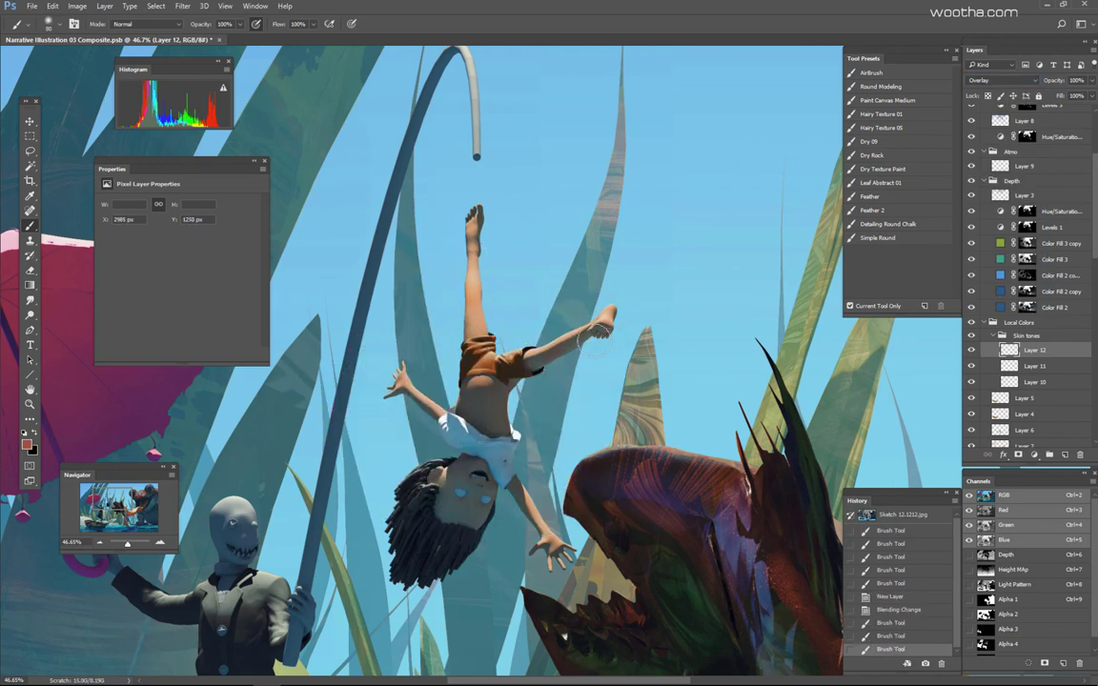
drag(597, 328, 618, 332)
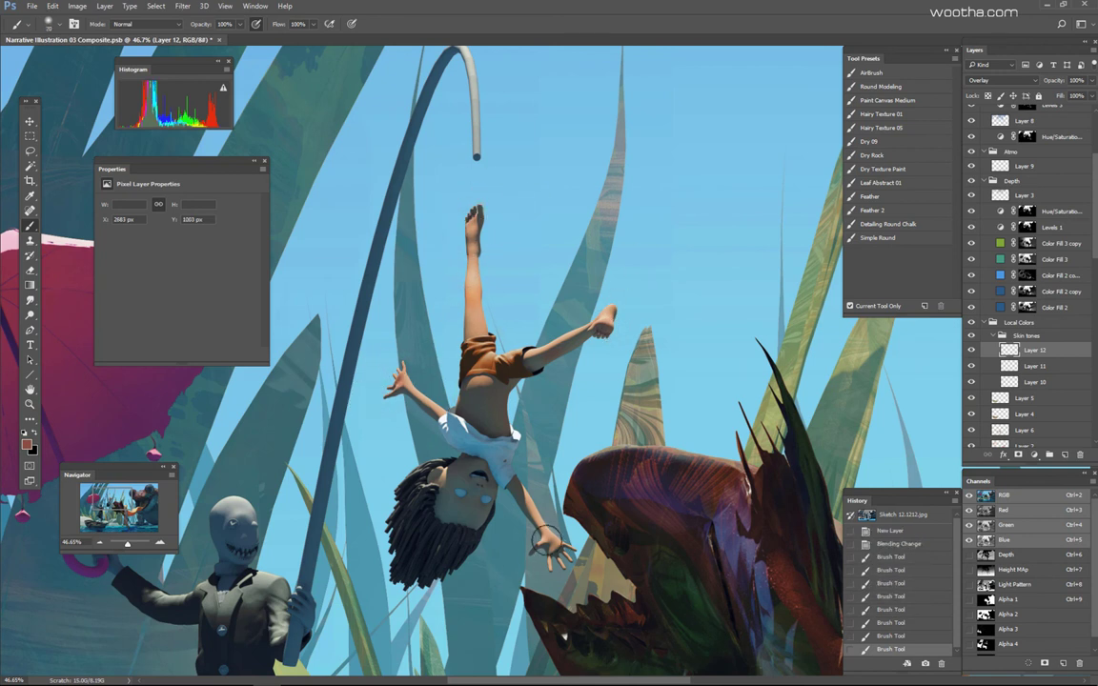
drag(572, 550, 514, 494)
alt+right_click(502, 398)
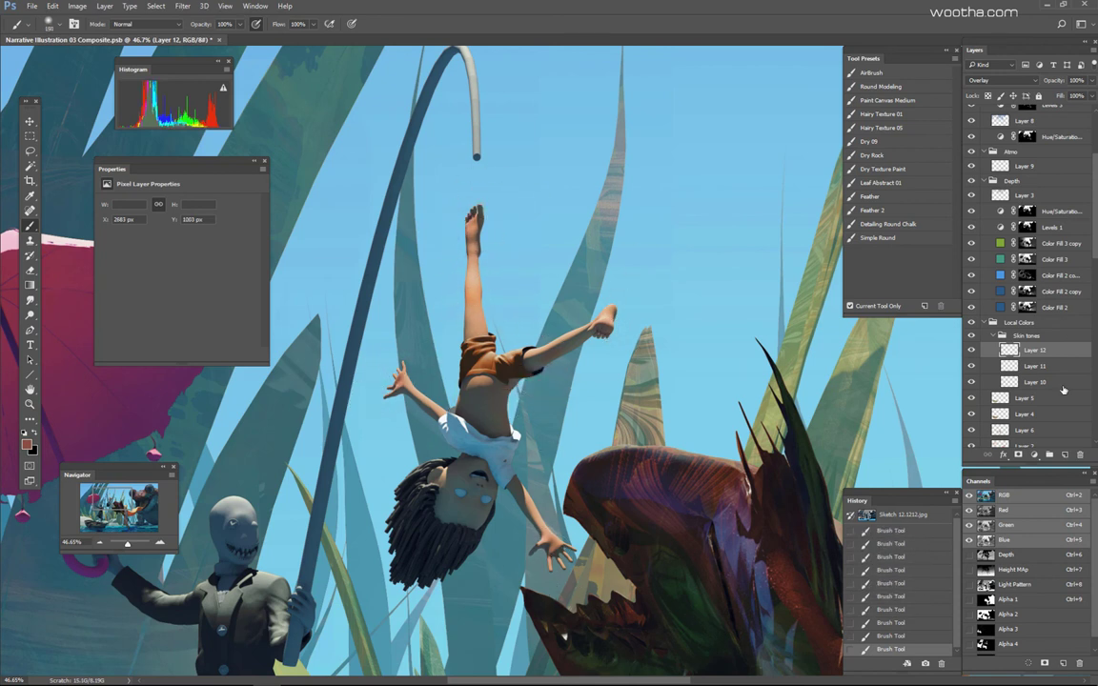
Step: Add a fourth layer to the Skin tones group in Linear Light mode and choose a greyish blue brush colour
click(1064, 454)
click(998, 81)
click(988, 214)
alt+shift+right_click(518, 366)
alt+shift+right_click(471, 321)
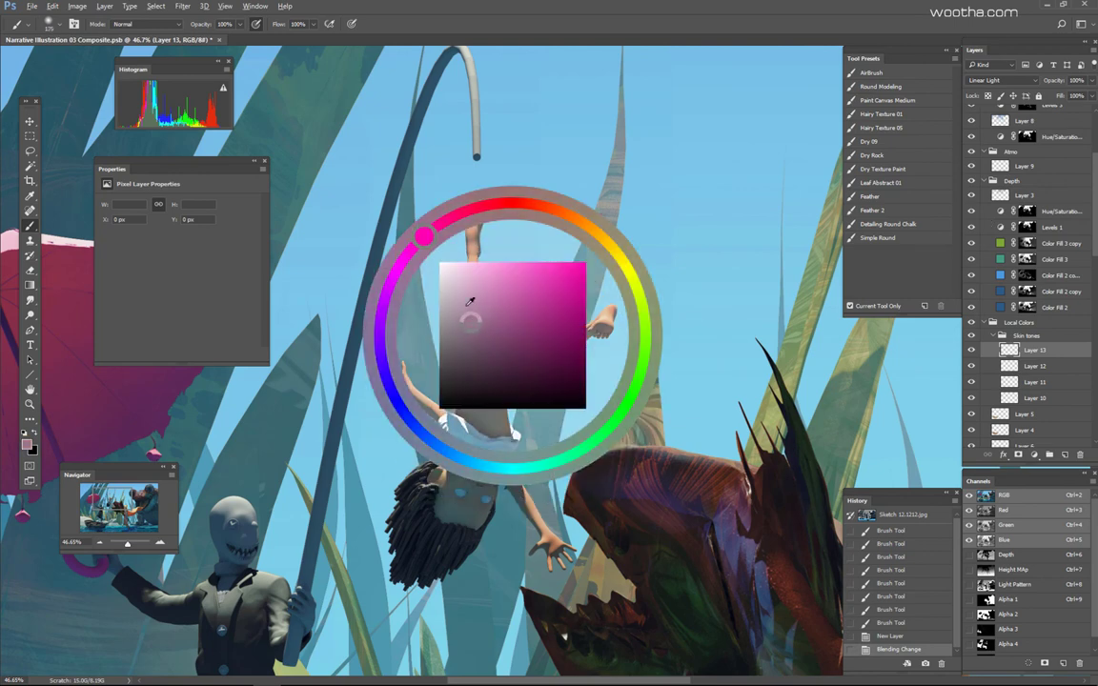
alt+shift+right_click(477, 271)
alt+shift+right_click(476, 272)
Step: Paint grey-blue light over the boy's belly, feet, arms and hands on the Linear Light layer, varying the brush size
alt+right_click(476, 400)
drag(482, 386, 478, 413)
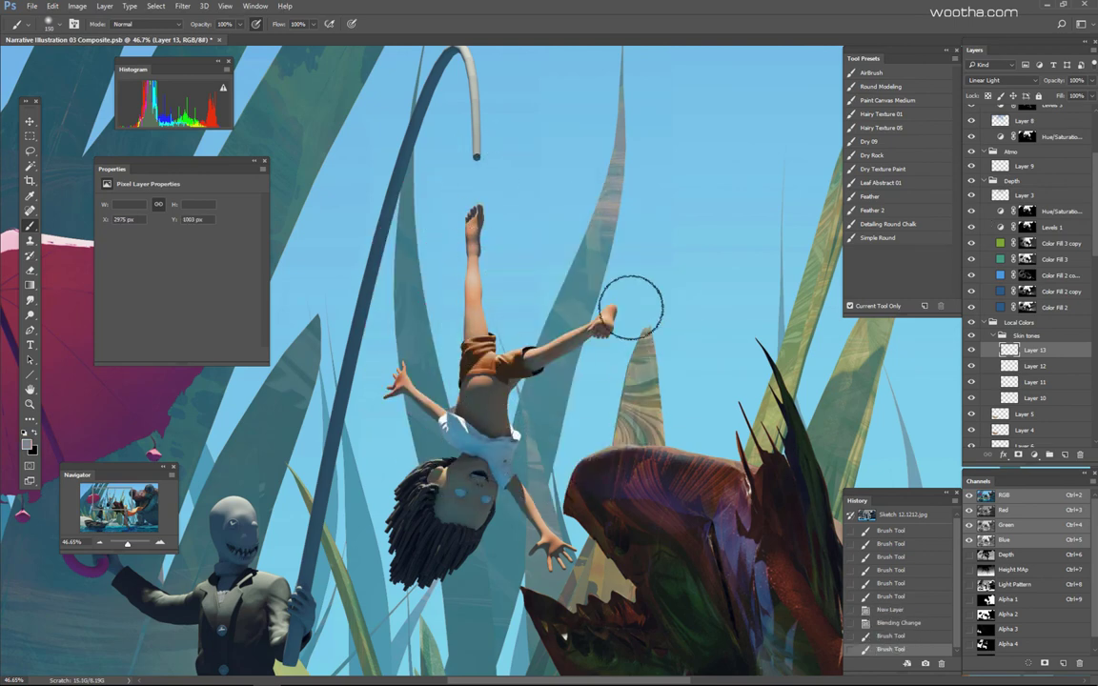
scroll(483, 400, up, 3)
drag(517, 426, 537, 398)
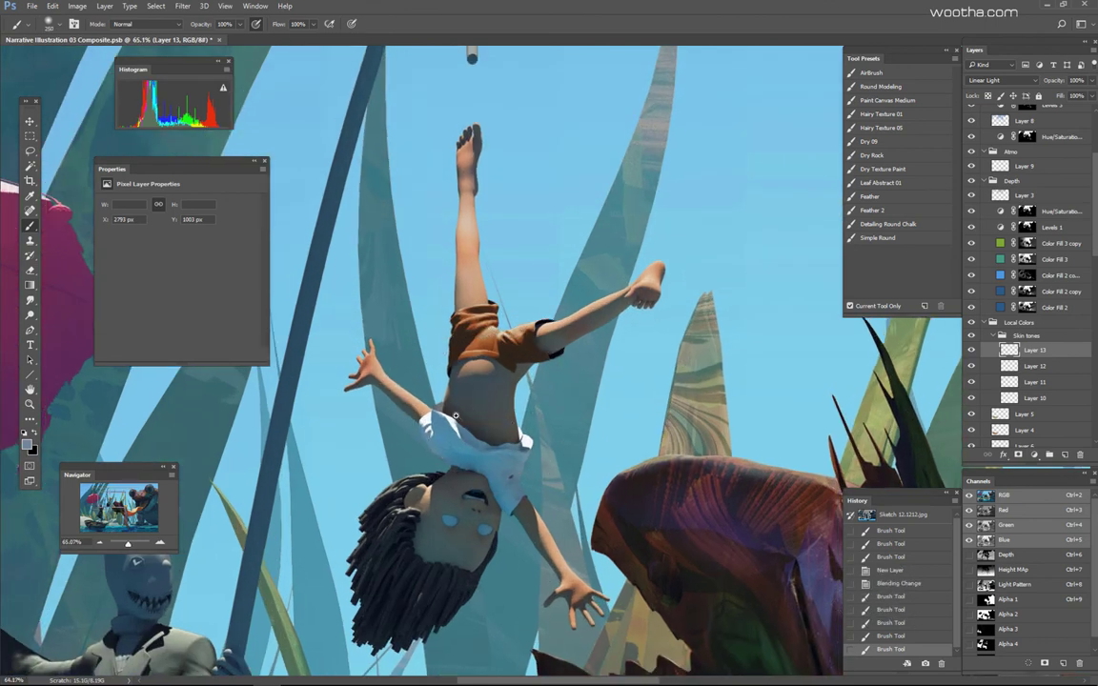
scroll(477, 400, down, 3)
mouse_move(419, 391)
mouse_down()
mouse_move(393, 376)
mouse_move(426, 407)
mouse_up()
alt+right_click(396, 377)
drag(550, 540, 558, 553)
drag(501, 433, 526, 458)
alt+right_click(526, 457)
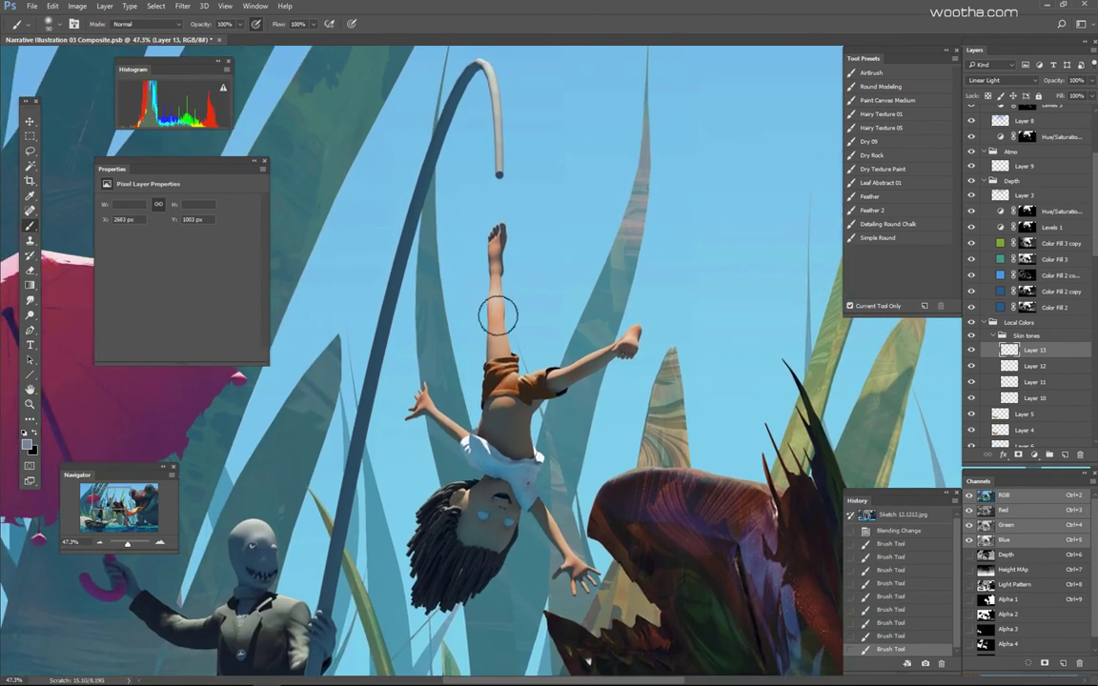
Step: Add a fifth layer to the Skin tones group in Linear Light mode and choose a red brush colour
click(1002, 83)
click(904, 197)
alt+right_click(467, 399)
alt+shift+right_click(478, 386)
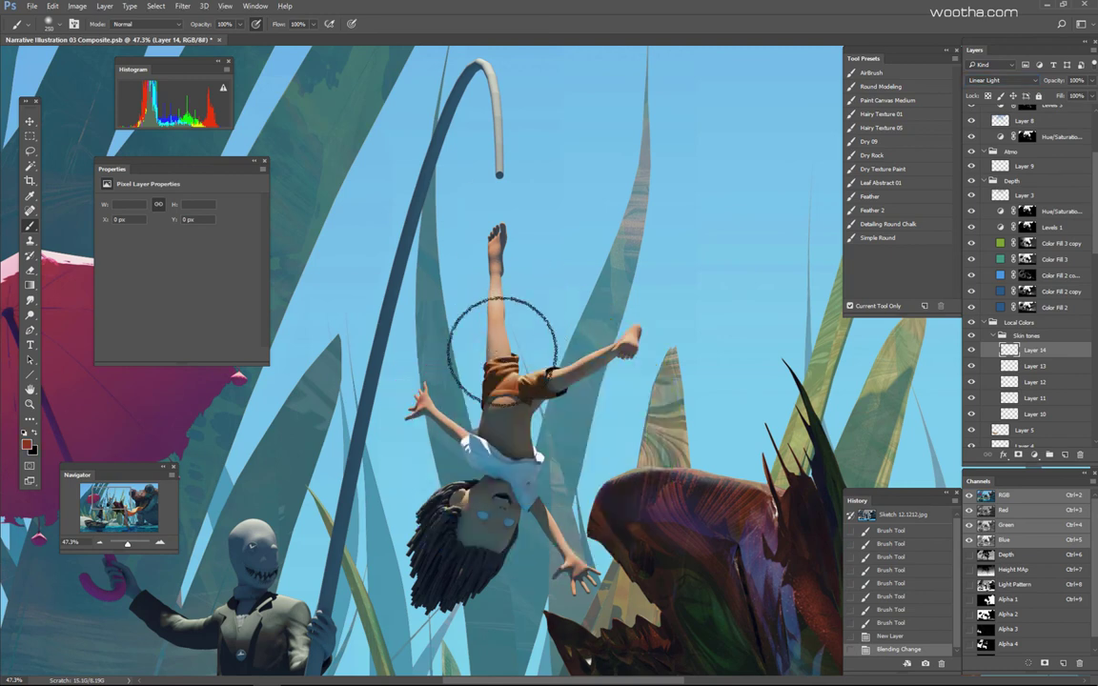
Step: Try a red stroke down the boy's leg and torso on Layer 14, undo it, and choose a grey instead
drag(500, 286, 490, 446)
alt+shift+right_click(476, 293)
alt+shift+right_click(513, 305)
key(bracketleft)
key(ctrl+z)
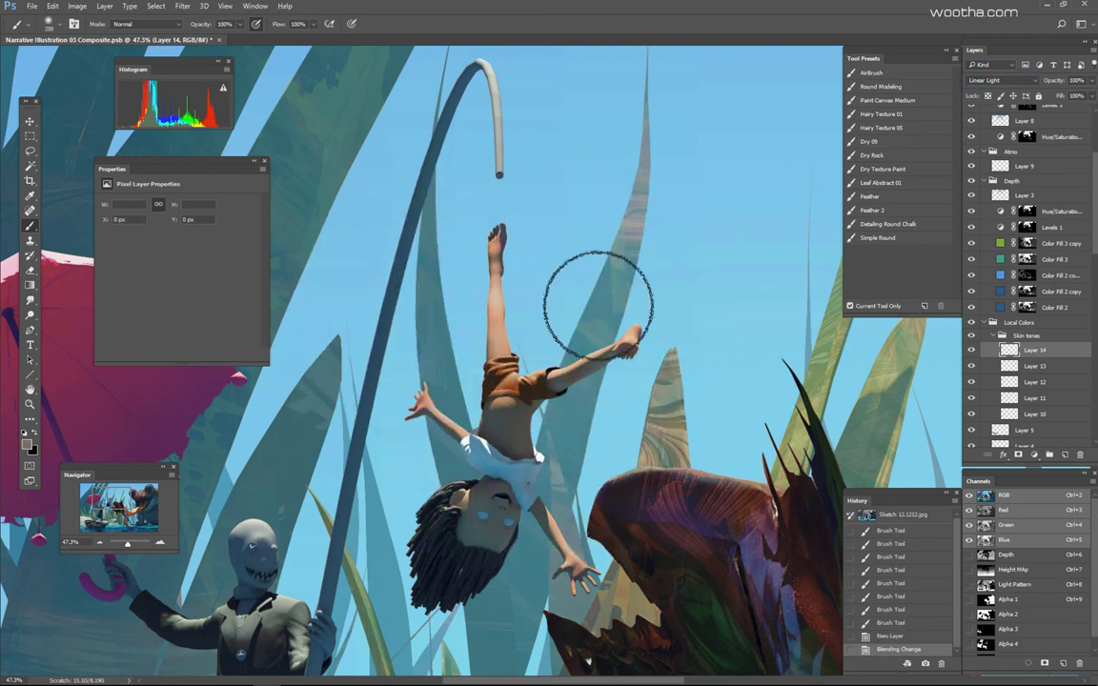
Step: Try Color Burn mode on Layer 14 with pale strokes along the boy's raised leg, and undo them
click(1002, 81)
click(998, 126)
alt+shift+right_click(530, 333)
drag(497, 281, 504, 393)
key(ctrl+z)
key(bracketleft)
key(bracketleft)
key(bracketleft)
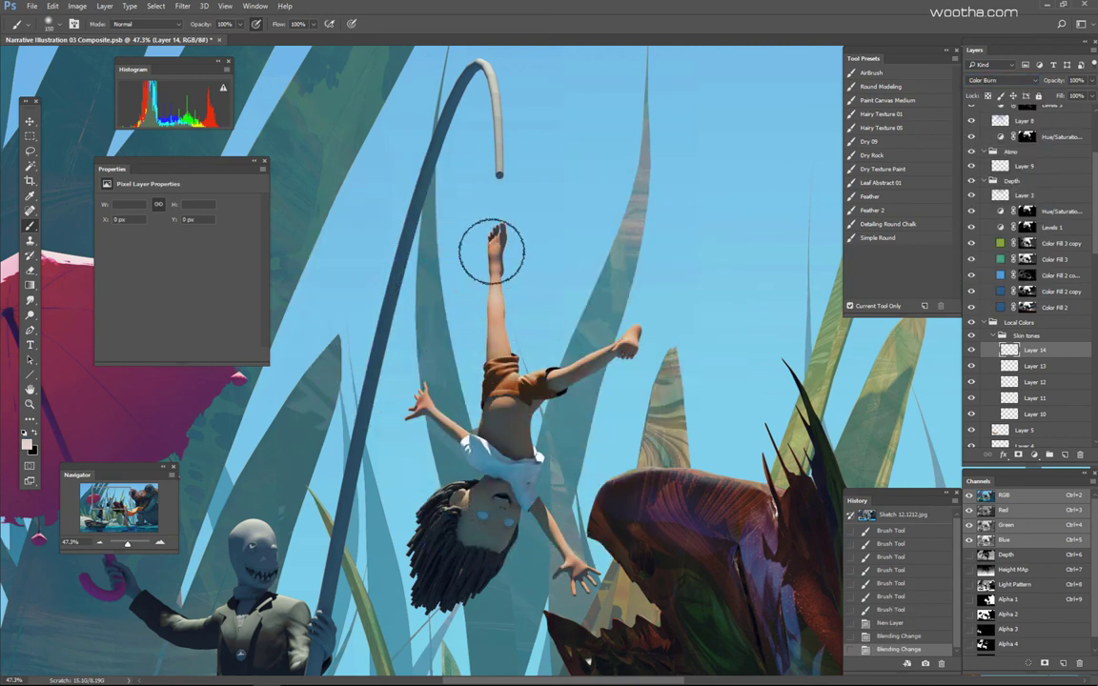
drag(493, 253, 494, 307)
key(ctrl+z)
alt+shift+right_click(495, 291)
Step: Set Layer 14 to Normal mode at 7% opacity, choose a dark red, and enlarge the brush
click(985, 80)
click(987, 92)
alt+shift+right_click(505, 341)
alt+shift+right_click(529, 319)
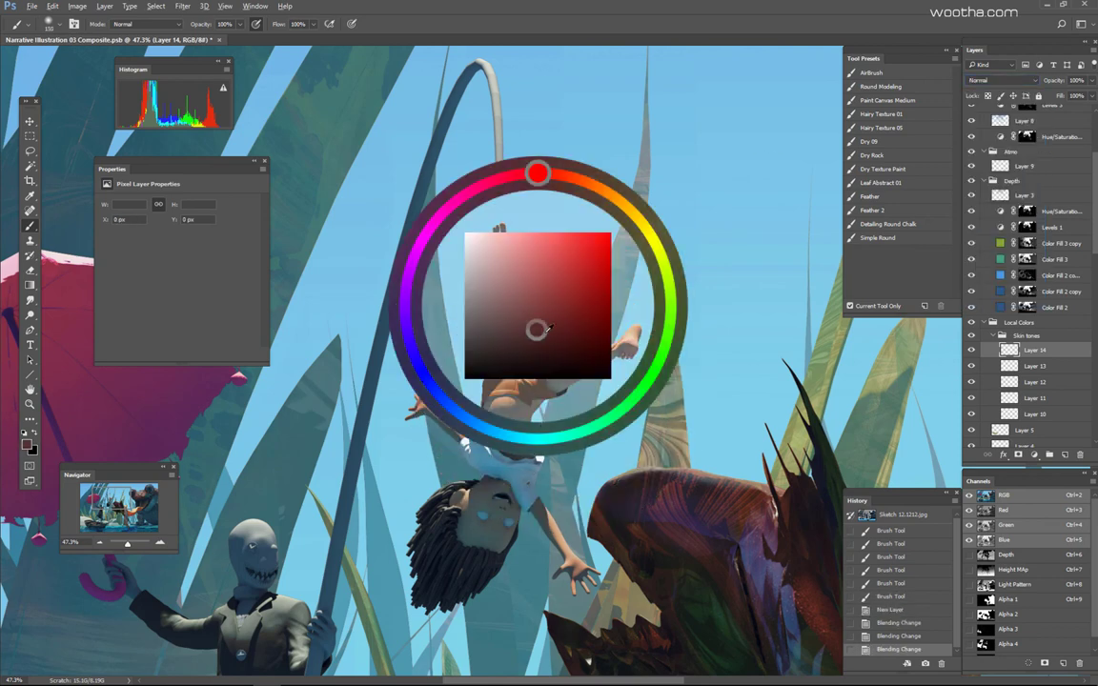
key(bracketright)
key(bracketright)
drag(1056, 81, 1010, 81)
key(bracketright)
key(bracketright)
key(bracketright)
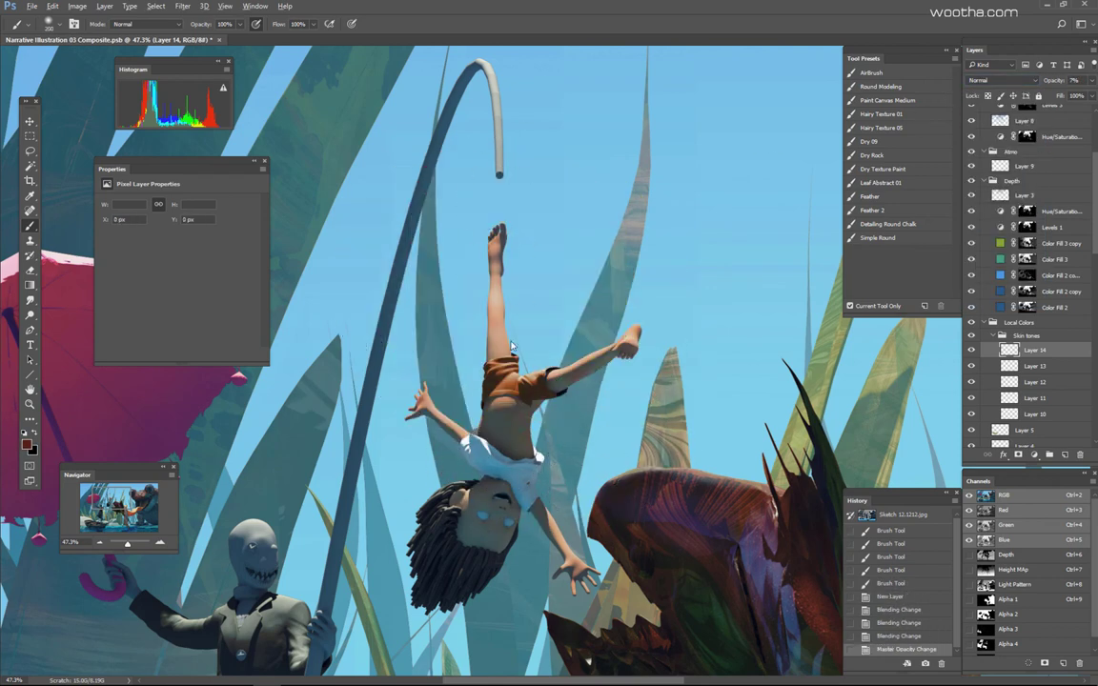
Step: Paint faint dark red over the boy's arm, face and hair on Layer 14
drag(509, 320, 545, 434)
key(ctrl+z)
mouse_move(456, 467)
mouse_down()
mouse_move(515, 438)
mouse_move(416, 404)
mouse_up()
mouse_move(519, 462)
mouse_down()
mouse_move(546, 500)
mouse_move(495, 493)
mouse_up()
mouse_move(505, 500)
mouse_down()
mouse_move(546, 546)
mouse_move(415, 495)
mouse_up()
Step: Paint a red blush onto the boy's cheeks on the Overlay layer, Layer 12
click(1011, 382)
key(bracketleft)
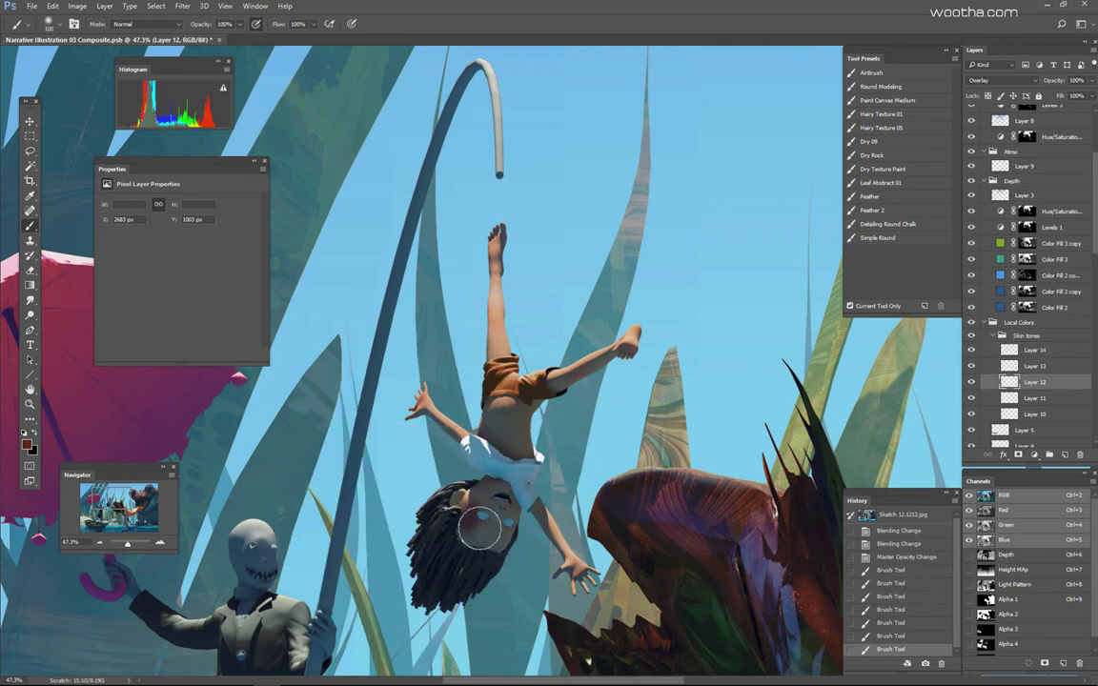
scroll(479, 529, up, 3)
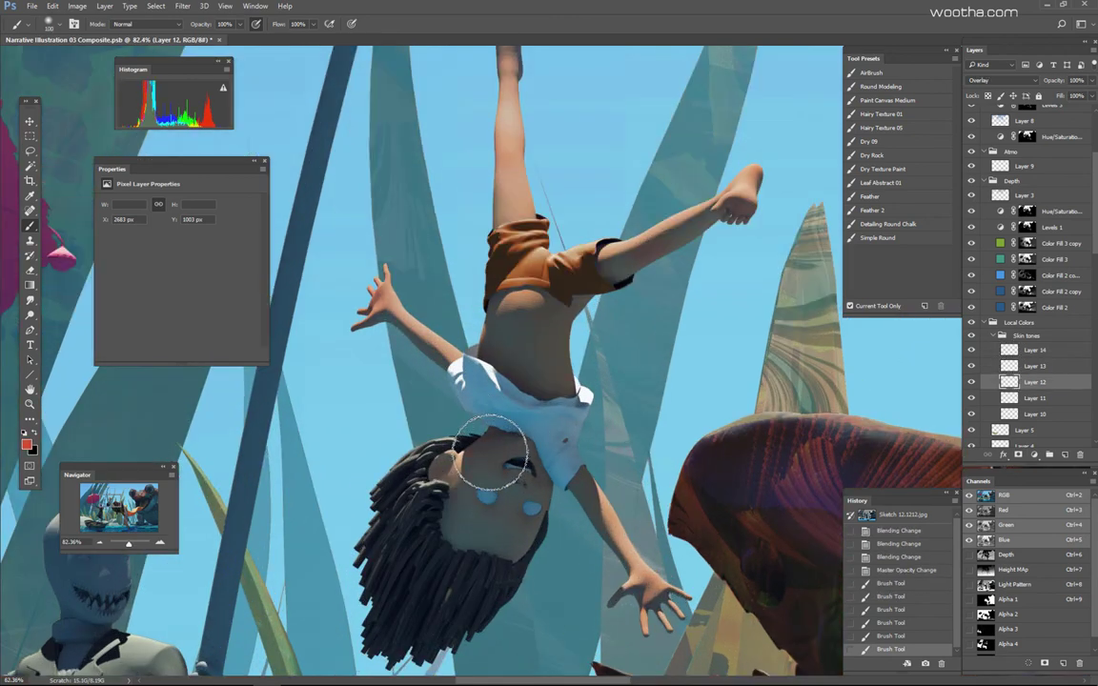
alt+shift+right_click(525, 492)
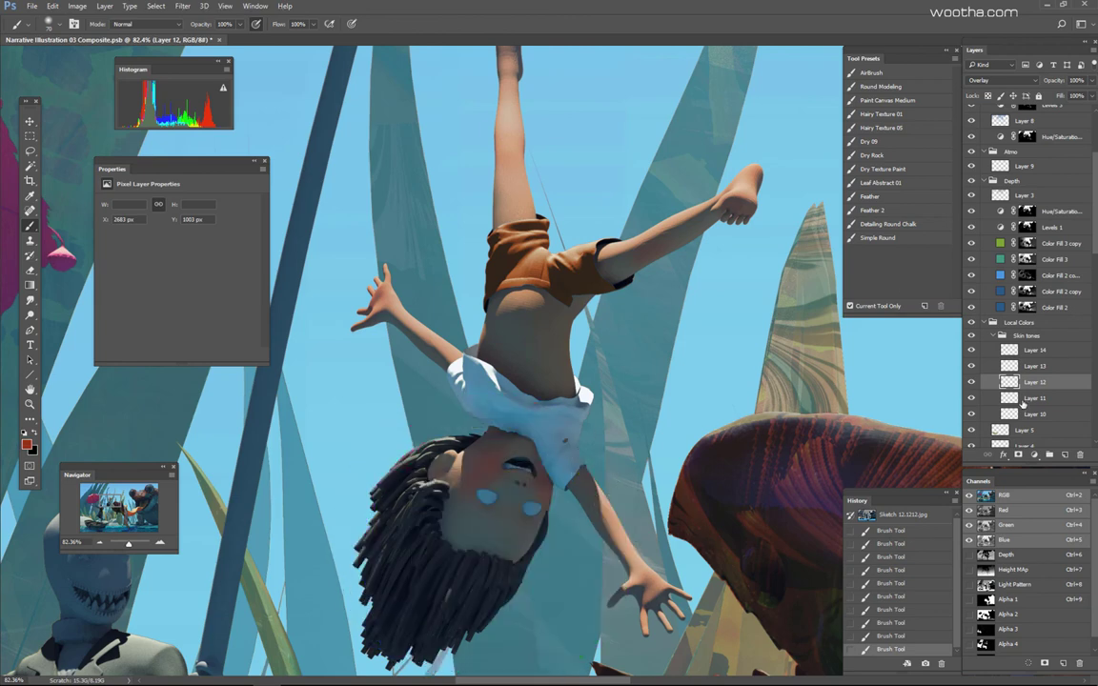
Step: Paint dark red around the boy's cheeks on the Soft Light layer, Layer 11, and switch to a grey-blue for the face
click(1023, 400)
alt+shift+right_click(476, 435)
key(bracketright)
key(bracketright)
key(bracketright)
drag(530, 481, 490, 469)
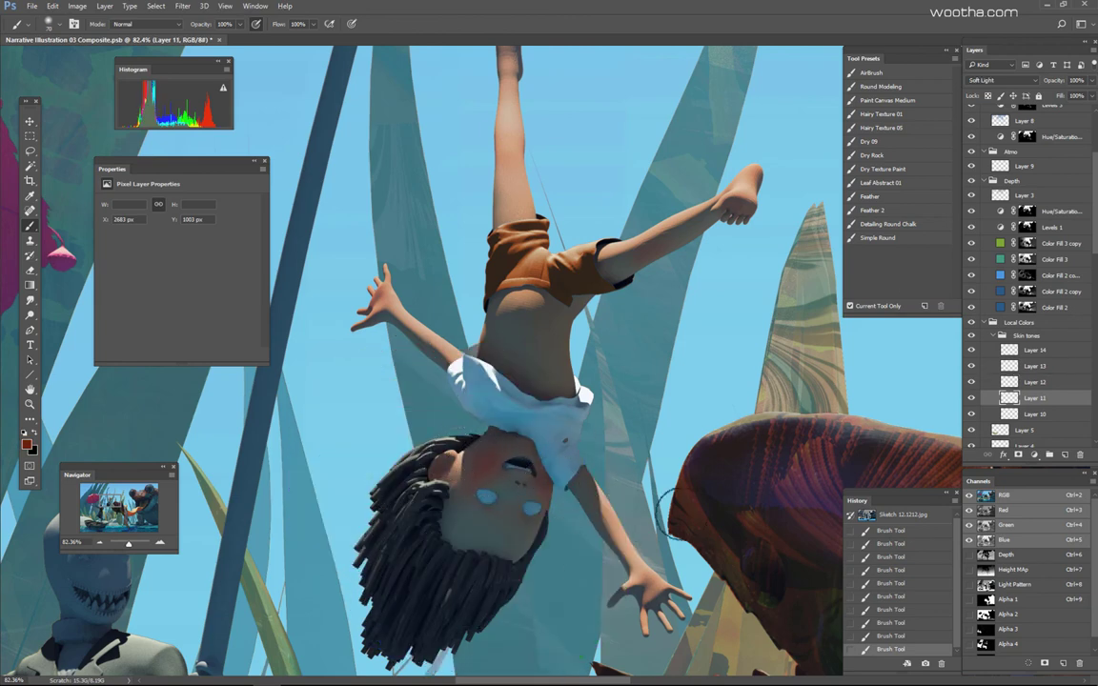
alt+shift+right_click(411, 527)
alt+shift+right_click(544, 533)
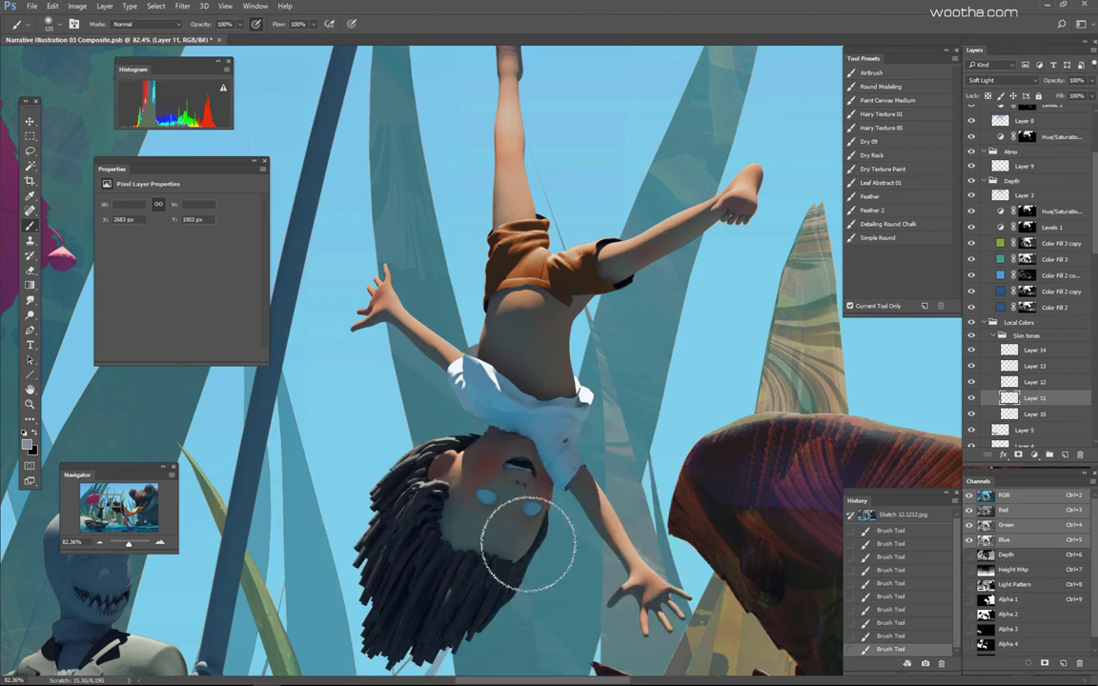
Step: Switch to the Linear Light layer, Layer 13, and choose a reddish brown for the boy's face
key(alt+bracketright)
key(alt+bracketright)
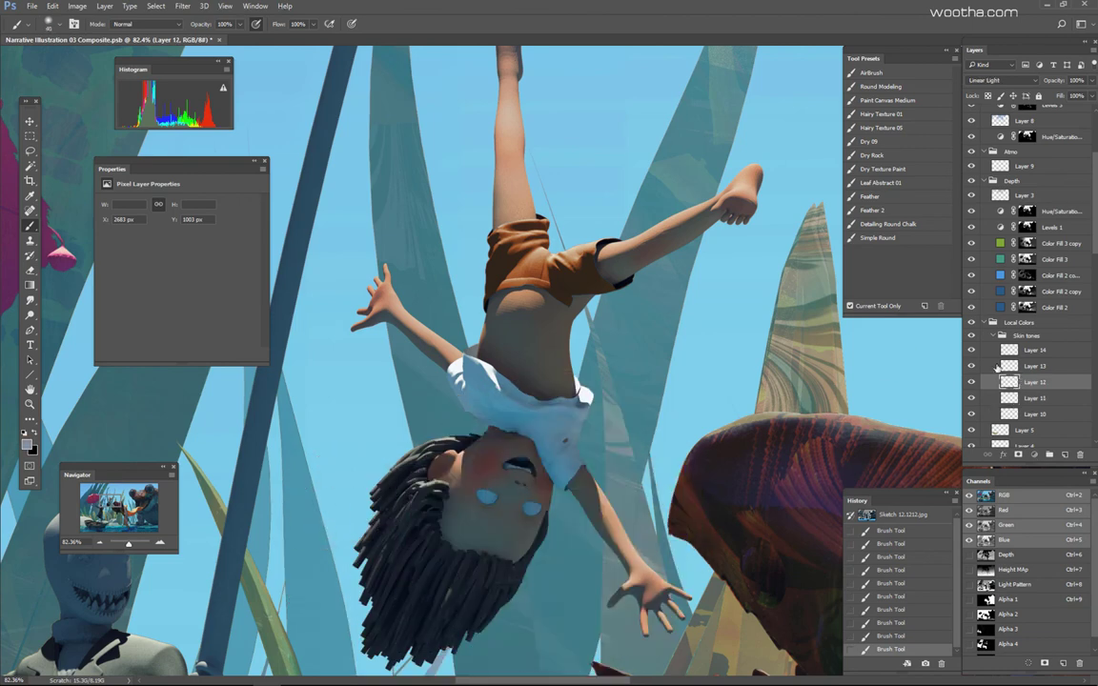
alt+shift+right_click(522, 489)
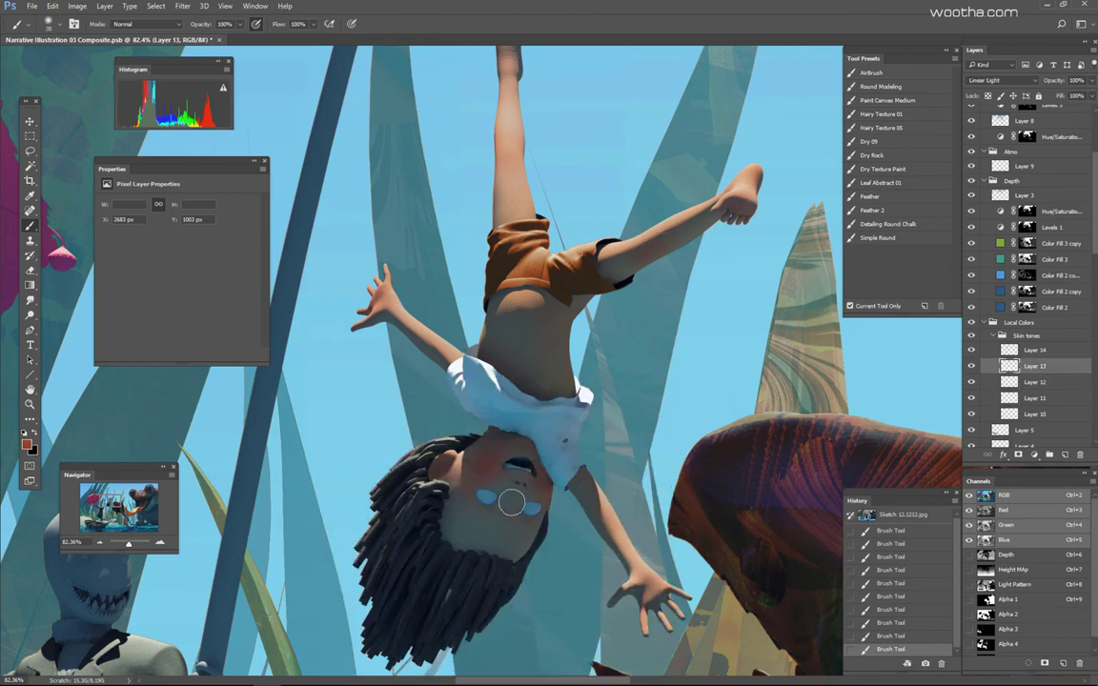
Step: Switch to the Overlay layer, Layer 12, and choose a reddish brown for the boy's face
key(alt+bracketleft)
key(alt+bracketleft)
key(alt+bracketleft)
alt+shift+right_click(537, 483)
alt+shift+right_click(515, 495)
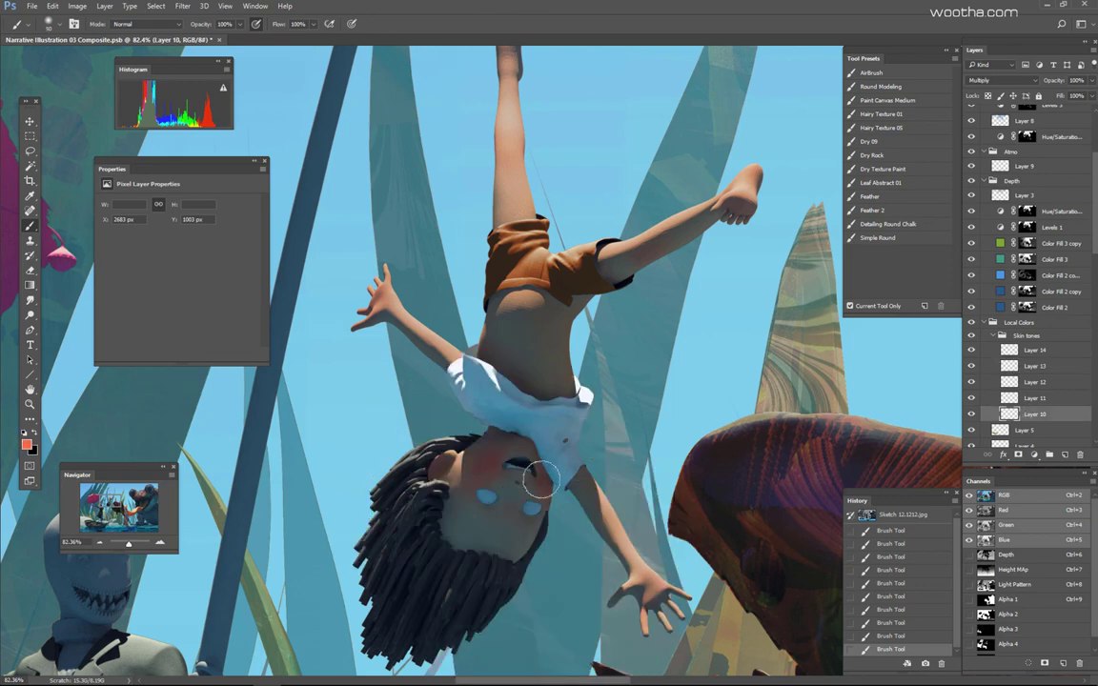
key(alt+bracketright)
key(alt+bracketright)
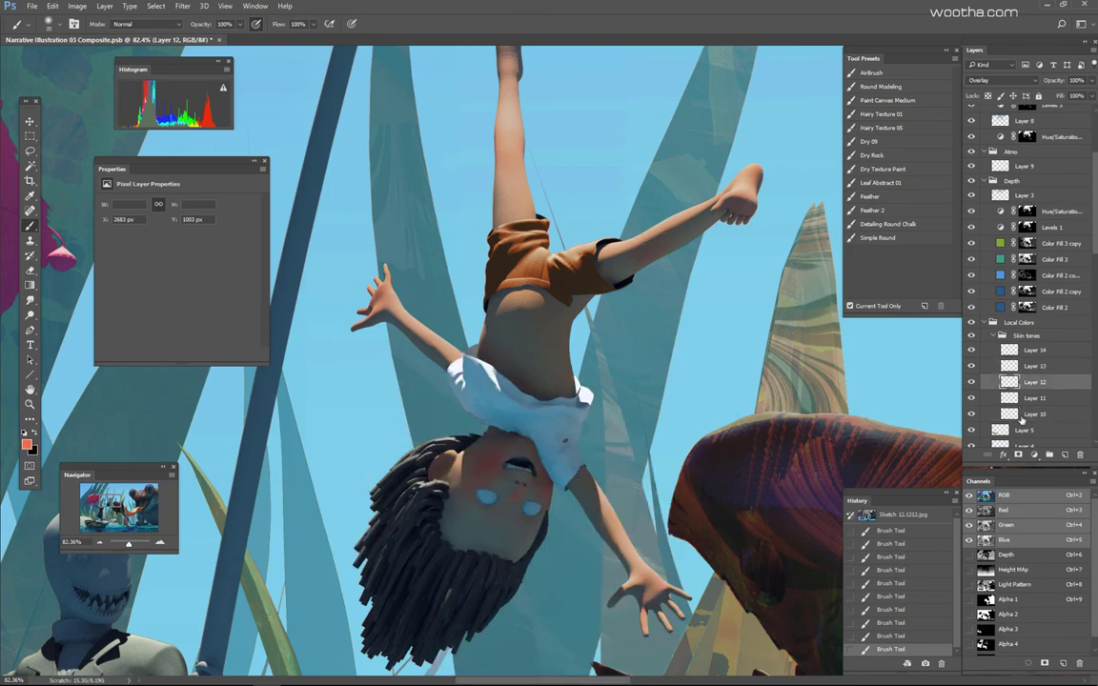
alt+shift+right_click(515, 488)
Step: Lasso an area on the boy's face, invert the selection, hide its edges and prepare a smaller brush
scroll(514, 500, up, 3)
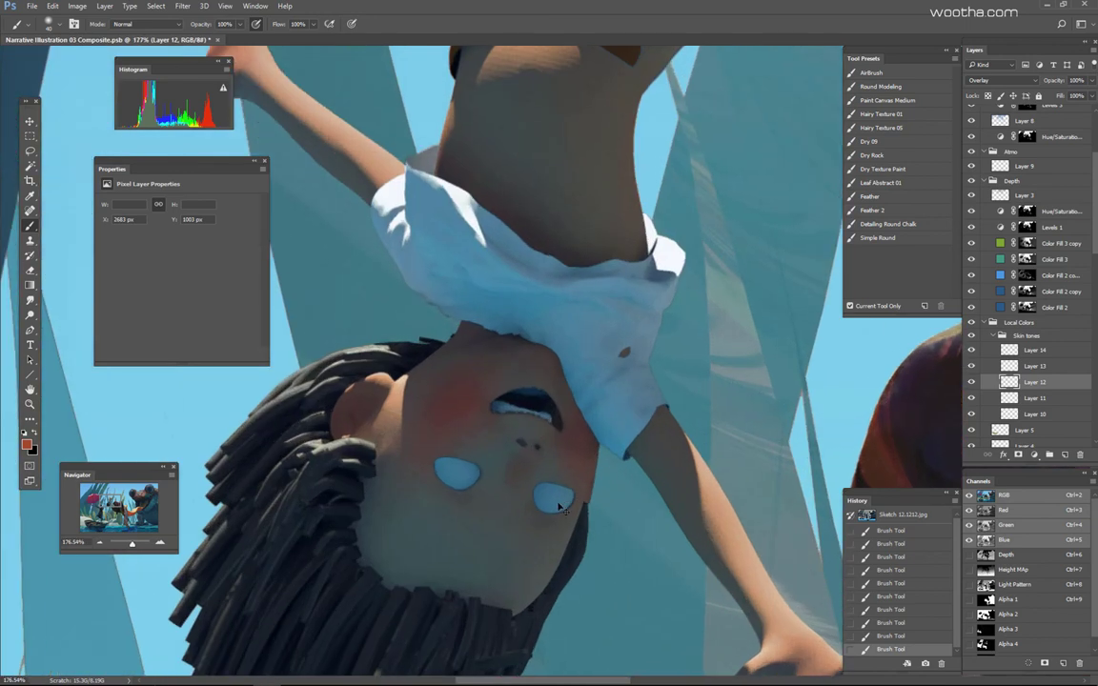
key(l)
key(ctrl+d)
key(b)
key(ctrl+h)
key(bracketleft)
key(bracketleft)
key(bracketleft)
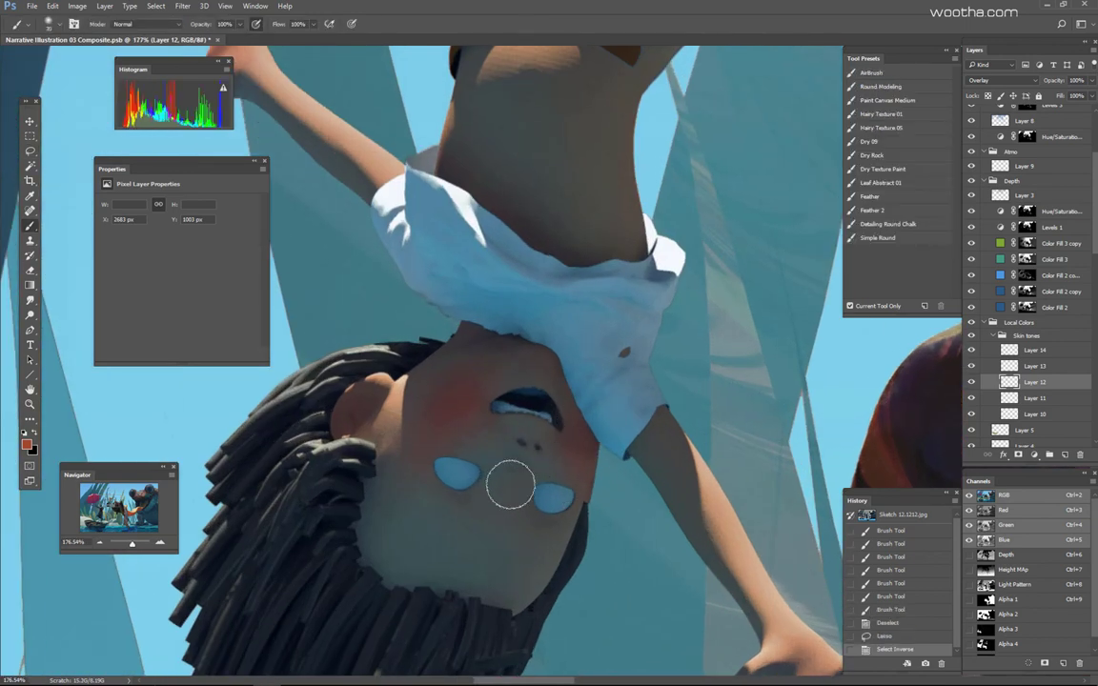
Step: Paint reddish brown around the boy's nose, eyes and cheeks on Layer 12, undoing a stray stroke and enlarging the brush
drag(507, 482, 521, 467)
drag(568, 448, 577, 455)
scroll(578, 448, down, 5)
key(ctrl+z)
scroll(553, 453, up, 2)
key(bracketright)
key(bracketright)
key(bracketright)
key(bracketright)
key(bracketright)
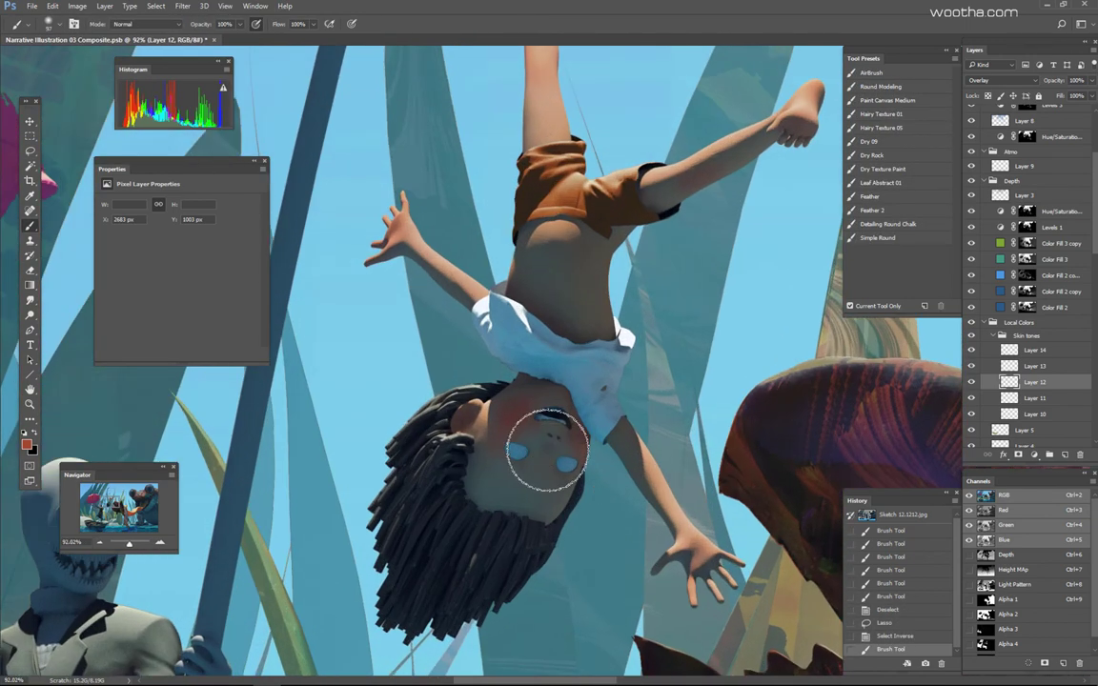
drag(511, 457, 524, 452)
mouse_move(574, 456)
mouse_down()
mouse_move(537, 489)
mouse_move(440, 464)
mouse_up()
Step: Switch to the Linear Light layer, Layer 13, choose a grey-blue and select the boy's face area with the Magic Wand
click(1012, 366)
key(bracketleft)
alt+shift+right_click(517, 471)
alt+shift+right_click(515, 460)
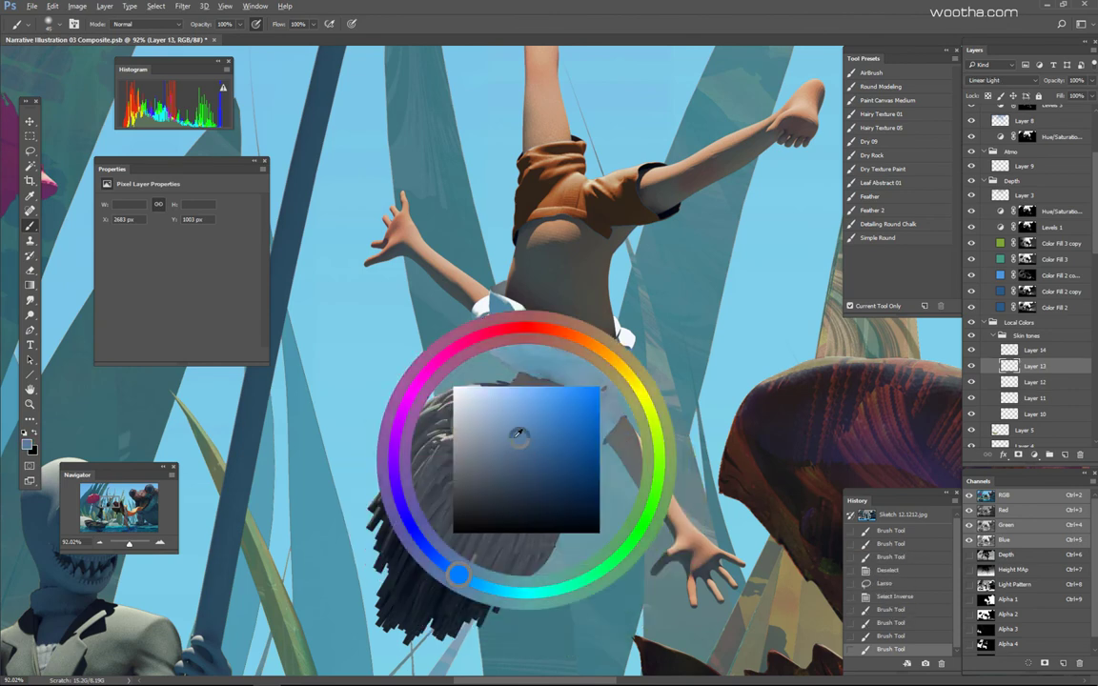
key(w)
click(542, 472)
key(ctrl+h)
key(b)
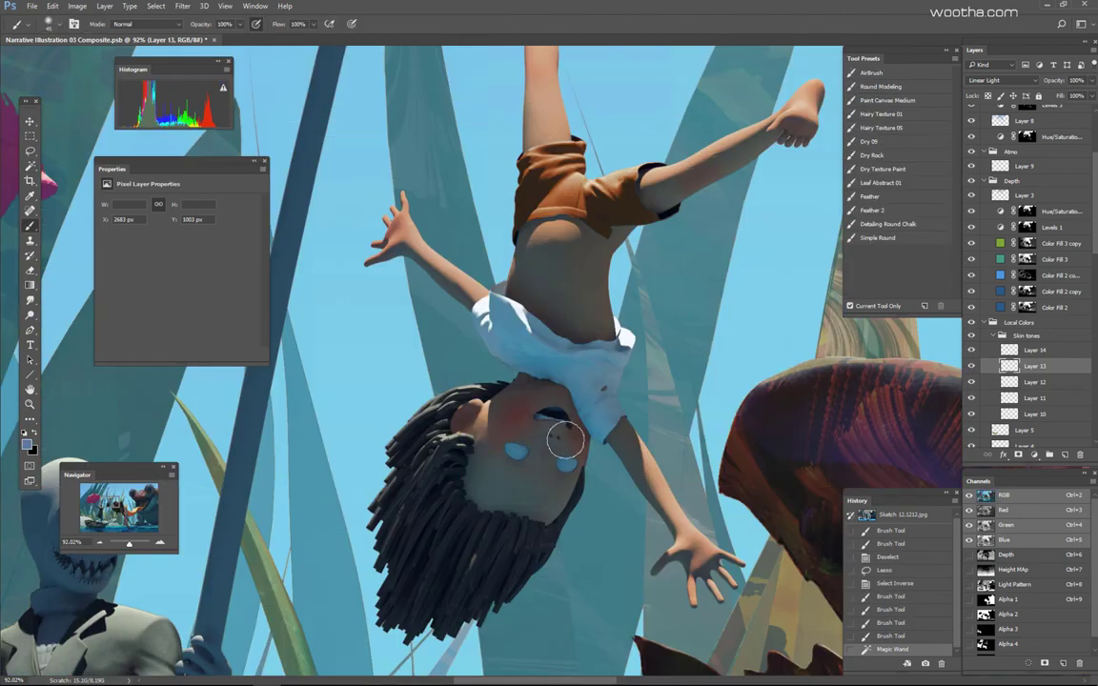
Step: Paint grey-blue over the boy's nose, eye area and forehead on Layer 13, and clear the selection
drag(563, 443, 508, 448)
drag(572, 452, 619, 429)
drag(508, 498, 499, 486)
drag(541, 471, 412, 486)
key(ctrl+d)
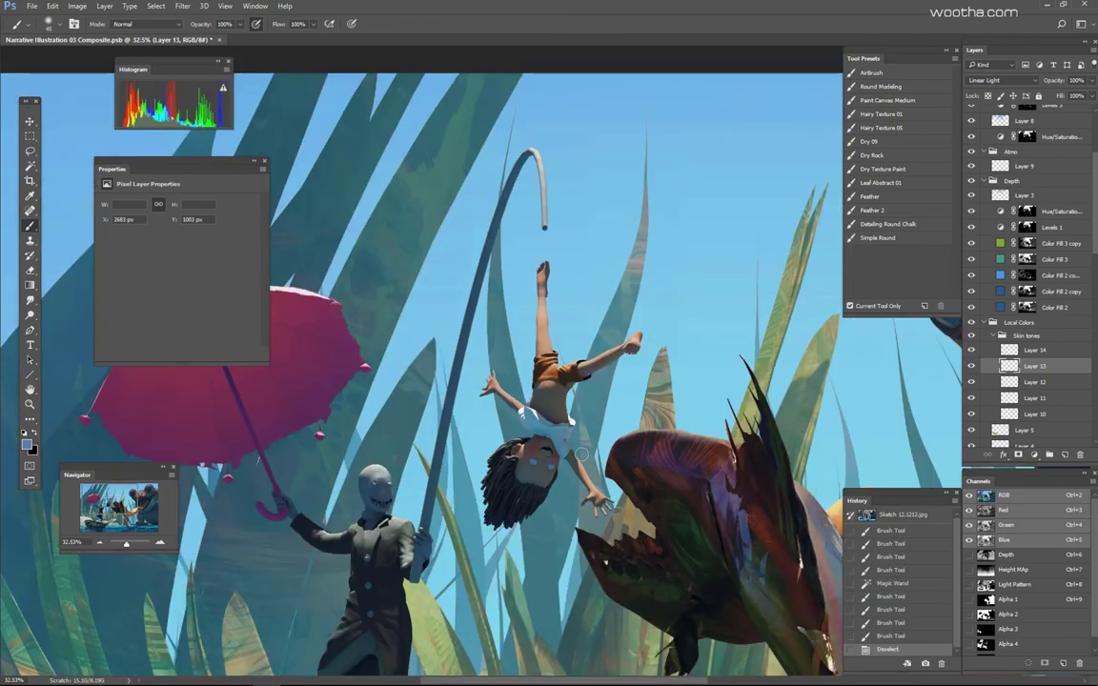
Step: Add a new layer above Layer 14 in the Skin tones group, set to Darken at 54% opacity
mouse_move(629, 376)
mouse_down()
mouse_move(580, 377)
mouse_move(631, 376)
mouse_up()
click(1054, 349)
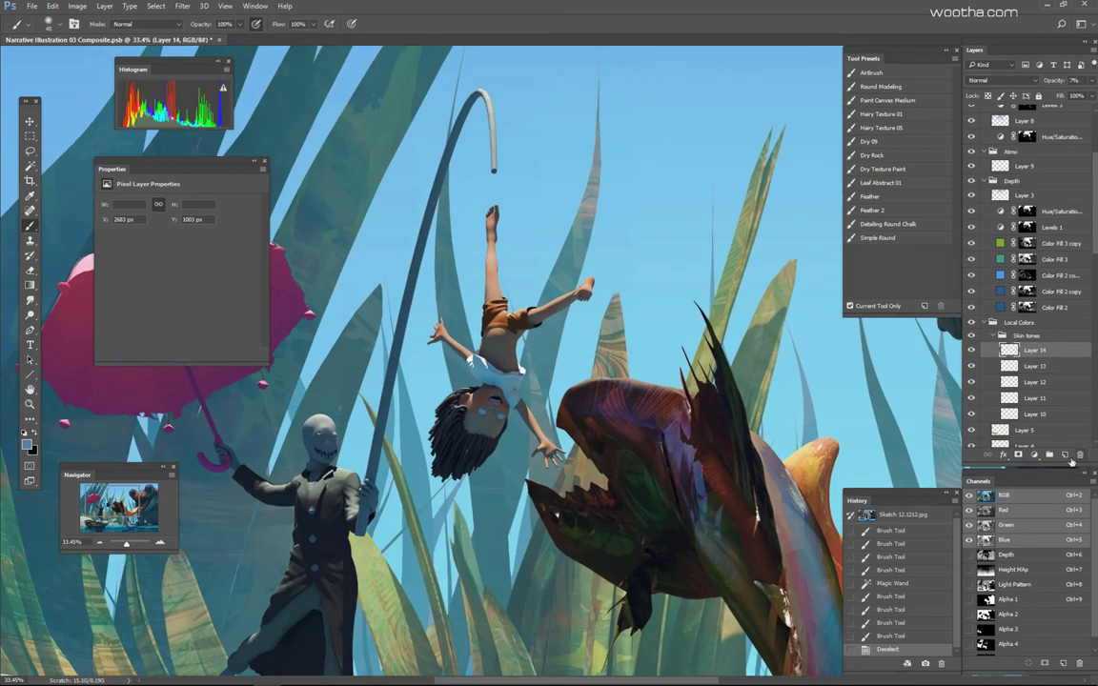
click(1065, 455)
click(1001, 80)
click(996, 105)
scroll(534, 460, up, 2)
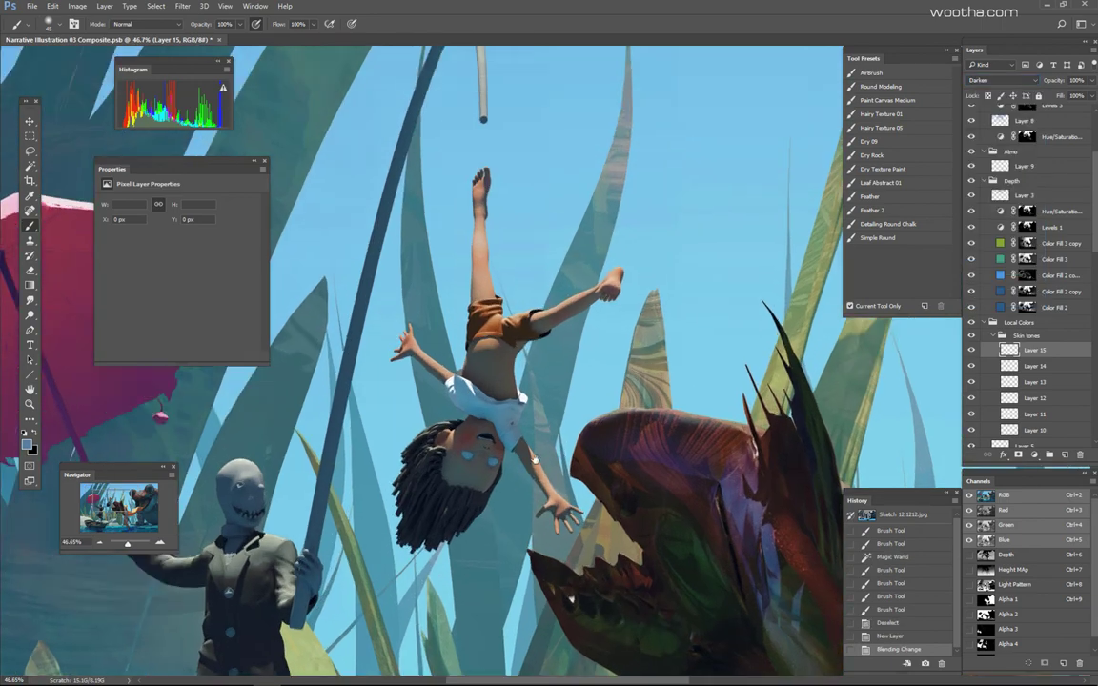
scroll(534, 460, down, 2)
key(w)
key(5)
key(4)
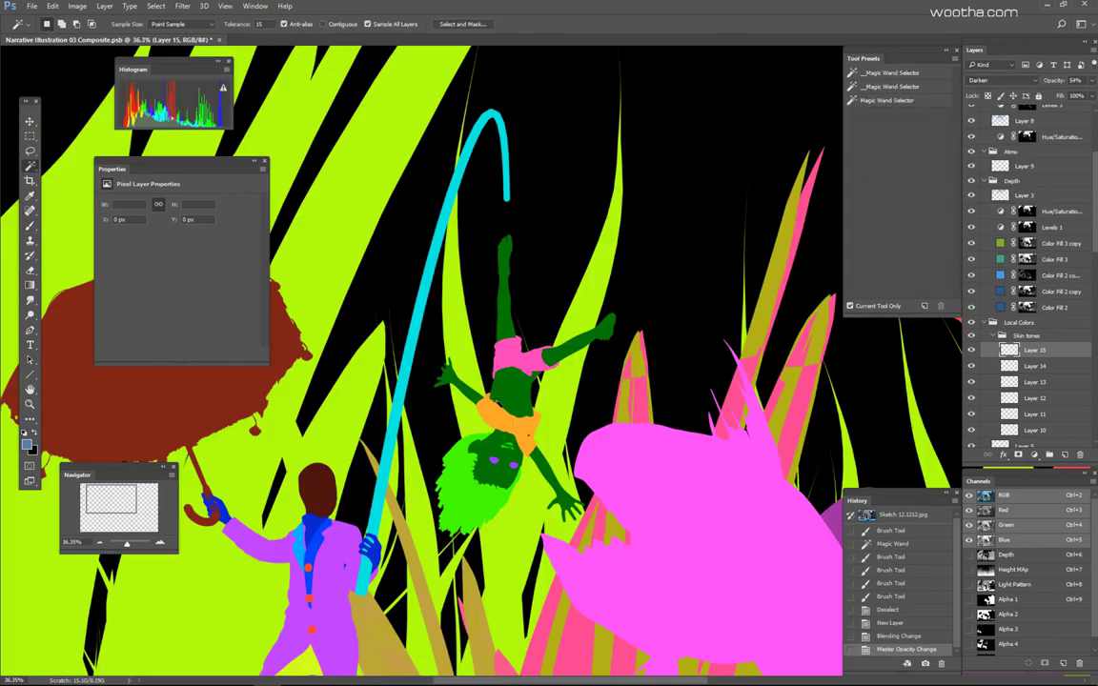
Step: Select all of the boy's skin by its dark green in the colour ID pass and return to the painting
click(527, 389)
key(F2)
key(ctrl+d)
key(F2)
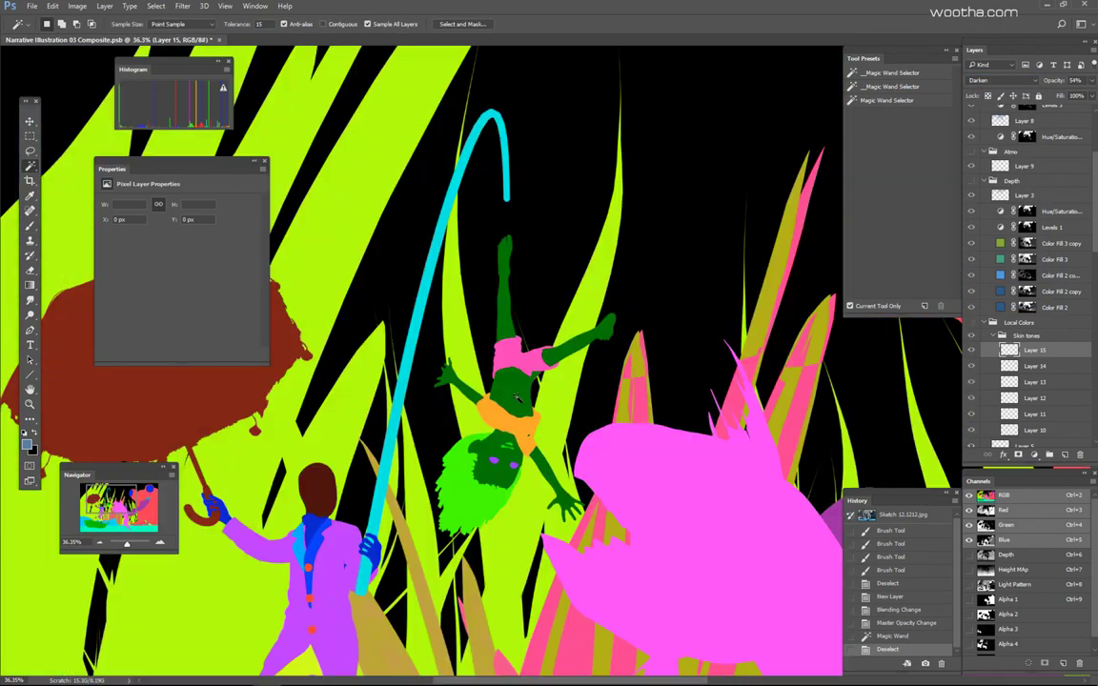
click(519, 403)
key(F2)
Step: Try to brush a light skin tone over the boy's legs and torso on Layer 15, and undo it
key(b)
key(ctrl+h)
drag(521, 400, 488, 374)
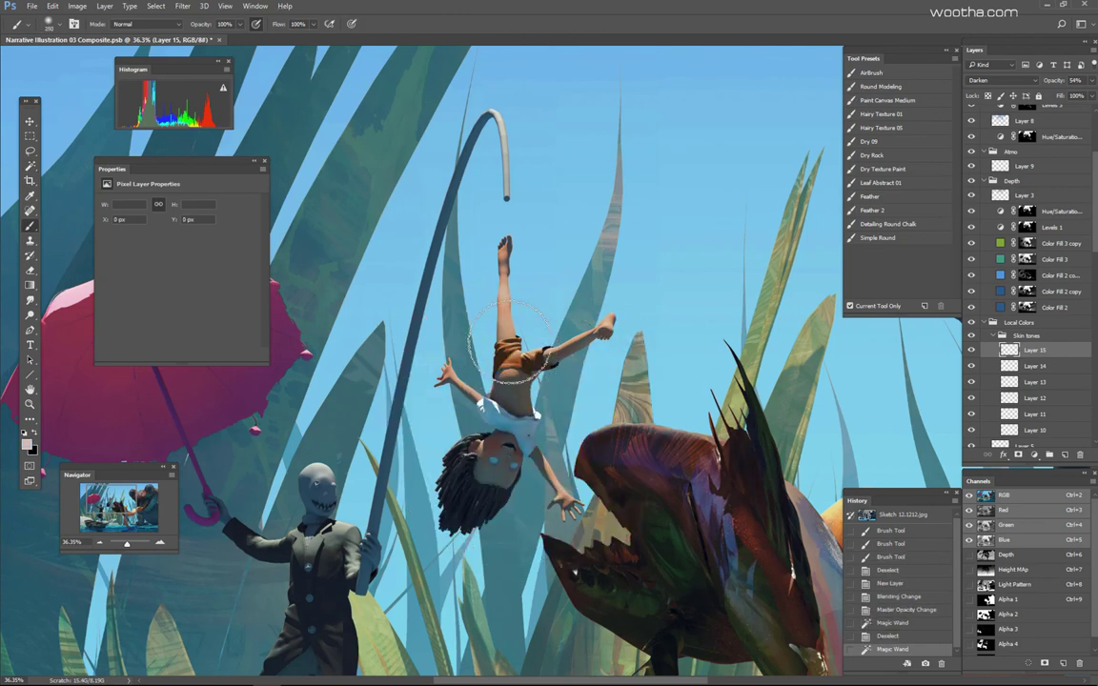
drag(590, 360, 640, 386)
drag(518, 301, 625, 240)
drag(510, 362, 505, 393)
key([)
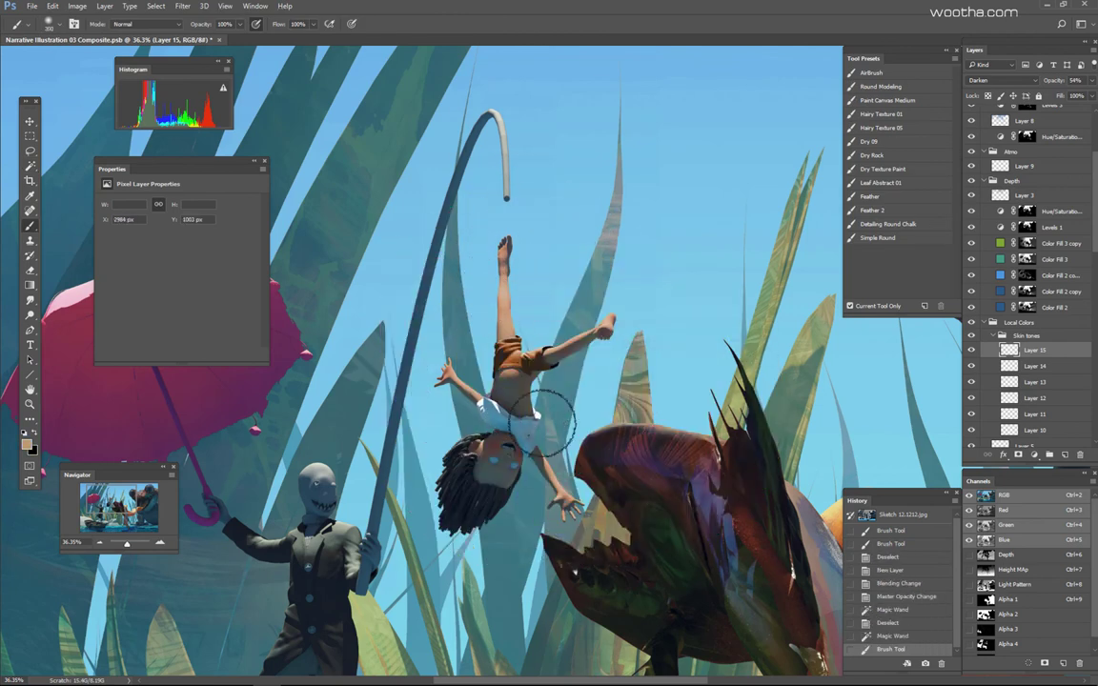
key(ctrl+z)
Step: Fill the selected skin on Layer 15 with an ochre brown and lower the layer's opacity
drag(533, 348, 590, 375)
key(alt+BackSpace)
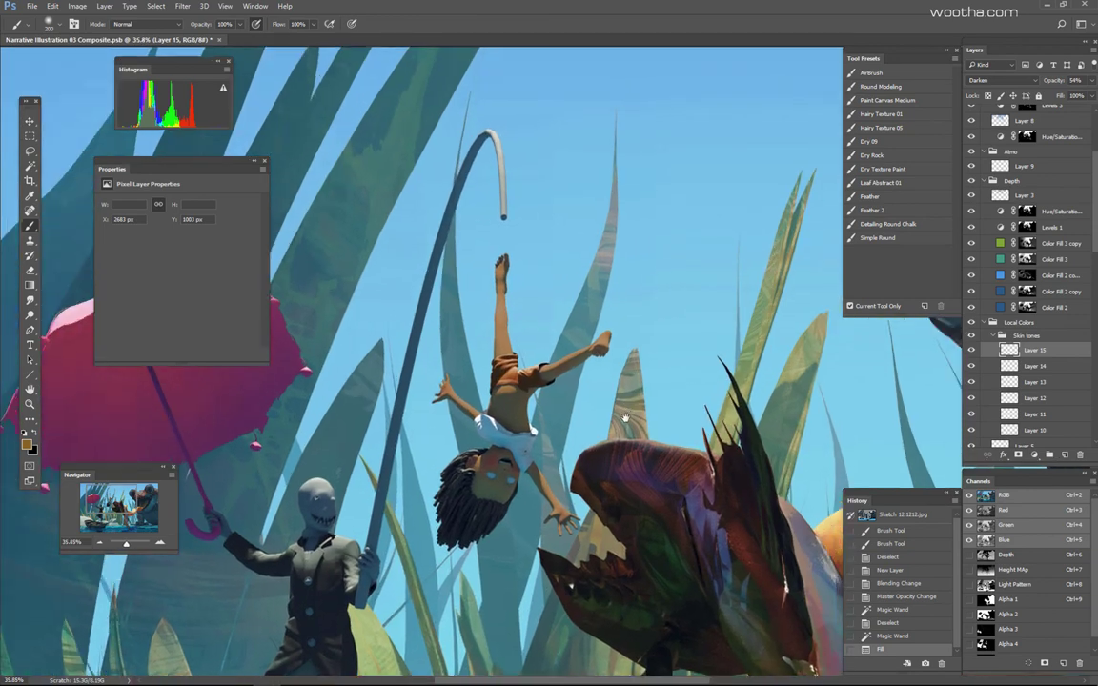
drag(625, 417, 619, 428)
drag(1055, 81, 1031, 81)
Step: Examine what each Lighting group layer contributes by disabling and re-enabling their layer masks one after another
drag(1095, 239, 1096, 314)
click(985, 255)
click(1027, 286)
shift+click(1027, 287)
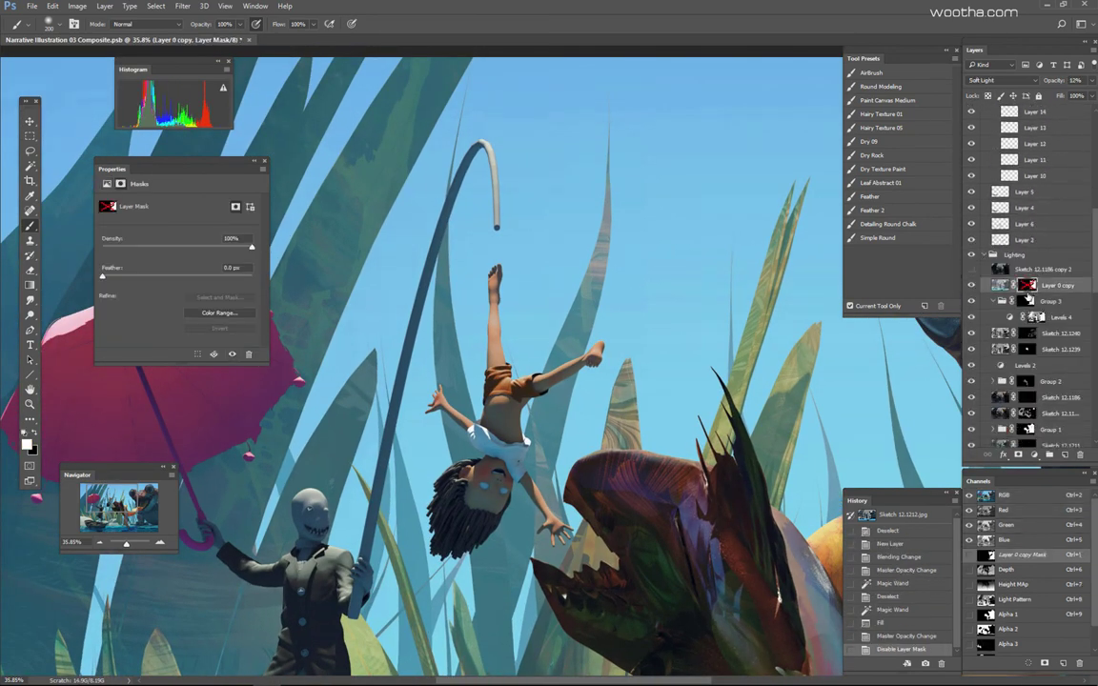
shift+click(1027, 287)
shift+click(1029, 334)
shift+click(1029, 334)
shift+click(1026, 302)
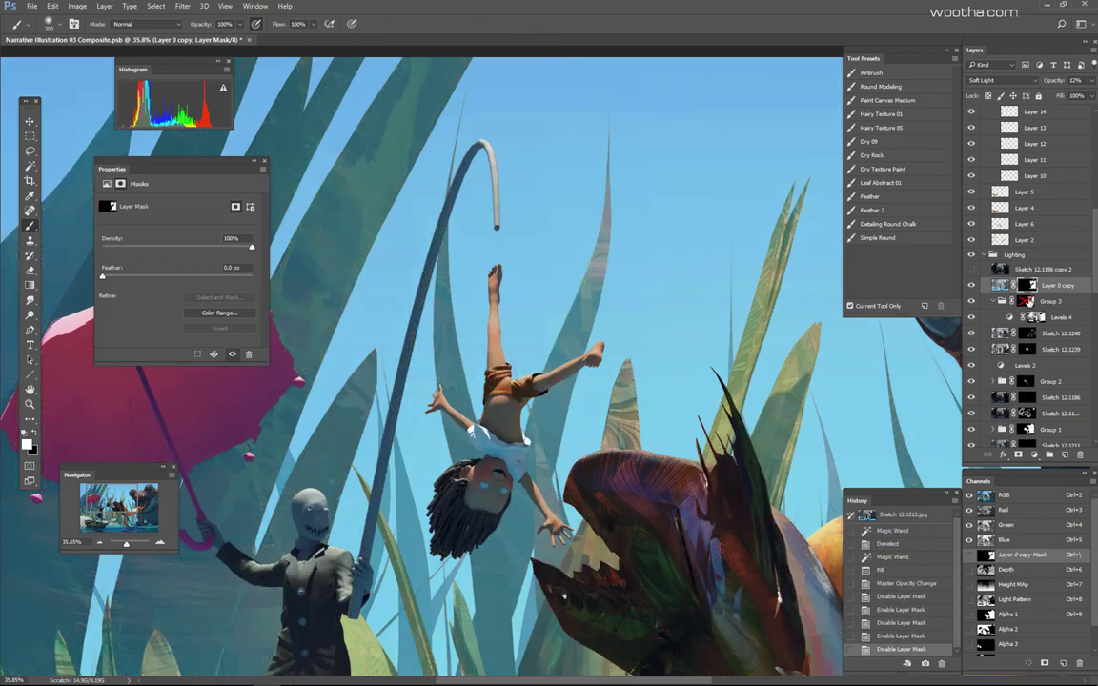
shift+click(1025, 302)
shift+click(1026, 349)
shift+click(1026, 350)
shift+click(1027, 382)
shift+click(1027, 382)
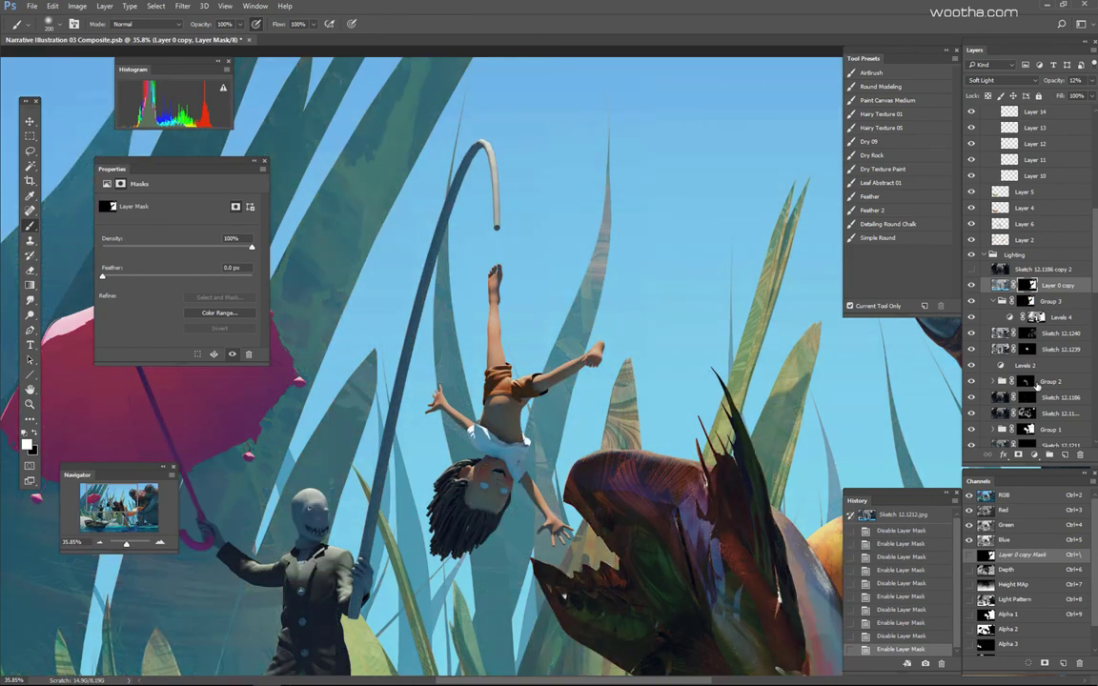
shift+click(1028, 414)
shift+click(1029, 414)
shift+click(1028, 415)
shift+click(1029, 415)
scroll(1029, 410, down, 3)
shift+click(1027, 301)
shift+click(1028, 300)
Step: Duplicate the Sketch 12.1187 render layer, move the copy above Layer 15 in Skin tones and fill its mask with white
click(1063, 303)
key(ctrl+d)
key(ctrl+j)
drag(1064, 302, 1061, 166)
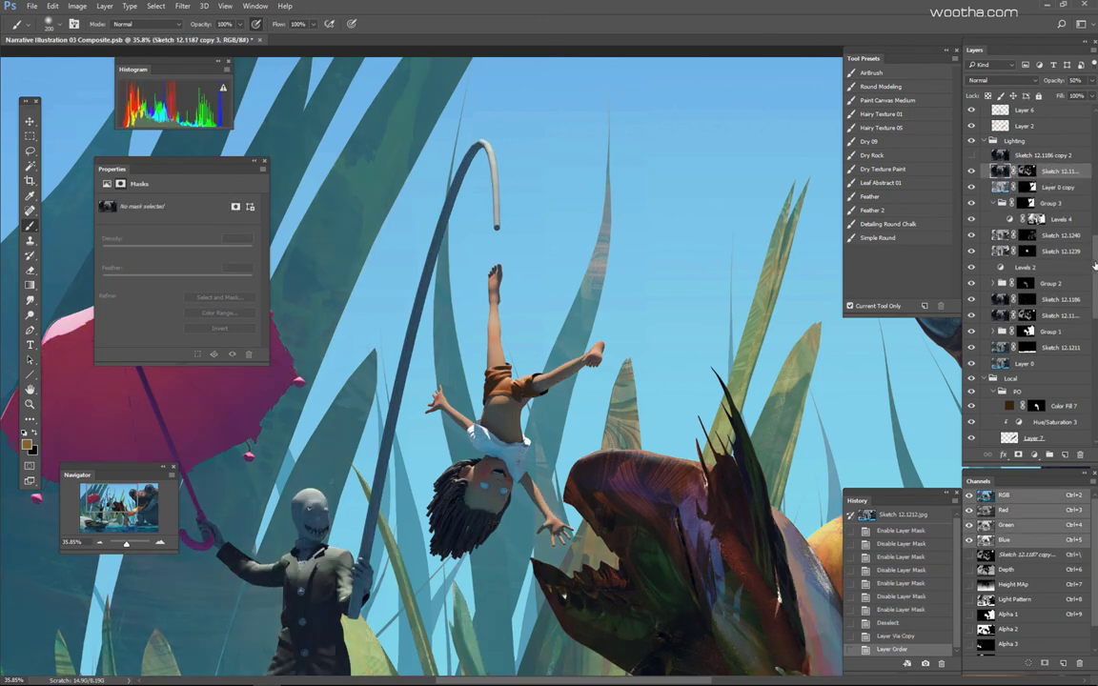
scroll(1061, 176, up, 3)
drag(1061, 373, 1055, 179)
click(1038, 184)
key(alt+BackSpace)
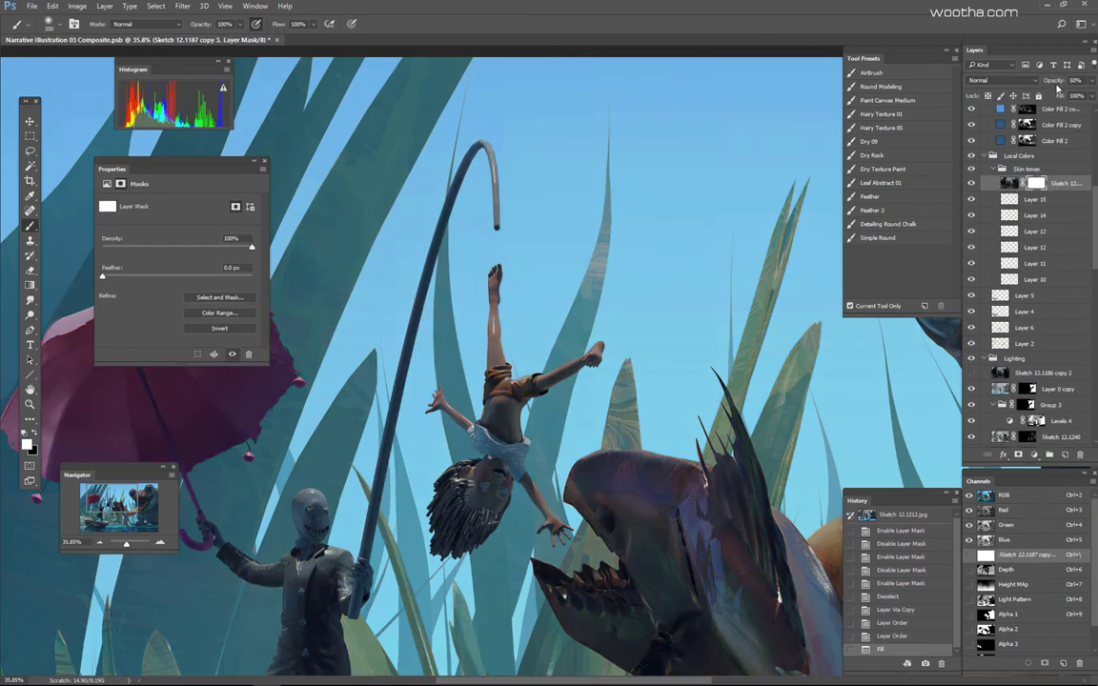
Step: Set the Sketch 12.1187 copy to Screen at 24% opacity and compare the image with it hidden
click(1001, 80)
click(905, 143)
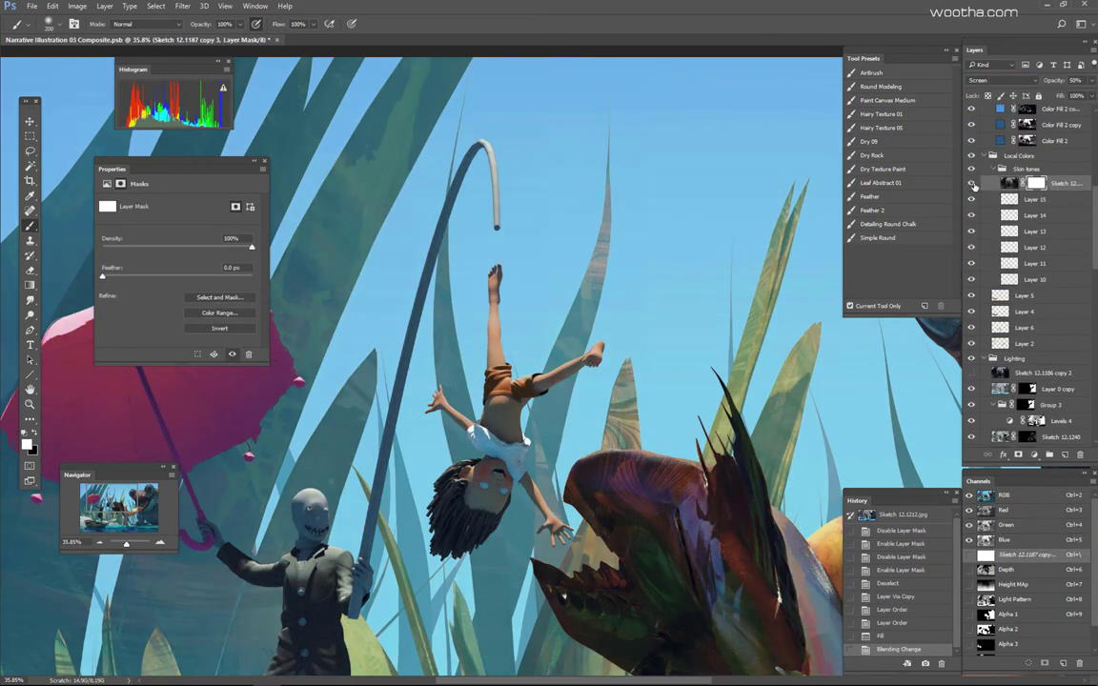
click(1010, 183)
click(972, 183)
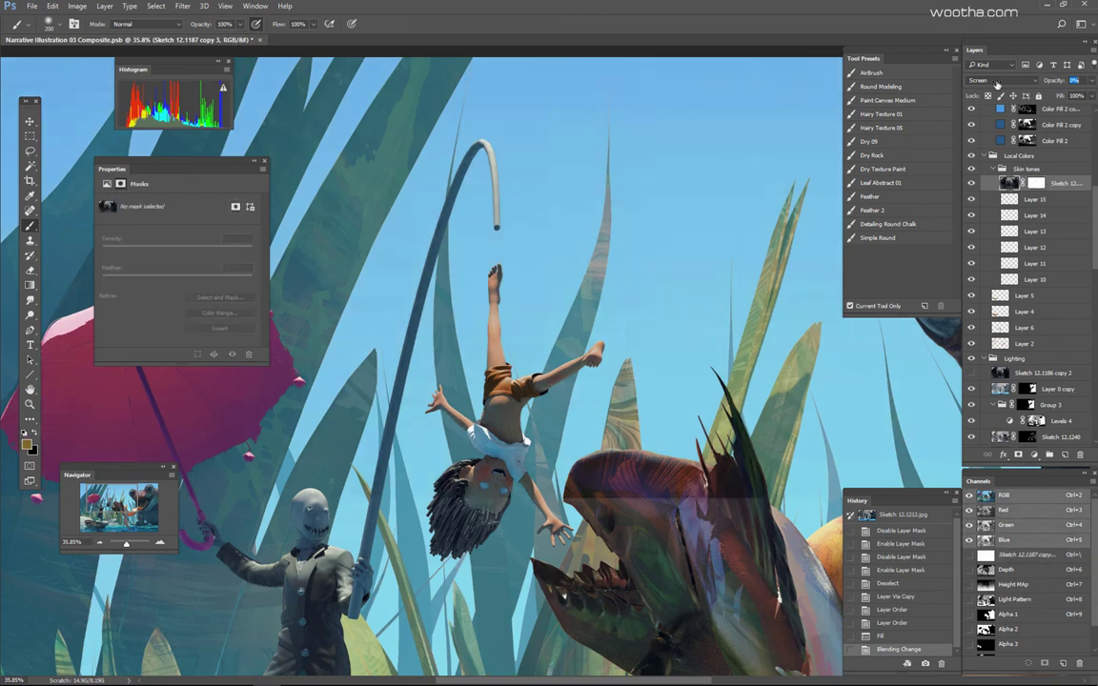
click(972, 184)
Step: Examine the contributions of Group 3, Sketch 12.1239 and Sketch 12.1240 by toggling their layer masks
scroll(992, 205, down, 5)
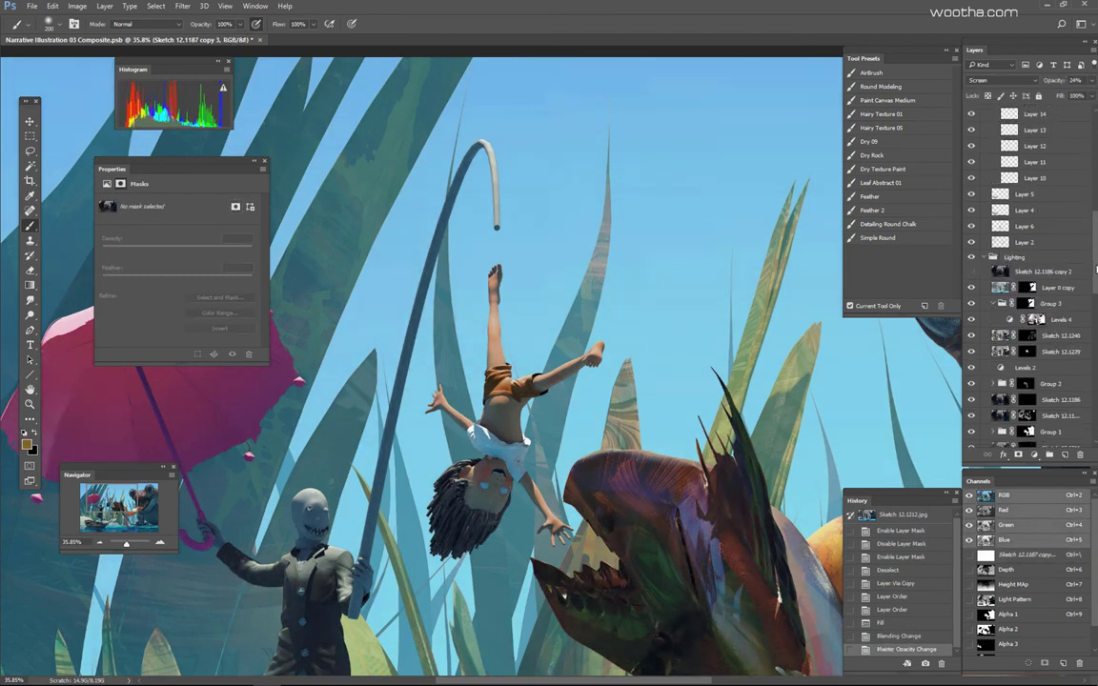
shift+click(1027, 236)
shift+click(1027, 236)
shift+click(1027, 236)
click(1051, 239)
shift+click(1026, 286)
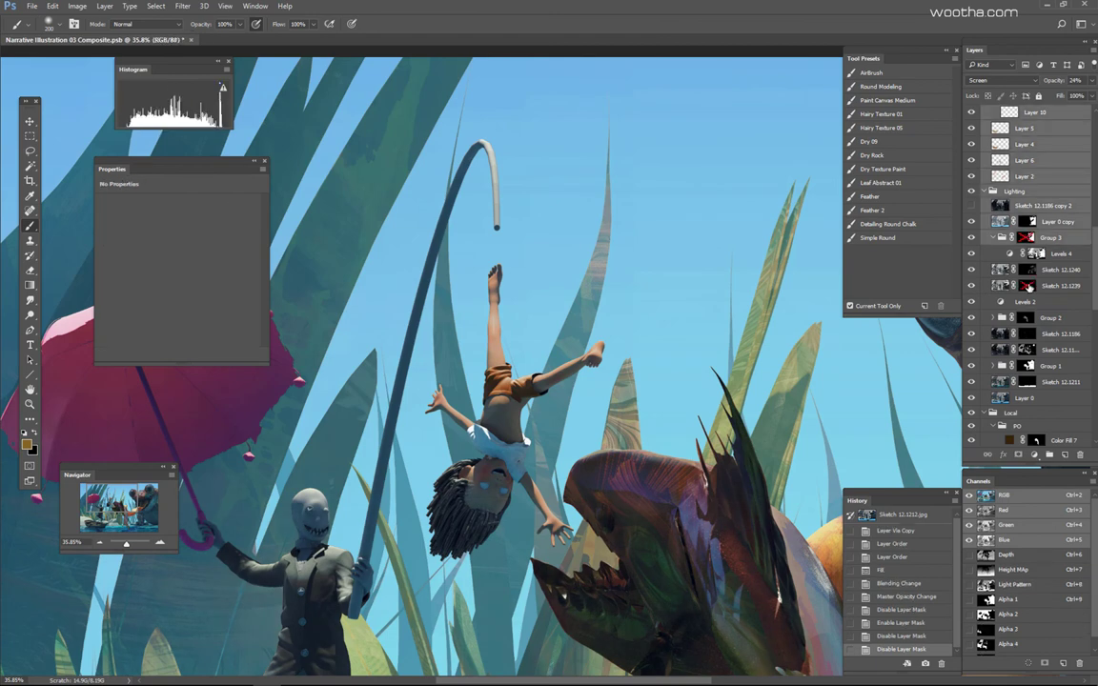
shift+click(1027, 286)
shift+click(1026, 271)
shift+click(1026, 270)
Step: Copy the Sketch 12.1240 layer to the top of Skin tones, fill its mask with white and set it to Screen
click(1065, 273)
mouse_move(1065, 272)
mouse_down()
mouse_move(1060, 113)
mouse_move(1056, 214)
mouse_up()
click(1036, 220)
key(alt+BackSpace)
click(1010, 80)
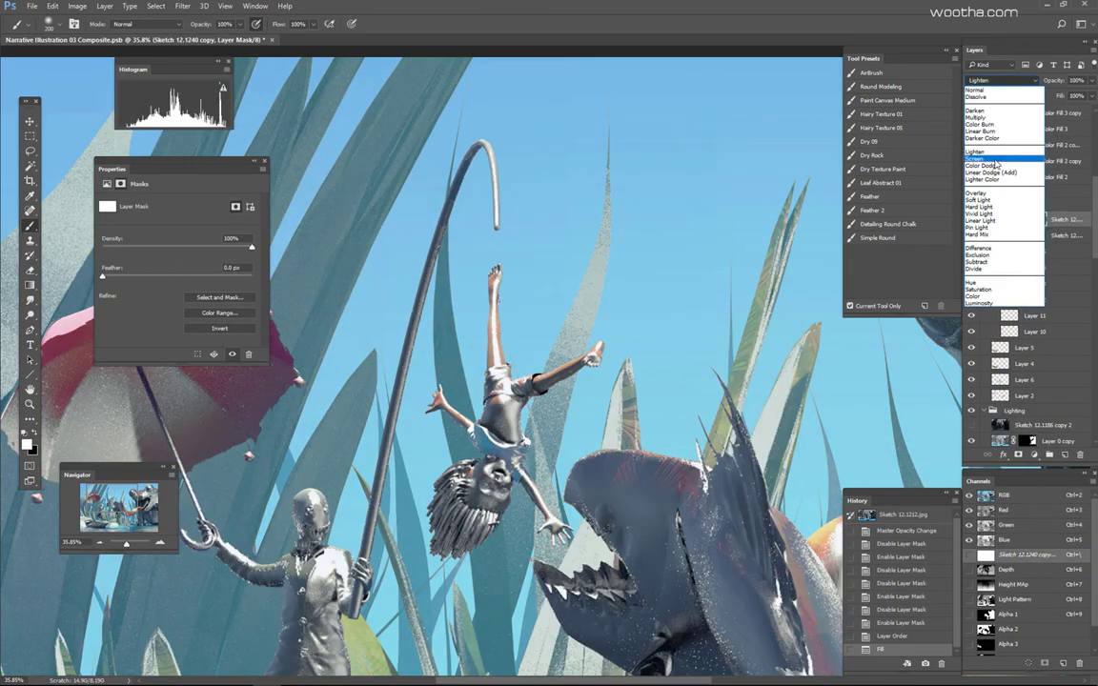
click(1000, 157)
Step: Darken the Sketch 12.1240 copy with Levels, raising the black input to about 105, and set its opacity to 18%
click(1009, 219)
key(ctrl+l)
drag(727, 172, 774, 172)
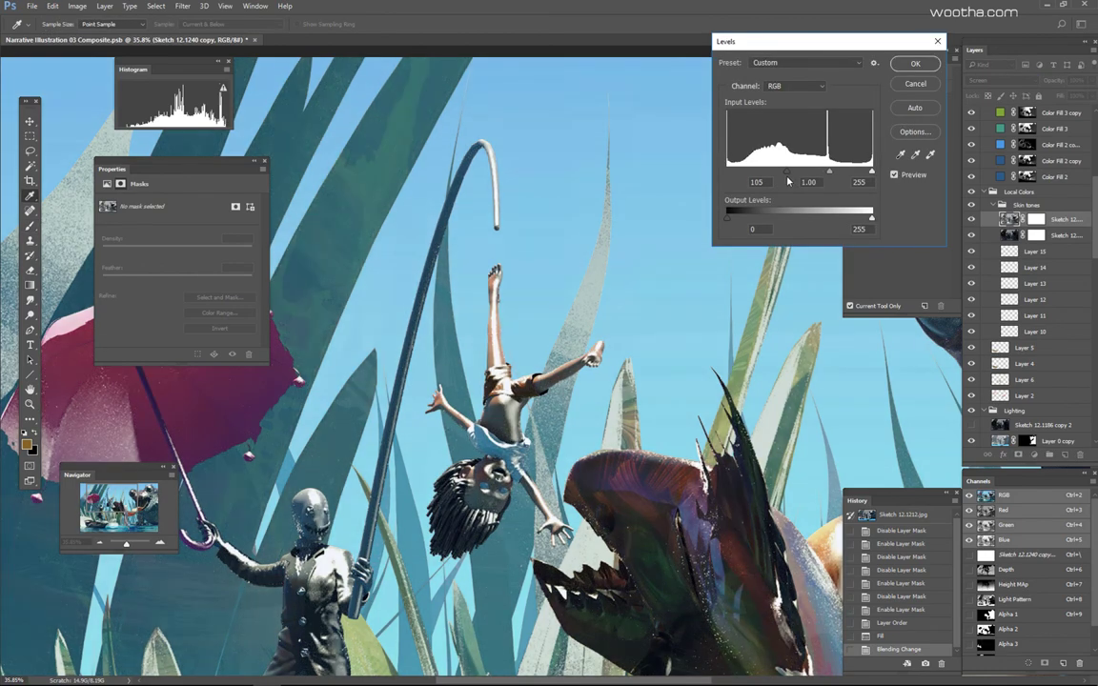
key(Return)
key(b)
drag(954, 87, 965, 89)
Step: Select the boy's skin from the colour ID pass and paste a merged copy of it in place as a new layer
ctrl+click(1063, 231)
click(1072, 225)
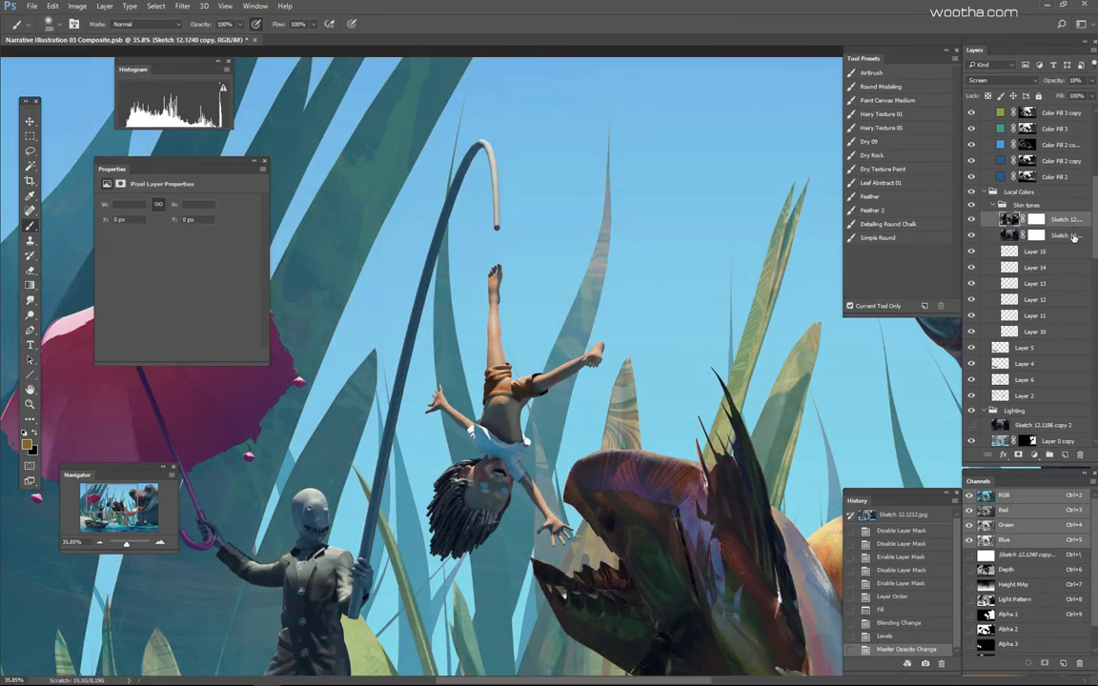
key(F2)
click(494, 326)
key(F3)
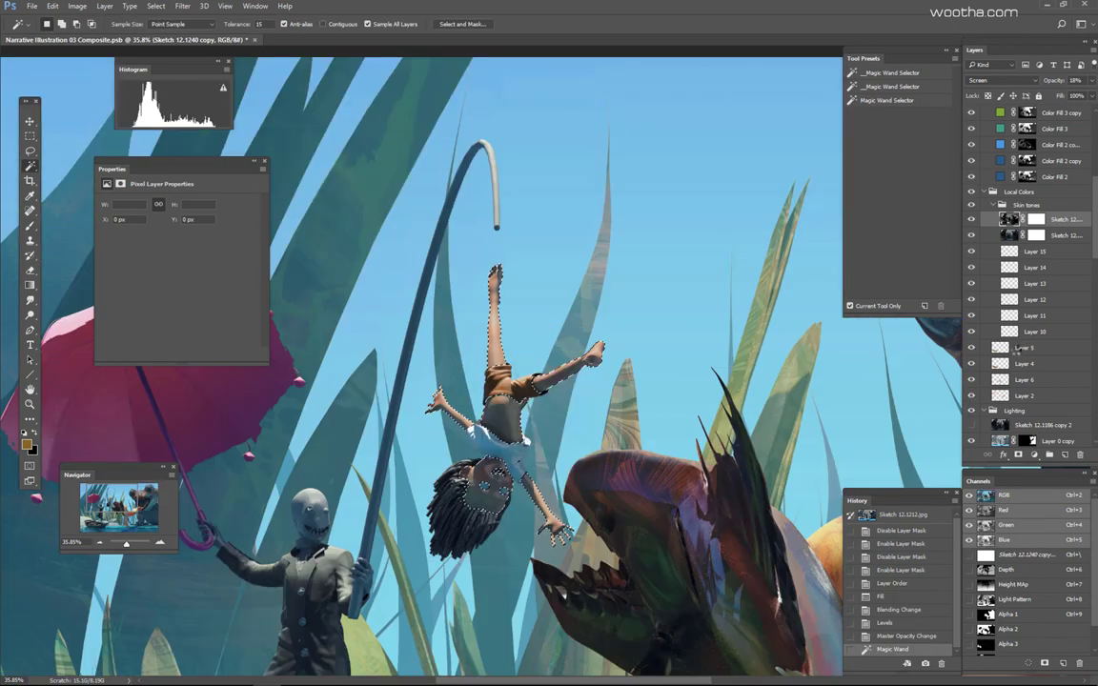
key(ctrl+shift+v)
Step: Delete the two Sketch render copies from Skin tones and set the pasted Layer 16 to Luminosity
click(1059, 238)
shift+click(1060, 252)
key(Delete)
click(1041, 220)
click(999, 81)
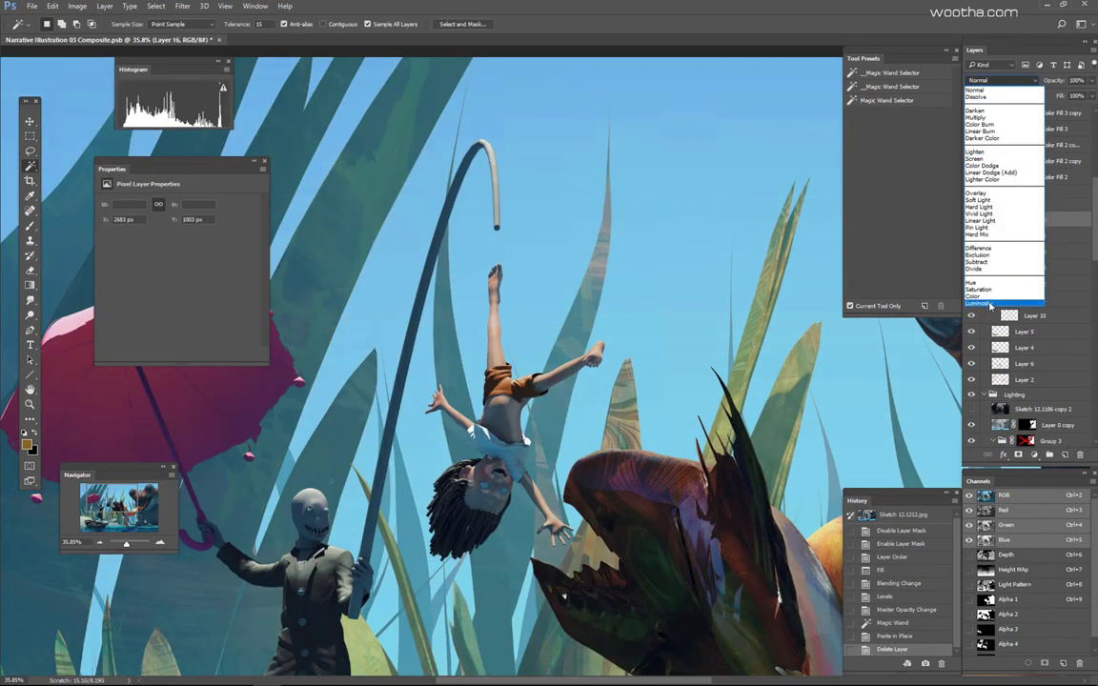
click(989, 304)
Step: Add a black mask to Layer 16 and paint its highlights back onto the boy with a smaller soft brush
alt+click(1018, 454)
key(b)
key(Tab)
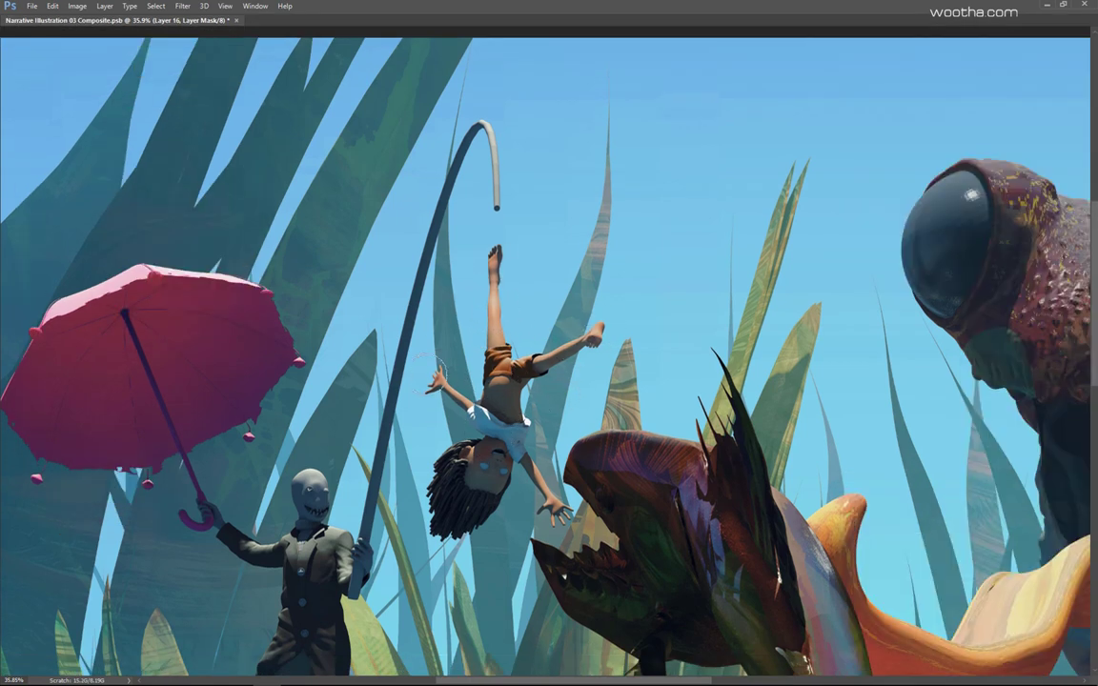
scroll(491, 502, up, 5)
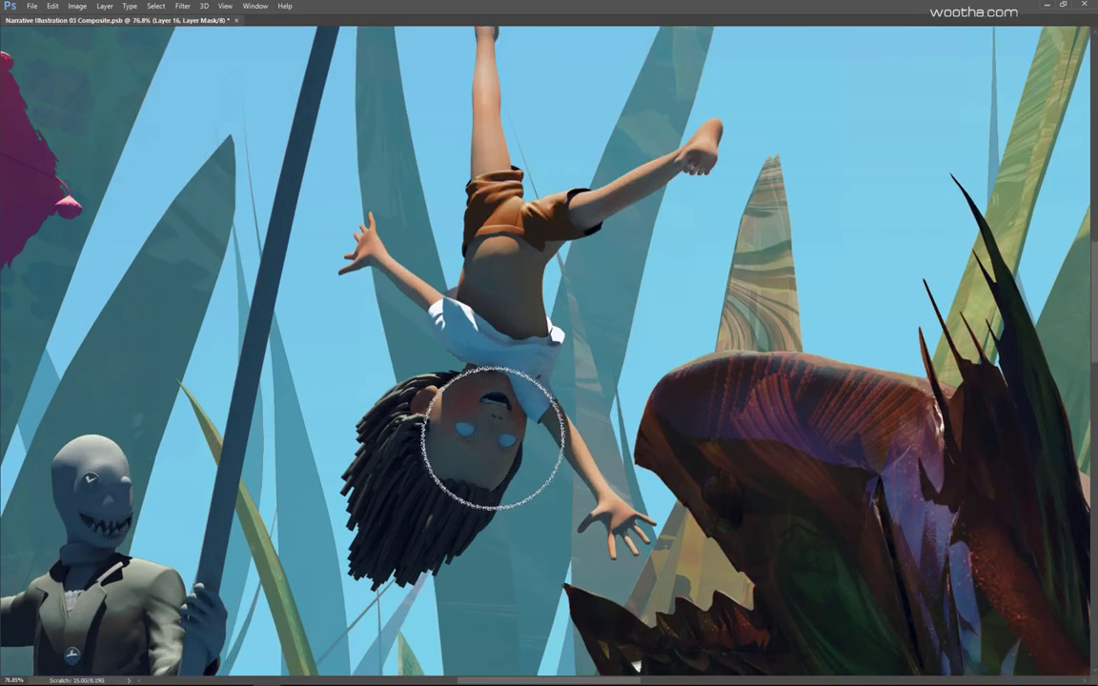
key([)
key([)
key([)
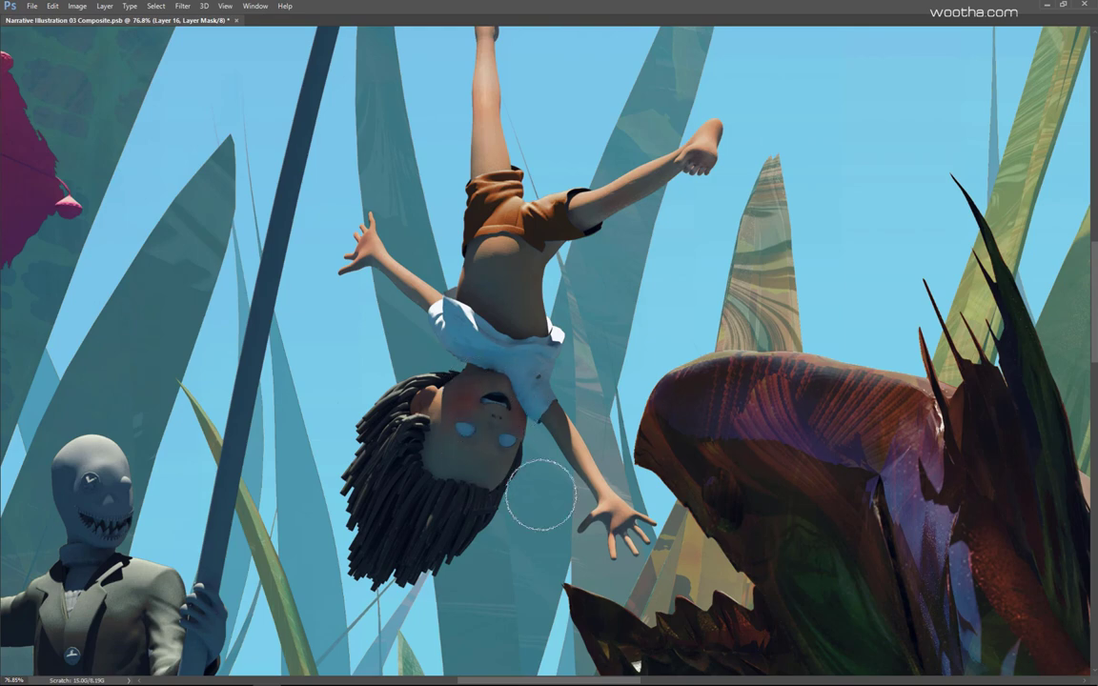
scroll(505, 448, down, 8)
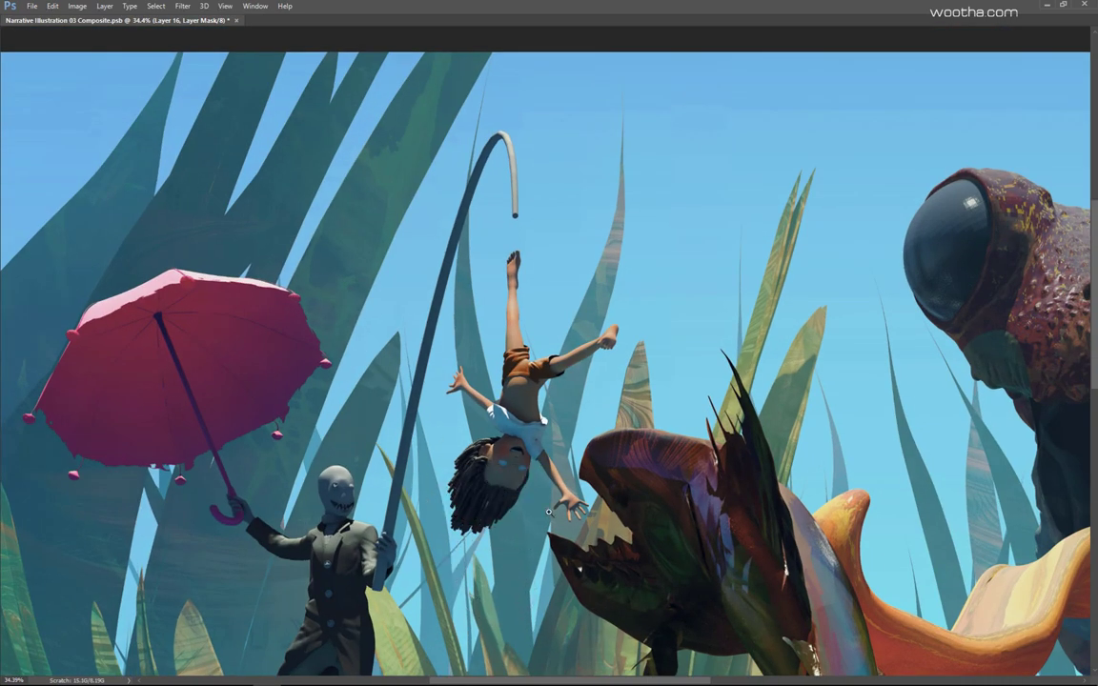
Step: Inspect the Layer 16 mask and compare the boy with and without the Skin tones group
key(Tab)
scroll(492, 461, down, 2)
scroll(492, 460, up, 2)
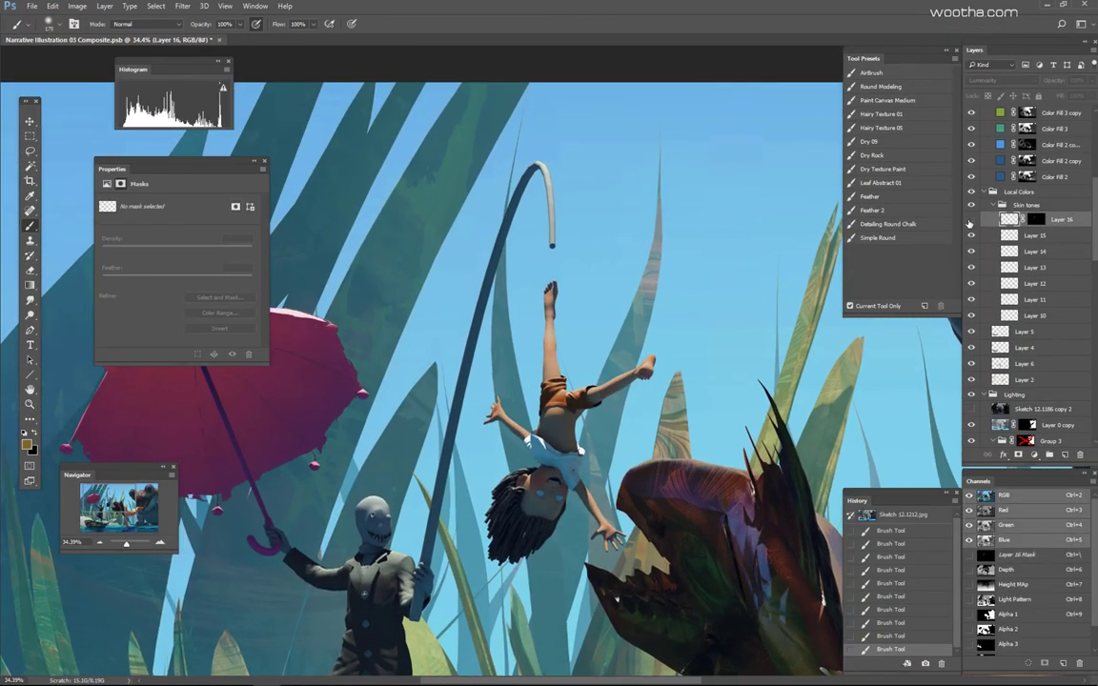
key(x)
key(x)
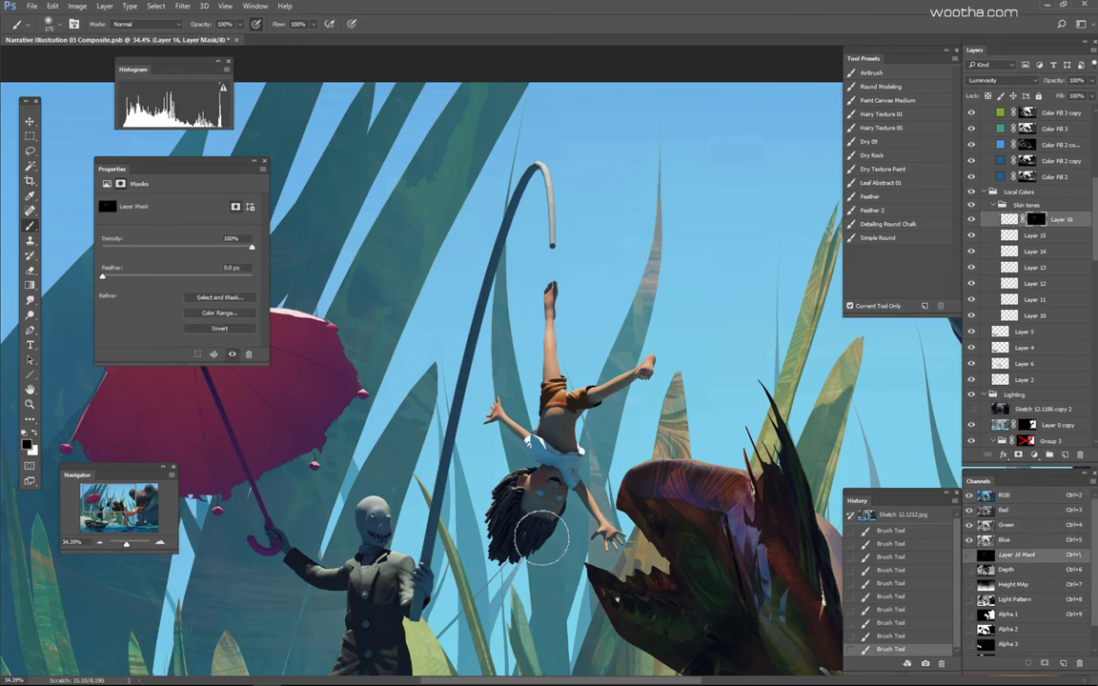
alt+click(1038, 222)
alt+click(1038, 222)
key([)
key([)
key([)
click(971, 207)
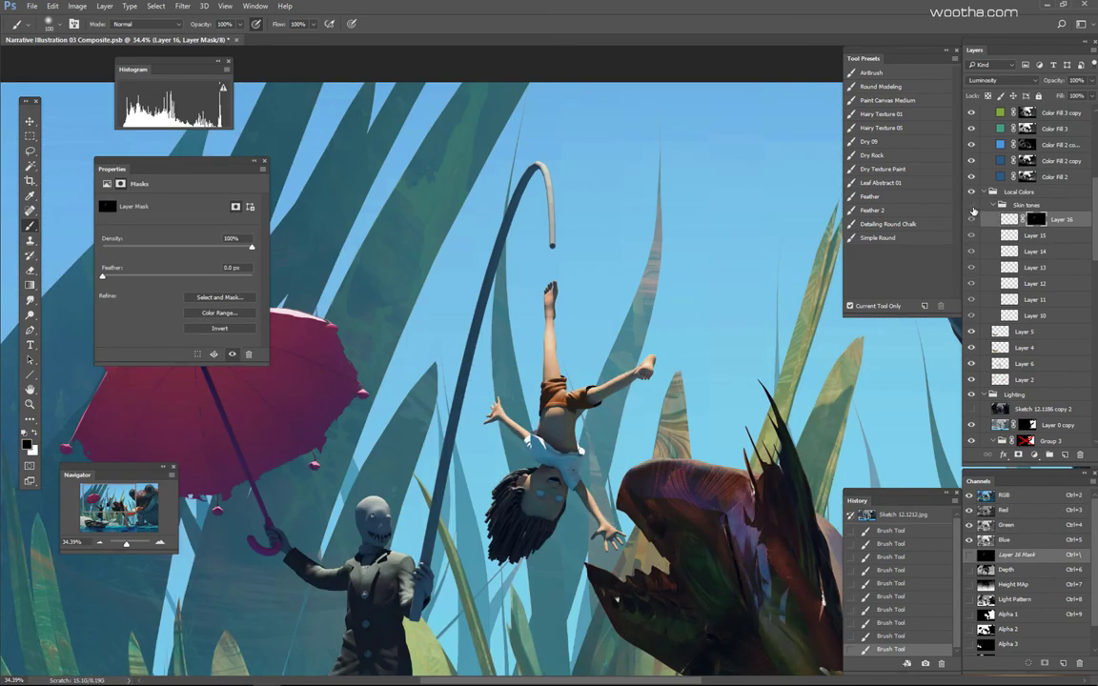
click(971, 207)
click(972, 207)
click(971, 207)
Step: Select the boy's skin from the colour ID pass and add a new layer above Layer 16 in Linear Light mode
click(1009, 219)
key(w)
key(F2)
click(570, 445)
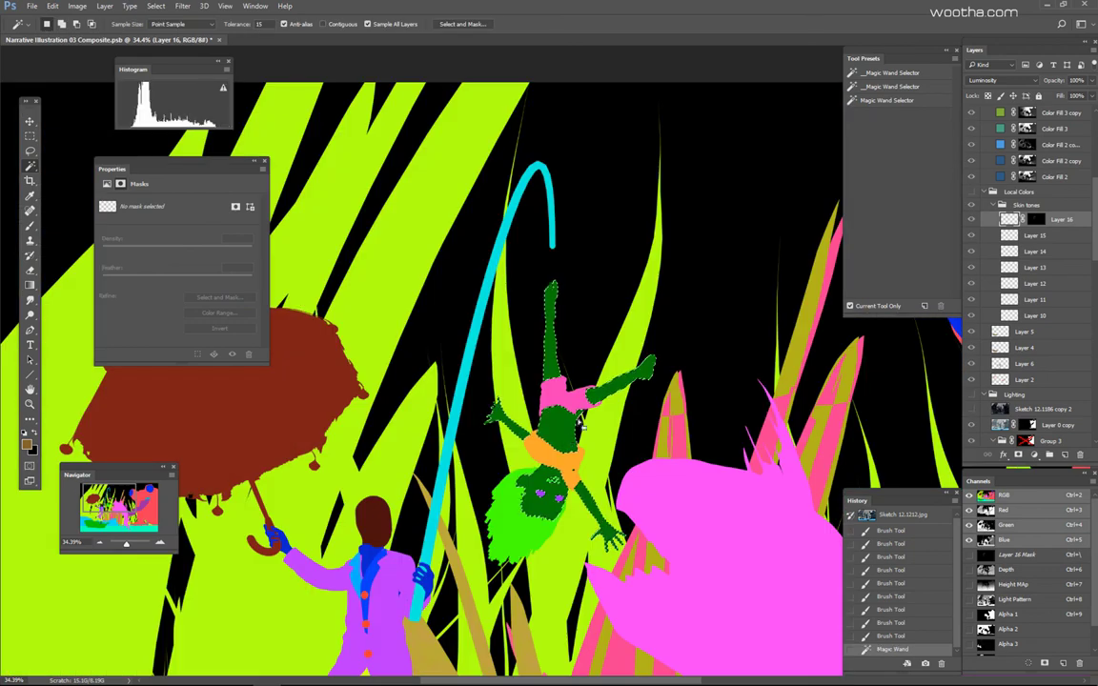
key(F2)
click(1065, 456)
click(1001, 81)
click(993, 223)
Step: Fill the boy's skin selection on Layer 17 with a salmon-brown tone and lower the layer's opacity to 36%
key(b)
drag(557, 434, 547, 399)
key(])
key(])
key(])
key(])
key(])
key(])
drag(548, 467, 554, 498)
key(ctrl+z)
key(])
key(])
key(])
key(alt+BackSpace)
drag(1050, 82, 977, 91)
Step: Add a masked Hue/Saturation adjustment with saturation -46 and a slightly shifted hue, and group it with Layer 17
key(ctrl+u)
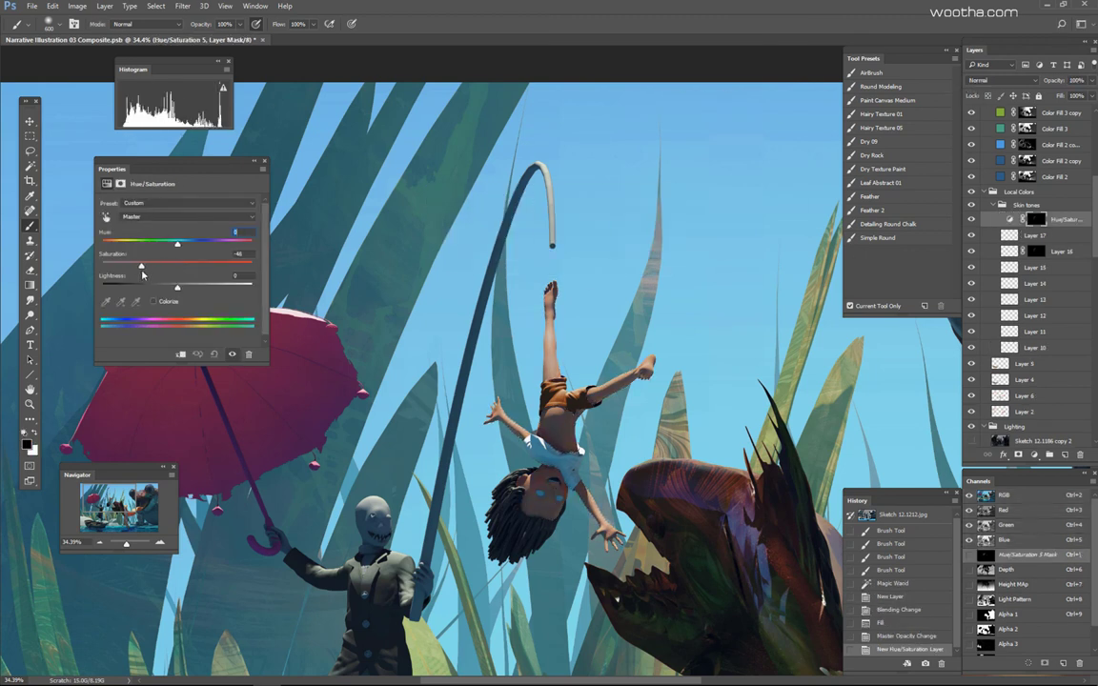
drag(177, 244, 188, 246)
shift+click(1067, 237)
key(ctrl+g)
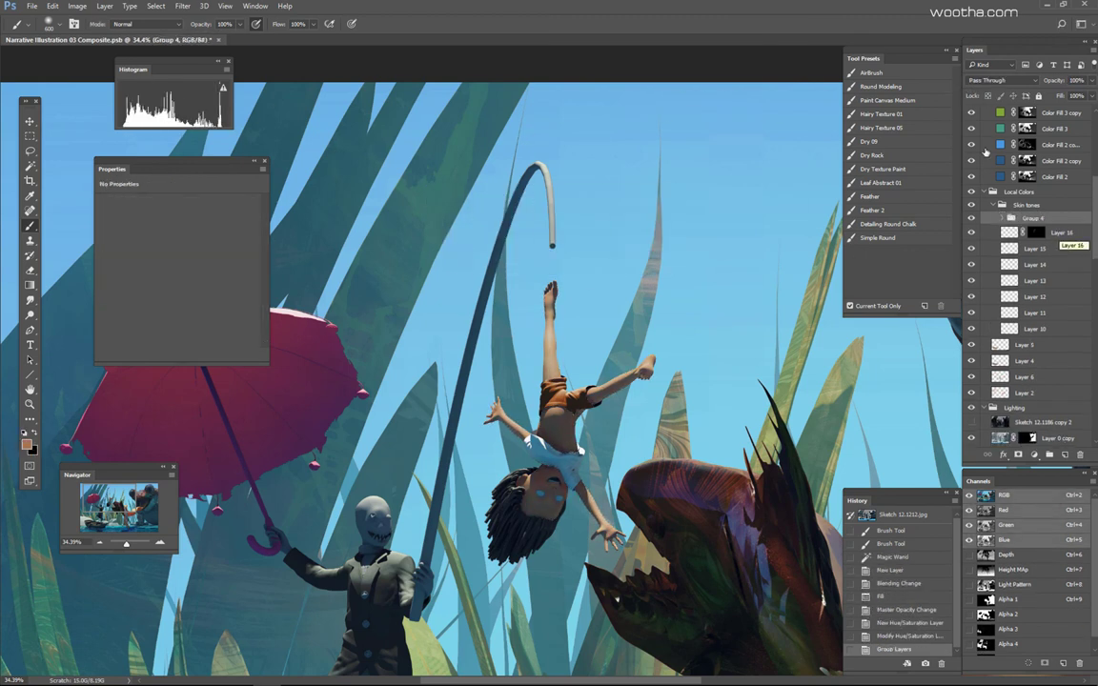
Step: Fine-tune the opacity of the grouped Hue/Saturation adjustment and Layer 17, setting Layer 17 to 33%
click(997, 219)
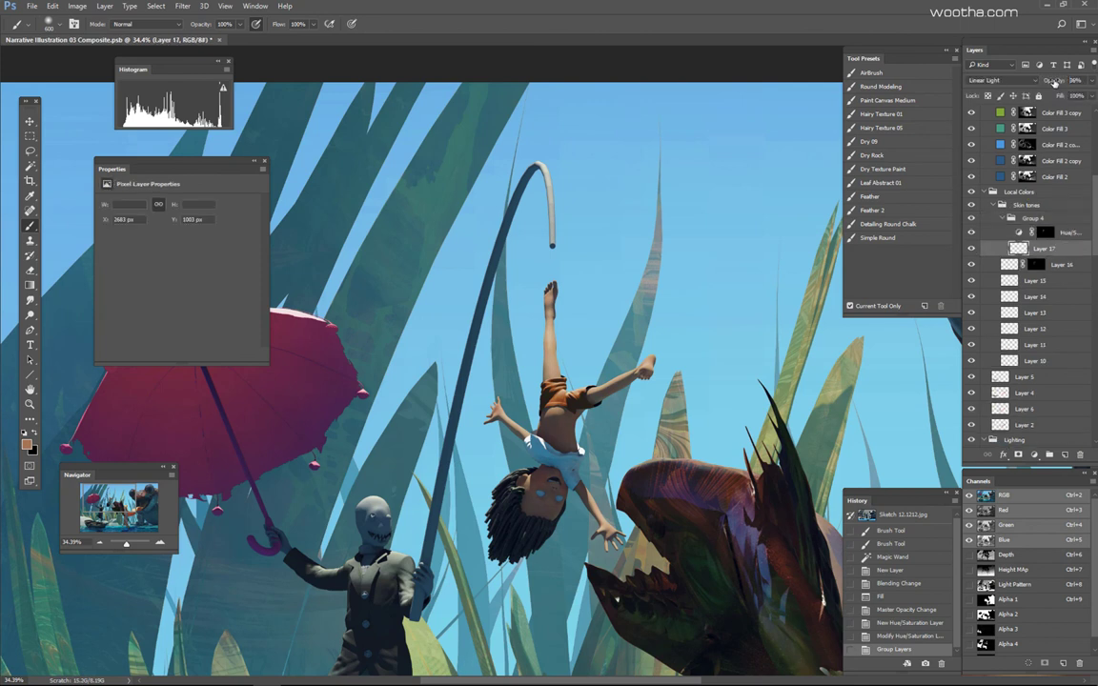
click(1044, 232)
drag(1052, 82, 1053, 82)
click(1050, 248)
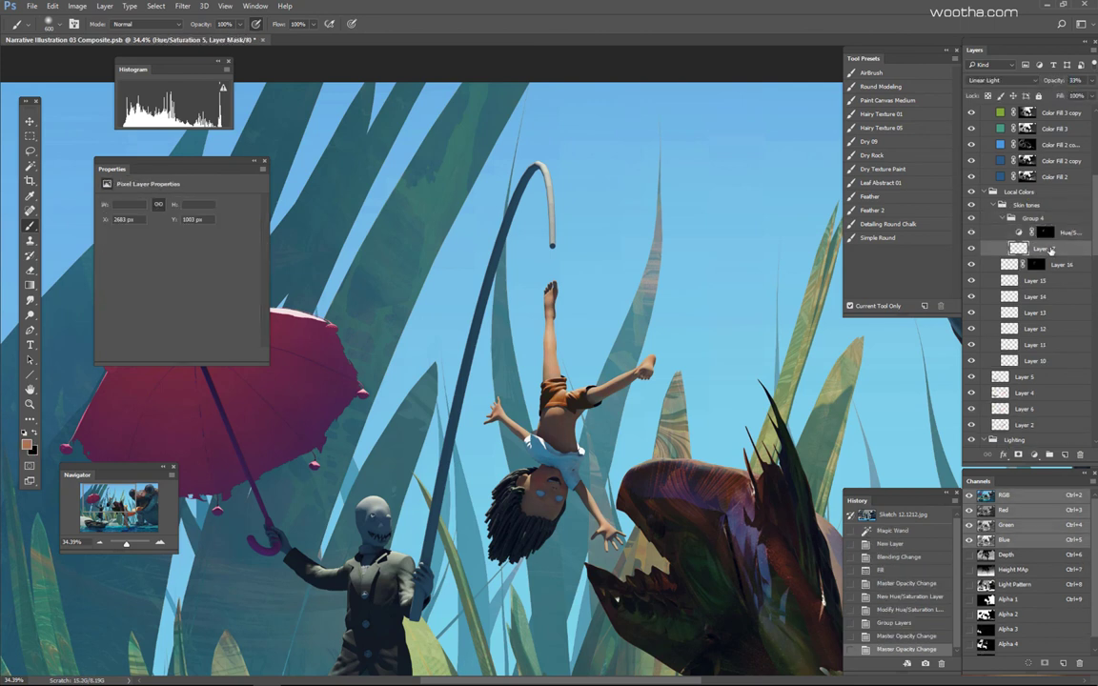
Step: Adjust Layer 17's colour with Hue/Saturation and set Group 4's opacity to 50%, comparing the skin tones on and off
key(ctrl+u)
drag(833, 188, 835, 191)
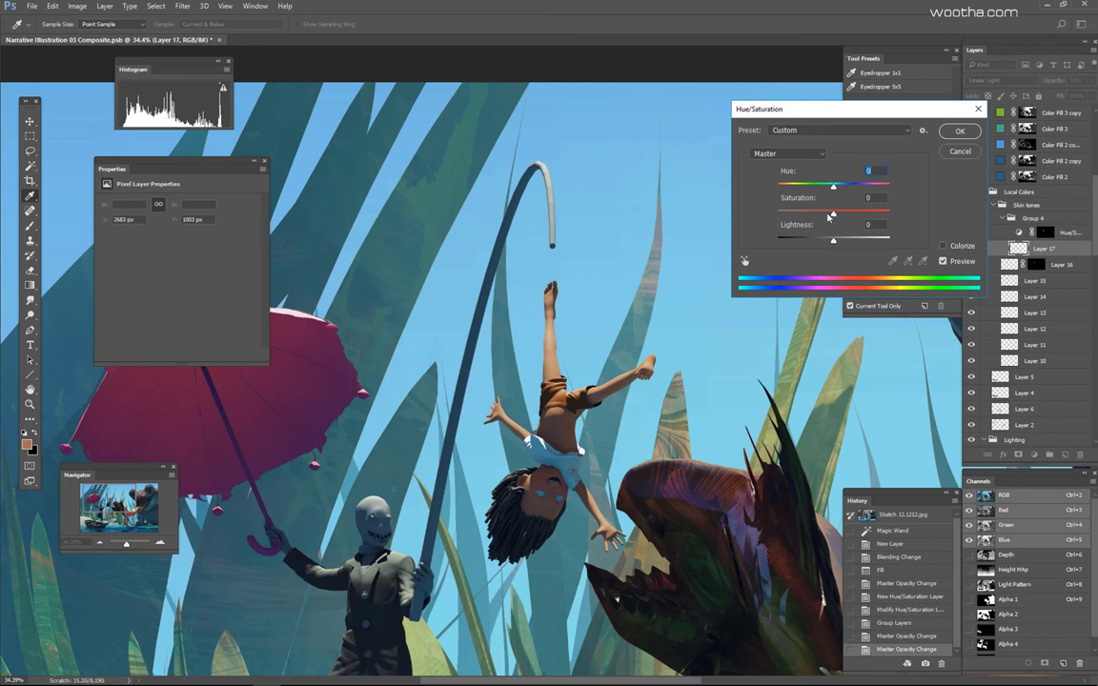
key(Return)
key(b)
click(1061, 214)
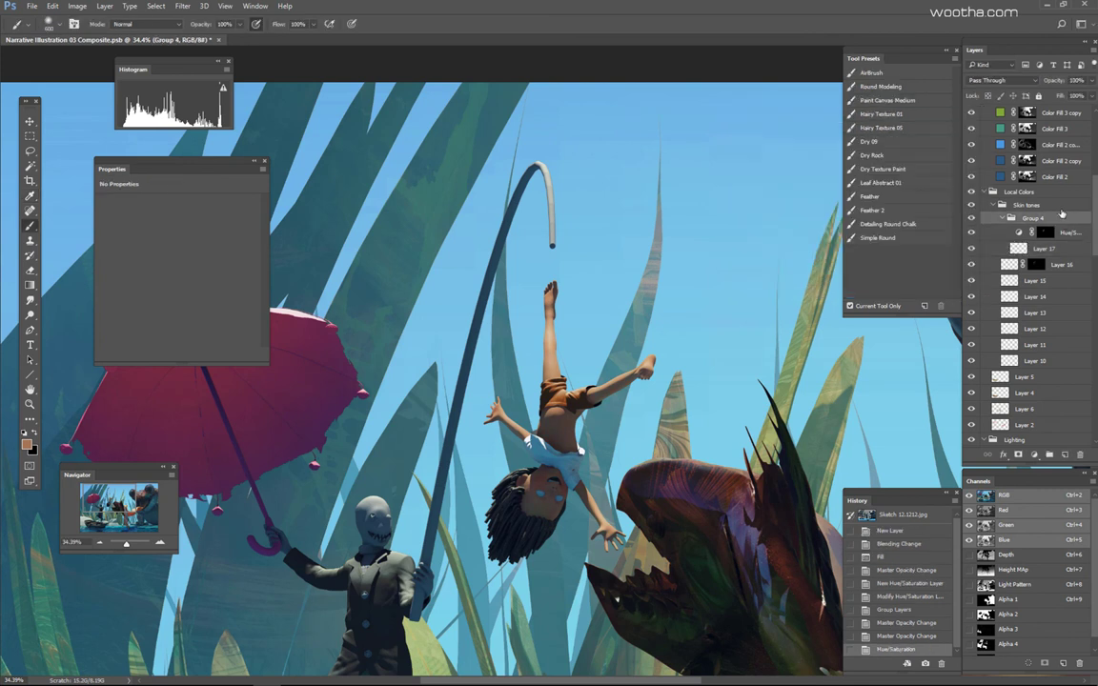
click(1002, 218)
click(972, 219)
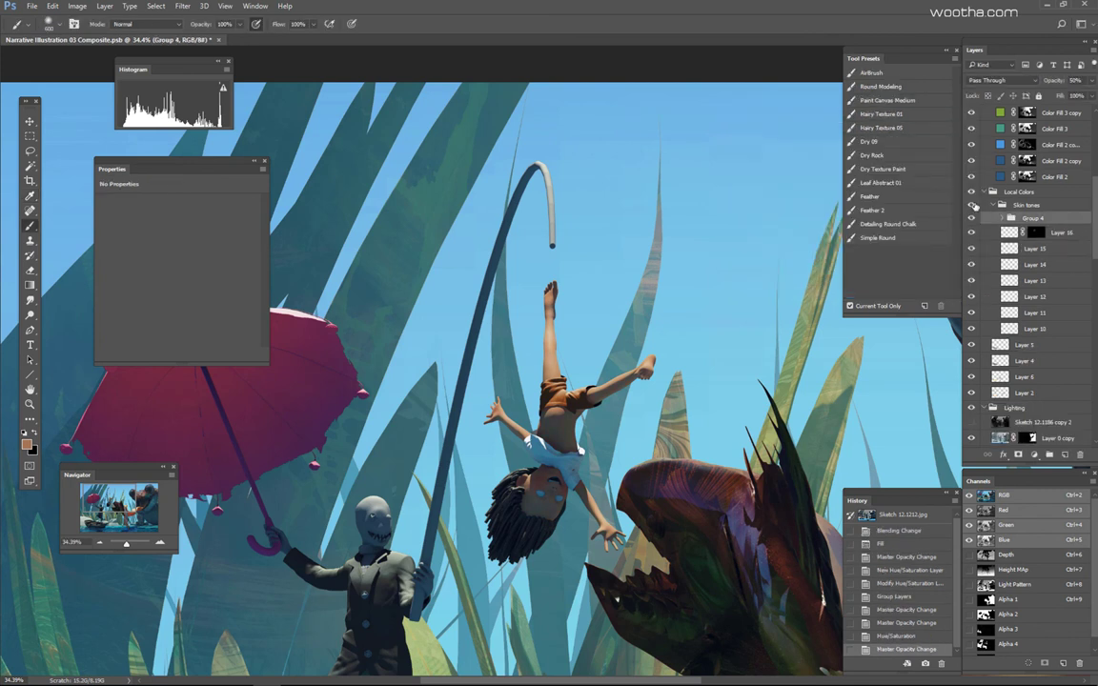
click(972, 208)
click(972, 208)
Step: Collapse the Skin tones, Local Colors, Lighting, Depth, Atmo, Adj and Mood groups and select the Adj group
key(ctrl+0)
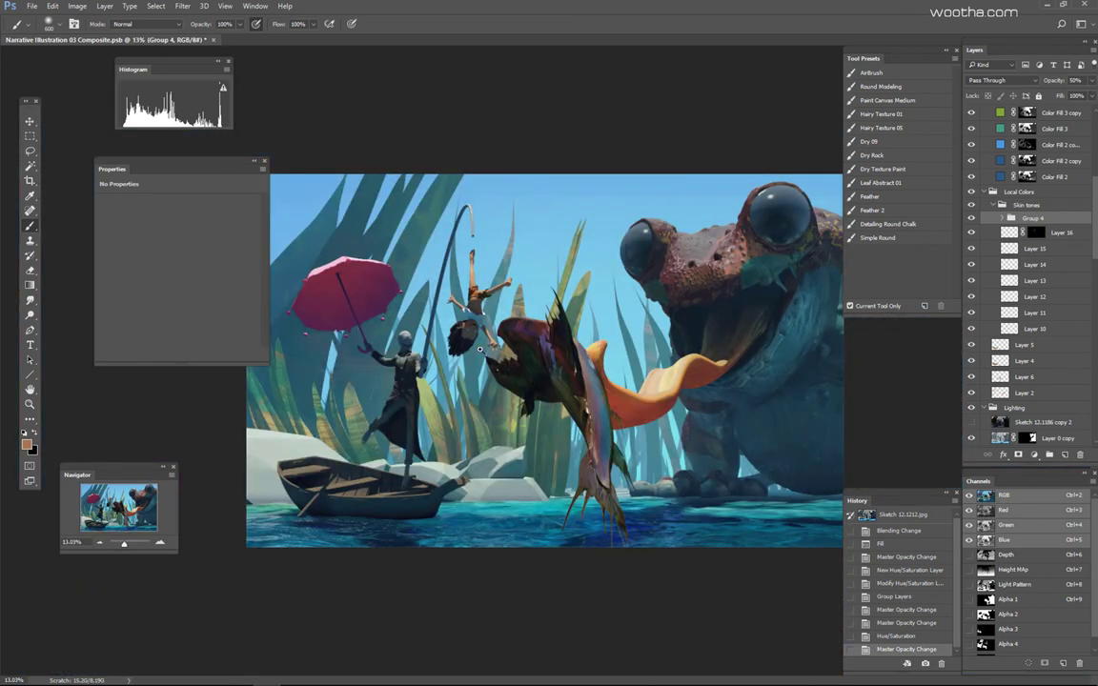
drag(480, 350, 498, 364)
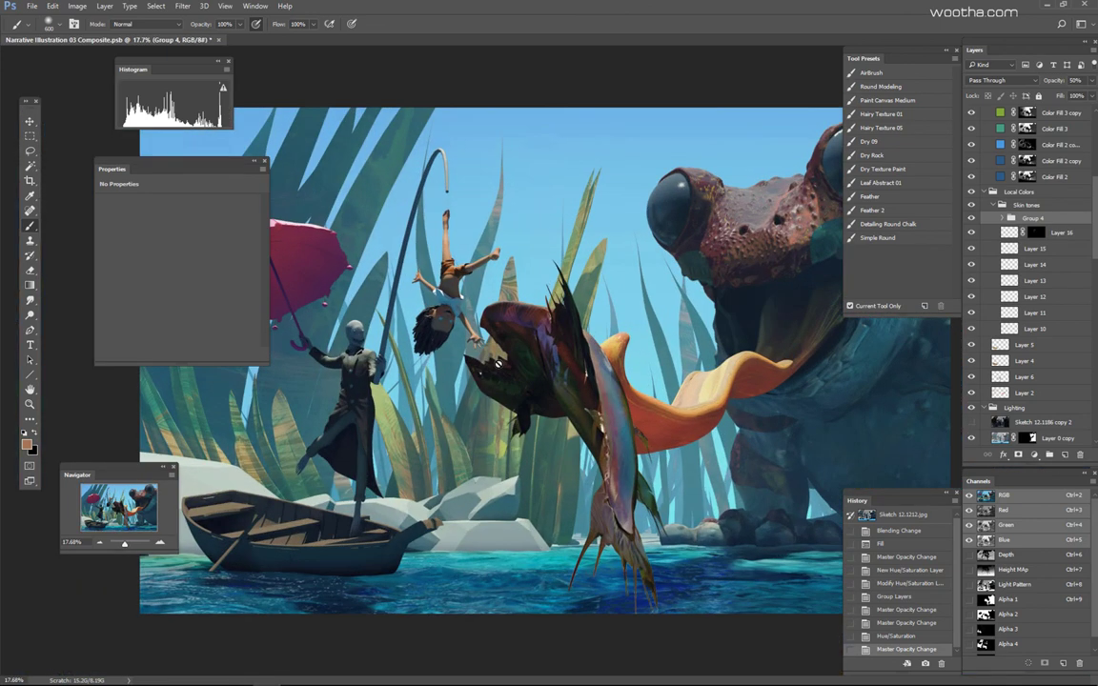
click(992, 205)
scroll(991, 191, up, 5)
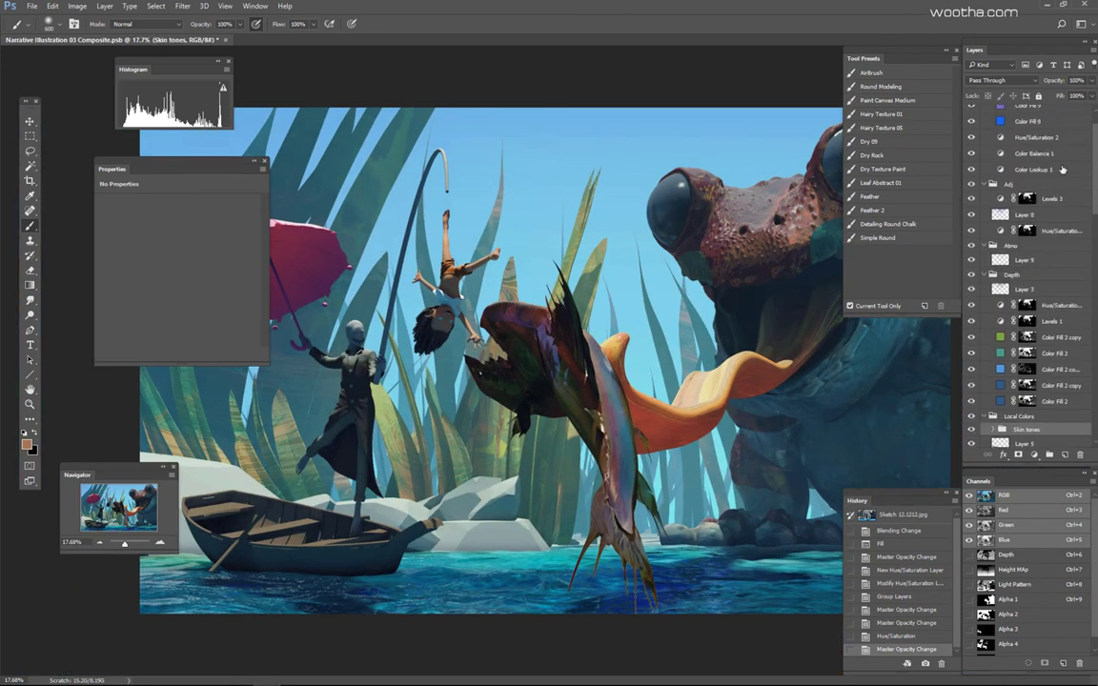
scroll(984, 317, down, 5)
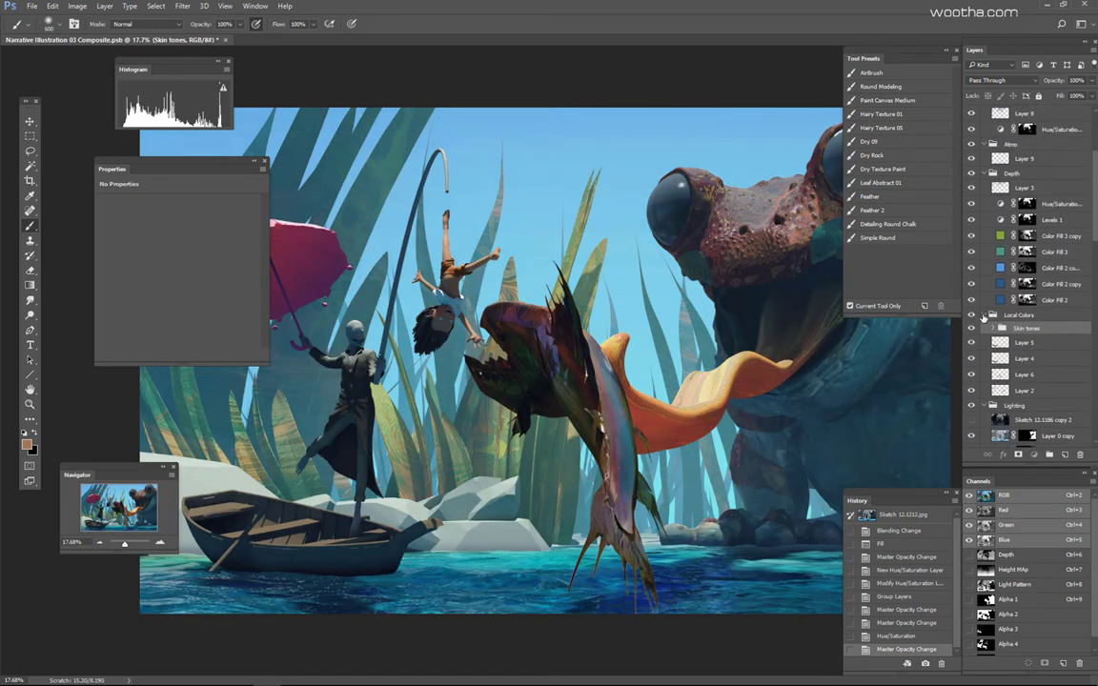
click(984, 315)
click(984, 329)
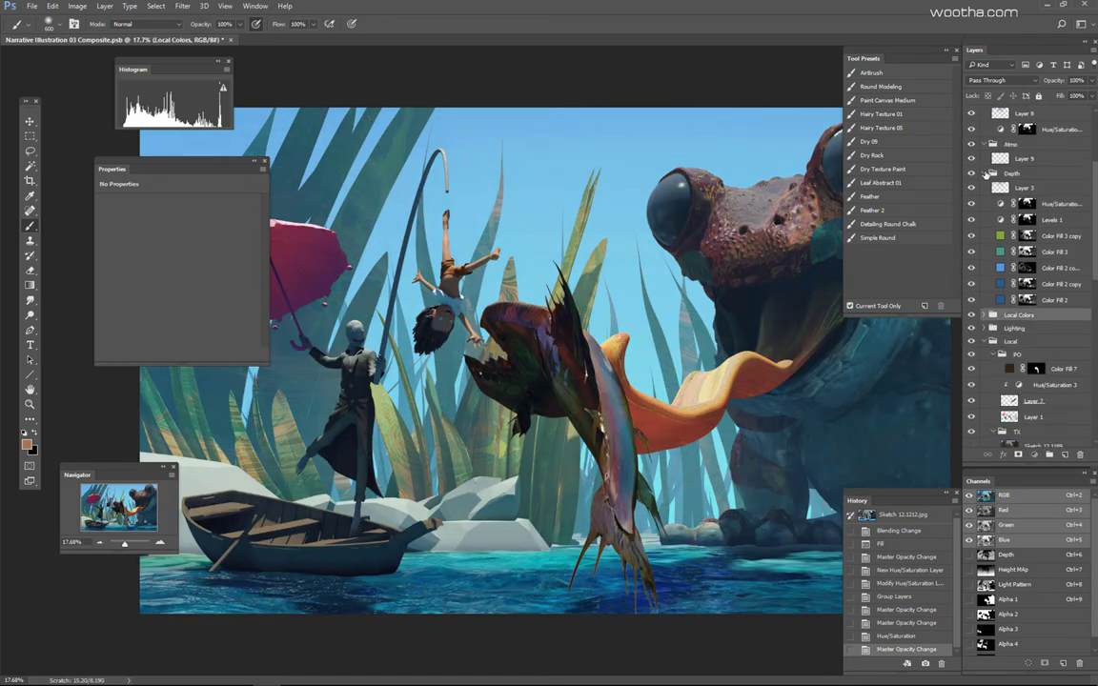
click(985, 173)
click(985, 145)
scroll(986, 152, up, 3)
click(984, 140)
scroll(988, 139, up, 3)
click(985, 129)
click(1016, 141)
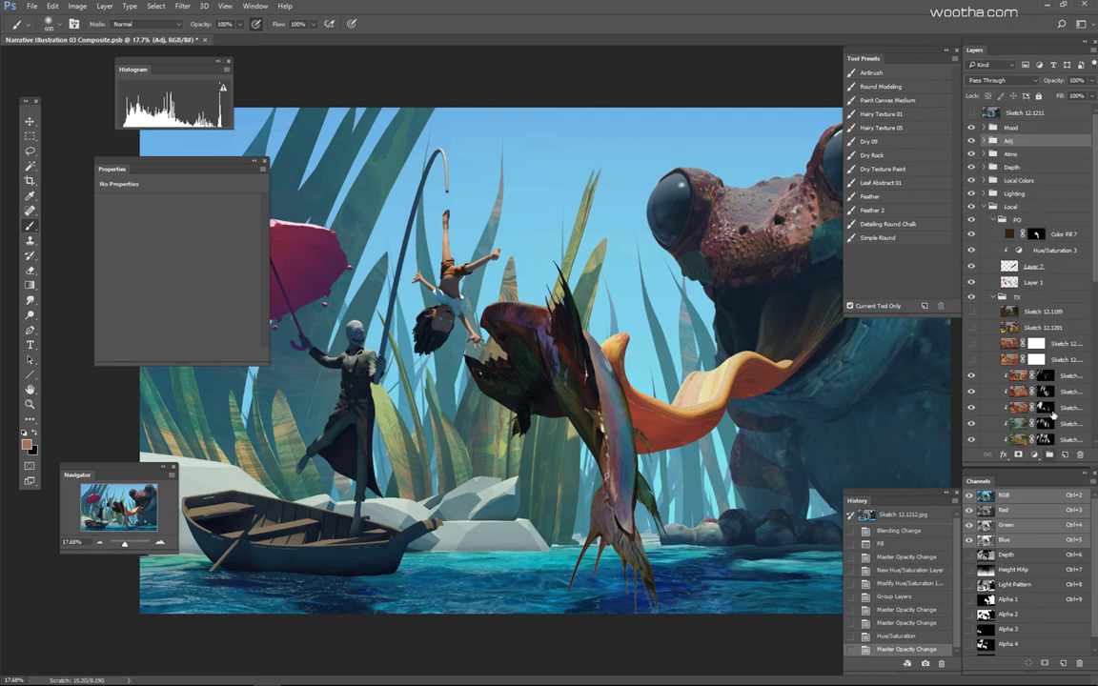
Step: Create a group named PO above Adj and add a new blank layer inside it
click(1049, 455)
double_click(1015, 141)
text(PO)
key(Return)
click(1064, 454)
Step: Load the Alpha 5 channel as a selection and choose the Round Modeling brush
key(w)
scroll(988, 610, down, 1)
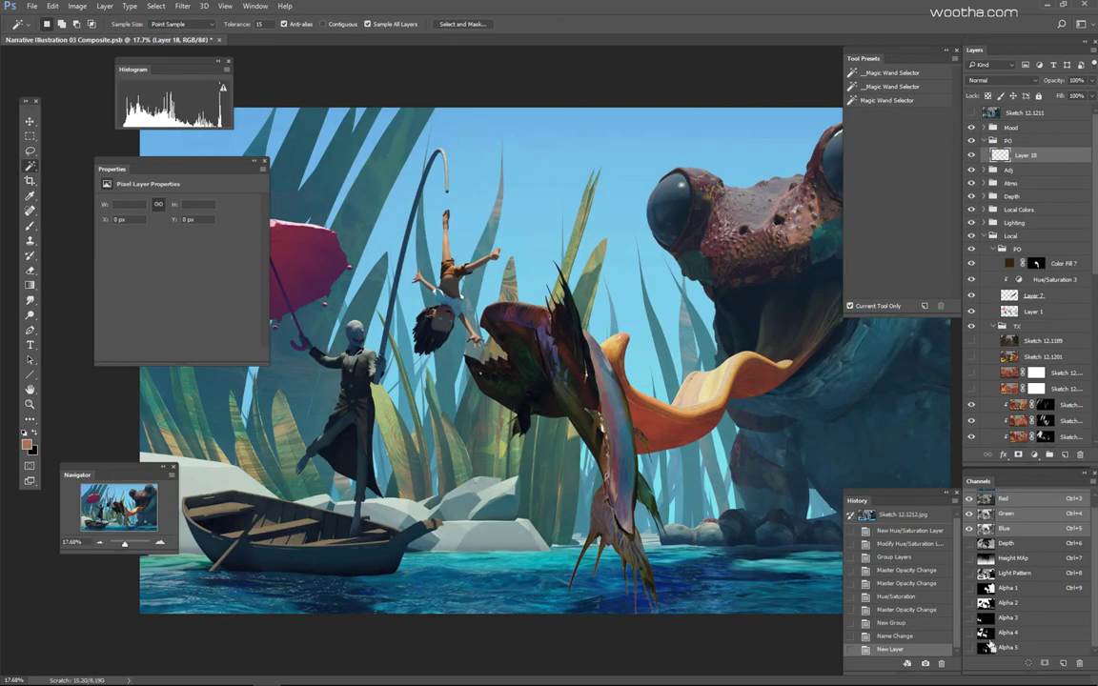
ctrl+click(985, 647)
key(b)
click(884, 89)
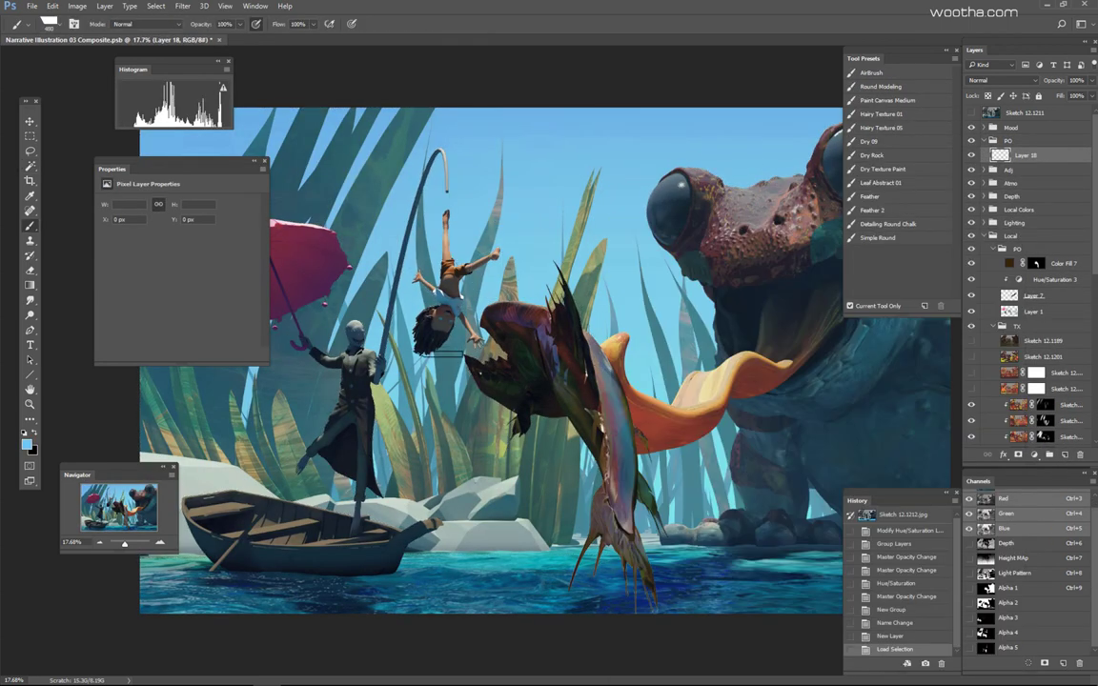
Step: Paint broad light-blue sky strokes over the grass blades around the hanging boy and the fishing rod on Layer 18
drag(447, 353, 417, 289)
key(ctrl+z)
mouse_move(412, 336)
mouse_down()
mouse_move(410, 274)
mouse_move(386, 295)
mouse_move(496, 210)
mouse_up()
key(ctrl+z)
key(])
key(])
key(])
key(])
key(])
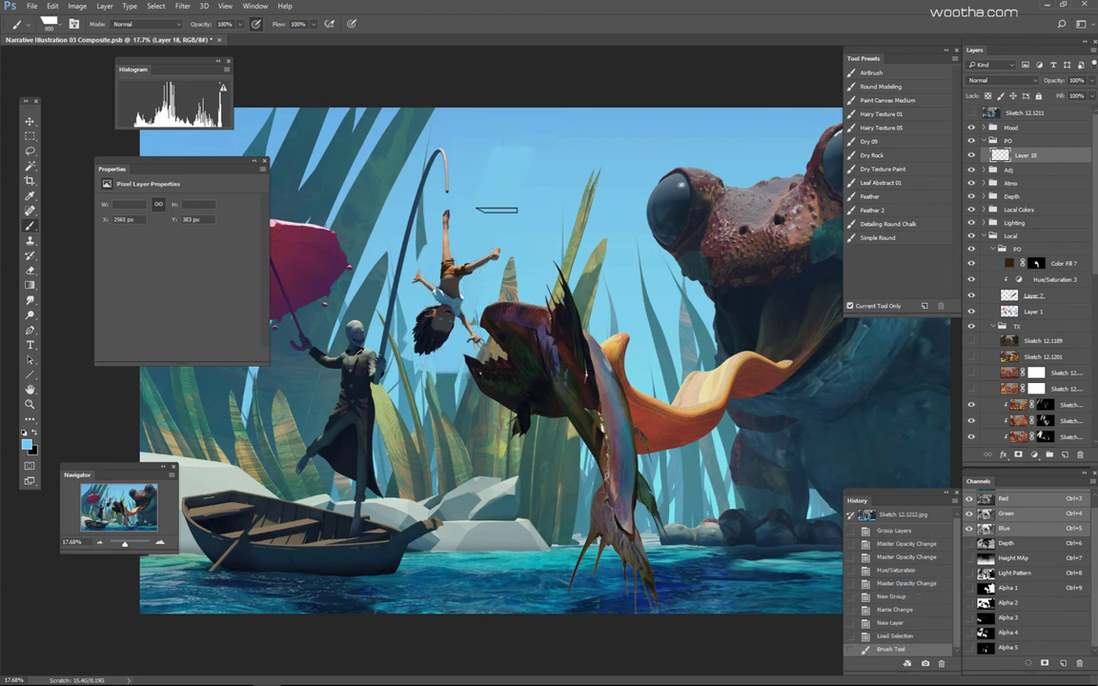
drag(429, 189, 442, 129)
drag(404, 362, 368, 299)
mouse_move(370, 340)
mouse_down()
mouse_move(372, 275)
mouse_move(359, 263)
mouse_up()
drag(378, 235, 395, 114)
Step: Paint smaller light-blue strokes between the boy's hand and the fish's open jaws to clear the space around them
key([)
key([)
key([)
key([)
key([)
key([)
key([)
key([)
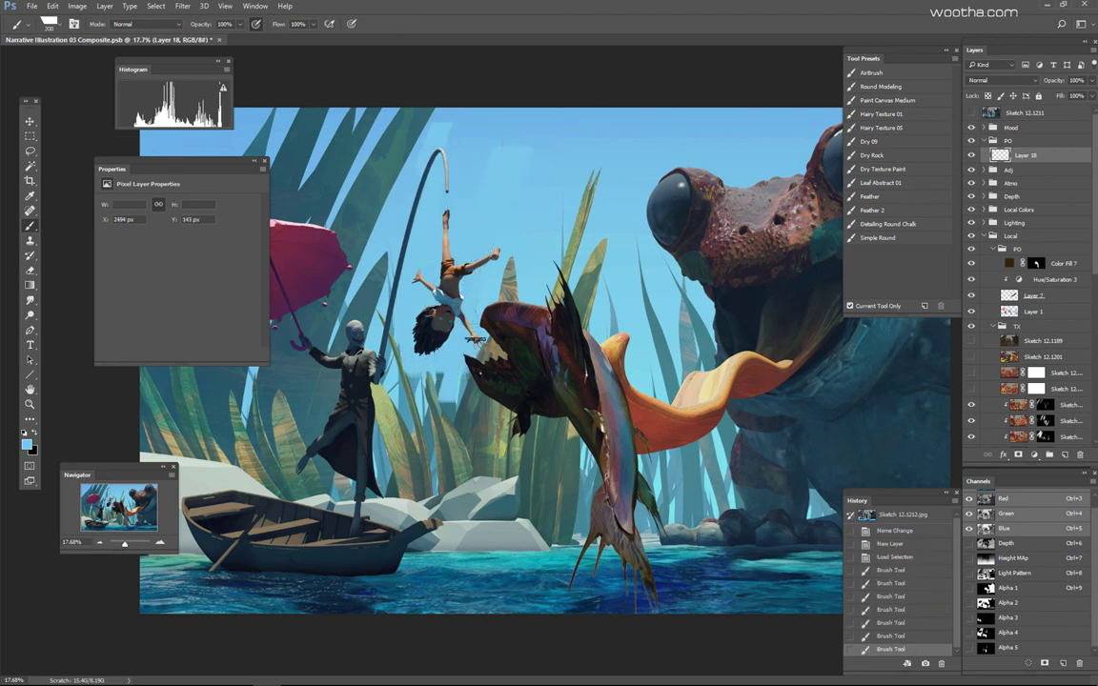
scroll(474, 339, down, 5)
drag(475, 339, 480, 370)
scroll(486, 339, up, 4)
key(])
key(])
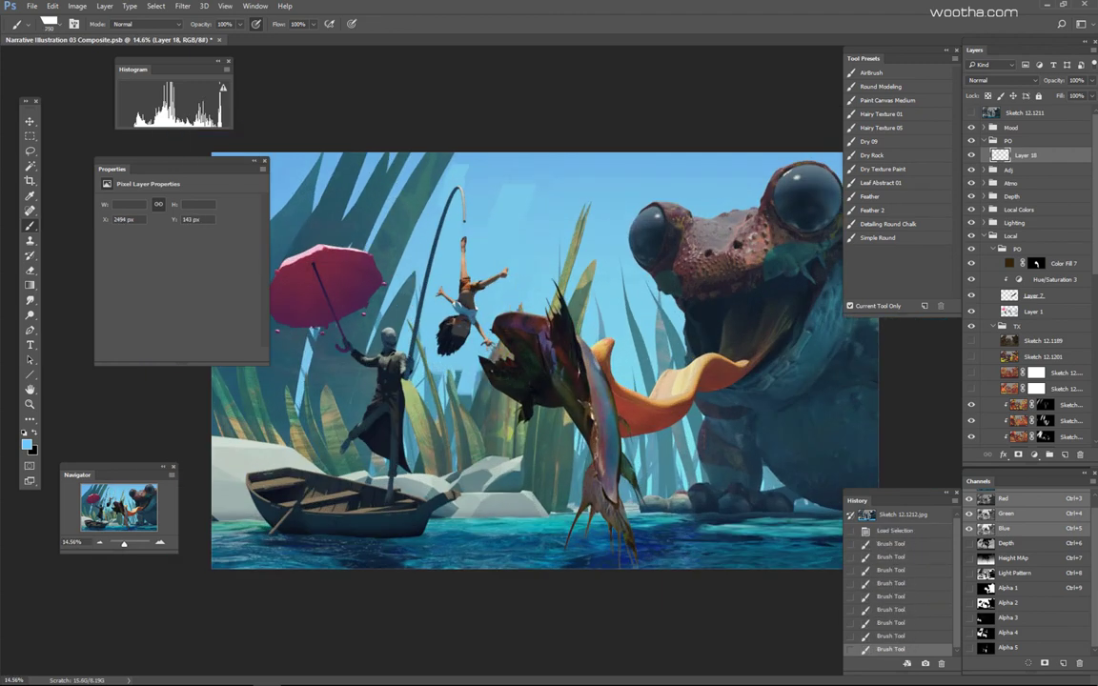
scroll(465, 387, down, 3)
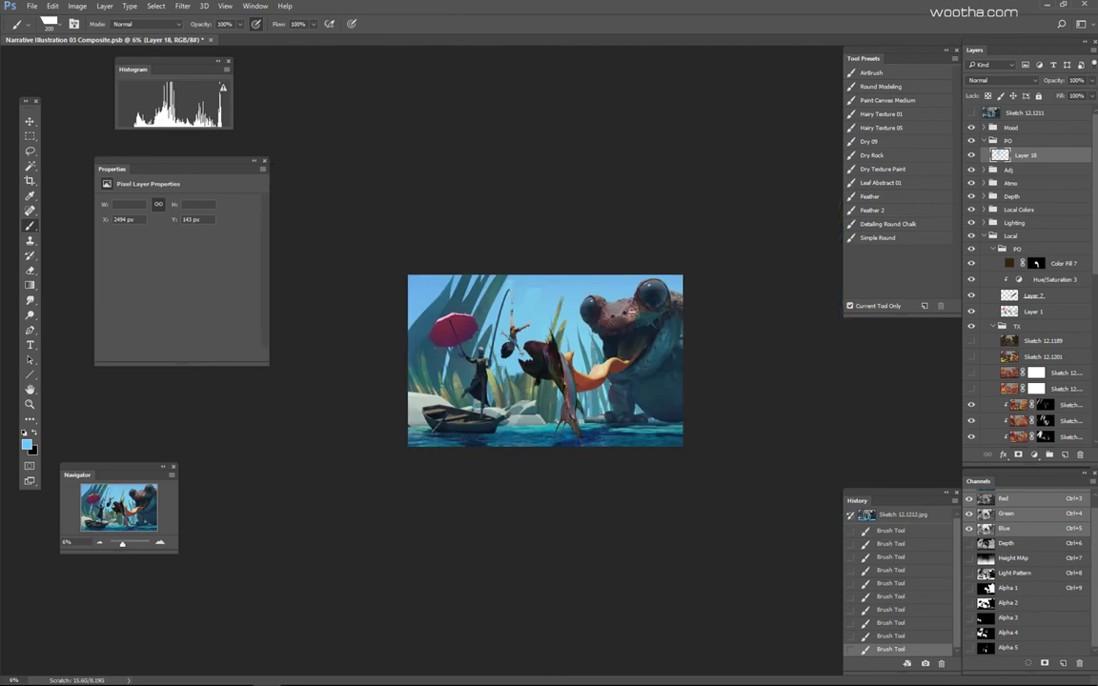
scroll(534, 314, up, 2)
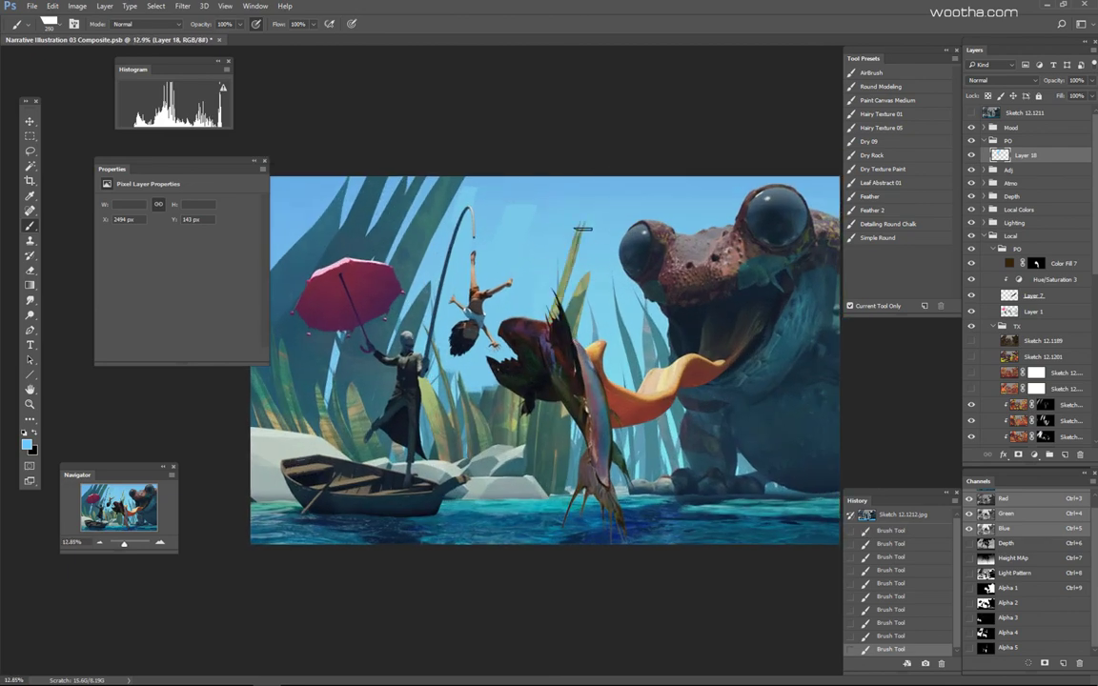
scroll(601, 378, down, 2)
scroll(545, 339, up, 1)
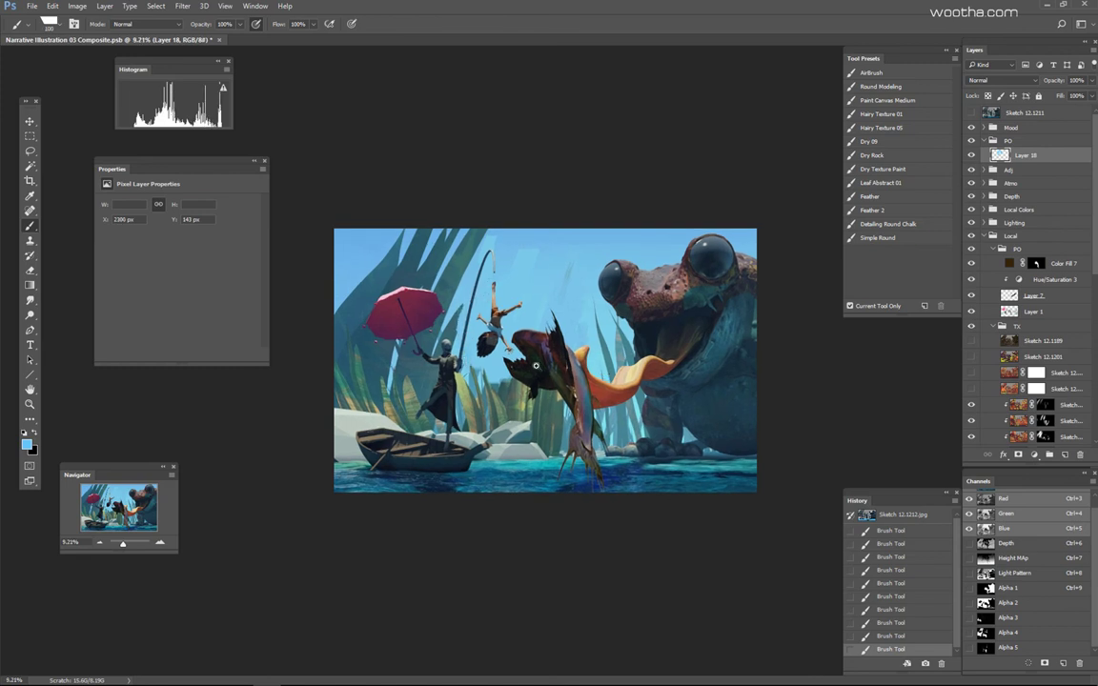
Step: Compare the composition with and without Layer 18's sky strokes at thumbnail size
scroll(536, 365, down, 2)
click(973, 156)
click(972, 156)
click(971, 156)
click(971, 156)
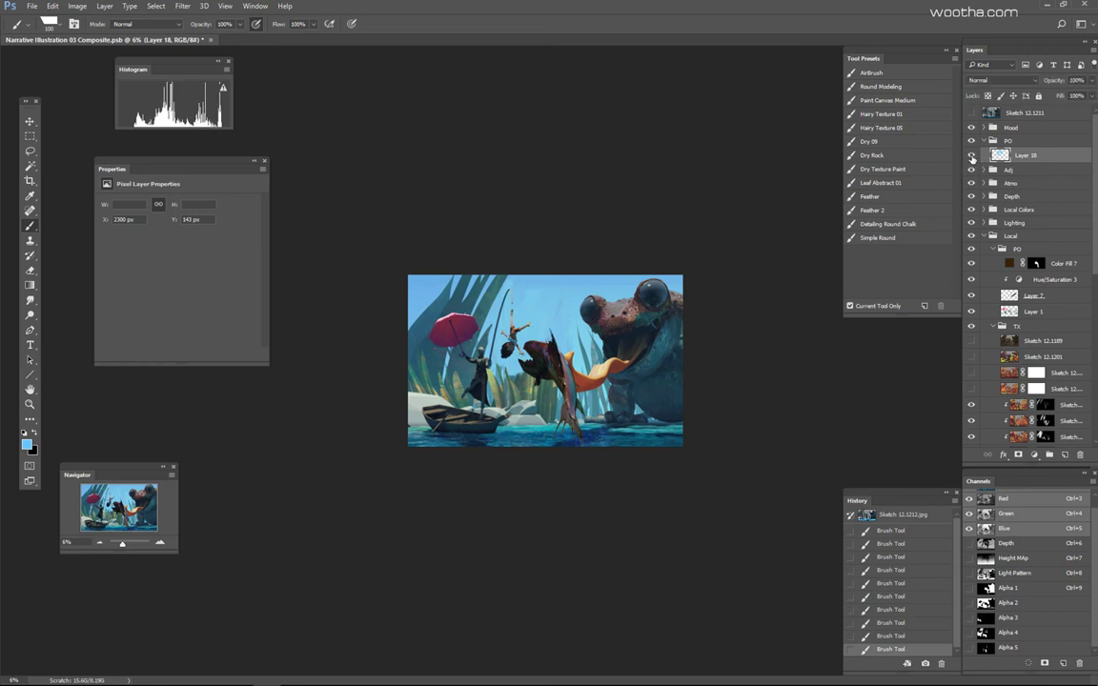
click(971, 157)
click(971, 157)
click(971, 157)
click(972, 157)
click(971, 157)
click(971, 157)
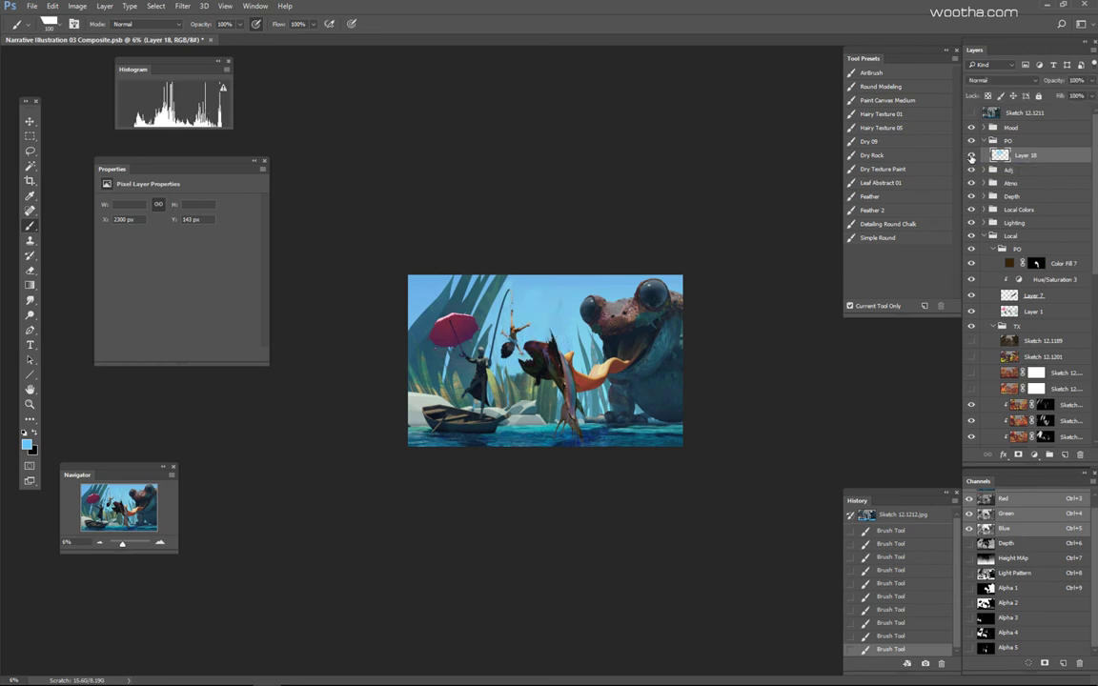
click(971, 157)
click(972, 157)
click(971, 157)
click(971, 158)
click(972, 157)
click(971, 157)
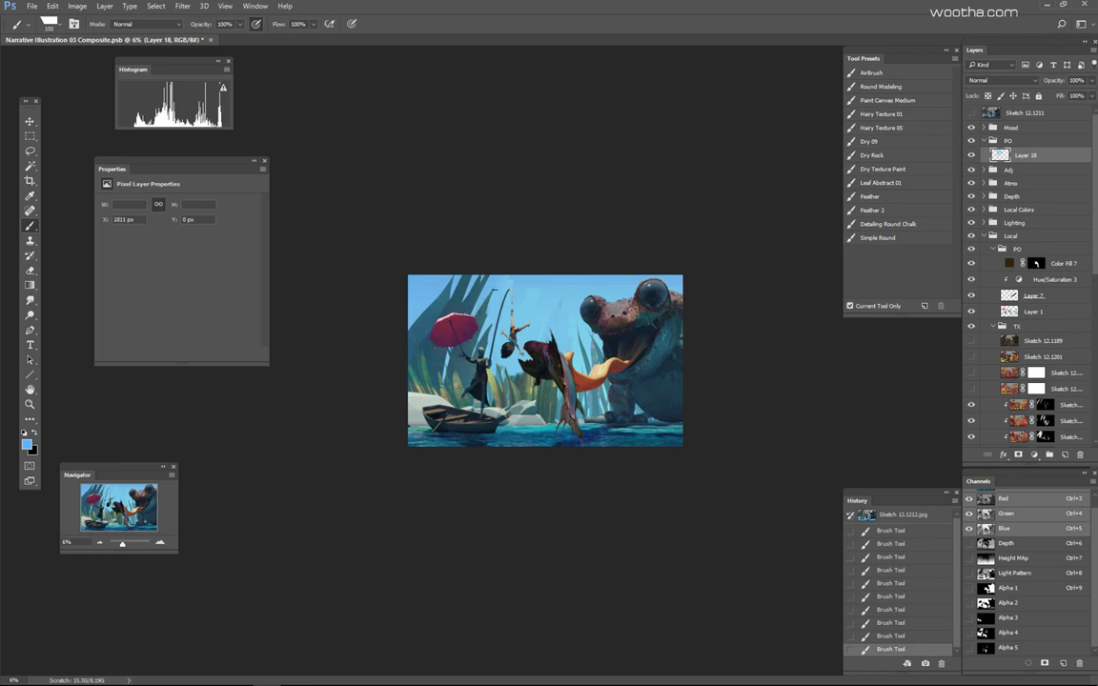
key(ctrl+minus)
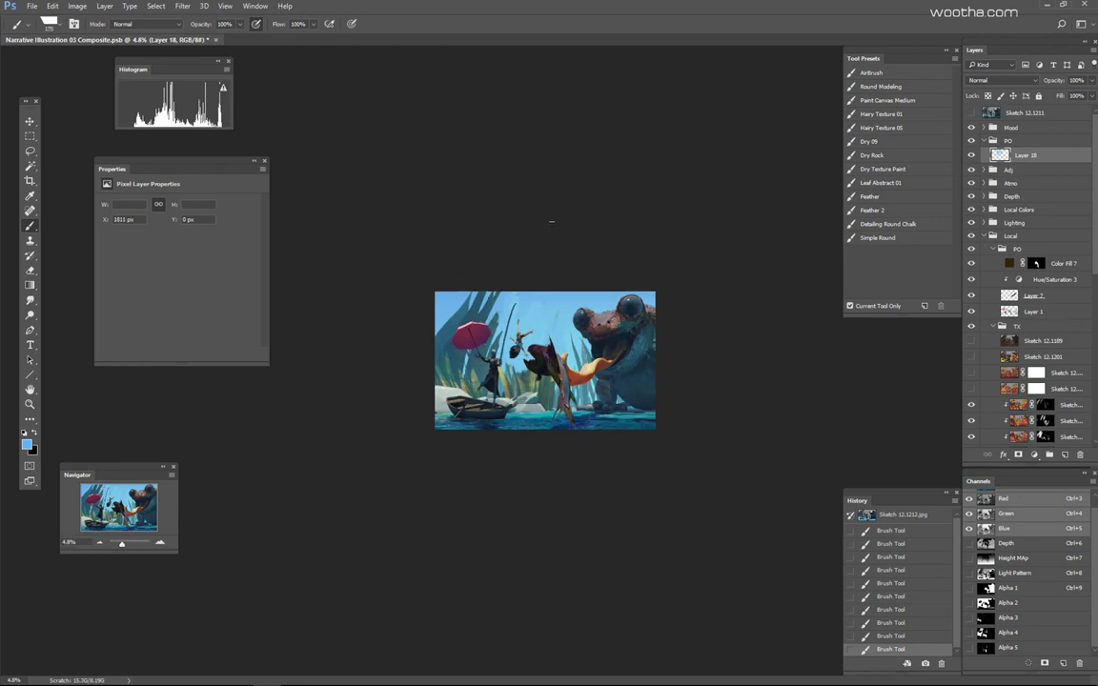
click(972, 154)
click(973, 154)
Step: With the scene proofed in grayscale, hide Layer 18, add a new layer beneath it and sample the teal behind the boy
key(ctrl+y)
key(ctrl+0)
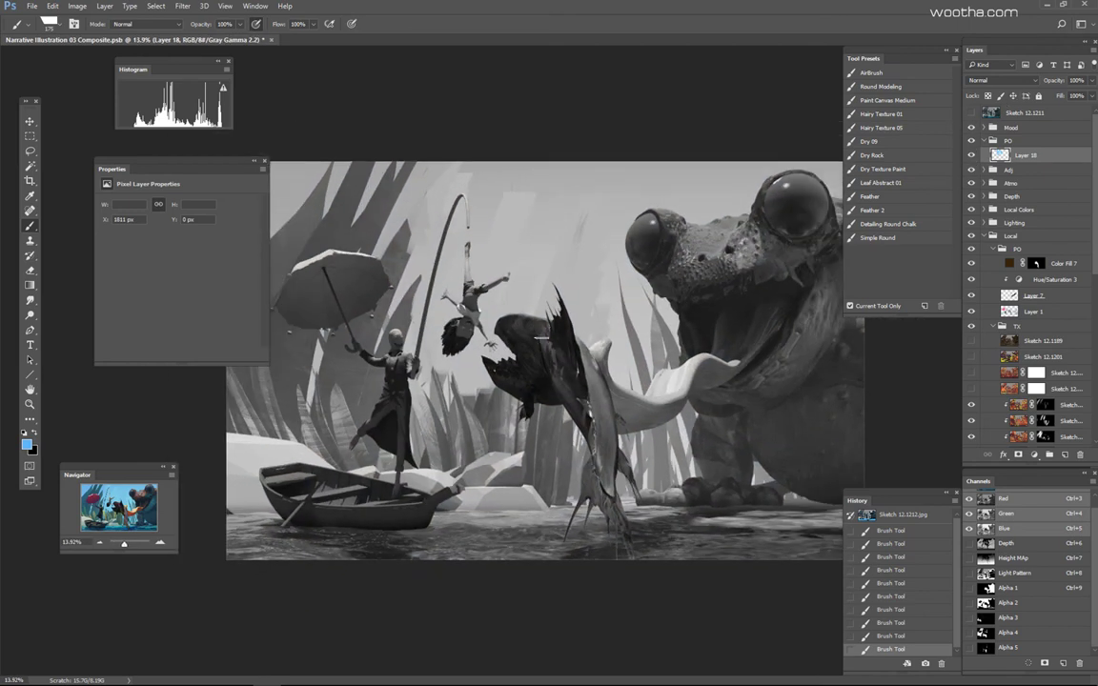
click(972, 155)
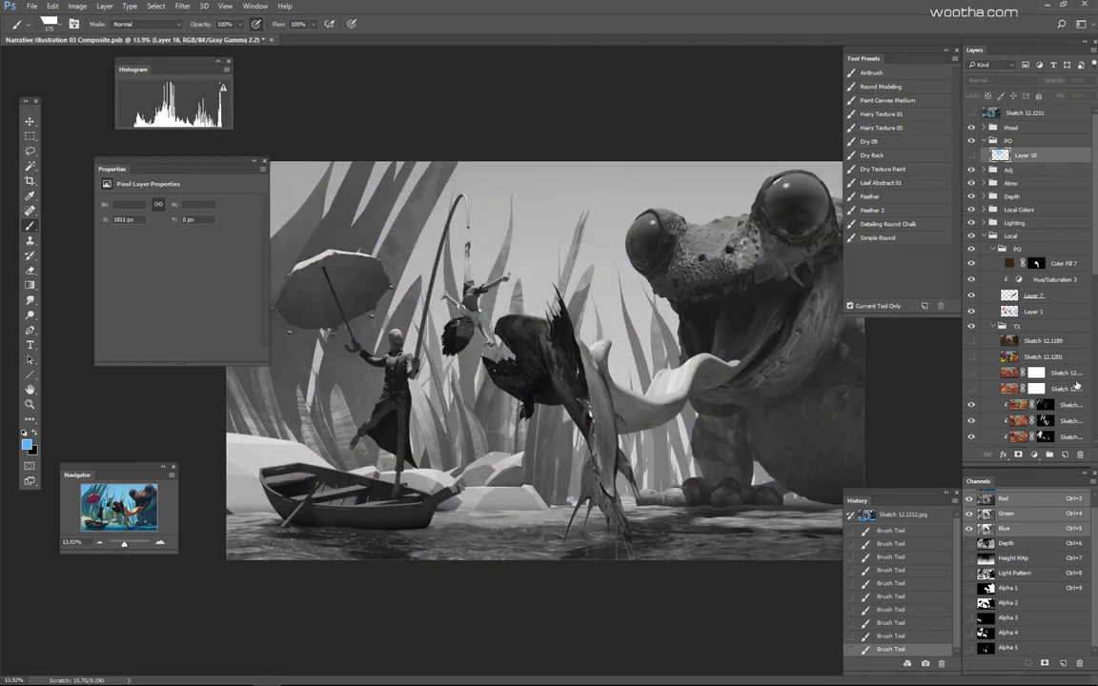
ctrl+click(1065, 455)
alt+click(466, 253)
Step: Try blocking in a darker teal shape behind the hanging boy with a larger brush
key(])
mouse_move(476, 238)
mouse_down()
mouse_move(467, 279)
mouse_move(474, 296)
mouse_move(490, 262)
mouse_move(494, 309)
mouse_move(448, 296)
mouse_up()
key(ctrl+z)
key(ctrl+z)
key(])
key(])
key(])
key(])
key(ctrl+z)
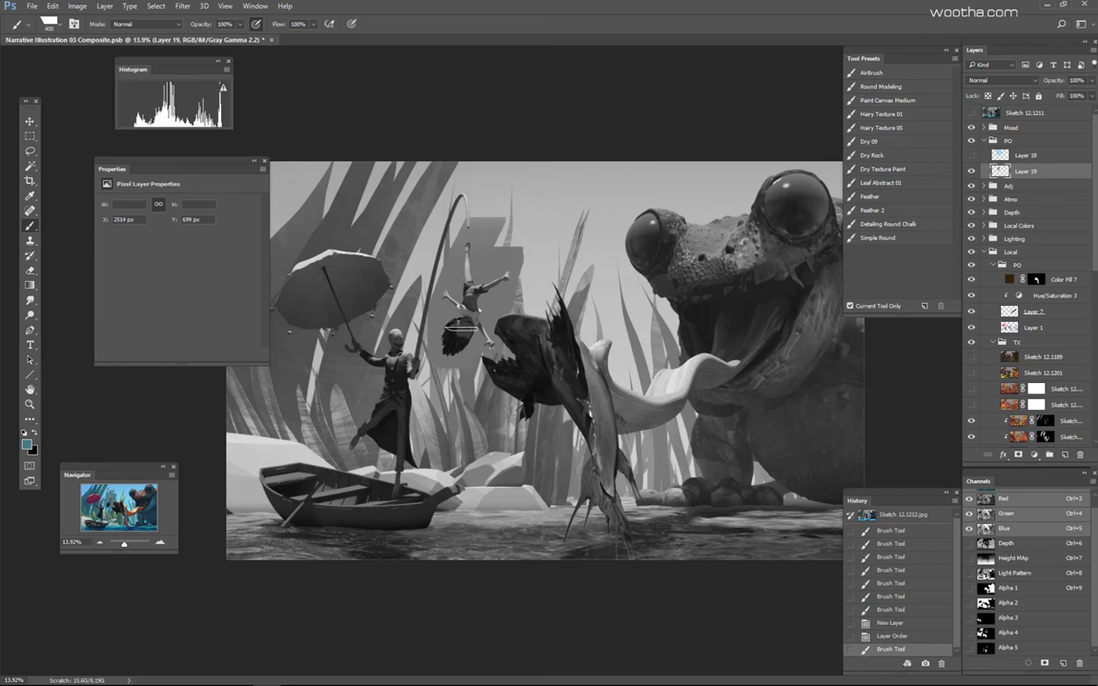
key(ctrl+z)
Step: Replace the current selection with the black sky area of the colour ID pass
key(w)
key(F2)
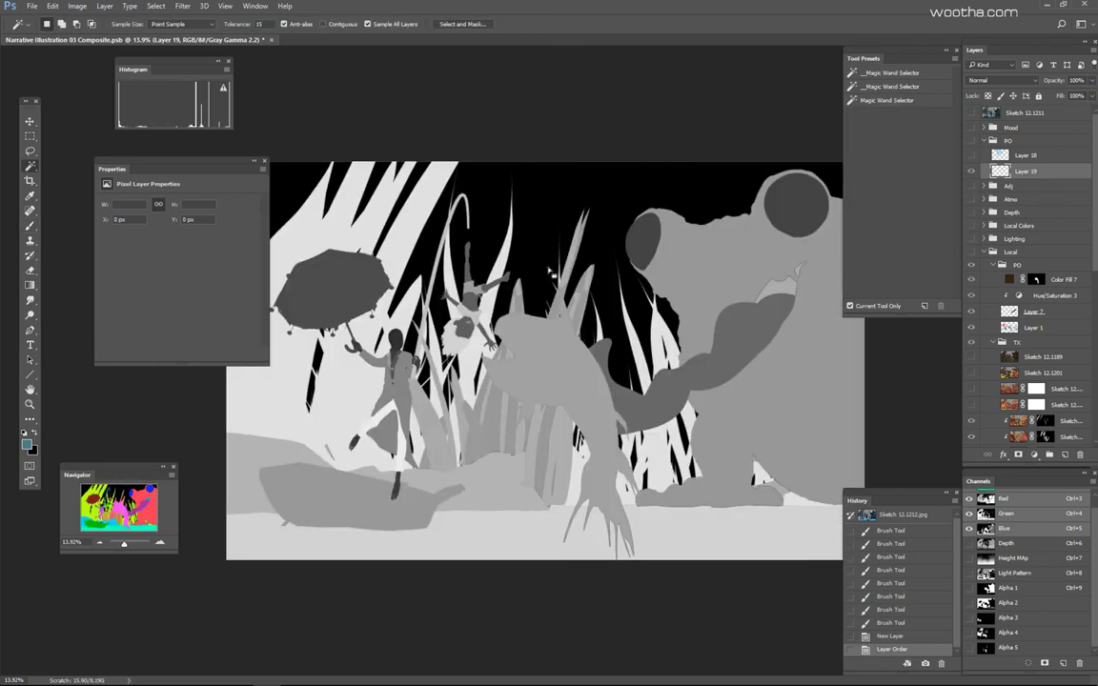
key(ctrl+d)
click(546, 264)
key(b)
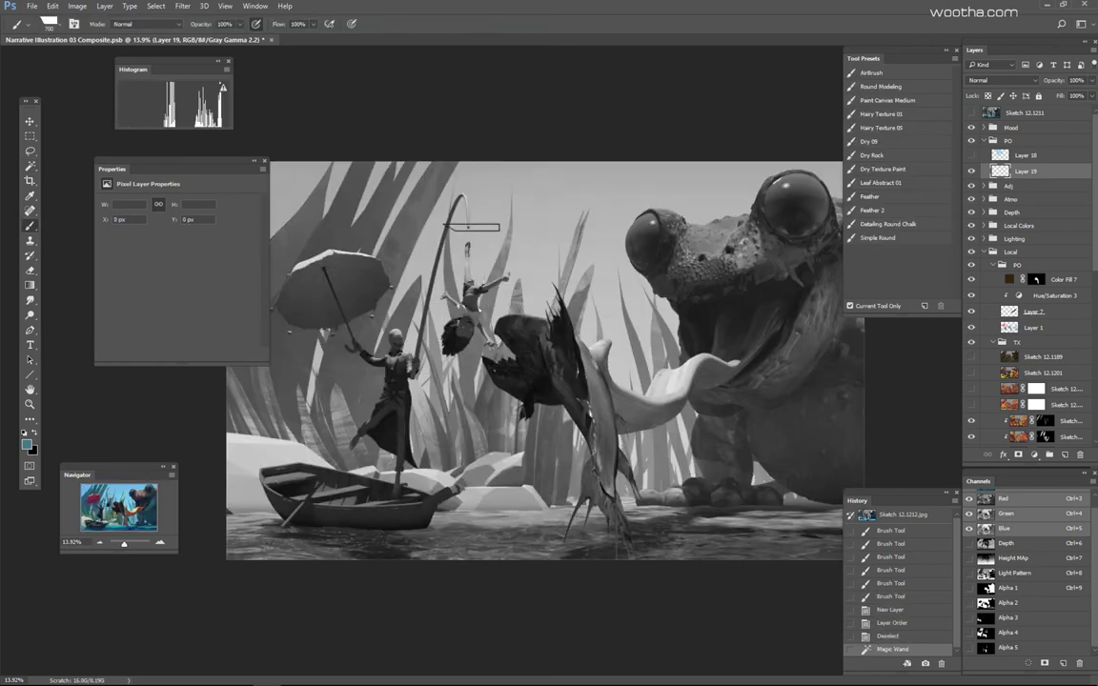
Step: Within the sky selection, paint darker teal shapes on Layer 19 behind the hanging boy and the fishing rod
drag(474, 393, 510, 380)
key(bracketleft)
key(bracketleft)
drag(418, 257, 398, 374)
drag(412, 269, 400, 376)
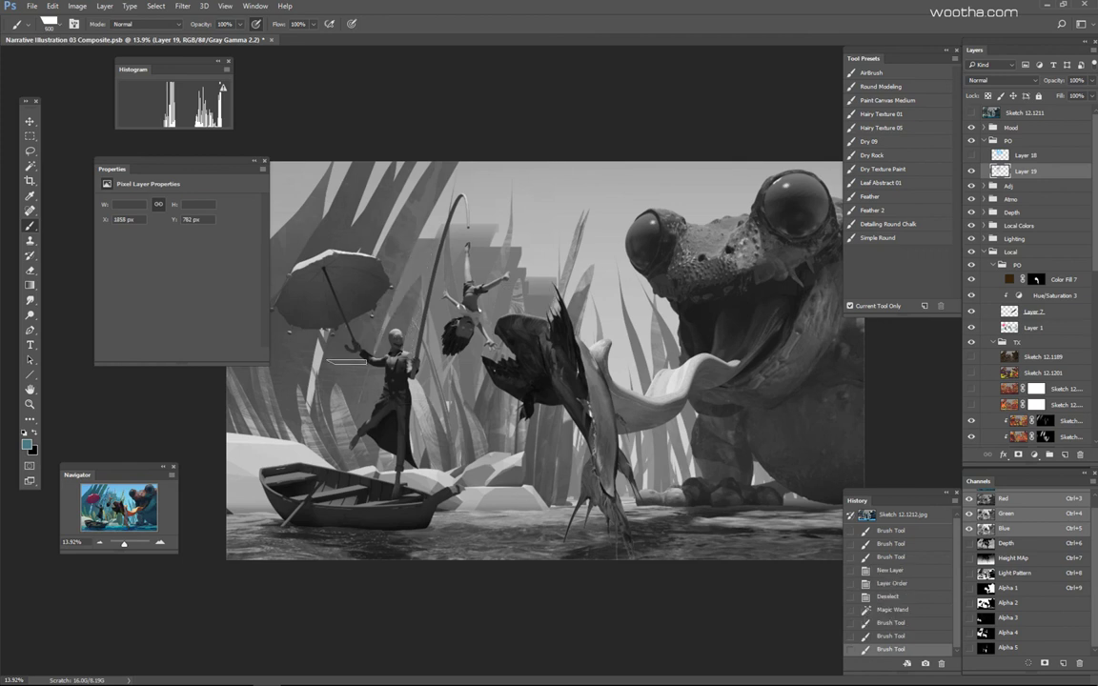
Step: With a larger brush, paint the same teal into the sky gaps at the canvas's left edge and above the umbrella
drag(286, 365, 286, 310)
key(bracketright)
key(bracketright)
drag(363, 186, 361, 229)
drag(397, 204, 393, 255)
key(bracketright)
key(bracketright)
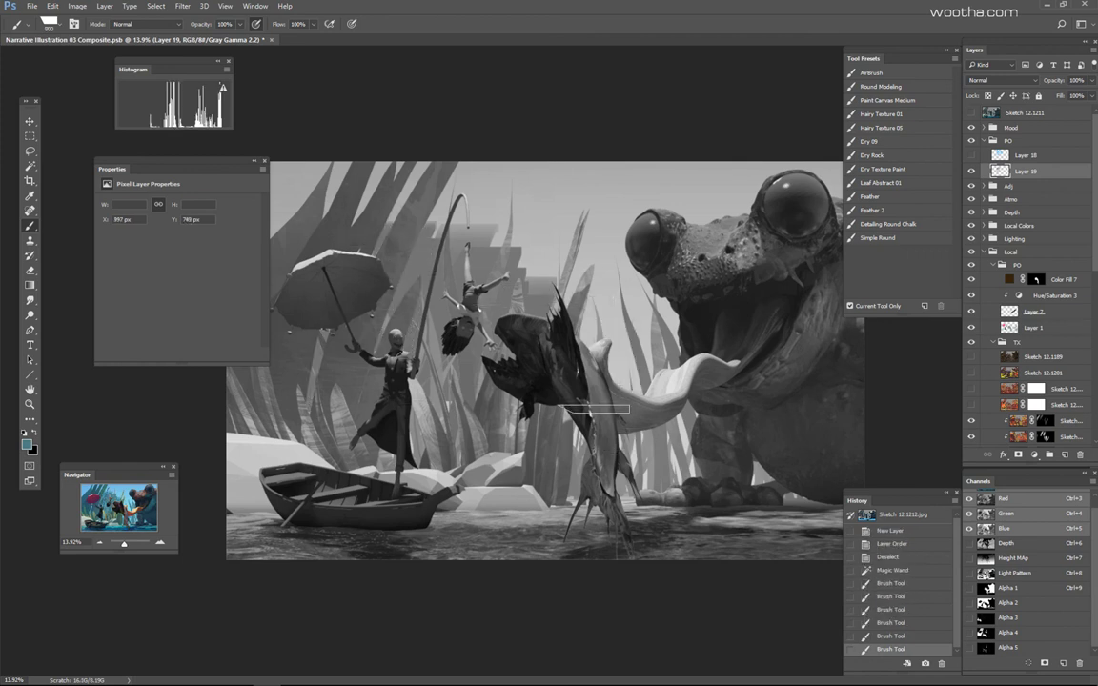
Step: Block in teal between the fish and the frog, using a smaller brush for the gap above the fish
mouse_move(595, 408)
mouse_down()
mouse_move(605, 437)
mouse_move(708, 450)
mouse_up()
drag(631, 330, 643, 393)
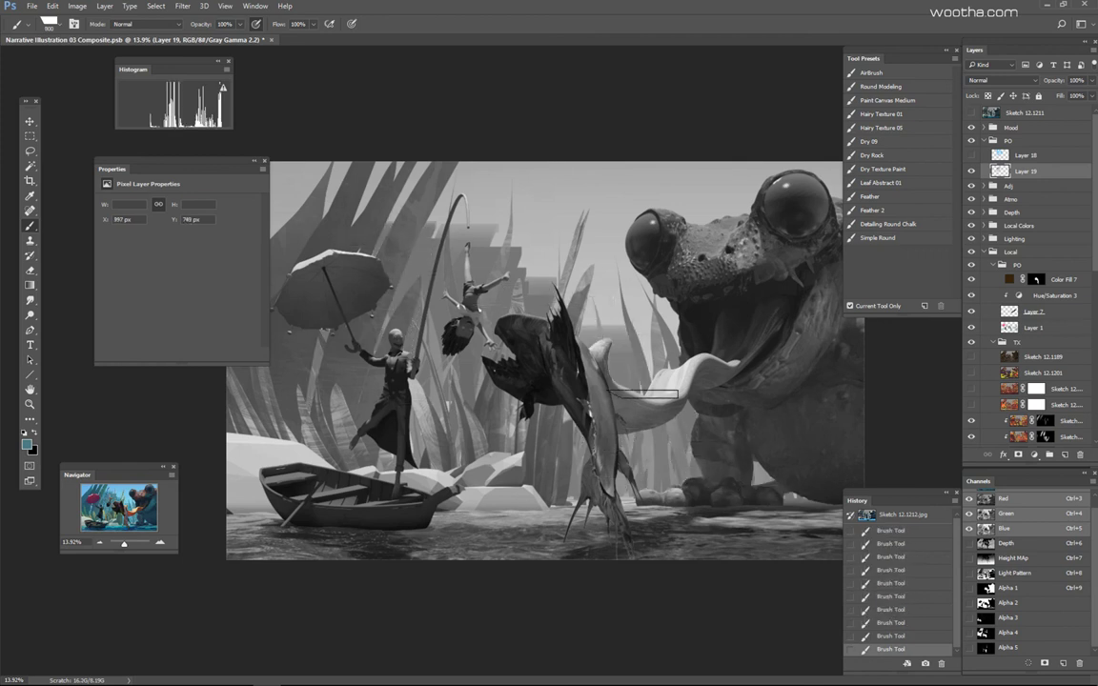
mouse_move(589, 330)
mouse_down()
mouse_move(597, 387)
mouse_move(655, 338)
mouse_up()
key(bracketleft)
key(bracketleft)
key(bracketleft)
key(bracketleft)
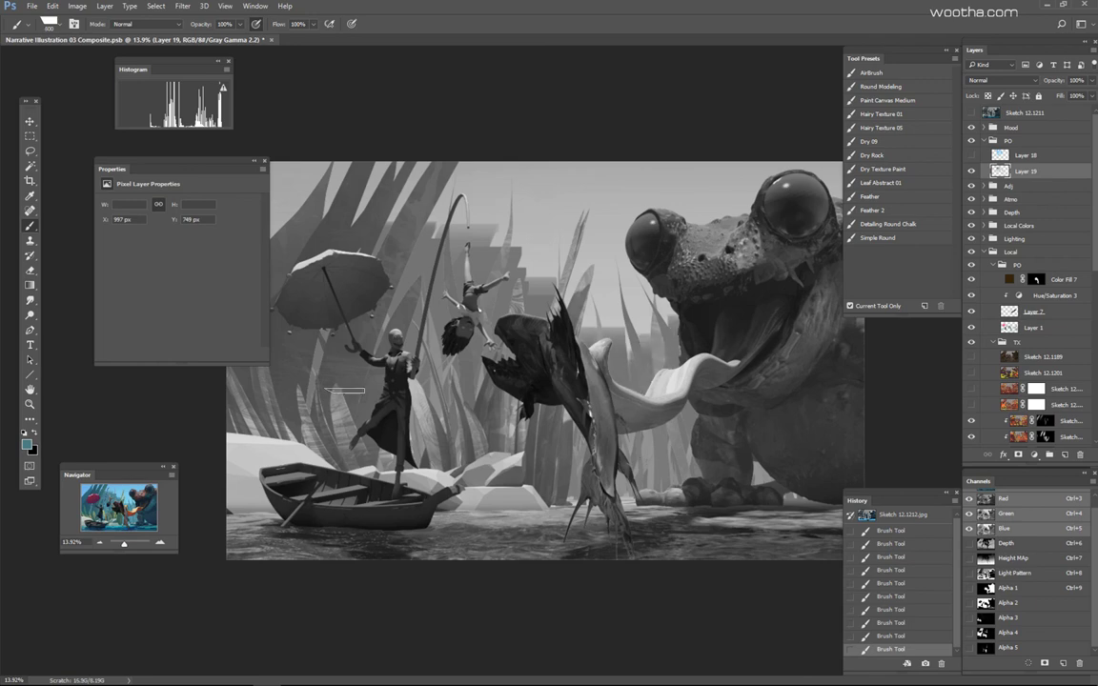
mouse_move(530, 284)
mouse_down()
mouse_move(503, 265)
mouse_move(553, 328)
mouse_up()
Step: Rework the latest teal strokes and darken the sky gaps around the umbrella while viewing the whole image
key(bracketright)
key(bracketright)
key(bracketright)
key(bracketright)
scroll(327, 277, down, 4)
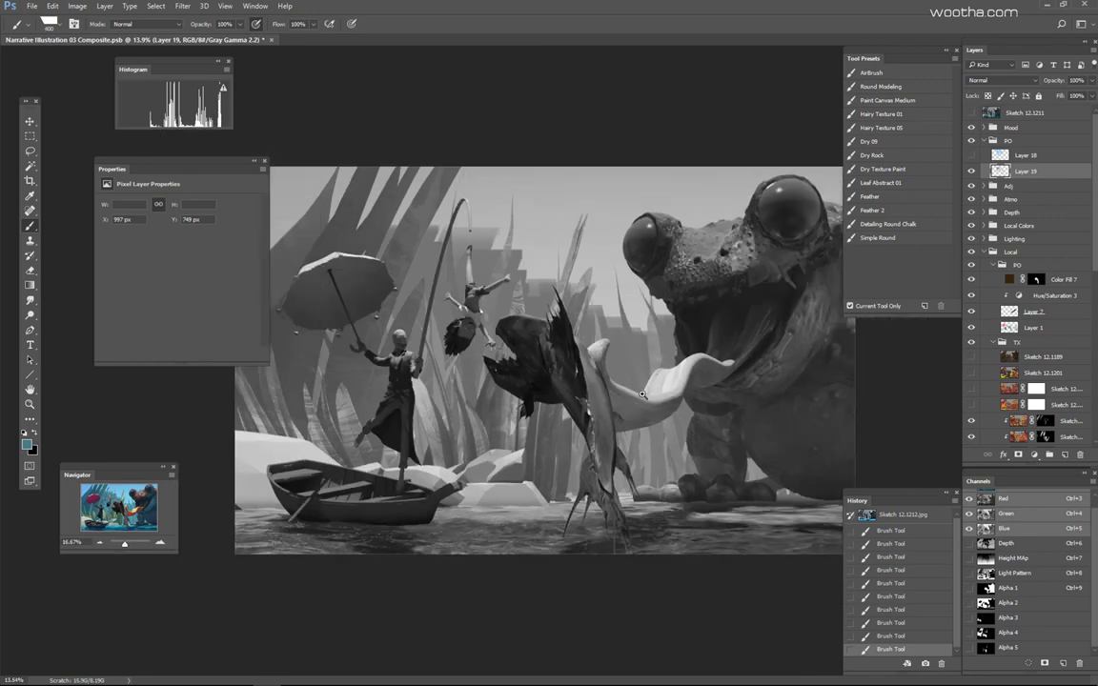
key(ctrl+z)
key(ctrl+z)
key(ctrl+z)
drag(367, 284, 357, 316)
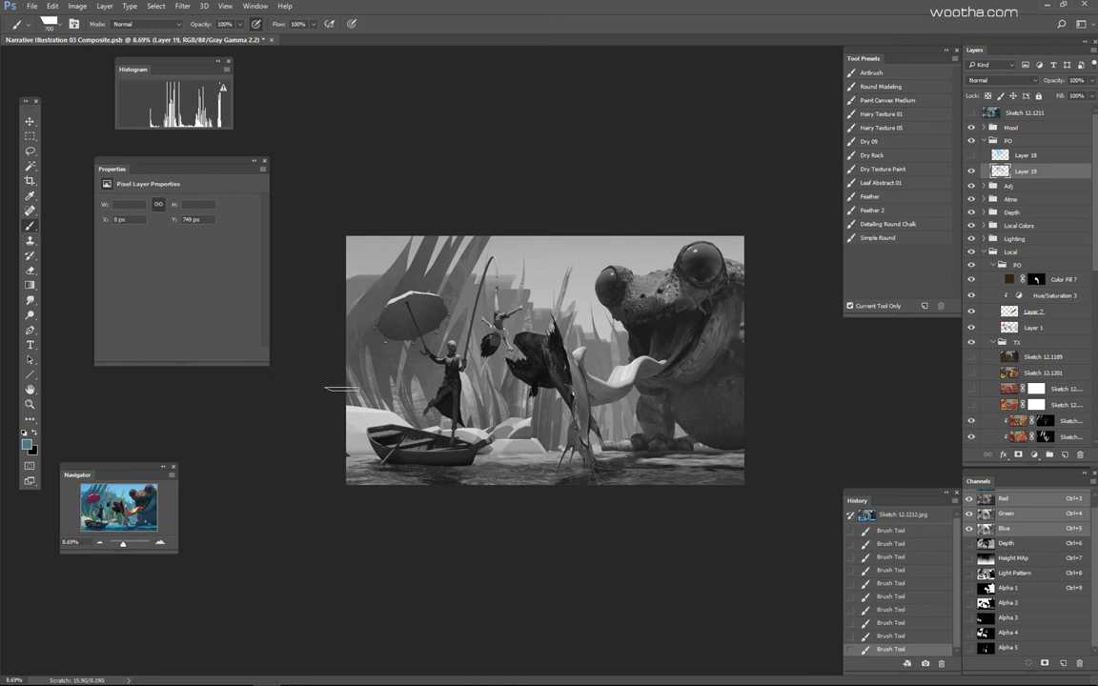
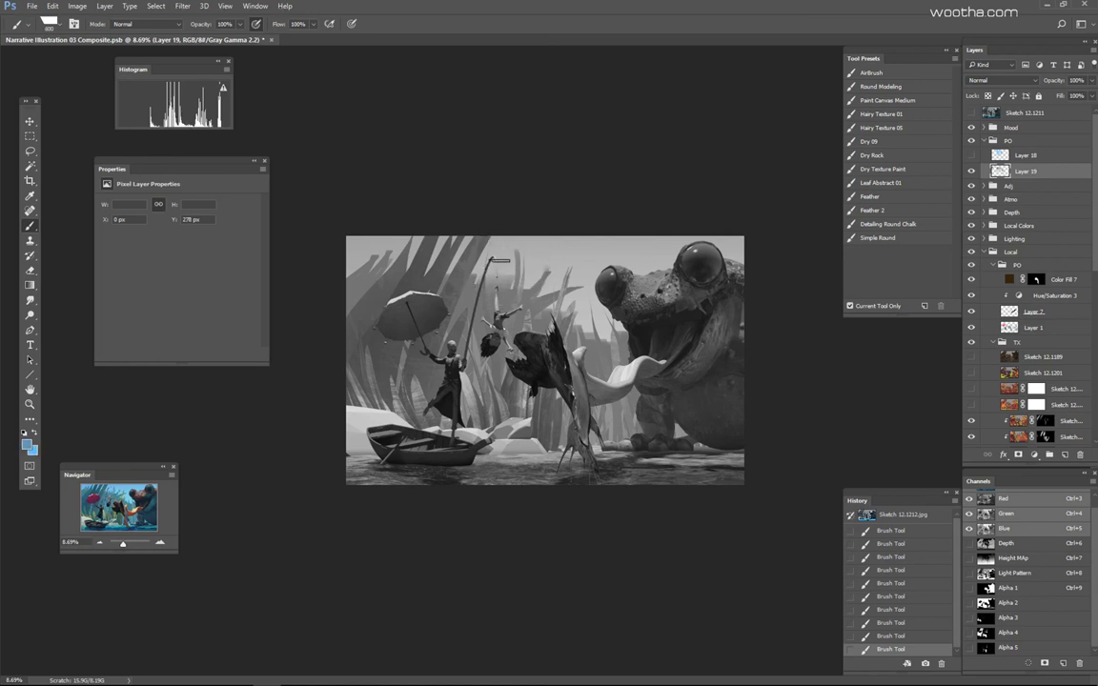
Step: Paint lighter blue strokes in the sky above the hanging boy and between the upper-left reeds, reducing the brush size
mouse_move(500, 260)
mouse_down()
mouse_move(495, 271)
mouse_move(507, 270)
mouse_up()
key(bracketleft)
key(bracketleft)
key(bracketleft)
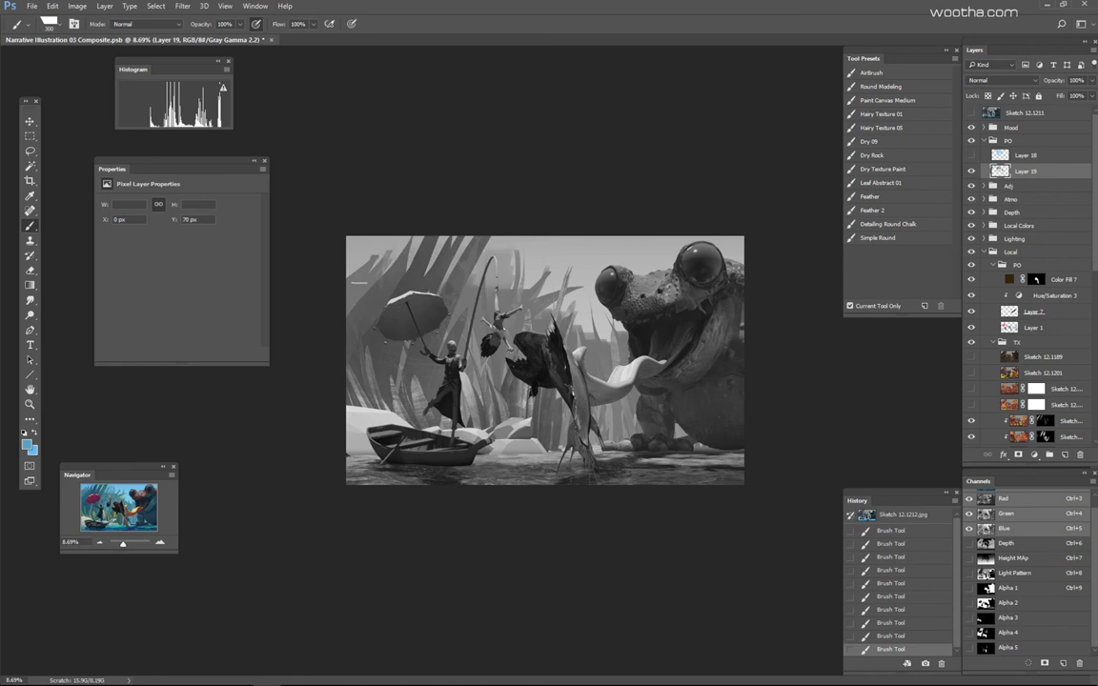
drag(358, 282, 395, 238)
drag(515, 282, 476, 285)
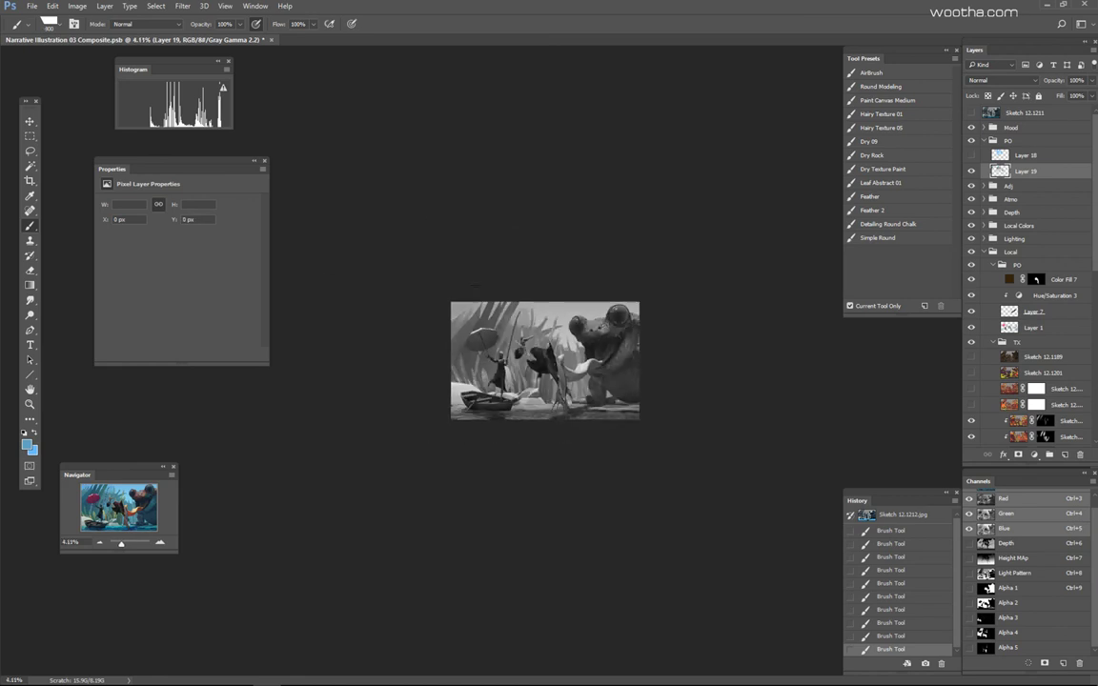
Step: Turn off the grayscale proof and compare the scene in colour with and without Layer 19
key(ctrl+y)
drag(685, 272, 707, 271)
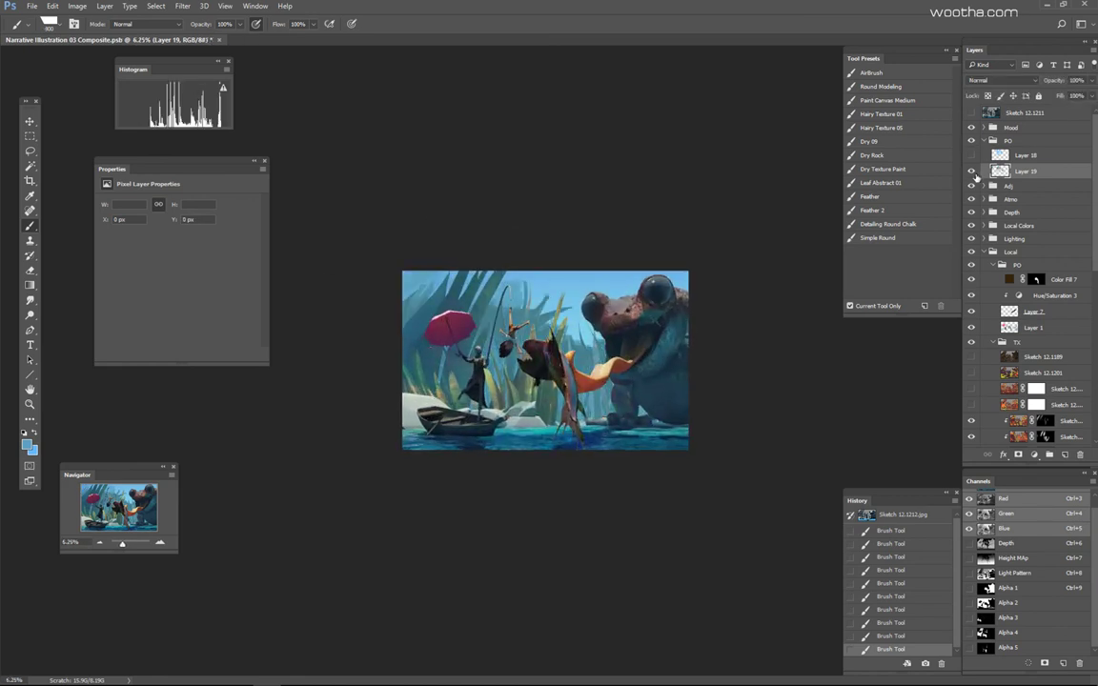
click(973, 174)
click(974, 175)
click(972, 172)
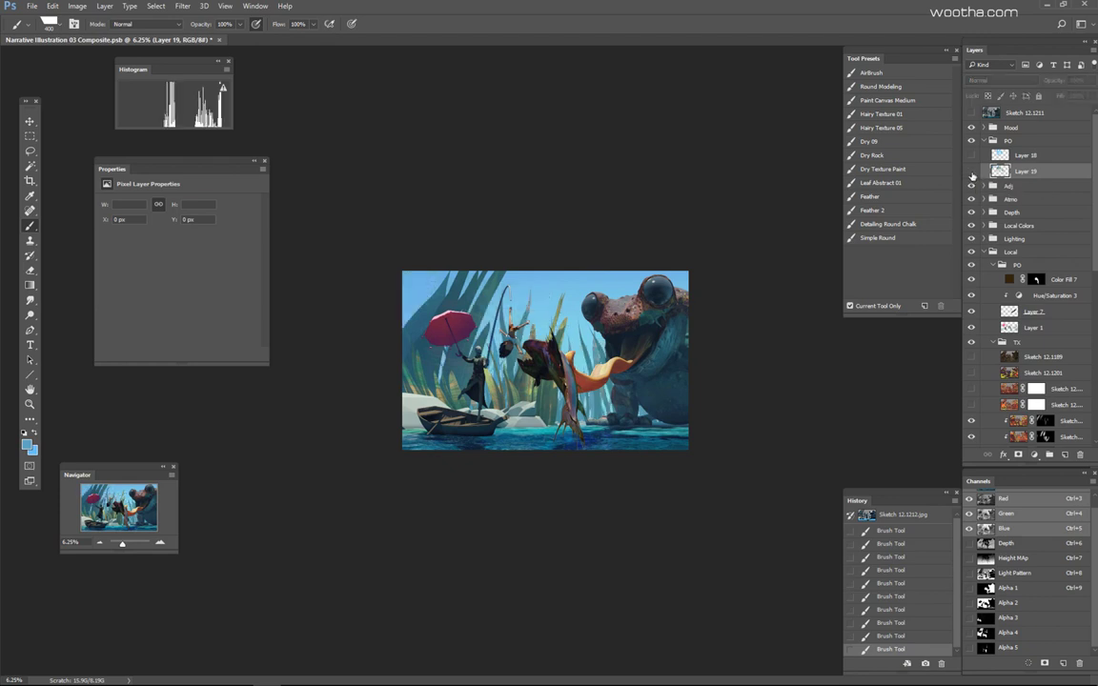
click(973, 172)
click(972, 173)
click(971, 174)
key(ctrl+plus)
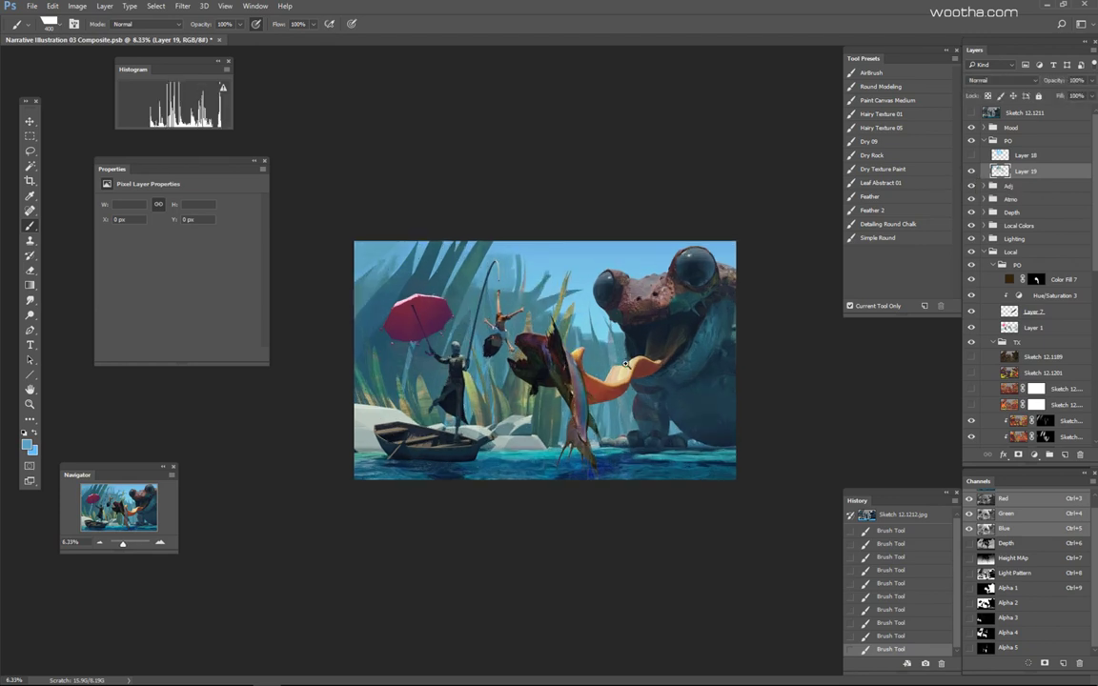
key(ctrl+plus)
key(ctrl+minus)
Step: Compare Layer 18's bright sky strokes against Layer 19's darker teal version by toggling both layers
click(971, 171)
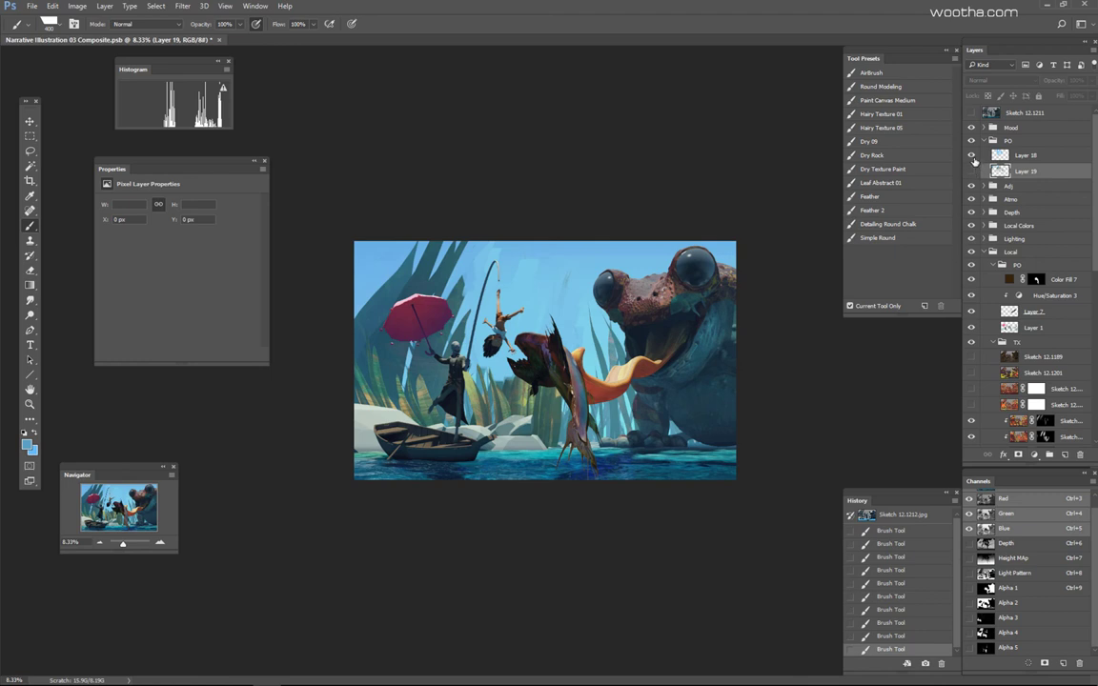
click(971, 170)
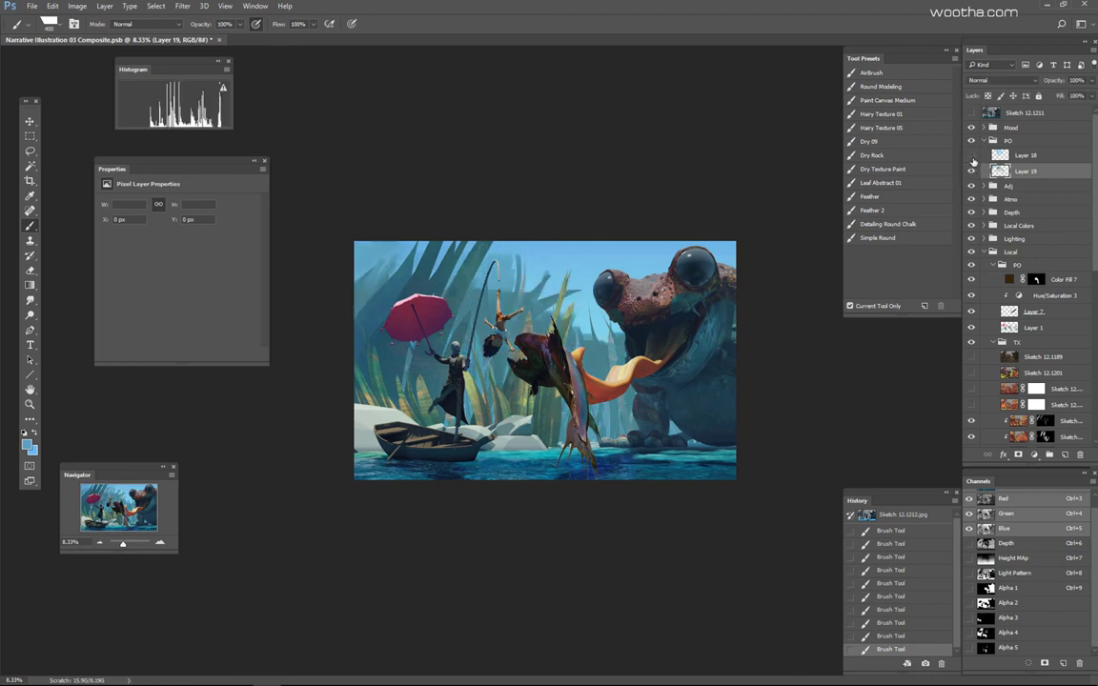
click(971, 156)
click(971, 155)
click(971, 155)
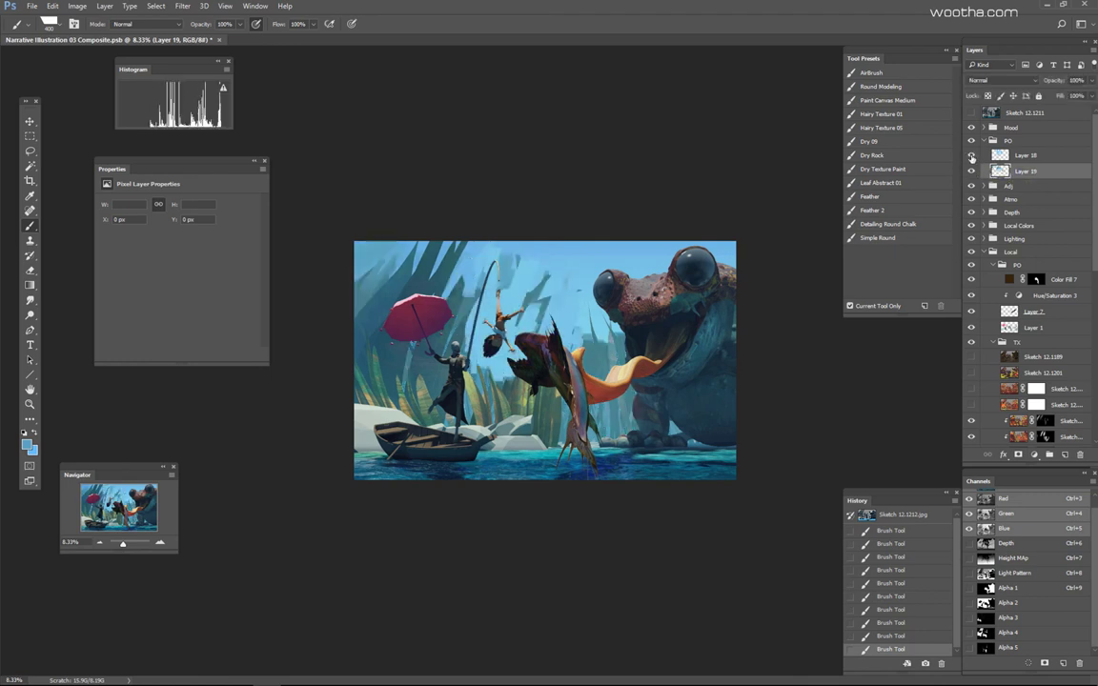
Step: Hide Layer 18, fill the sky selection with muted blue on a new layer beneath Layer 19, and erase patches of the fill near the frog's head
click(972, 172)
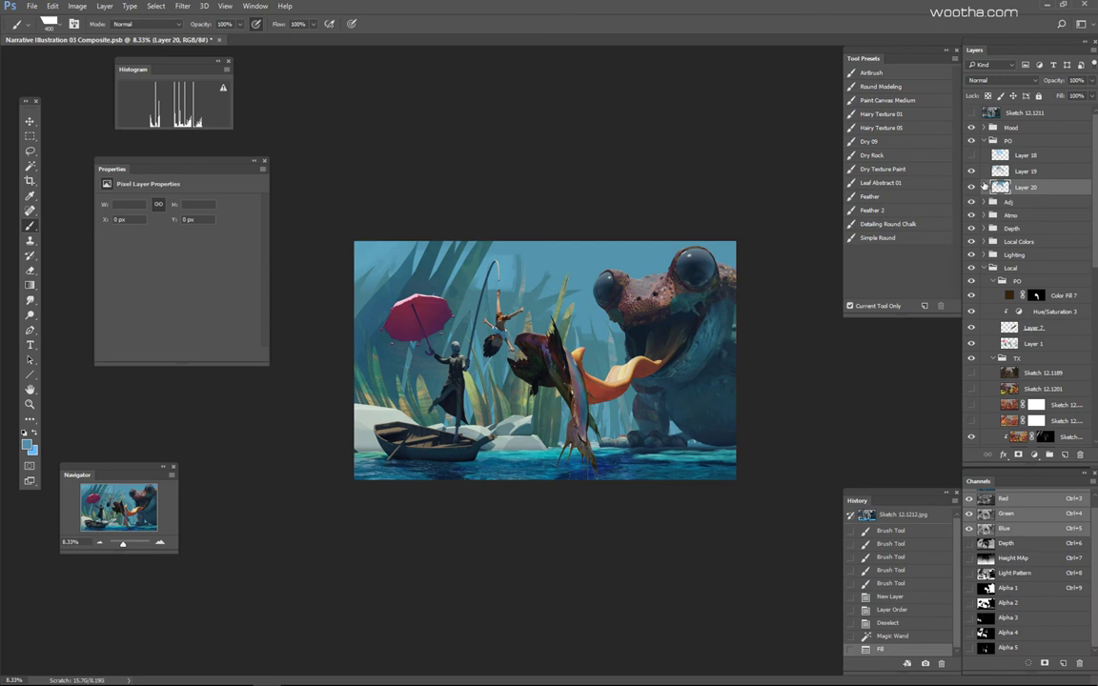
key(e)
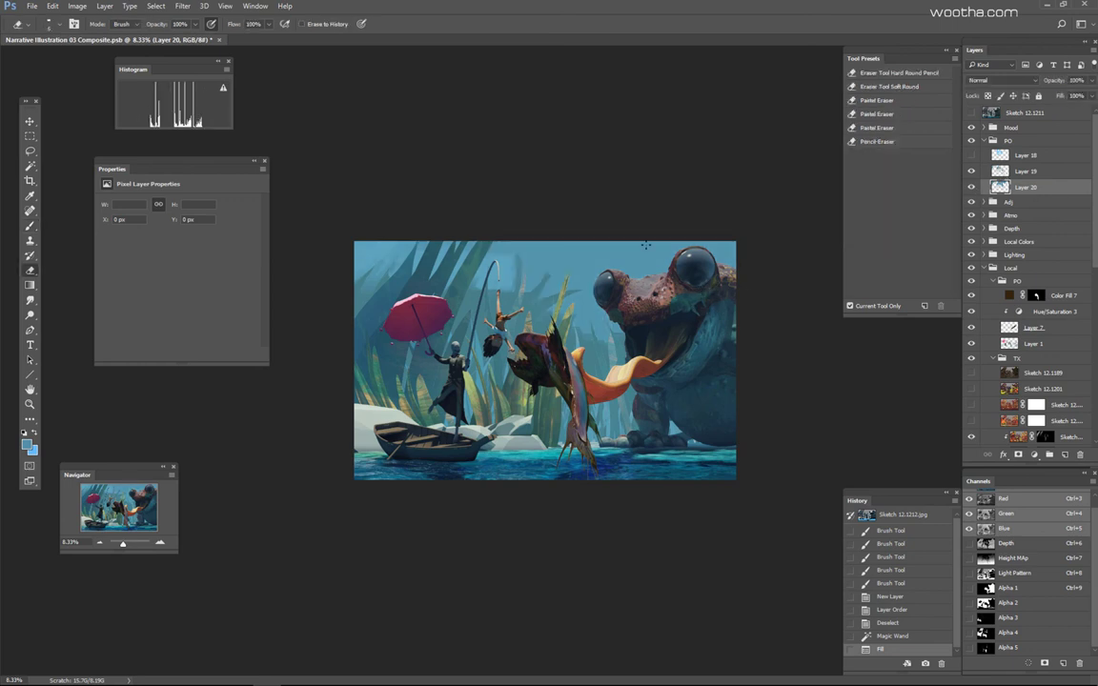
mouse_move(632, 248)
mouse_down()
mouse_move(642, 251)
mouse_move(621, 259)
mouse_move(642, 248)
mouse_move(646, 275)
mouse_up()
mouse_move(661, 244)
mouse_down()
mouse_move(663, 269)
mouse_move(696, 245)
mouse_move(733, 264)
mouse_up()
key(ctrl+z)
key(ctrl+z)
drag(732, 262, 721, 243)
click(562, 236)
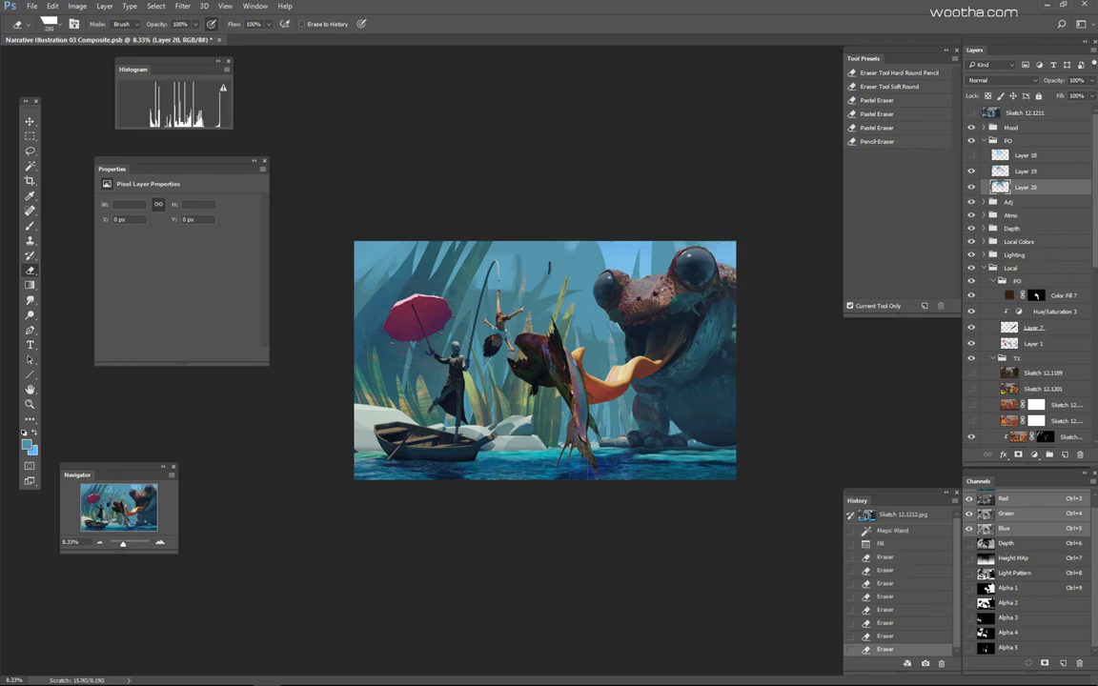
drag(551, 263, 566, 246)
drag(544, 245, 537, 261)
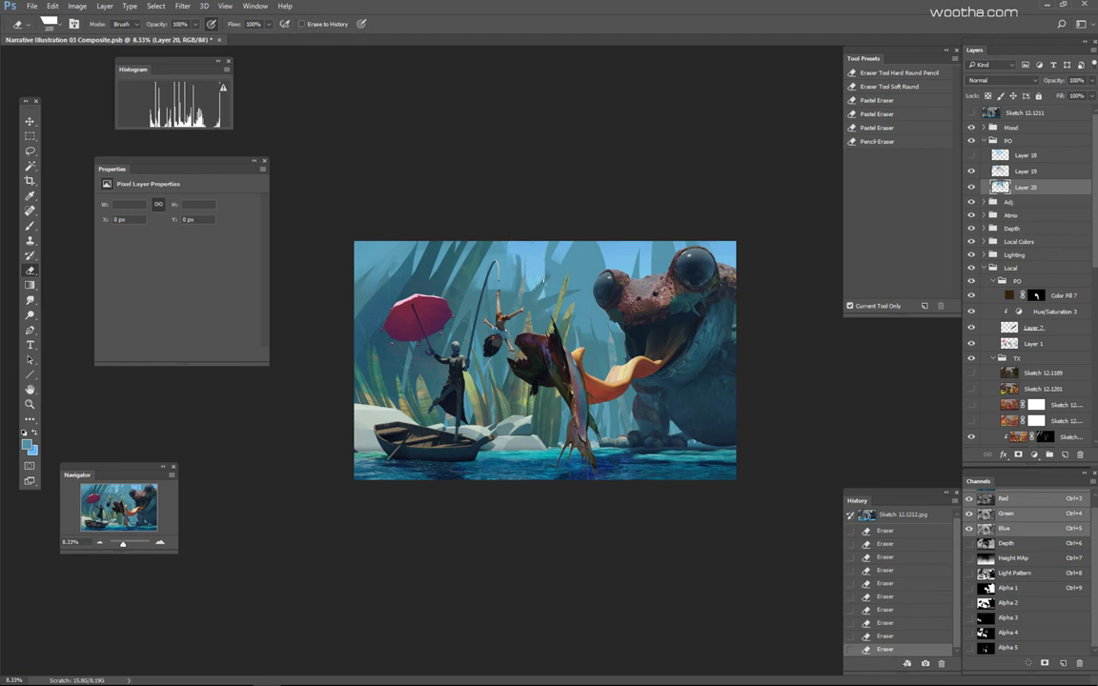
key(bracketleft)
Step: Paint muted blue back over the sky between the fishing rod and the frog, refining it with a smaller brush
key(b)
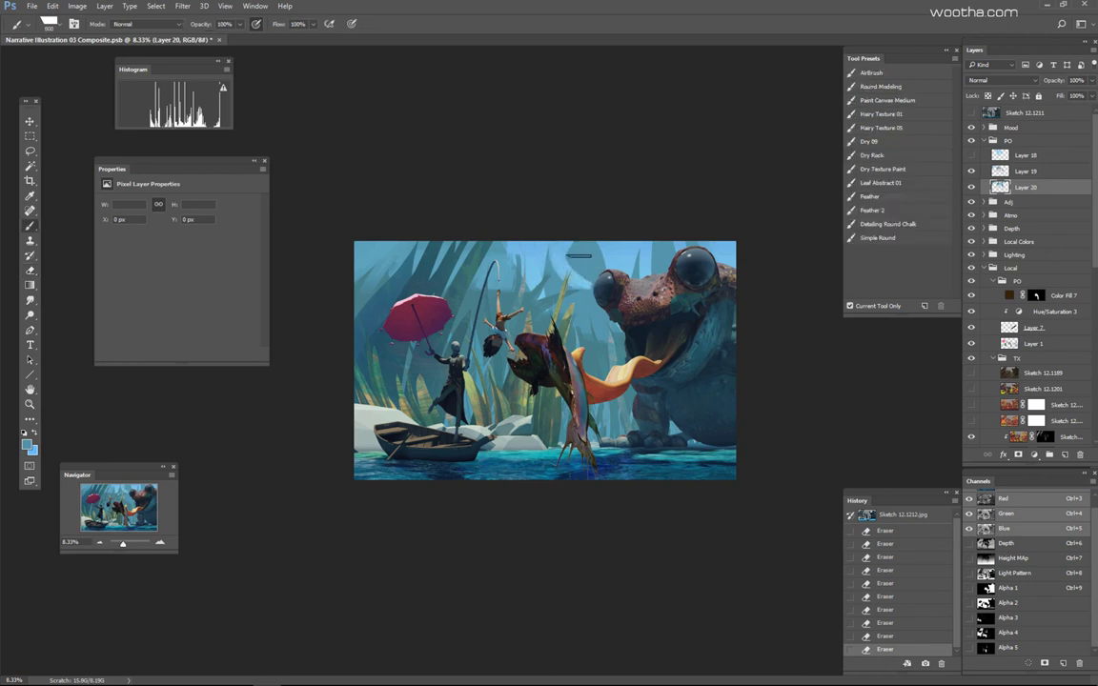
mouse_move(579, 258)
mouse_down()
mouse_move(577, 273)
mouse_move(574, 259)
mouse_move(624, 274)
mouse_move(623, 245)
mouse_move(642, 276)
mouse_move(650, 260)
mouse_up()
key(bracketleft)
key(bracketleft)
key(bracketleft)
click(507, 279)
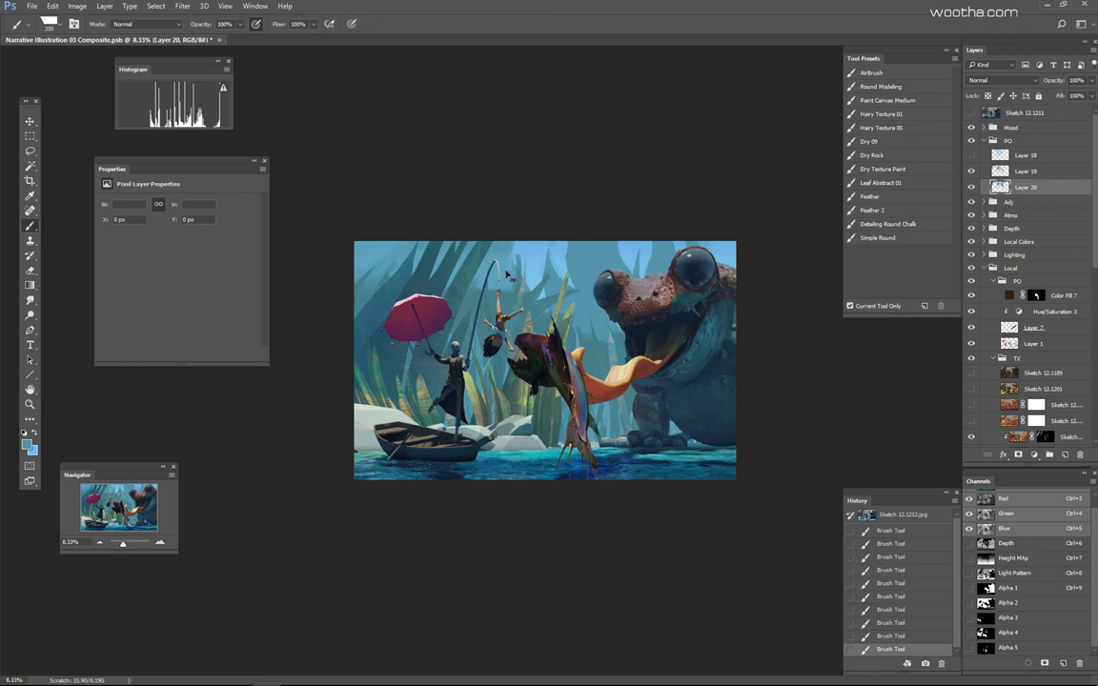
Step: Erase some paint beside the fish's body and brush more muted blue over the bright sky gaps near the top
key(e)
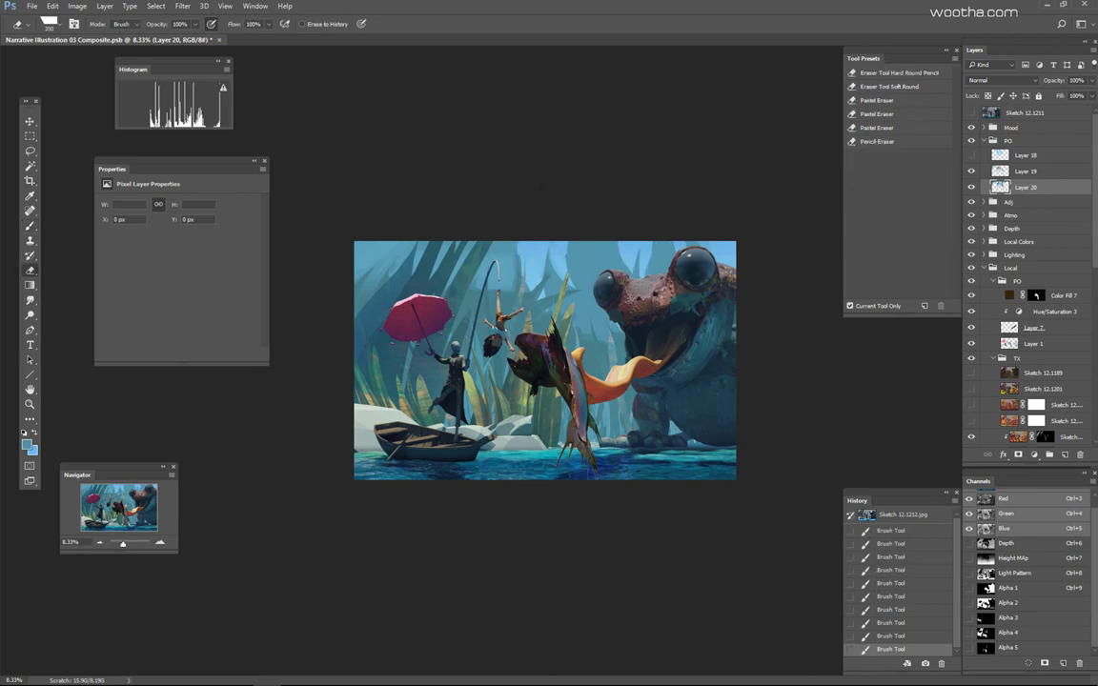
drag(574, 358, 583, 398)
drag(582, 393, 575, 362)
key(b)
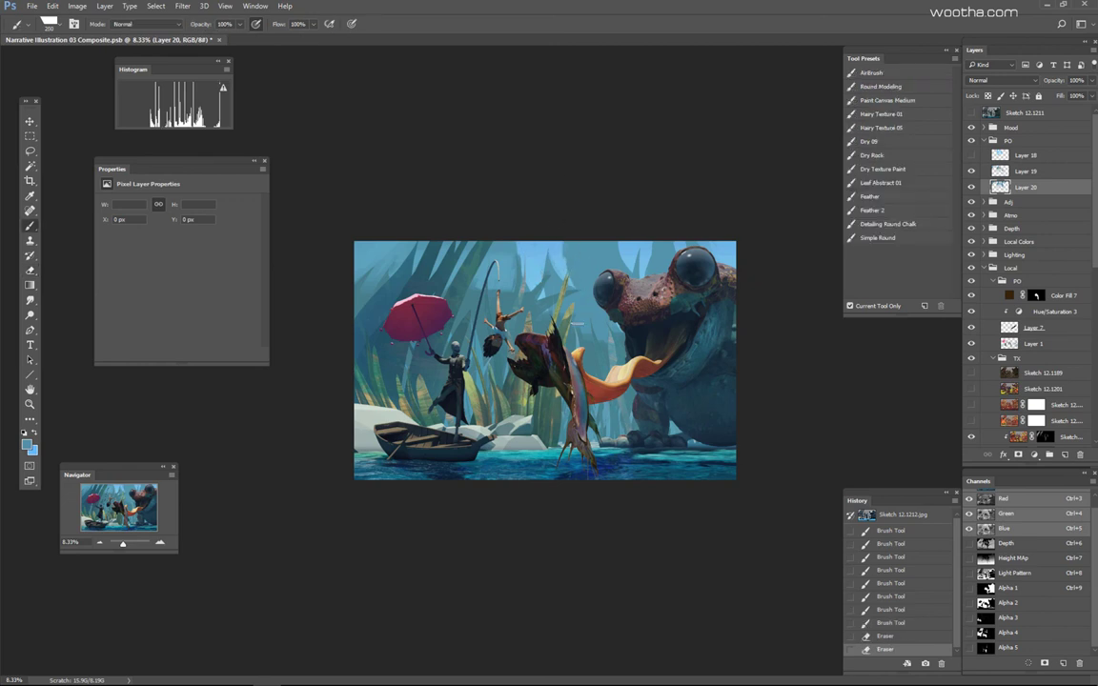
drag(566, 259, 570, 286)
drag(628, 254, 648, 278)
mouse_move(520, 256)
mouse_down()
mouse_move(540, 259)
mouse_move(531, 289)
mouse_up()
drag(553, 252, 557, 276)
drag(648, 244, 649, 259)
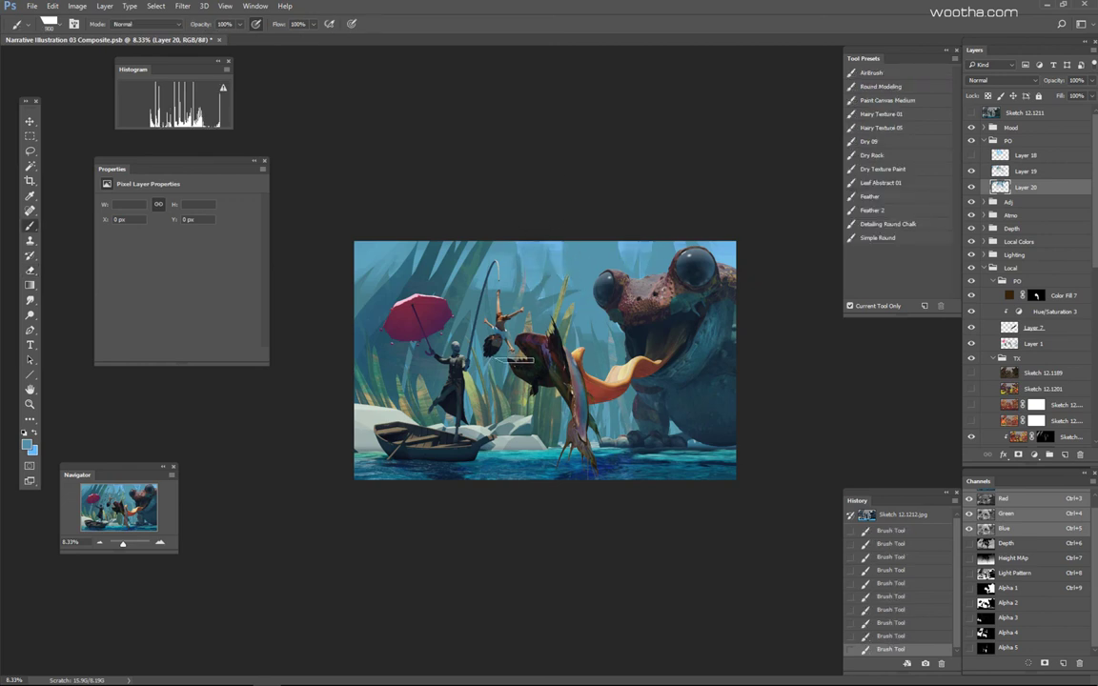
Step: Return to Layer 19 and continue the darker teal background with the brush enlarged to 1000
click(1026, 172)
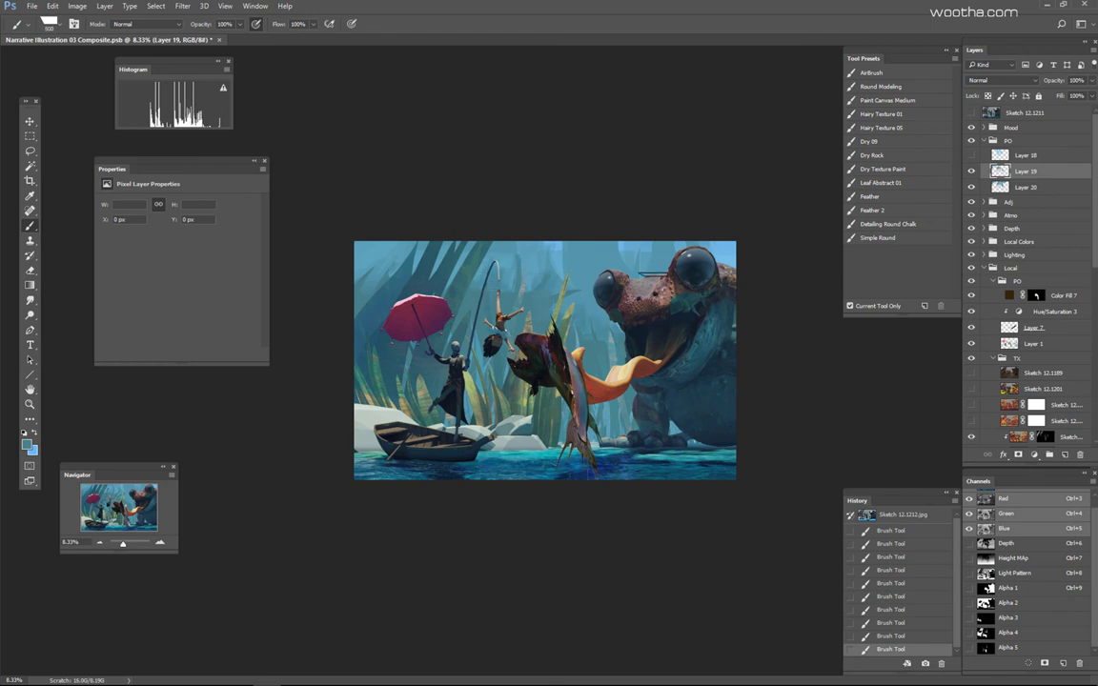
key(bracketright)
key(bracketright)
key(bracketright)
key(bracketright)
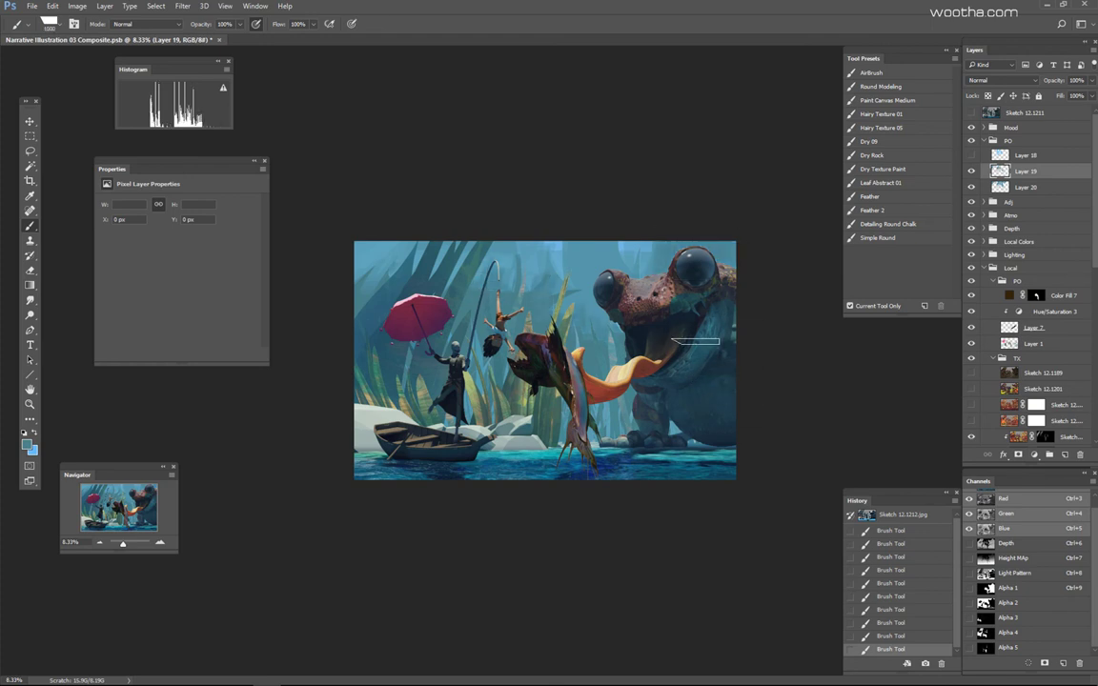
Step: Compare the composition at thumbnail size with Layers 18, 19 and 20 toggled, leaving Layer 20 selected and Layer 18 hidden
scroll(654, 305, down, 5)
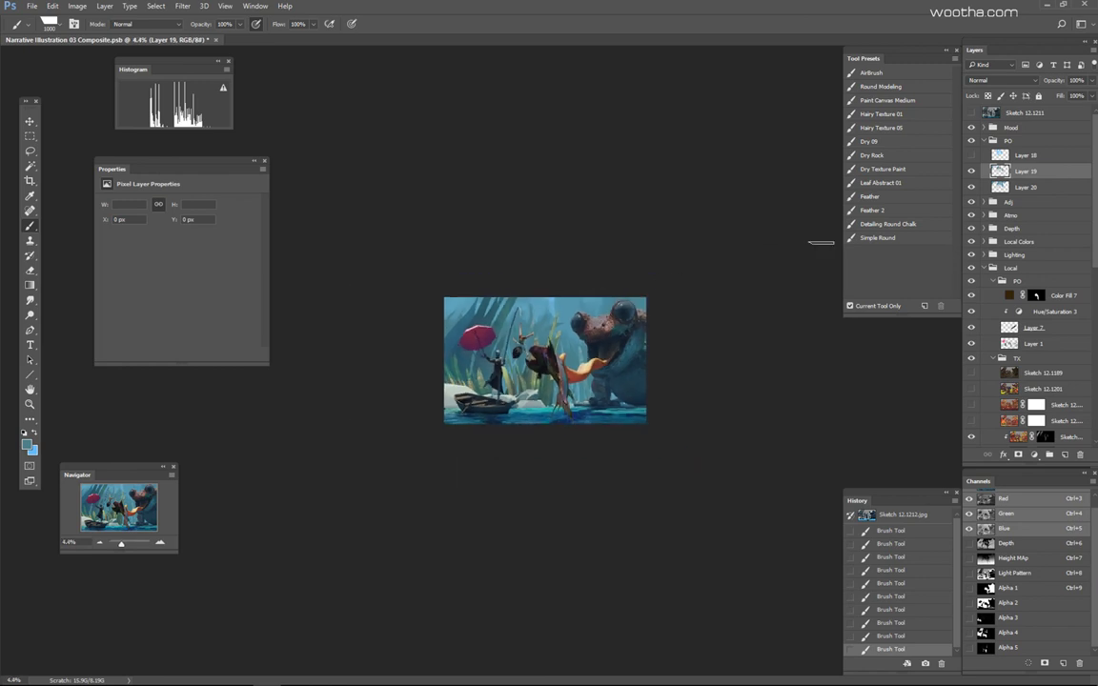
click(972, 172)
click(972, 173)
click(972, 189)
click(972, 189)
click(1020, 188)
click(972, 155)
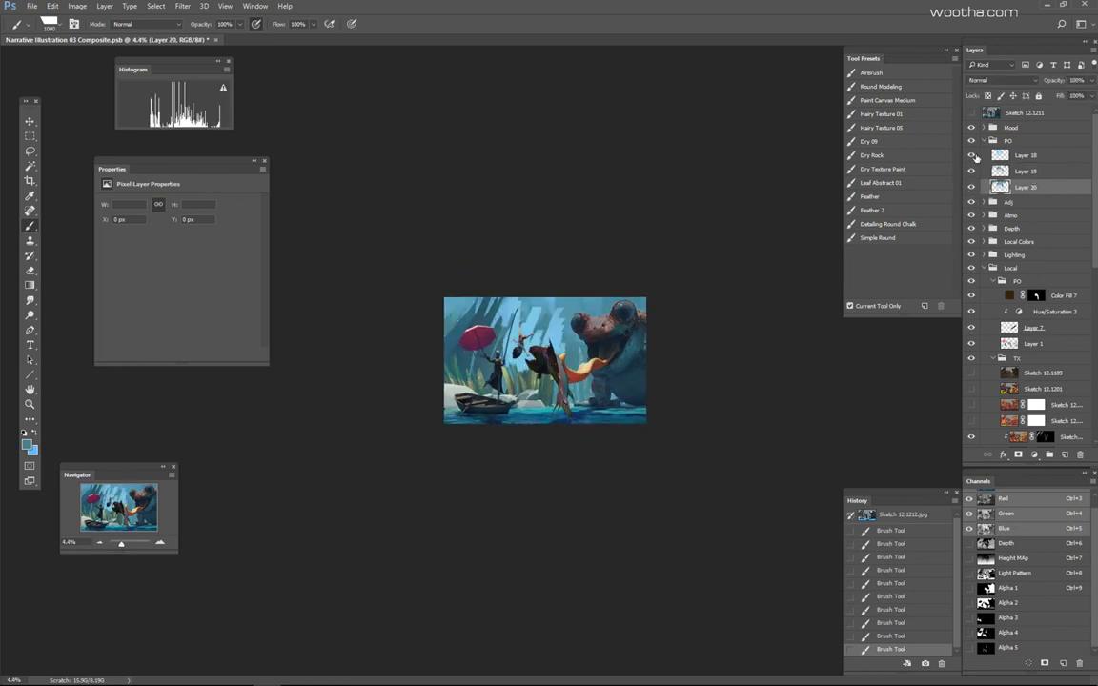
click(972, 156)
click(972, 188)
click(972, 155)
click(972, 156)
click(973, 188)
scroll(578, 373, up, 1)
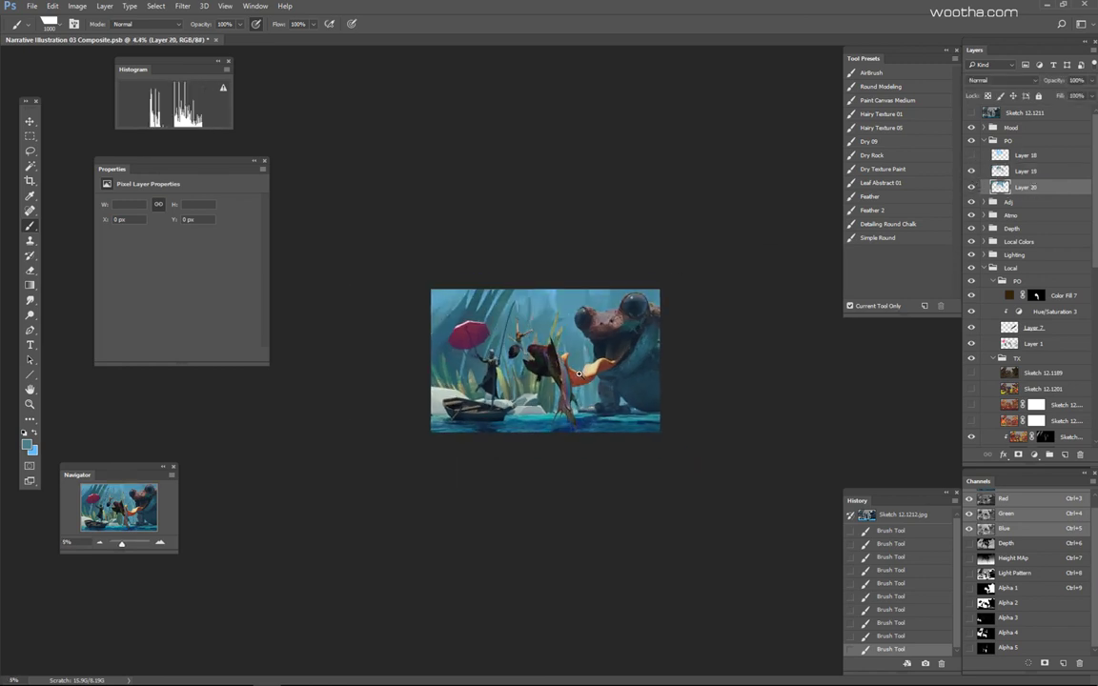